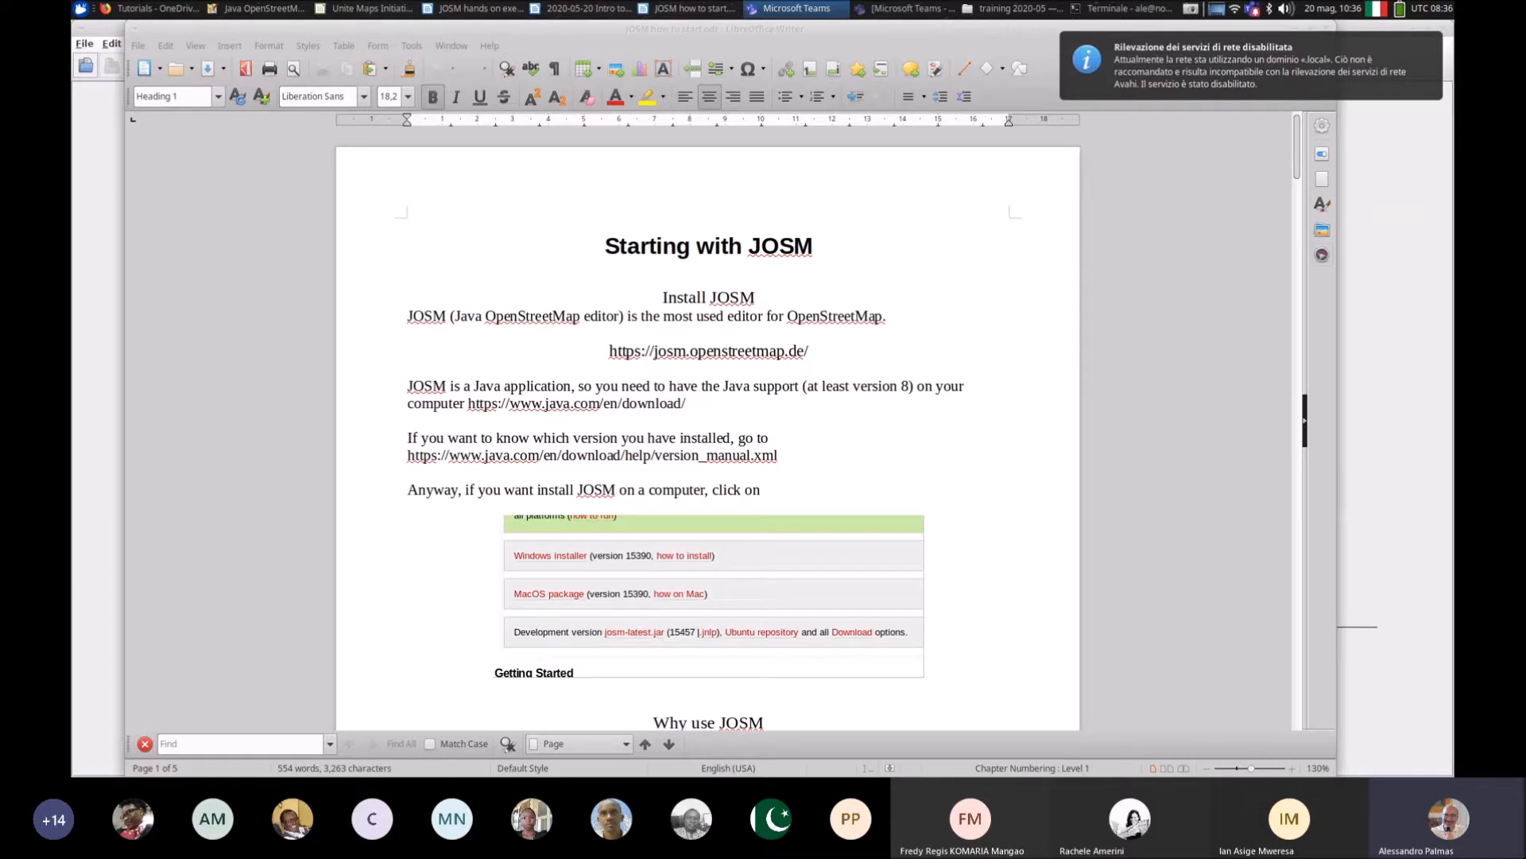
left_click_drag(809, 350, 609, 351)
key("ctrl+c")
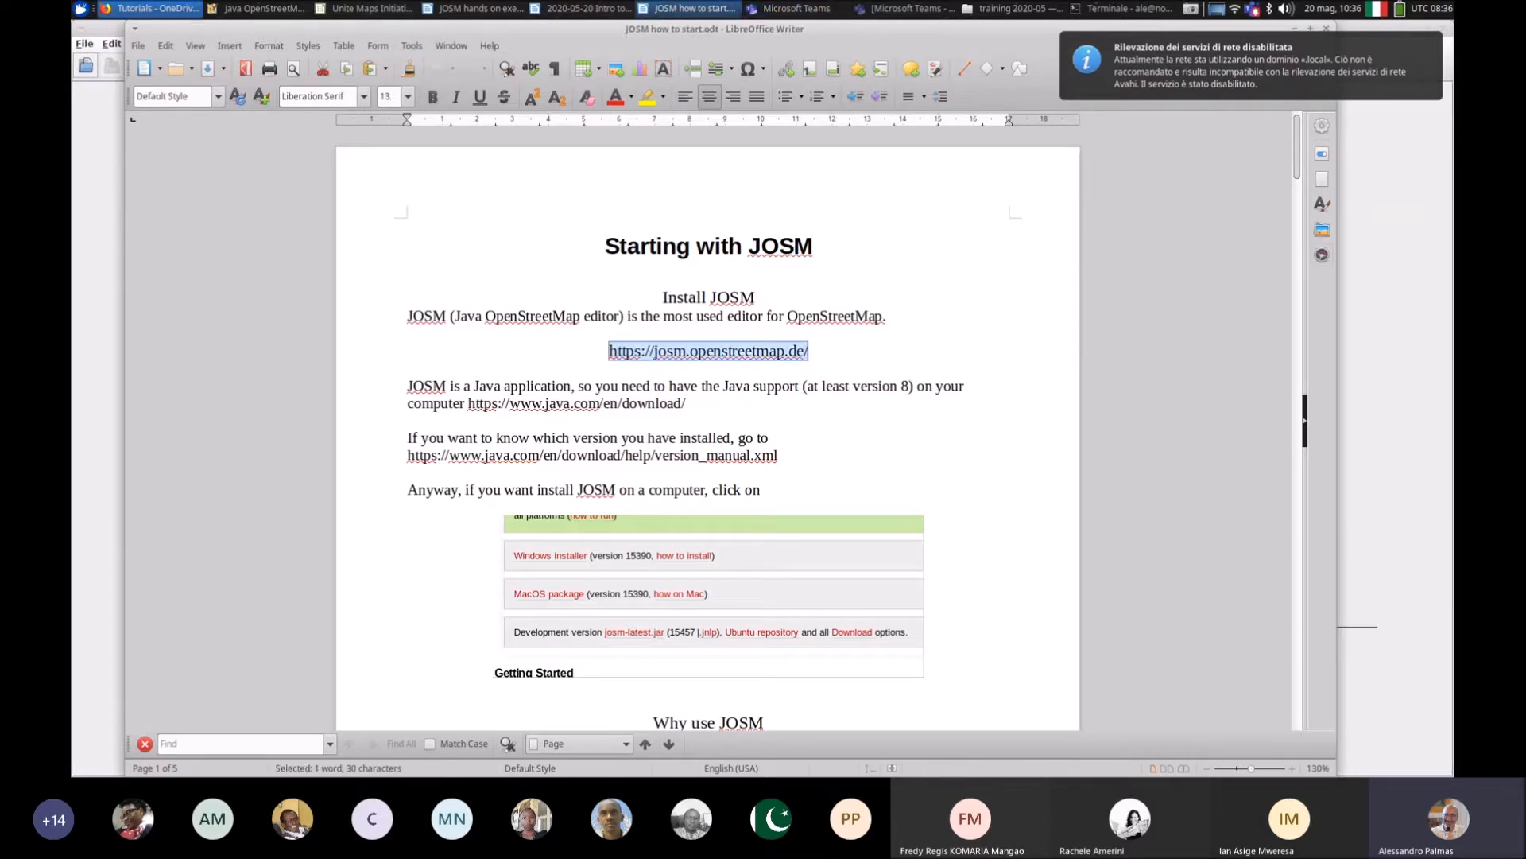
left_click(151, 9)
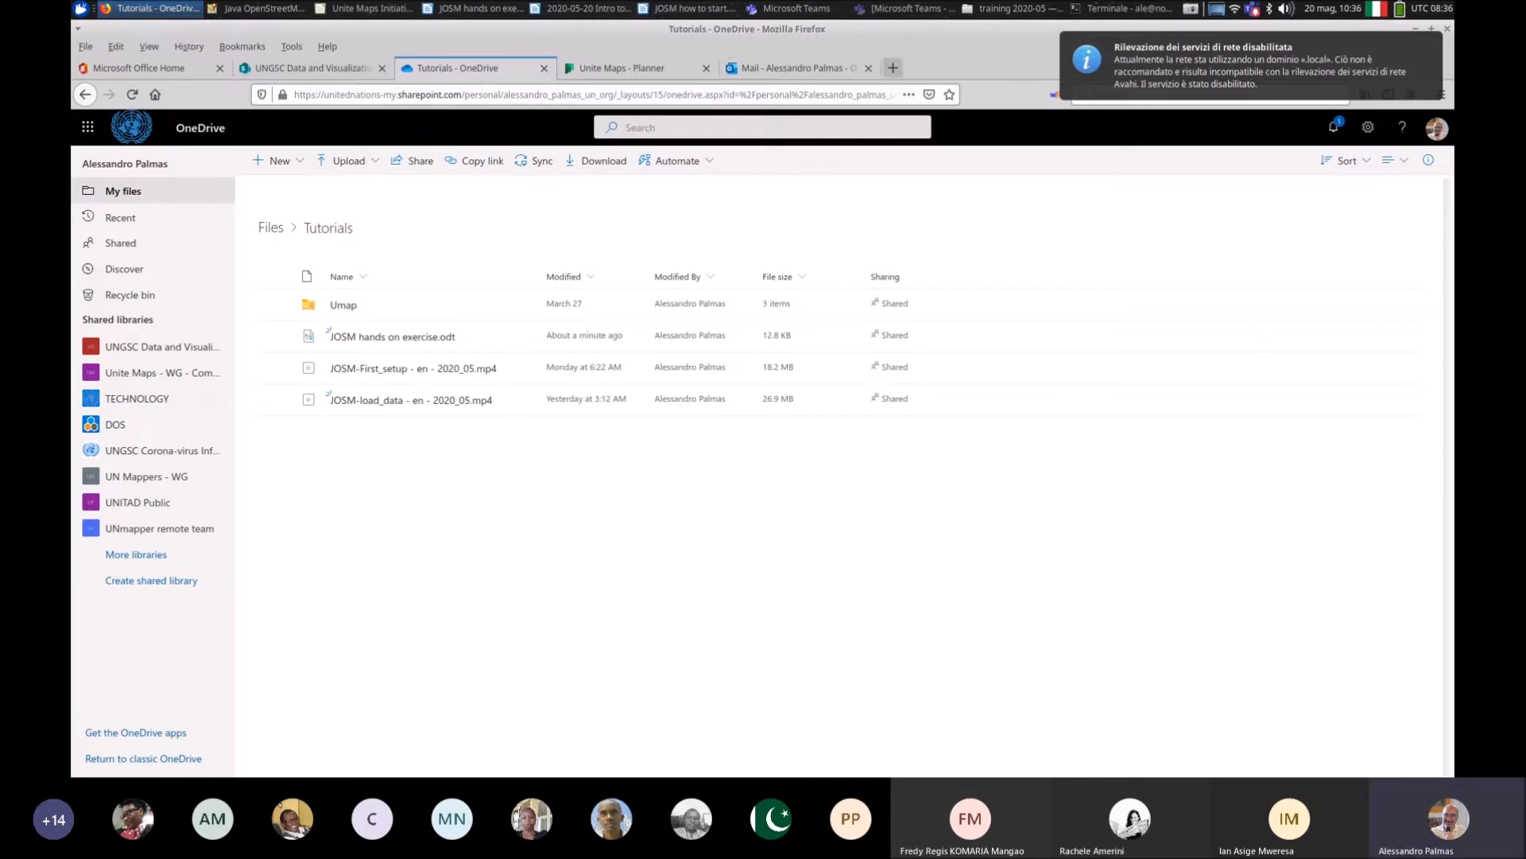
left_click(893, 67)
key("ctrl+v")
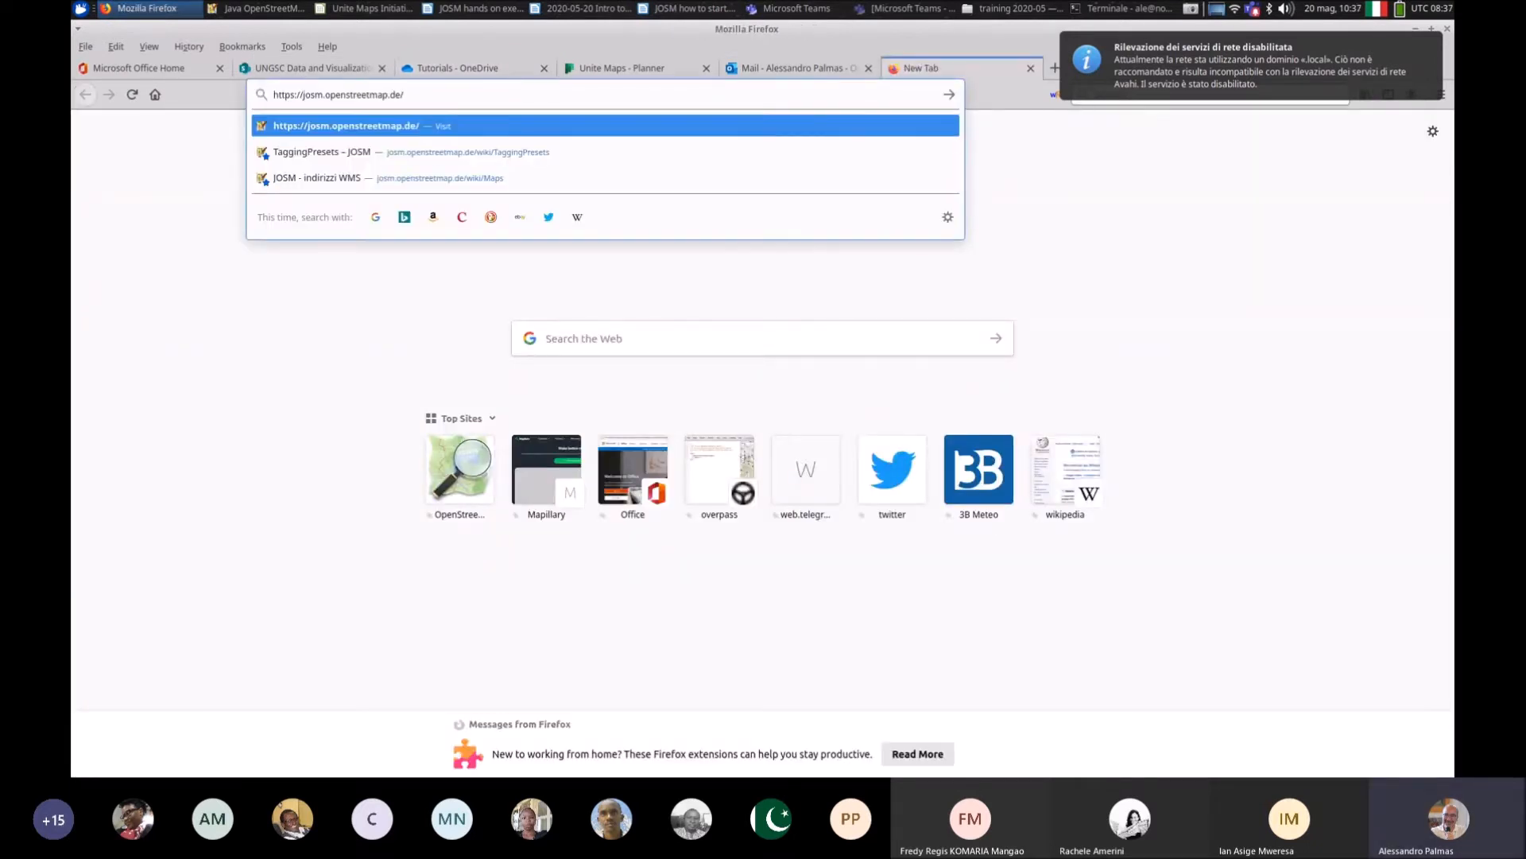
key("Return")
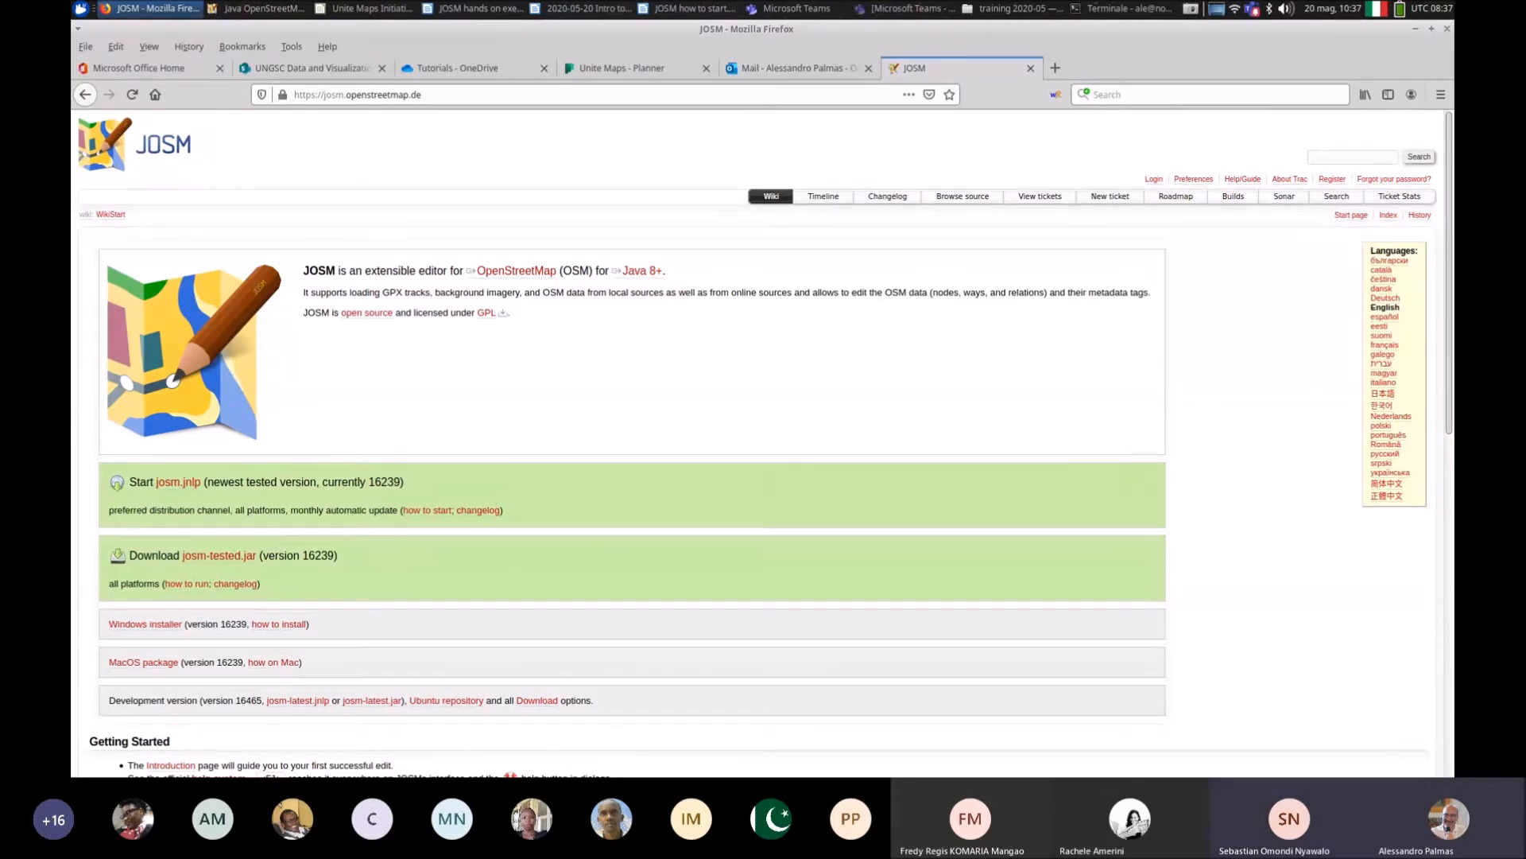
Step: Review the download options, Getting Started links and extensions on the JOSM home page
scroll(763, 445, "down", 5)
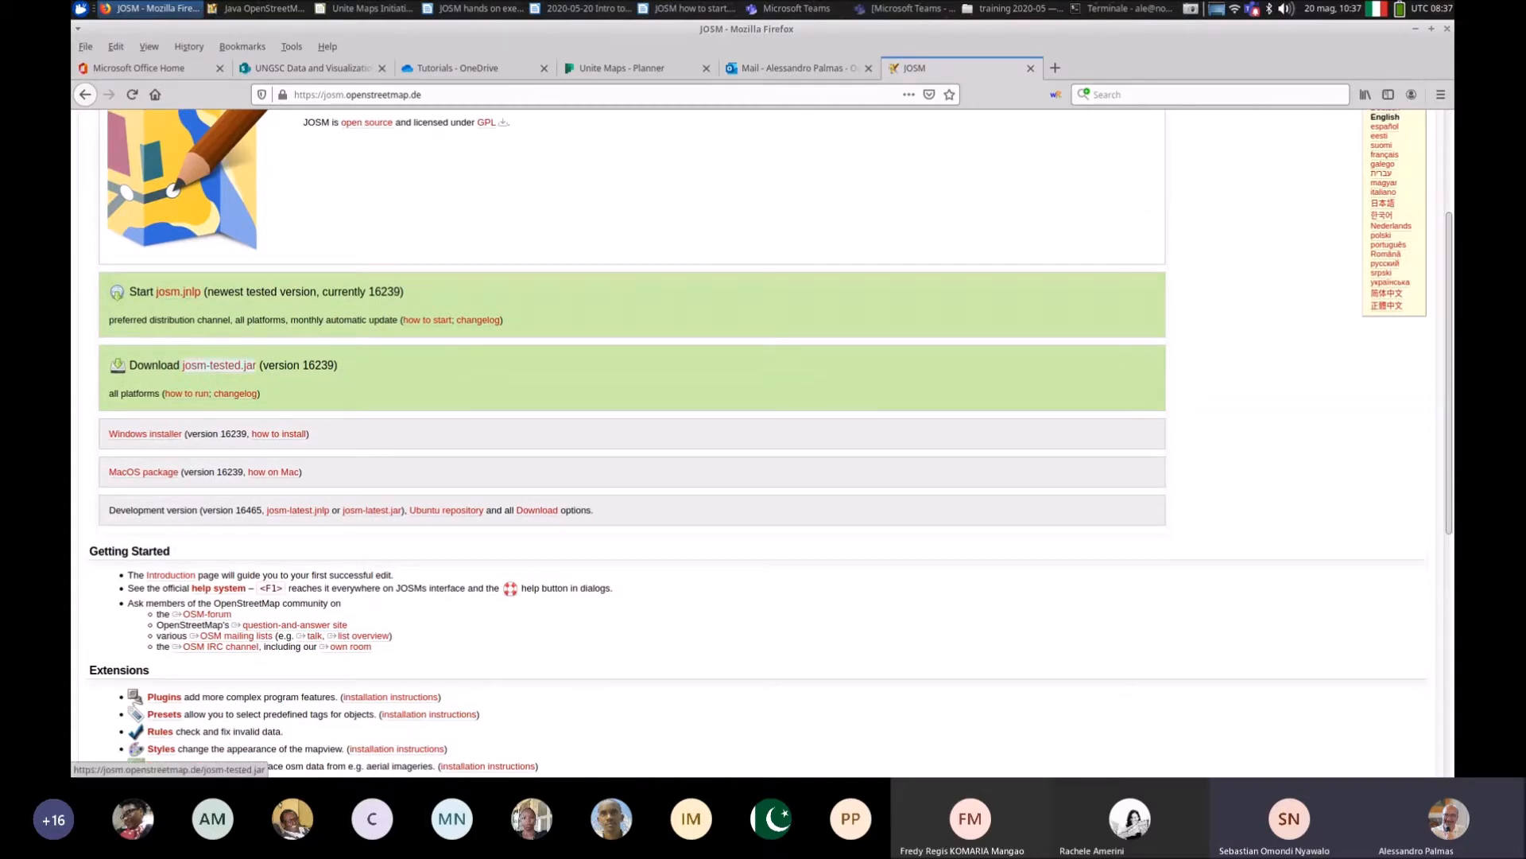
scroll(219, 365, "down", 3)
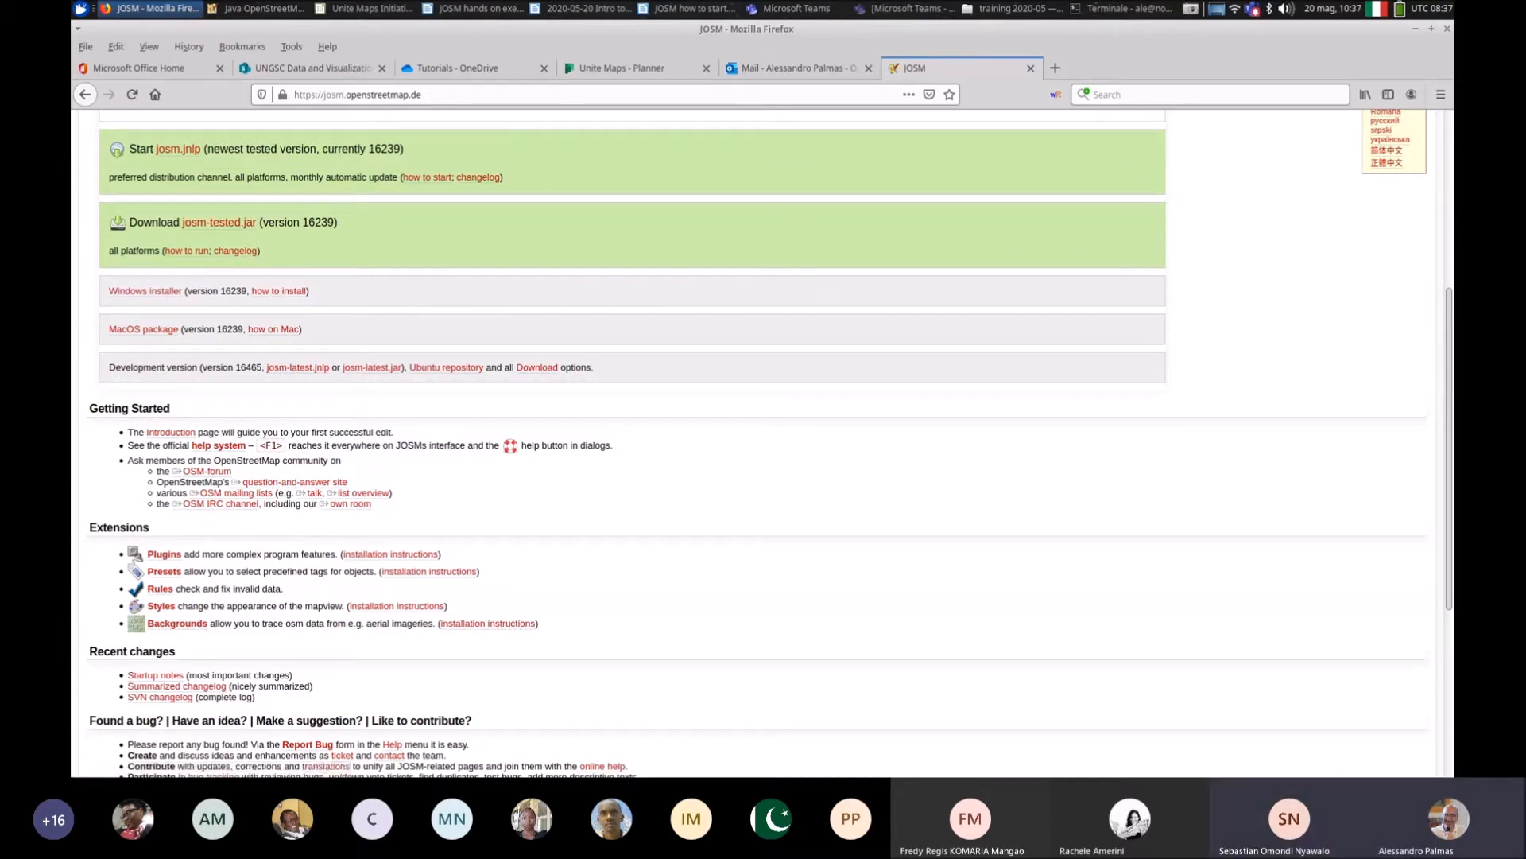
scroll(755, 442, "up", 2)
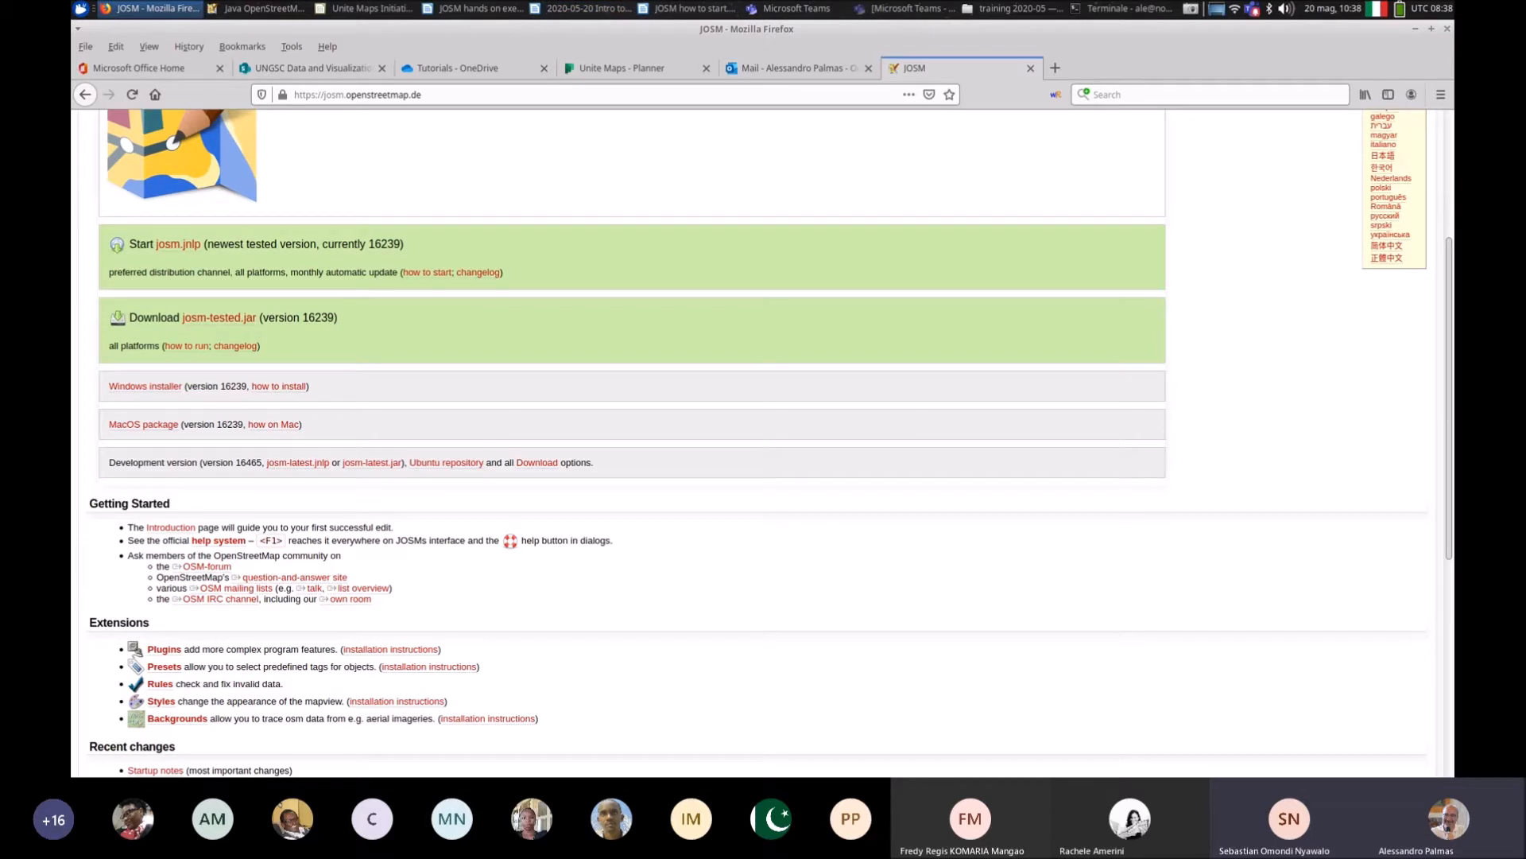
Step: Switch back to the "JOSM how to start" document in LibreOffice Writer and place the cursor on the line below the JOSM web address
key("alt+Tab")
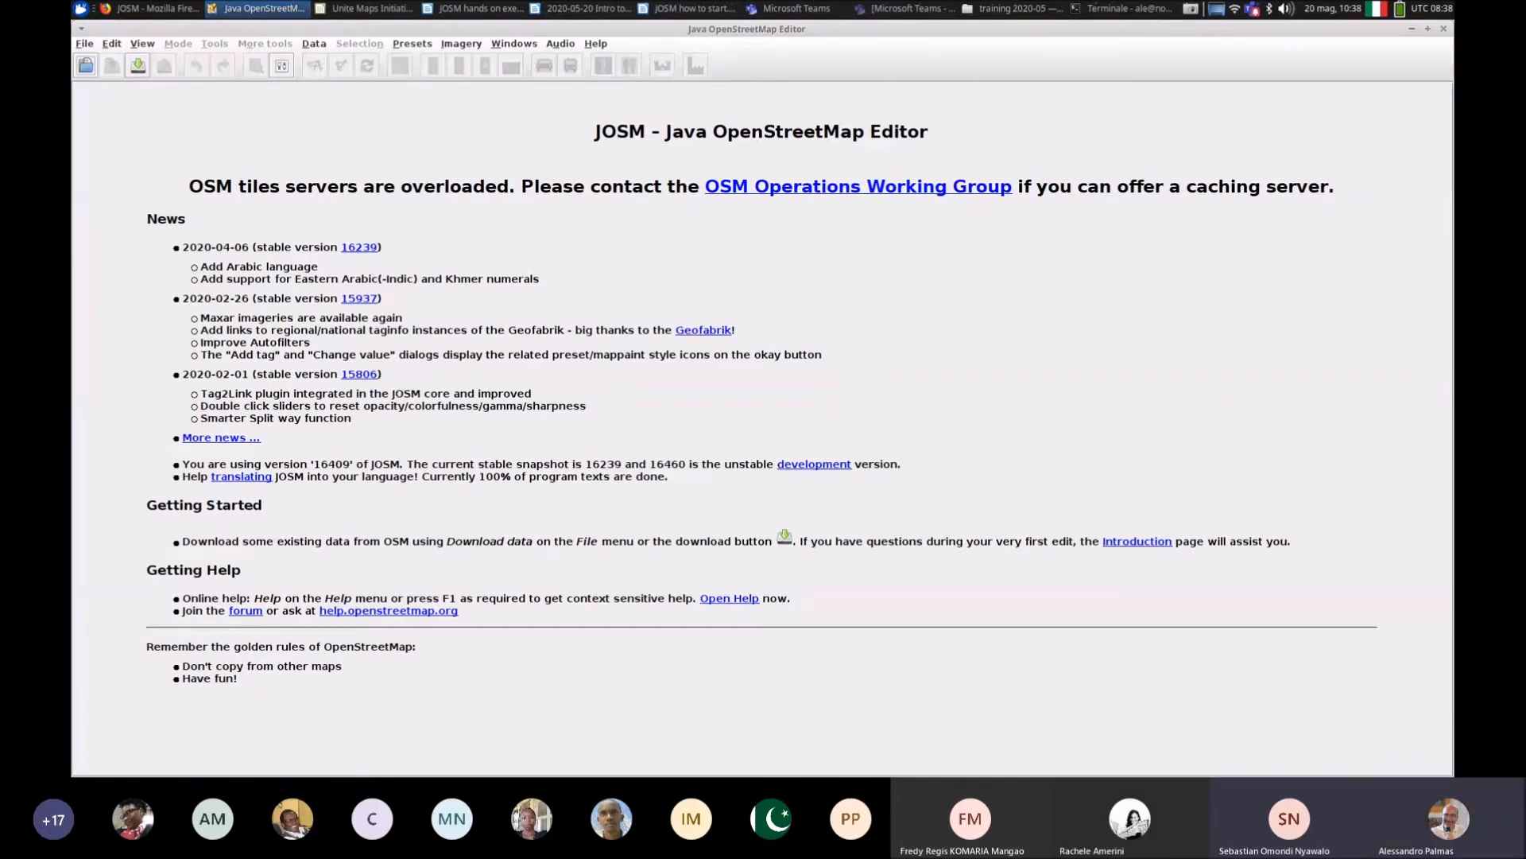
key("alt+F9")
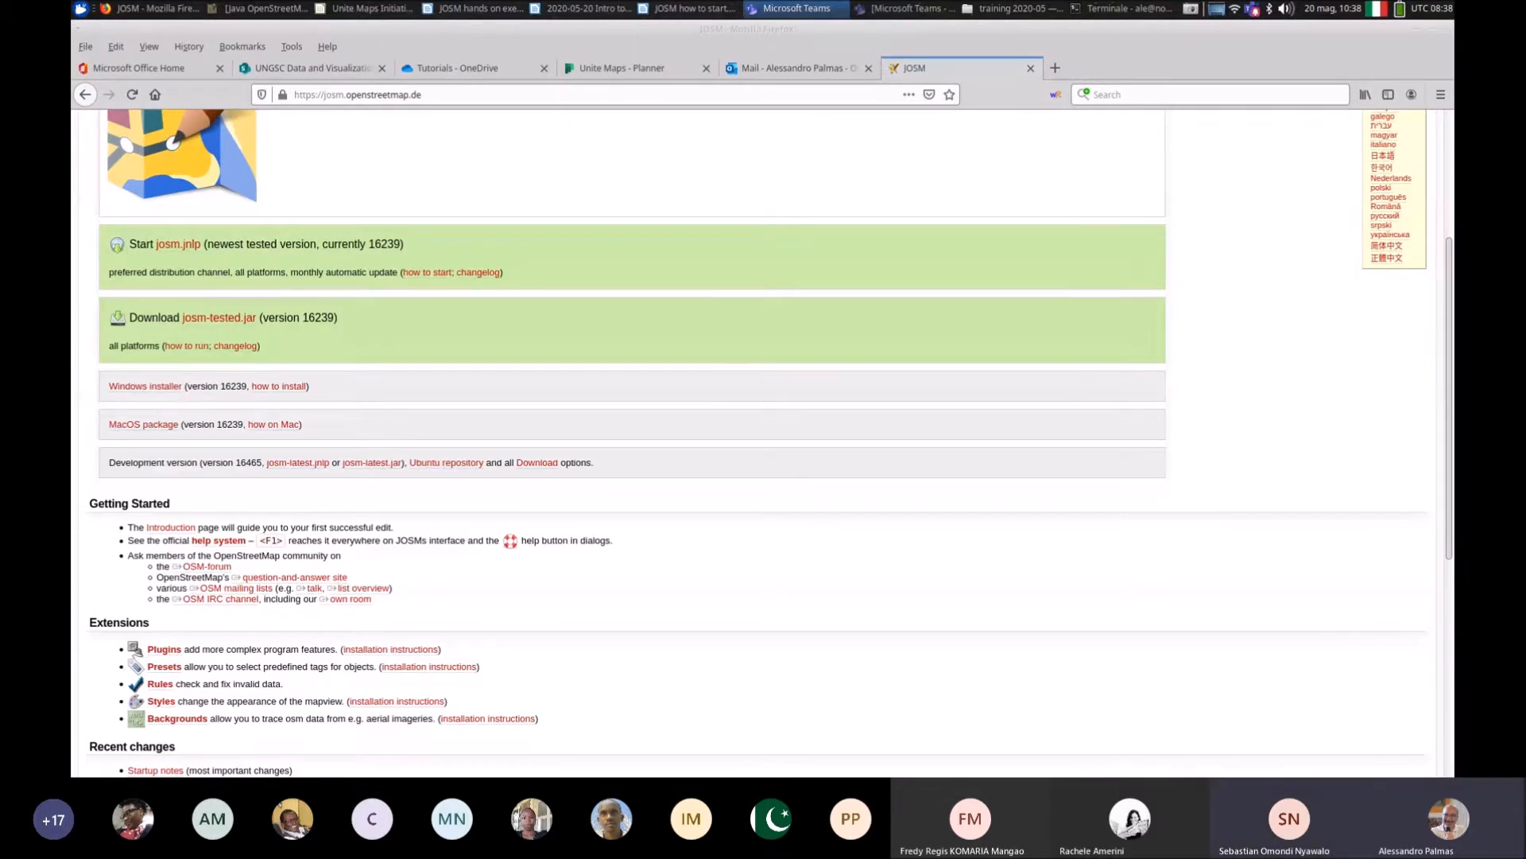
key("alt+Tab")
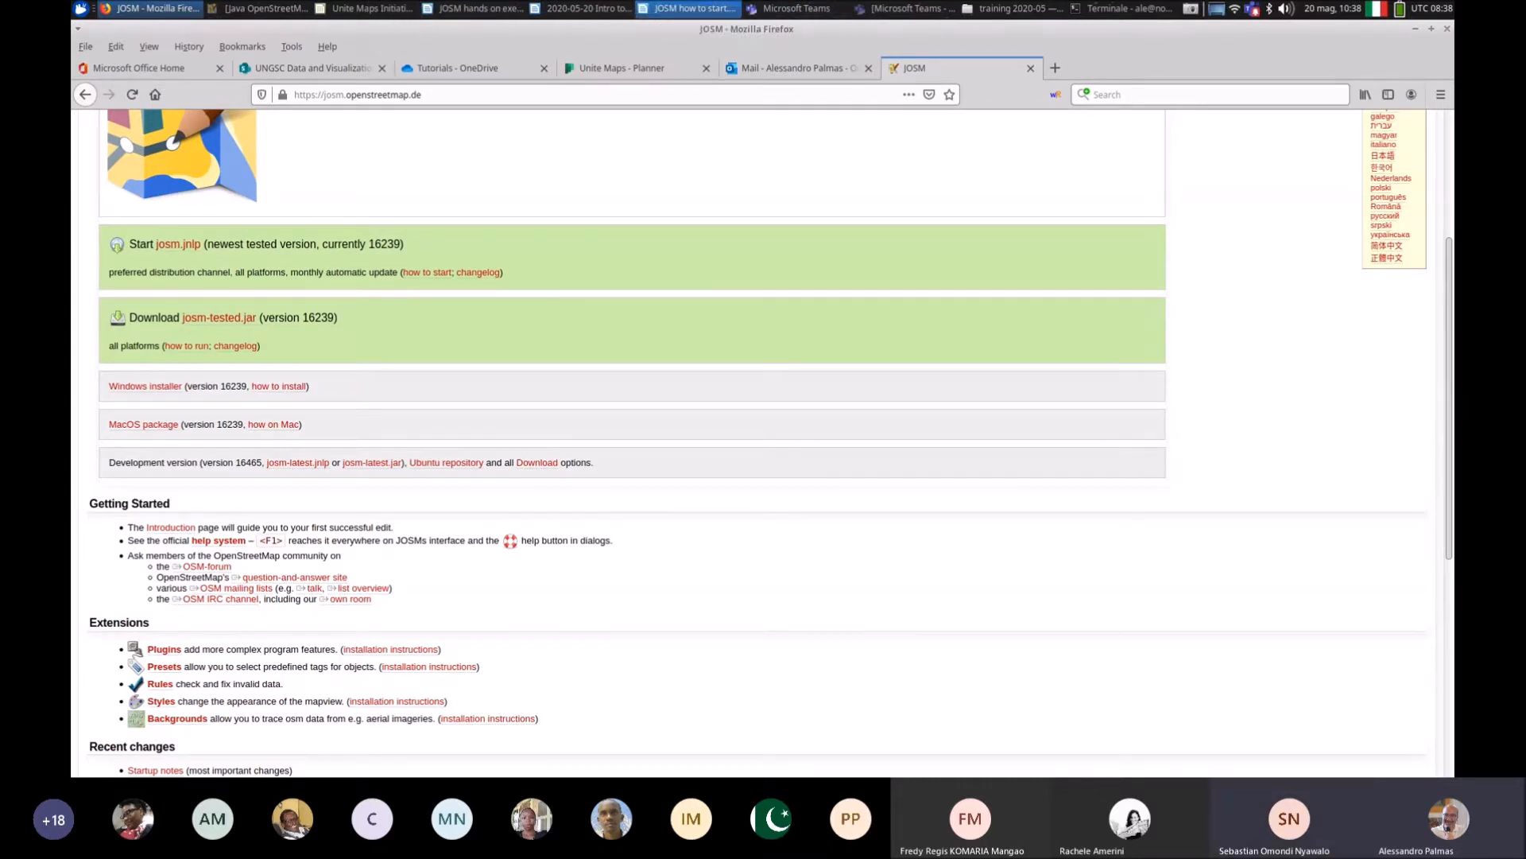
left_click(690, 8)
left_click(408, 367)
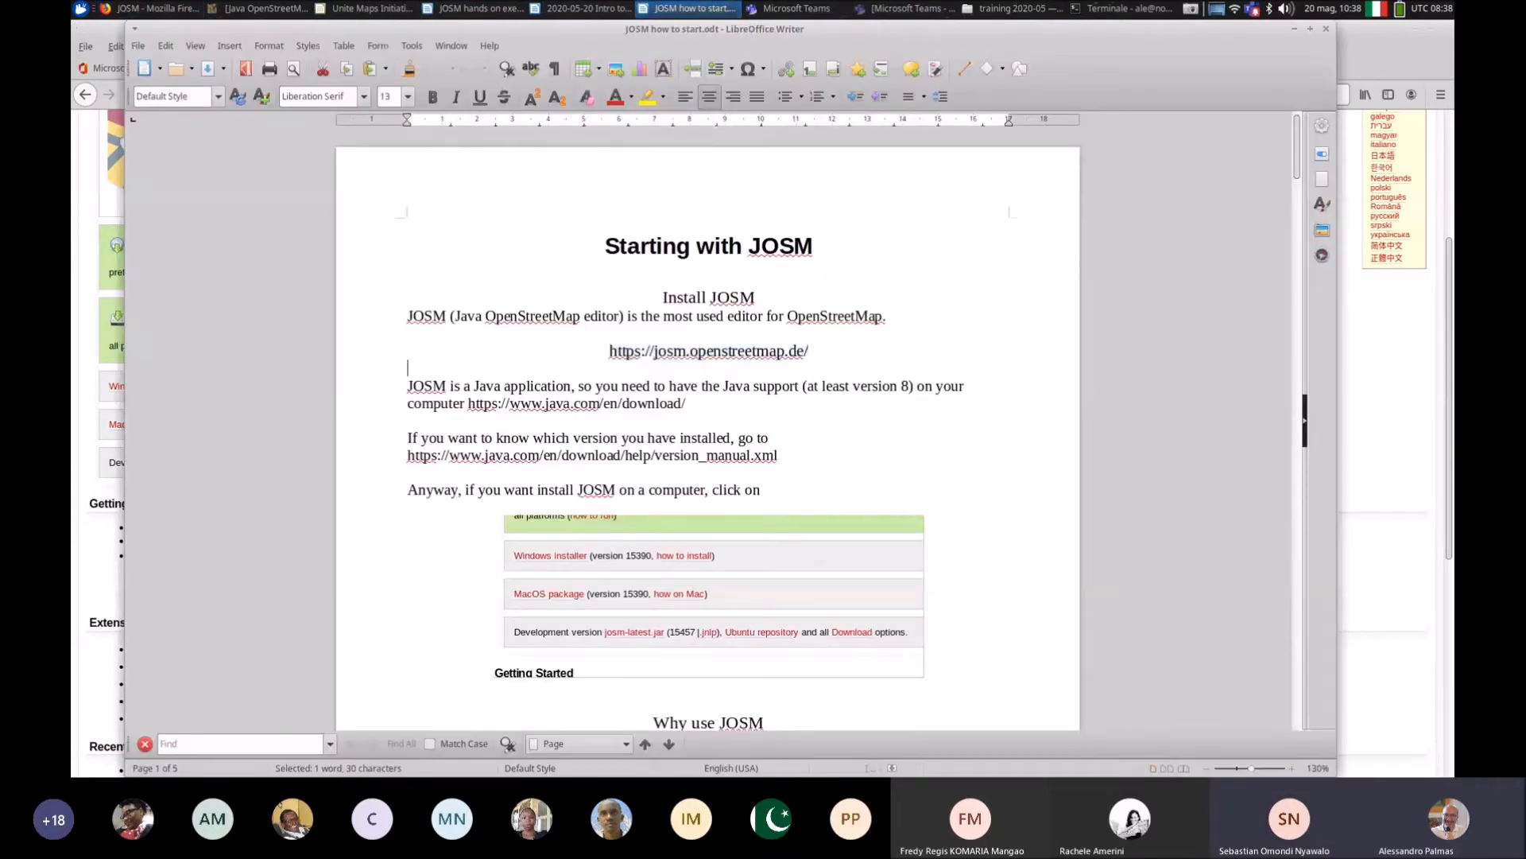
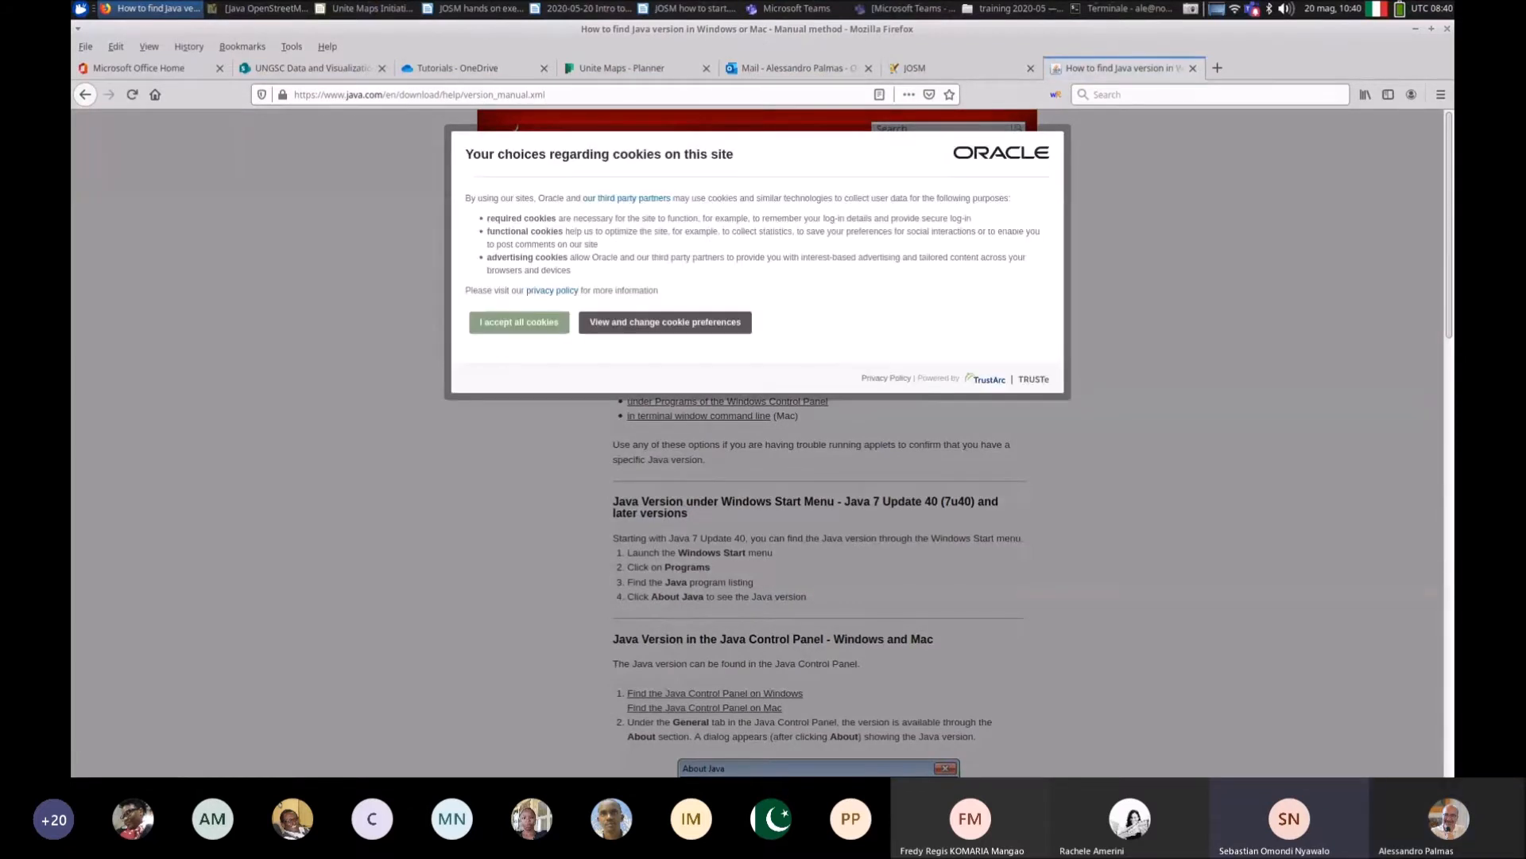
Step: Accept all cookies on the Java help page and read through its instructions for finding the installed Java version
left_click(519, 322)
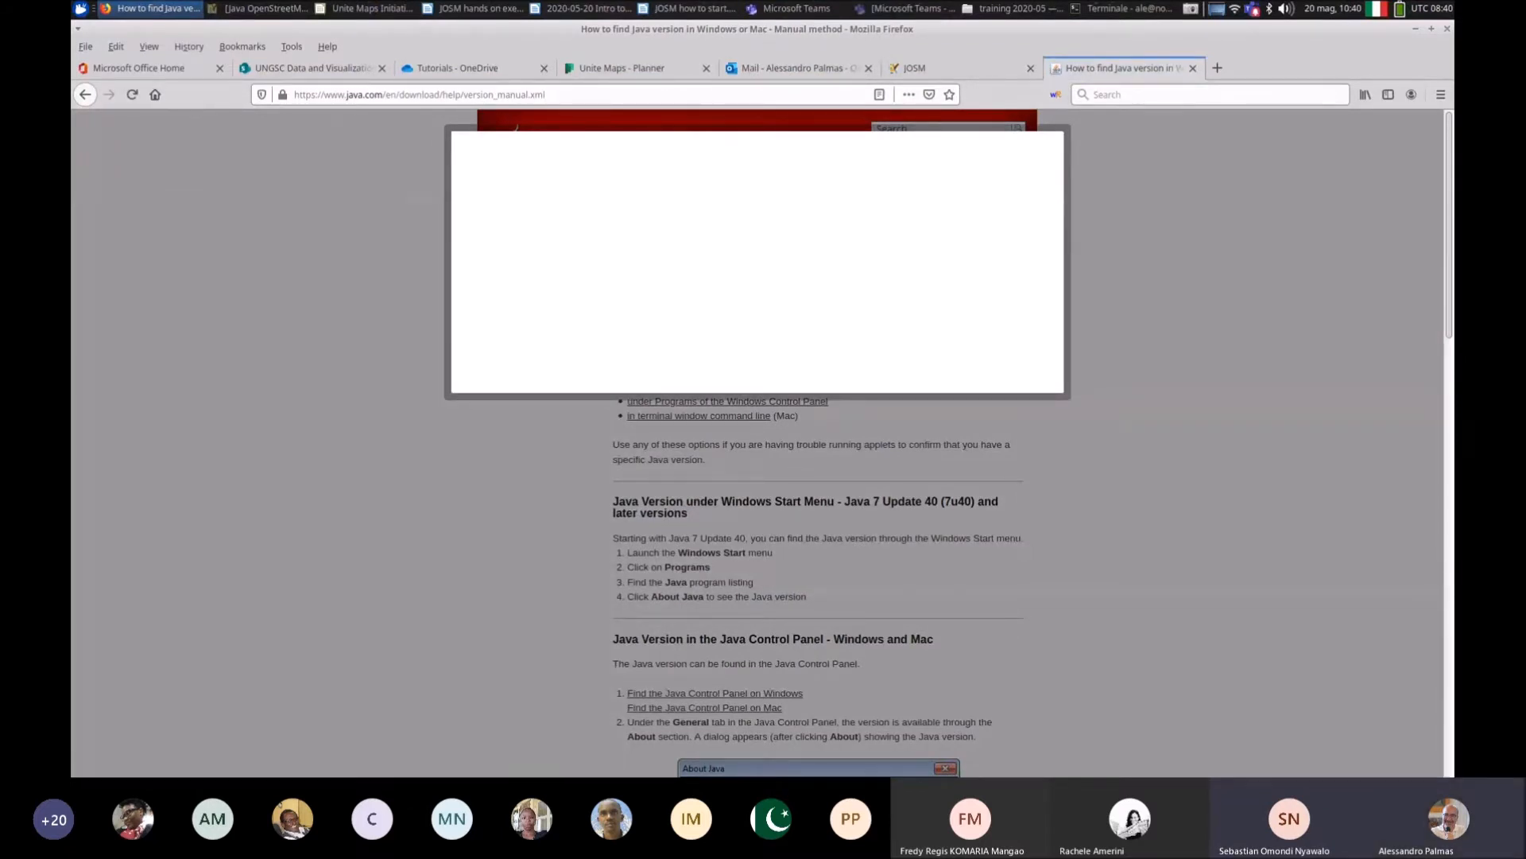
scroll(763, 443, "down", 3)
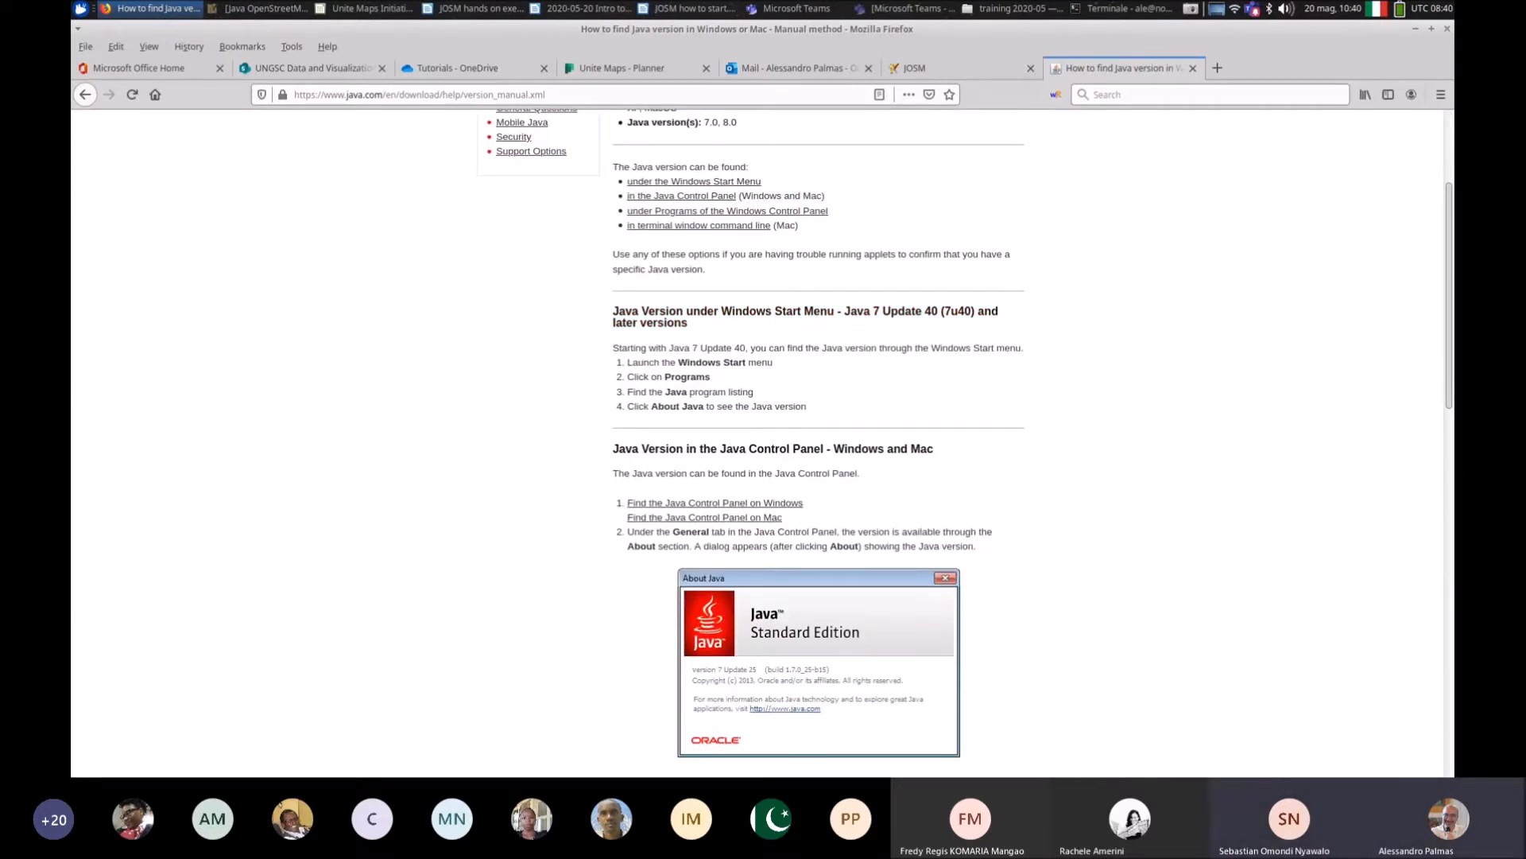
scroll(763, 442, "up", 3)
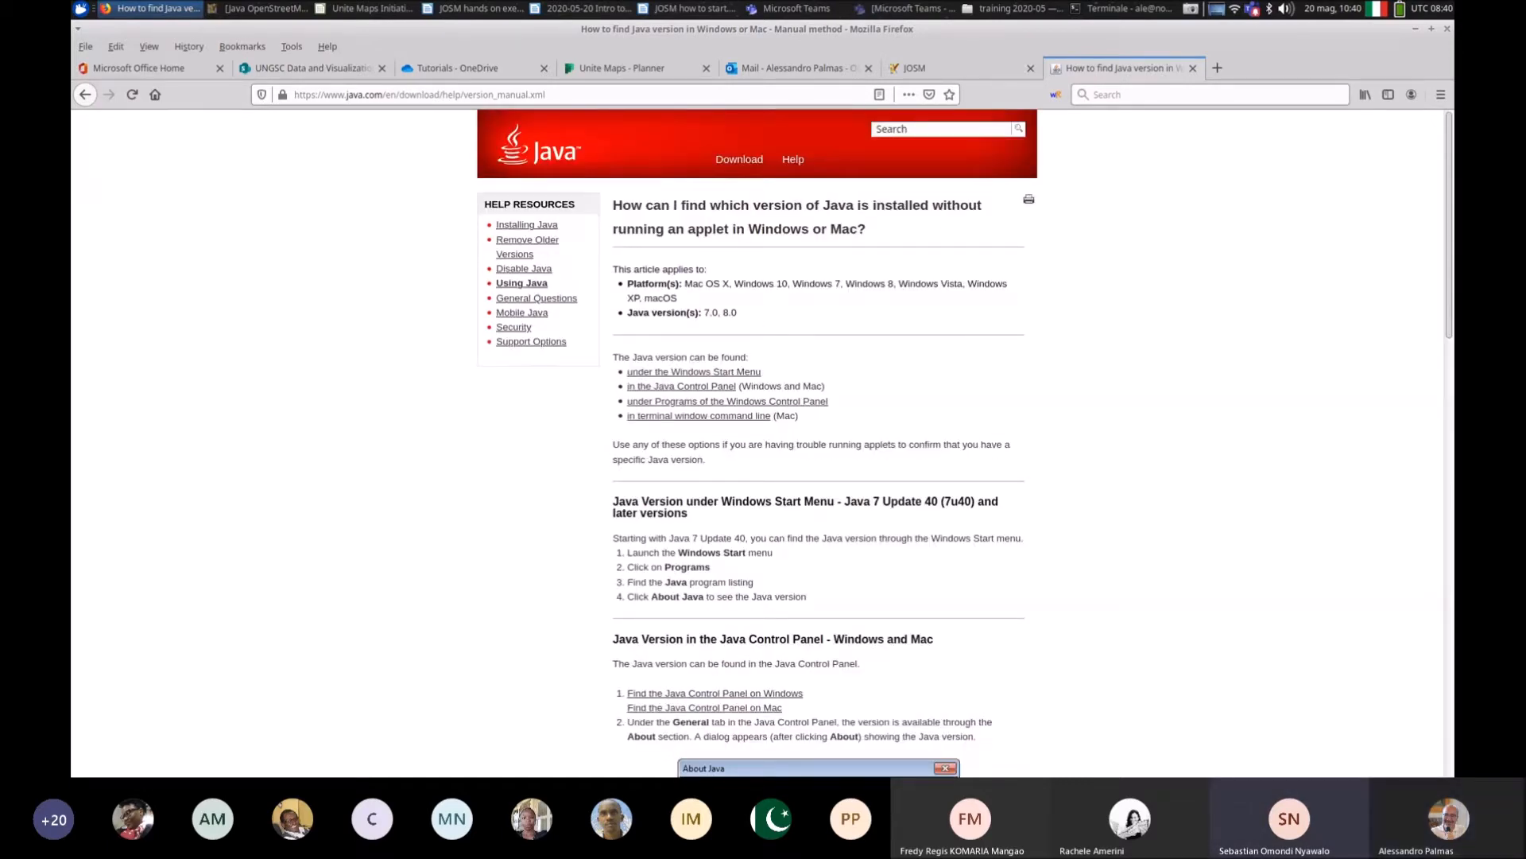
scroll(763, 443, "down", 3)
scroll(763, 442, "down", 7)
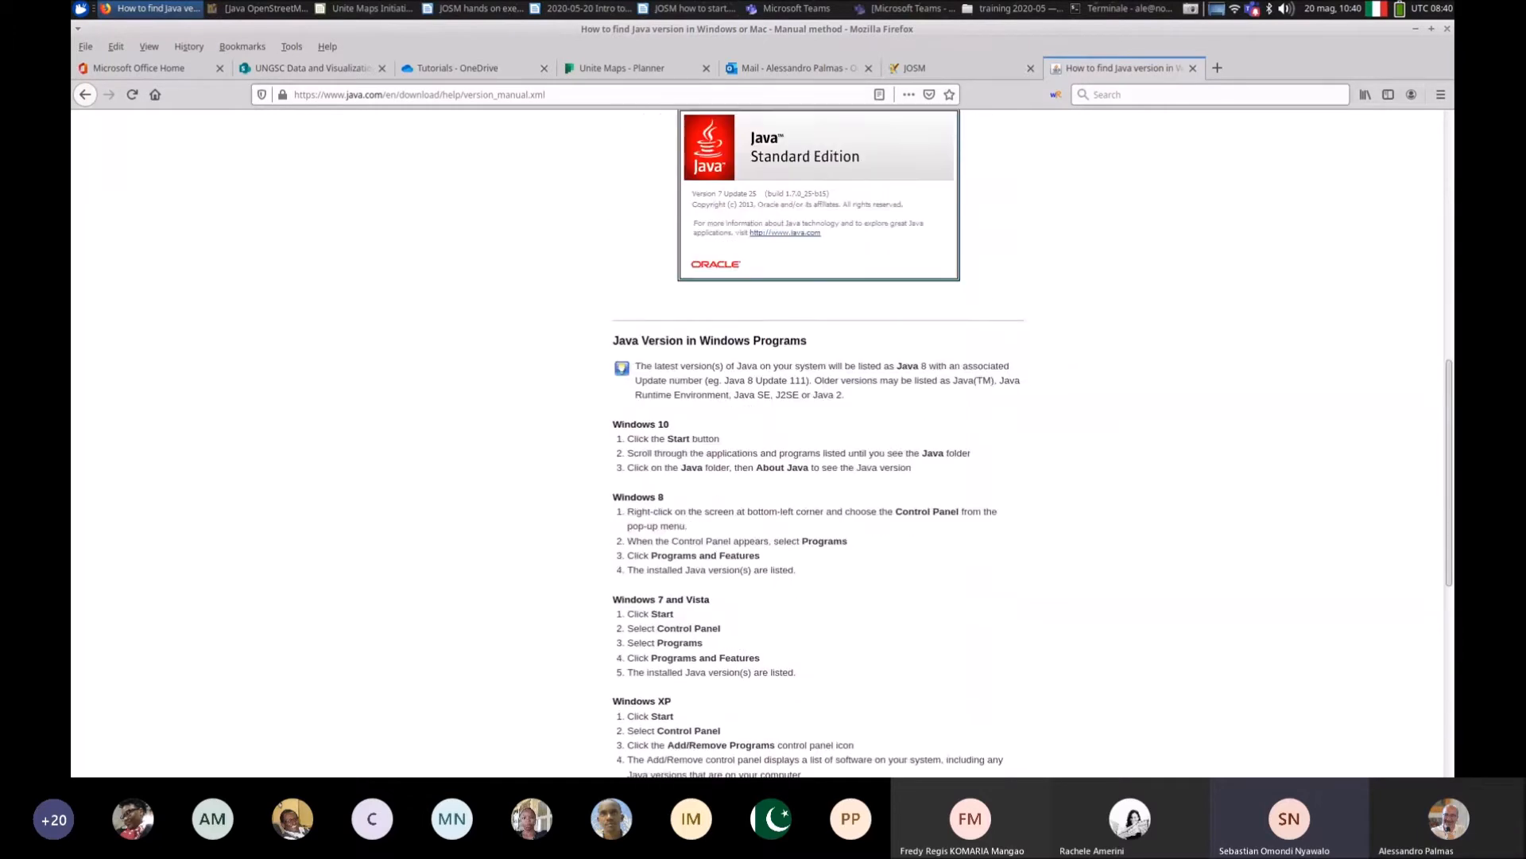
scroll(763, 443, "down", 8)
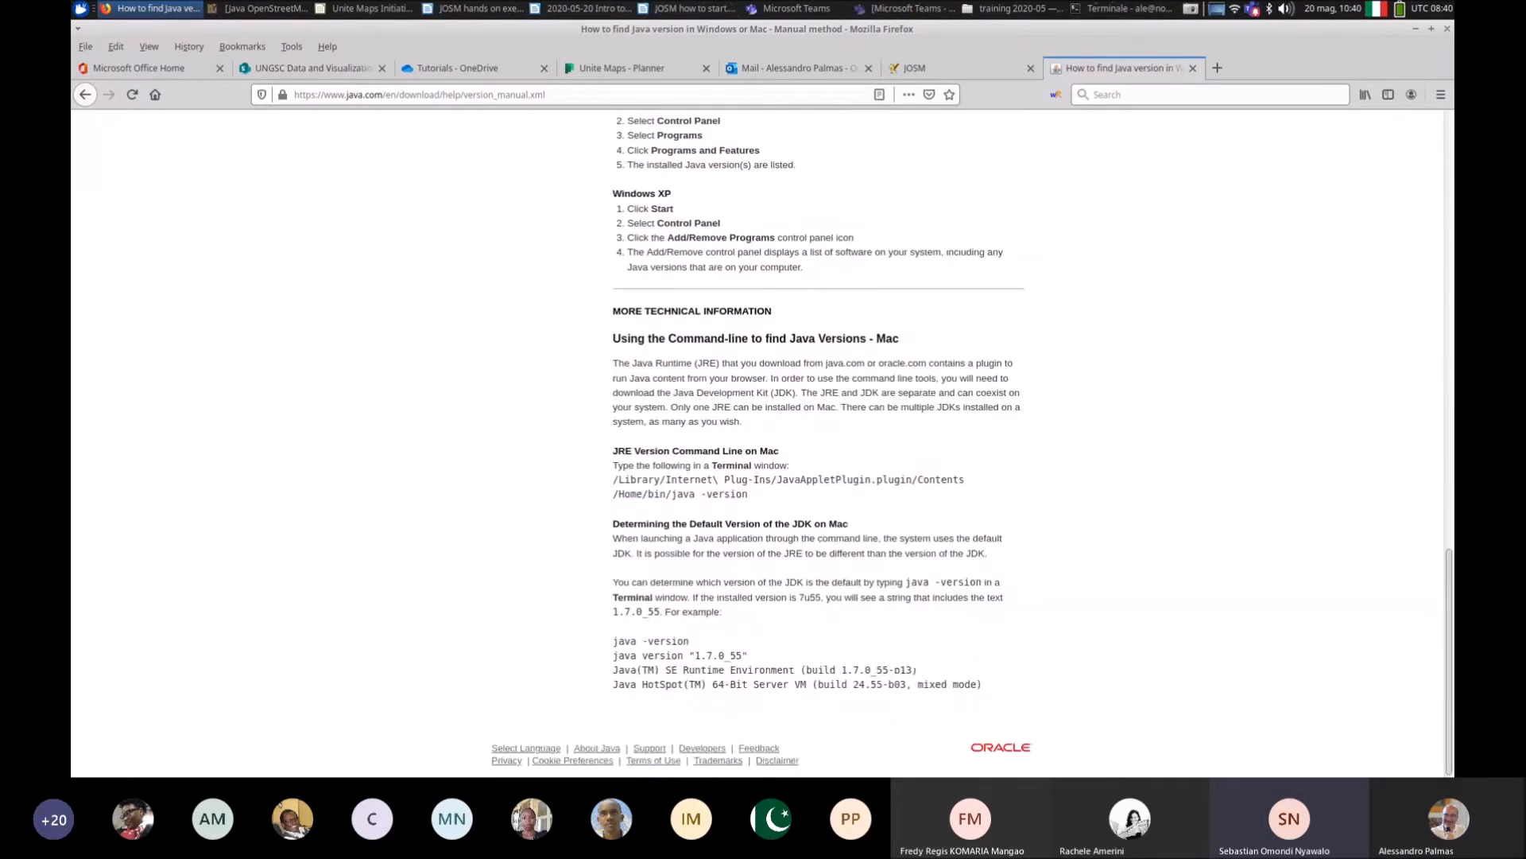
scroll(763, 443, "up", 16)
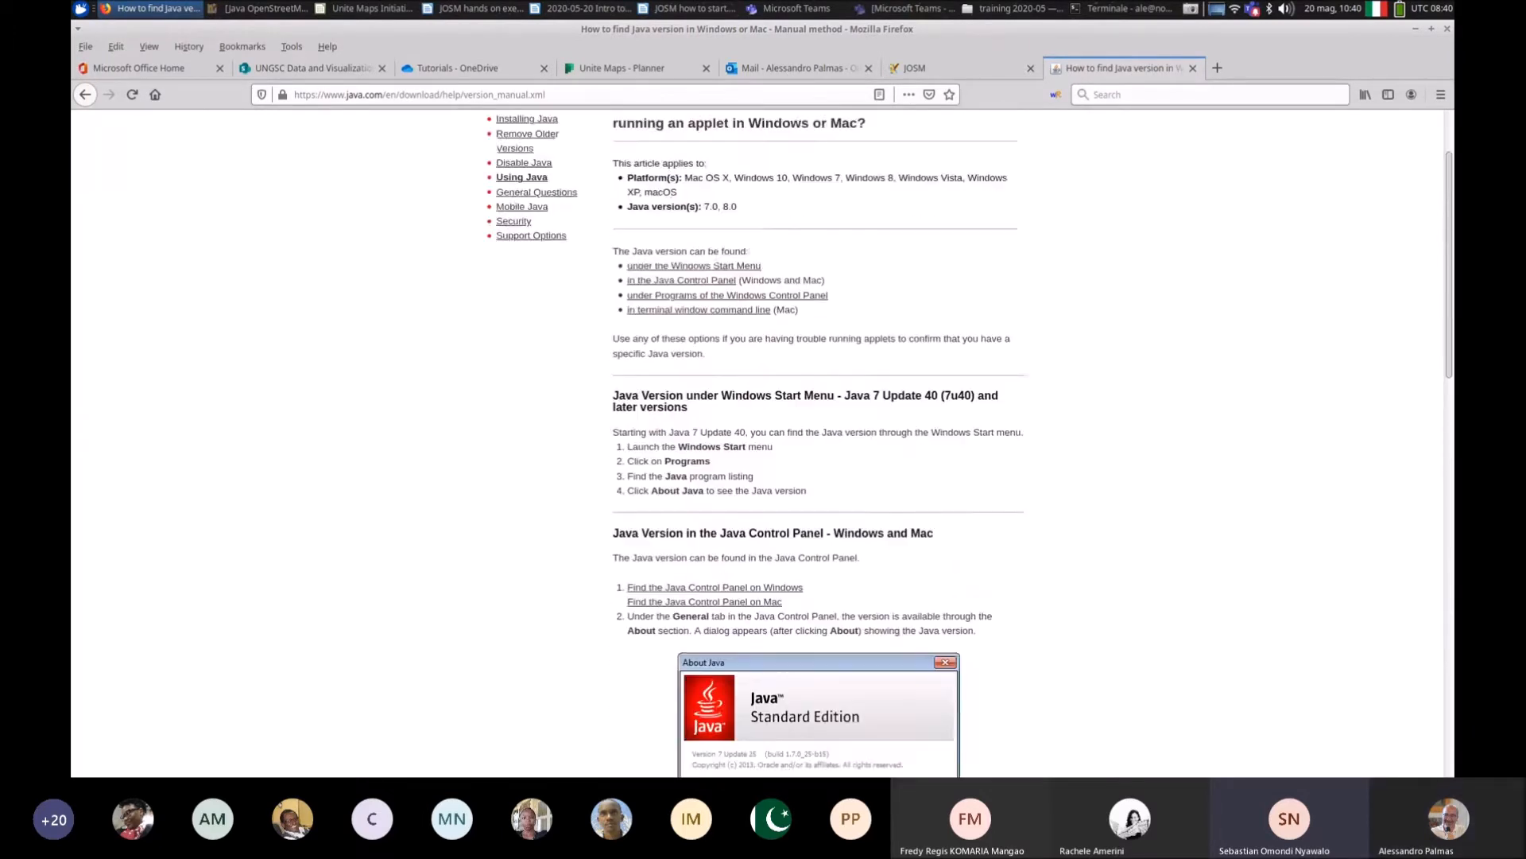
scroll(764, 443, "up", 2)
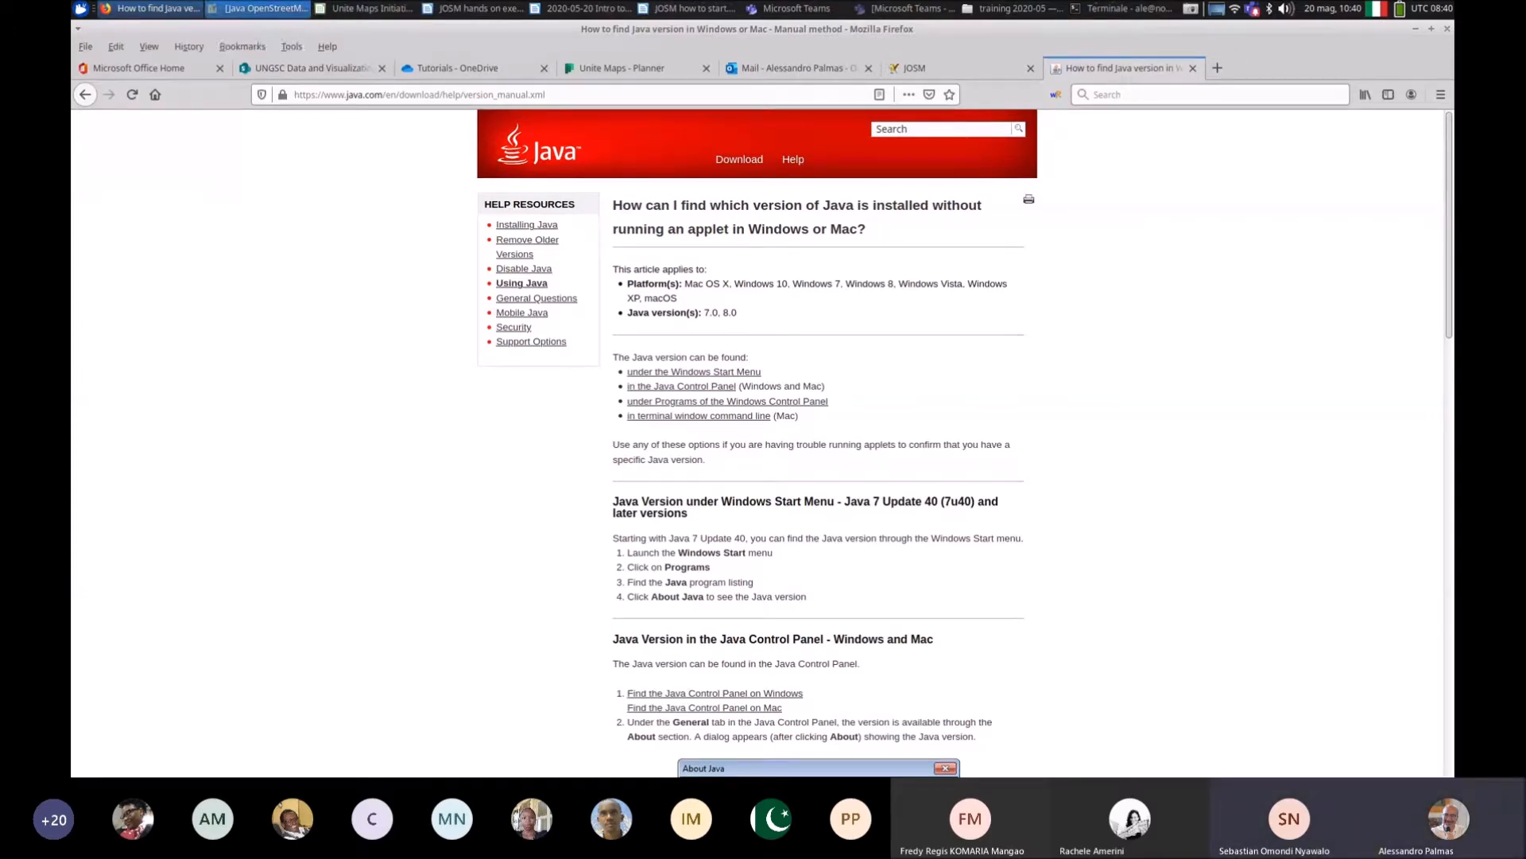
Step: Return to the "JOSM how to start" document in LibreOffice Writer and review its sections on installing, why to use and starting to use JOSM
left_click(256, 8)
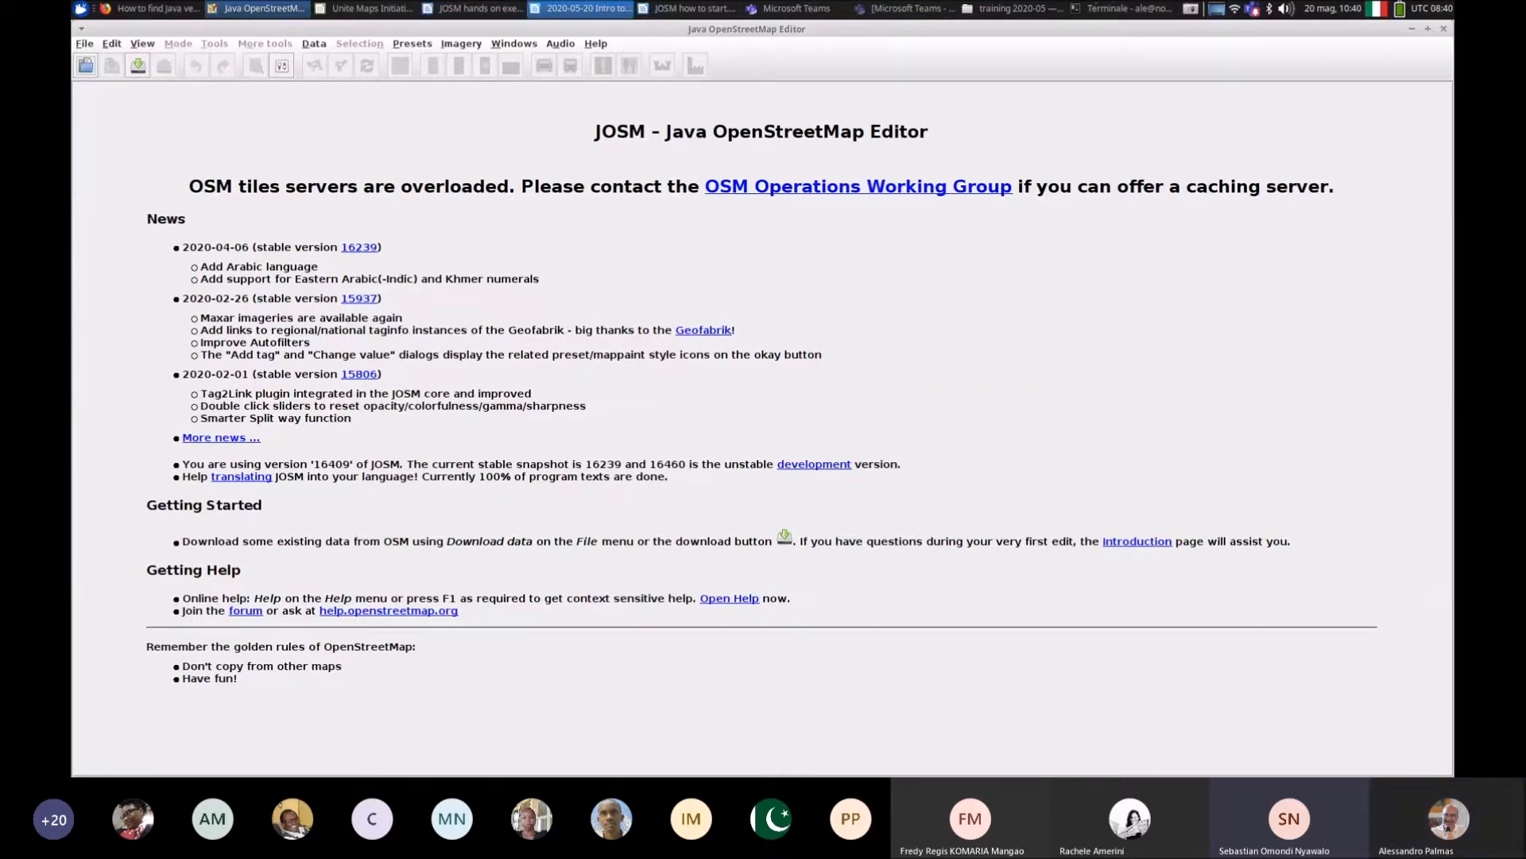
left_click(690, 8)
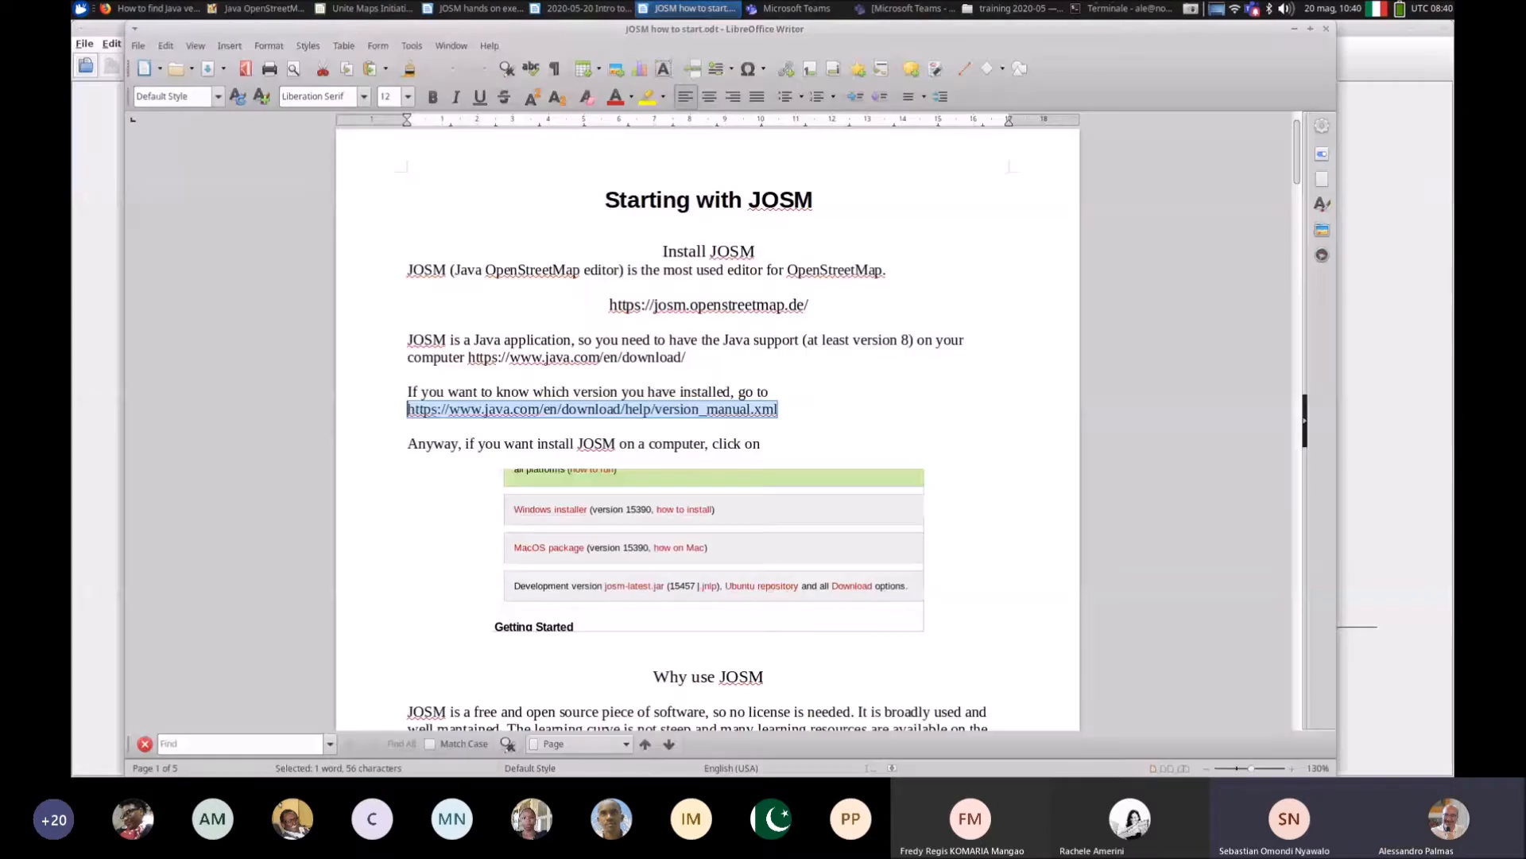
scroll(708, 430, "down", 1)
left_click(769, 346)
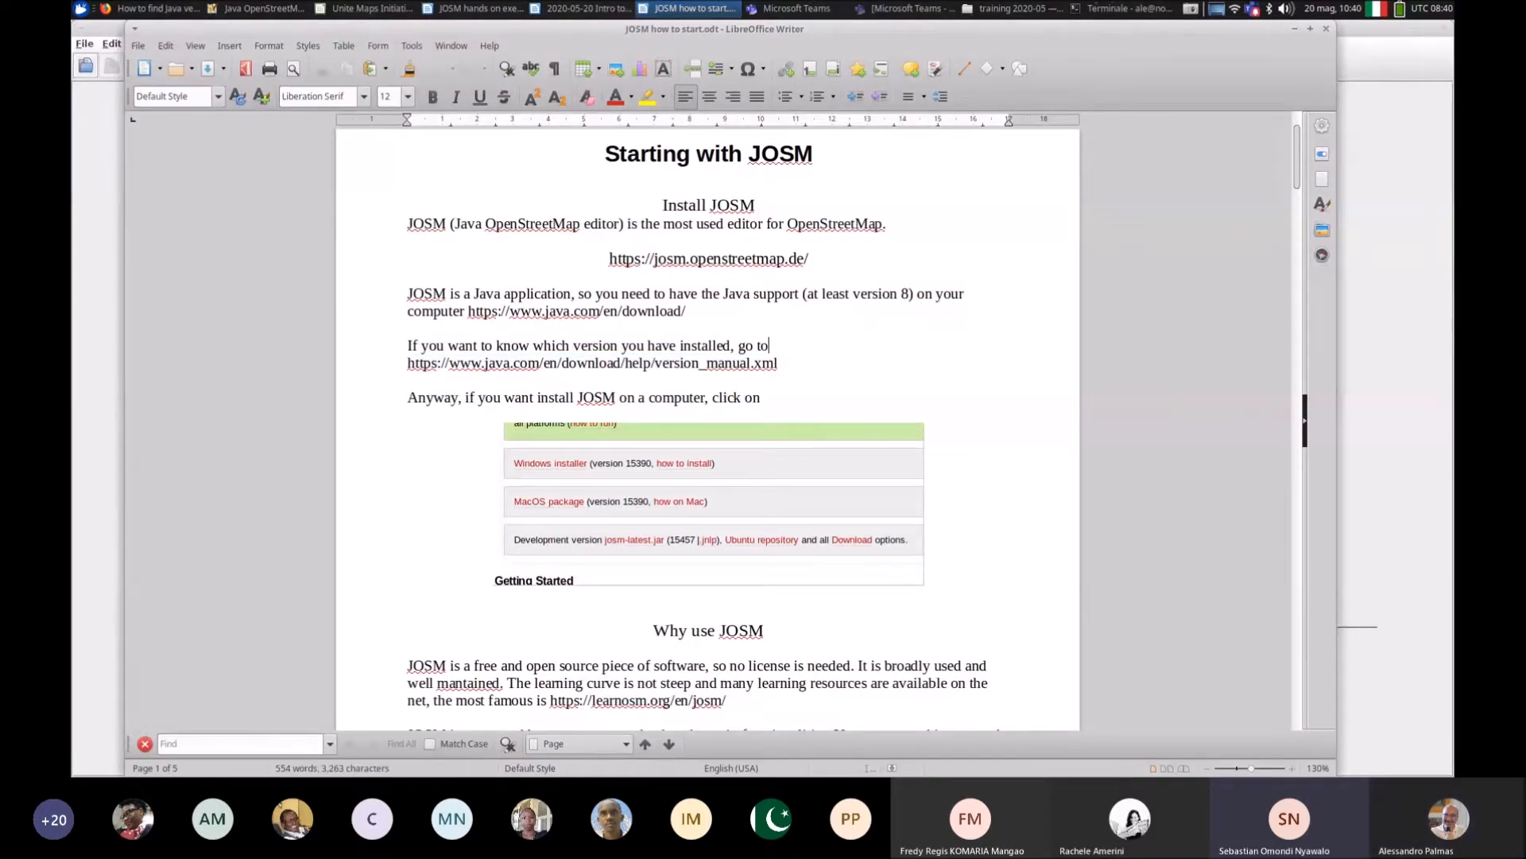
scroll(708, 430, "down", 4)
scroll(707, 430, "down", 4)
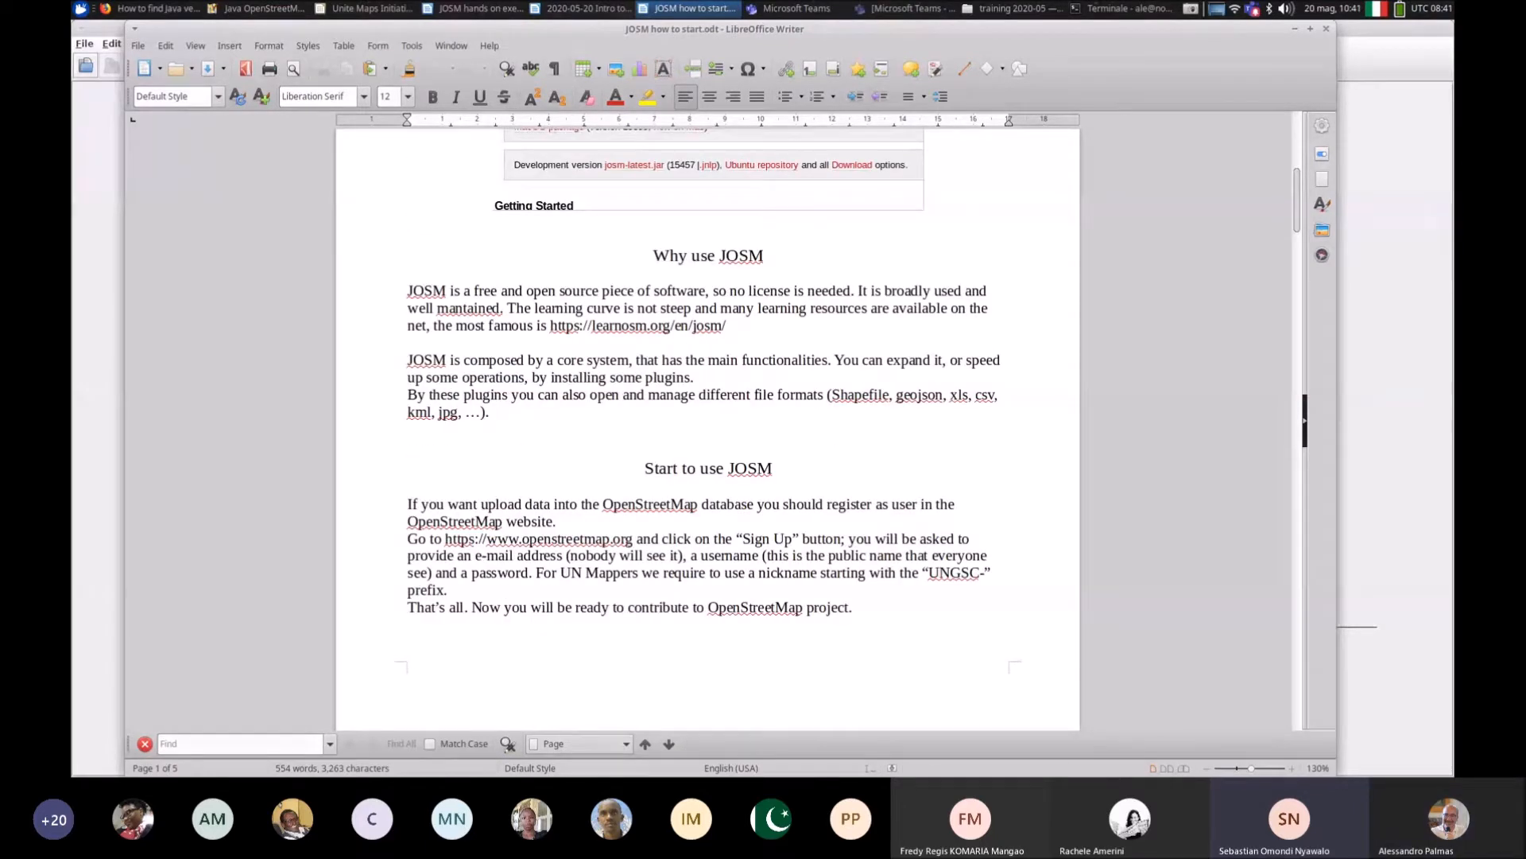
scroll(707, 429, "up", 7)
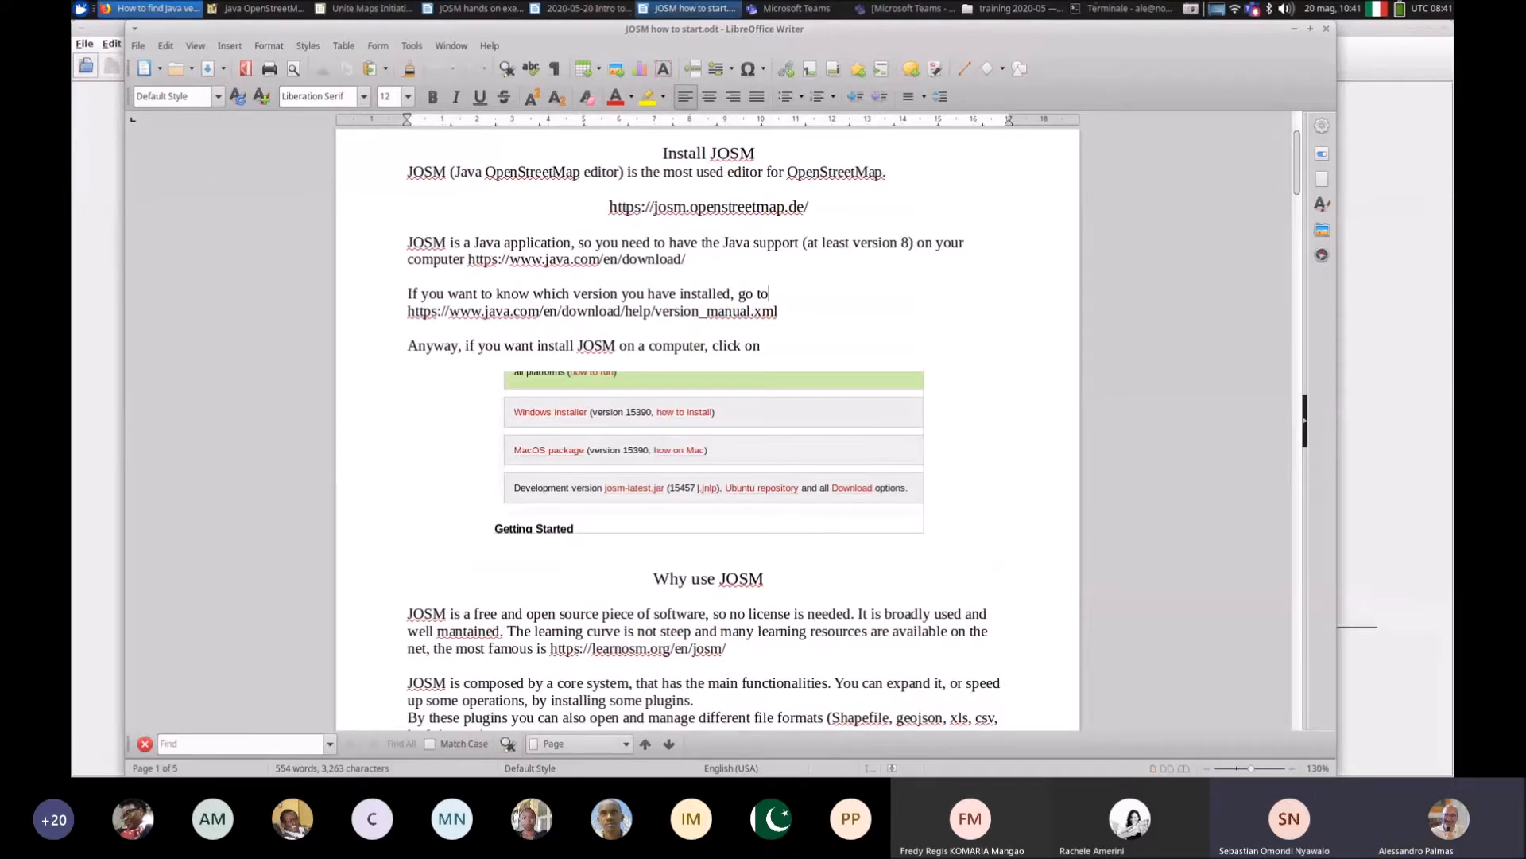
Step: Switch to Firefox, reduce its window and open the OpenStreetMap website in a new tab
left_click(150, 8)
left_click(150, 9)
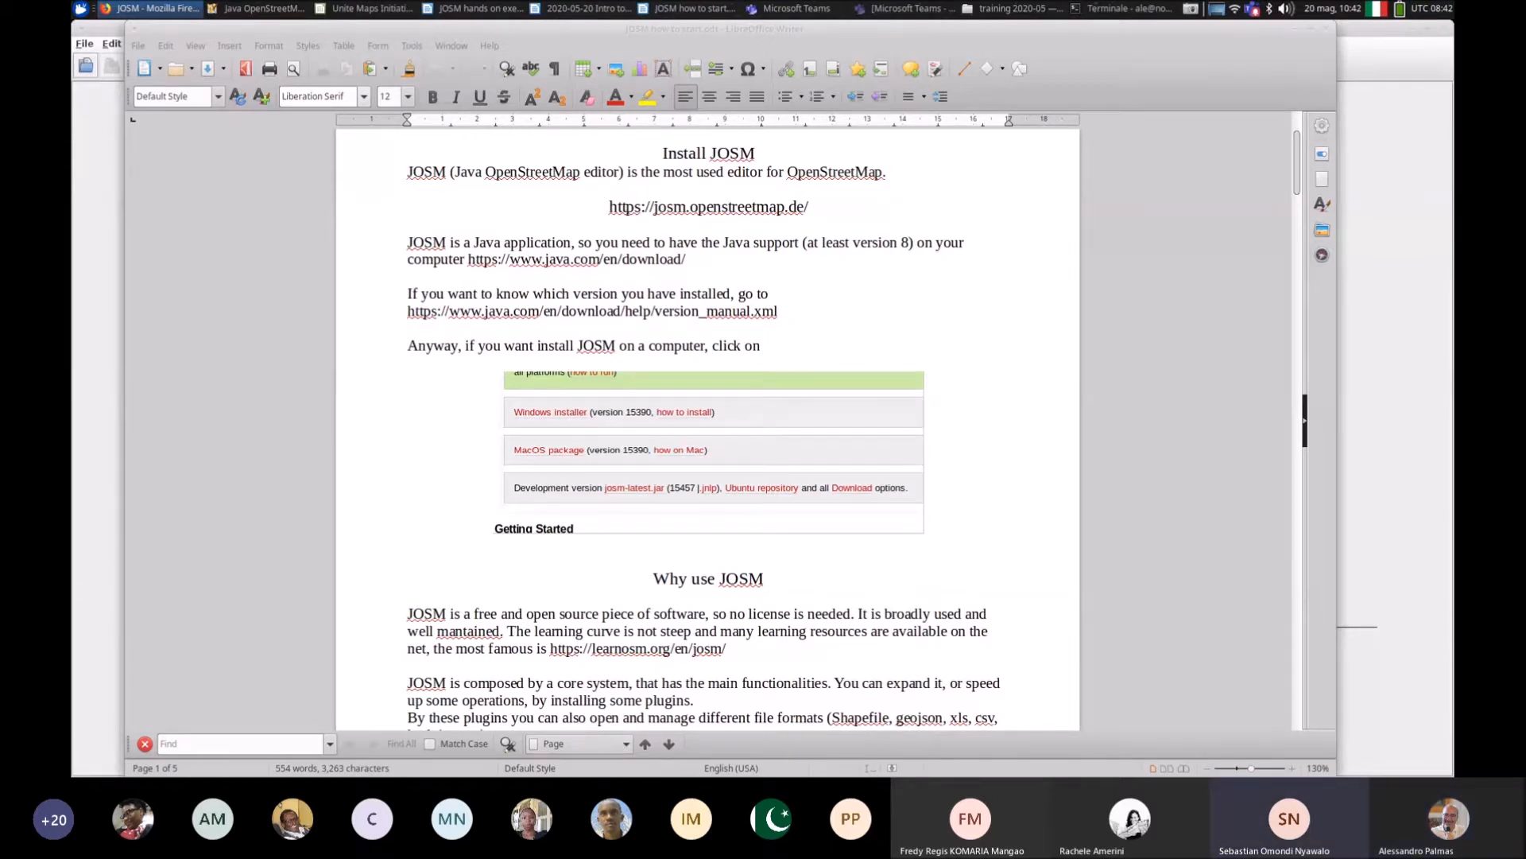
left_click_drag(1453, 76, 655, 47)
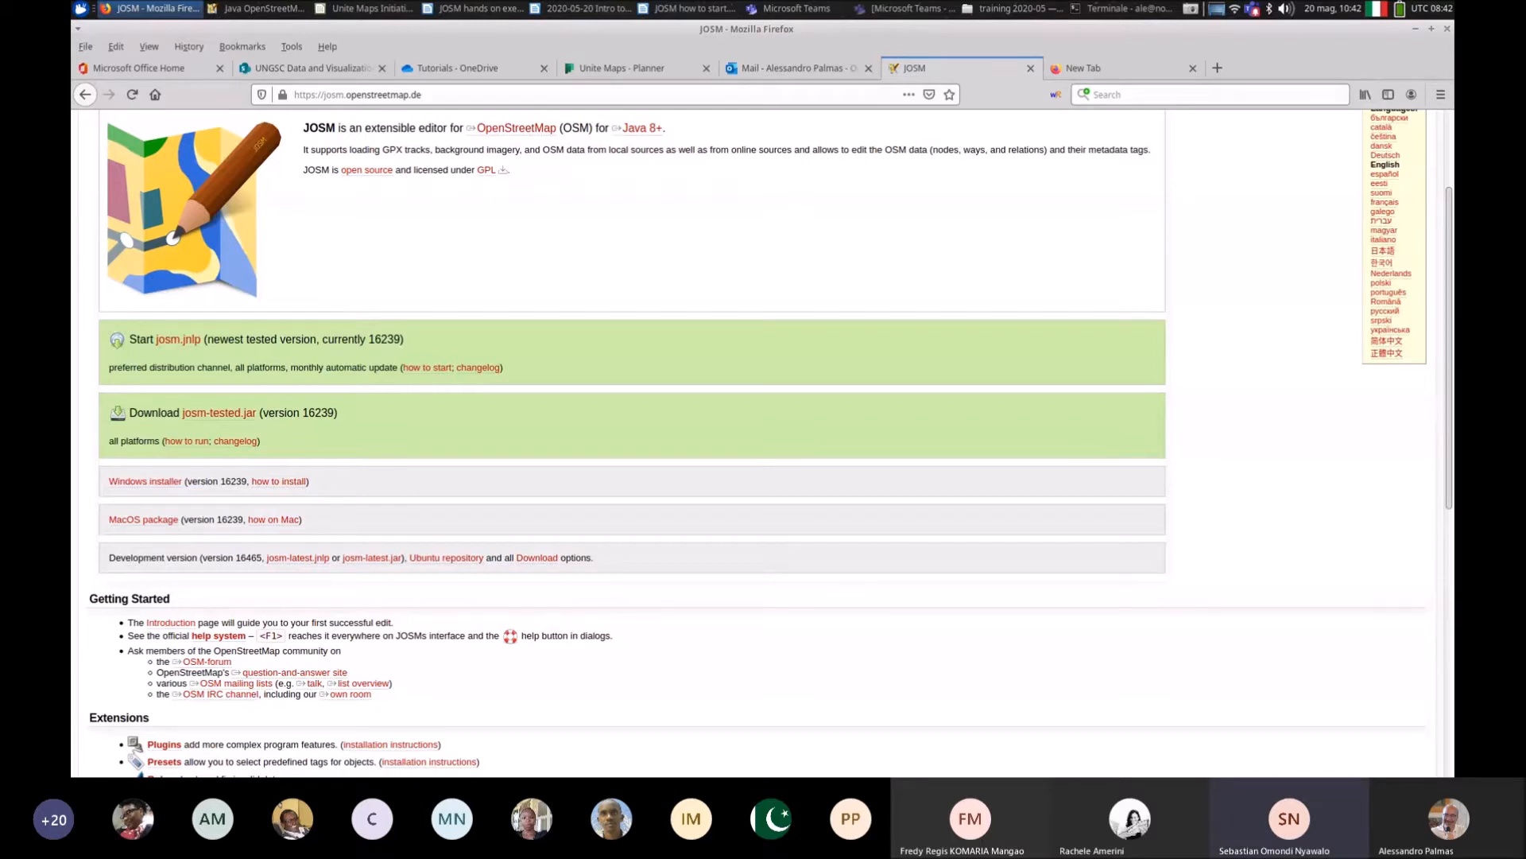
key("XF86AudioRaiseVolume")
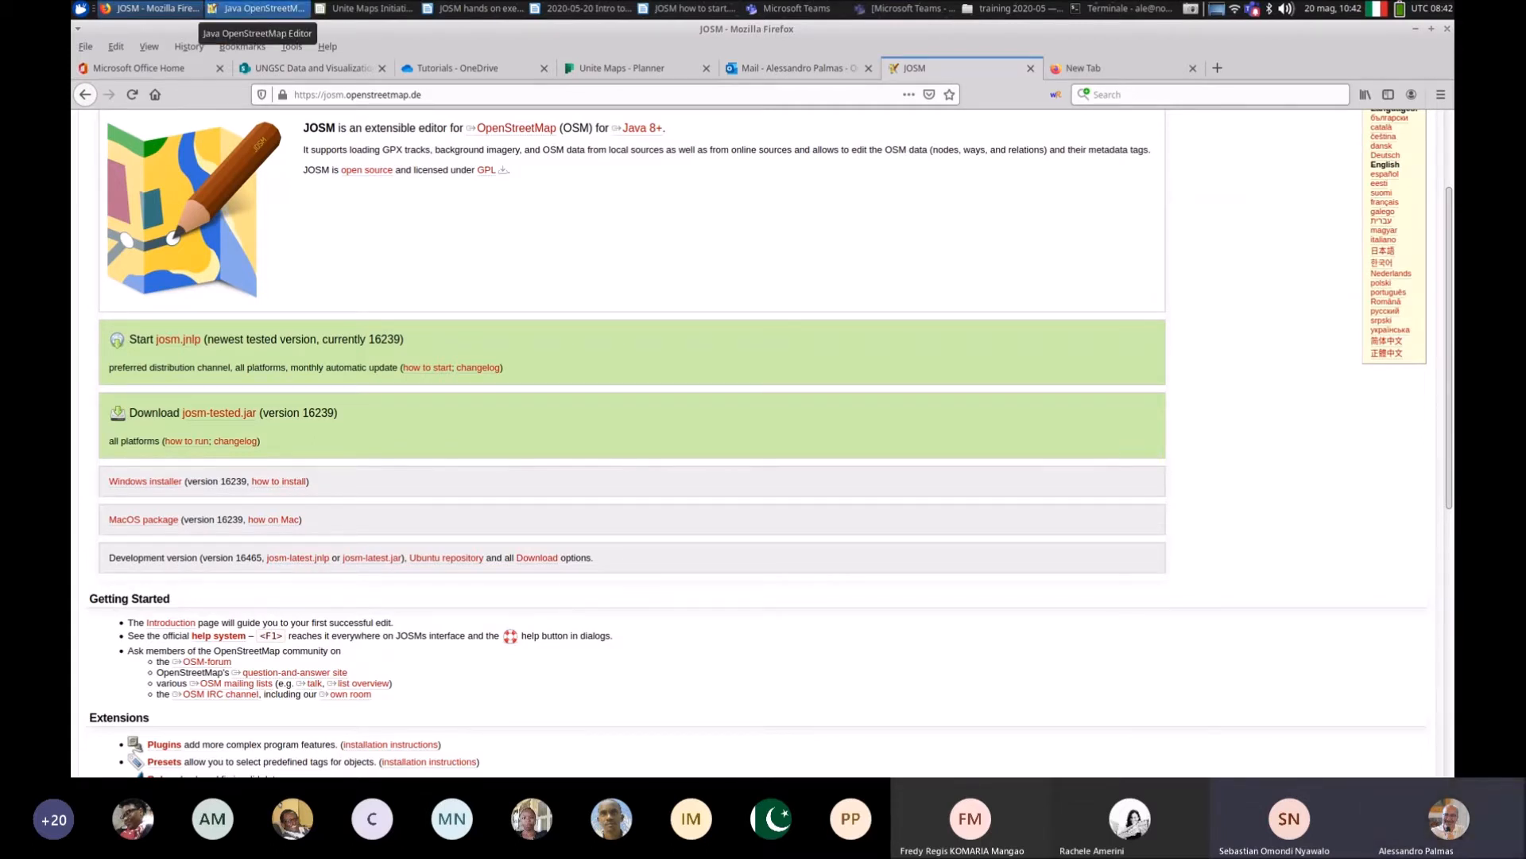
left_click_drag(668, 29, 668, 42)
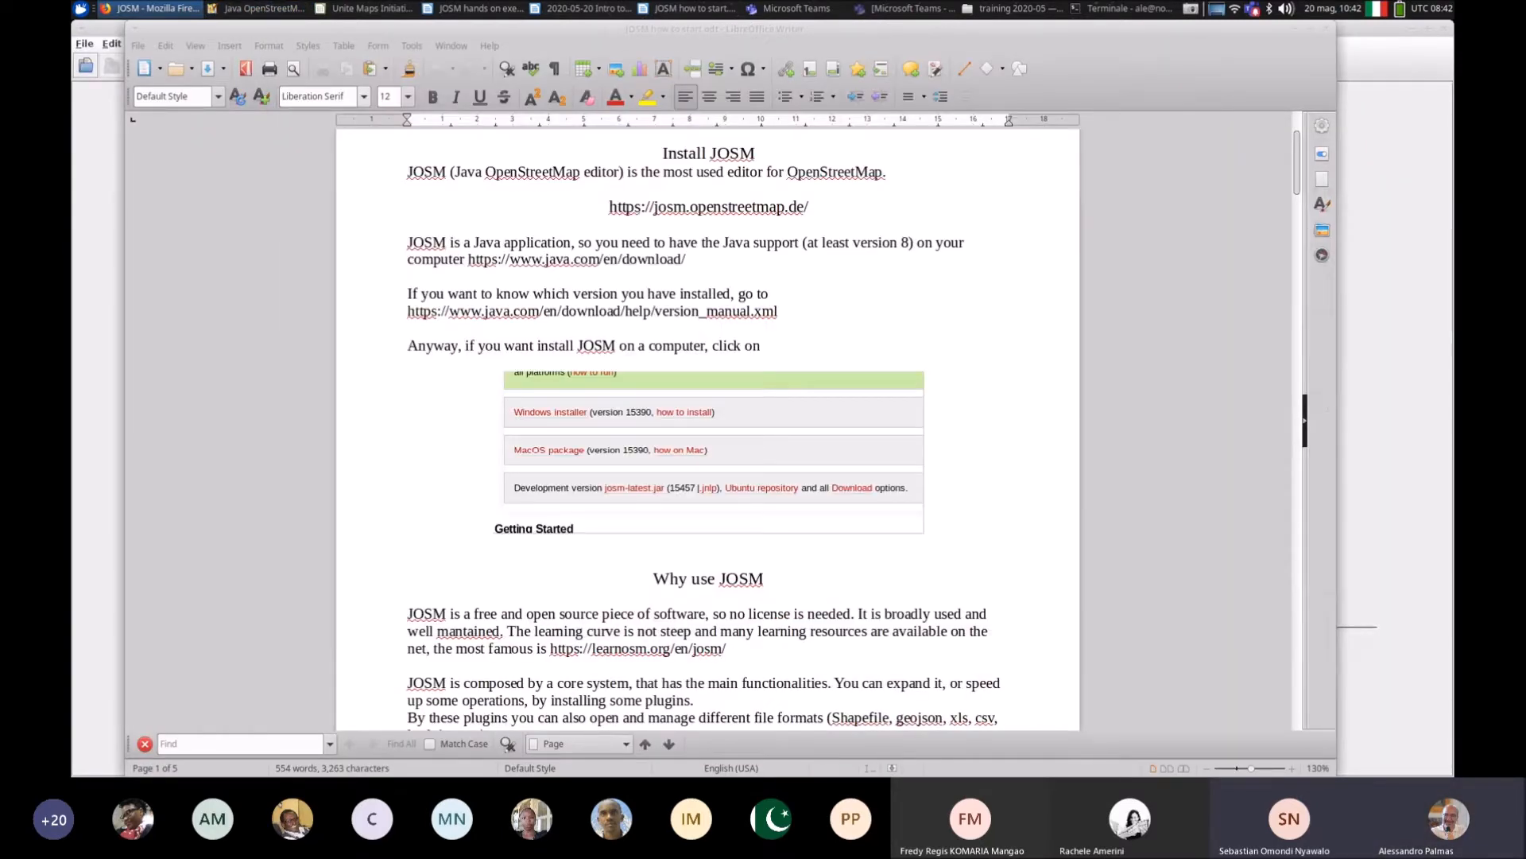
key("ctrl+t")
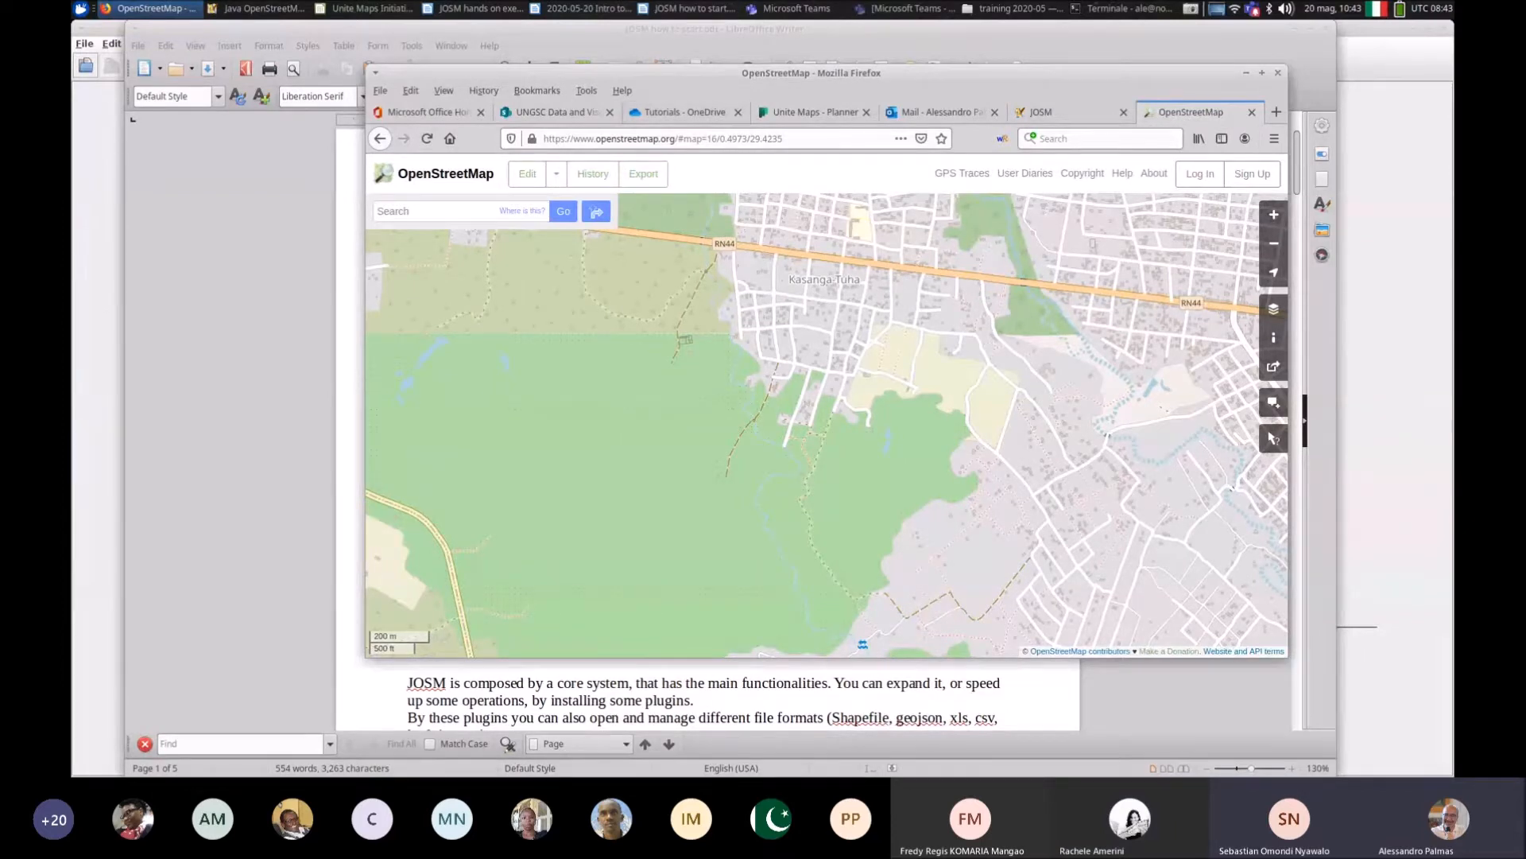
Step: Maximize the browser window, copy the josm-tested.jar link address from the JOSM page and switch to Microsoft Teams
double_click(690, 73)
left_click(915, 67)
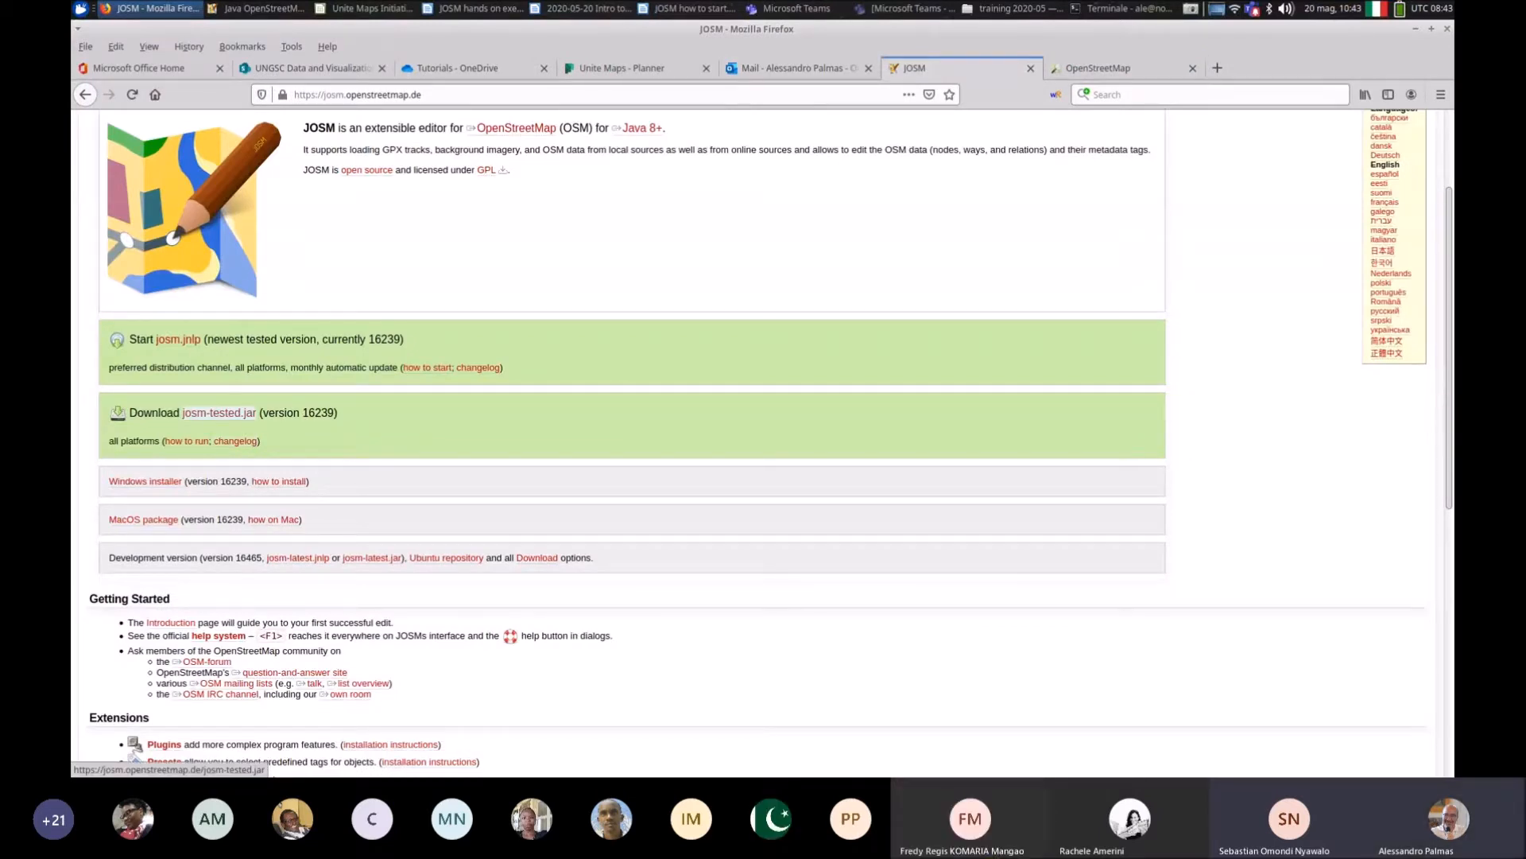
right_click(221, 414)
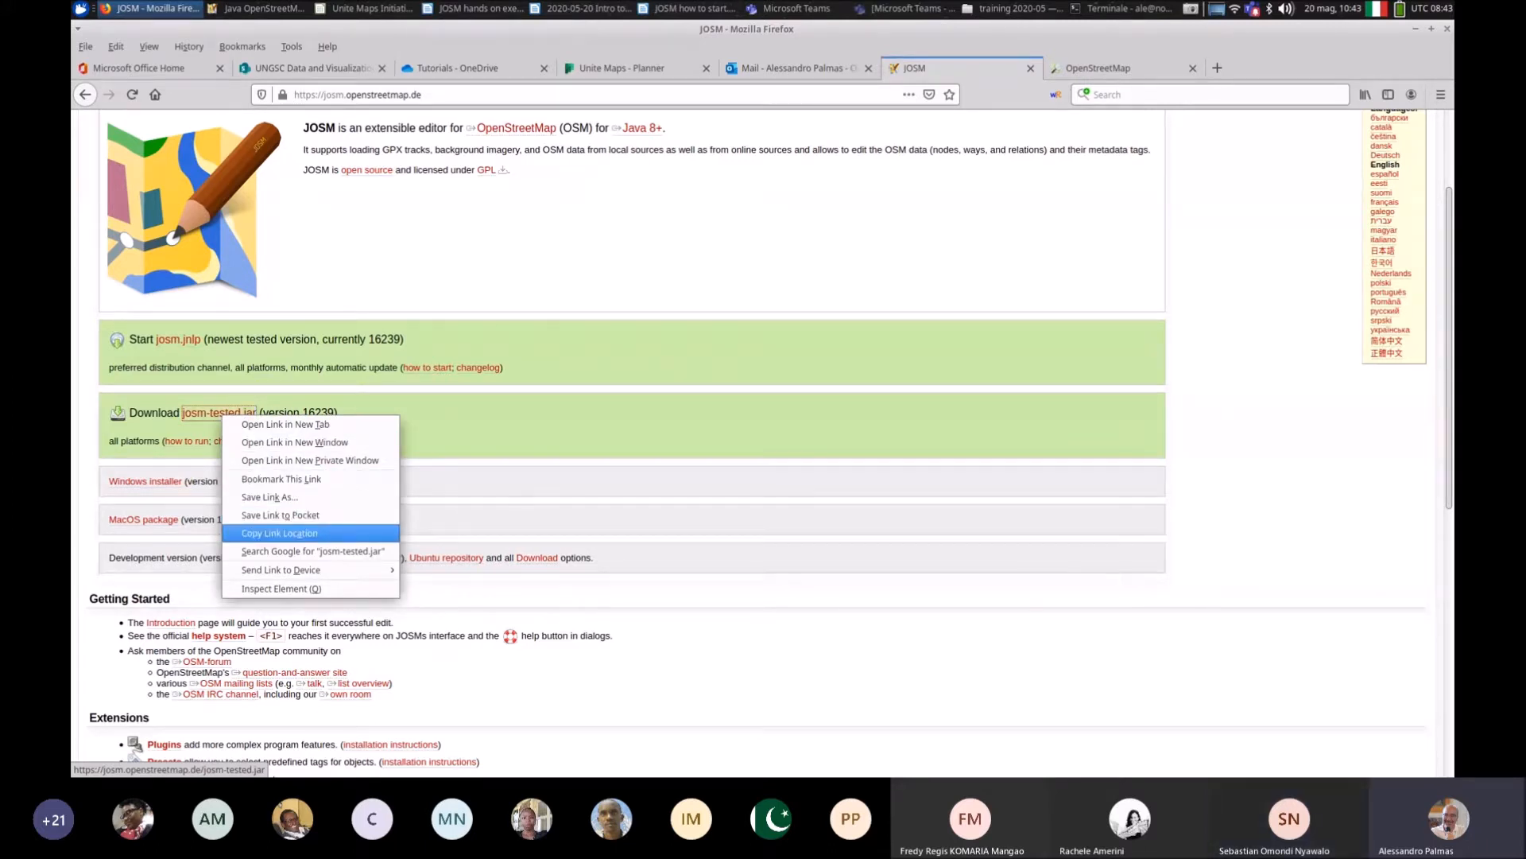
left_click(279, 533)
key("alt+Tab")
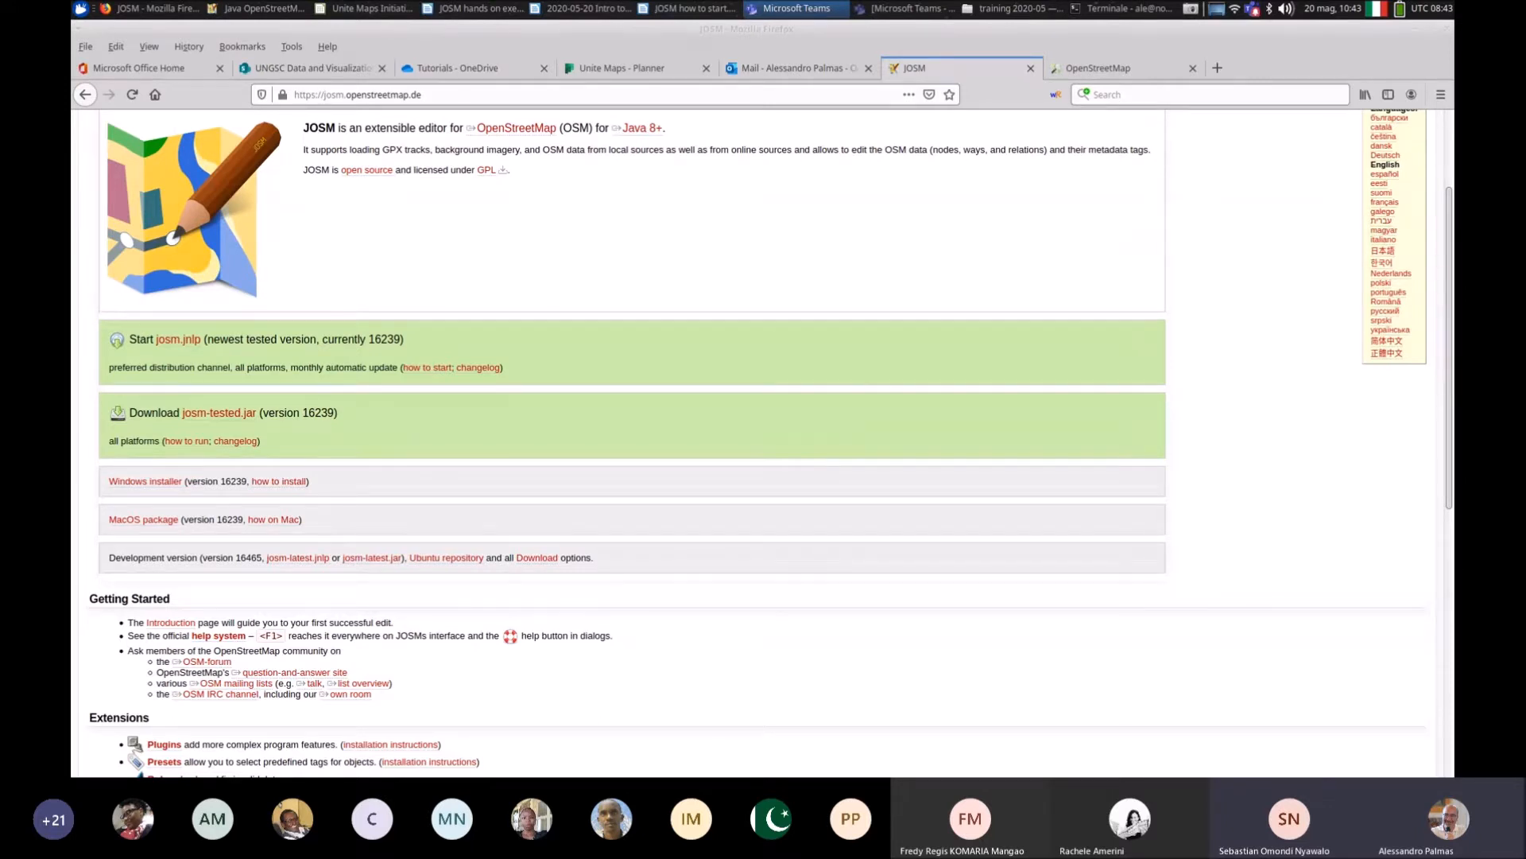
left_click(218, 413)
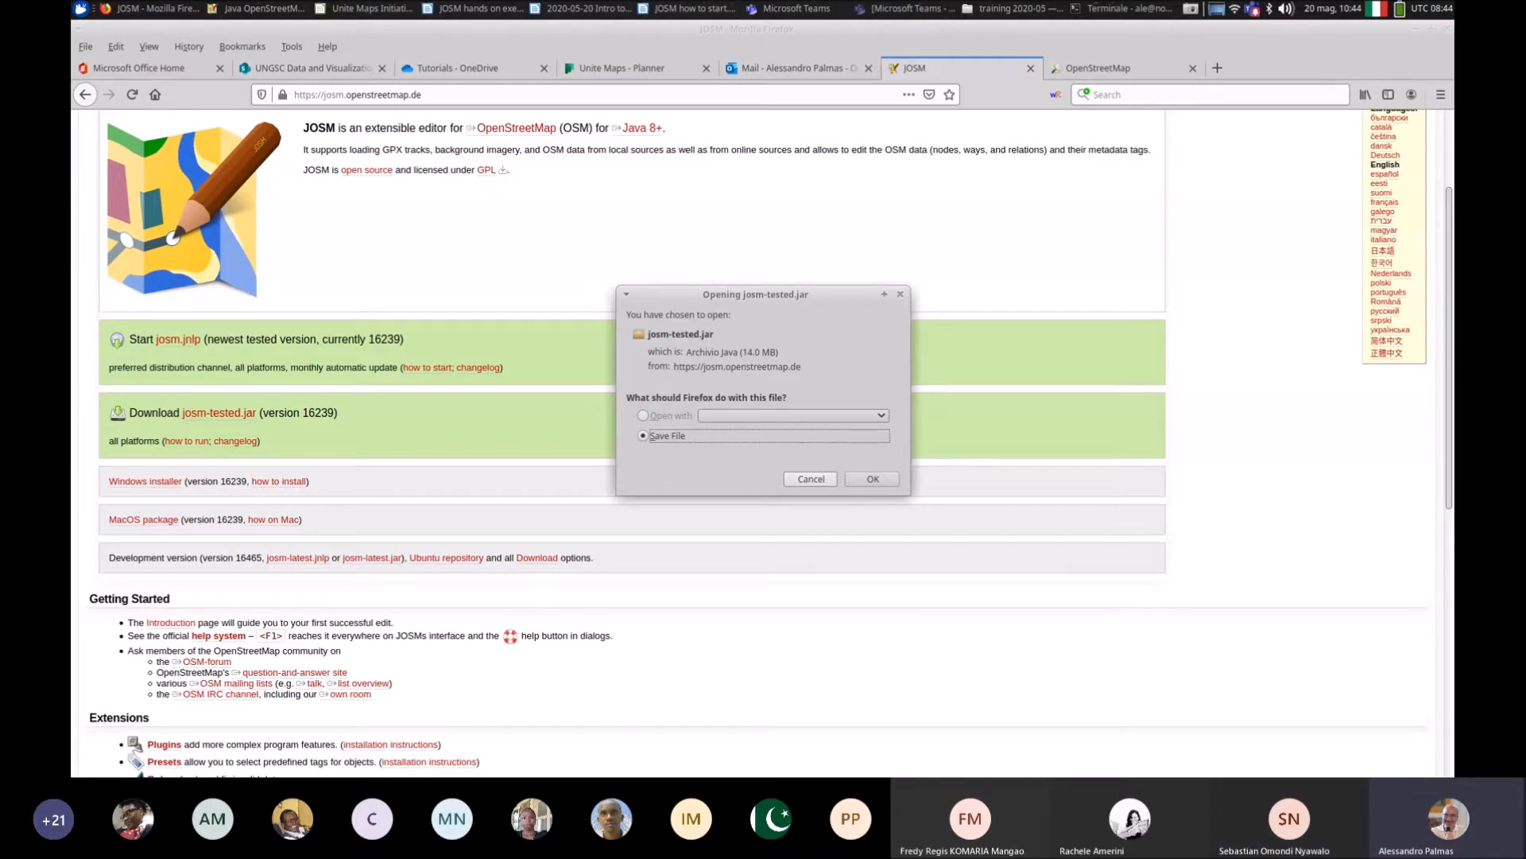
left_click(811, 479)
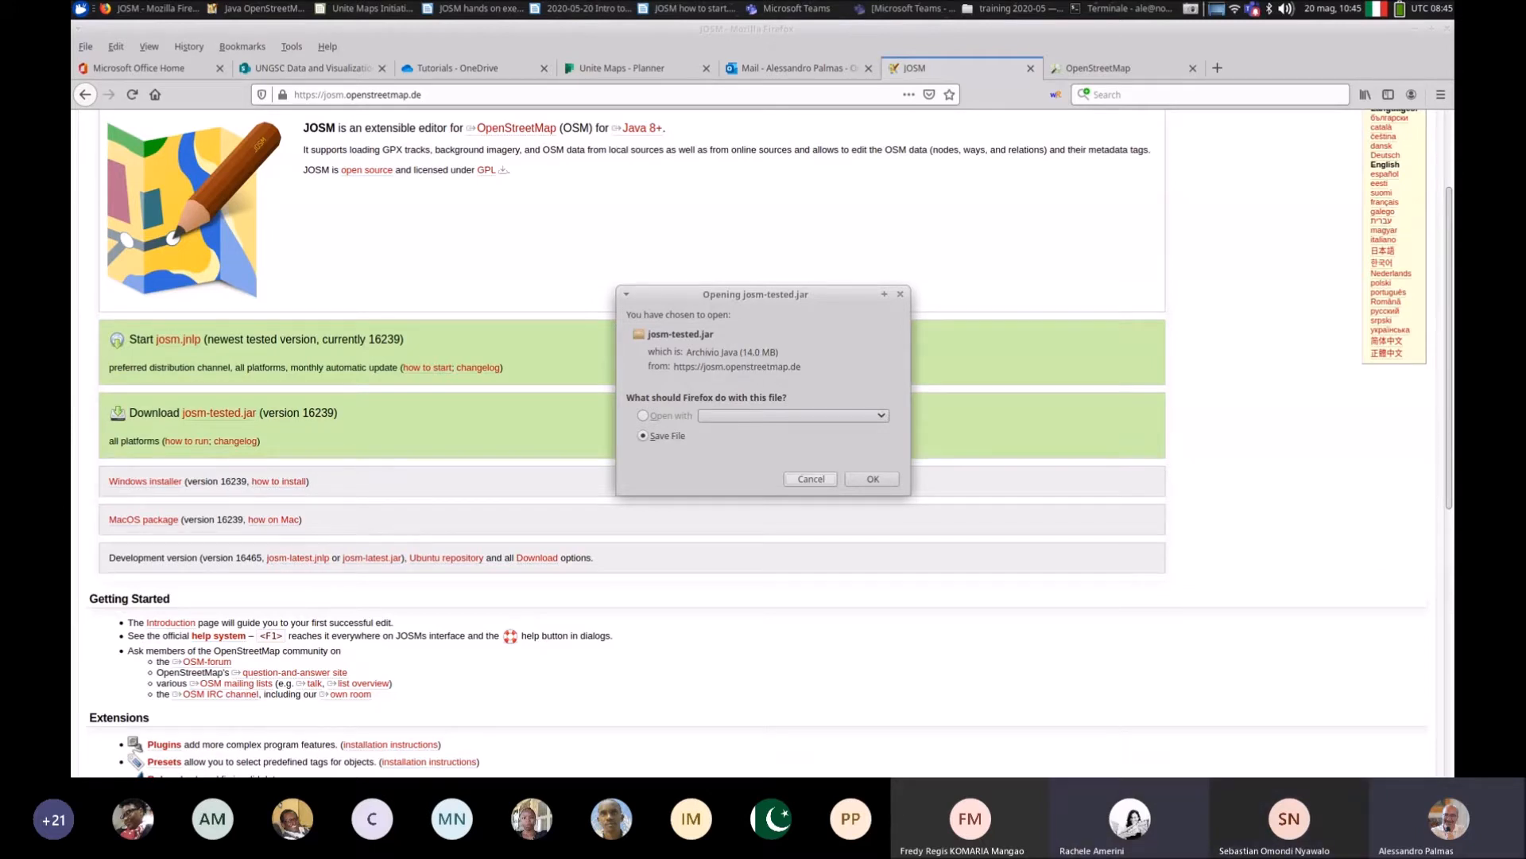
left_click(811, 479)
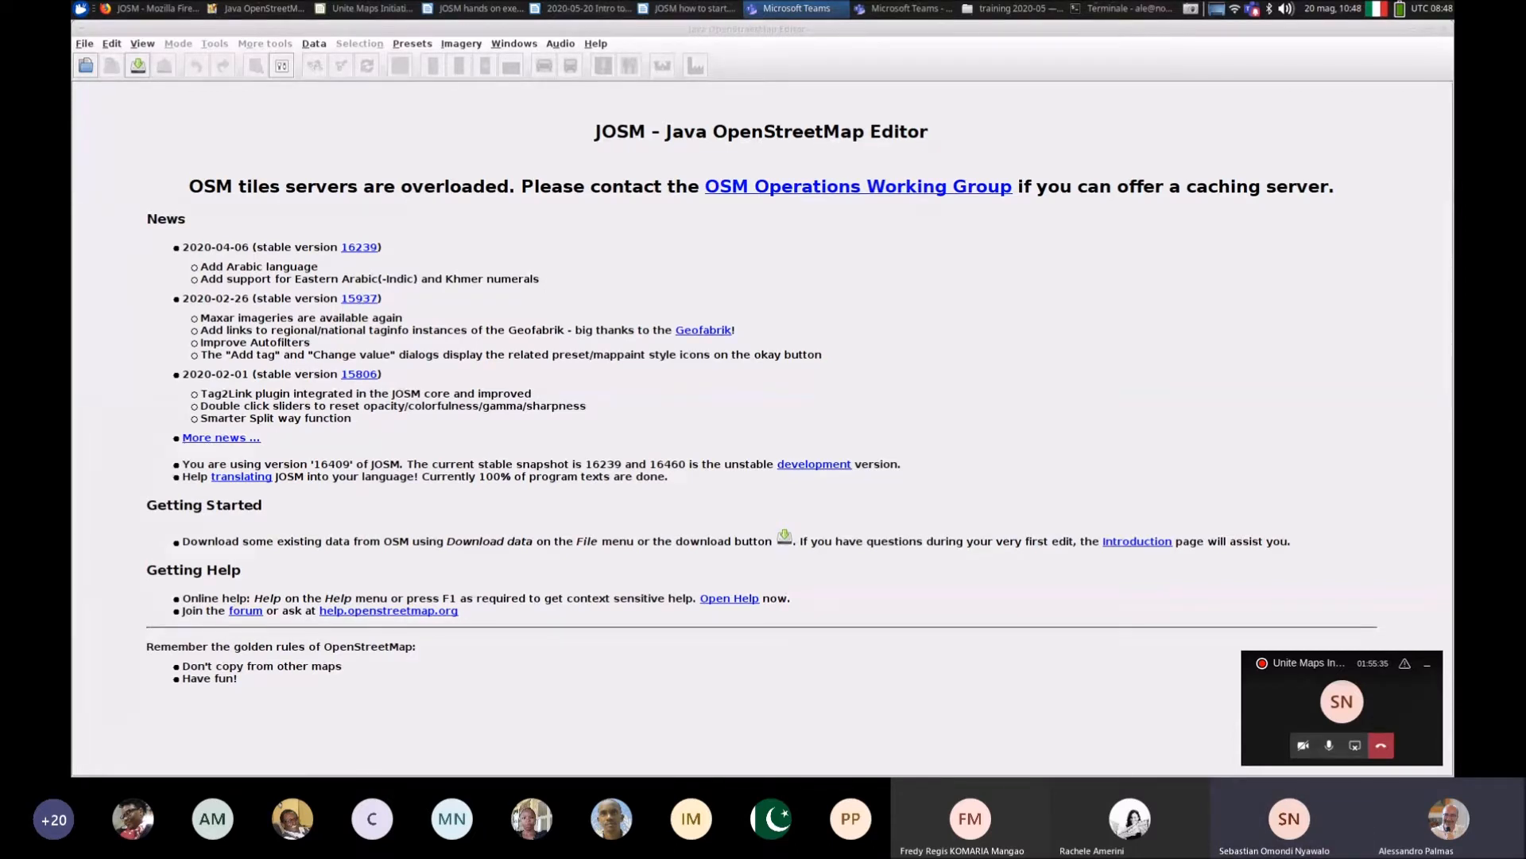
left_click_drag(189, 187, 589, 187)
left_click(590, 186)
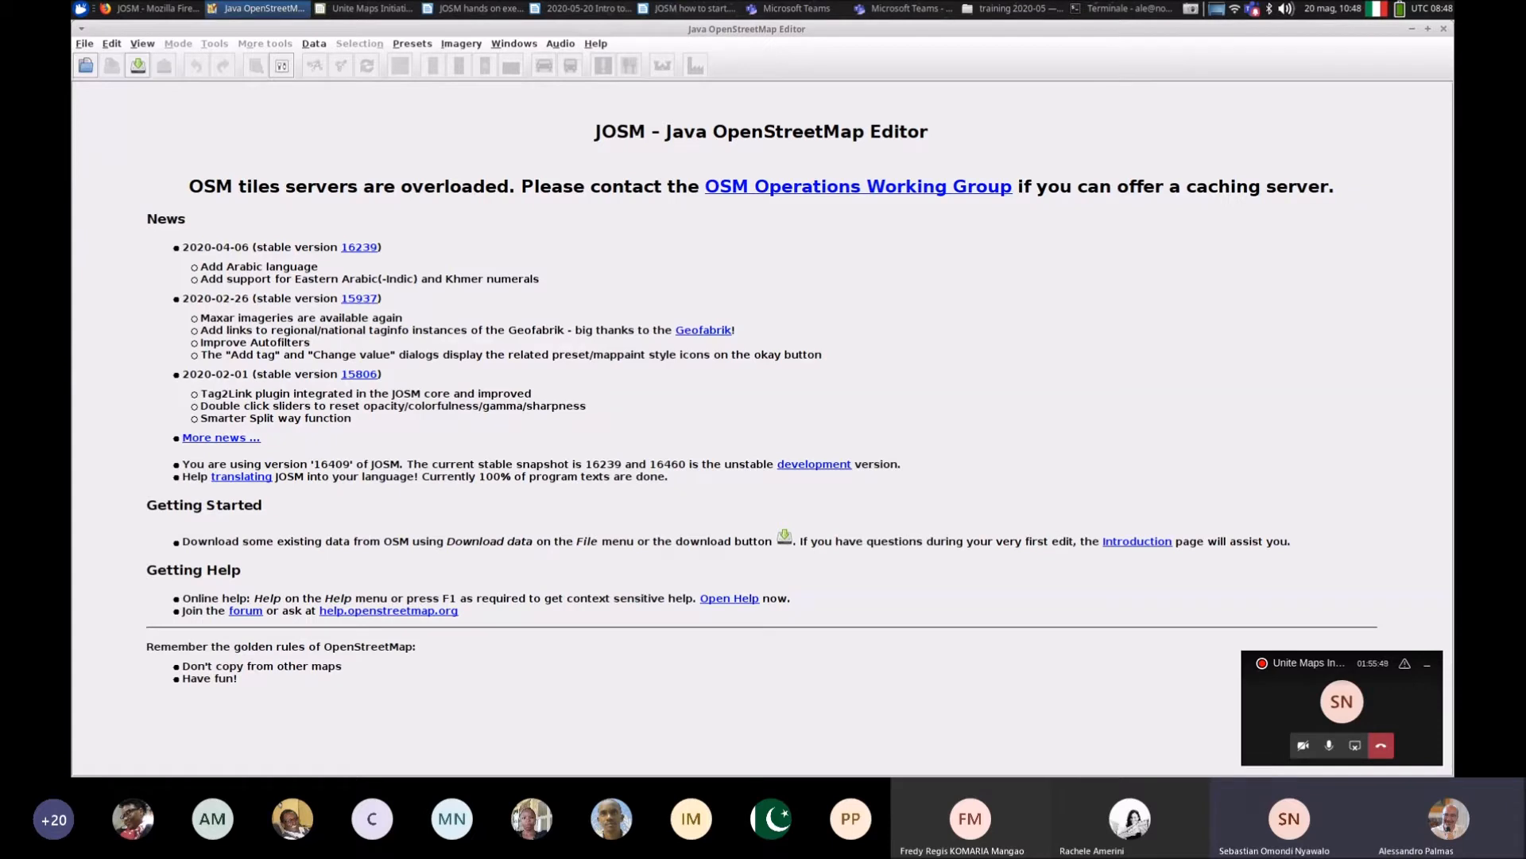
left_click_drag(205, 187, 425, 187)
left_click(425, 189)
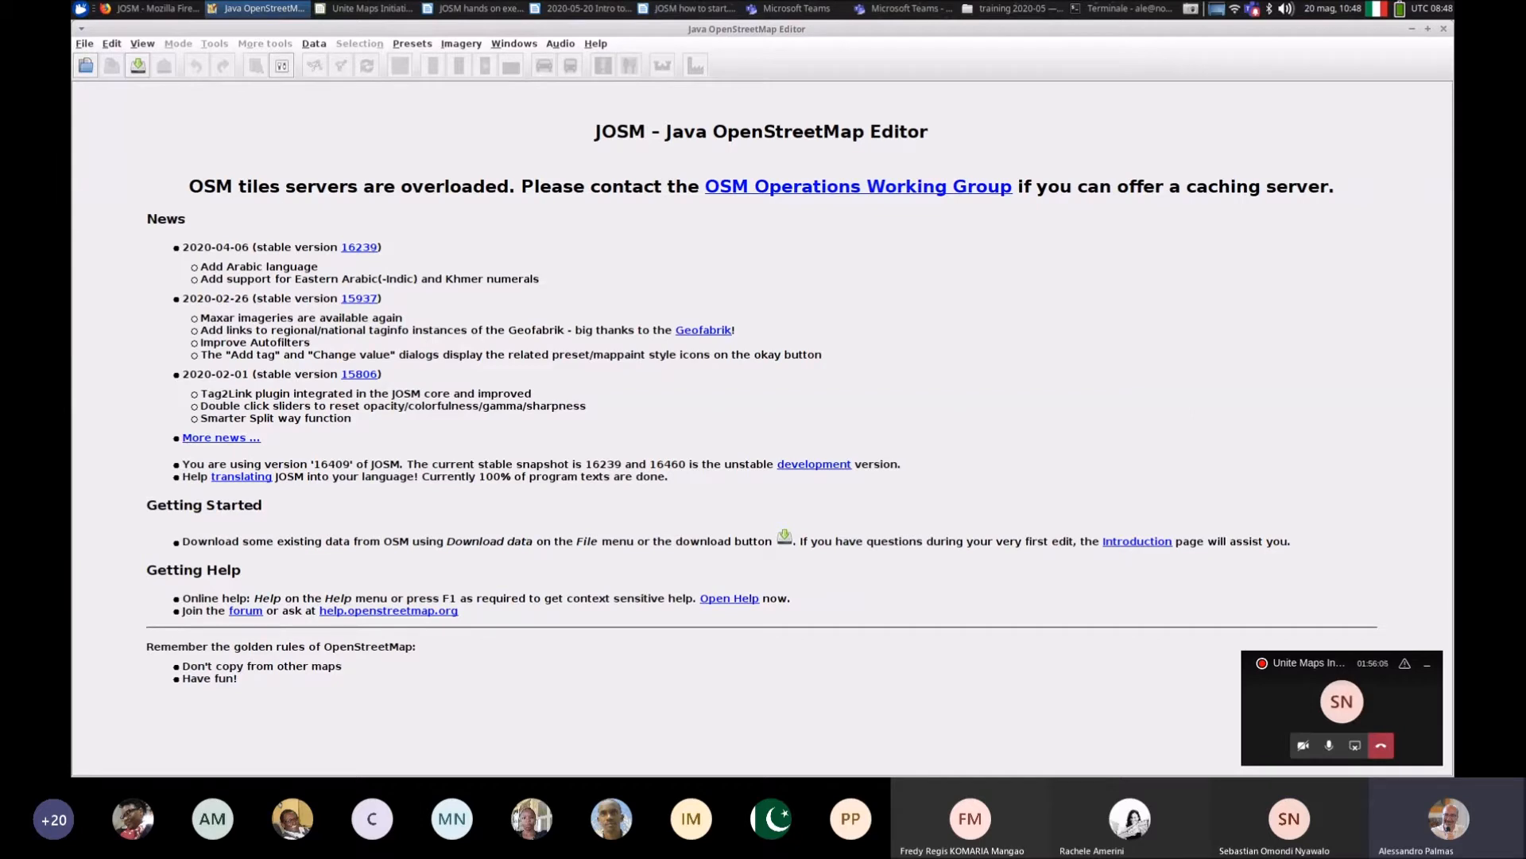
left_click_drag(190, 187, 572, 187)
left_click(572, 187)
left_click_drag(204, 186, 533, 187)
left_click(533, 187)
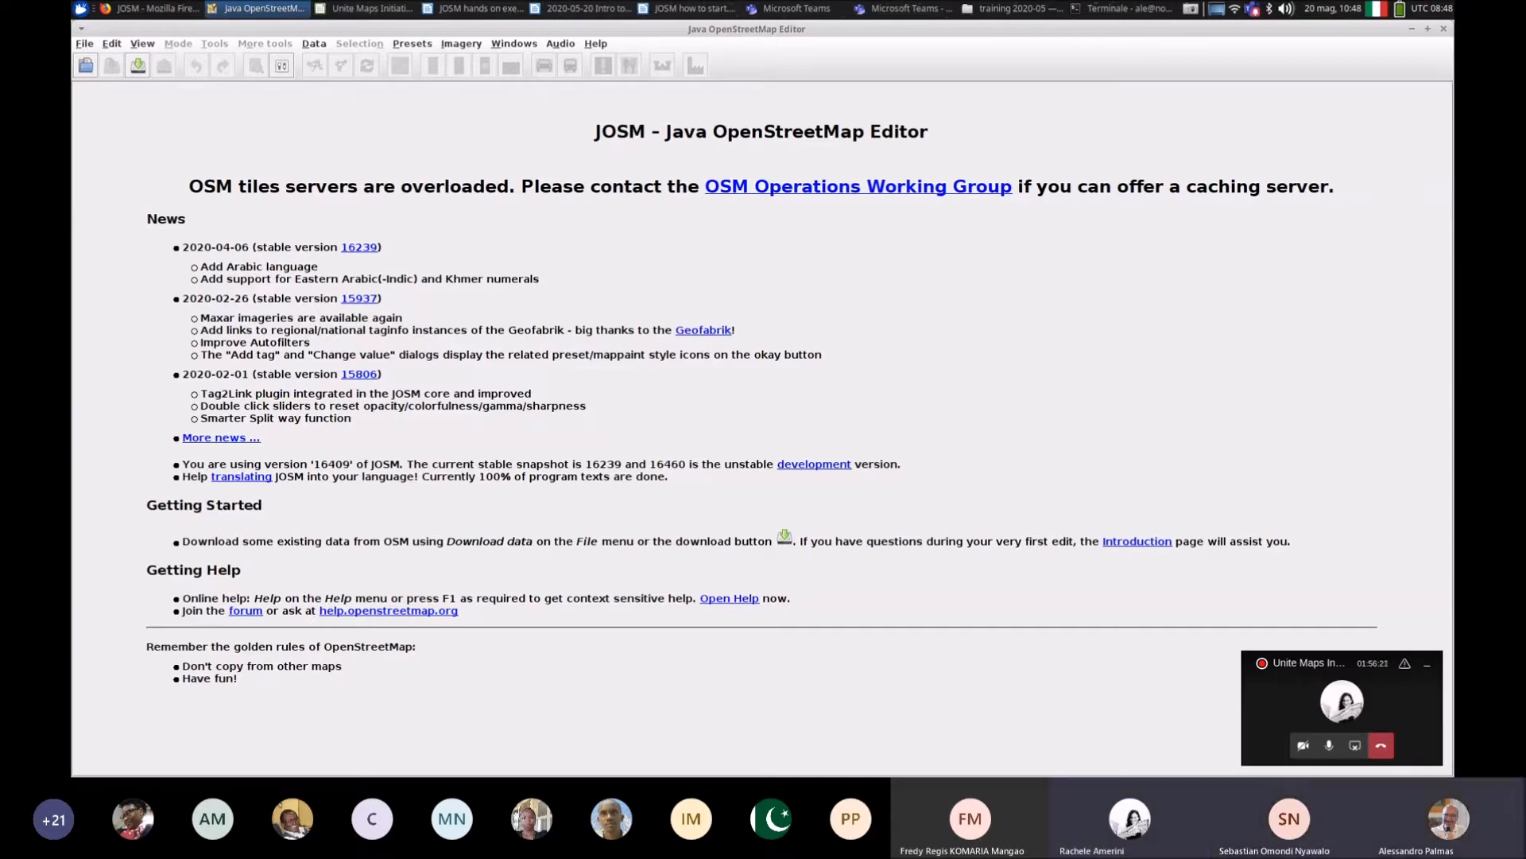
left_click(1330, 744)
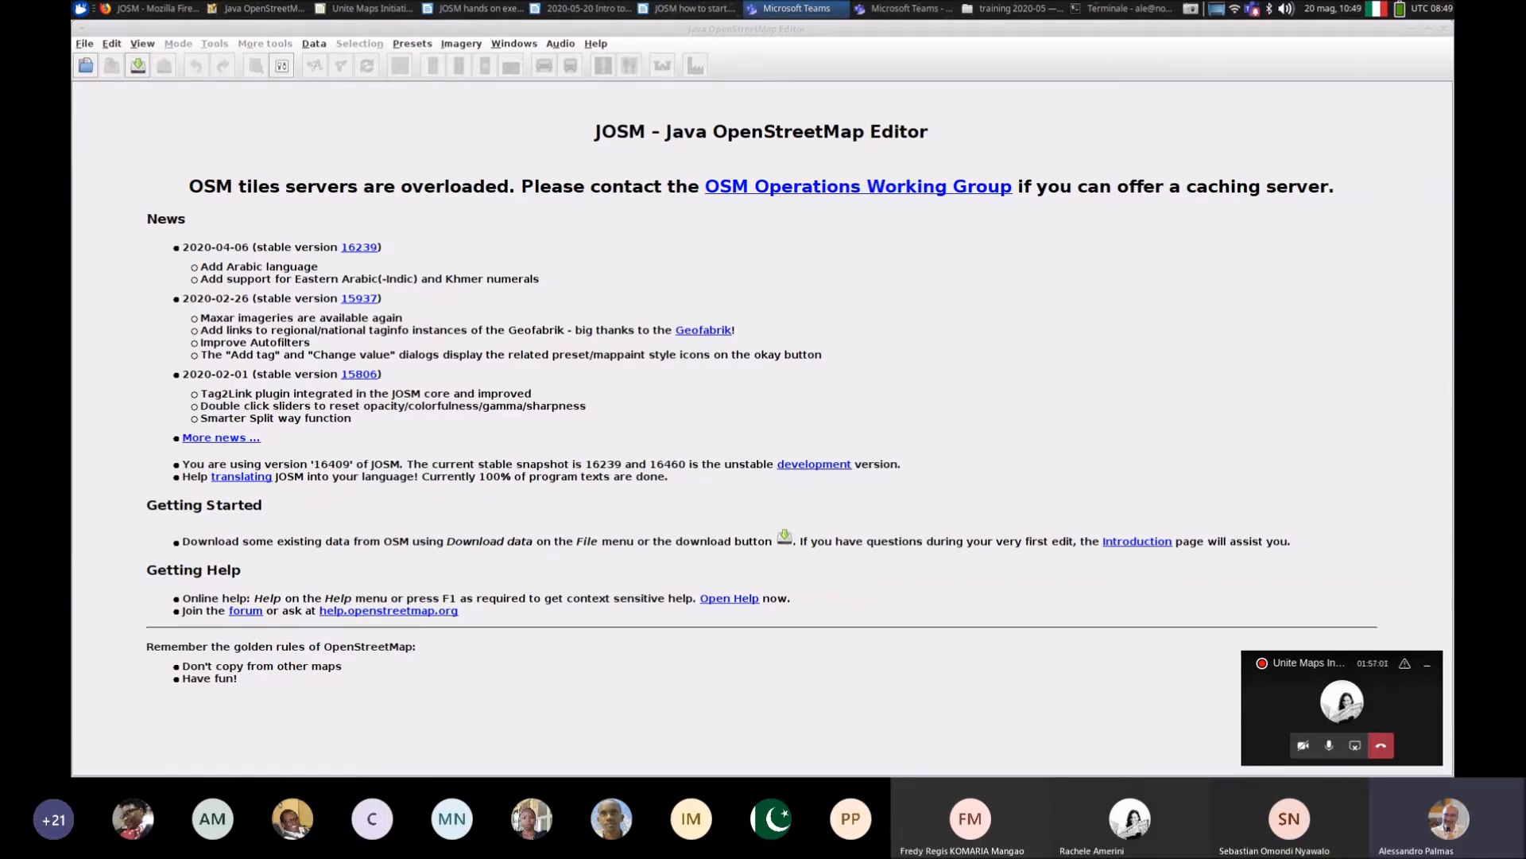
key("alt+Tab")
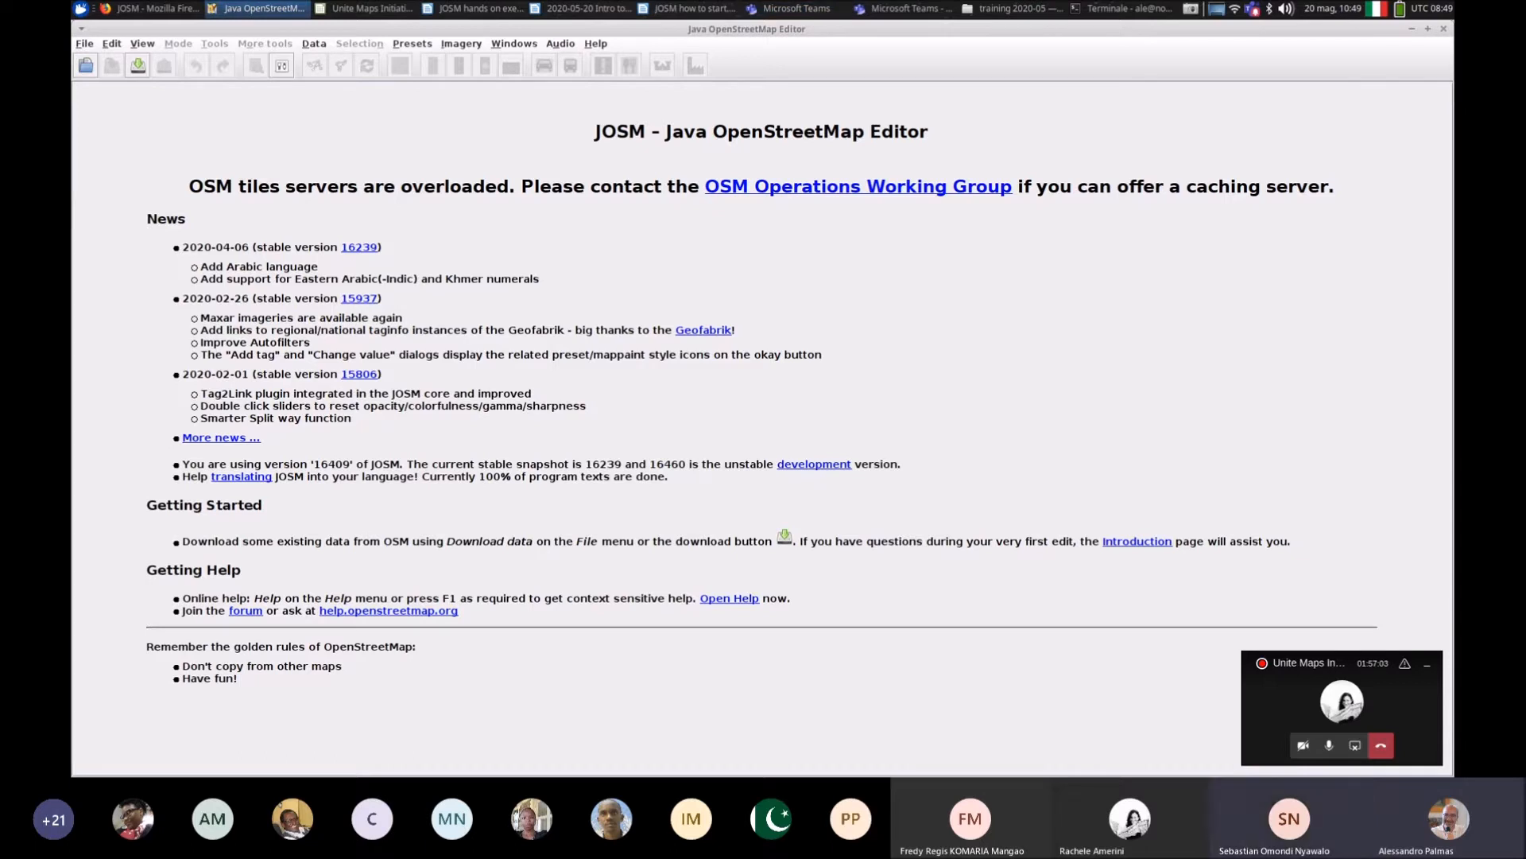
key("alt+Tab")
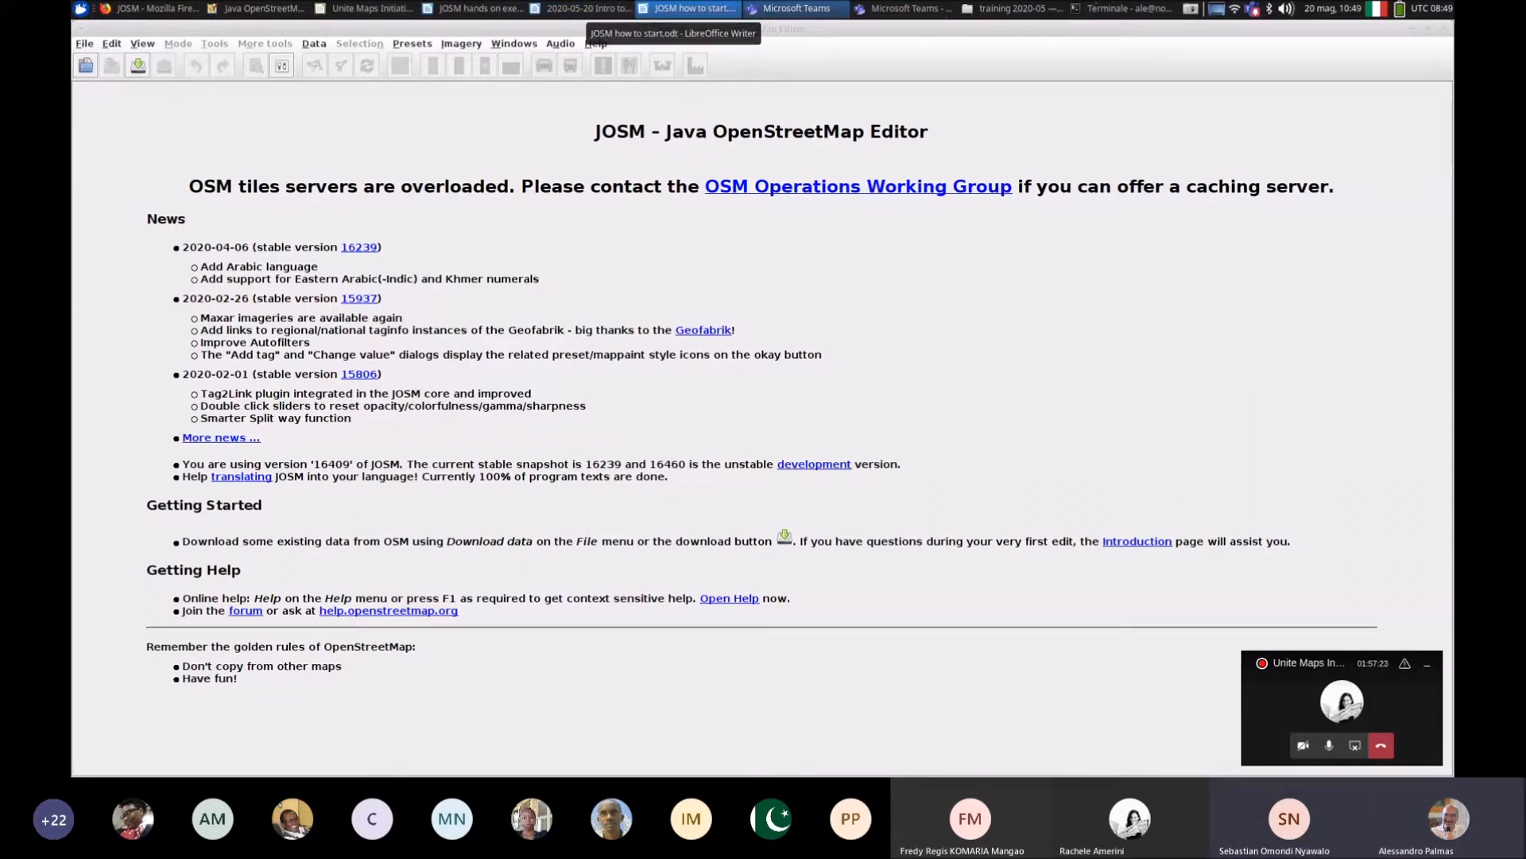
left_click(688, 9)
left_click_drag(699, 30, 1453, 28)
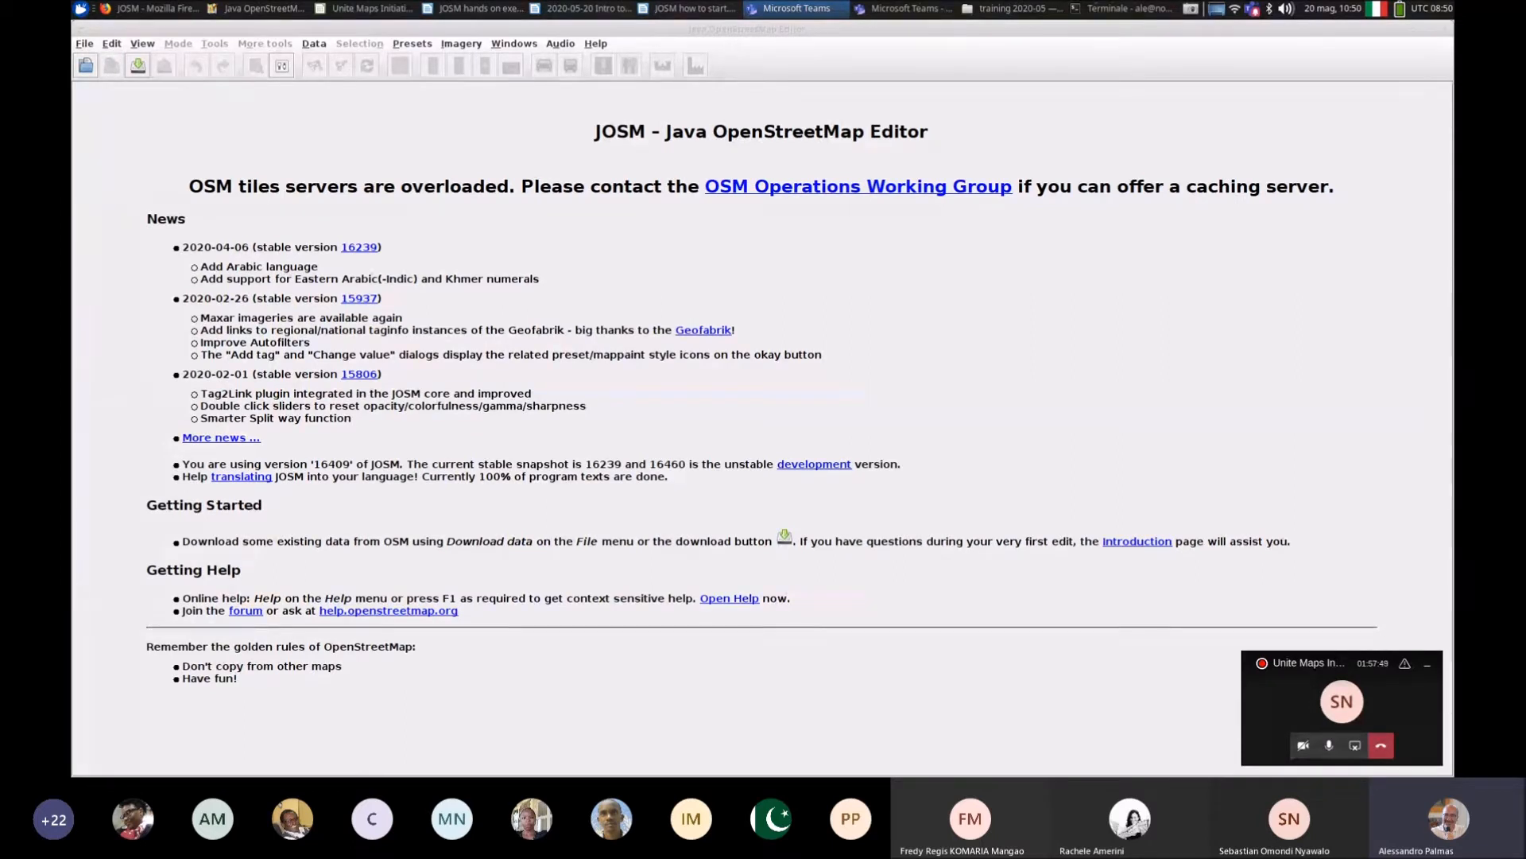
Step: Open the JOSM preferences and review the authentication options in the OSM server's connection settings
left_click(112, 44)
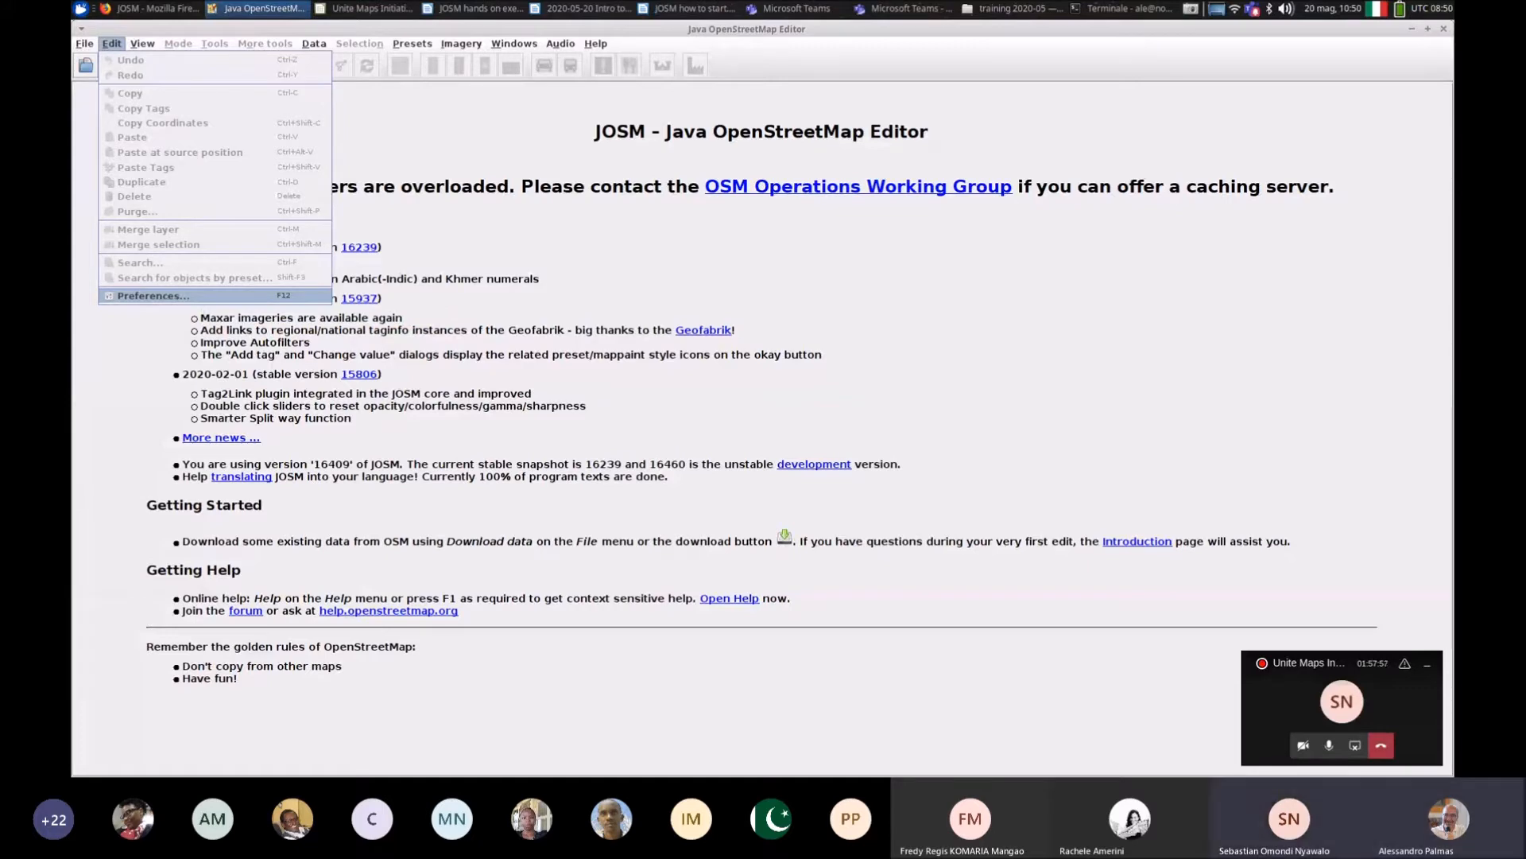
left_click(154, 296)
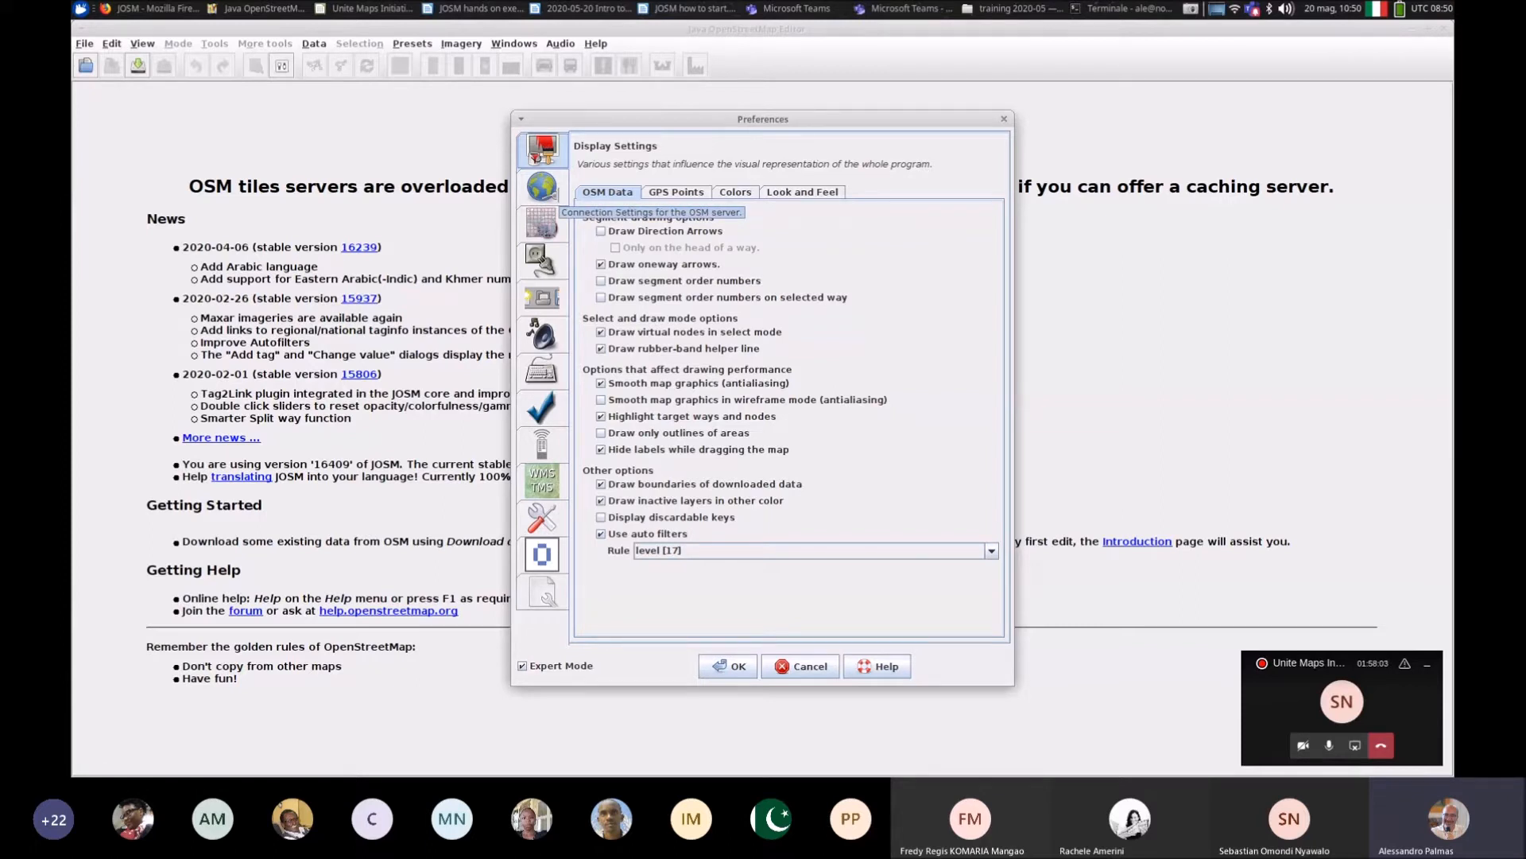
left_click(541, 187)
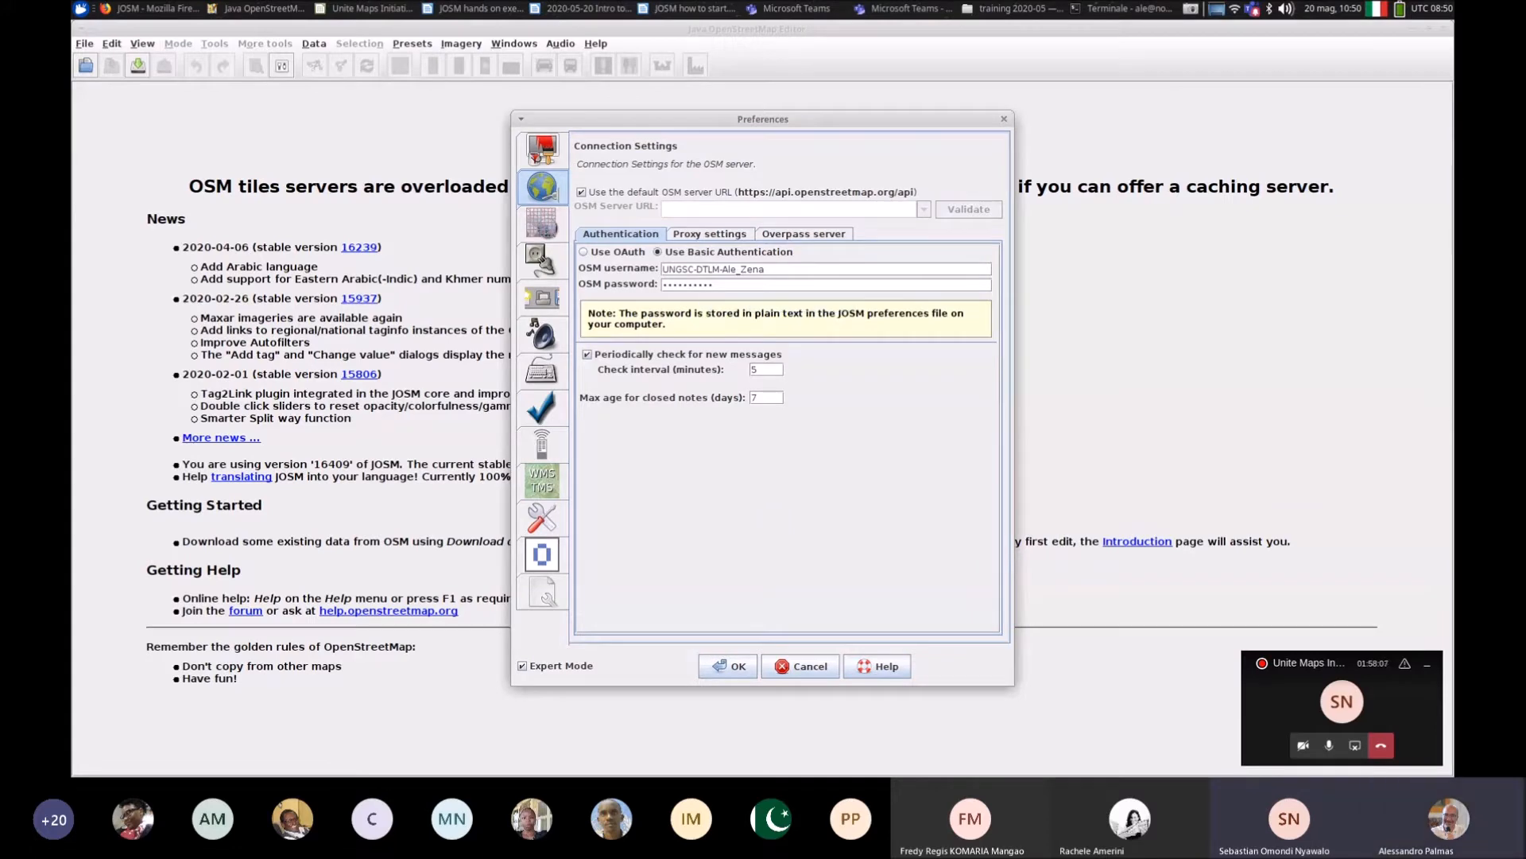
left_click(803, 667)
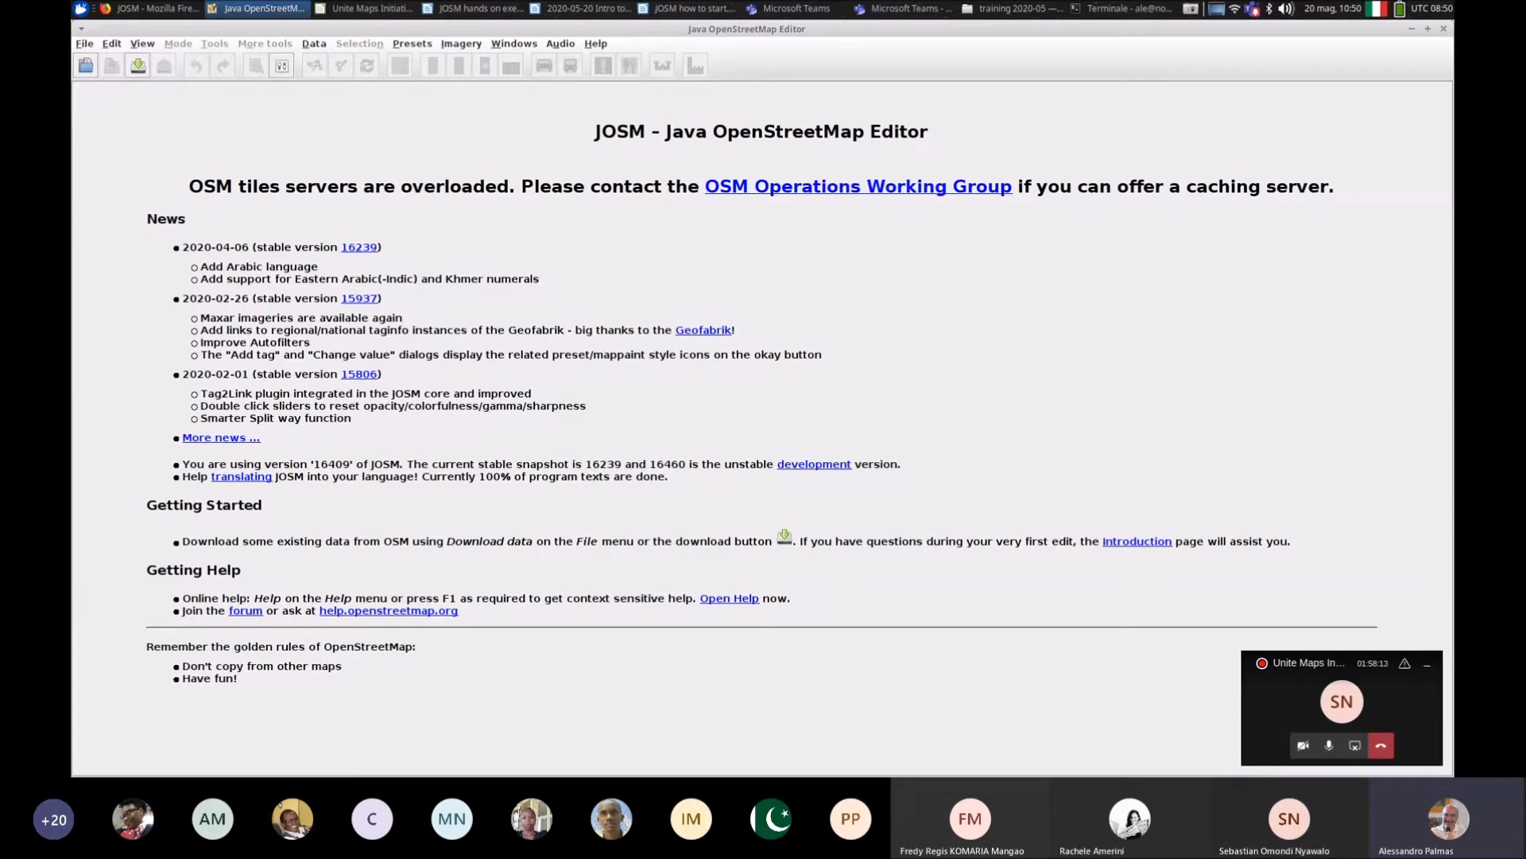
left_click(111, 44)
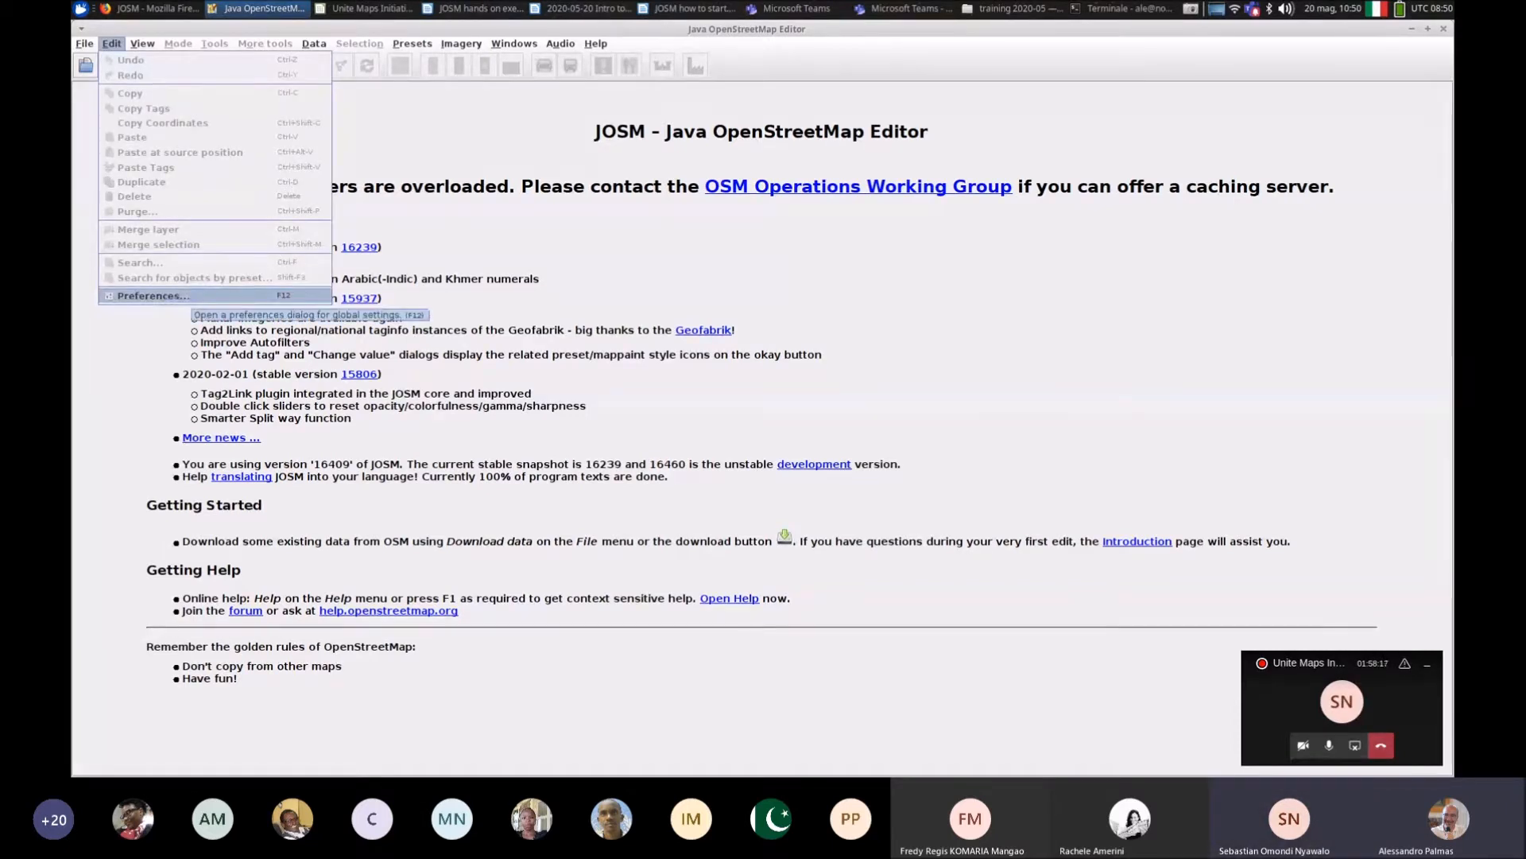
left_click(179, 296)
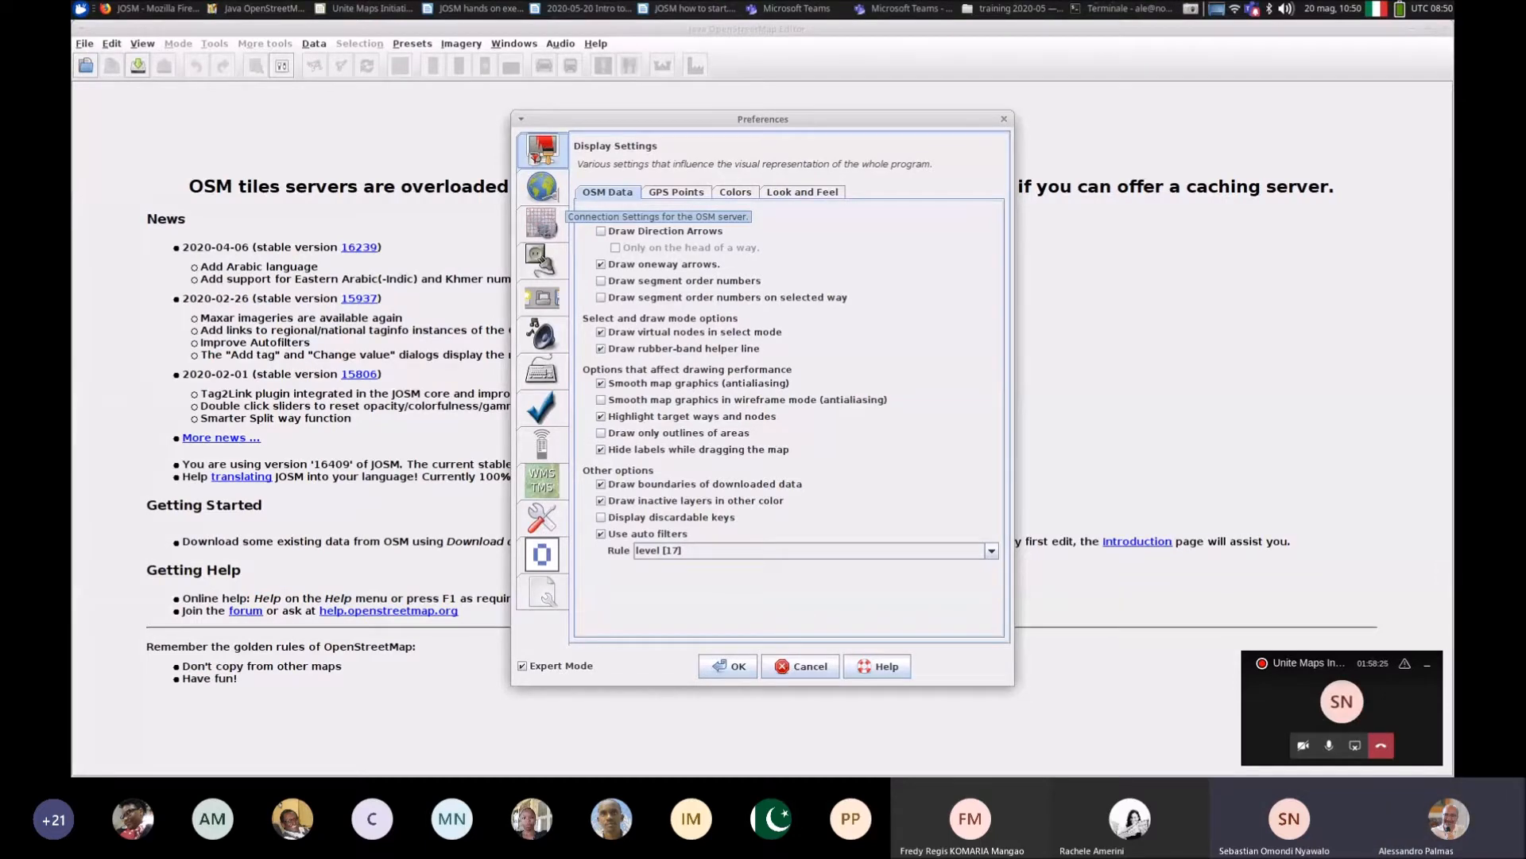
left_click(542, 190)
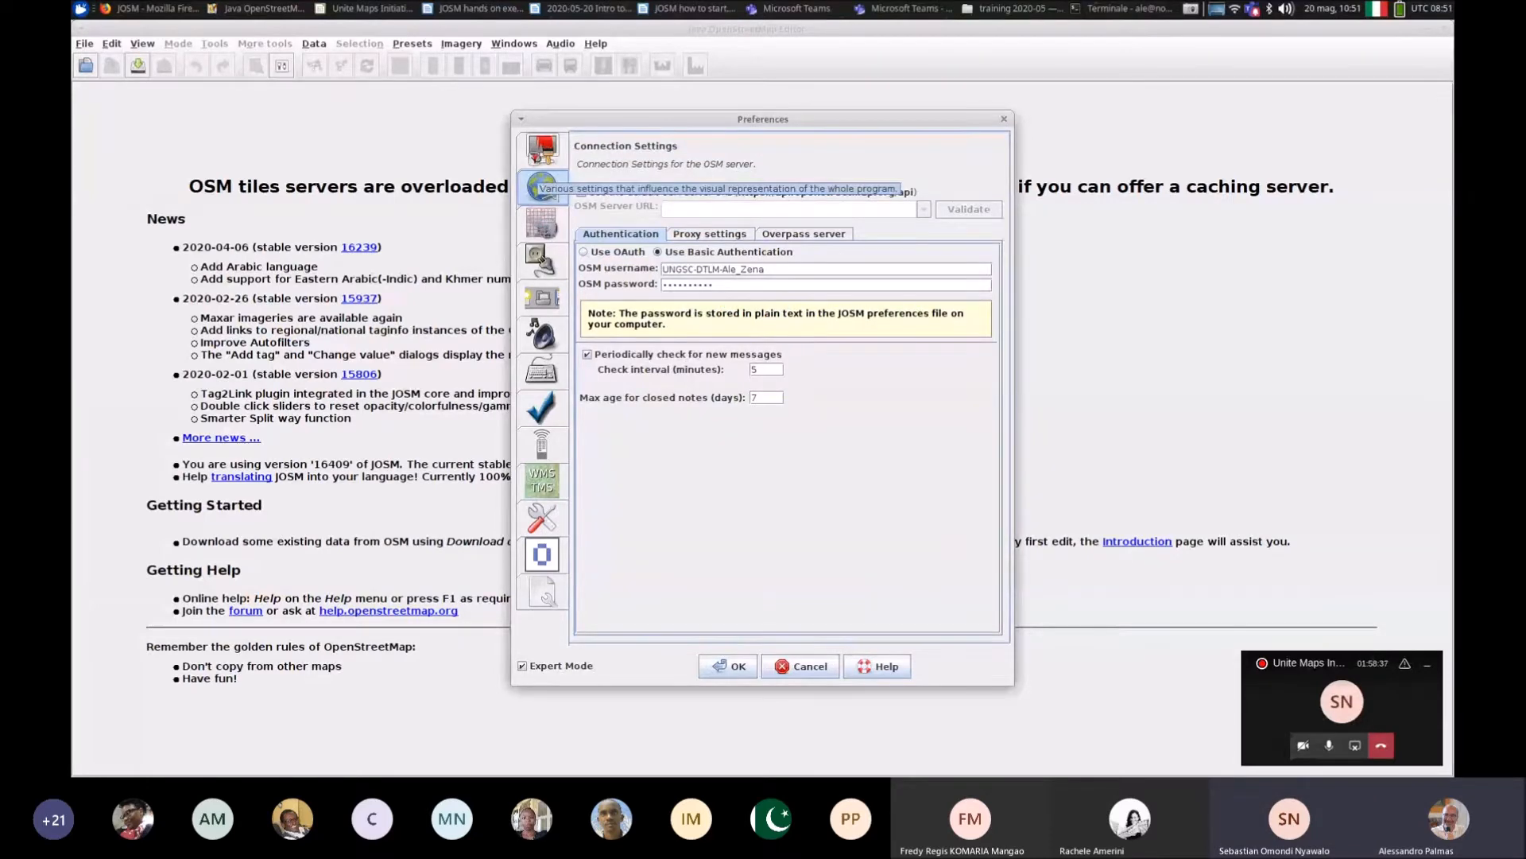
Step: Review the Look and Feel display settings and the list of available interface languages, and close the preferences without saving
left_click(543, 149)
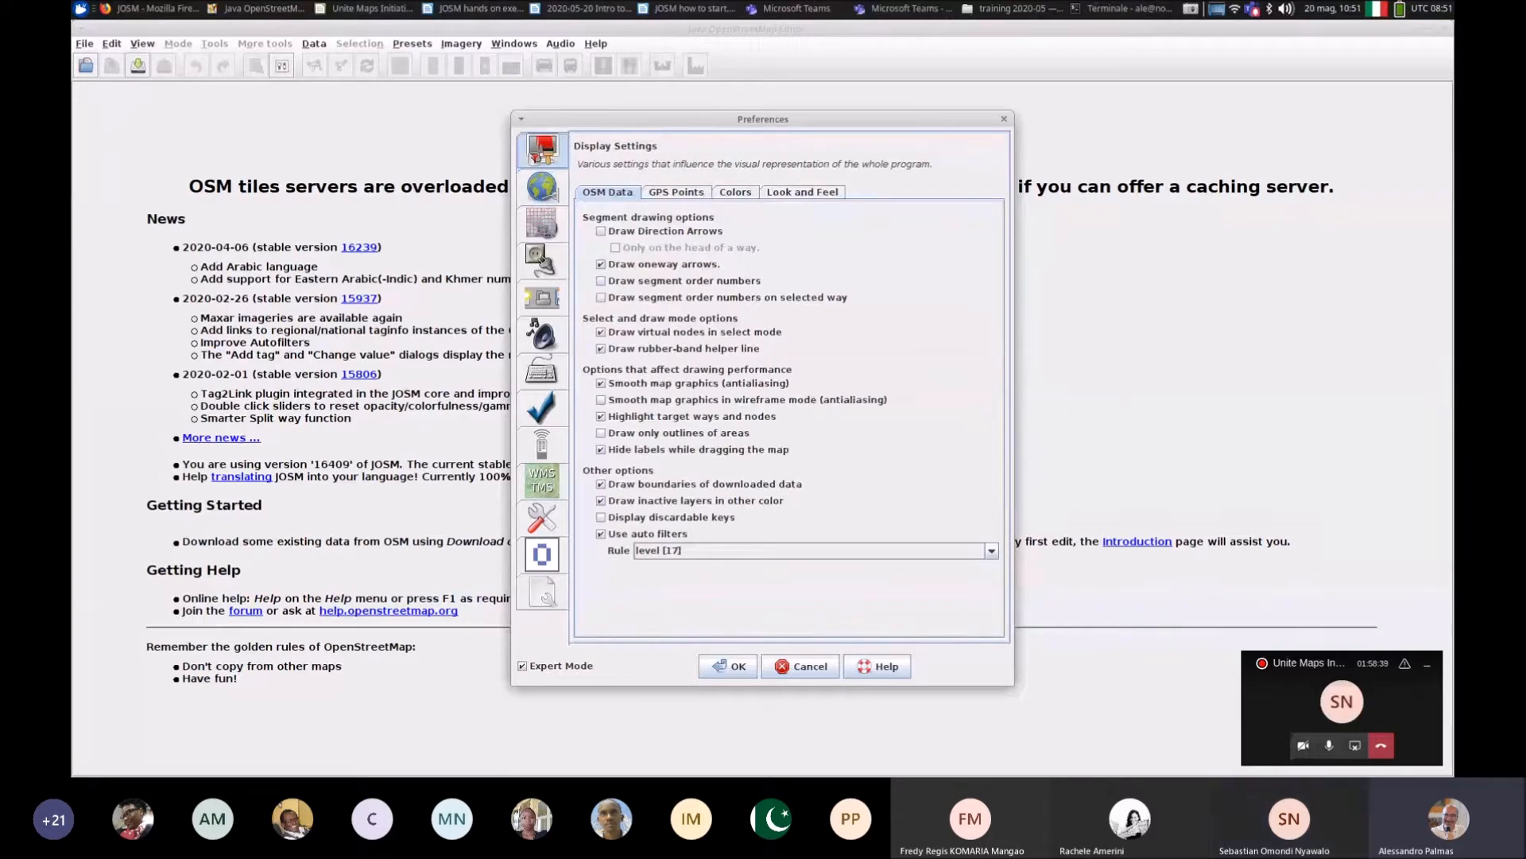
left_click(802, 192)
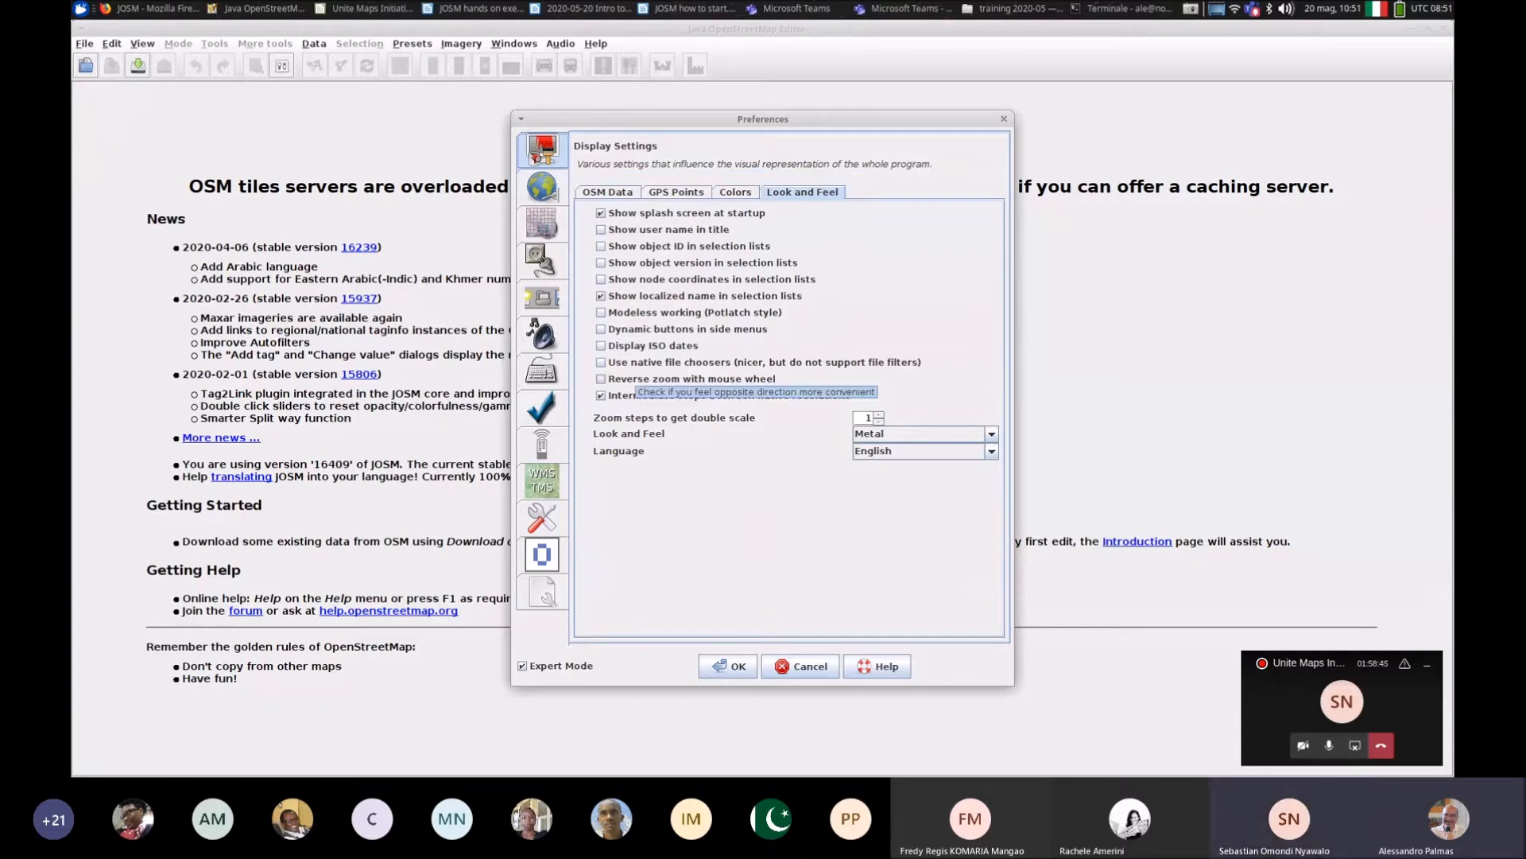
left_click(991, 451)
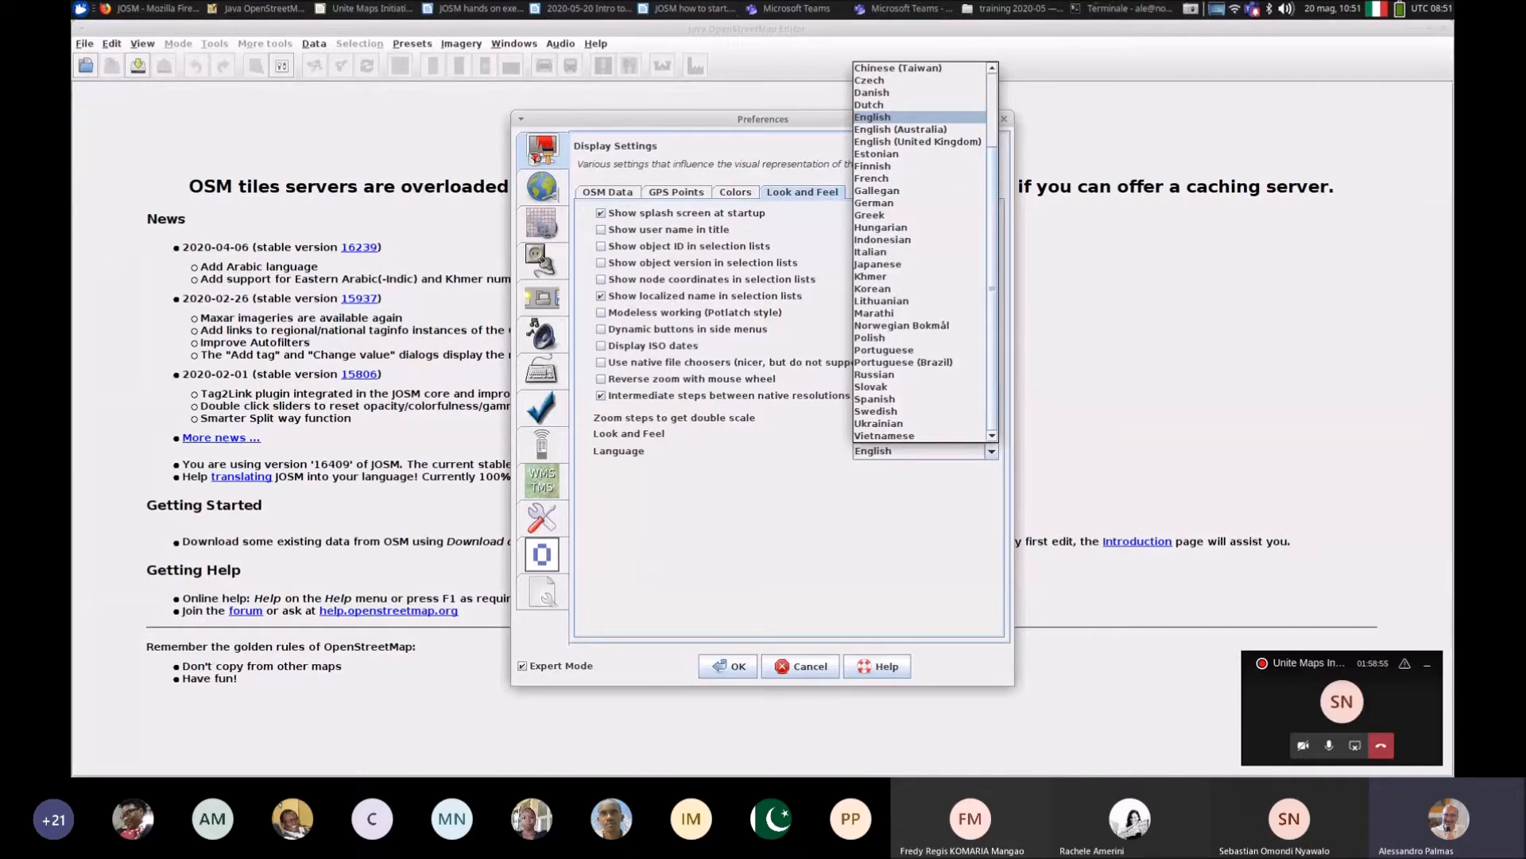
key("Escape")
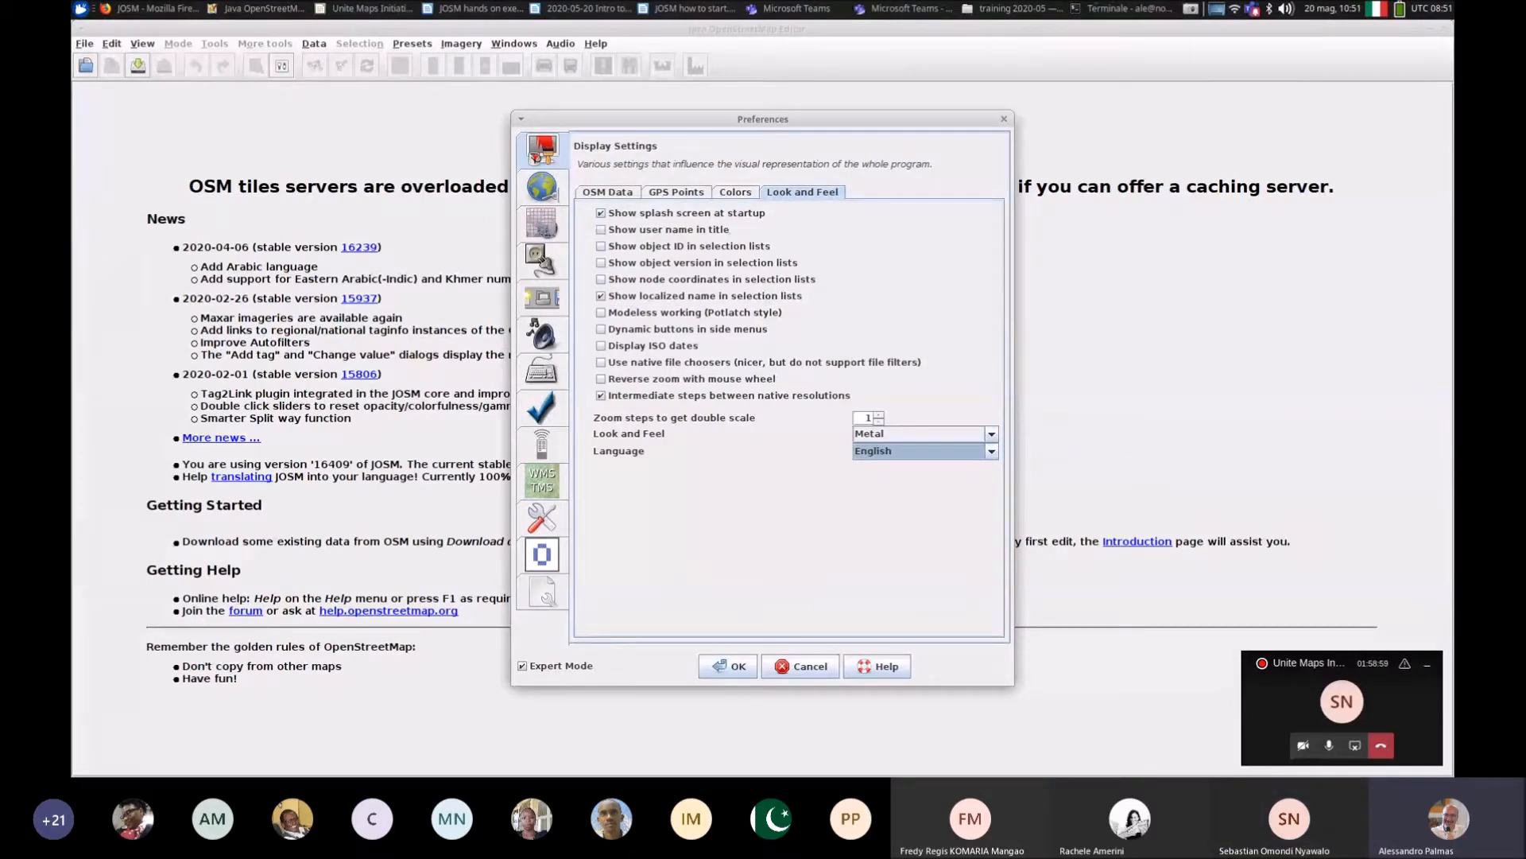
left_click(992, 450)
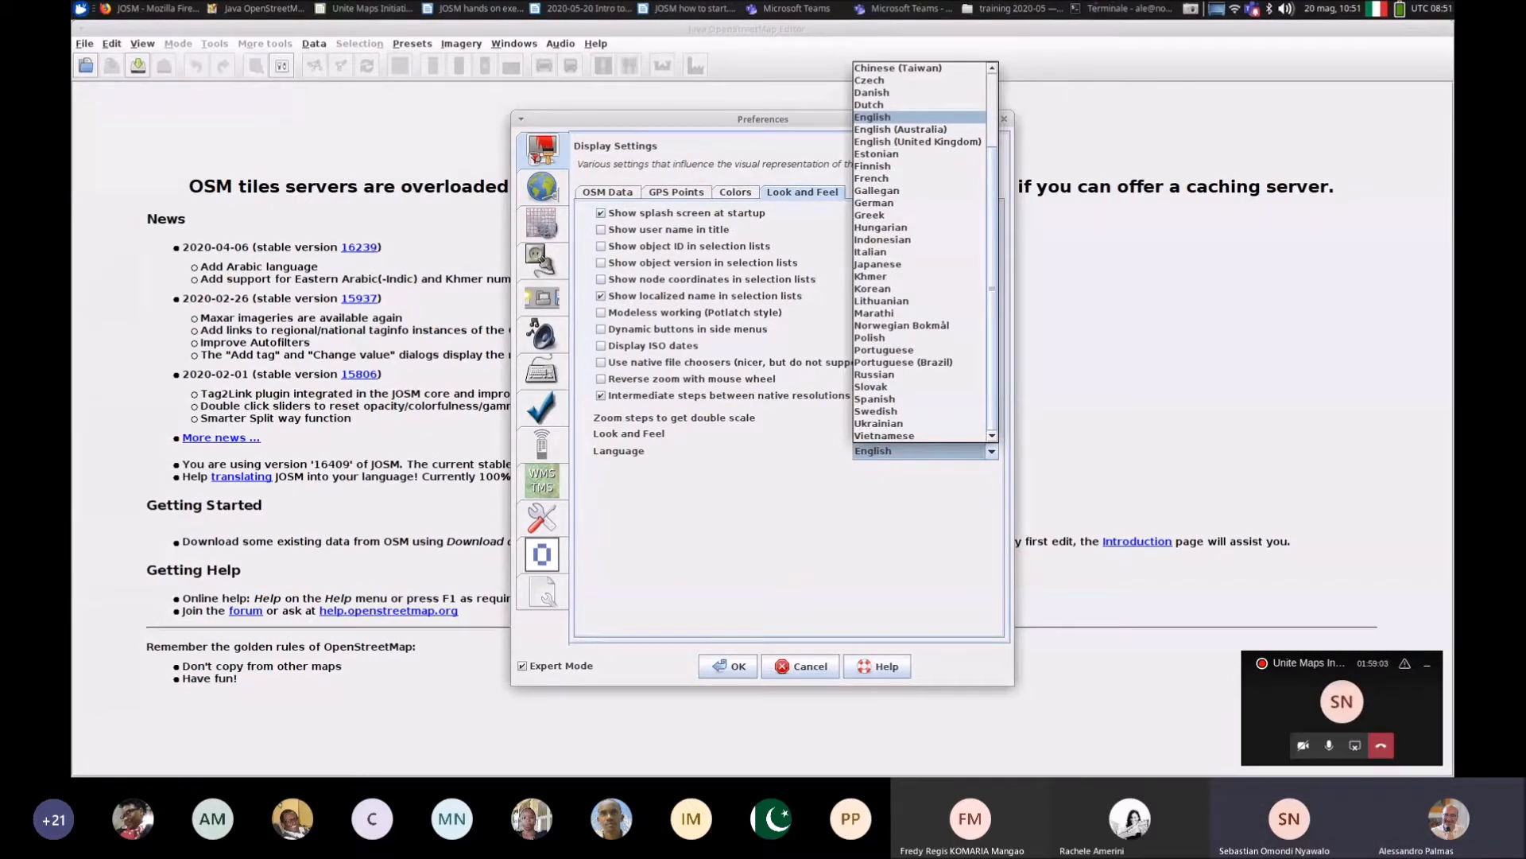
scroll(920, 424, "up", 3)
scroll(920, 424, "down", 3)
key("Escape")
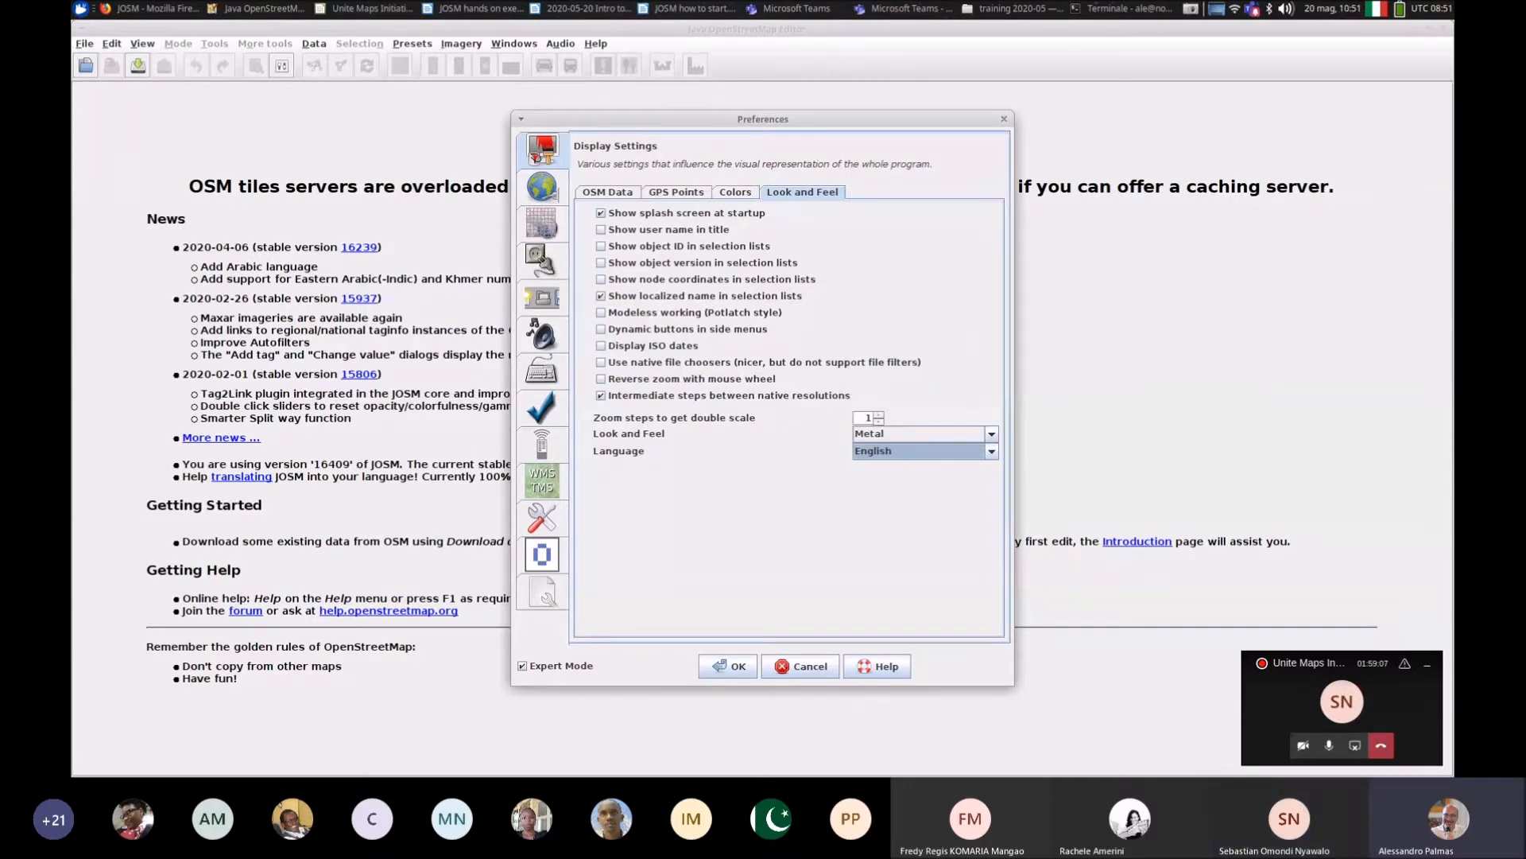
left_click(542, 150)
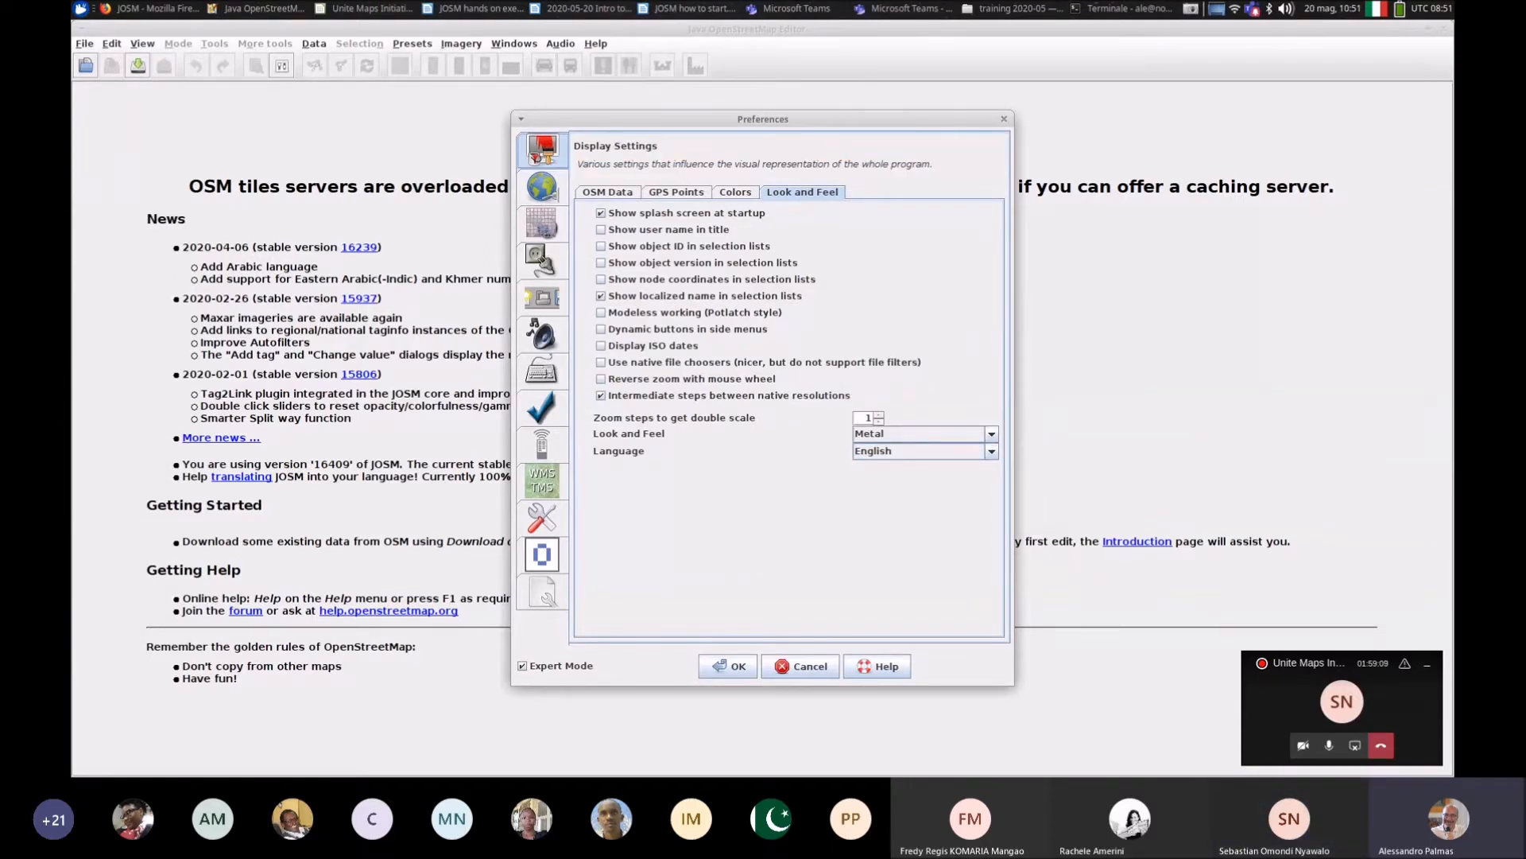
left_click(991, 451)
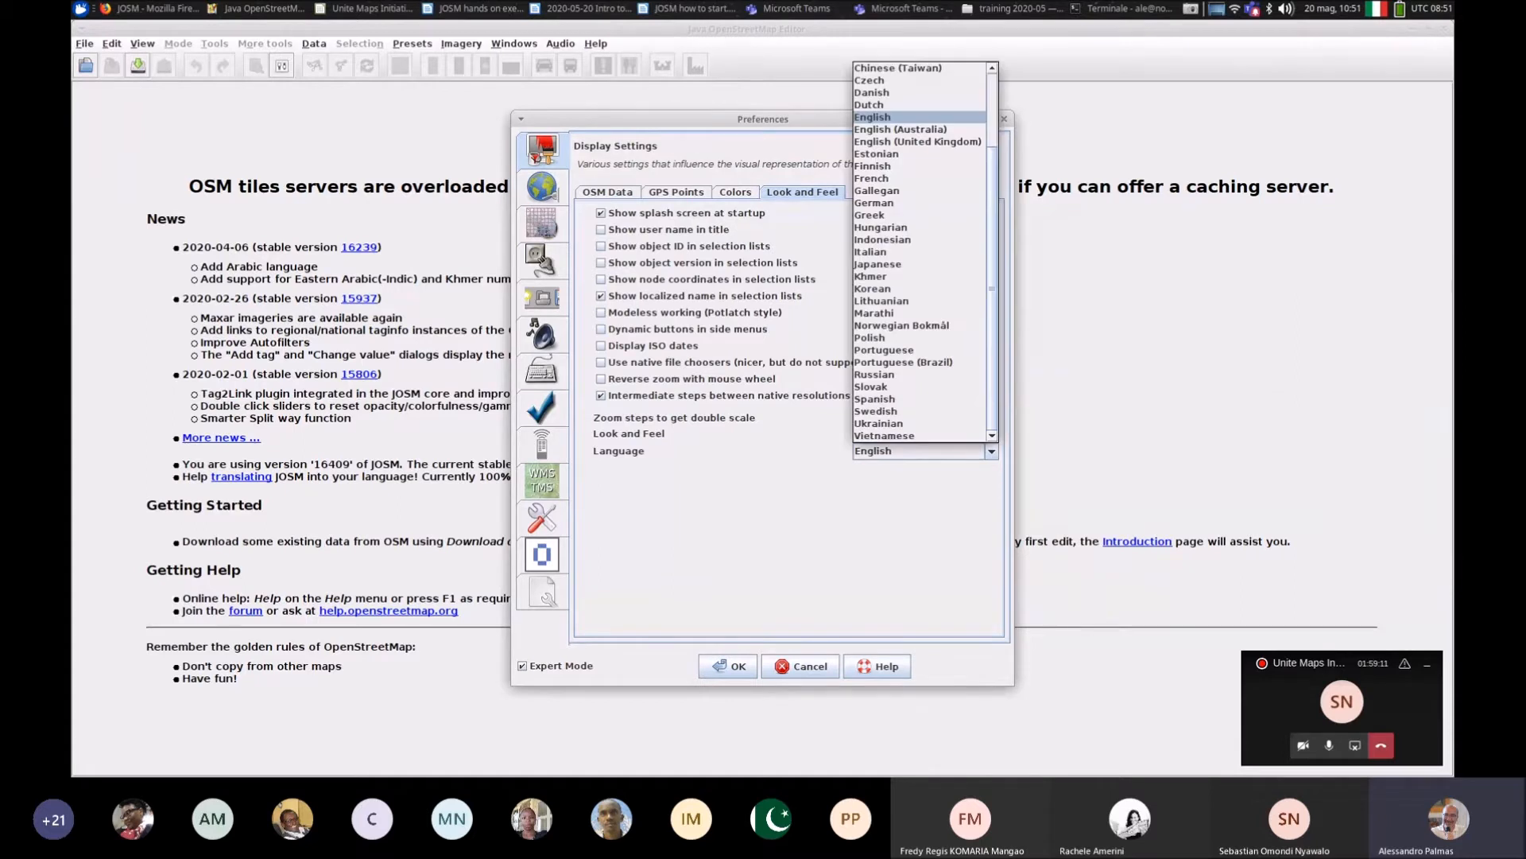
left_click(992, 451)
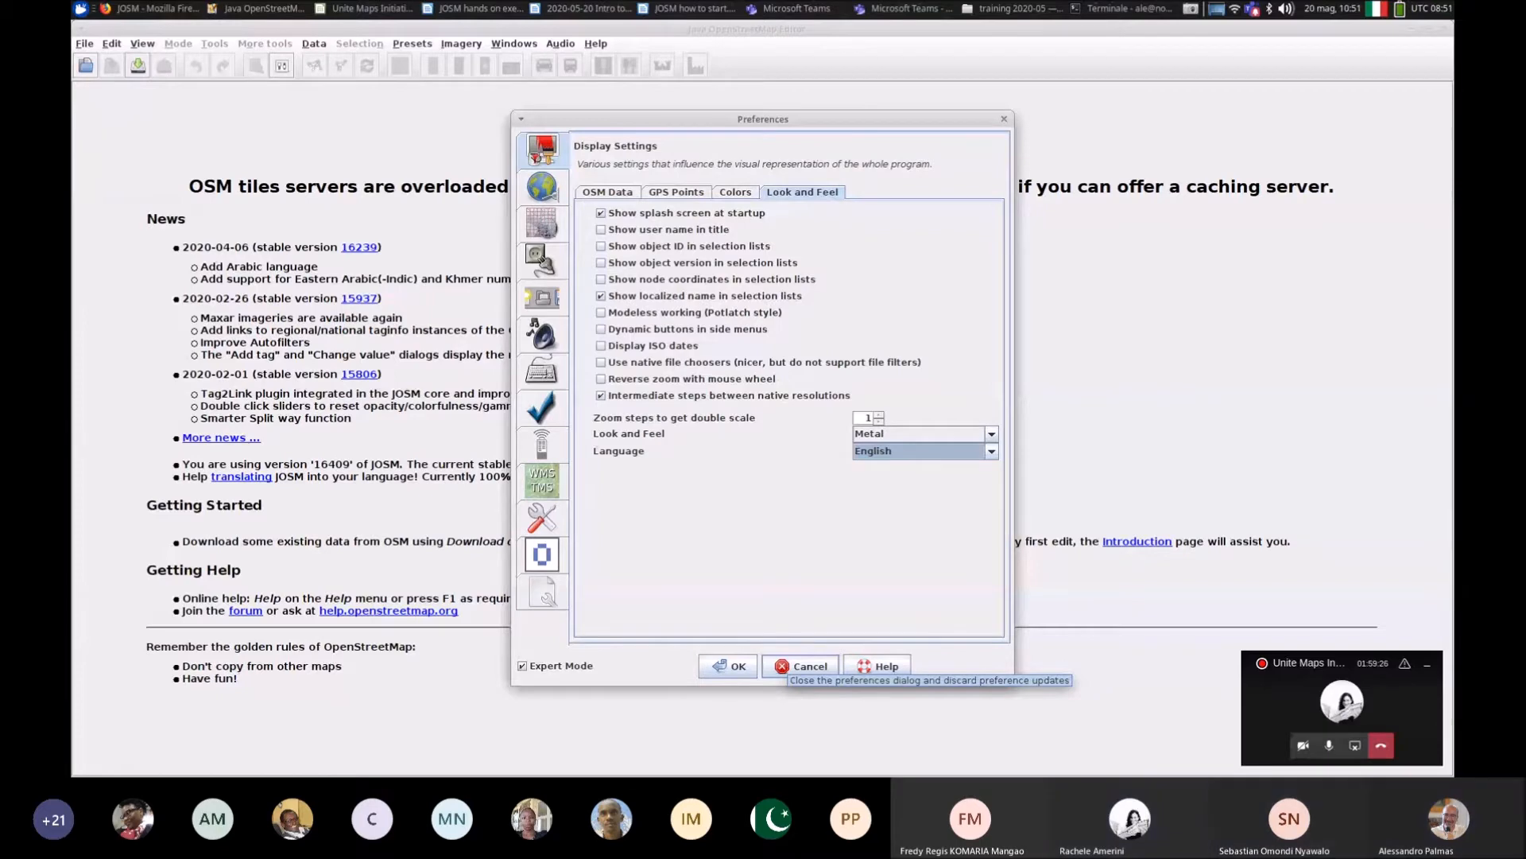
left_click(801, 667)
left_click(111, 44)
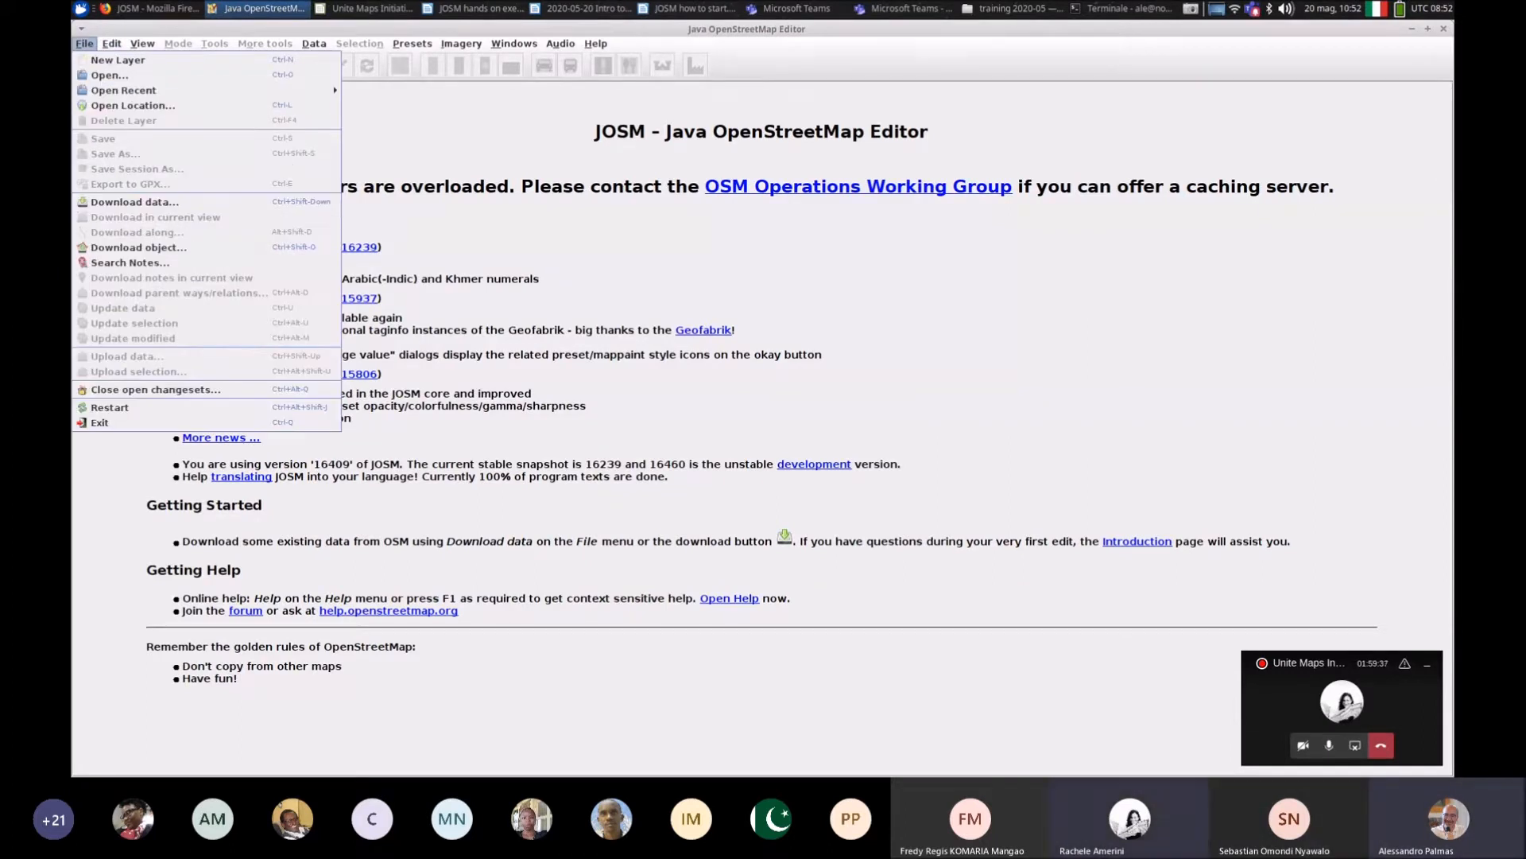
mouse_move(84, 44)
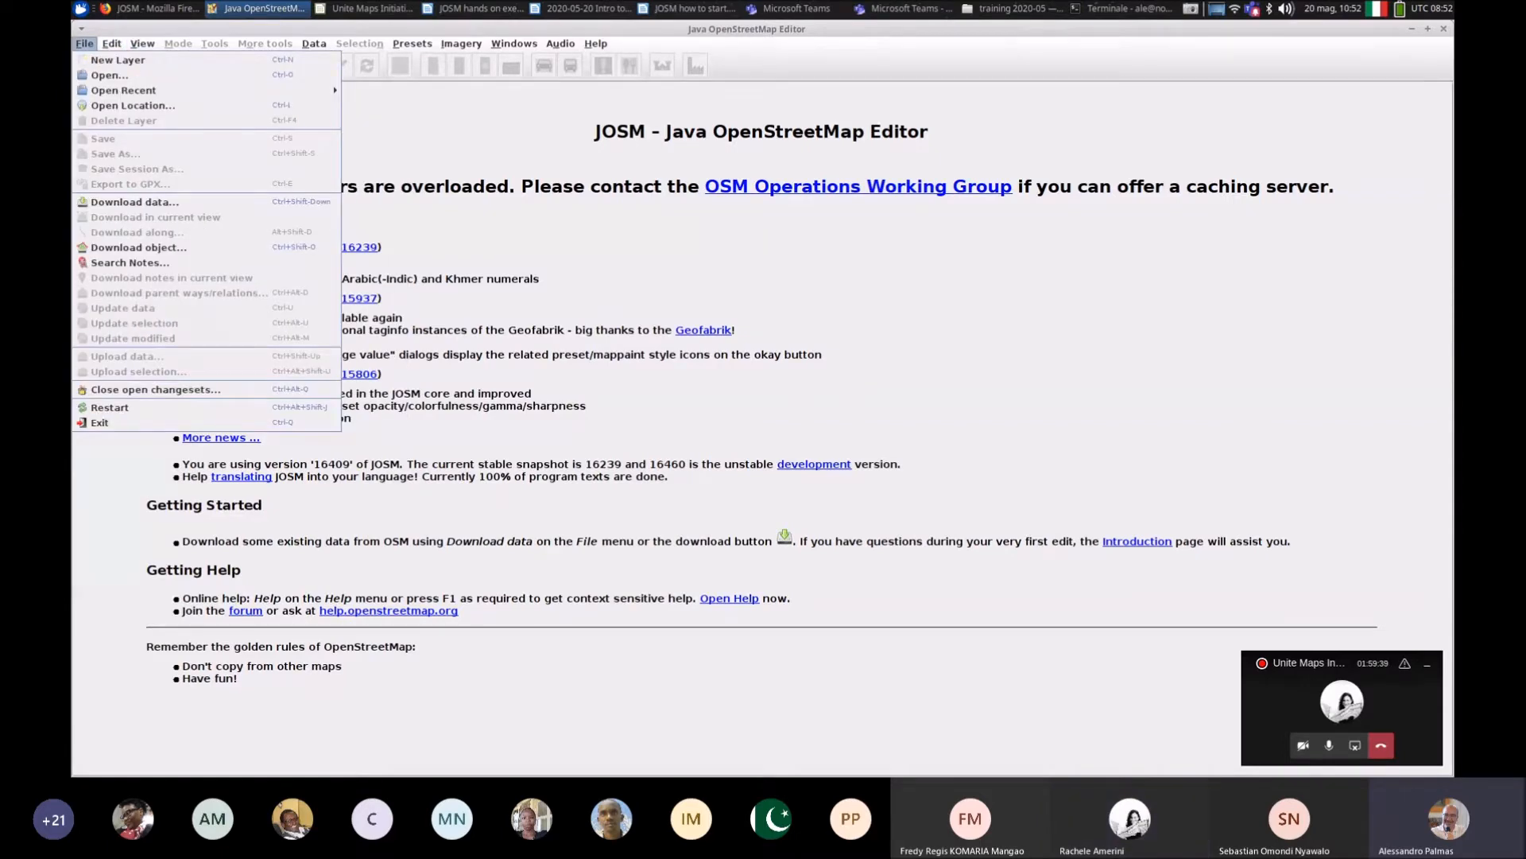
mouse_move(142, 44)
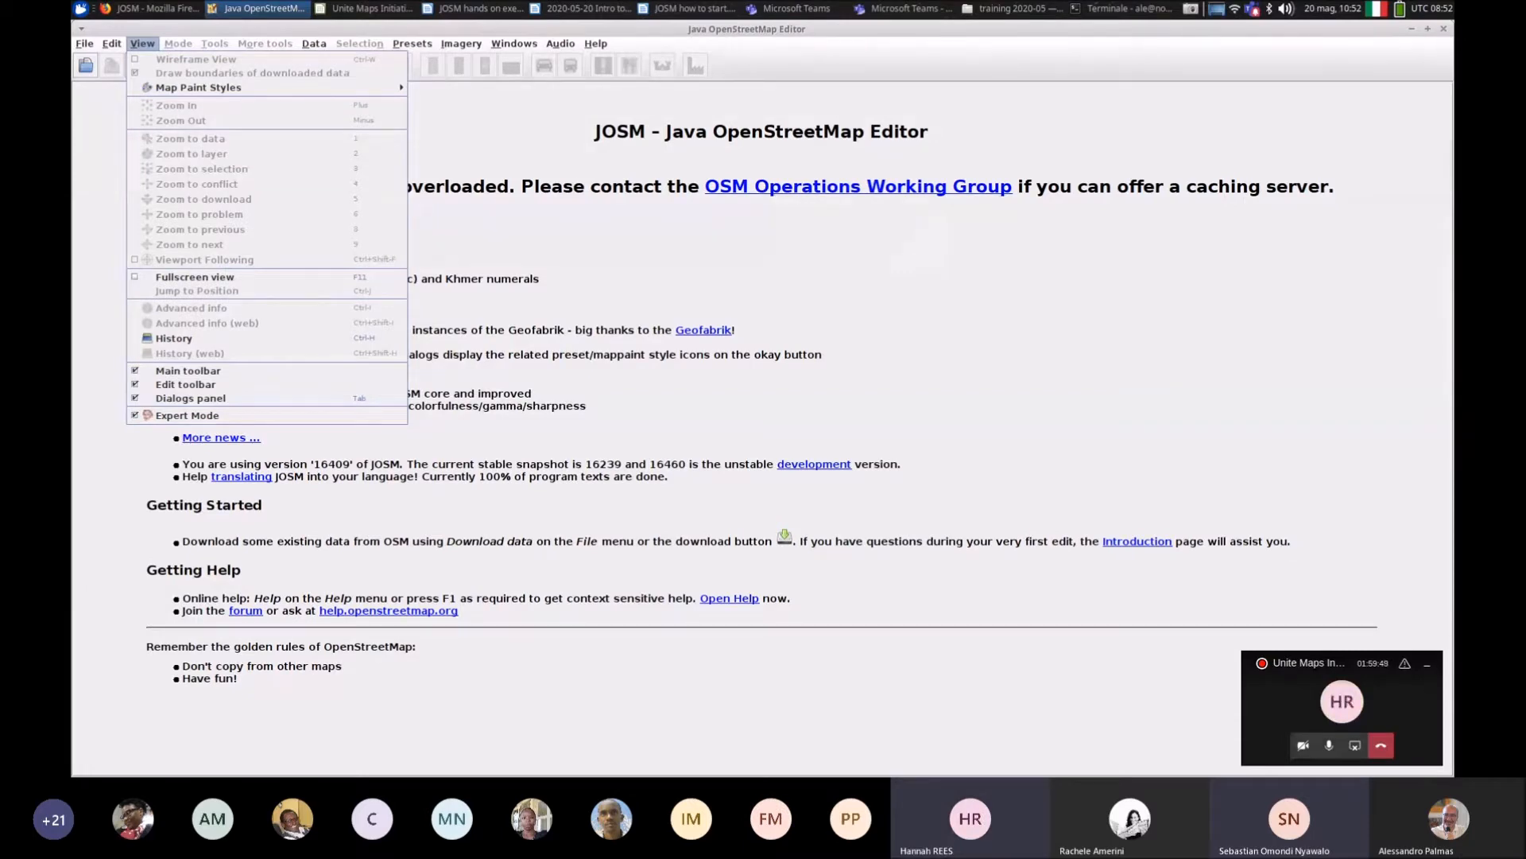
mouse_move(314, 43)
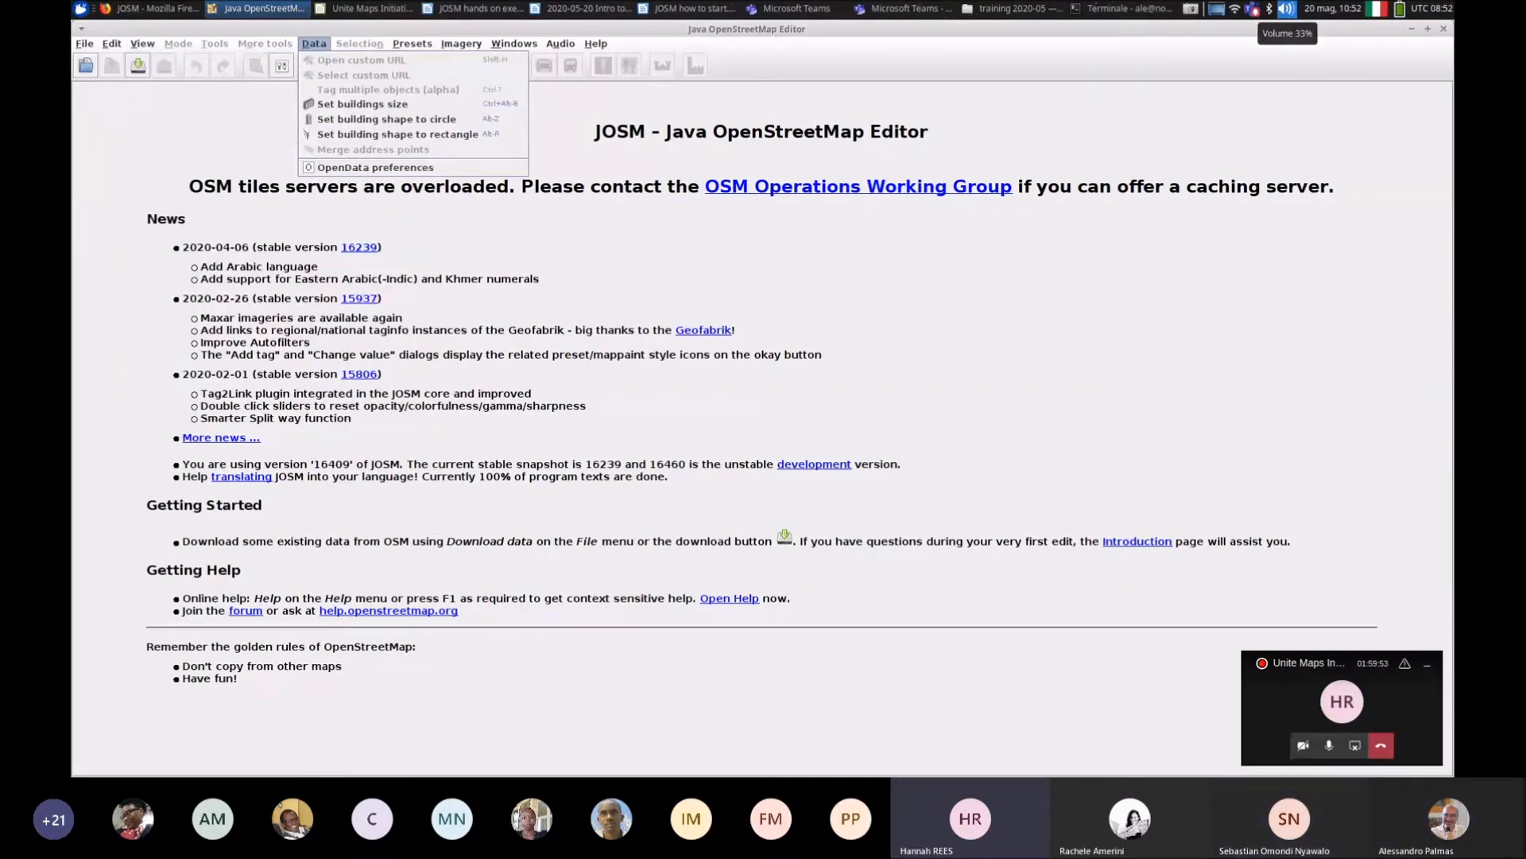
key("Escape")
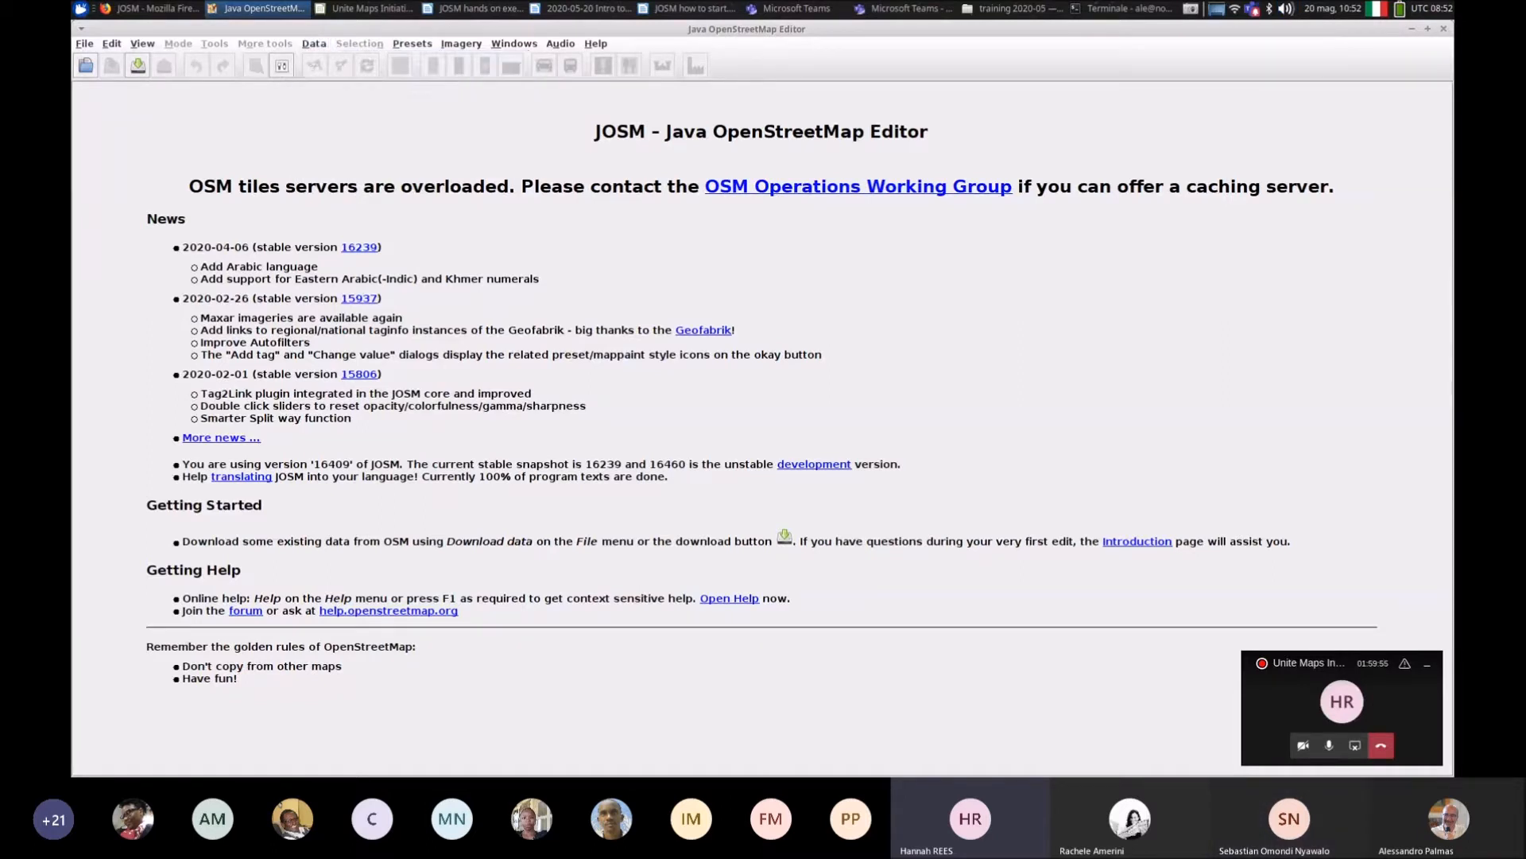
Step: Reopen the OSM server's connection settings in the preferences and examine the OSM username and password fields for Basic Authentication
left_click(112, 44)
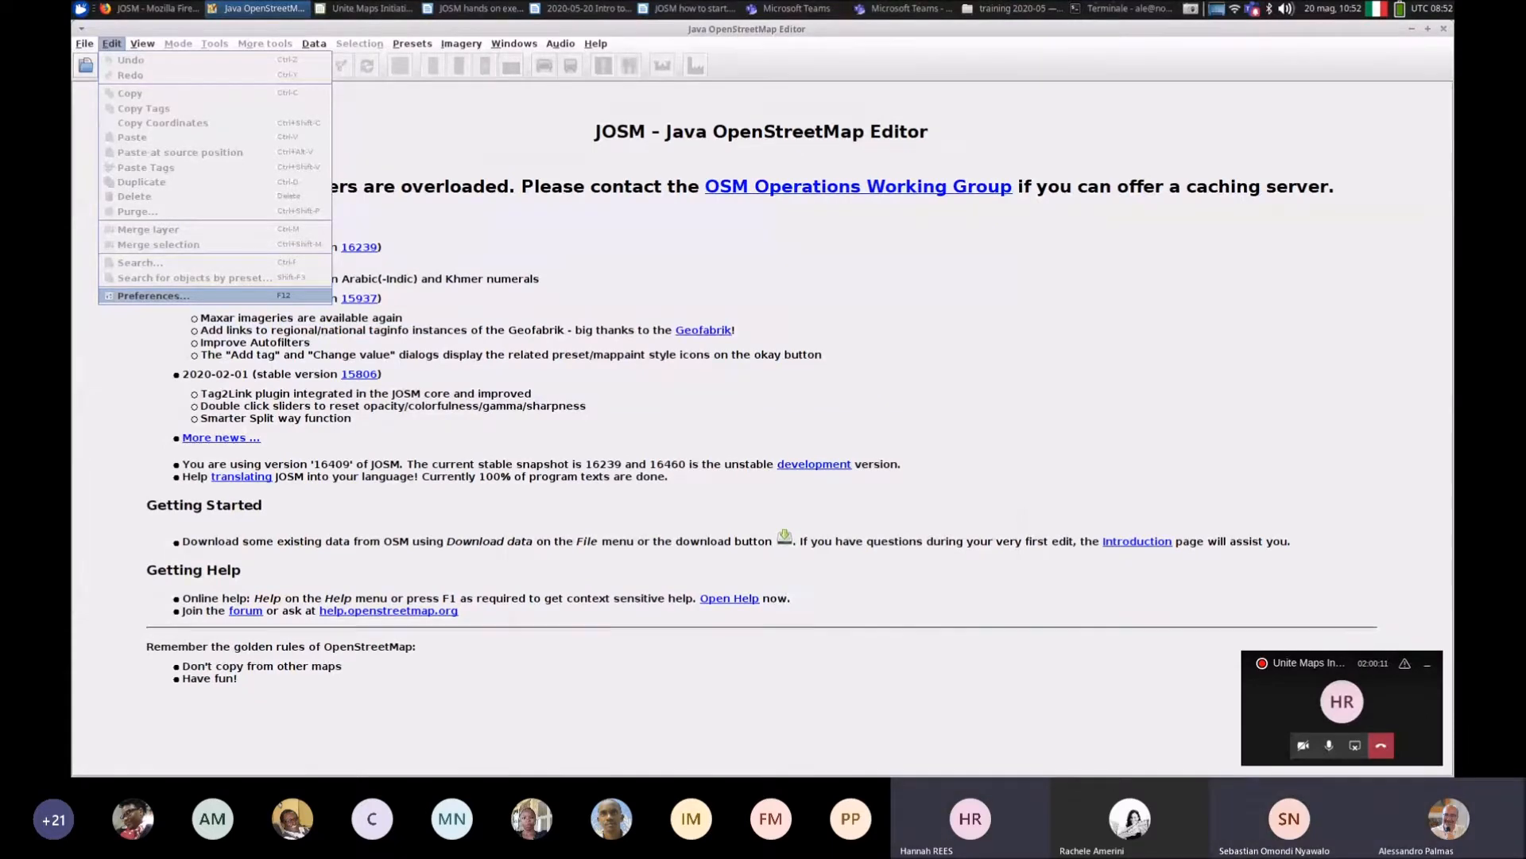
left_click(153, 296)
left_click_drag(763, 119, 648, 114)
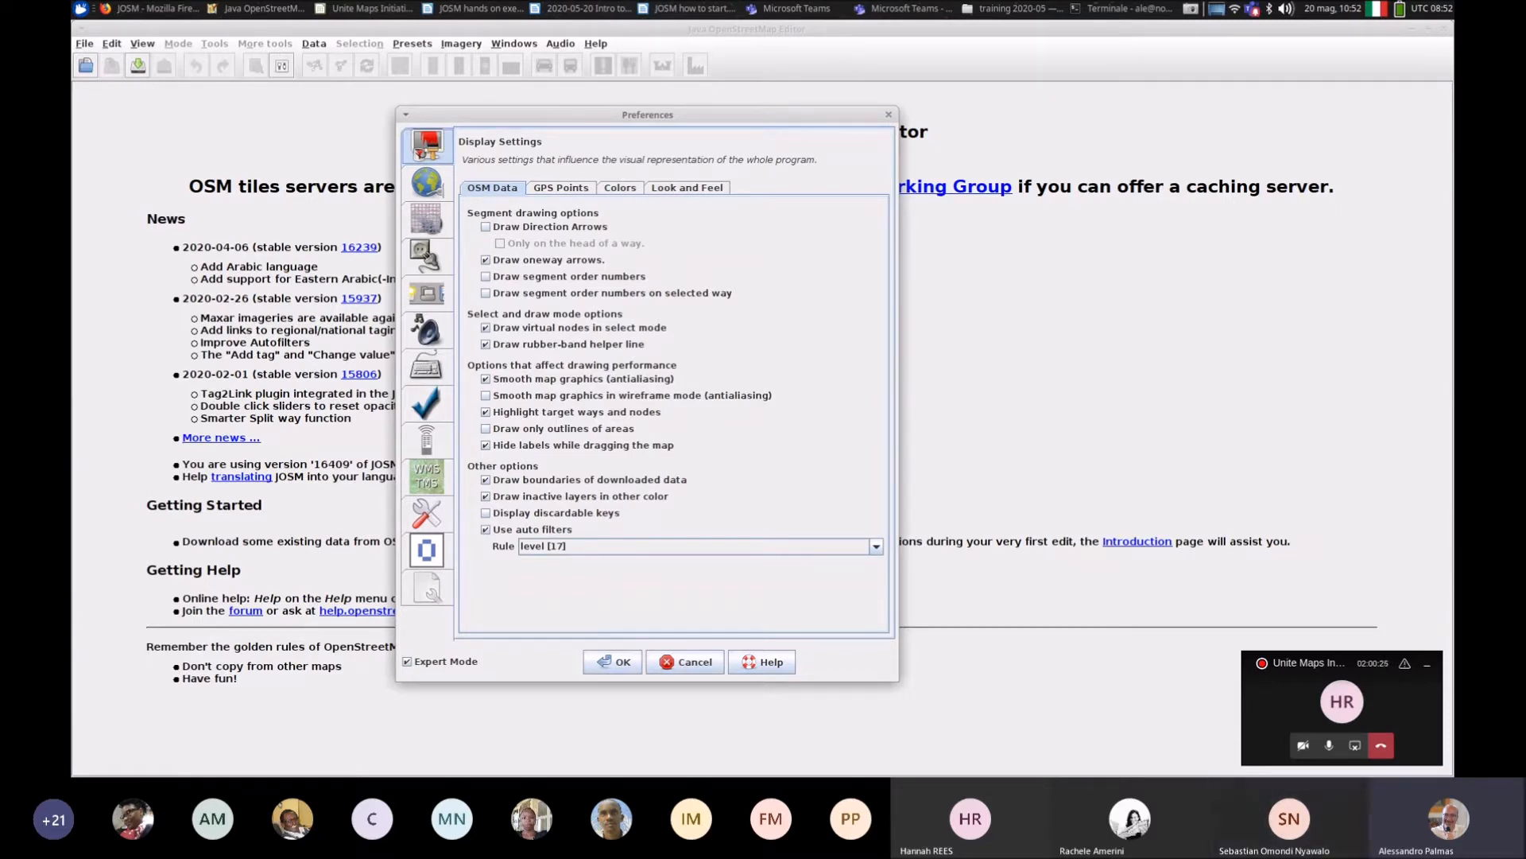
left_click(427, 183)
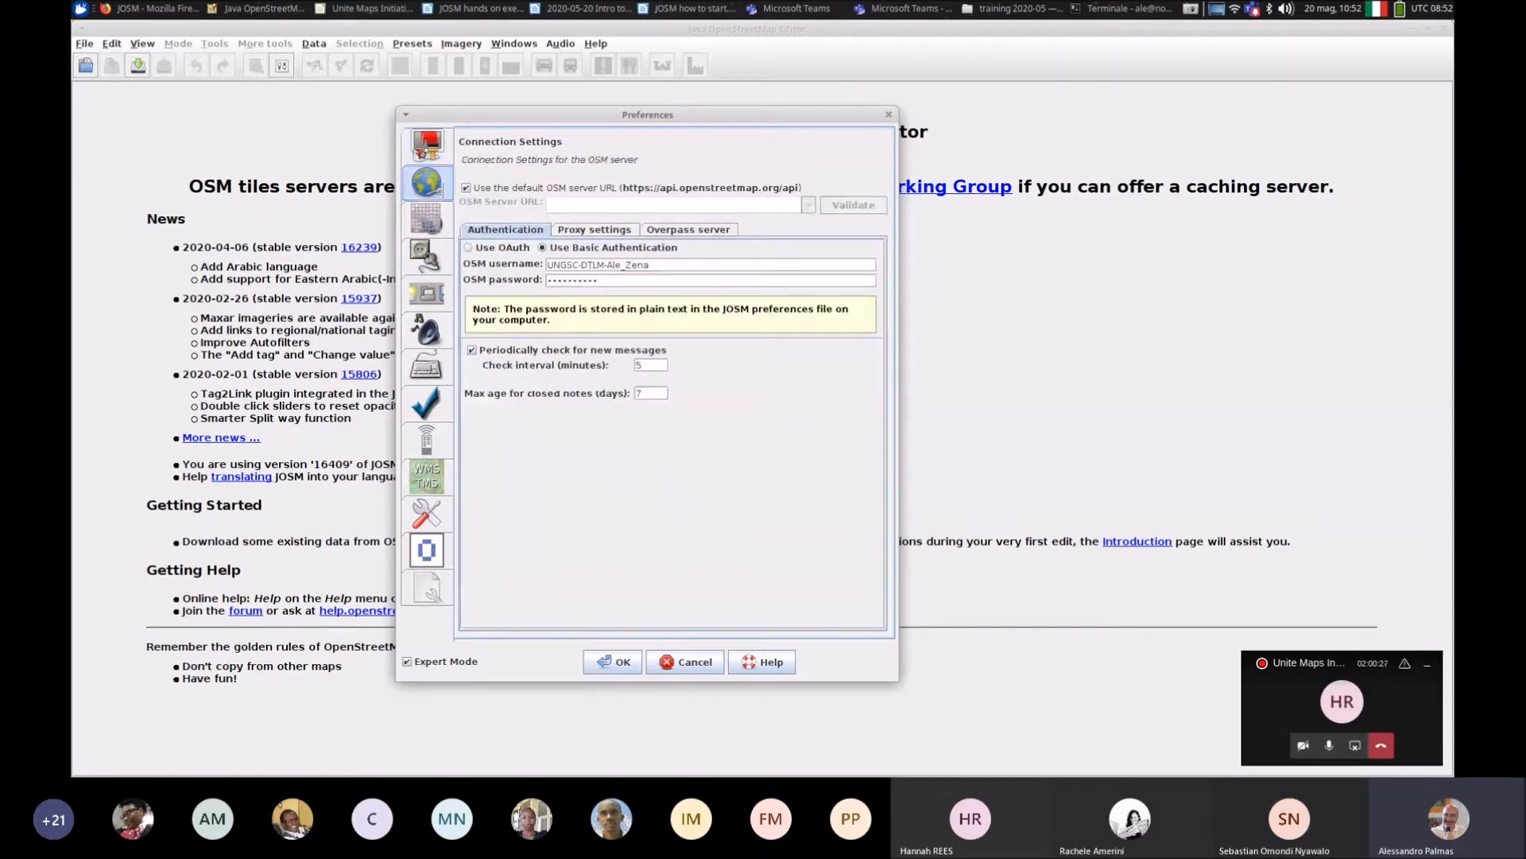
left_click(651, 265)
left_click(651, 265)
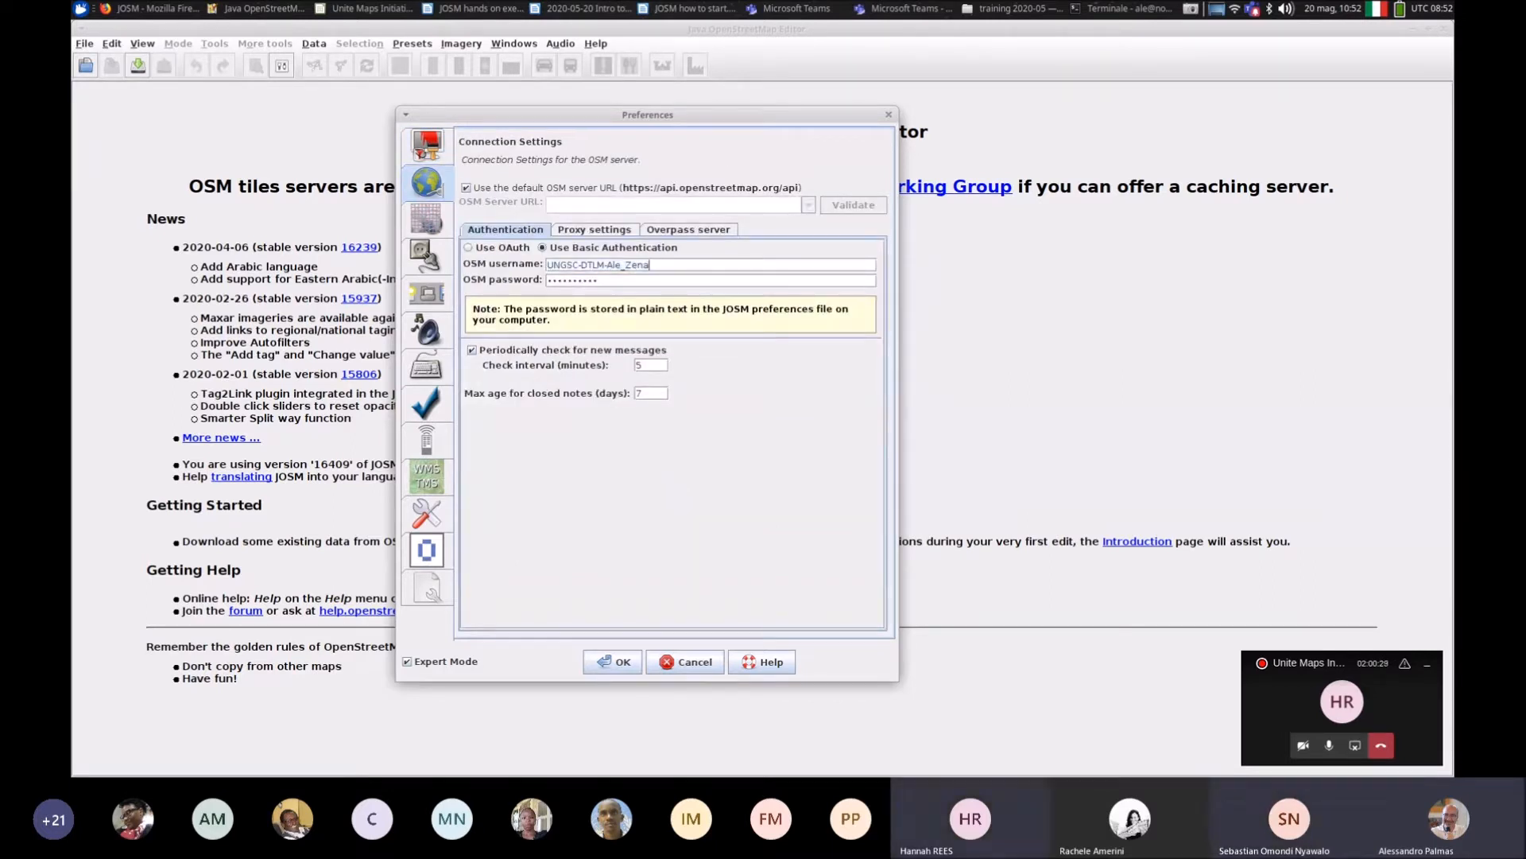
key("Tab")
left_click(598, 281)
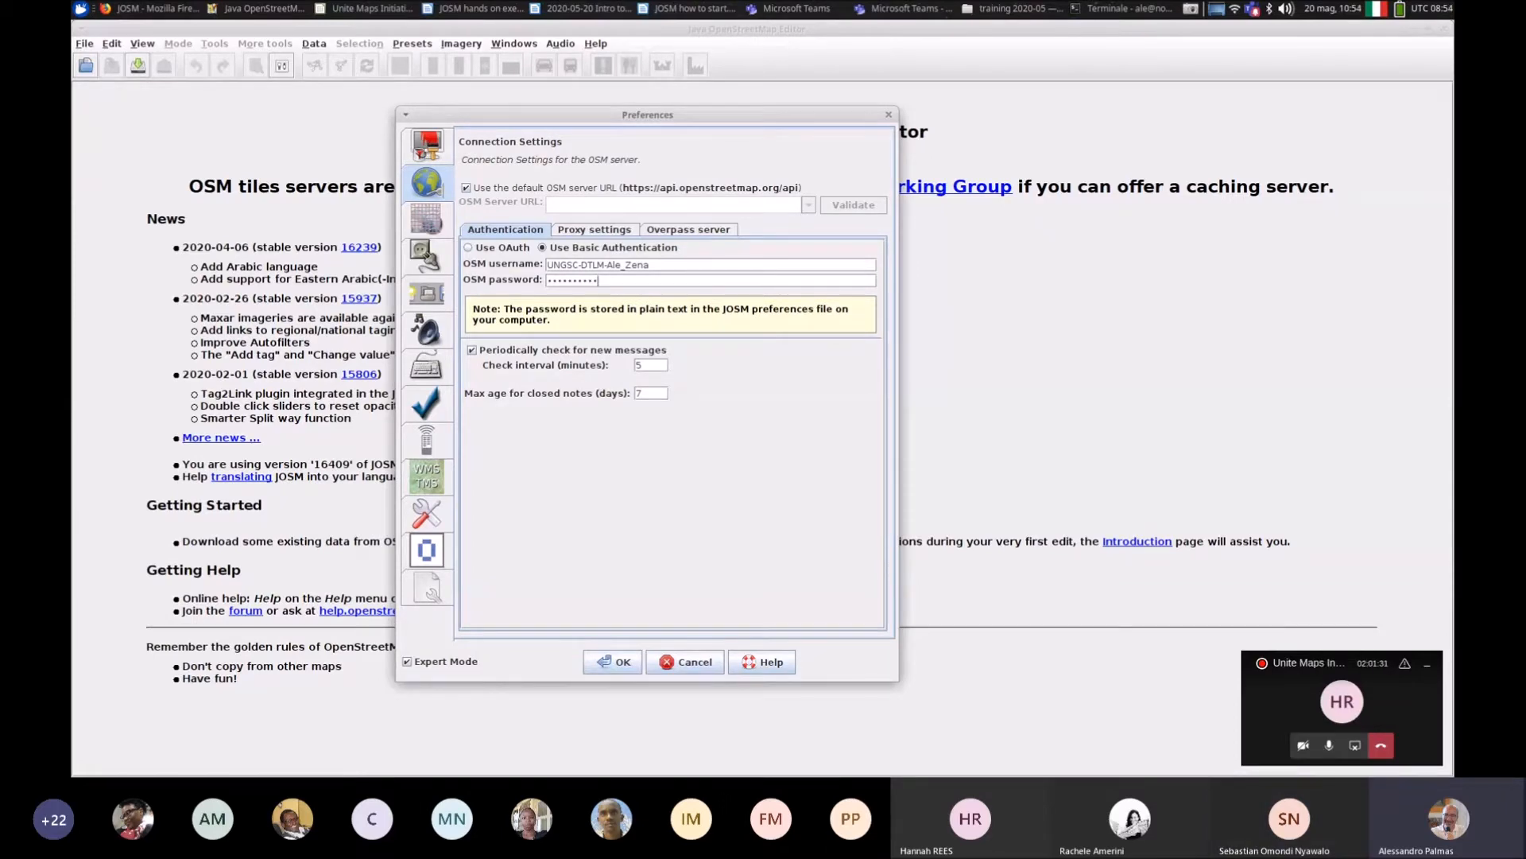
left_click(649, 265)
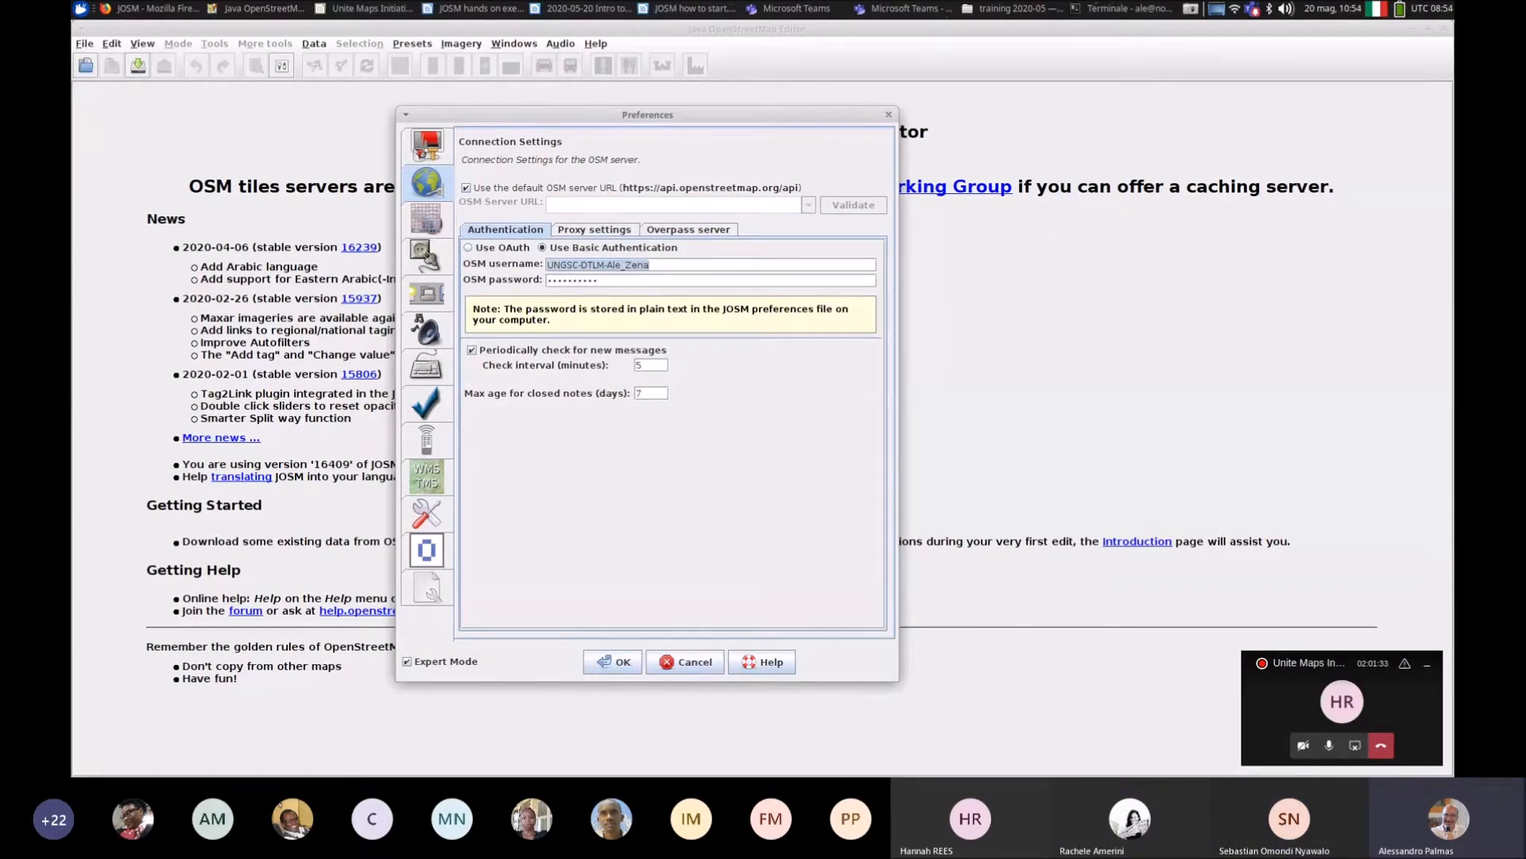
key("Tab")
key("shift+Tab")
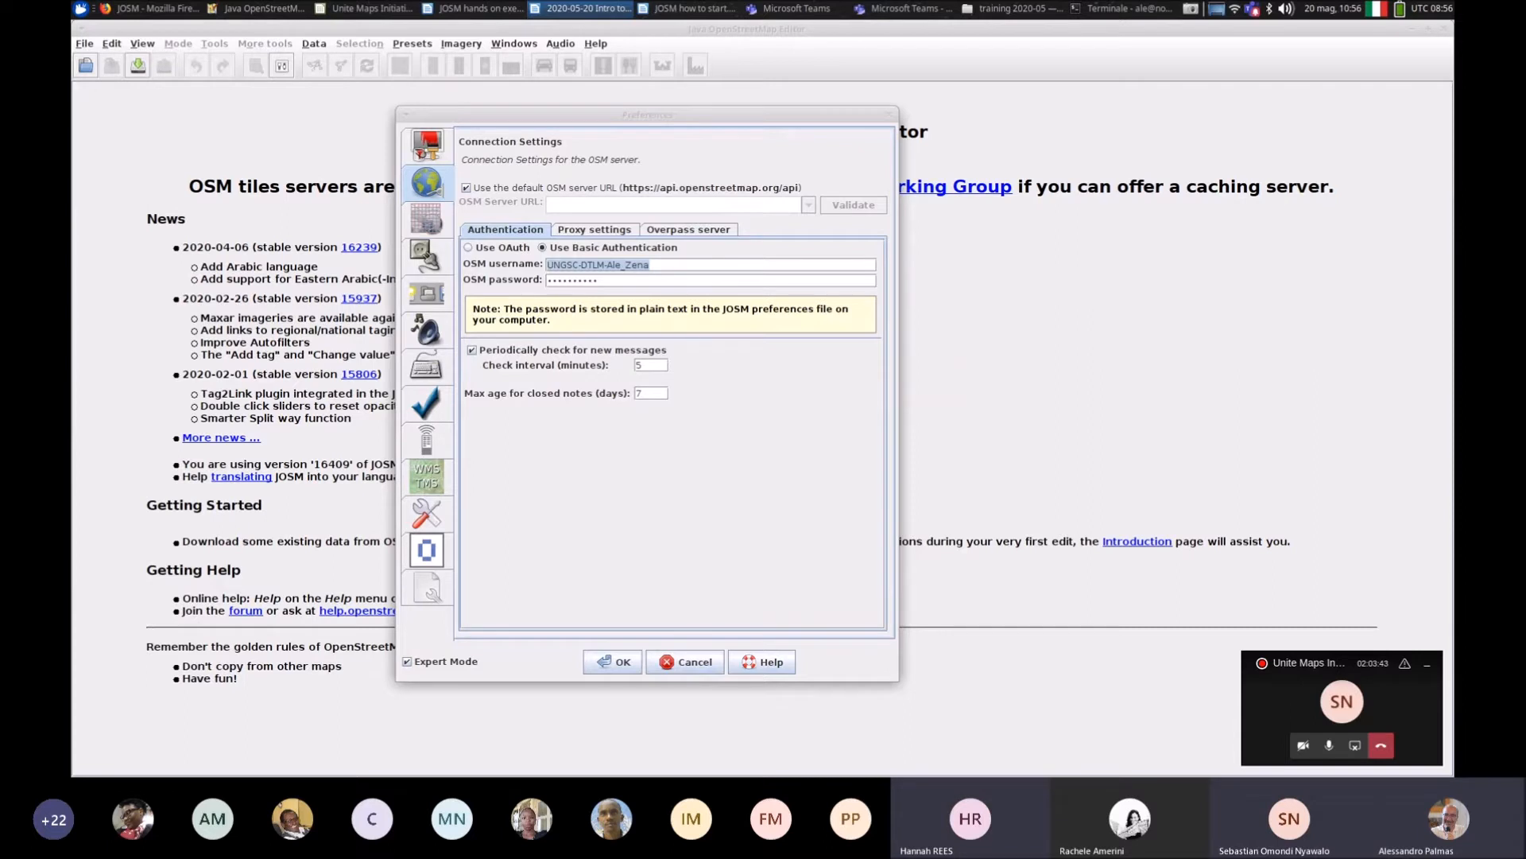
Step: Review the available plugins in the preferences, return to the OSM server's connection settings and close the preferences without saving
left_click(427, 256)
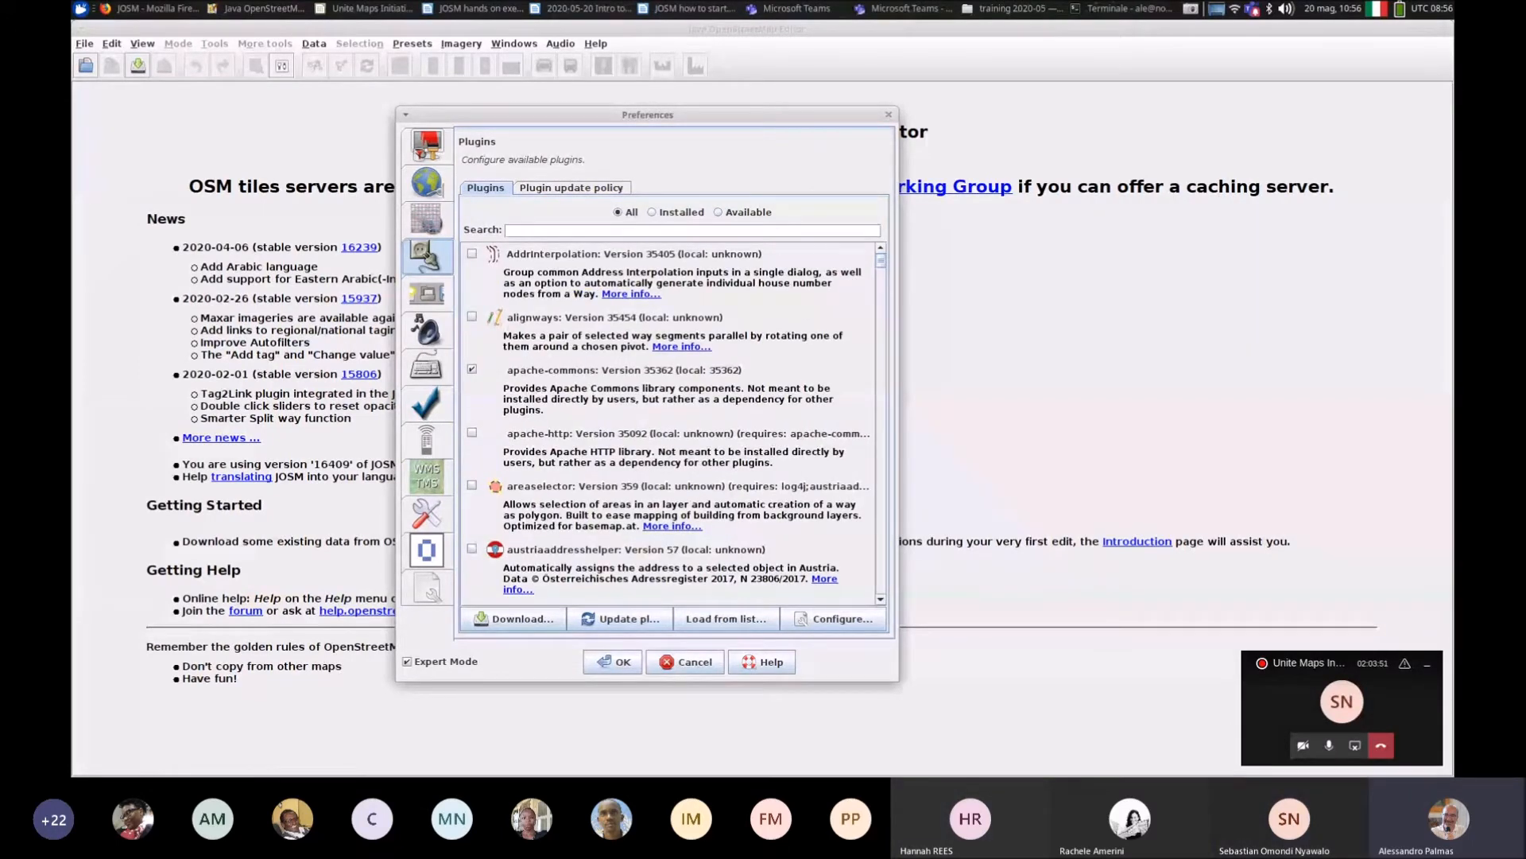
left_click(427, 183)
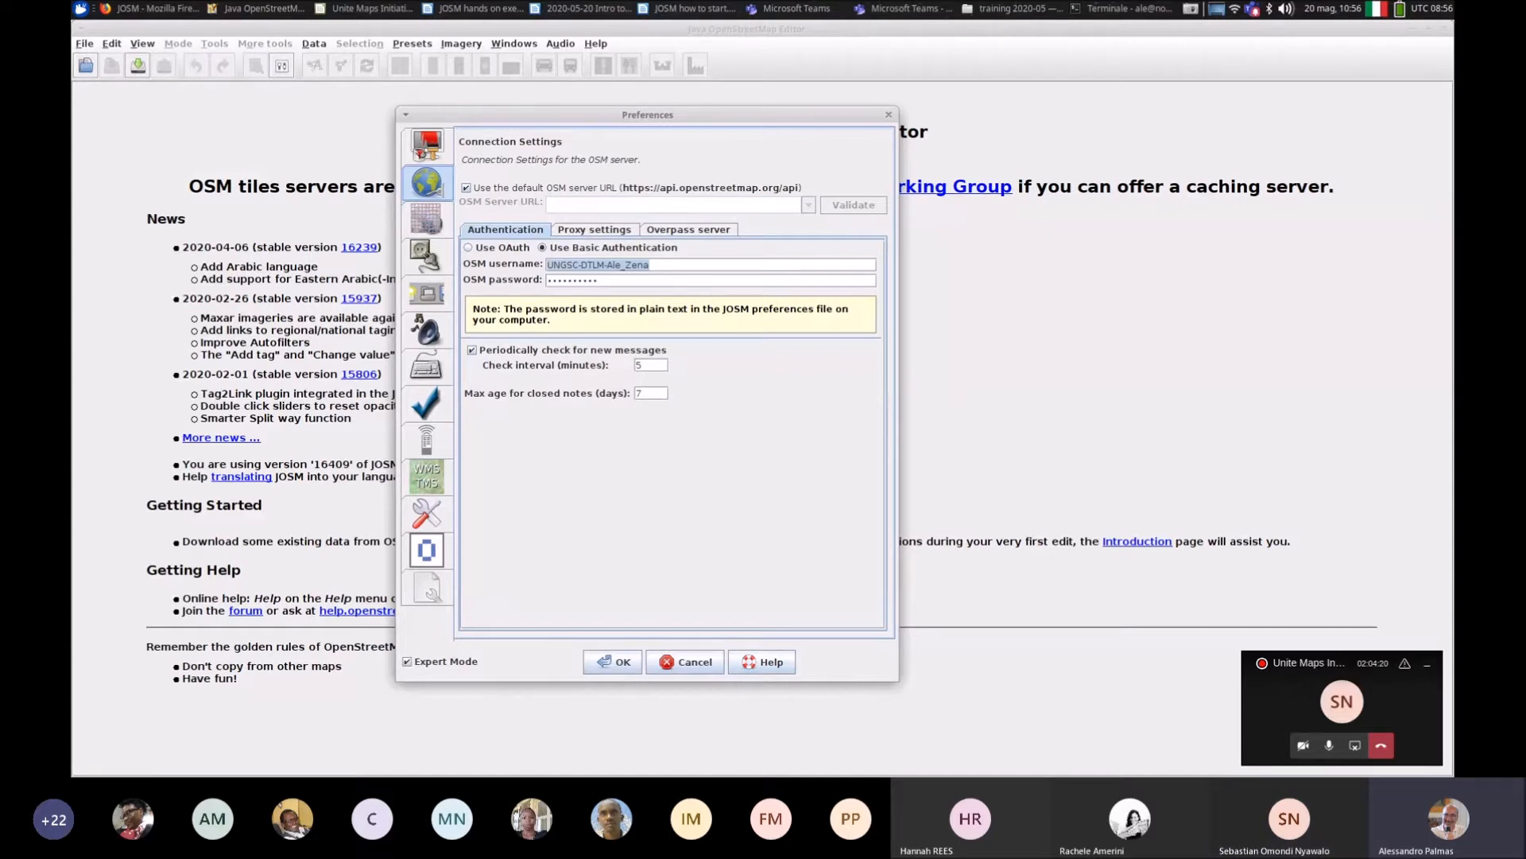
key("alt+Tab")
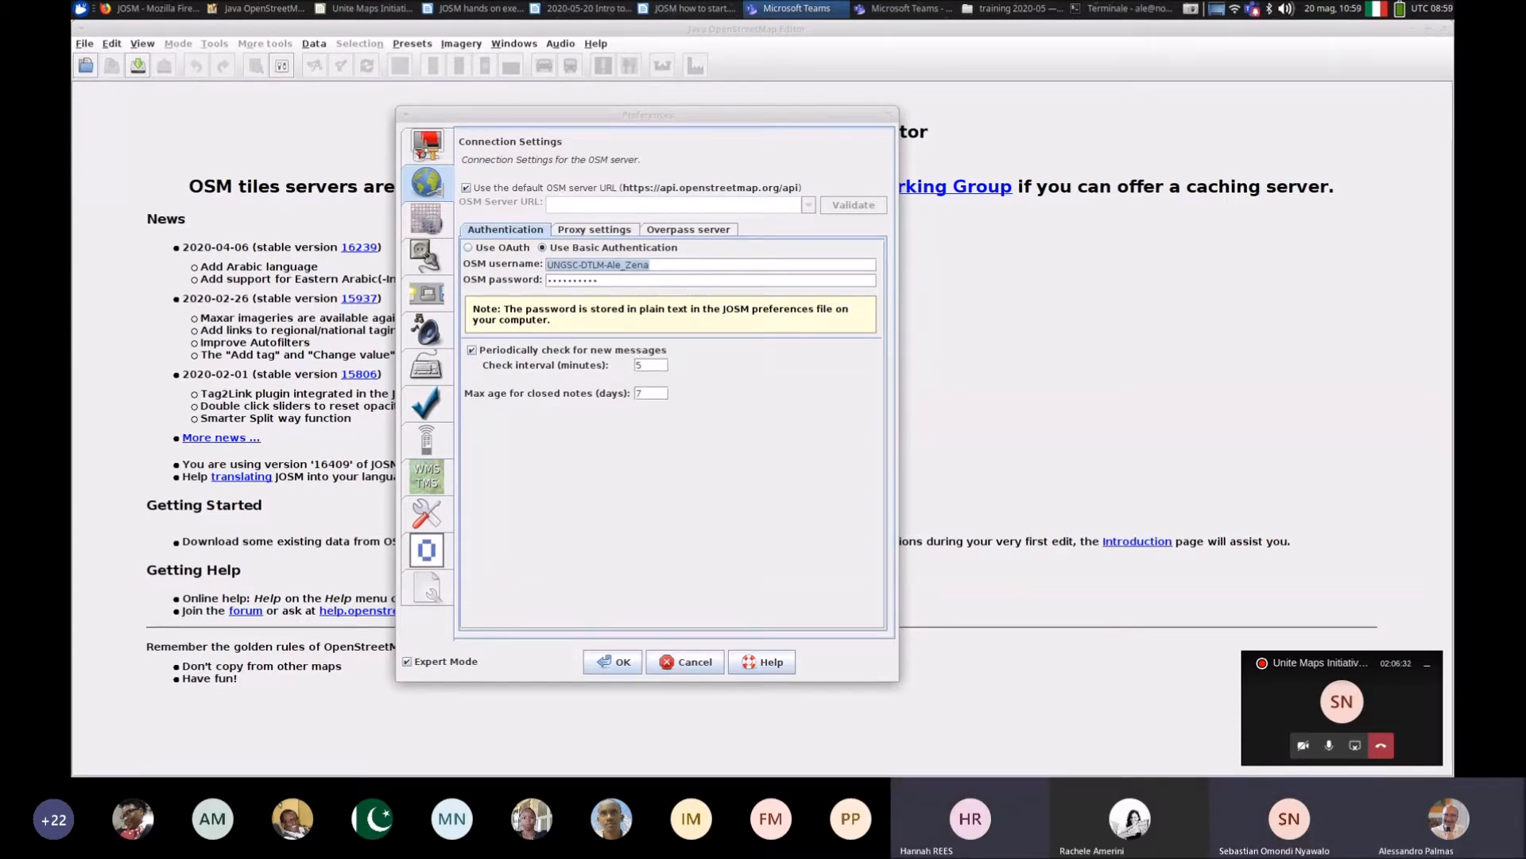
left_click(685, 661)
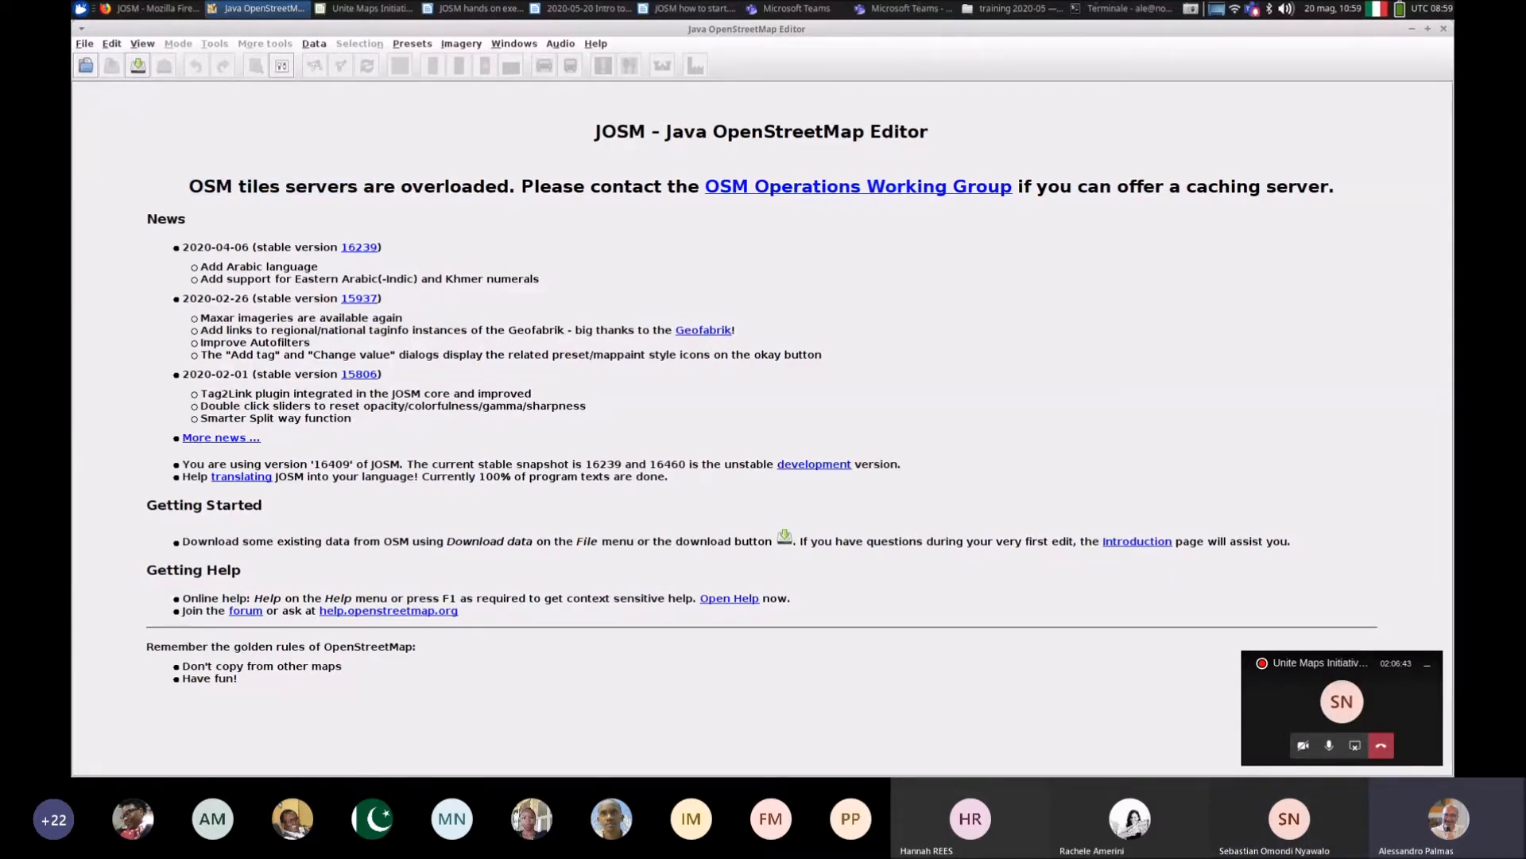
Step: Reopen the preferences, review the Basic Authentication fields in the OSM server's connection settings and close them without saving
left_click_drag(190, 187, 613, 188)
left_click(613, 187)
left_click(112, 44)
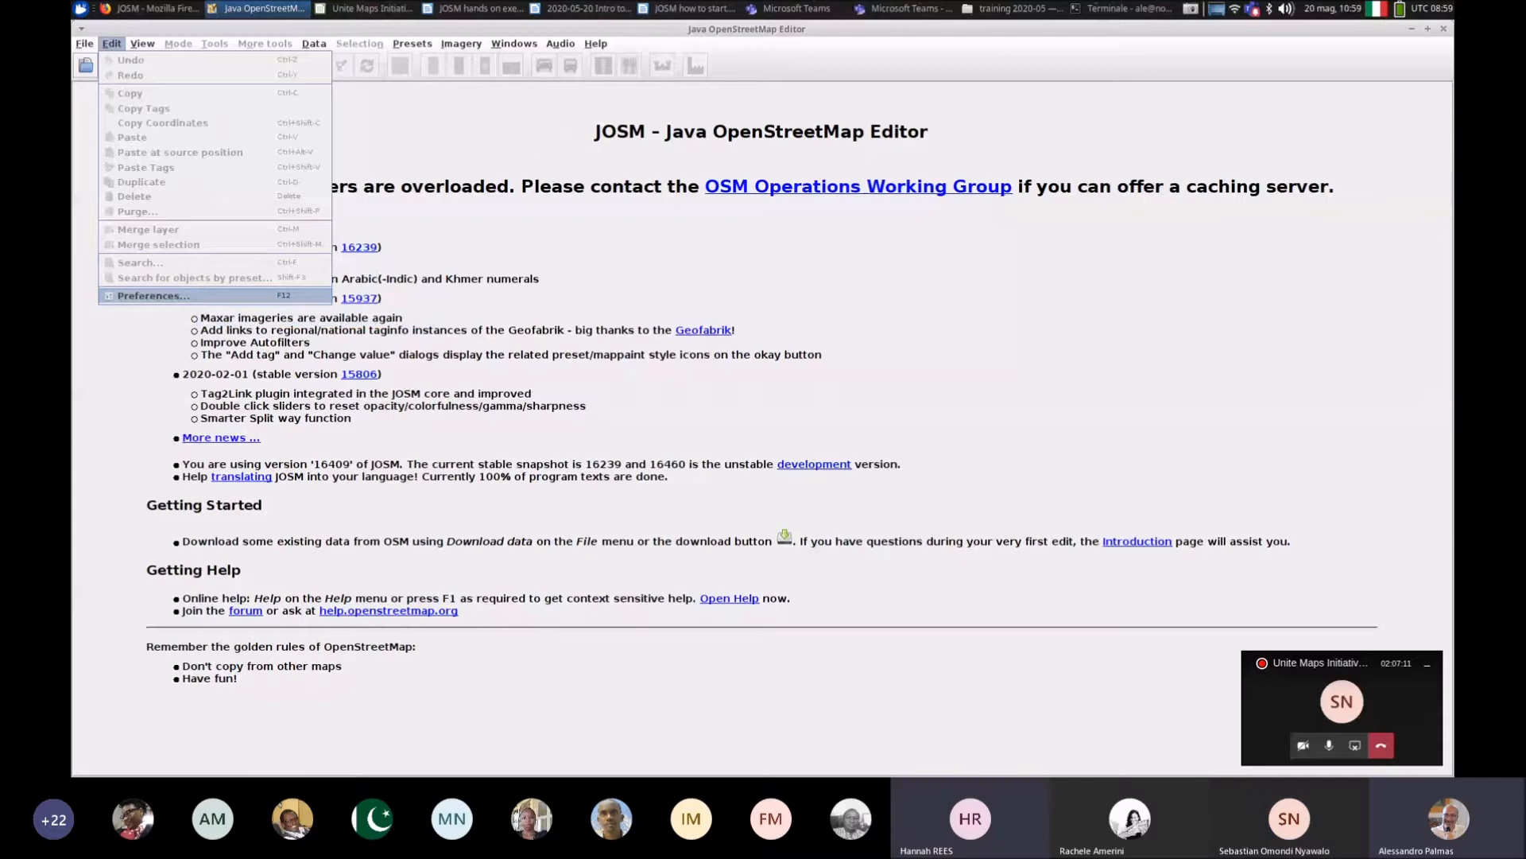
left_click(151, 296)
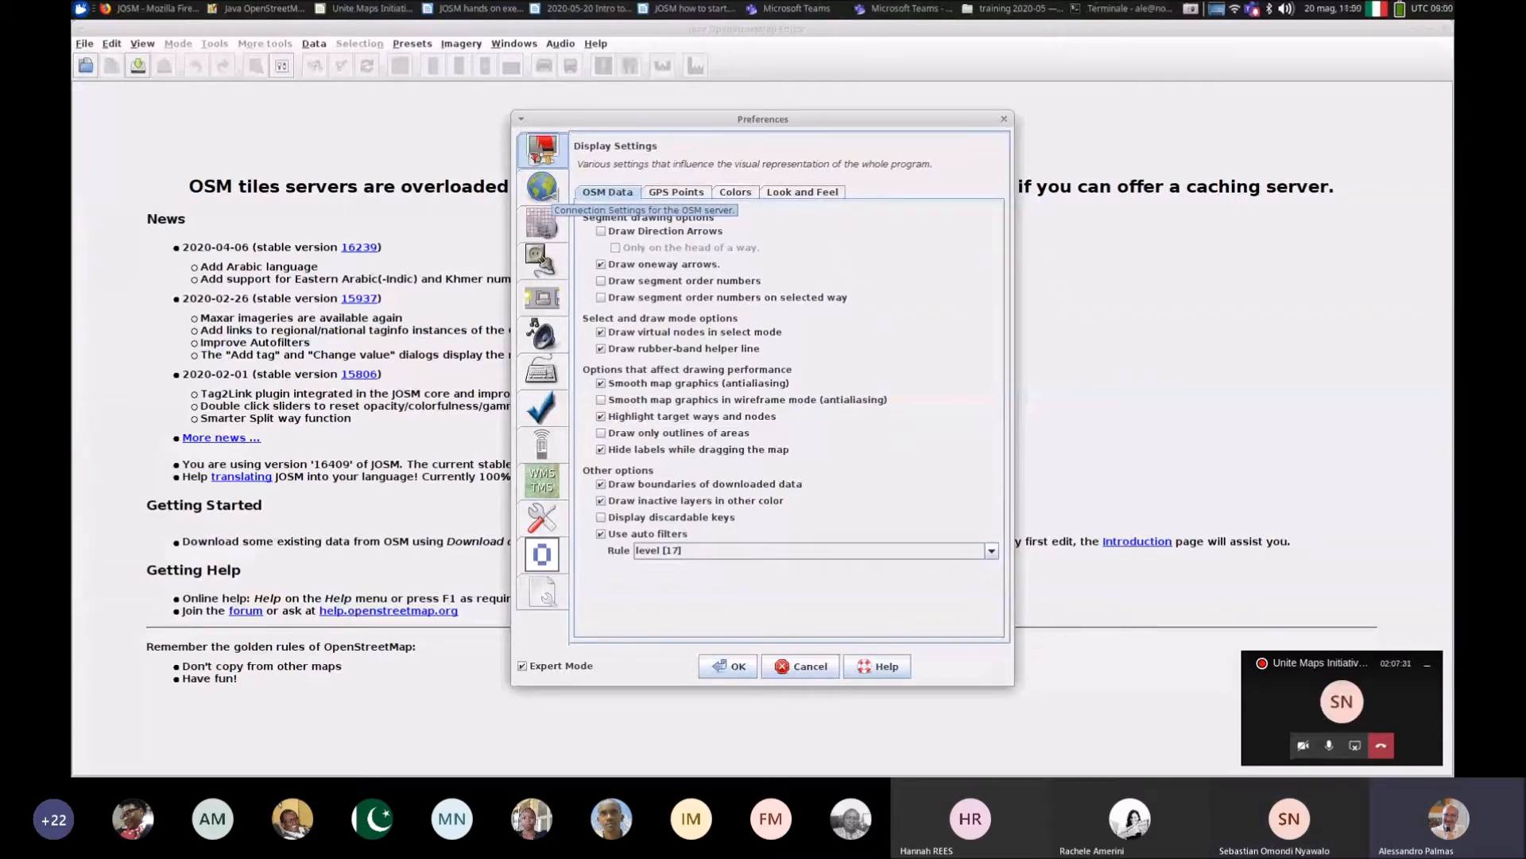
left_click(541, 187)
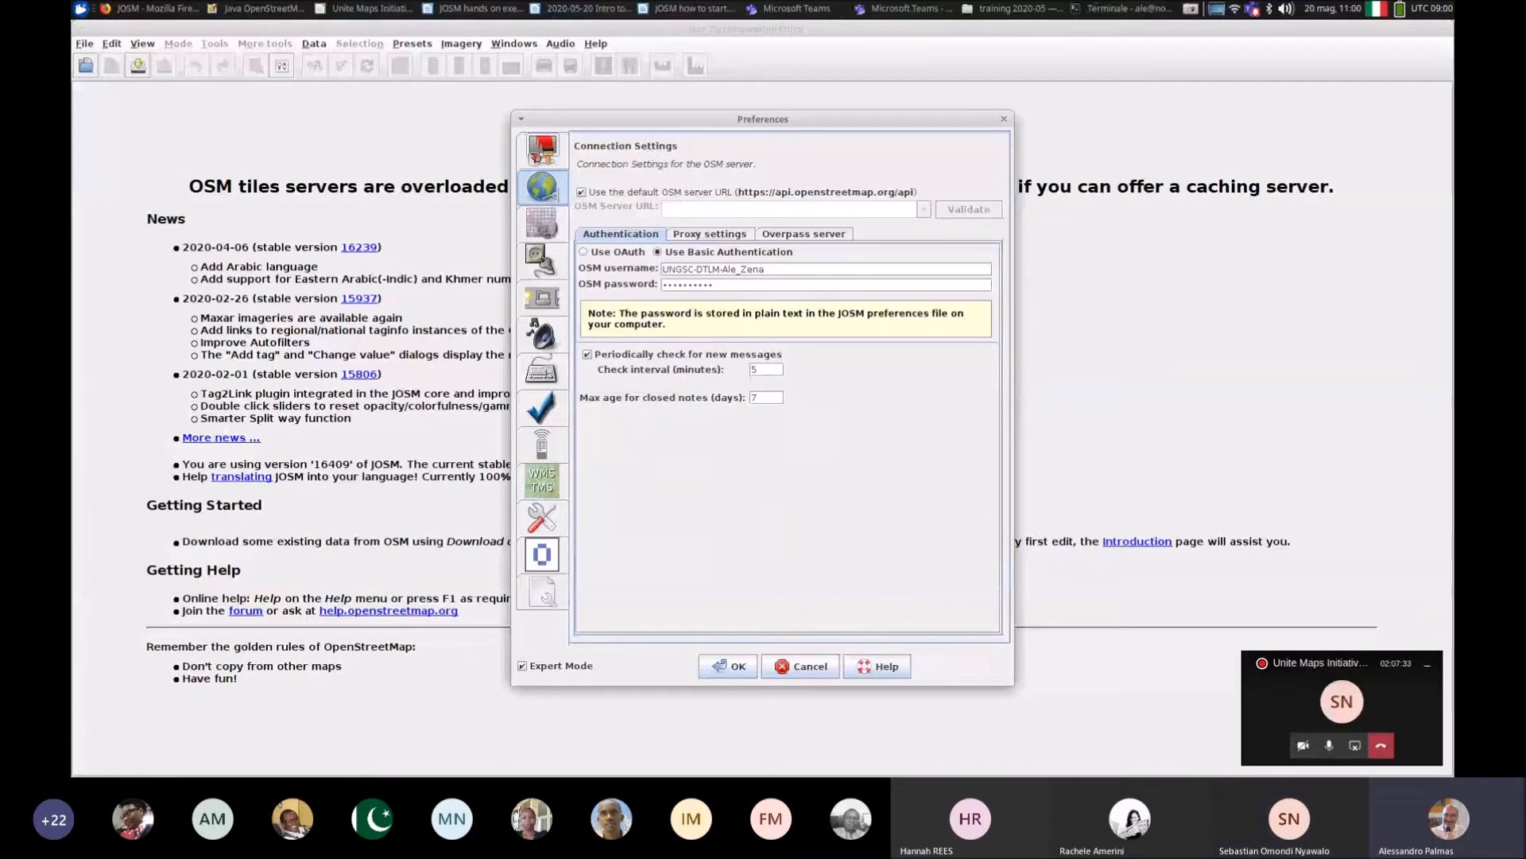
left_click(795, 269)
left_click(795, 269)
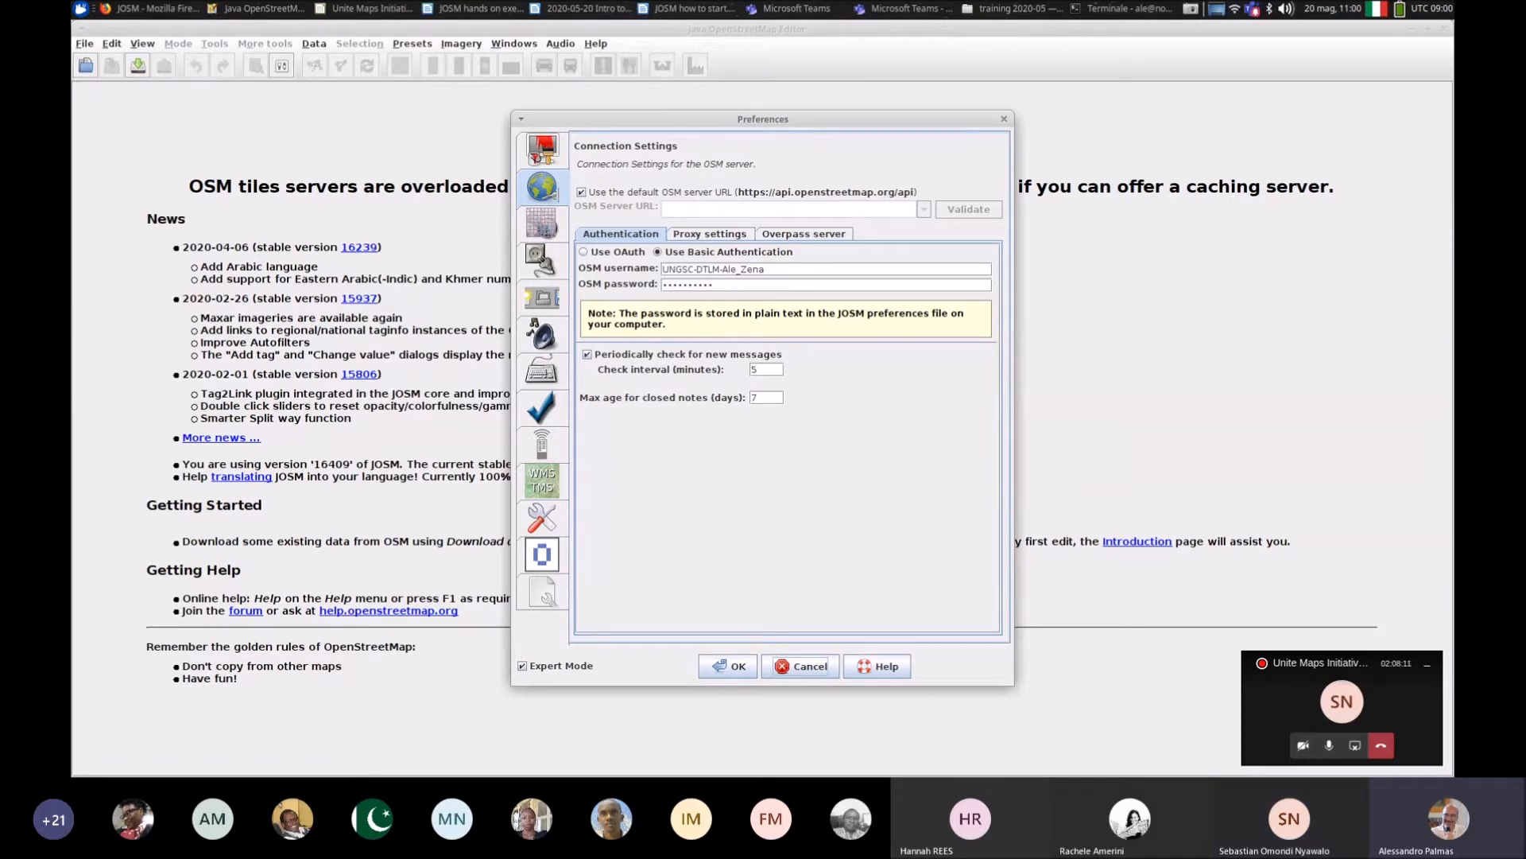
left_click_drag(763, 120, 703, 160)
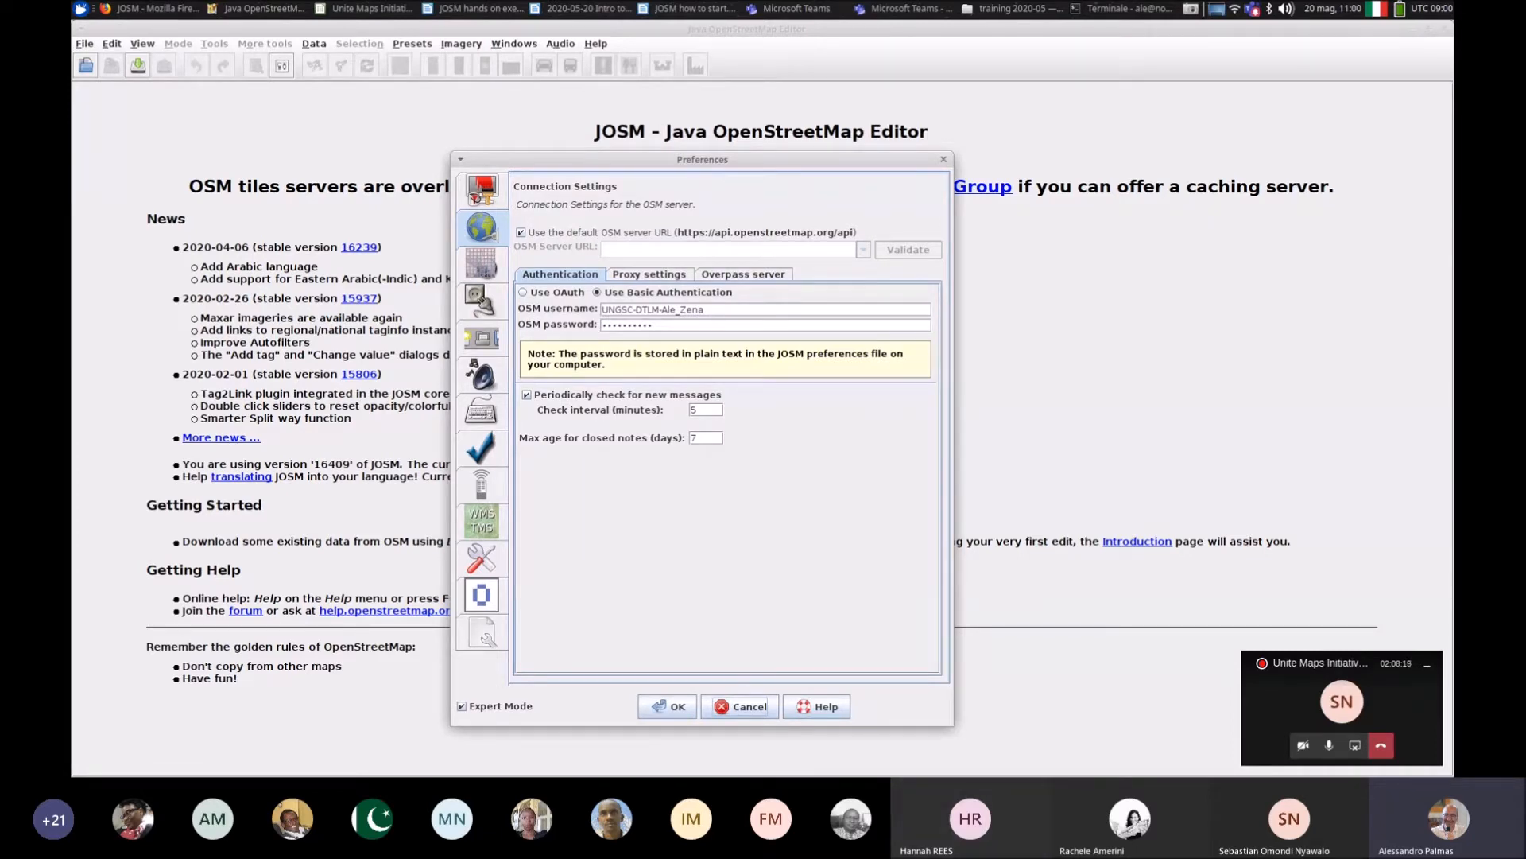
left_click(740, 706)
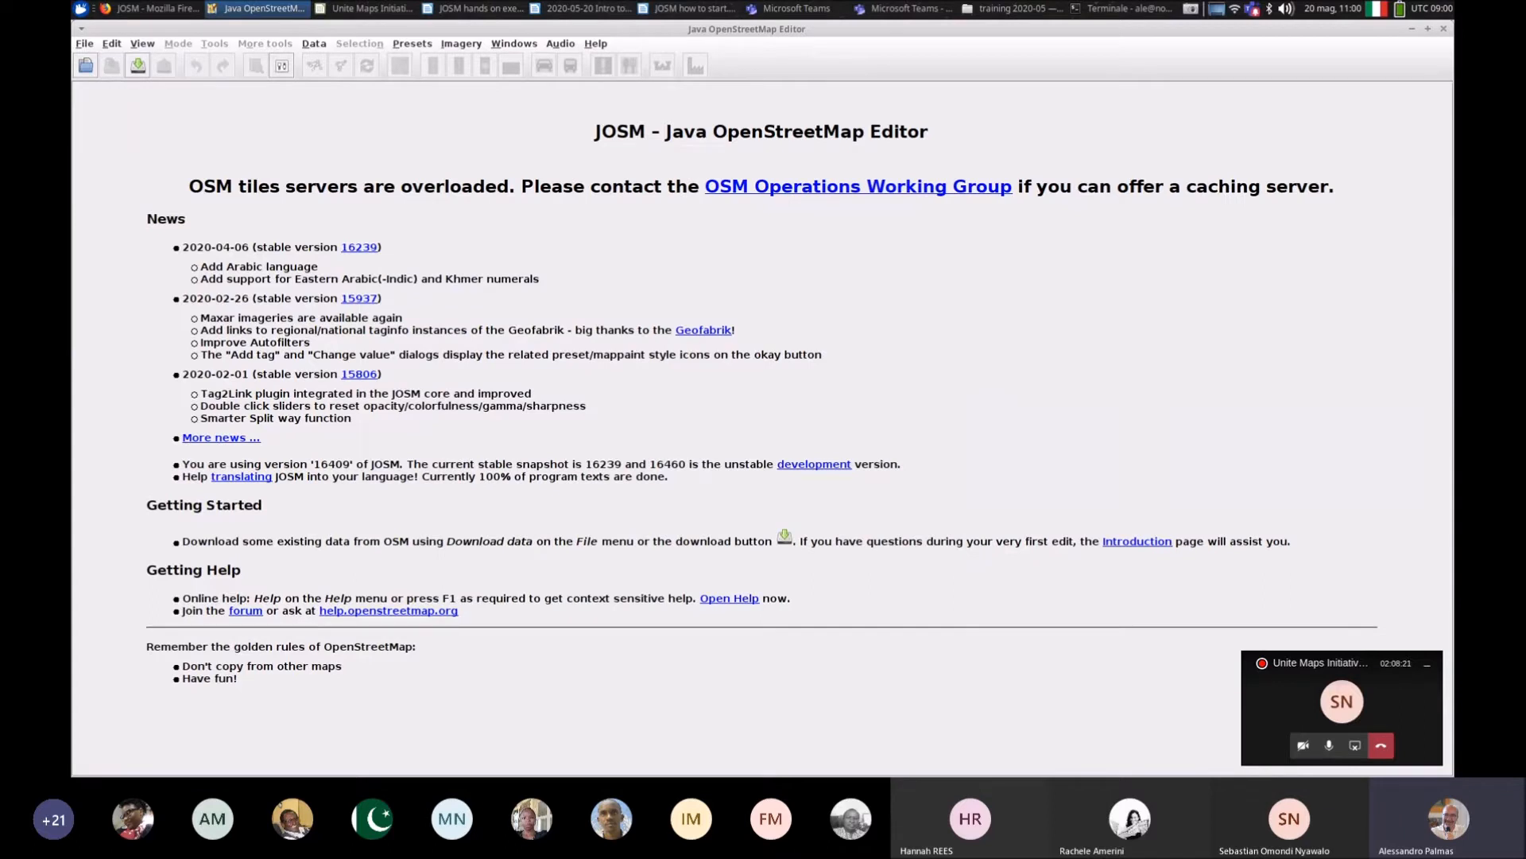
left_click(85, 43)
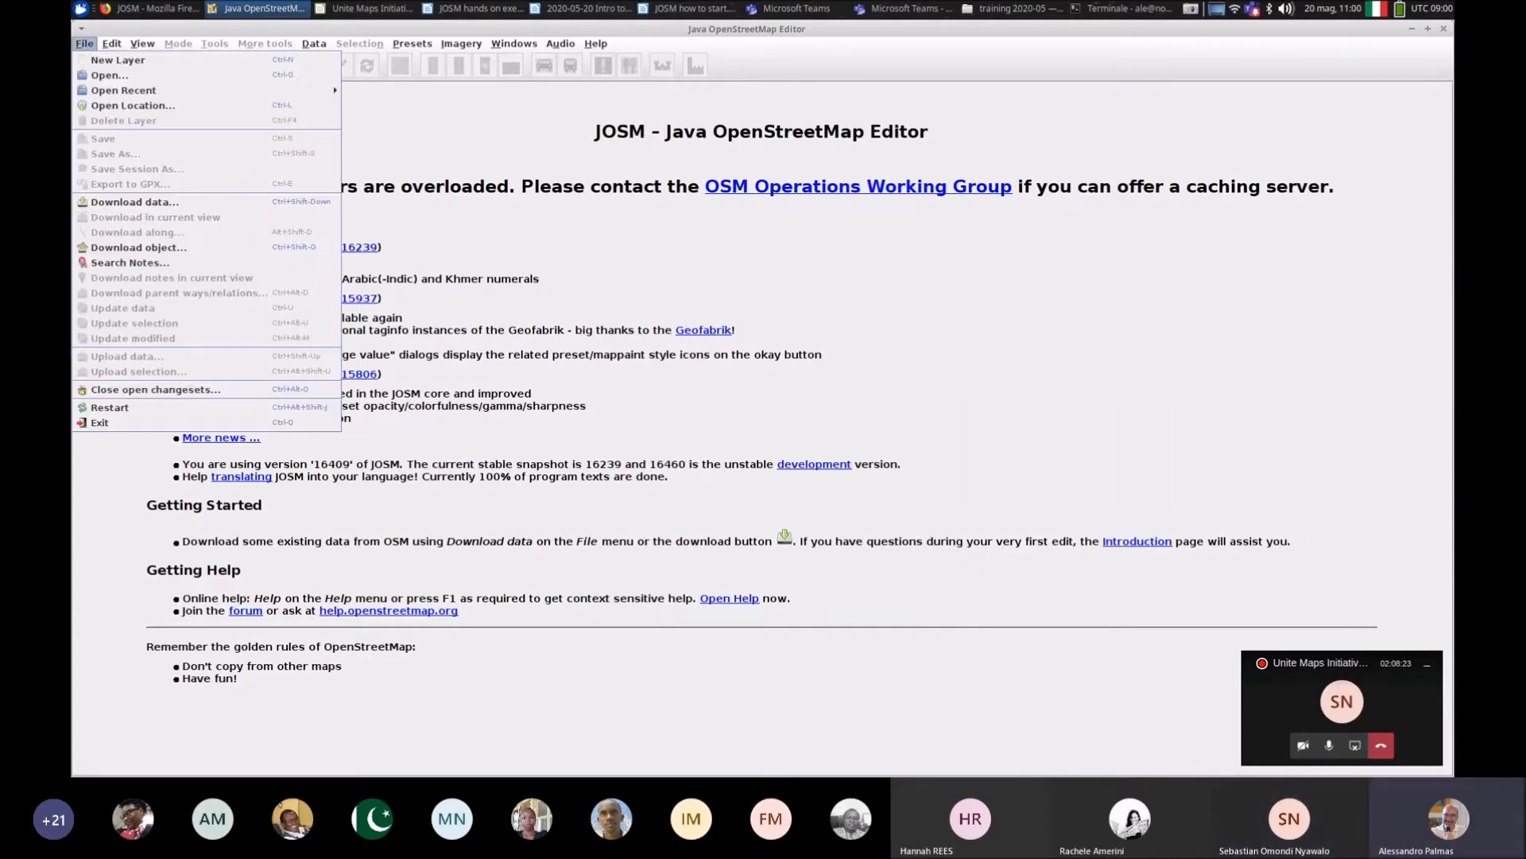
mouse_move(111, 43)
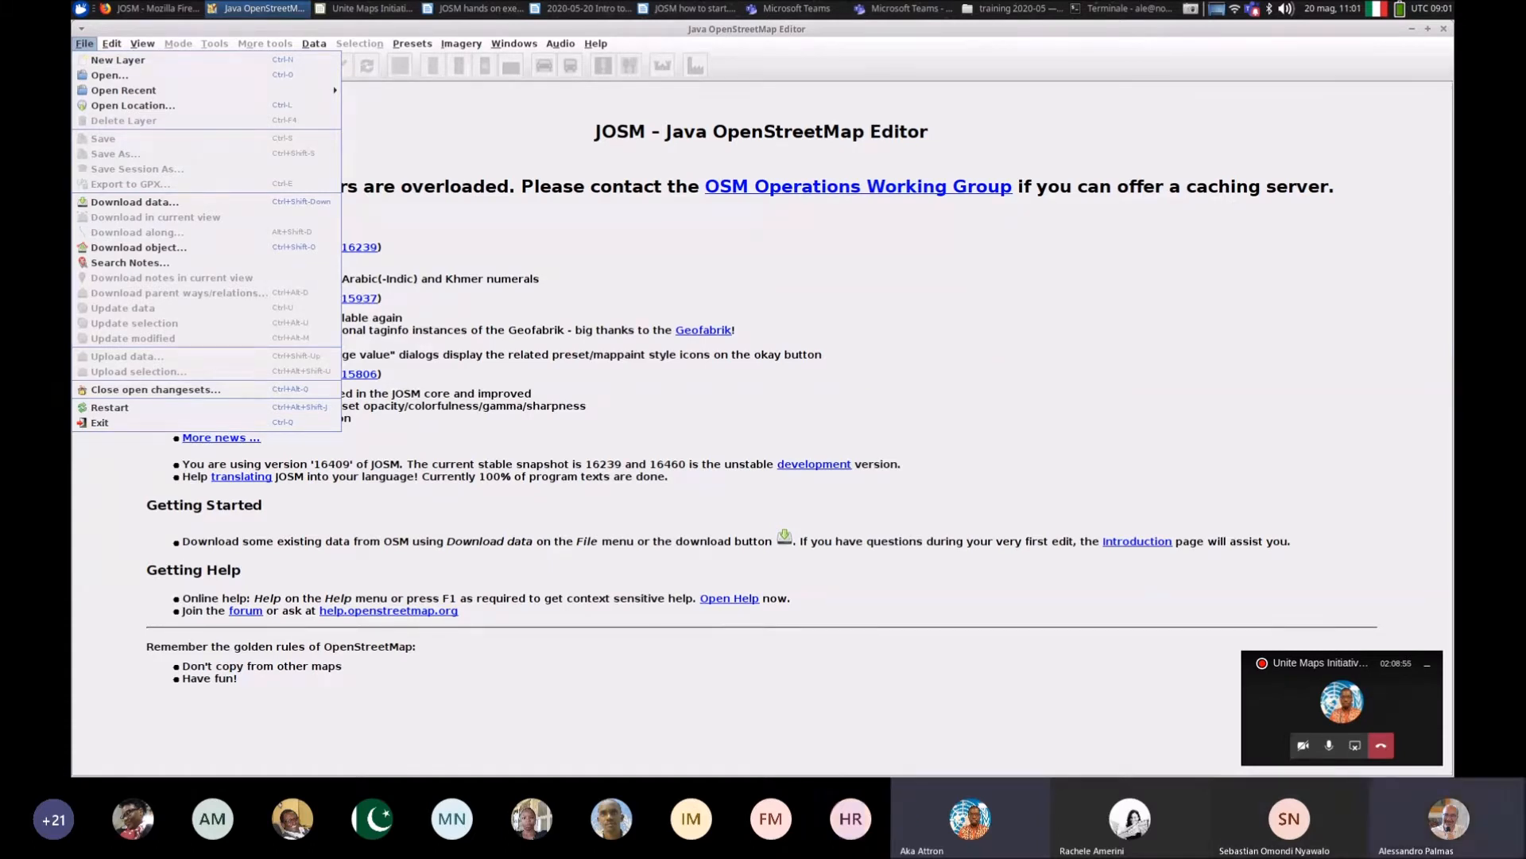
key("Escape")
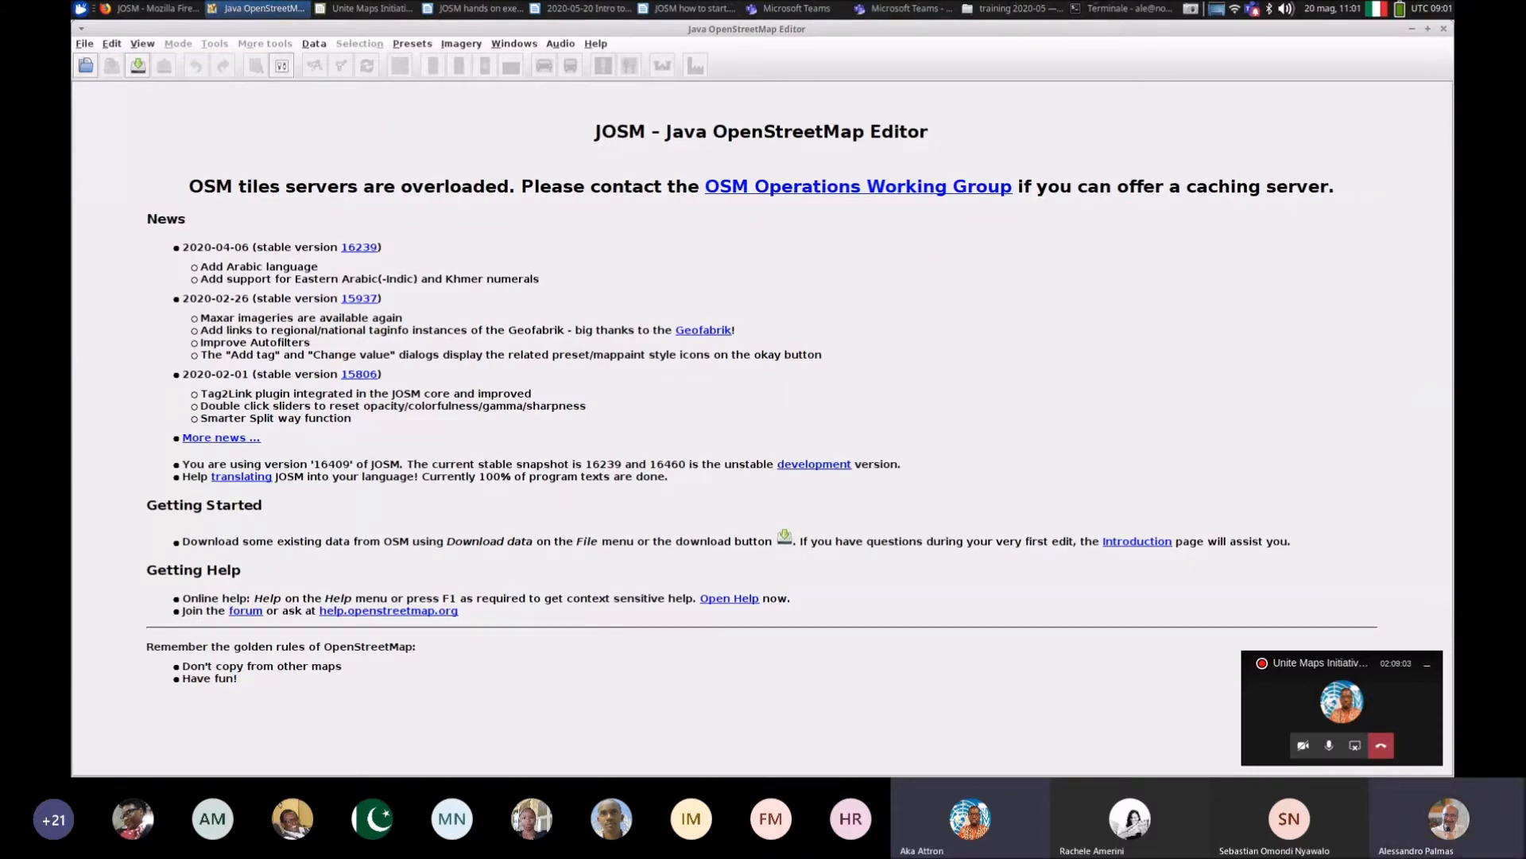
left_click(111, 44)
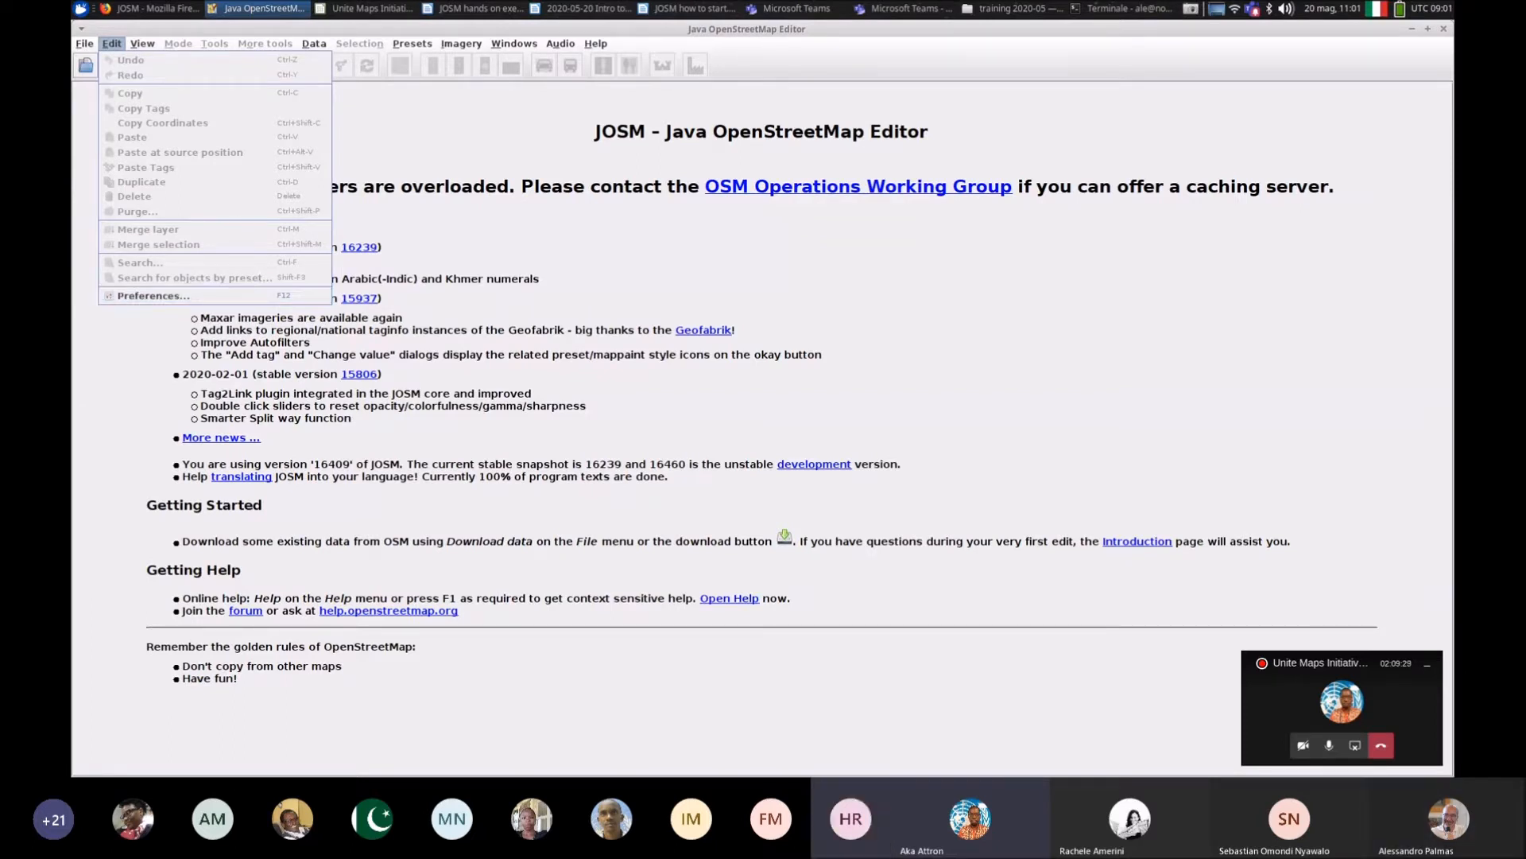
key("Escape")
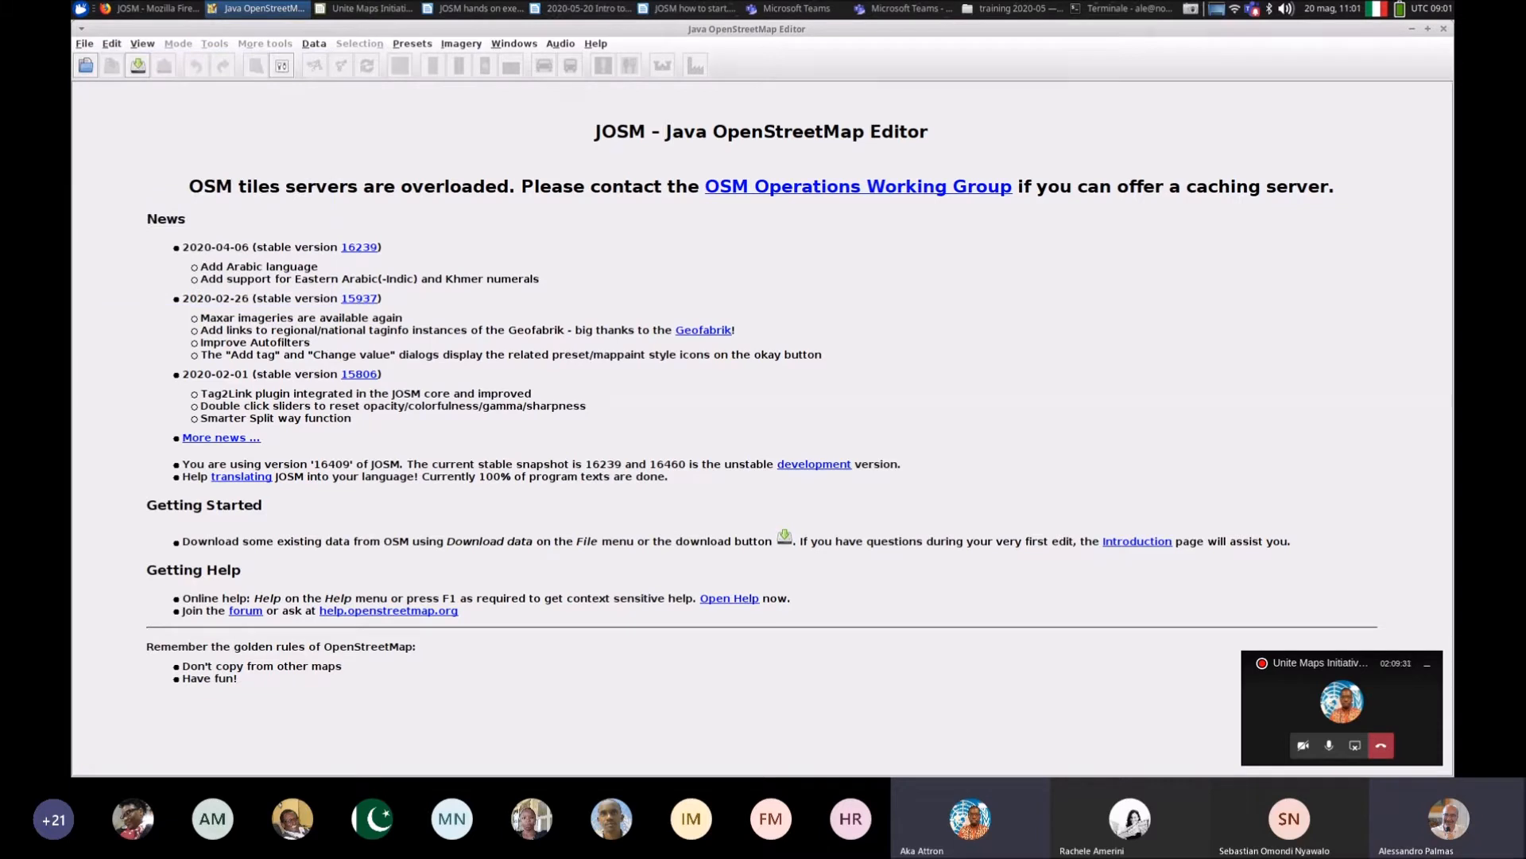
key("alt+f")
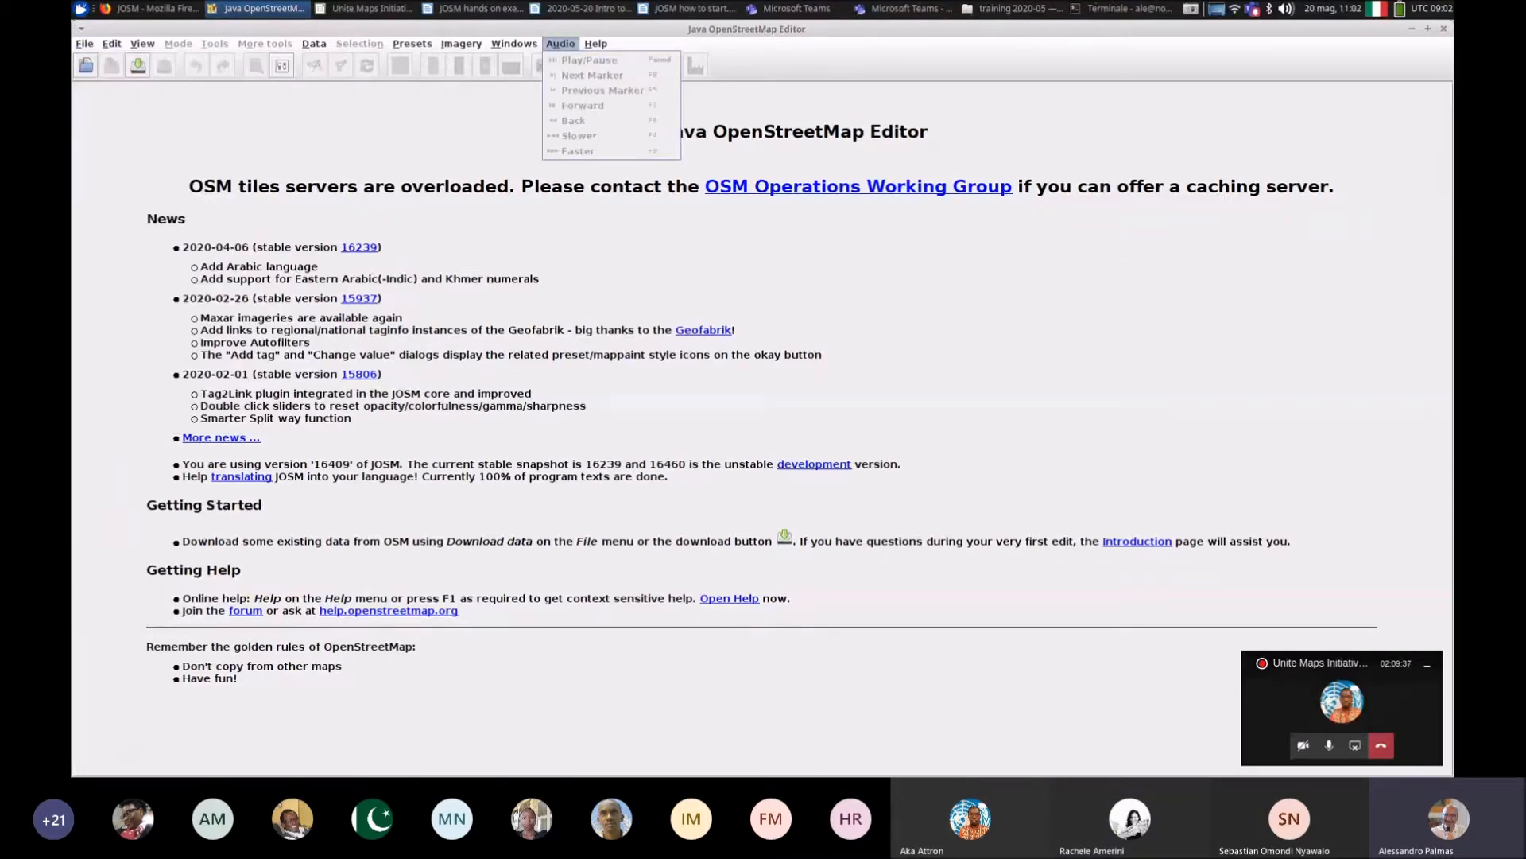
mouse_move(314, 44)
mouse_move(85, 44)
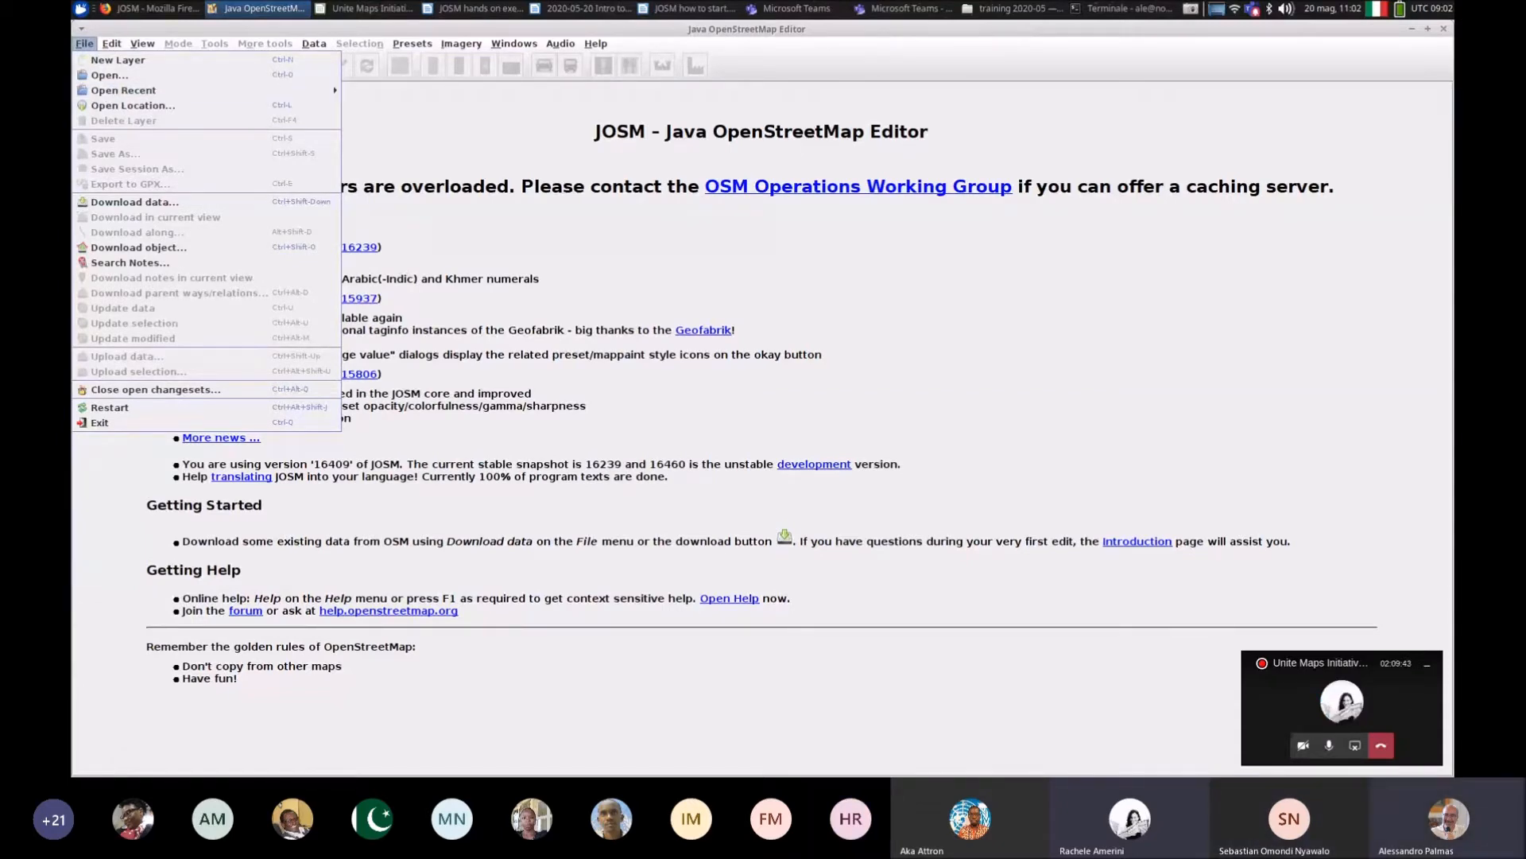
key("Escape")
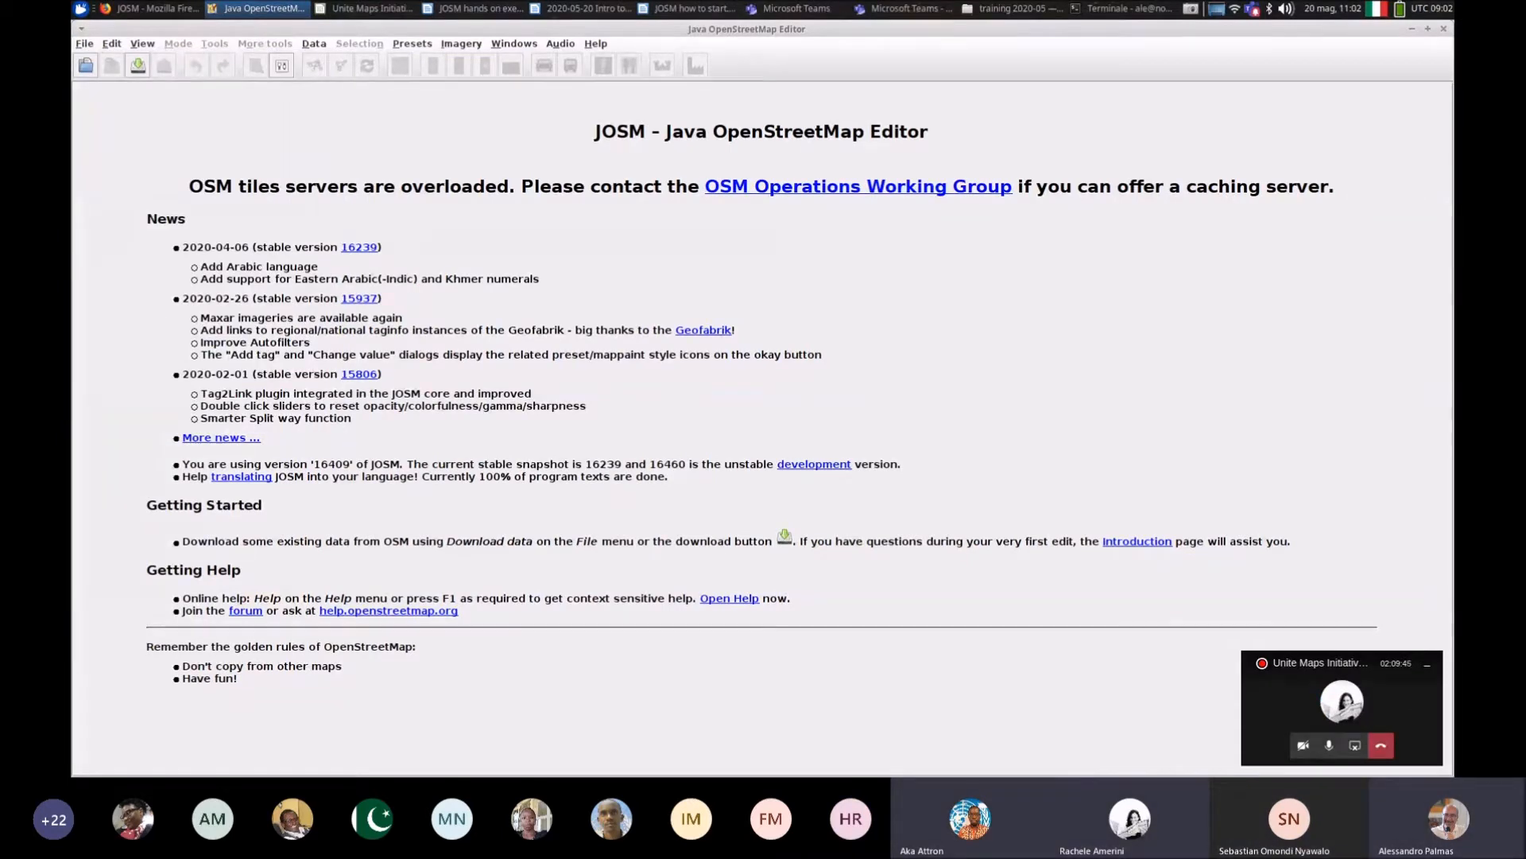
Step: Stop sharing the screen and examine the news, Getting Started and Getting Help sections on the other participant's JOSM start page
left_click(1355, 745)
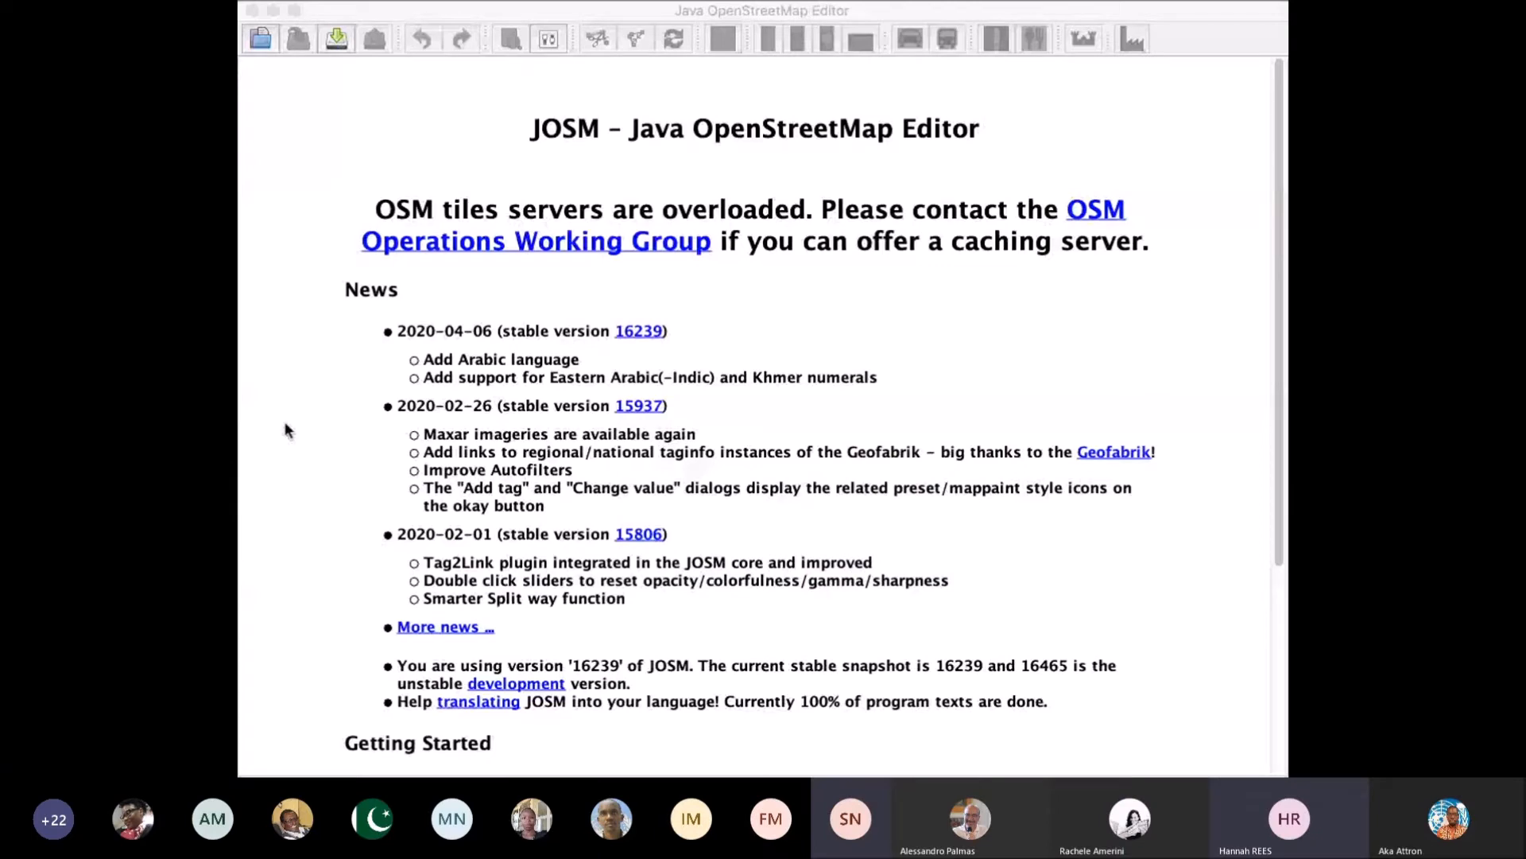
scroll(555, 300, "down", 5)
scroll(540, 278, "up", 2)
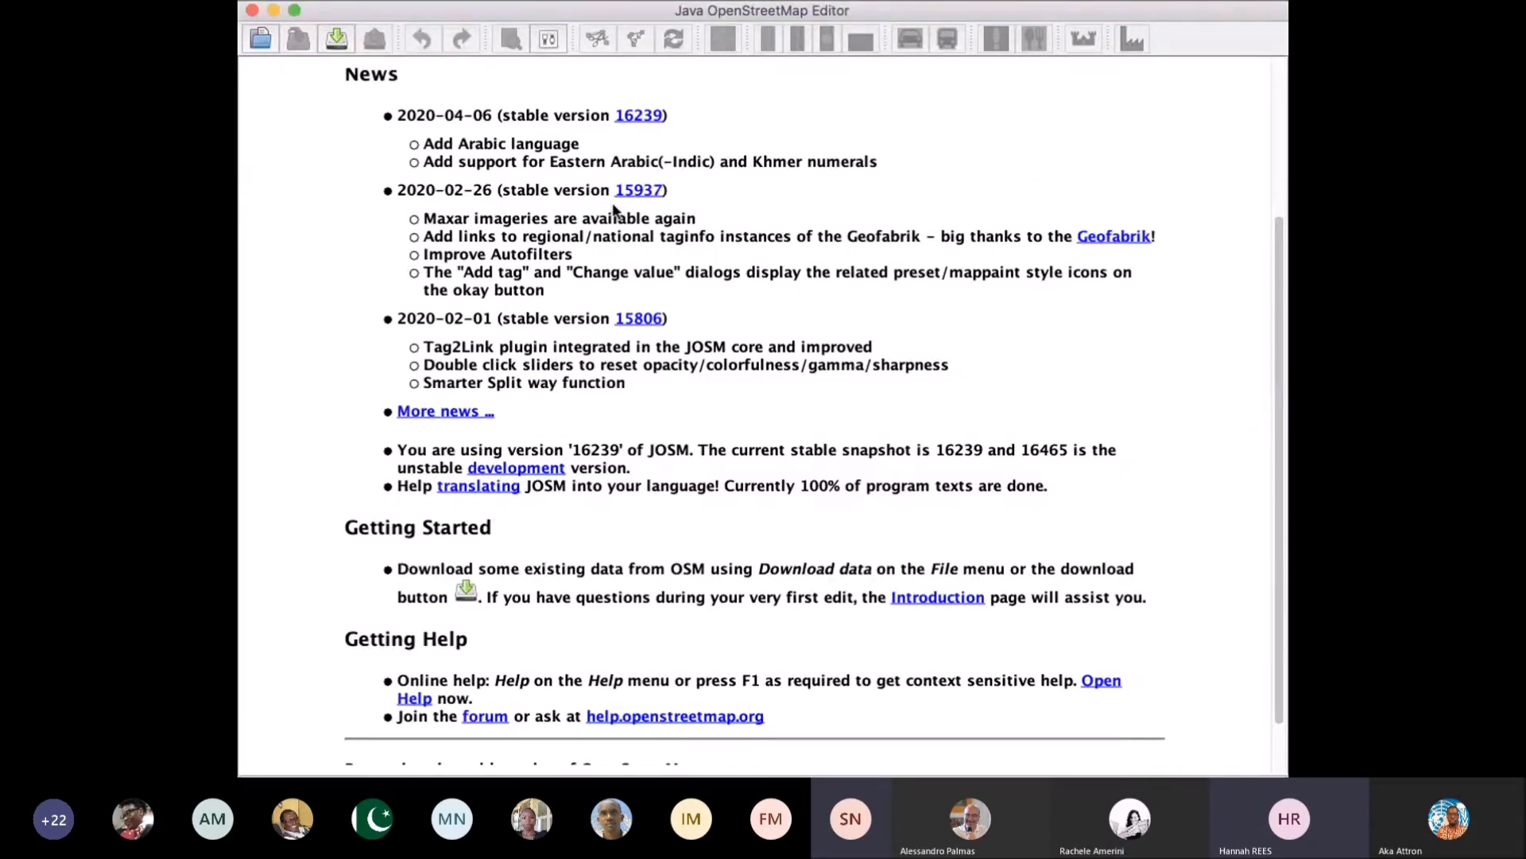
scroll(675, 165, "down", 1)
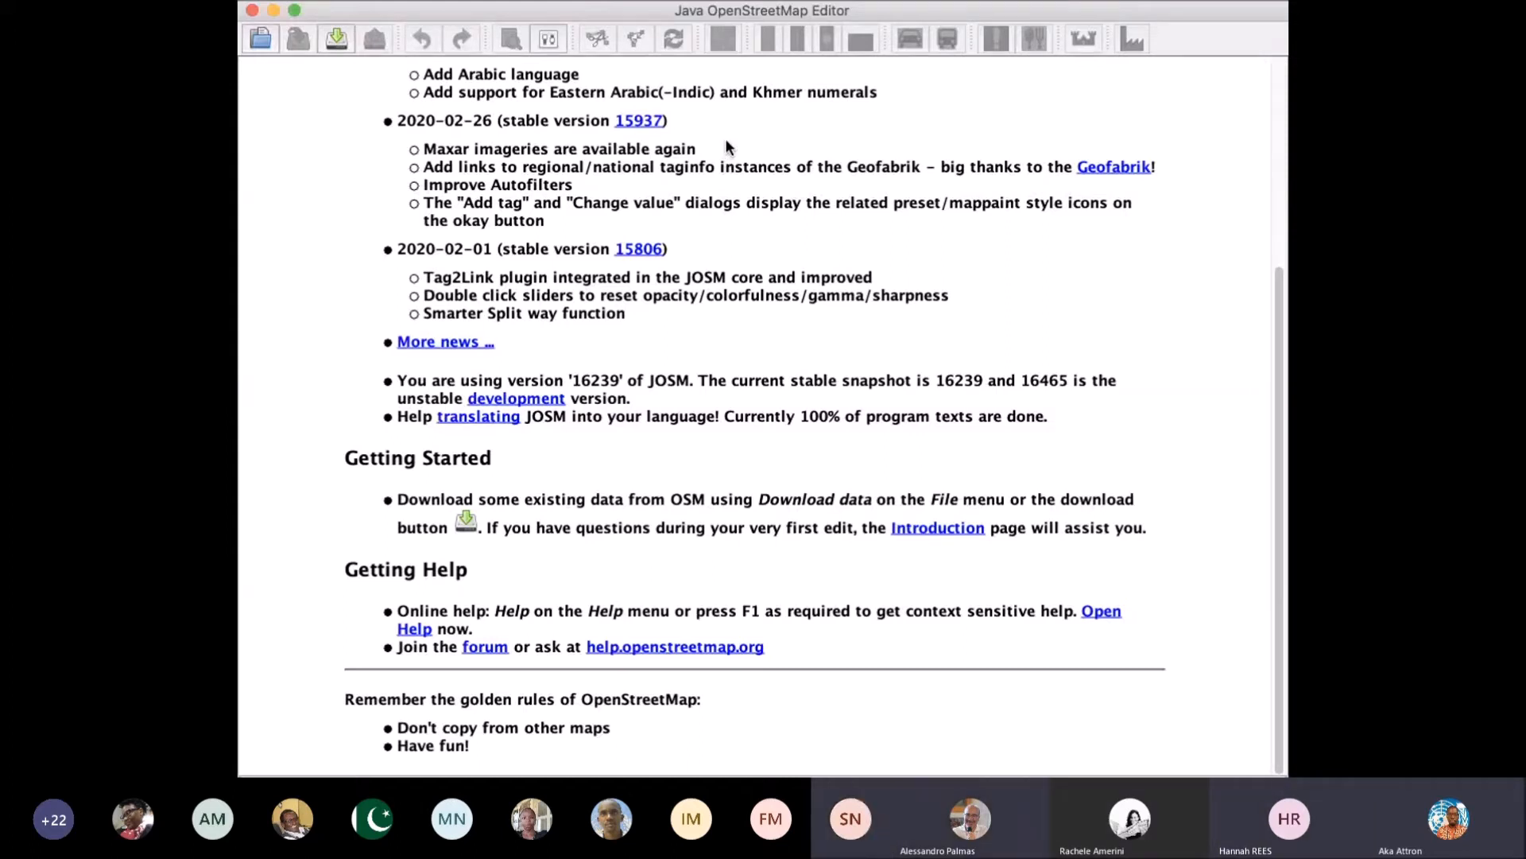
key("super+Tab")
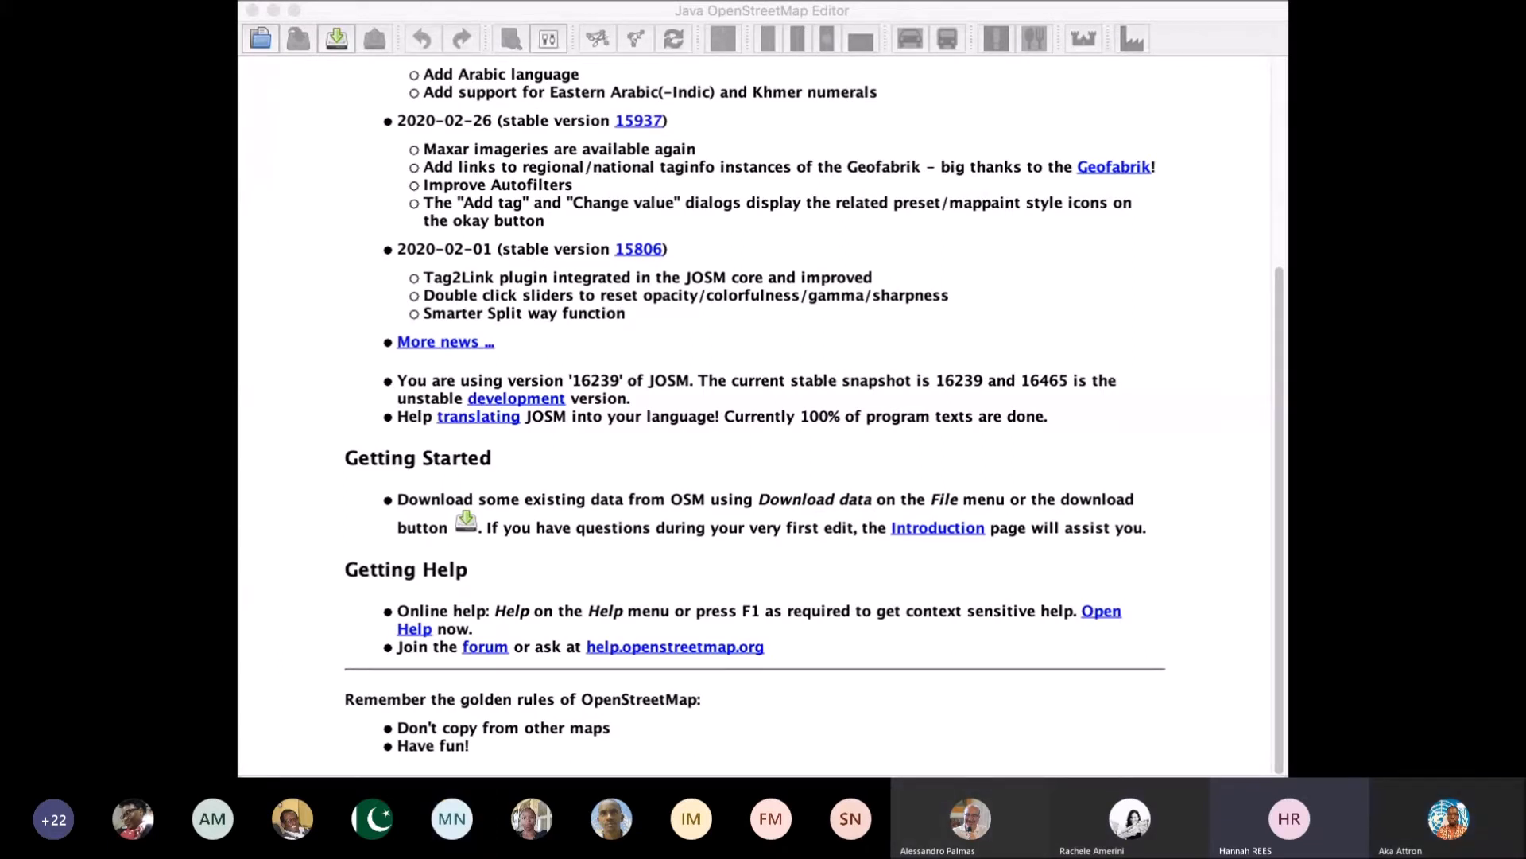
left_click(256, 166)
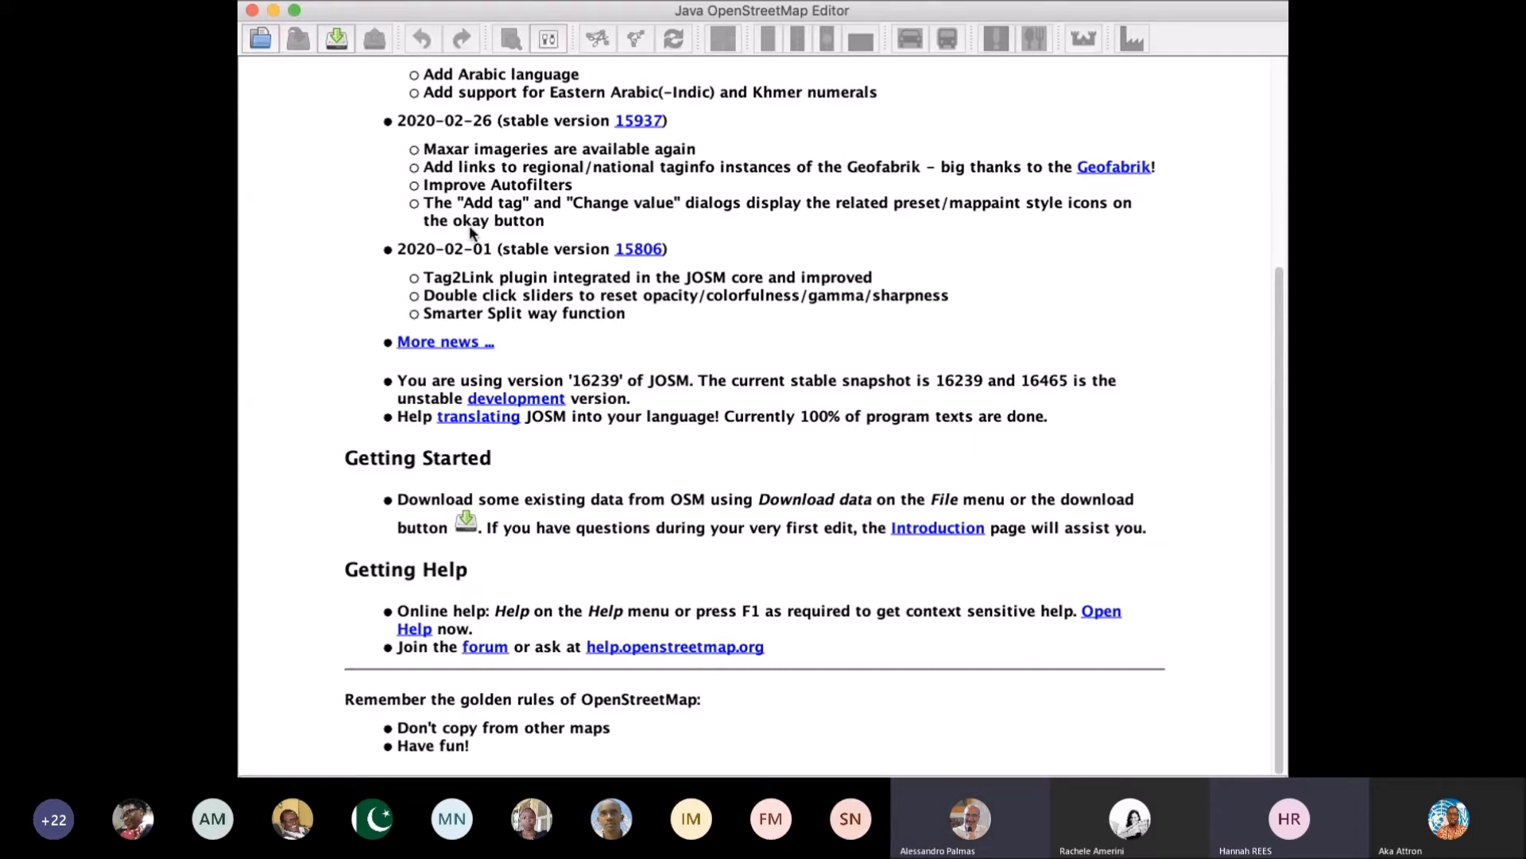
scroll(479, 354, "up", 5)
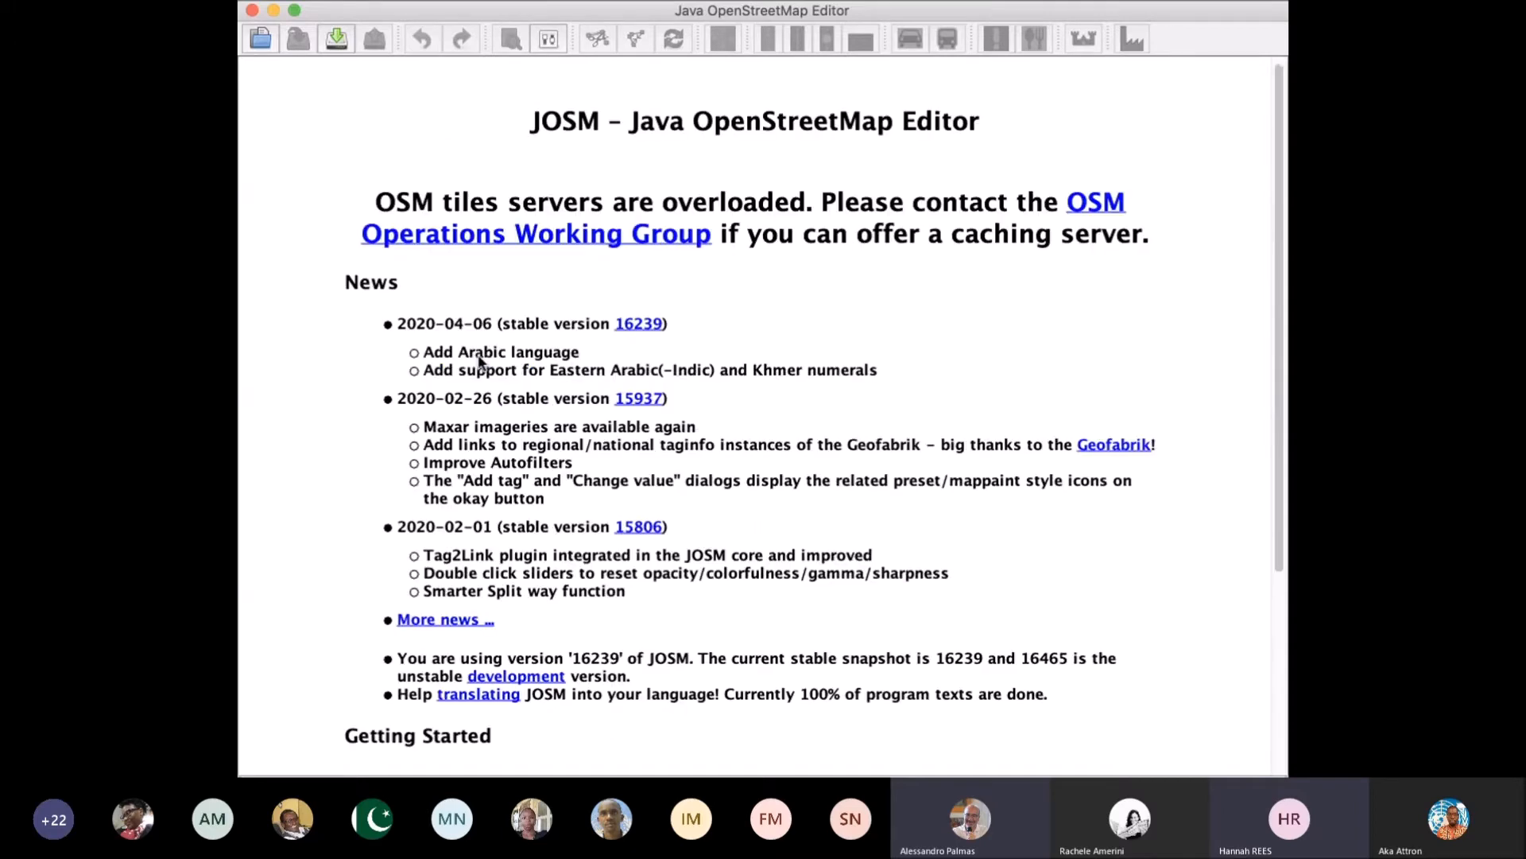
scroll(479, 354, "down", 5)
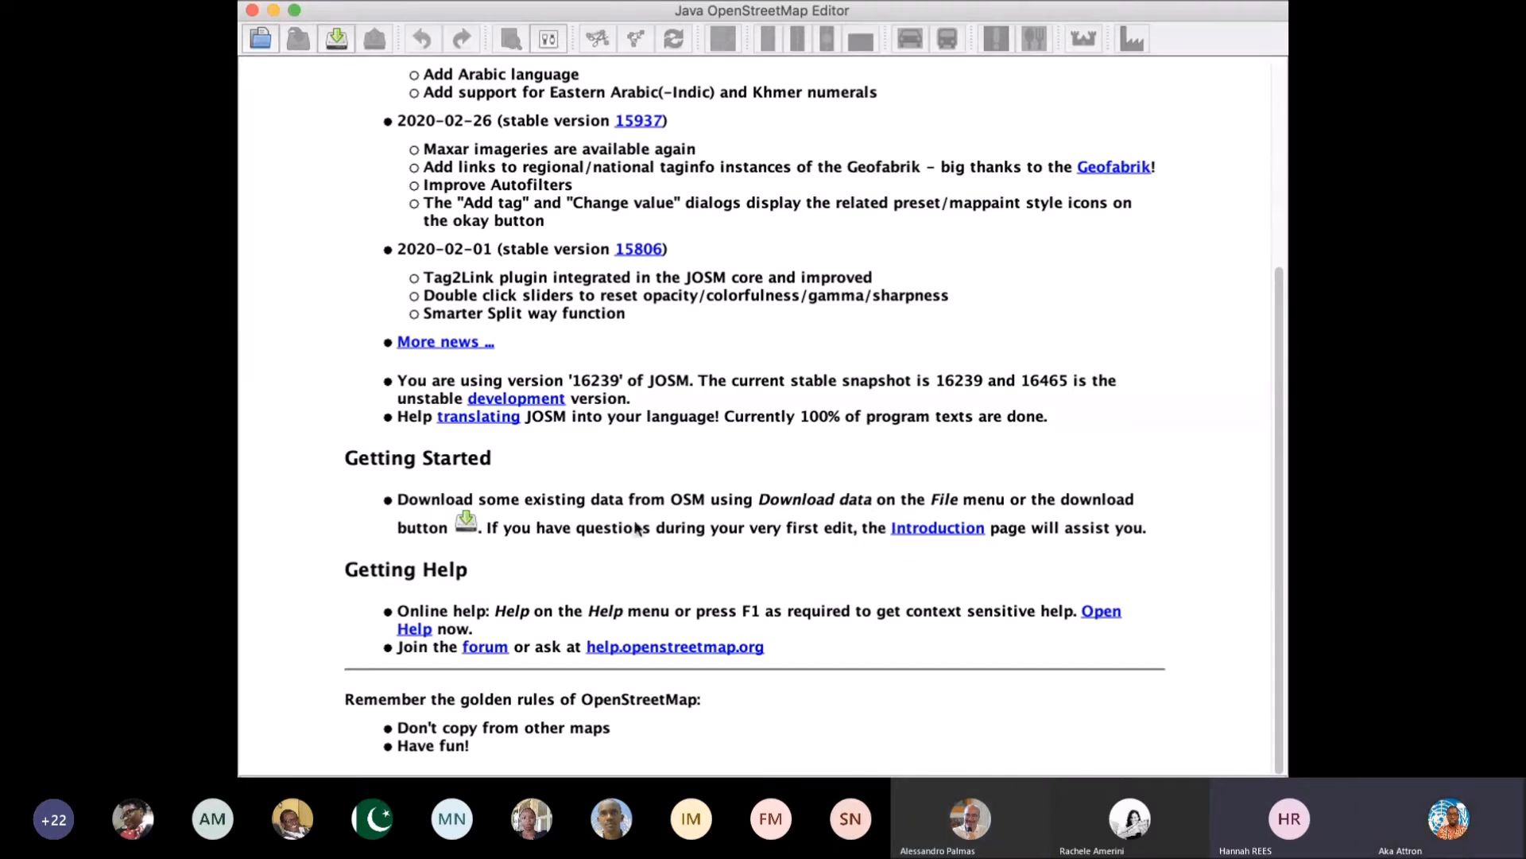
left_click(332, 42)
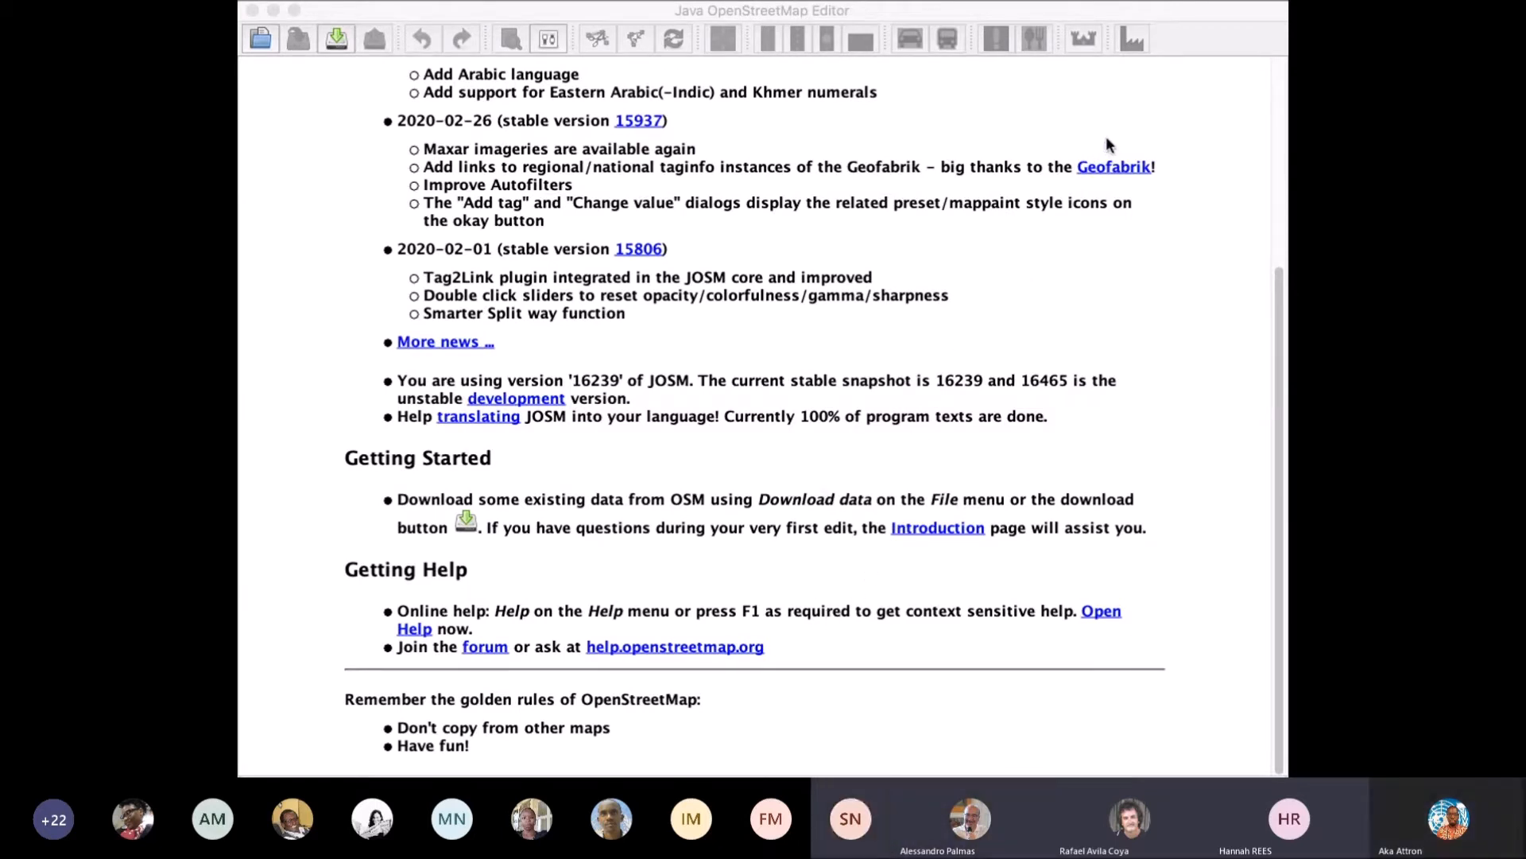
left_click(1101, 614)
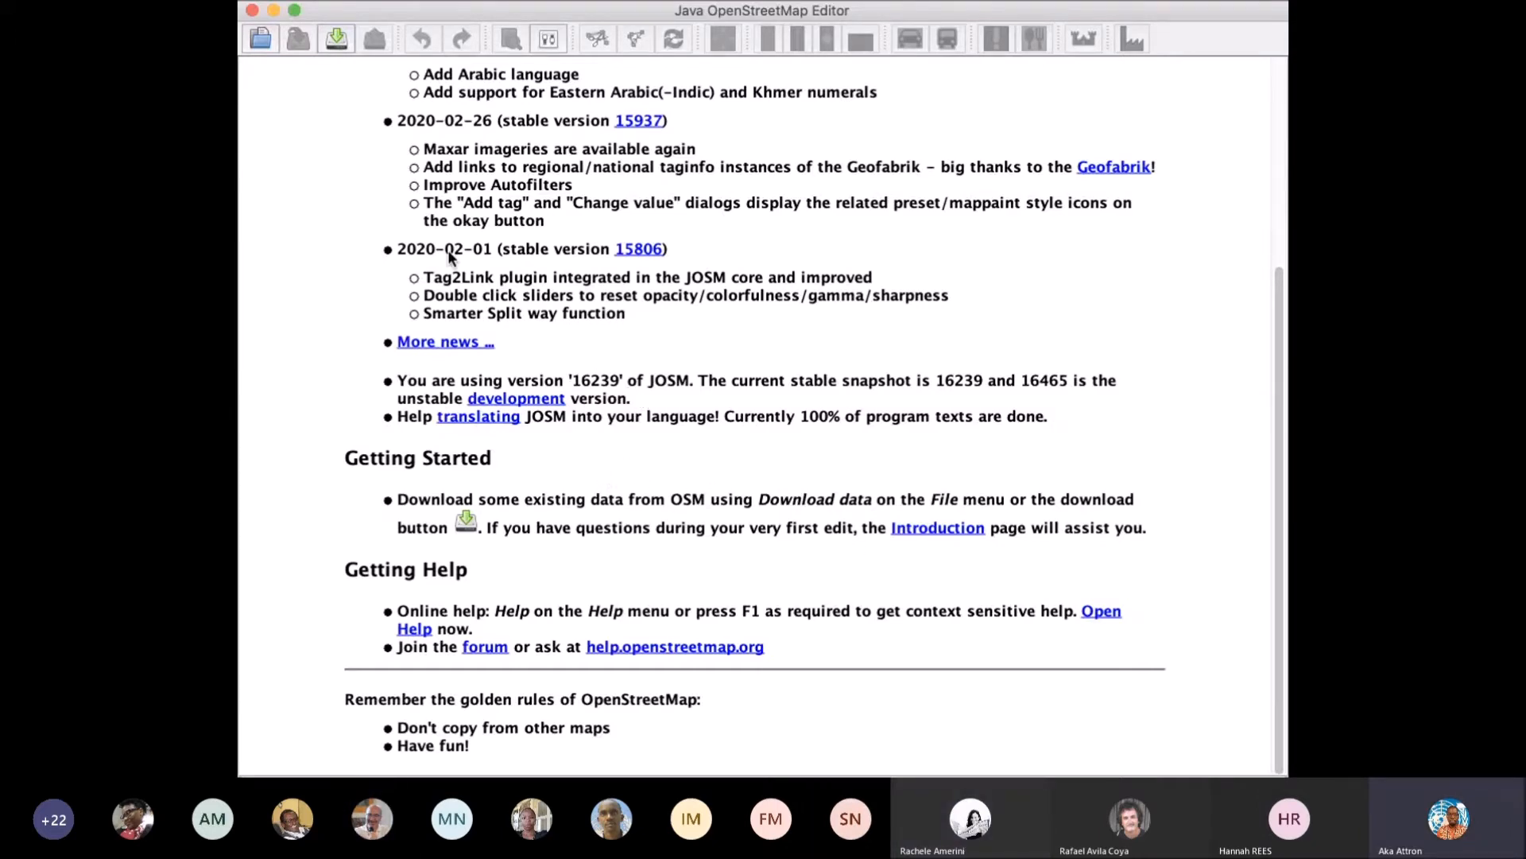
scroll(435, 254, "up", 5)
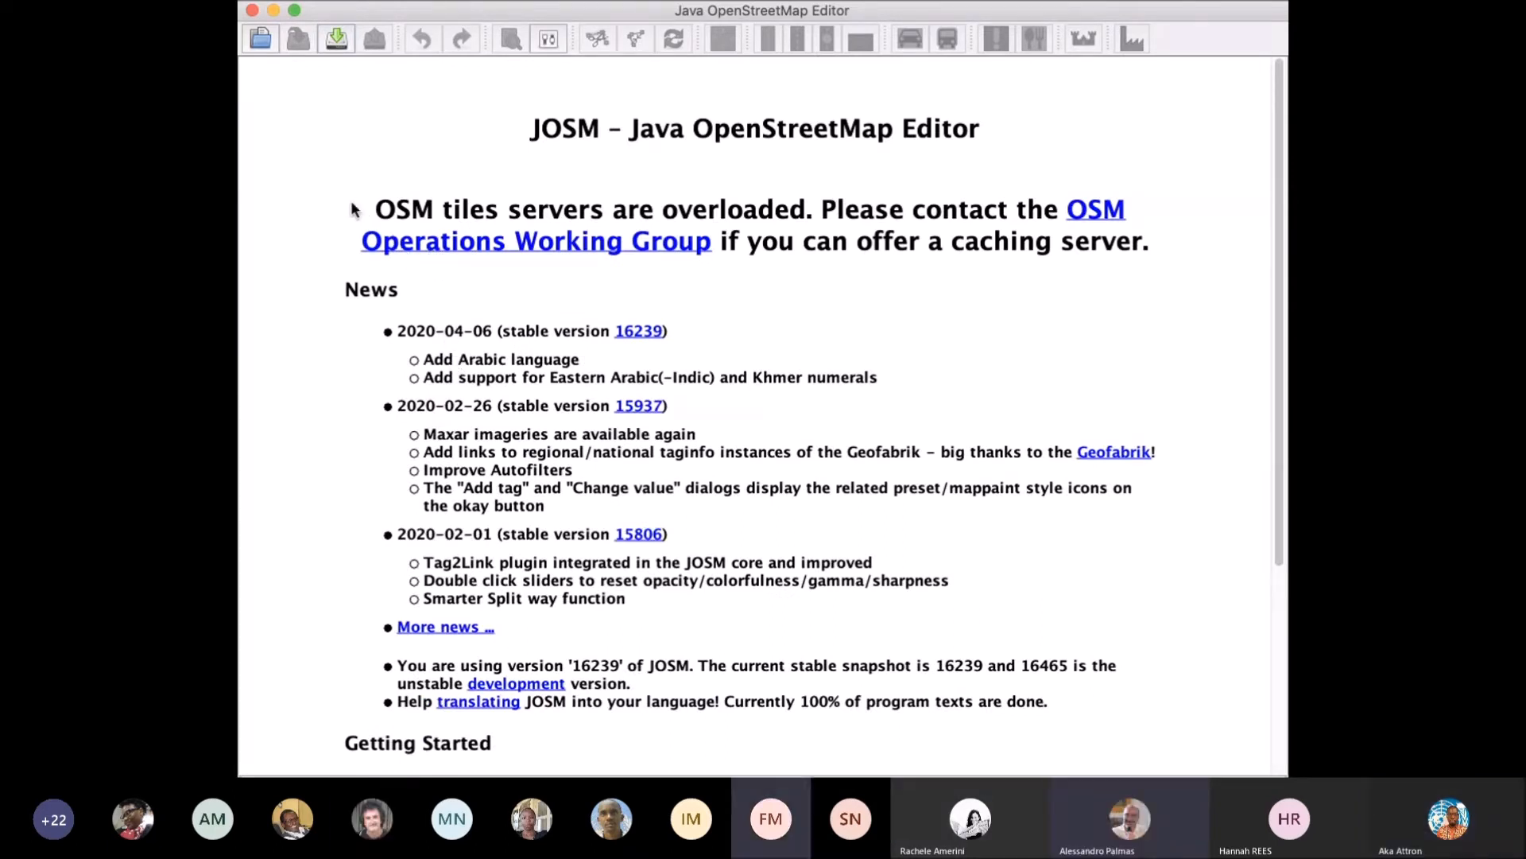
scroll(390, 261, "down", 5)
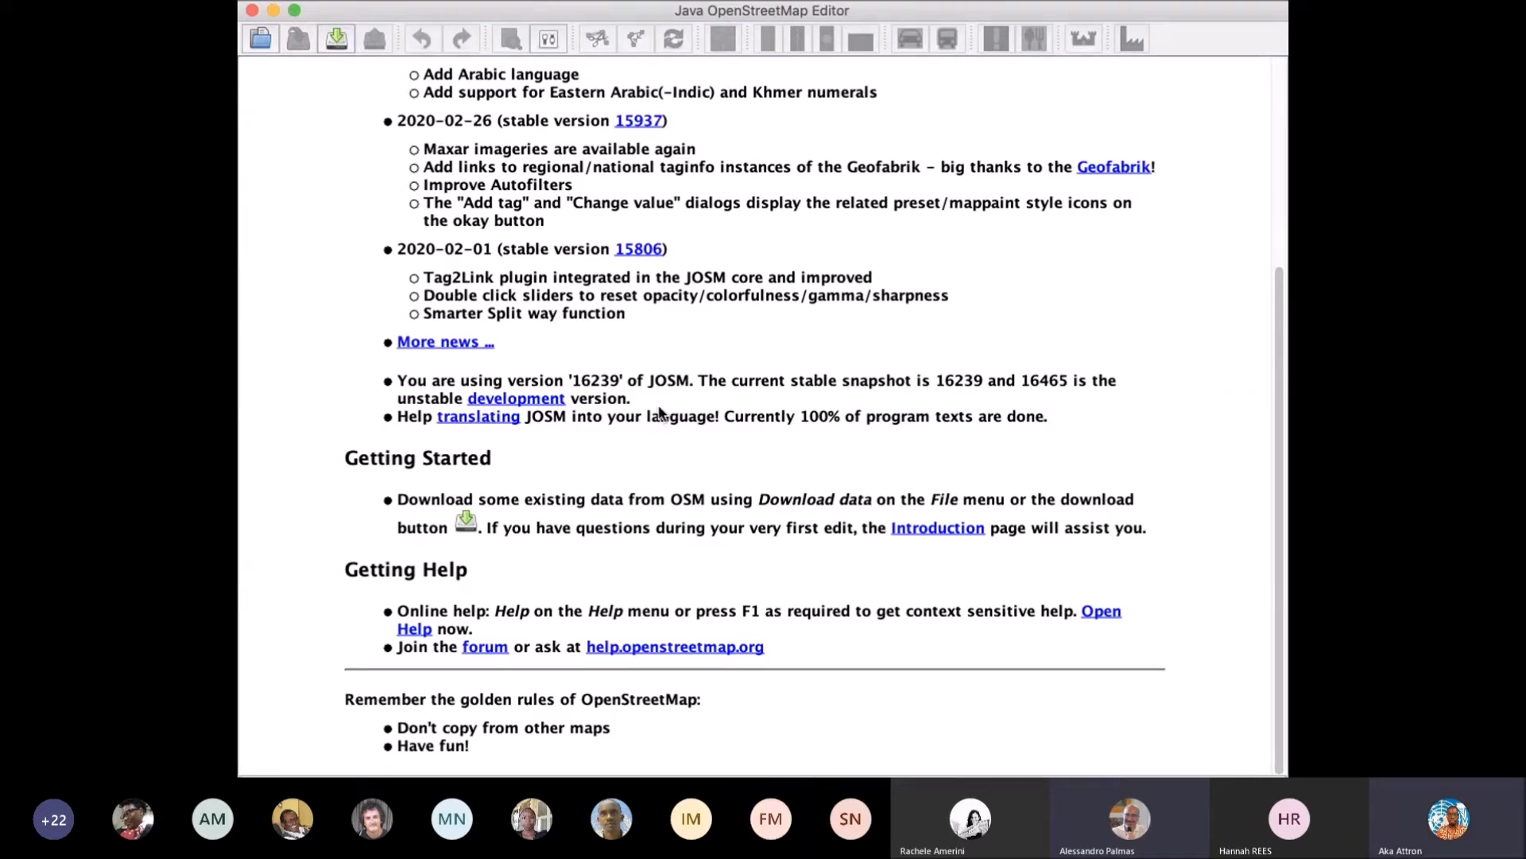
scroll(657, 414, "up", 5)
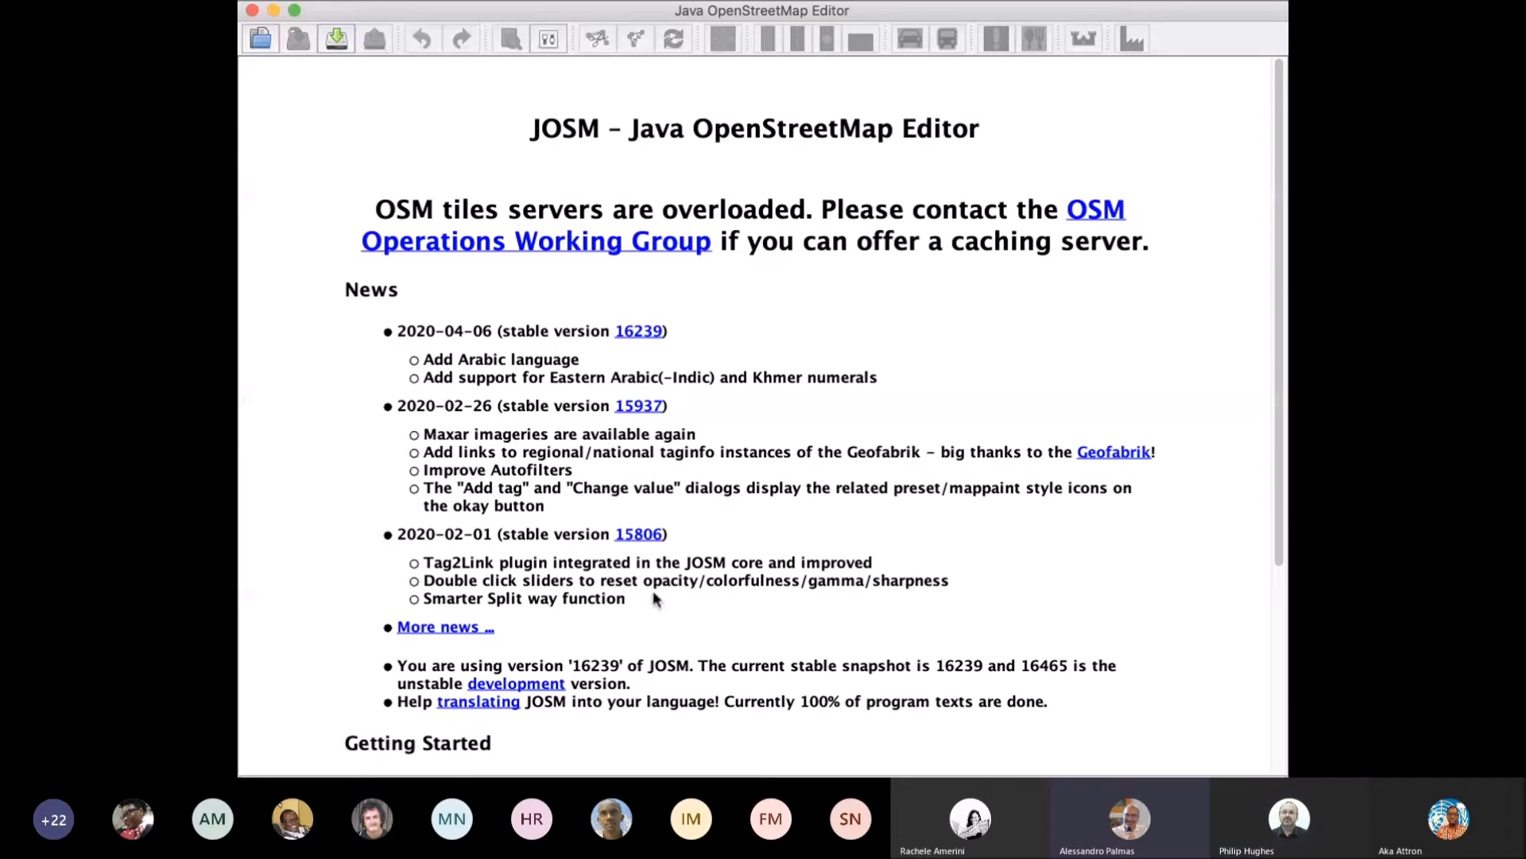
scroll(653, 593, "down", 5)
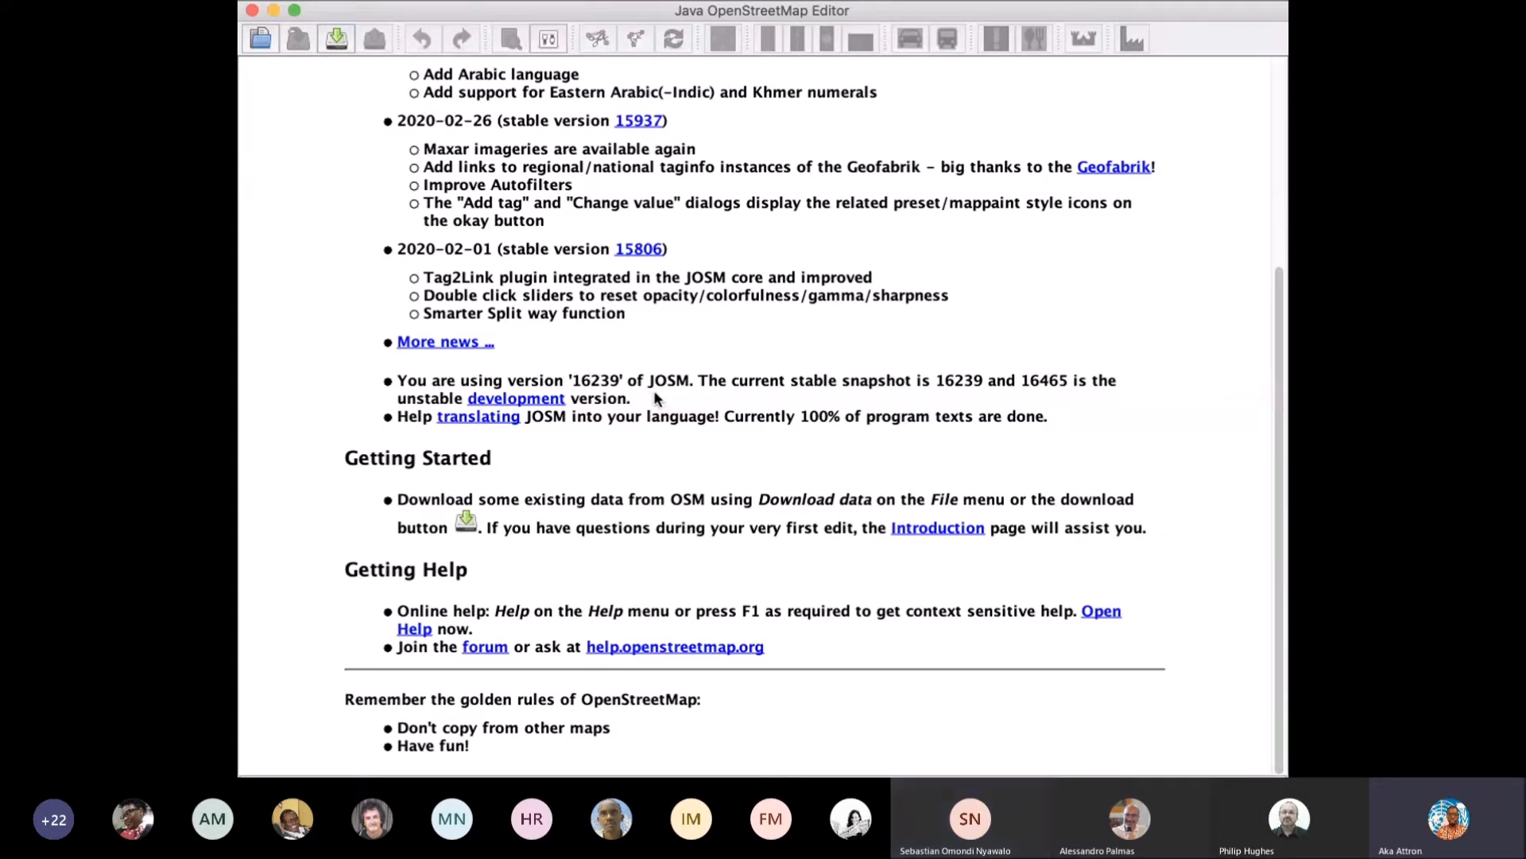
scroll(717, 437, "up", 5)
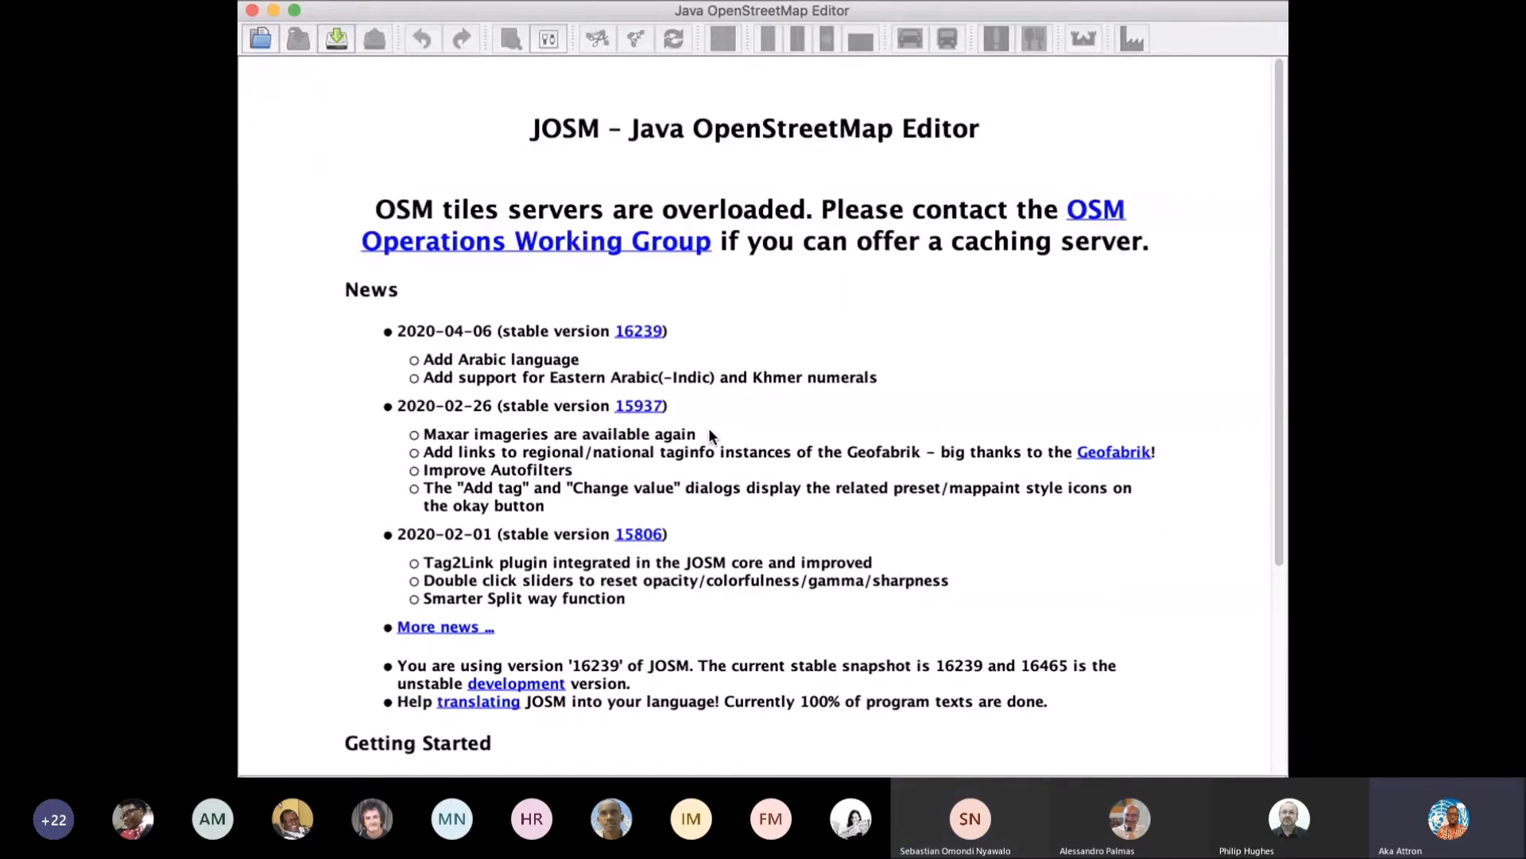
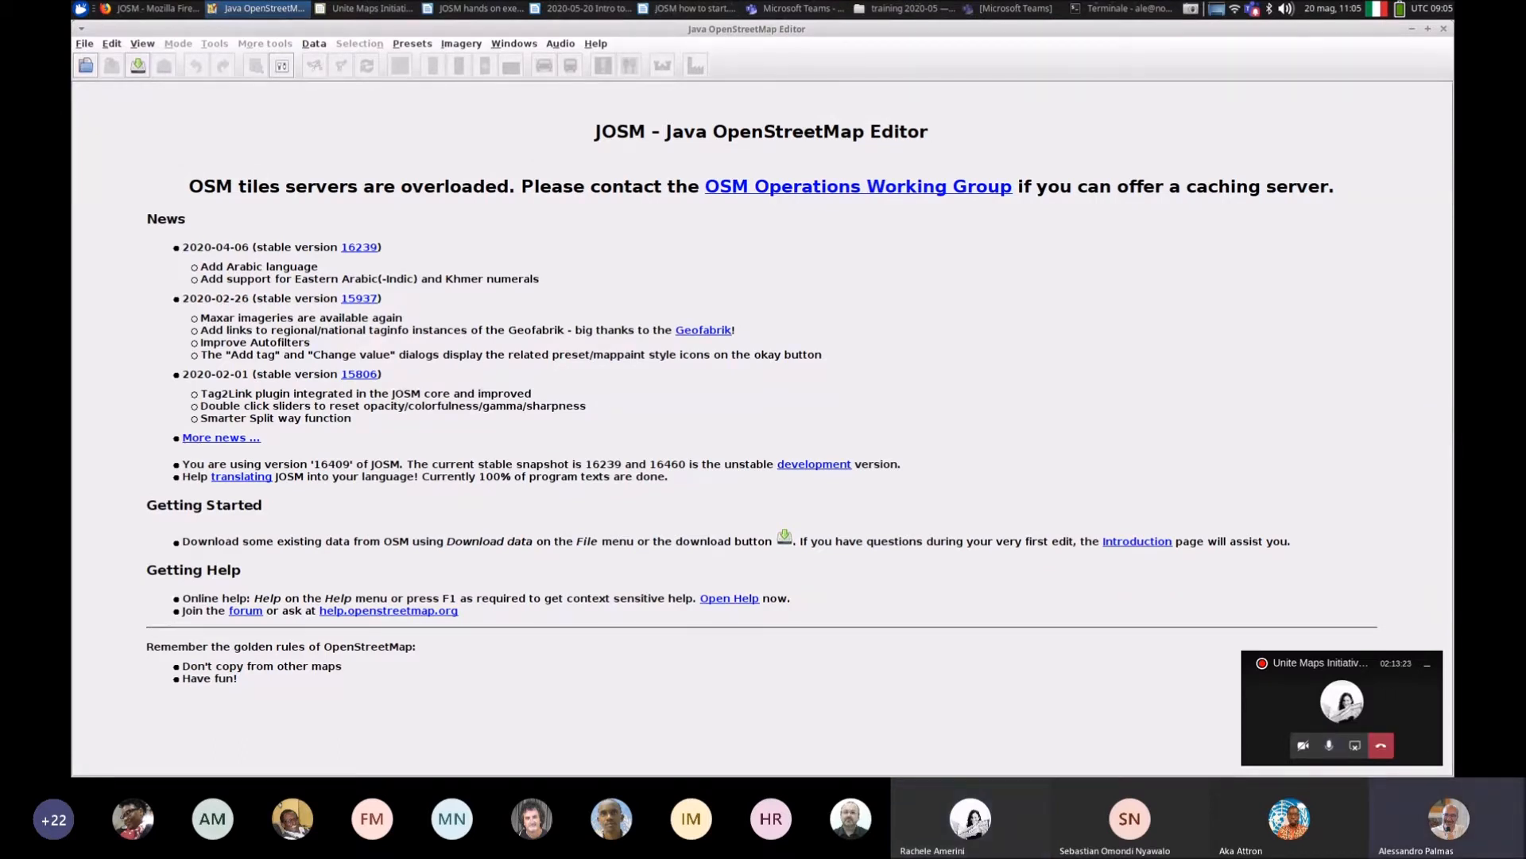
Step: Reopen the preferences and examine the Basic Authentication fields in the OSM server's connection settings
left_click(581, 9)
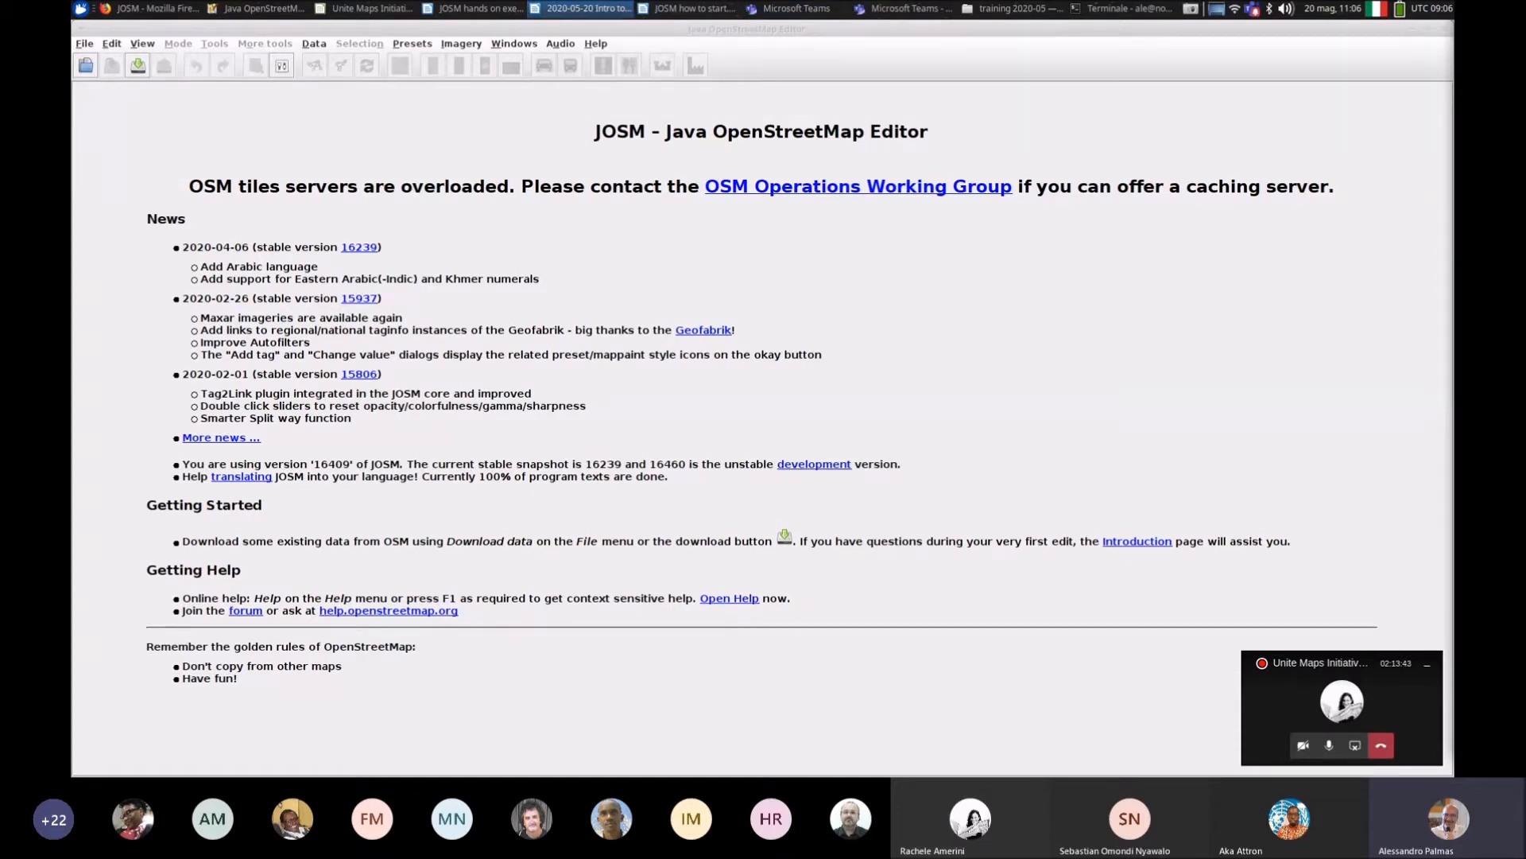
left_click(111, 44)
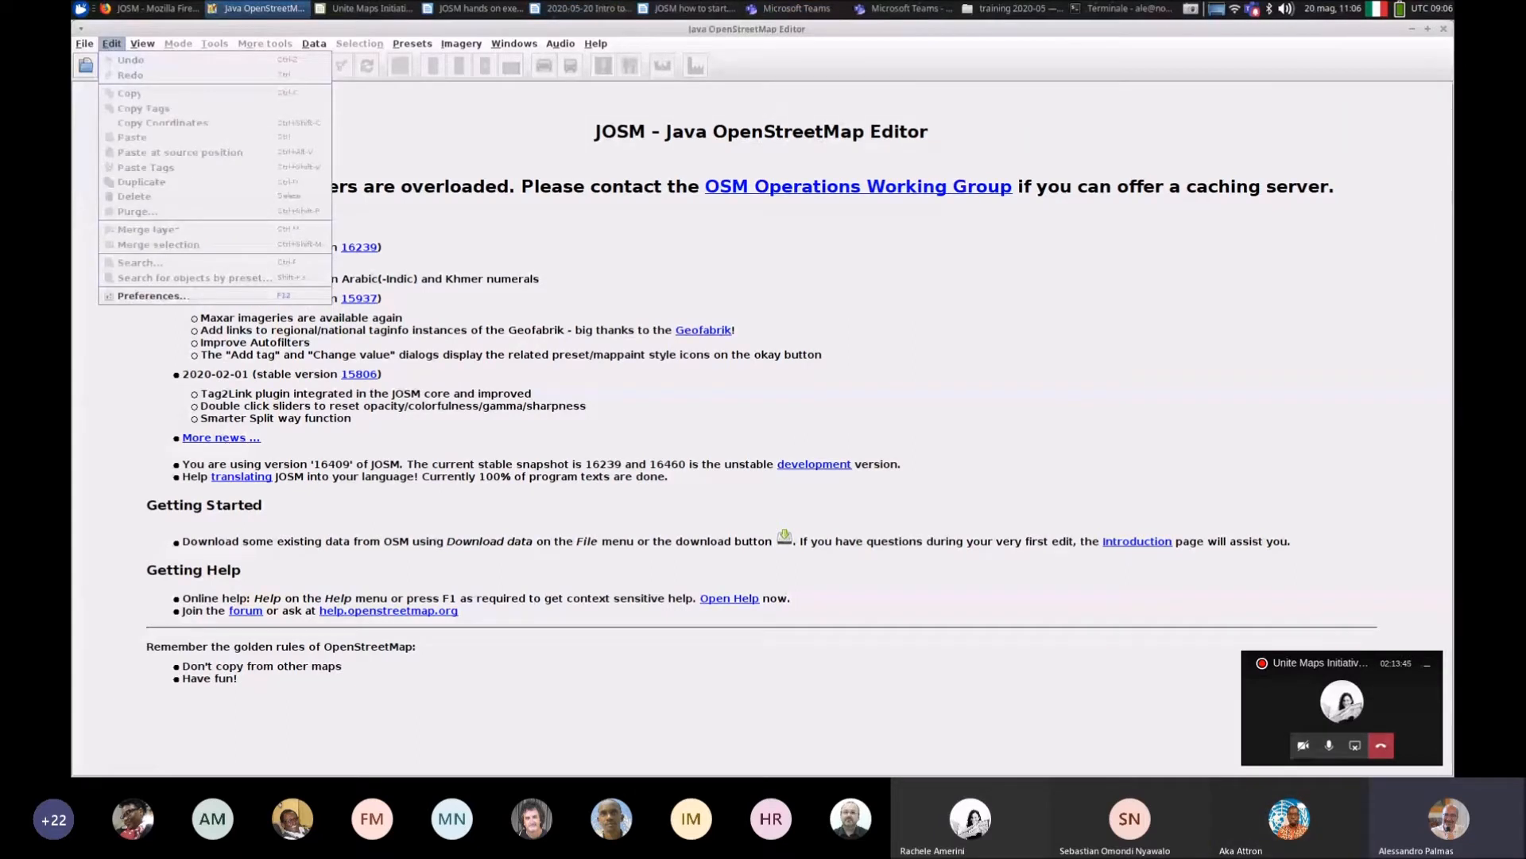
left_click(151, 296)
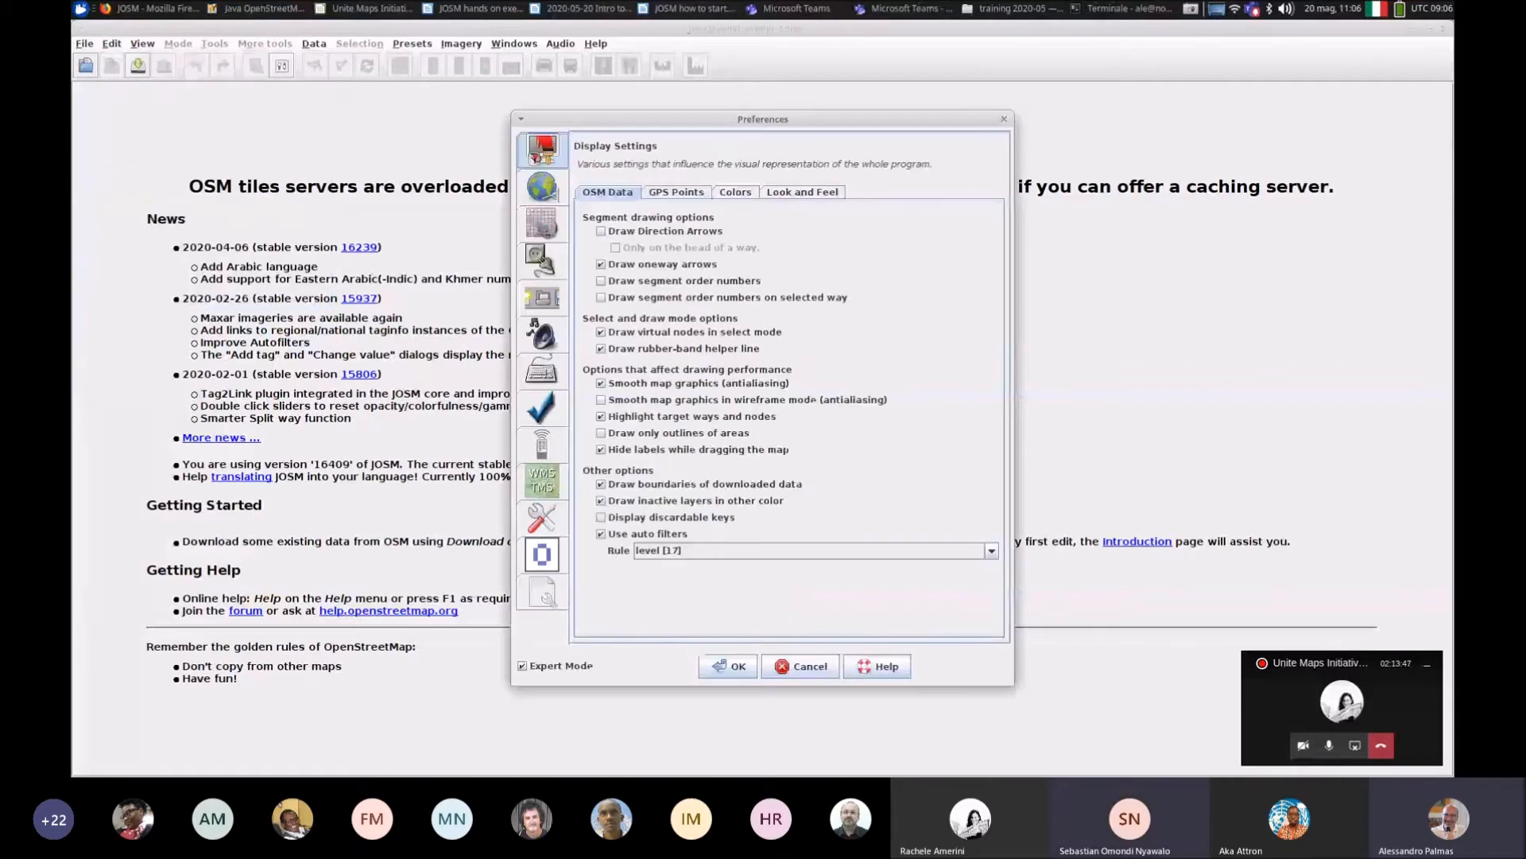
left_click(542, 188)
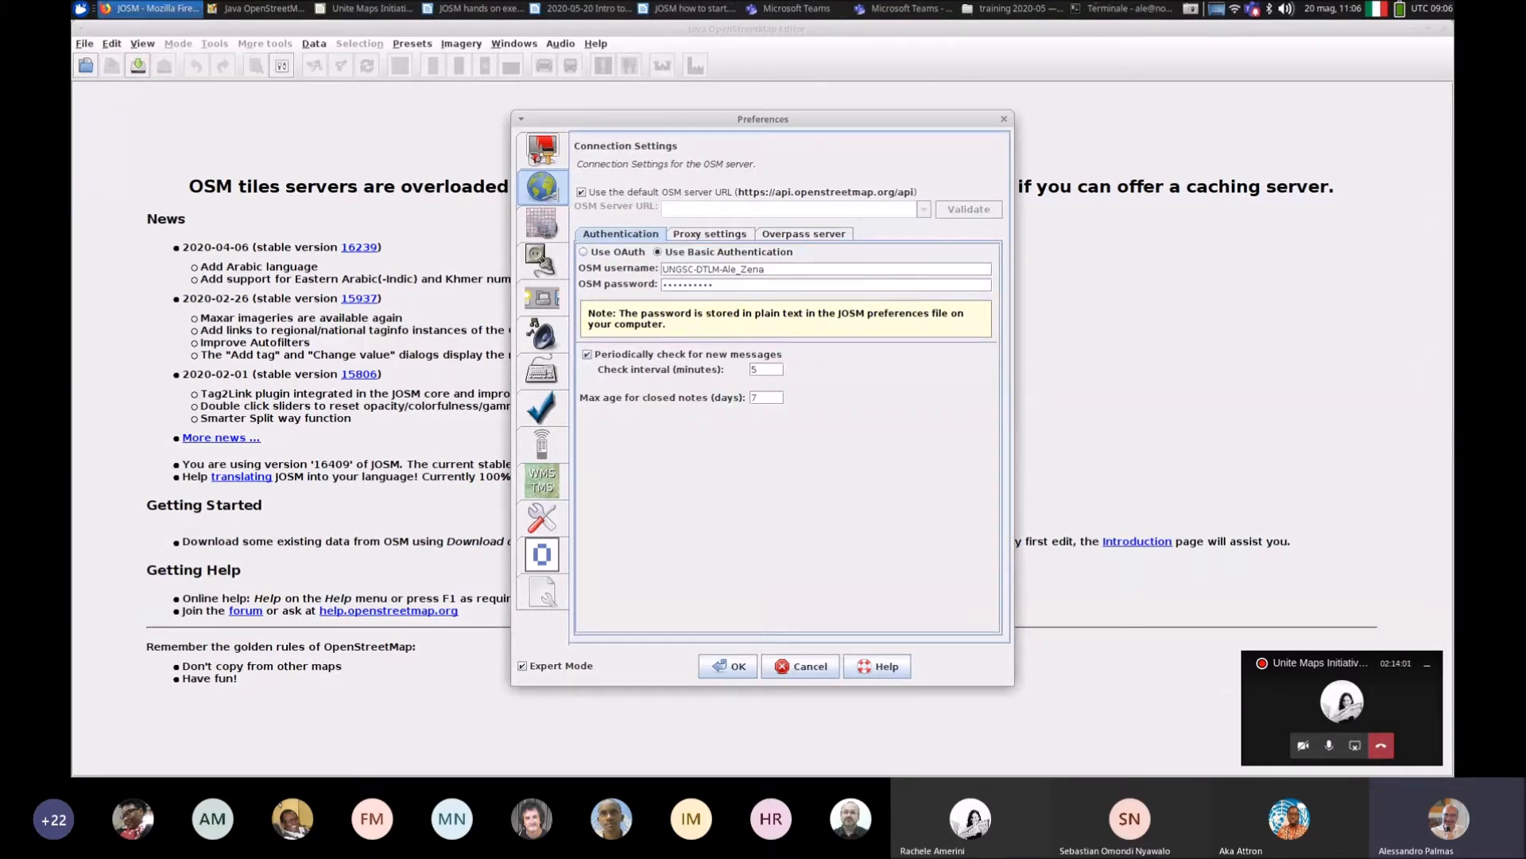
Step: Switch to OpenStreetMap in Firefox, open its login page and fill in the saved account username and password
left_click(150, 9)
left_click(954, 68)
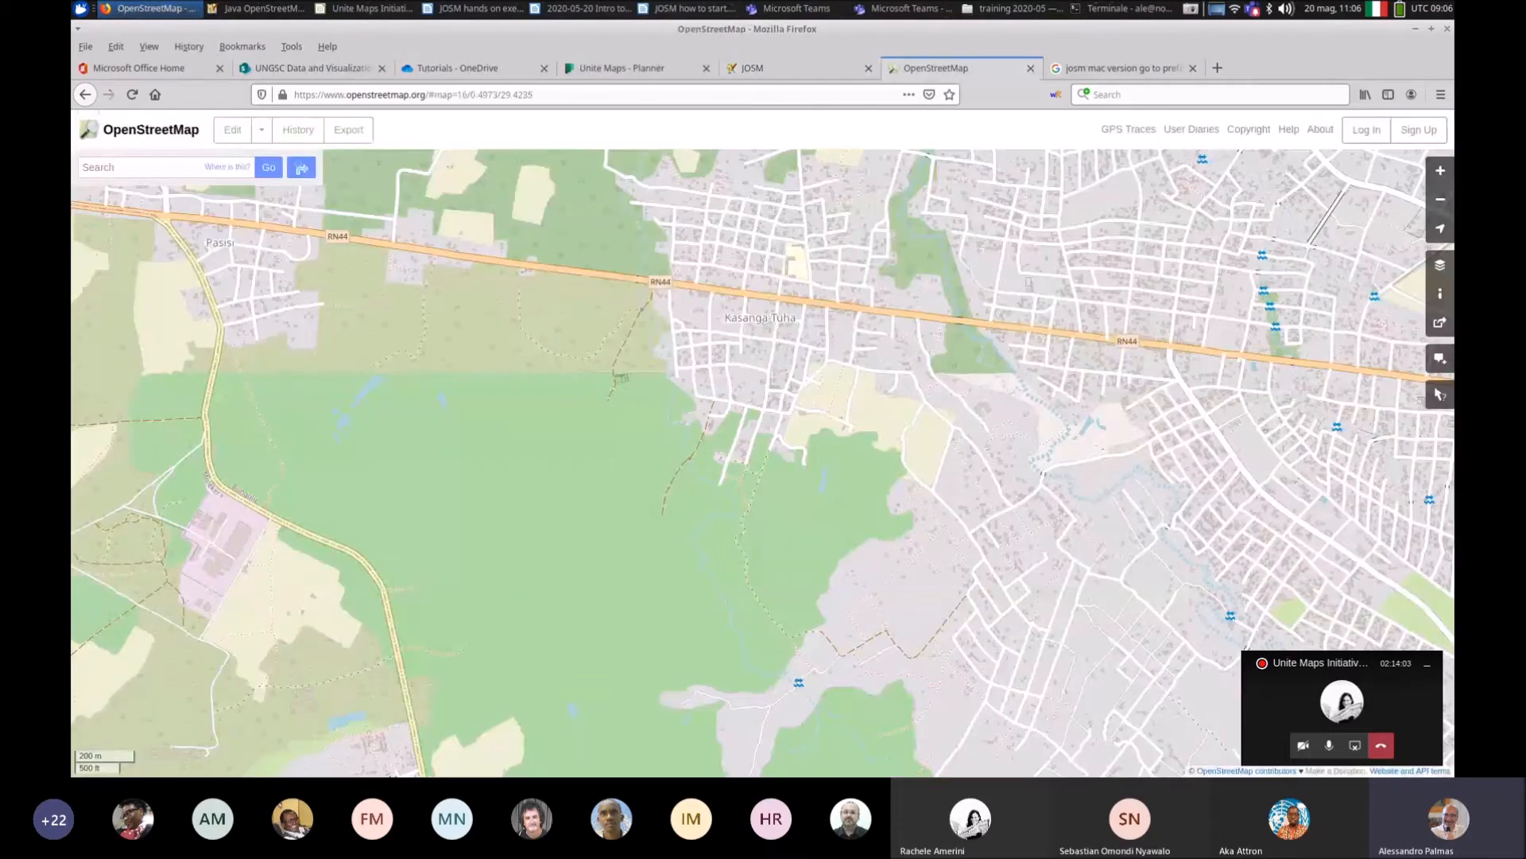
left_click(1366, 130)
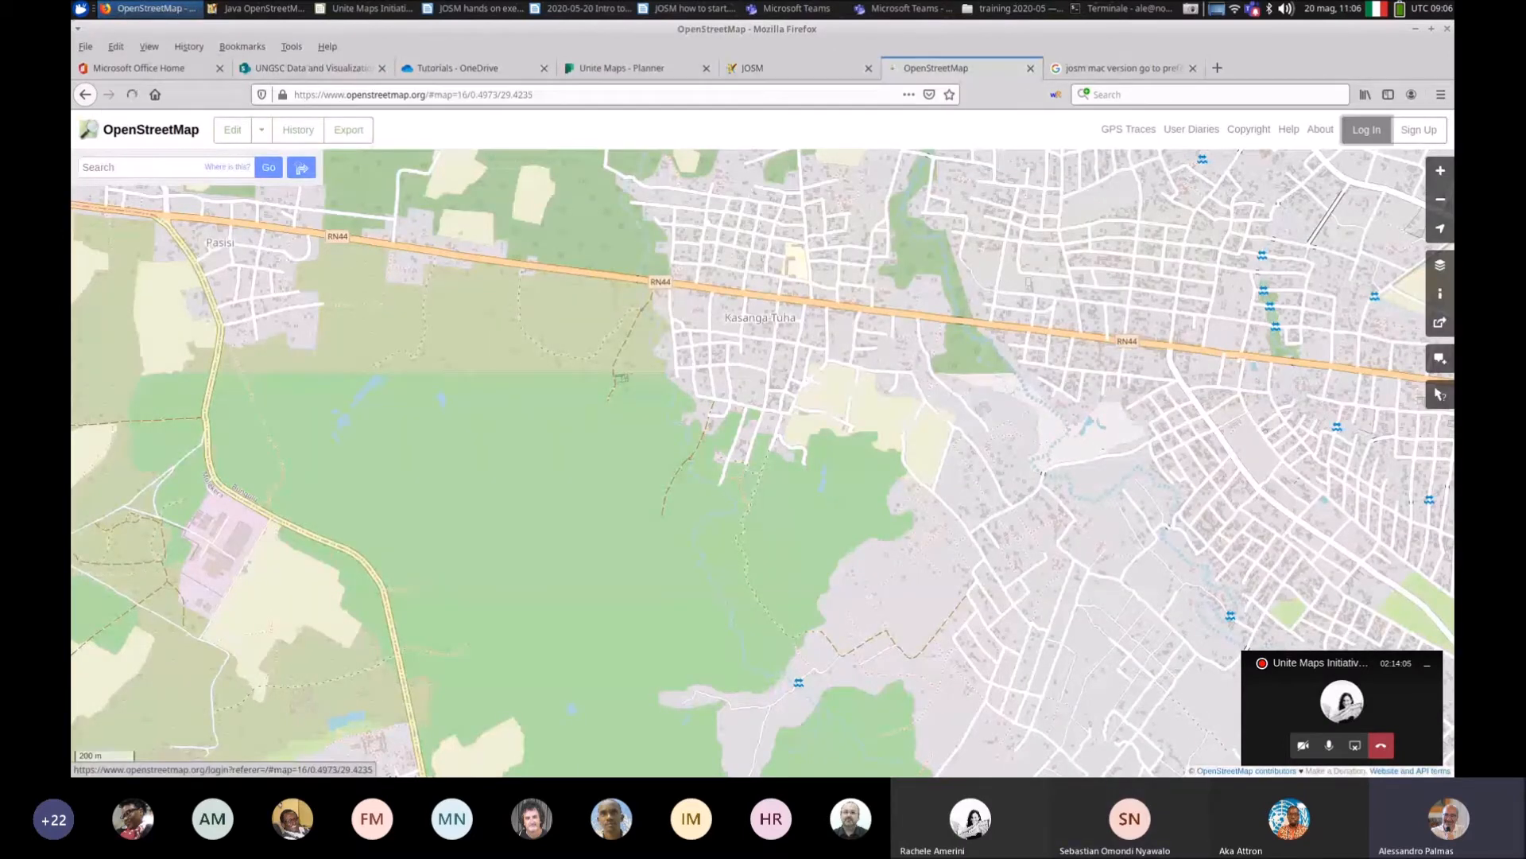
left_click(524, 299)
key("Down")
key("Down")
key("Down")
key("Up")
key("Return")
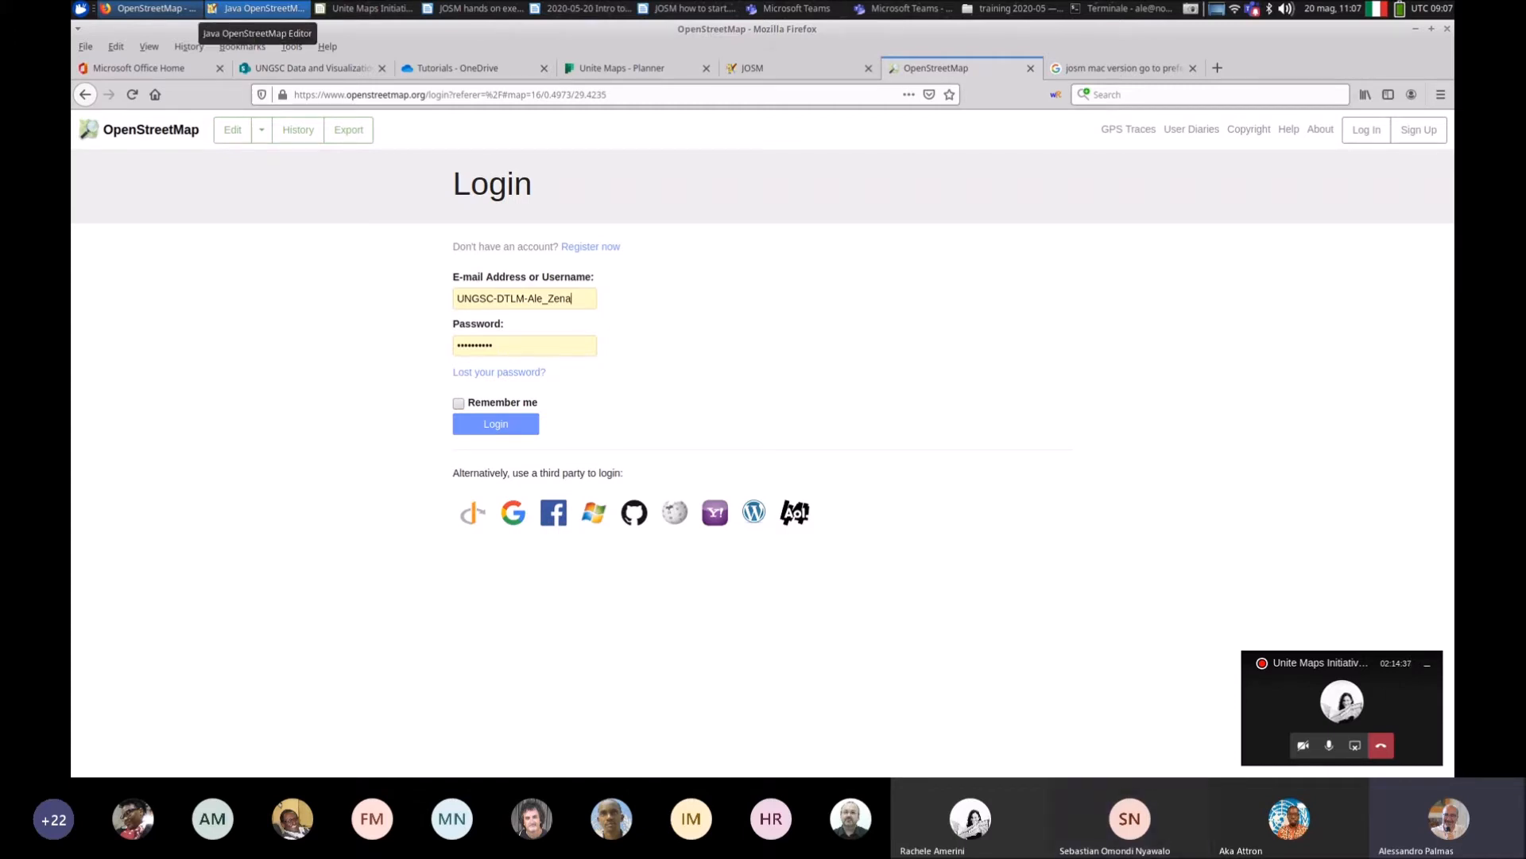
Step: Return to JOSM's connection settings, examine the OSM username field, turn off Expert Mode and save the preferences
left_click(256, 8)
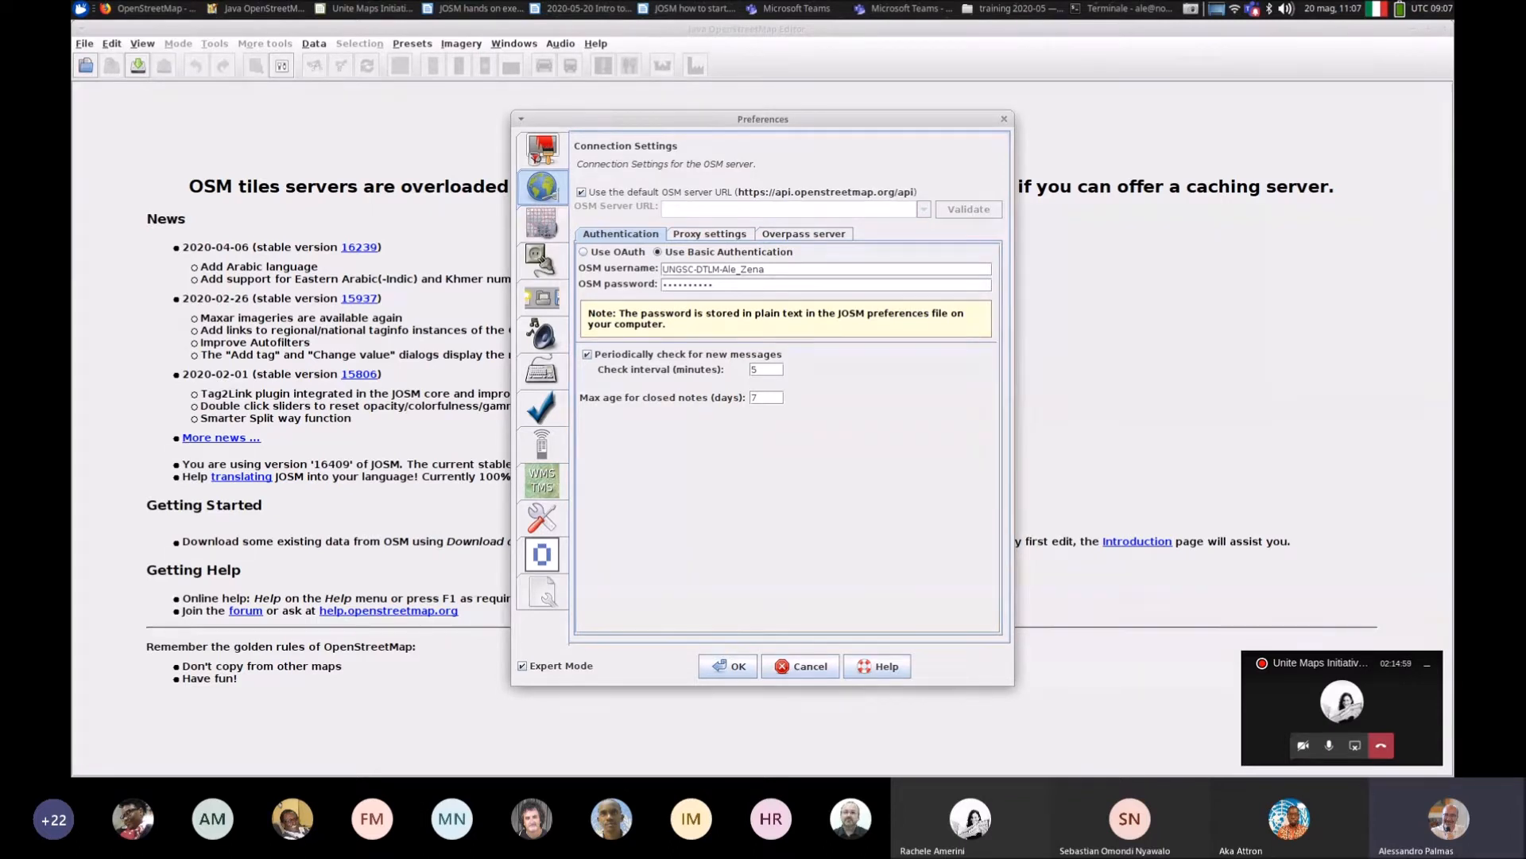
left_click(766, 268)
left_click(765, 269)
left_click(523, 666)
left_click(727, 666)
Step: Reopen the preferences, turn Expert Mode back on and close the dialog
left_click(112, 44)
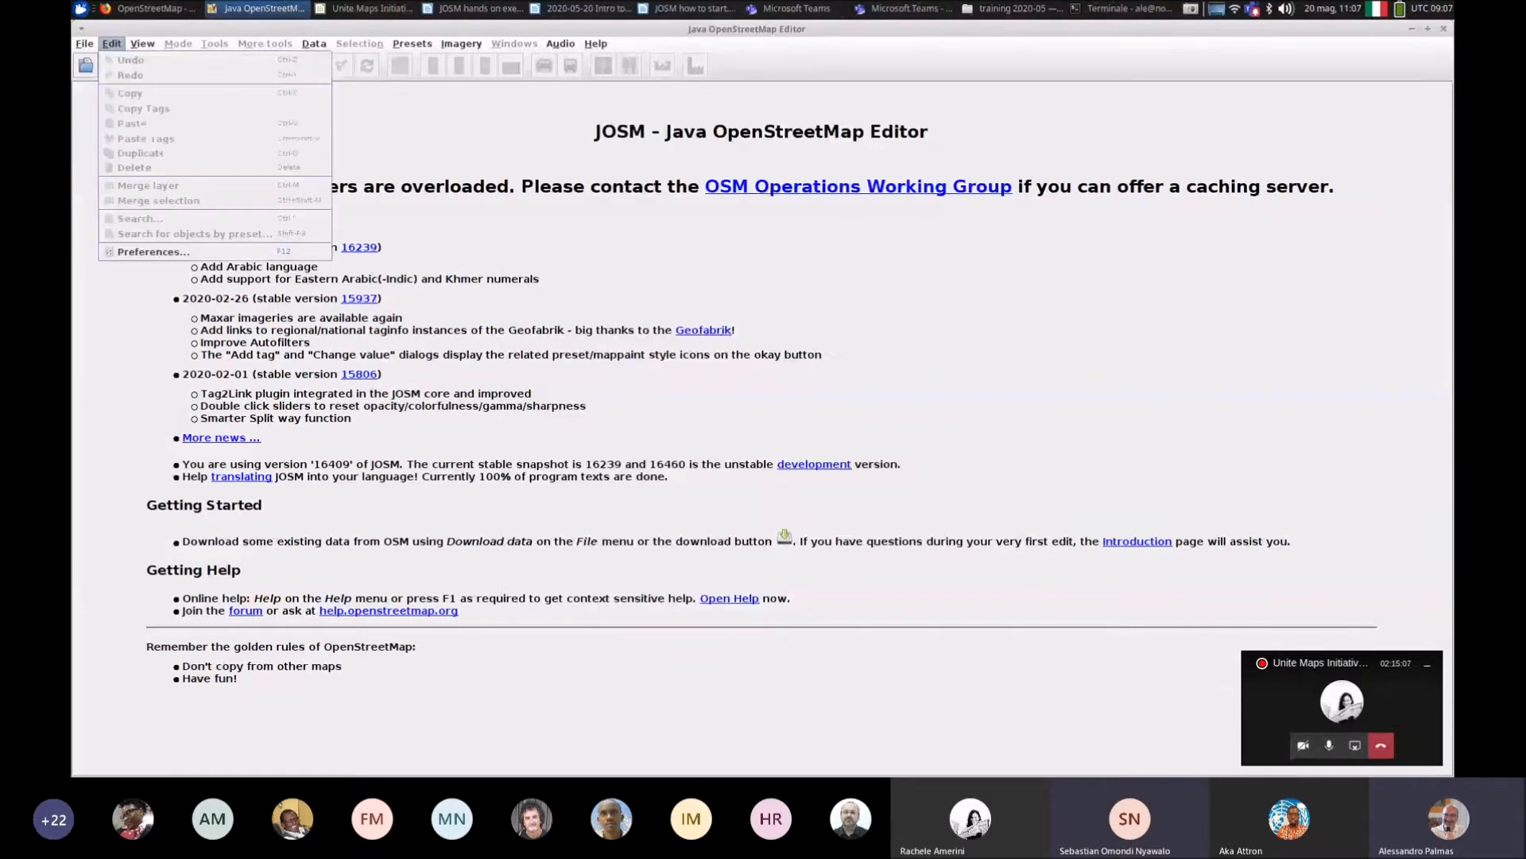
left_click(153, 251)
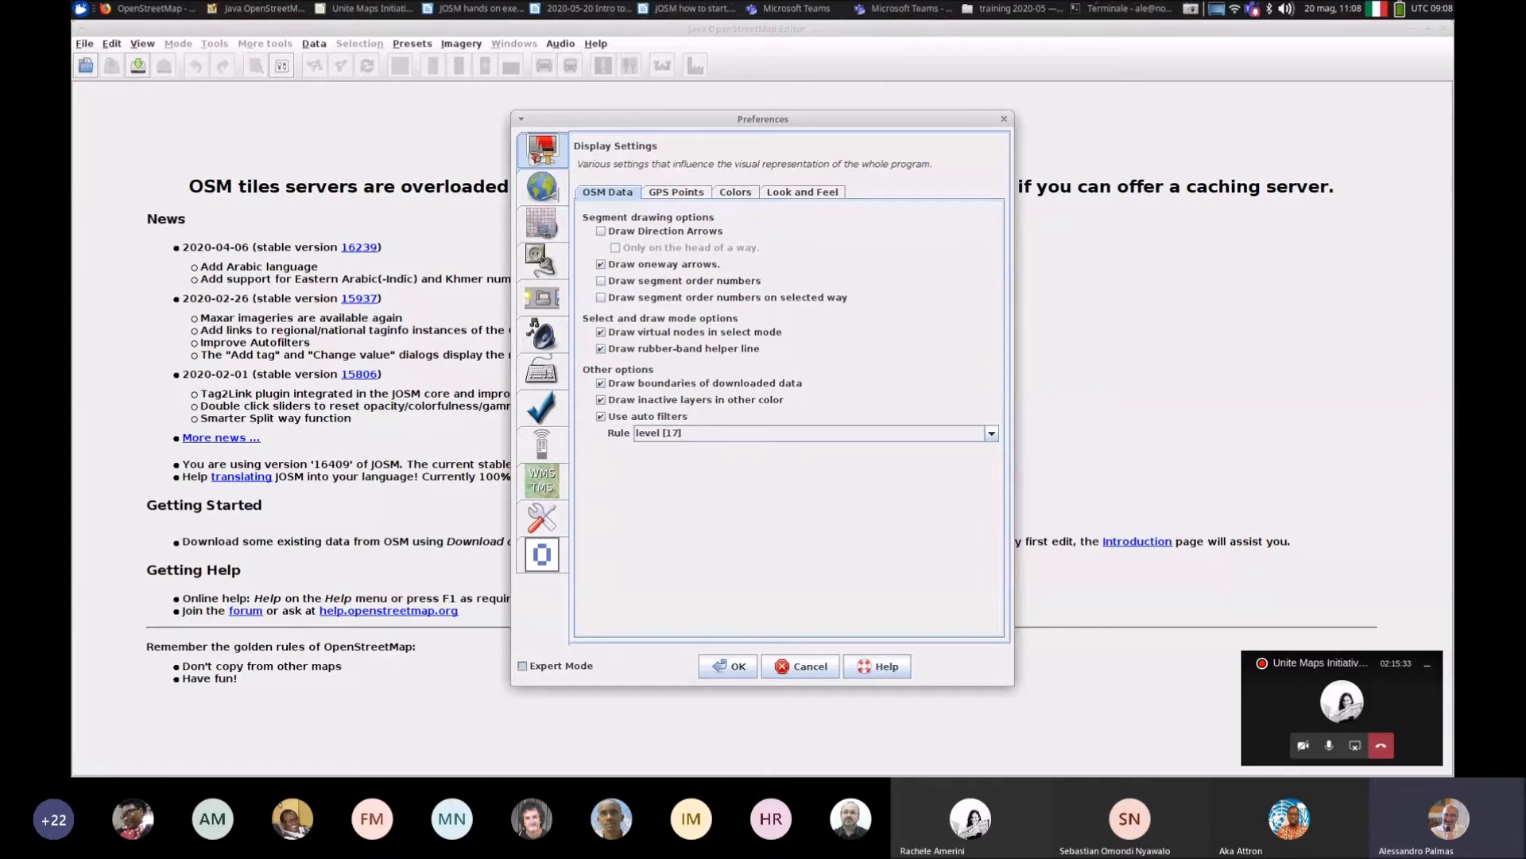
left_click(523, 667)
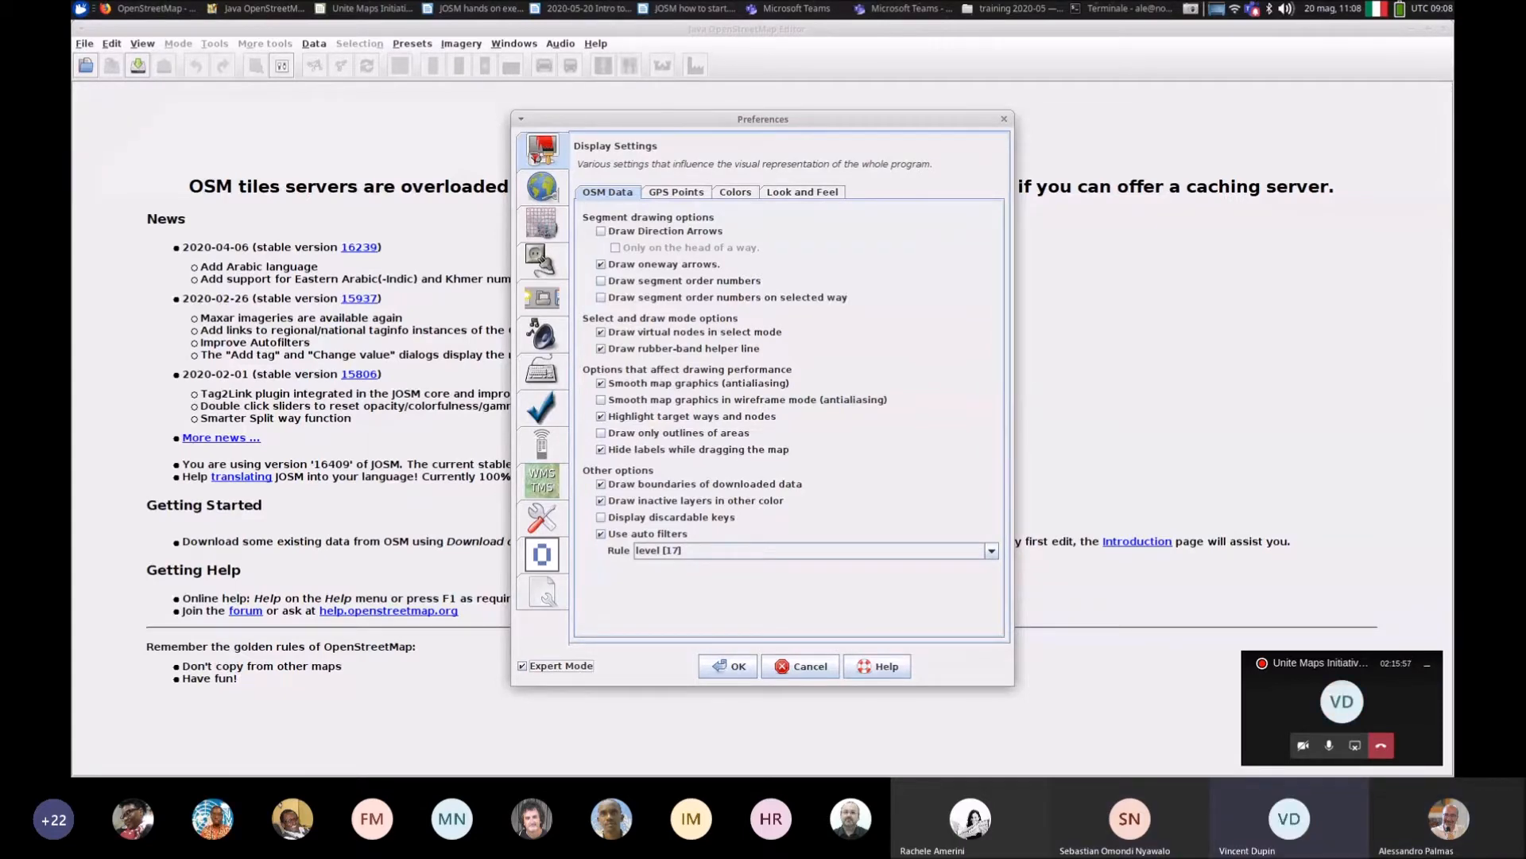
scroll(1287, 9, "up", 2)
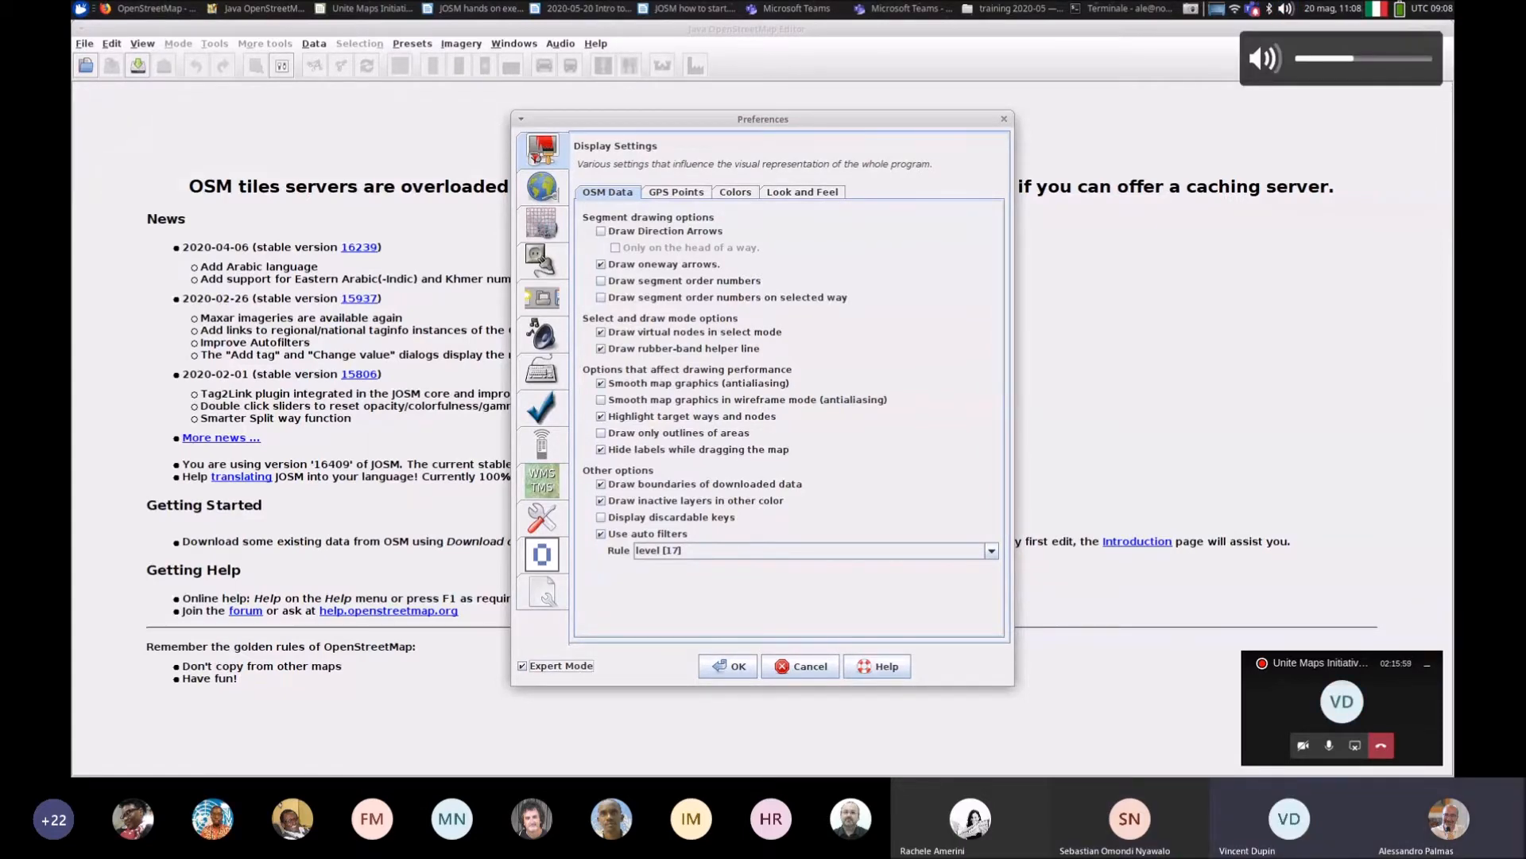
left_click(801, 666)
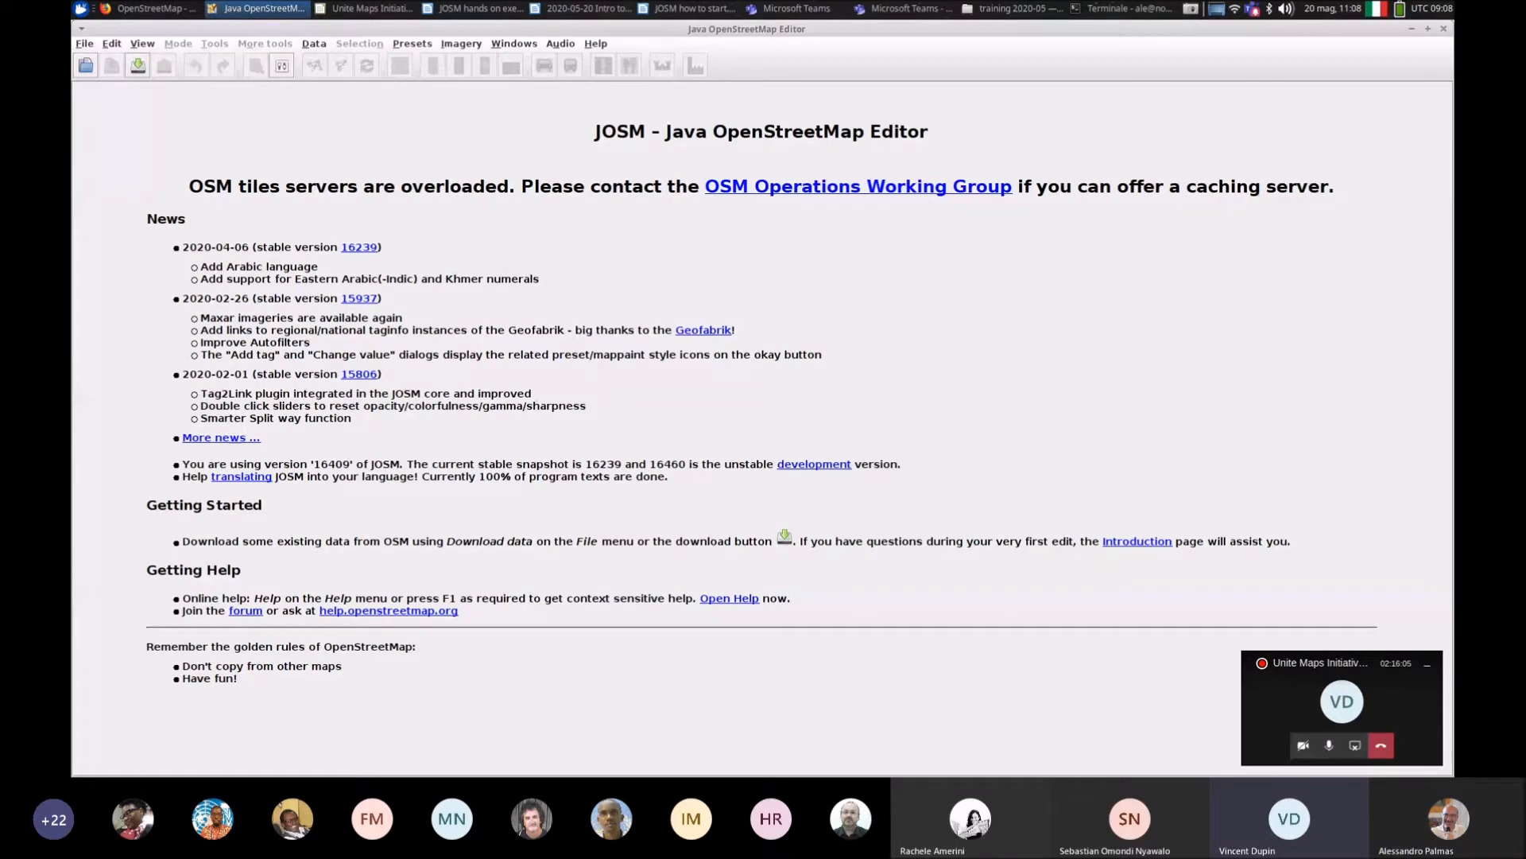
Step: Reopen the preferences, review the OSM username field and the Remote Control settings, and close them without saving
left_click(111, 44)
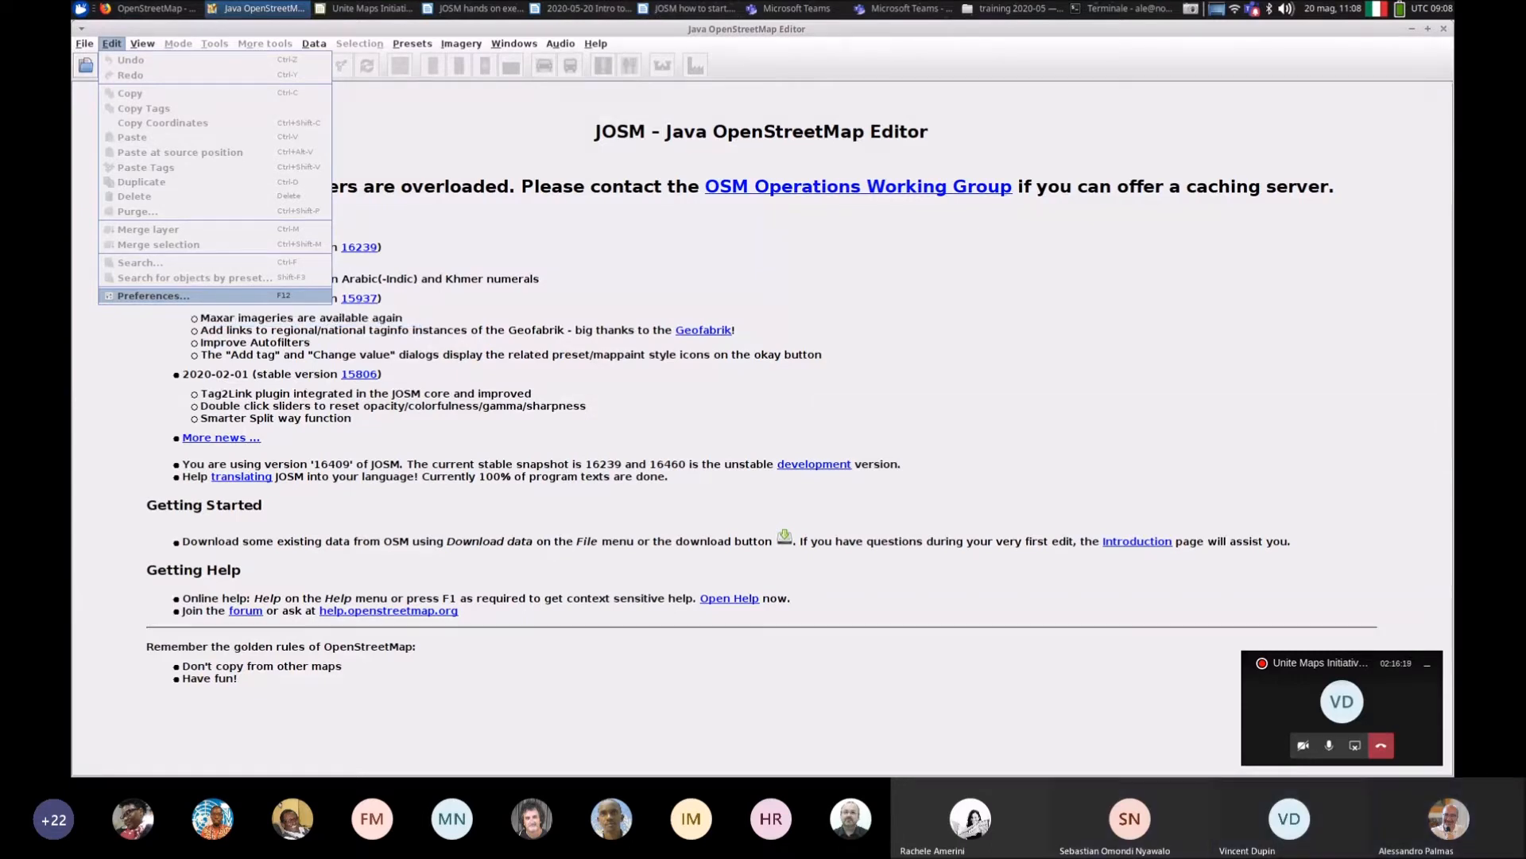
left_click(151, 295)
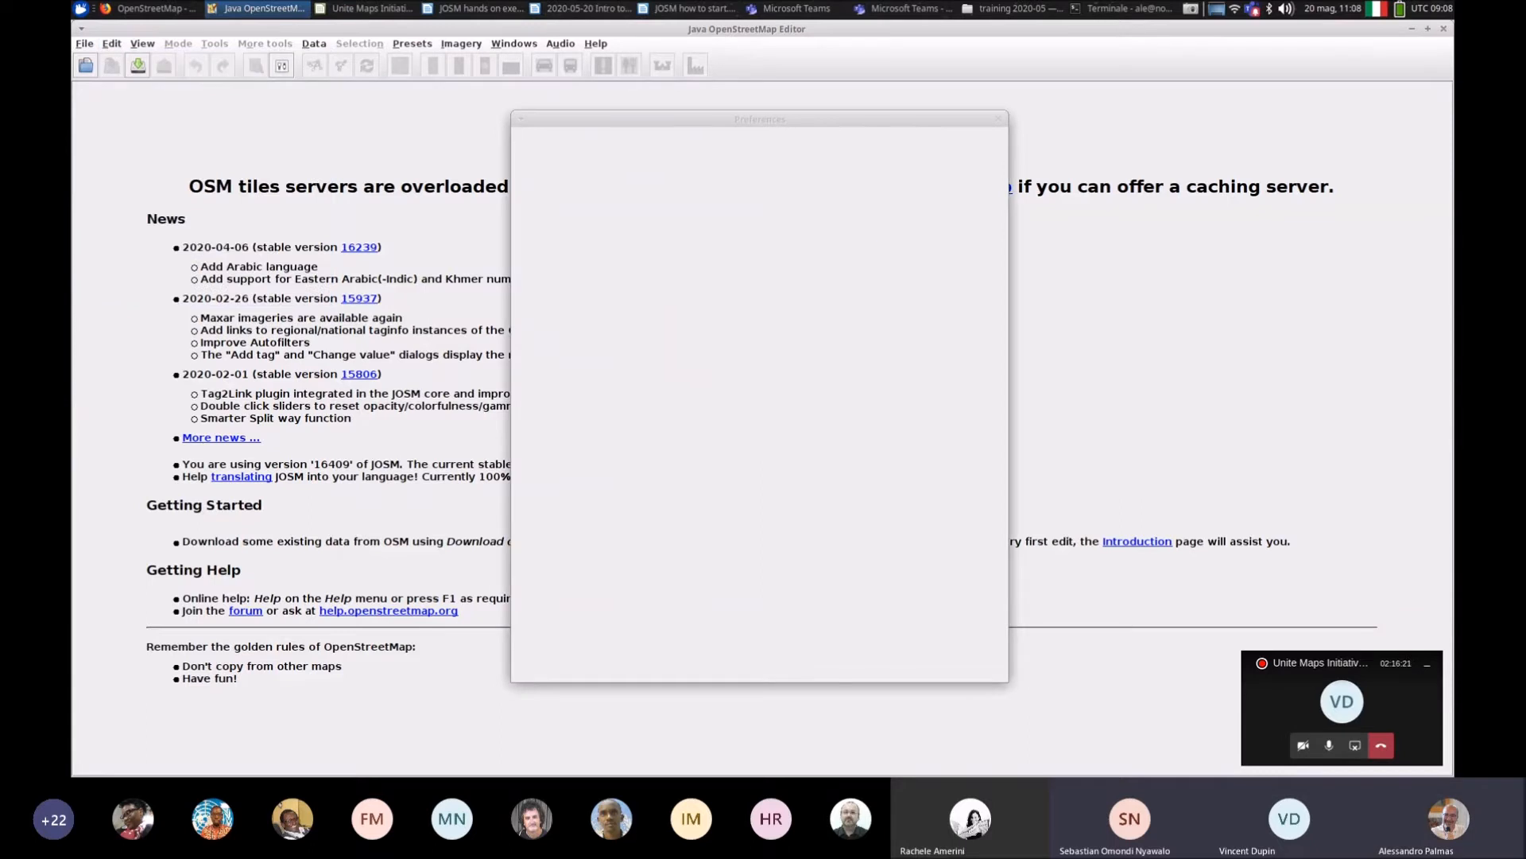
left_click_drag(762, 119, 639, 100)
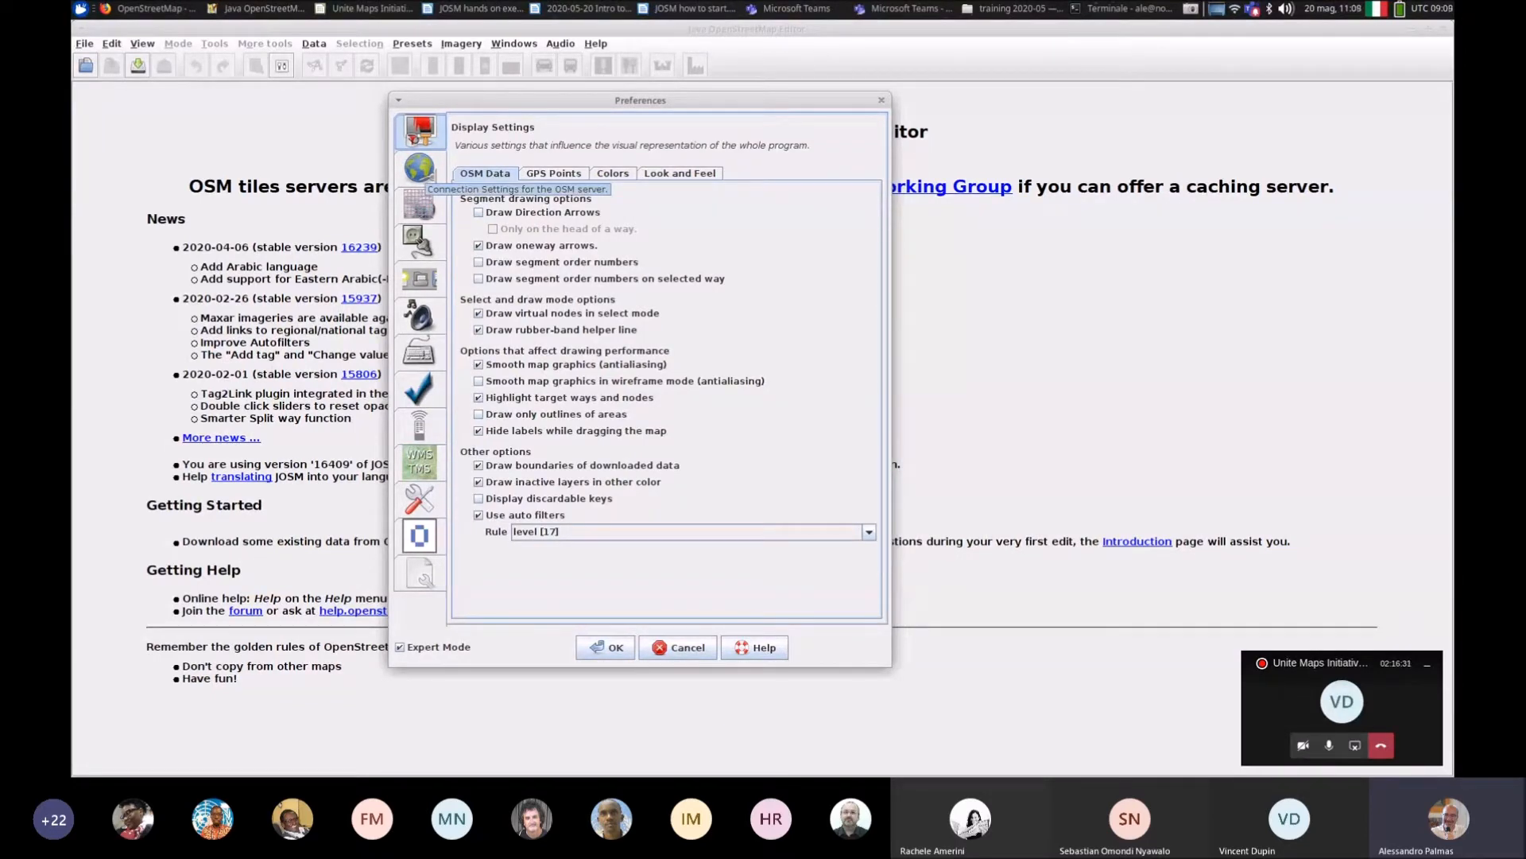
left_click(419, 168)
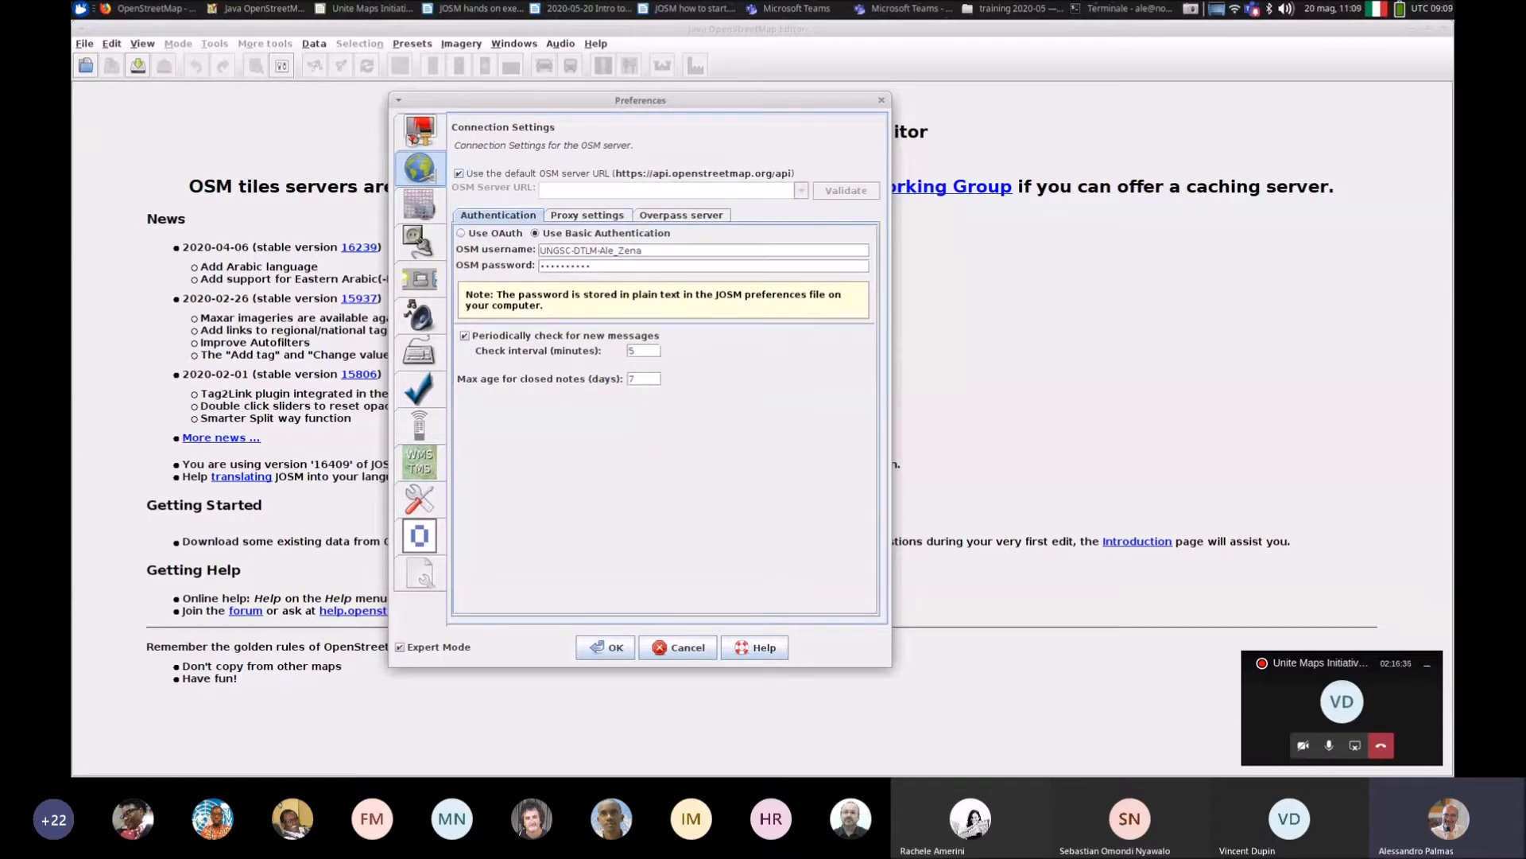
left_click(645, 250)
left_click(645, 250)
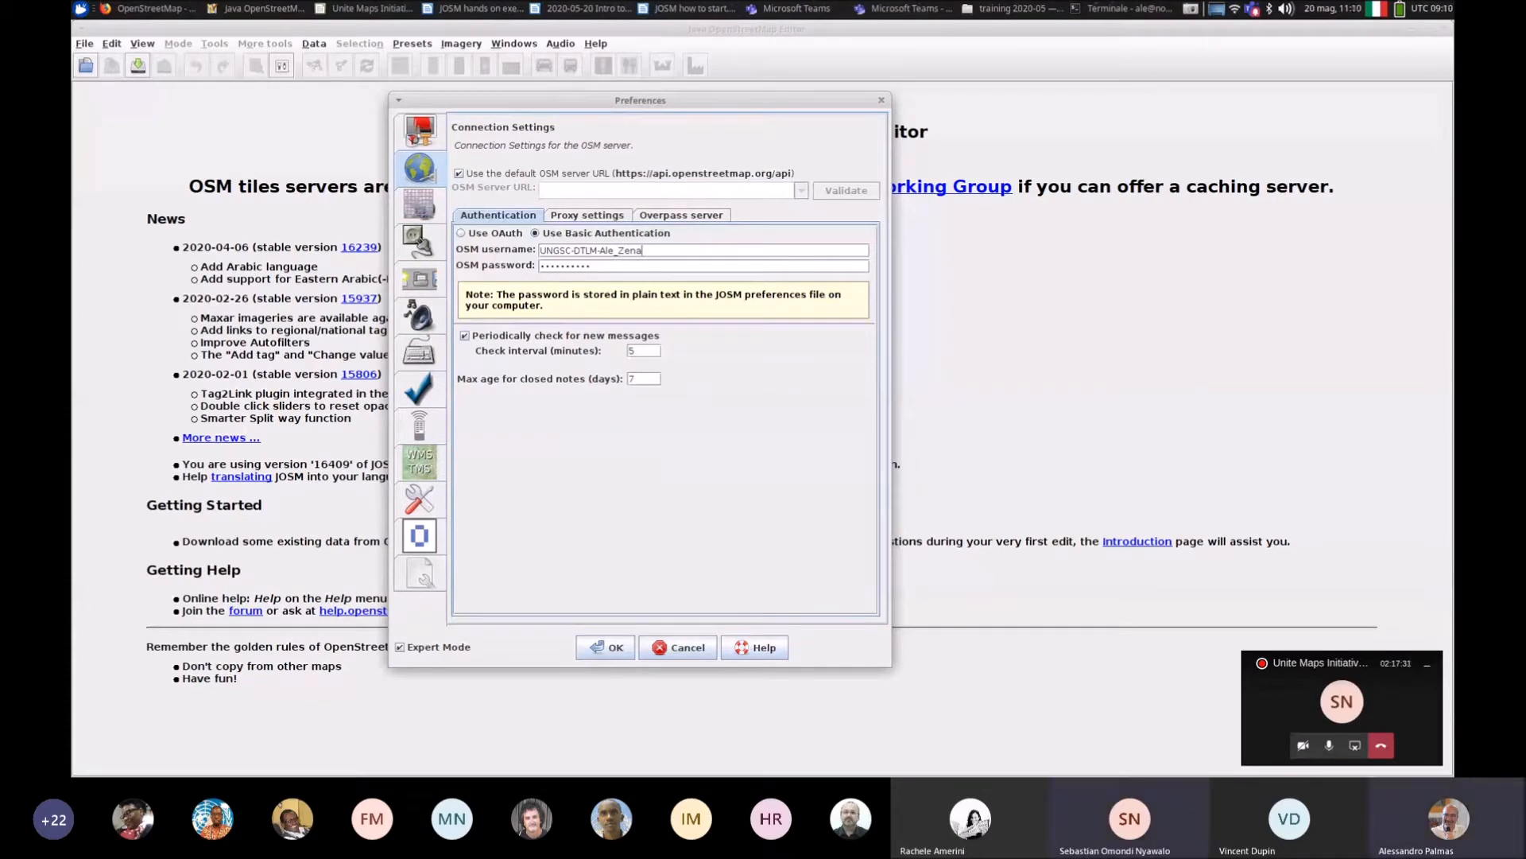
left_click(419, 425)
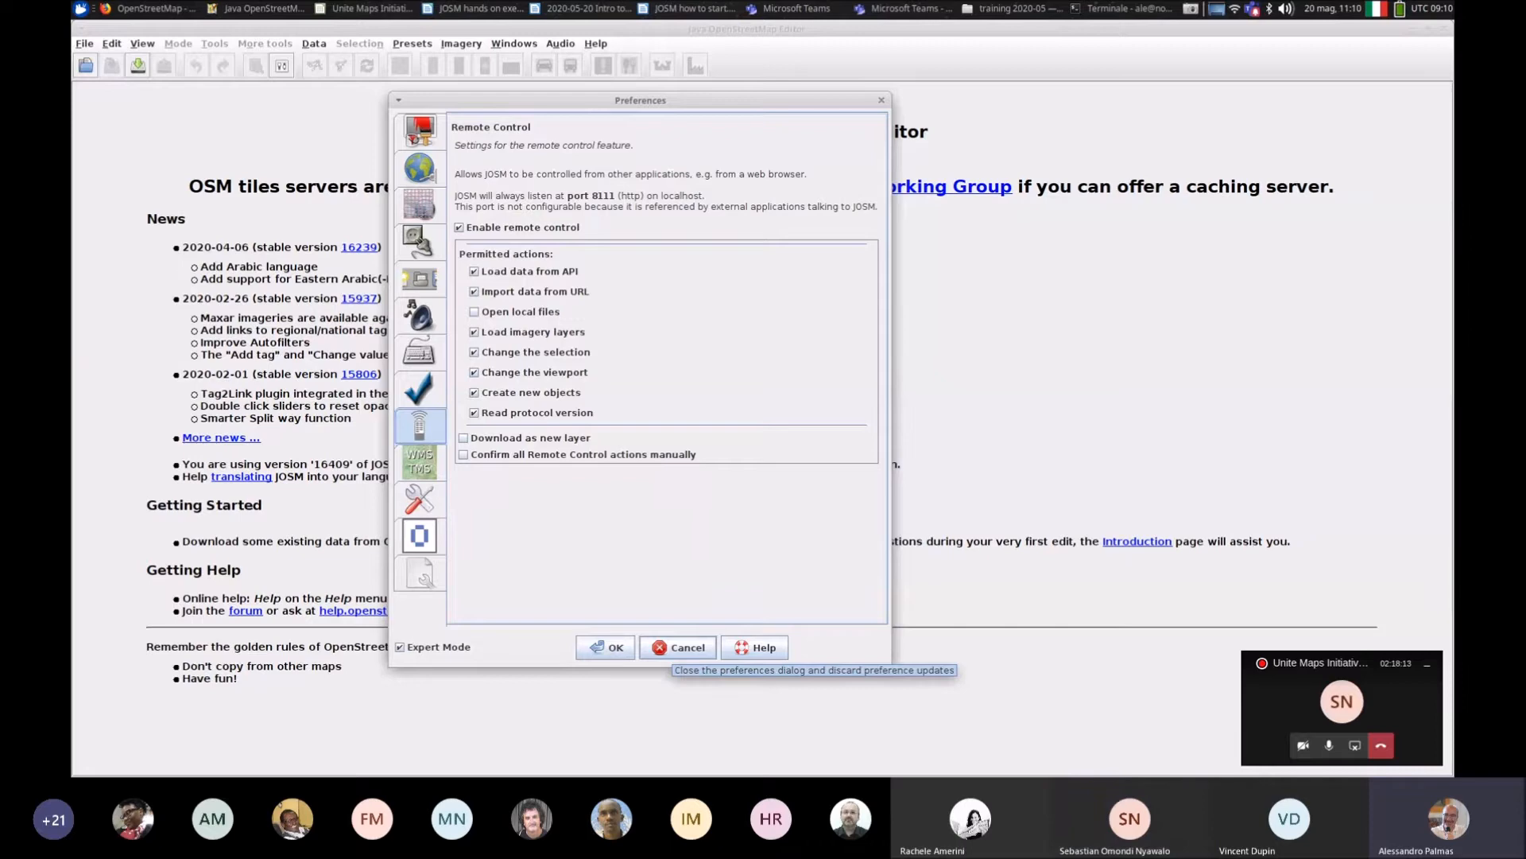
left_click(677, 648)
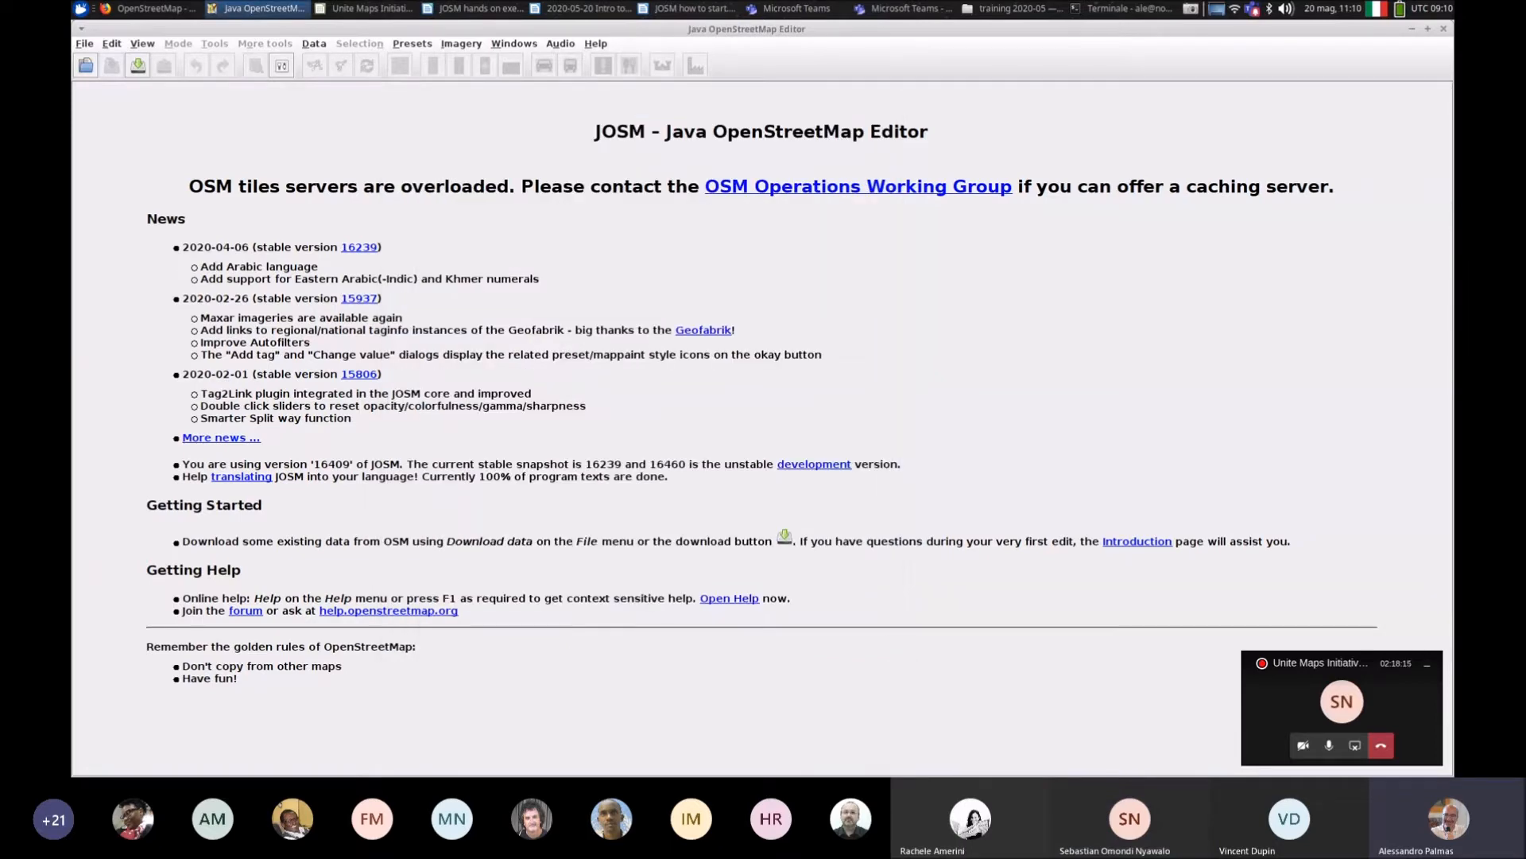
Step: Reopen the preferences and reduce the height of the dialog
left_click(111, 44)
left_click(151, 295)
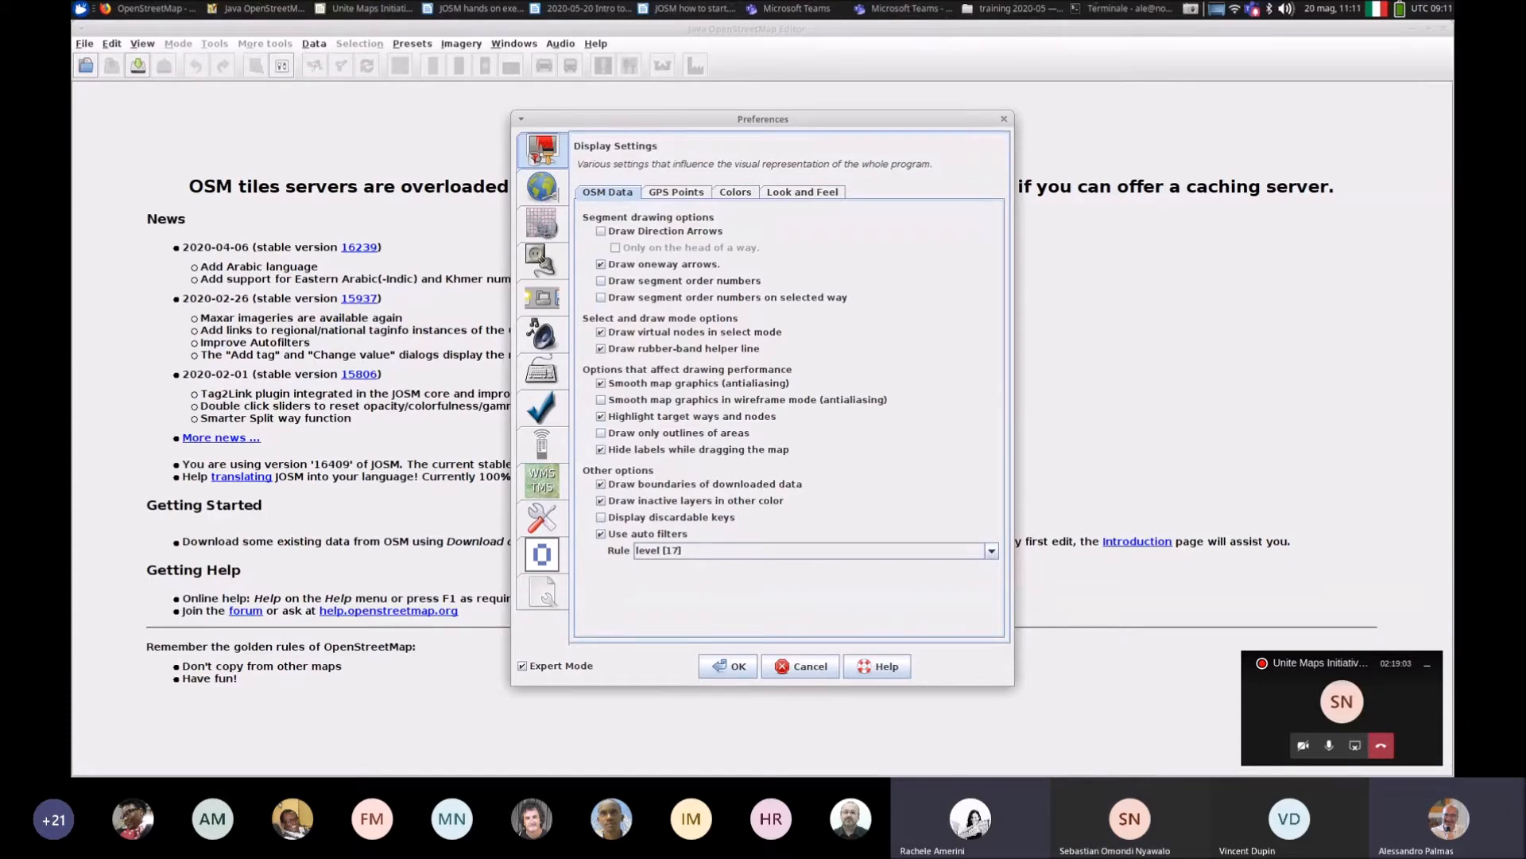
left_click_drag(763, 685, 763, 653)
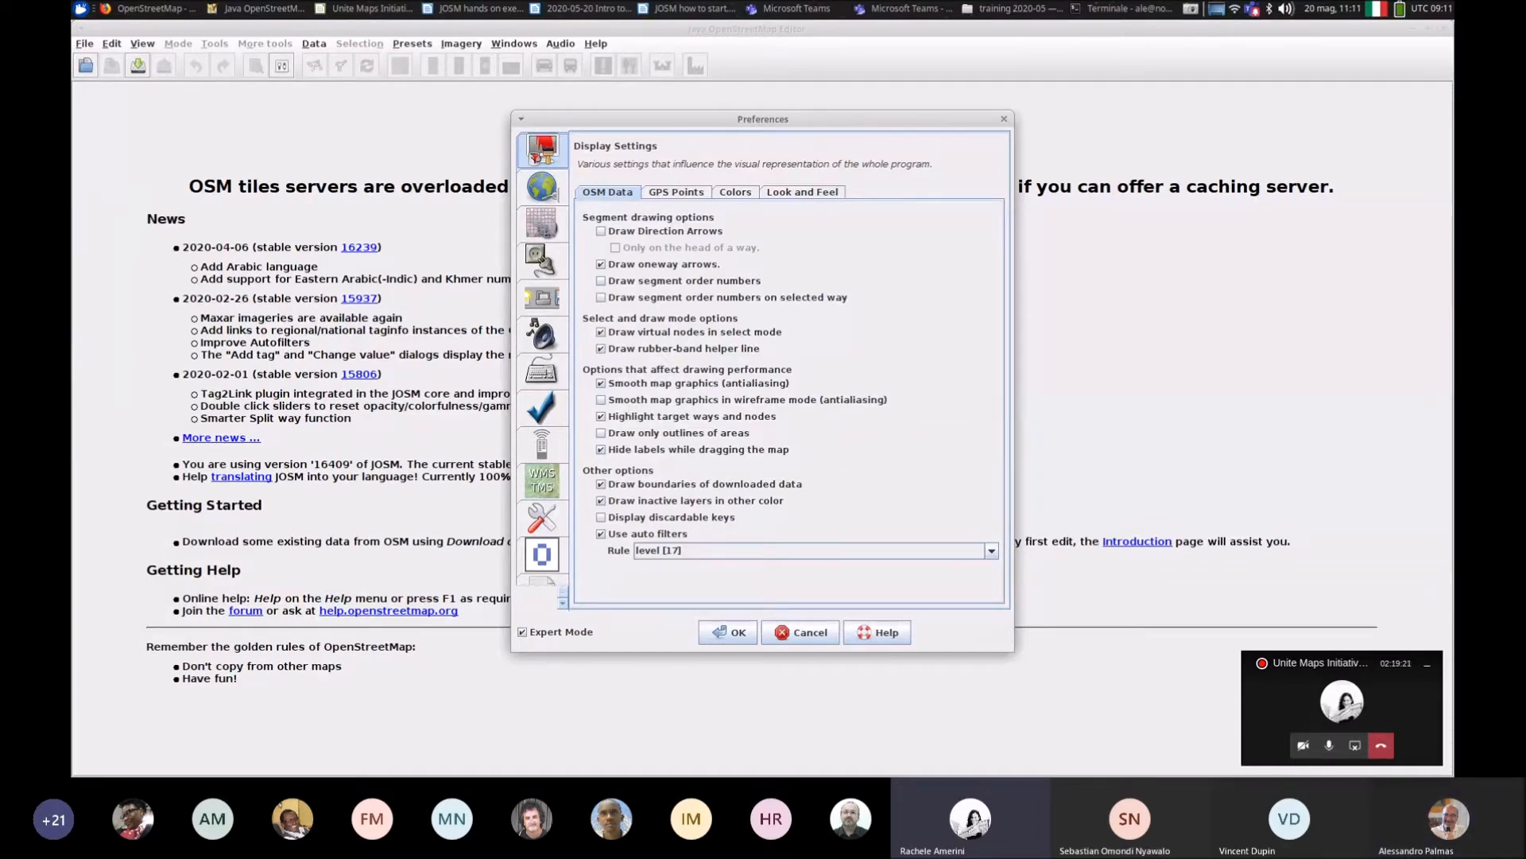
Step: Search the system's applications for "key" and launch the KeyMon keyboard and mouse monitor
left_click(80, 9)
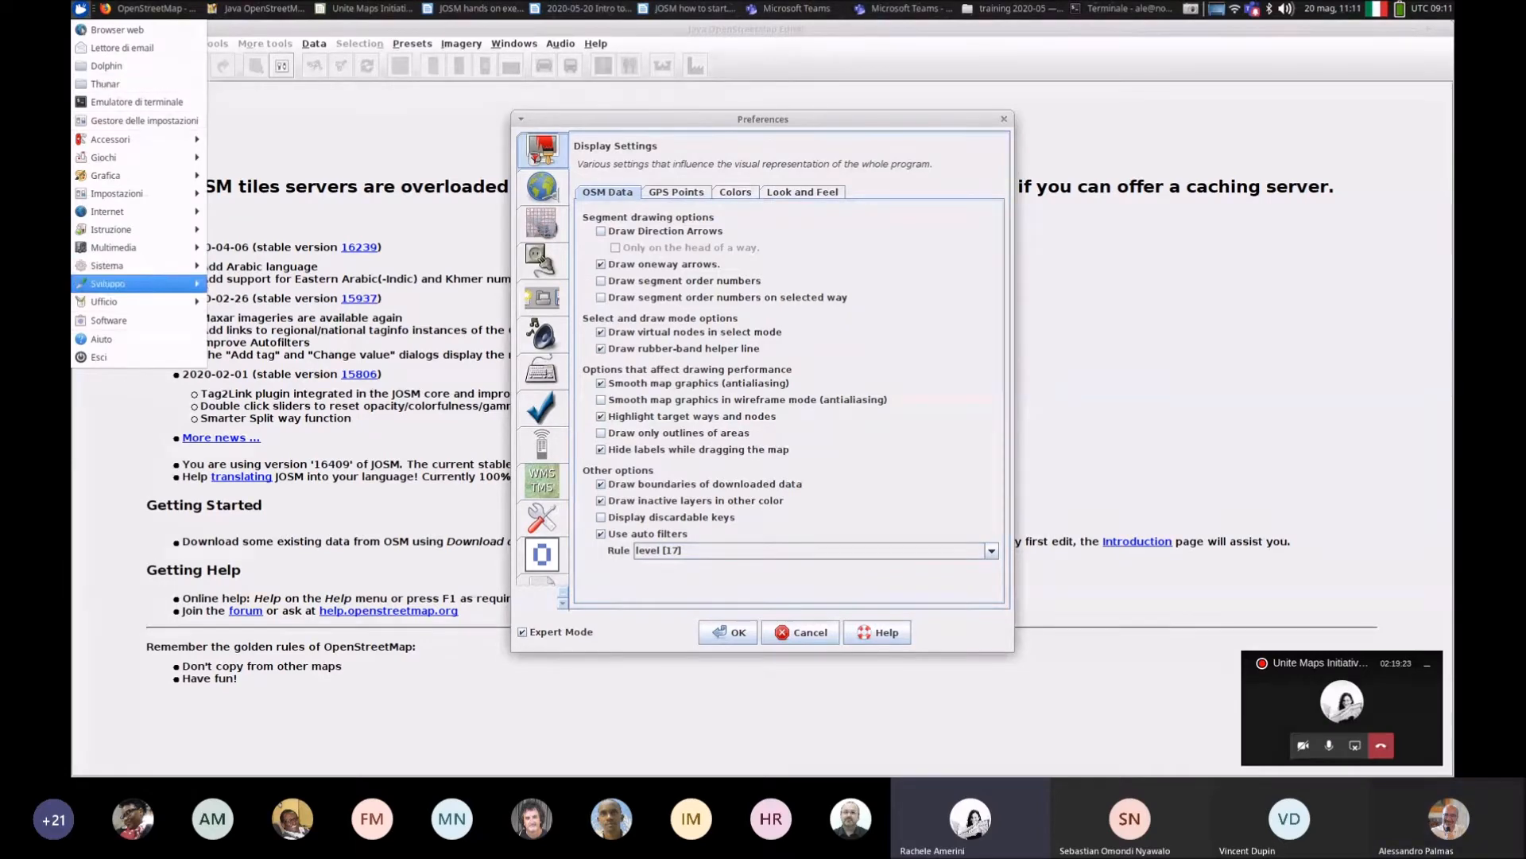
mouse_move(110, 139)
left_click(258, 139)
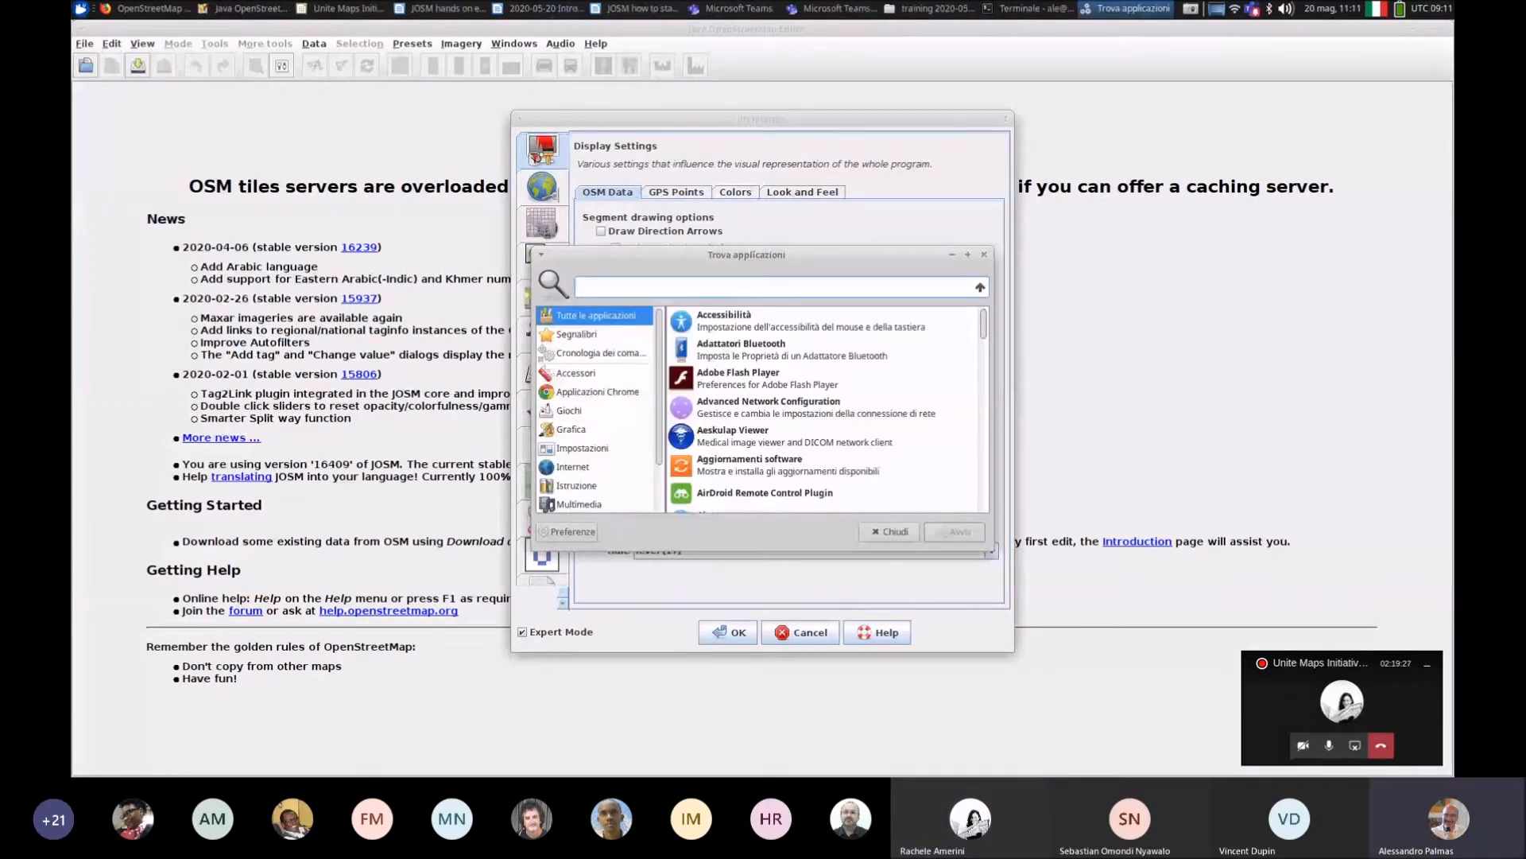
type("key")
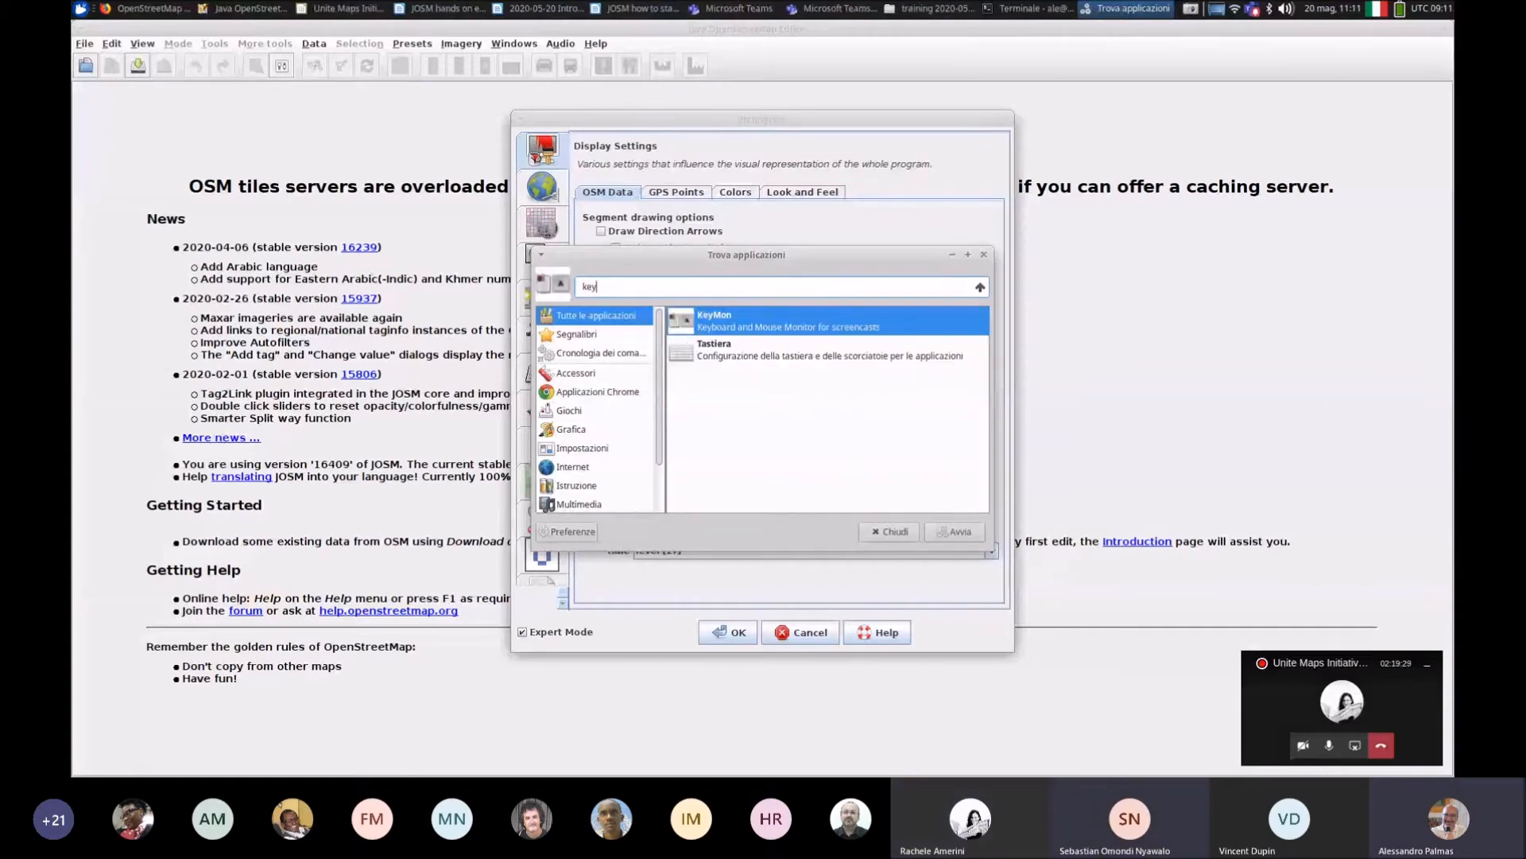
key("Return")
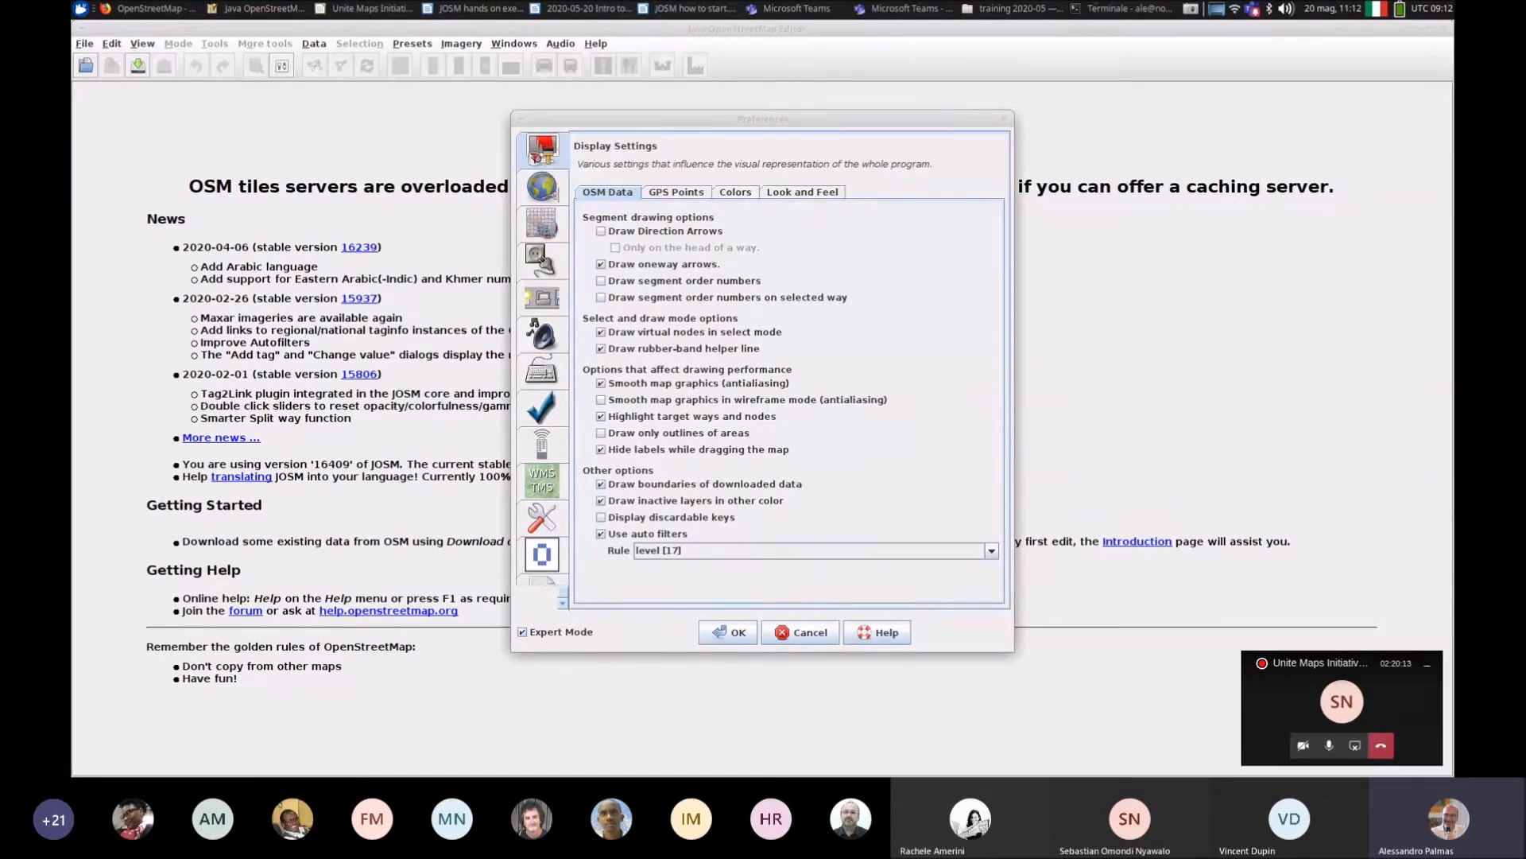
Step: Examine the OSM username in the OSM server's connection settings and enlarge the preferences dialog until all its categories fit
left_click(549, 188)
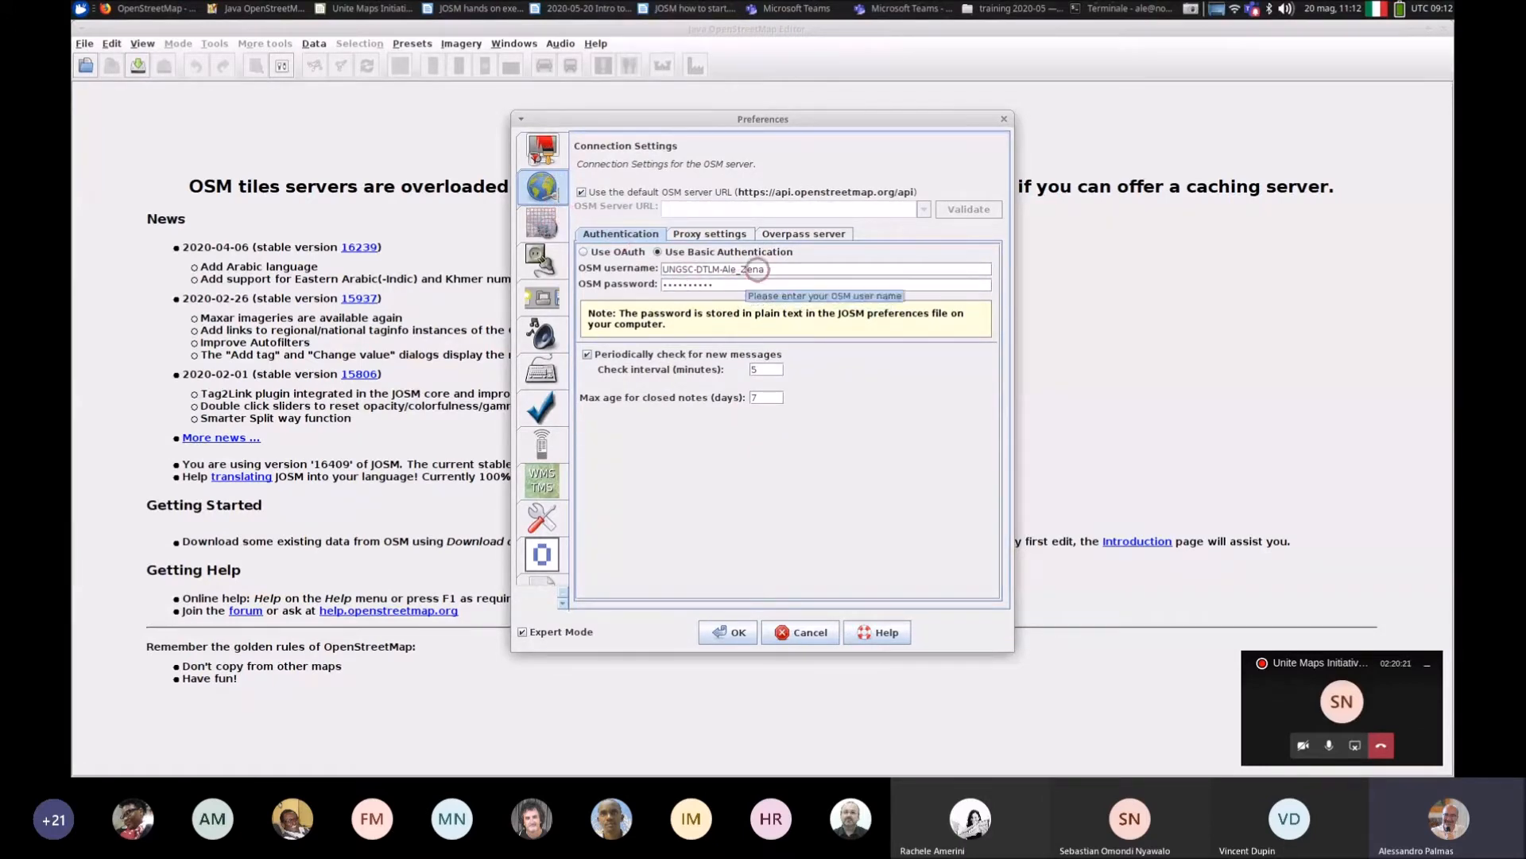
left_click_drag(663, 269, 703, 269)
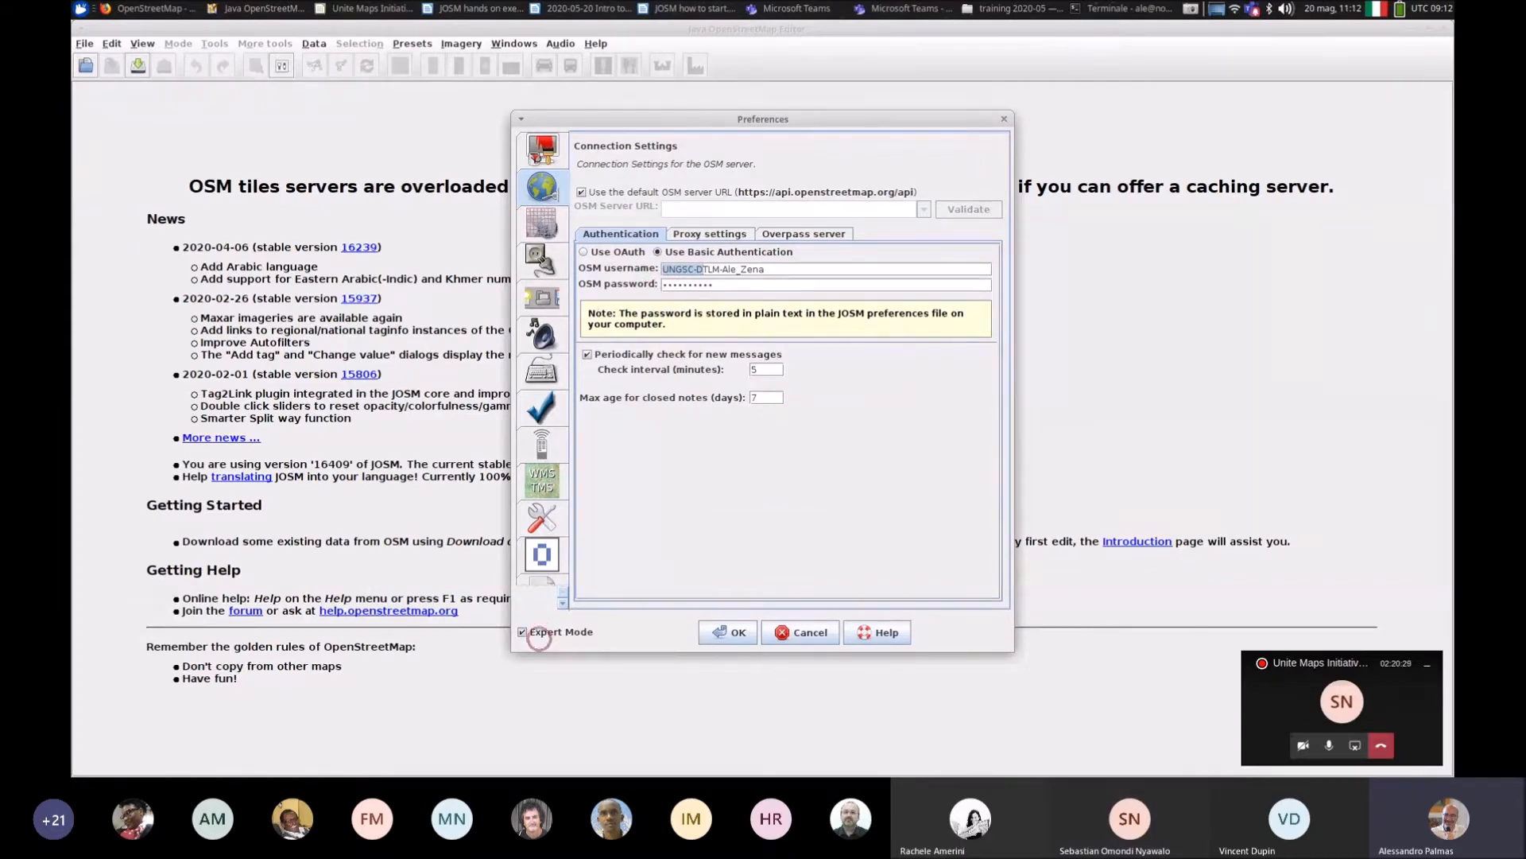
left_click_drag(538, 651, 549, 572)
left_click_drag(550, 444, 548, 658)
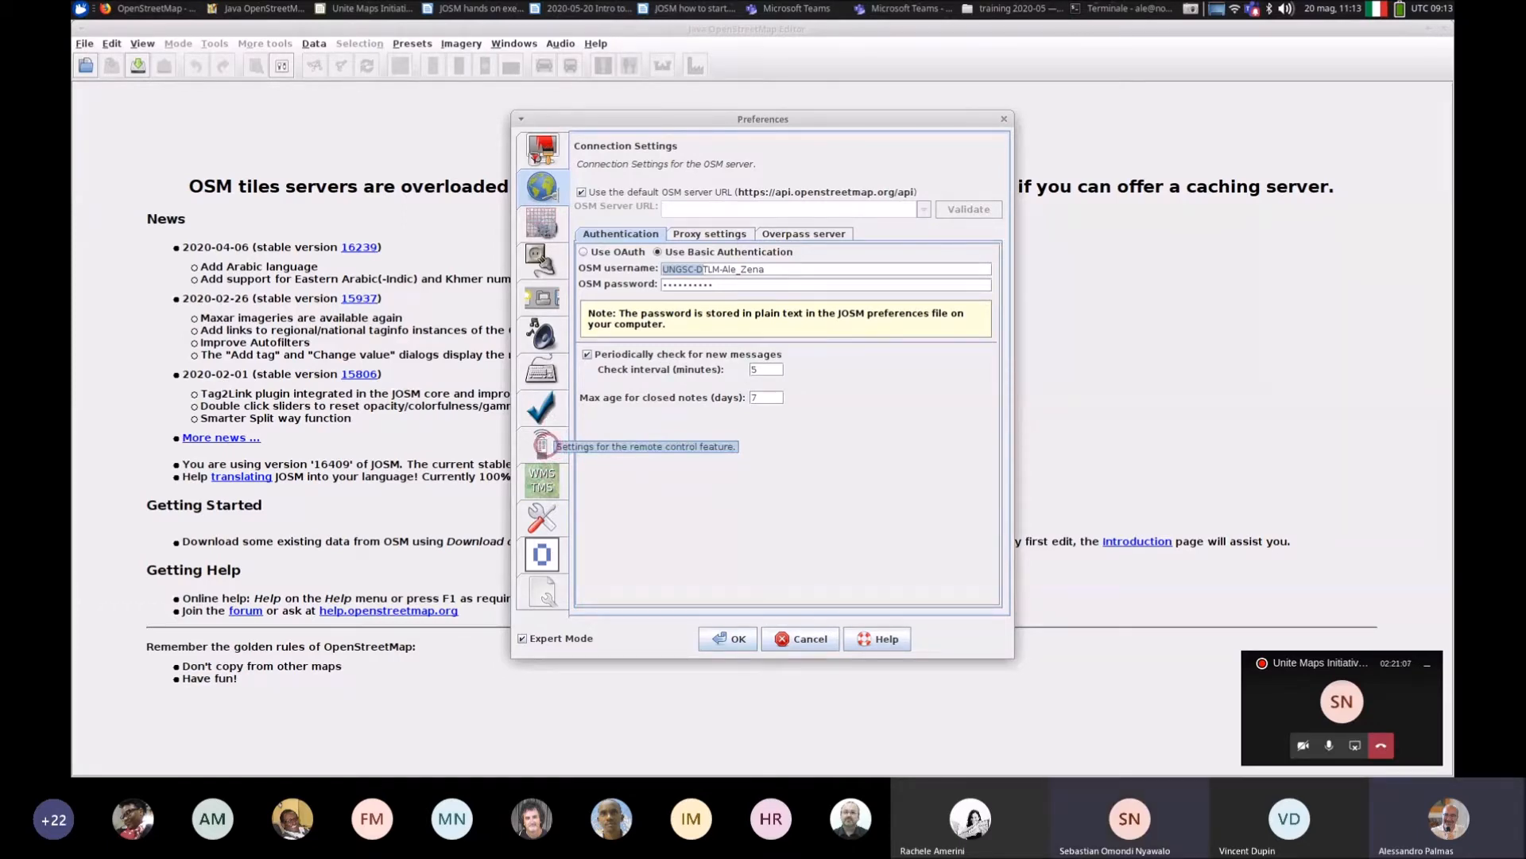
Step: Review the Remote Control settings, switching Enable remote control off and back on
left_click(543, 442)
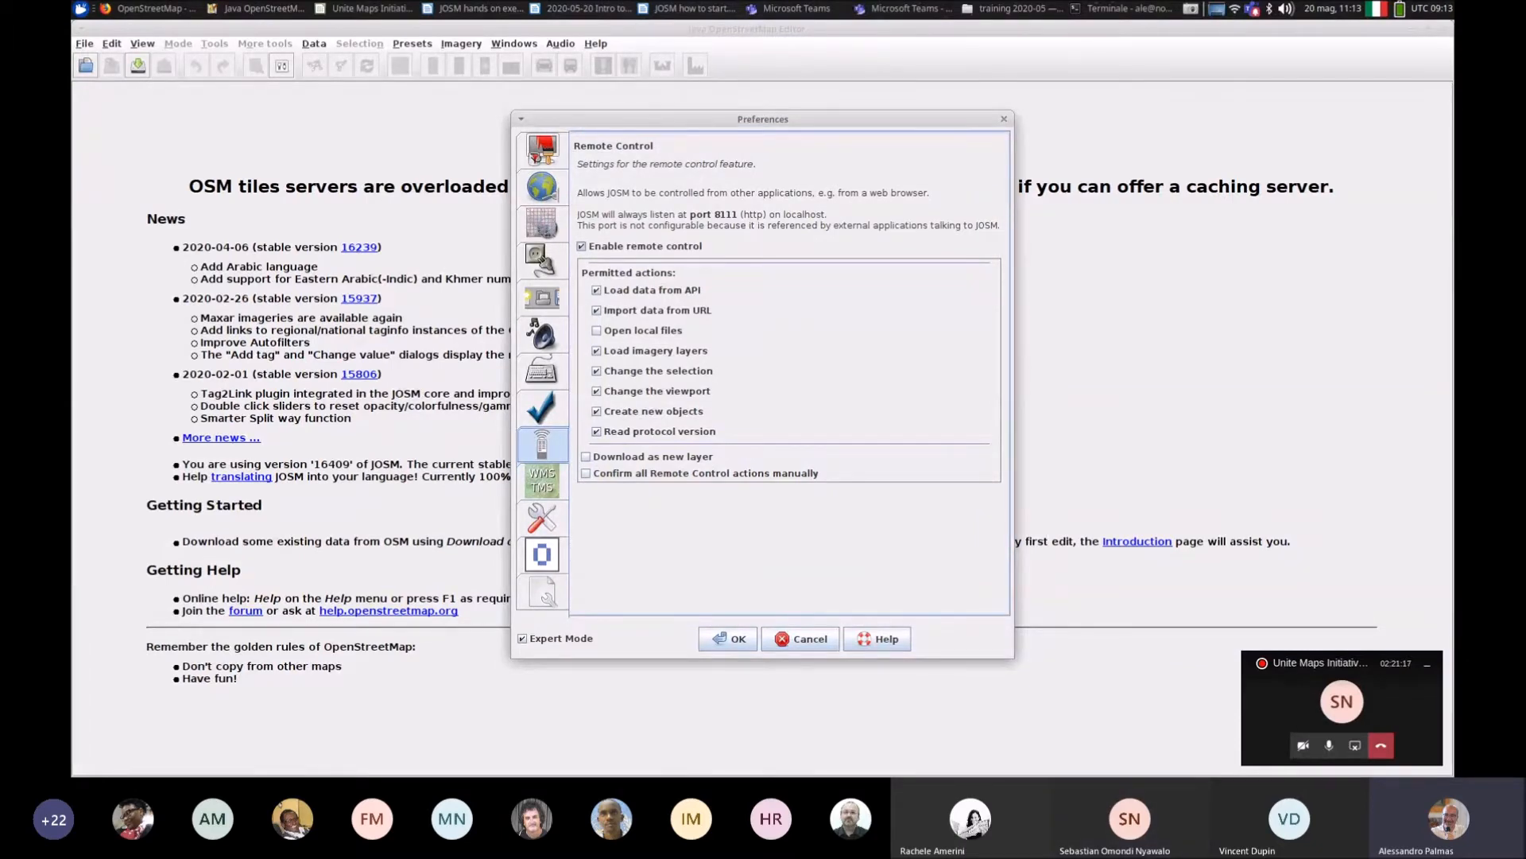
left_click(582, 247)
left_click(632, 248)
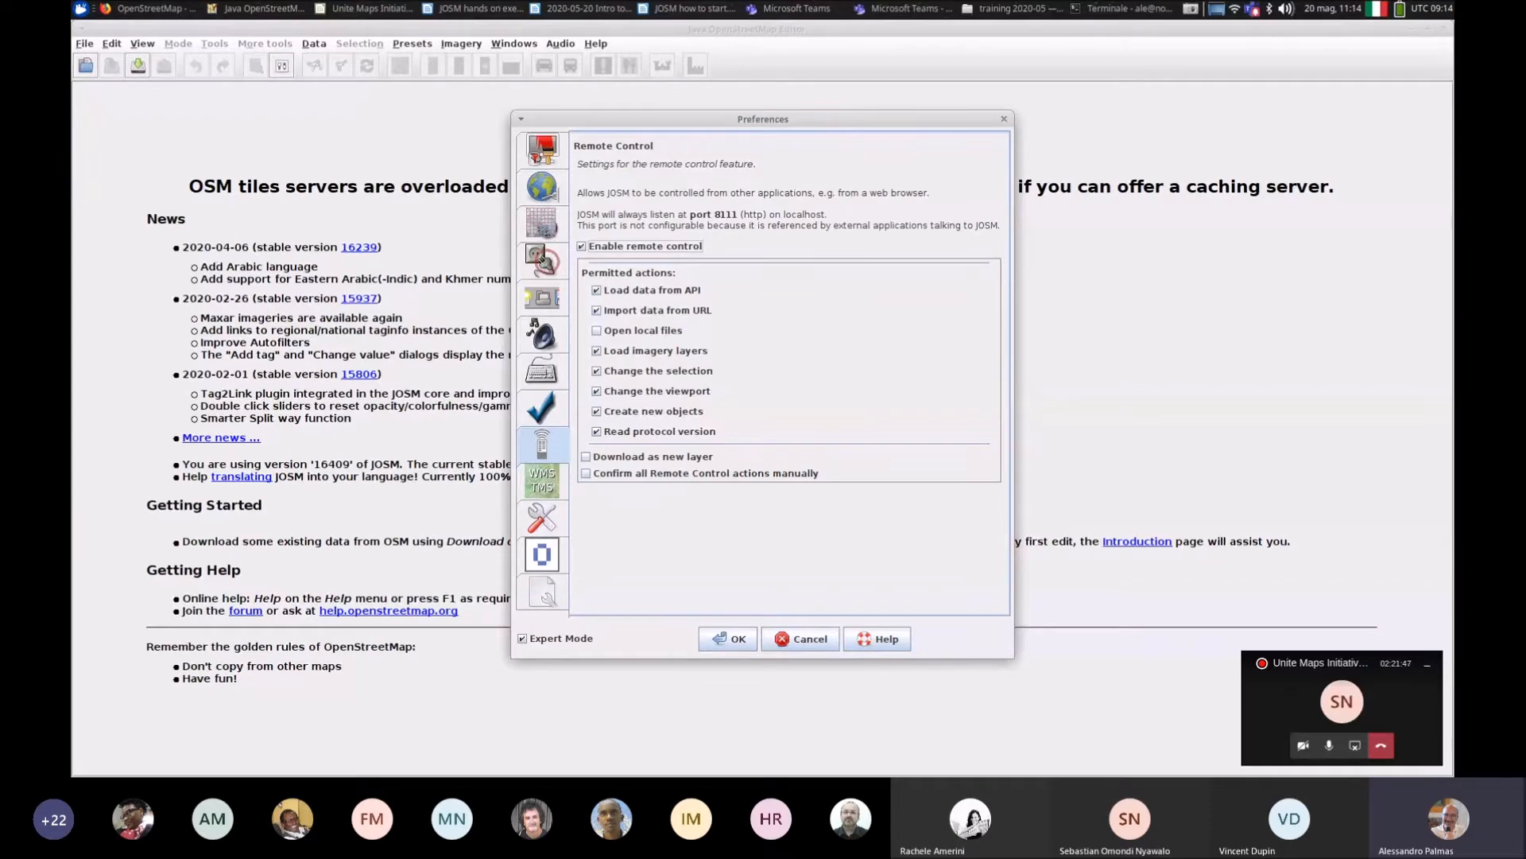
Step: Show the plugin settings and download the list of available plugins
left_click(543, 260)
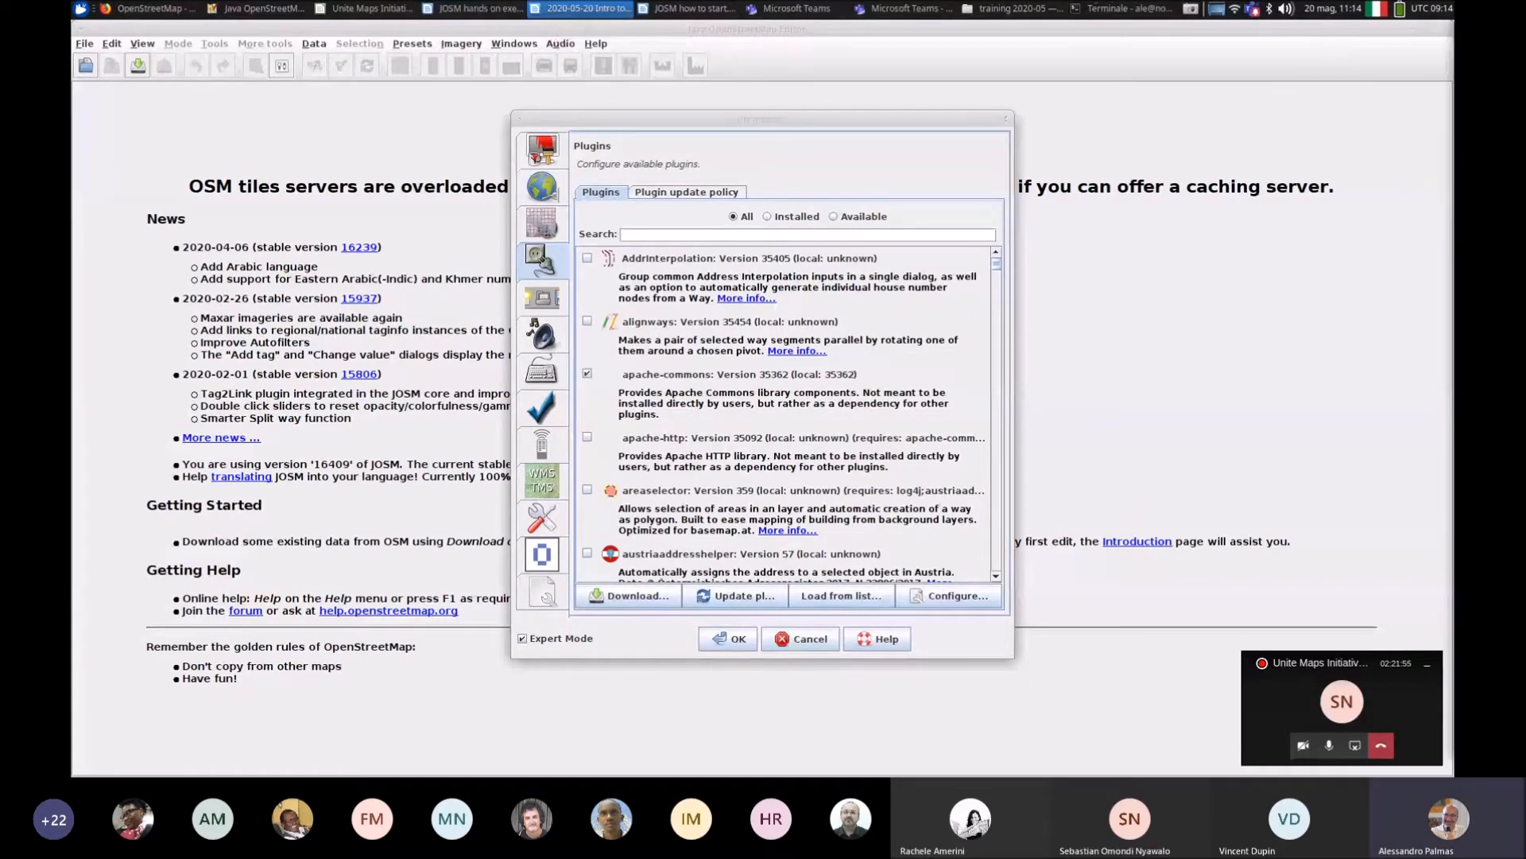
left_click(685, 8)
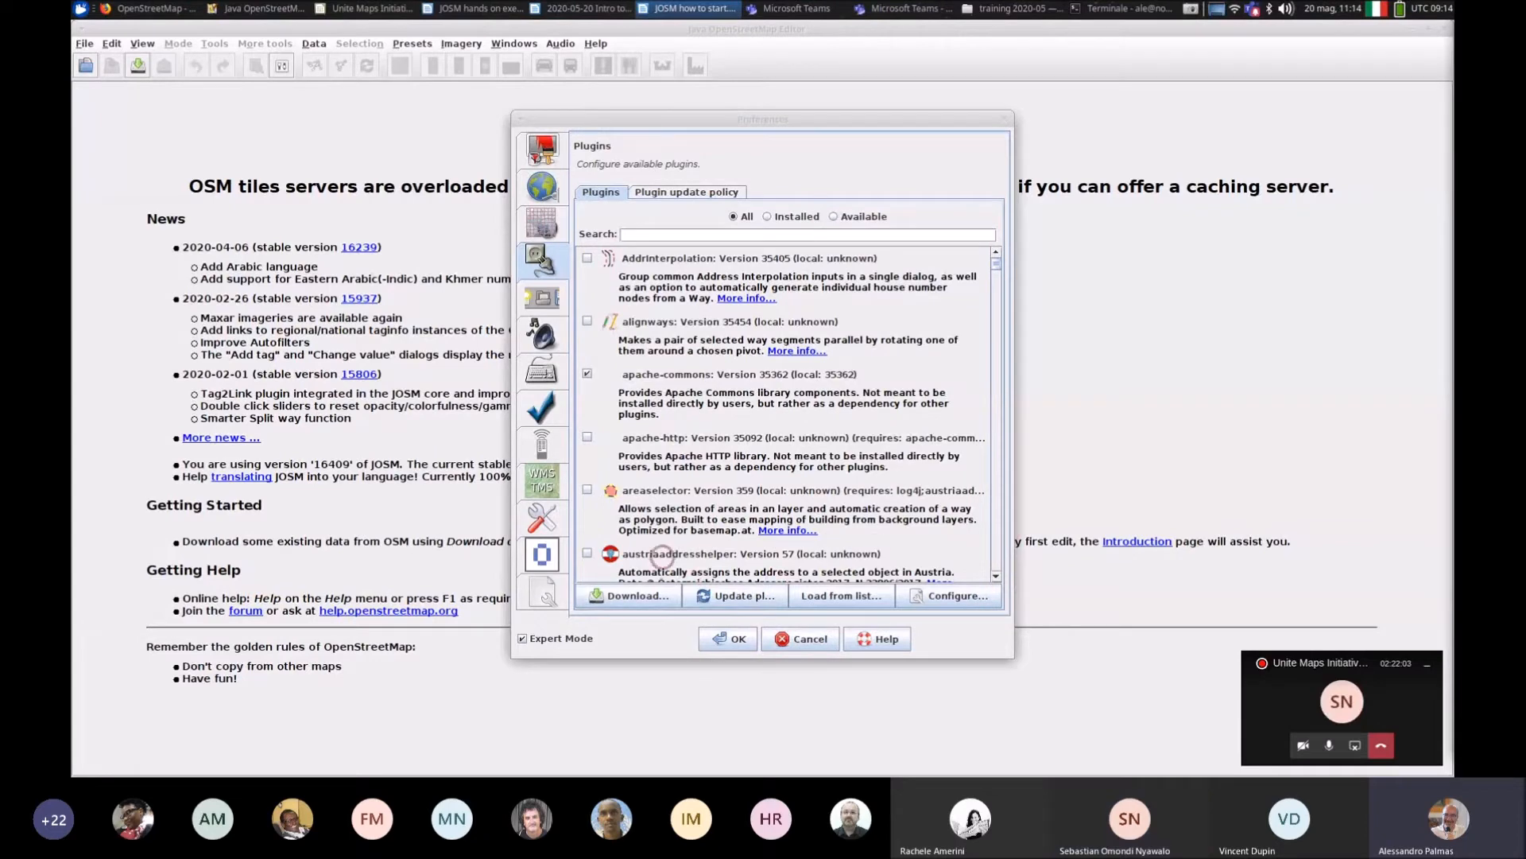
left_click(531, 257)
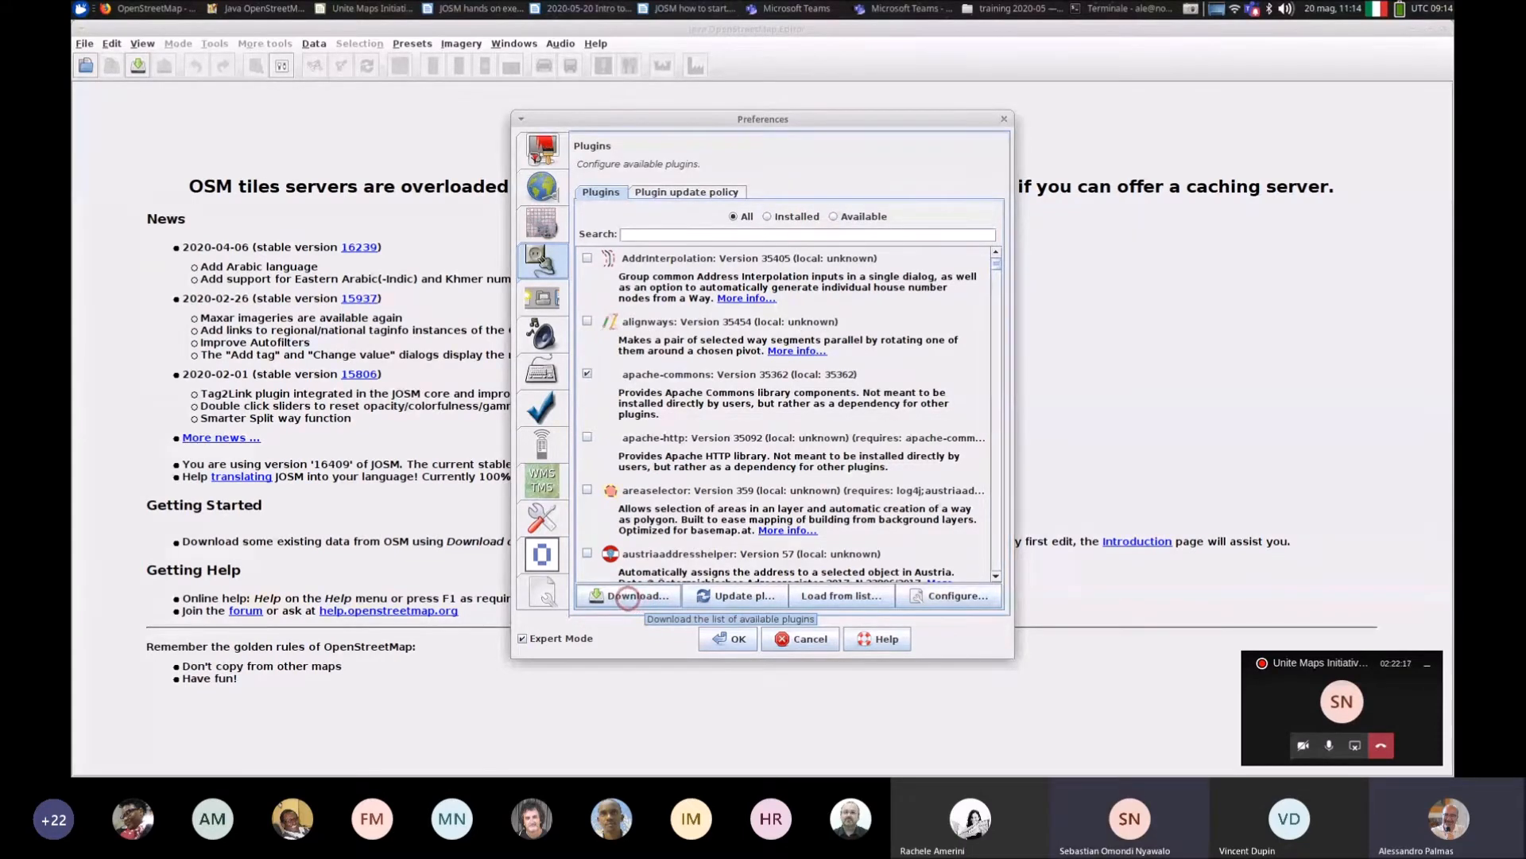
left_click(627, 598)
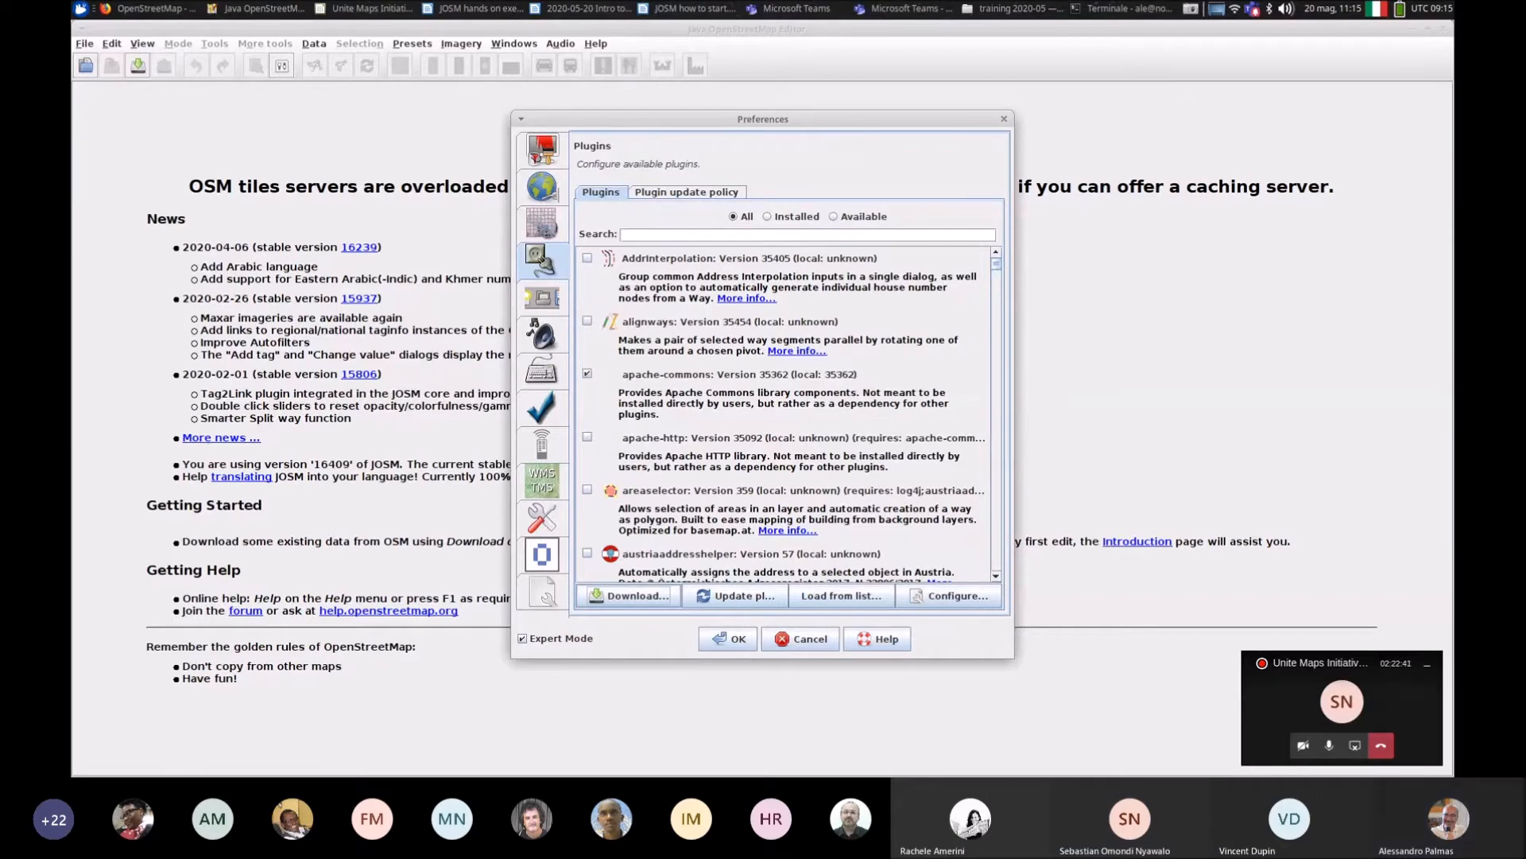
Step: Browse the list of available plugins down to the entries starting with D and return to its beginning
key("alt+Tab")
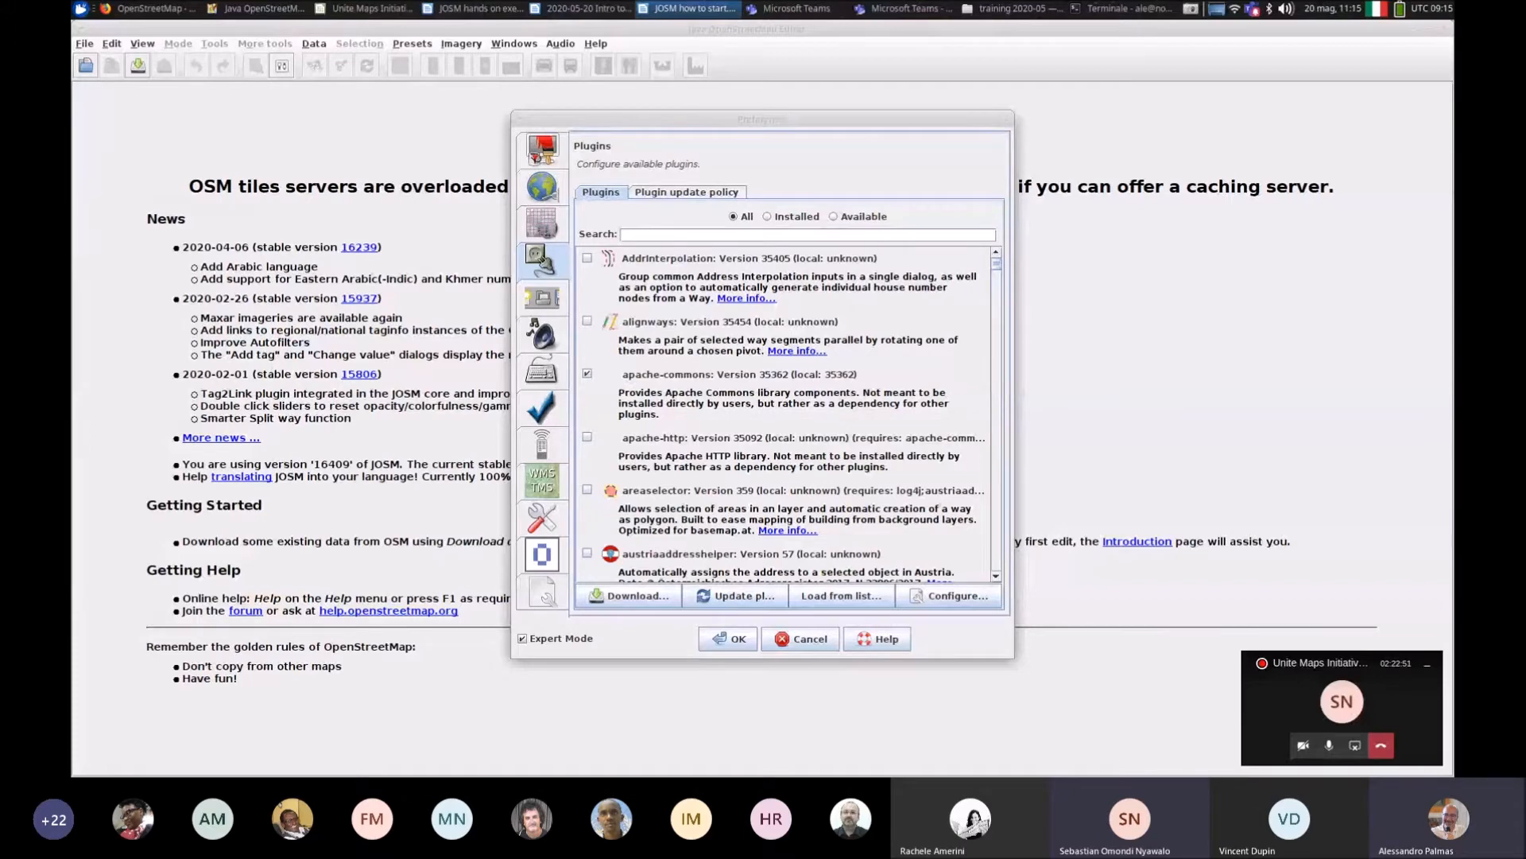
key("alt+Tab")
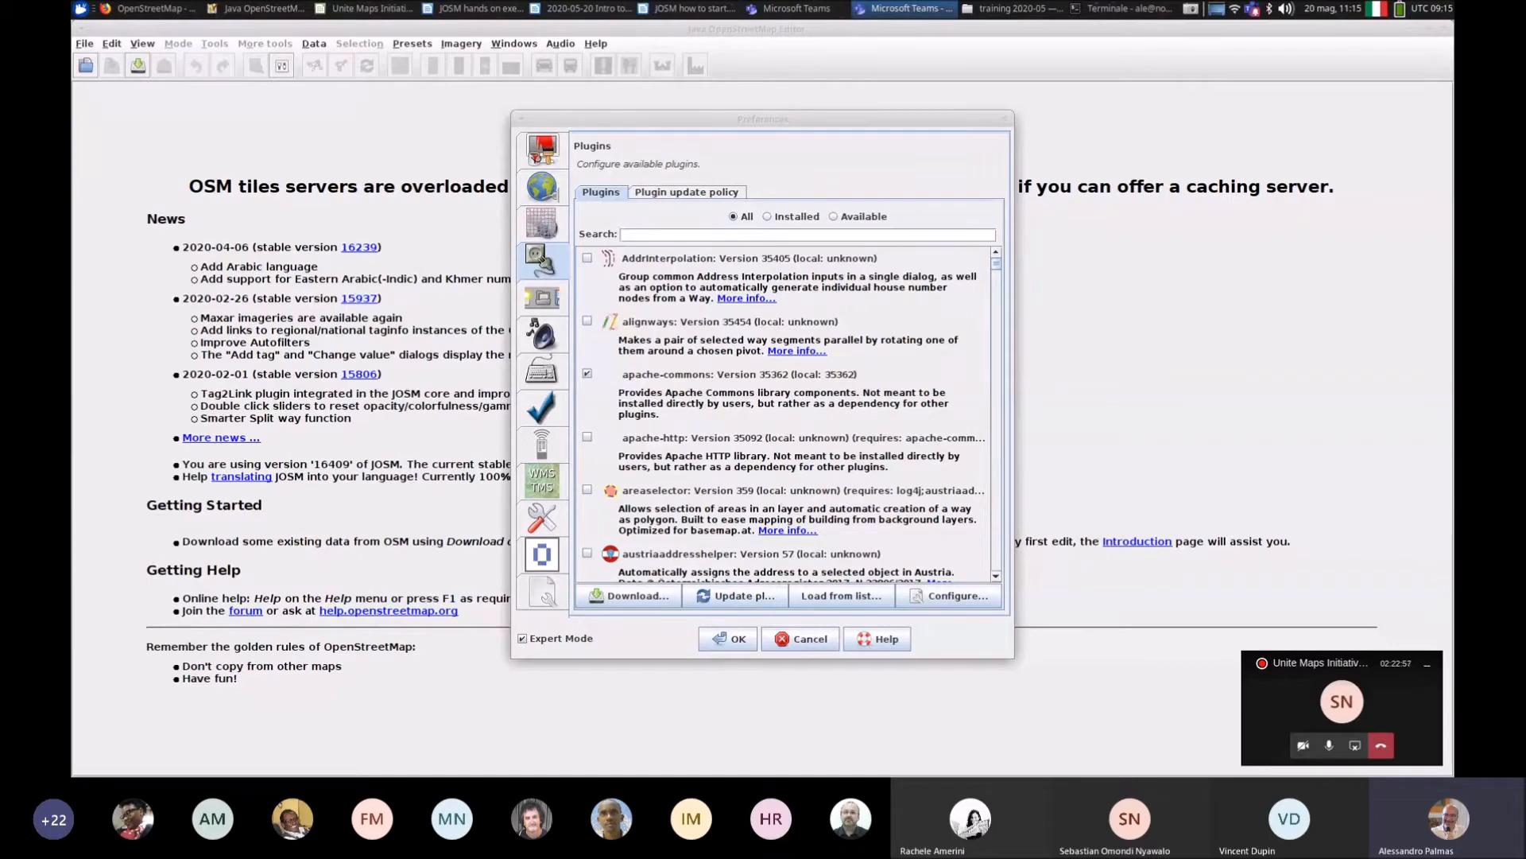
left_click(997, 305)
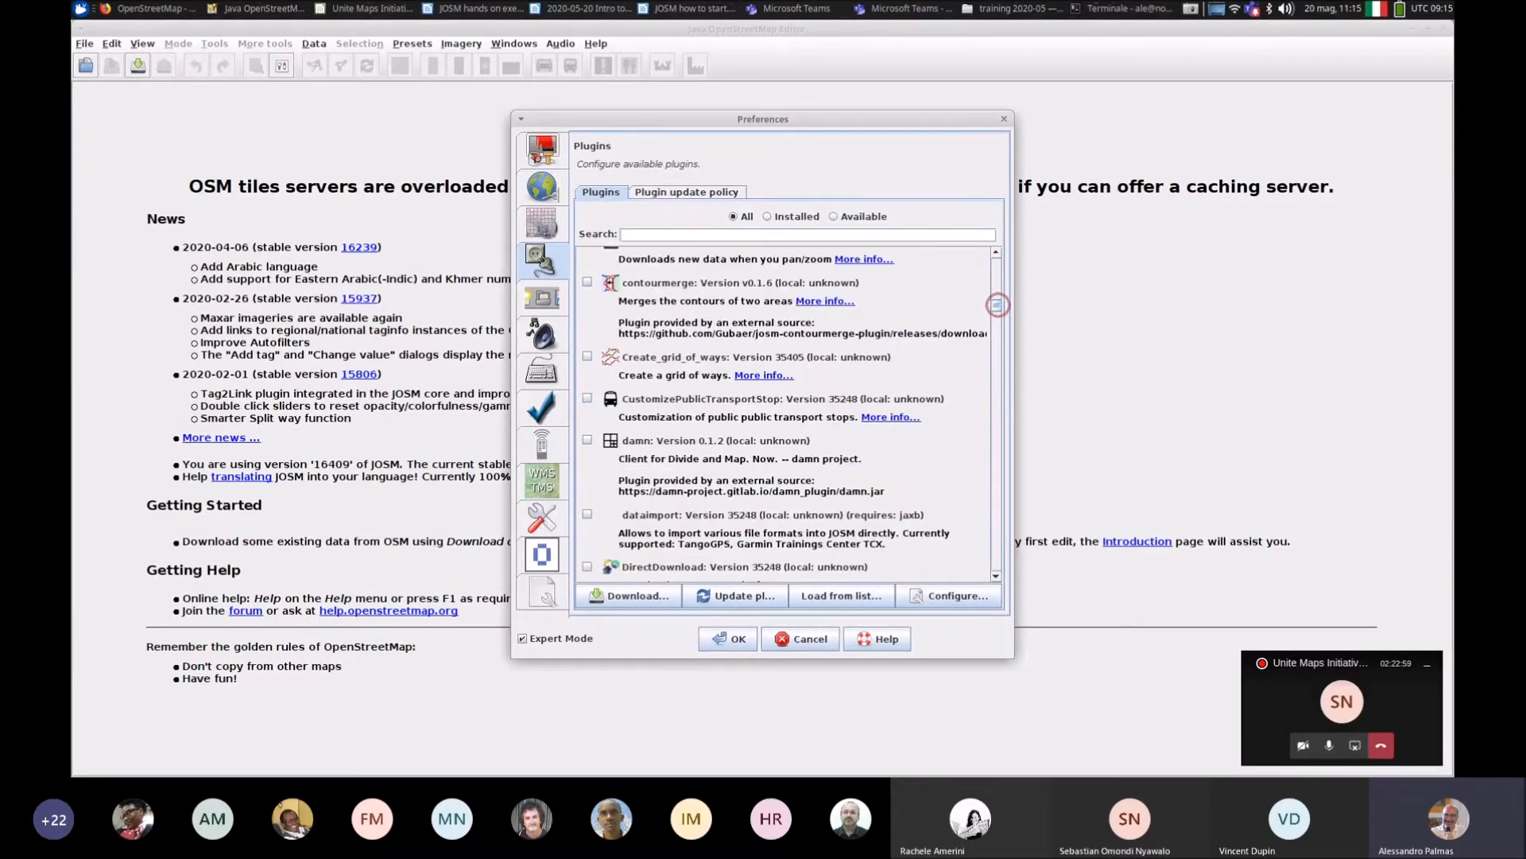
left_click_drag(998, 305, 998, 309)
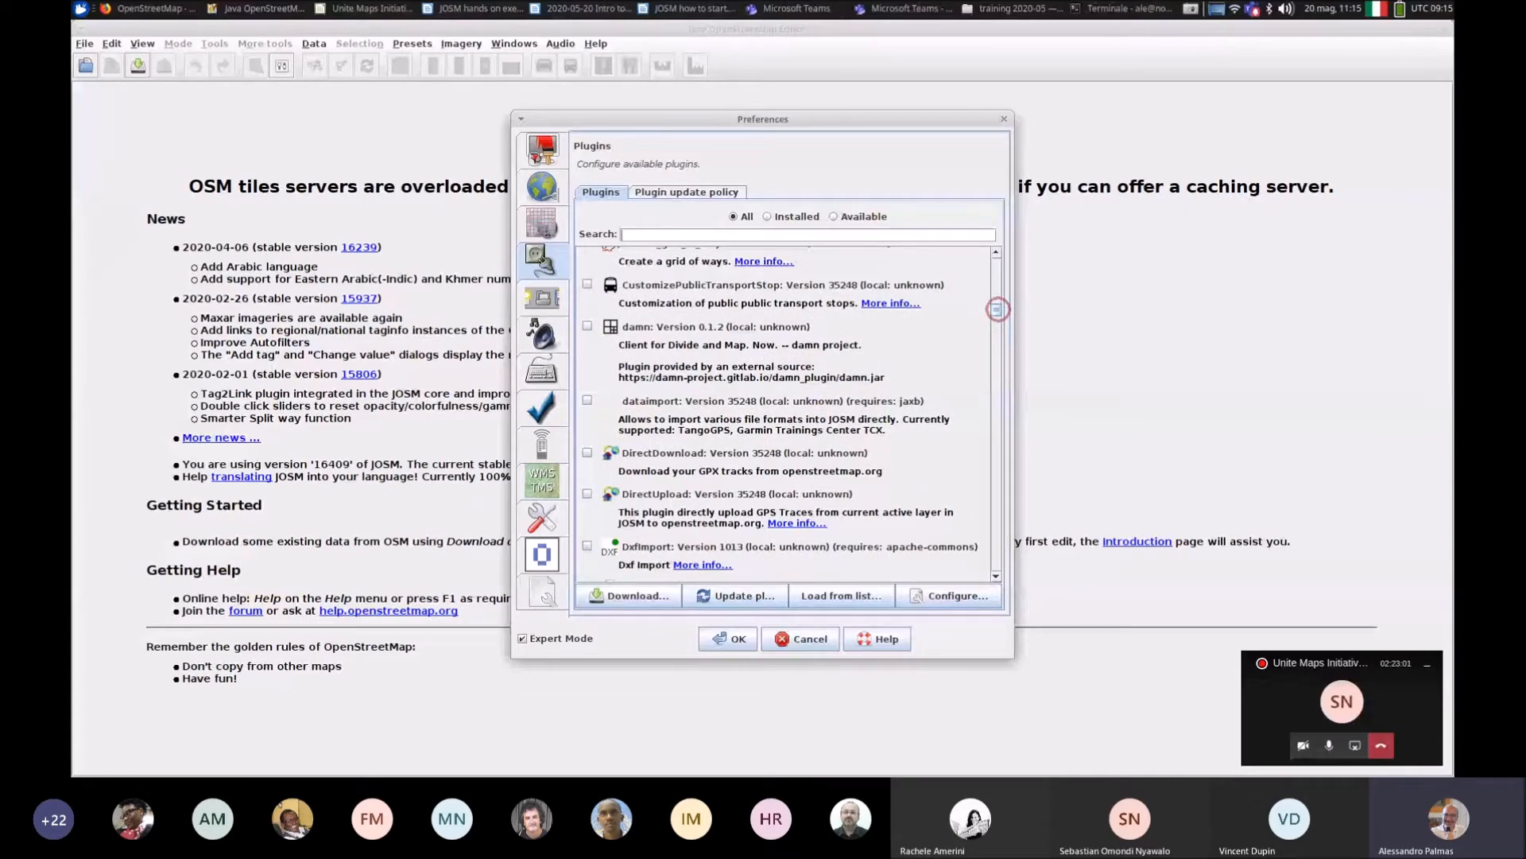
left_click_drag(998, 309, 998, 262)
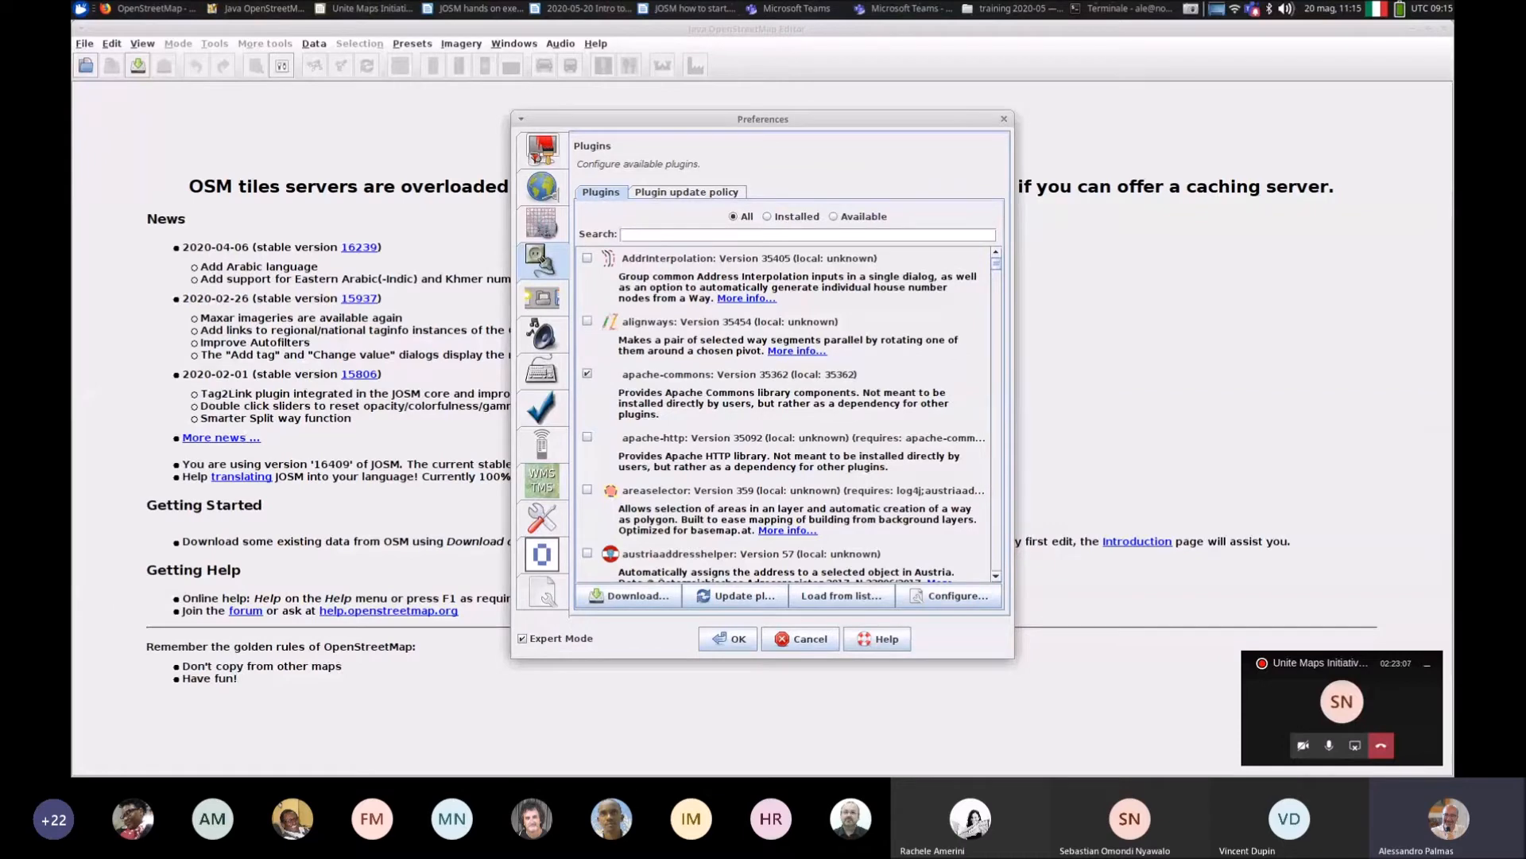
left_click(997, 265)
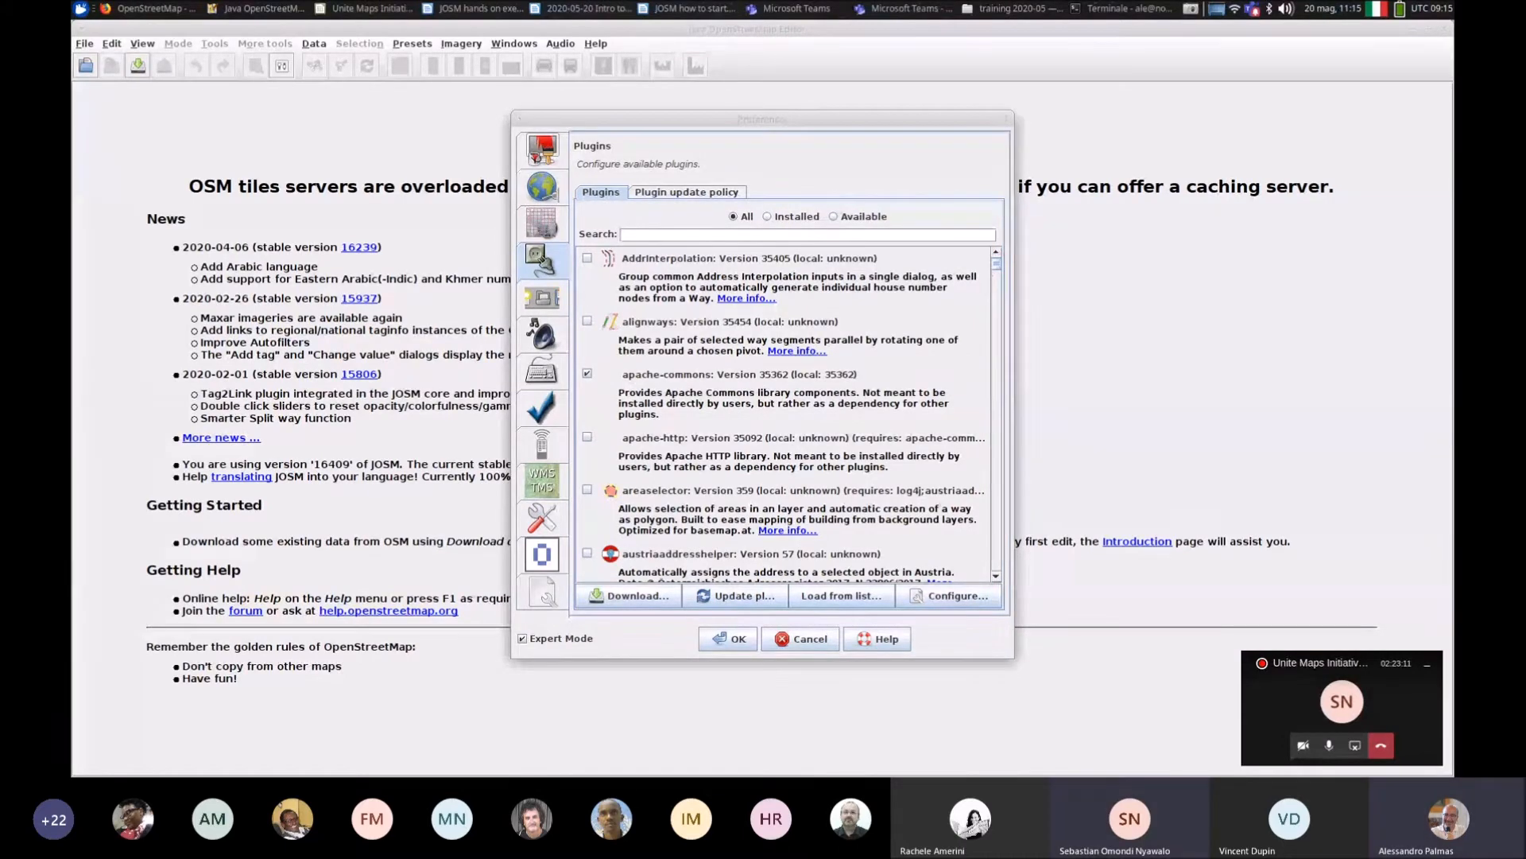
key("alt+Tab")
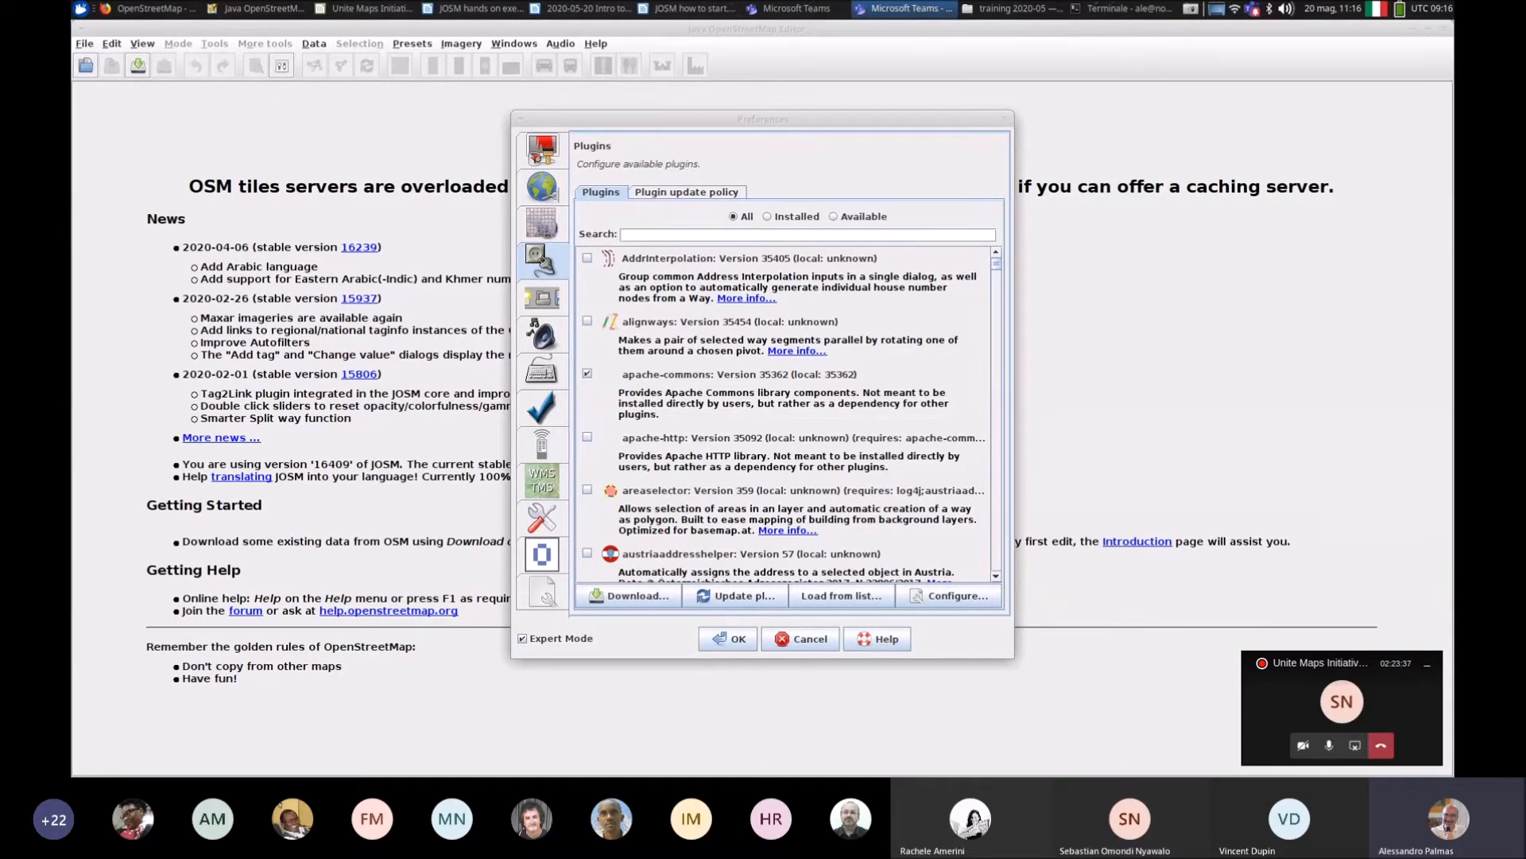
Step: Search the plugins for "building" and switch the buildings_tools plugin off and back on
left_click(689, 236)
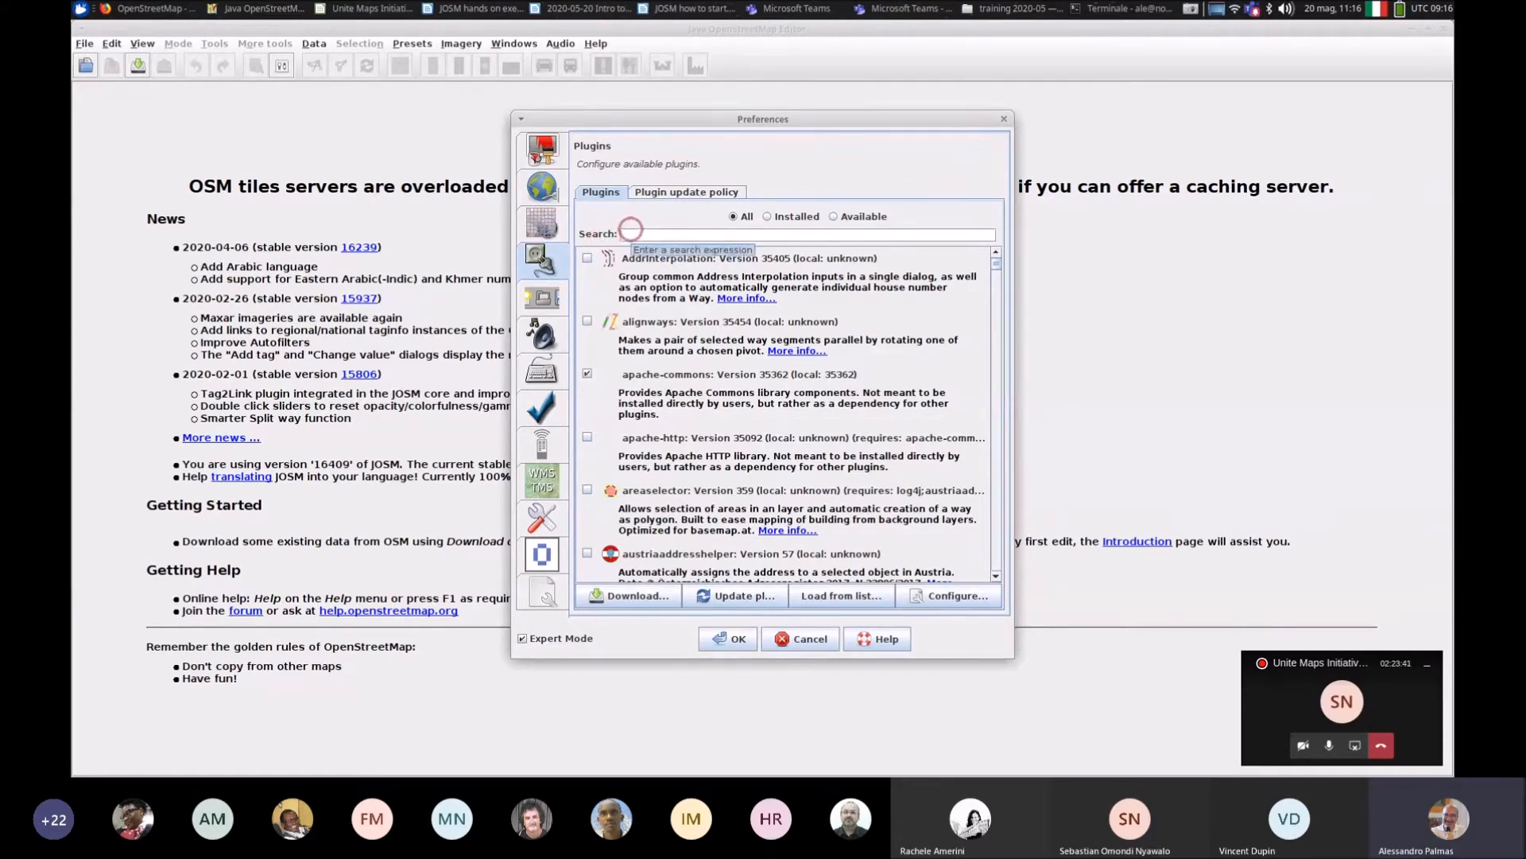
type("building")
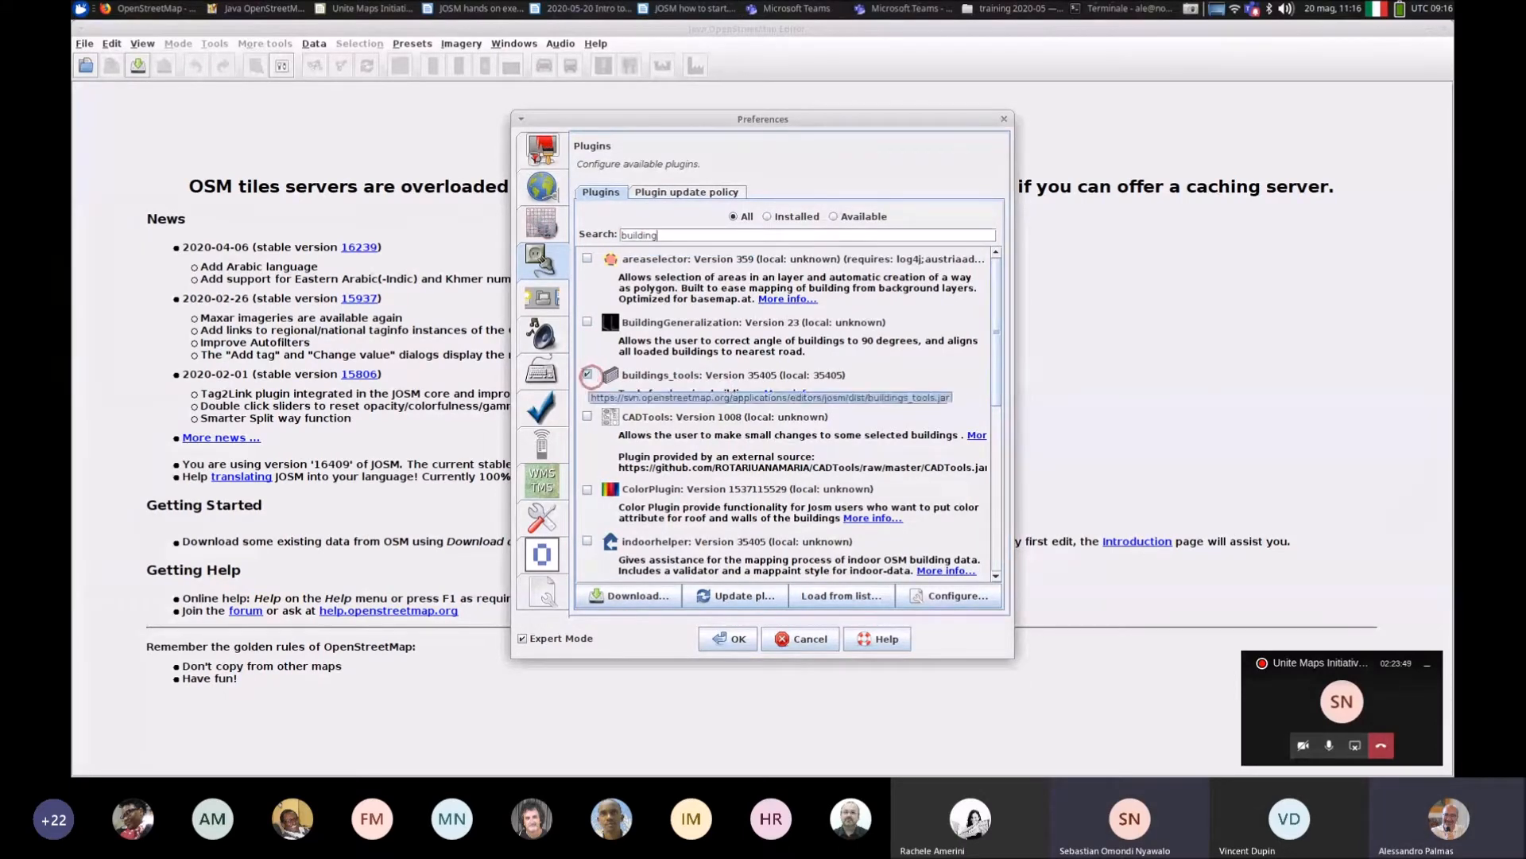
left_click(650, 380)
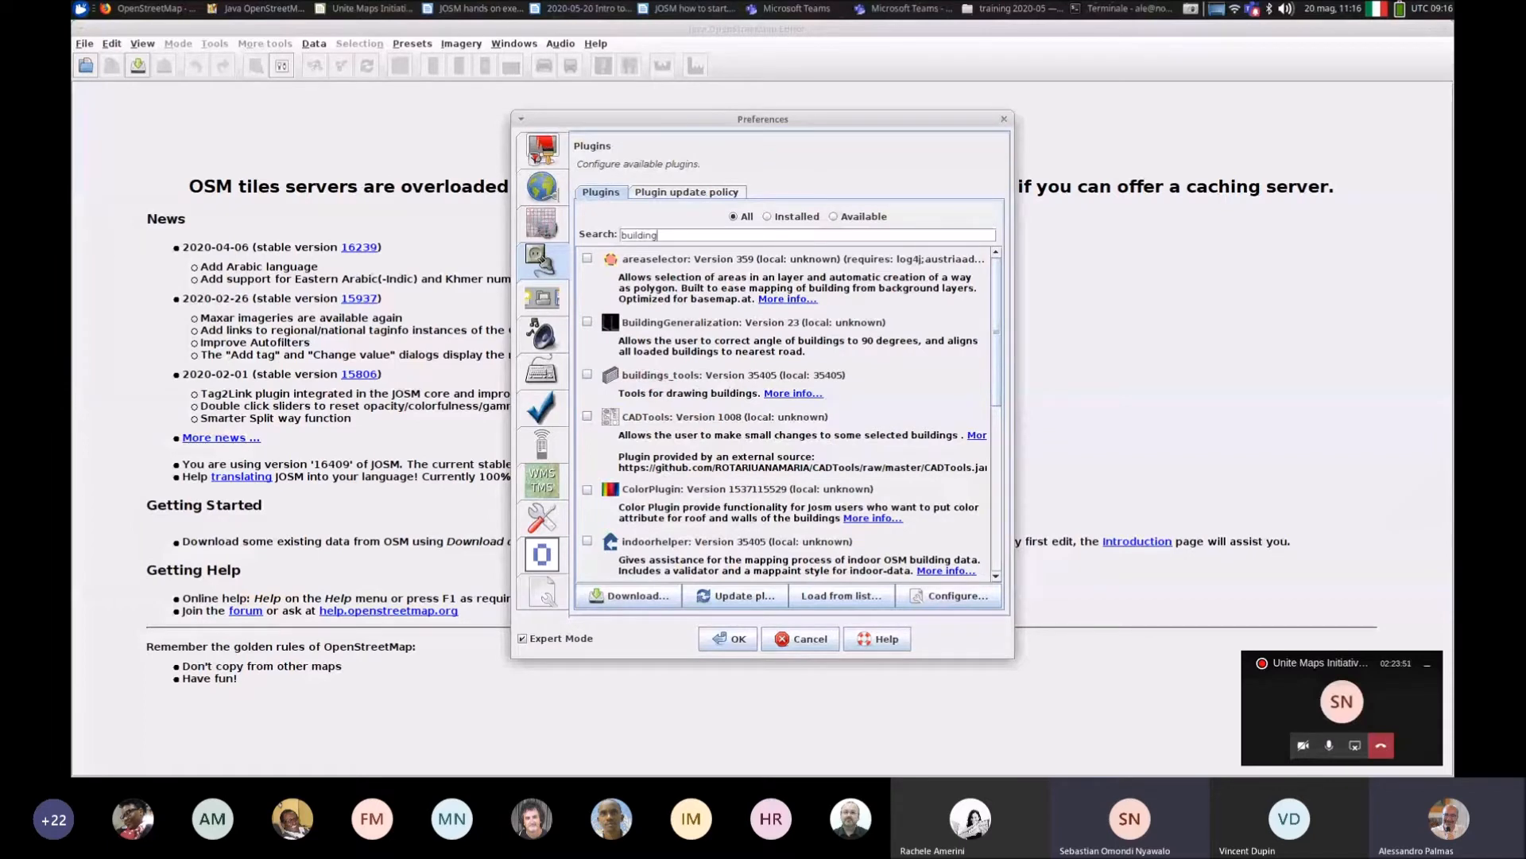
left_click(587, 373)
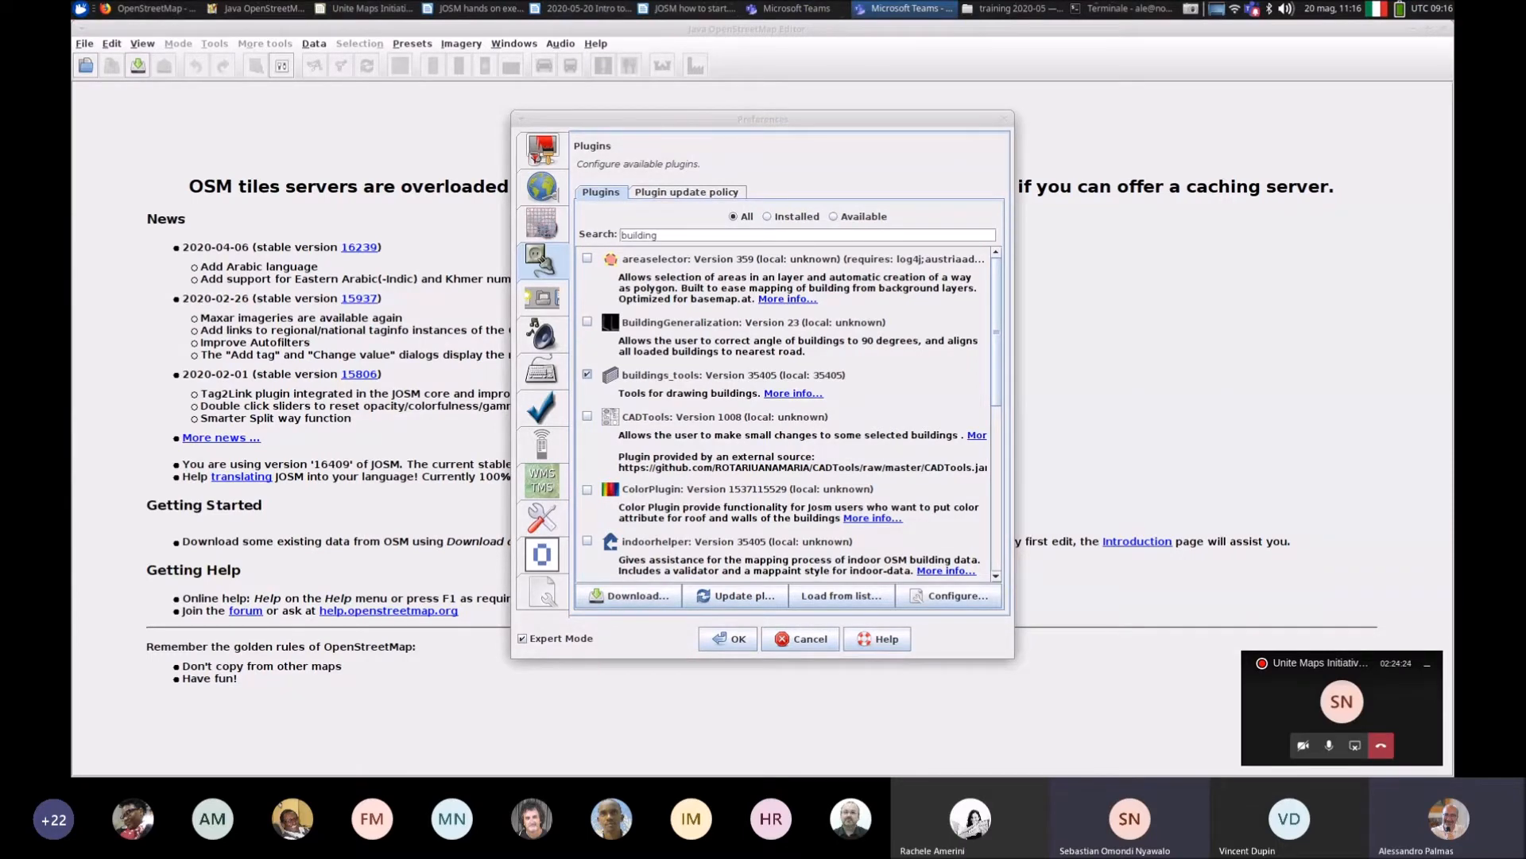
Step: Replace the plugin search with "fastdraw" to show the FastDraw plugin
left_click(704, 236)
left_click(705, 236)
double_click(705, 236)
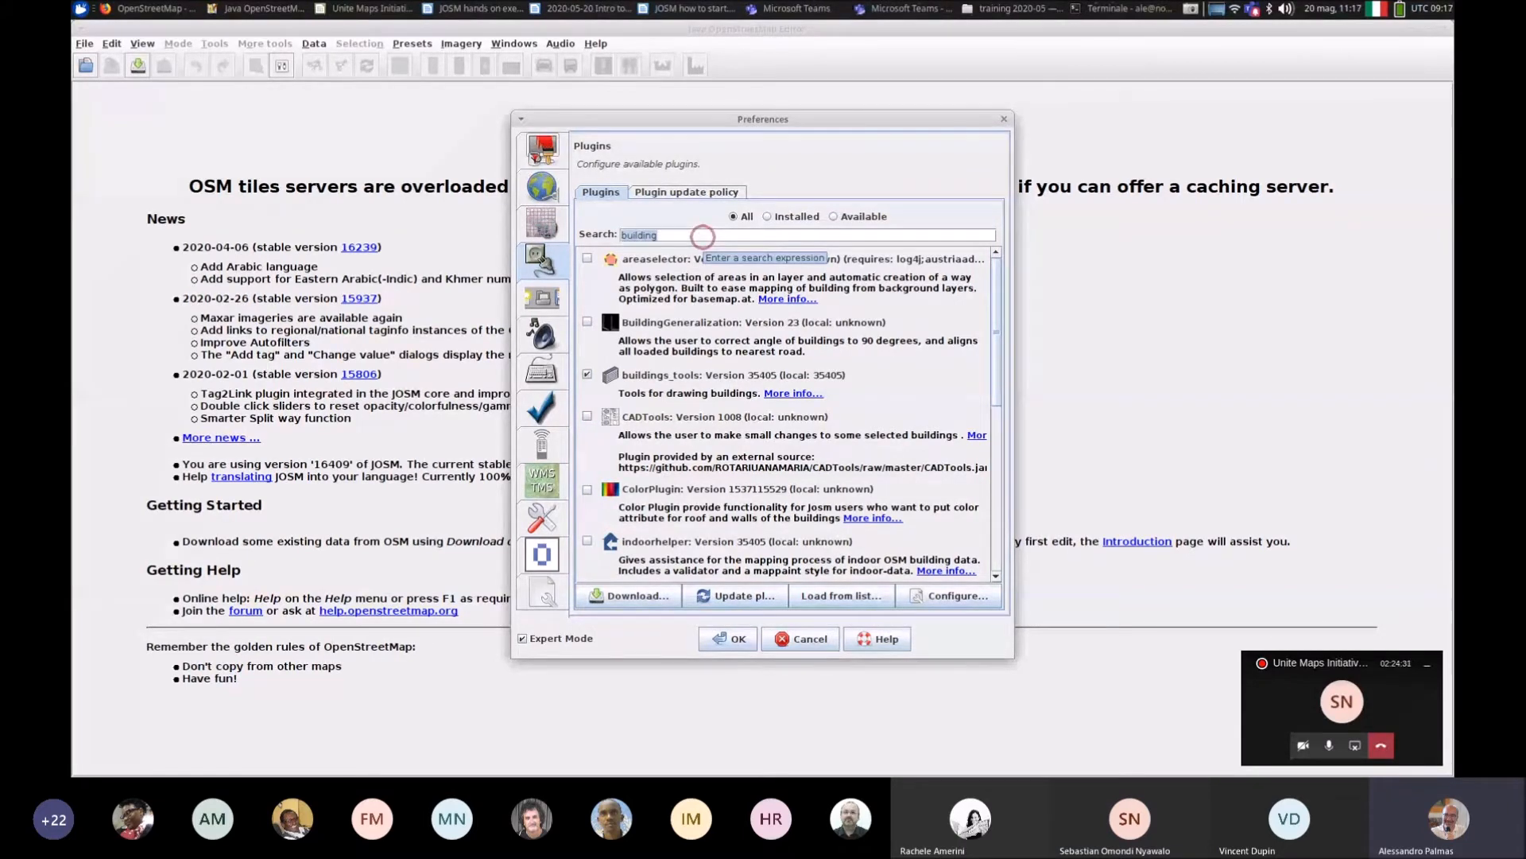
key("BackSpace")
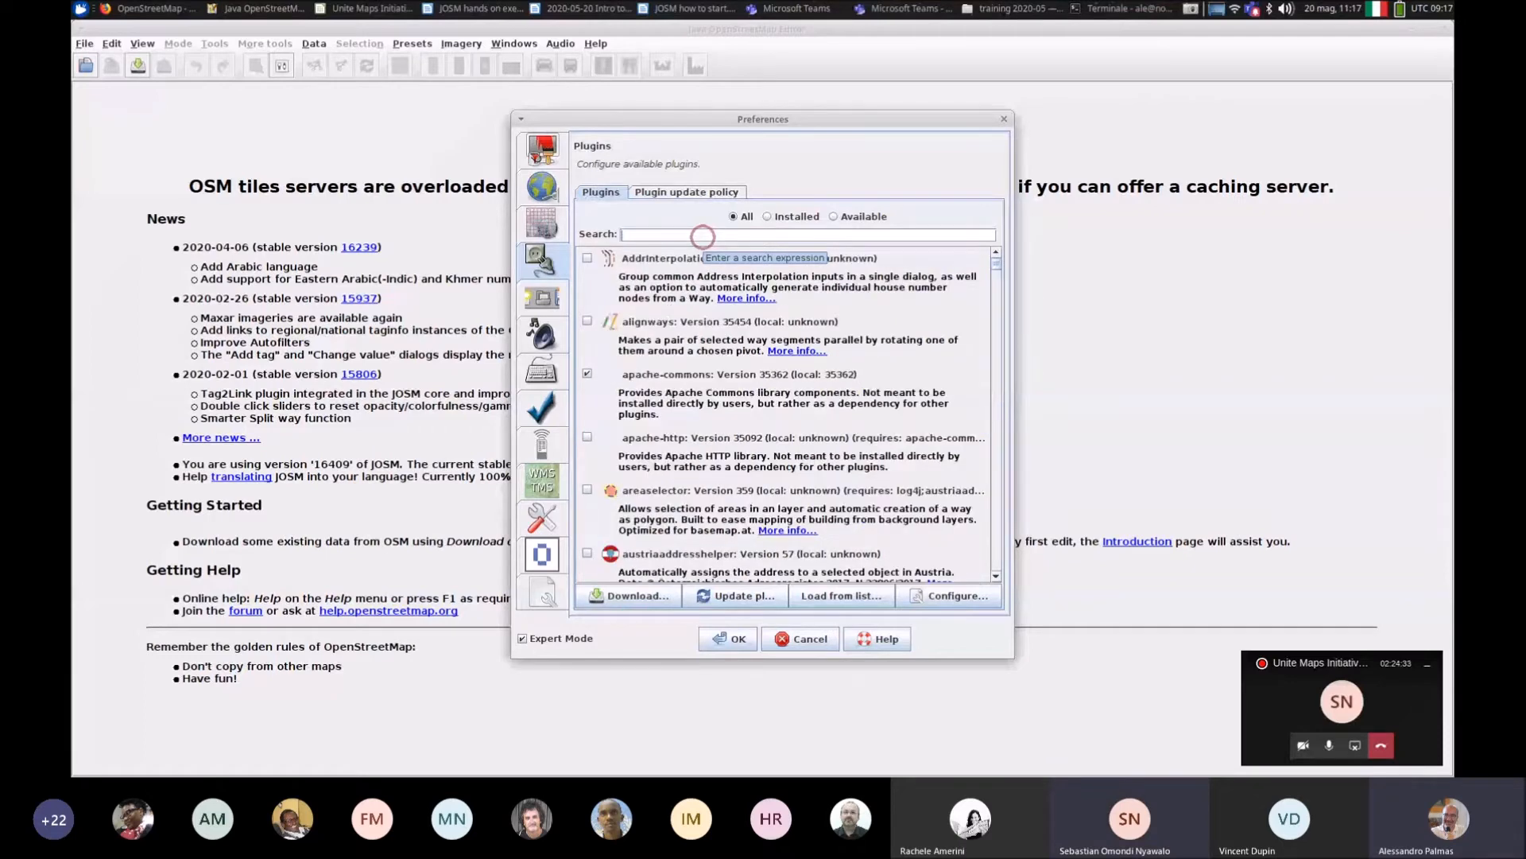
type("fast")
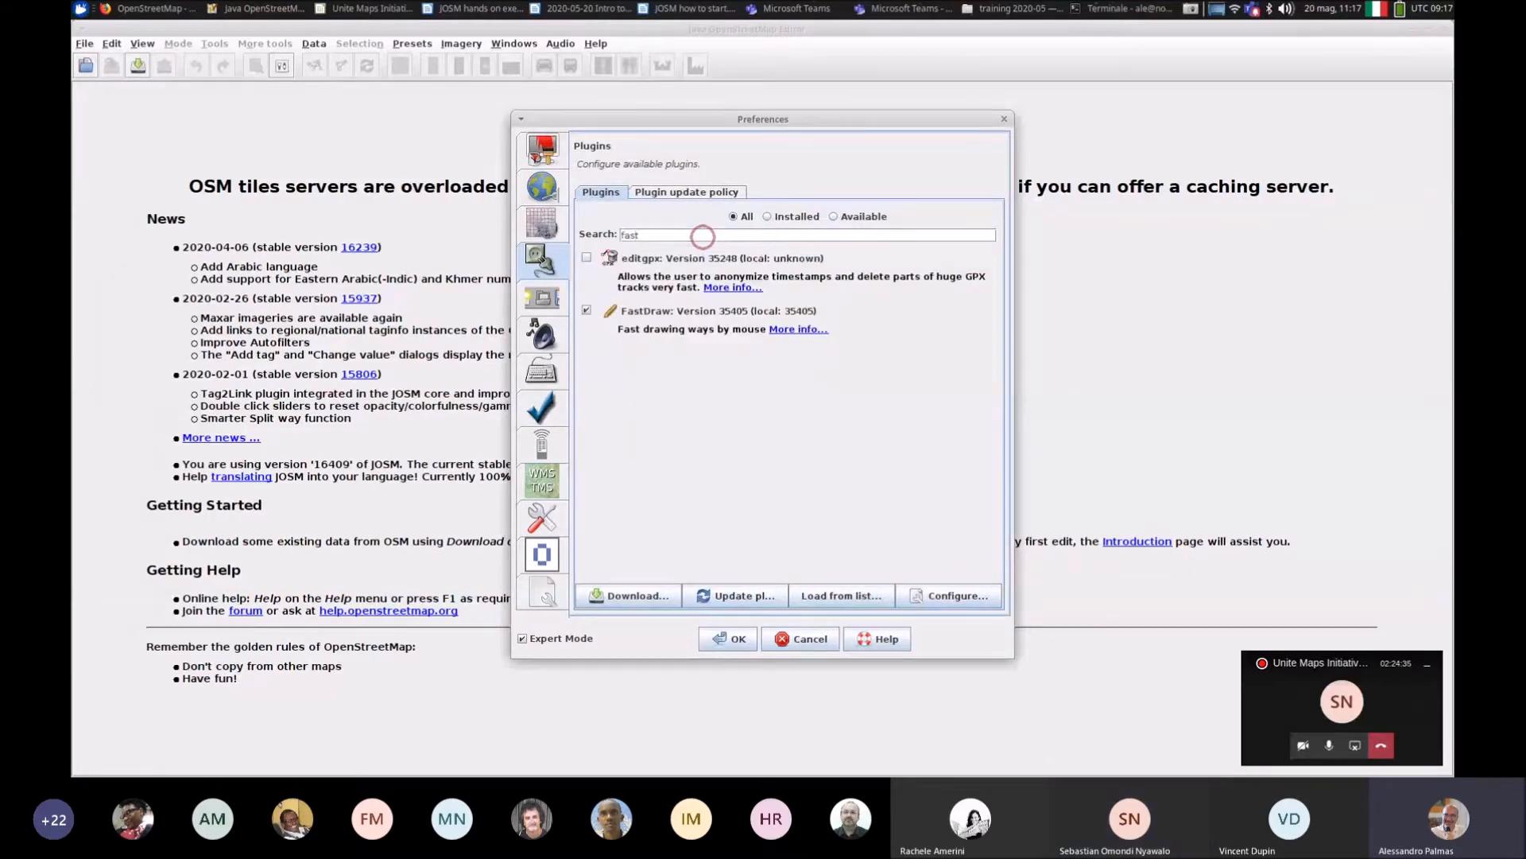
type("draw")
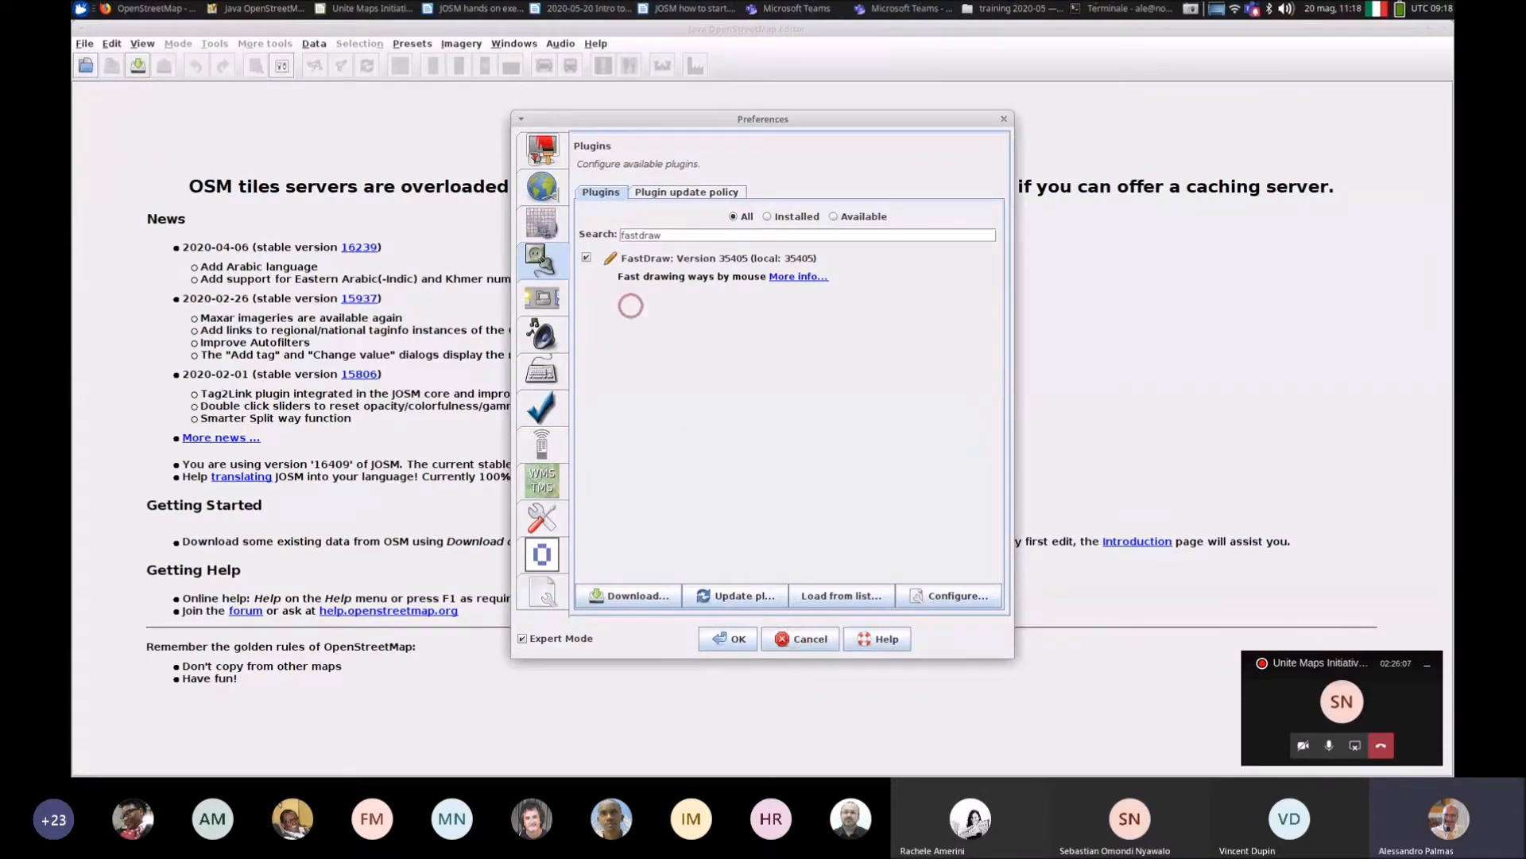
Step: Show the OSM server's connection settings again and switch Expert Mode off and back on
left_click(542, 187)
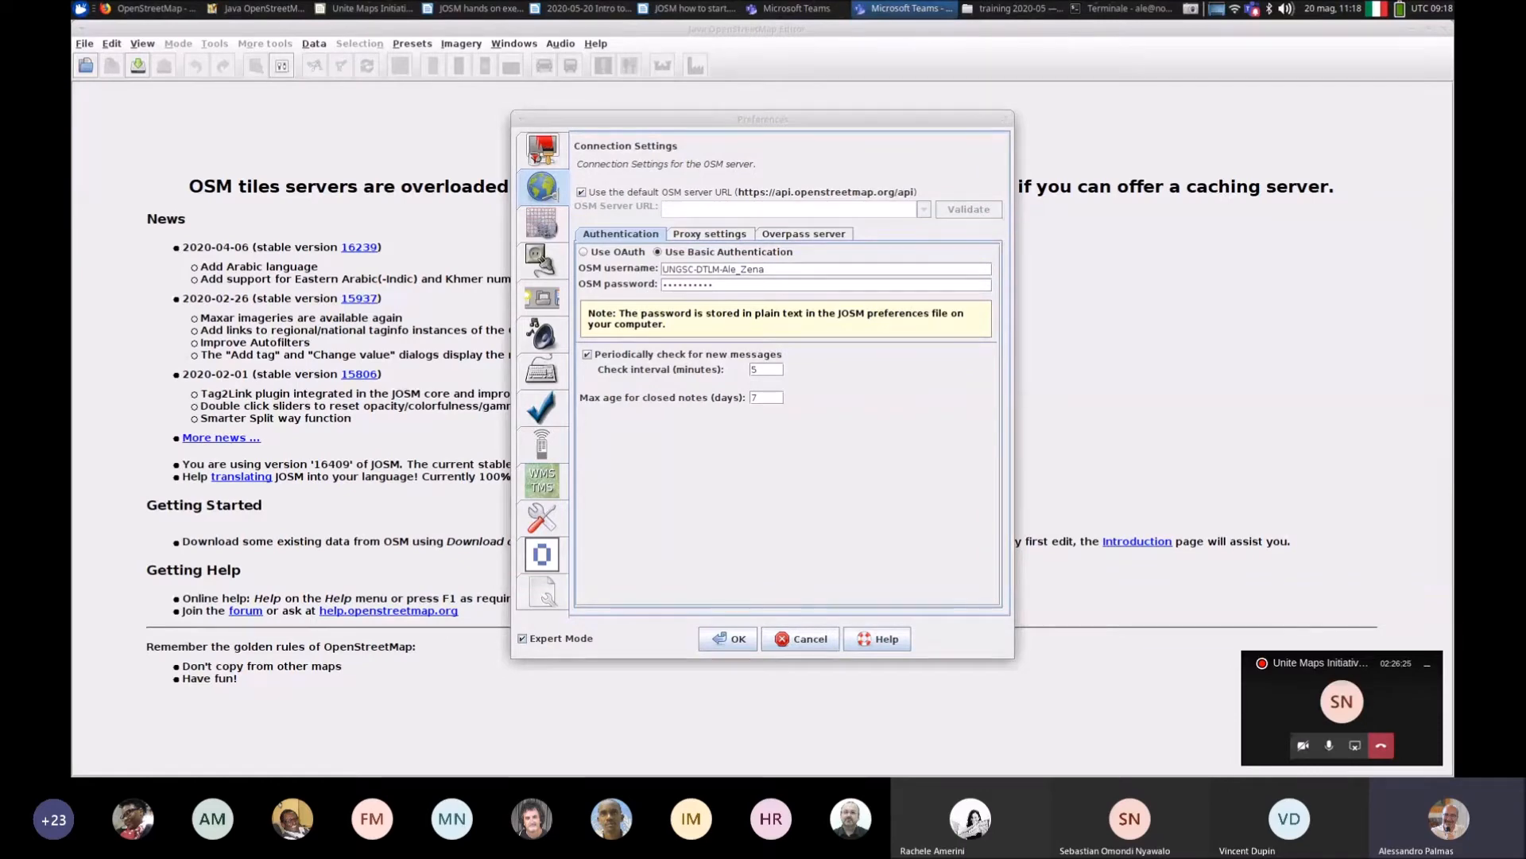
left_click(556, 639)
left_click(540, 639)
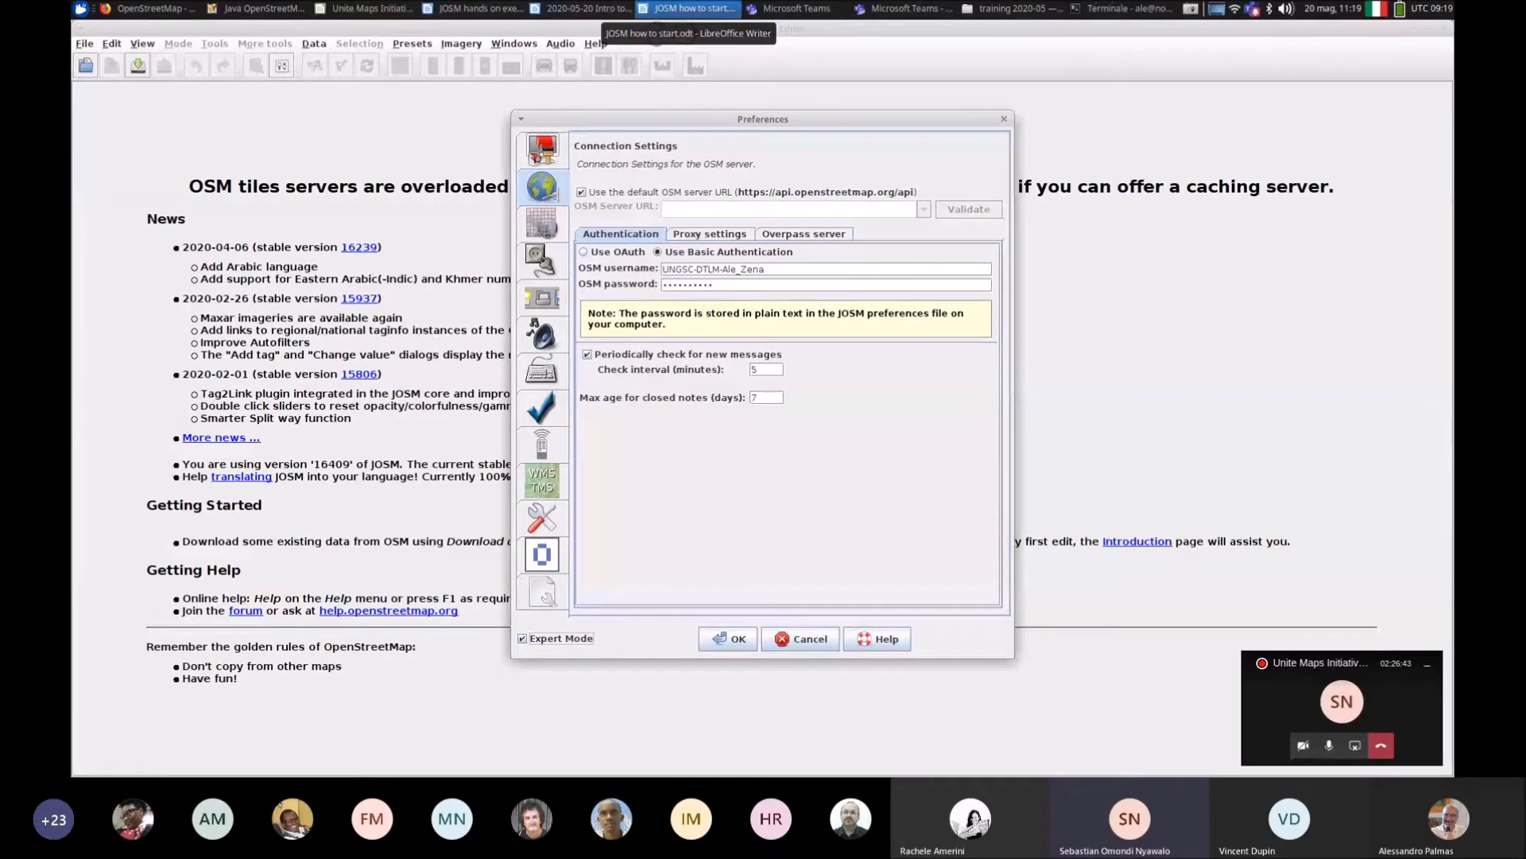
left_click(350, 9)
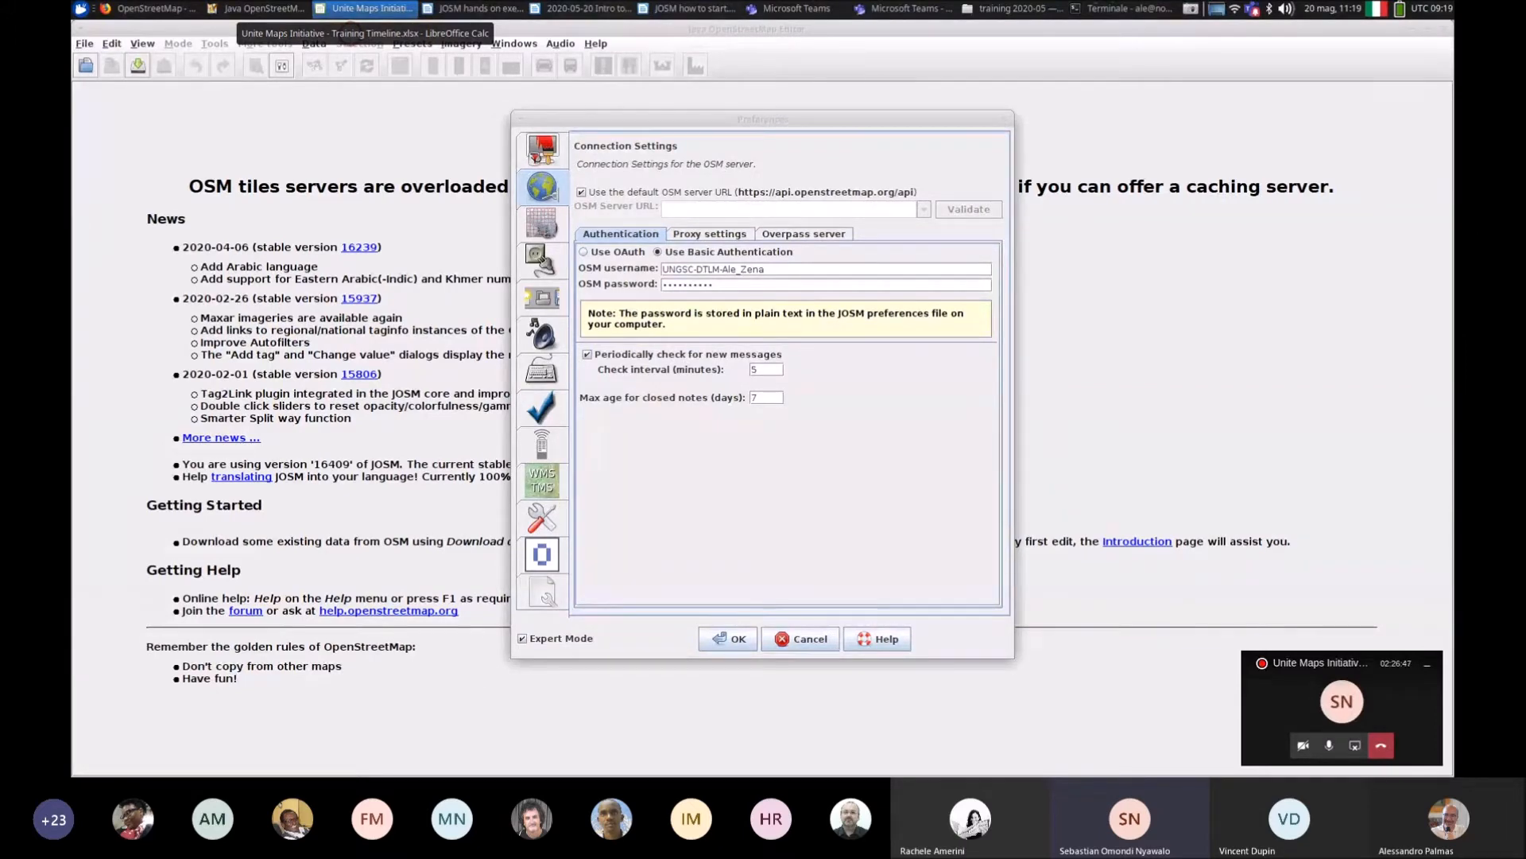
left_click(351, 10)
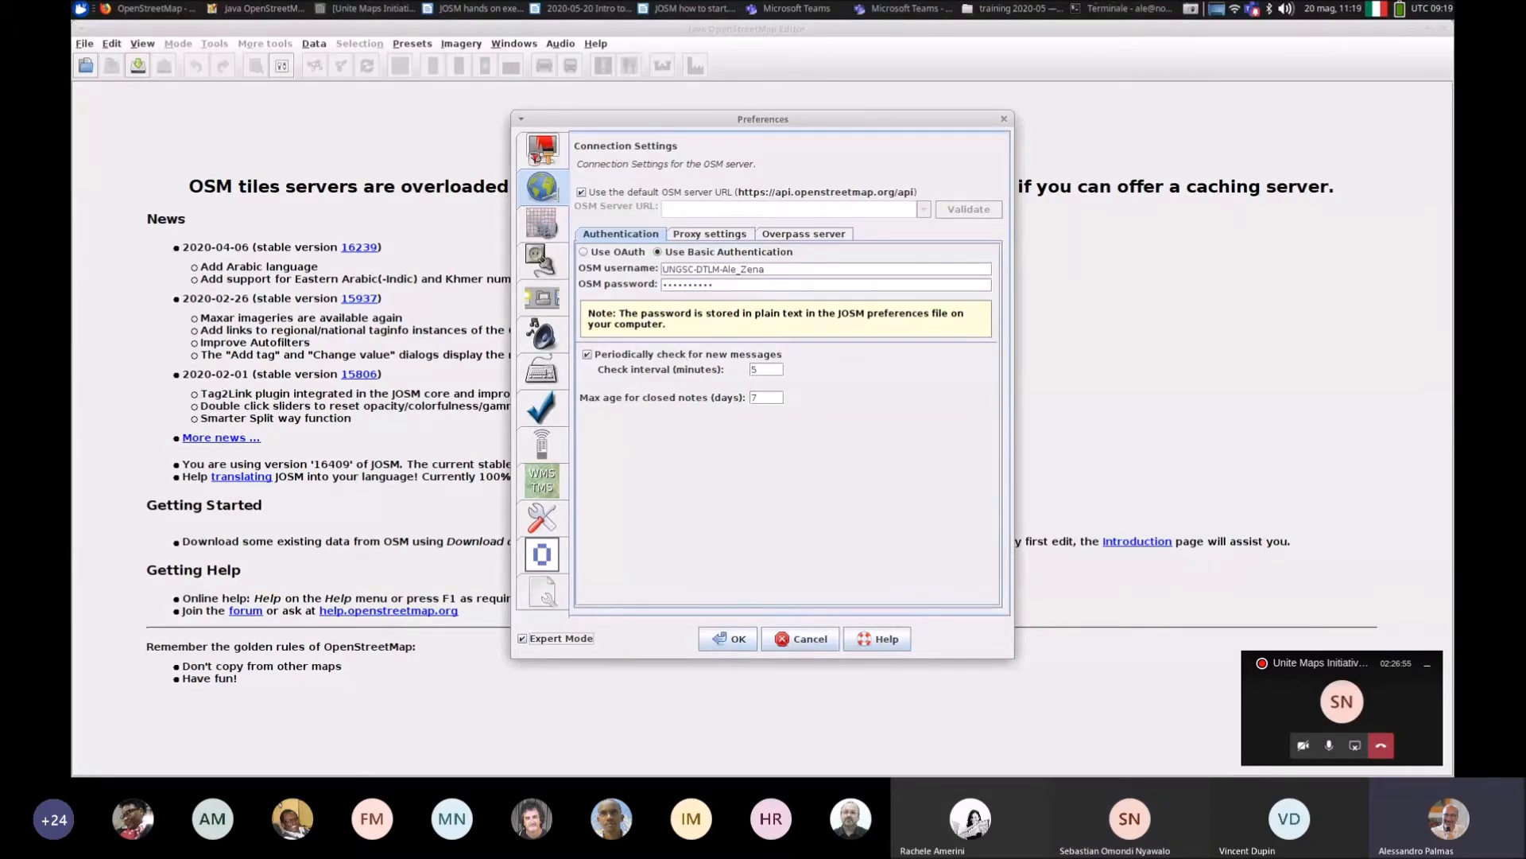
Step: Move the preferences dialog slightly and show its Remote Control settings
left_click_drag(554, 122, 568, 130)
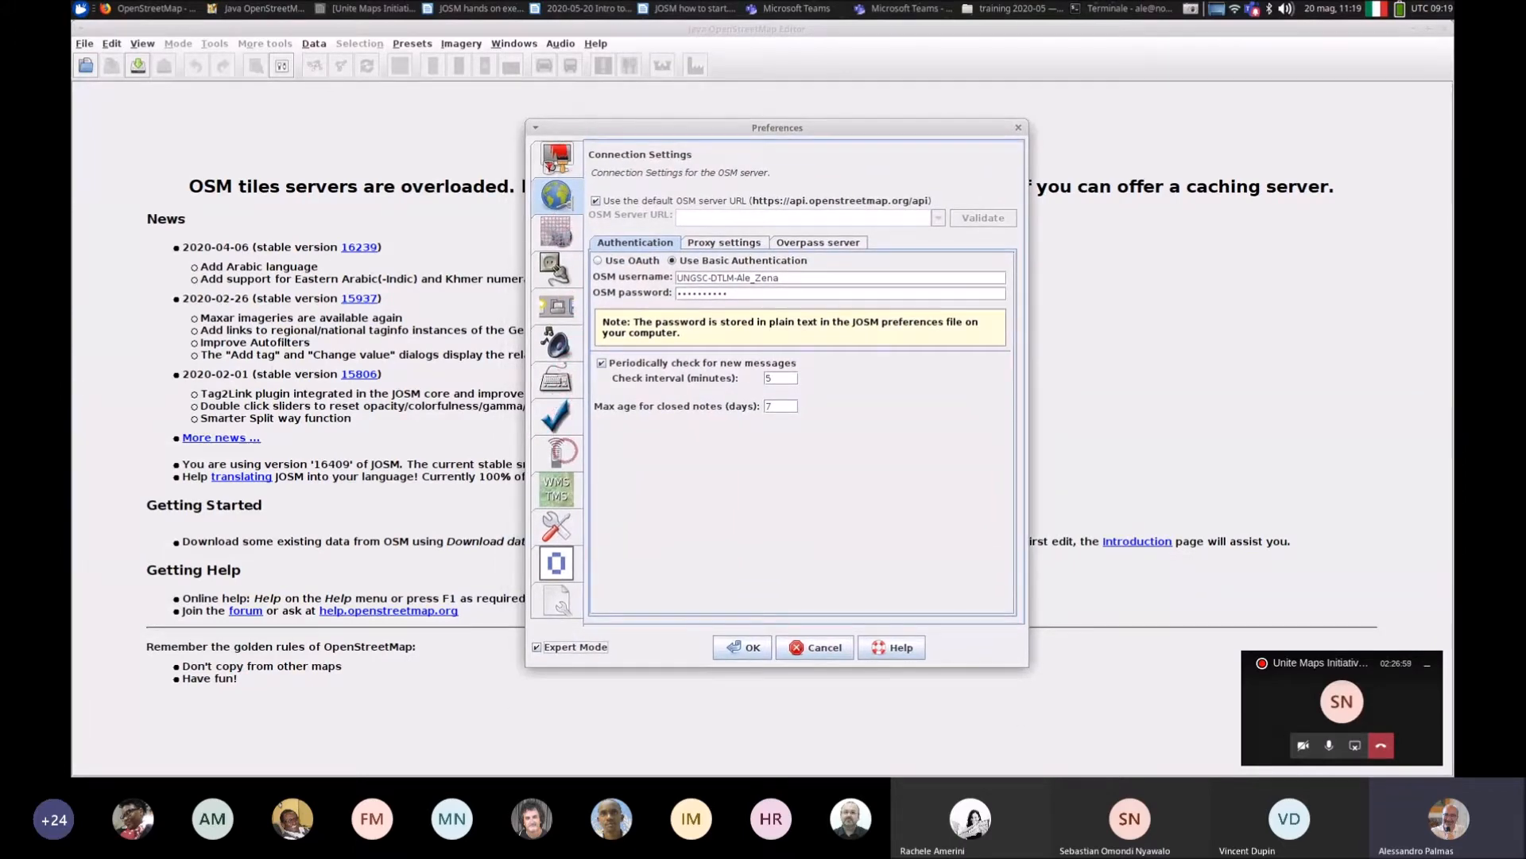
left_click(564, 452)
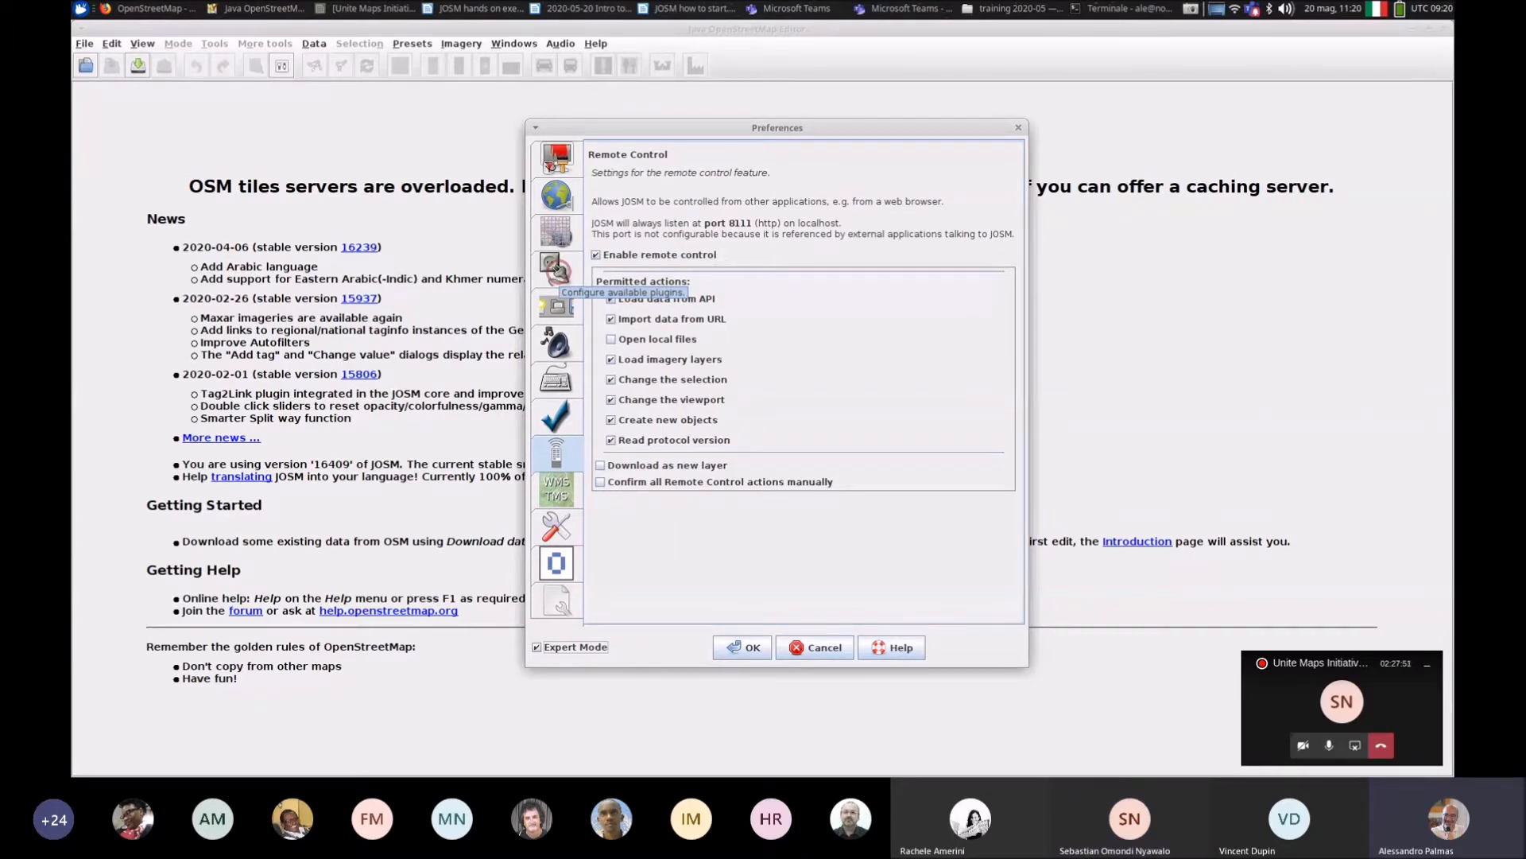
Step: Return to the plugin settings, clear the "fastdraw" search and download the list of available plugins again
left_click(556, 270)
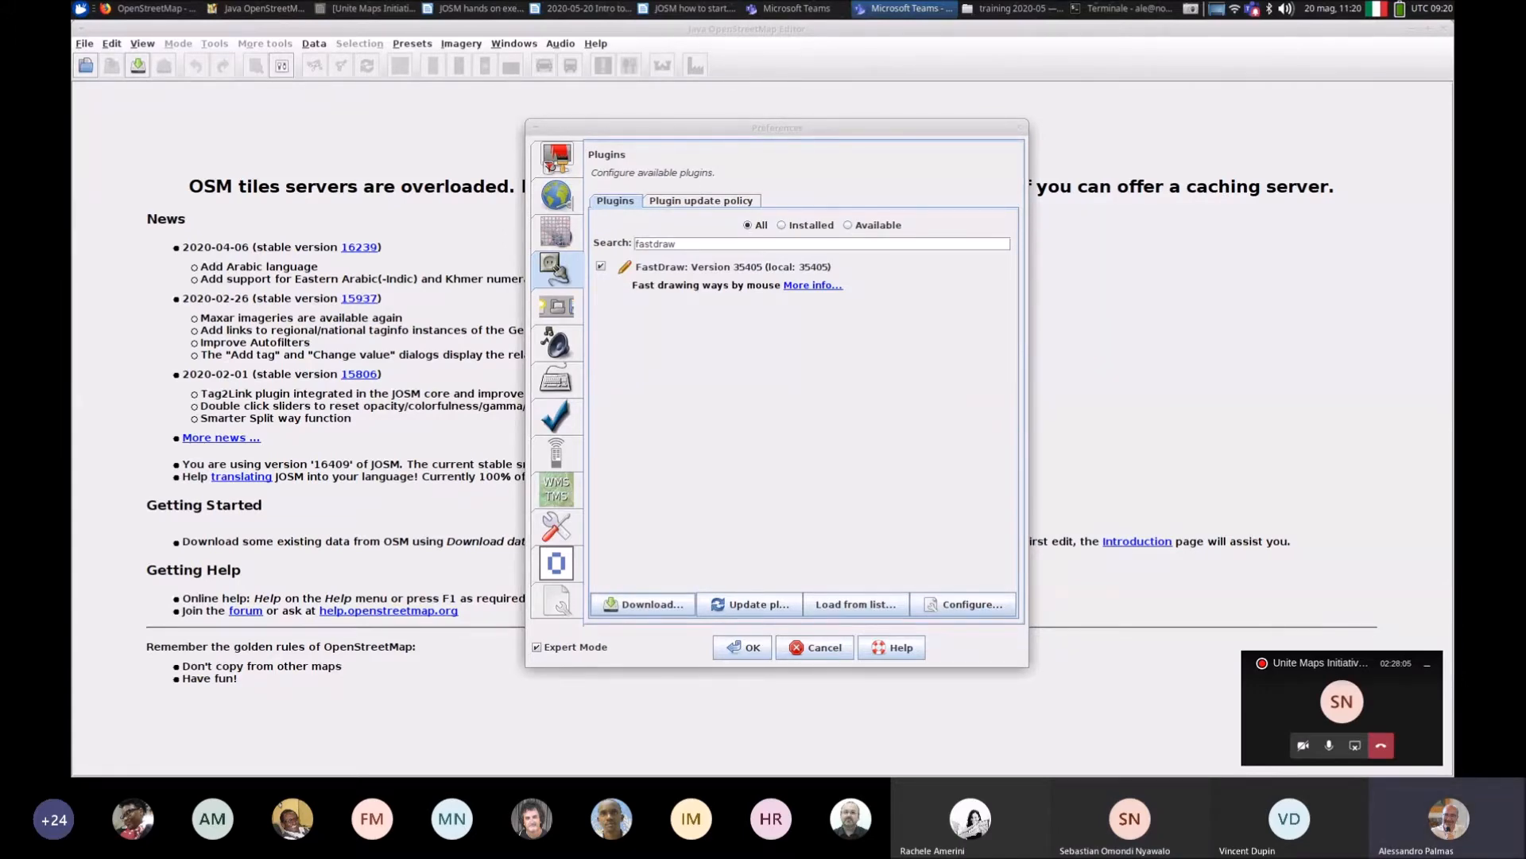
left_click(614, 242)
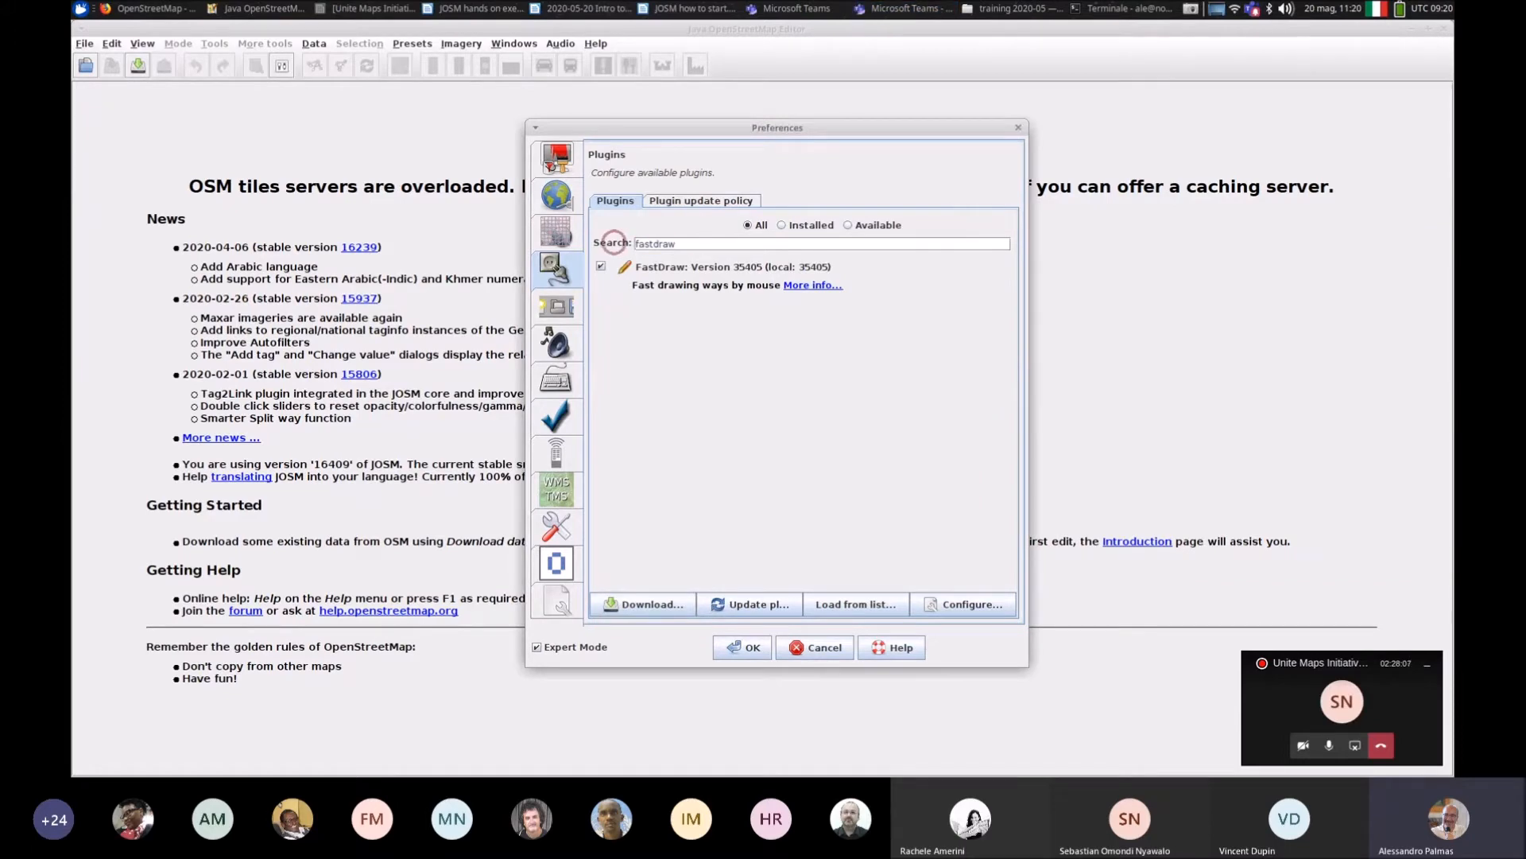
left_click_drag(711, 243, 604, 241)
key("BackSpace")
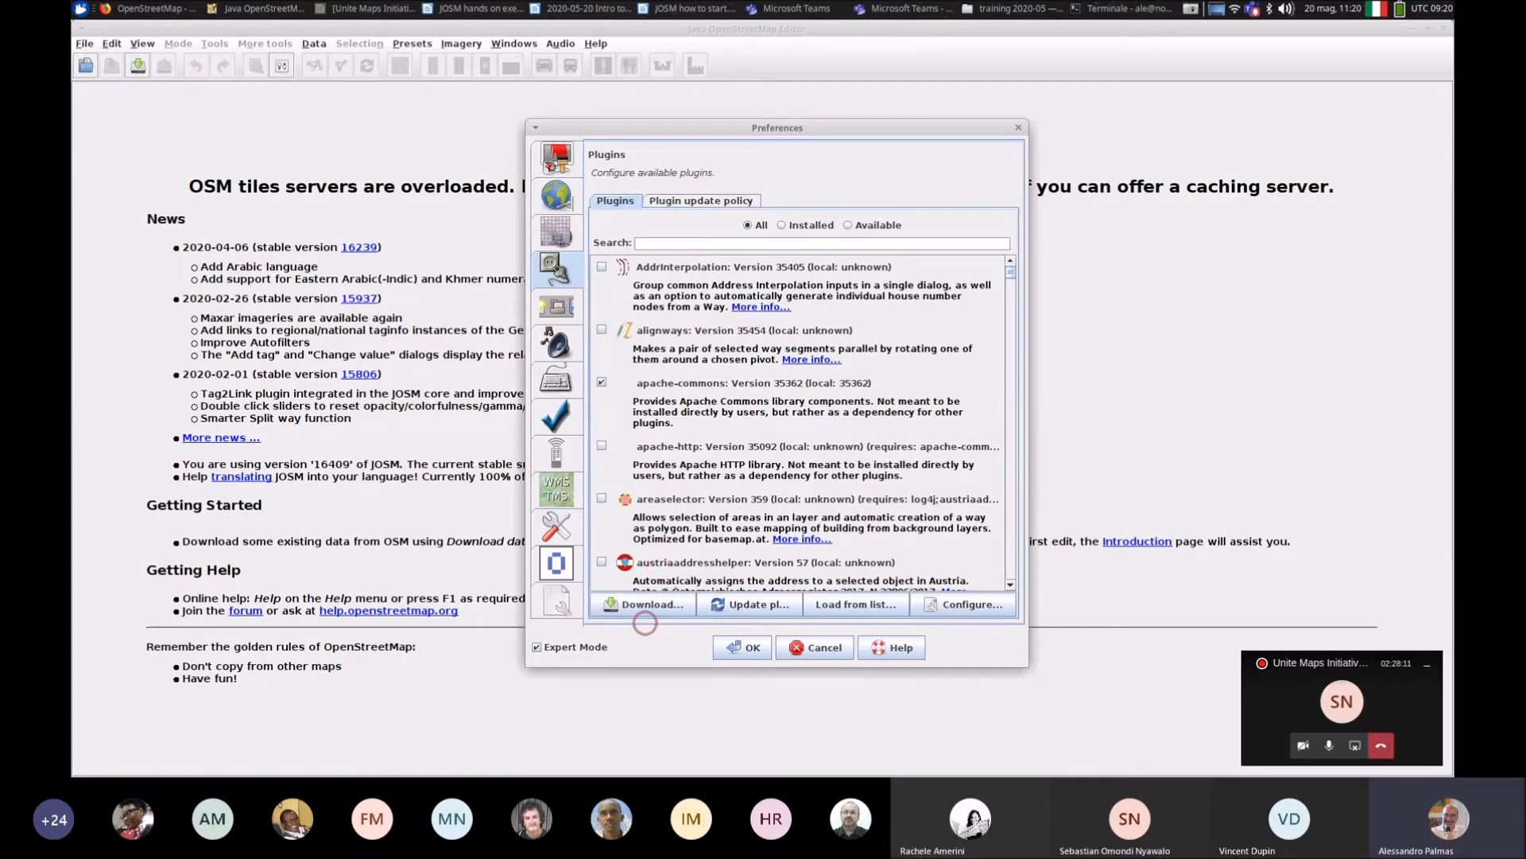
left_click(656, 604)
Step: Search the plugins for "building" and locate the buildings_tools entry among the matches
left_click(678, 242)
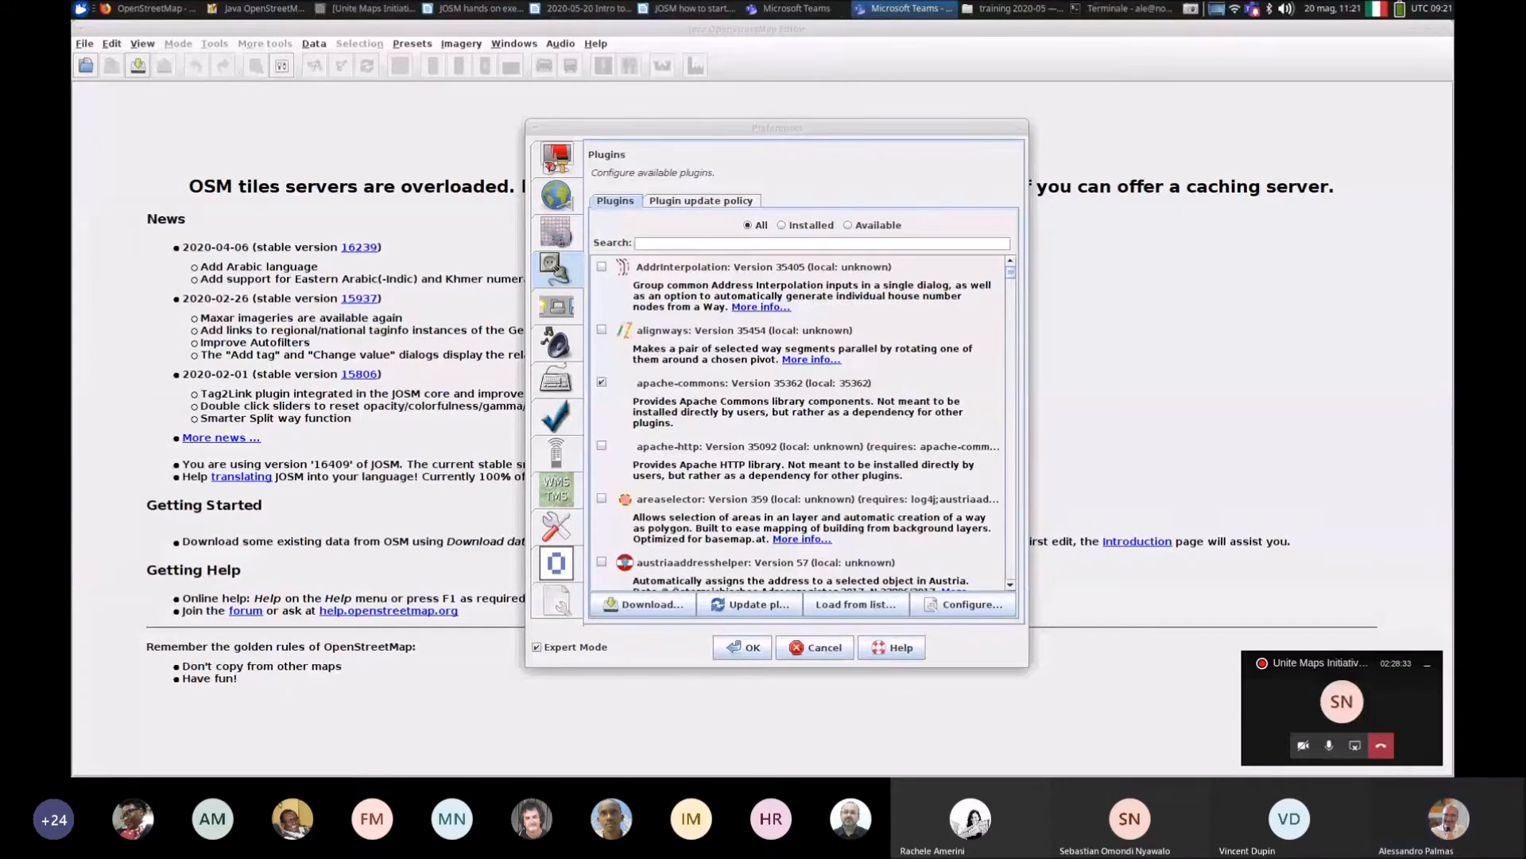
left_click(678, 244)
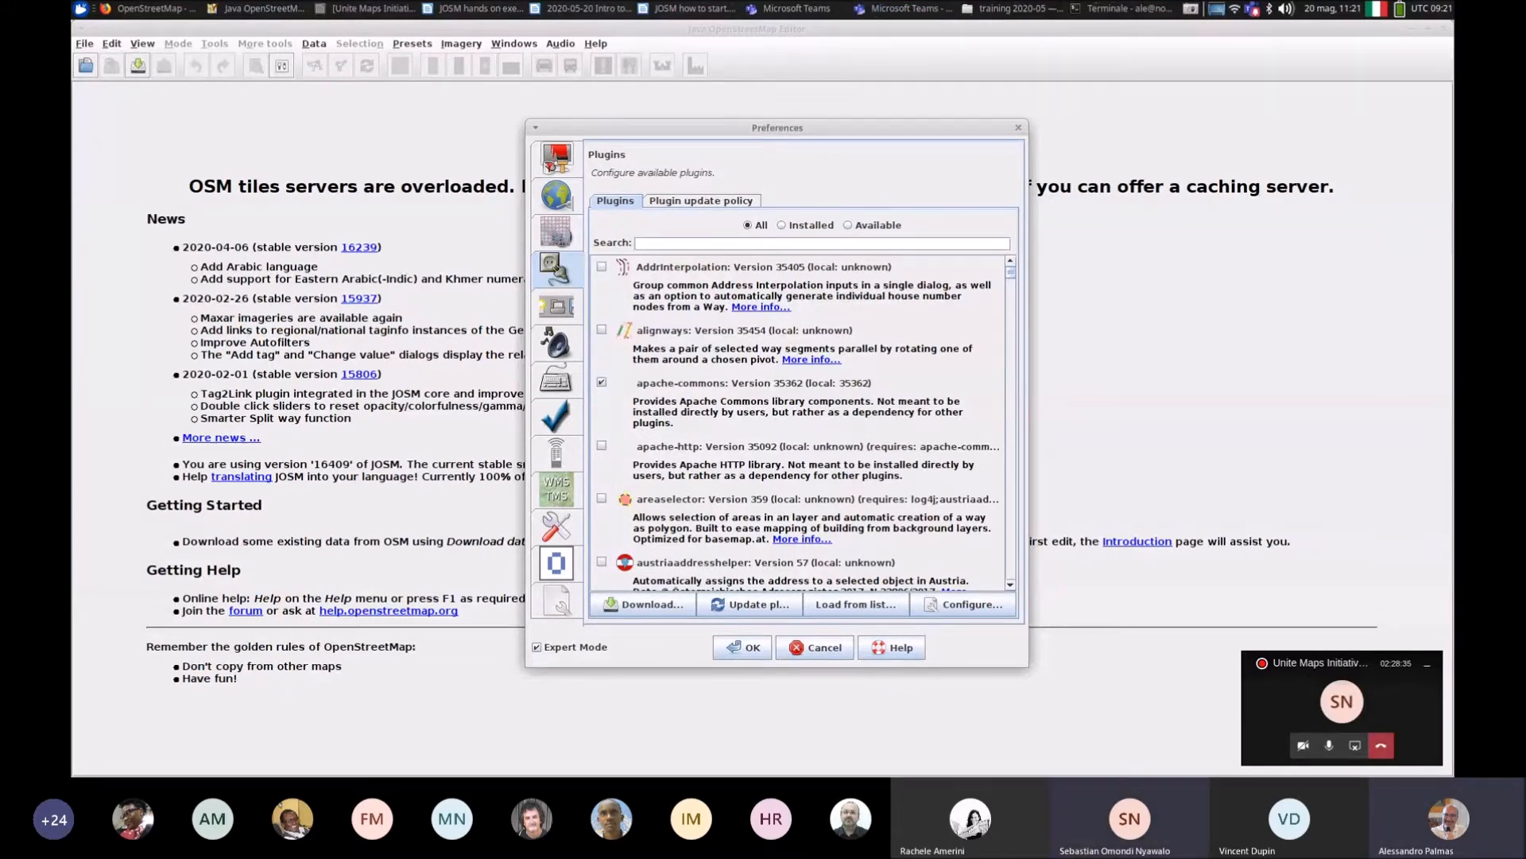
type("building")
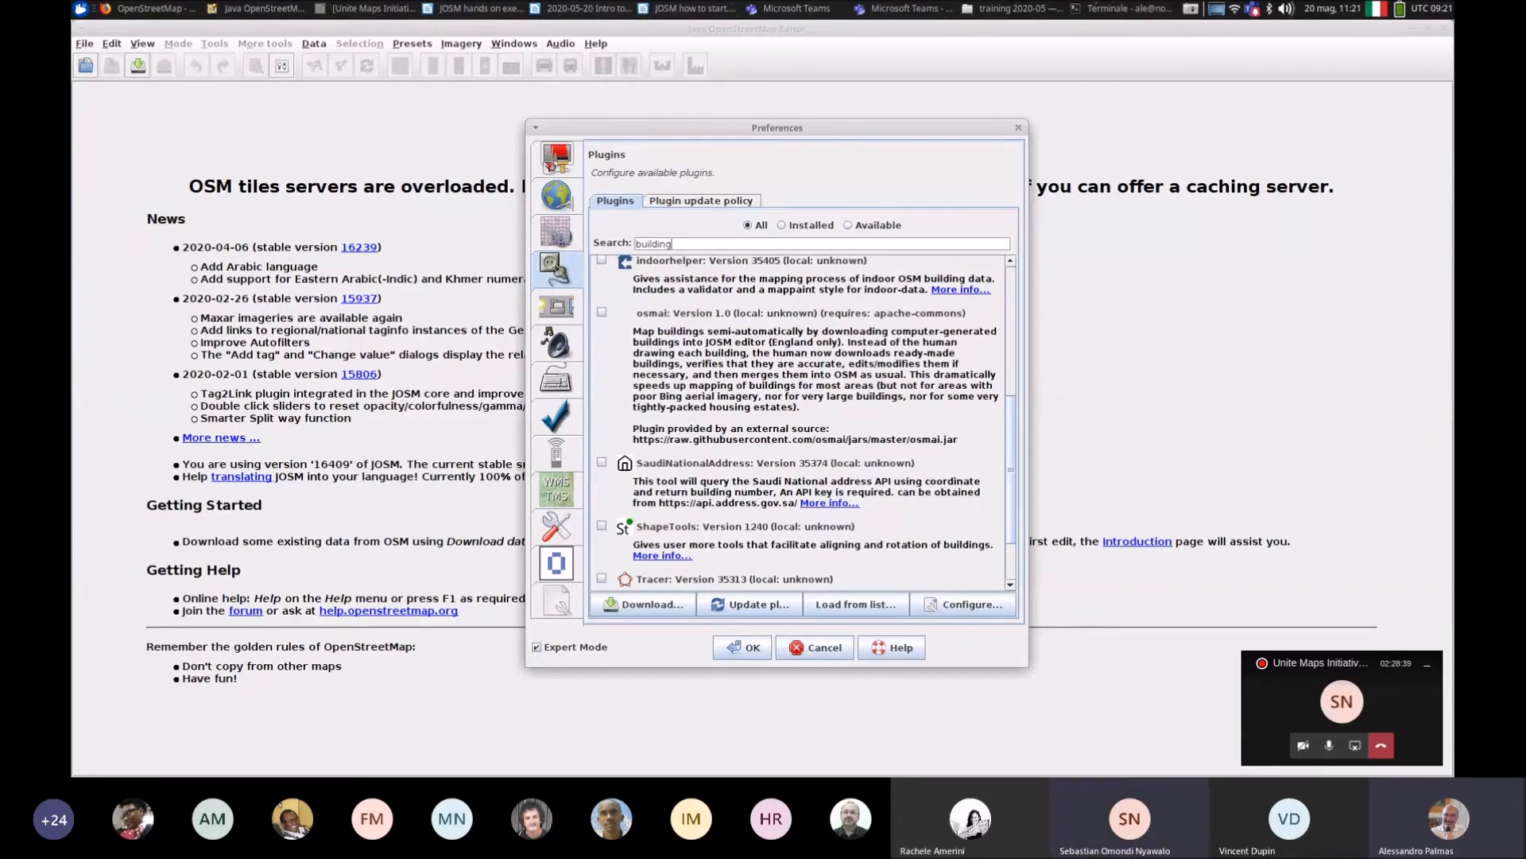
left_click_drag(1011, 449, 1012, 306)
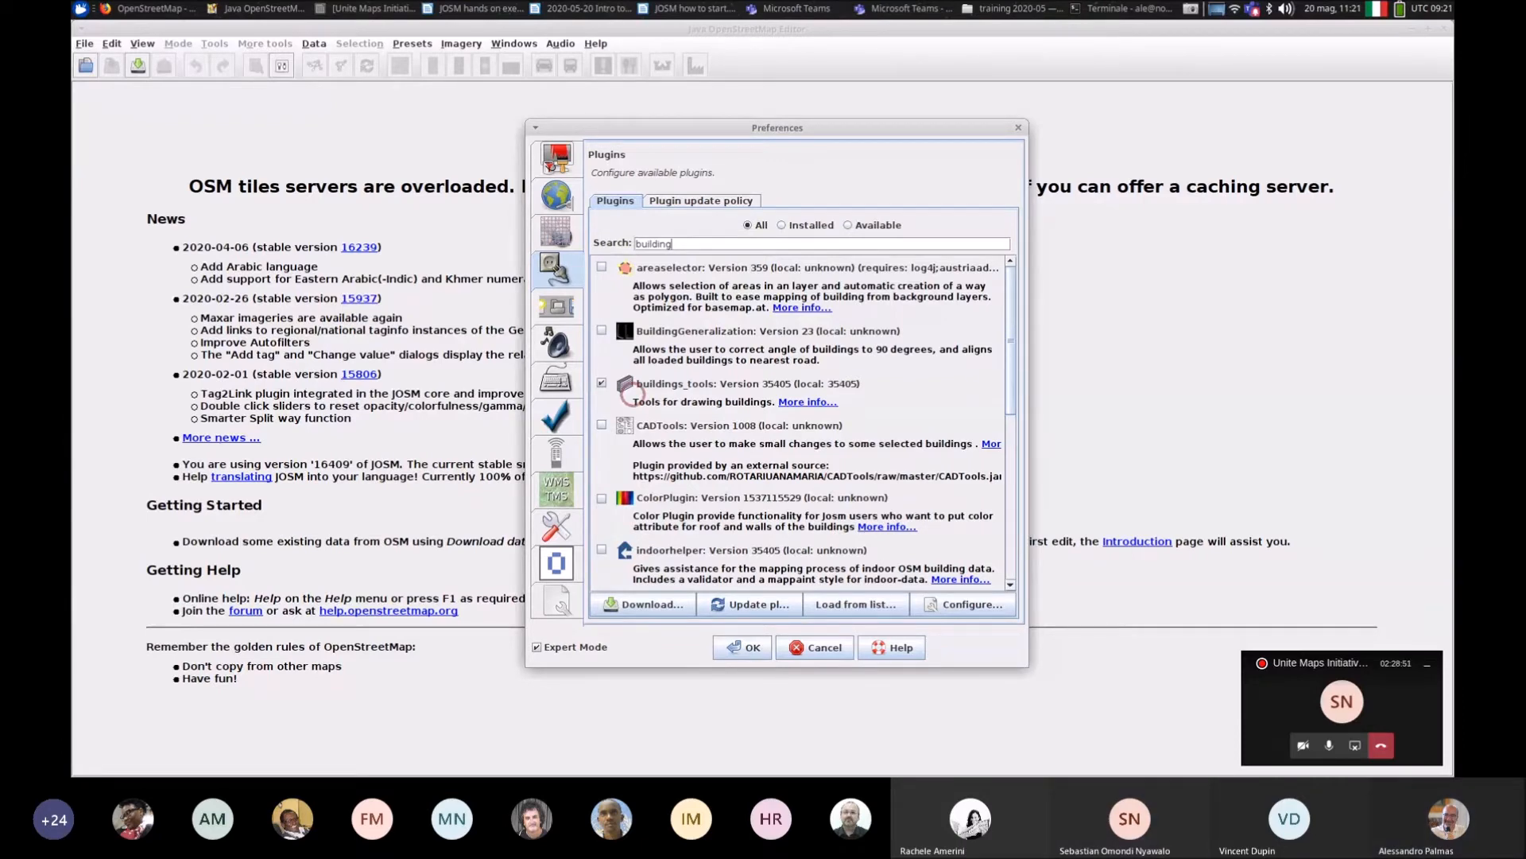
Step: Clear the "building" search and look up the FastDraw plugin with "fastdraw"
left_click_drag(678, 244, 635, 244)
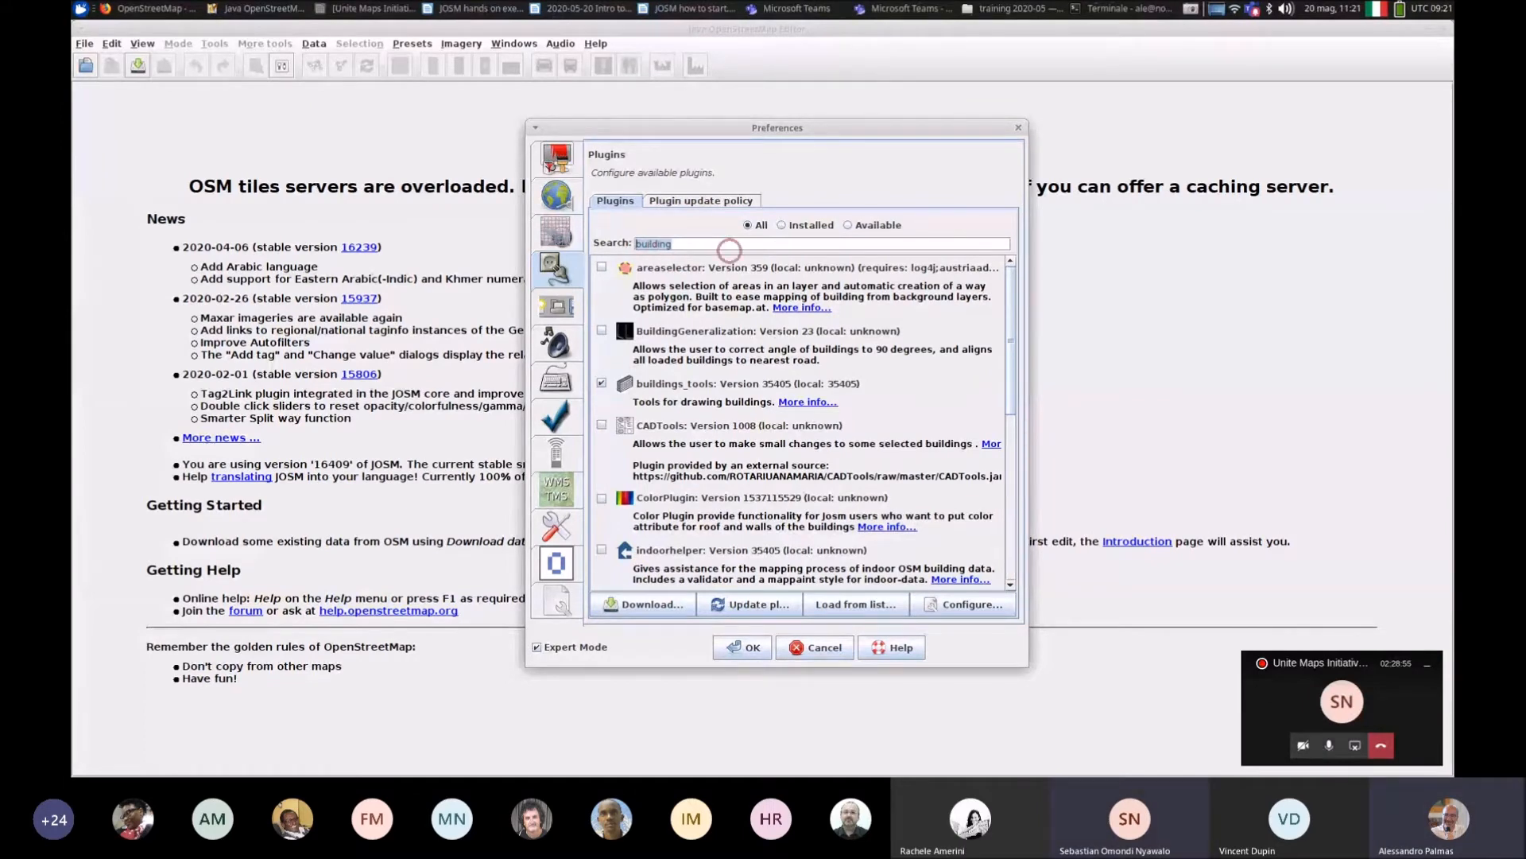
key("BackSpace")
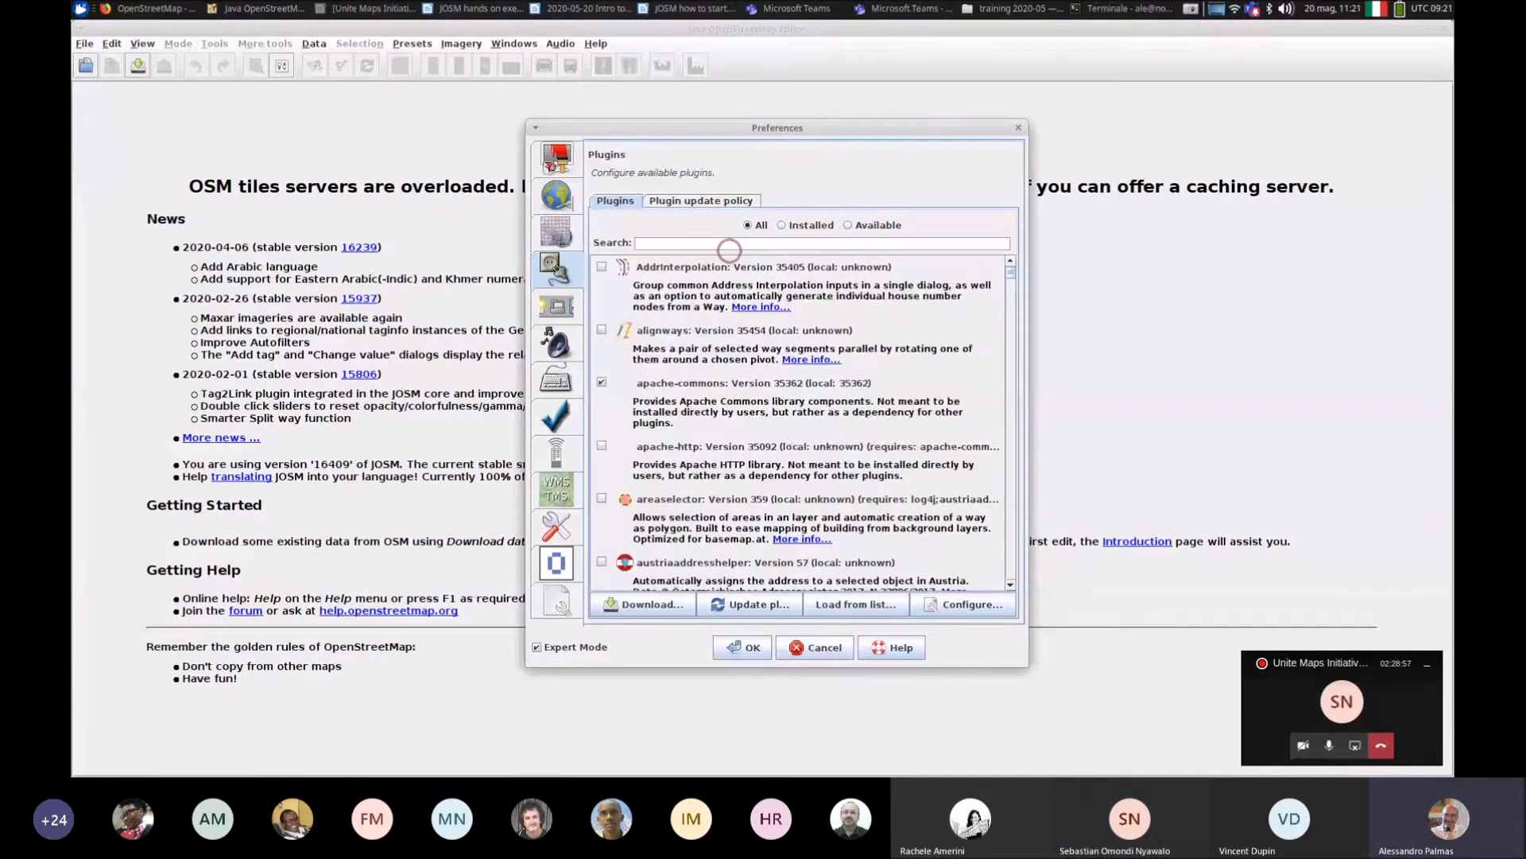
type("fastd")
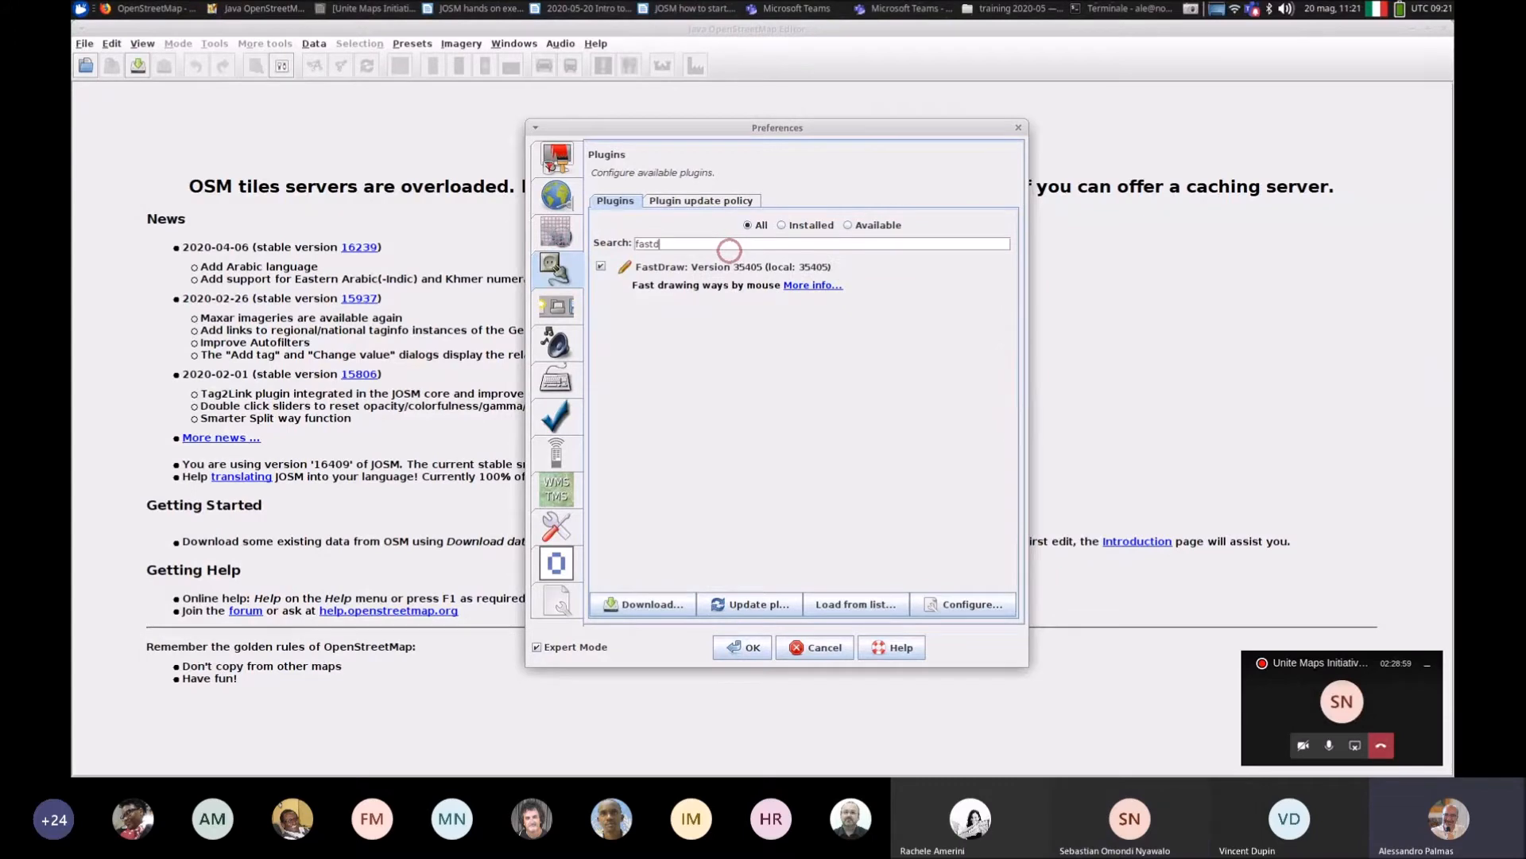
type("raw")
Step: Replace the plugin search with "polygoncut" to find the PolygonCutOut plugin
double_click(651, 243)
key("BackSpace")
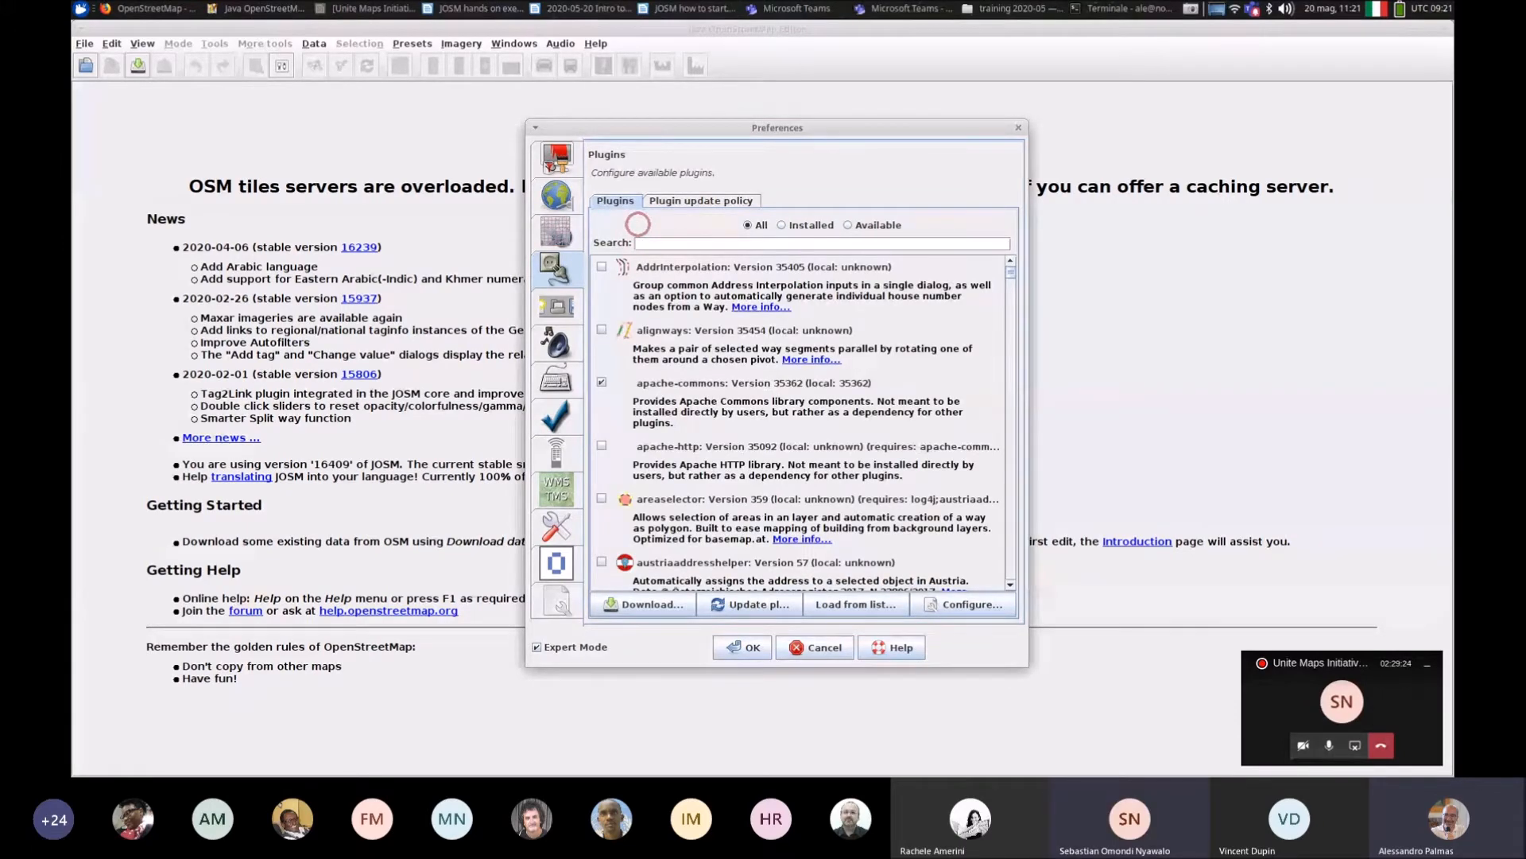
type("pol")
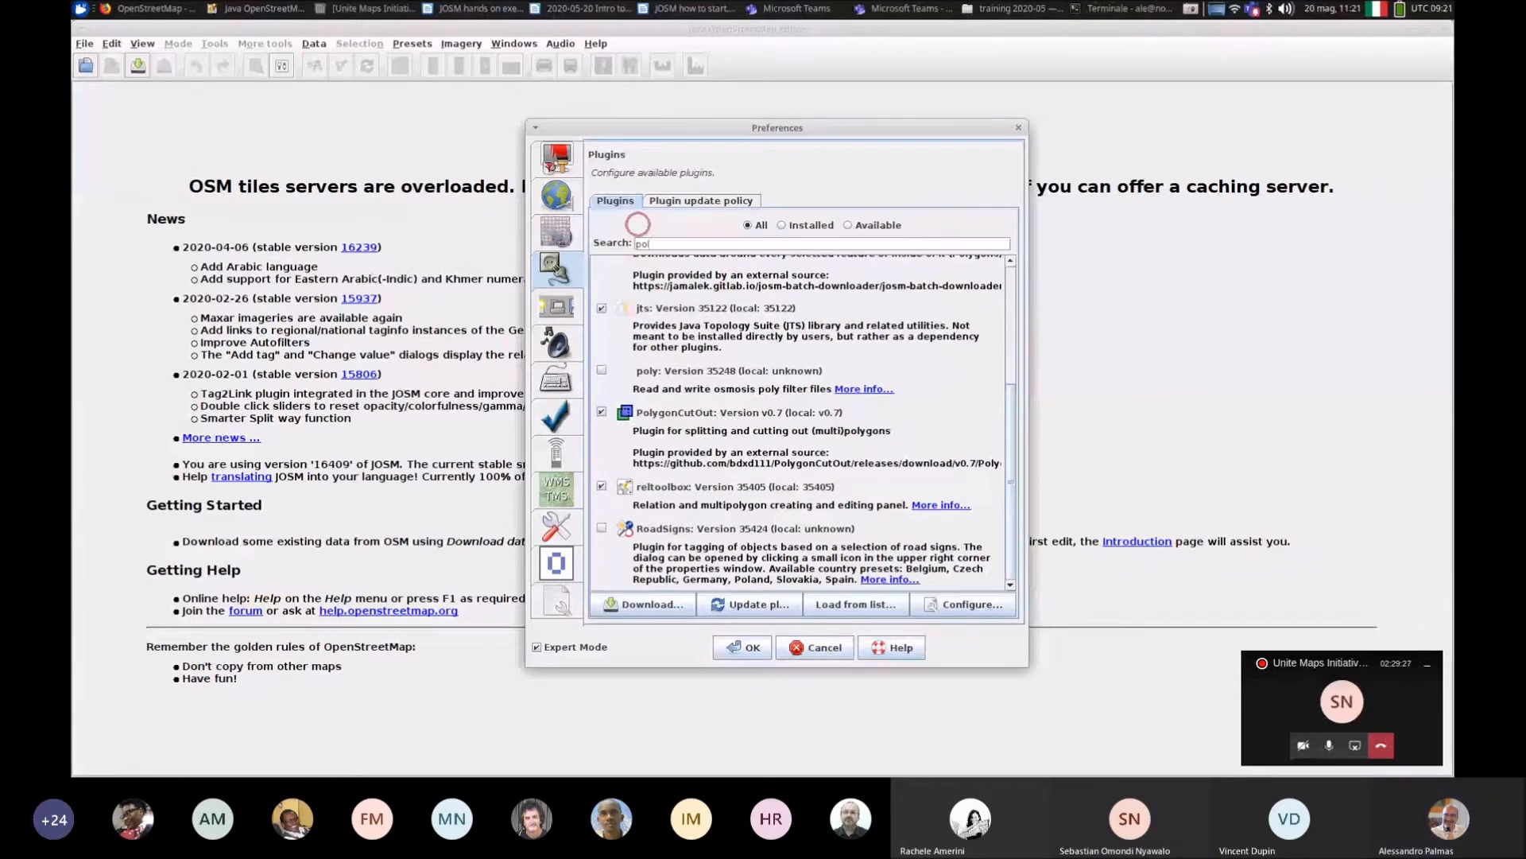
type("ygon")
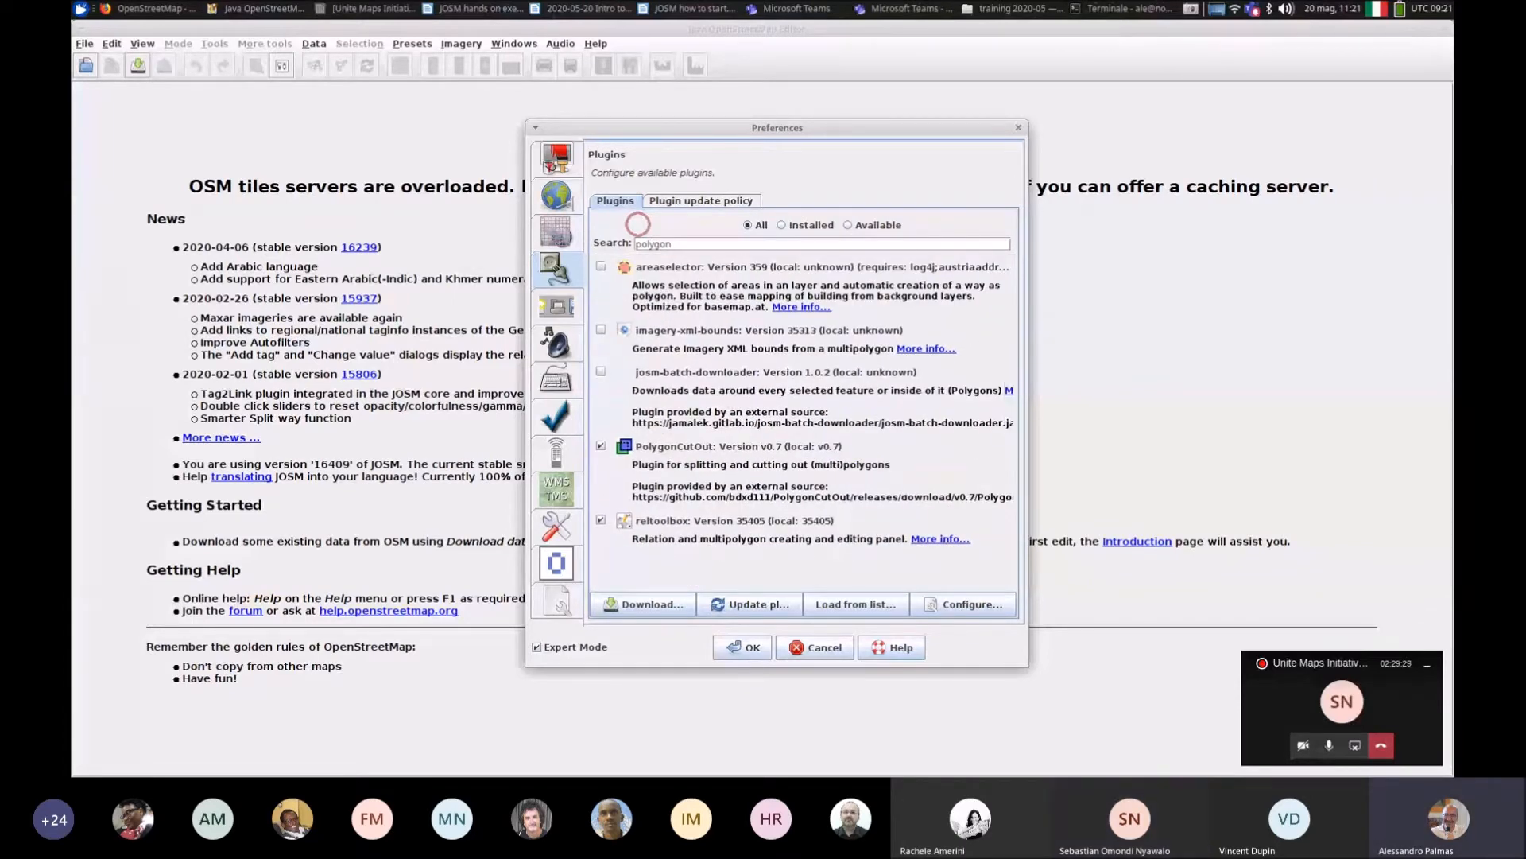
type("cut")
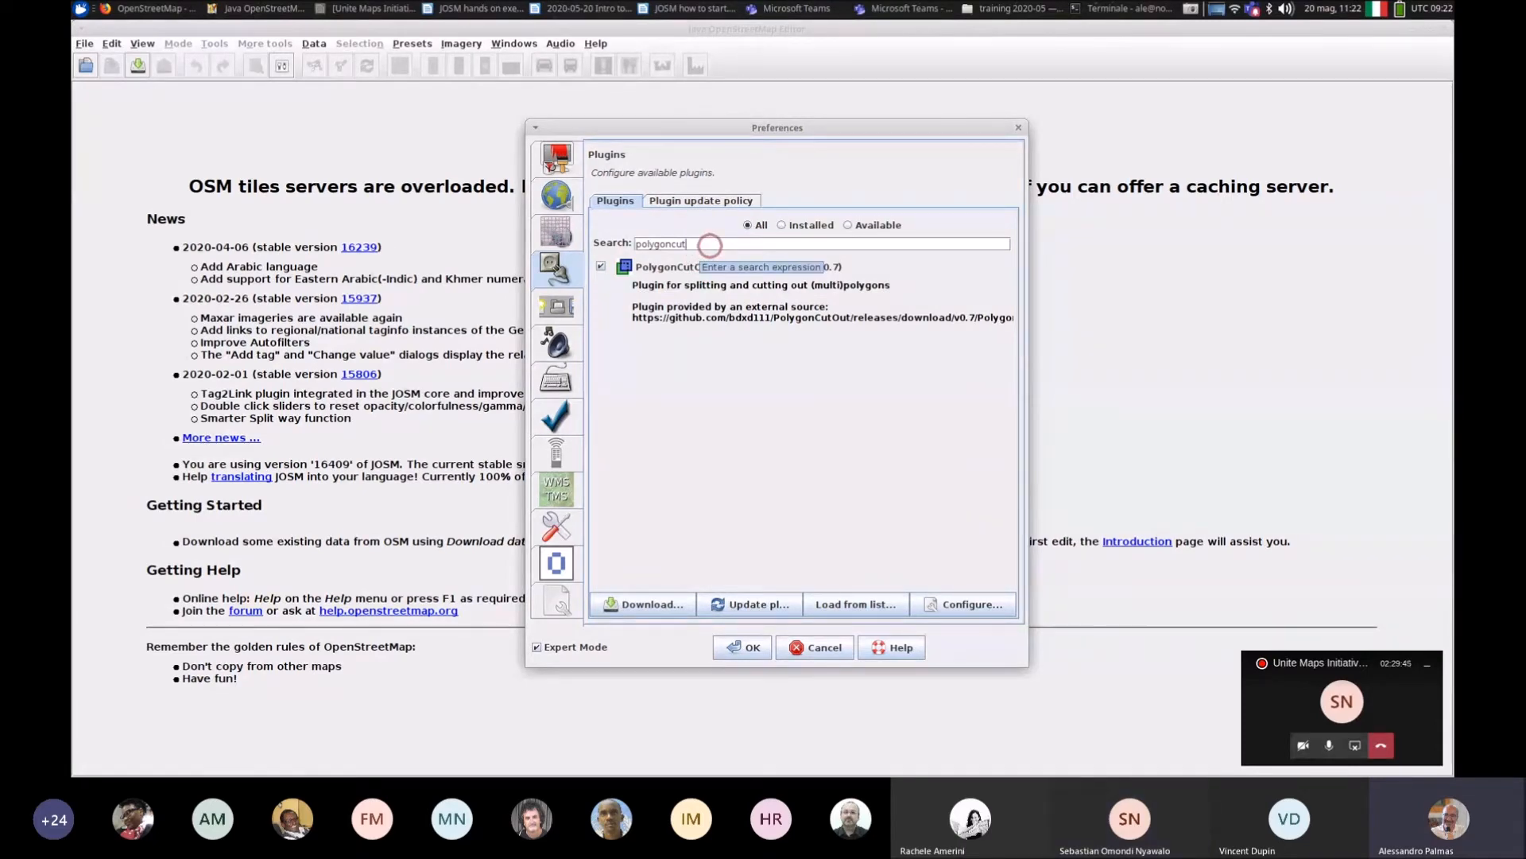
Step: Replace the plugin search with "reltool" to find the reltoolbox plugin
left_click_drag(685, 243, 628, 230)
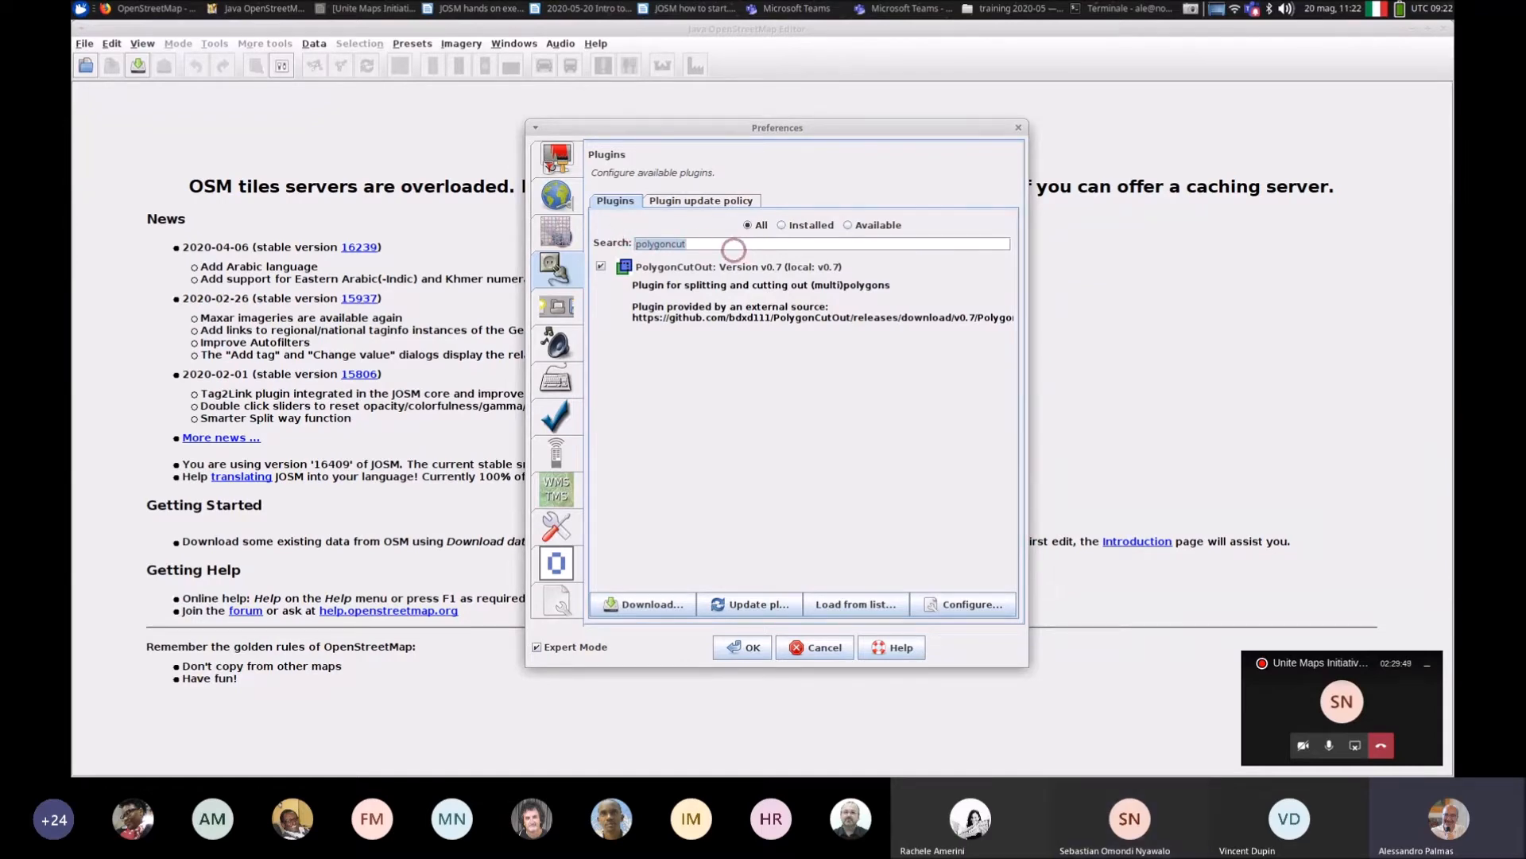
key("BackSpace")
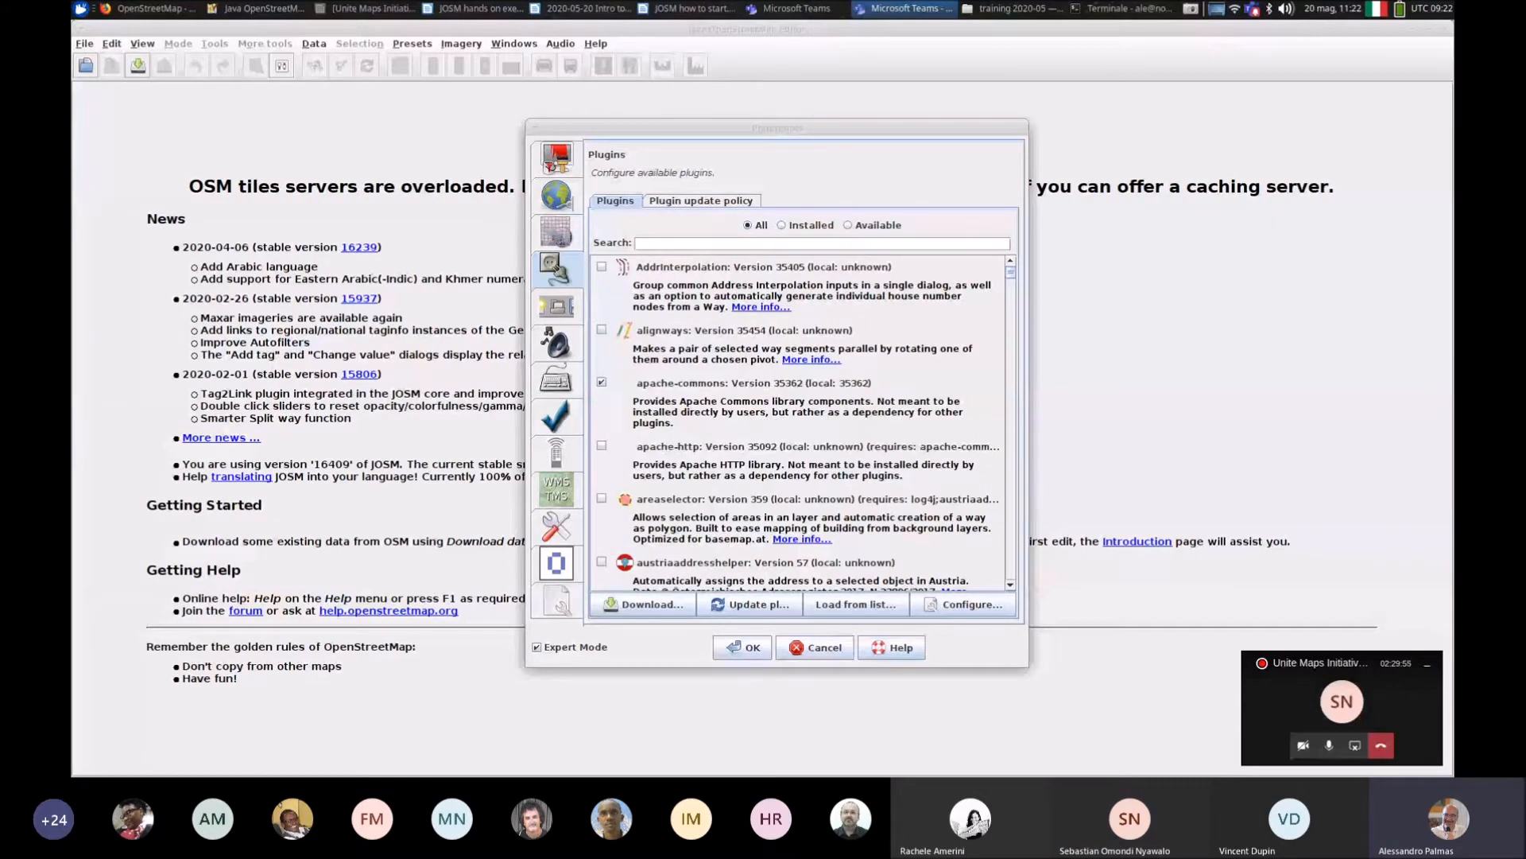
left_click(718, 244)
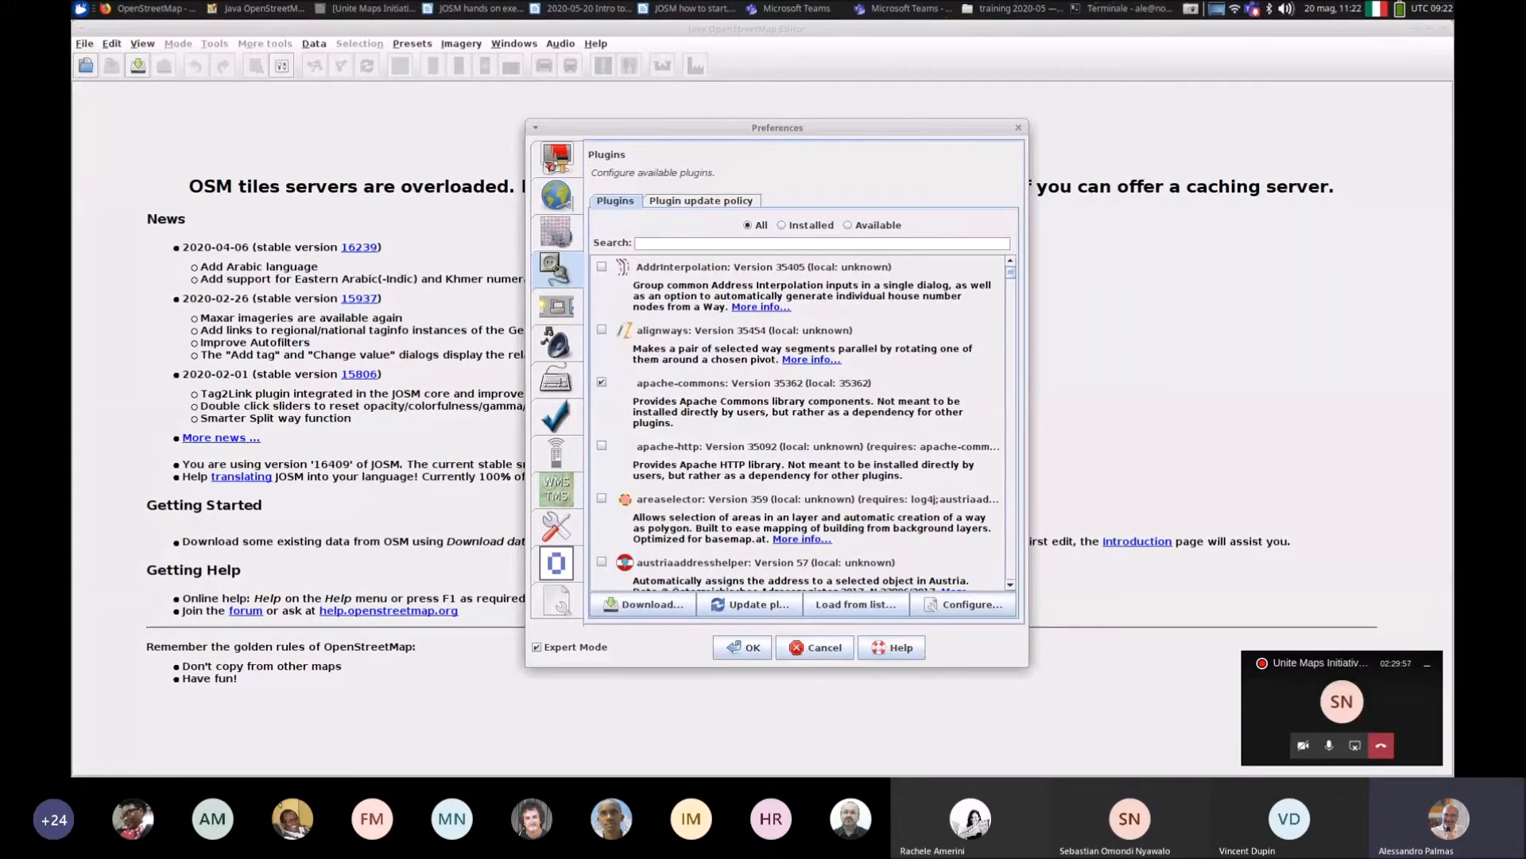
type("relt")
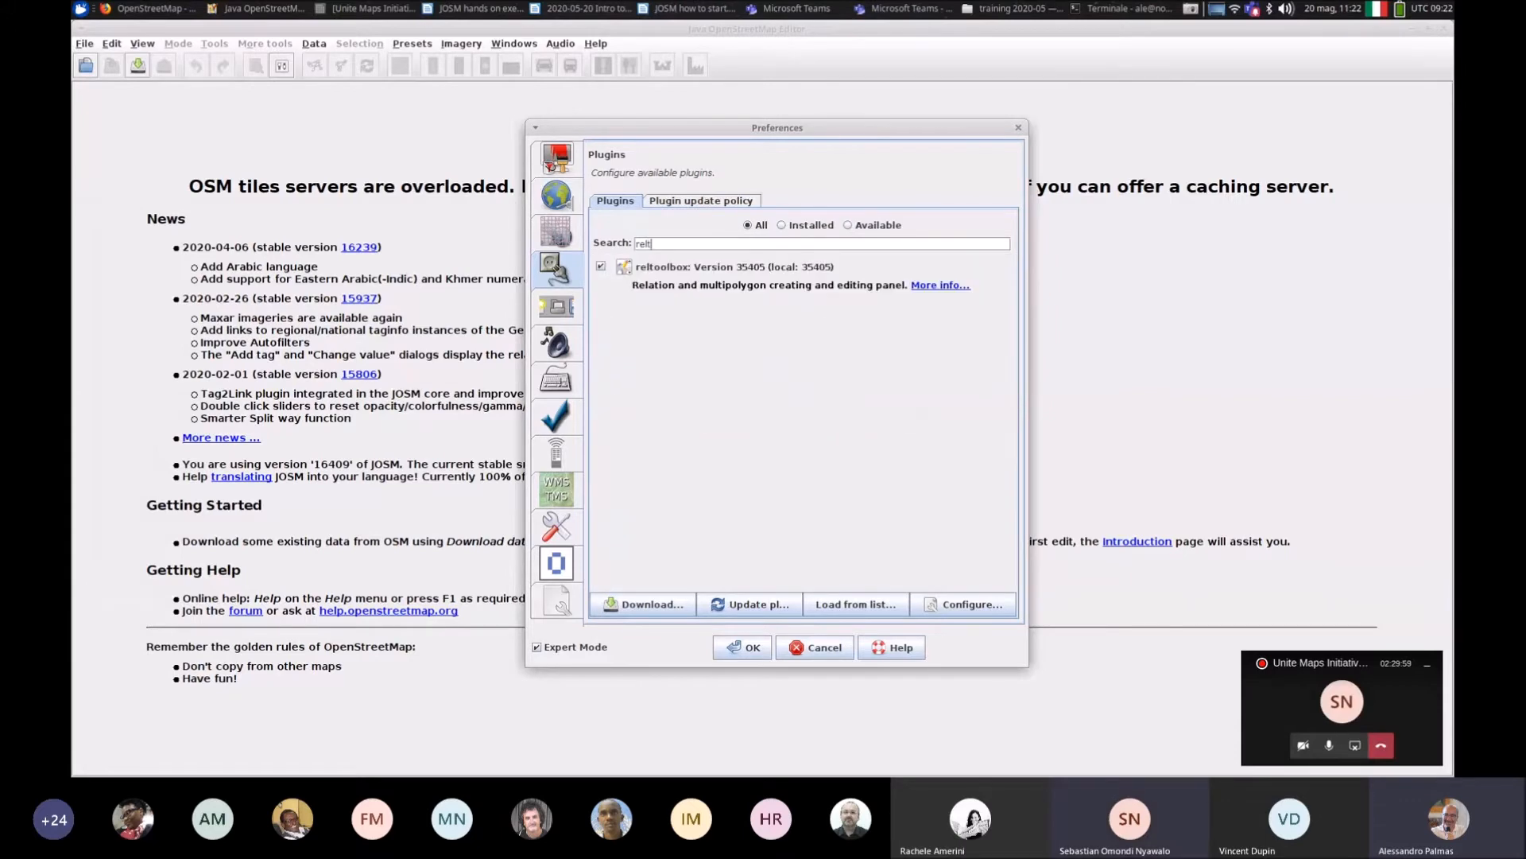
type("ool")
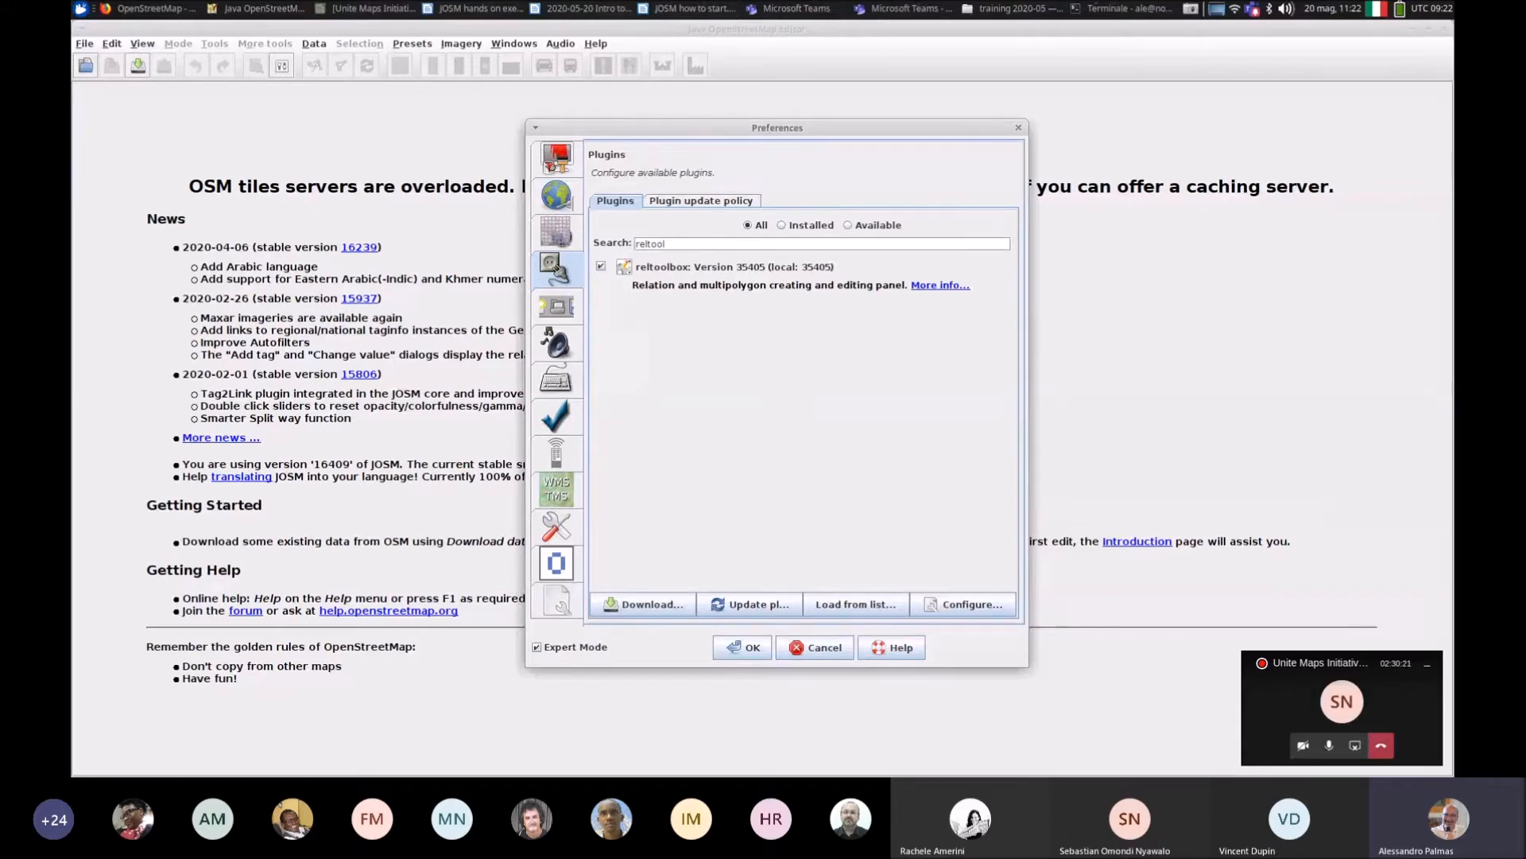
Step: Clear the "reltool" search and look up the opendata plugin with "opendata"
left_click(678, 241)
double_click(657, 238)
key("BackSpace")
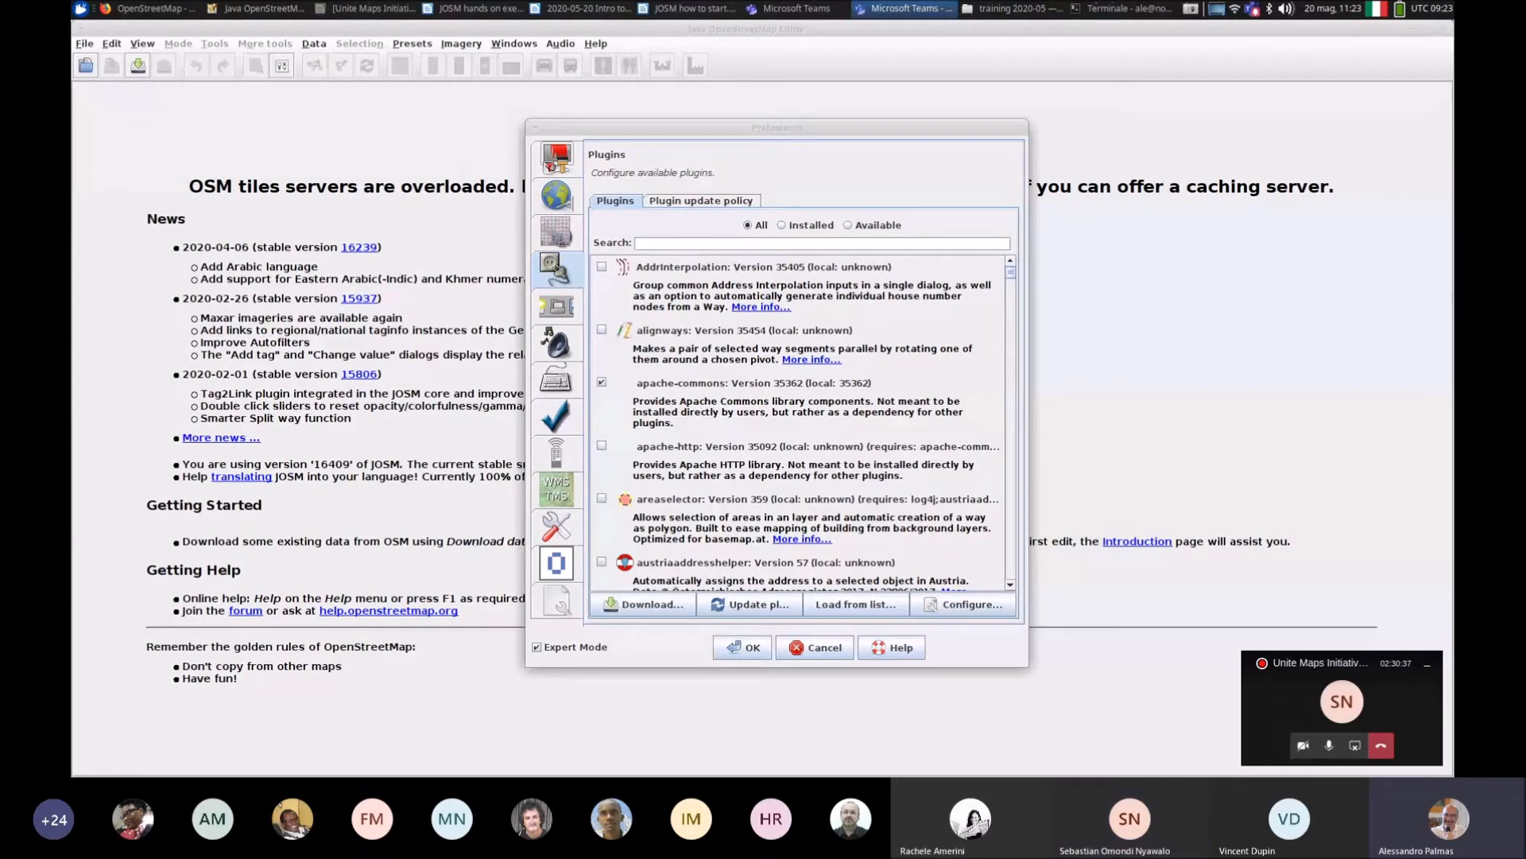
left_click(716, 243)
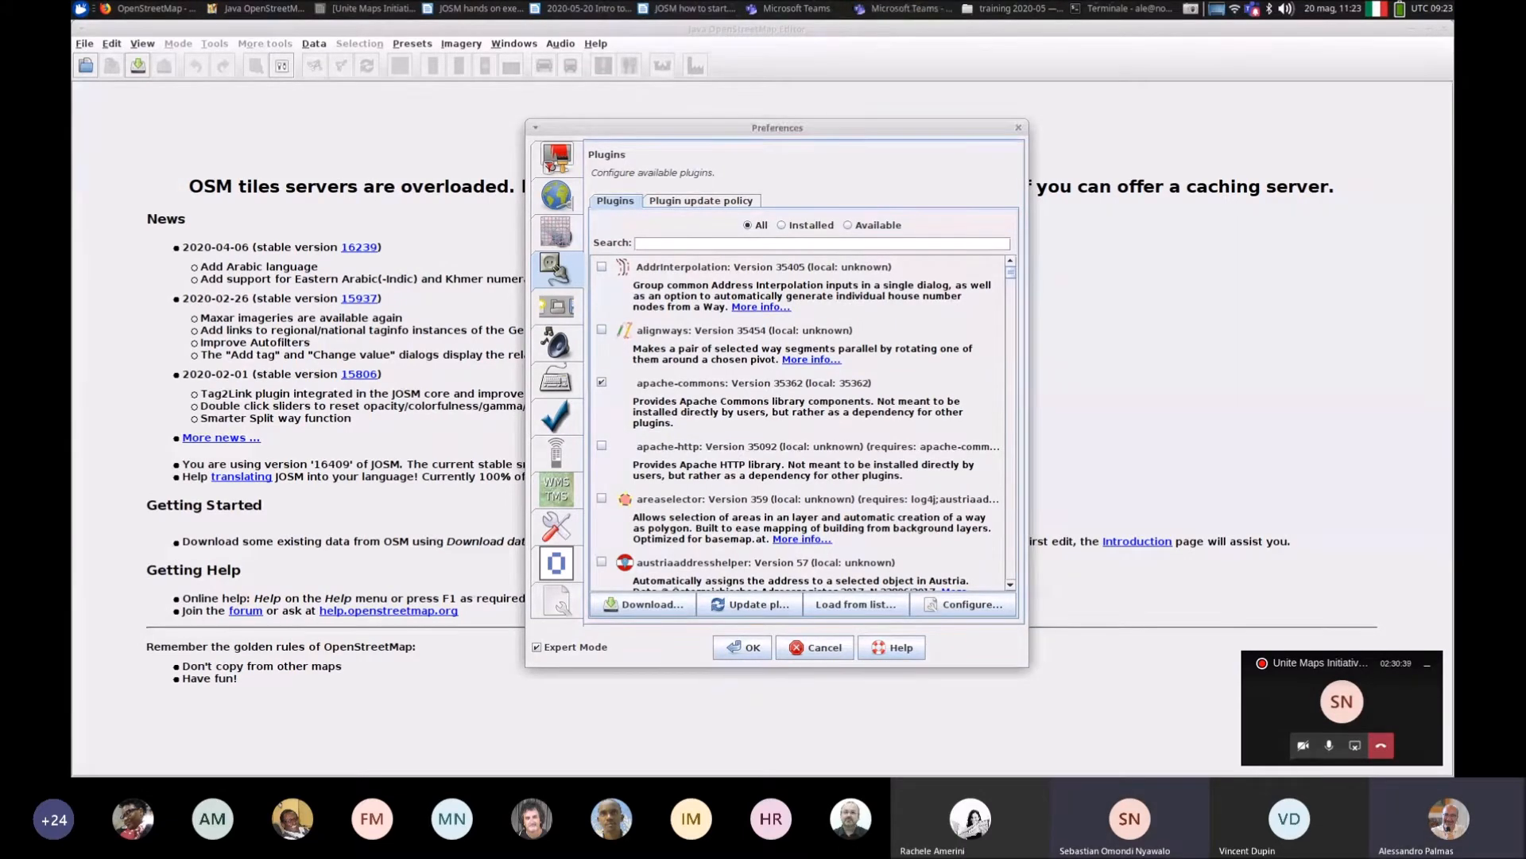
type("o")
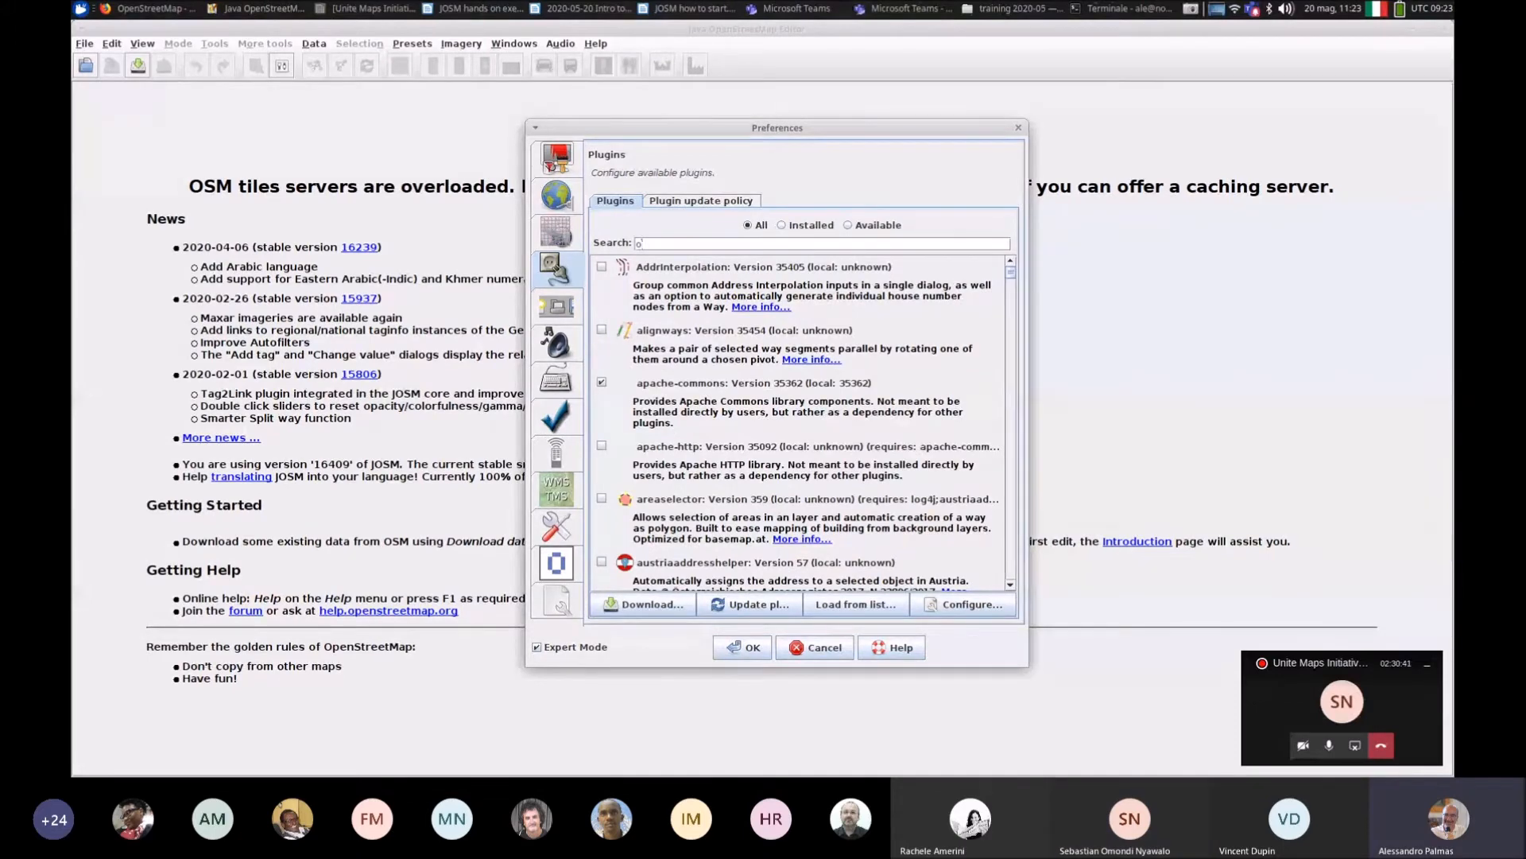
type("pendata")
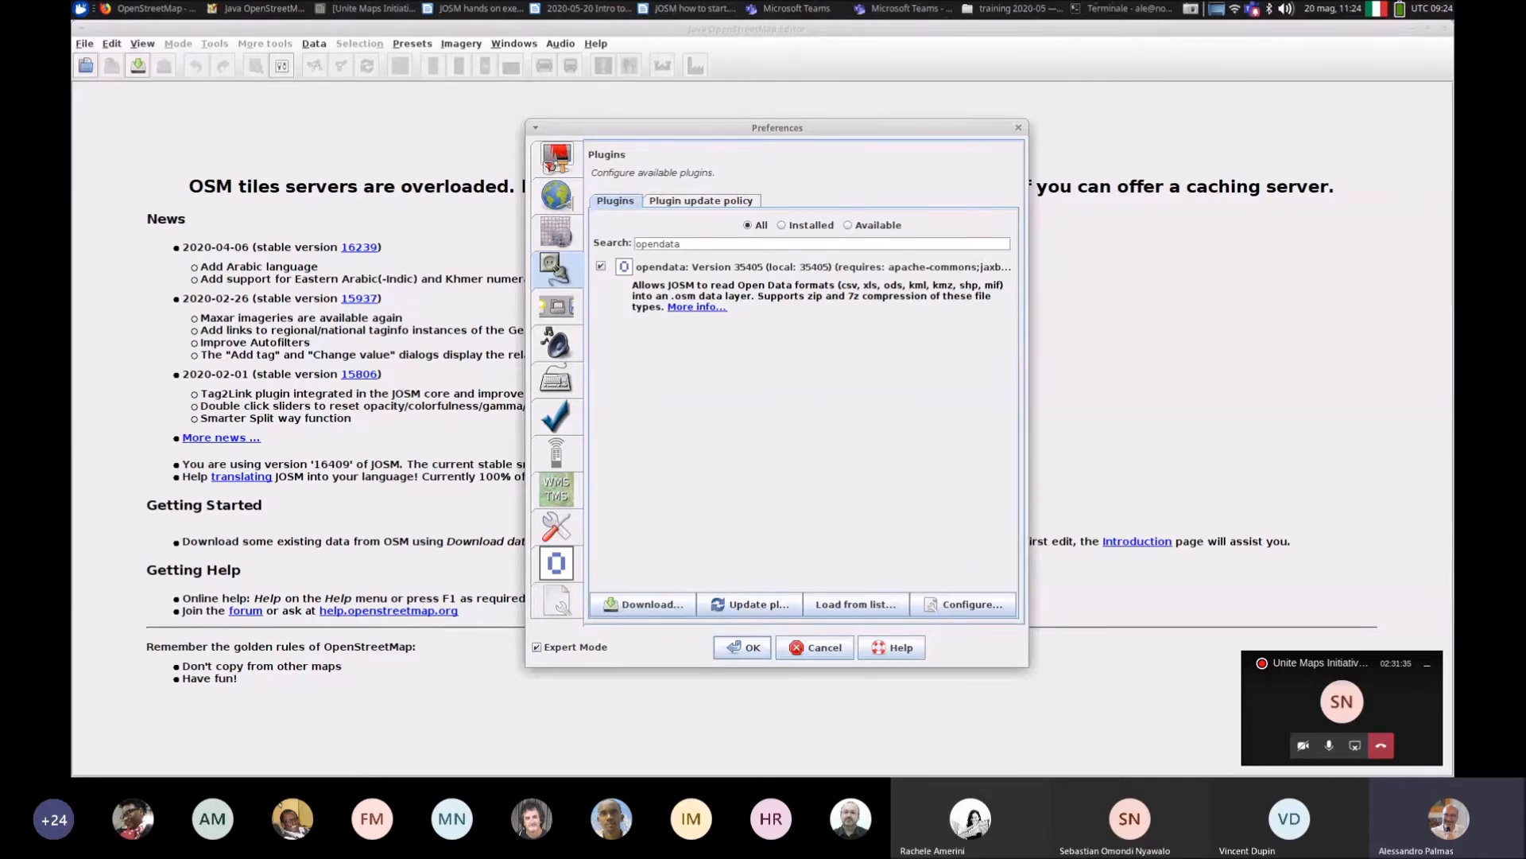
Step: Accept the preferences with the chosen plugins and reopen the Preferences dialog
left_click(741, 644)
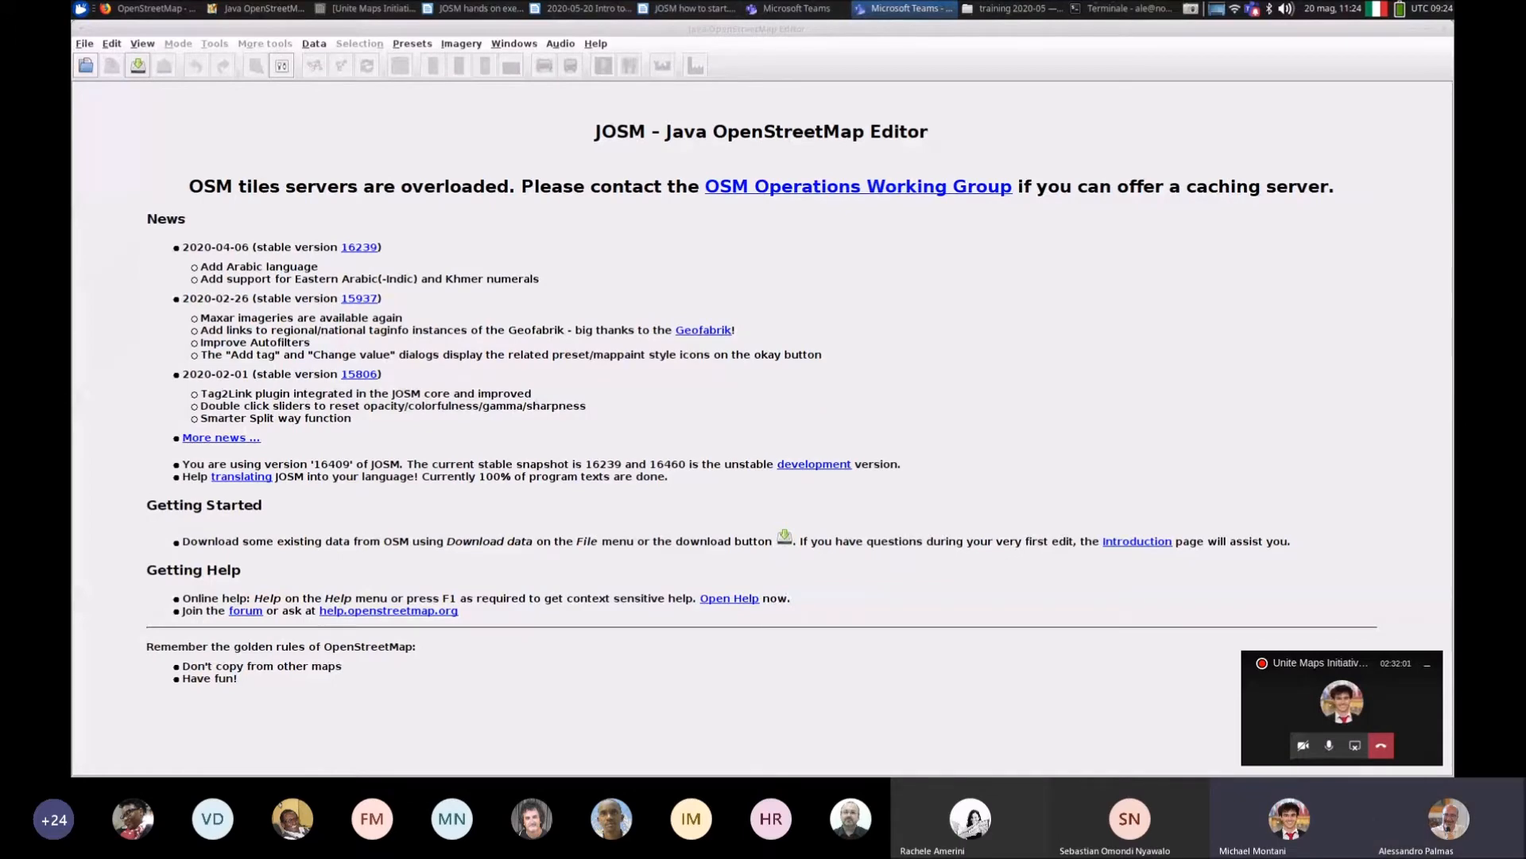
left_click(111, 43)
left_click(151, 295)
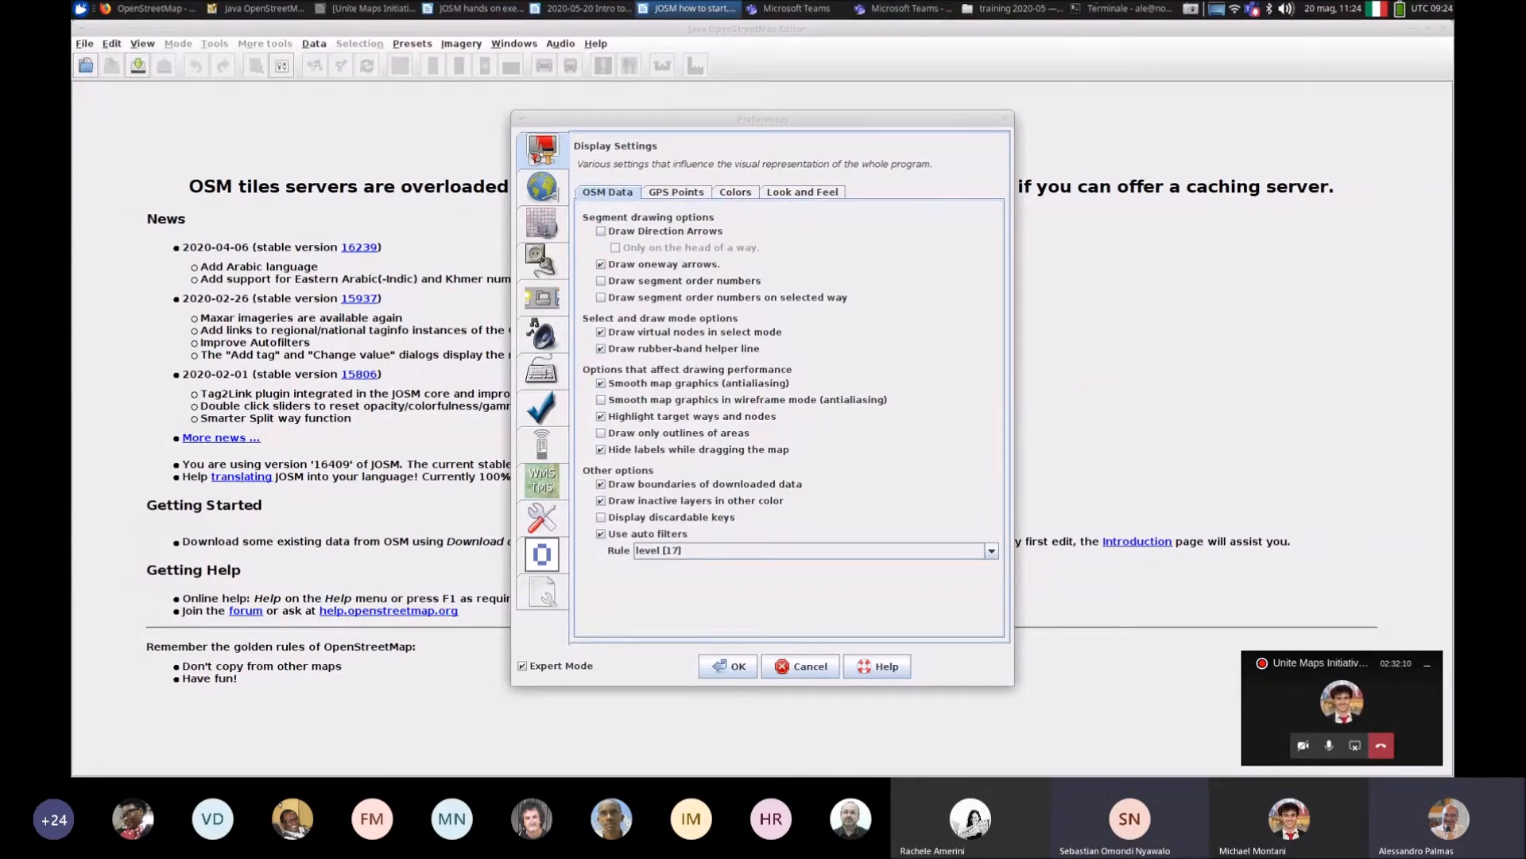
Step: Switch to a blank Mousepad document and add one-line descriptions of the buildings_tools, FastDraw, PolygonCutOut, RelToolBox and opendata plugins
left_click(80, 9)
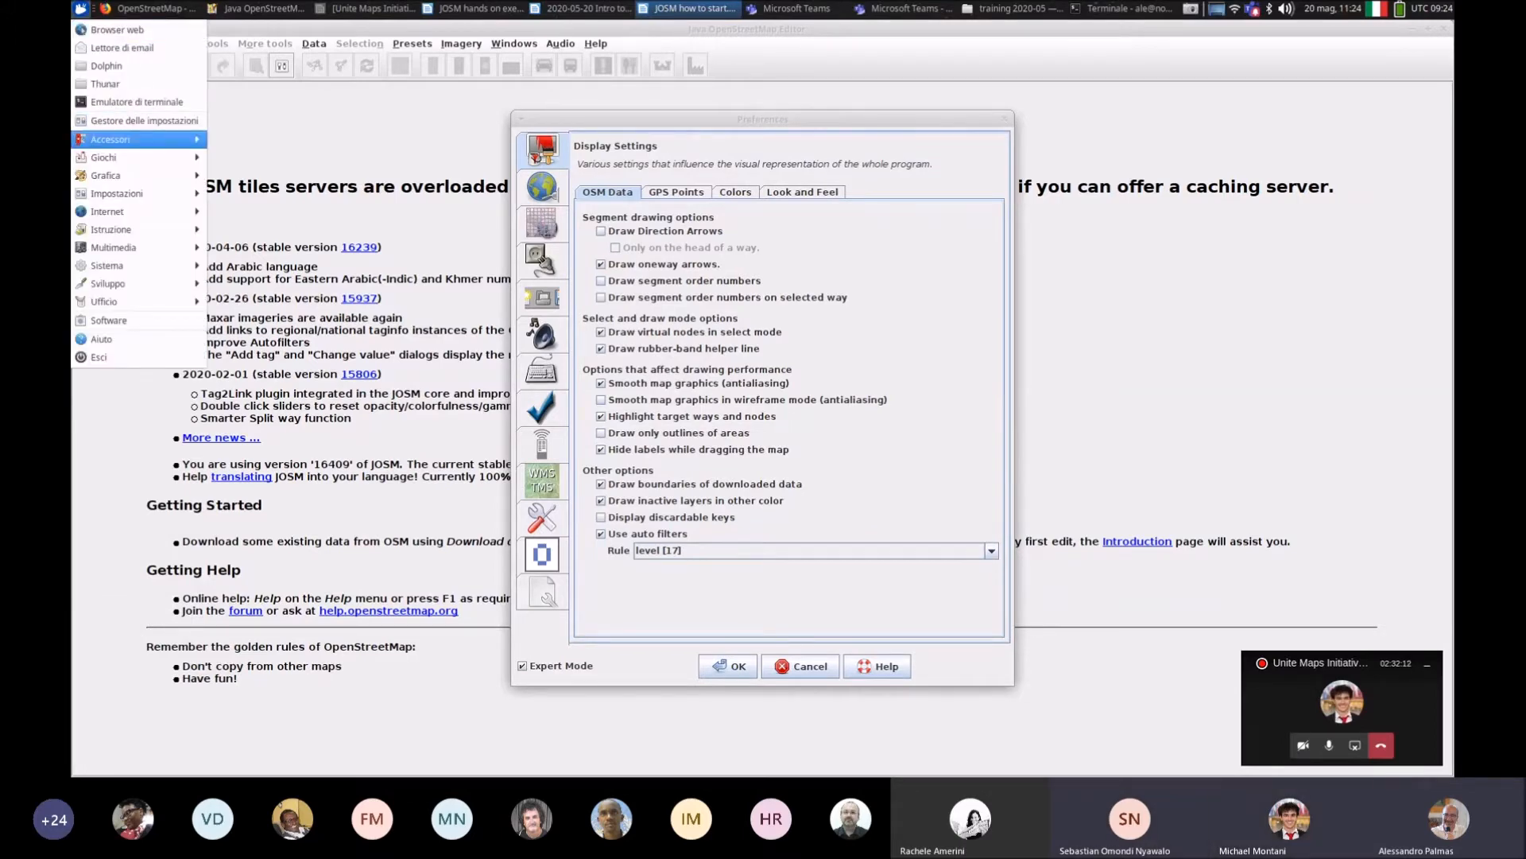
mouse_move(119, 139)
left_click(263, 313)
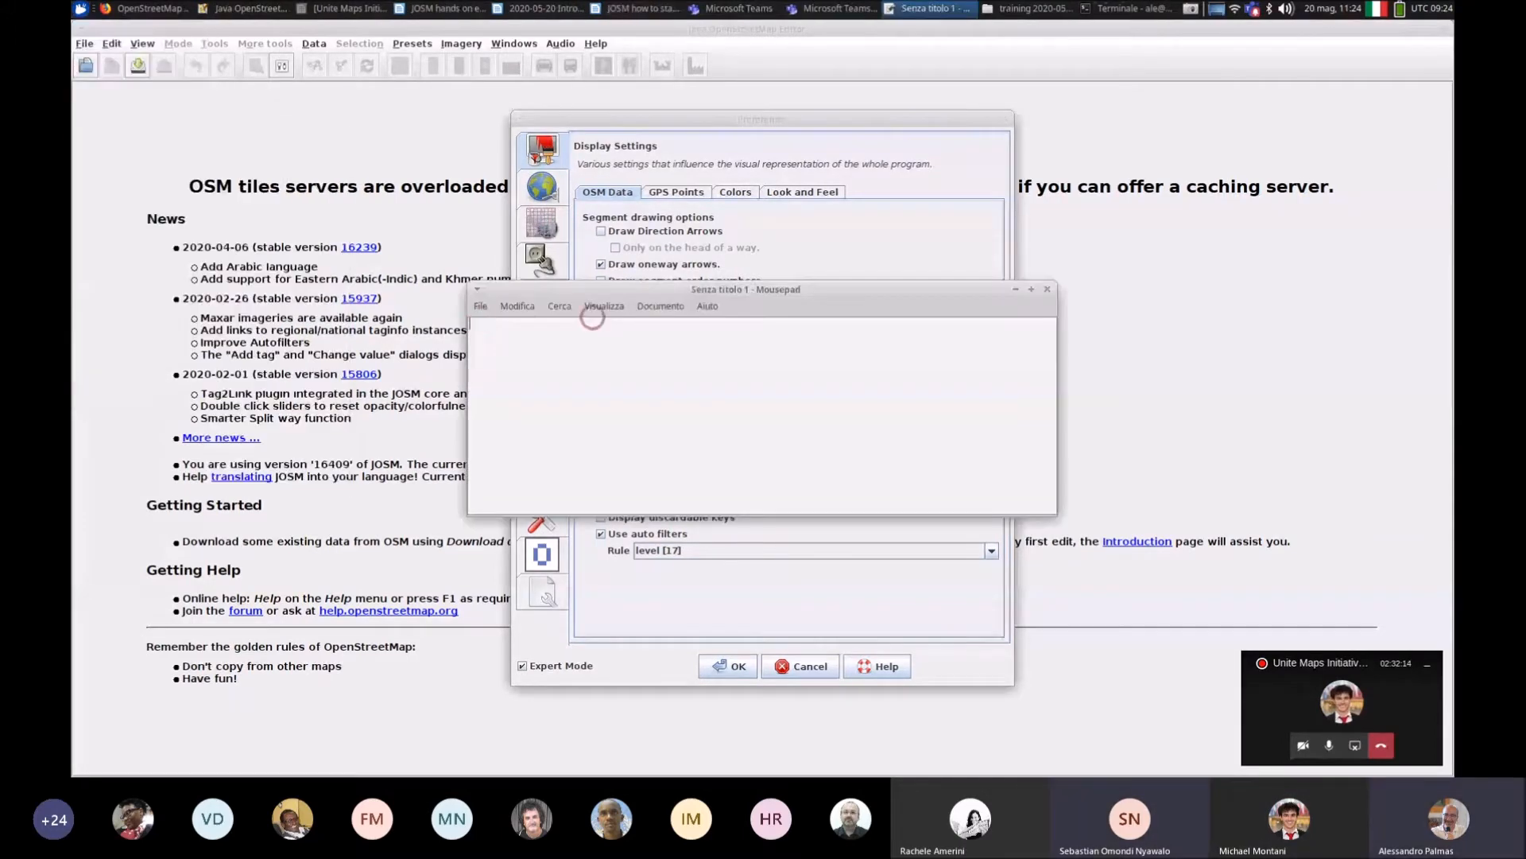
type("- buildings_tools: you can draw quickly the buildings - FastDraw: to draw in a faster way the roads - PolygonCutOut: it helps to draw adjacent polygons without overlaps - RelToolBox: it helps to create multipolygon relations - opendata: allow JOSM to open several data formats file like csv, kml, kmz, etc..")
left_click_drag(568, 323, 783, 321)
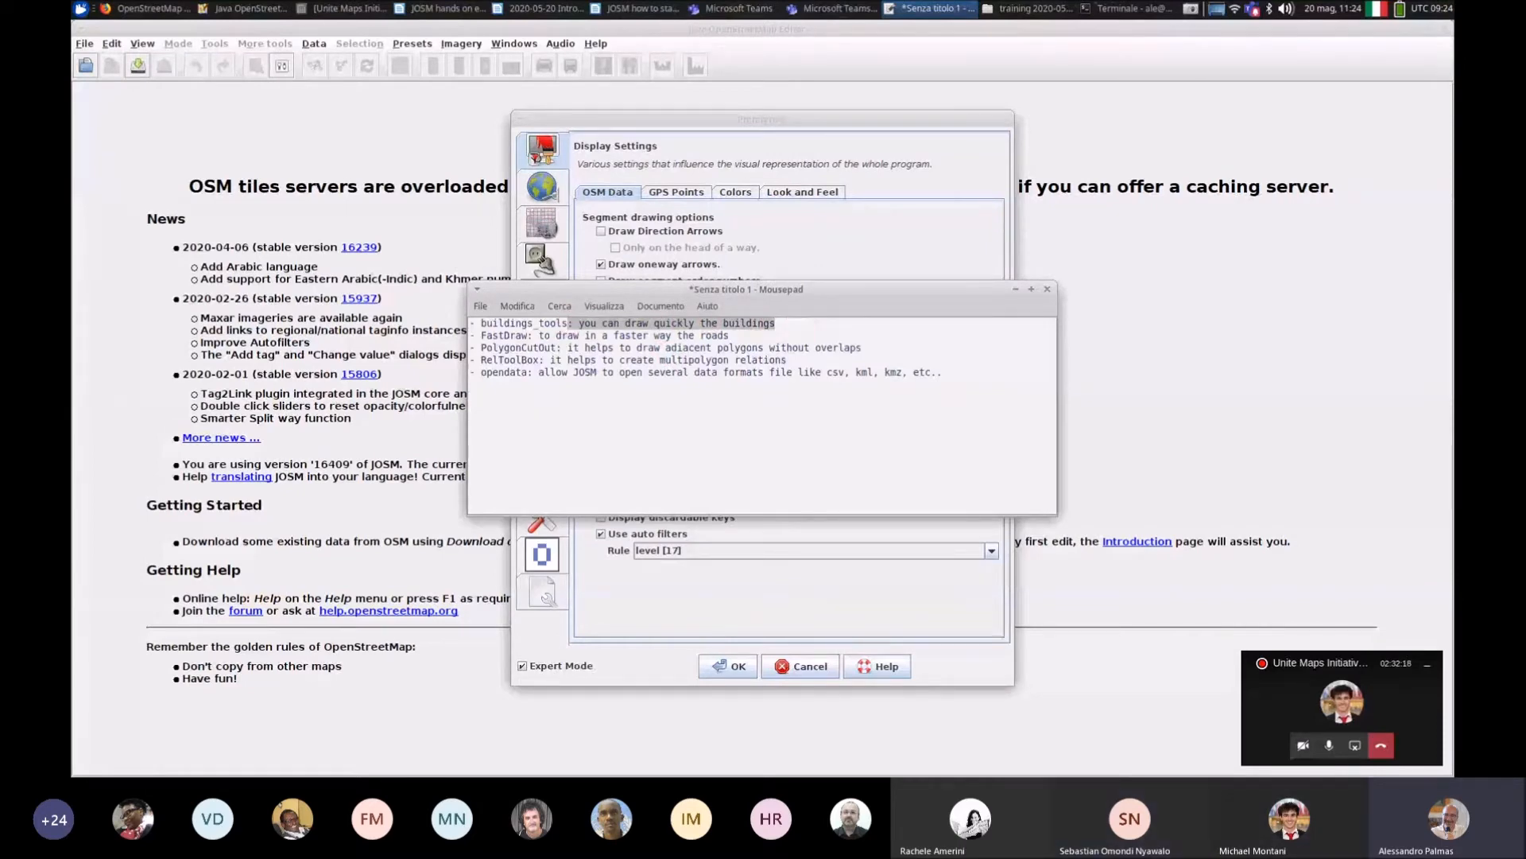
Step: Move the plugin notes partly clear of the preferences and highlight the FastDraw name in the list
left_click_drag(595, 289, 880, 279)
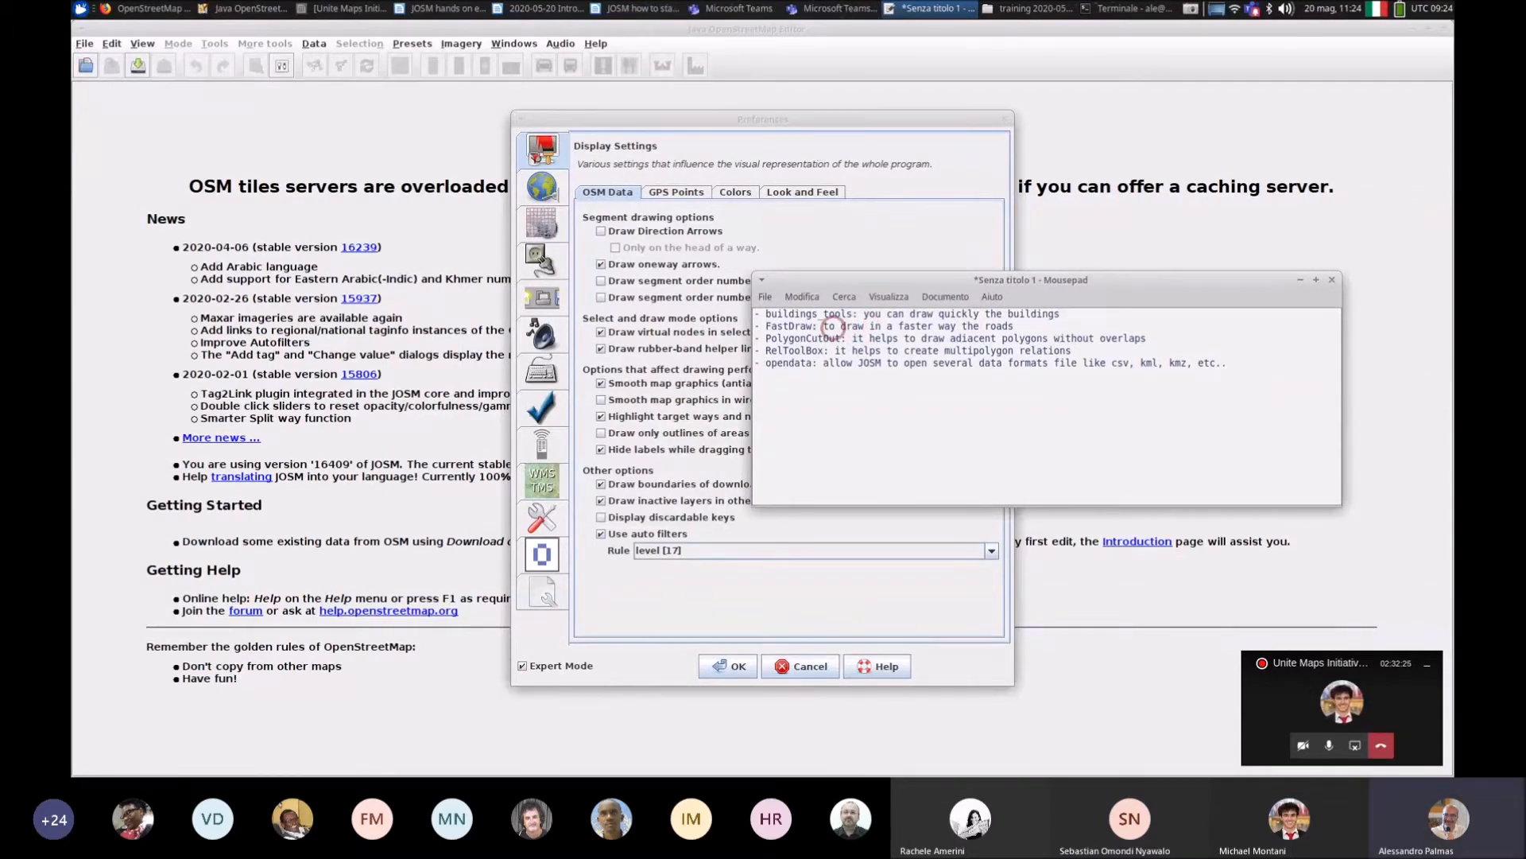
left_click_drag(813, 326, 765, 326)
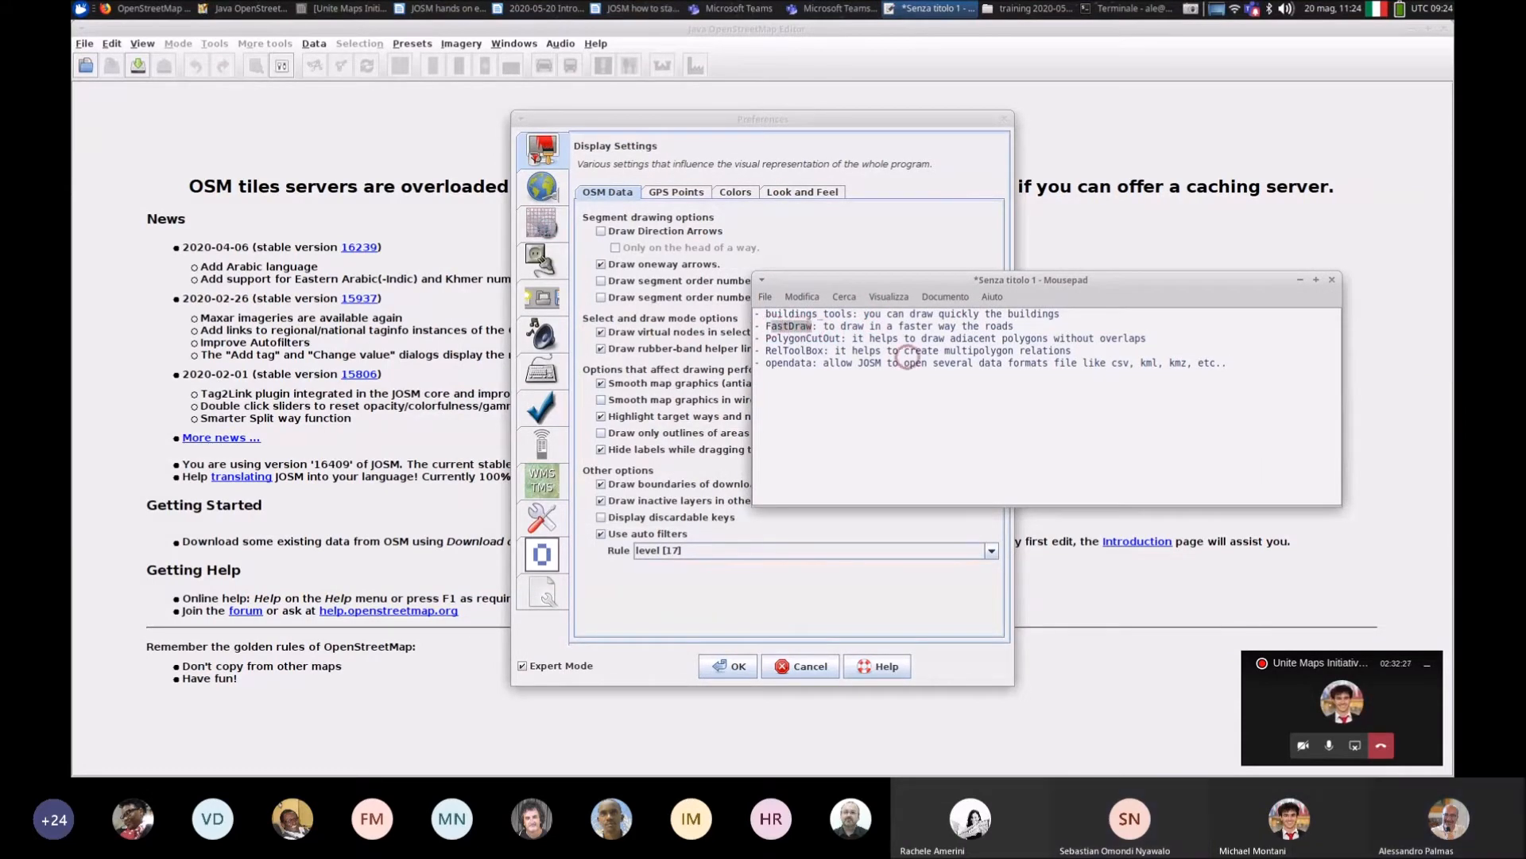
left_click(846, 339)
key("alt+Tab")
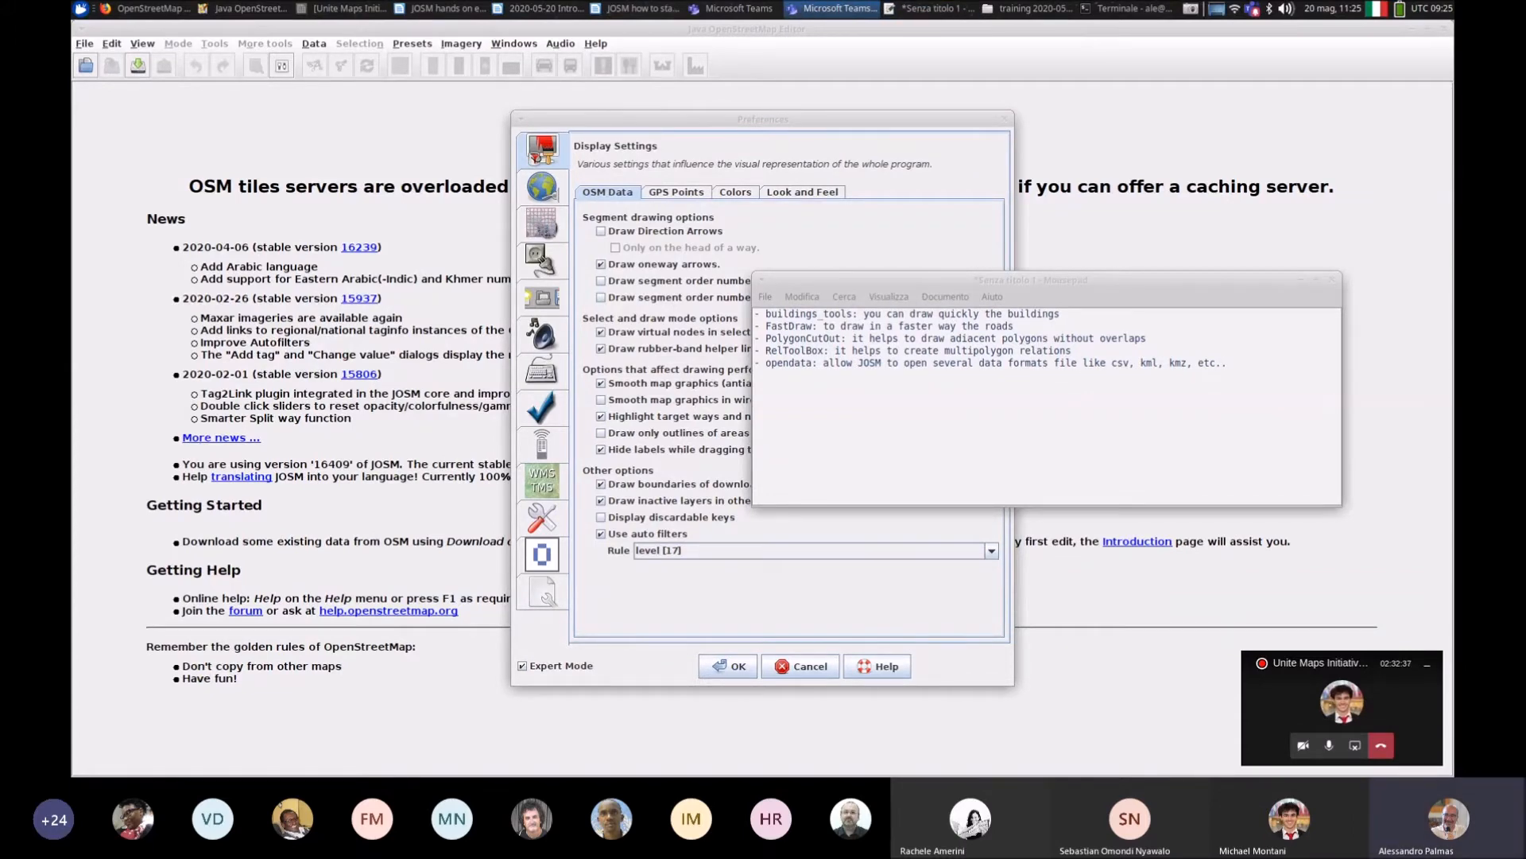
key("alt+Tab")
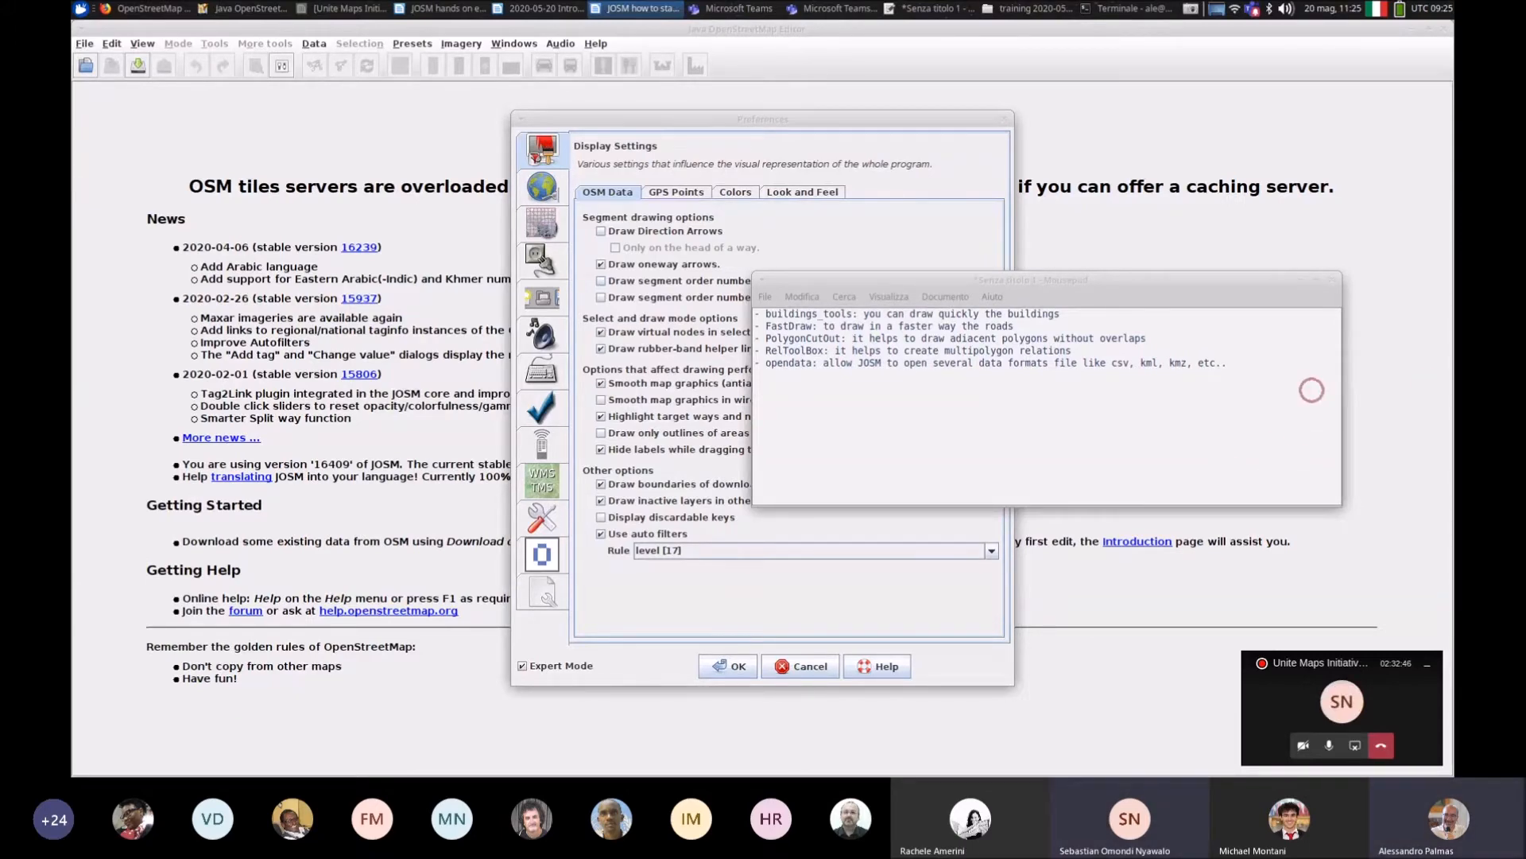
Step: Show the plugin settings in JOSM's preferences once more and accept the dialog
left_click(544, 261)
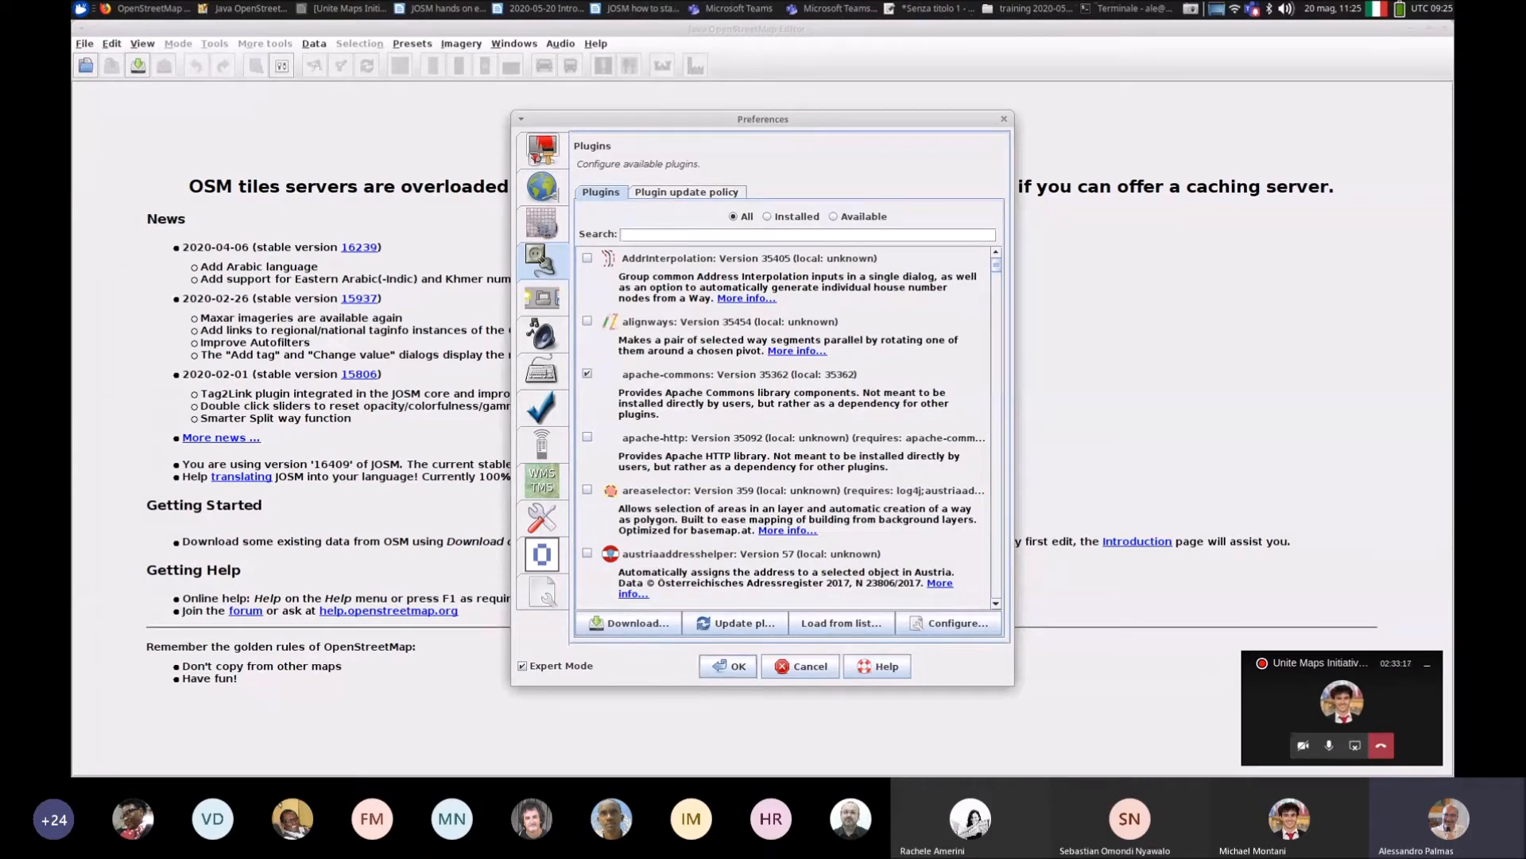
left_click(728, 667)
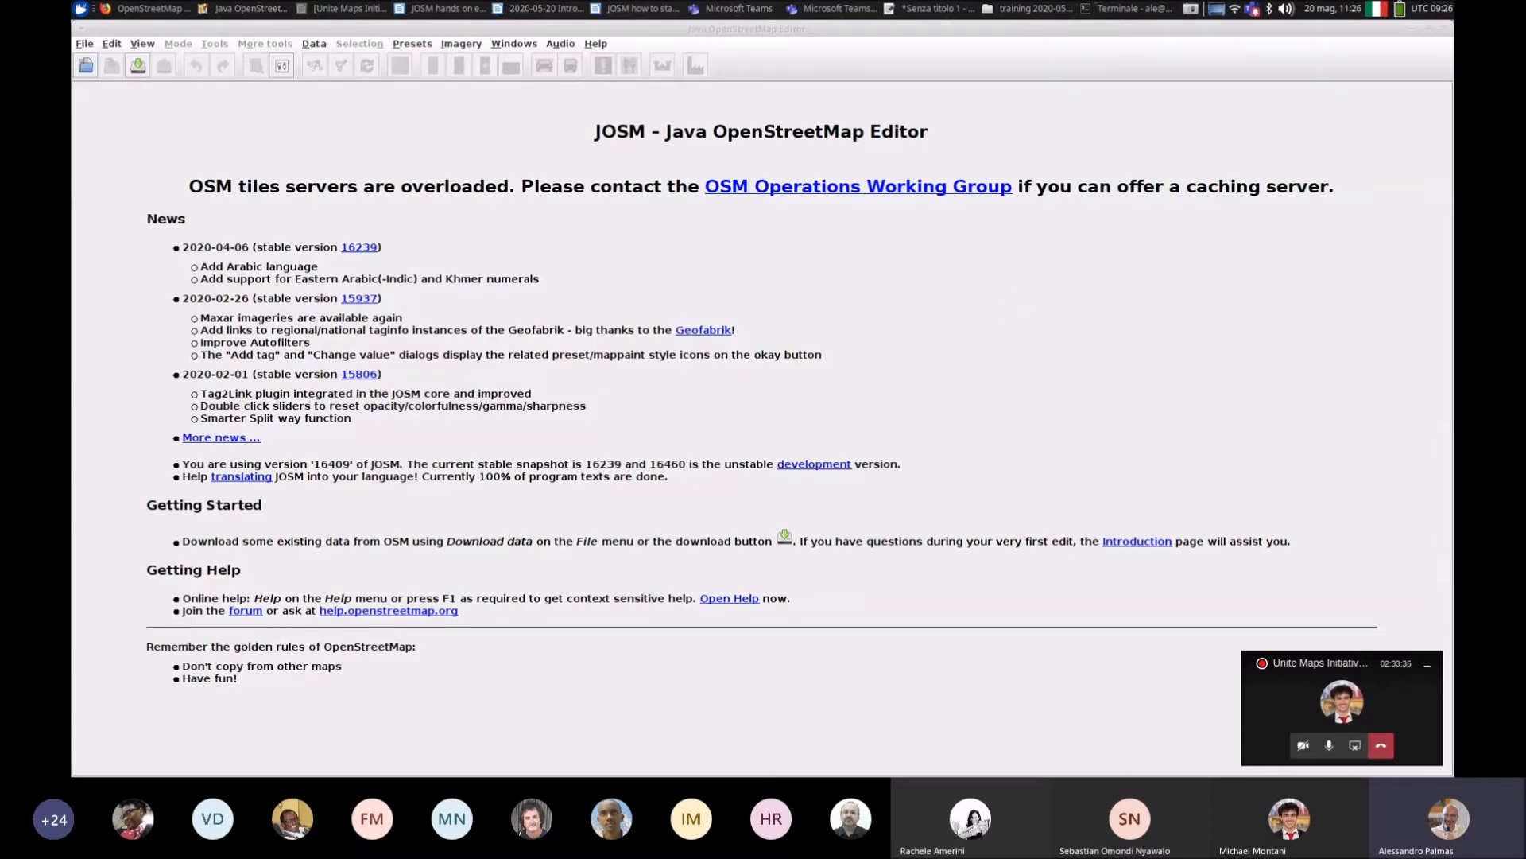
Step: Open the Download dialog for fetching OpenStreetMap data
left_click(636, 9)
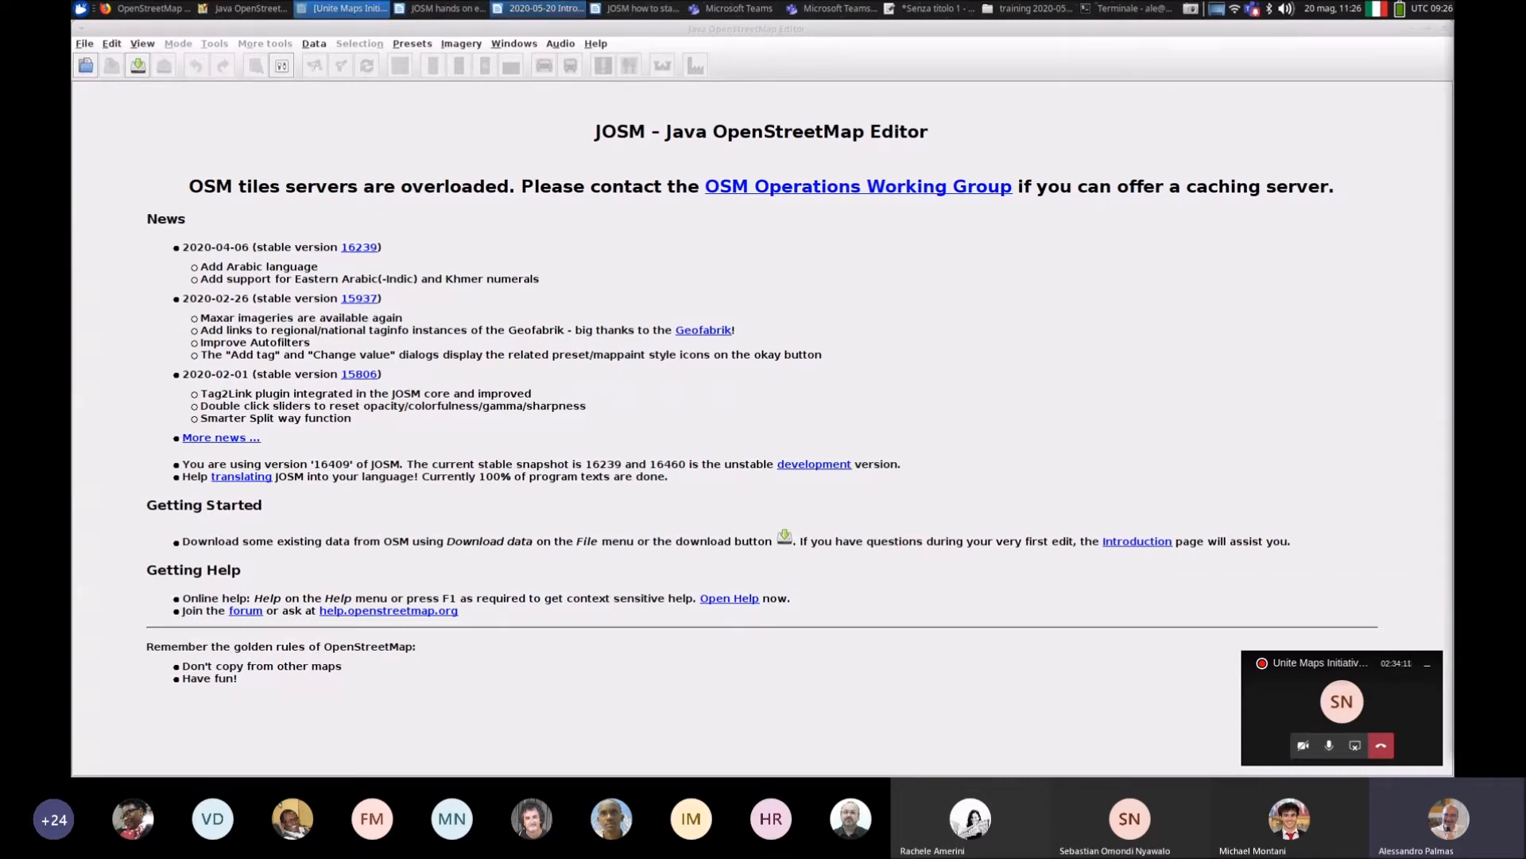
left_click(344, 9)
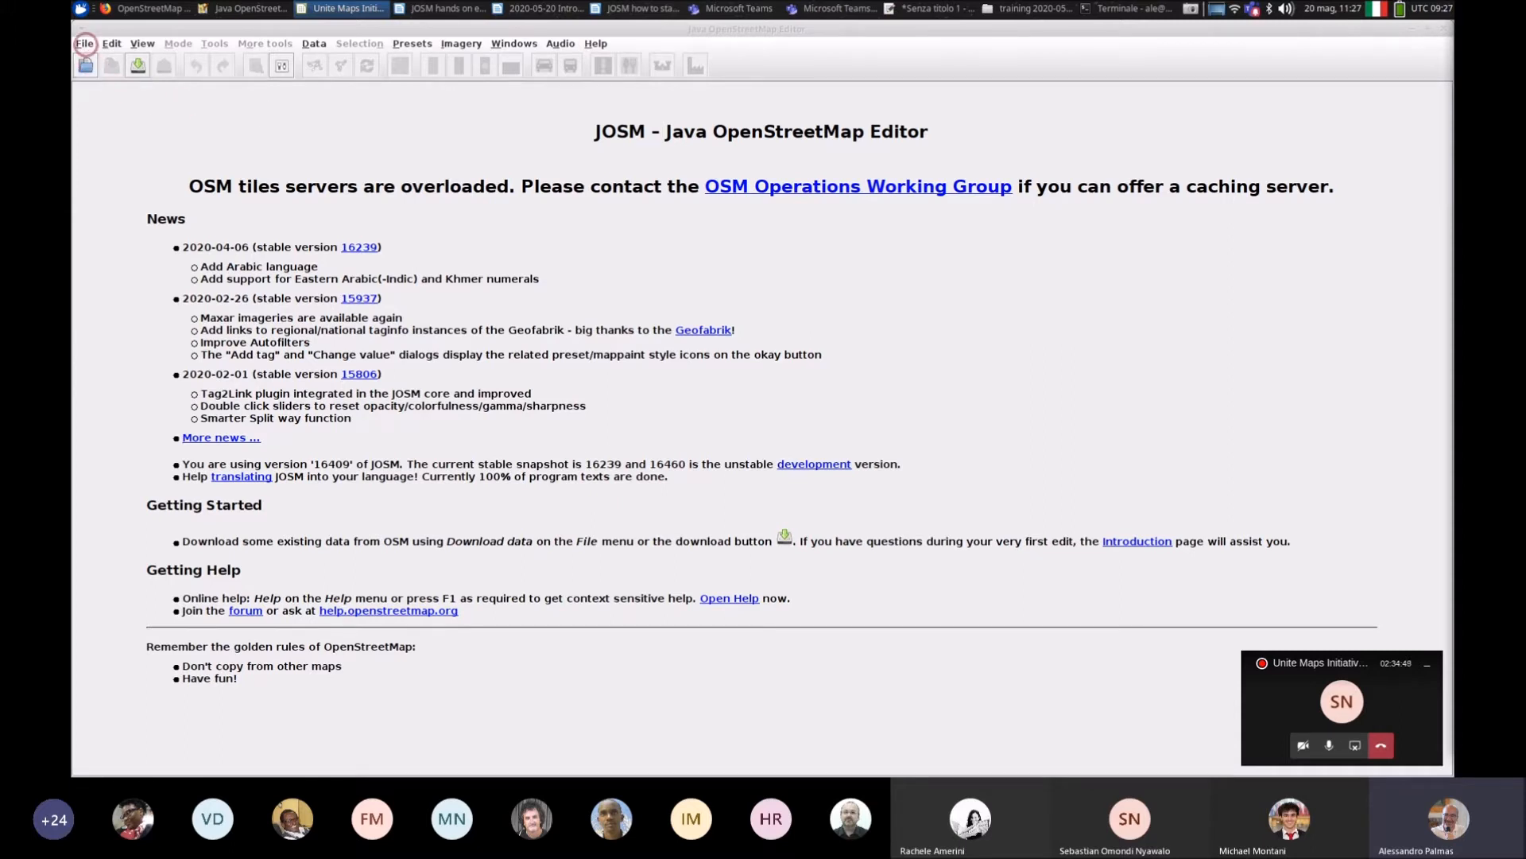
left_click(85, 44)
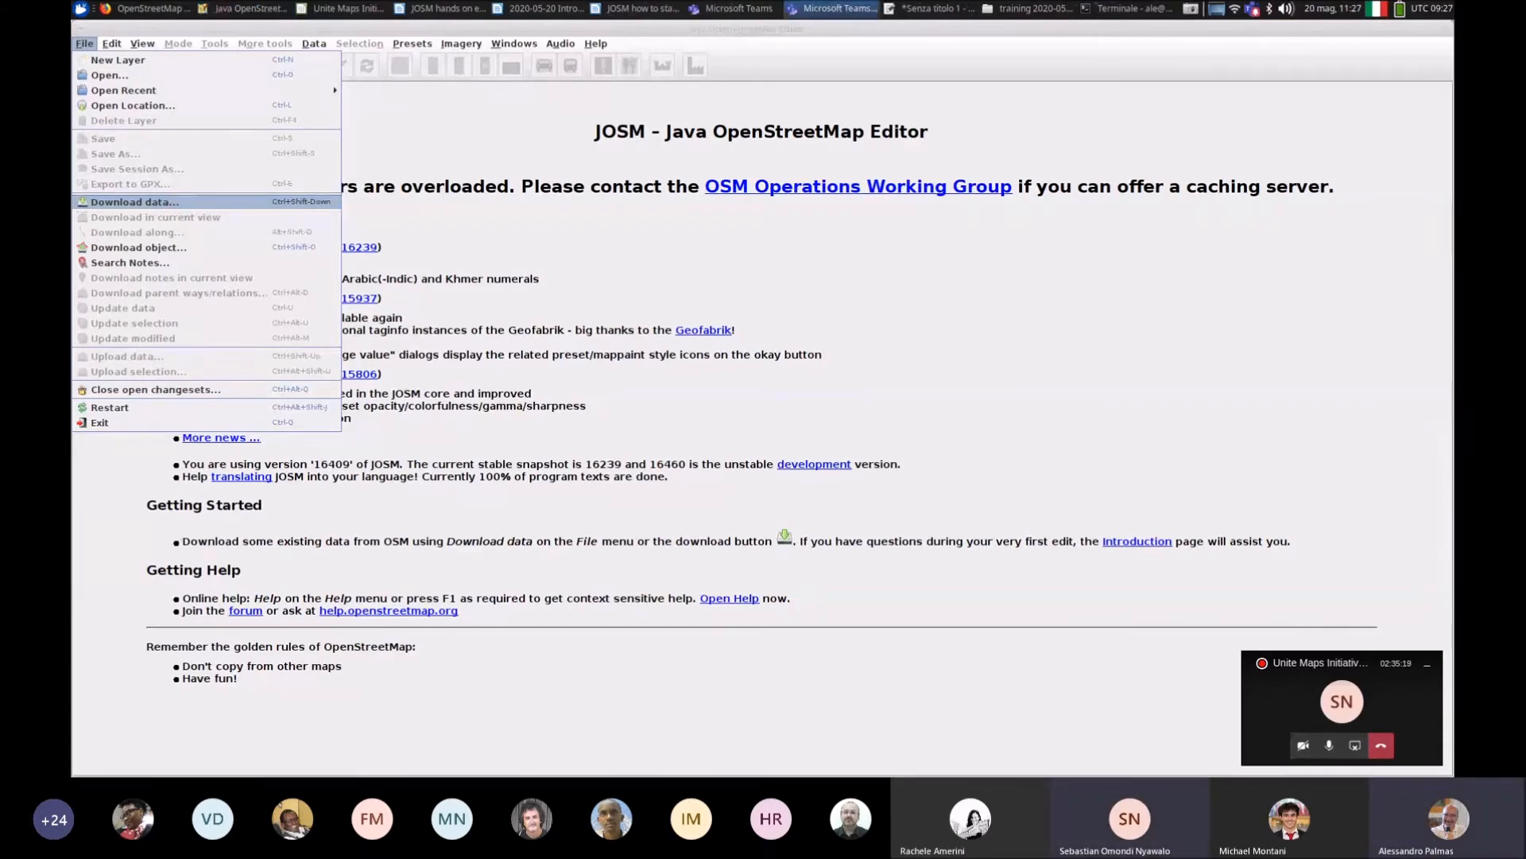
left_click(136, 202)
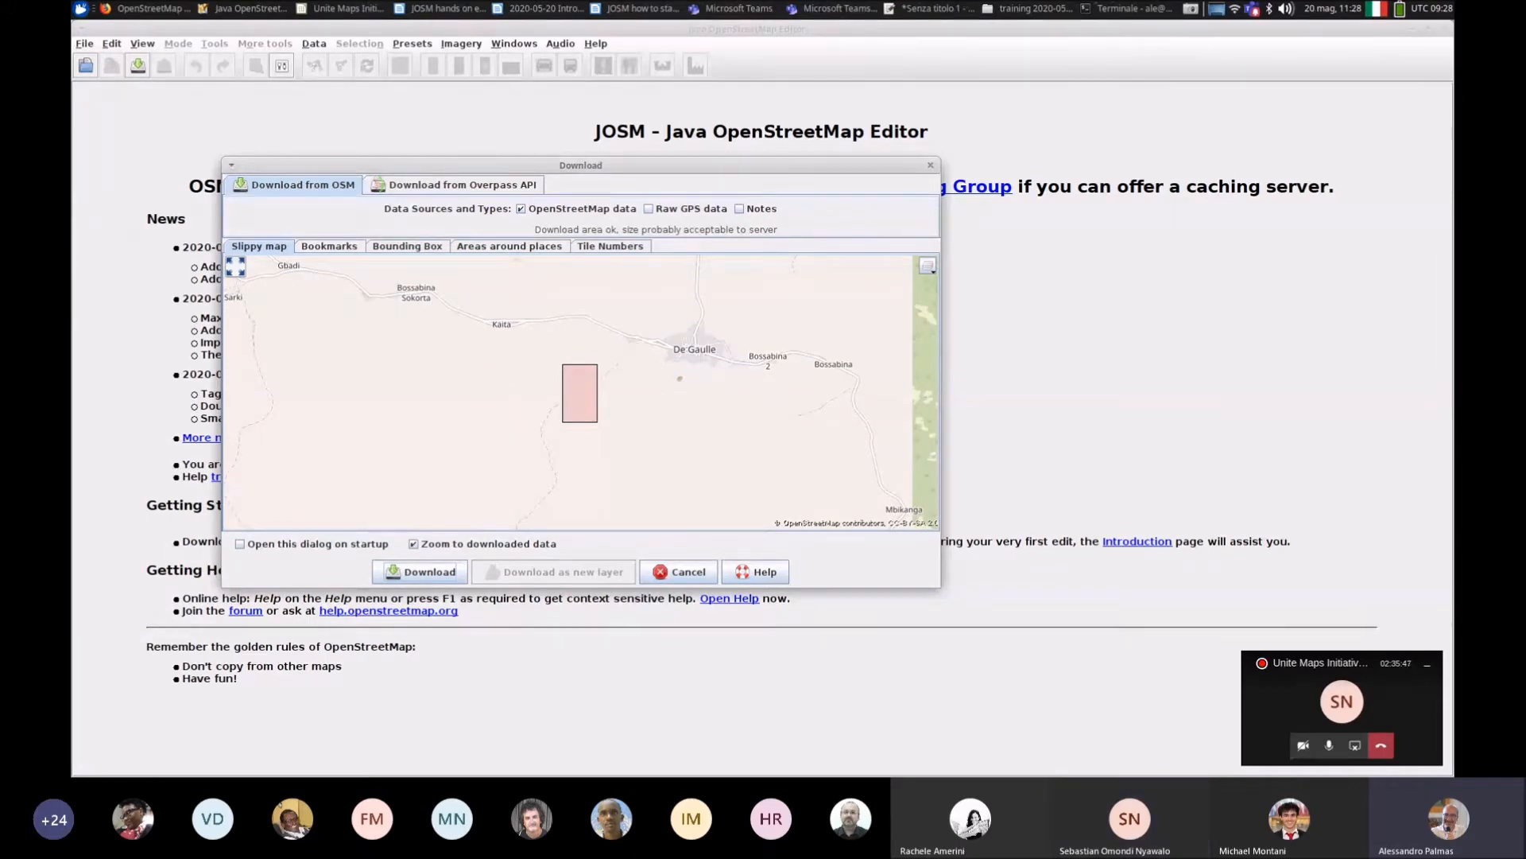
Step: Reposition the on-screen mouse and key indicator beneath the Download dialog
left_click(342, 9)
left_click(342, 9)
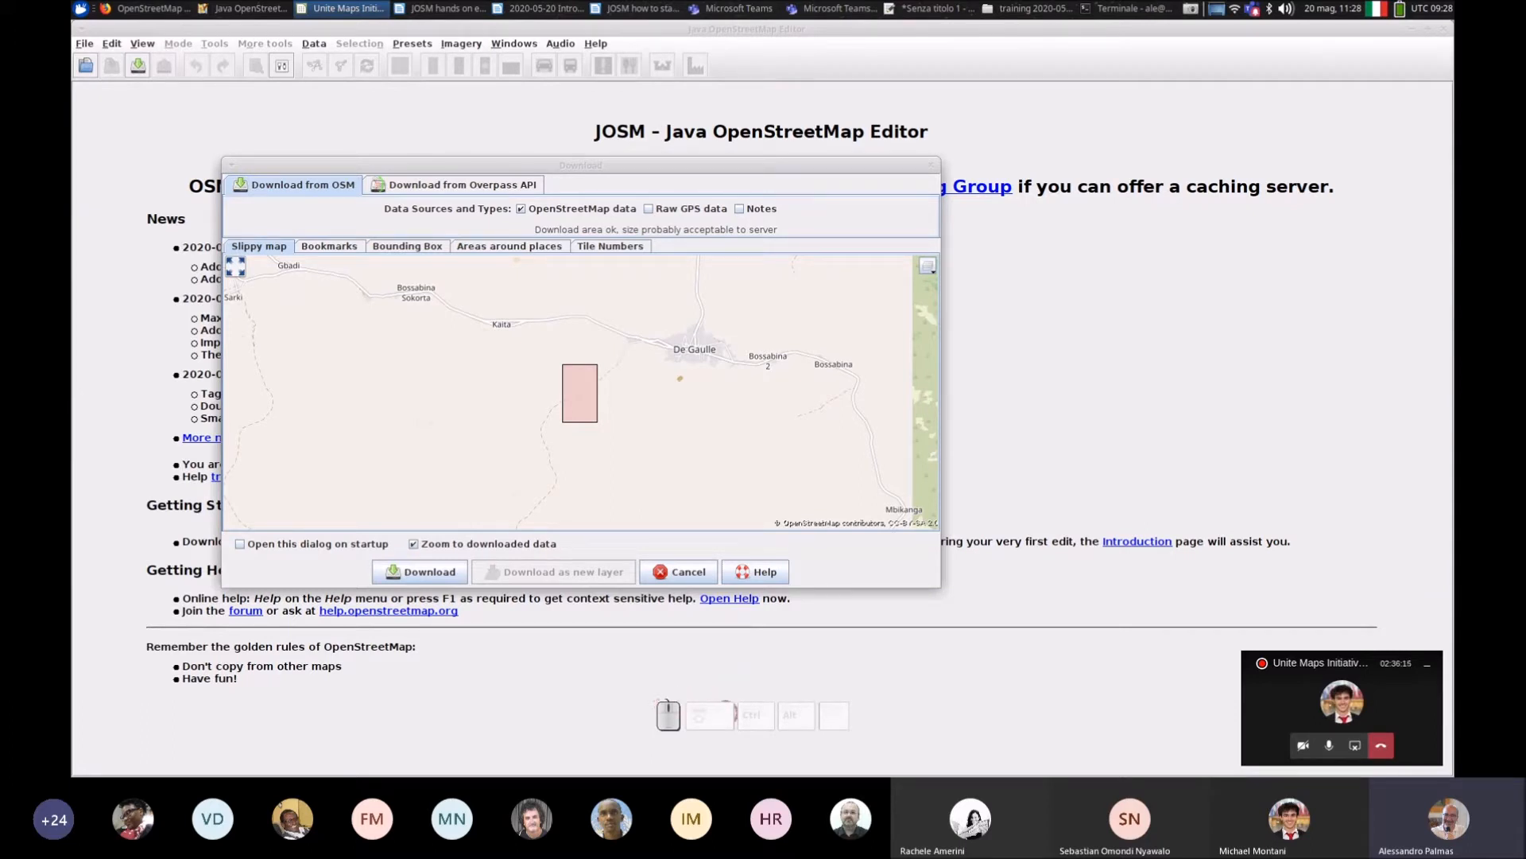
right_click(725, 712)
left_click(722, 713)
left_click_drag(722, 713, 752, 681)
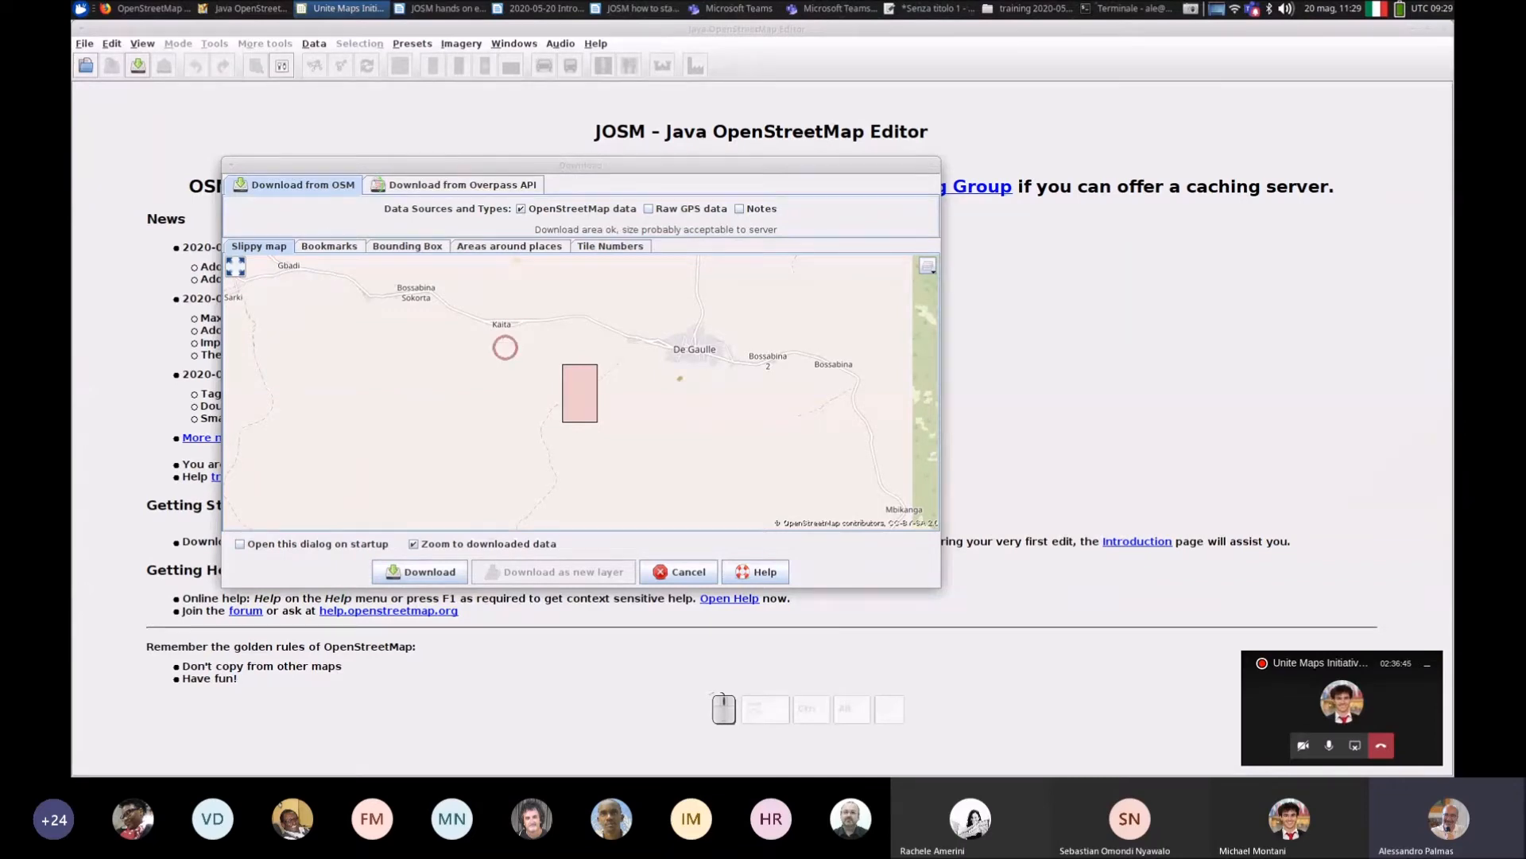
Step: Explore the download map from the De Gaulle area across to Bocaranga and Bilsem, at wider and closer scales
left_click(500, 348)
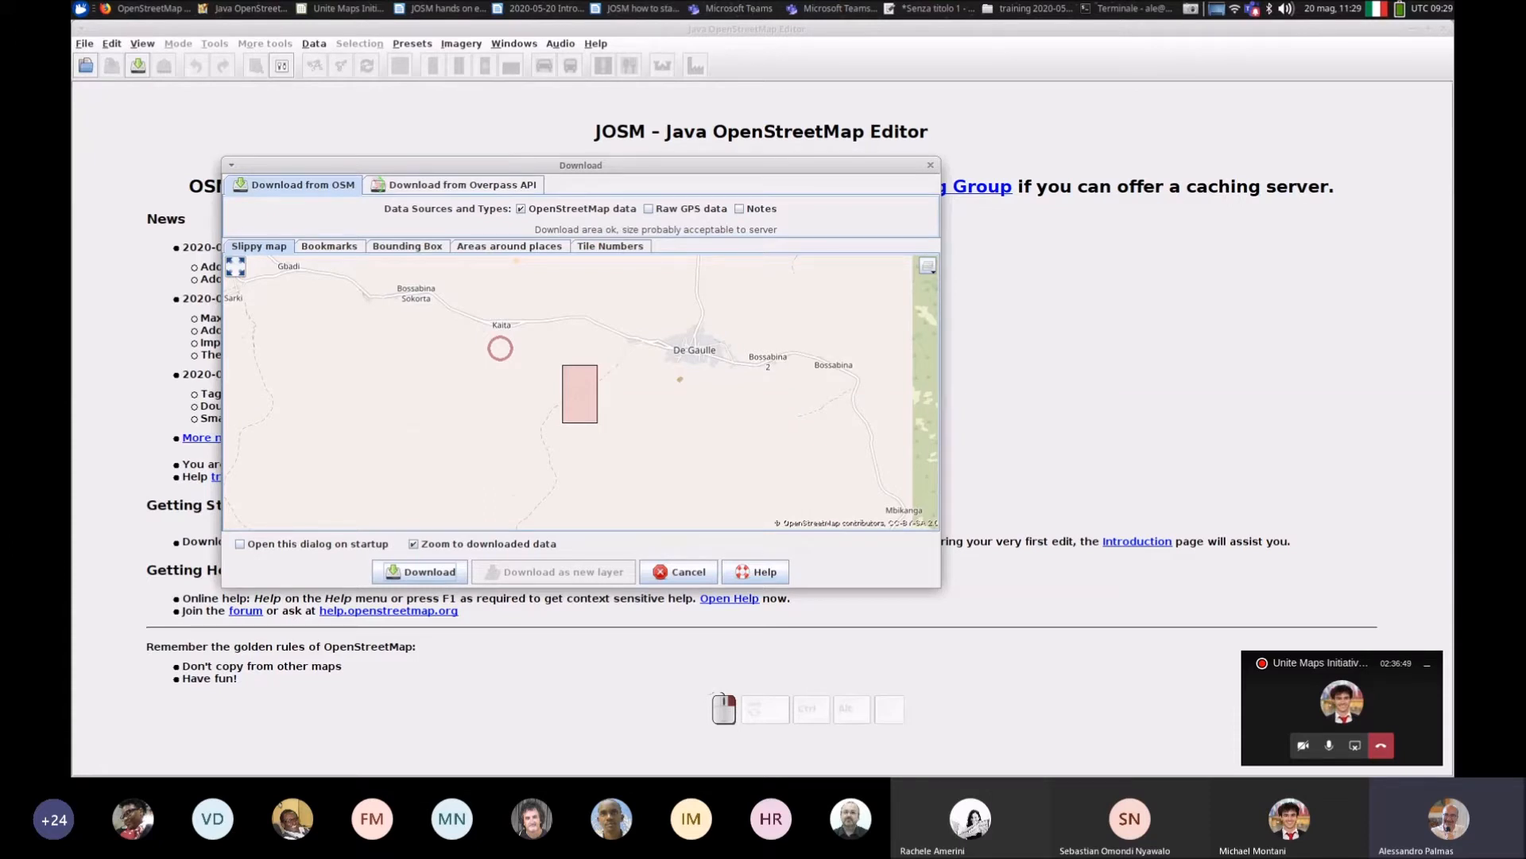
left_click_drag(500, 349, 419, 449)
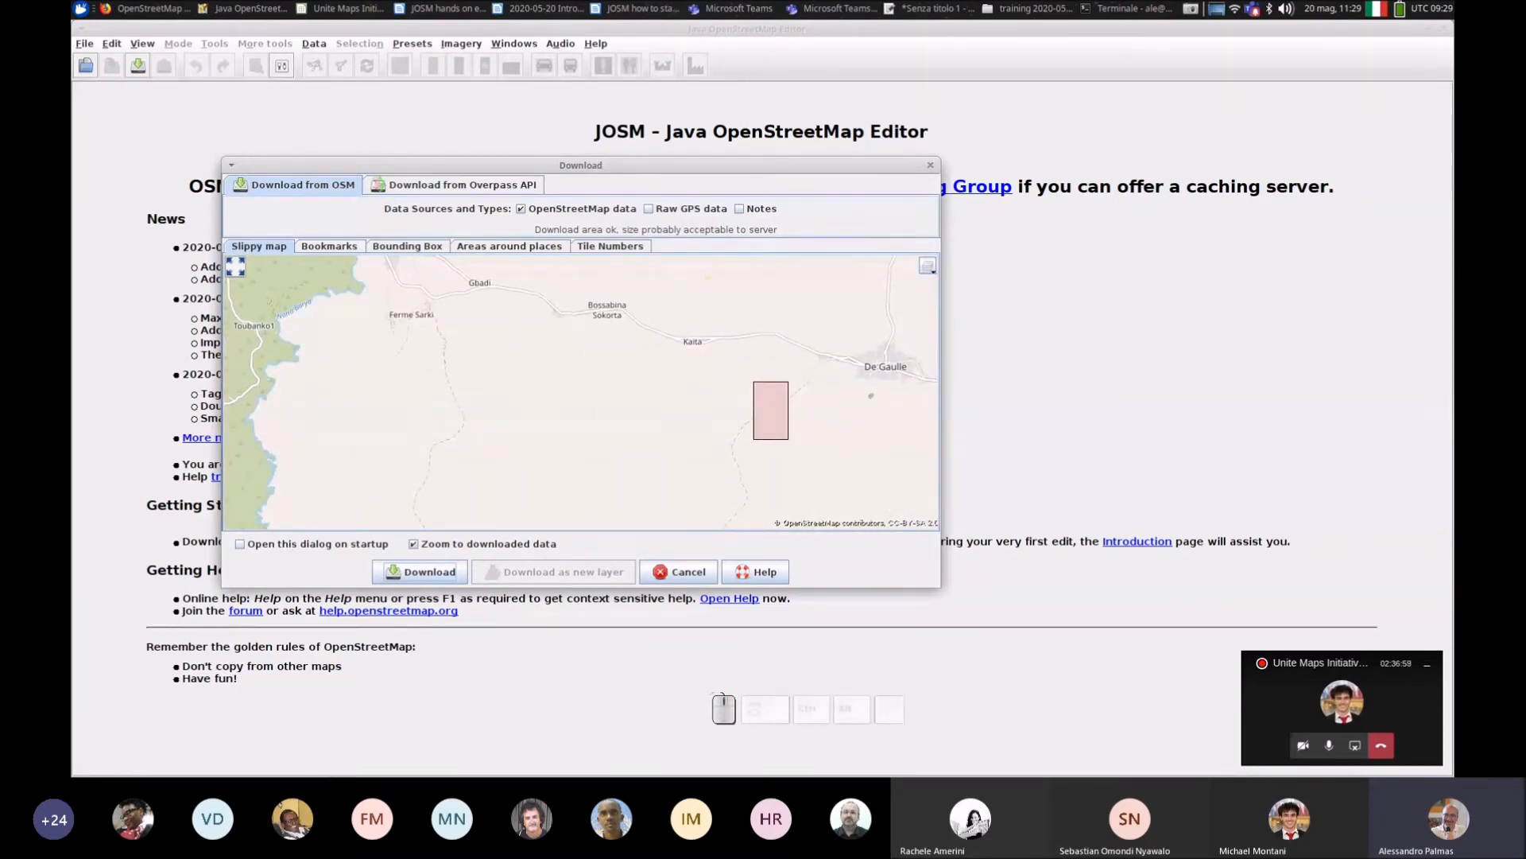
scroll(674, 364, "down", 1)
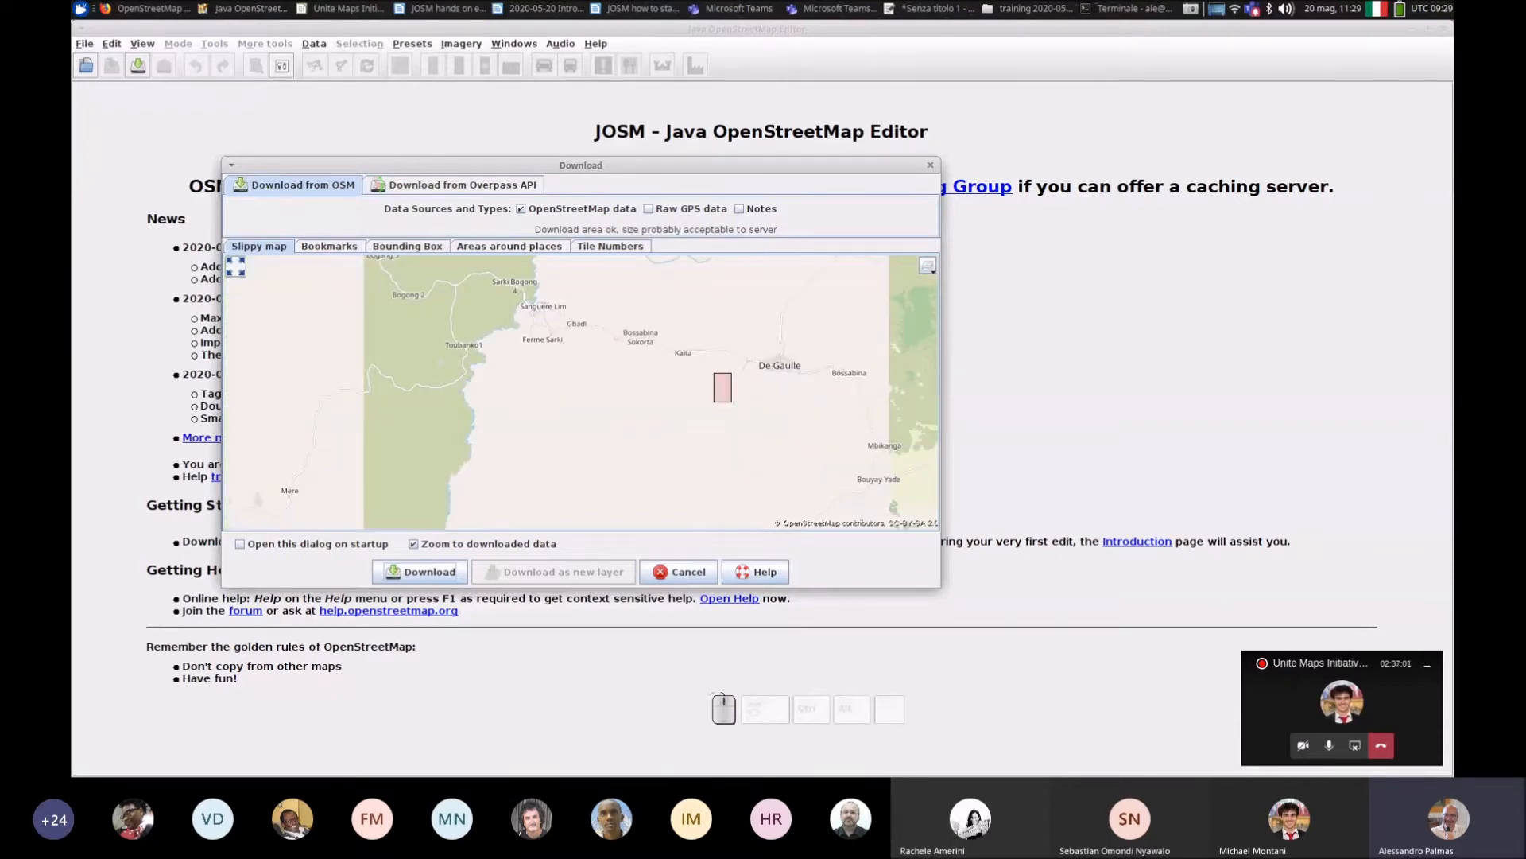
scroll(675, 365, "down", 1)
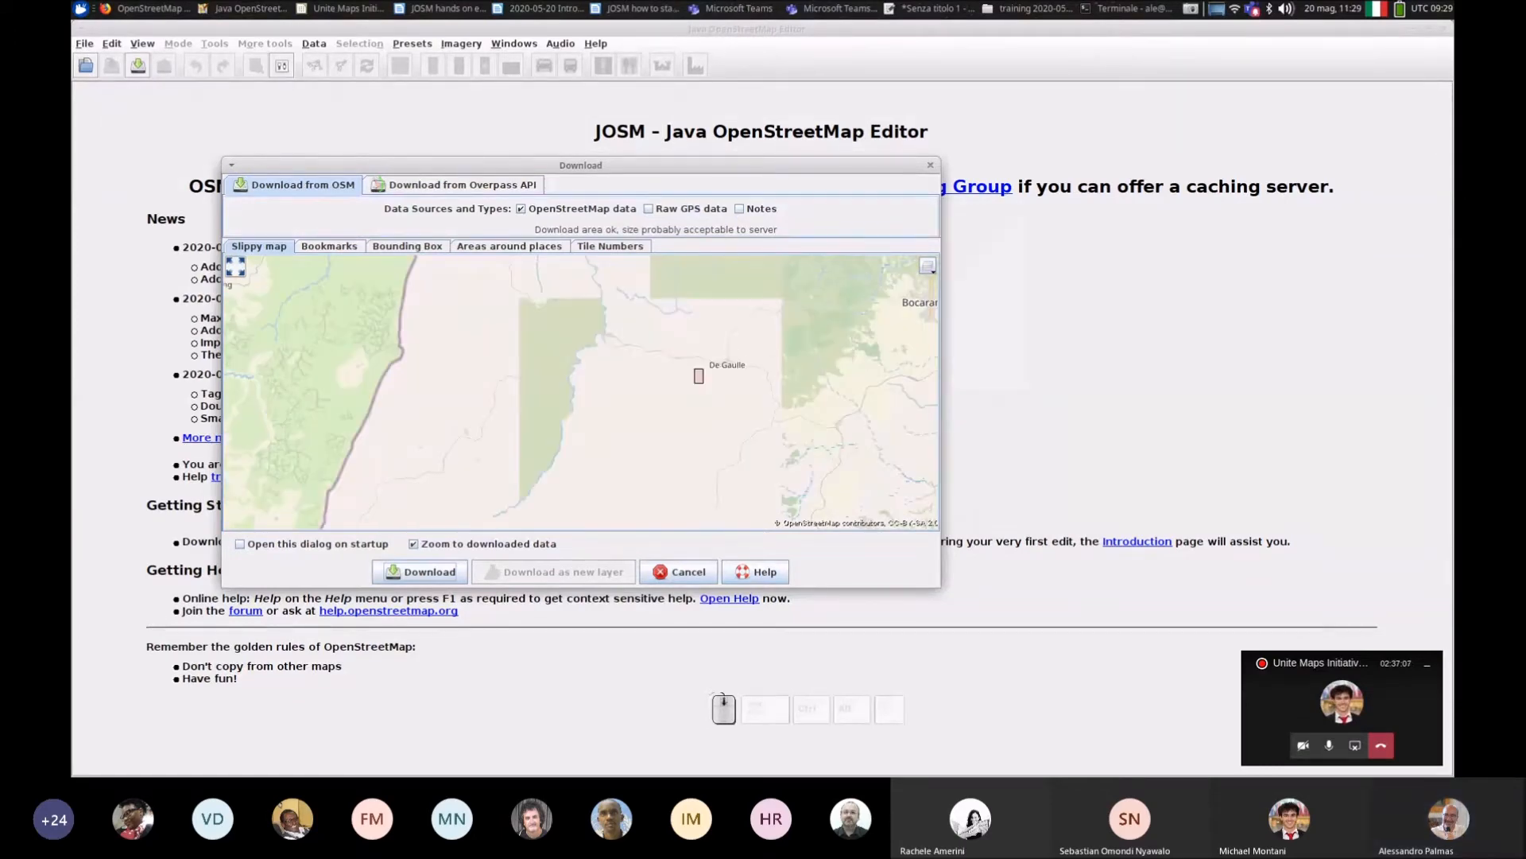
left_click_drag(823, 326, 596, 399)
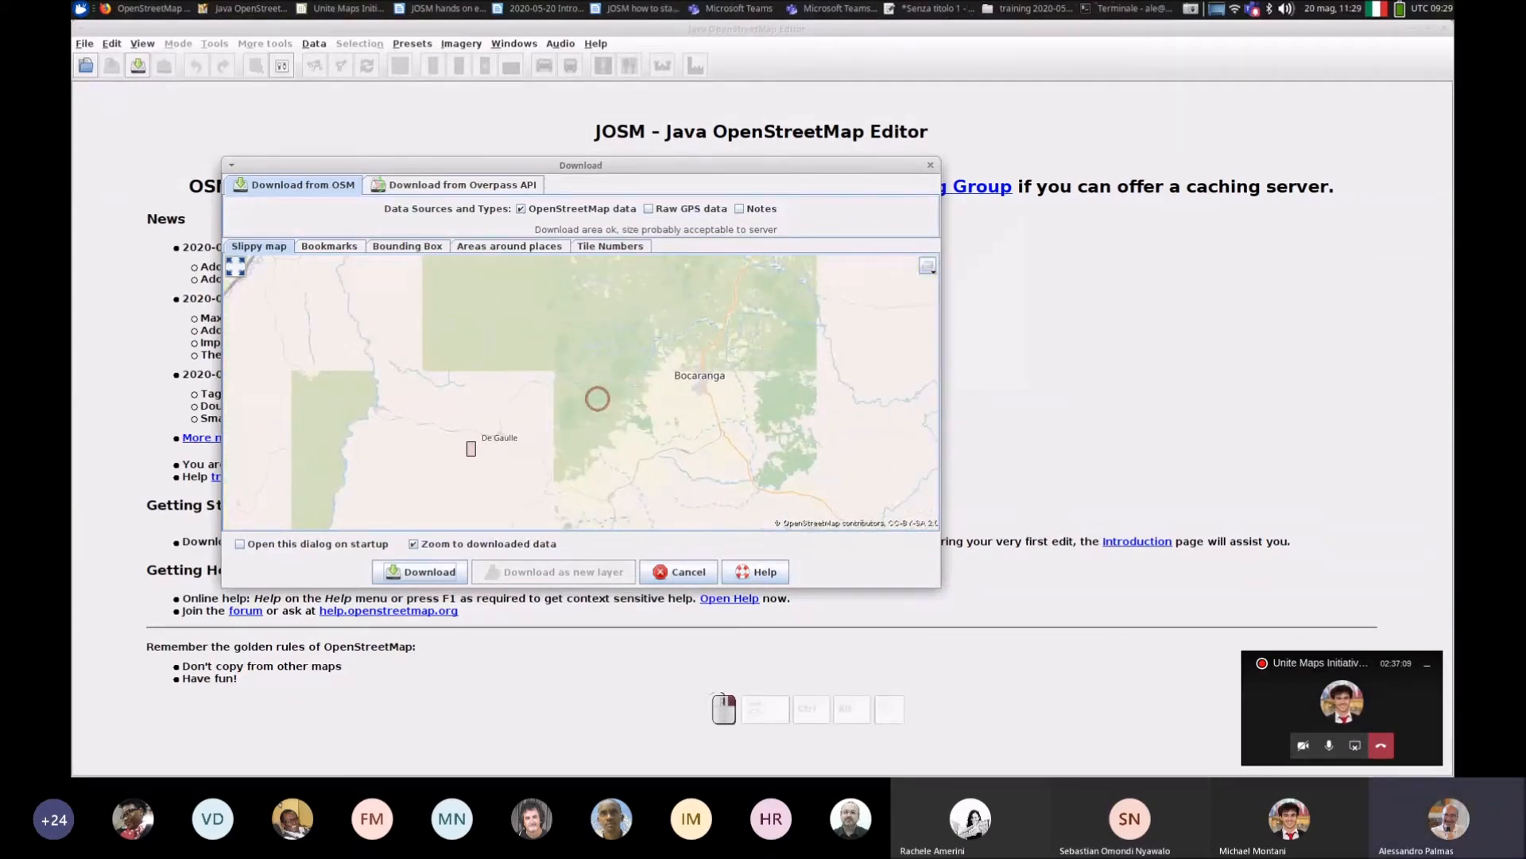
scroll(664, 392, "down", 1)
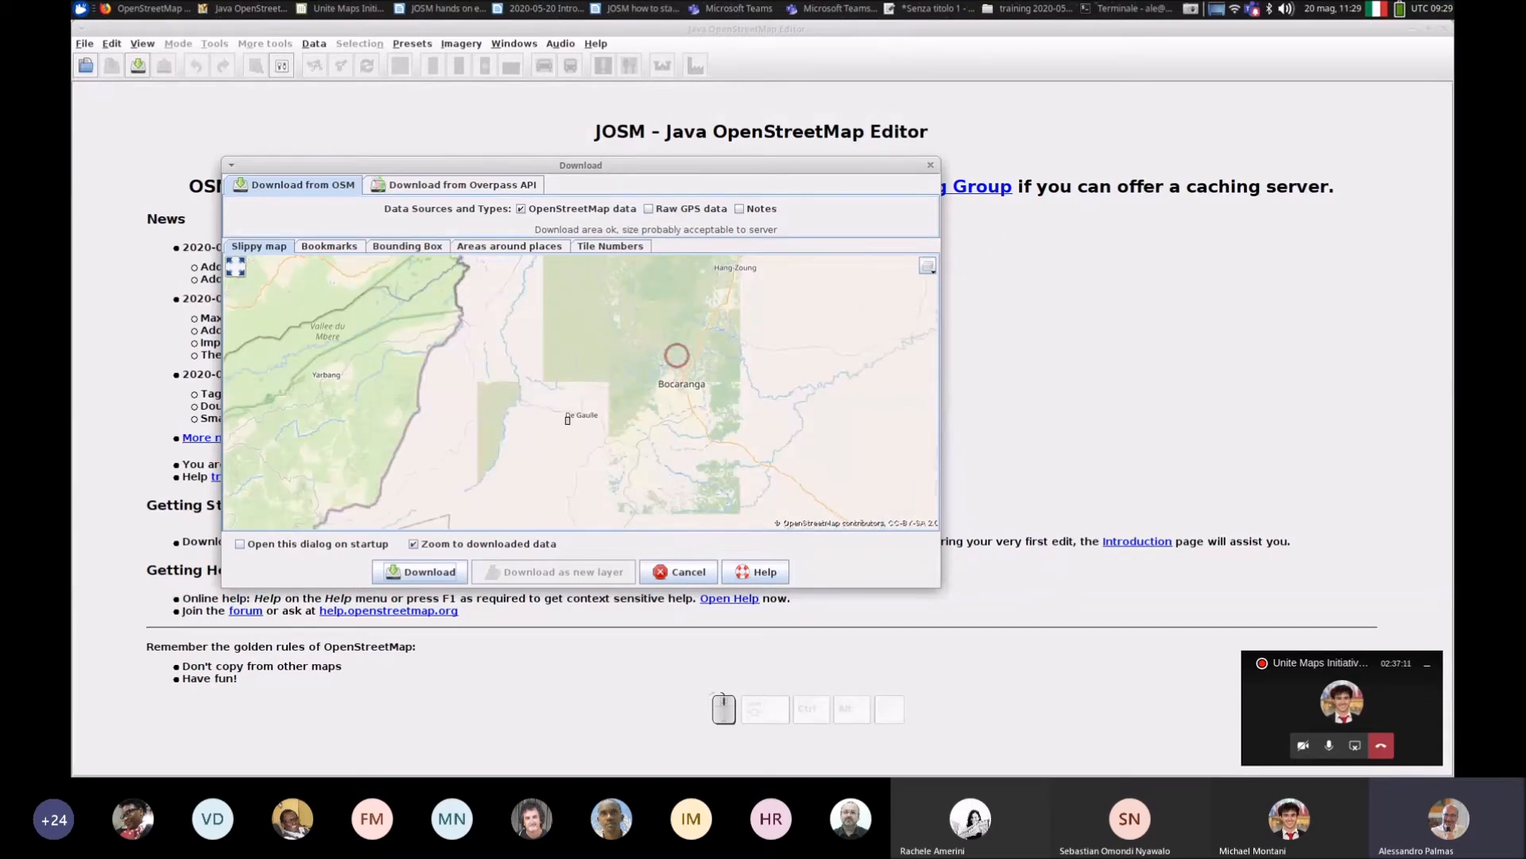
left_click_drag(714, 370, 760, 368)
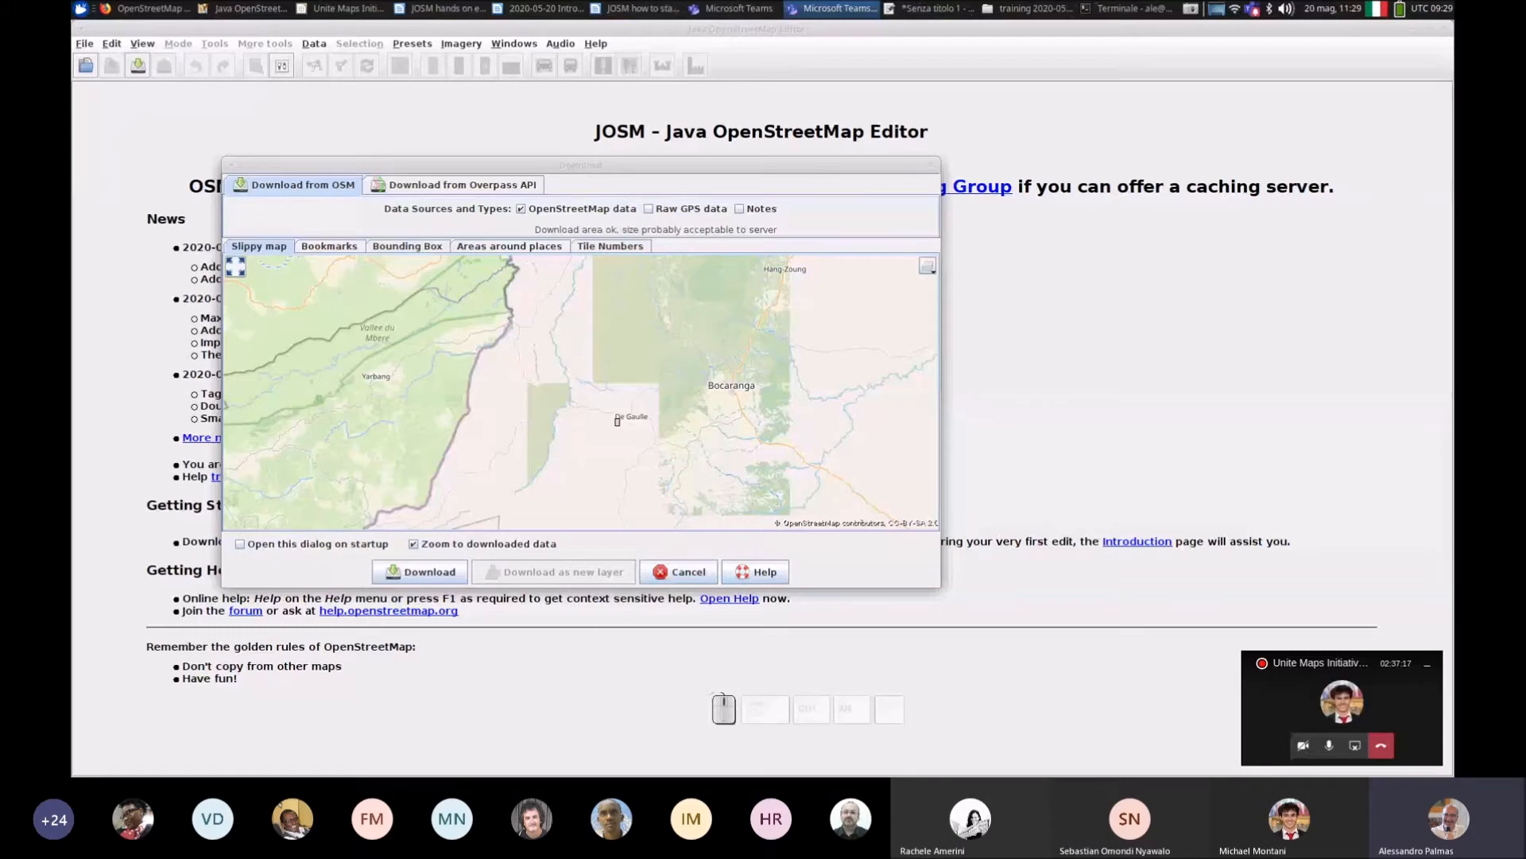
scroll(676, 351, "up", 3)
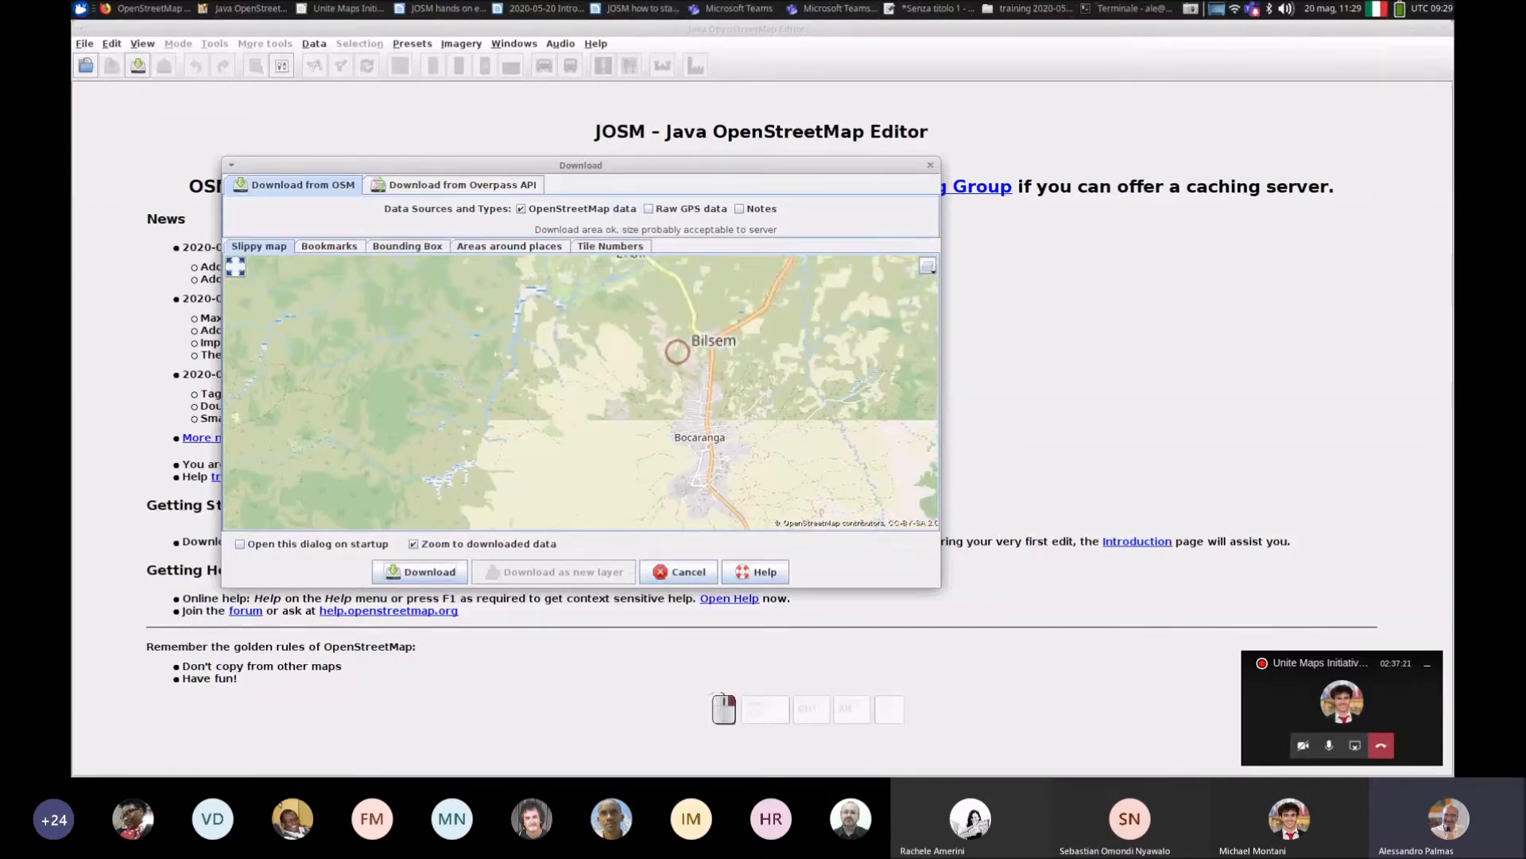
scroll(677, 350, "down", 2)
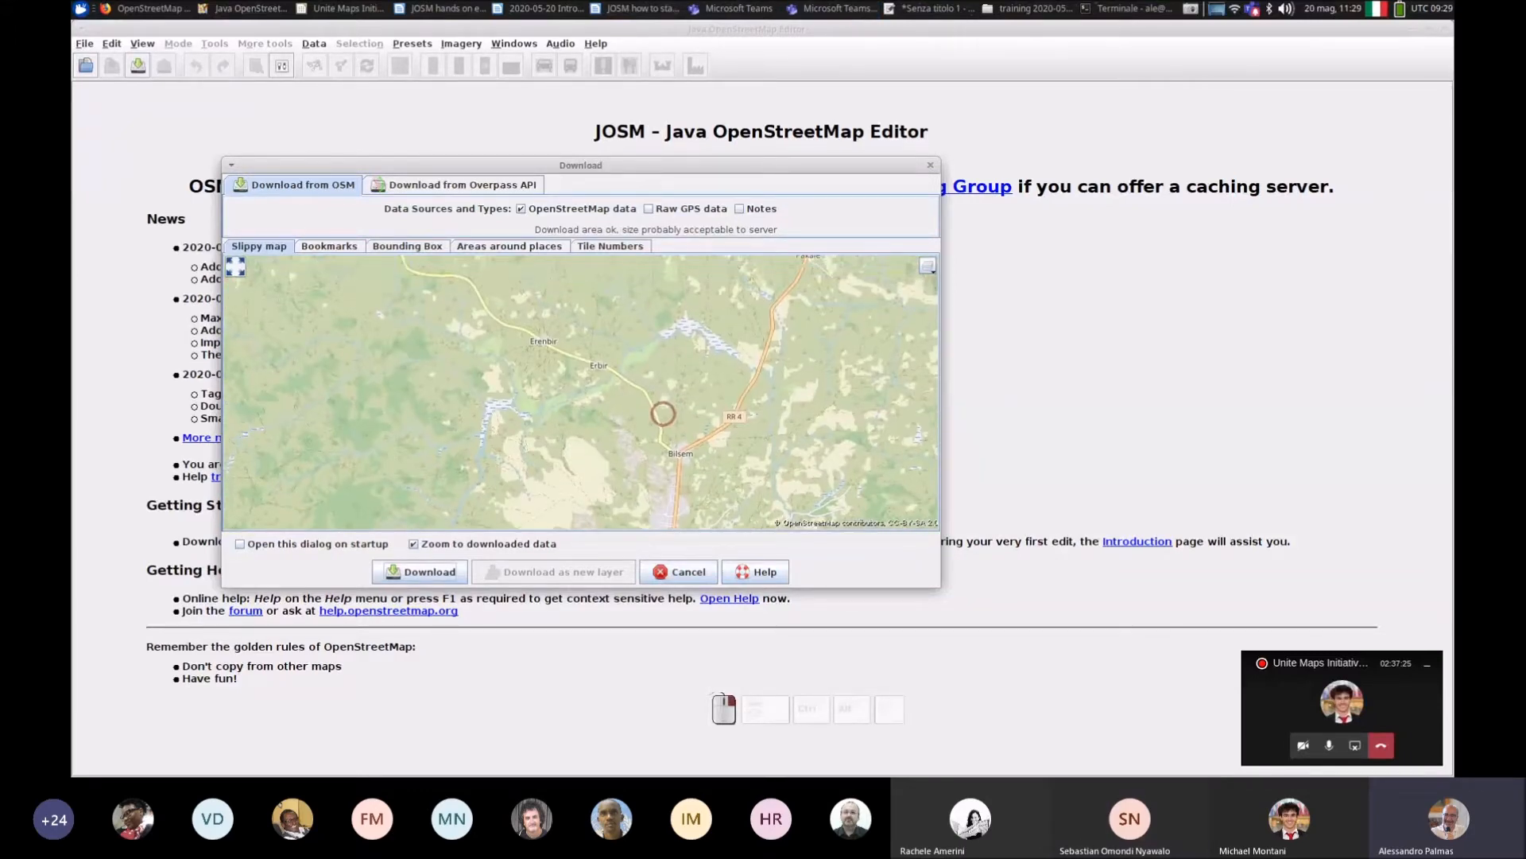
right_click(738, 696)
left_click(669, 693)
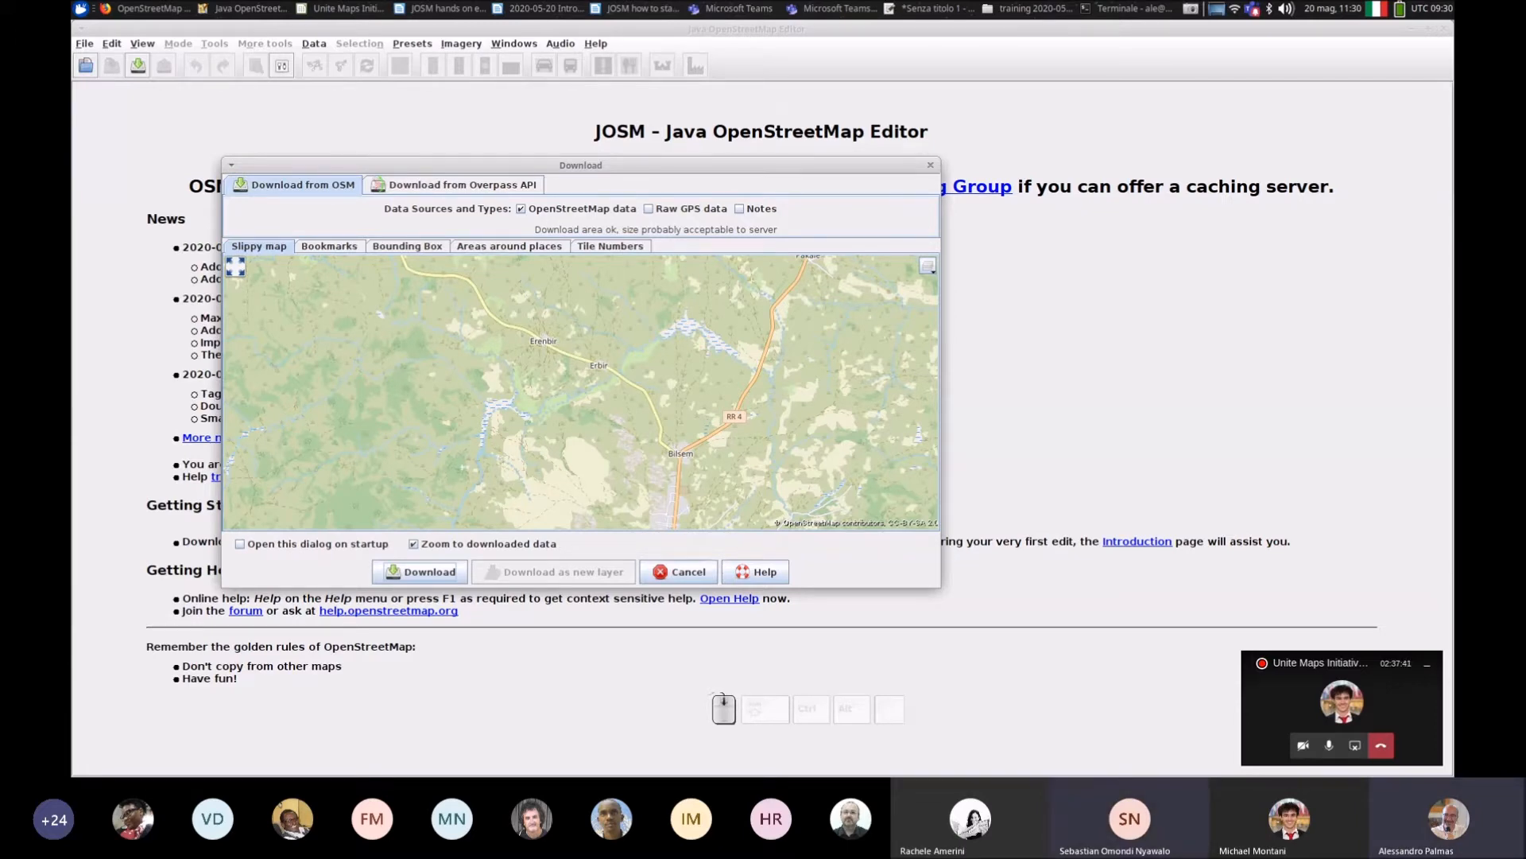
Step: Examine Bilsem and its surroundings on the download map, closing in on the buildings beside the RR 4 road junction
left_click_drag(712, 395, 636, 371)
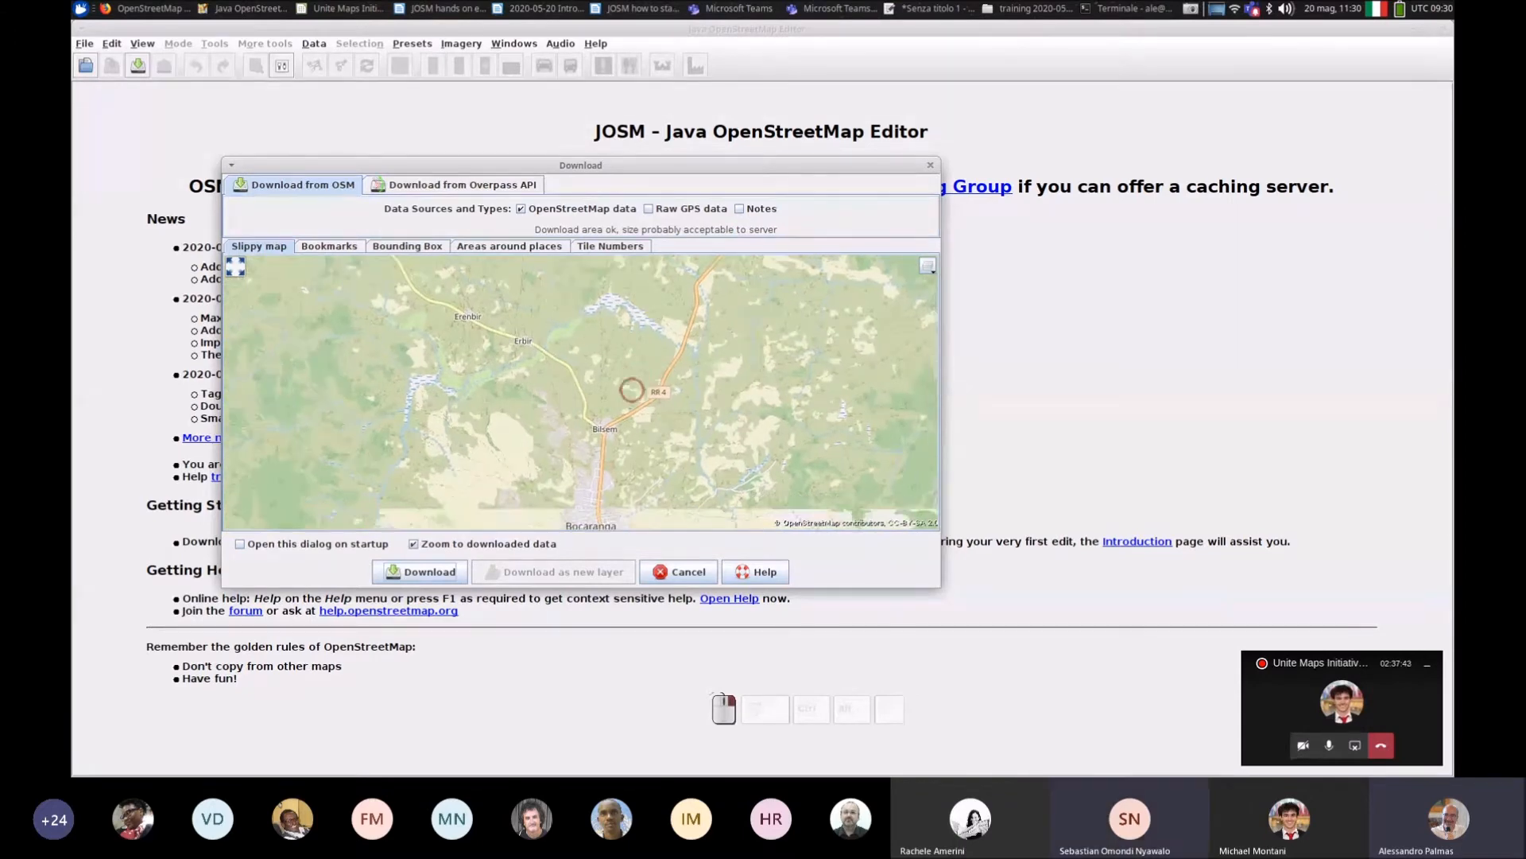
scroll(610, 435, "up", 2)
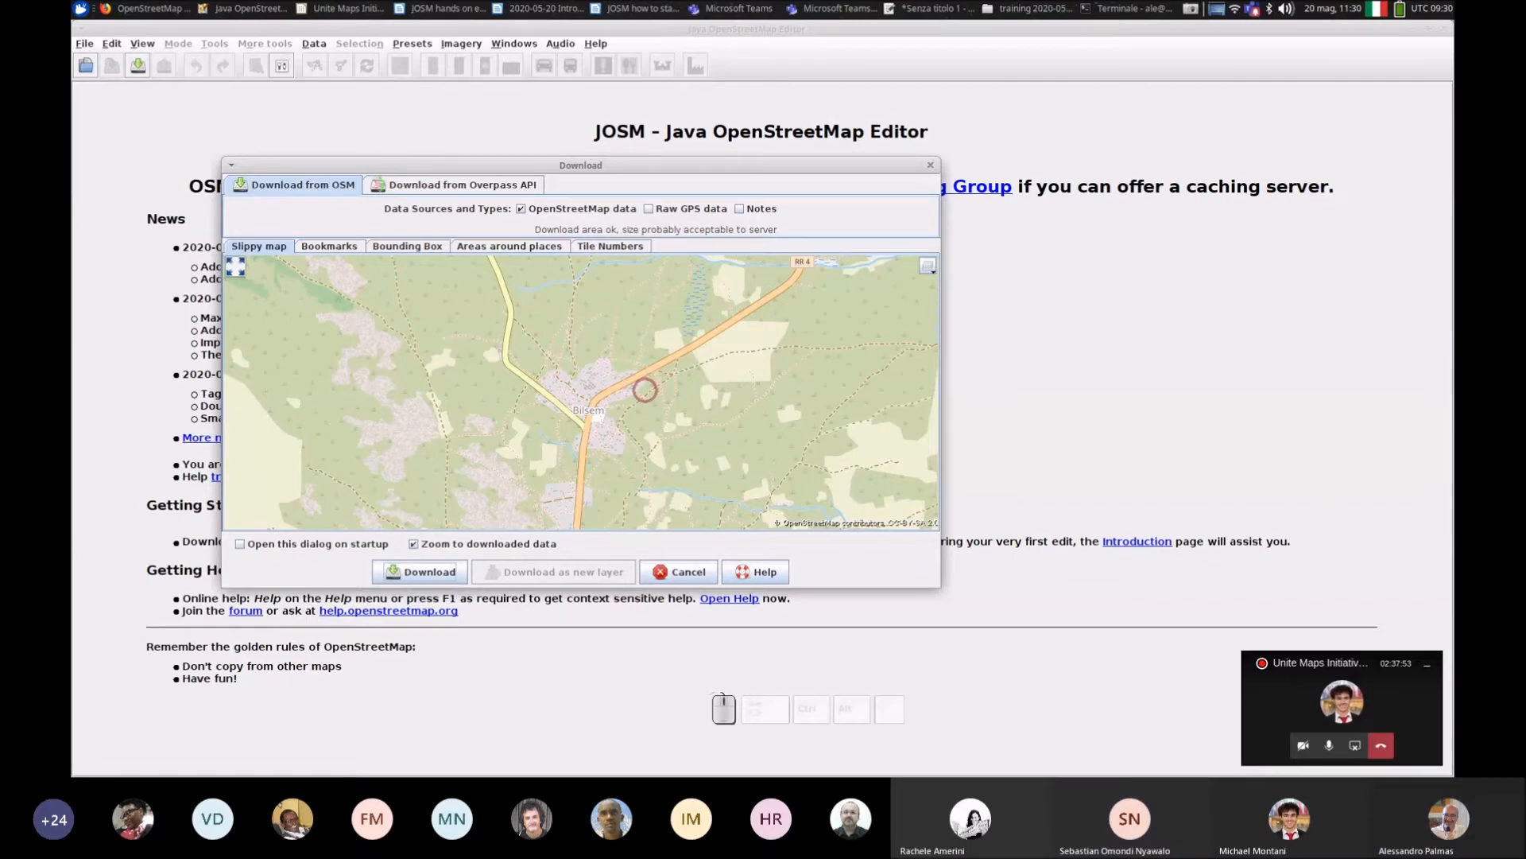
right_click(485, 371)
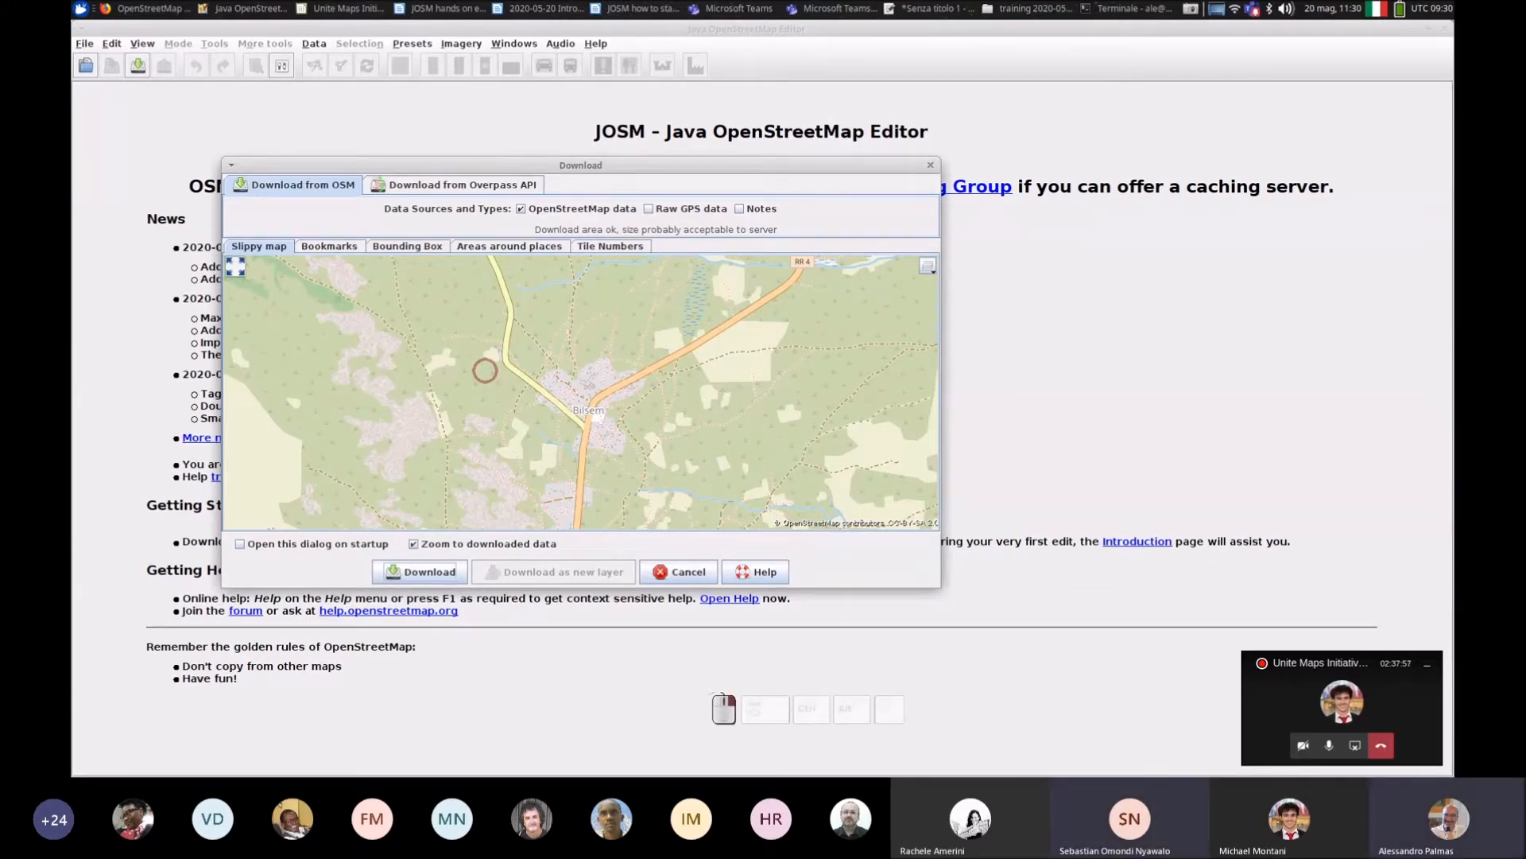
left_click_drag(485, 370, 536, 451)
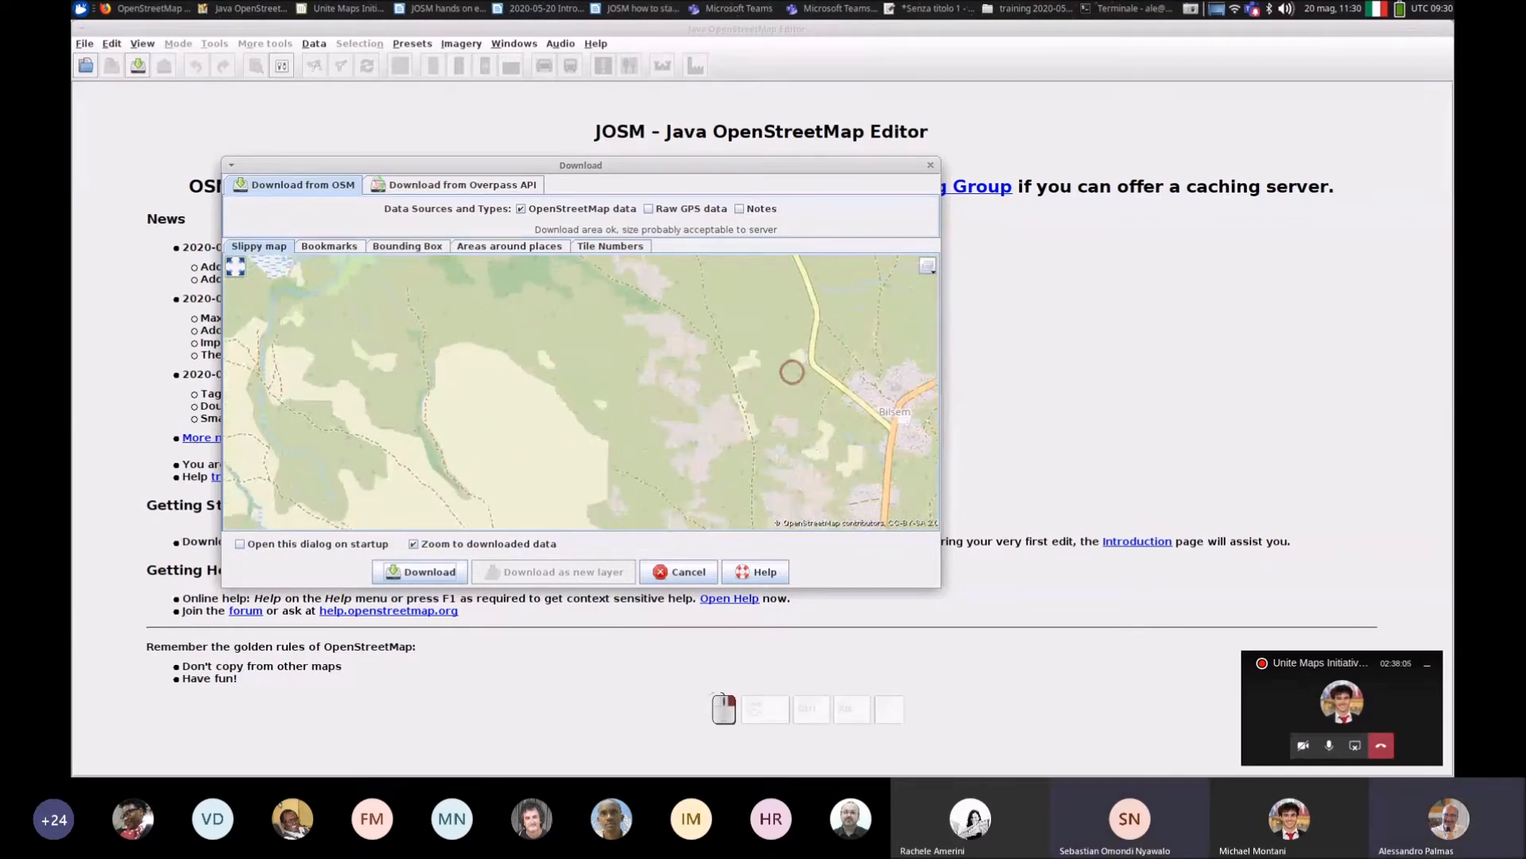
left_click_drag(792, 373, 608, 370)
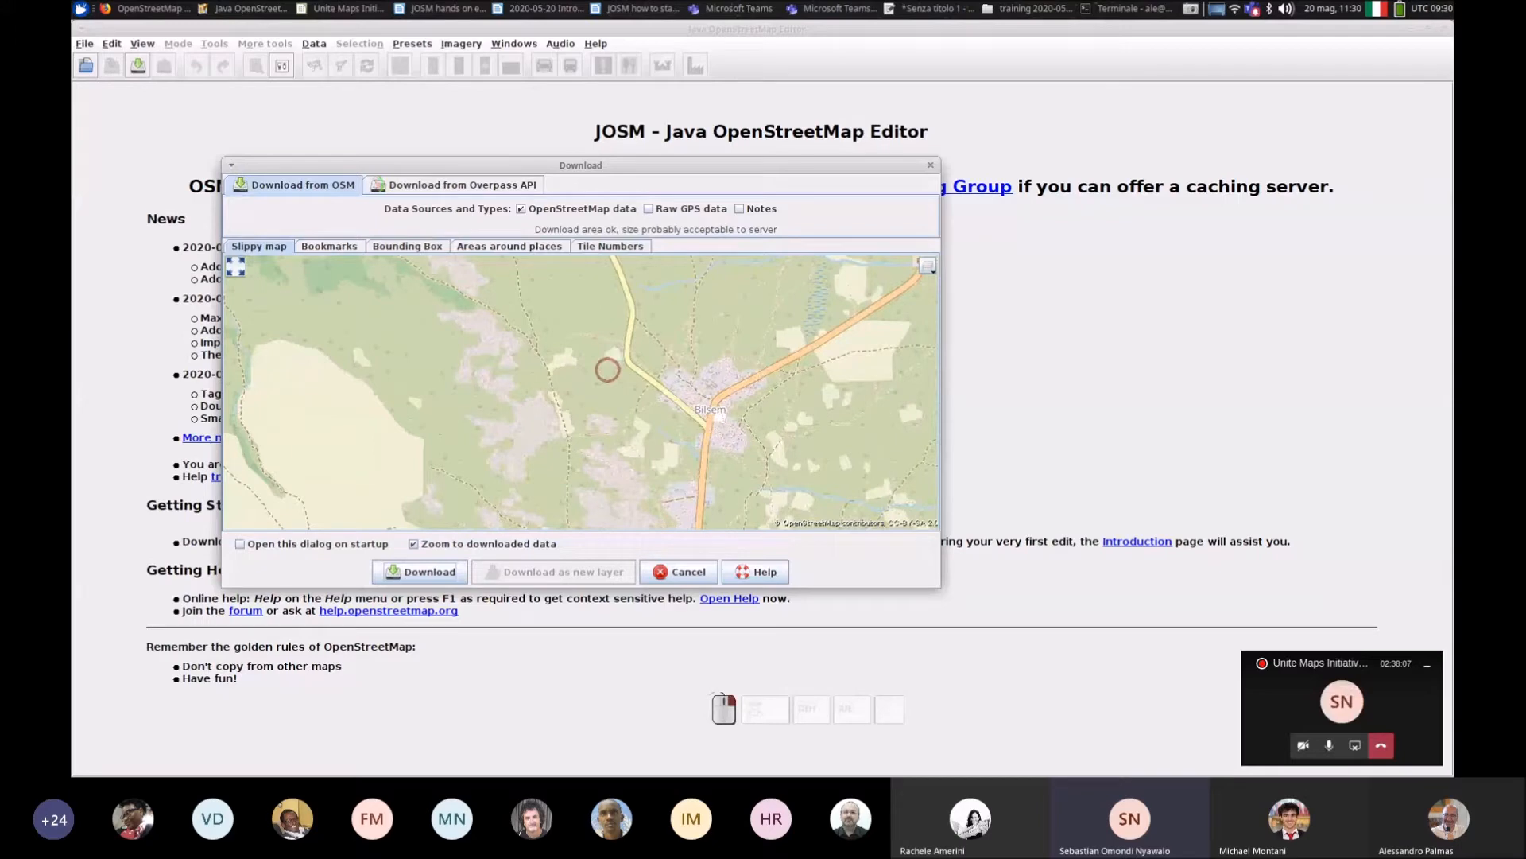
left_click_drag(607, 370, 583, 370)
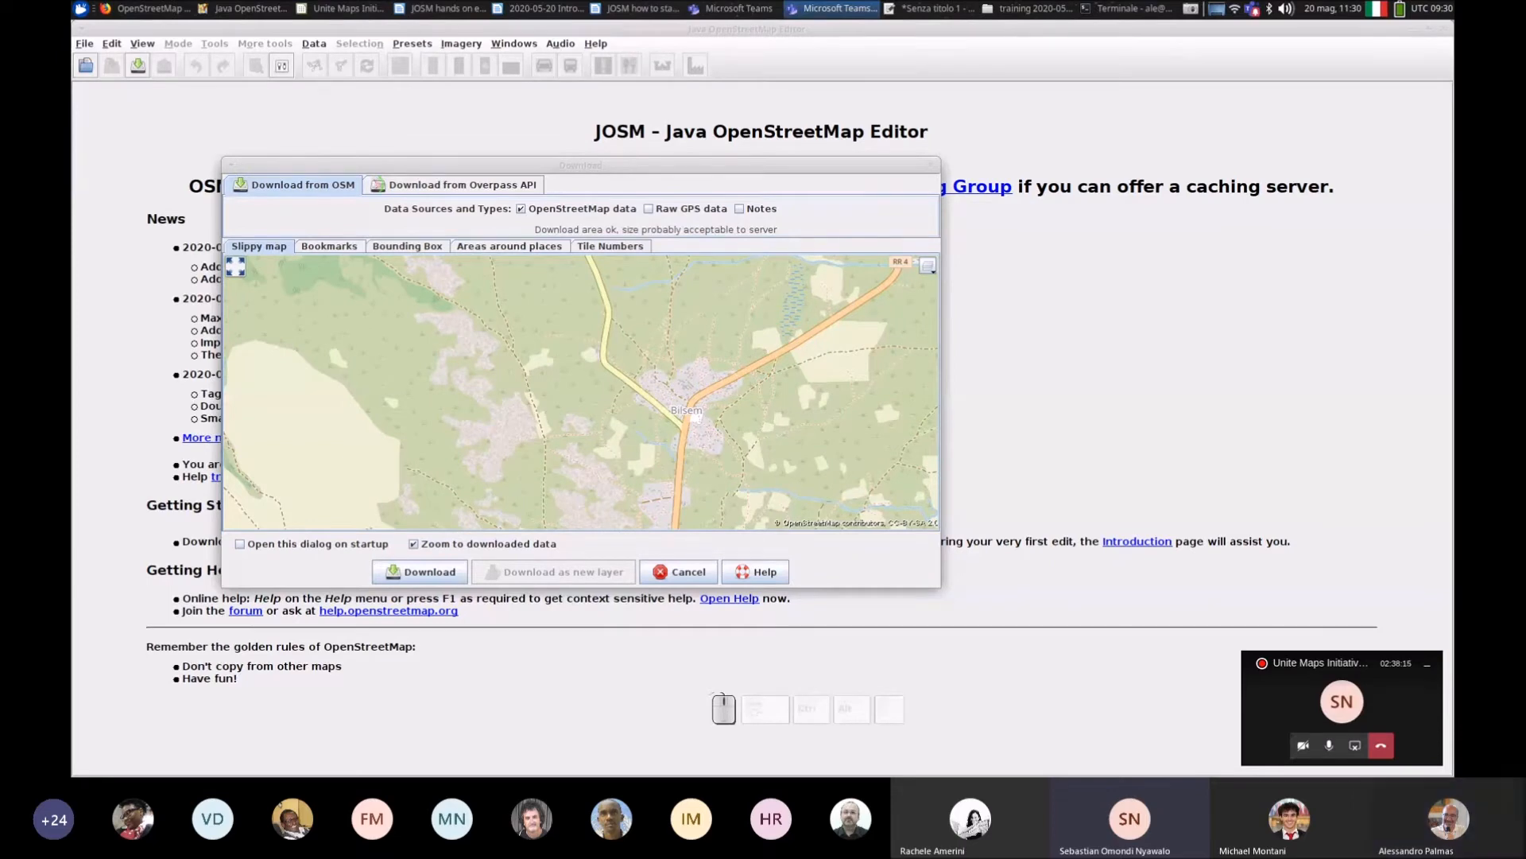
scroll(606, 366, "up", 1)
scroll(605, 367, "down", 1)
scroll(605, 367, "up", 1)
scroll(605, 367, "down", 2)
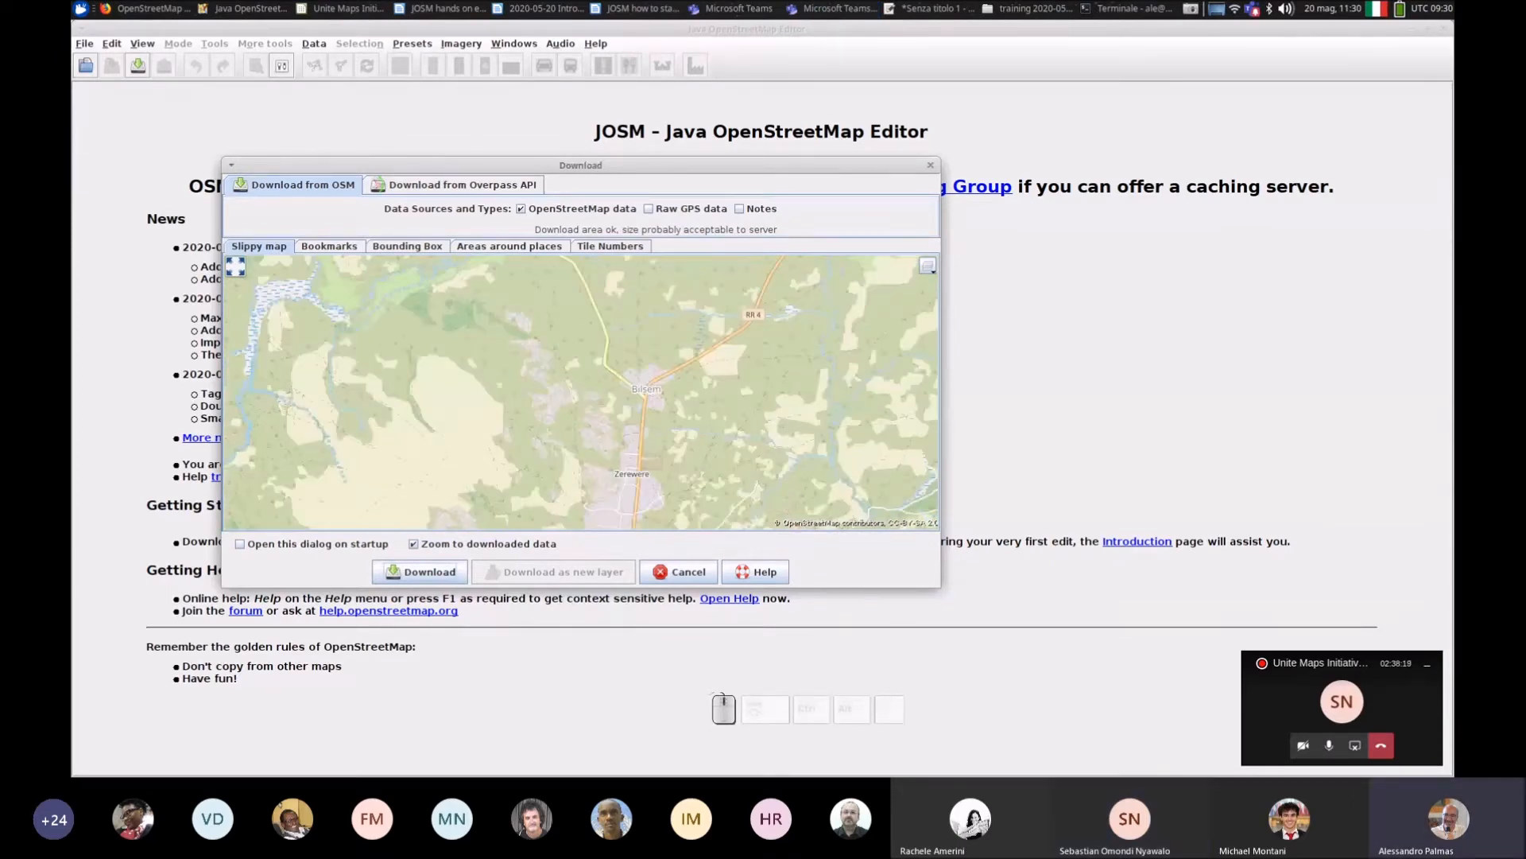
scroll(605, 367, "up", 1)
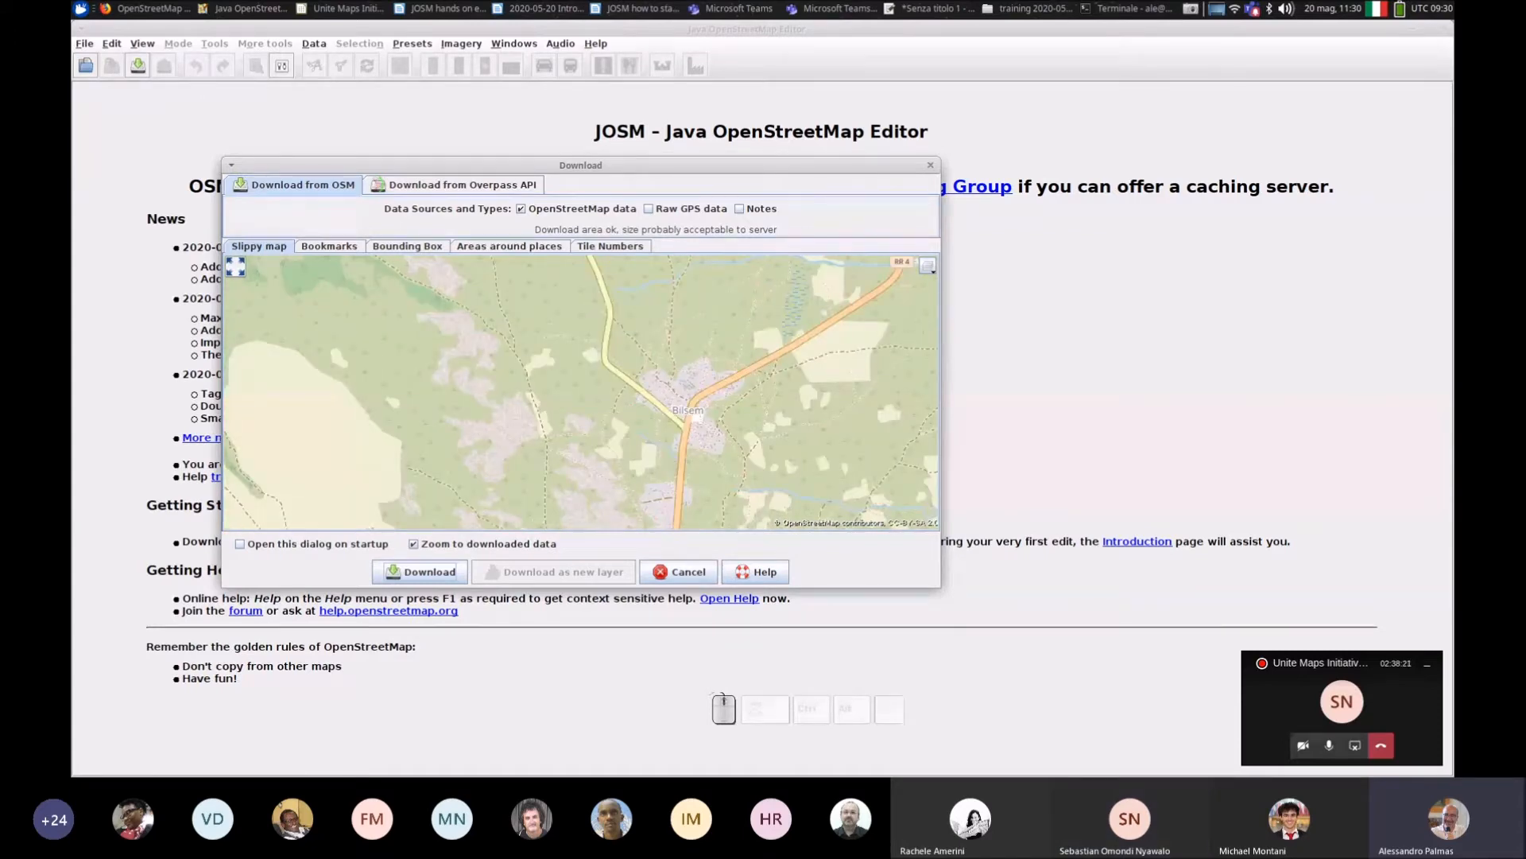
scroll(659, 385, "up", 1)
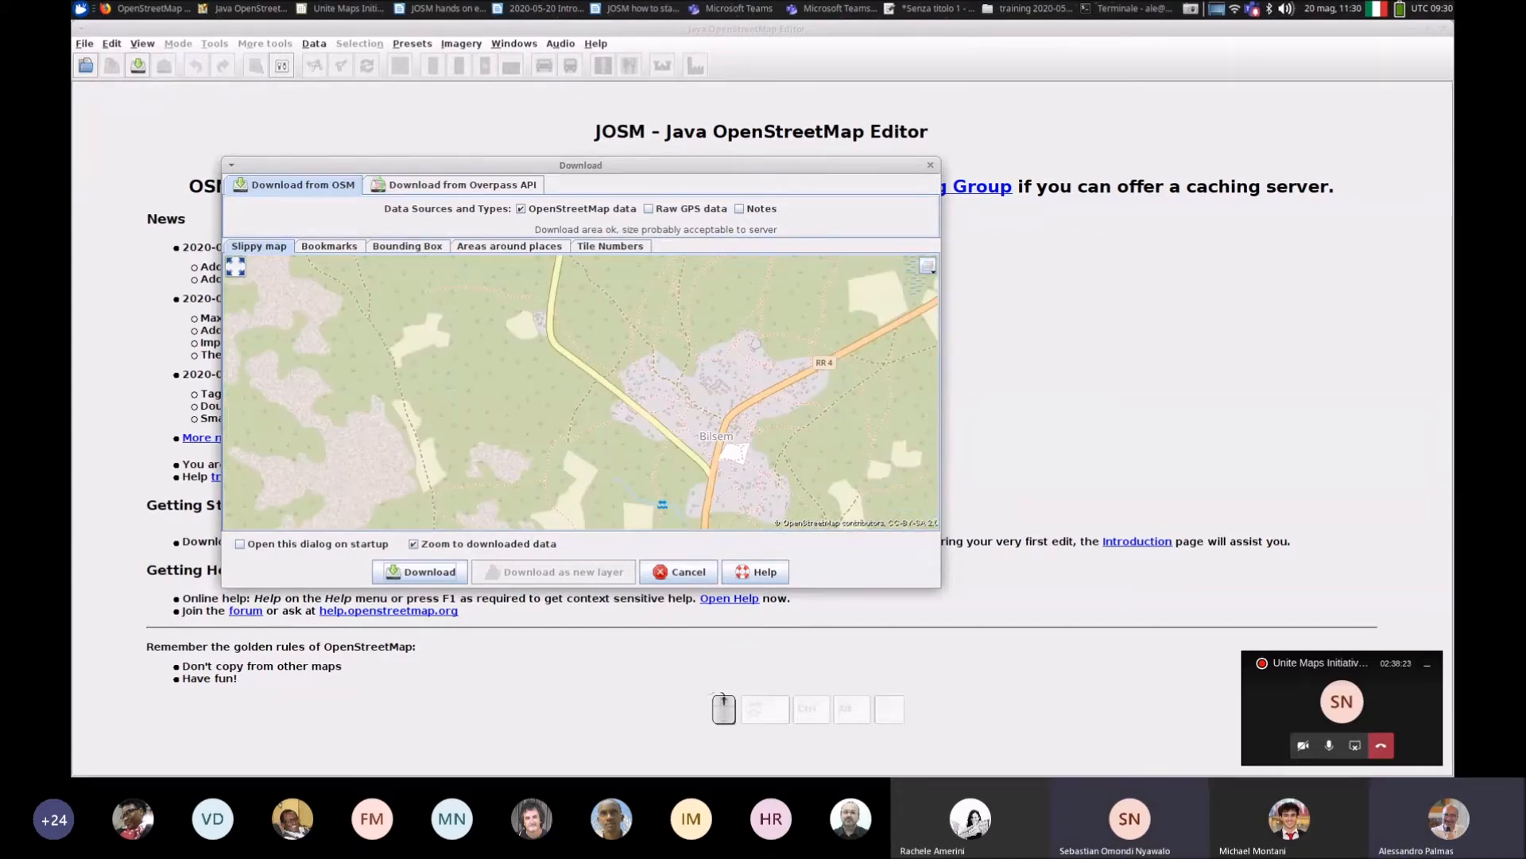
scroll(690, 373, "up", 1)
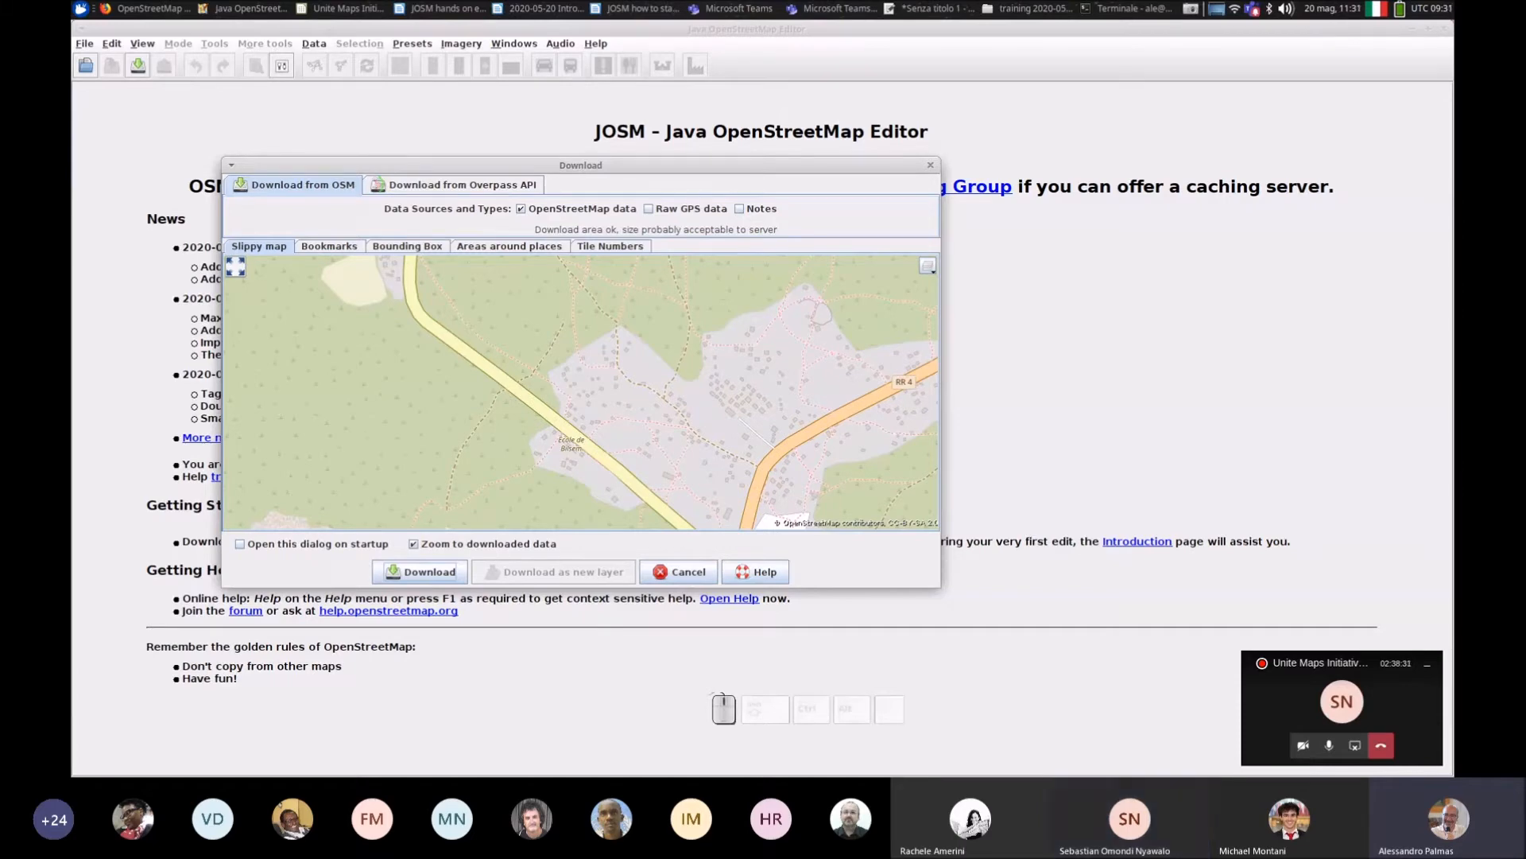
Step: Draw a trial download rectangle over western Bilsem, and replace it with a larger one reaching the yellow road's bend
left_click(477, 320)
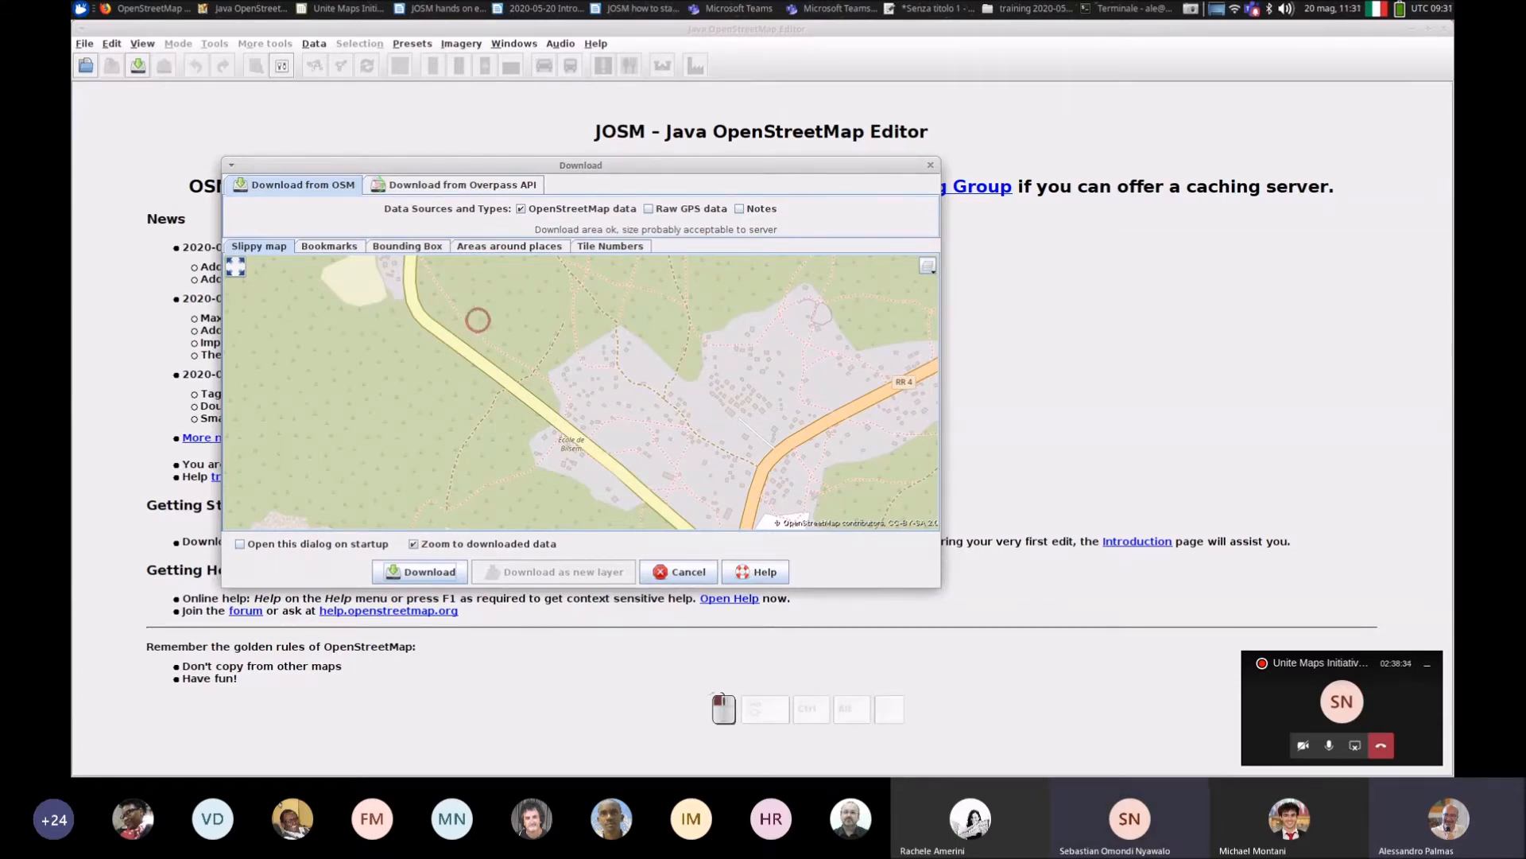
left_click_drag(478, 320, 818, 502)
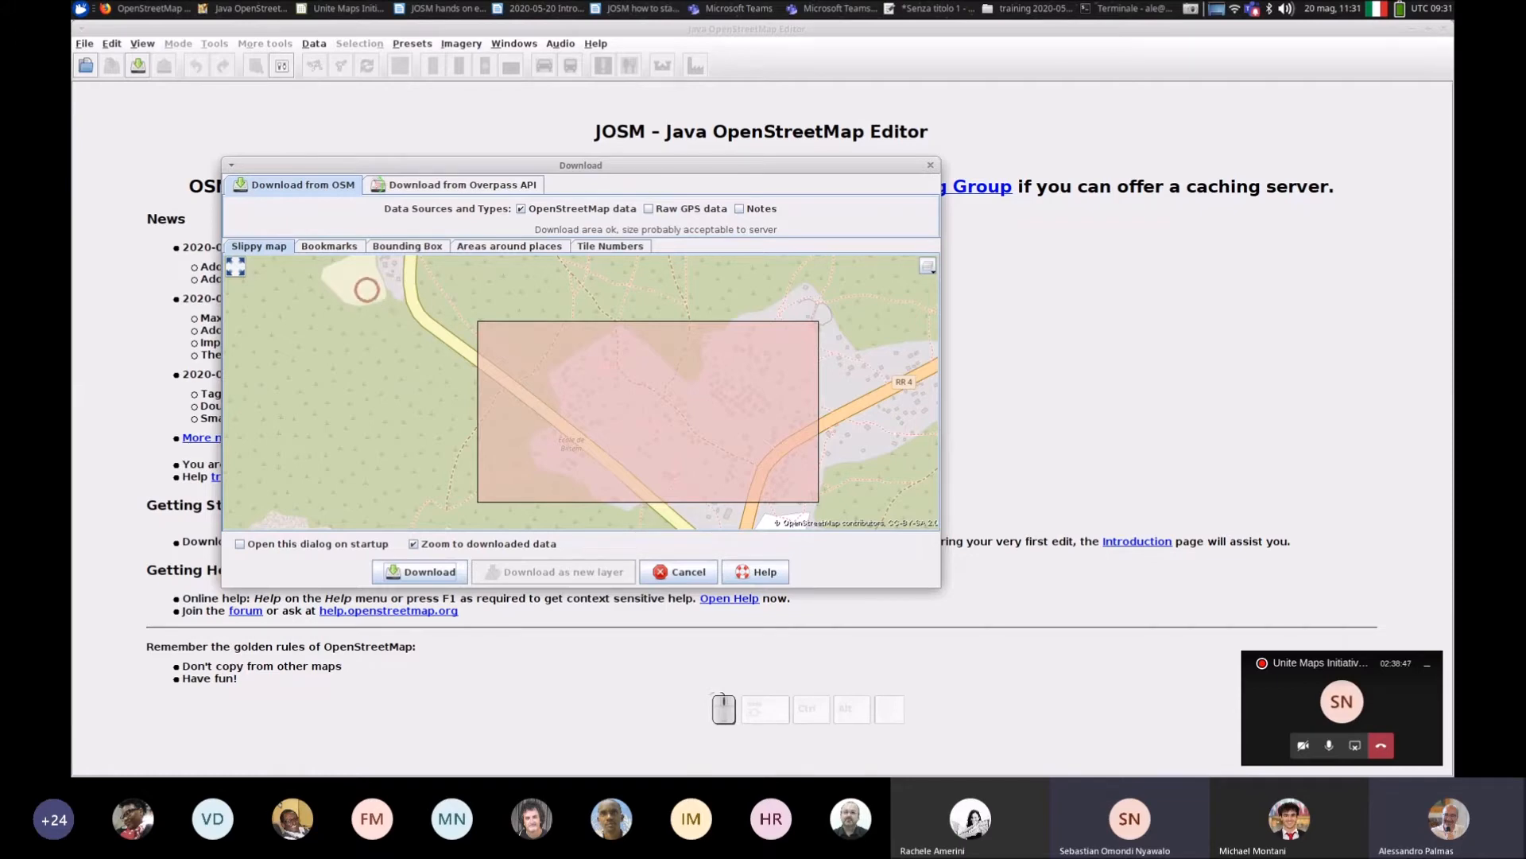
left_click_drag(346, 280, 346, 280)
left_click_drag(347, 280, 768, 507)
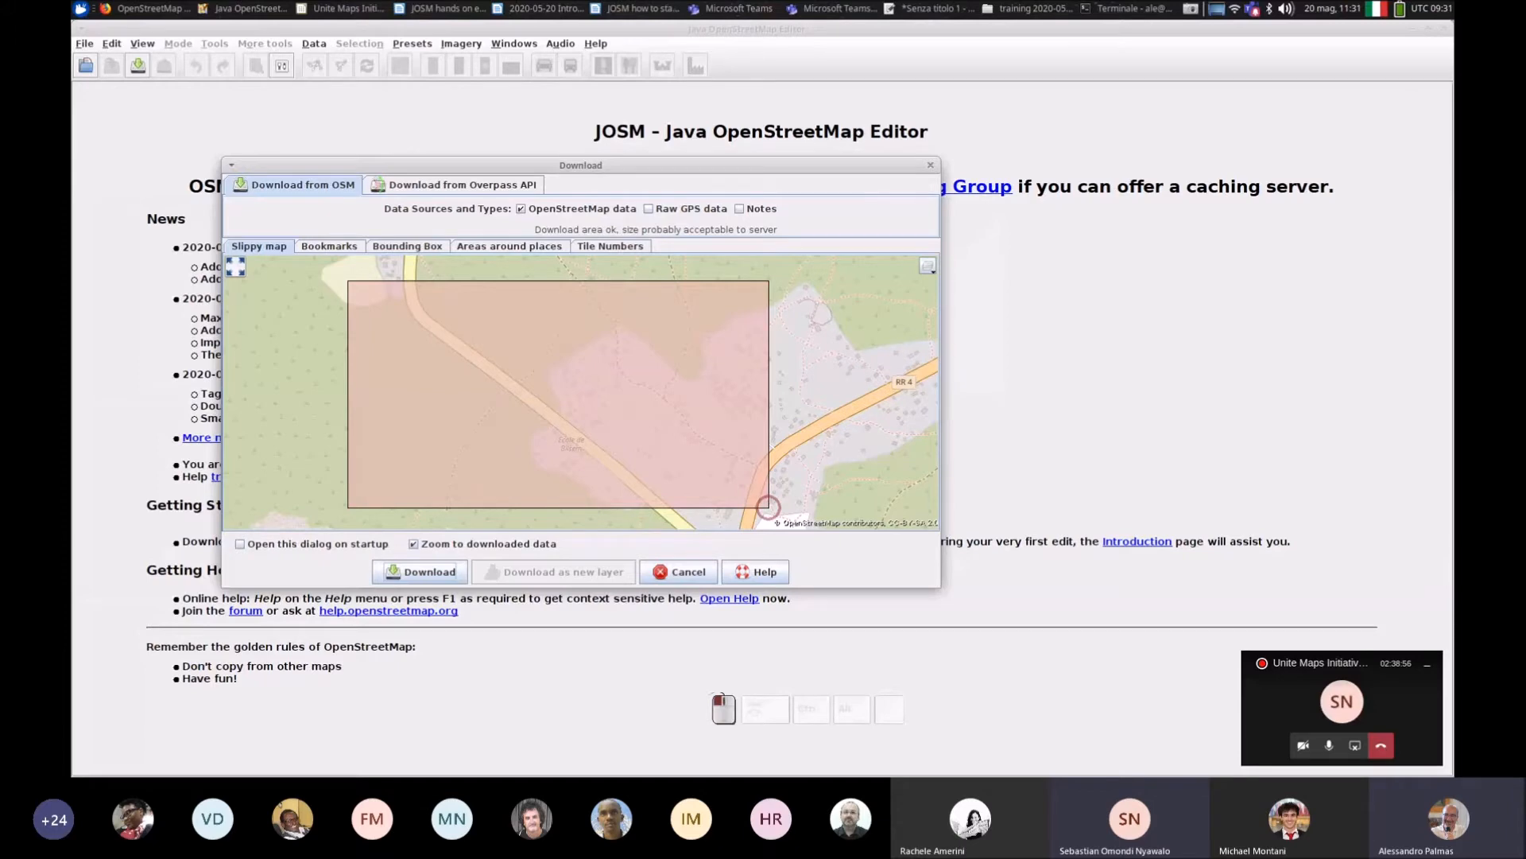
Step: Mark a small download area at Bilsem's northwestern edge, just above École de Bilsem, and download its OpenStreetMap data
left_click(428, 572)
left_click_drag(511, 330, 621, 382)
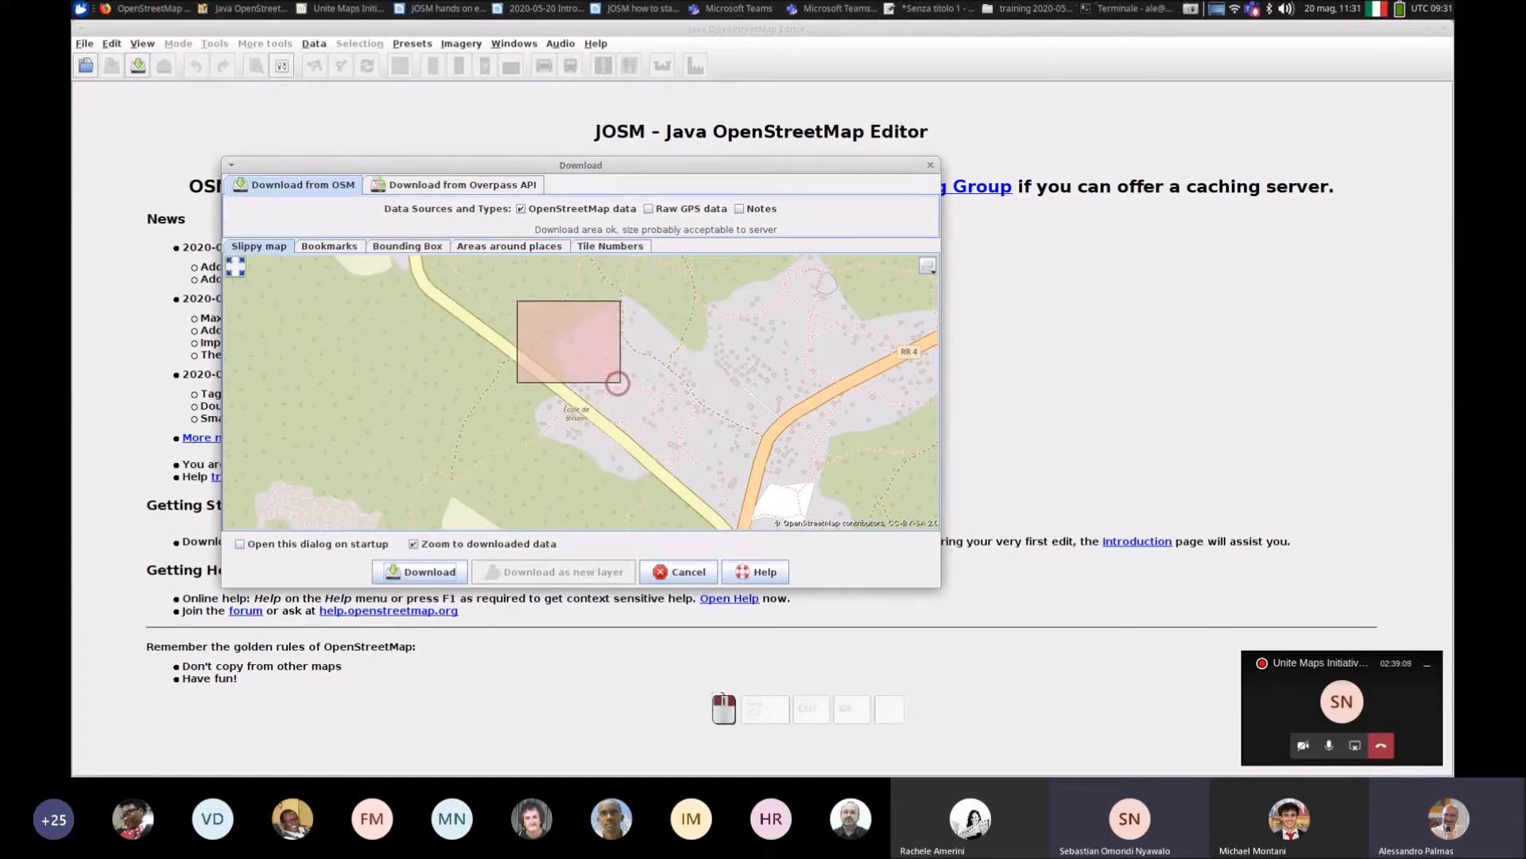
left_click(429, 572)
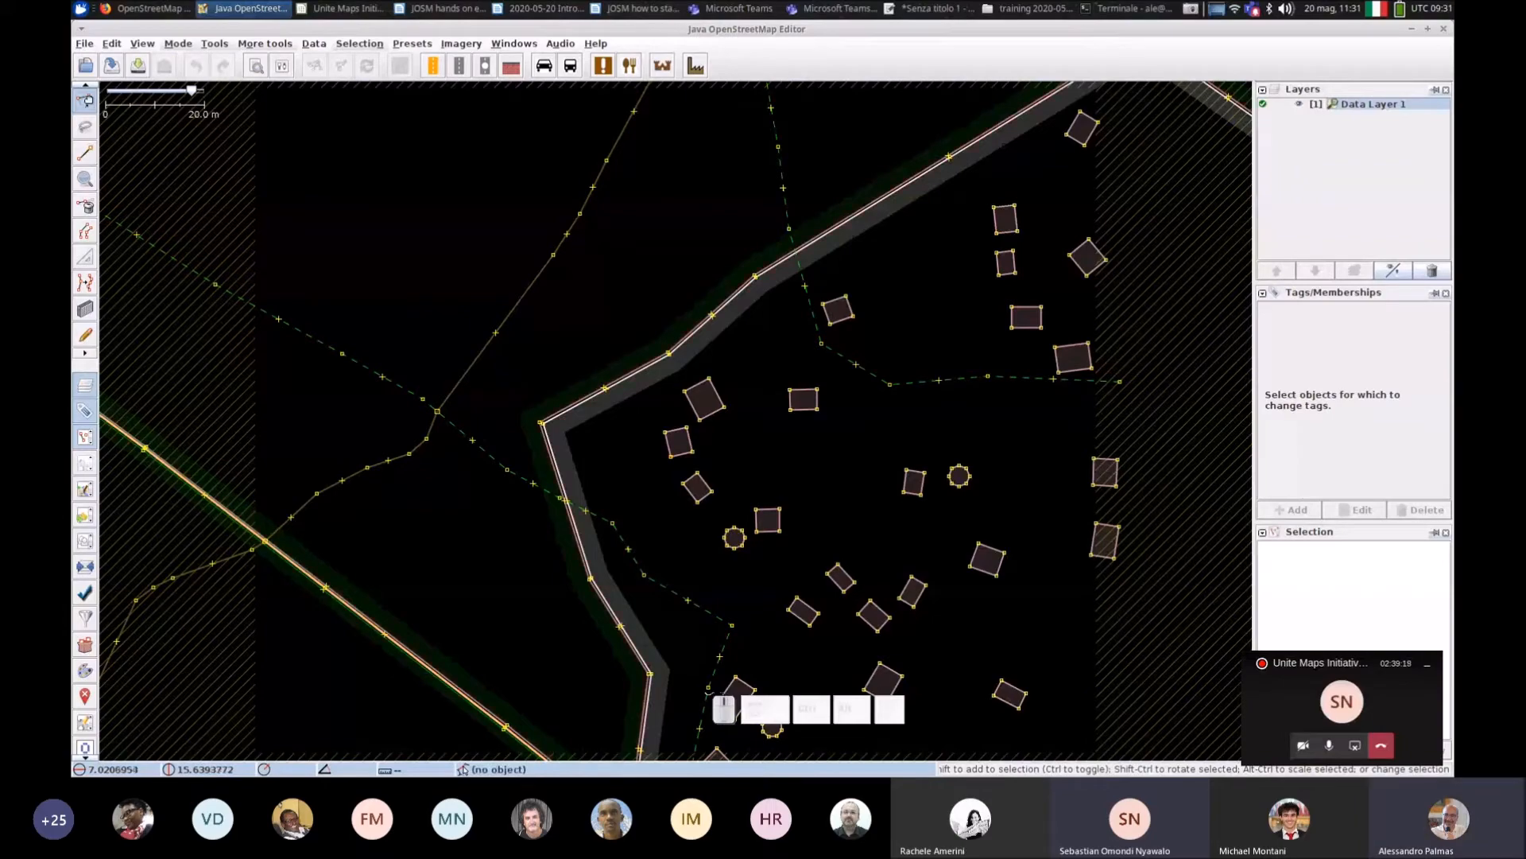
Step: Examine the edges of the downloaded area, comparing the clear background with the hatched zone outside it
left_click_drag(461, 193, 511, 321)
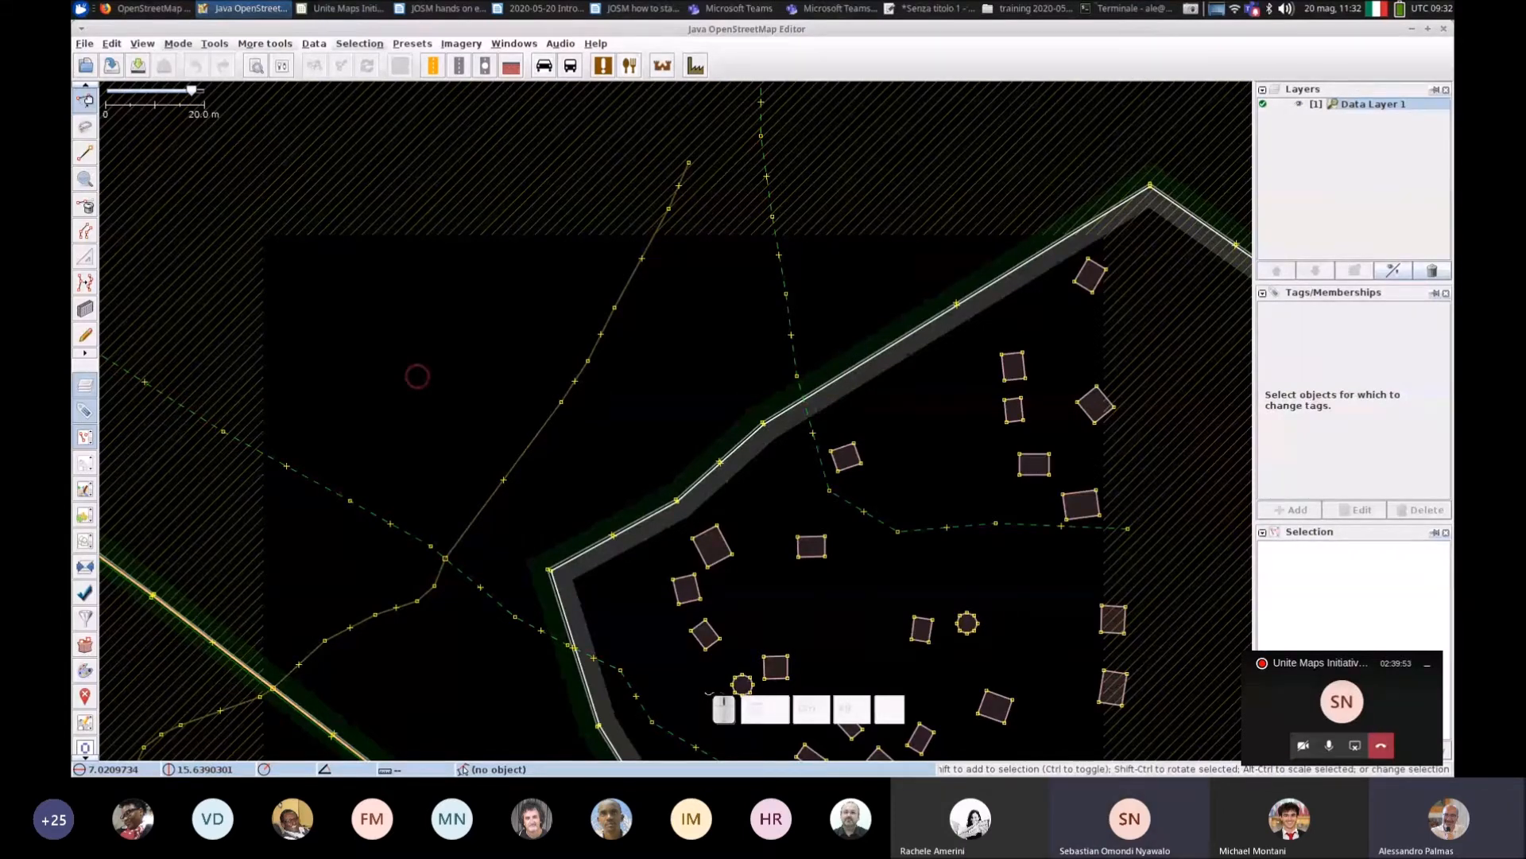
left_click_drag(418, 376, 374, 238)
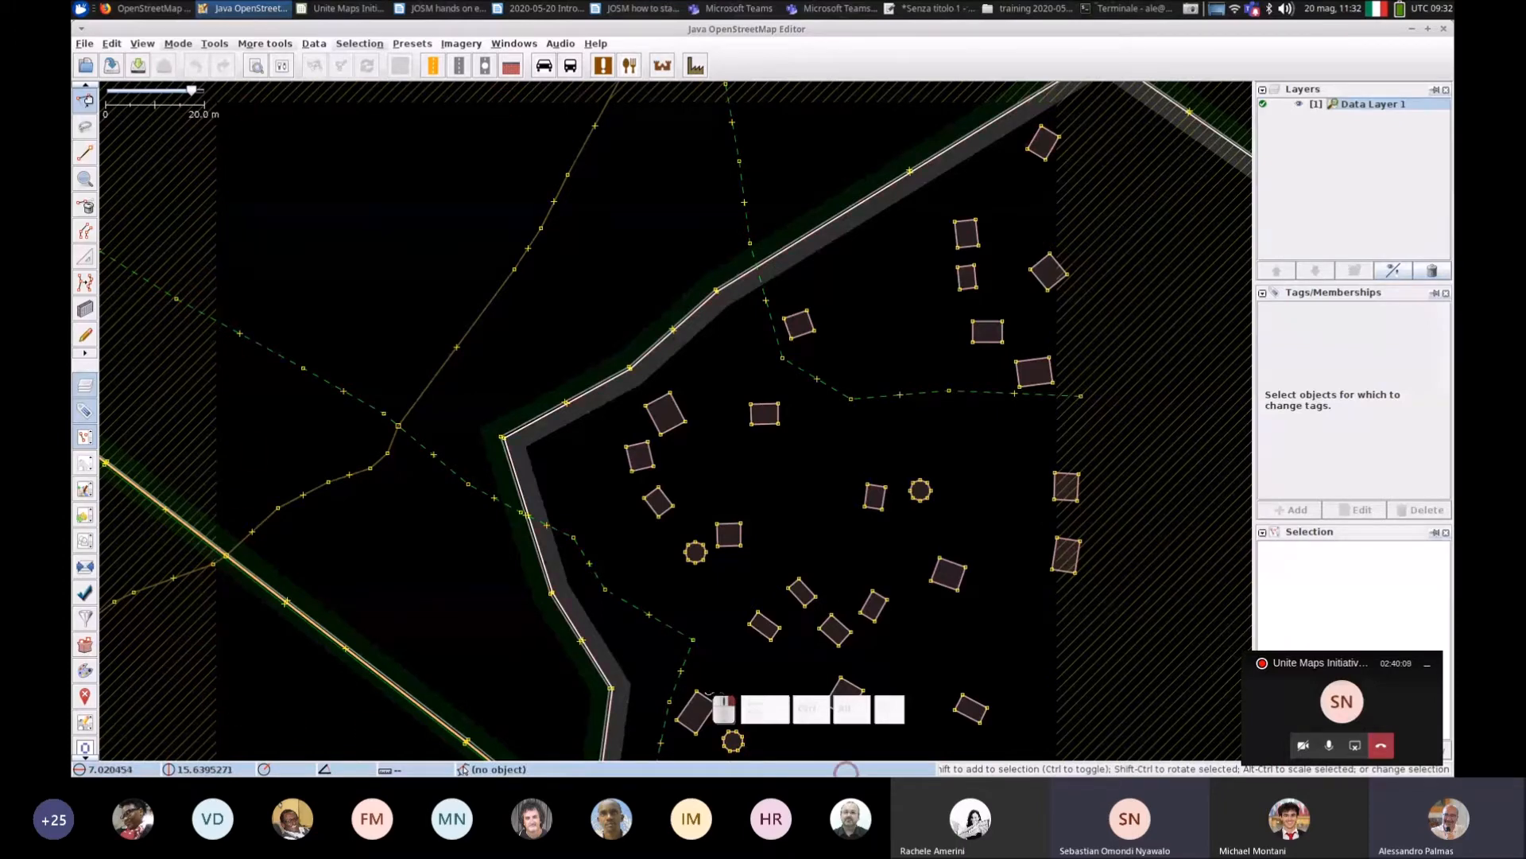
left_click_drag(296, 245, 365, 252)
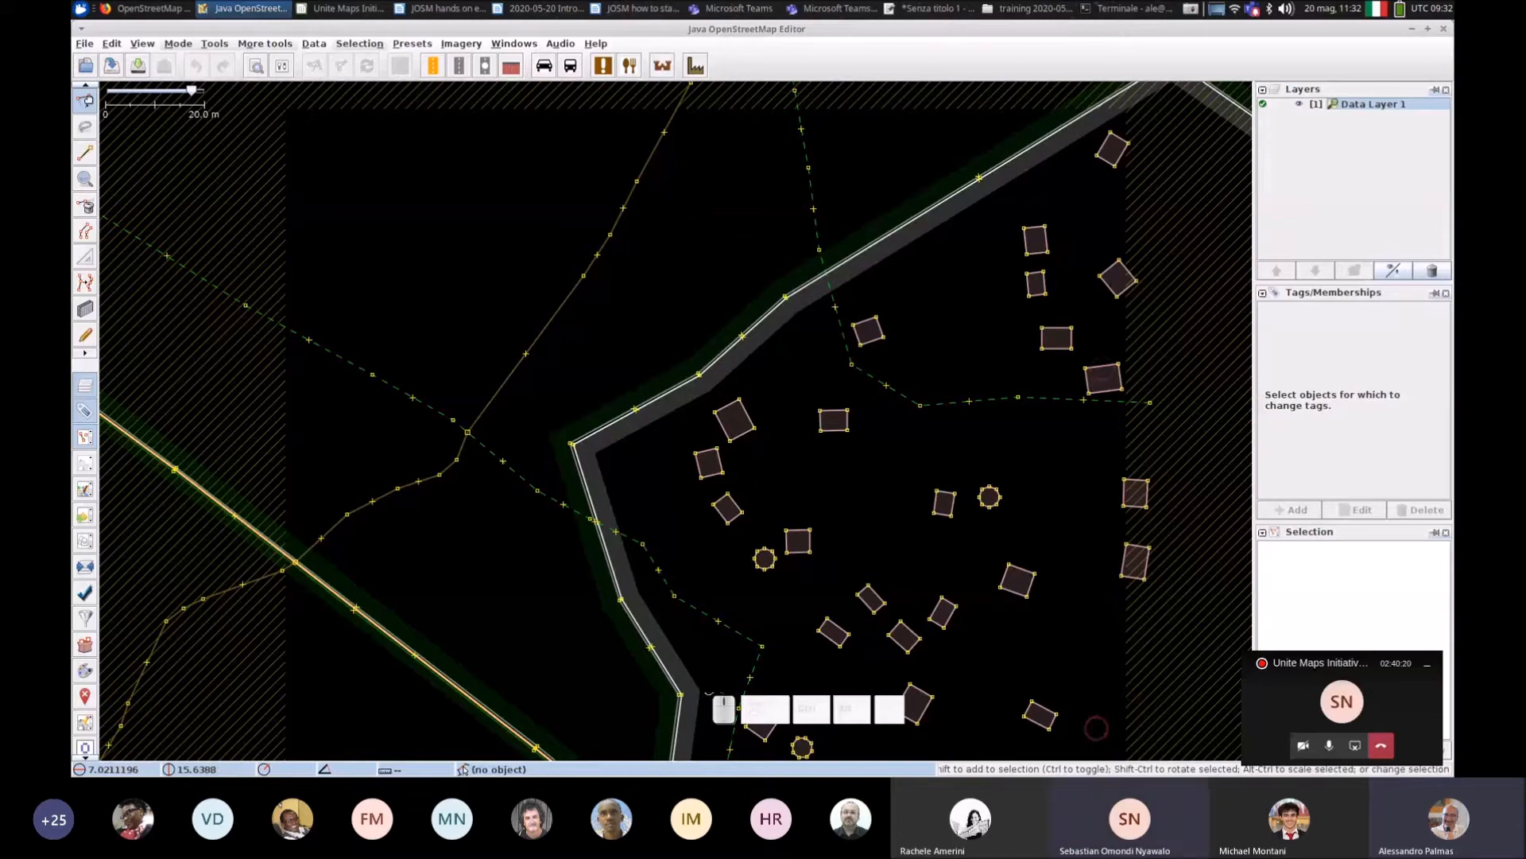
left_click_drag(241, 151, 487, 215)
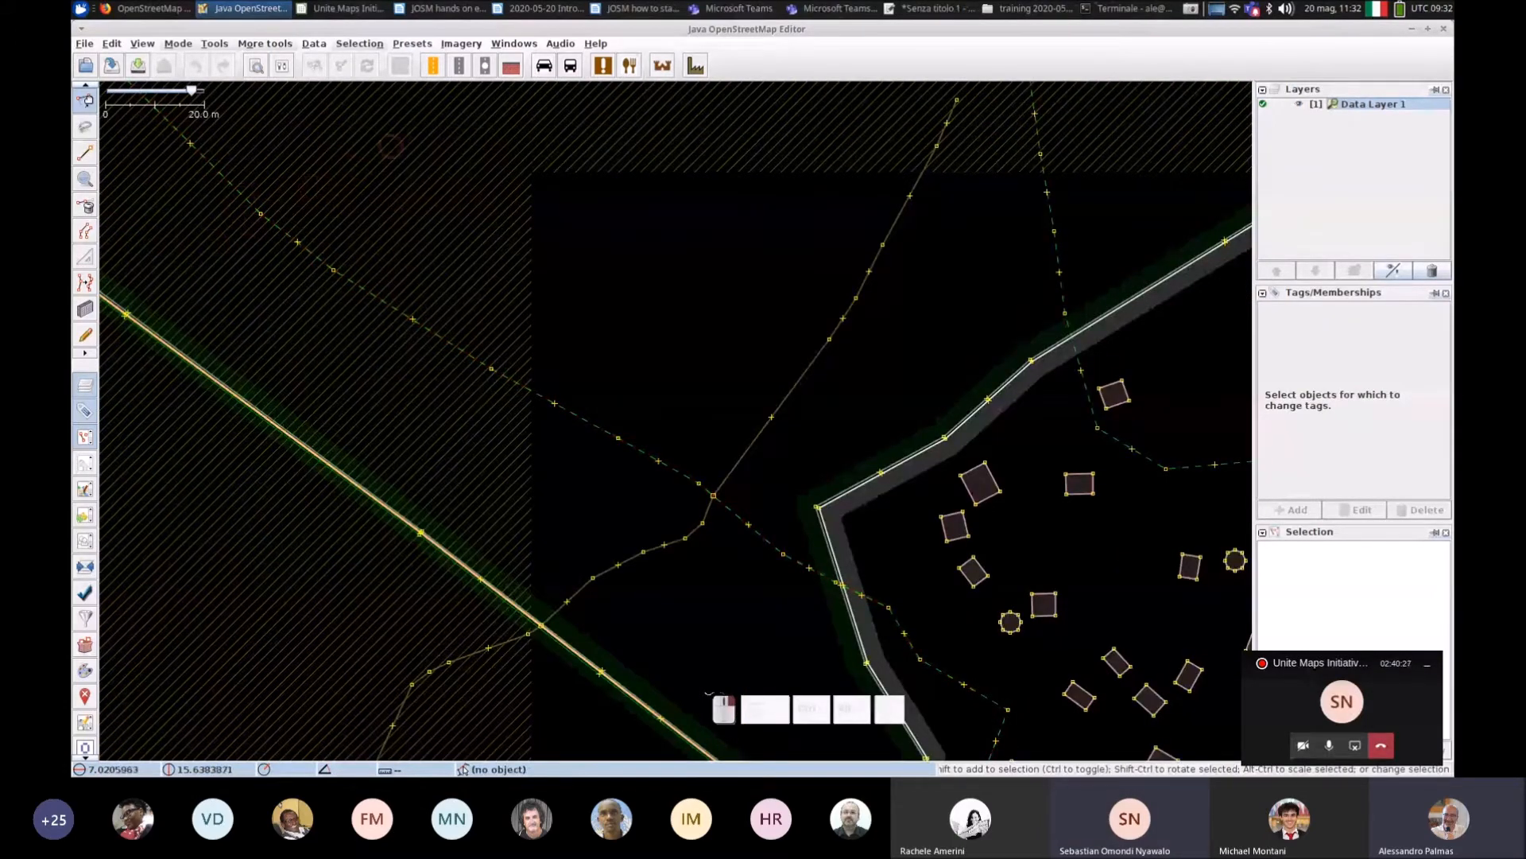
left_click_drag(757, 235, 510, 213)
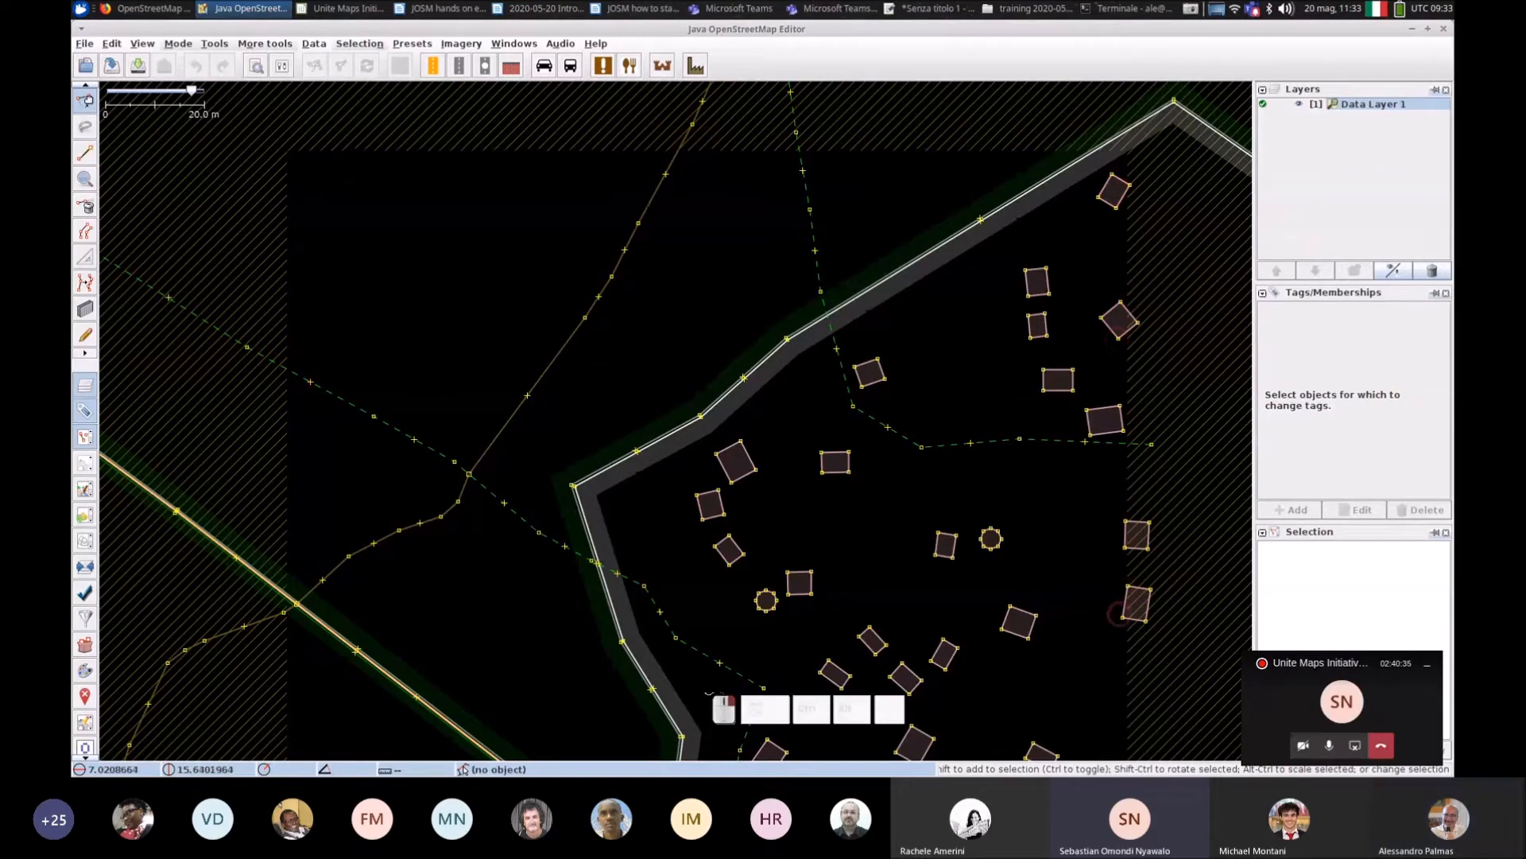
left_click_drag(199, 318, 523, 301)
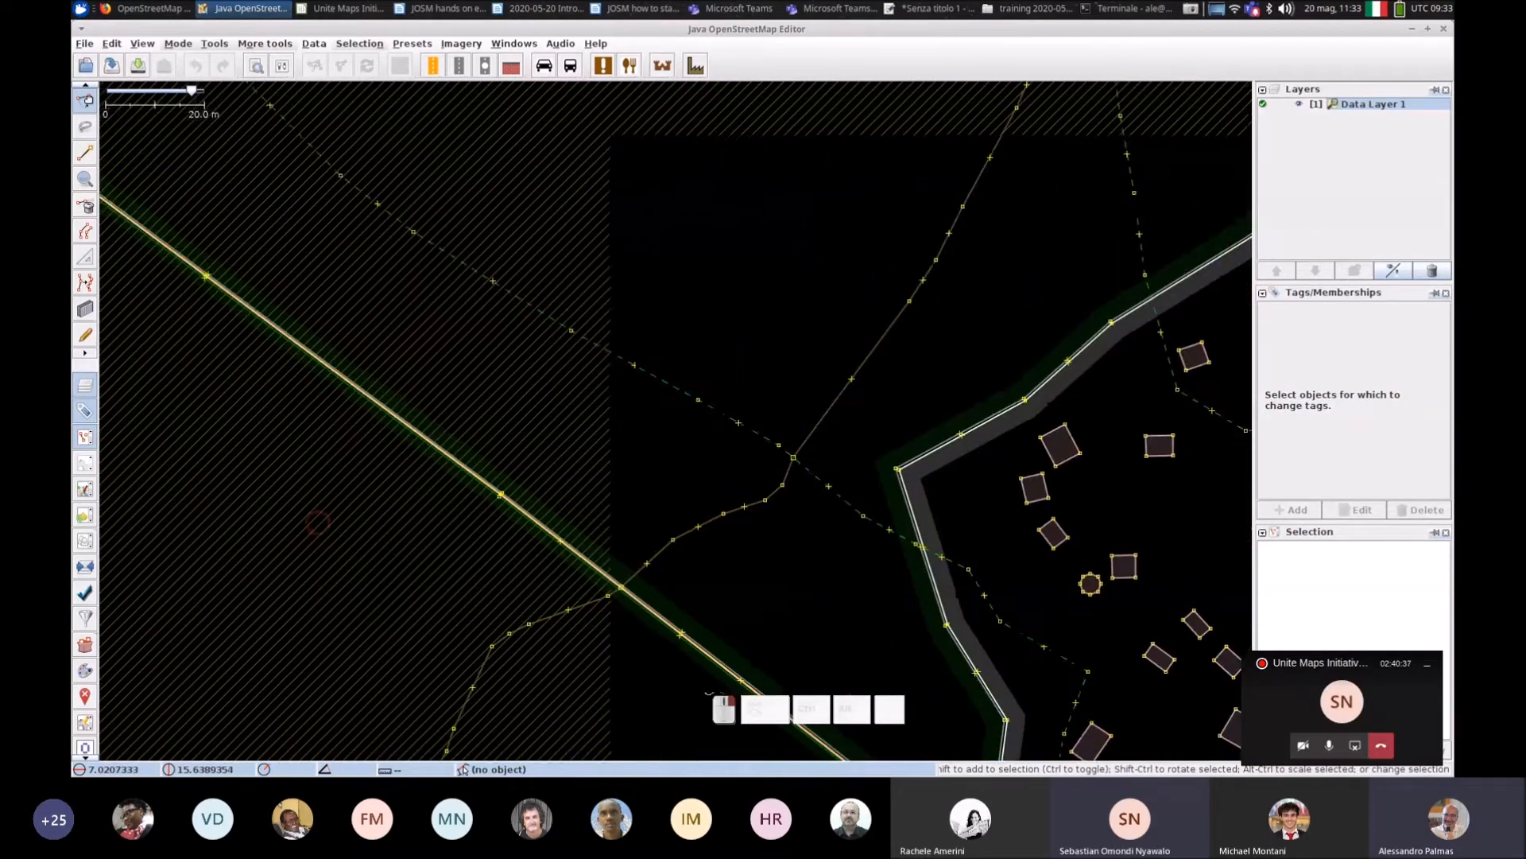
Step: Select the dashed path crossing the download boundary and inspect its course inside and outside the hatched zone
left_click_drag(934, 143, 1082, 331)
left_click(596, 441)
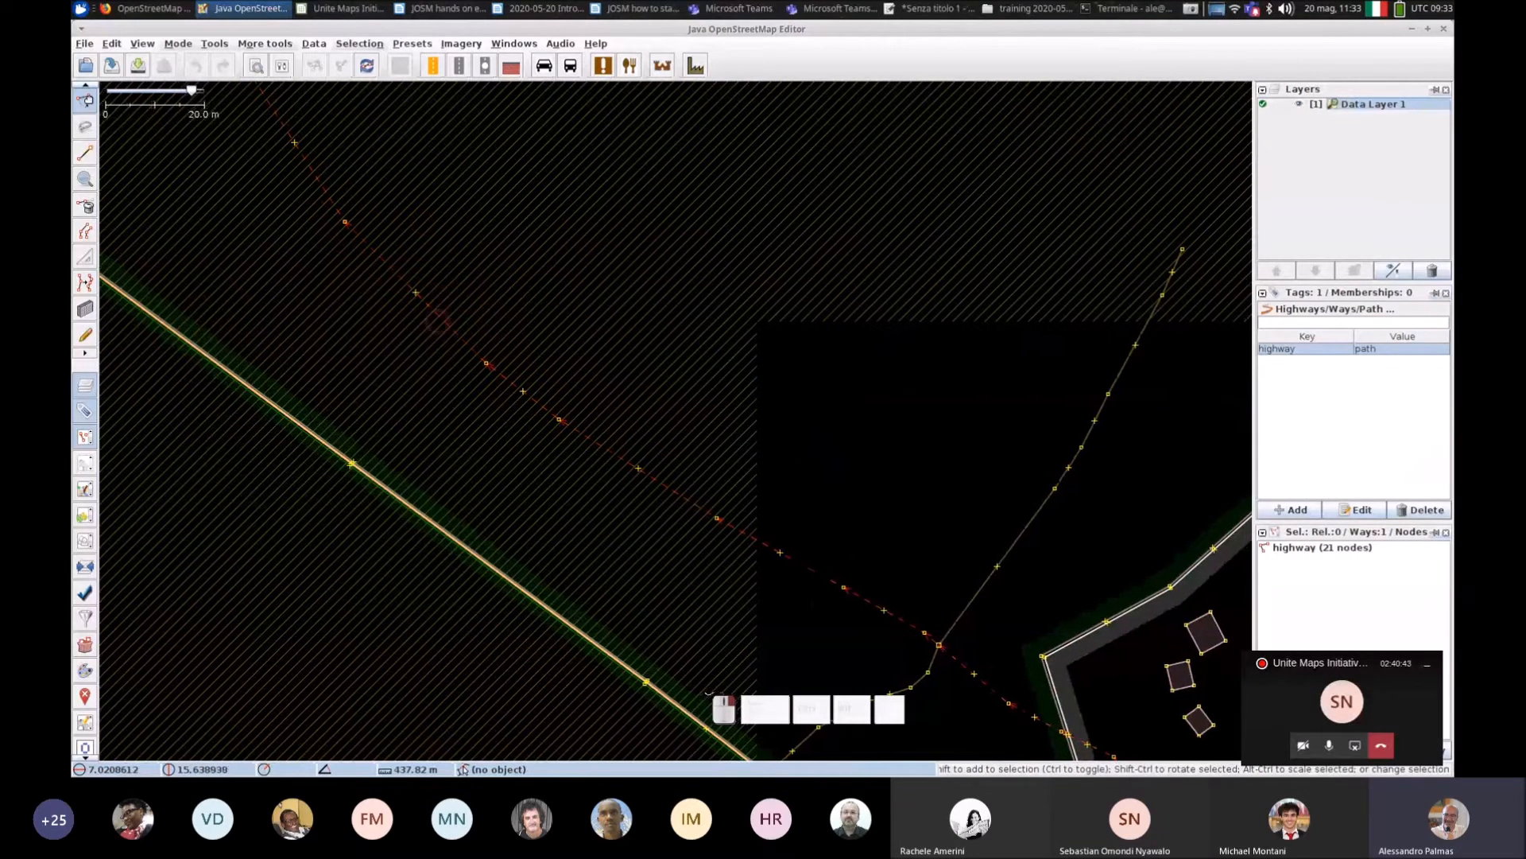
left_click_drag(648, 317, 404, 271)
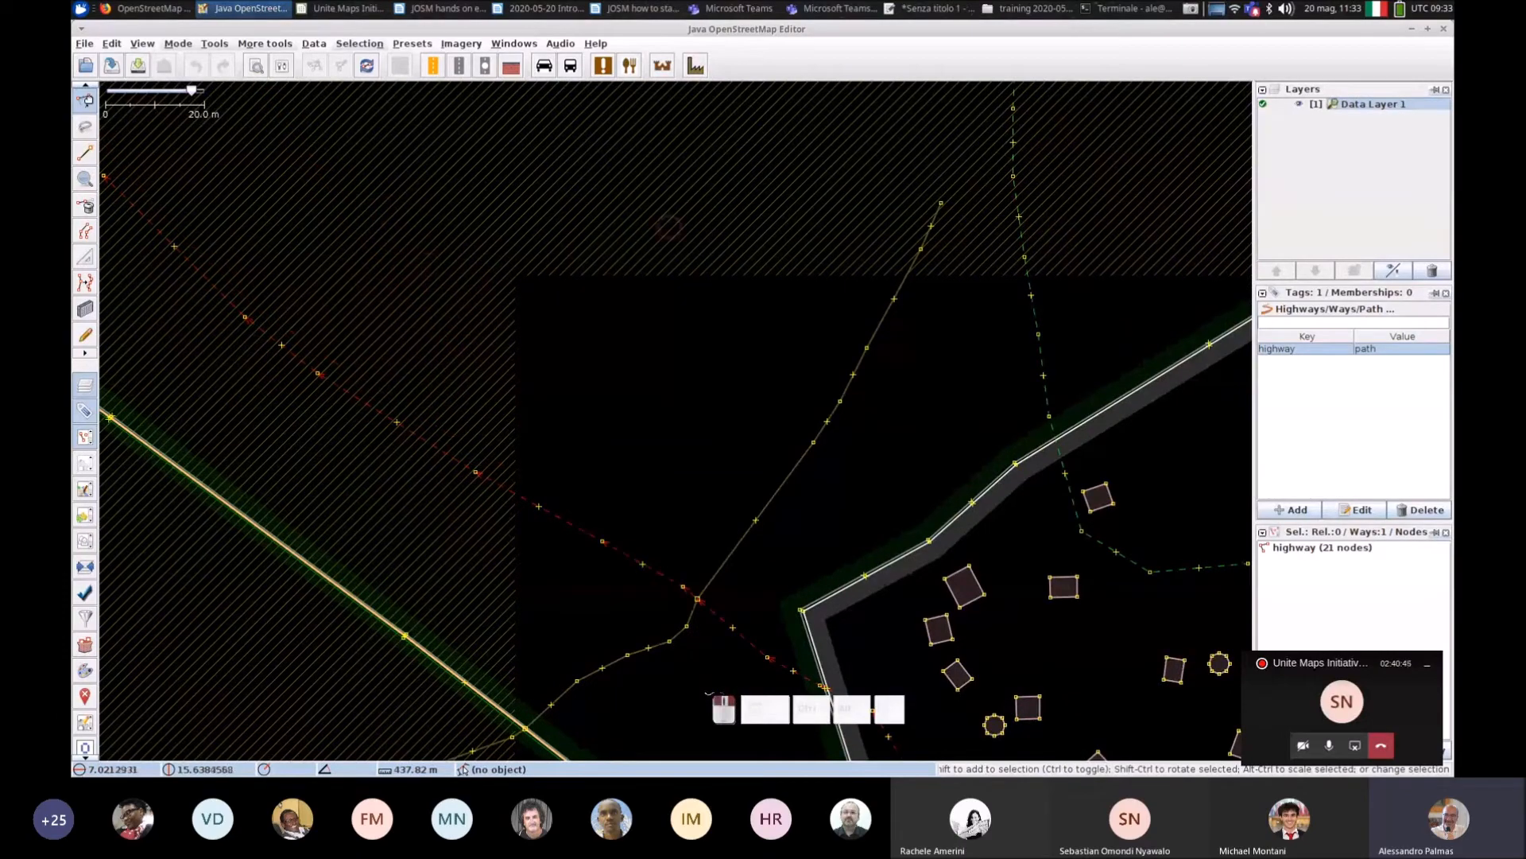
left_click_drag(575, 179, 868, 202)
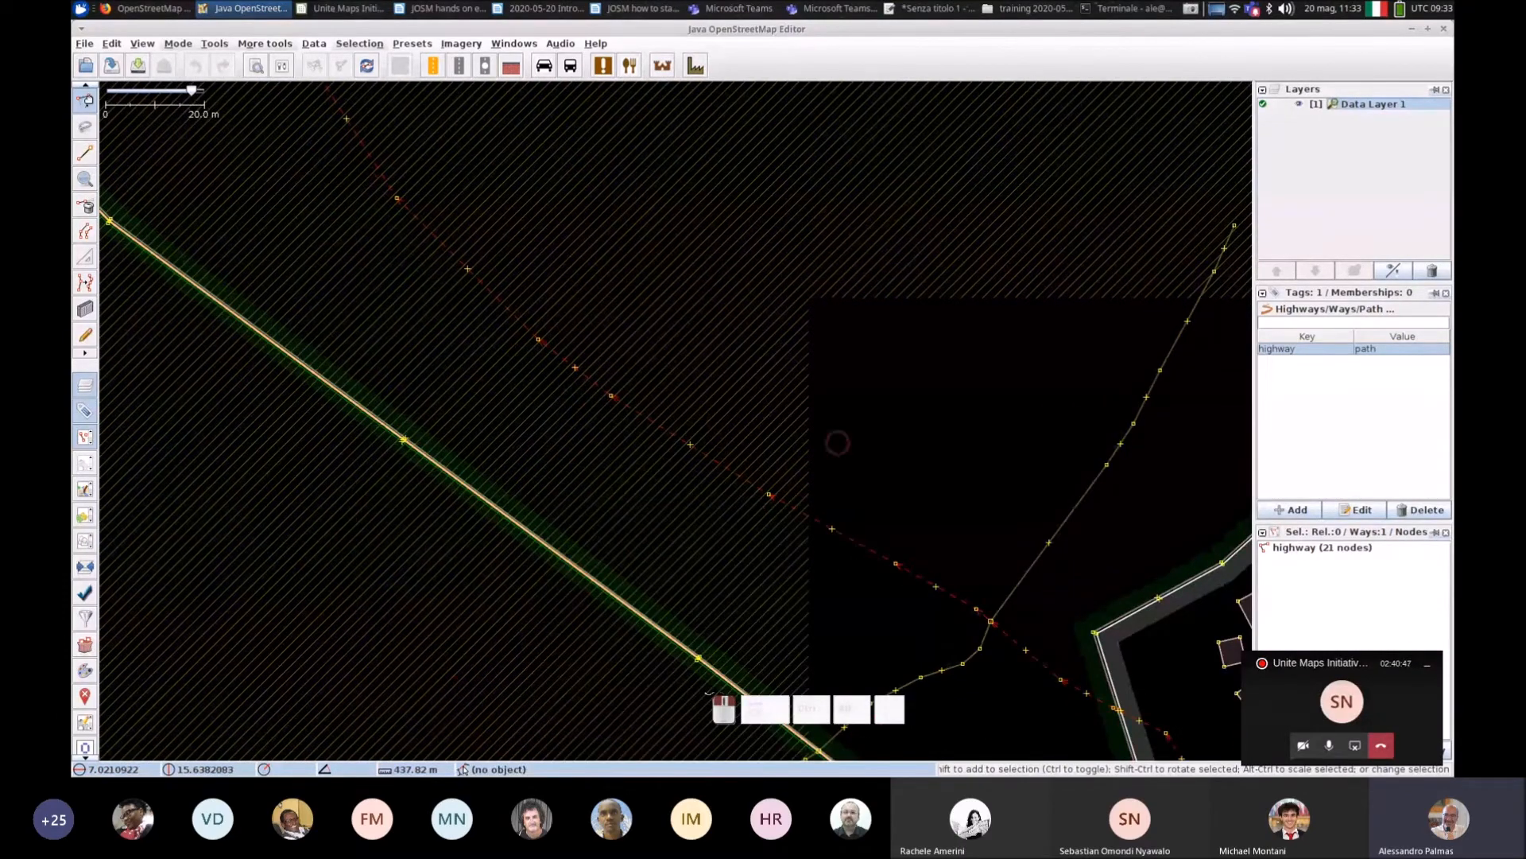
left_click_drag(664, 308, 230, 242)
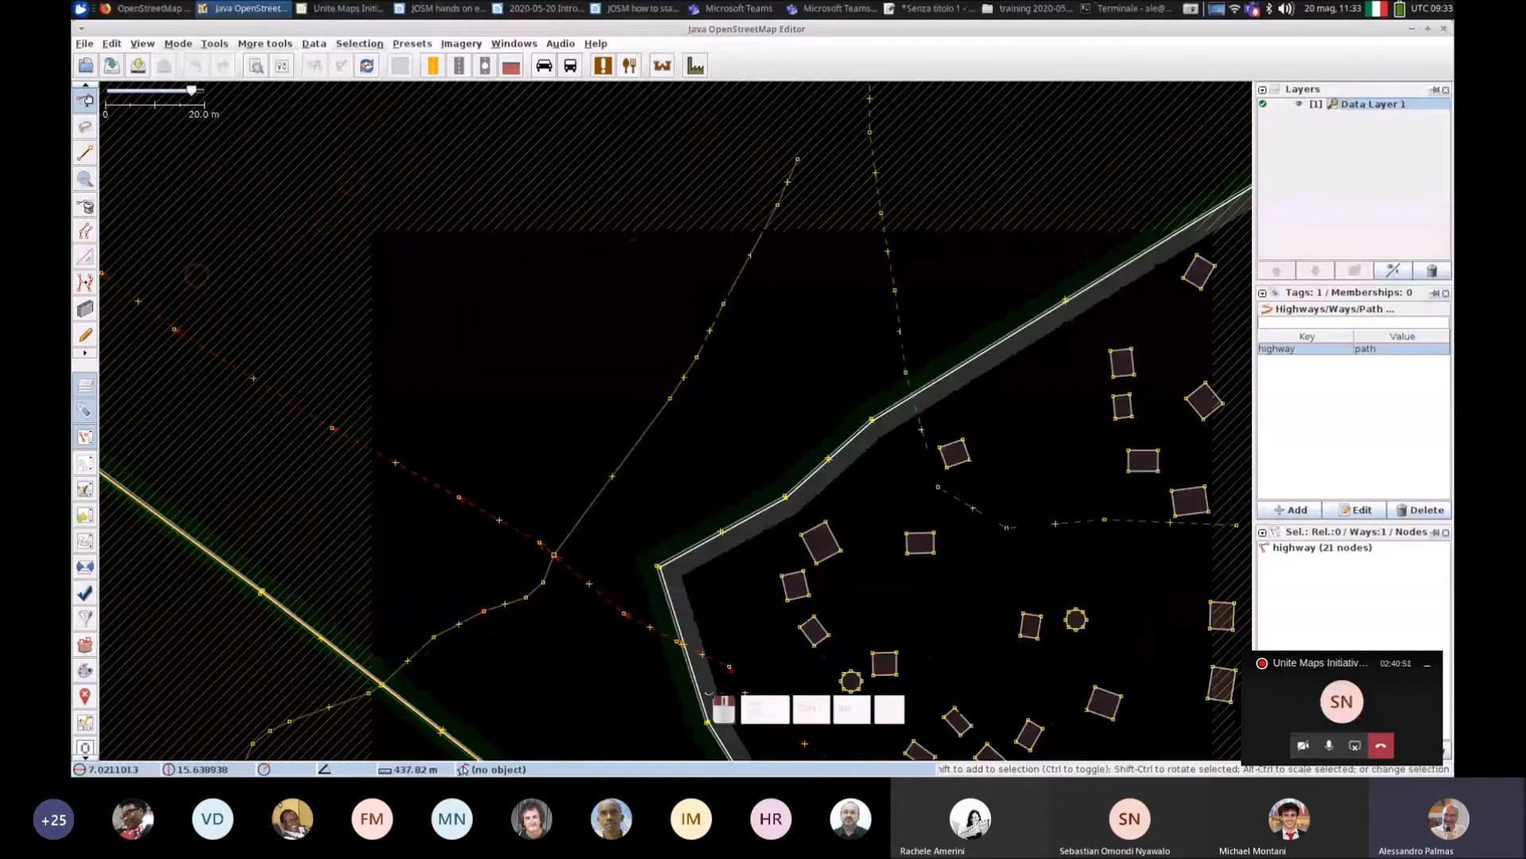
Step: Examine how the selected path and neighbouring ways run between the clear downloaded area and the surrounding hatched zone
left_click_drag(197, 275, 480, 256)
left_click_drag(275, 103, 490, 307)
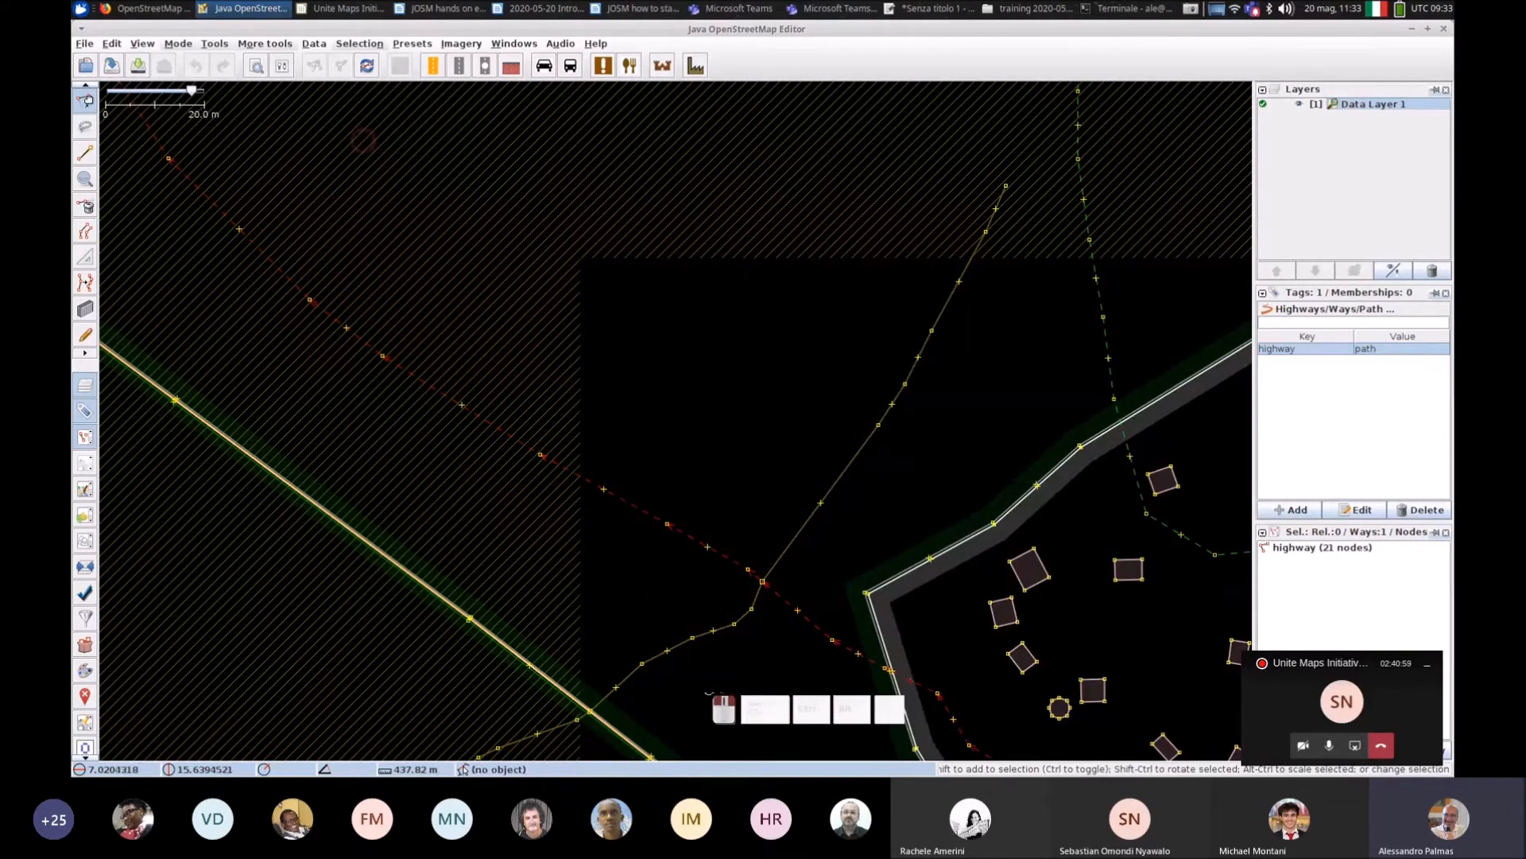
left_click_drag(792, 611, 709, 409)
left_click_drag(628, 460, 954, 728)
scroll(950, 587, "down", 1)
scroll(805, 477, "down", 1)
scroll(659, 363, "down", 1)
left_click_drag(779, 424, 449, 211)
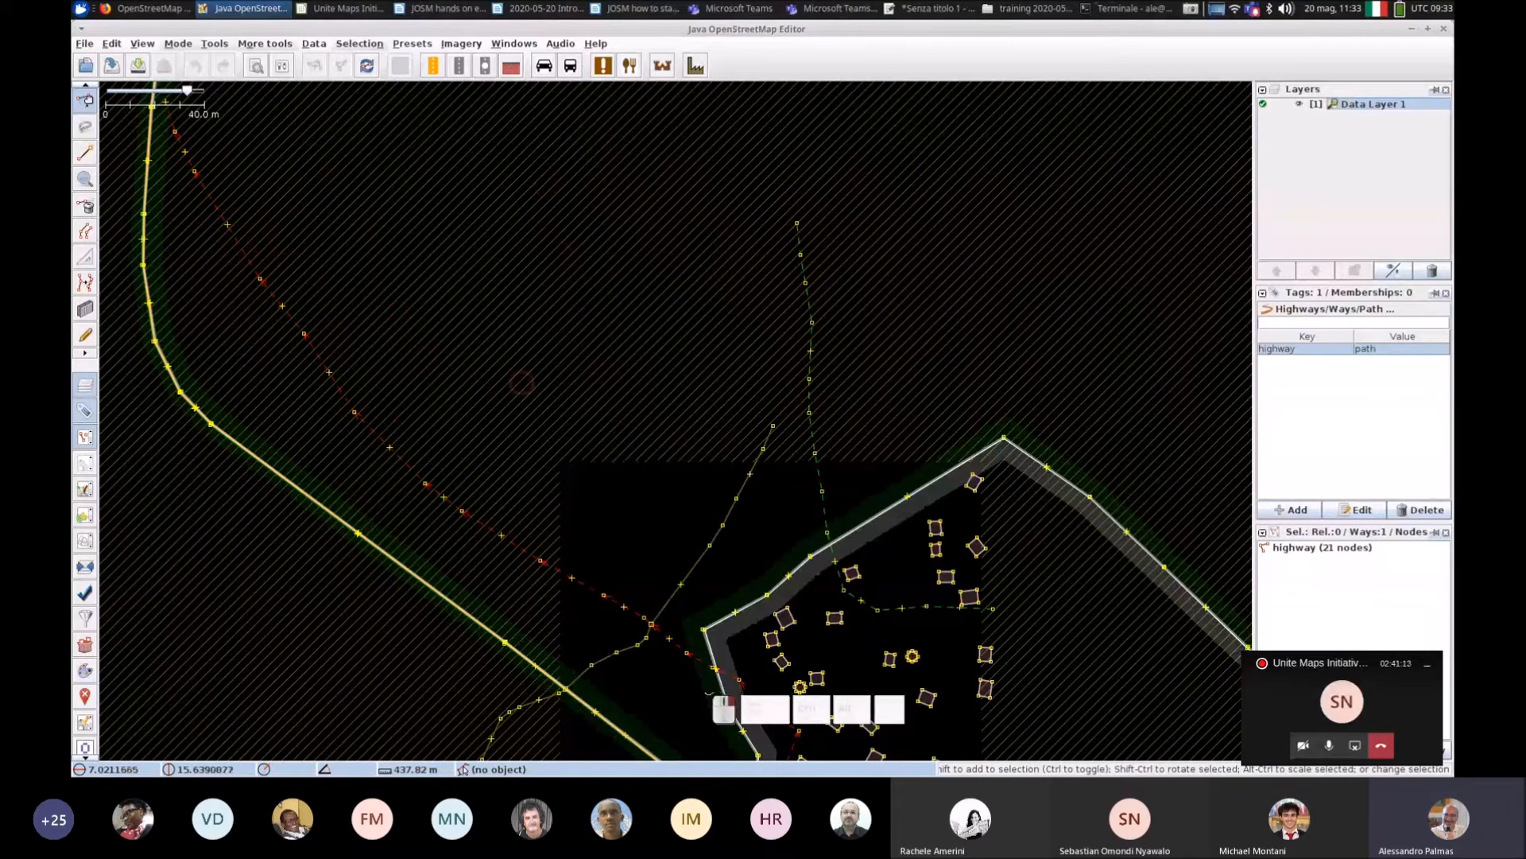
left_click_drag(581, 419, 590, 327)
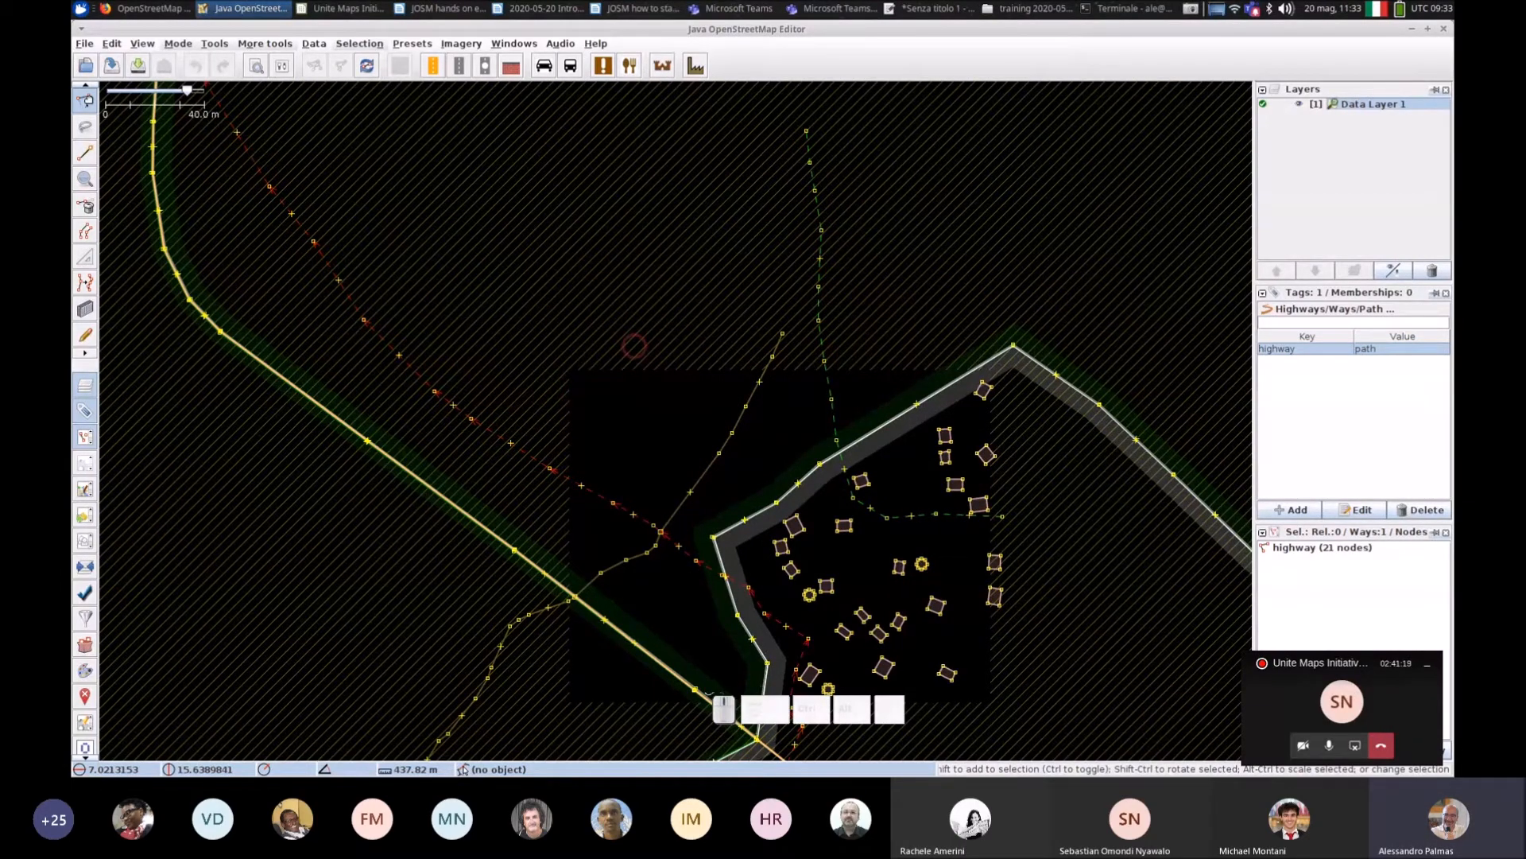
left_click_drag(705, 411, 620, 332)
scroll(651, 326, "up", 2)
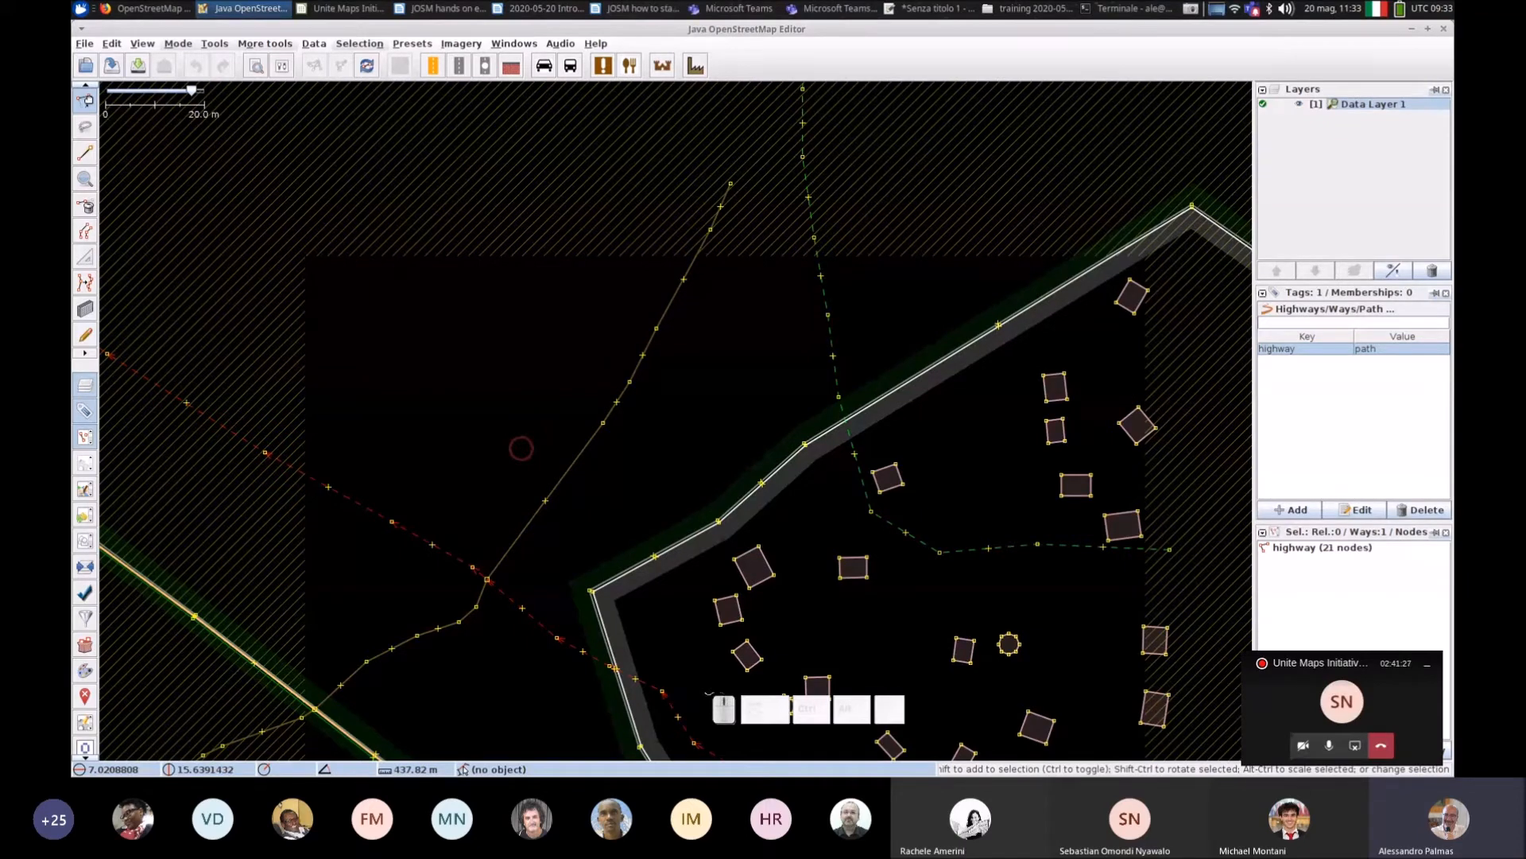
left_click_drag(487, 391, 427, 300)
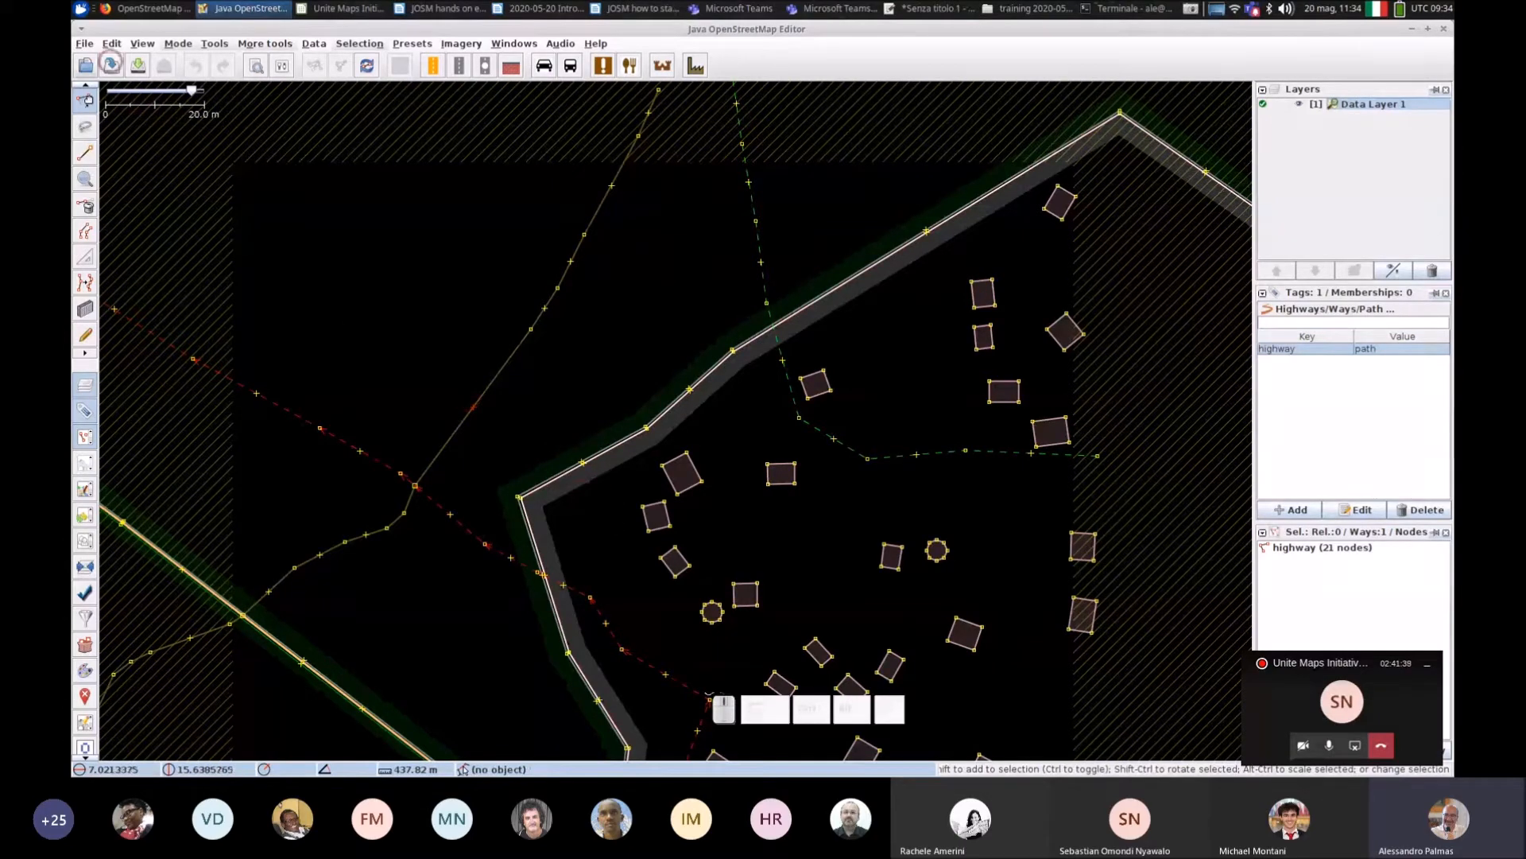
left_click(84, 43)
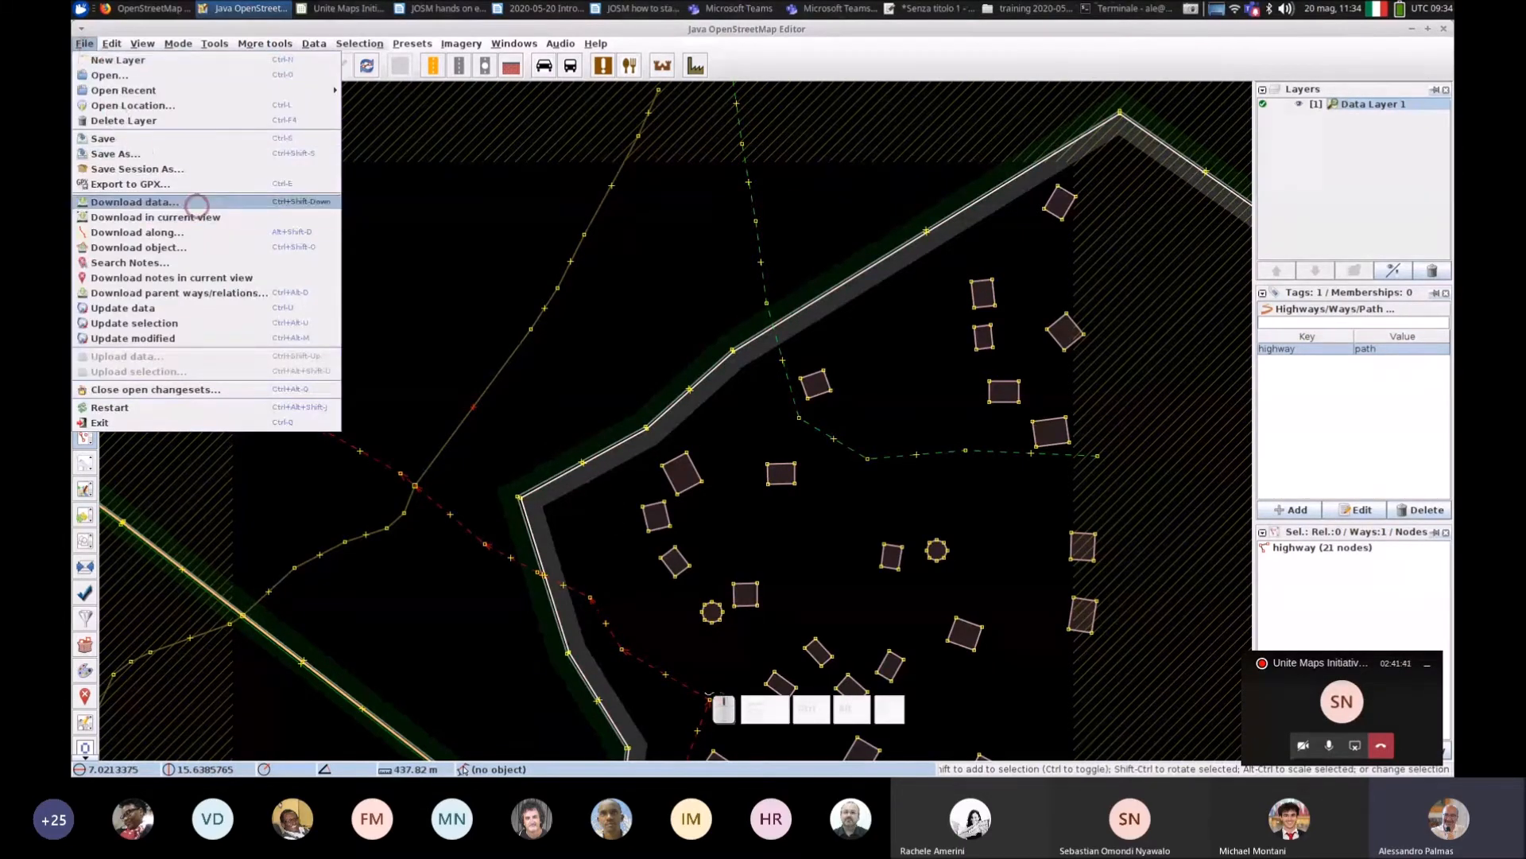
left_click(135, 201)
left_click(660, 571)
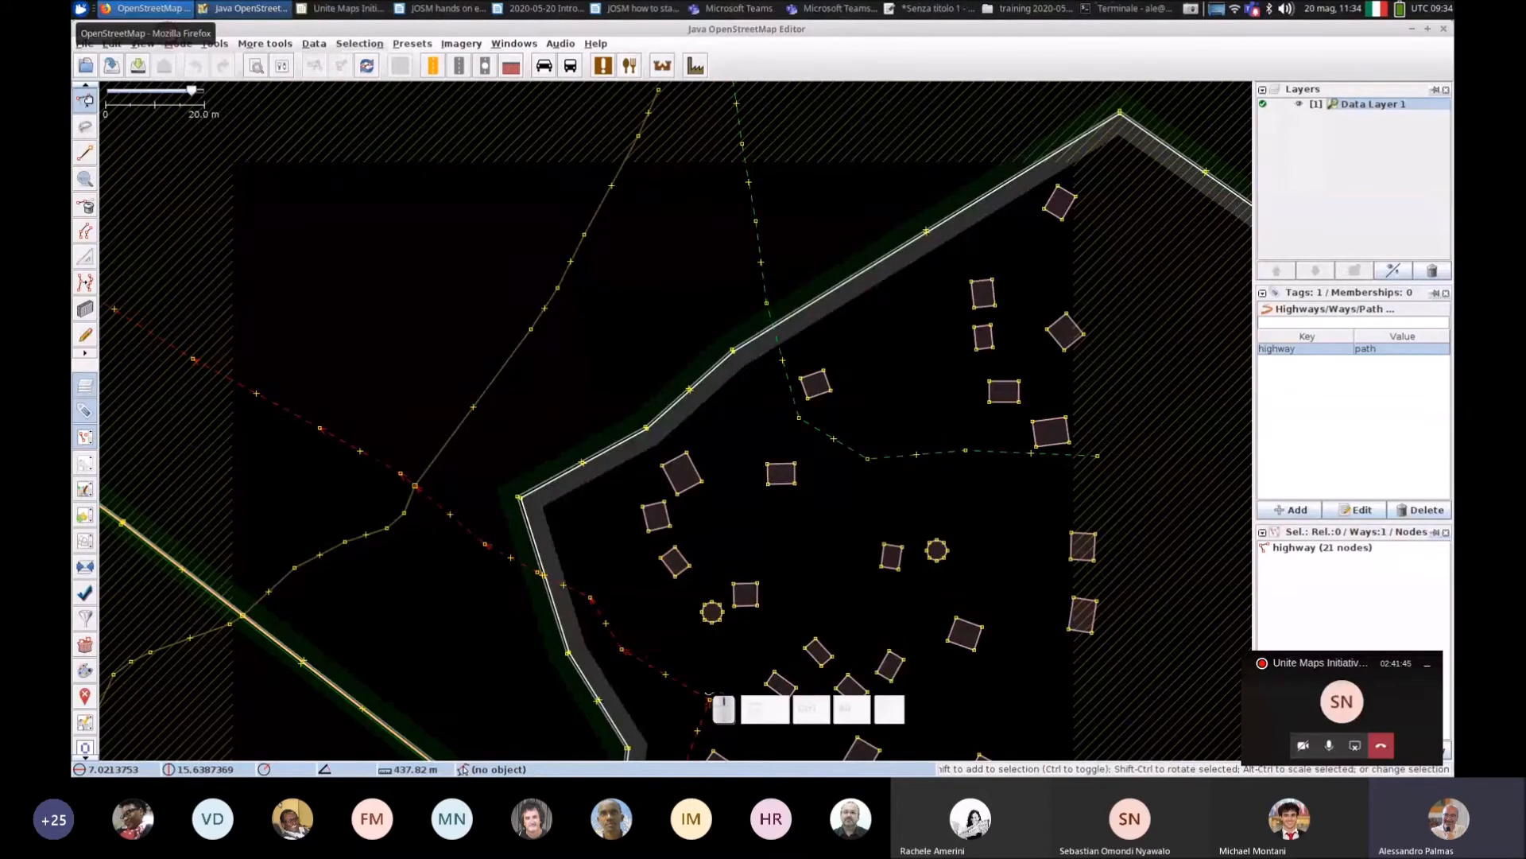
Step: Switch to the OpenStreetMap website in Firefox and inspect the paths, streams and fields north of Kasanga-Tuha
left_click(147, 9)
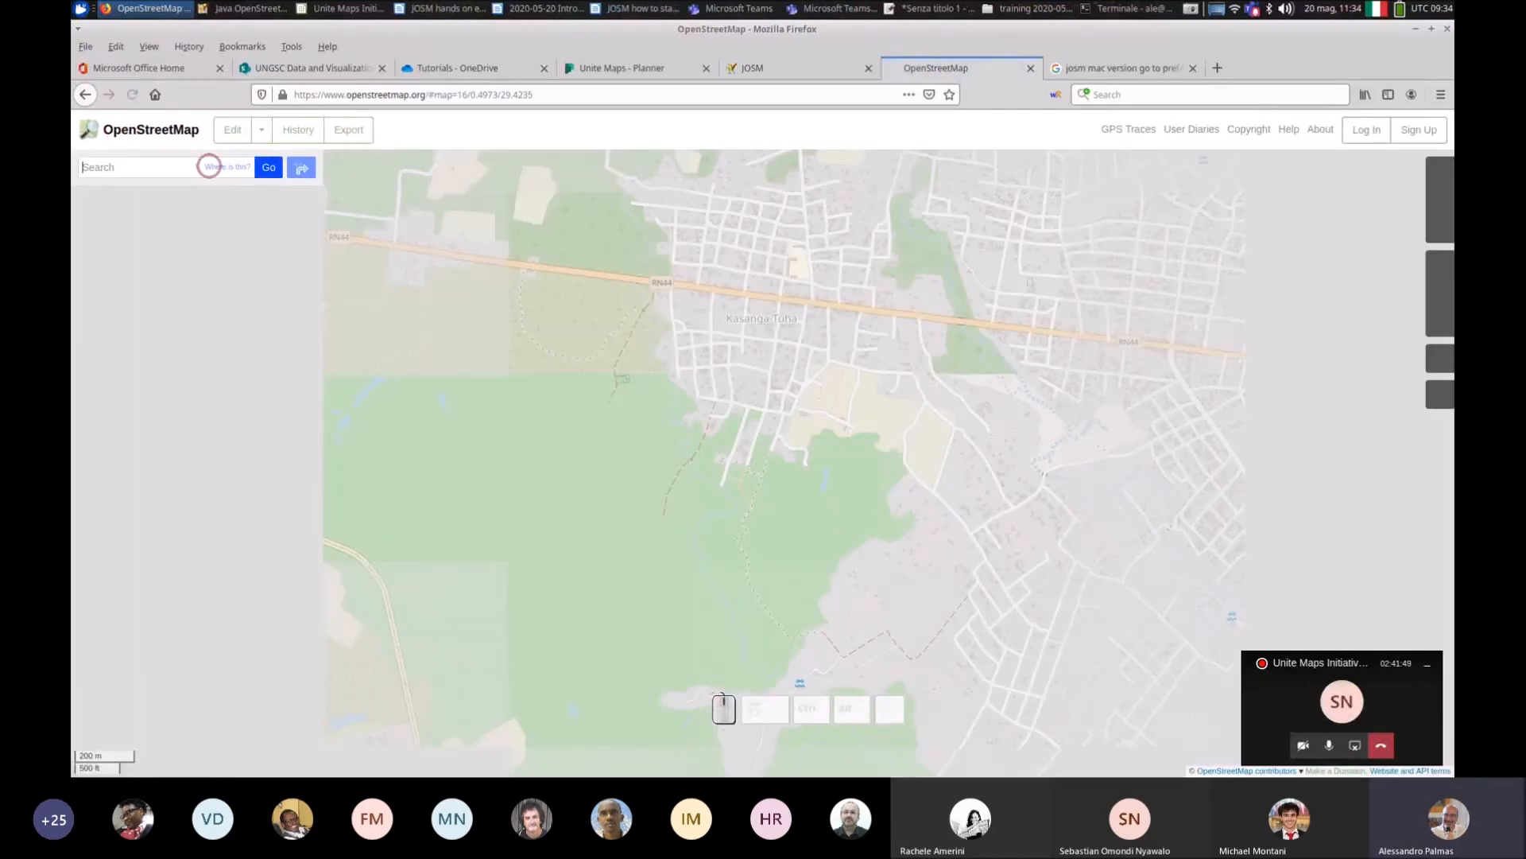
right_click(820, 367)
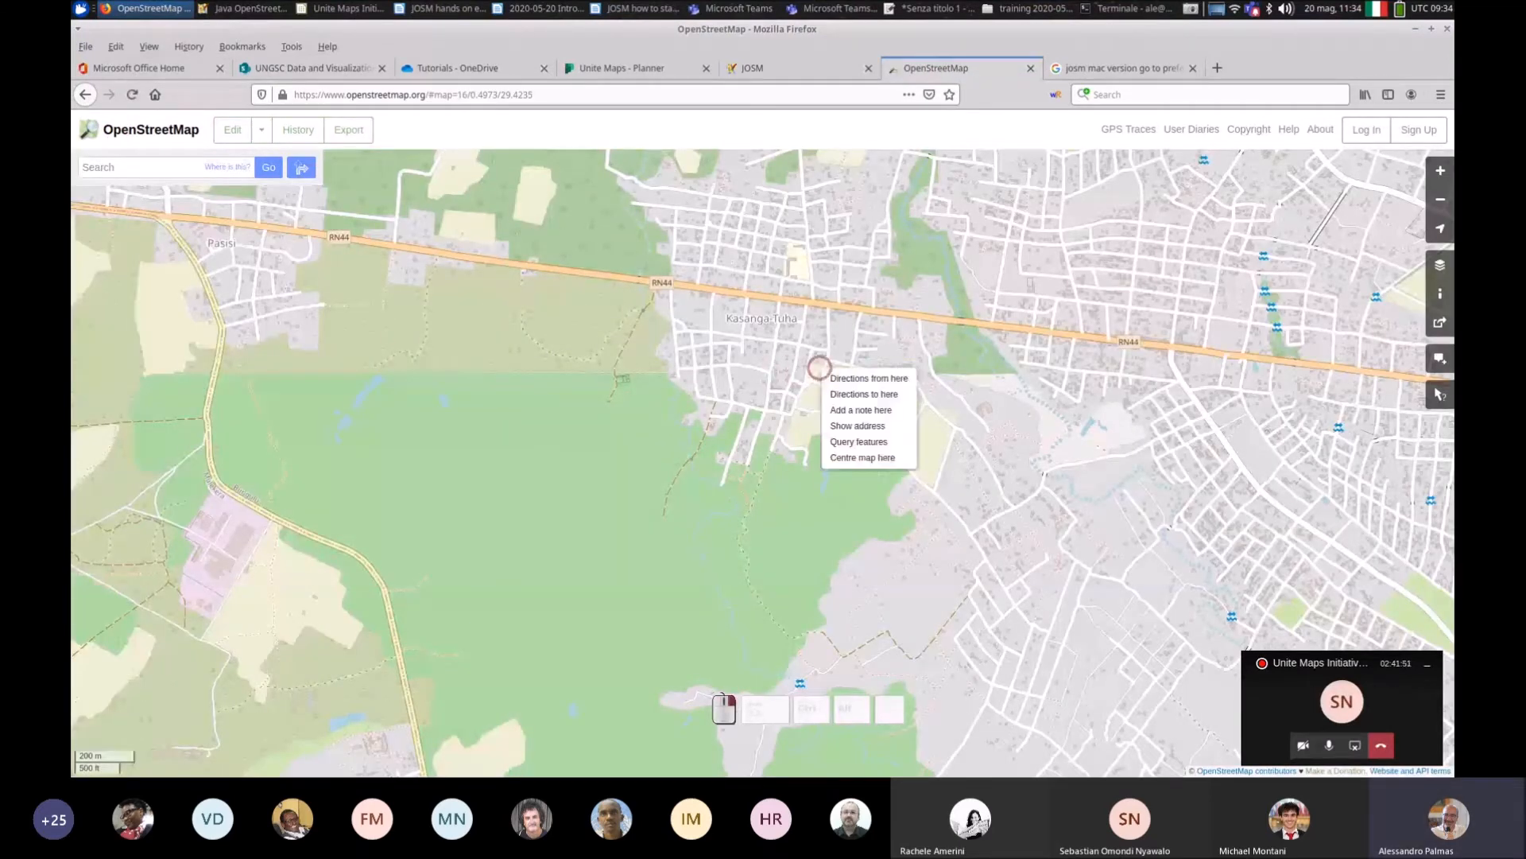
left_click(723, 384)
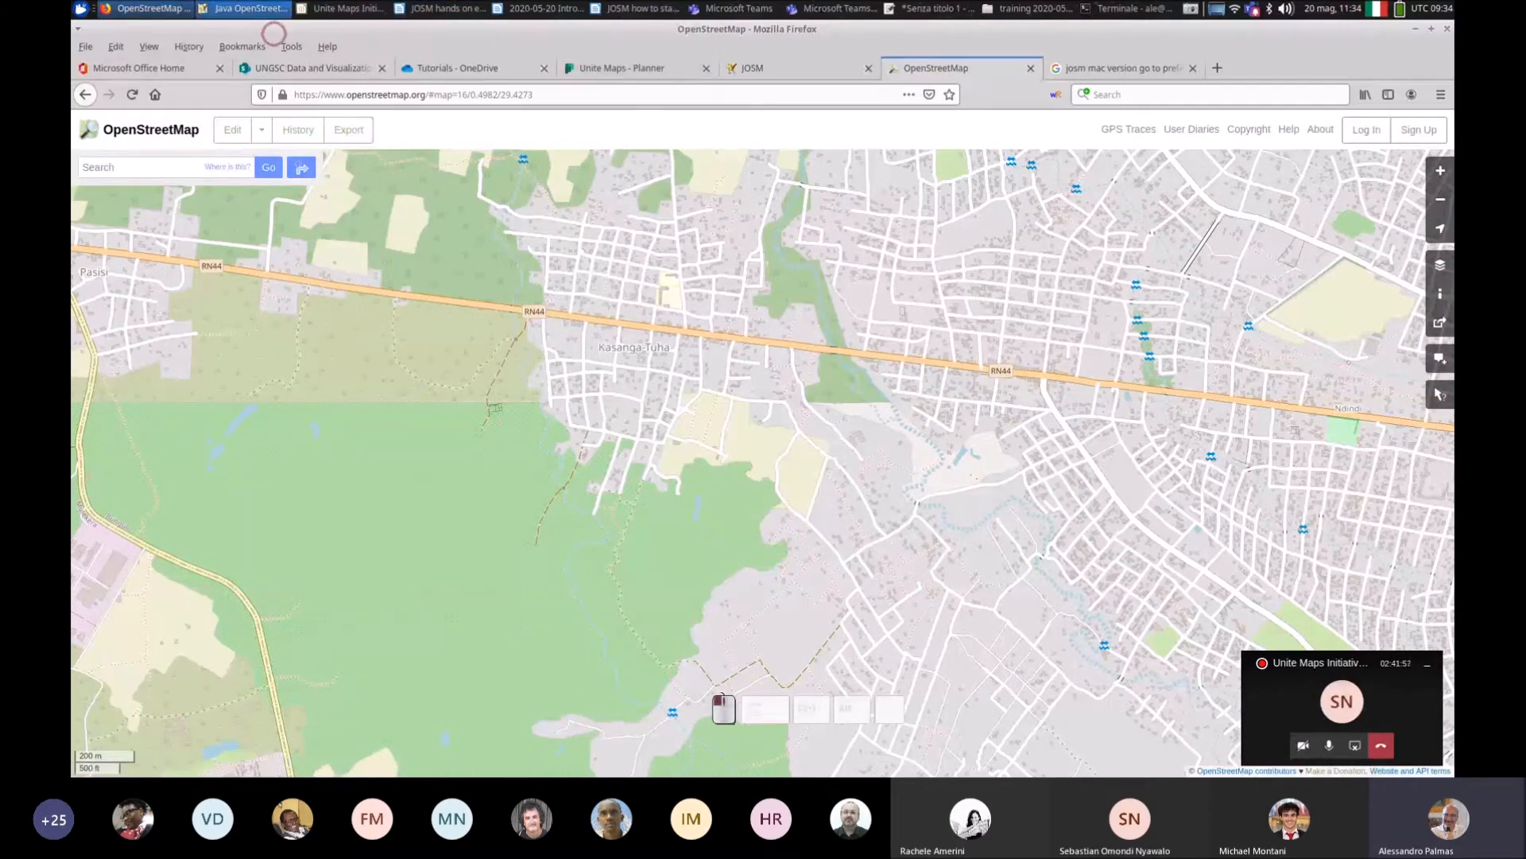
left_click(242, 8)
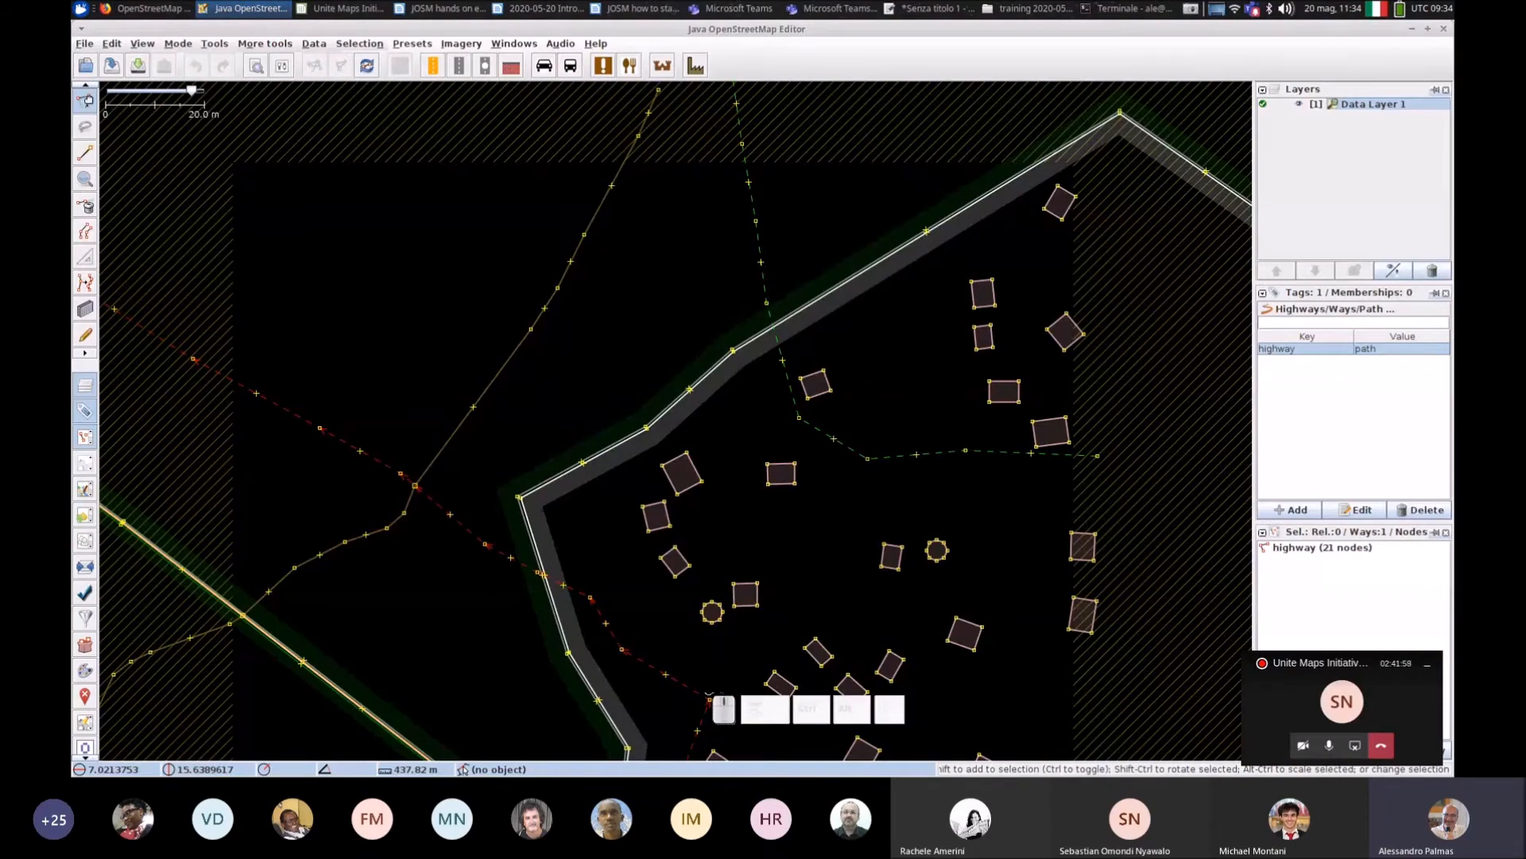
left_click(151, 8)
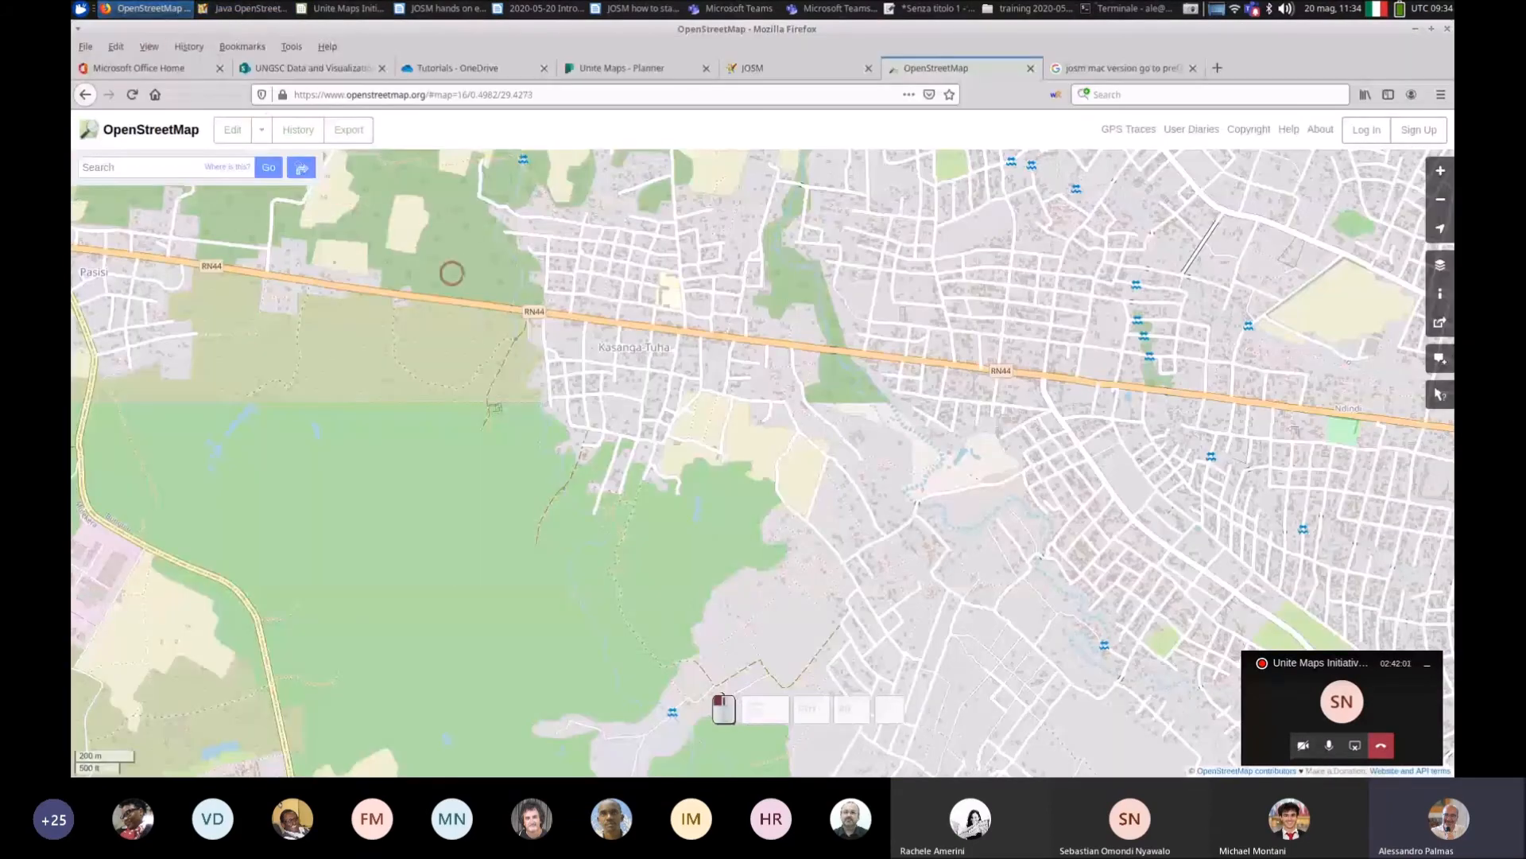
right_click(556, 306)
left_click_drag(555, 305, 777, 487)
left_click_drag(730, 420, 779, 555)
left_click_drag(841, 435, 722, 450)
scroll(752, 501, "up", 1)
scroll(722, 474, "up", 1)
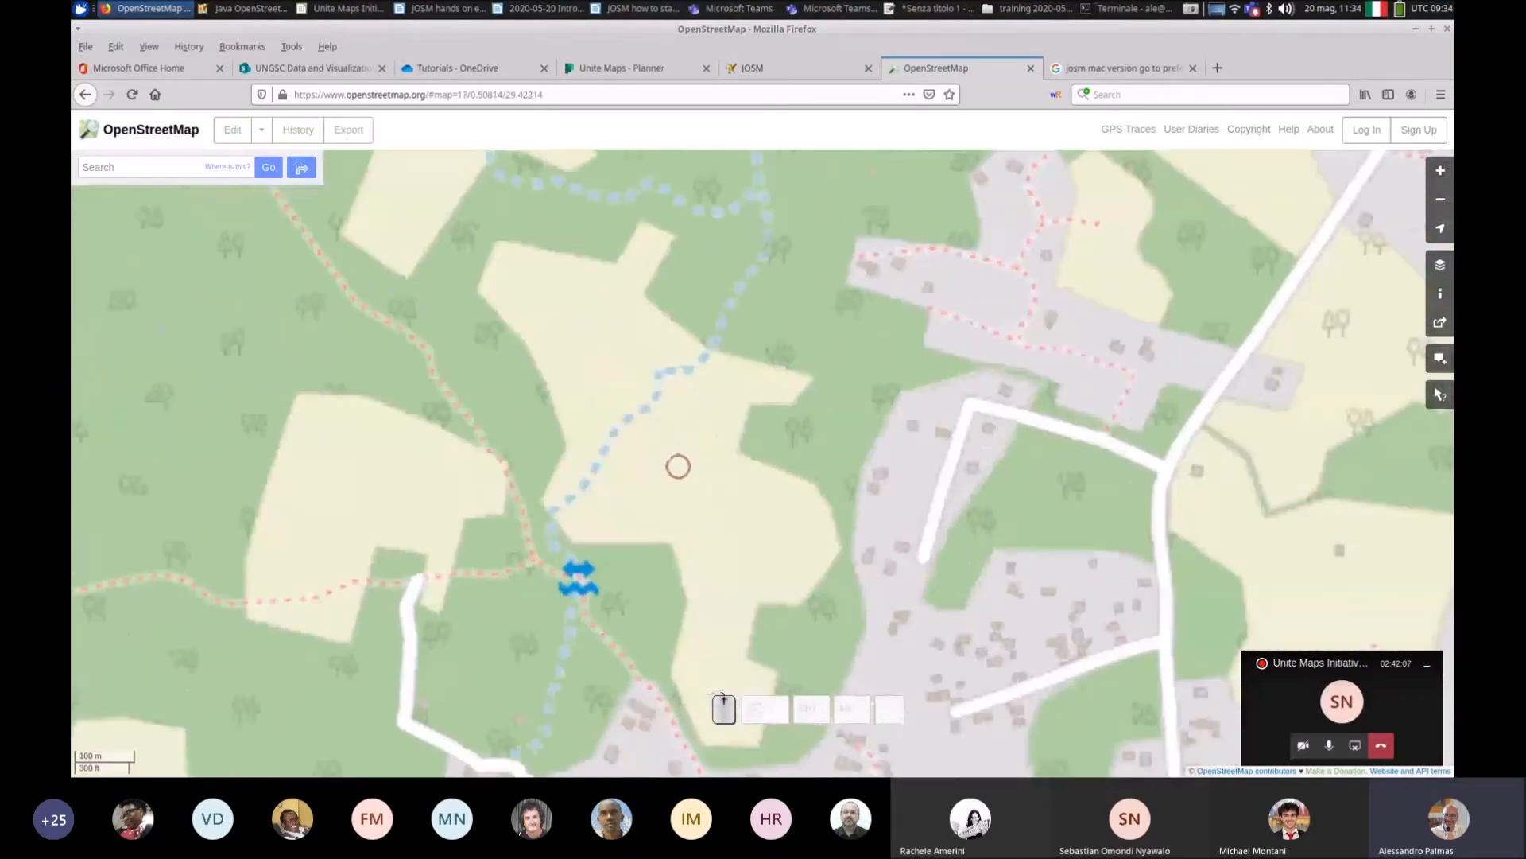
left_click_drag(528, 409, 818, 501)
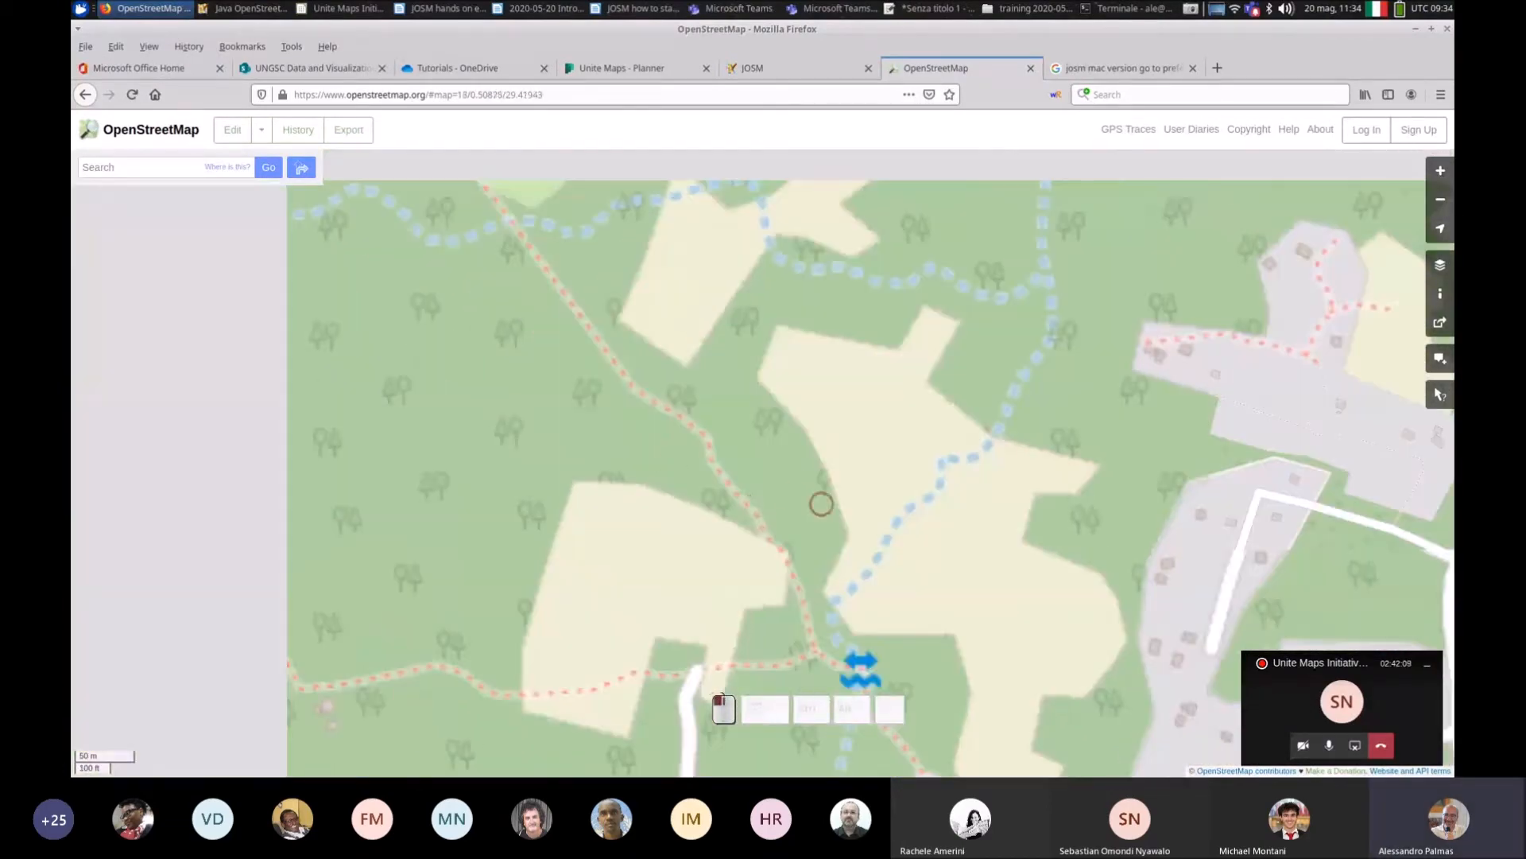
Step: Locate the wooded patches crossed by a stream near 0.4885, 29.1393 on the OpenStreetMap website, at map zoom level 18
scroll(832, 500, "down", 1)
scroll(833, 500, "down", 3)
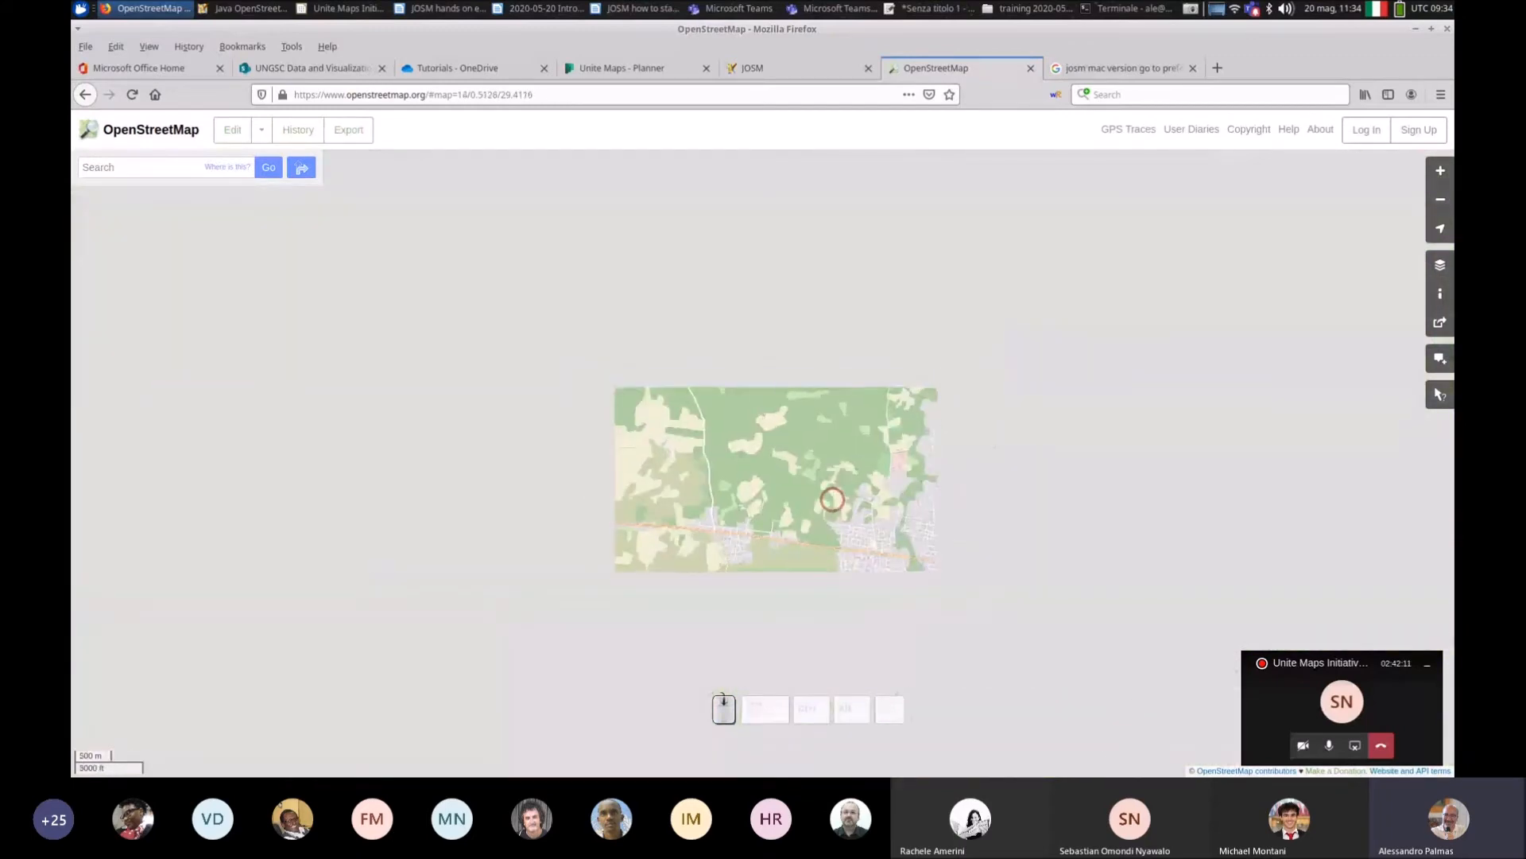
scroll(833, 499, "down", 2)
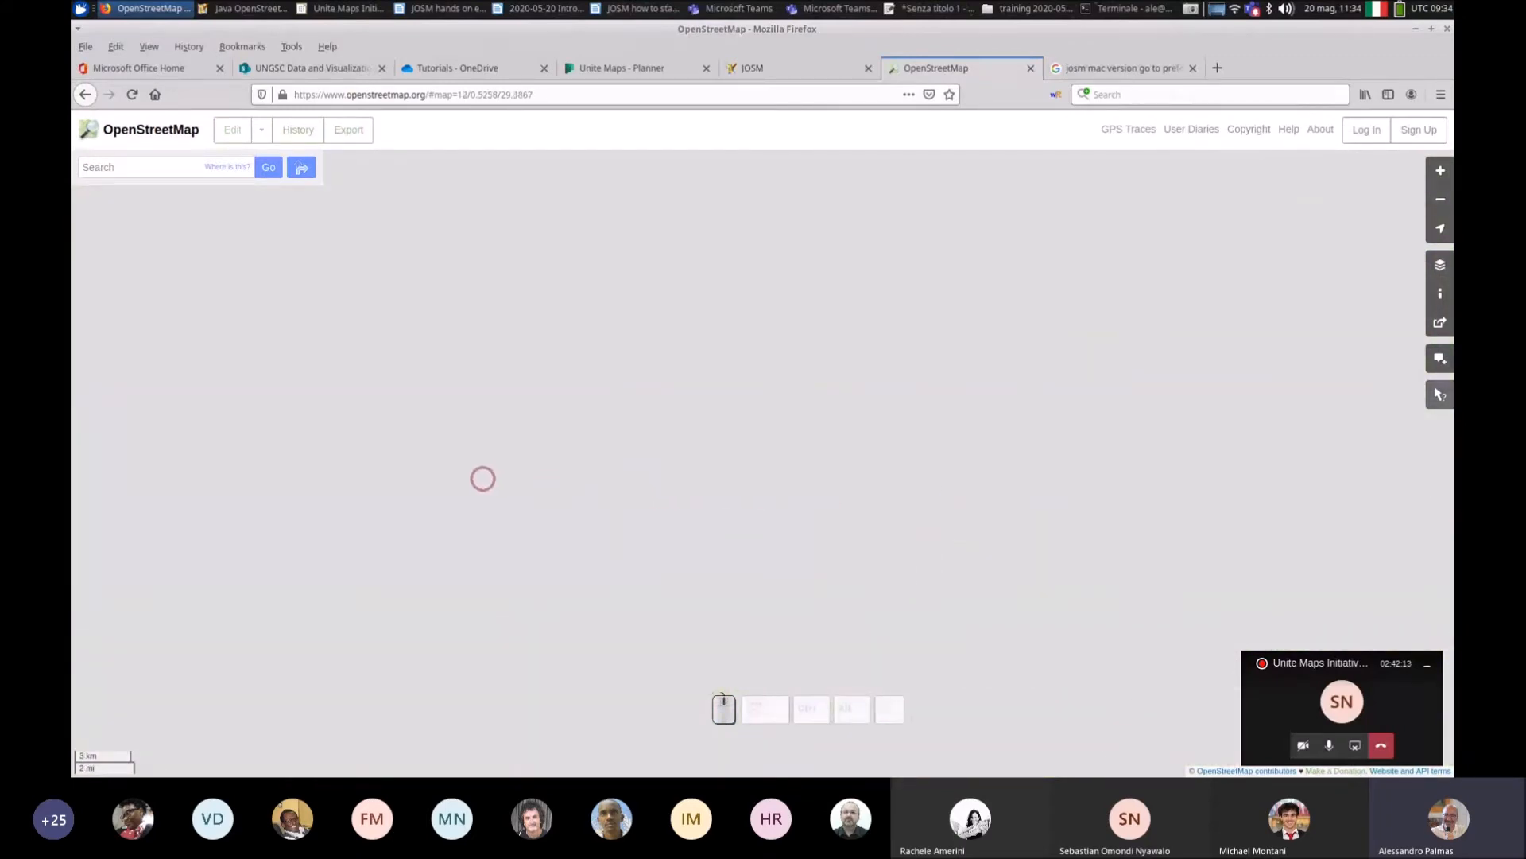
left_click_drag(481, 480, 945, 365)
scroll(720, 424, "up", 4)
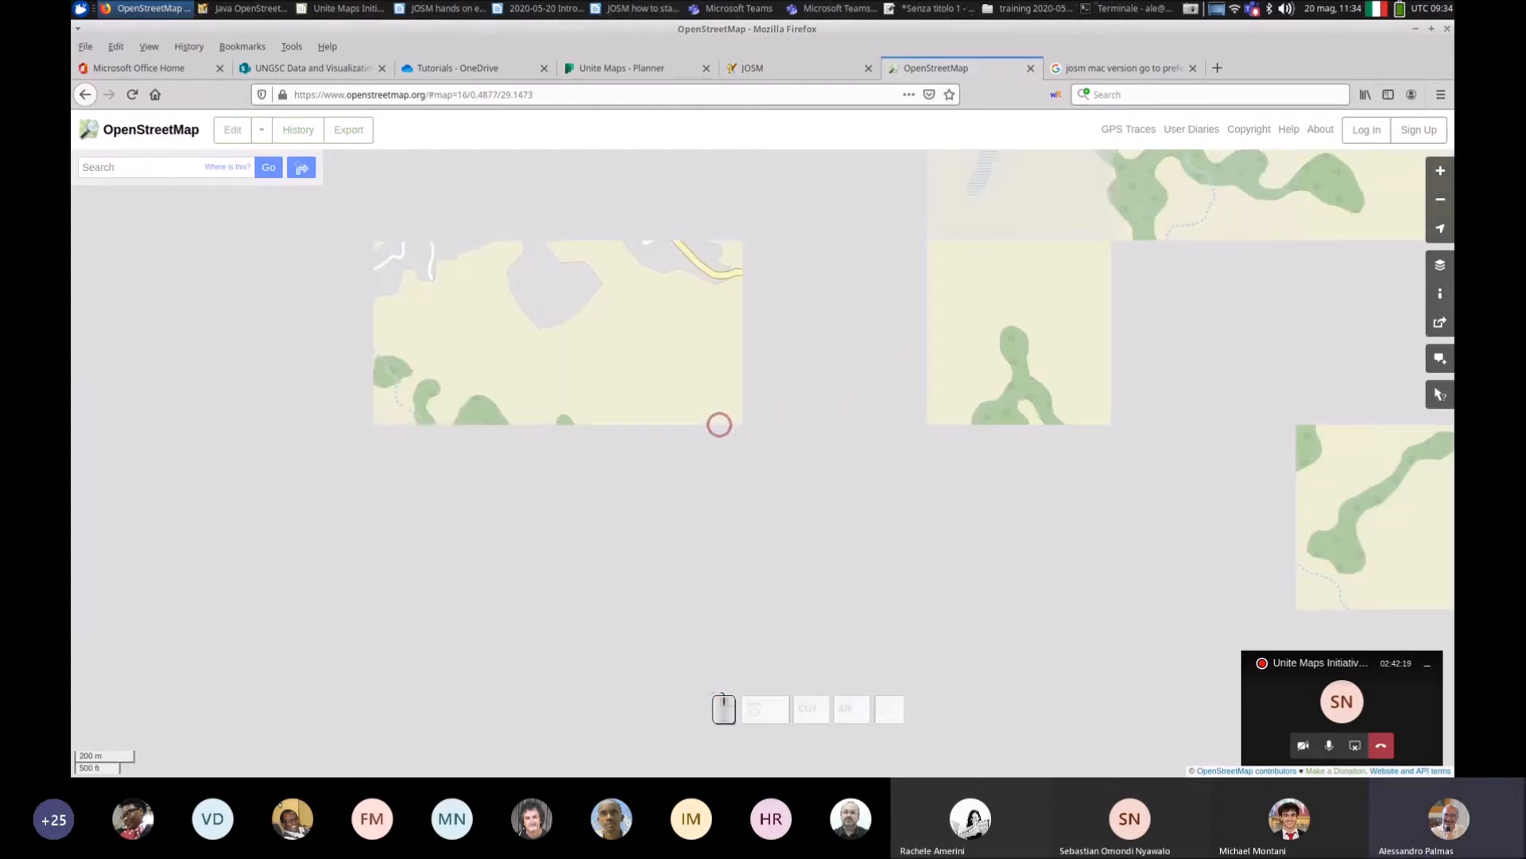
scroll(457, 430, "up", 1)
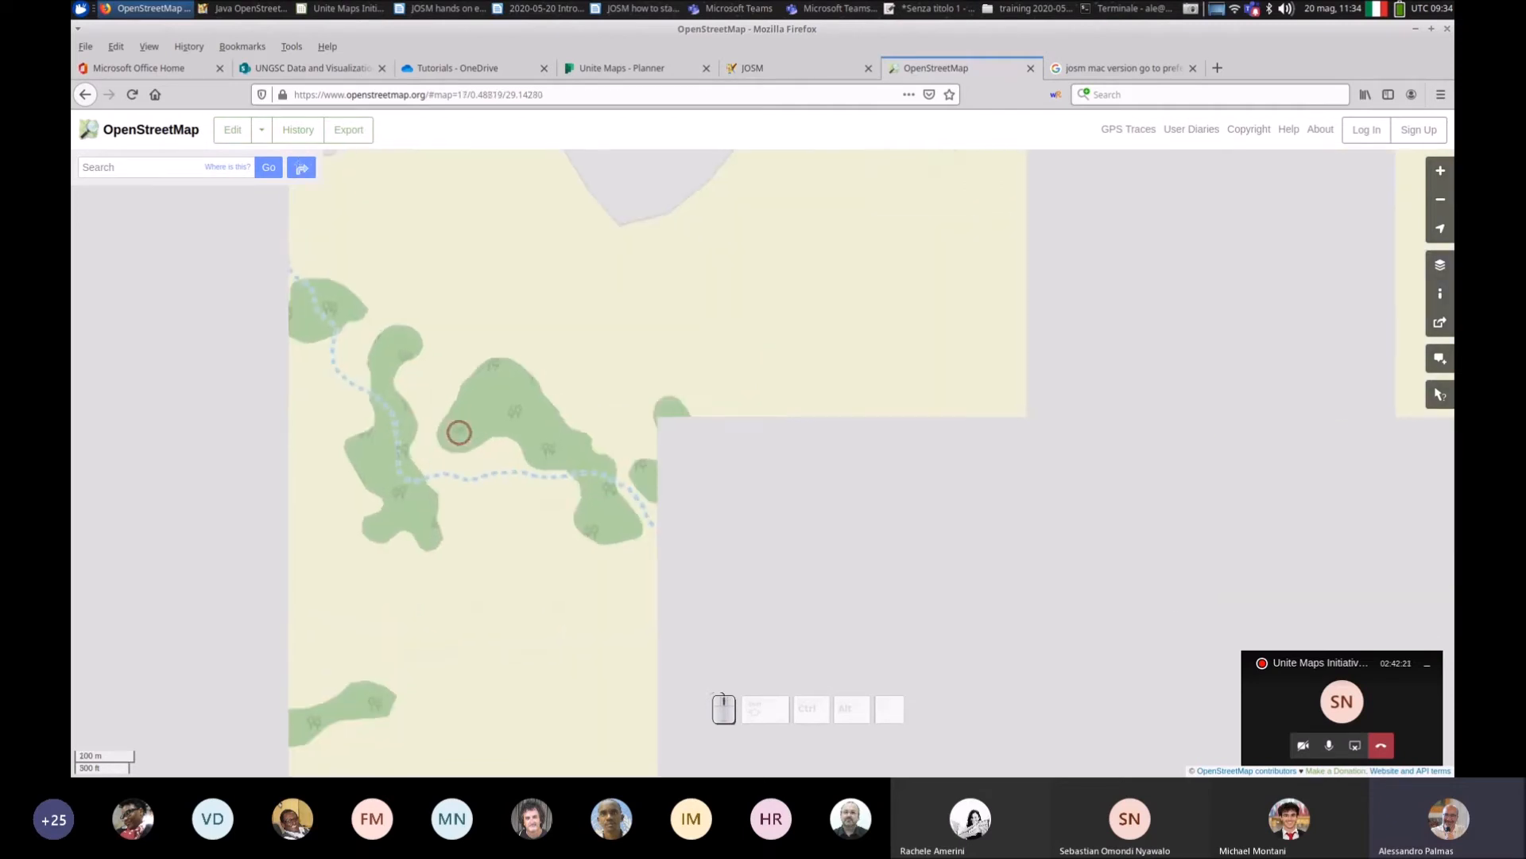
left_click_drag(446, 467, 522, 467)
scroll(558, 429, "up", 1)
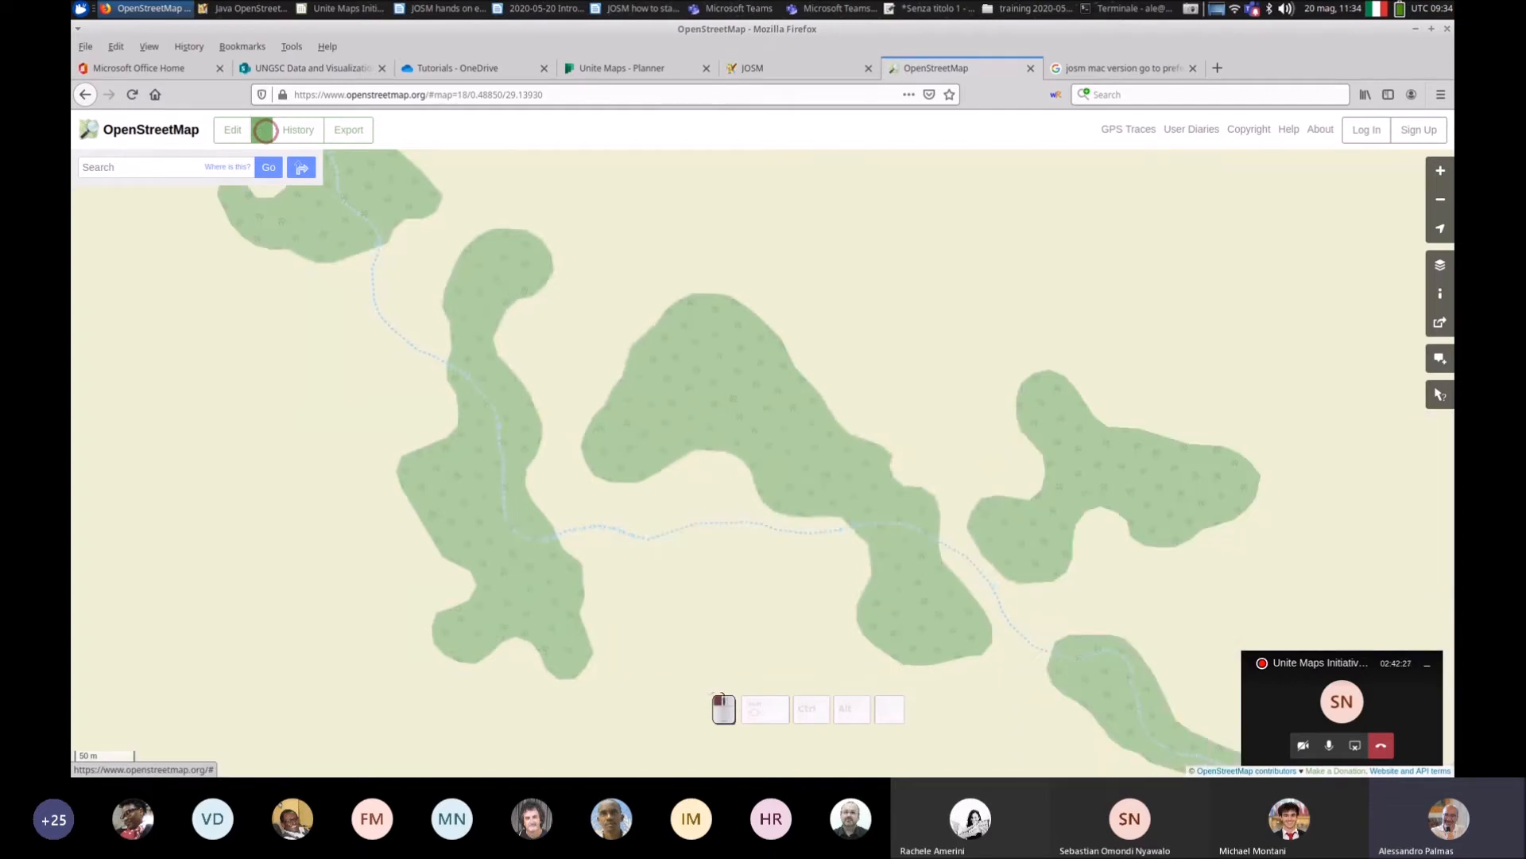
left_click(263, 130)
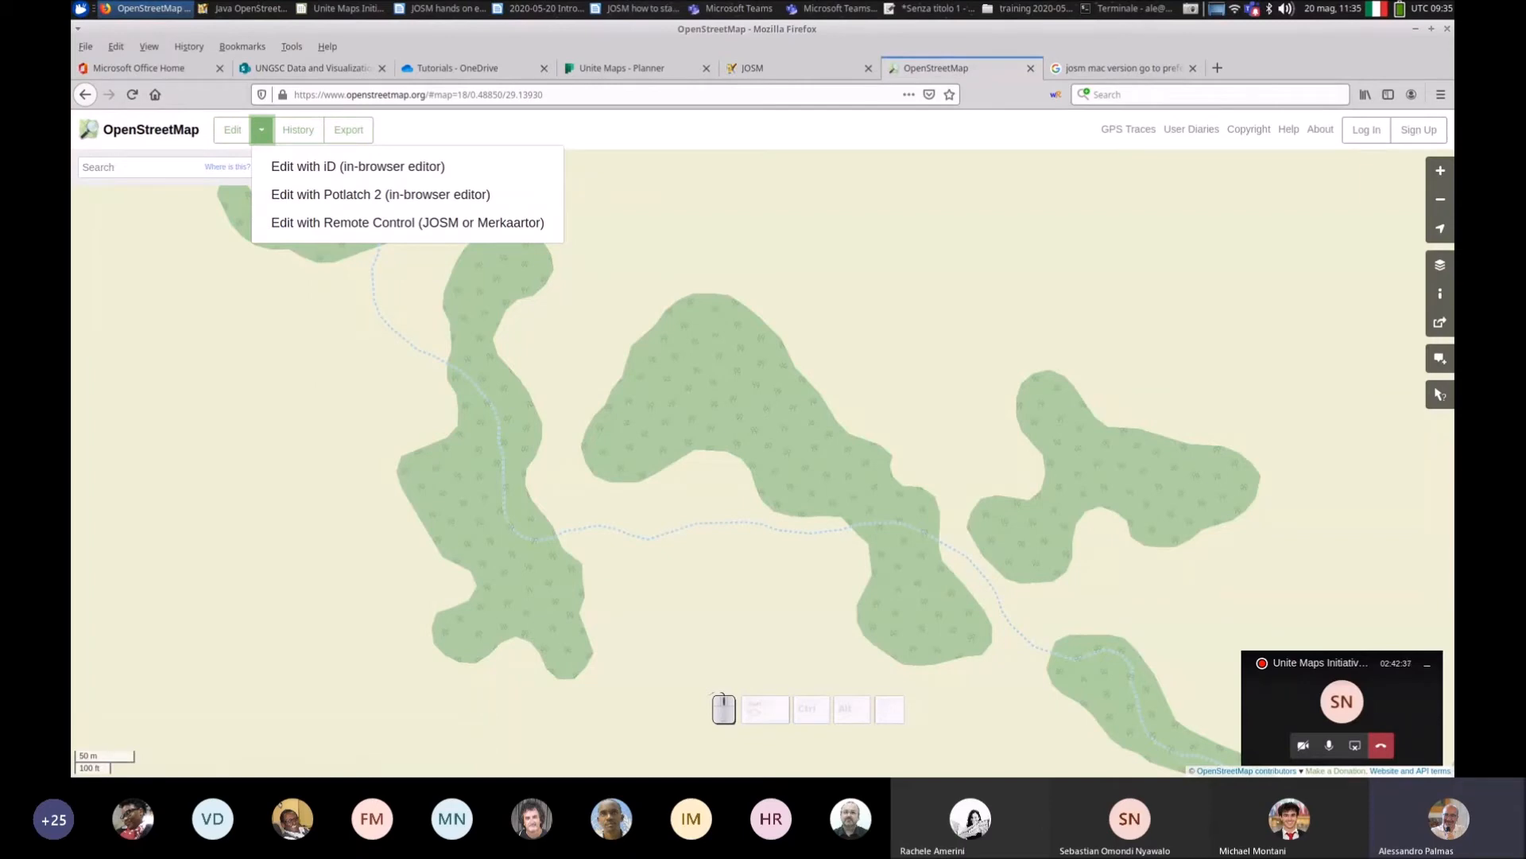
key("alt+Tab")
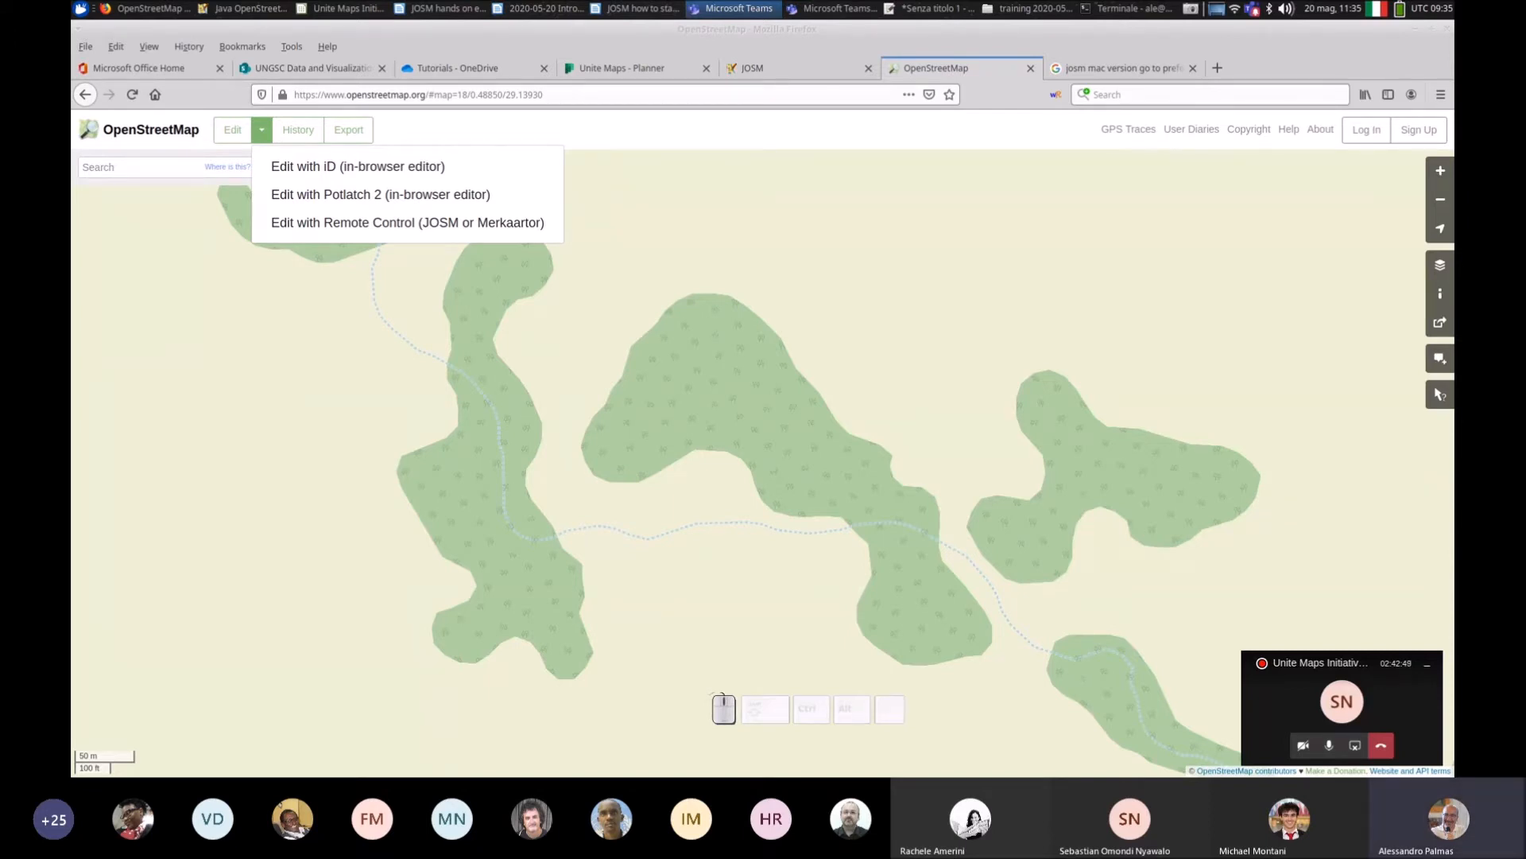
left_click(689, 463)
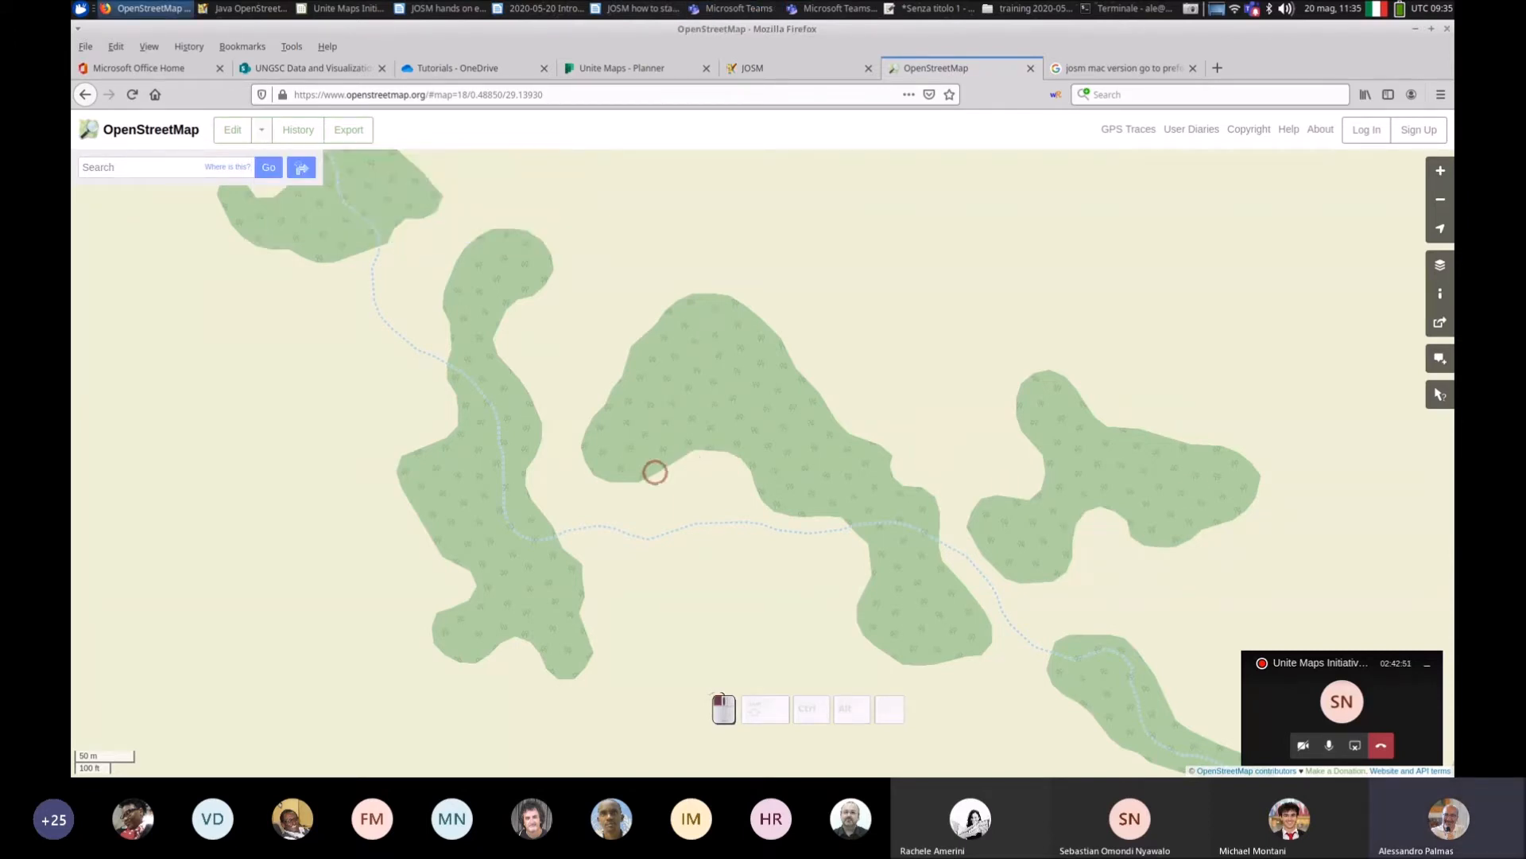
Step: Send the wooded area around the stream, at map zoom level 19, to JOSM using Edit with Remote Control
scroll(576, 473, "up", 1)
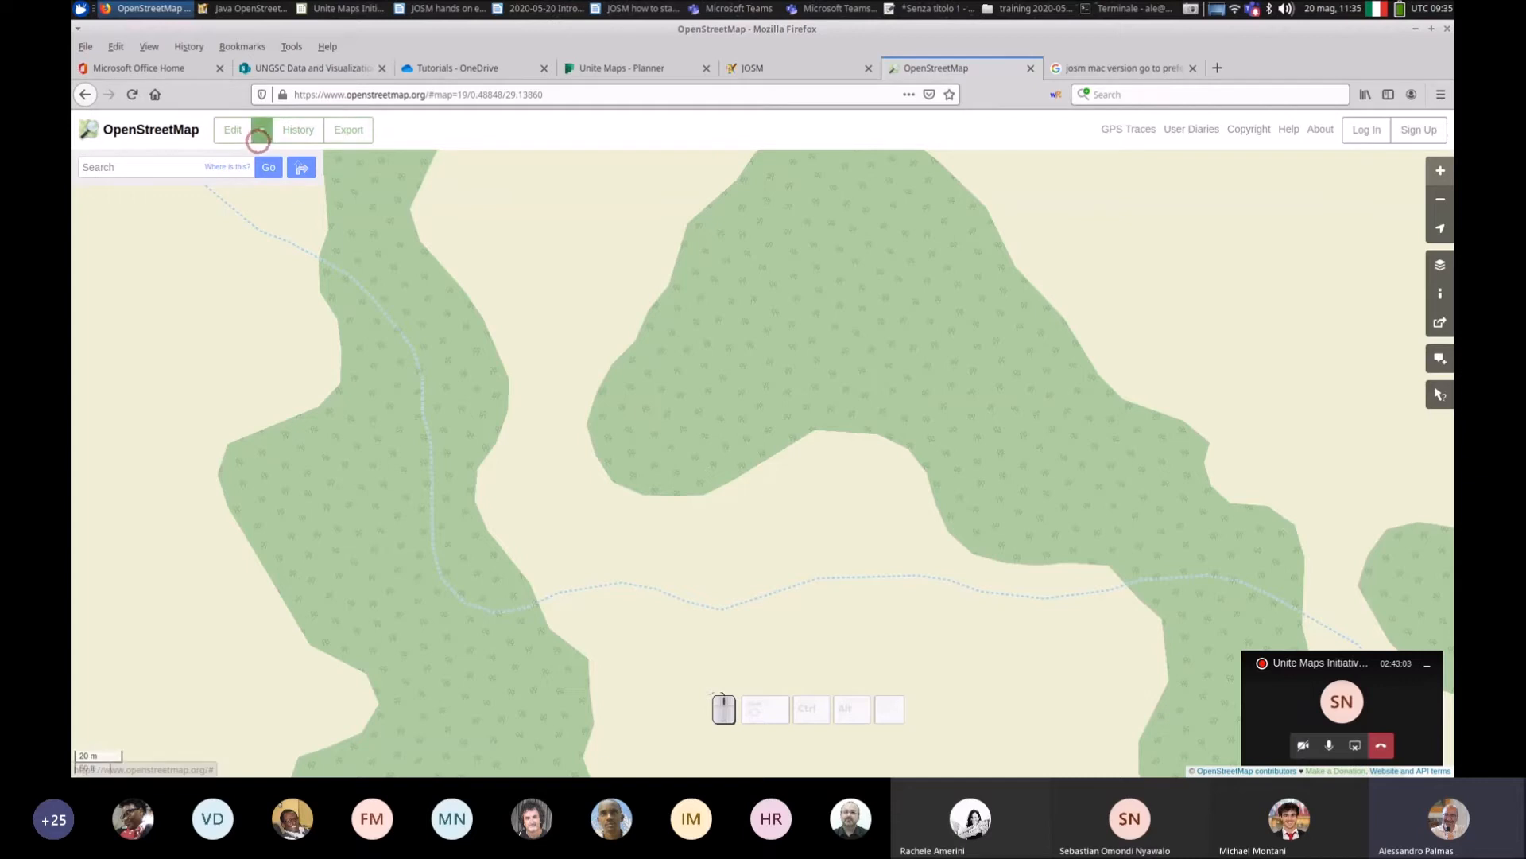
left_click(263, 135)
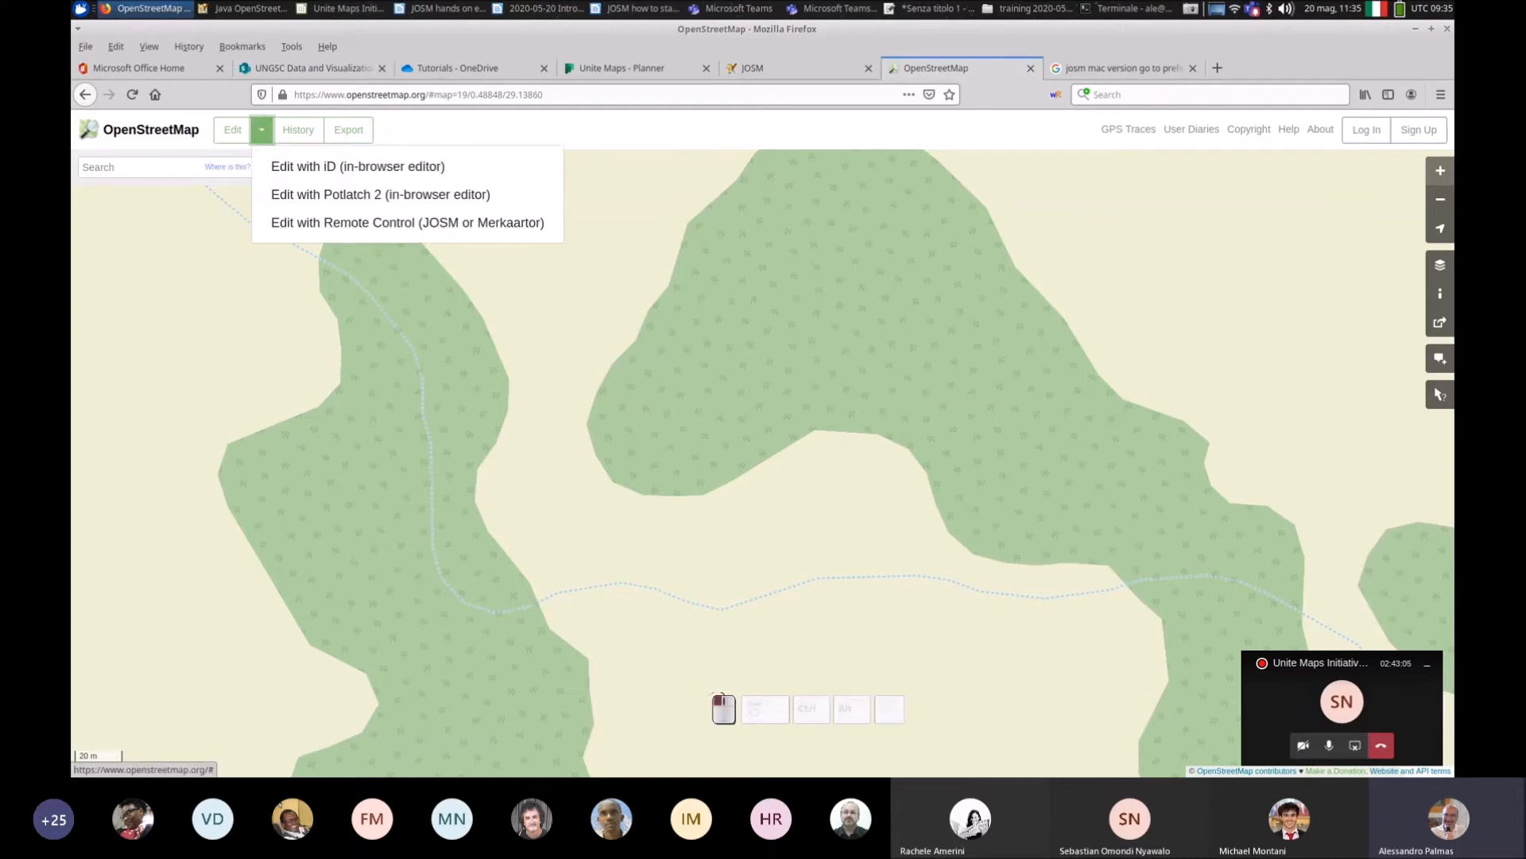
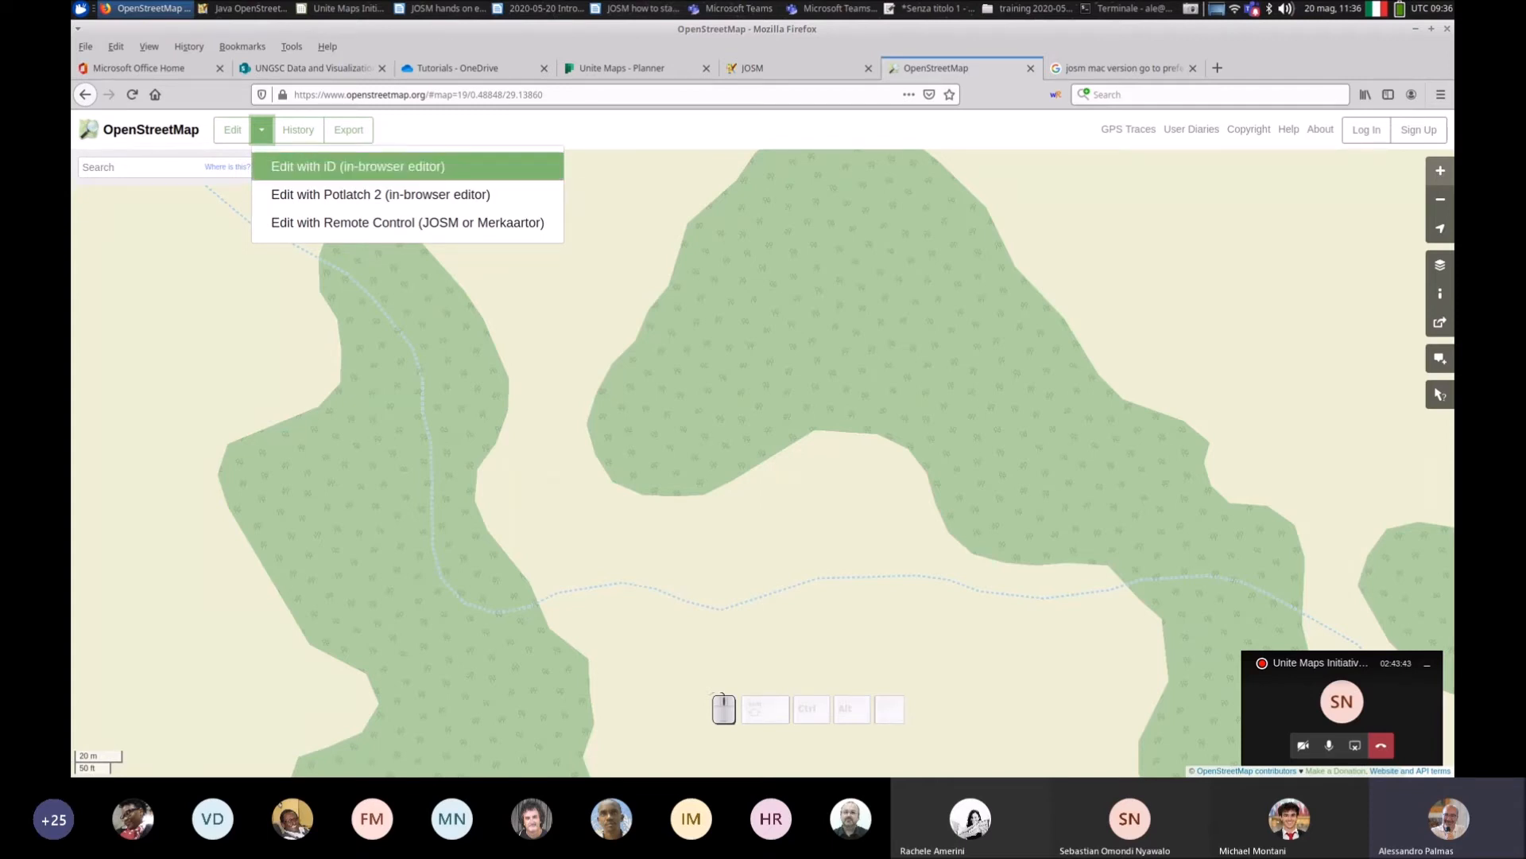
left_click(404, 223)
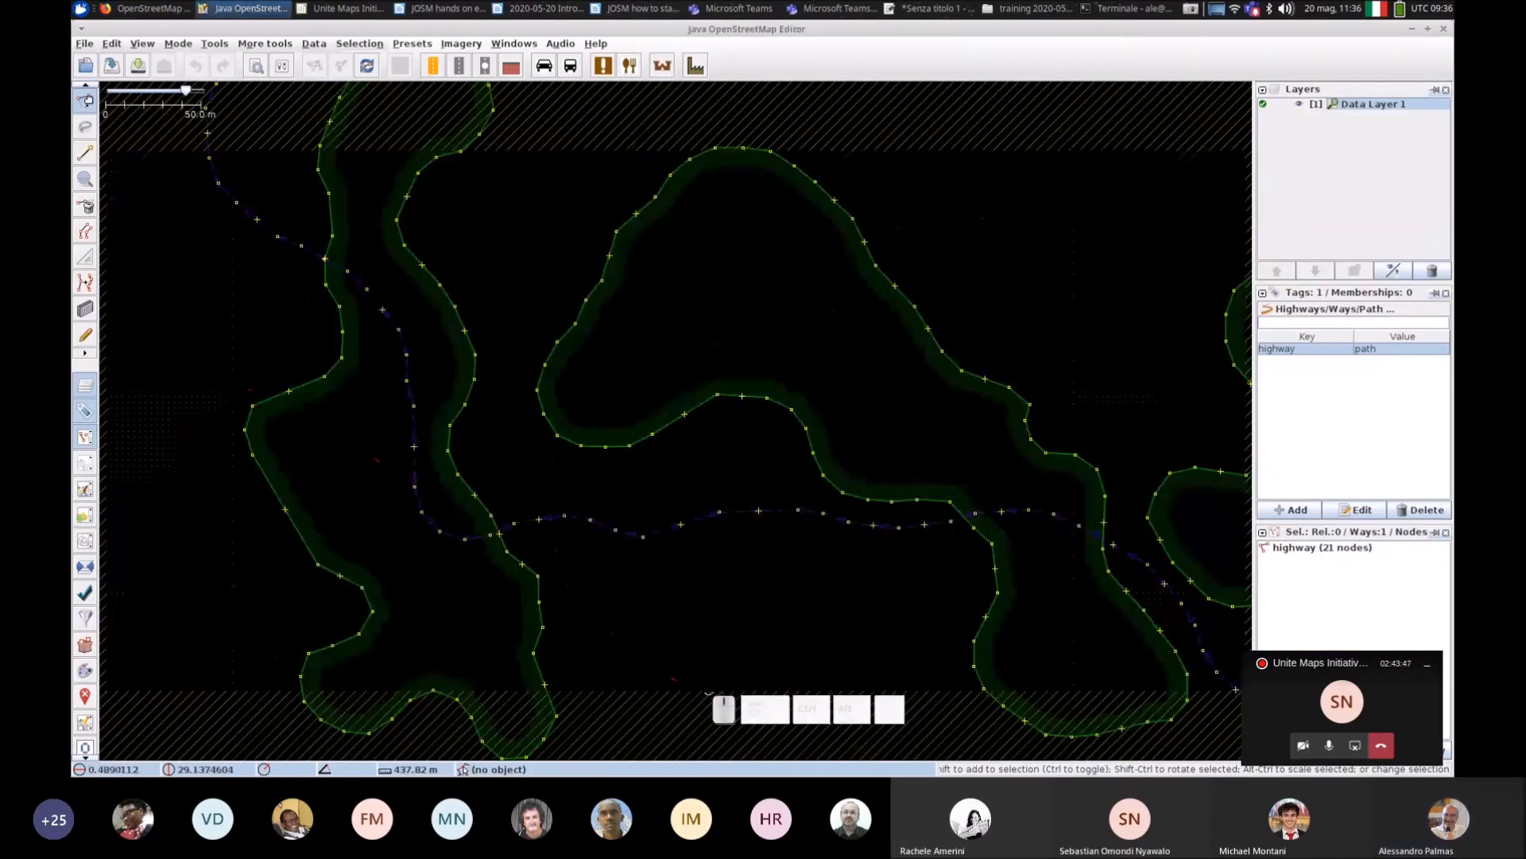
Step: Return to the OpenStreetMap website and send the adjoining area just north to JOSM with Edit with Remote Control
left_click(162, 33)
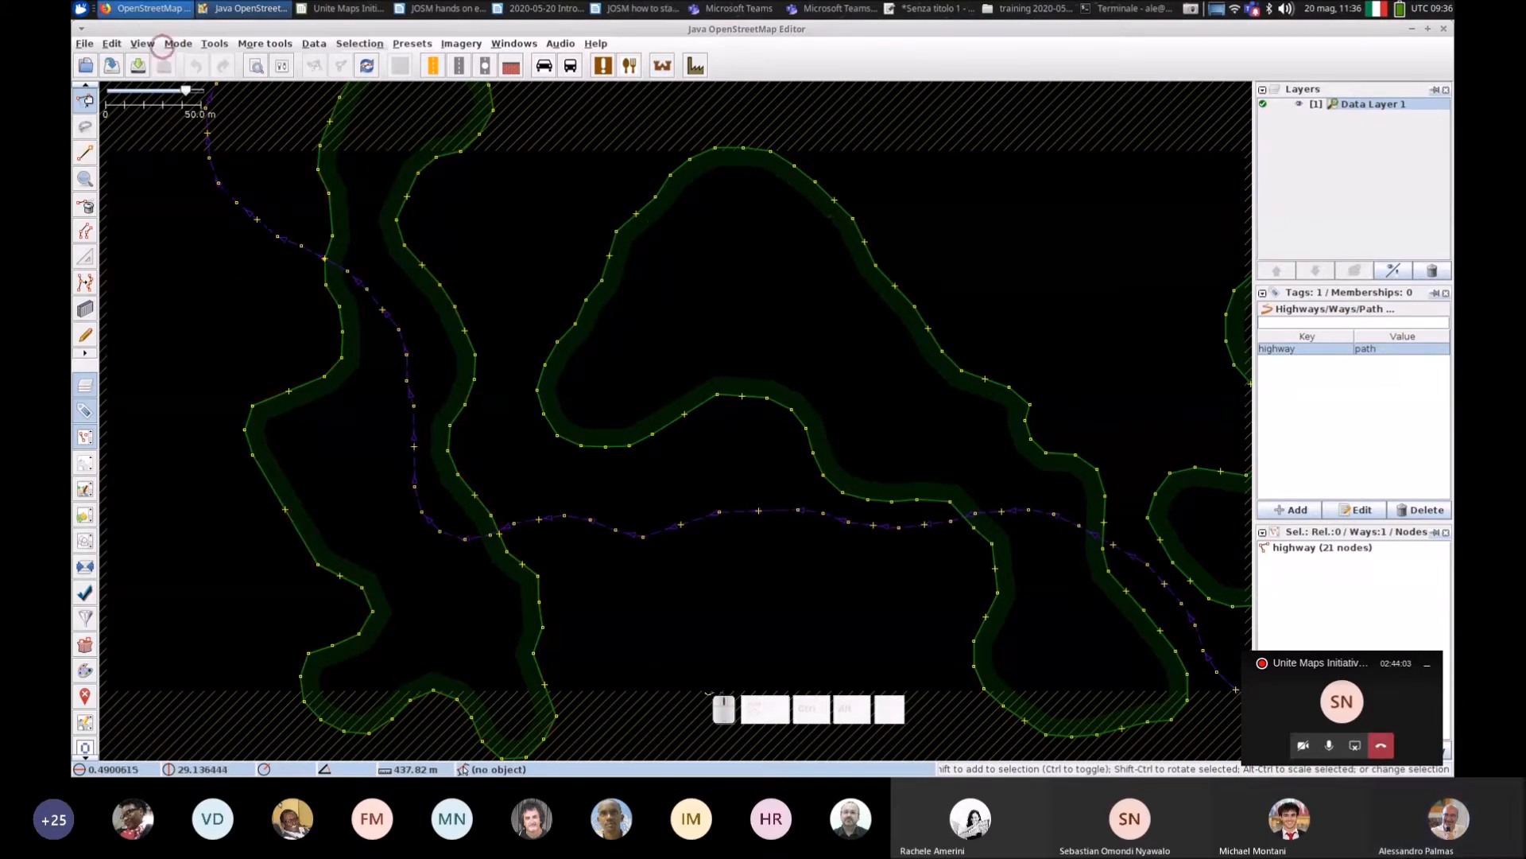
left_click(146, 9)
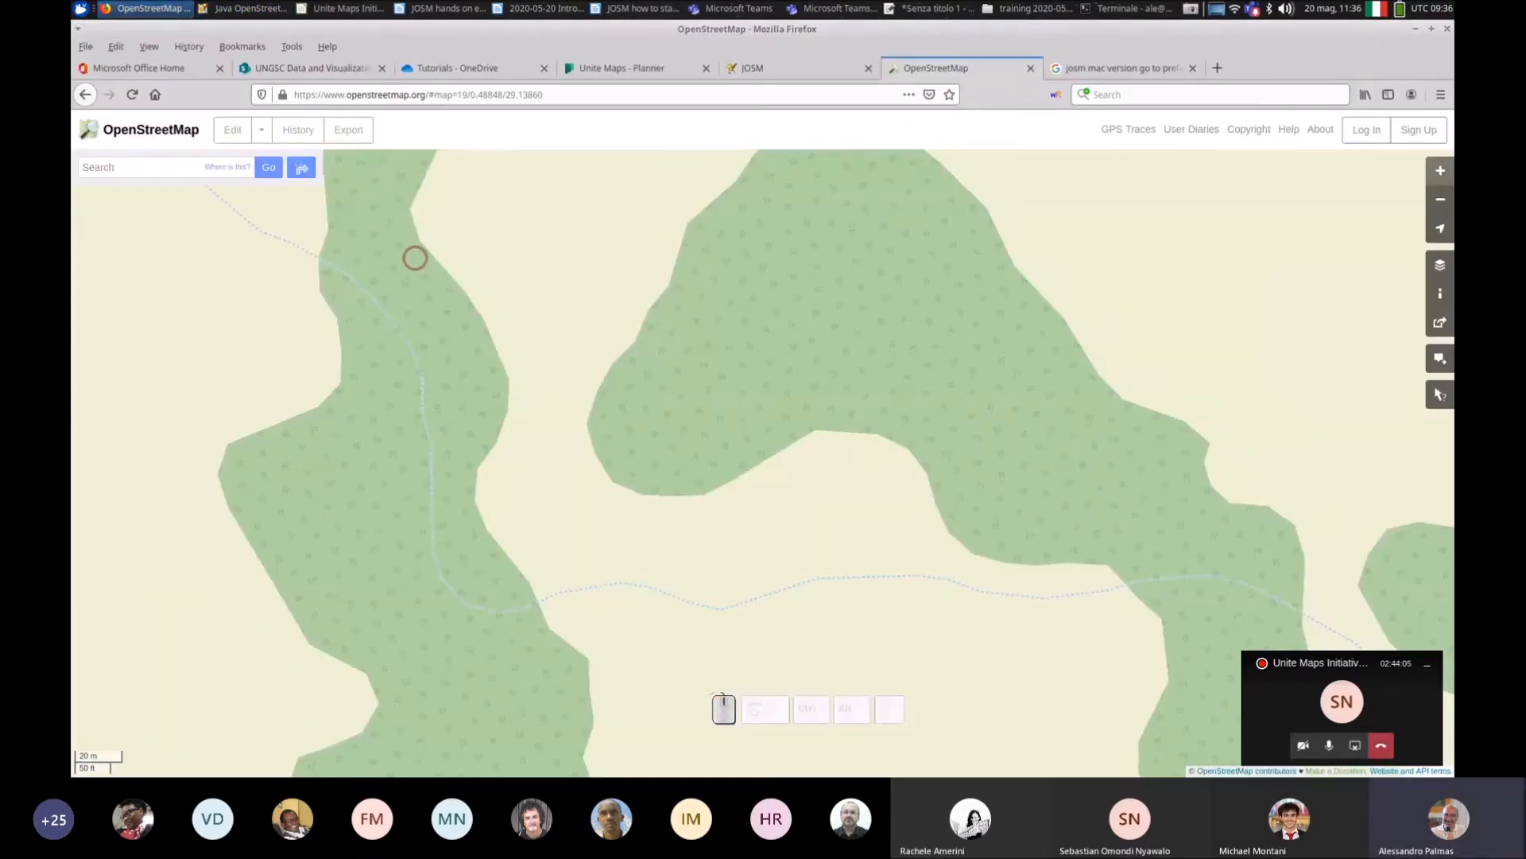
left_click_drag(470, 228, 470, 501)
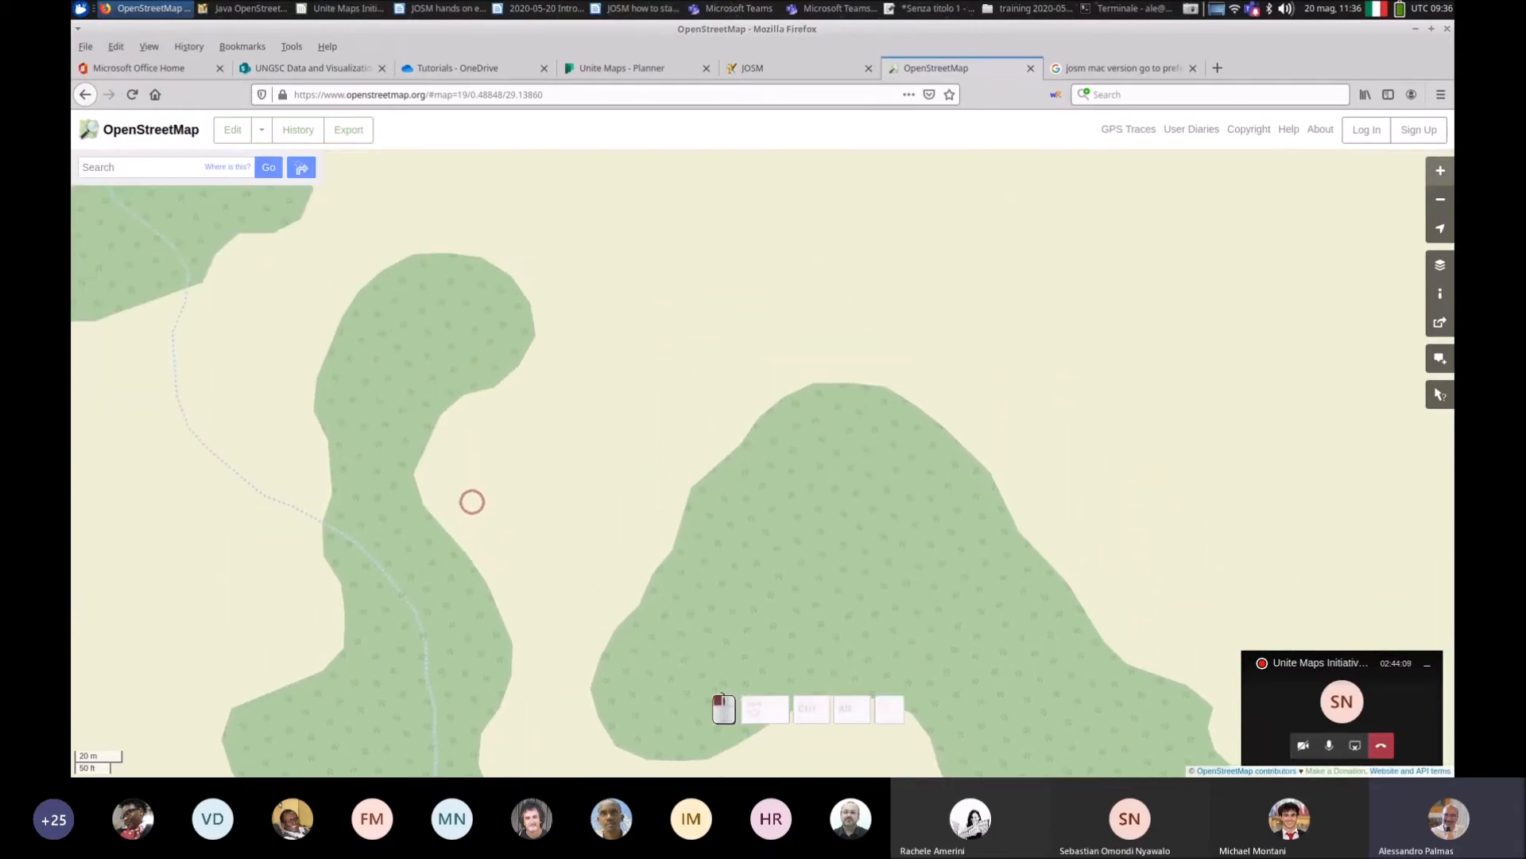
left_click(261, 130)
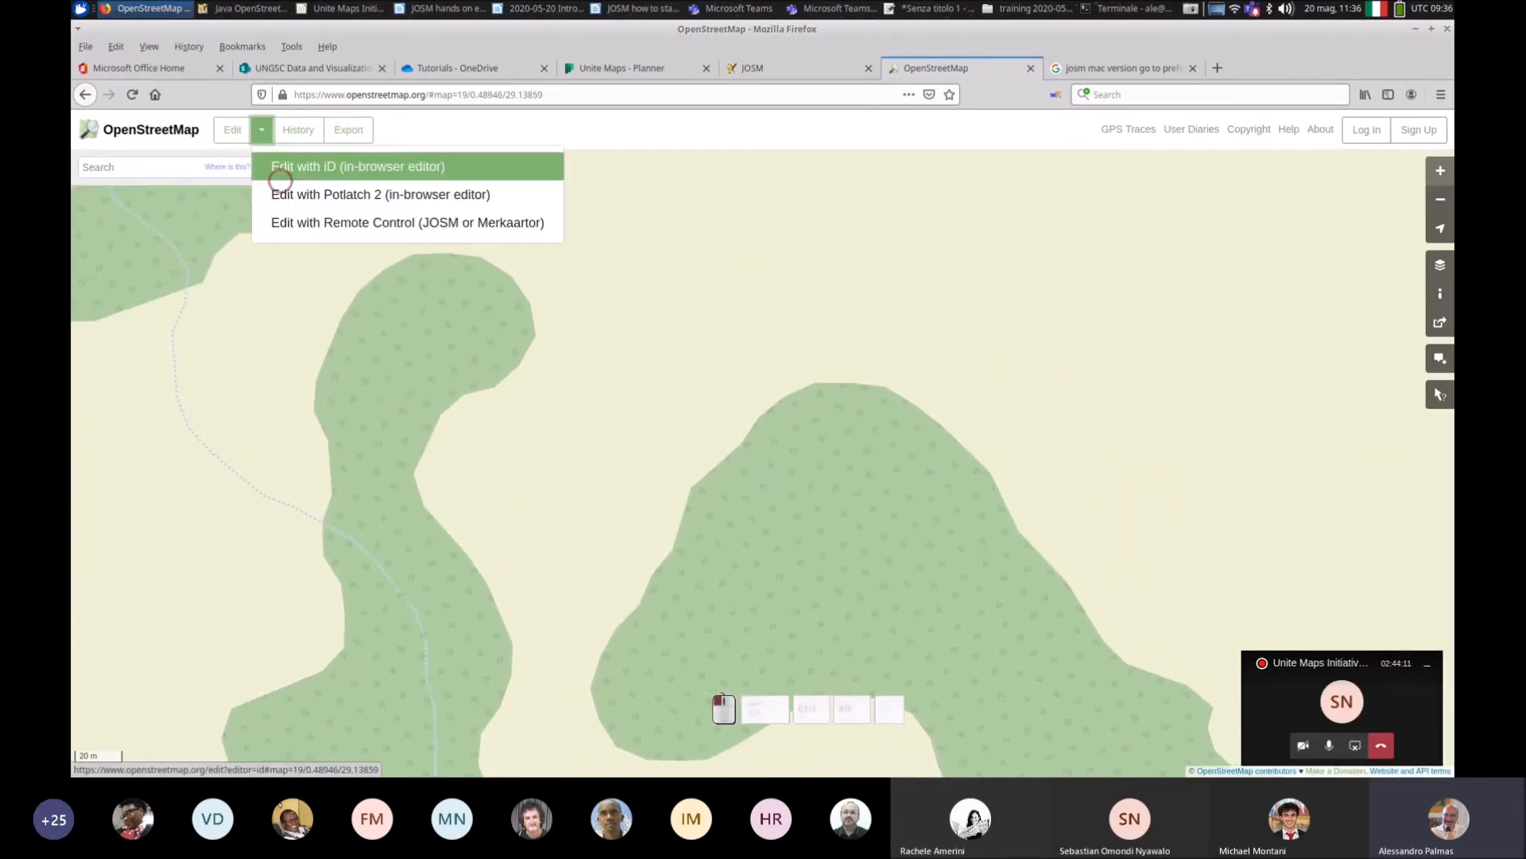
left_click(379, 226)
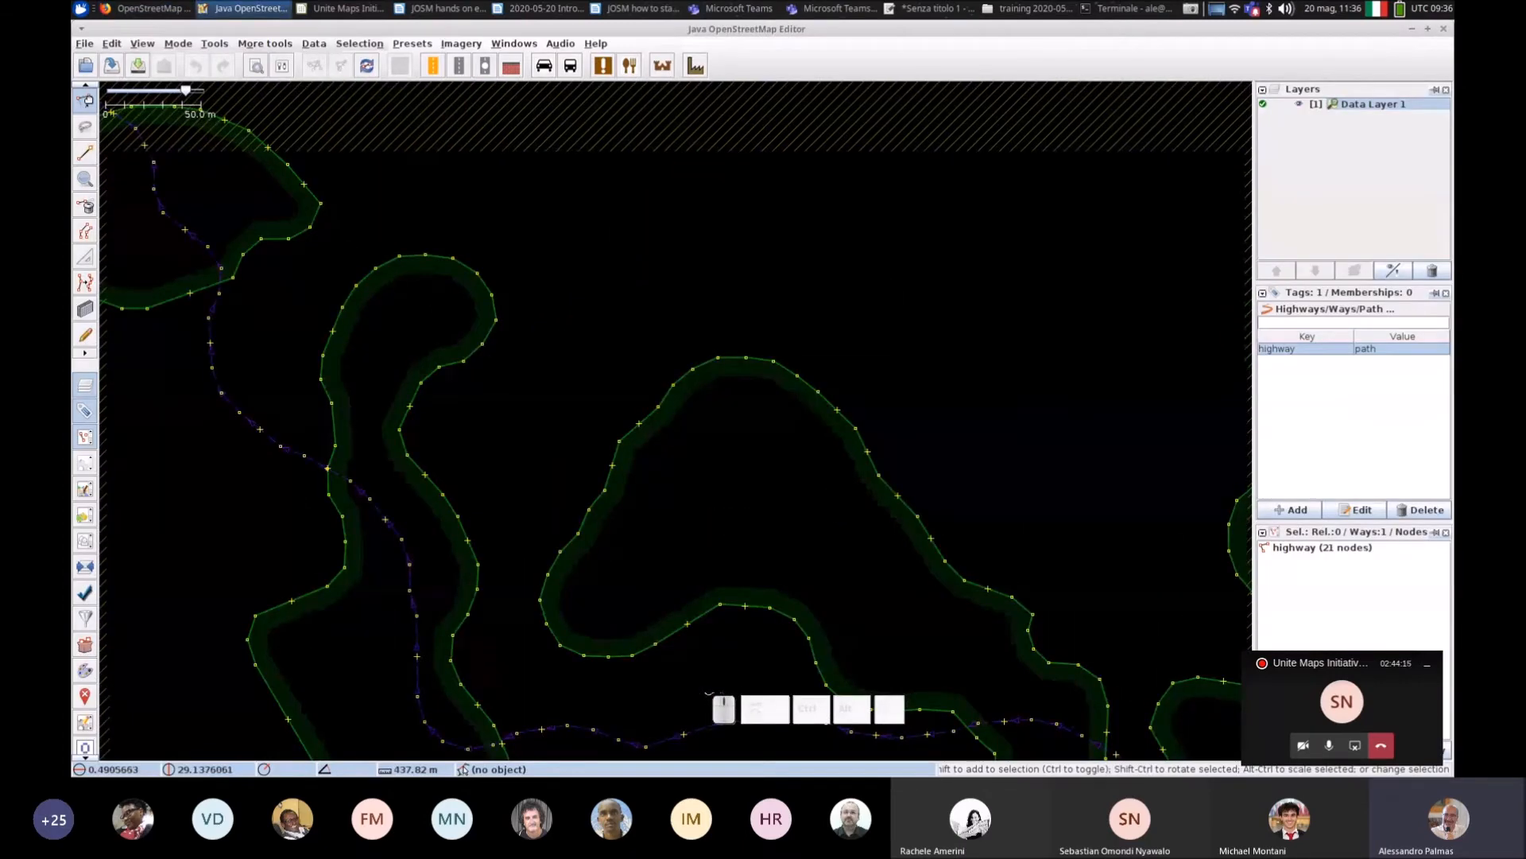
Step: Download the OpenStreetMap data for the view across the northern boundary of the loaded area into the existing layer
left_click_drag(466, 186, 484, 268)
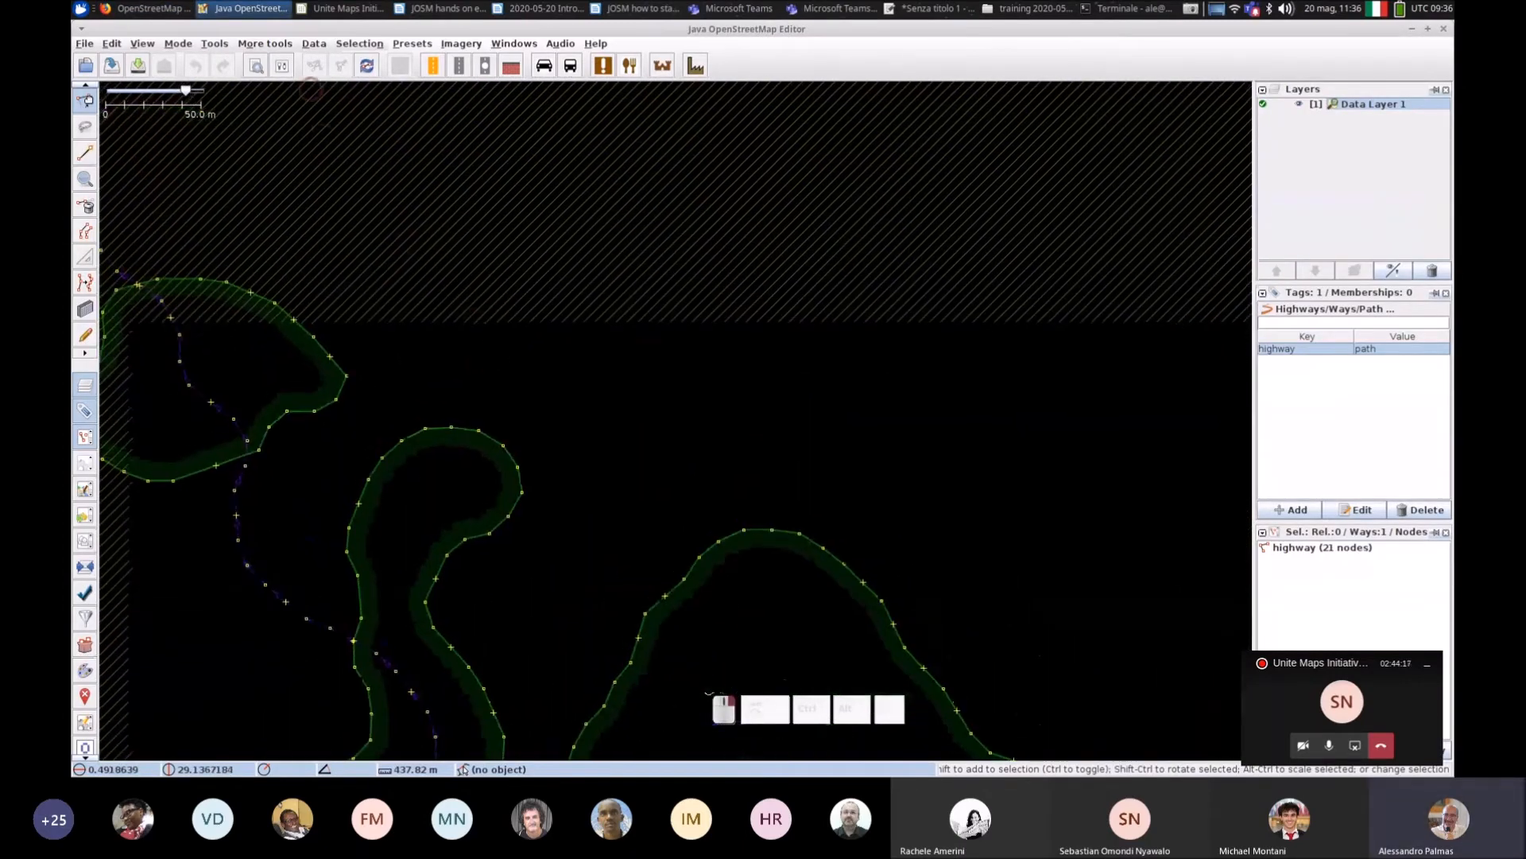
left_click(85, 44)
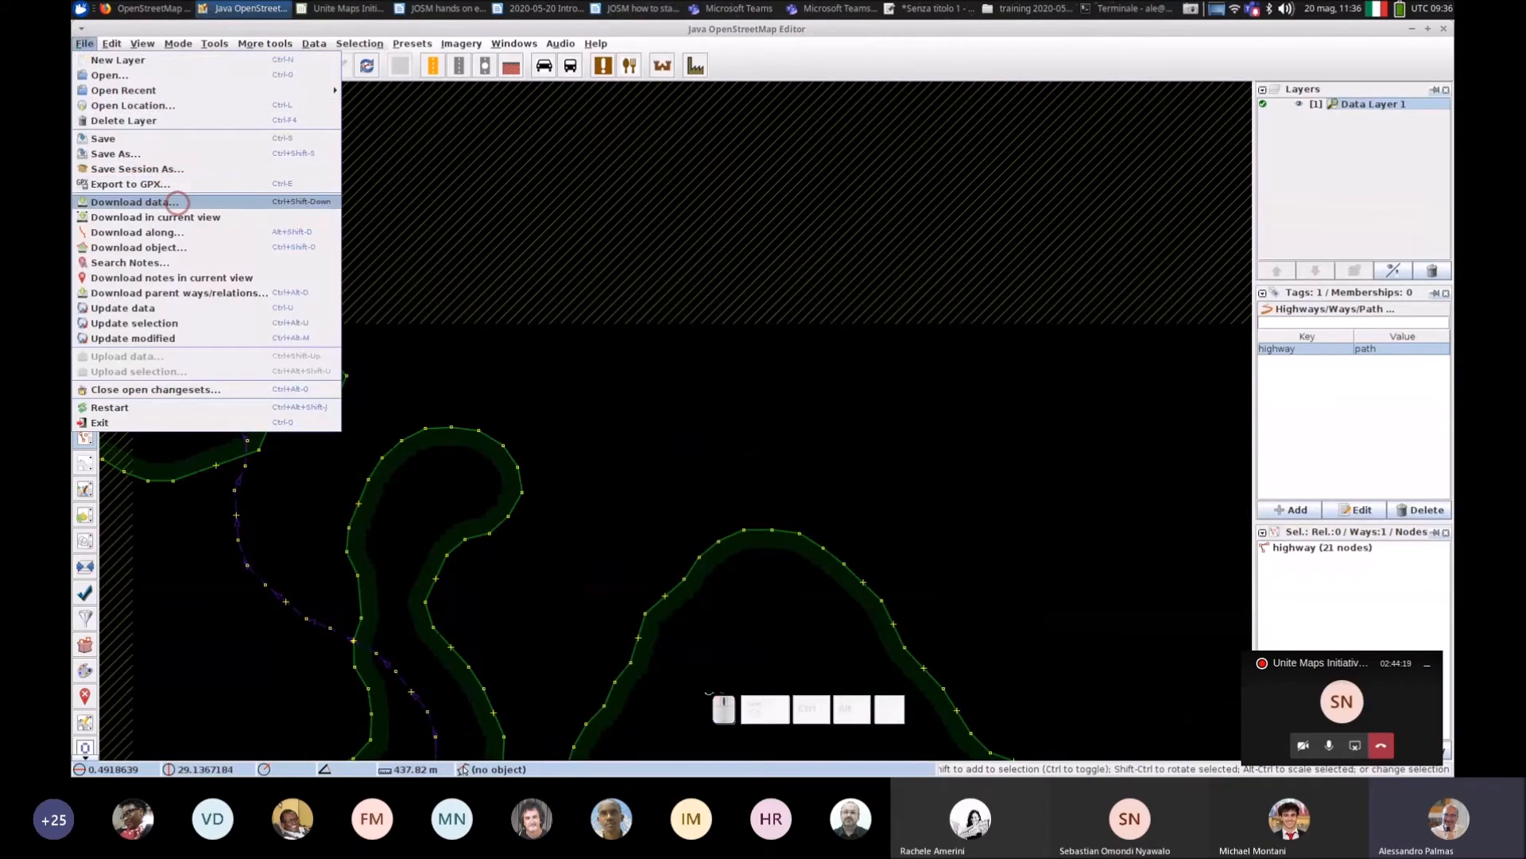
left_click(194, 202)
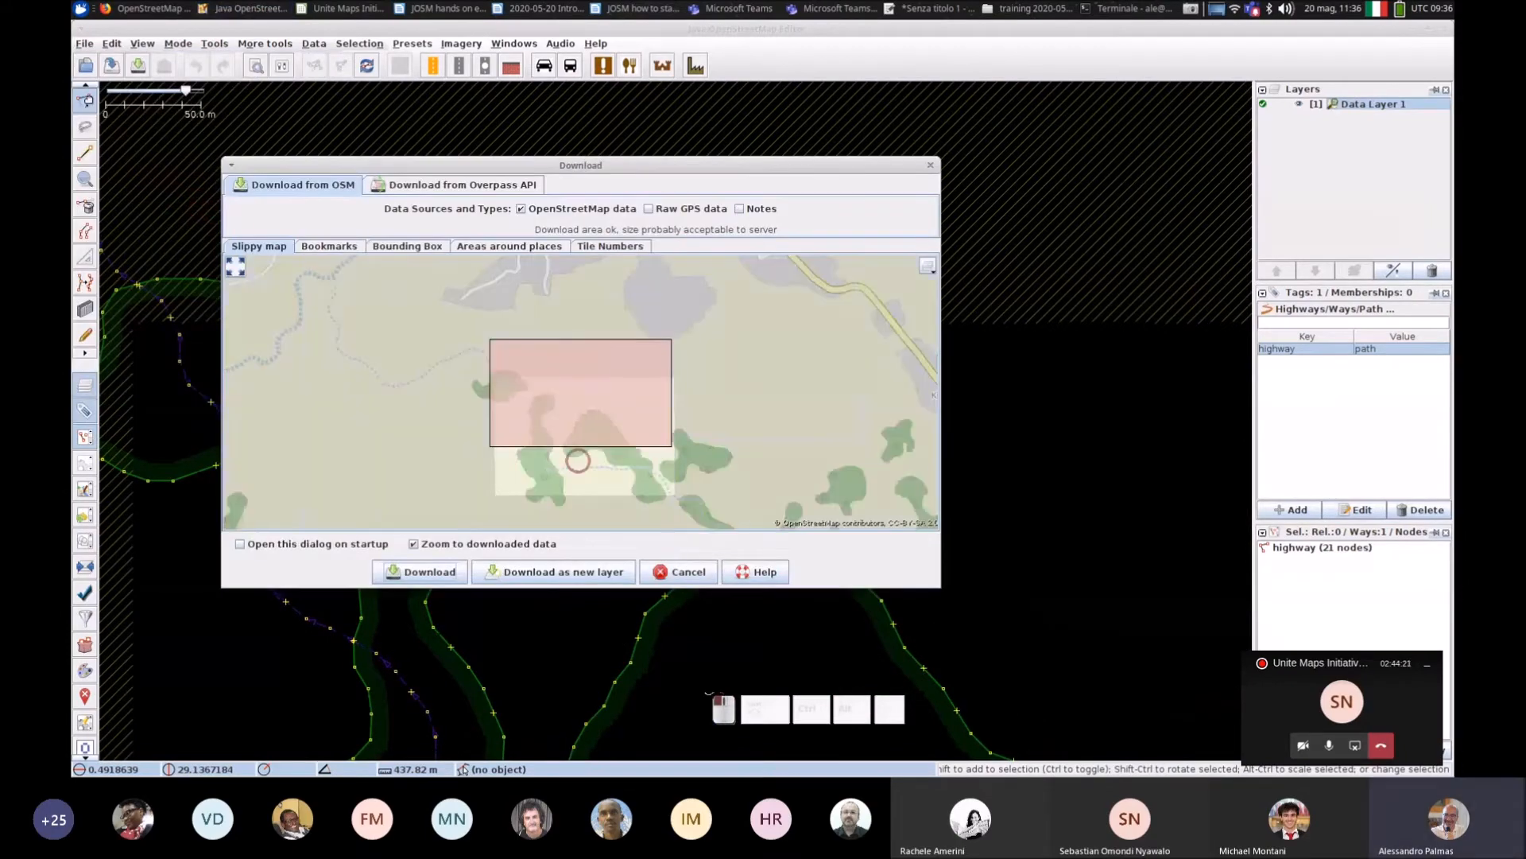
left_click(417, 571)
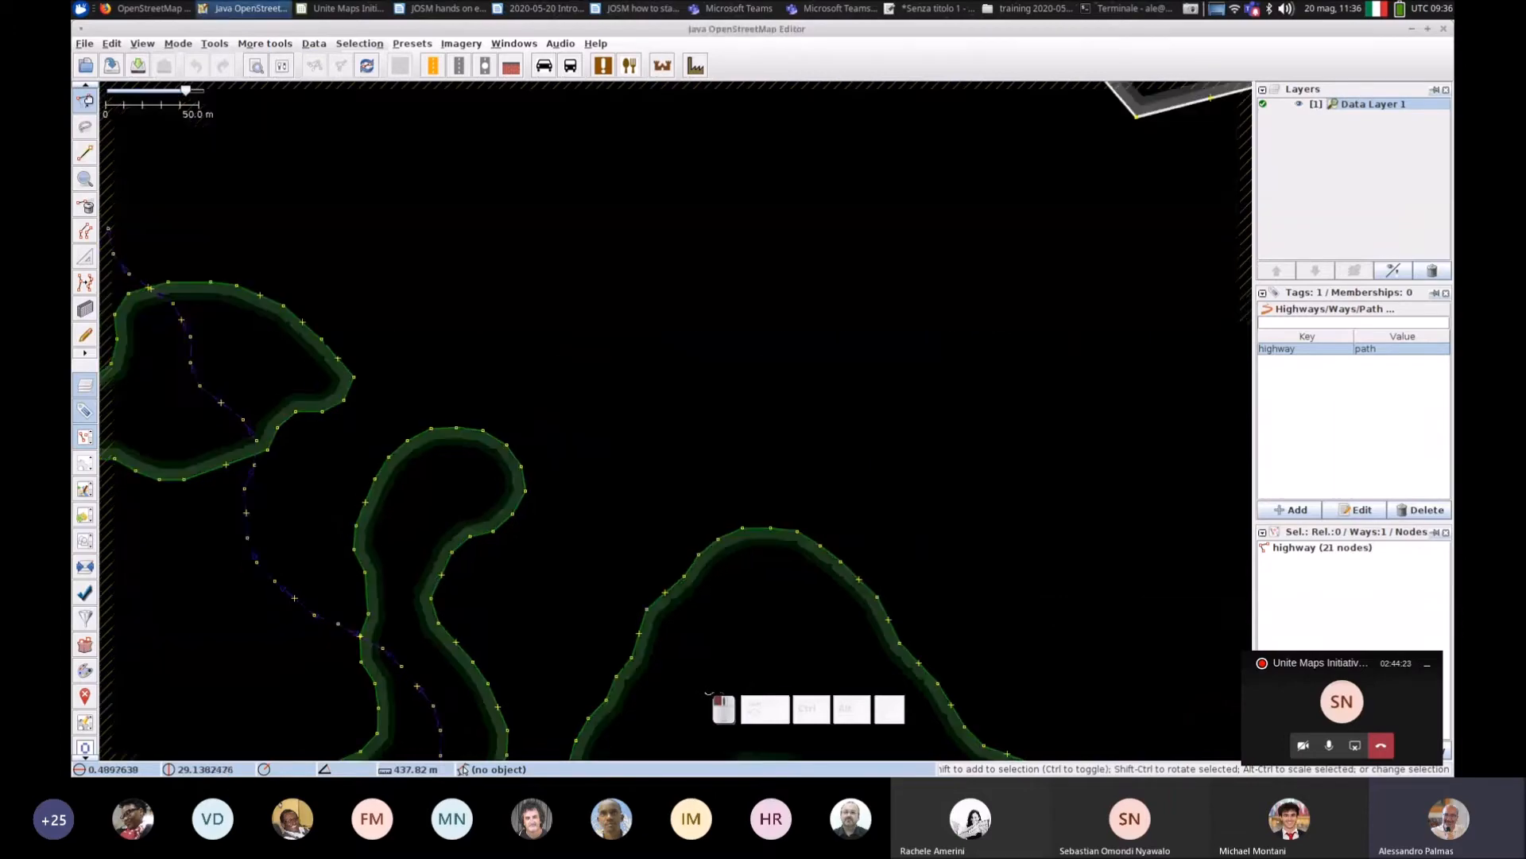
Step: Return to the OpenStreetMap website and send the adjoining area to the northwest, around the westernmost wooded patch, to JOSM with Edit with Remote Control
left_click_drag(497, 380, 763, 364)
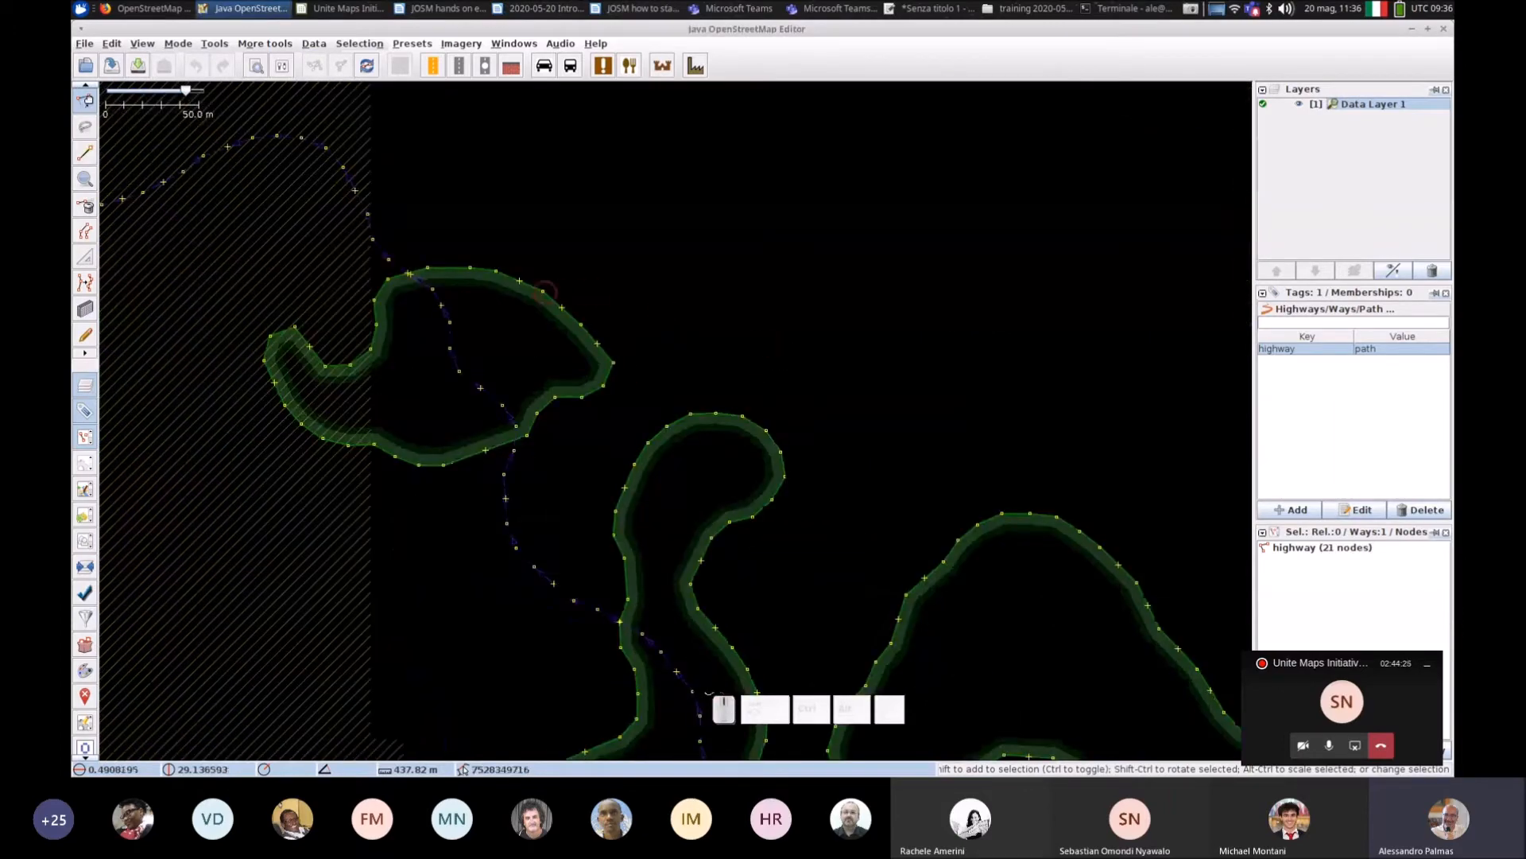
scroll(528, 280, "up", 2)
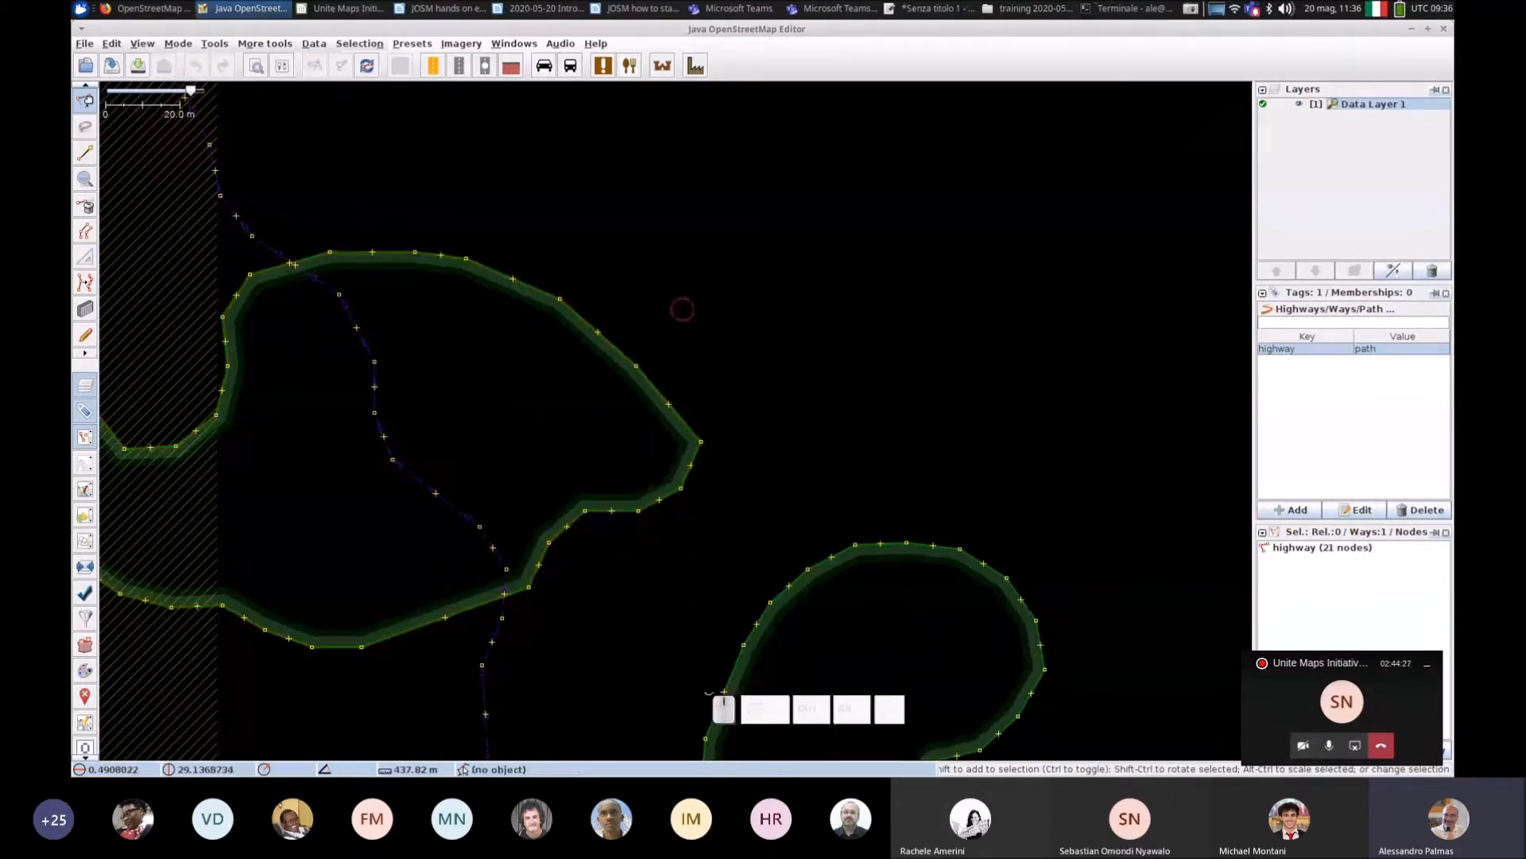
scroll(708, 347, "down", 2)
left_click_drag(821, 283, 587, 232)
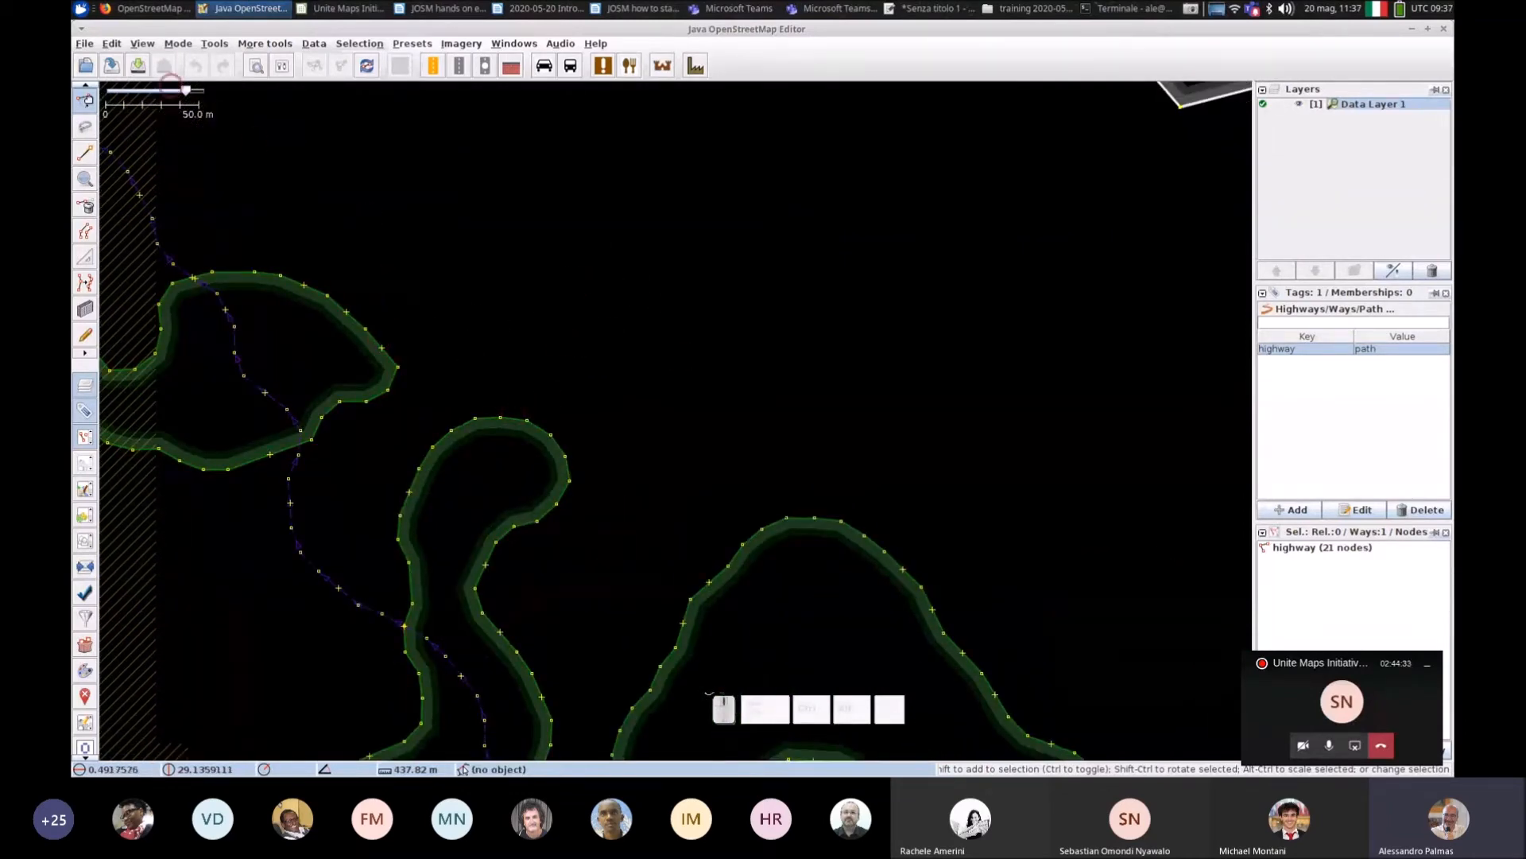
left_click(157, 9)
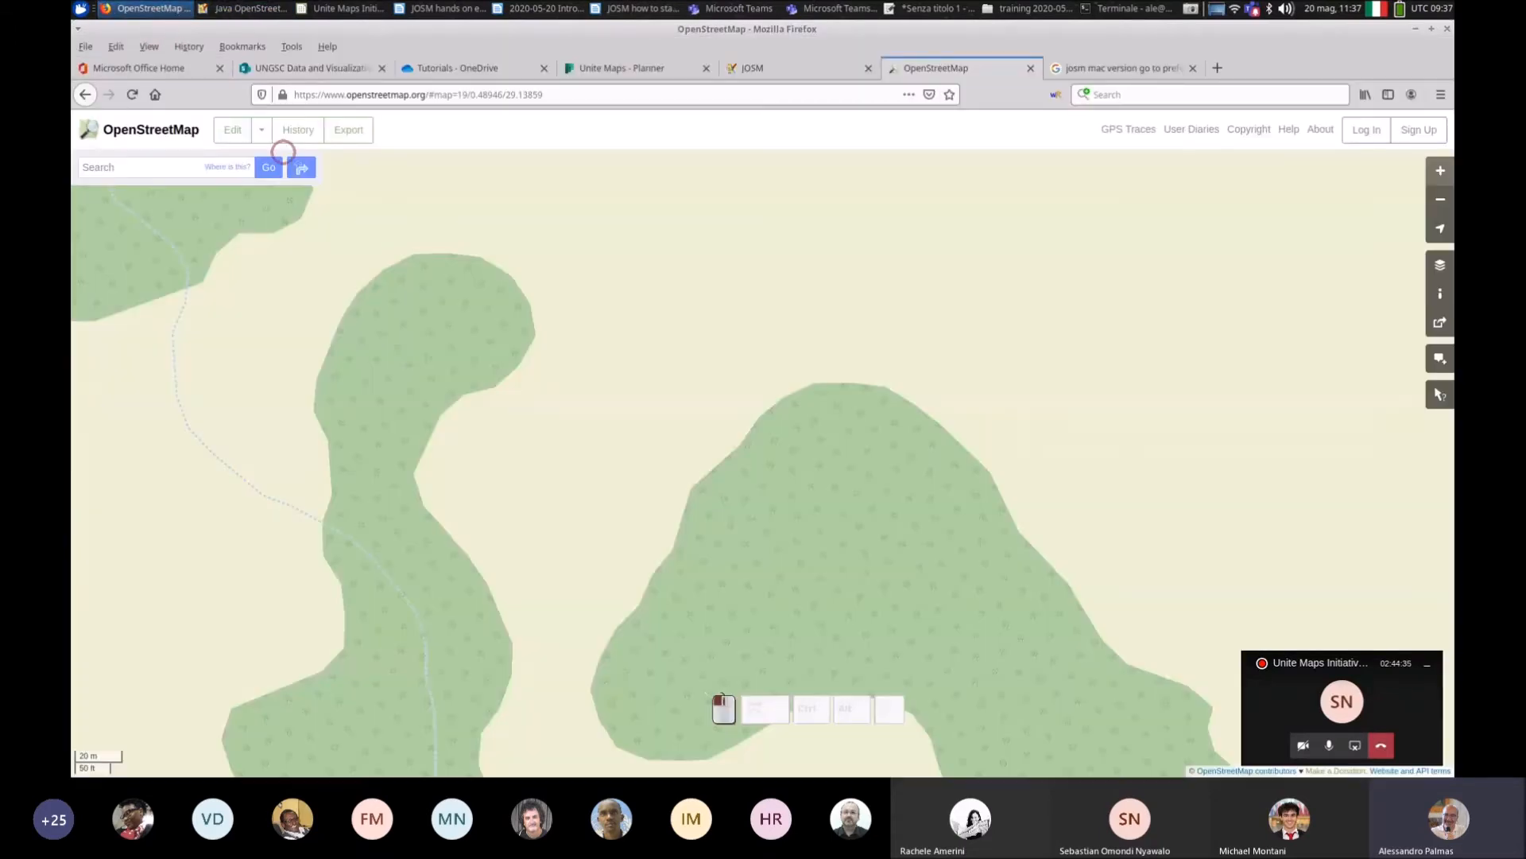
right_click(412, 216)
left_click_drag(413, 215, 498, 533)
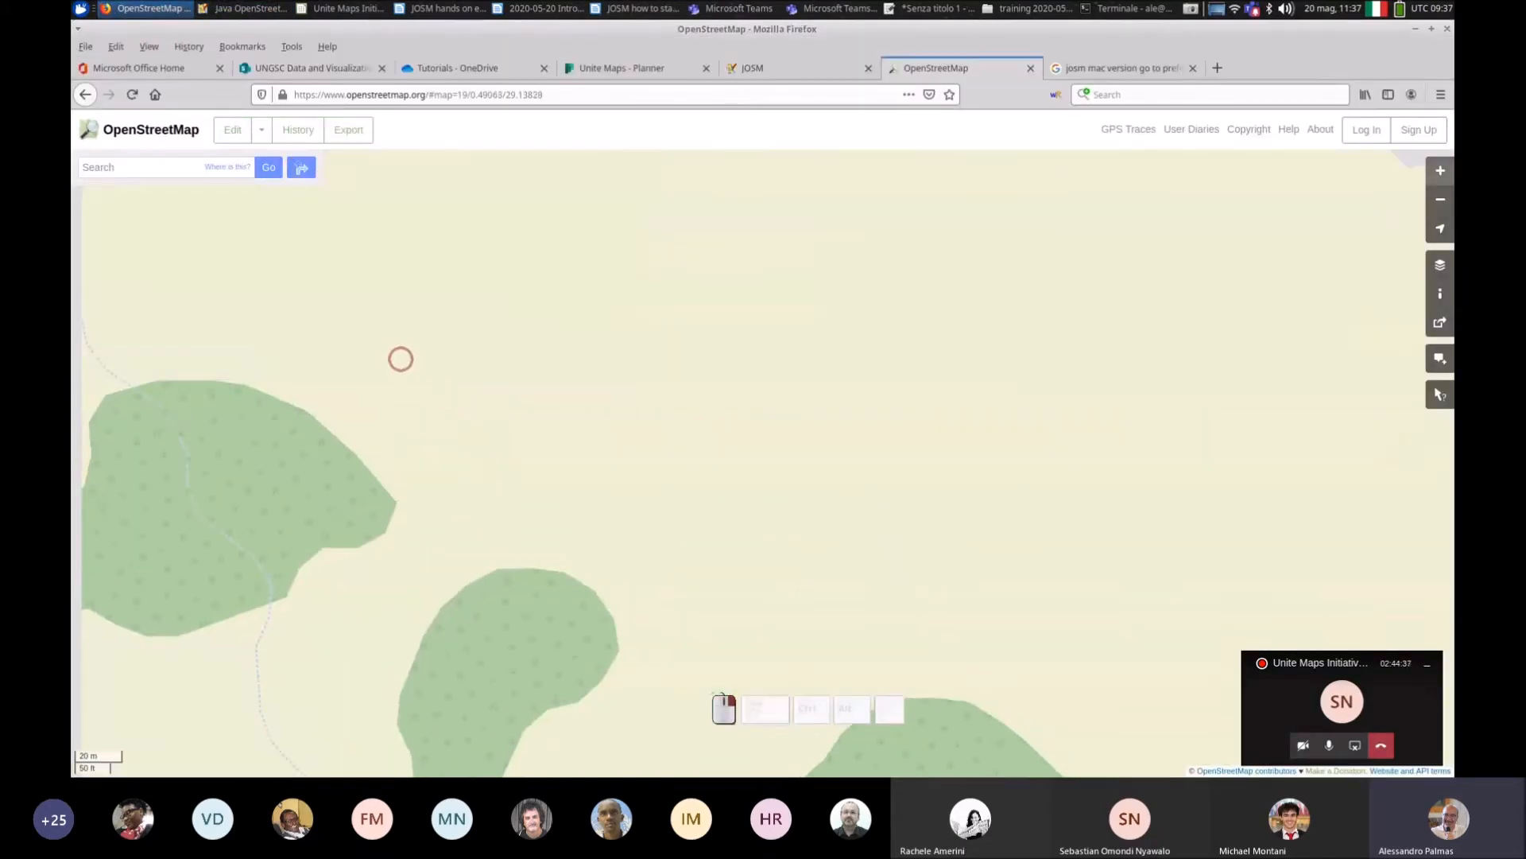
left_click_drag(398, 358, 443, 403)
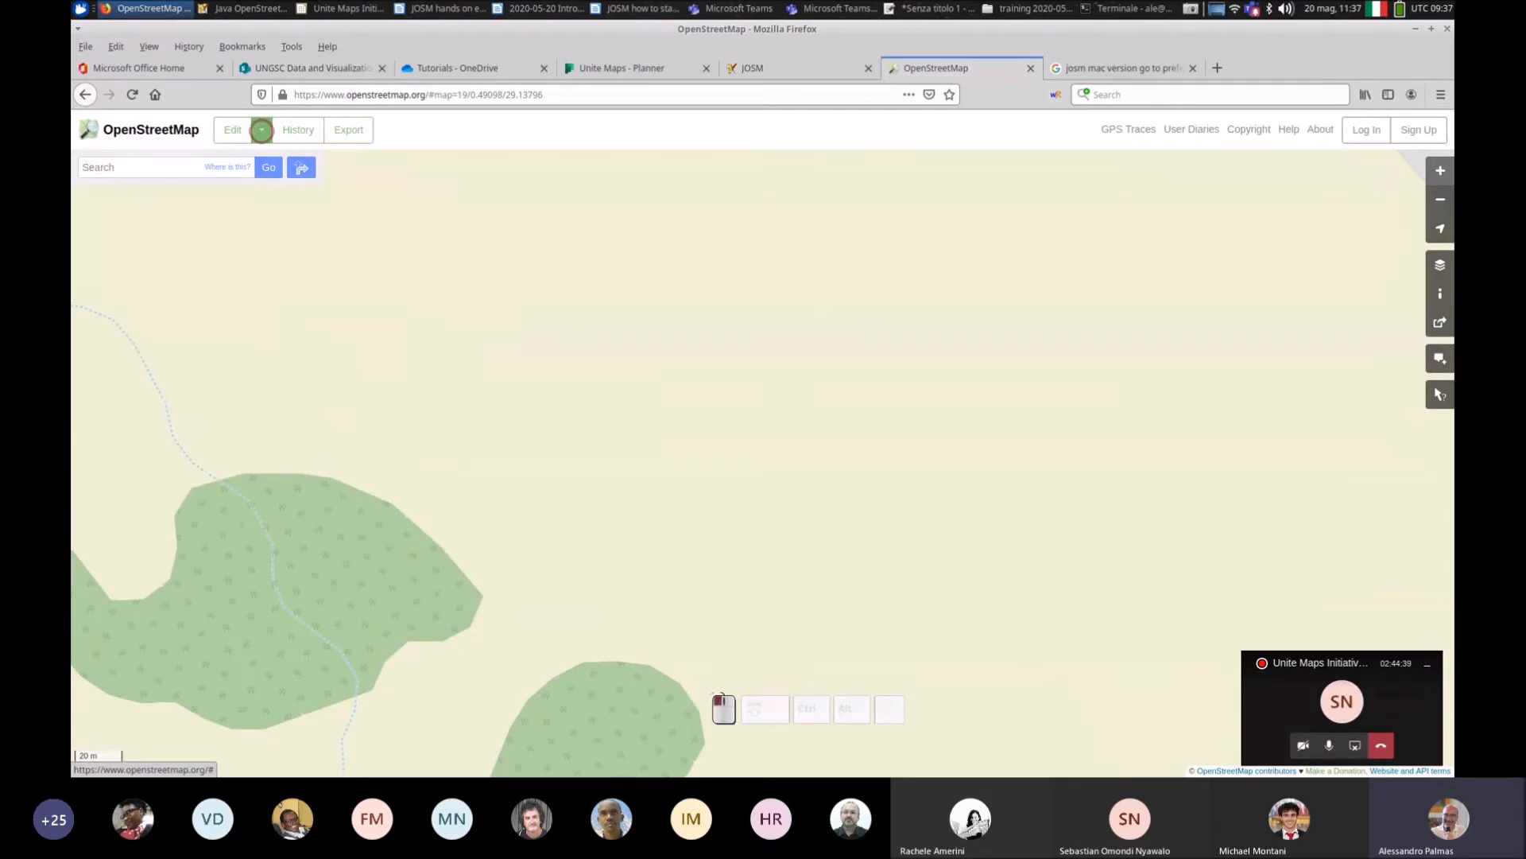
left_click(264, 128)
left_click(334, 225)
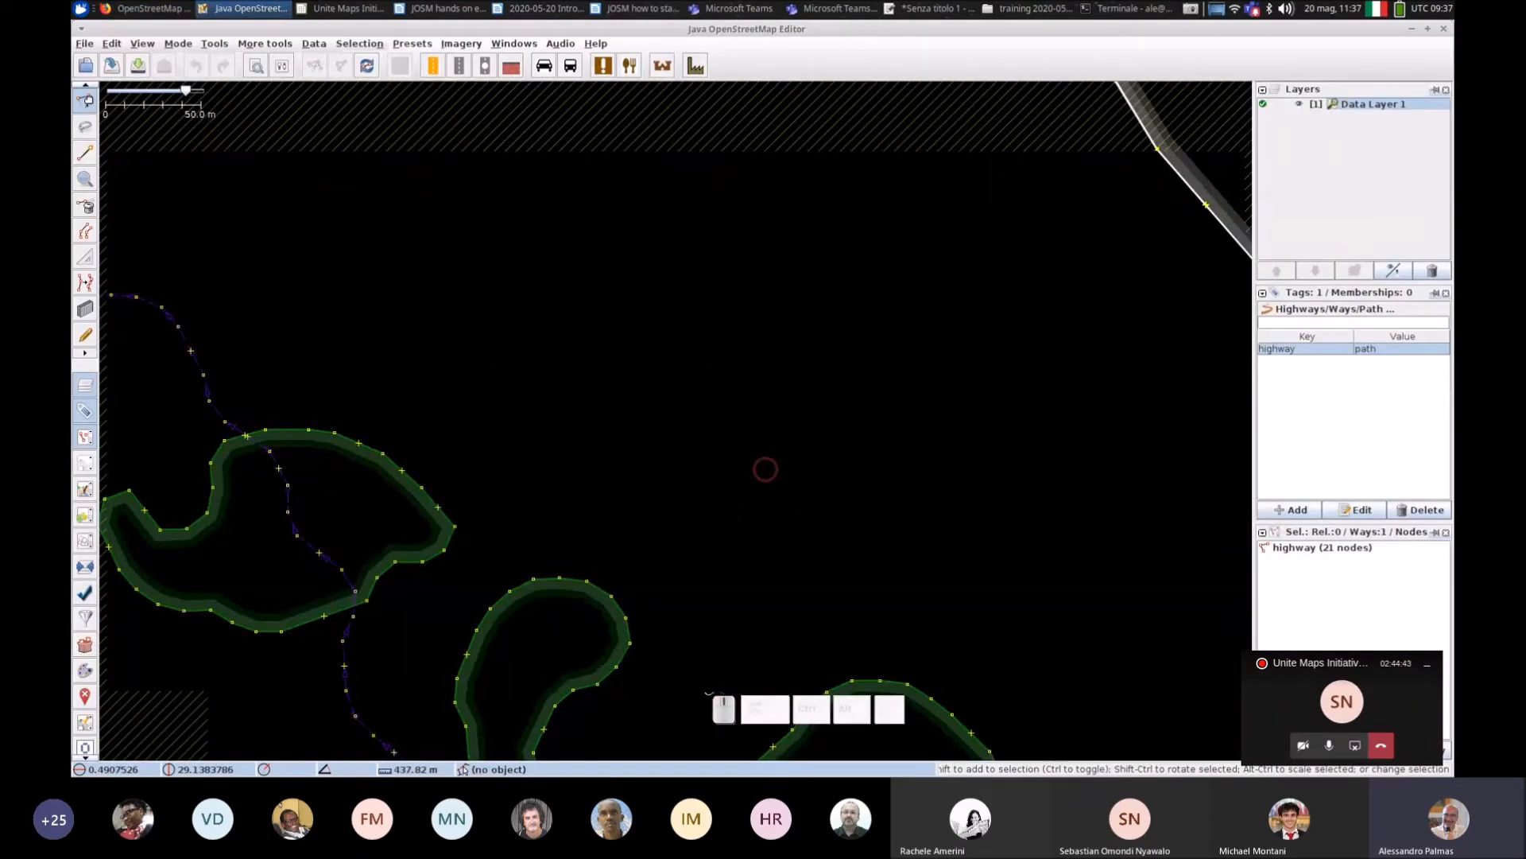
Step: Examine the extent and outer boundaries of the combined downloaded area against the hatched surroundings that are not downloaded
left_click_drag(672, 481, 594, 256)
scroll(594, 256, "down", 2)
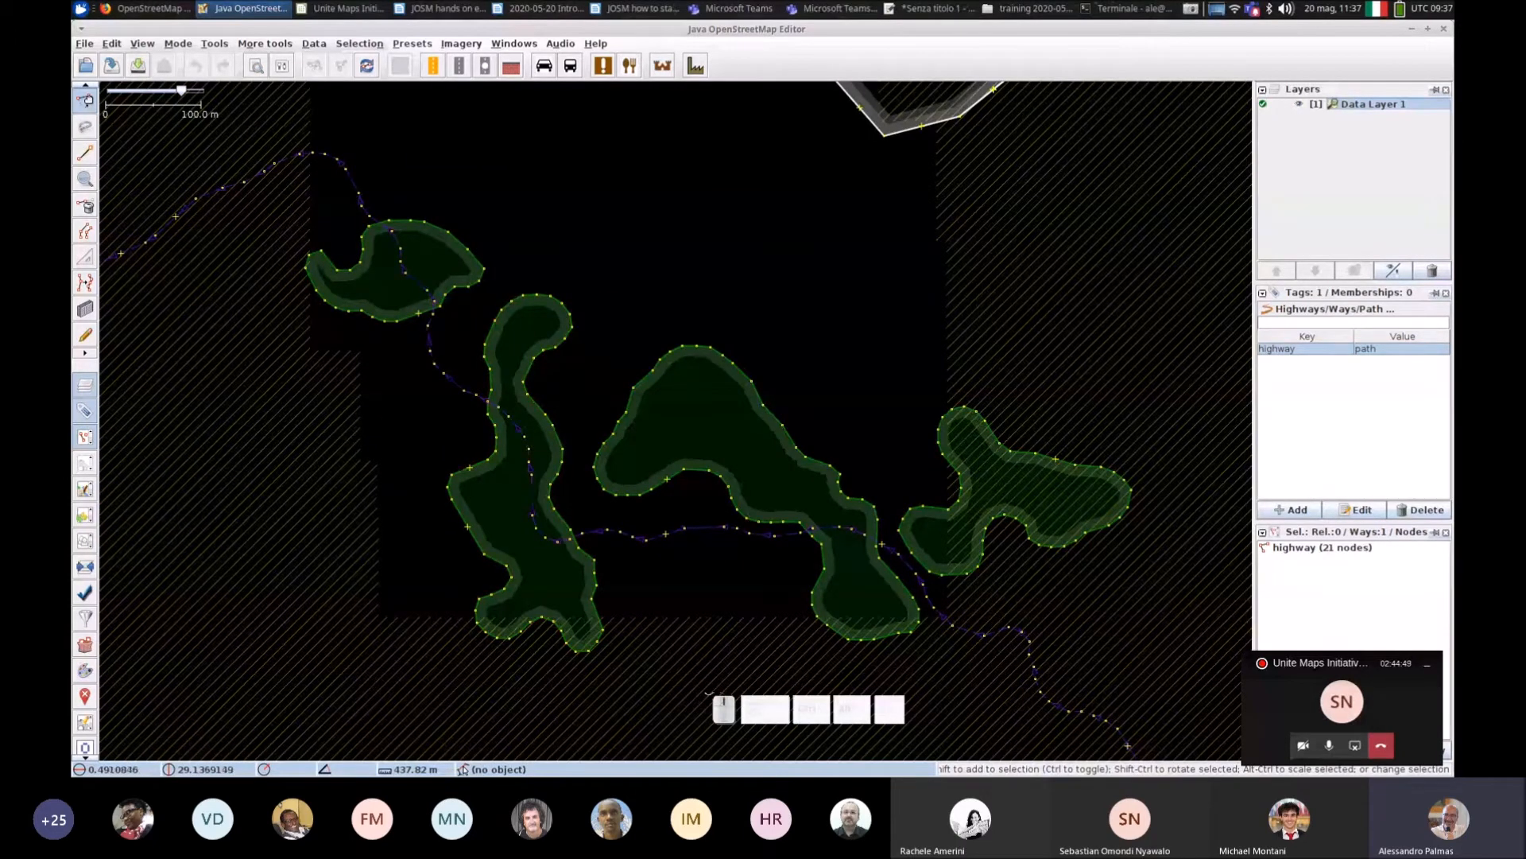
mouse_move(803, 337)
left_mouse_down()
mouse_move(782, 344)
mouse_move(783, 435)
left_mouse_up()
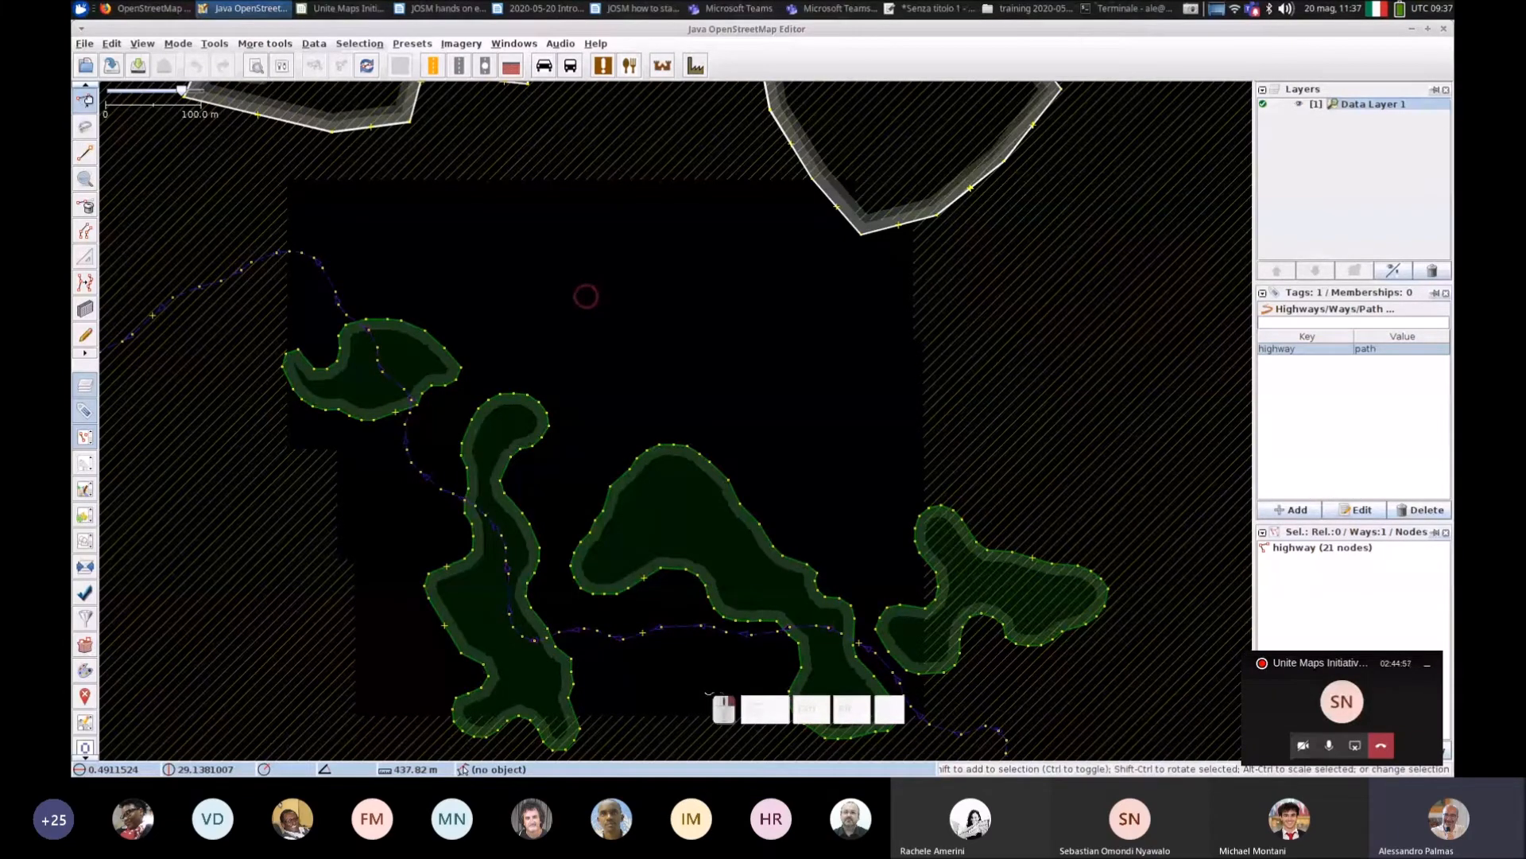
left_click_drag(586, 296, 599, 337)
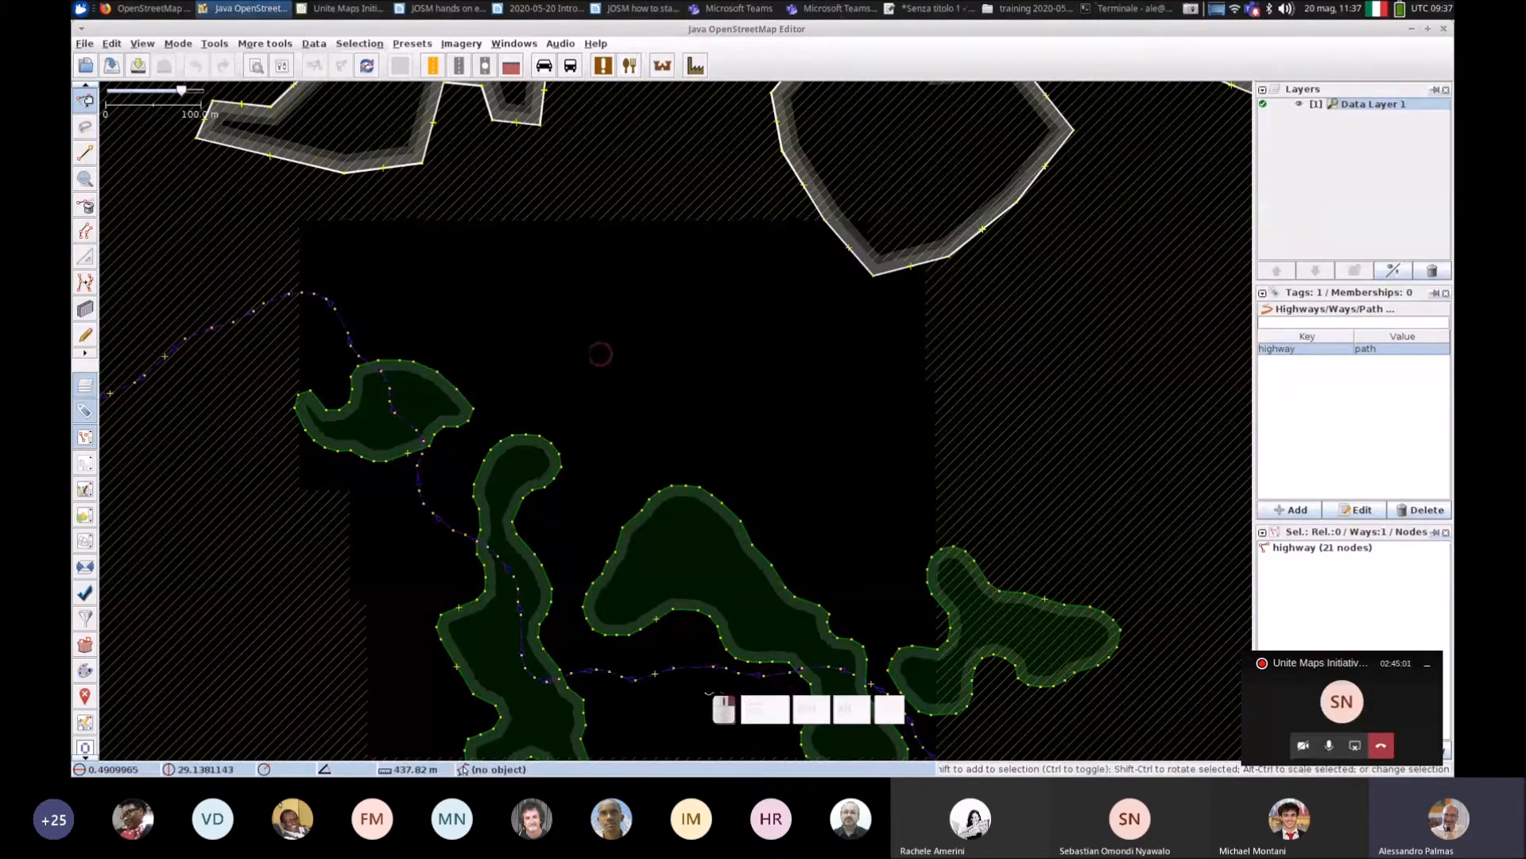
left_click_drag(600, 354, 573, 419)
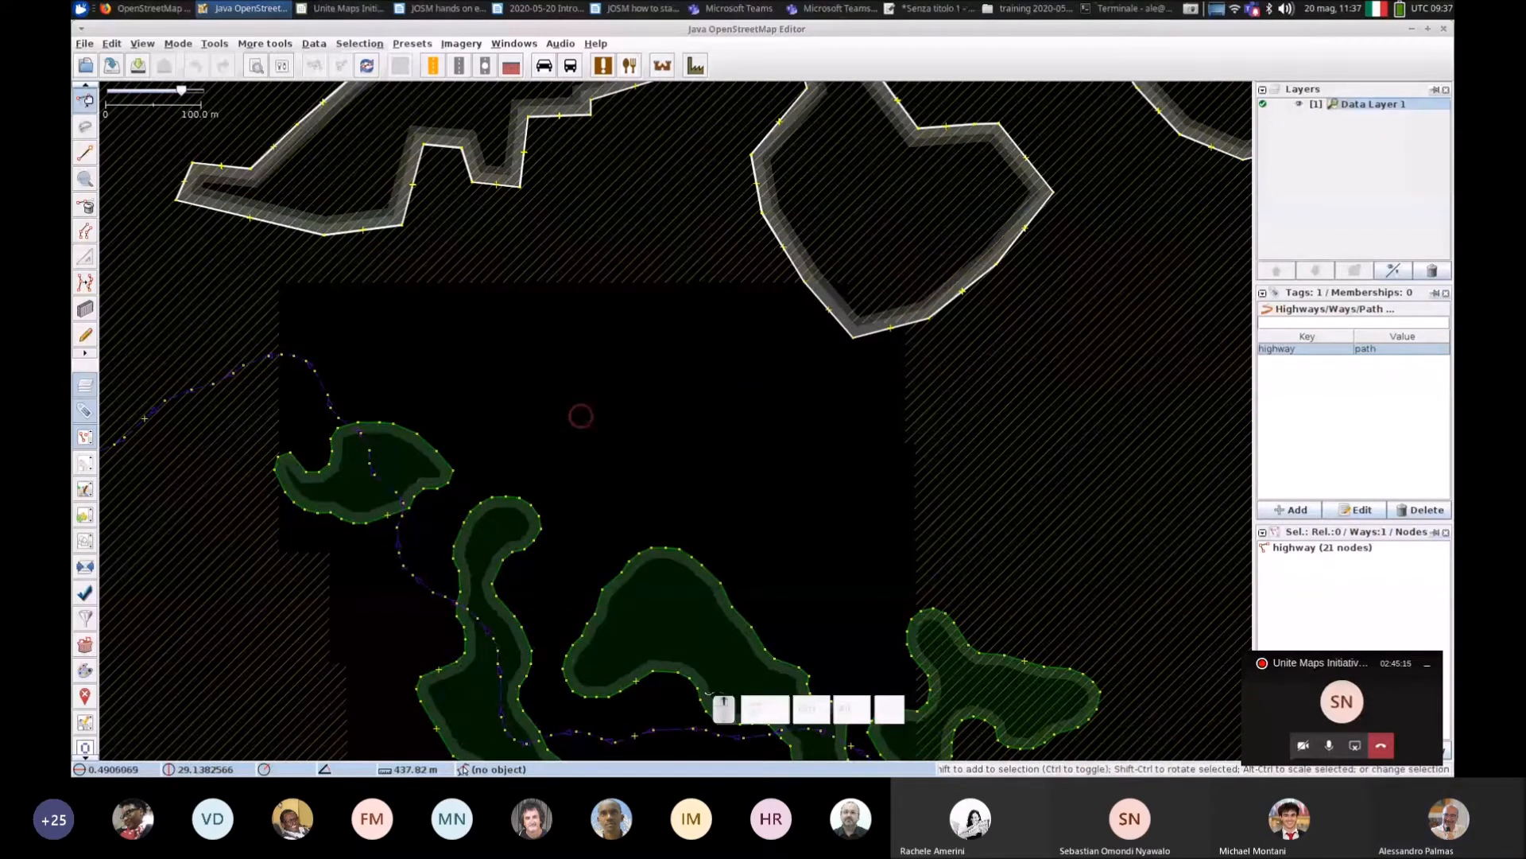
scroll(581, 416, "up", 1)
scroll(580, 415, "down", 3)
scroll(580, 416, "up", 2)
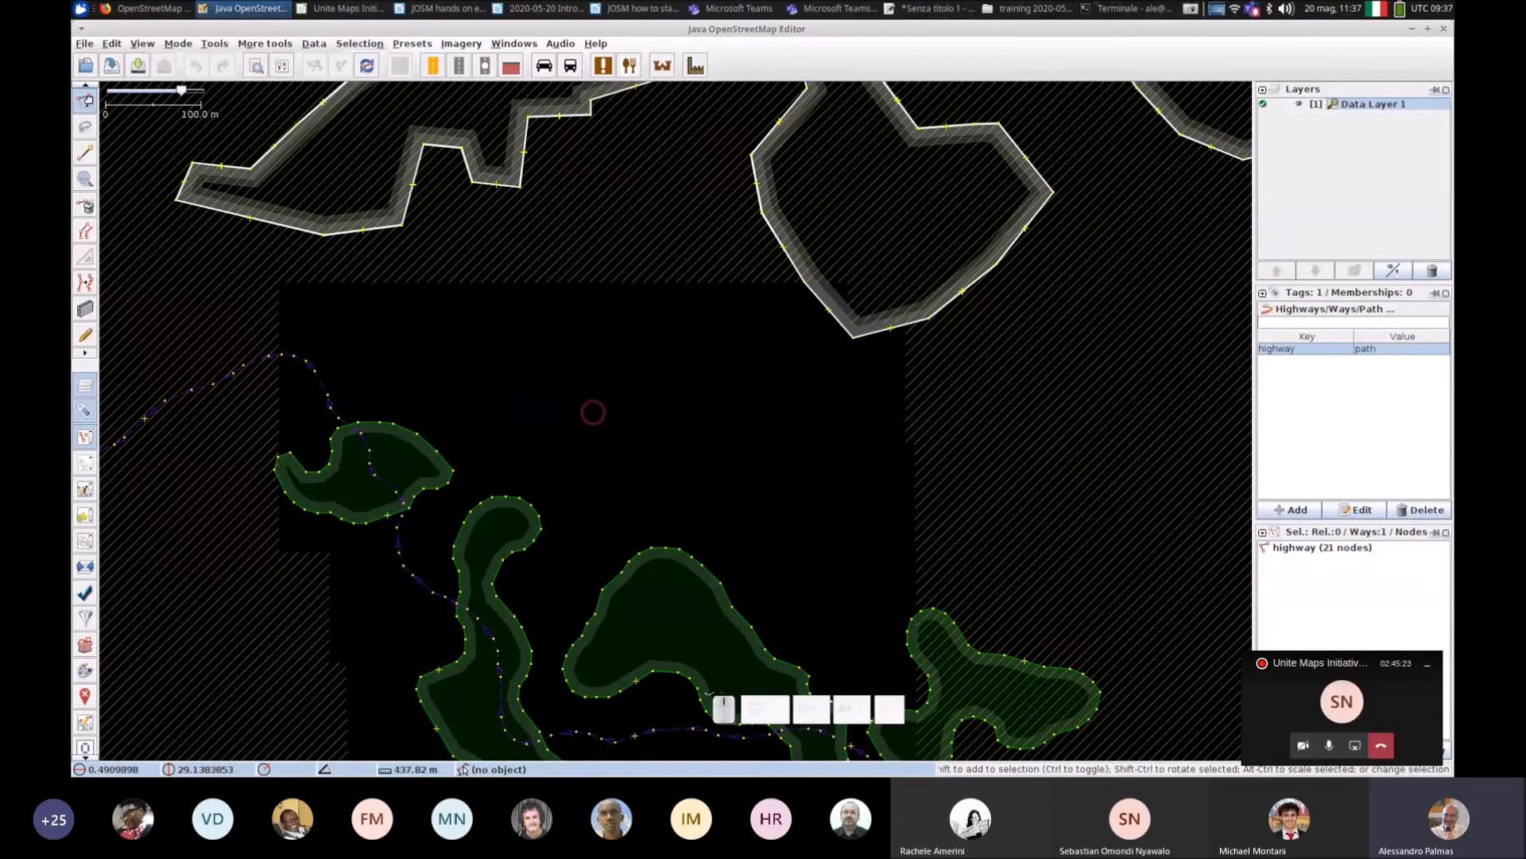
Step: Move the call window off the side panels and slightly narrow those panels to widen the map view
left_click_drag(1292, 653, 1453, 747)
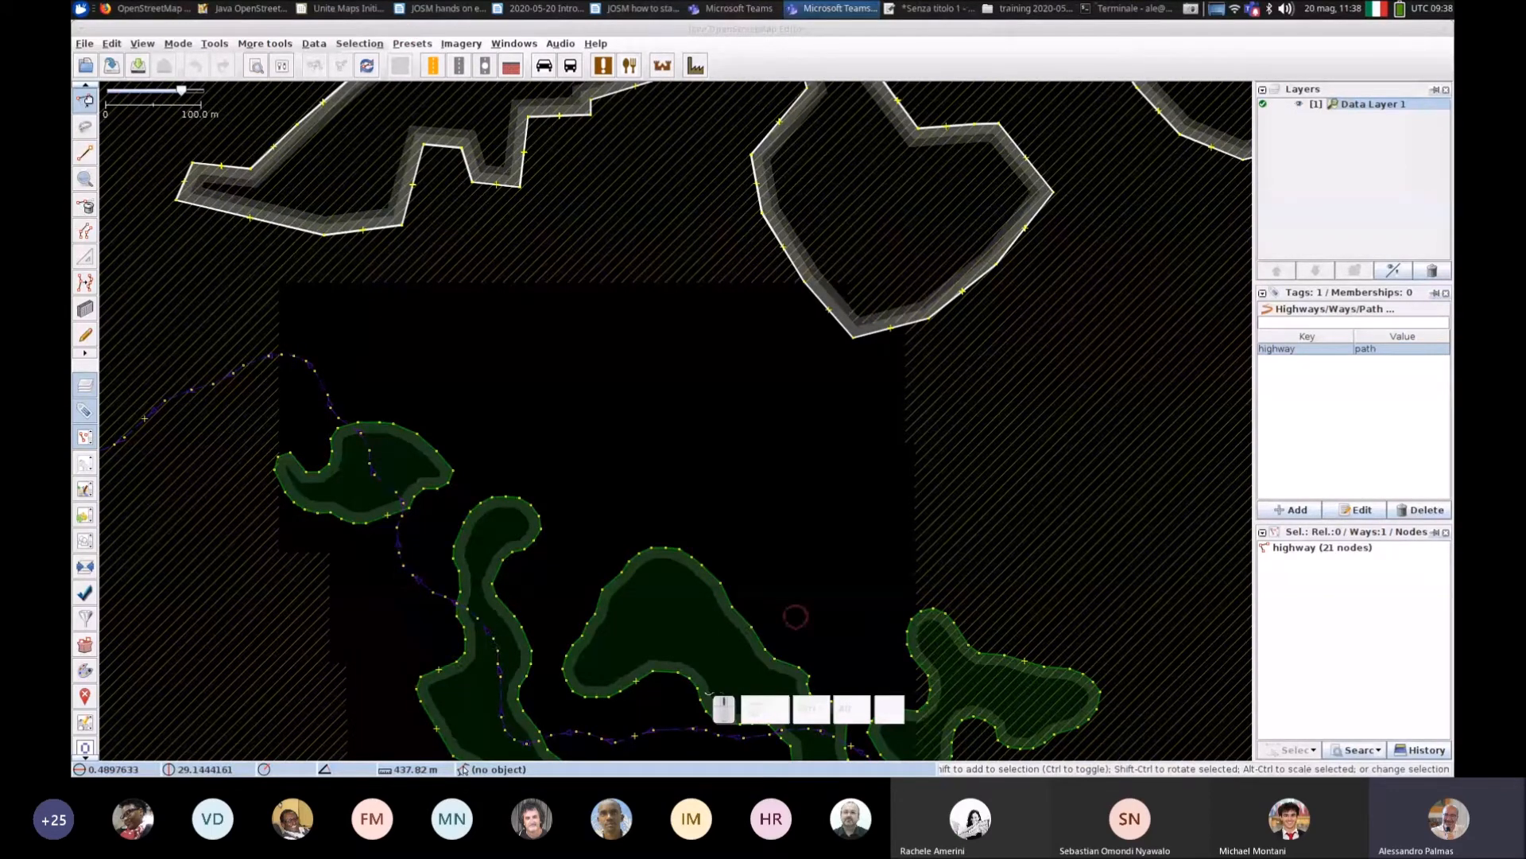
left_click_drag(1254, 395, 1265, 395)
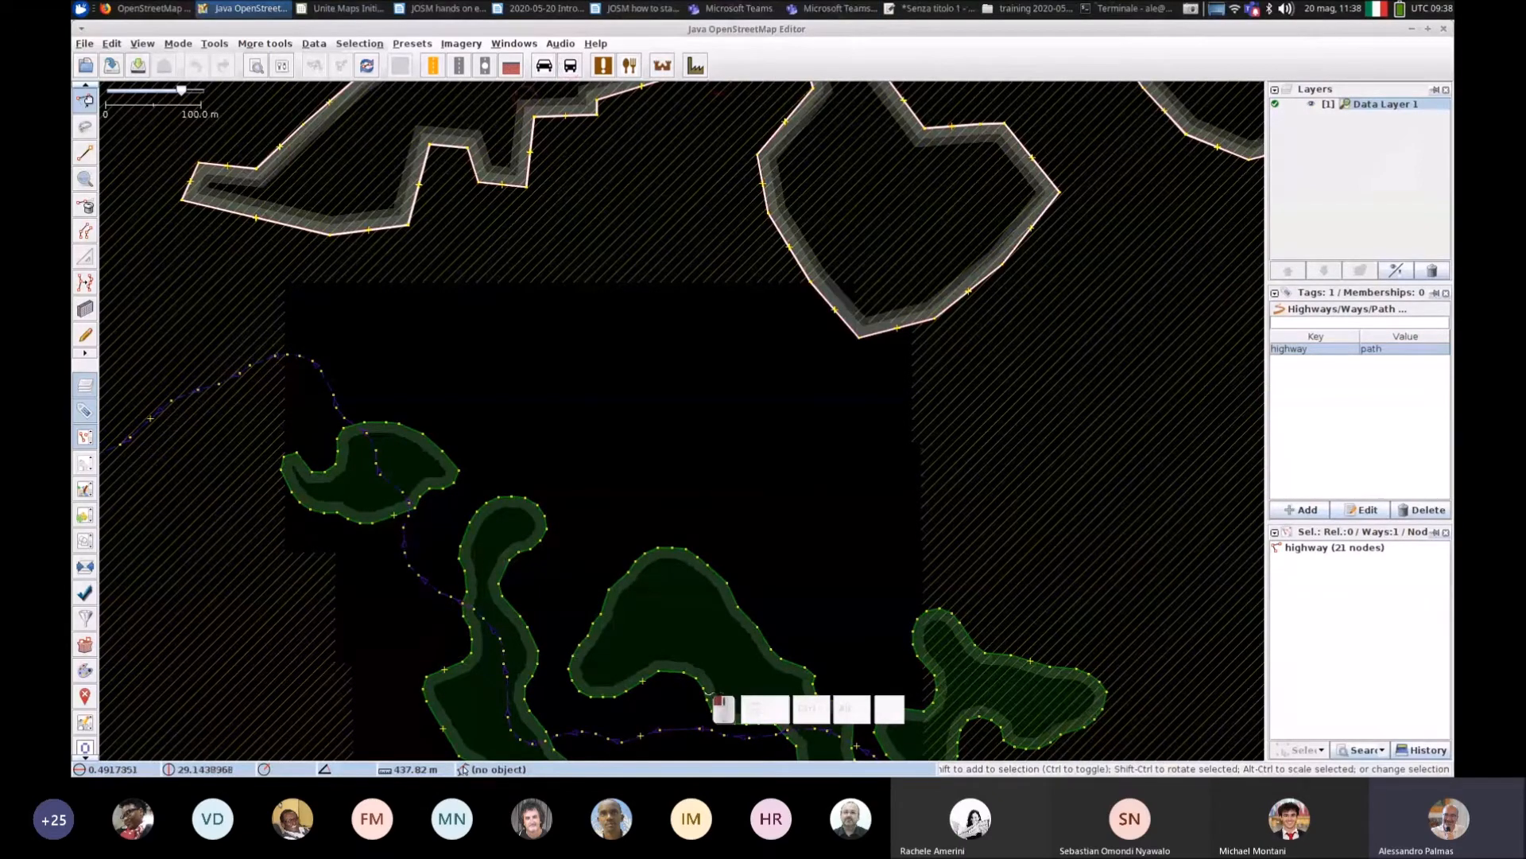
mouse_move(1266, 367)
left_mouse_down()
mouse_move(946, 375)
mouse_move(1254, 357)
mouse_move(1254, 395)
left_mouse_up()
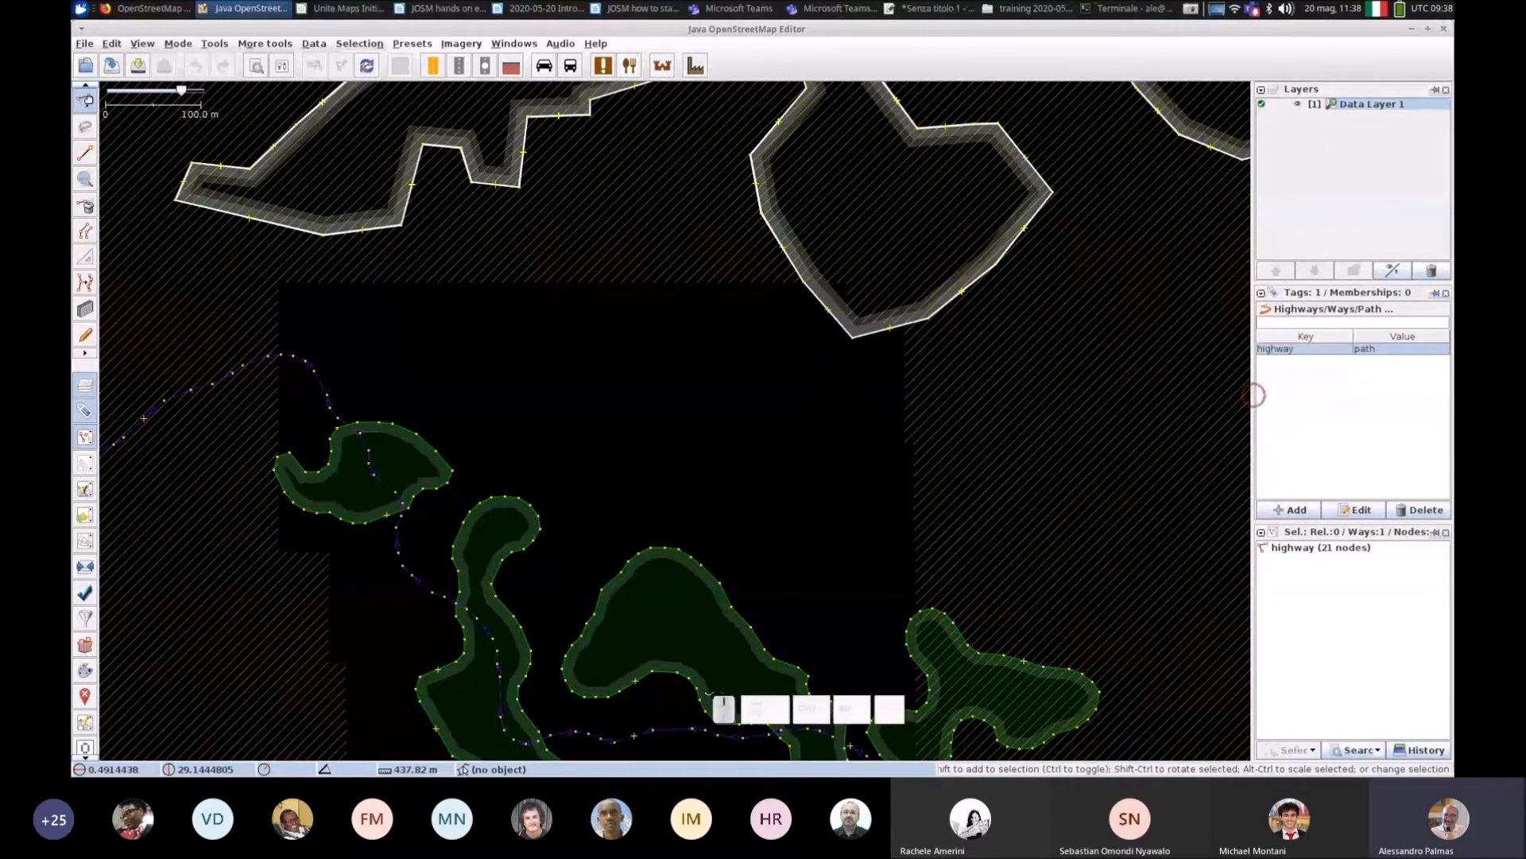
left_click_drag(1255, 395, 1274, 424)
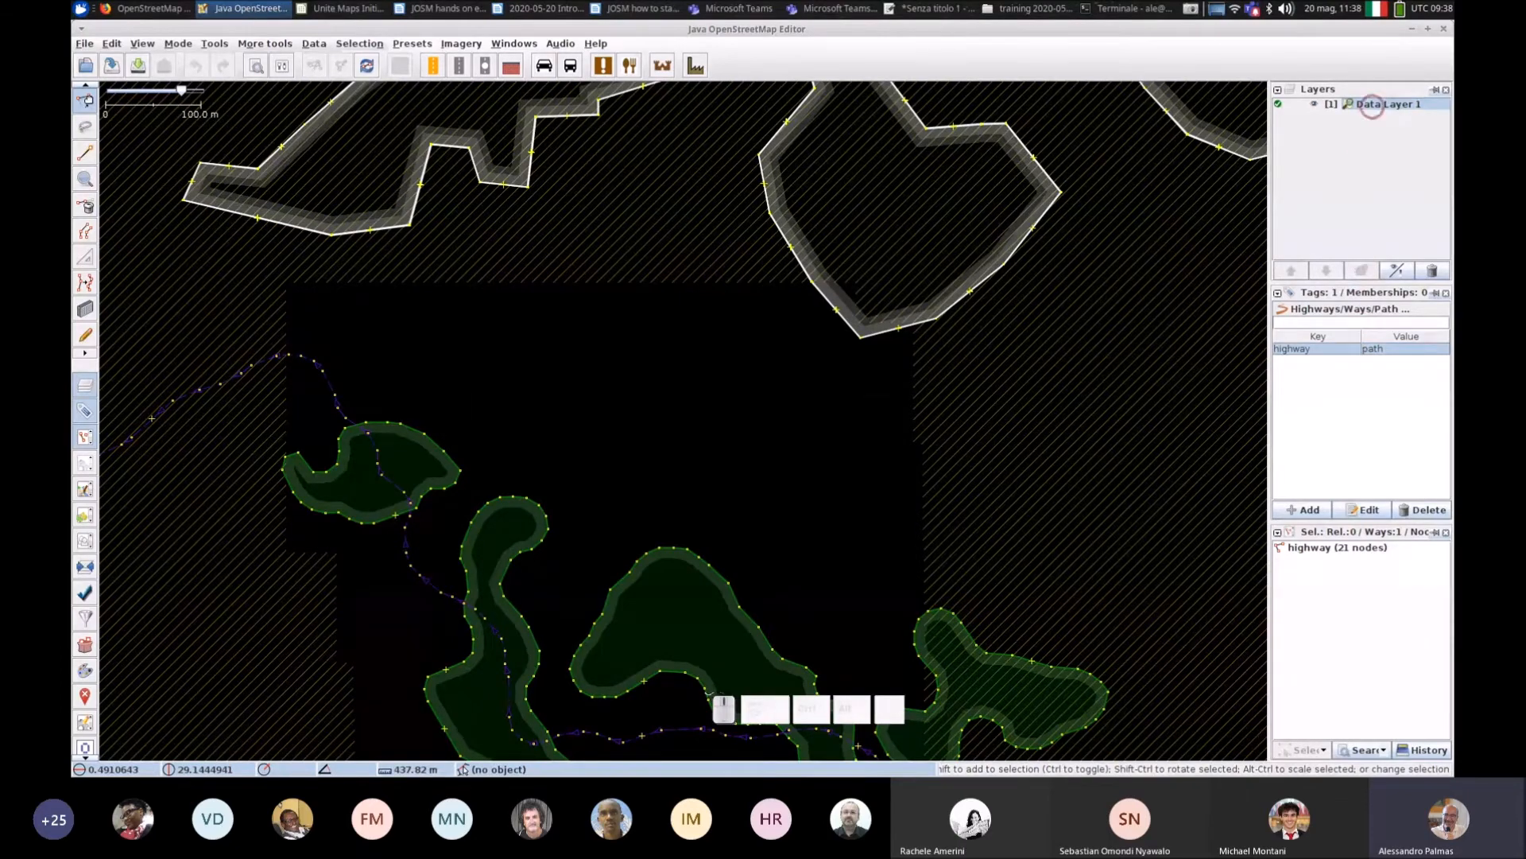
Step: Add Maxar Premium Imagery (Beta) as a background layer beneath Data Layer 1
left_click(1372, 103)
left_click(461, 44)
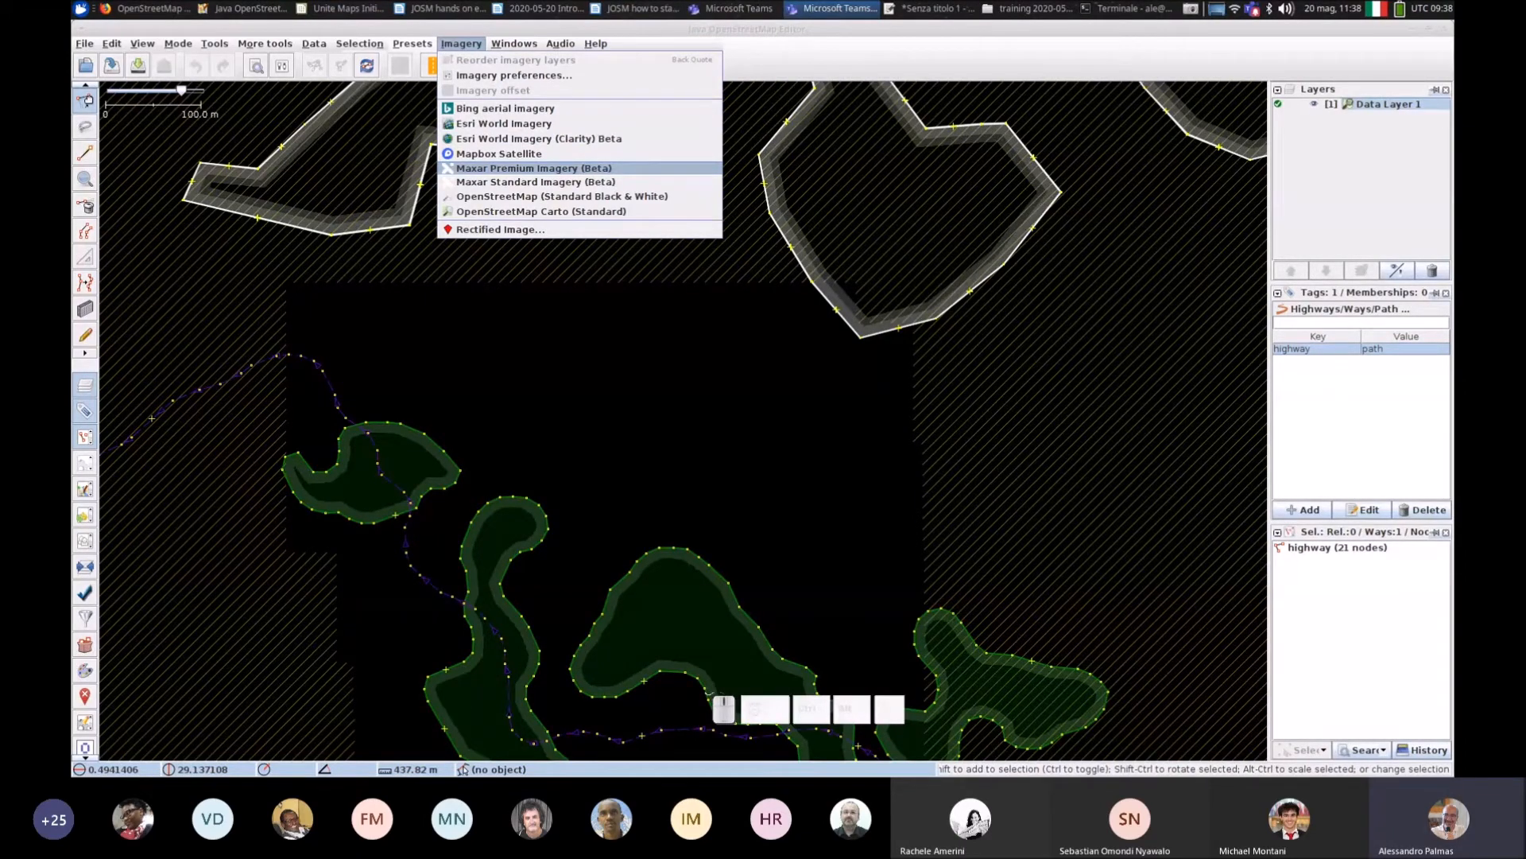
left_click(561, 168)
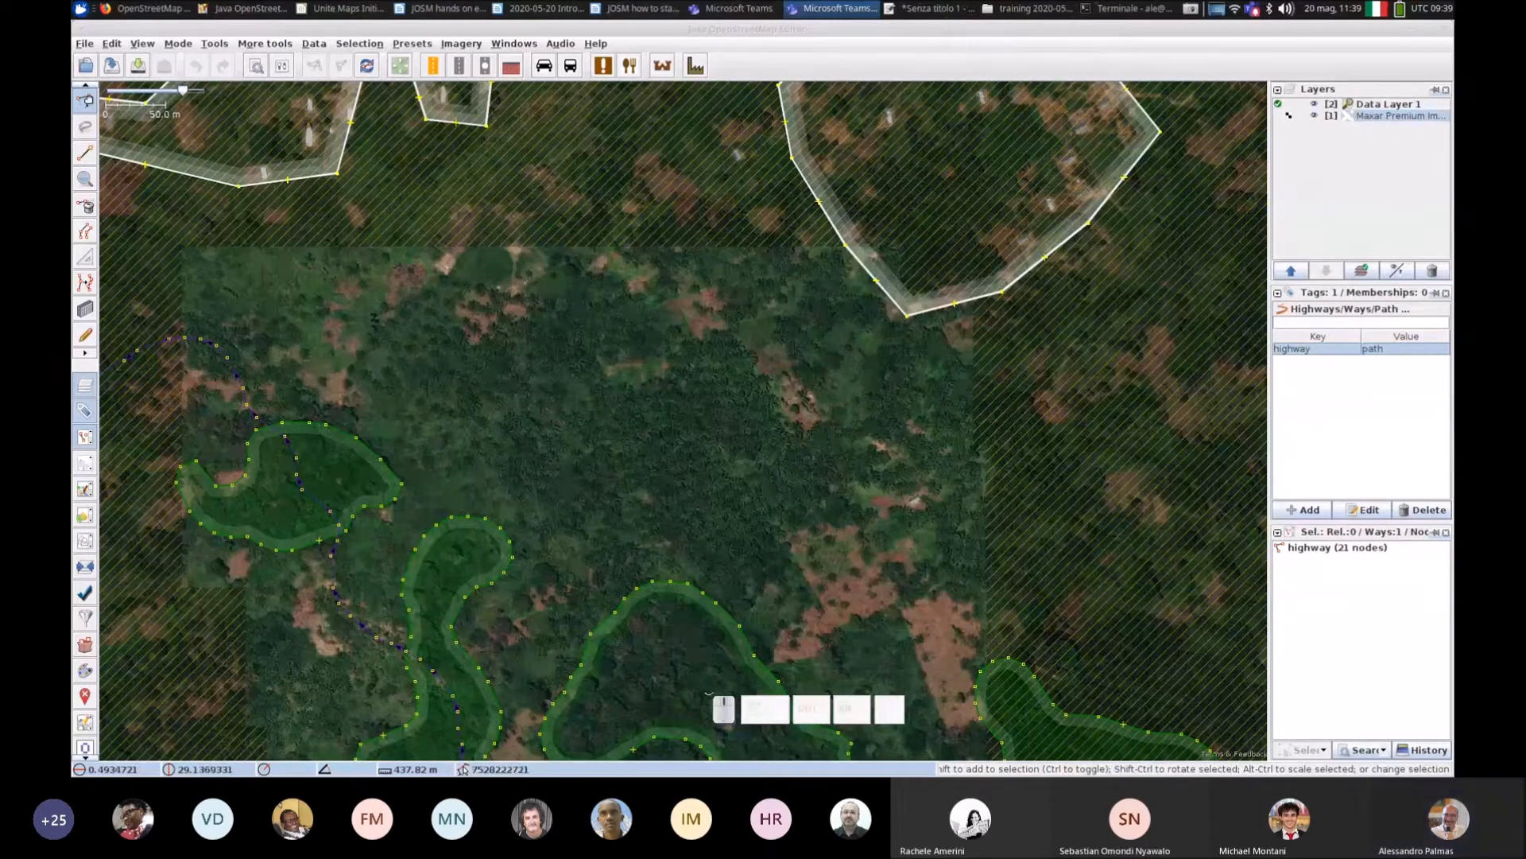
Step: Add Bing aerial imagery as a second background layer and dismiss its misalignment notice, choosing not to show it again
left_click(459, 43)
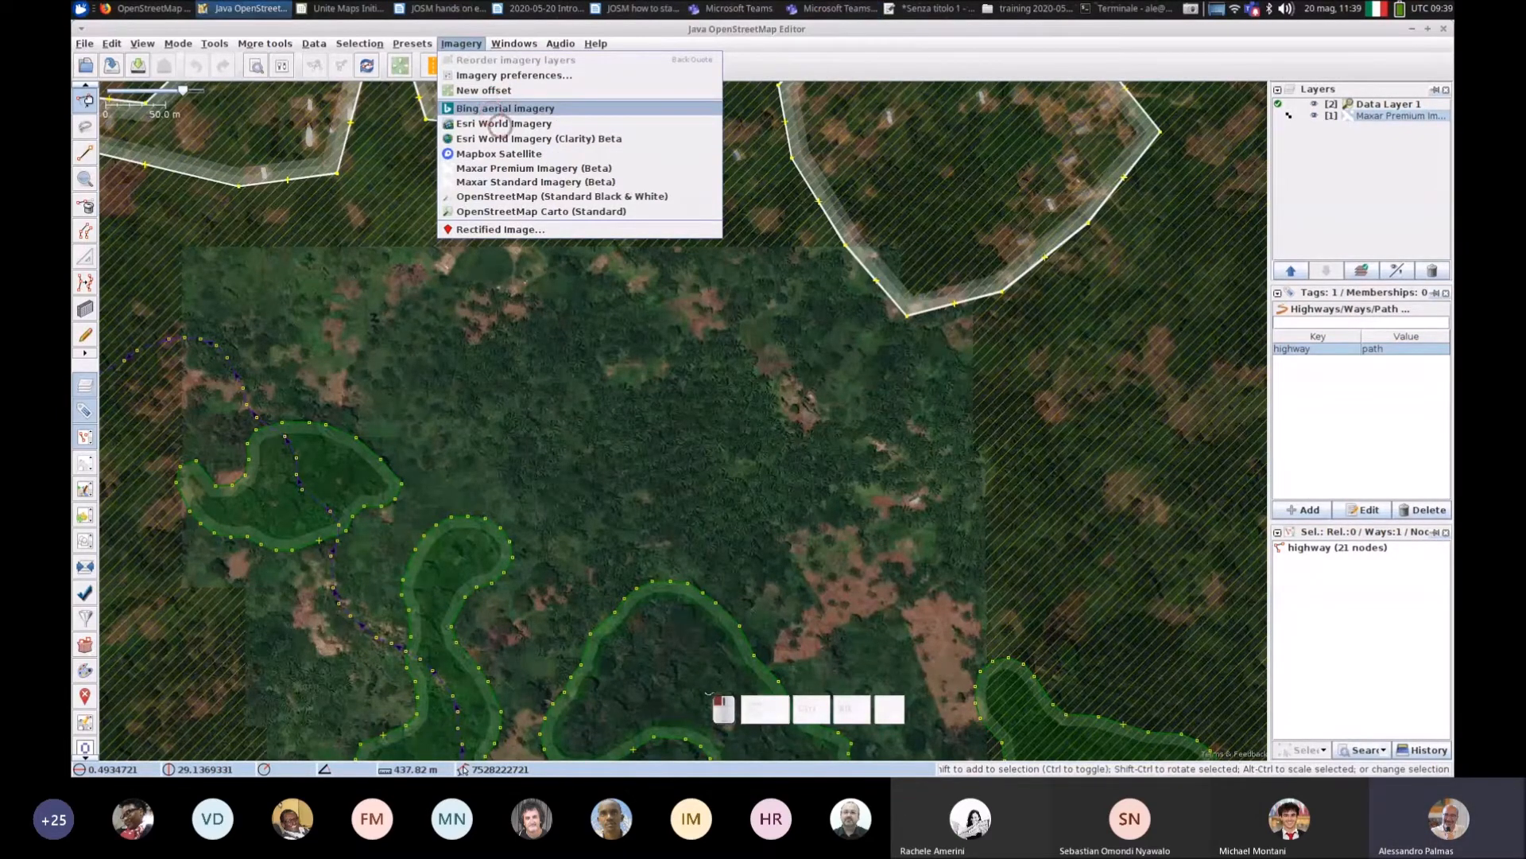
left_click(501, 108)
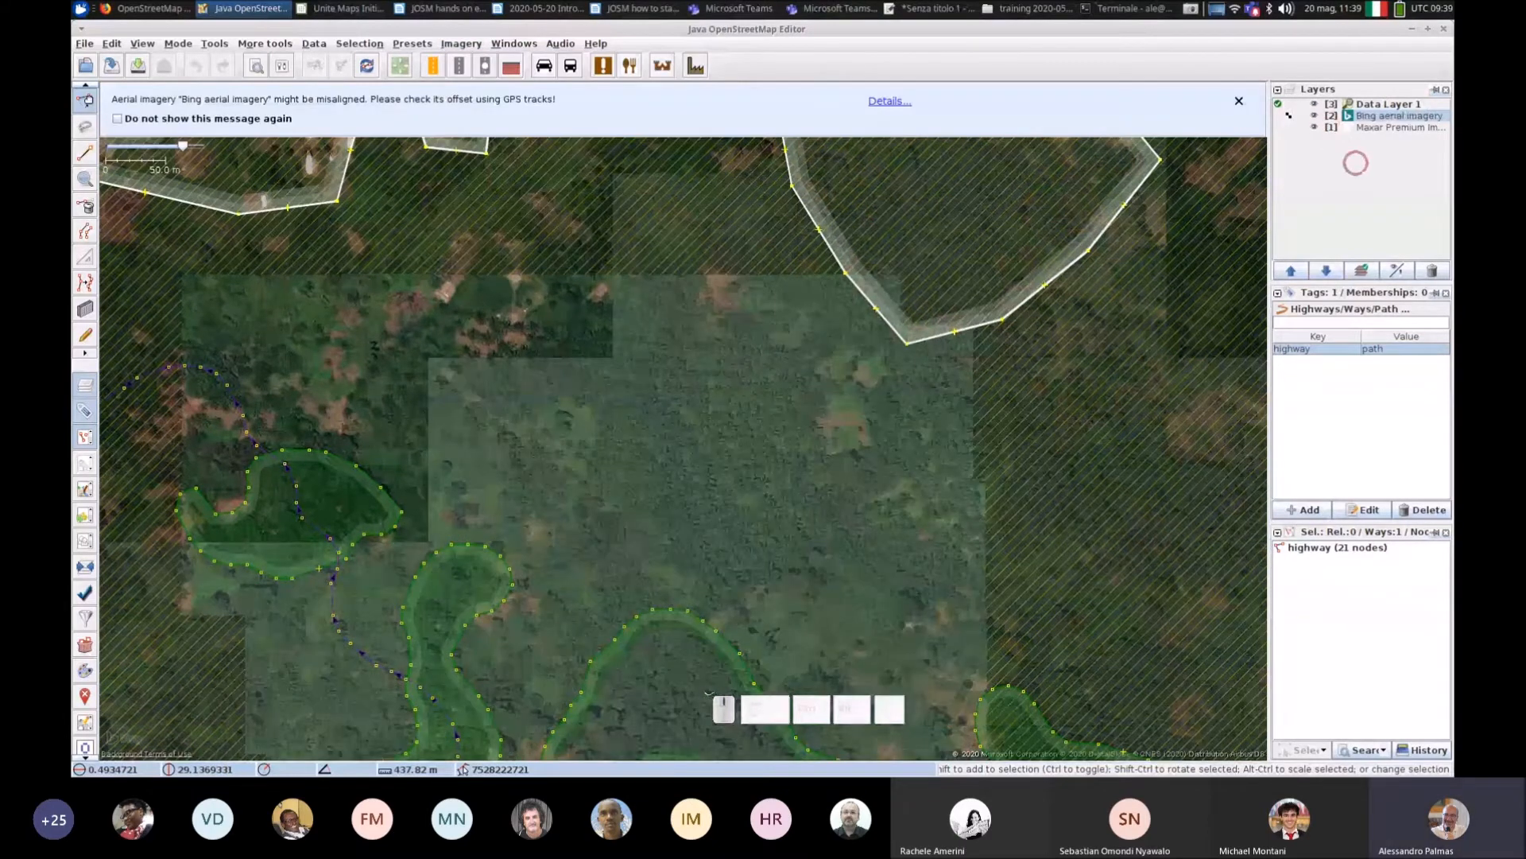
left_click(210, 120)
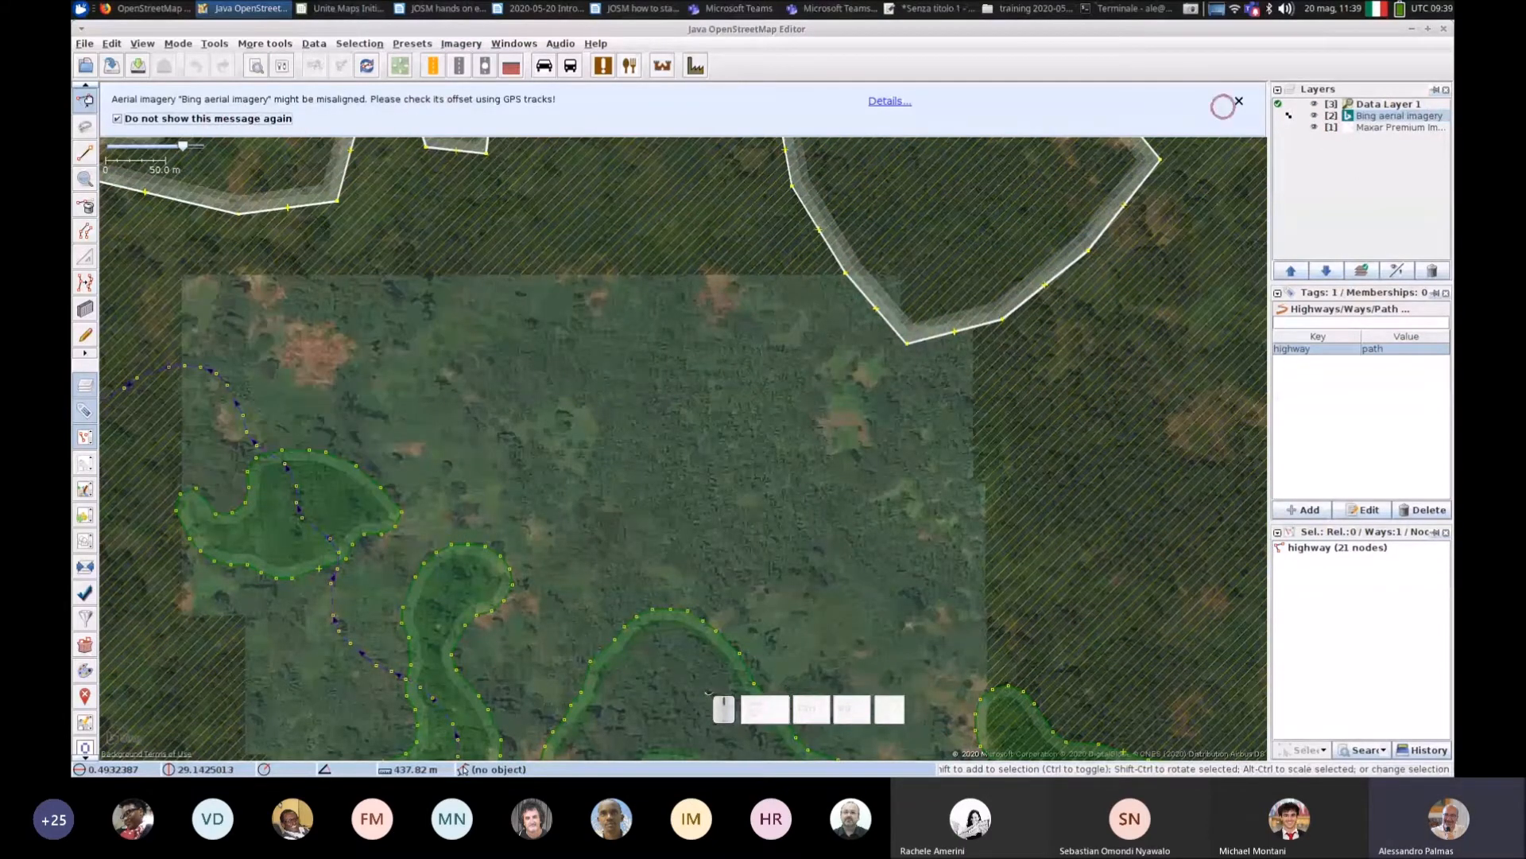
left_click(1237, 102)
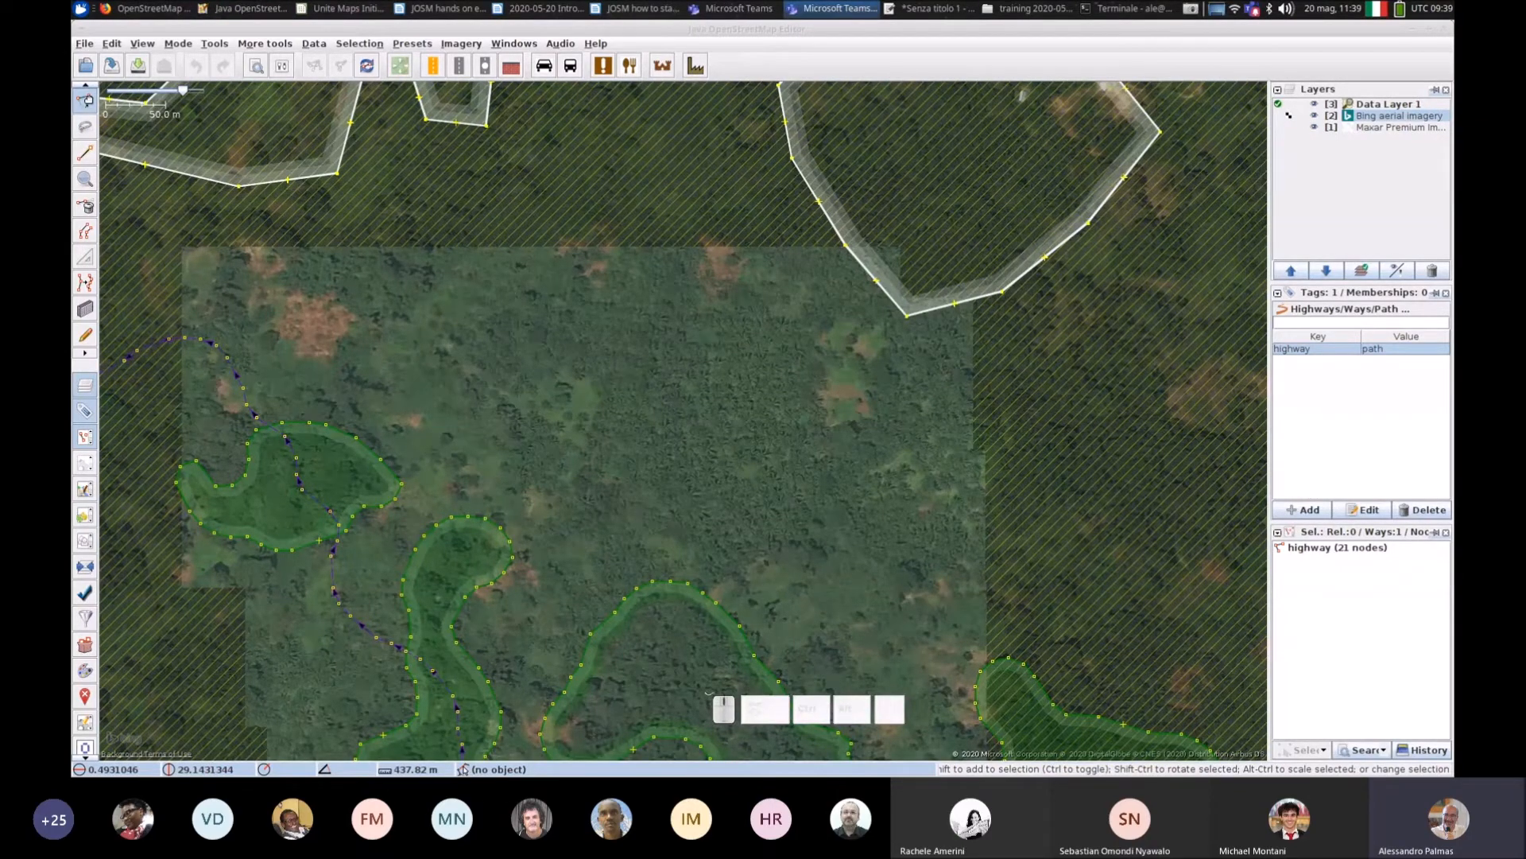
Step: Compare the Maxar and Bing backgrounds by alternately hiding and showing the two imagery layers
left_click(1314, 128)
left_click(1314, 116)
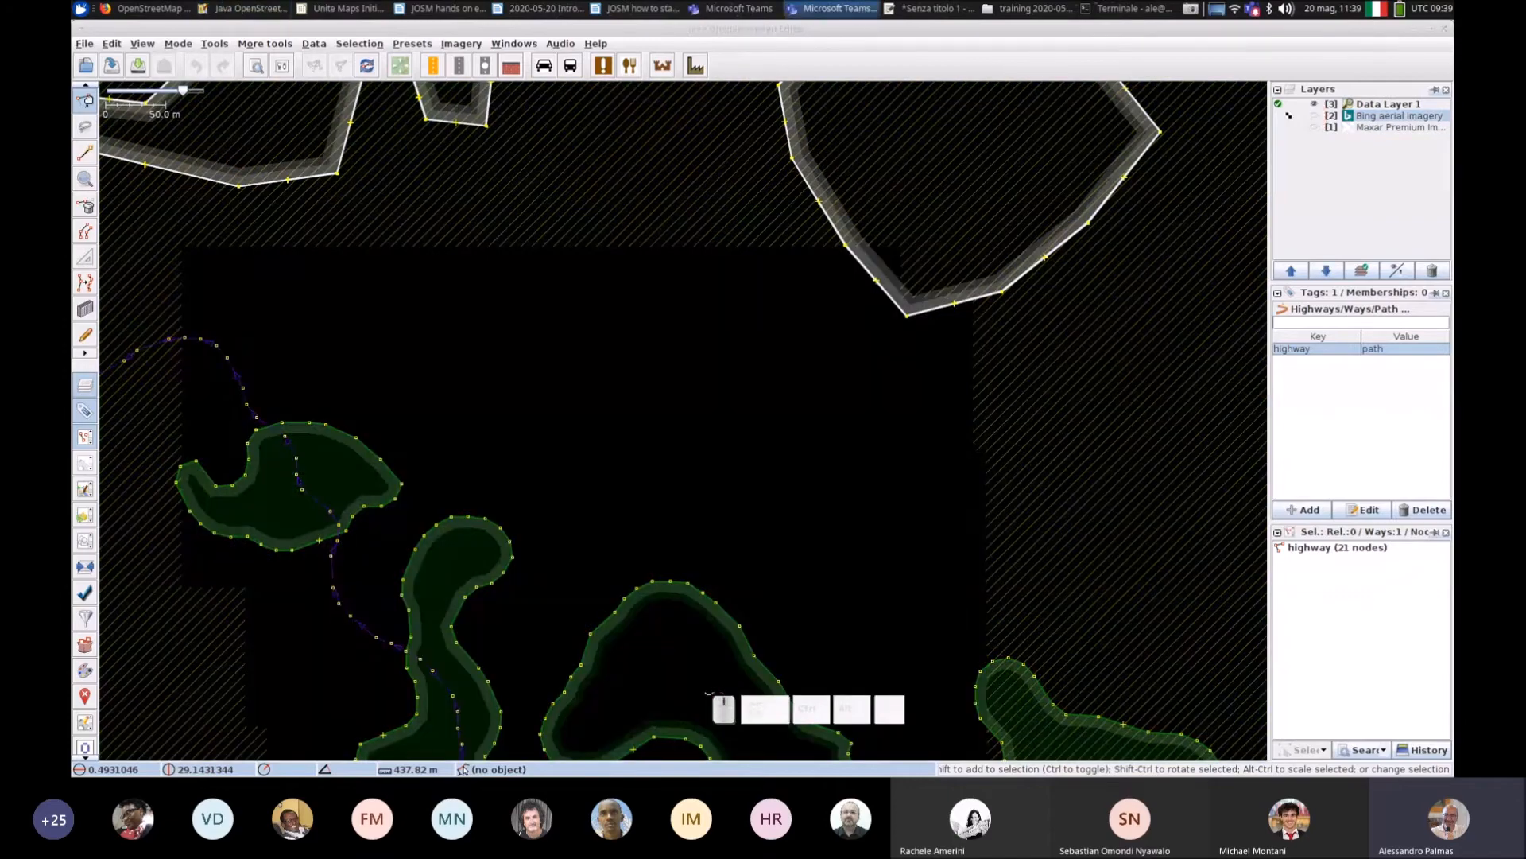
left_click(1314, 116)
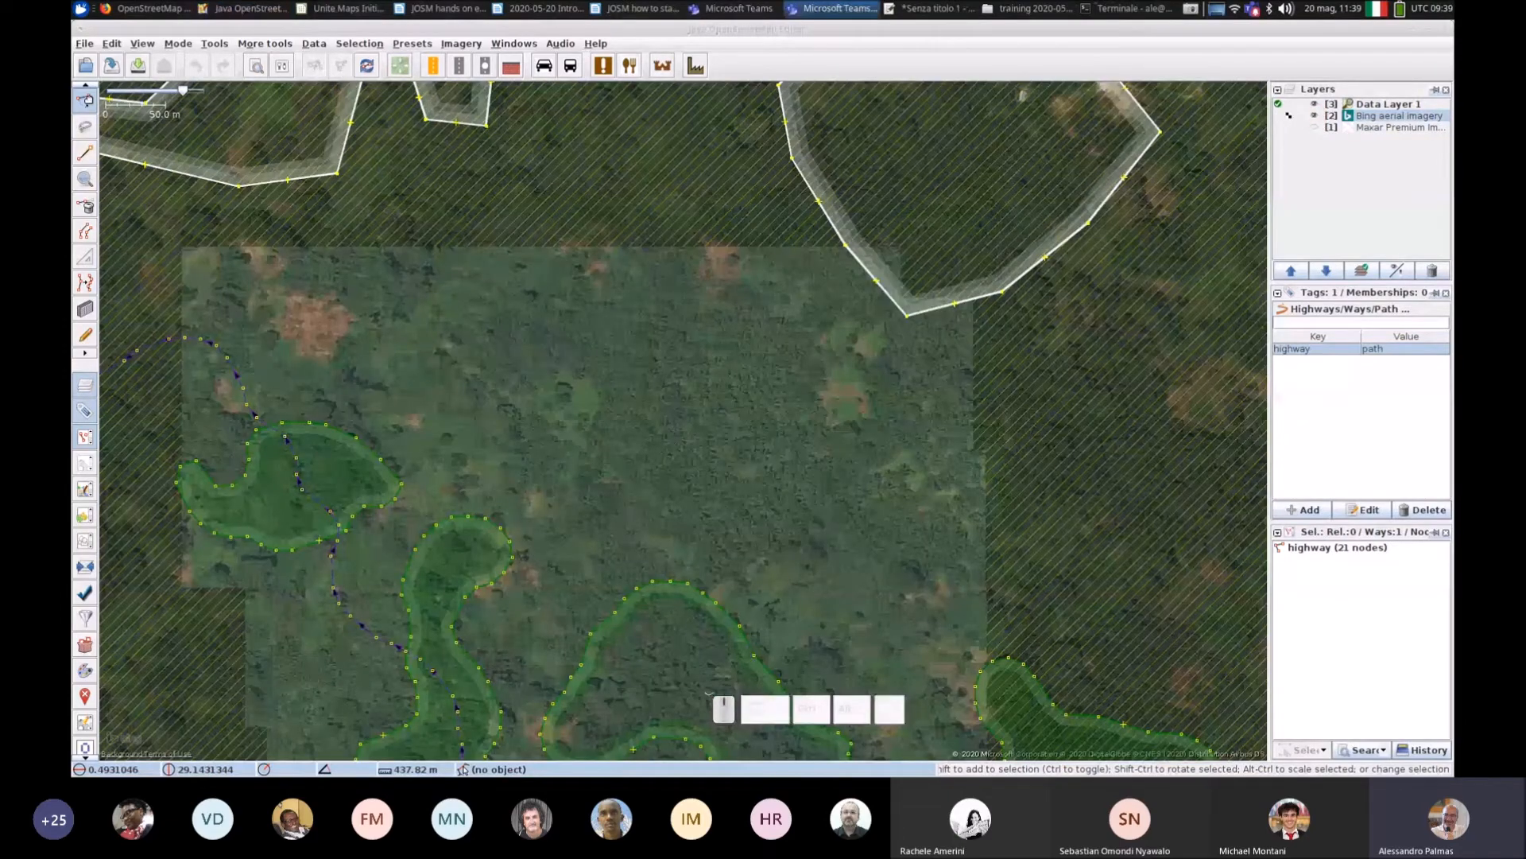
left_click(1314, 117)
left_click(1314, 127)
left_click(1314, 116)
left_click(1314, 126)
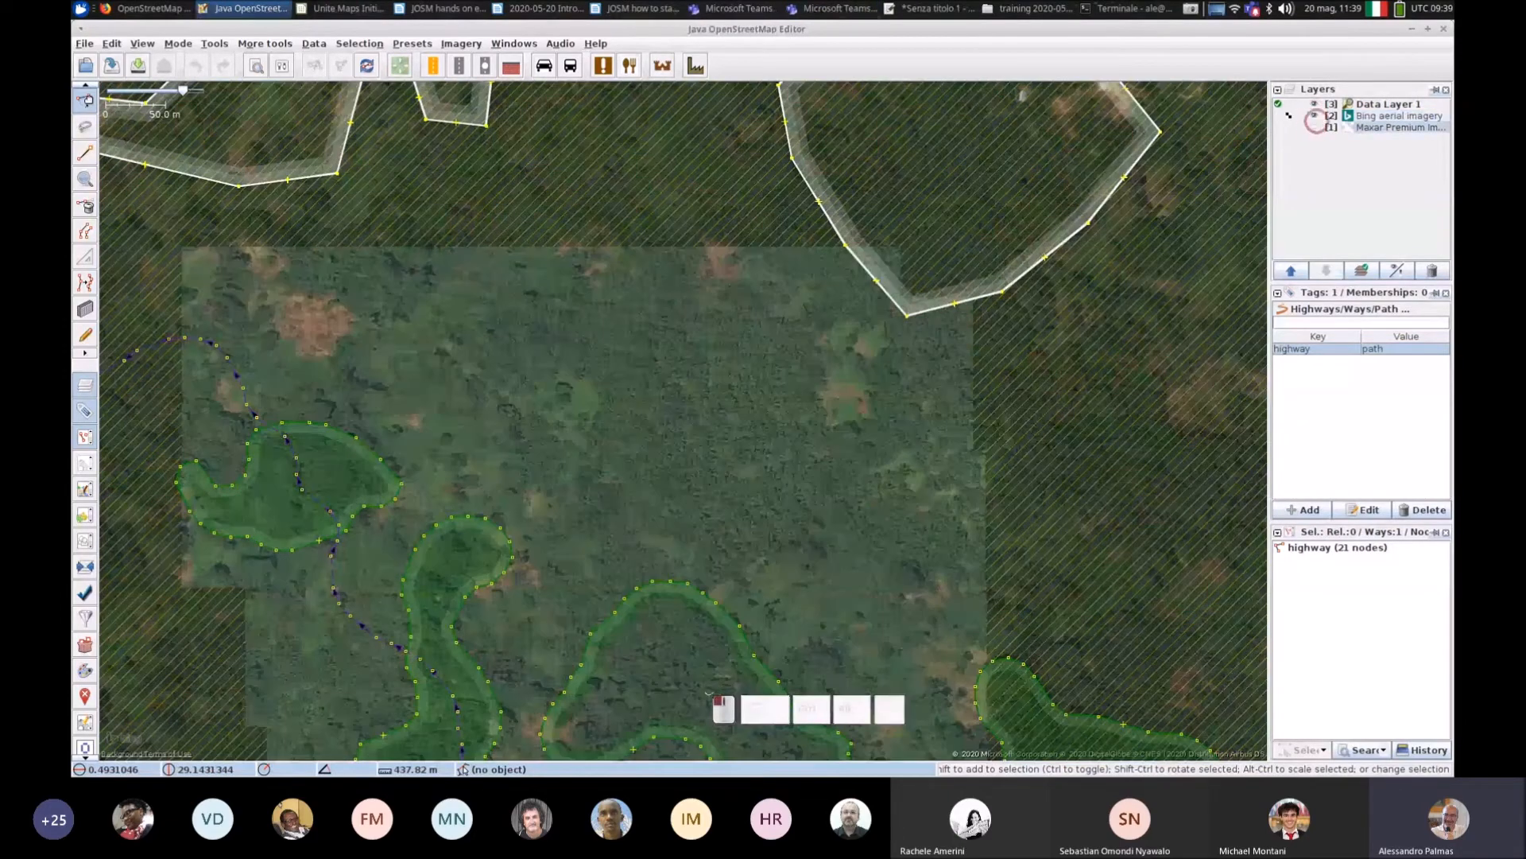
left_click(1315, 125)
left_click(1314, 116)
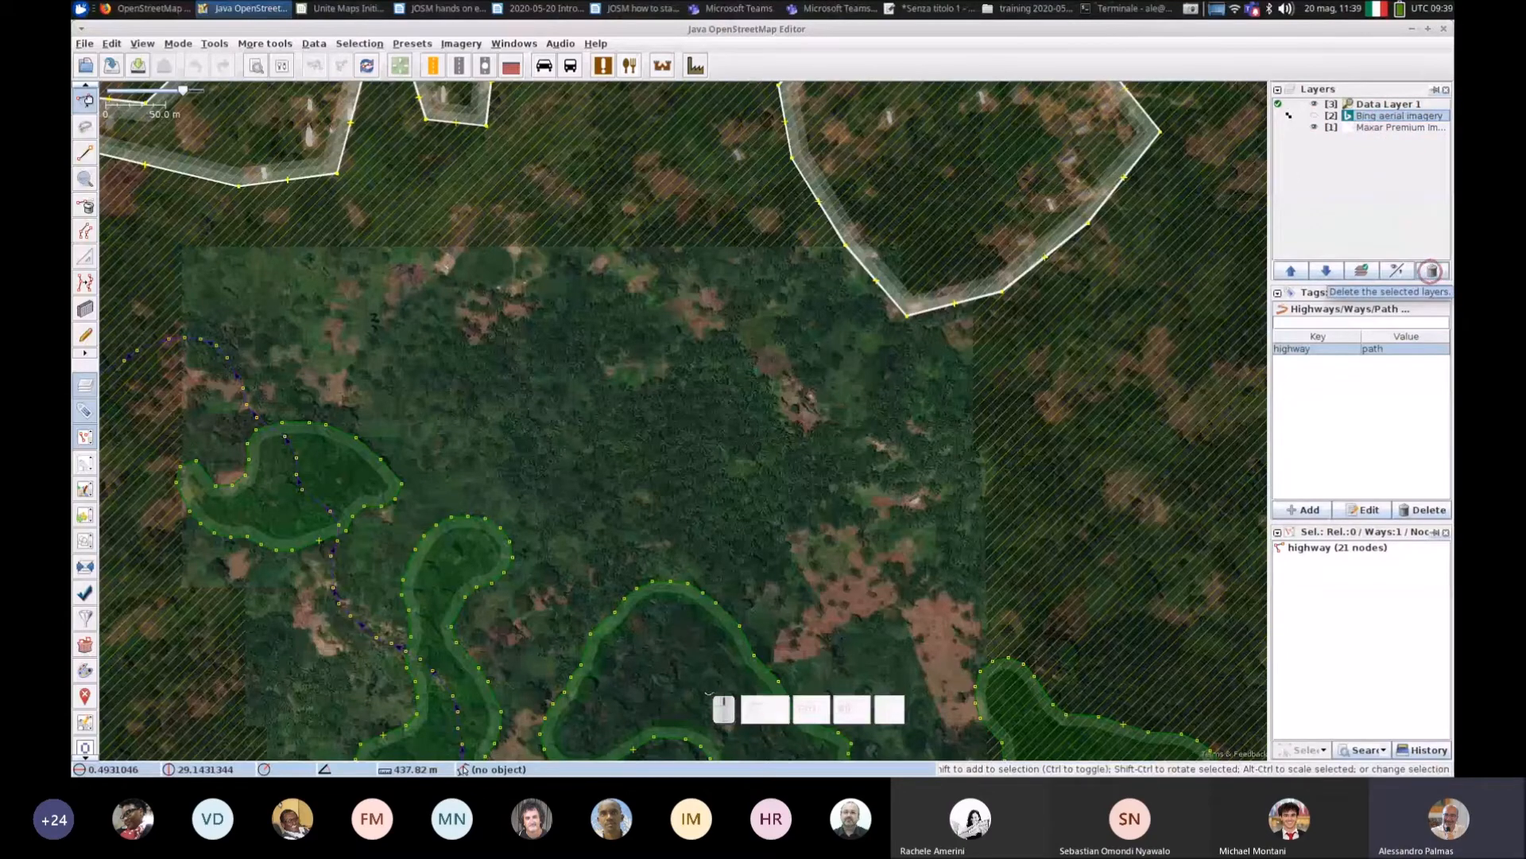
Step: Delete the Bing and Maxar imagery layers, keeping only Data Layer 1
left_click(1431, 272)
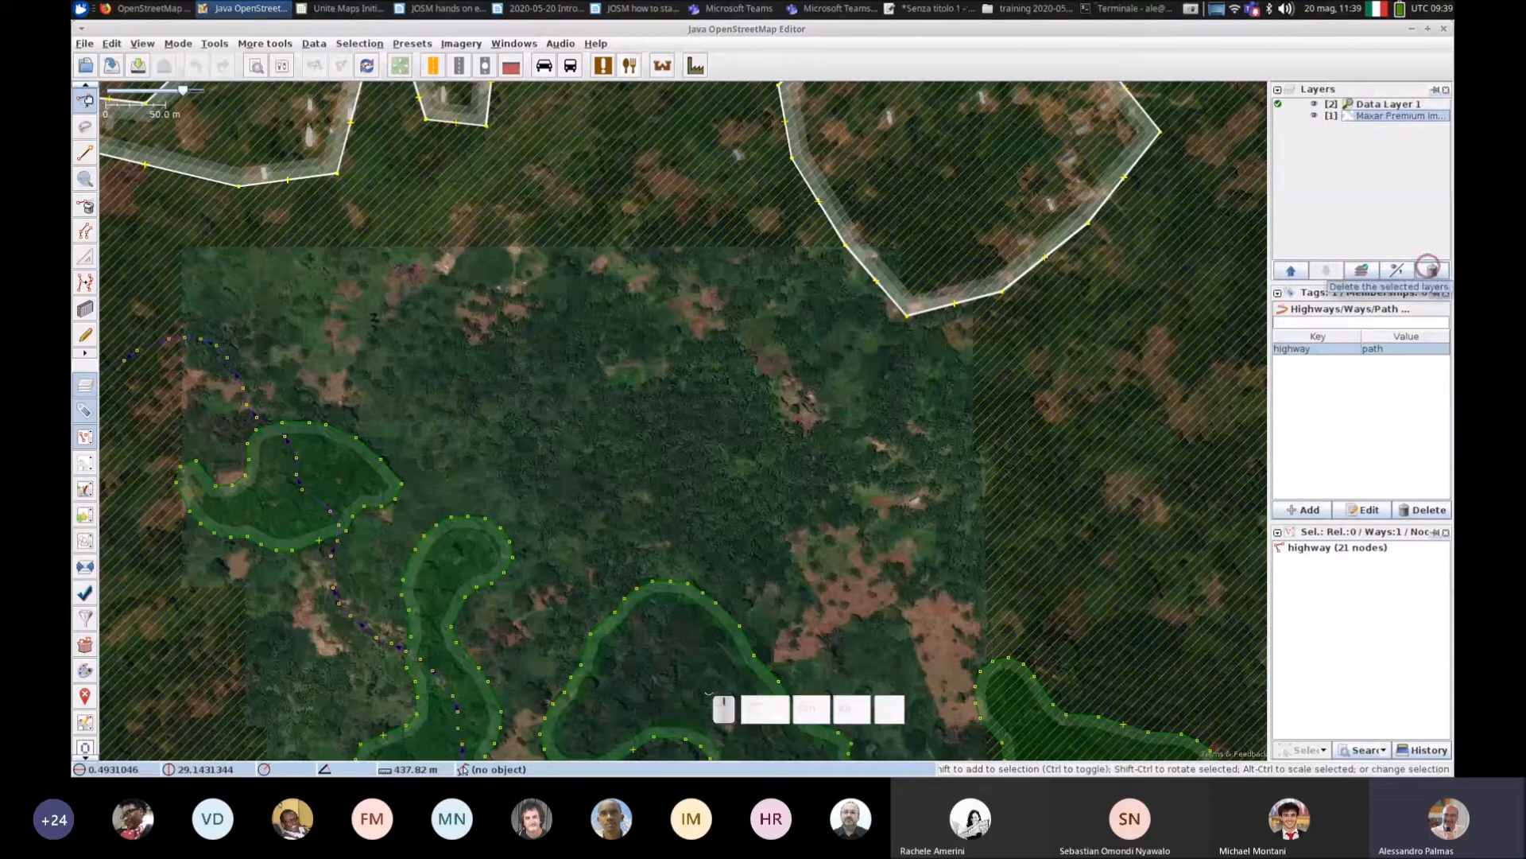
left_click(1431, 271)
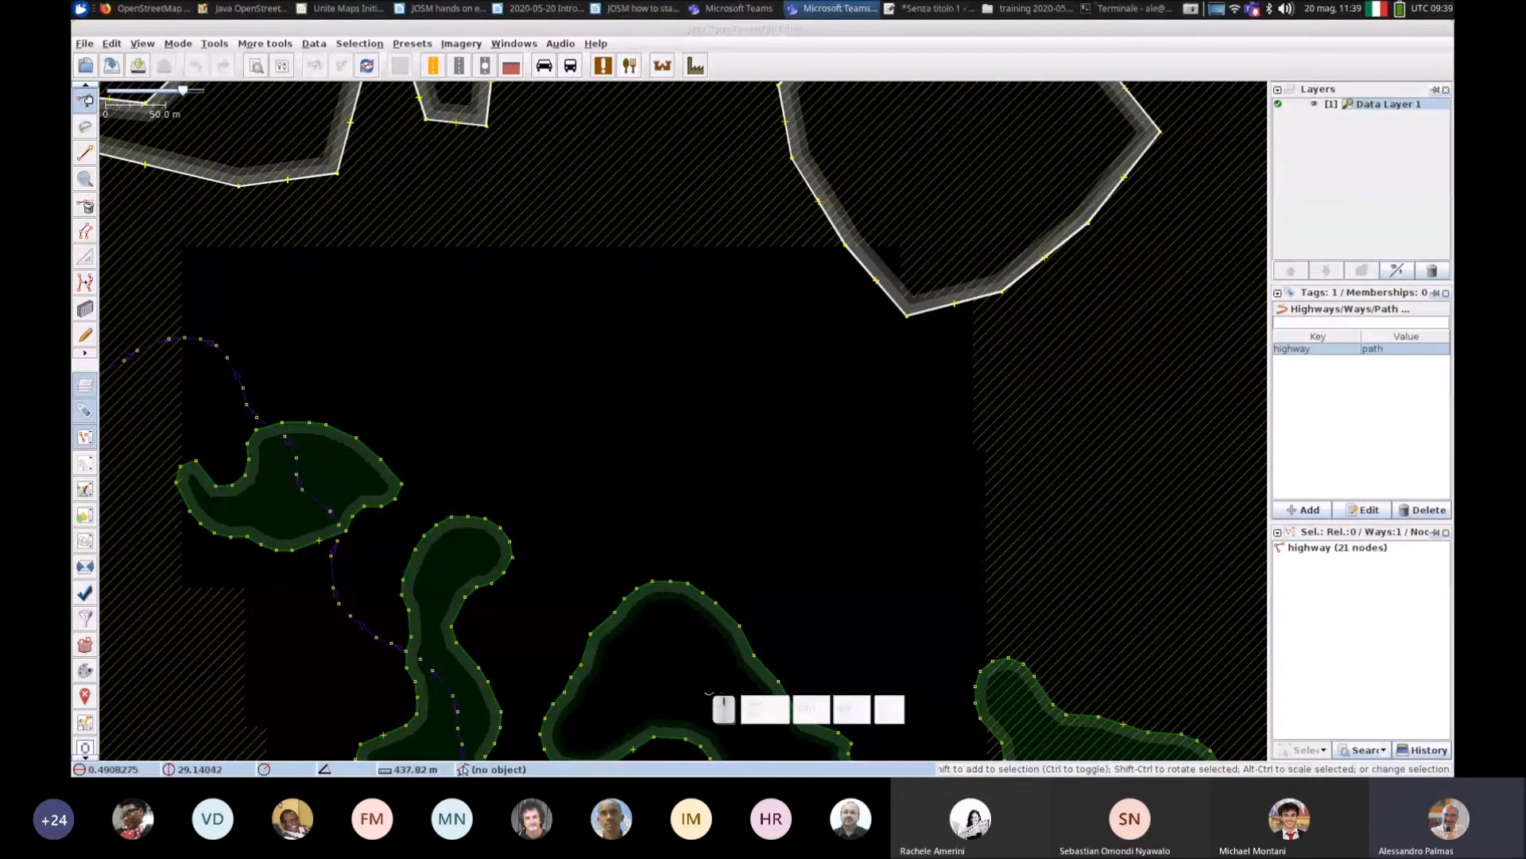
Step: Inspect the tags of the large wooded patch and of the stream by selecting each in turn, clearing the selection after each
left_click(935, 443)
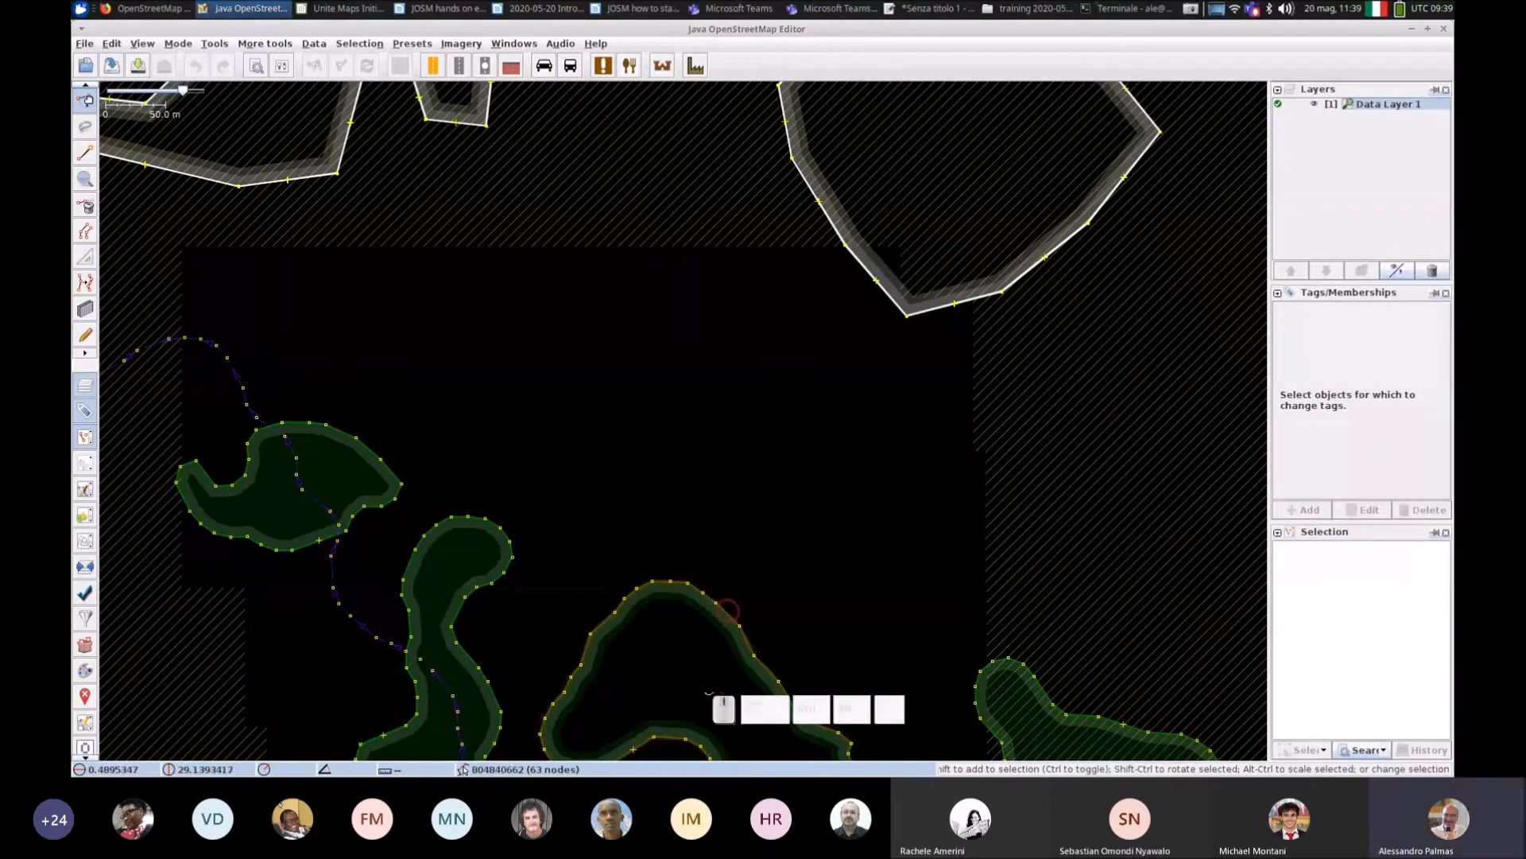
left_click(727, 611)
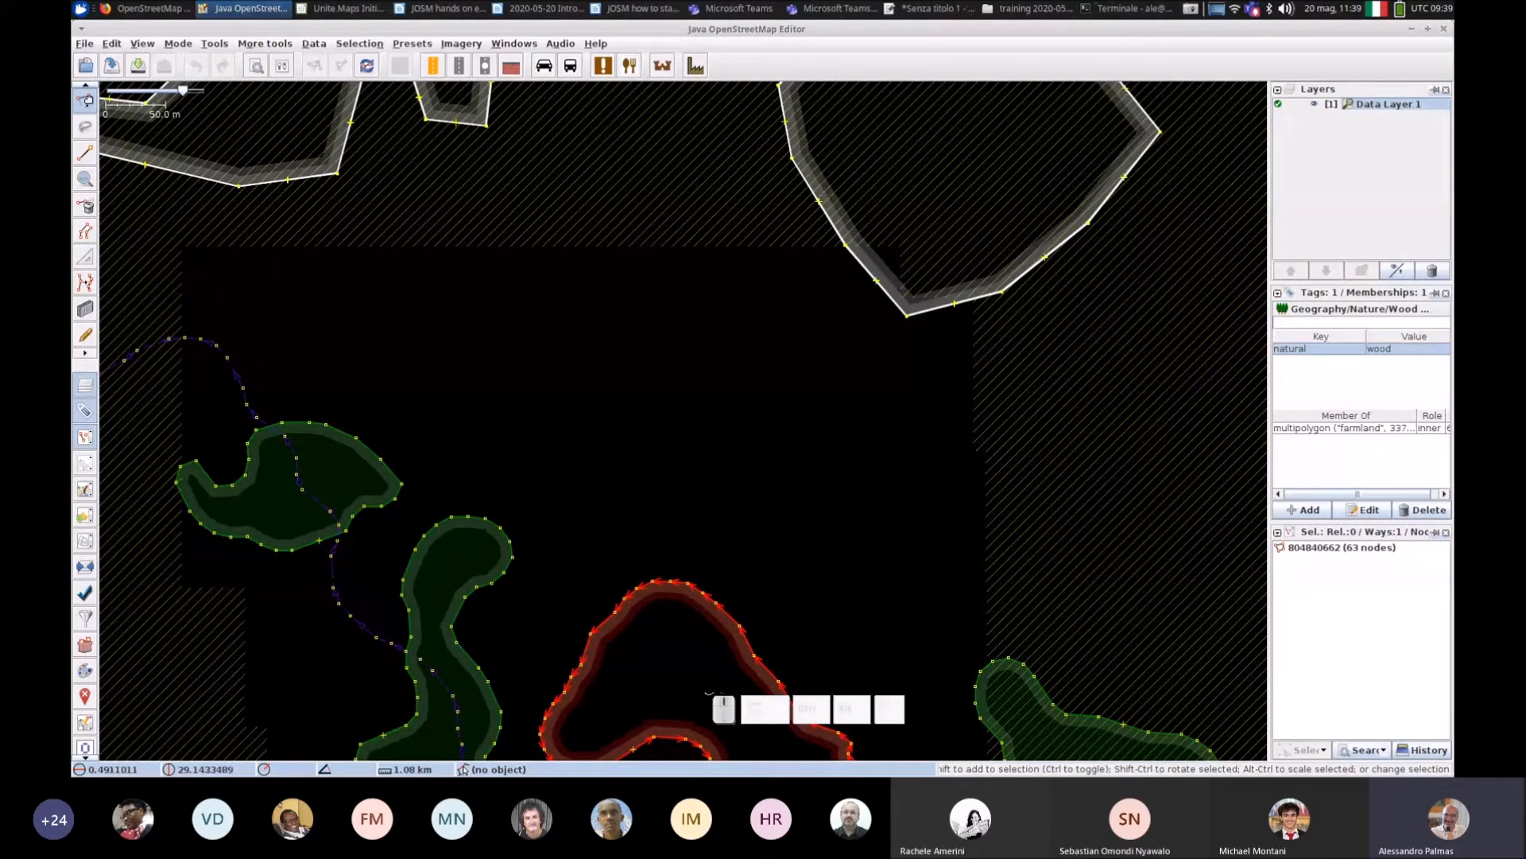
left_click(610, 464)
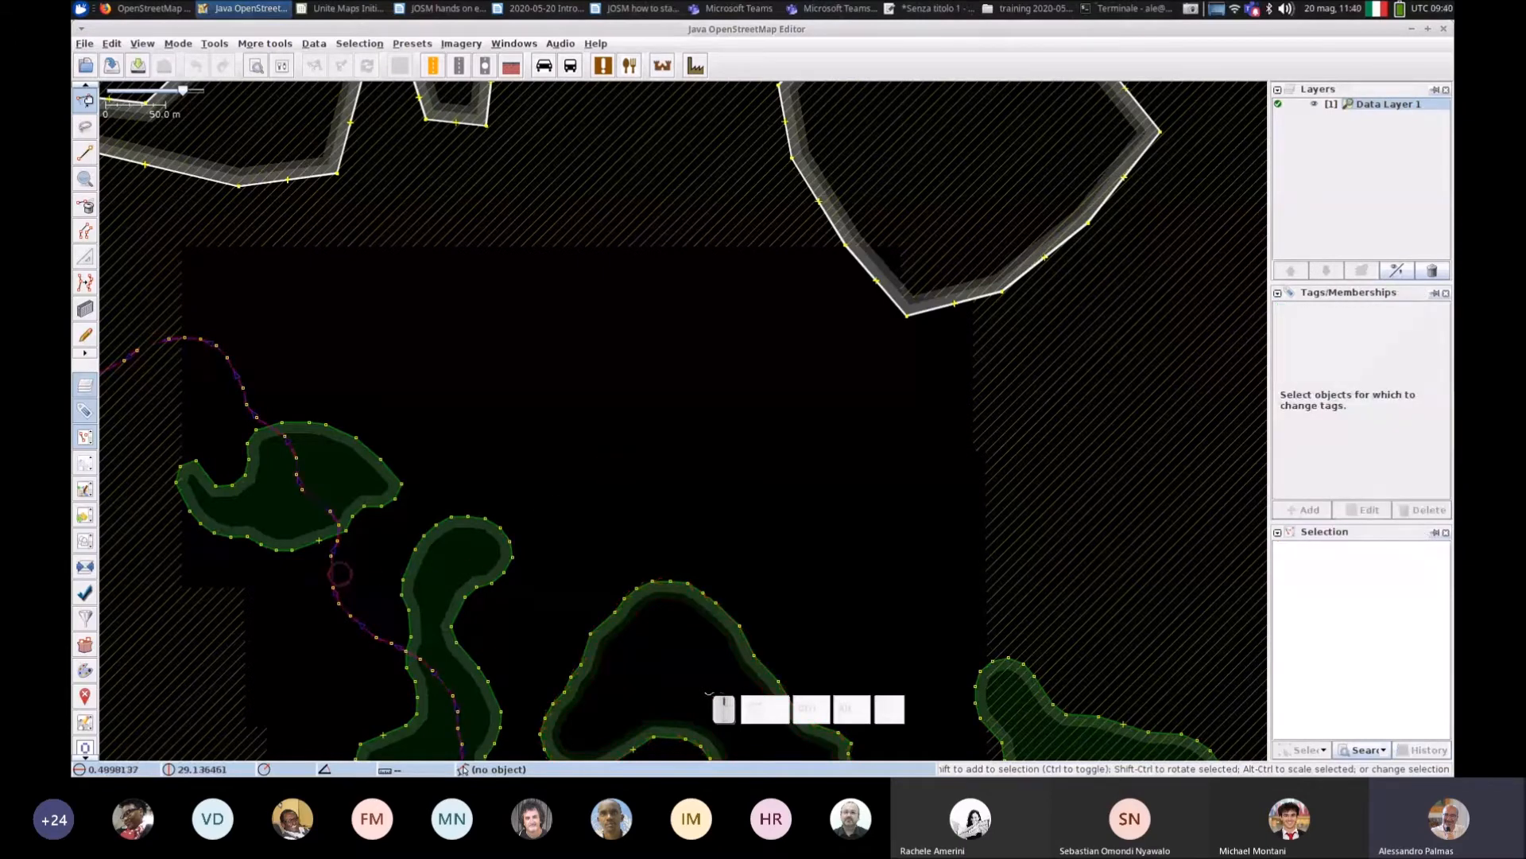
left_click(337, 572)
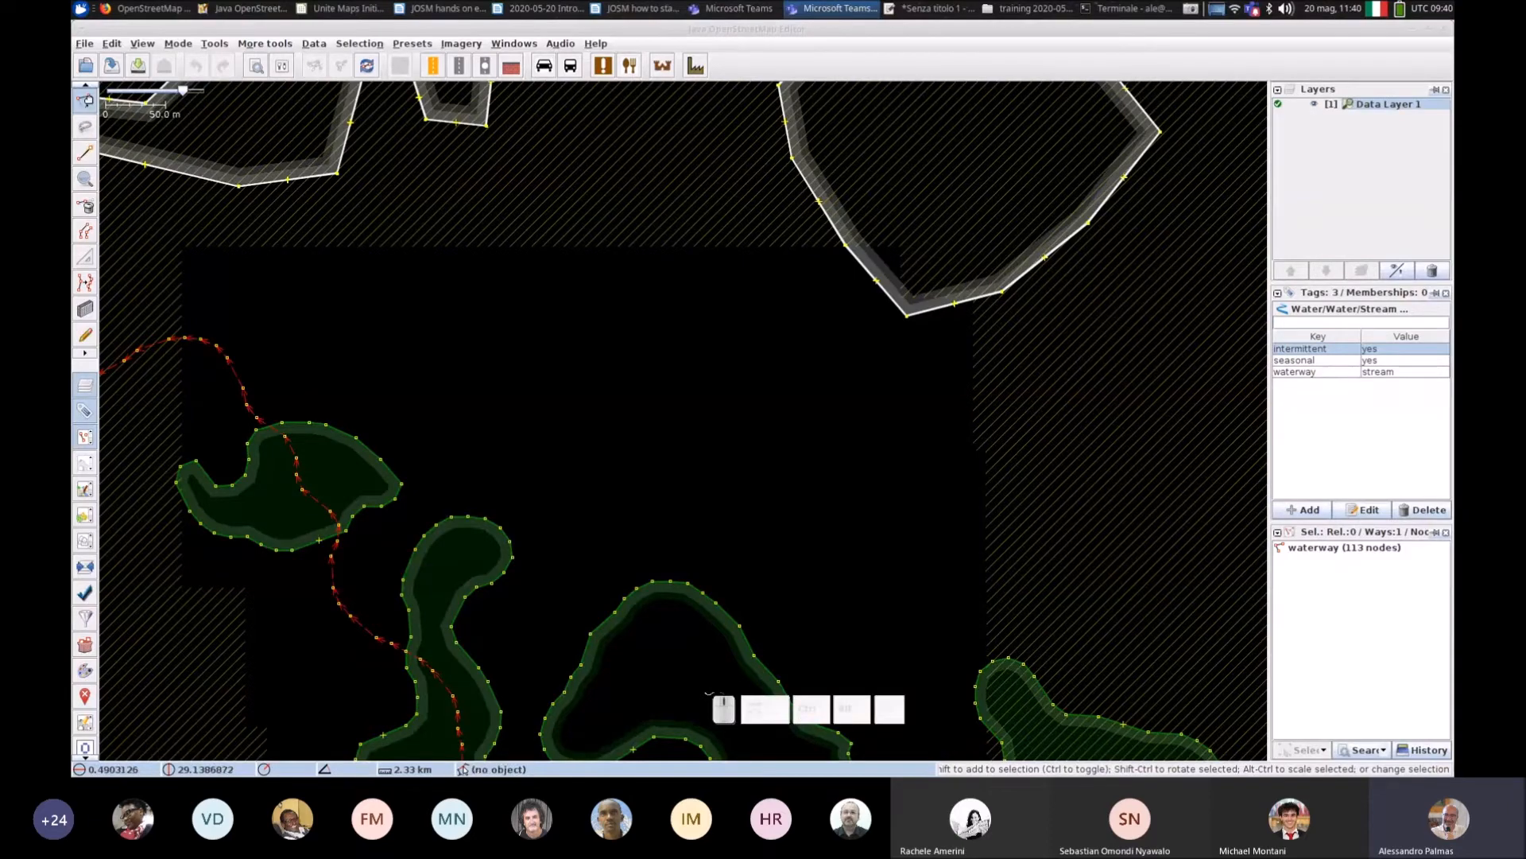
left_click(652, 505)
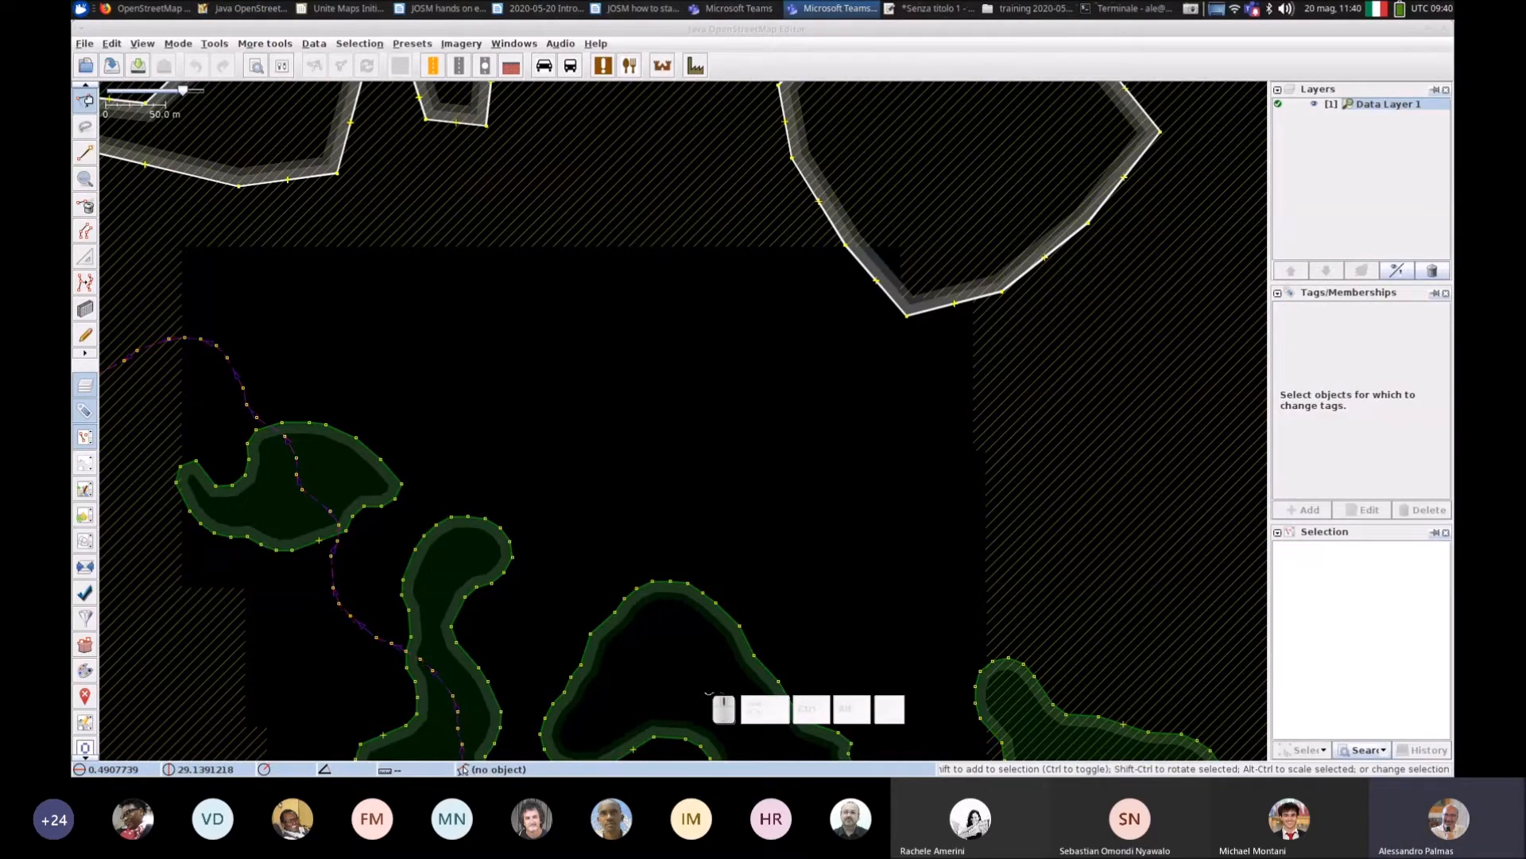
Step: Box-select all the objects in the downloaded area, covering the four wooded patches and the stream's nodes
scroll(700, 453, "down", 2)
left_click(362, 352)
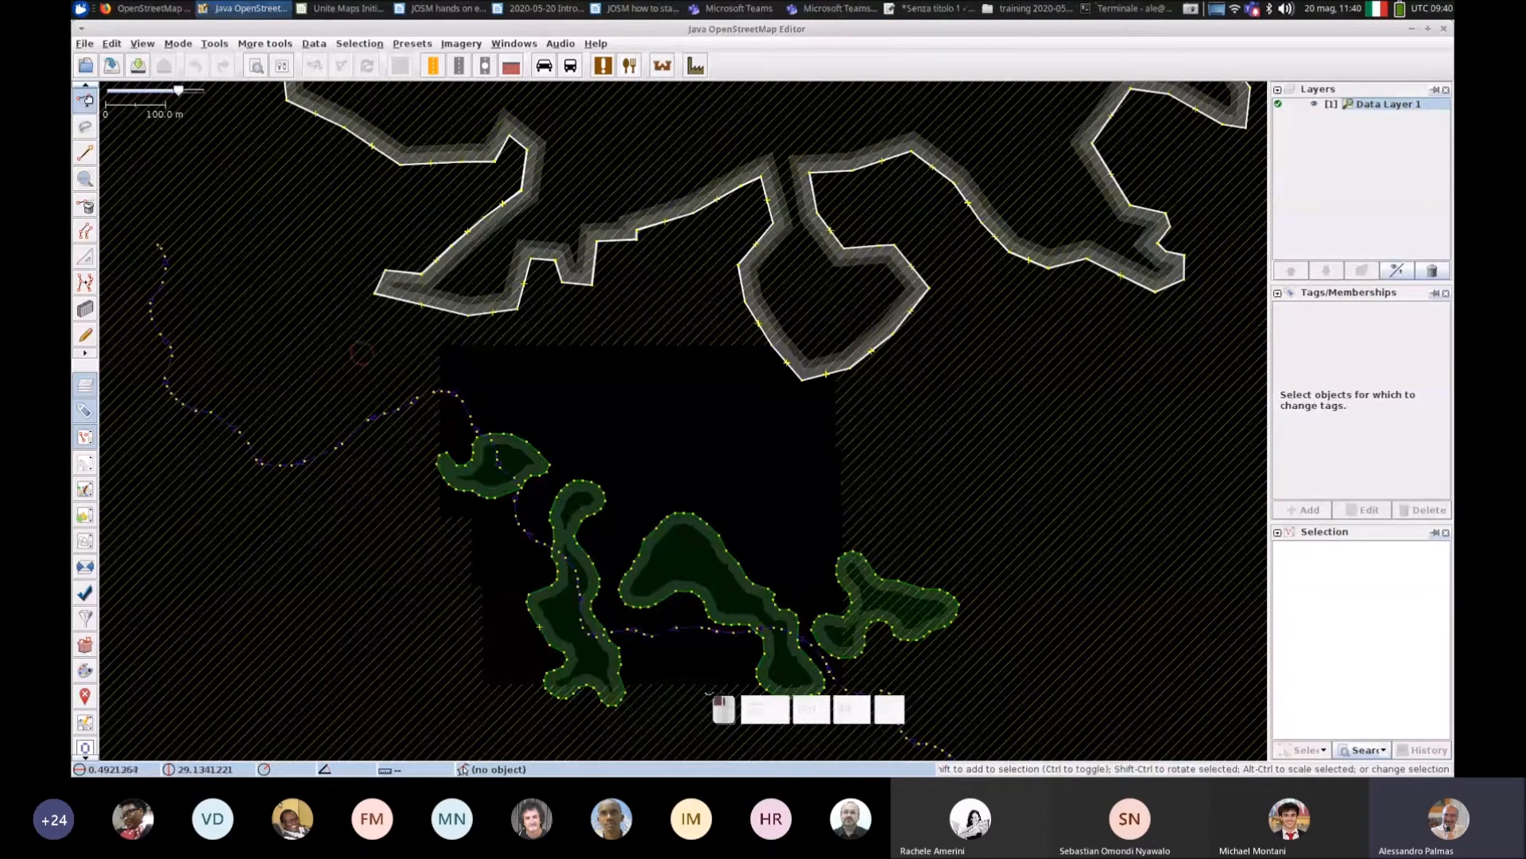
left_click_drag(362, 352, 989, 730)
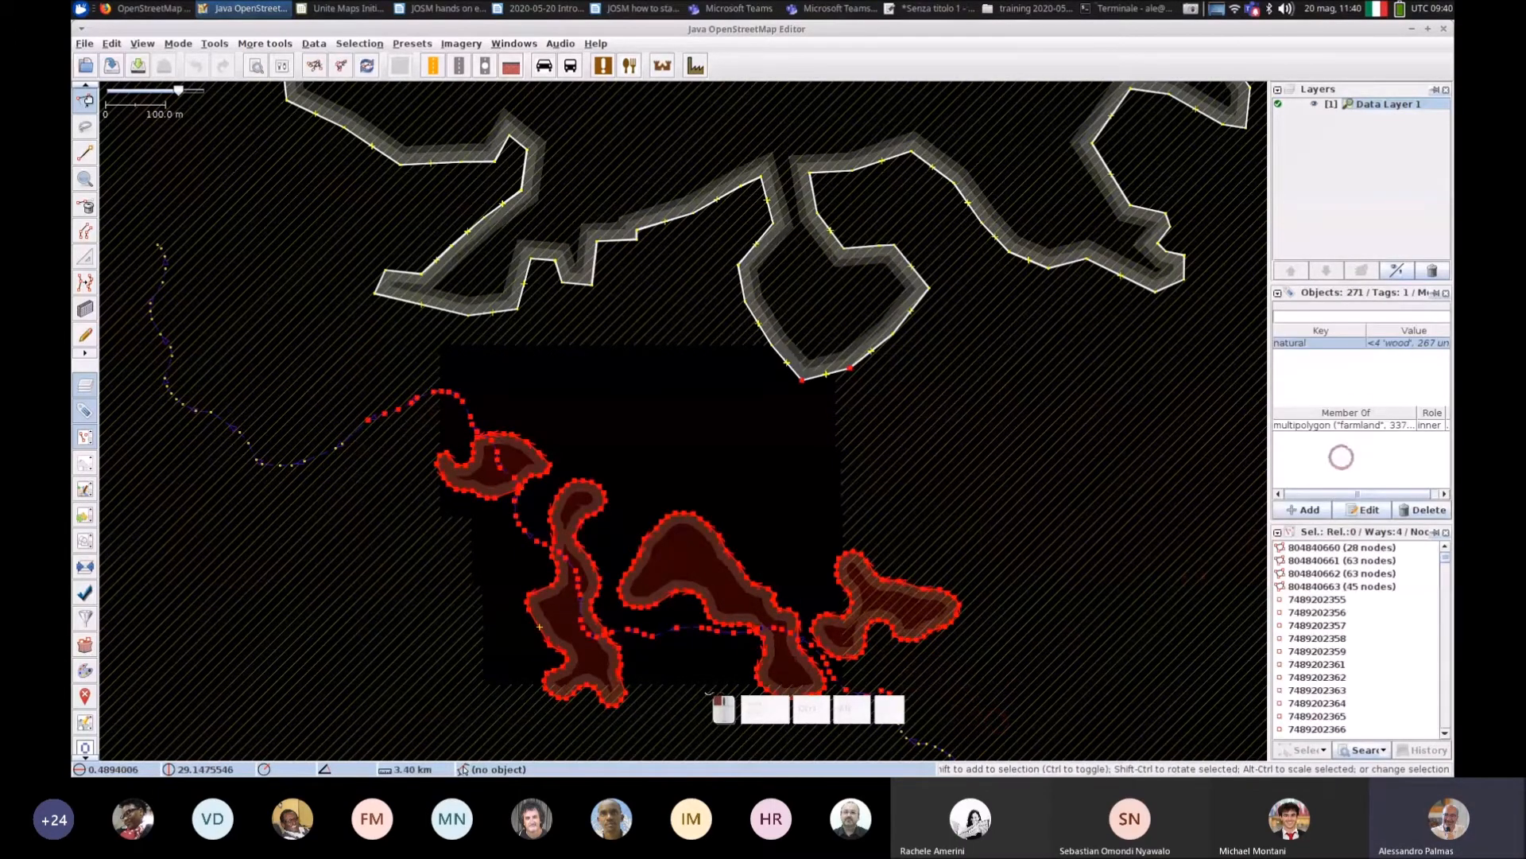
Step: Widen the side panels, then inspect the combined tags of the stream, northwestern wood and residential area, and the large wood's tags alone
left_click_drag(1269, 375, 1179, 380)
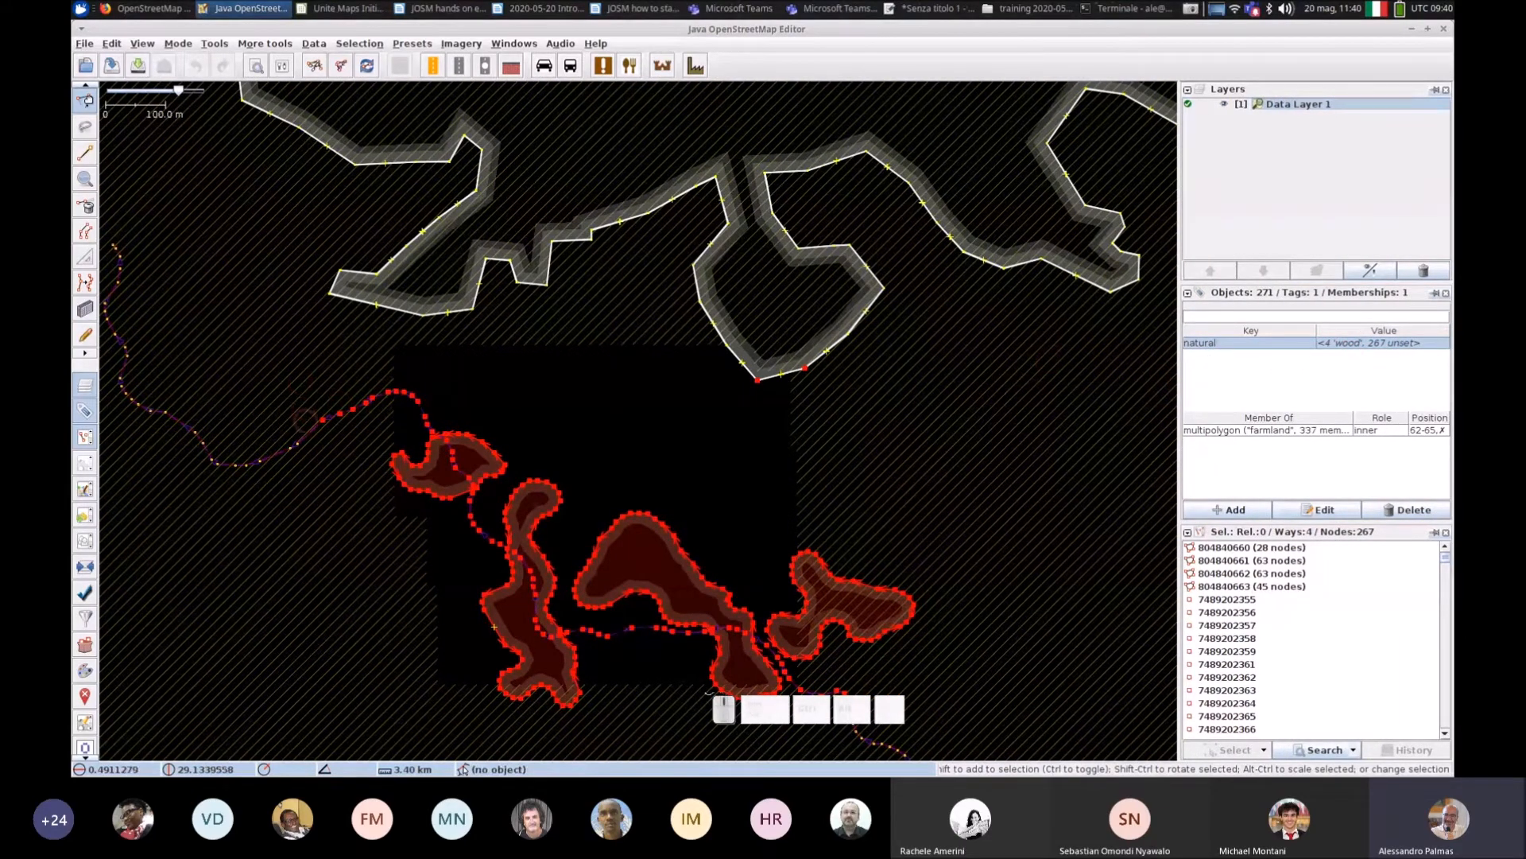
left_click(307, 419)
left_click(489, 442, "shift")
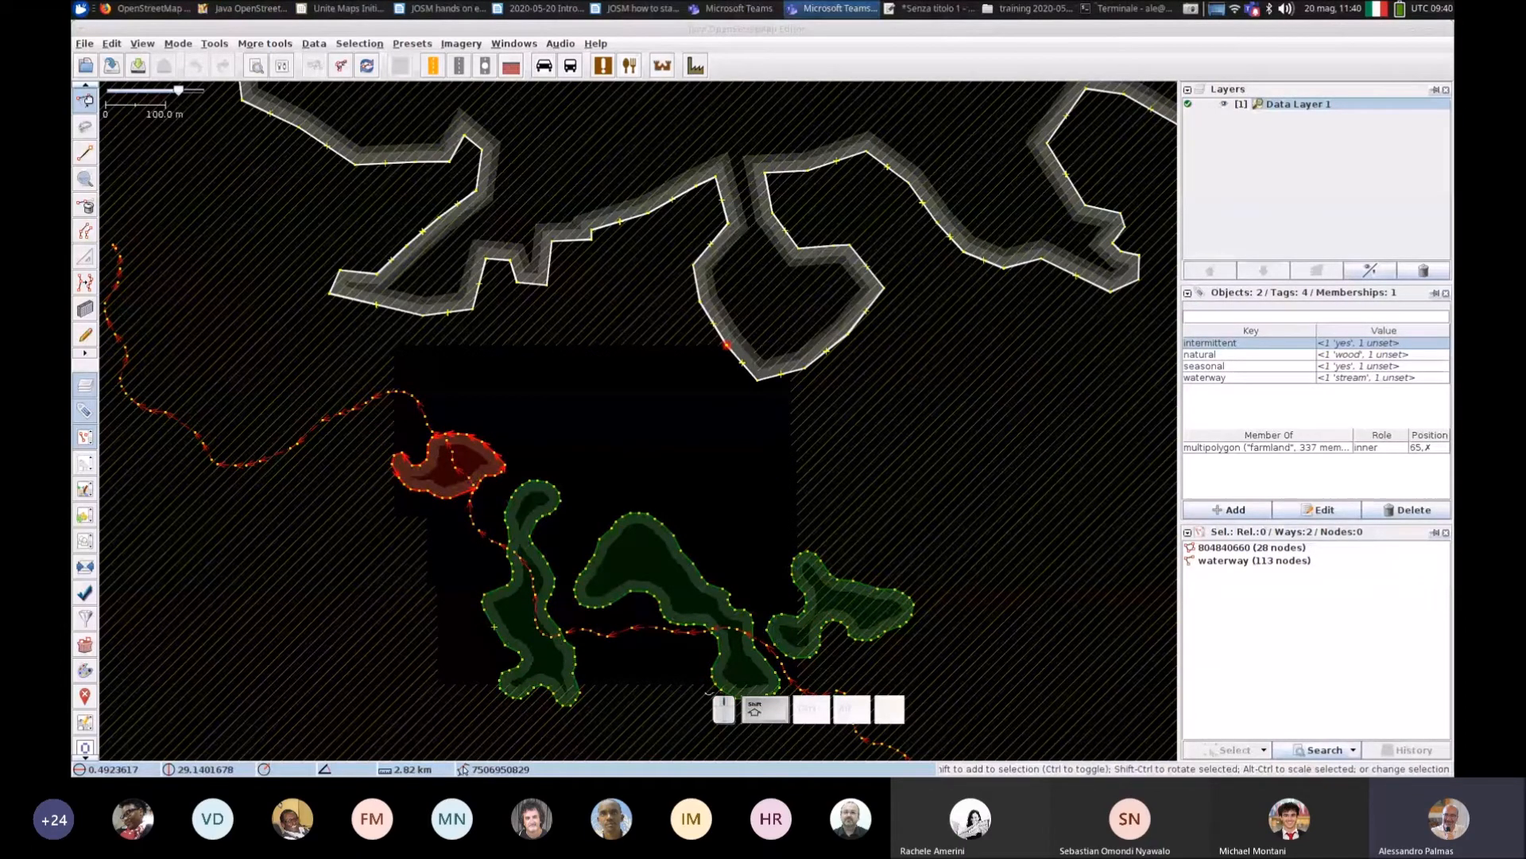
left_click(728, 341, "shift")
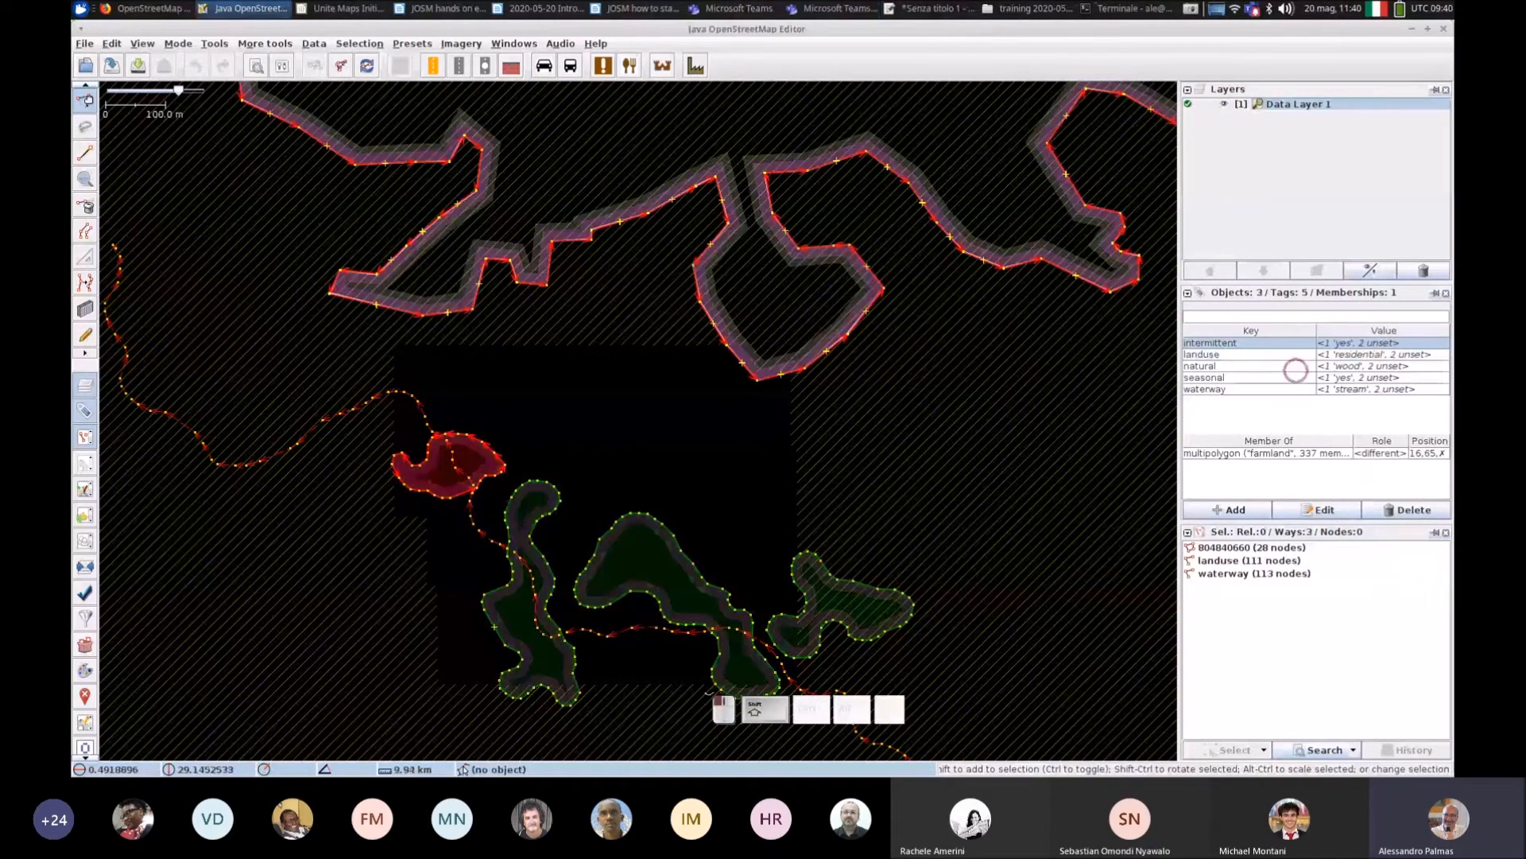
left_click(527, 398)
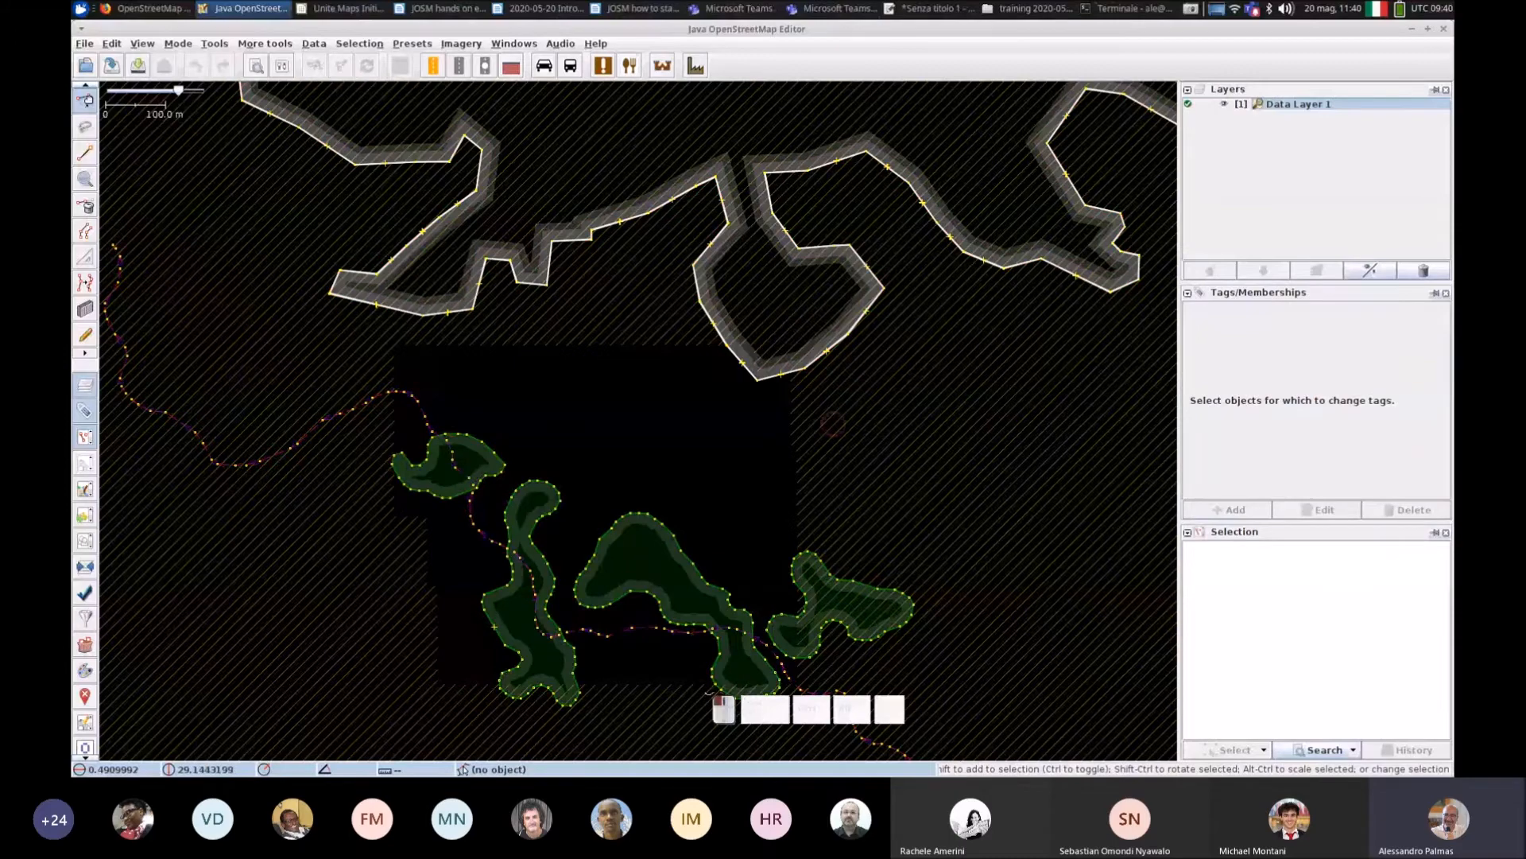
left_click(678, 520)
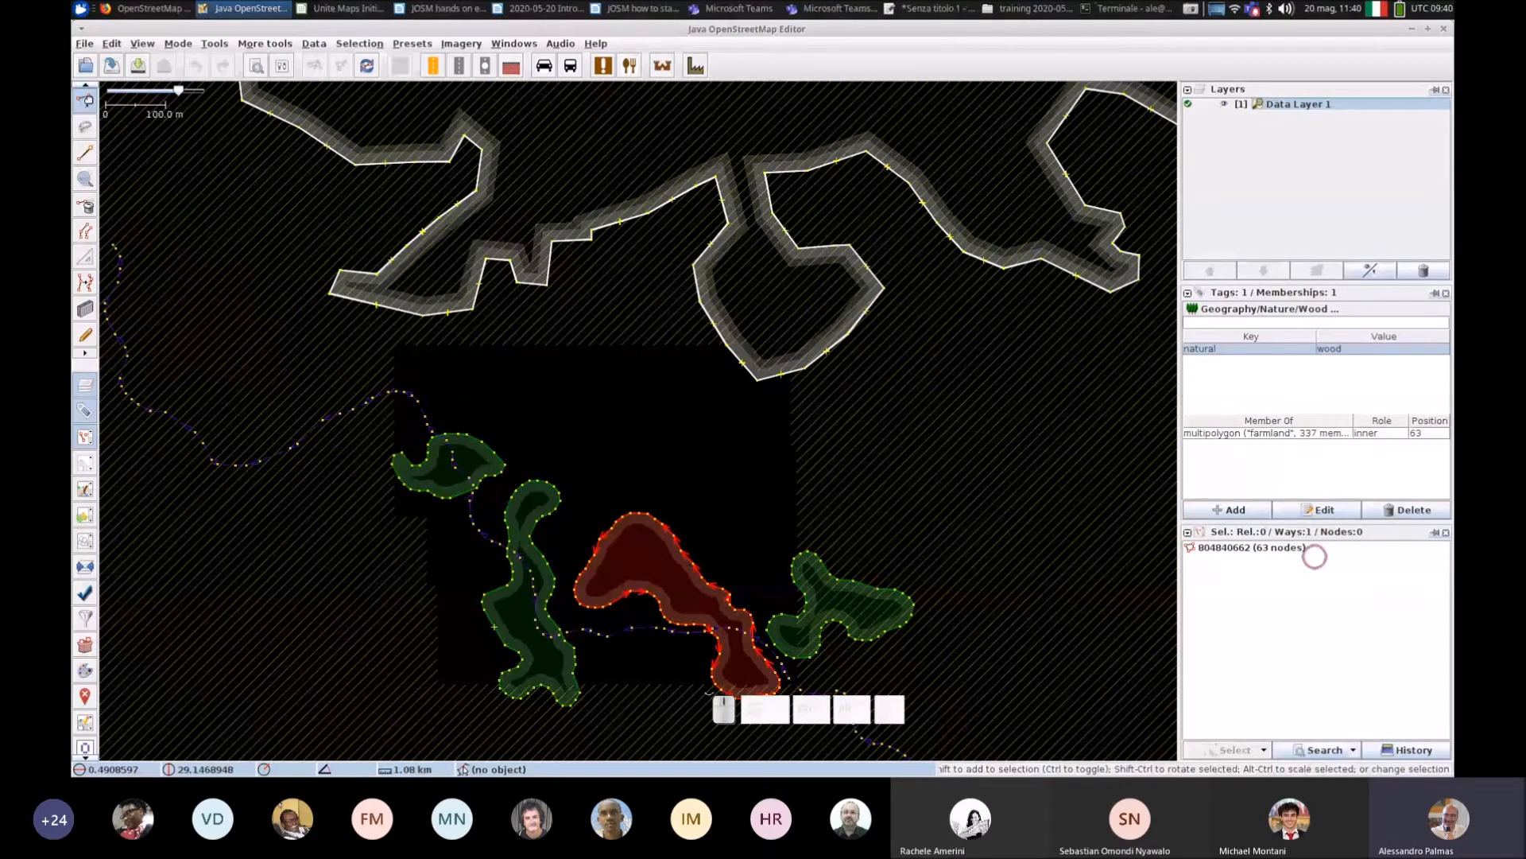
left_click(744, 466)
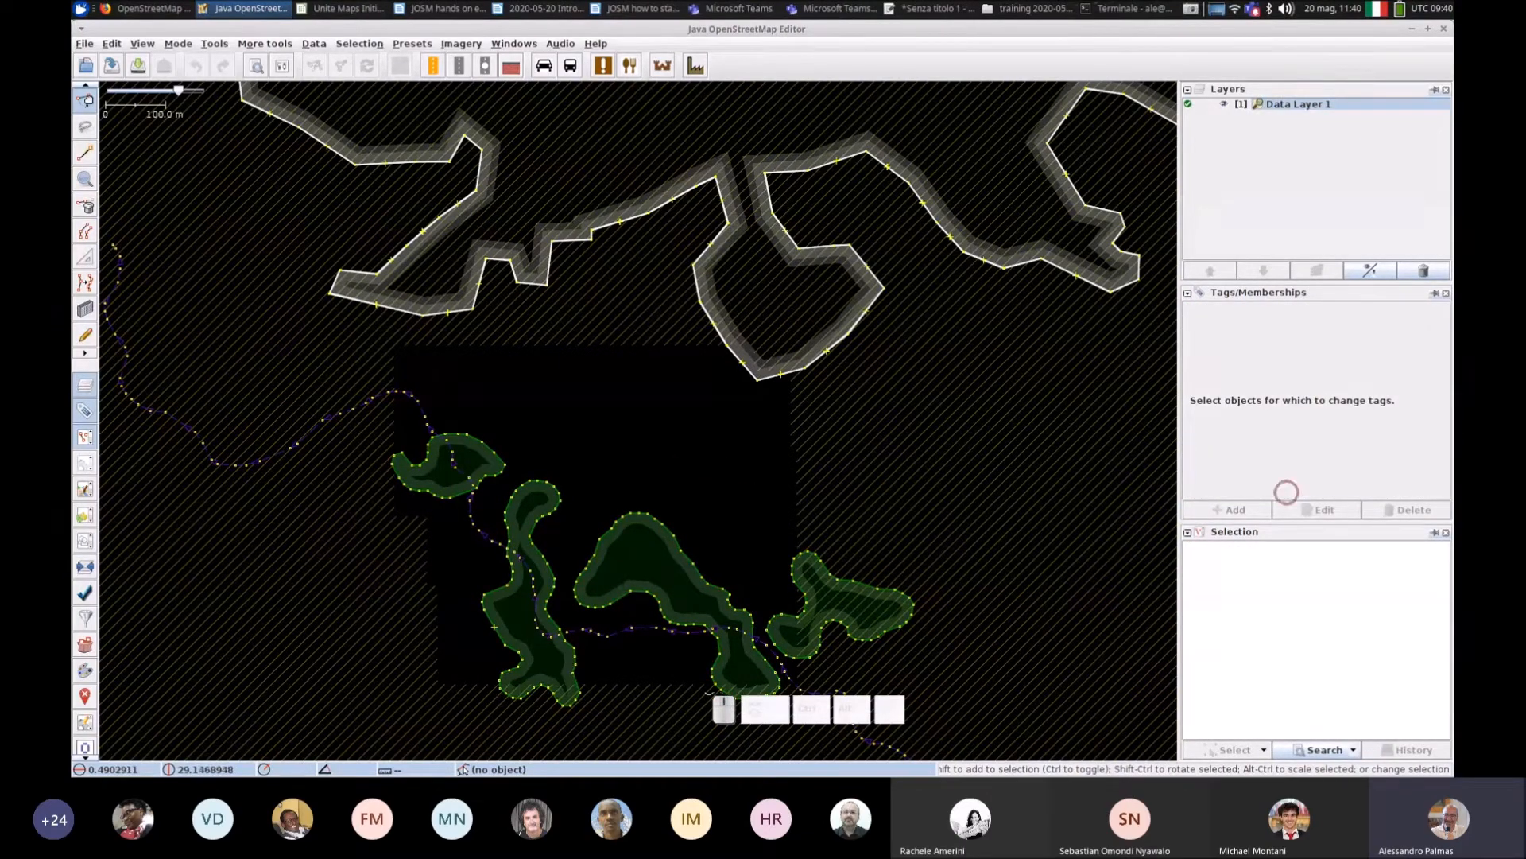
left_click_drag(595, 406, 908, 417)
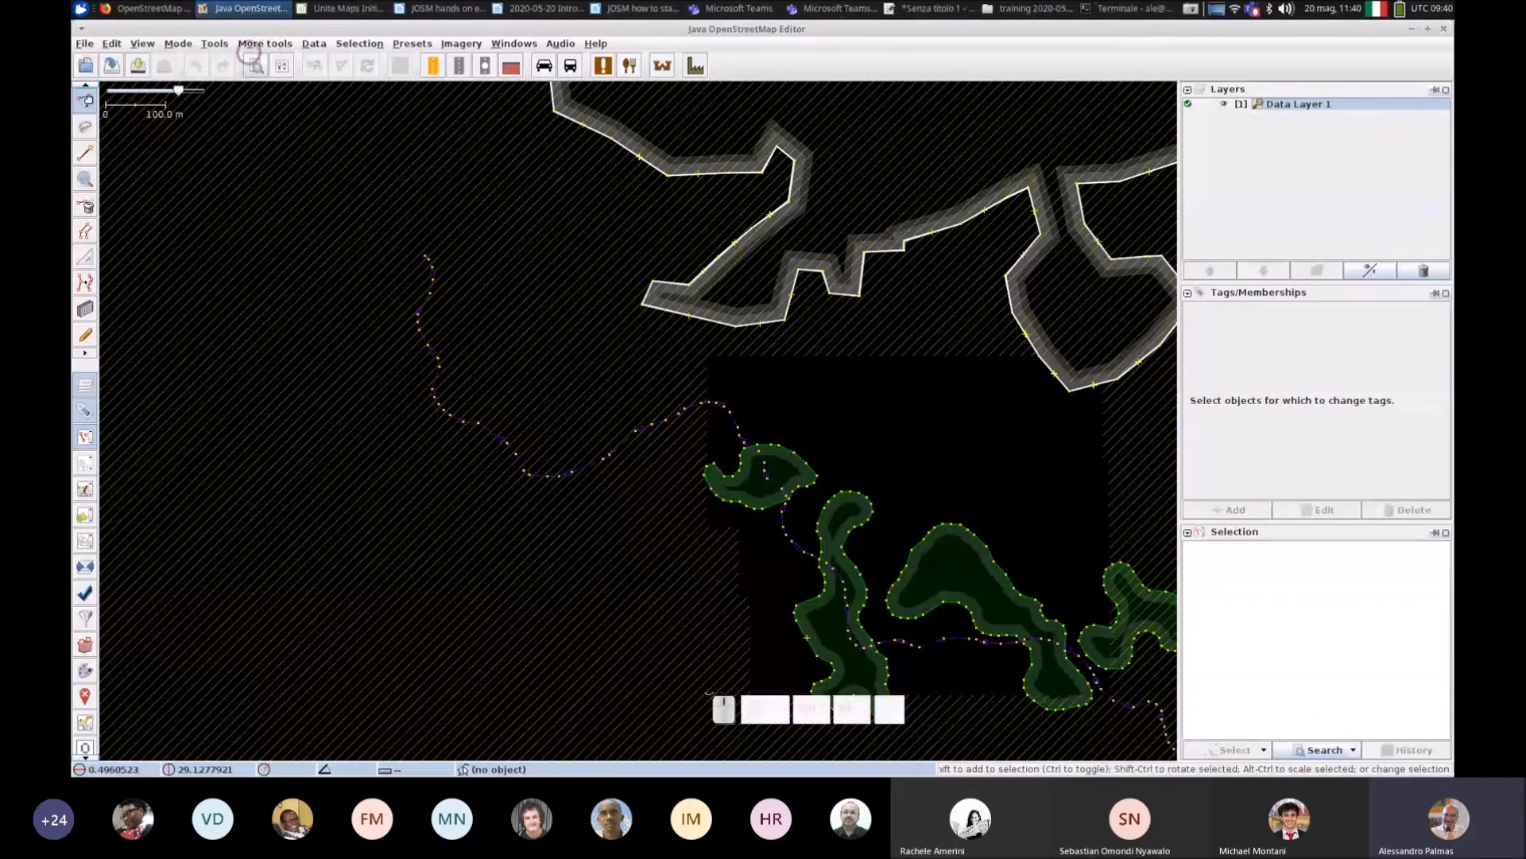
left_click(212, 43)
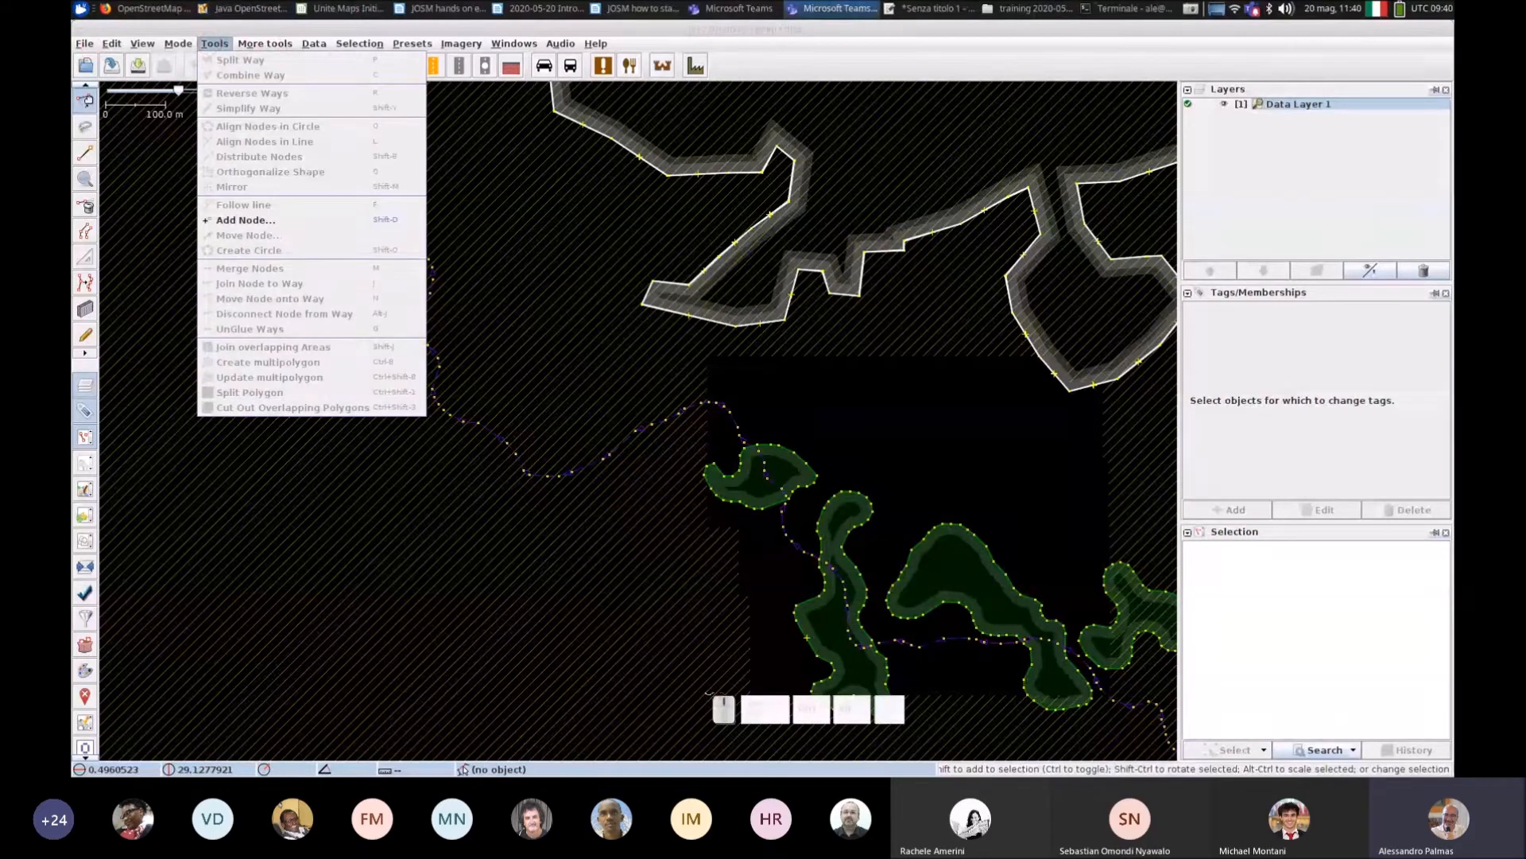
mouse_move(265, 44)
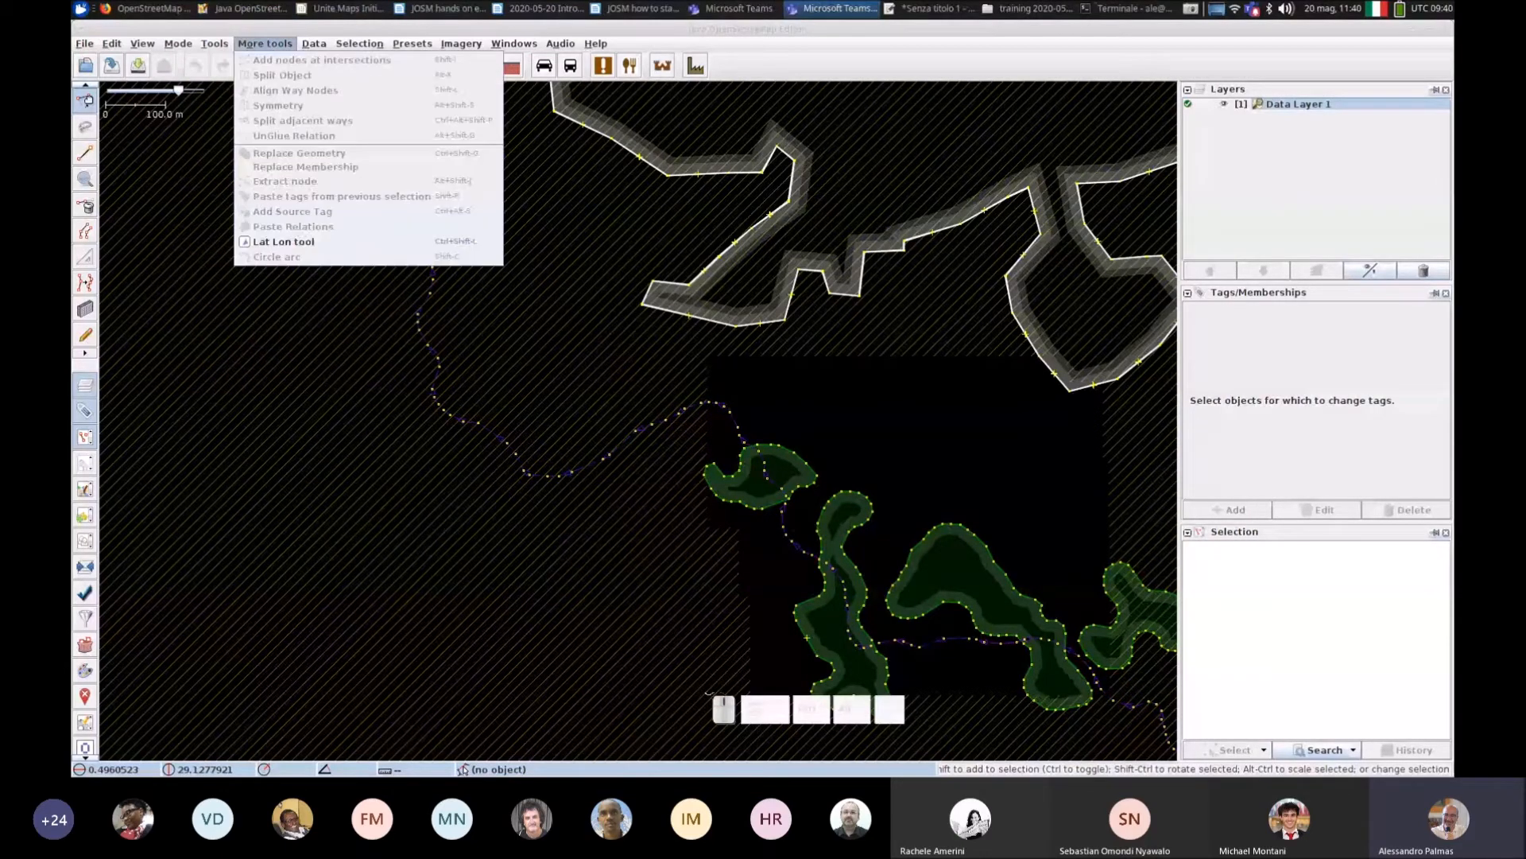
left_click(267, 43)
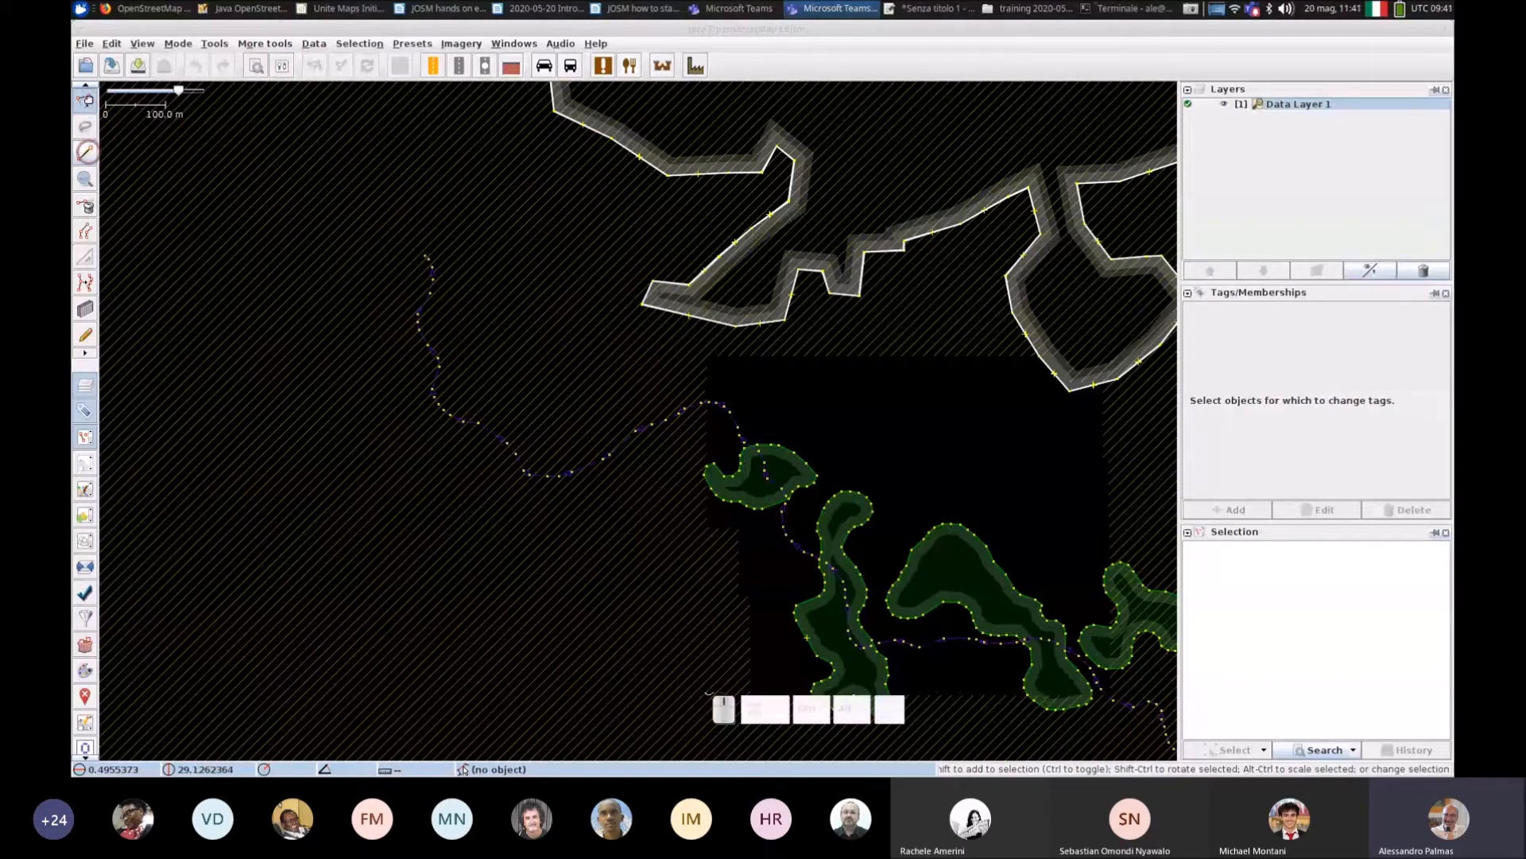
left_click(86, 100)
left_click_drag(601, 312, 290, 273)
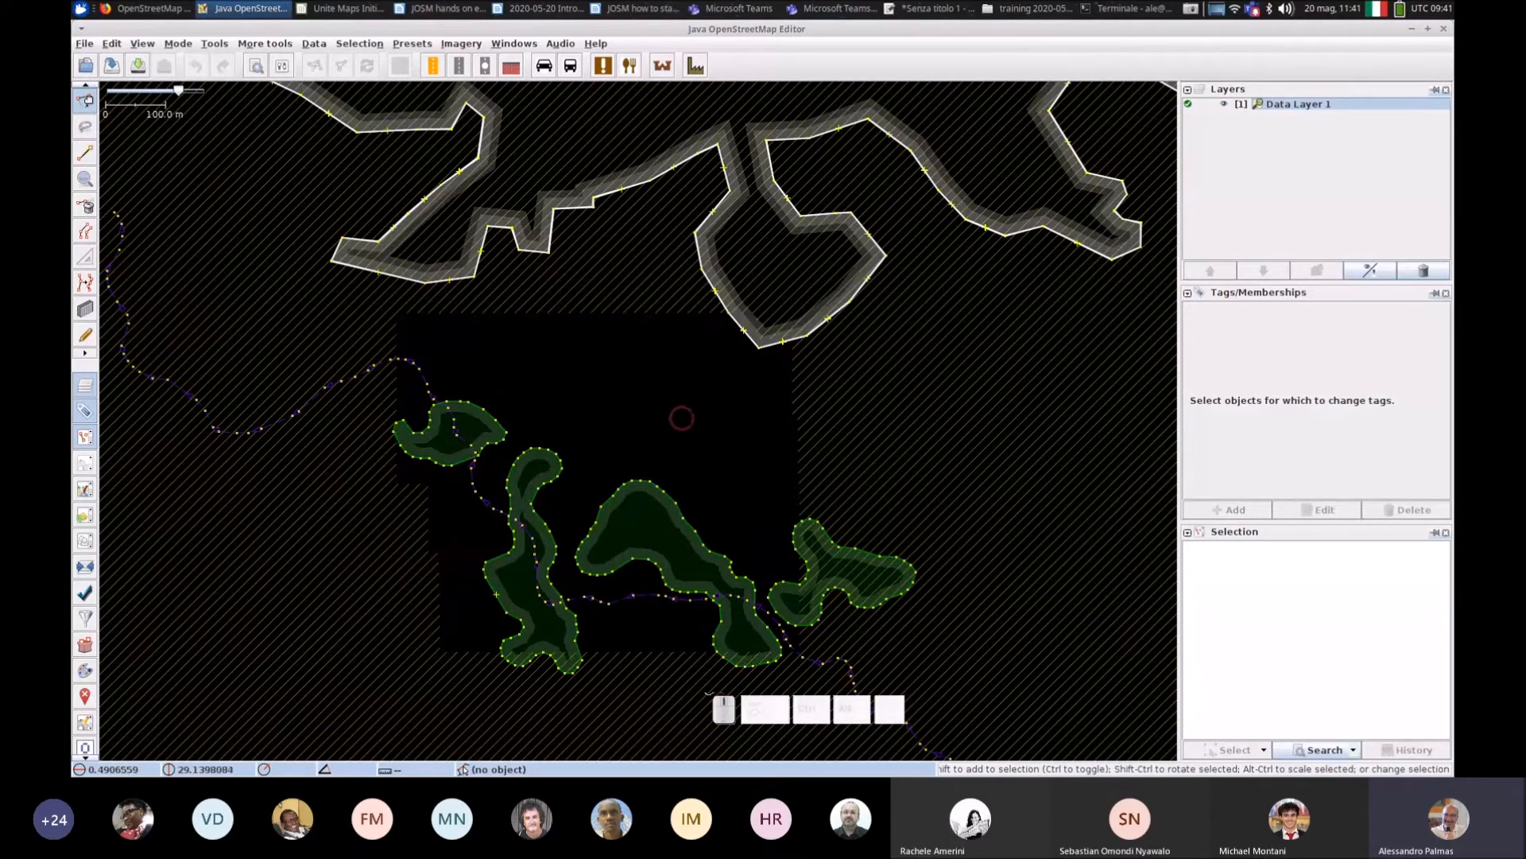
Step: Try to move the entire large wooded patch northeastward, reject the move and clear the selection
left_click_drag(681, 419, 433, 271)
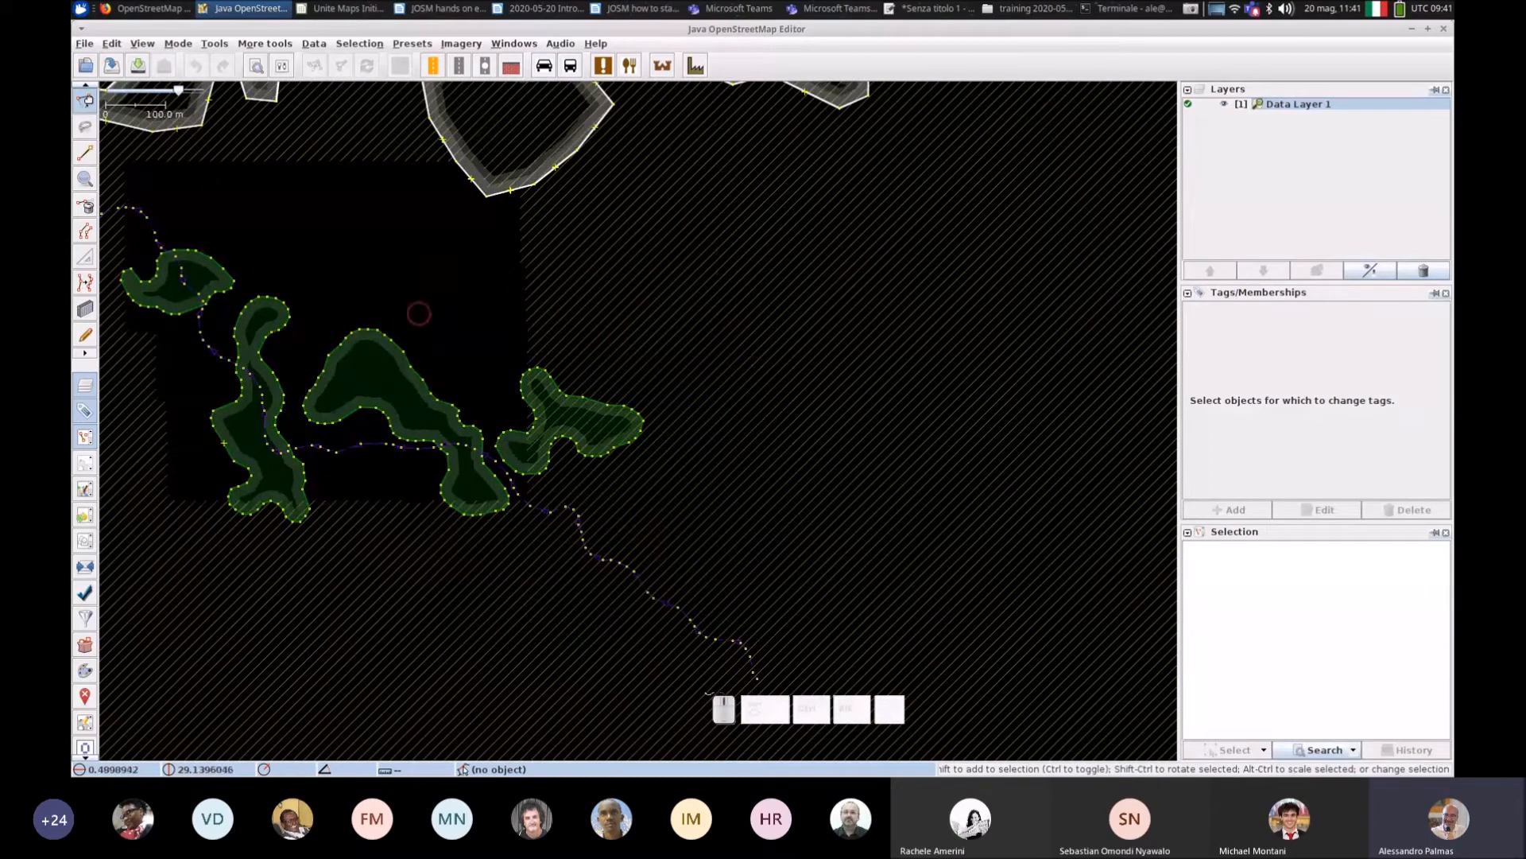
left_click(400, 340)
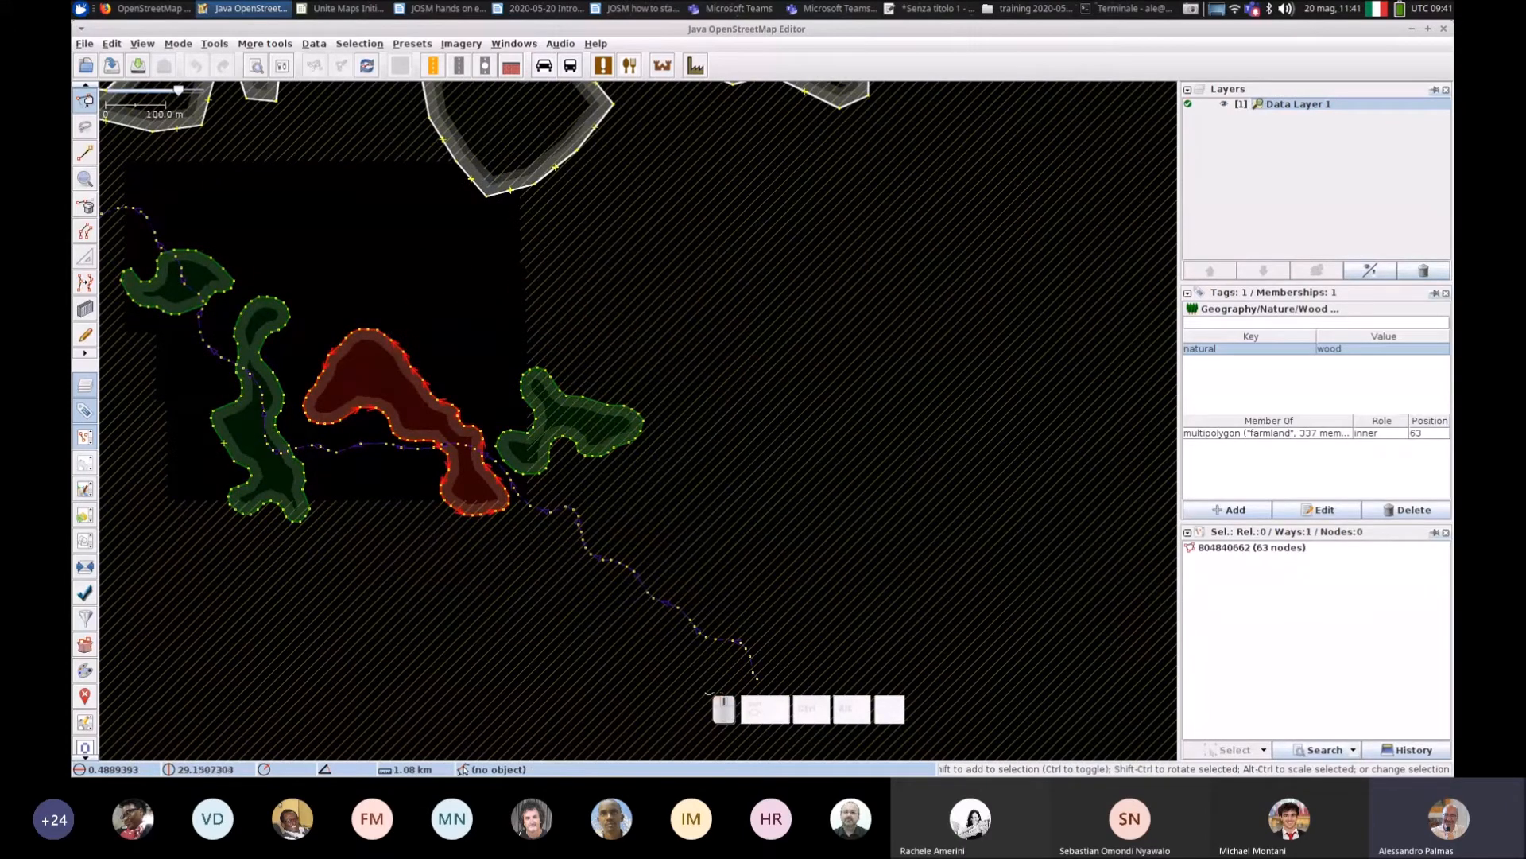
left_click_drag(467, 337, 467, 337)
scroll(410, 353, "up", 2)
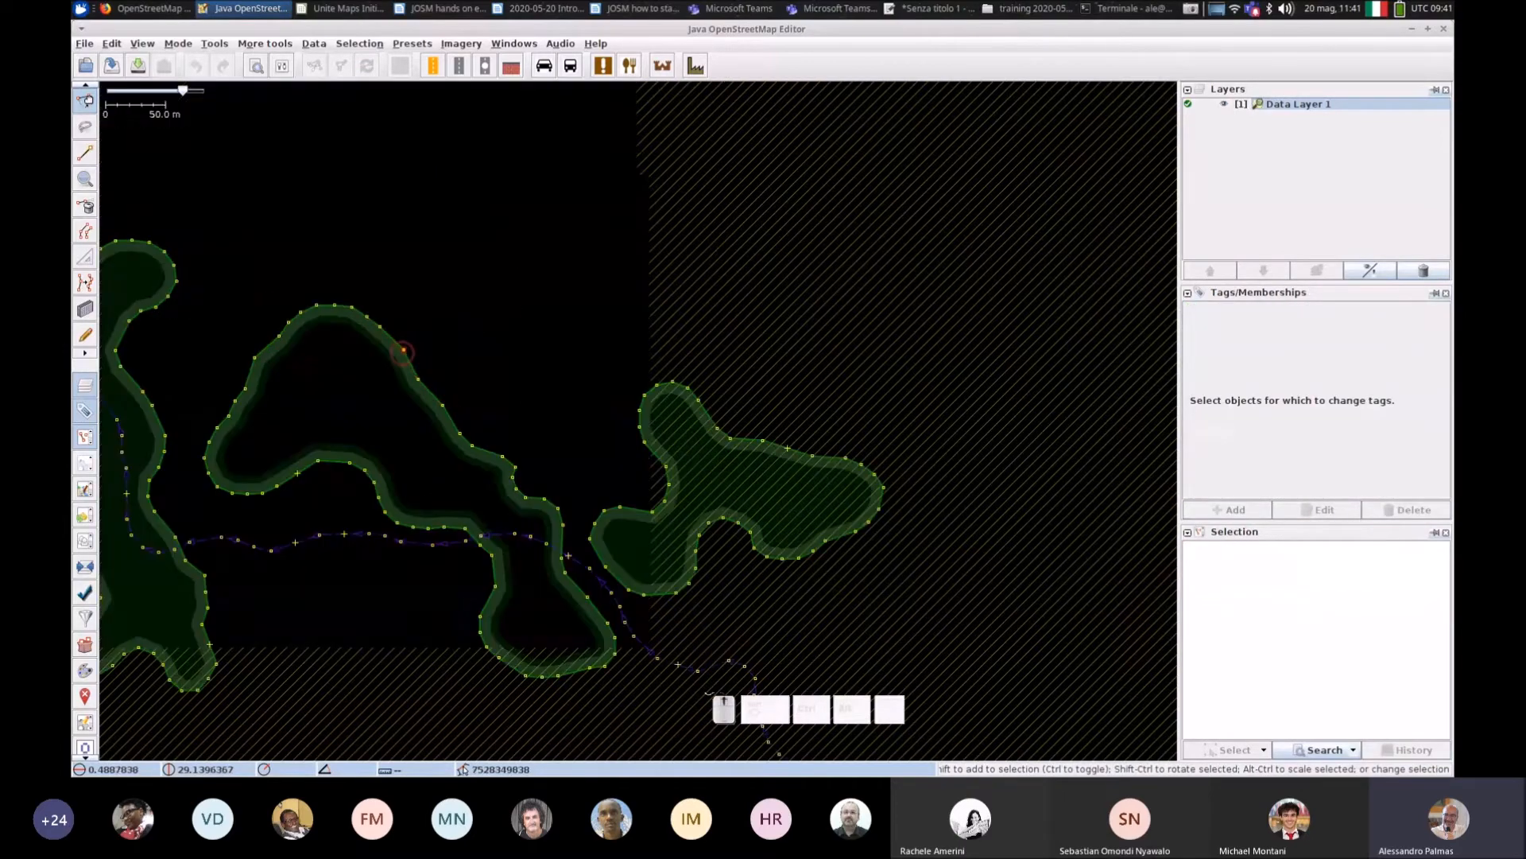
left_click(406, 365)
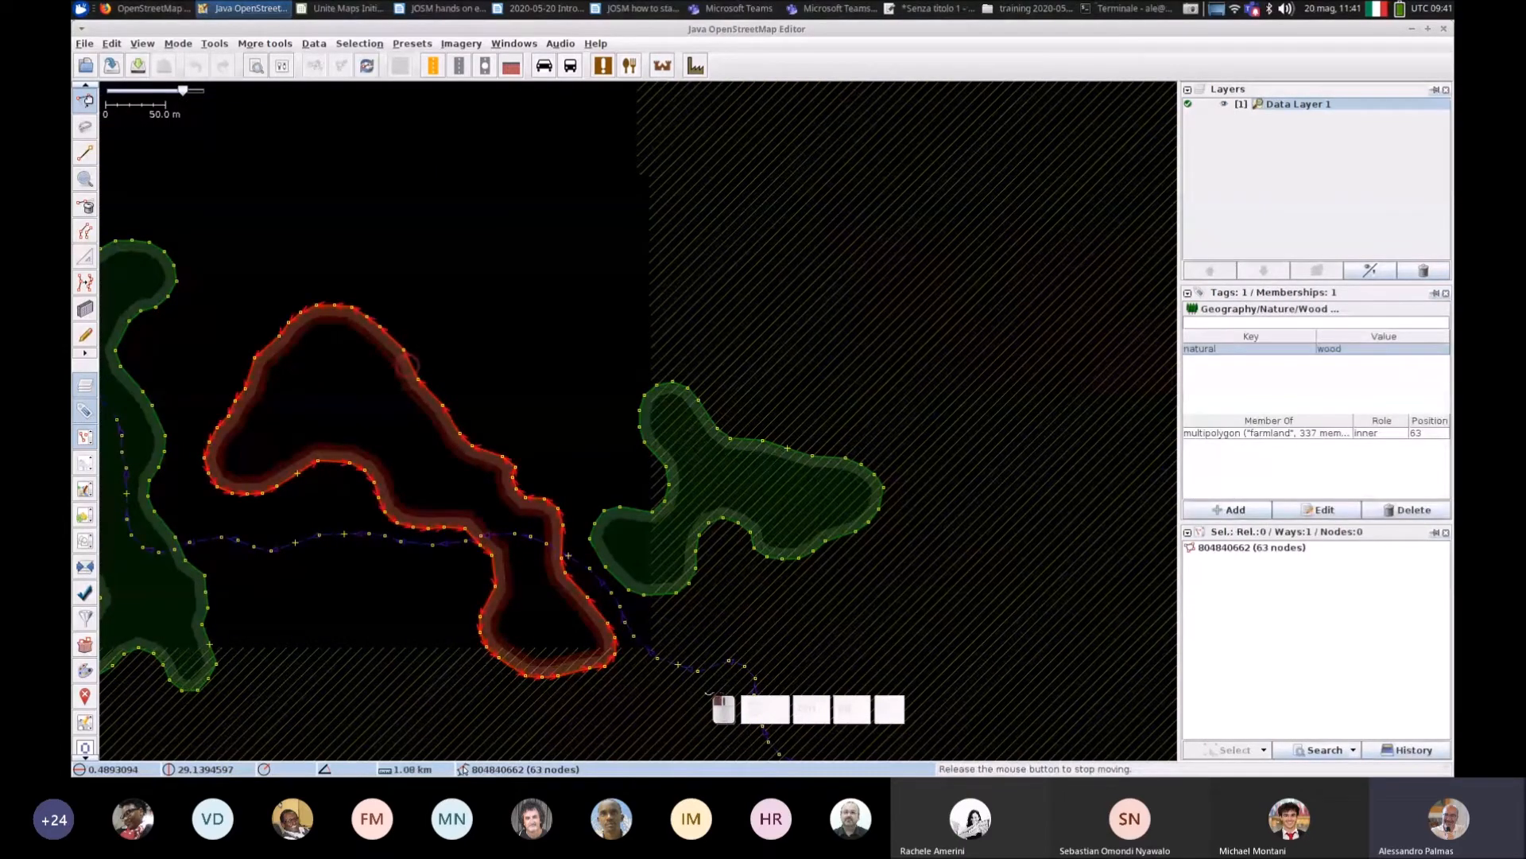
left_click_drag(406, 365, 476, 224)
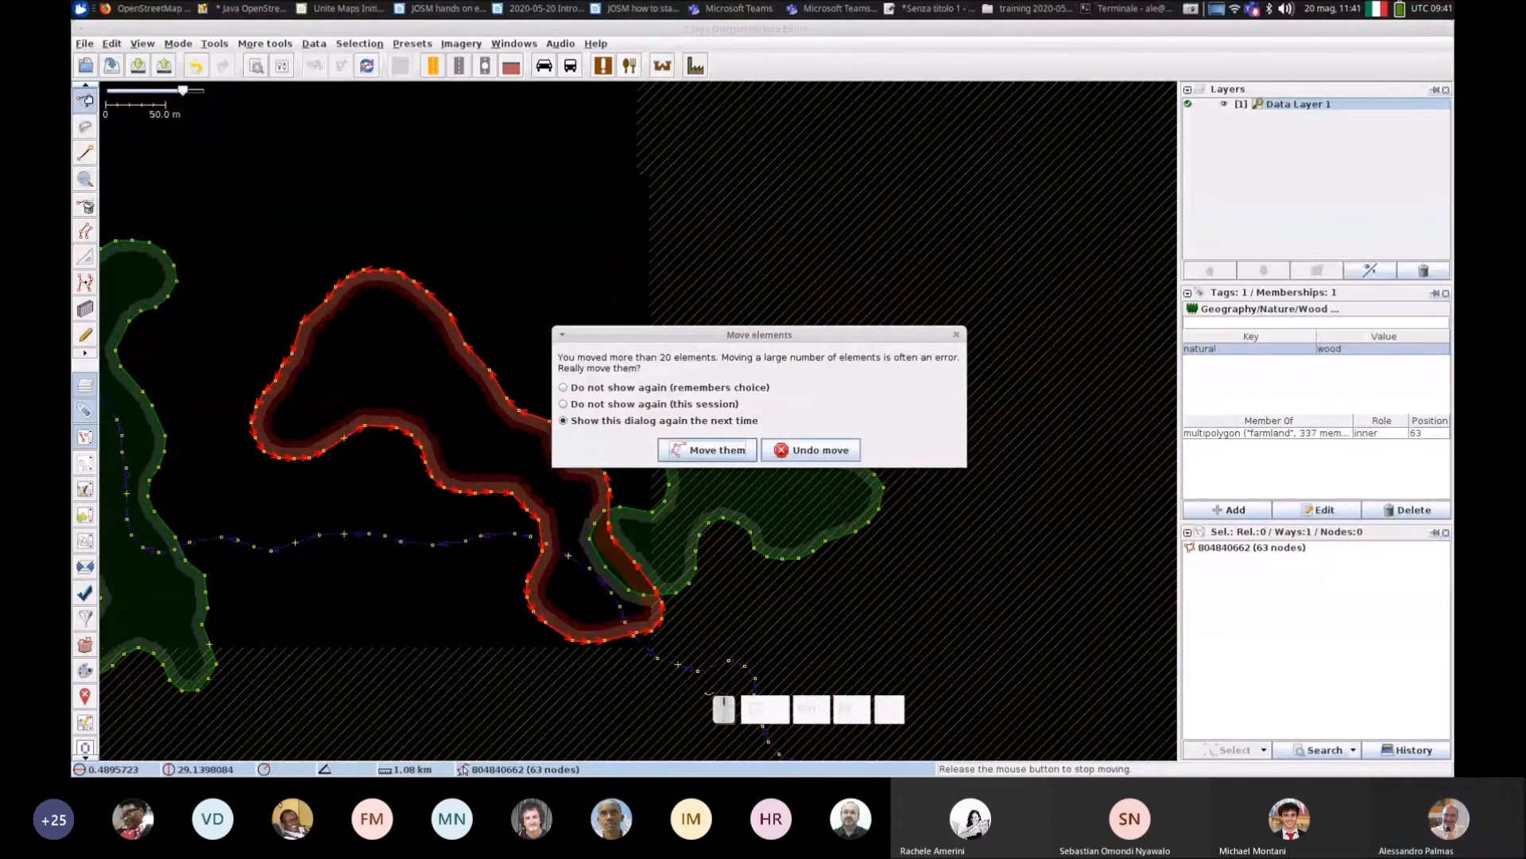
left_click(827, 452)
left_click(477, 251)
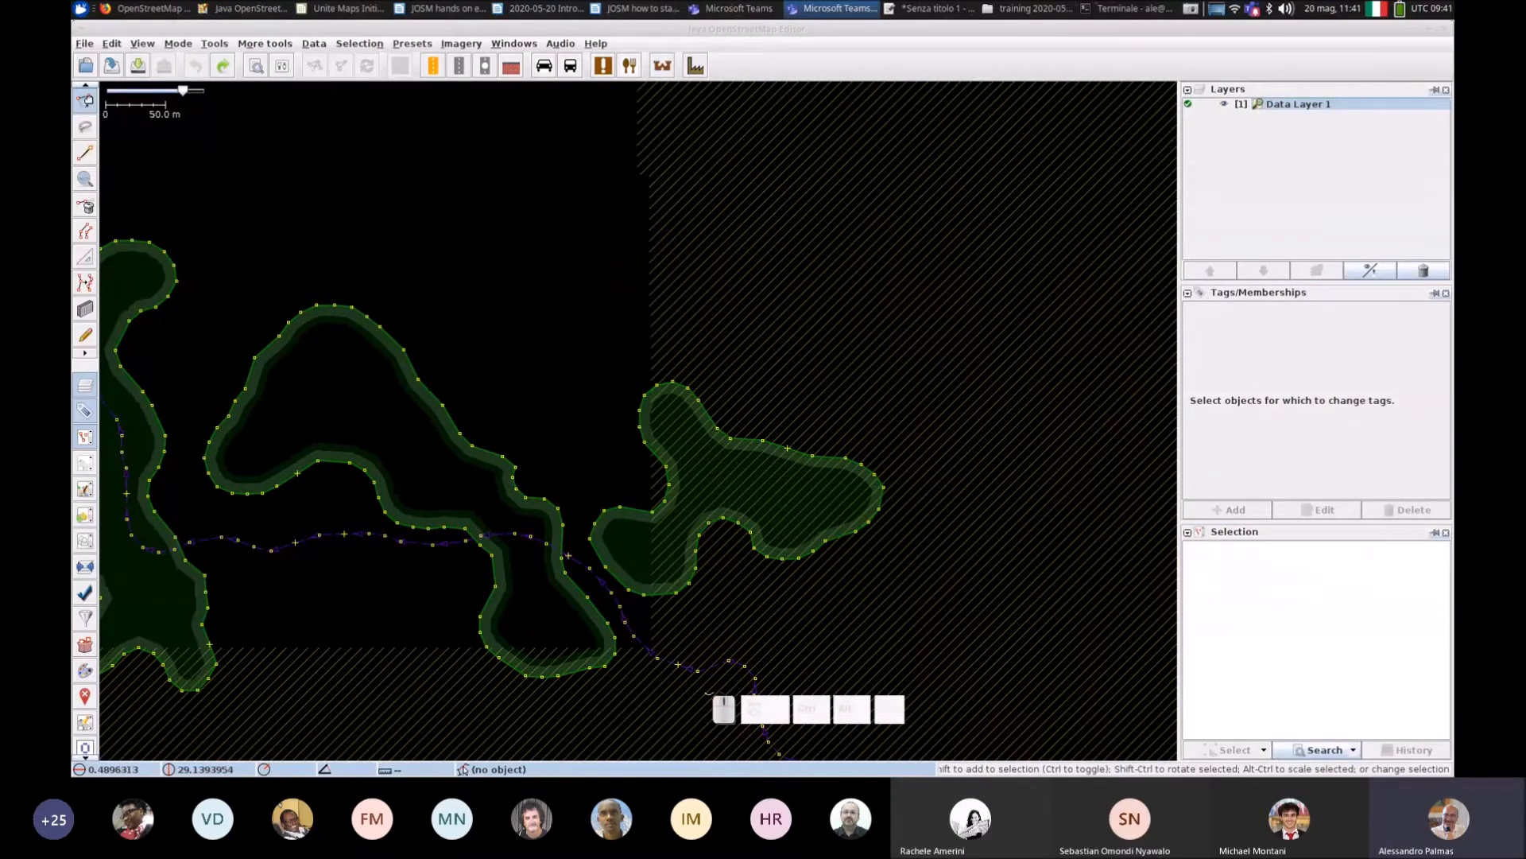
Step: Pull one node out of the large wooded patch's outline and undo it, then do the same with a second node
left_click_drag(380, 327, 505, 325)
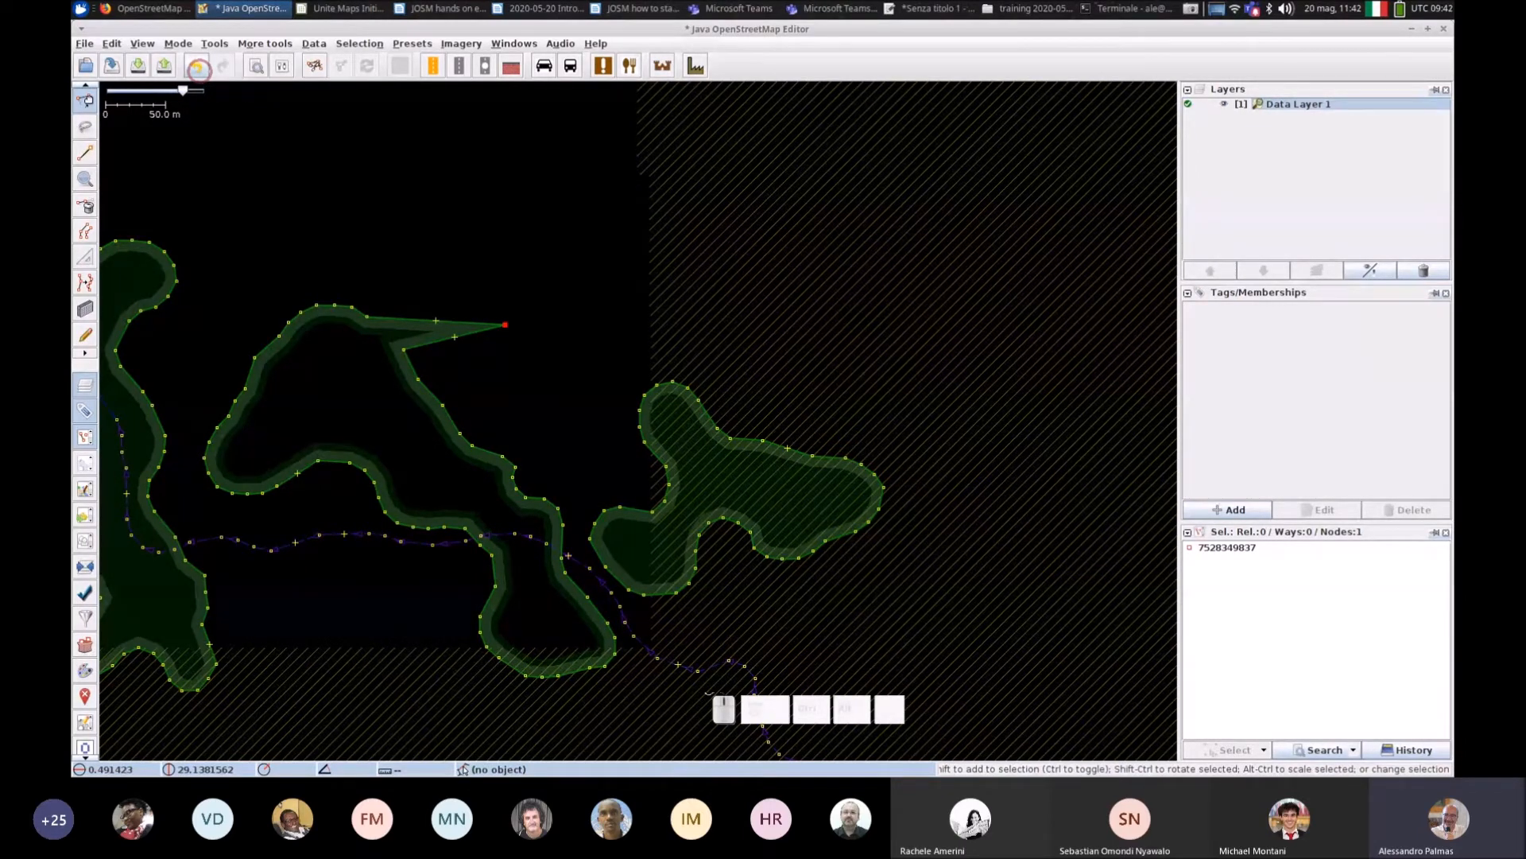
left_click(199, 67)
left_click(340, 273)
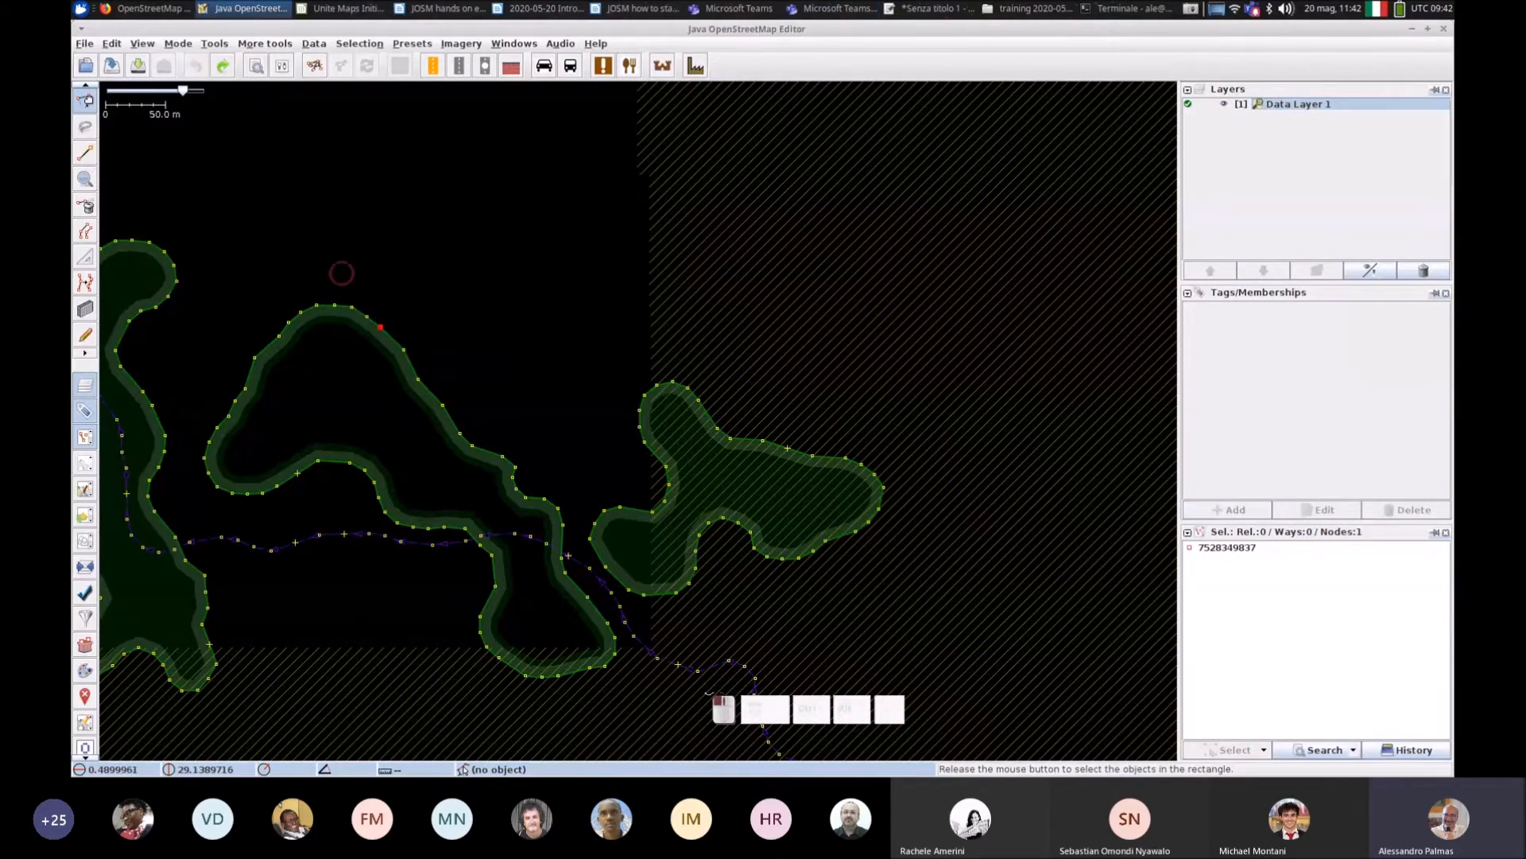
left_click_drag(391, 295, 689, 296)
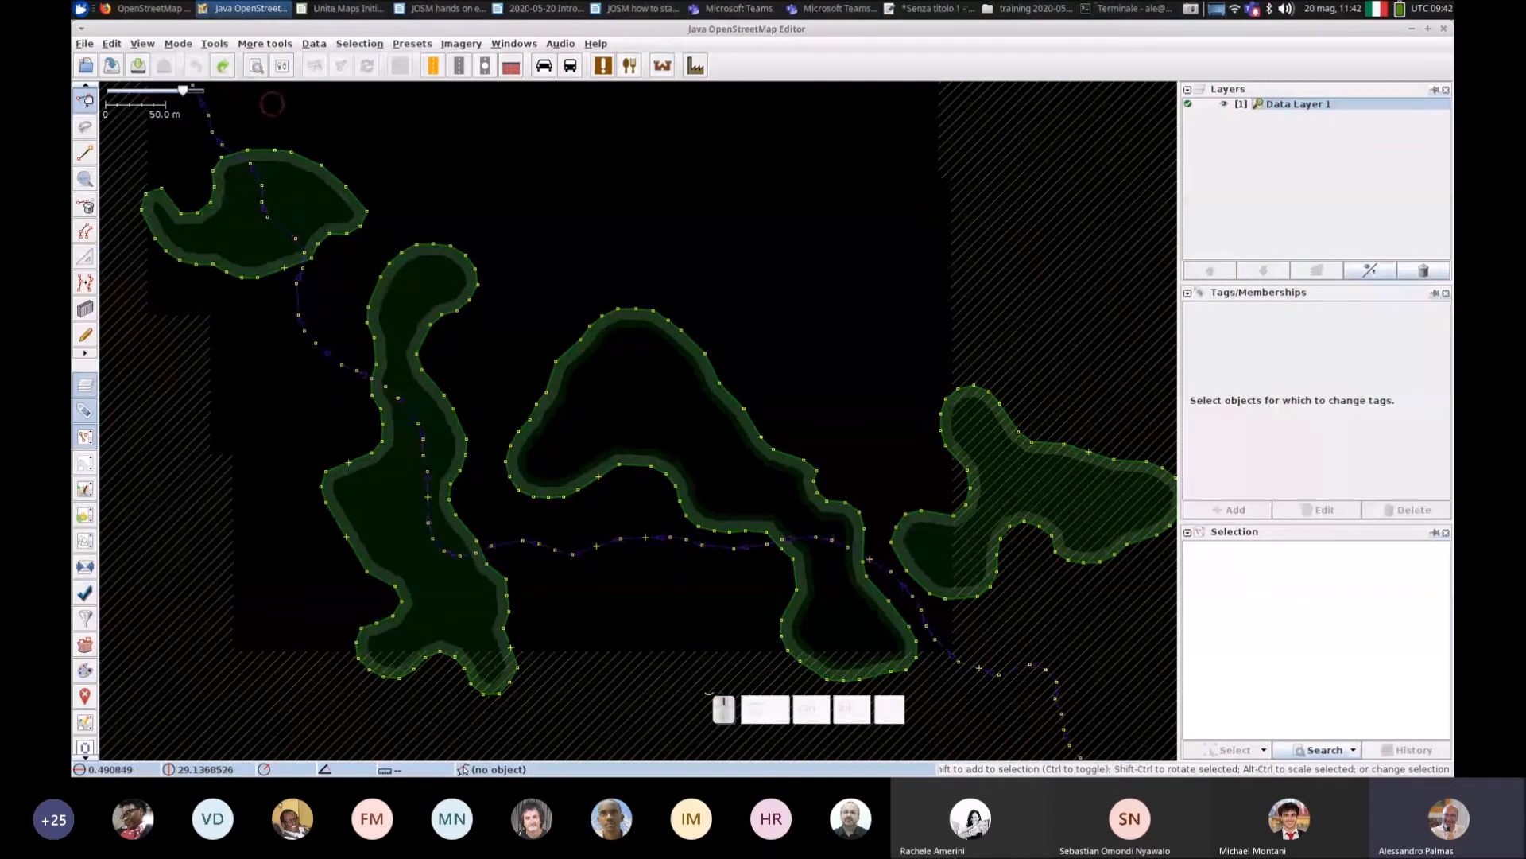
left_click_drag(602, 314, 532, 175)
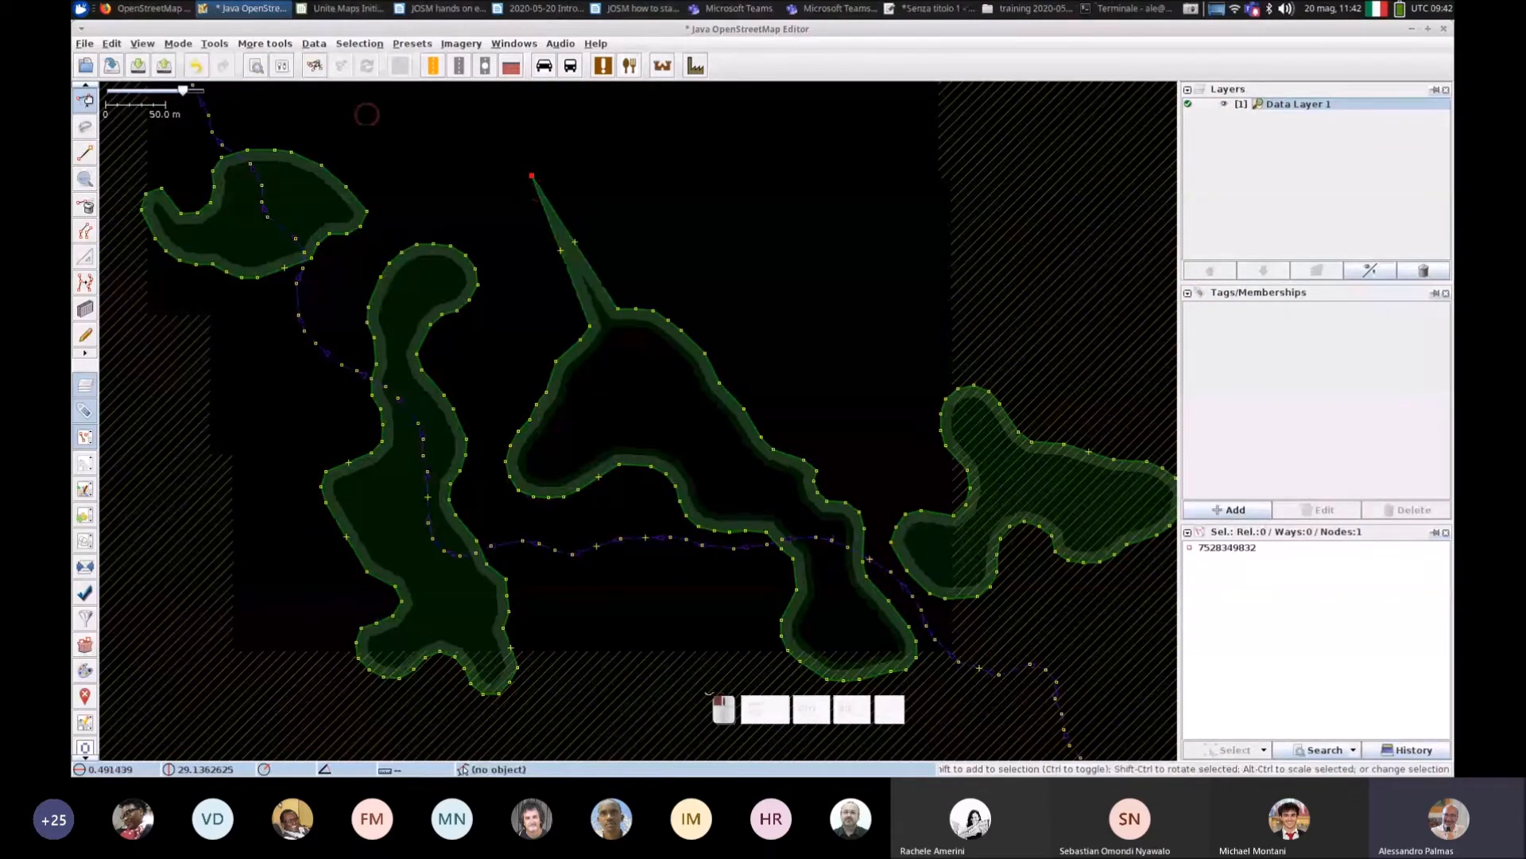
left_click(194, 67)
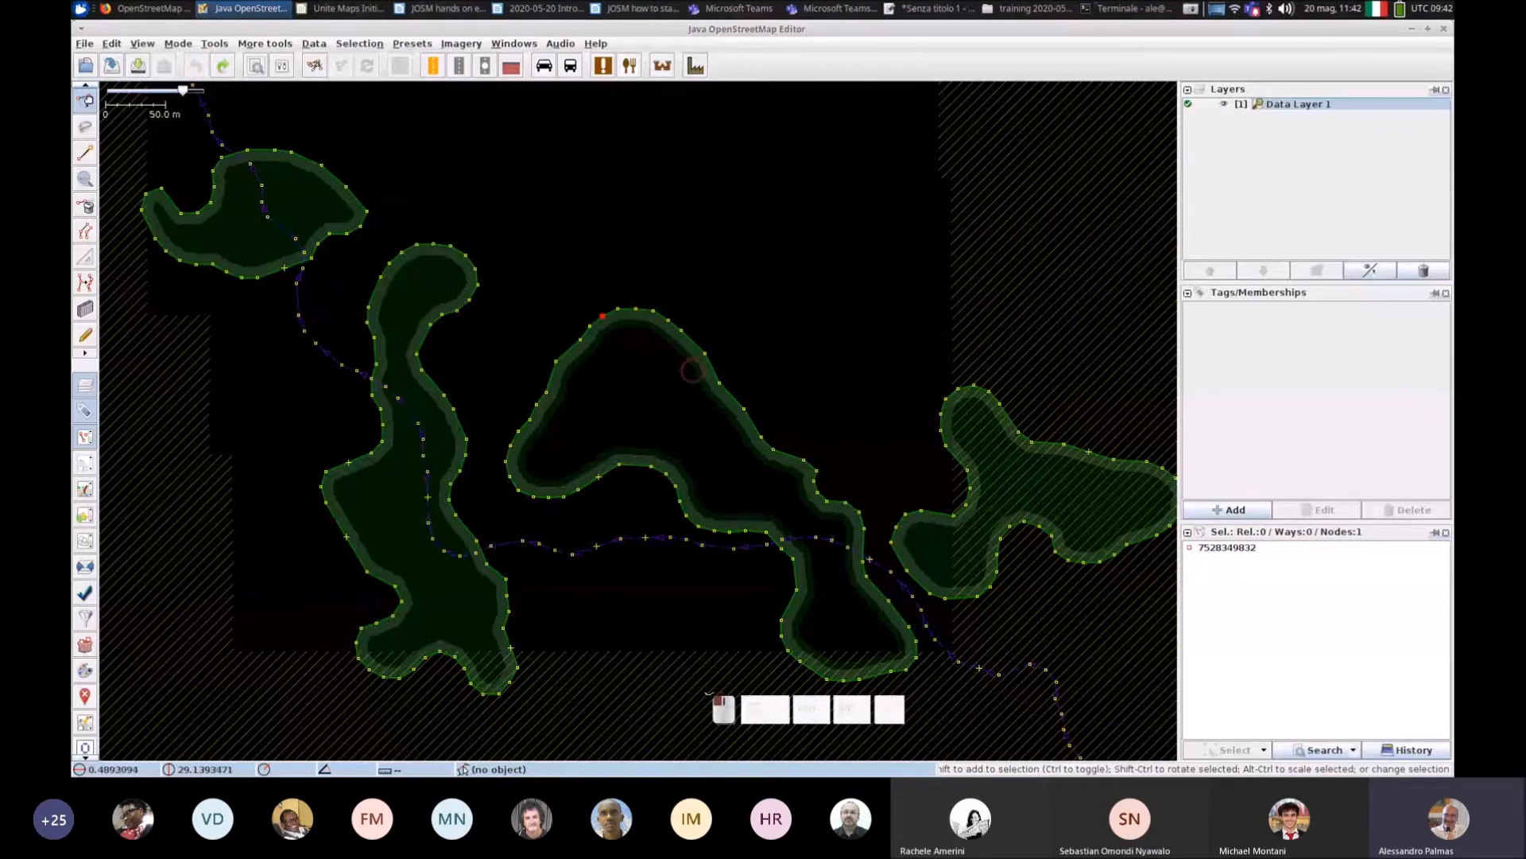
Step: Inspect the large wooded patch and the small northwestern one by selecting each outline in turn, clearing the selection after each
left_click(698, 340)
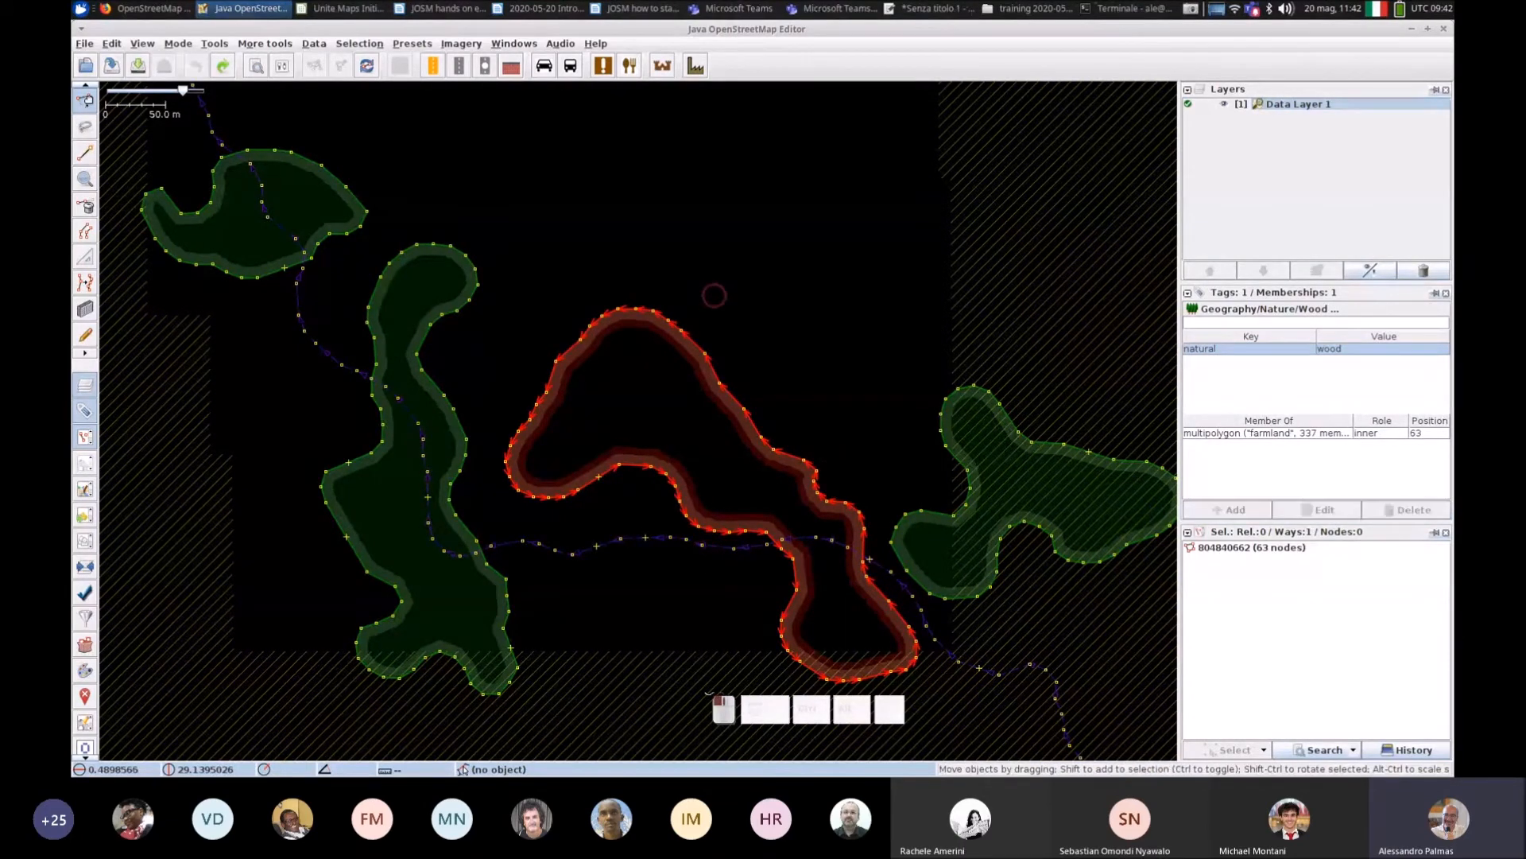
left_click(712, 297)
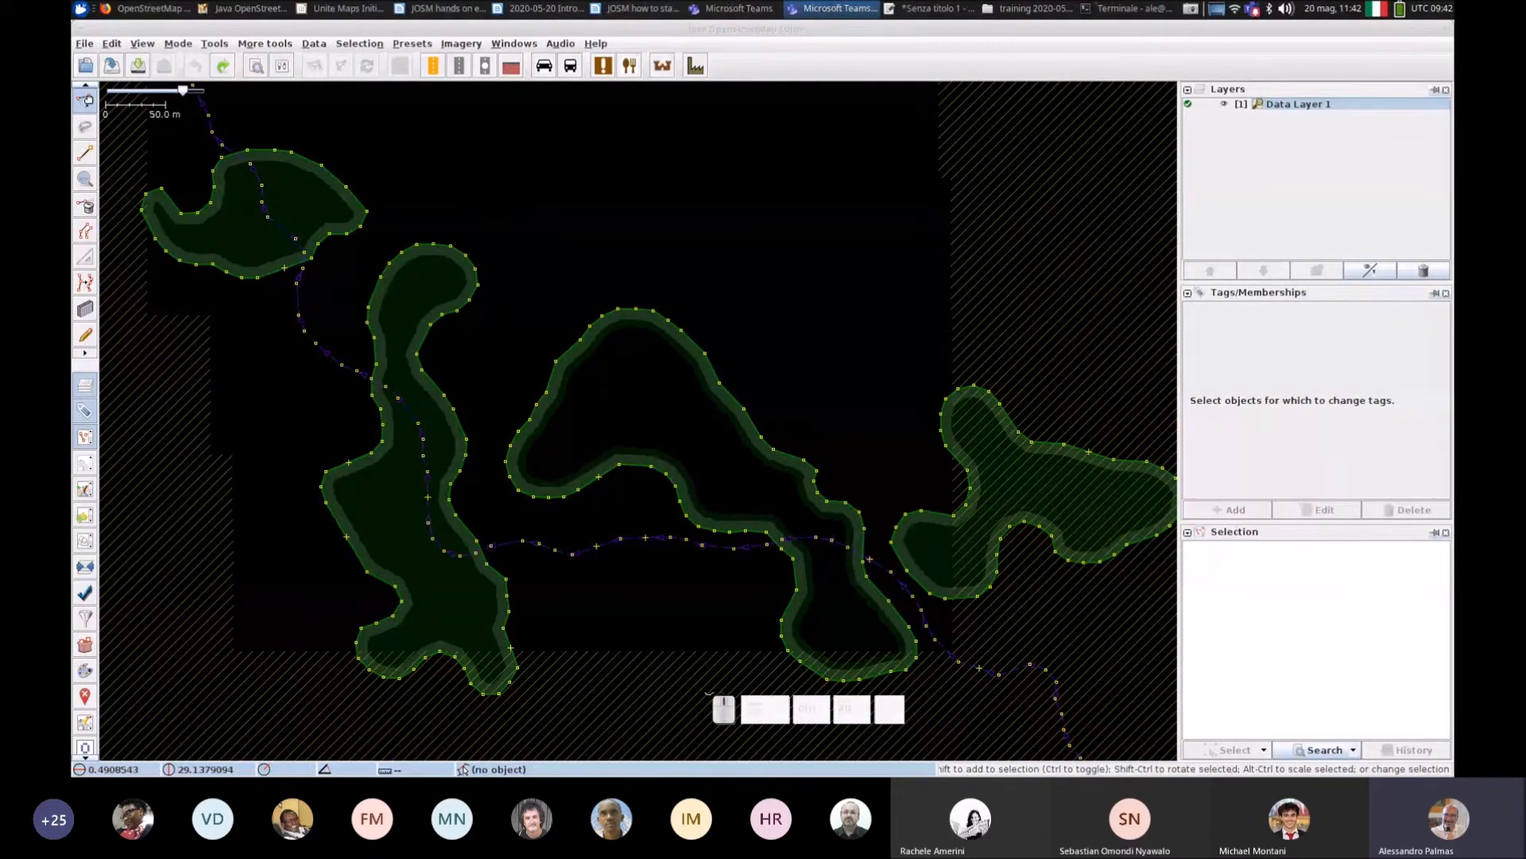
left_click(1338, 101)
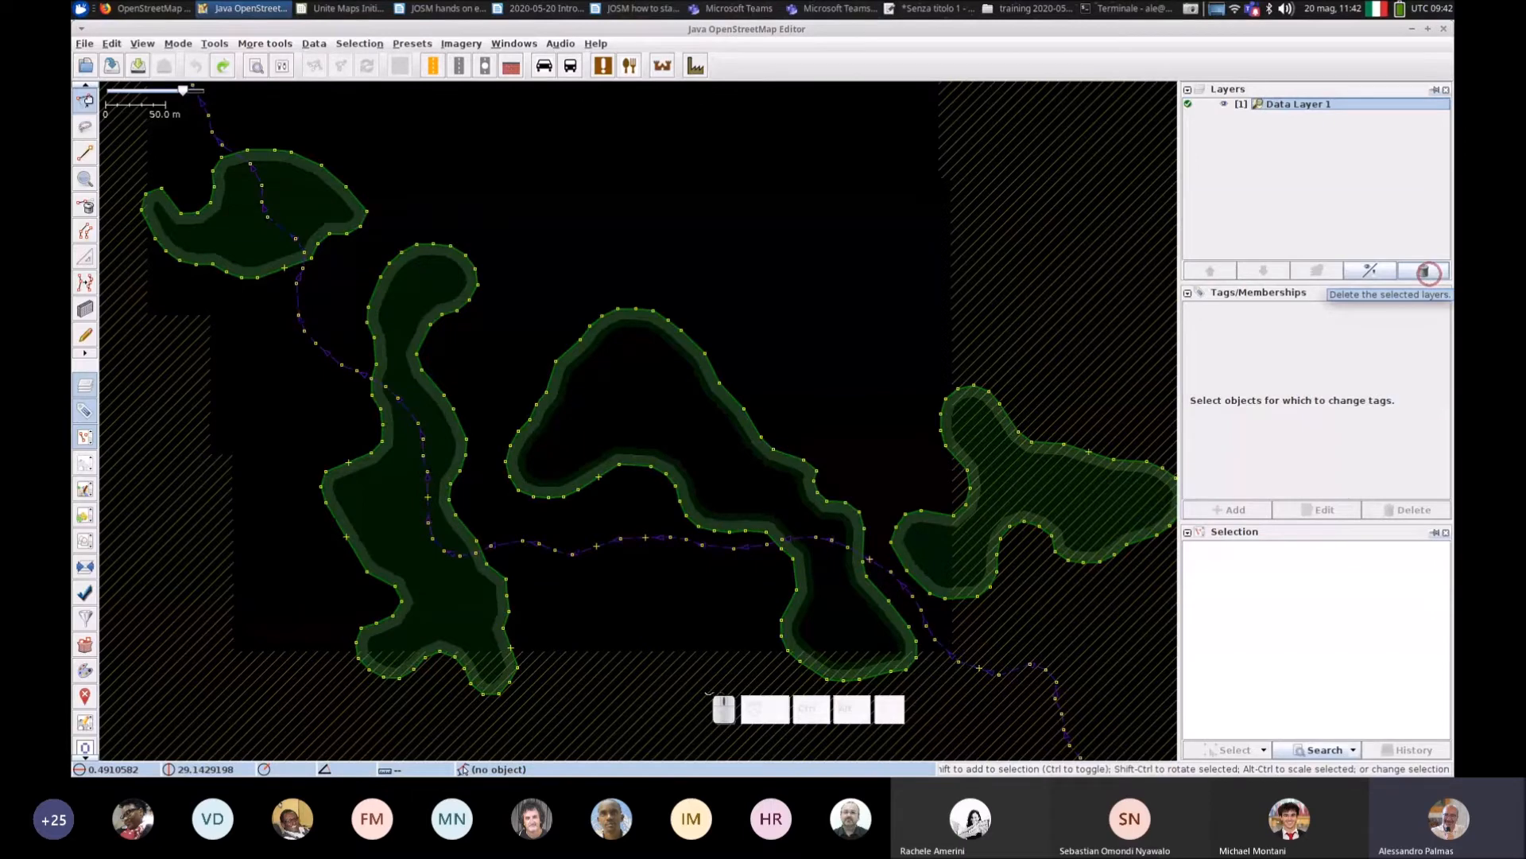
left_click(833, 8)
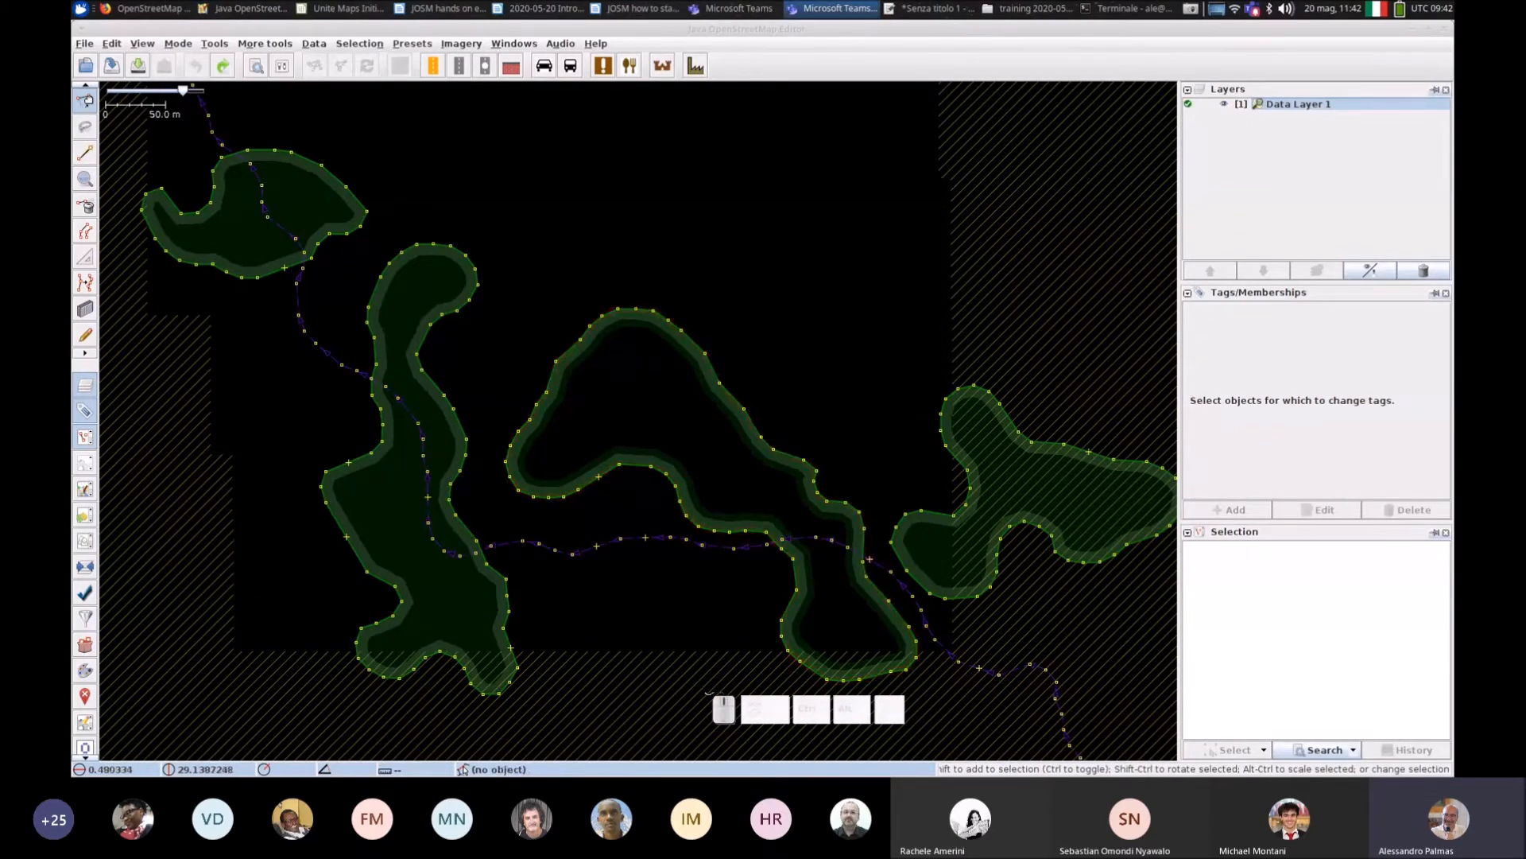
left_click(402, 194)
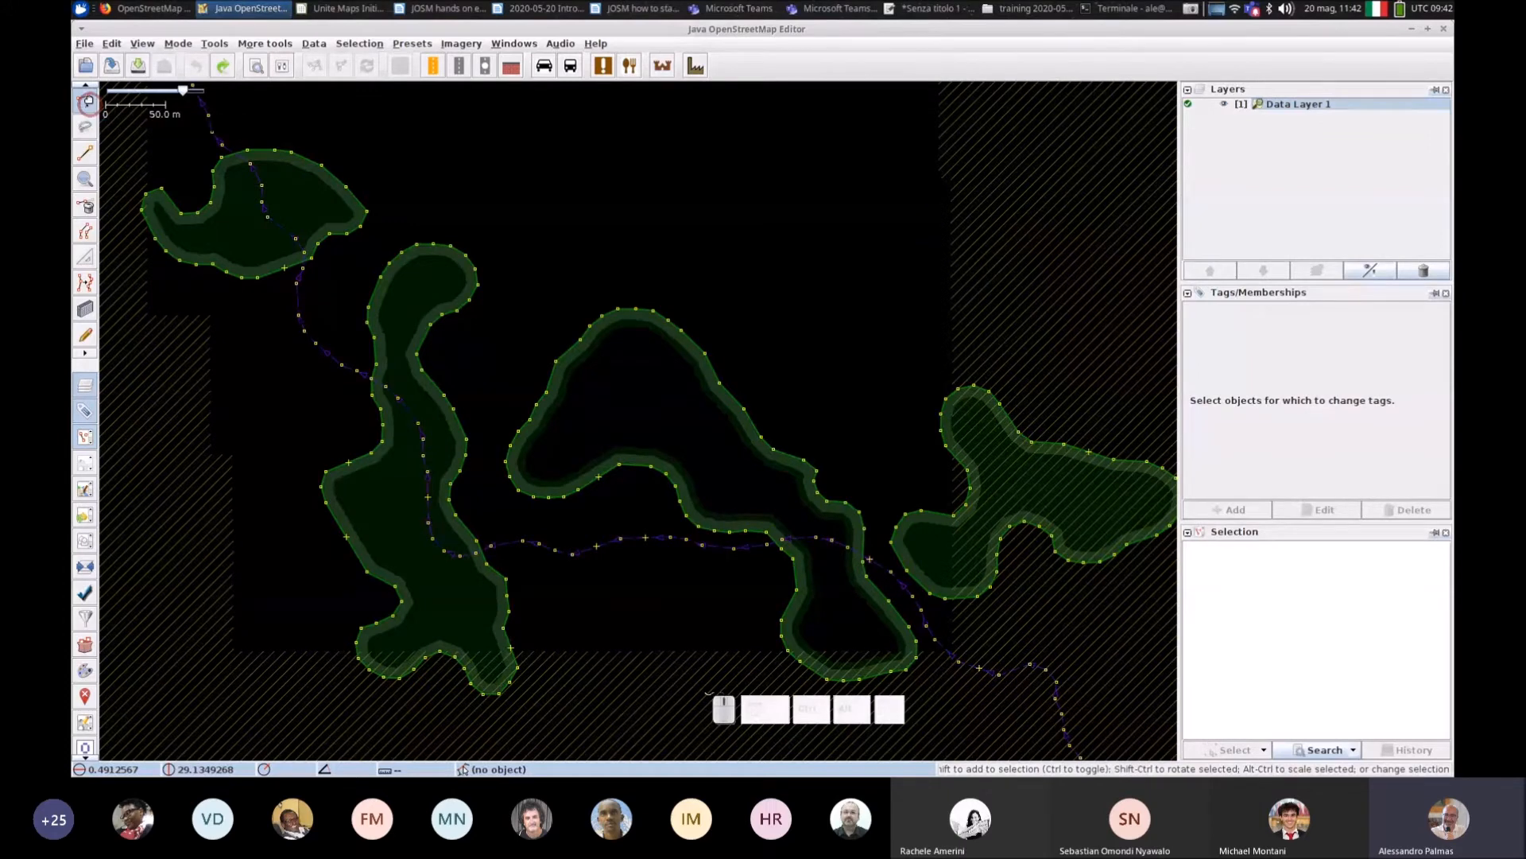
left_click(347, 188)
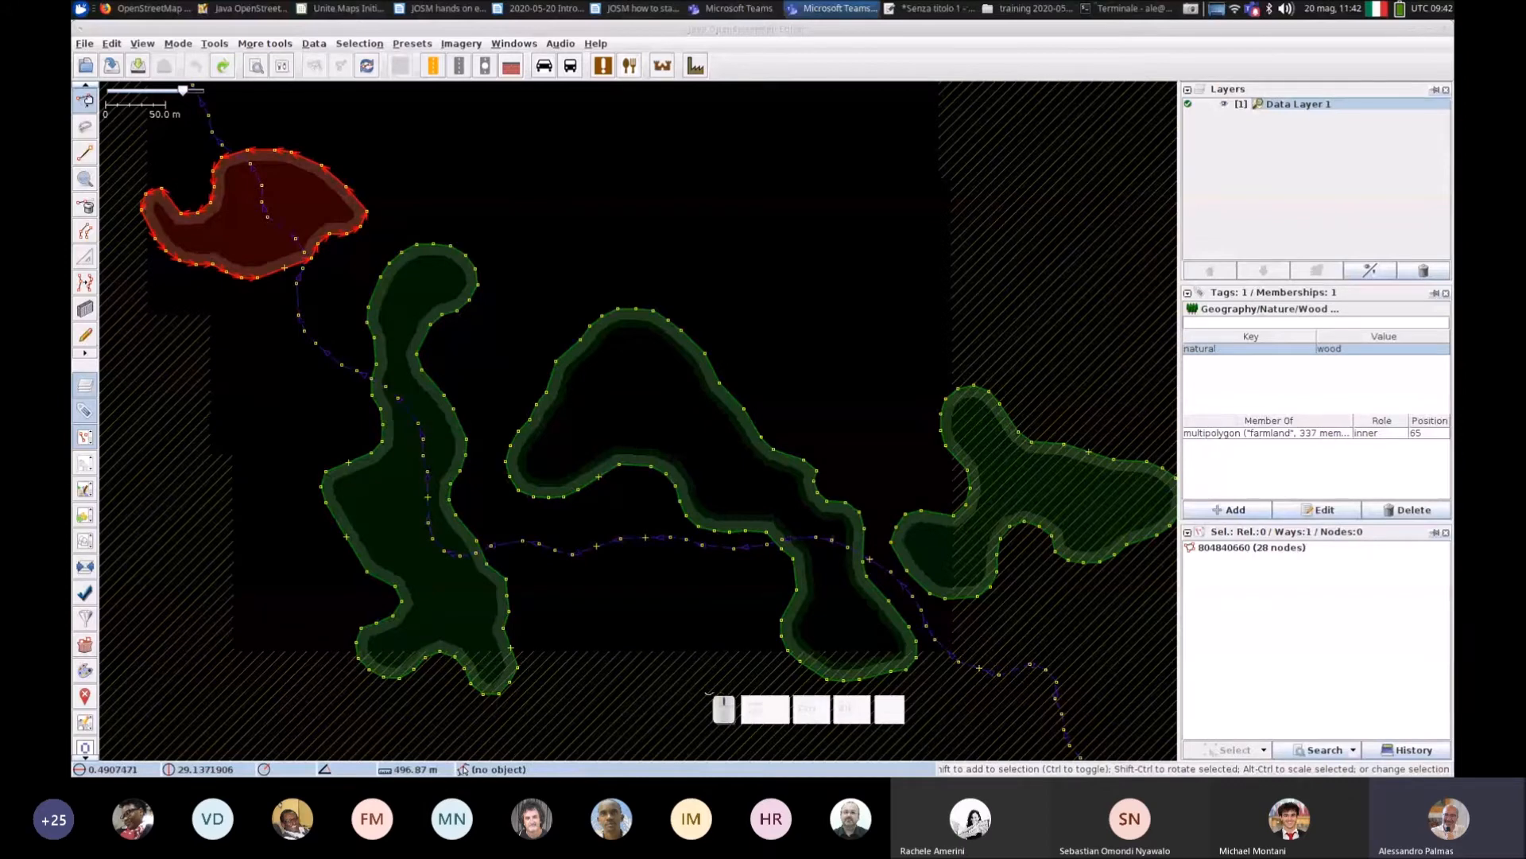
left_click(372, 168)
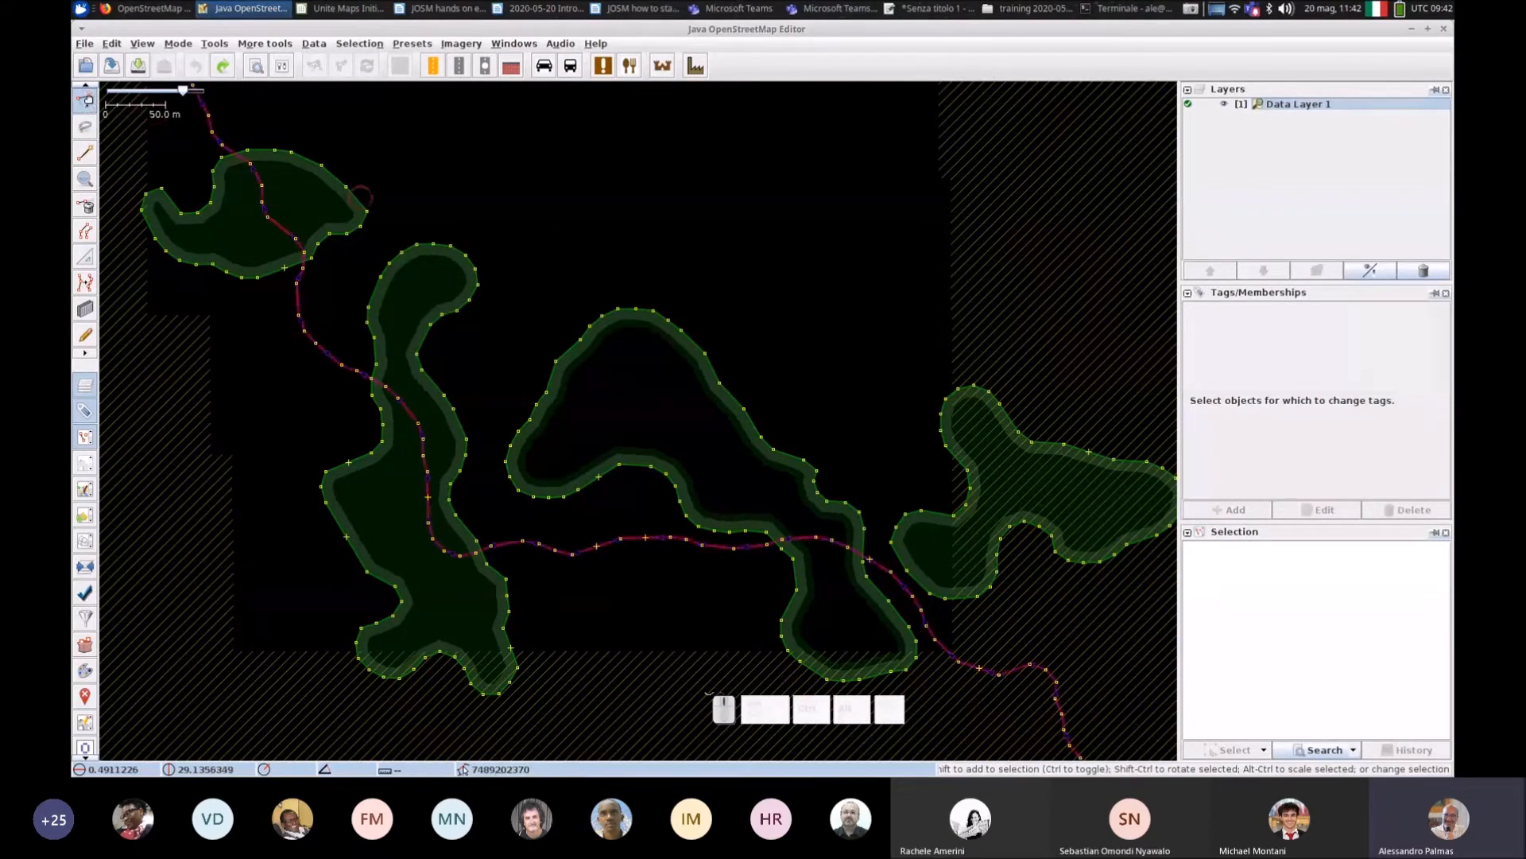
Step: Alternate between the Select and Draw nodes modes to demonstrate both, ending in Select mode
key("s")
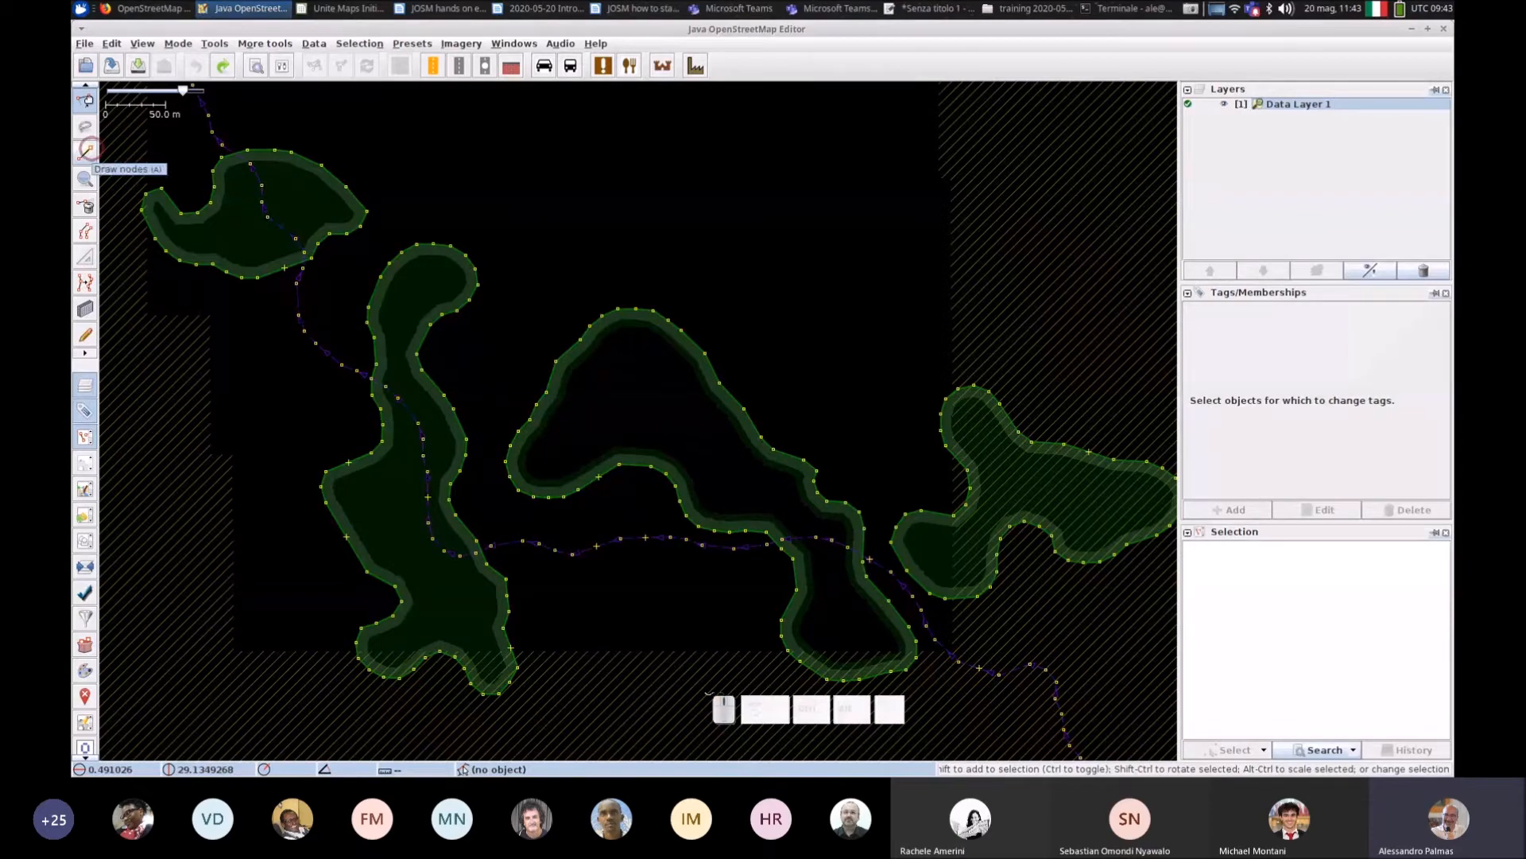
left_click(86, 149)
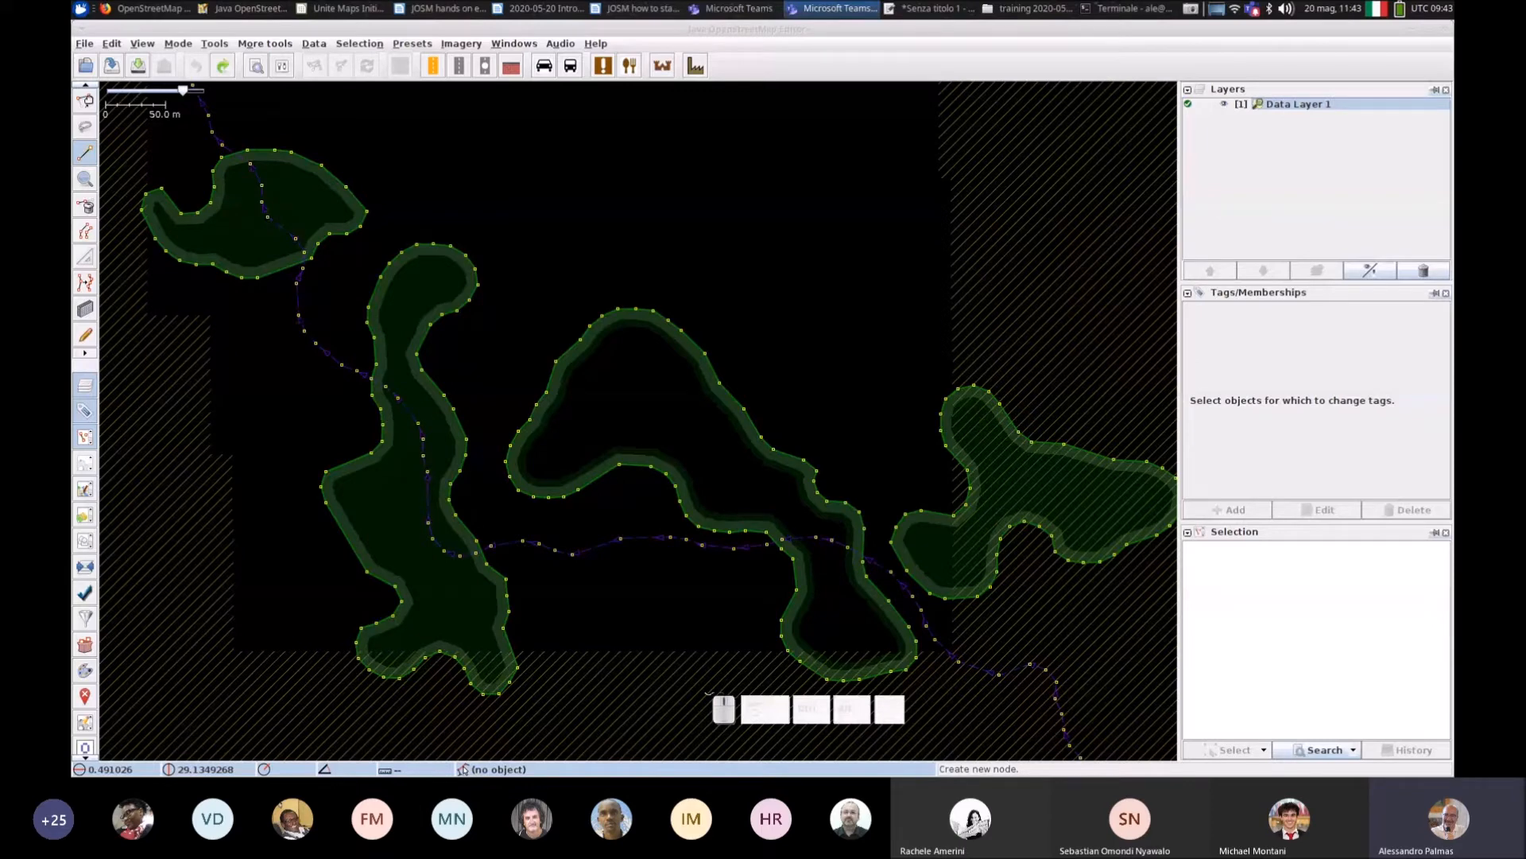
left_click(86, 100)
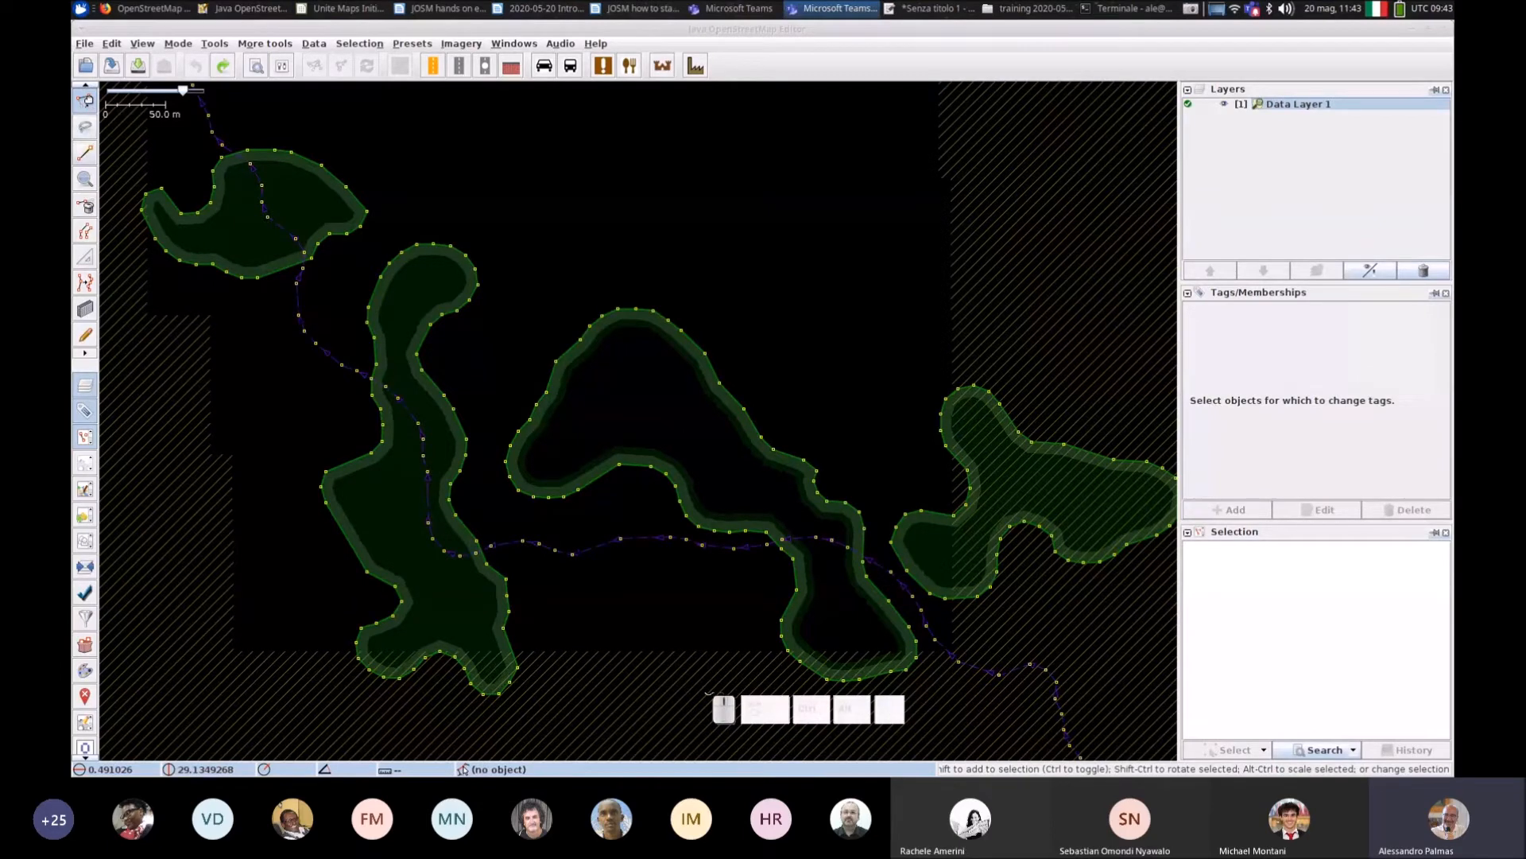
key("a")
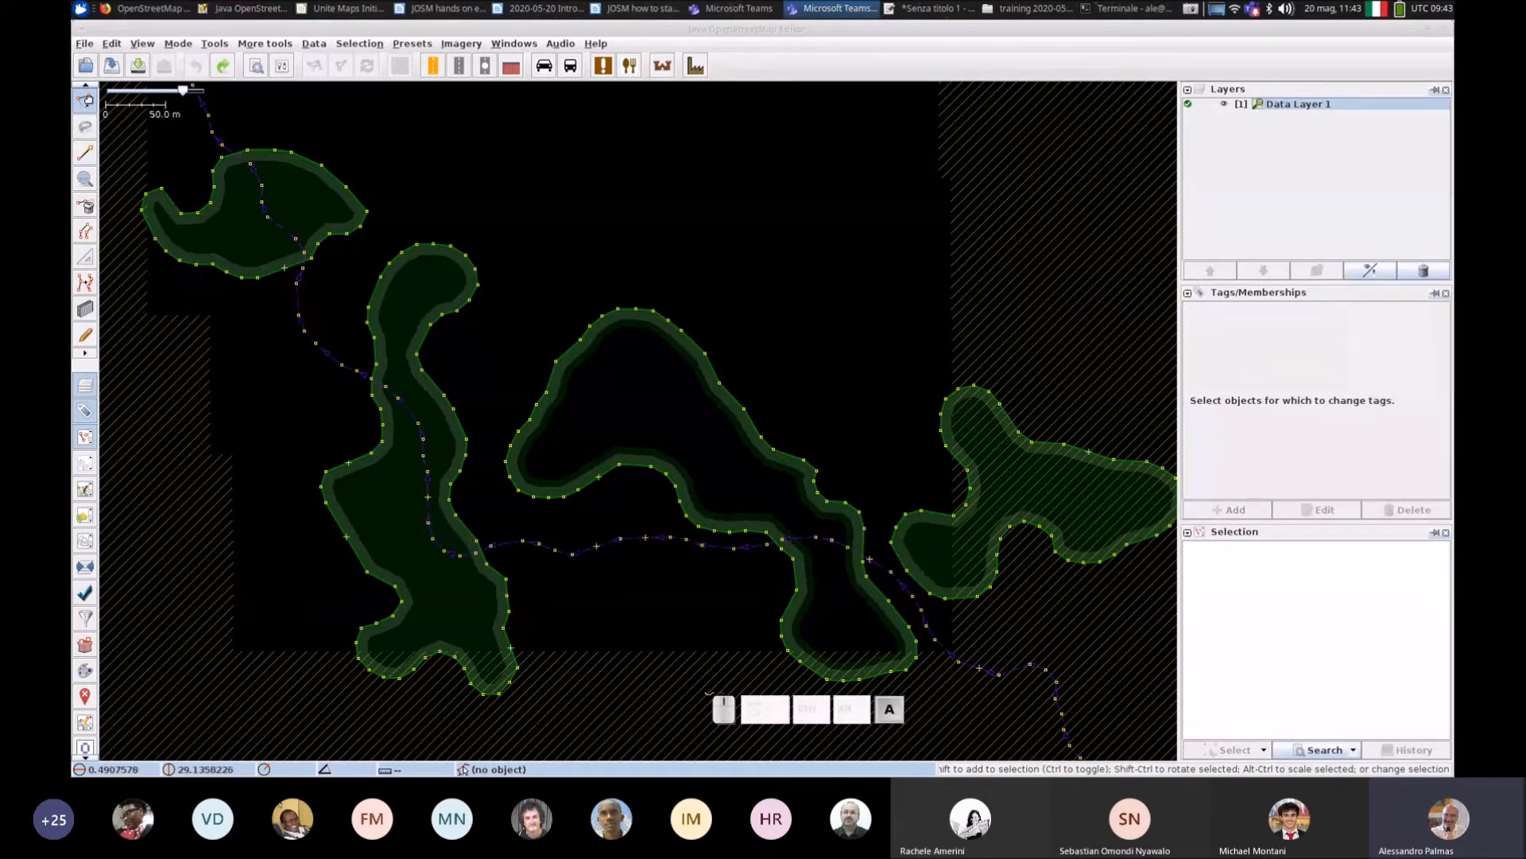
left_click(86, 153)
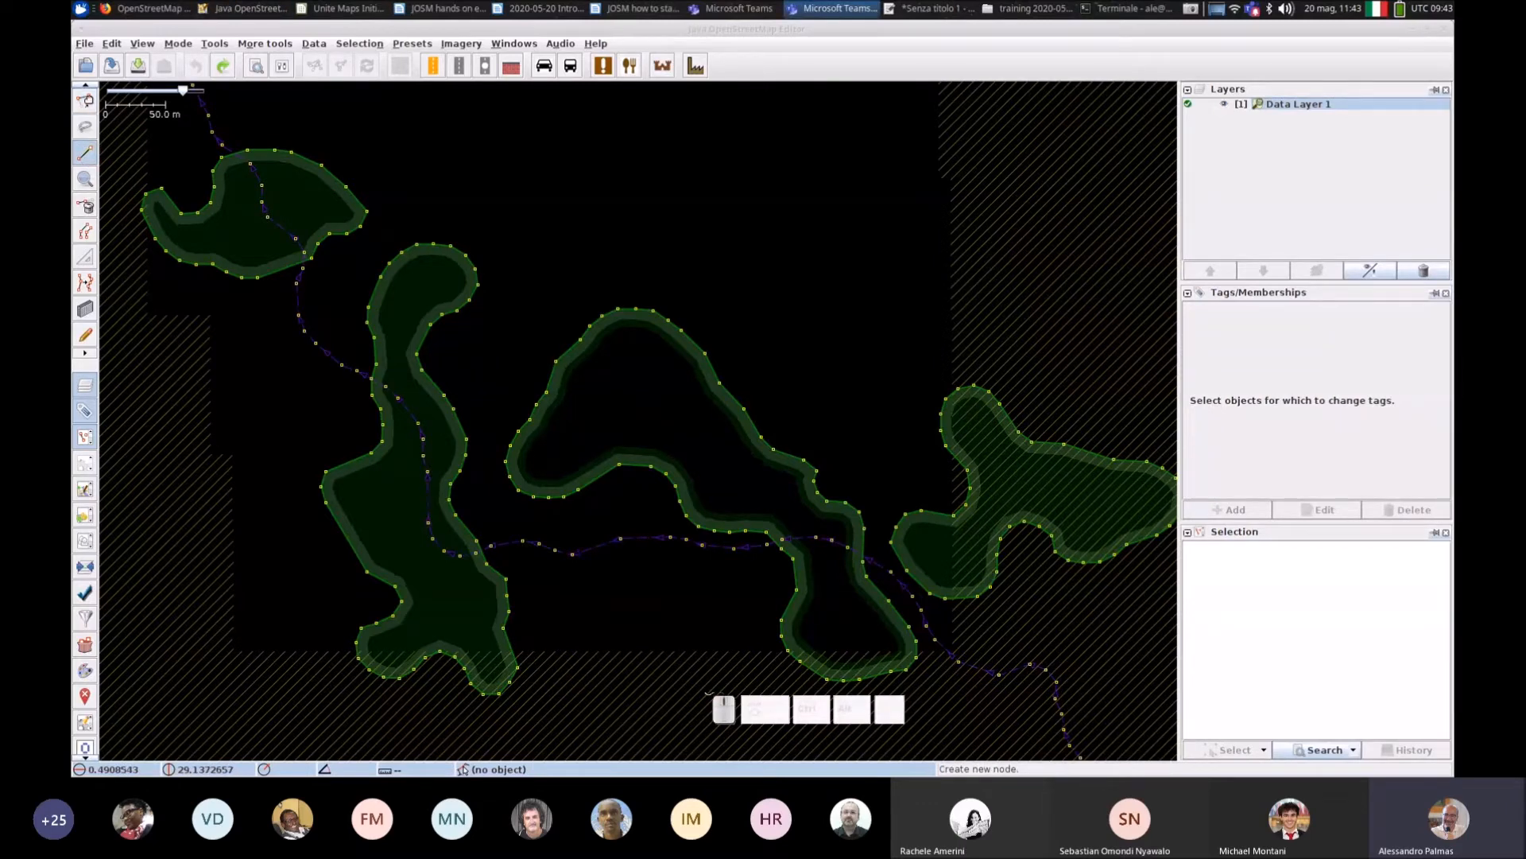
left_click(85, 101)
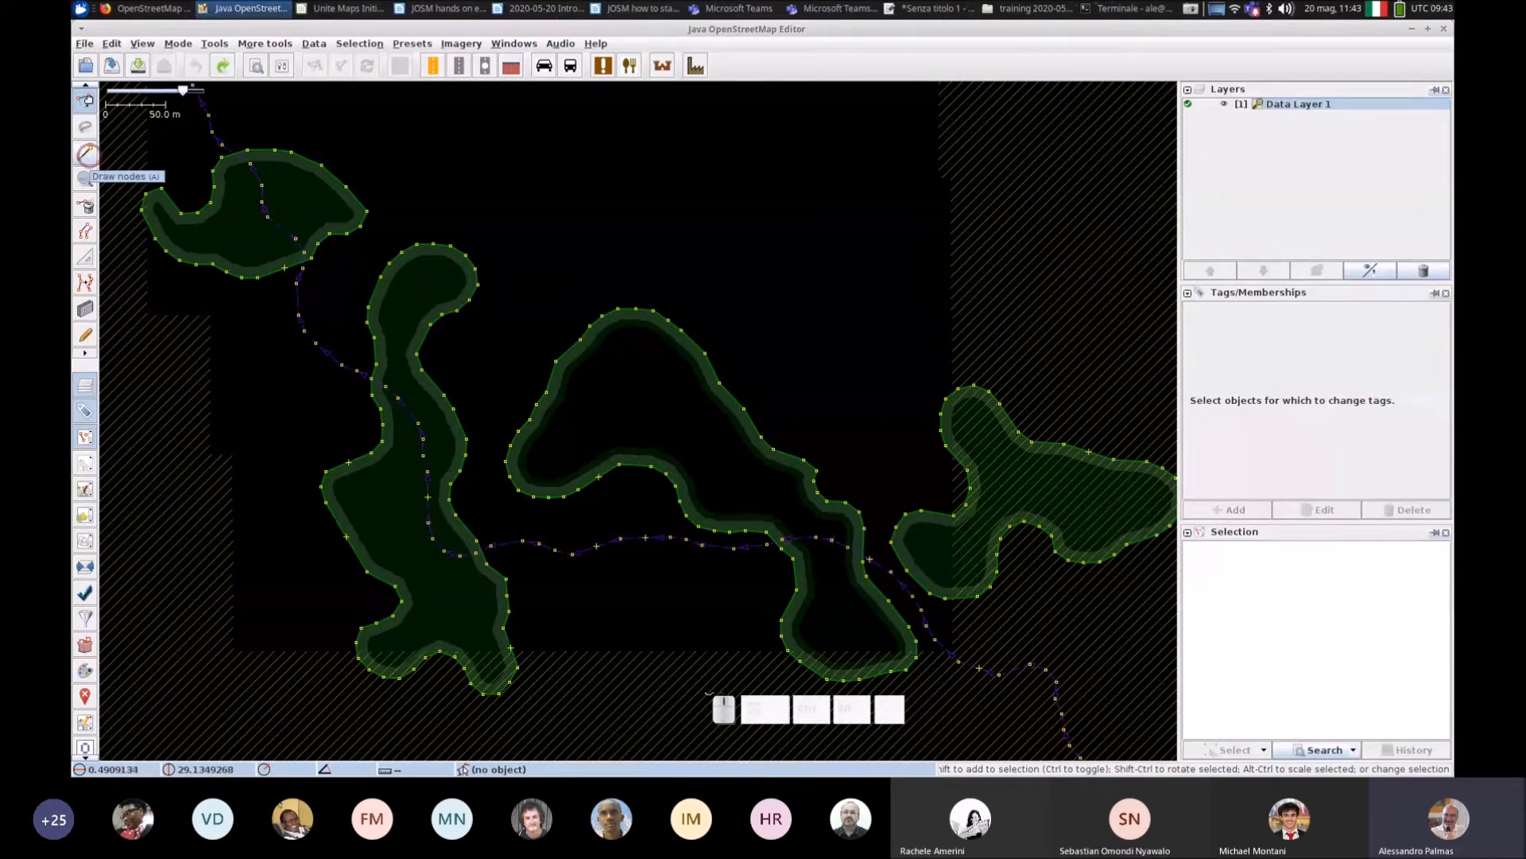
Step: Draw a winding open way of 15 nodes through the empty area north and northeast of the large wooded patch
left_click(86, 154)
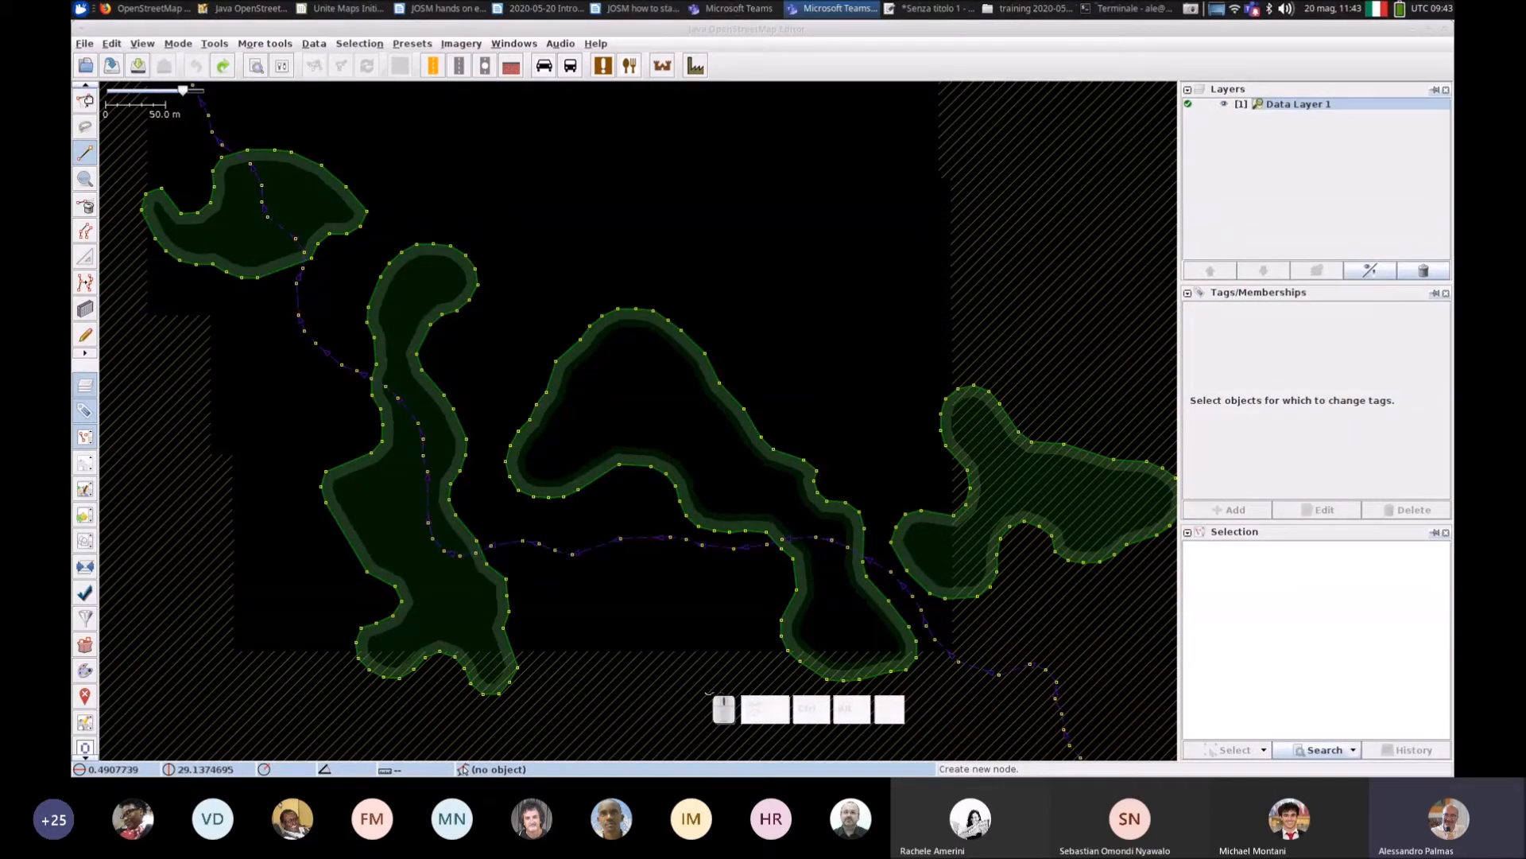
left_click(441, 172)
left_click(532, 168)
left_click(602, 183)
left_click(699, 271)
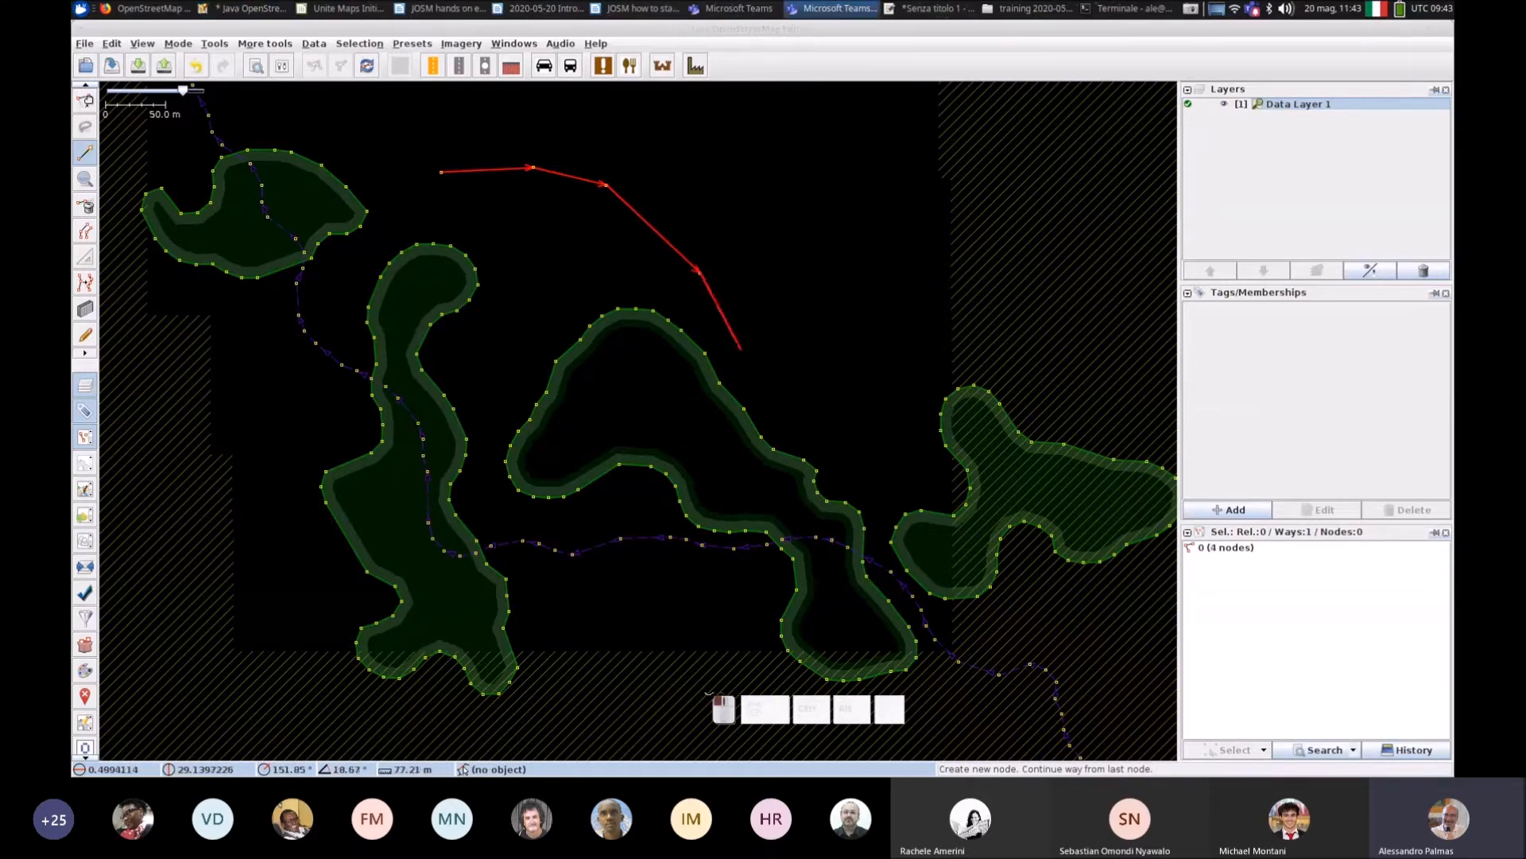
left_click(744, 356)
left_click(791, 382)
left_click(849, 367)
left_click(872, 325)
left_click(892, 270)
left_click(926, 246)
left_click(938, 302)
left_click(918, 350)
left_click(876, 372)
left_click(809, 406)
left_click(784, 416)
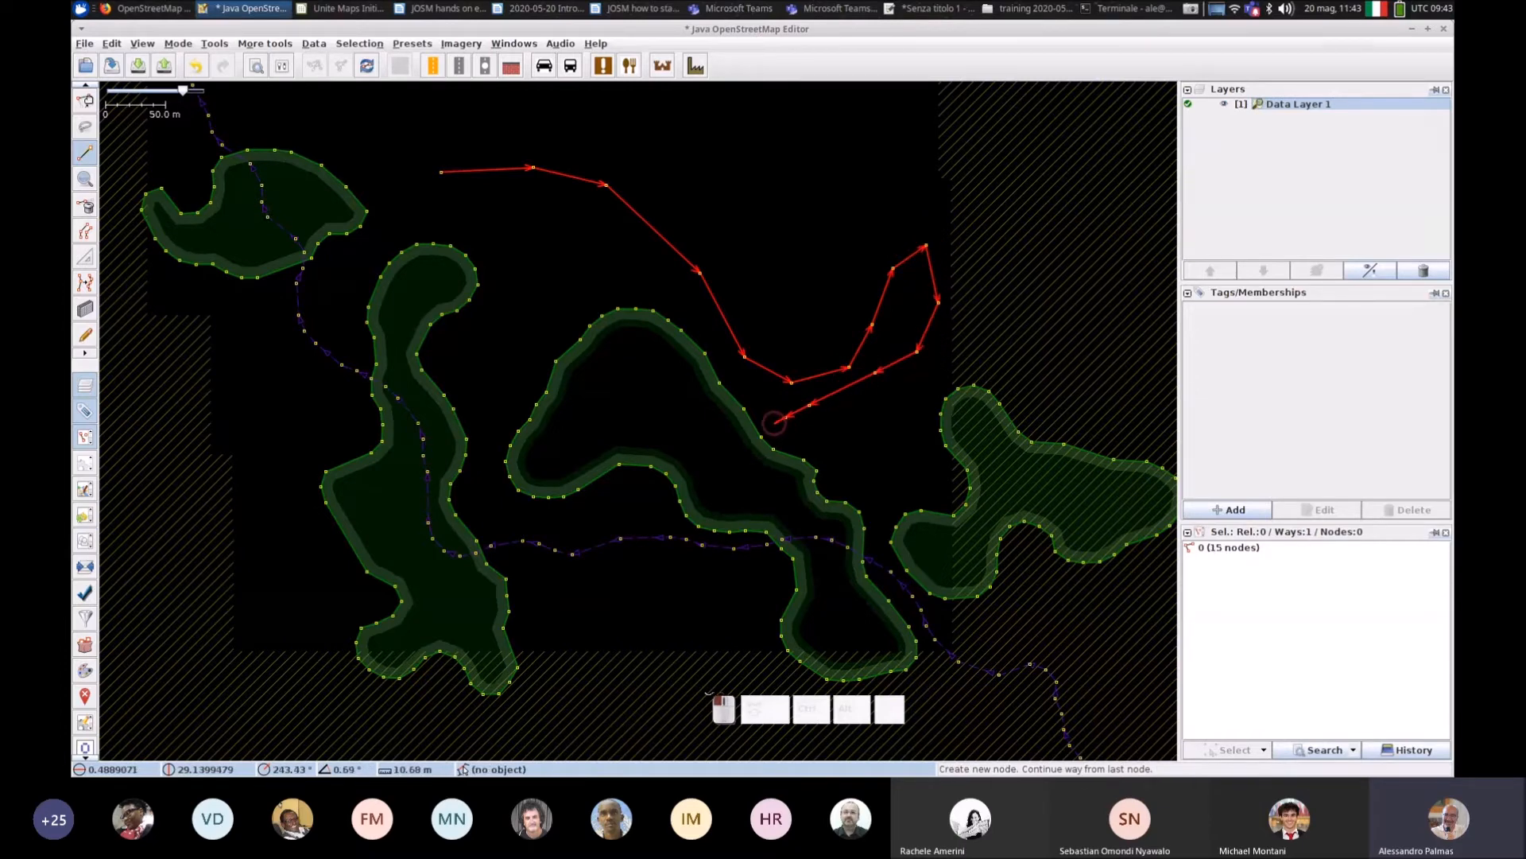
Step: Extend the way with six nodes westward through the large central wood to its western boundary
left_click(761, 437)
left_click(731, 439)
left_click(661, 413)
left_click(595, 397)
left_click(567, 387)
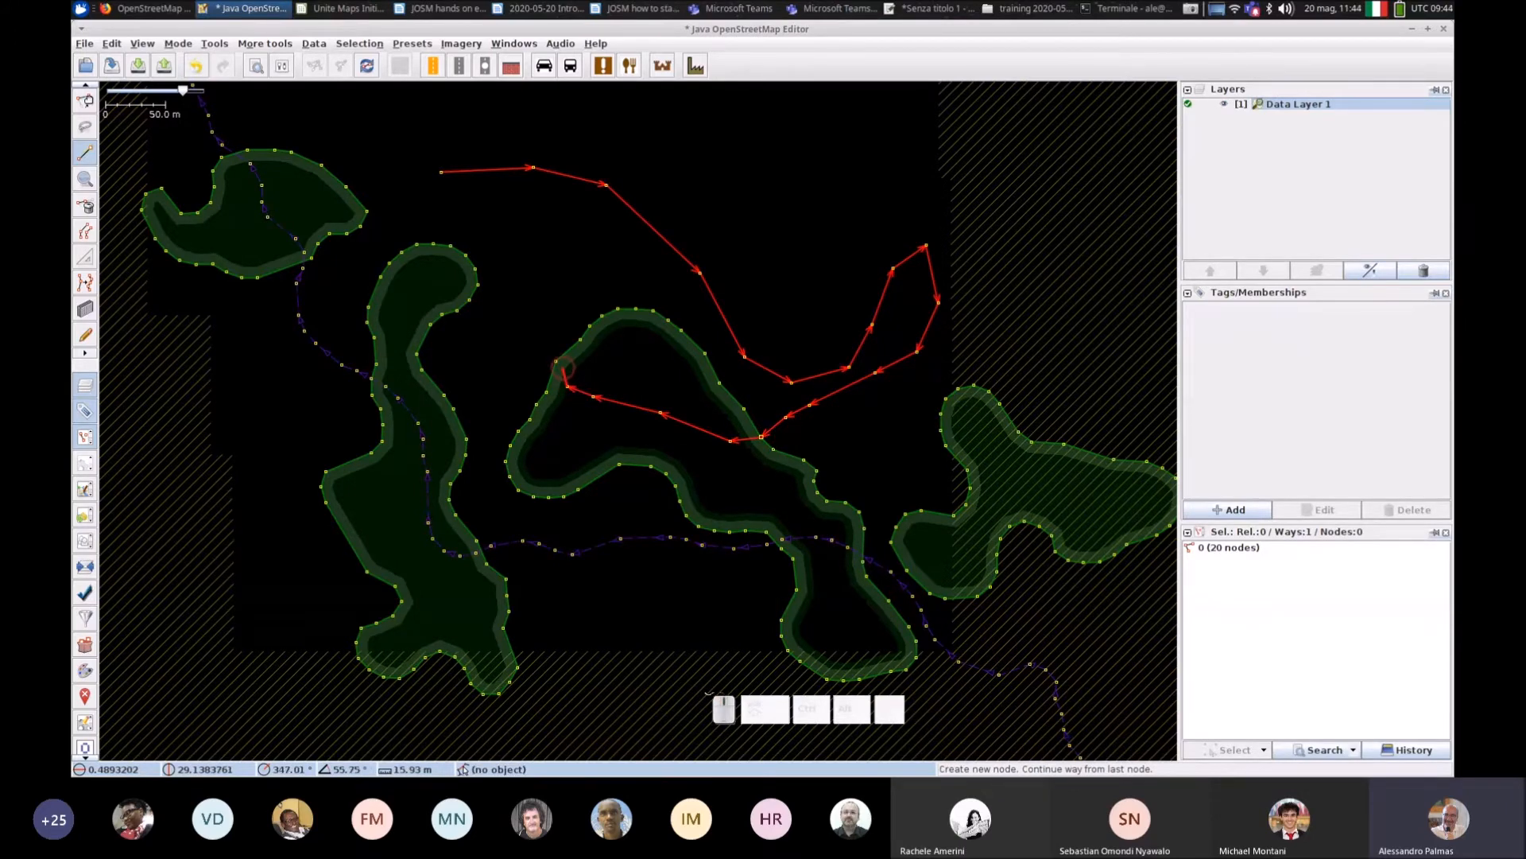
scroll(563, 366, "up", 3)
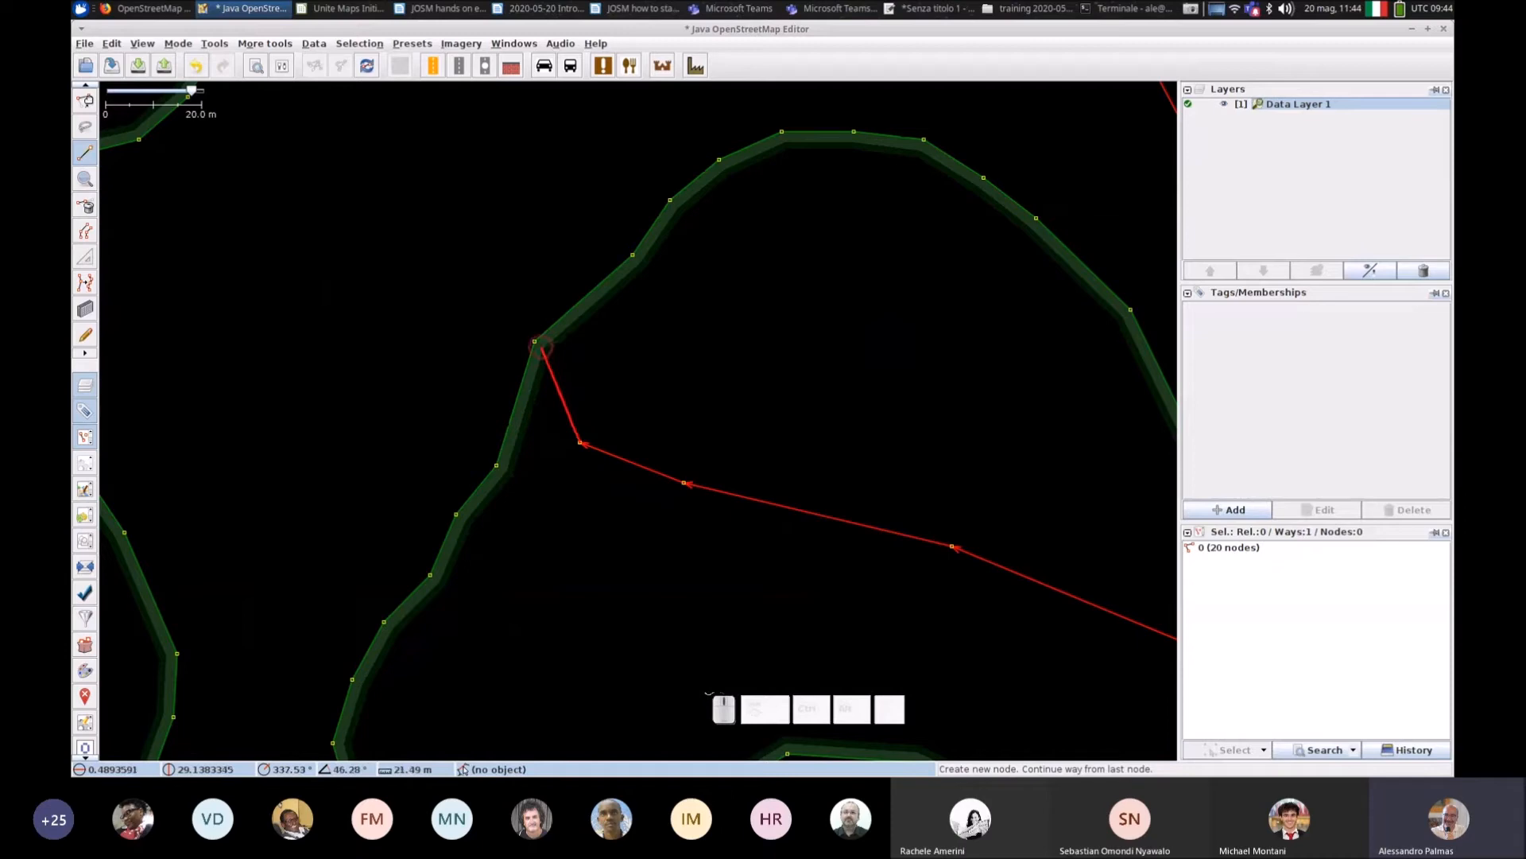
left_click(547, 350)
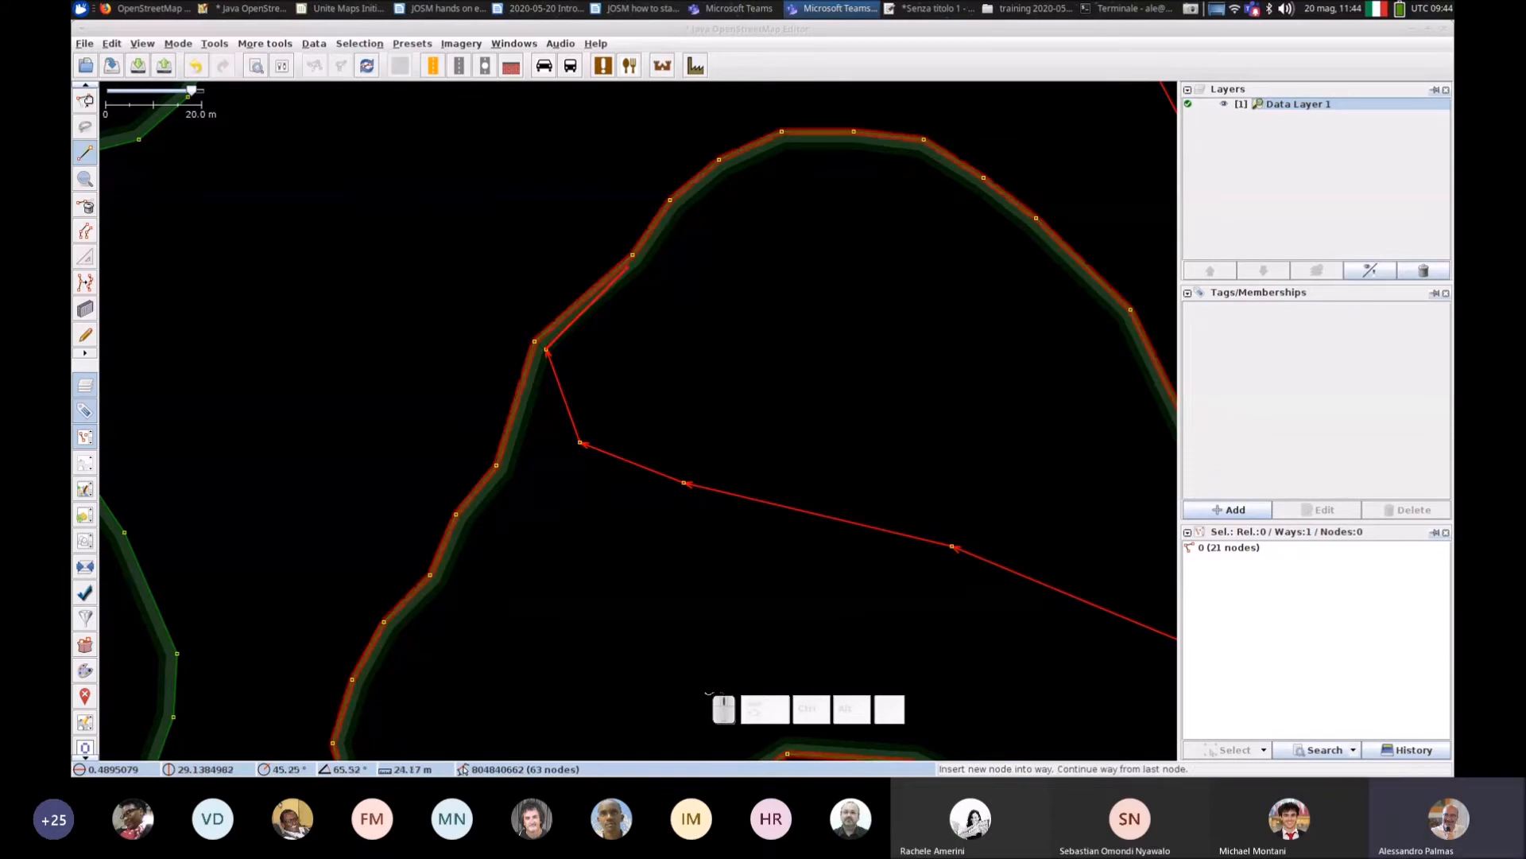
Step: Continue the way in a curl of nodes over the northwestern edge of the central wood and back inside it
left_click(625, 263)
scroll(622, 237, "up", 2)
left_click(643, 209)
left_click(671, 200)
left_click(752, 226)
left_click(908, 338)
left_click(832, 415)
left_click(732, 454)
left_click(634, 505)
left_click(685, 579)
left_click(739, 578)
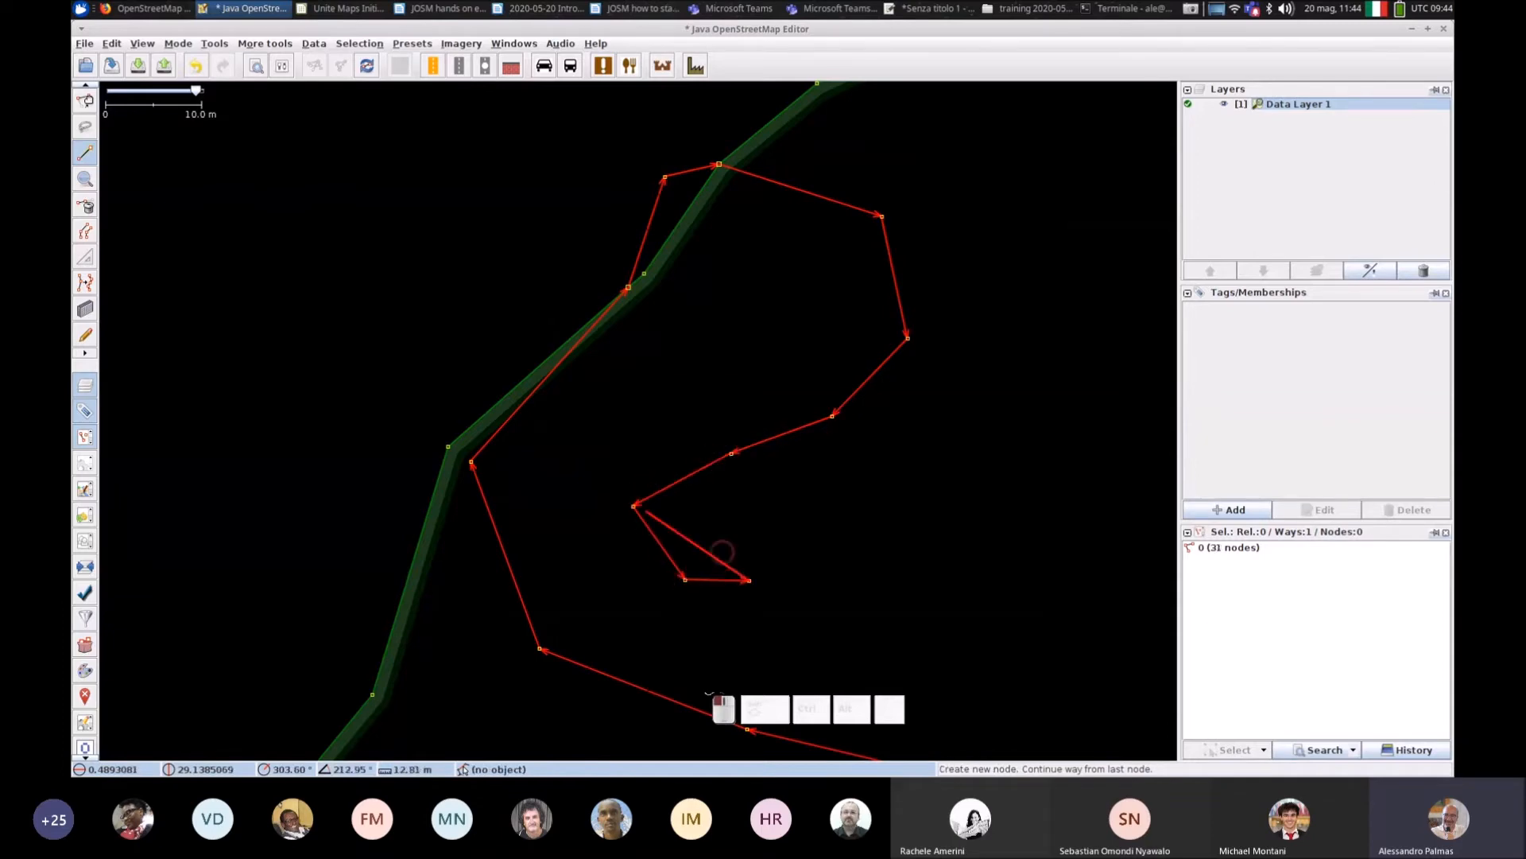
Step: Extend the way north out of the central wood and northwest with six nodes, ending just below the way's starting point
scroll(646, 517, "down", 5)
scroll(646, 513, "down", 2)
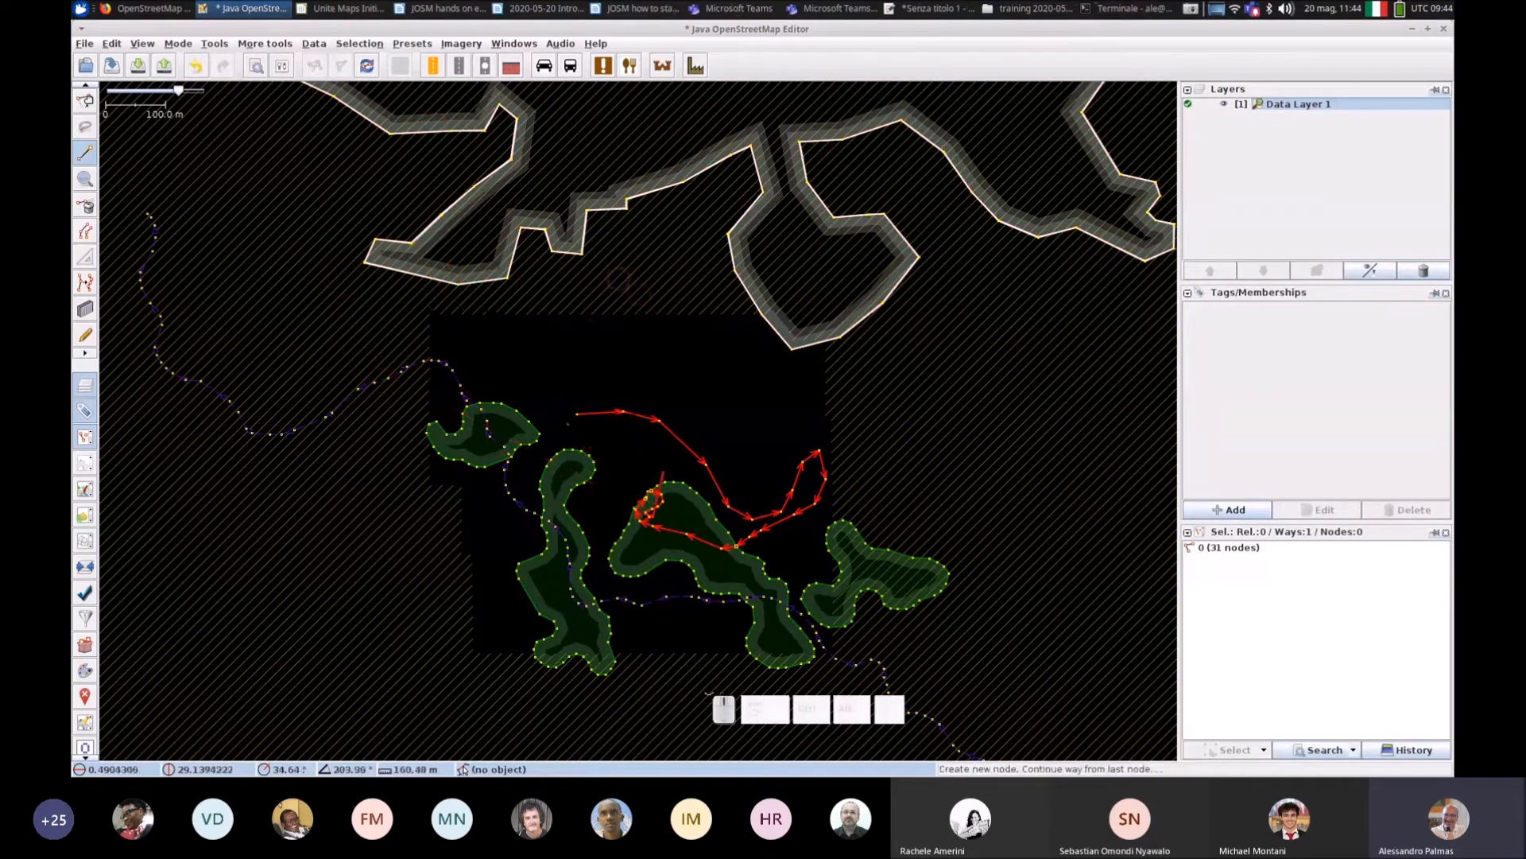
scroll(616, 477, "up", 5)
left_click(546, 502)
left_click(455, 468)
left_click(405, 442)
left_click(344, 426)
left_click(287, 410)
left_click(255, 381)
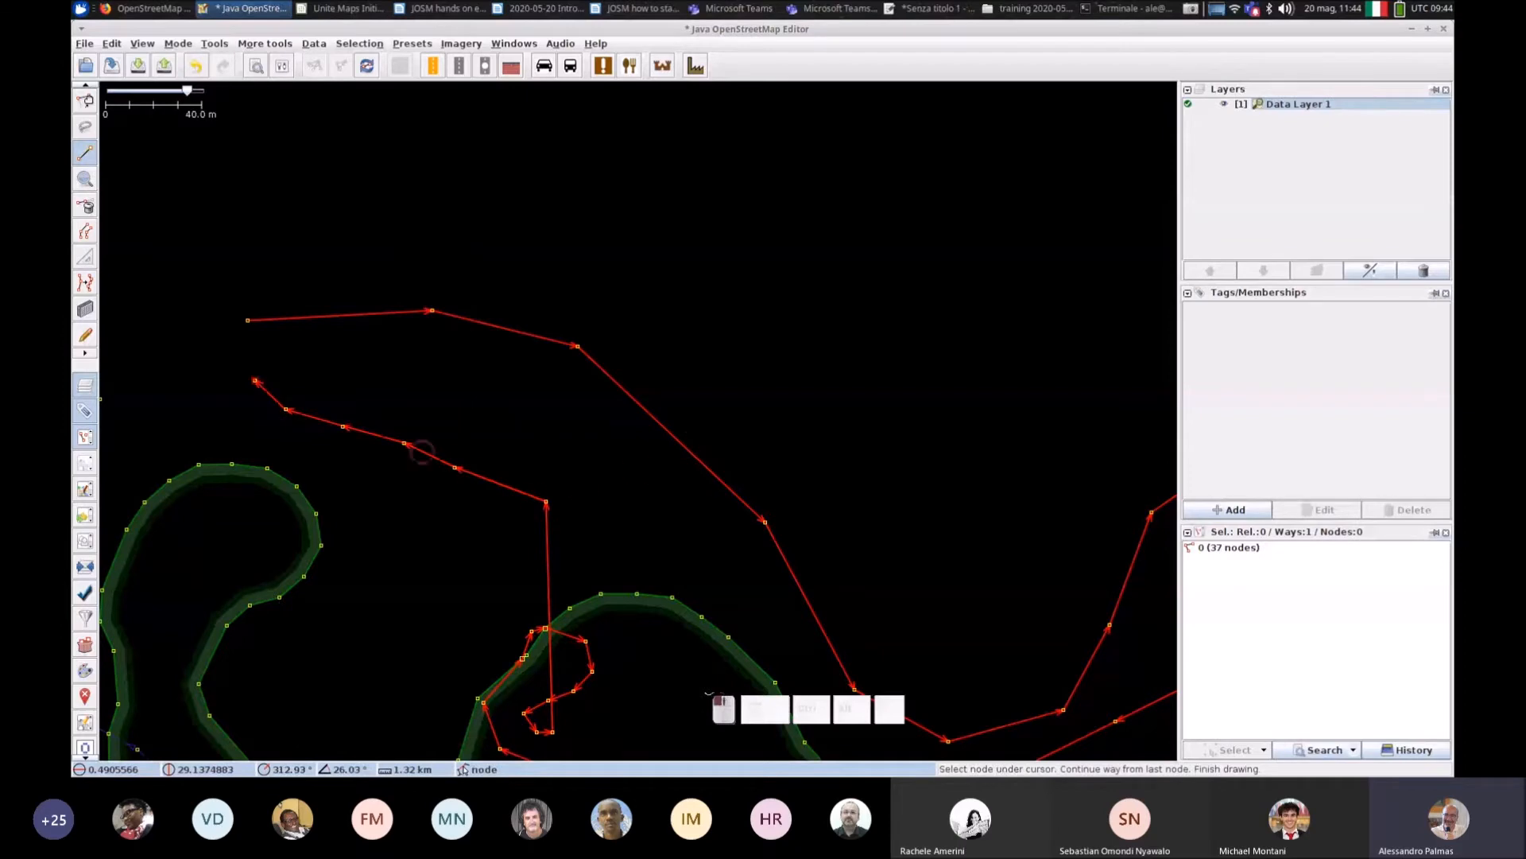
Step: Extend the way southwest with four nodes, passing between the northwestern wood and the elongated wood and crossing the waterway
left_click_drag(255, 380, 495, 213)
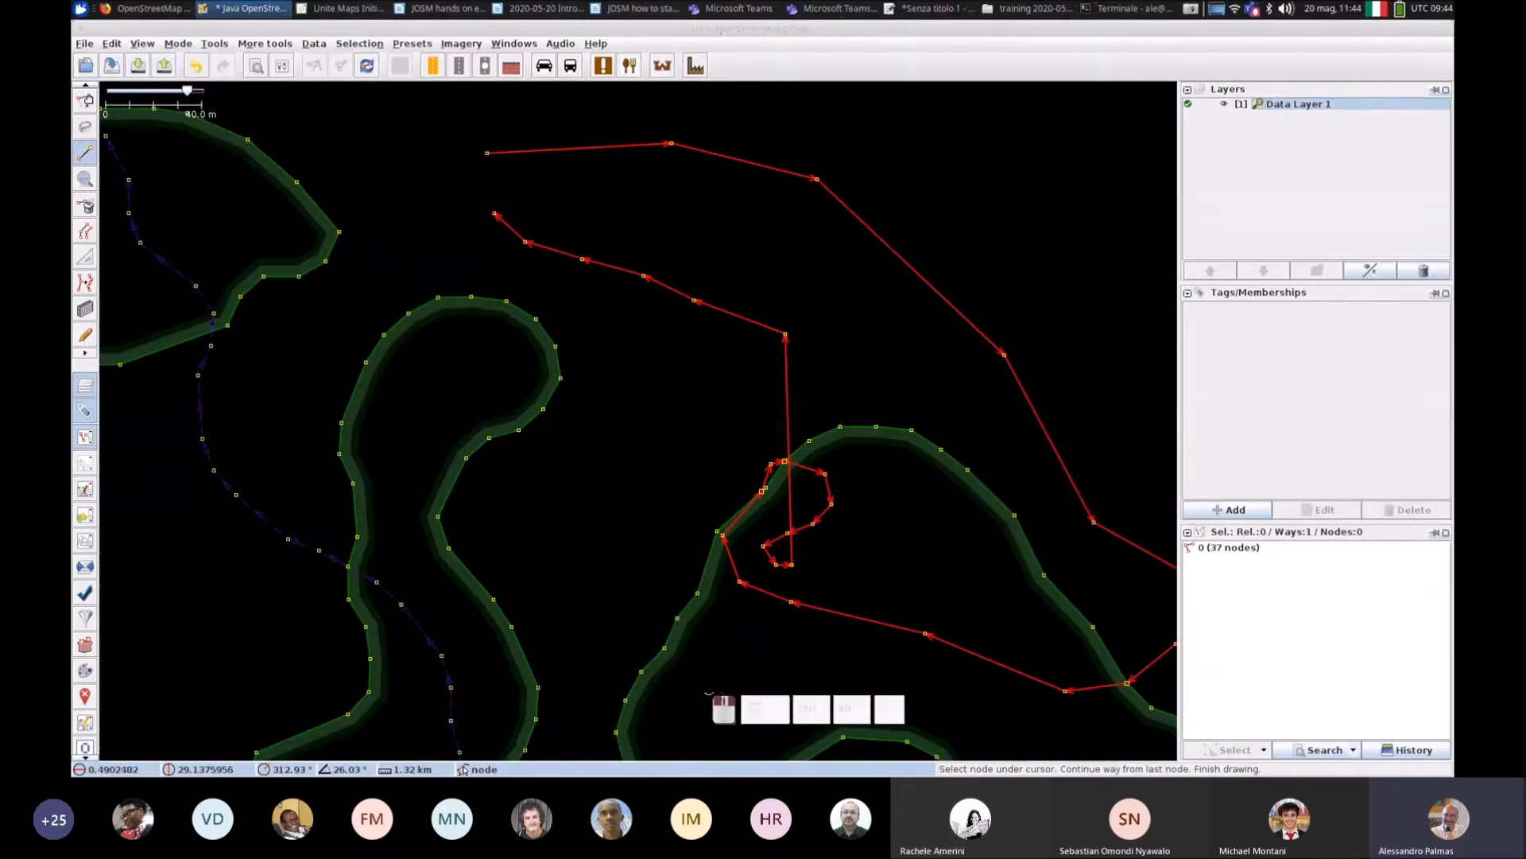
scroll(494, 213, "down", 2)
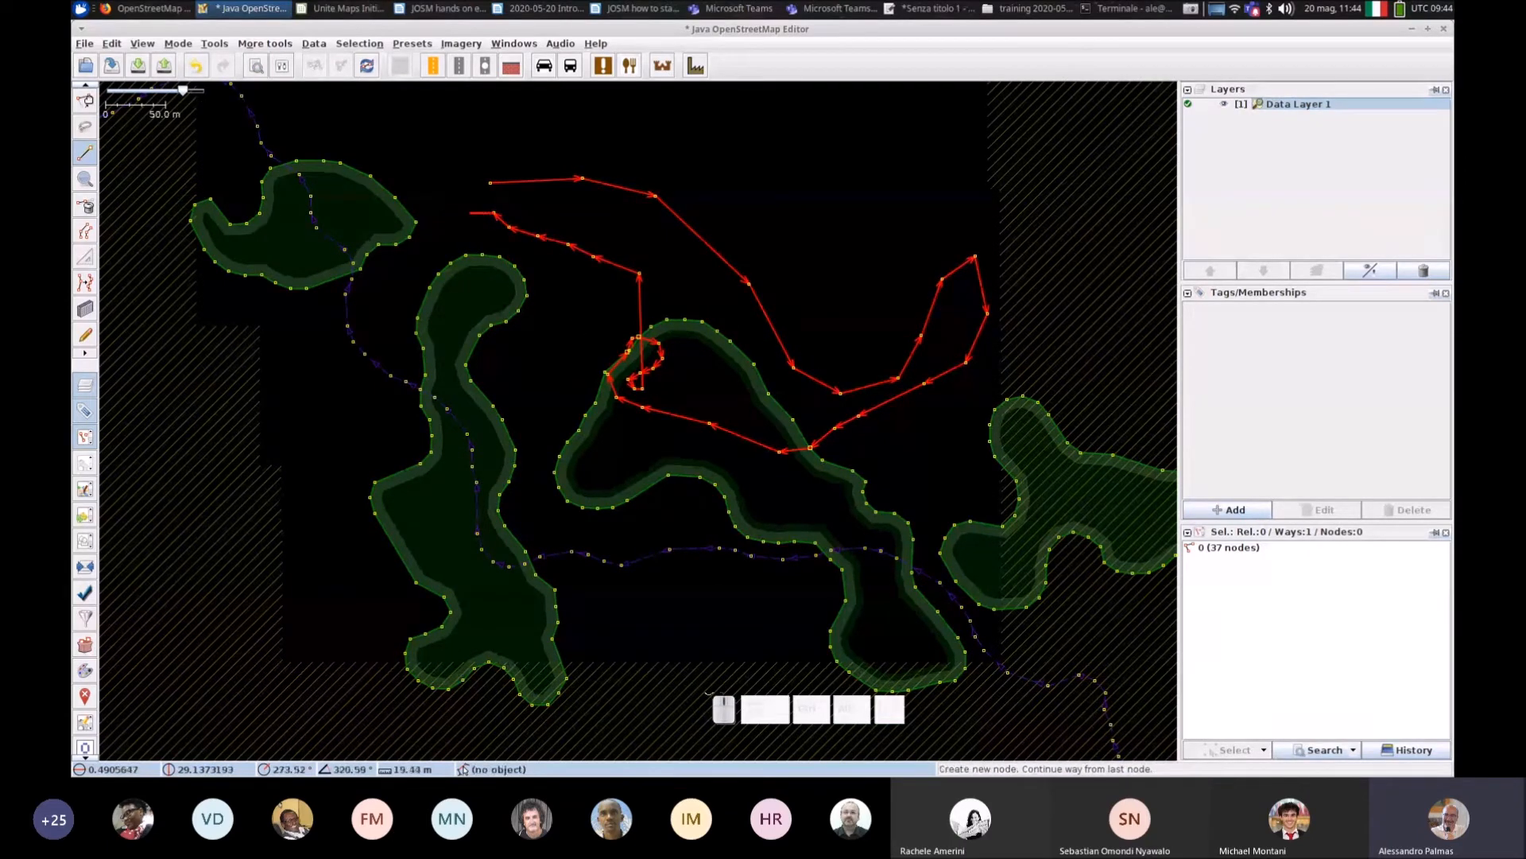
scroll(469, 212, "up", 1)
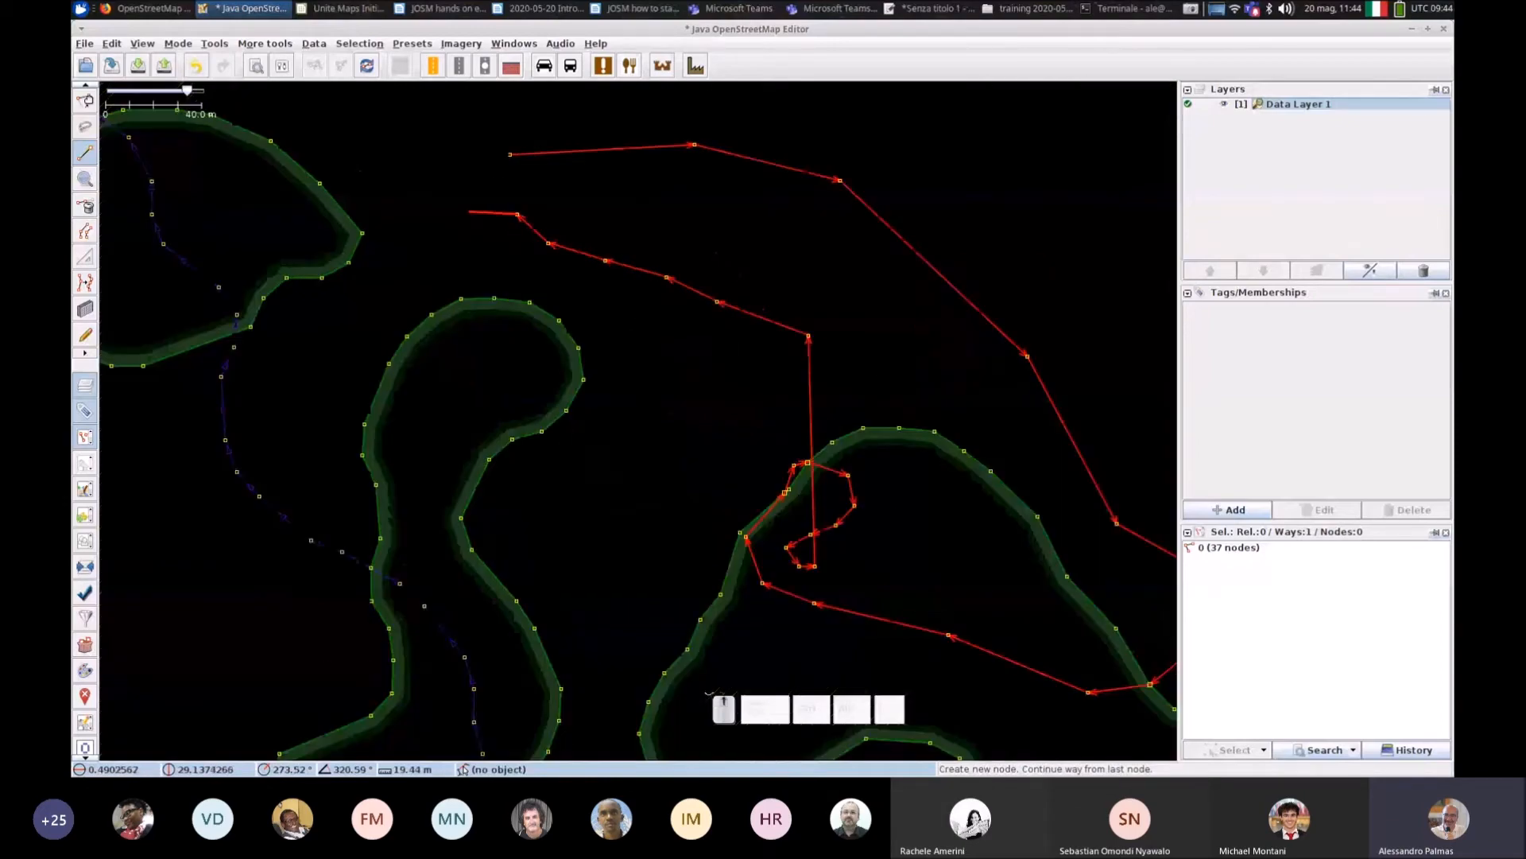
scroll(469, 213, "down", 3)
scroll(469, 212, "up", 2)
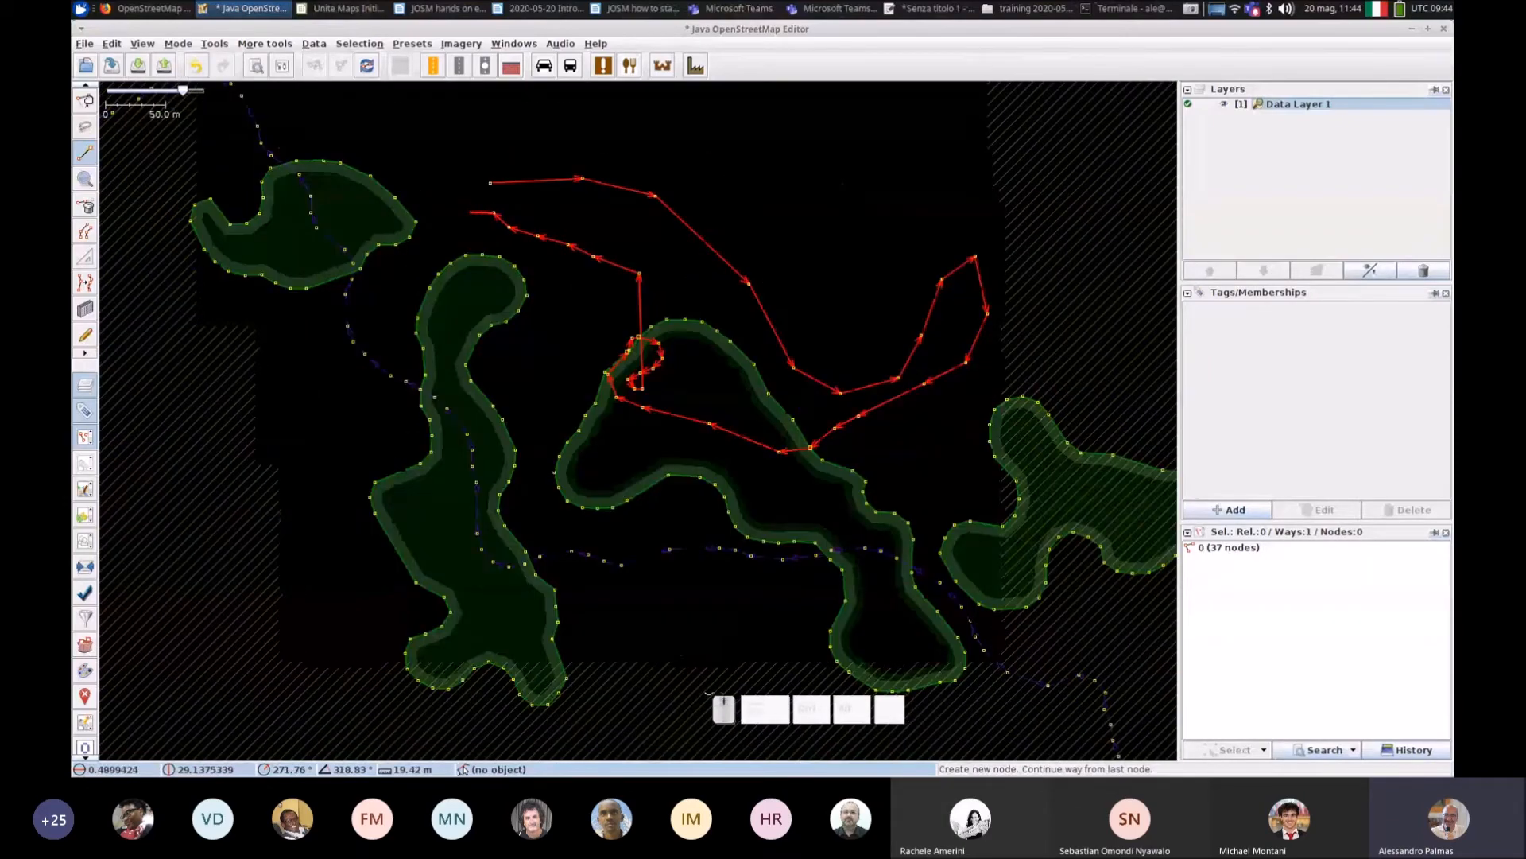
scroll(469, 212, "up", 1)
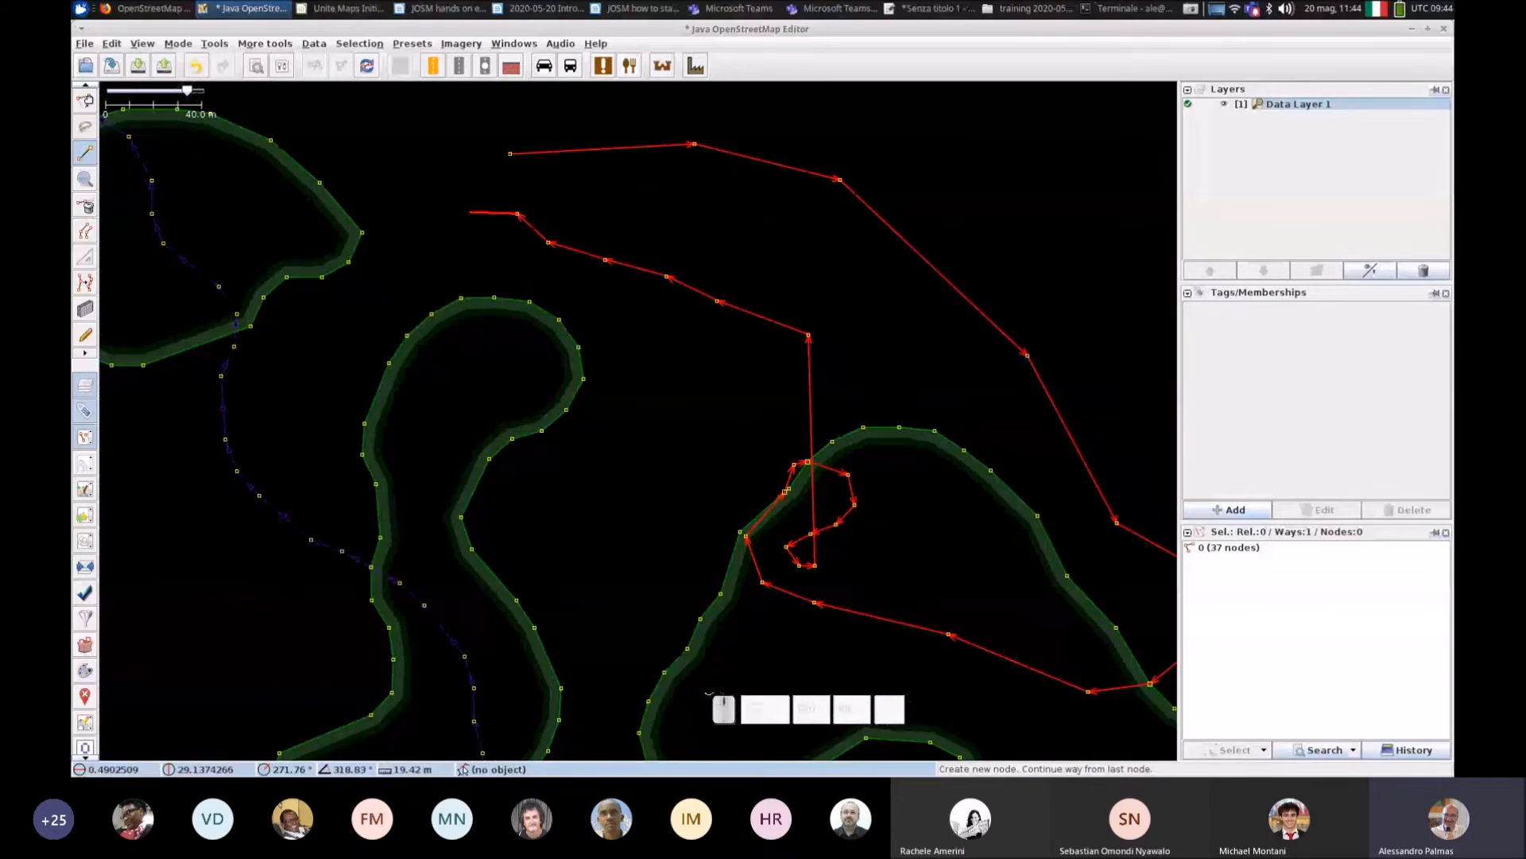
scroll(469, 212, "up", 2)
scroll(470, 212, "down", 2)
left_click(349, 304)
left_click(240, 456)
left_click(173, 498)
left_click(120, 535)
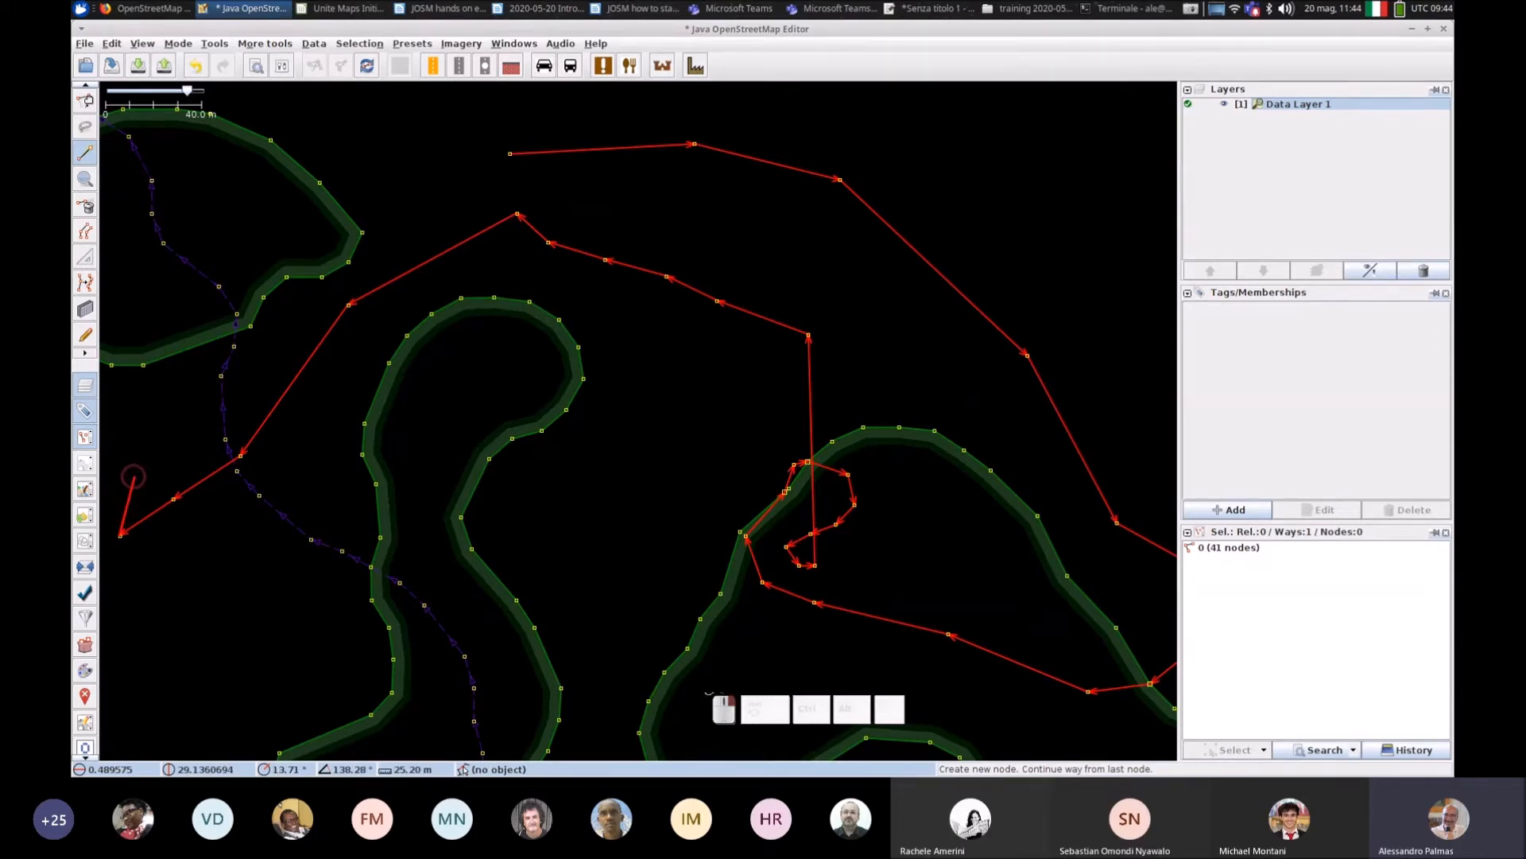
Step: Continue the way northwest with seven nodes, ending just below the western tip of the northwestern wood
left_click_drag(133, 477, 864, 418)
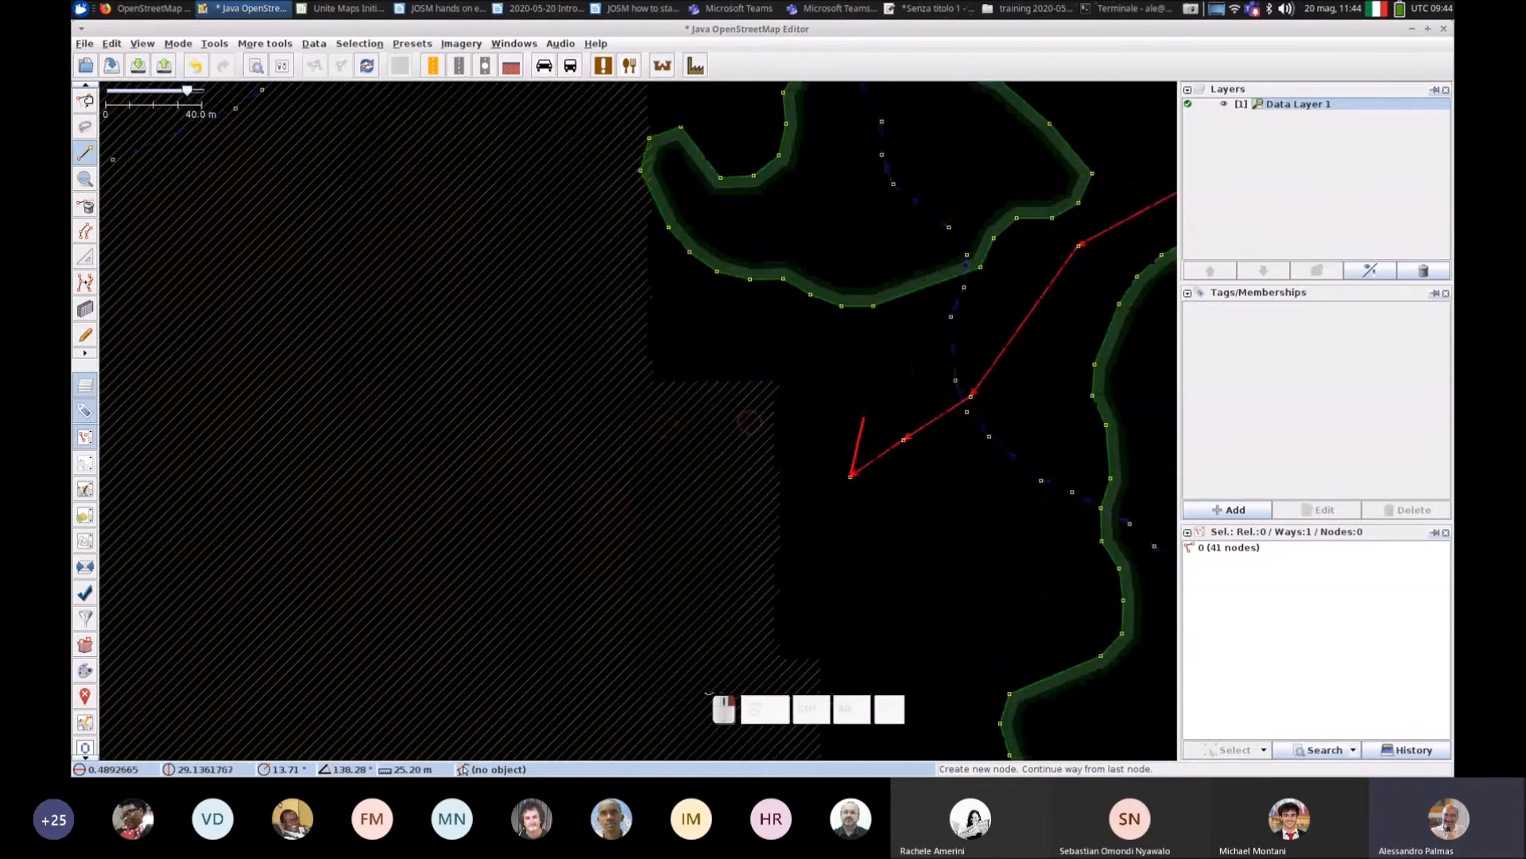
left_click(835, 387)
left_click(809, 357)
scroll(769, 342, "up", 4)
left_click(714, 332)
left_click(569, 311)
left_click(485, 279)
left_click(435, 230)
left_click(413, 177)
scroll(413, 177, "down", 5)
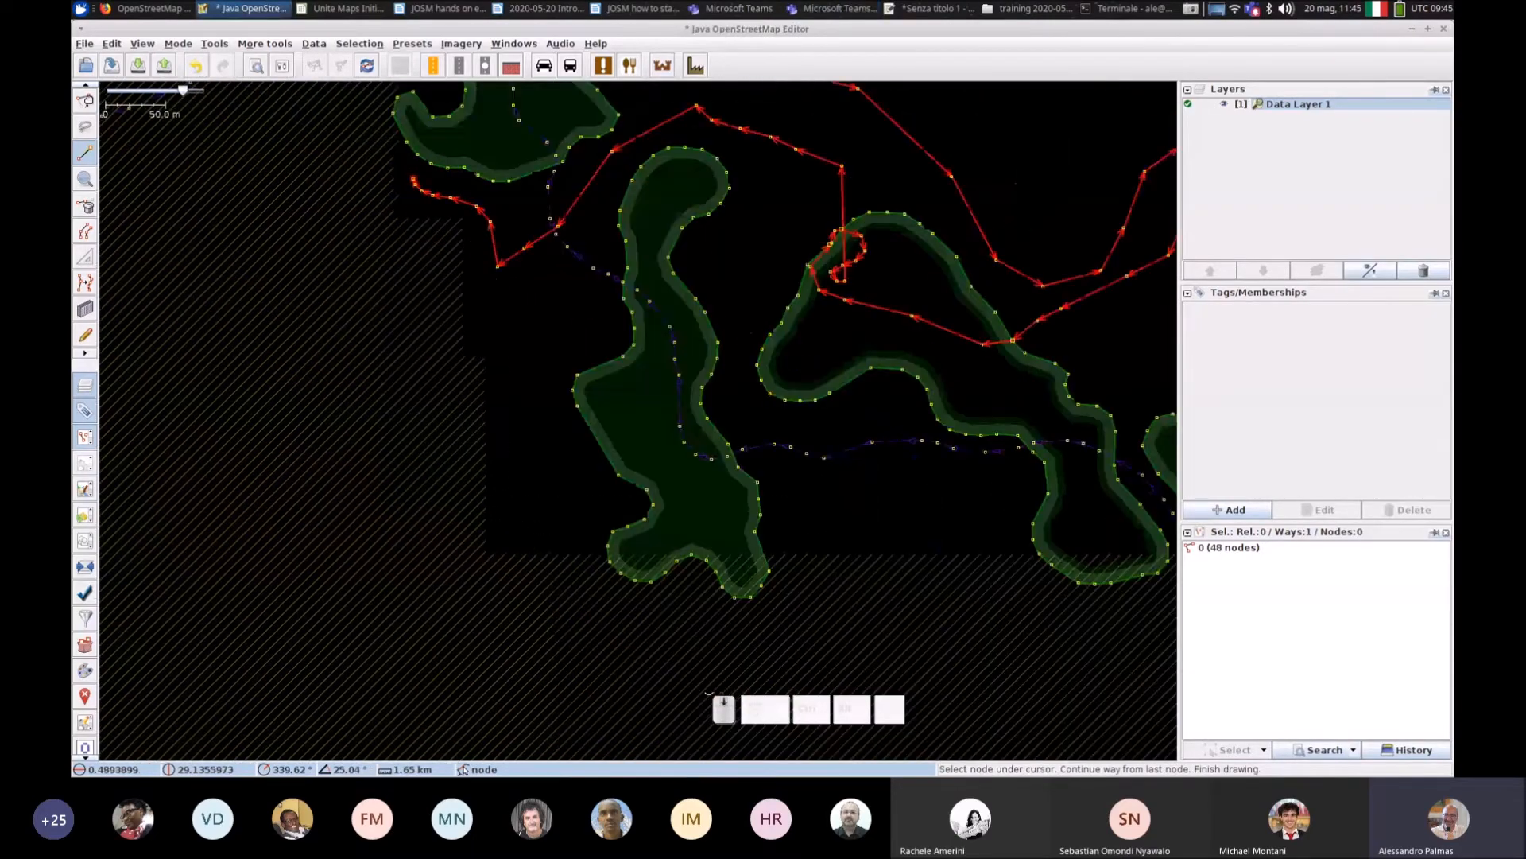
scroll(414, 179, "down", 2)
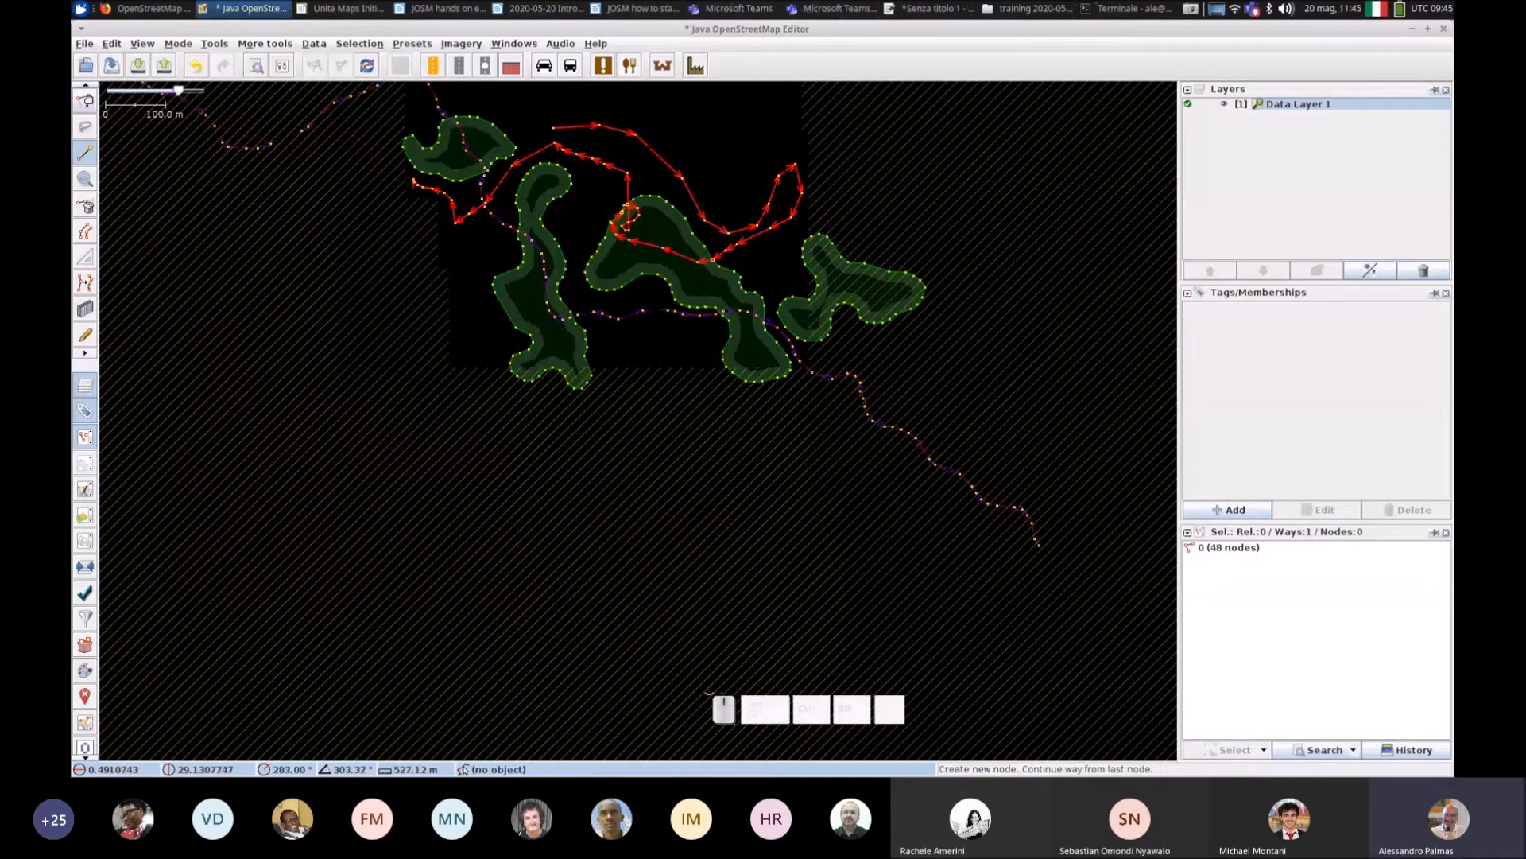
Step: Resume drawing from the way's western end node and loop it across the elongated wood back onto the way's own line
left_click(85, 100)
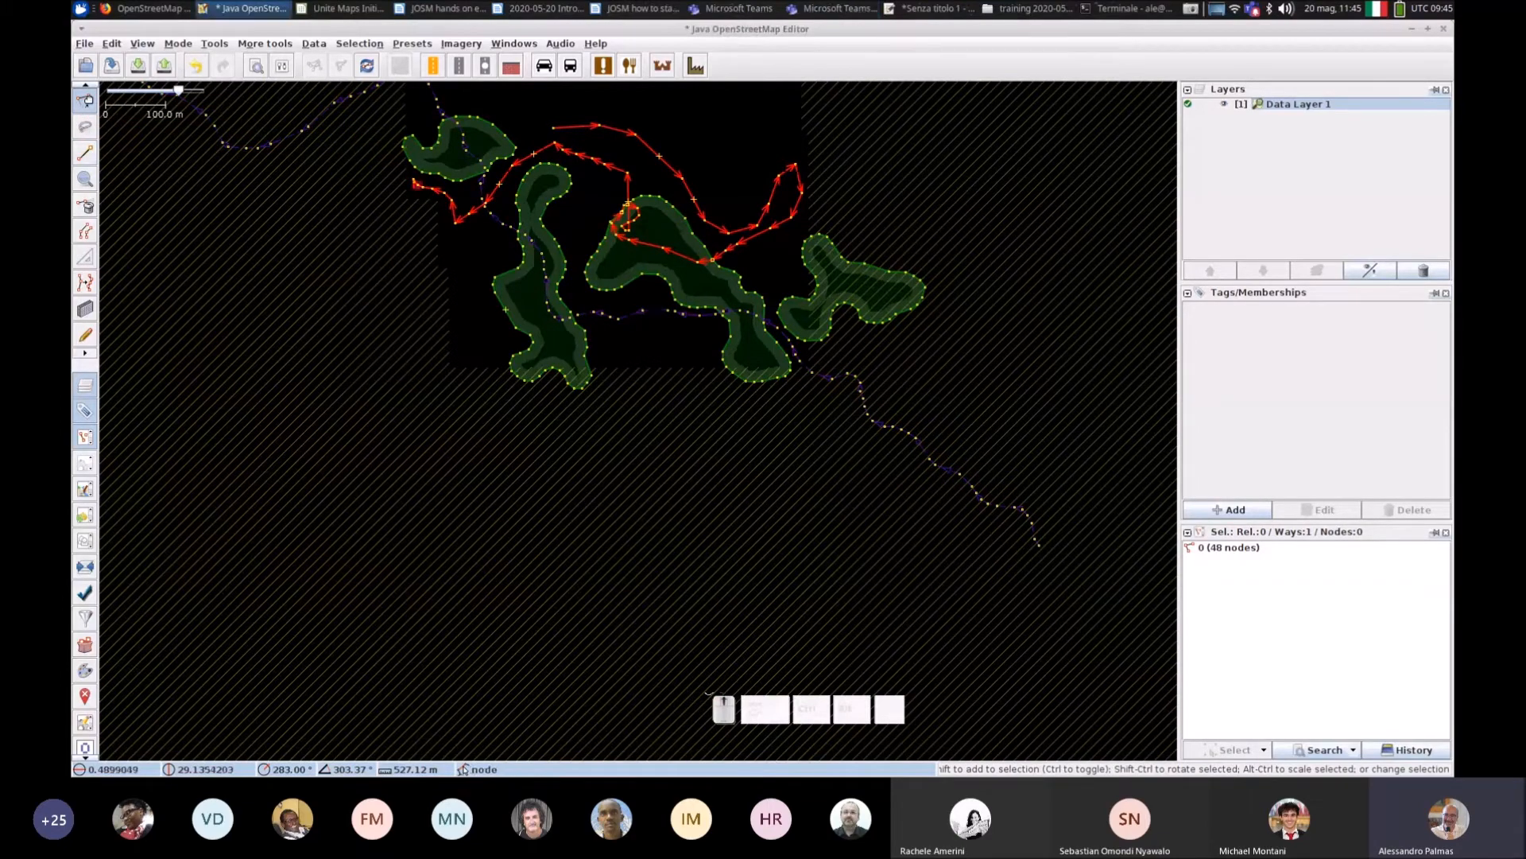
scroll(417, 186, "up", 2)
scroll(395, 173, "up", 2)
left_click(427, 173)
key("a")
left_click(545, 186)
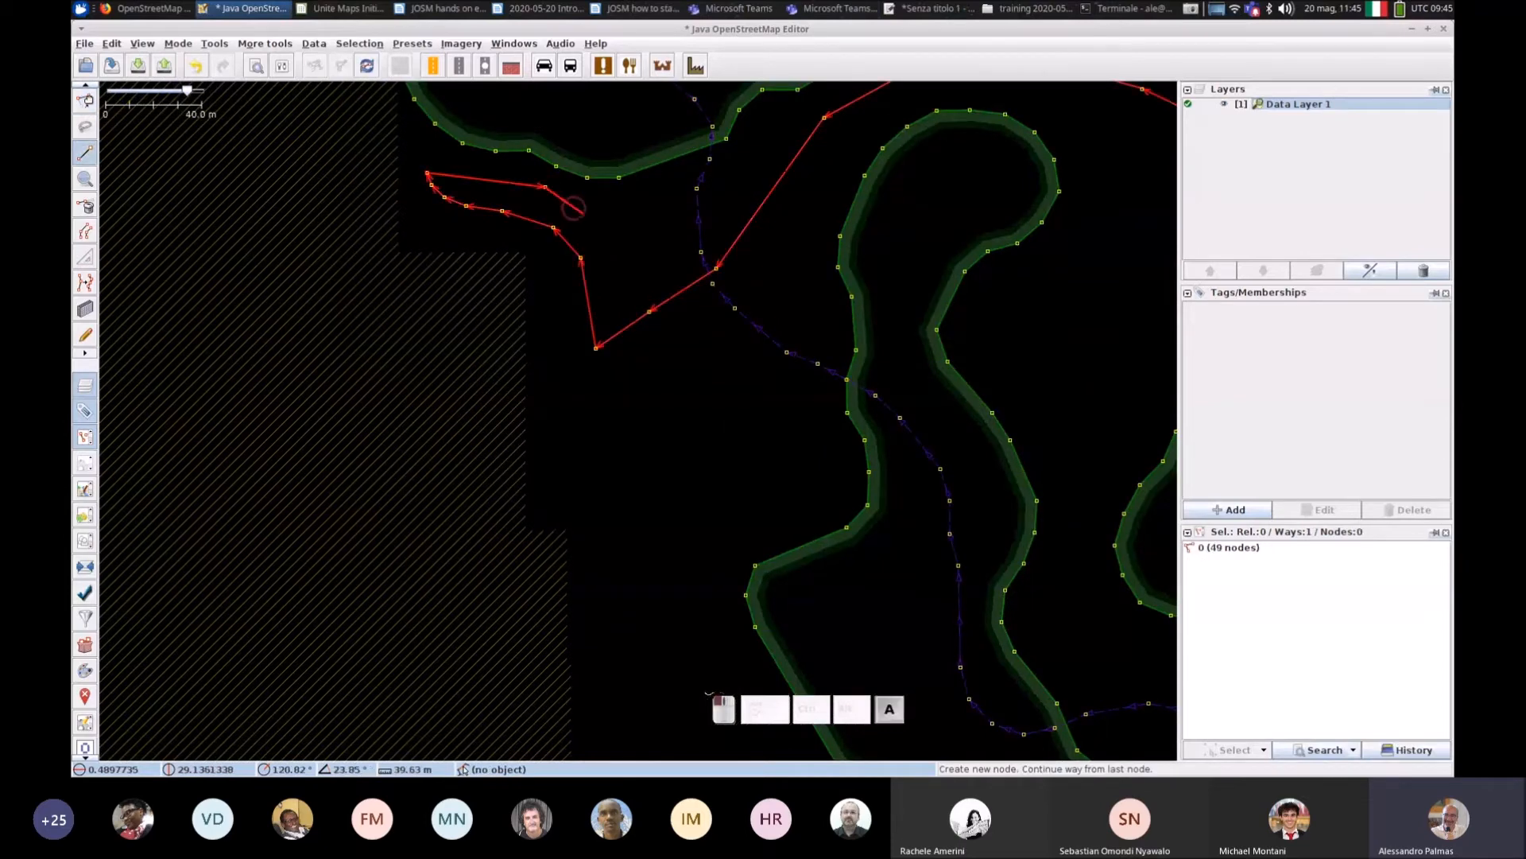
left_click(751, 499)
left_click(875, 525)
left_click(1029, 484)
left_click(1087, 300)
left_click(1090, 236)
left_click(1001, 185)
left_click(934, 176)
left_click(768, 194)
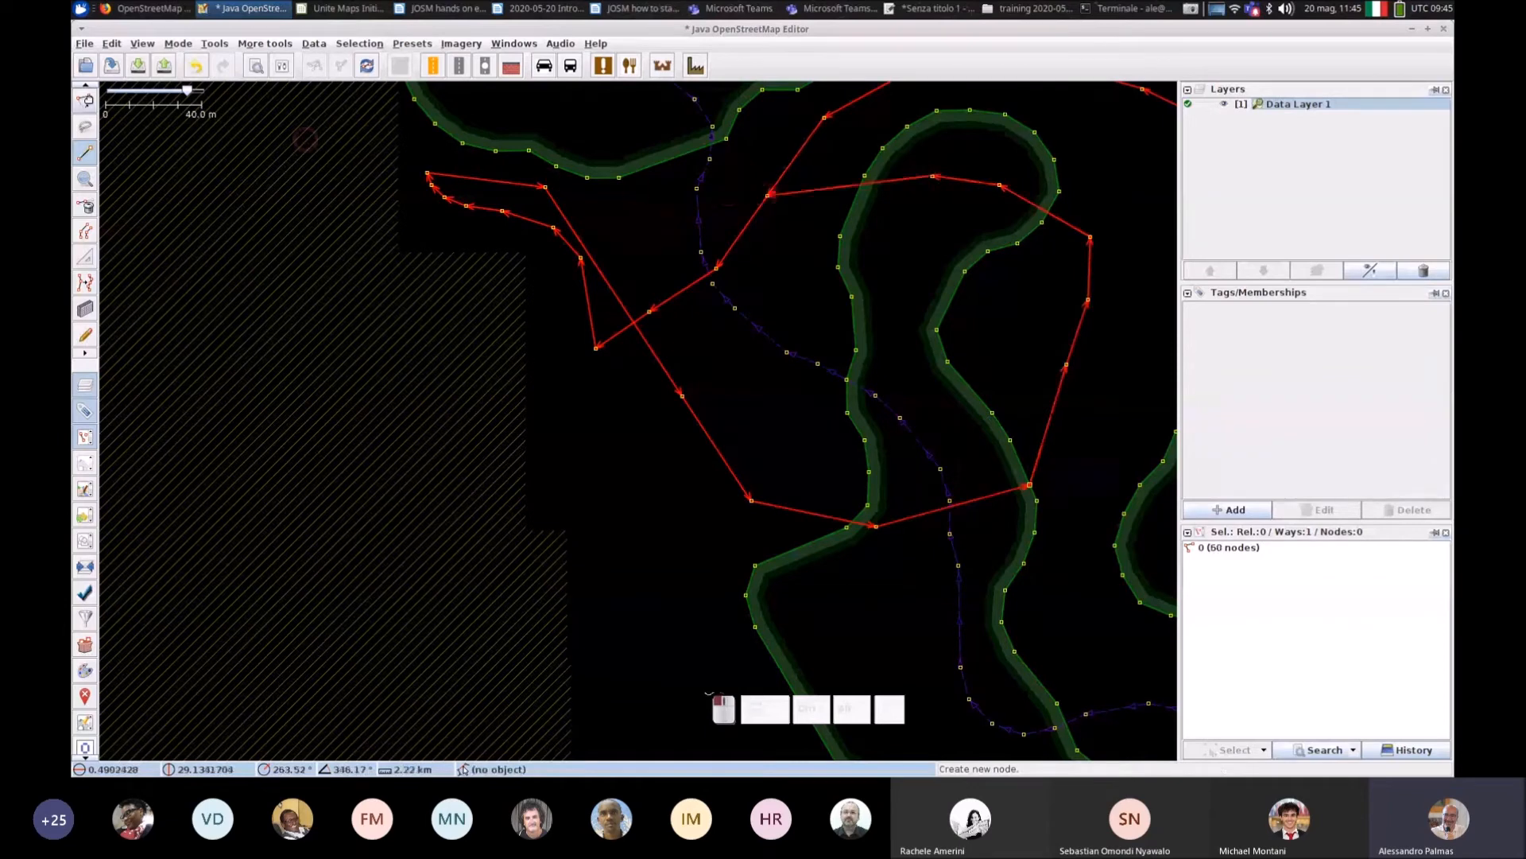
Step: Inspect the central wood's tags and reselect the newly drawn way
left_click(85, 100)
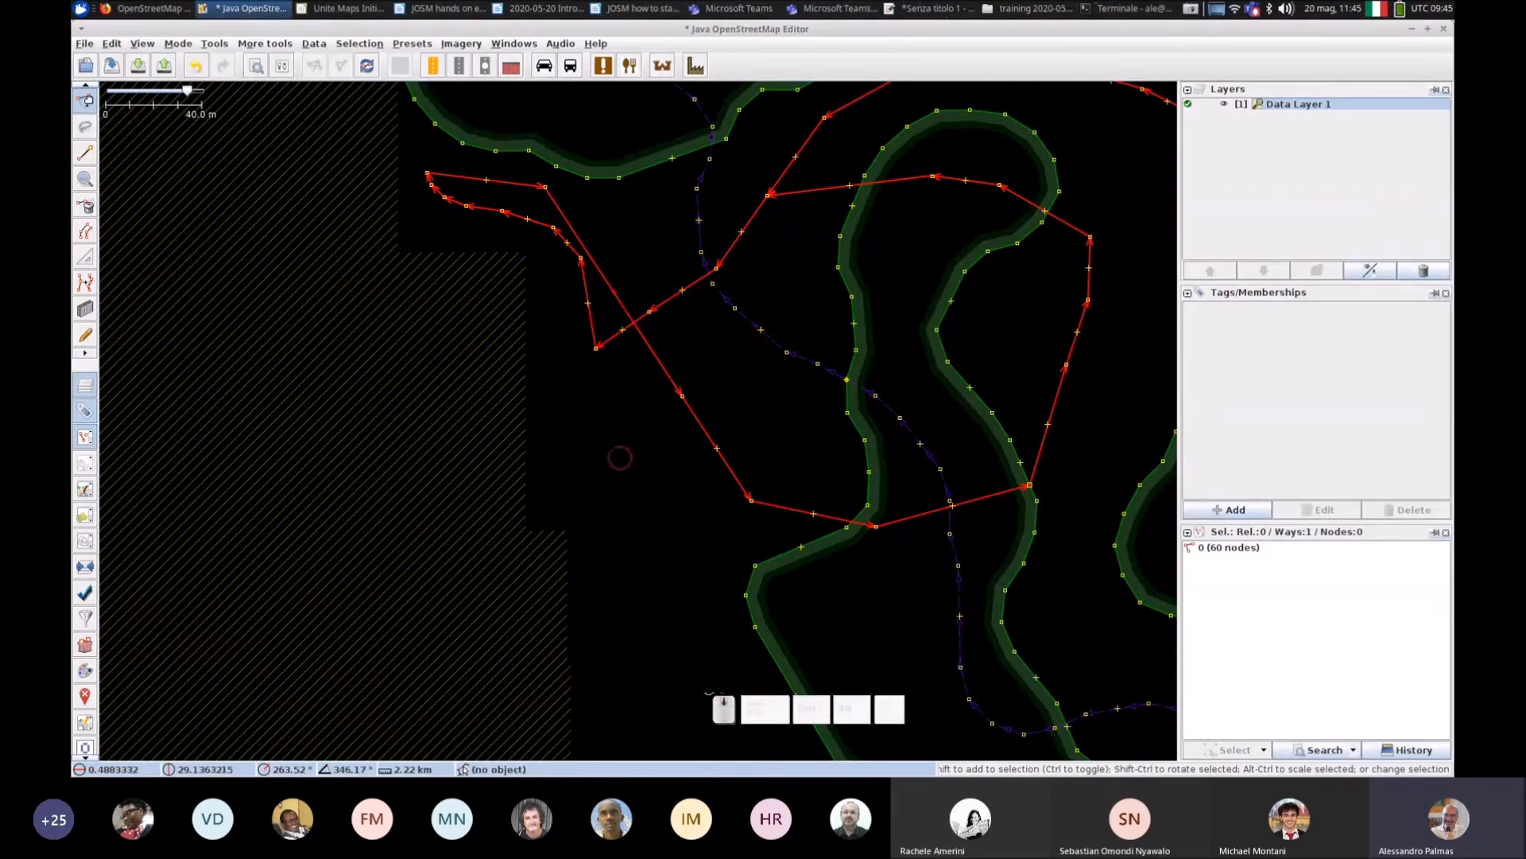
scroll(620, 450, "down", 2)
left_click_drag(1043, 272, 832, 296)
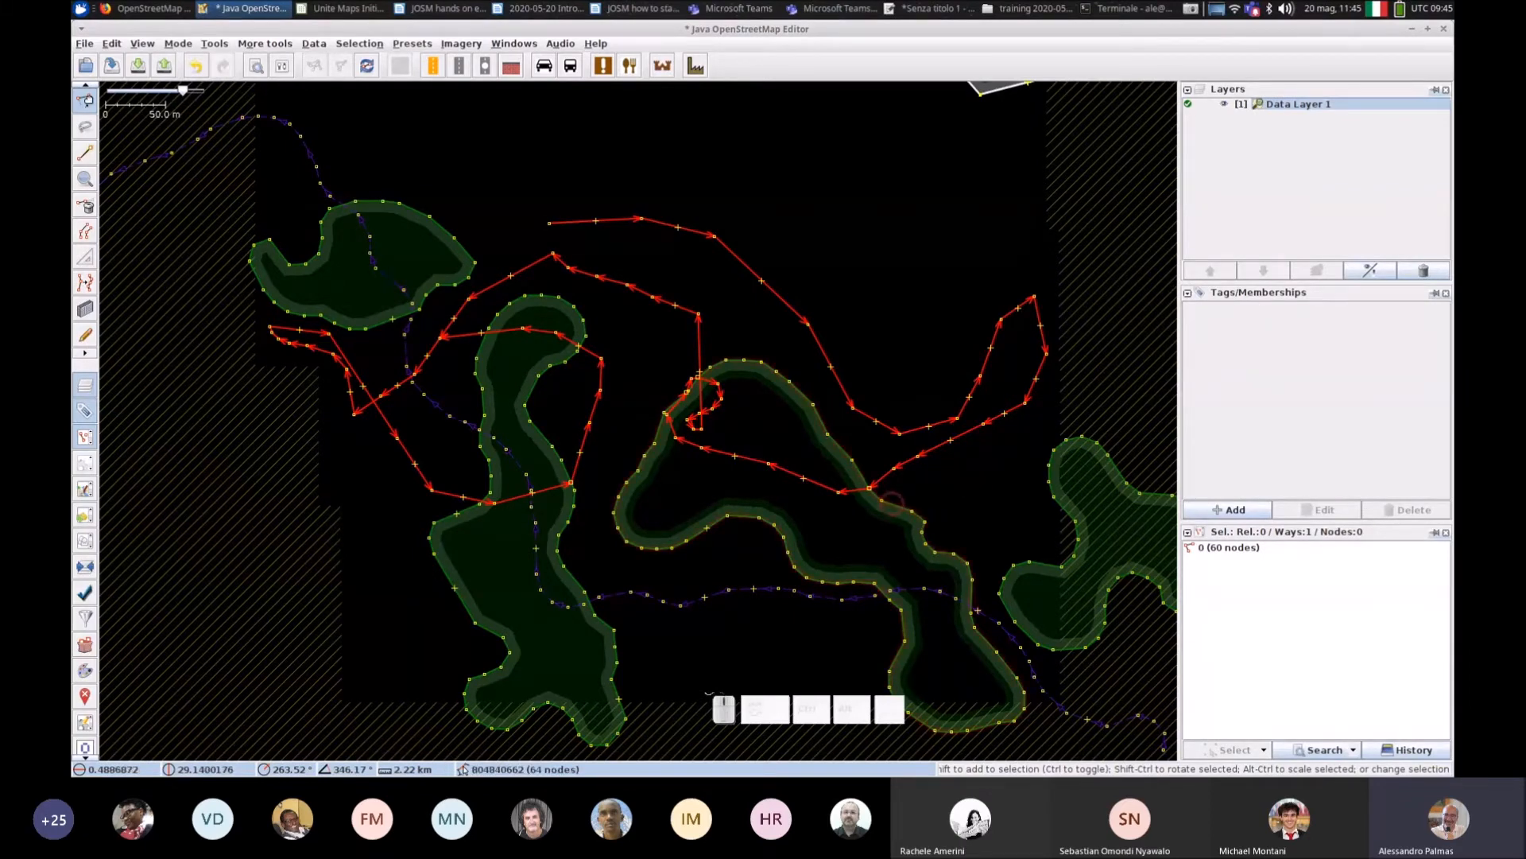
left_click(892, 501)
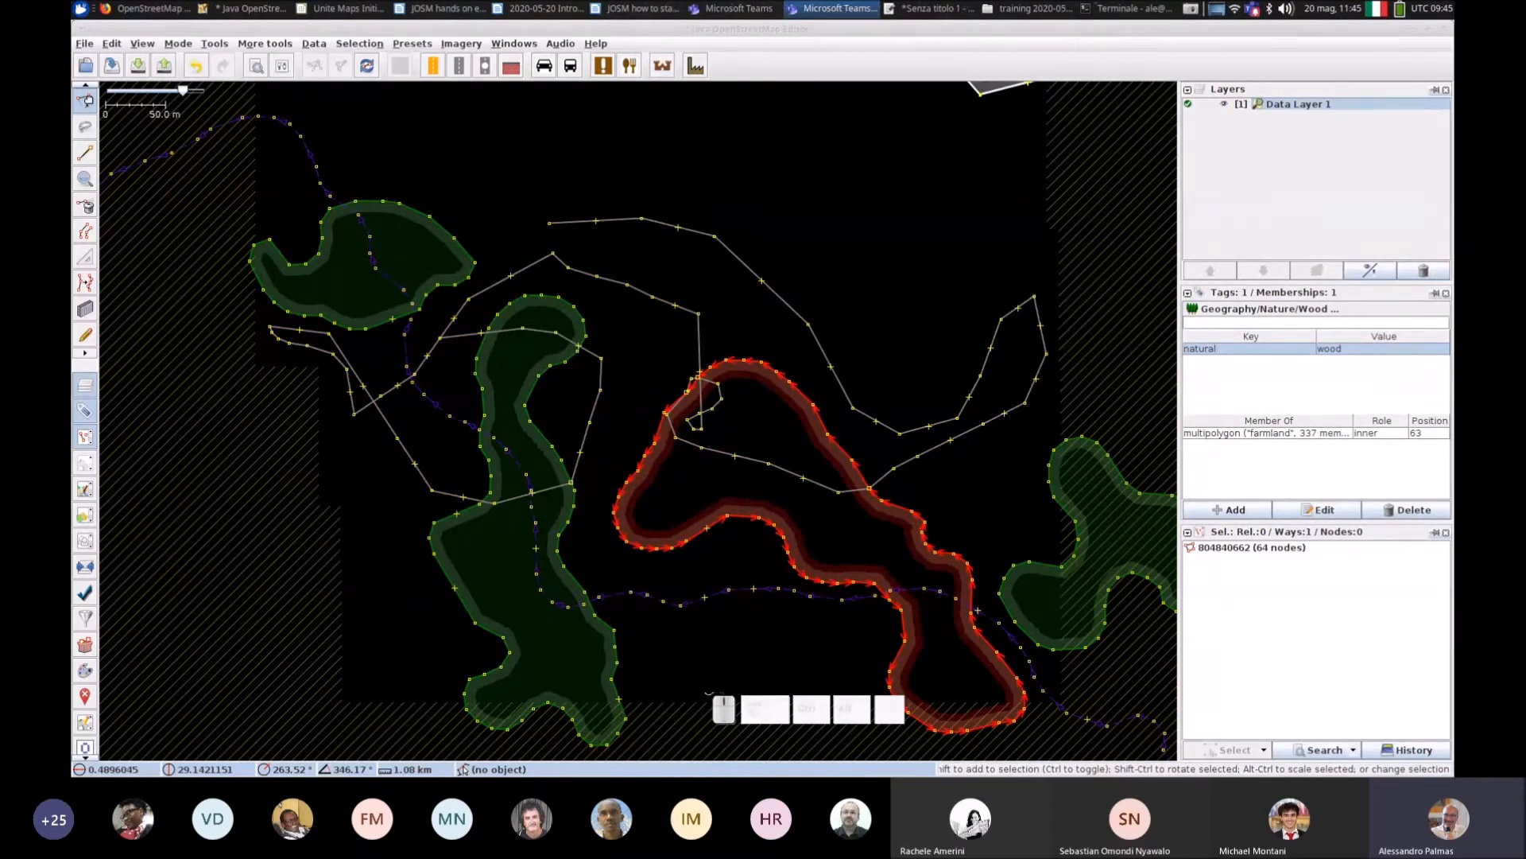
left_click(928, 425)
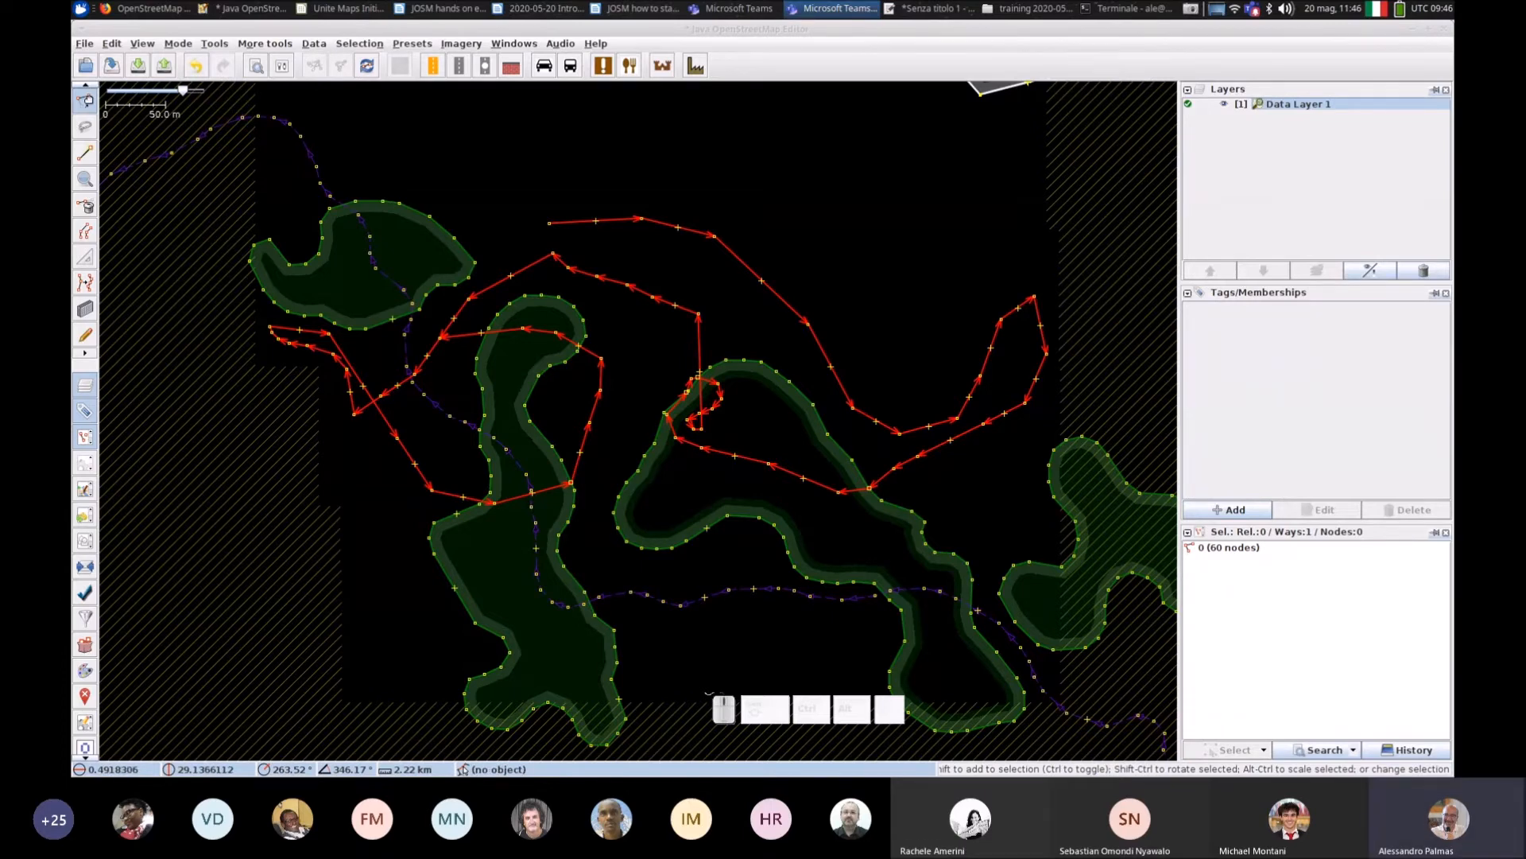
Step: Open the Highways/Streets/Residential preset for the selected way
left_click(420, 44)
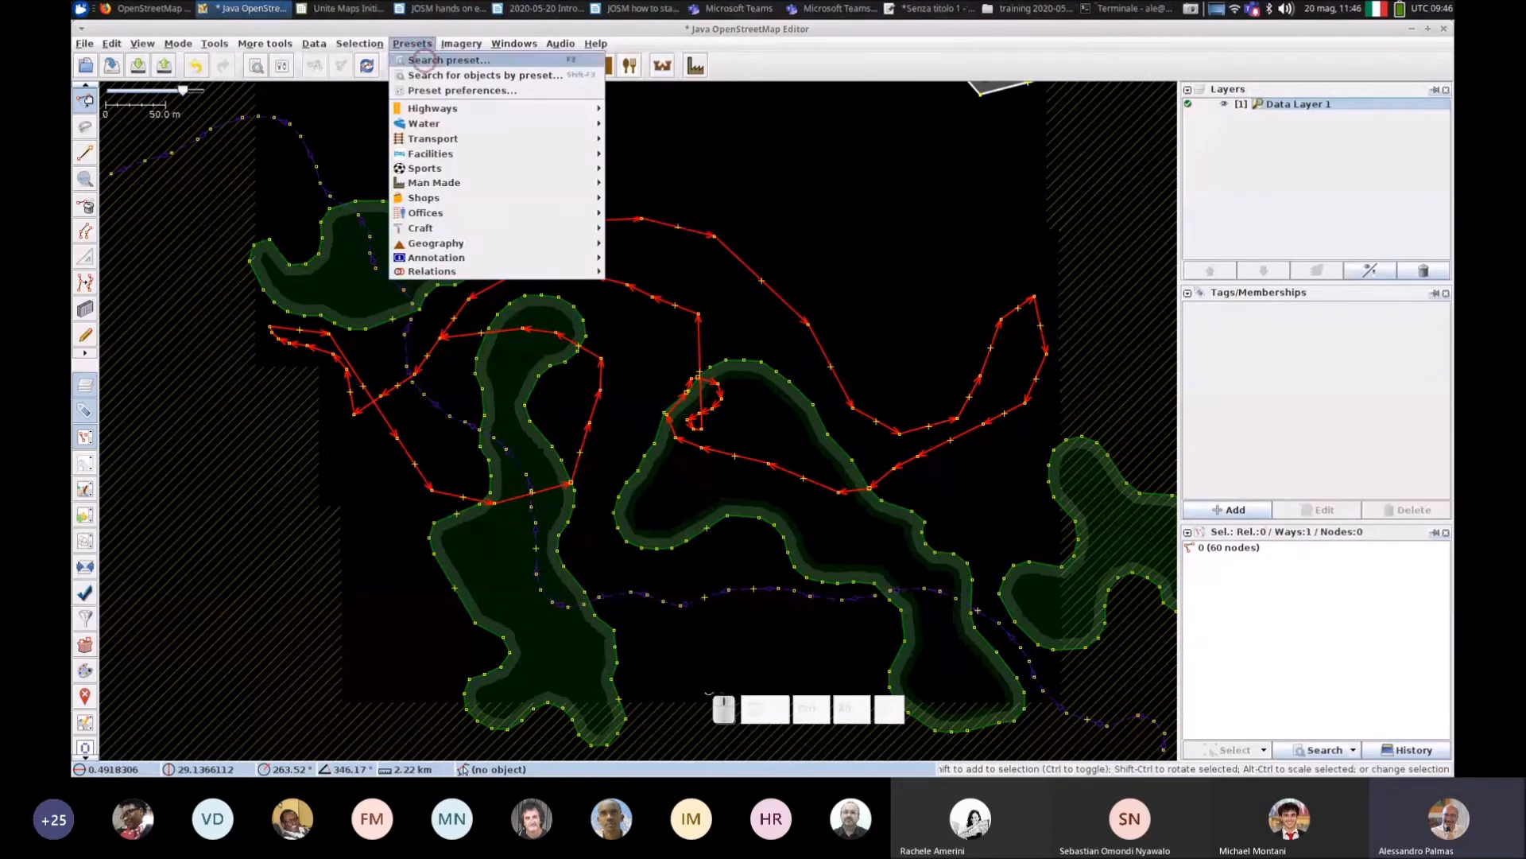
mouse_move(441, 109)
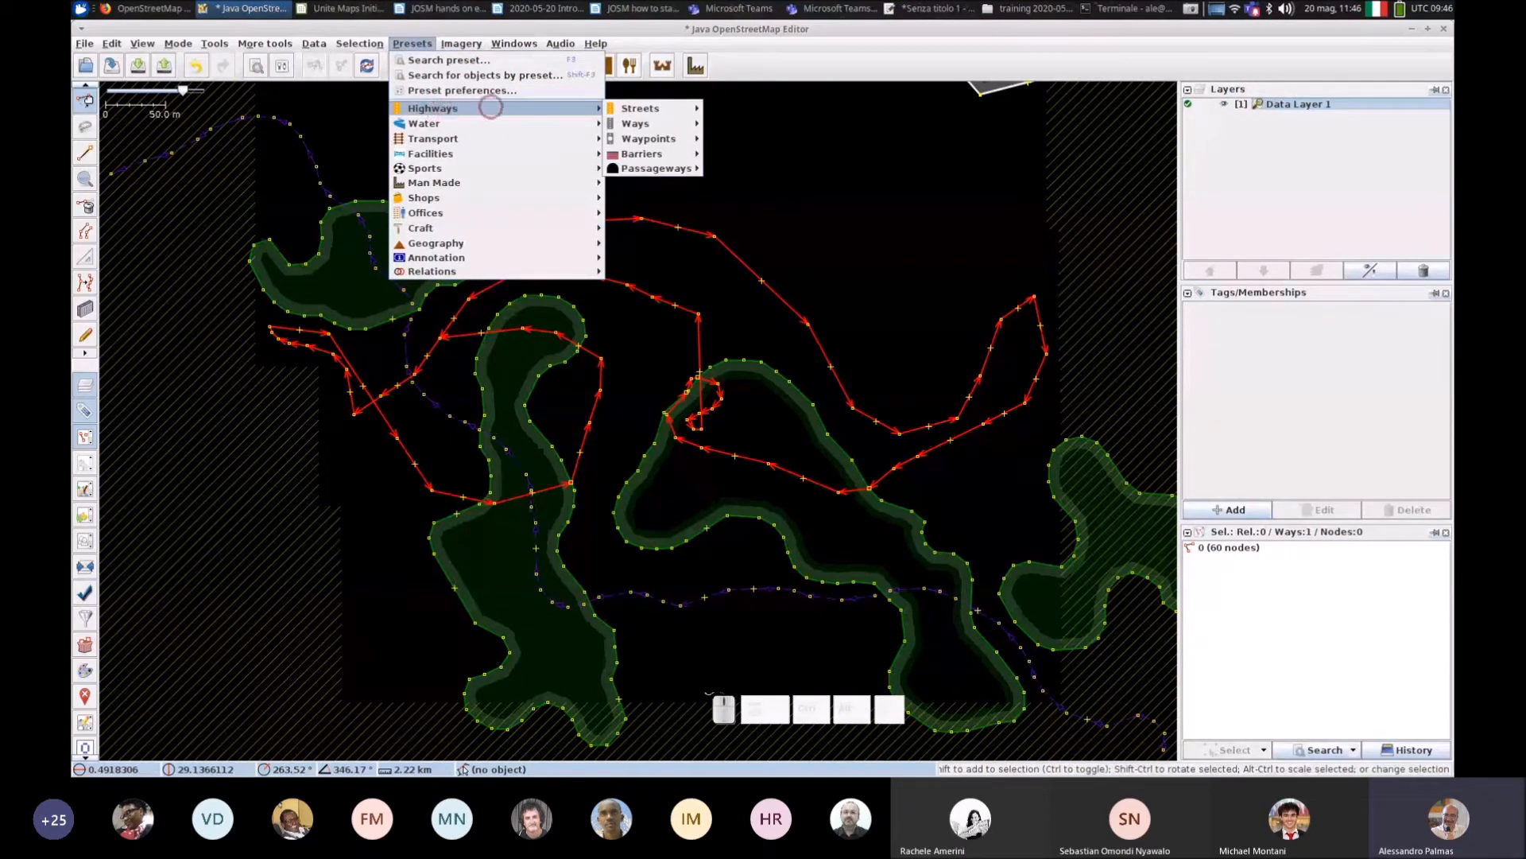
mouse_move(650, 112)
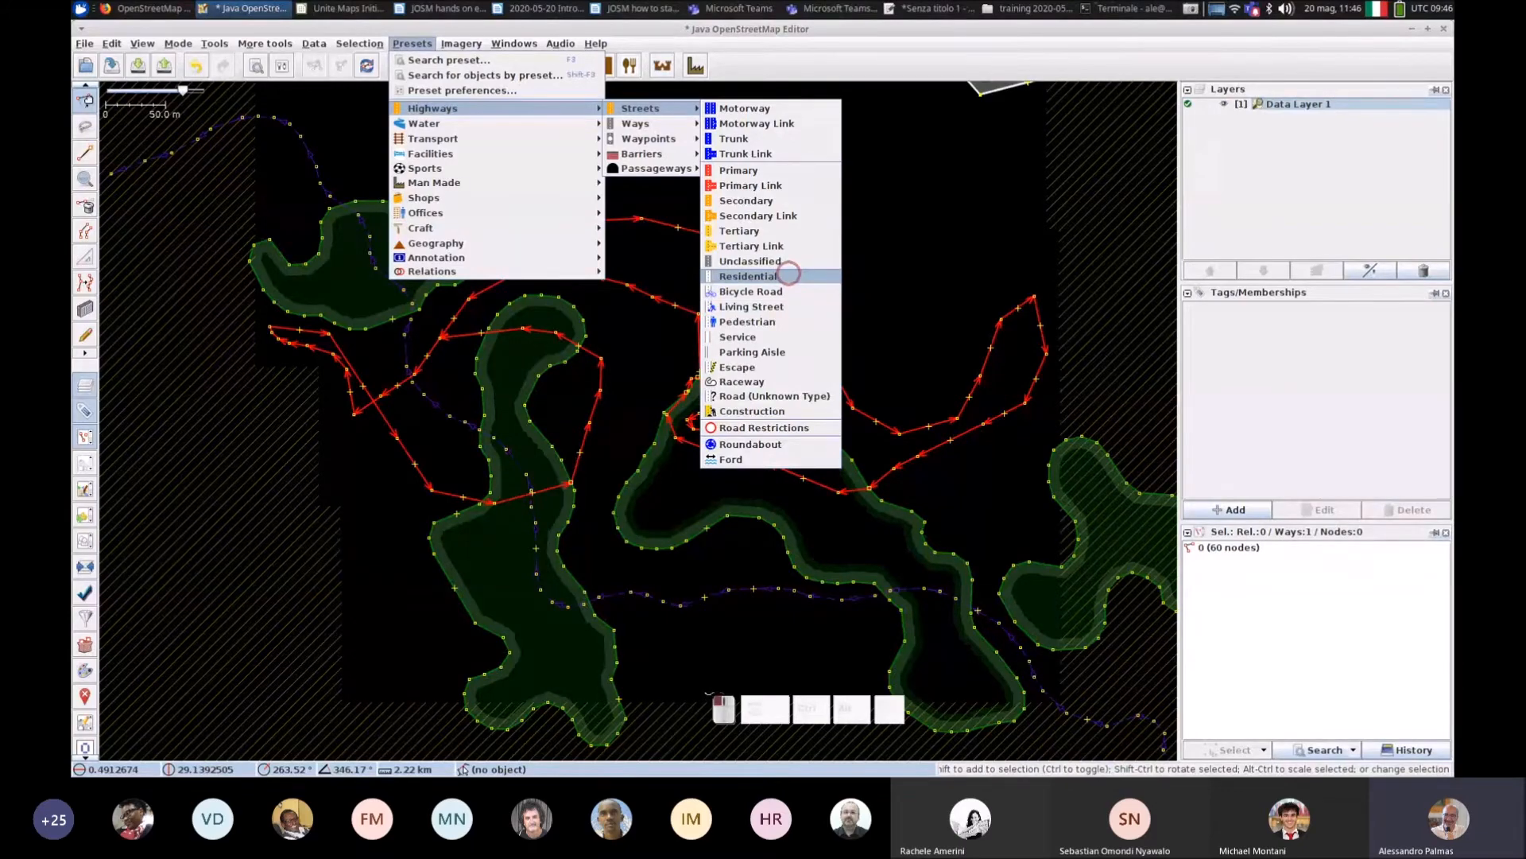
left_click(789, 274)
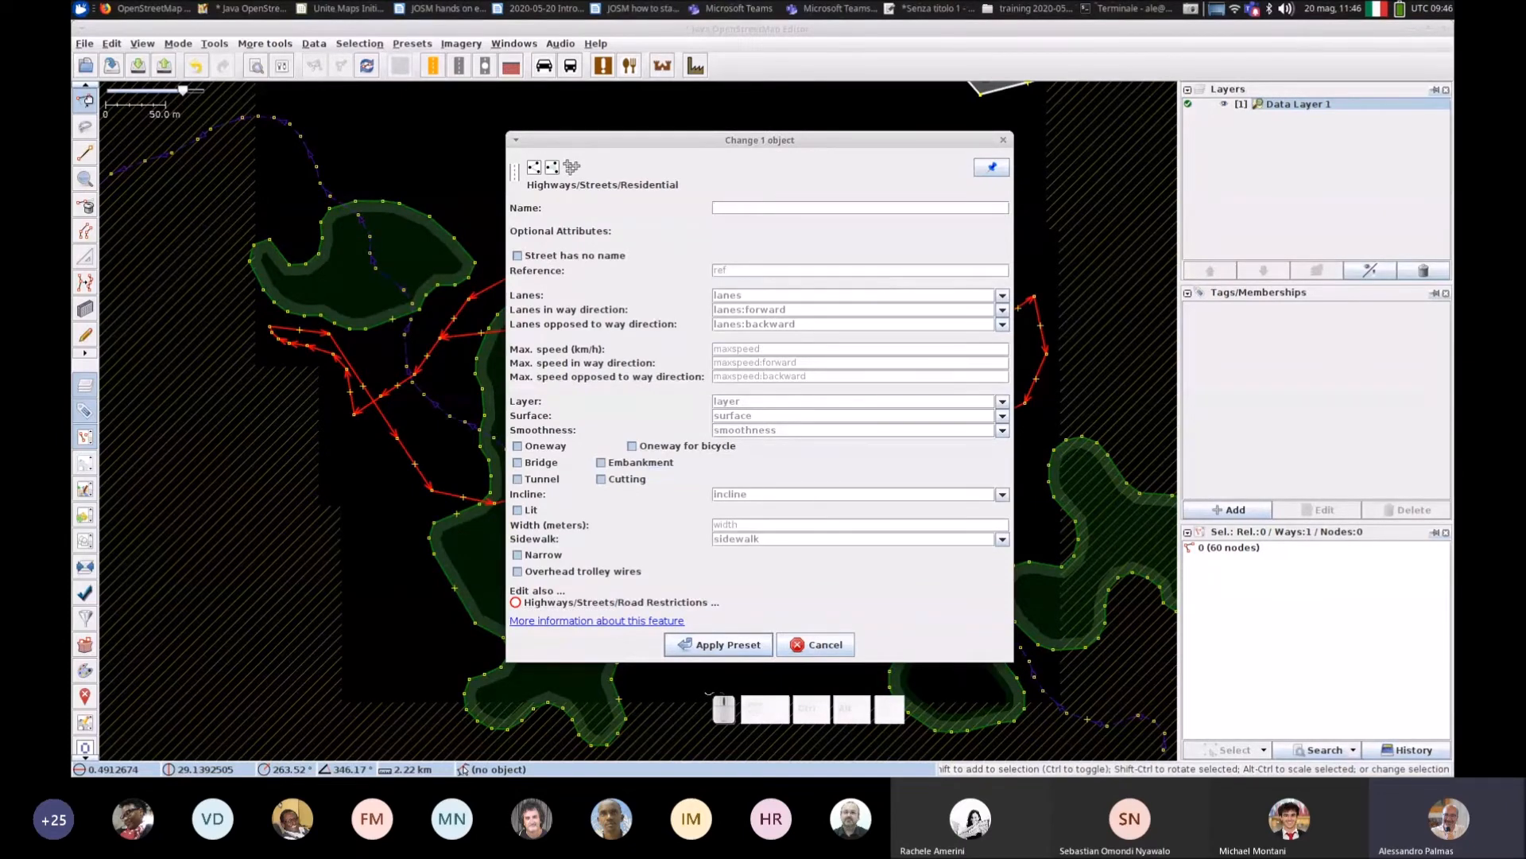
Step: Enter Main Street as the street name in the Residential preset
left_click(776, 206)
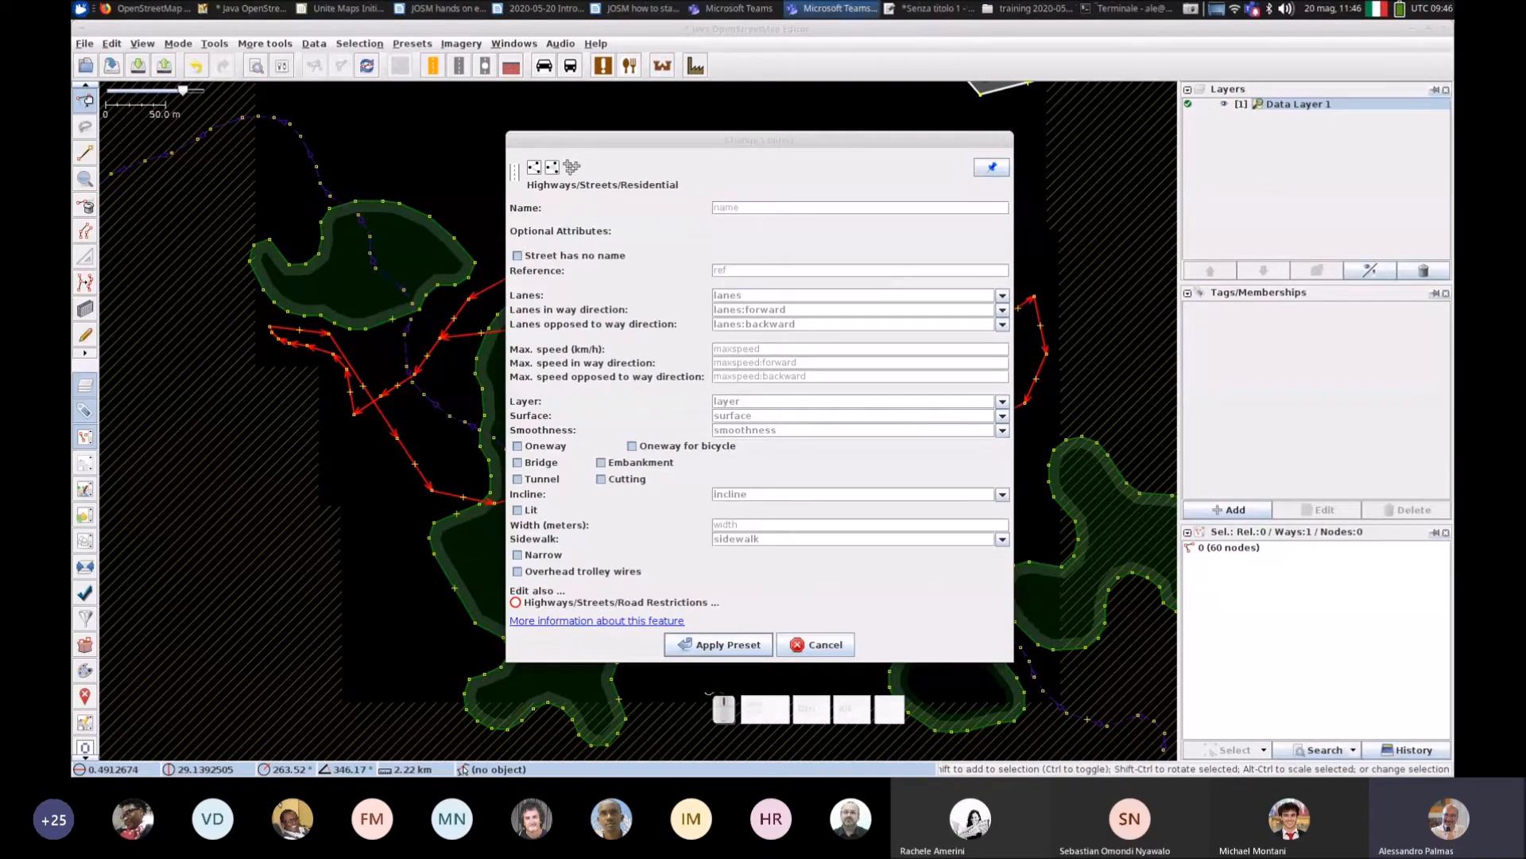
key("shift+m")
key("t")
left_click(776, 207)
type("Ma")
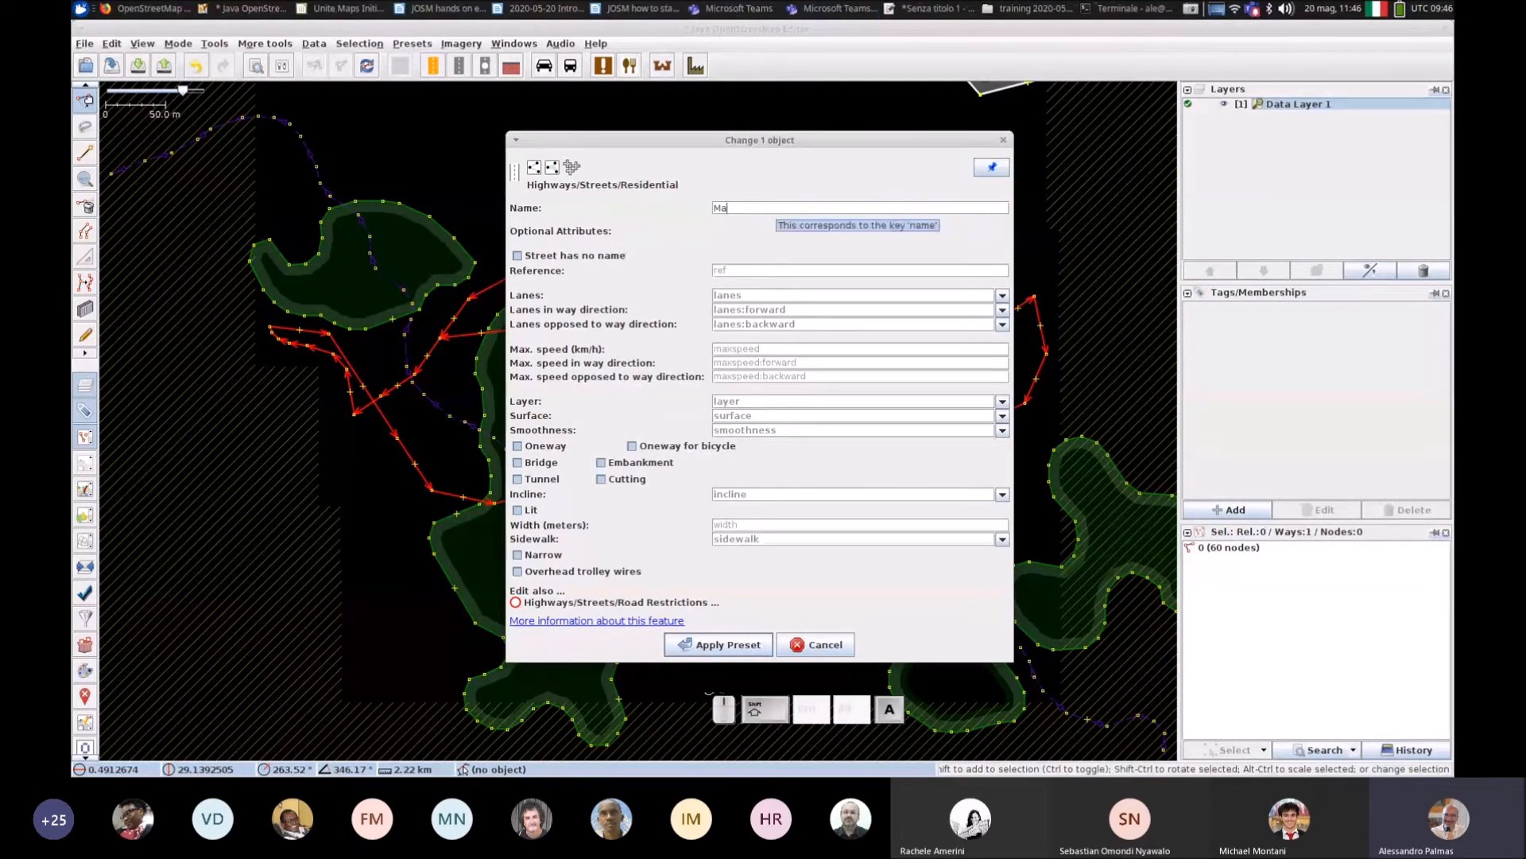
type("in Street")
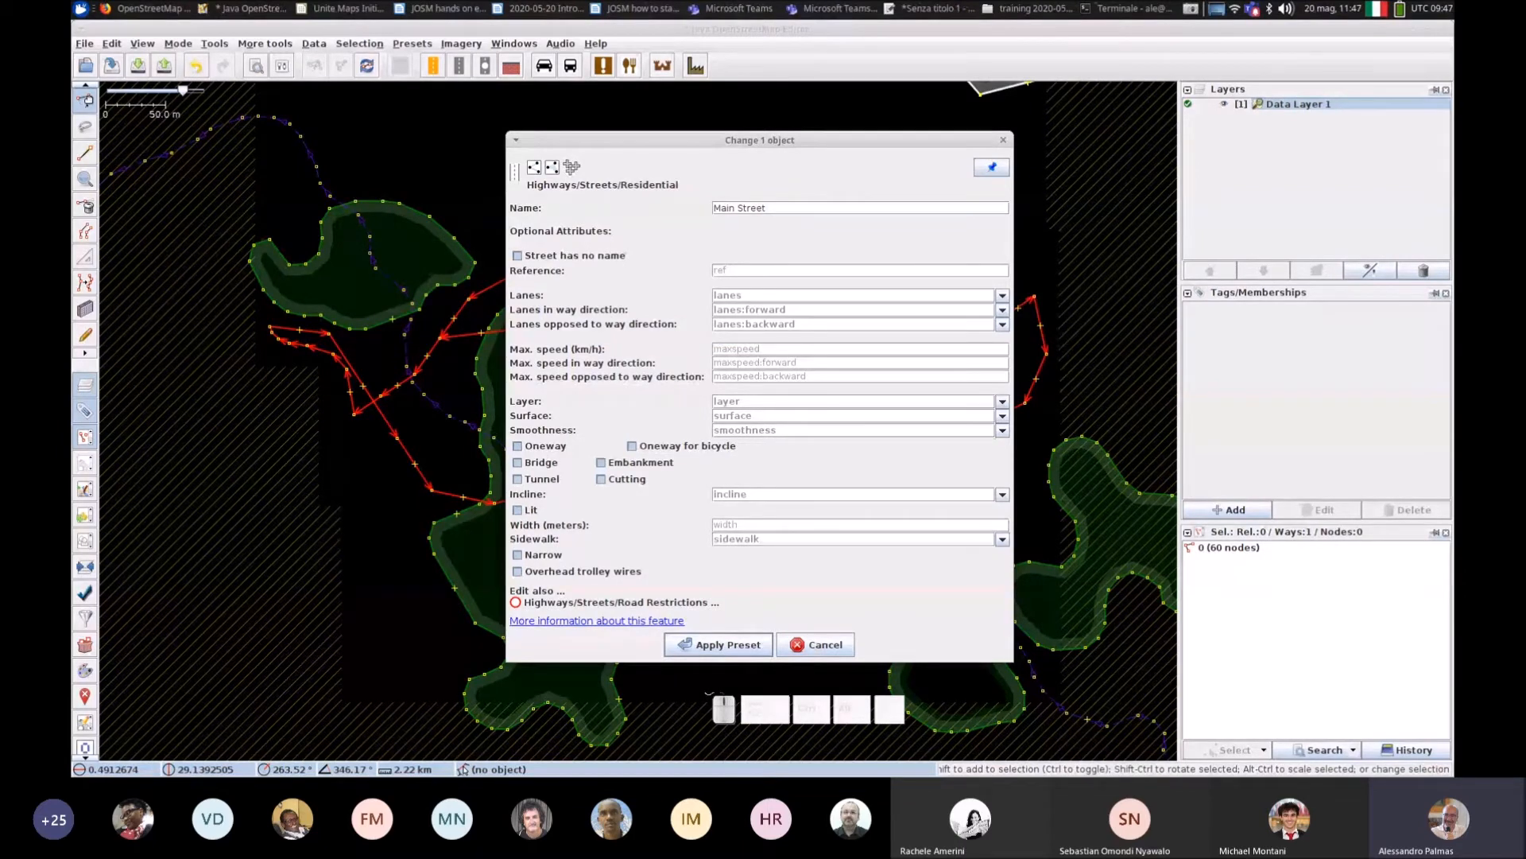
Step: Clear the street name and apply the Residential preset to the way with no optional attributes
left_click(777, 207)
left_click(782, 208)
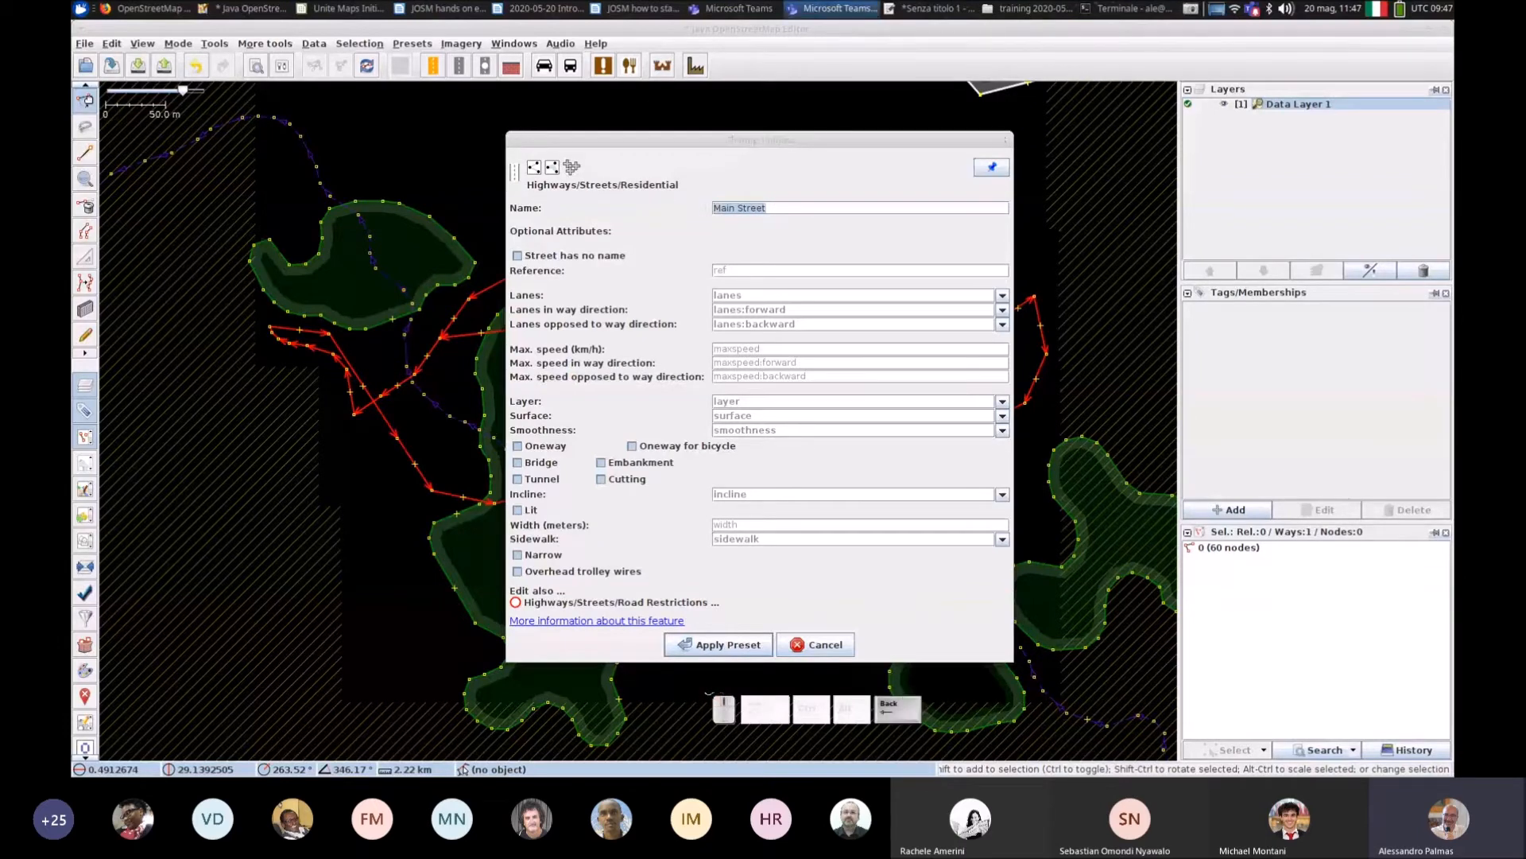
left_click_drag(774, 208, 685, 203)
left_click(731, 209)
key("BackSpace")
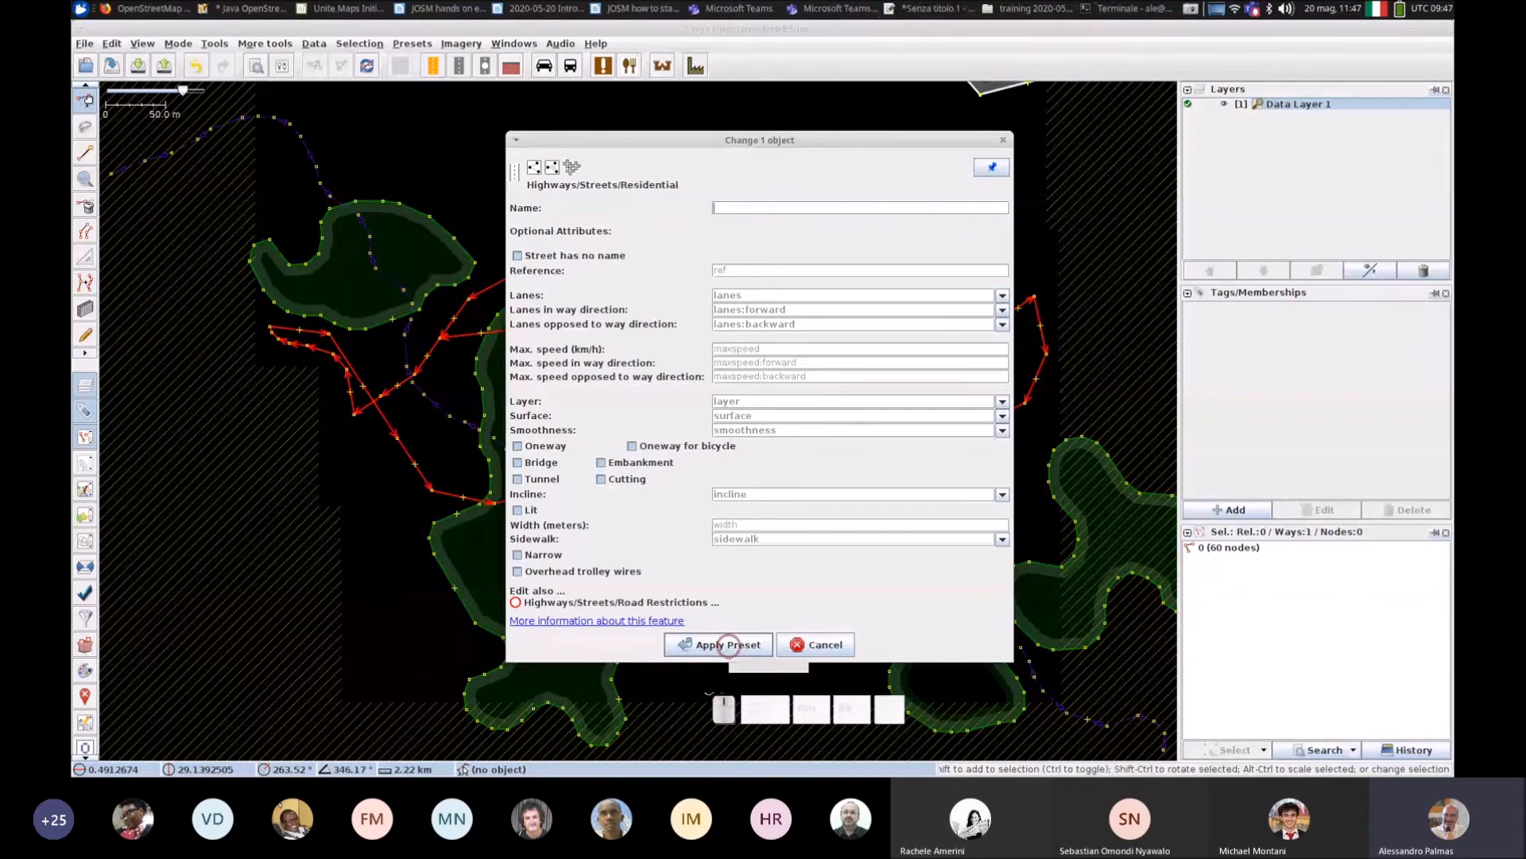
left_click(729, 644)
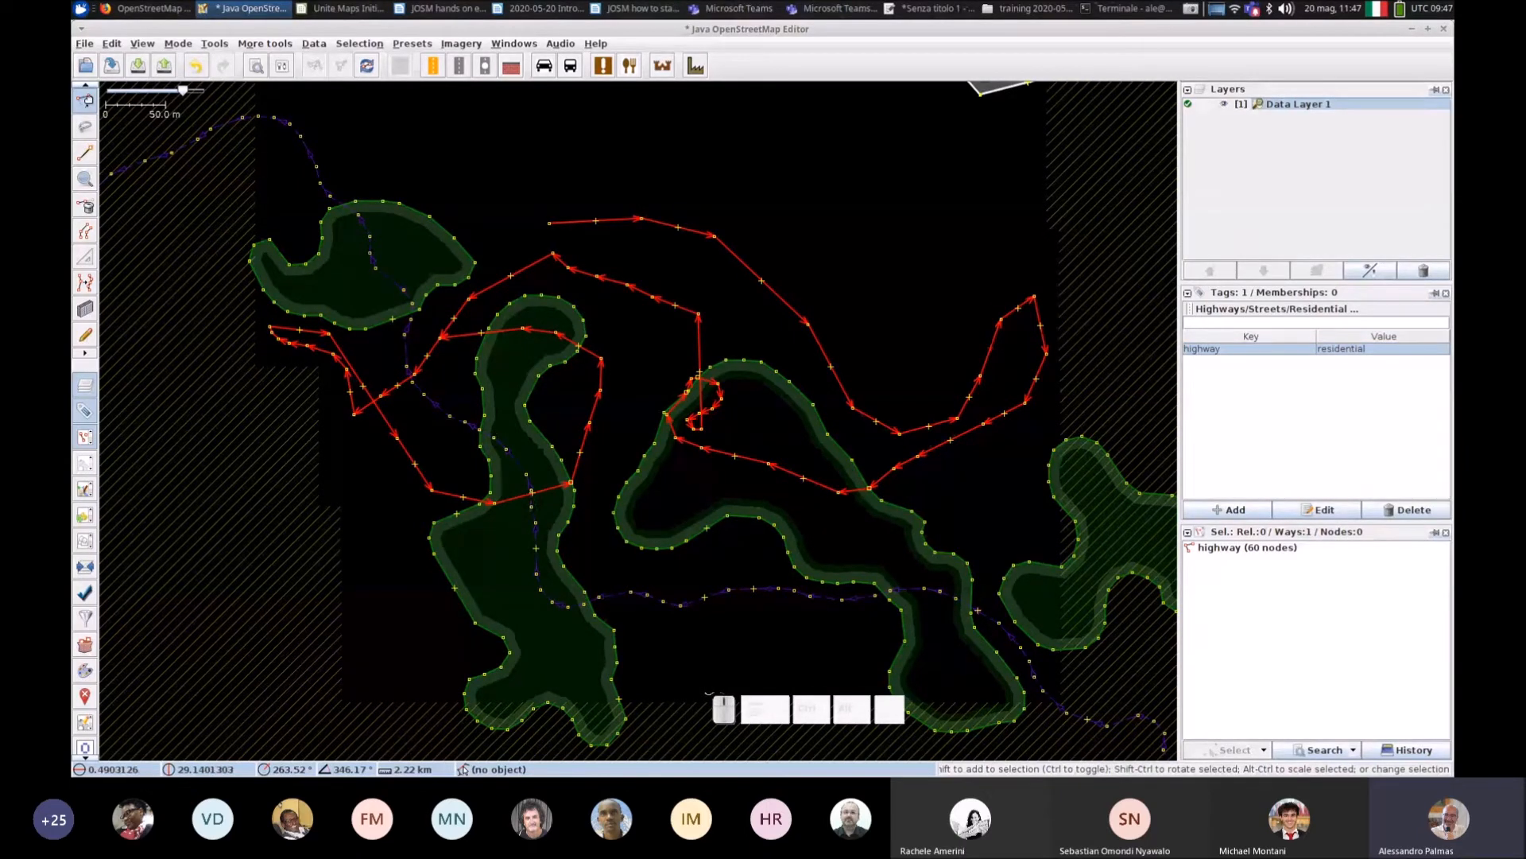
Step: Deselect the way to view how it is drawn as a residential road
left_click(875, 191)
left_click(991, 351)
left_click(953, 322)
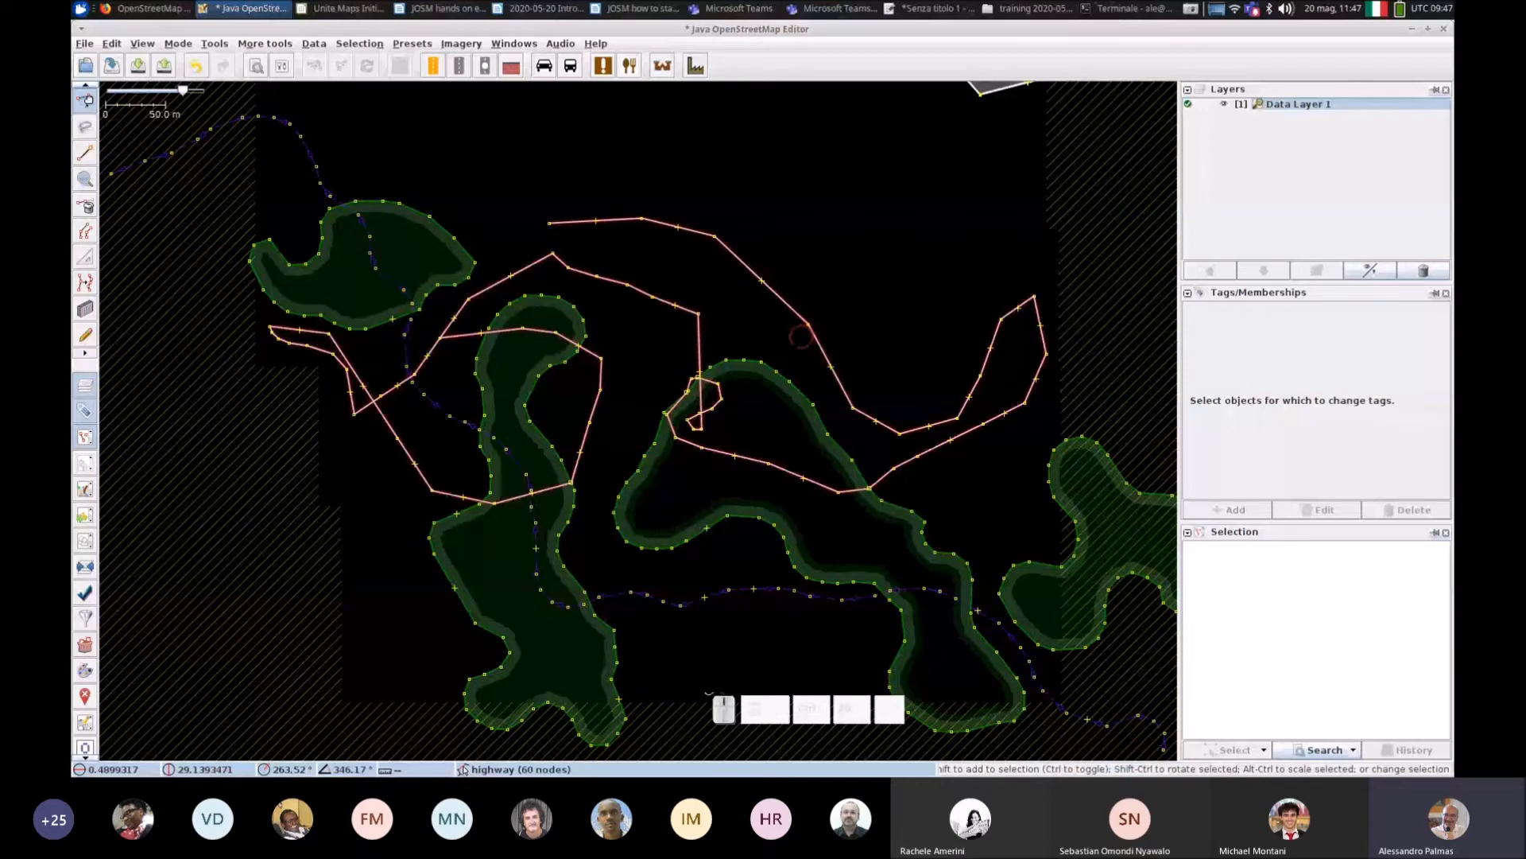
Step: Set the highway tag of the drawn residential way to pedestrian and deselect the way
left_click(801, 336)
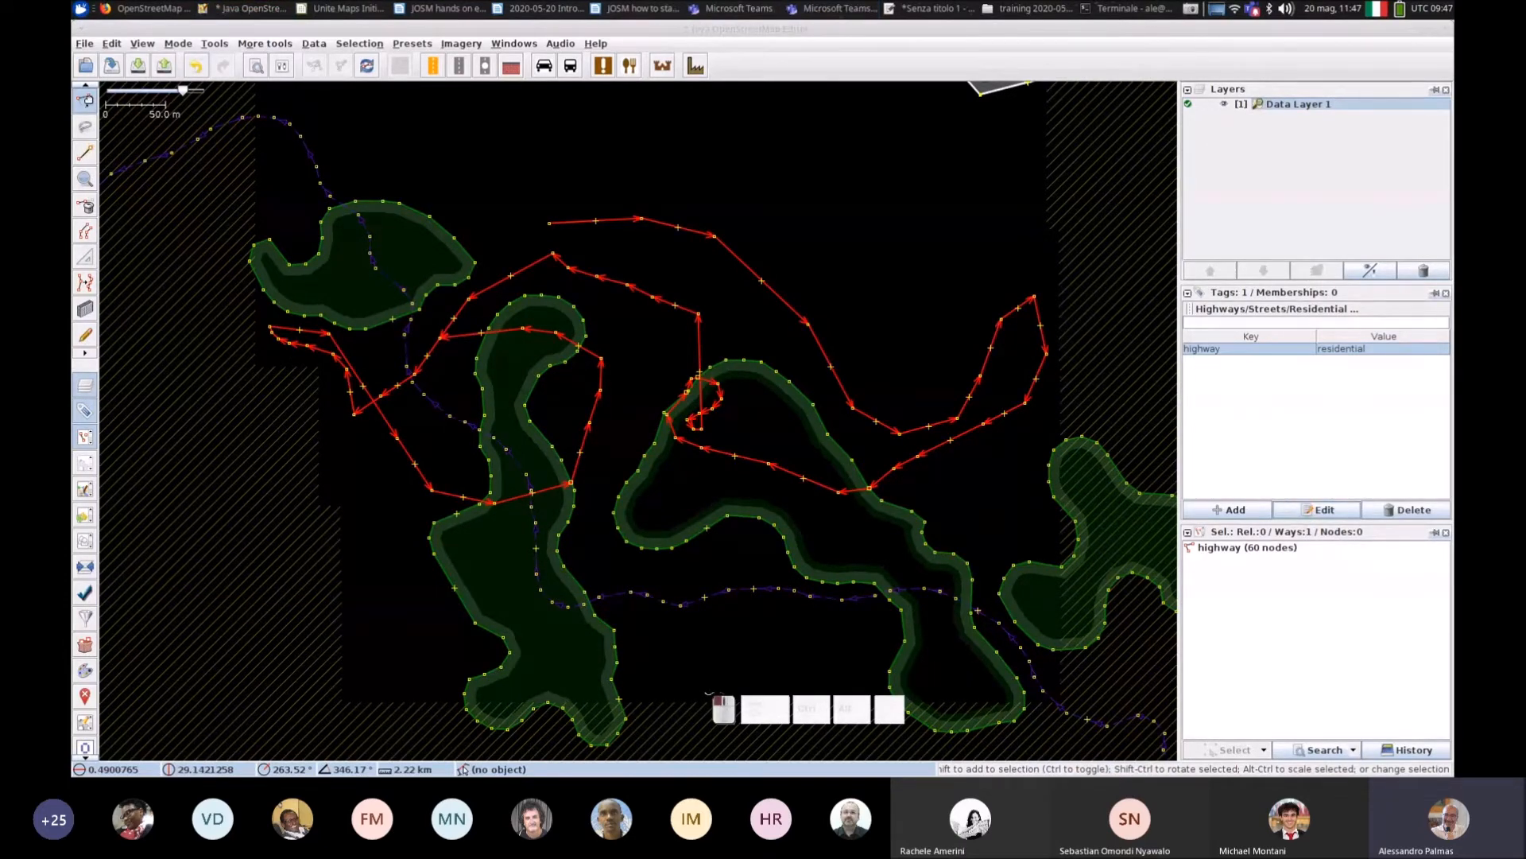
left_click(1317, 509)
left_click_drag(987, 228, 850, 214)
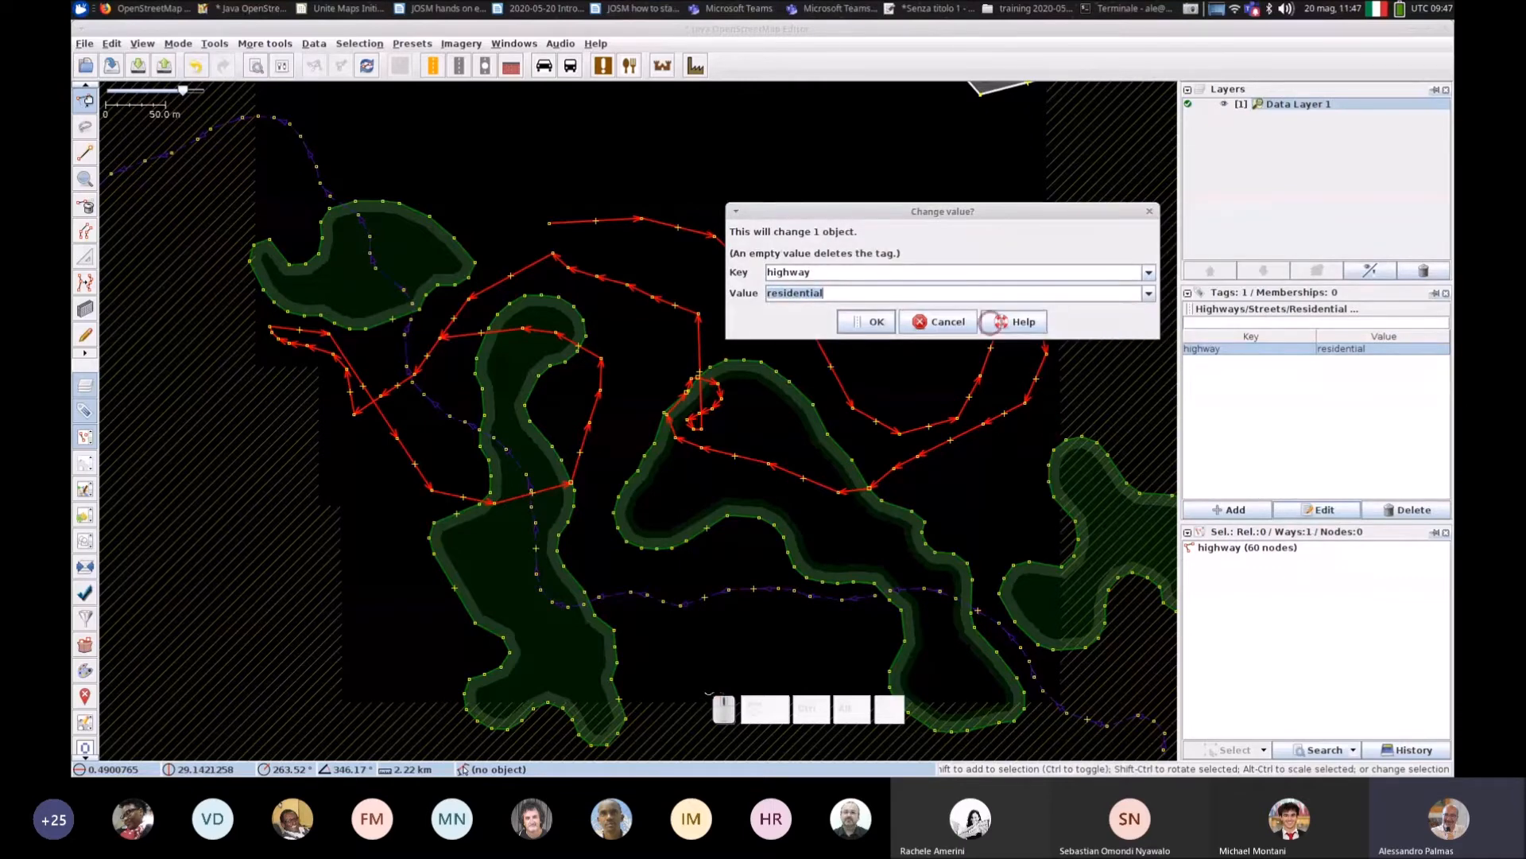
left_click(1149, 294)
left_click(909, 293)
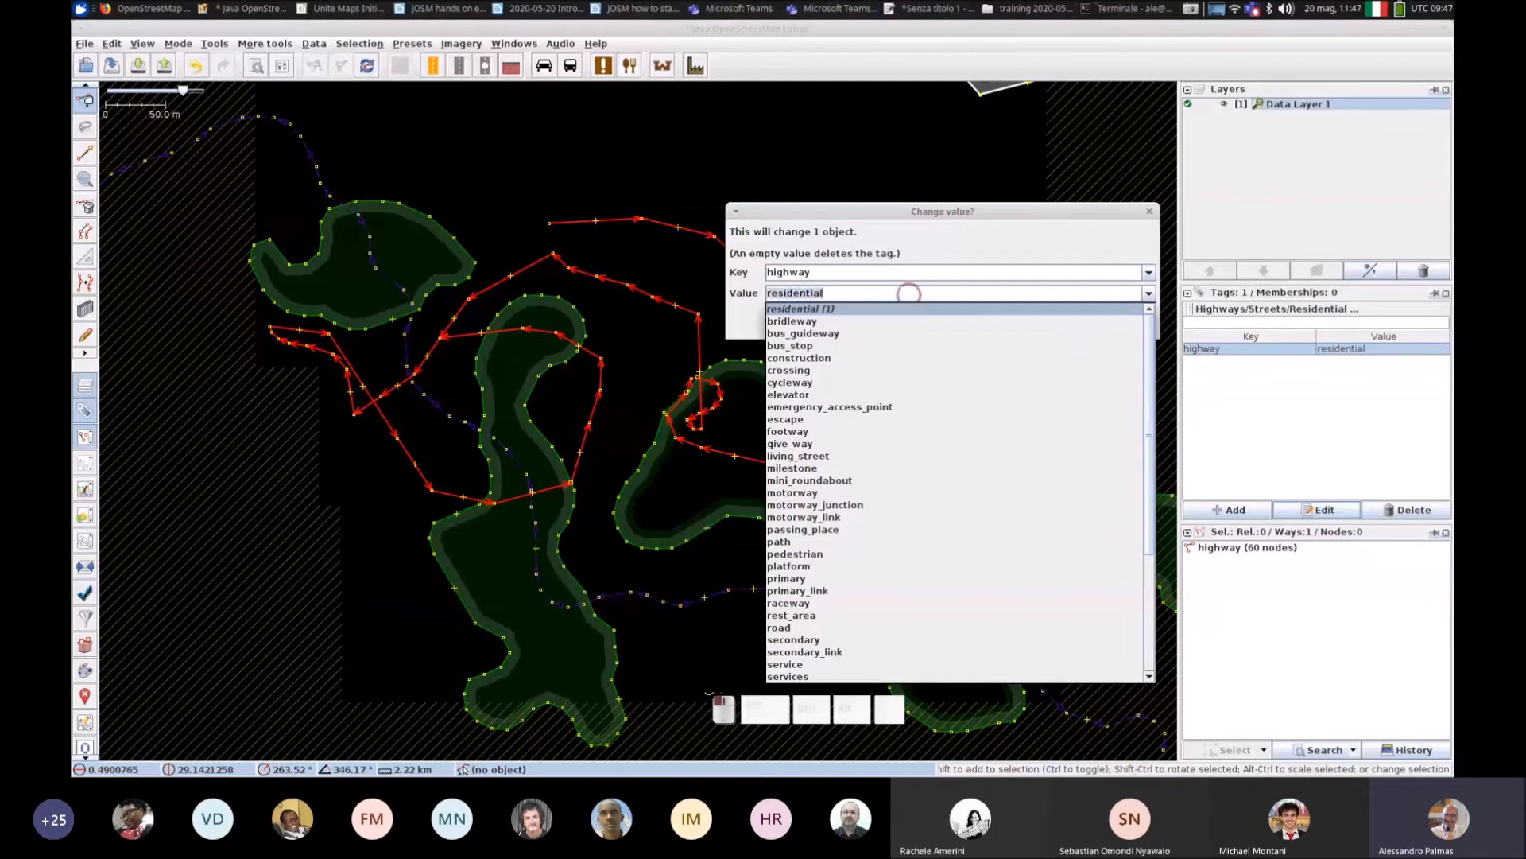
left_click(715, 293)
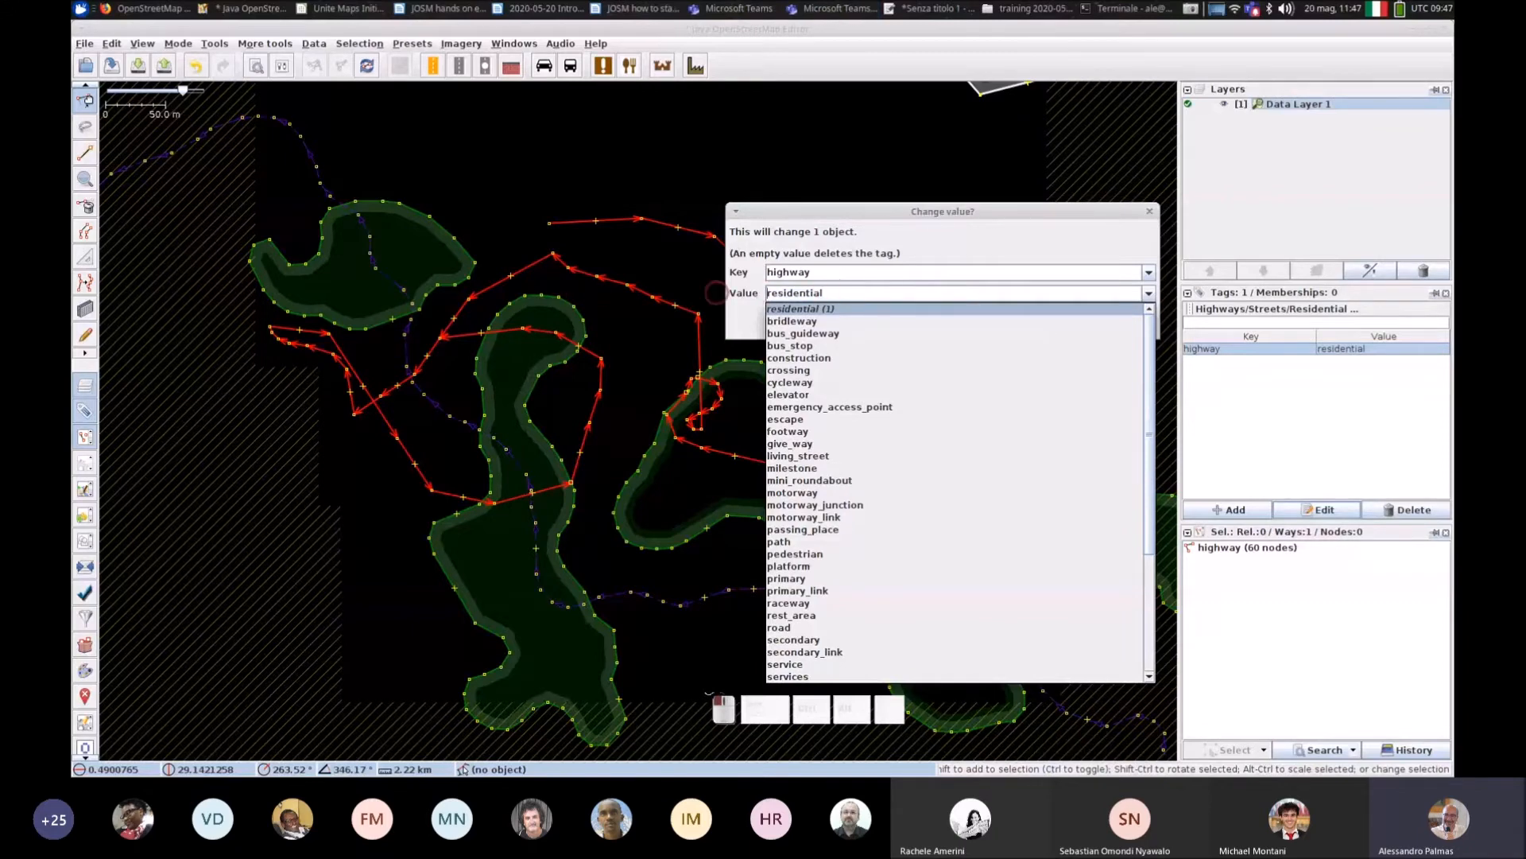
type("pedestrian")
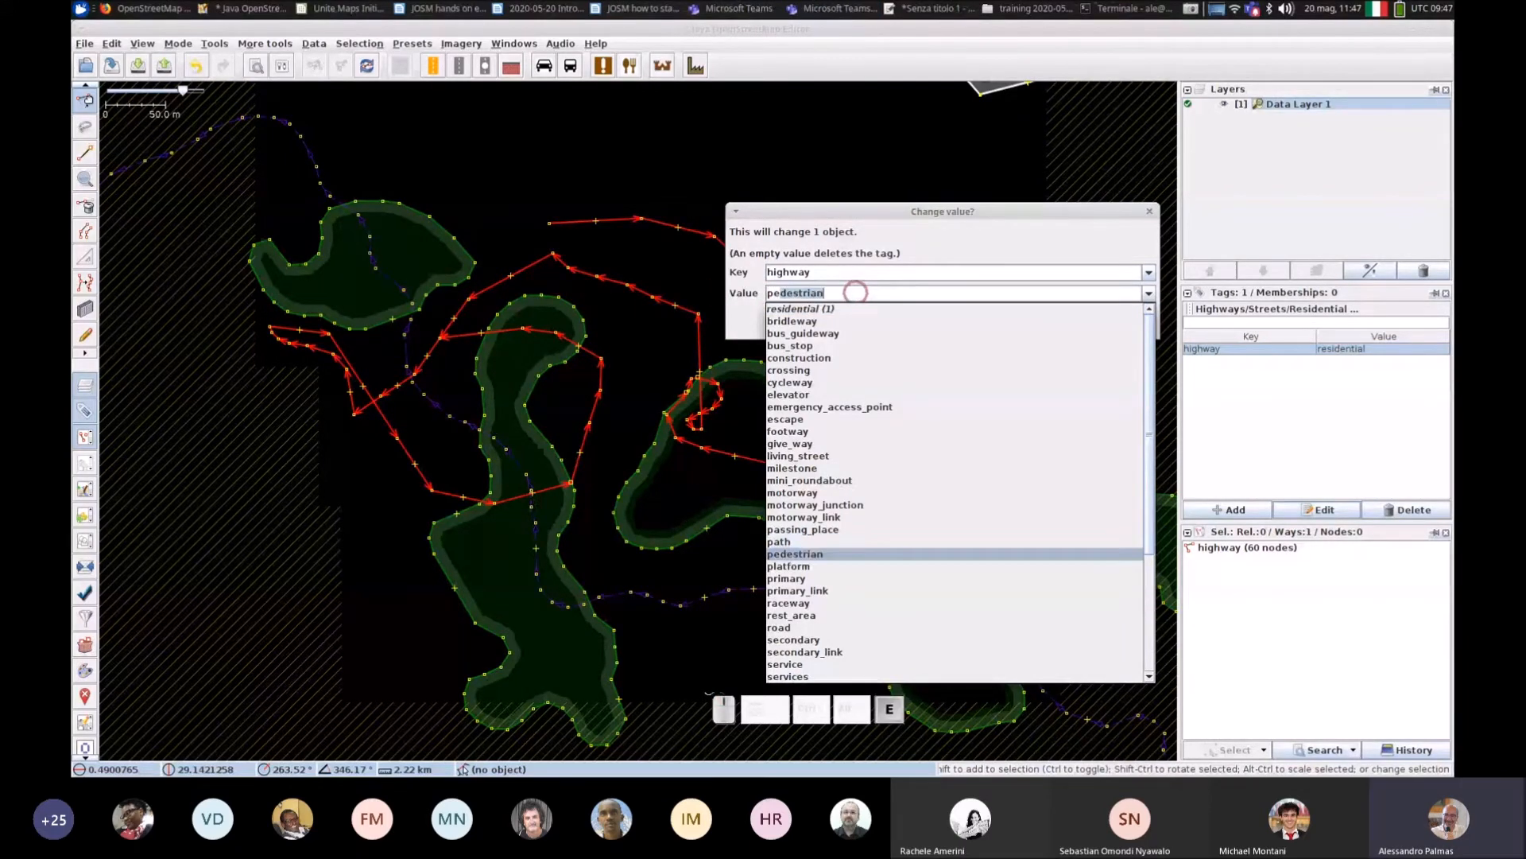
key("Return")
left_click(863, 319)
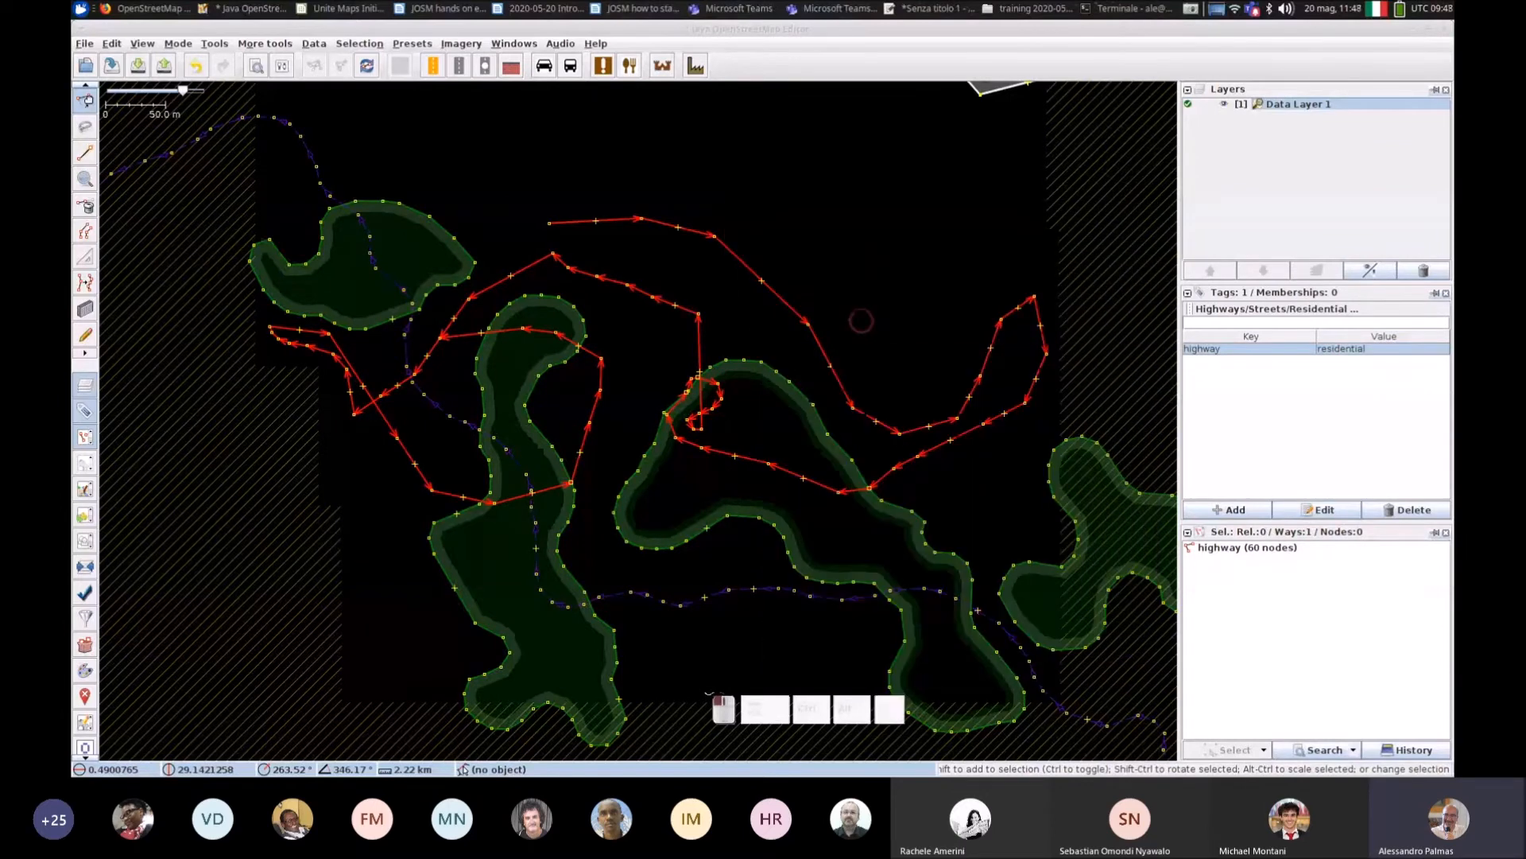
left_click(842, 334)
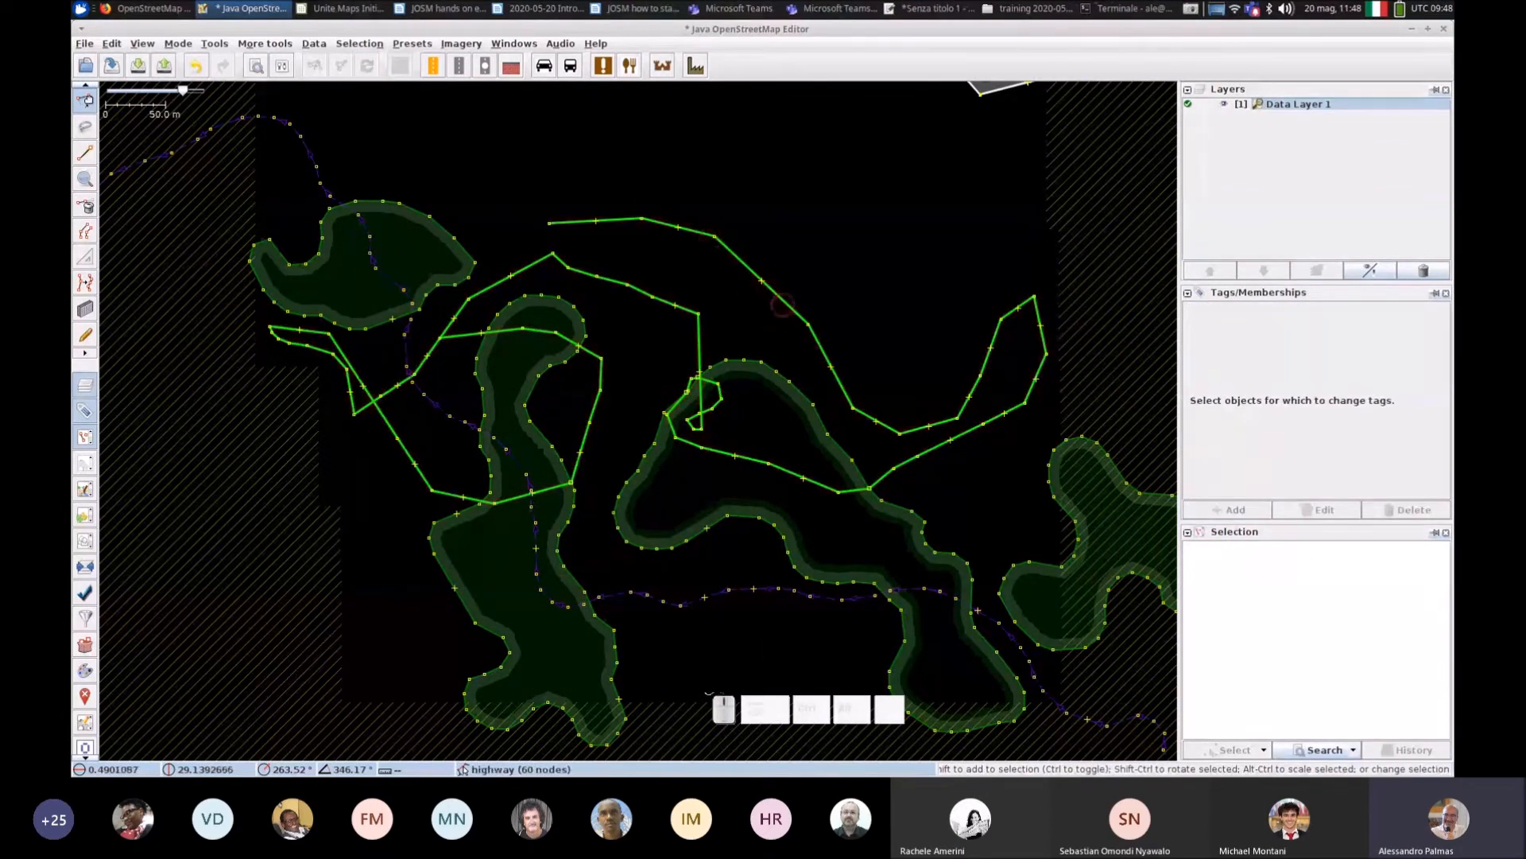
Step: Reshape the upper stretch of the pedestrian way into a zigzag by moving a node and pulling out new nodes between existing ones
left_click_drag(808, 326, 789, 333)
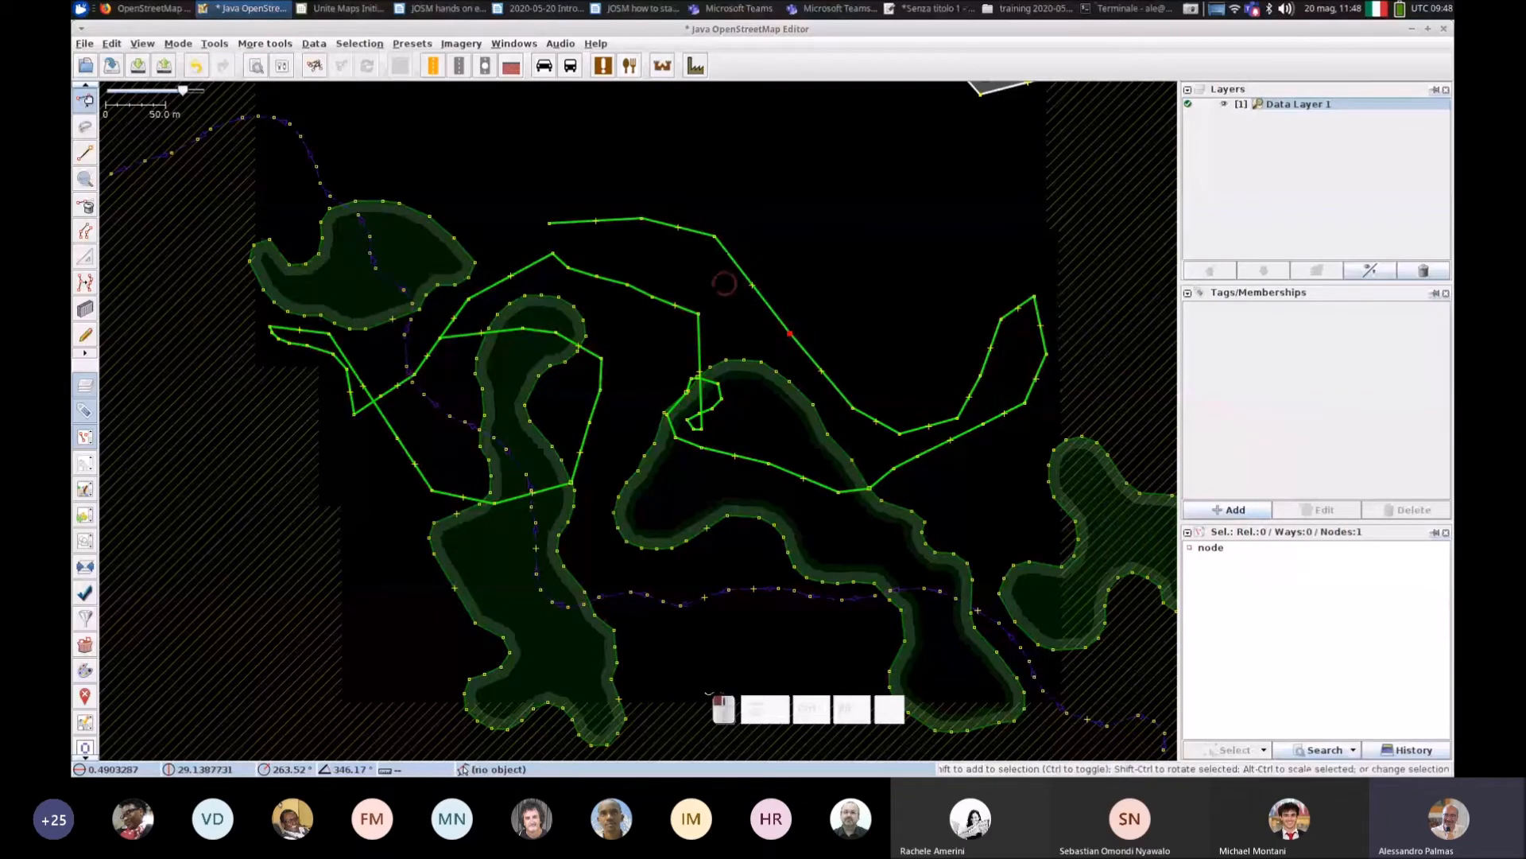
left_click_drag(751, 284, 787, 284)
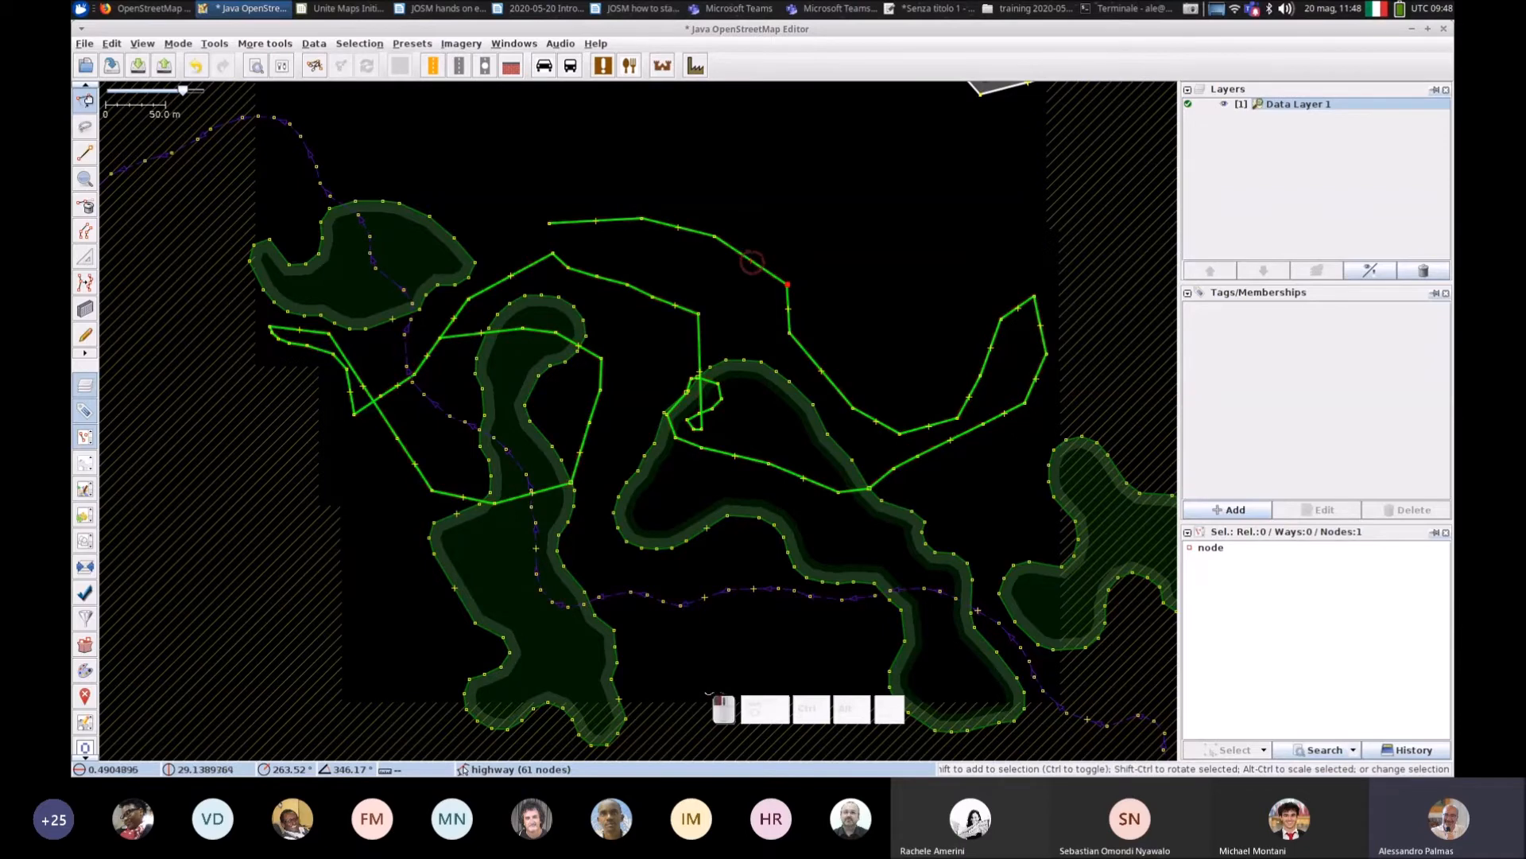
left_click_drag(751, 261, 761, 235)
left_click_drag(775, 259, 743, 275)
left_click(818, 298)
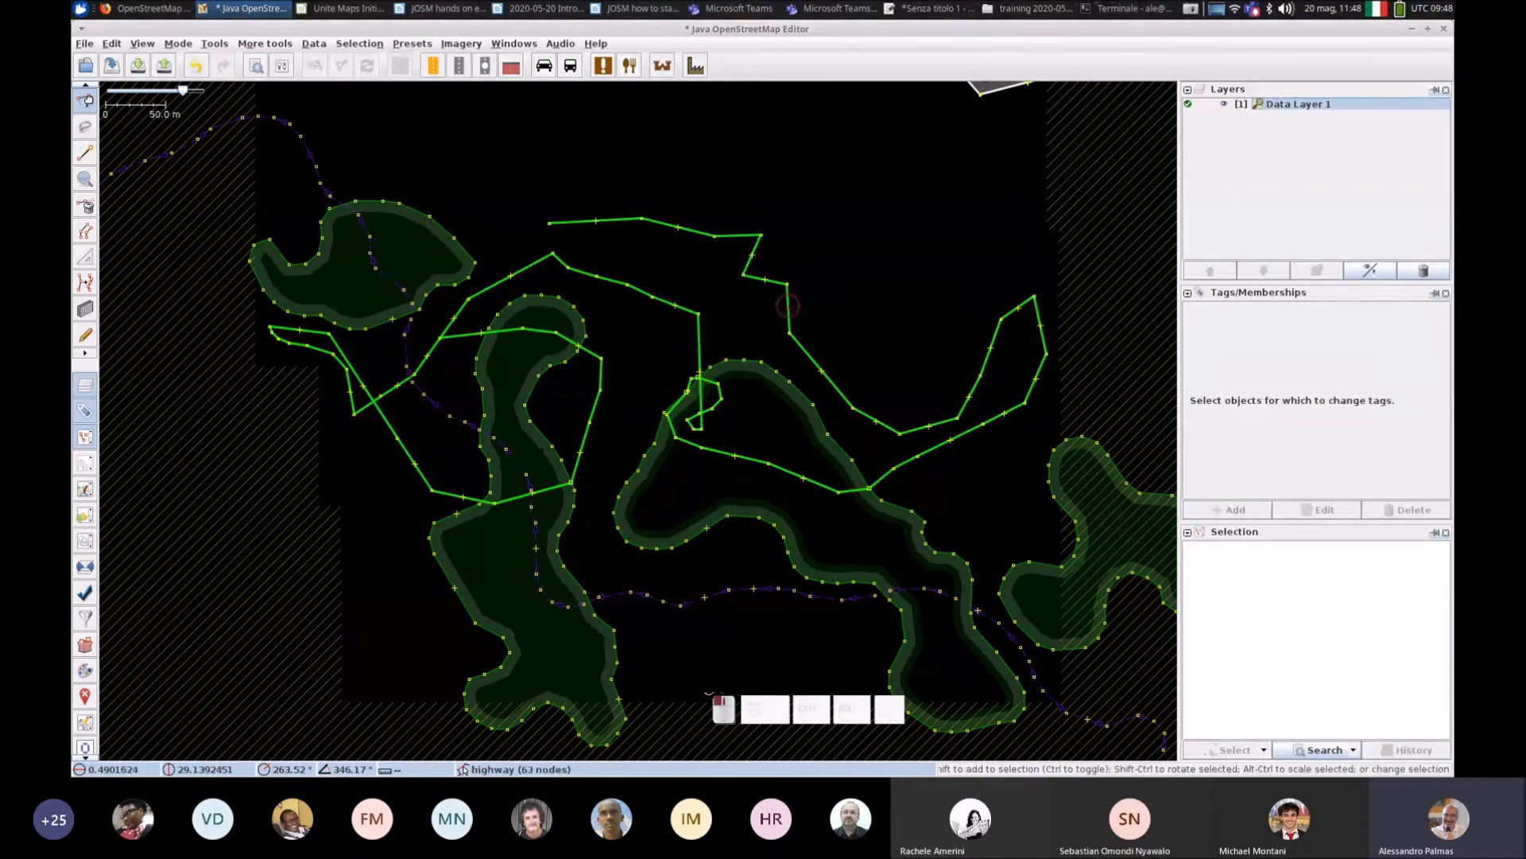
Step: Select the pedestrian way to view its tags, and open the Add tag dialog without adding a tag
left_click(788, 306)
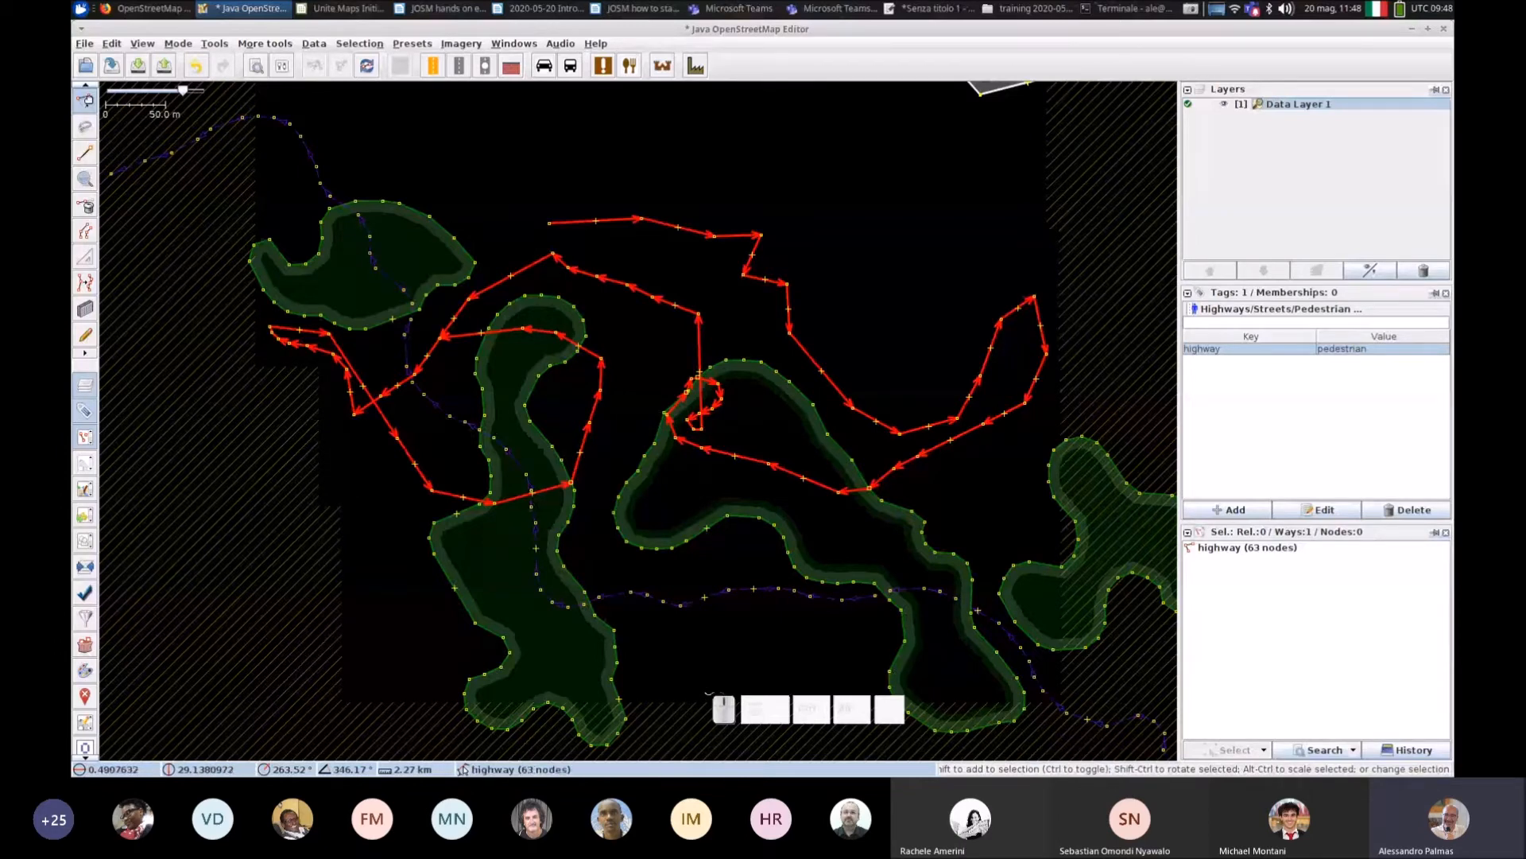
left_click(607, 221)
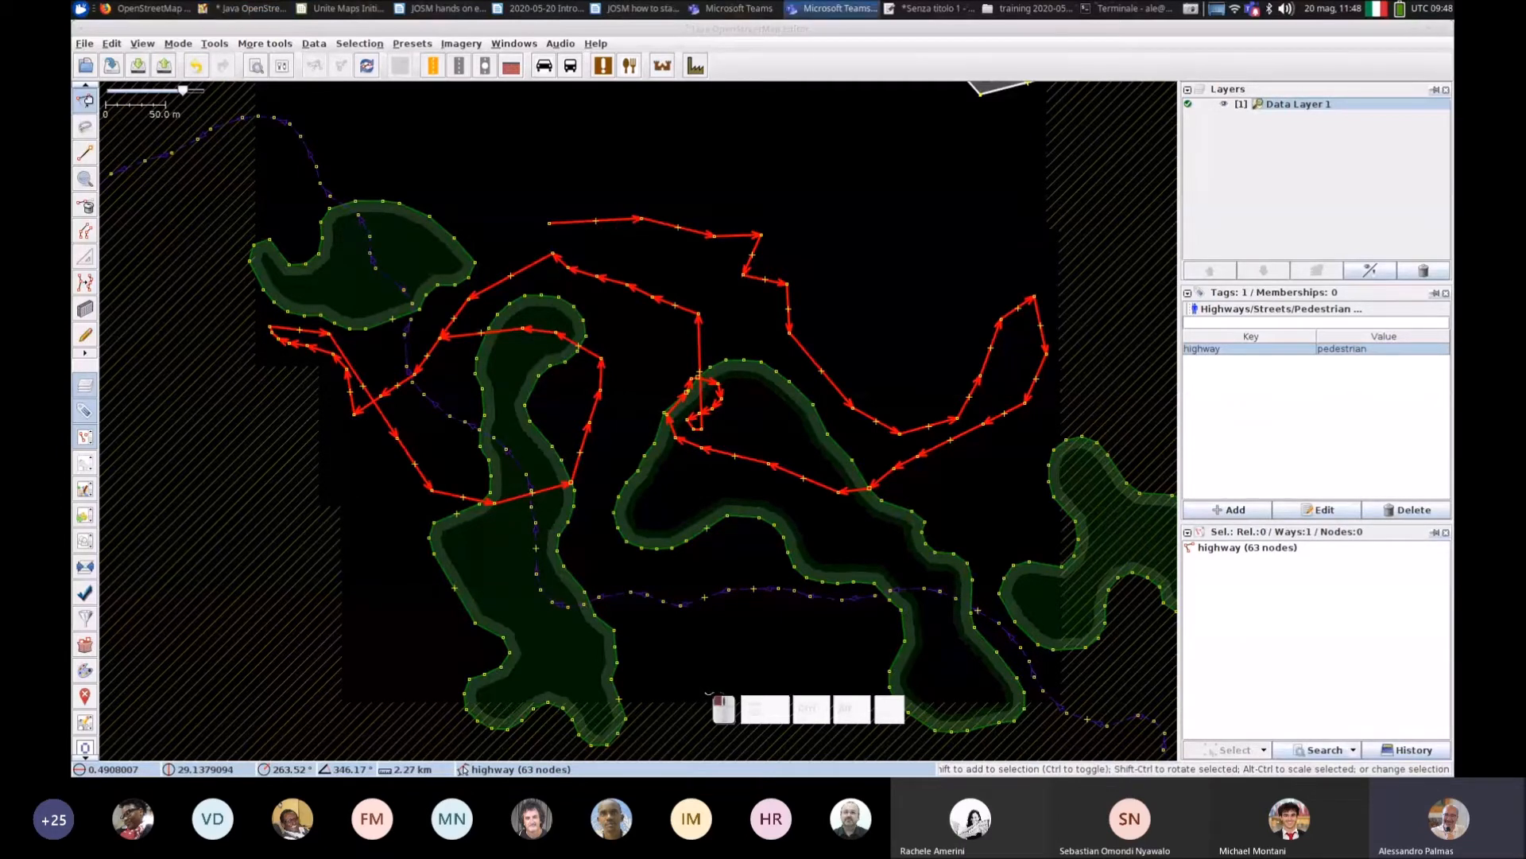
left_click(606, 221)
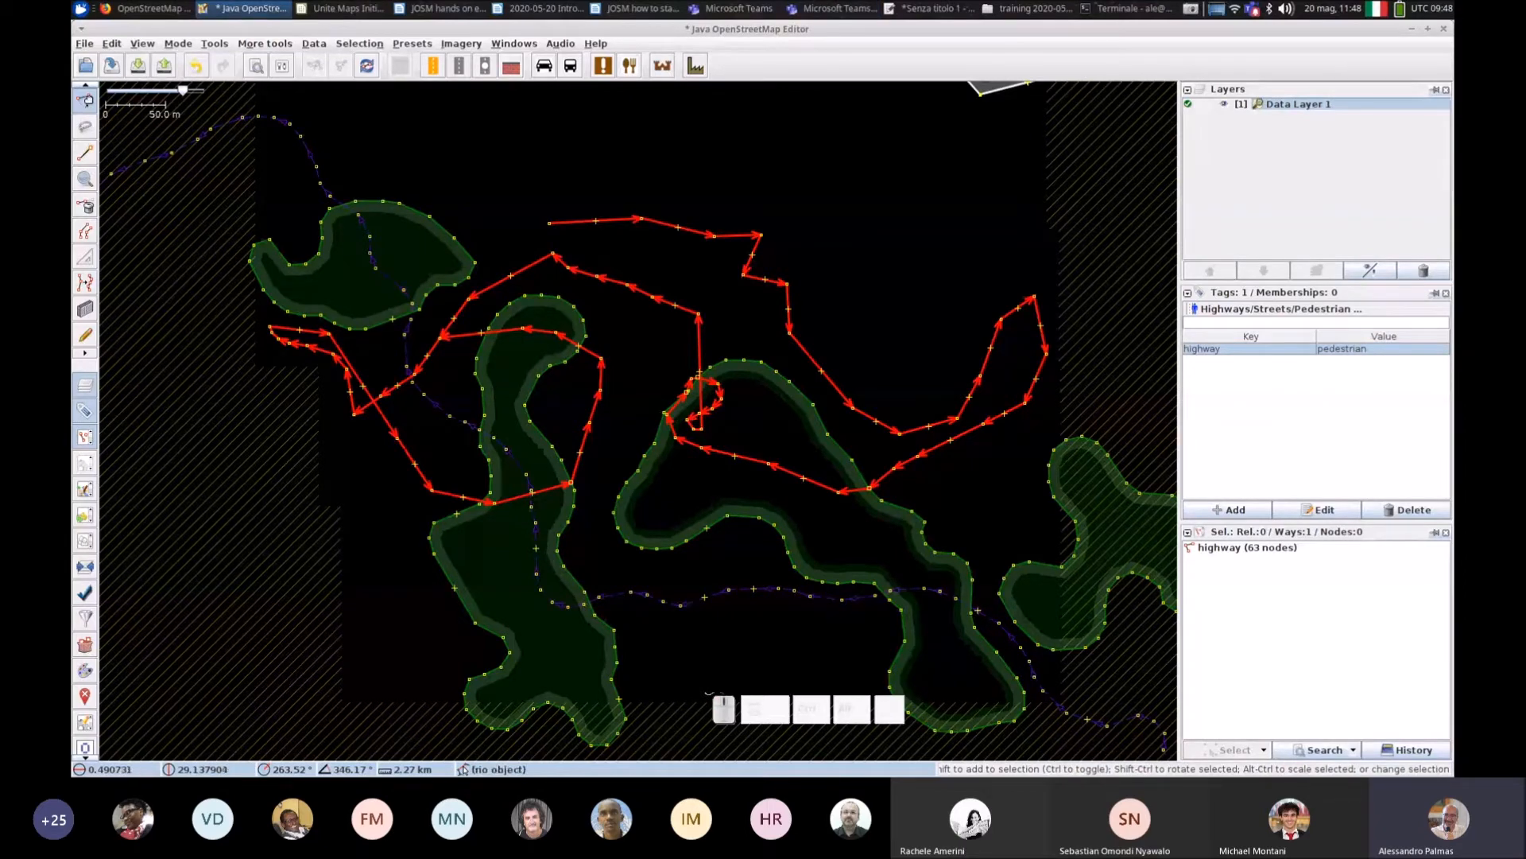
left_click(248, 157)
left_click(609, 220)
left_click(680, 256)
left_click(1221, 510)
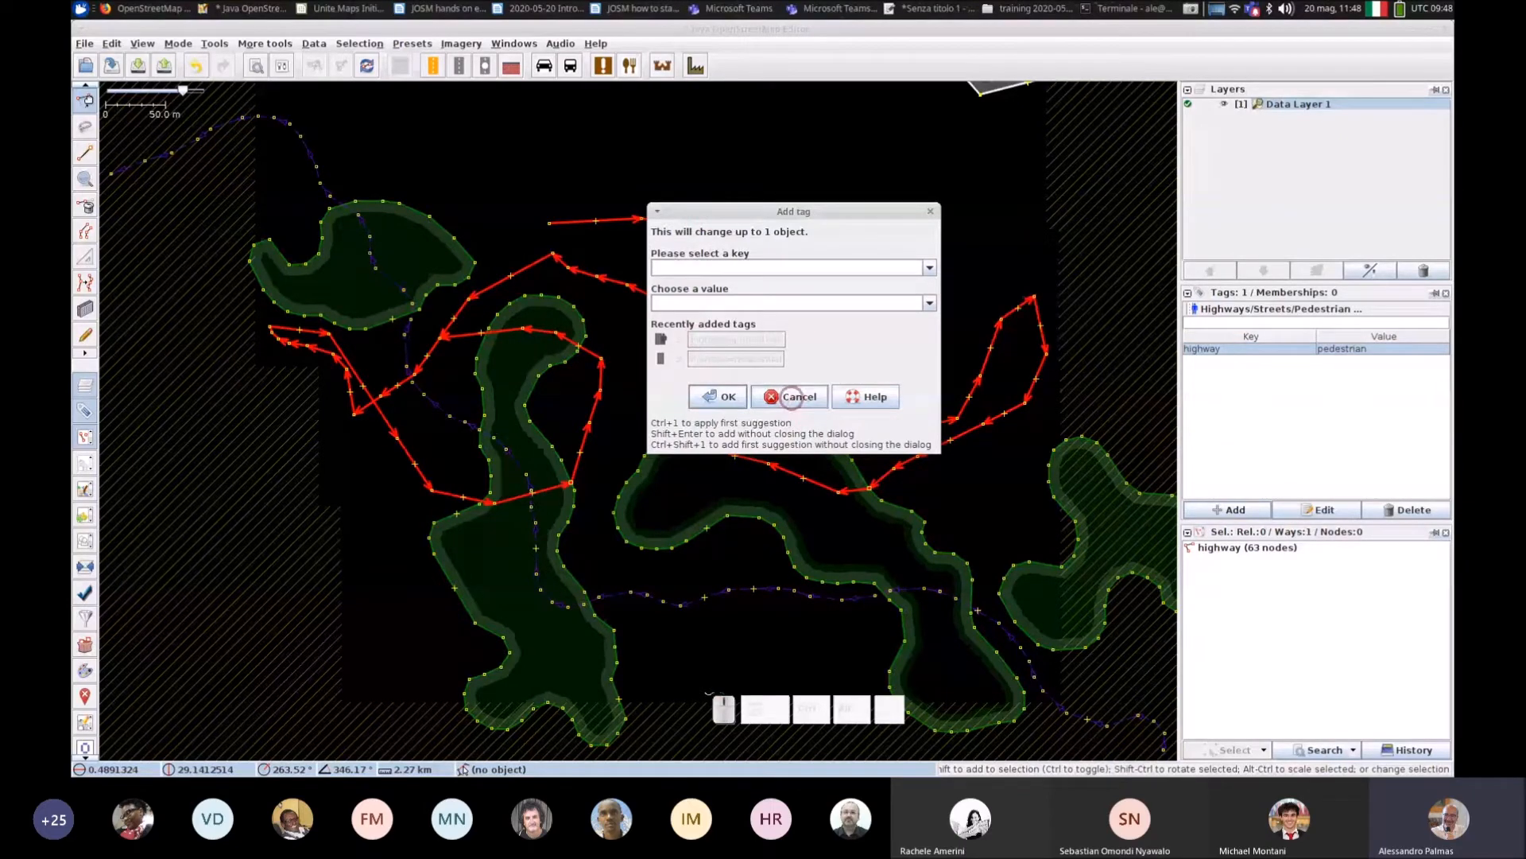
left_click(791, 397)
left_click(917, 337)
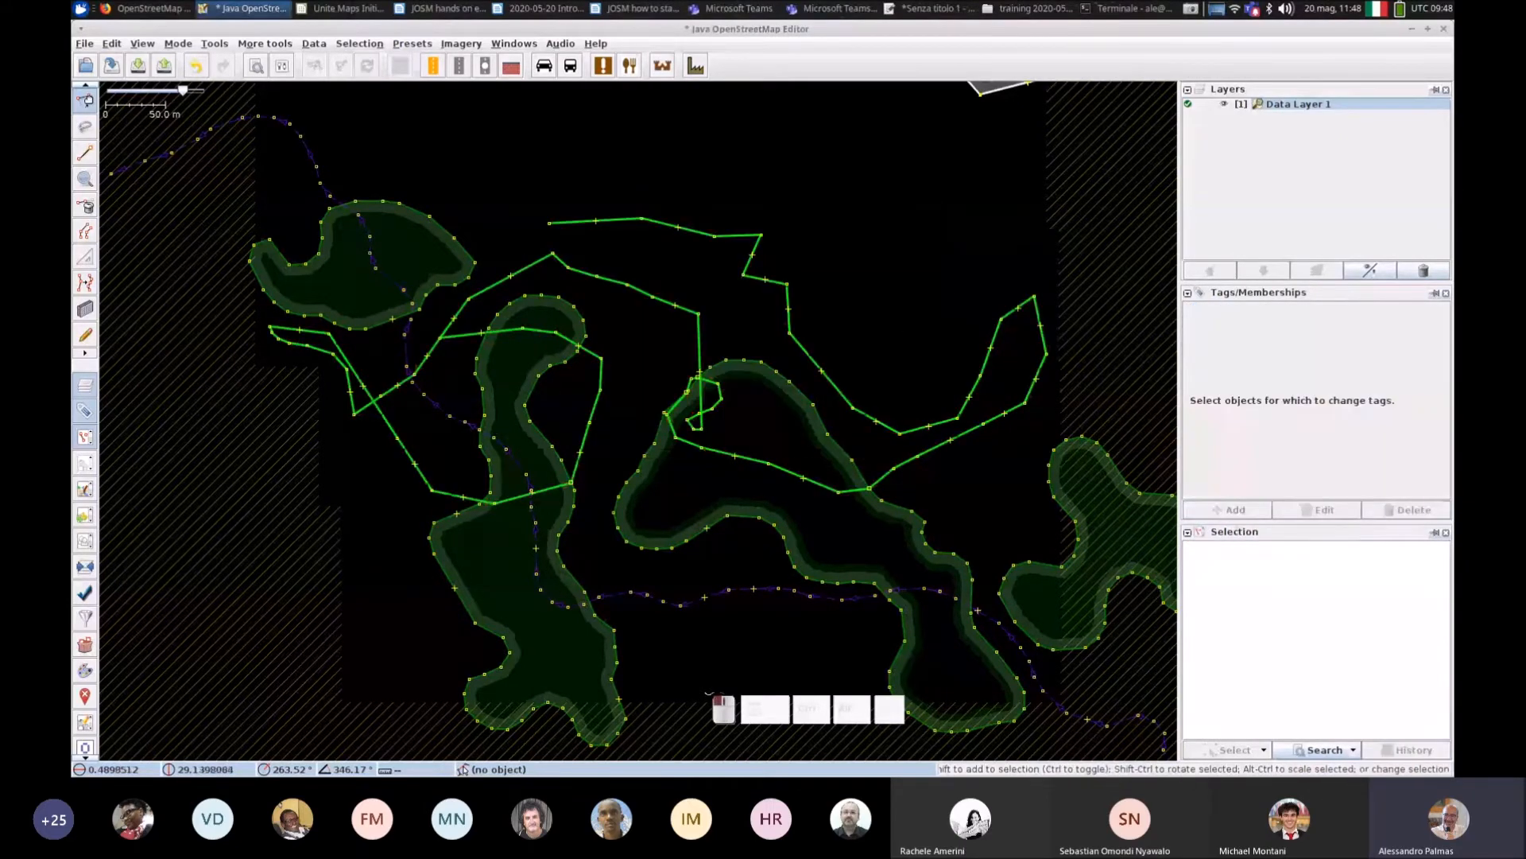
left_click(811, 358)
left_click(904, 321)
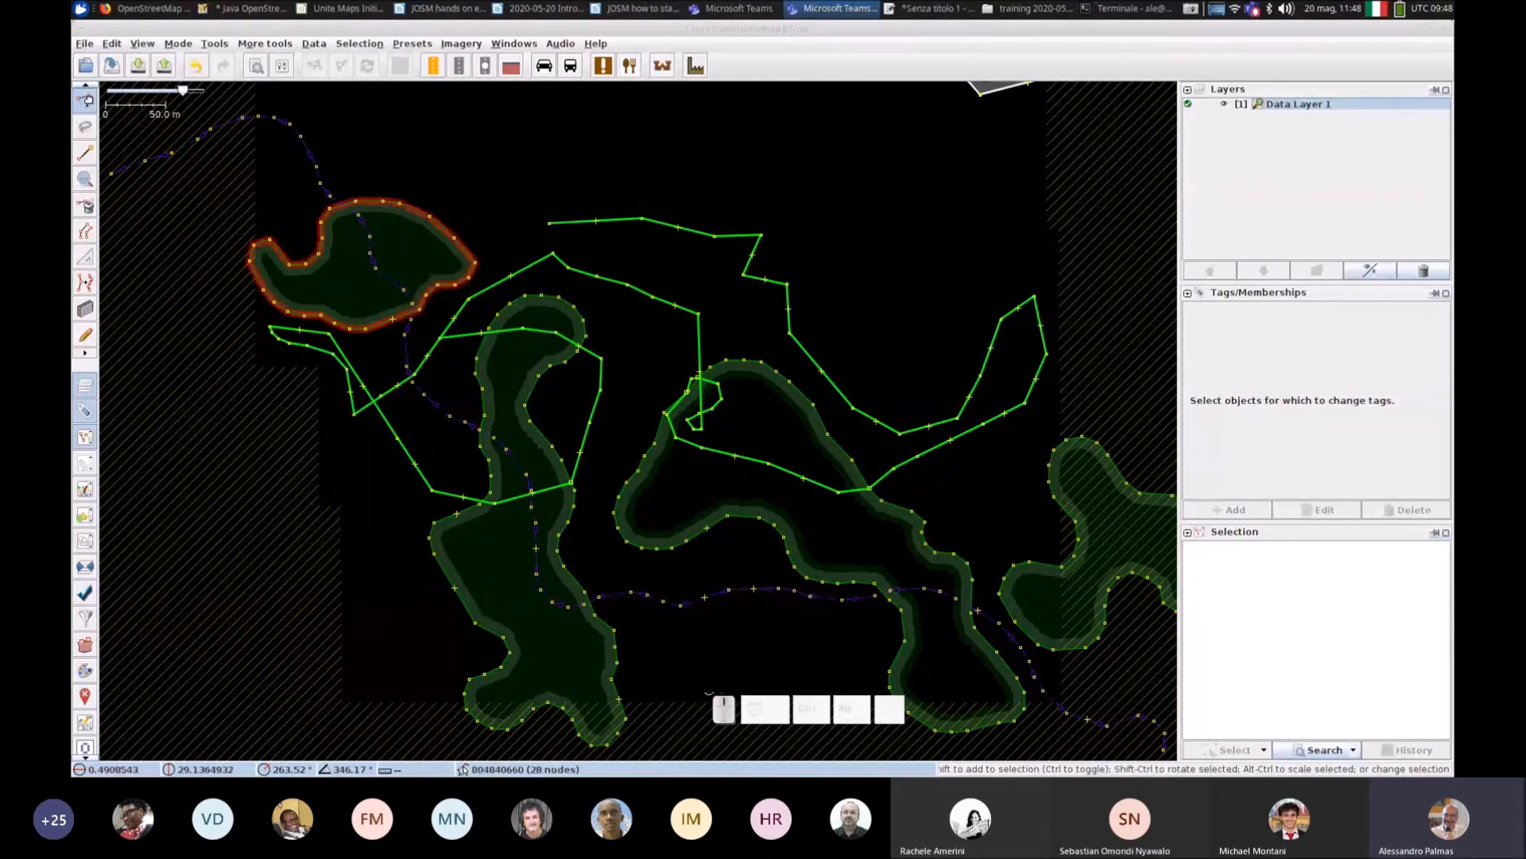
Step: Compare the tags of the small wood area with those of the pedestrian way
left_click(400, 204)
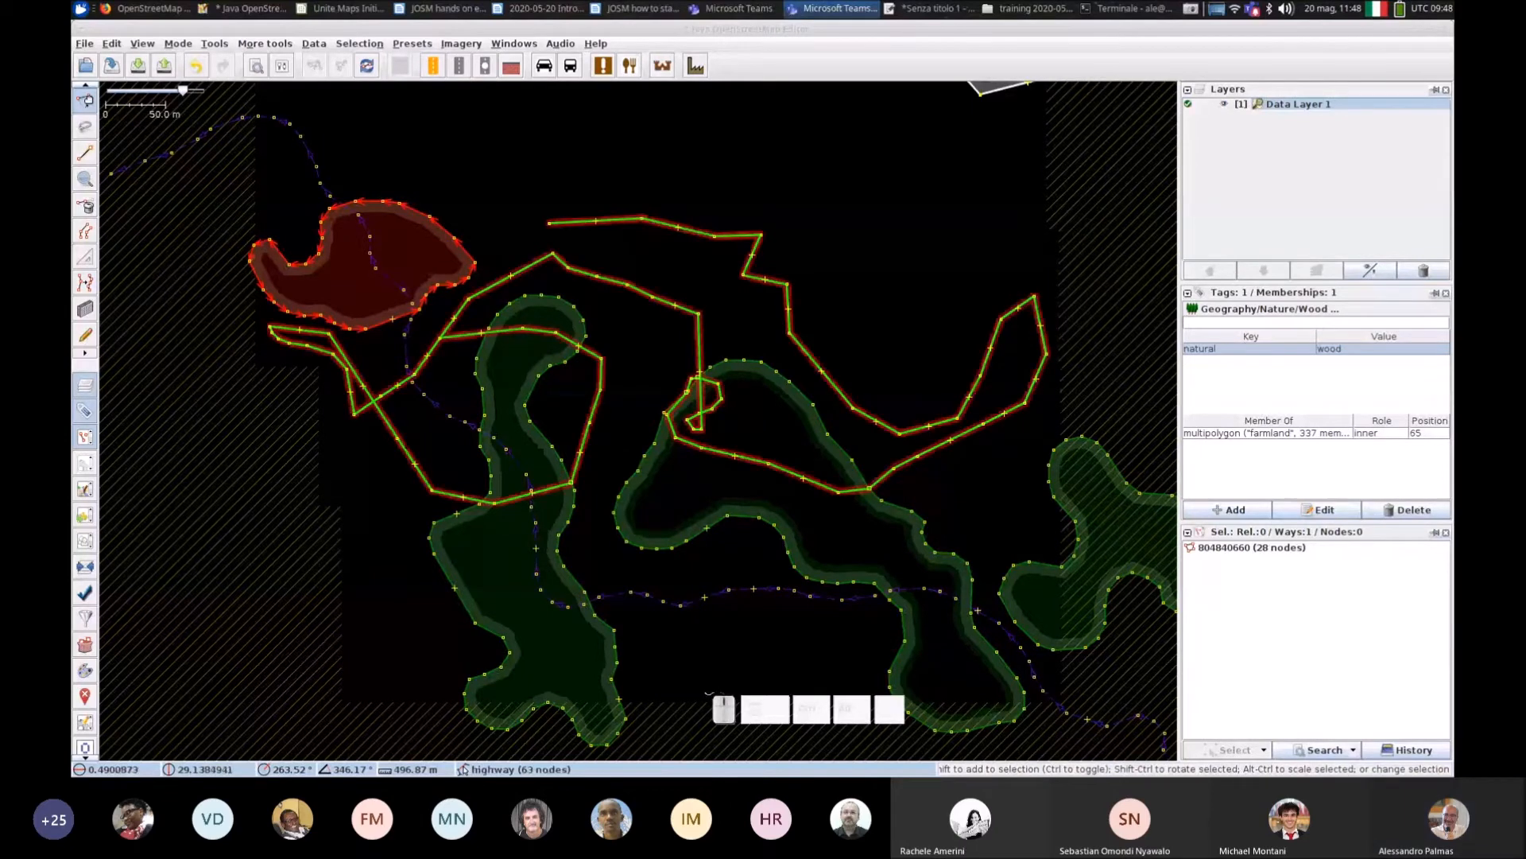
left_click(700, 332)
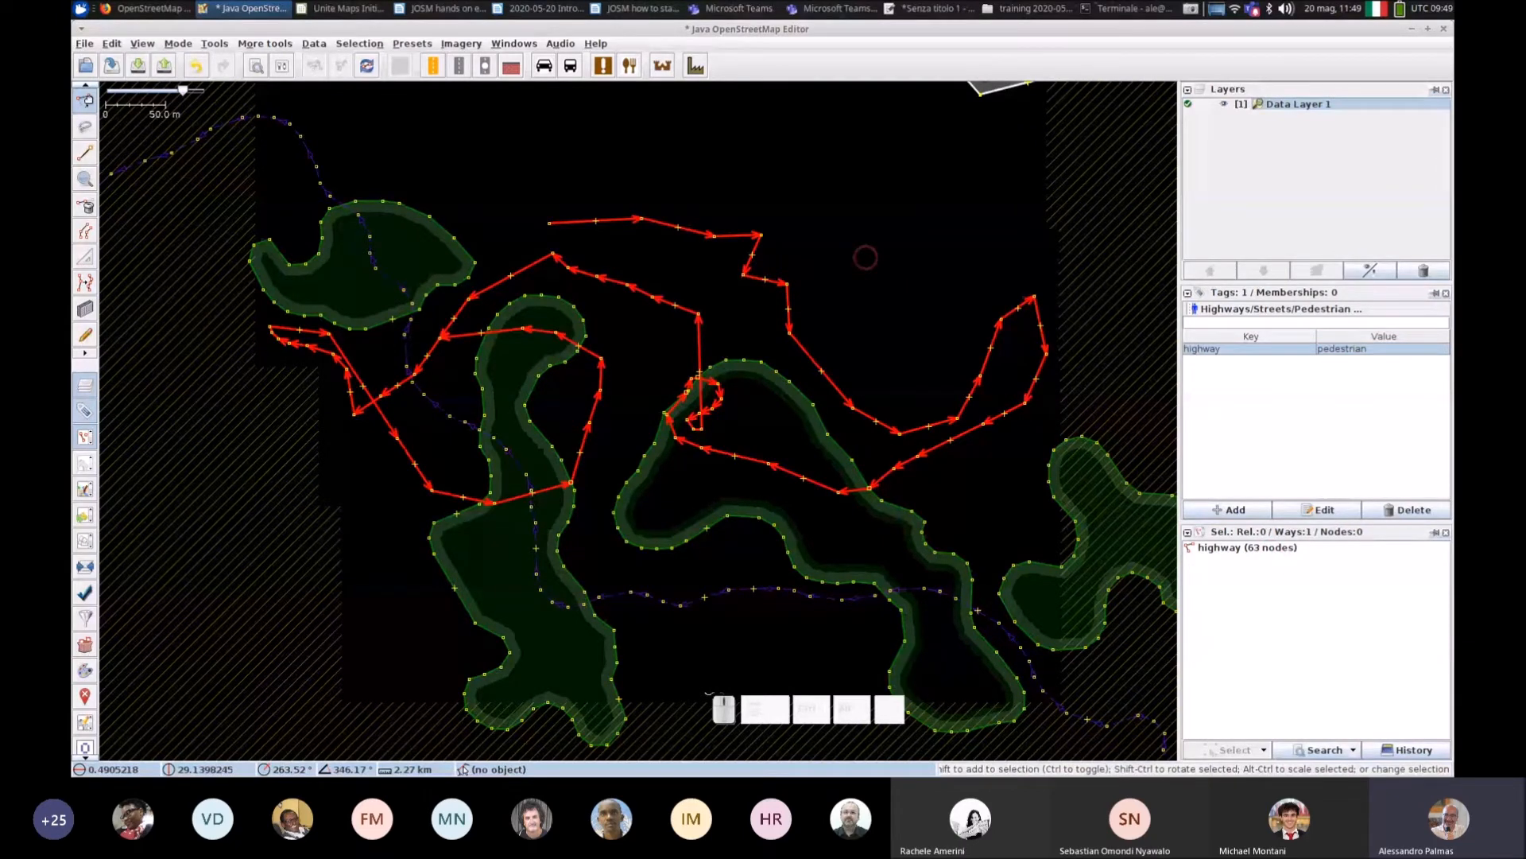
left_click(865, 257)
Step: Draw a closed, elongated way that passes through the starting node of the pedestrian way and returns to its own first node
left_click(85, 152)
left_click(414, 161)
left_click(498, 139)
left_click(540, 162)
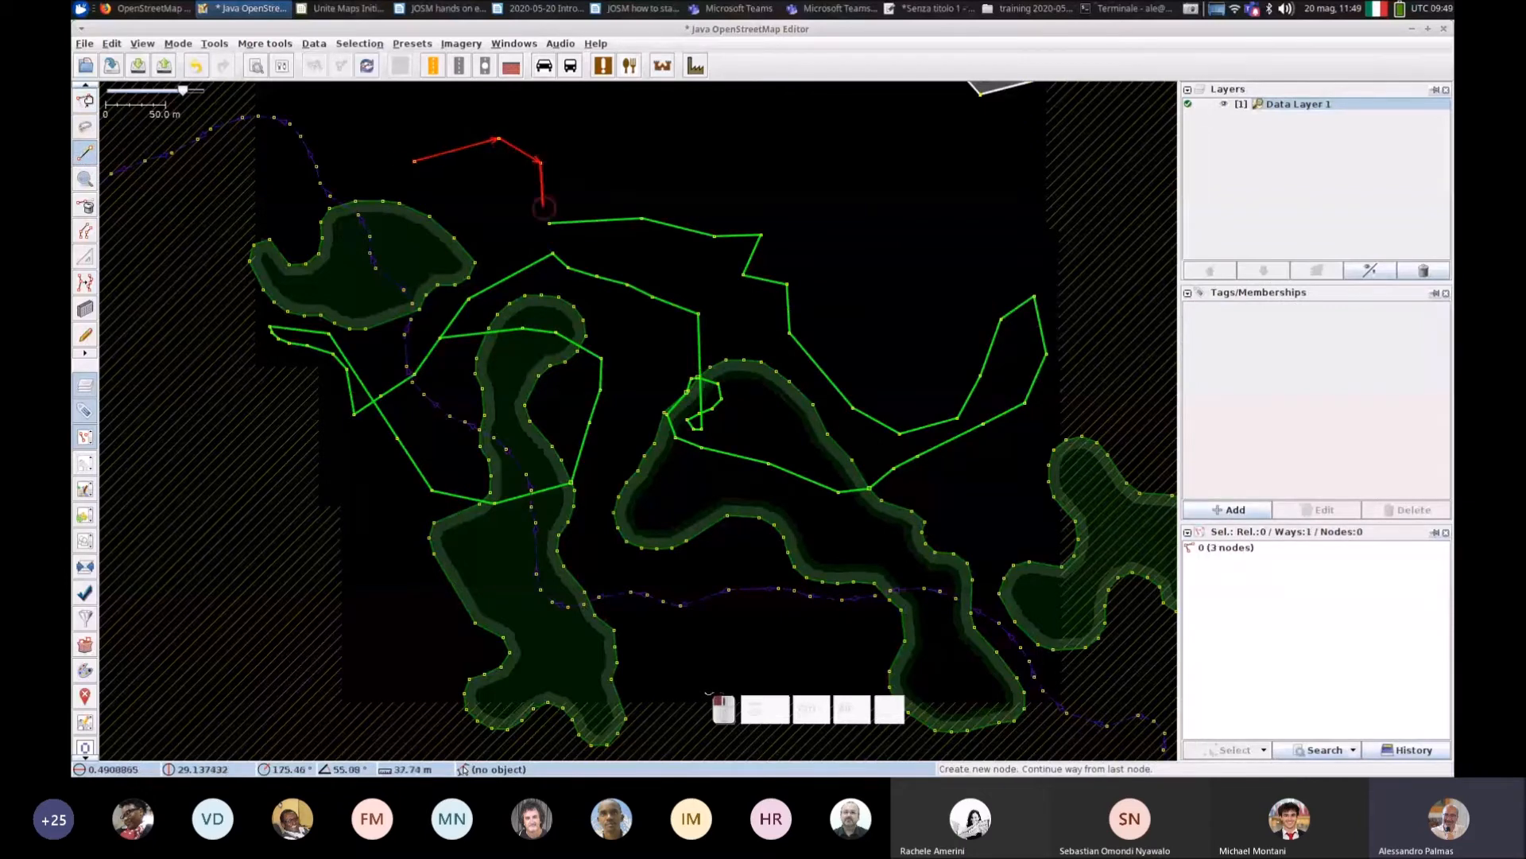
left_click(548, 222)
left_click(592, 248)
left_click(670, 258)
left_click(713, 282)
left_click(739, 323)
left_click(665, 368)
left_click(587, 300)
left_click(482, 208)
left_click(454, 173)
left_click(419, 176)
left_click(415, 163)
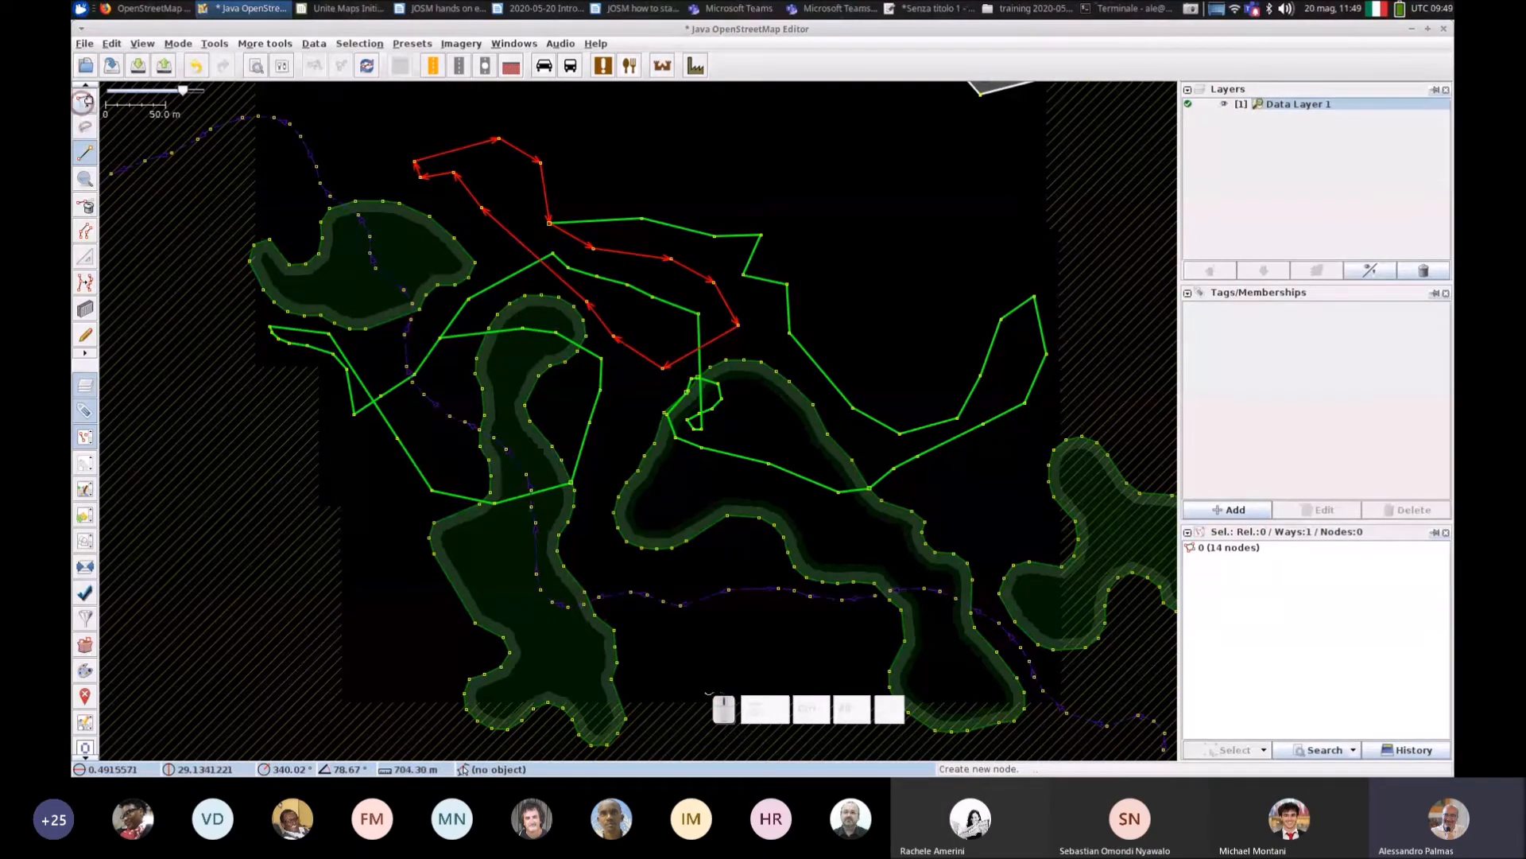
left_click(85, 102)
Step: Place a single standalone node in the empty area above the pedestrian way and deselect it
left_click(85, 154)
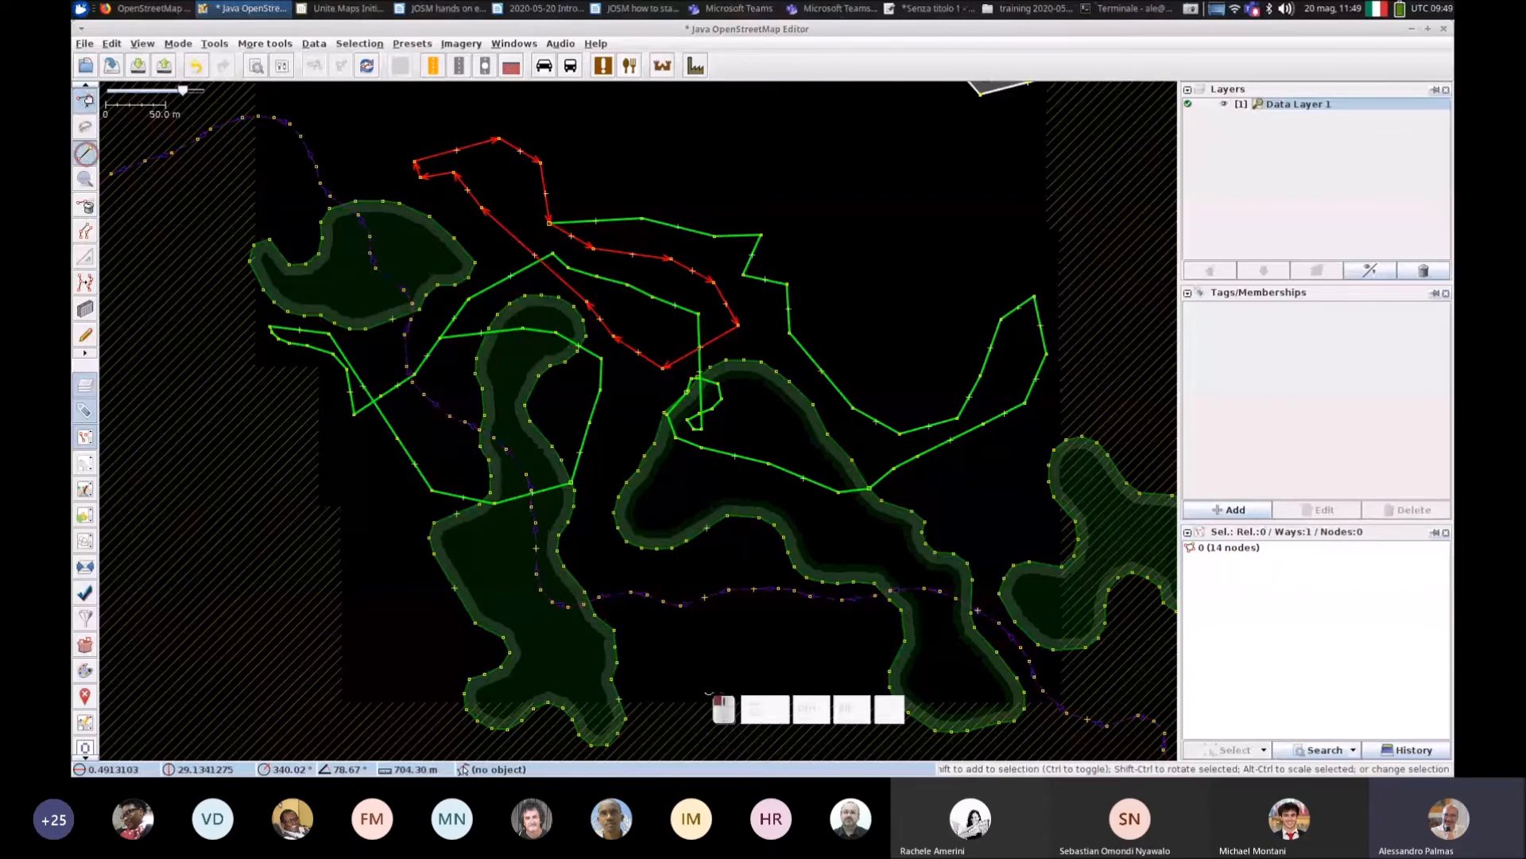
left_click(740, 175)
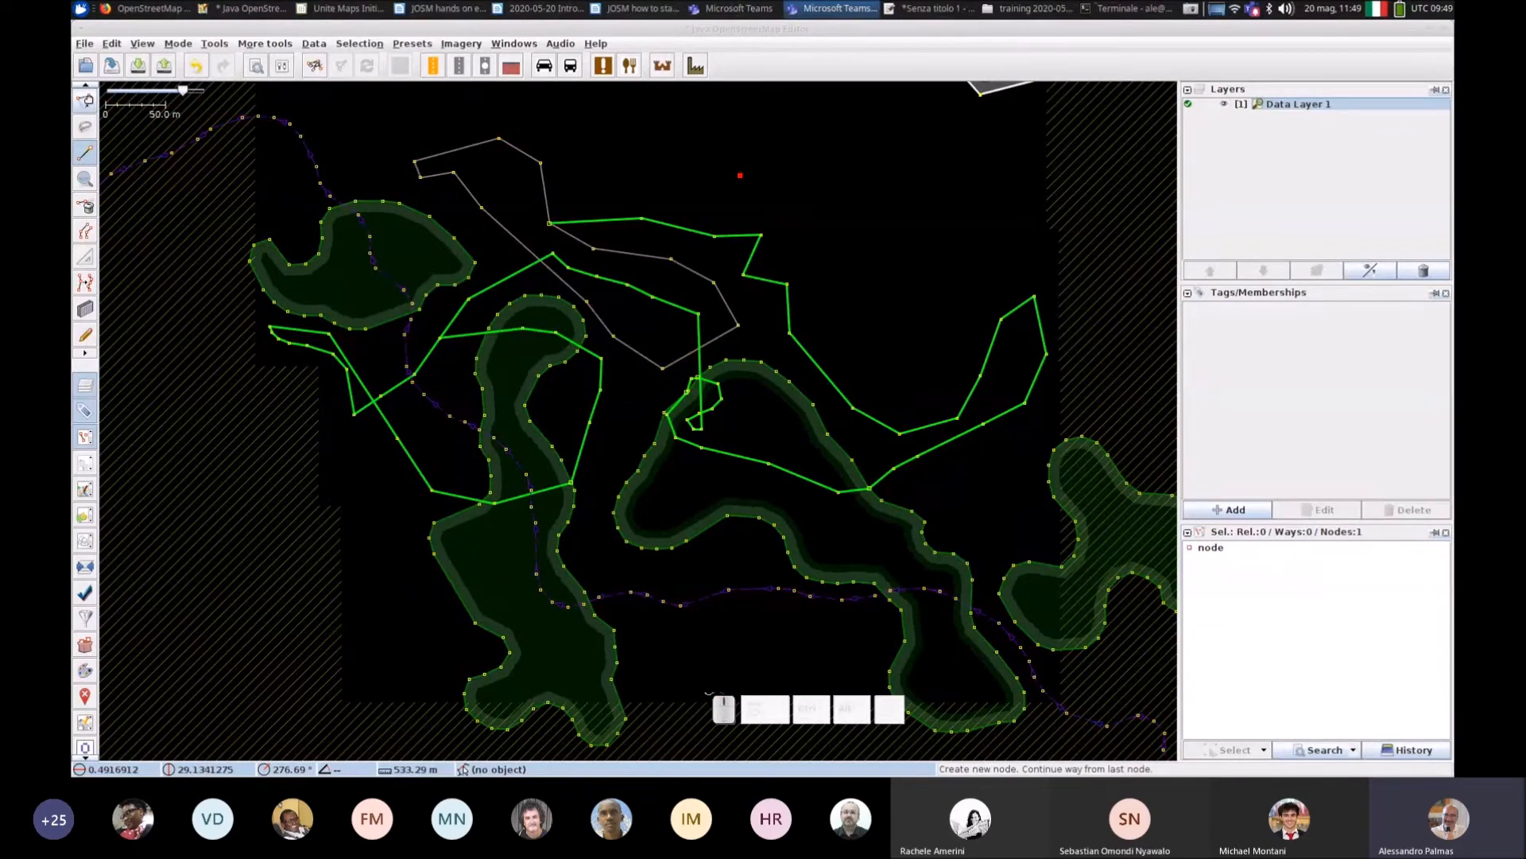
left_click(85, 102)
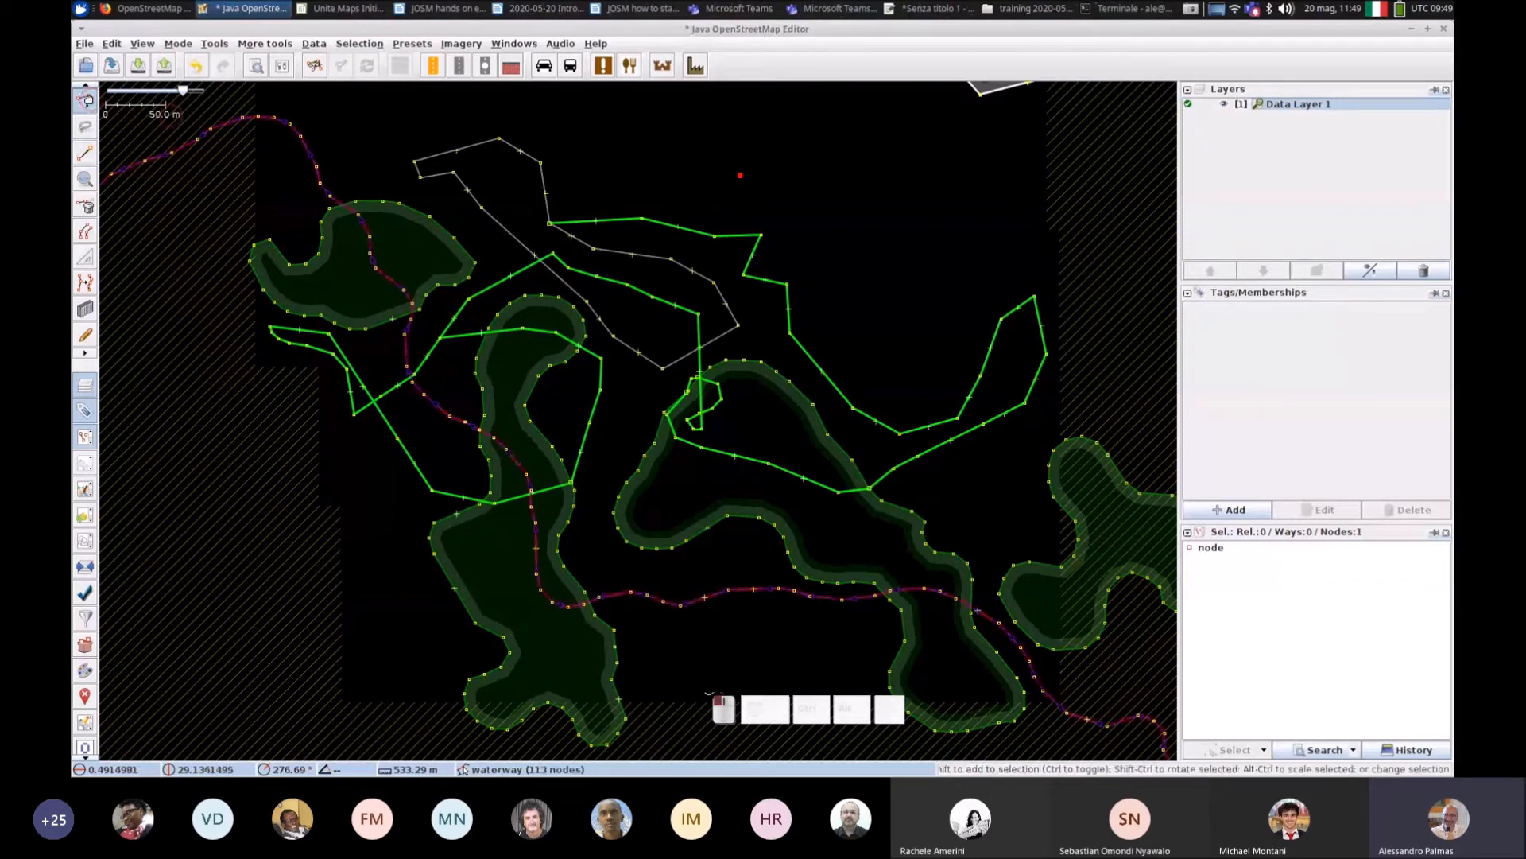
left_click(170, 116)
Step: Draw an open way of eight nodes around the standalone node, leaving its ends unconnected, and deselect it
left_click(85, 153)
left_click(602, 147)
left_click(673, 126)
left_click(758, 134)
left_click(820, 194)
left_click(873, 274)
left_click(999, 215)
left_click(958, 171)
left_click(842, 127)
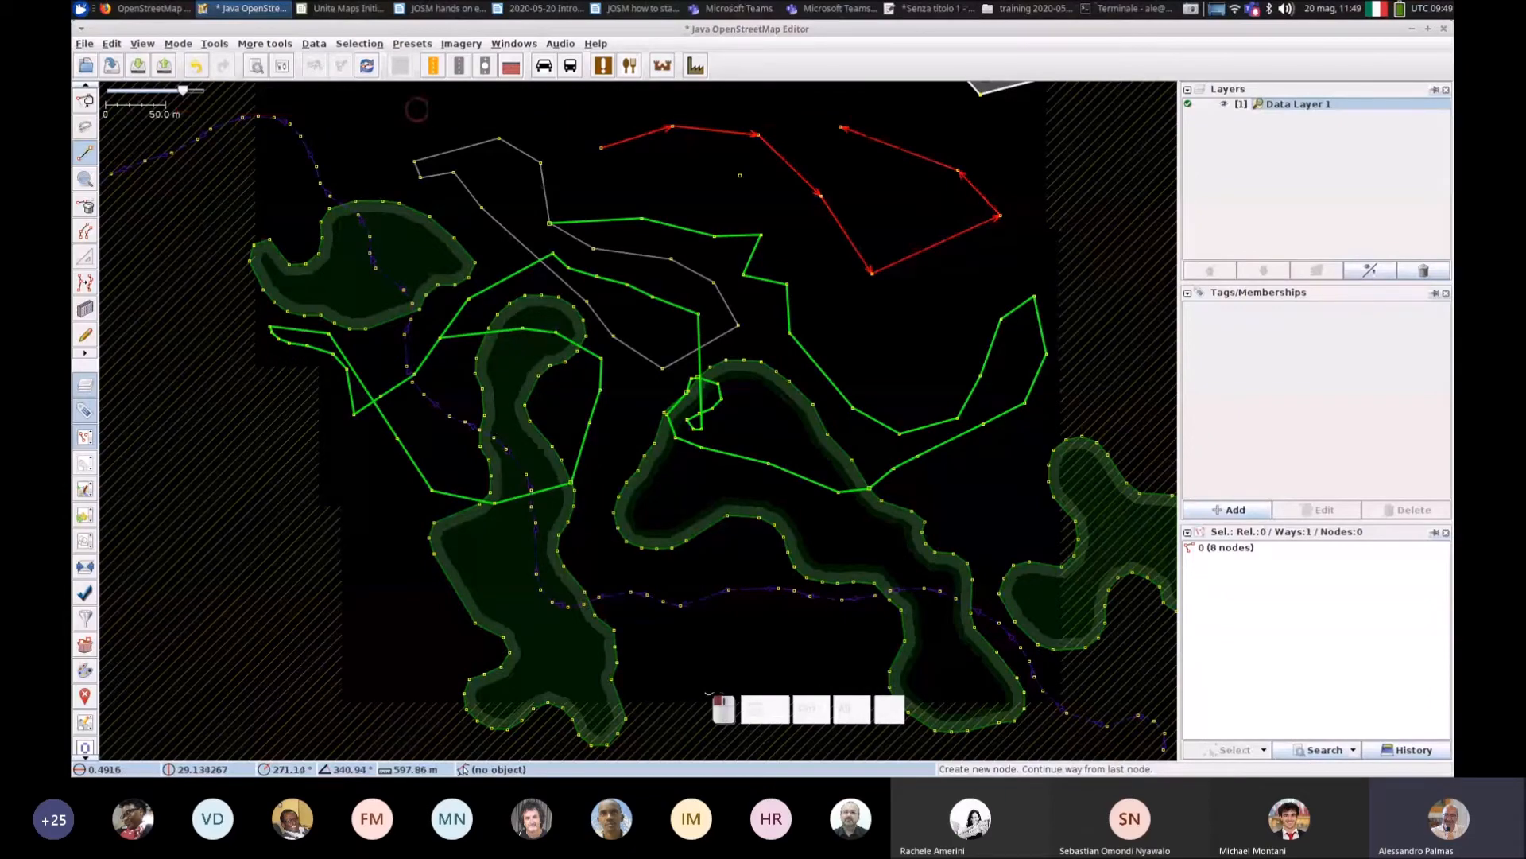
left_click(85, 101)
left_click(887, 321)
Step: Draw a small closed way of seven nodes in the empty space above the other ways and deselect it
left_click_drag(877, 296, 838, 544)
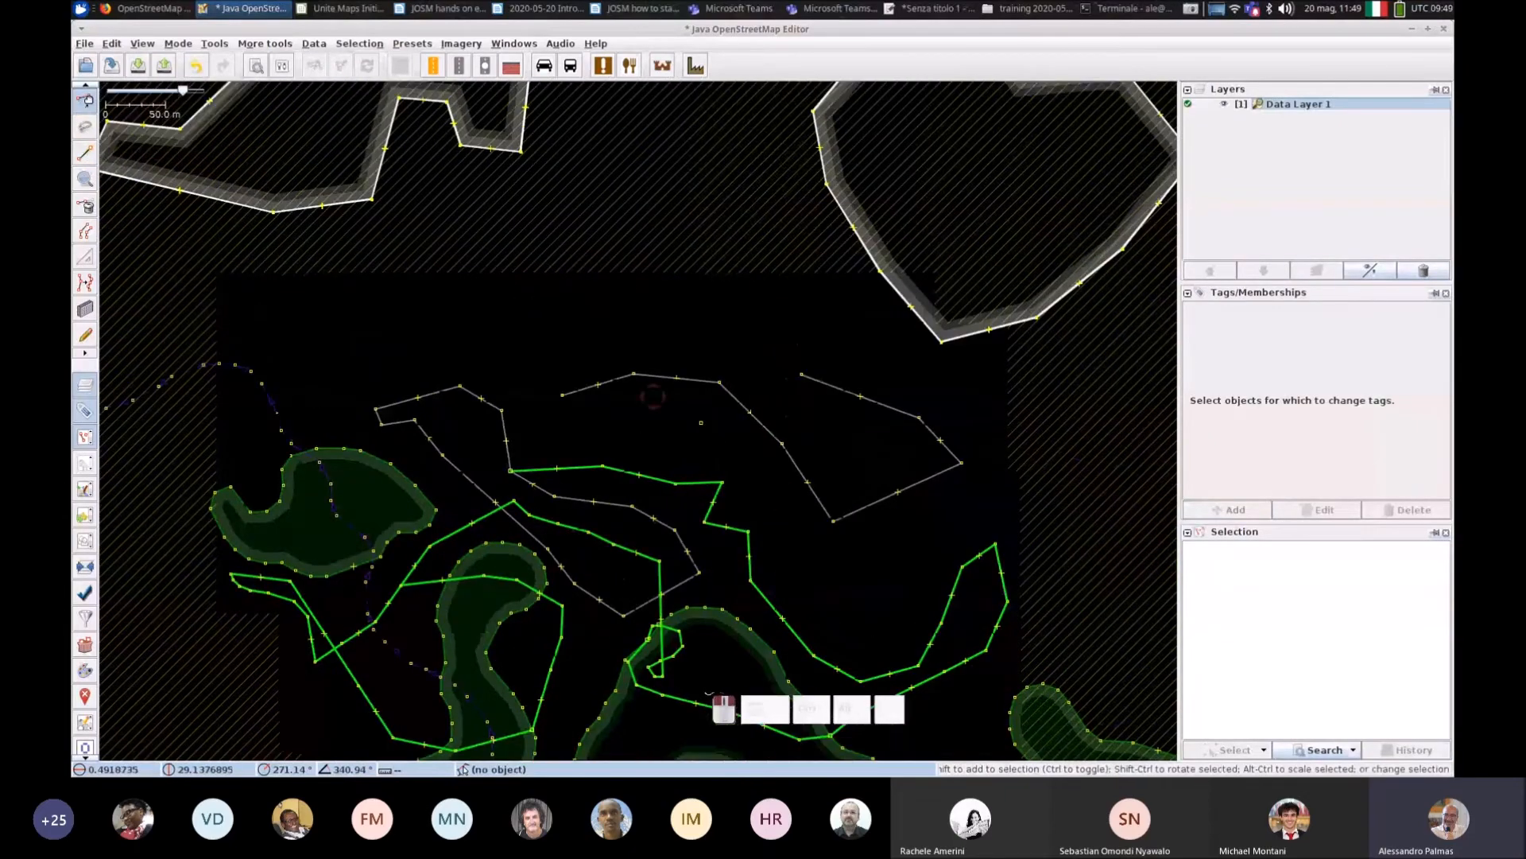
scroll(540, 327, "up", 5)
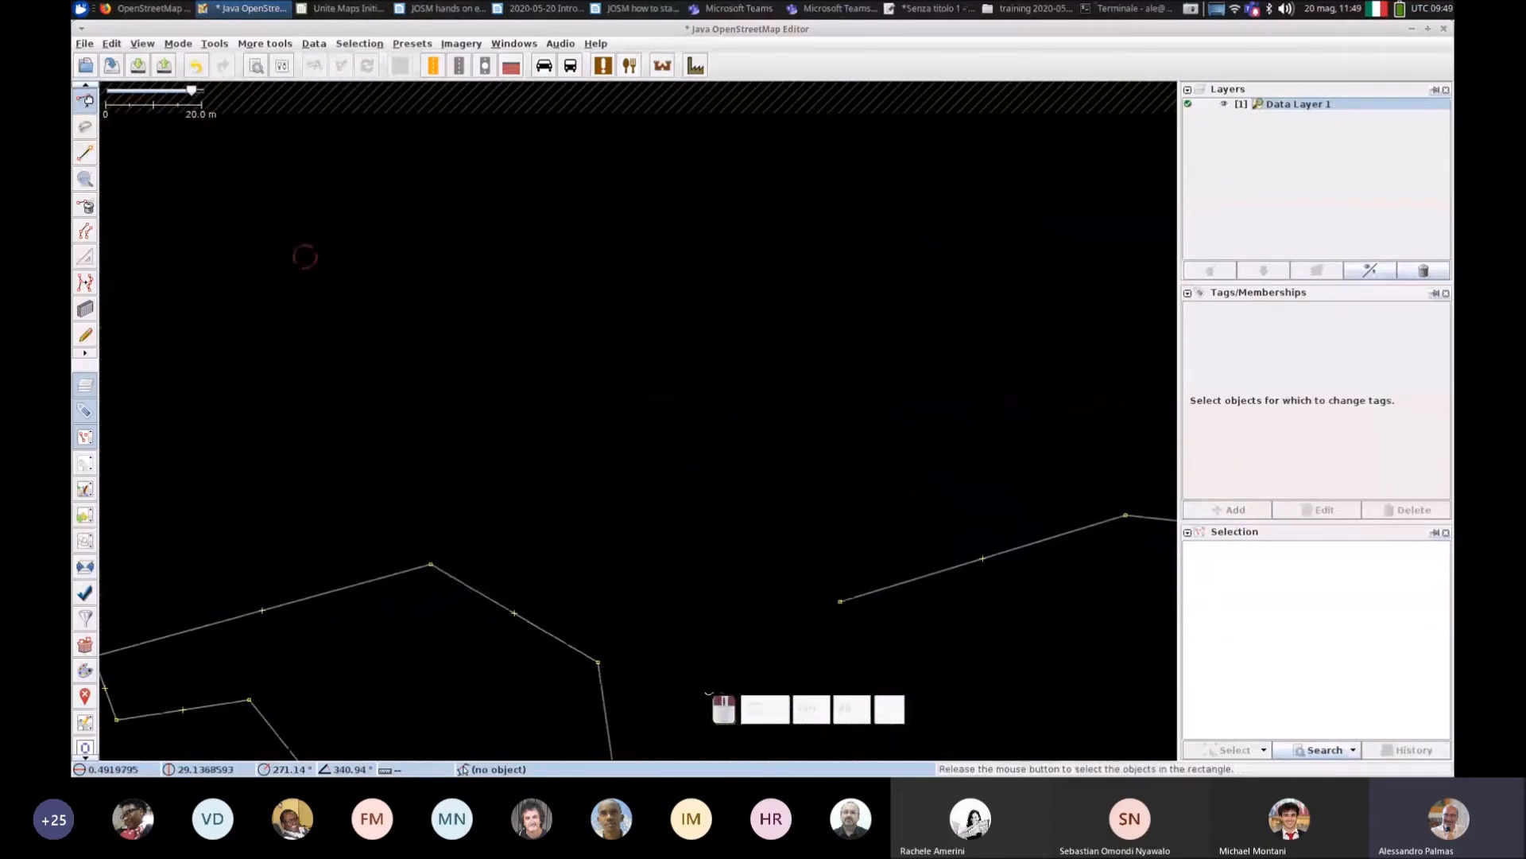
left_click(85, 152)
left_click(430, 248)
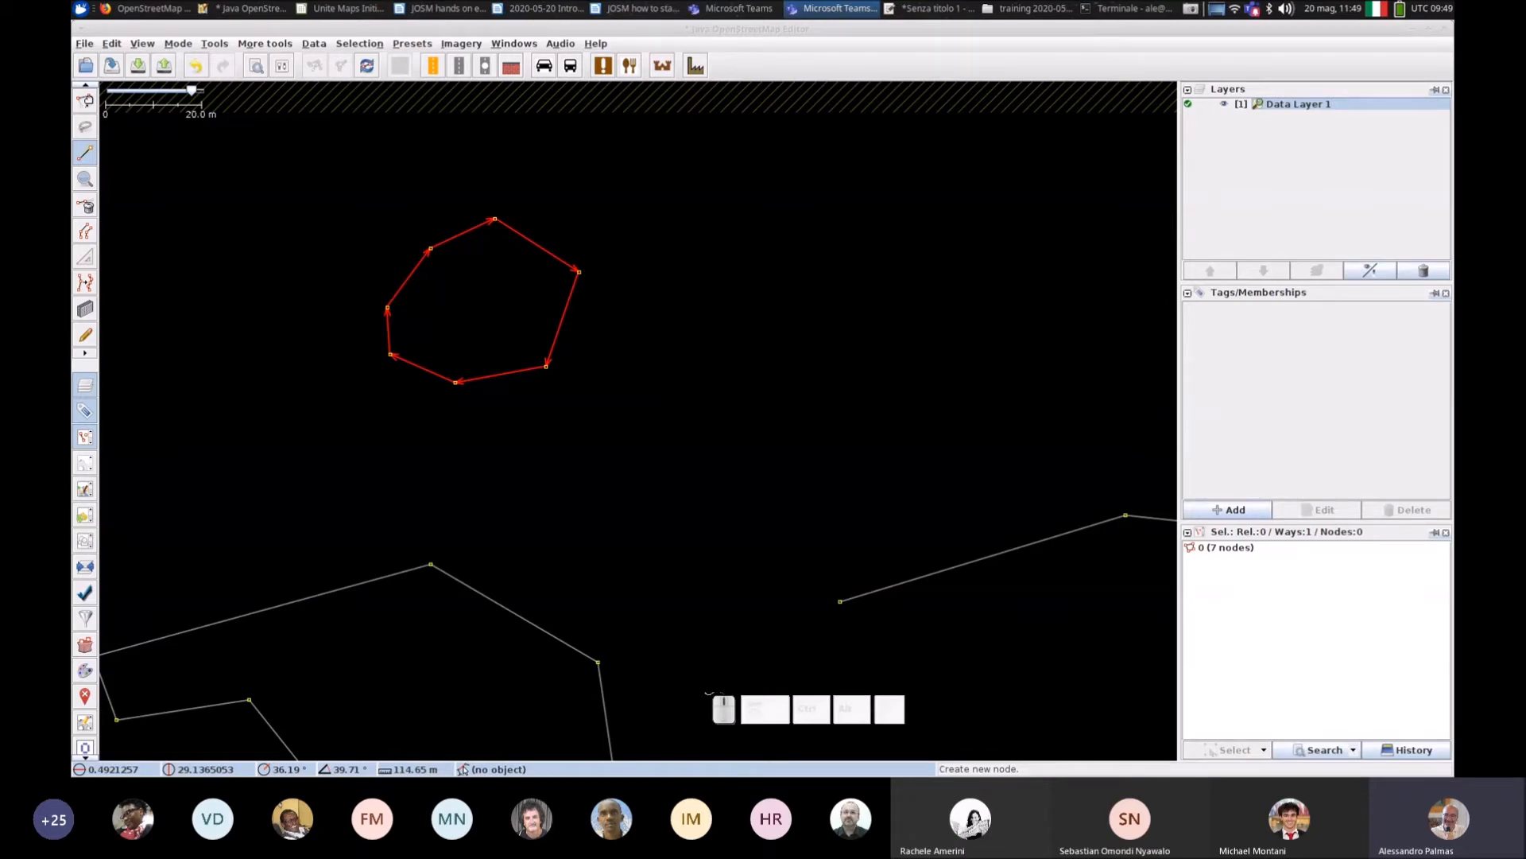
scroll(511, 355, "down", 2)
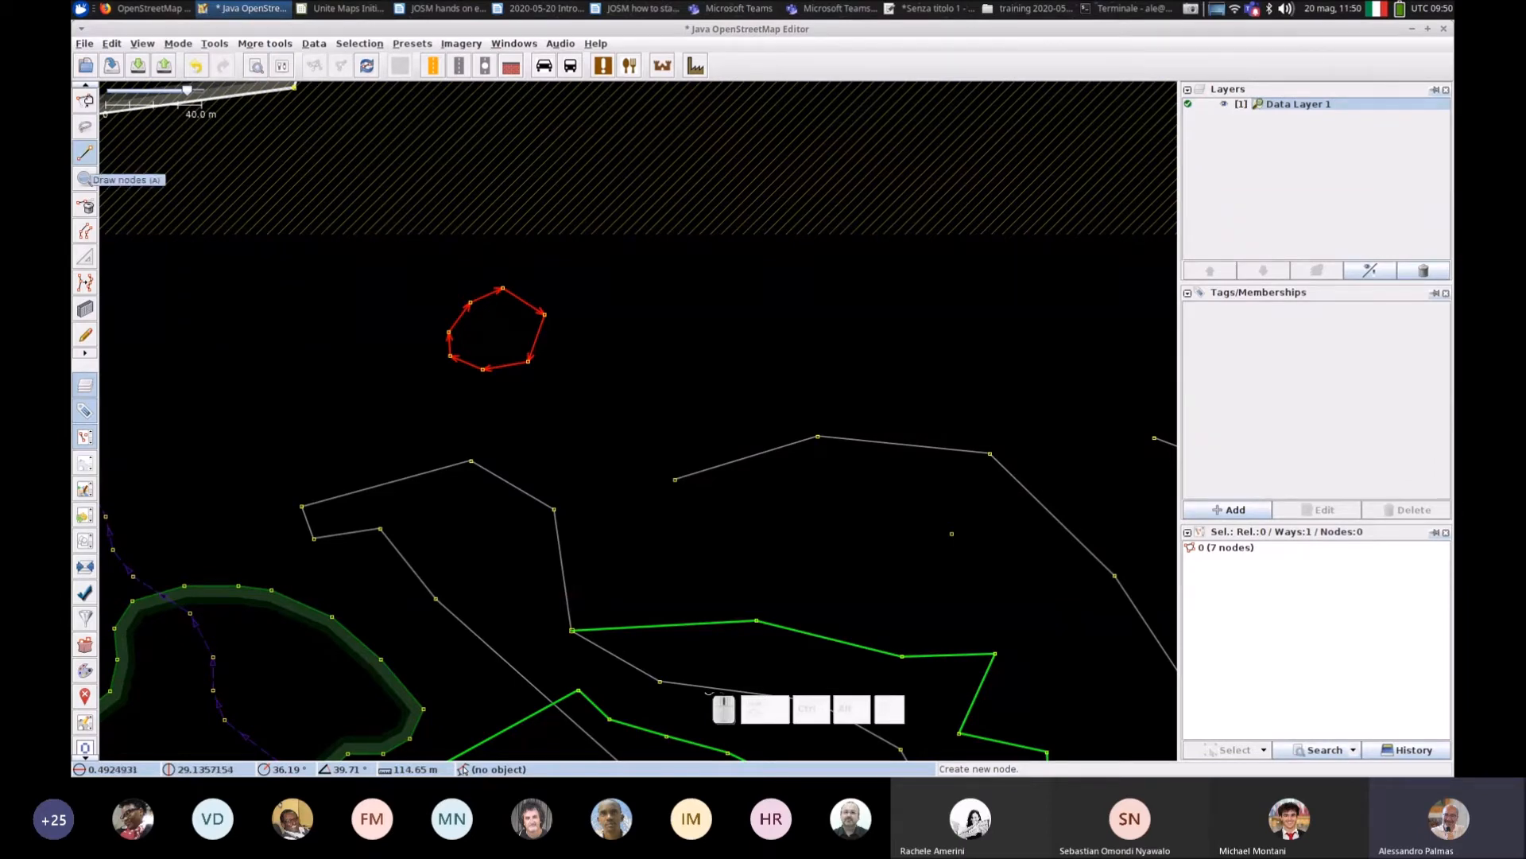
left_click(832, 9)
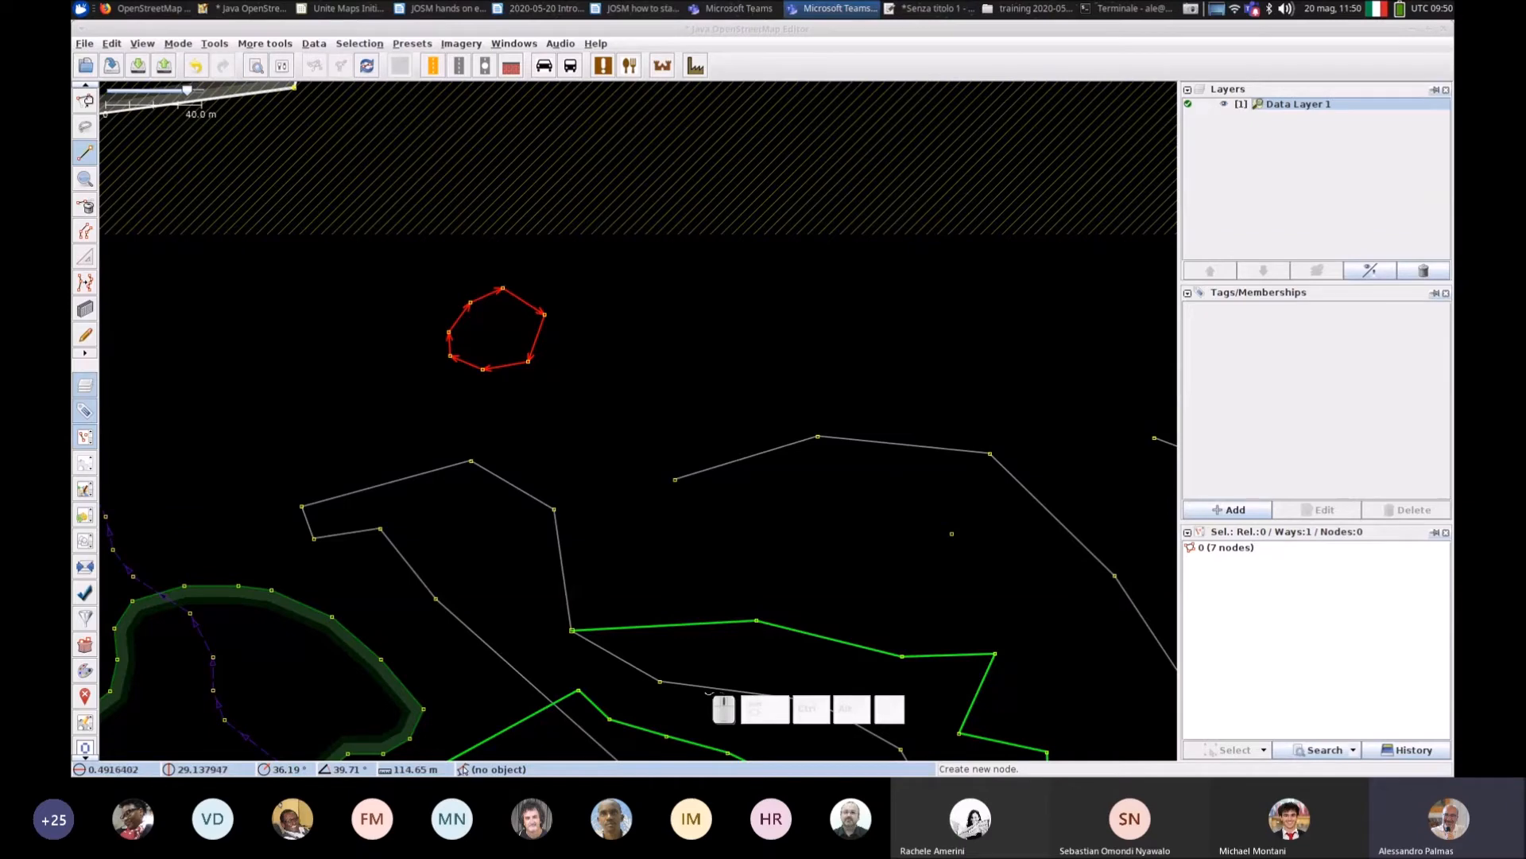
left_click(86, 103)
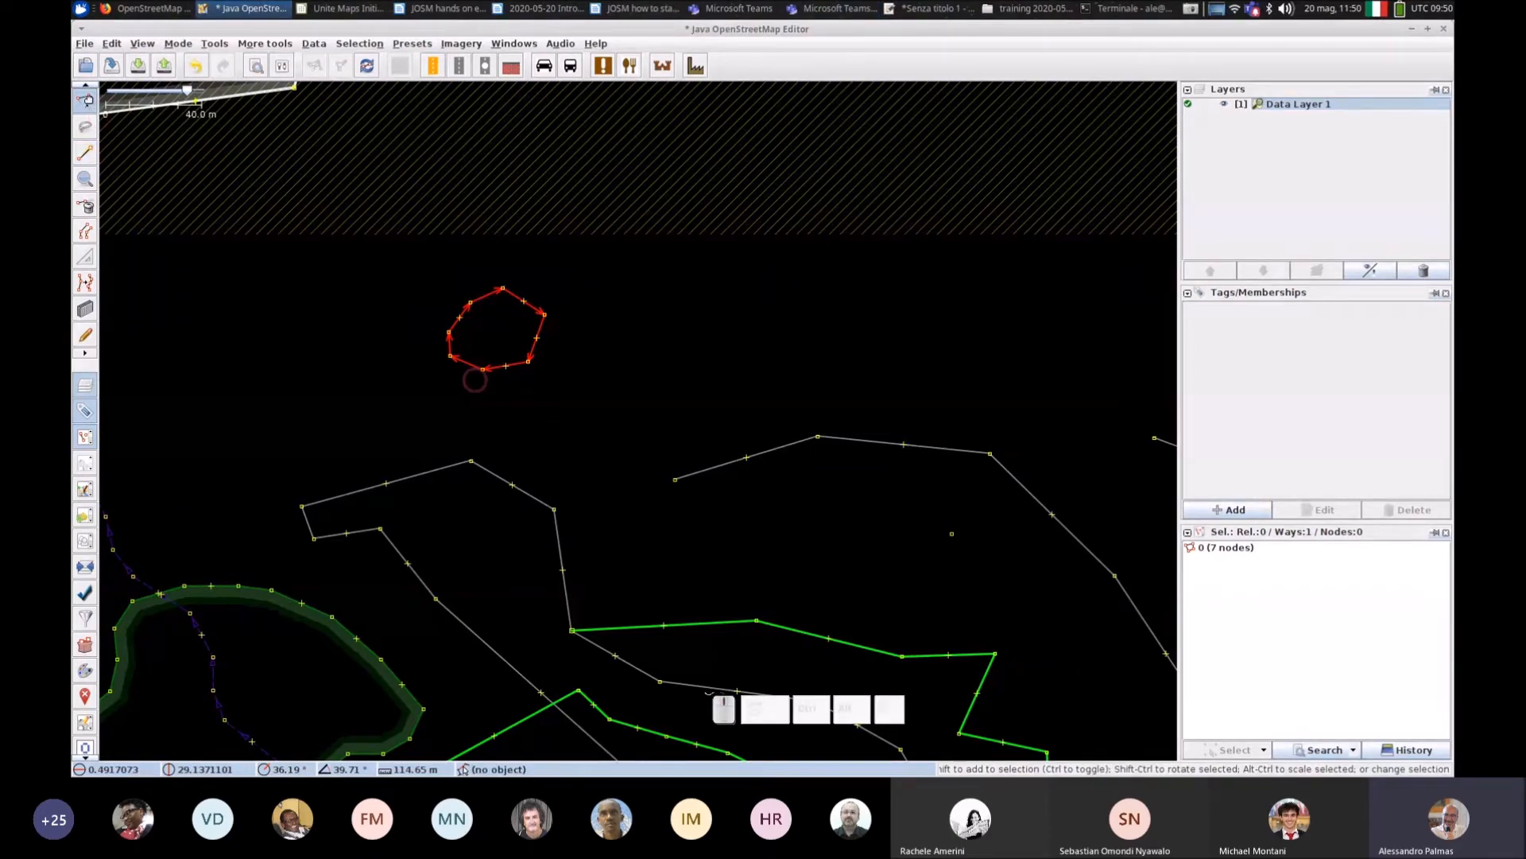
left_click_drag(623, 392, 579, 294)
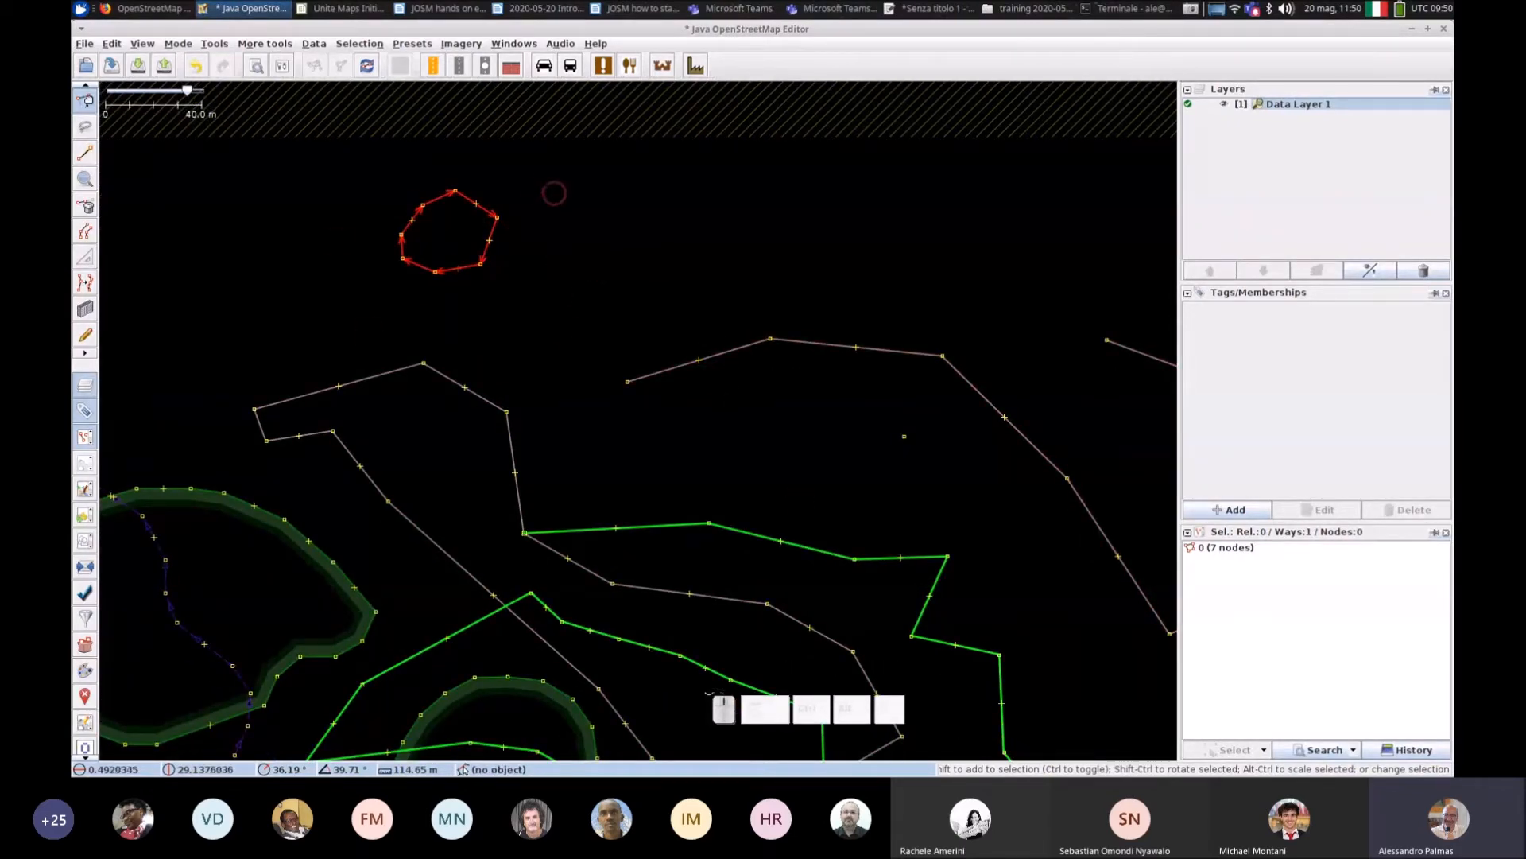
left_click_drag(661, 275, 645, 213)
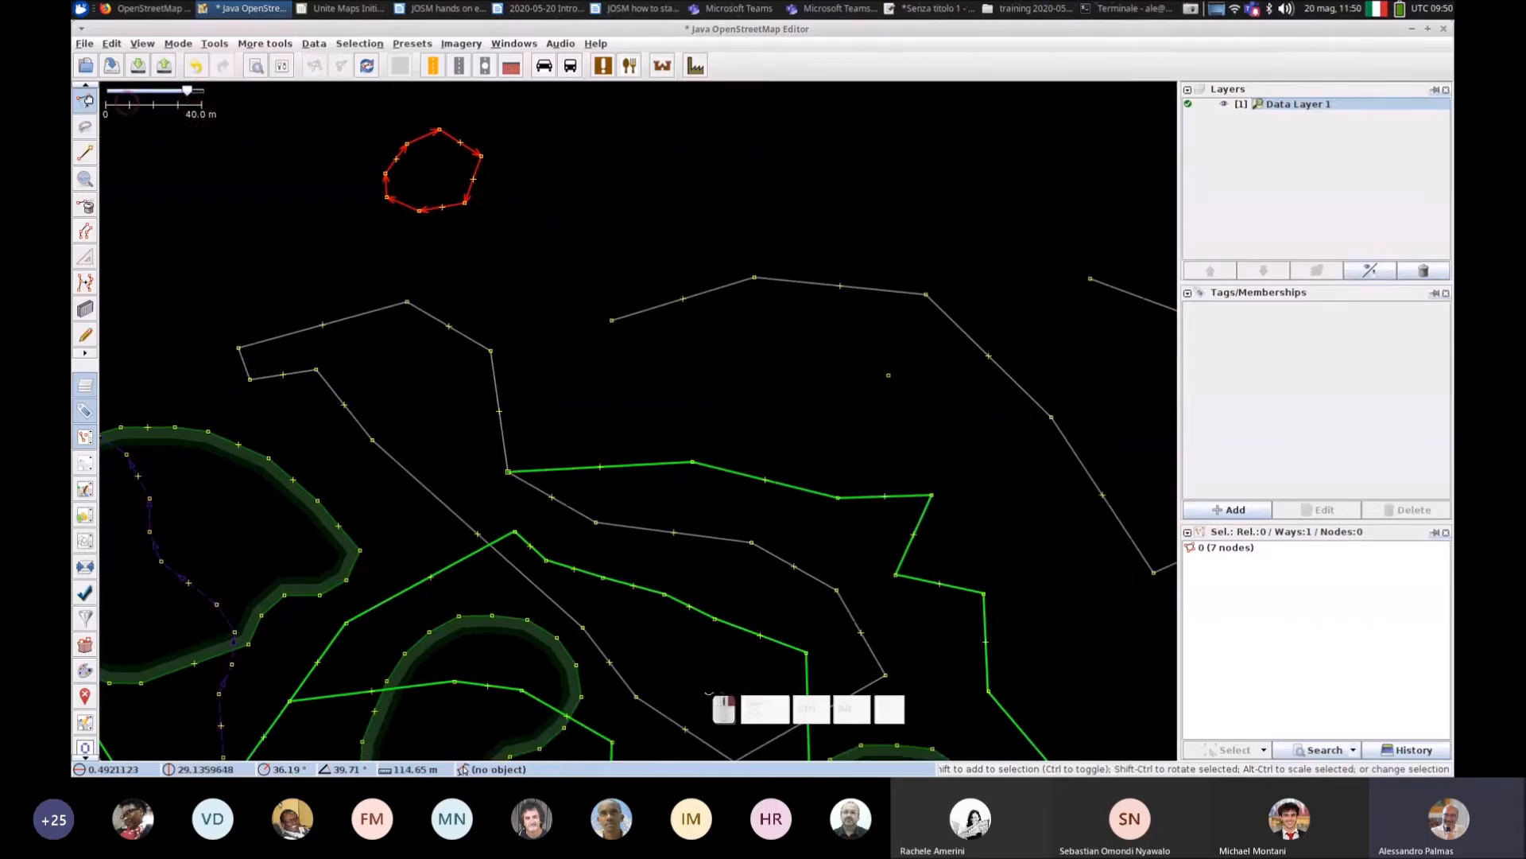
left_click(584, 186)
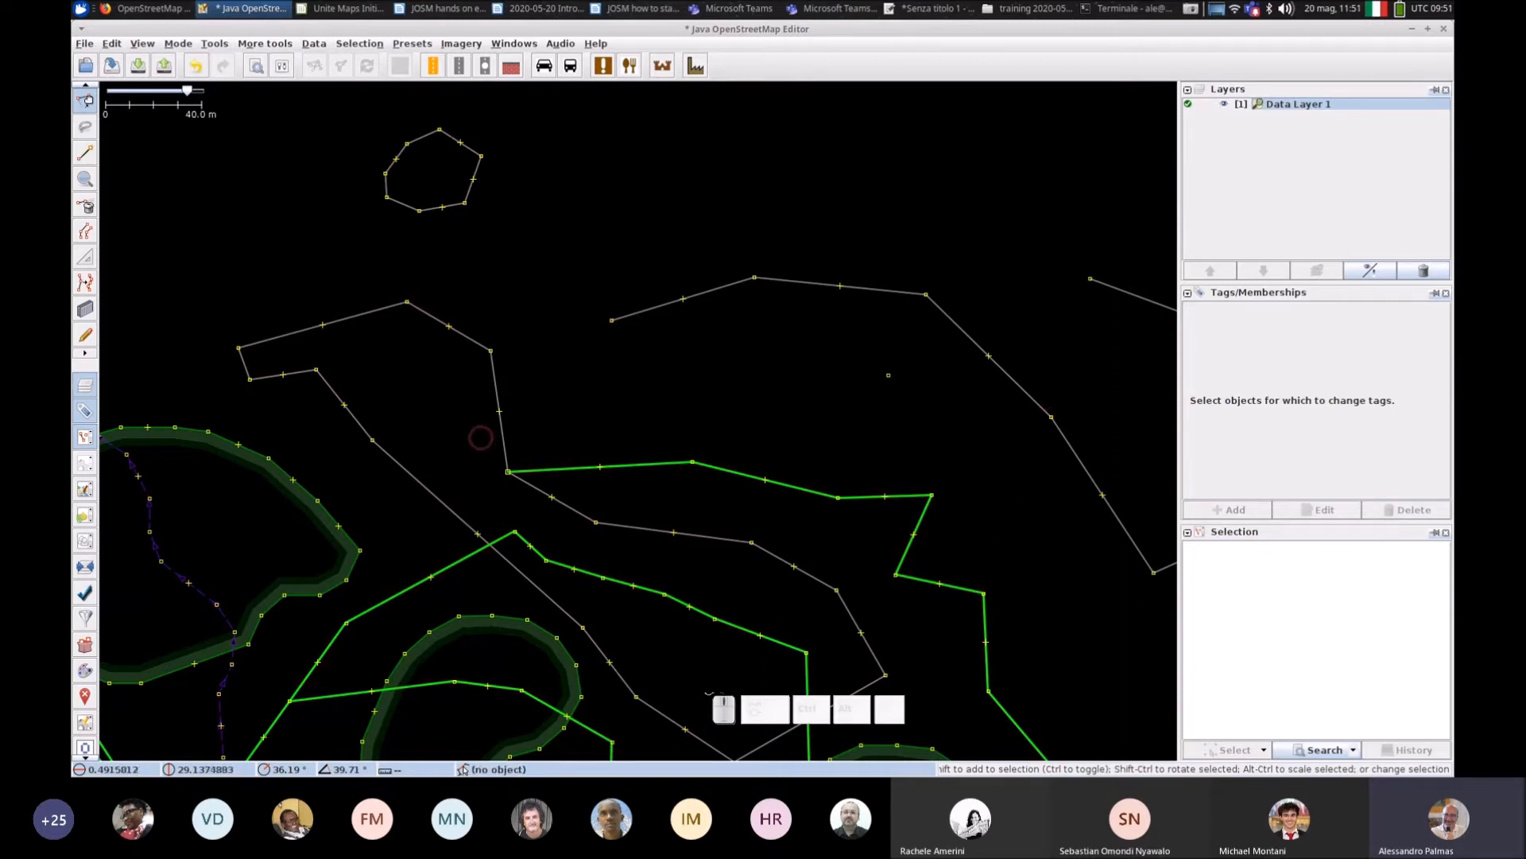
Step: Undo the recent edits one by one, including the newly drawn ways, the single node, the reshaping and the highway tagging
left_click(1285, 106)
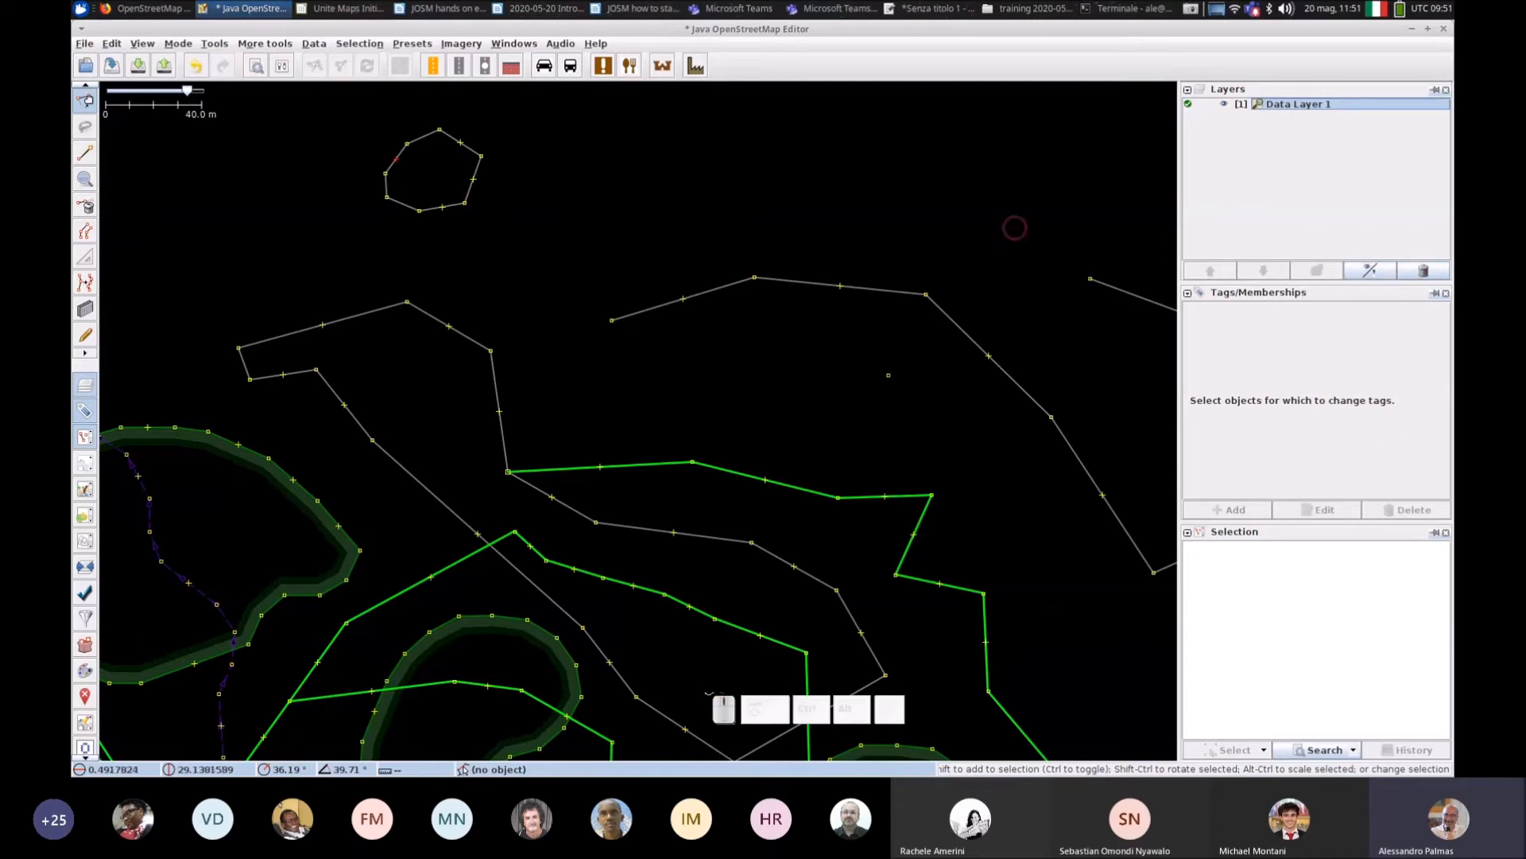
left_click(197, 67)
left_click(197, 66)
left_click(197, 67)
left_click(197, 67)
left_click(197, 67)
left_click(197, 67)
left_click(197, 67)
left_click(197, 67)
left_click(197, 67)
left_click(197, 67)
left_click(197, 67)
left_click(197, 67)
left_click(197, 67)
left_click(197, 67)
left_click(198, 67)
left_click(197, 66)
left_click(197, 67)
left_click(197, 67)
left_click(198, 66)
left_click(197, 66)
left_click(197, 67)
left_click(197, 67)
left_click(197, 67)
left_click(197, 67)
left_click(198, 67)
left_click(197, 66)
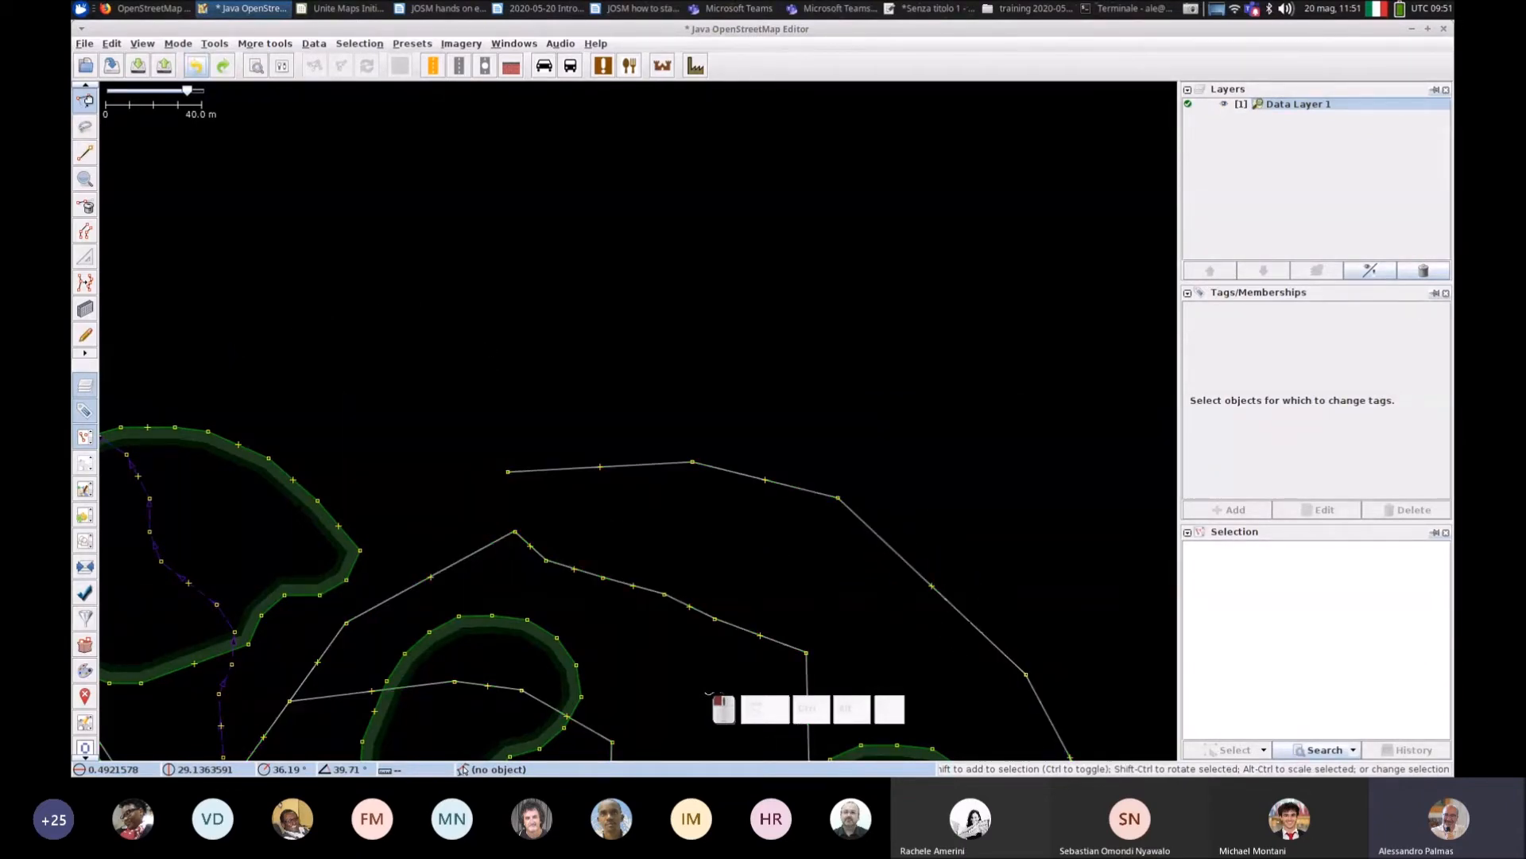
Step: Undo all remaining practice edits, including the open ways drawn across the empty area, until none are left to undo
left_click(197, 67)
left_click(198, 67)
left_click(197, 67)
left_click(197, 67)
left_click(197, 67)
left_click(197, 67)
left_click(197, 67)
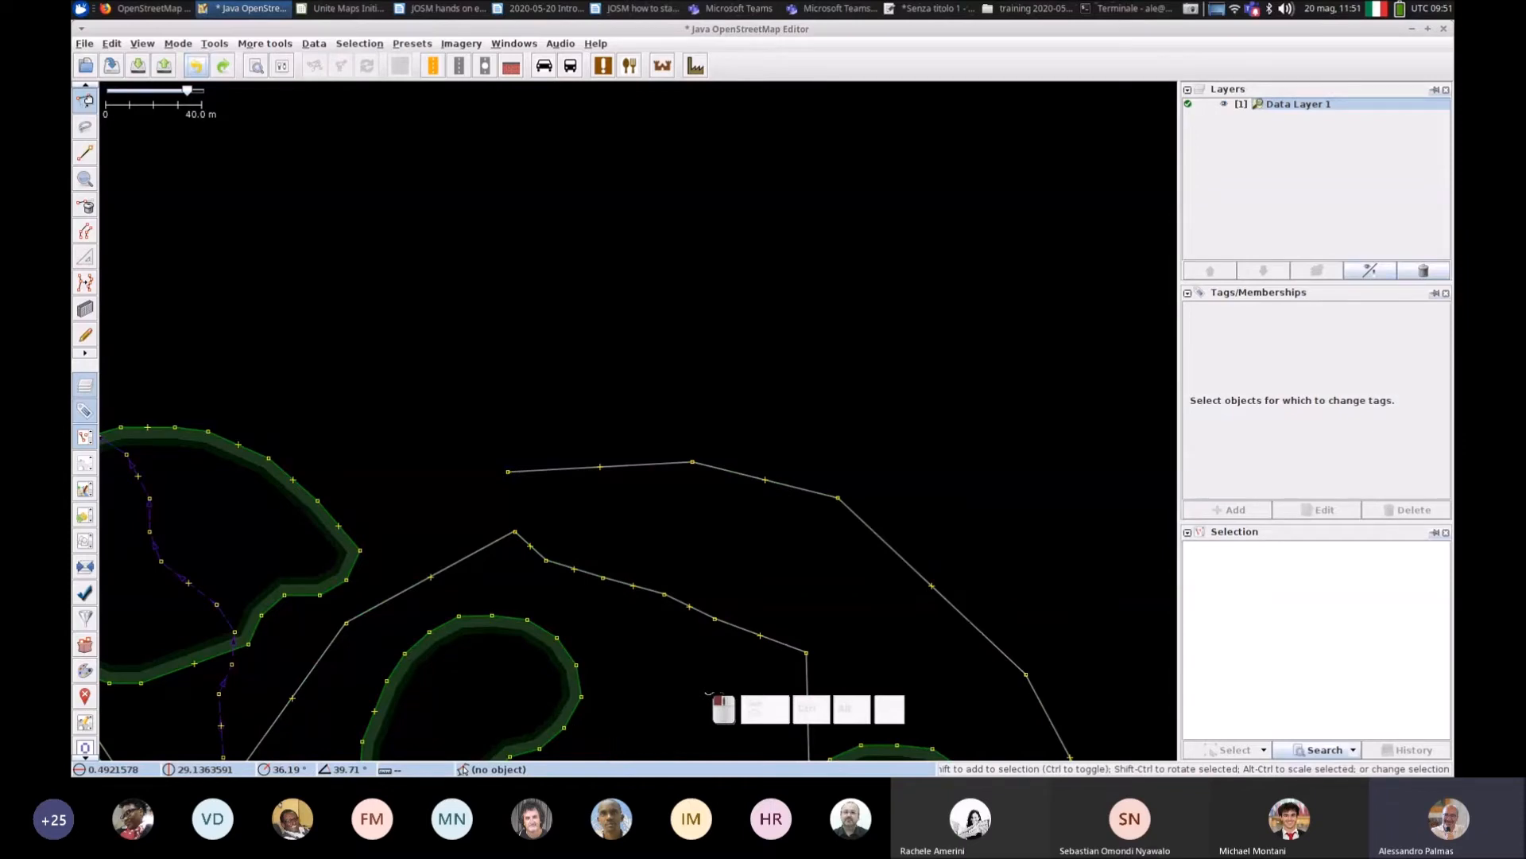
left_click(197, 67)
left_click(197, 66)
left_click(197, 67)
left_click(197, 67)
left_click(198, 67)
left_click(197, 67)
left_click(197, 67)
left_click(197, 66)
left_click(197, 67)
left_click(197, 67)
left_click(198, 67)
left_click(197, 67)
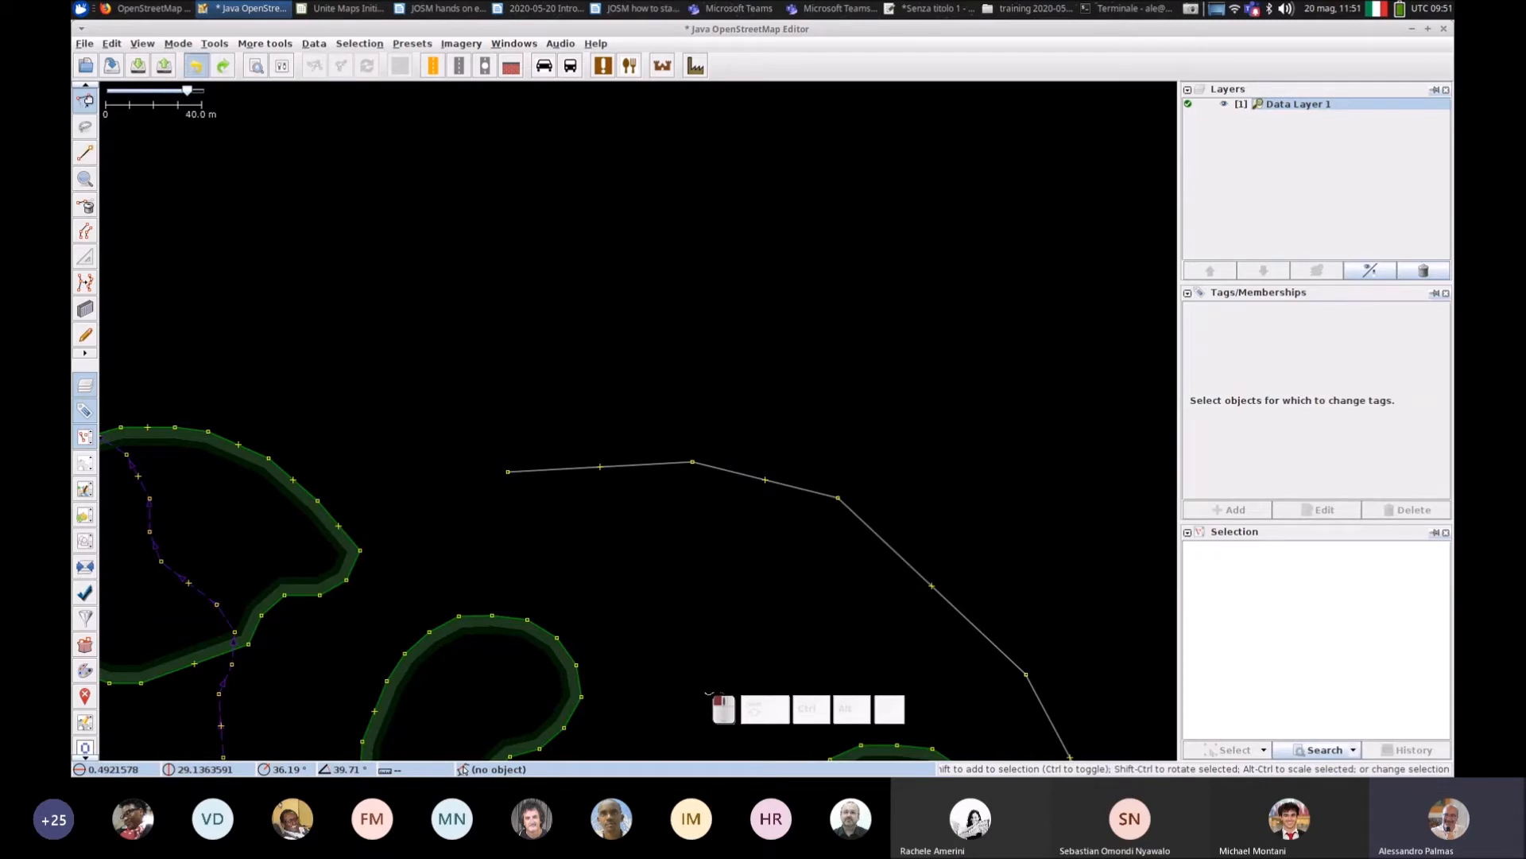
left_click(197, 67)
left_click(197, 66)
left_click(197, 66)
left_click(197, 67)
left_click(197, 67)
left_click(197, 67)
left_click(197, 67)
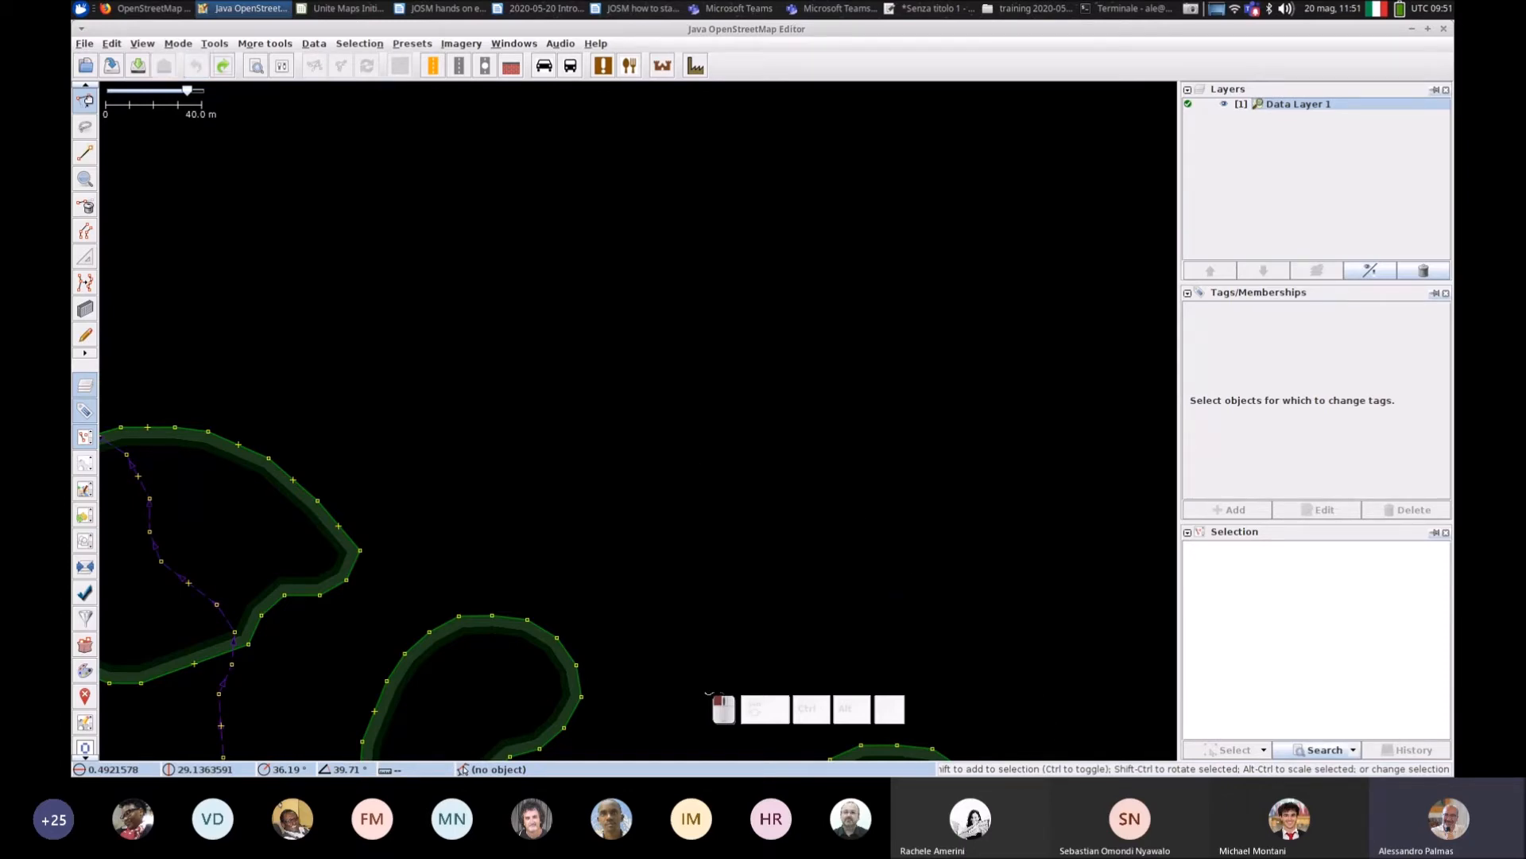
Step: Draw an open way of five nodes in the empty area above the green areas, finish it and deselect it
left_click_drag(680, 446, 668, 245)
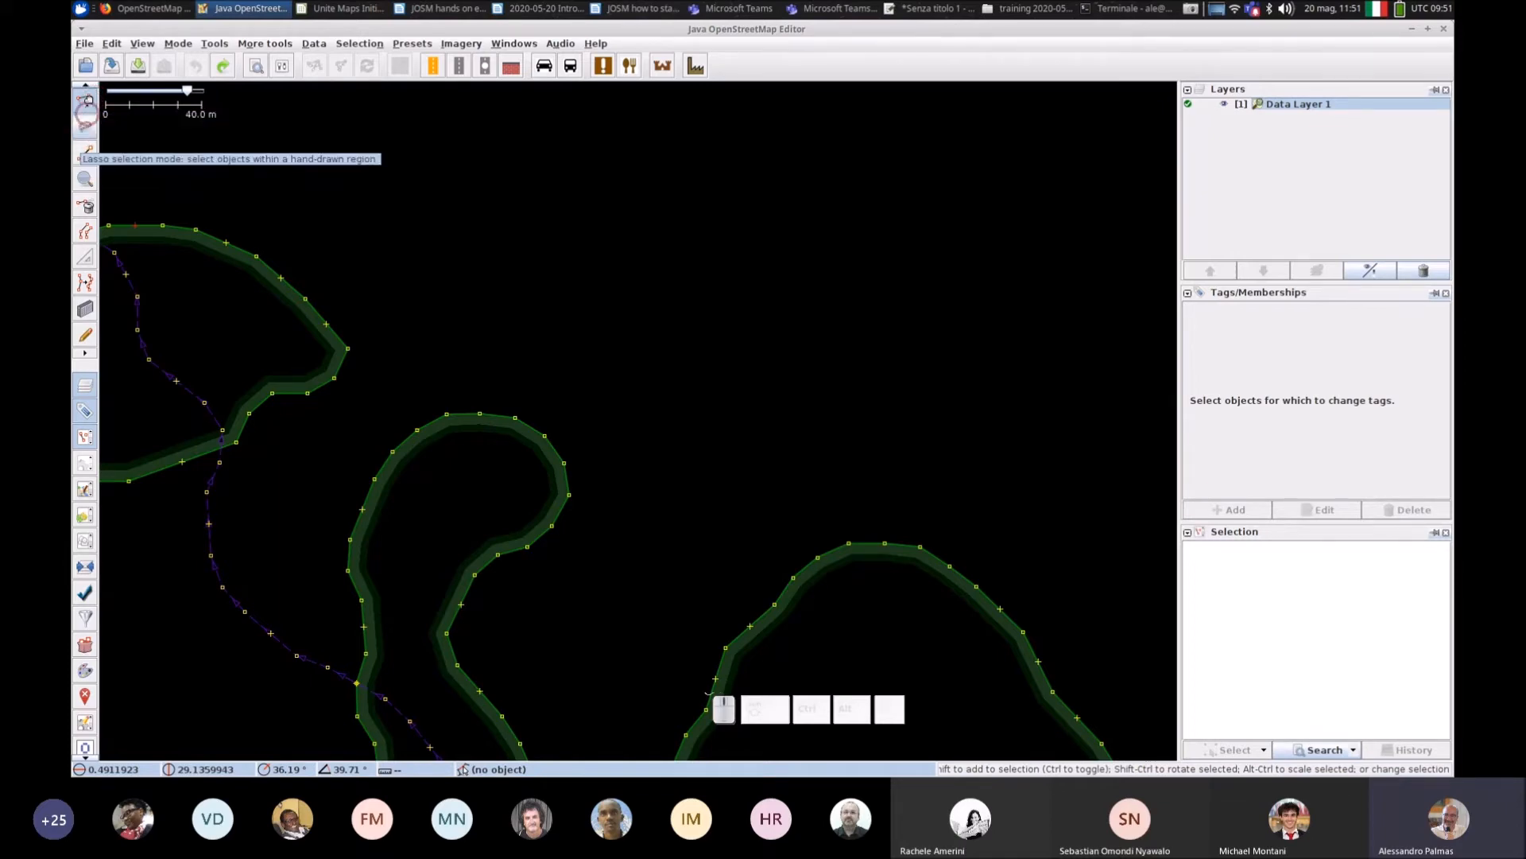
left_click(84, 153)
left_click(451, 176)
left_click(531, 173)
left_click(633, 223)
left_click(674, 322)
left_click(834, 345)
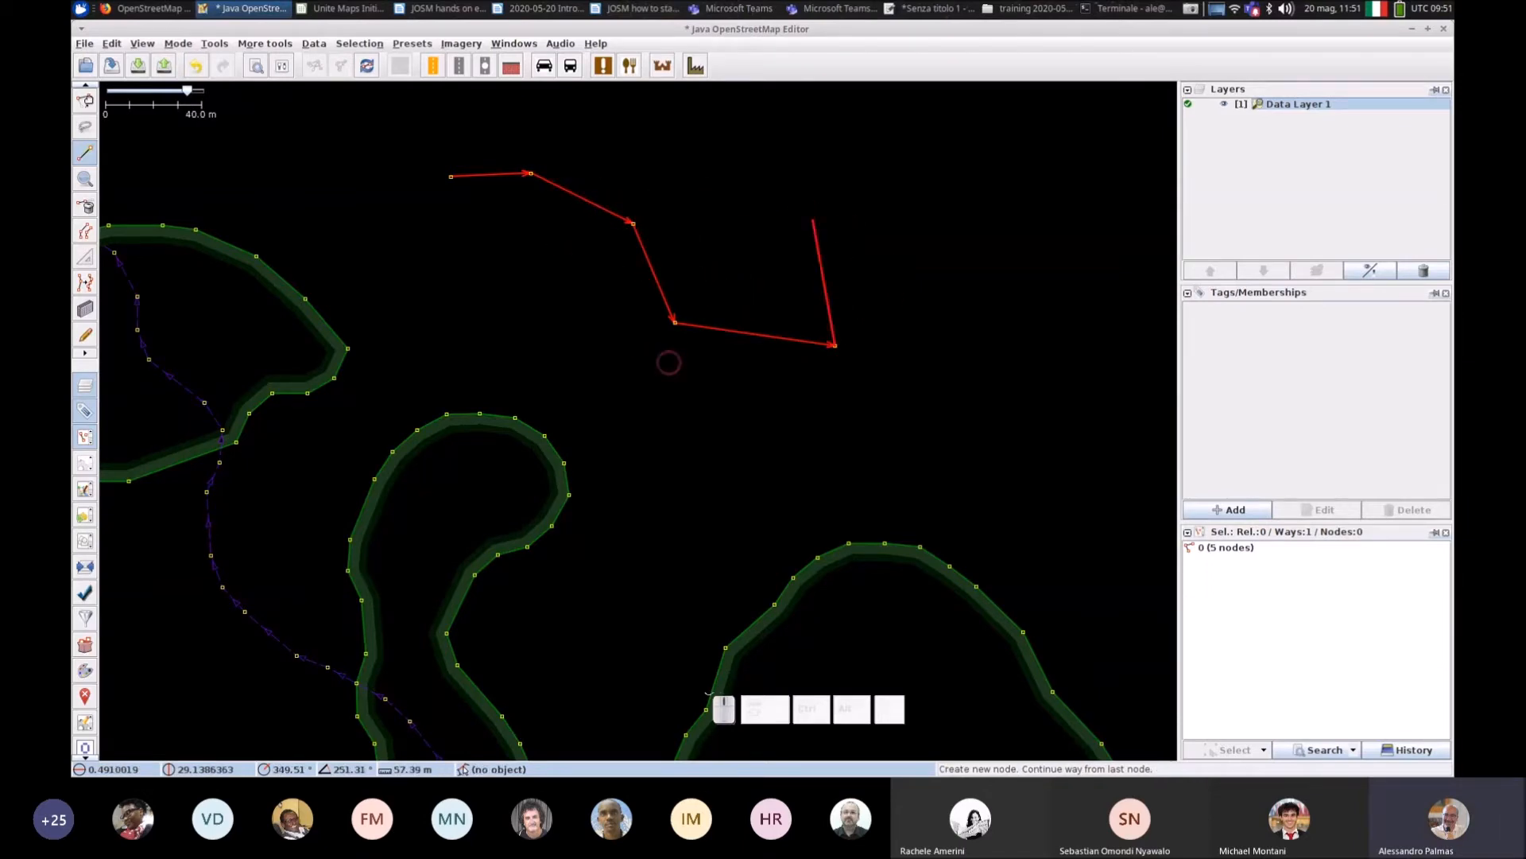
key("Escape")
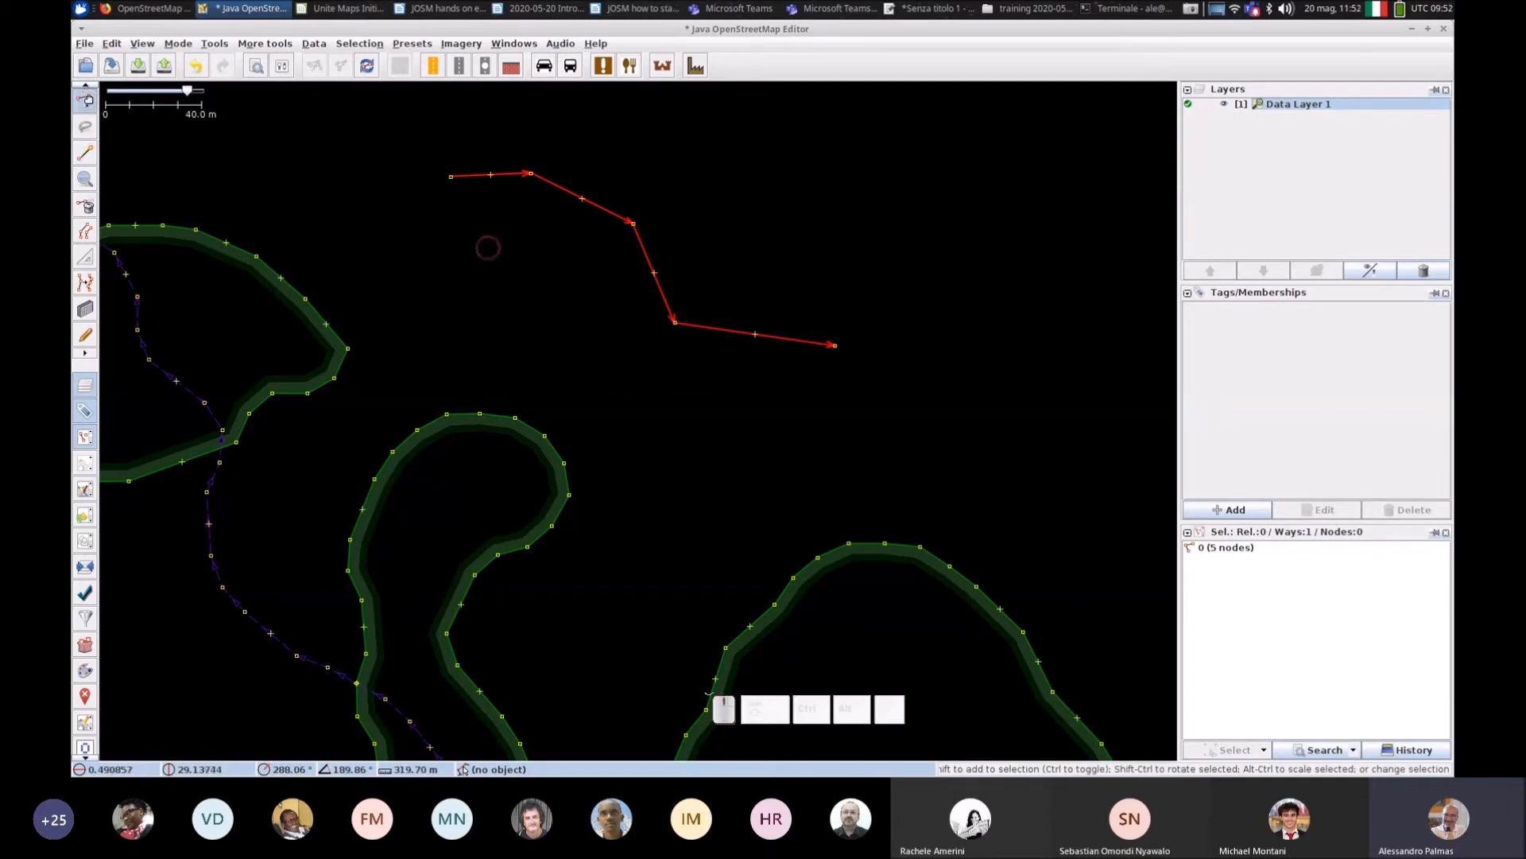
left_click(488, 247)
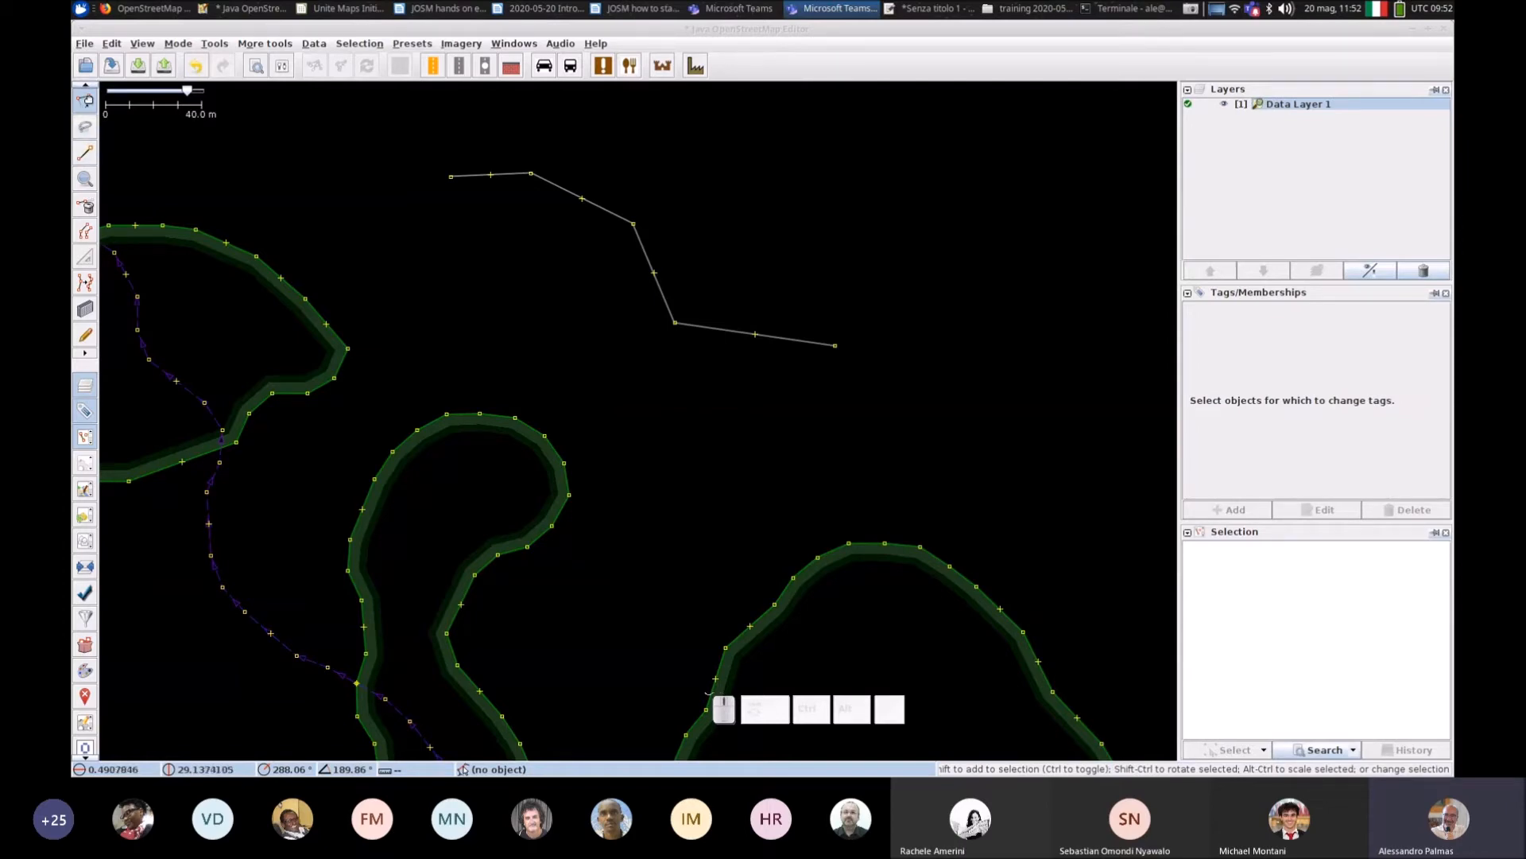
Step: Draw a second open way of six nodes between the green areas and the five-node way, and deselect it
key("a")
key("a")
left_click(358, 210)
left_click(85, 153)
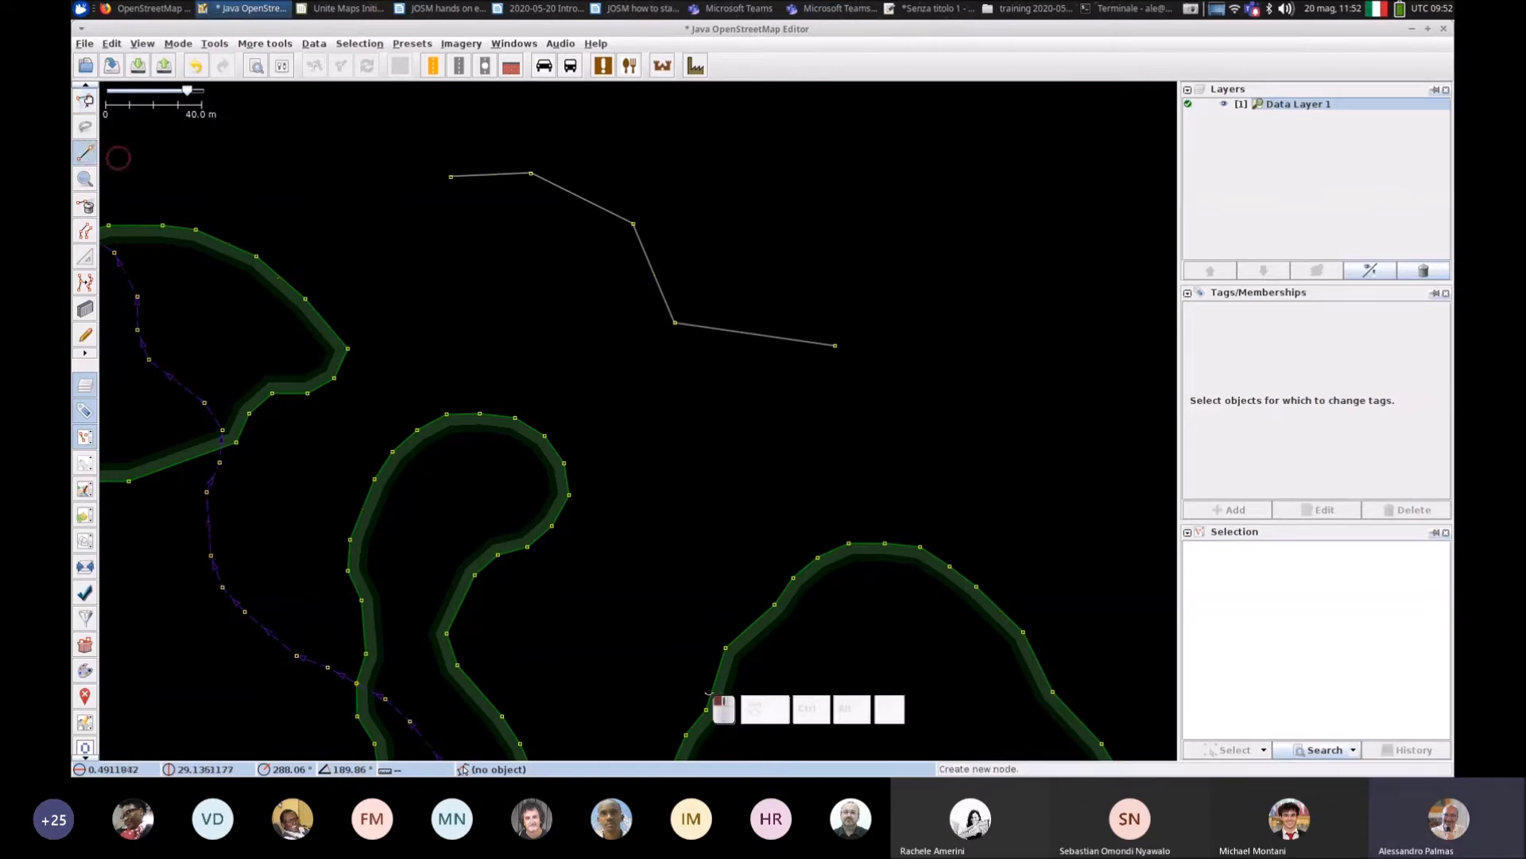
left_click(338, 197)
left_click(392, 237)
left_click(436, 262)
left_click(462, 255)
left_click(524, 275)
left_click(559, 326)
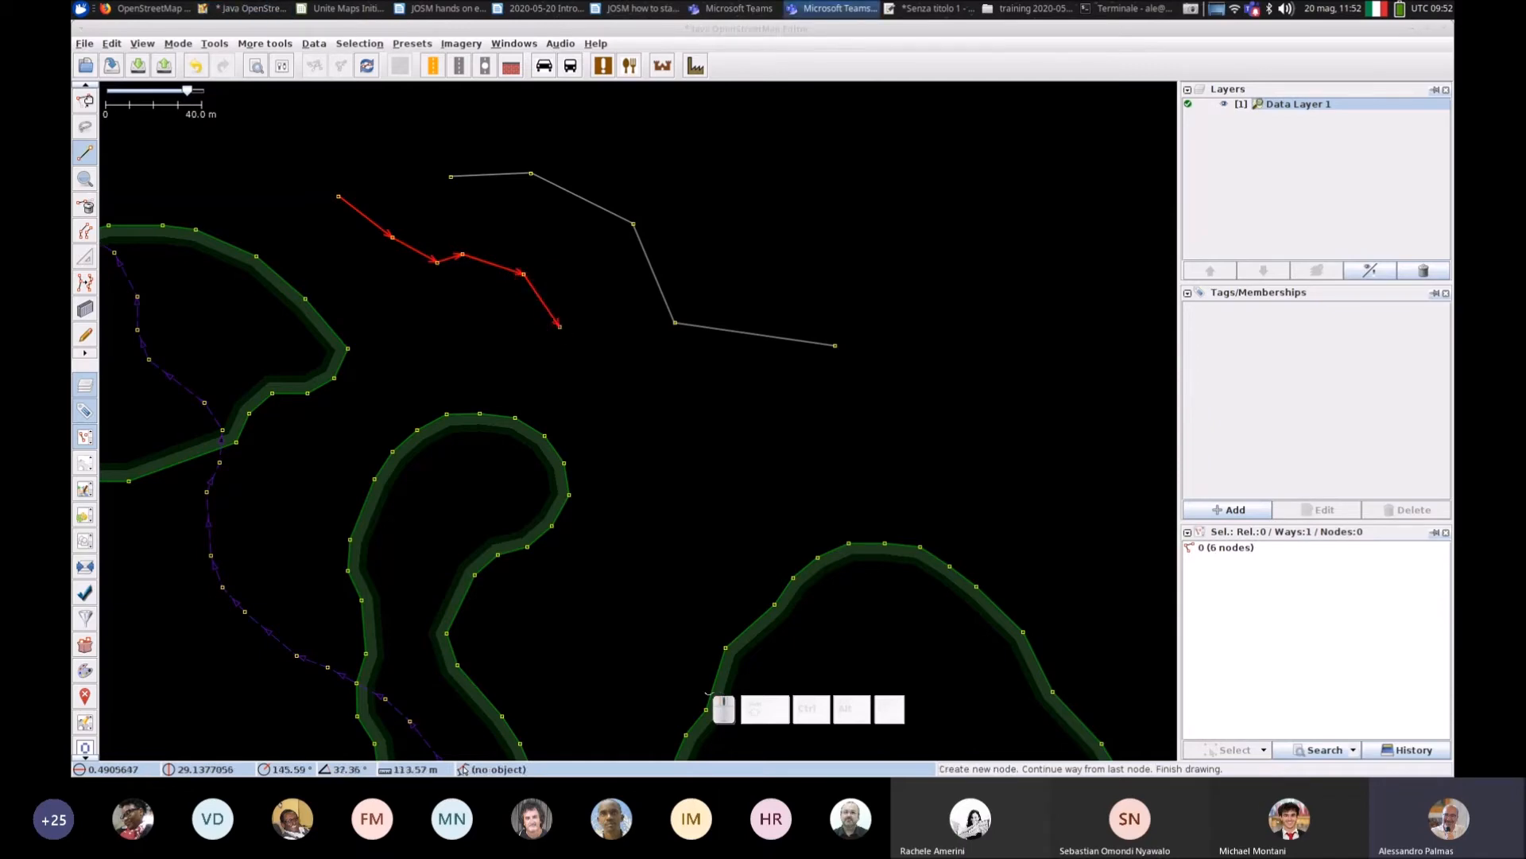
key("s")
key("s")
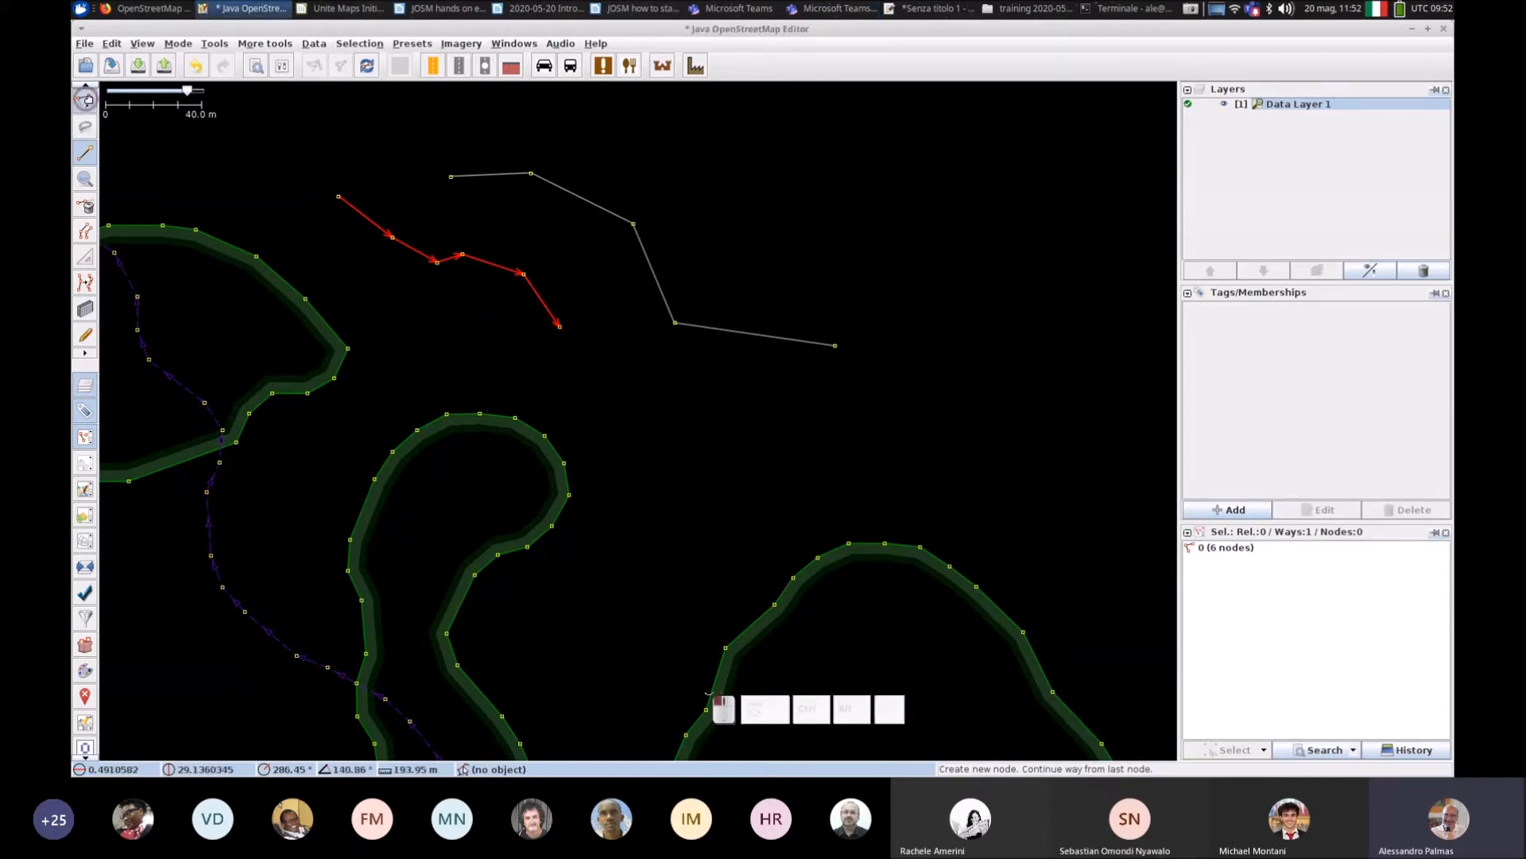
key("s")
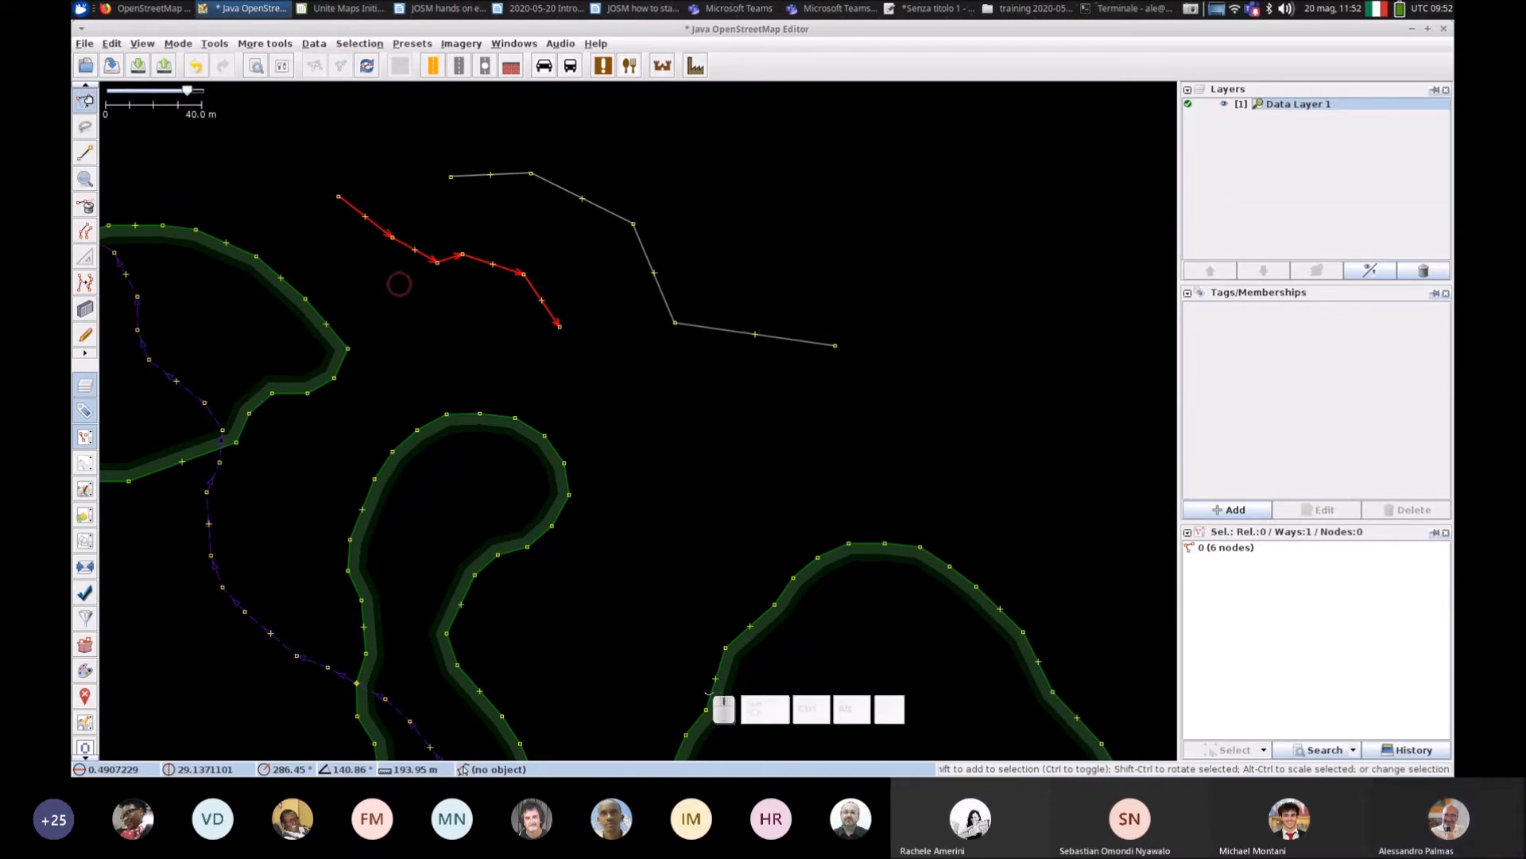
left_click(399, 284)
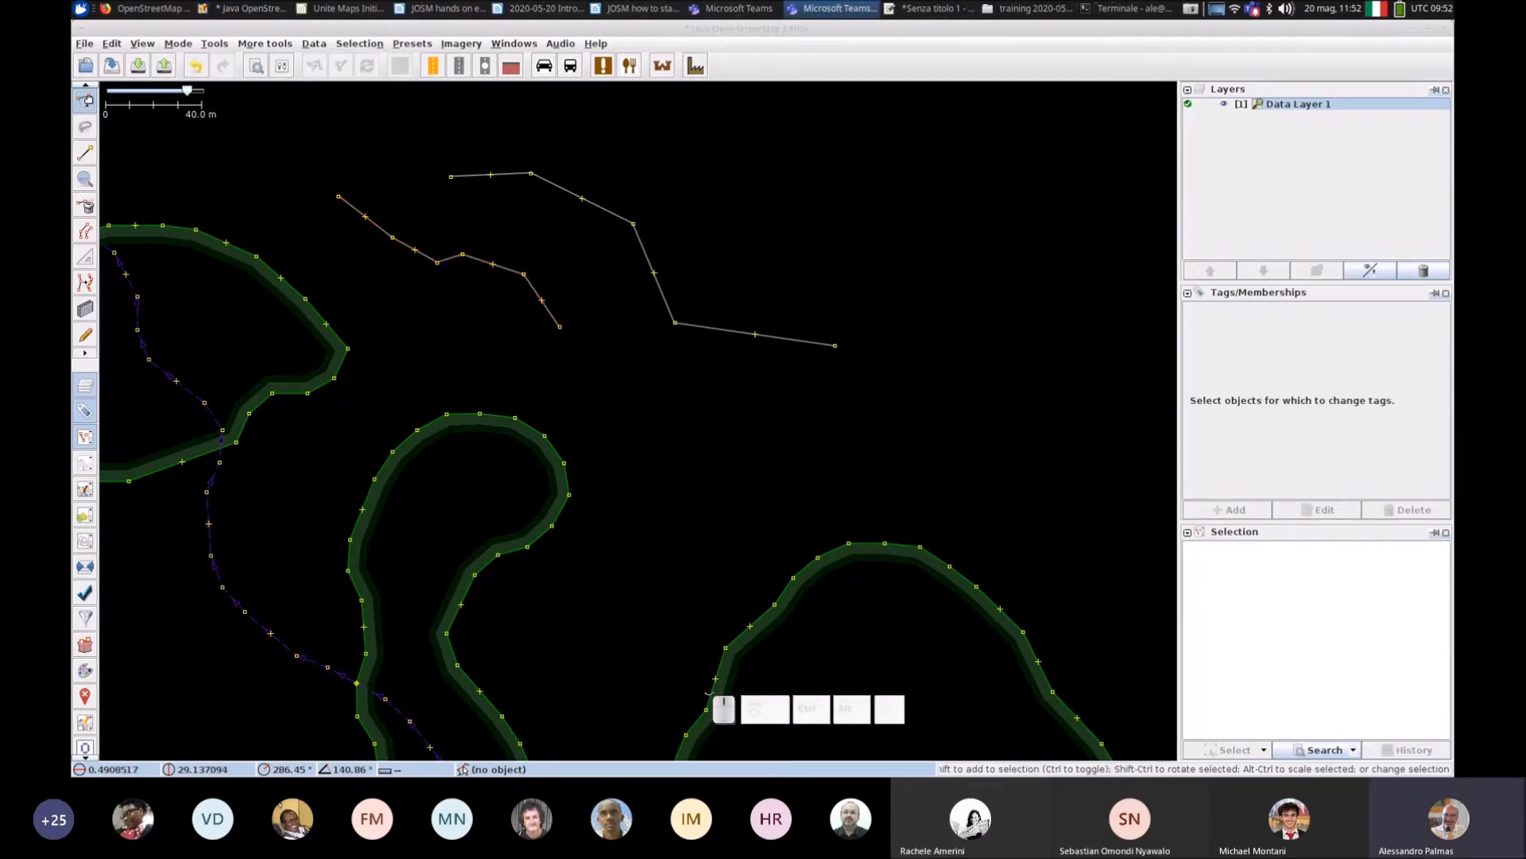
Step: Place a standalone node just above the start of the six-node way and deselect it
left_click(160, 143)
left_click(86, 154)
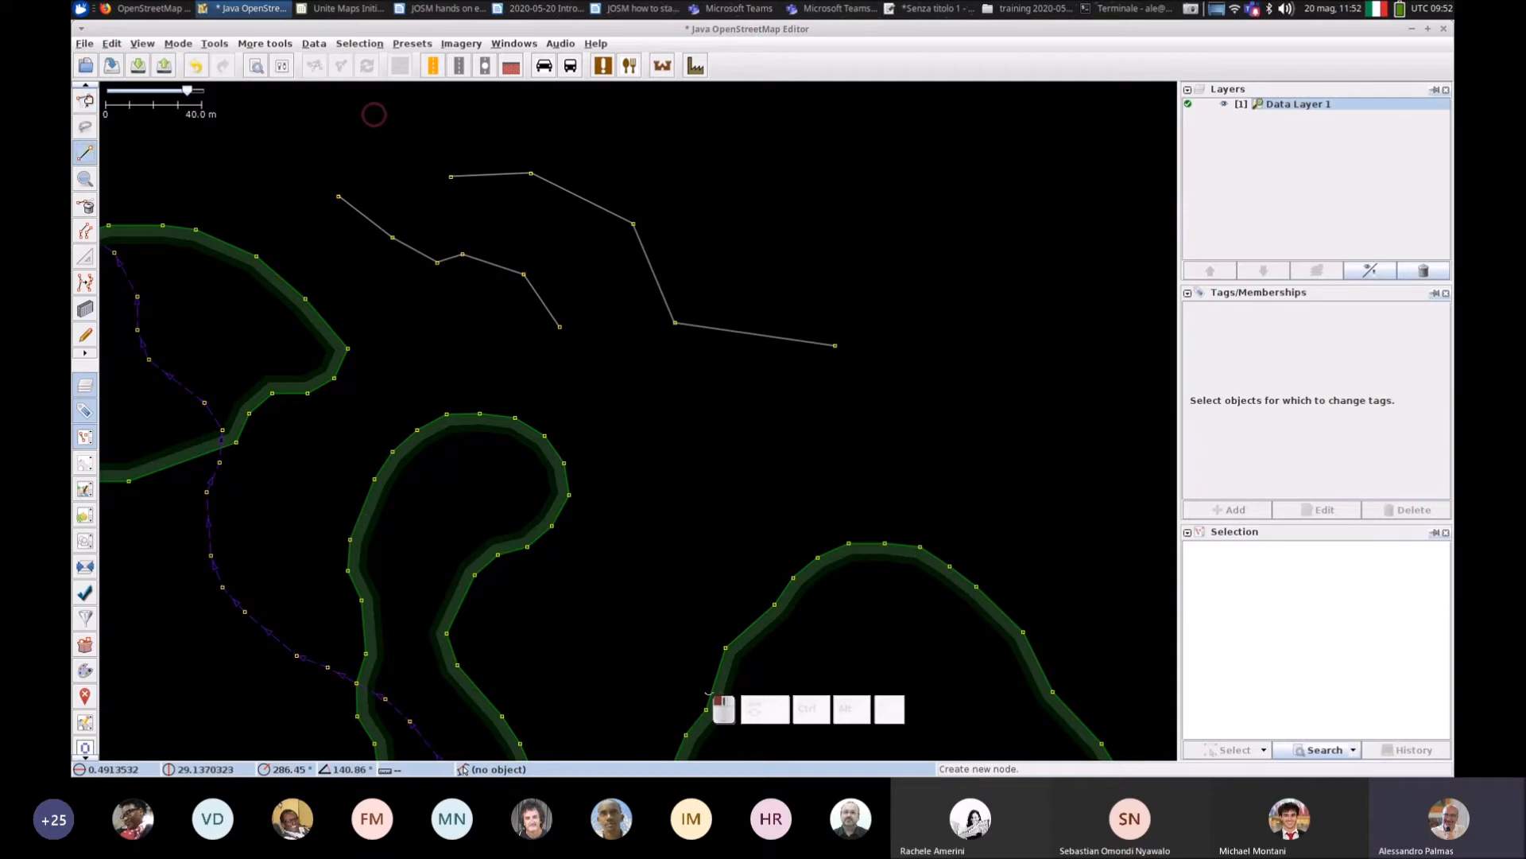
left_click(296, 135)
left_click(85, 100)
left_click(262, 168)
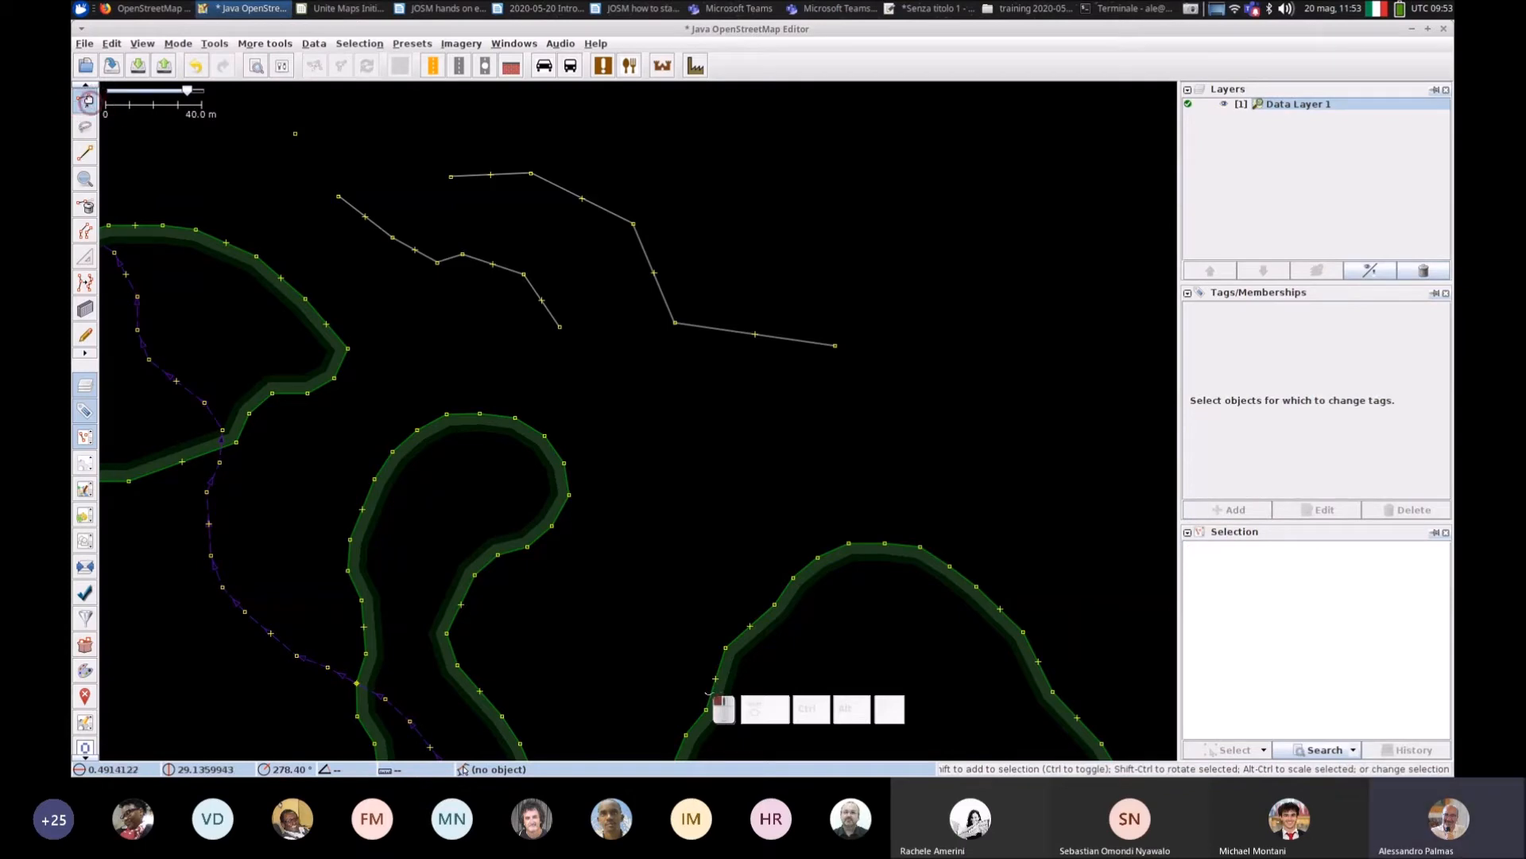
left_click(85, 152)
left_click(261, 172)
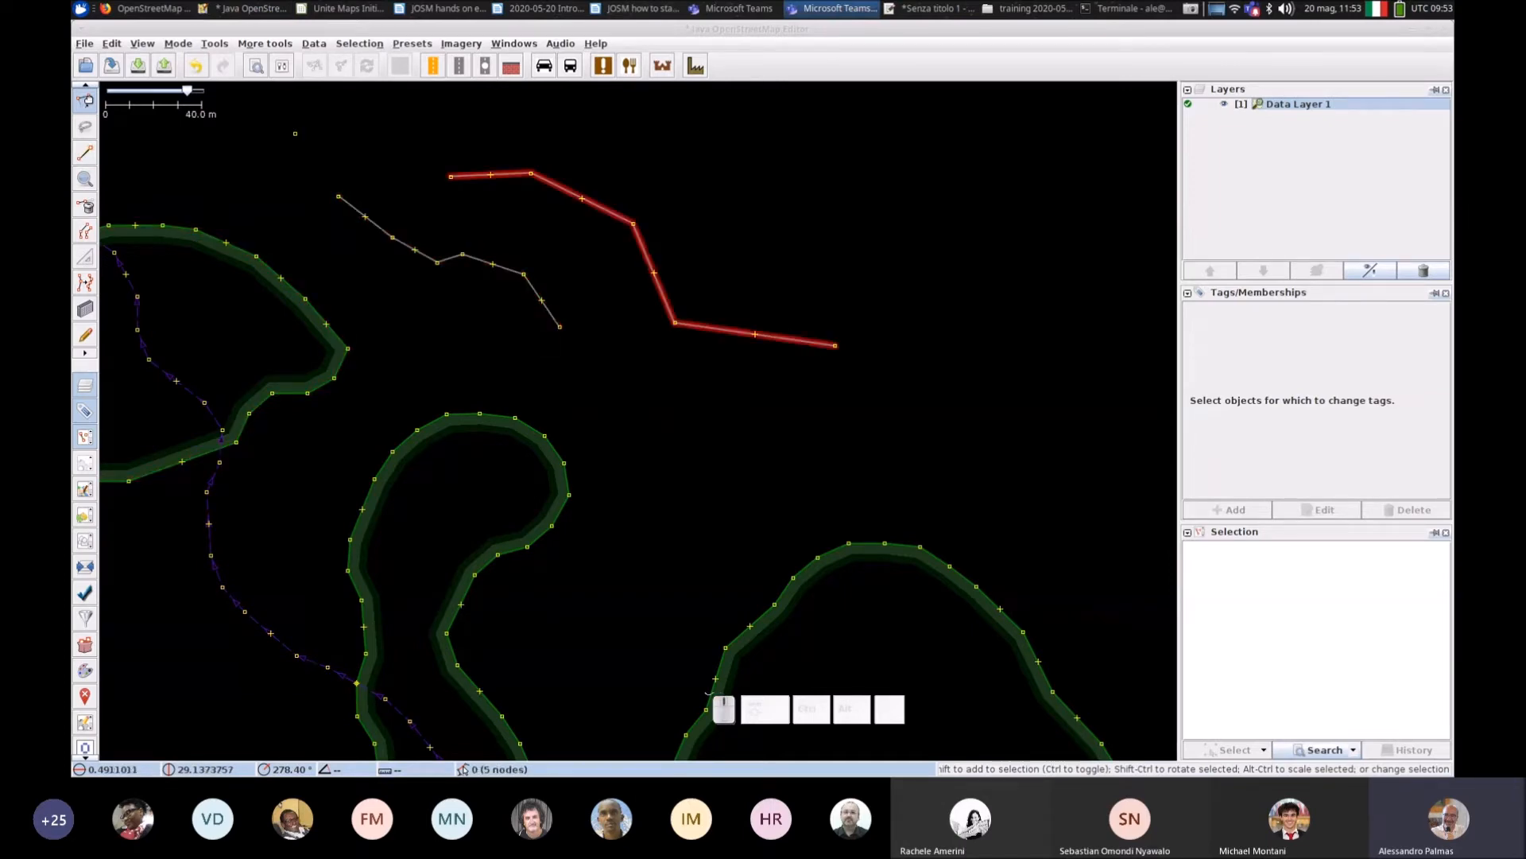
Step: Delete the practice objects: the five-node way, the six-node way and the standalone node
left_click(477, 175)
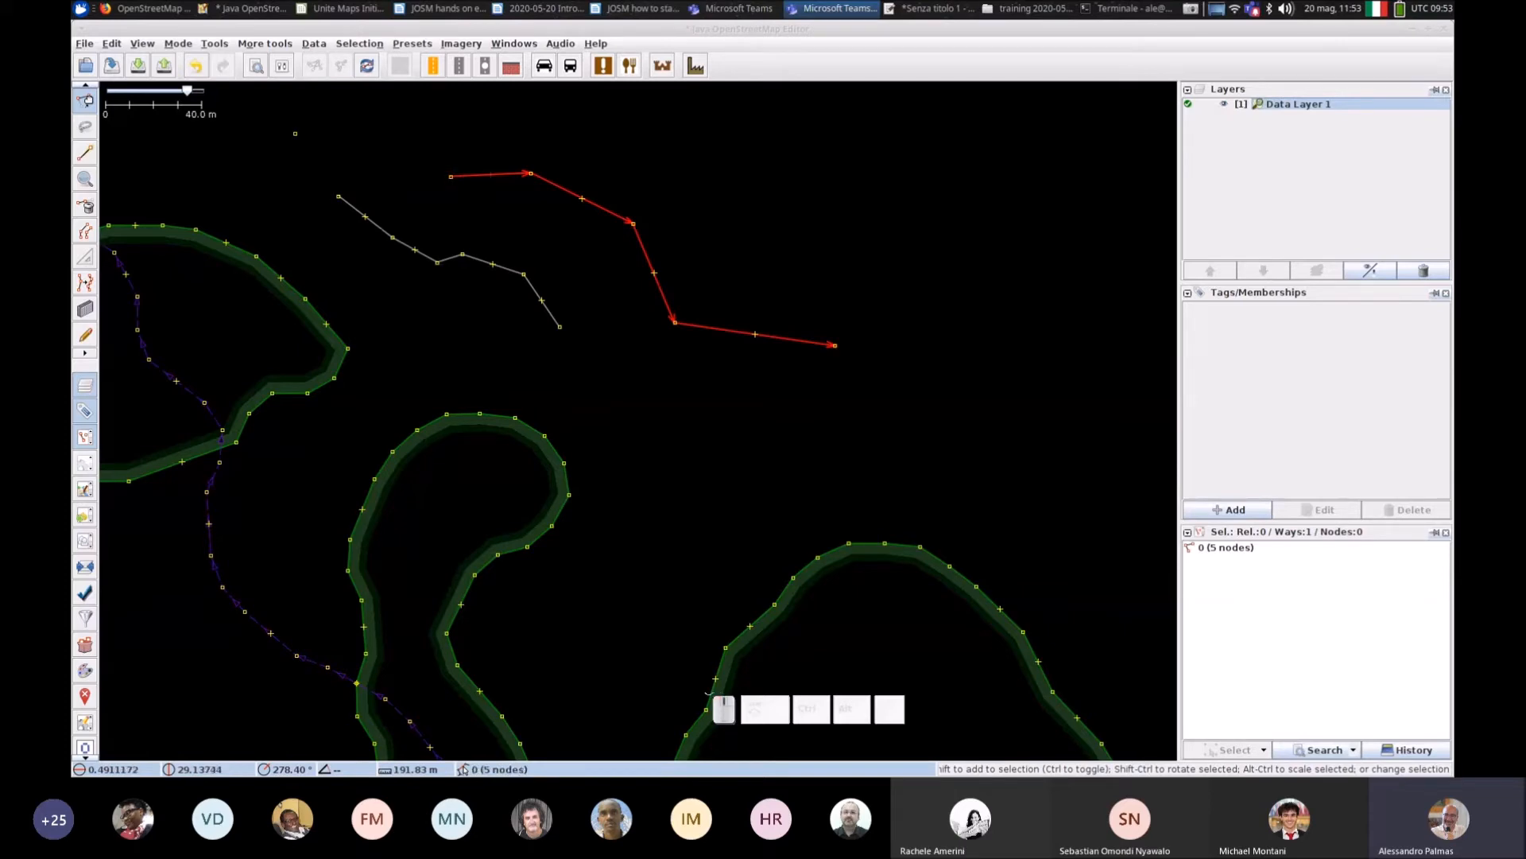
left_click(491, 174)
key("Delete")
key("Delete")
left_click(413, 248)
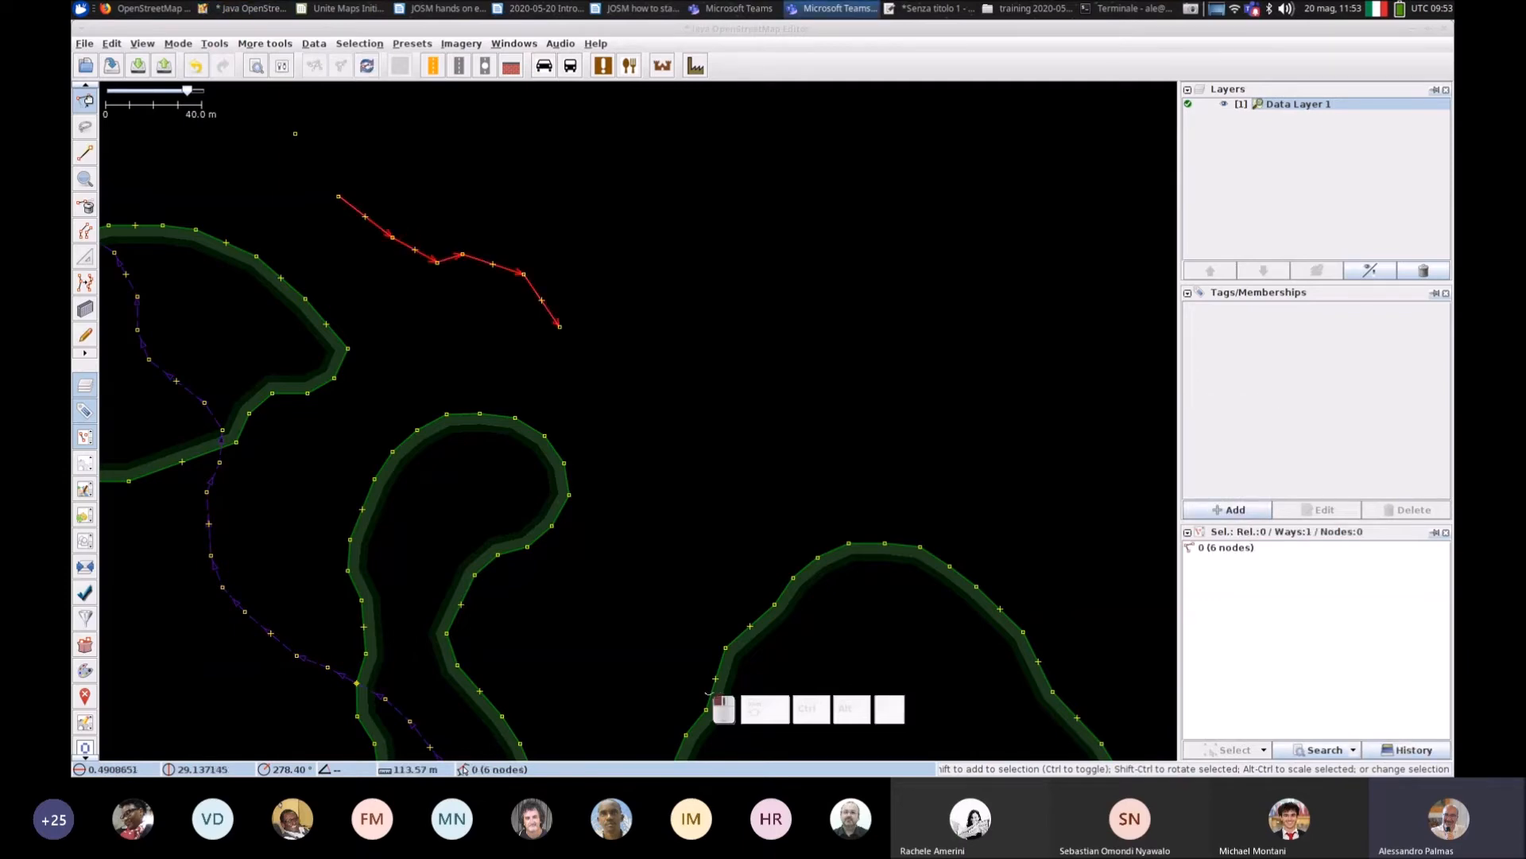
key("Delete")
left_click(413, 248)
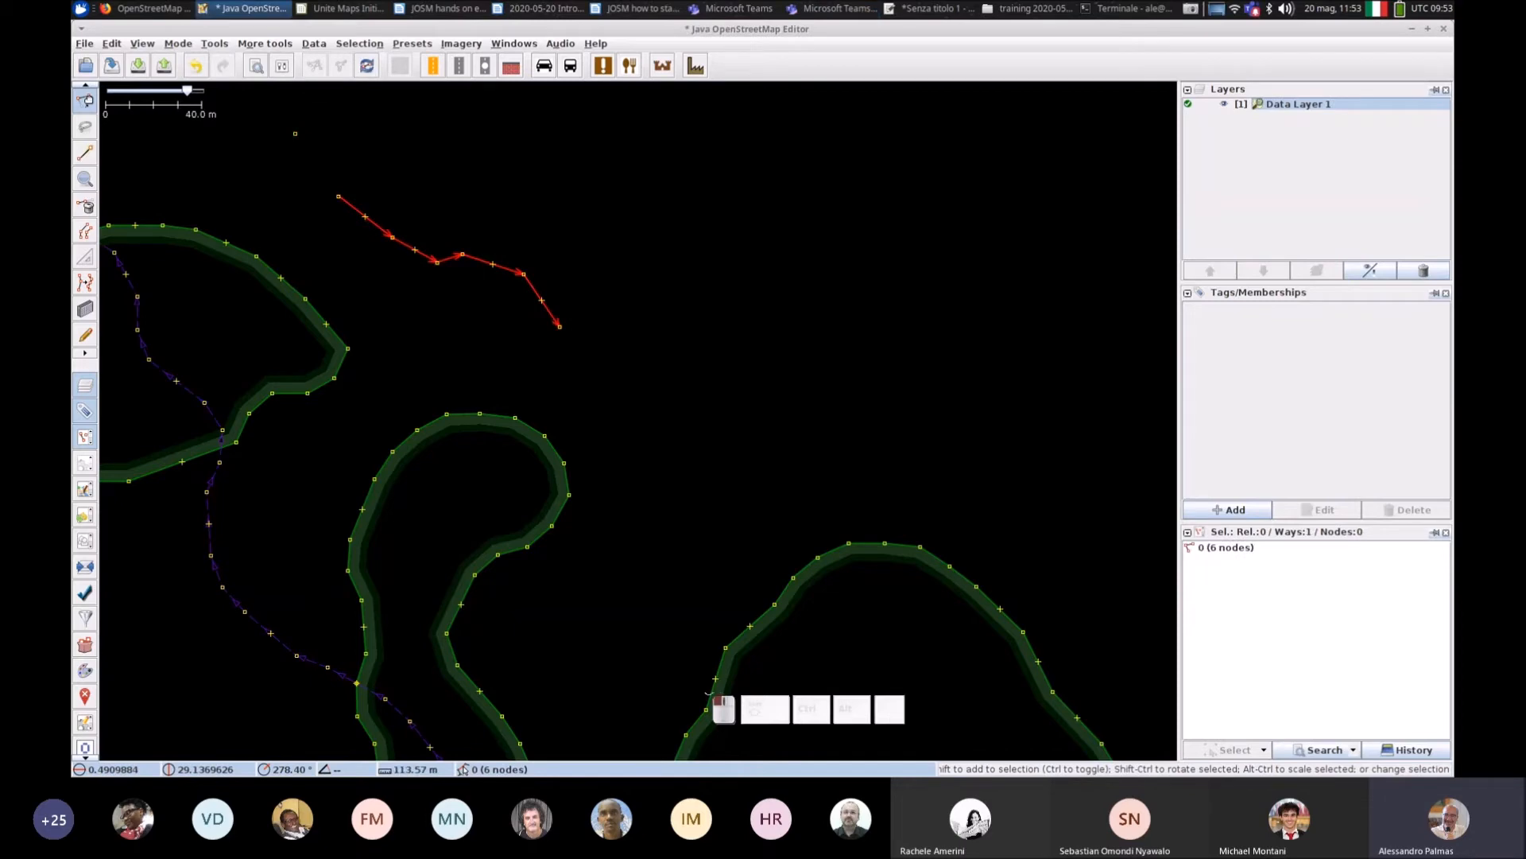
key("Delete")
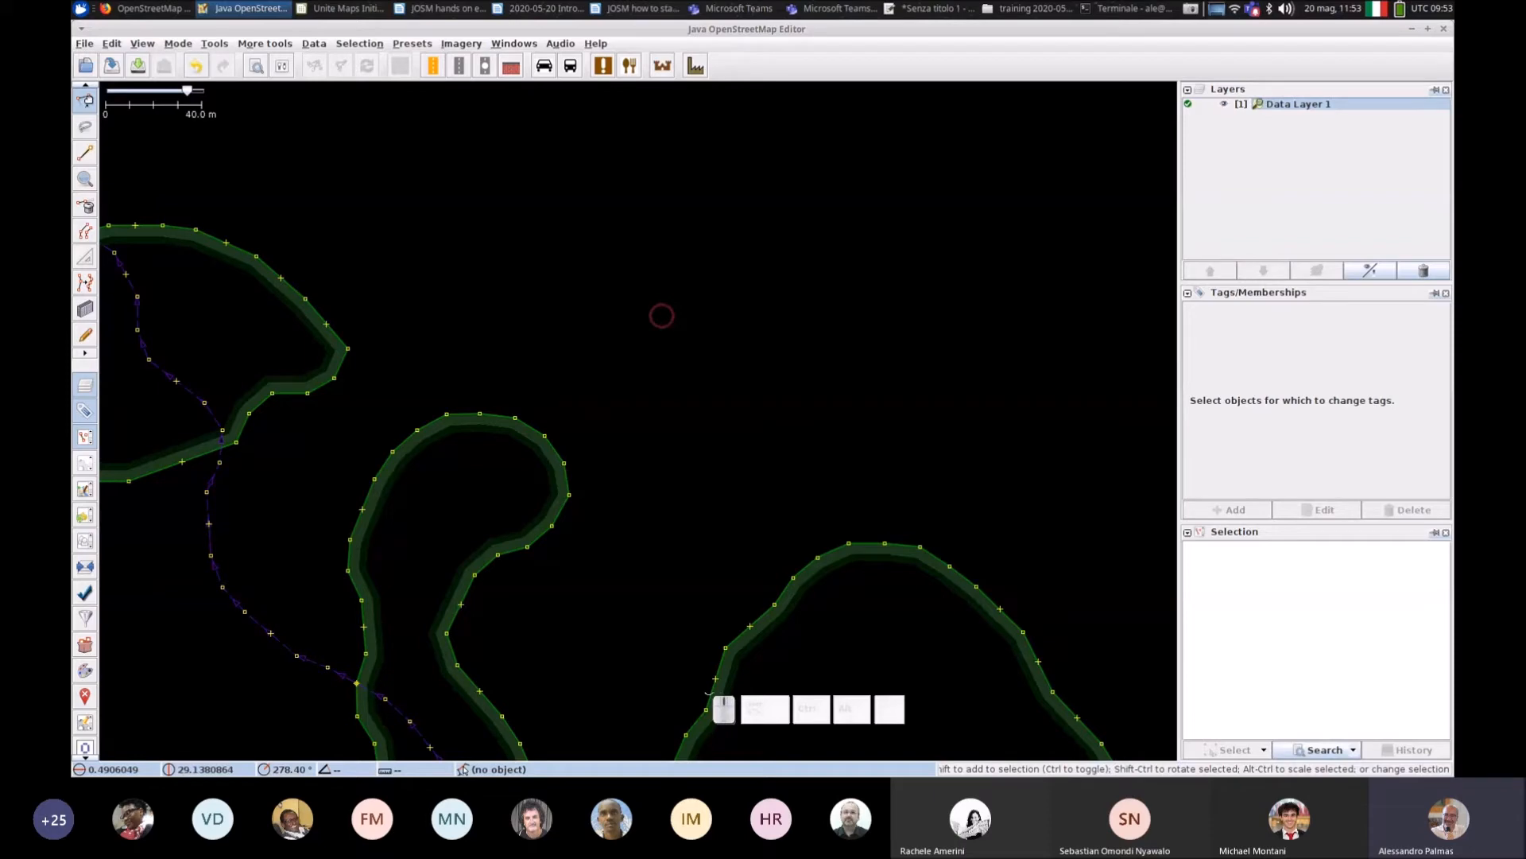
Step: Place a new standalone node in the empty area above the green areas and select it in selection mode
key("a")
left_click(662, 315)
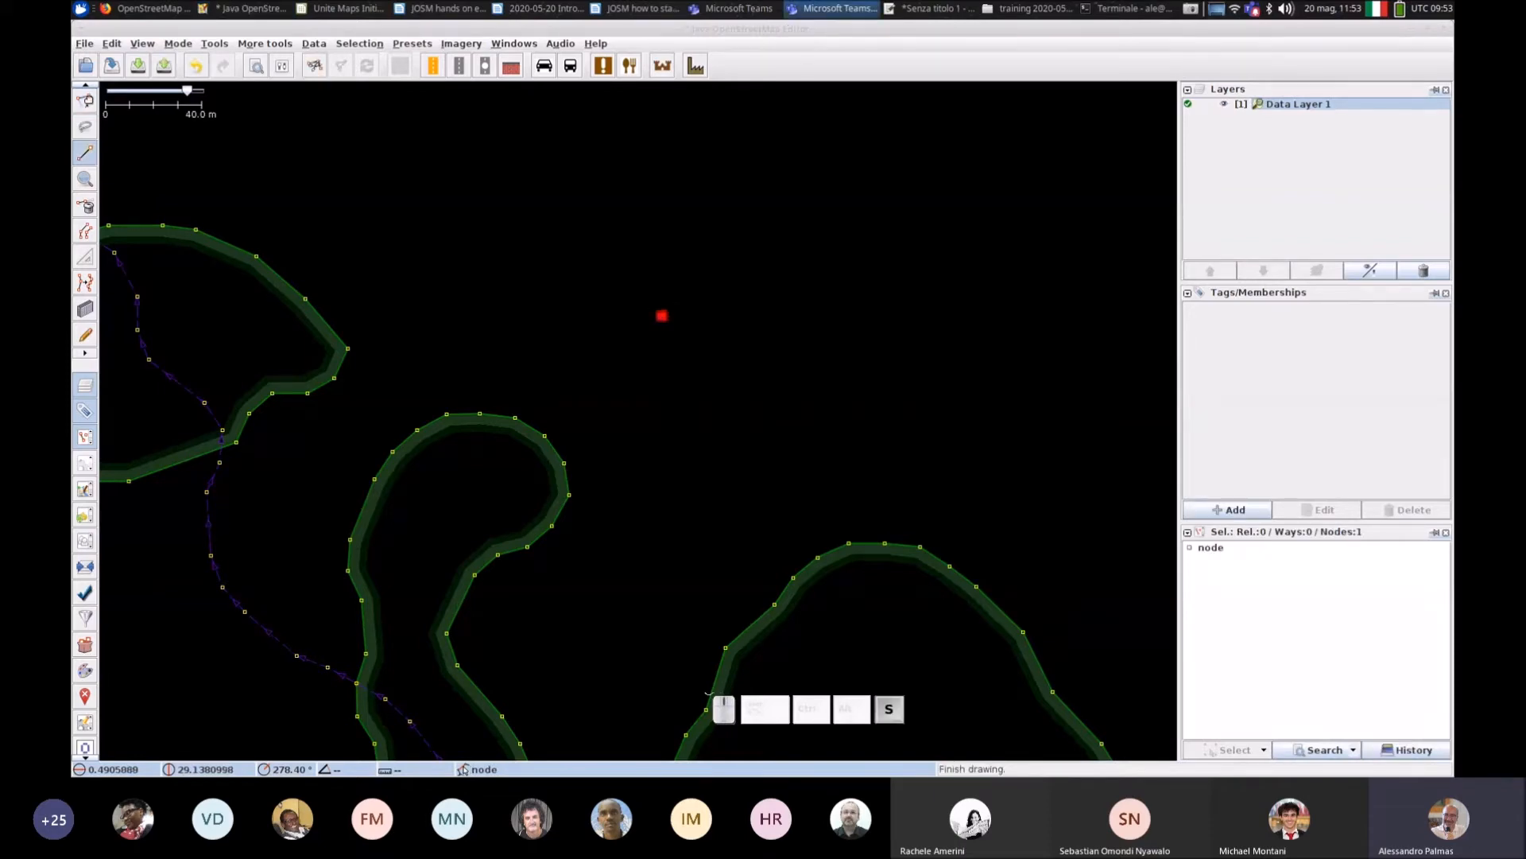
left_click(82, 103)
left_click(662, 316)
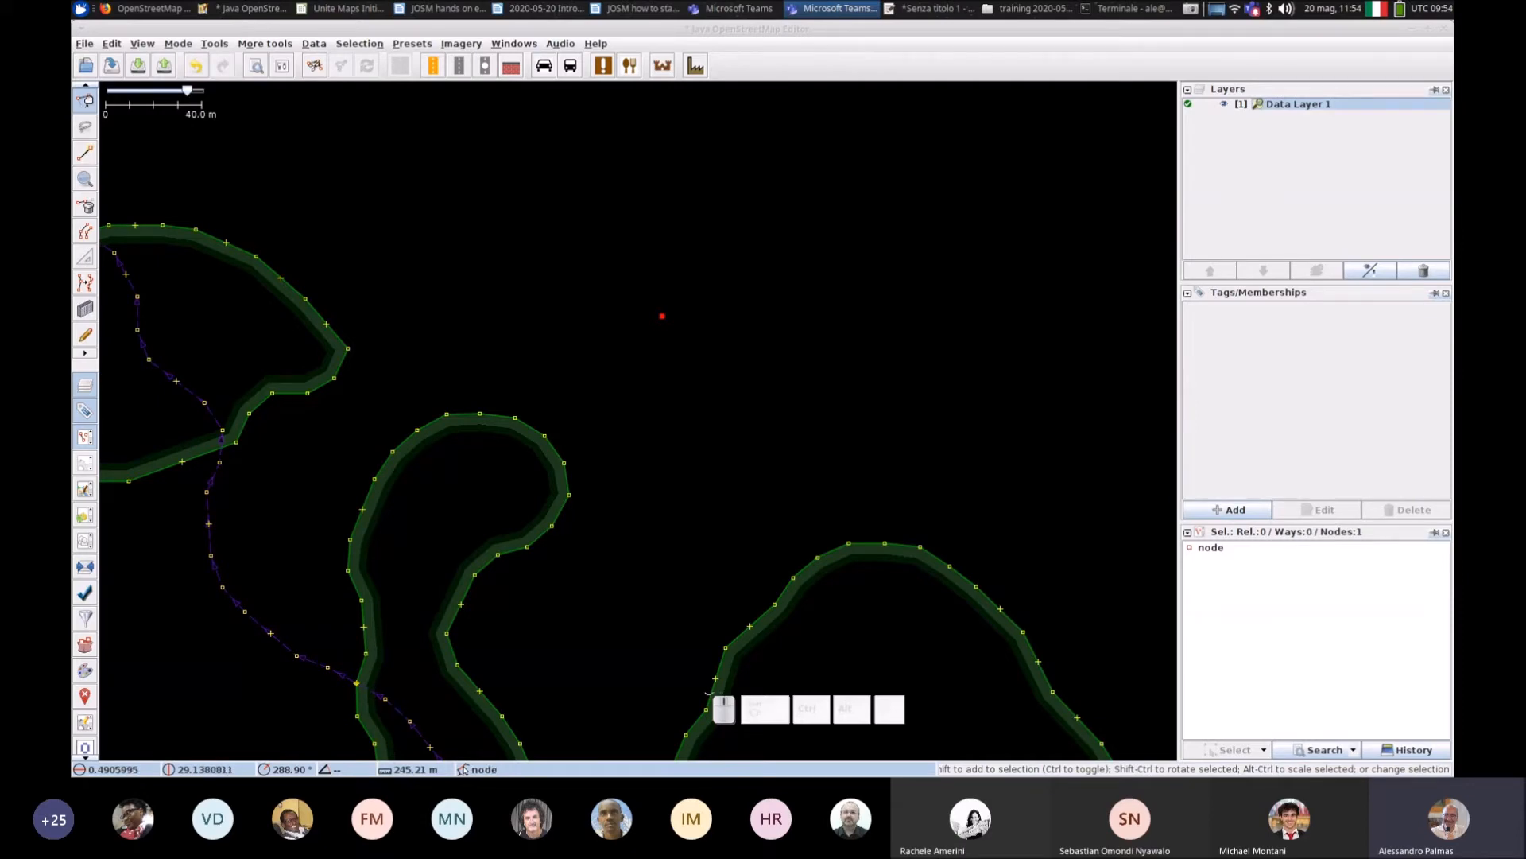
Step: Copy the coordinates of a single node on the rounded upper edge of the middle green area's outline
left_click(608, 392)
left_click(515, 417)
left_click(515, 416)
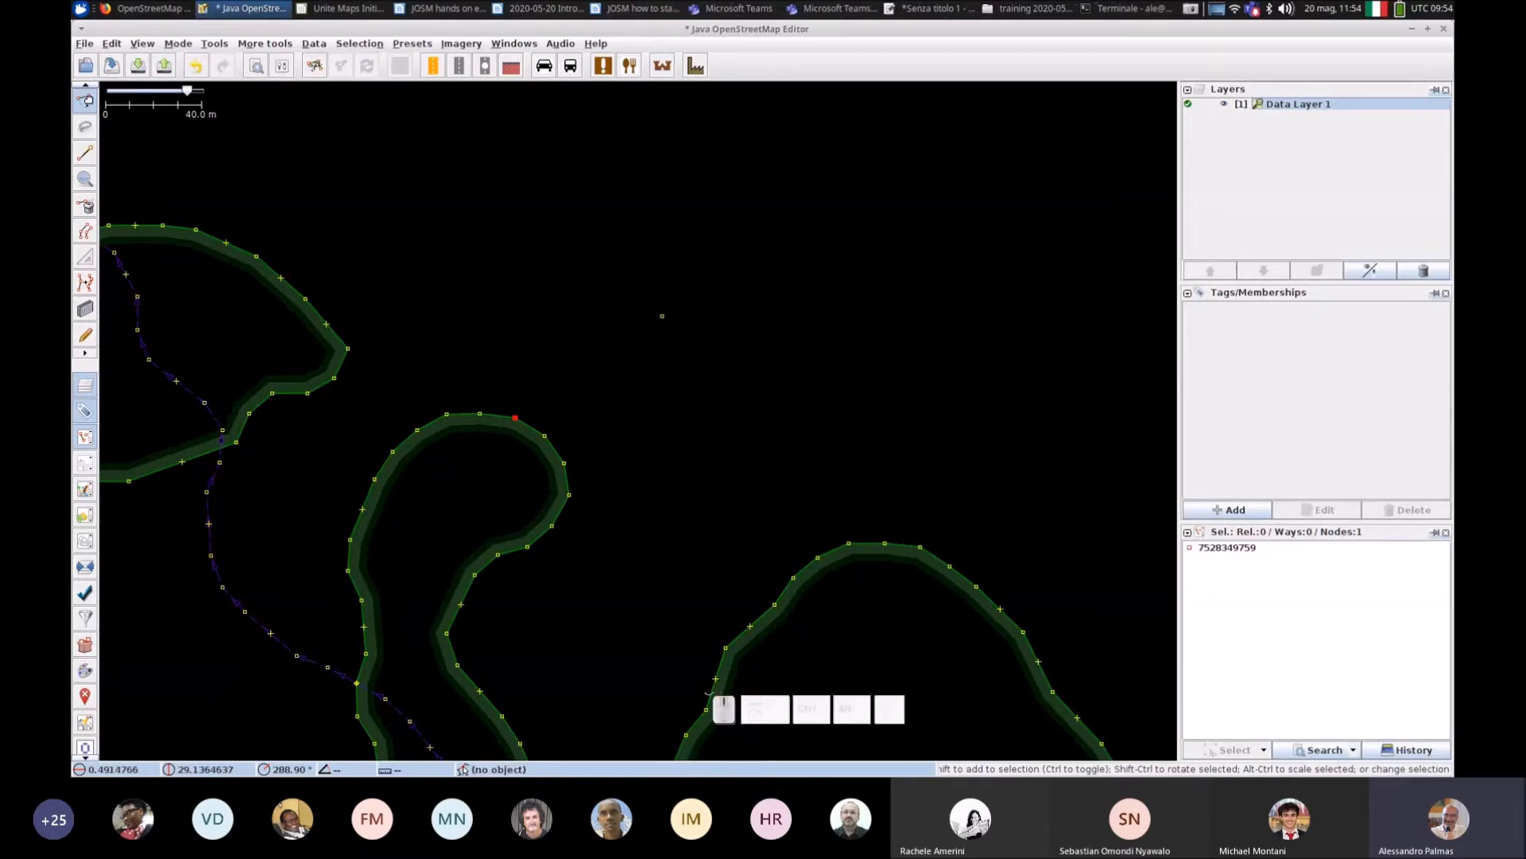
left_click(111, 44)
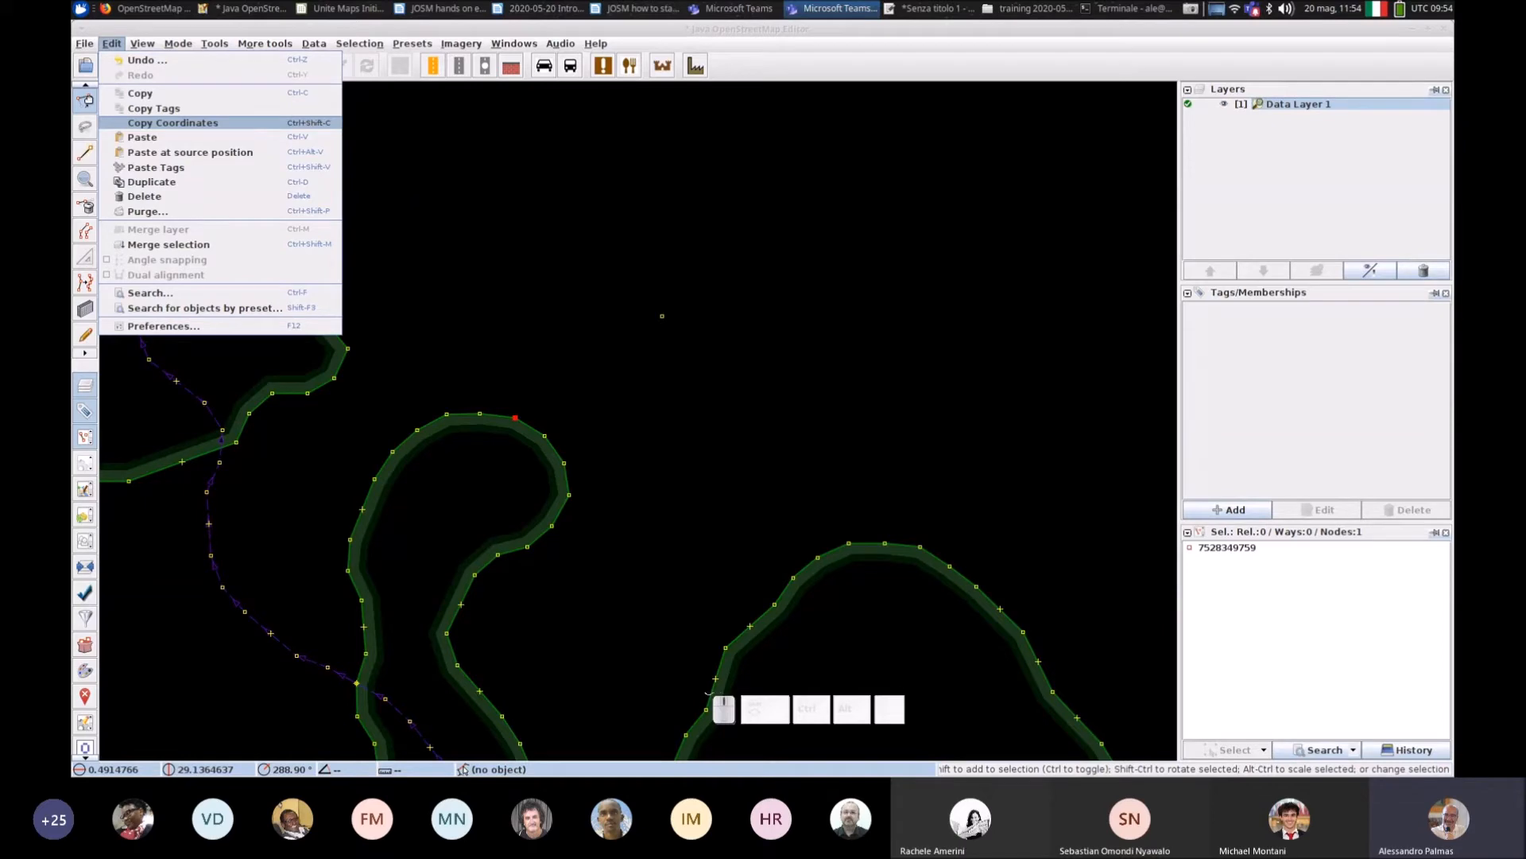
left_click(172, 122)
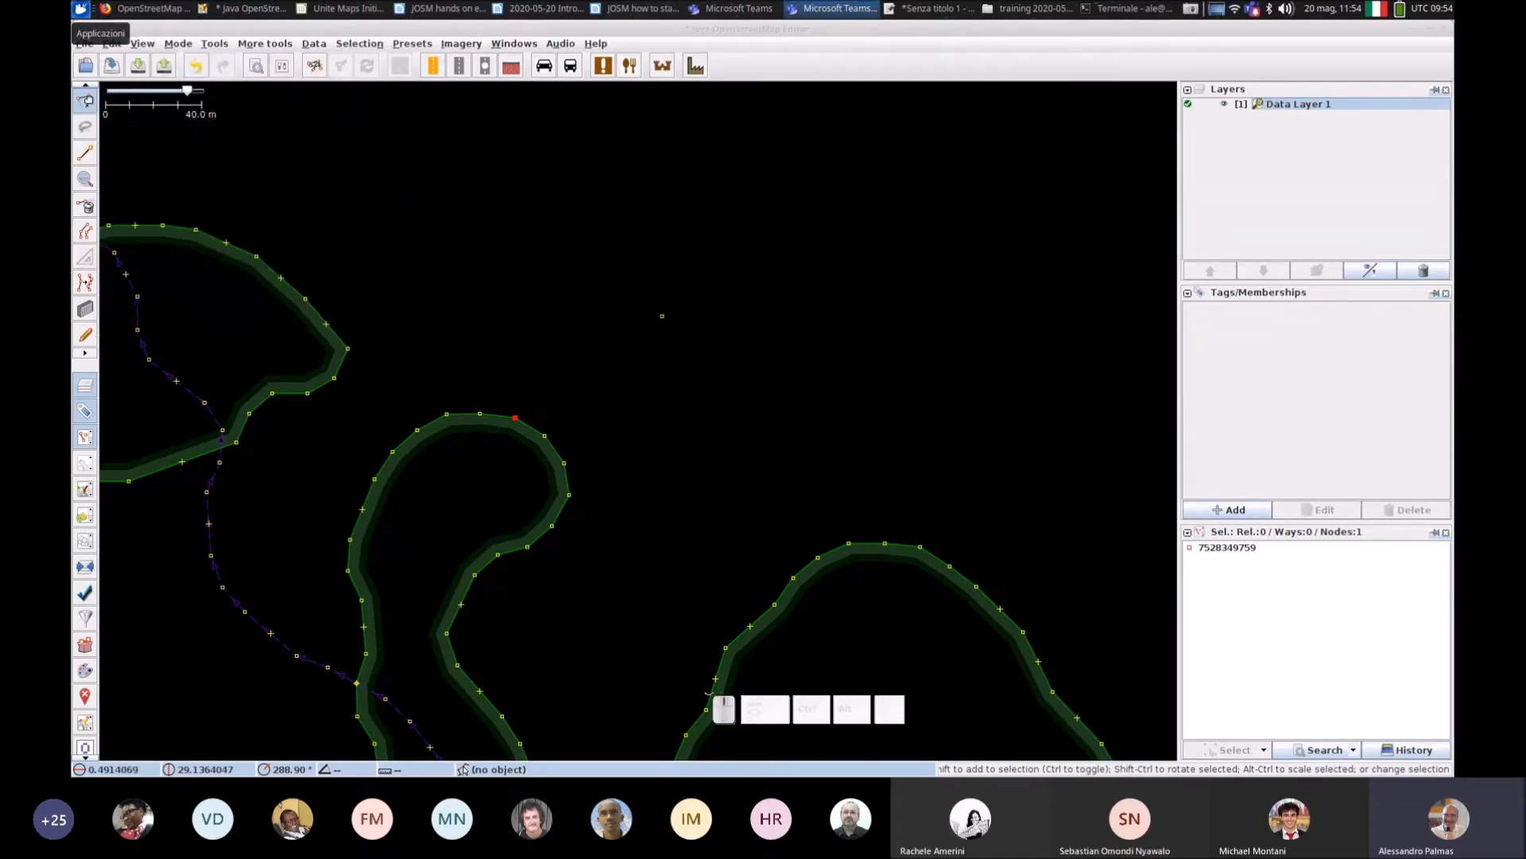
Step: Switch to a new Mousepad text document and paste the copied node coordinates into it
left_click(80, 10)
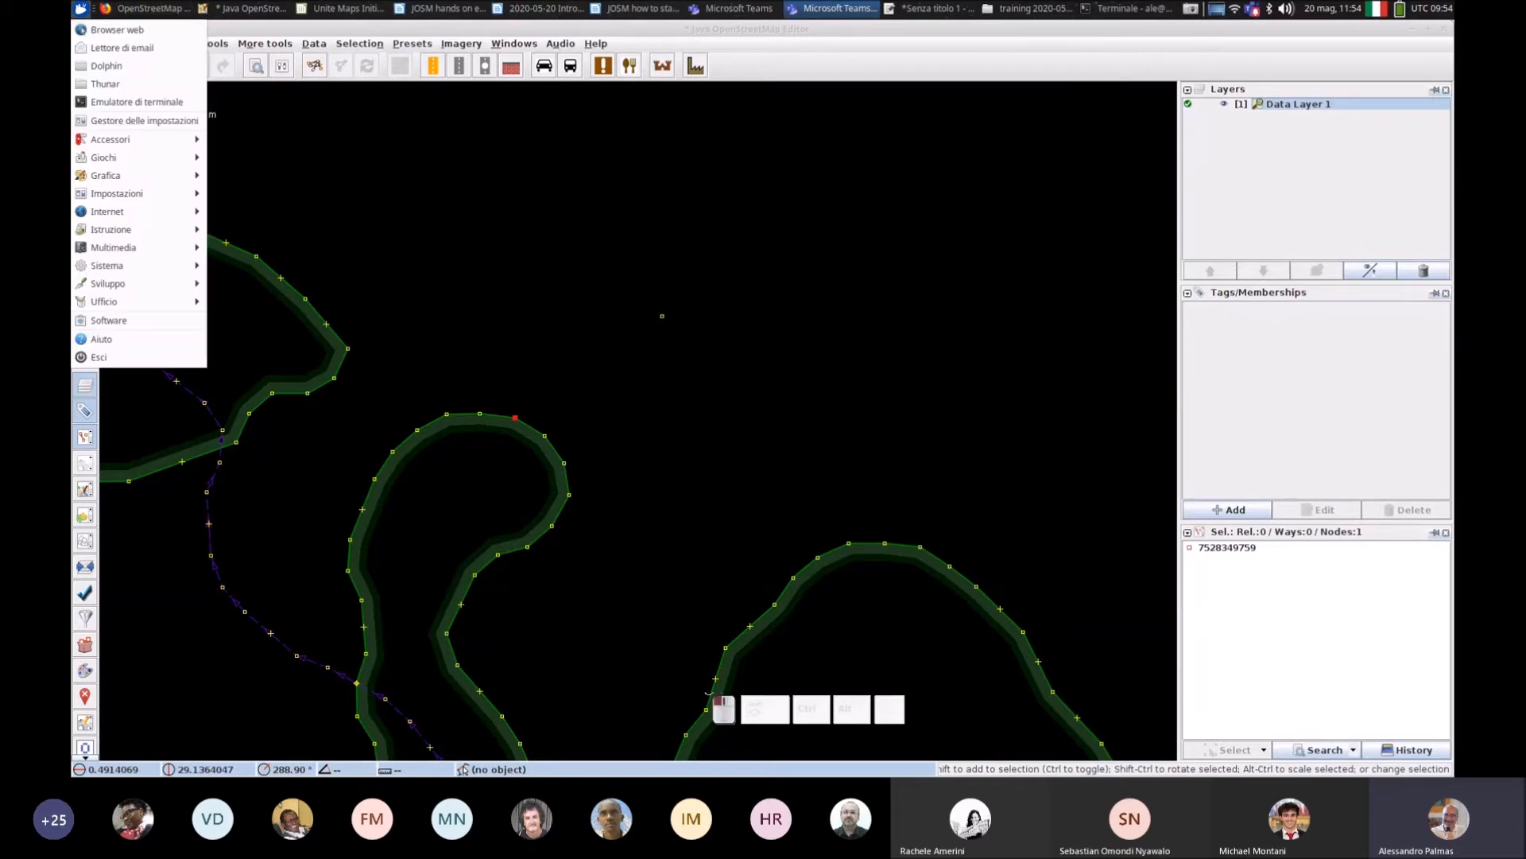
mouse_move(112, 139)
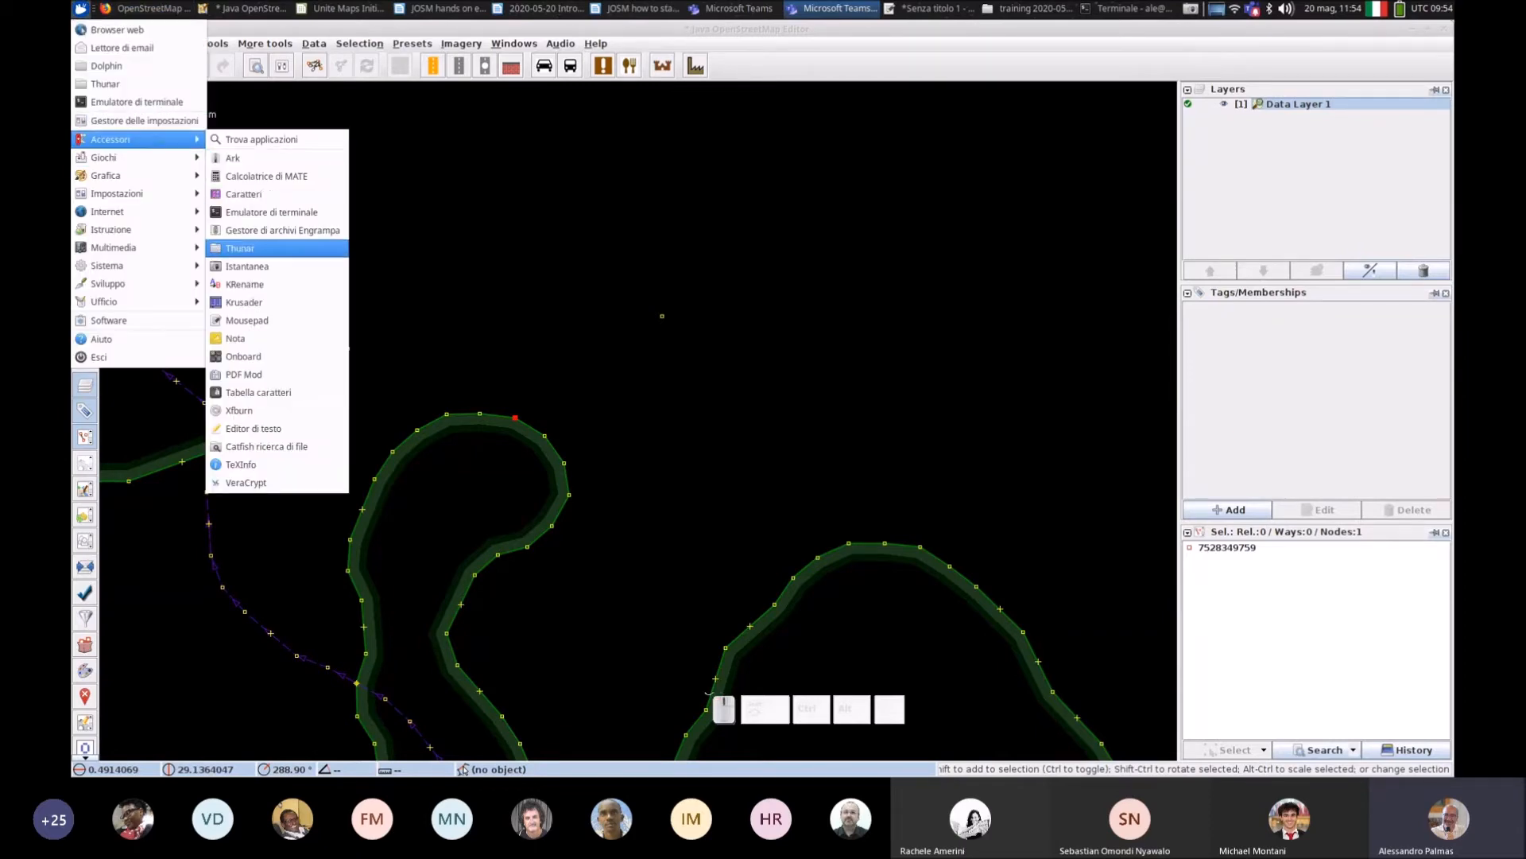
left_click(246, 321)
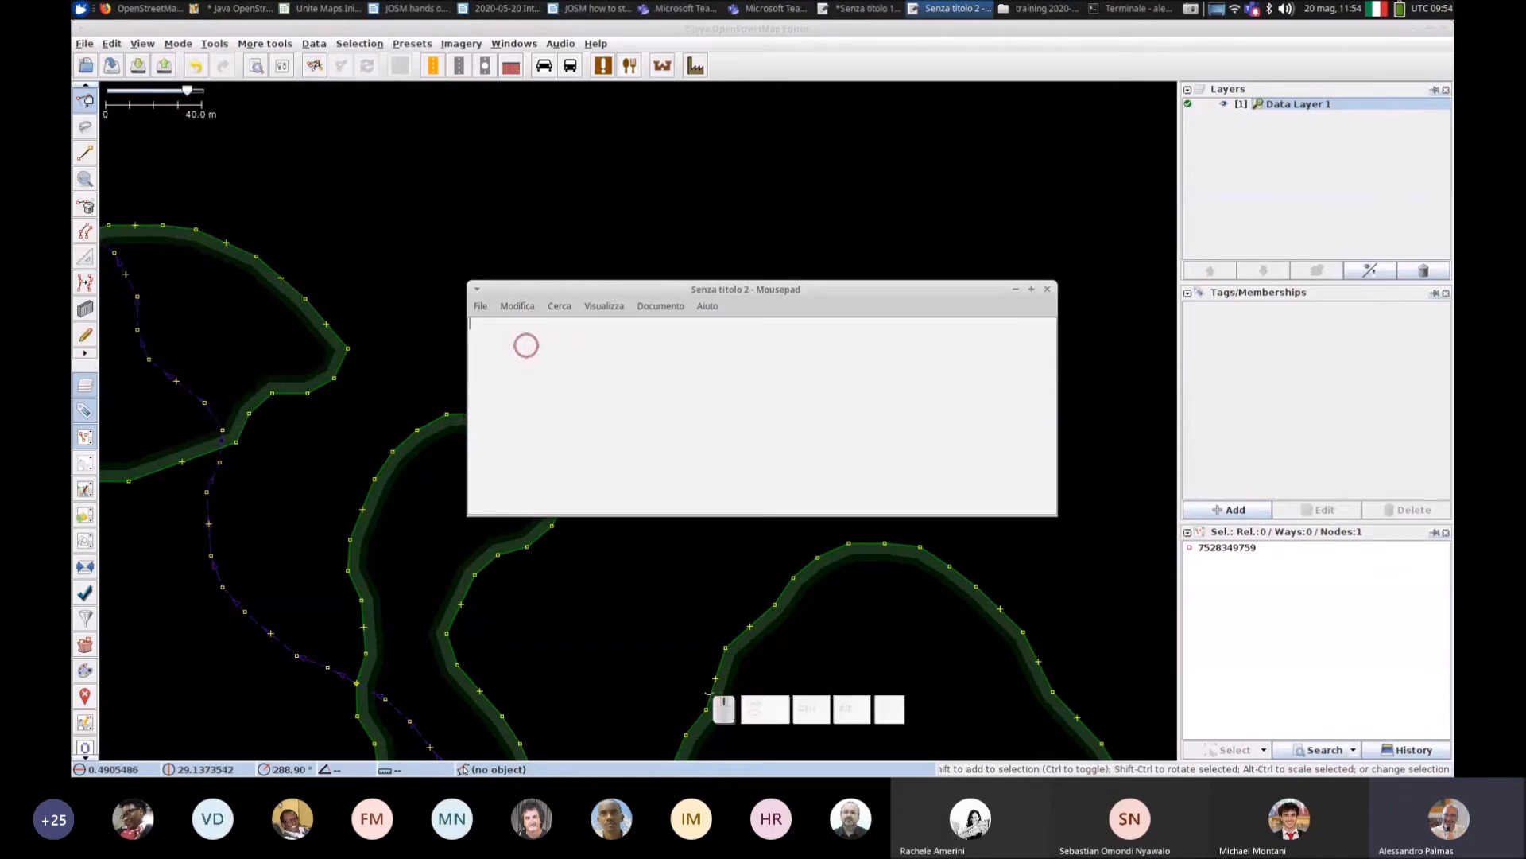
key("ctrl")
key("ctrl+v")
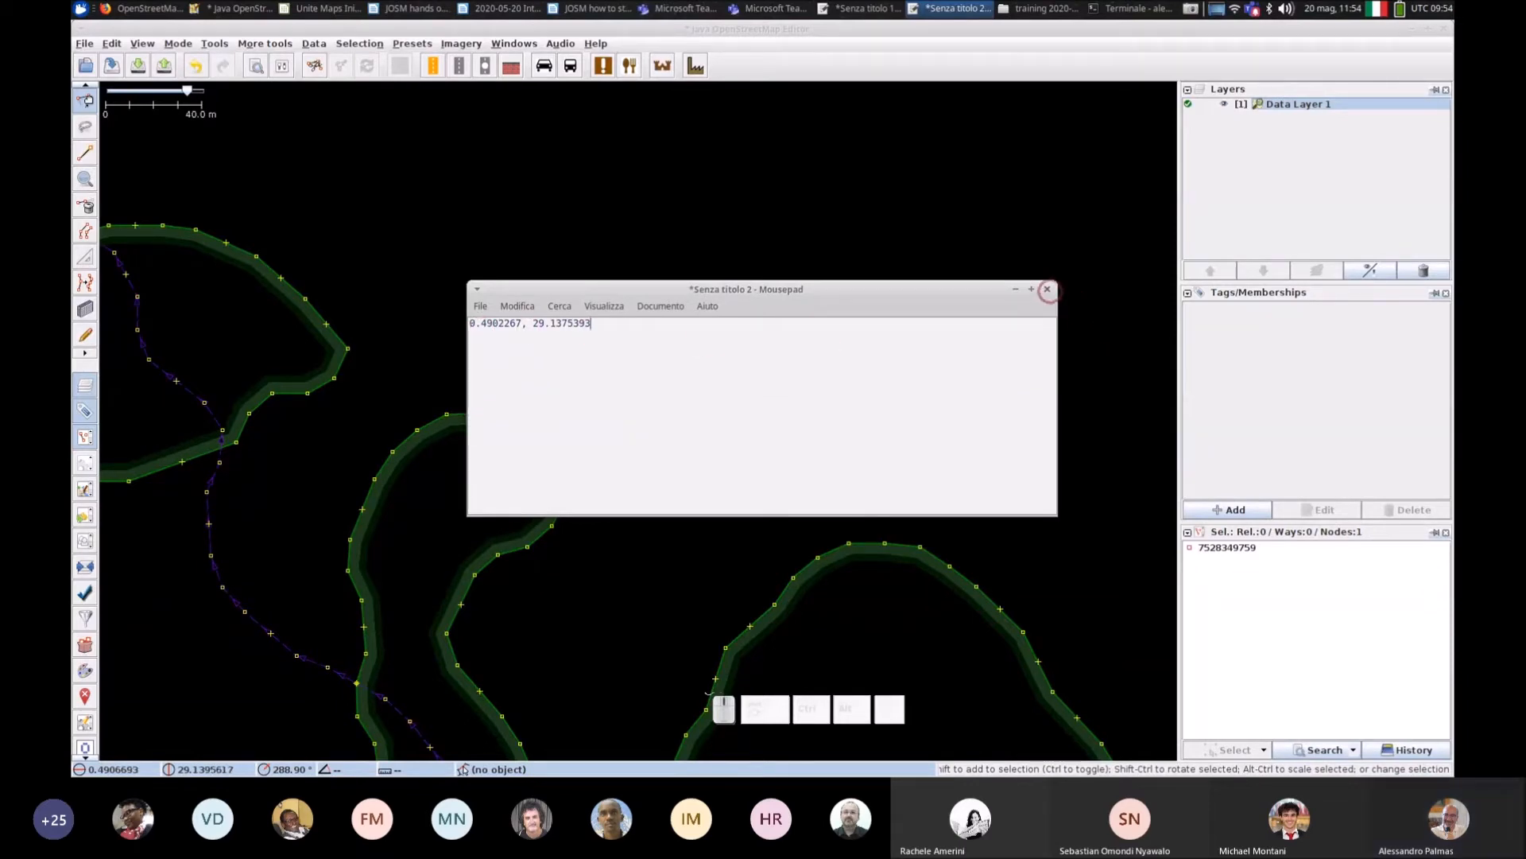
Step: Close the text document with the pasted coordinates without saving it
left_click(1047, 289)
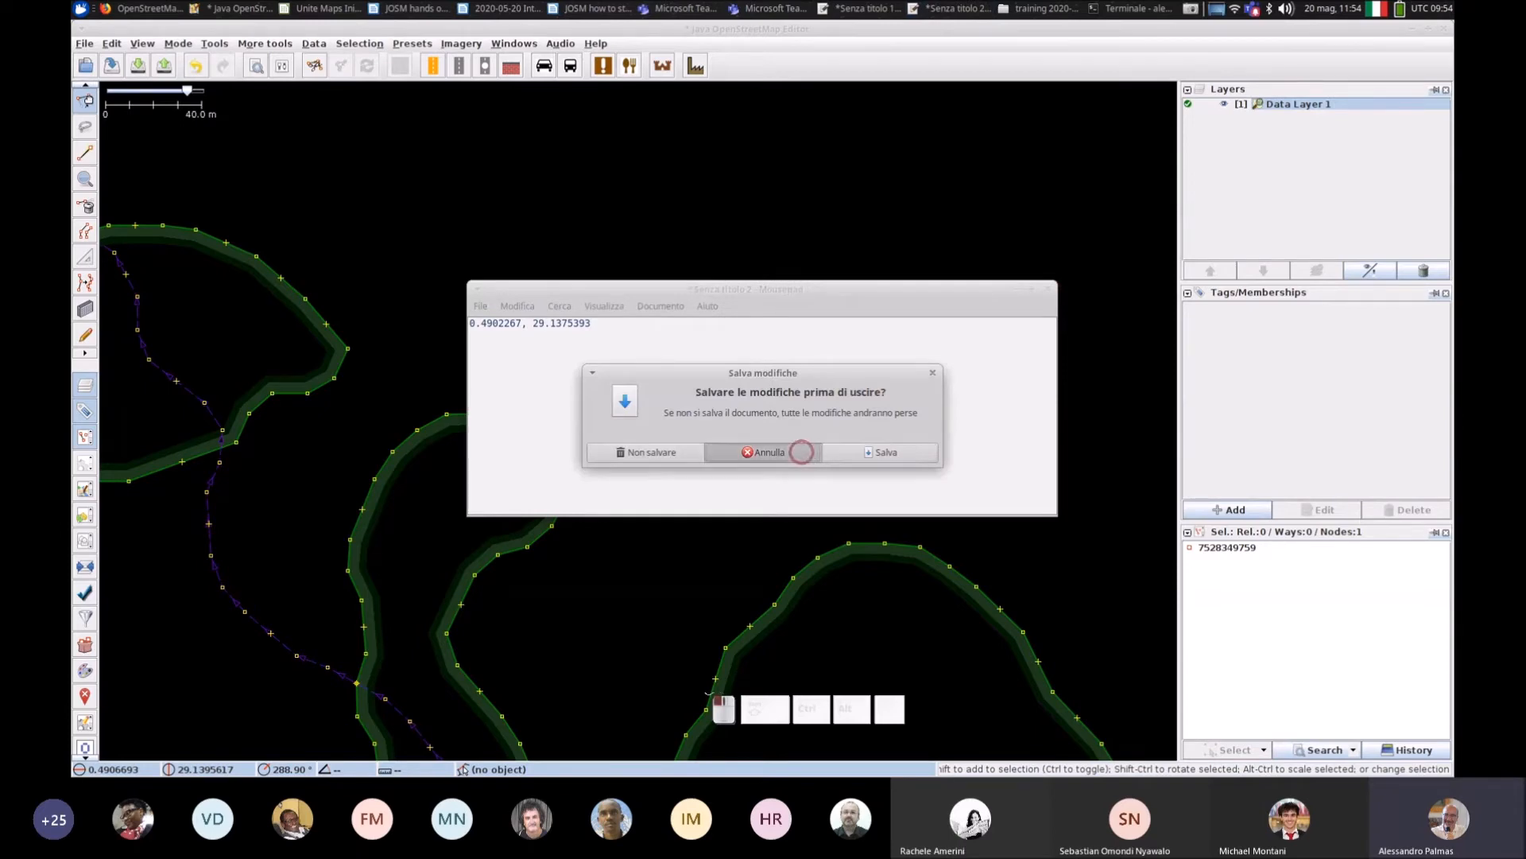
left_click(802, 452)
left_click(1047, 289)
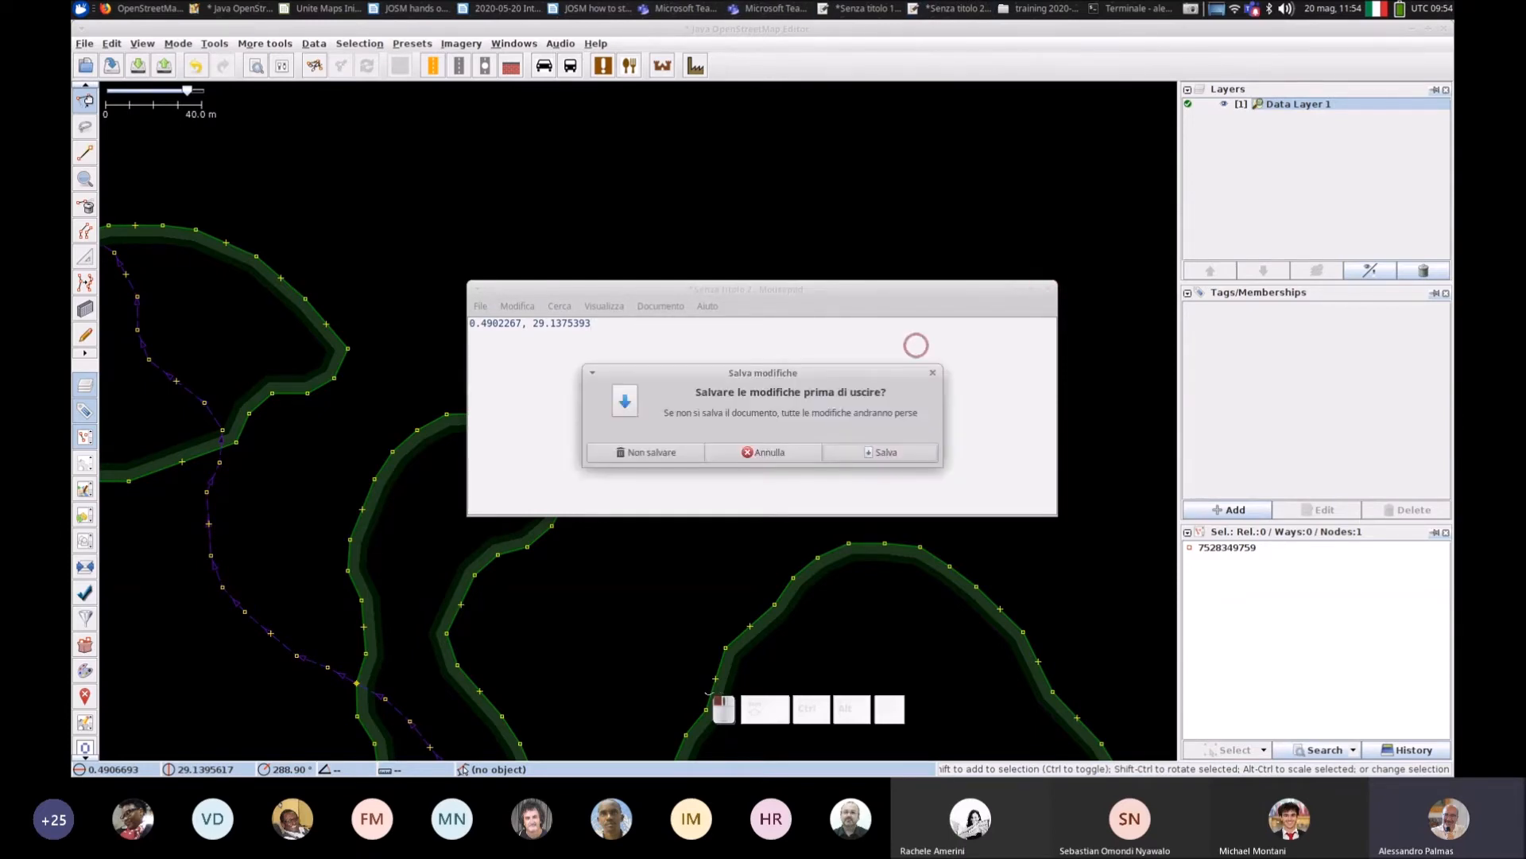
left_click(644, 446)
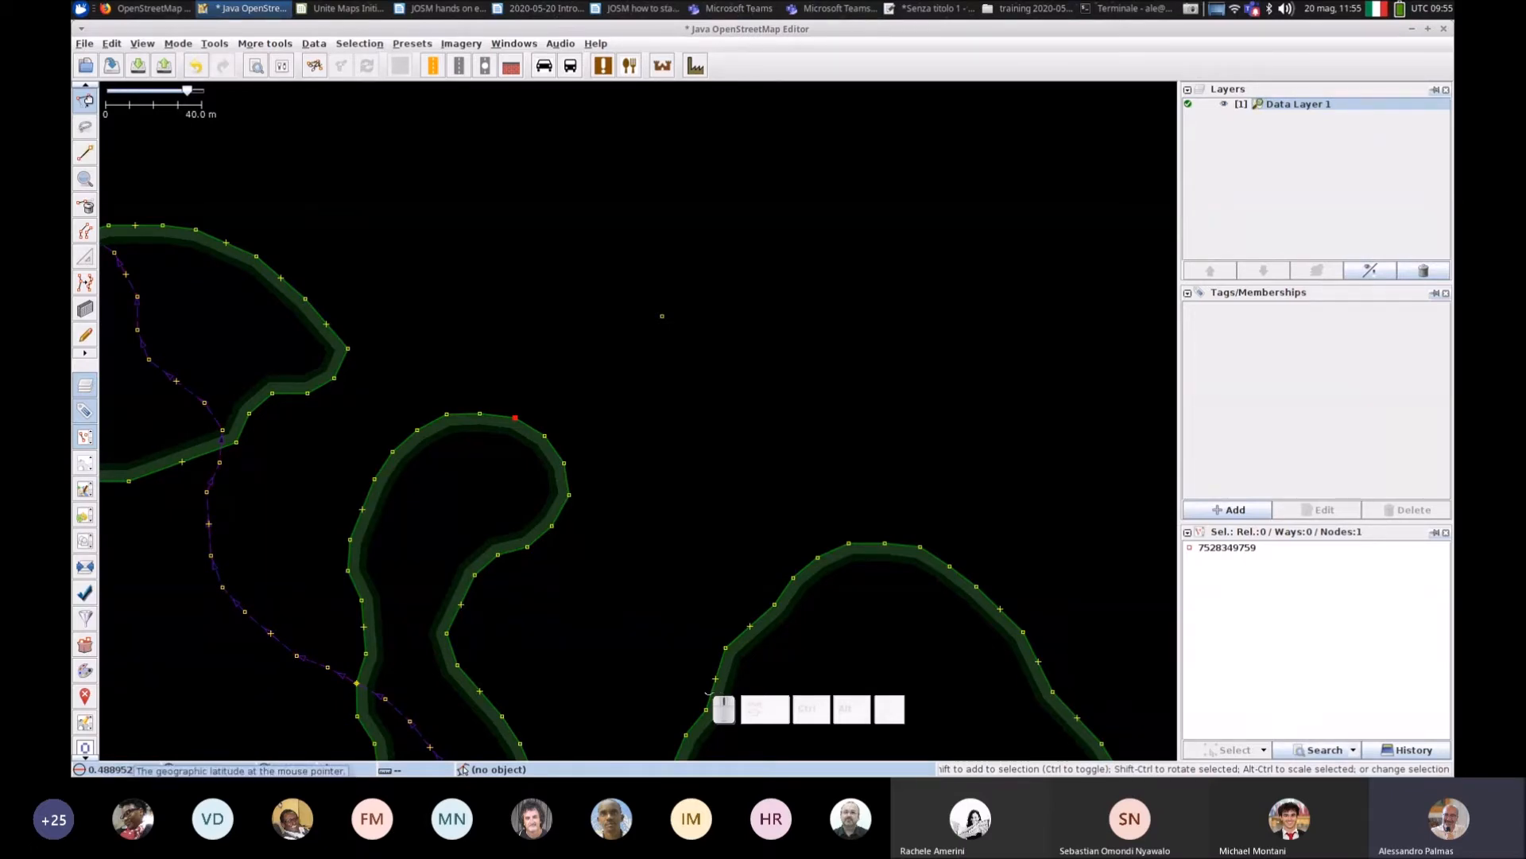
Step: Jump to the position with latitude 1.5 and longitude 29.34567890
left_click(108, 769)
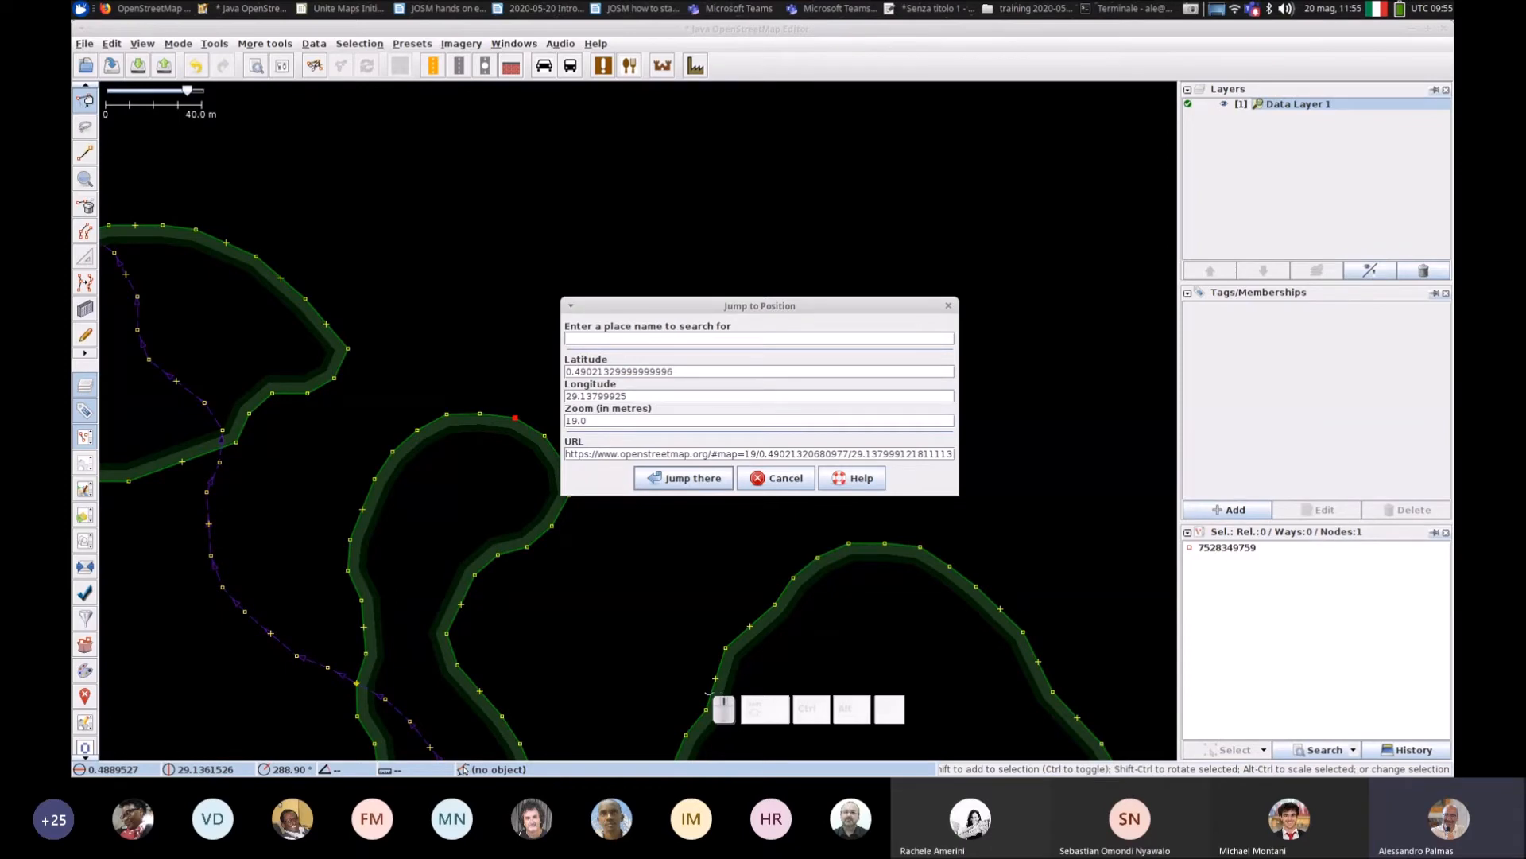
double_click(698, 371)
left_click_drag(698, 371, 568, 372)
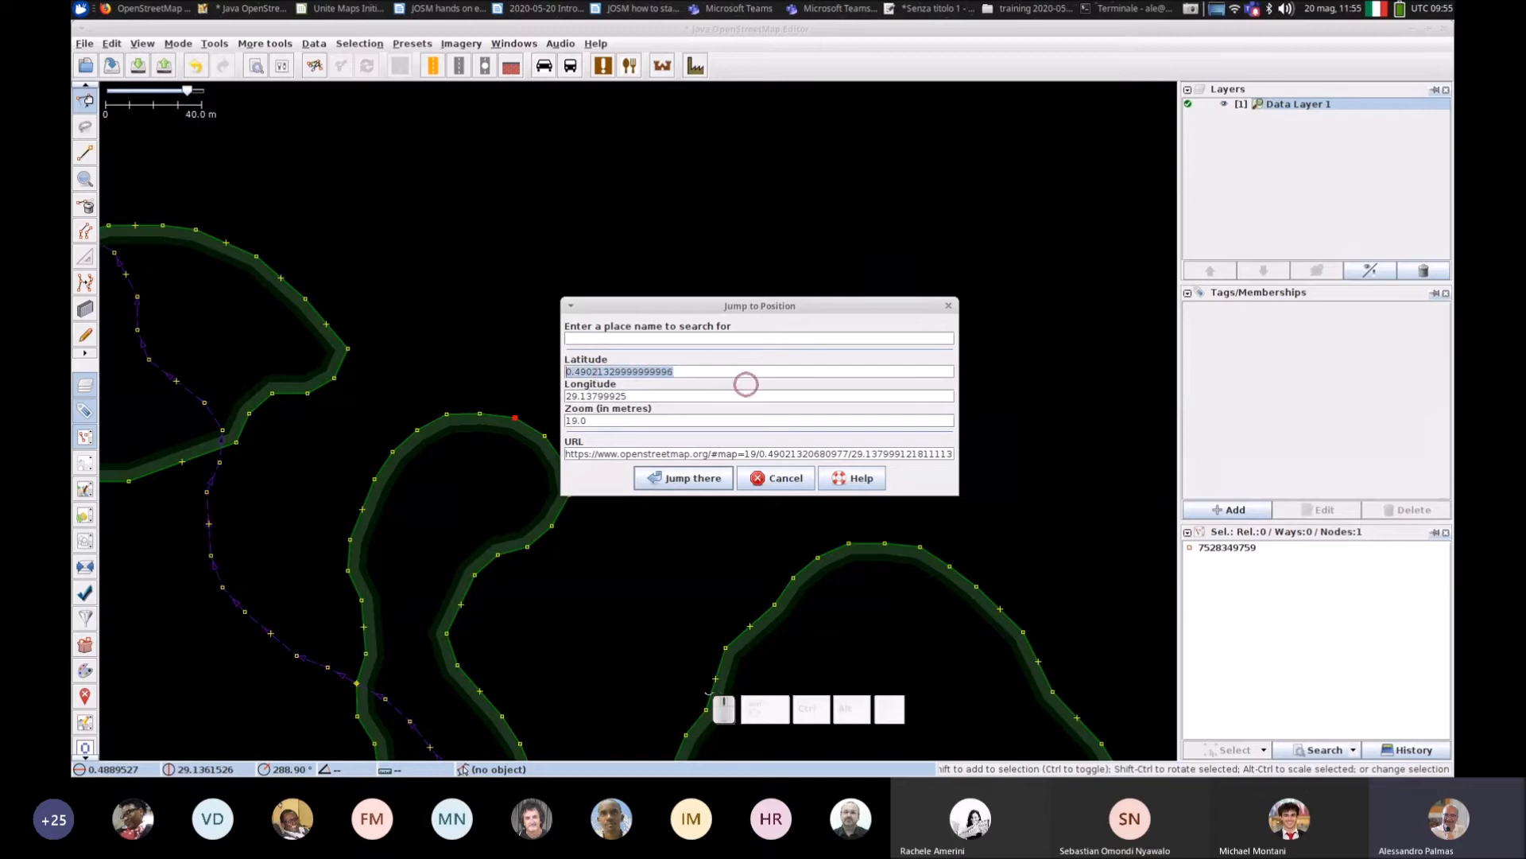
type("1.5")
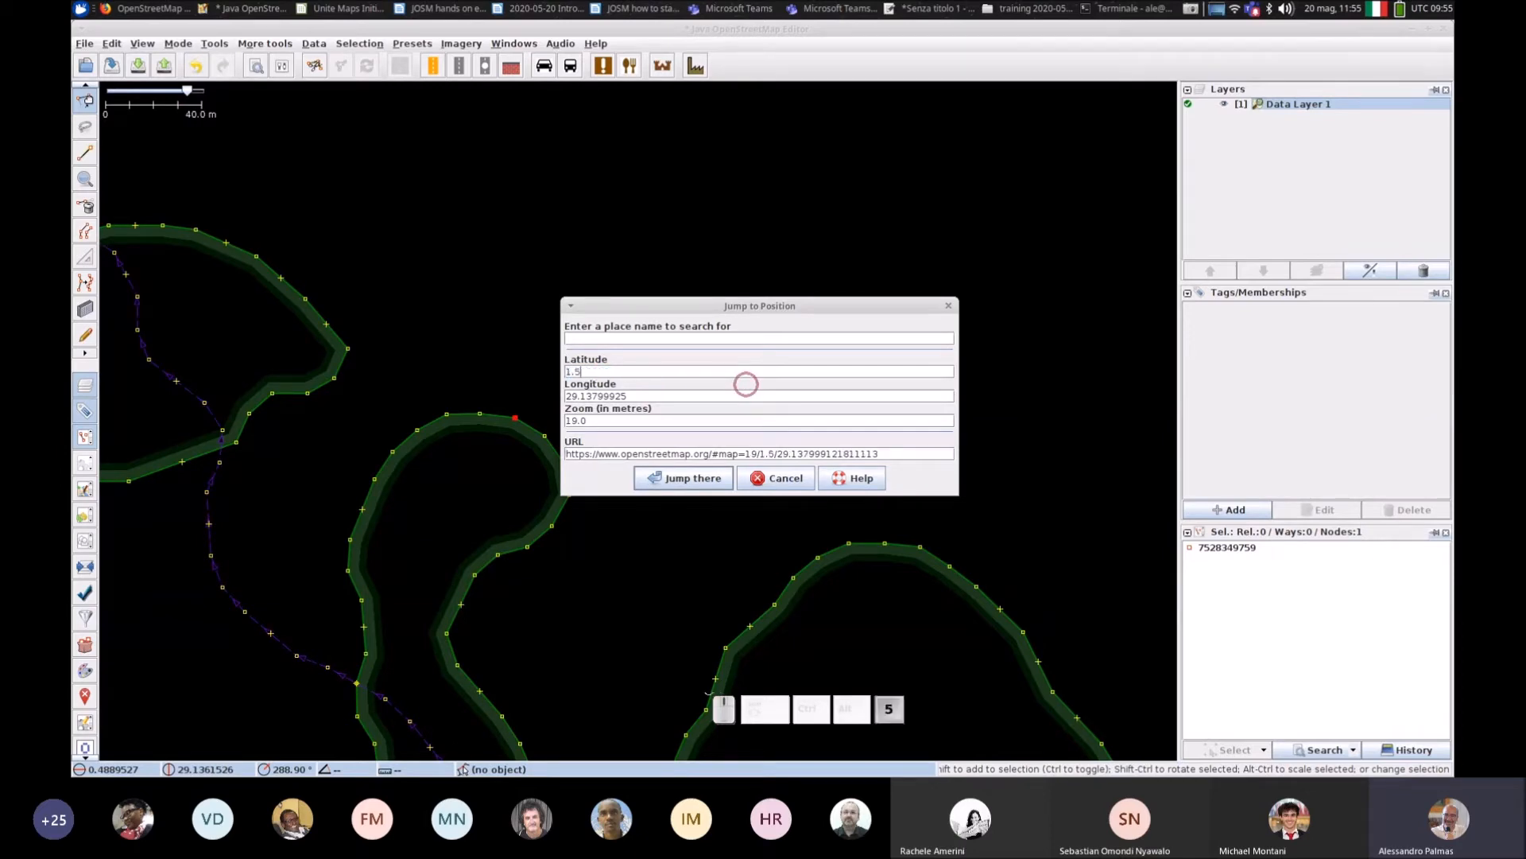
double_click(633, 395)
left_click_drag(636, 395, 566, 395)
type("29.34567890")
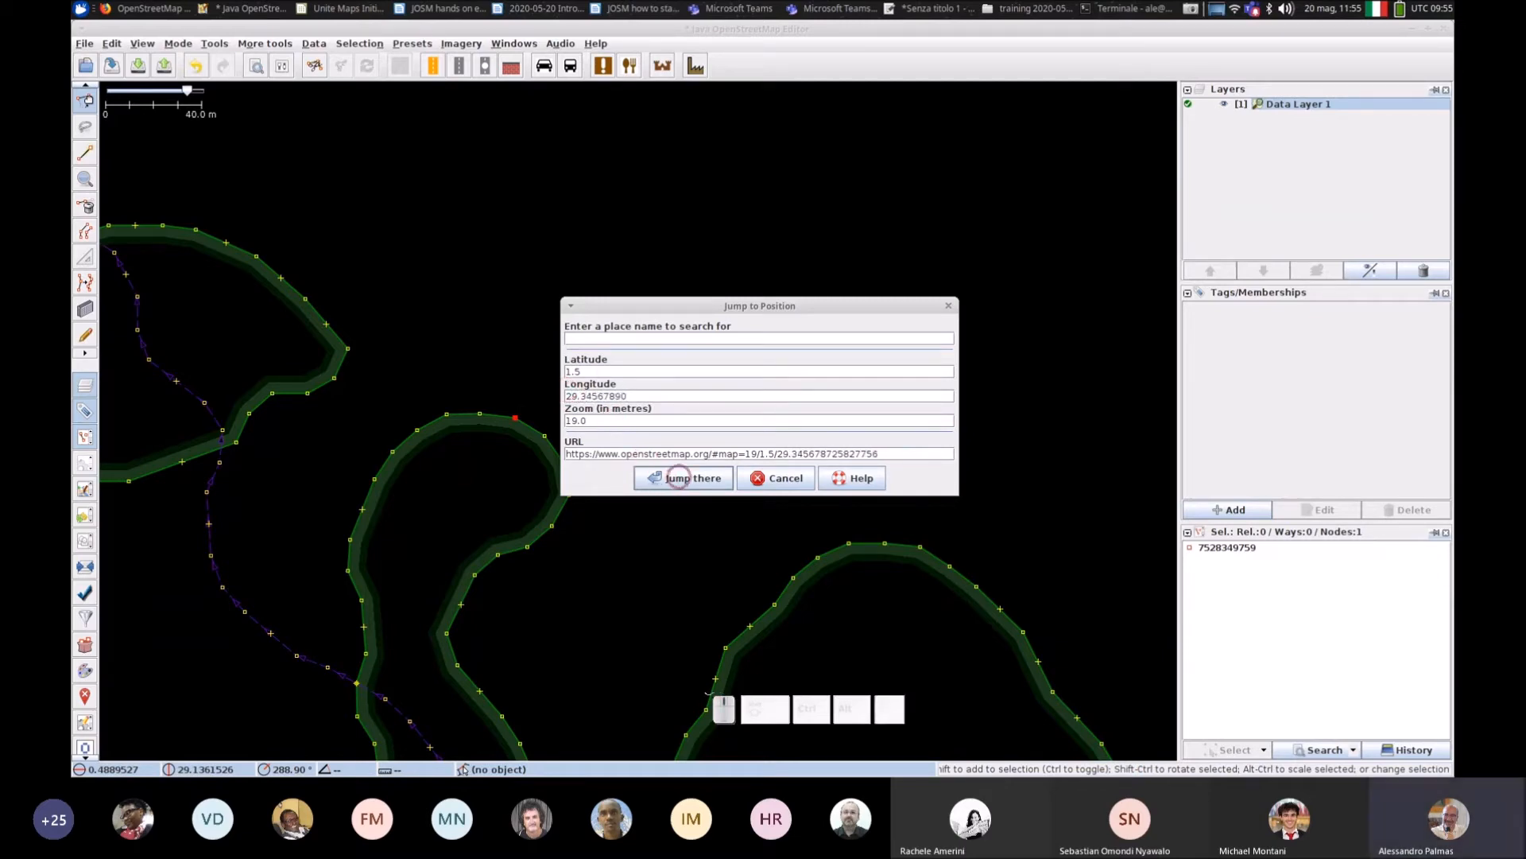
left_click(682, 477)
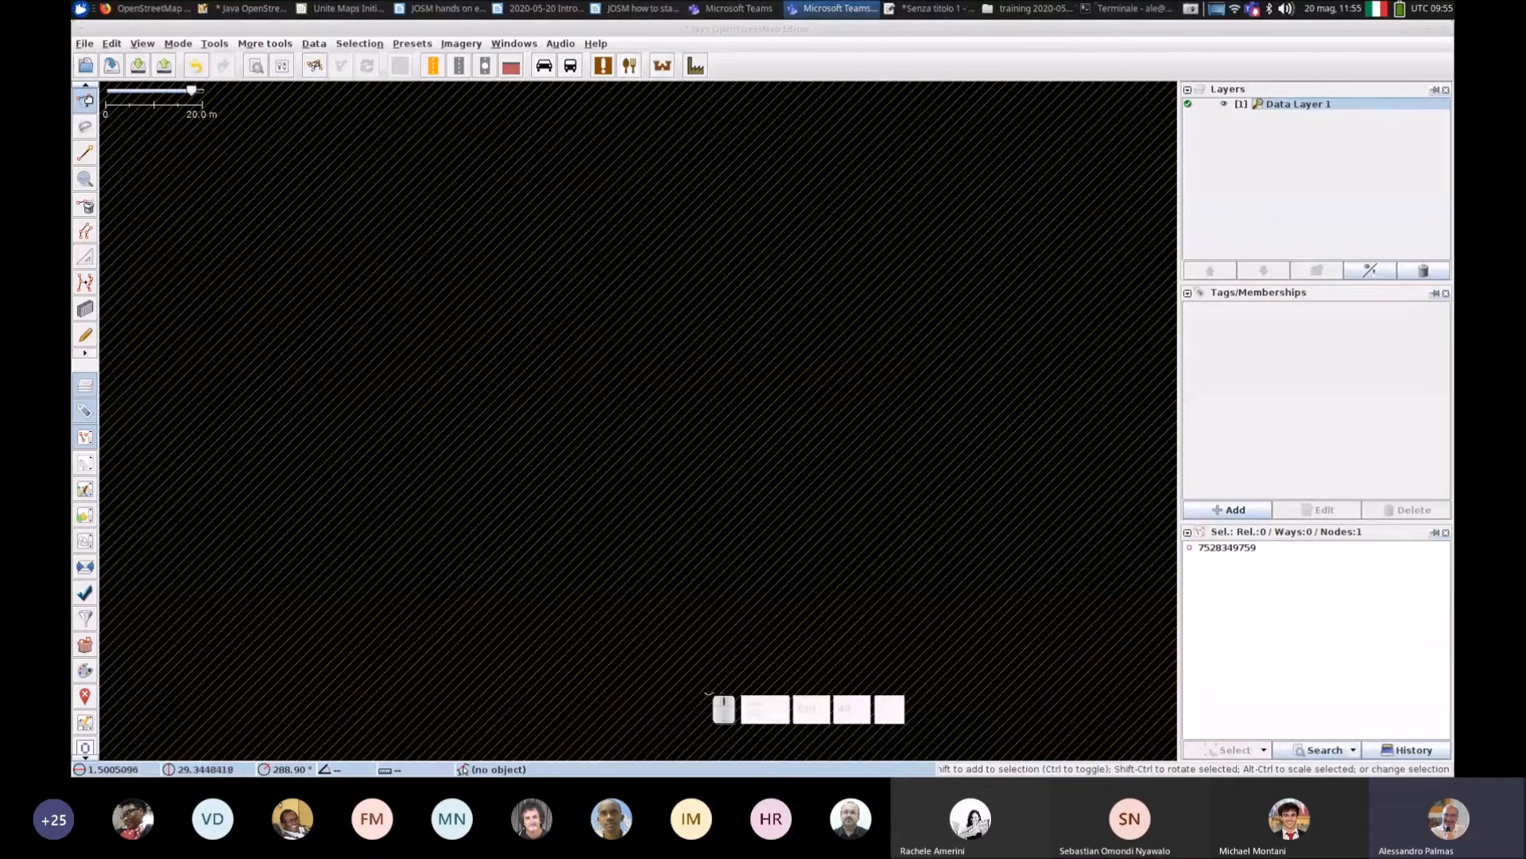
Step: Download the OpenStreetMap data for the current view and clear the node selection
left_click(84, 44)
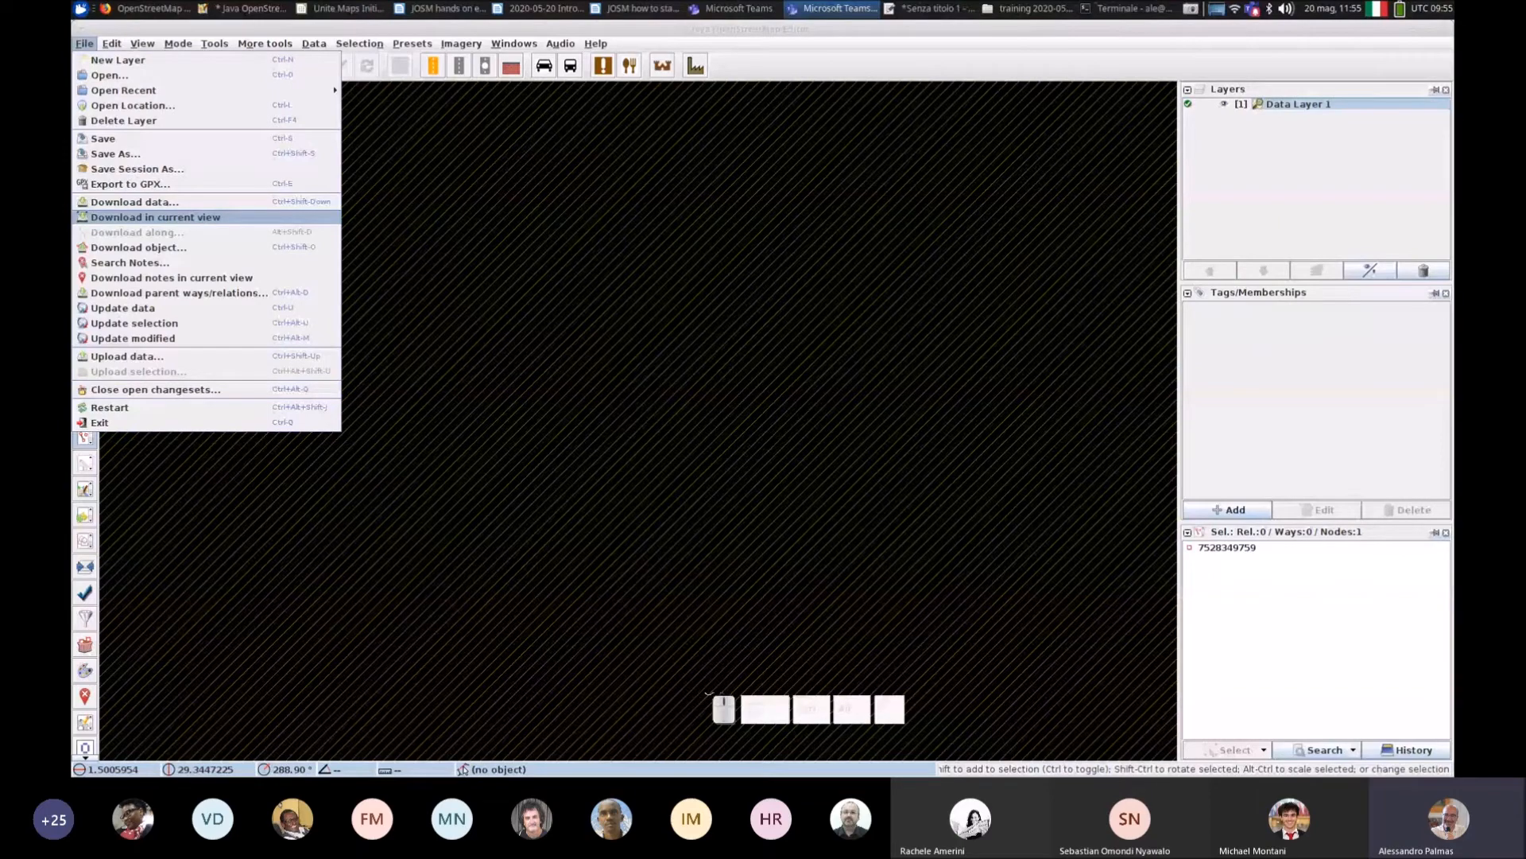
left_click(156, 217)
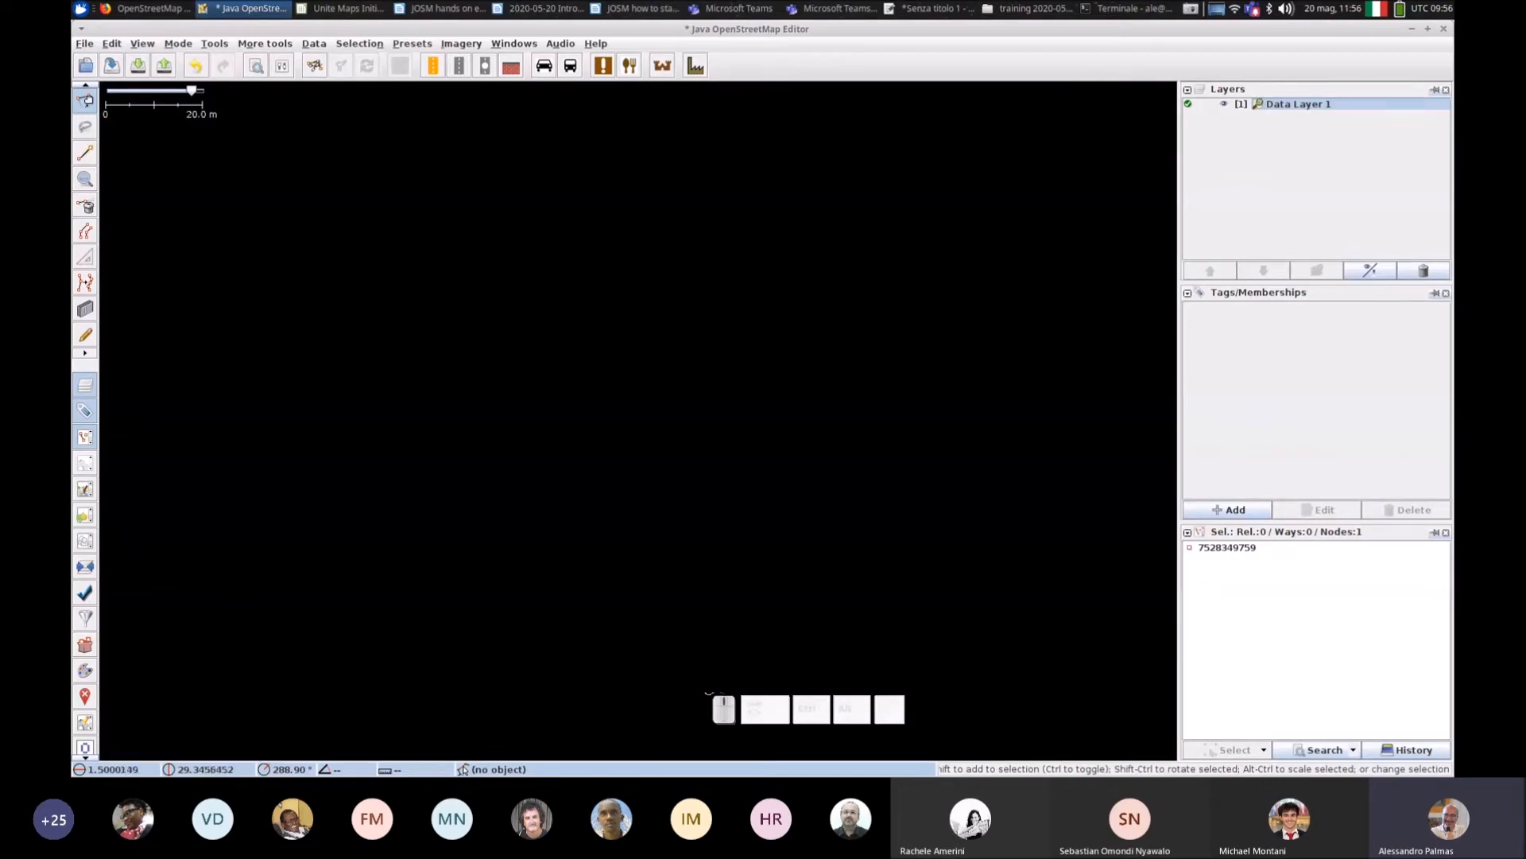
scroll(621, 413, "down", 5)
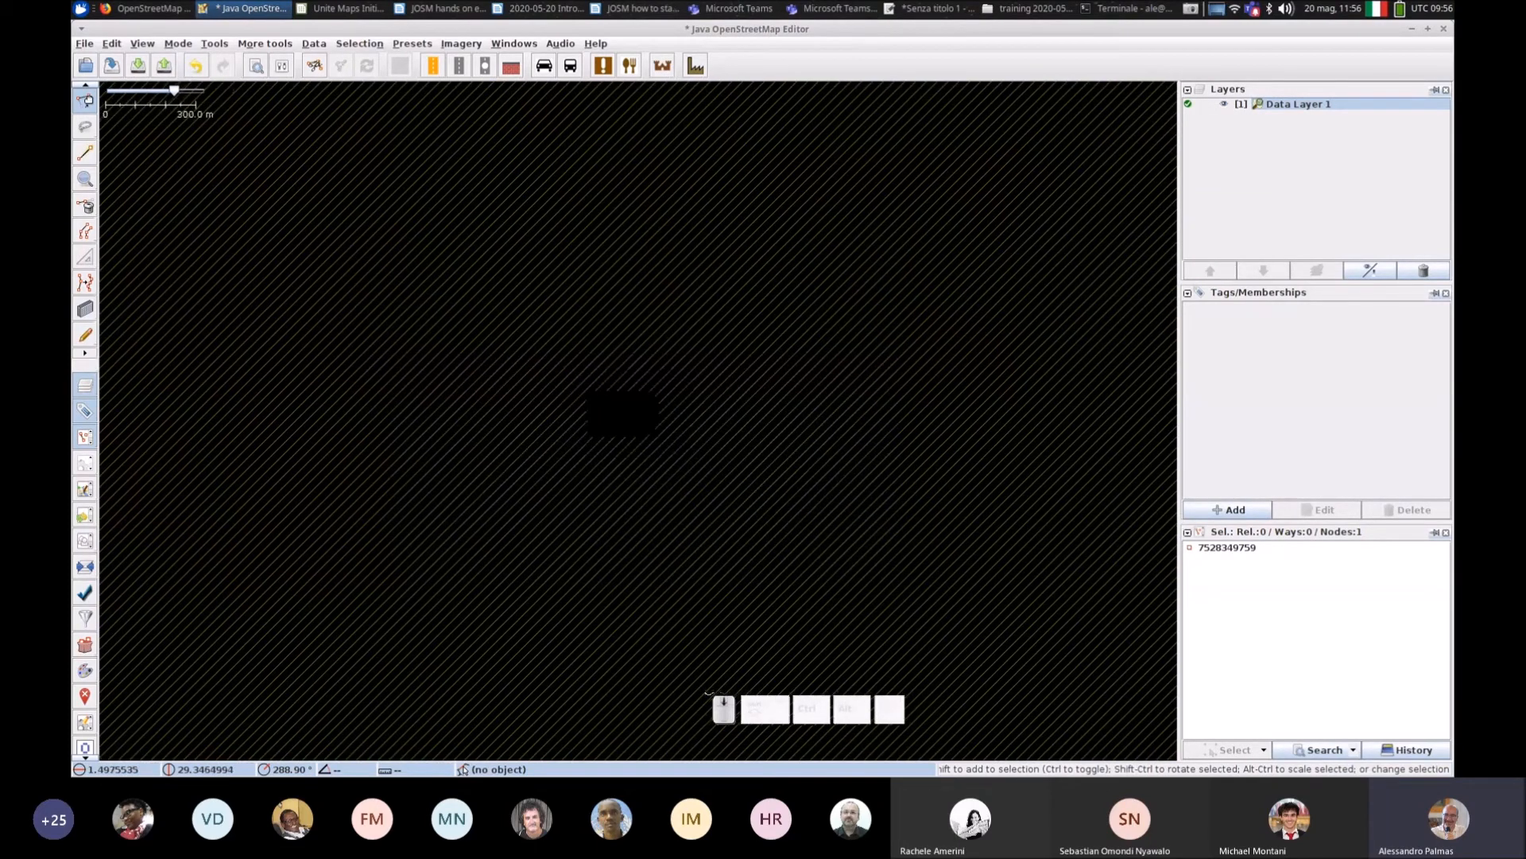
scroll(621, 412, "down", 3)
scroll(621, 411, "up", 3)
scroll(621, 411, "up", 5)
scroll(720, 469, "down", 4)
left_click(795, 393)
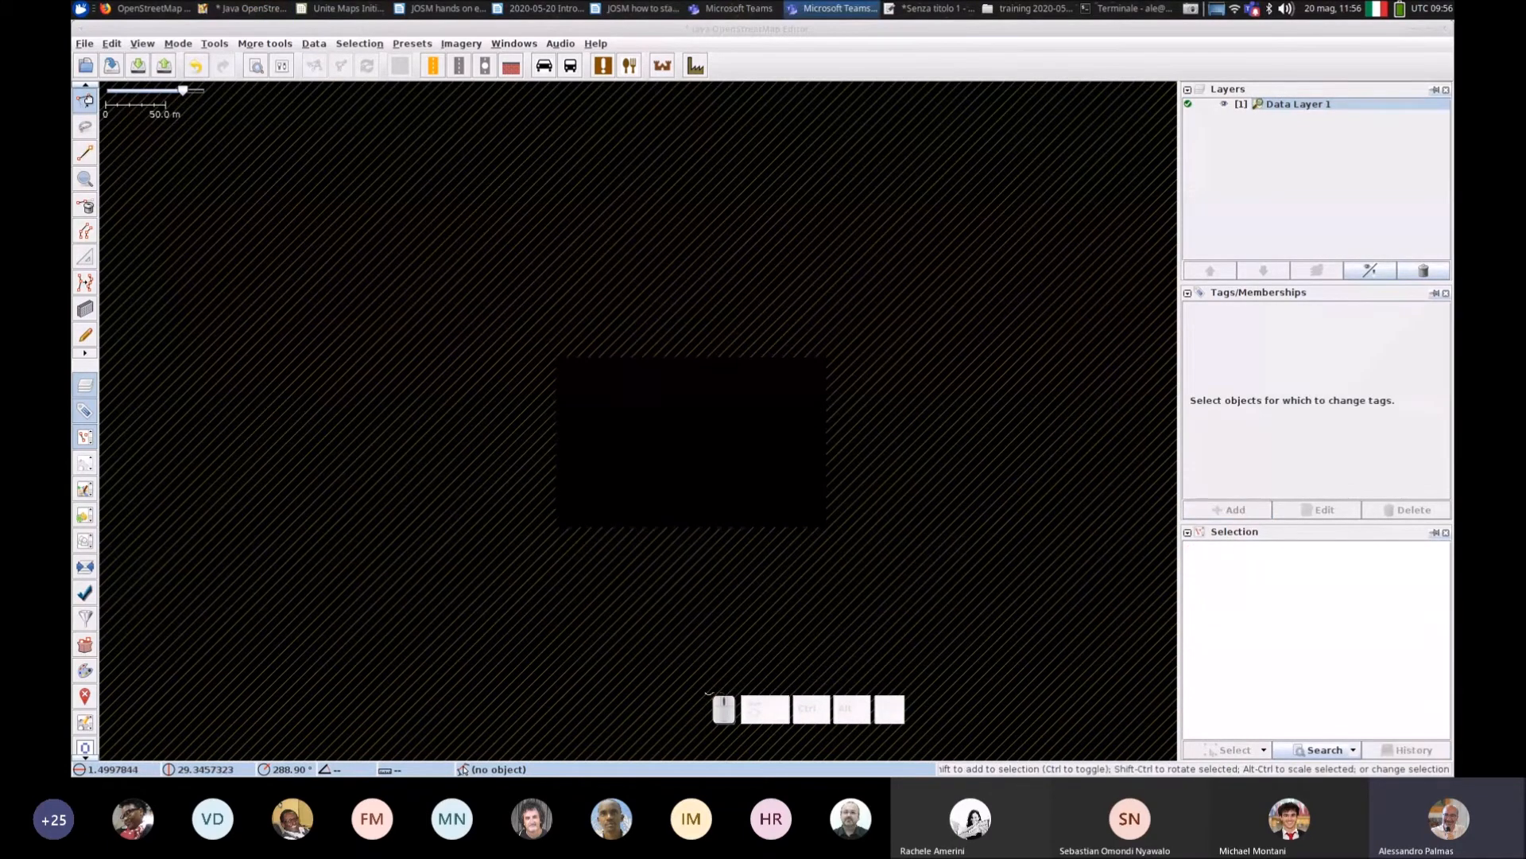
Step: Add the Maxar Premium Imagery (Beta) background behind the previously downloaded village area with the path junction and buildings
scroll(674, 604, "down", 15)
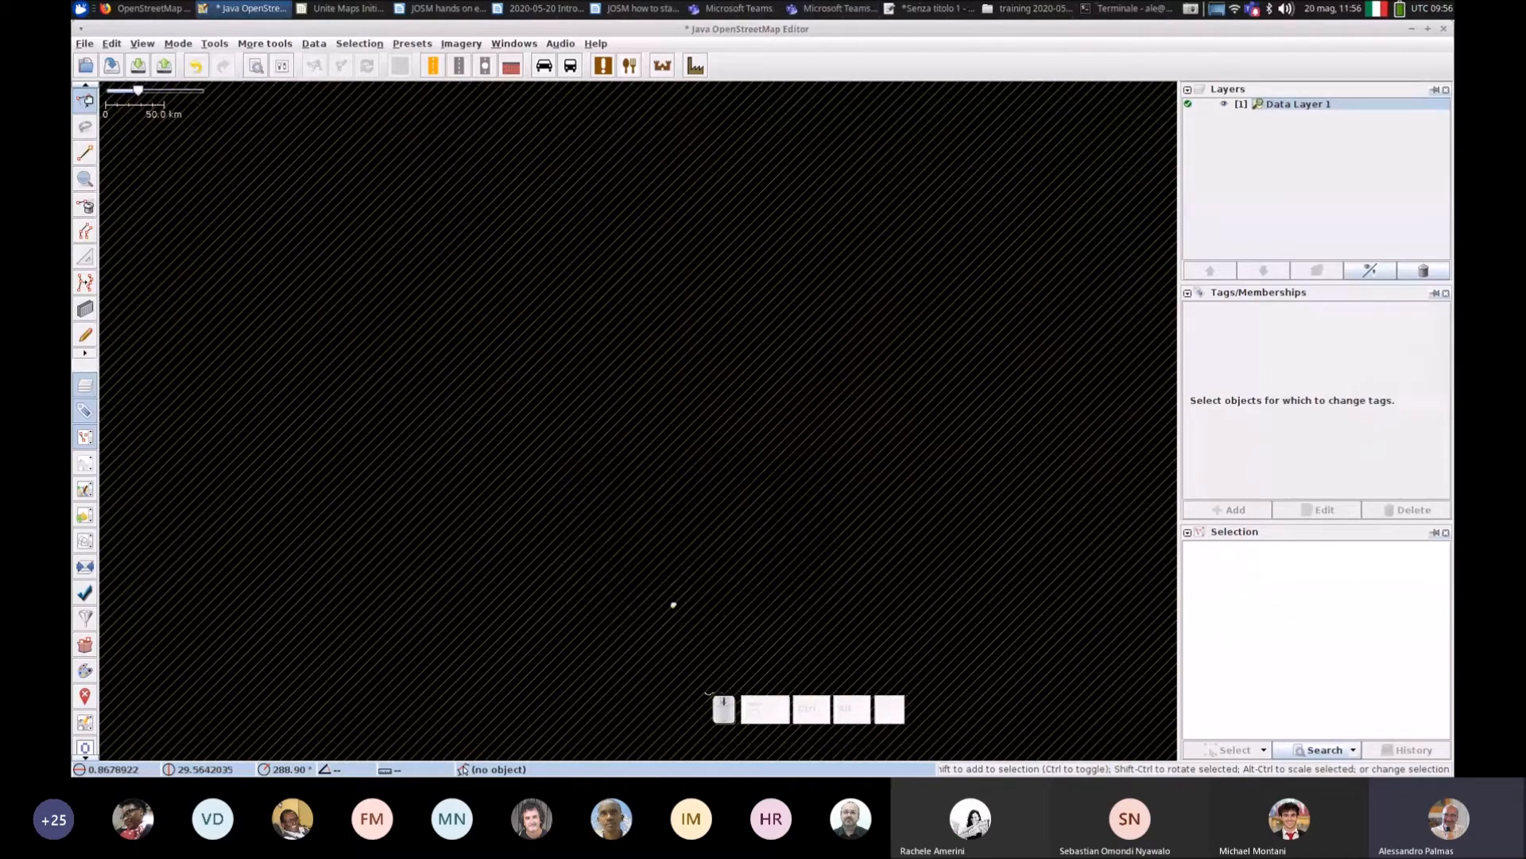
left_click_drag(541, 507, 775, 394)
scroll(763, 390, "down", 6)
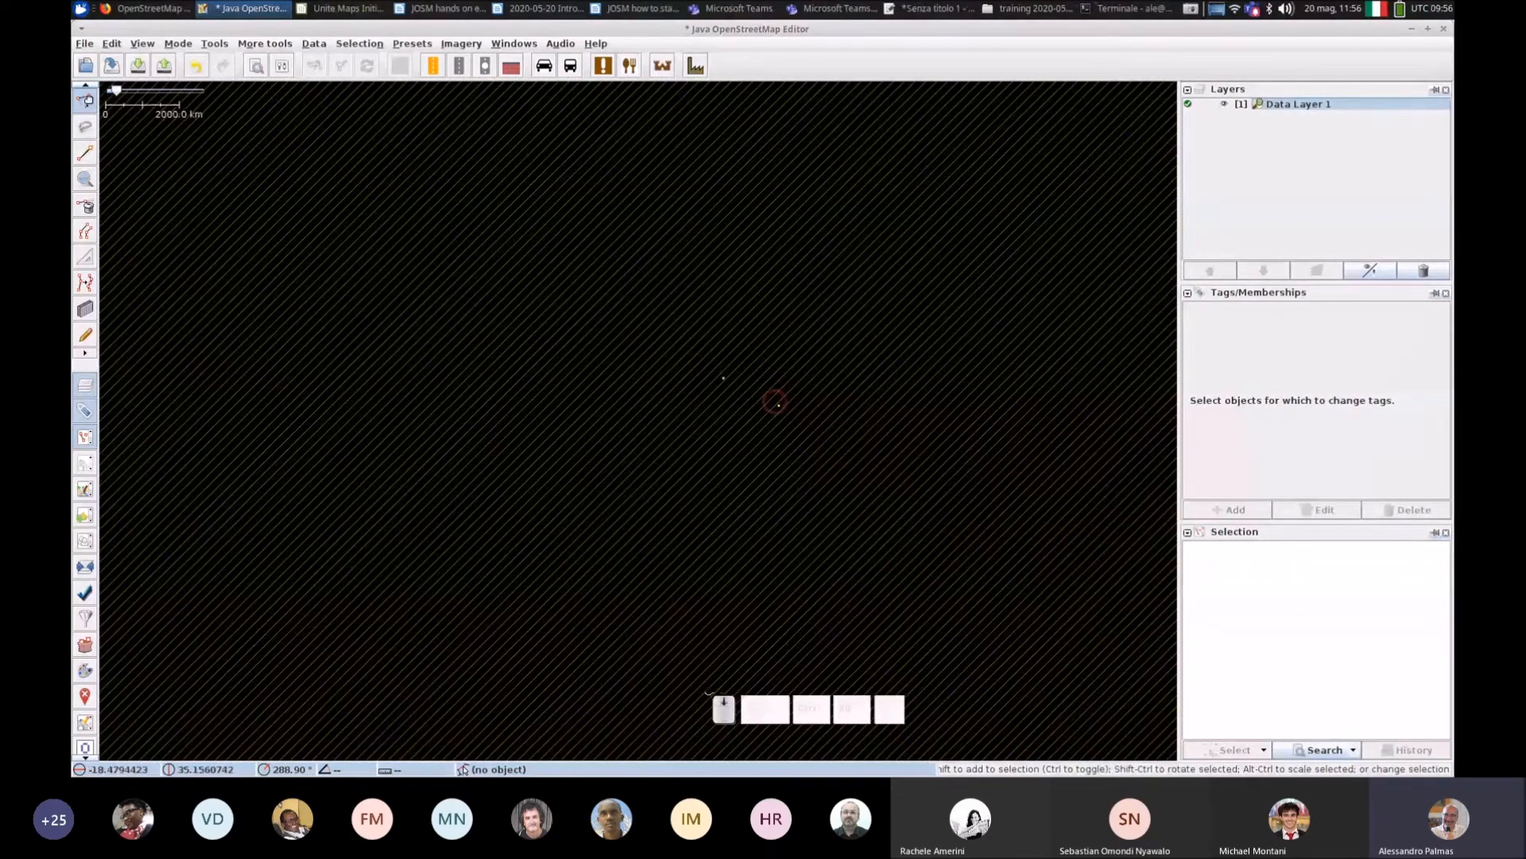
scroll(719, 380, "up", 6)
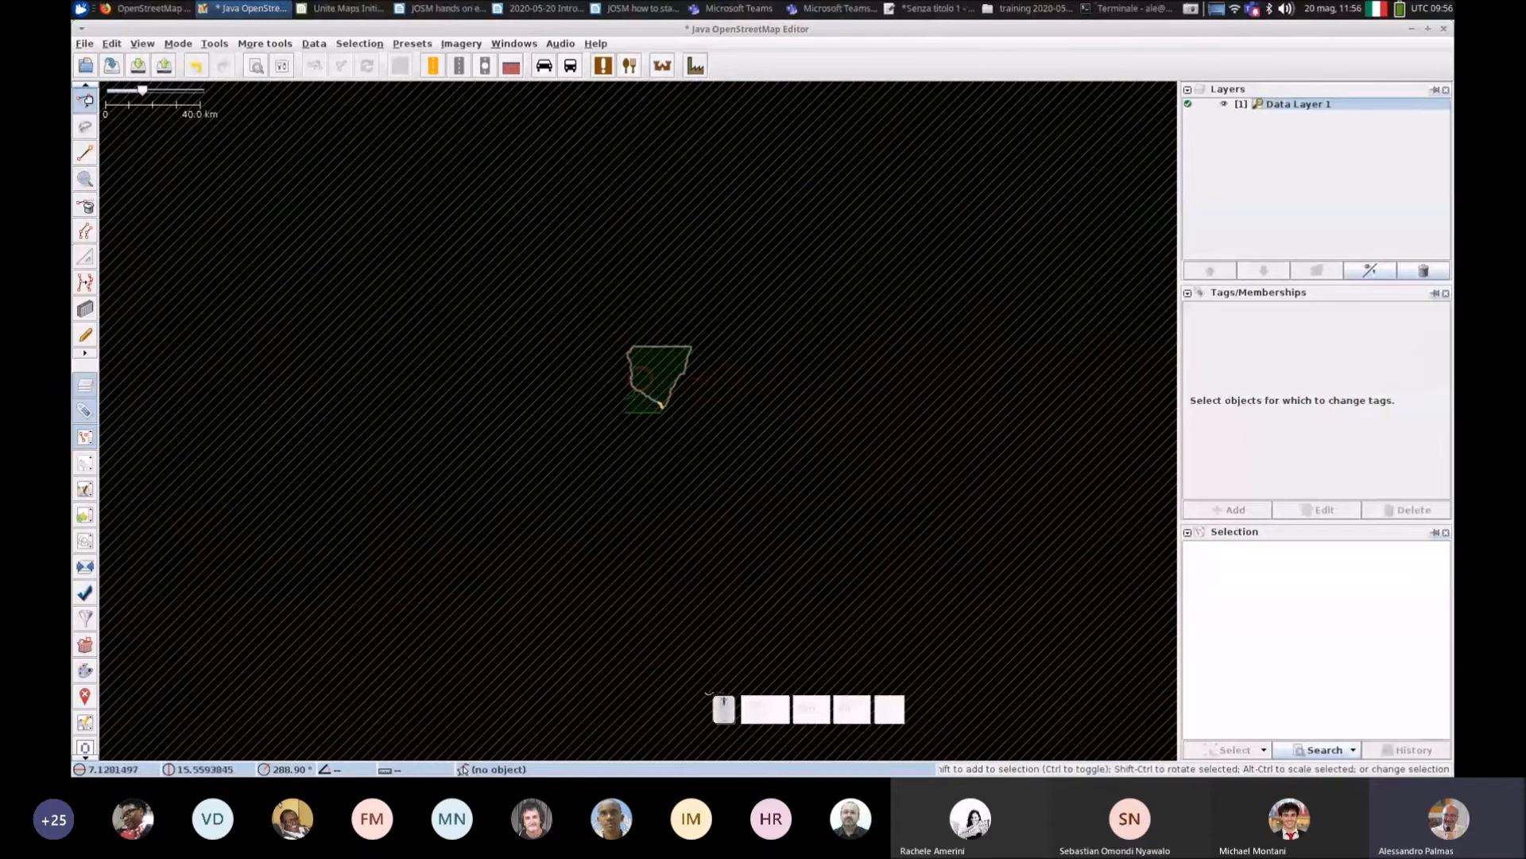
scroll(642, 378, "up", 10)
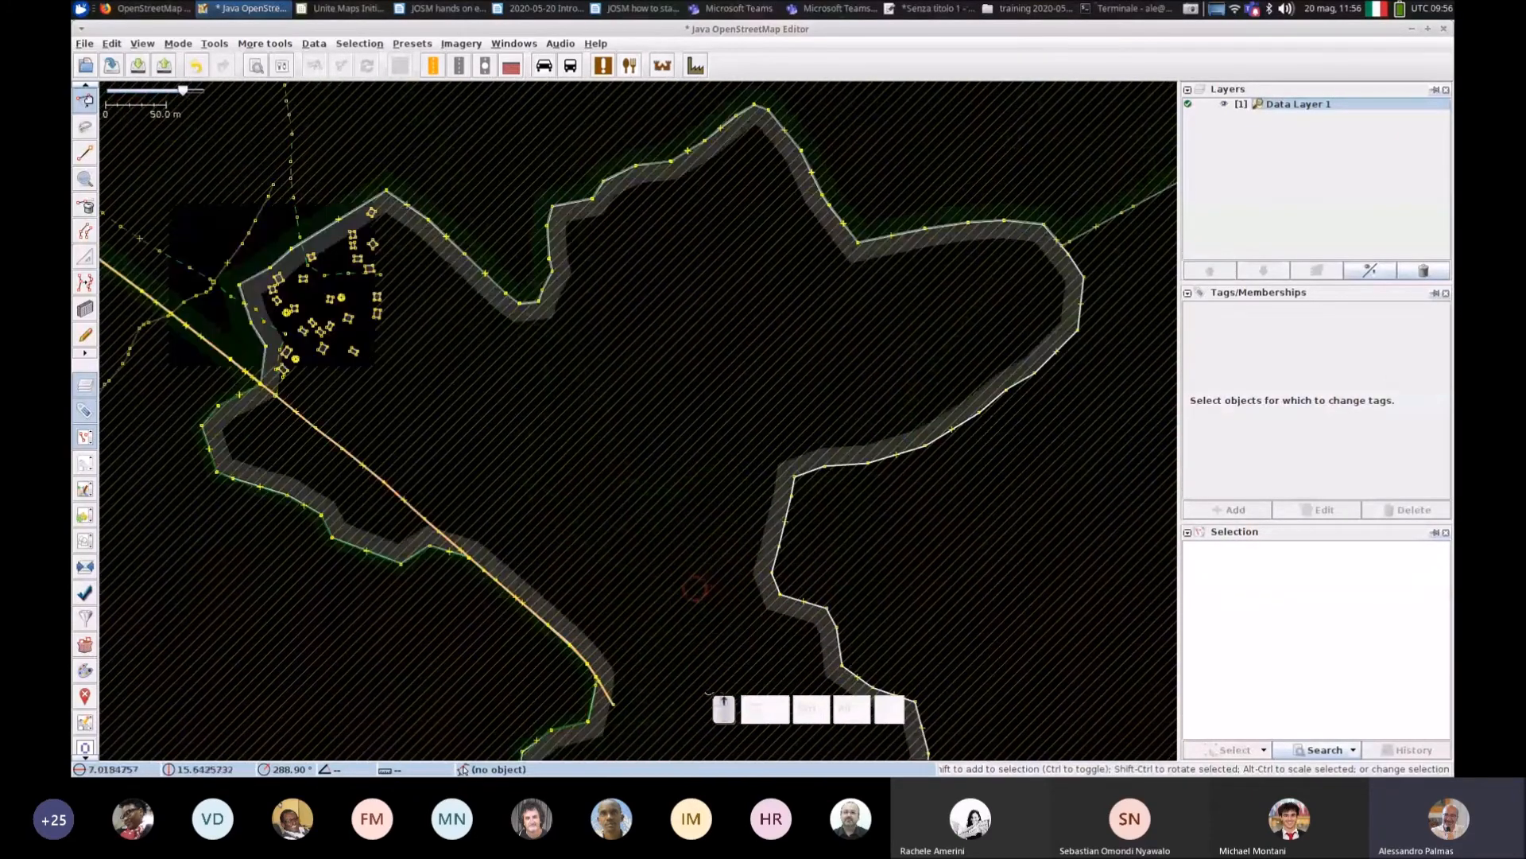
scroll(572, 351, "up", 2)
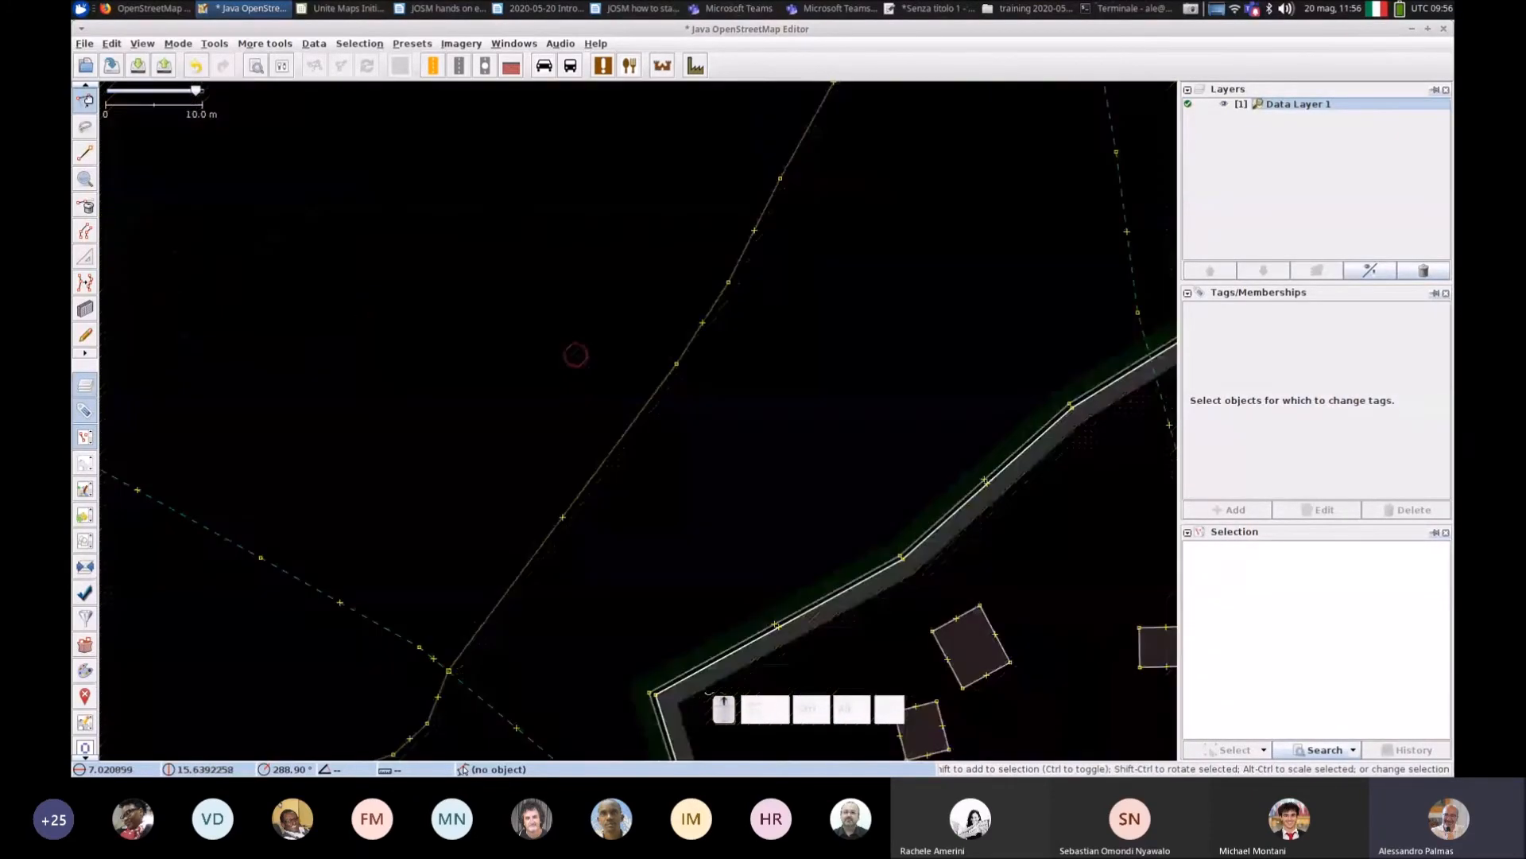
left_click(463, 43)
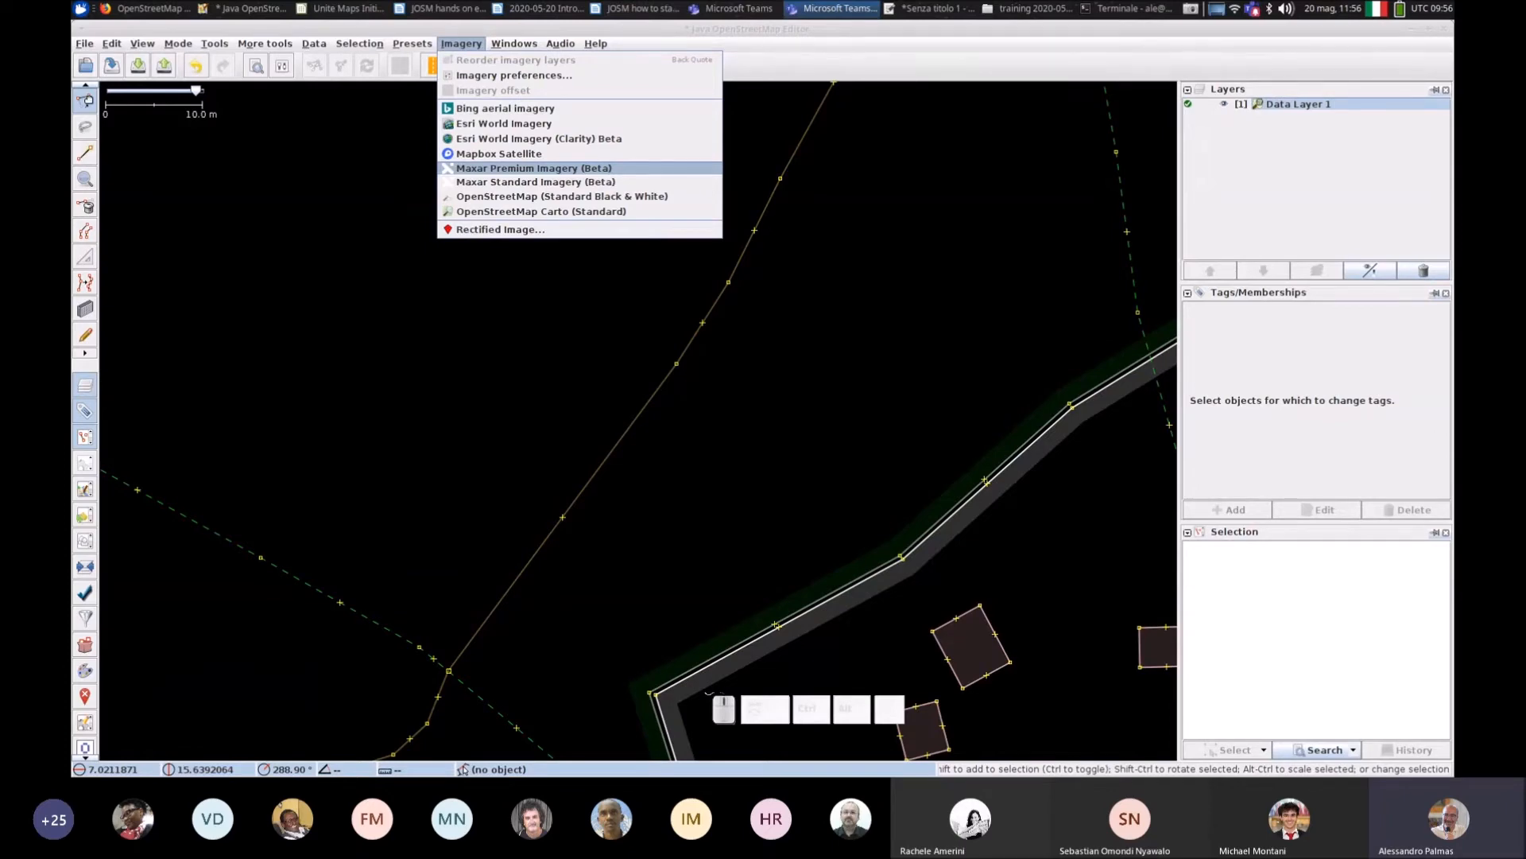
left_click(554, 167)
left_click(461, 44)
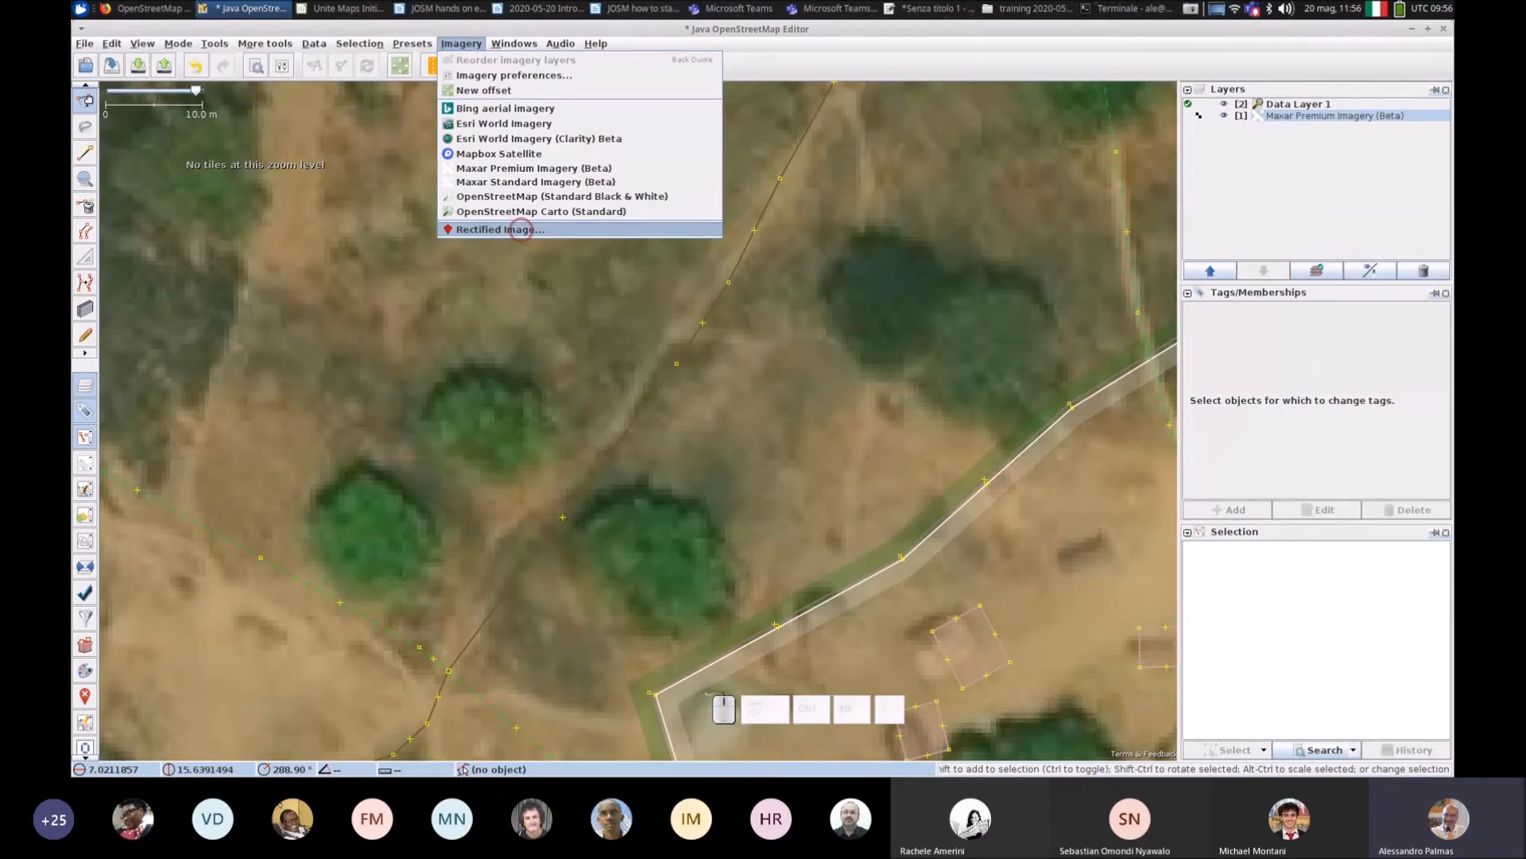
left_click(823, 44)
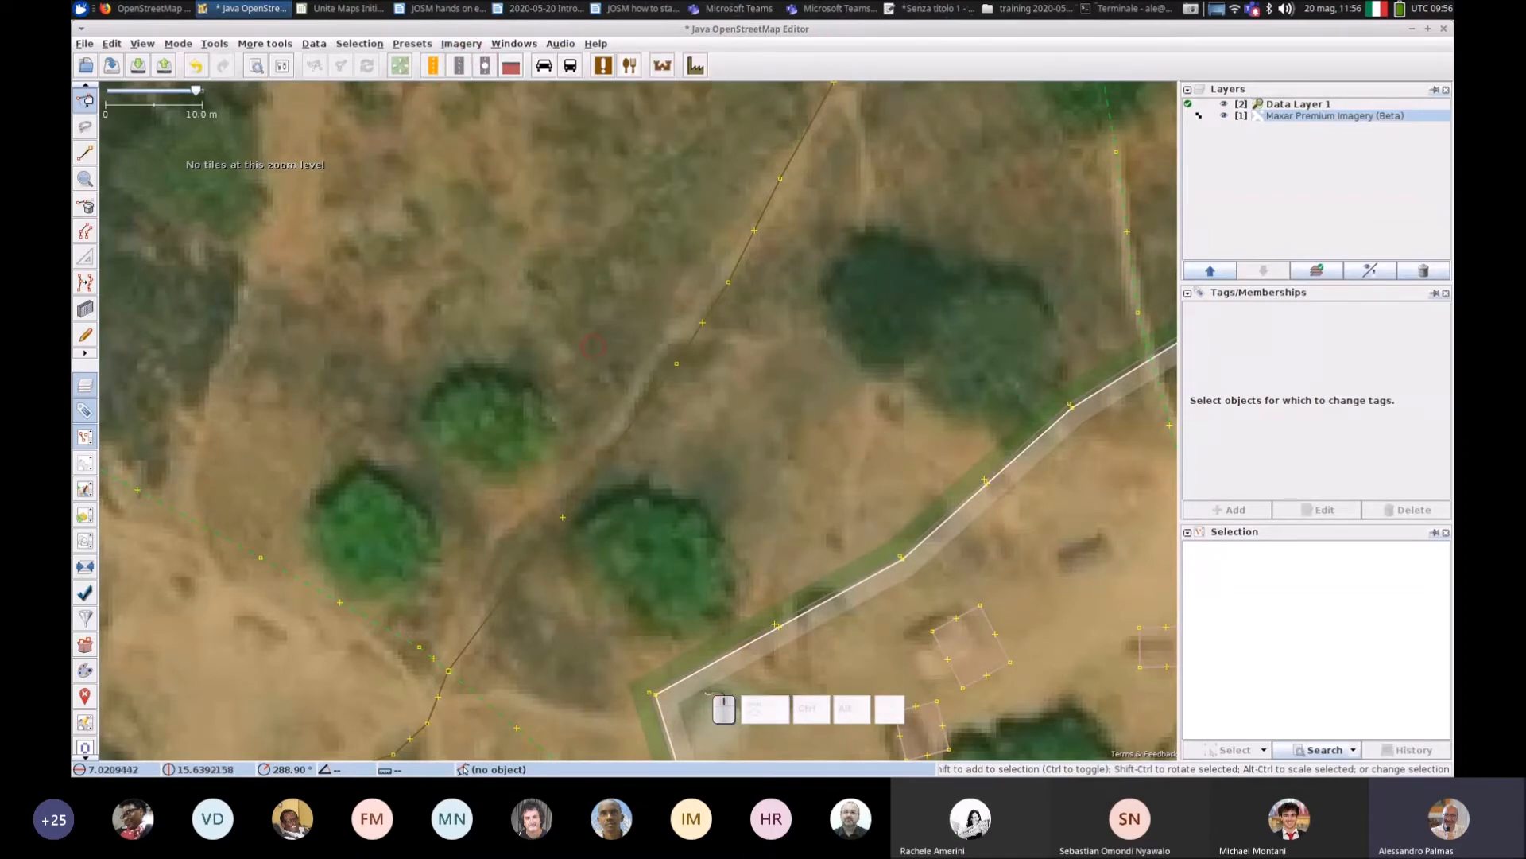
Step: Add the Bing aerial imagery background and select the highway path running diagonally through the path junction beside the village
scroll(593, 345, "down", 3)
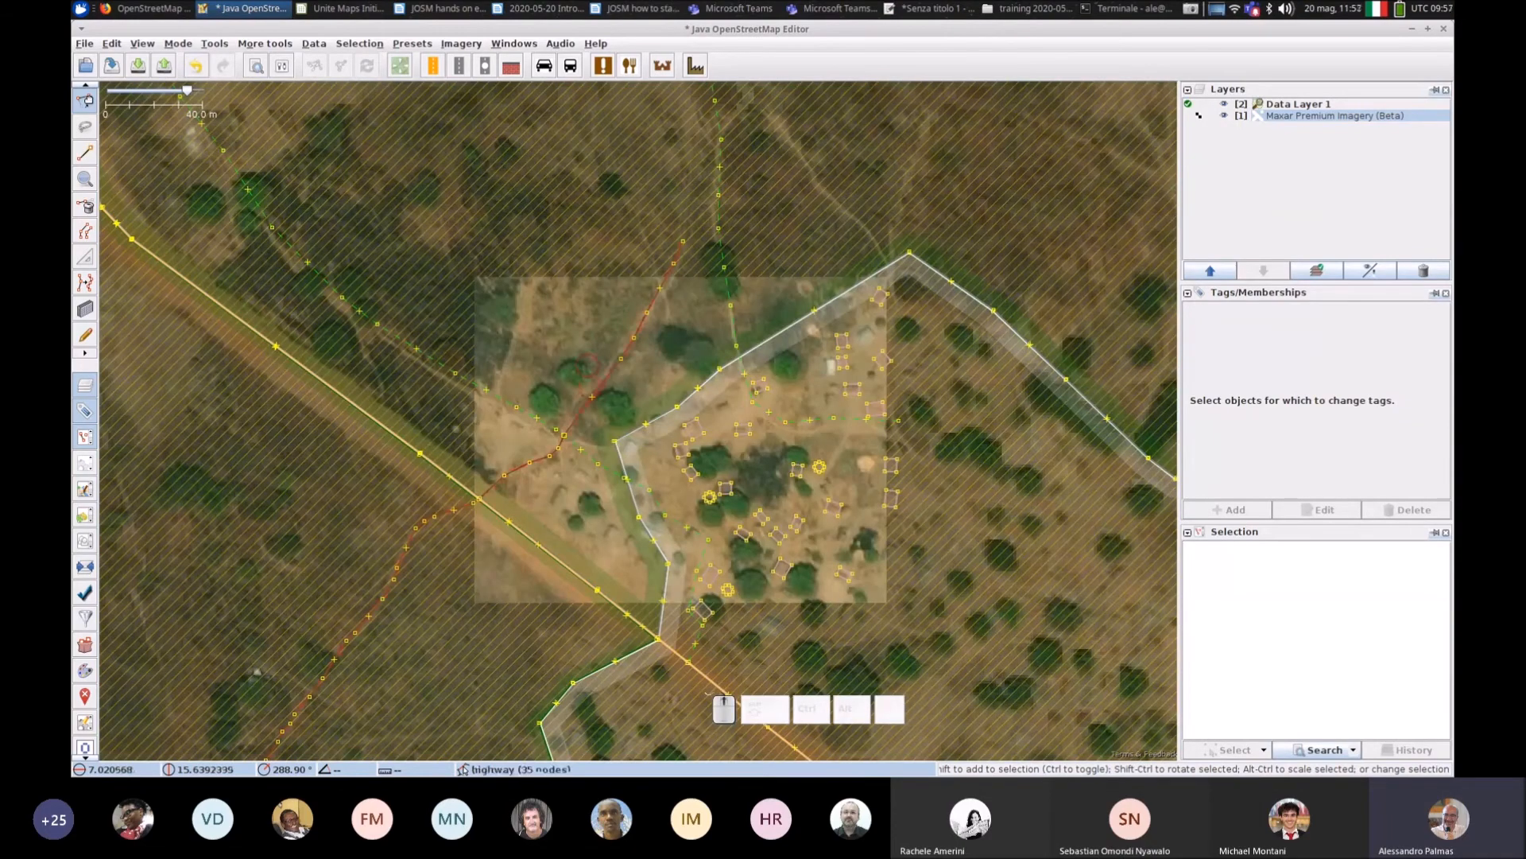
scroll(590, 363, "up", 2)
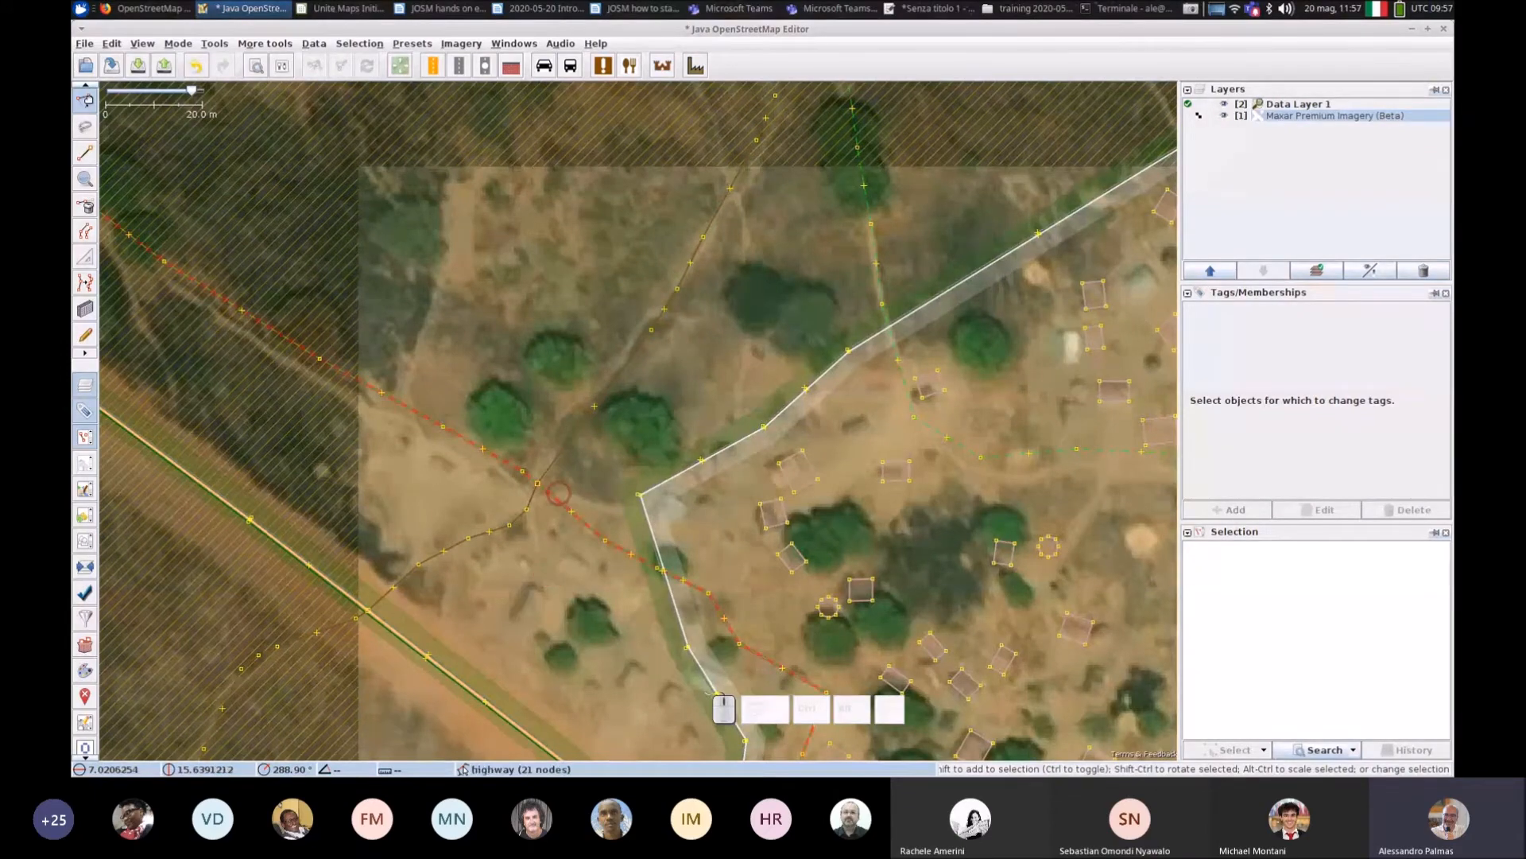
scroll(557, 436, "up", 2)
left_click(461, 44)
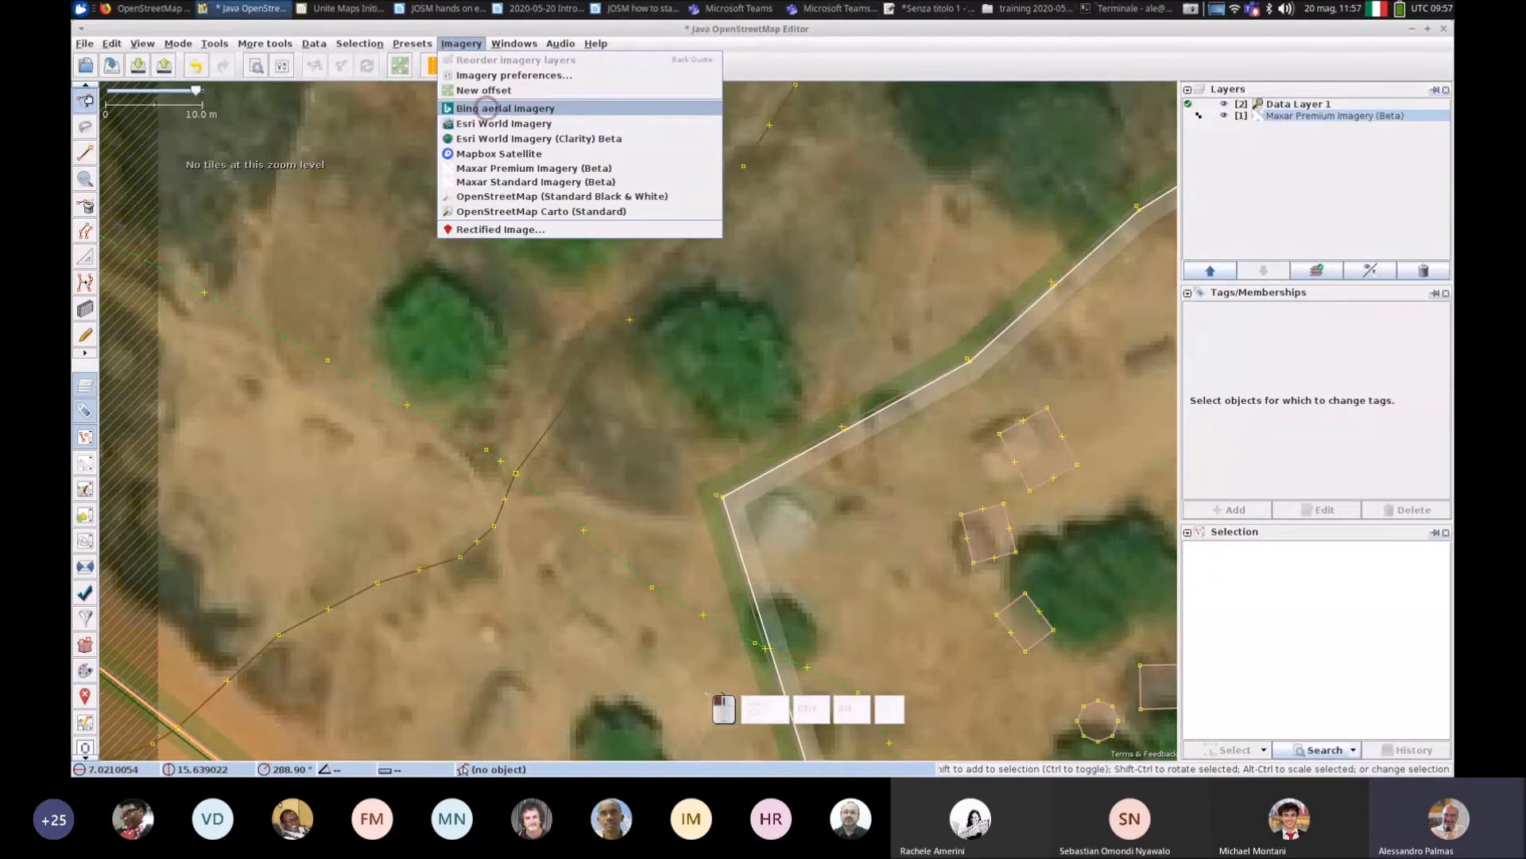
left_click(488, 109)
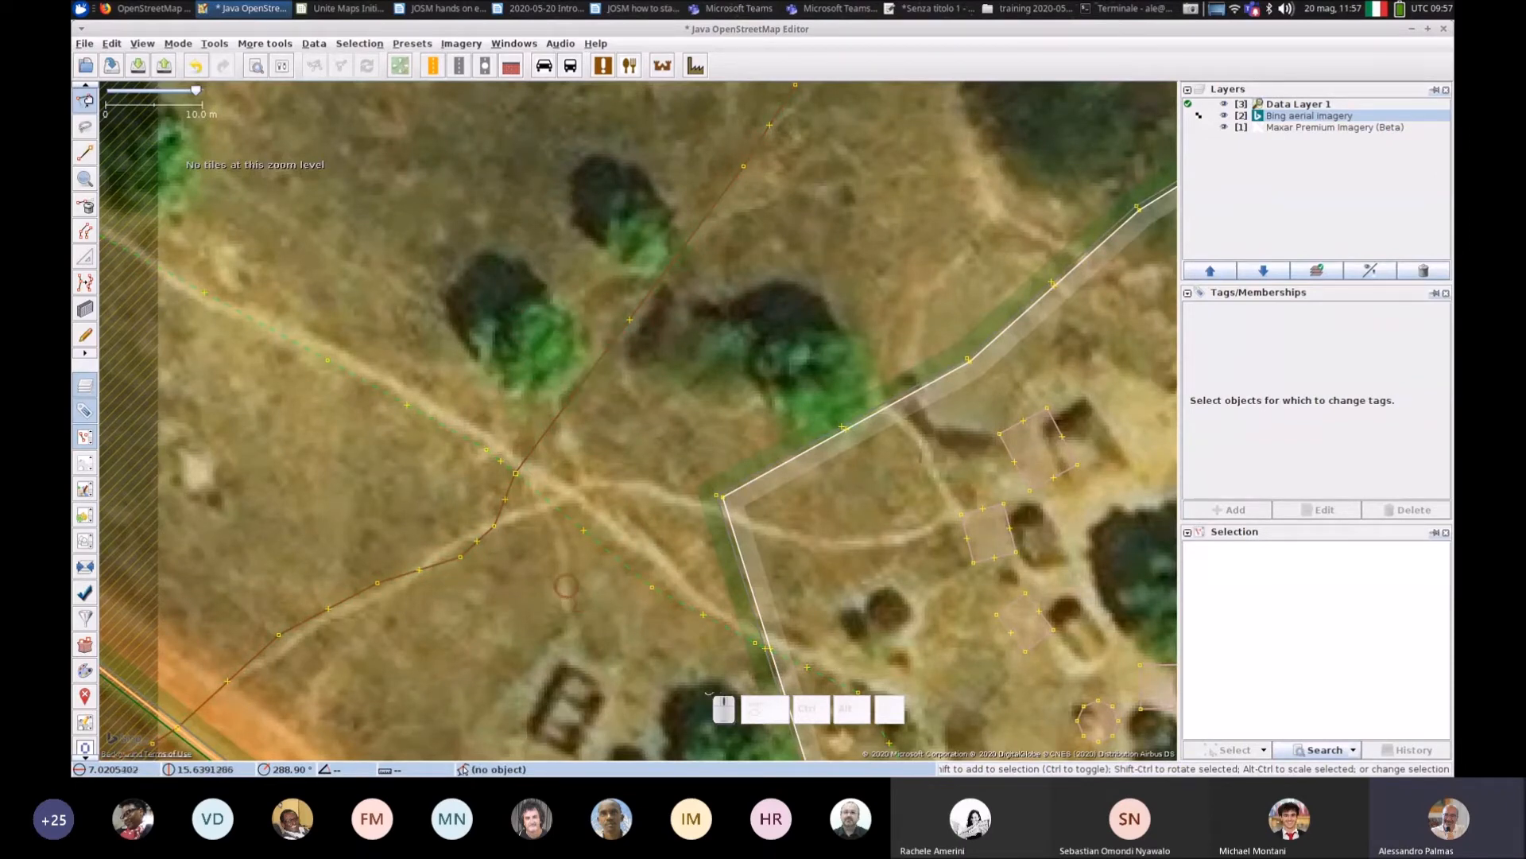
left_click(477, 444)
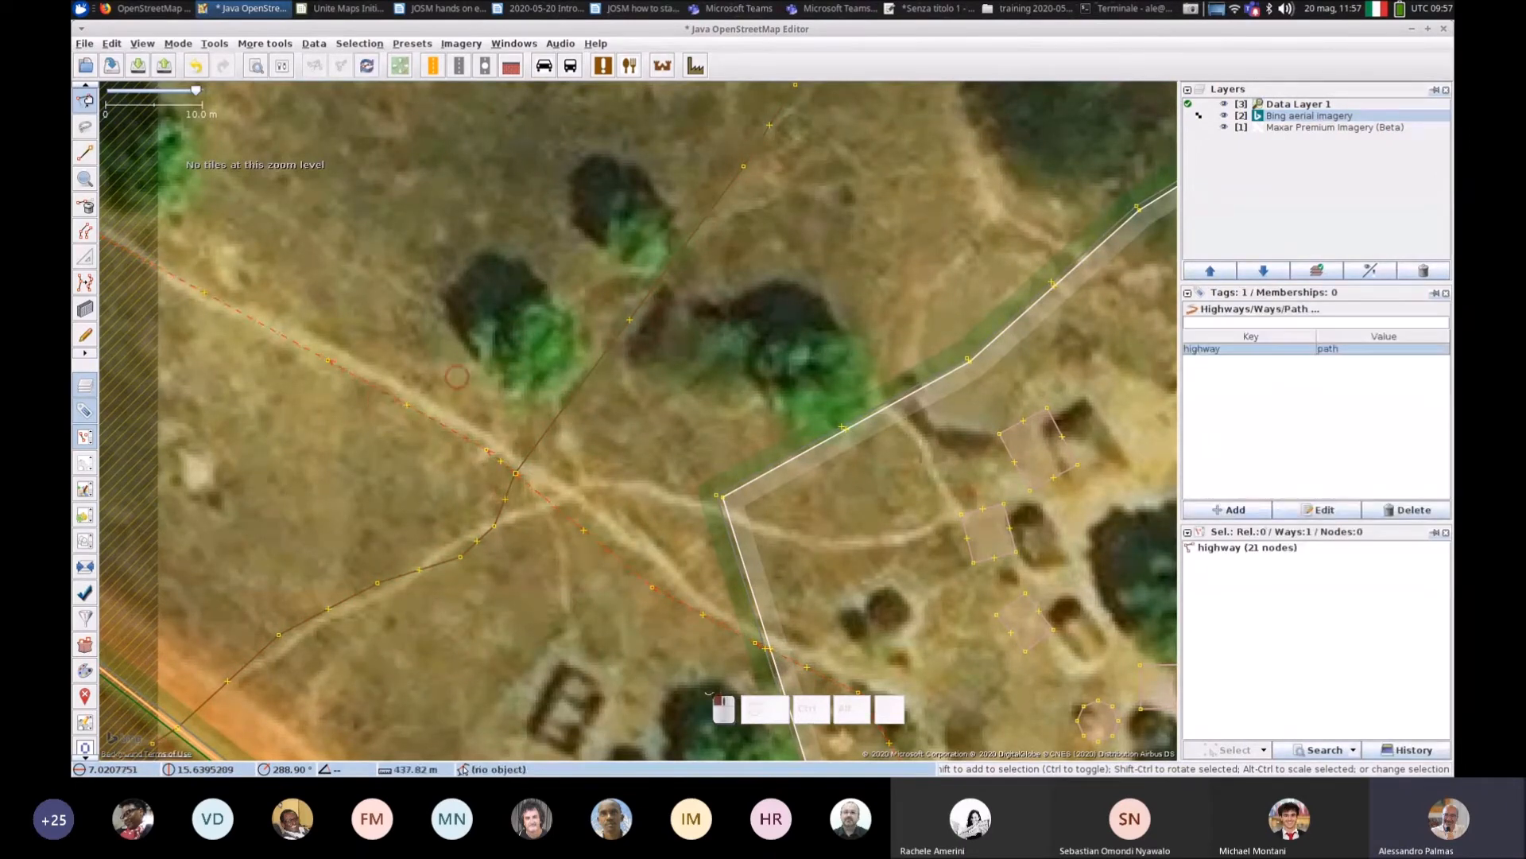
Step: Hide both the Bing and Maxar imagery layers and show only the Maxar Premium layer again
left_click(1225, 115)
left_click(1224, 128)
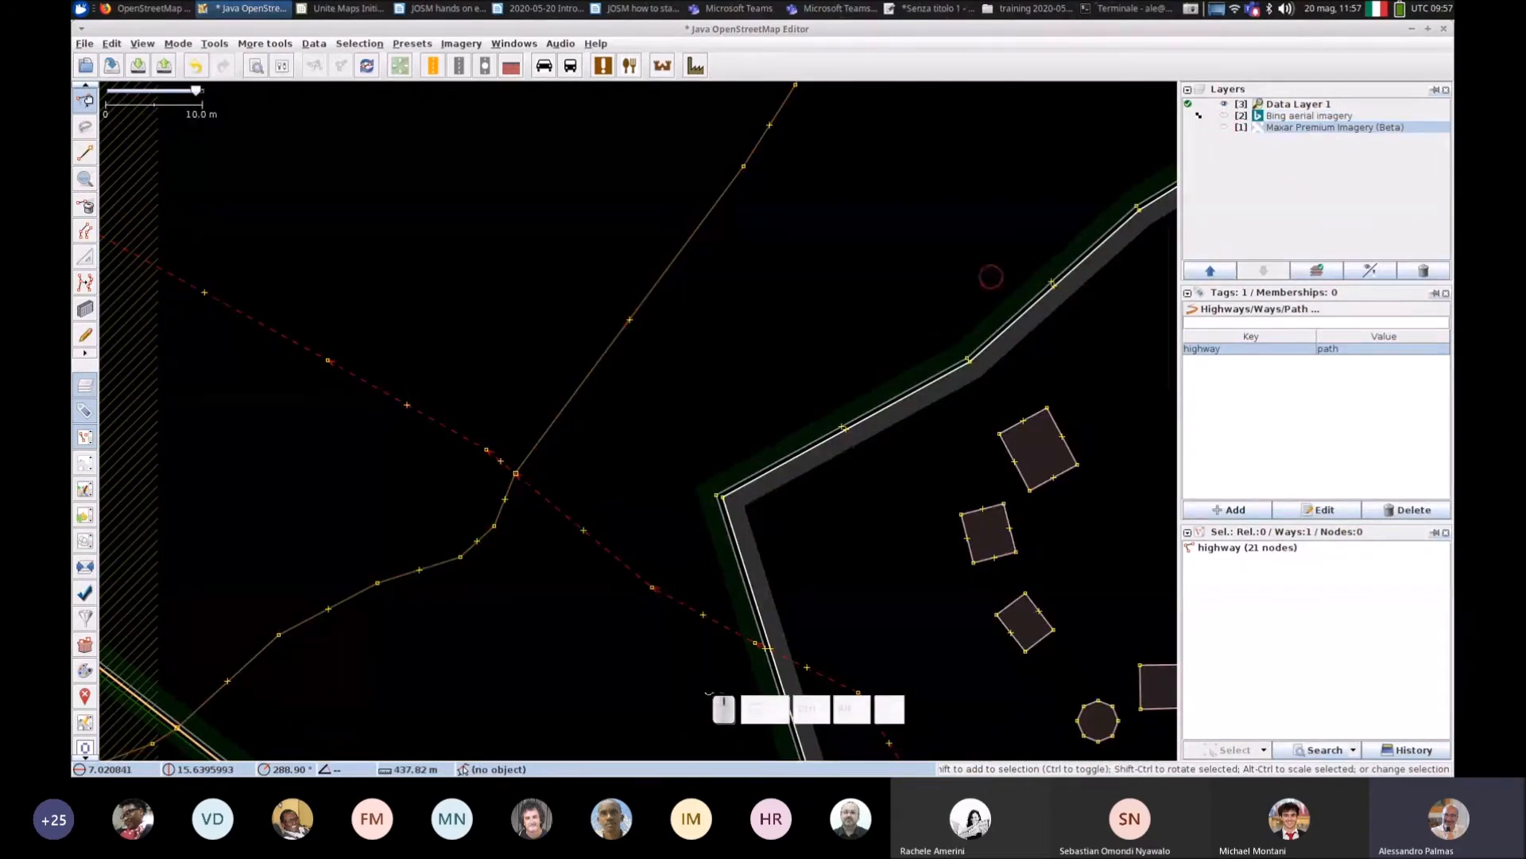
left_click(1224, 127)
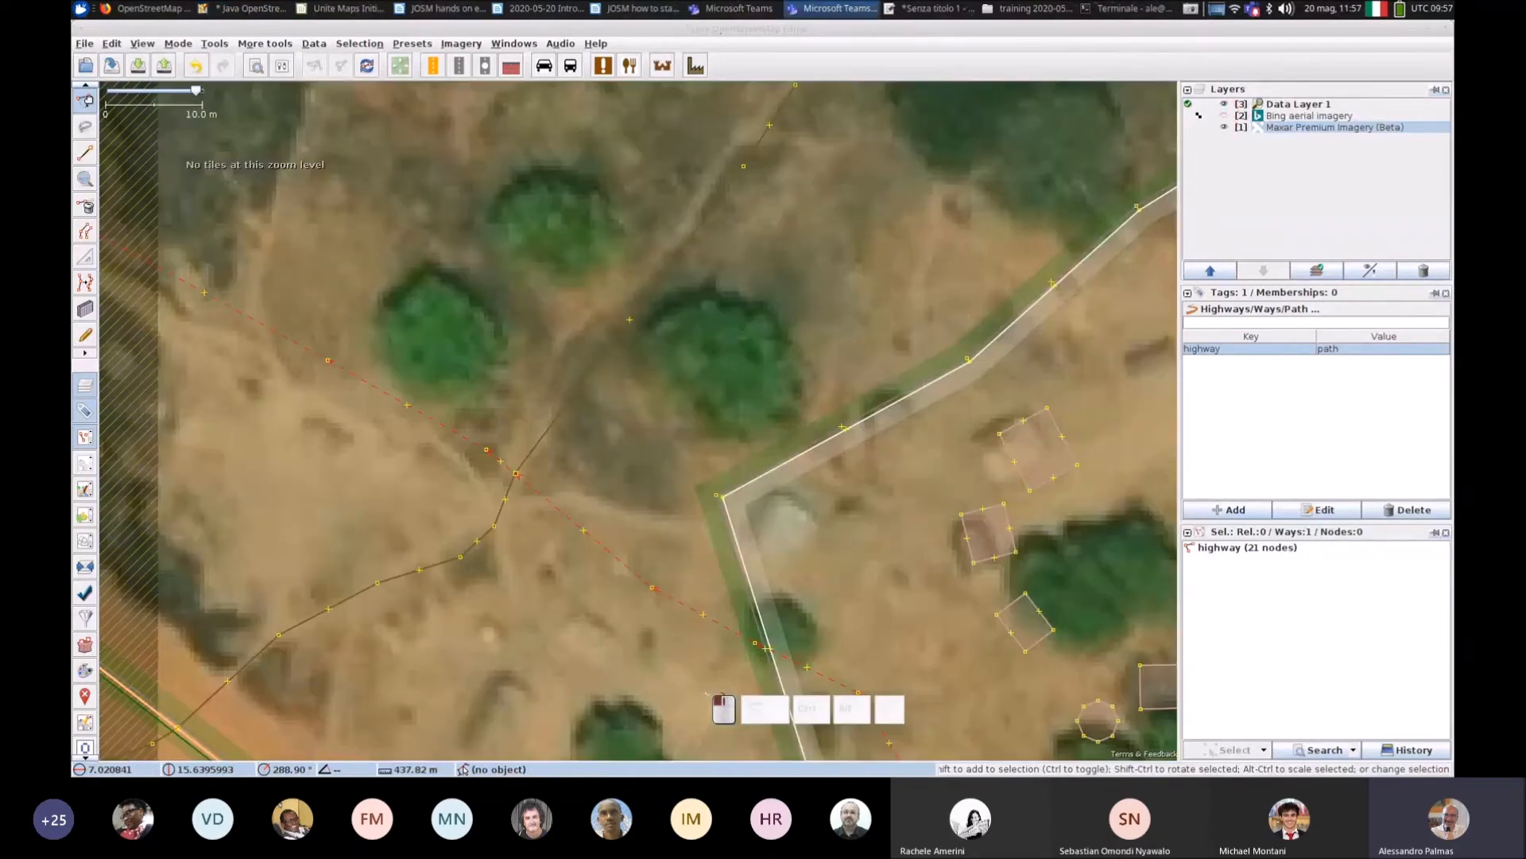
Step: Delete the Bing aerial imagery layer from the layer list
scroll(606, 445, "down", 2)
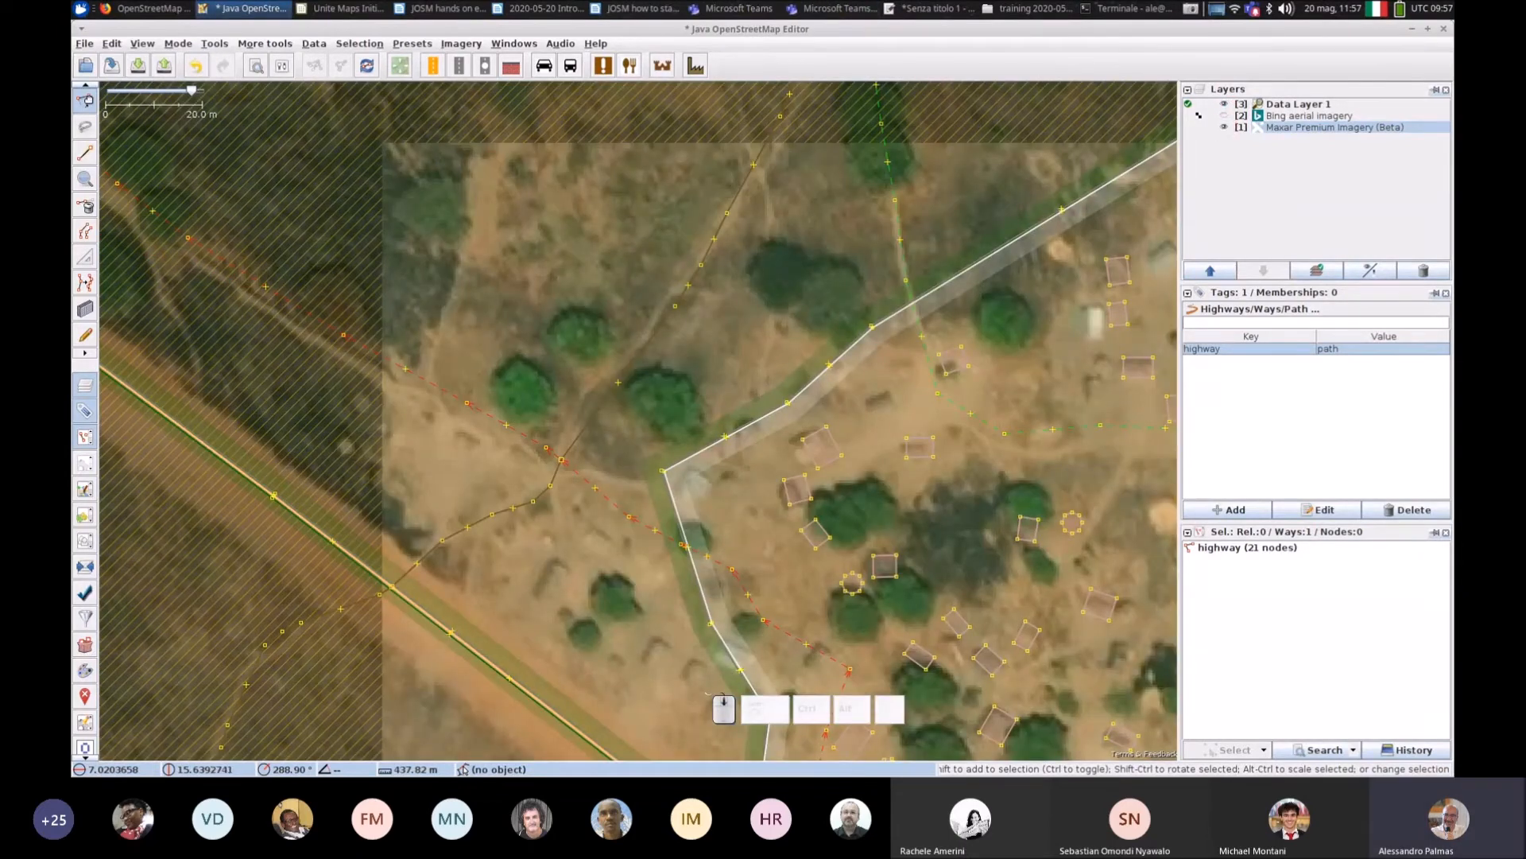
scroll(605, 444, "down", 2)
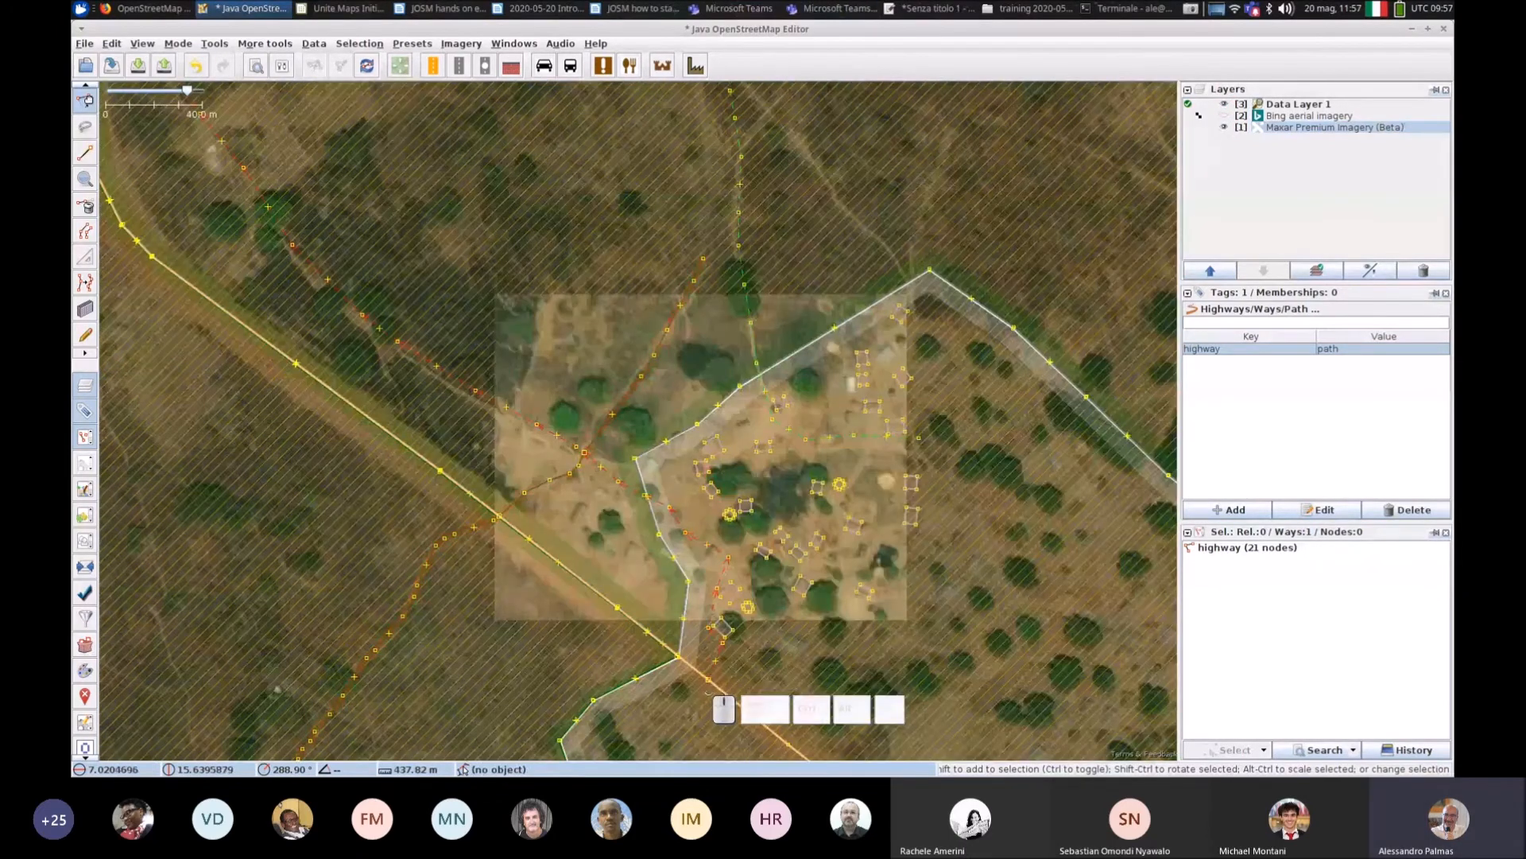
scroll(720, 500, "up", 2)
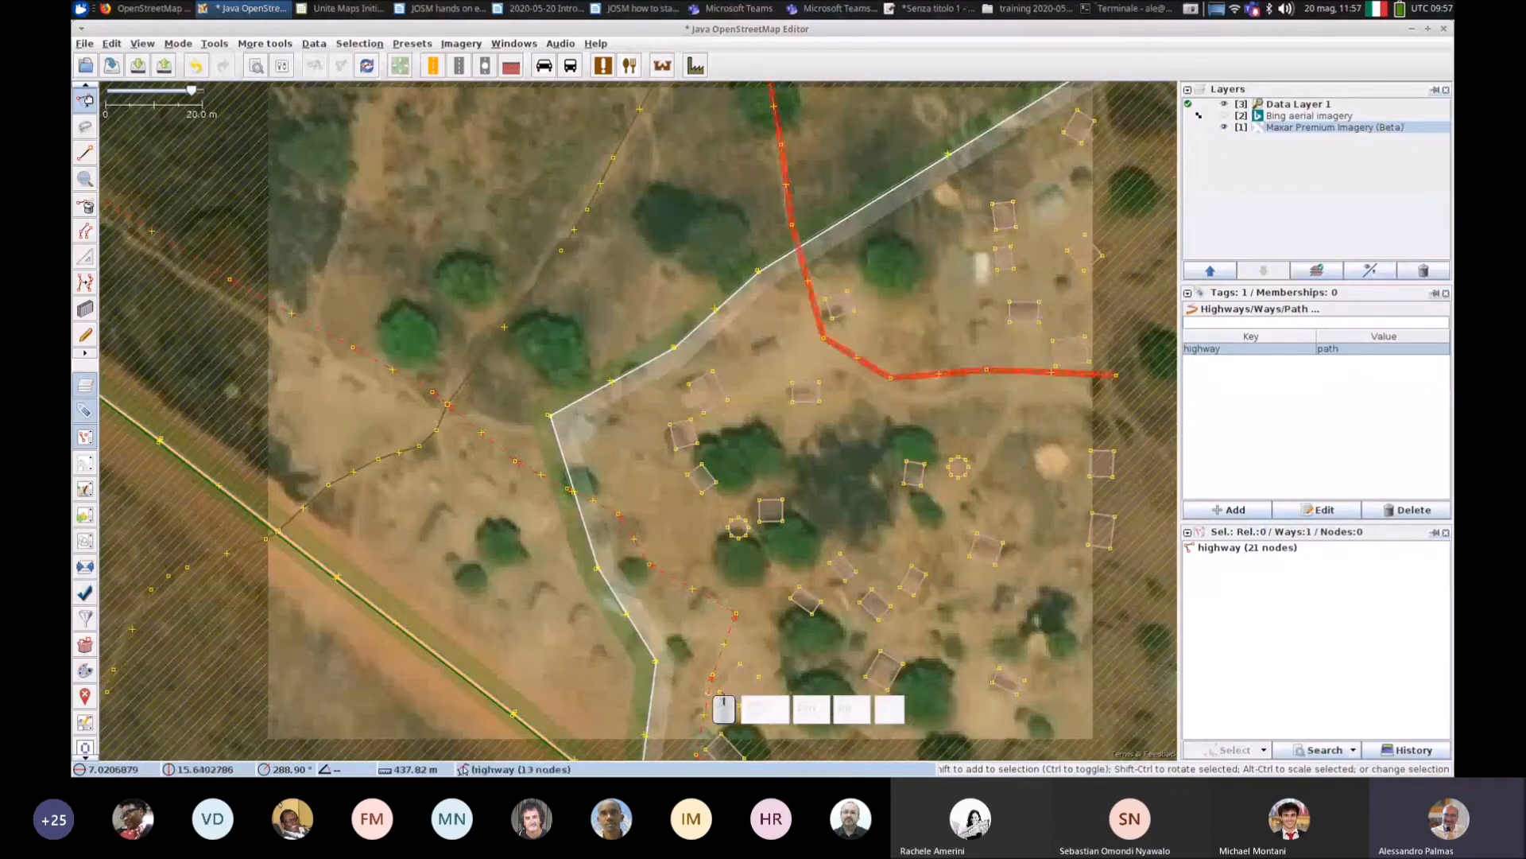
left_click(1341, 117)
left_click(1424, 270)
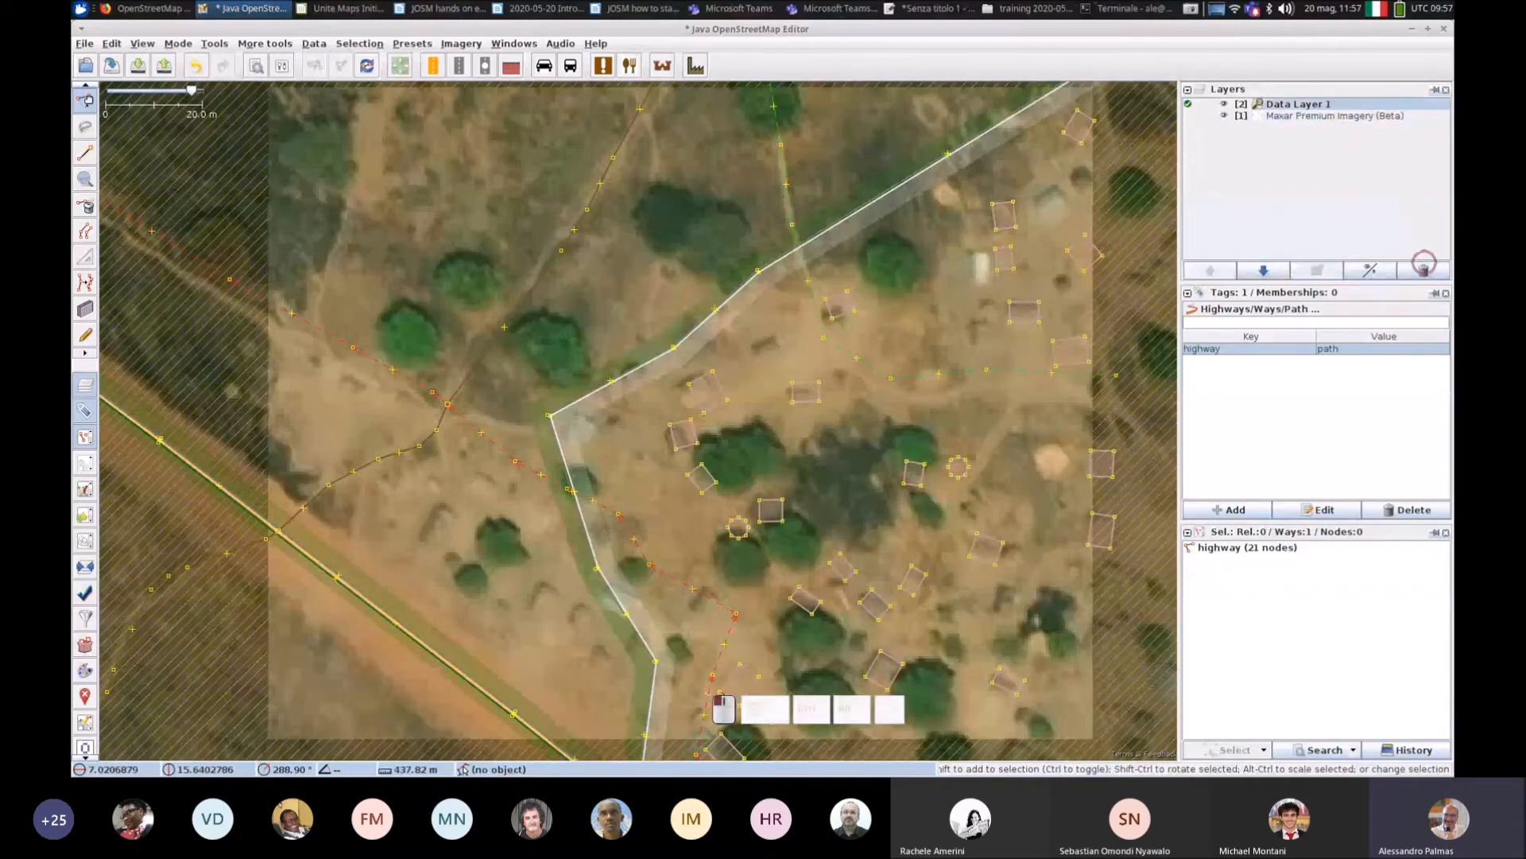
Step: Create a new offset for the Maxar Premium Imagery (Beta) layer, shifting it slightly up and to the right to 1.79; 1.94
left_click(1339, 116)
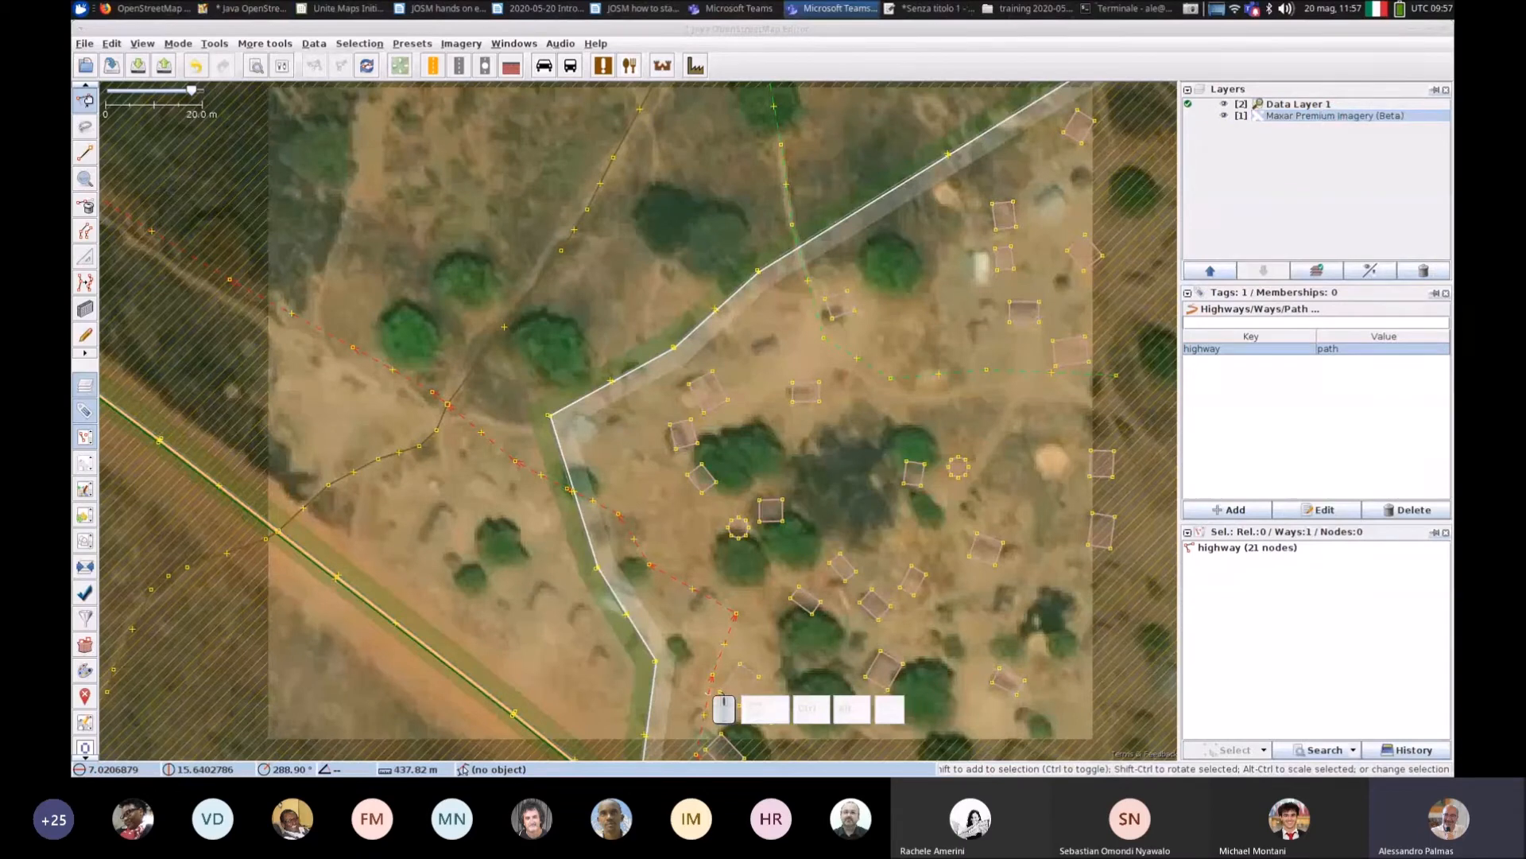
right_click(1257, 115)
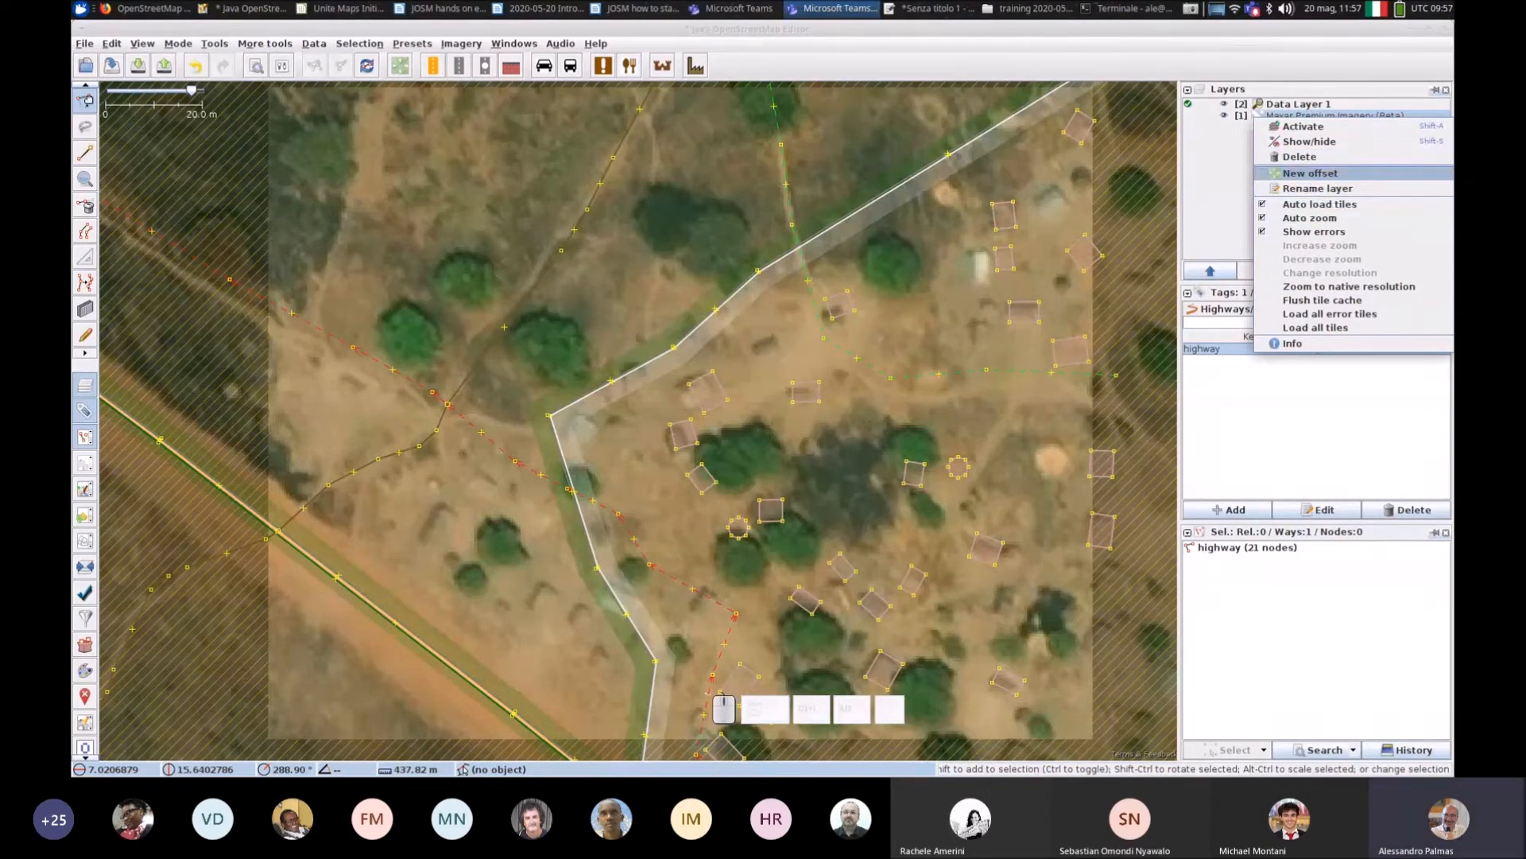
left_click(1310, 172)
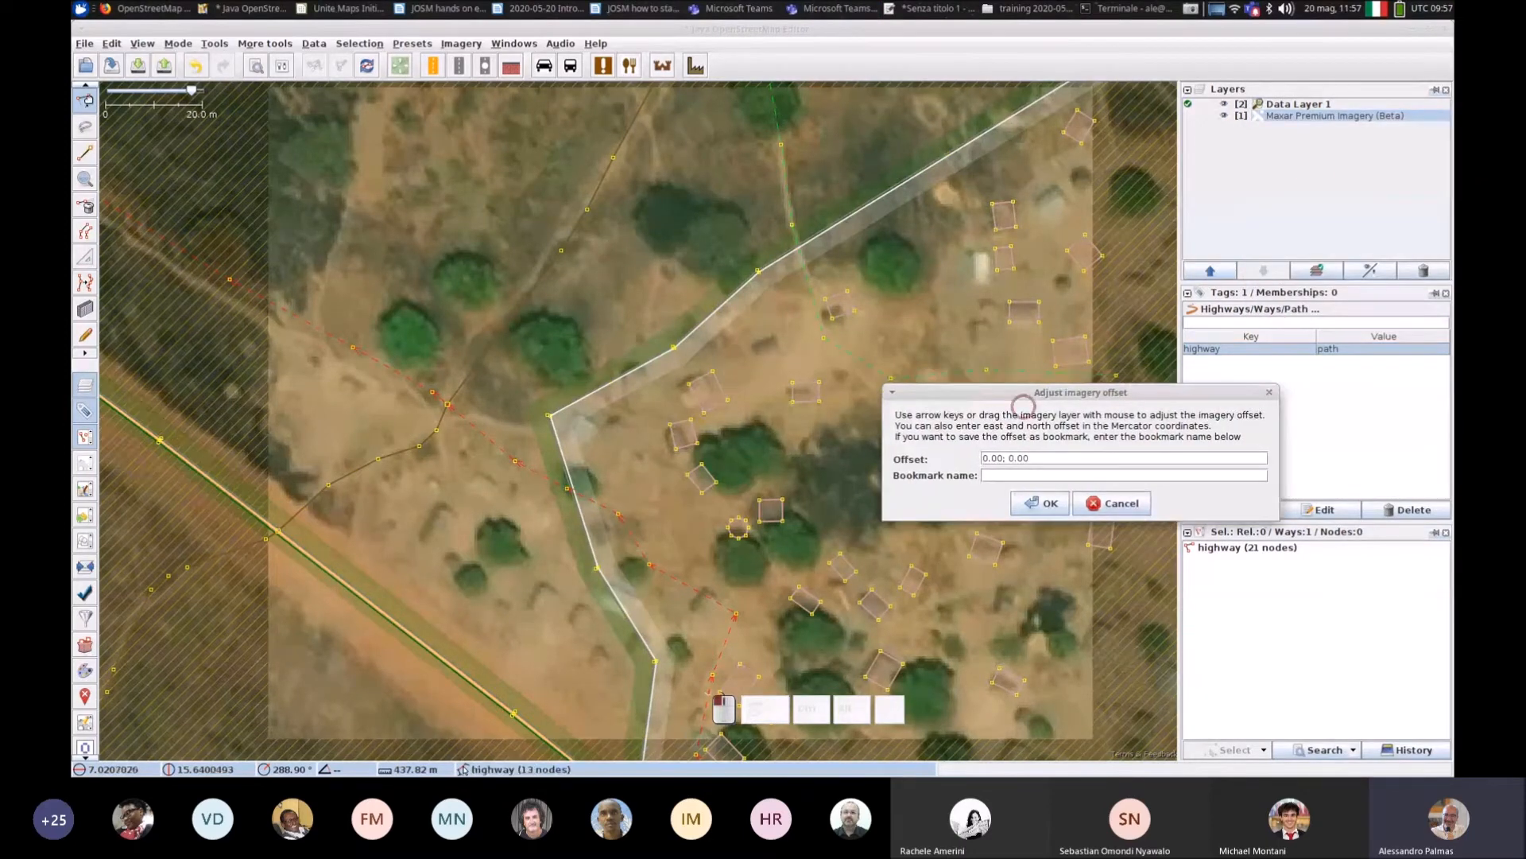
left_click_drag(1061, 375, 1099, 391)
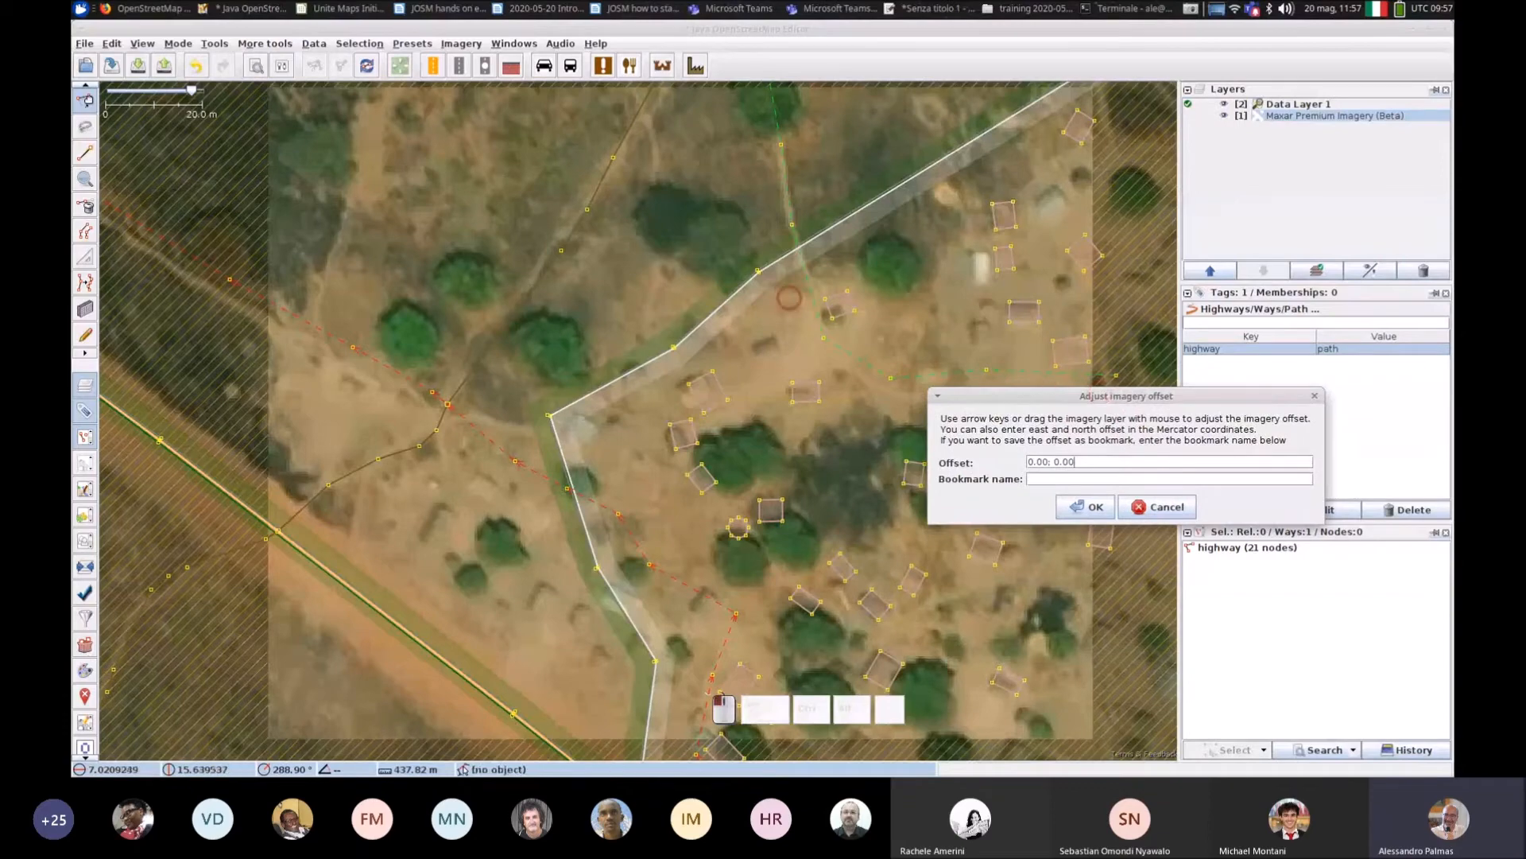
left_click(690, 240)
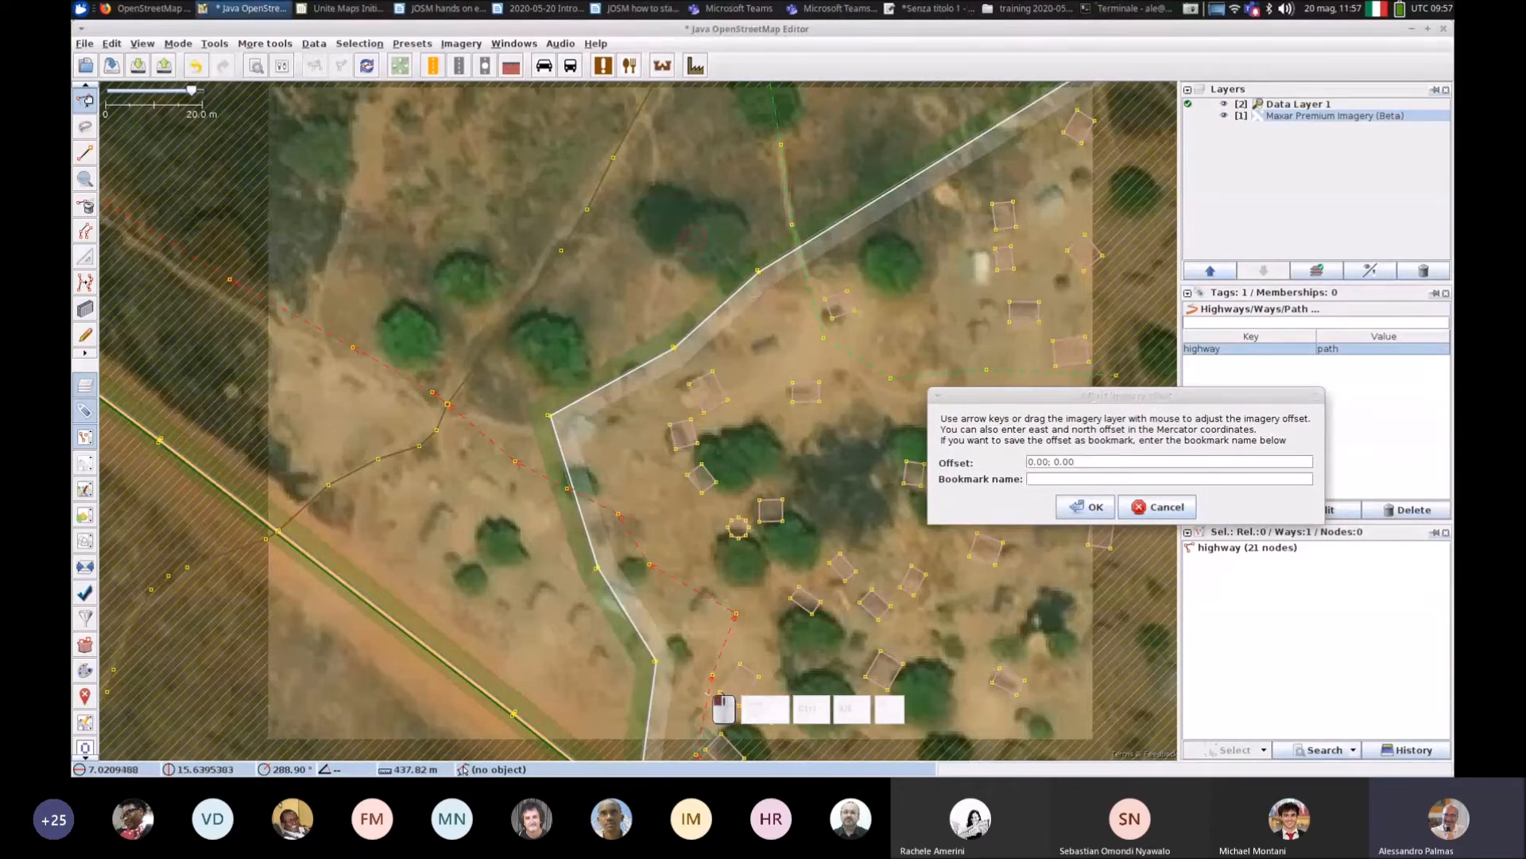
mouse_move(694, 236)
left_mouse_down()
mouse_move(574, 322)
mouse_move(675, 352)
mouse_move(703, 230)
left_mouse_up()
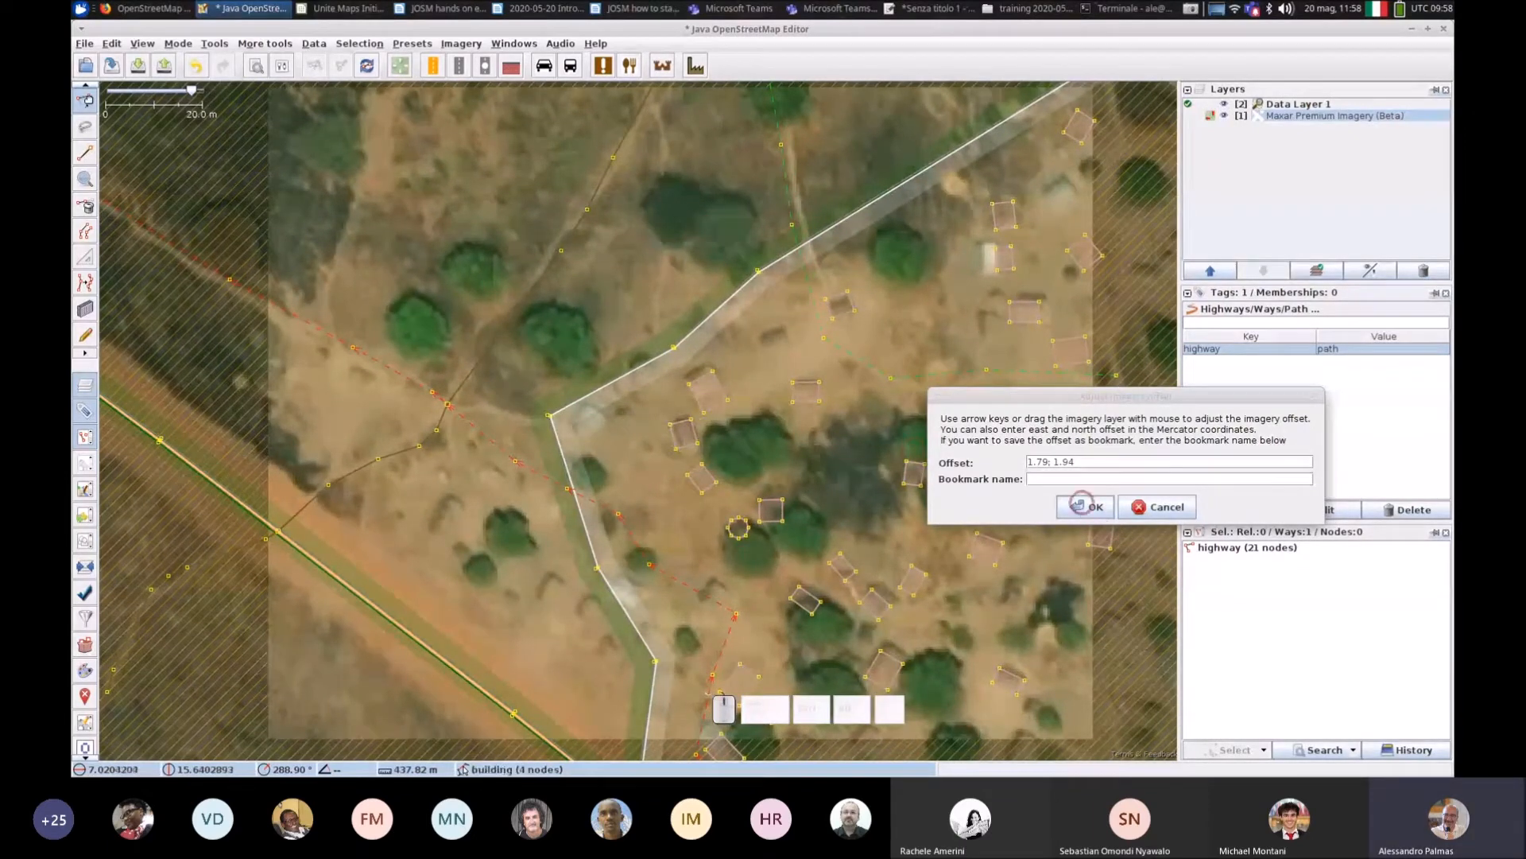
left_click(1081, 504)
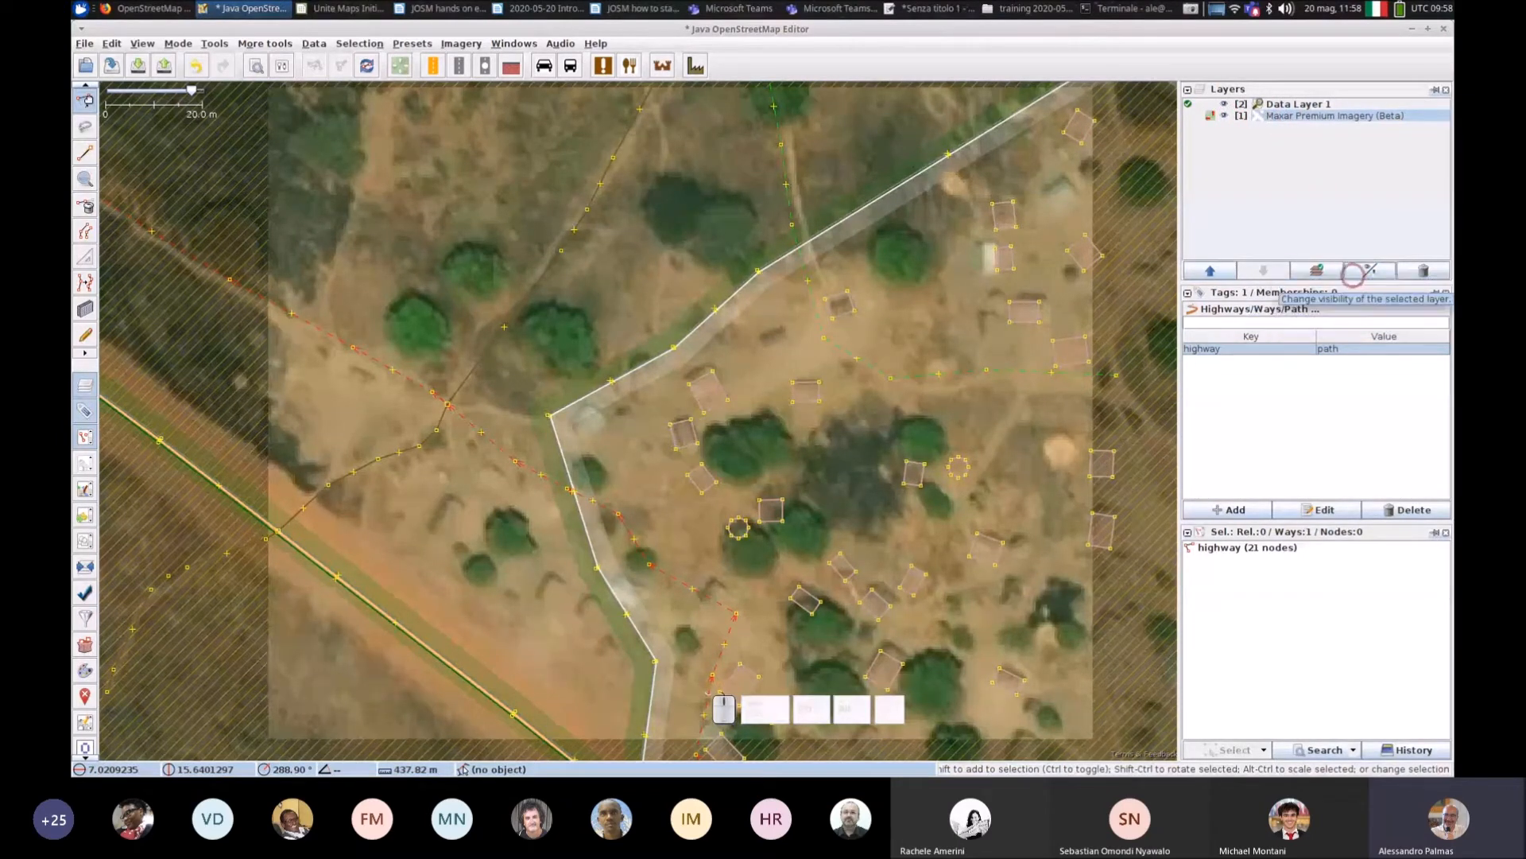
Step: Try out the opacity, colorfulness, gamma and sharpness settings of the Maxar Premium Imagery (Beta) layer, leaving opacity at 100%
left_click(1296, 118)
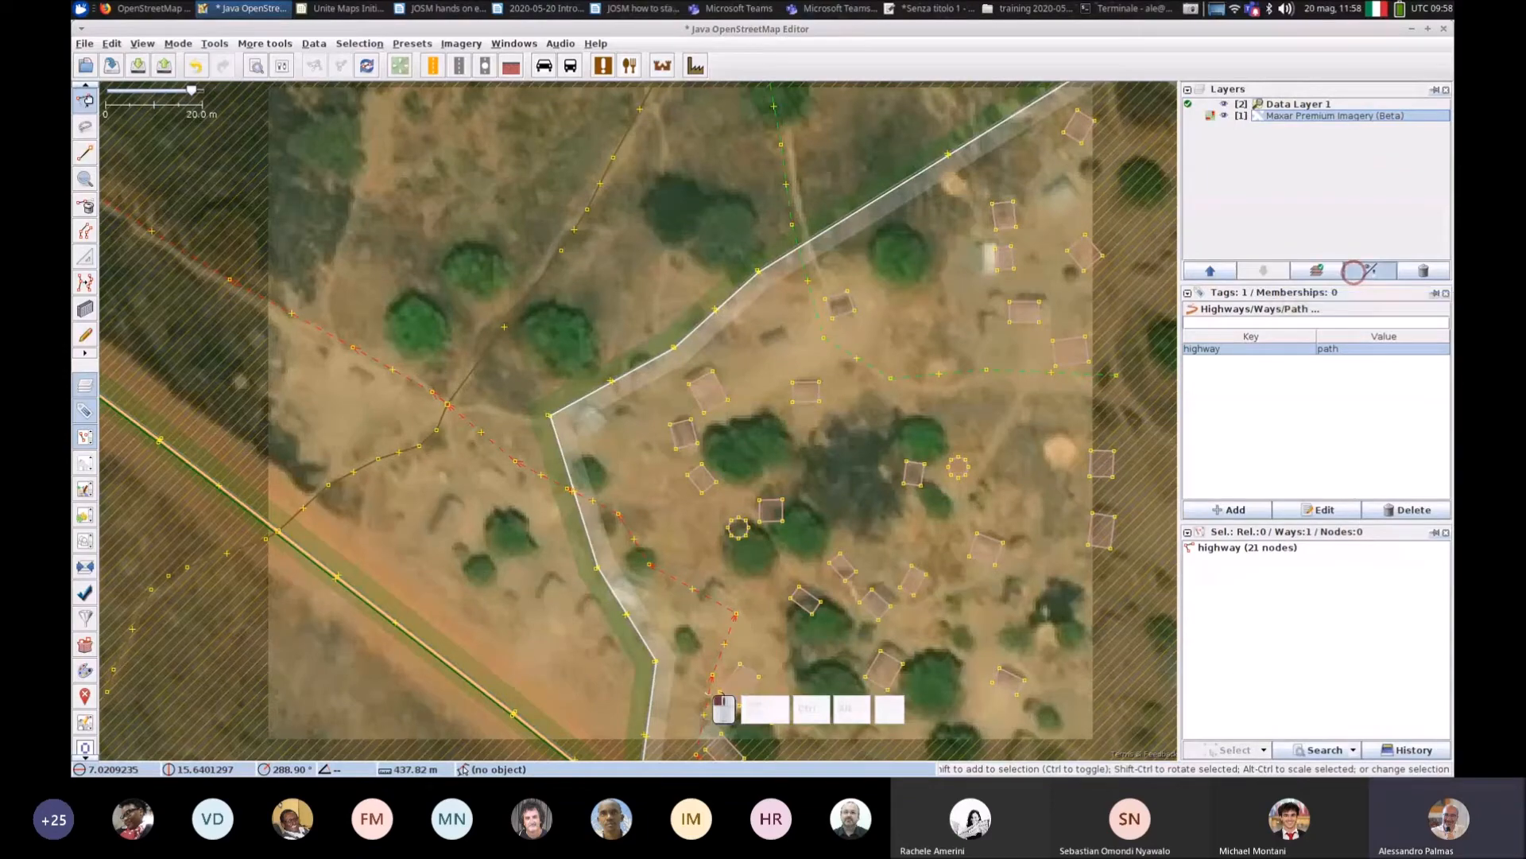
left_click(1355, 271)
mouse_move(1432, 323)
left_mouse_down()
mouse_move(1389, 323)
mouse_move(1428, 323)
left_mouse_up()
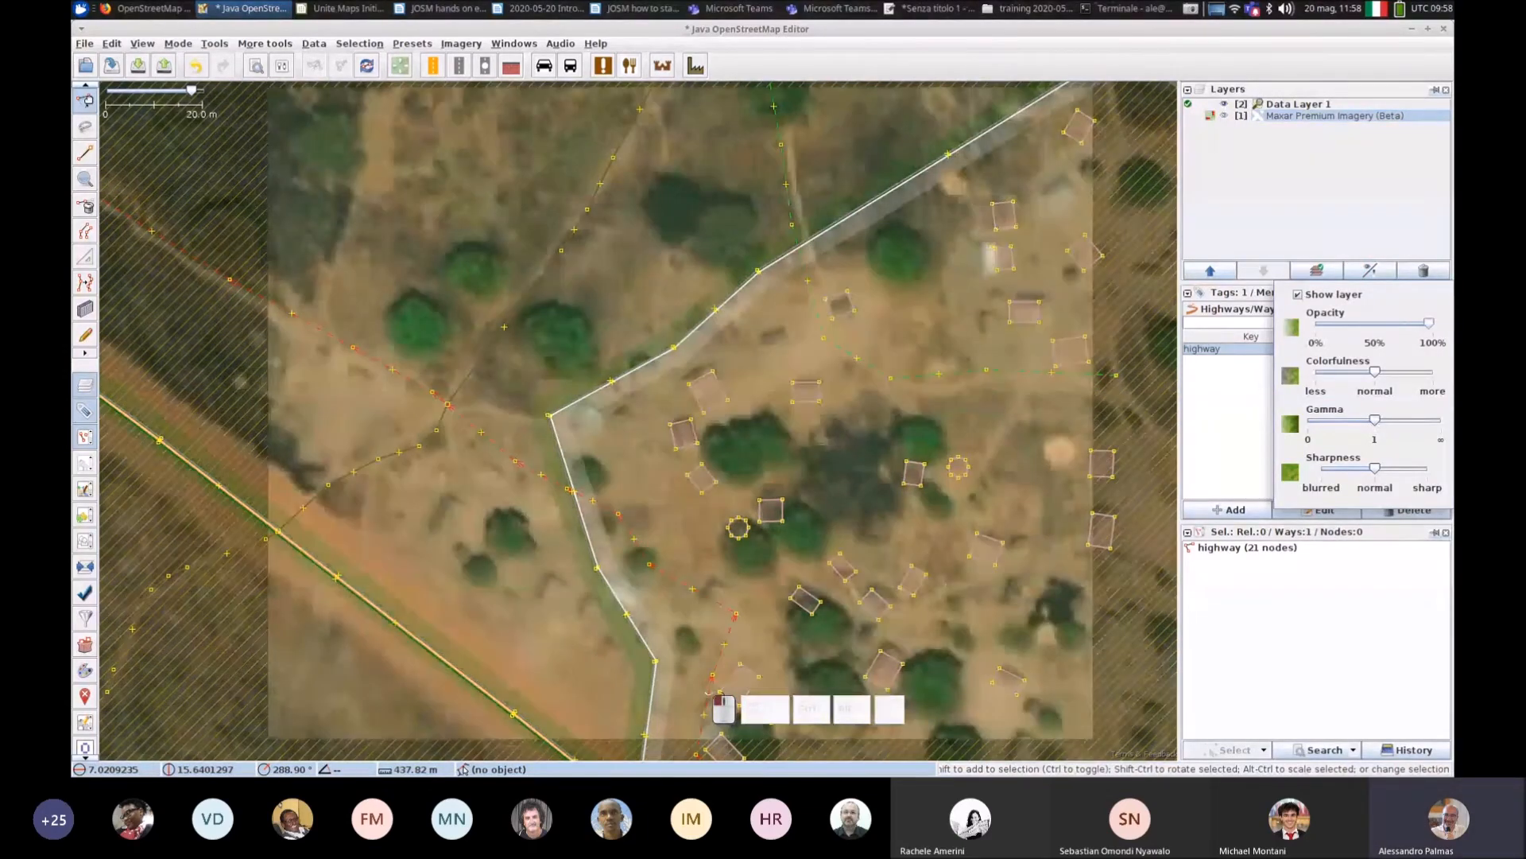
left_click_drag(1375, 372, 1362, 468)
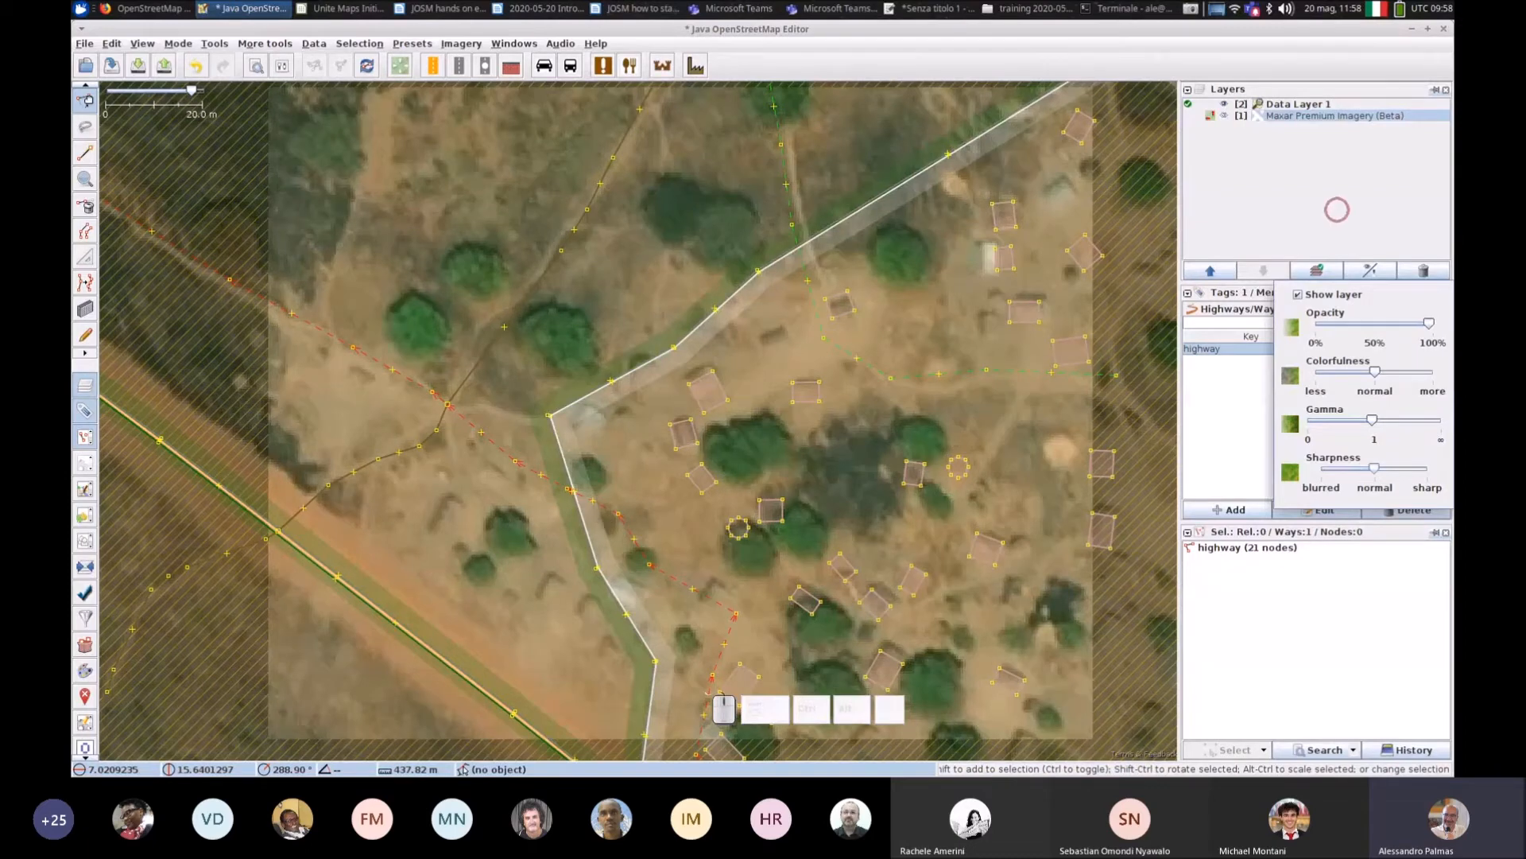
left_click(1330, 205)
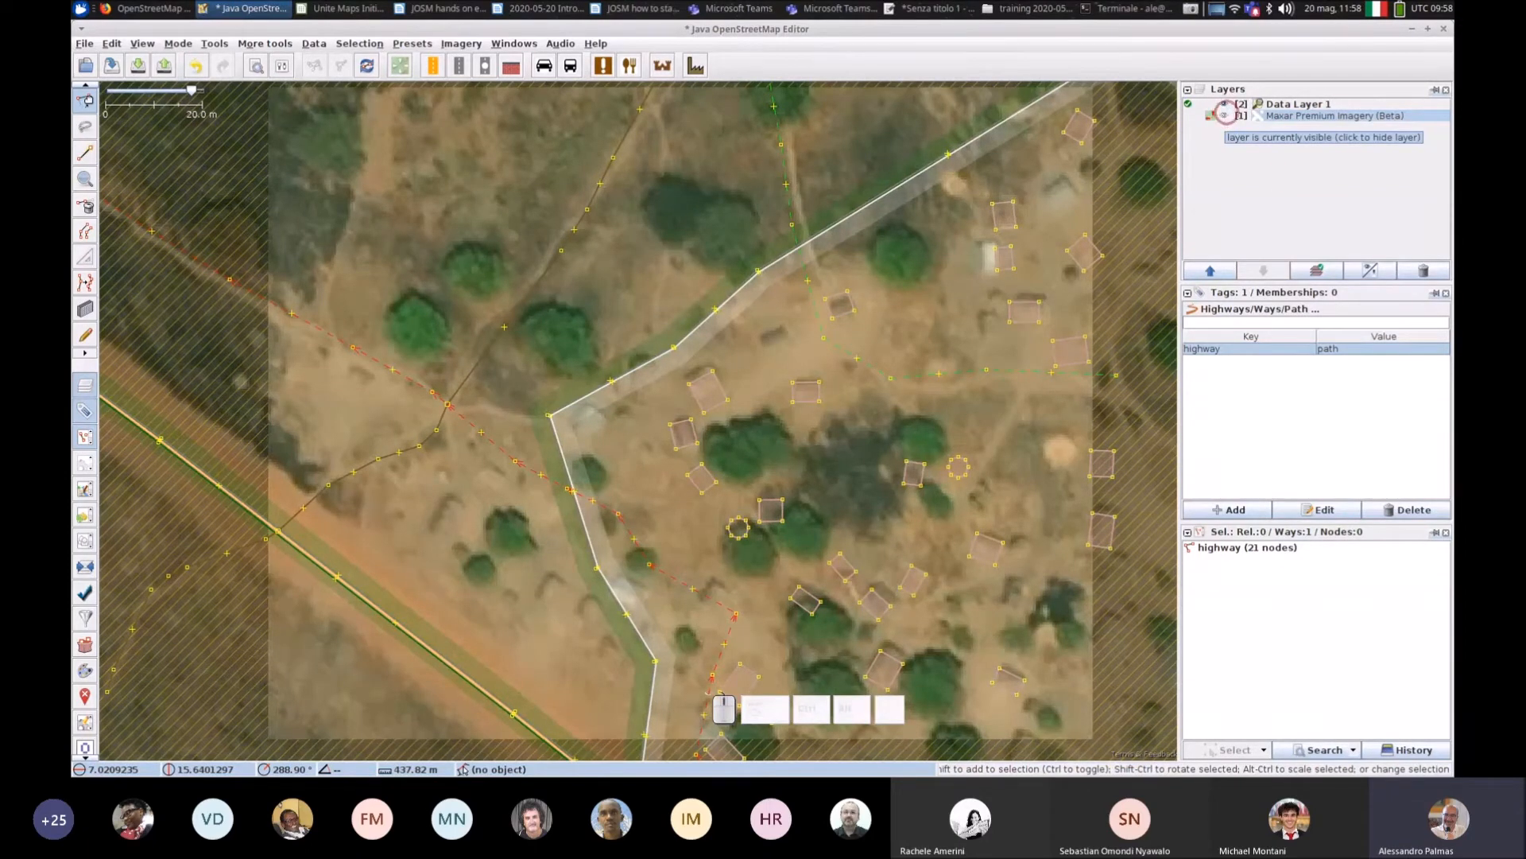
Step: Hide and show the Maxar Premium Imagery (Beta) layer several times to compare the map with and without its background
left_click(1225, 116)
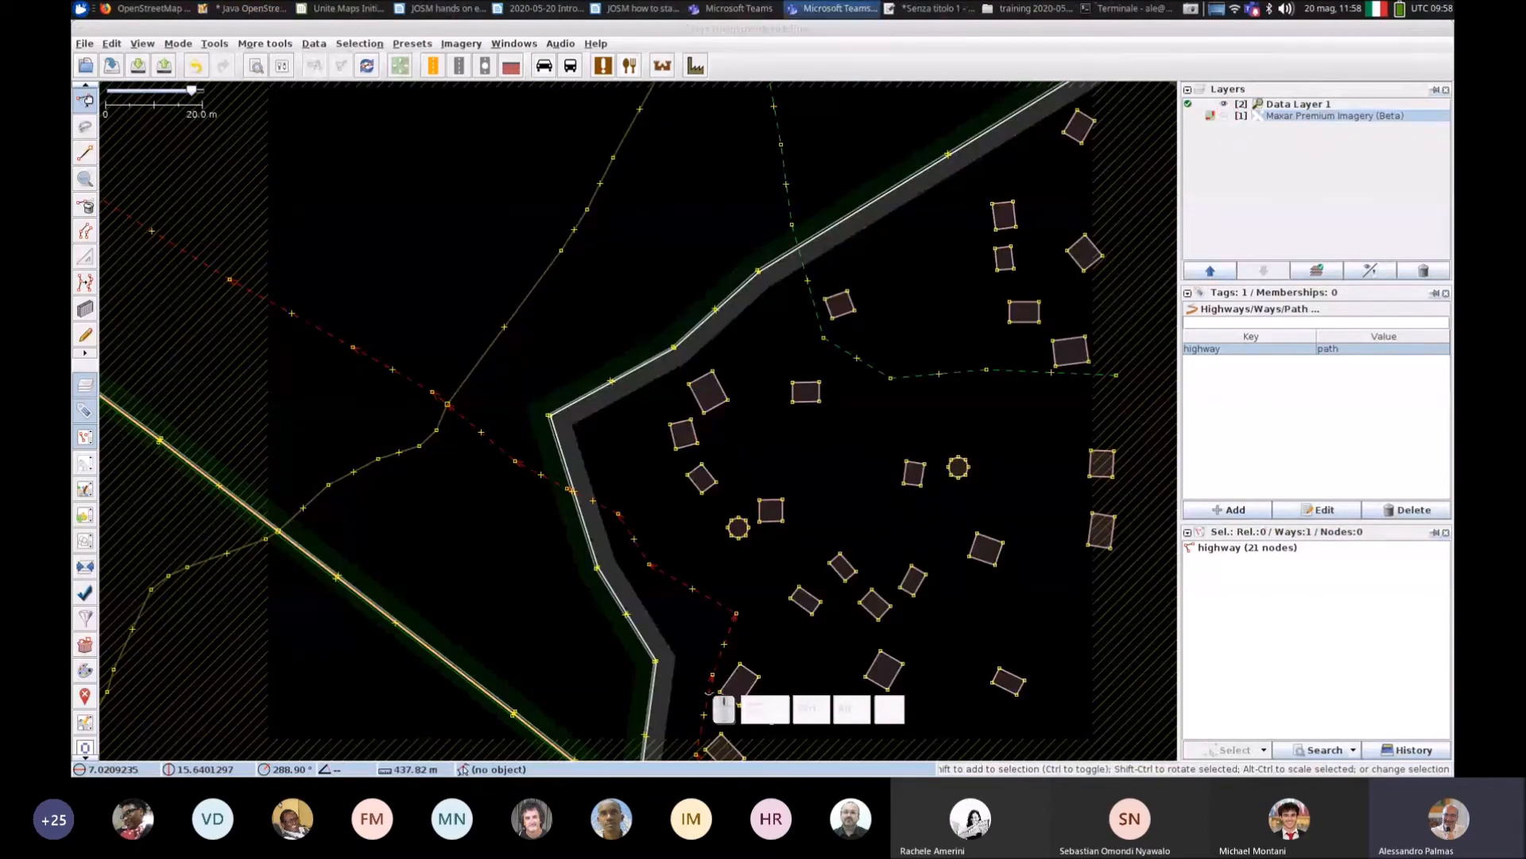
left_click(1225, 116)
left_click(1225, 115)
left_click(1225, 115)
left_click(1226, 115)
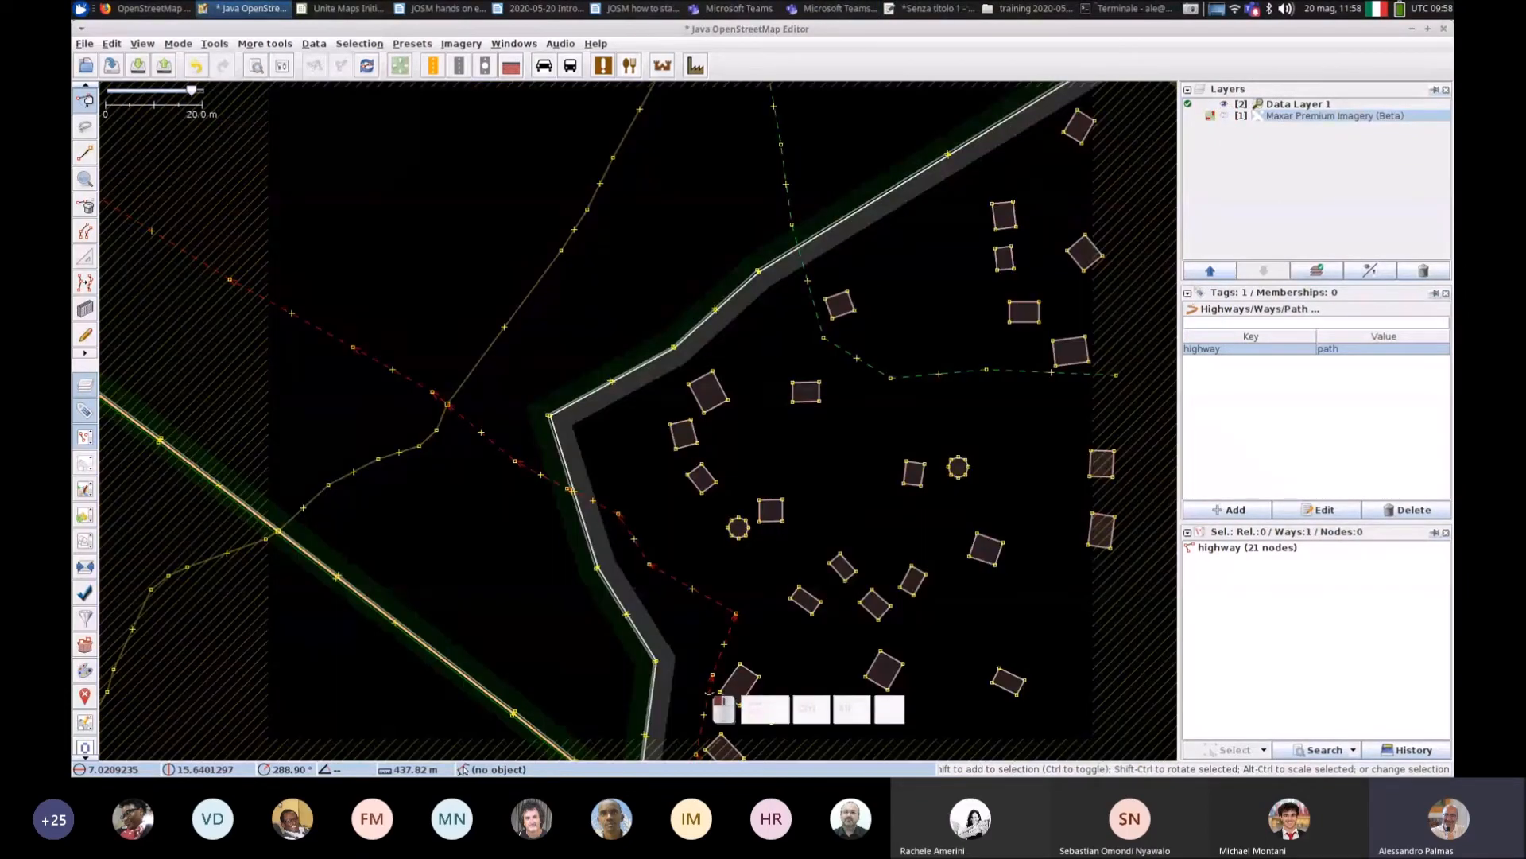
left_click(1225, 116)
left_click(1225, 116)
left_click(1225, 115)
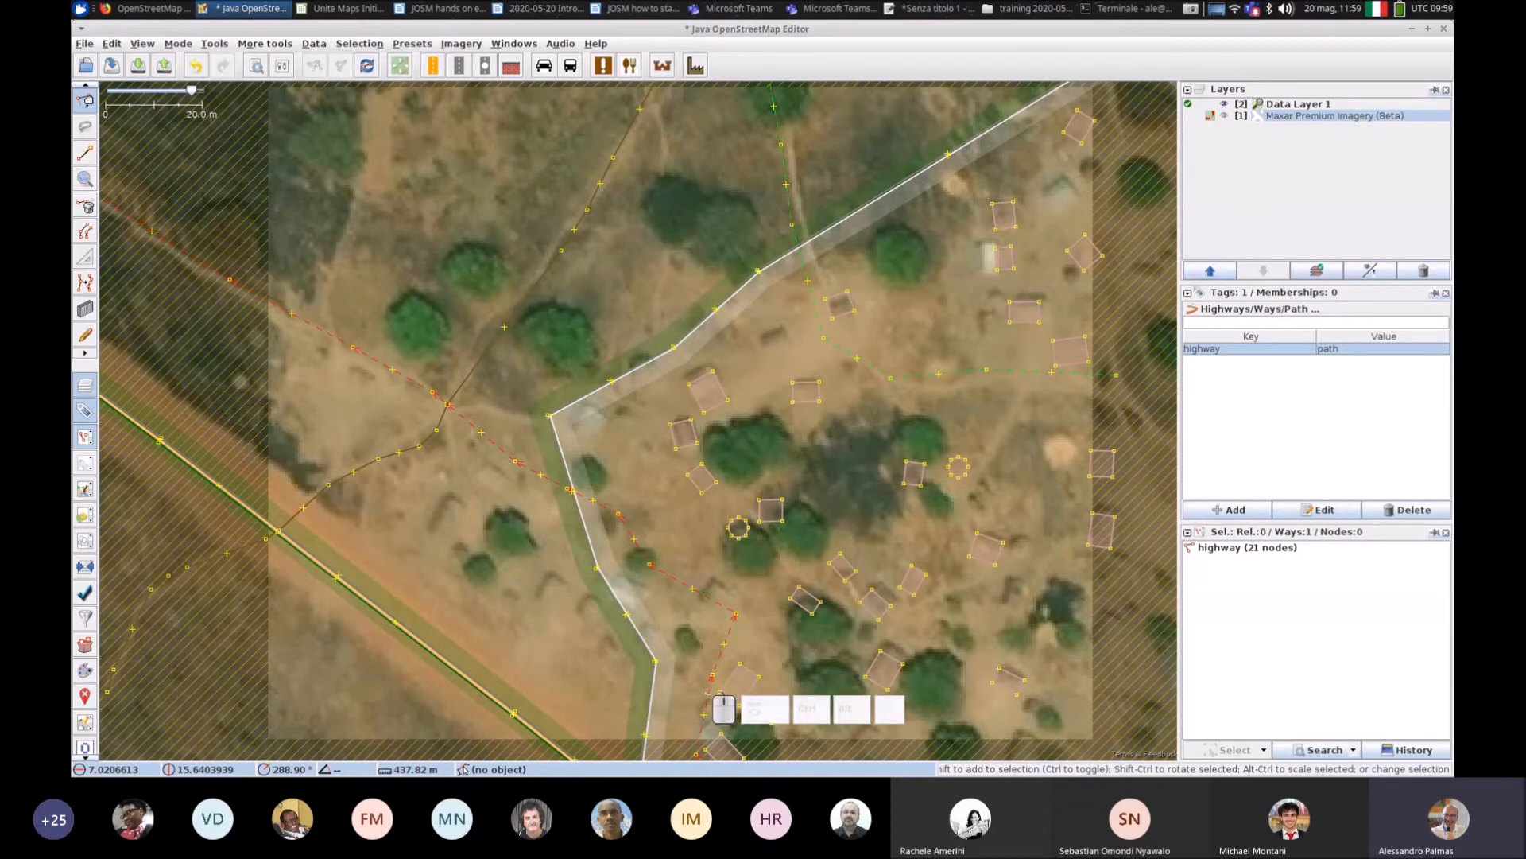
Step: Narrow the side panels to give the map view more width
left_click_drag(1181, 495, 1253, 493)
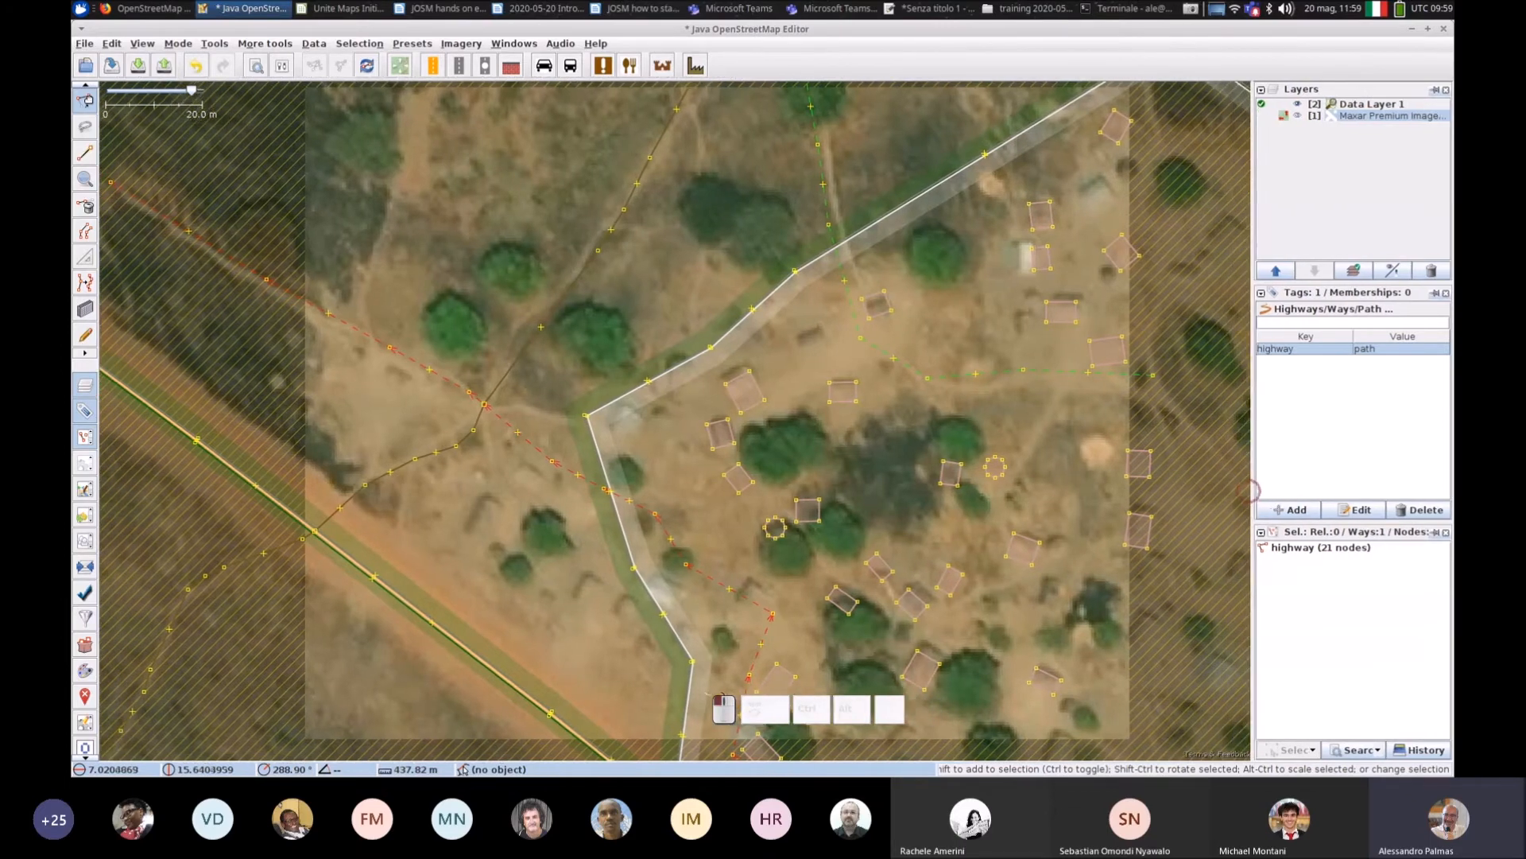
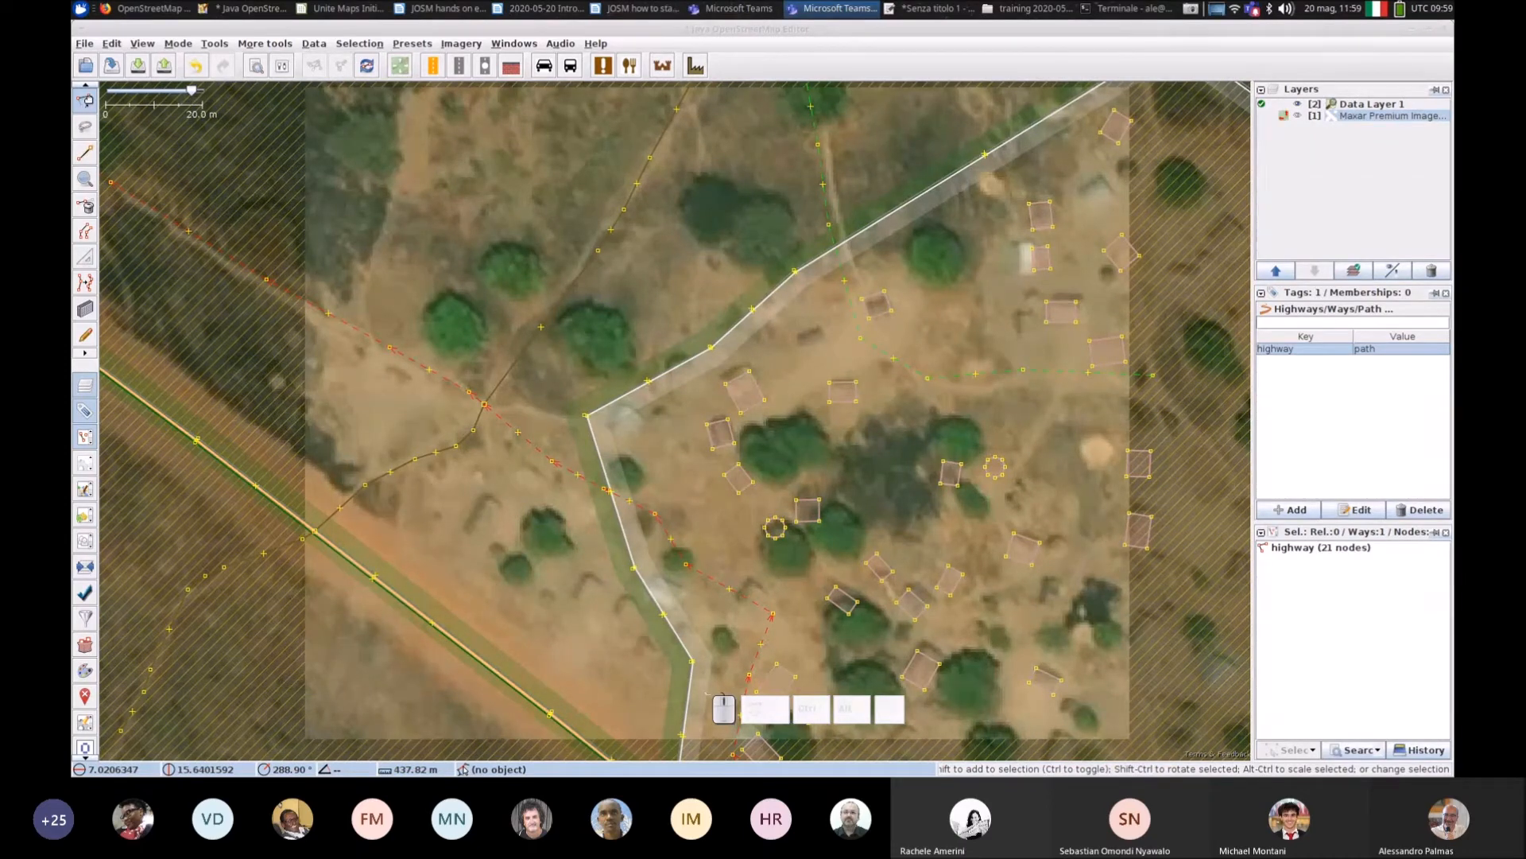
left_click(706, 693)
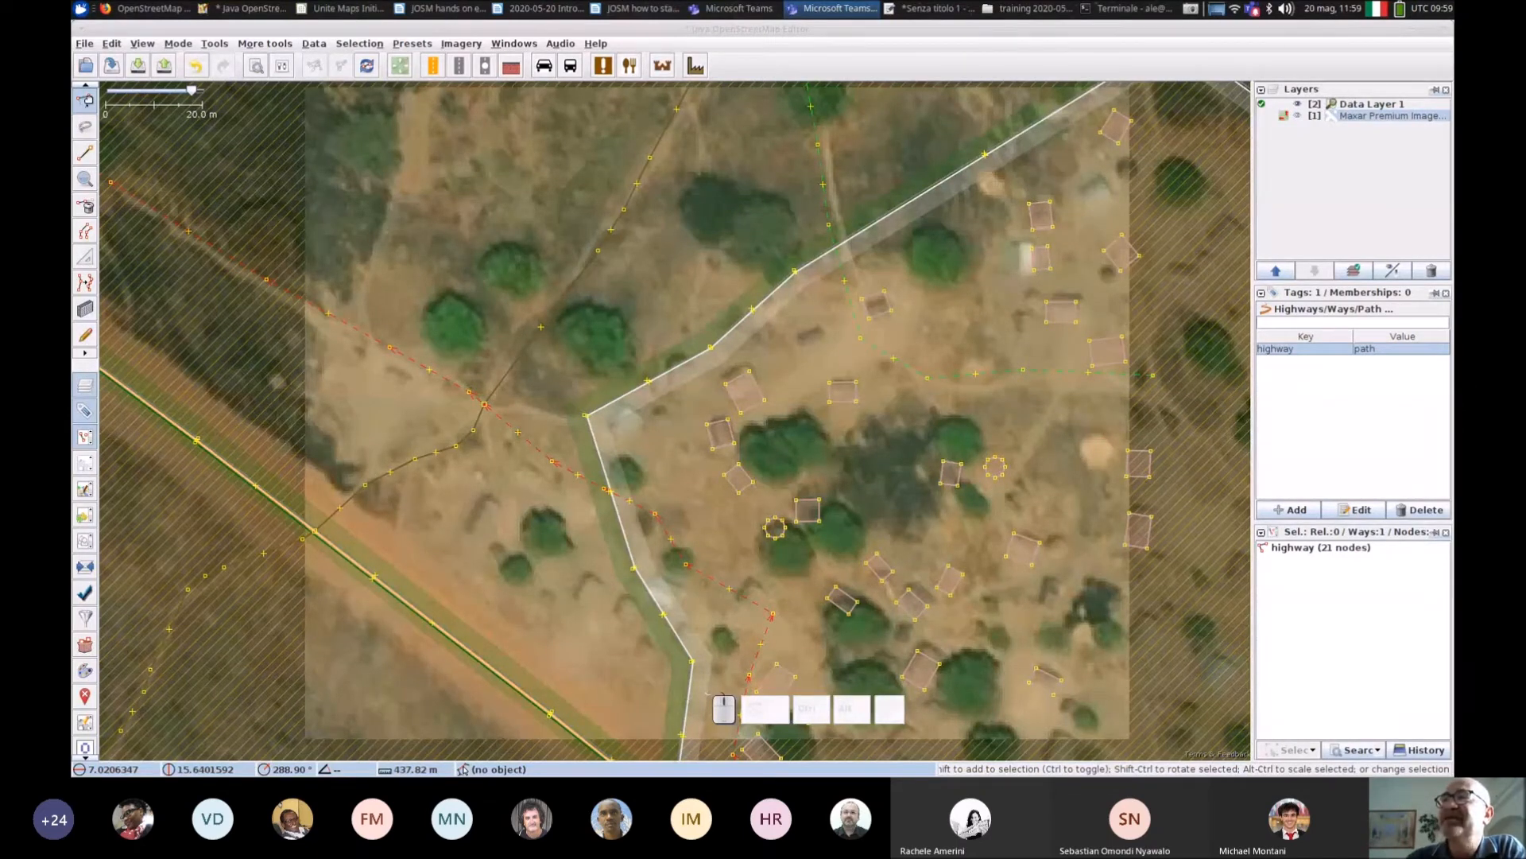
left_click(1331, 193)
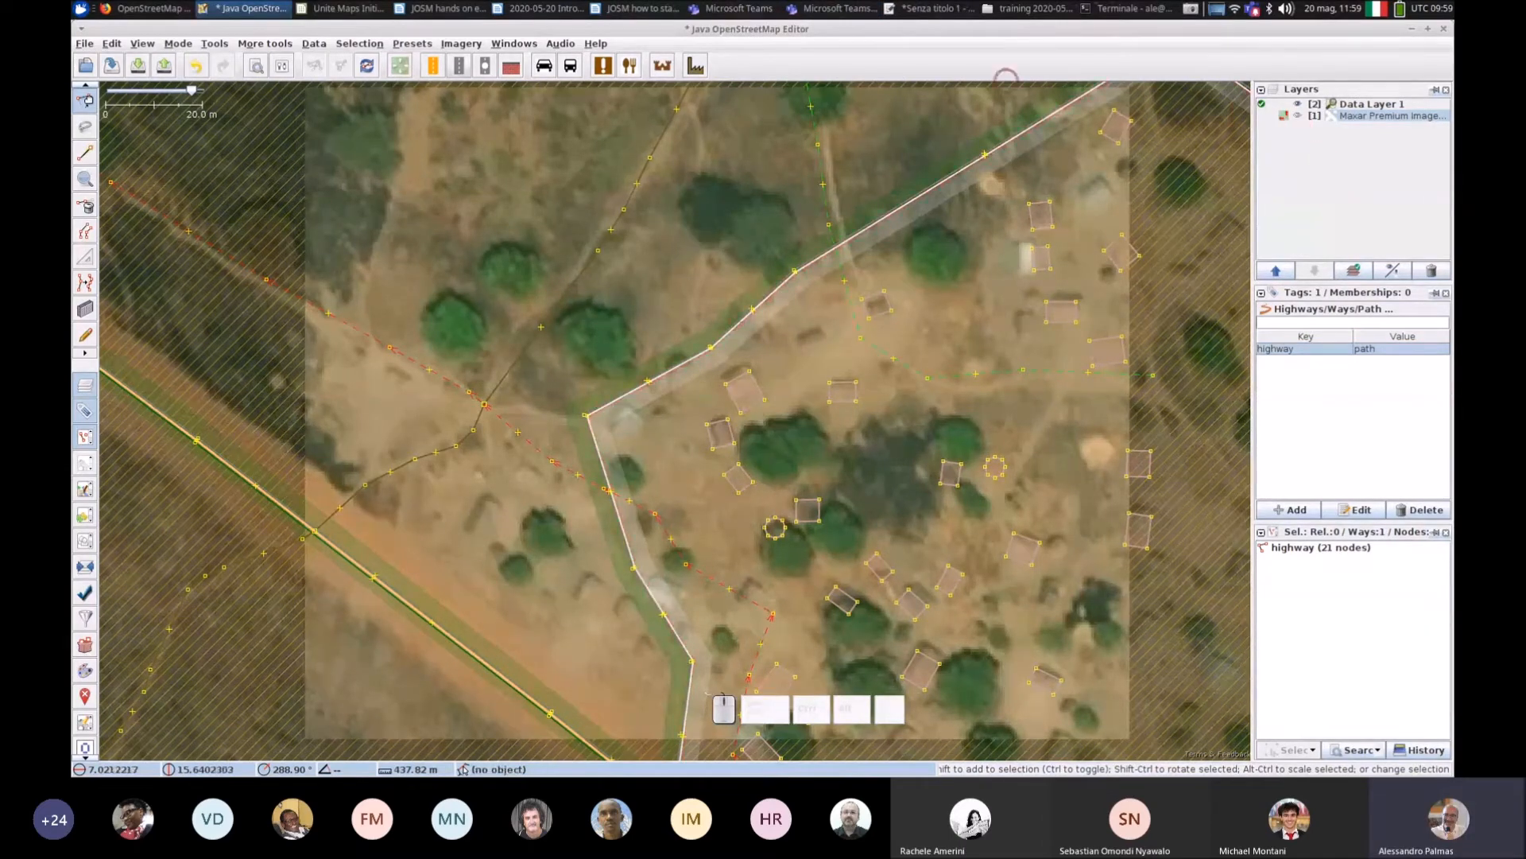
Step: Add the Bing aerial imagery background and toggle layer visibility to compare it with the Maxar Premium imagery
left_click(460, 44)
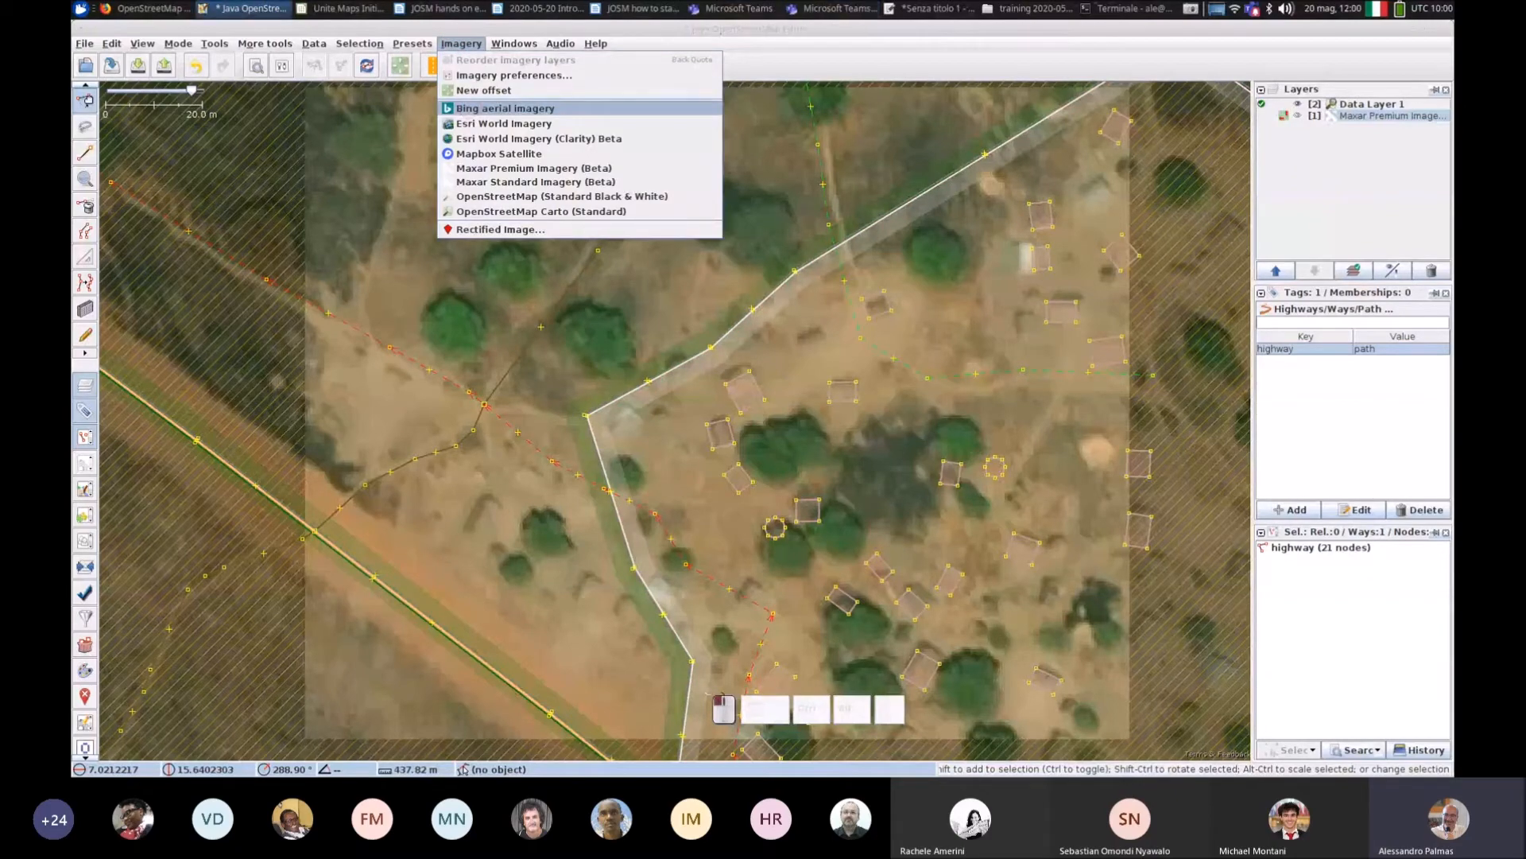
left_click(505, 108)
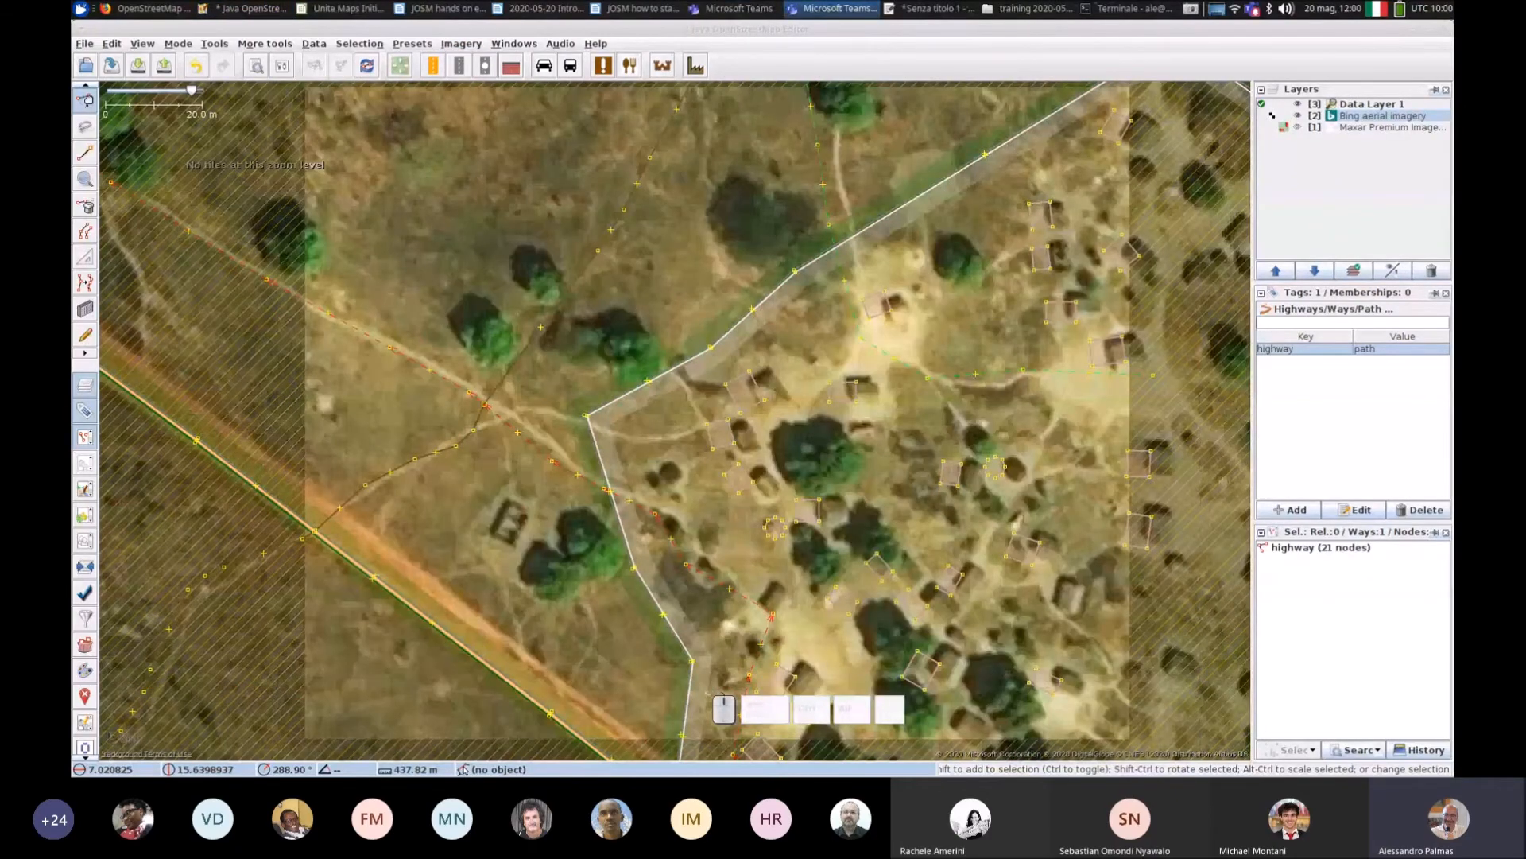
left_click(1297, 115)
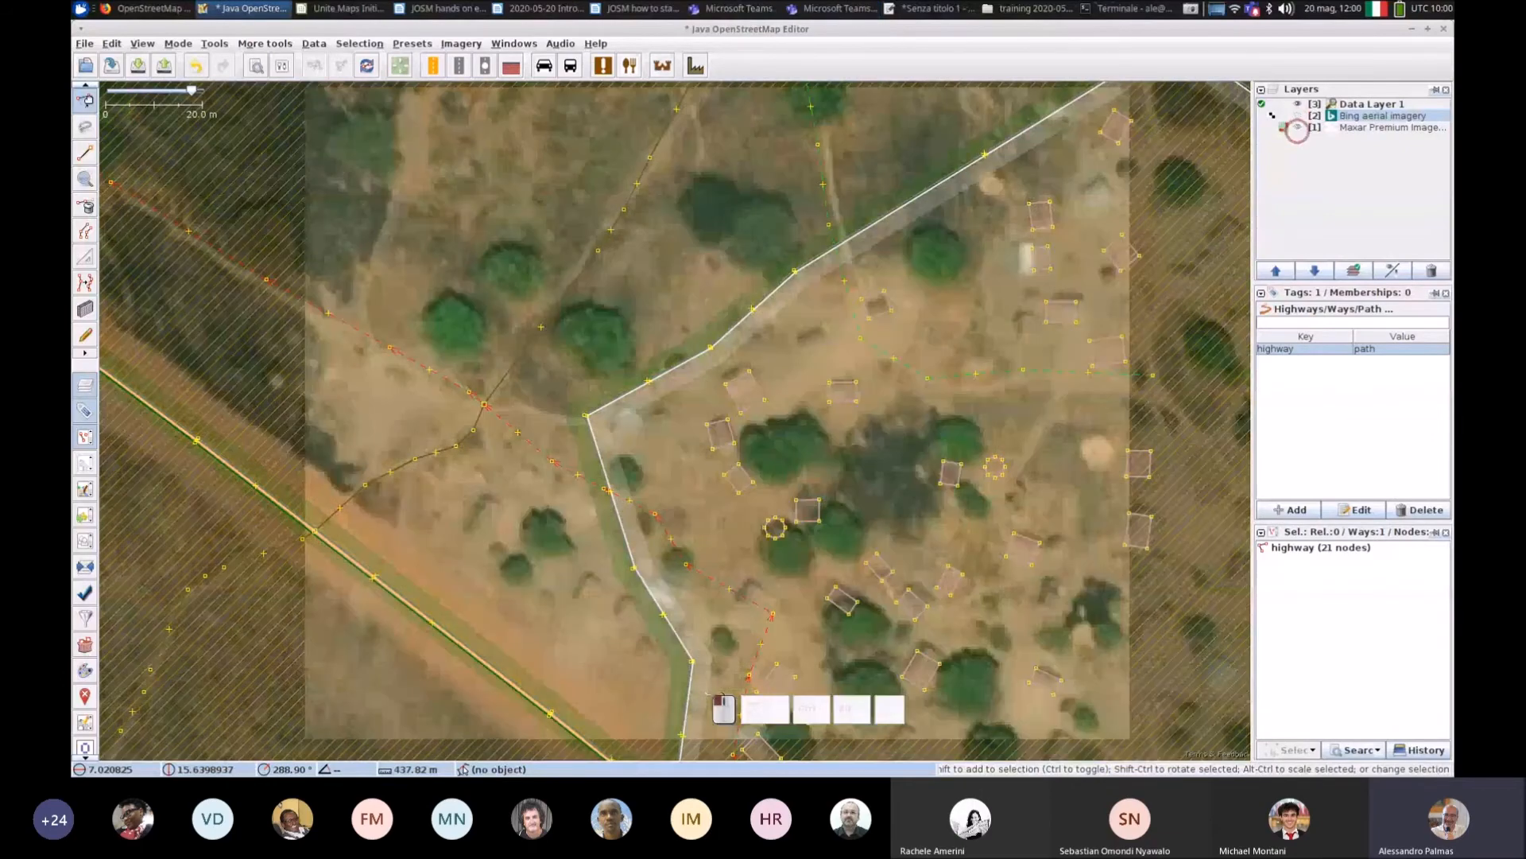
left_click(1298, 115)
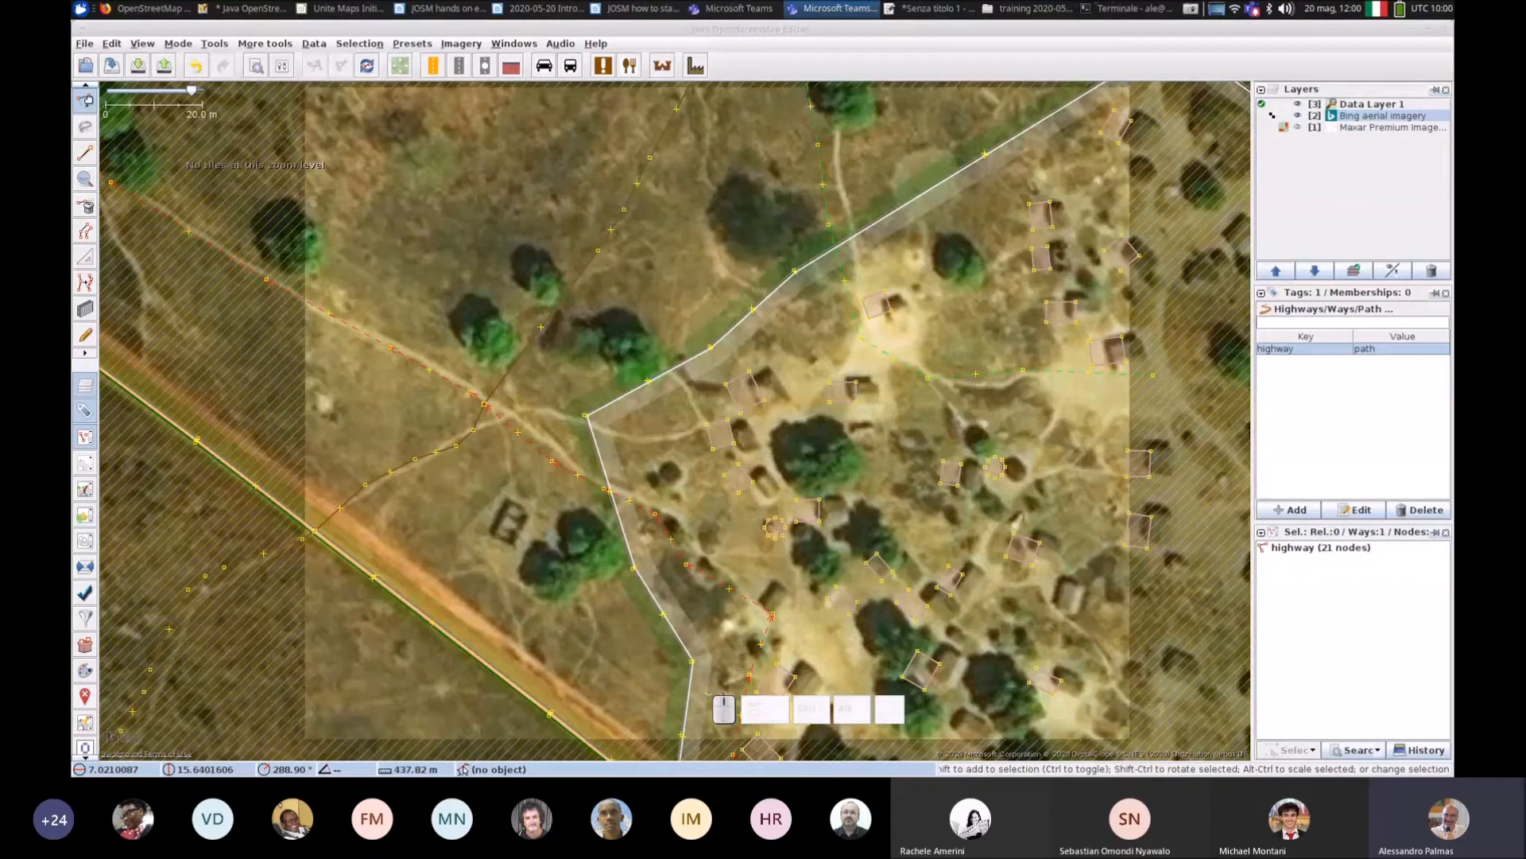
left_click(1298, 117)
left_click(1297, 117)
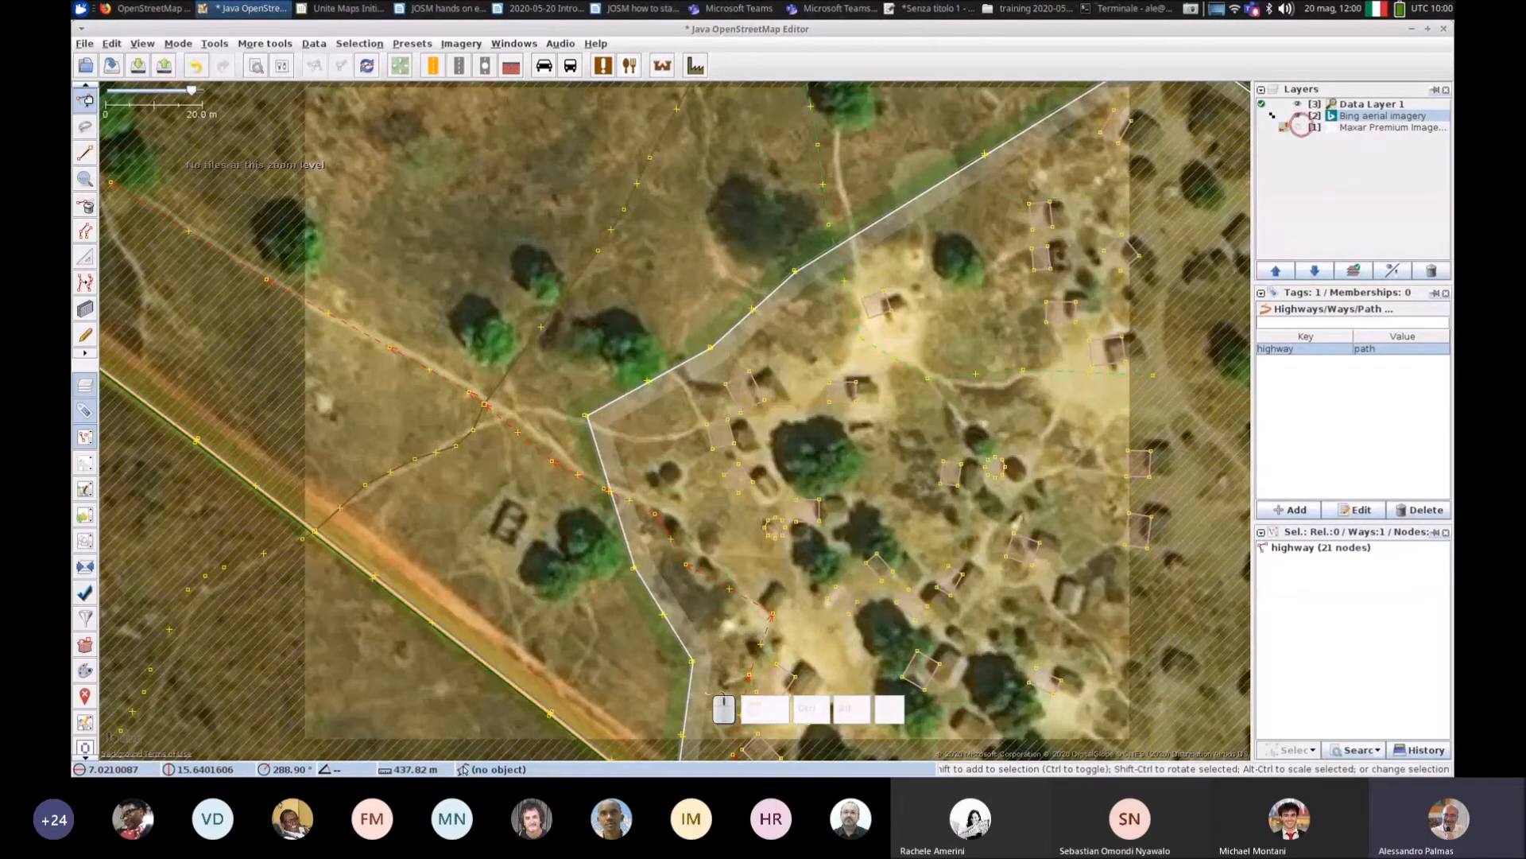
Step: Create a new offset for the Bing aerial imagery layer, shifting the imagery far up and to the right to 104.21; 120.93
right_click(1334, 117)
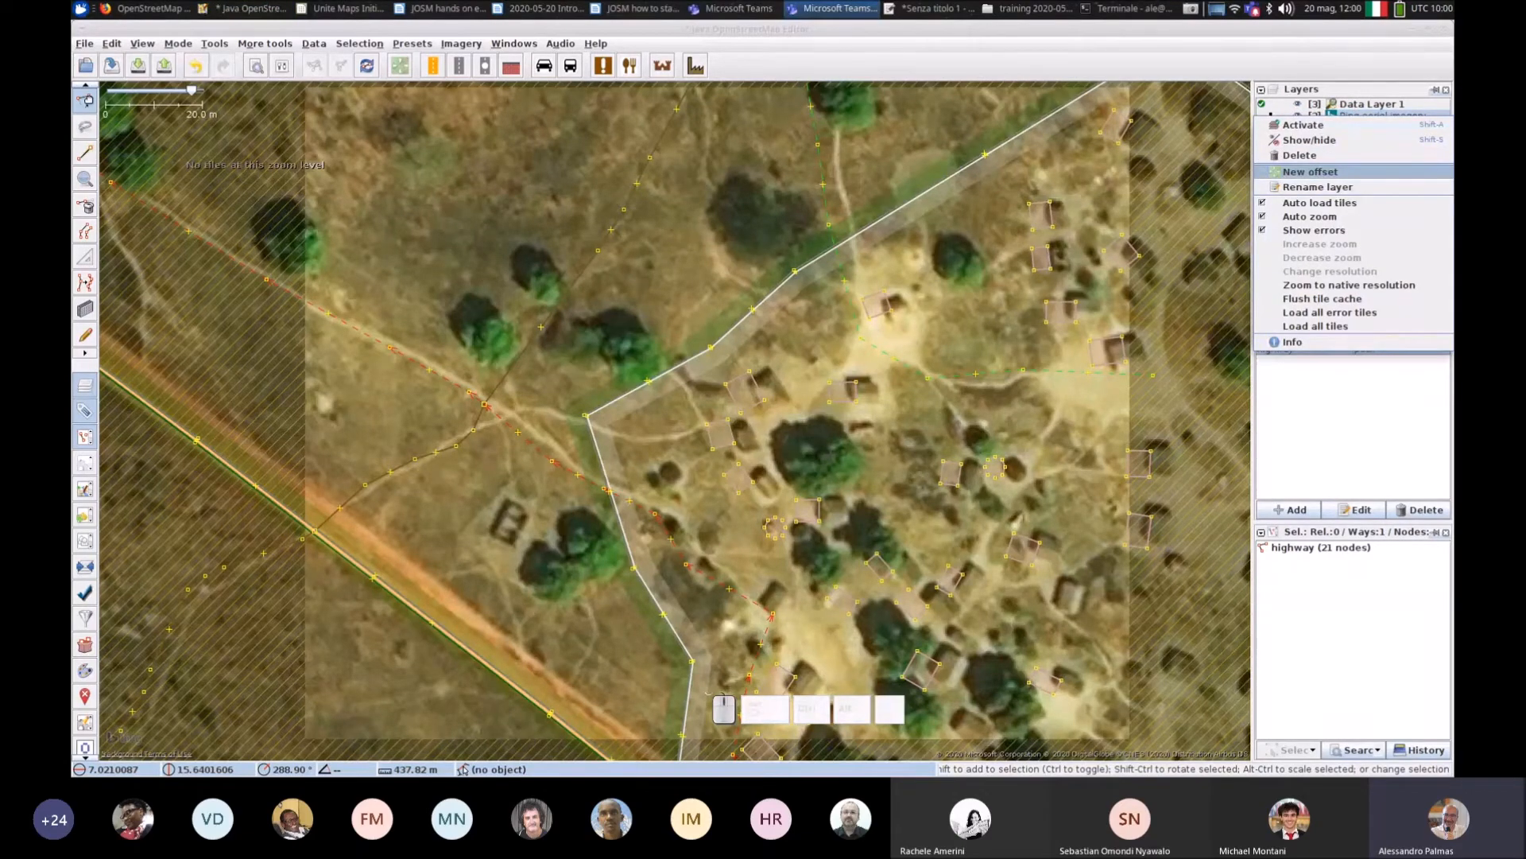
left_click(1310, 171)
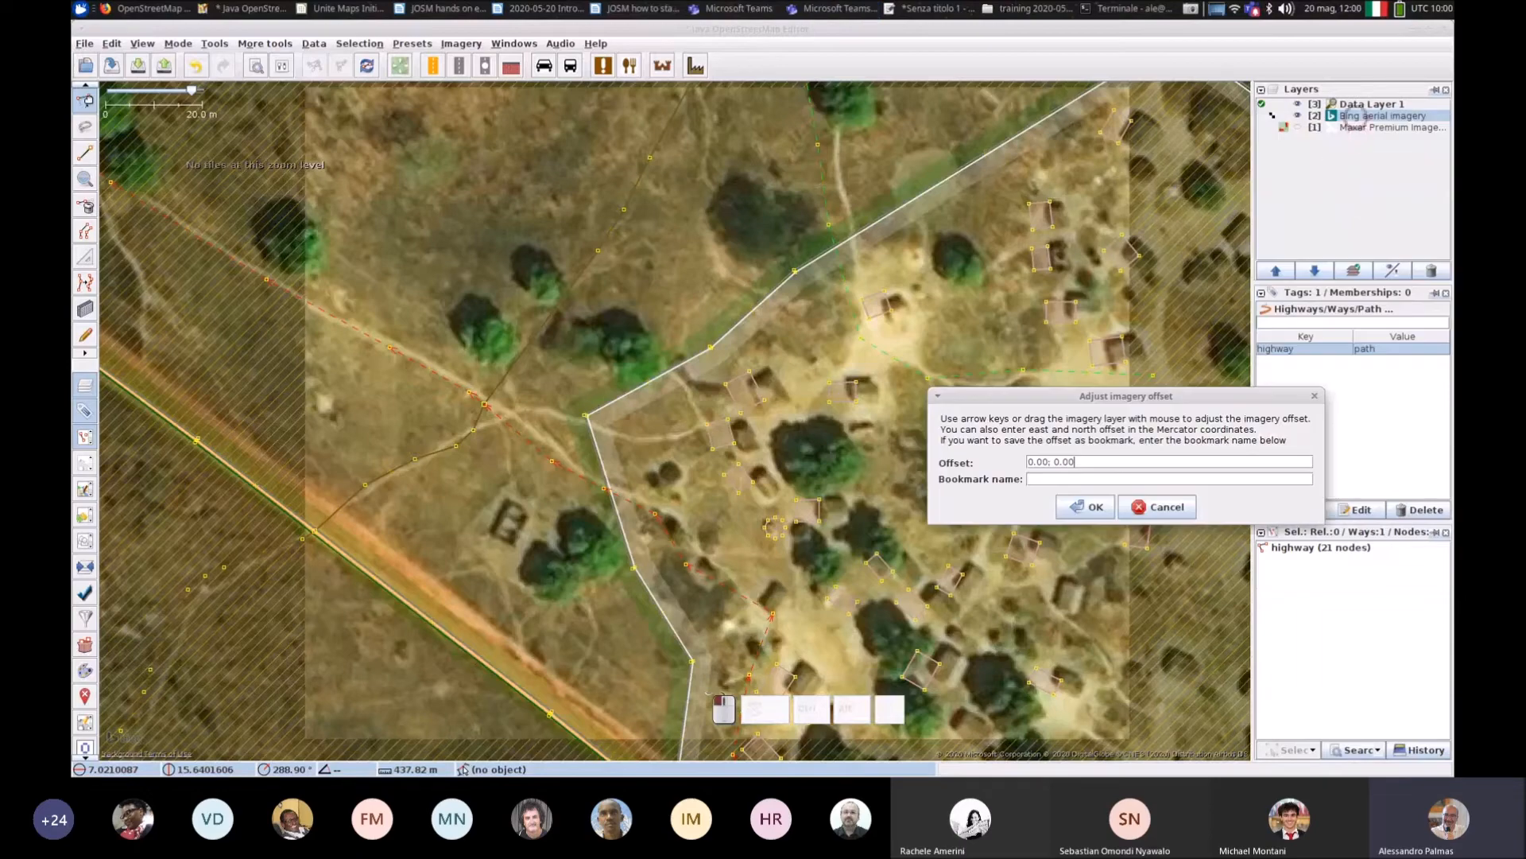
left_click_drag(693, 290, 587, 400)
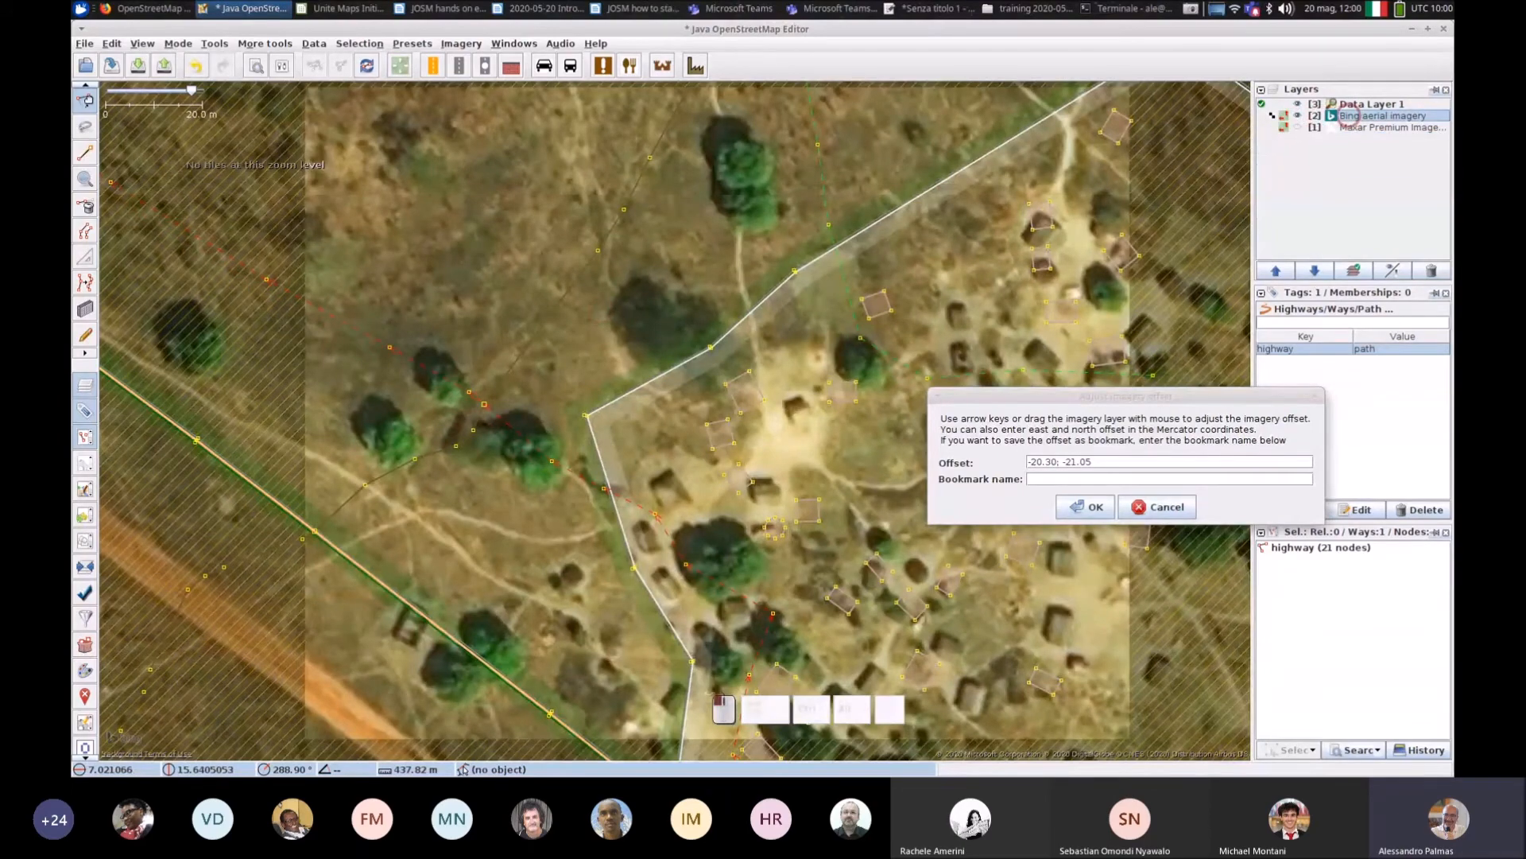
left_click_drag(676, 240, 868, 151)
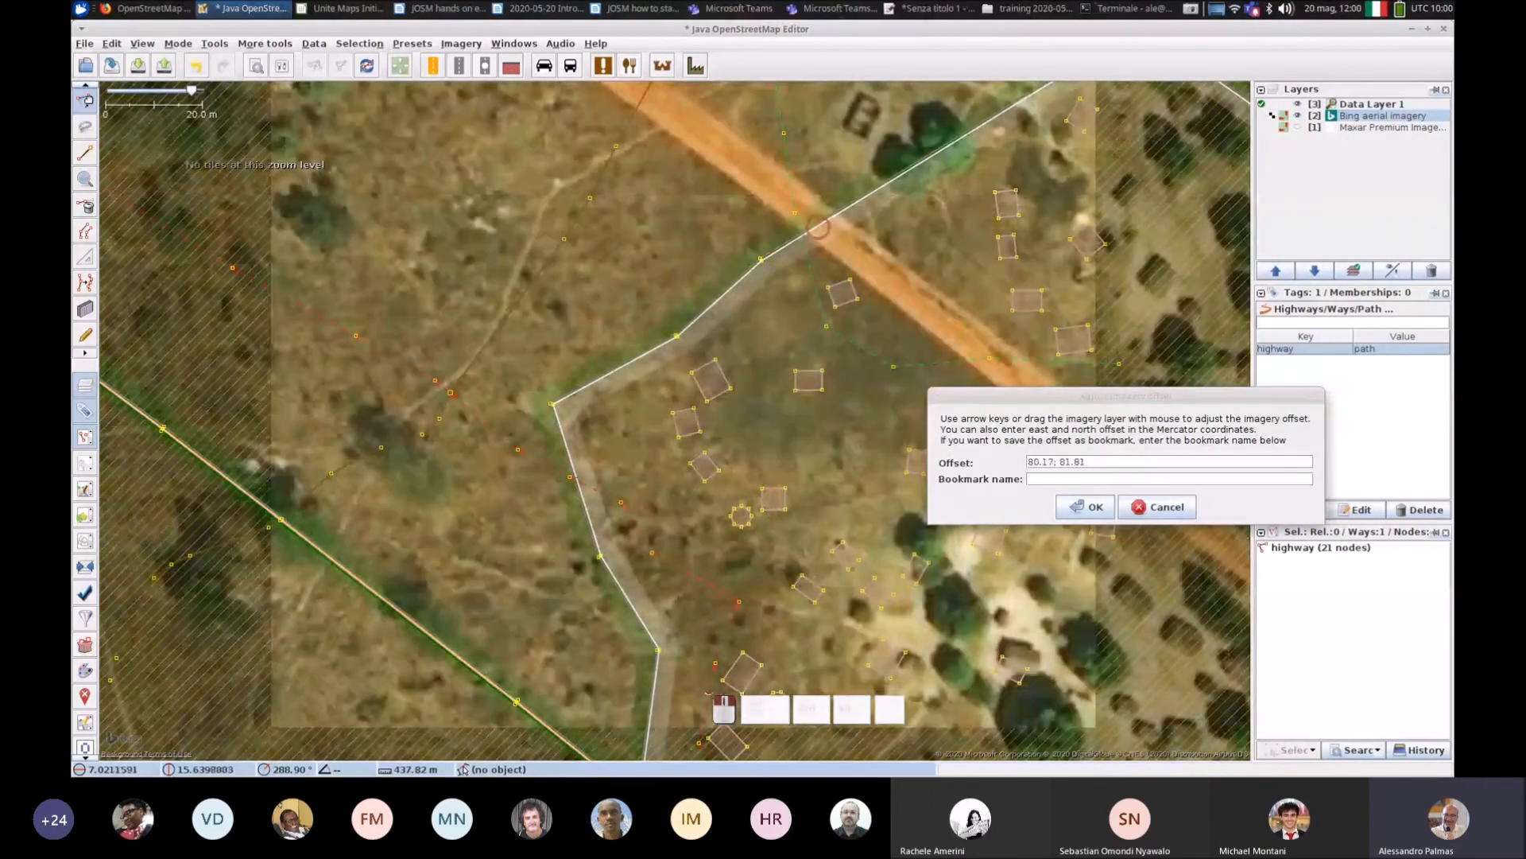
left_click_drag(699, 430, 841, 165)
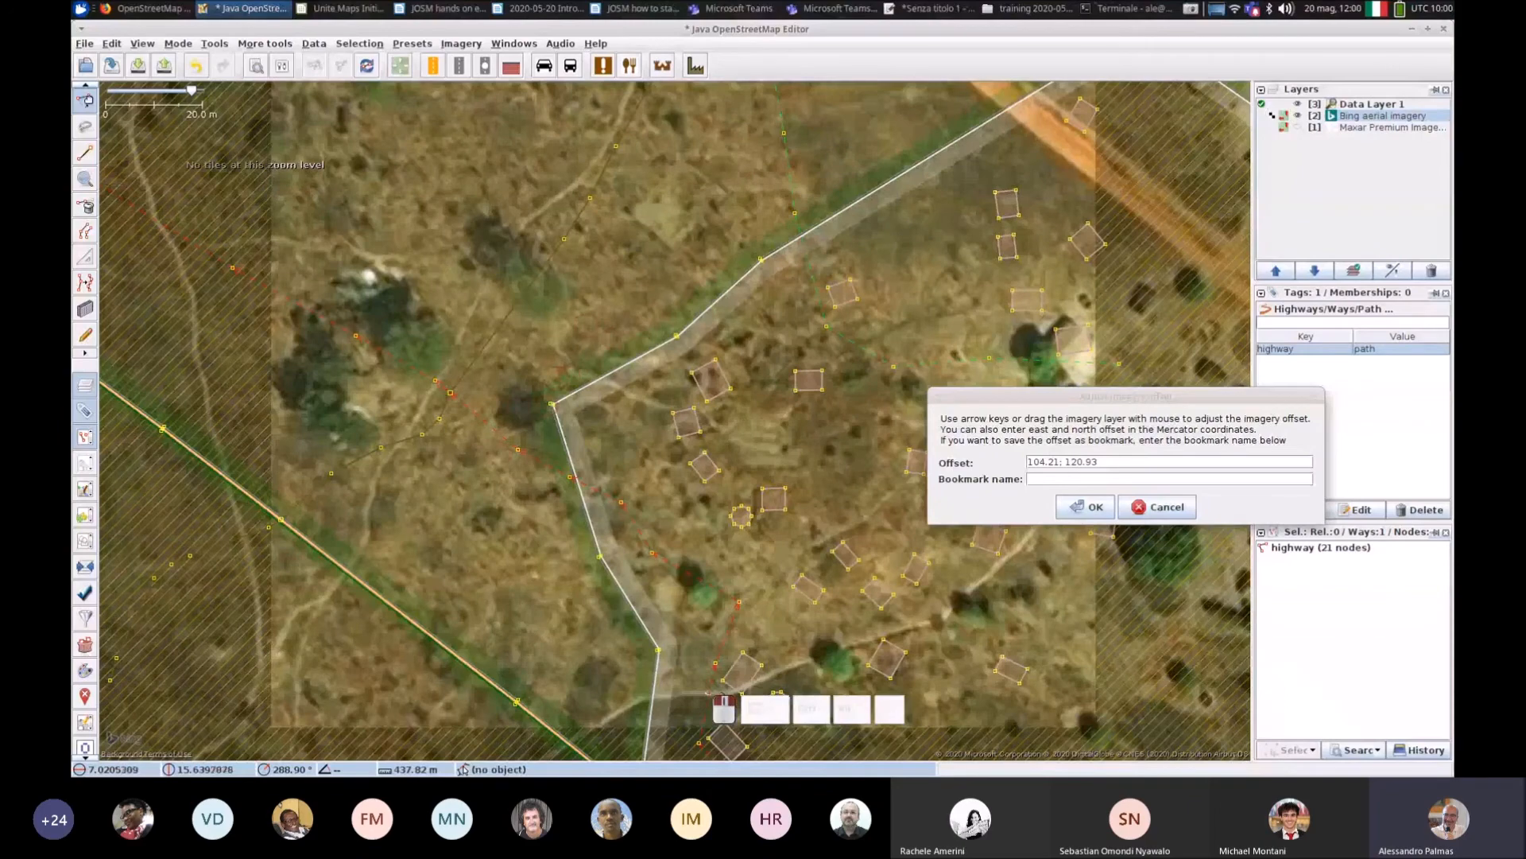
left_click(1088, 507)
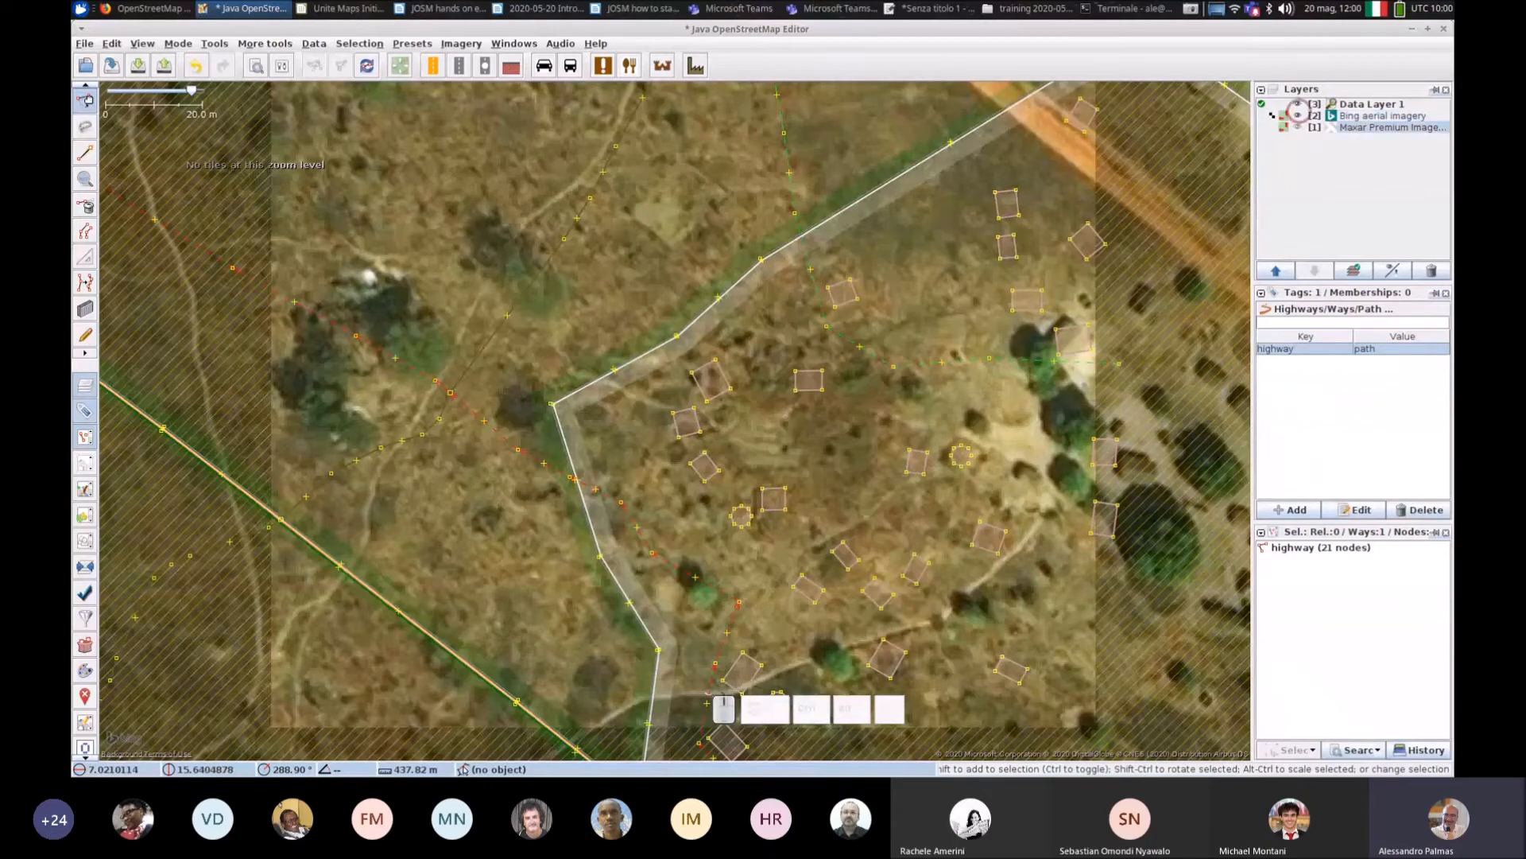
Step: Show the Maxar Premium layer and toggle the Bing aerial imagery above it repeatedly to compare the two backgrounds
left_click(1287, 127)
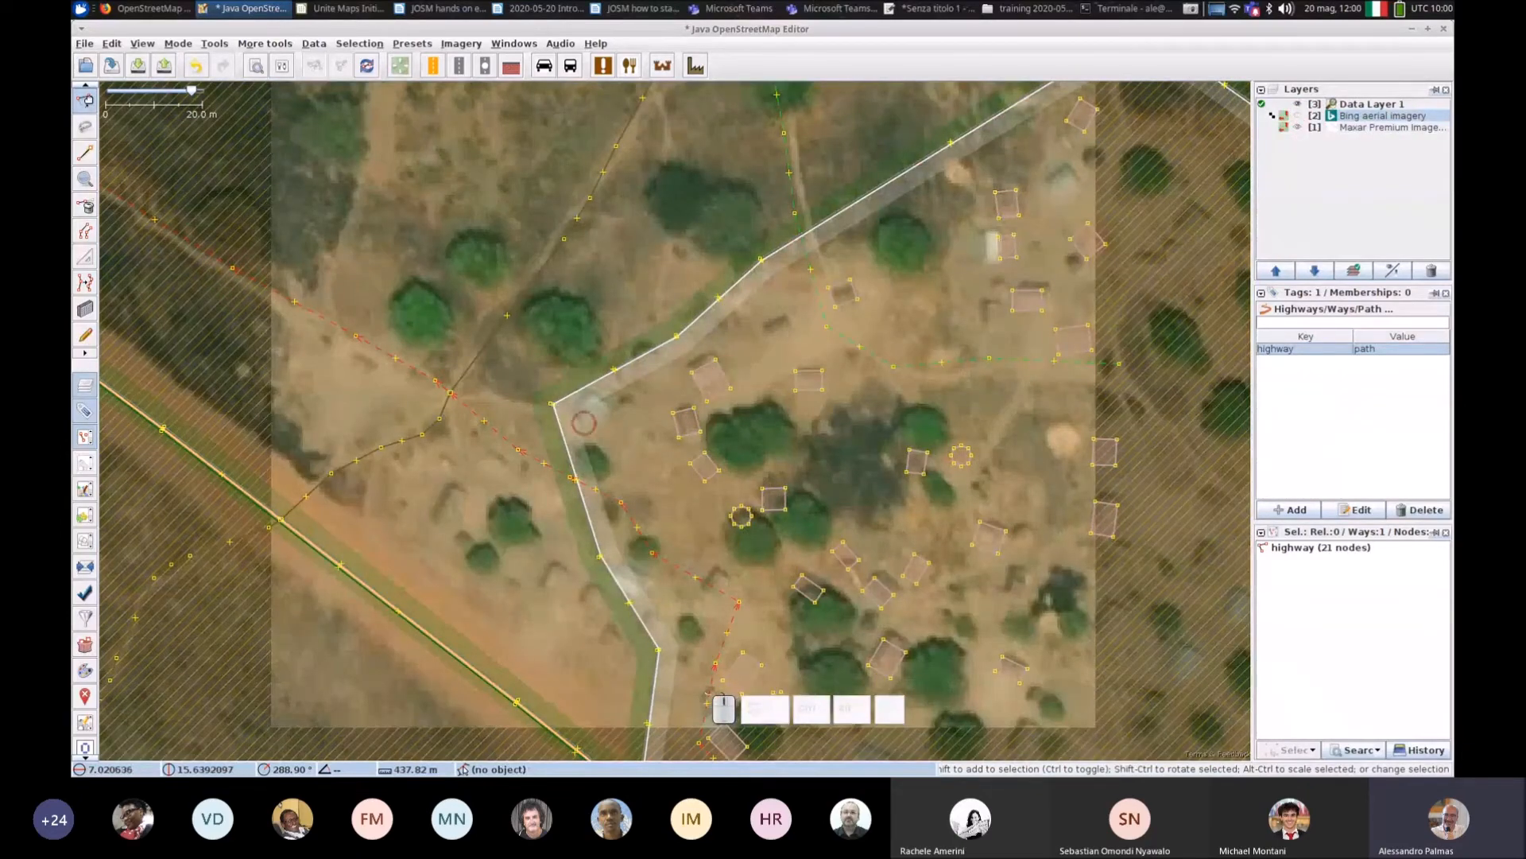
left_click(1299, 116)
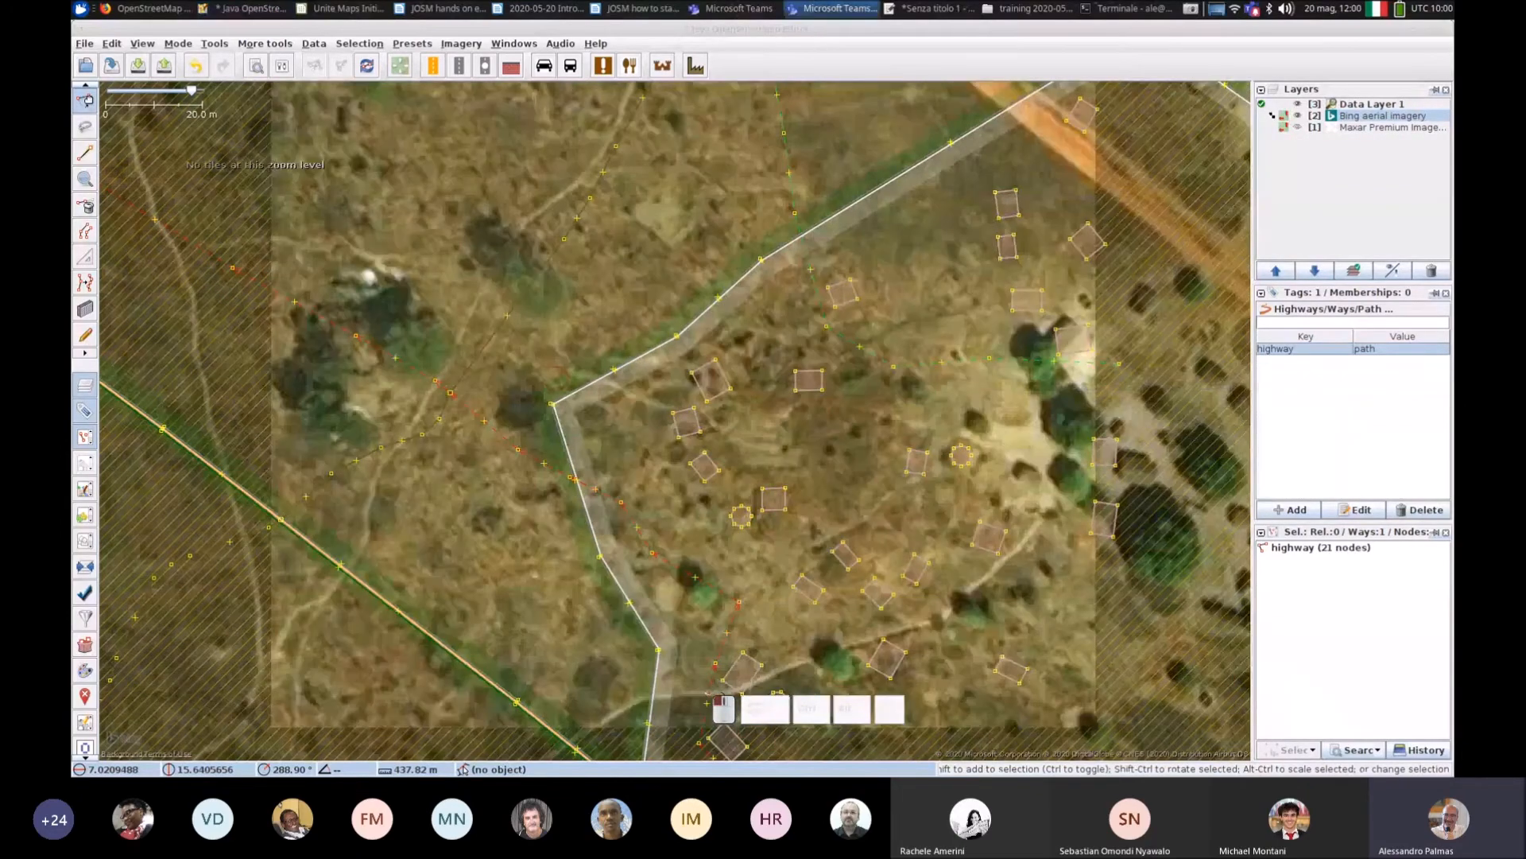
left_click(1299, 116)
left_click(1297, 116)
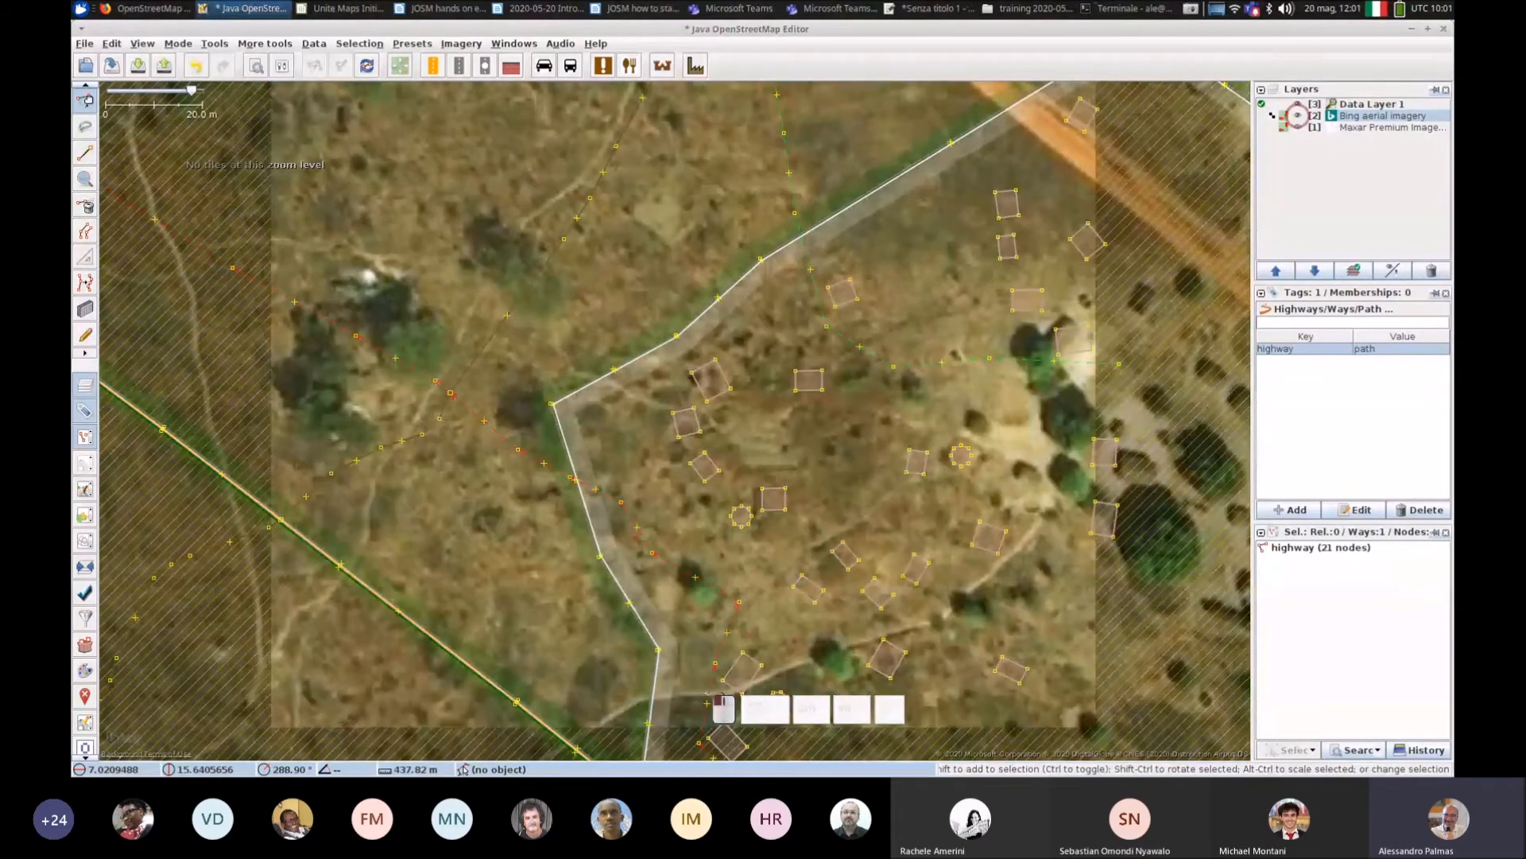
left_click(1298, 115)
left_click(1298, 115)
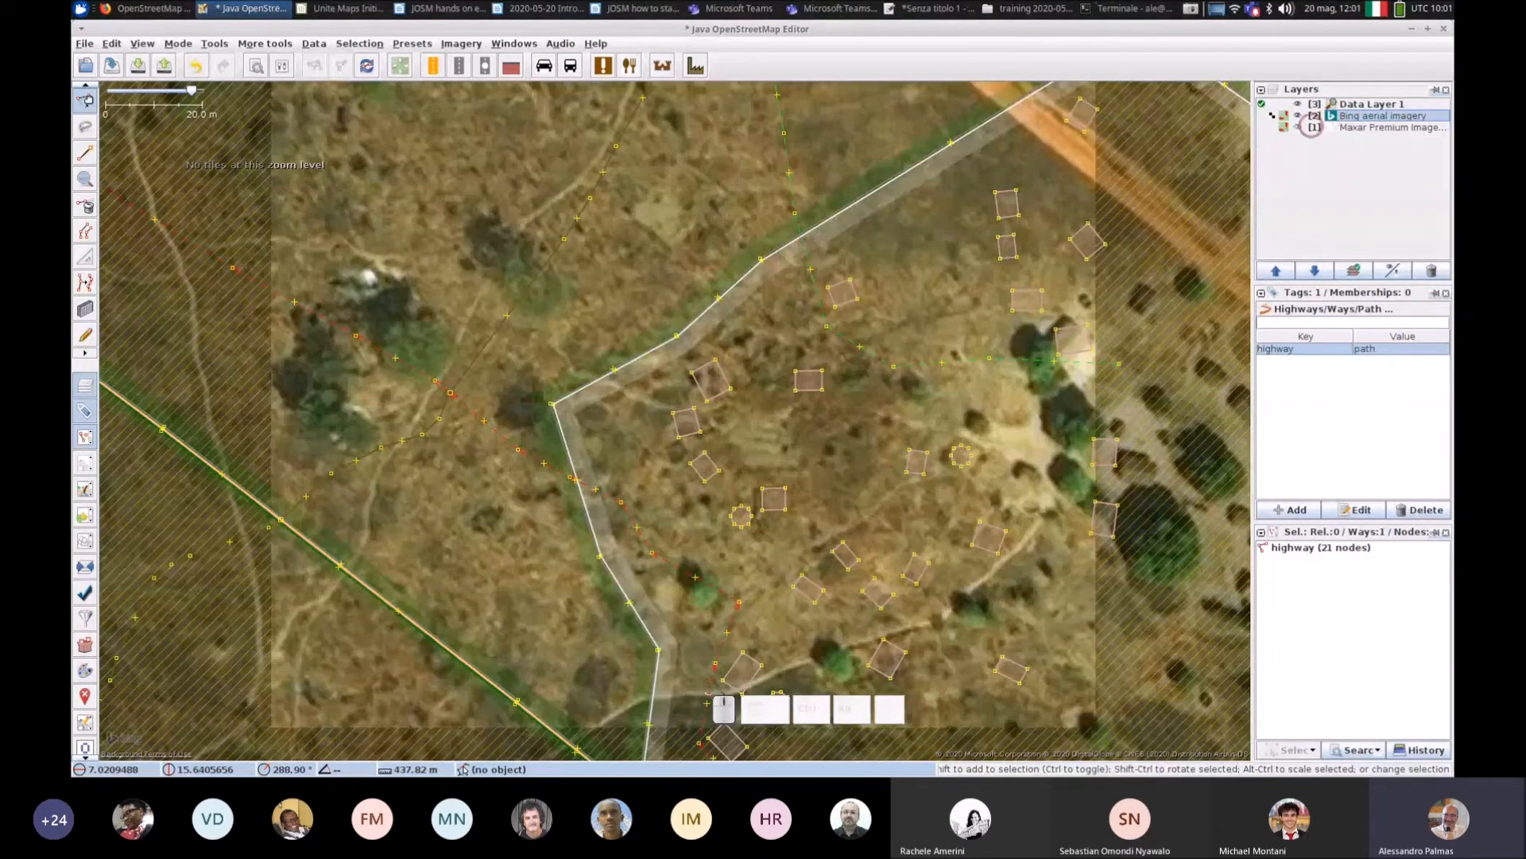
left_click(1359, 127)
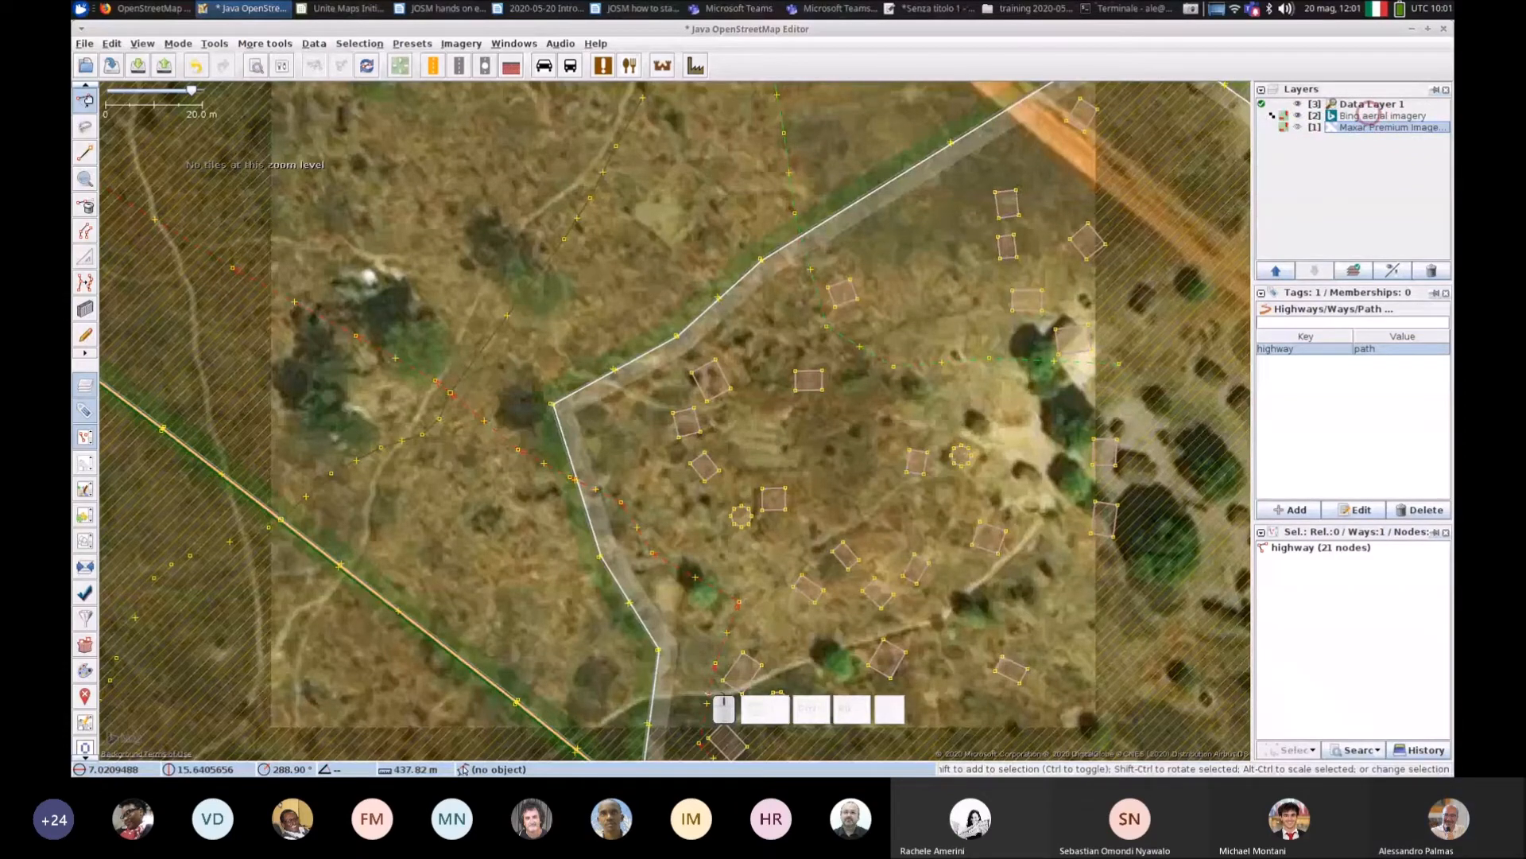
left_click(1368, 115)
left_click(1353, 128)
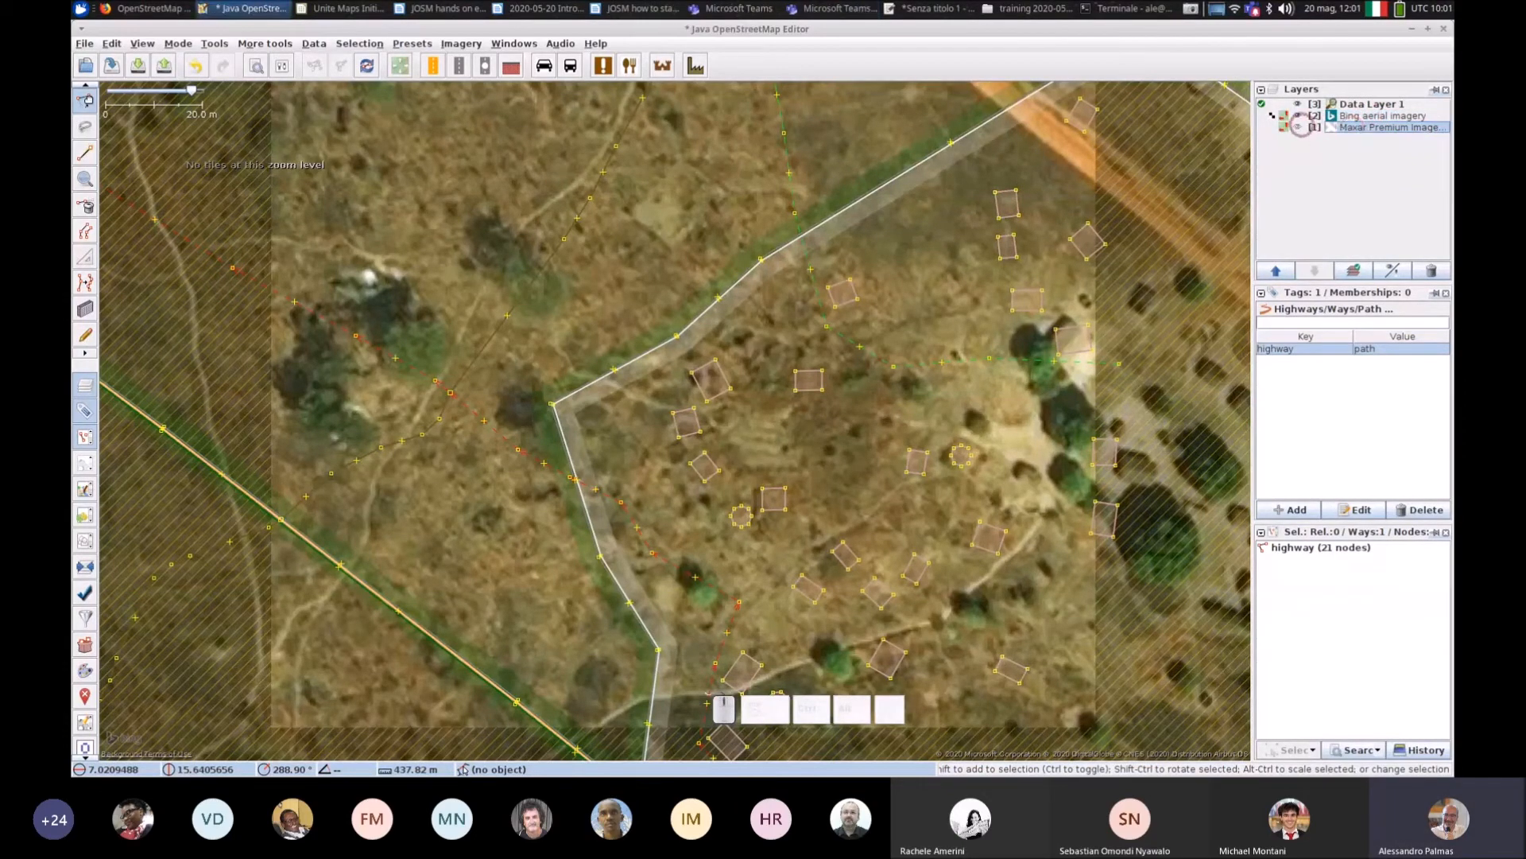
left_click(1300, 117)
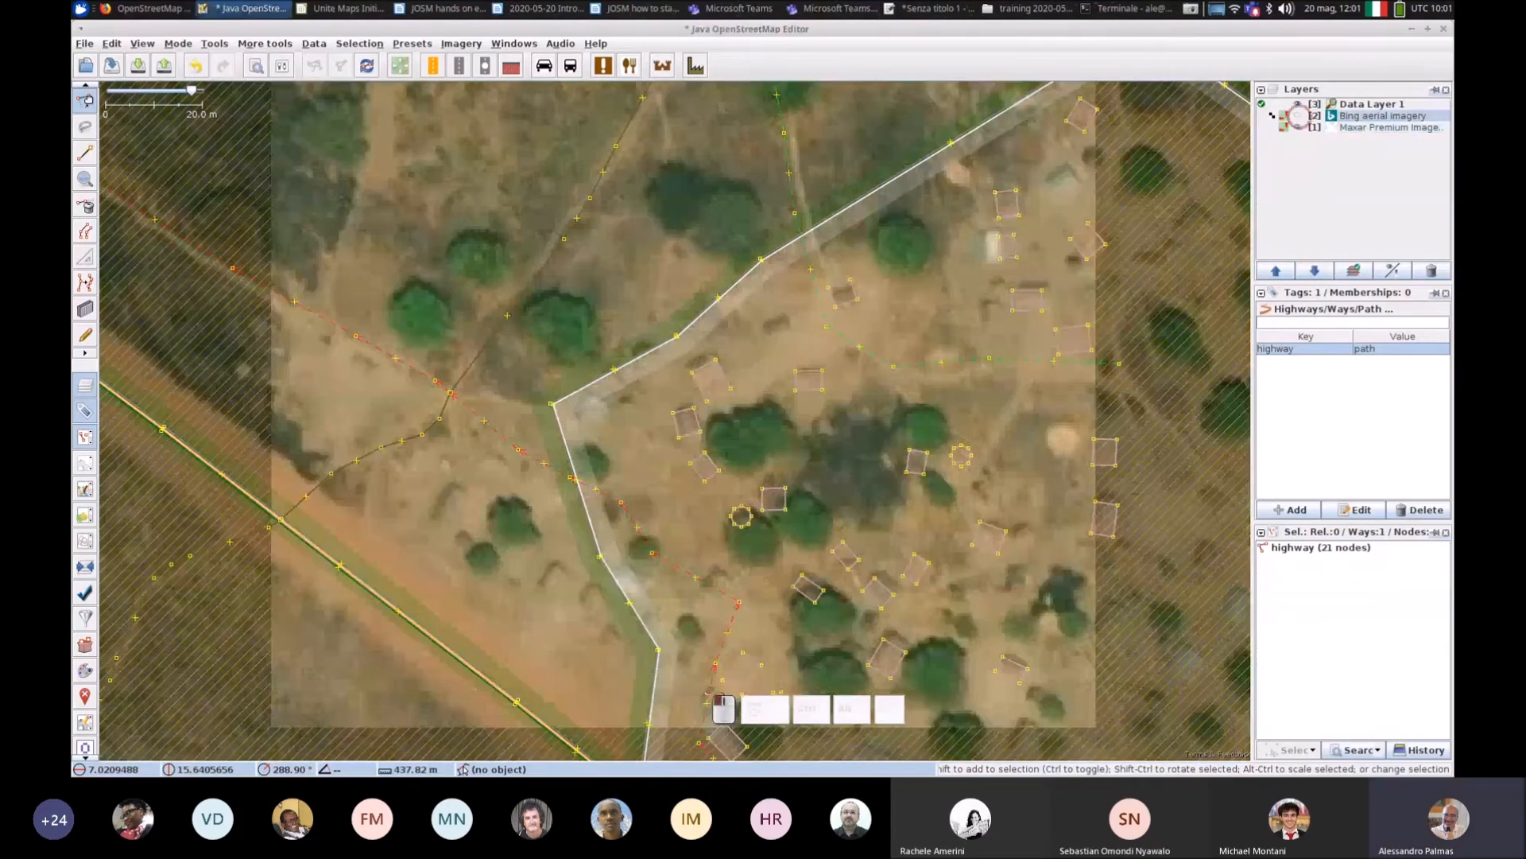
left_click(1299, 117)
left_click(1300, 126)
Step: Move the Bing aerial imagery layer below the Maxar Premium layer in the layer order
left_click(1350, 116)
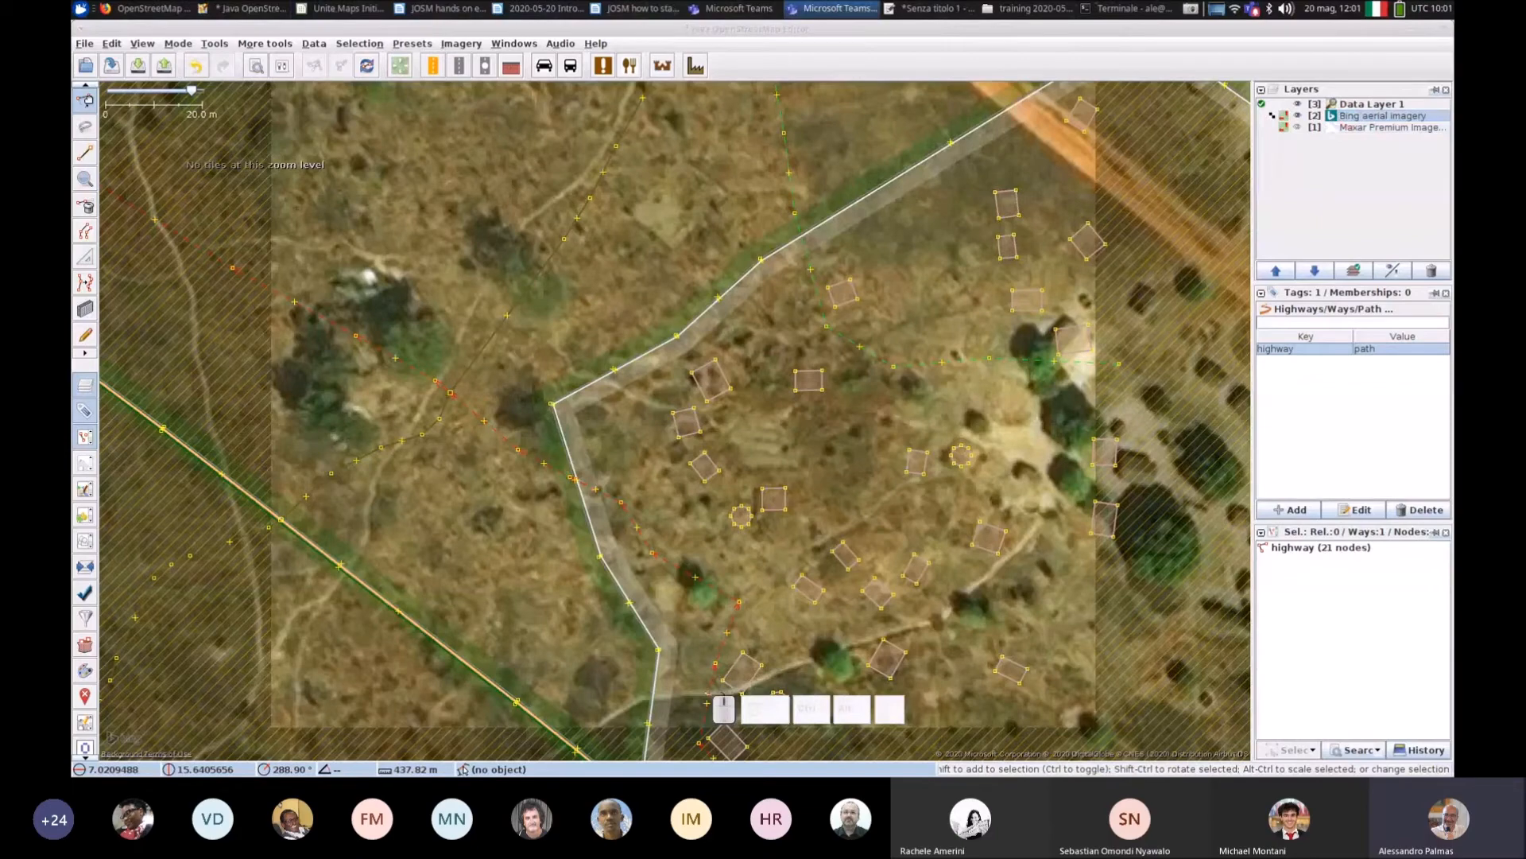
left_click(1361, 117)
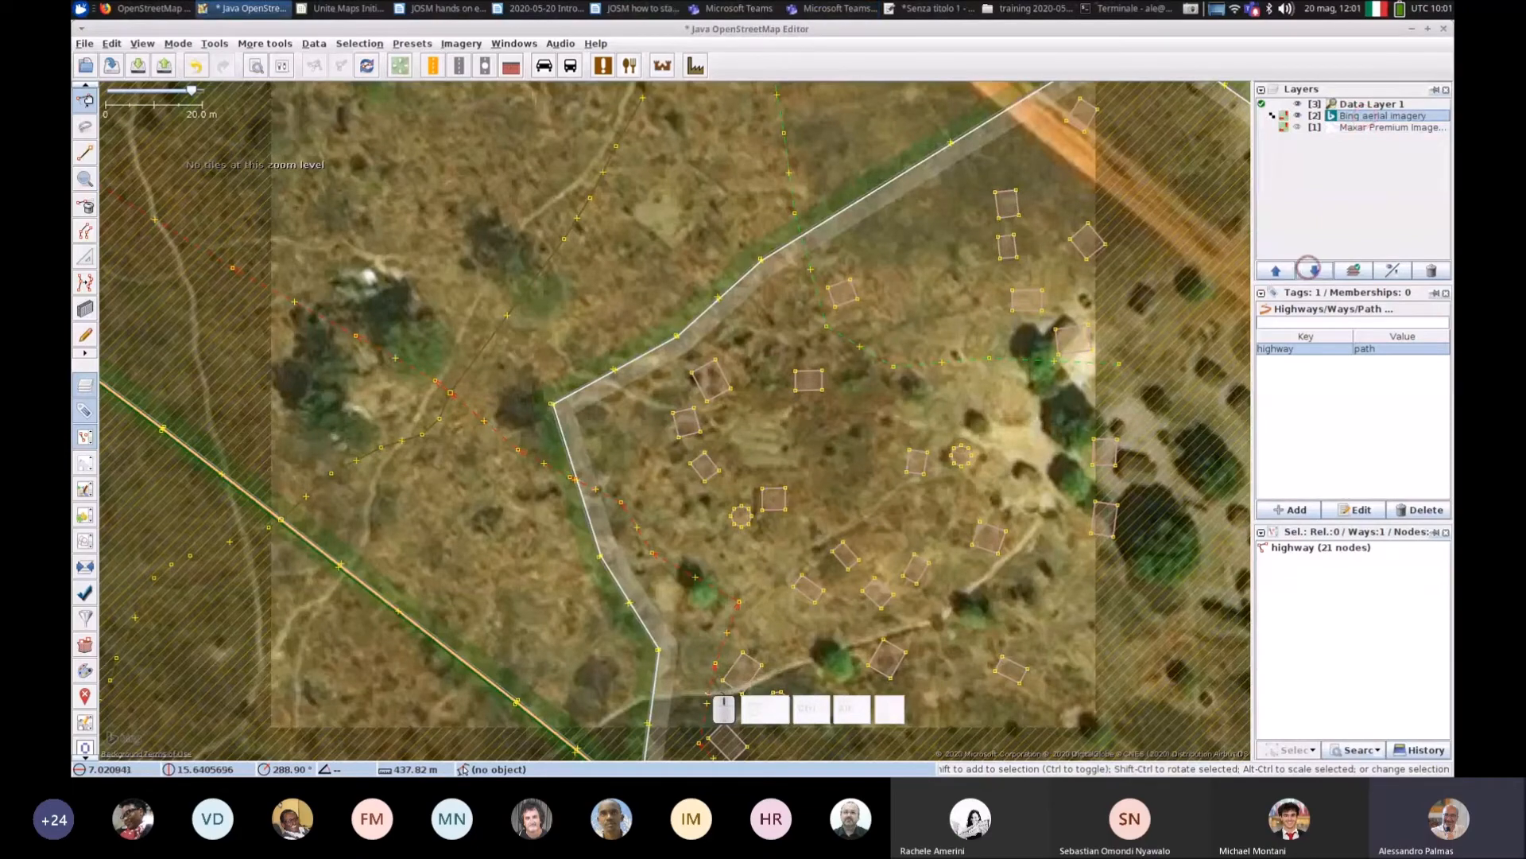
left_click(1309, 268)
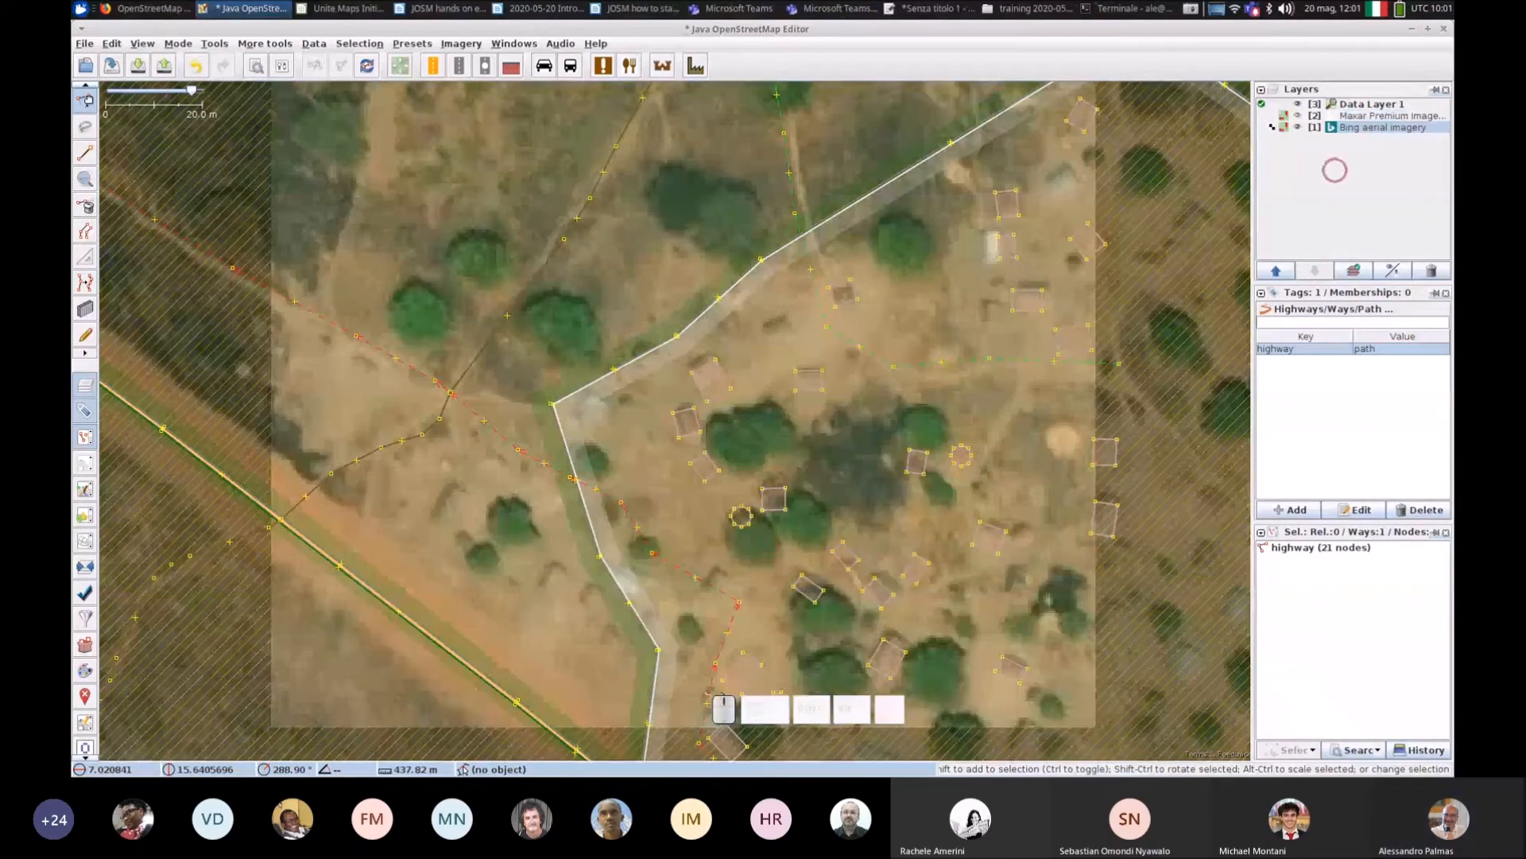
Step: Hide both the Maxar Premium and Bing imagery layers, leaving only the map data, and show both again
left_click(1358, 116)
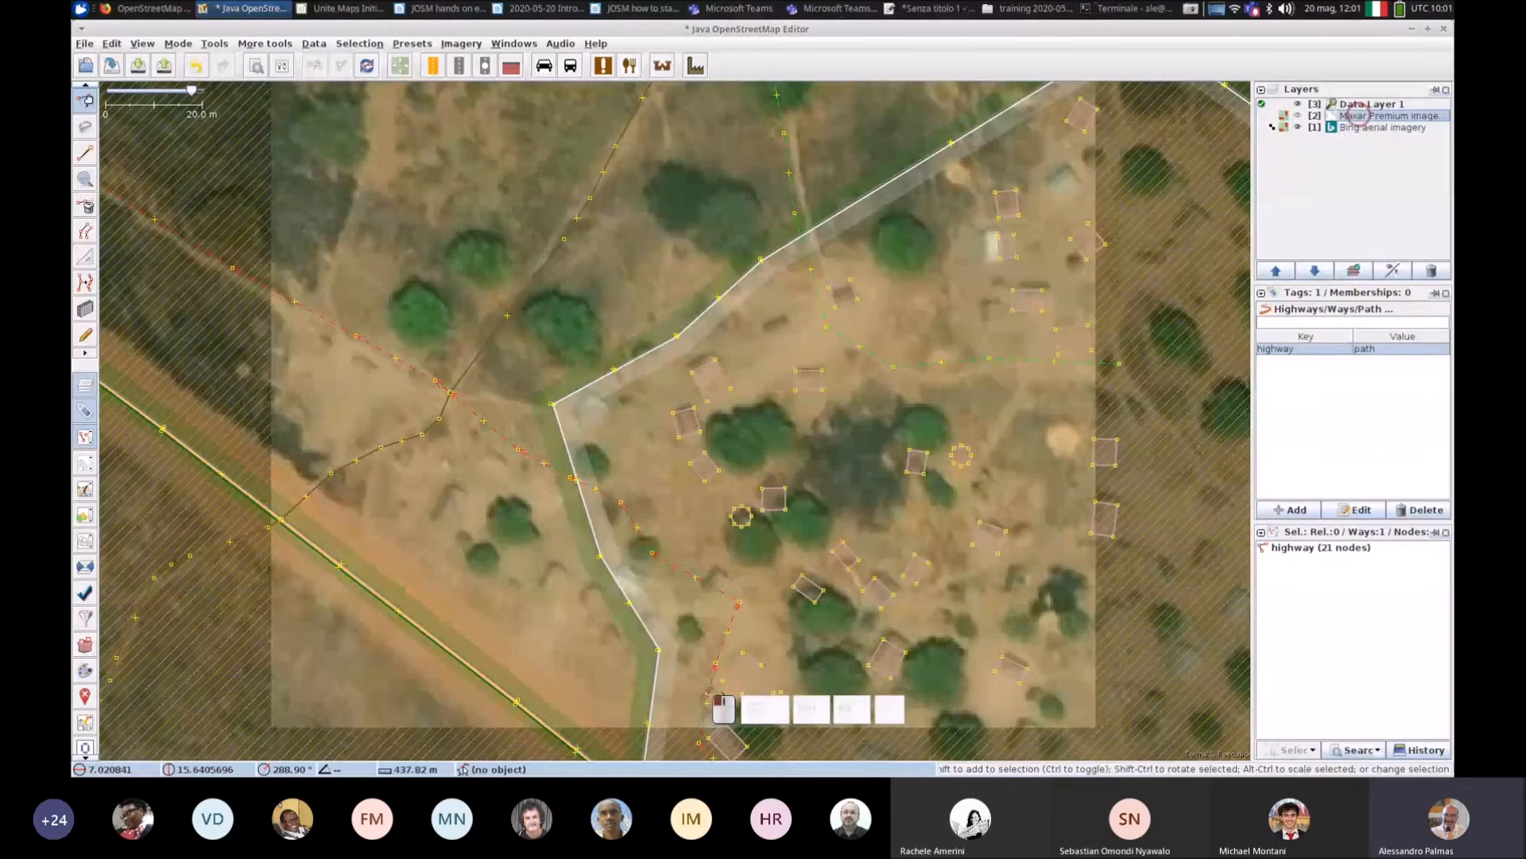
left_click(1297, 116)
left_click(1297, 126)
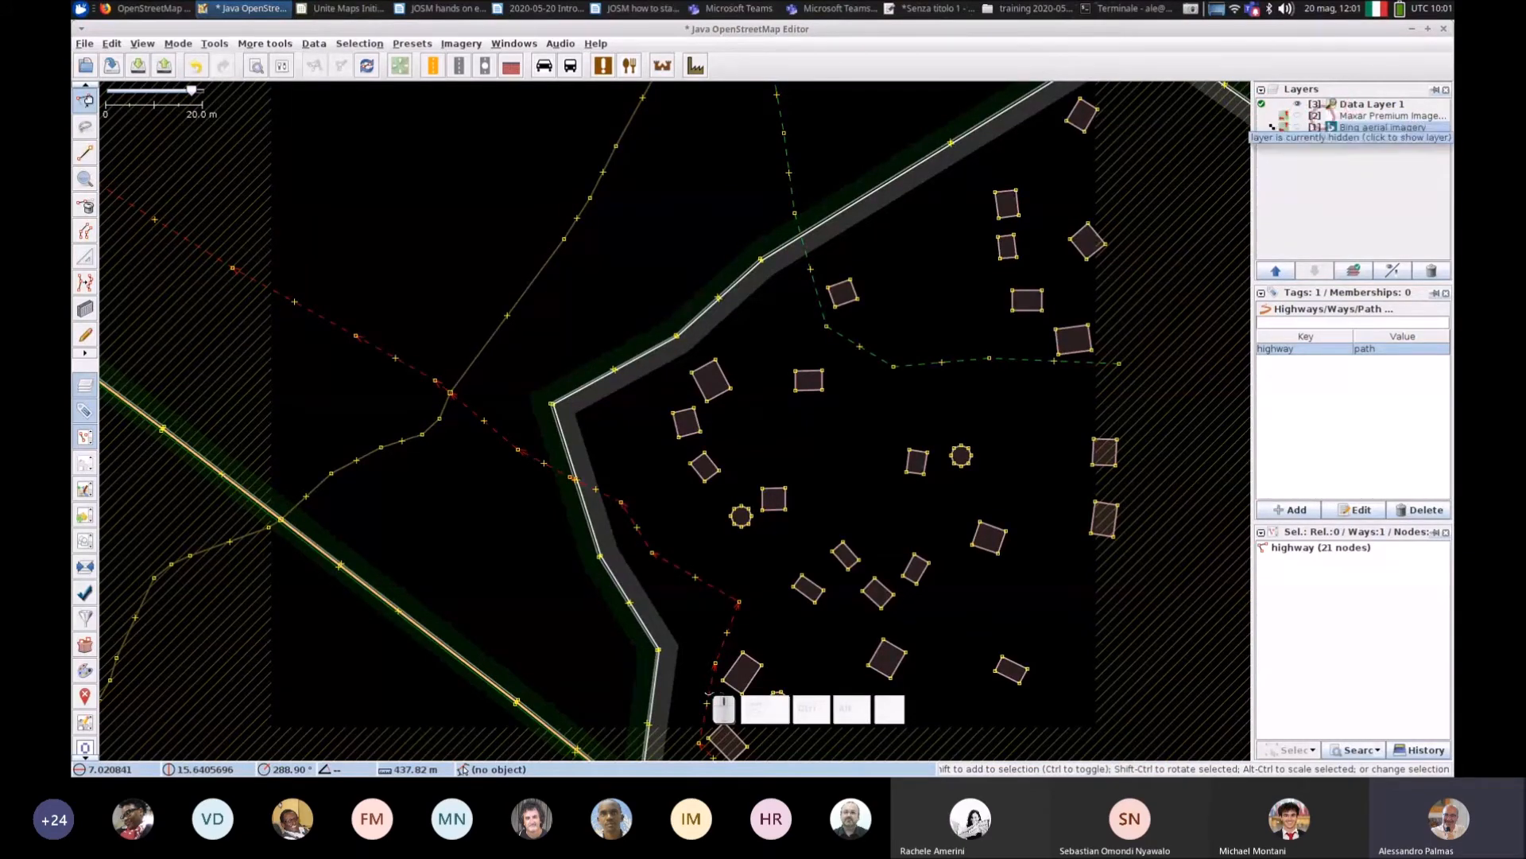
left_click(1297, 127)
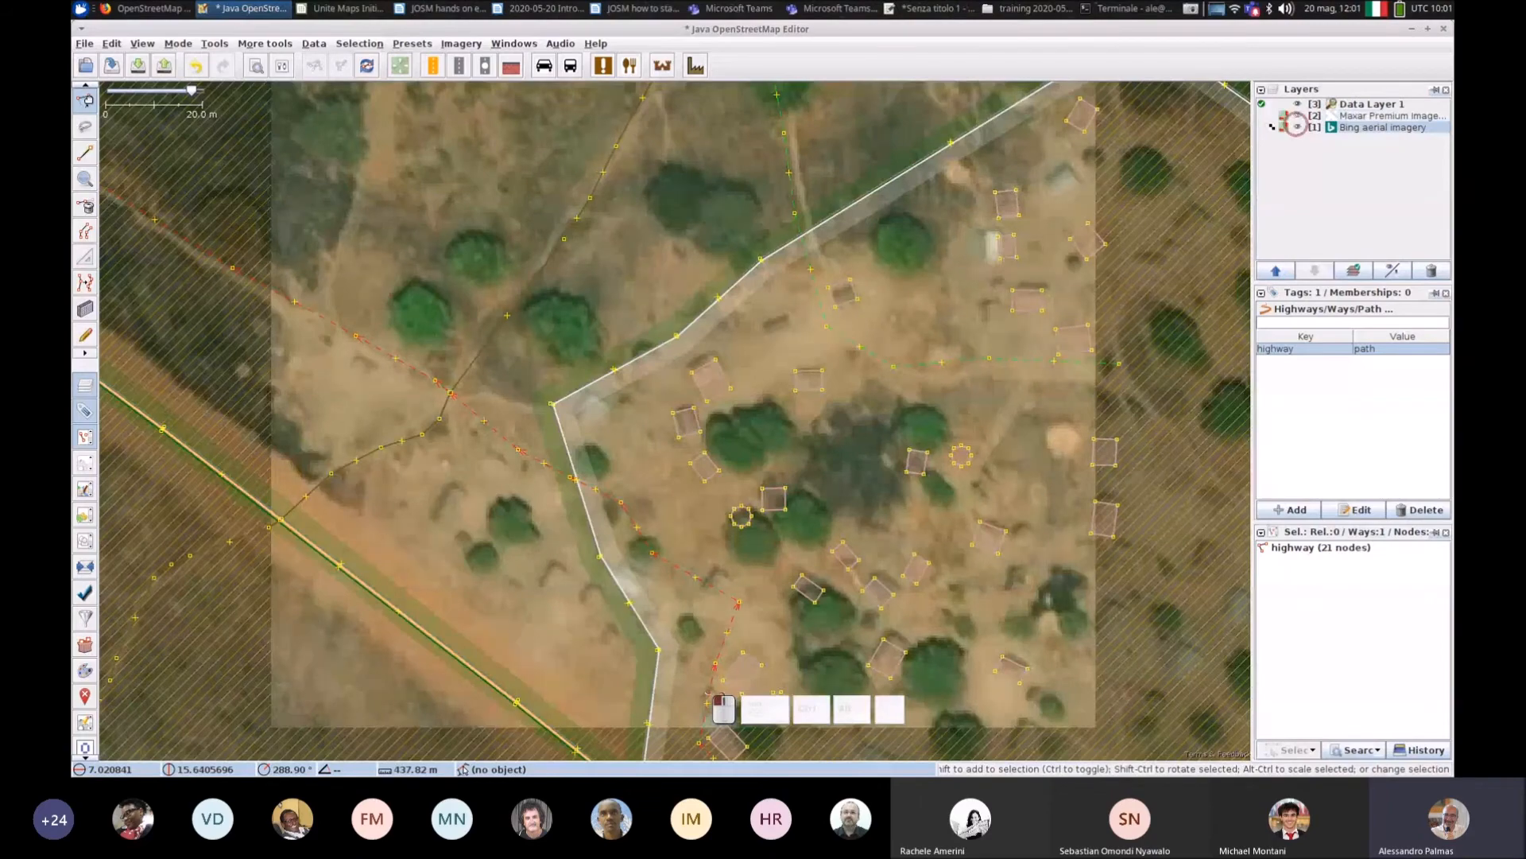
Step: Open the recently used DE GAULLE grid file as a new layer above Data Layer 1
left_click(1349, 103)
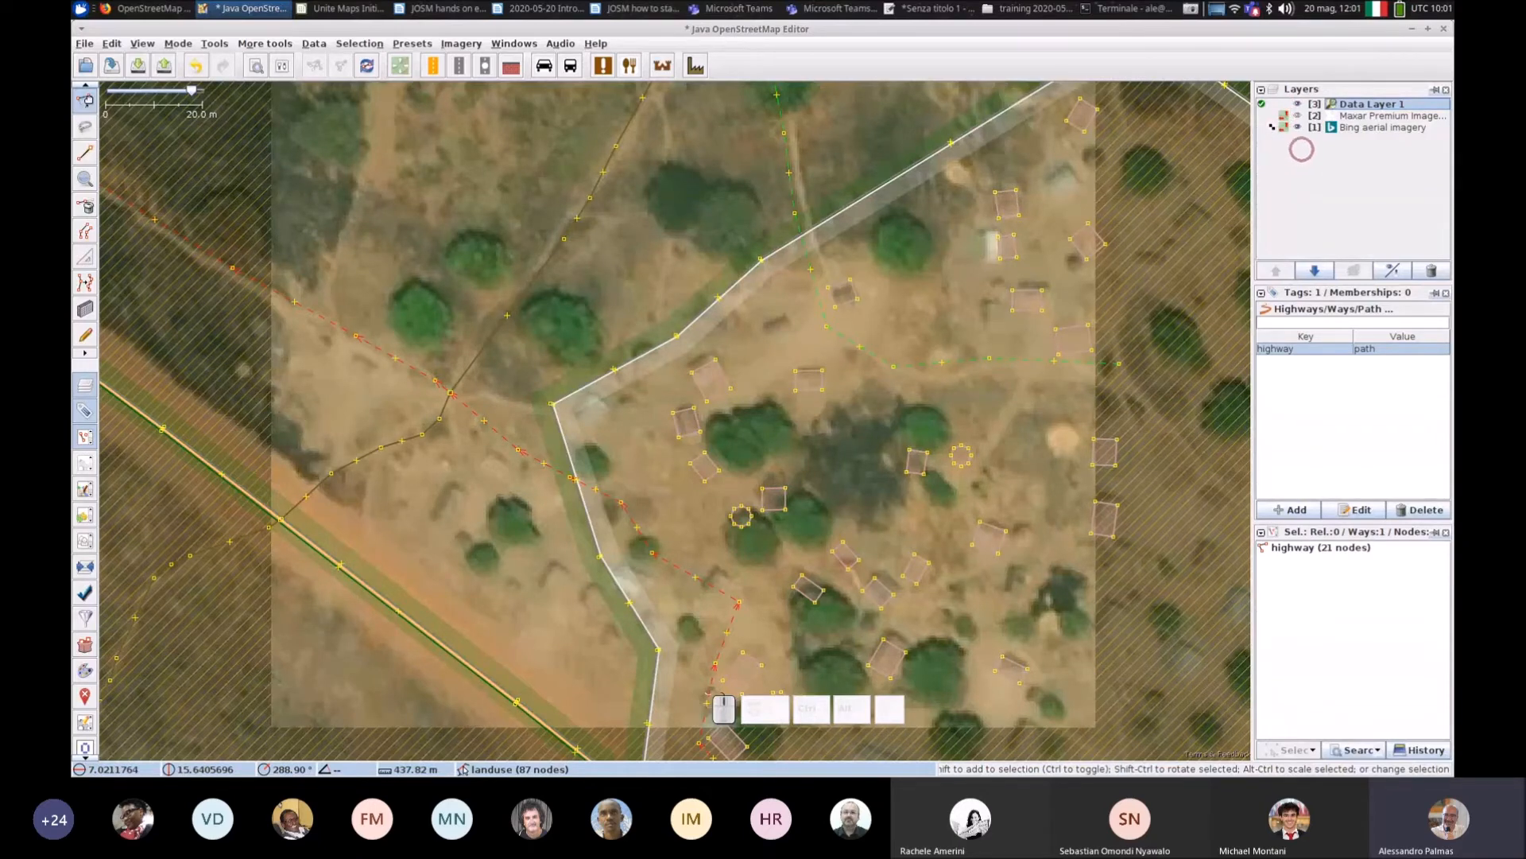
left_click(85, 43)
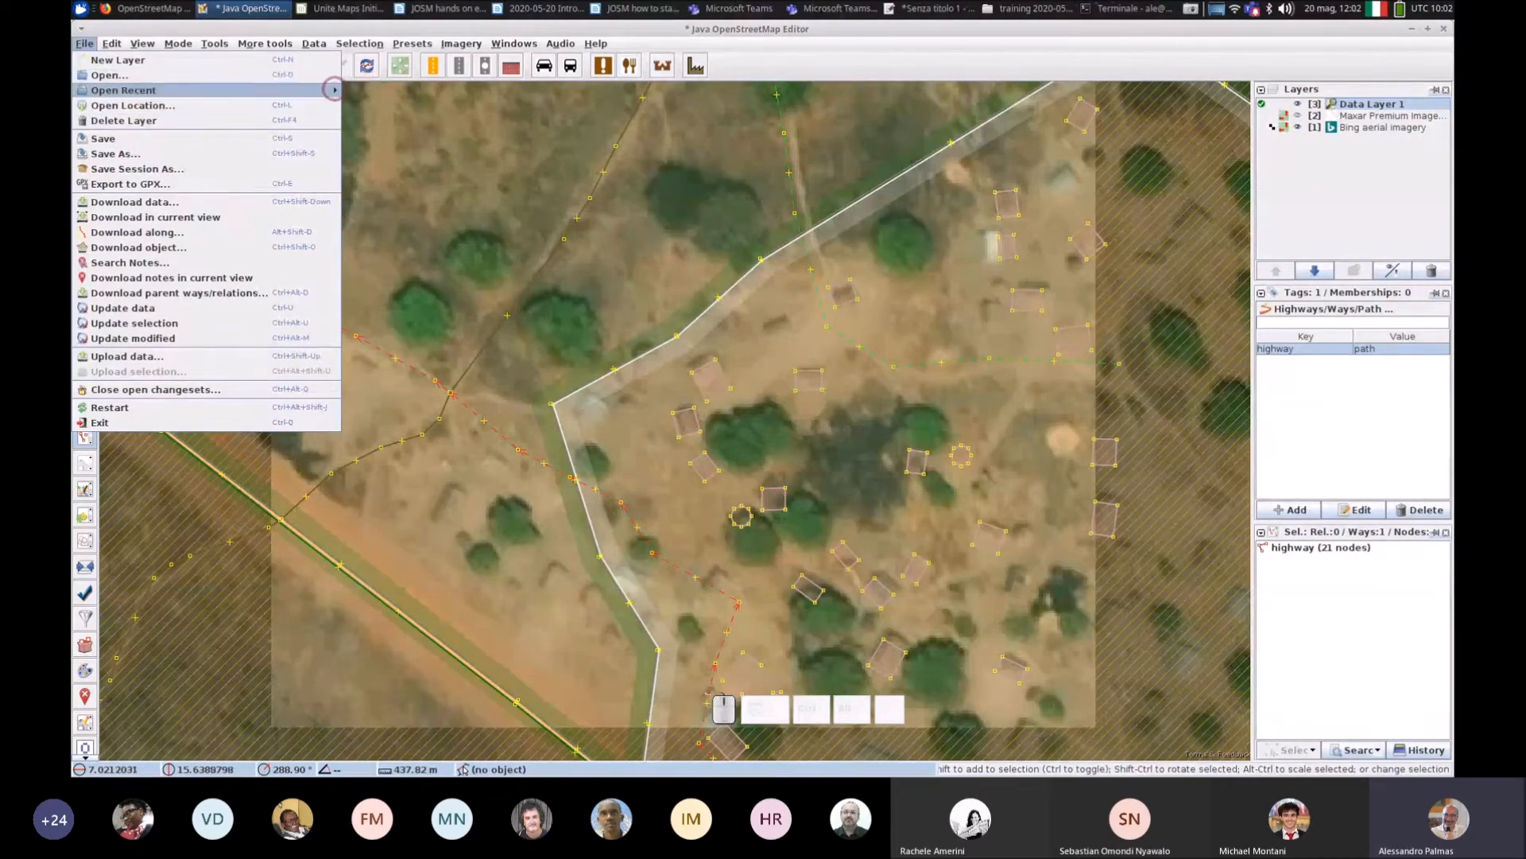
left_click(334, 90)
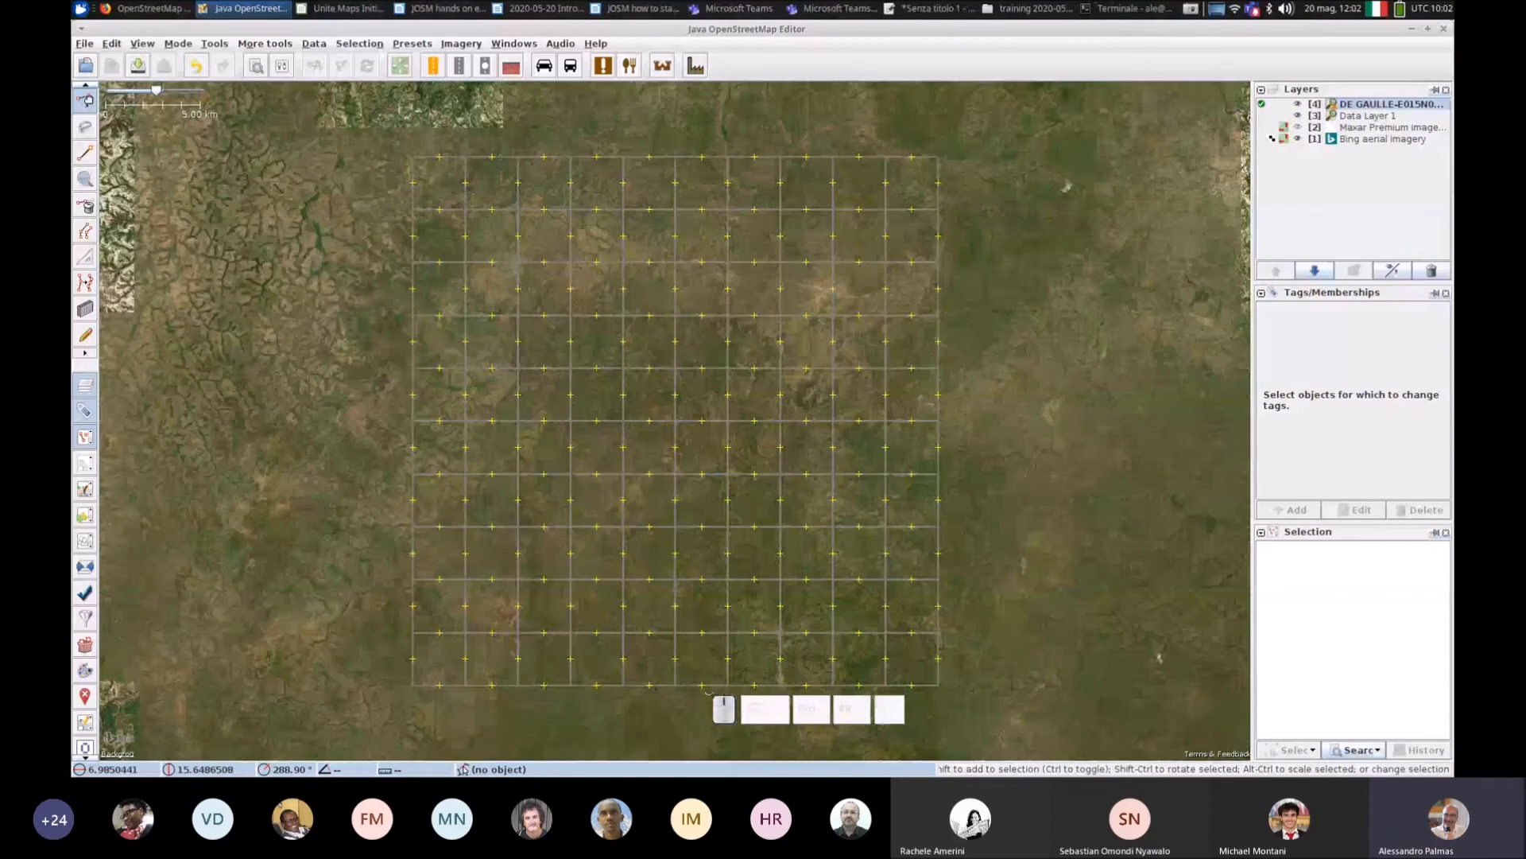
Step: Hide the Maxar Premium and Bing aerial imagery layers, and select the grid square with id 92
left_click(1297, 127)
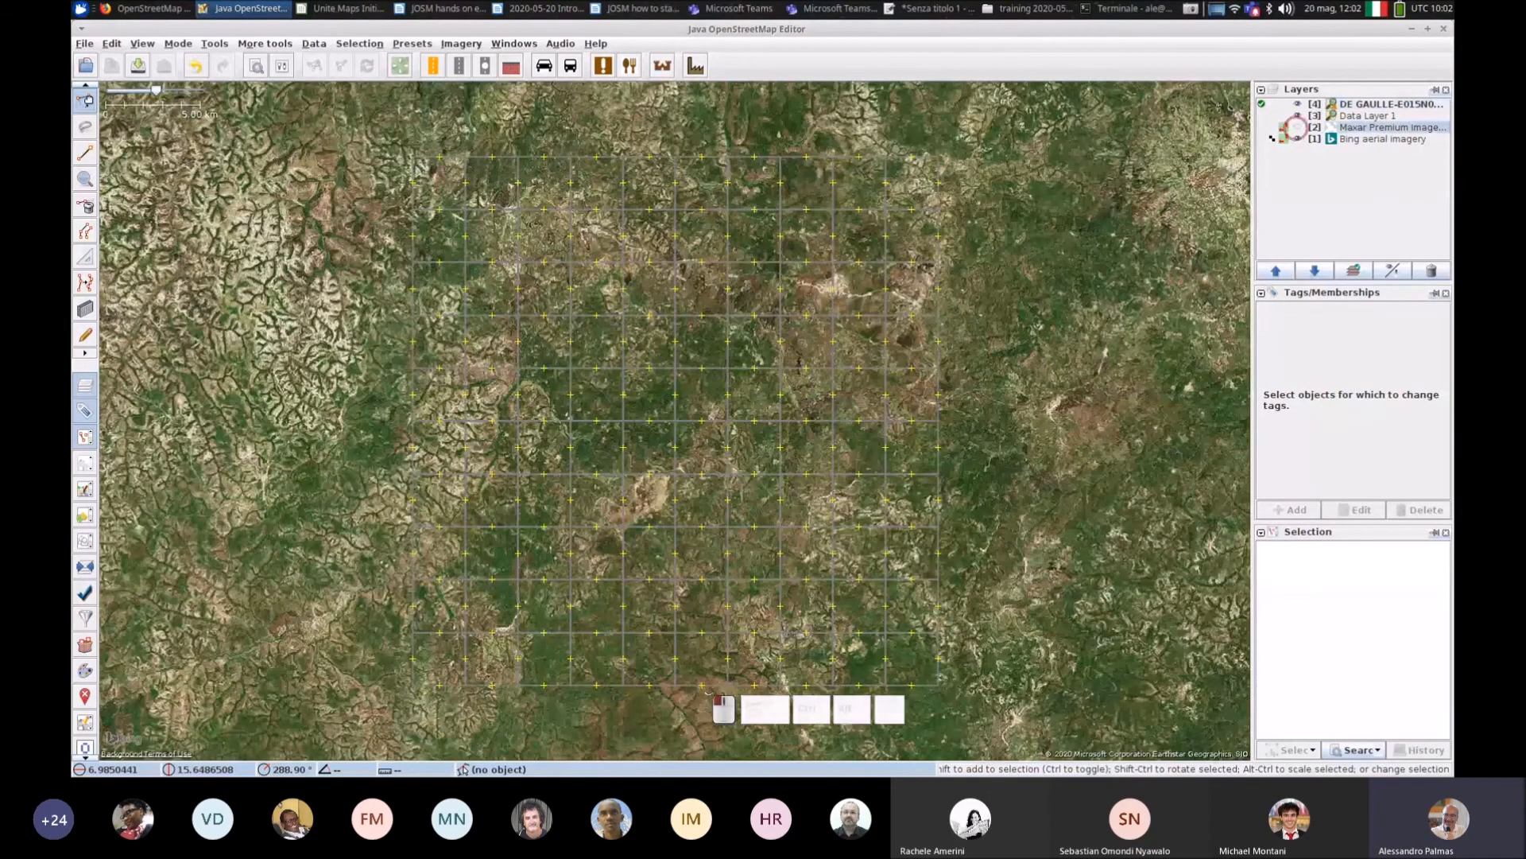
left_click(1297, 140)
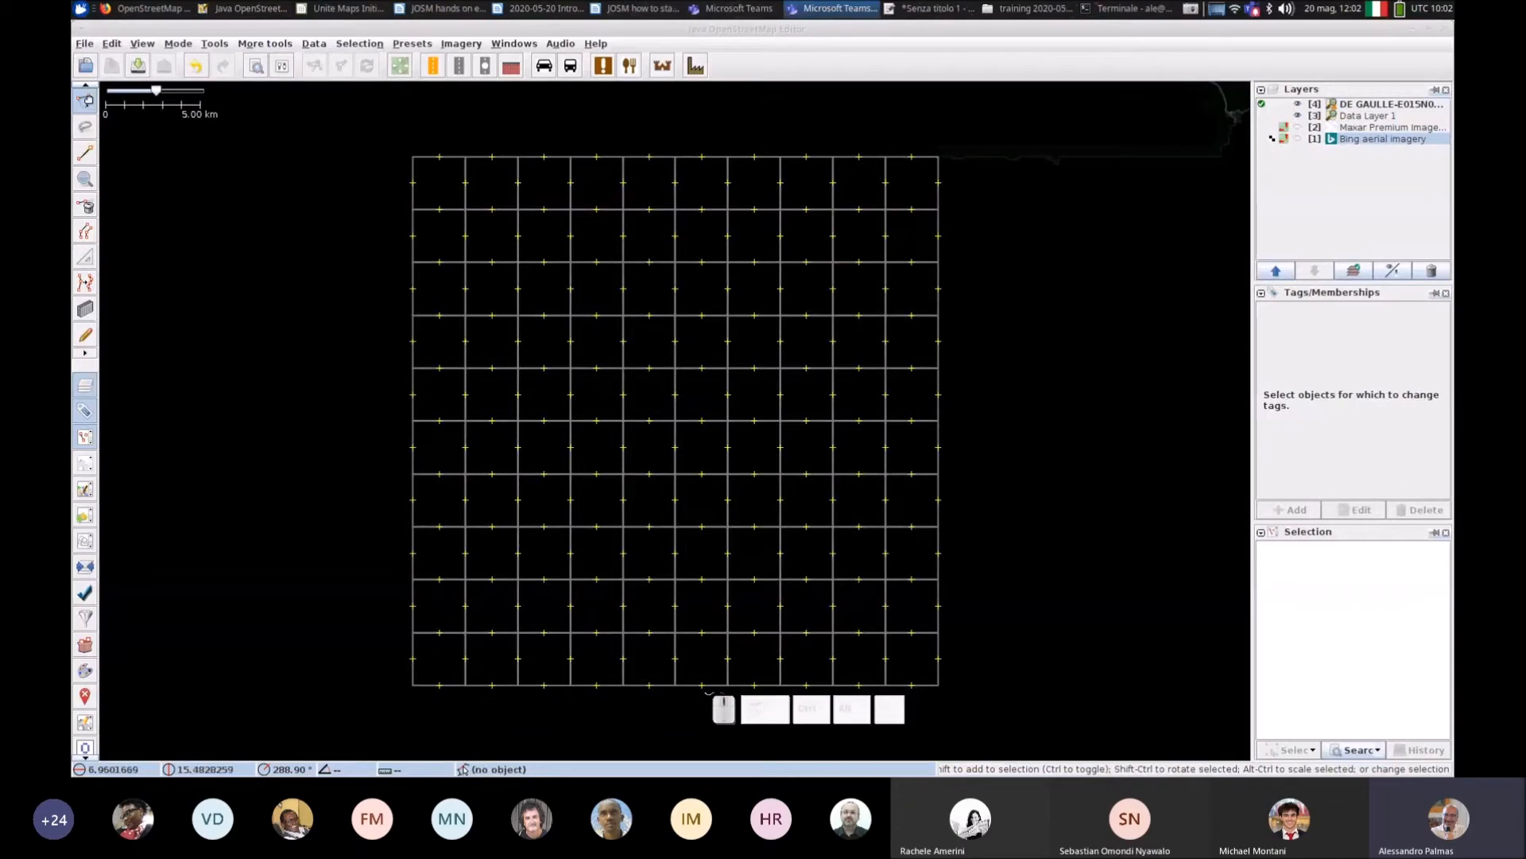
left_click(938, 244)
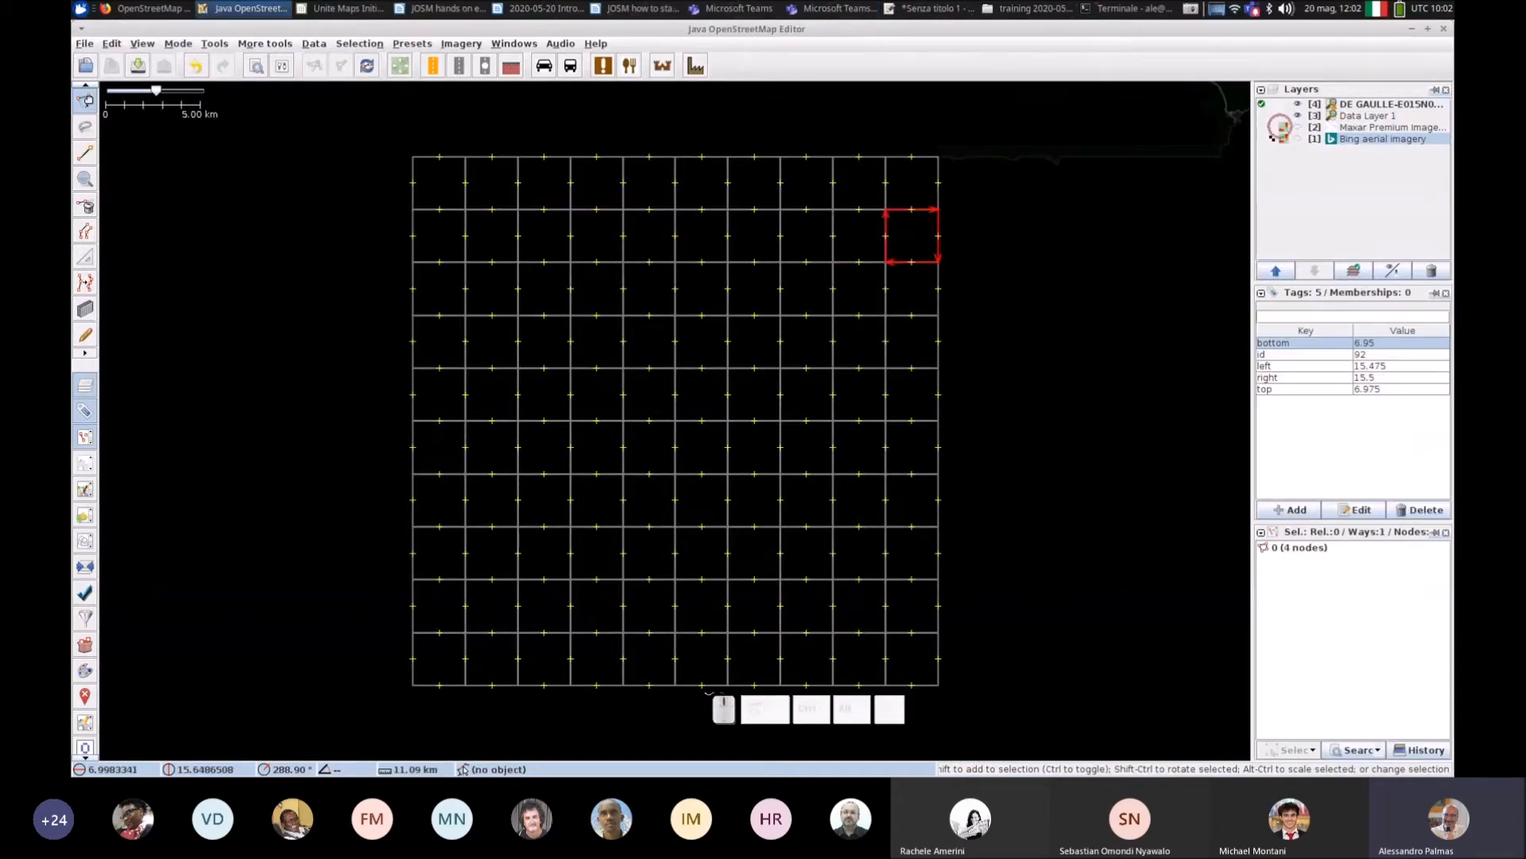
Step: Make Data Layer 1 the active layer and inspect its mapped village in relation to the neighbouring grid
scroll(659, 452, "down", 5)
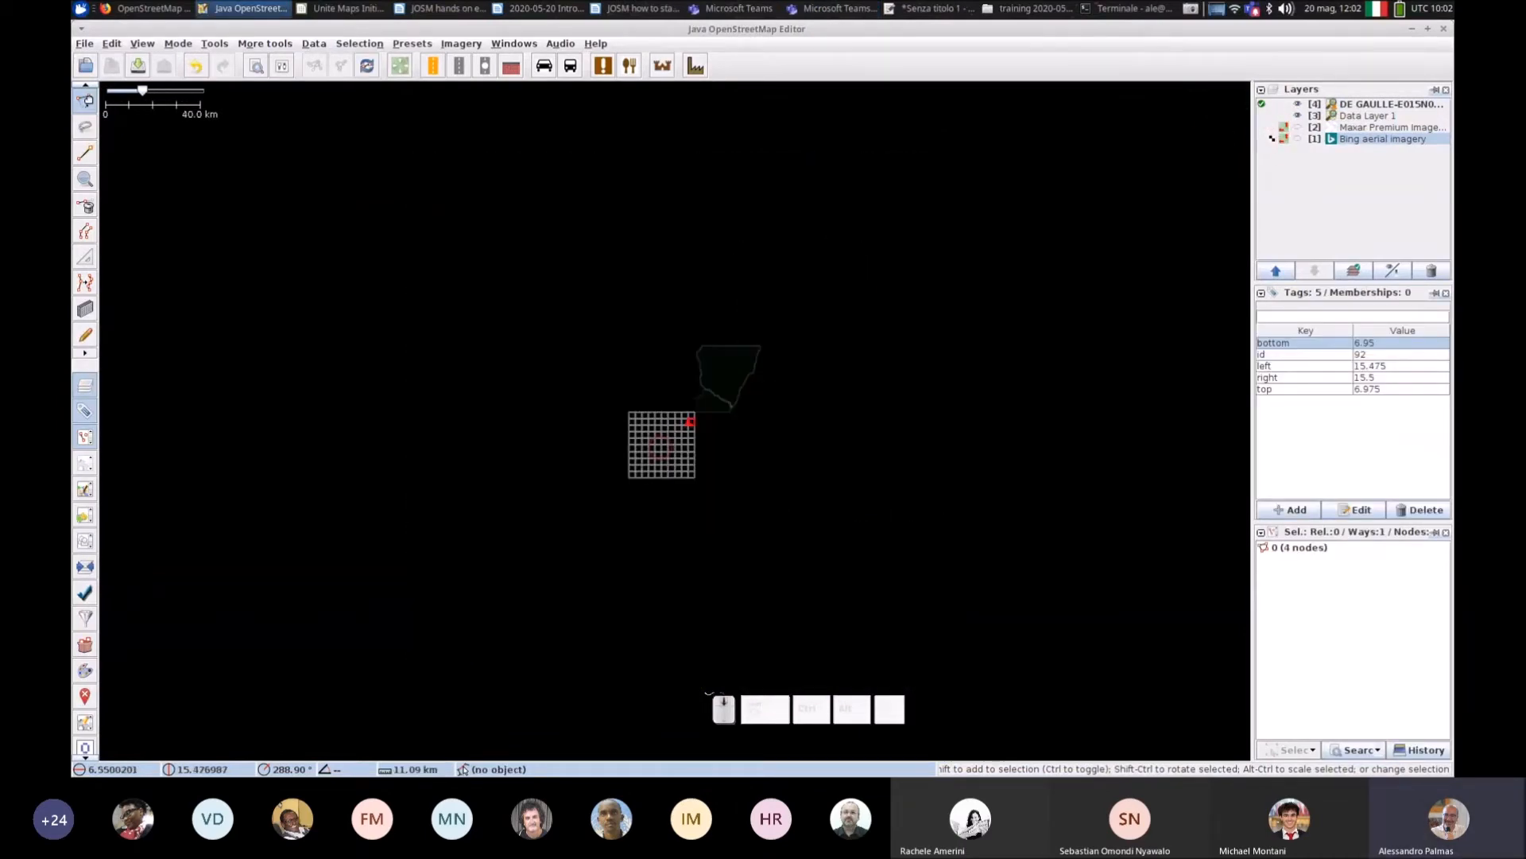
scroll(715, 391, "up", 5)
scroll(746, 449, "up", 3)
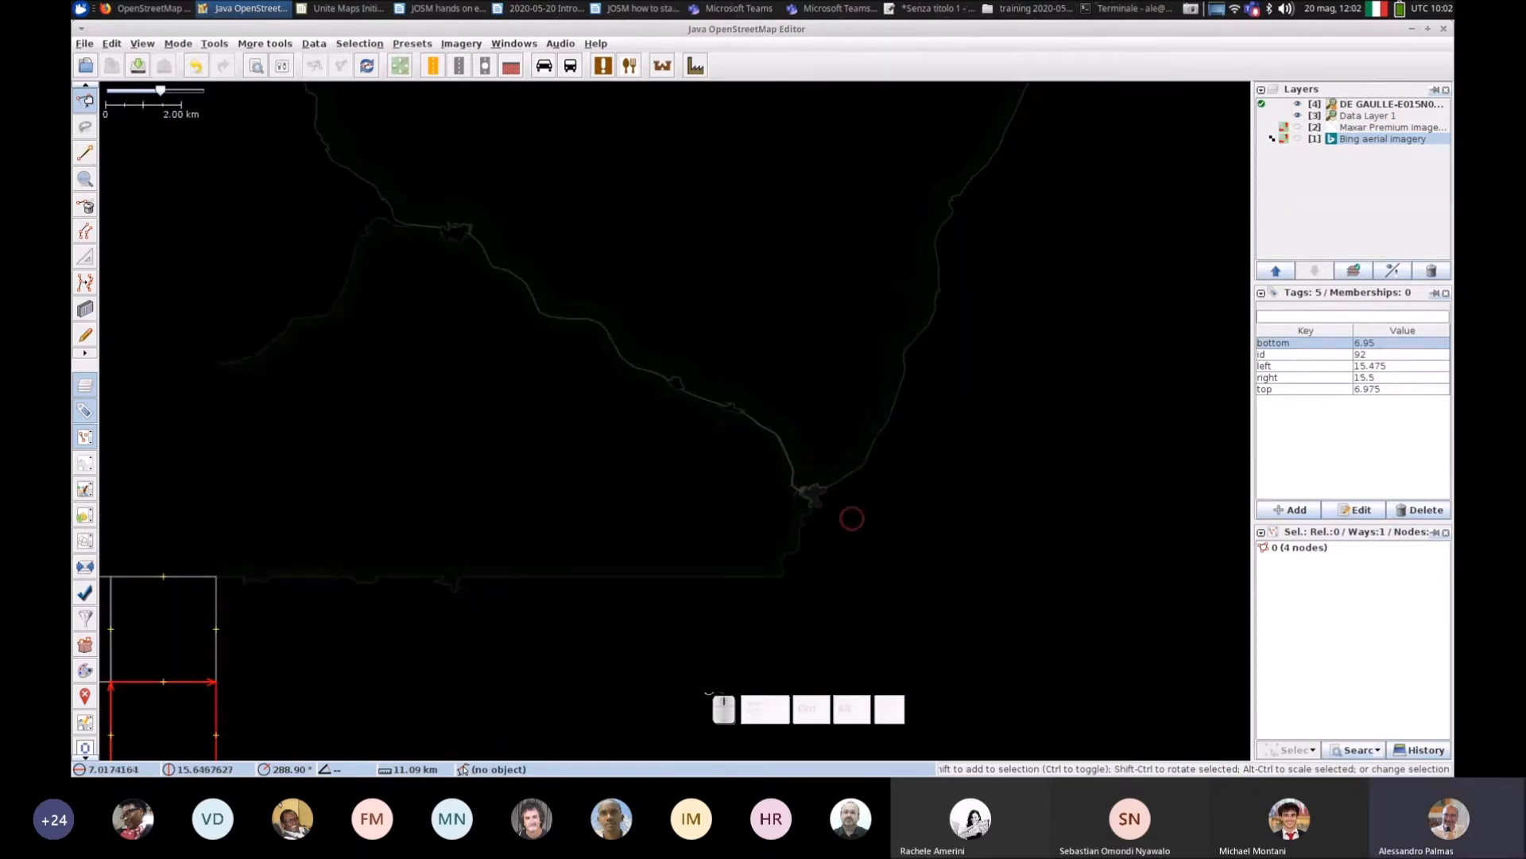
scroll(819, 492, "up", 4)
scroll(751, 459, "down", 5)
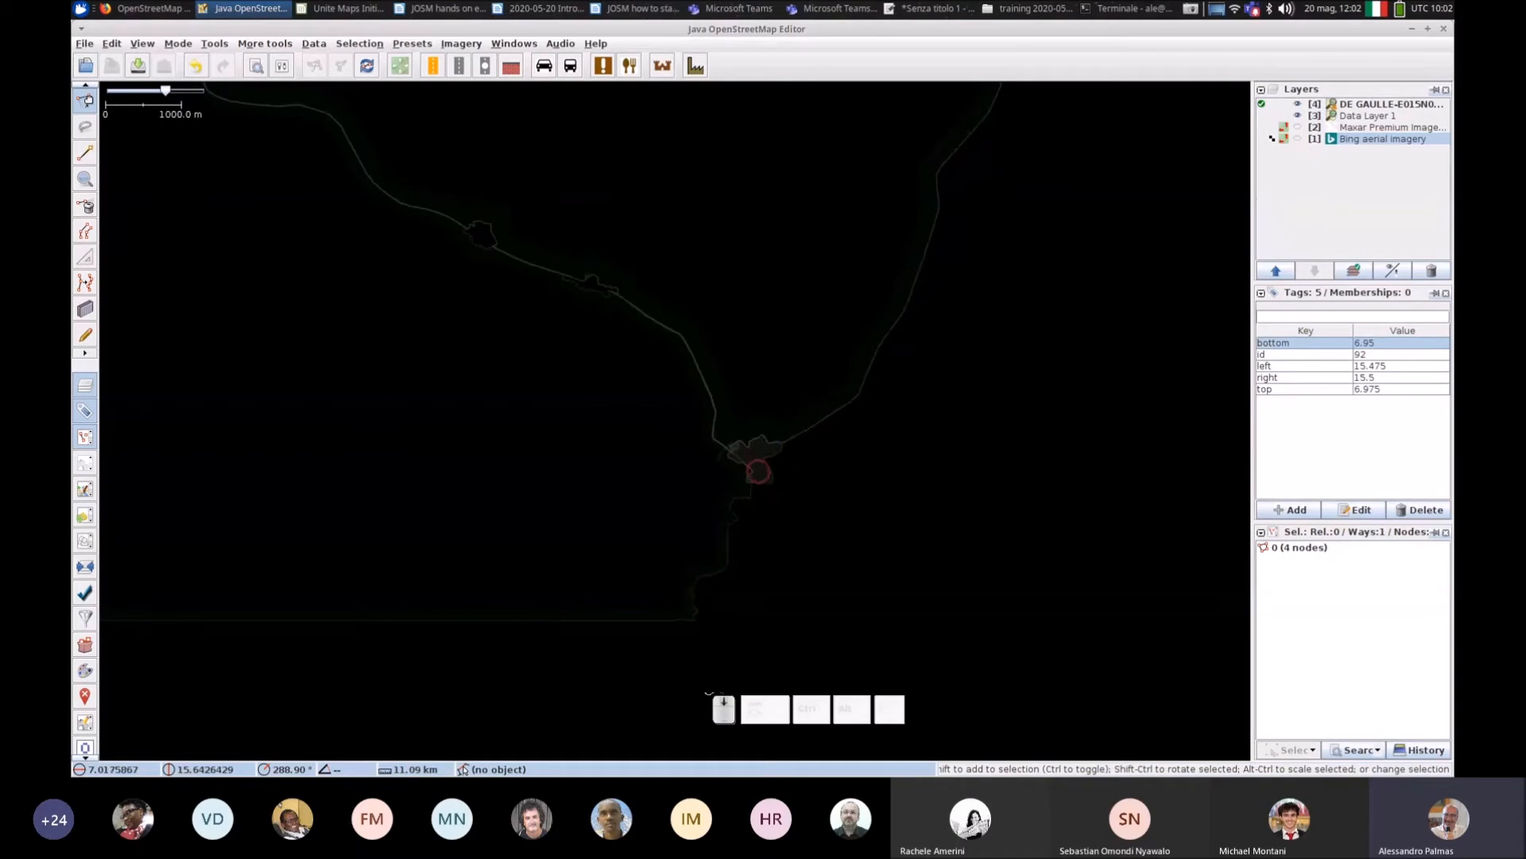
left_click(1264, 116)
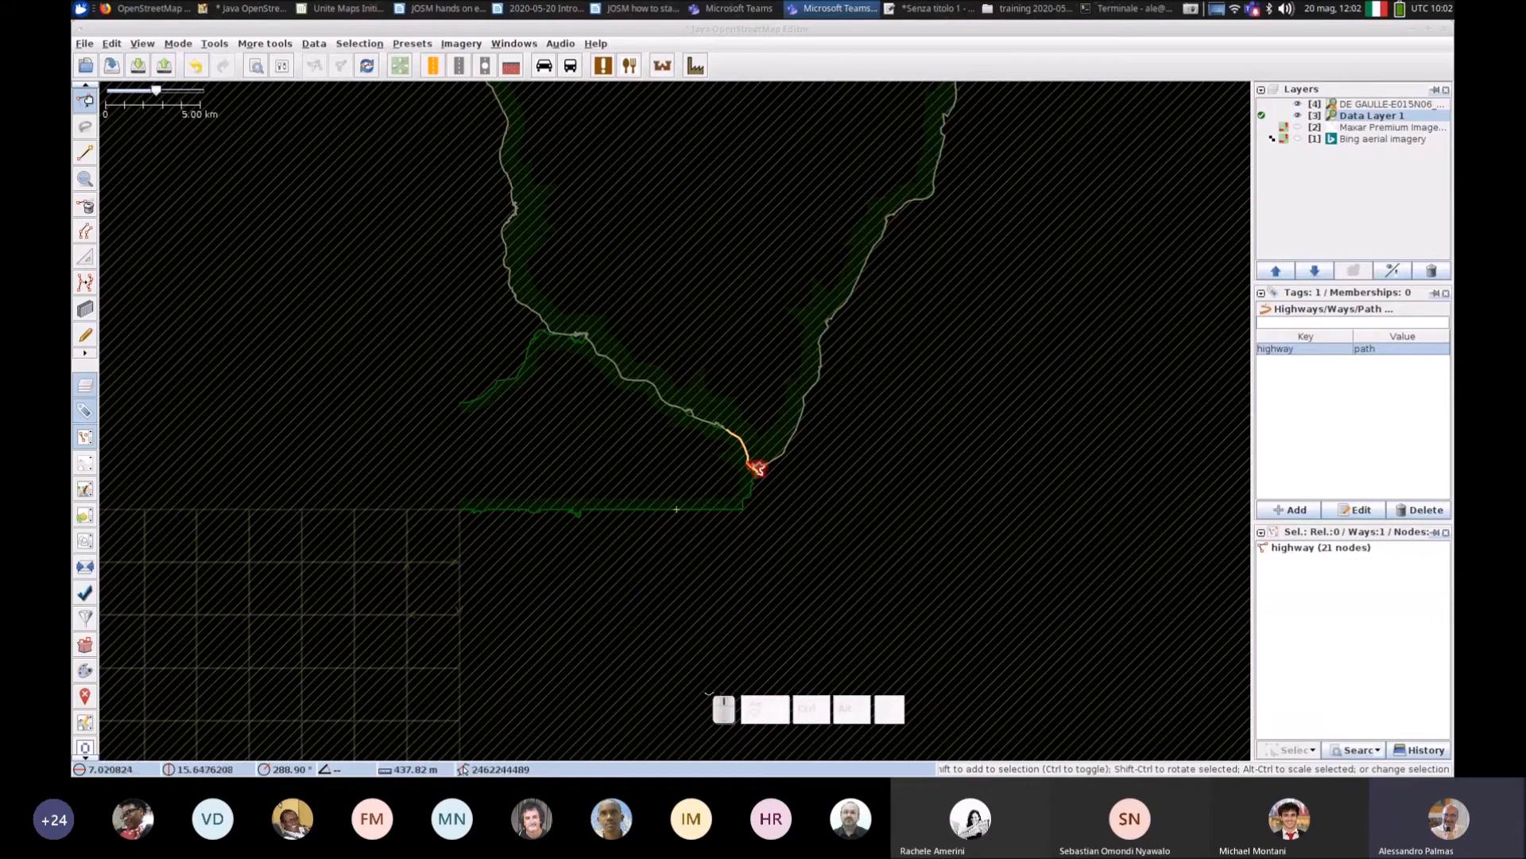
scroll(755, 469, "up", 4)
scroll(706, 471, "up", 8)
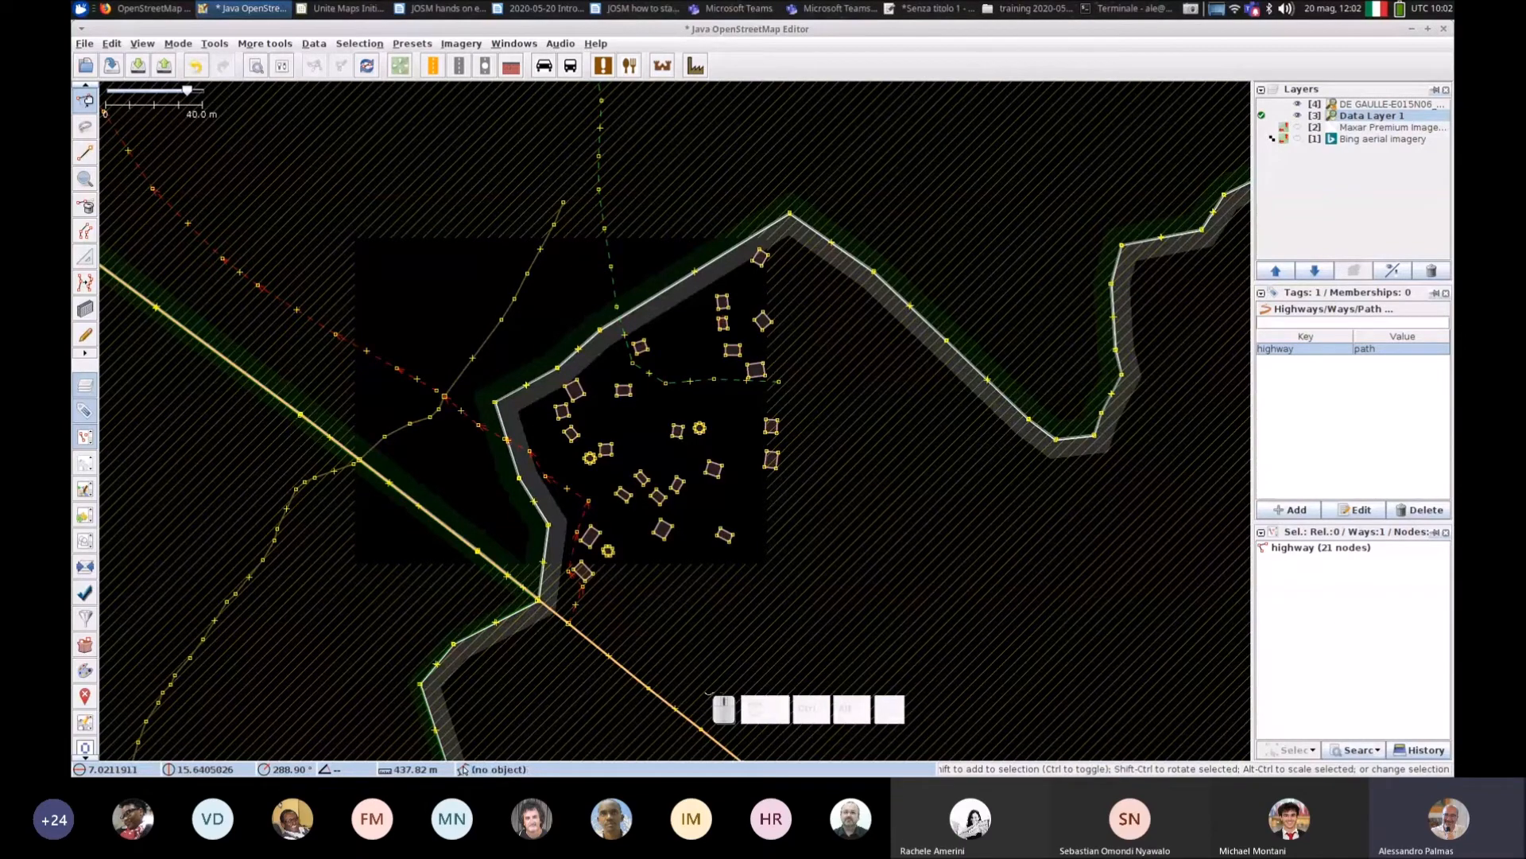
scroll(870, 334, "down", 12)
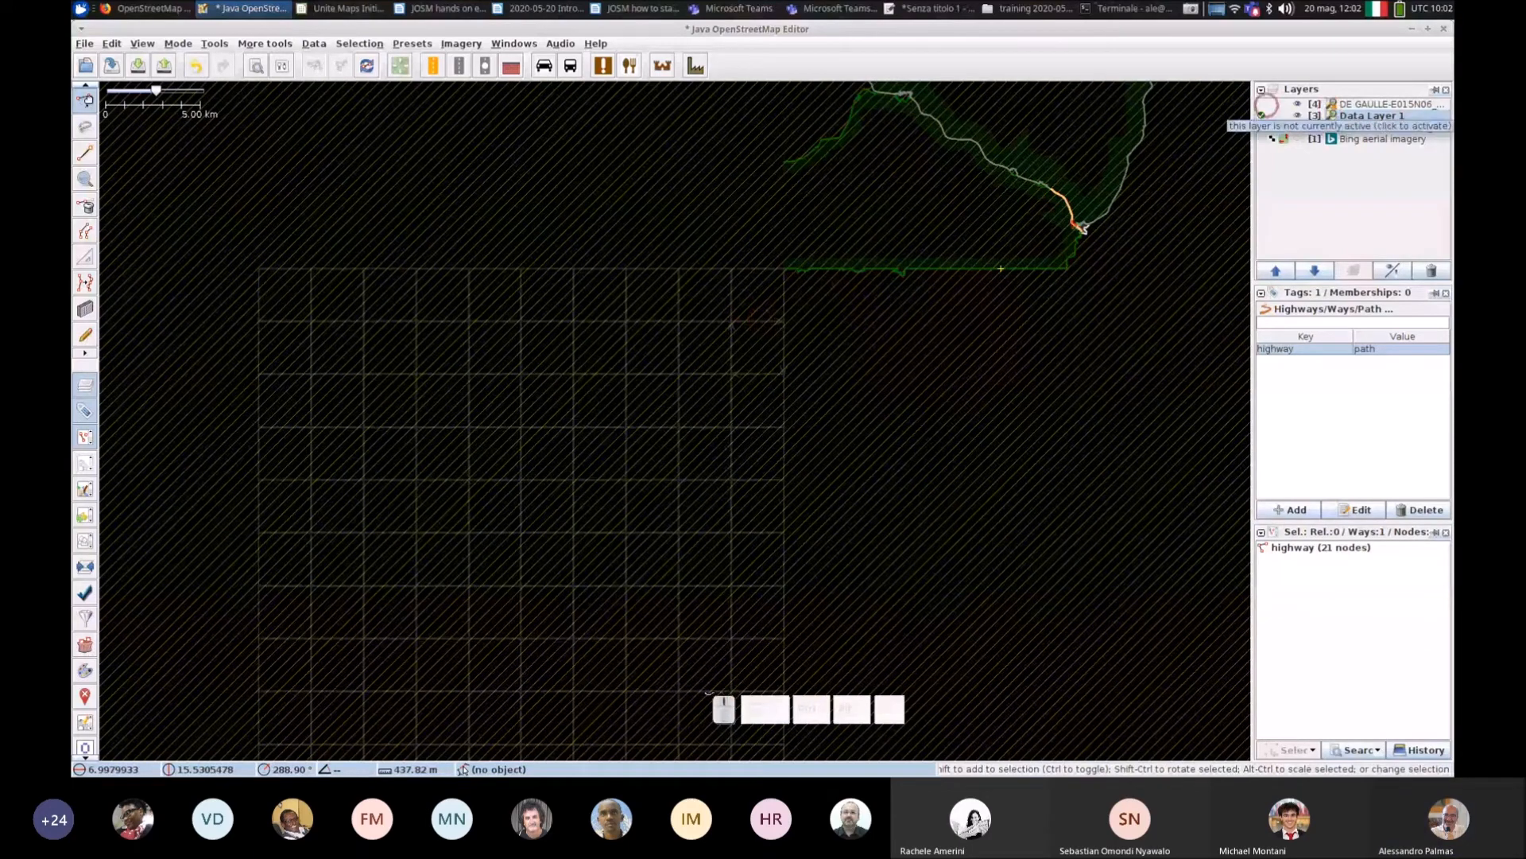
Step: Make the DE GAULLE grid layer active again and clear the selection of its grid square
left_click(1262, 104)
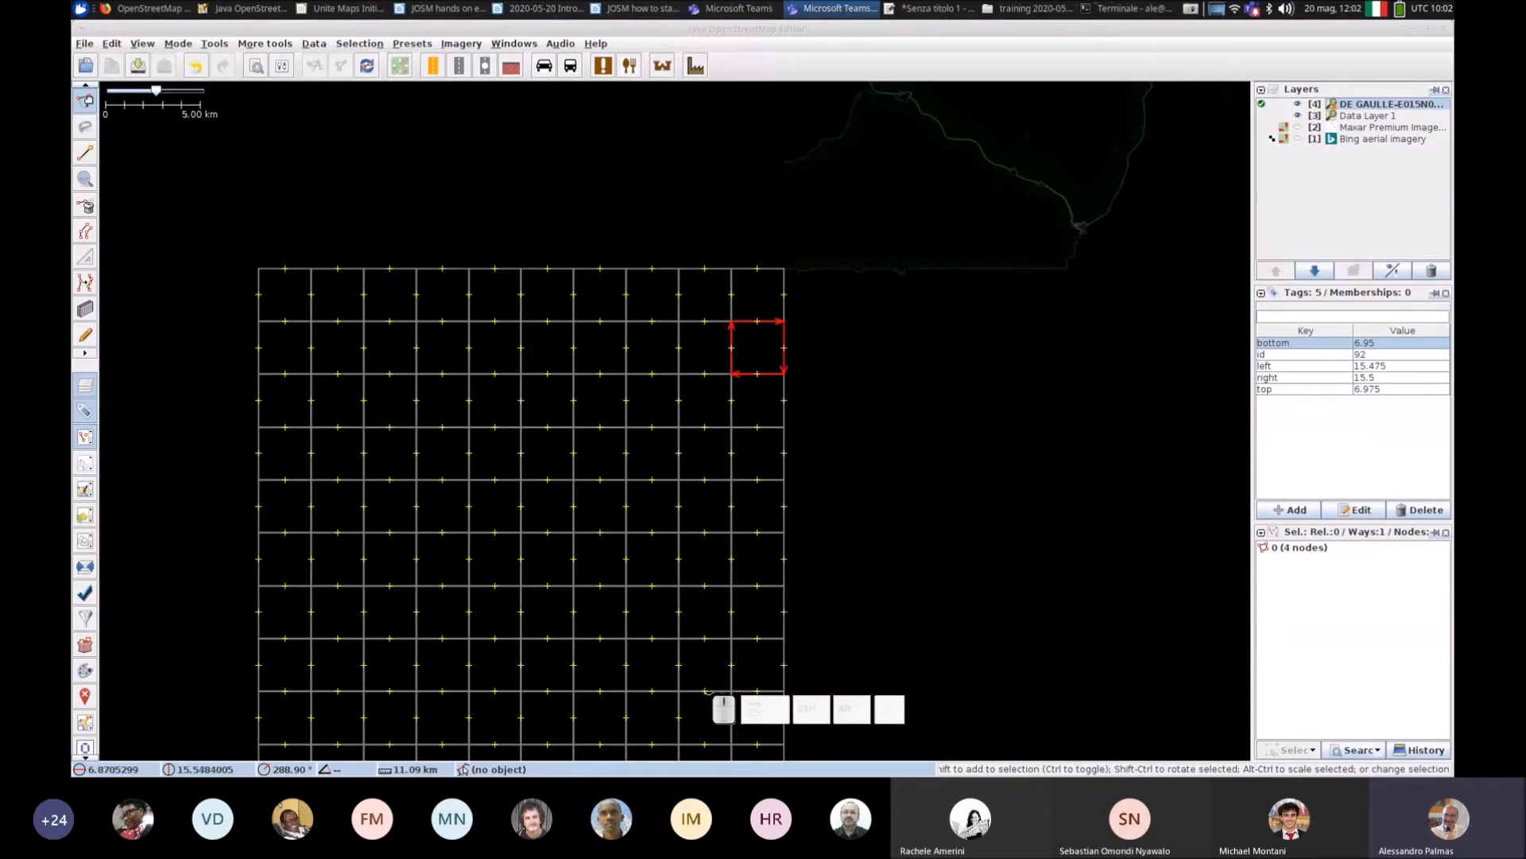
left_click(886, 542)
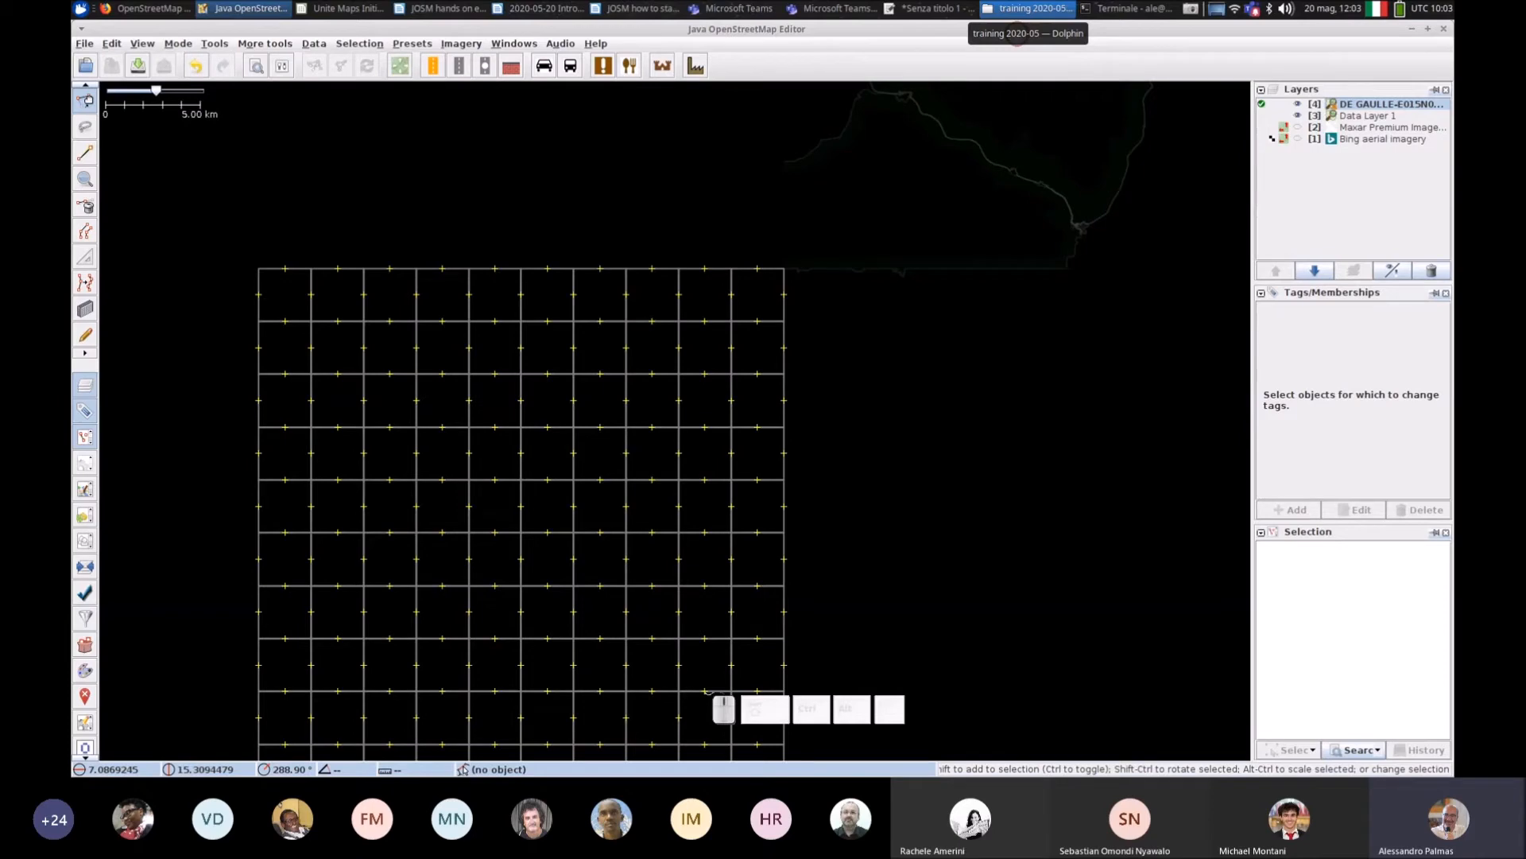
Step: Switch to the Dolphin file manager, open the photo folder 2019_05_04_11_49_44_831_+0200 under Documenti/Mapillary, and place its window beside the map
left_click(1022, 11)
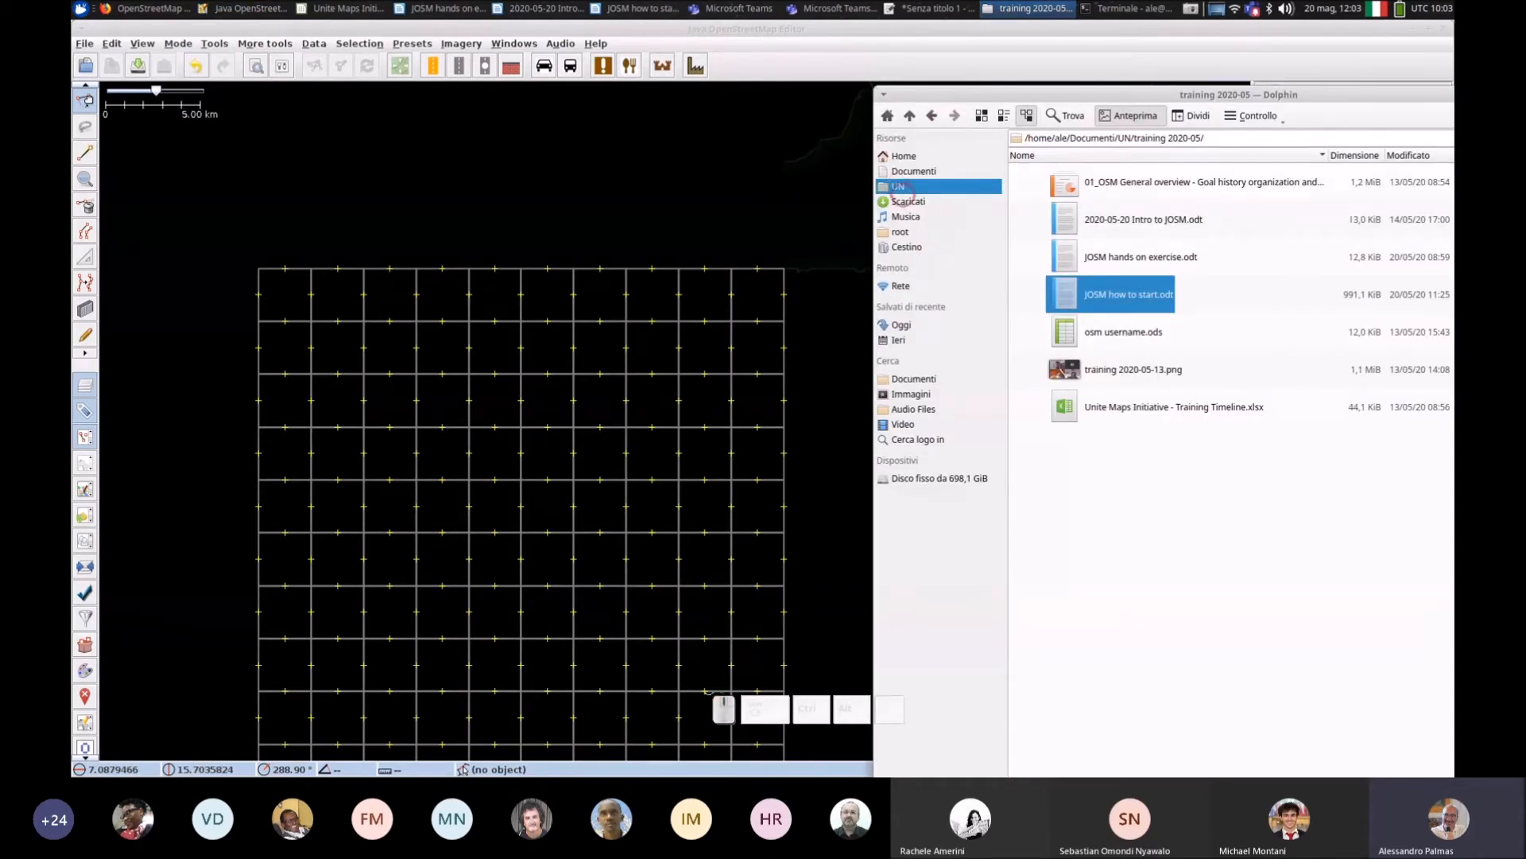
left_click(913, 171)
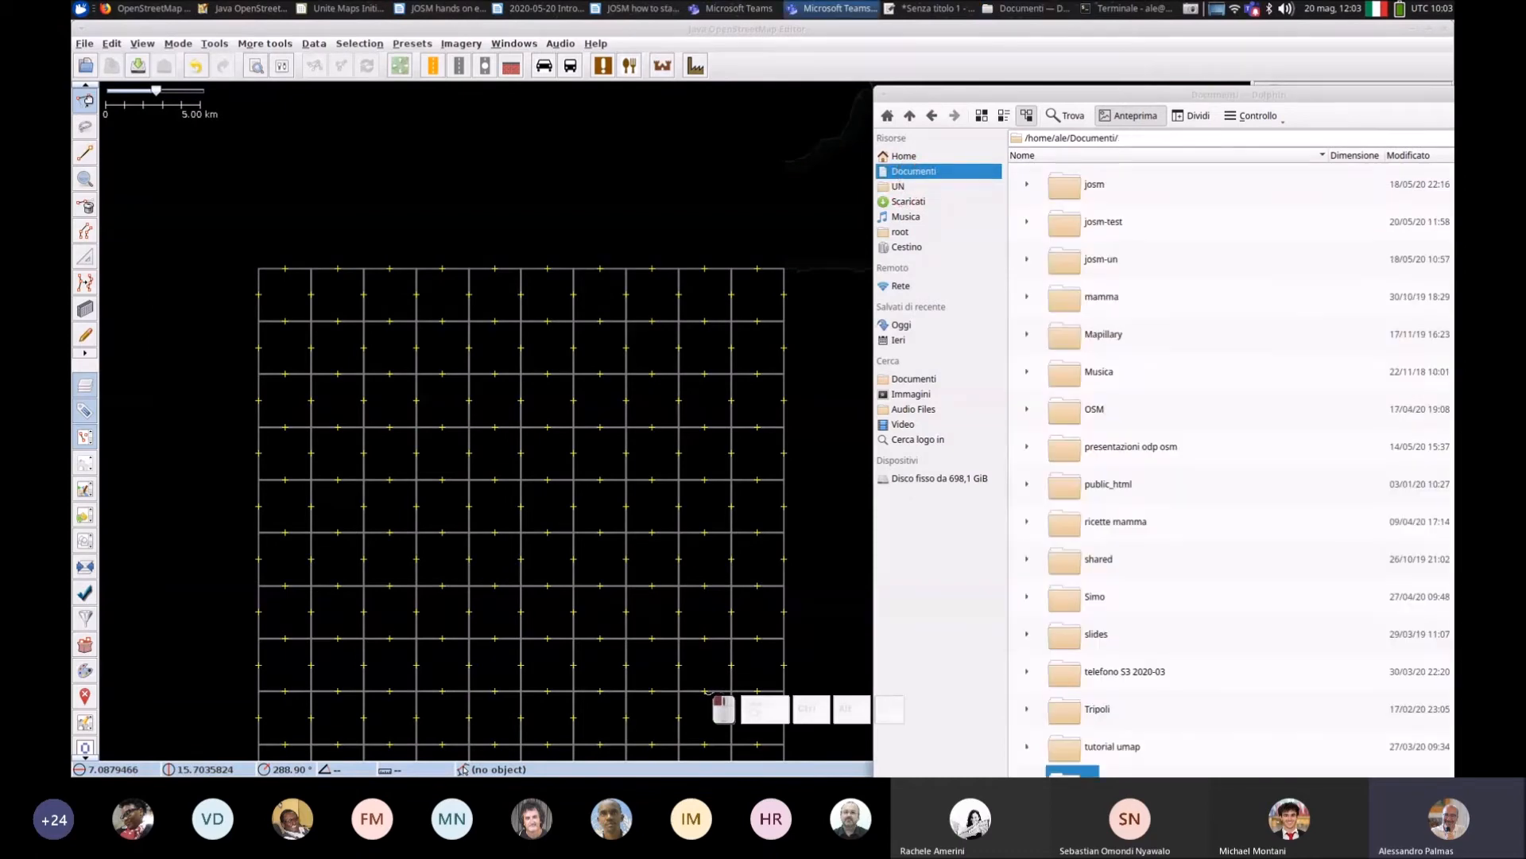
double_click(1103, 335)
double_click(1113, 220)
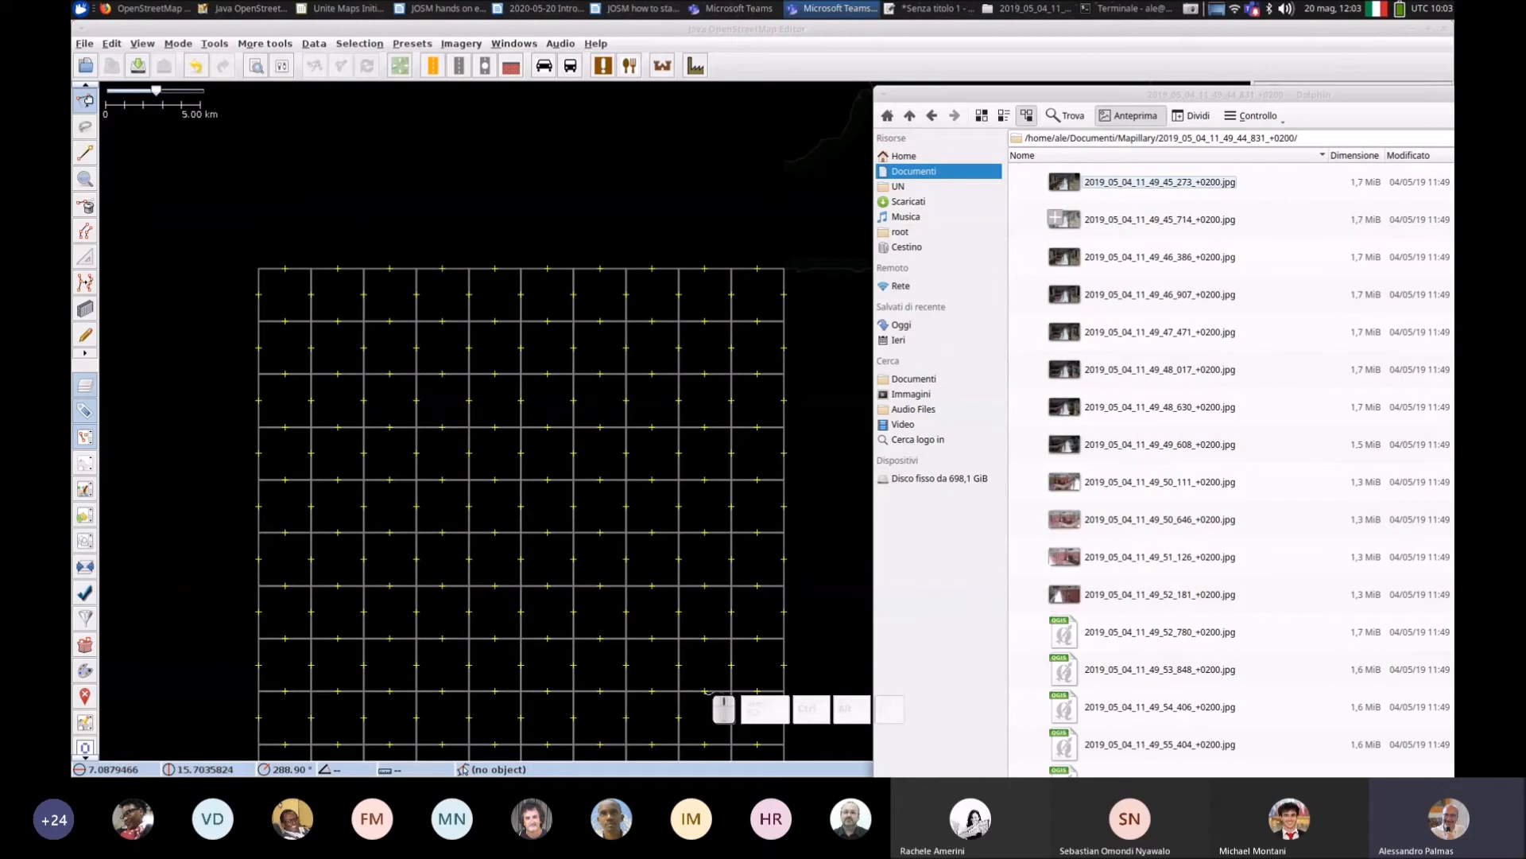
left_click(1113, 220)
double_click(1133, 93)
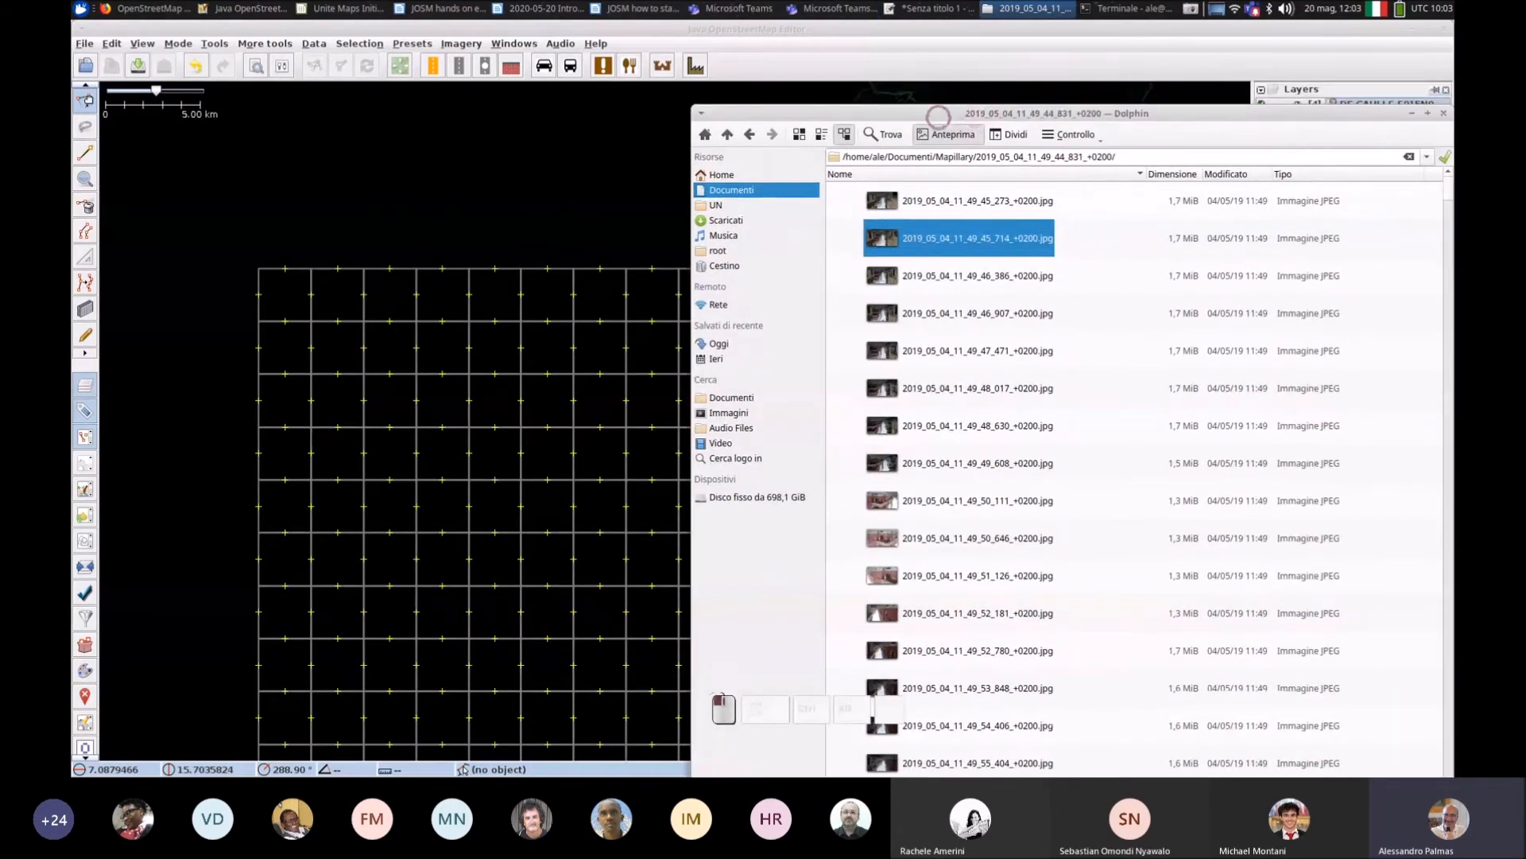
left_click_drag(953, 114, 1188, 115)
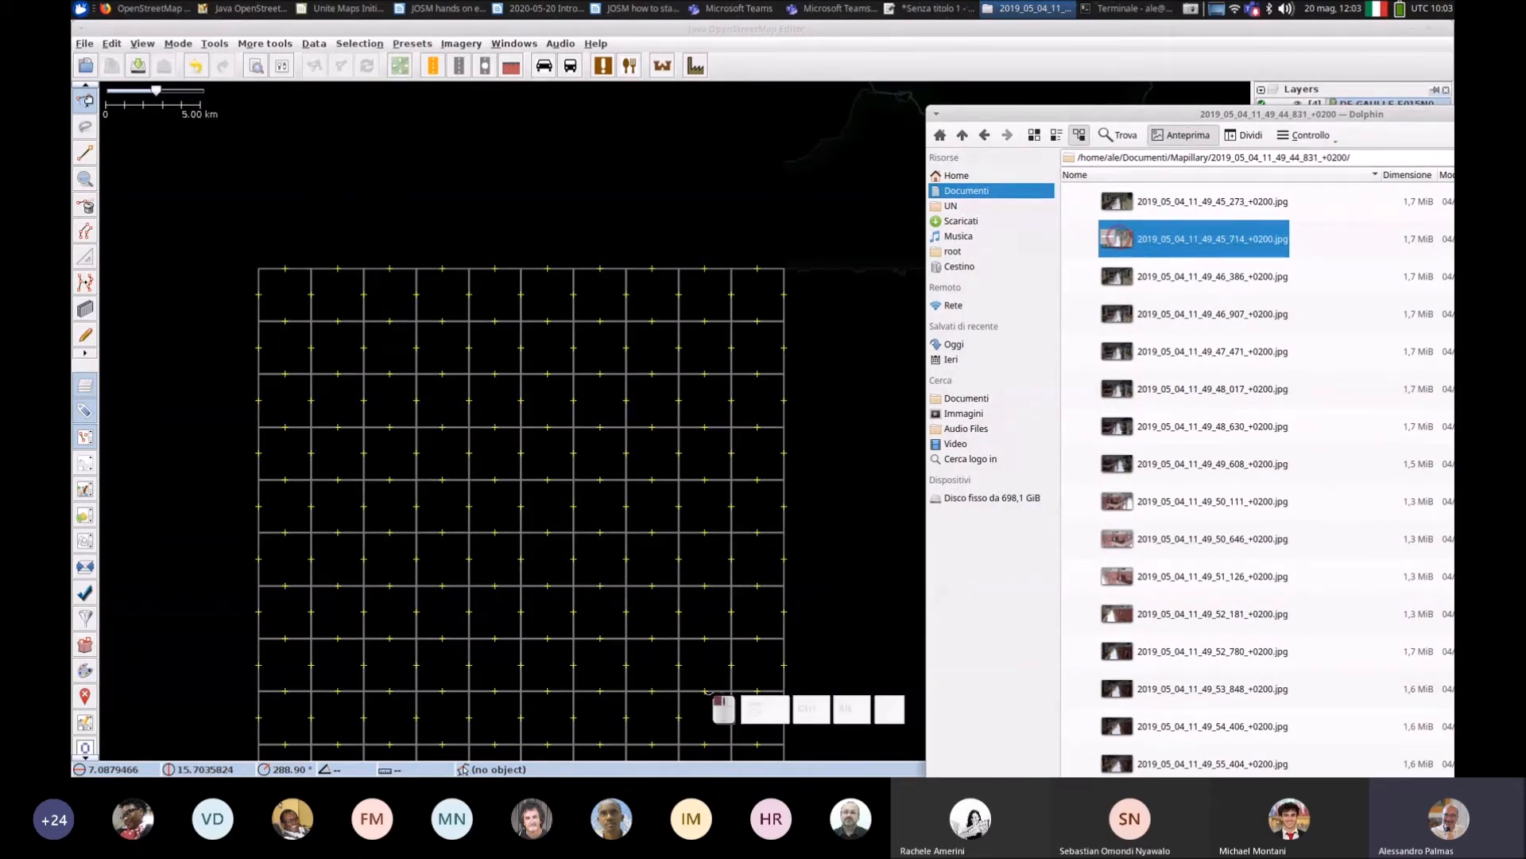
Step: Add the photos 2019_05_04_11_49_45_714, 46_386 and 46_907 to the JOSM map as a geotagged images layer
left_click_drag(1117, 239, 1123, 311)
left_click_drag(1123, 311, 593, 187)
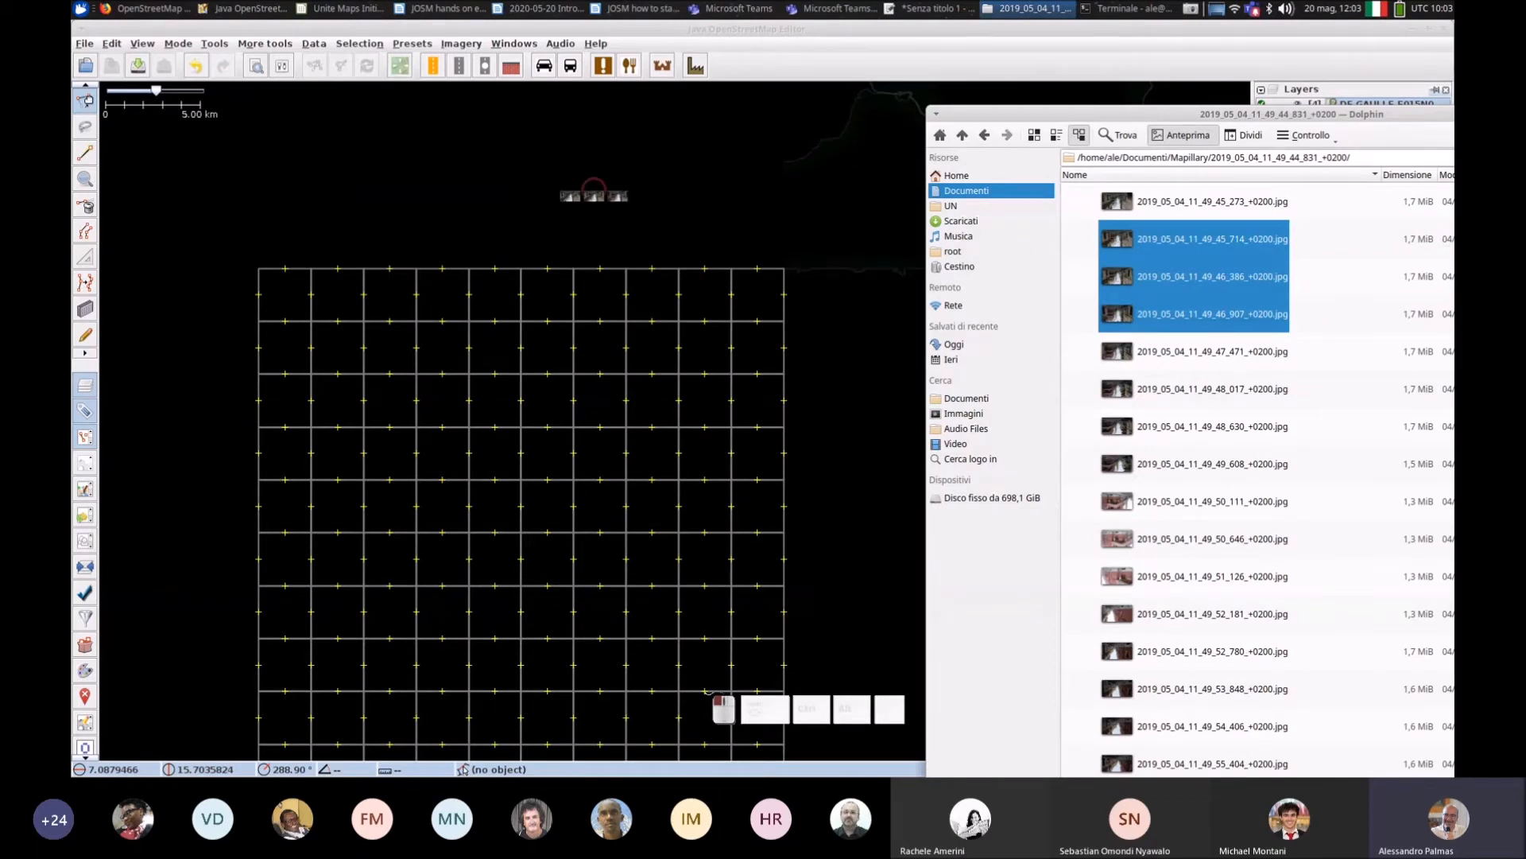
left_click_drag(594, 191, 594, 191)
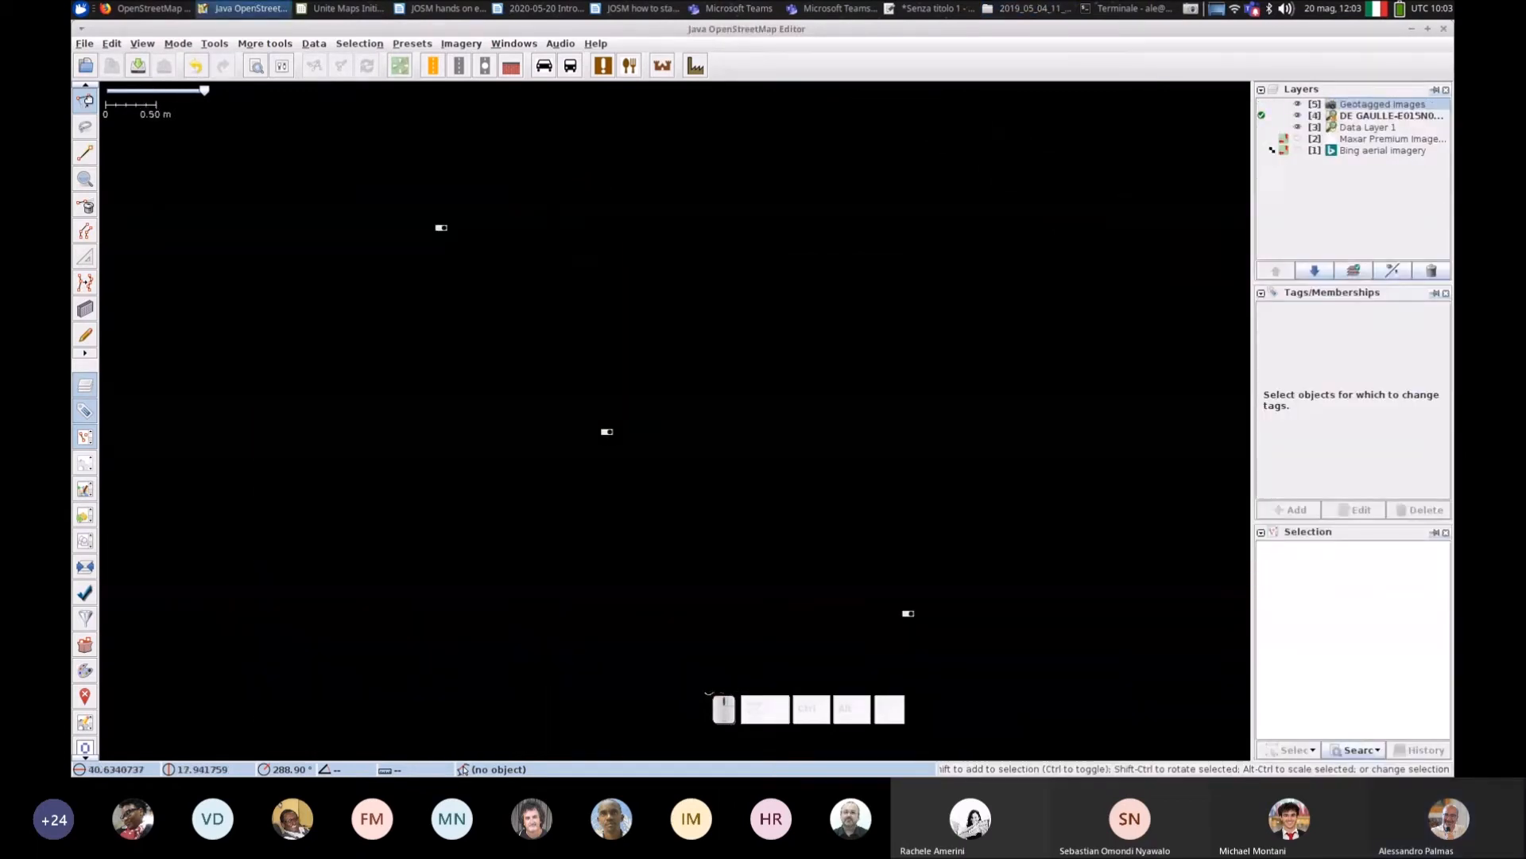
Step: View the geotagged photos 46_386 and 46_907 from their markers on the map
scroll(613, 428, "down", 3)
scroll(611, 429, "down", 2)
scroll(612, 429, "up", 4)
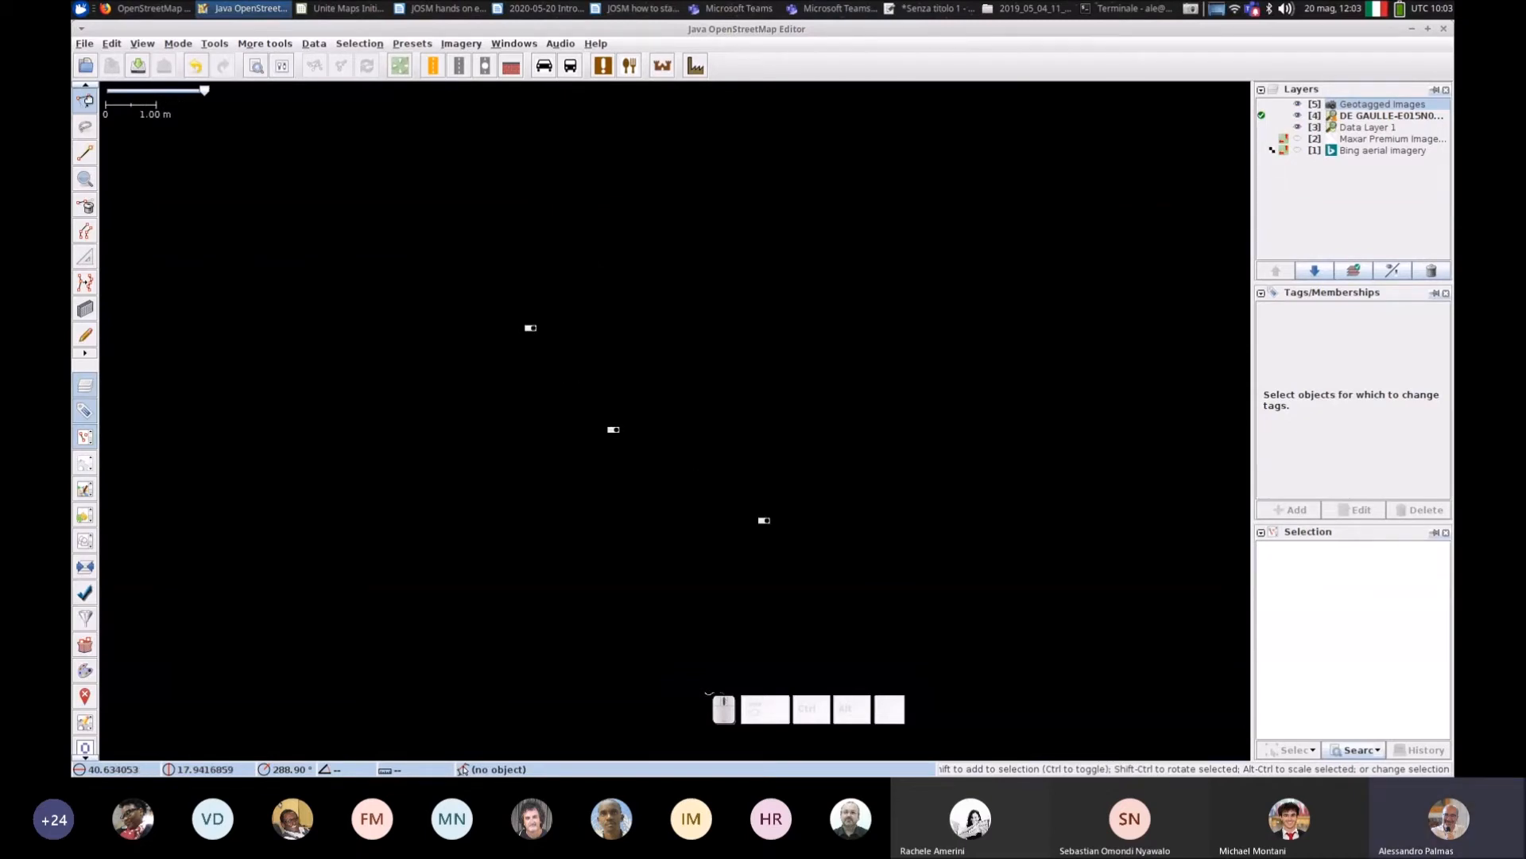
left_click(613, 429)
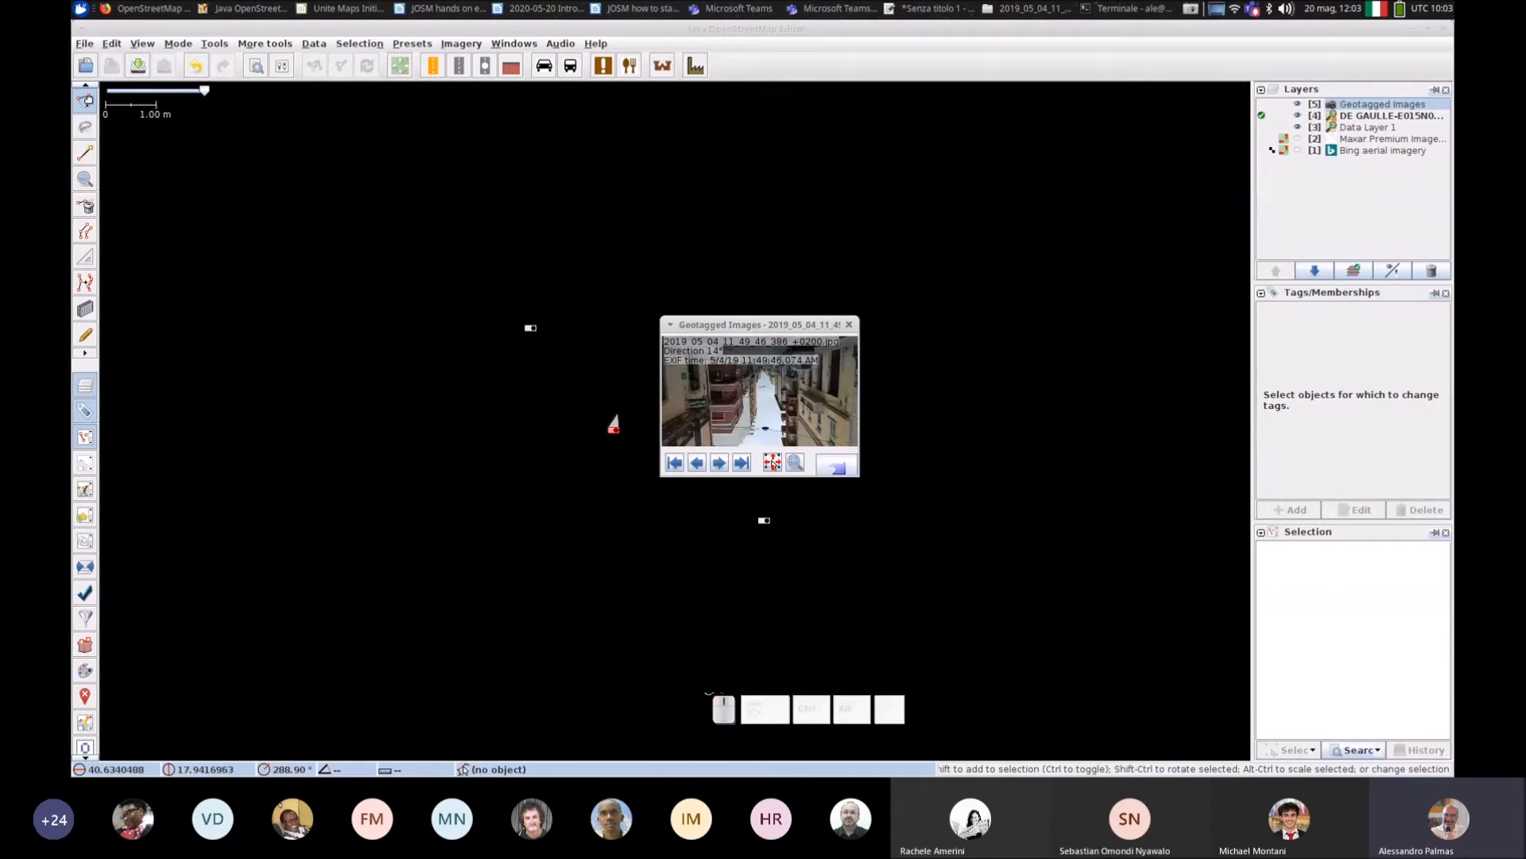
left_click(849, 324)
left_click(529, 326)
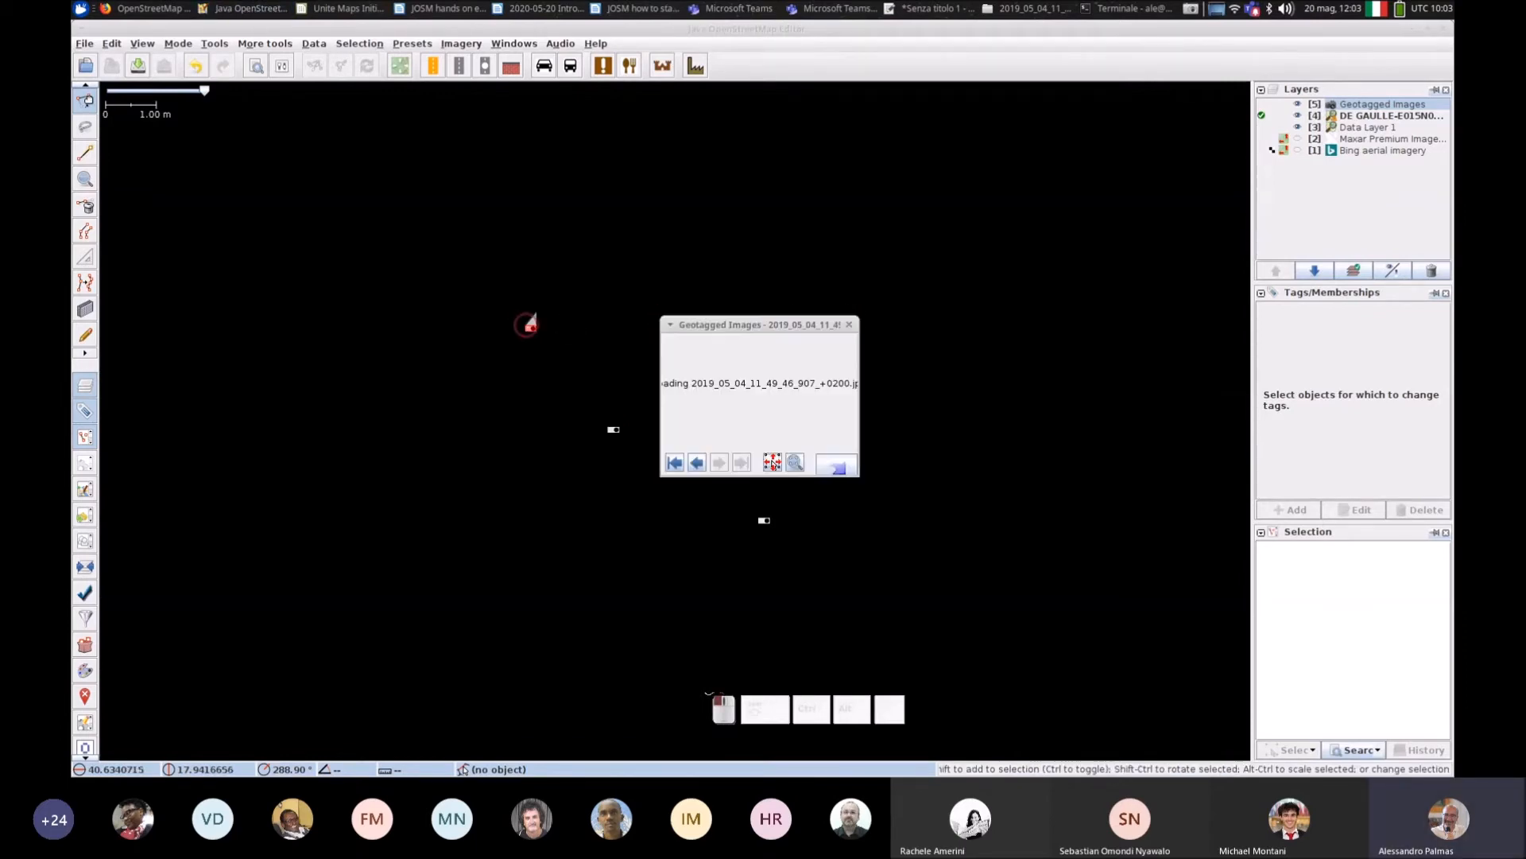
Step: Move and enlarge the photo viewer, examine photo 46_907 up close, and close the viewer
left_click_drag(759, 326, 779, 238)
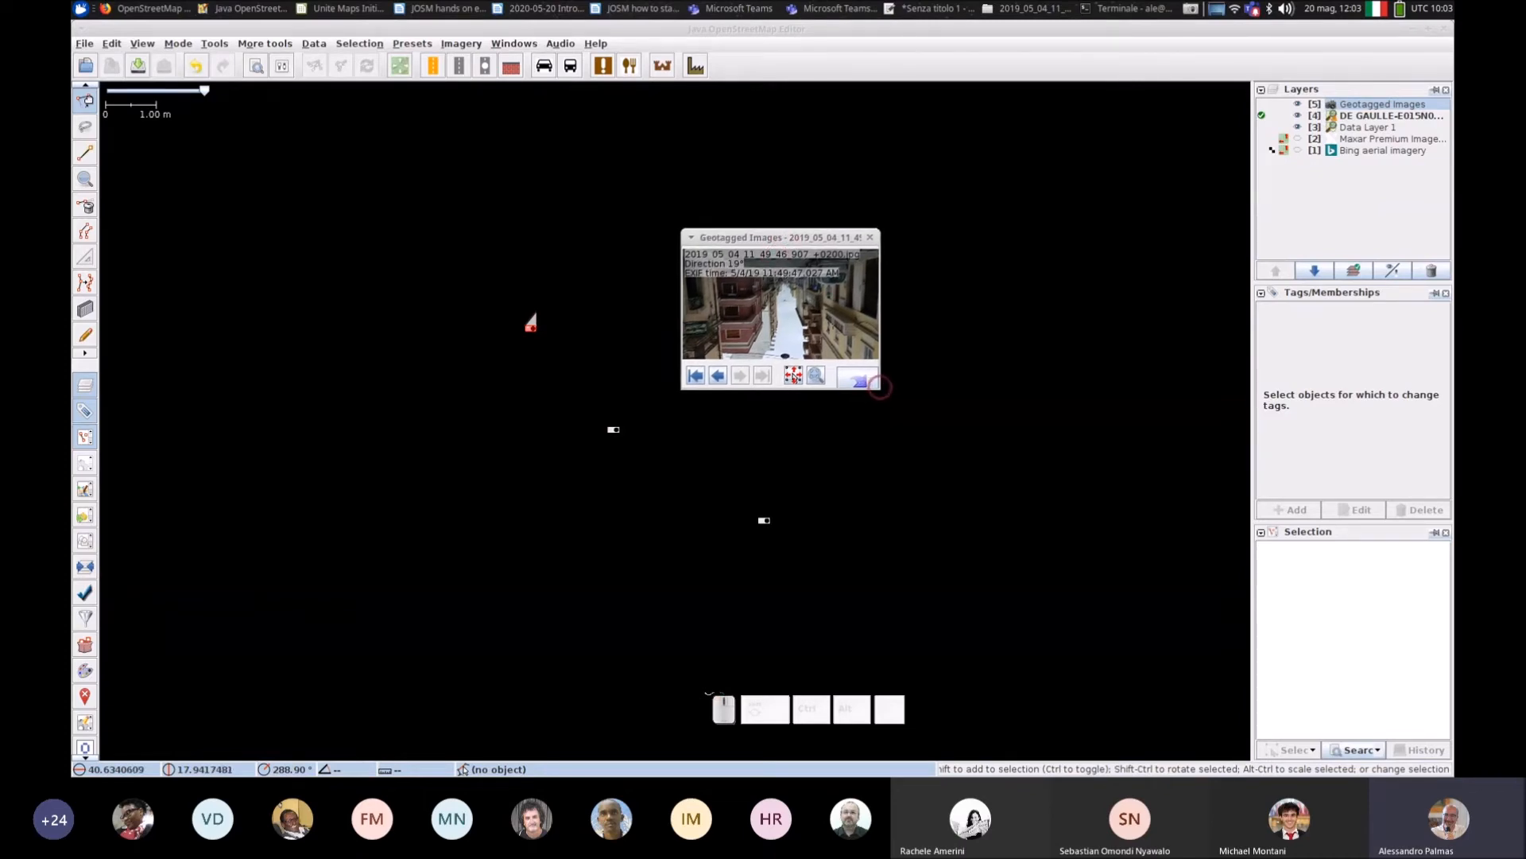
left_click_drag(878, 383, 1156, 386)
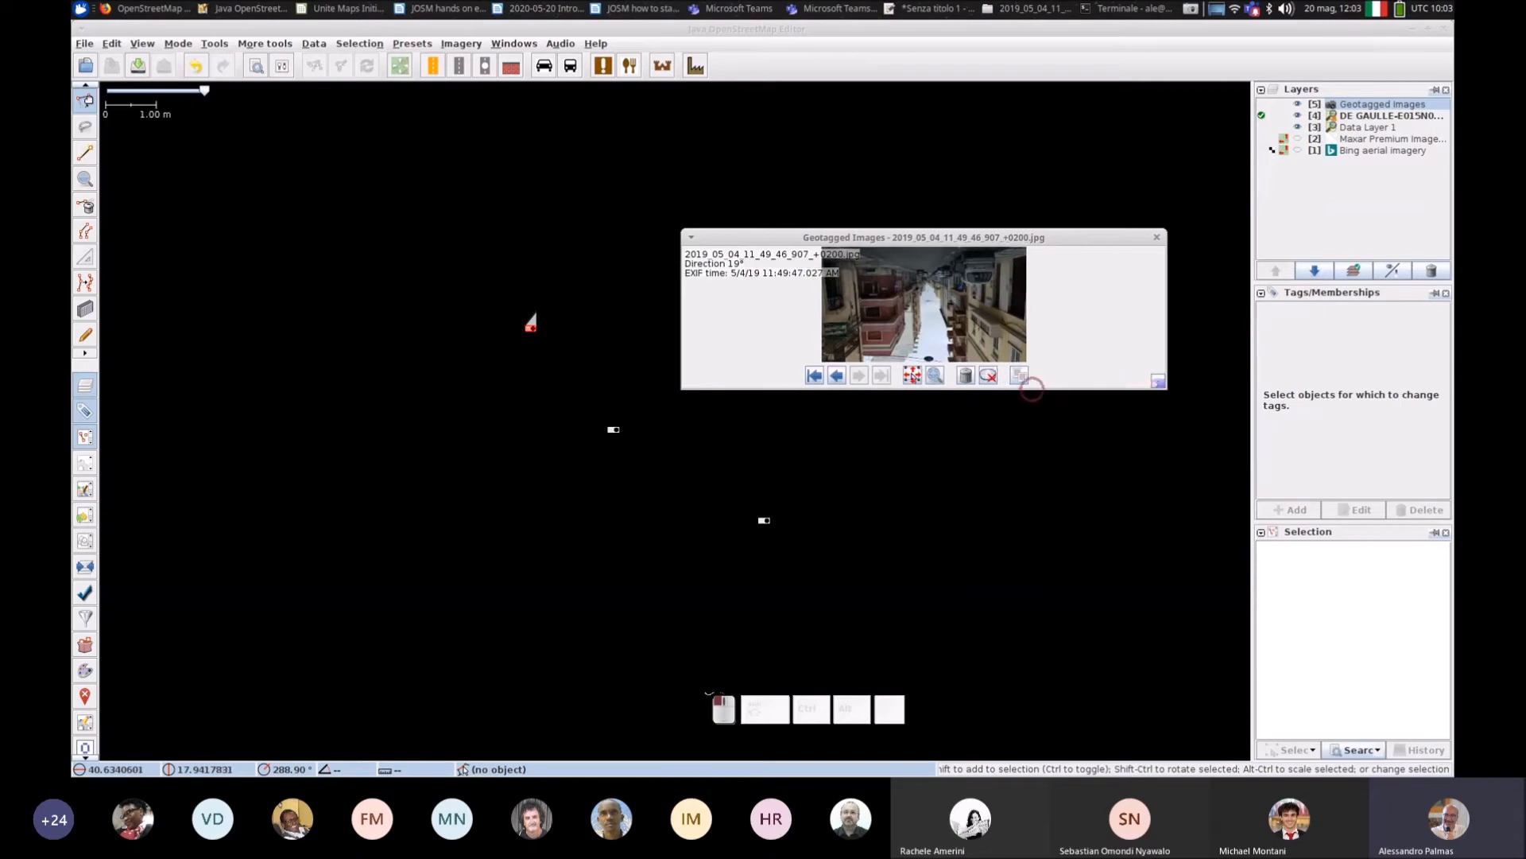
left_click_drag(1033, 389, 1068, 647)
scroll(947, 447, "up", 2)
left_click_drag(821, 304, 942, 409)
scroll(884, 330, "down", 3)
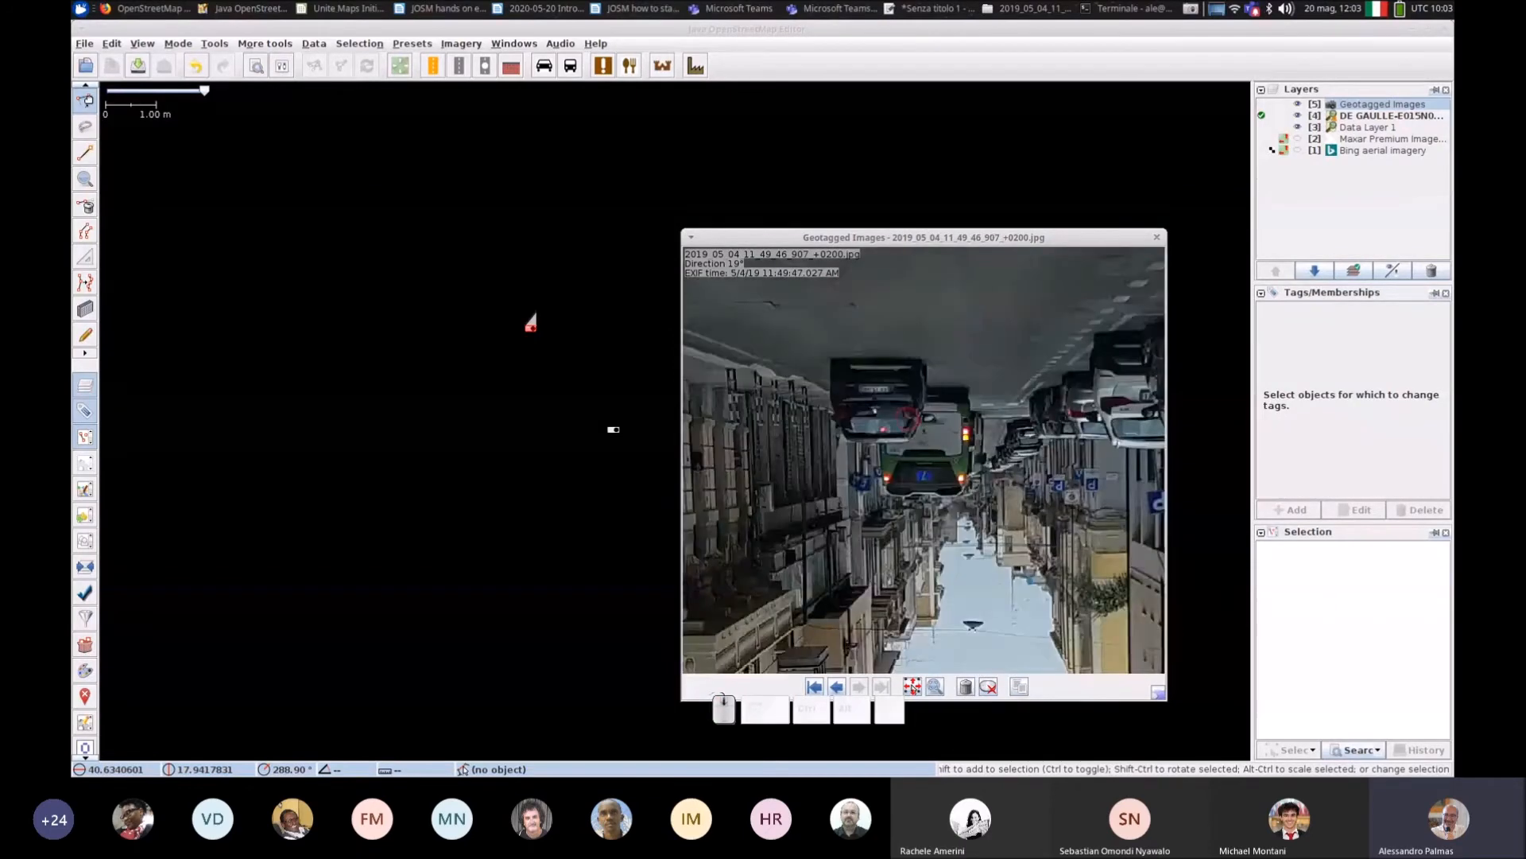
left_click(1156, 237)
Step: Make Data Layer 1 the active layer and download the OSM data in the current view around the photo markers
scroll(555, 388, "down", 2)
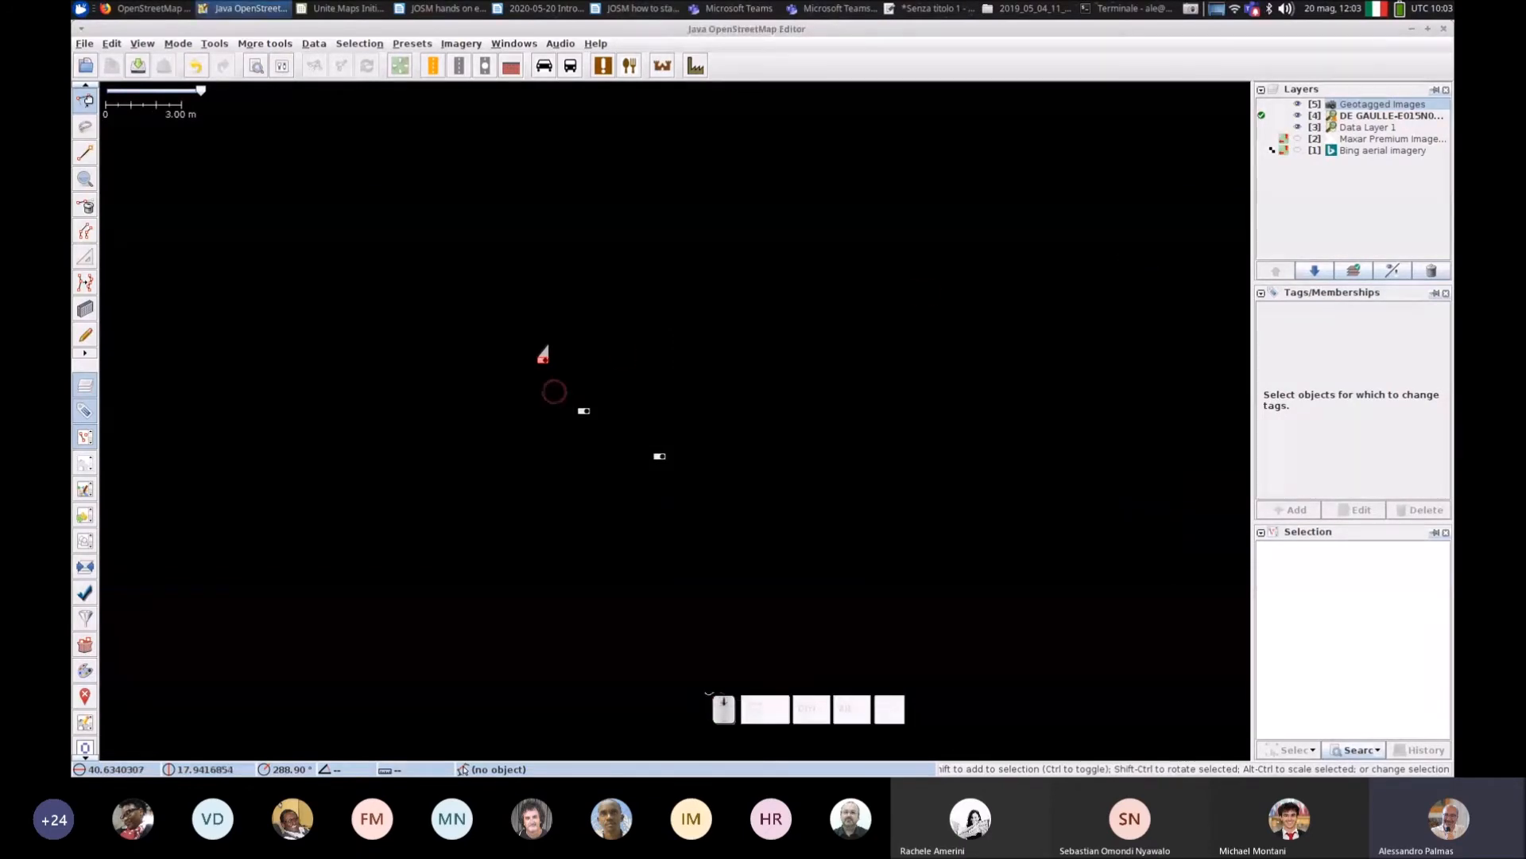
scroll(580, 389, "down", 1)
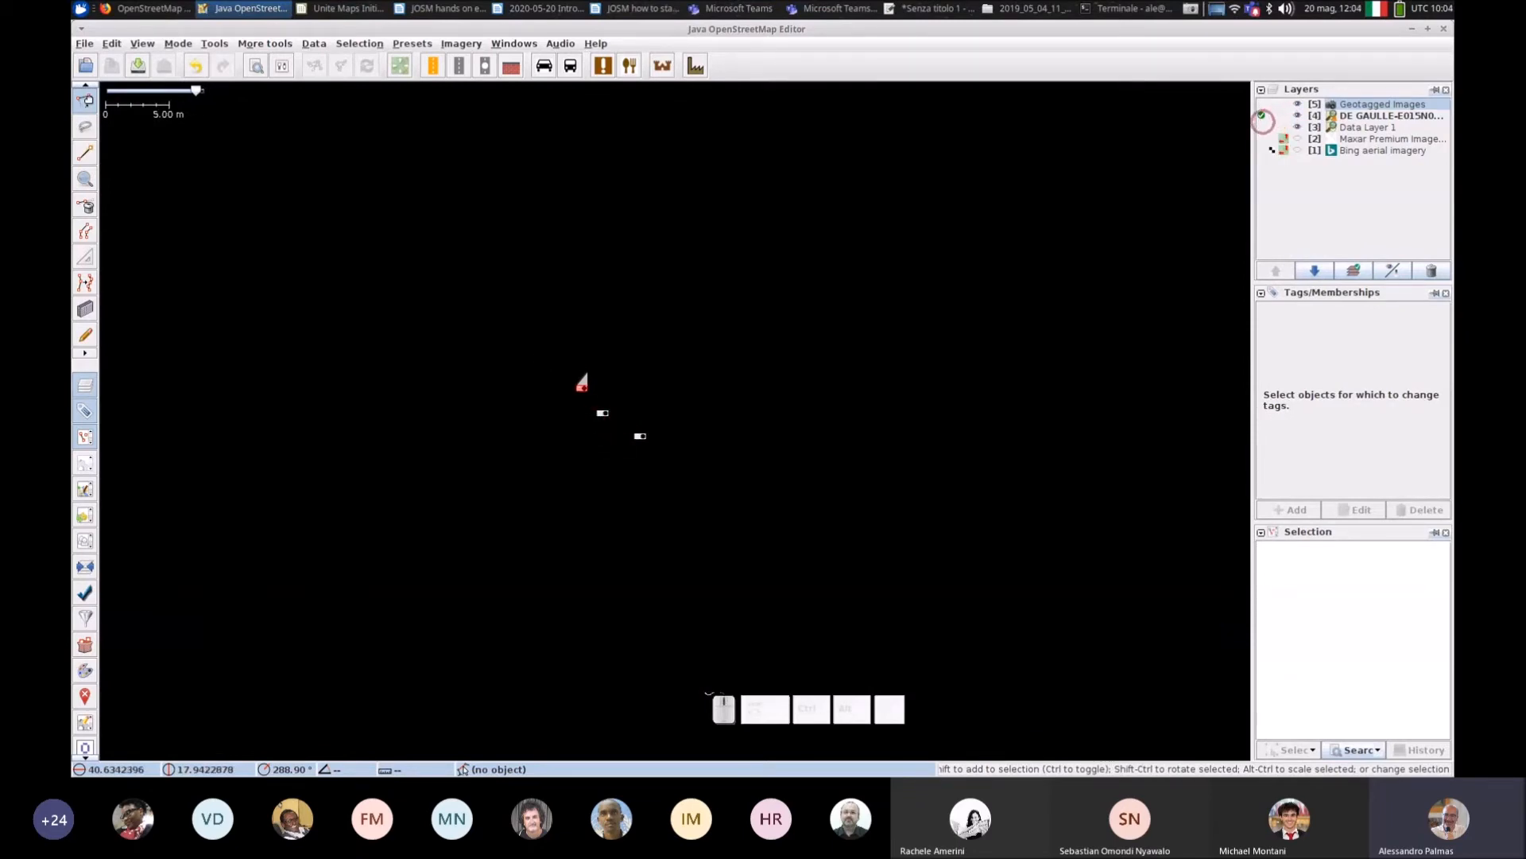
left_click(1262, 125)
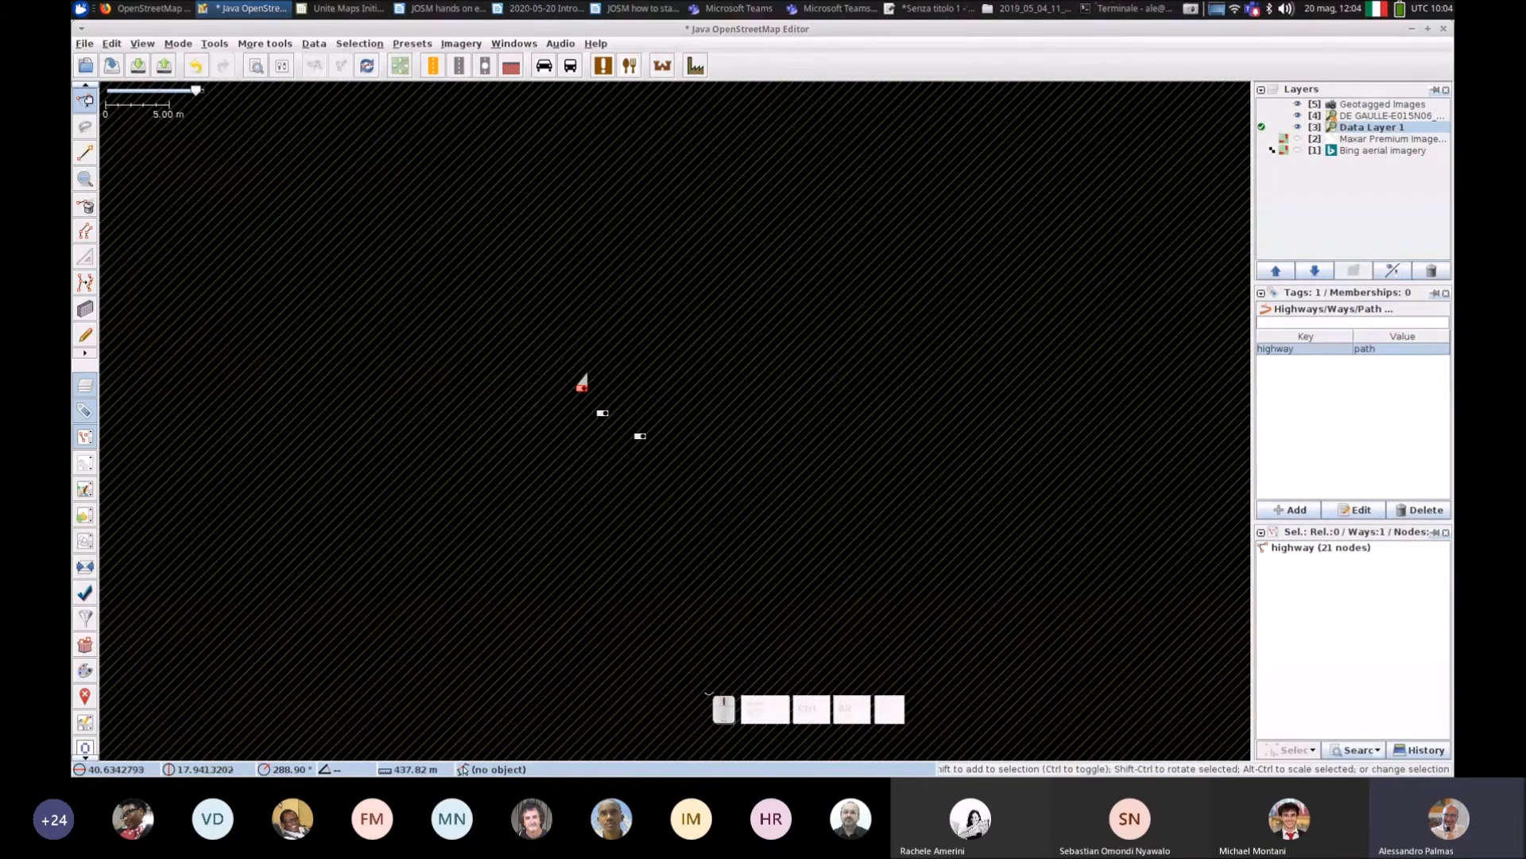
left_click(85, 43)
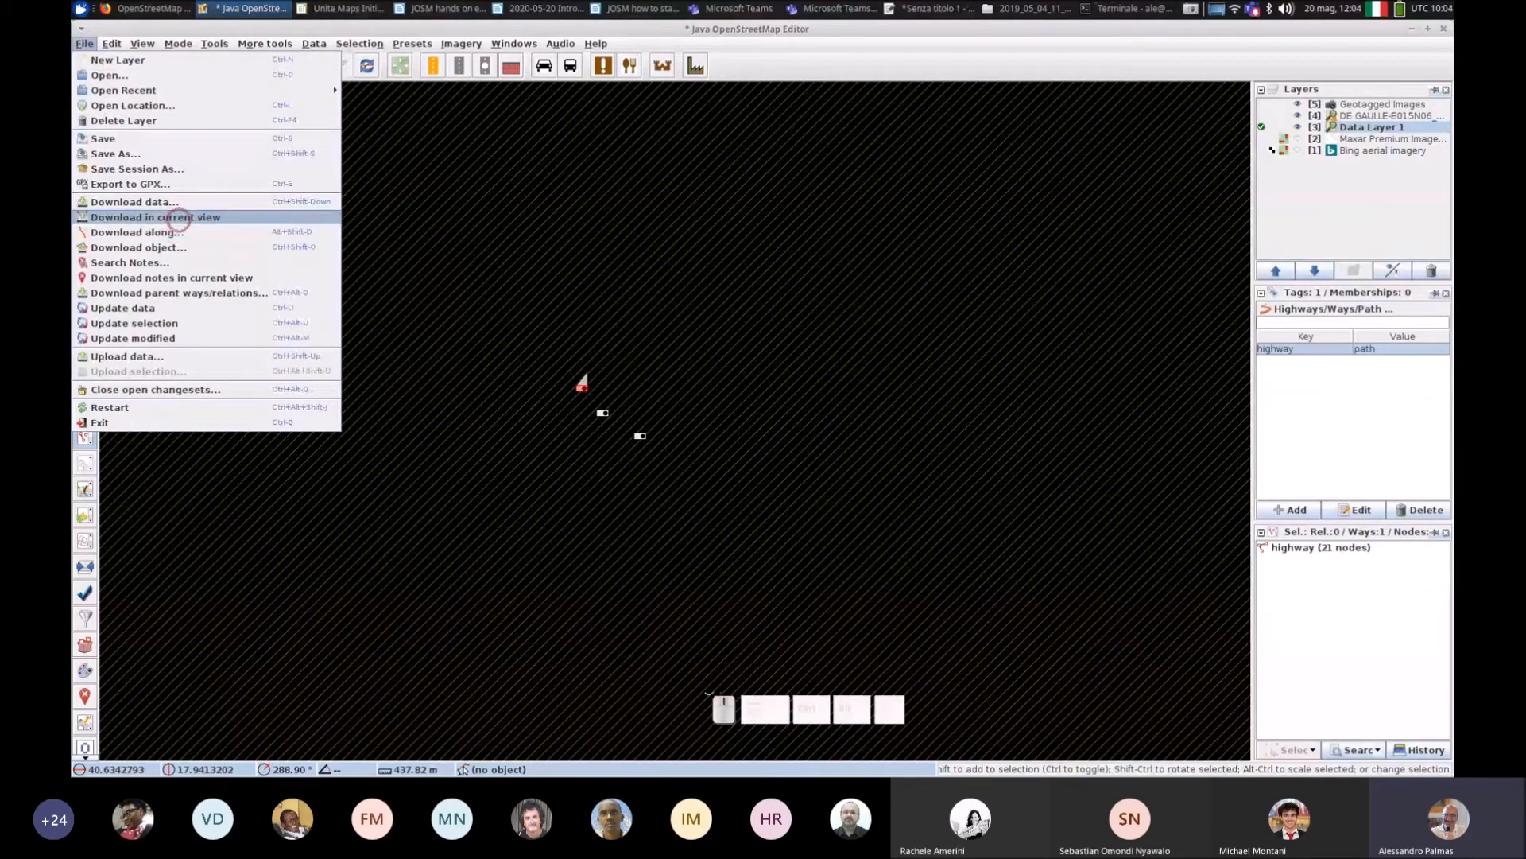
left_click(221, 216)
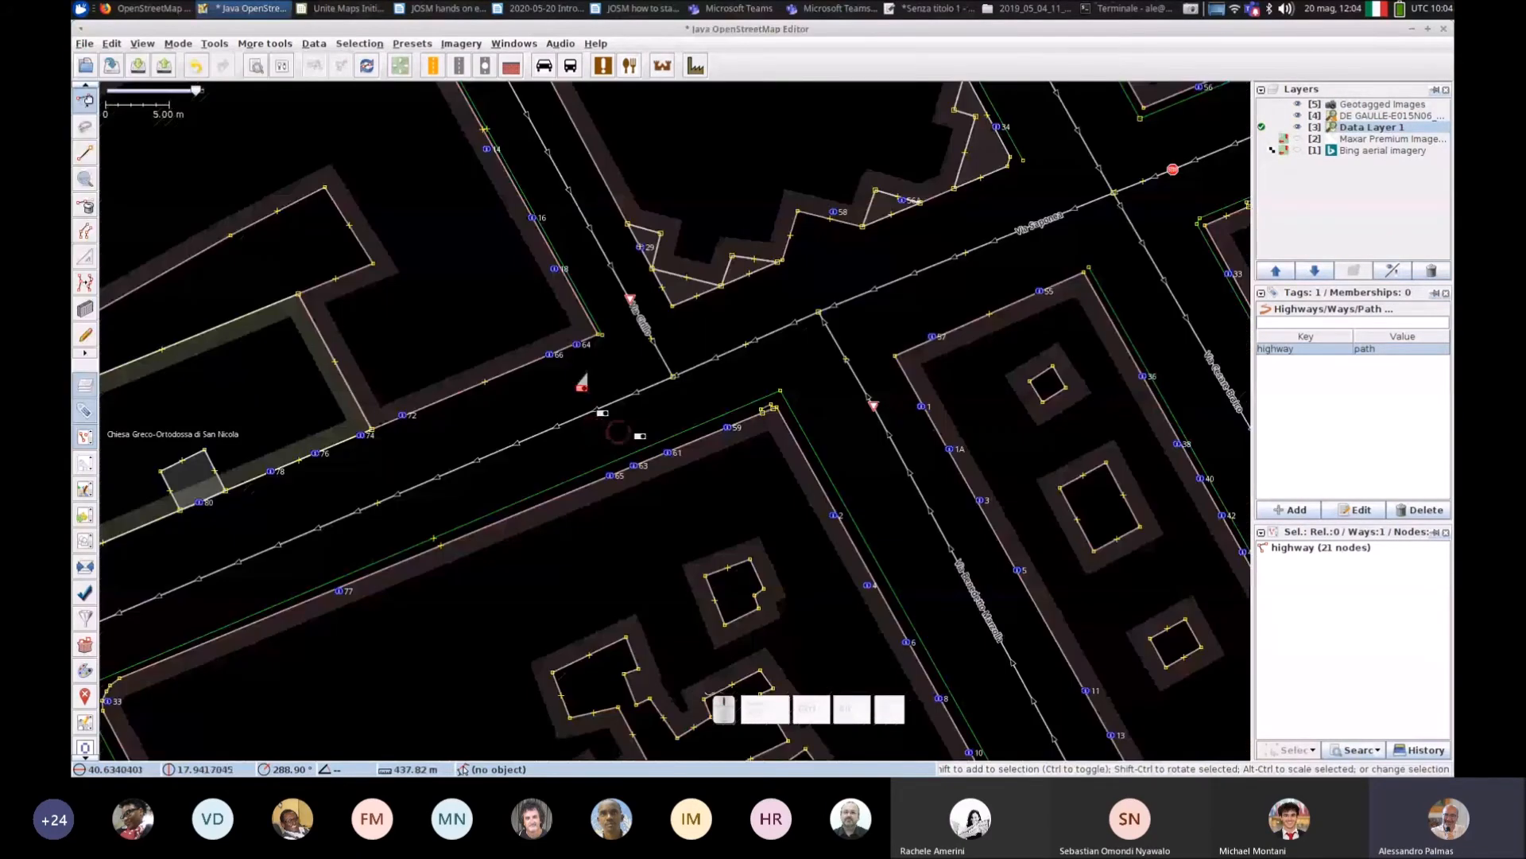
scroll(672, 432, "down", 2)
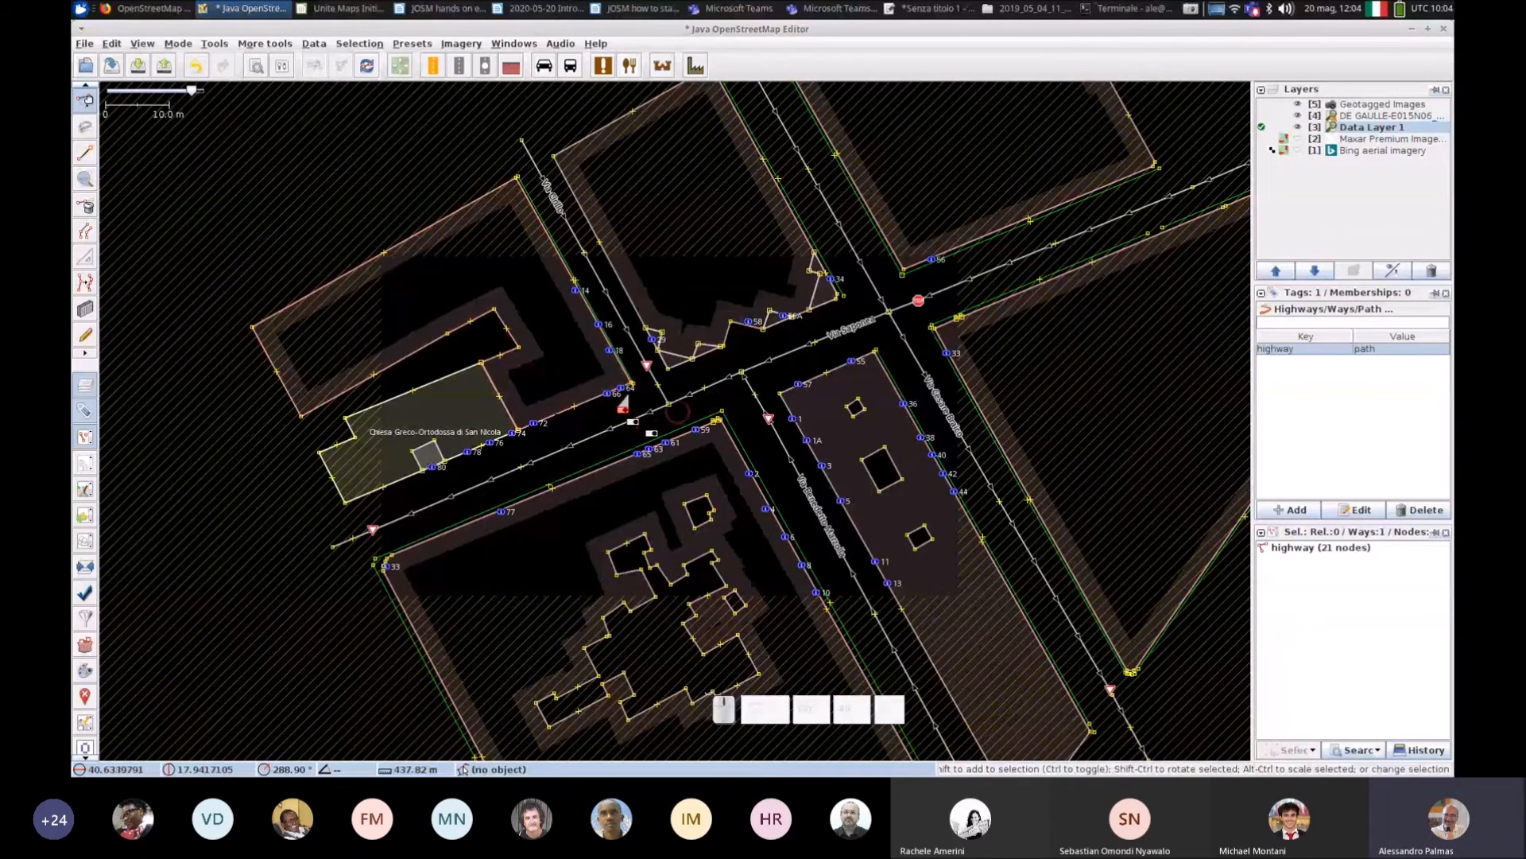
scroll(633, 436, "up", 2)
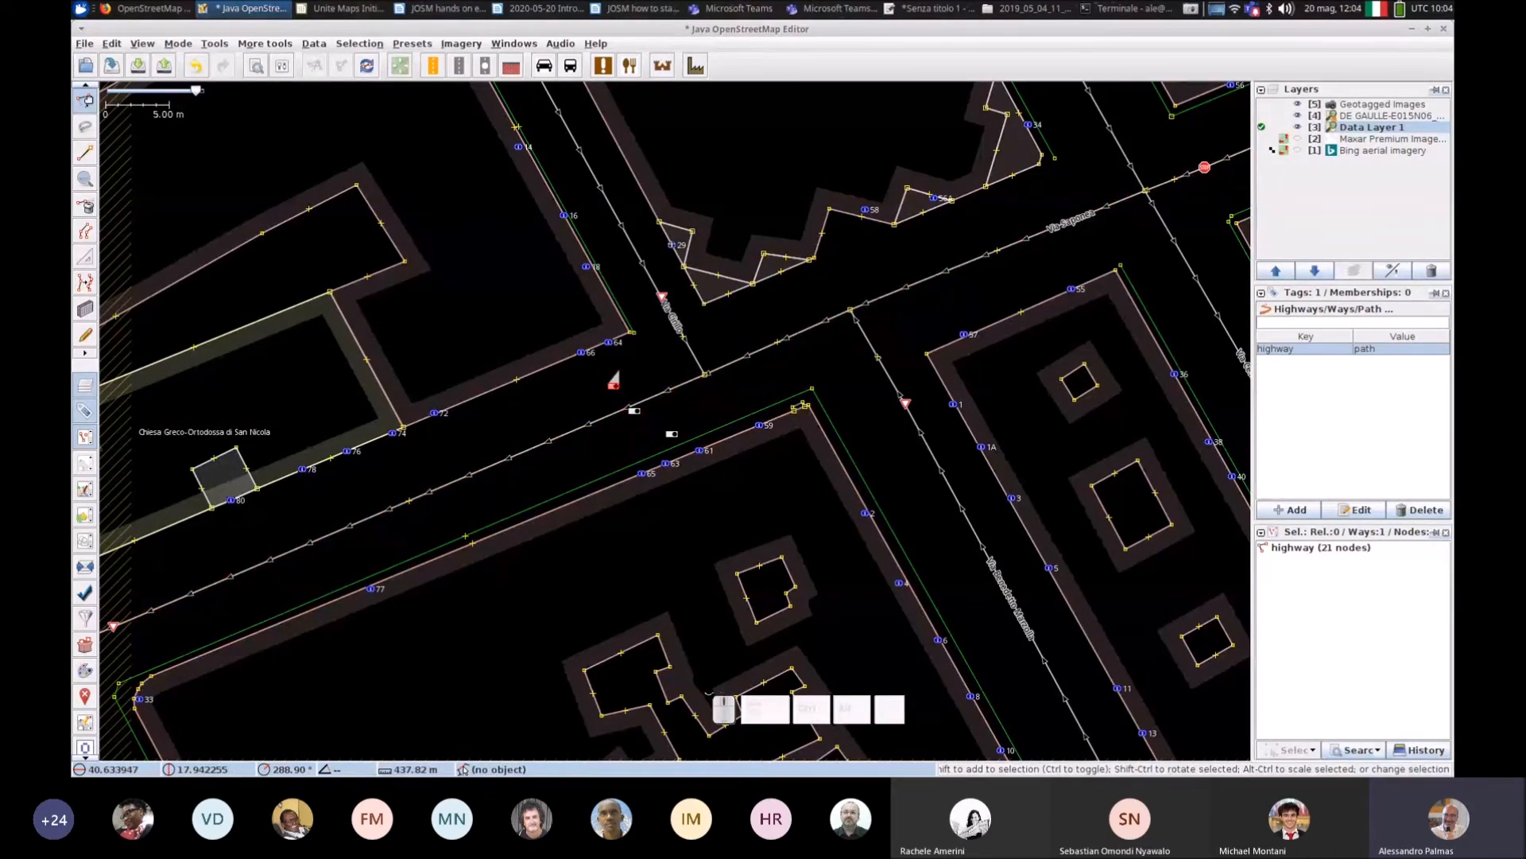
Step: Switch to the Microsoft Teams window
left_click(731, 8)
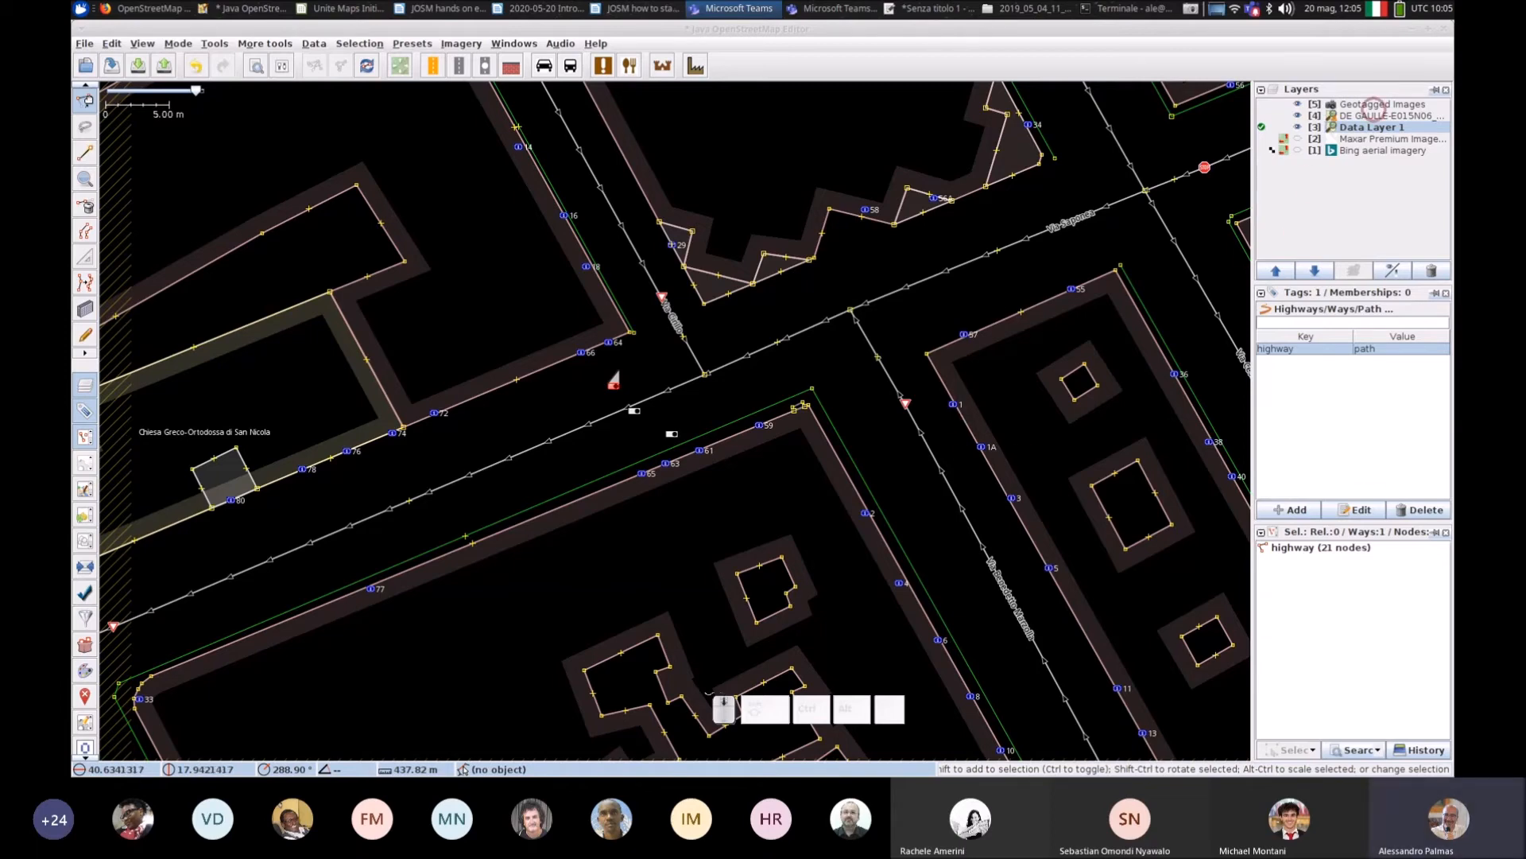
Step: Delete the Geotagged Images, DE GAULLE grid, Maxar Premium Imagery and Bing aerial imagery layers, keeping only Data Layer 1
left_click(1377, 104)
left_click(1431, 271)
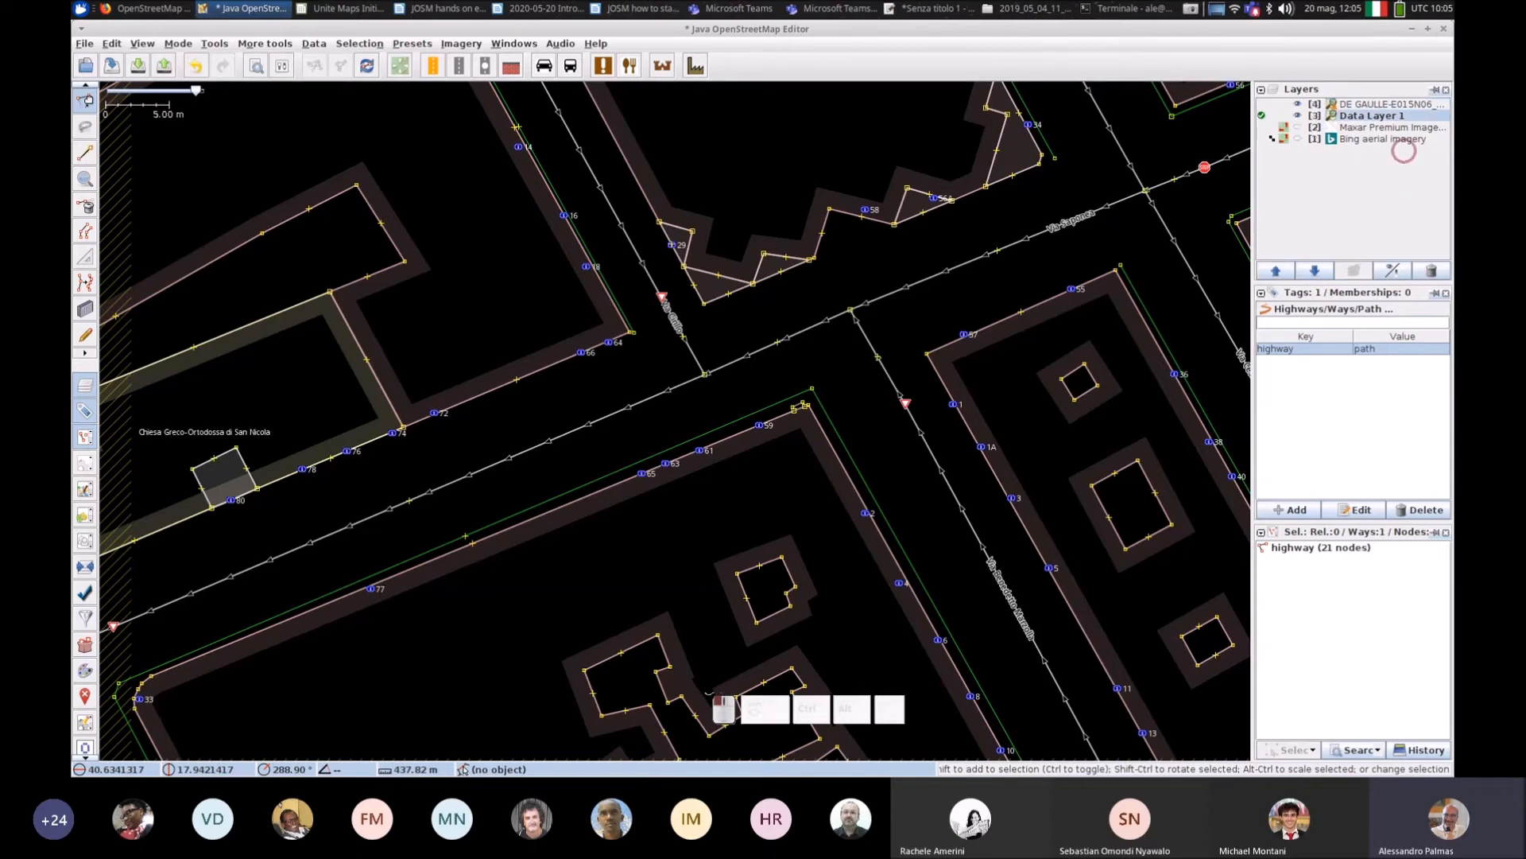
left_click(1397, 104)
left_click(1431, 270)
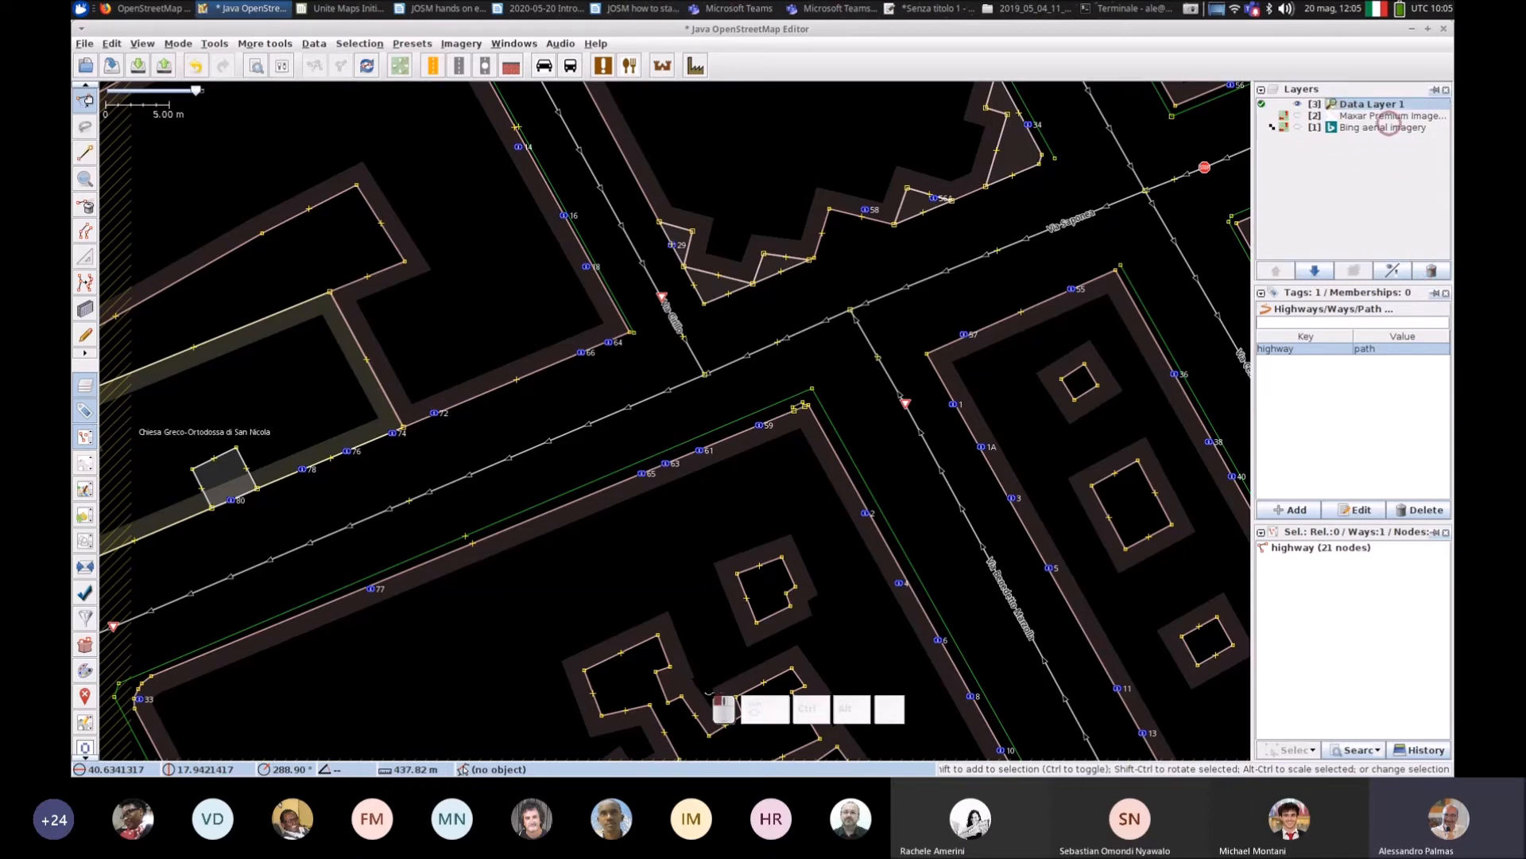
left_click(1376, 115)
left_click(1431, 271)
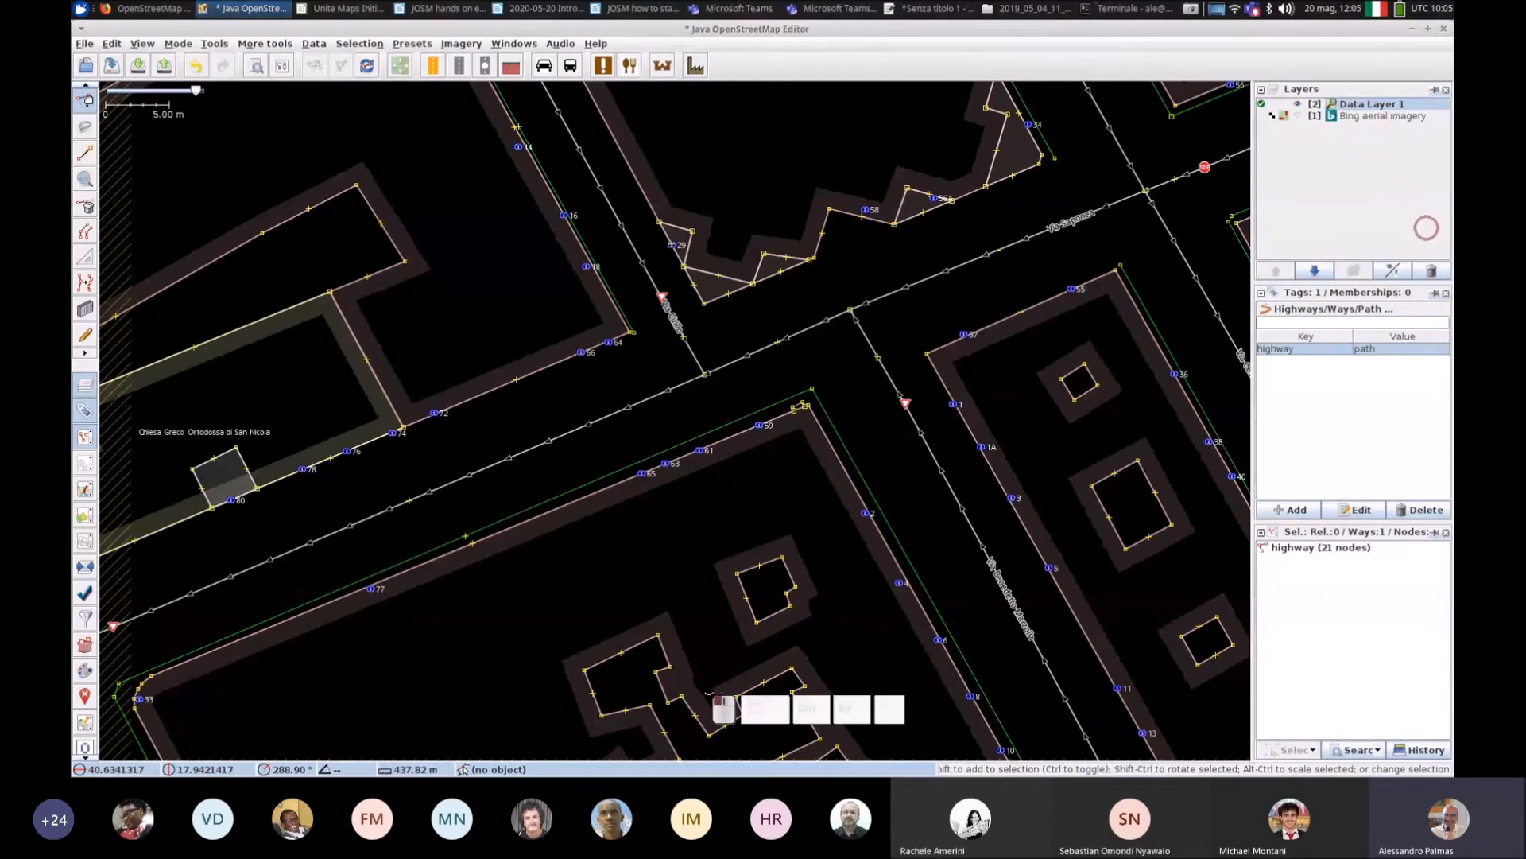
left_click(1383, 118)
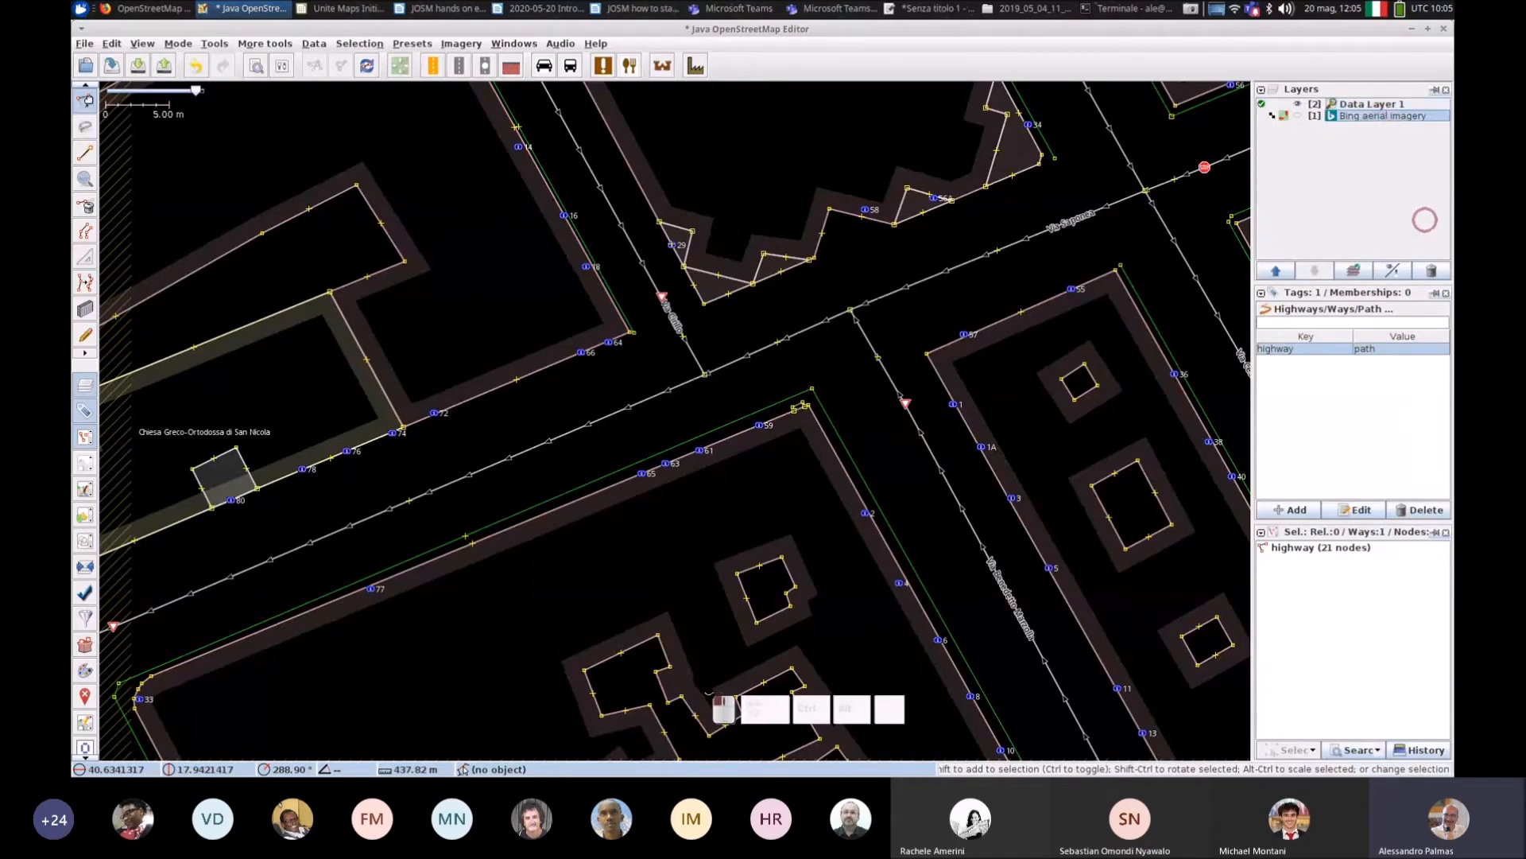
left_click(1429, 271)
left_click(1145, 282)
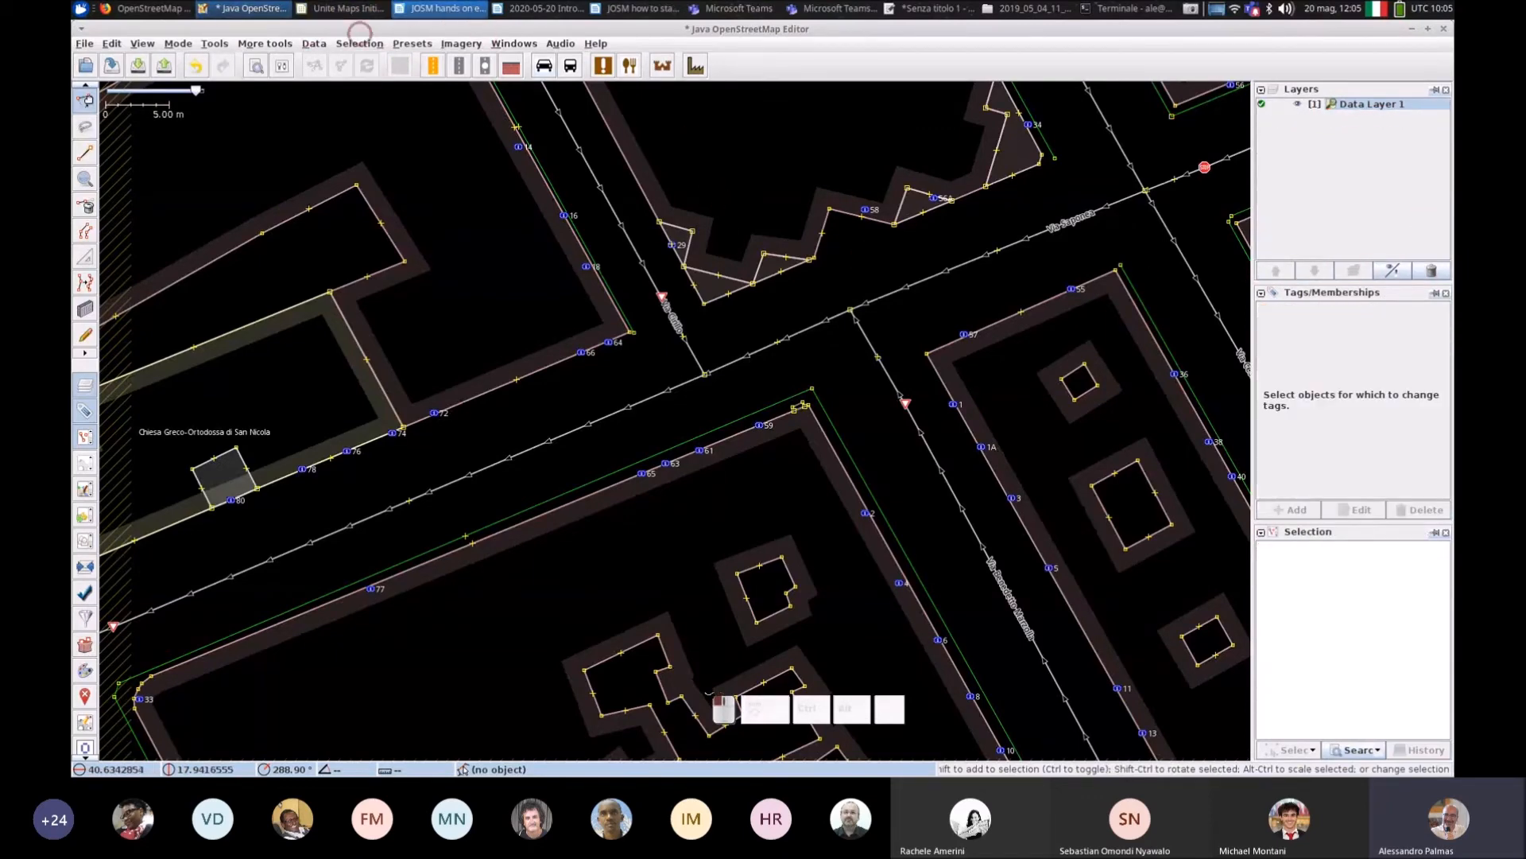
left_click(439, 9)
scroll(676, 422, "up", 2)
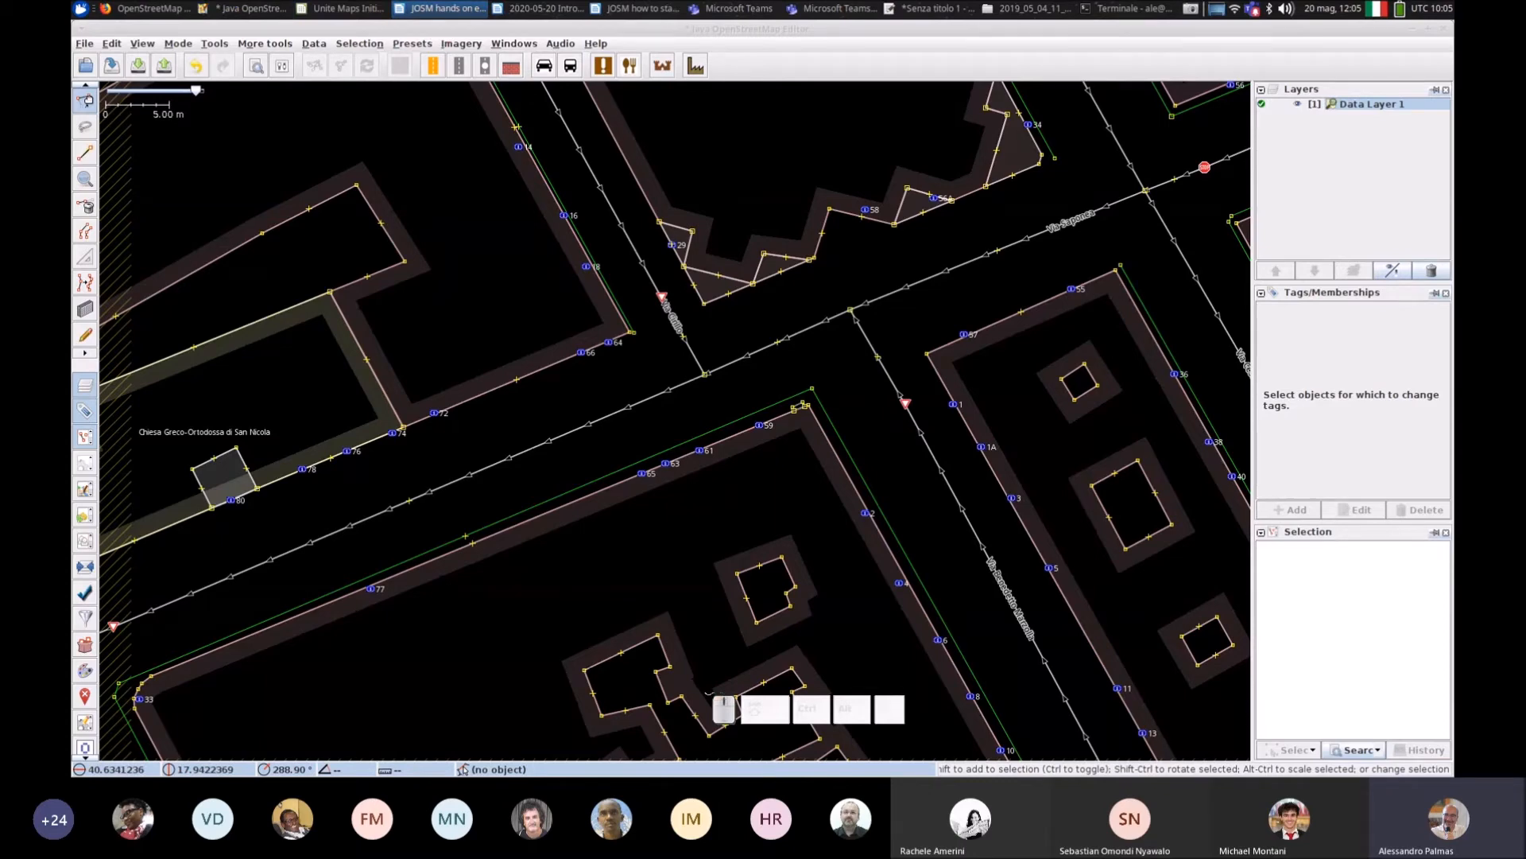
left_click(676, 422)
left_click(460, 178)
scroll(460, 183, "up", 5)
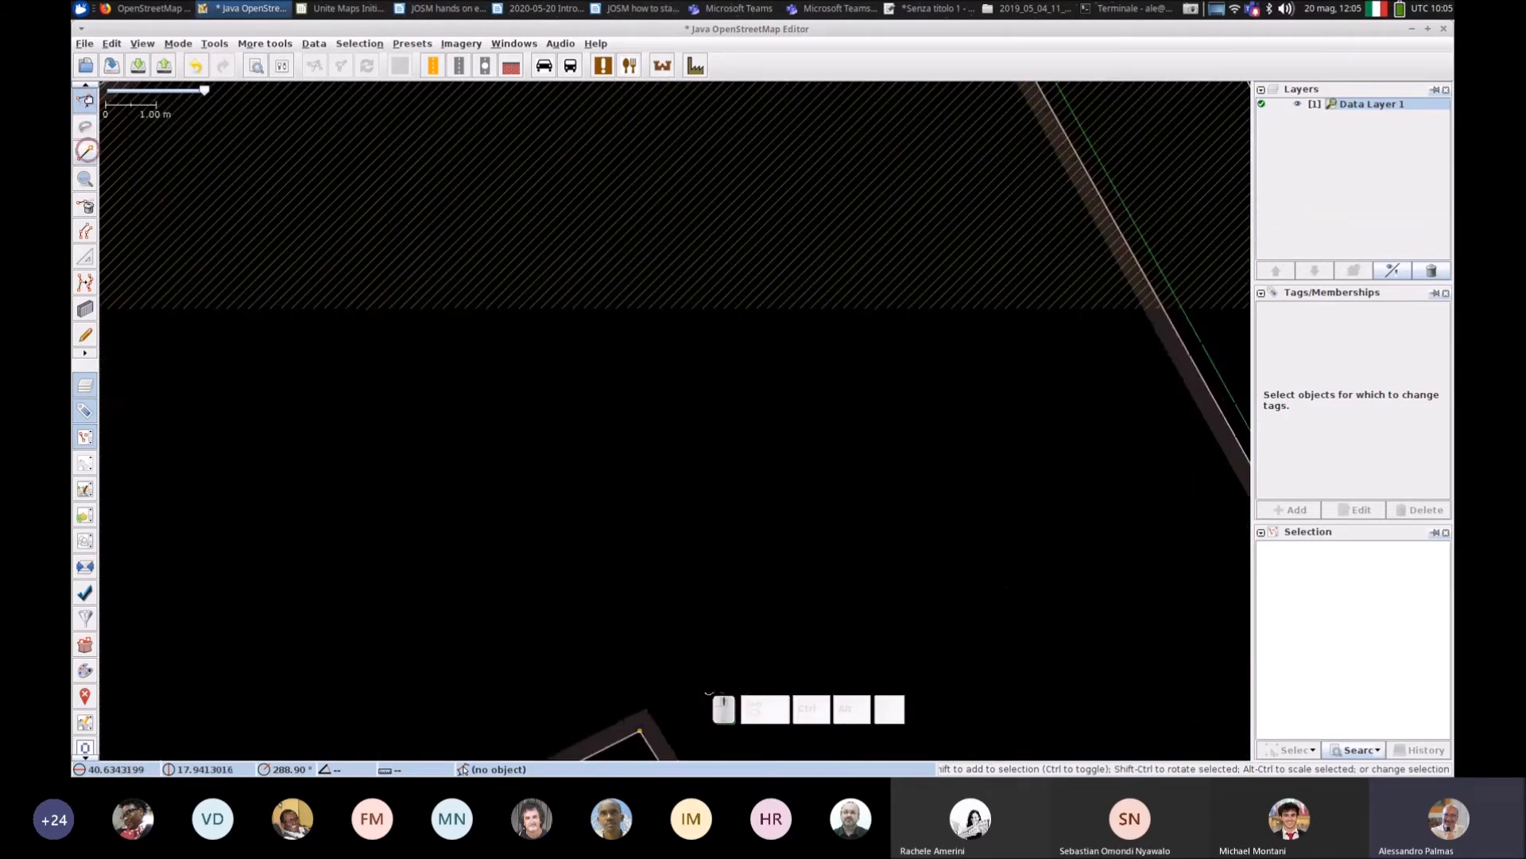
left_click(86, 153)
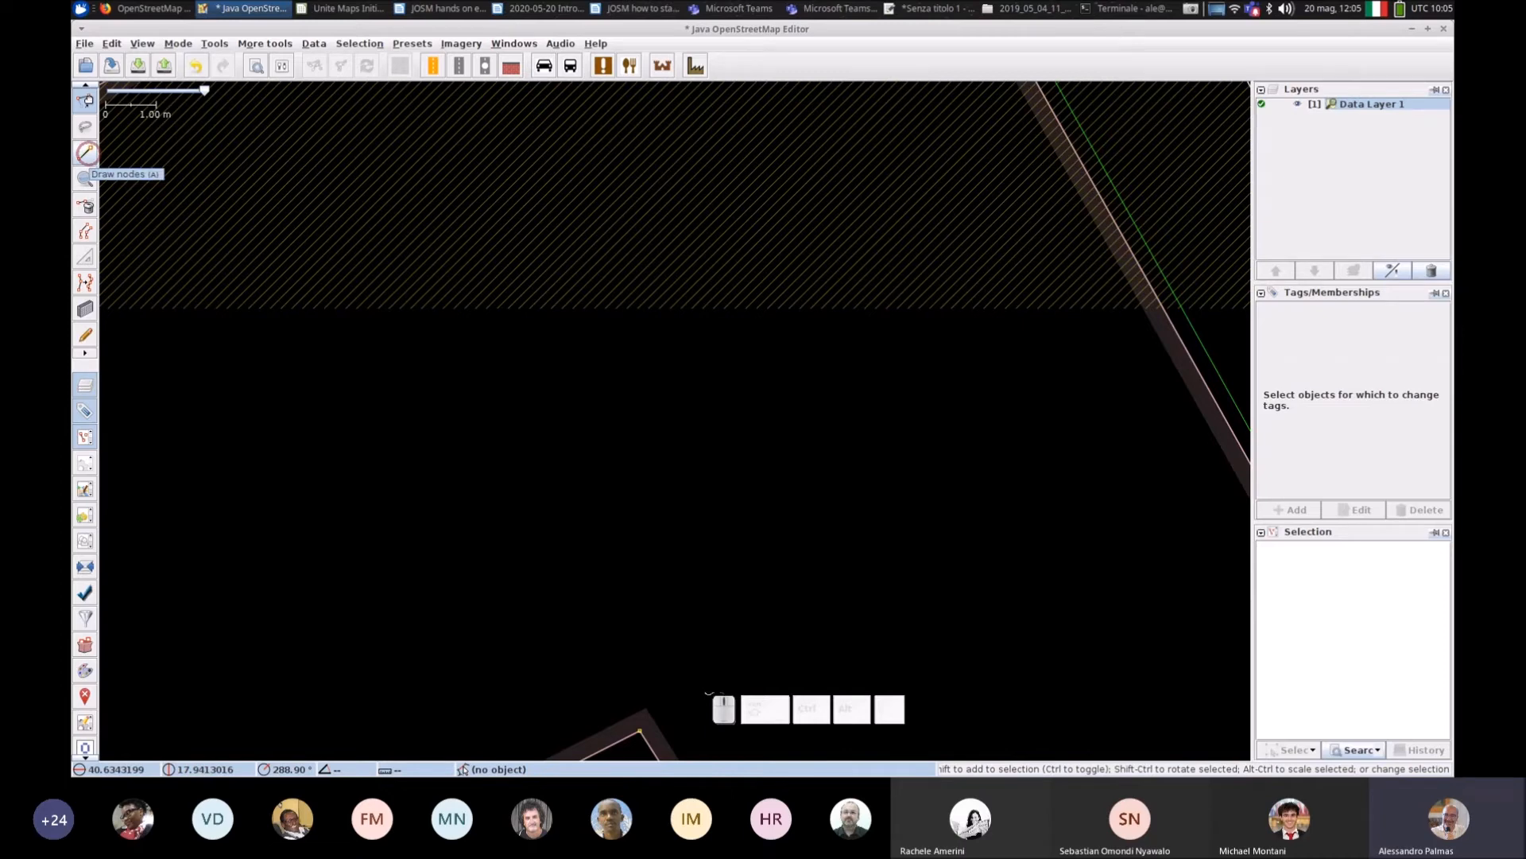
left_click(86, 152)
left_click(86, 151)
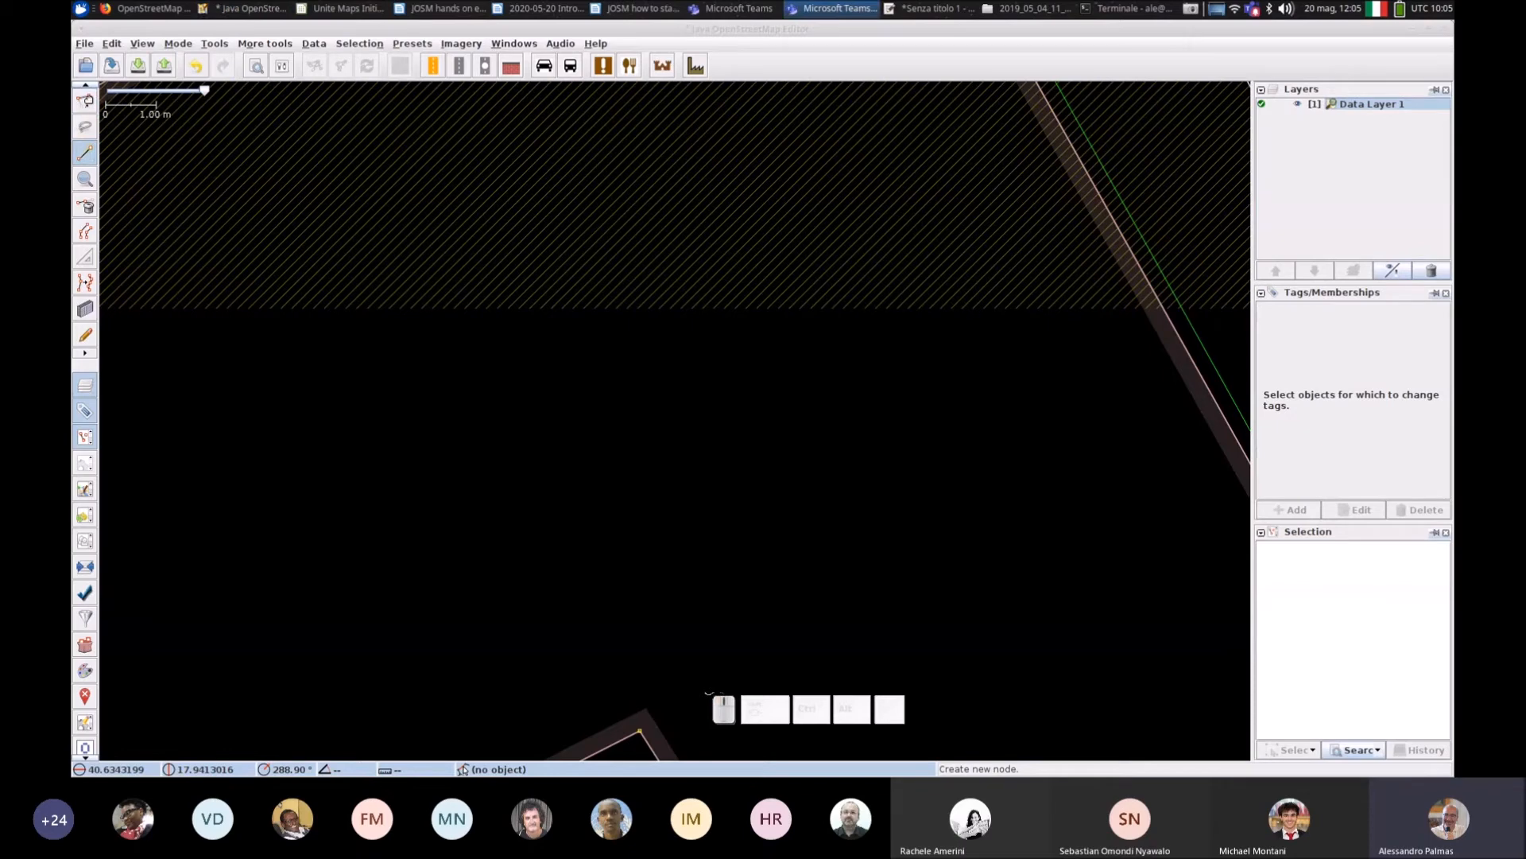
left_click(86, 103)
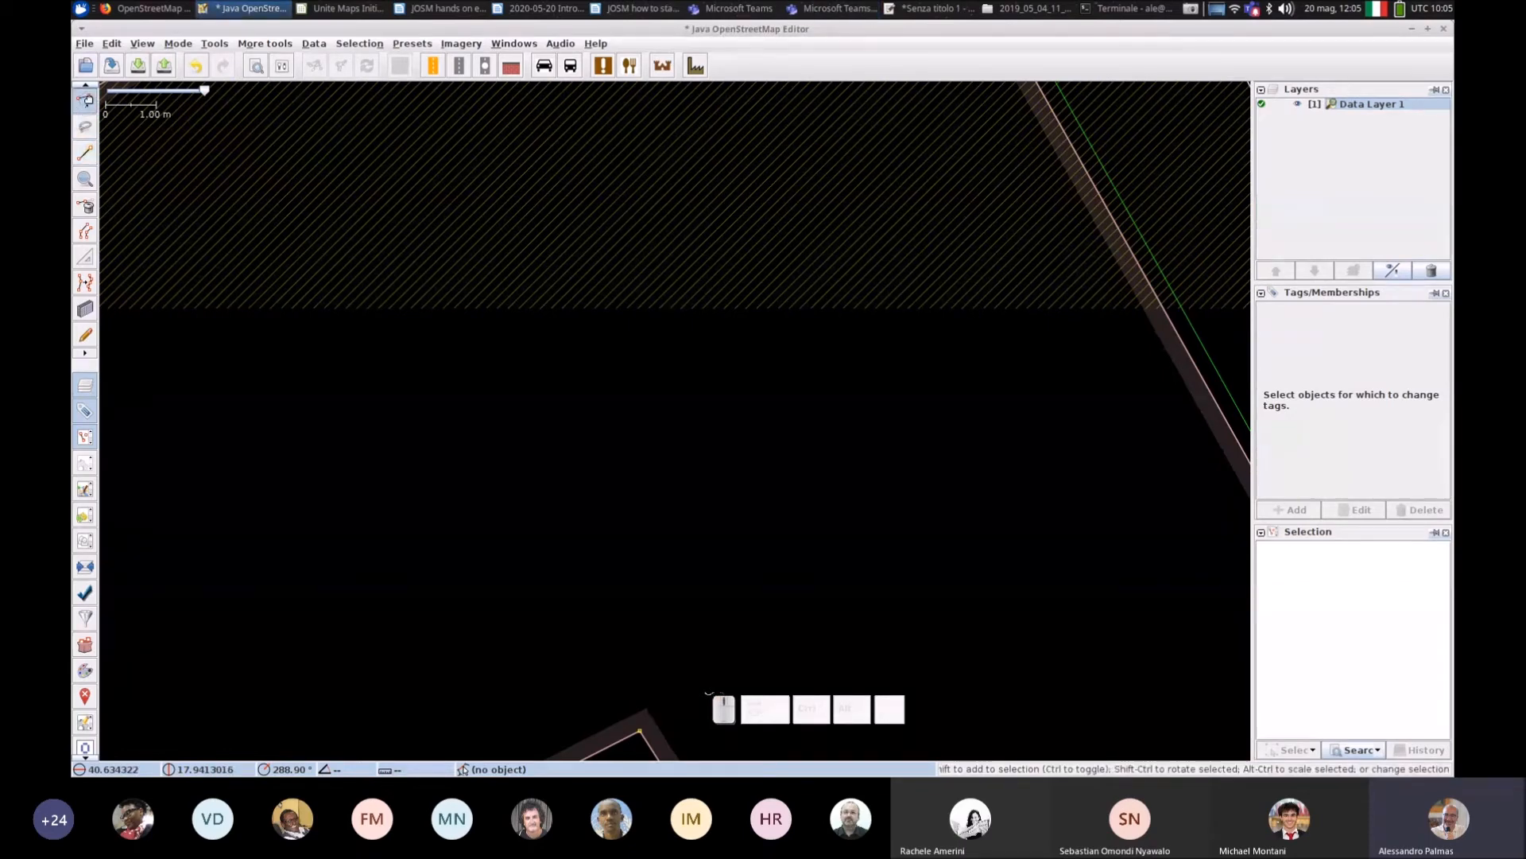
Step: Select the sidewalk footway along Via Cirillo and the house number 14 node to view their tags
left_click(1216, 369)
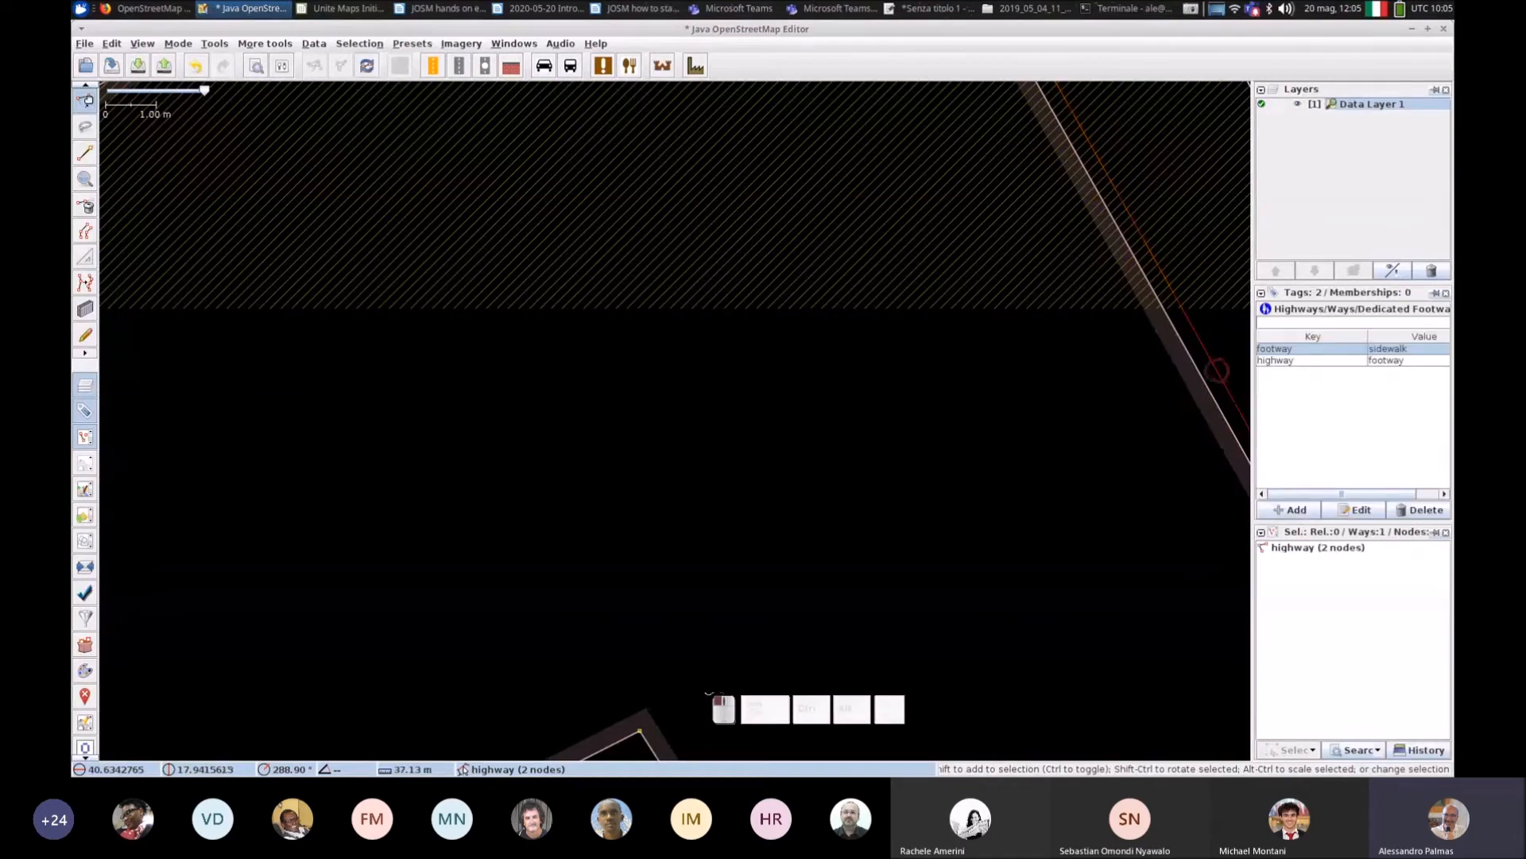
left_click_drag(1095, 404, 486, 372)
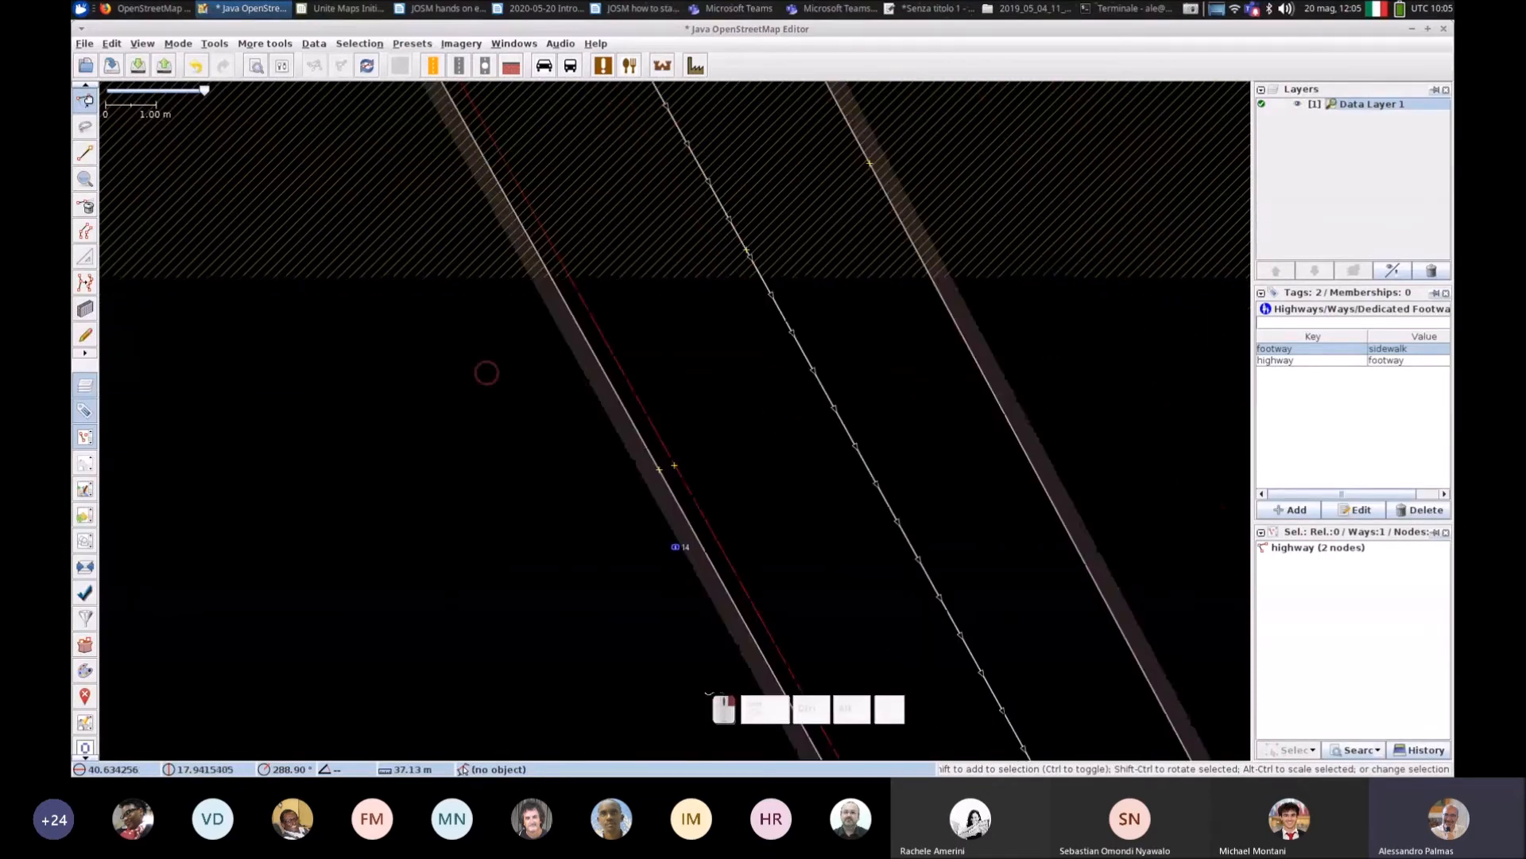
scroll(660, 408, "down", 2)
left_click(668, 478)
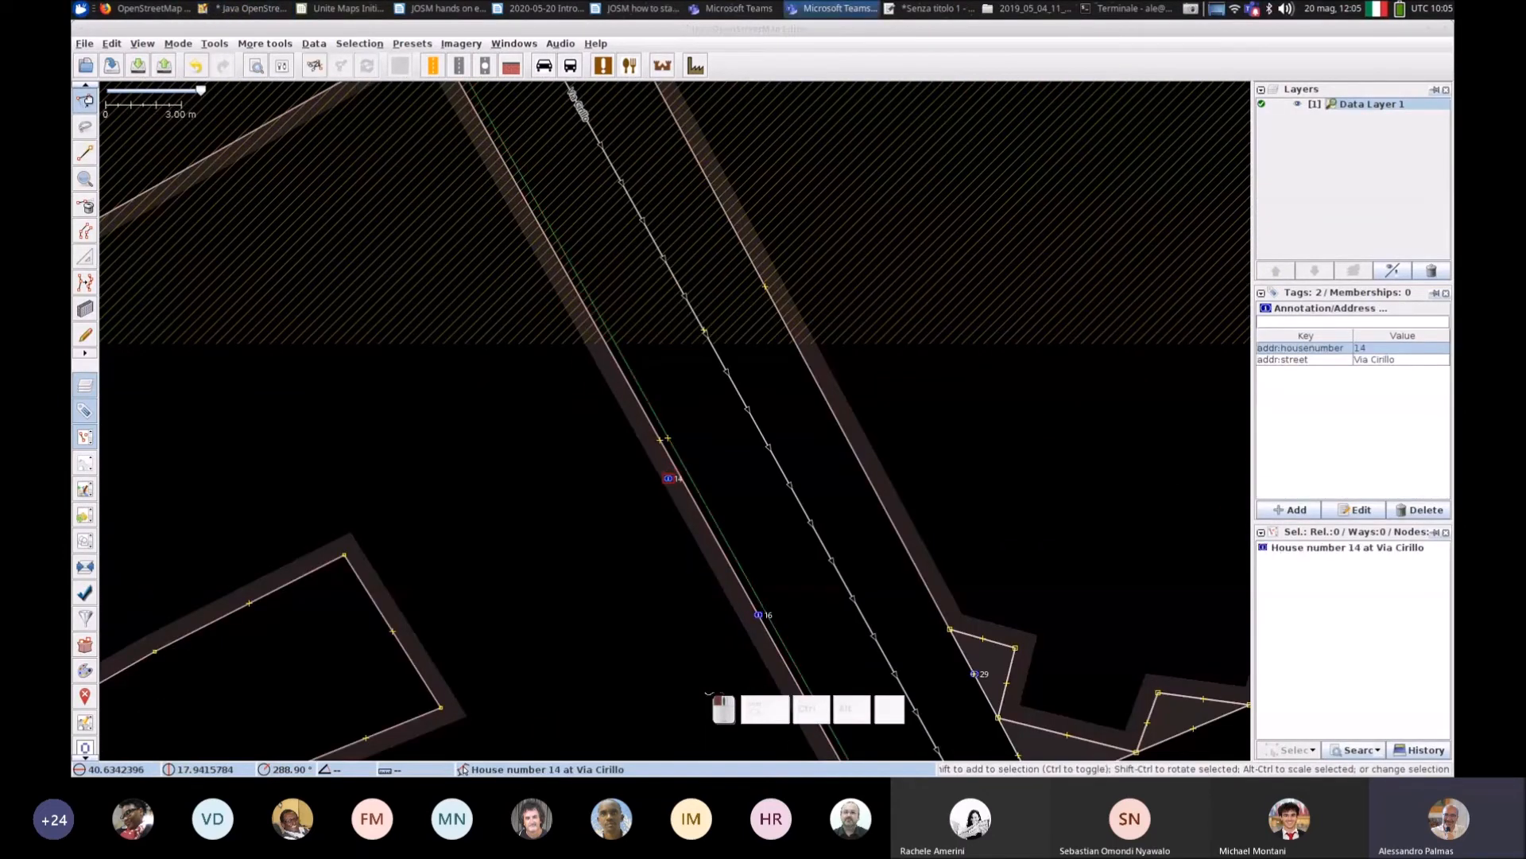
scroll(668, 478, "up", 2)
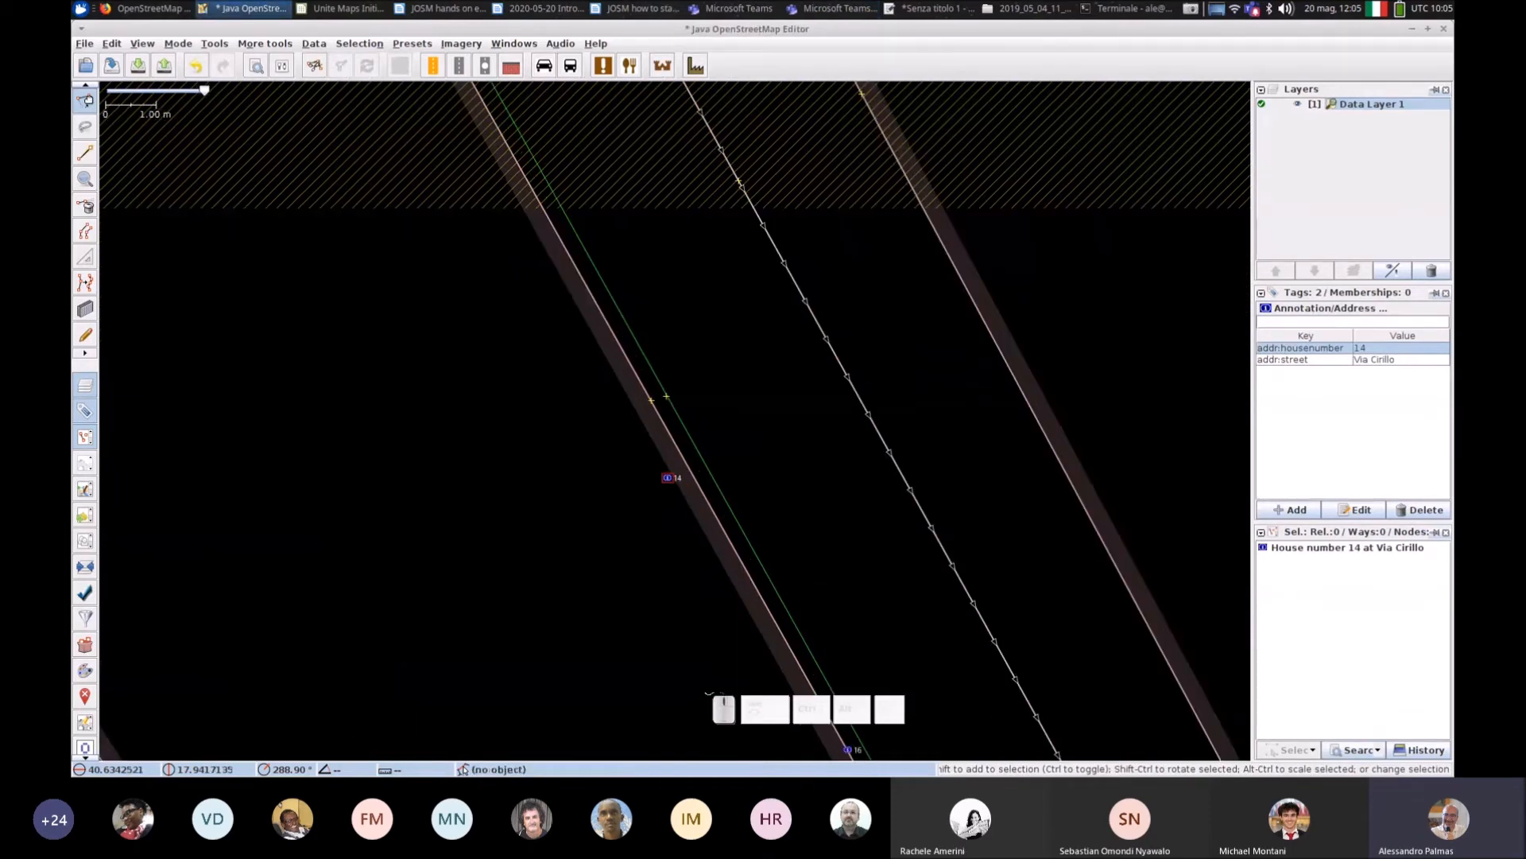
left_click(700, 450)
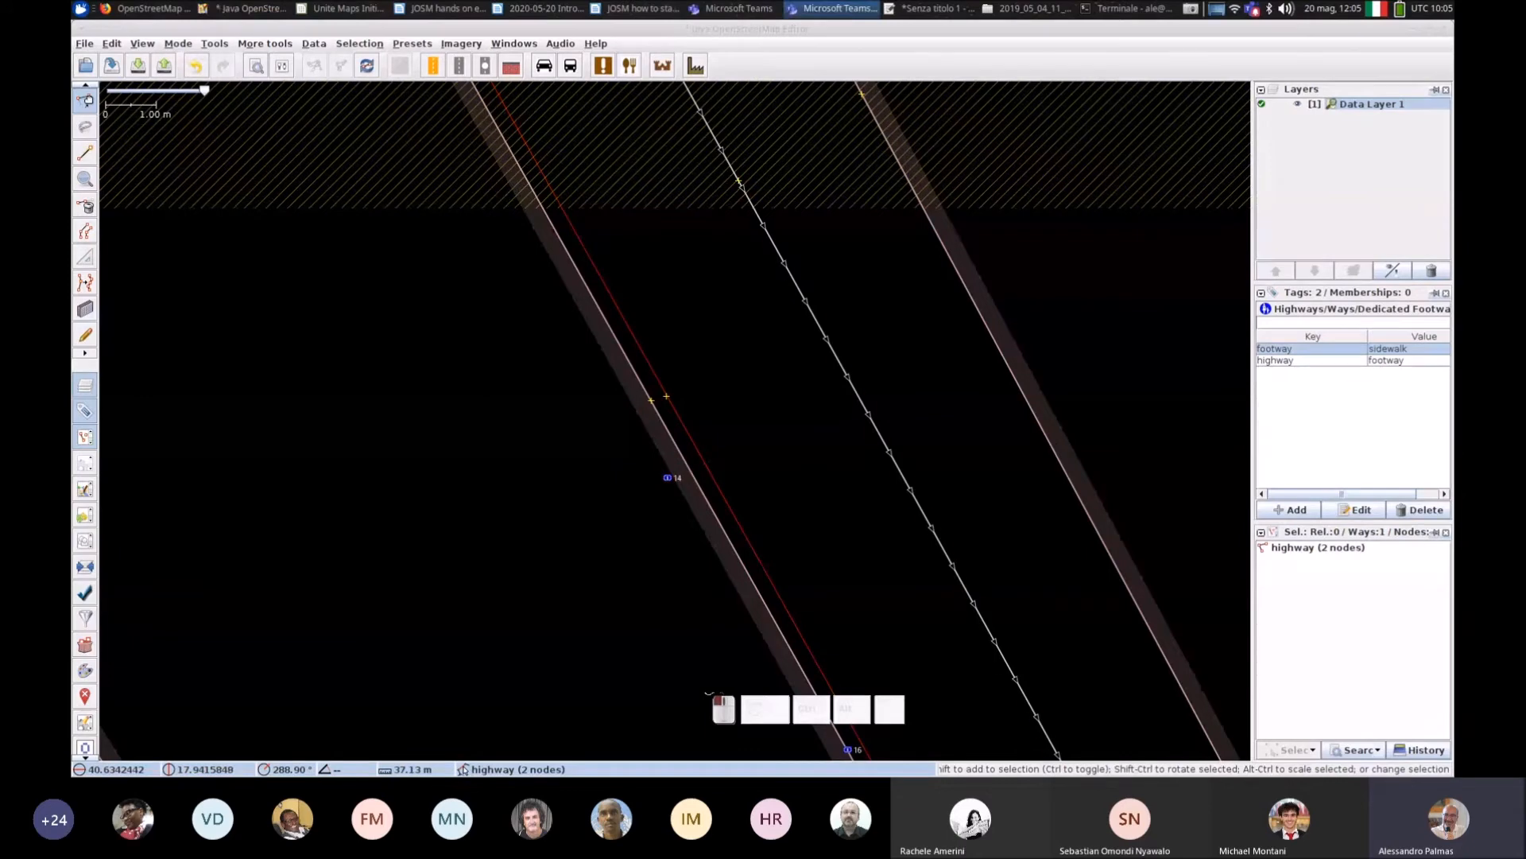
scroll(1353, 421, "down", 2)
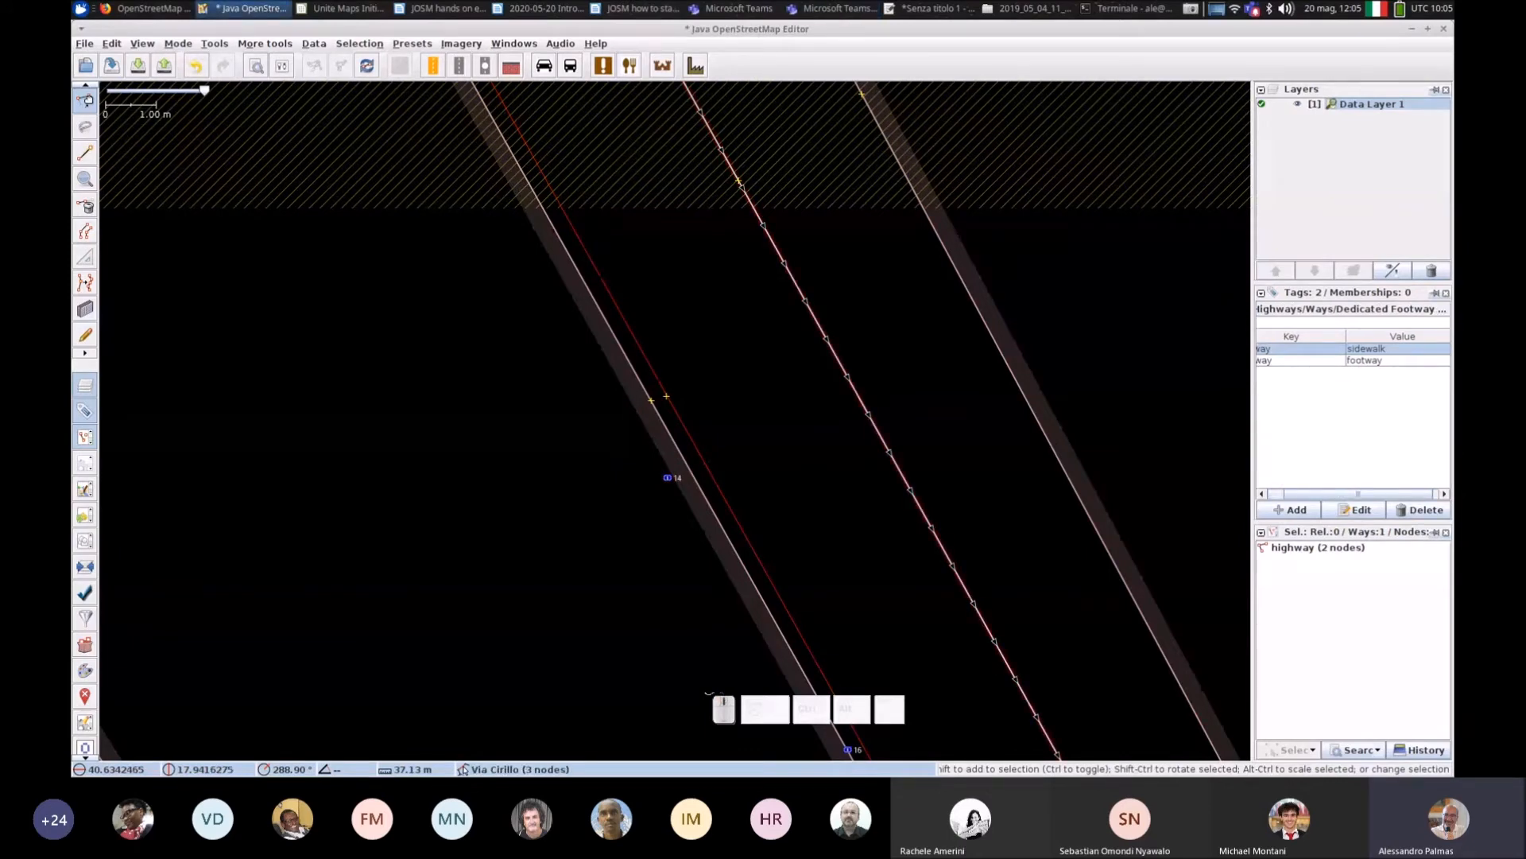
Step: Select the Via Cirillo road and widen the side panels to make its tags easier to read
scroll(899, 469, "down", 2)
left_click(566, 453)
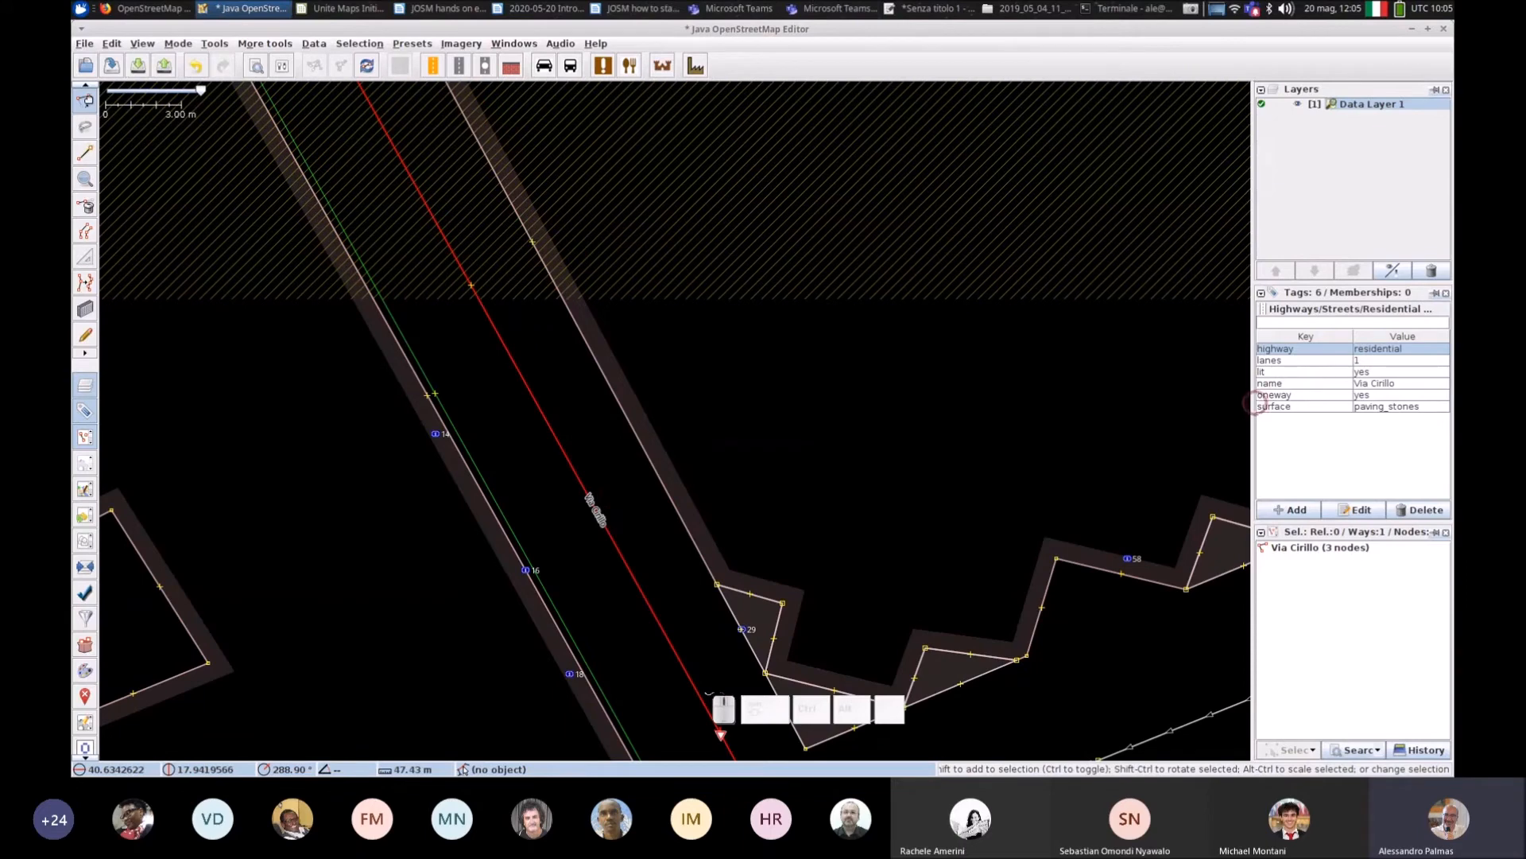
left_click_drag(1249, 403, 1204, 406)
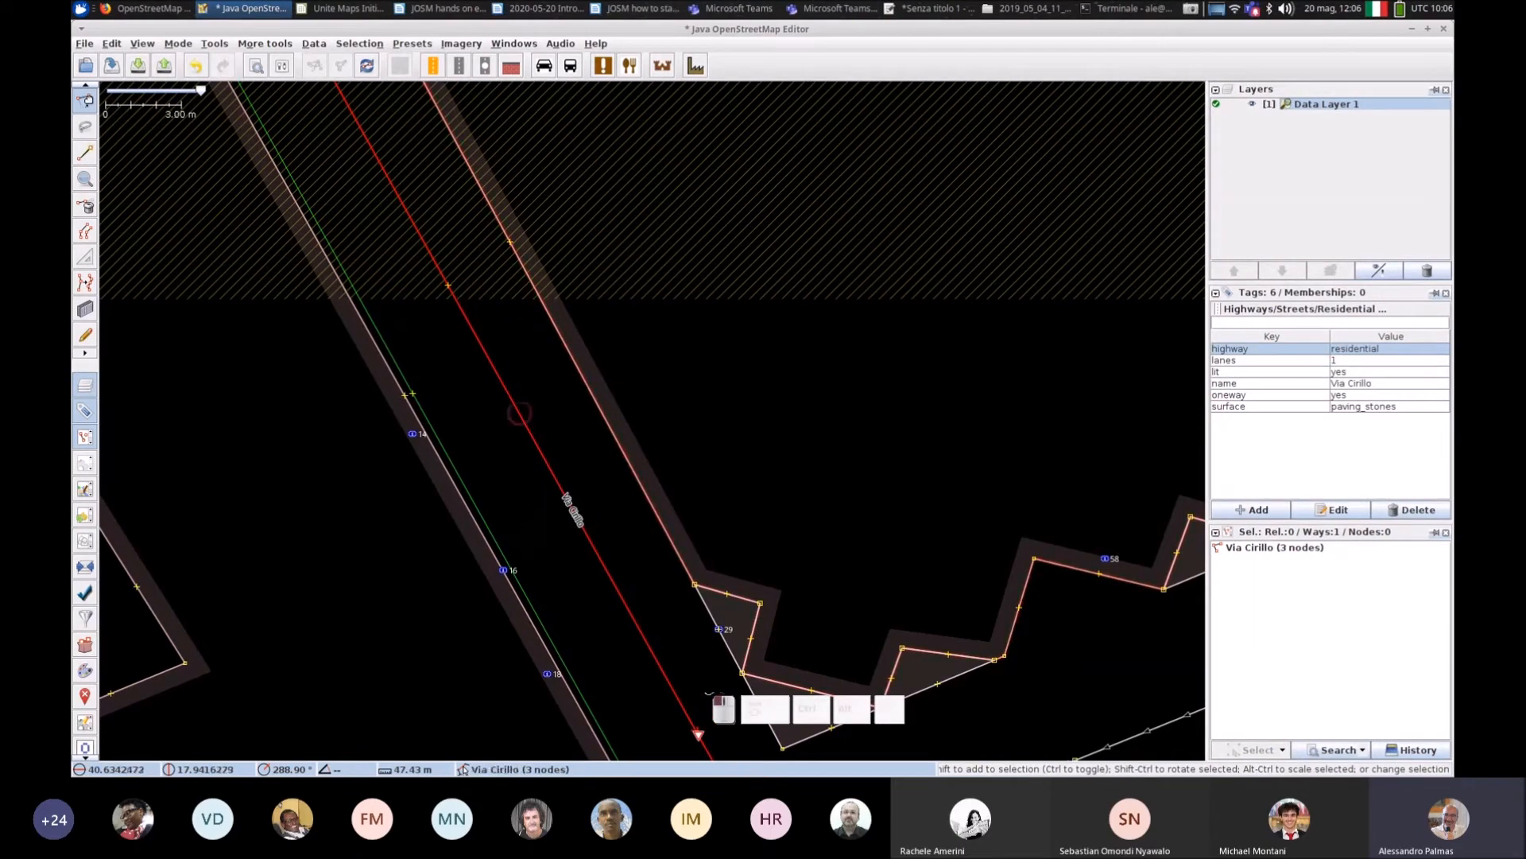
left_click(519, 414)
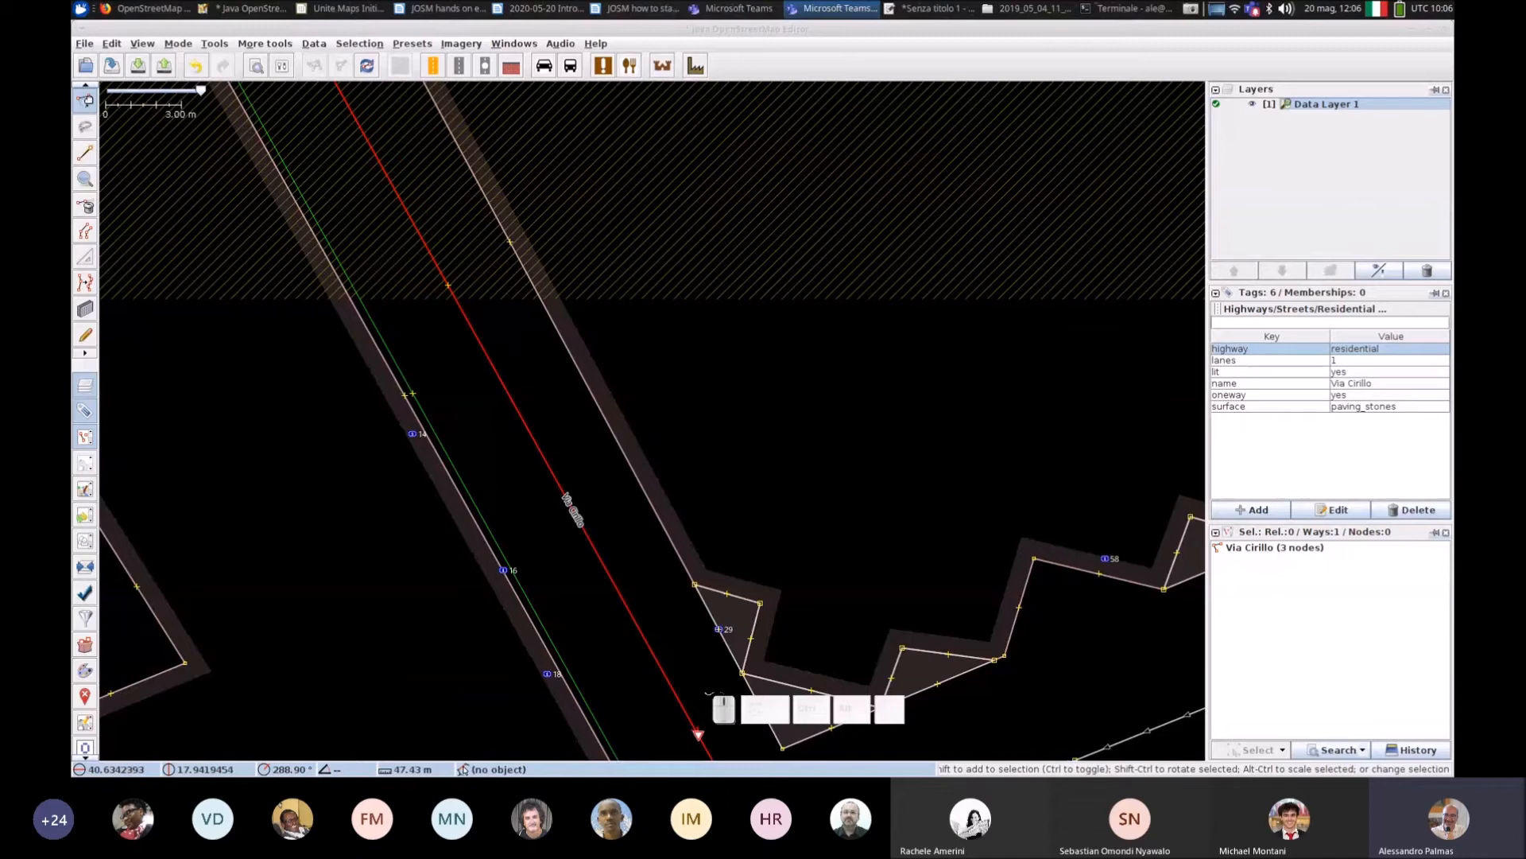
Step: Examine Via Cirillo's highway, oneway, lanes, lit, name and surface tags one by one, and clear the selection
left_click(1348, 348)
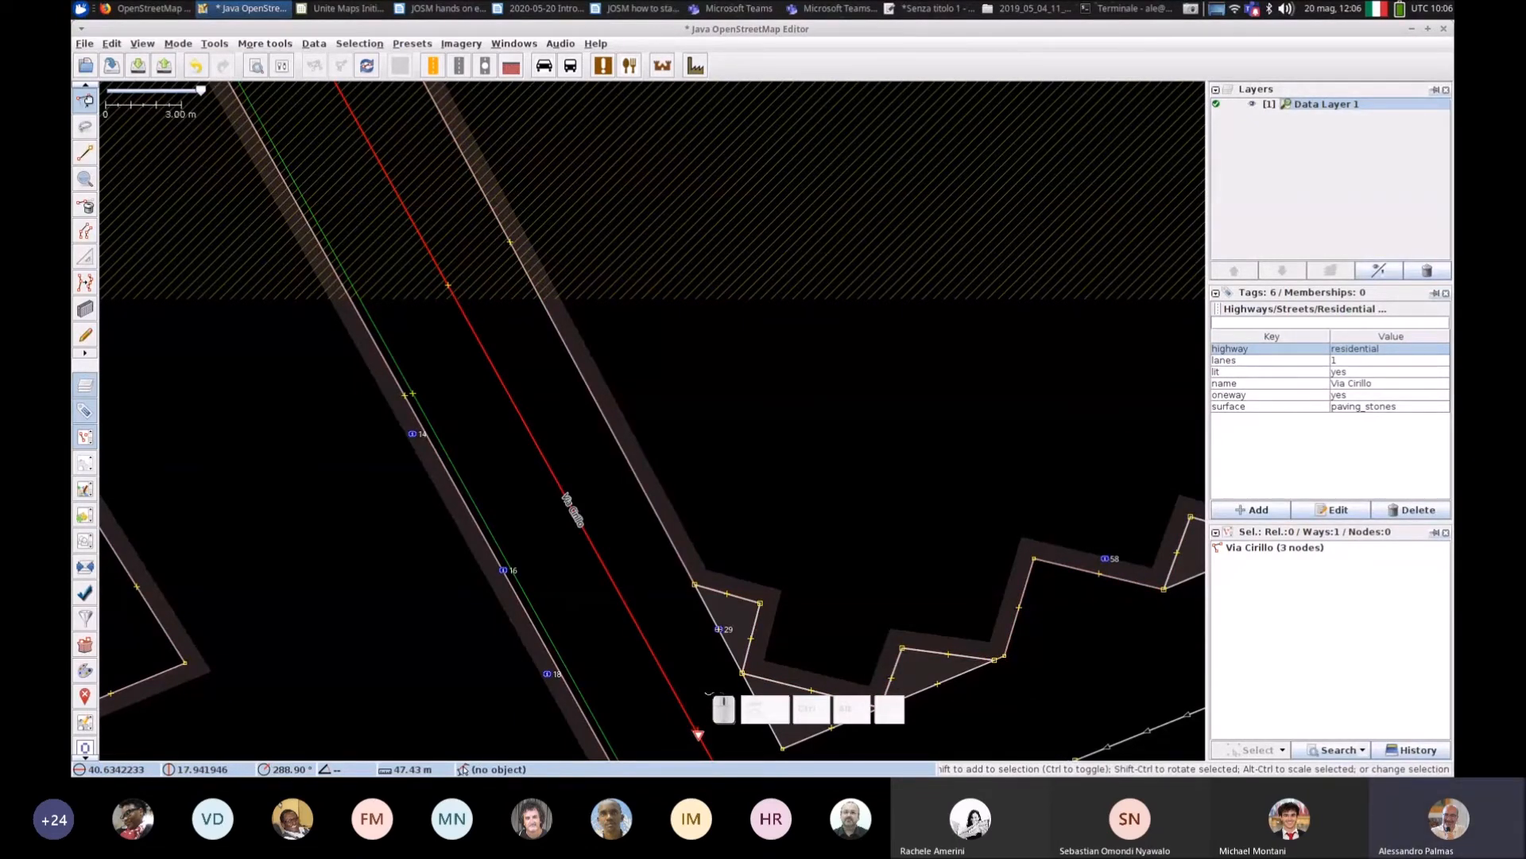
left_click(1271, 351)
left_click(1372, 348)
left_click(574, 515)
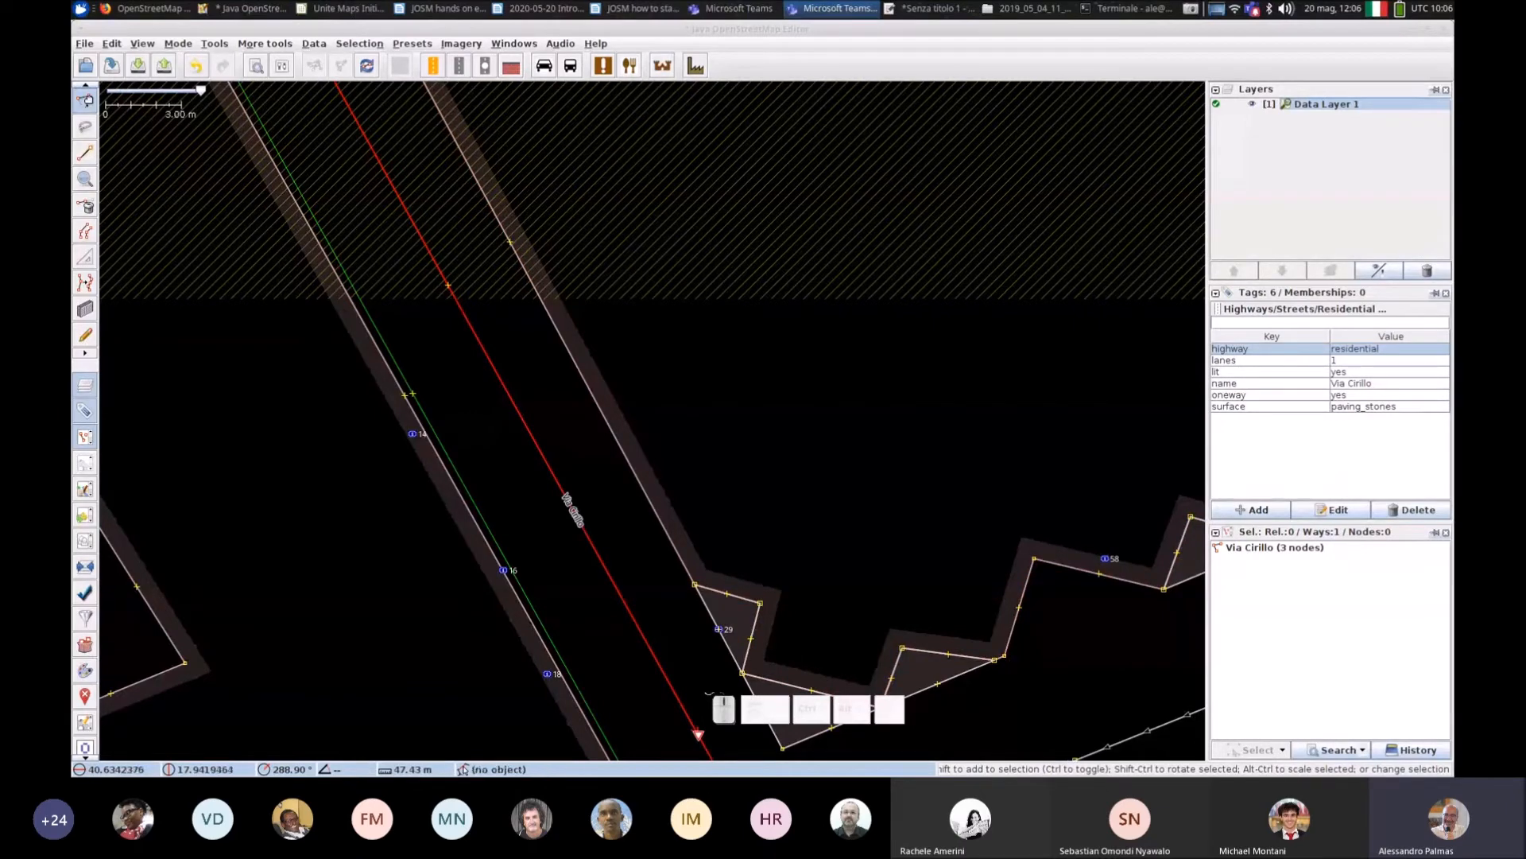
left_click(1347, 392)
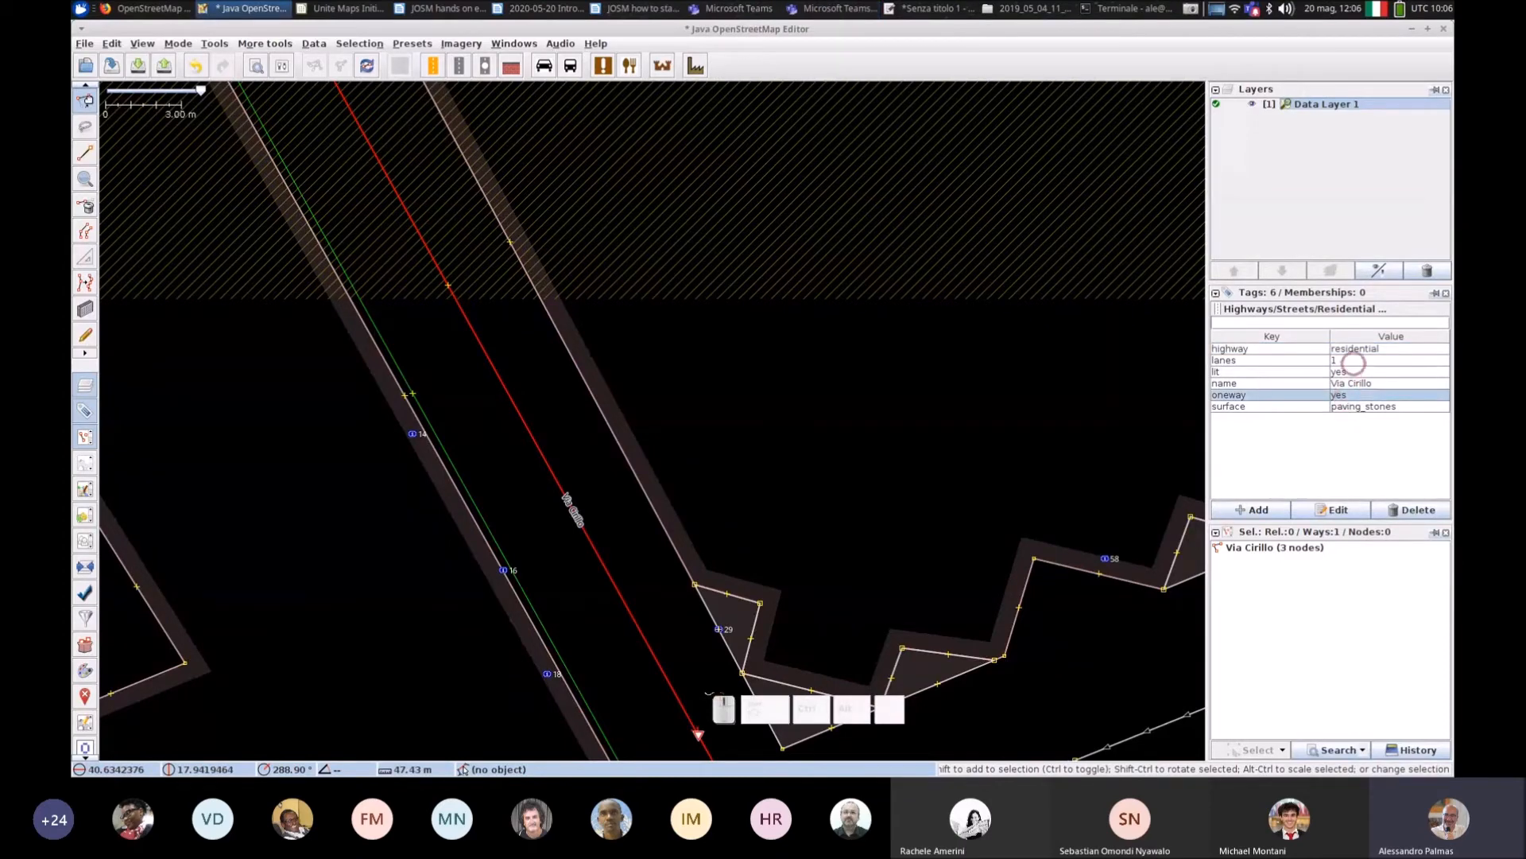
left_click(1353, 363)
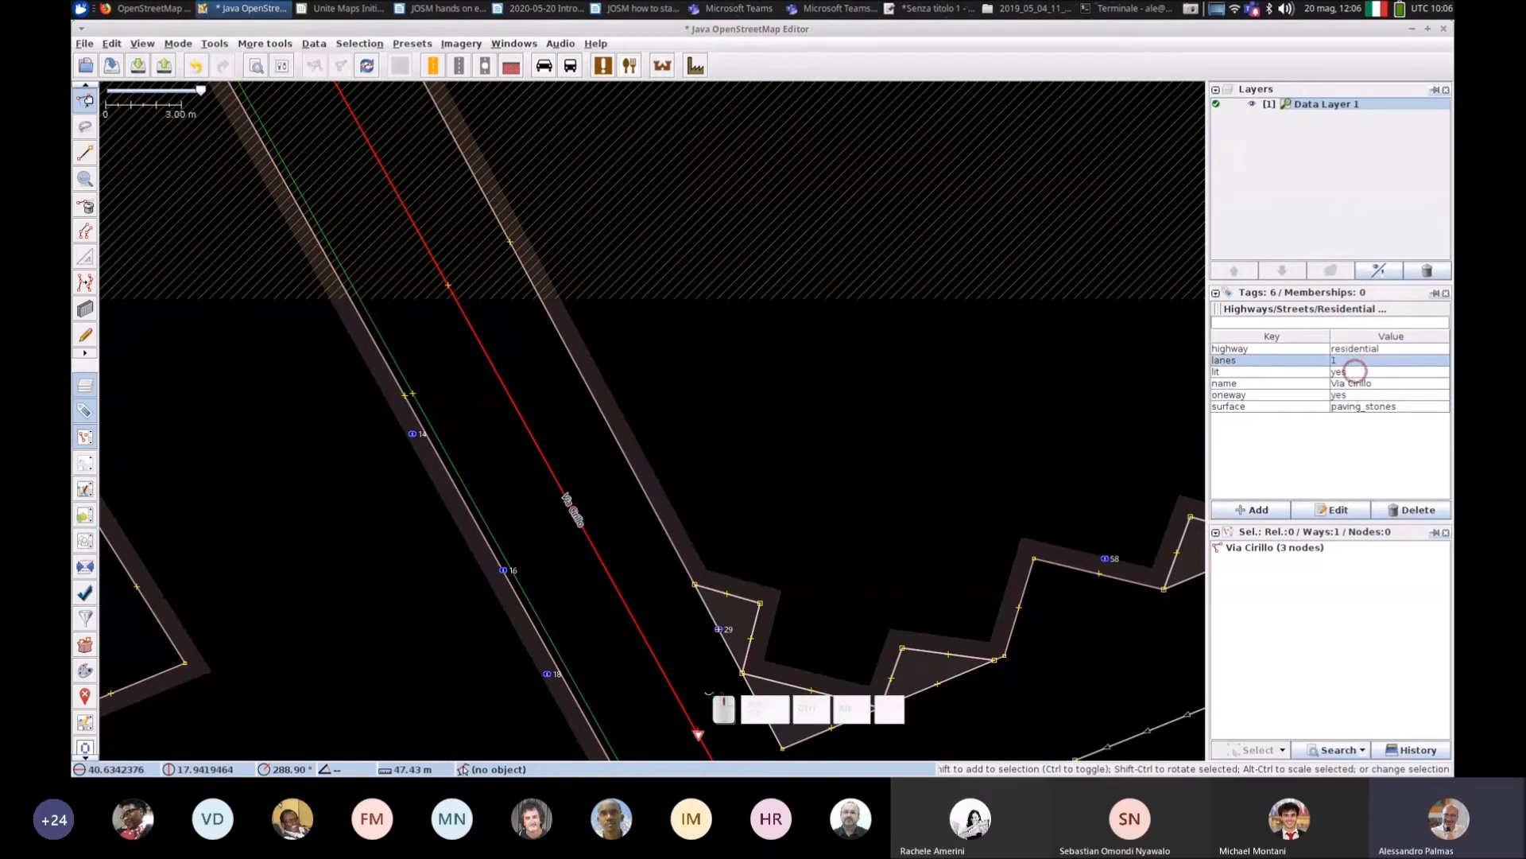
left_click(1356, 371)
left_click(1372, 386)
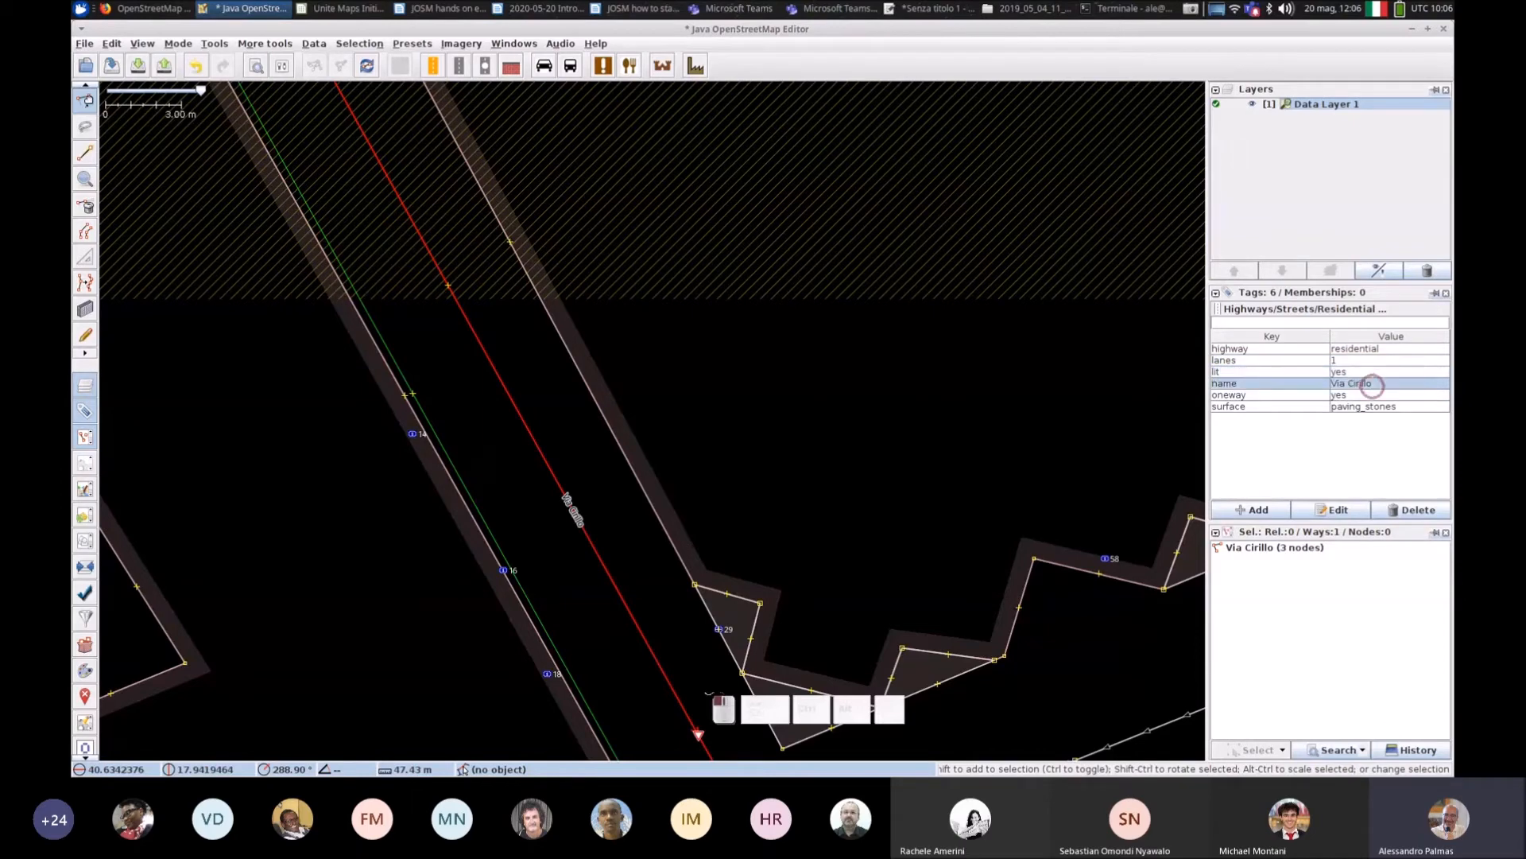
left_click(1366, 406)
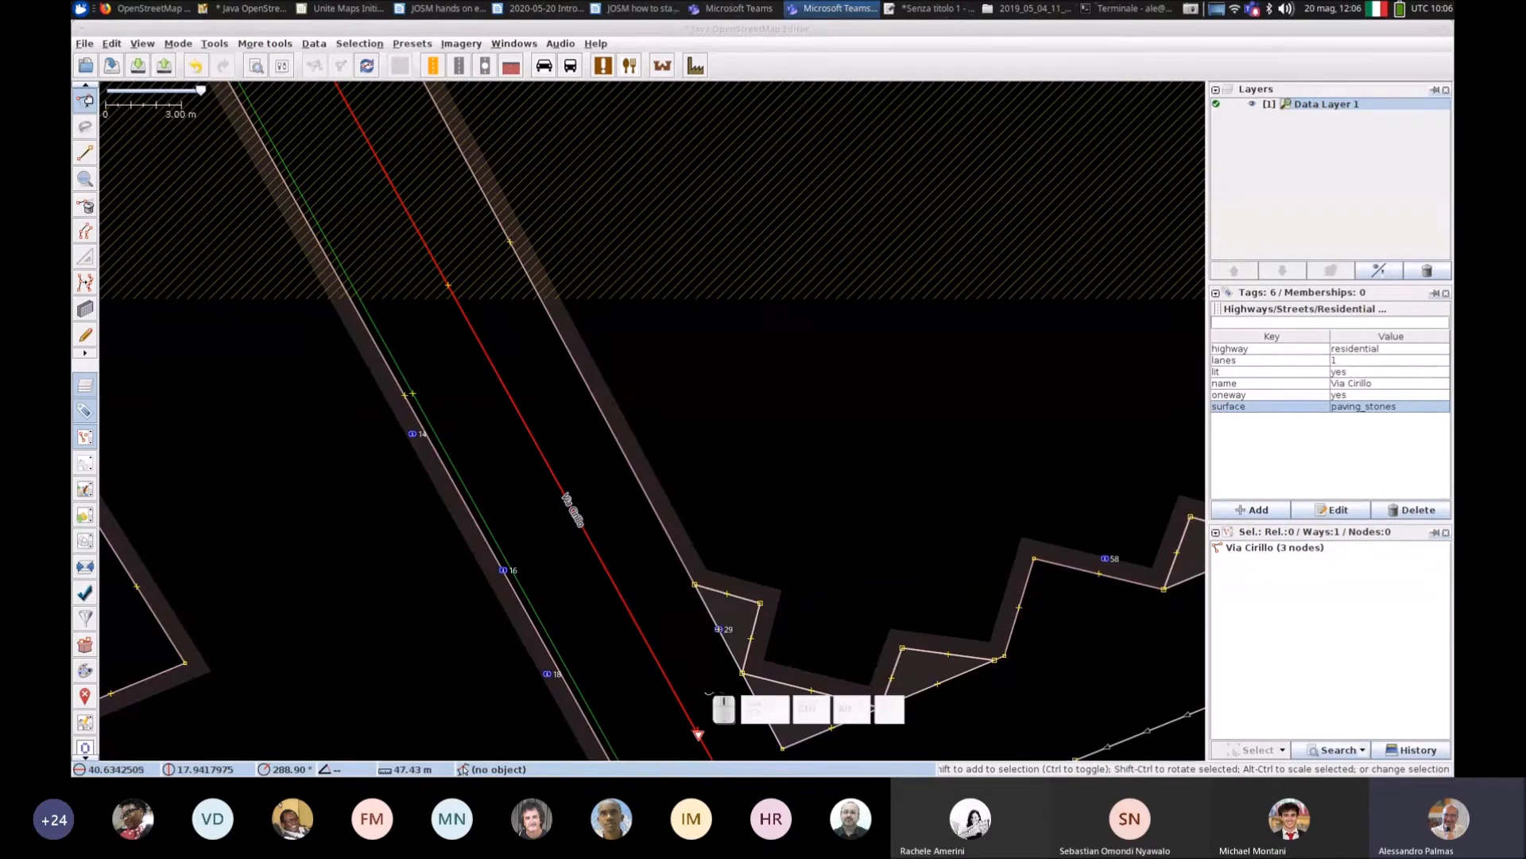
left_click(873, 422)
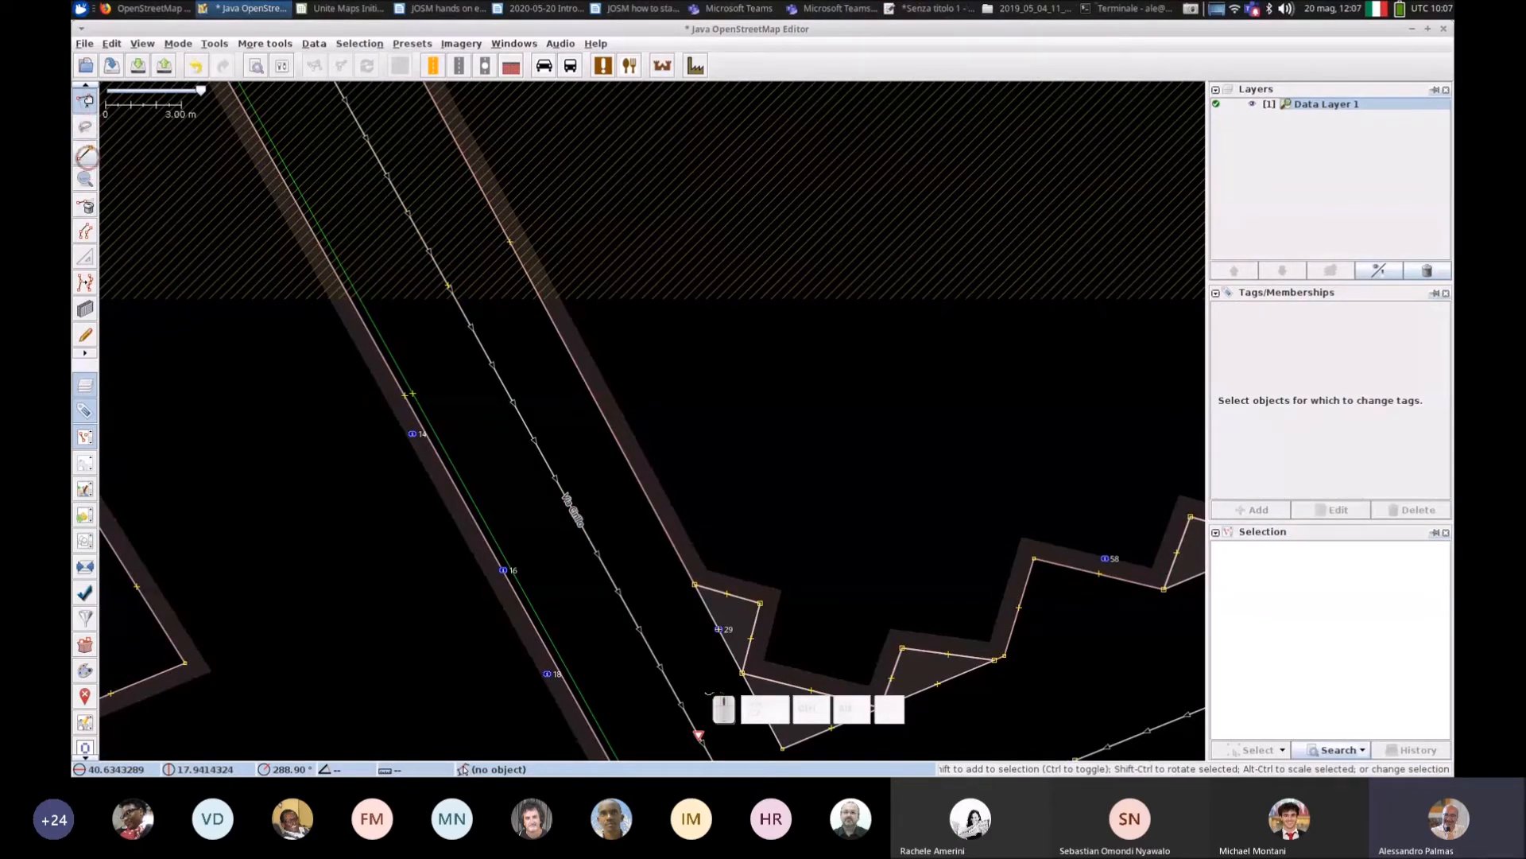
Step: Draw a closed four-node way about 3 m square in the empty area inside the block near house numbers 18 and 66
left_click_drag(703, 449, 782, 194)
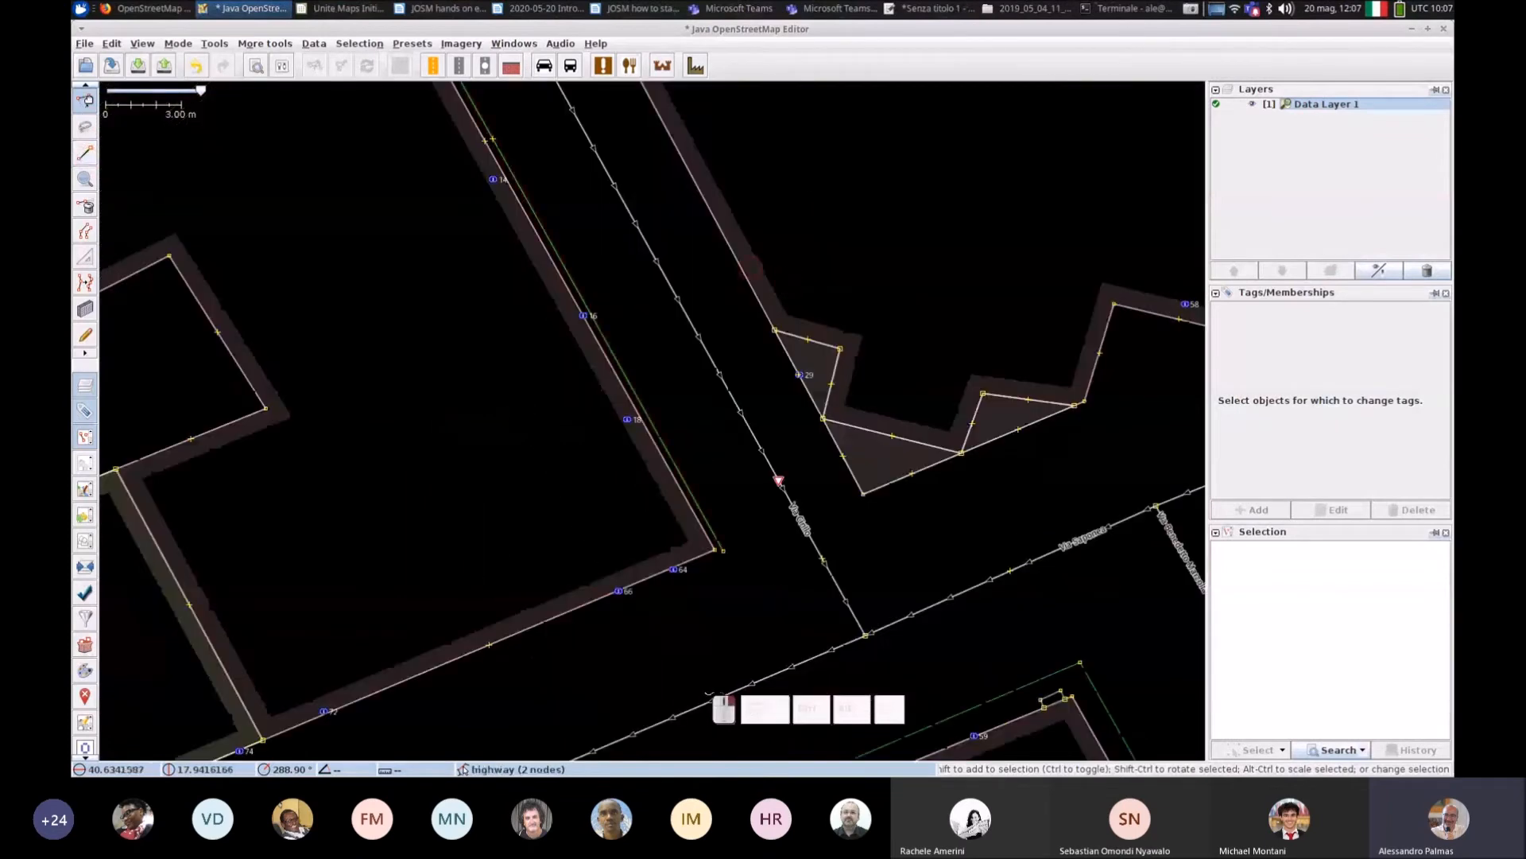
left_click_drag(232, 561, 474, 455)
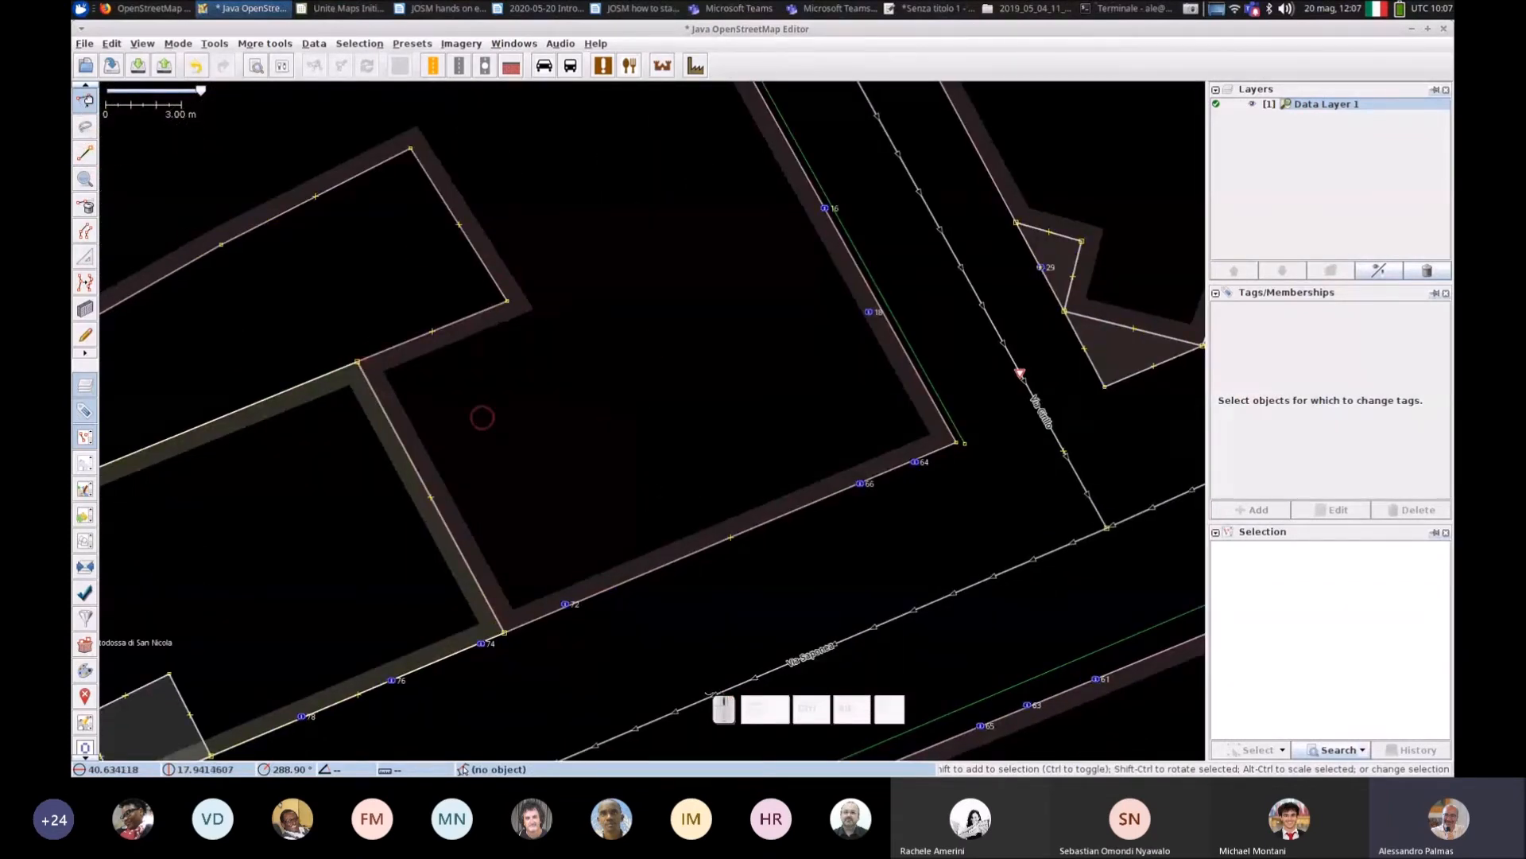
scroll(483, 418, "up", 2)
left_click_drag(482, 417, 363, 388)
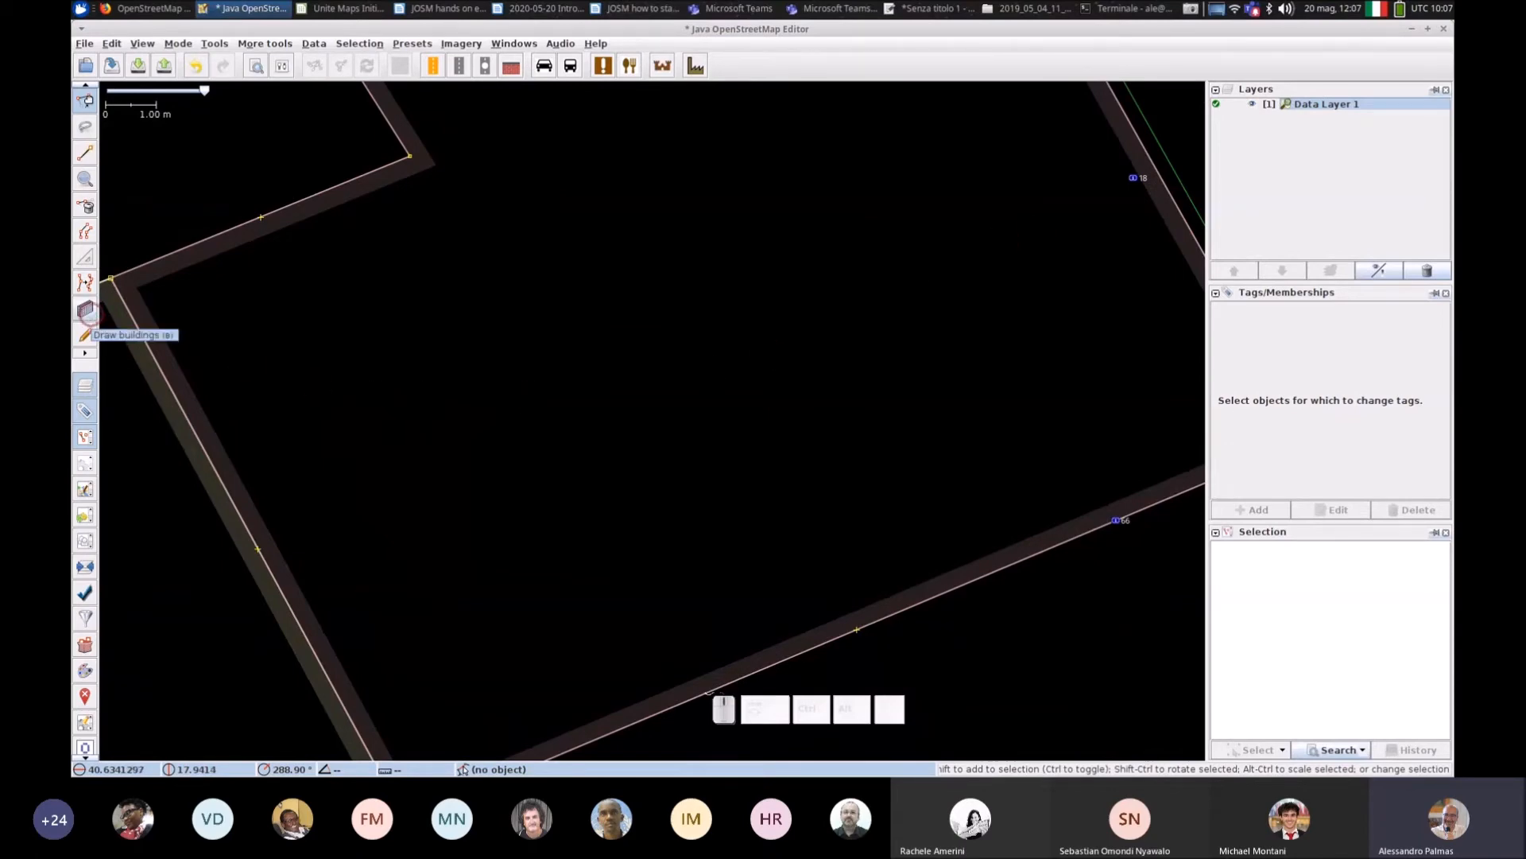
left_click(85, 309)
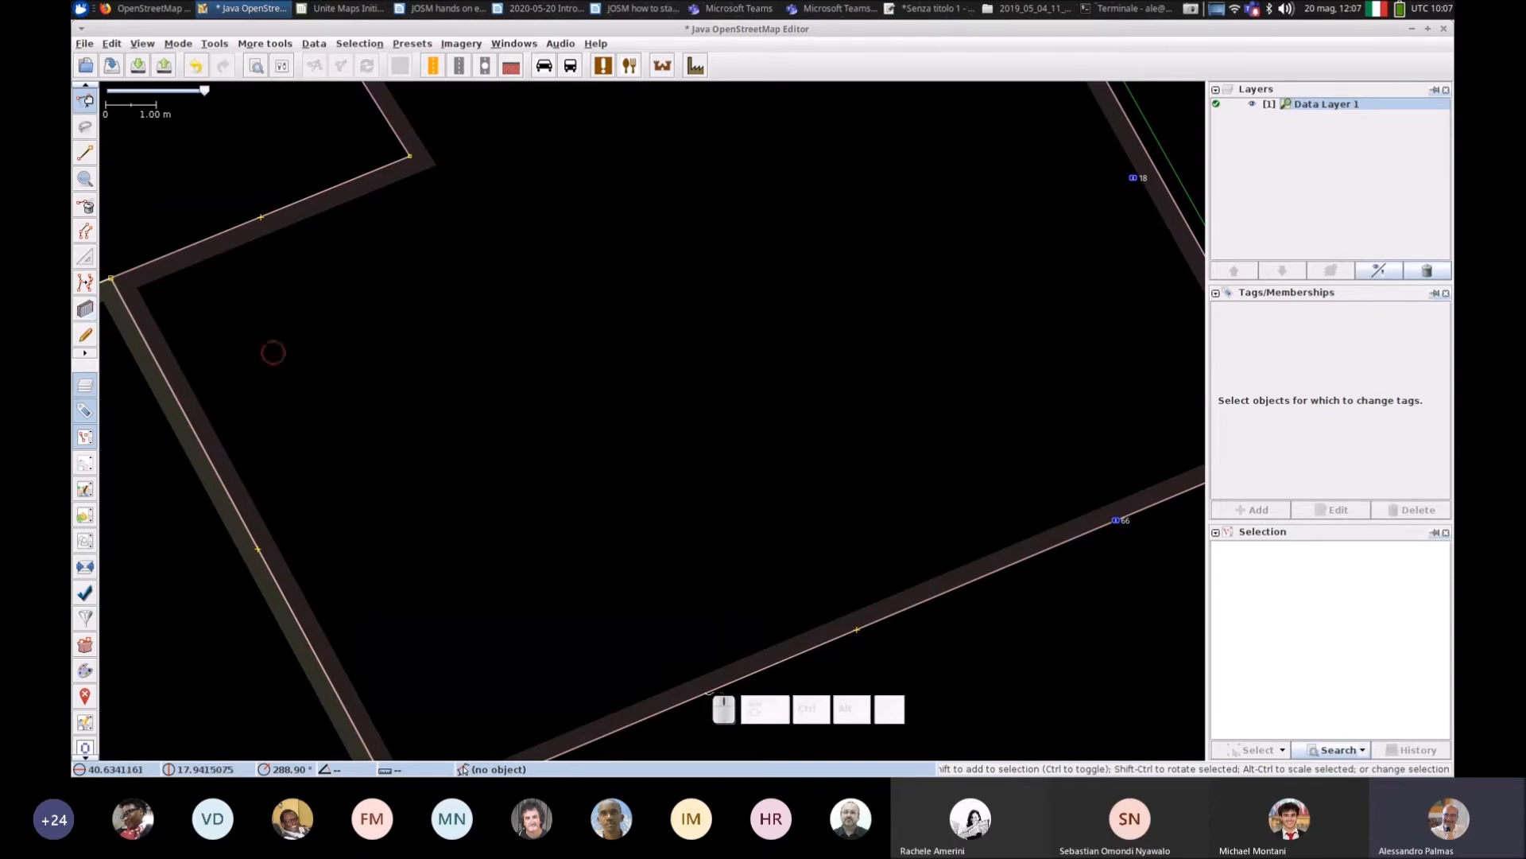
scroll(558, 418, "down", 4)
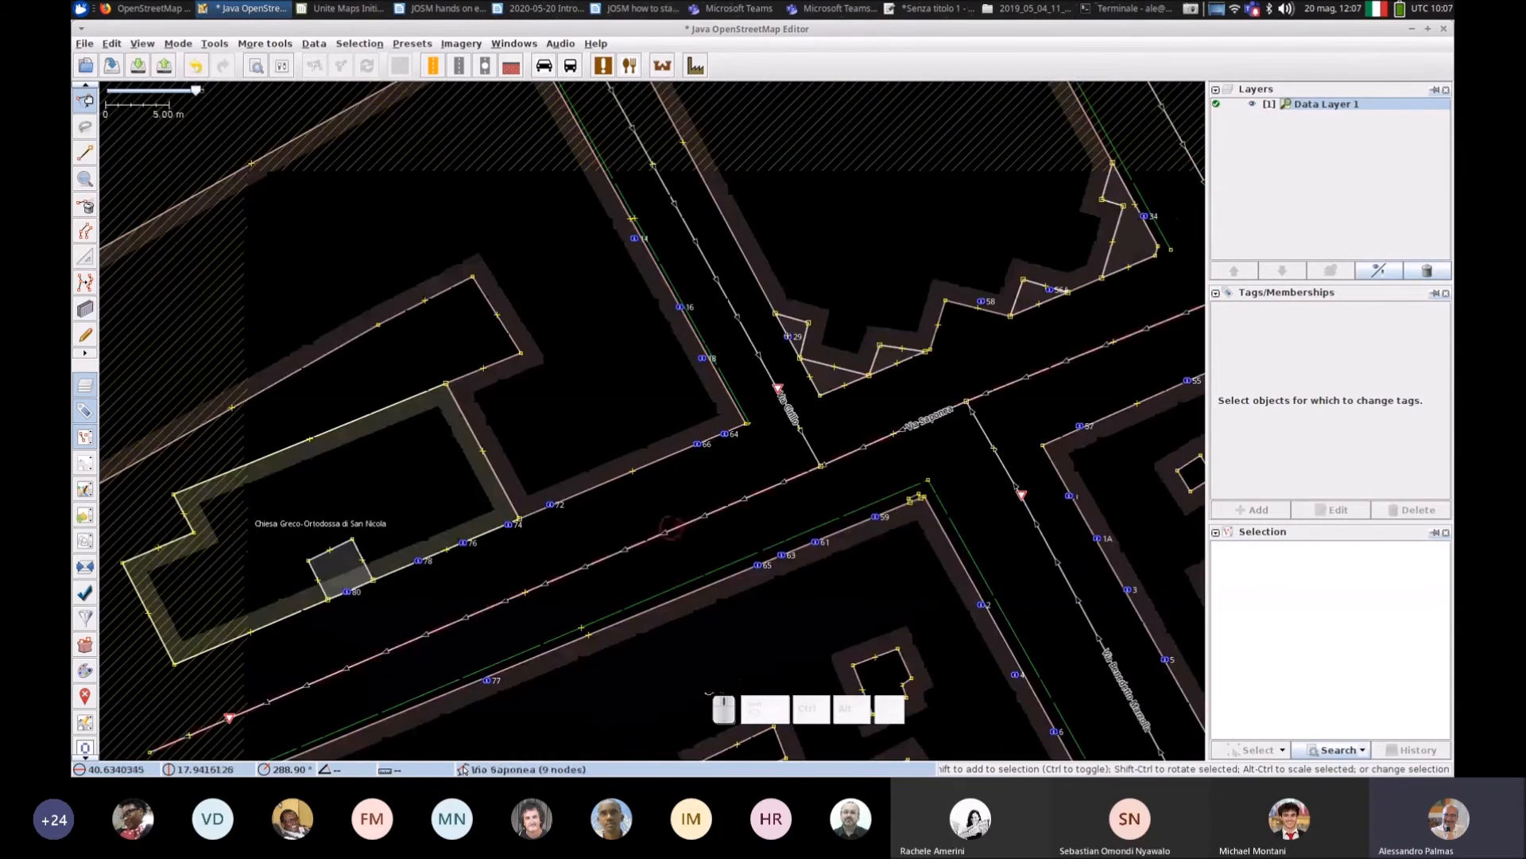
scroll(577, 401, "up", 4)
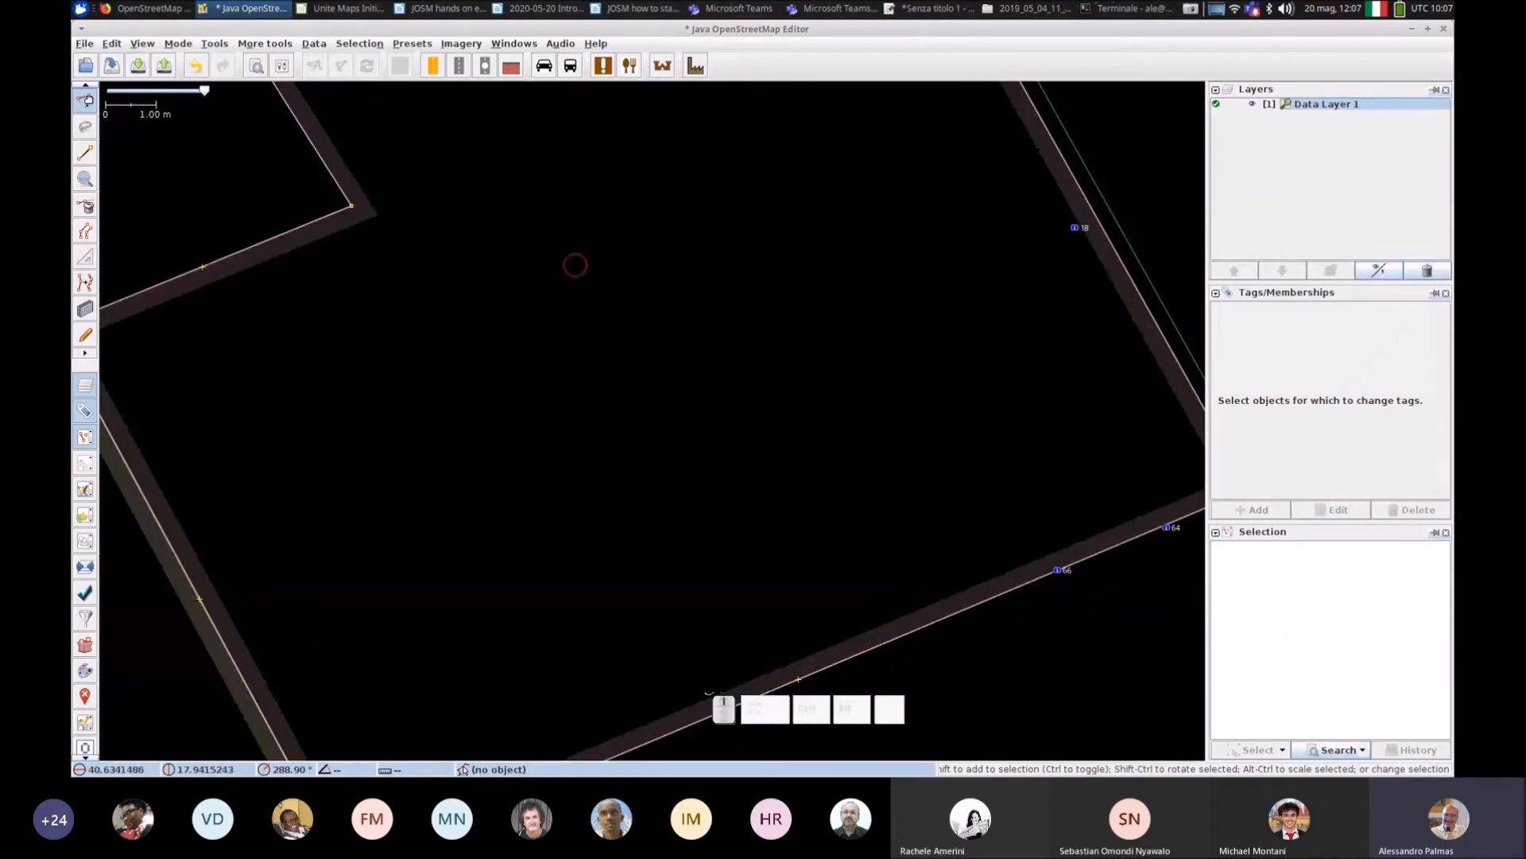
key("a")
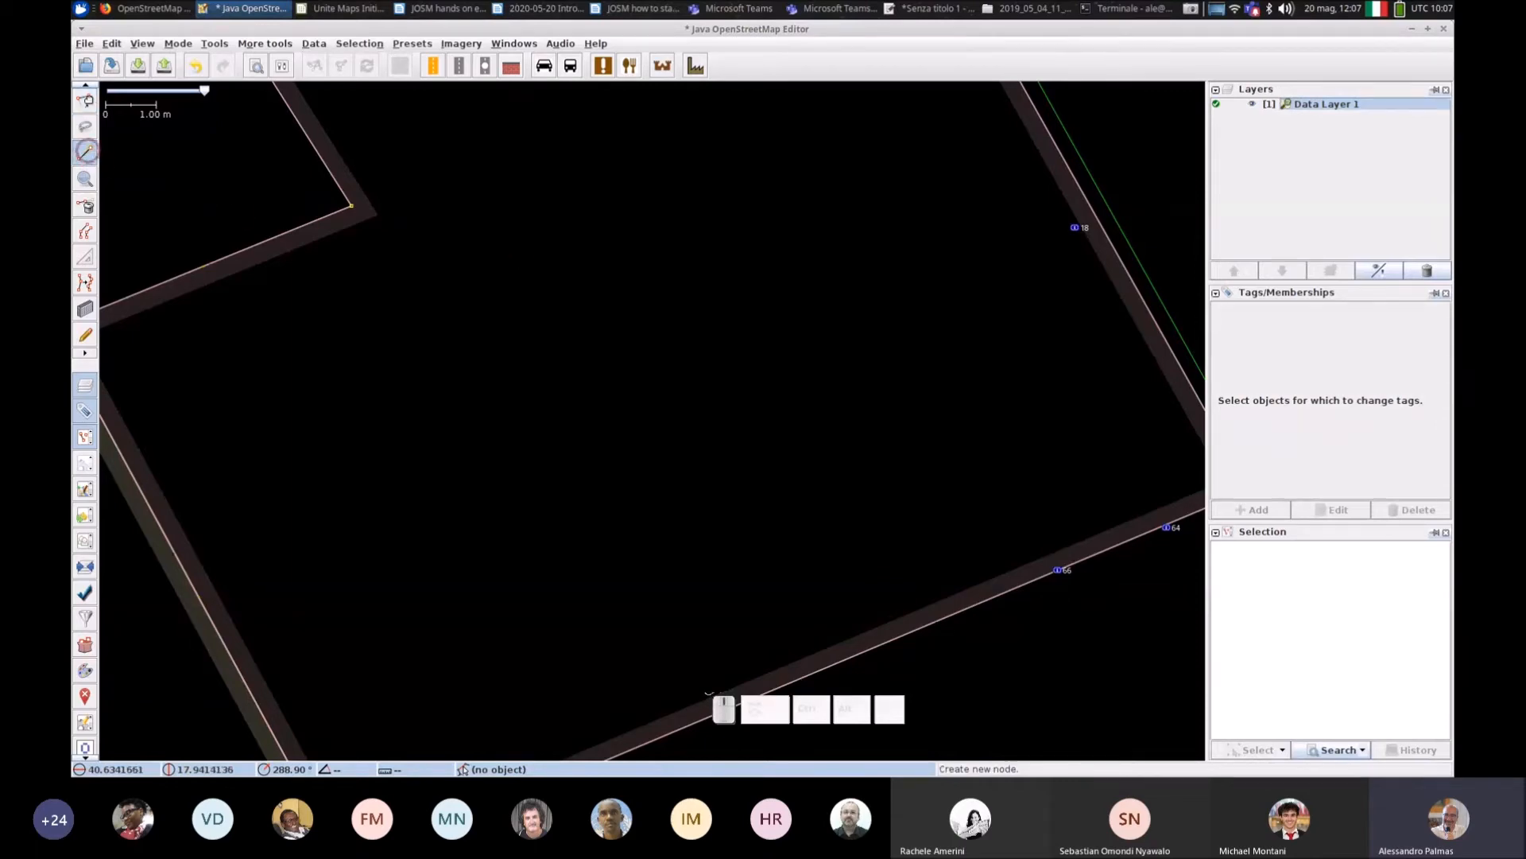
left_click(542, 274)
left_click(546, 427)
left_click(696, 432)
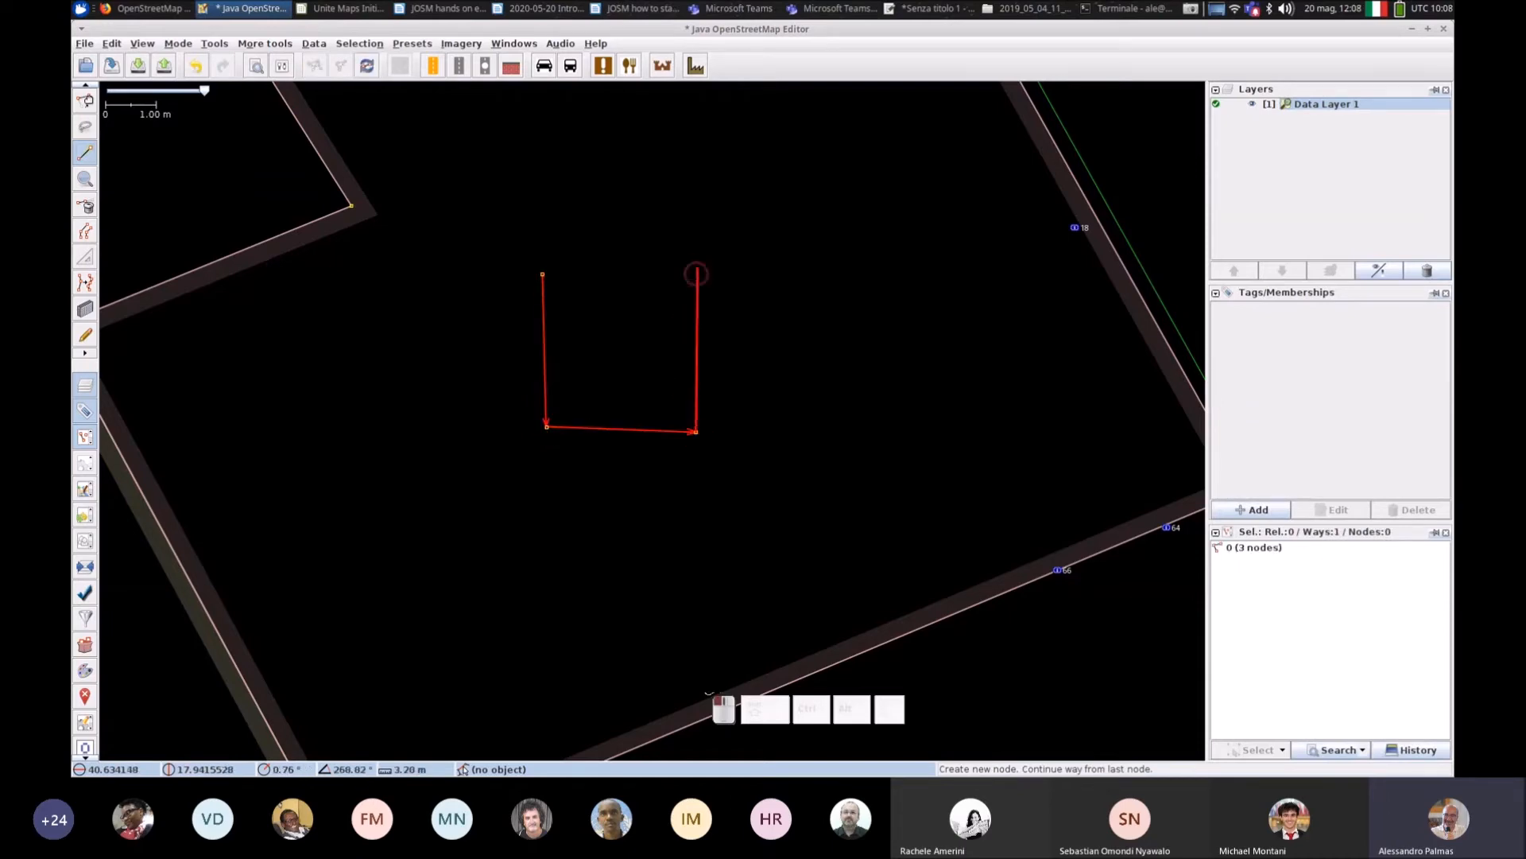
left_click(695, 270)
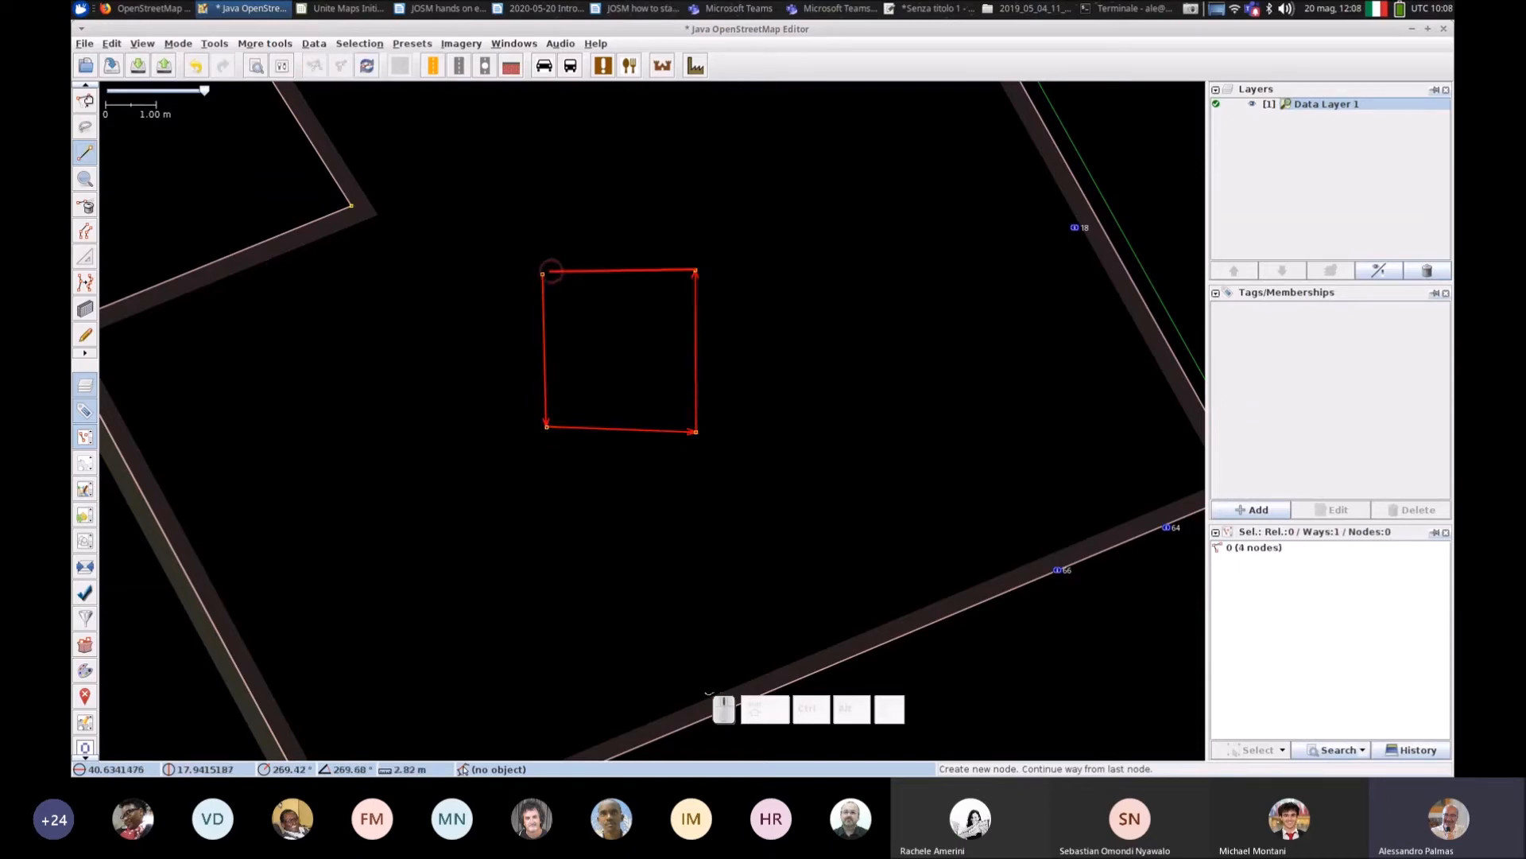
left_click(542, 274)
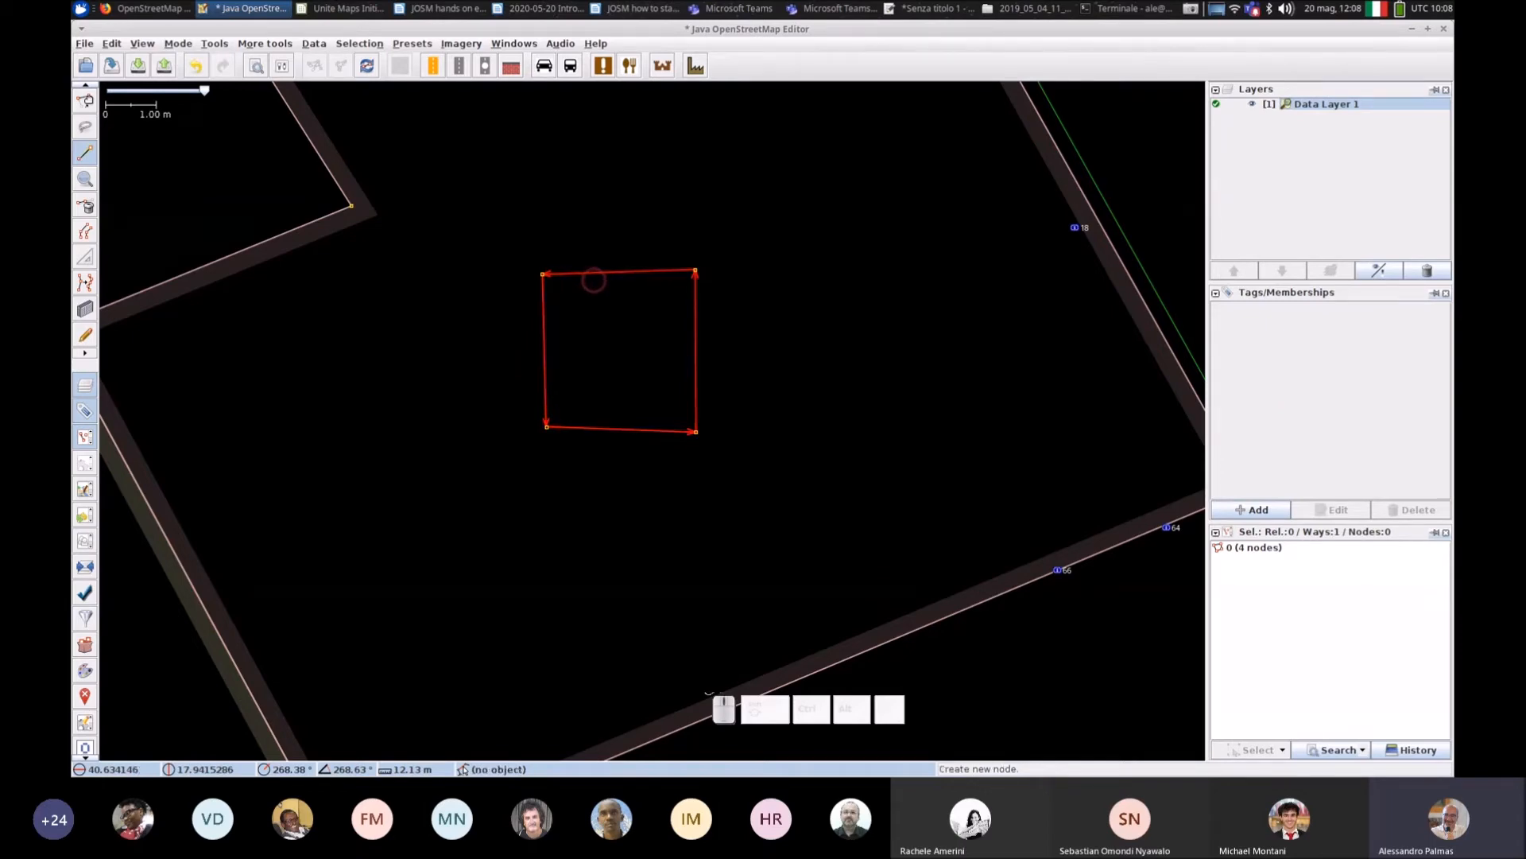
Step: Try orthogonalizing the square, undo it, and move its two northern corners outward to make the shape irregular
key("q")
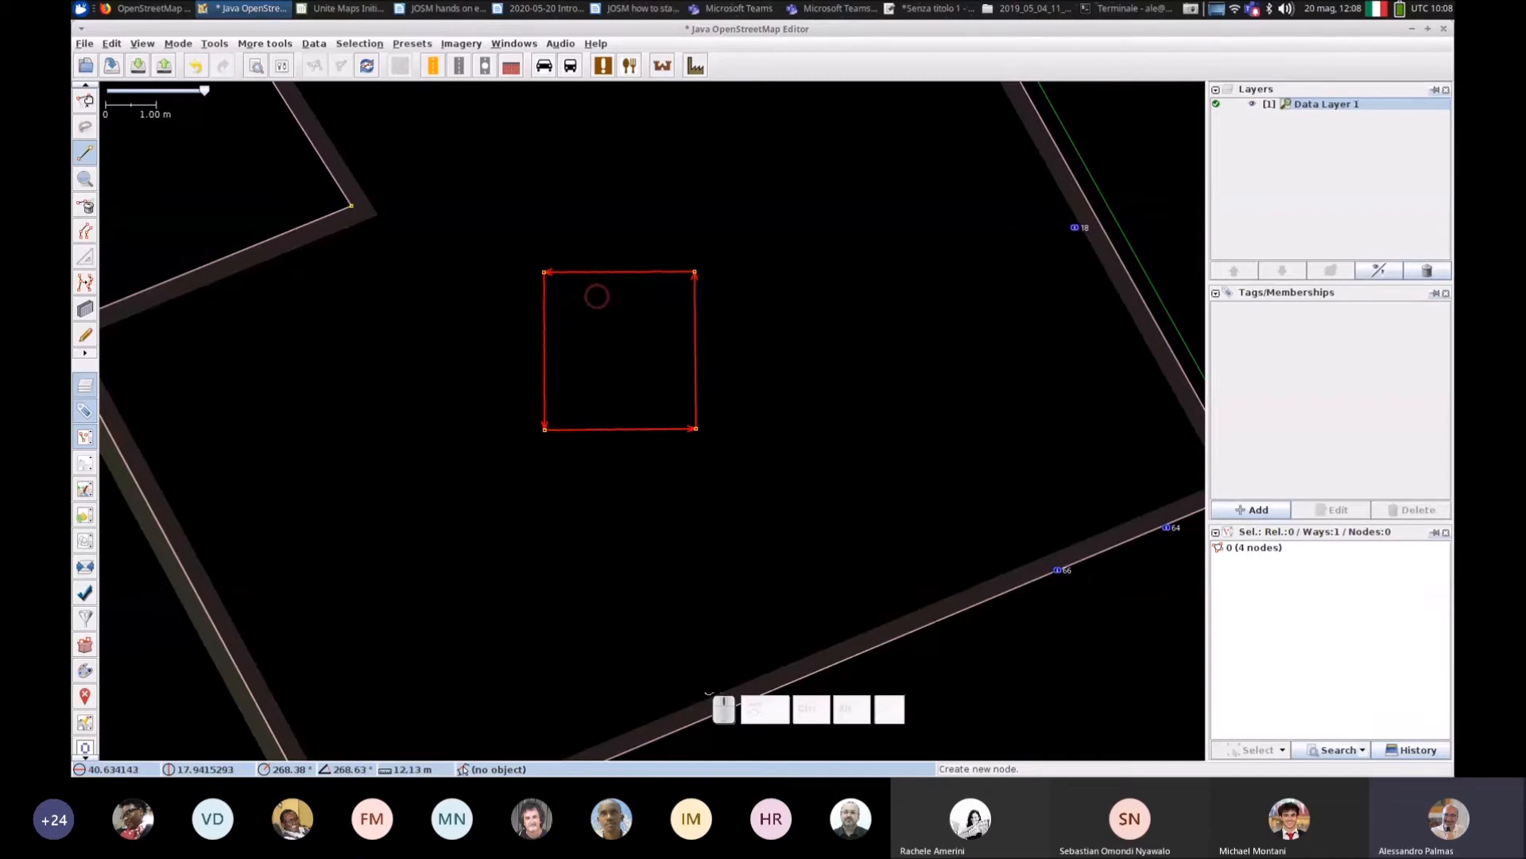
key("ctrl+z")
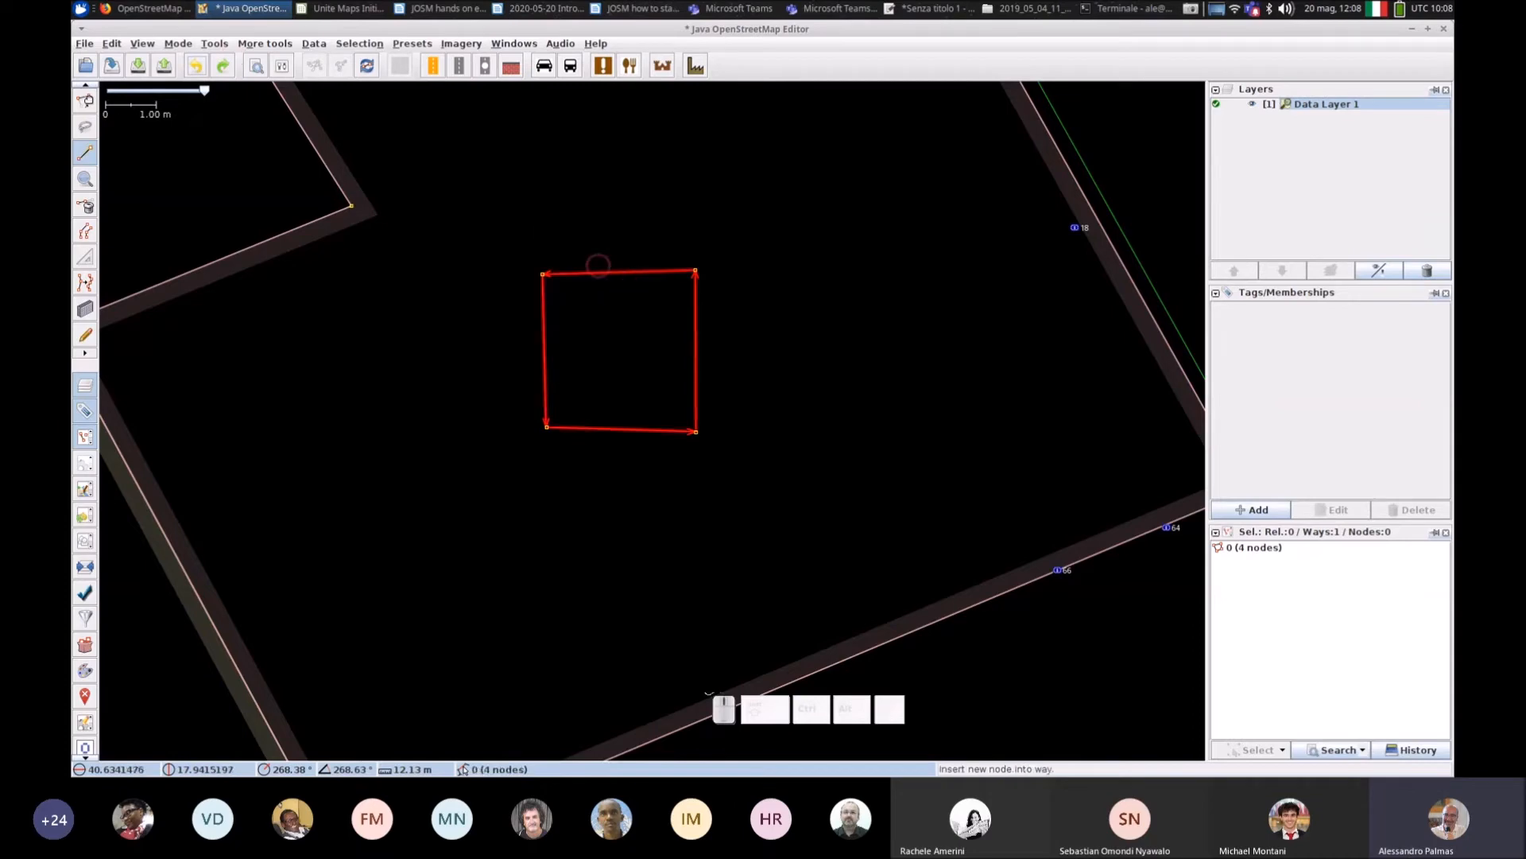
key("s")
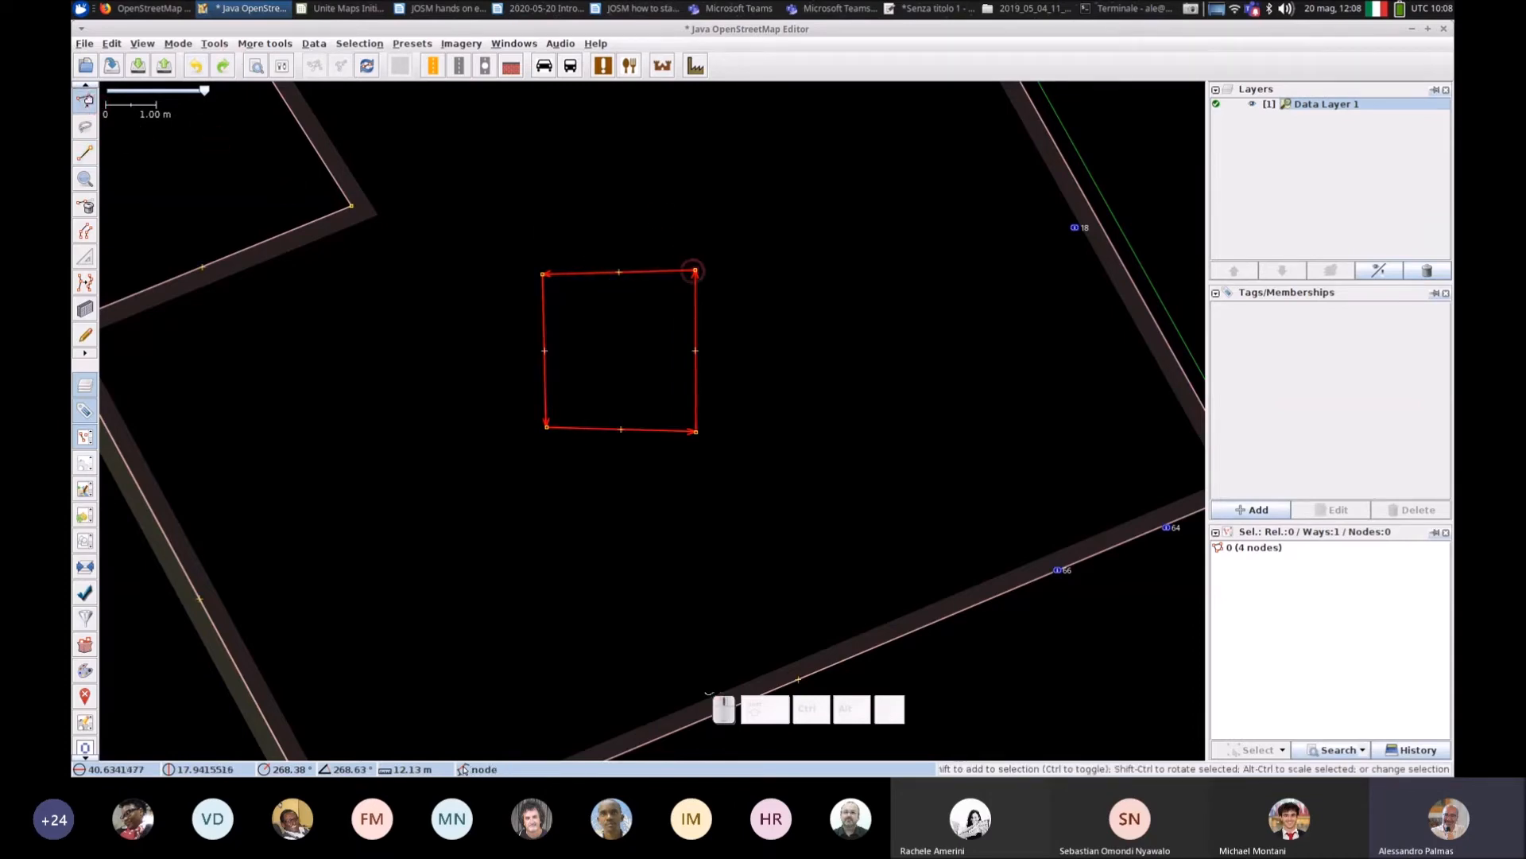
left_click_drag(694, 271, 682, 177)
left_click_drag(542, 274, 554, 203)
left_click(571, 199)
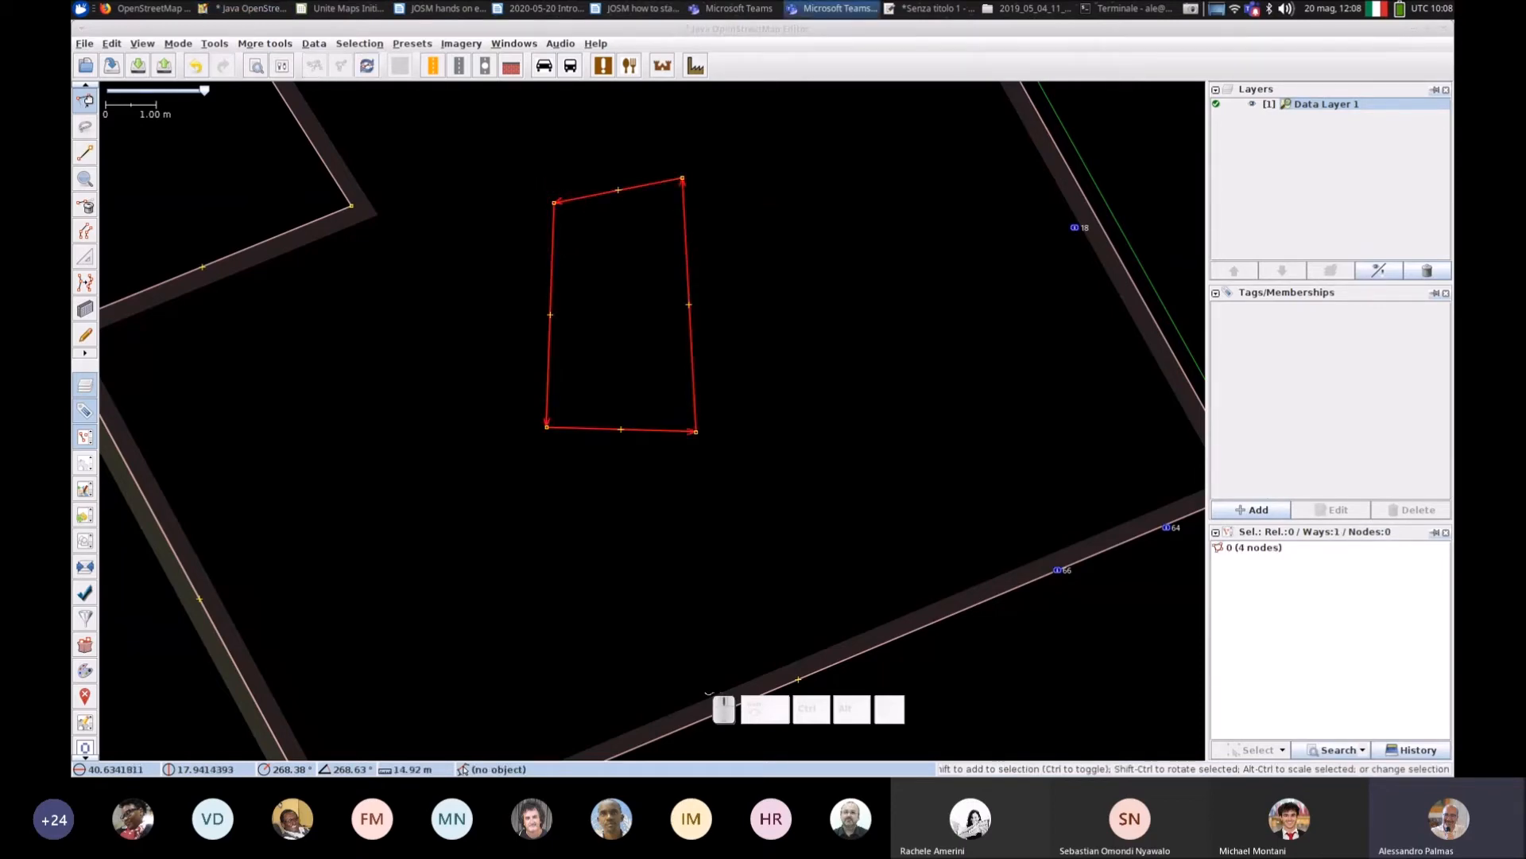
Step: Apply Orthogonalize Shape to the irregular four-node way, undo it and apply it again
left_click(214, 43)
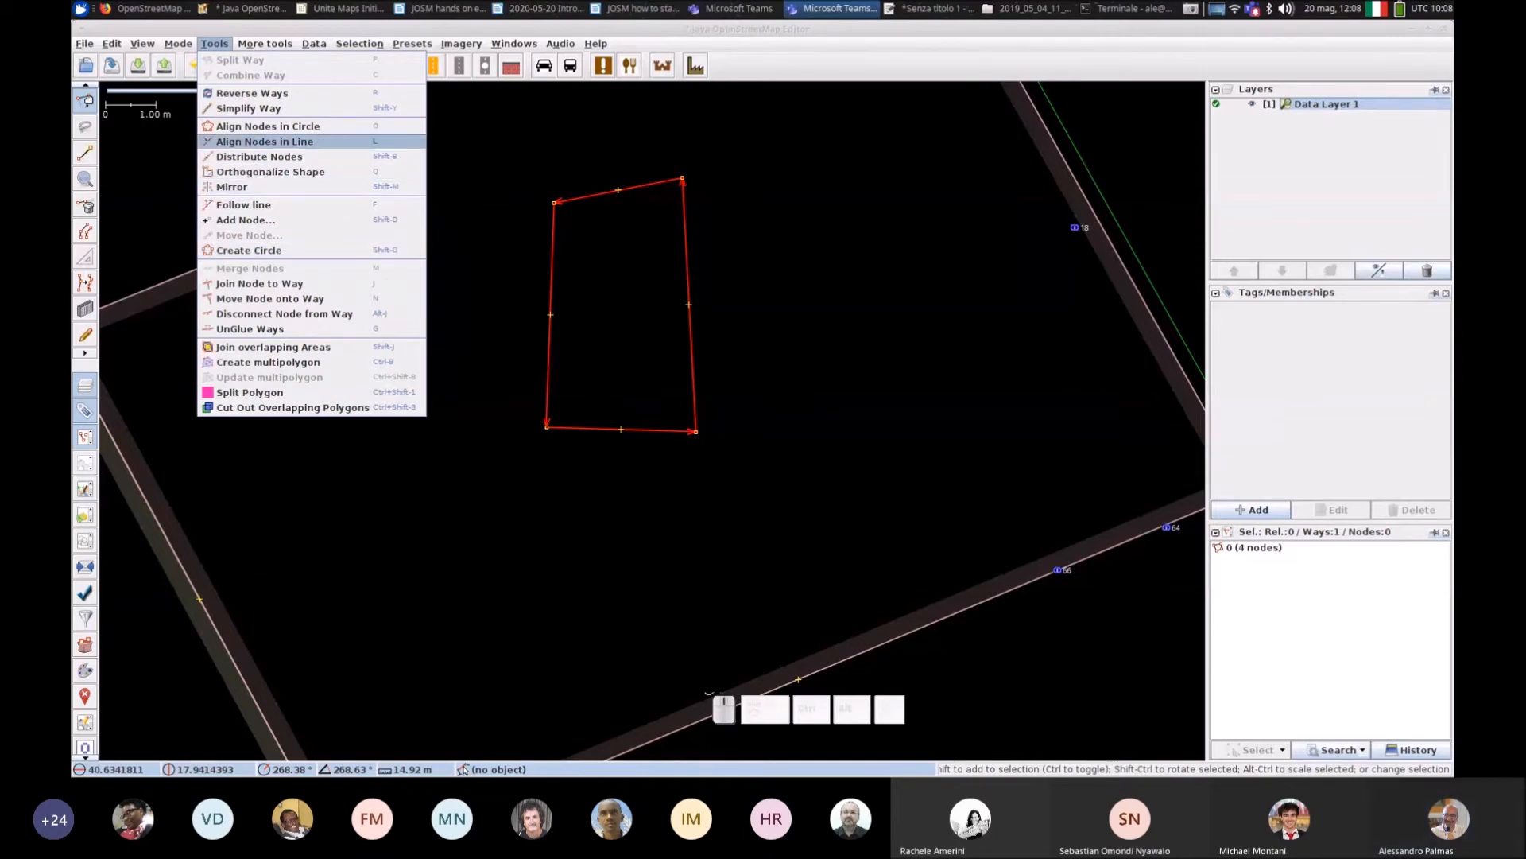
mouse_move(265, 43)
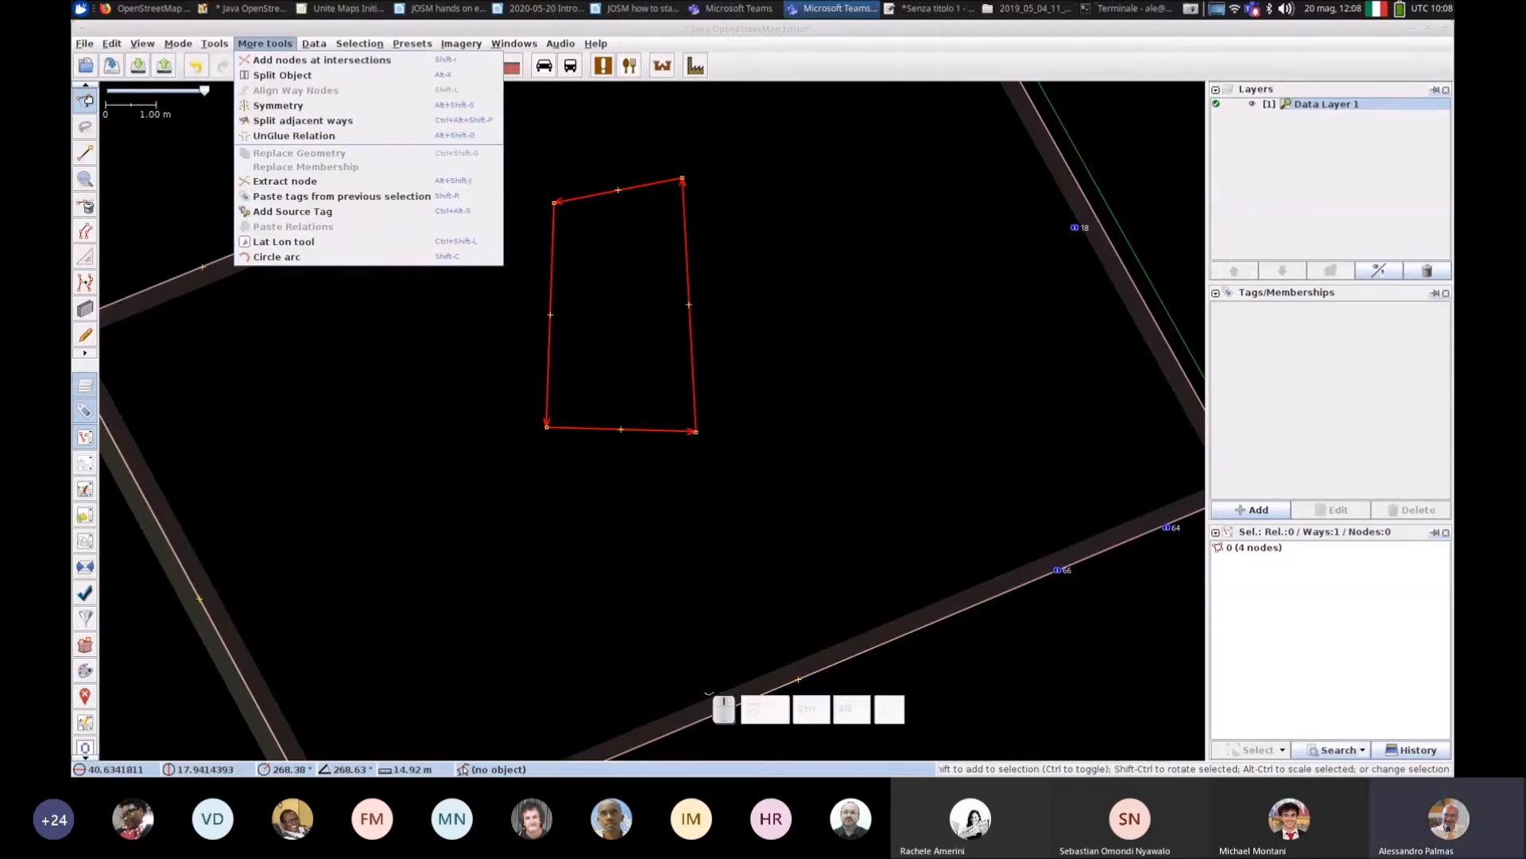
mouse_move(214, 44)
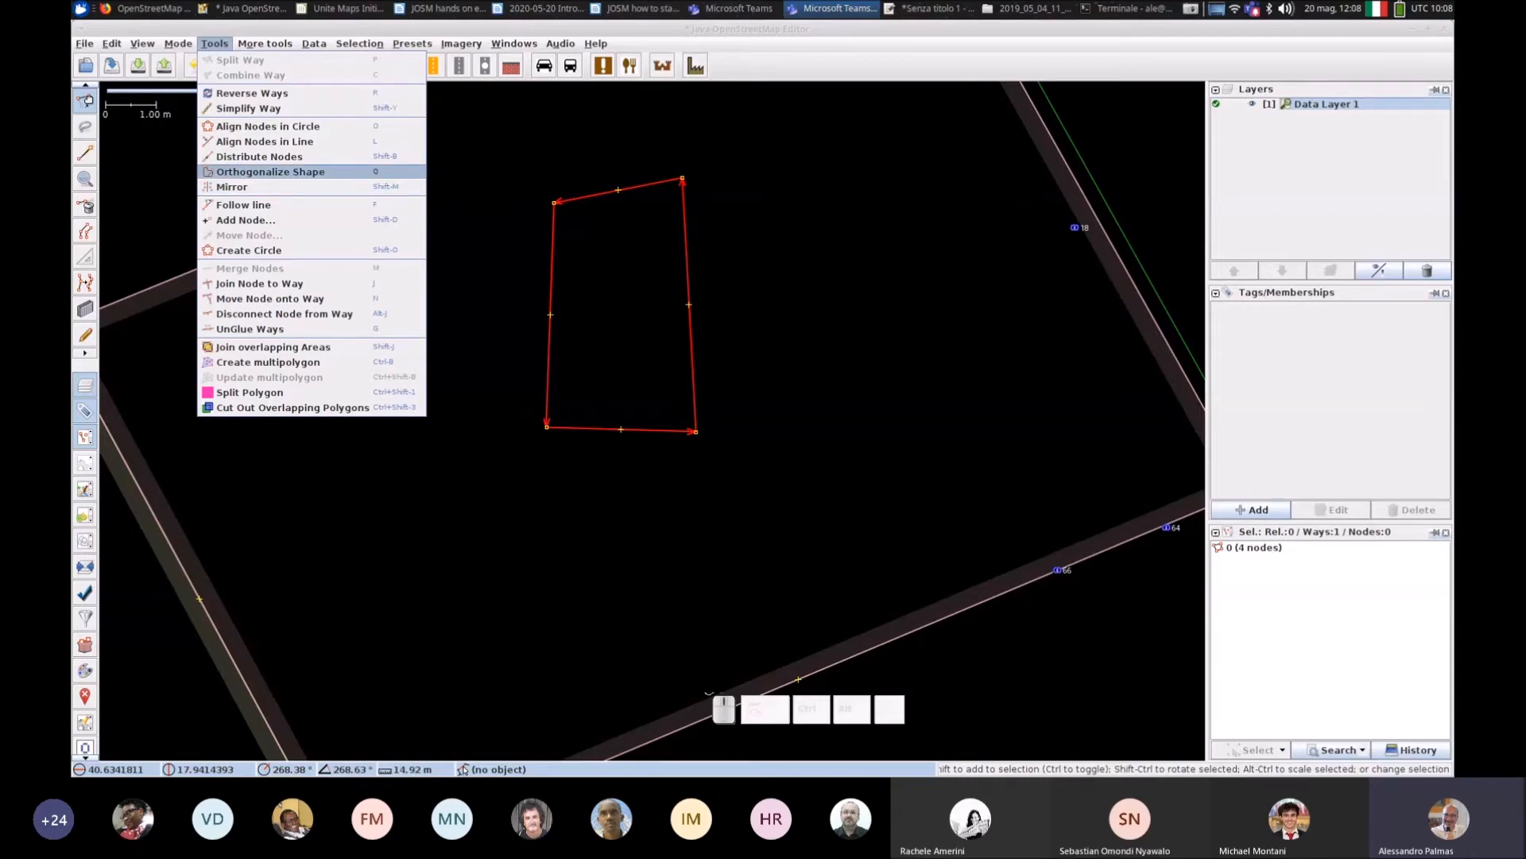
left_click(271, 171)
left_click(197, 66)
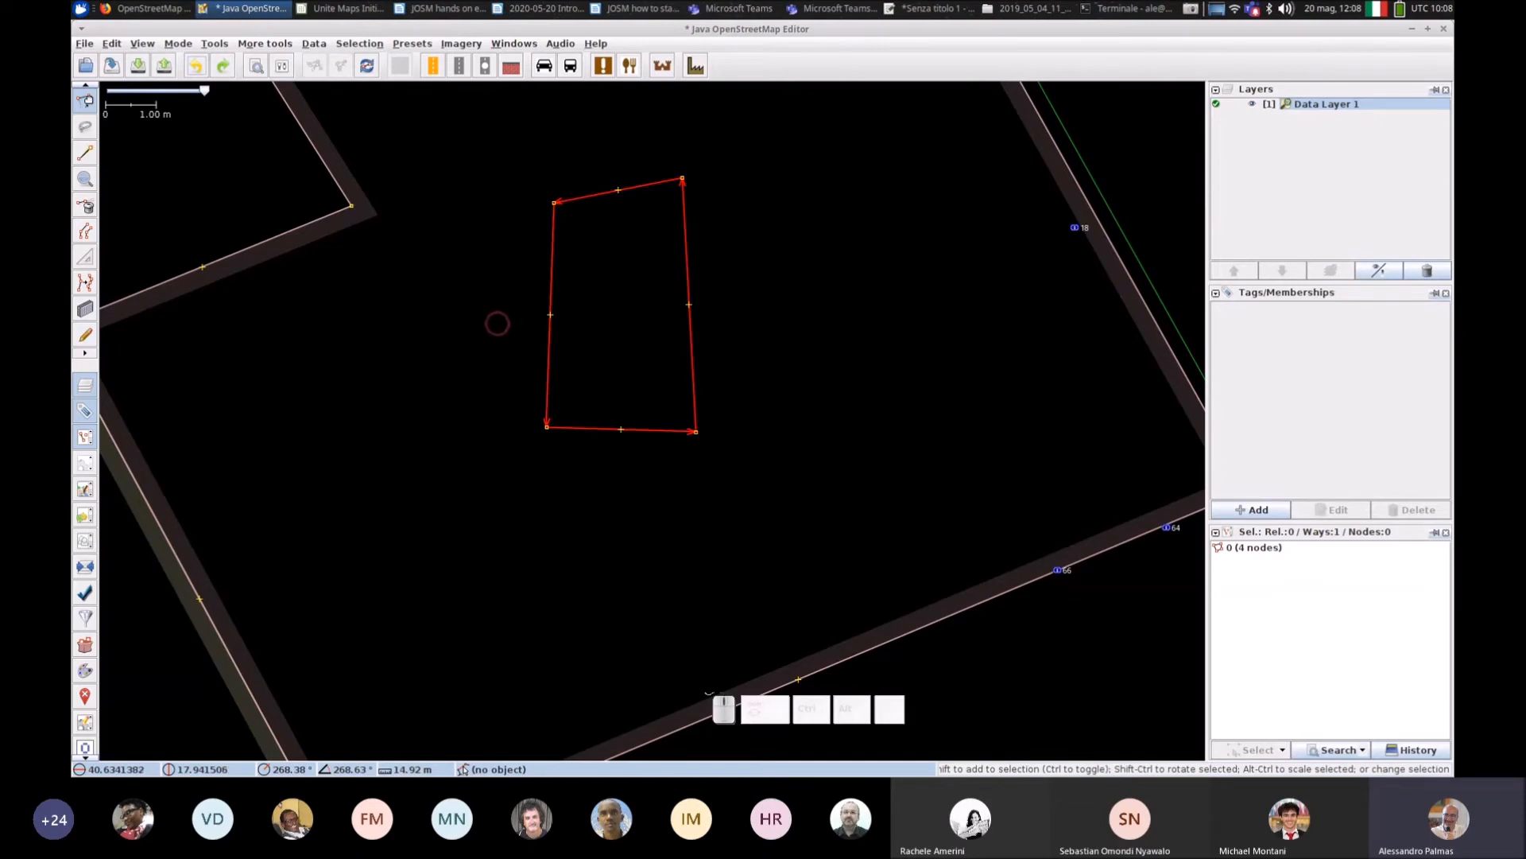
key("q")
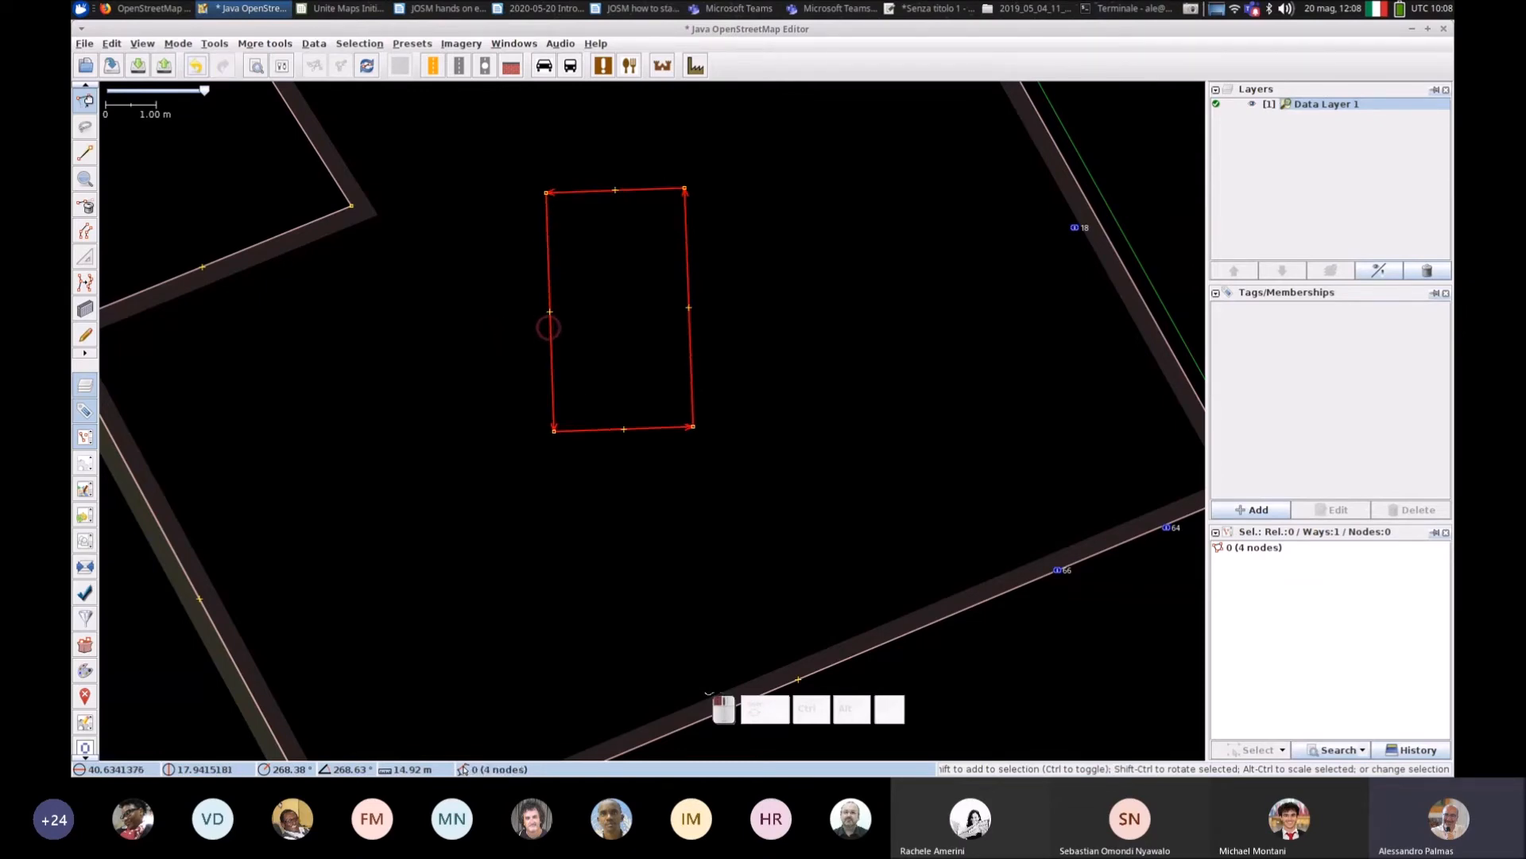
Step: Add the tag building=yes to the squared four-node way
left_click(832, 9)
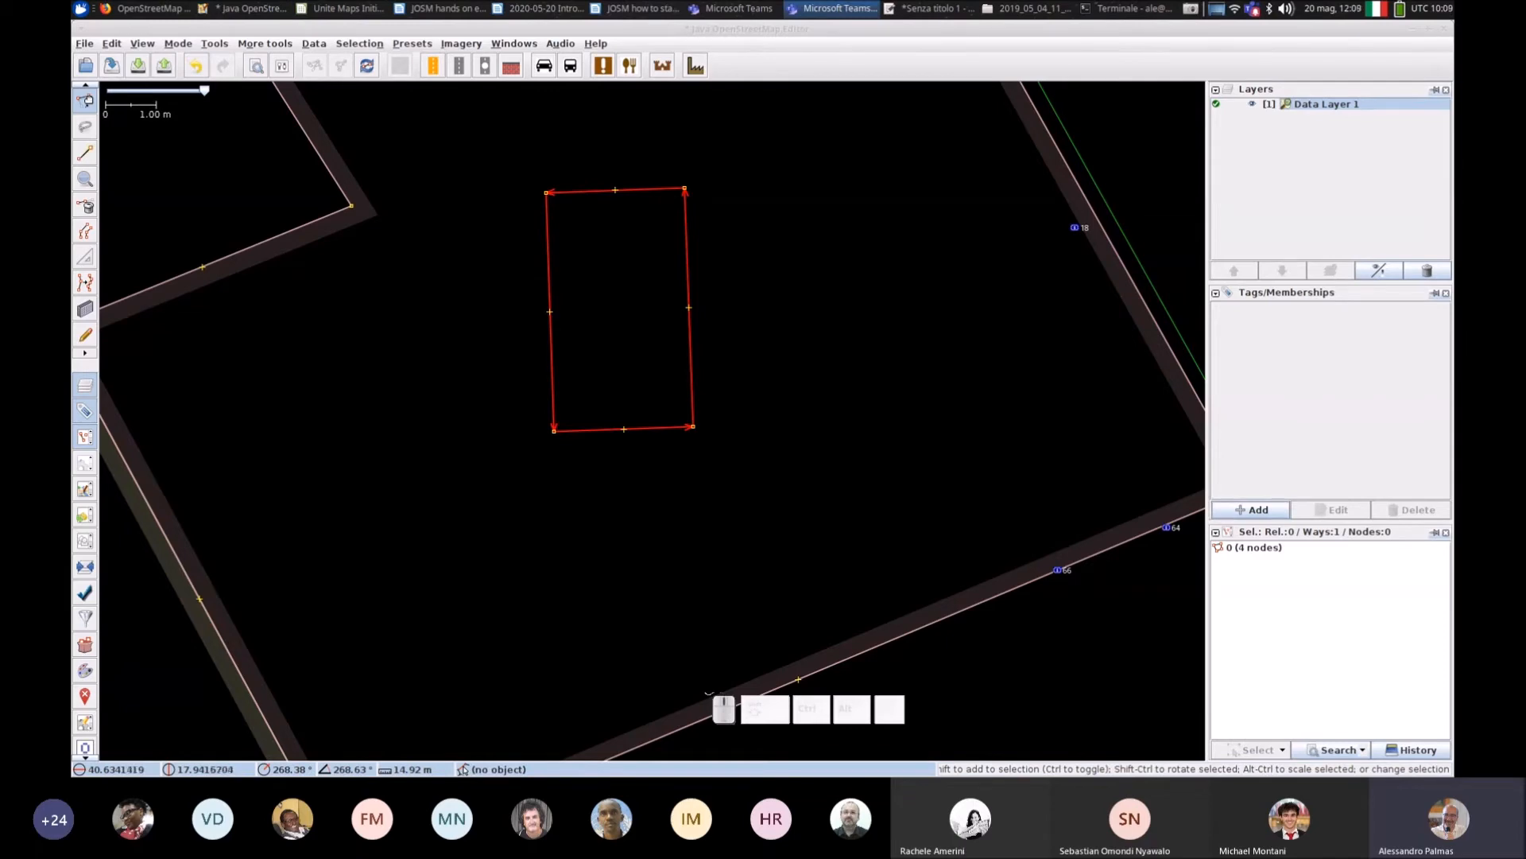
left_click(1254, 509)
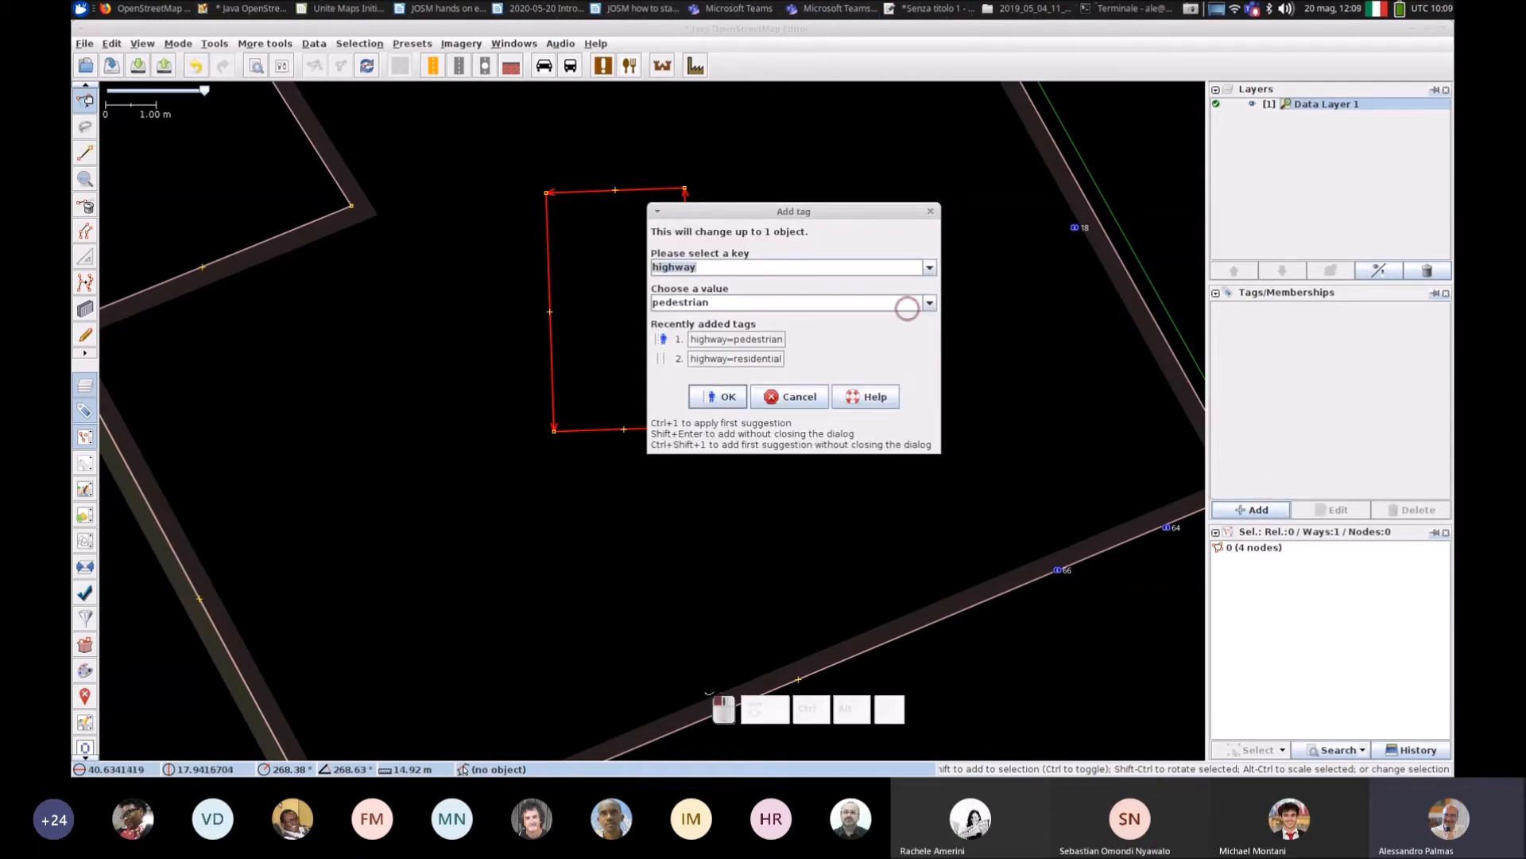
type("building")
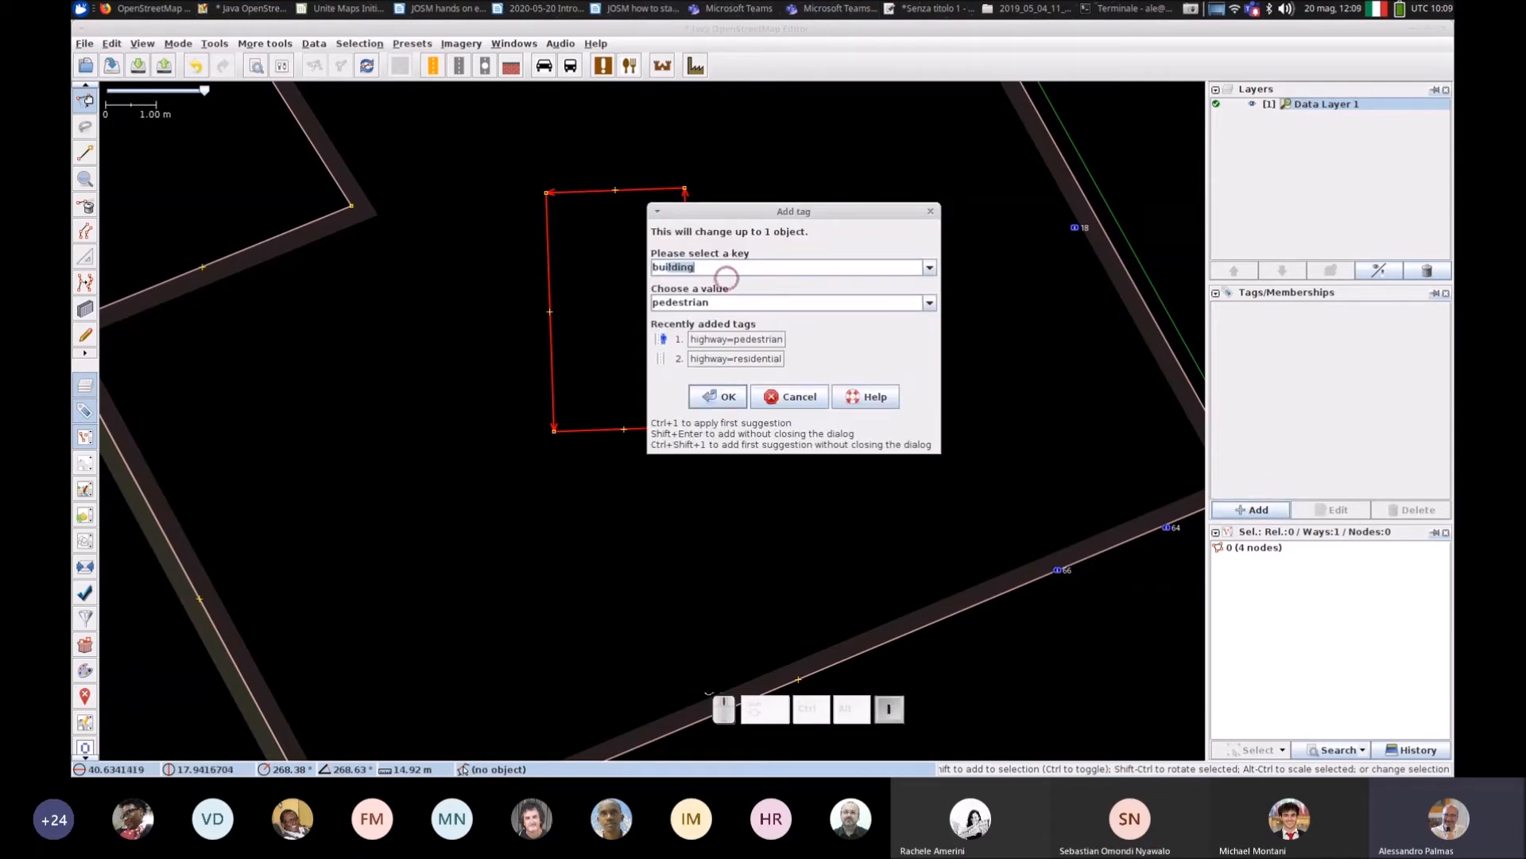
key("Tab")
type("y")
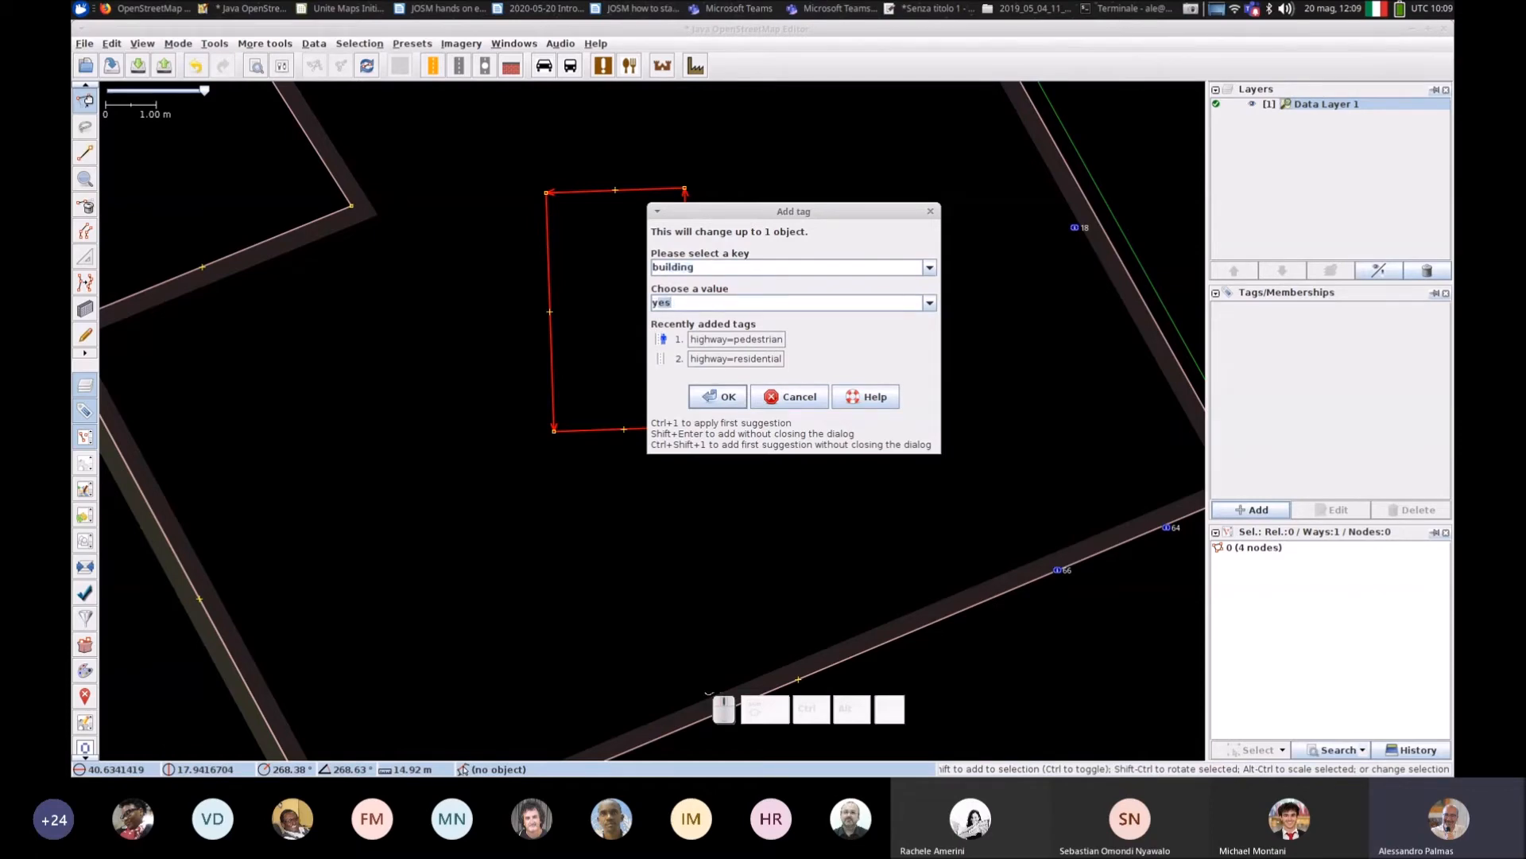
left_click(719, 396)
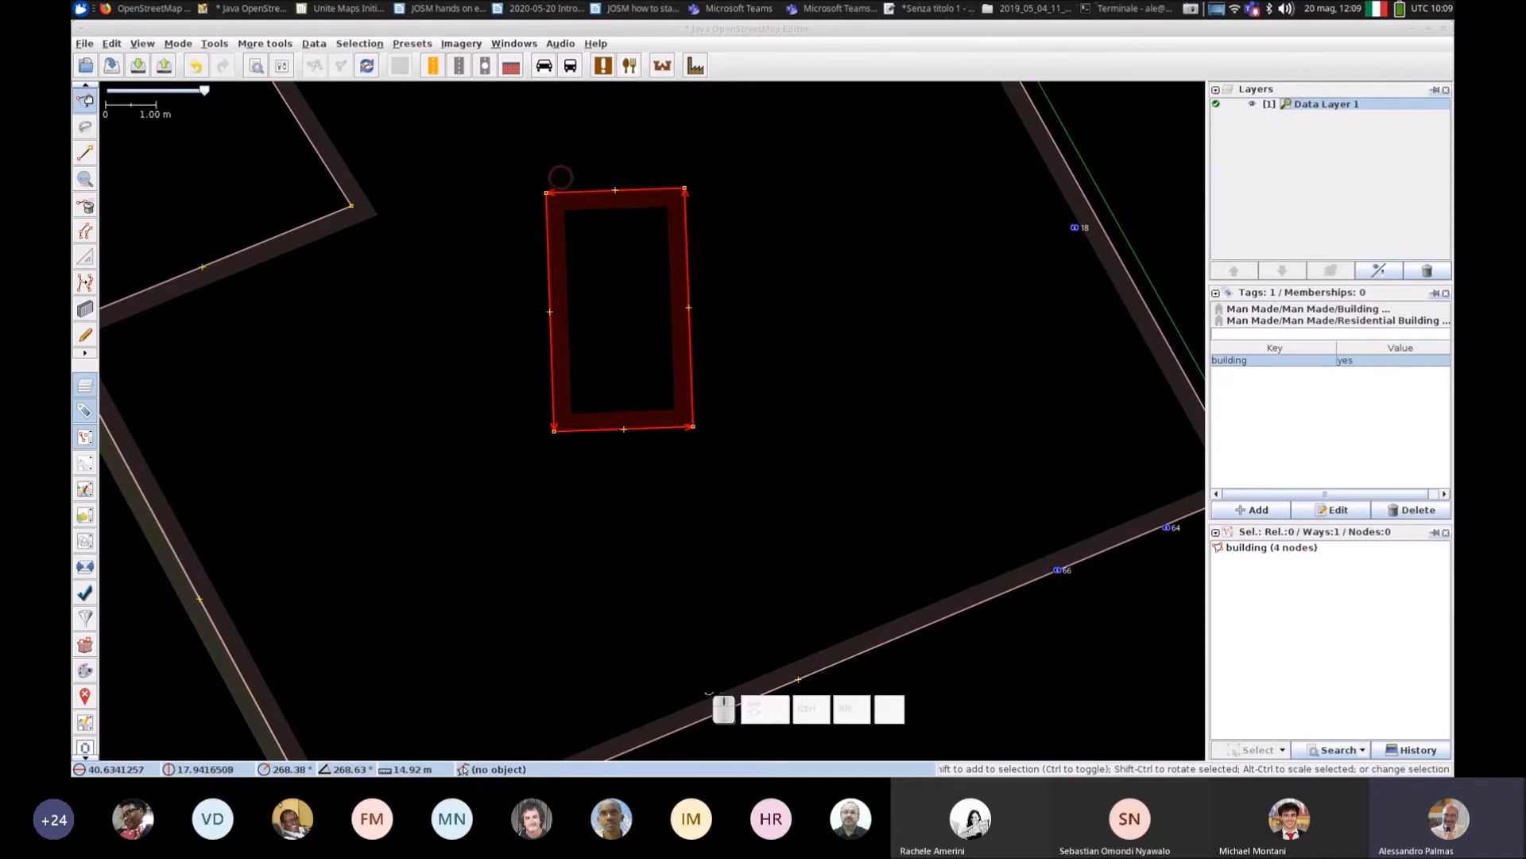
Step: Delete the rectangular building together with its nodes
left_click_drag(480, 154, 776, 455)
key("Delete")
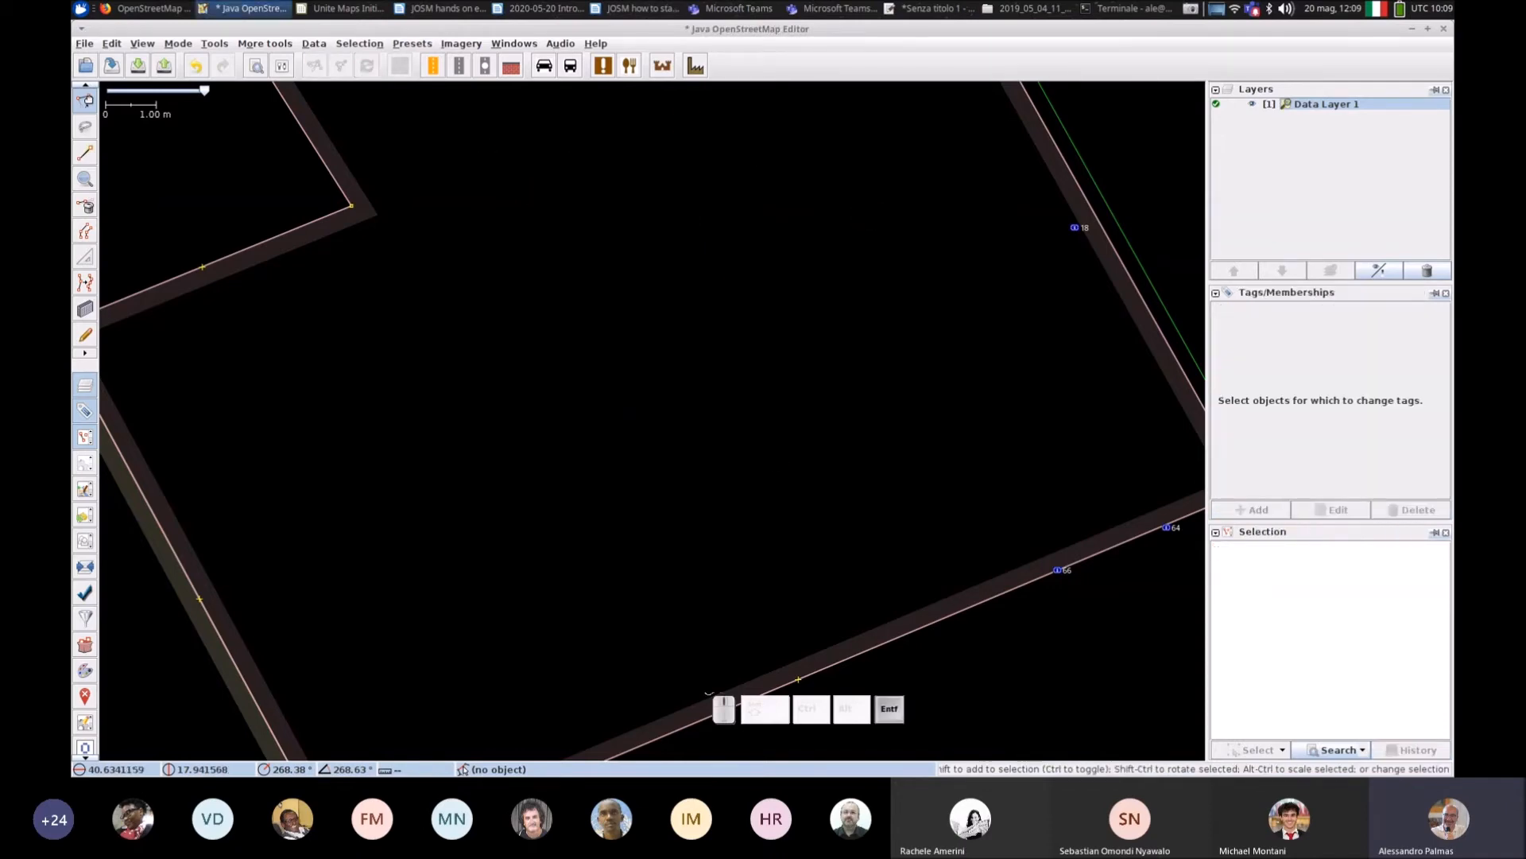
Step: Draw a building about 3 m by 2.8 m in the same empty area using the Draw buildings tool
key("b")
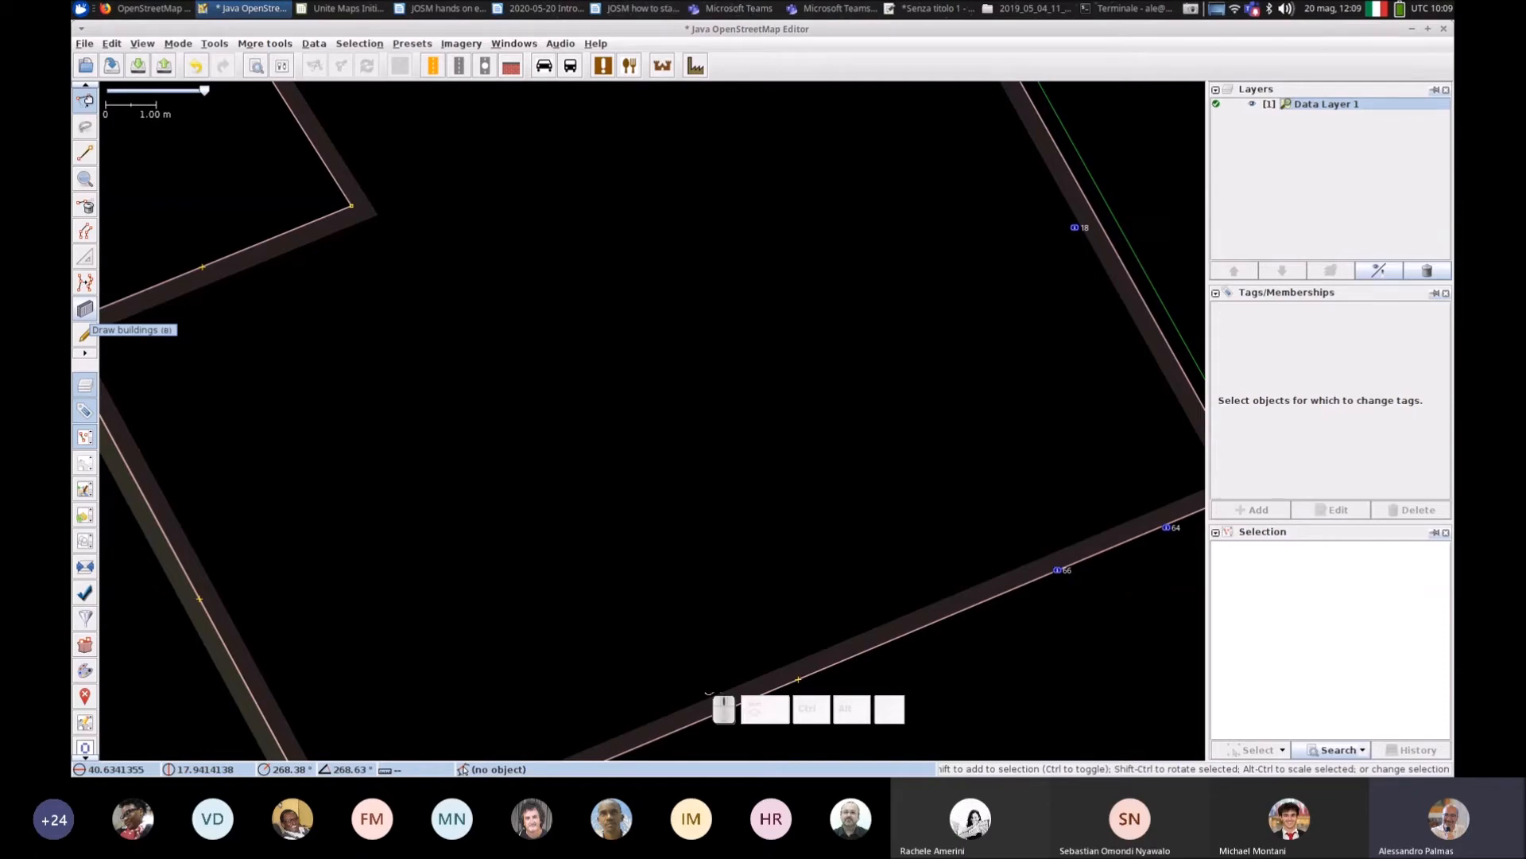
left_click(85, 309)
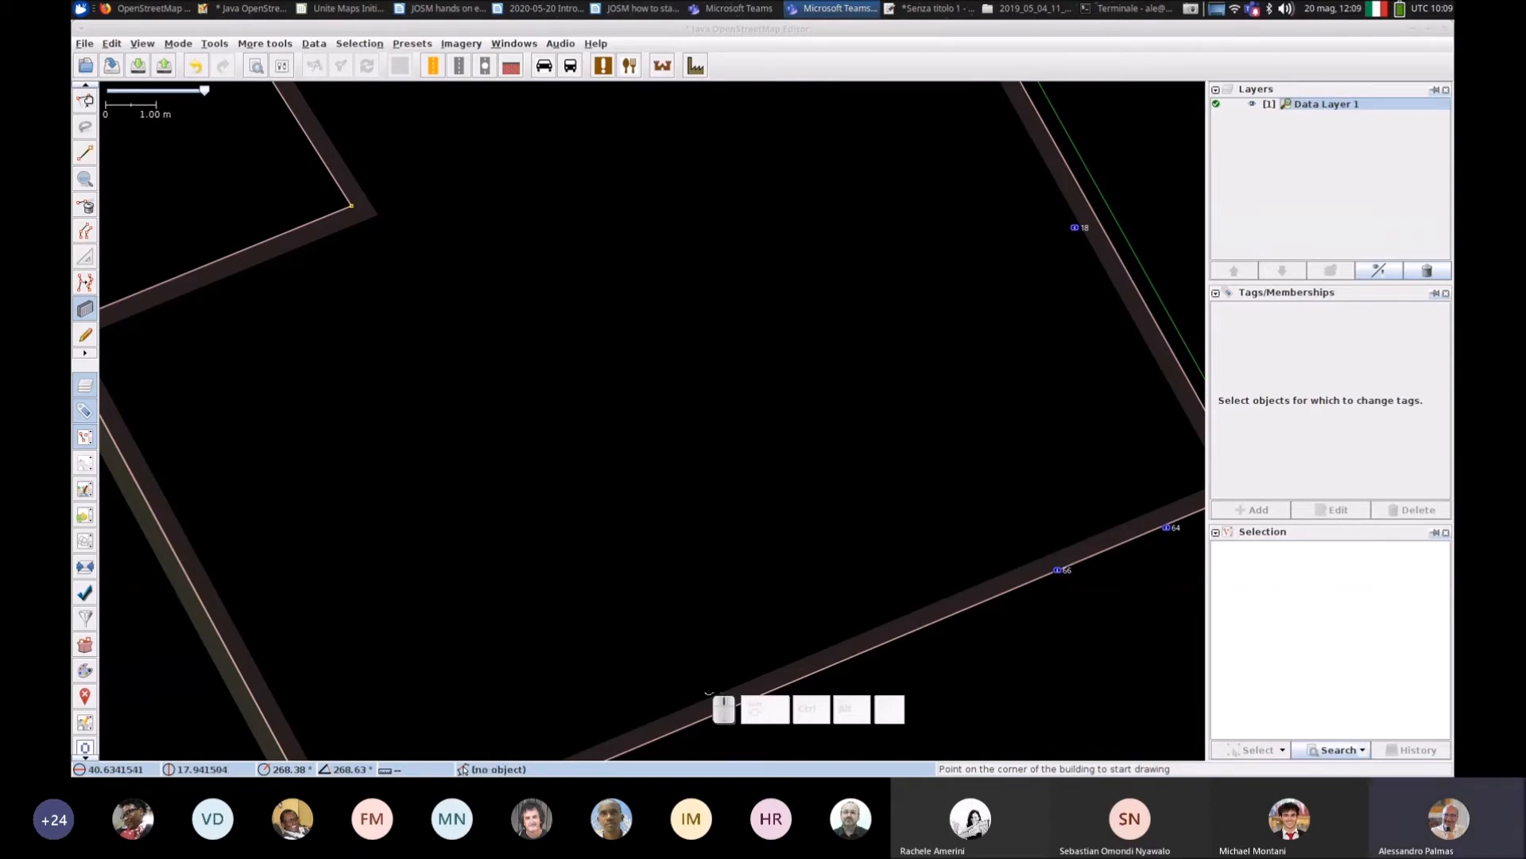
left_click(484, 242)
left_click(485, 388)
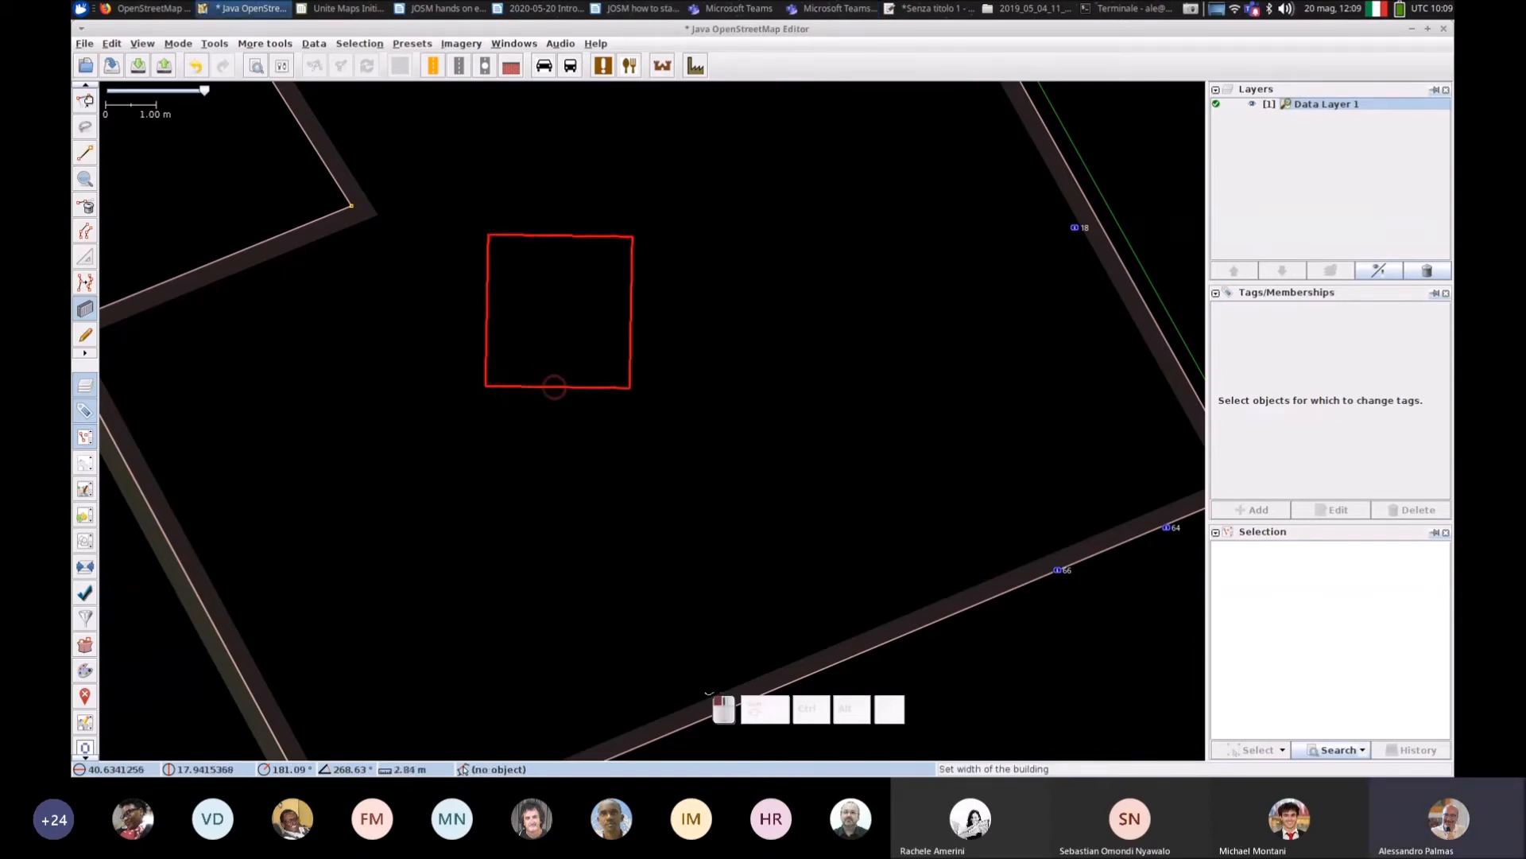
left_click(630, 390)
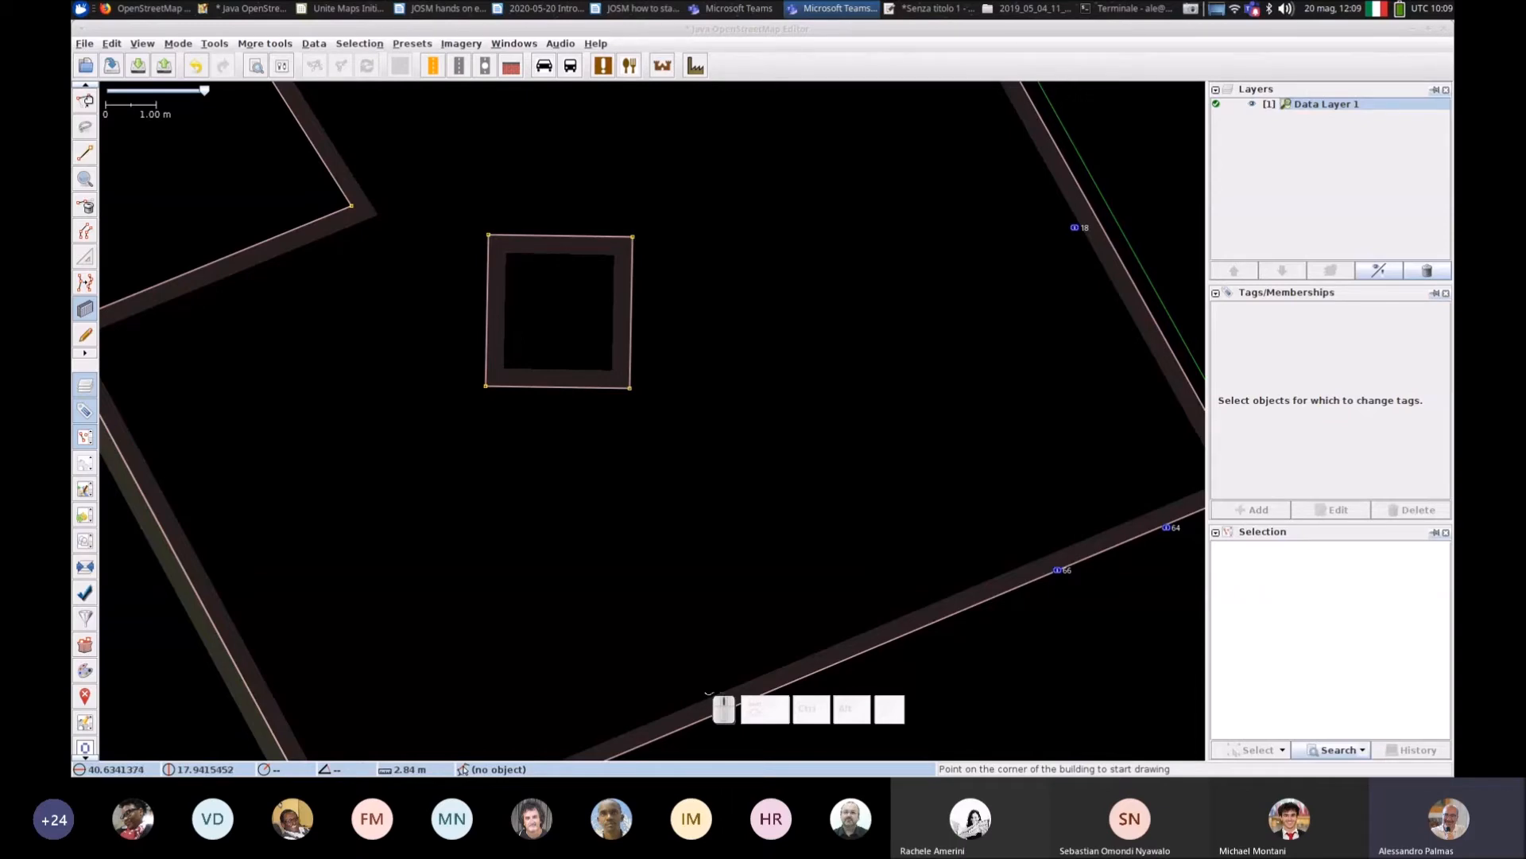
Step: Select the newly drawn building to inspect its tags, and clear the selection
left_click(85, 101)
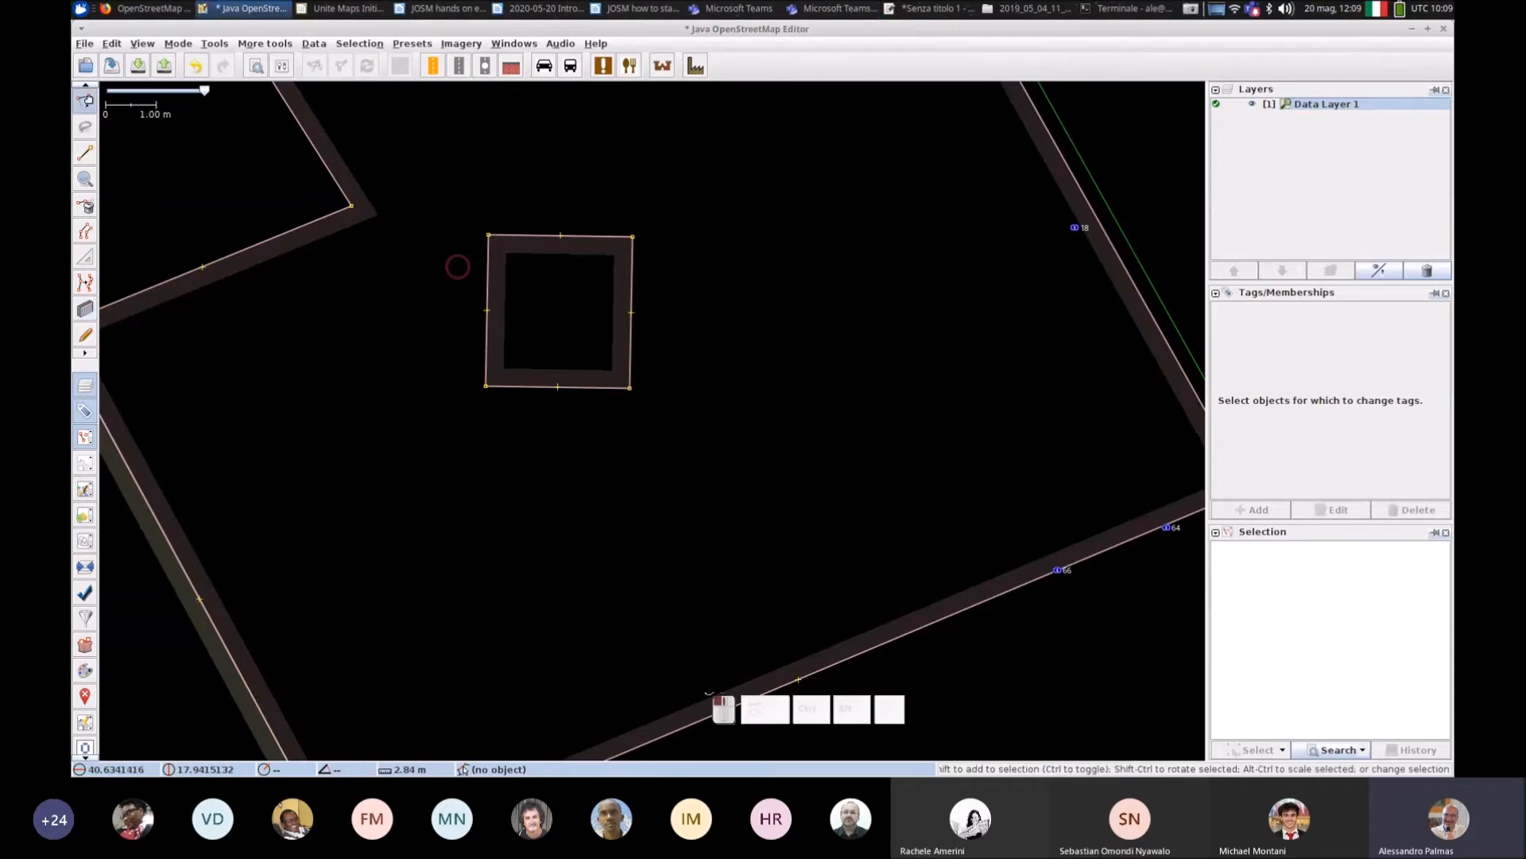
left_click(486, 293)
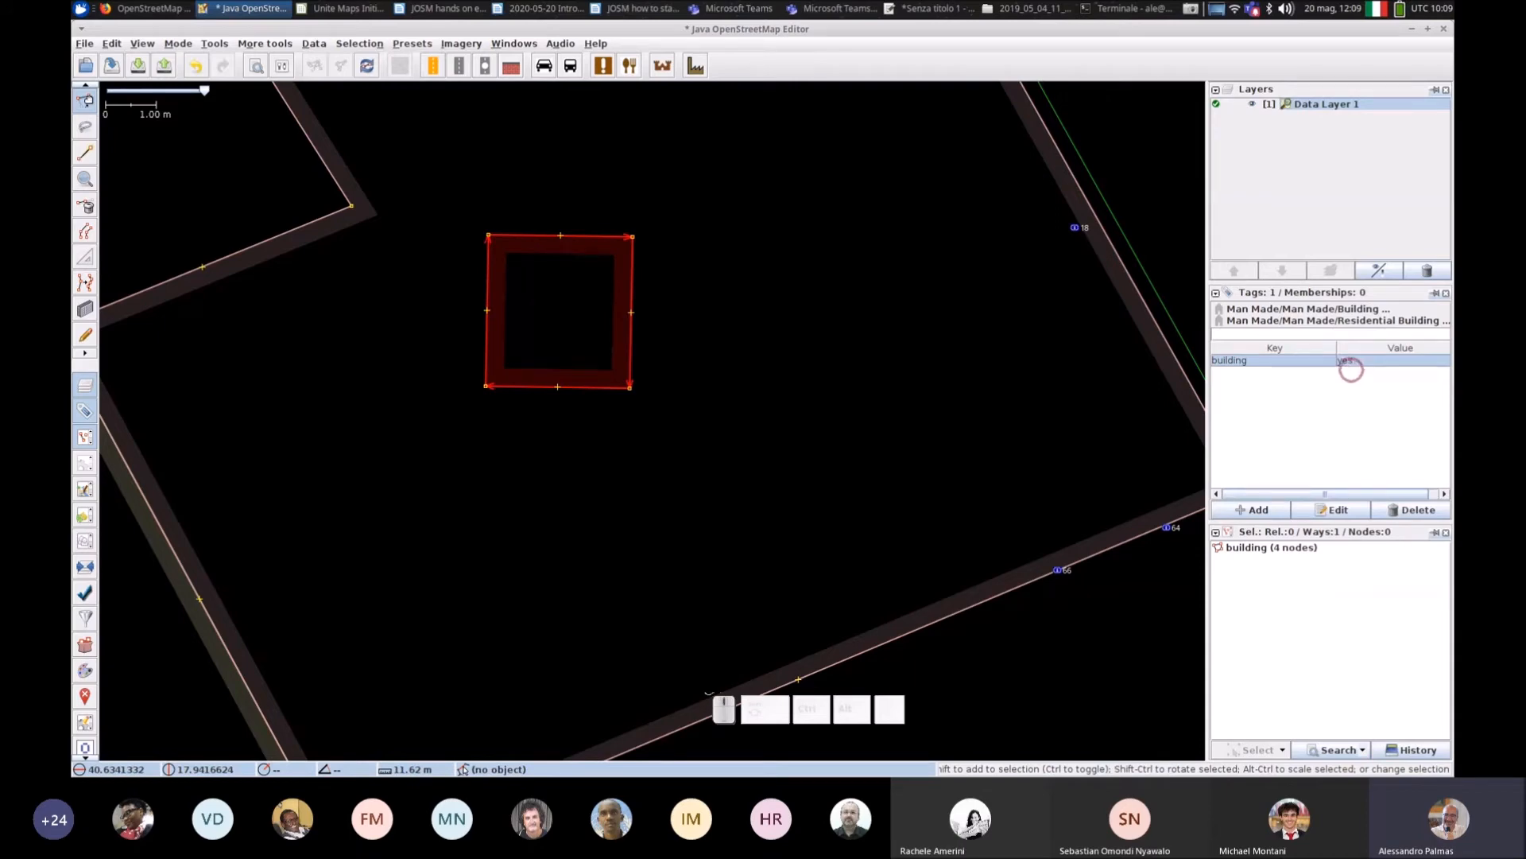
left_click(803, 387)
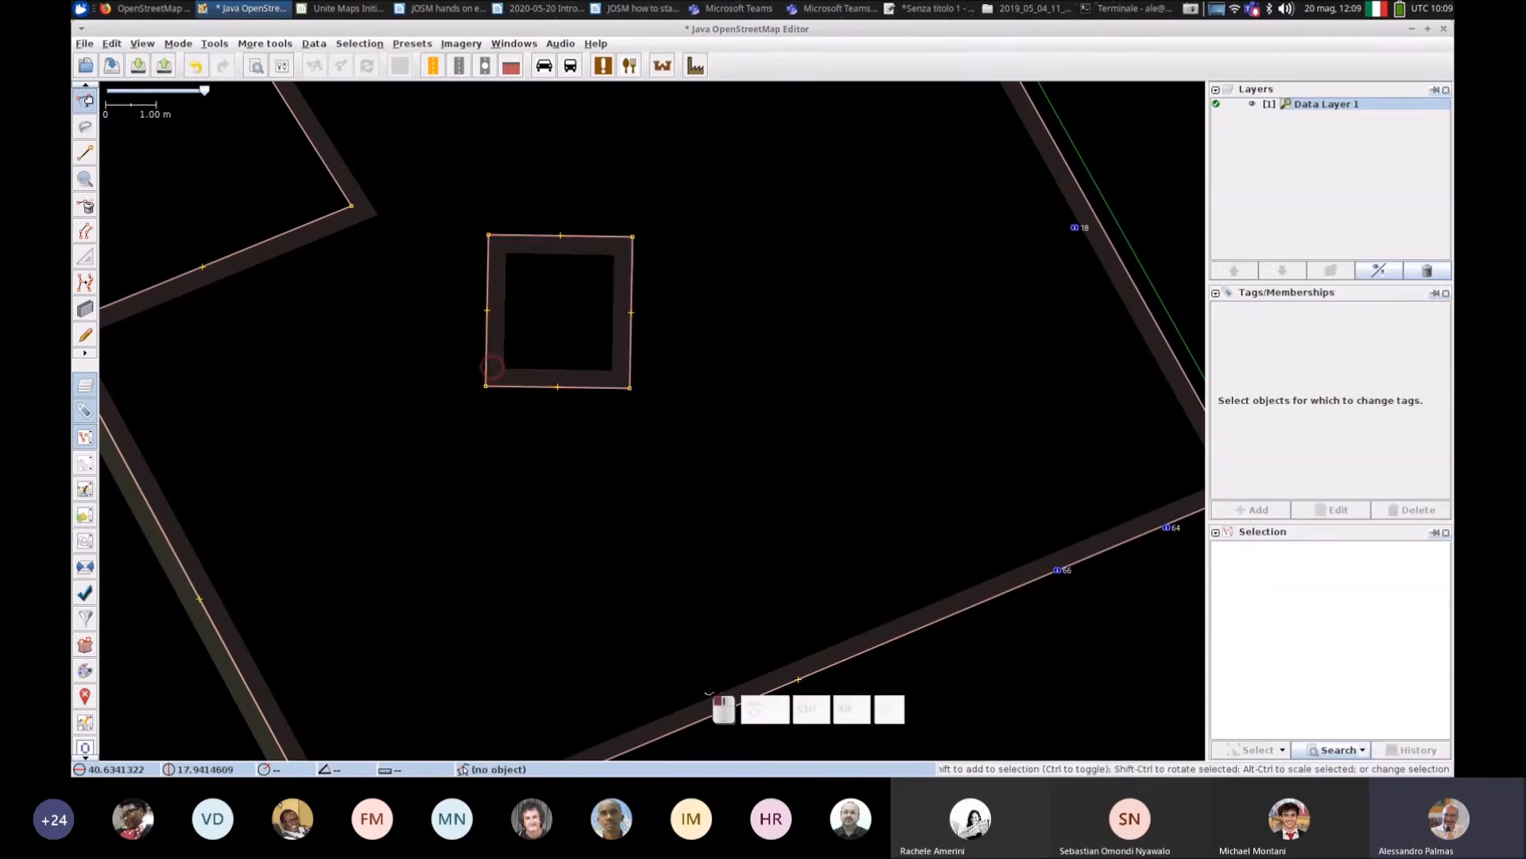
Step: Draw a closed four-node way about 7.5 m in perimeter east of the new building and tag it building=yes
left_click(86, 154)
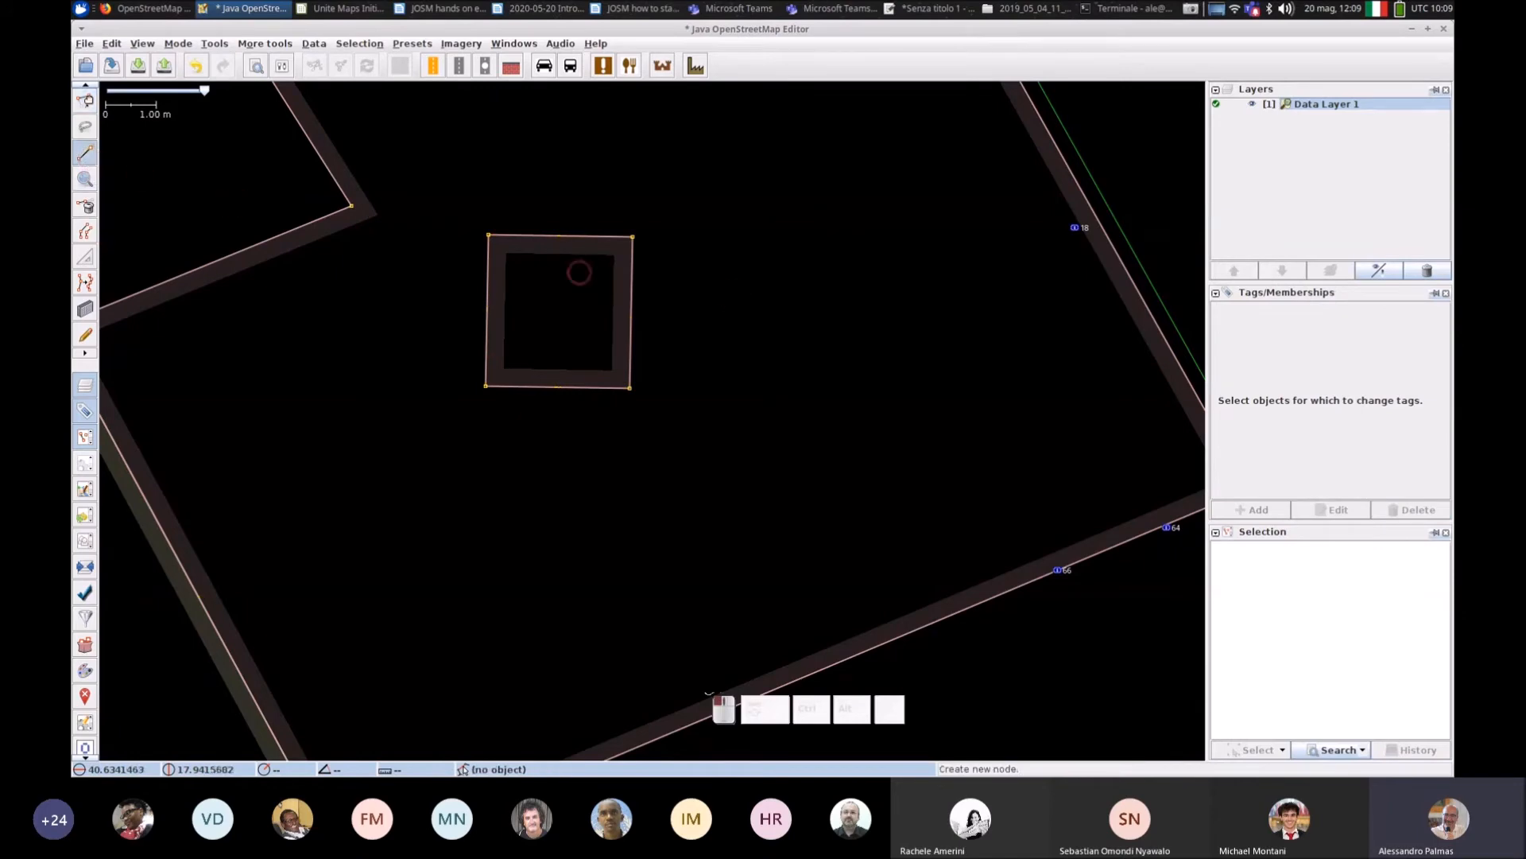
left_click(755, 262)
left_click(750, 375)
left_click(827, 377)
left_click(827, 259)
left_click(755, 262)
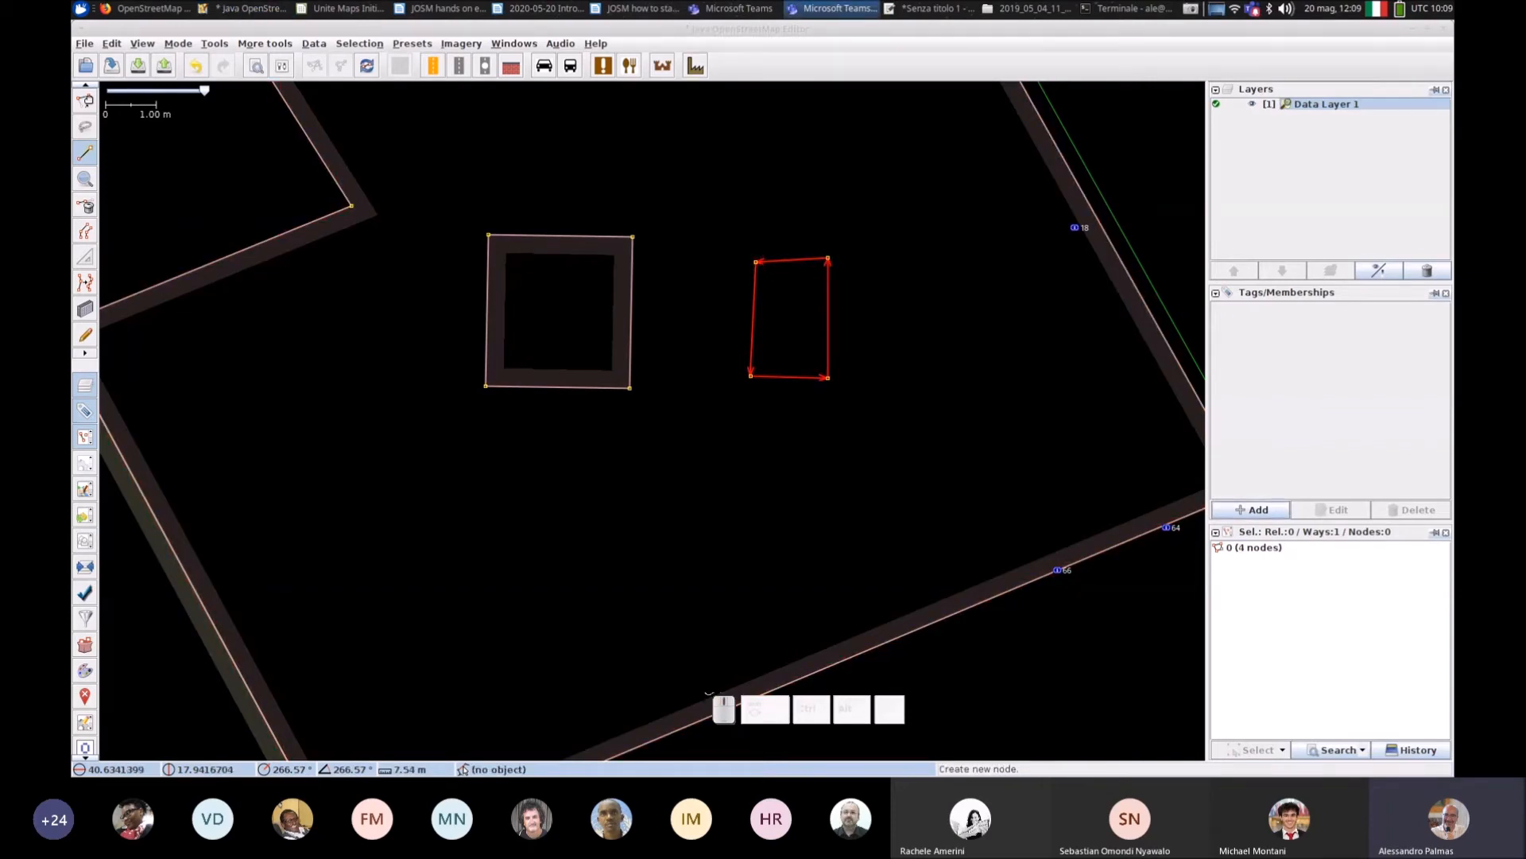
left_click(1253, 510)
left_click(722, 414)
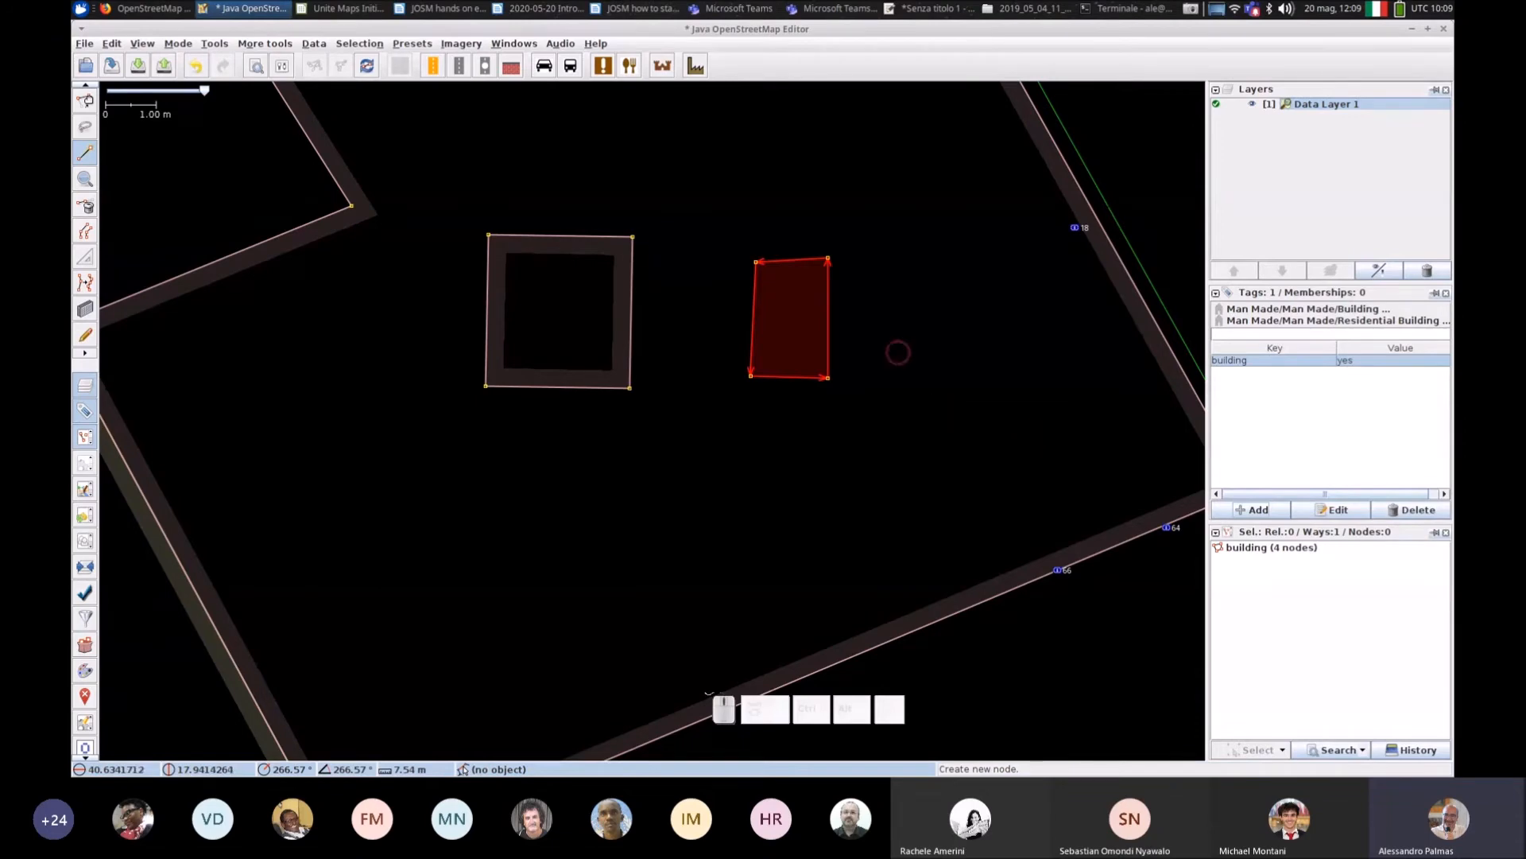
Step: Draw a rectangular building about 9.4 m in perimeter southwest of the square one using the Draw buildings tool, and select it
left_click(85, 101)
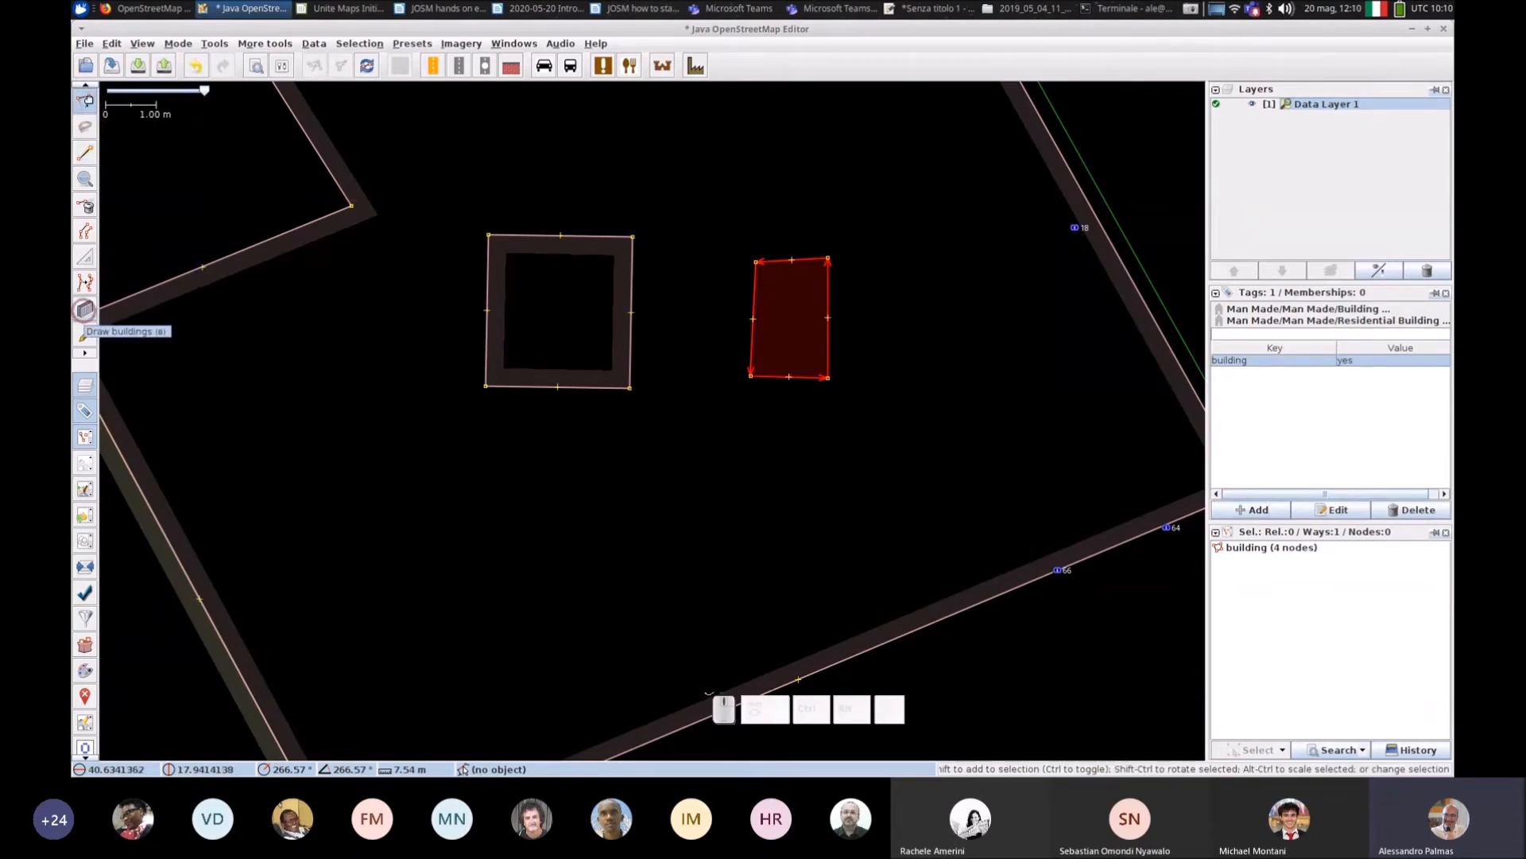
left_click(85, 309)
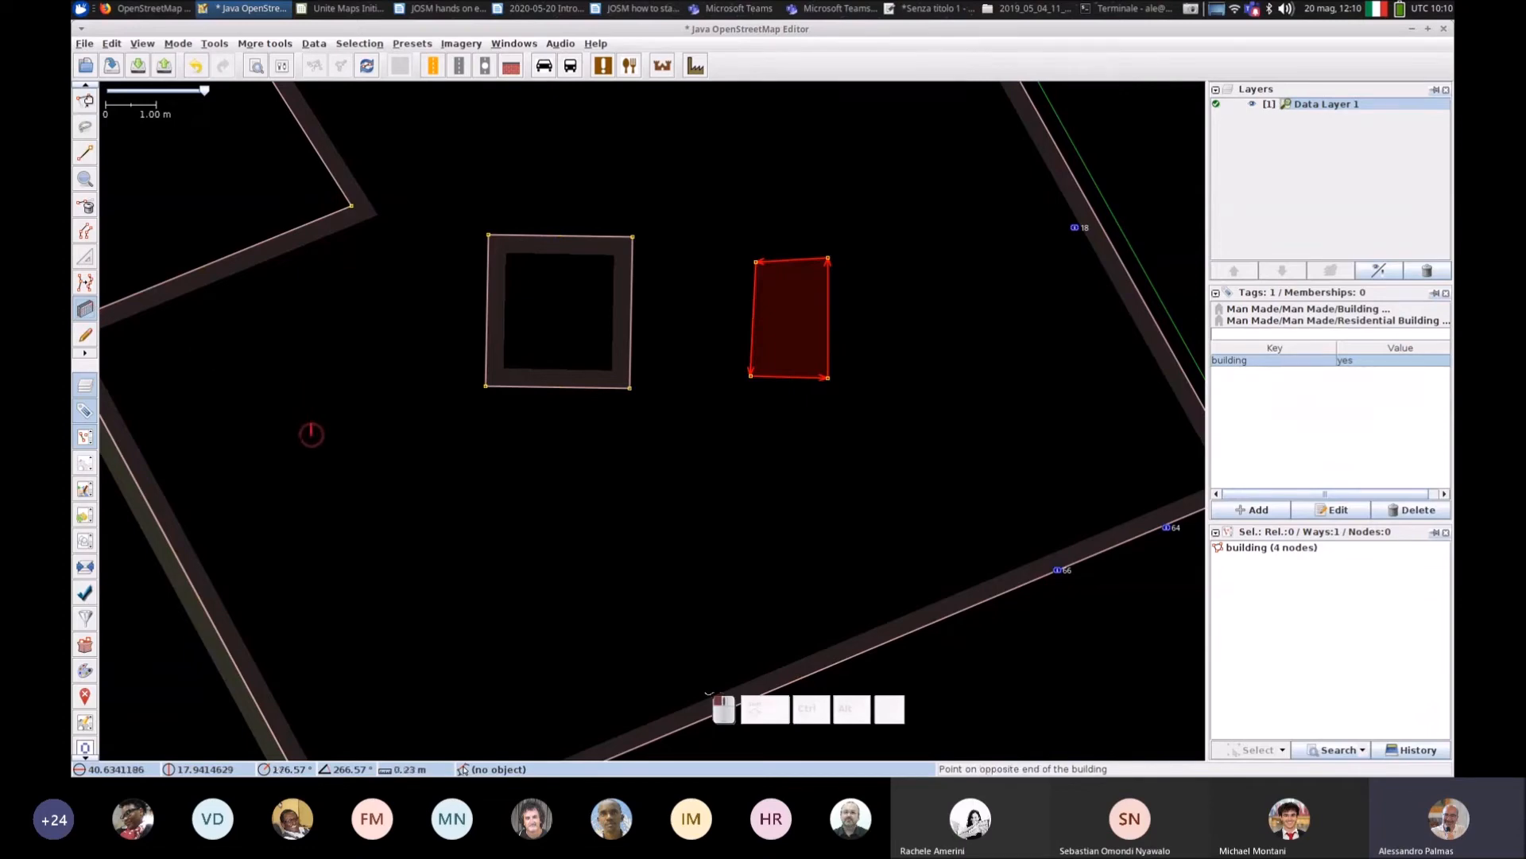
left_click(307, 548)
left_click(420, 559)
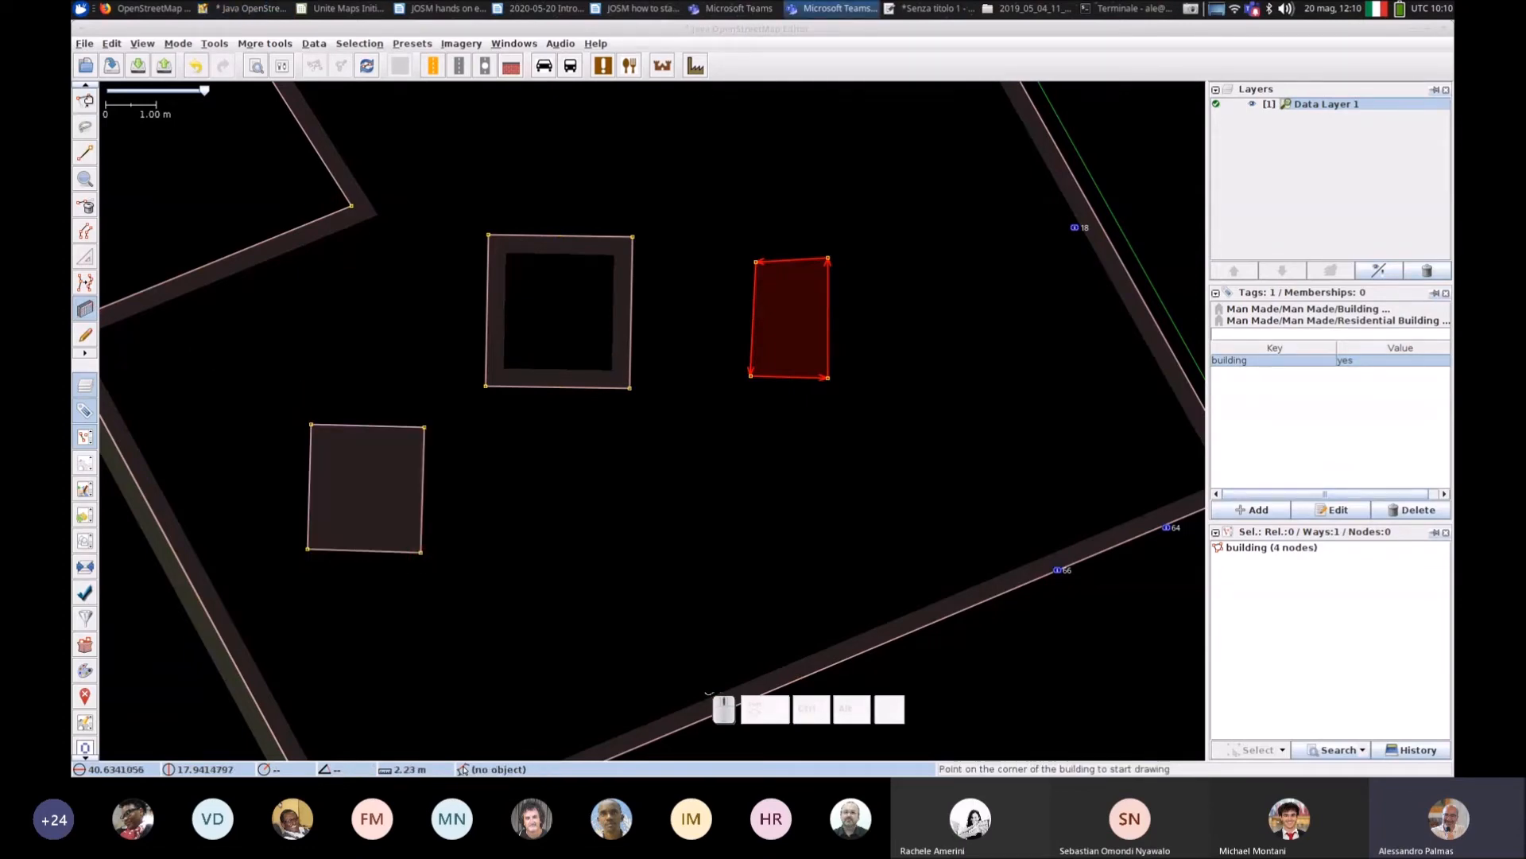
key("s")
left_click(398, 417)
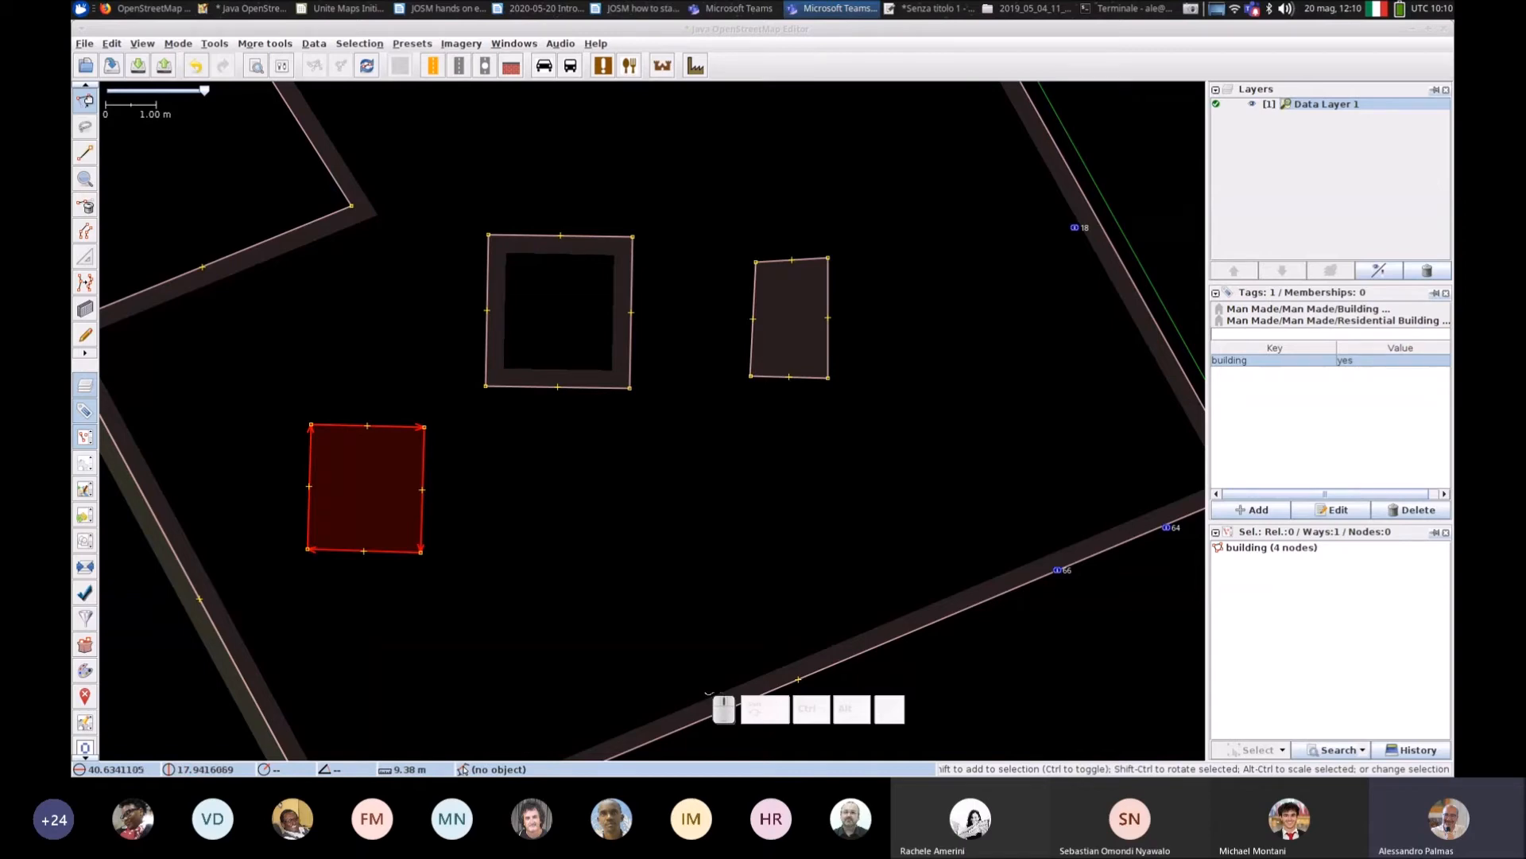
left_click(927, 480)
left_click(427, 480)
left_click(424, 480)
Step: Move the new building's two upper corner nodes north, square the stretched shape to about 12.7 m in perimeter, and clear the selection
left_click(84, 309)
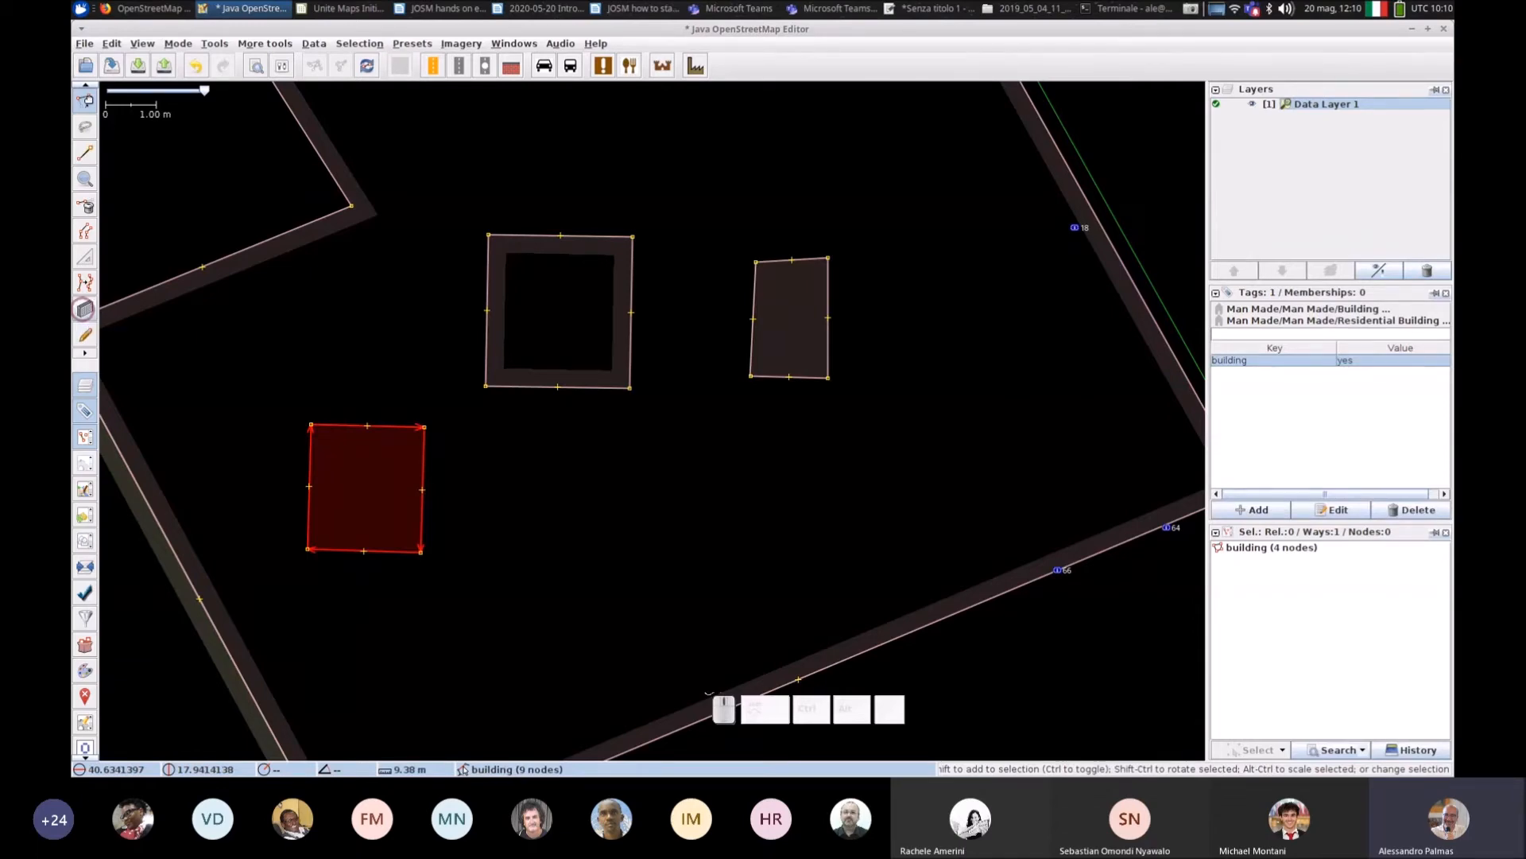
left_click(417, 332)
left_click_drag(425, 427, 435, 346)
left_click(311, 423)
left_click_drag(311, 419, 316, 343)
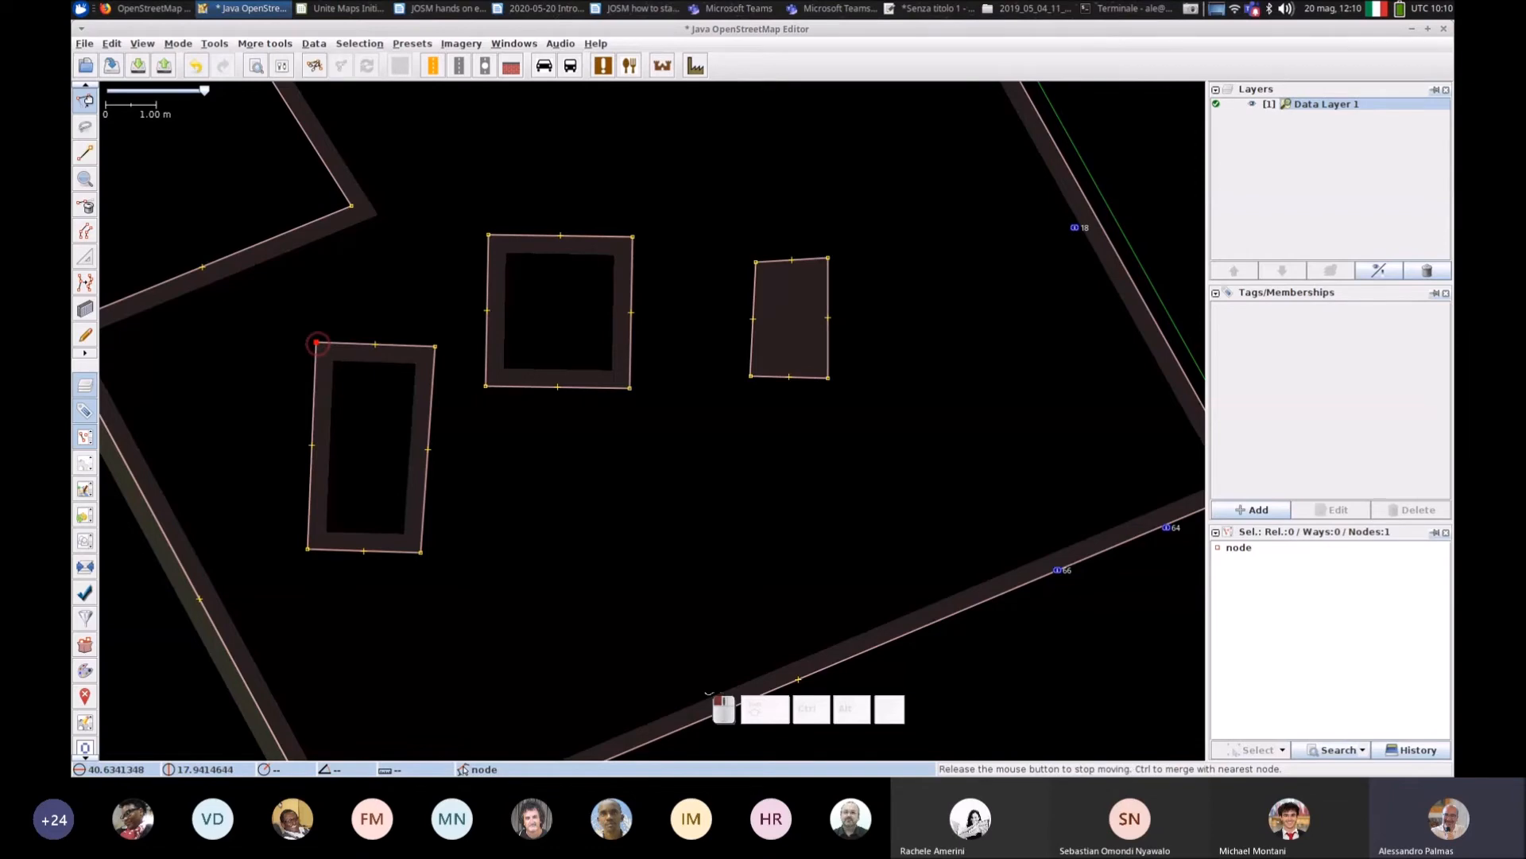
left_click(347, 344)
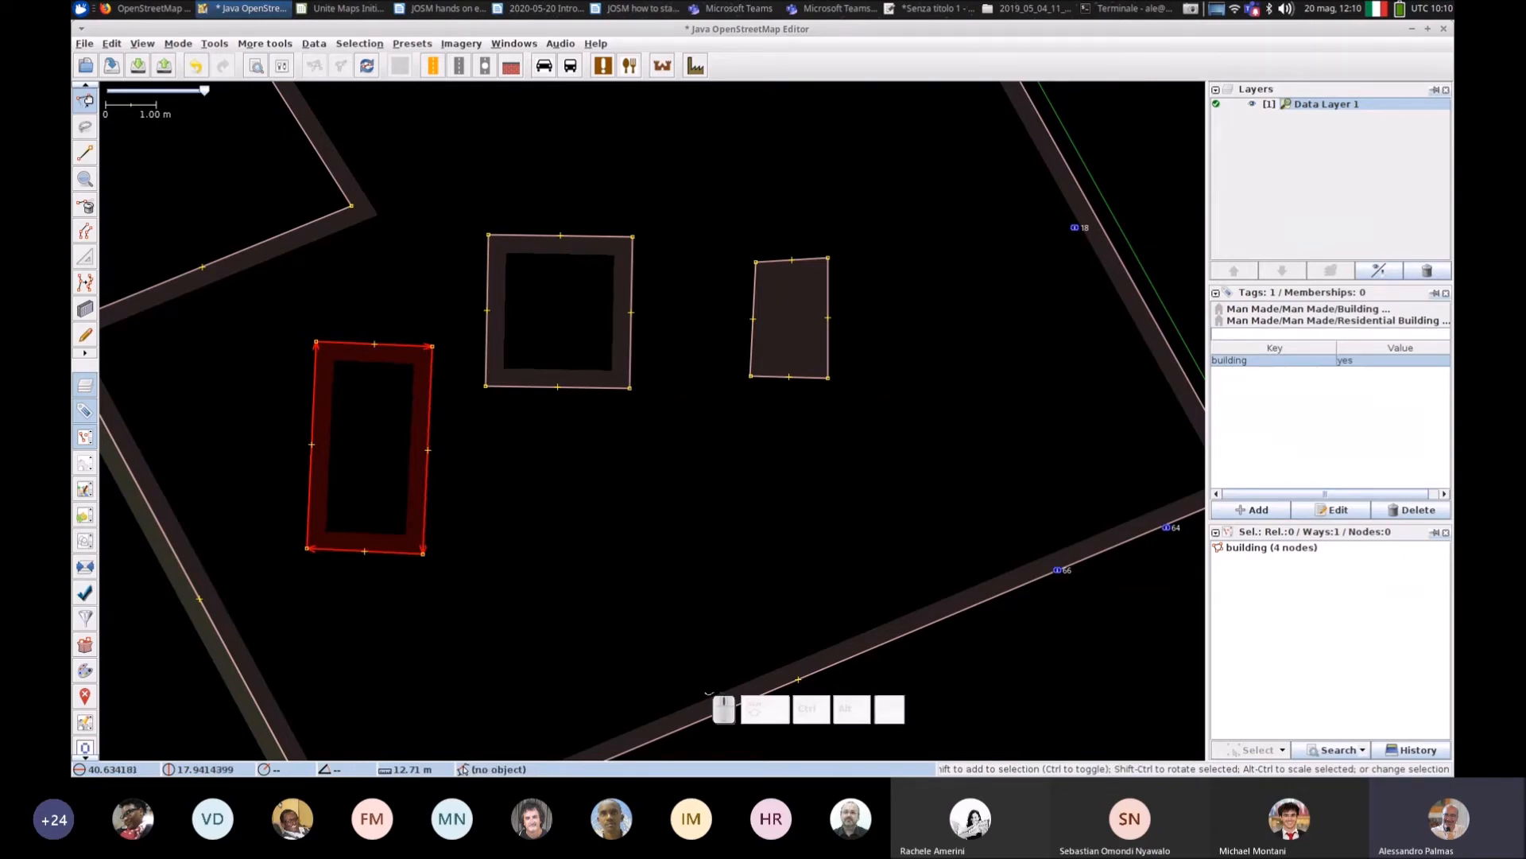
left_click(914, 508)
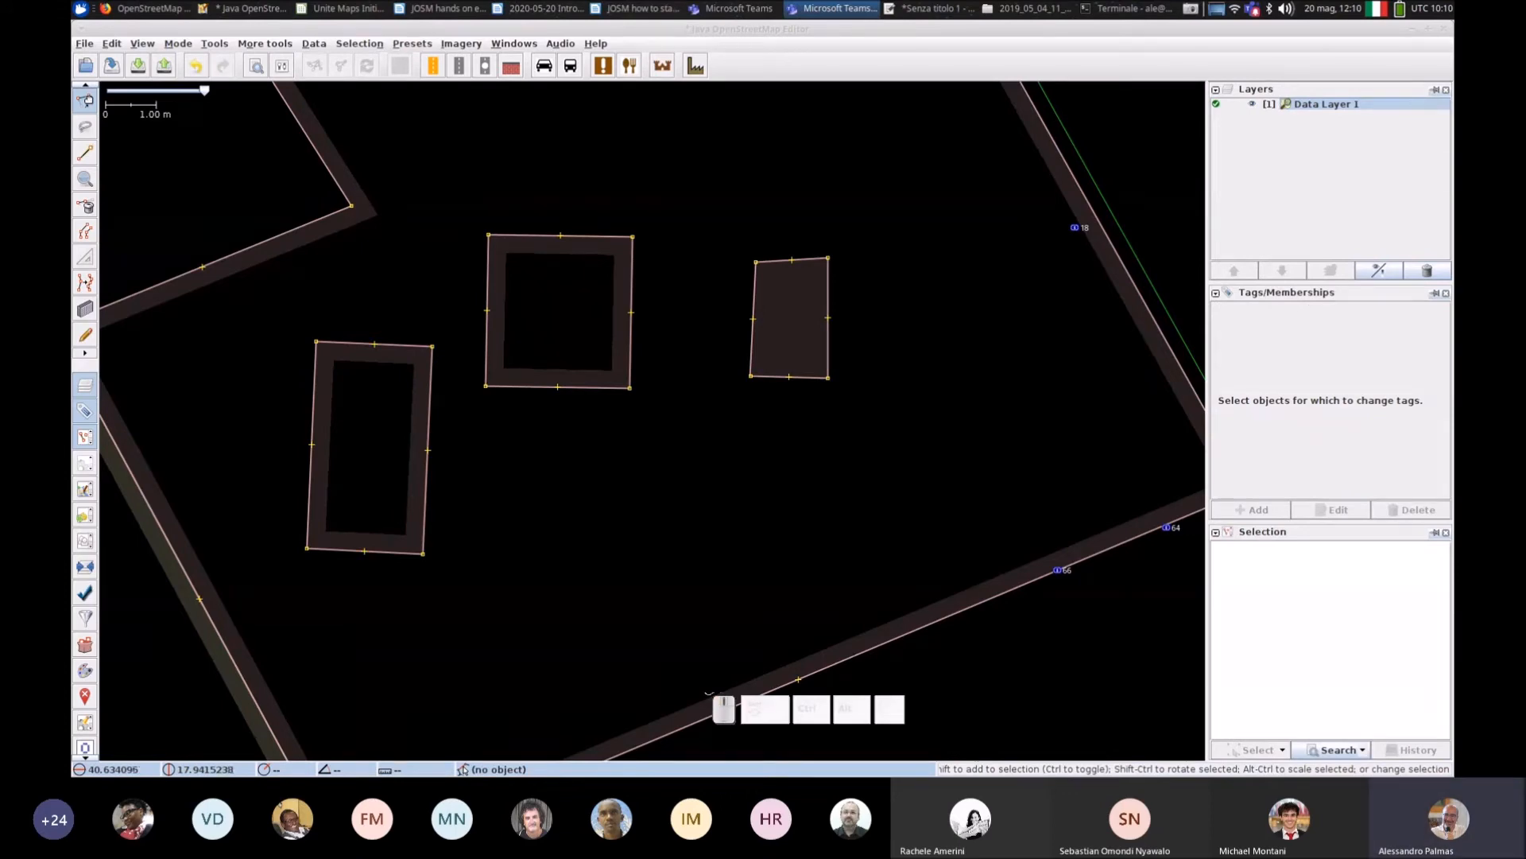
Step: Draw a closed, roughly round nine-node way about 3.7 m in perimeter southeast of the stretched building and tag it building=yes
left_click_drag(569, 572, 574, 476)
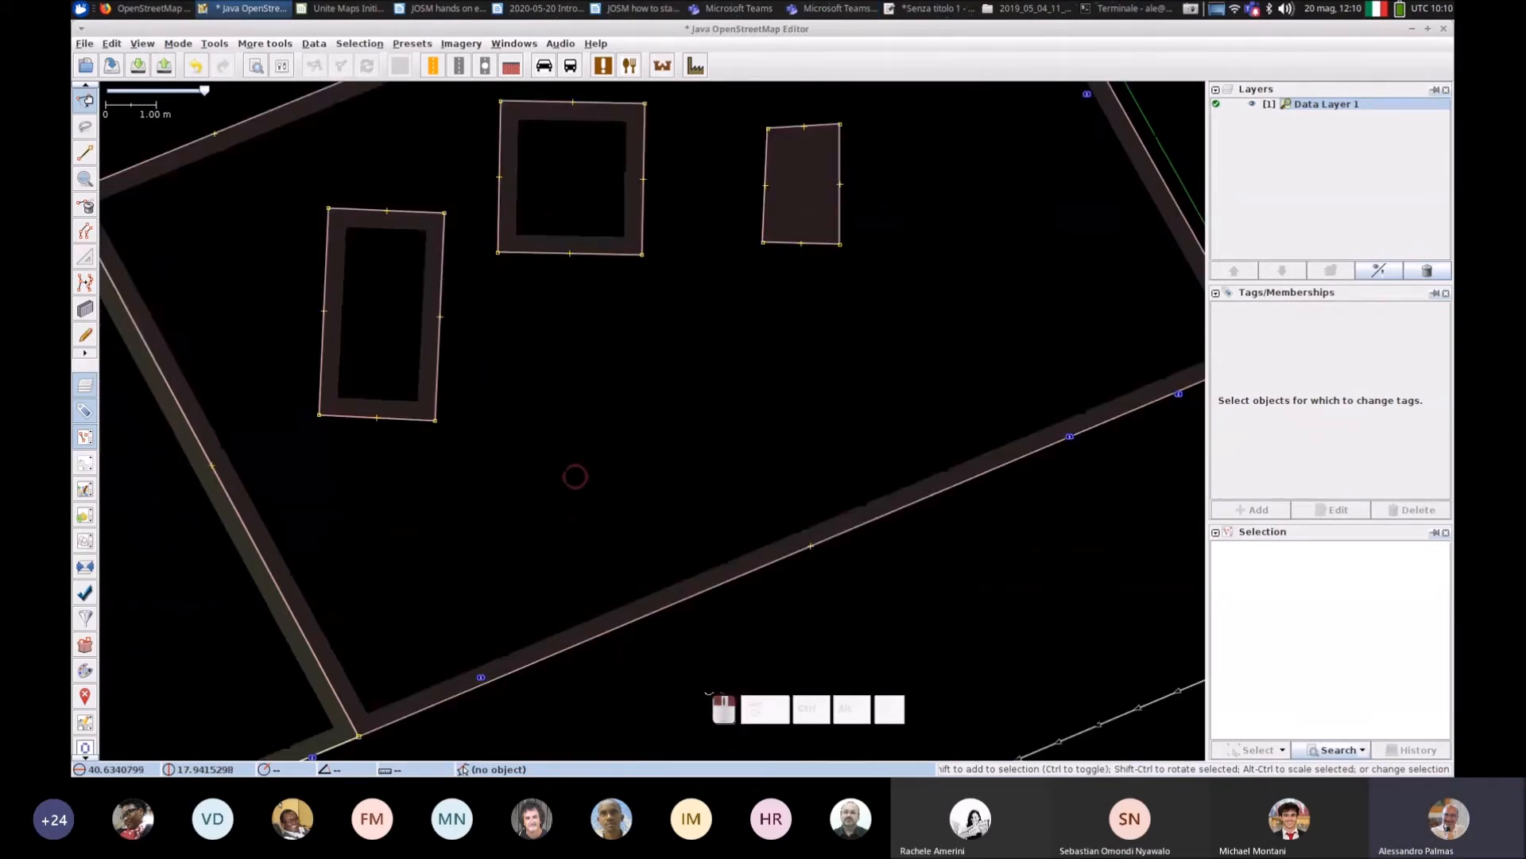
scroll(574, 476, "up", 2)
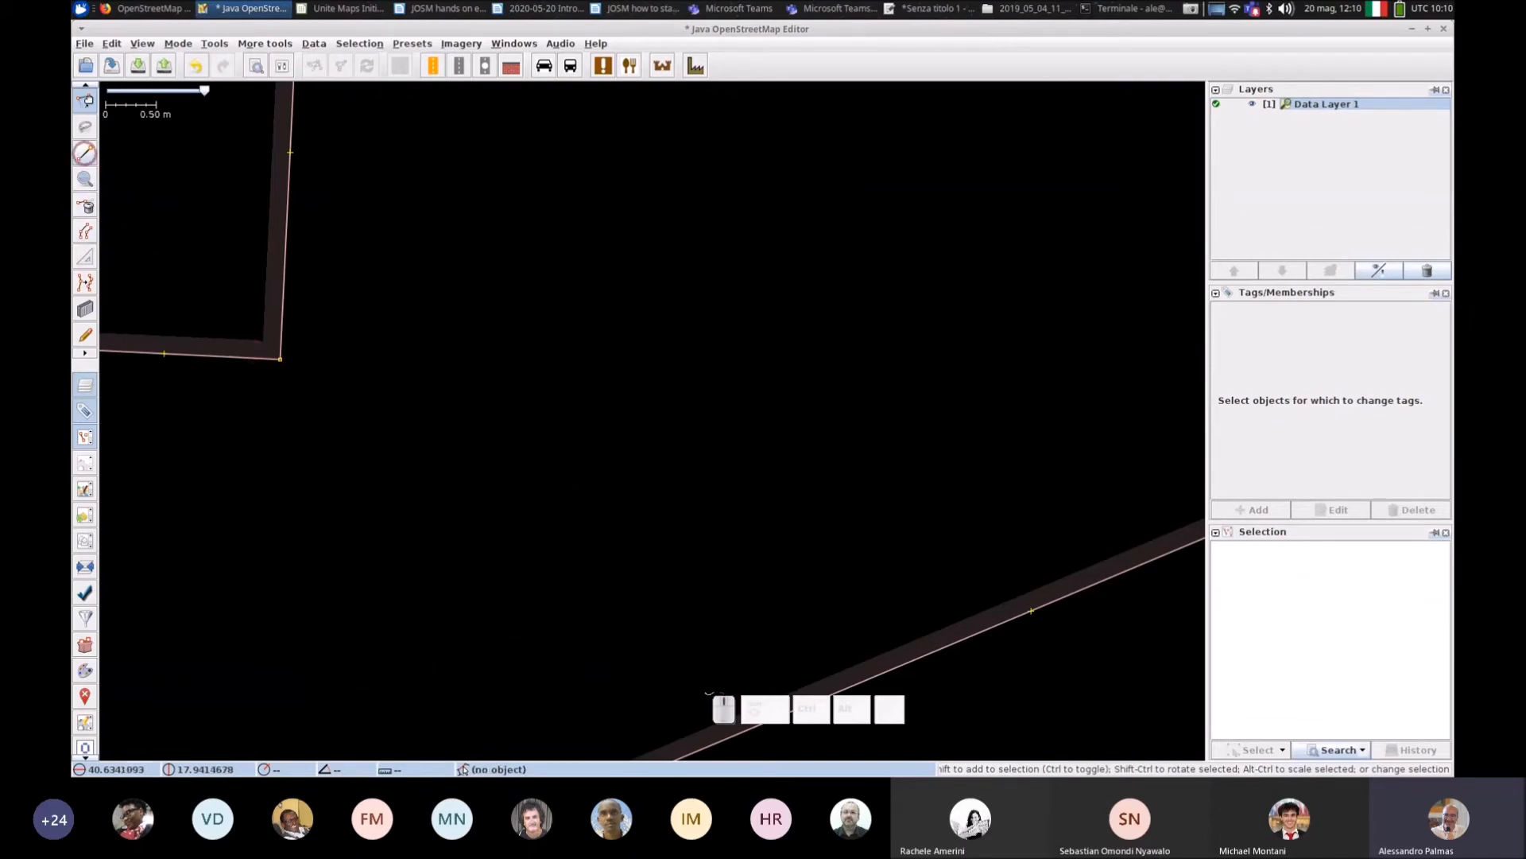
left_click(85, 153)
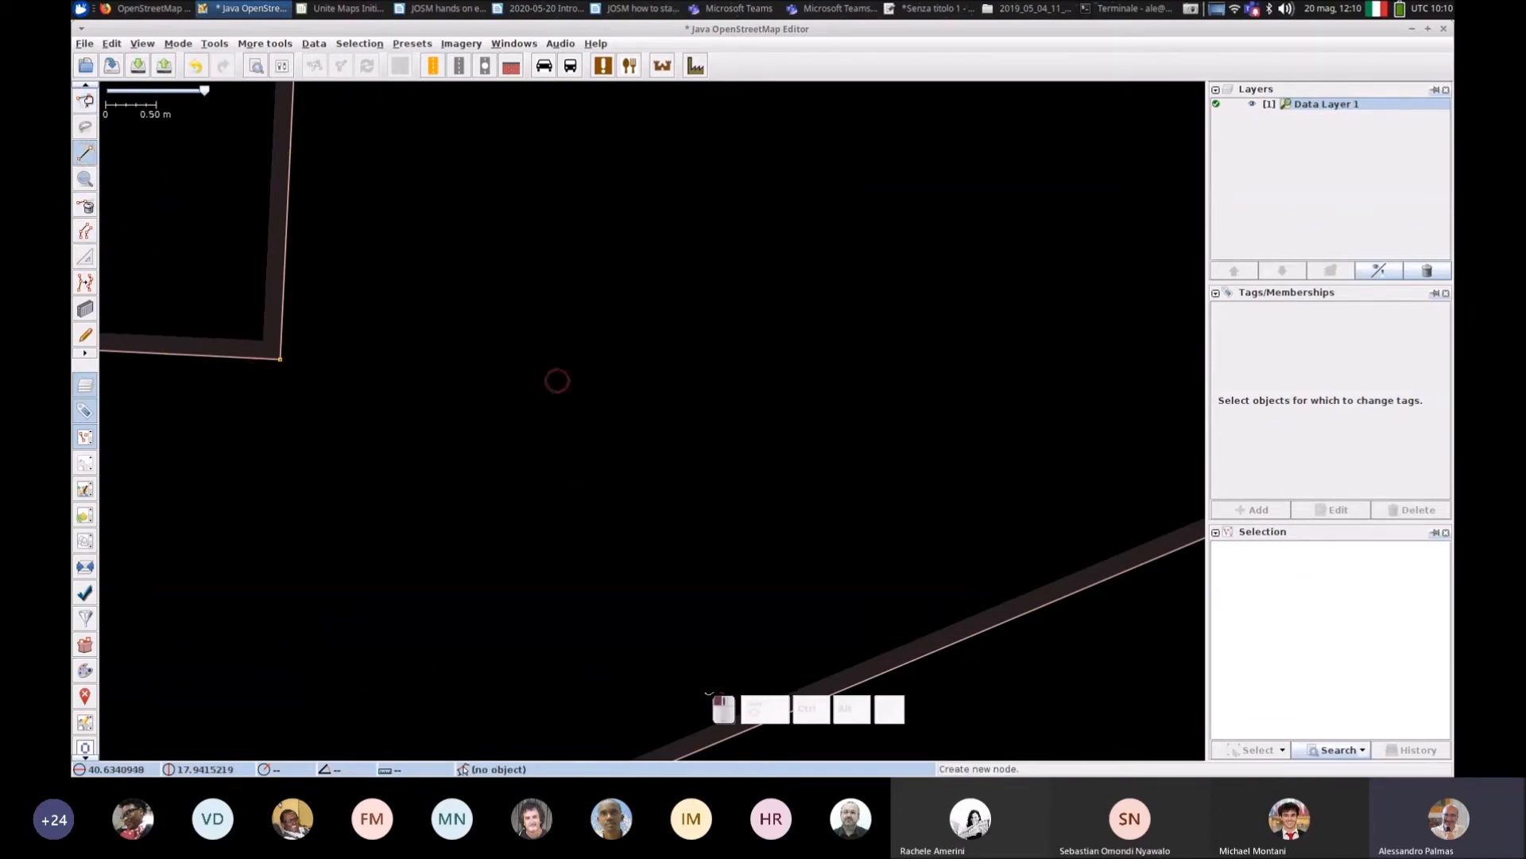
left_click(565, 393)
left_click(585, 351)
left_click(628, 334)
left_click(668, 349)
left_click(682, 392)
left_click(675, 427)
left_click(630, 455)
left_click(591, 455)
left_click(572, 436)
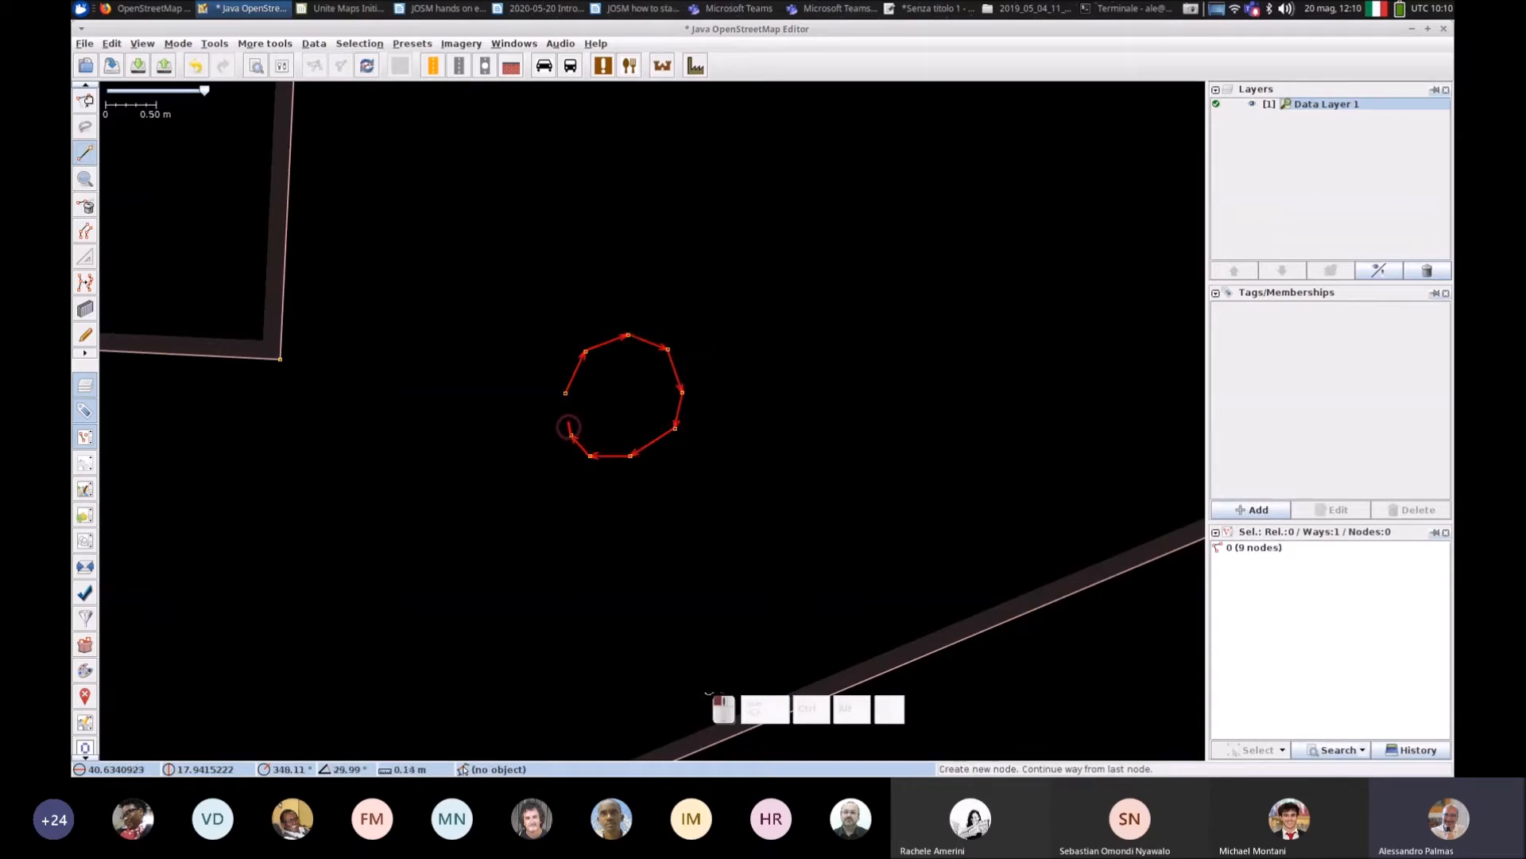
left_click(566, 395)
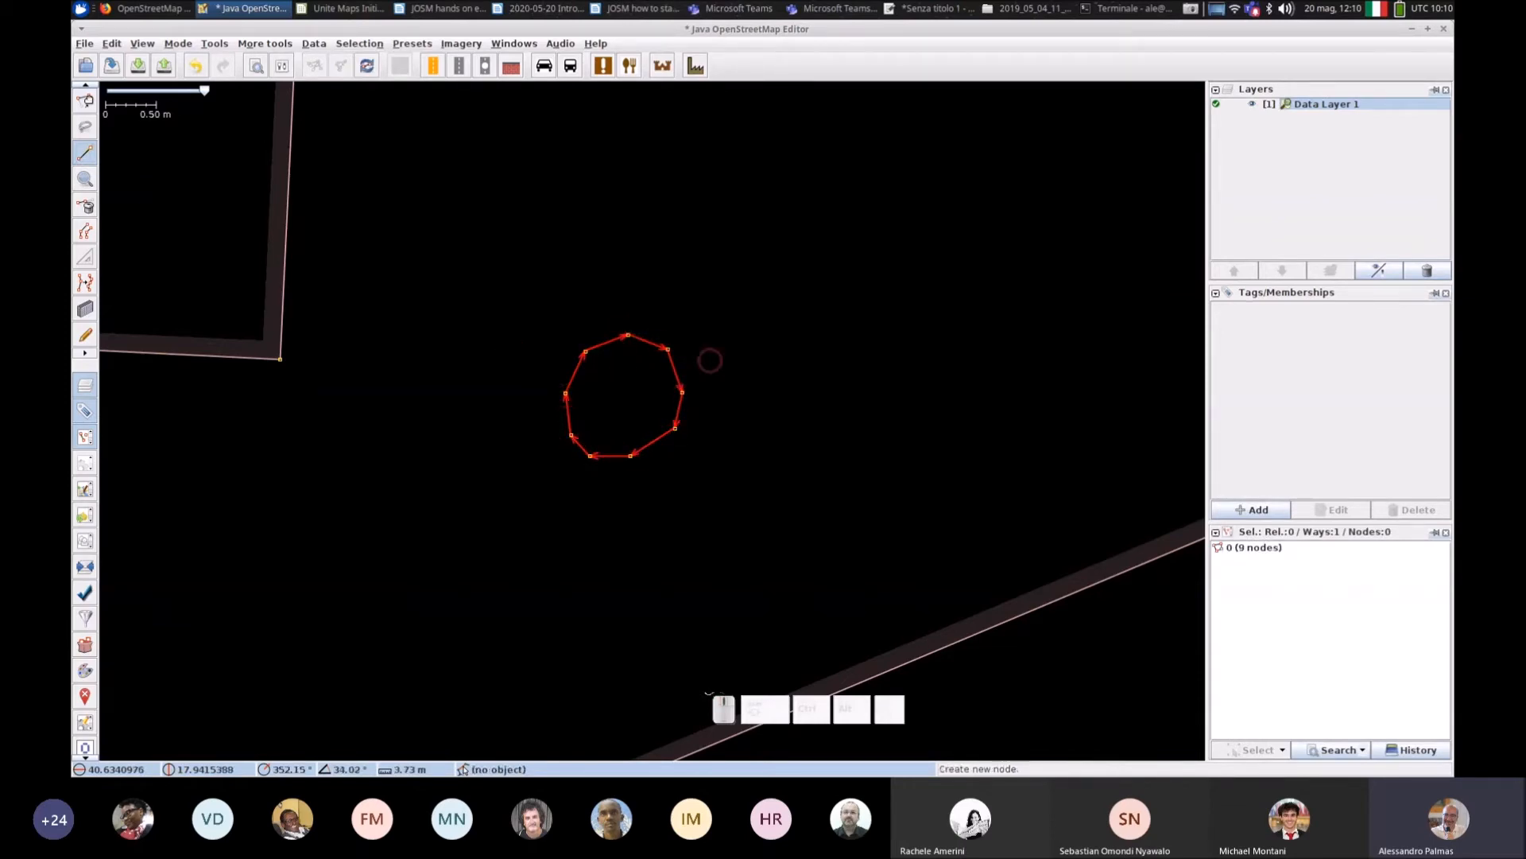
left_click(1253, 508)
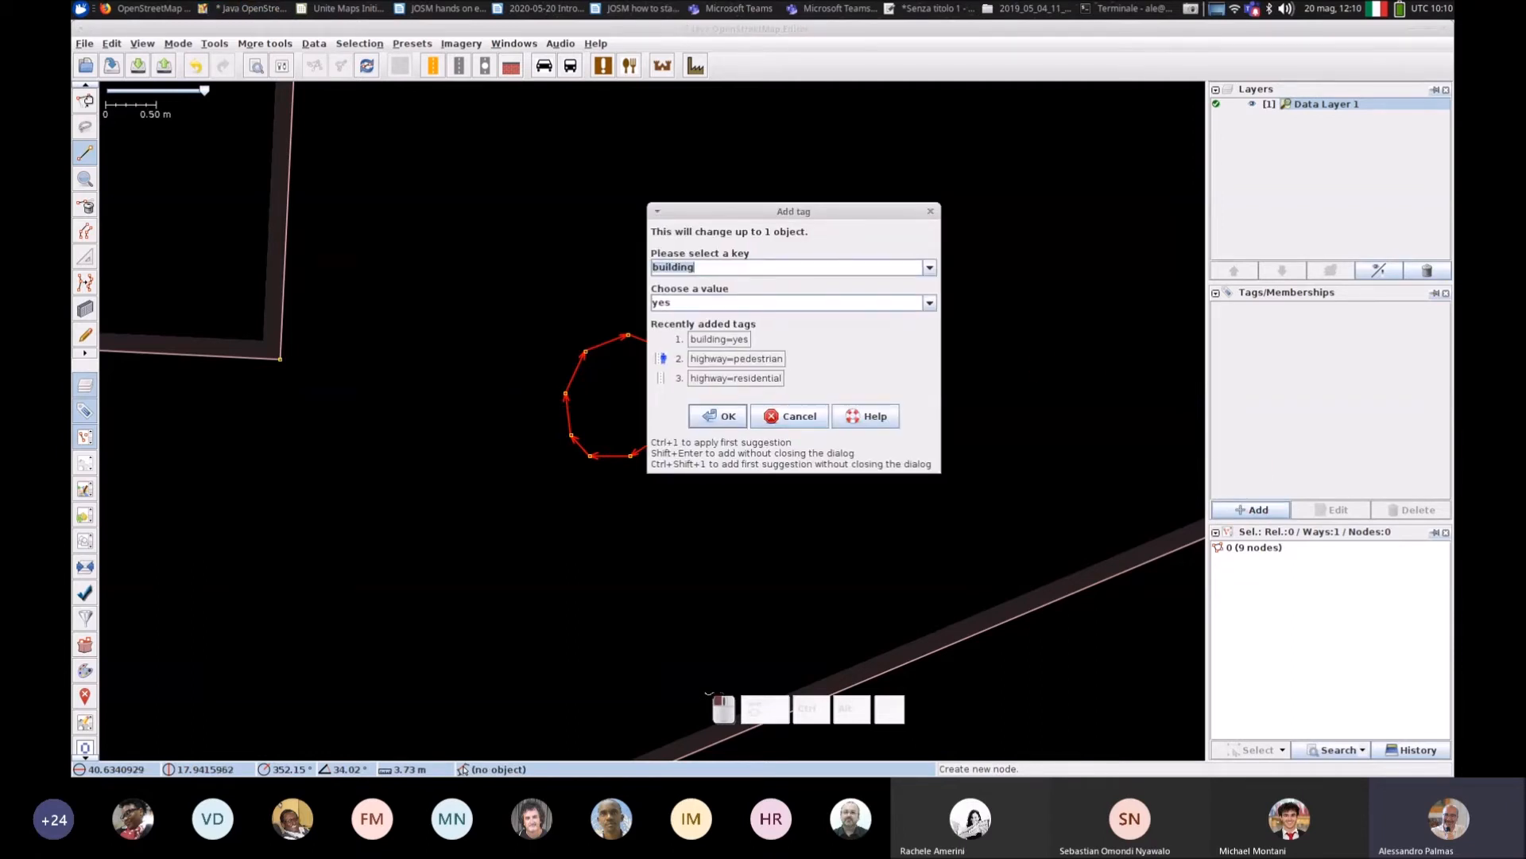
left_click(718, 416)
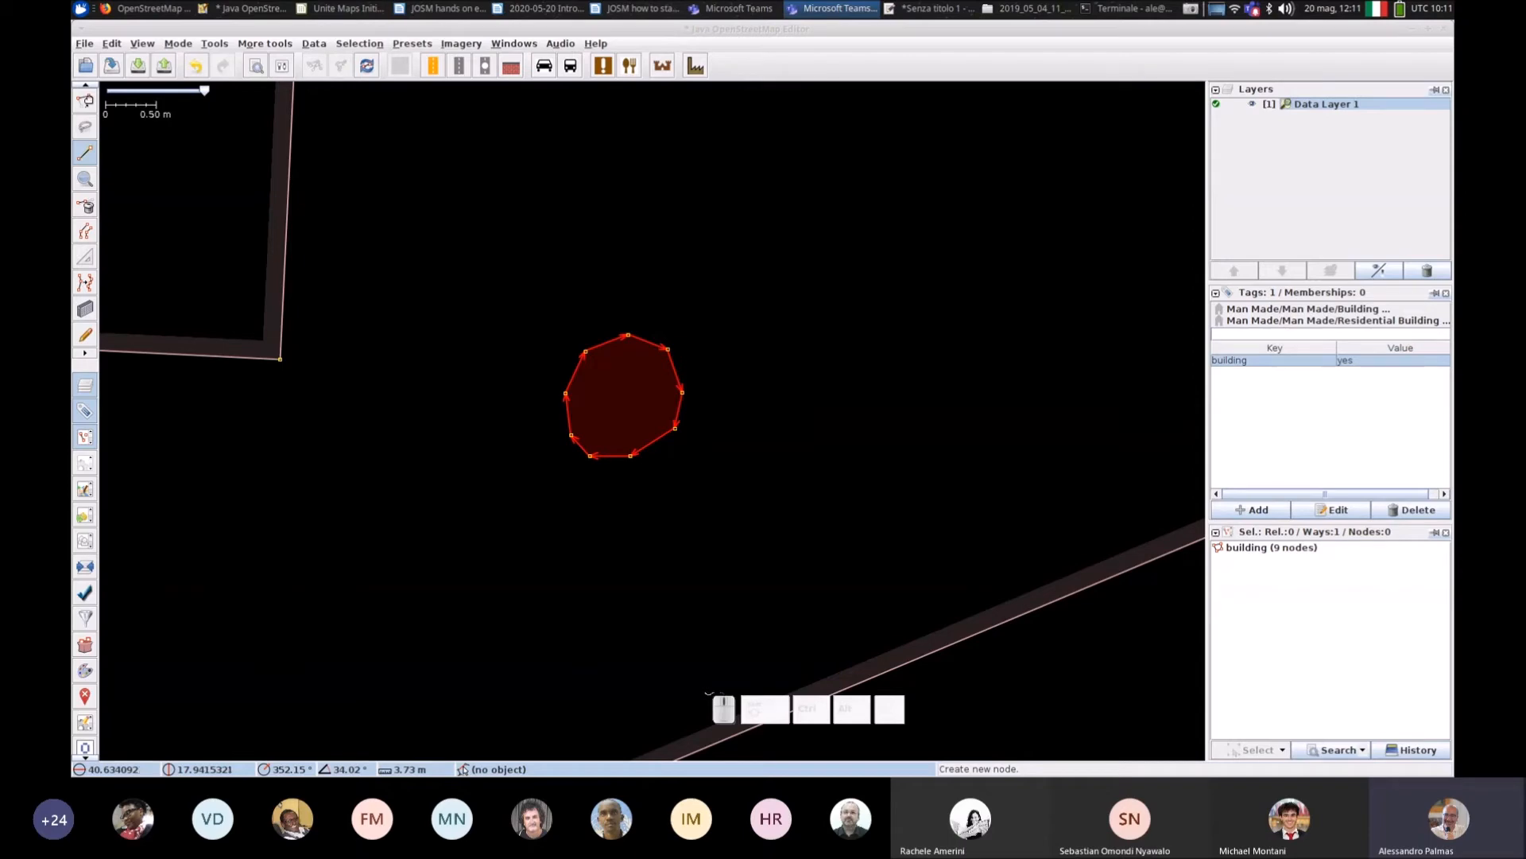
Step: Try aligning the nine-node building's nodes in a circle, and undo the alignment
key("o")
left_click(85, 101)
left_click(596, 343)
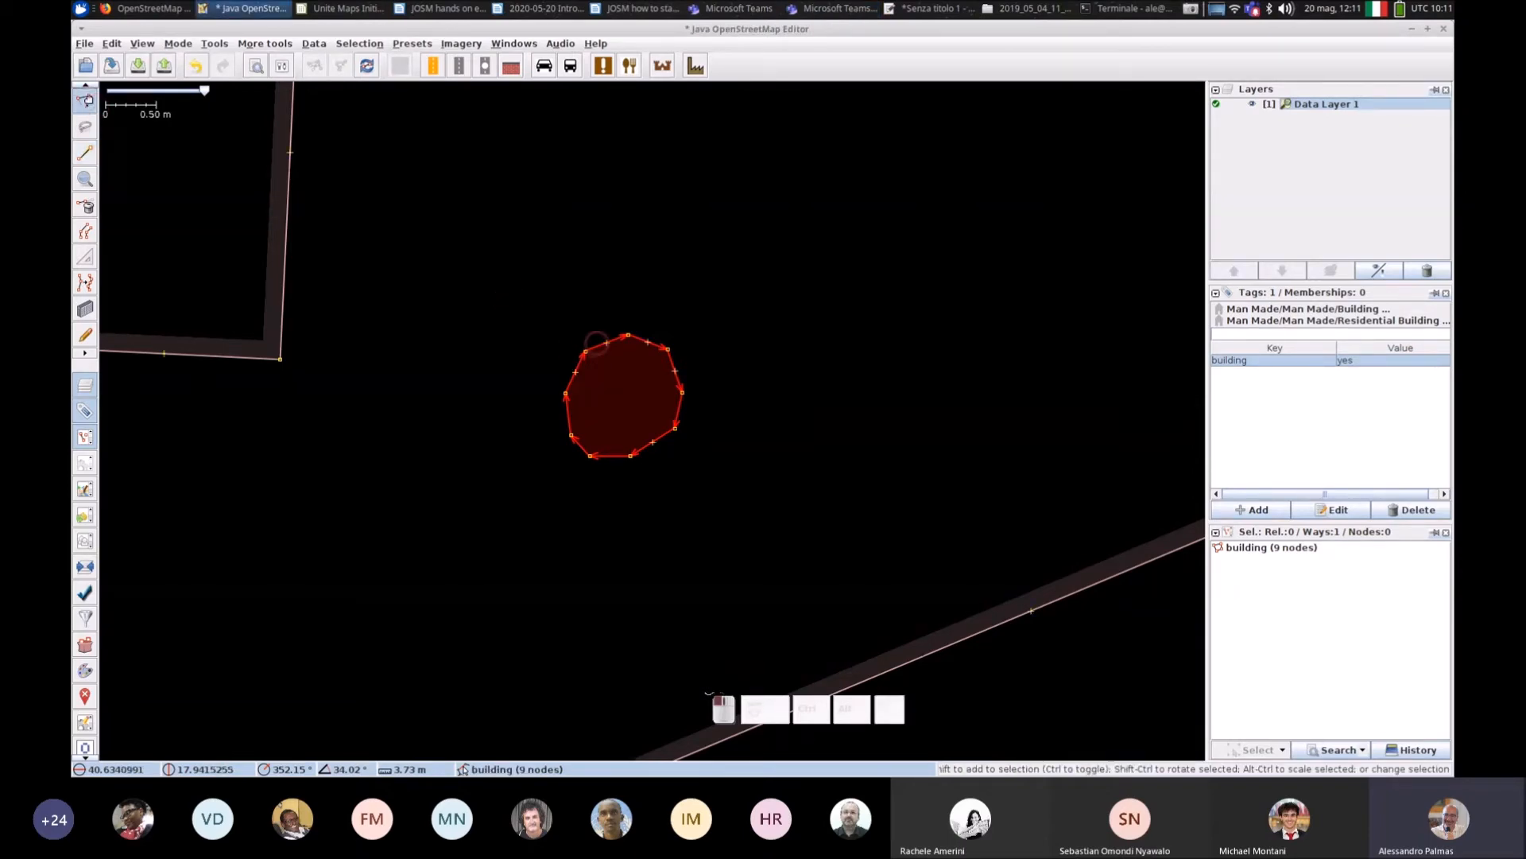
key("o")
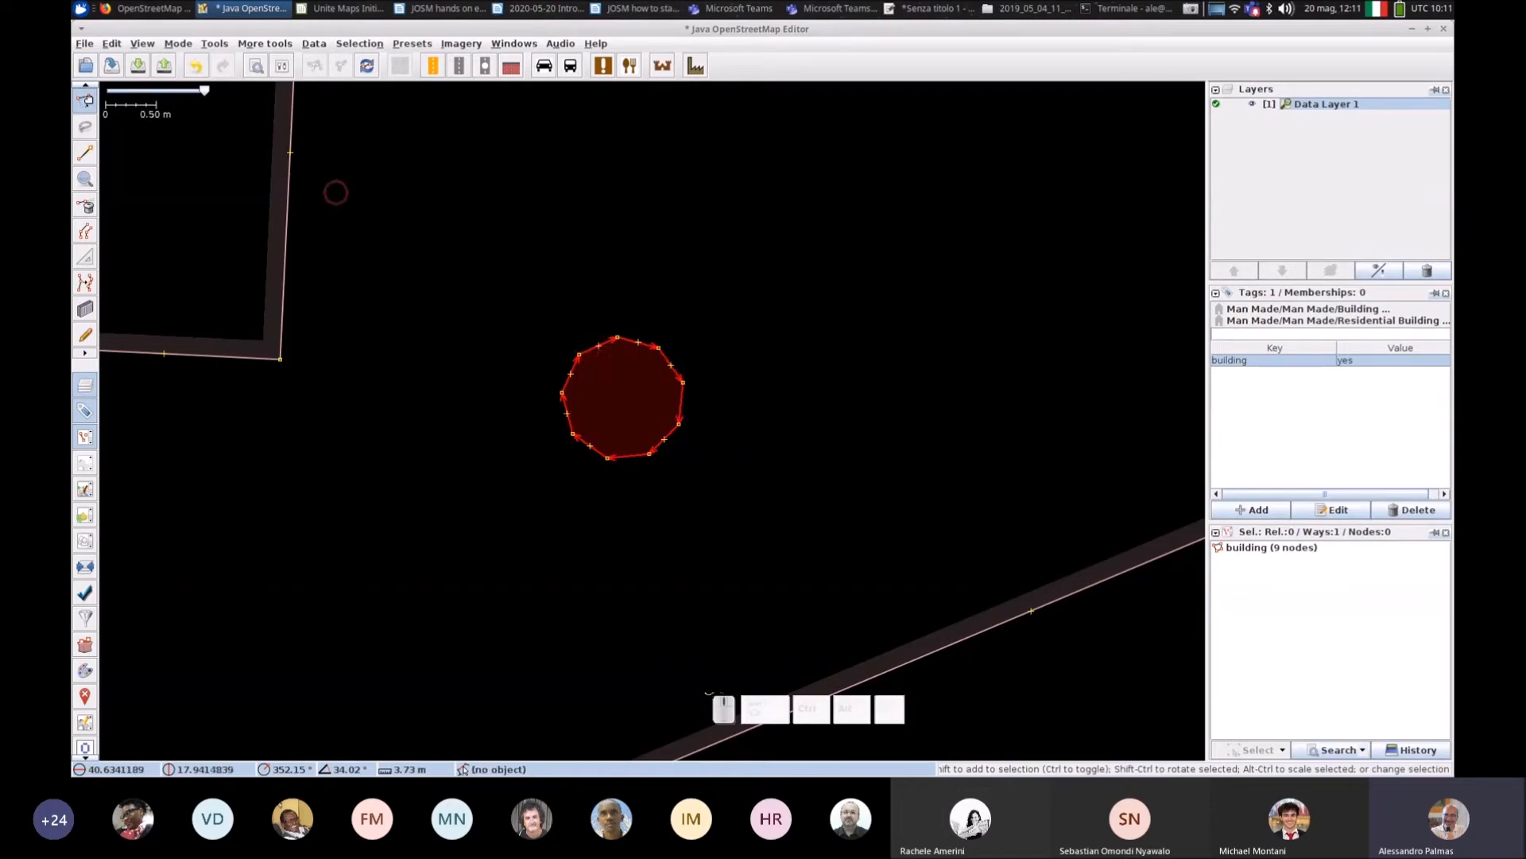
key("ctrl+z")
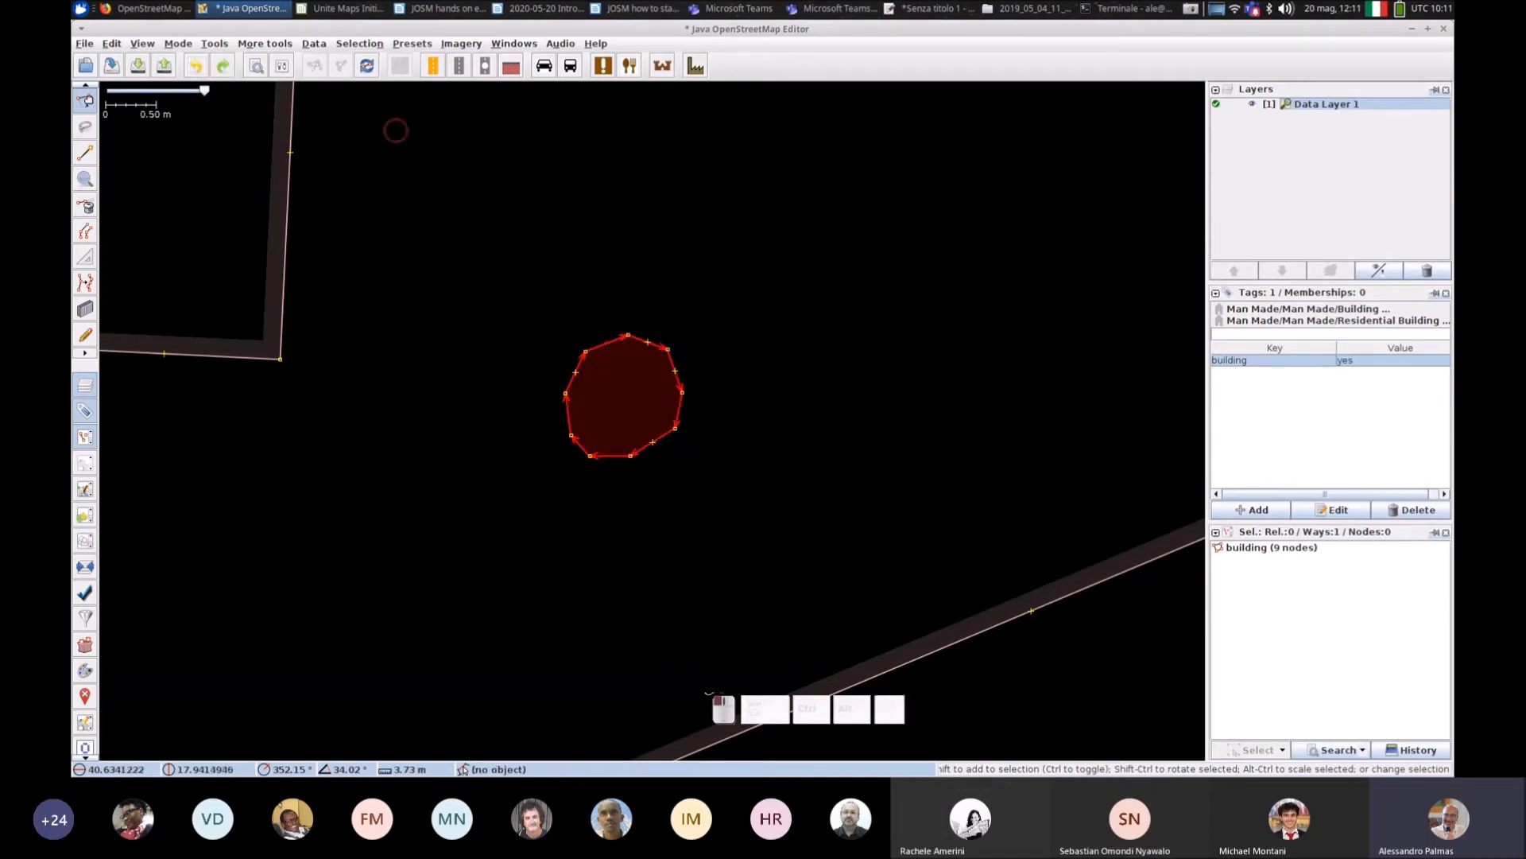
Step: Apply Align Nodes in Circle to the nine-node building and clear the selection
left_click(215, 43)
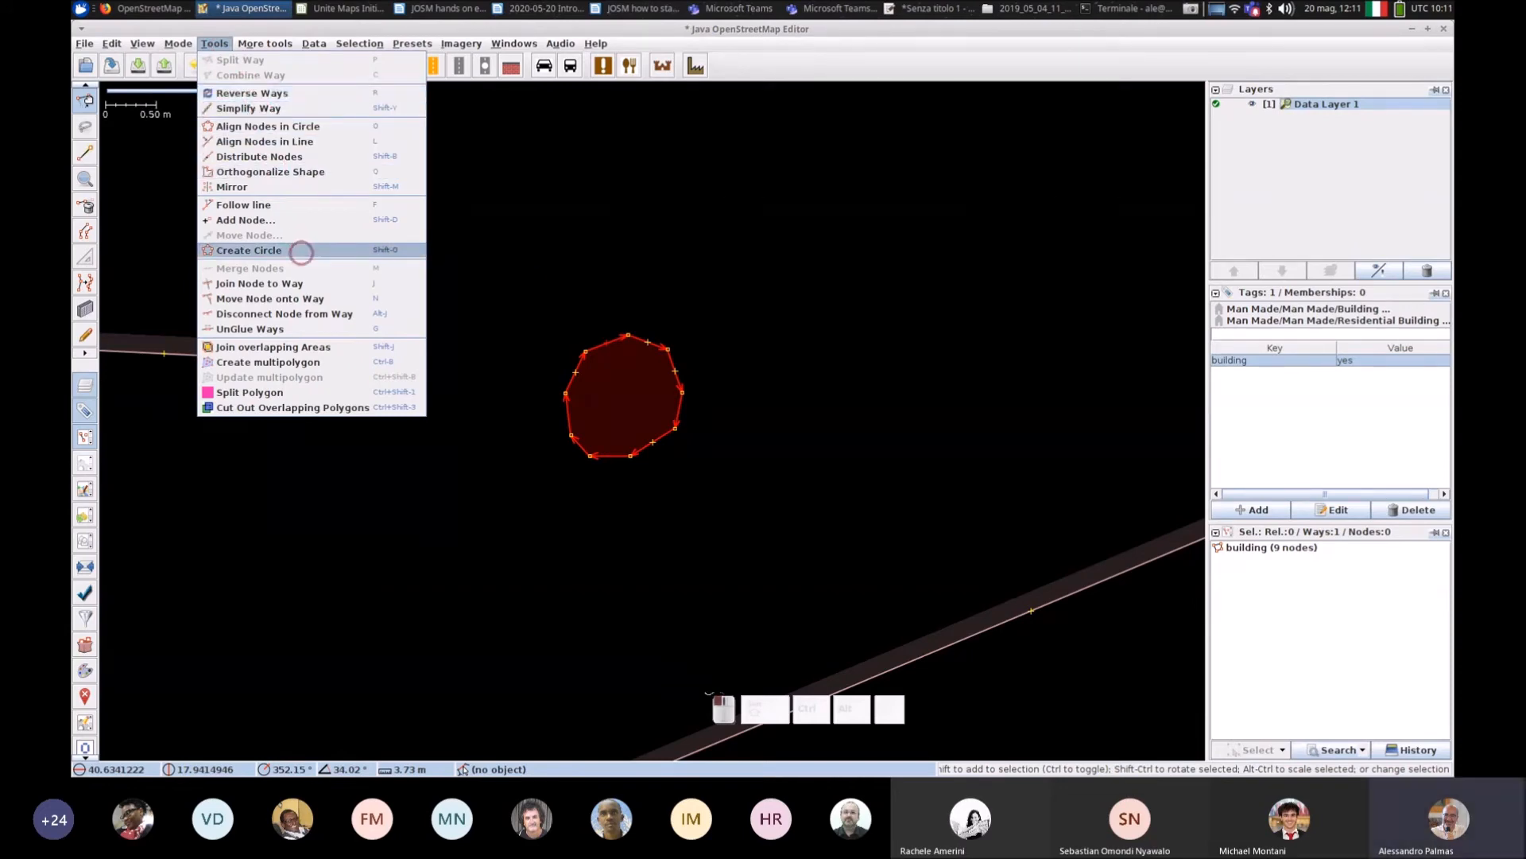
left_click(249, 250)
left_click(215, 43)
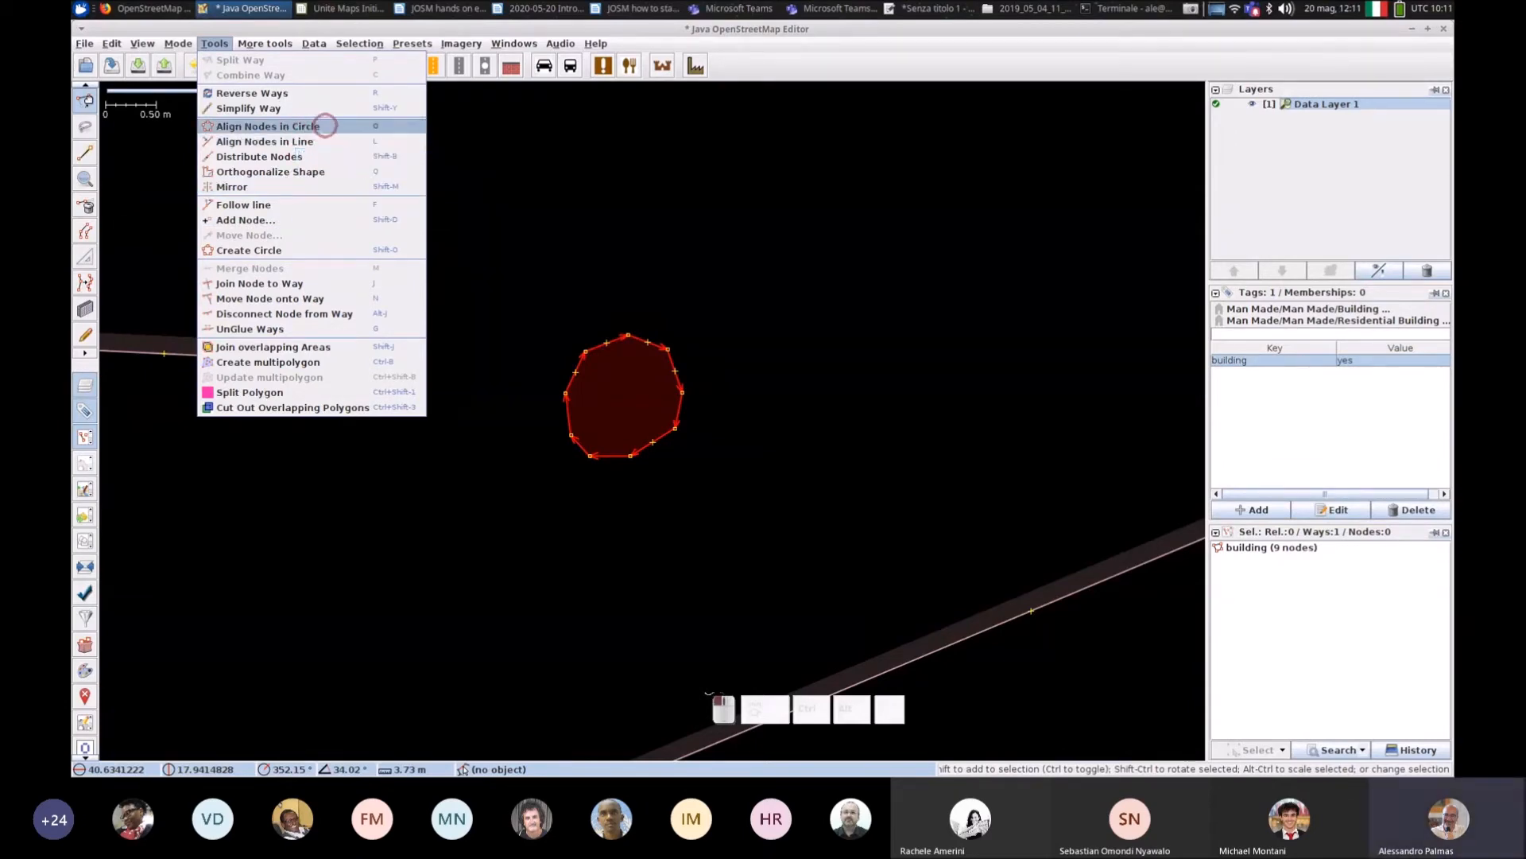
left_click(316, 126)
left_click(565, 387)
left_click(565, 372)
left_click(488, 452)
Step: Draw a large closed, roughly round 19-node way about 26 m in perimeter across the street south of the buildings
scroll(488, 457, "down", 2)
left_click_drag(516, 530, 571, 358)
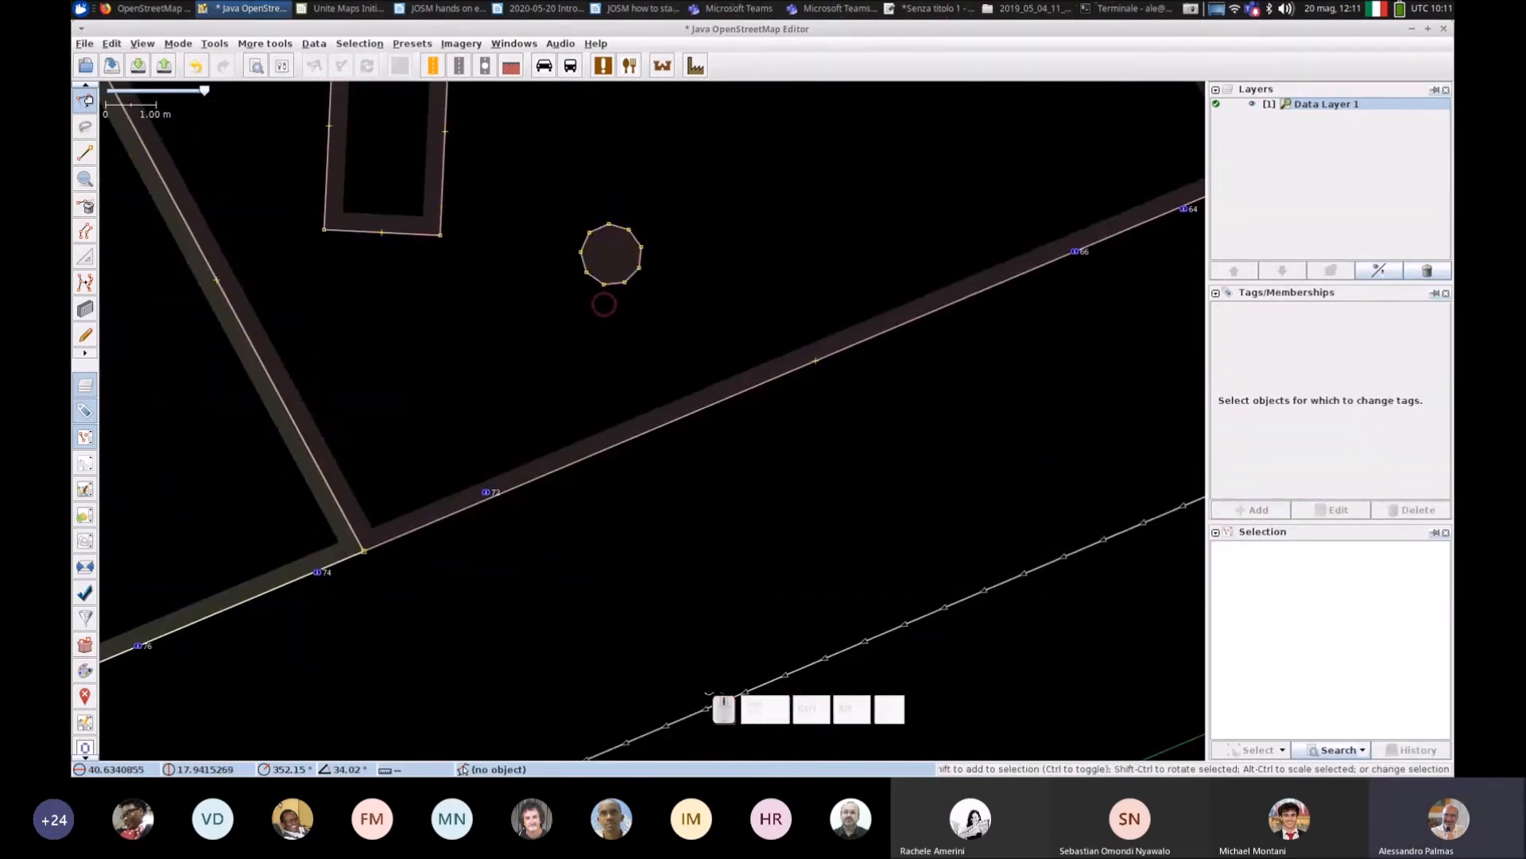
left_click_drag(604, 538, 575, 320)
scroll(576, 320, "down", 2)
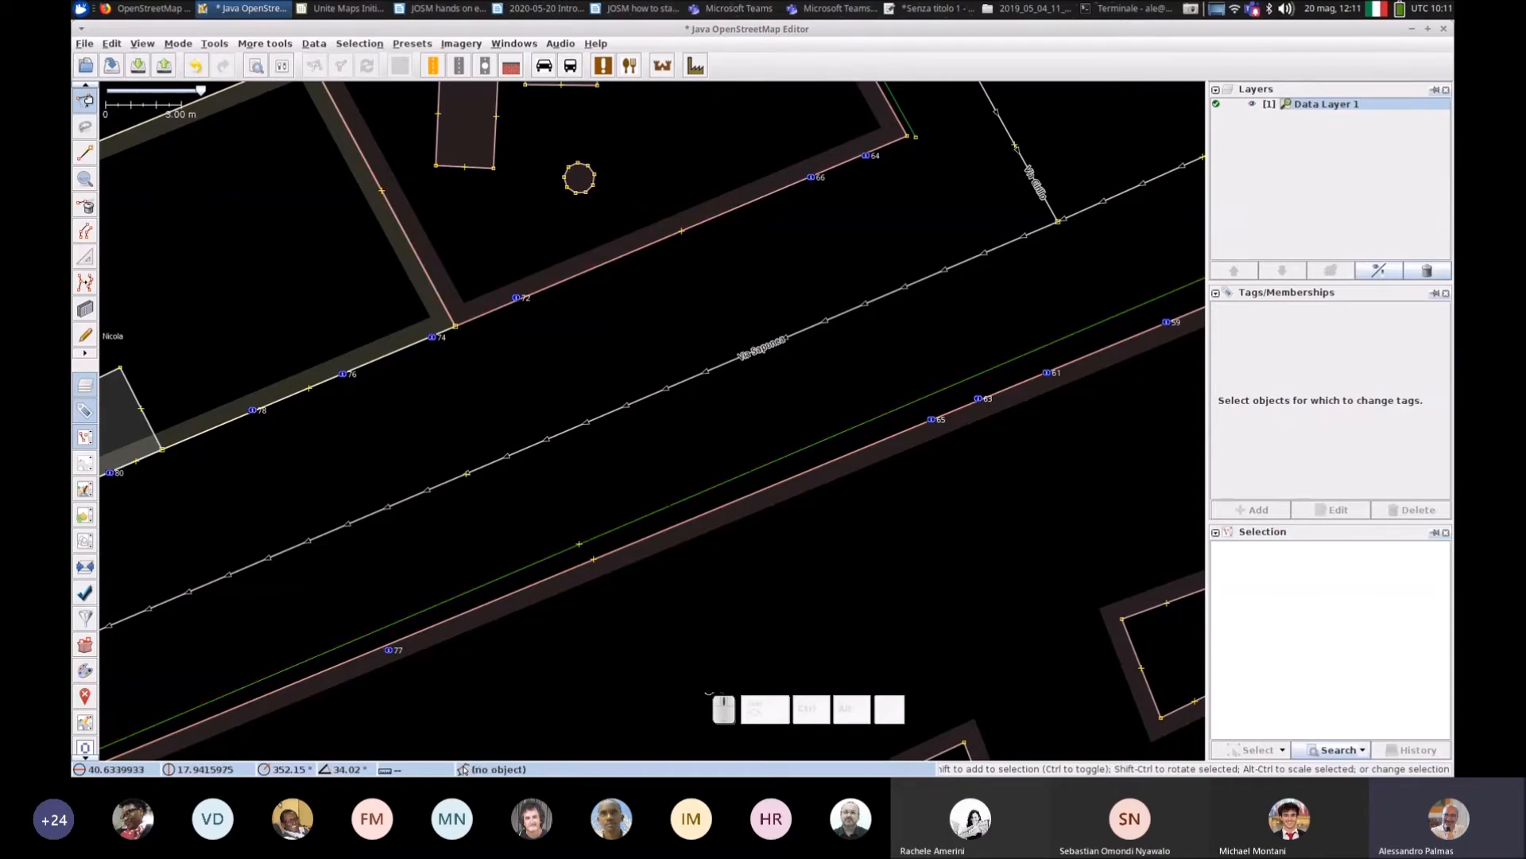
scroll(672, 500, "up", 3)
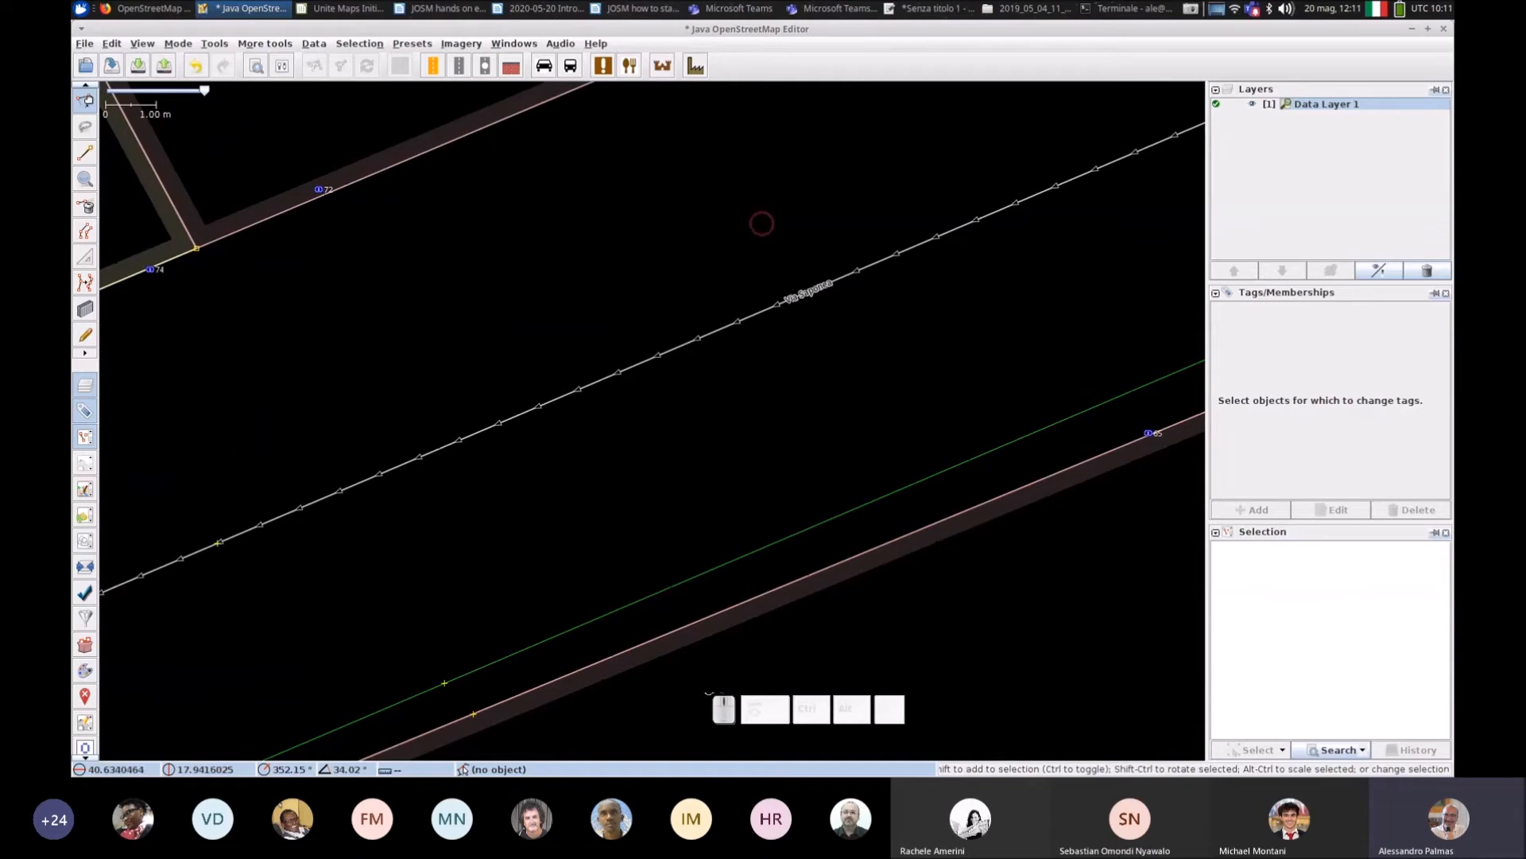
key("a")
left_click(761, 223)
left_click(725, 206)
left_click(685, 200)
left_click(631, 204)
left_click(589, 216)
left_click(526, 261)
left_click(496, 295)
left_click(468, 343)
left_click(456, 372)
left_click(453, 456)
left_click(502, 568)
left_click(551, 590)
left_click(613, 601)
left_click(768, 574)
left_click(881, 498)
left_click(887, 412)
left_click(873, 322)
left_click(860, 286)
left_click(808, 243)
left_click(762, 223)
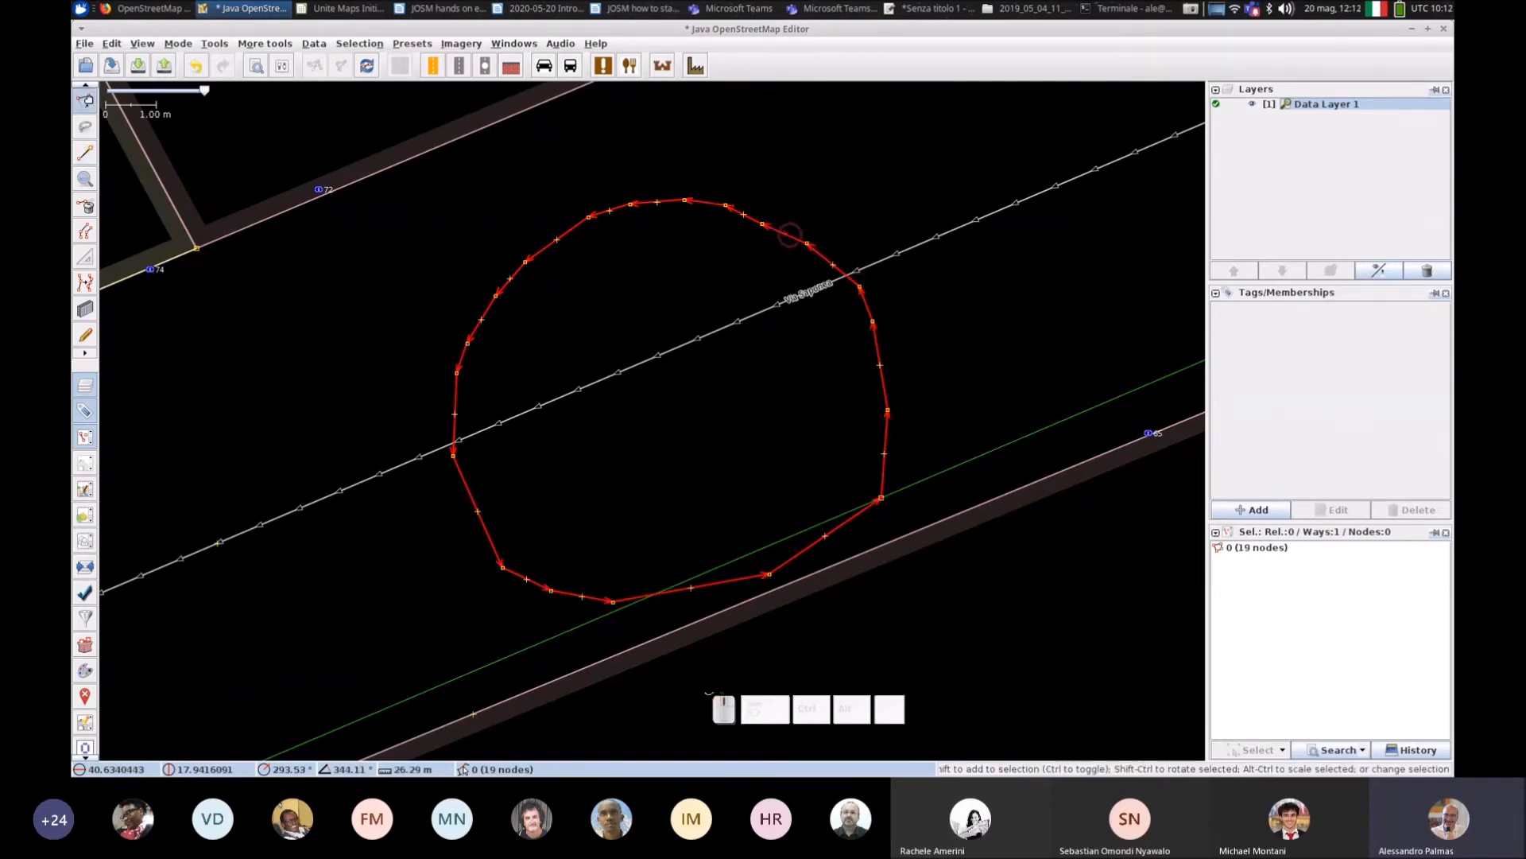
Step: Align the large 19-node way's nodes in a circle and clear the selection
key("alt+Tab")
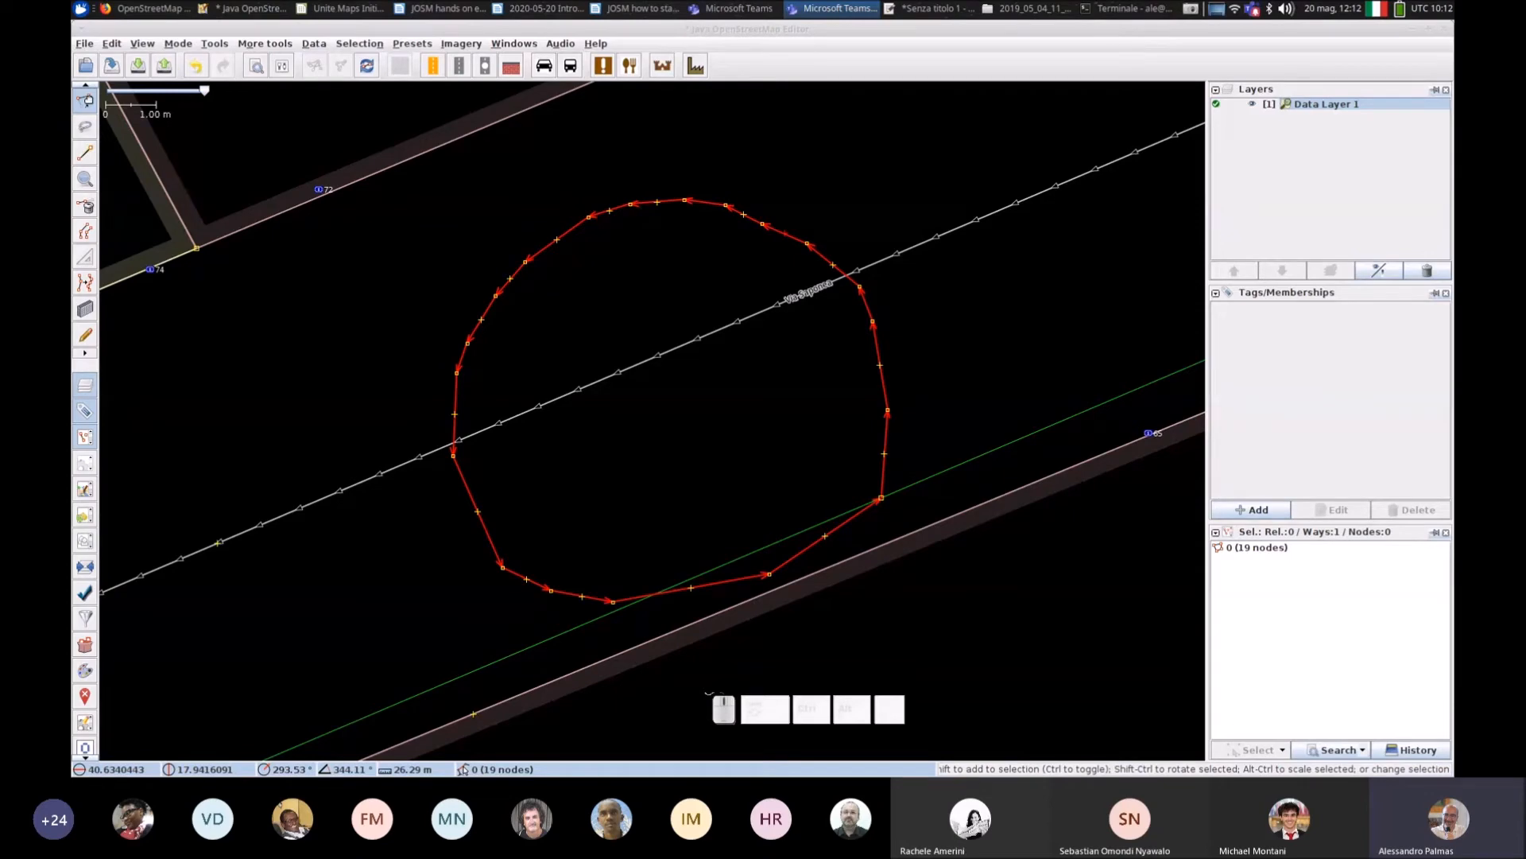
key("alt+Tab")
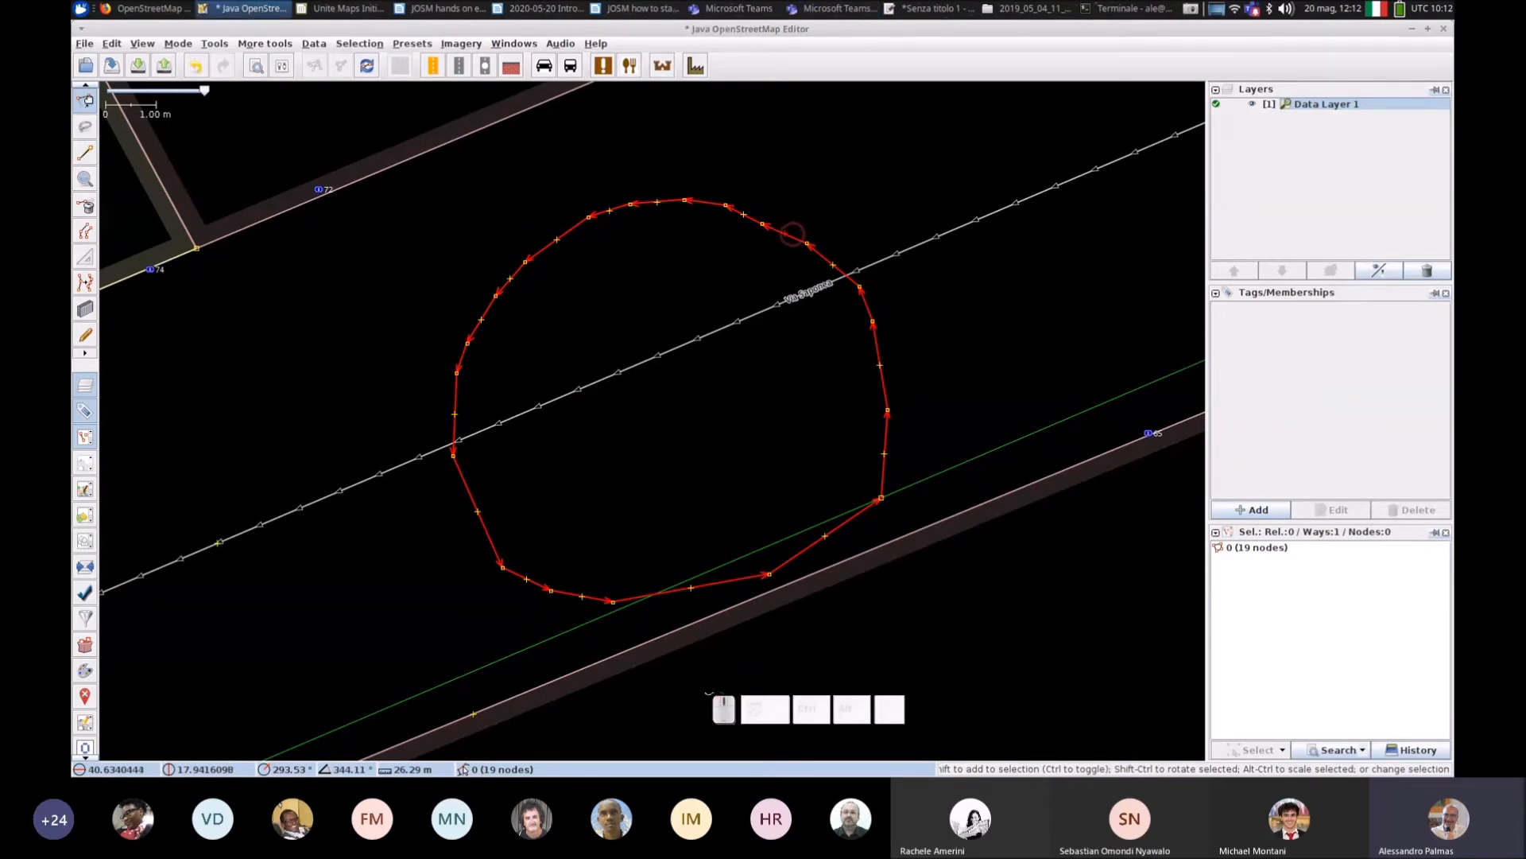
key("o")
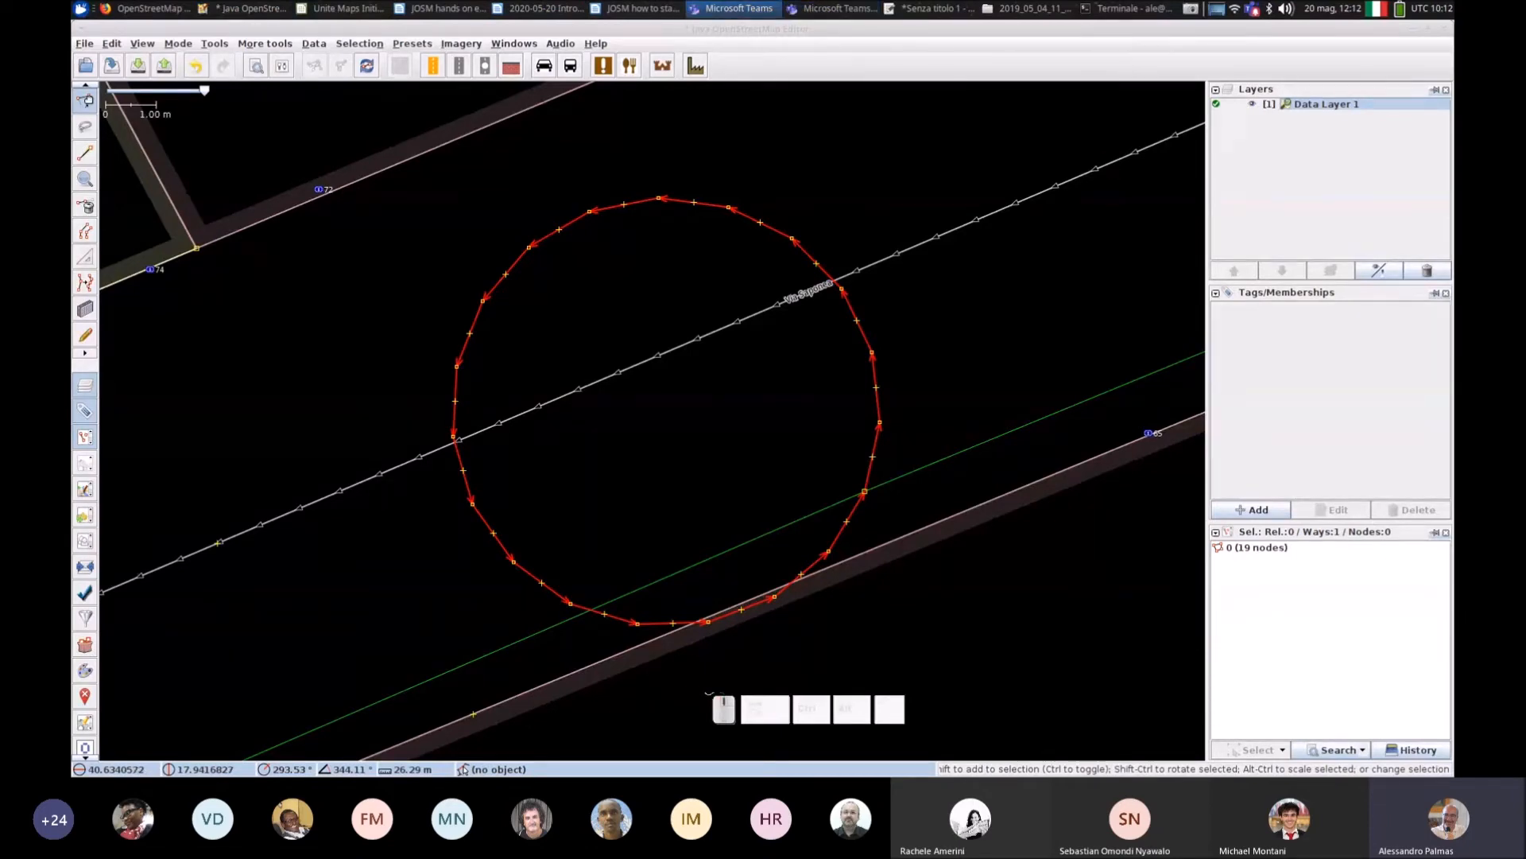
scroll(913, 572, "down", 4)
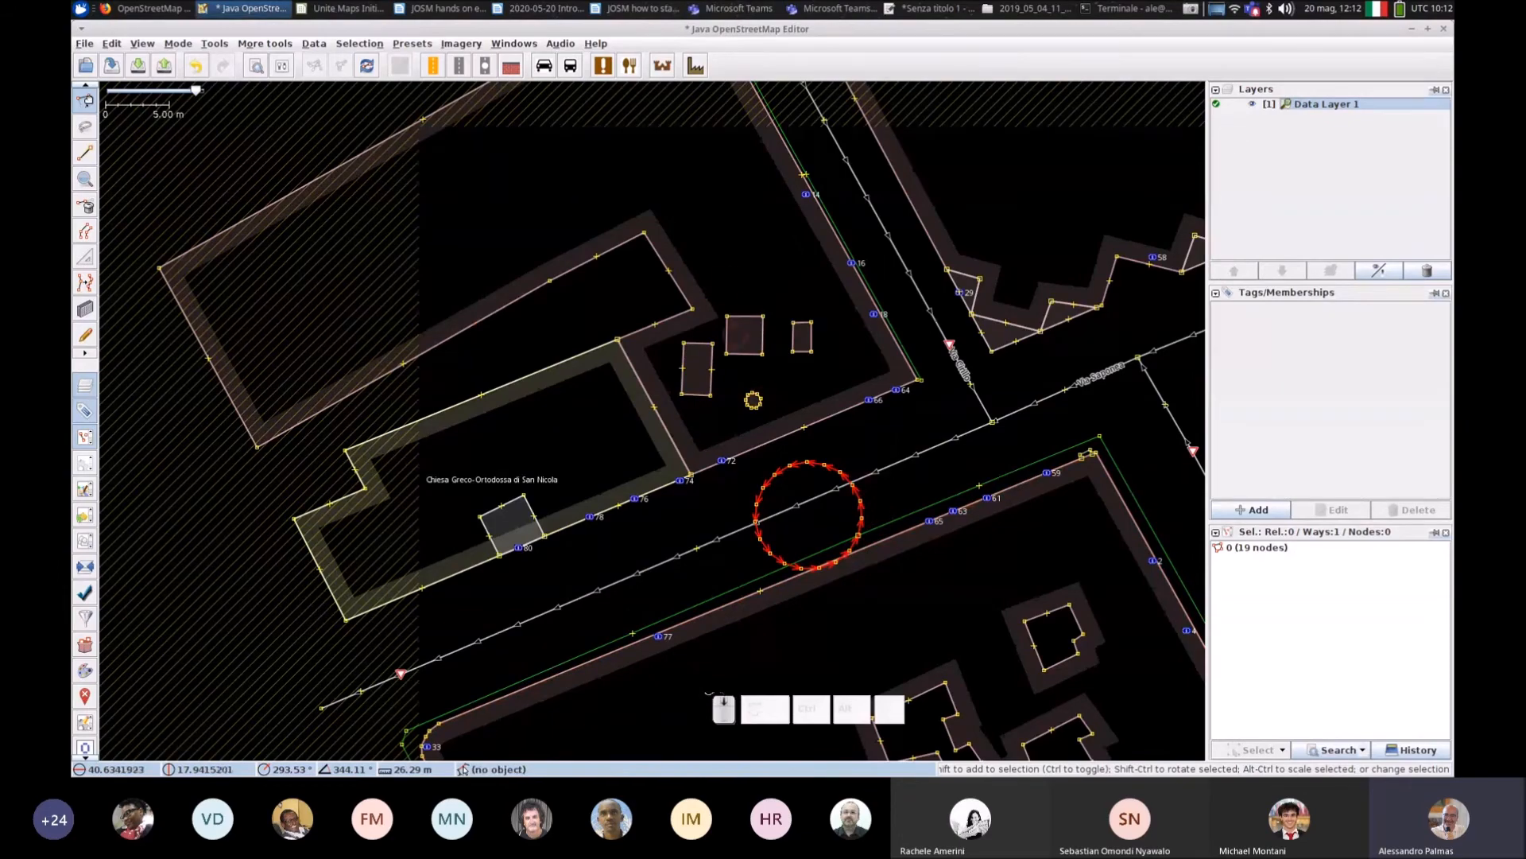
left_click_drag(753, 288, 814, 462)
scroll(813, 461, "up", 2)
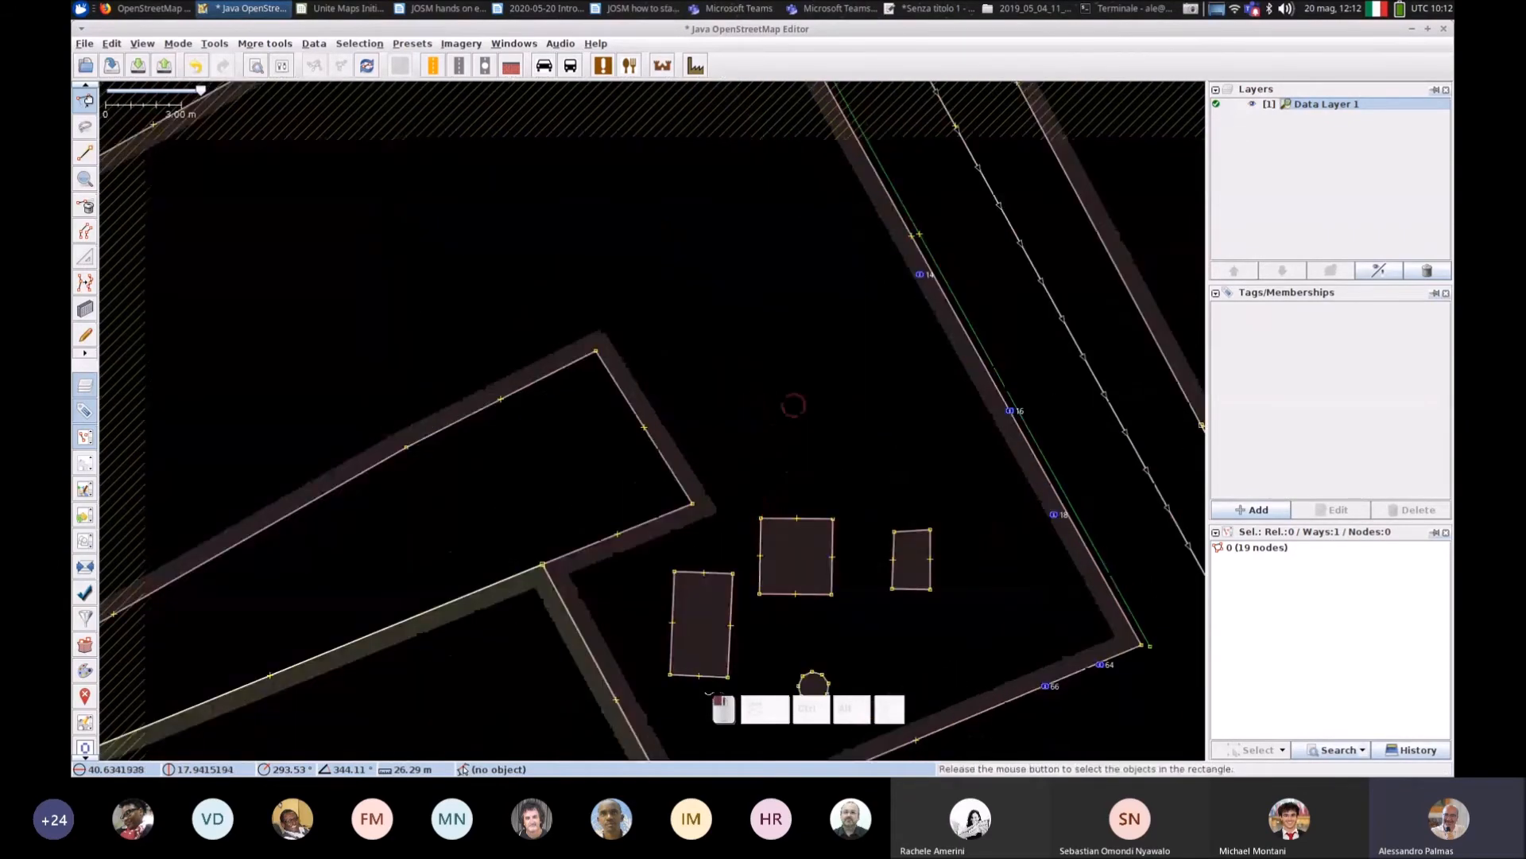
left_click(789, 403)
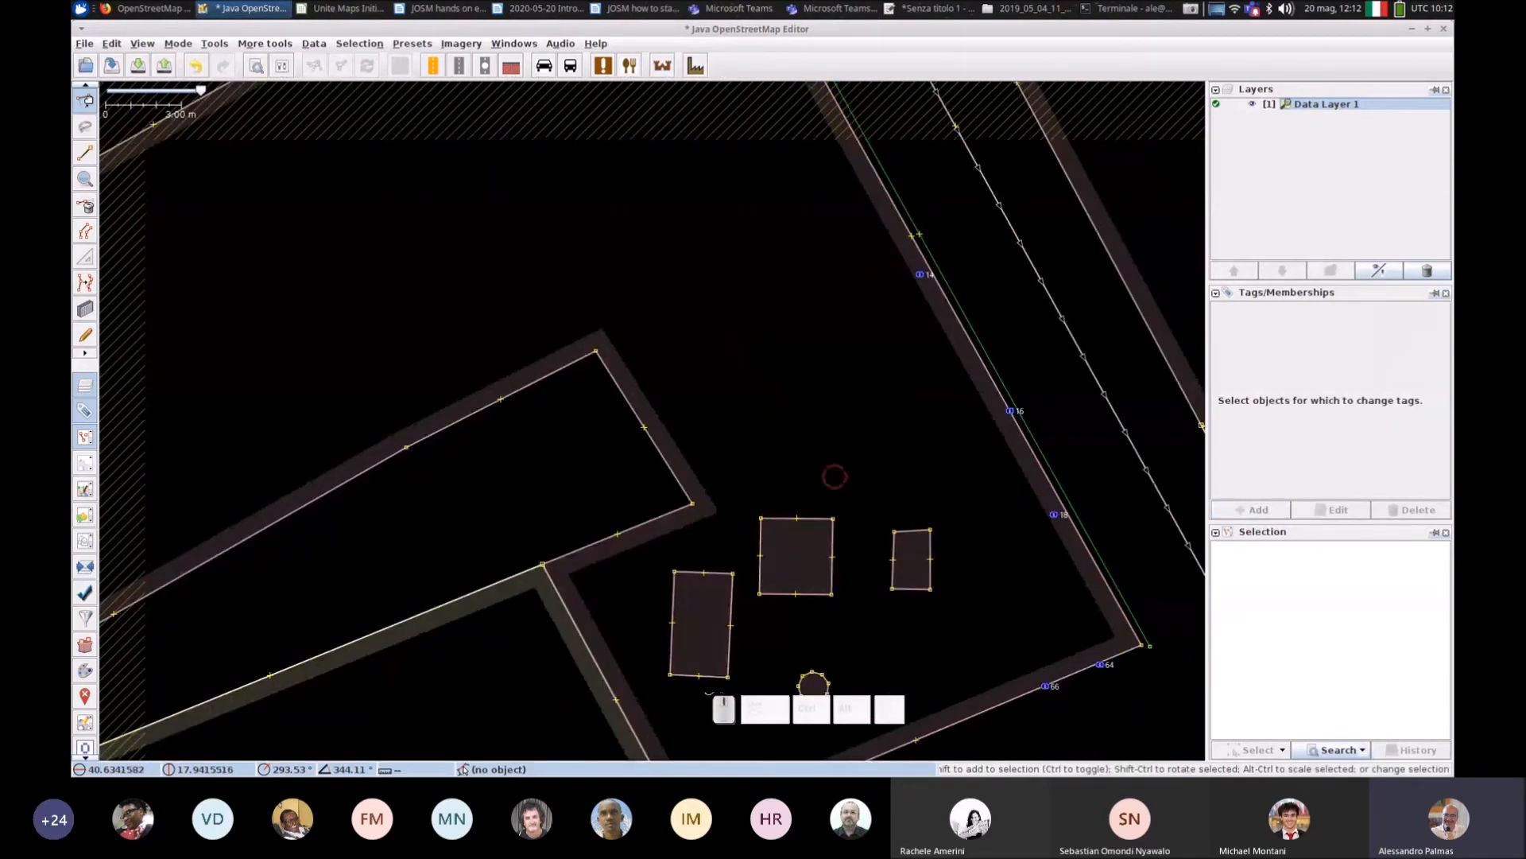
Step: Delete the small four-sided building and the neighbouring square building together with their nodes
left_click_drag(832, 537, 807, 325)
left_click(690, 359)
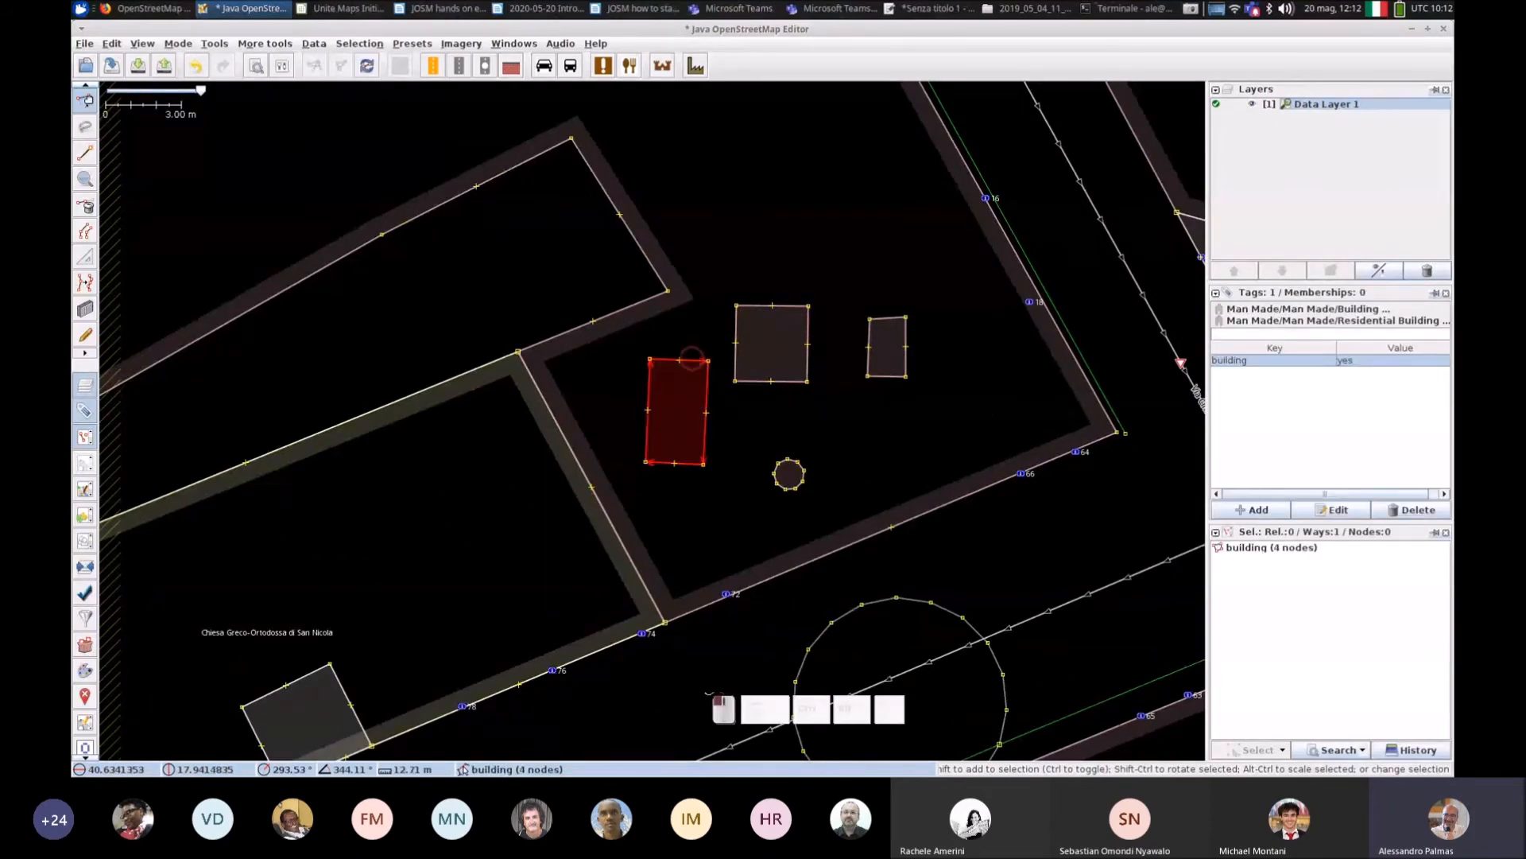
left_click(735, 357)
key("q")
left_click(869, 347)
key("Delete")
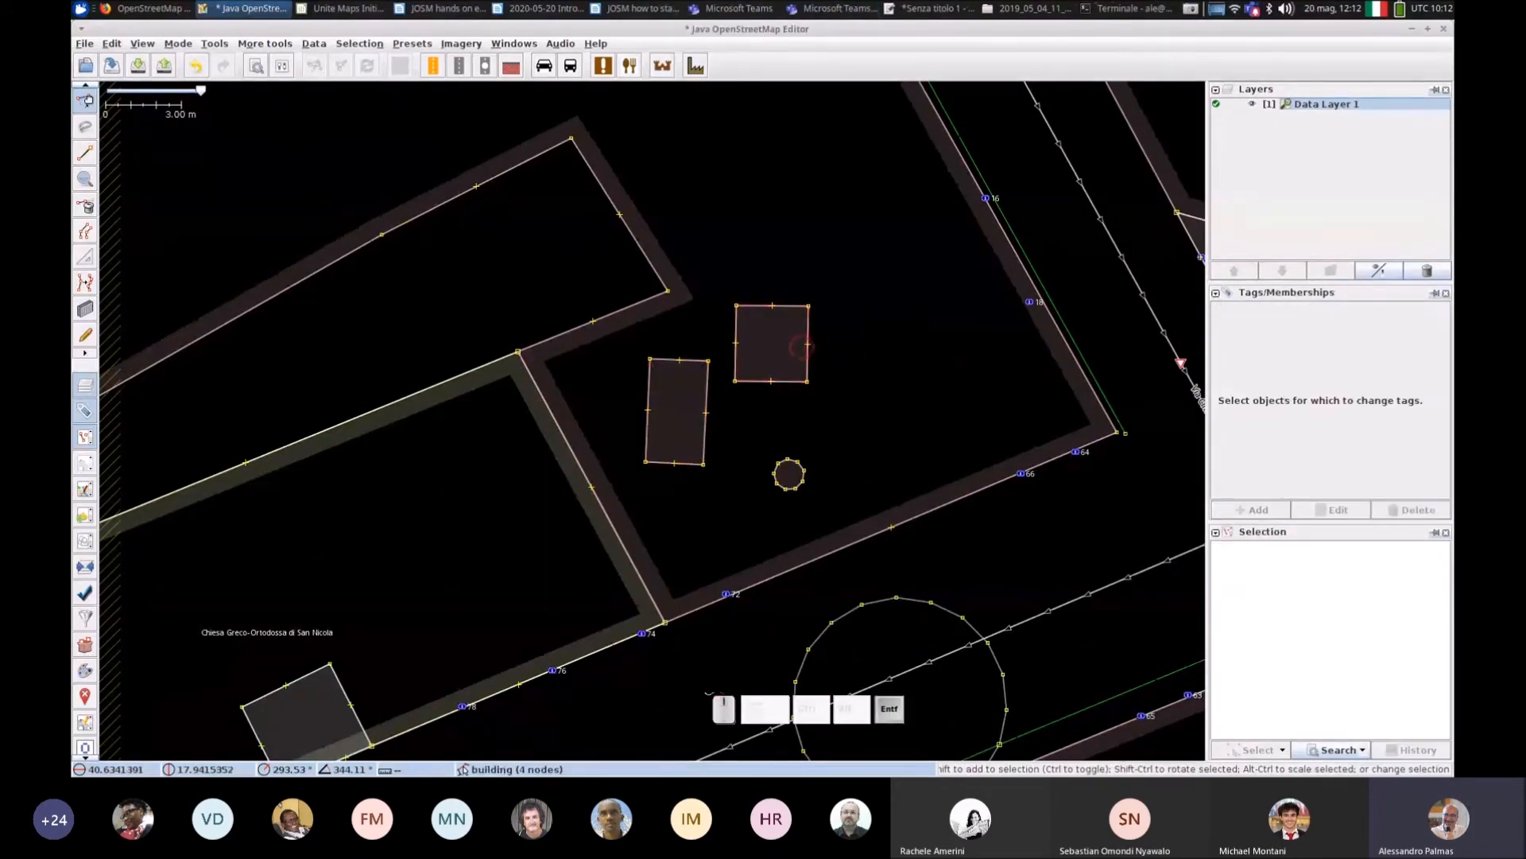
left_click(808, 355)
key("Delete")
left_click(777, 392)
left_click(773, 382)
key("Delete")
left_click(776, 374)
key("Delete")
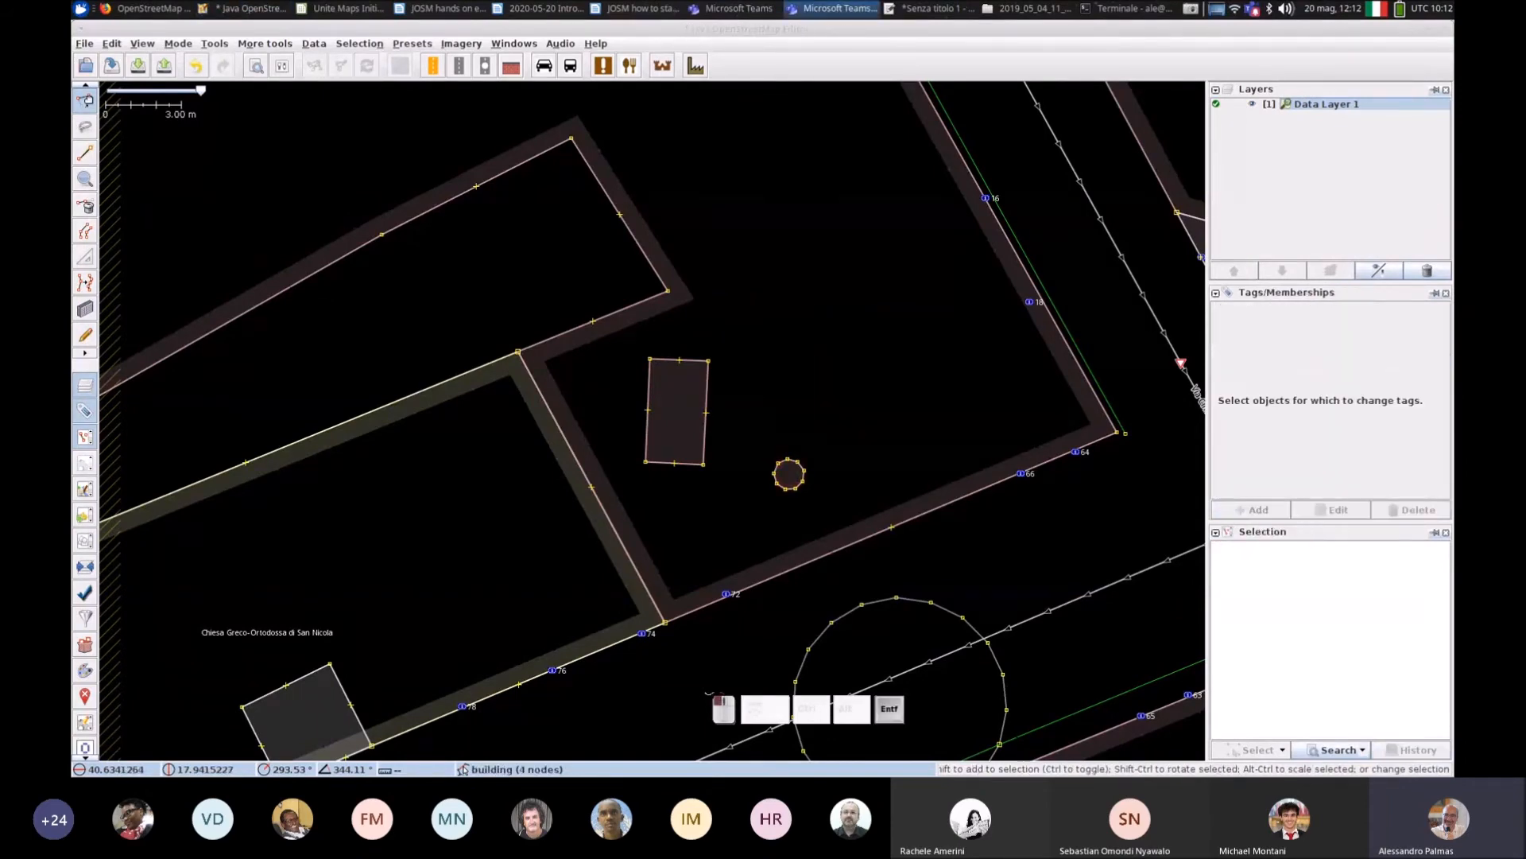
Step: Delete the small round nine-node building together with its nodes
scroll(778, 466, "up", 4)
left_click(777, 466)
key("Delete")
left_click(797, 443)
key("Delete")
left_click(787, 440)
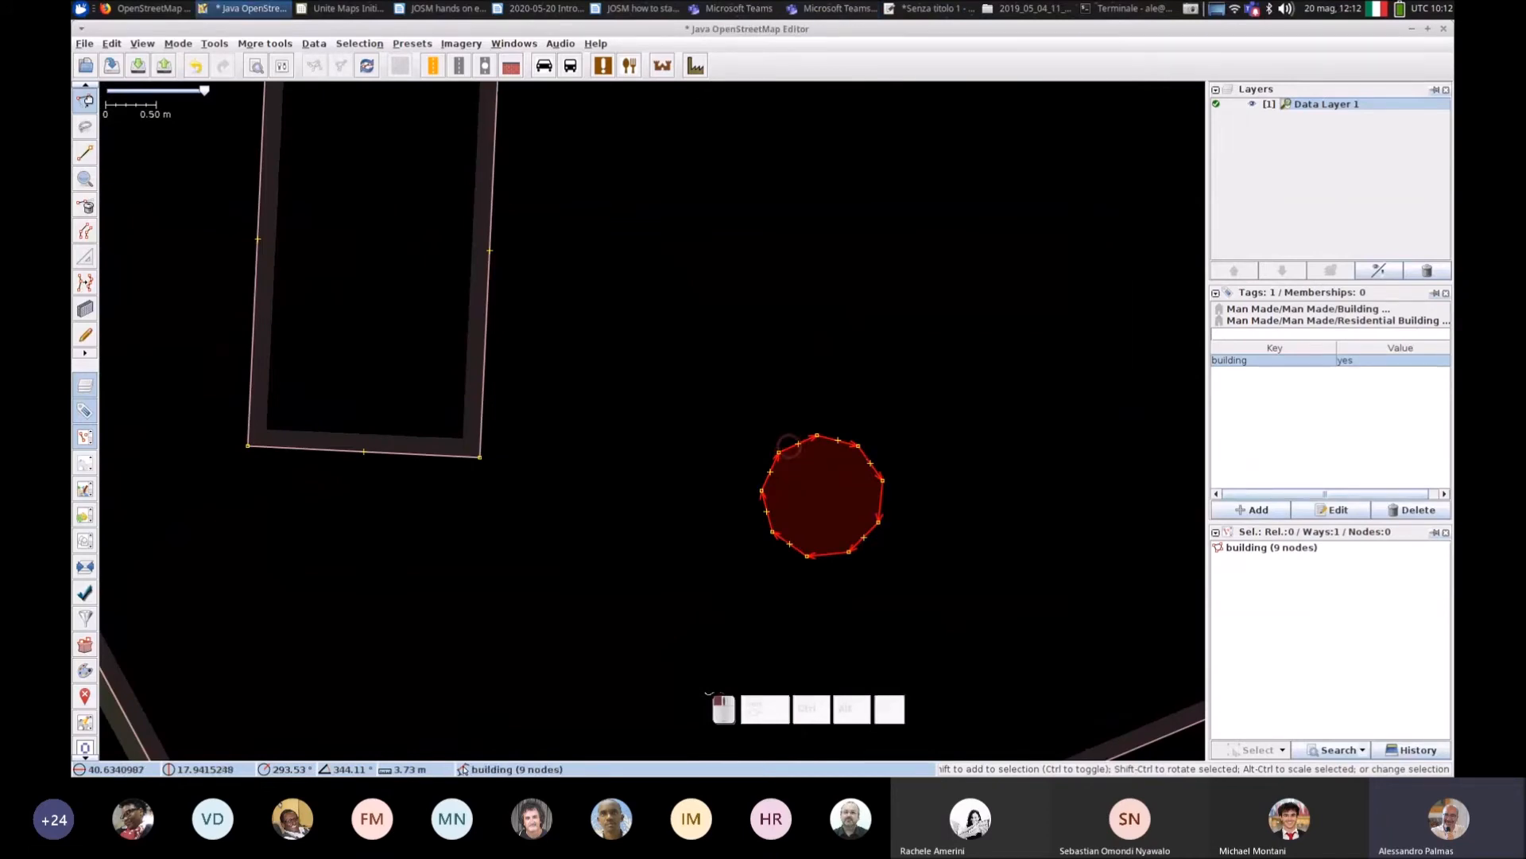
key("Delete")
scroll(844, 445, "down", 2)
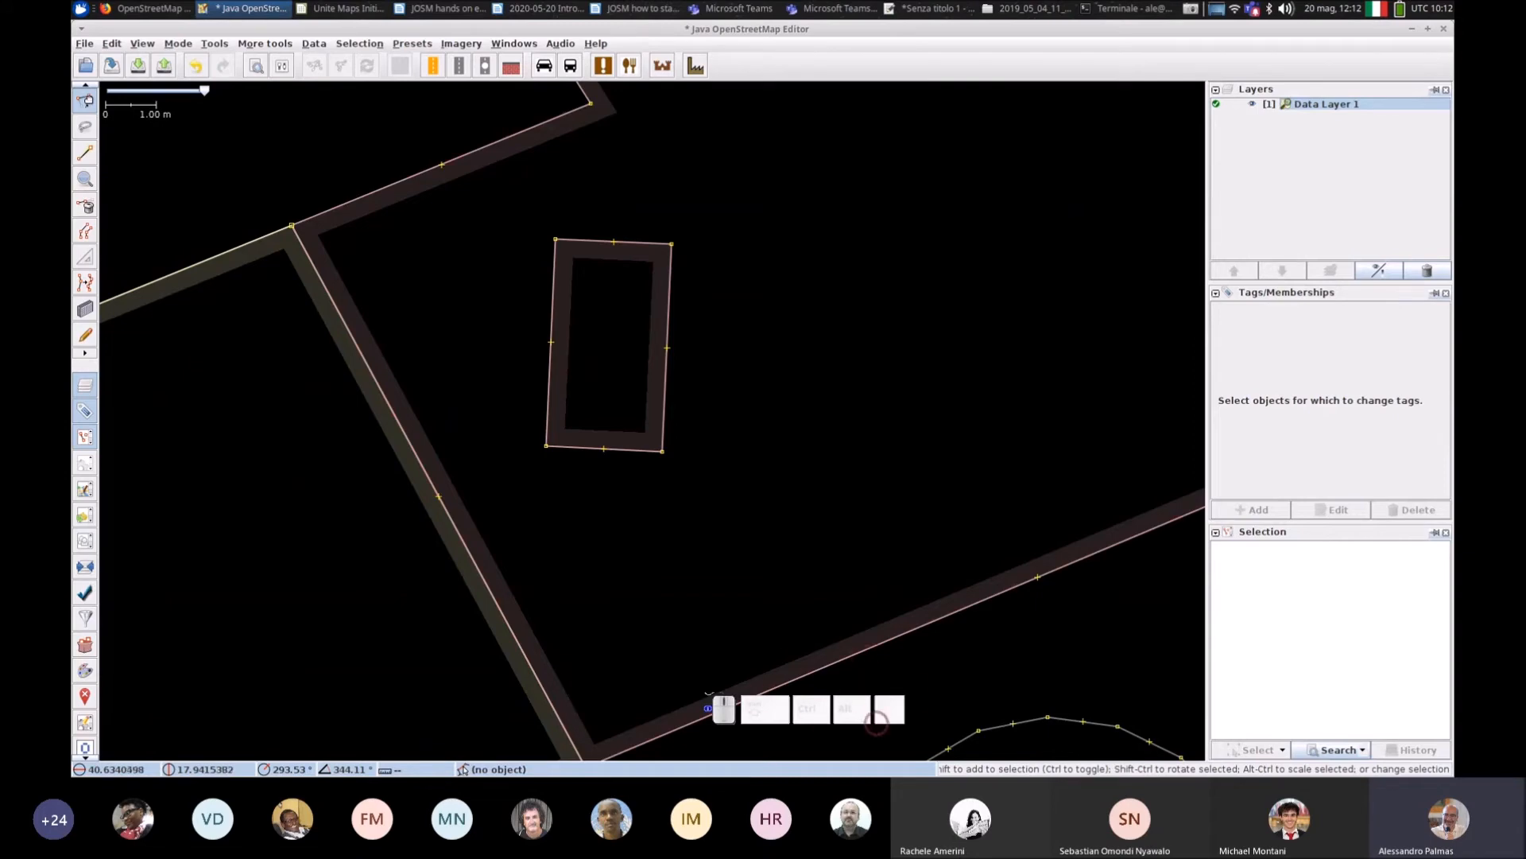
left_click(666, 374)
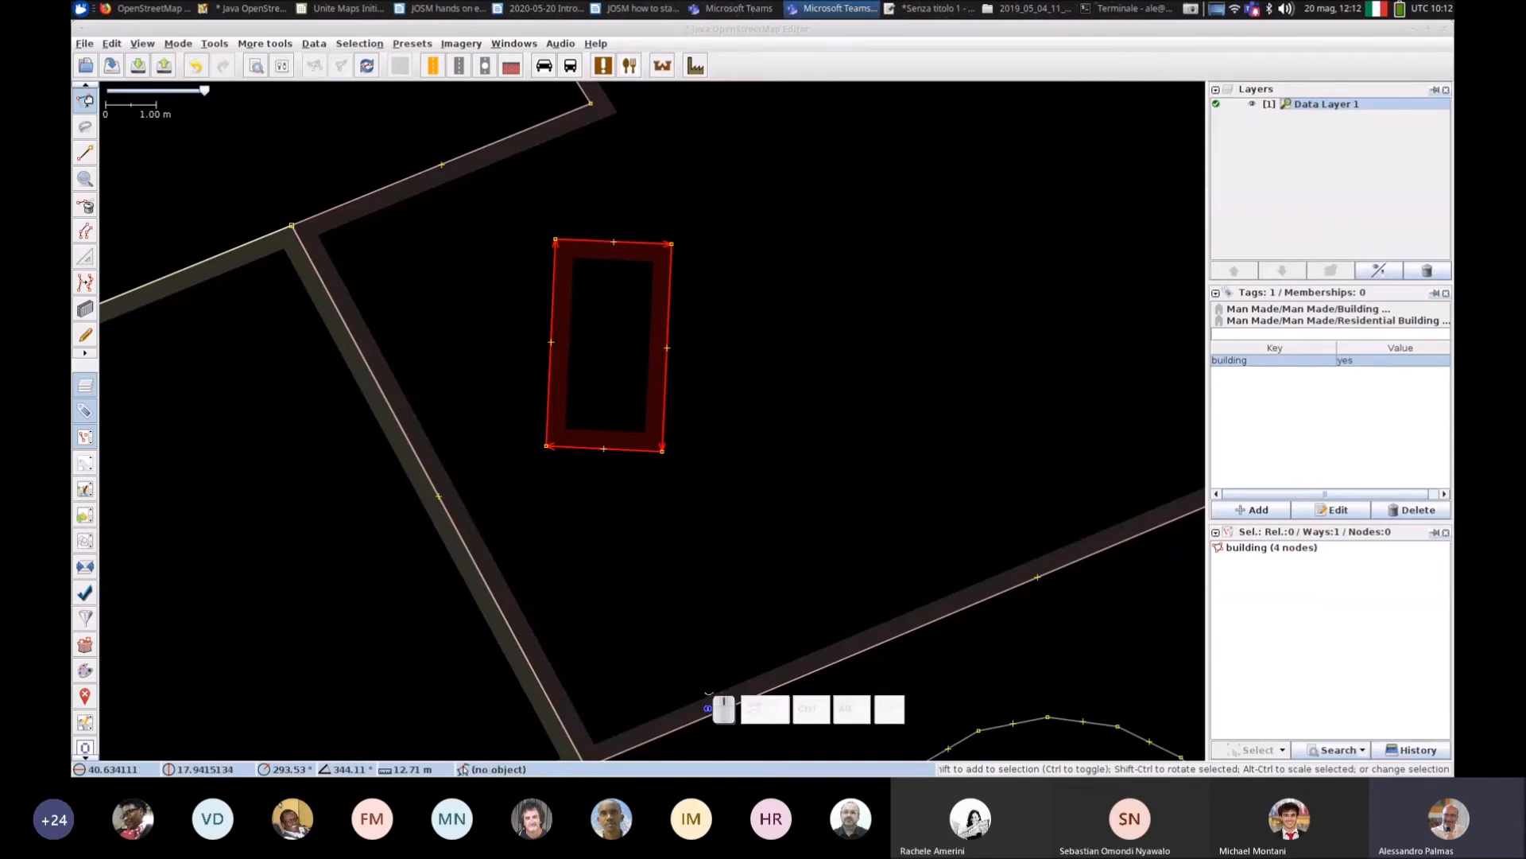
scroll(771, 376, "down", 2)
left_click(777, 379)
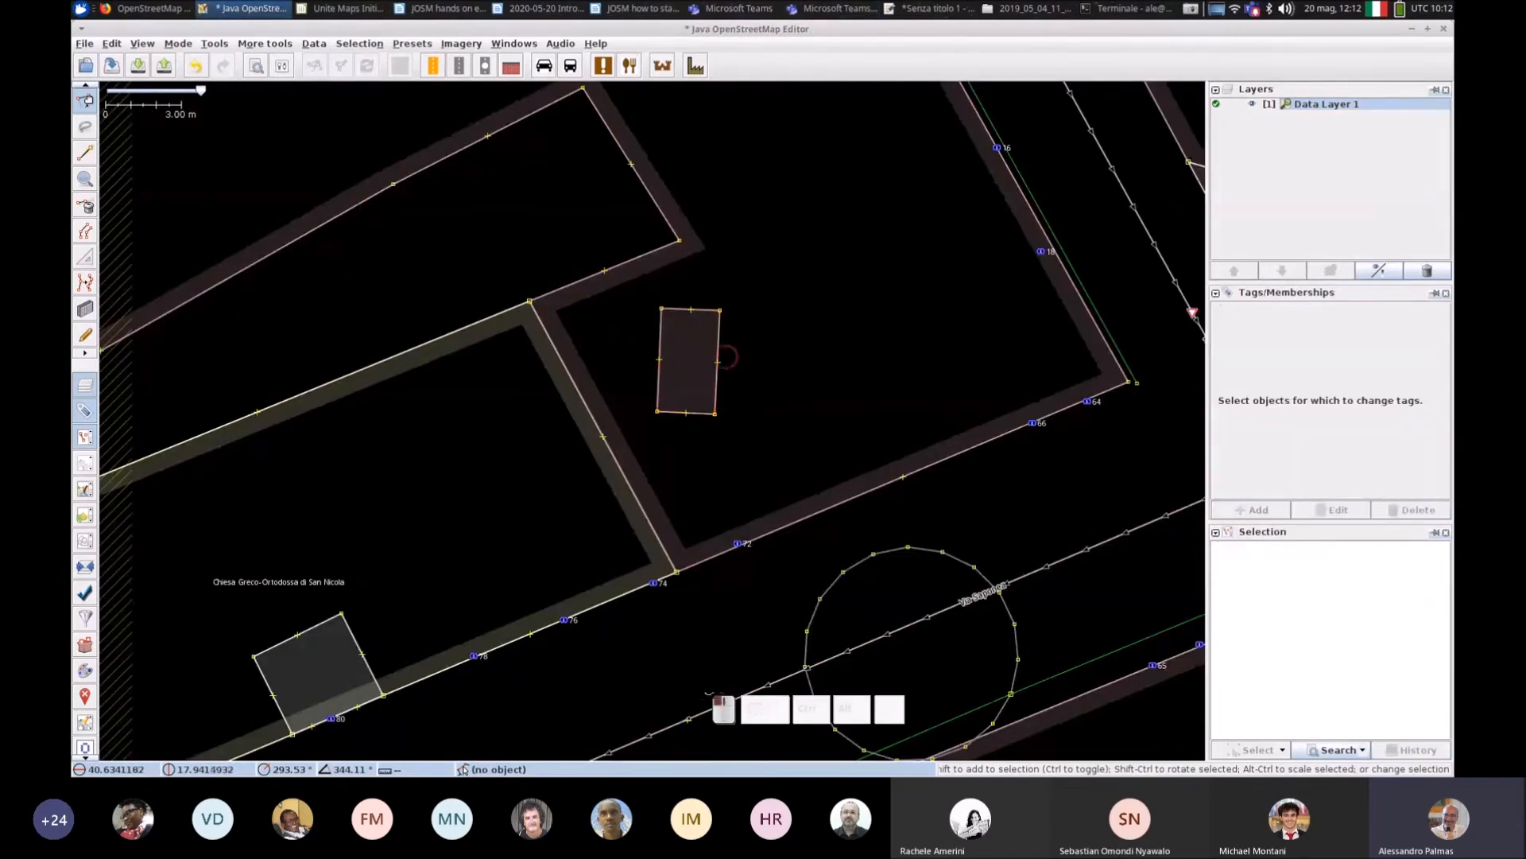
Step: Rotate the small rectangular building slightly clockwise so it leans to the northeast, and clear the selection
left_click(714, 340)
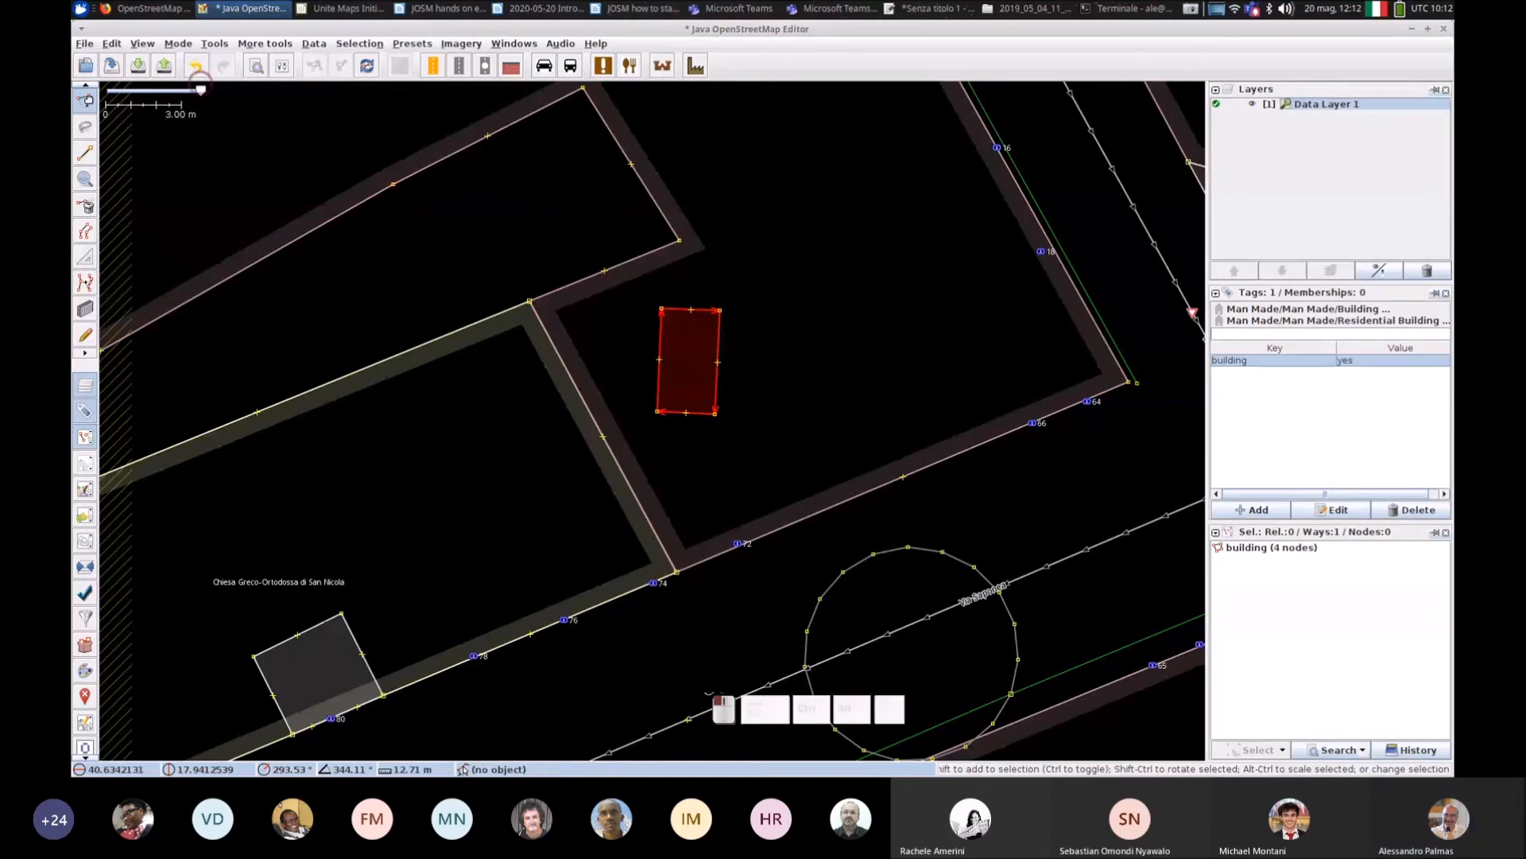
left_click(213, 43)
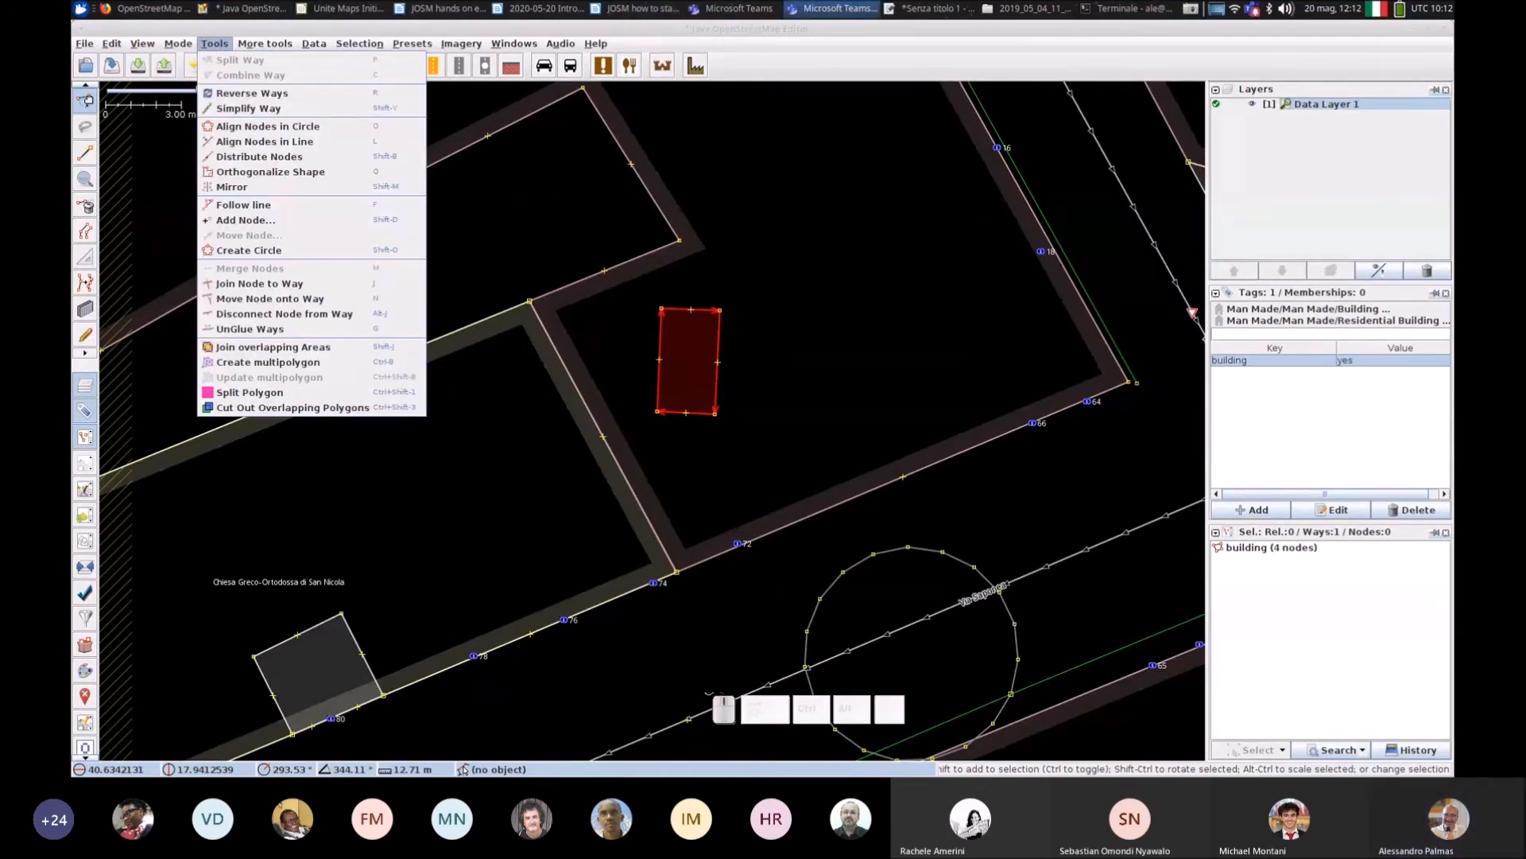
mouse_move(265, 43)
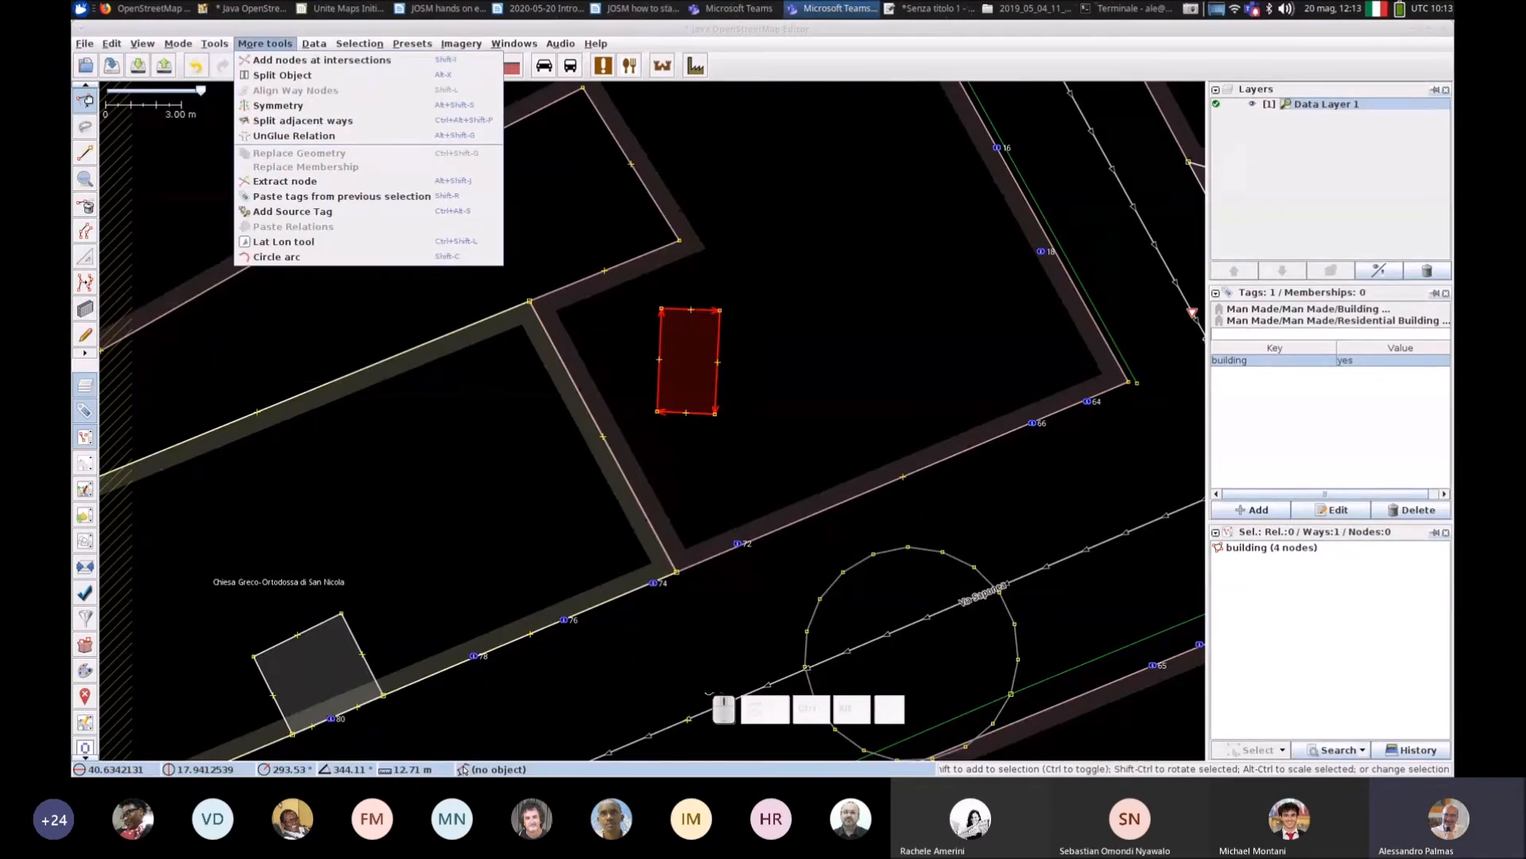
left_click(250, 36)
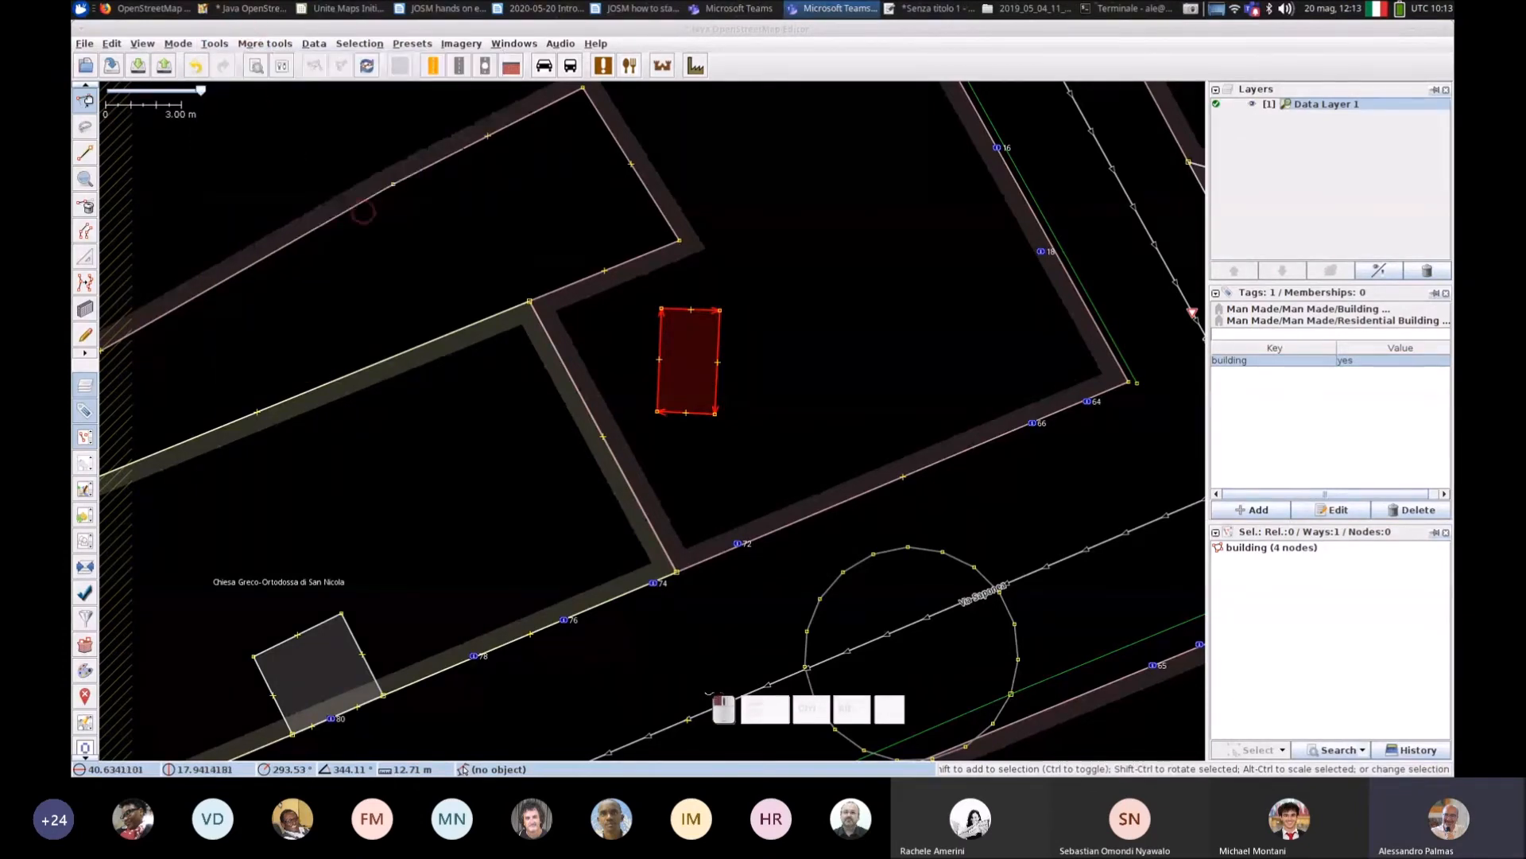
scroll(668, 411, "up", 2)
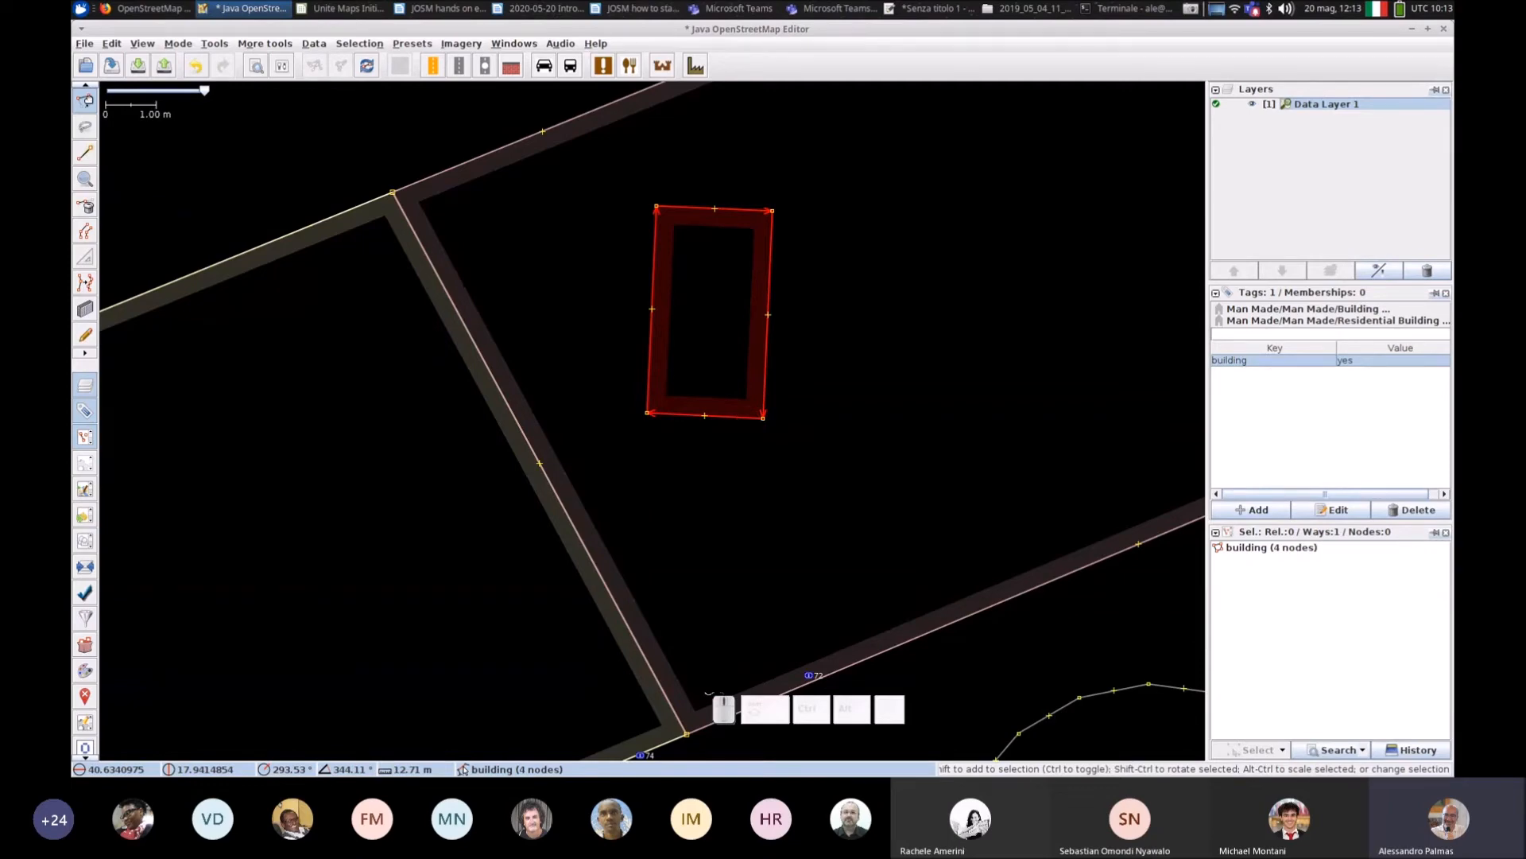
key("ctrl+shift")
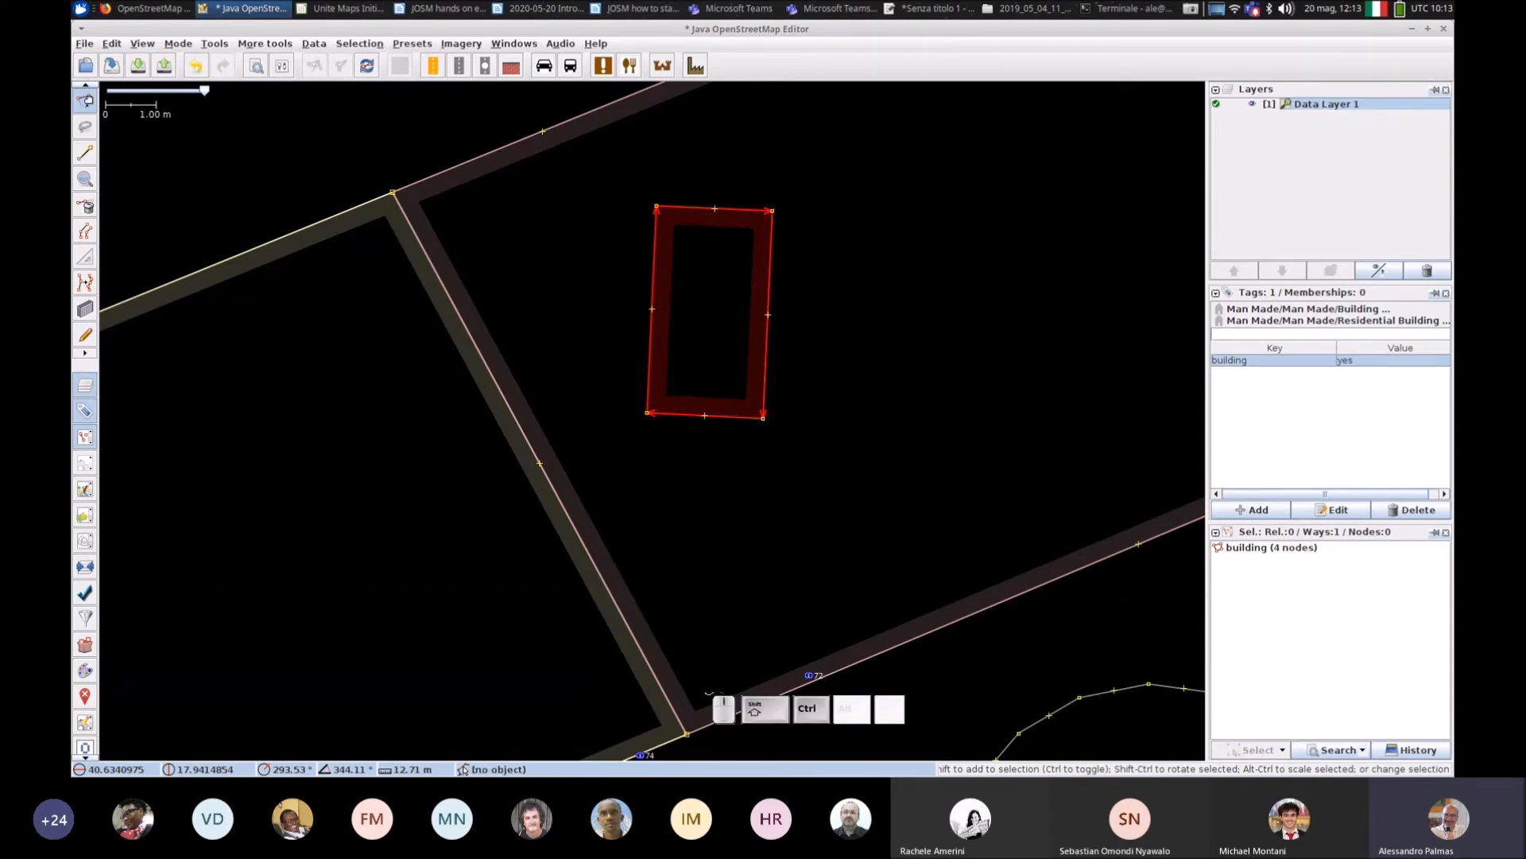
left_click_drag(755, 406, 756, 406)
left_click_drag(778, 385, 717, 355)
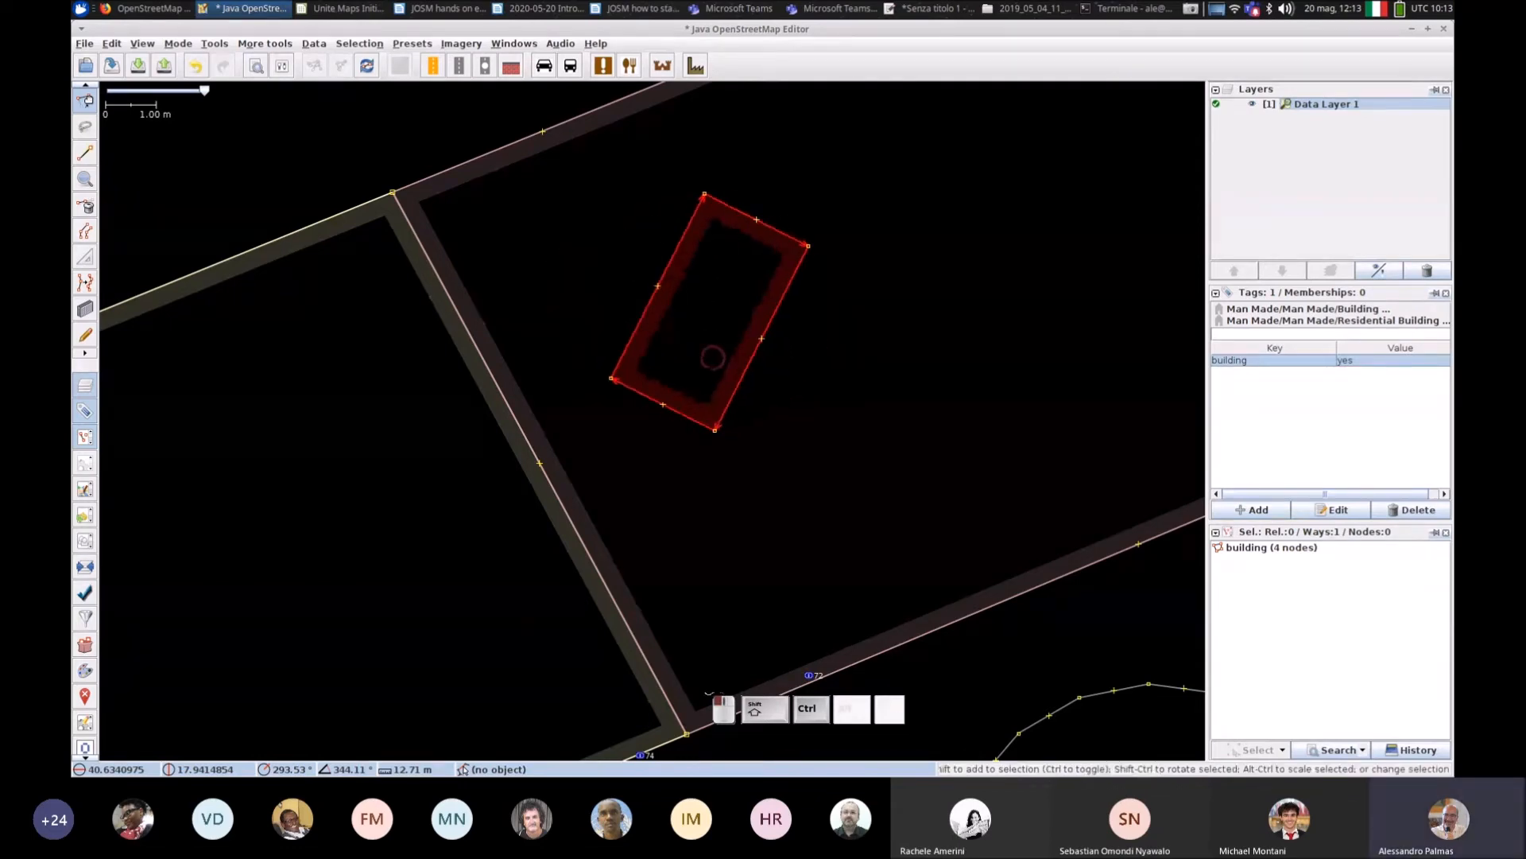
left_click(825, 446)
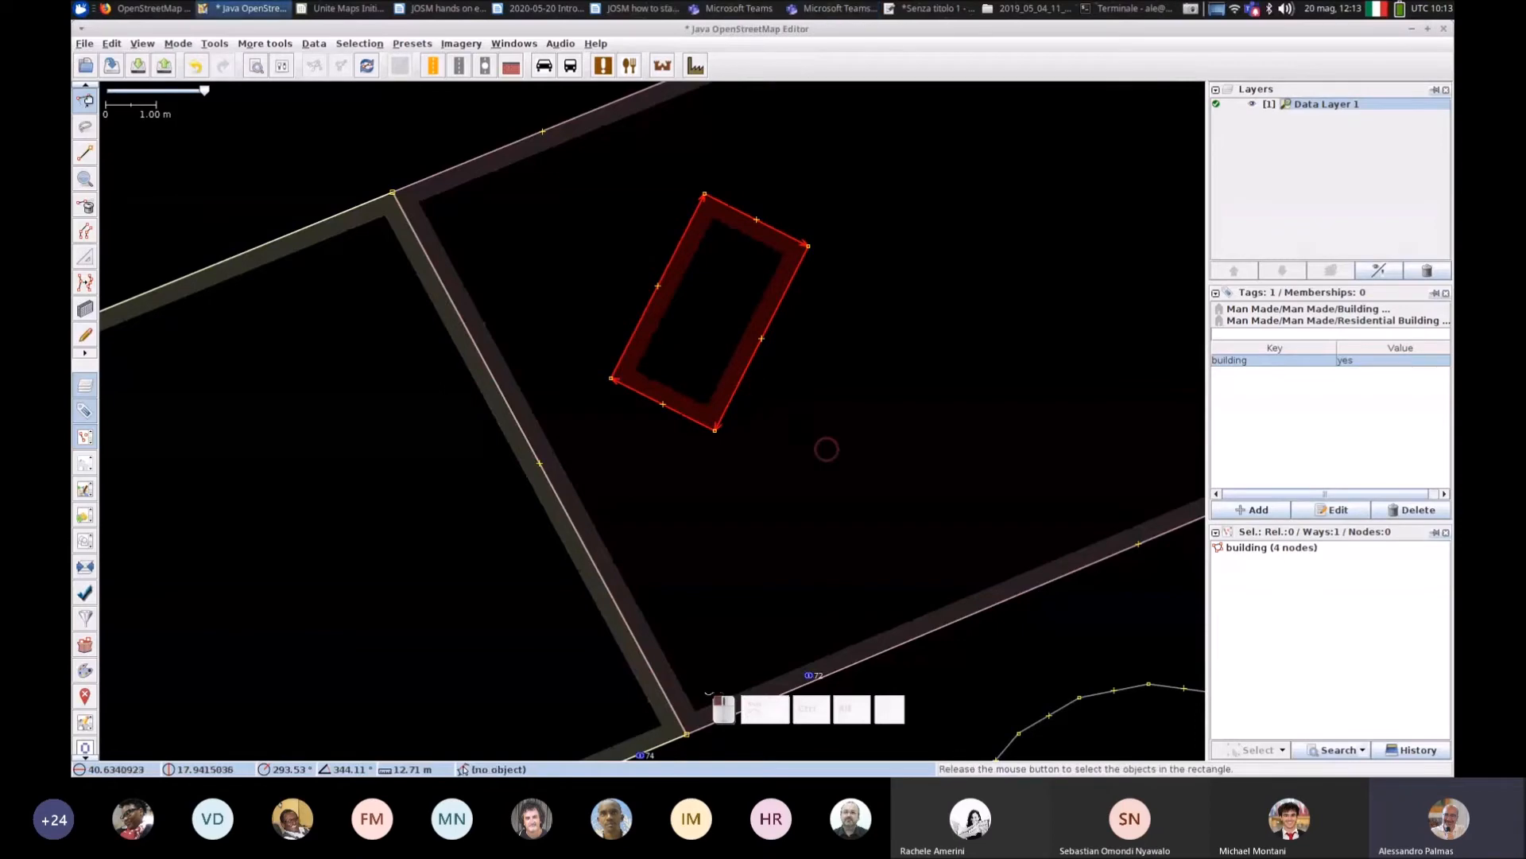
Step: Draw a closed four-node way about 8 m in perimeter southeast of the rectangular building and return to select mode
key("a")
left_click(870, 376)
left_click(817, 491)
left_click(910, 517)
left_click(951, 424)
left_click(872, 376)
key("s")
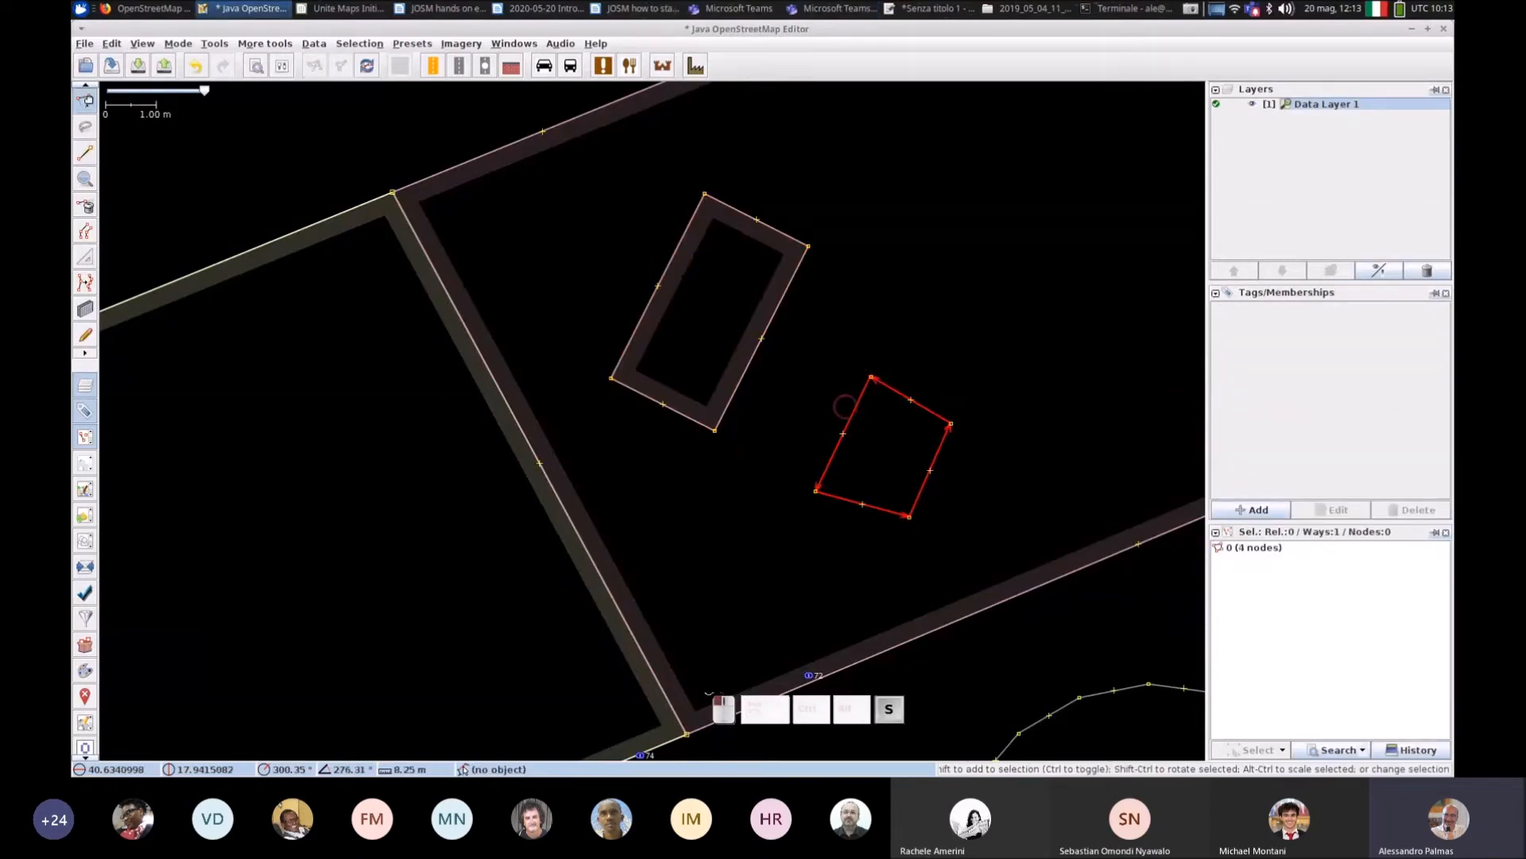
Step: Select the rectangular building and the four-node way and rotate them together until the building lies east of the way
left_click(751, 362, "shift")
left_click_drag(752, 363, 849, 365)
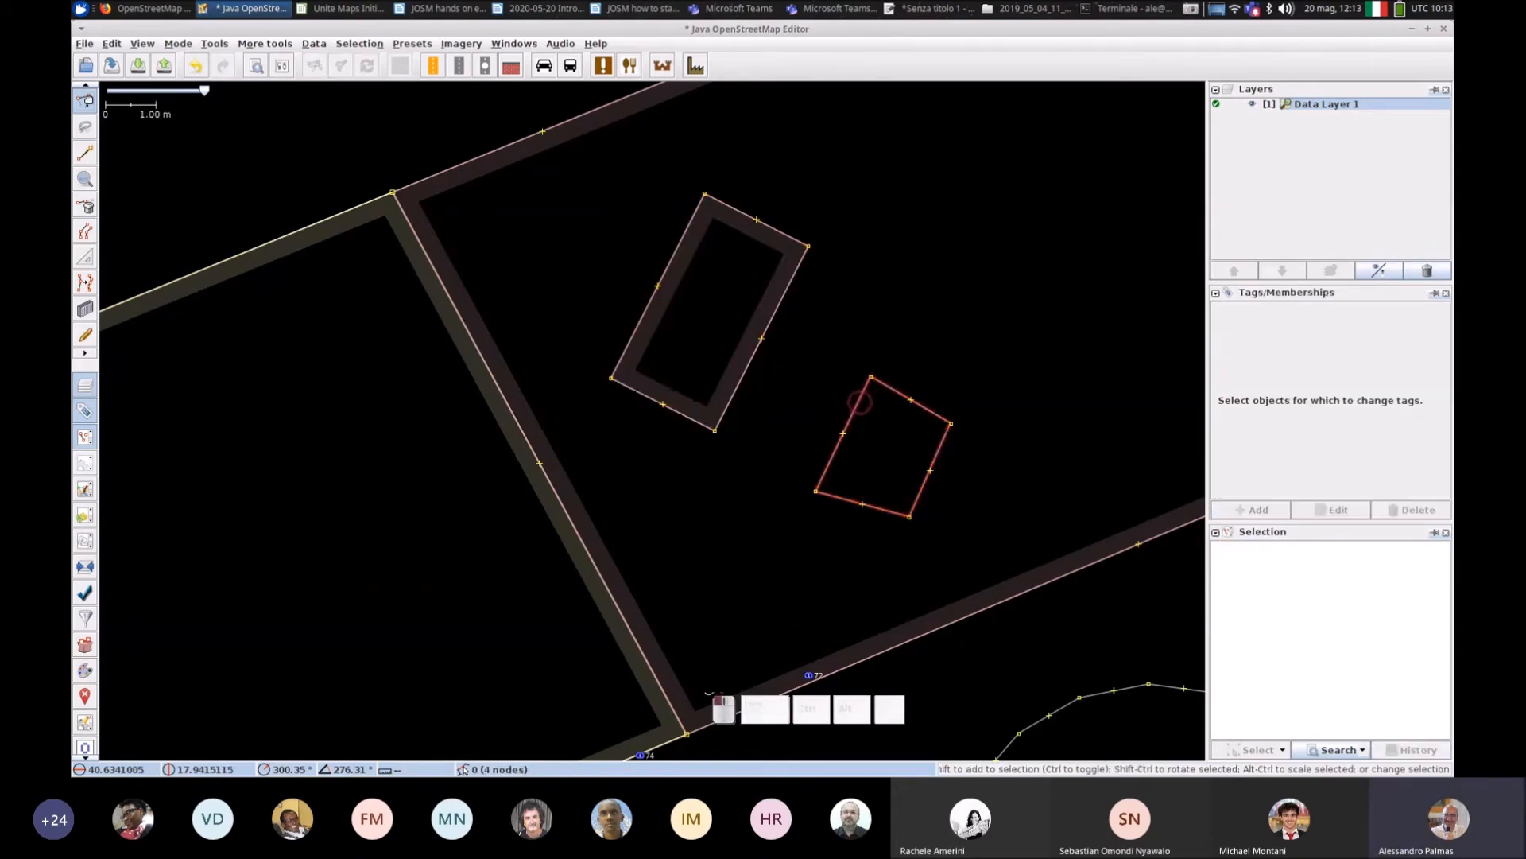
left_click(857, 403)
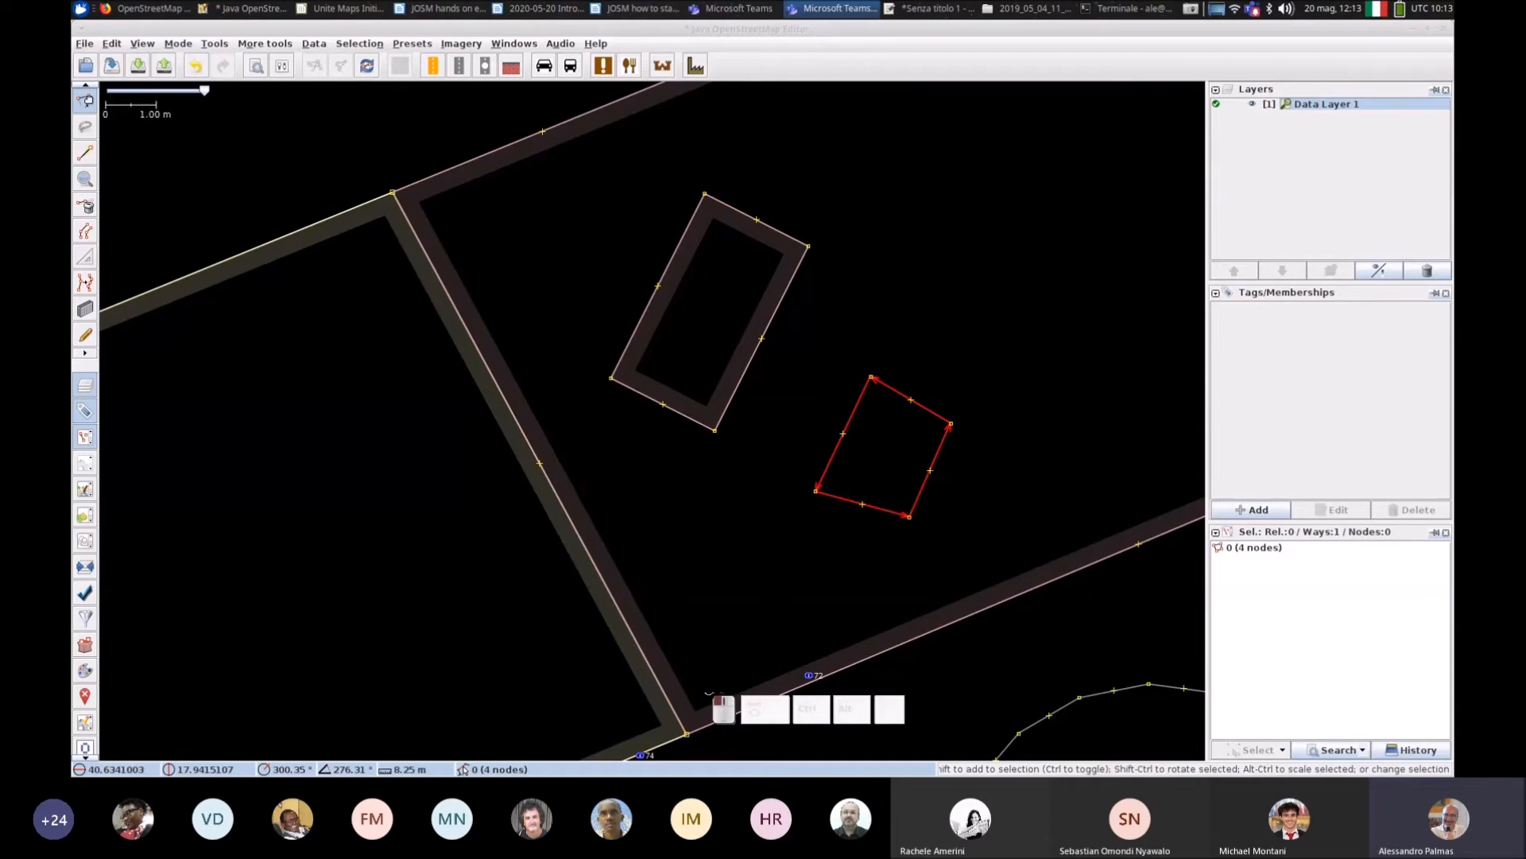
key("shift")
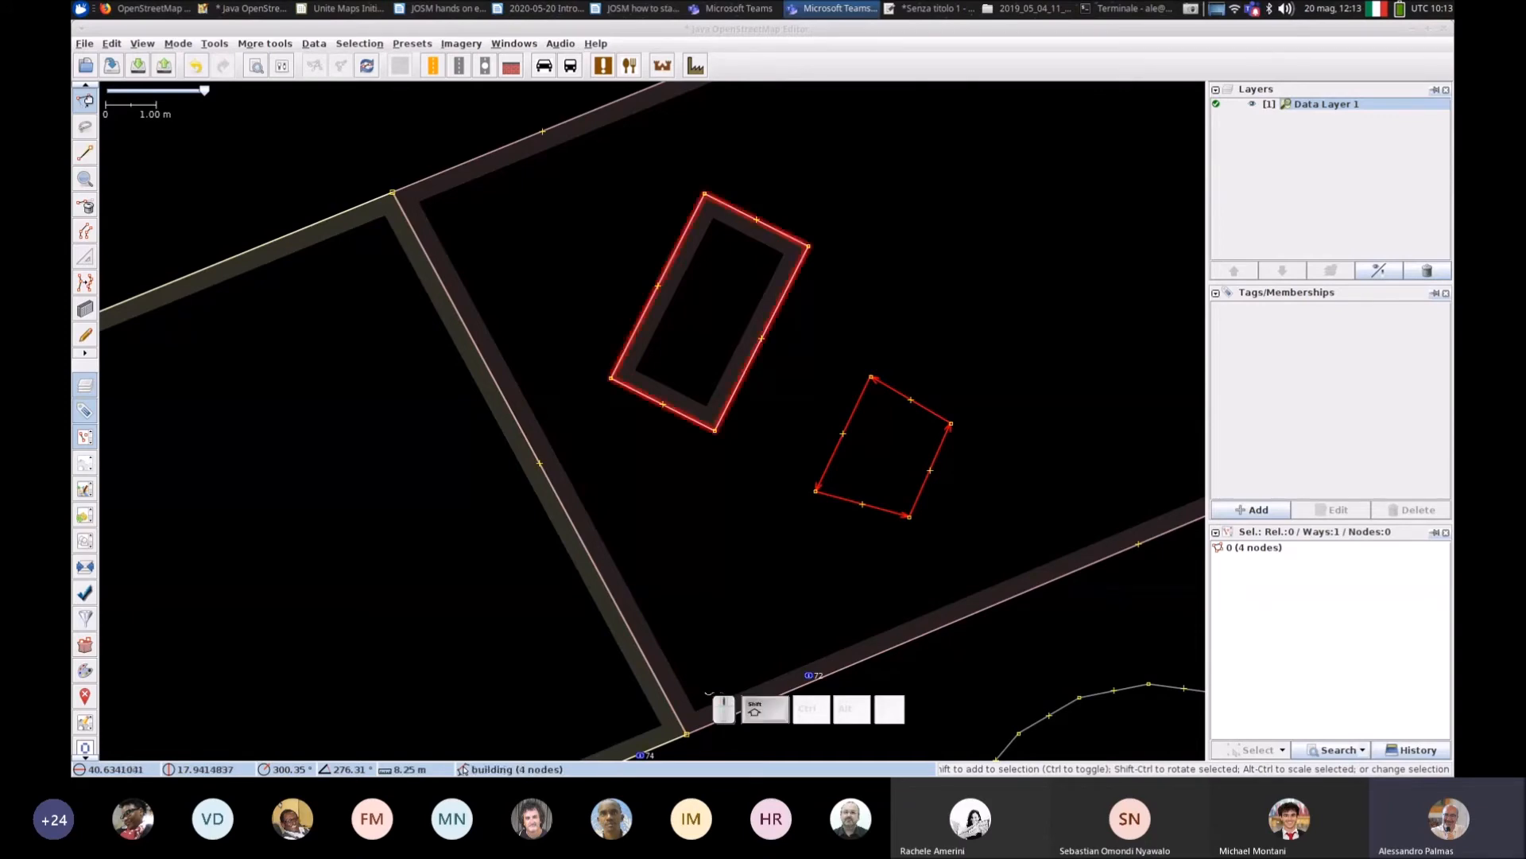
left_click(741, 374, "shift")
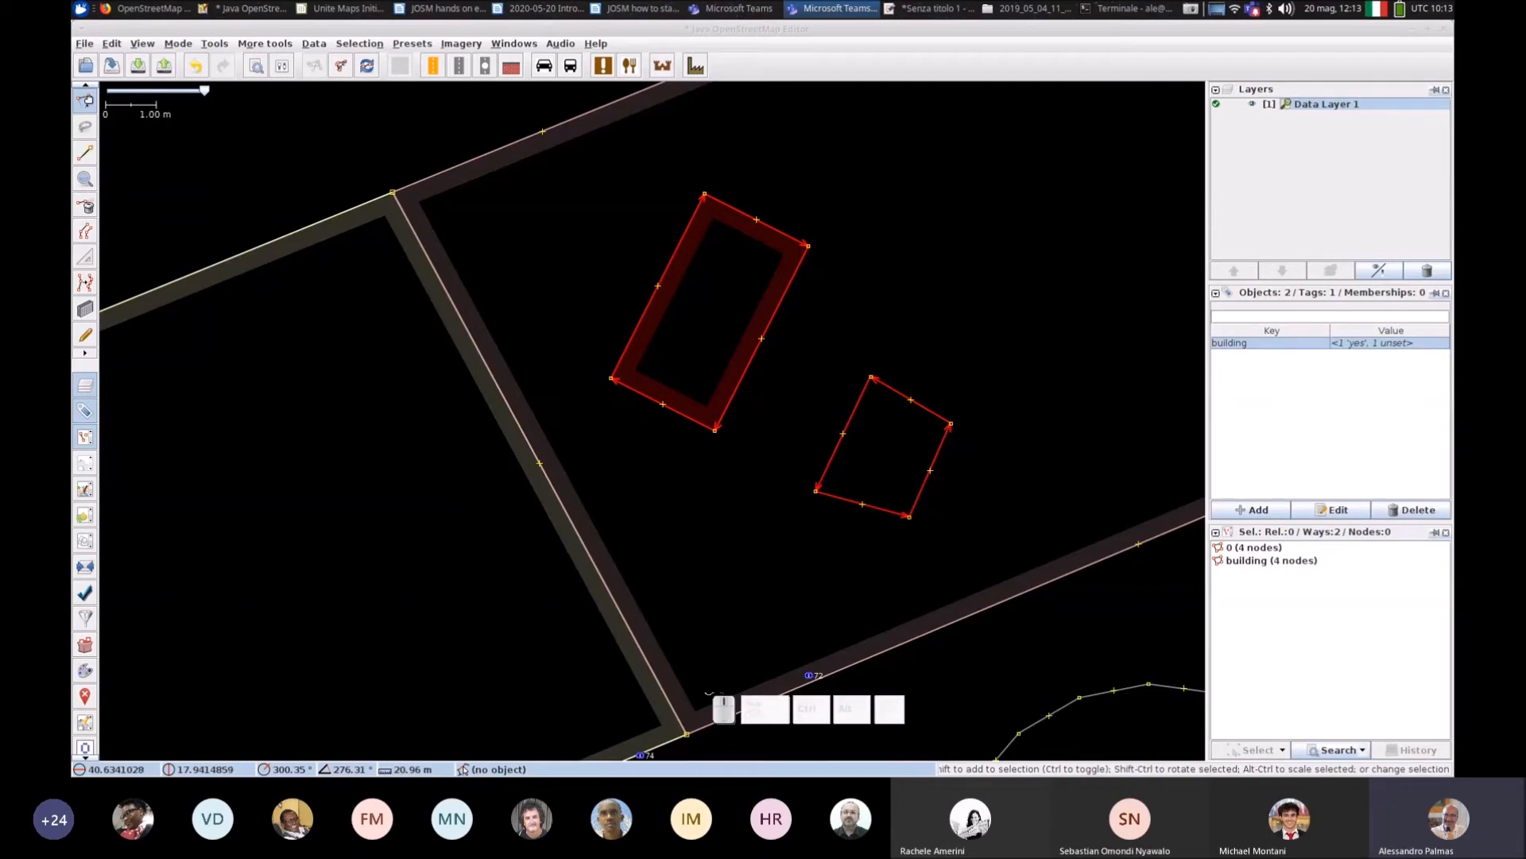
left_click_drag(736, 414, 813, 342)
left_click(799, 366)
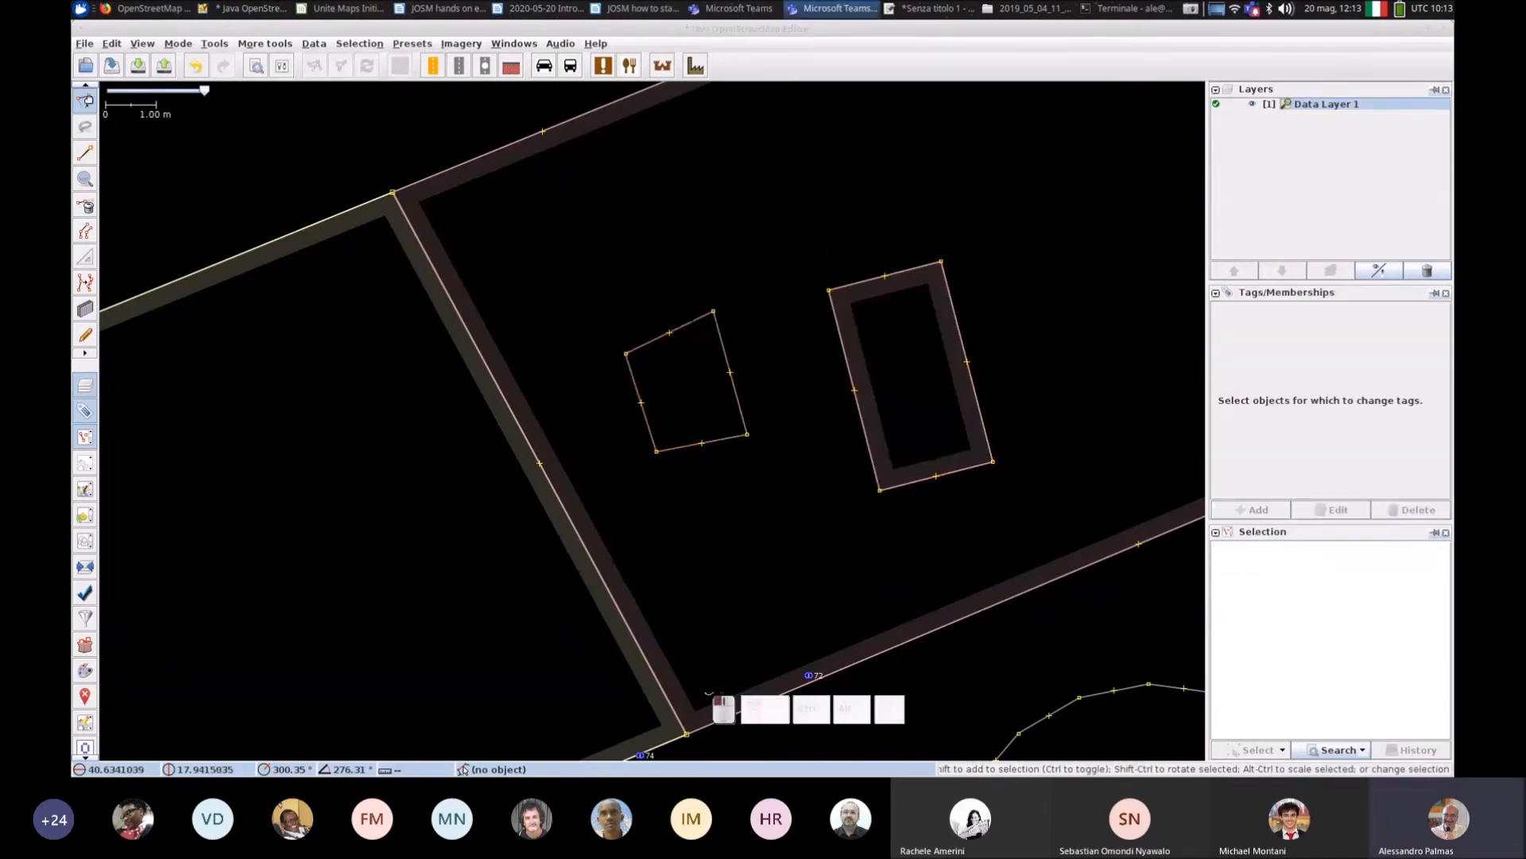
Step: Scale the rectangular building up slightly to a perimeter of about 13 m
left_click(842, 341)
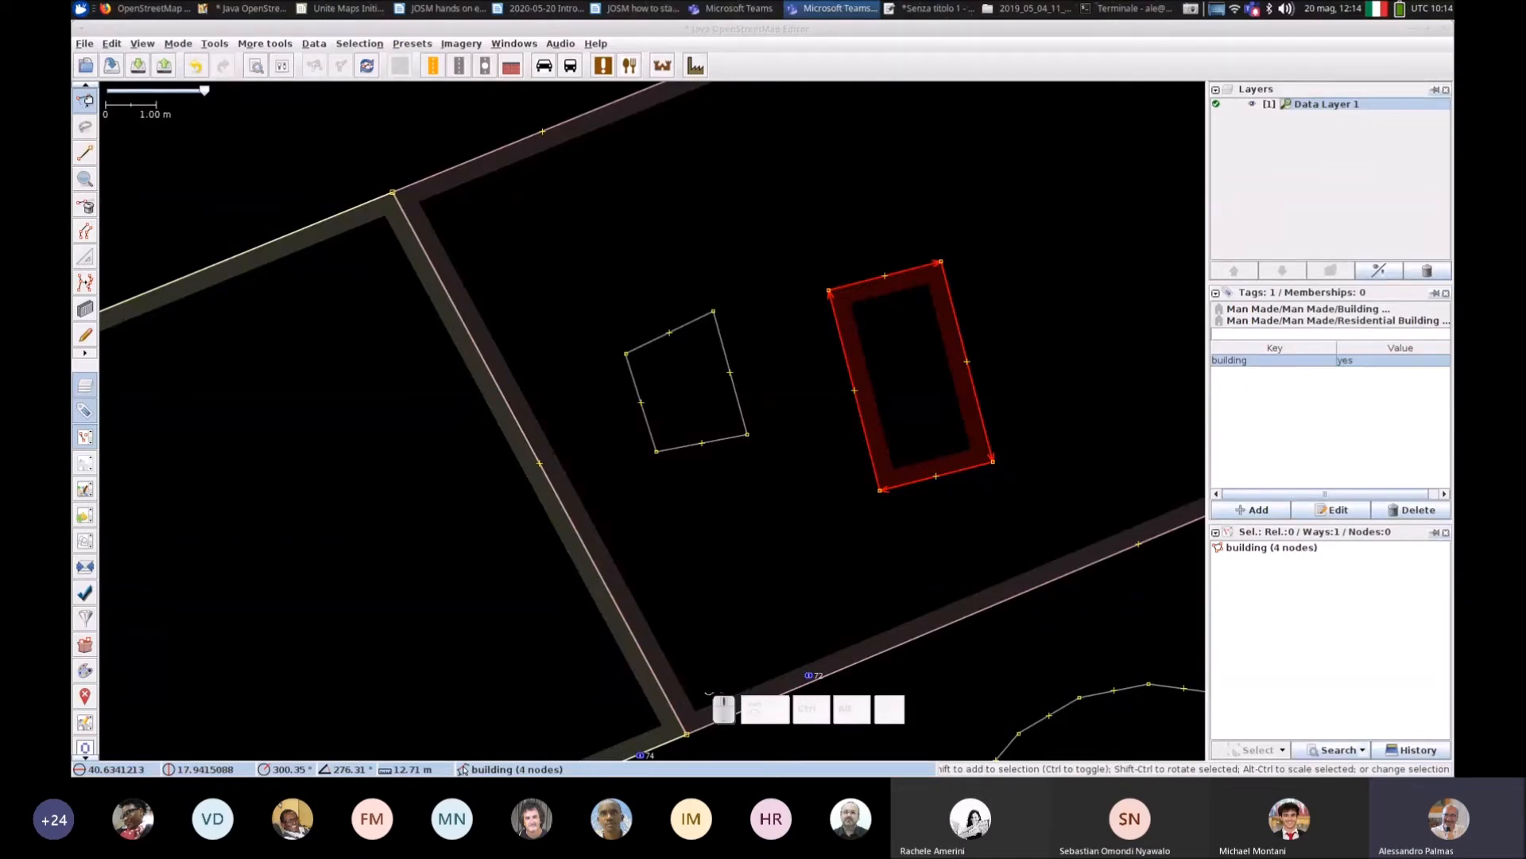
key("ctrl+alt")
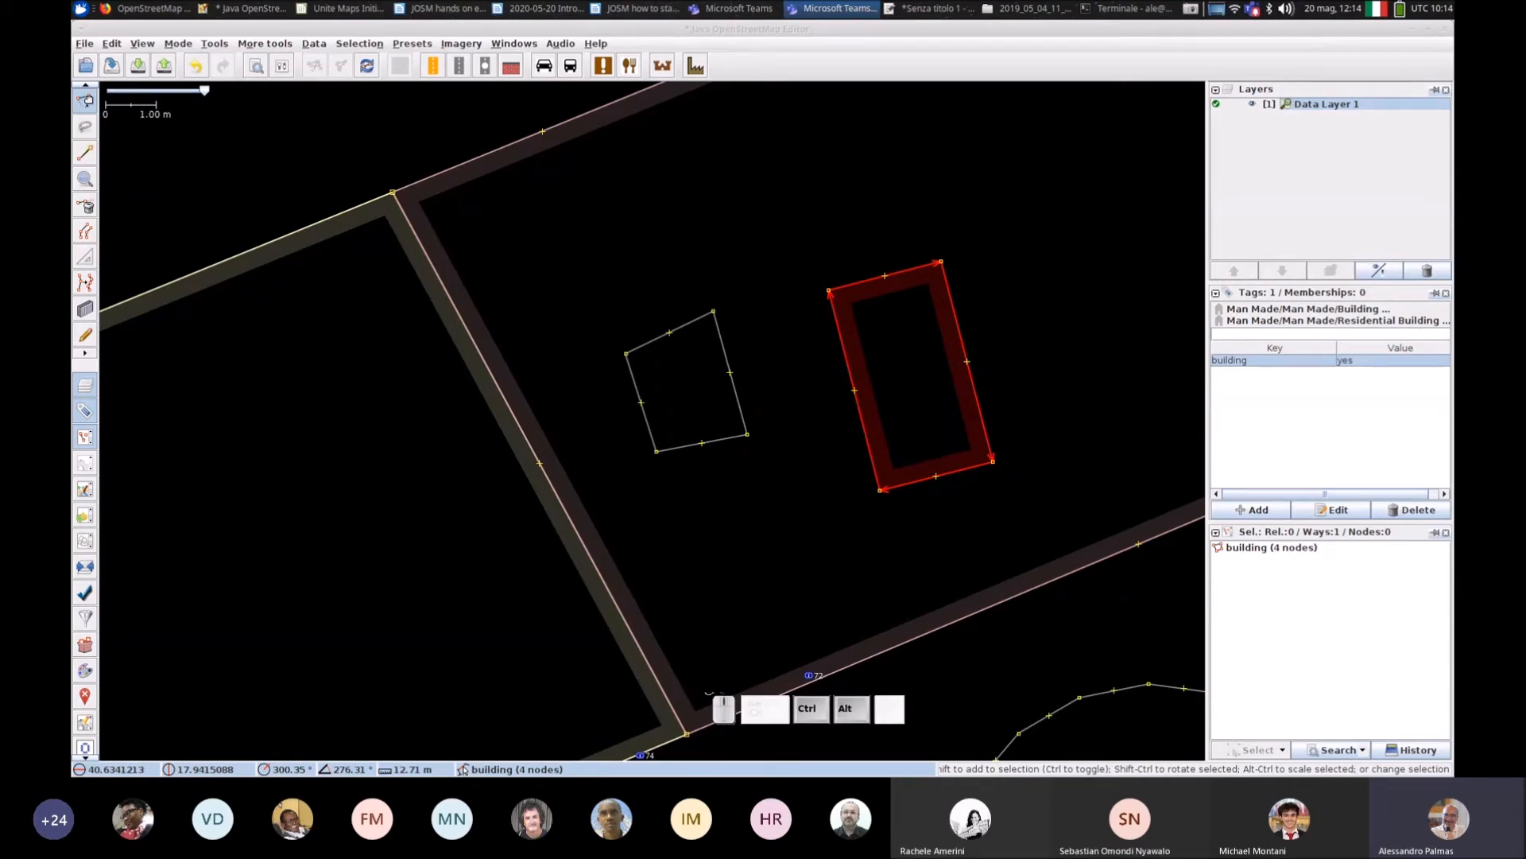
key("ctrl+alt")
left_click(843, 285)
key("ctrl+alt")
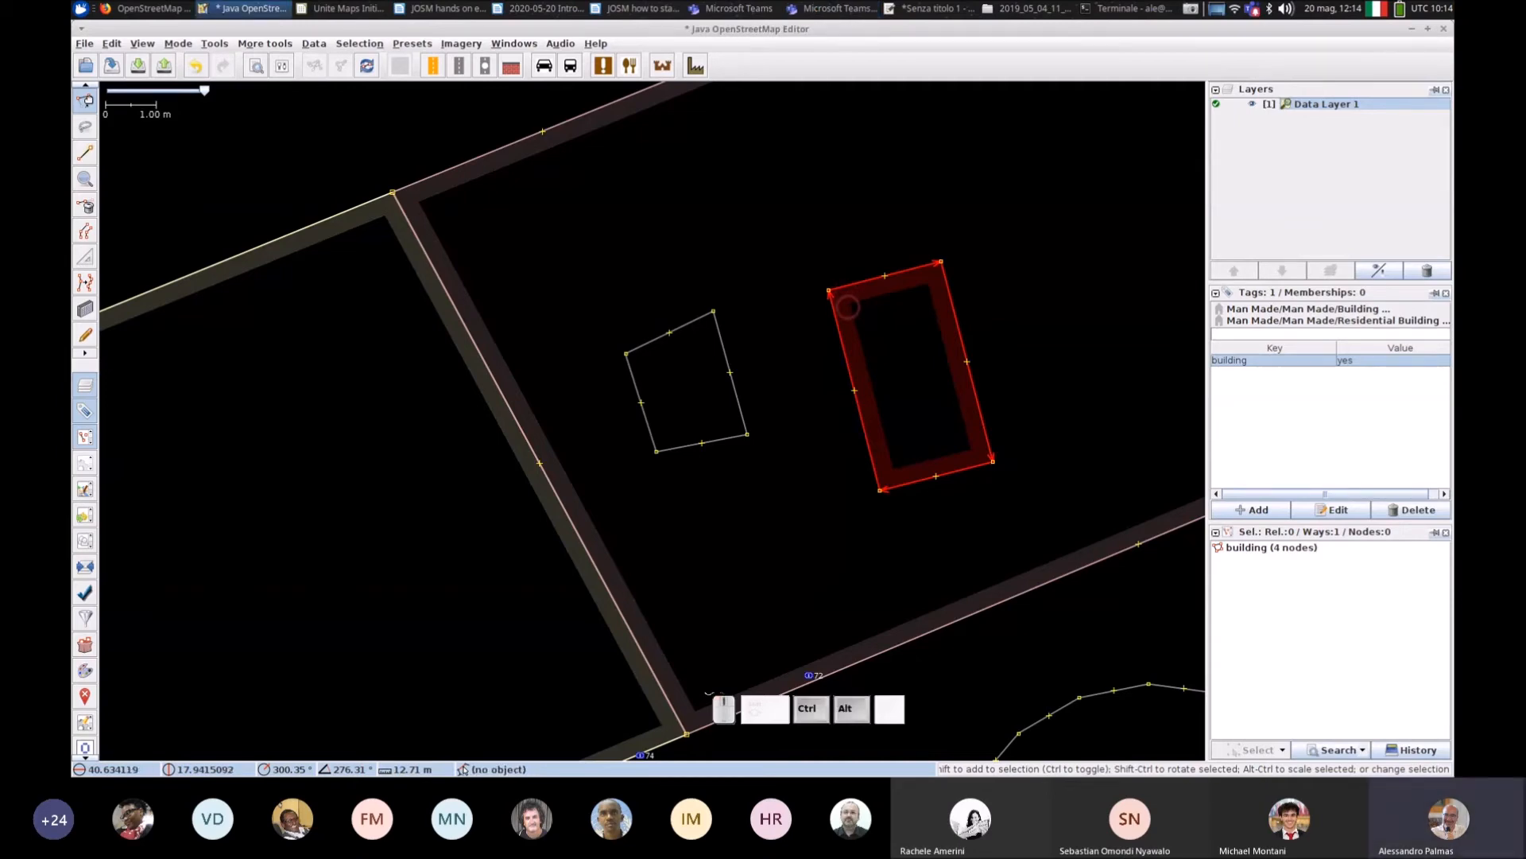
left_click_drag(844, 302, 806, 333)
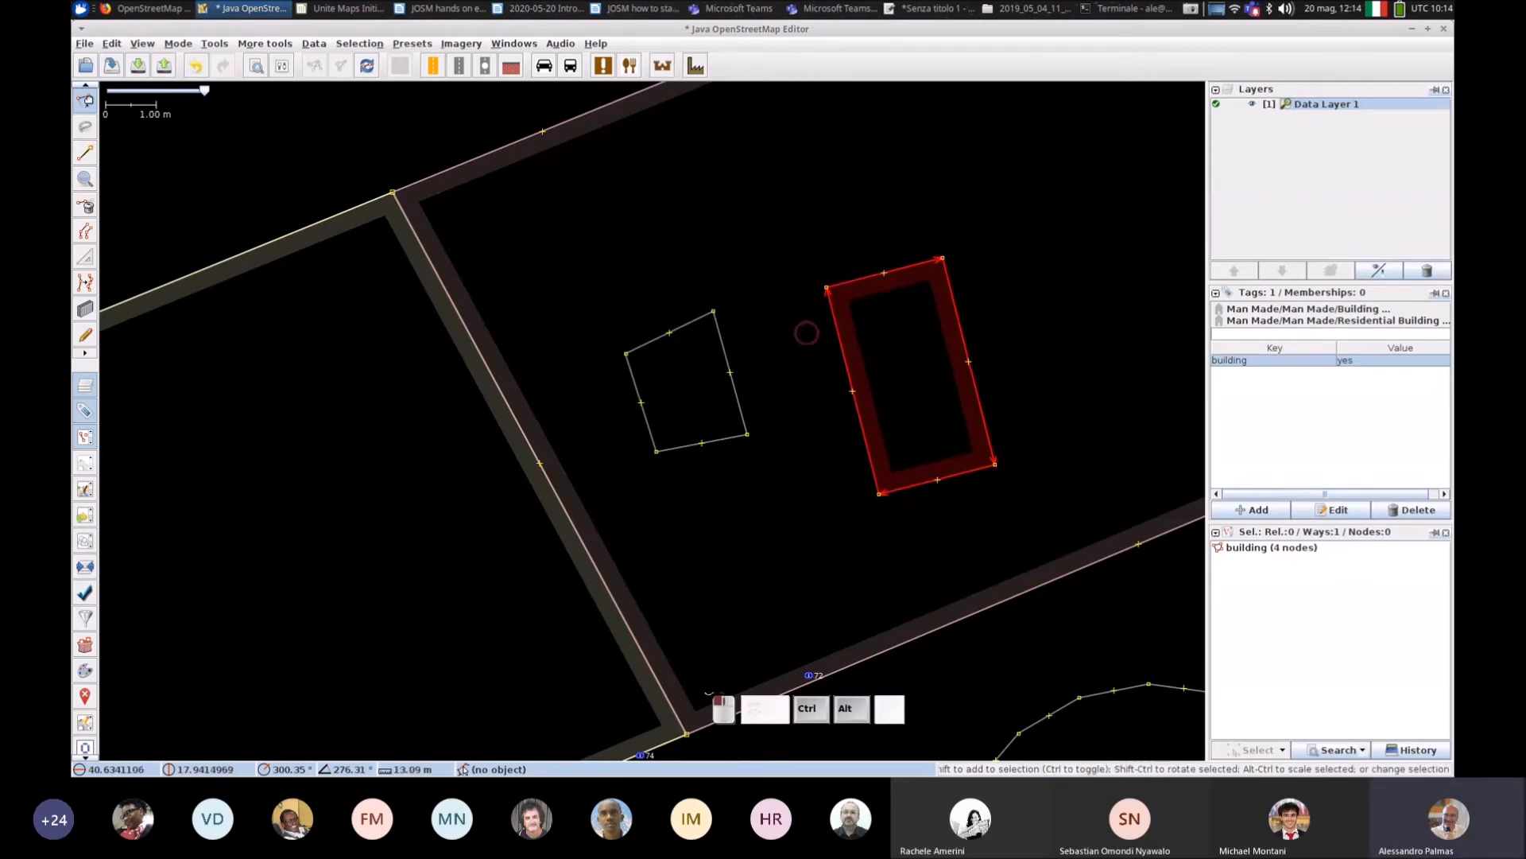
Step: Add the four-node way to the selection and scale both shapes down to about 14 m combined length
left_click(735, 370, "shift")
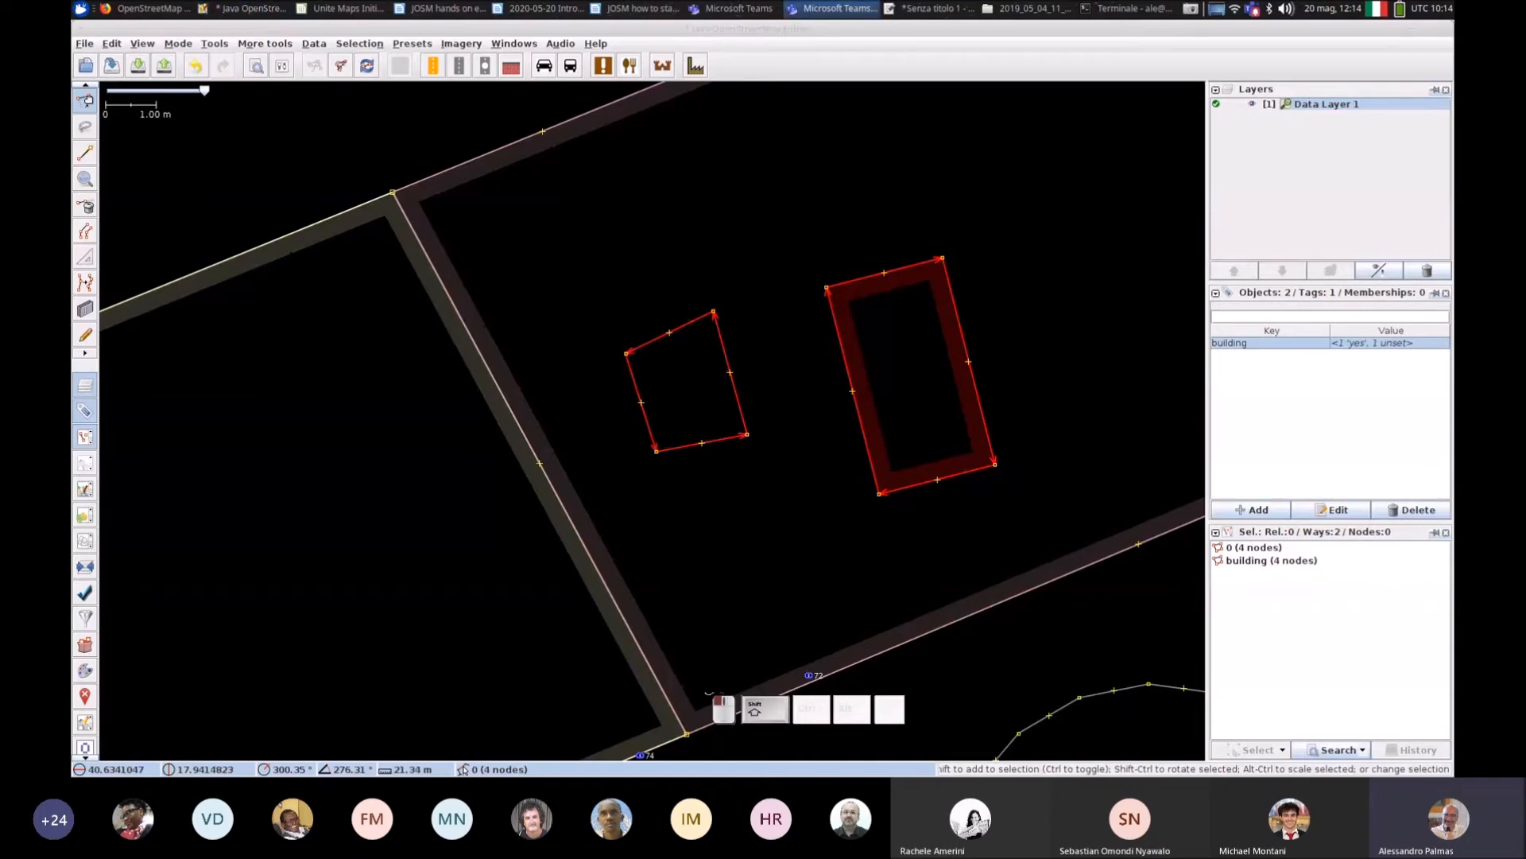
left_click_drag(735, 370, 766, 294)
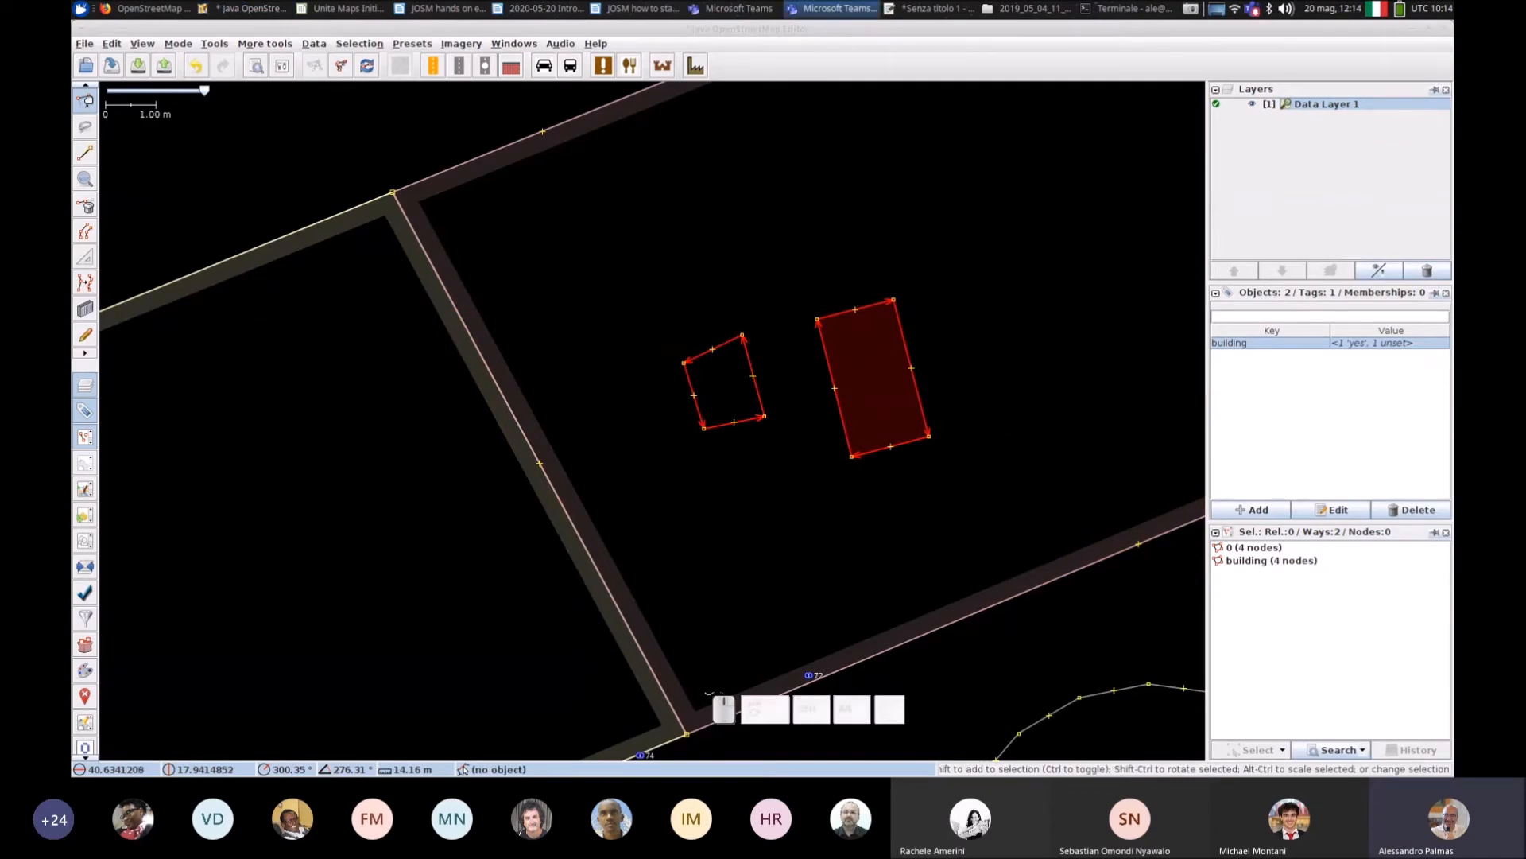
left_click(766, 294)
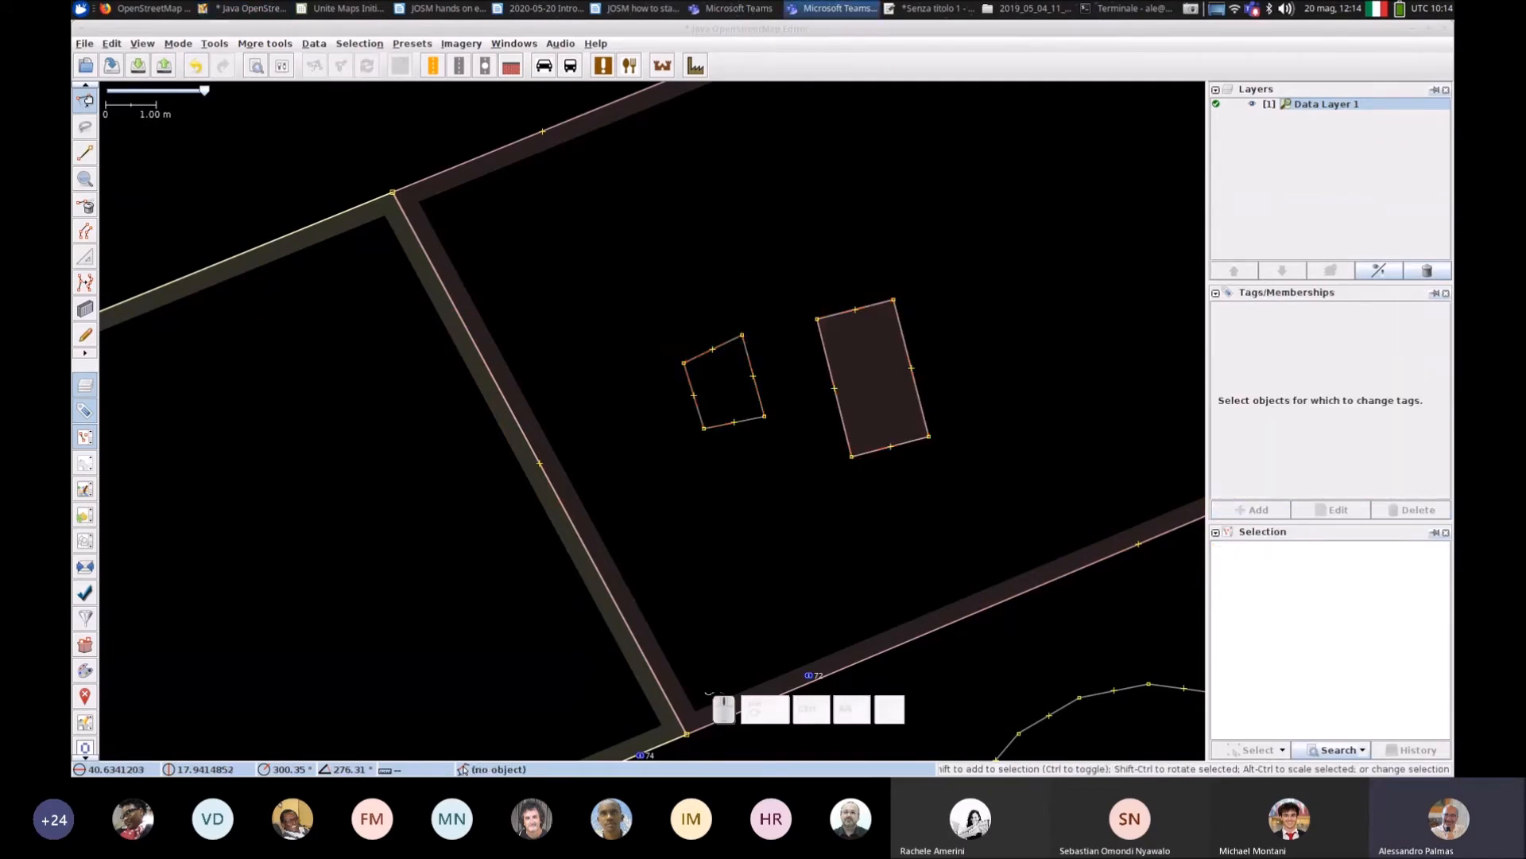
Step: Select the residential street Via Benedetto Marzolla, southeast of the circular way, and examine its extent and tags
left_click(450, 9)
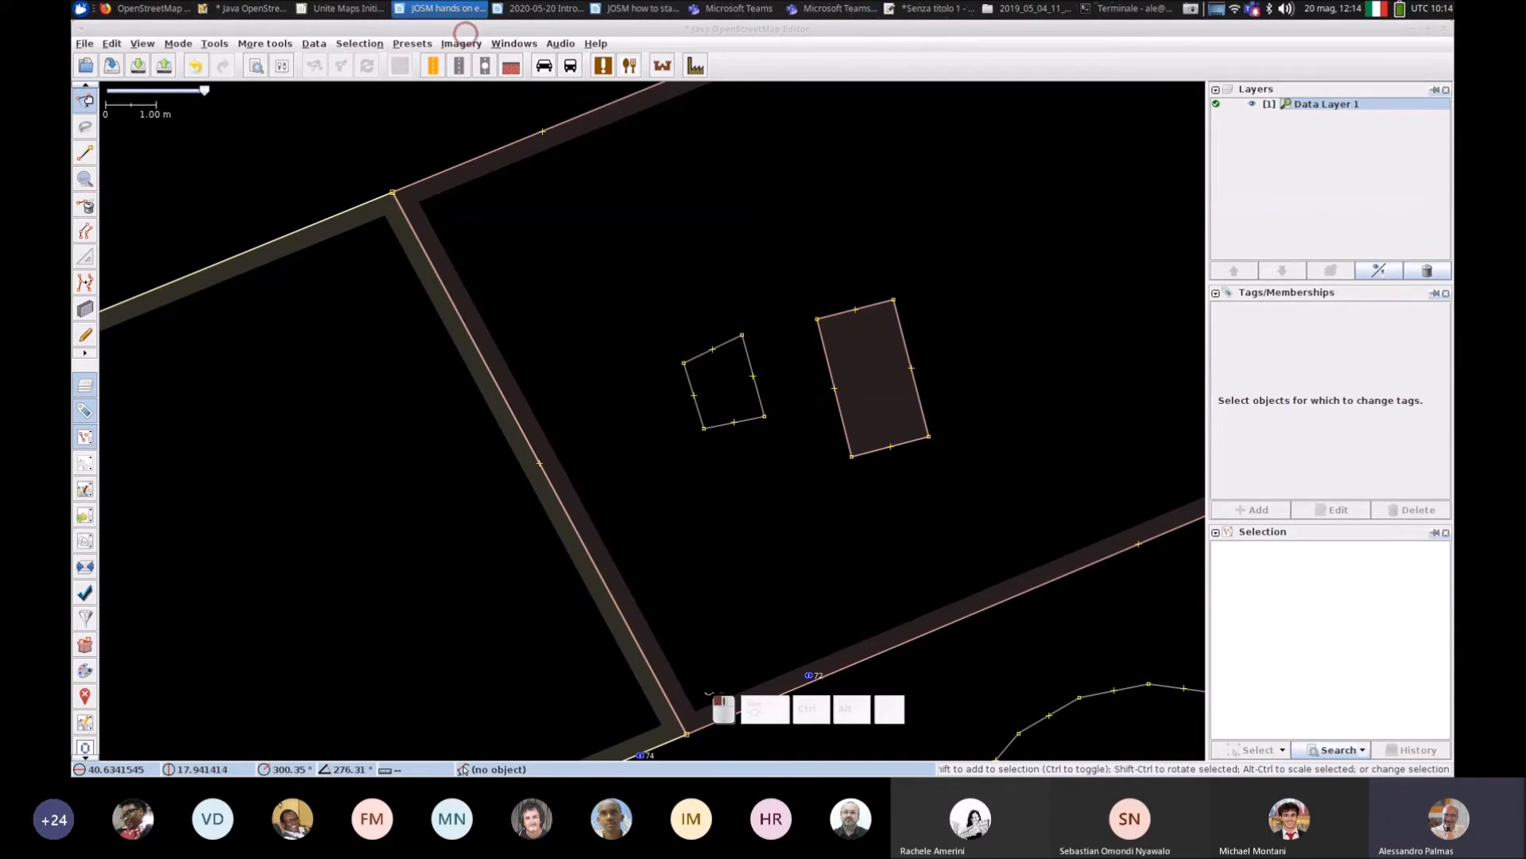
scroll(865, 167, "down", 2)
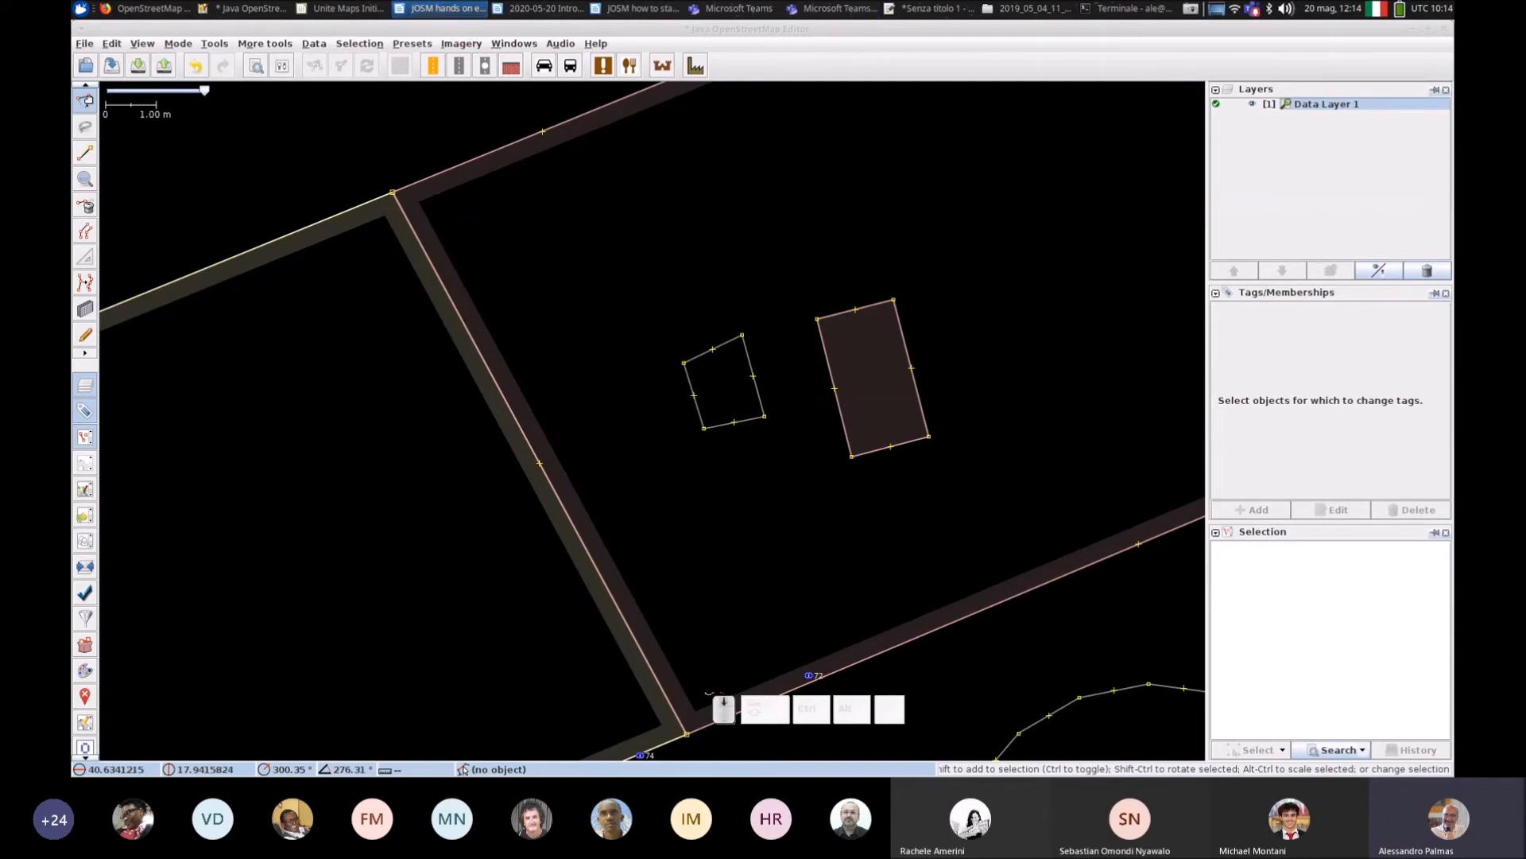
scroll(785, 660, "down", 4)
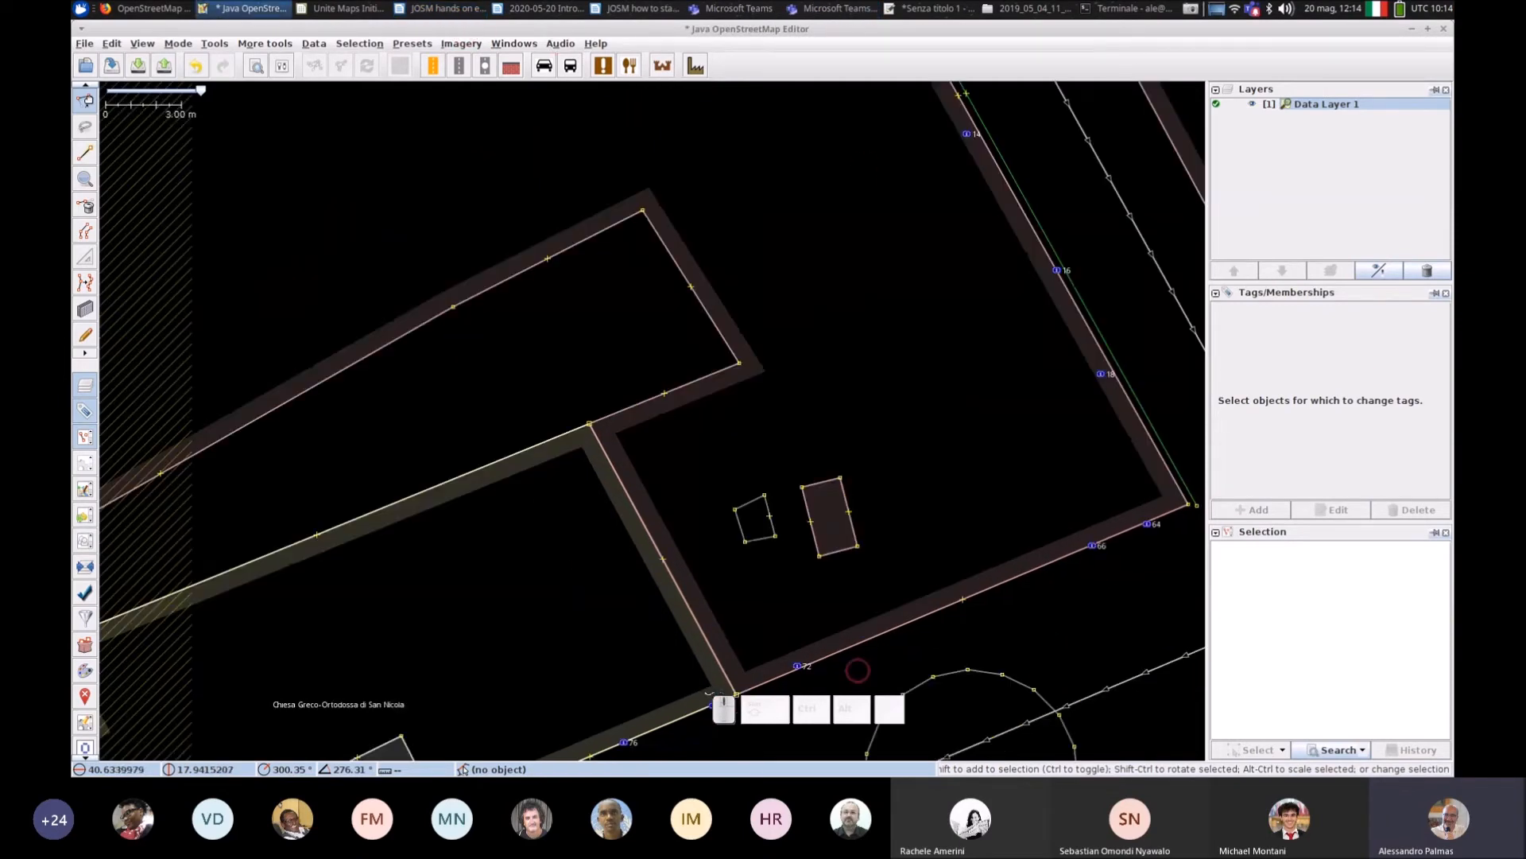
left_click_drag(845, 521, 515, 324)
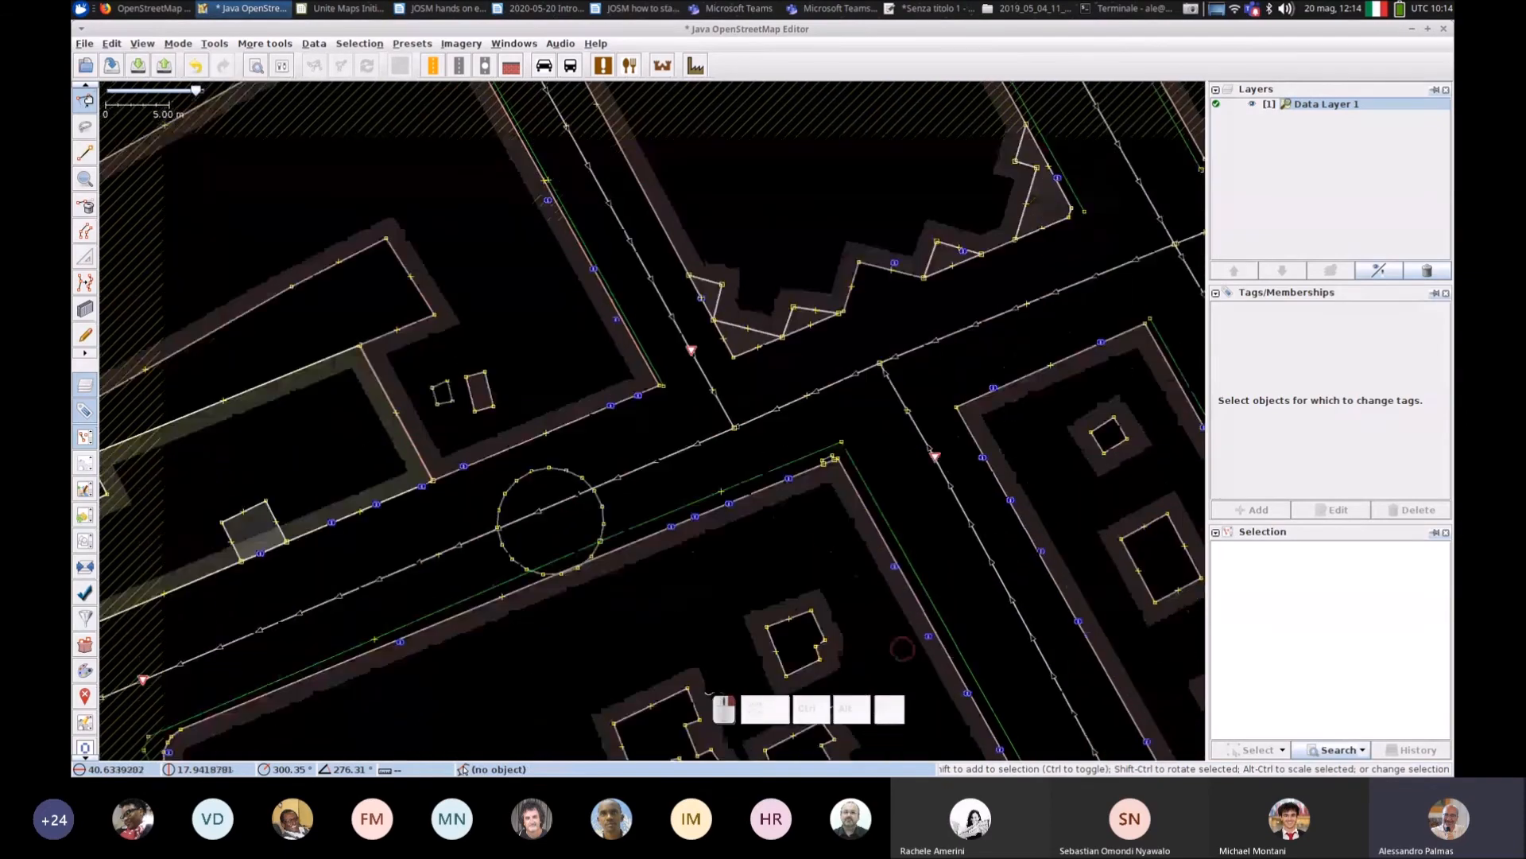
left_click_drag(859, 562, 664, 412)
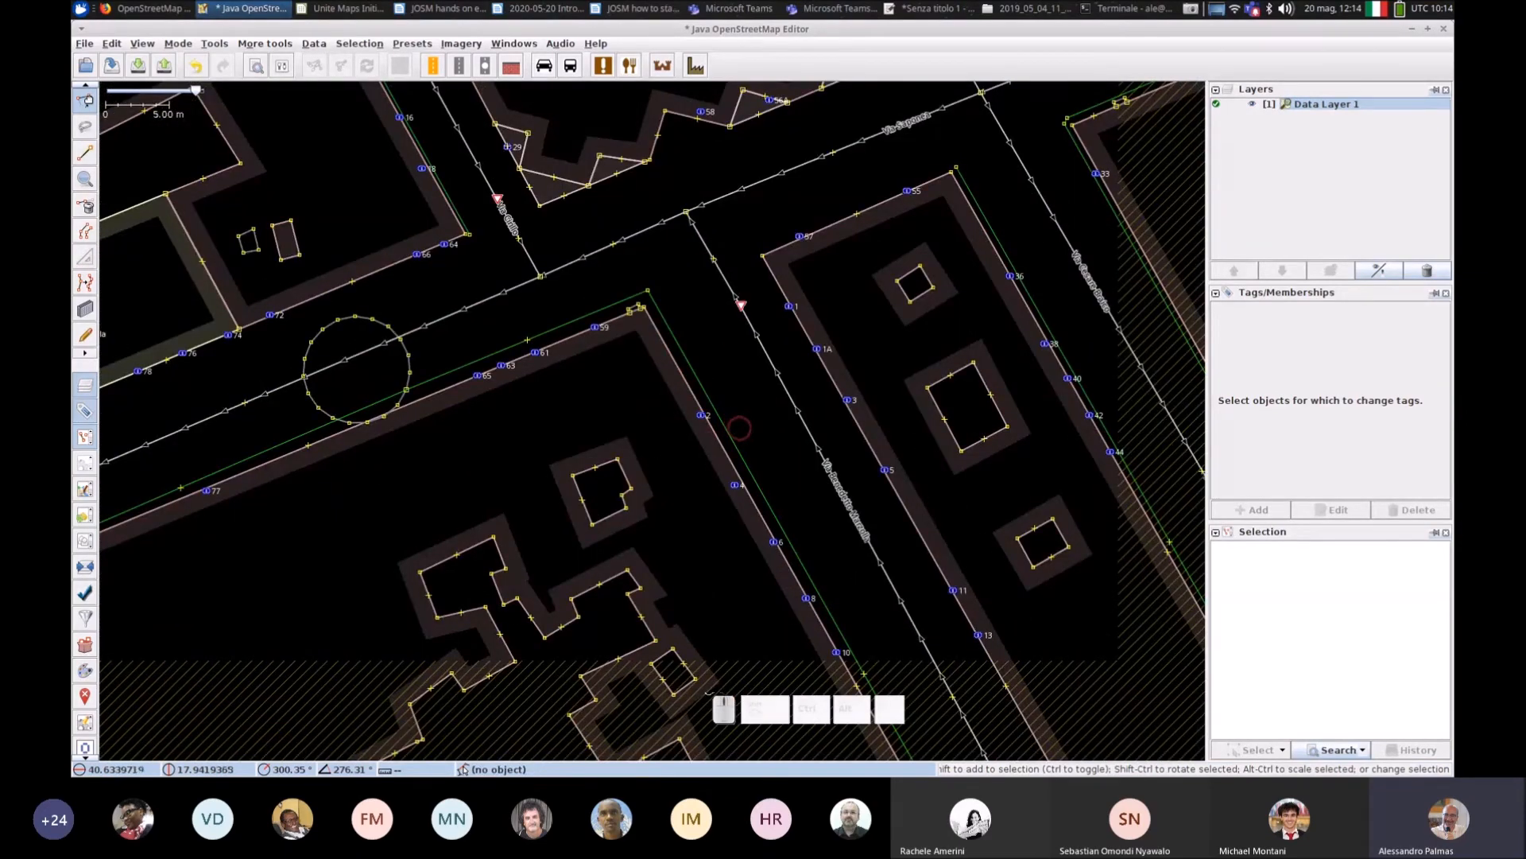
scroll(739, 428, "up", 2)
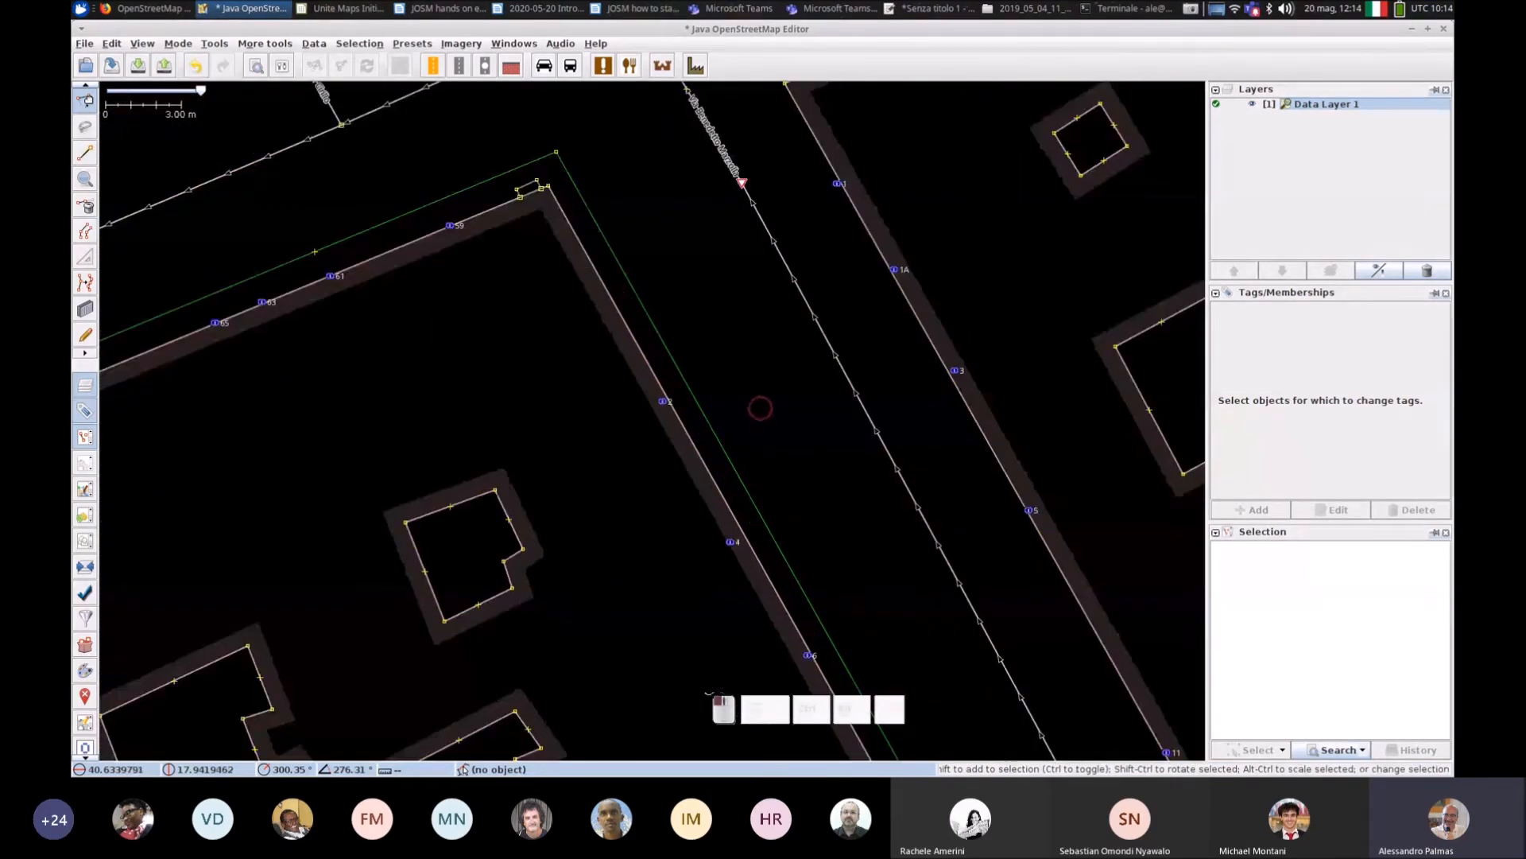
scroll(777, 356, "down", 2)
left_click(783, 352)
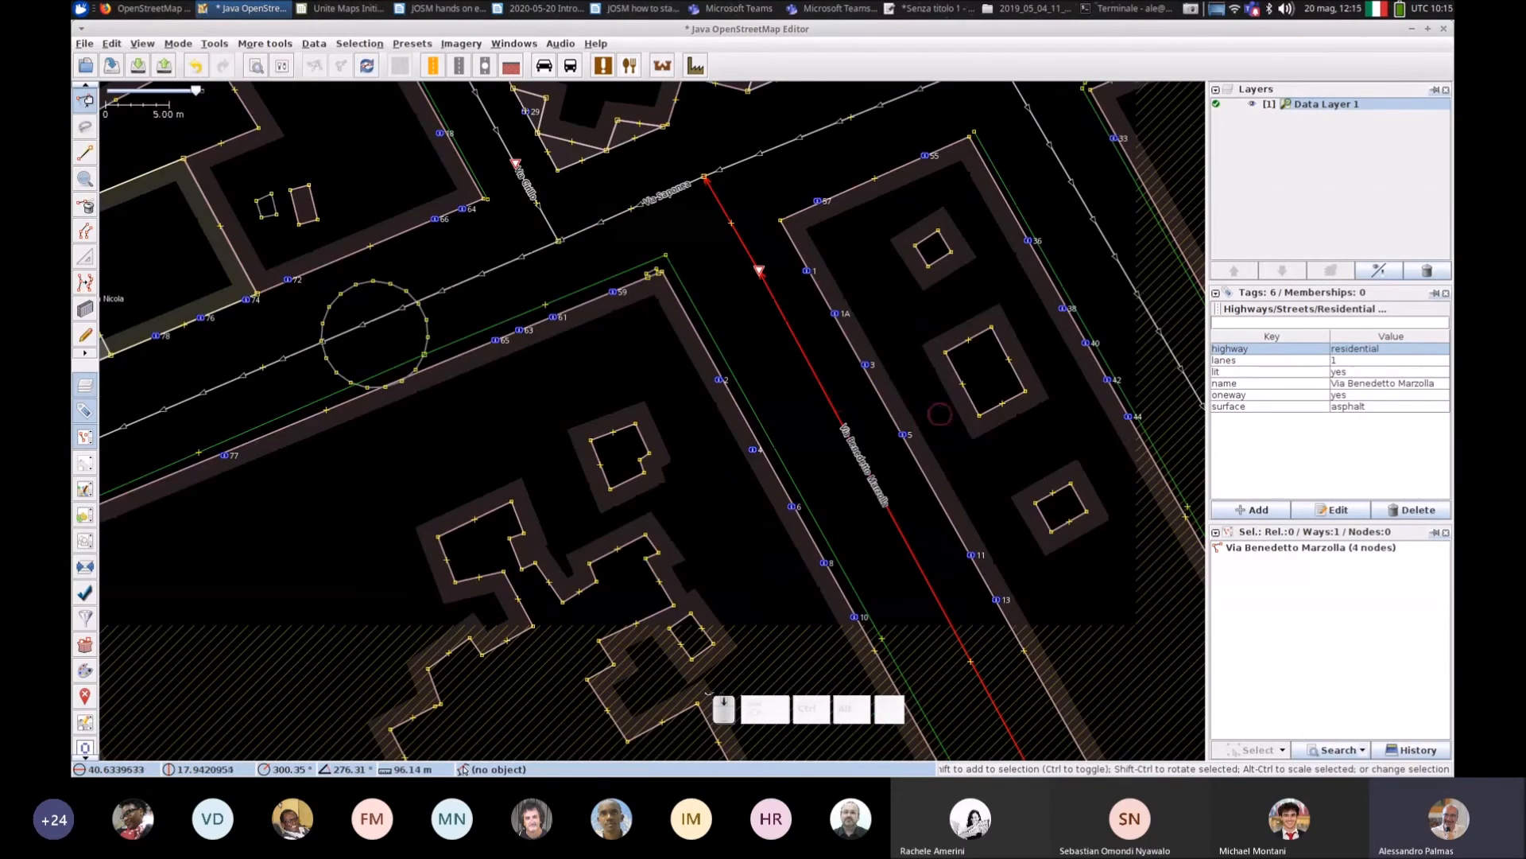
left_click(940, 414)
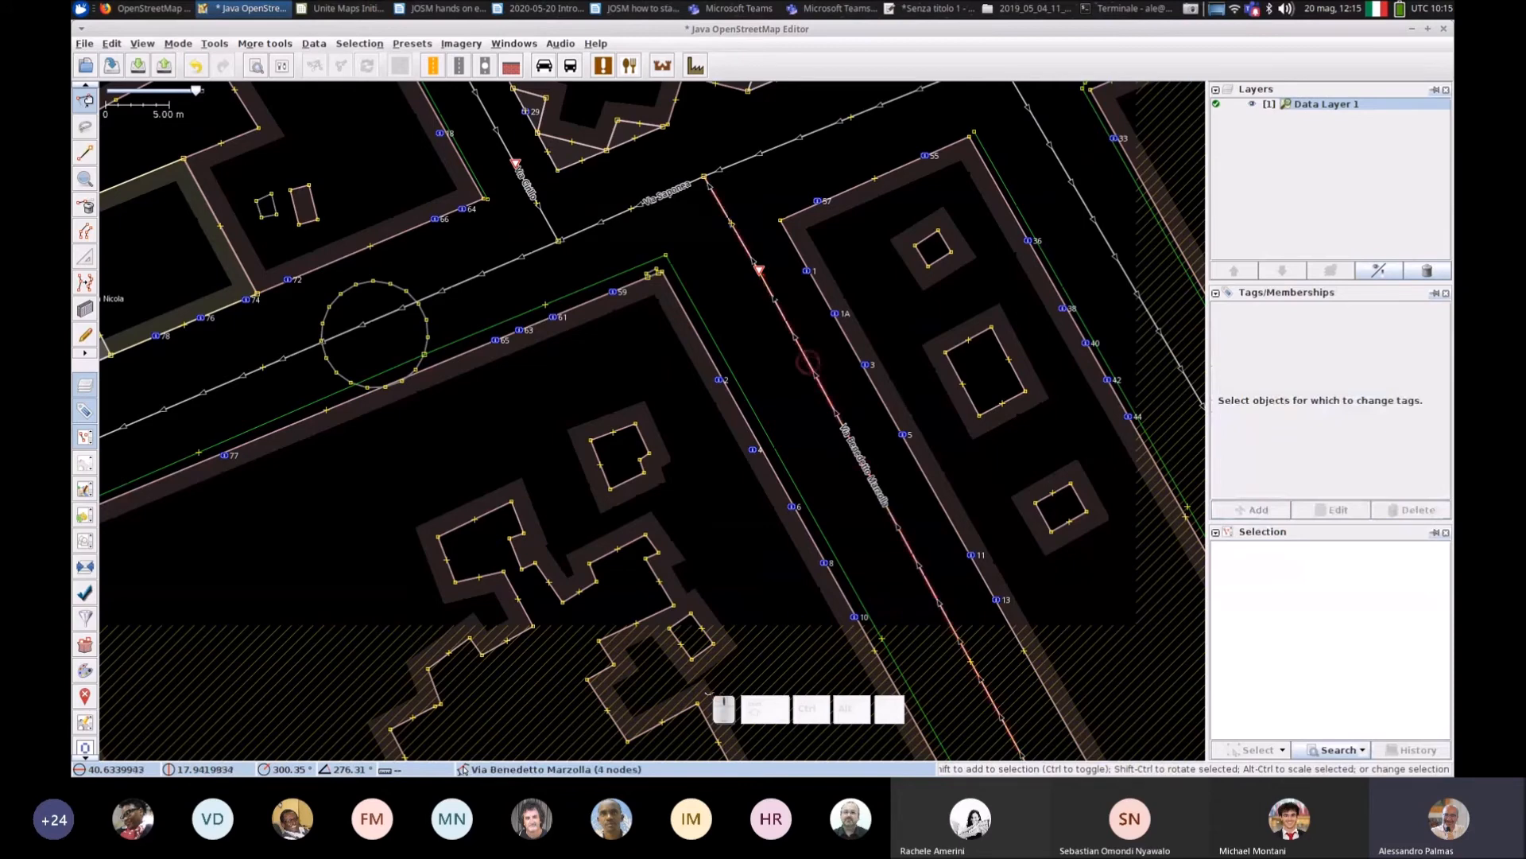
left_click(808, 363)
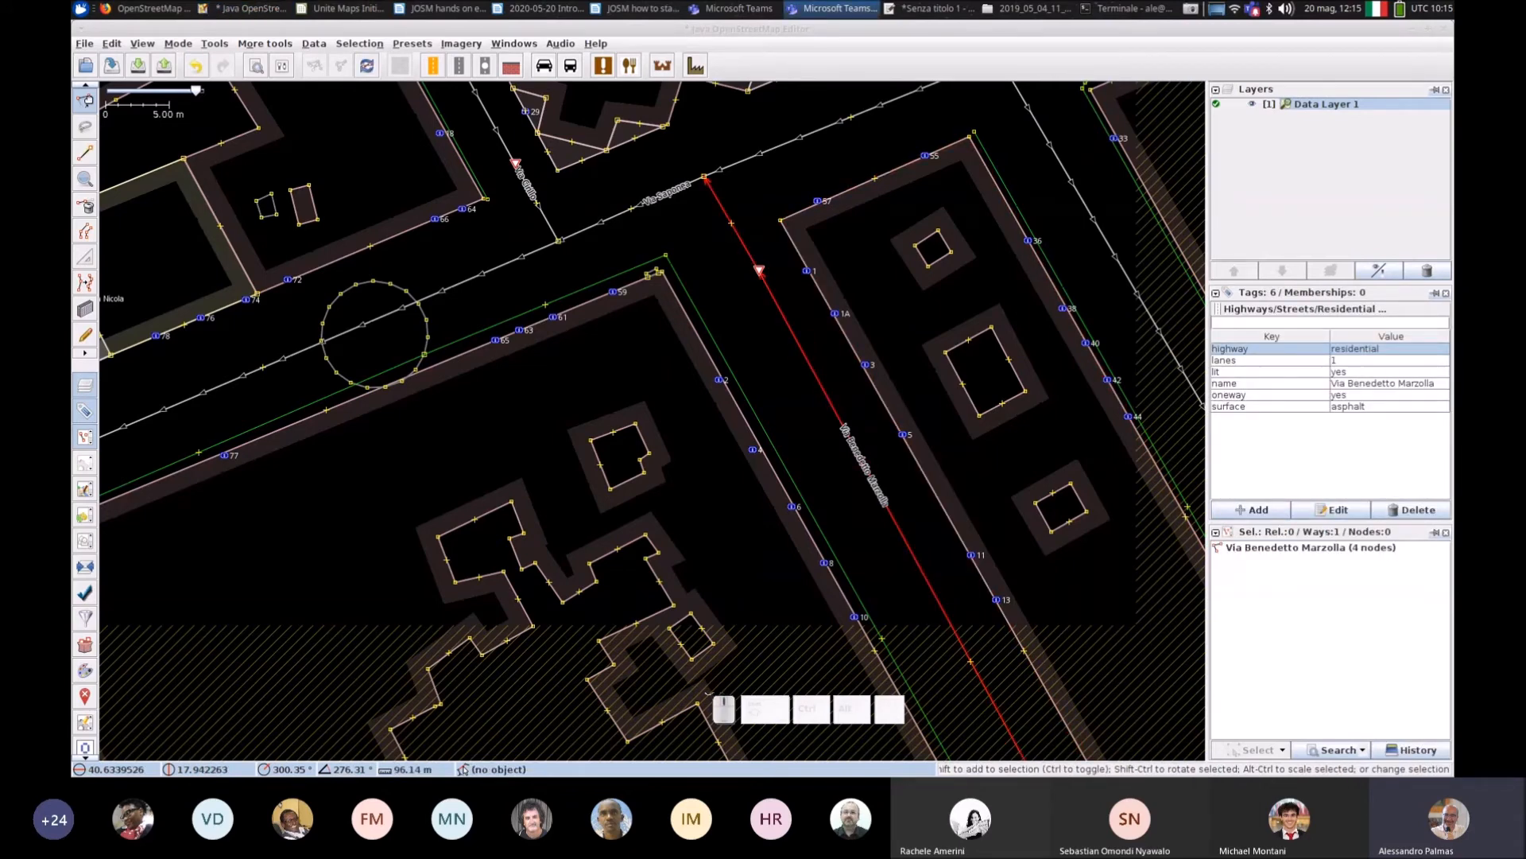
left_click(798, 389)
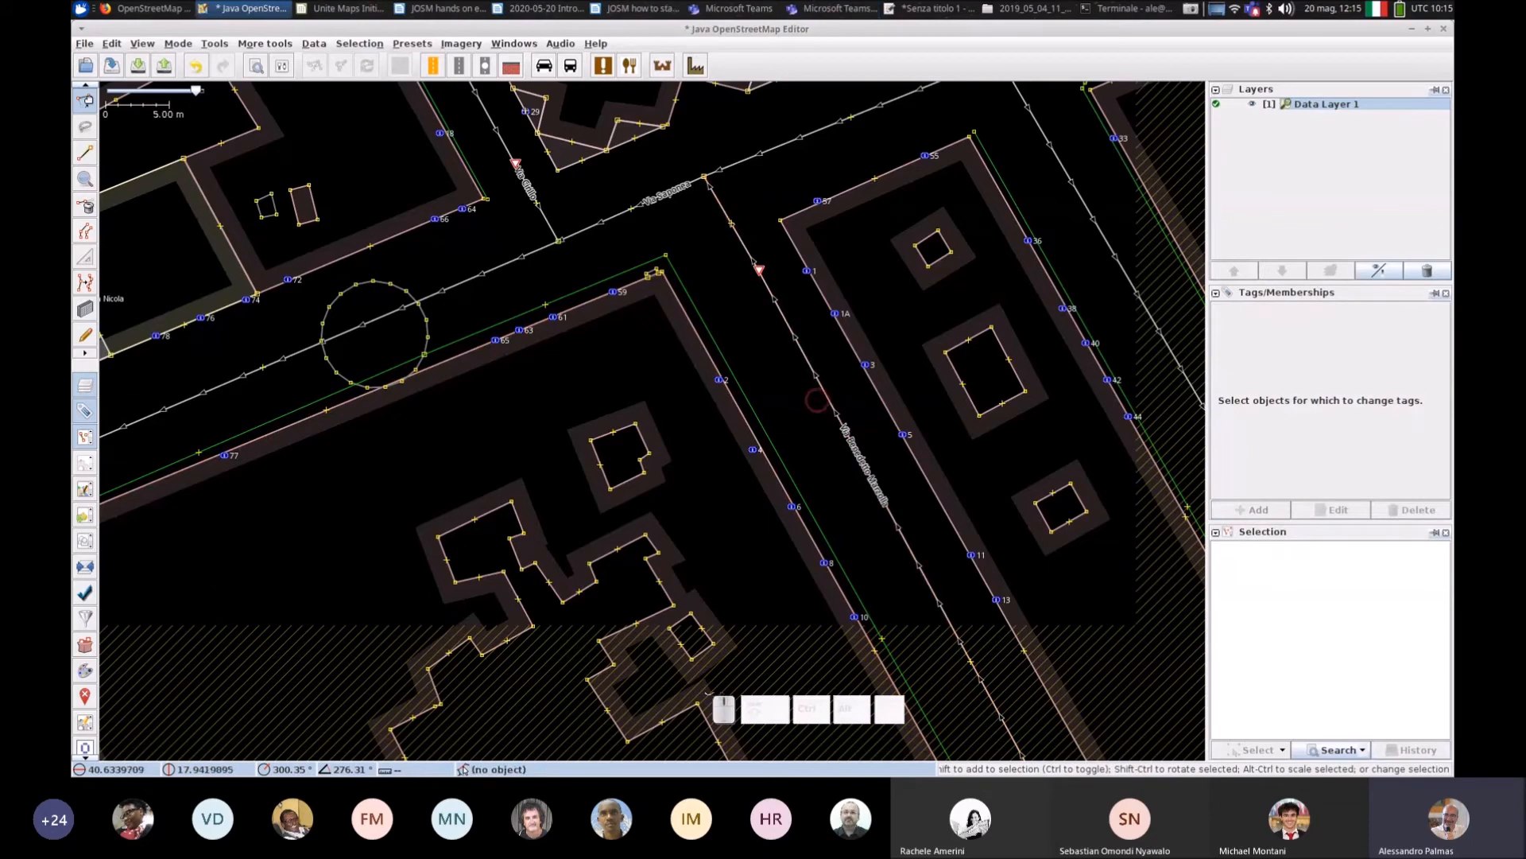
left_click_drag(858, 547, 618, 350)
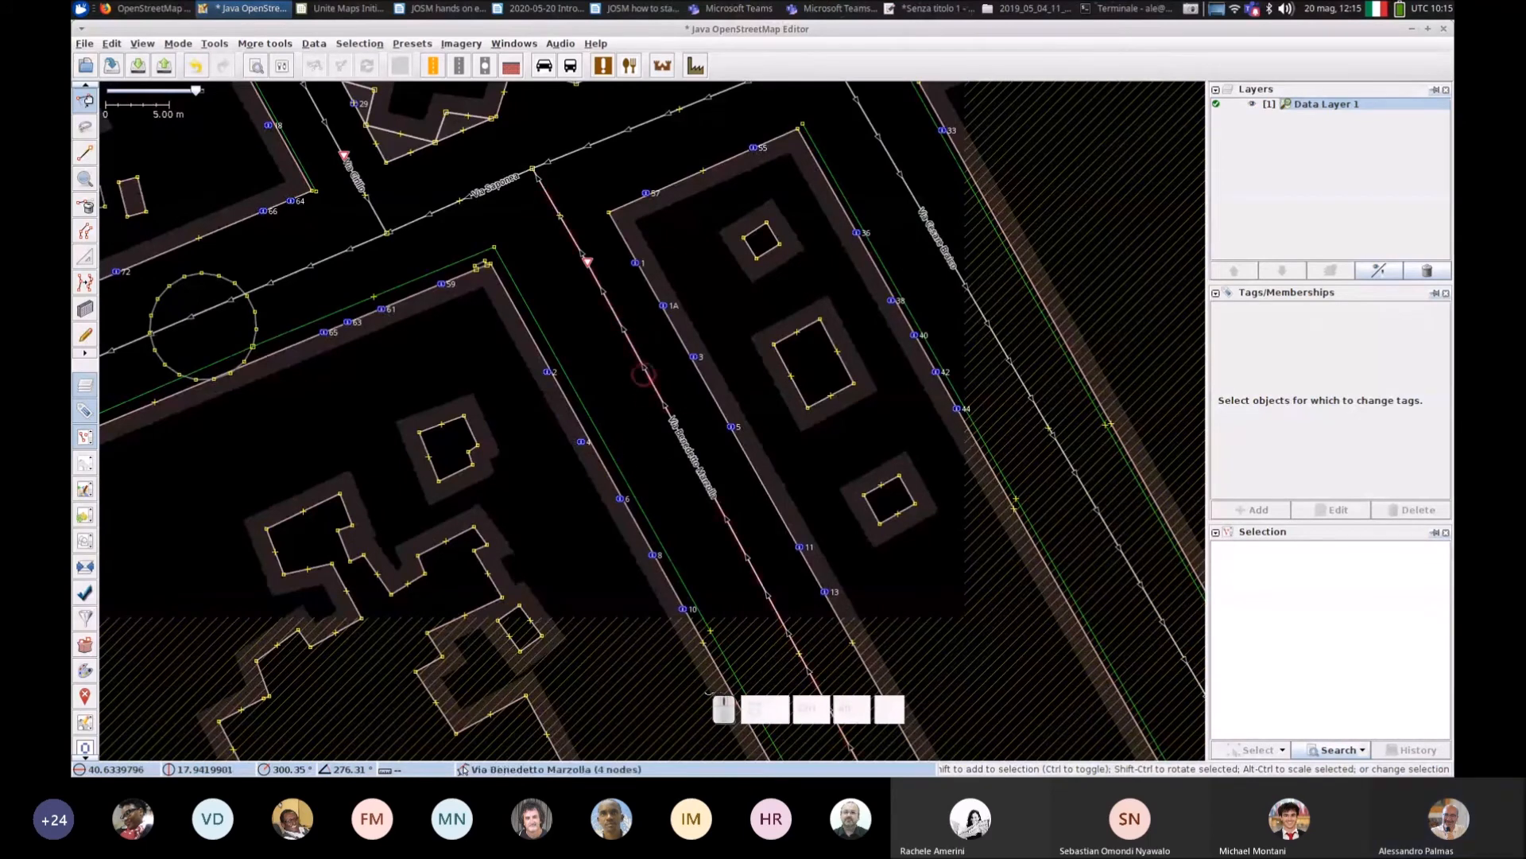
left_click(643, 380)
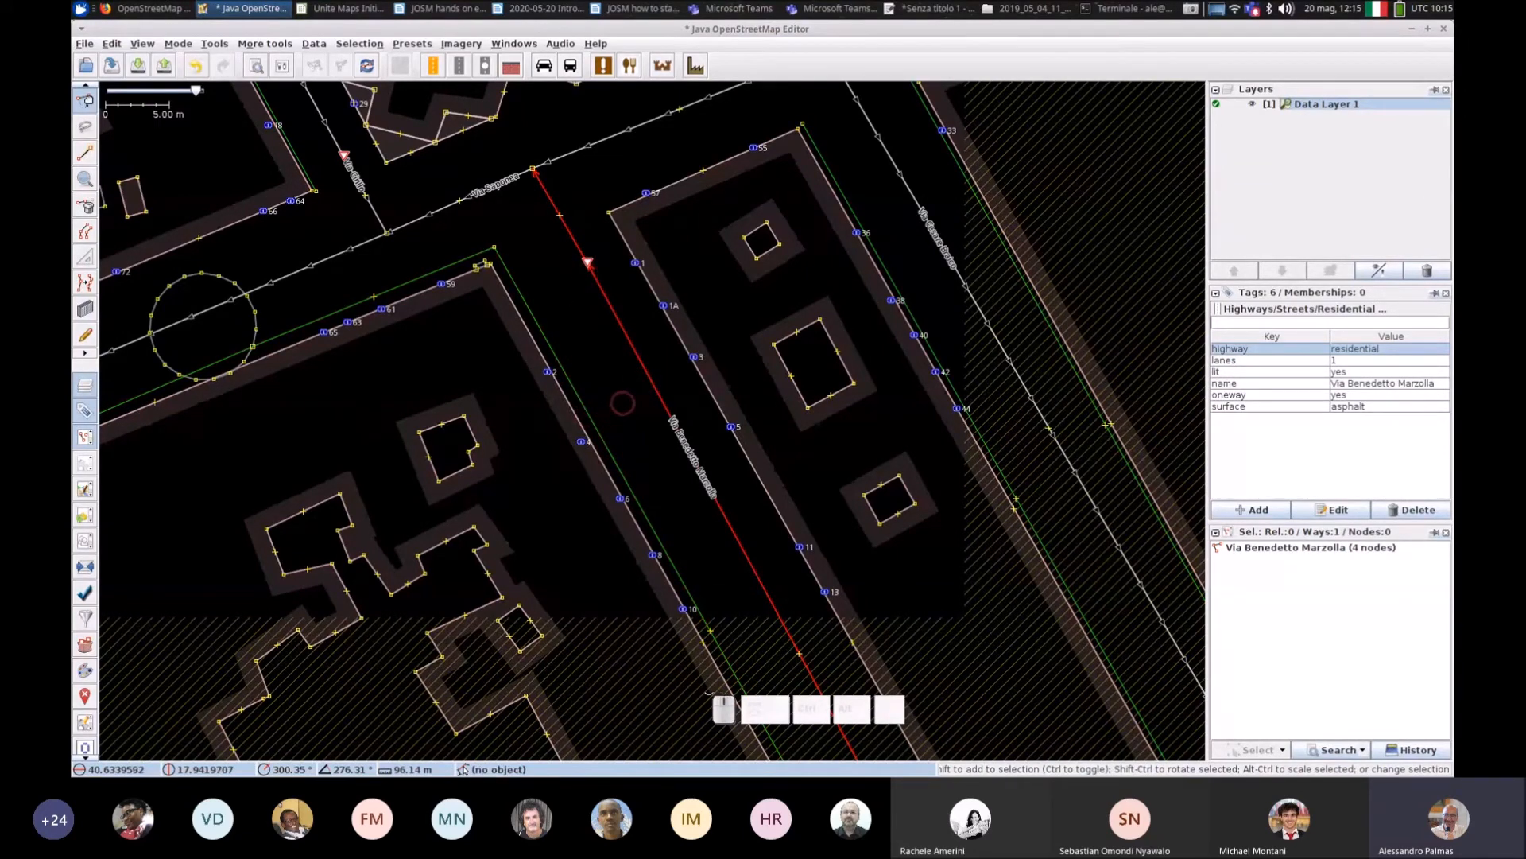
Step: Add a new node on Via Benedetto Marzolla between address points 2 and 3, without continuing a way from it
left_click(619, 402)
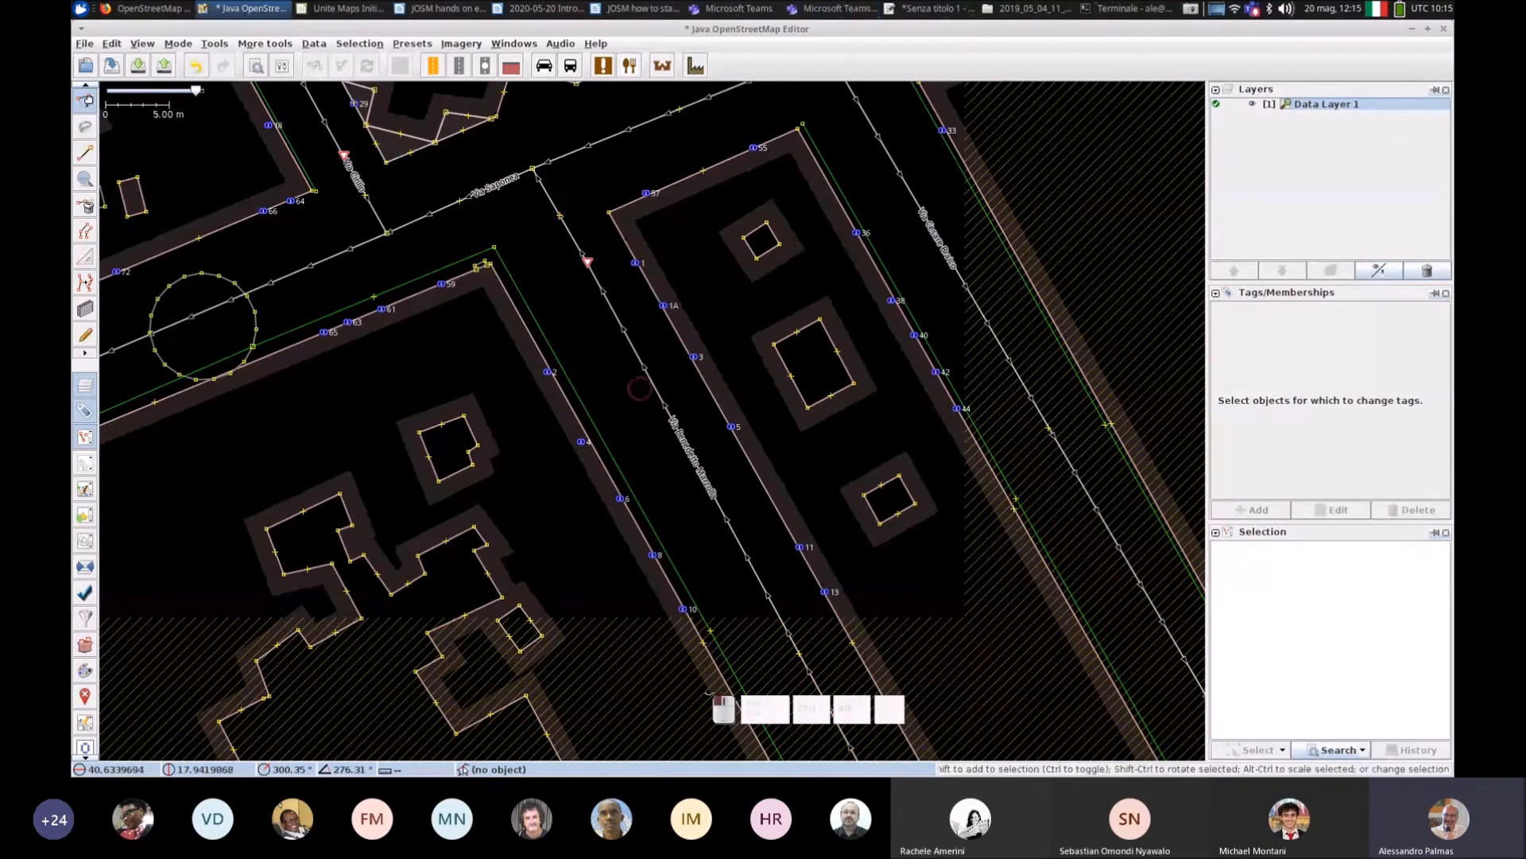
scroll(646, 375, "up", 4)
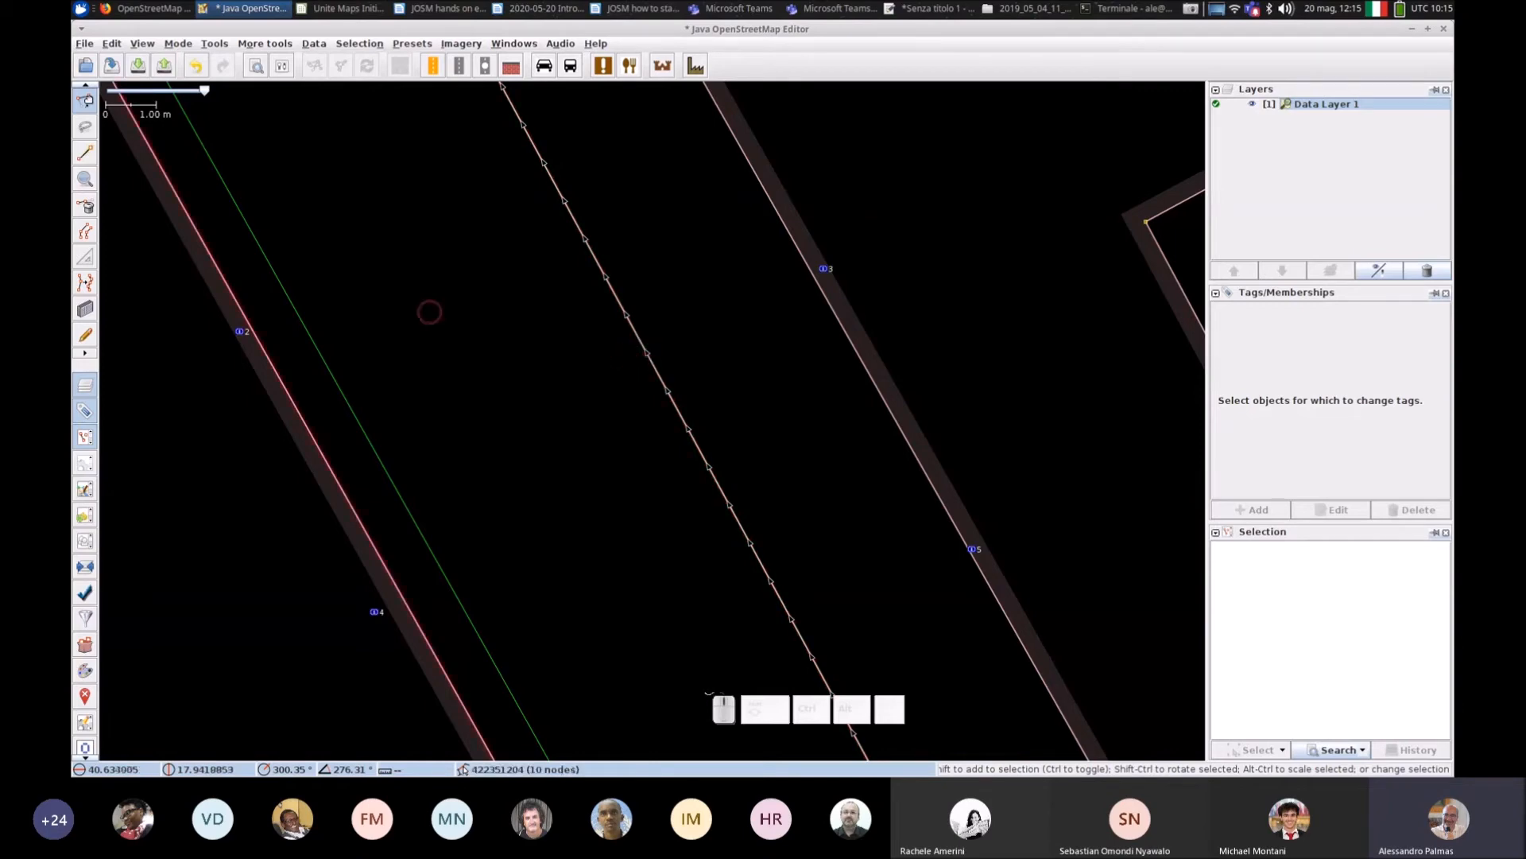
left_click(86, 151)
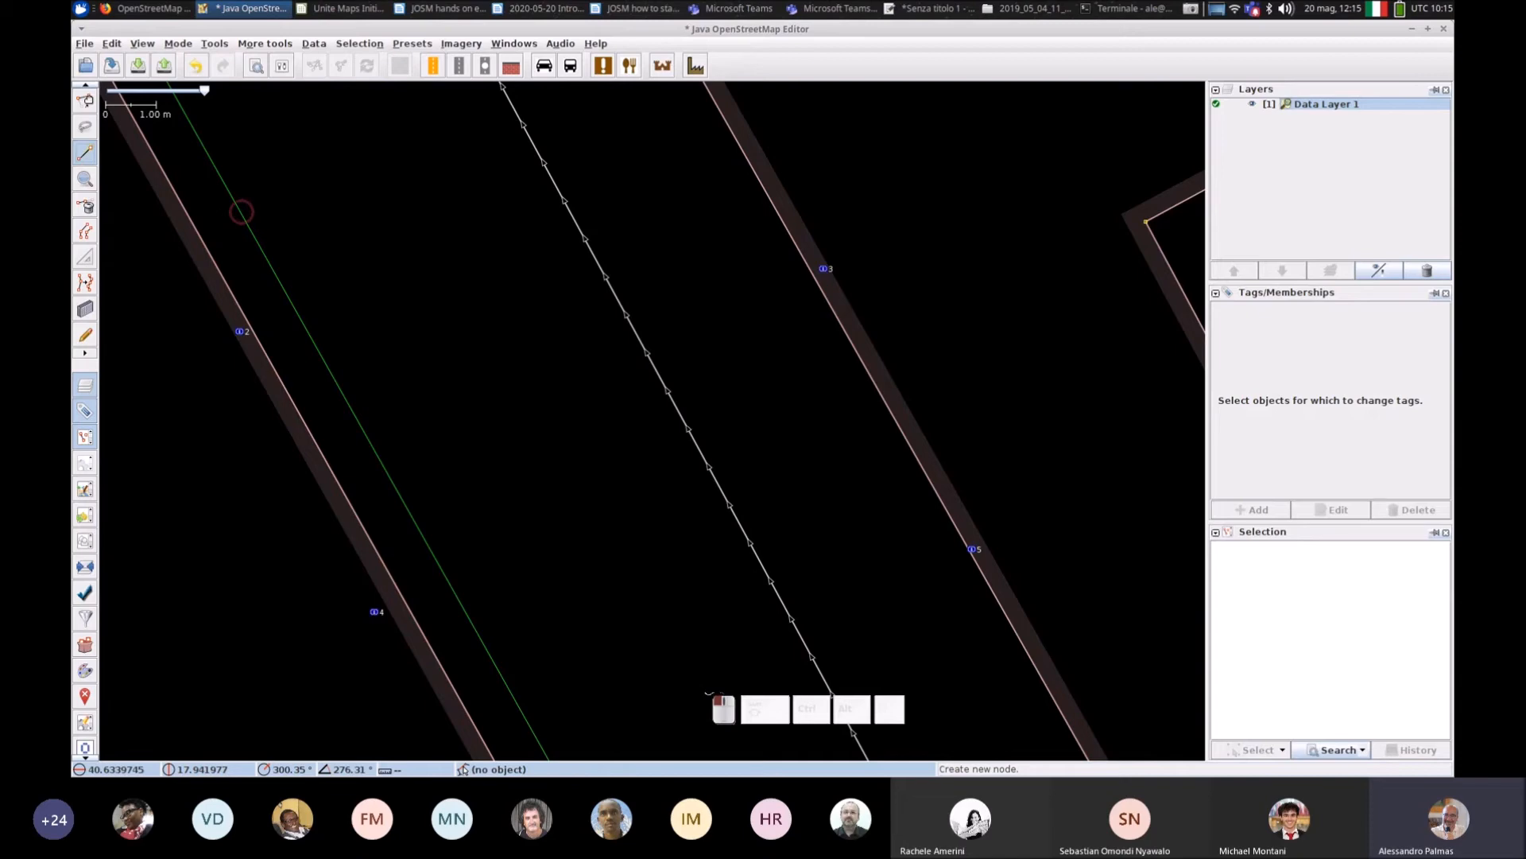
left_click(644, 346)
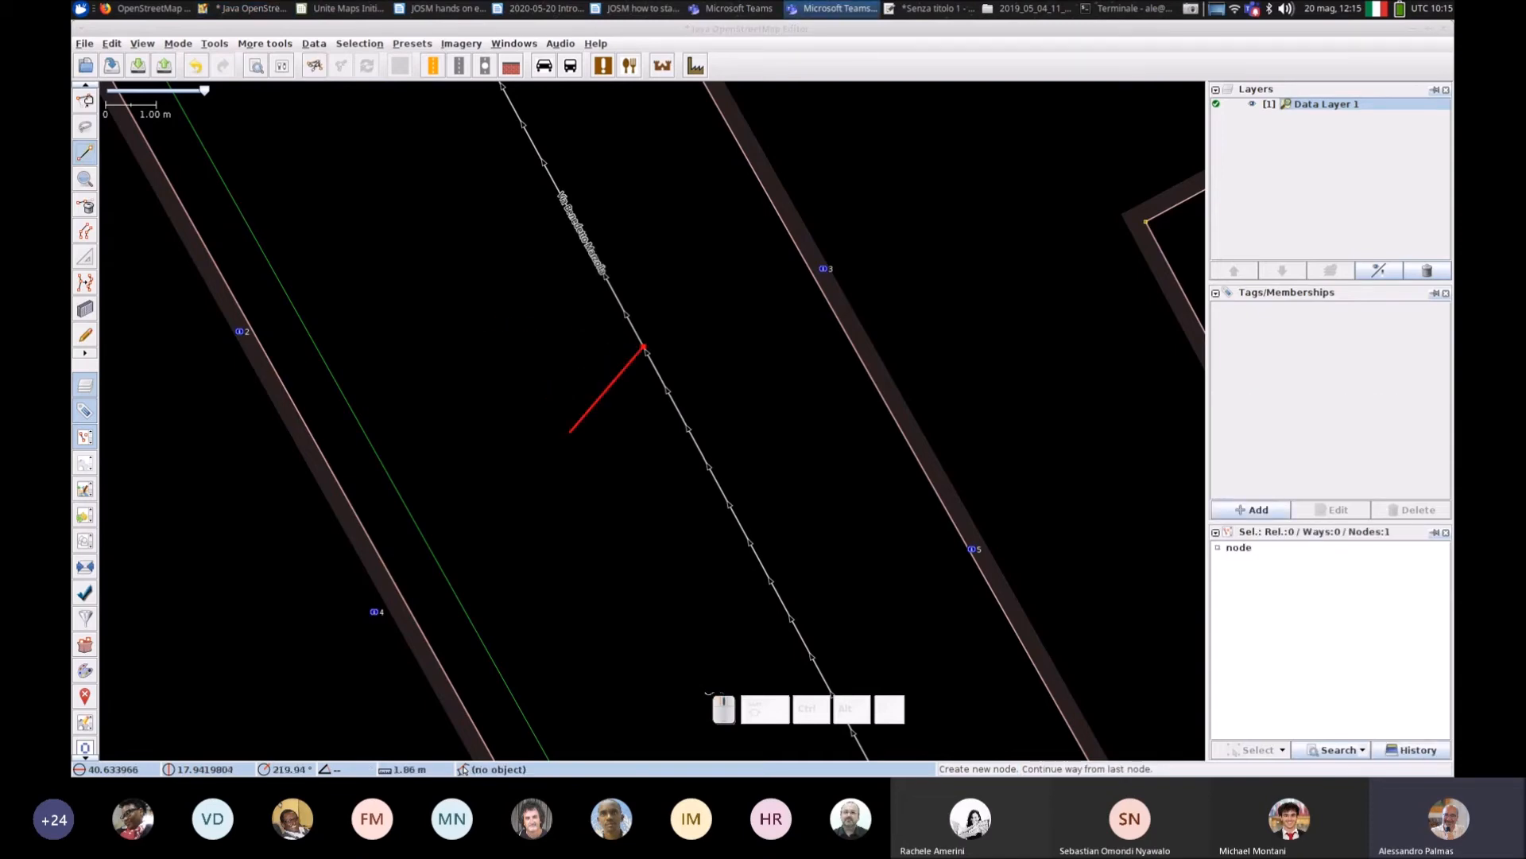
key("s")
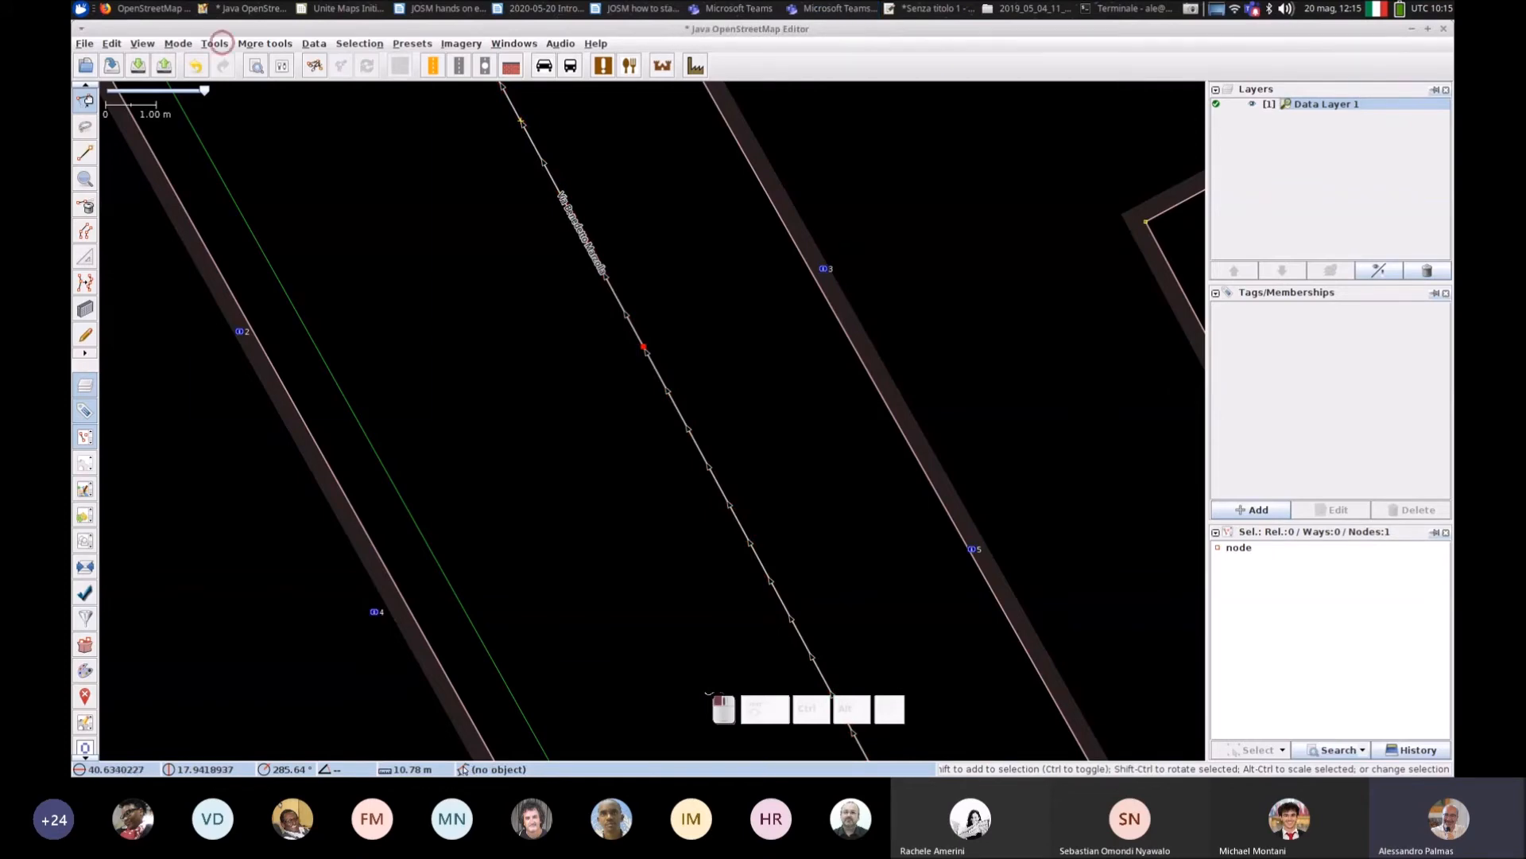
Step: Split Via Benedetto Marzolla at the selected new node
left_click(215, 44)
mouse_move(265, 44)
mouse_move(215, 44)
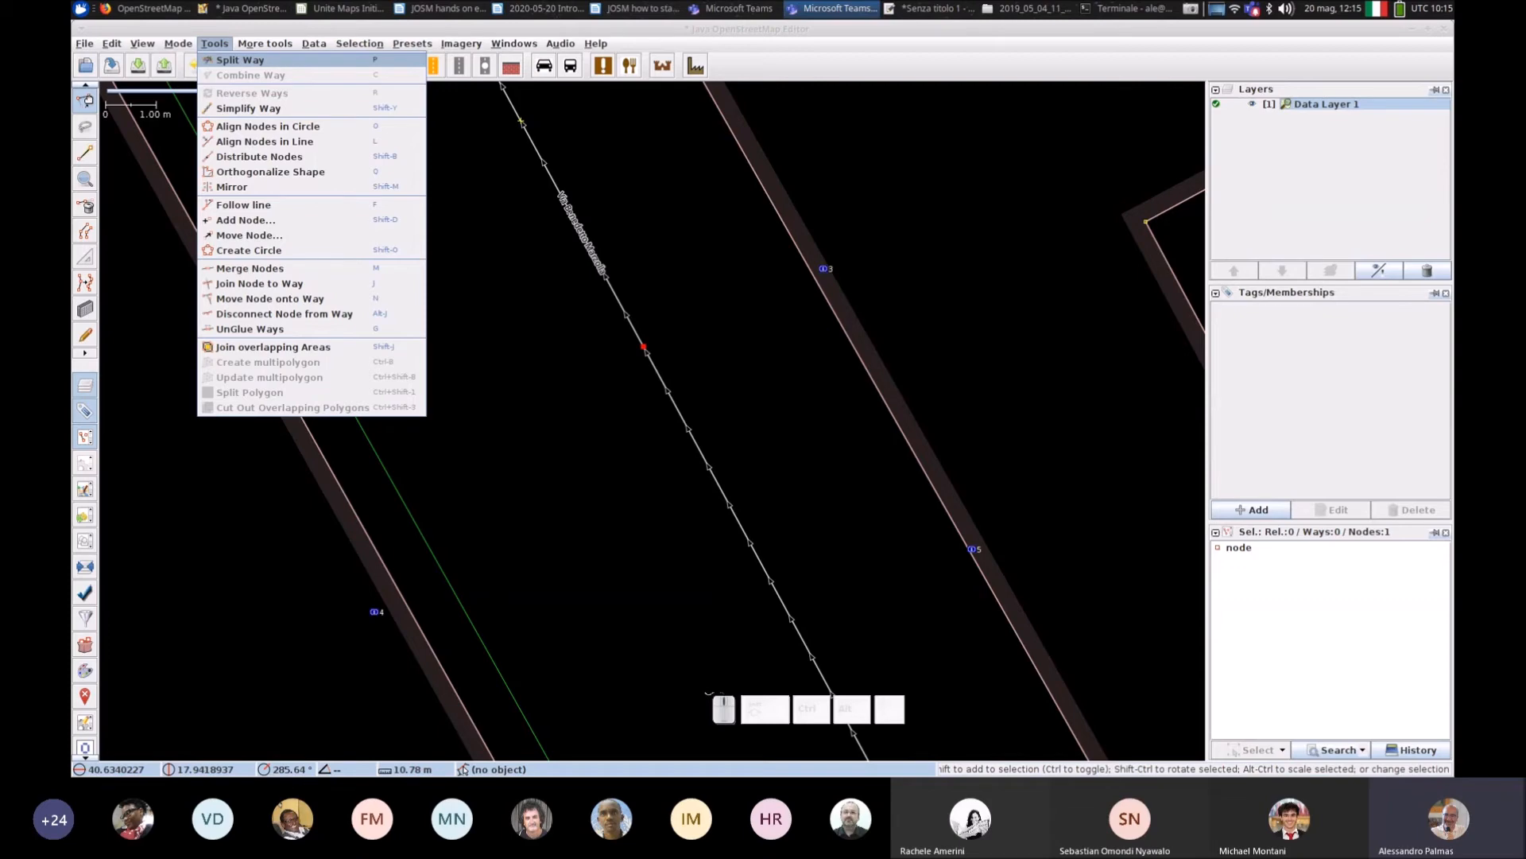
Step: Split Via Benedetto Marzolla at its node near house number 3, letting Segment 1 reuse the way's history
left_click(239, 60)
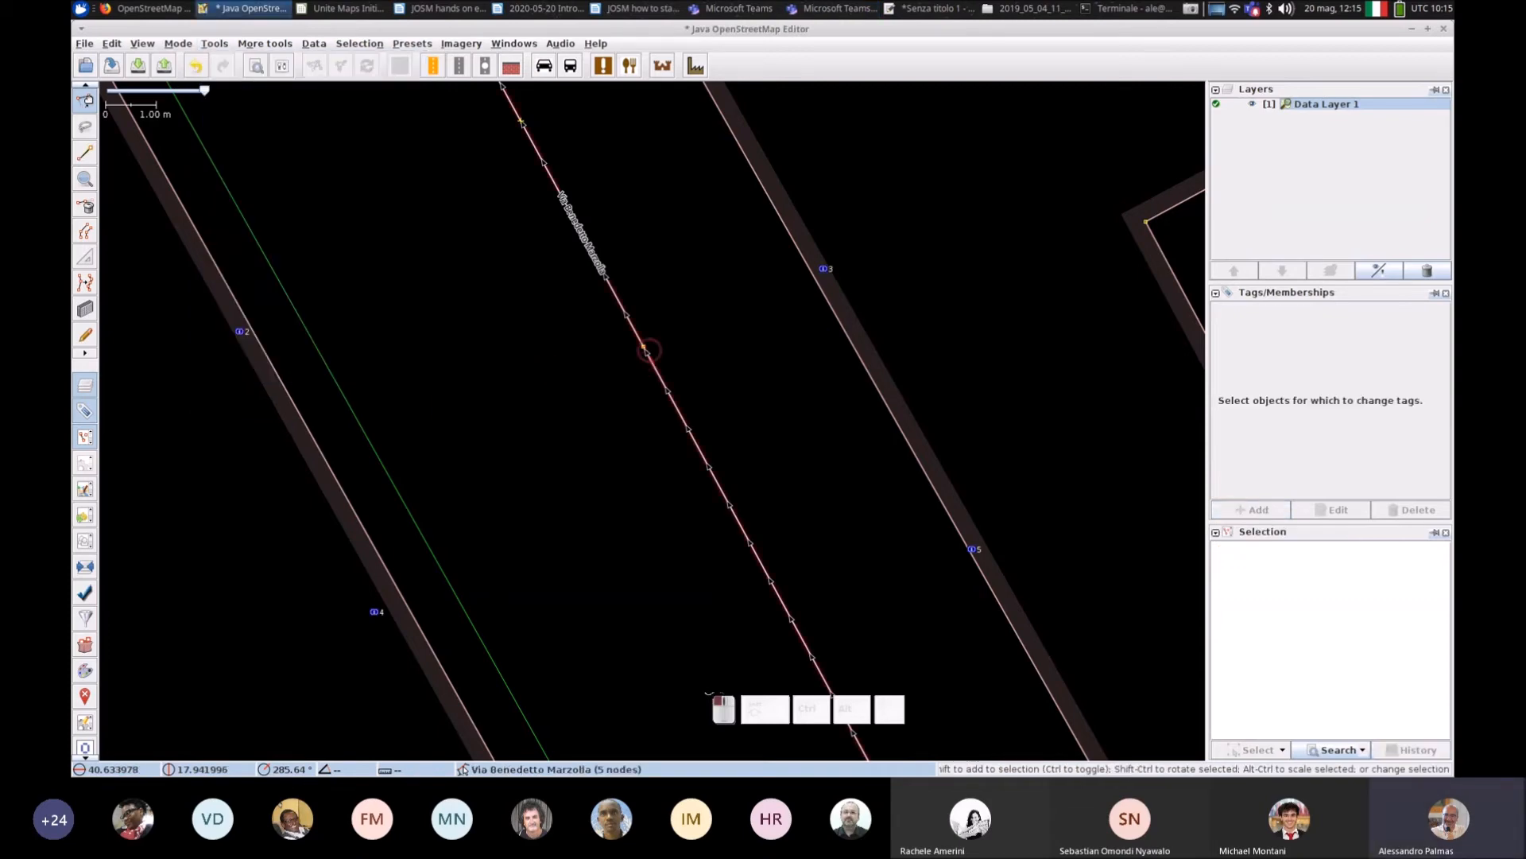
left_click(644, 348)
key("g")
left_click(215, 43)
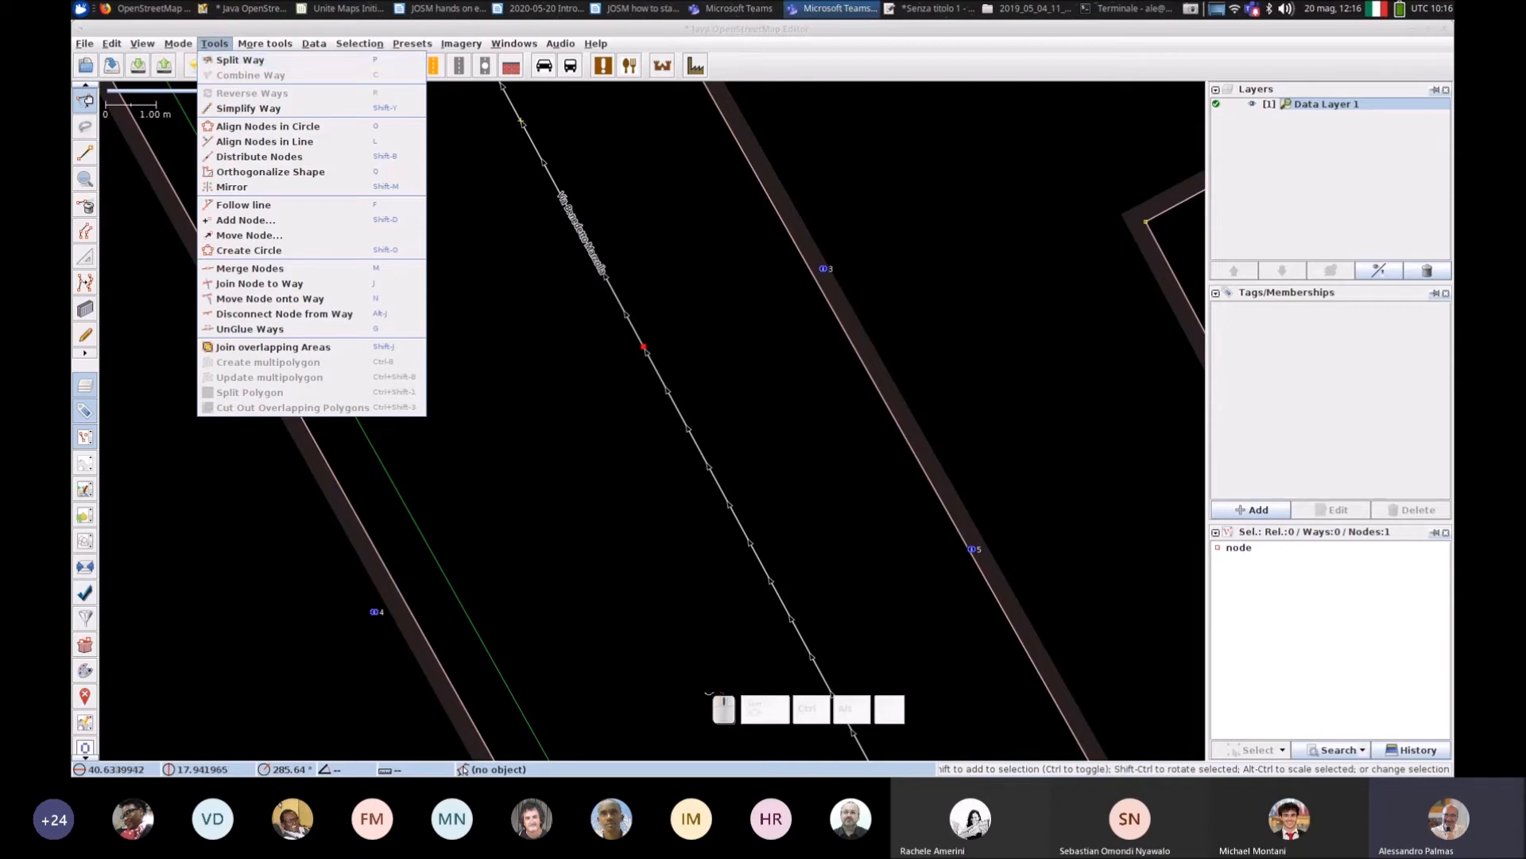
left_click(618, 302)
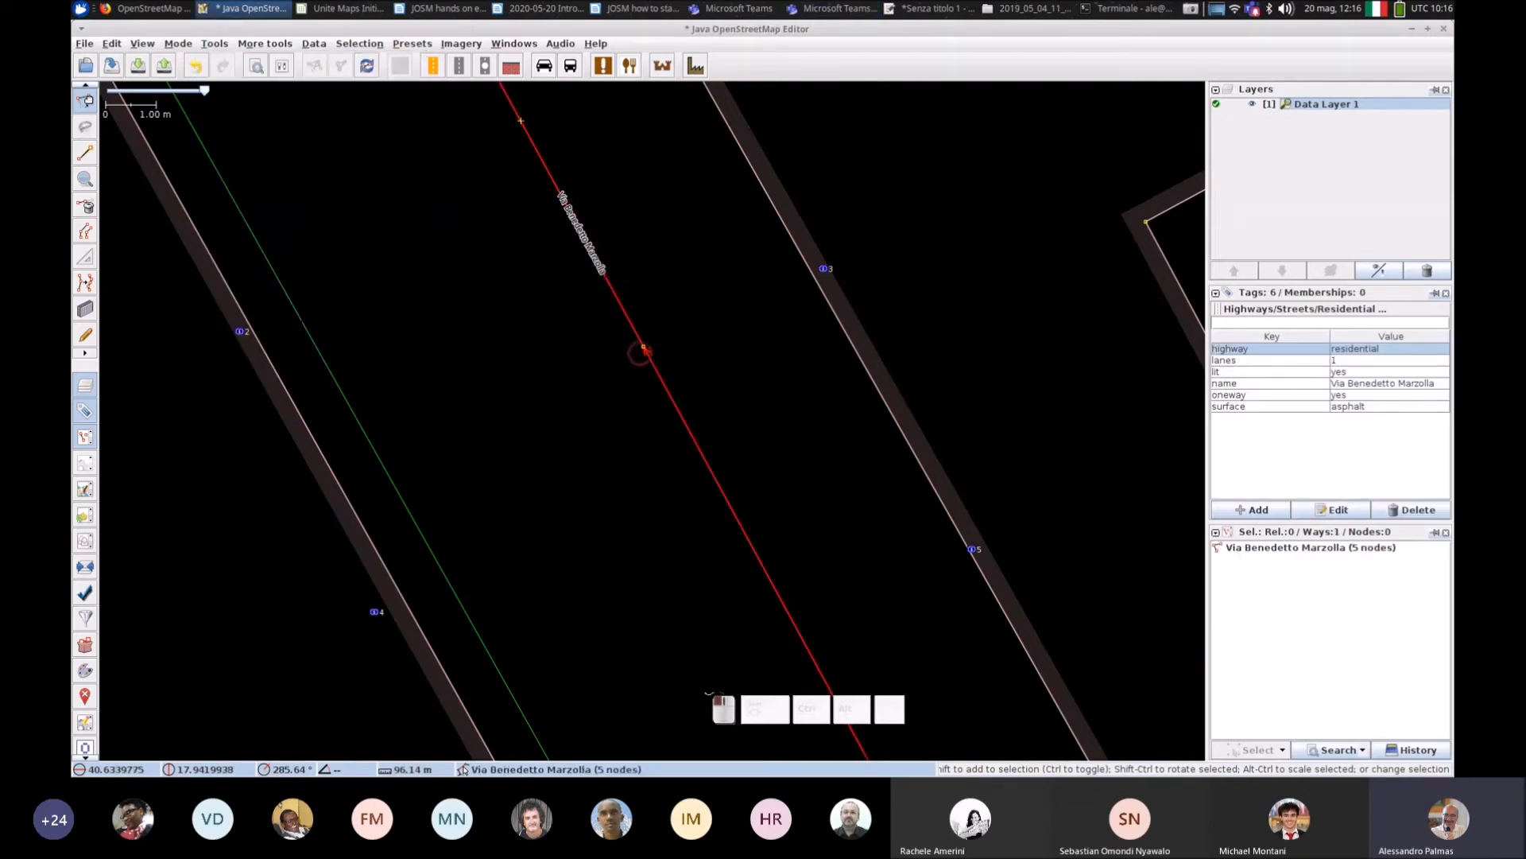
left_click(644, 347)
key("p")
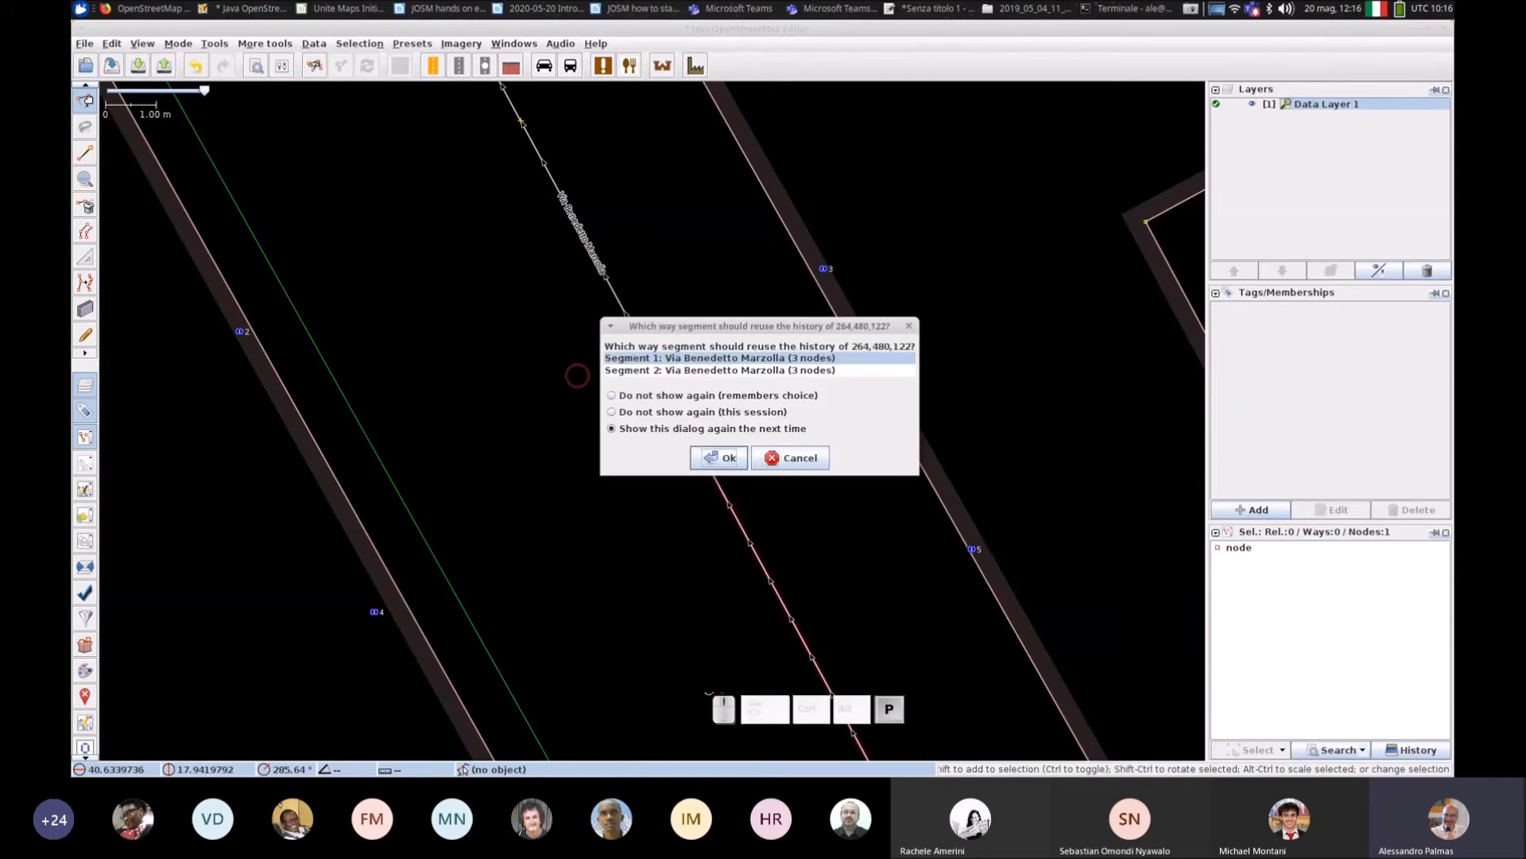
left_click_drag(692, 327, 785, 325)
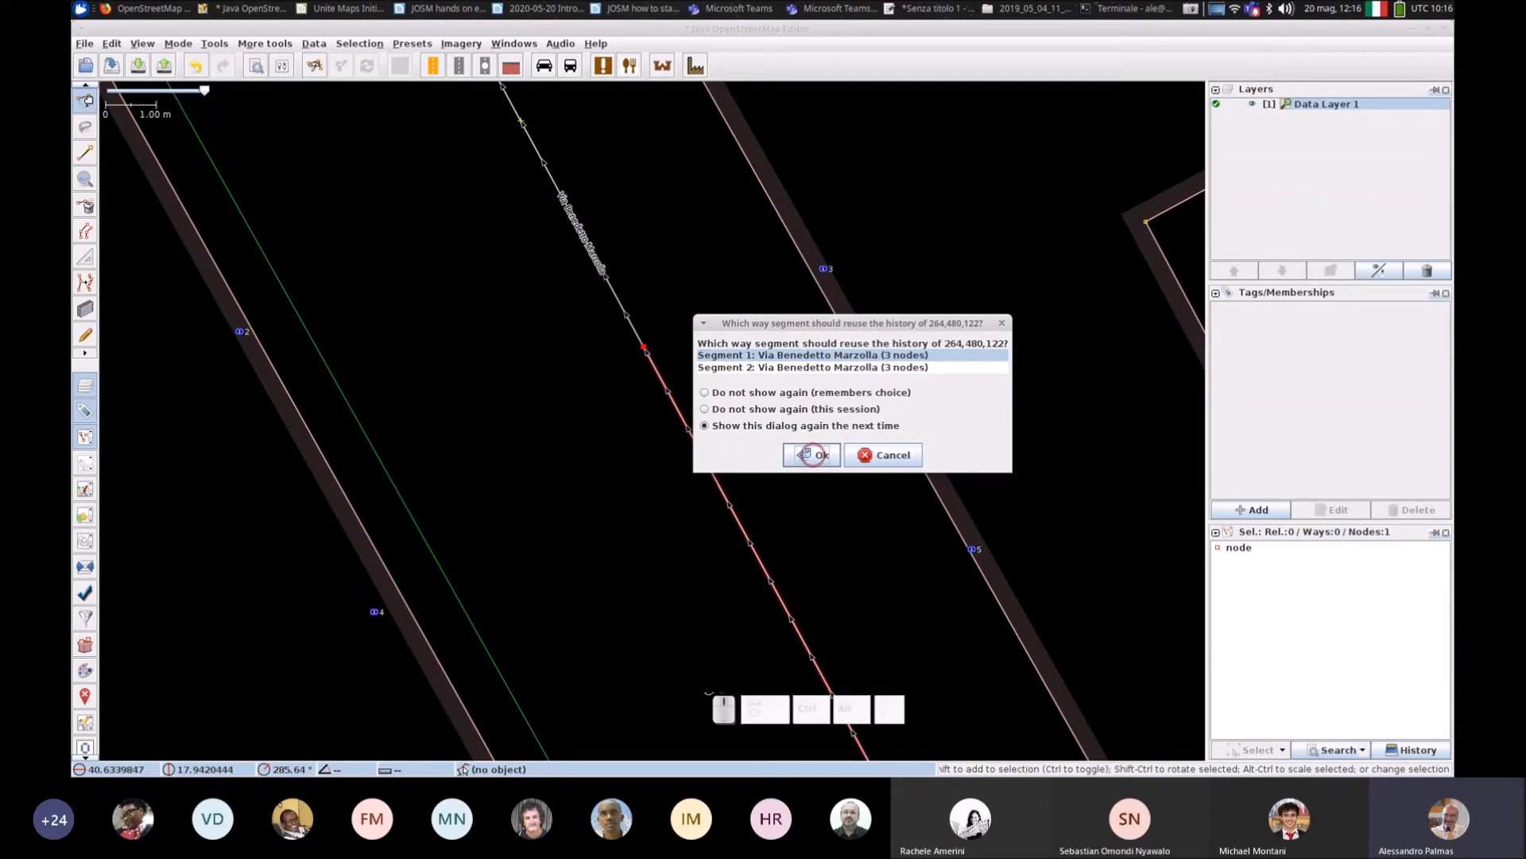
left_click(807, 455)
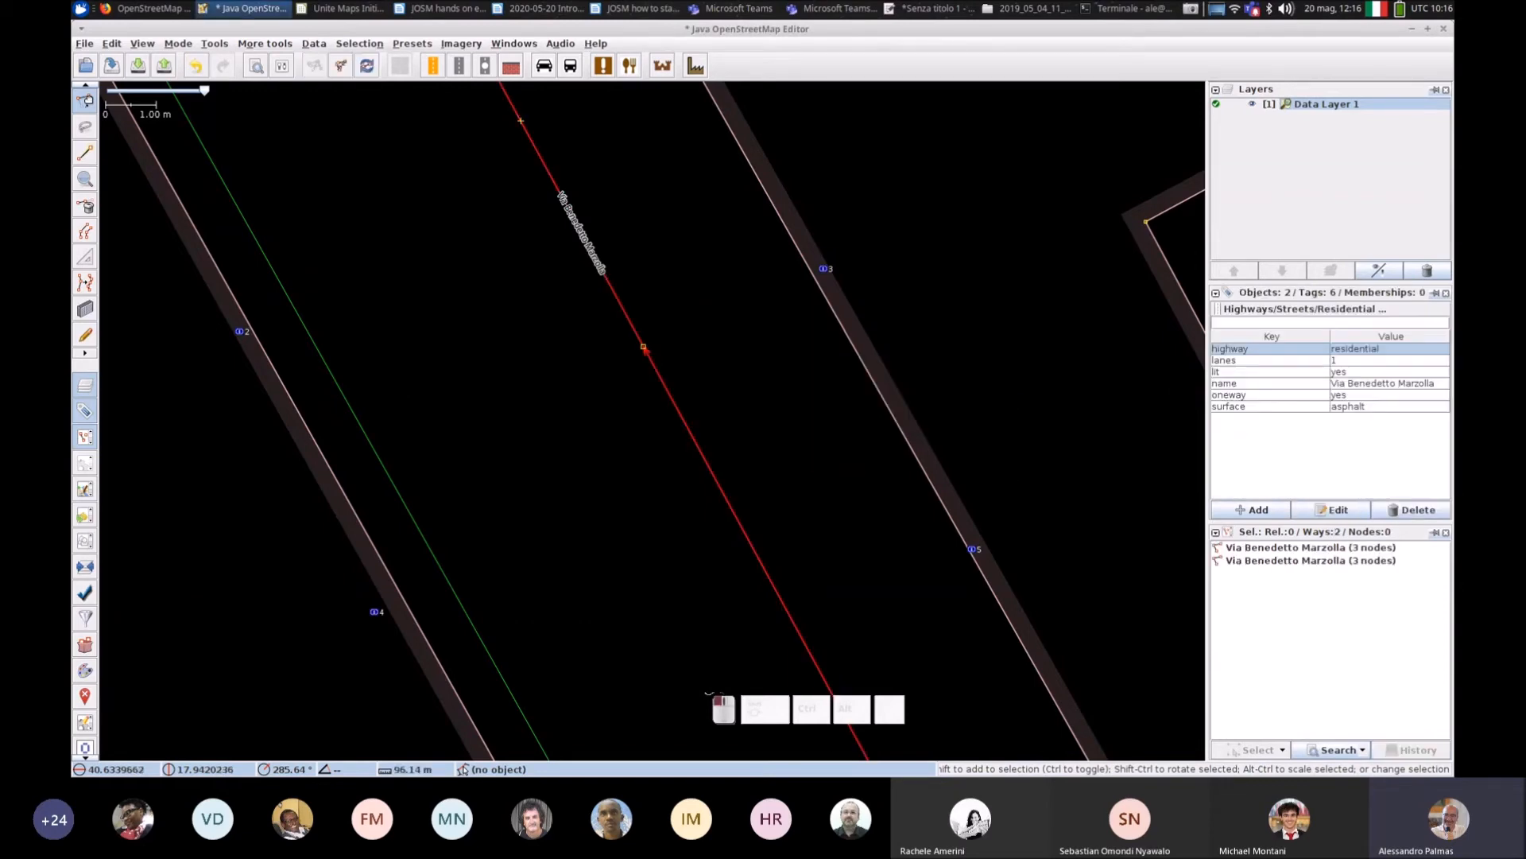
Step: Select the two Via Benedetto Marzolla segments in turn to examine where the way is split
left_click(732, 405)
left_click(668, 398)
left_click(630, 322)
left_click(661, 382)
left_click(636, 333)
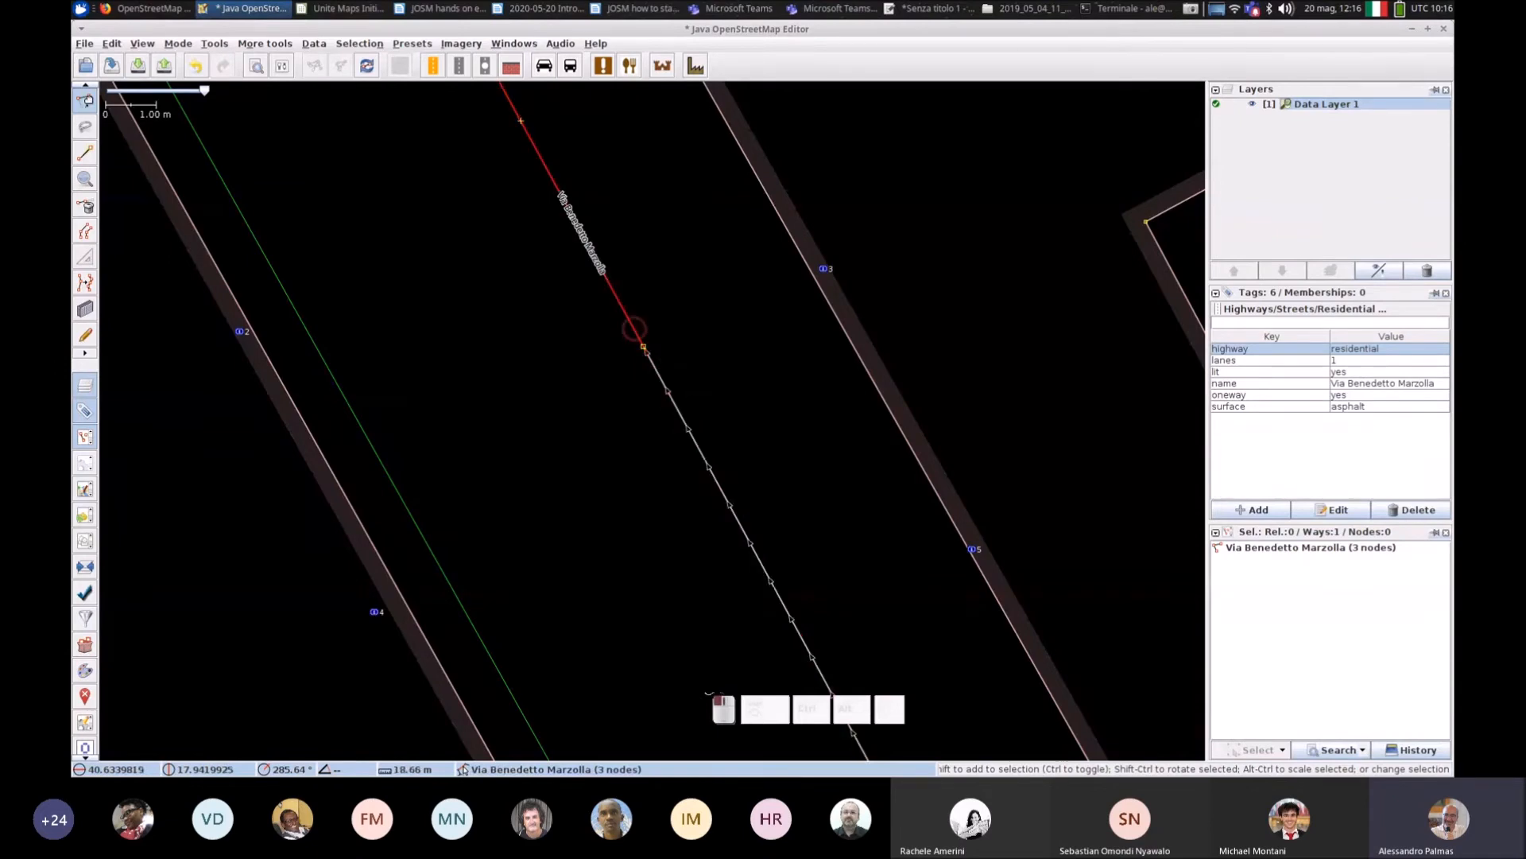
left_click(681, 426)
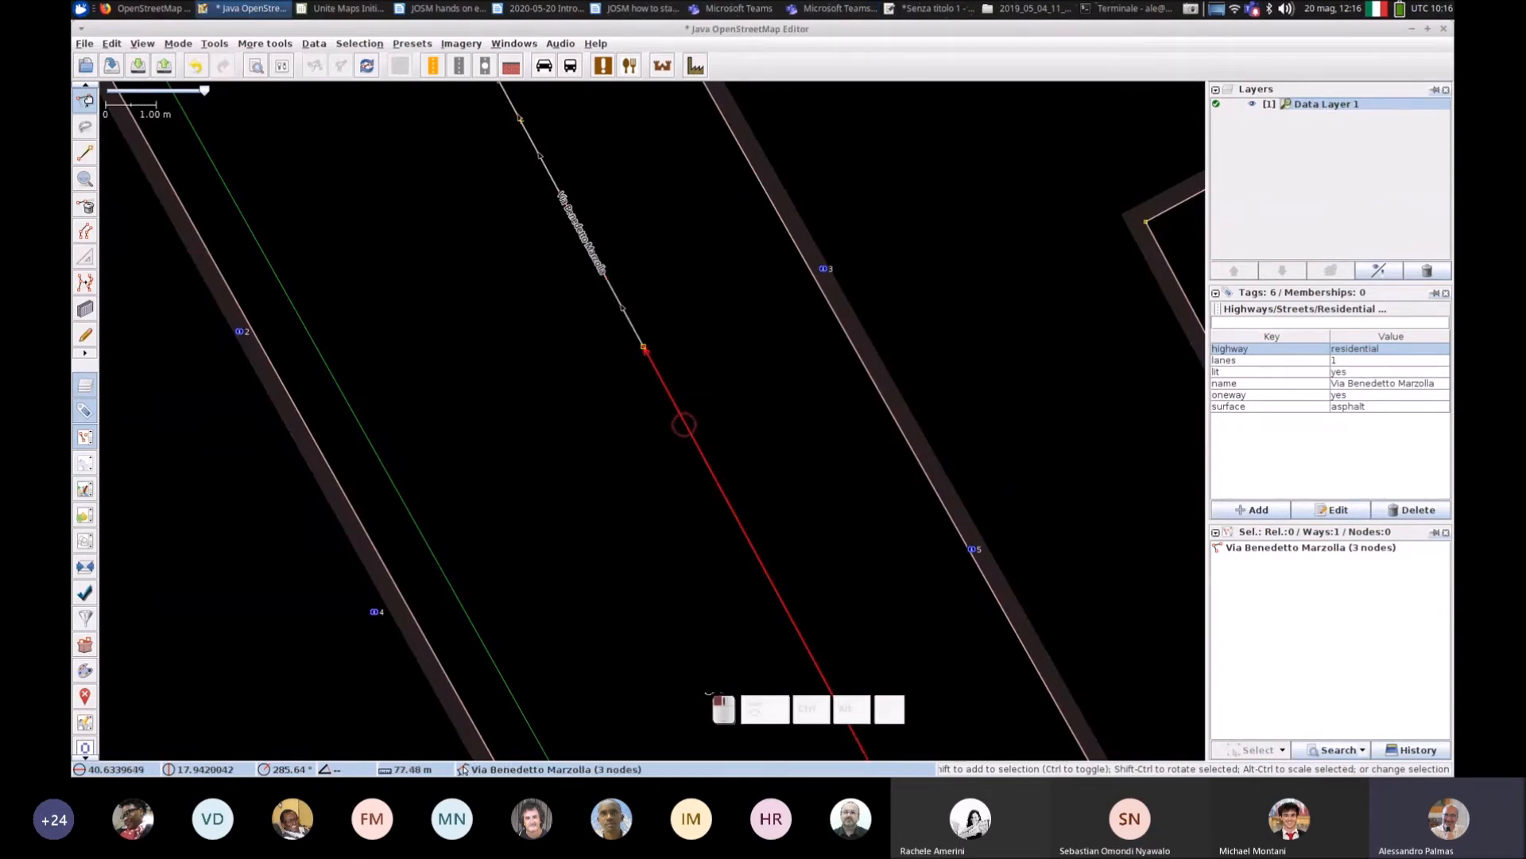
Step: Delete the oneway tag from the northern Via Benedetto Marzolla segment and compare it with the southern segment's tags
left_click(625, 314)
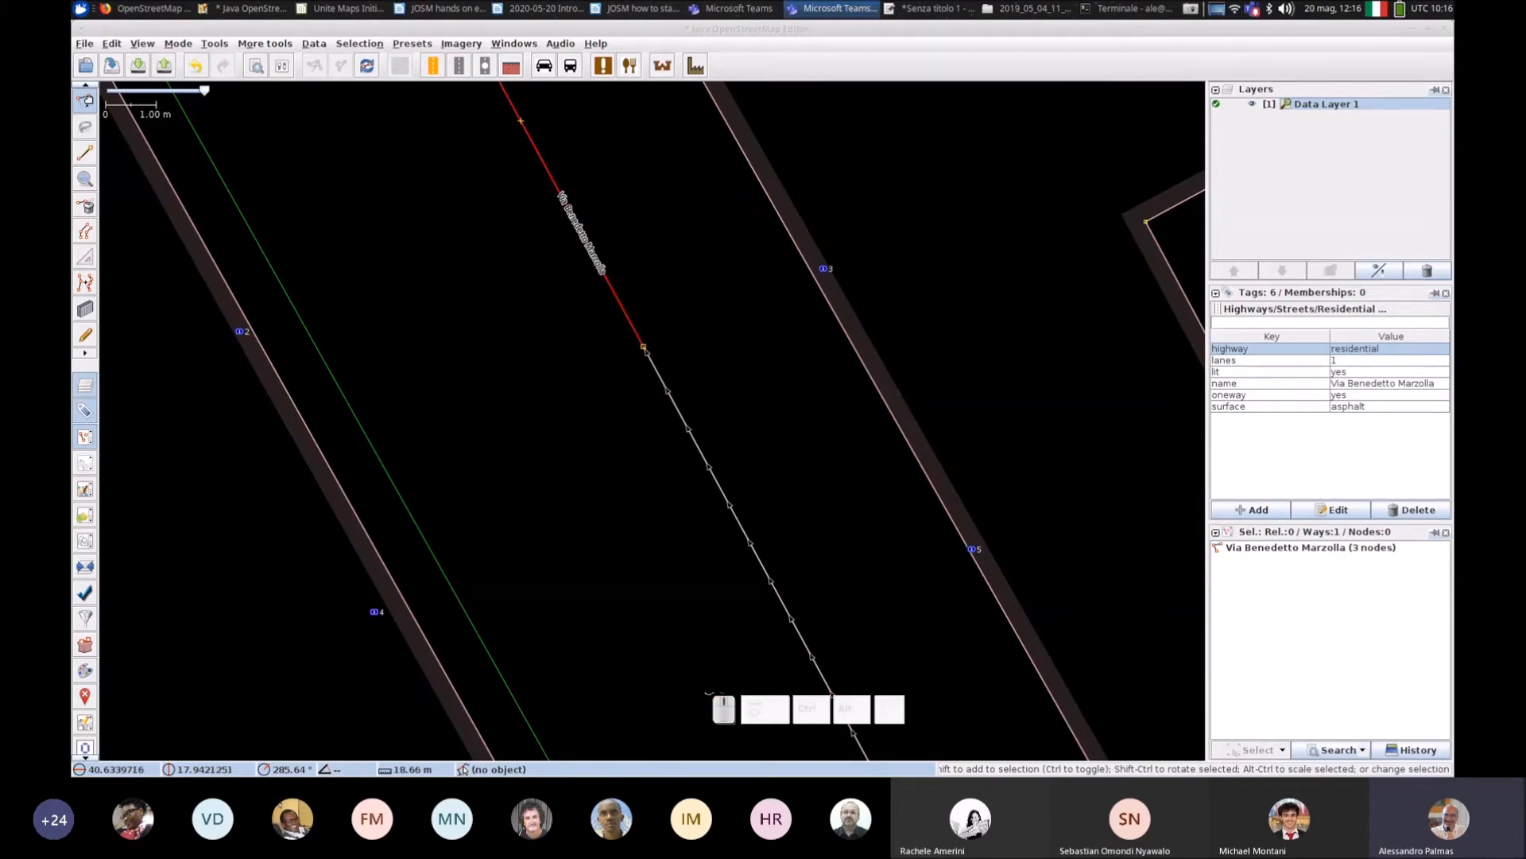
left_click(1252, 394)
left_click(1412, 510)
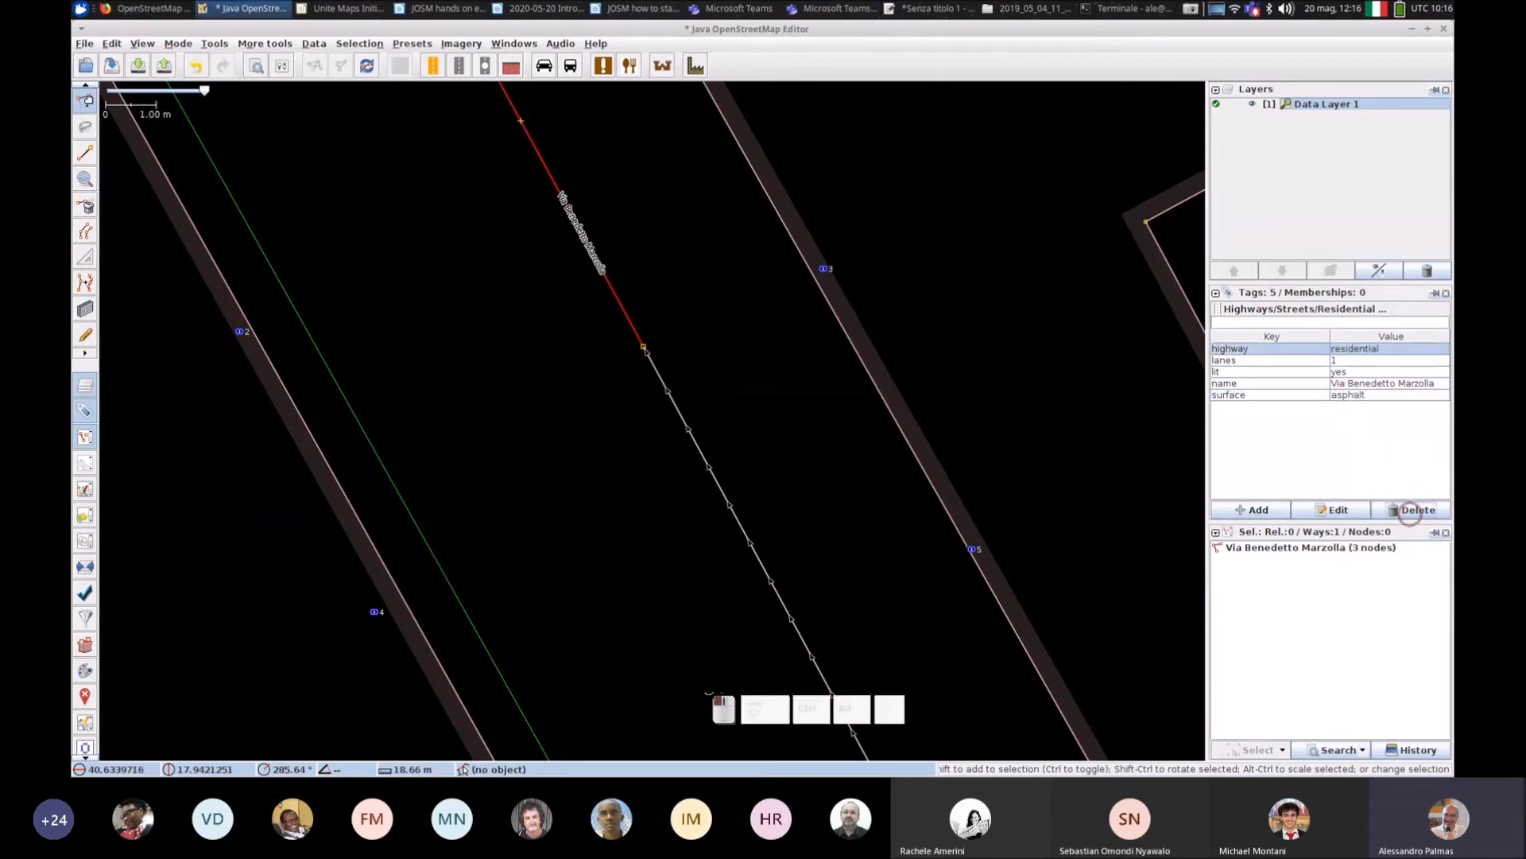
left_click(654, 366)
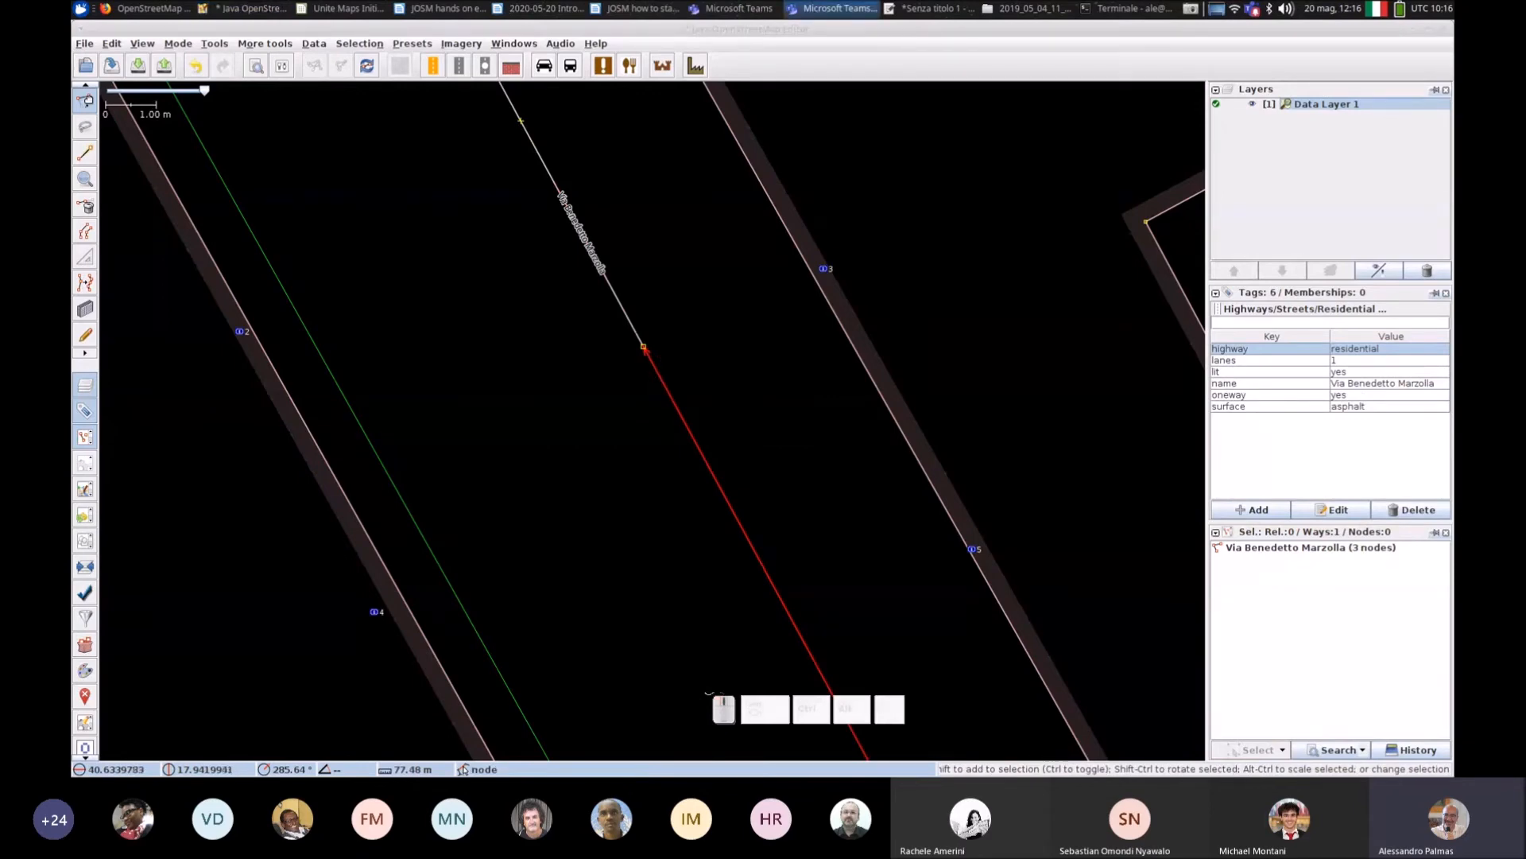
Step: Draw a three-node way about 5.5 m long across the street, passing through the node where the road is split
left_click(556, 398)
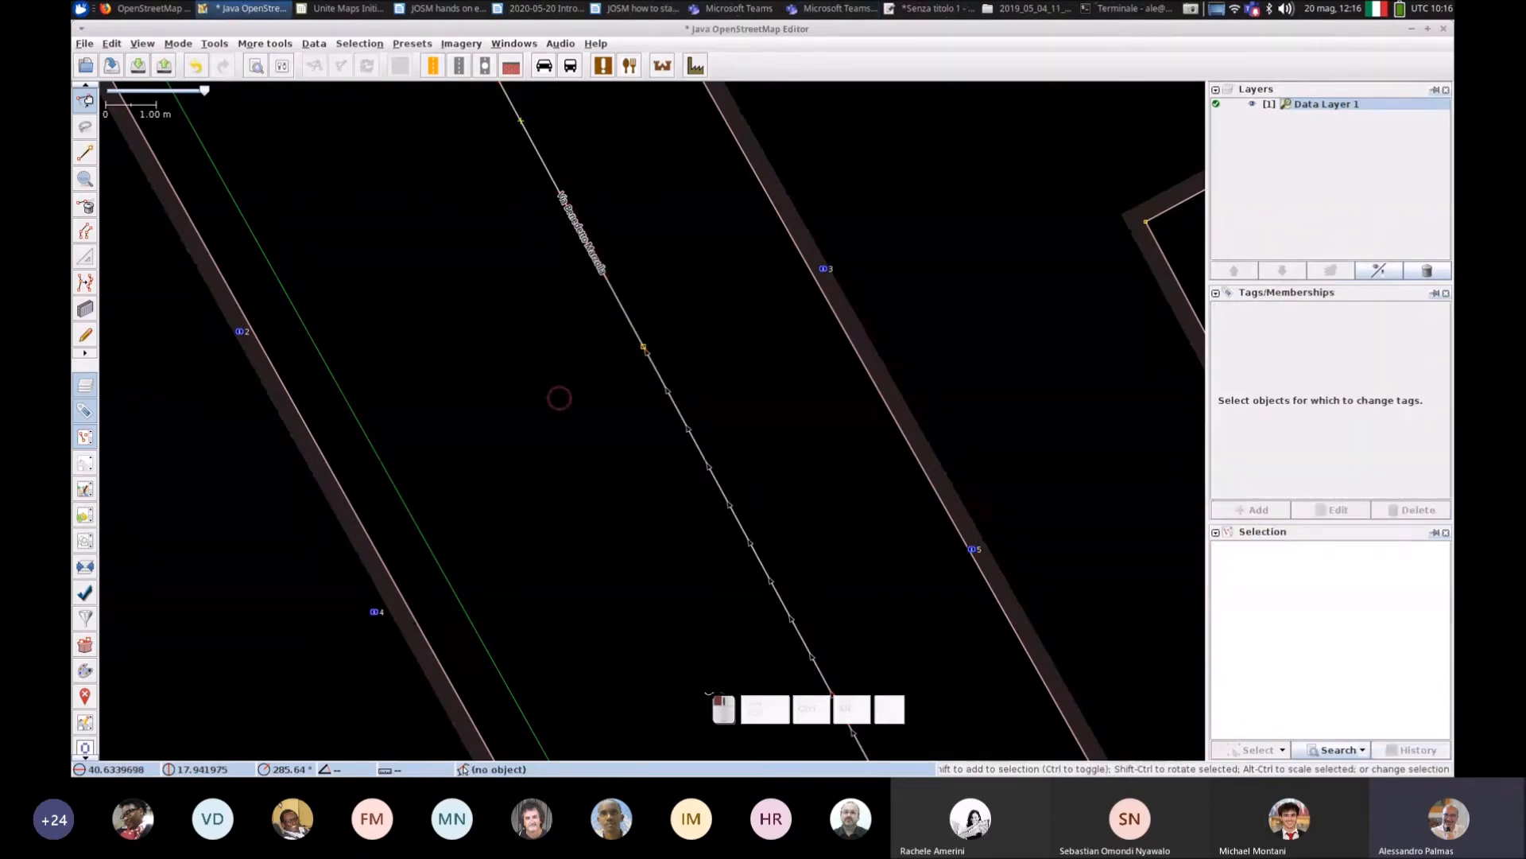
key("a")
left_click(527, 423)
left_click(643, 347)
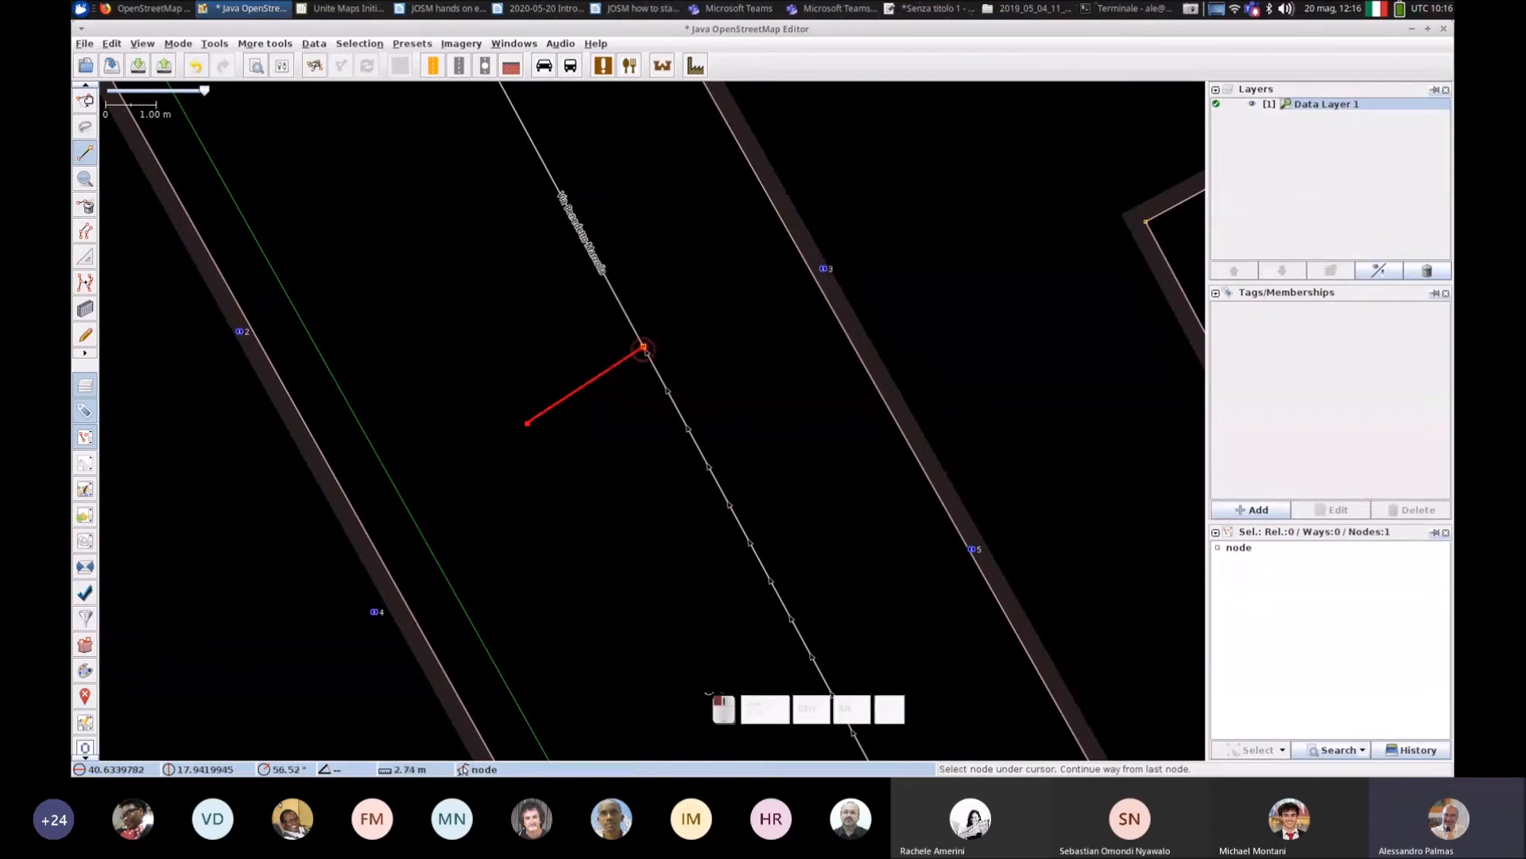
left_click(764, 273)
key("s")
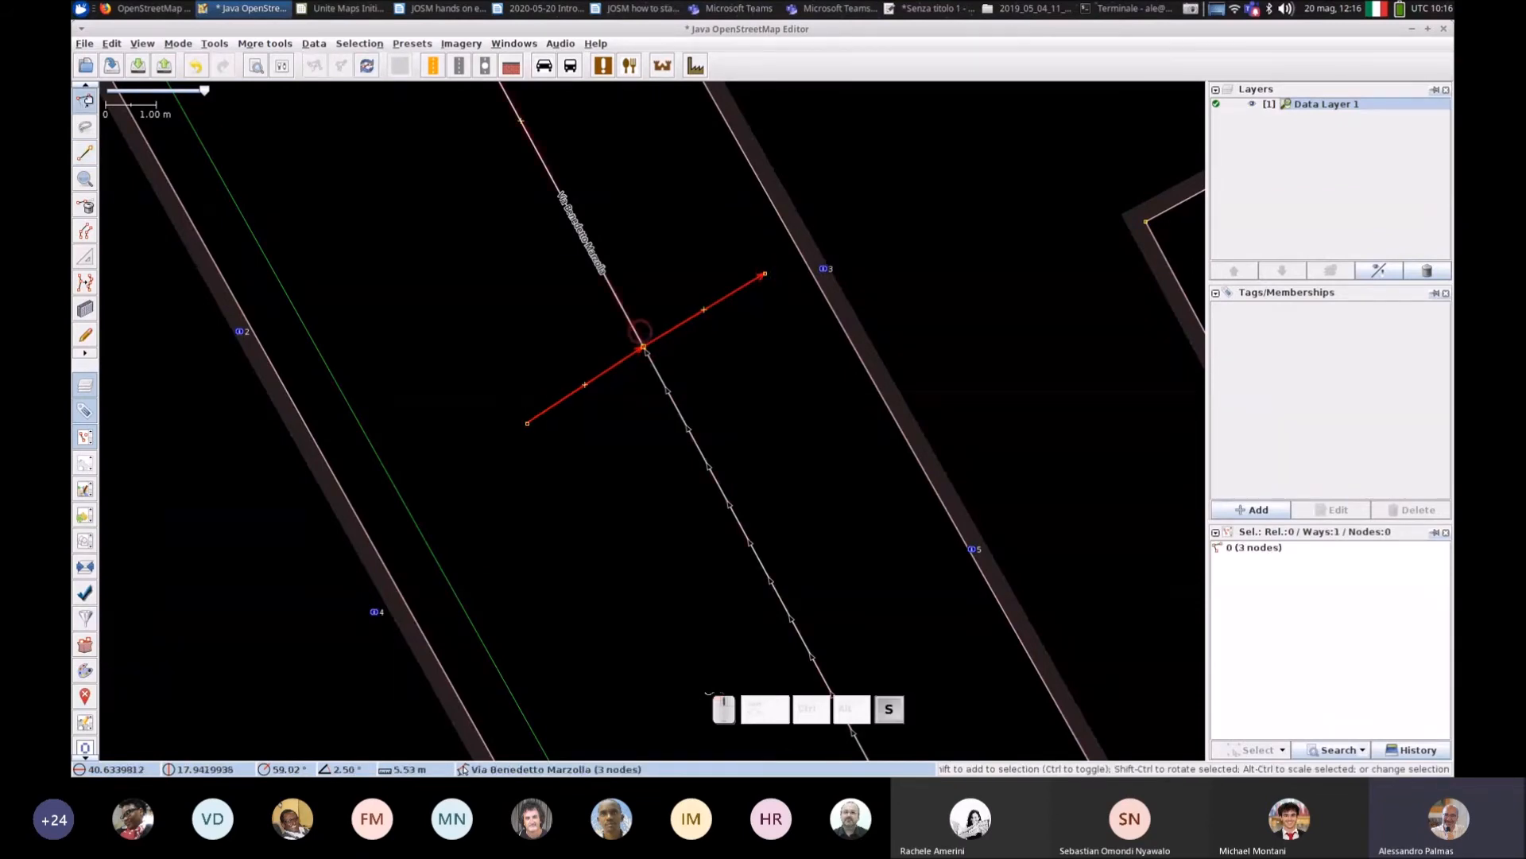
Step: Set the highway tag of the northern Via Benedetto Marzolla segment to tertiary and compare it with the southern segment
left_click(641, 329)
double_click(1363, 349)
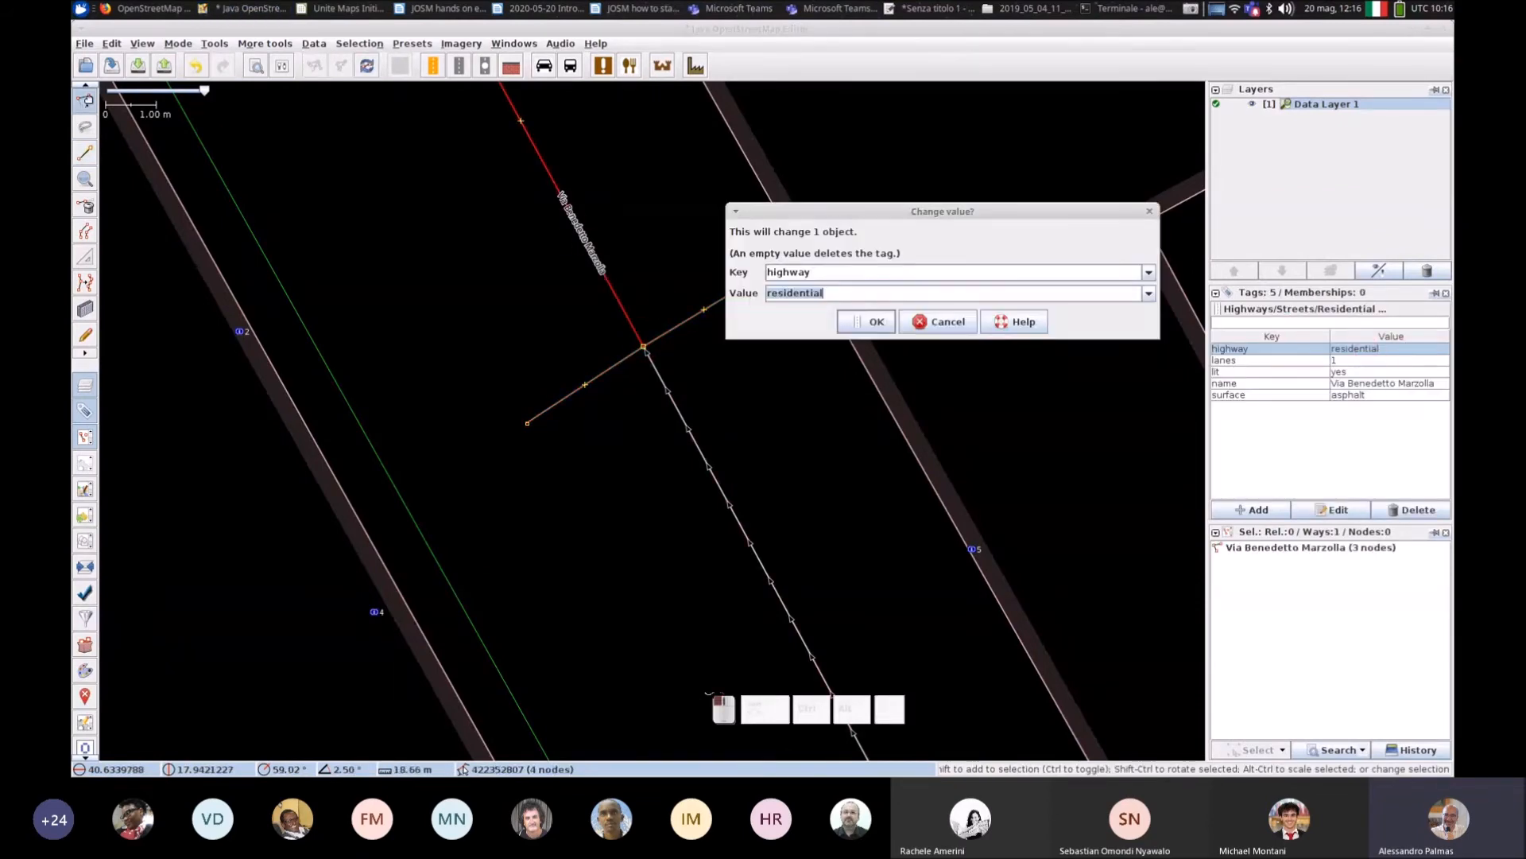
type("tertiary")
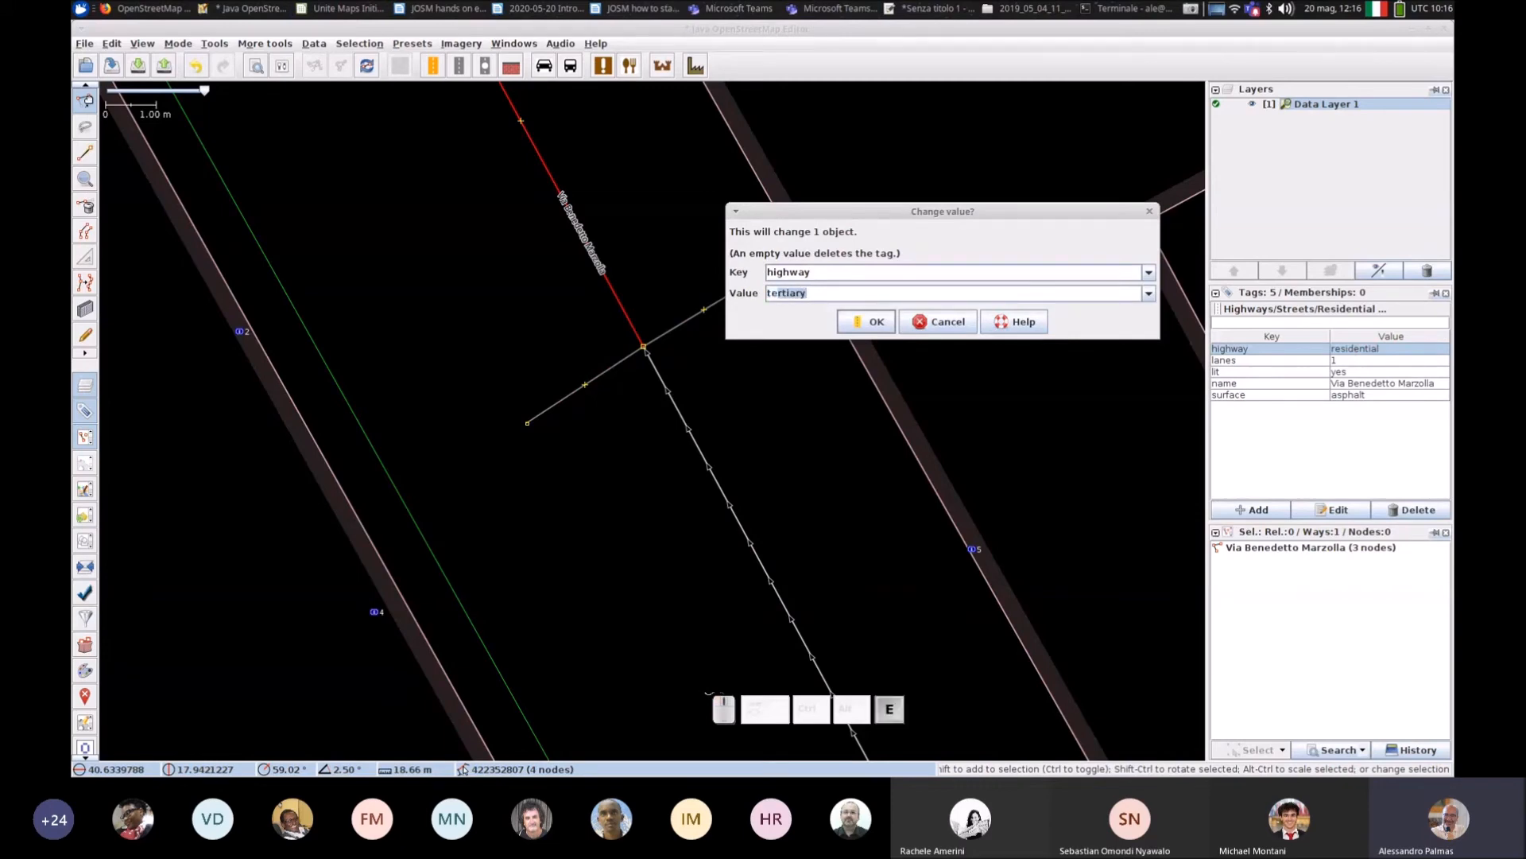
left_click(867, 322)
left_click(705, 343)
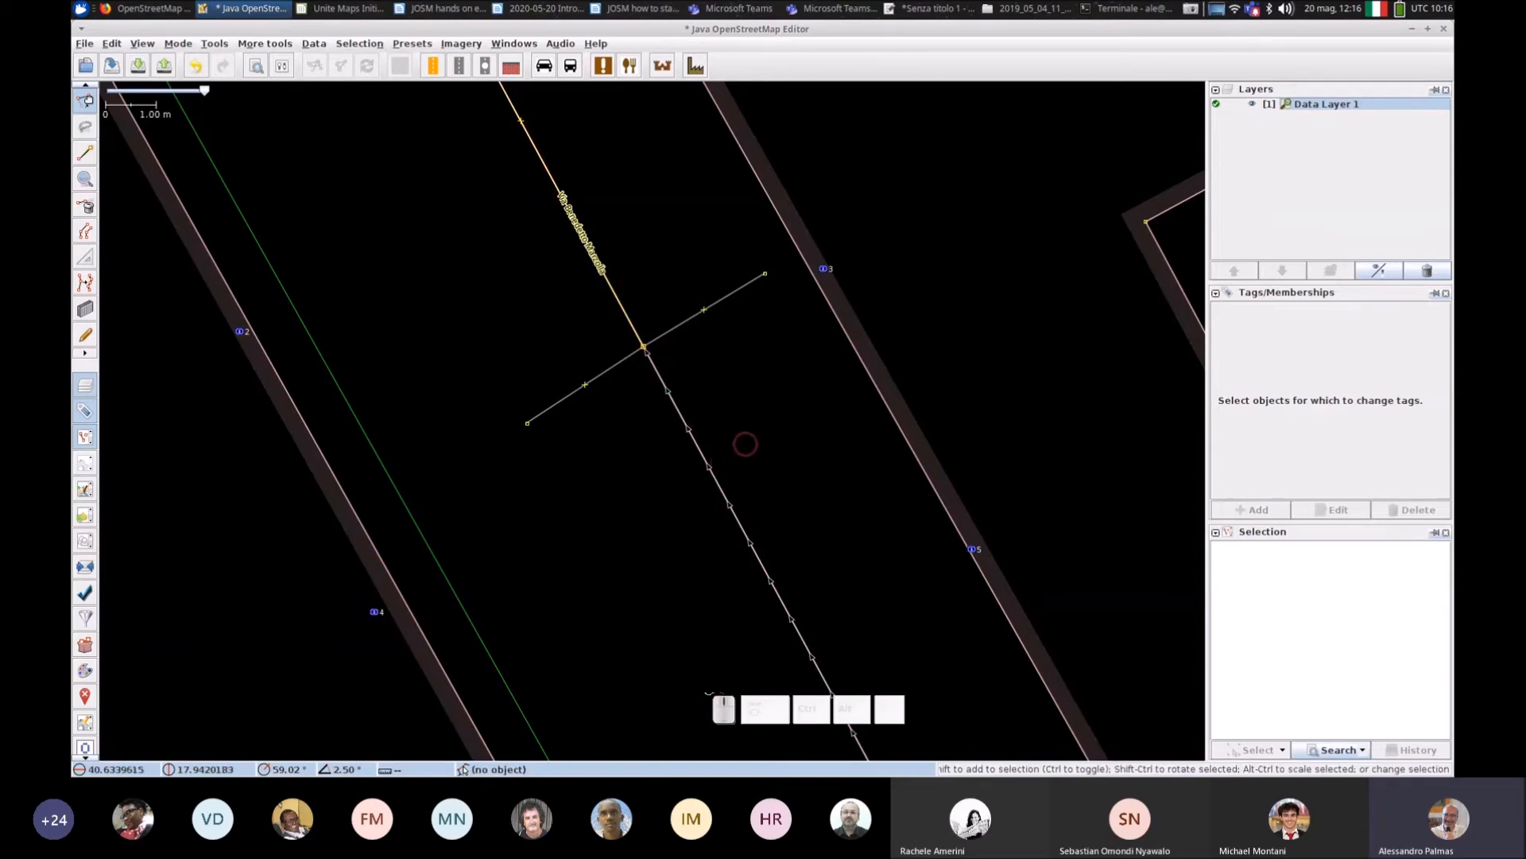
scroll(745, 444, "down", 2)
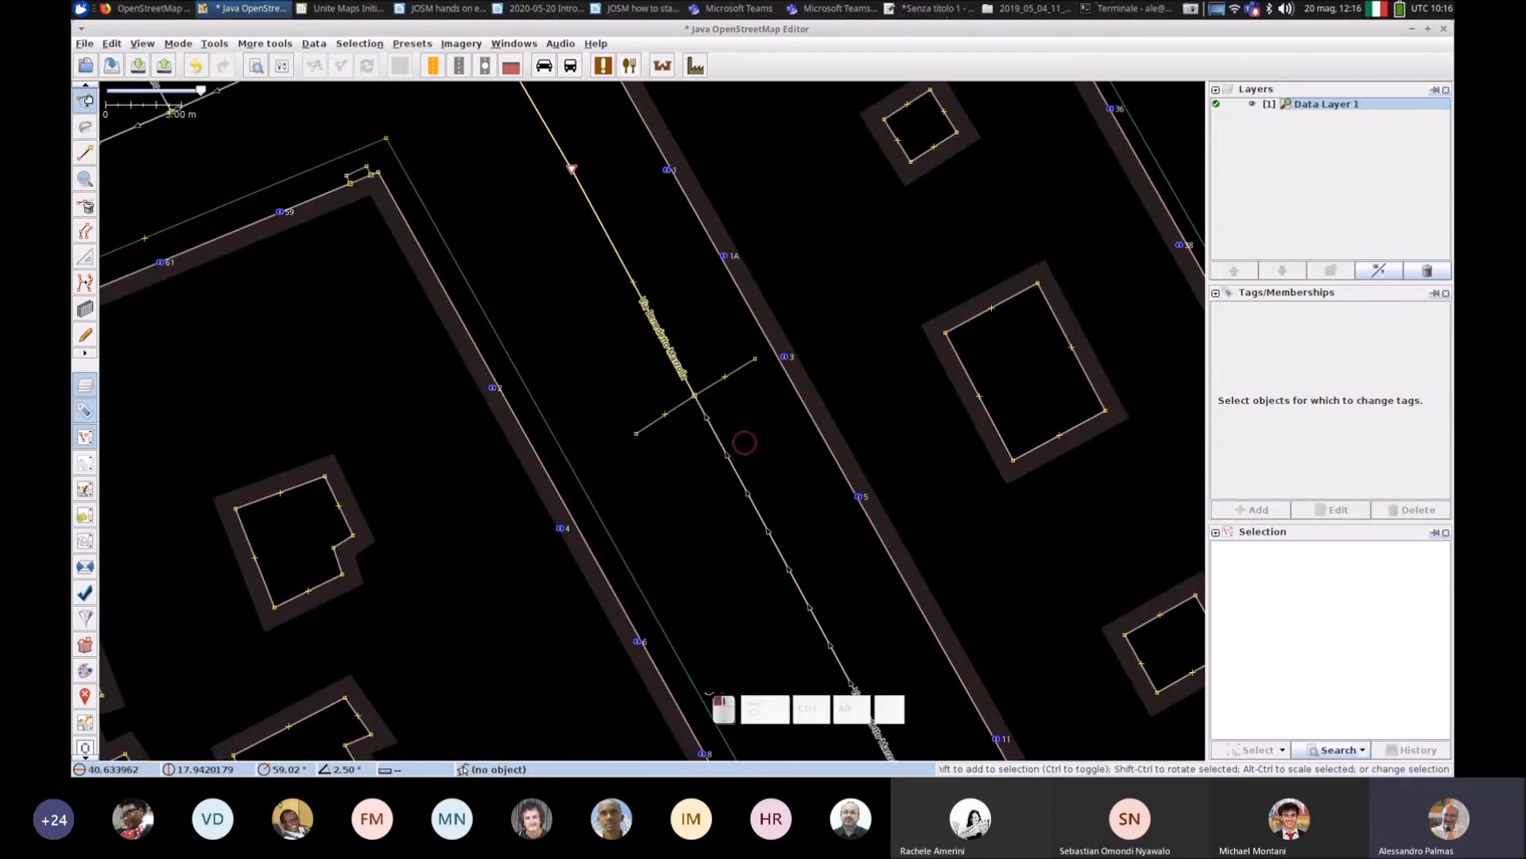
left_click(720, 436)
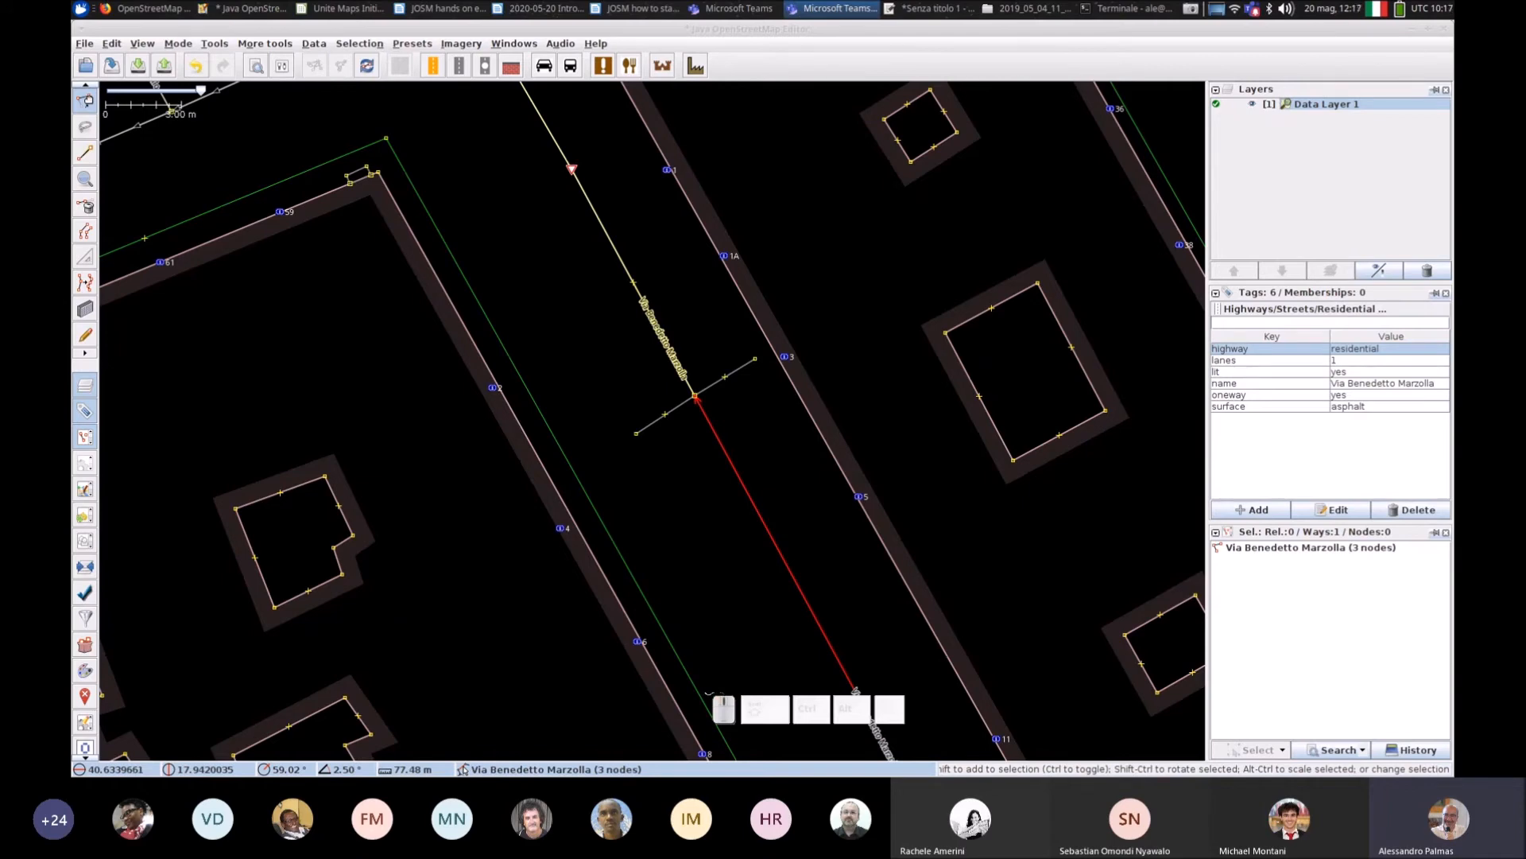
left_click(697, 462)
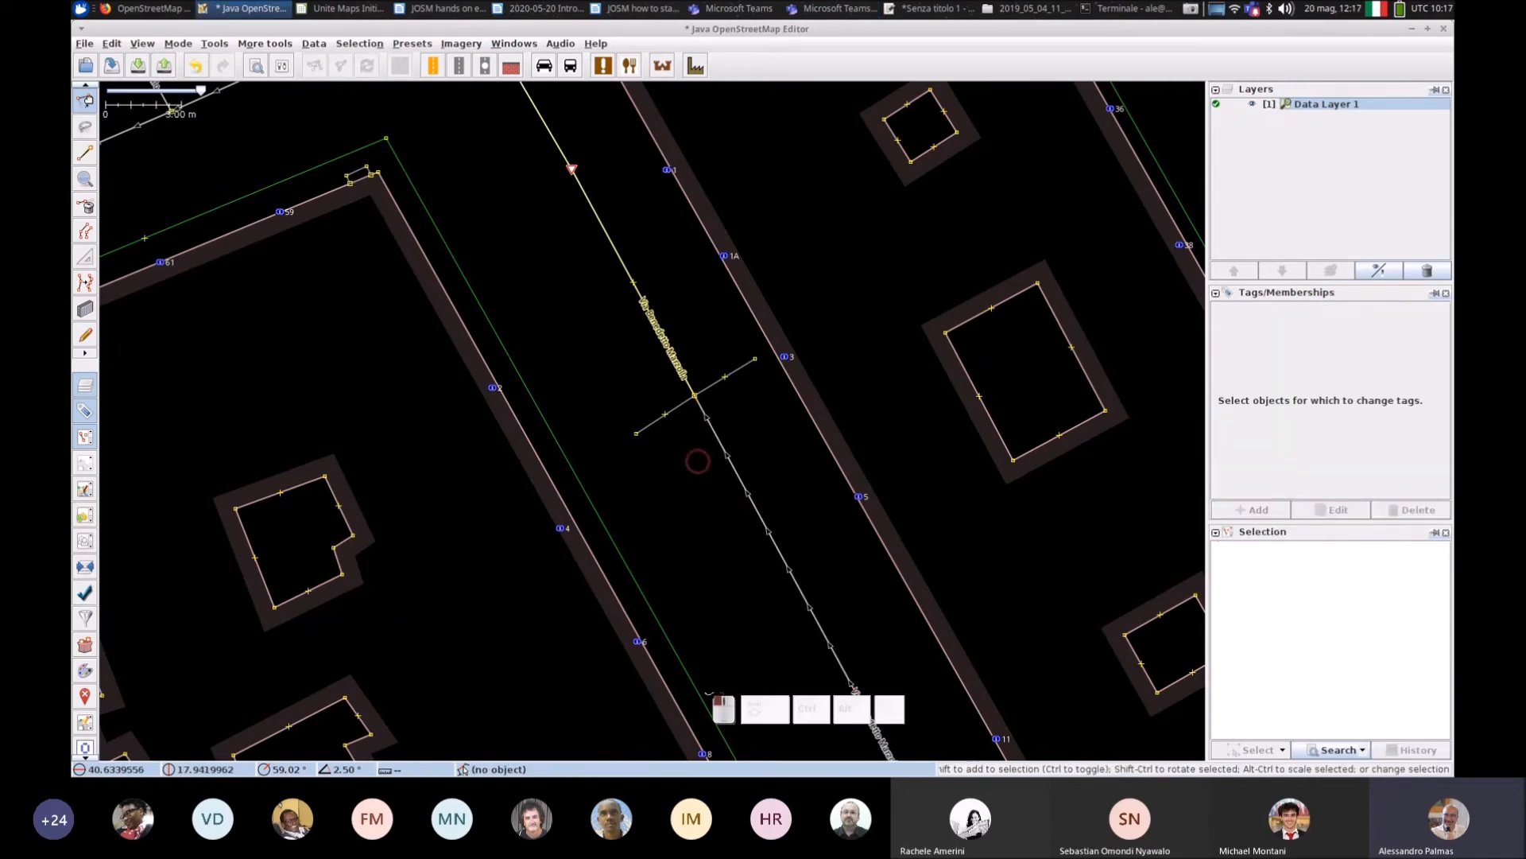
Step: Draw a three-node way about 4.9 m long inside the block just east of house number 1A
key("a")
left_click(745, 161)
left_click(768, 207)
left_click(807, 267)
key("s")
left_click(867, 344)
Step: Draw a four-node way about 9.1 m long from the south, ending on the short way's southern end node
key("a")
left_click(927, 465)
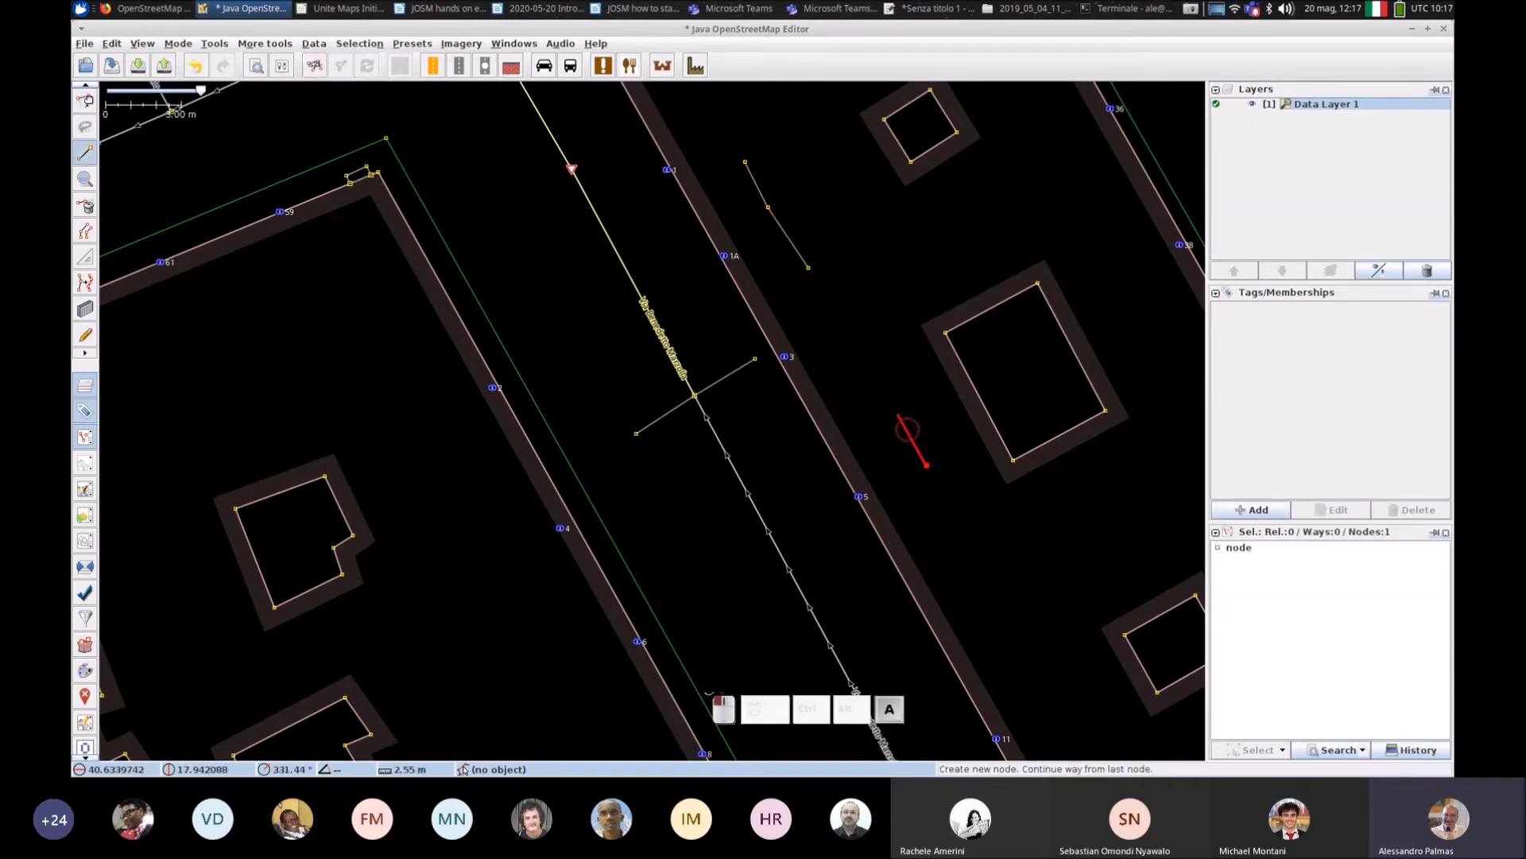
left_click(881, 381)
left_click(849, 314)
left_click(808, 268)
key("s")
left_click(885, 249)
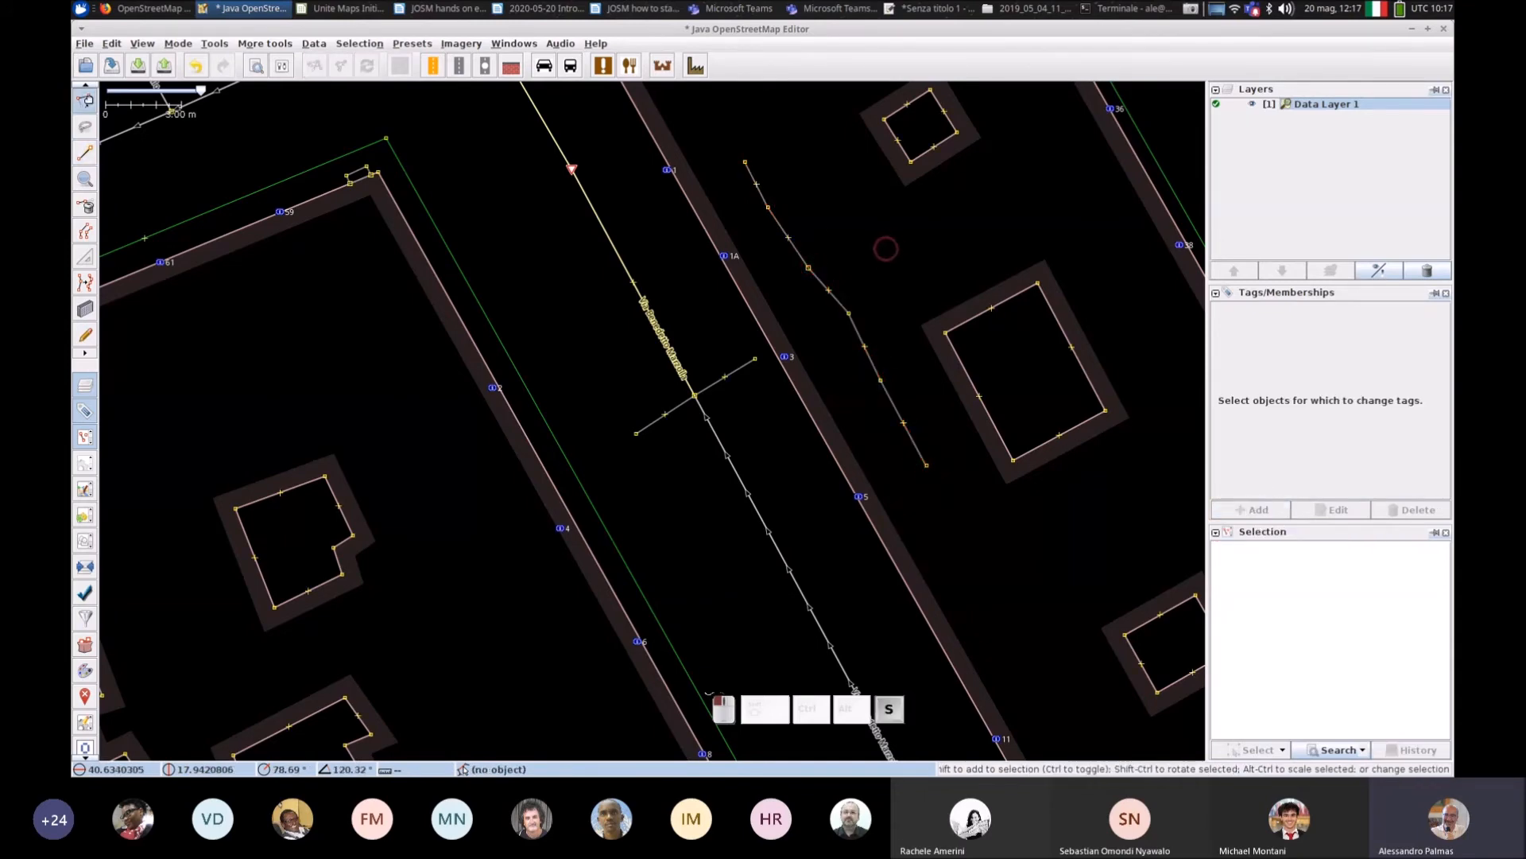
Step: Draw a three-node way about 5.6 m long from the block's northern edge to the first short way's northern end node
left_click(745, 163)
left_click_drag(737, 133, 866, 518)
left_click(868, 515)
key("a")
left_click(899, 412)
left_click(867, 475)
left_click(875, 546)
key("s")
left_click(951, 512)
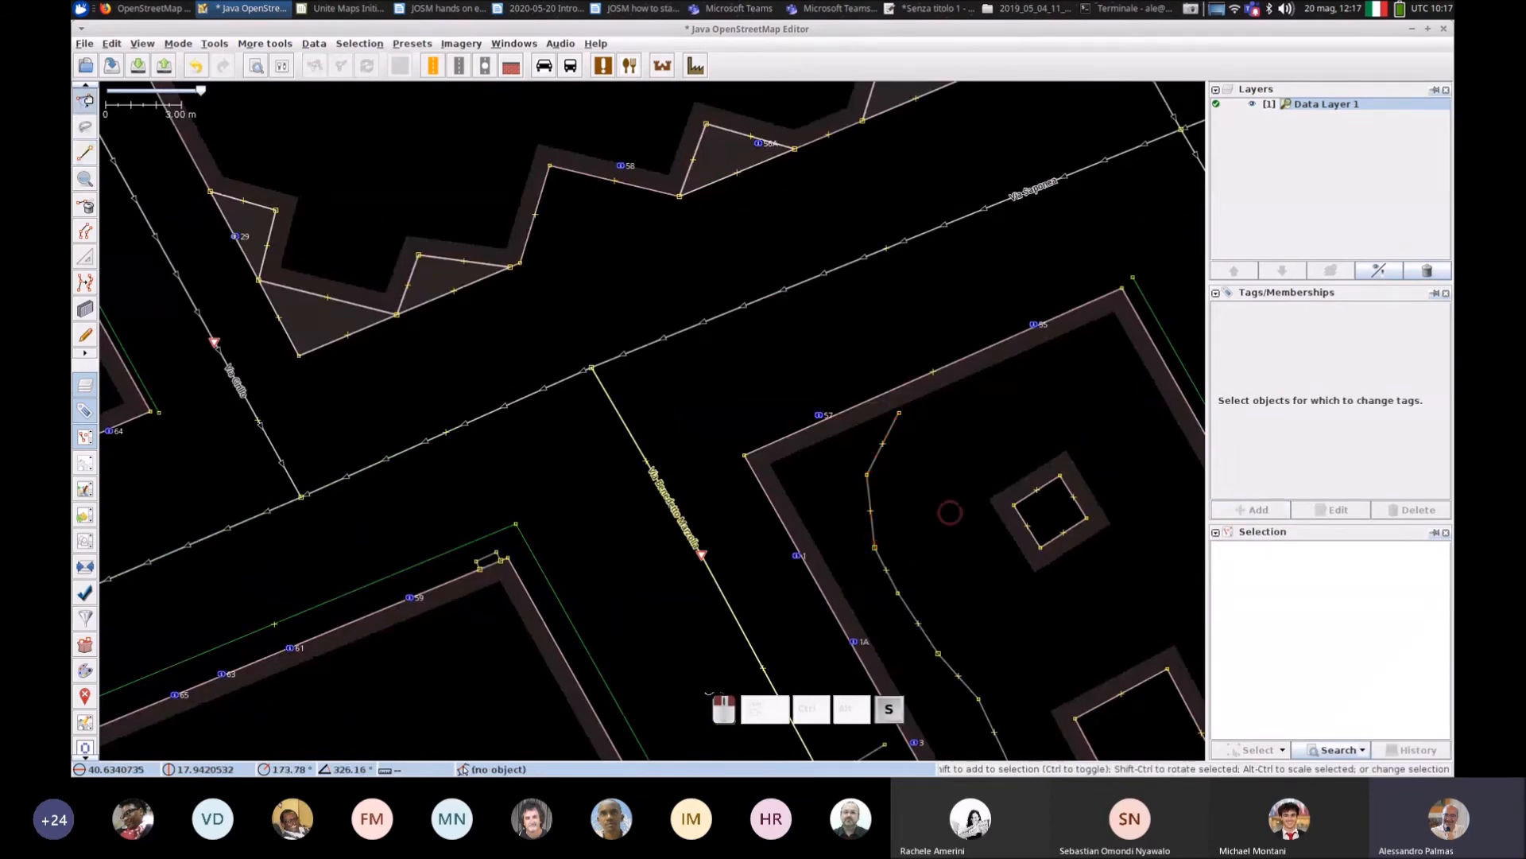
Step: Examine the three connected ways in the block by selecting them individually and together
left_click_drag(1020, 649, 890, 426)
left_click(749, 300)
left_click(782, 385)
left_click(835, 459)
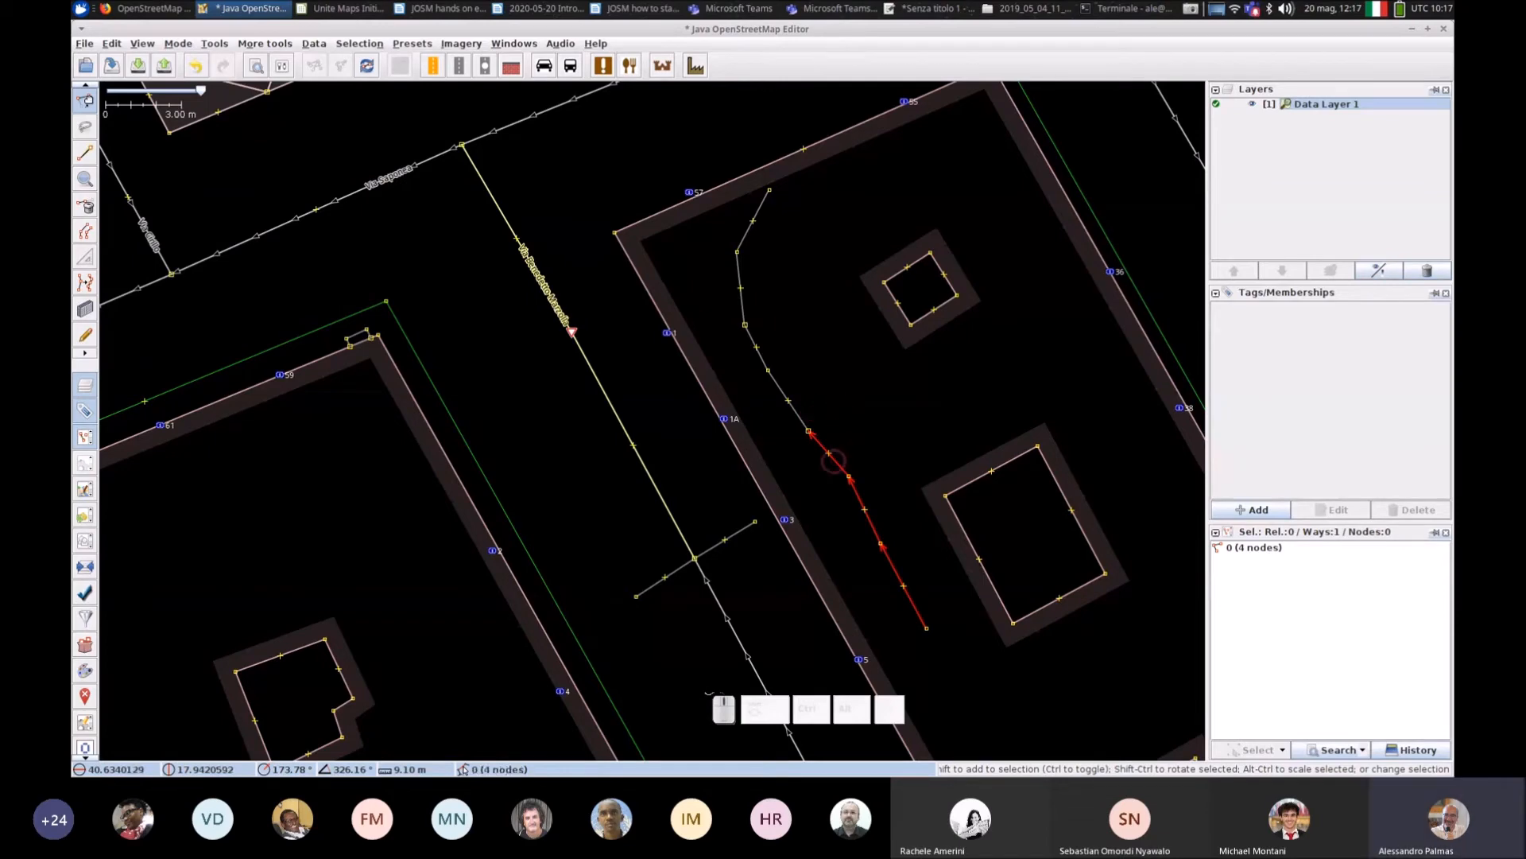
left_click(788, 398)
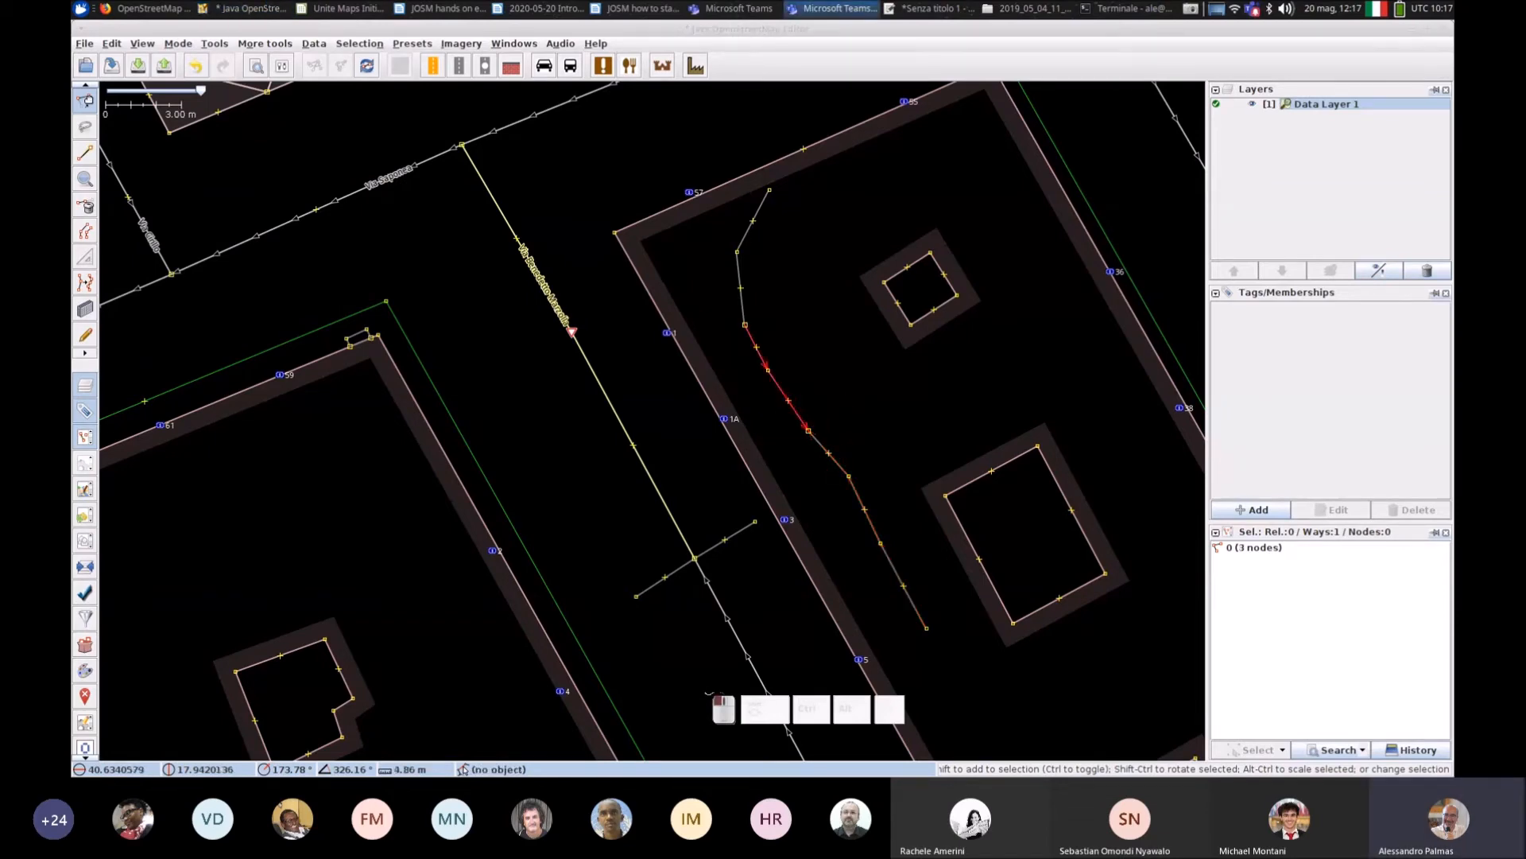
left_click(741, 287)
left_click(756, 352, "ctrl")
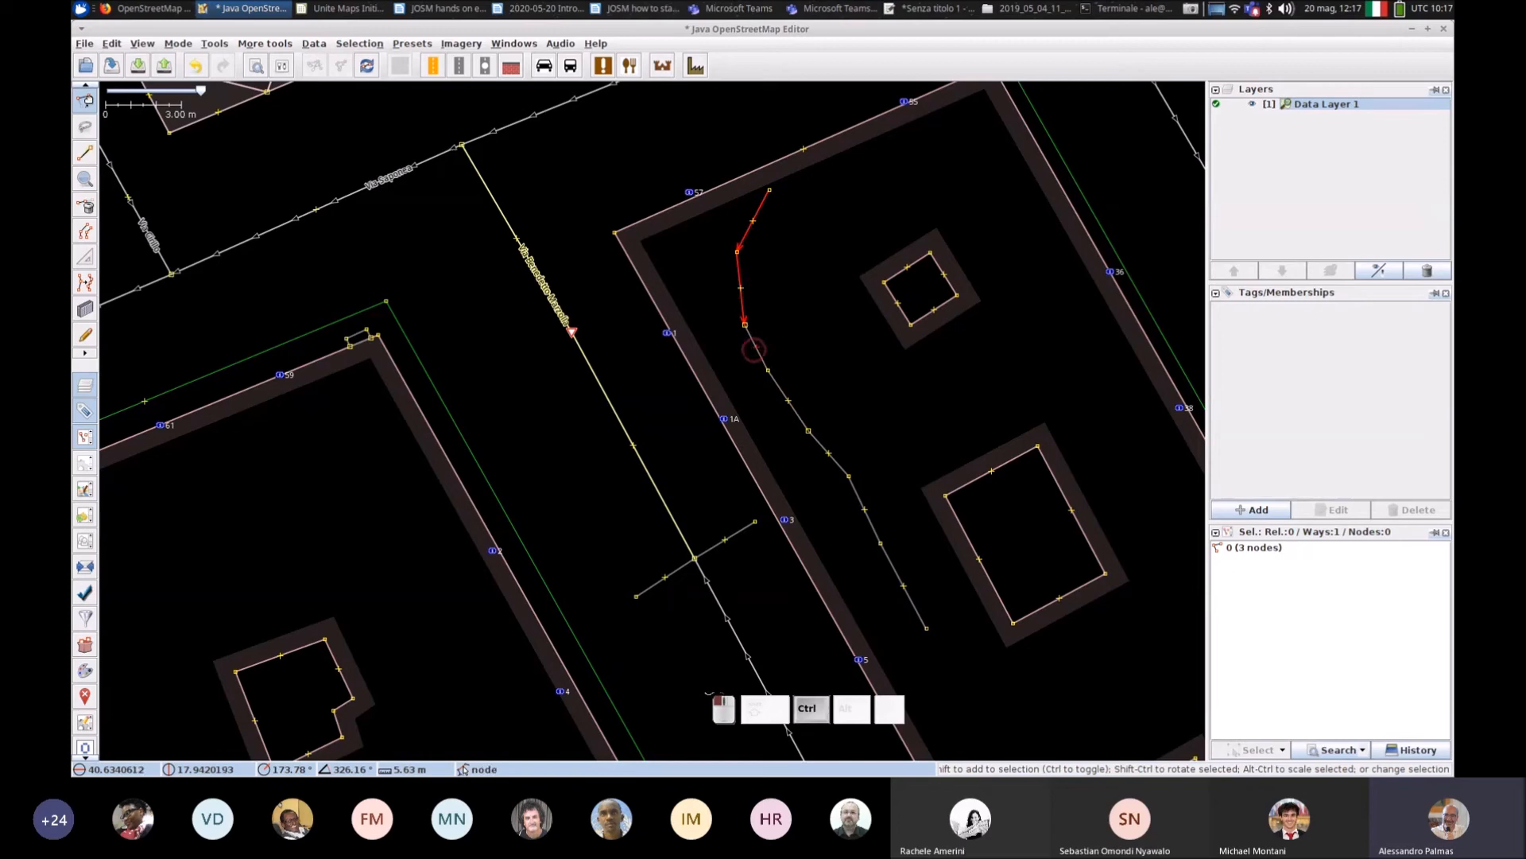
left_click(852, 452, "ctrl")
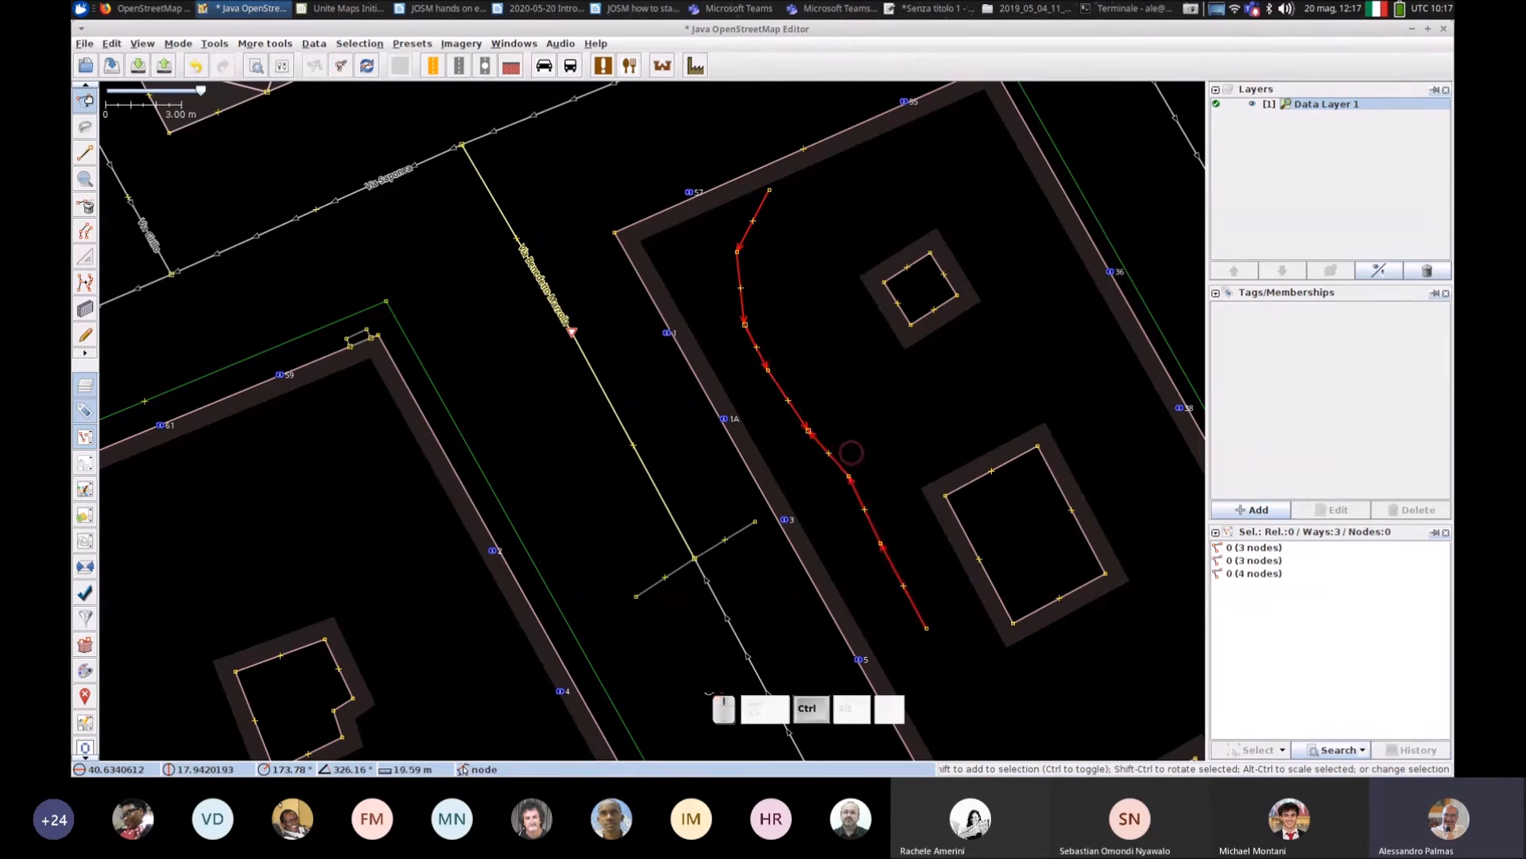
left_click(894, 399)
Step: Combine the three connected ways inside the block into one, reversing directions where needed
left_click(750, 238, "ctrl")
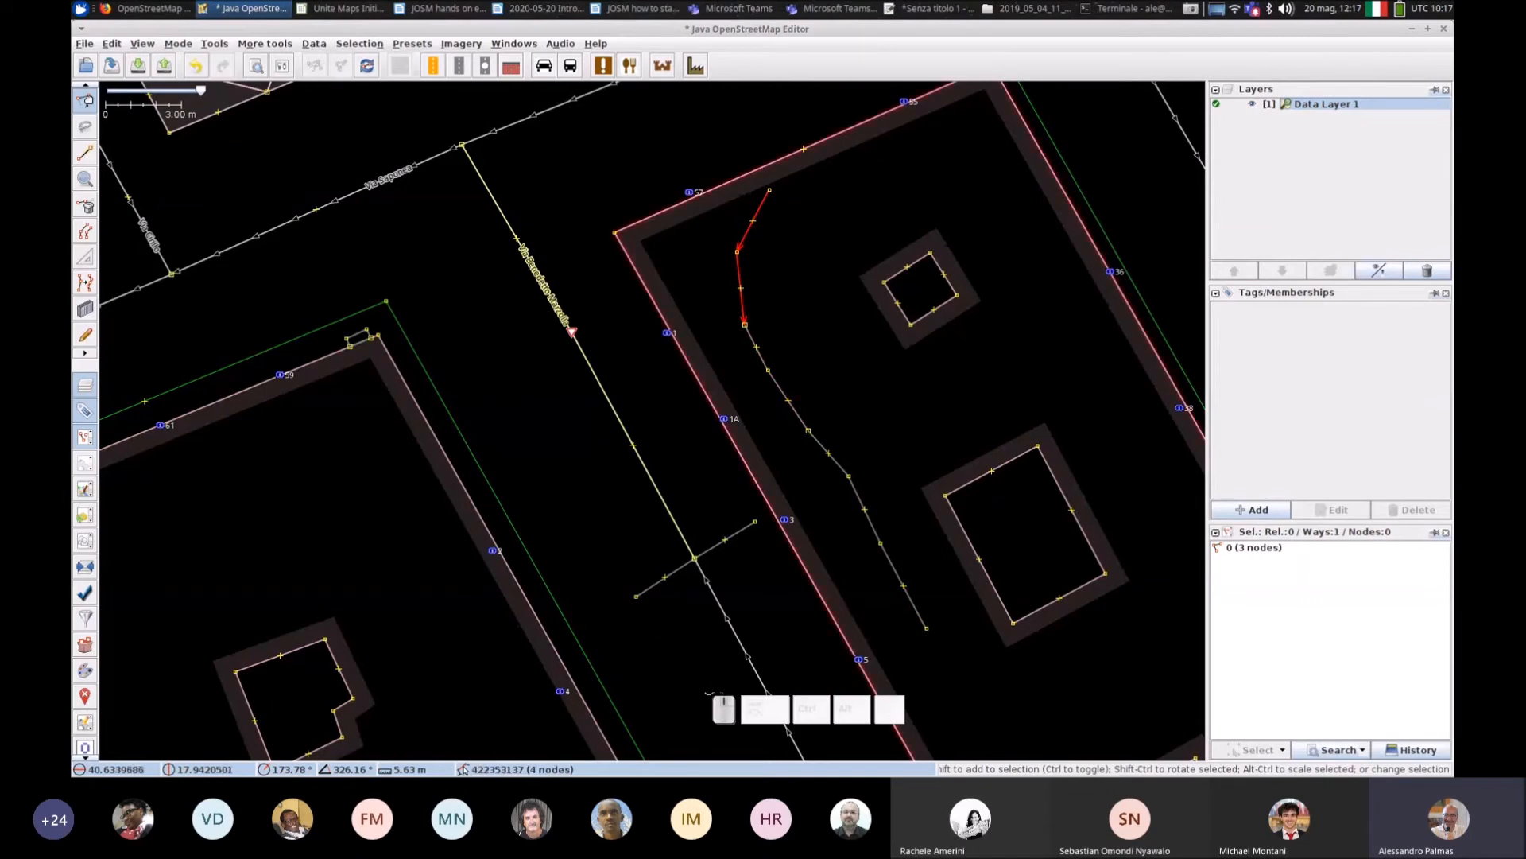
left_click(790, 403, "ctrl")
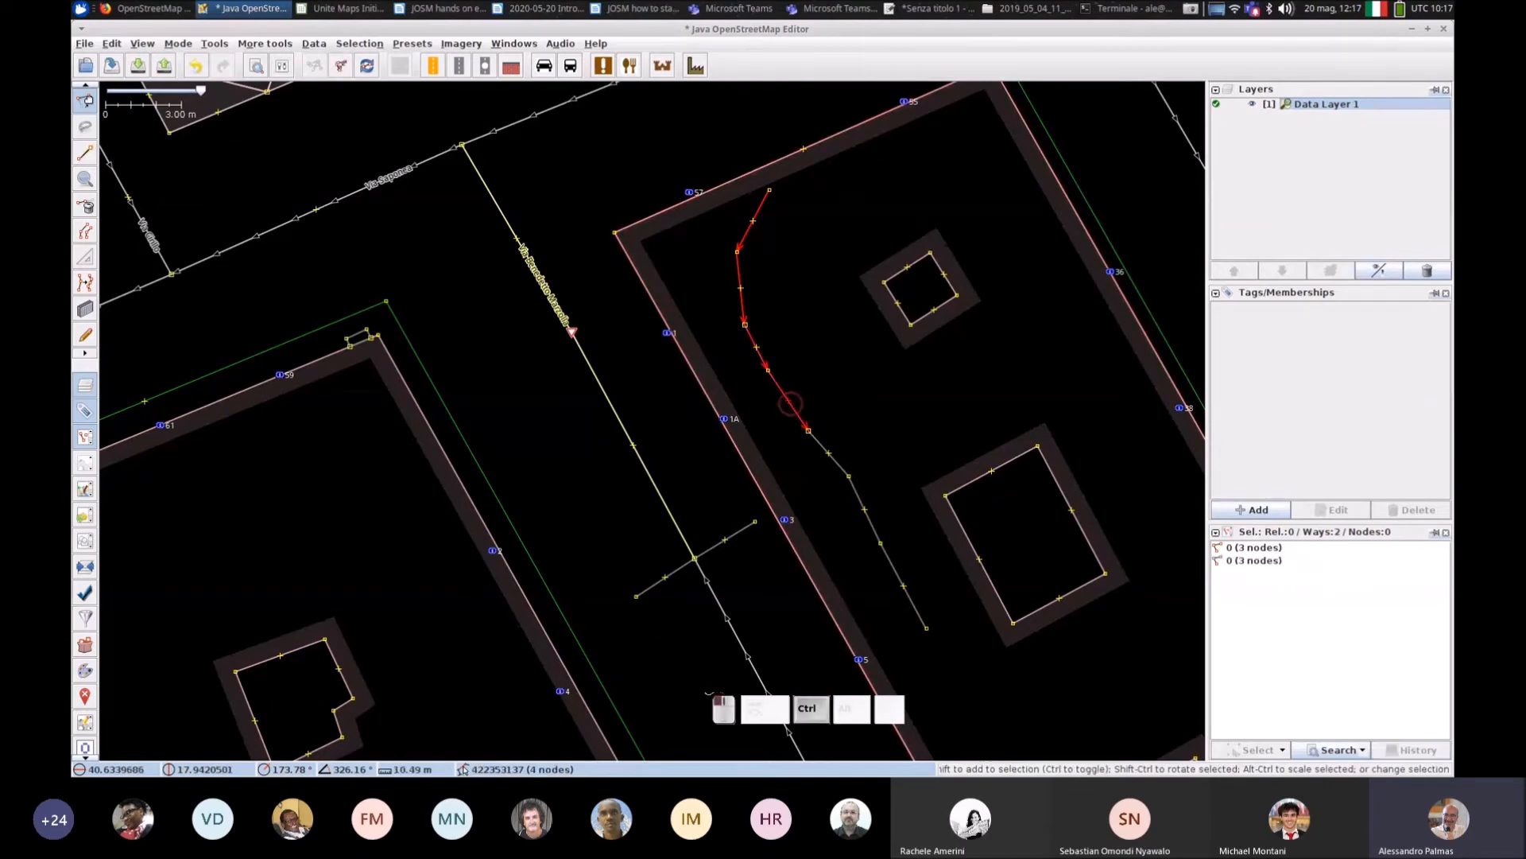
left_click(839, 468, "ctrl")
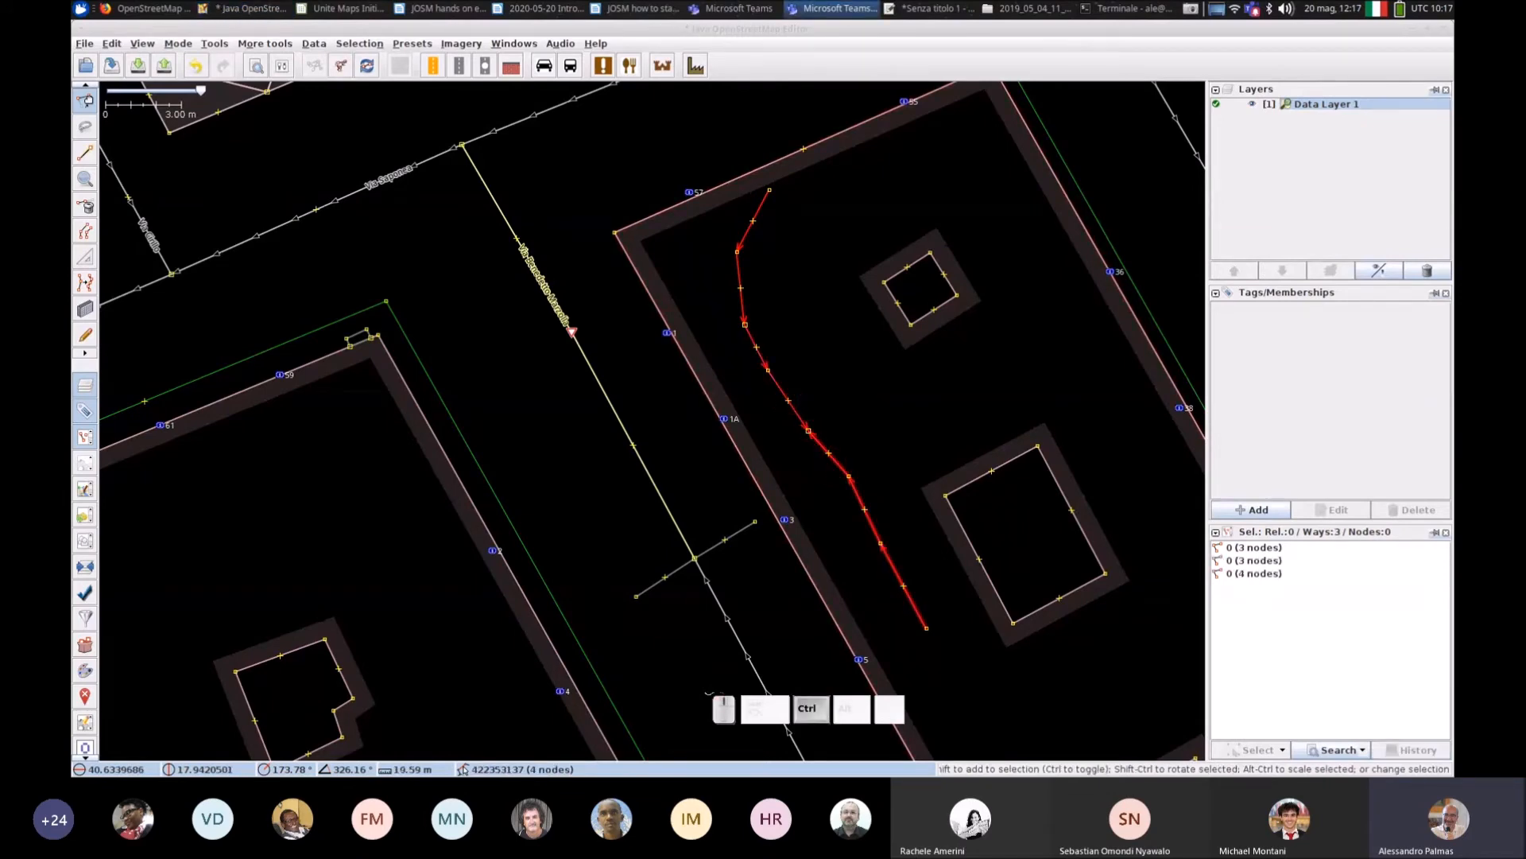
left_click(213, 44)
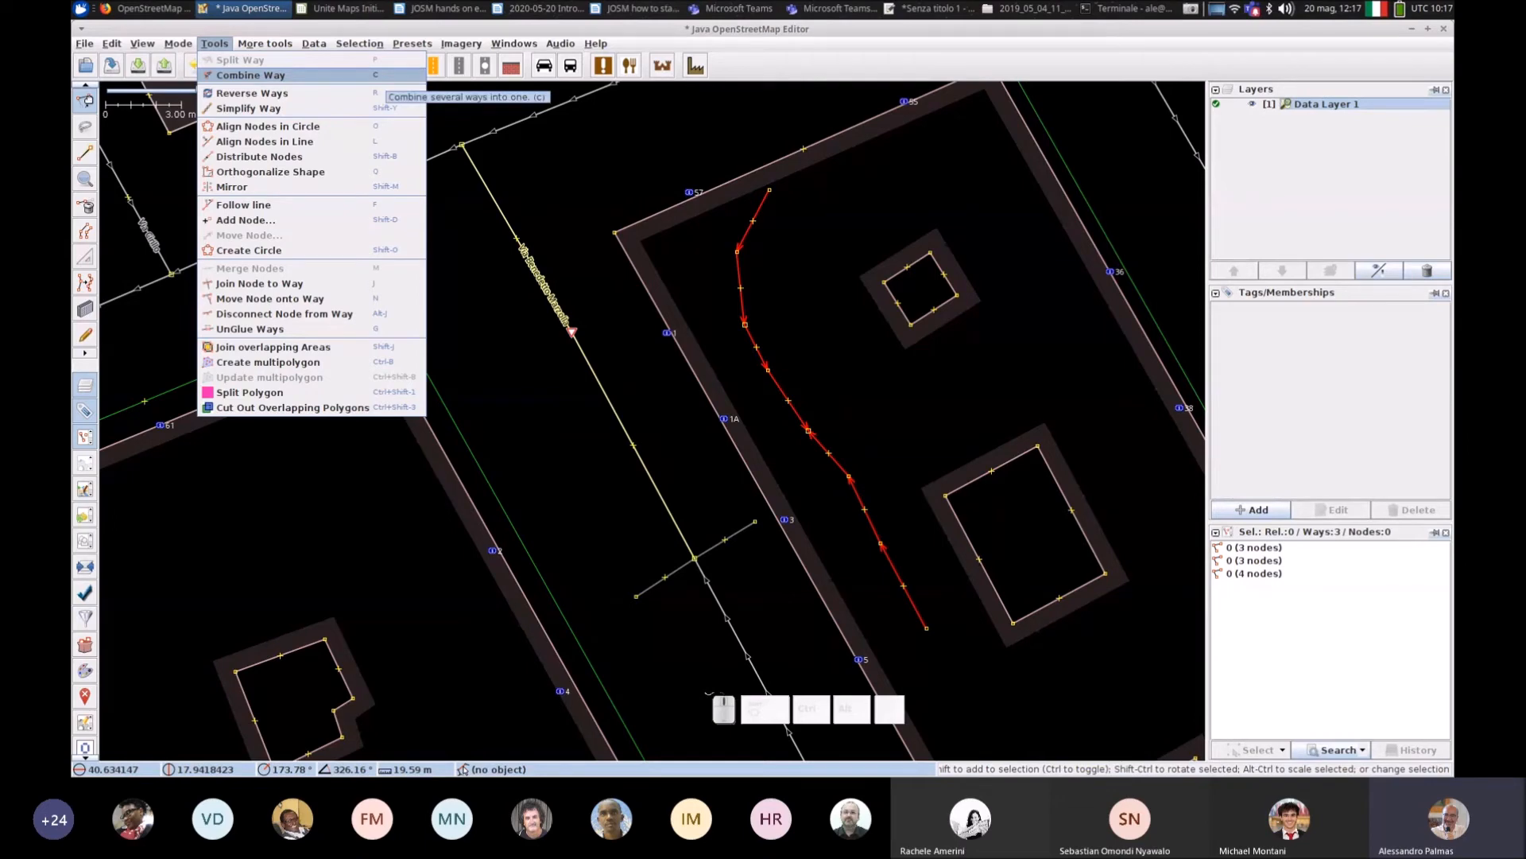
left_click(386, 75)
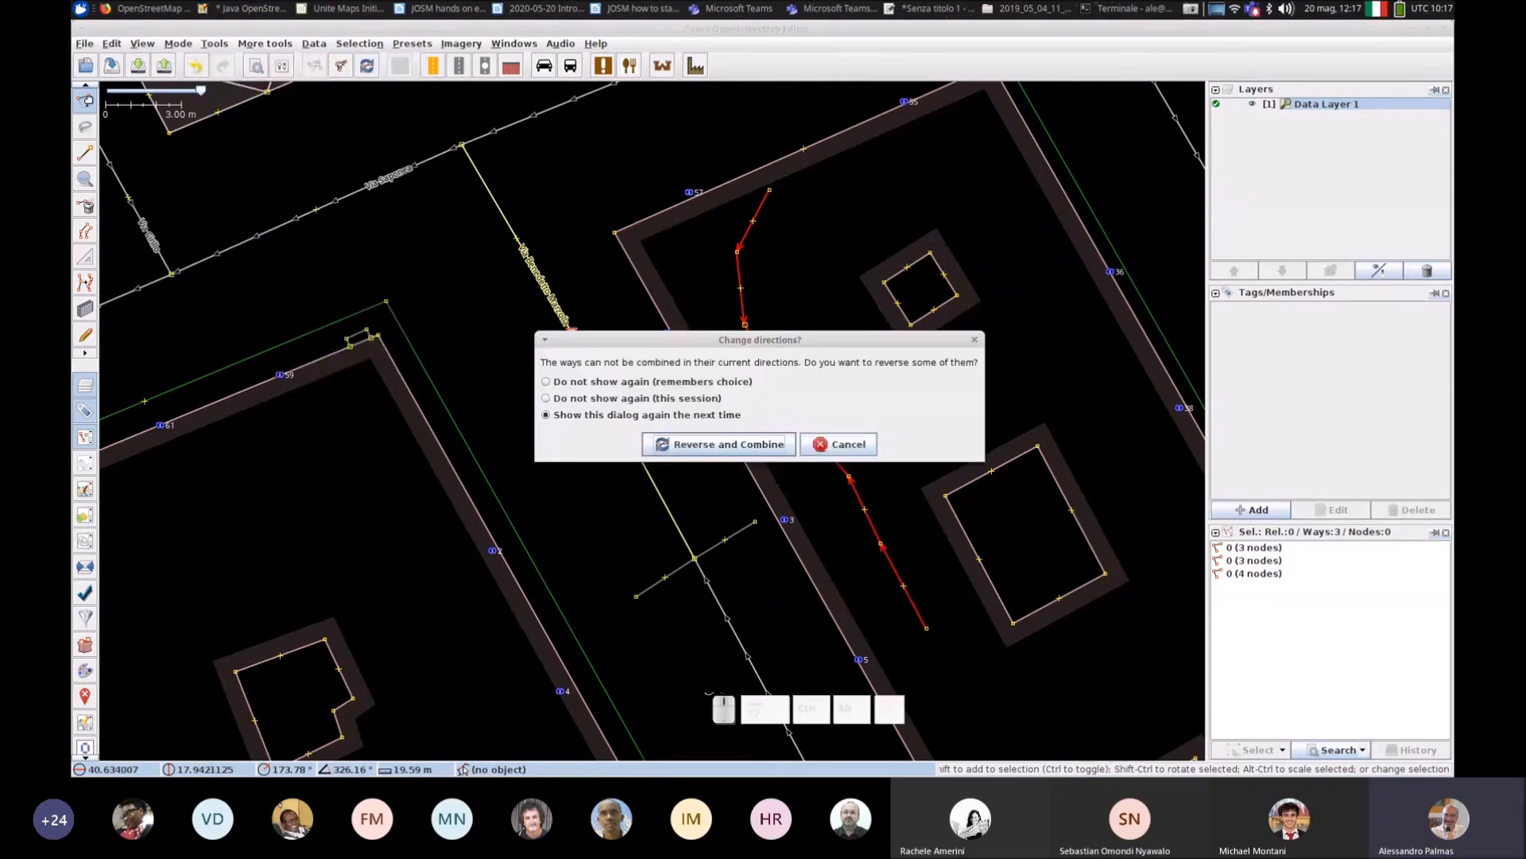
left_click_drag(718, 341, 974, 198)
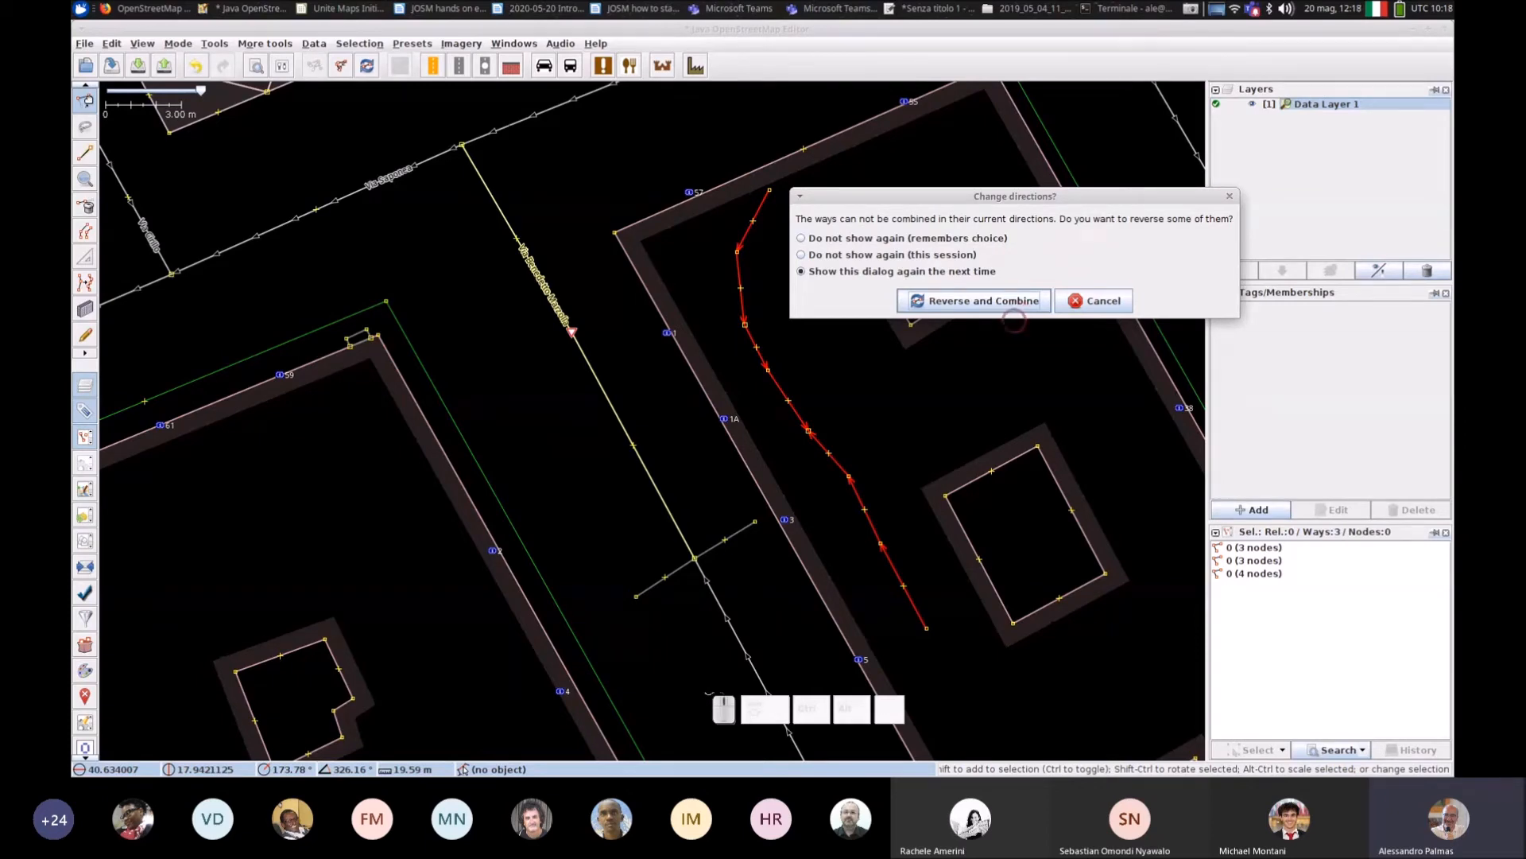
left_click(1013, 306)
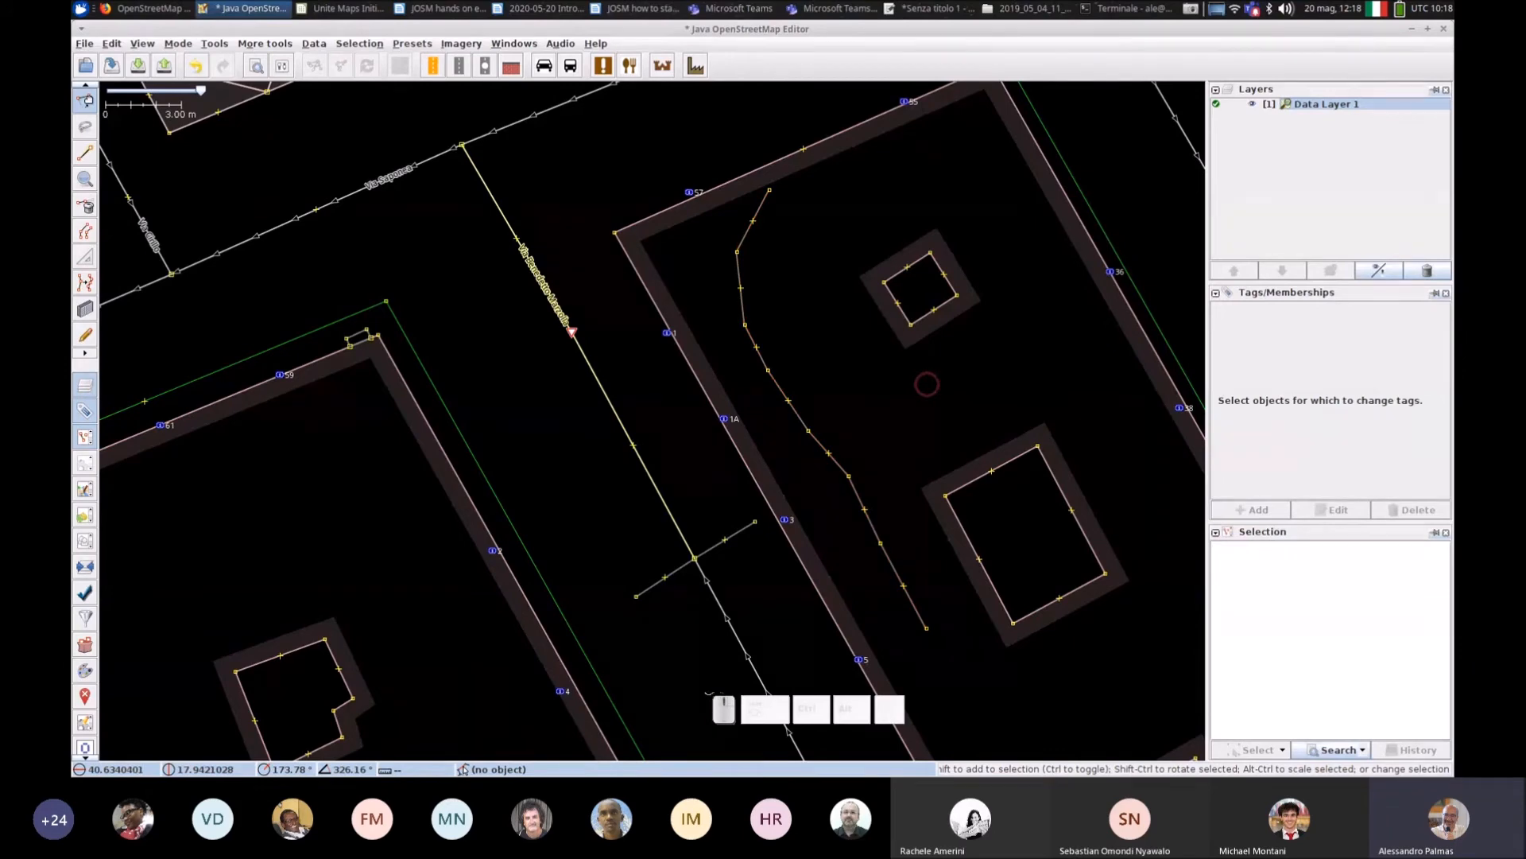
left_click_drag(927, 385, 659, 557)
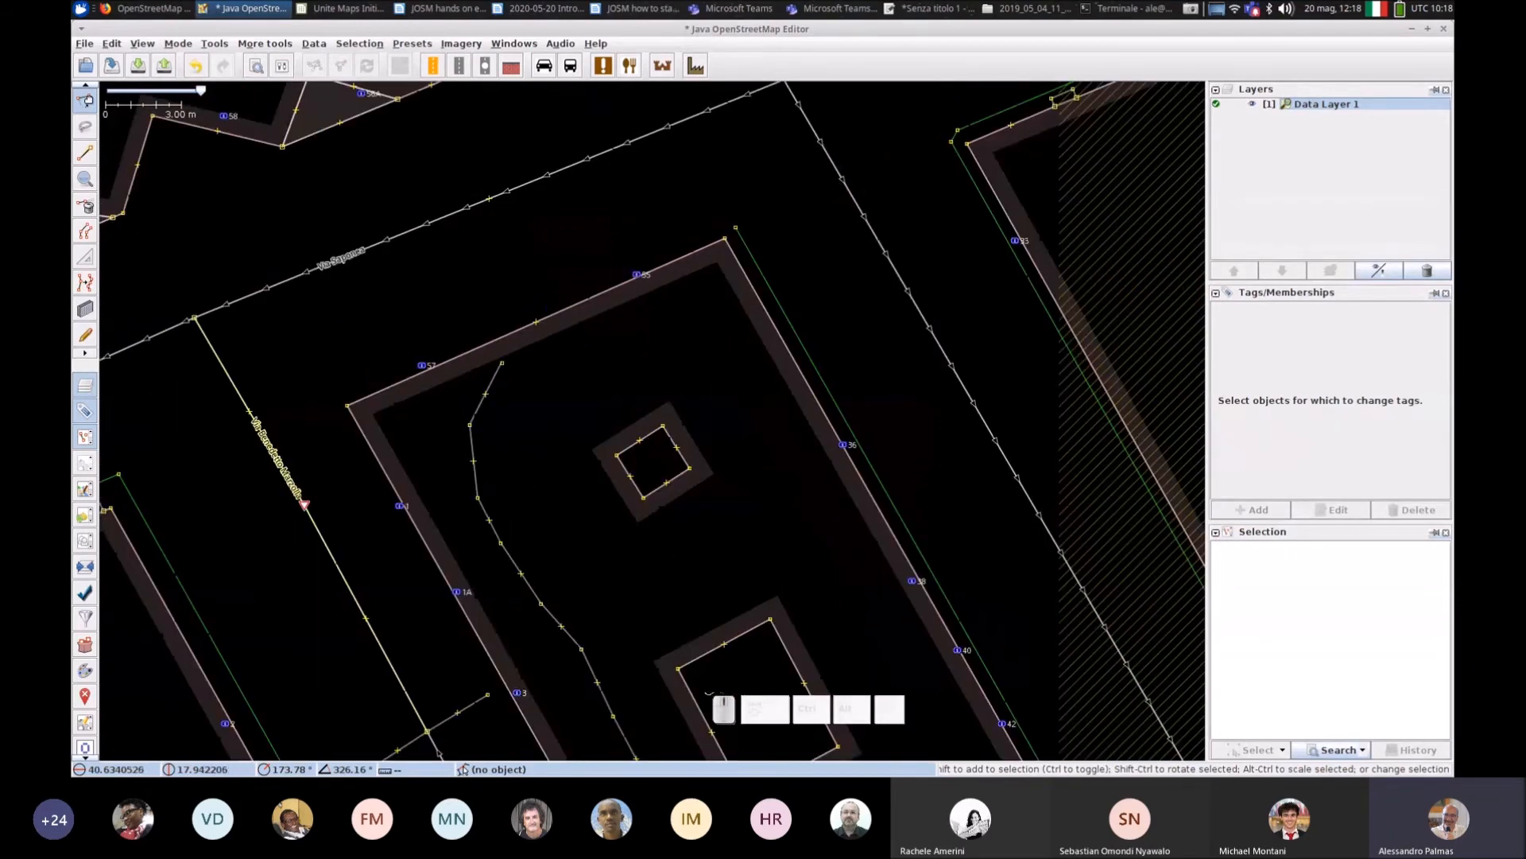
Step: Draw a three-node way about 12.8 m long inside the block, running parallel to its eastern edge
left_click(733, 8)
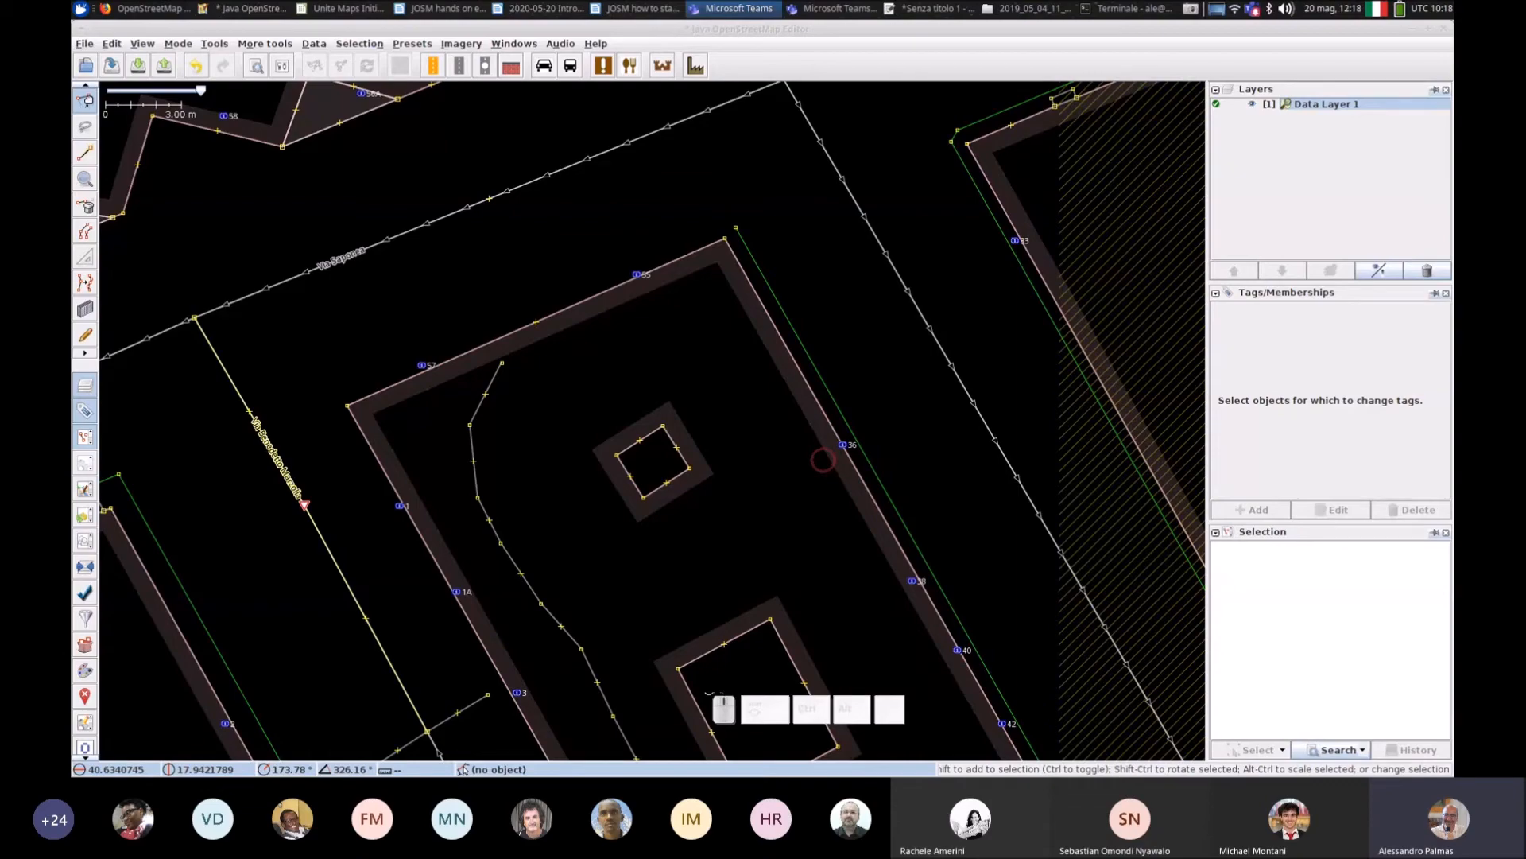
scroll(823, 460, "down", 3)
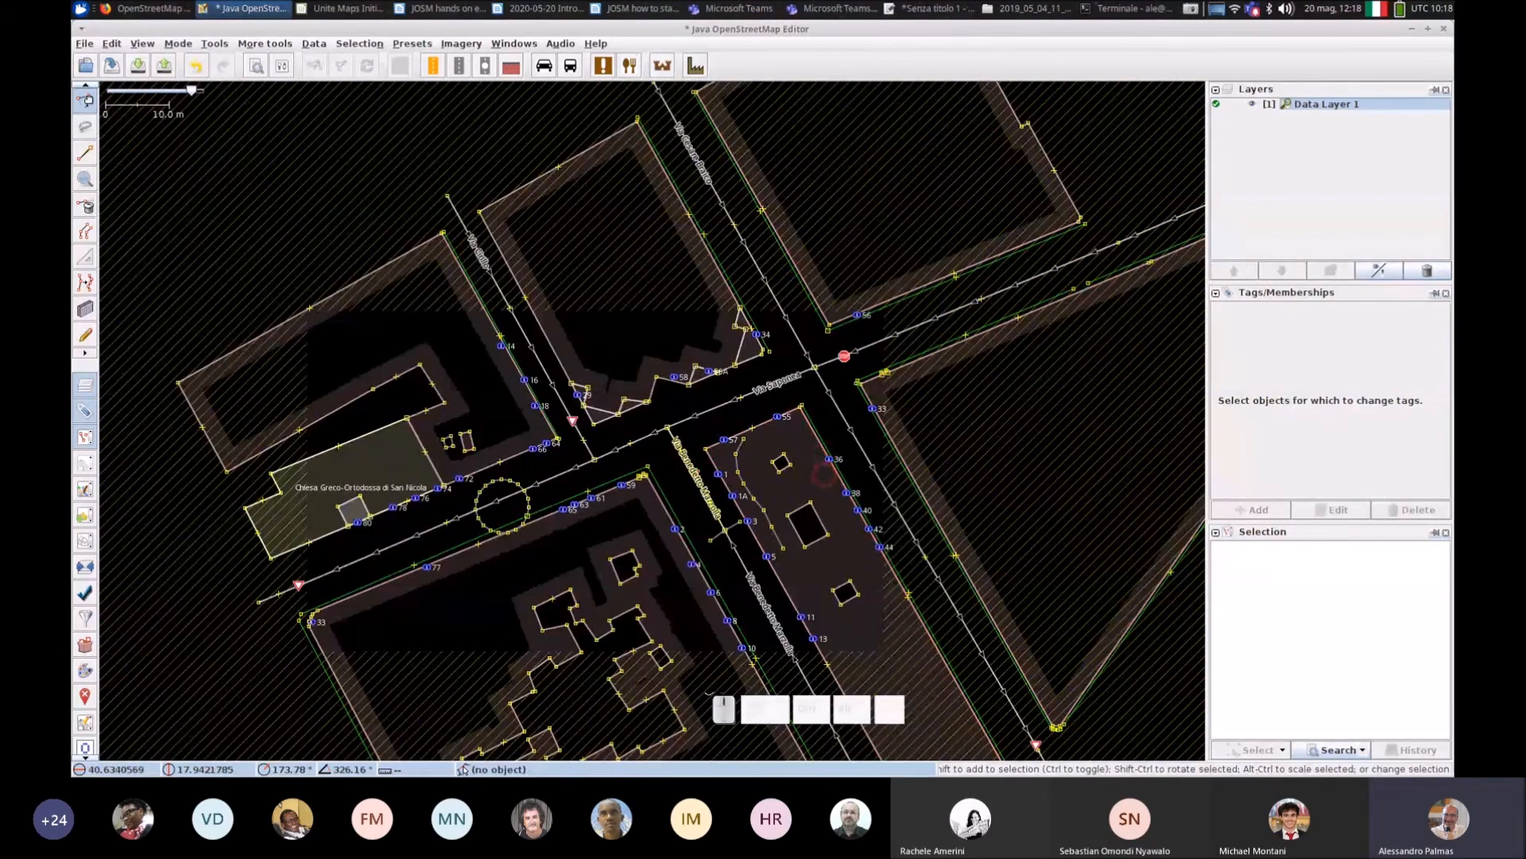
scroll(819, 478, "up", 3)
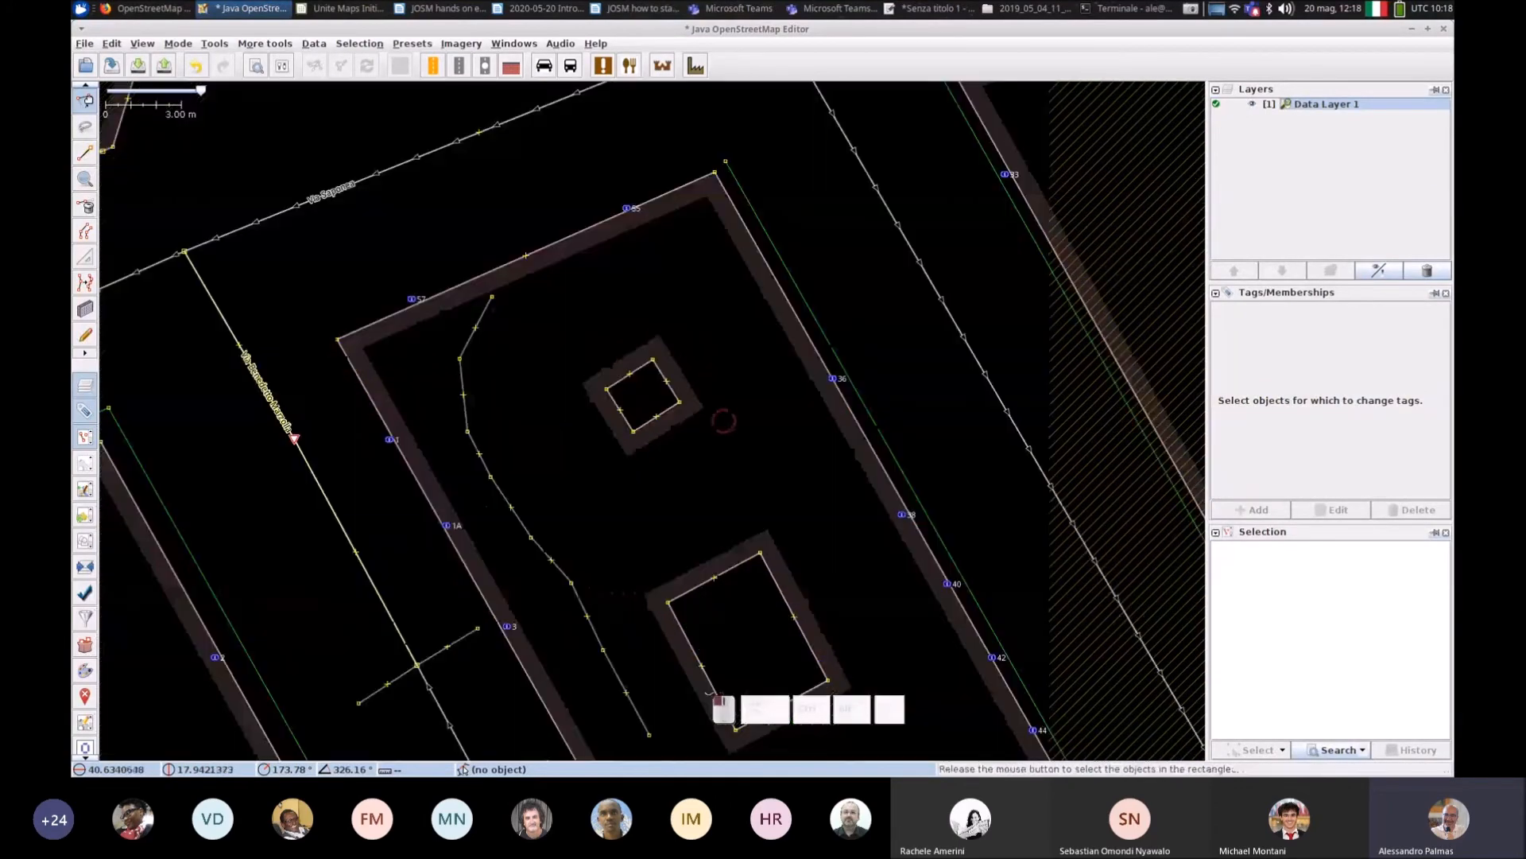
key("a")
left_click(695, 264)
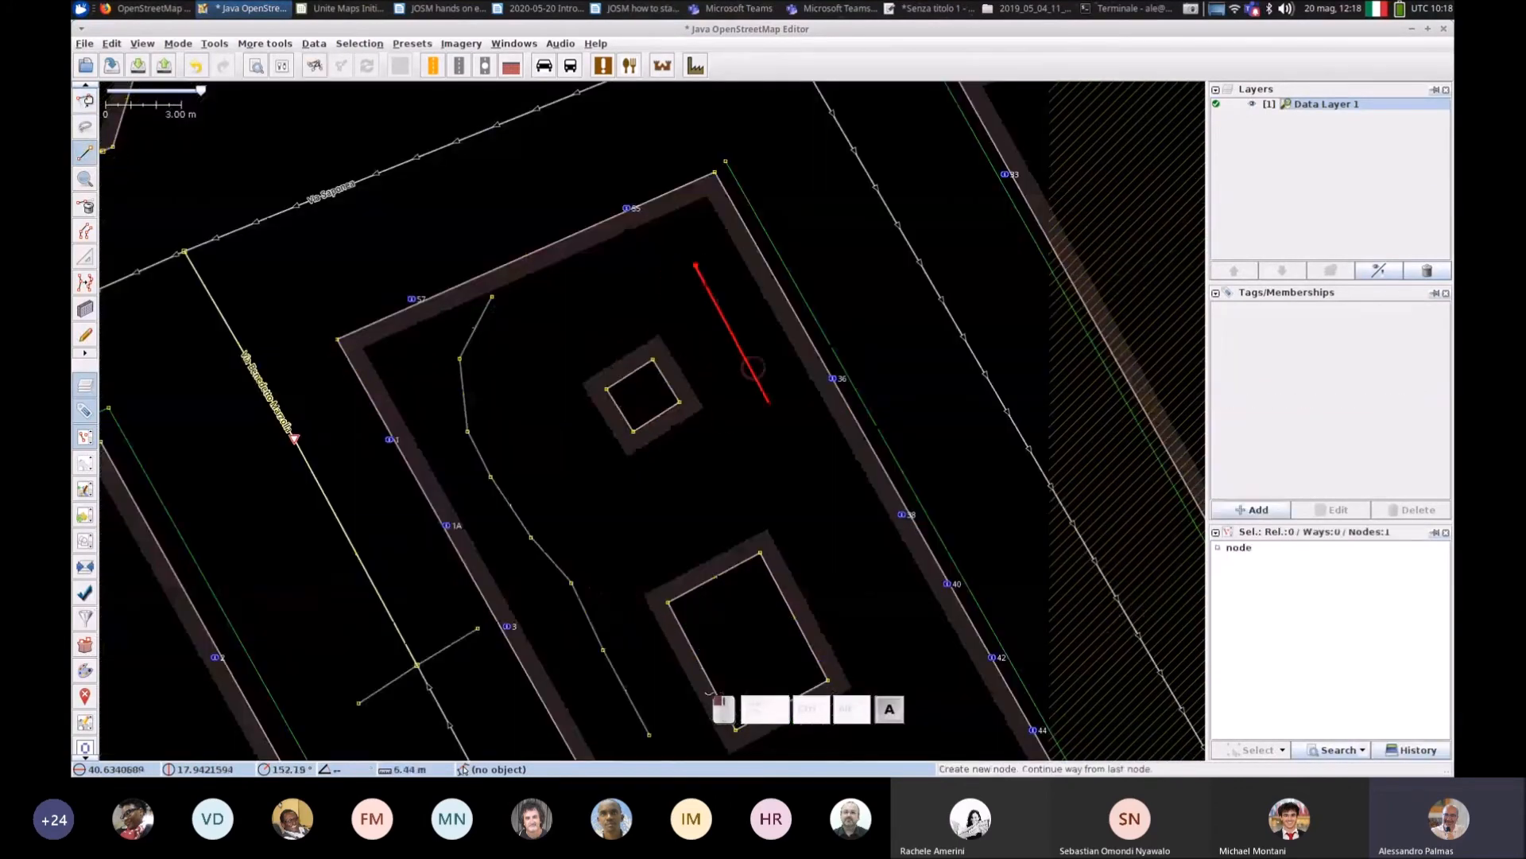
left_click(771, 410)
left_click(858, 545)
key("s")
left_click(860, 606)
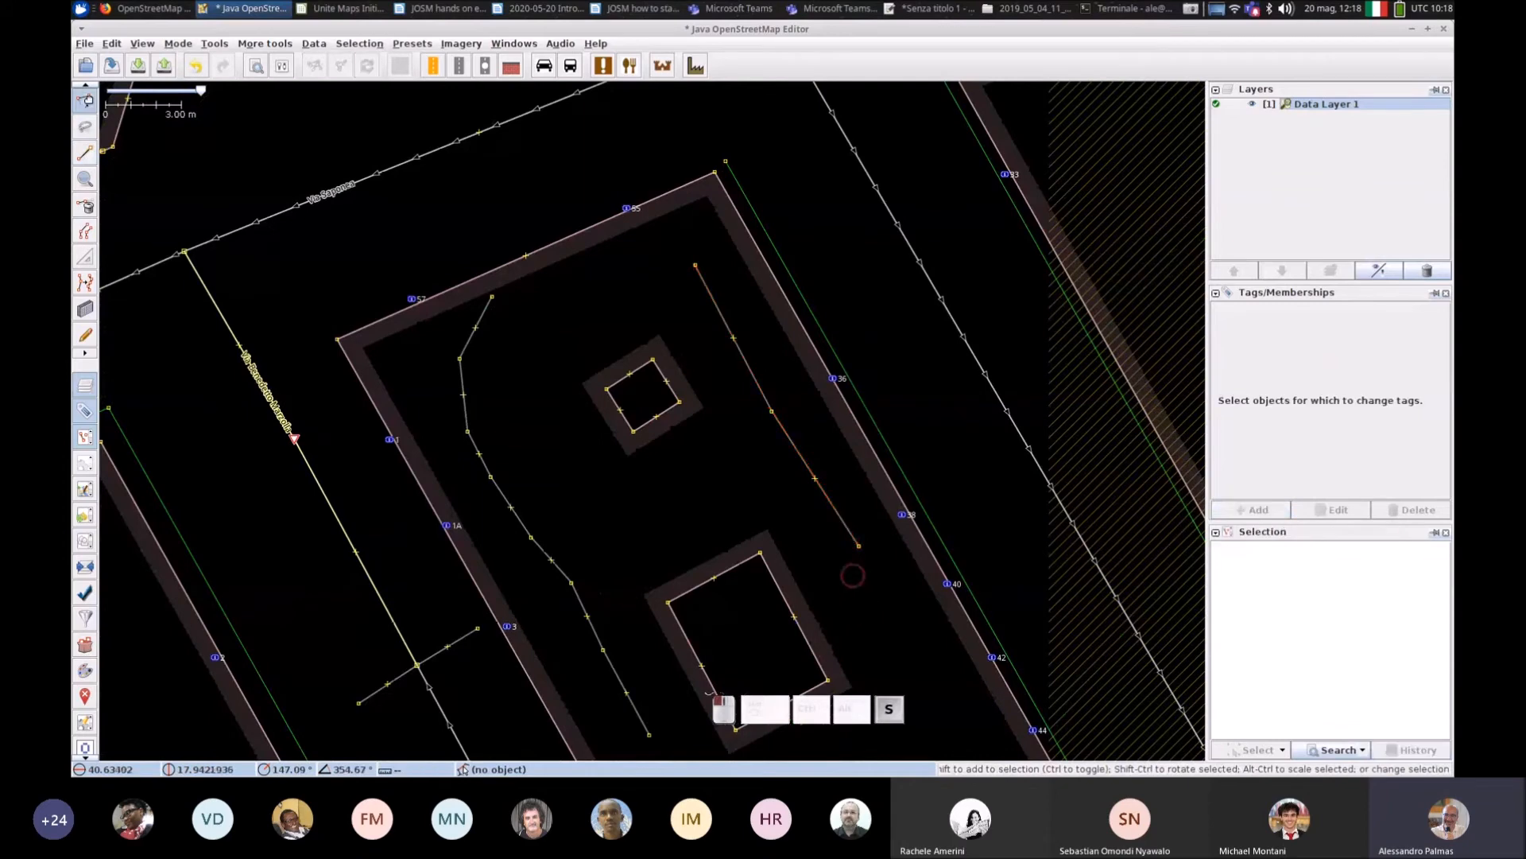
Step: Examine the new way by selecting its middle node and the whole way in turn, and look up the Split Way command
left_click(840, 518)
left_click(772, 410)
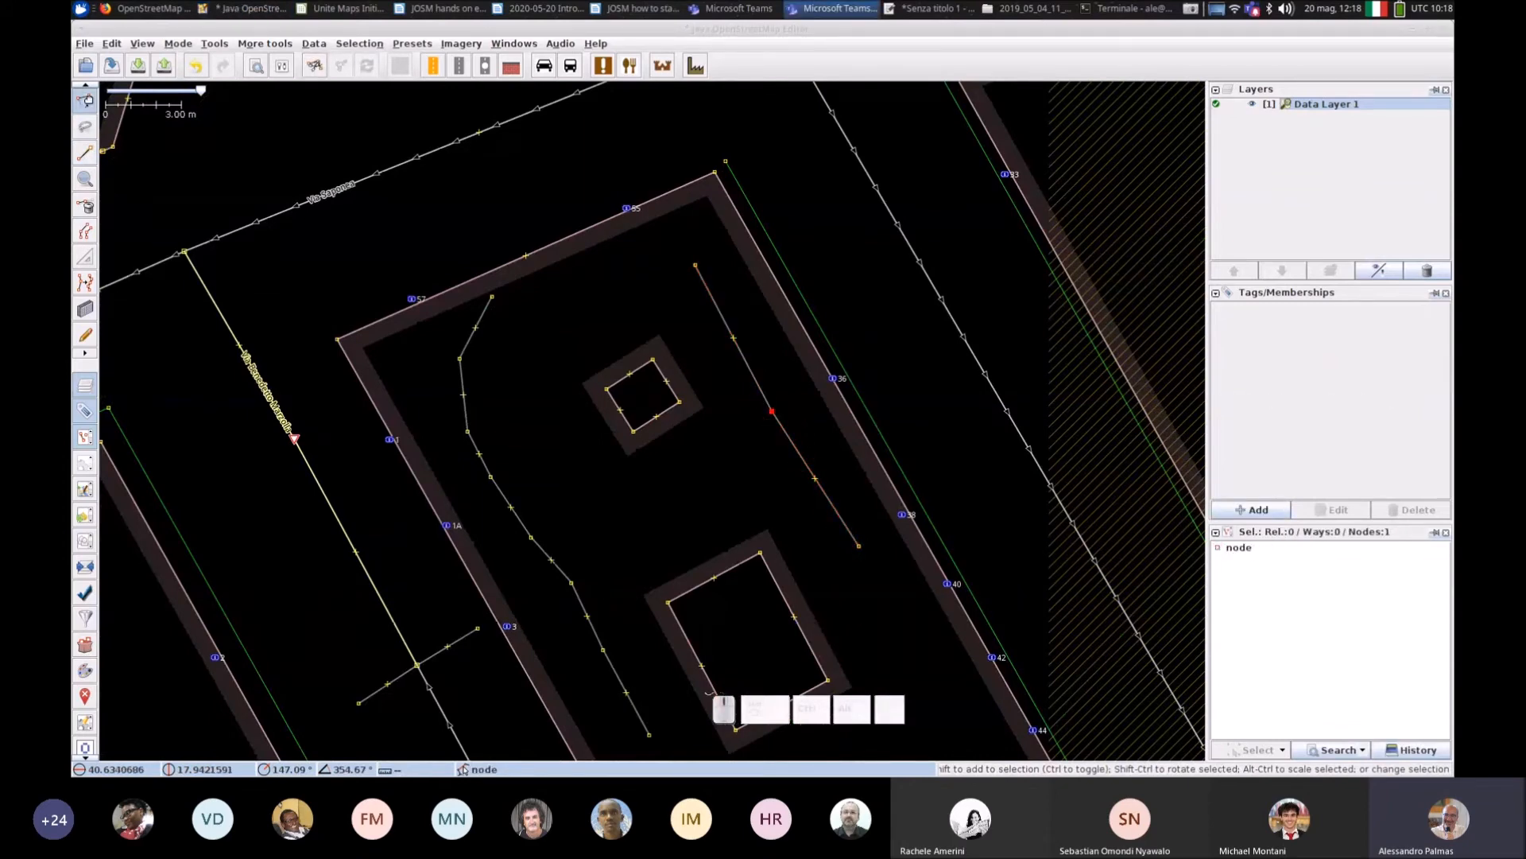
key("p")
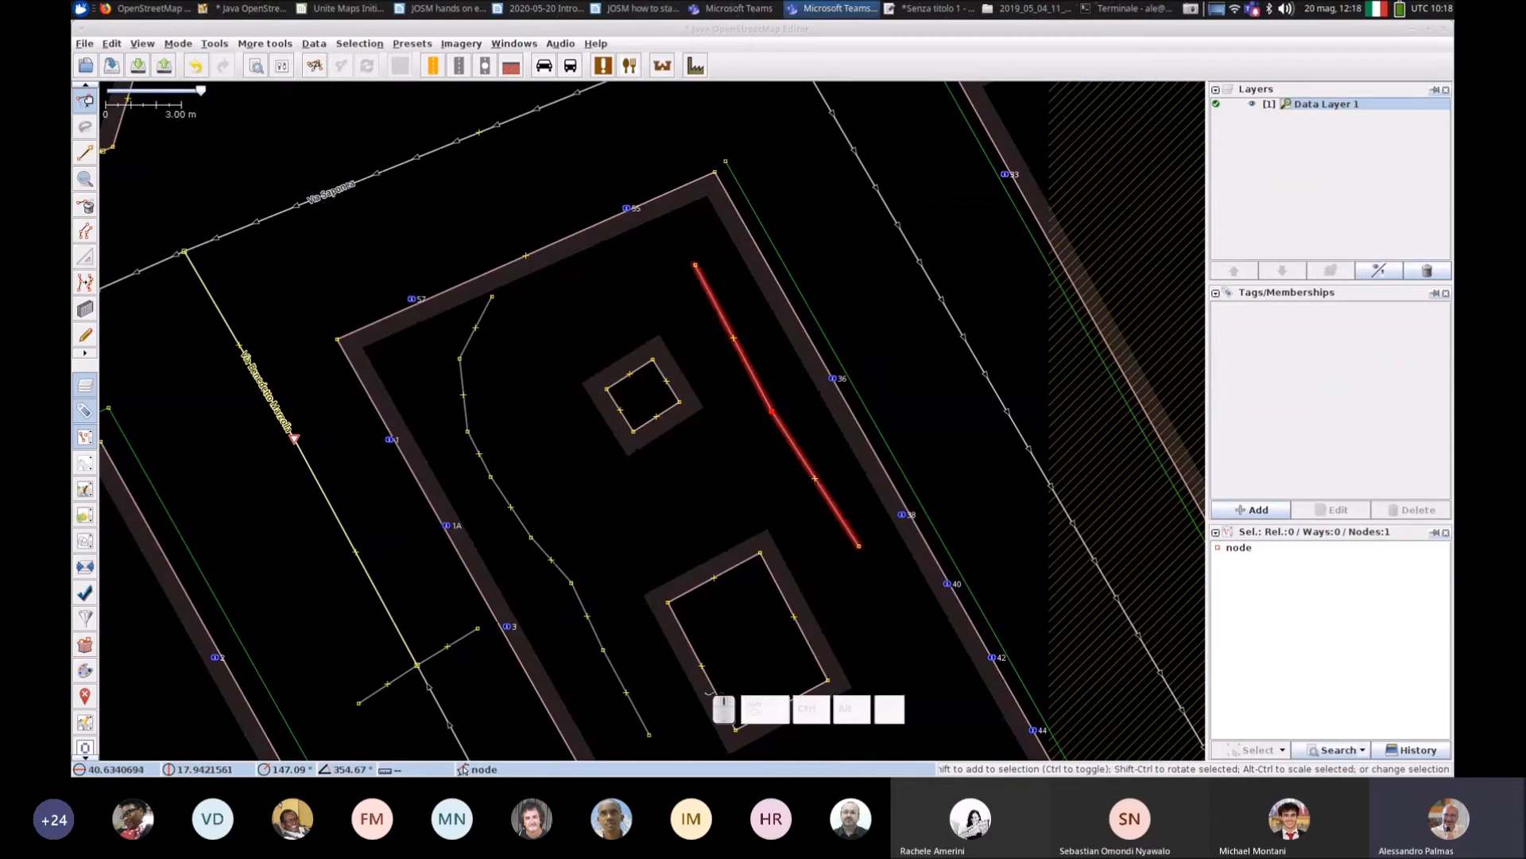
left_click(216, 44)
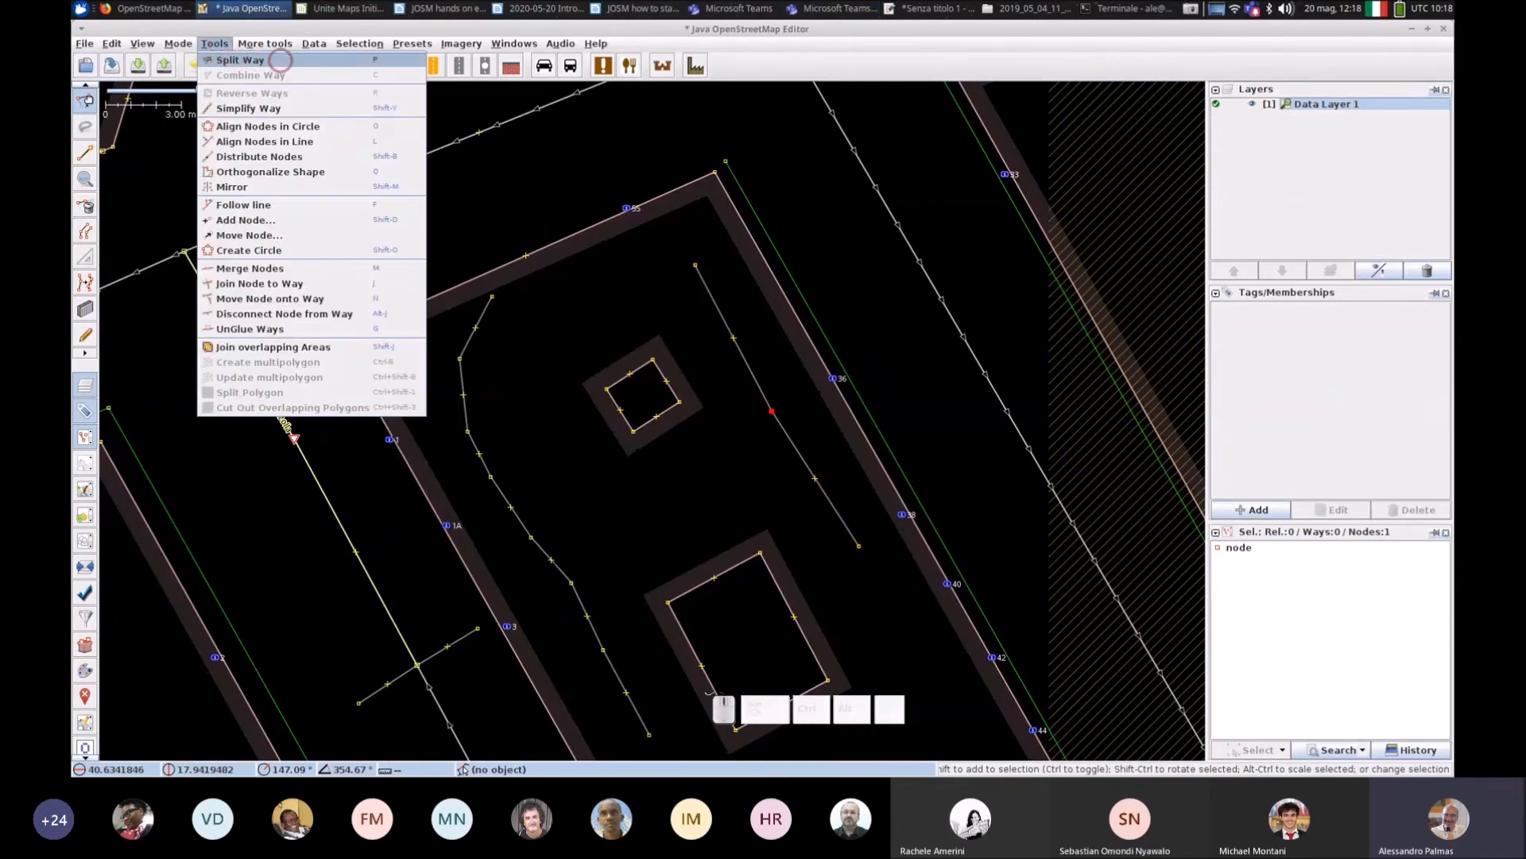
left_click(456, 35)
left_click(714, 301)
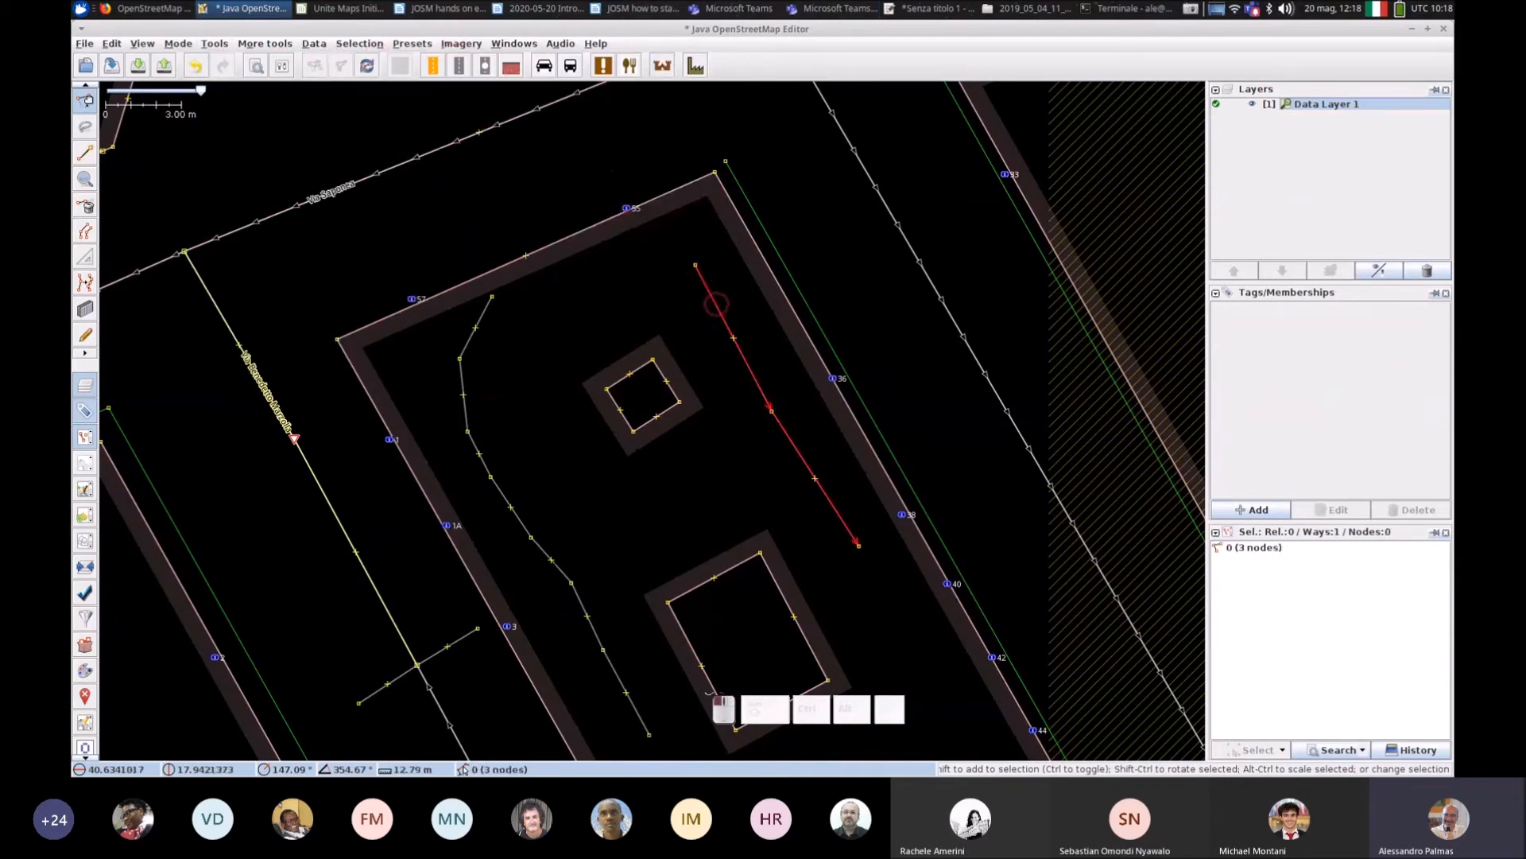
left_click(772, 411)
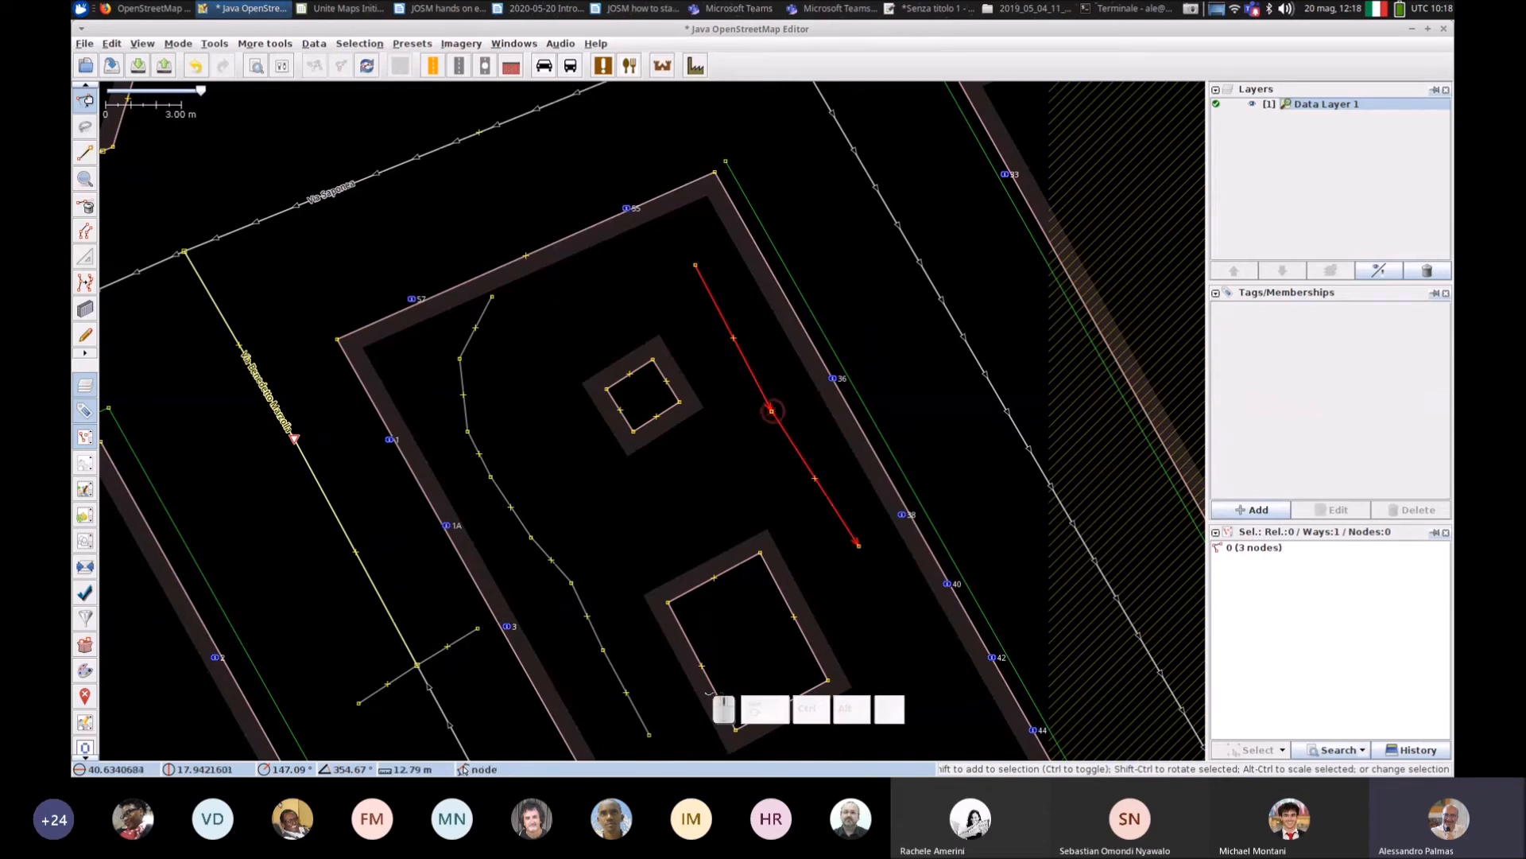
key("p")
left_click(781, 428)
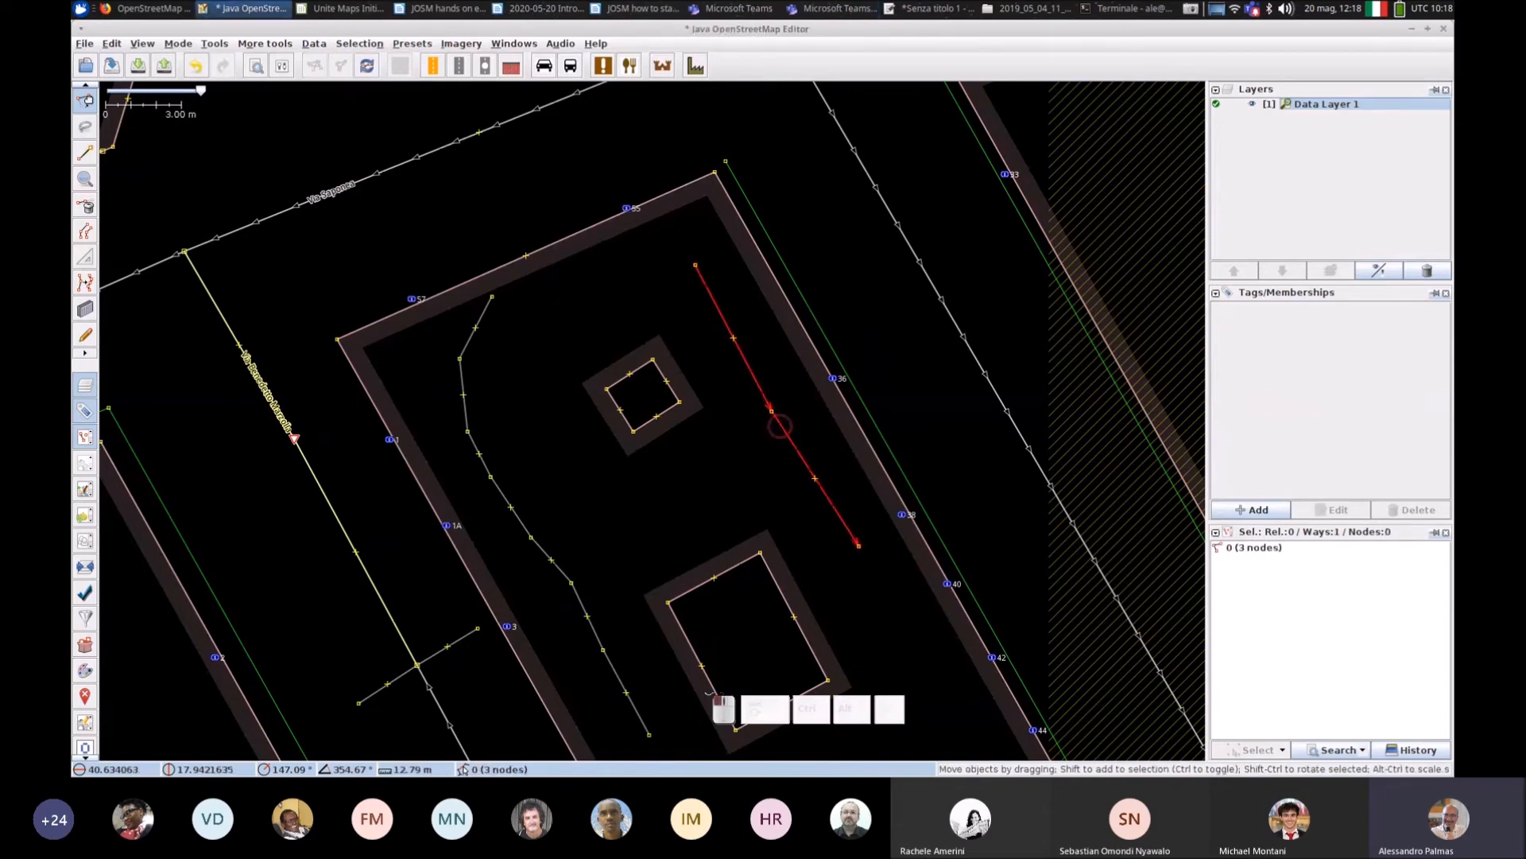
left_click(772, 411)
key("p")
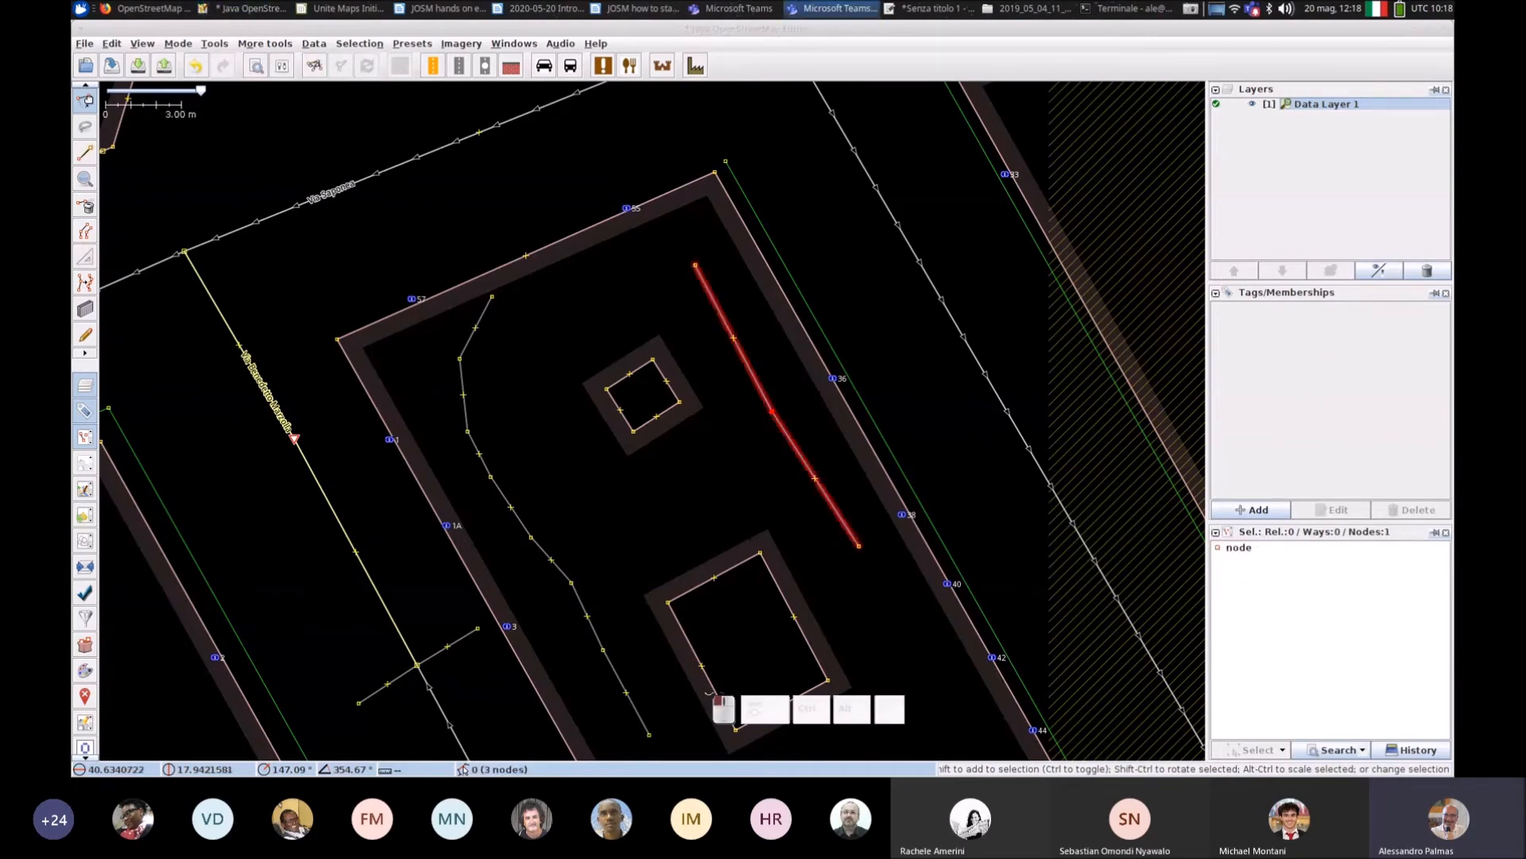
left_click(783, 427)
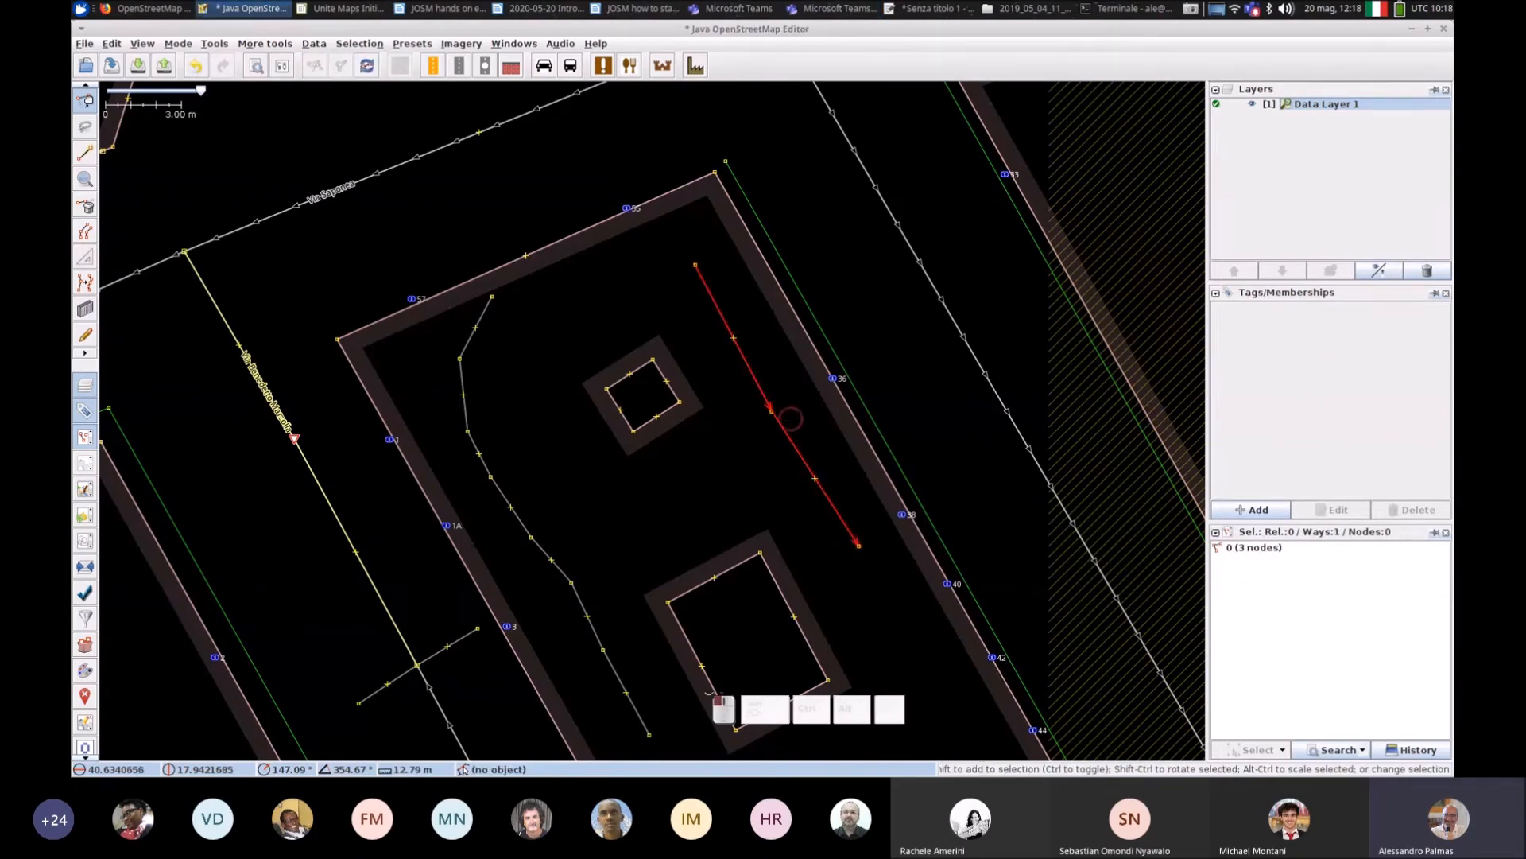
left_click(771, 411)
key("p")
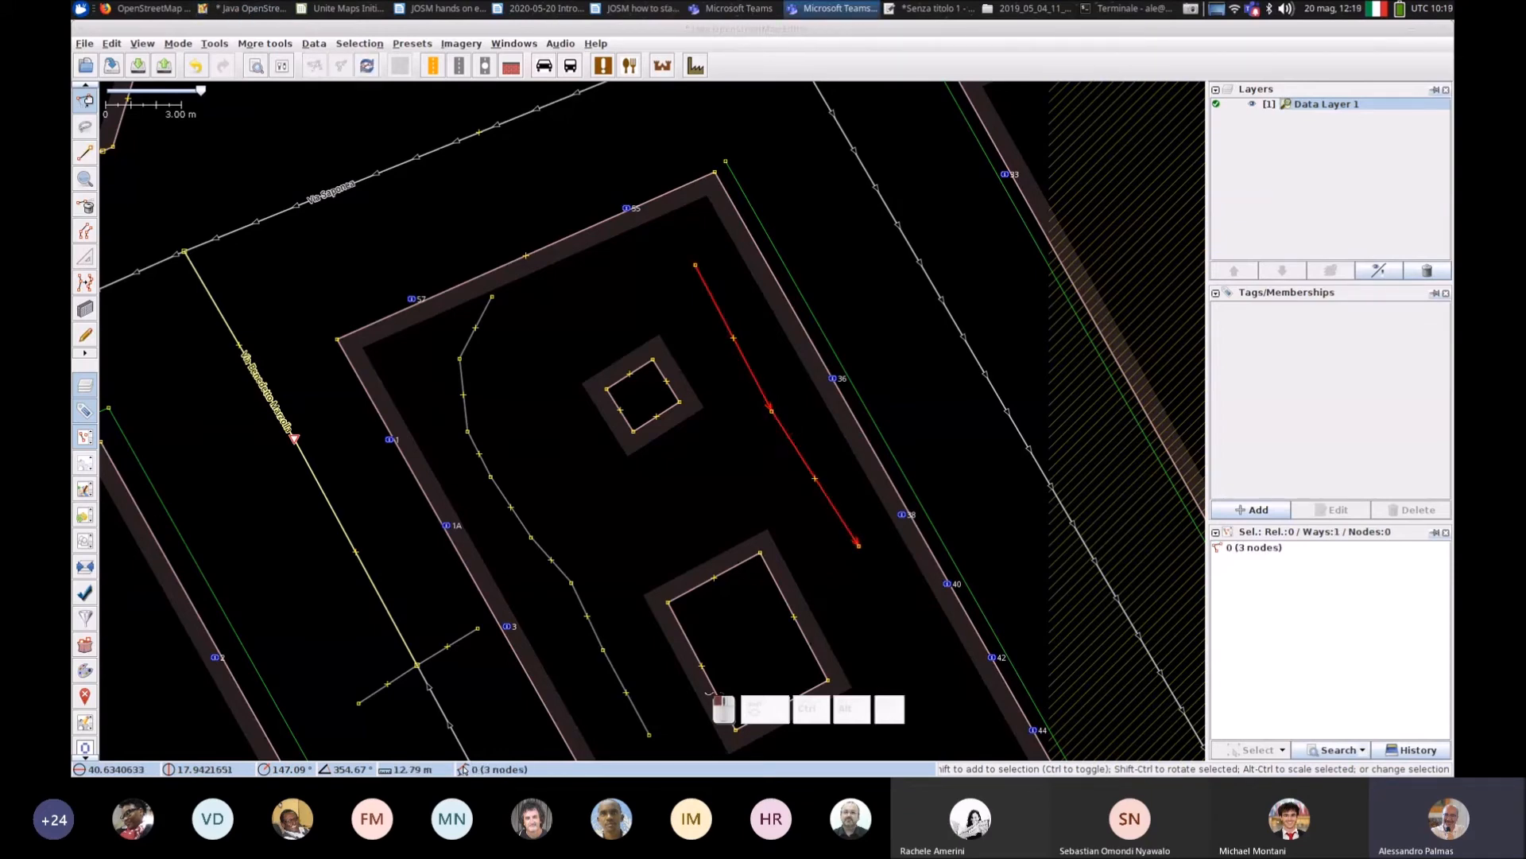
Step: Split the new way at its middle node and select the resulting southern segment
left_click(771, 411)
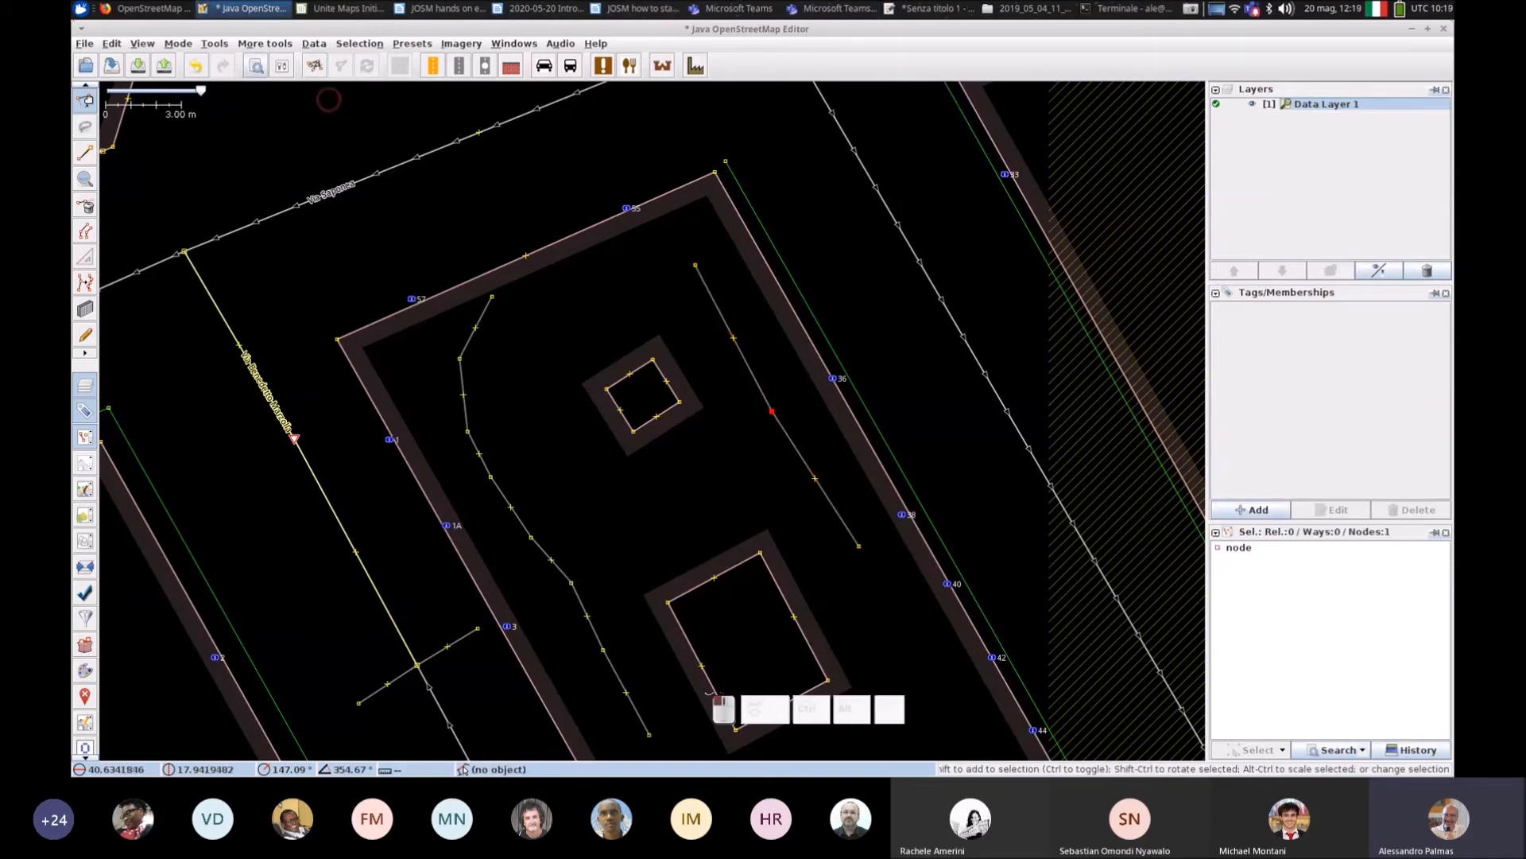
left_click(222, 46)
left_click(230, 60)
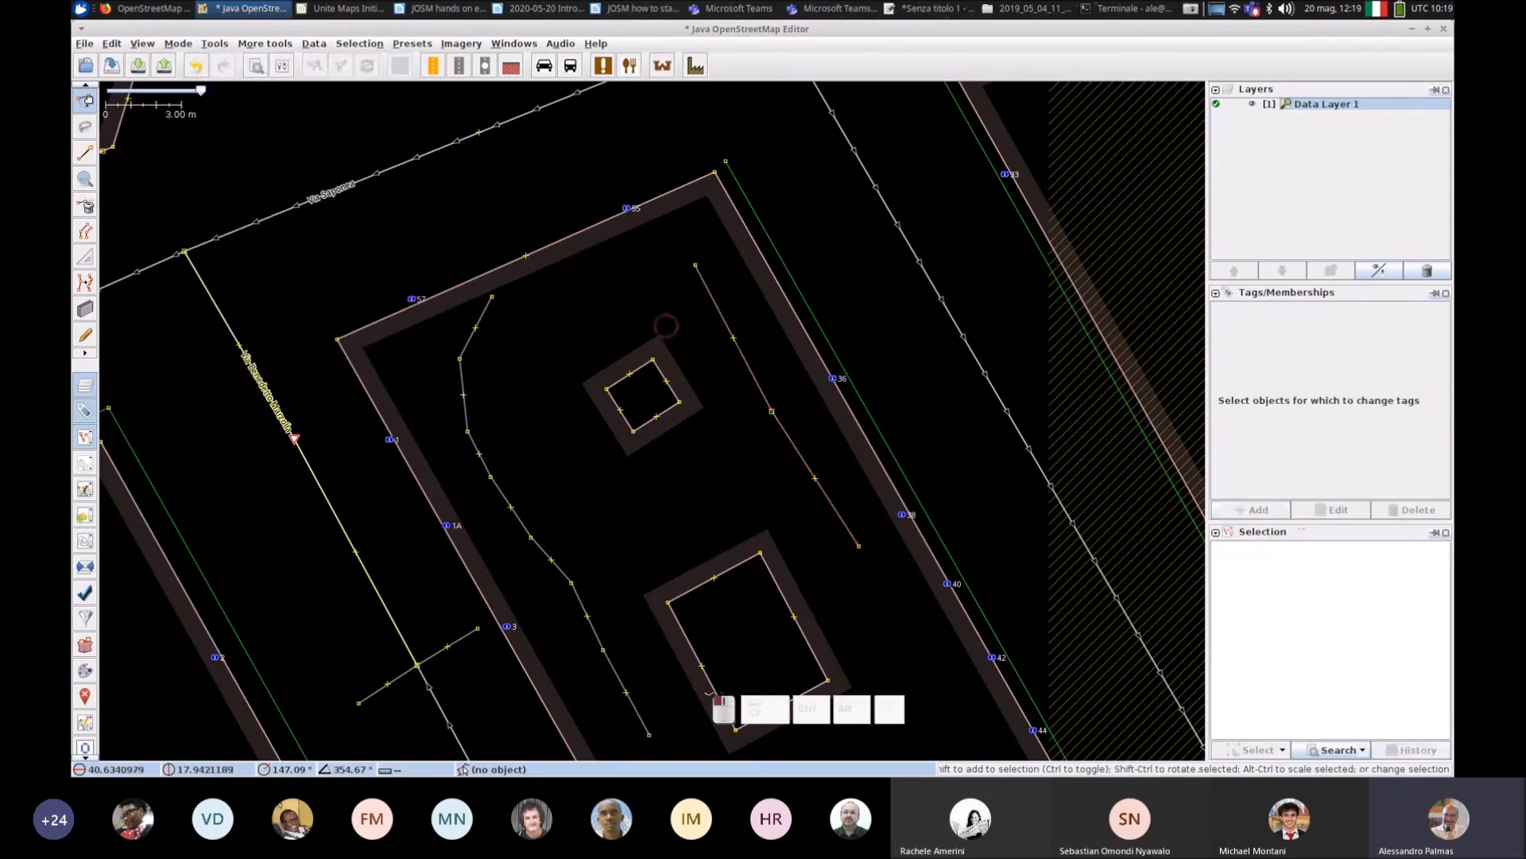
left_click(749, 437)
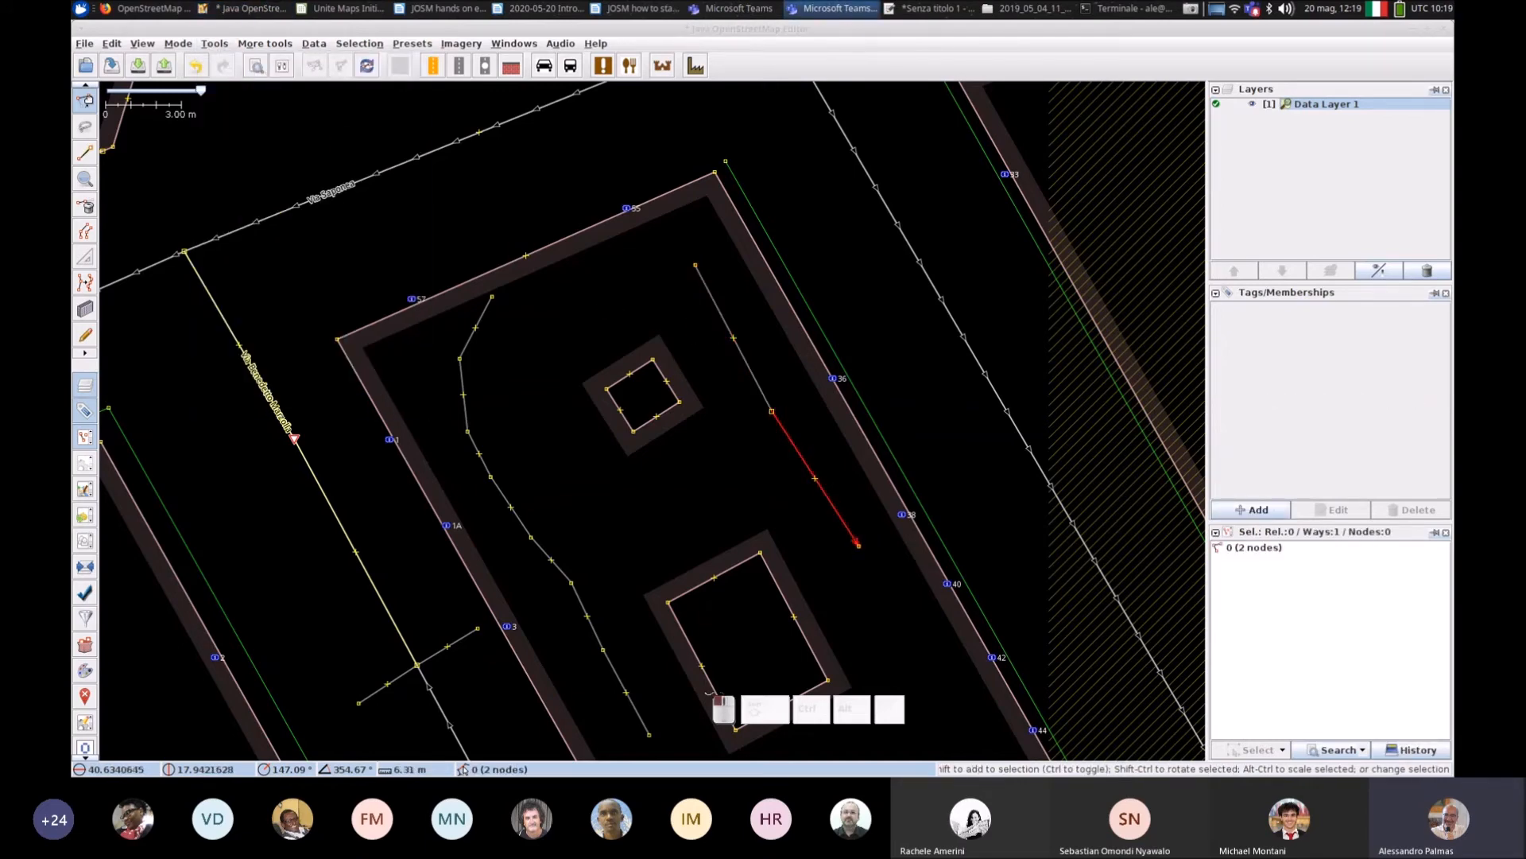
Step: Download the map data for the wider area surrounding the loaded blocks
scroll(751, 437, "down", 6)
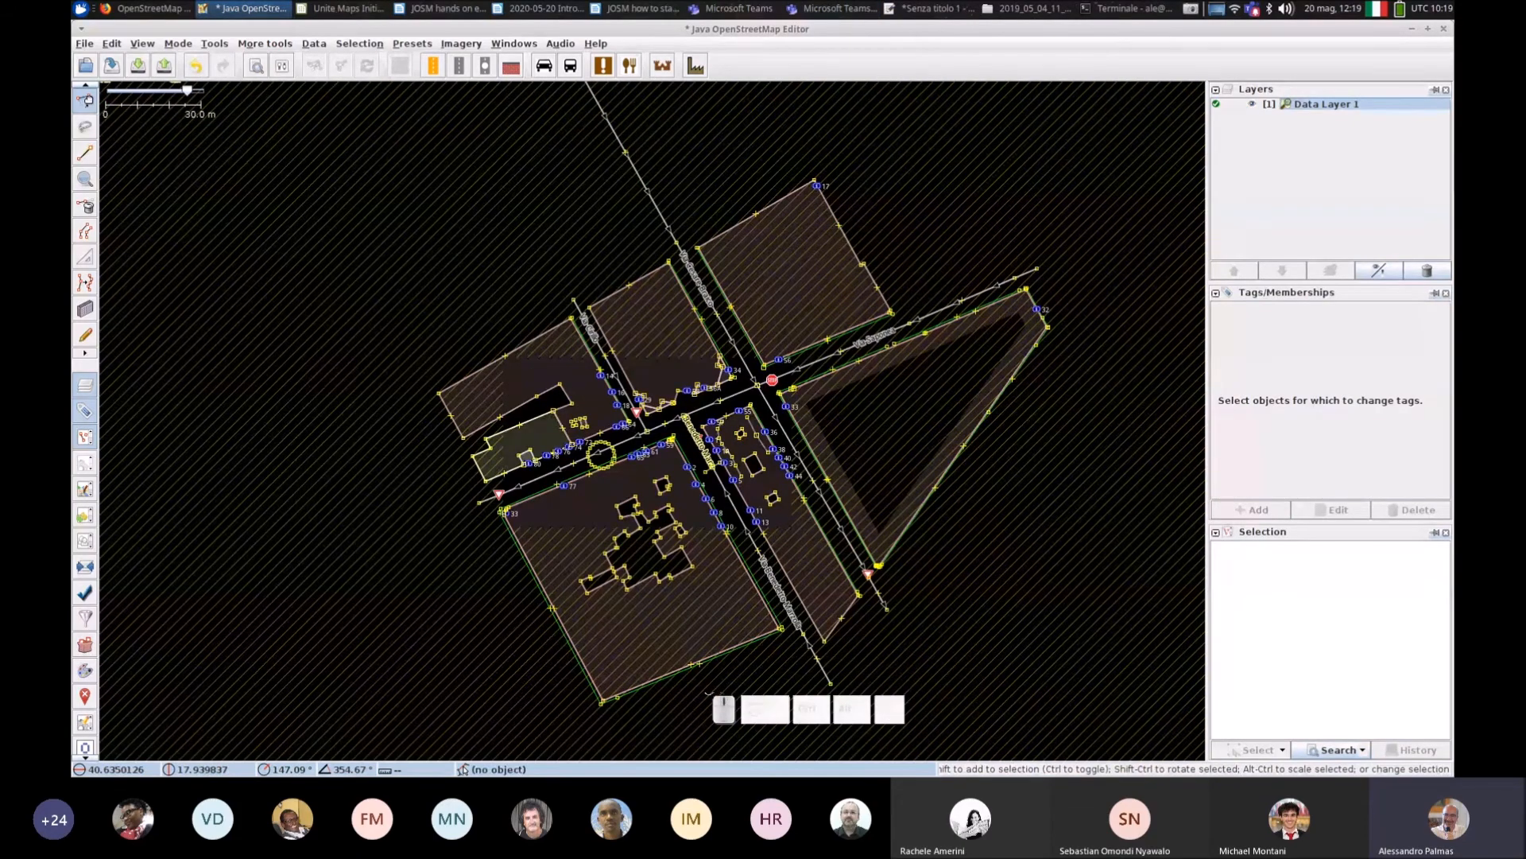
left_click(85, 43)
left_click(142, 216)
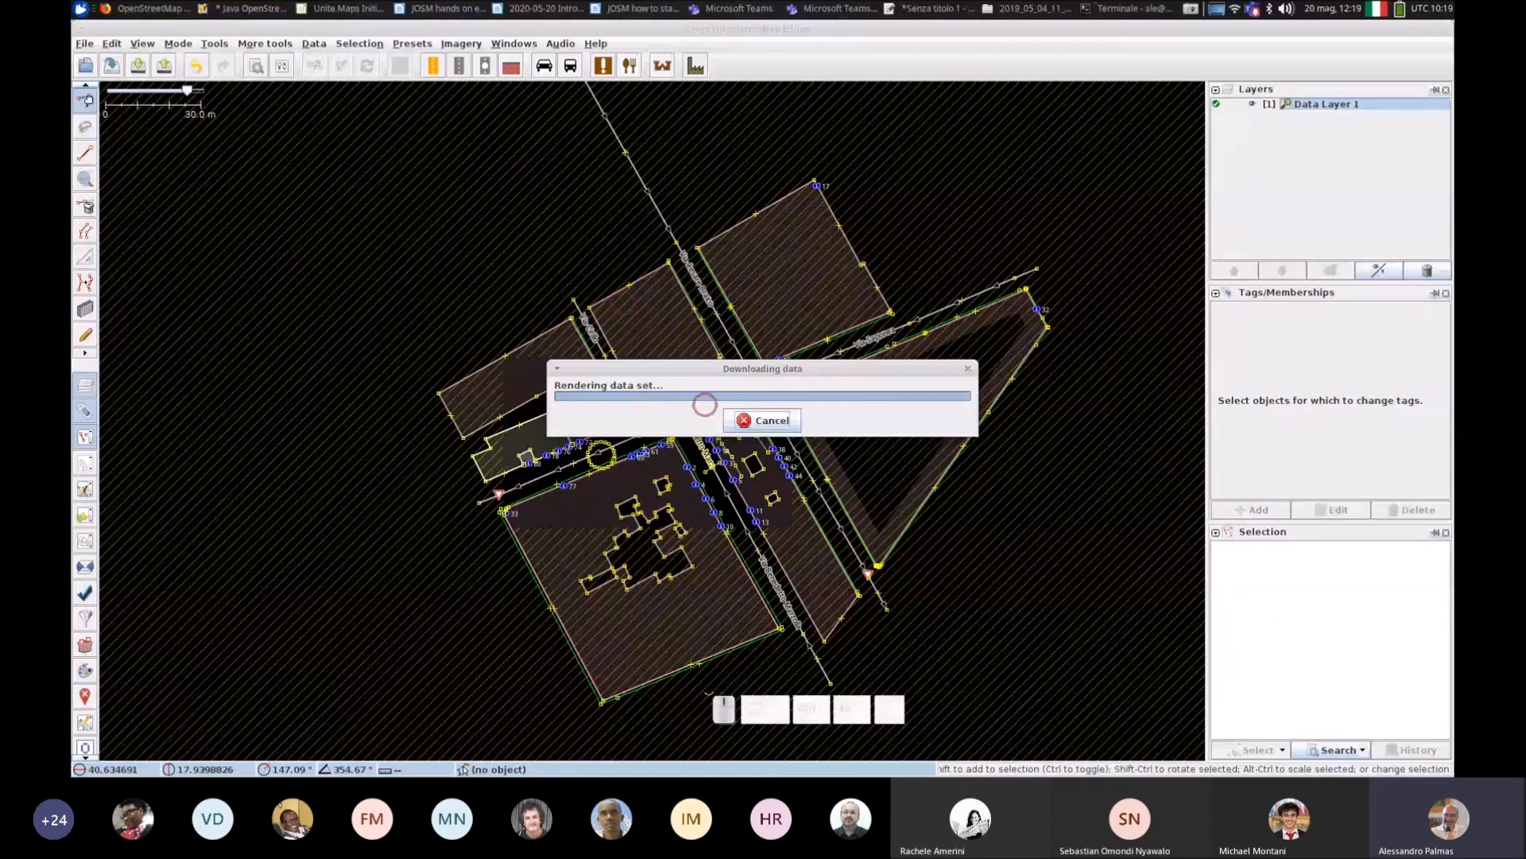
scroll(650, 349, "up", 5)
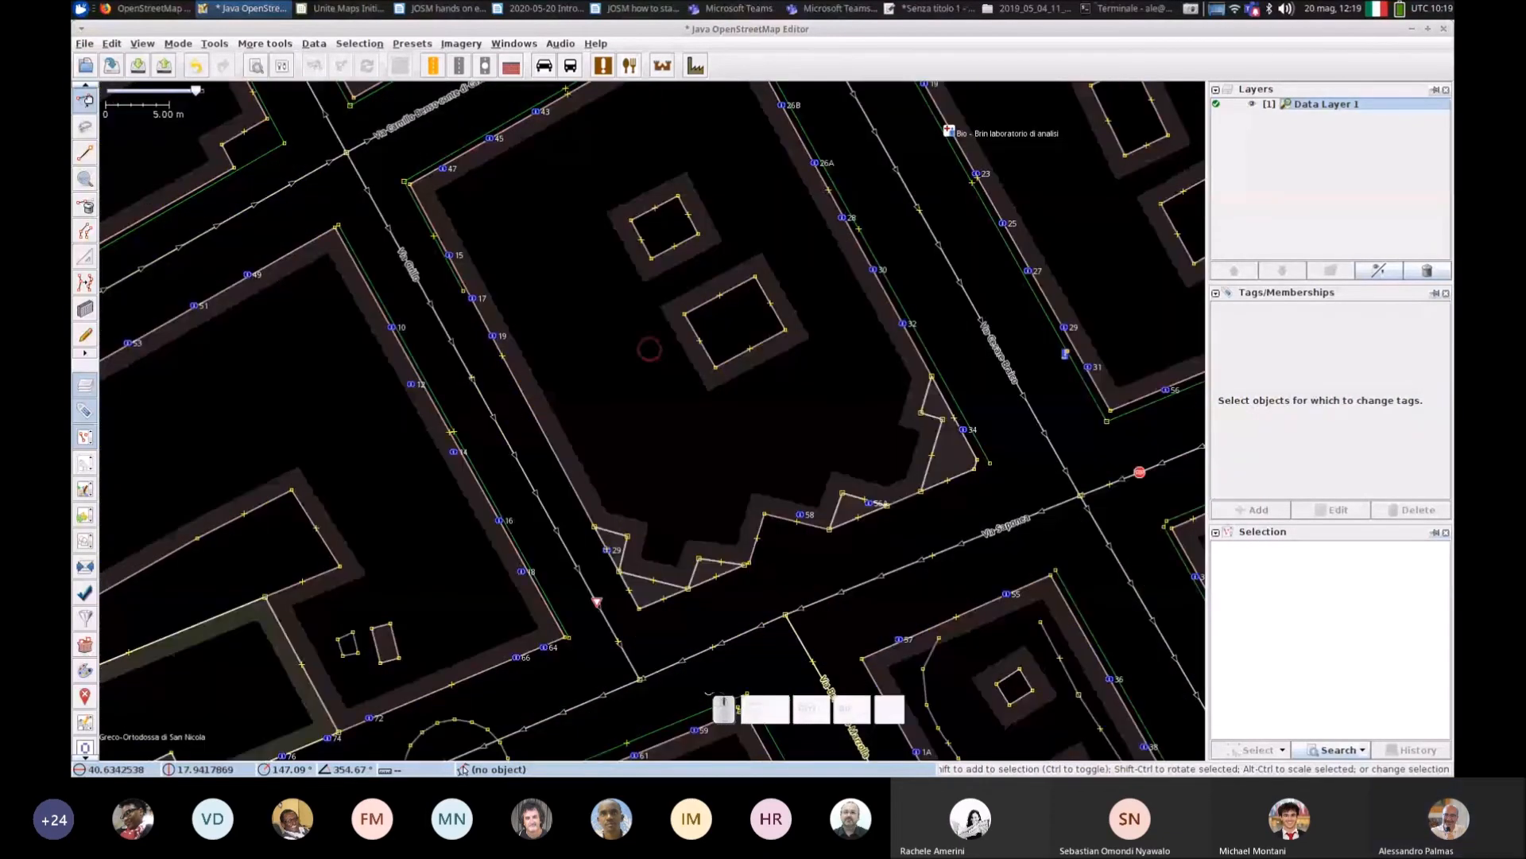
scroll(649, 348, "down", 2)
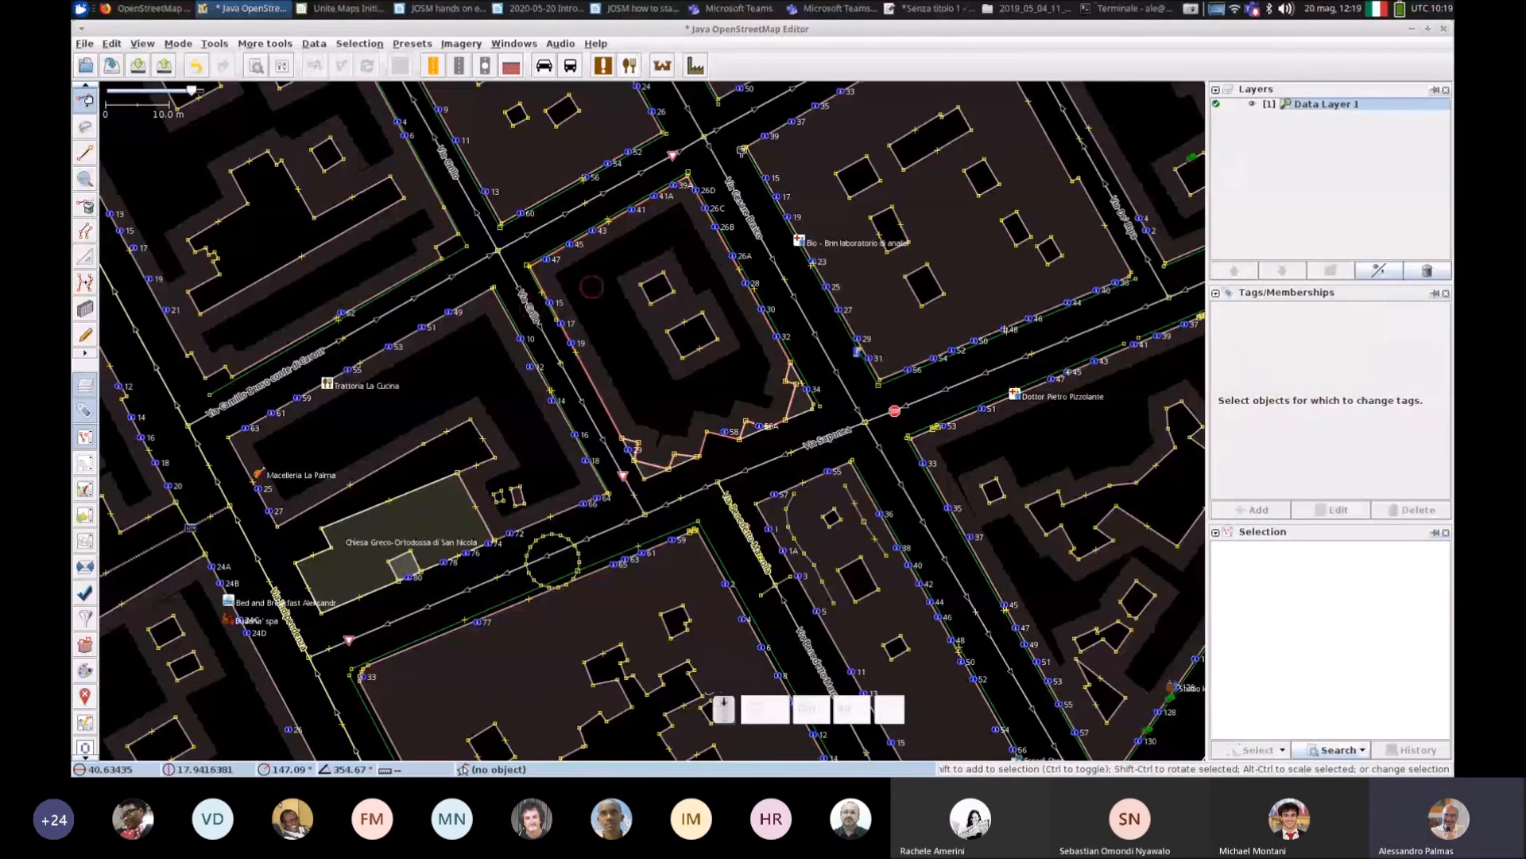
Step: Inspect the small square inner way at the western end of the triangular block by selecting it
left_click_drag(1101, 455, 795, 423)
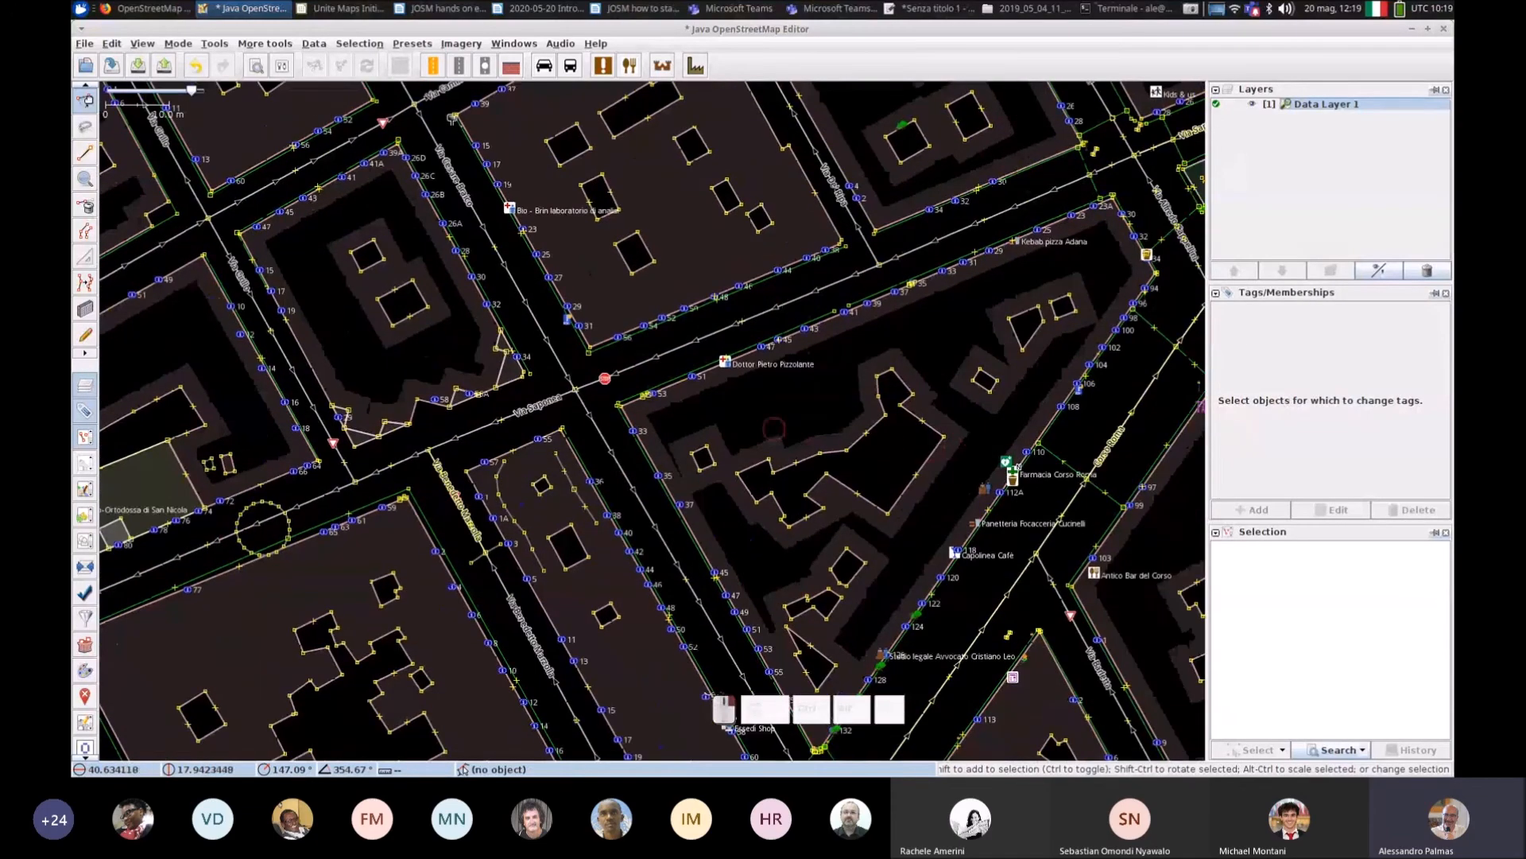
scroll(695, 438, "up", 4)
left_click_drag(826, 522, 710, 351)
left_click(661, 359)
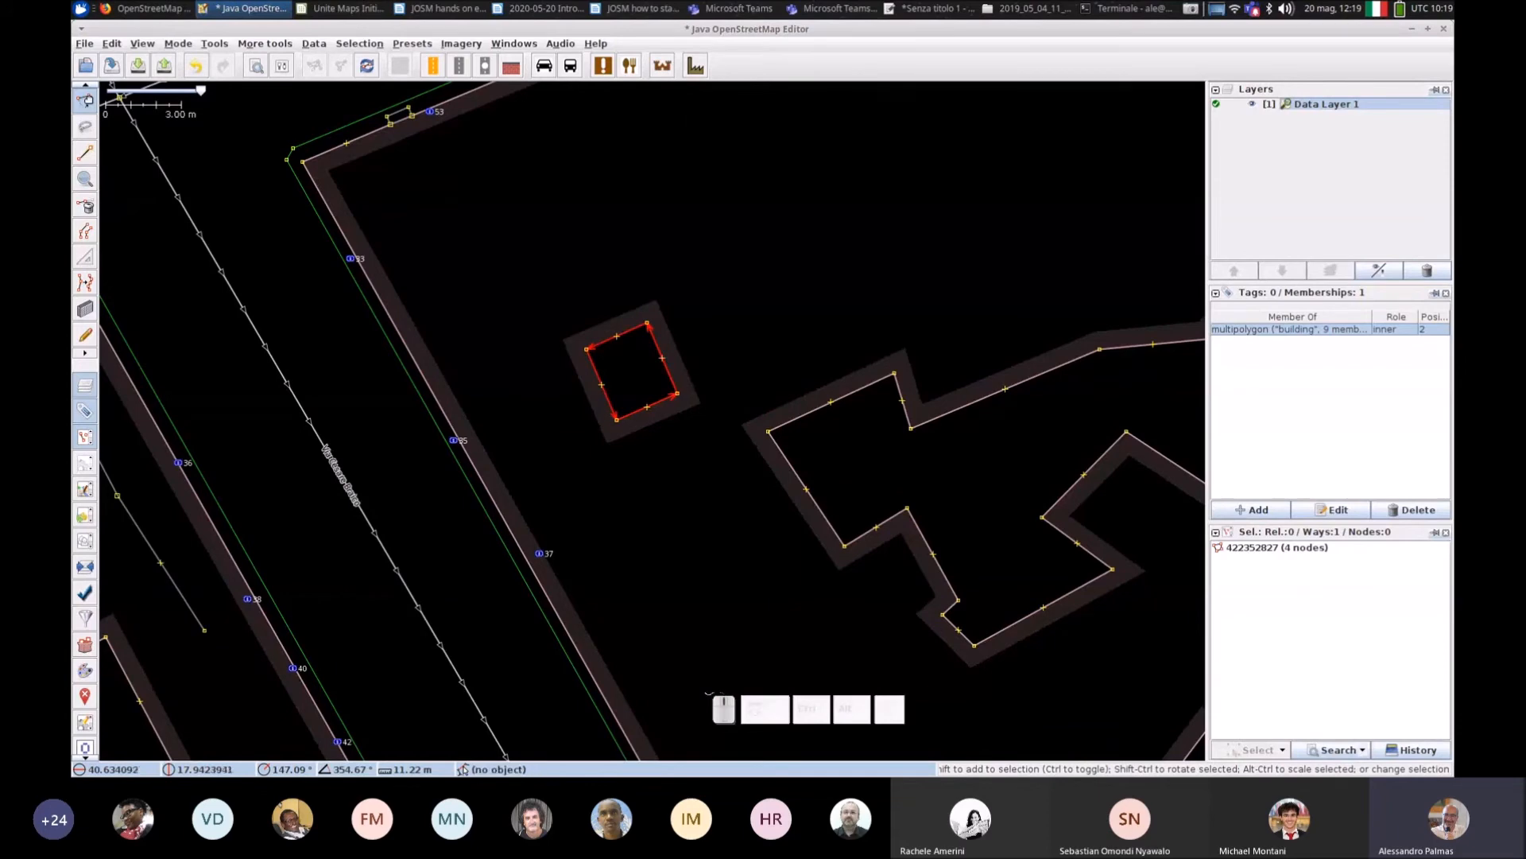
left_click(644, 443)
Step: Try to split the small square closed way at its southwestern corner node alone
left_click(617, 419)
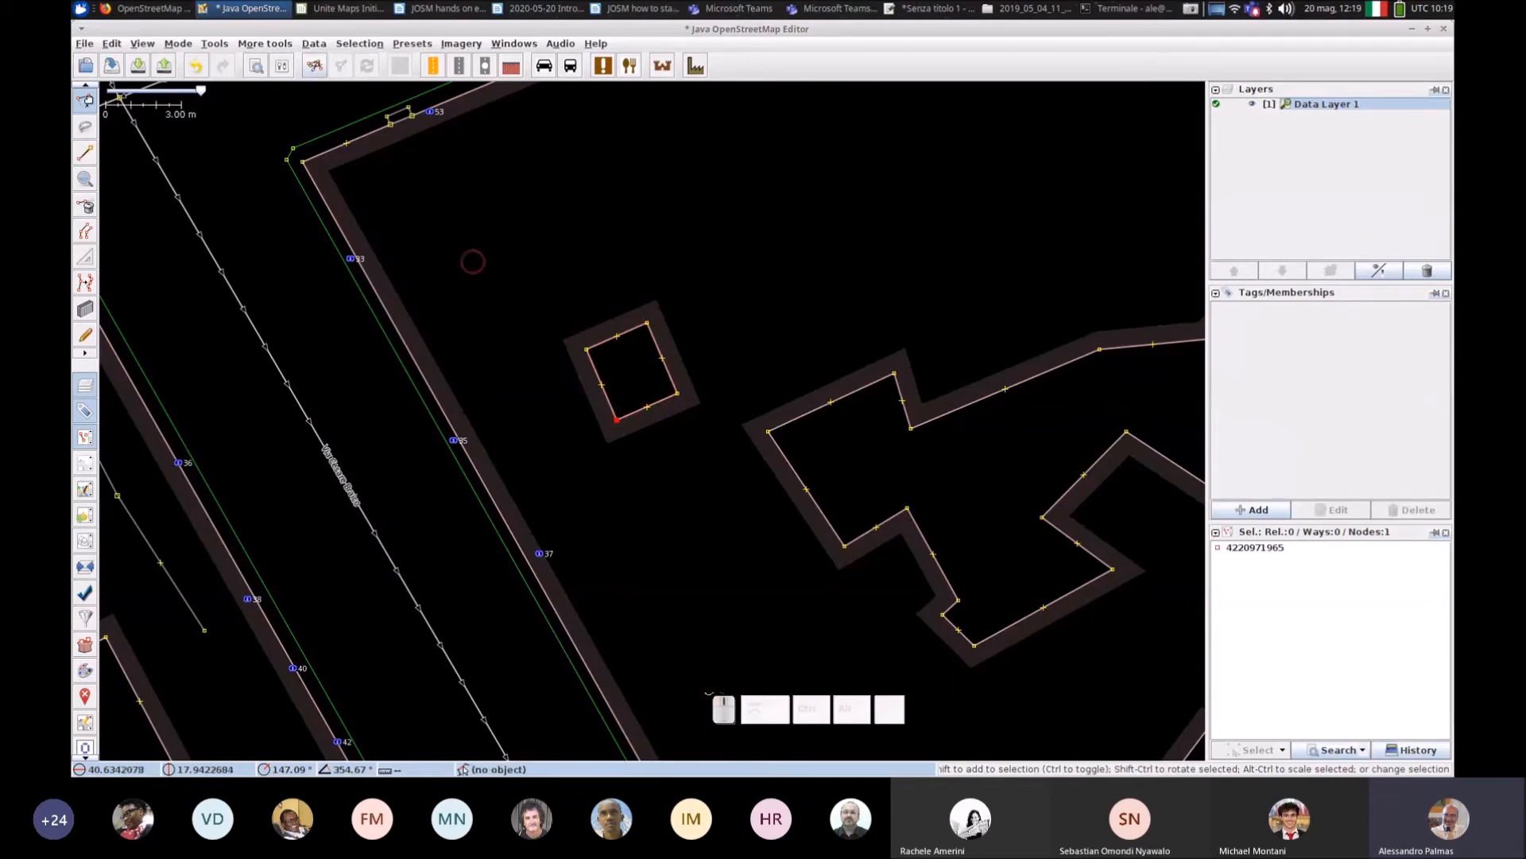
left_click(214, 44)
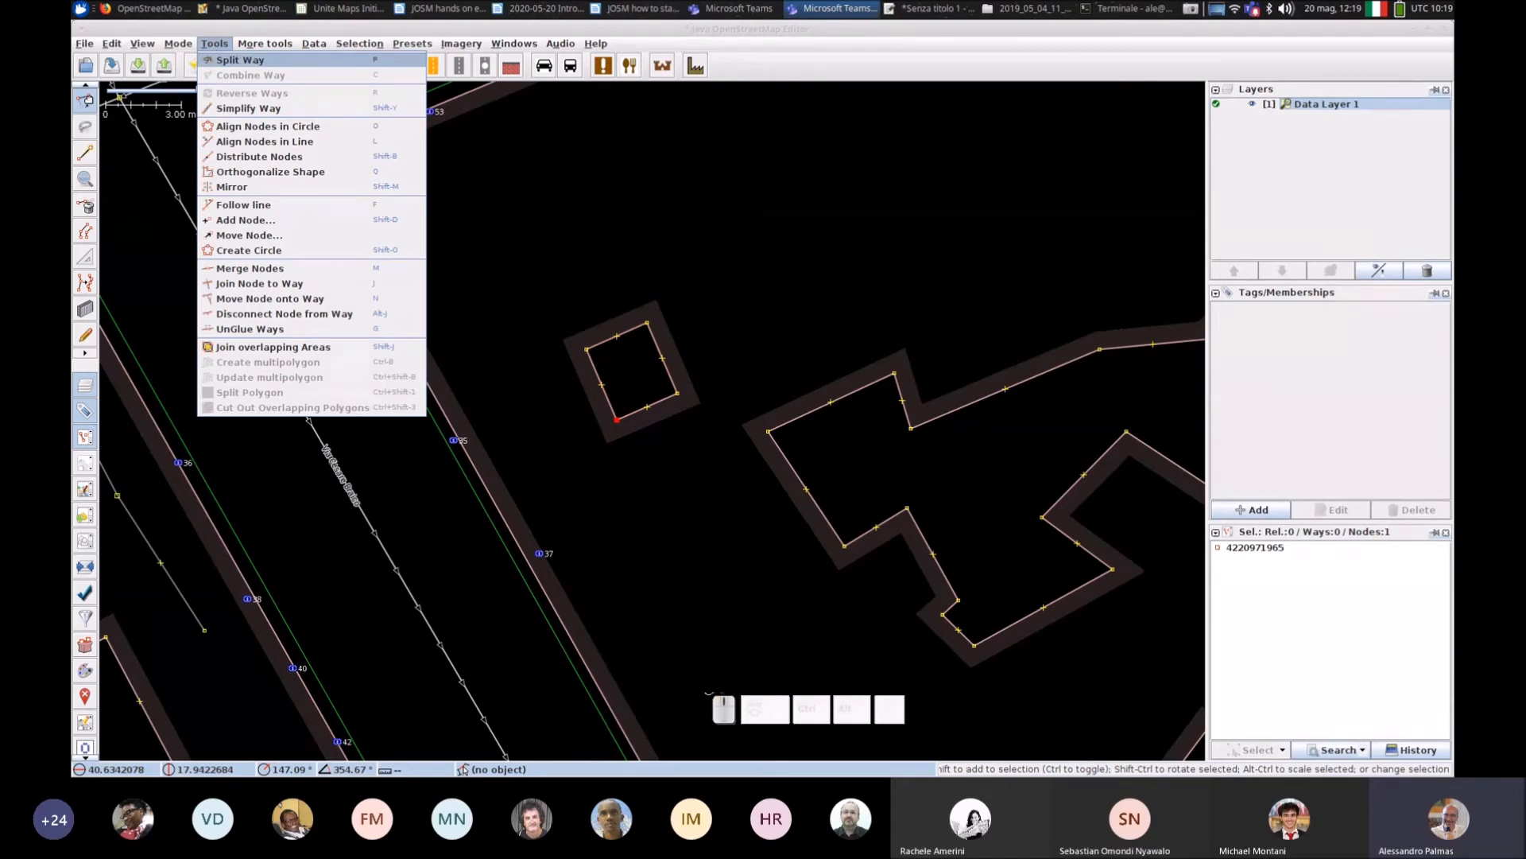
left_click(239, 59)
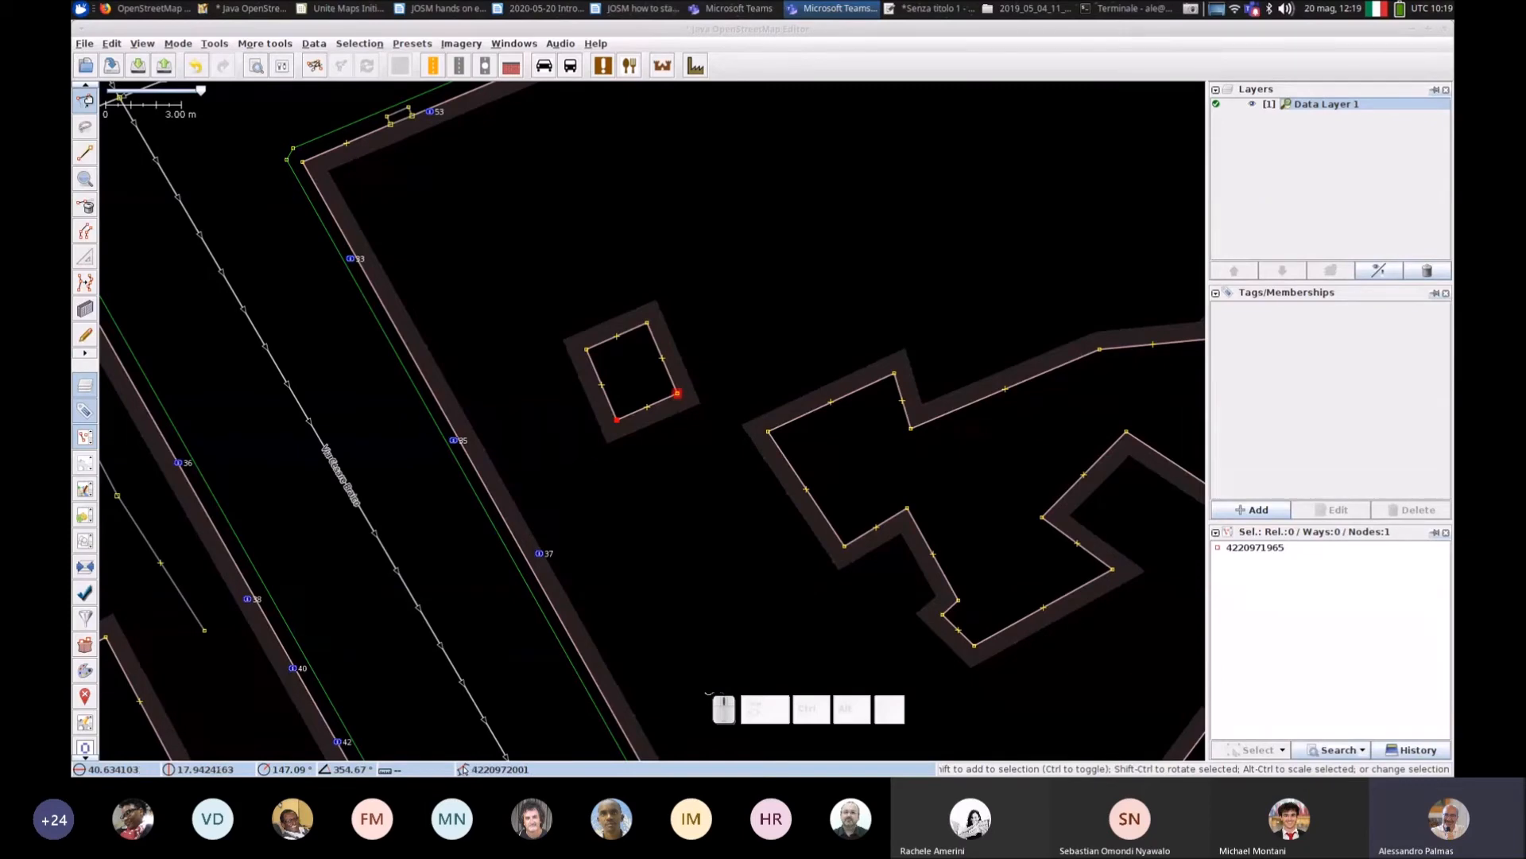
Step: Split the square closed way at its two southern corner nodes, letting the four-node segment reuse the history
left_click(614, 421)
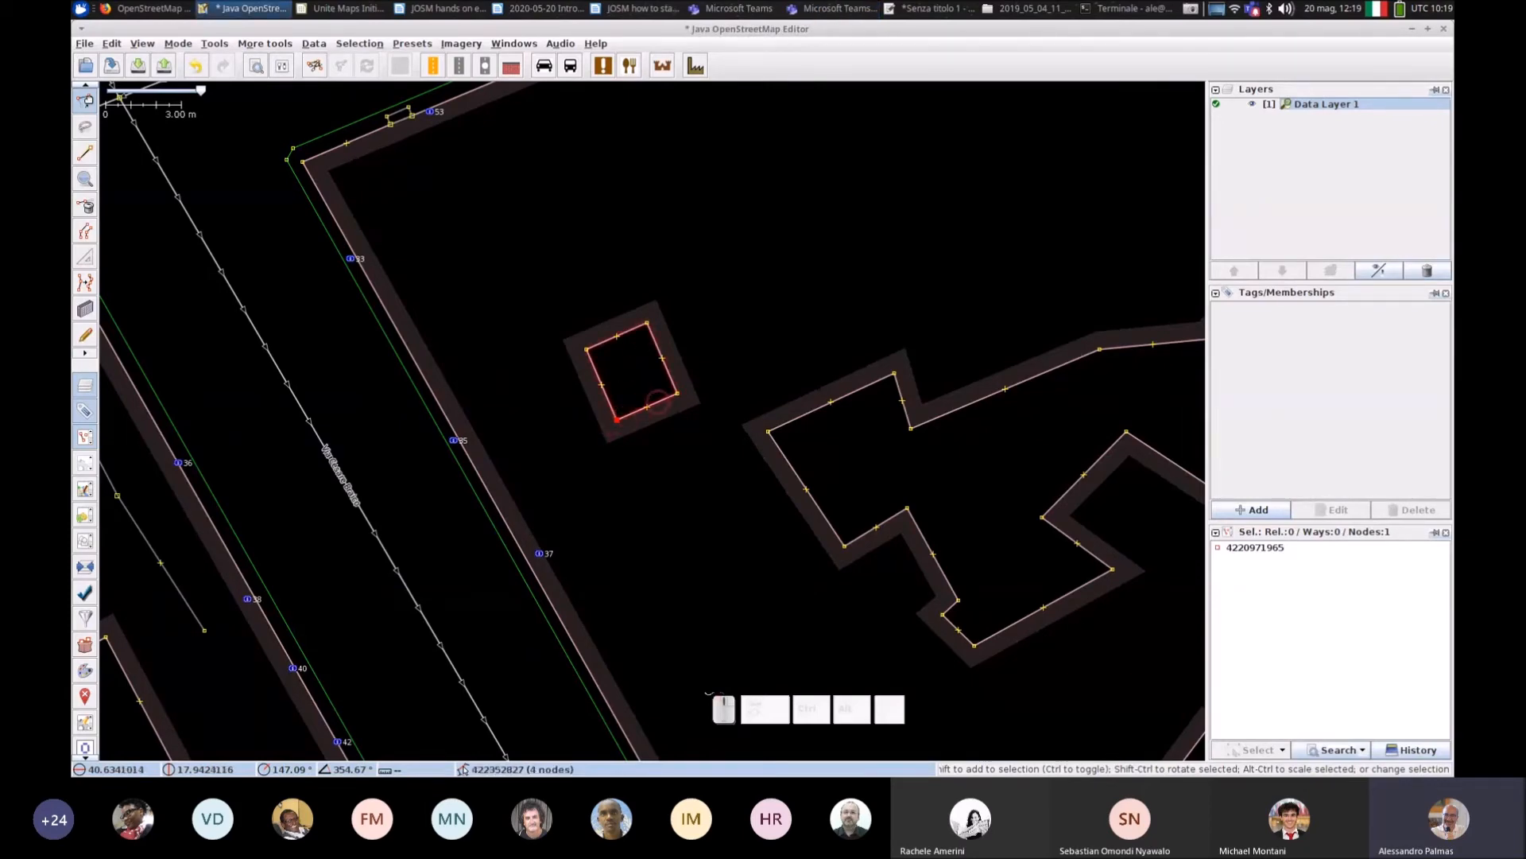
left_click(616, 421)
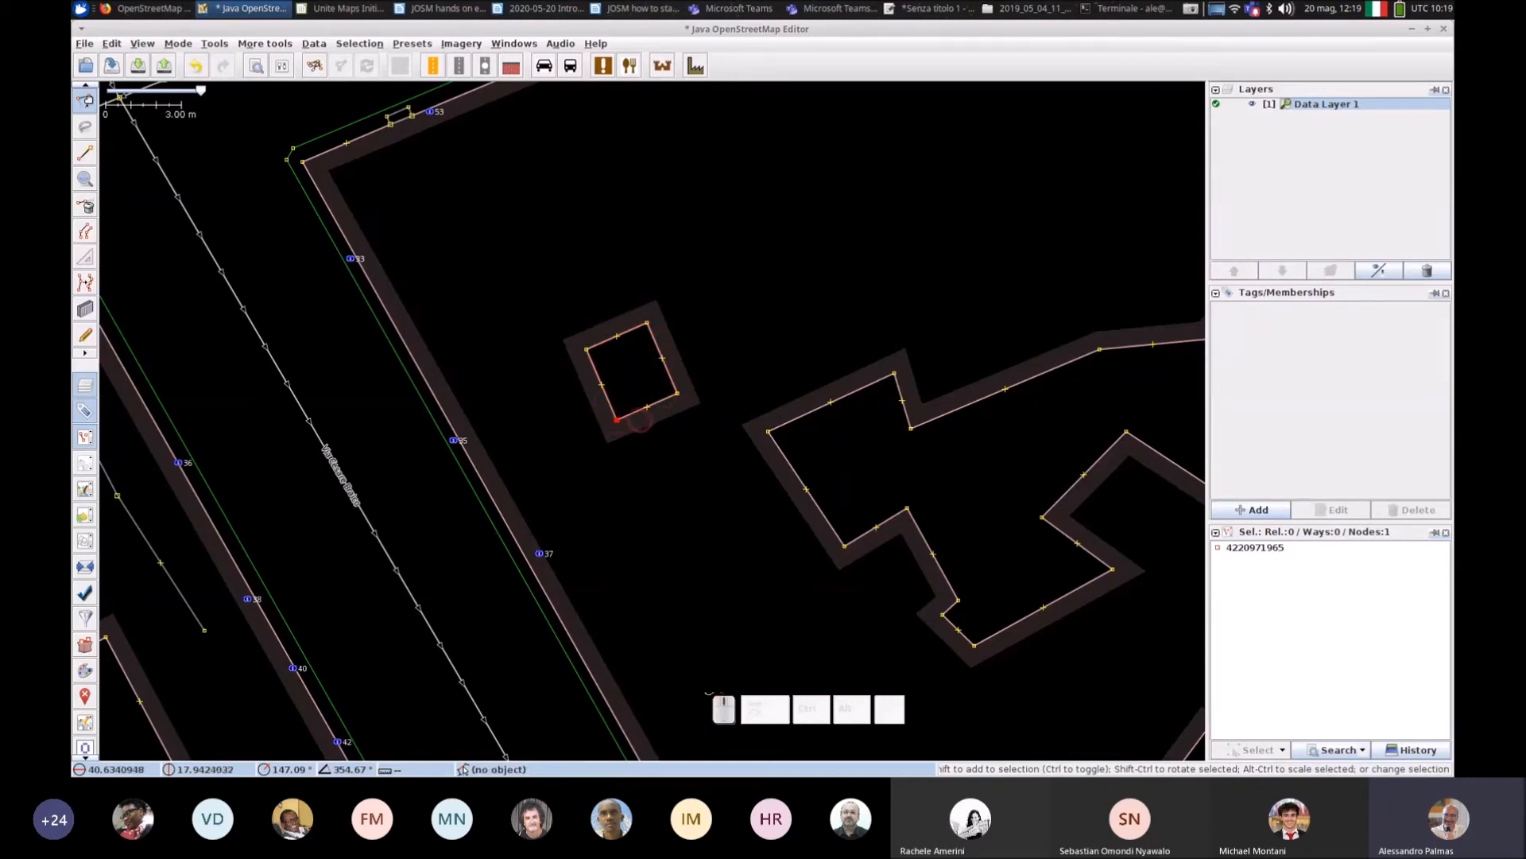
key("ctrl")
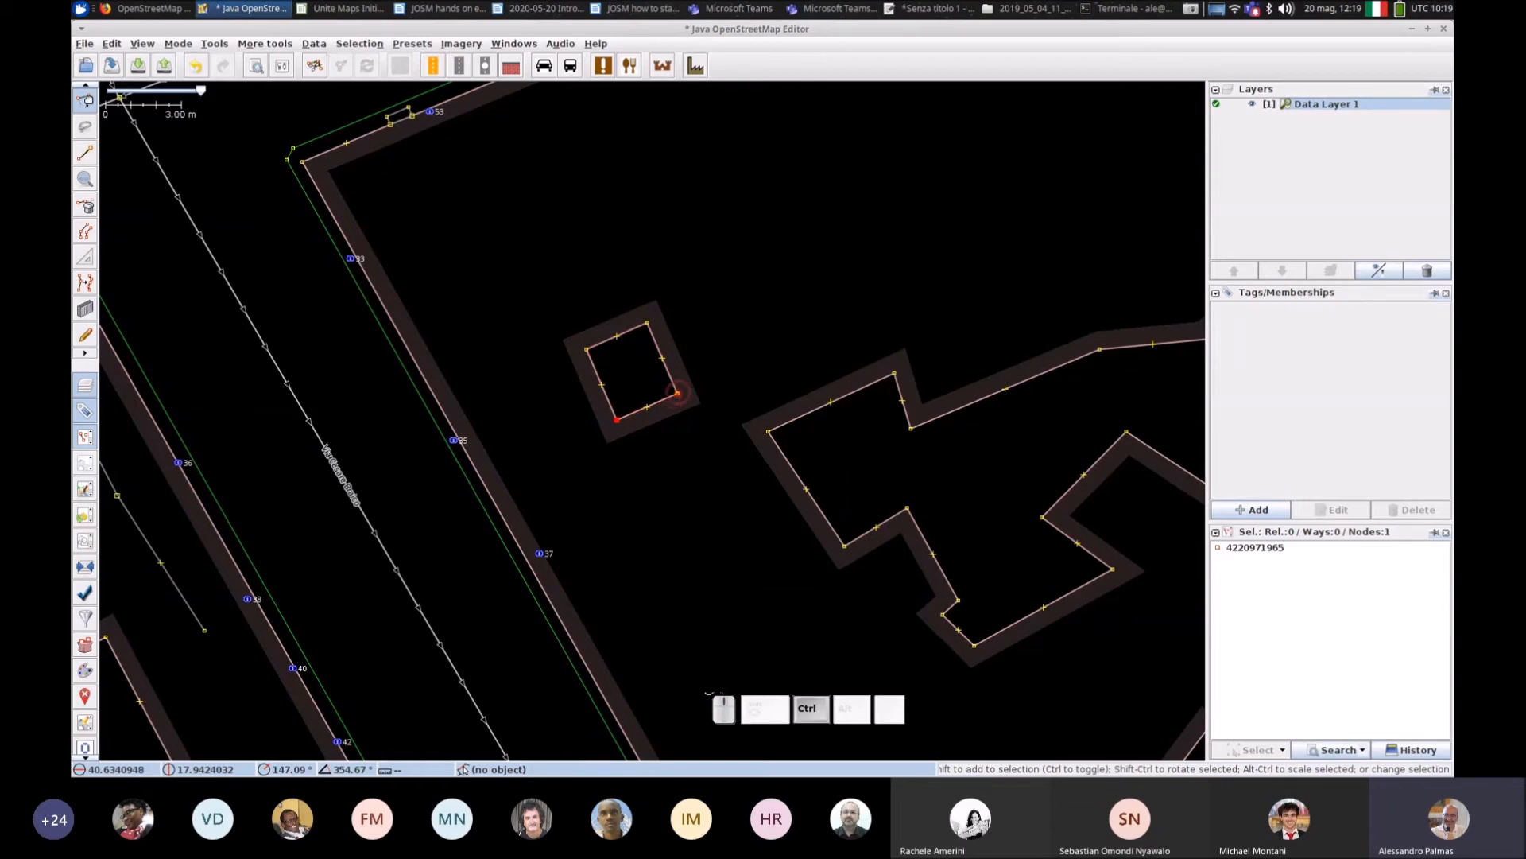
left_click(678, 393, "ctrl")
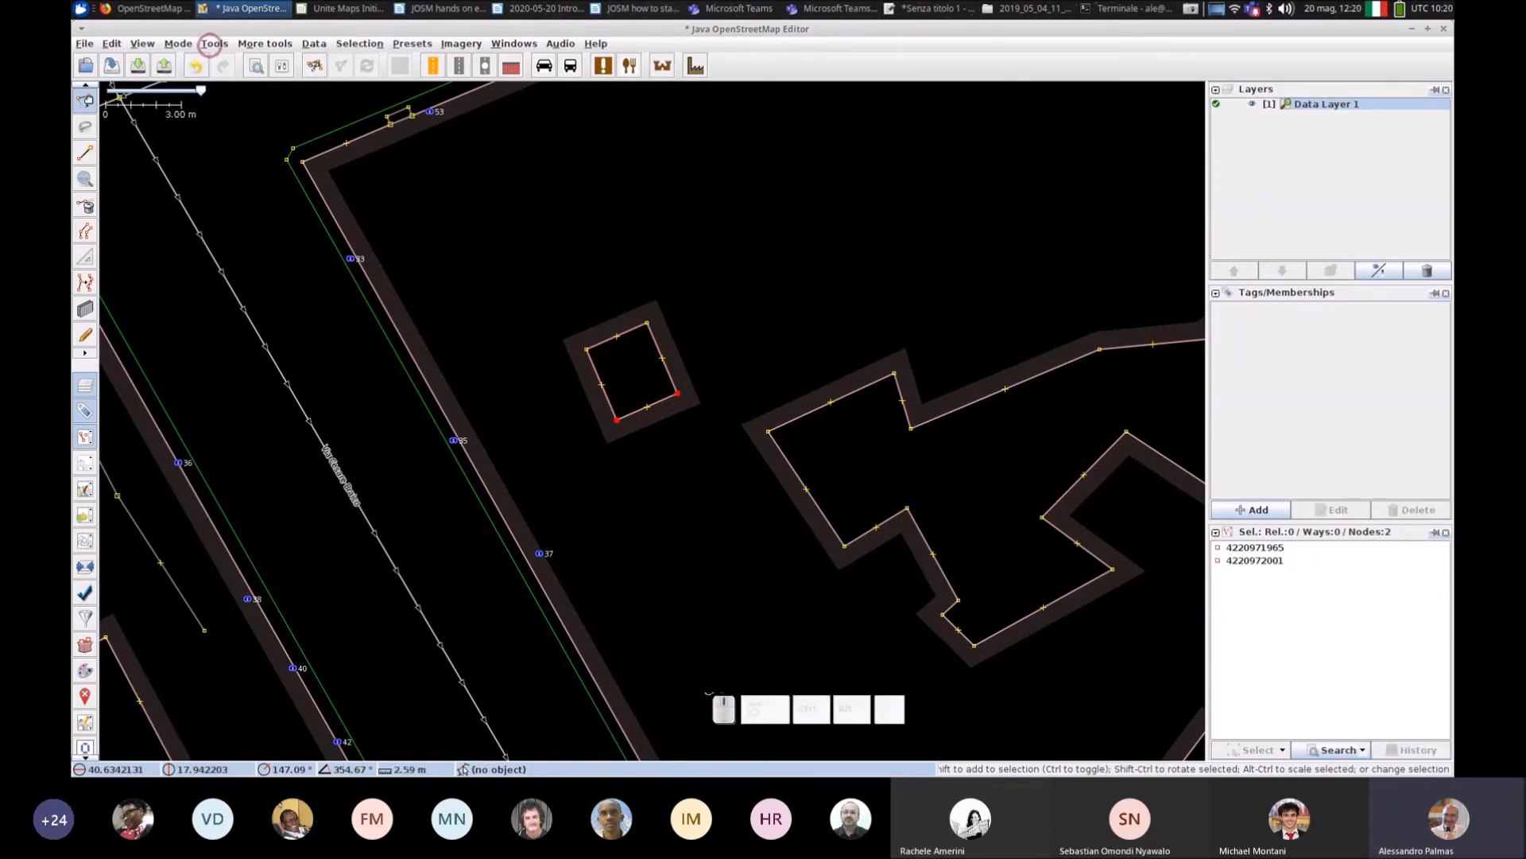
left_click(214, 44)
left_click(251, 61)
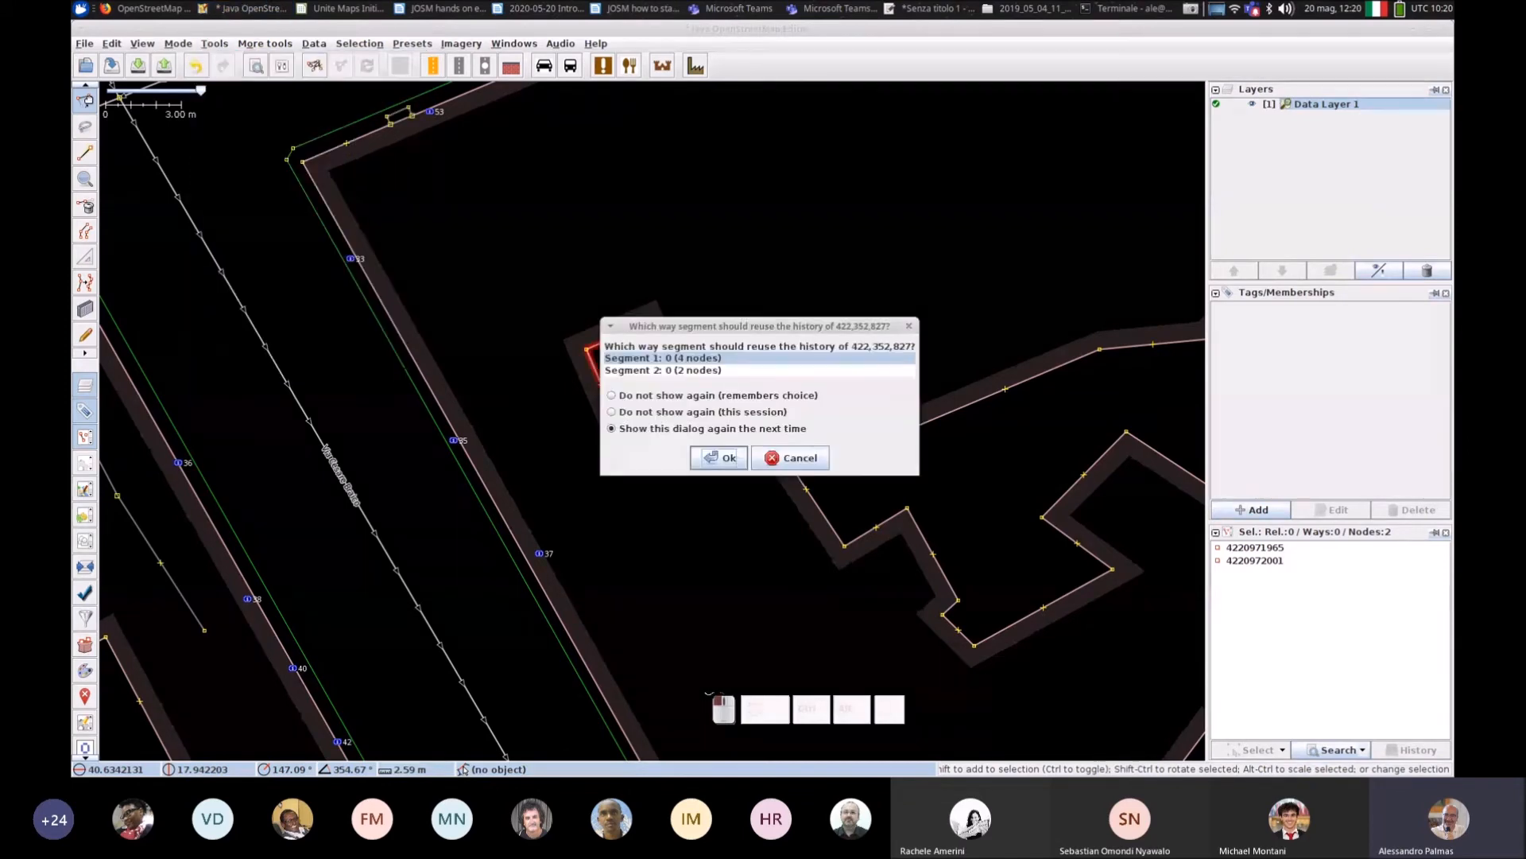
left_click(708, 459)
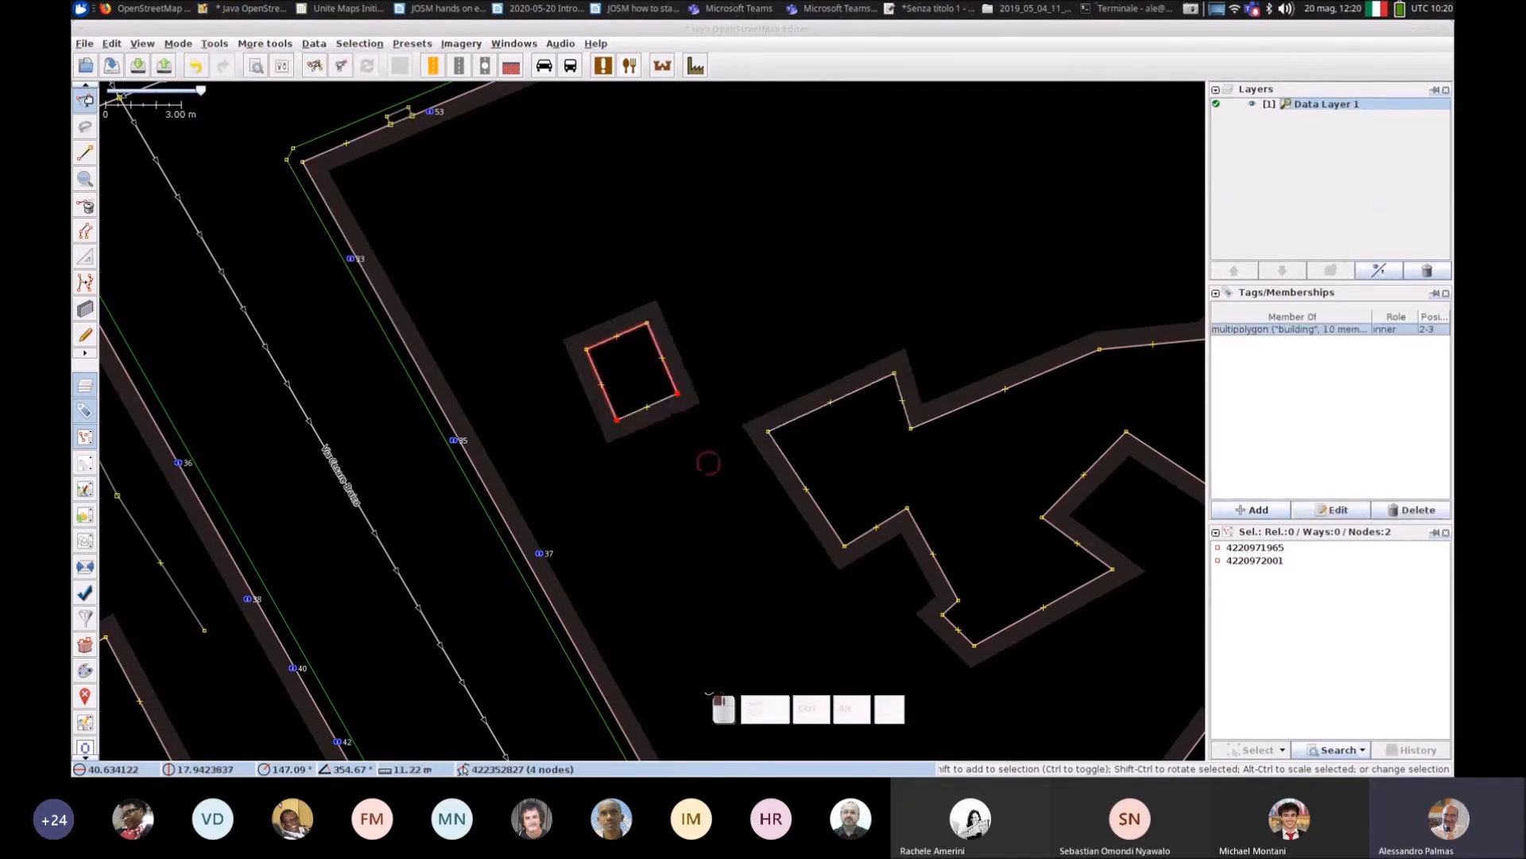
Step: Check the two pieces of the split square by selecting each one, and clear the selection
left_click(652, 404)
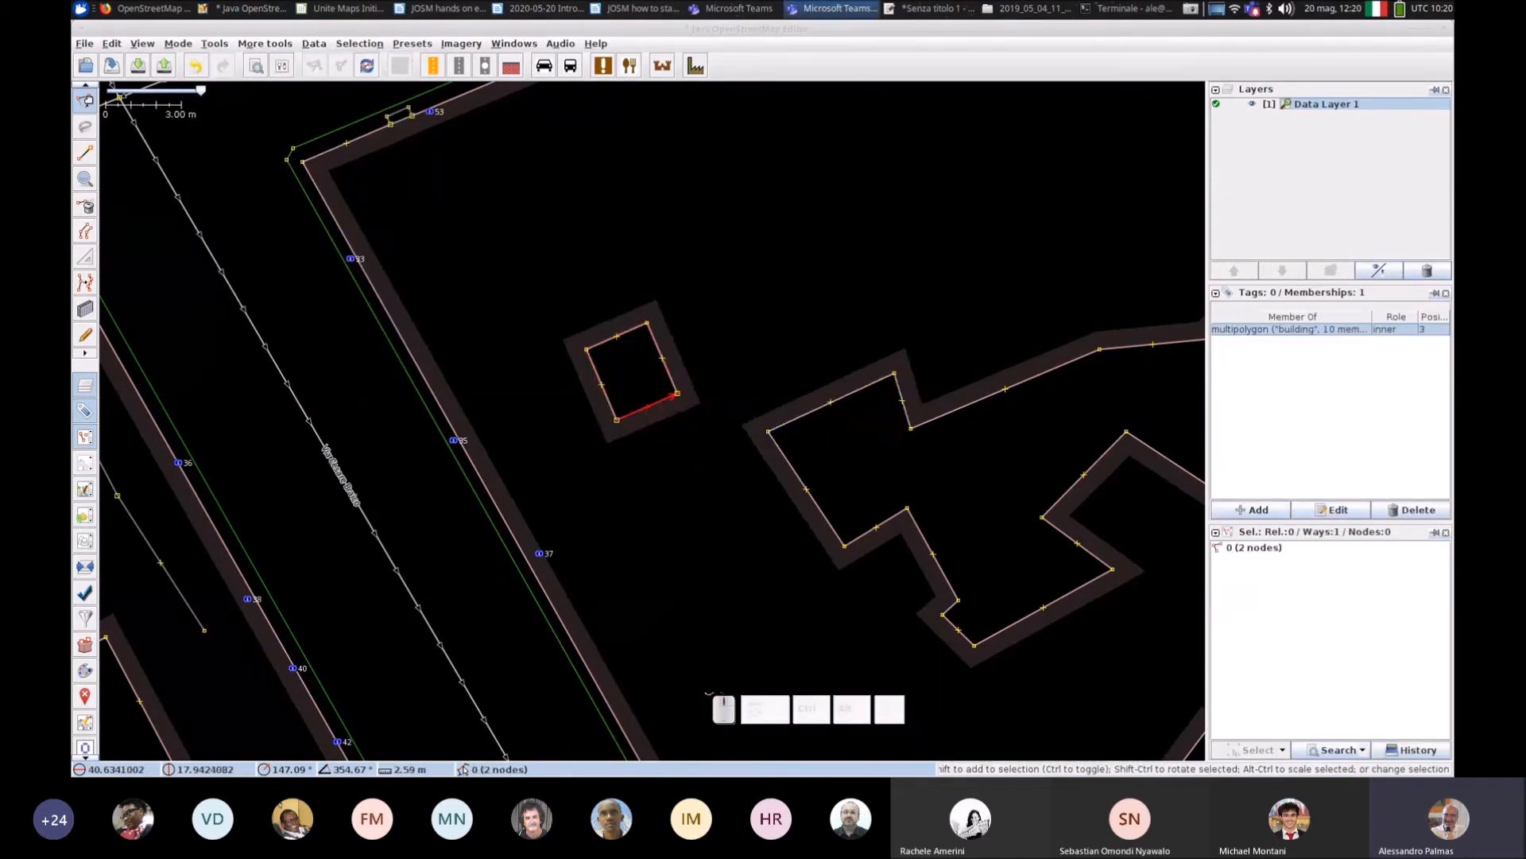
left_click(663, 370)
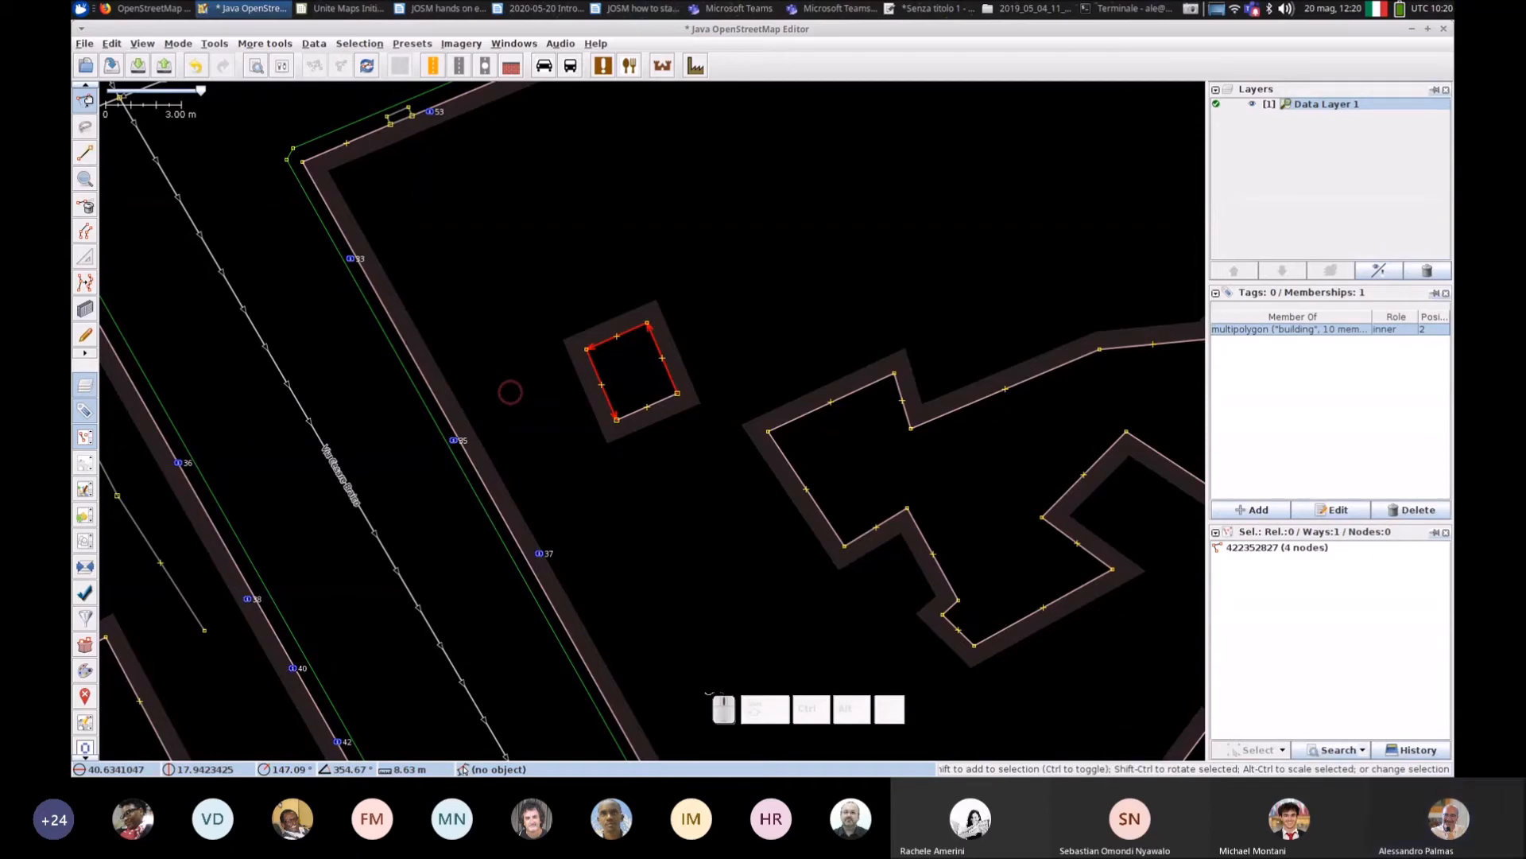
left_click(526, 394)
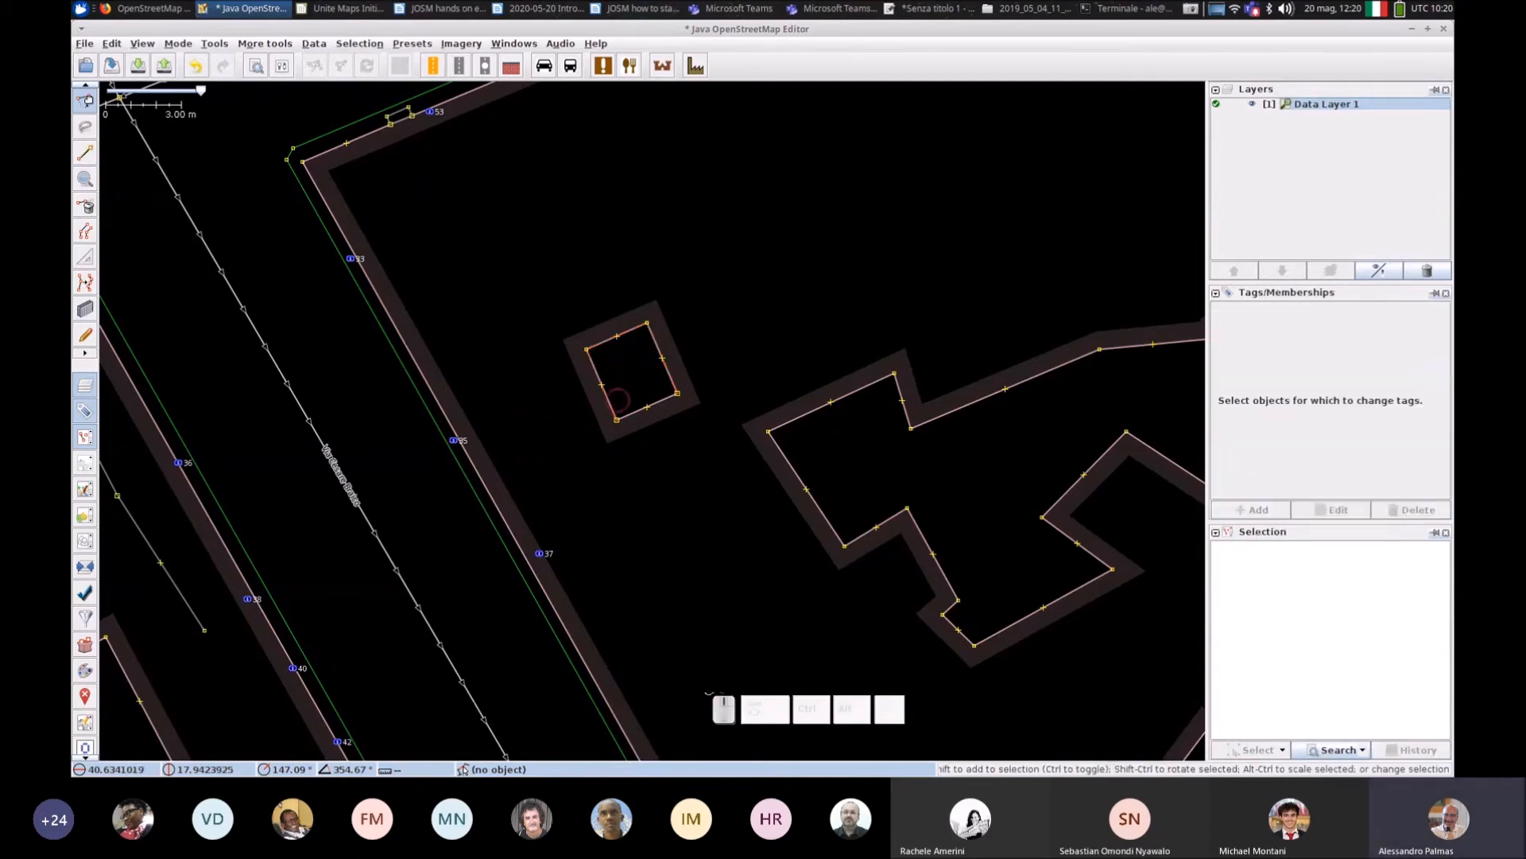
Step: Select both pieces of the split square way and combine them into one closed way
left_click(601, 390)
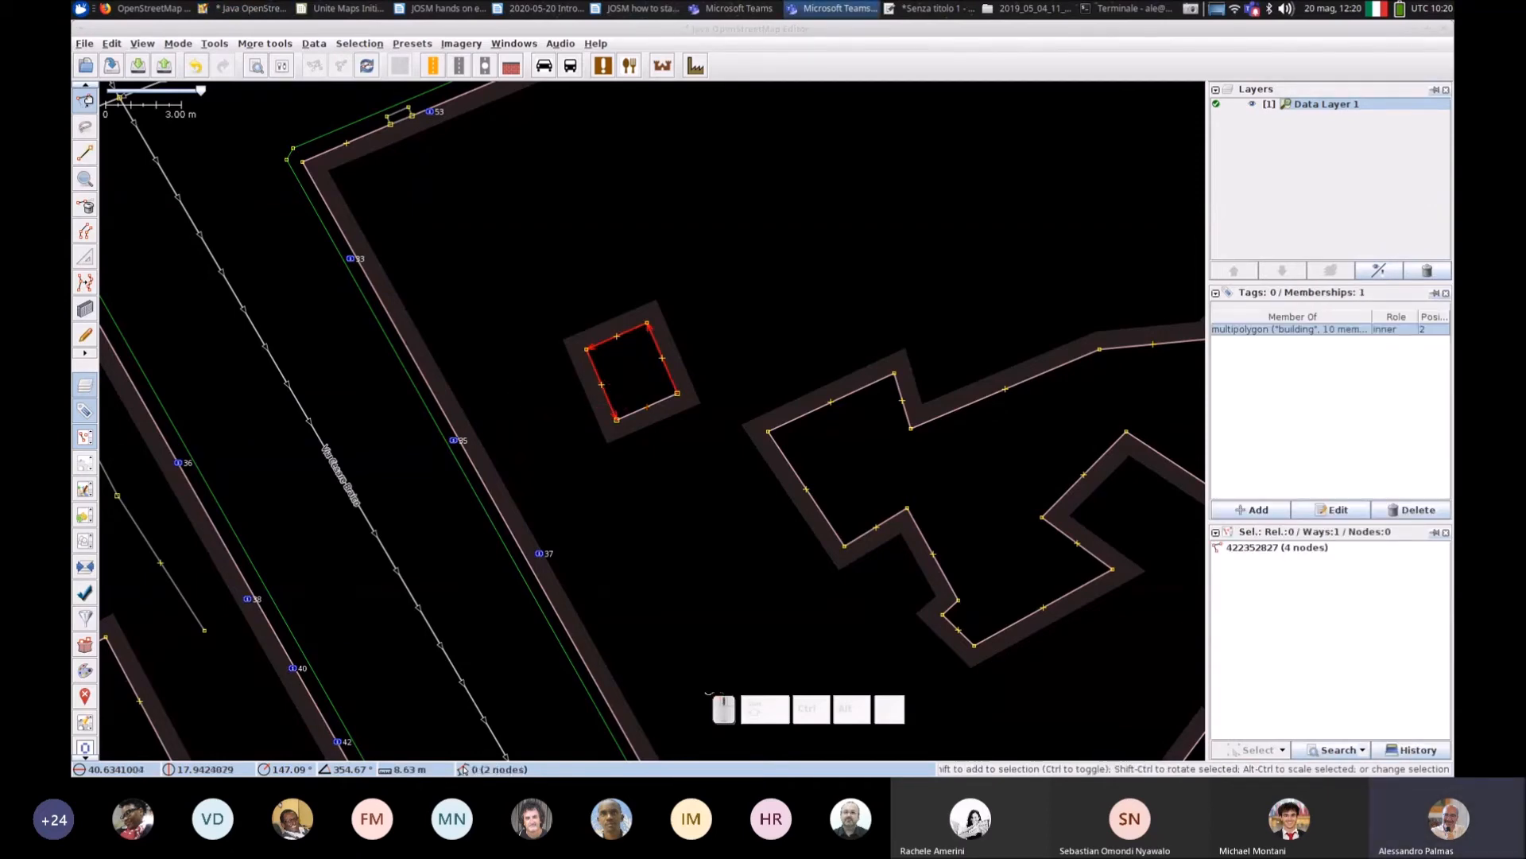
left_click(607, 388)
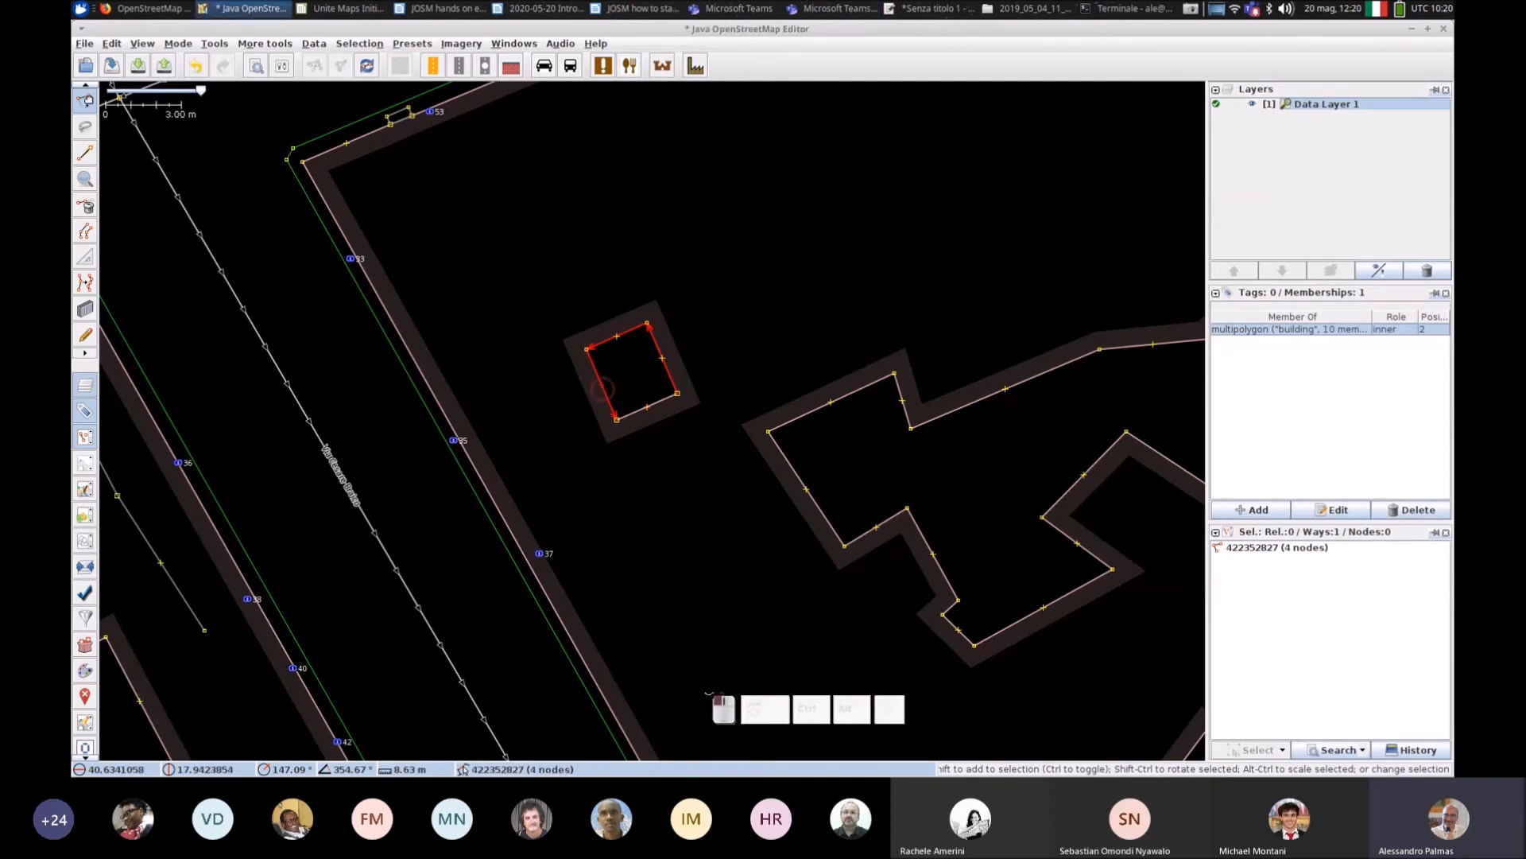
left_click(649, 406, "shift")
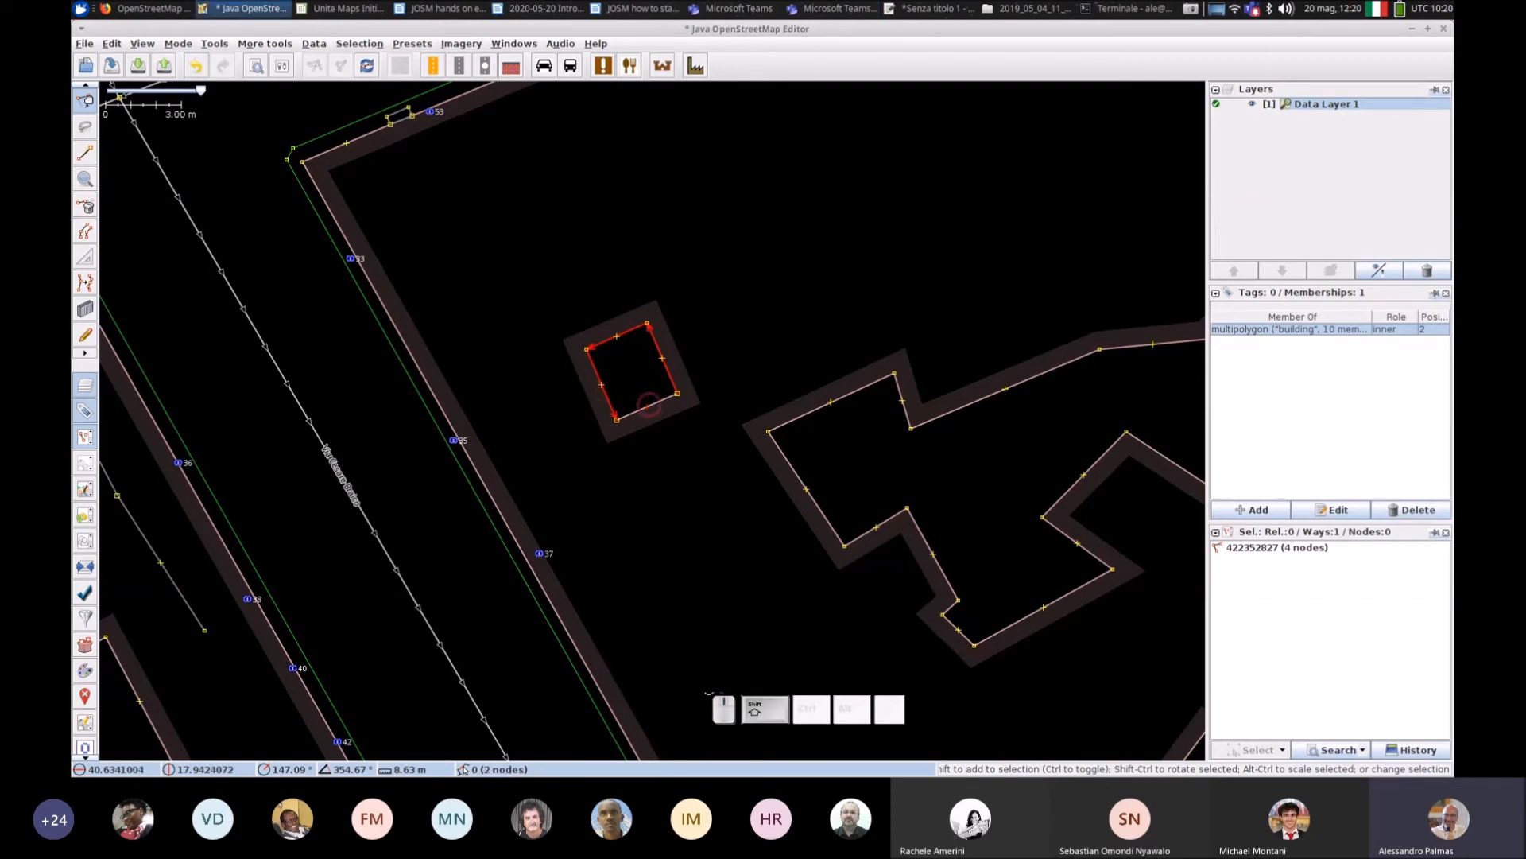
left_click(649, 406, "shift")
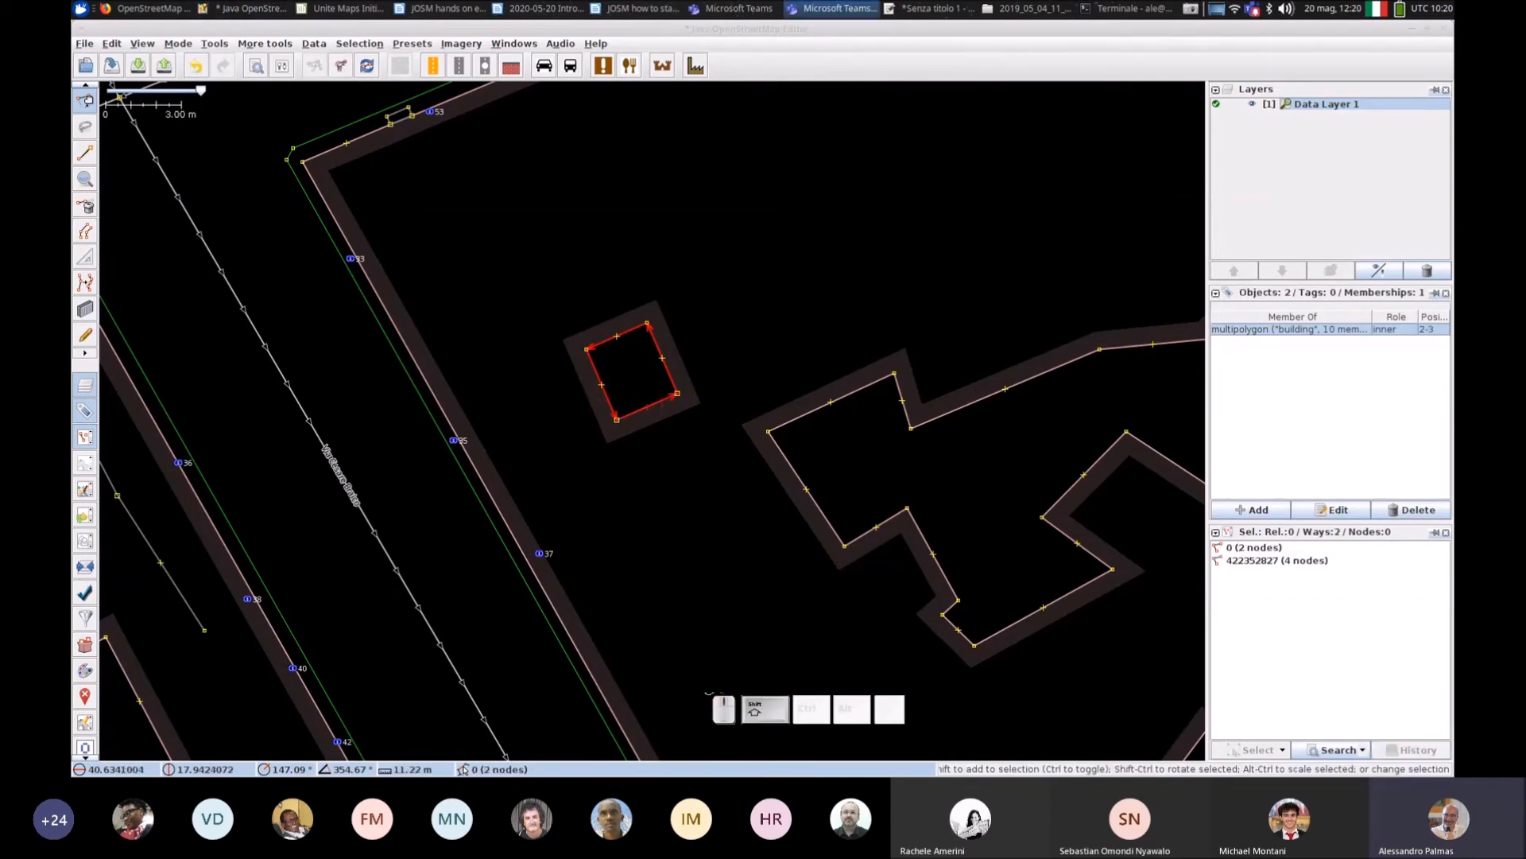
left_click(649, 406, "shift")
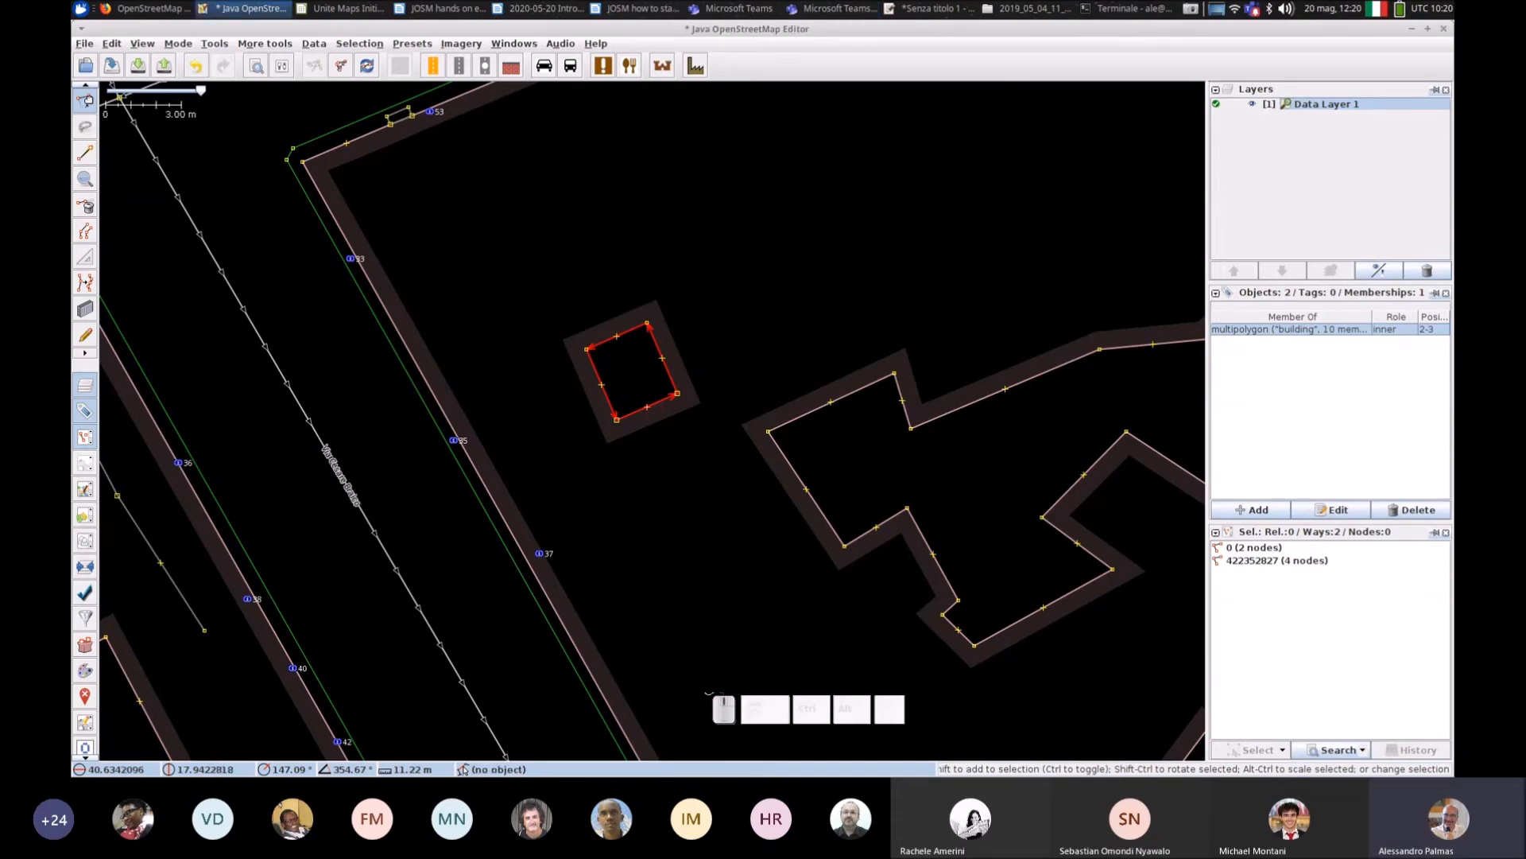
left_click(215, 44)
left_click(258, 74)
Step: Try moving the recombined square way a short distance northwest, and undo the move
left_click(610, 287)
left_click(617, 335)
left_click_drag(617, 335, 574, 309)
left_click(199, 67)
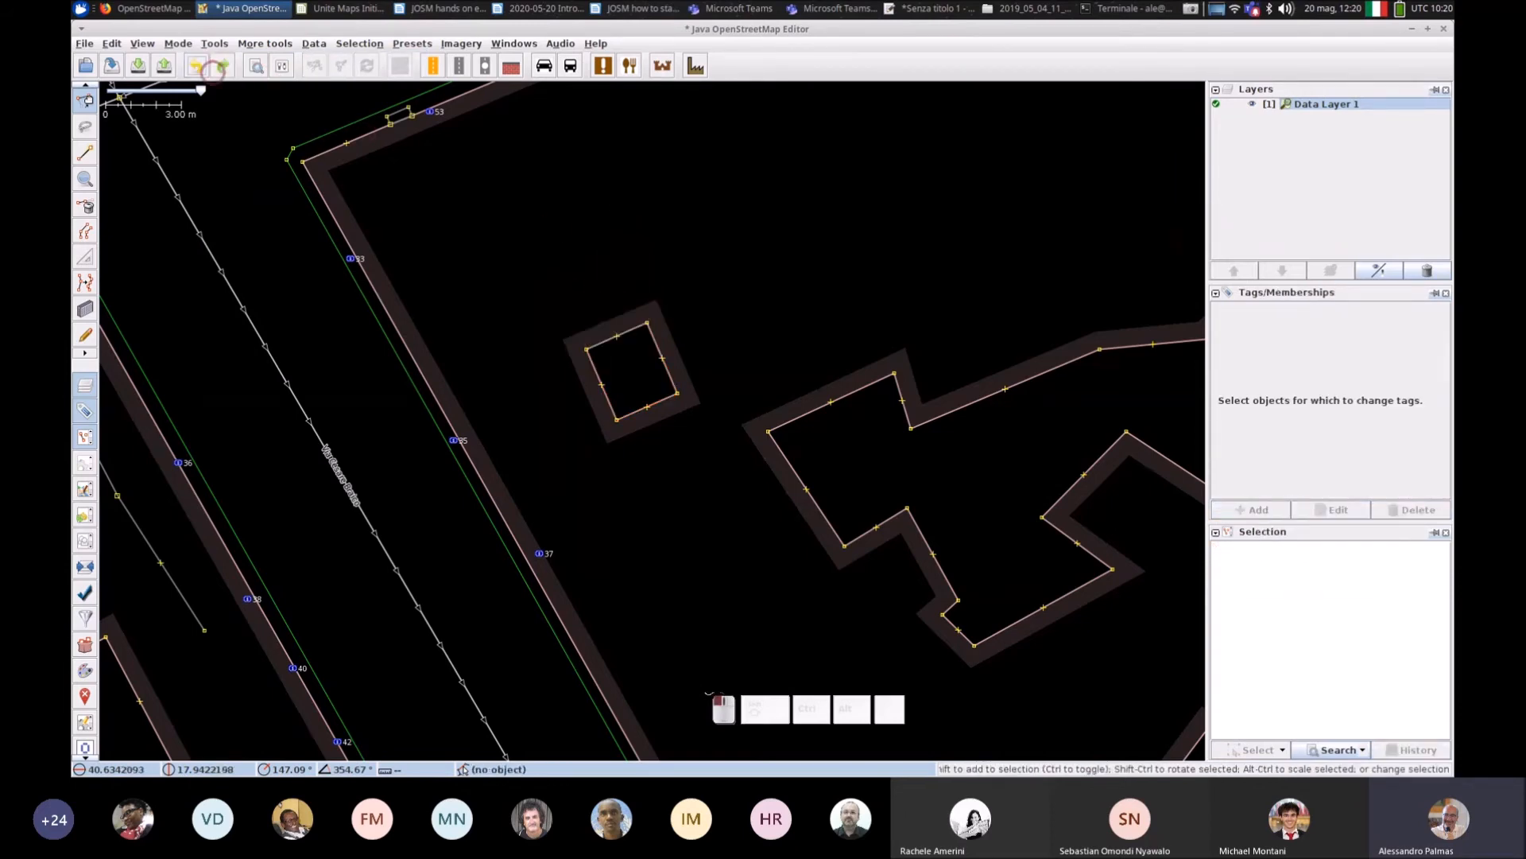
Step: Move the small square way a short distance northwest and nudge it slightly further north
left_click_drag(587, 360, 543, 306)
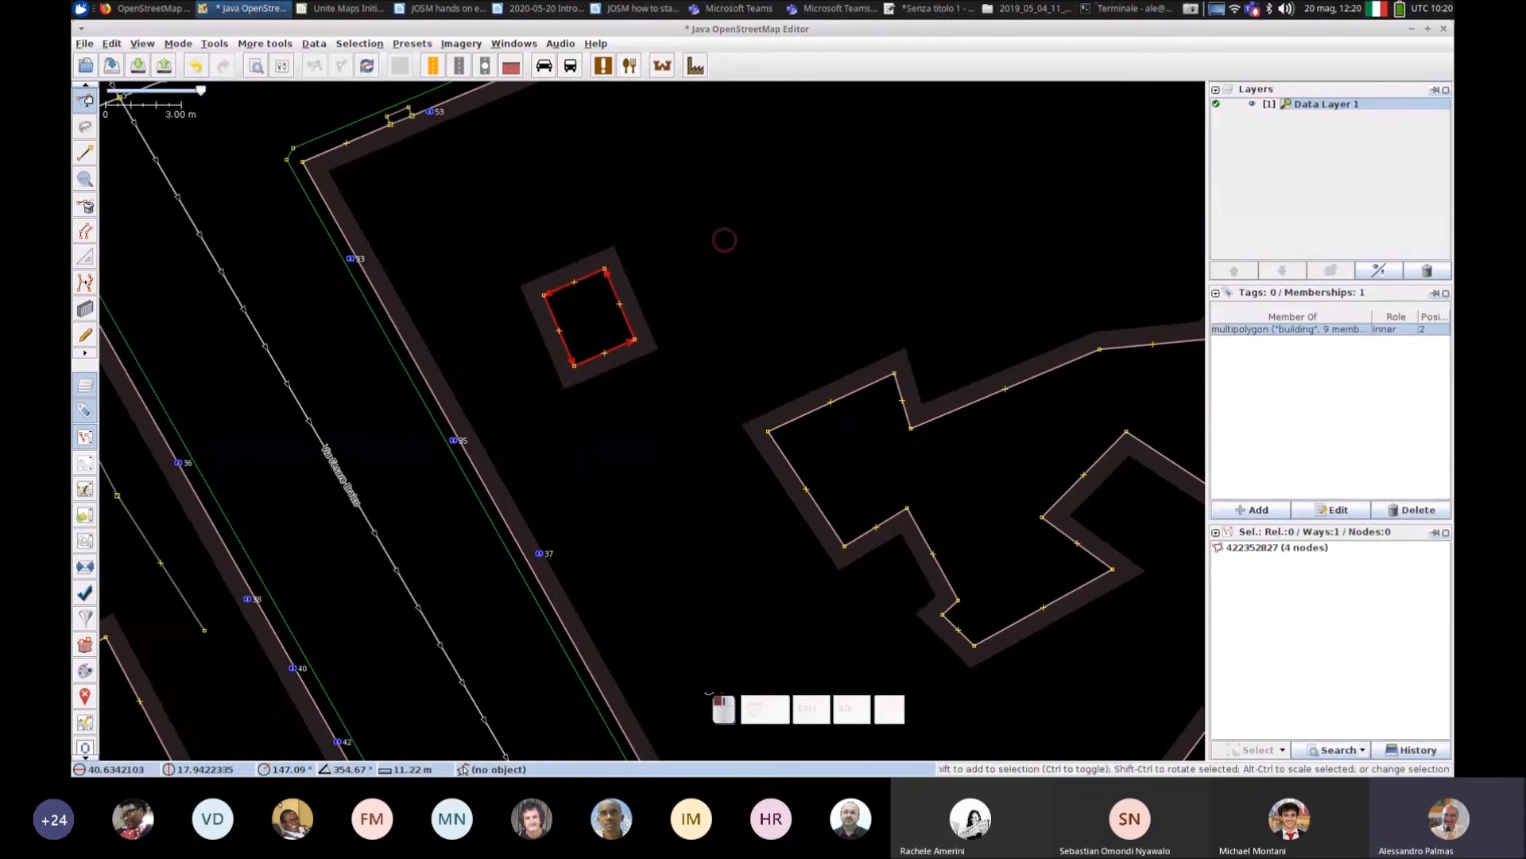
left_click(287, 106)
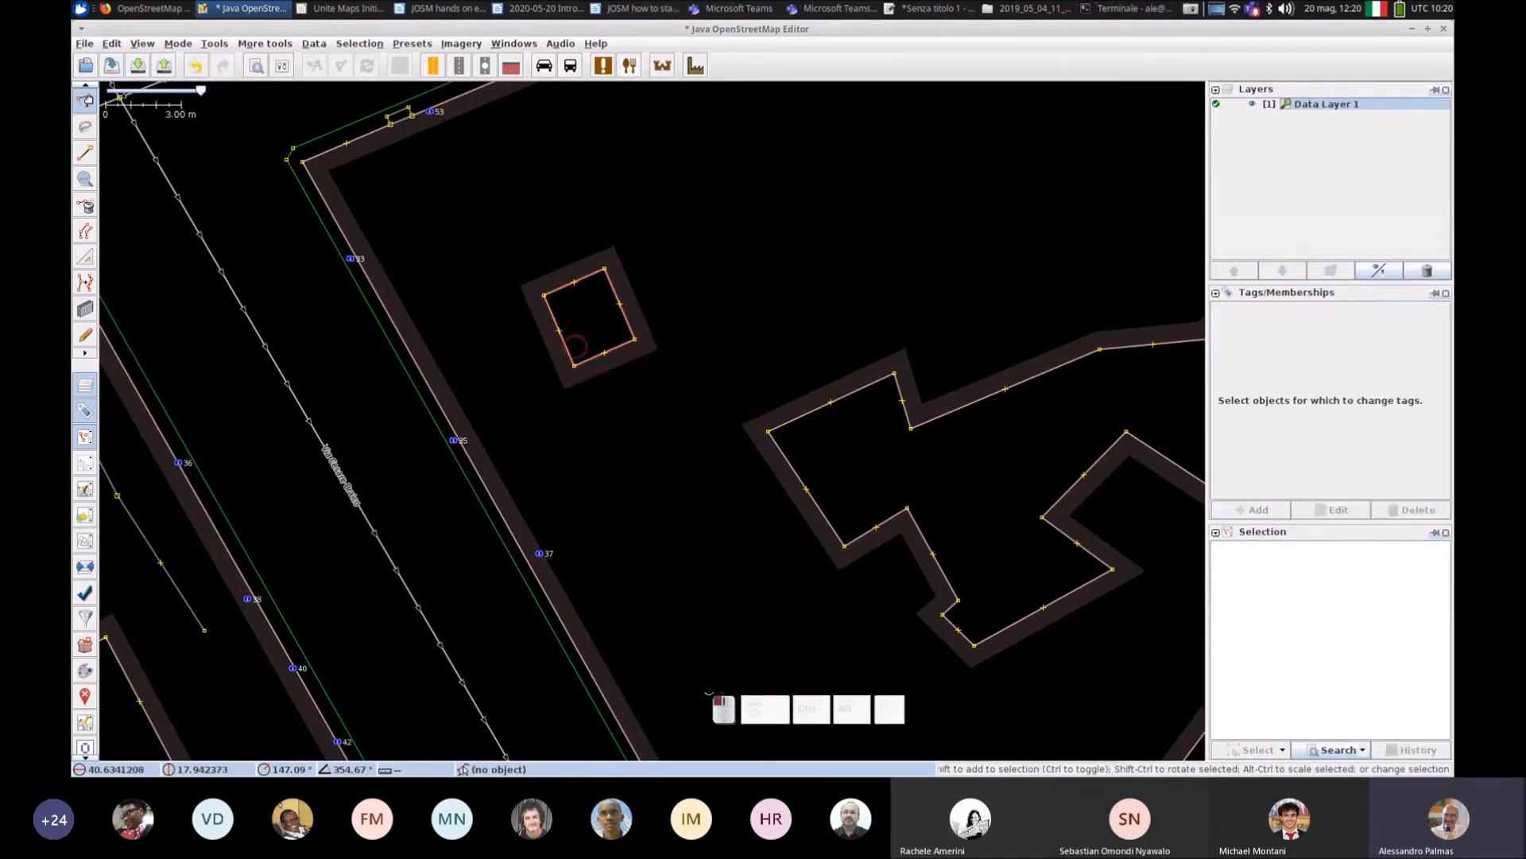
left_click(588, 358)
scroll(584, 357, "up", 4)
scroll(583, 357, "down", 4)
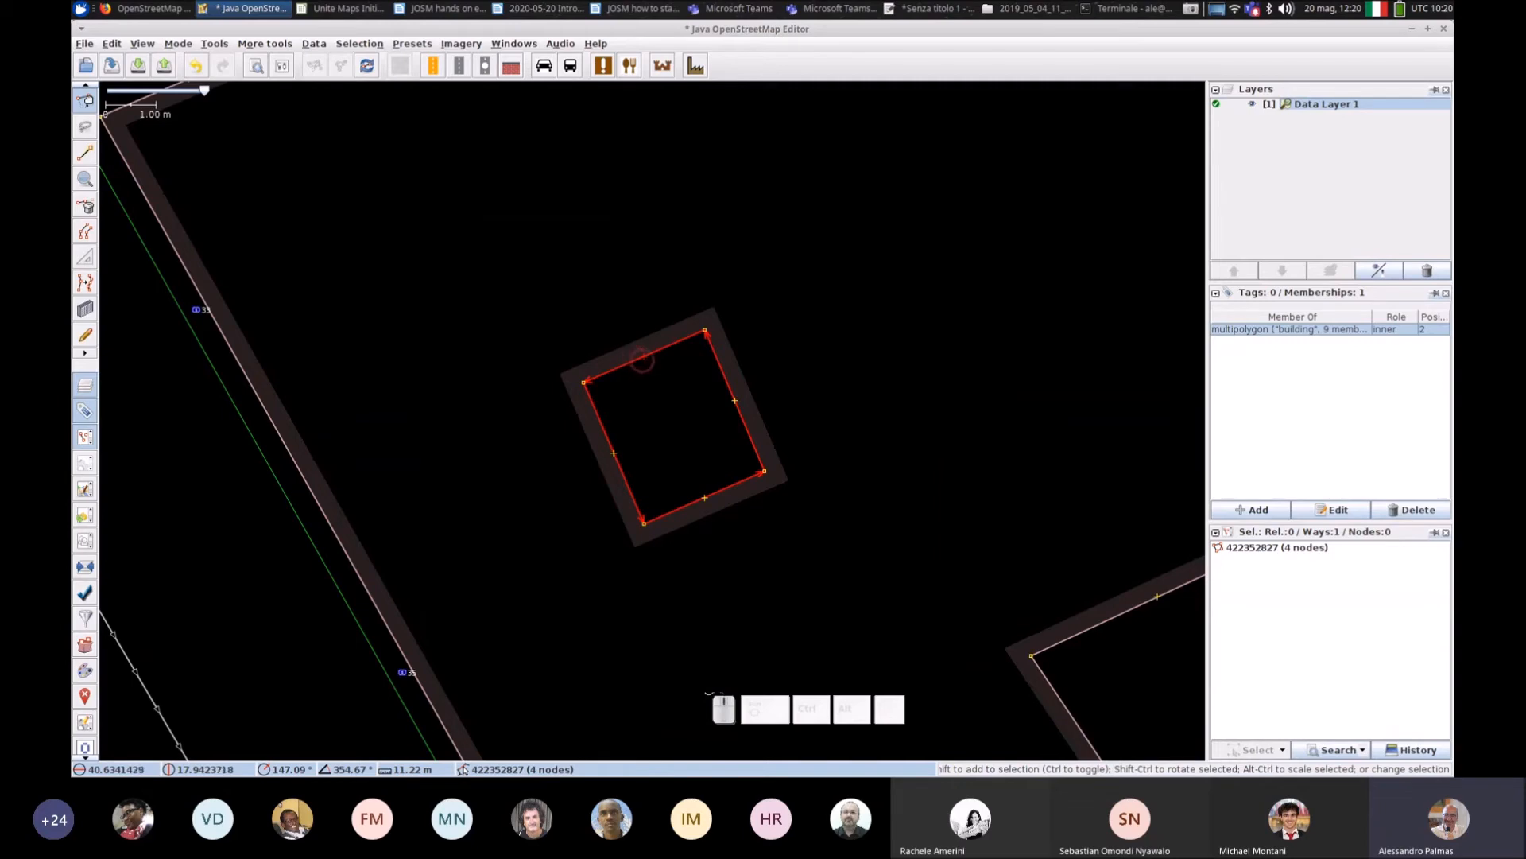
left_click_drag(618, 369, 609, 345)
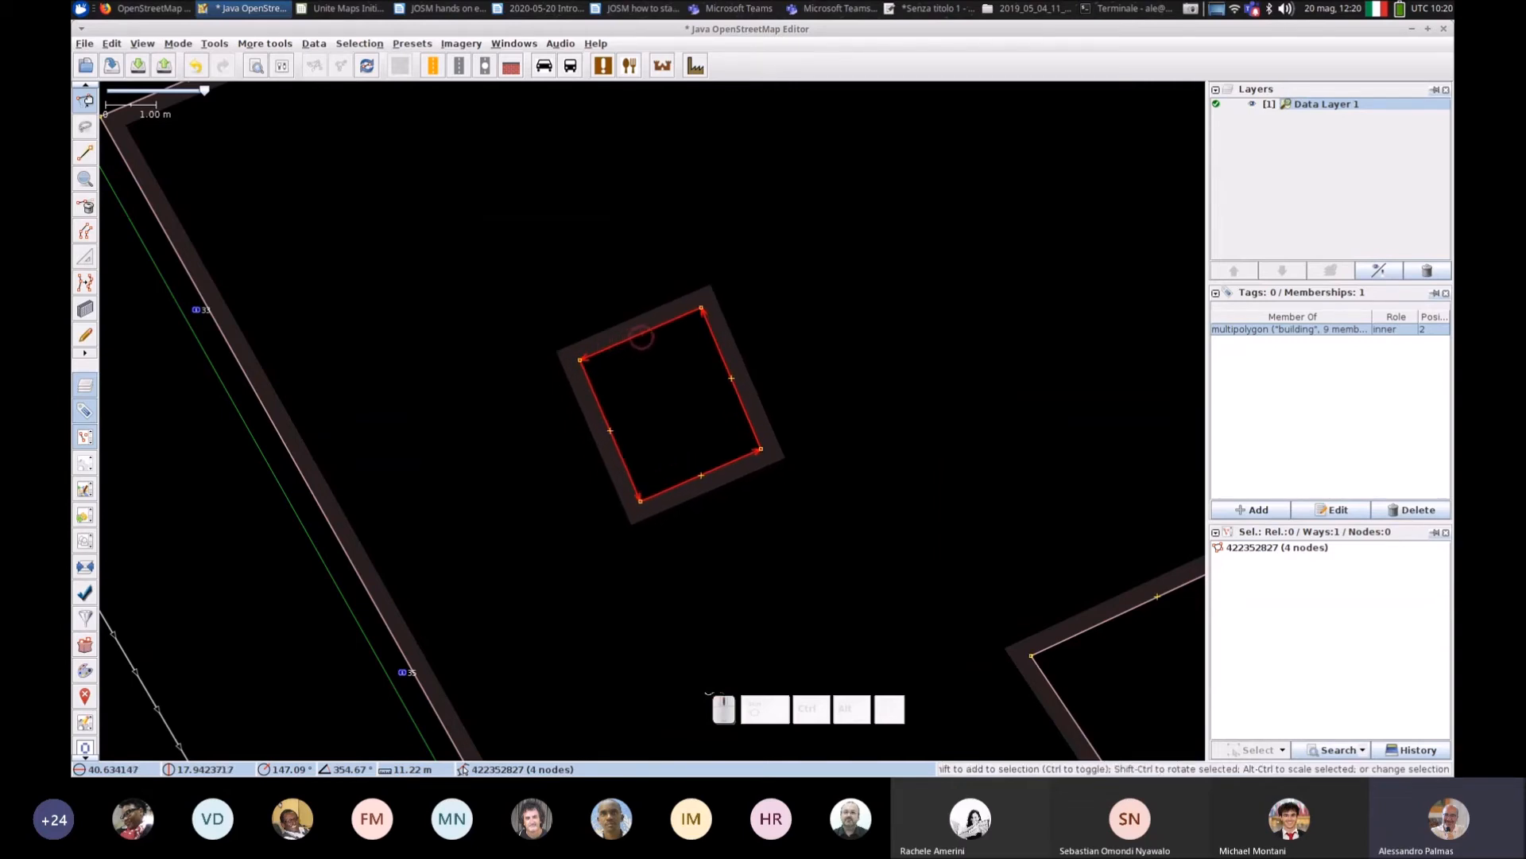
Step: Try pulling a new node out of the middle of the square's northern side toward the west, and undo it
left_click_drag(637, 338, 423, 274)
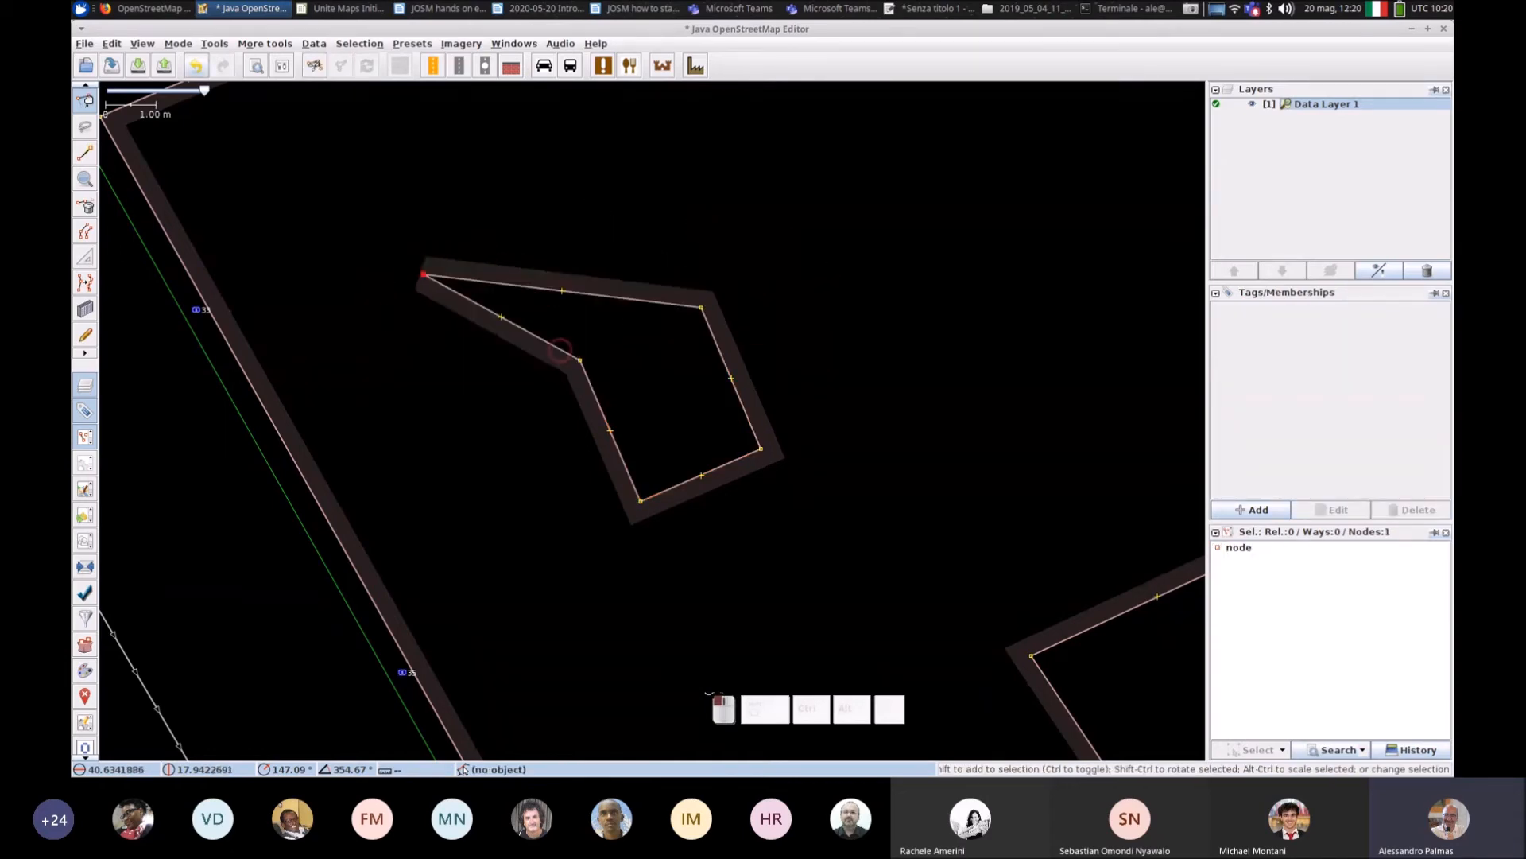
key("ctrl+z")
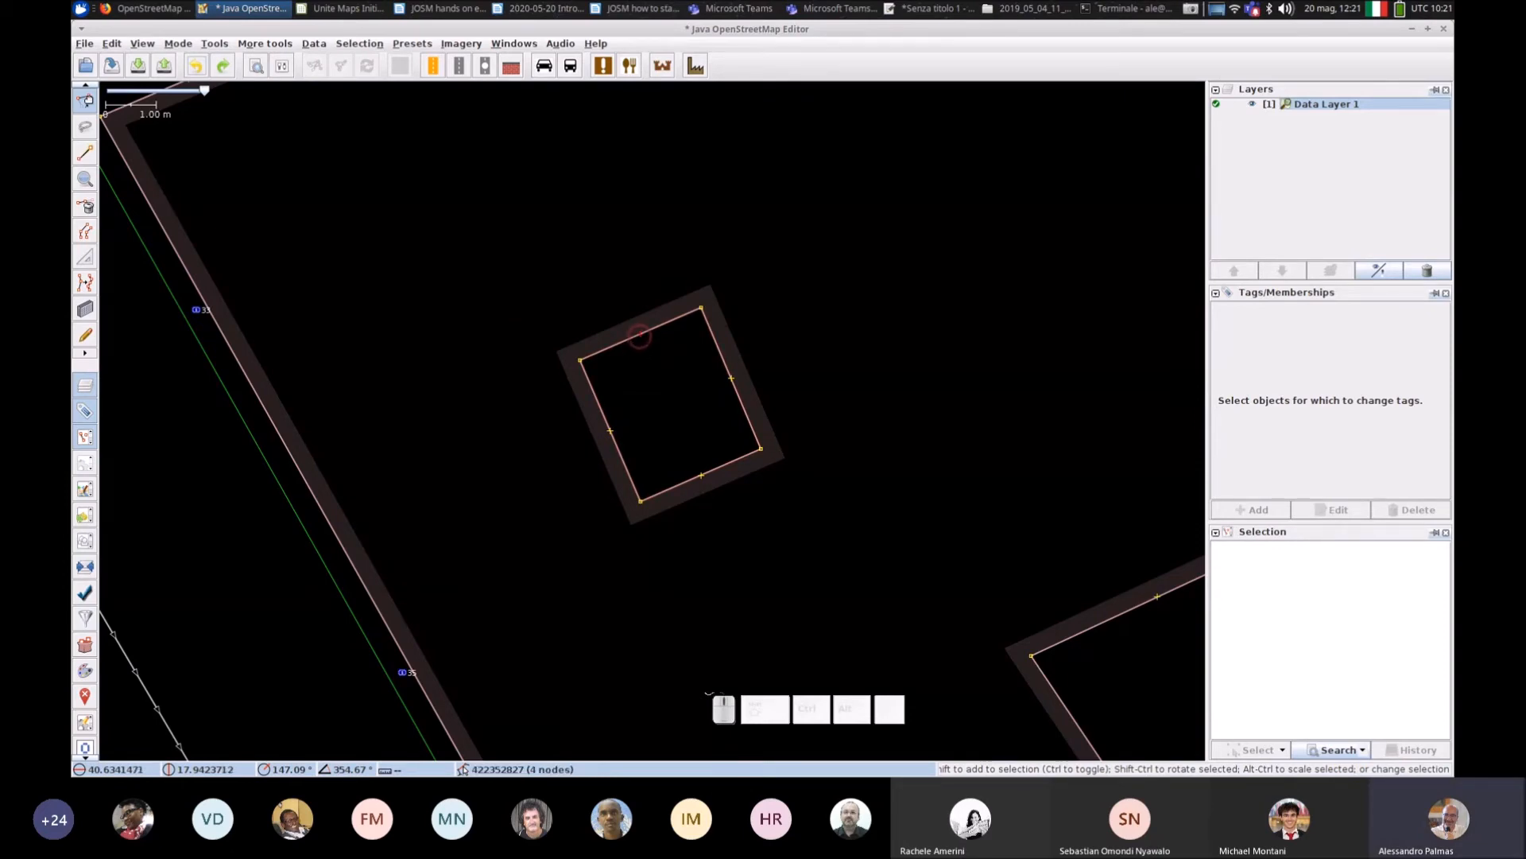
Step: Reshape the square's northern side into a rounded bulge toward the west by pulling new nodes out of its segment midpoints, and clear the selection
left_click_drag(639, 335, 602, 232)
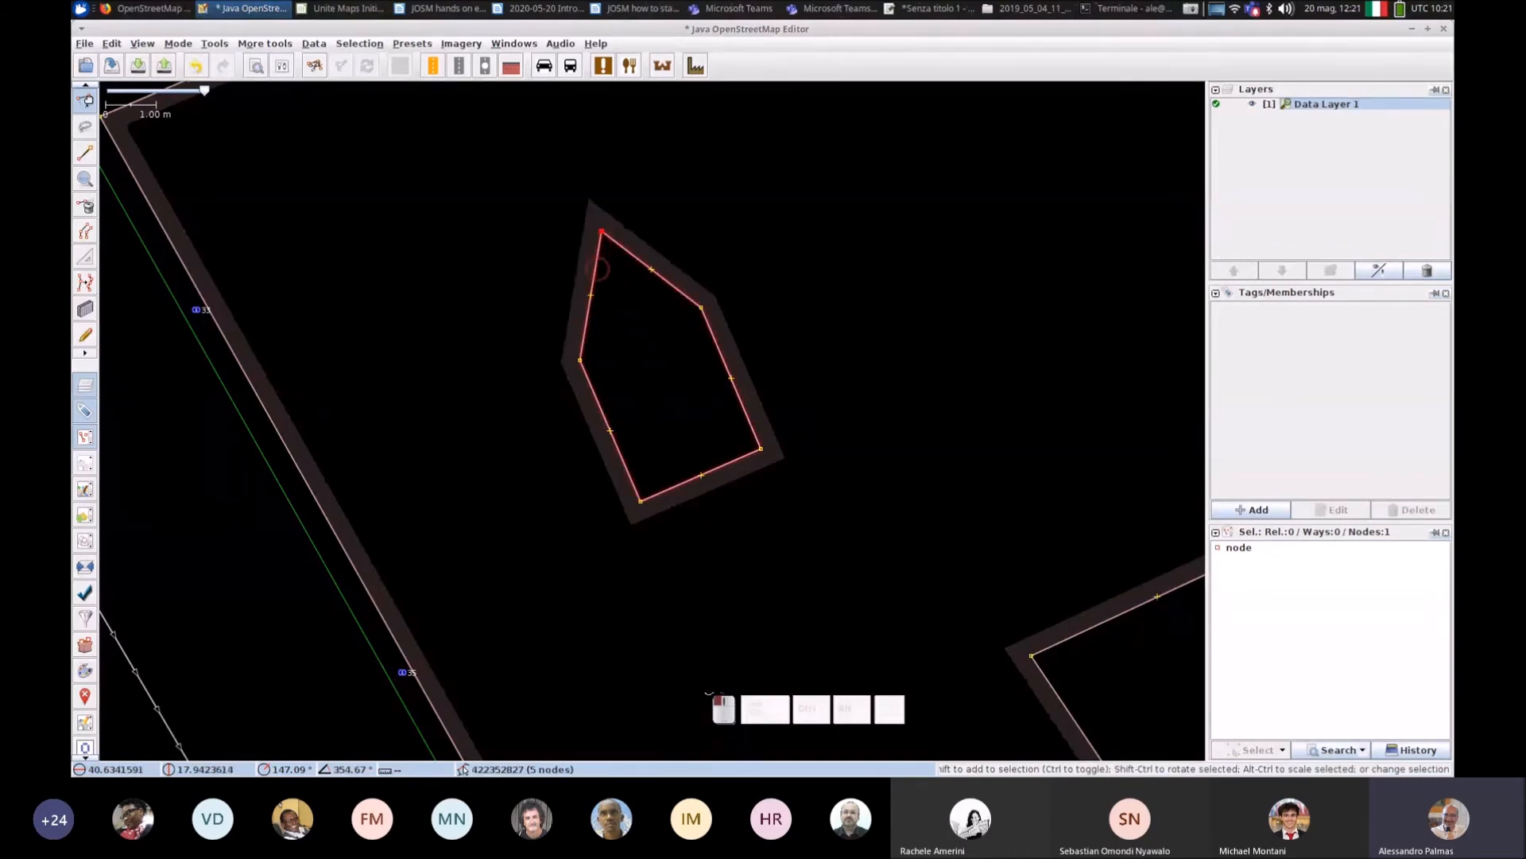
left_click_drag(591, 295, 411, 378)
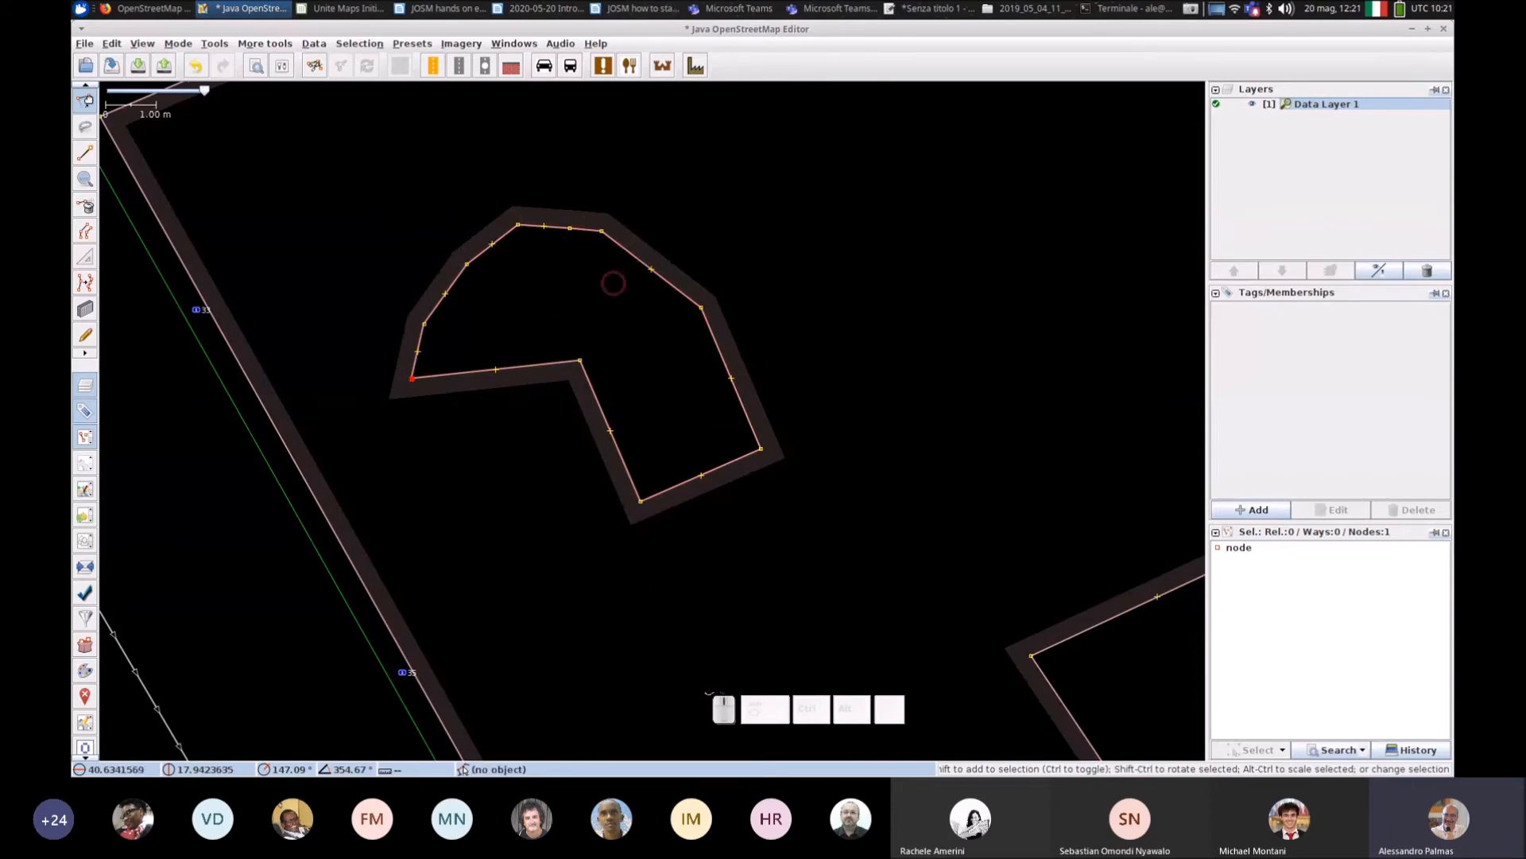
key("a")
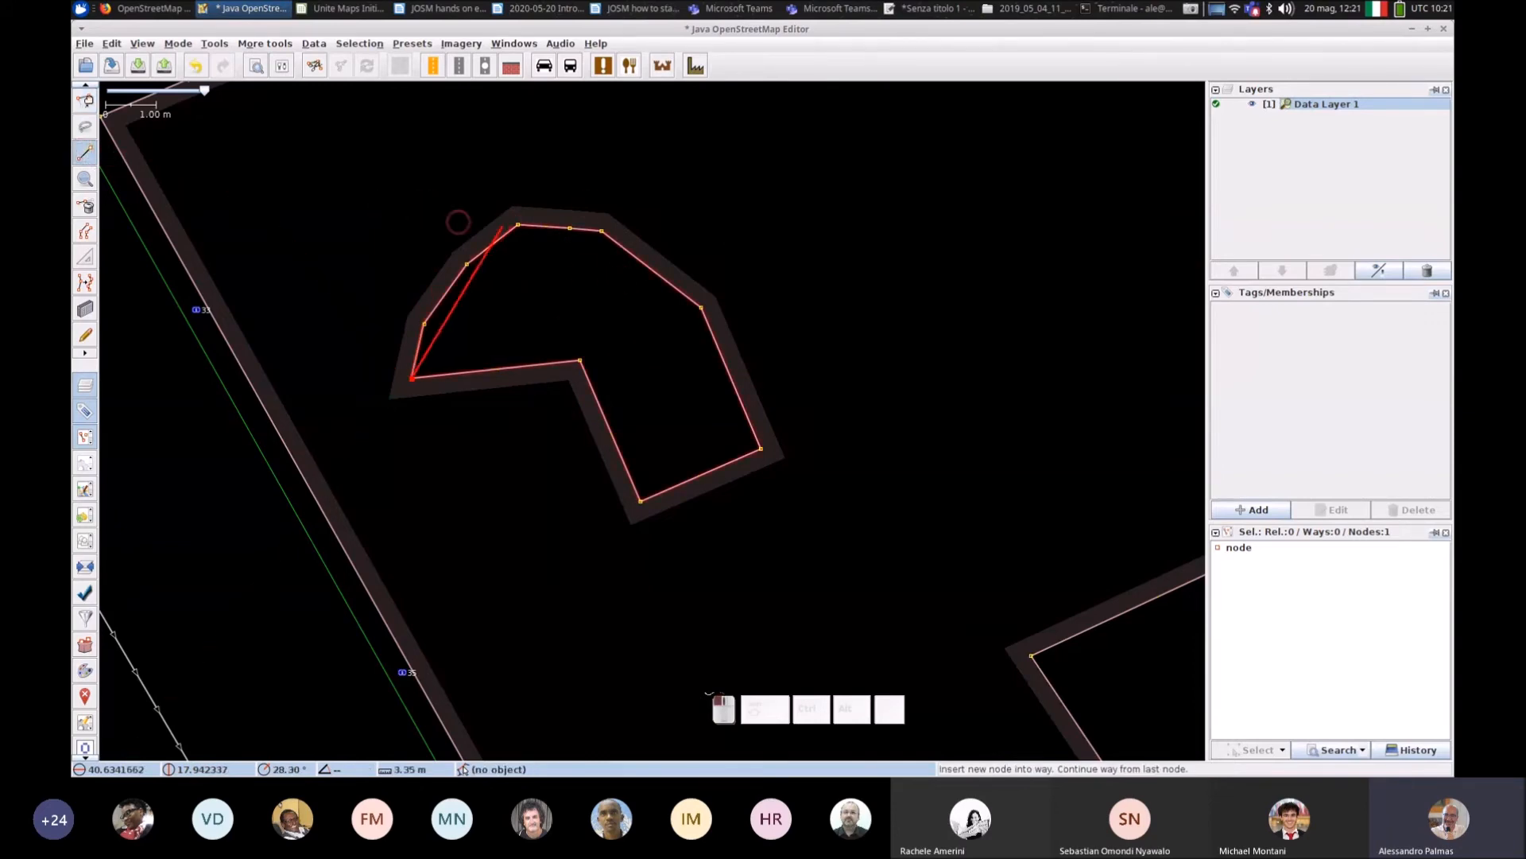
left_click(85, 99)
left_click_drag(353, 224, 372, 236)
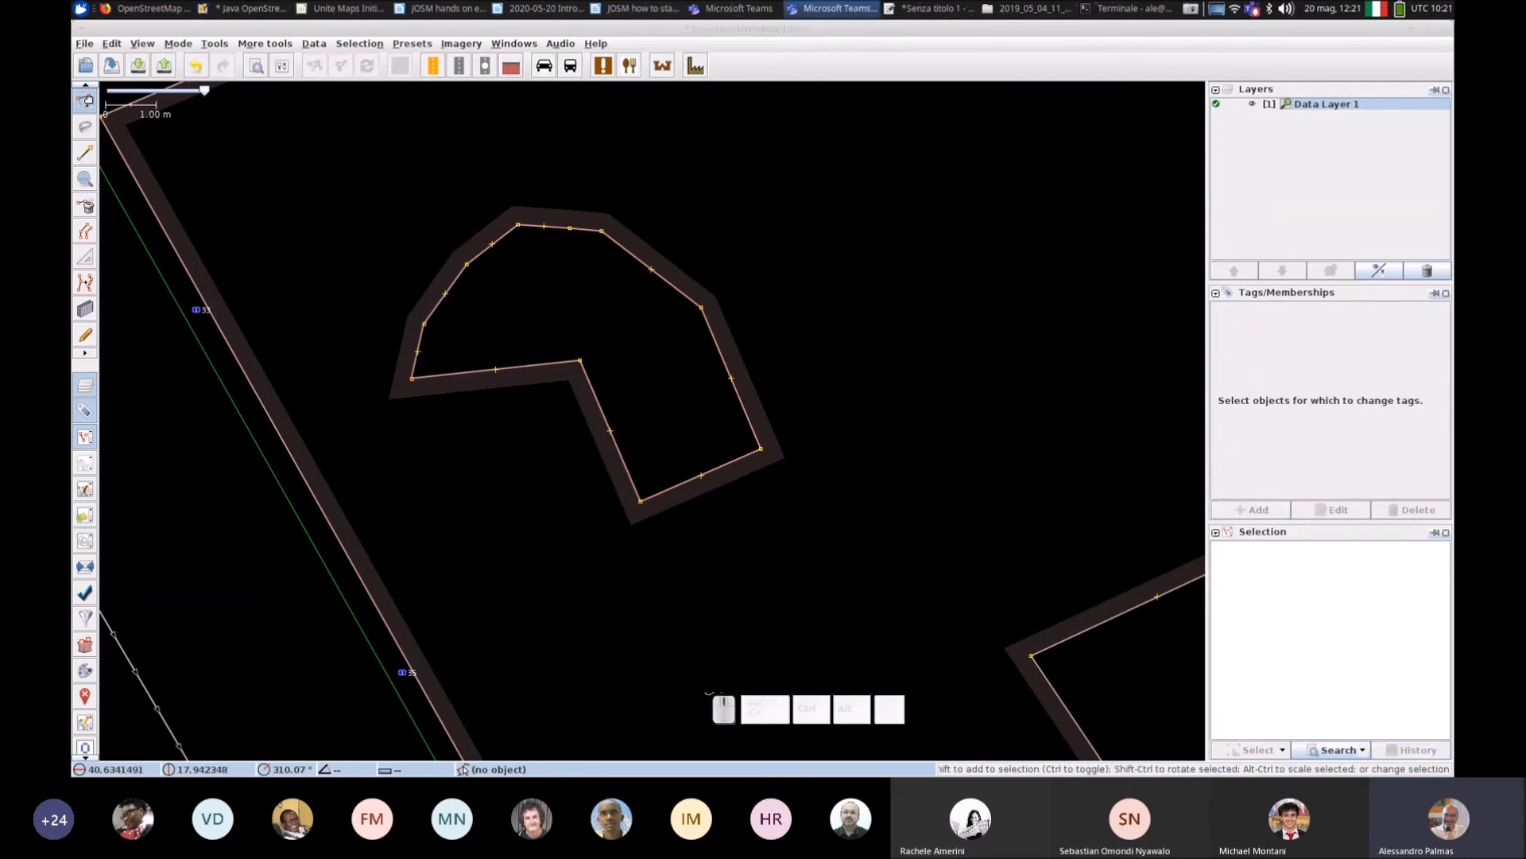
Step: Insert a new node with the draw tool into the reshaped way's northeastern segment, and return to select mode with nothing selected
left_click(85, 152)
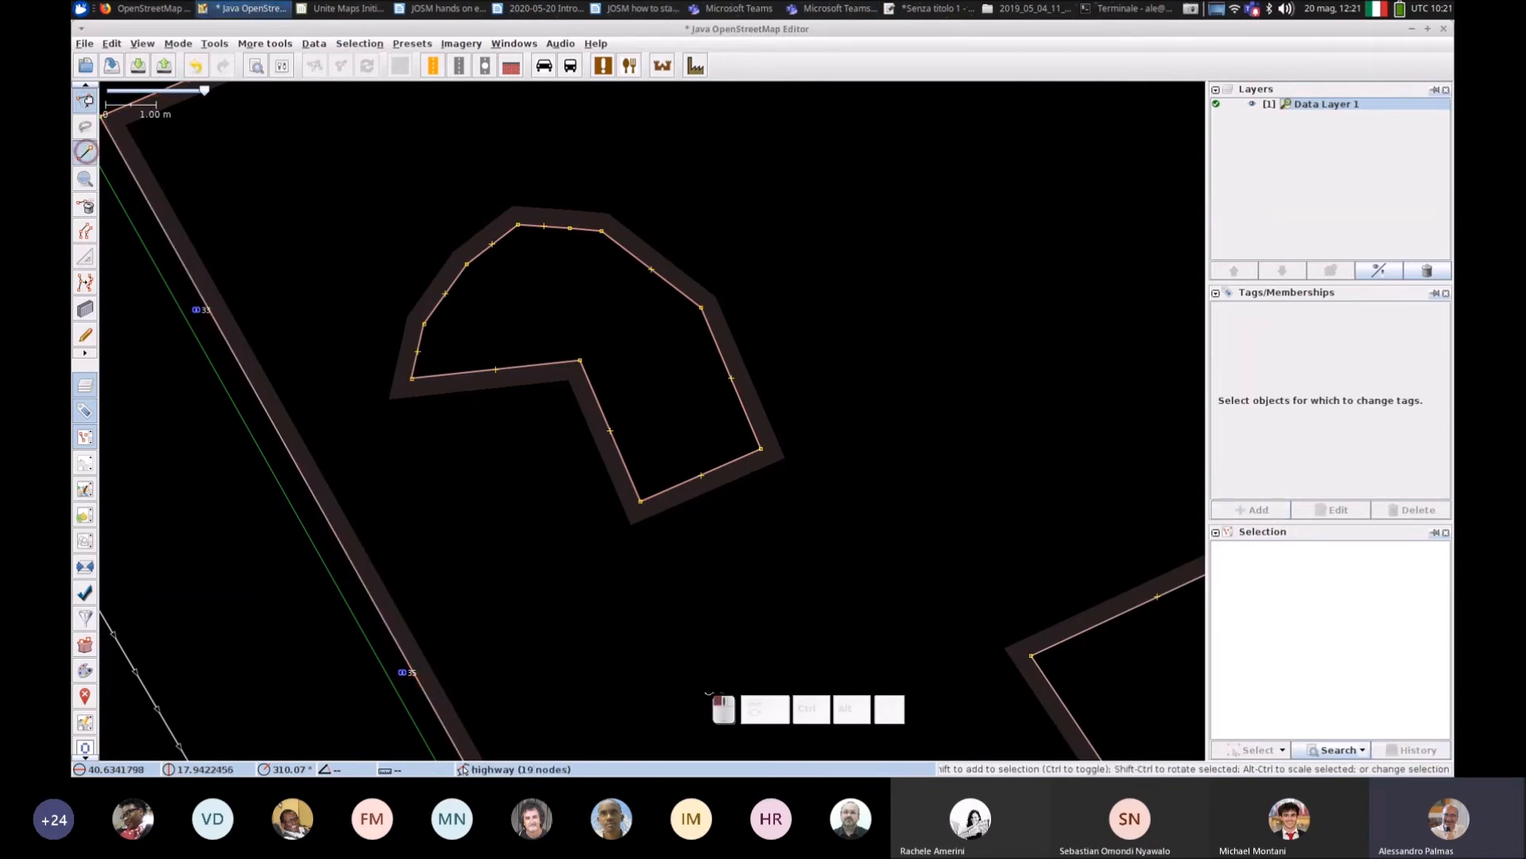
left_click(647, 266)
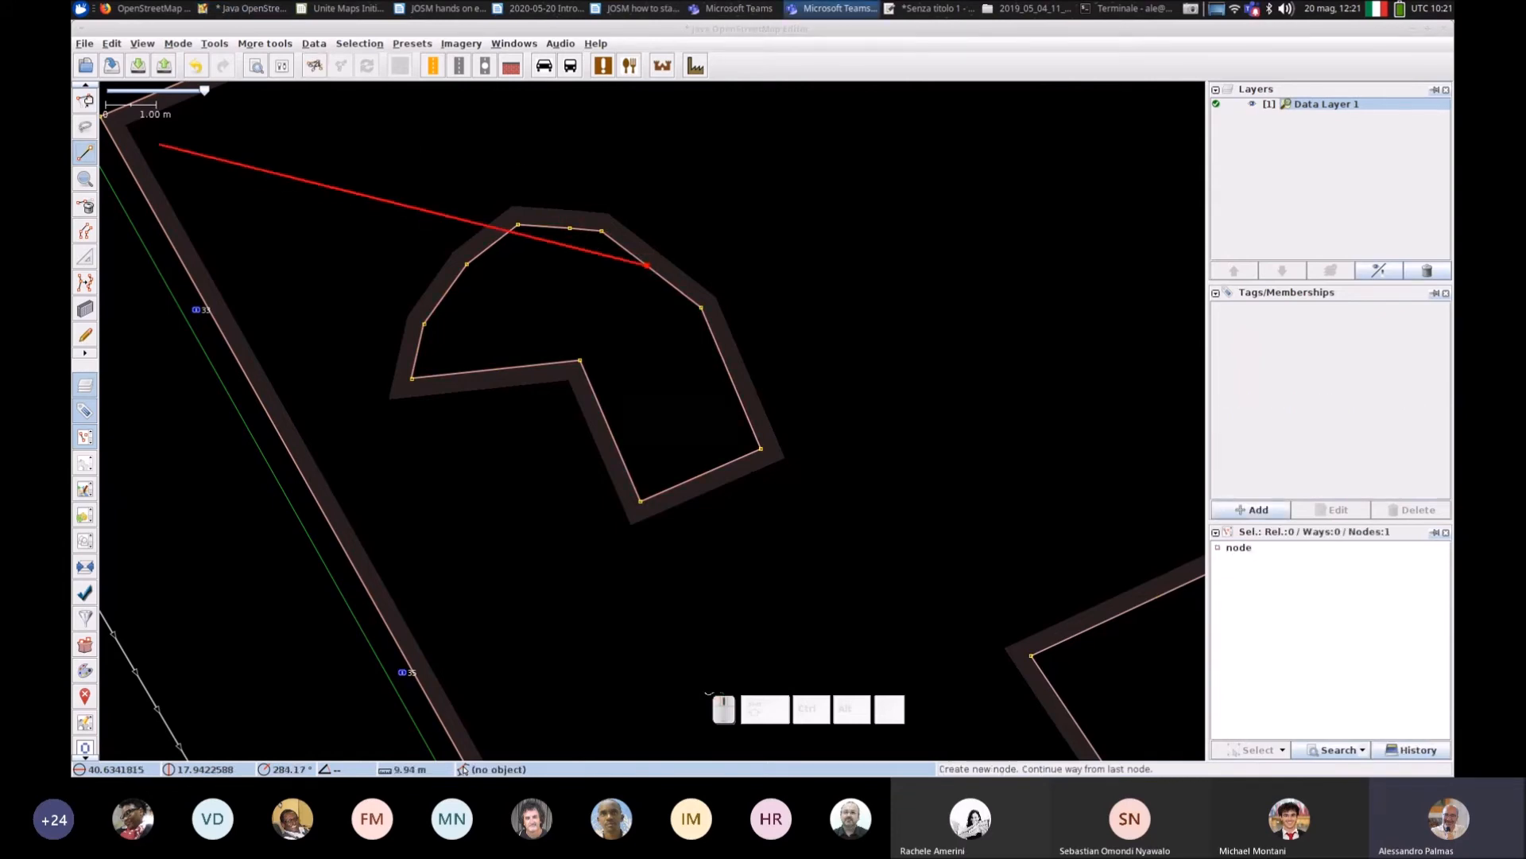
left_click(85, 101)
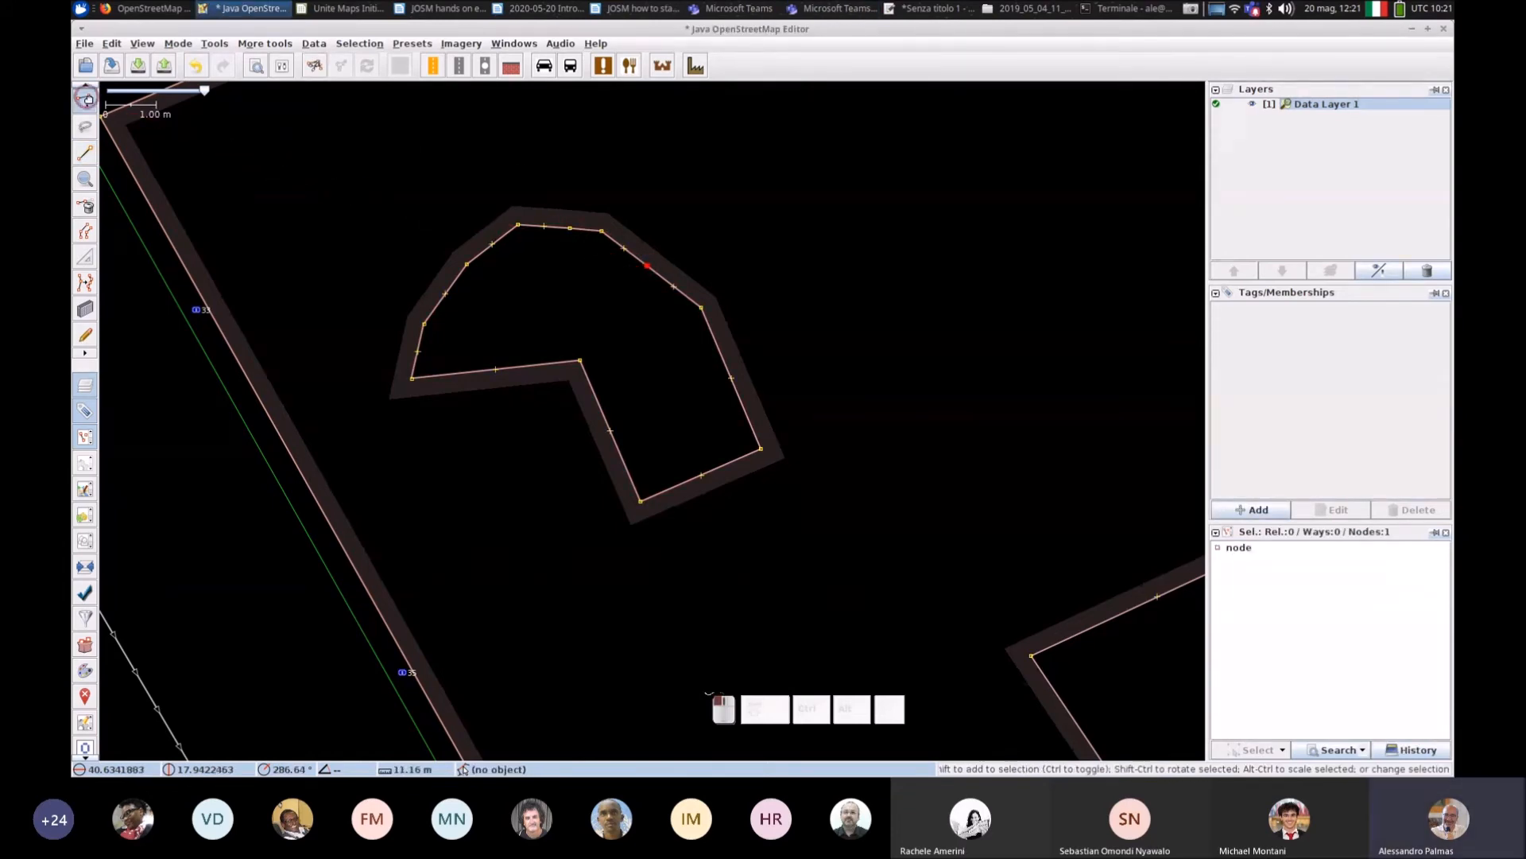
left_click(439, 173)
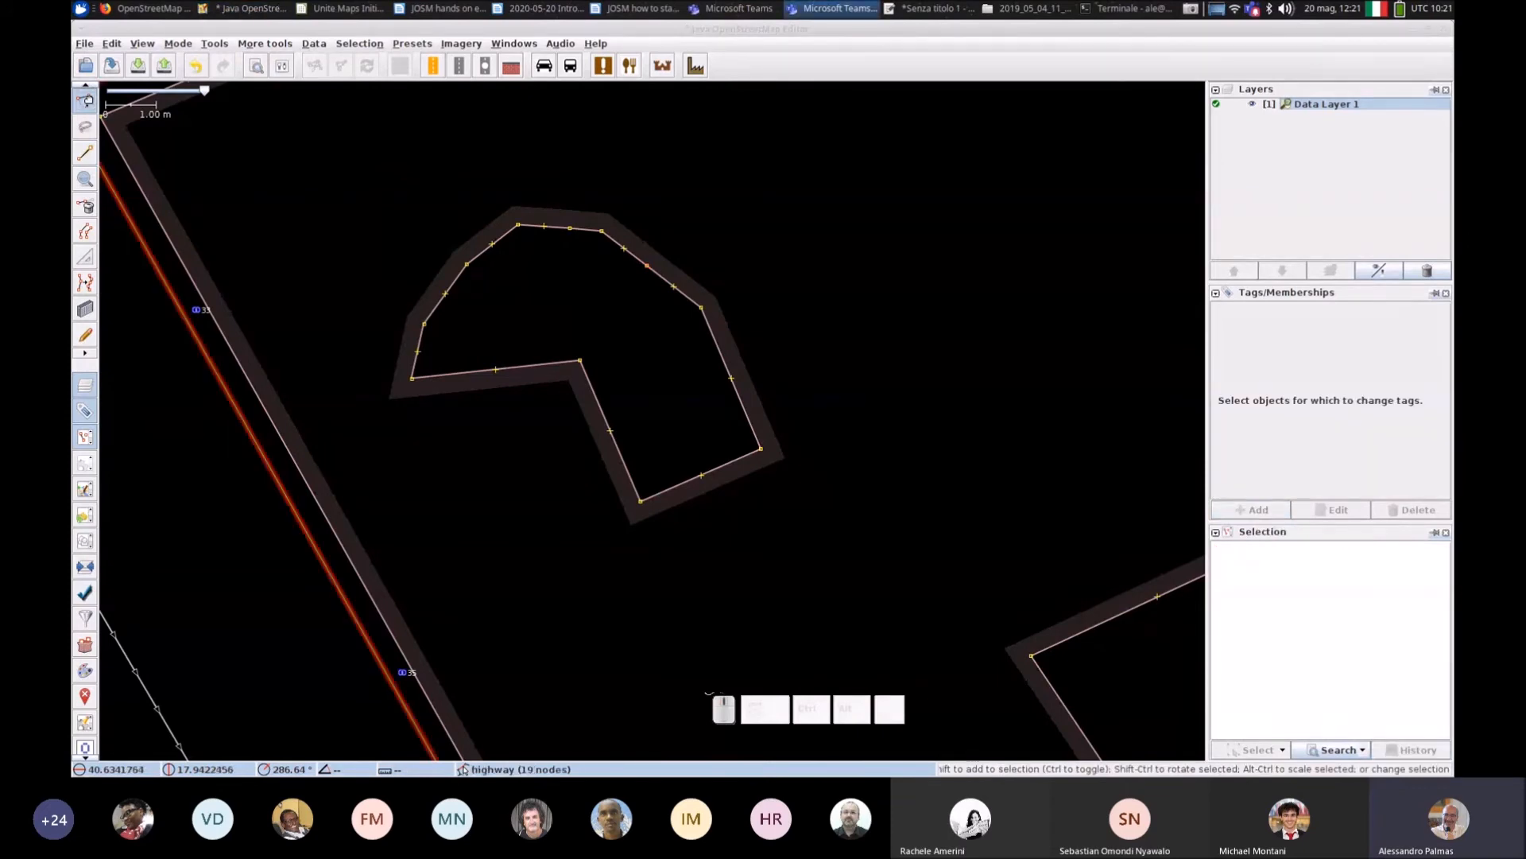
Step: Insert a new node into the bulge's southern segment near the inner corner and move it slightly north
left_click(85, 152)
left_click(538, 364)
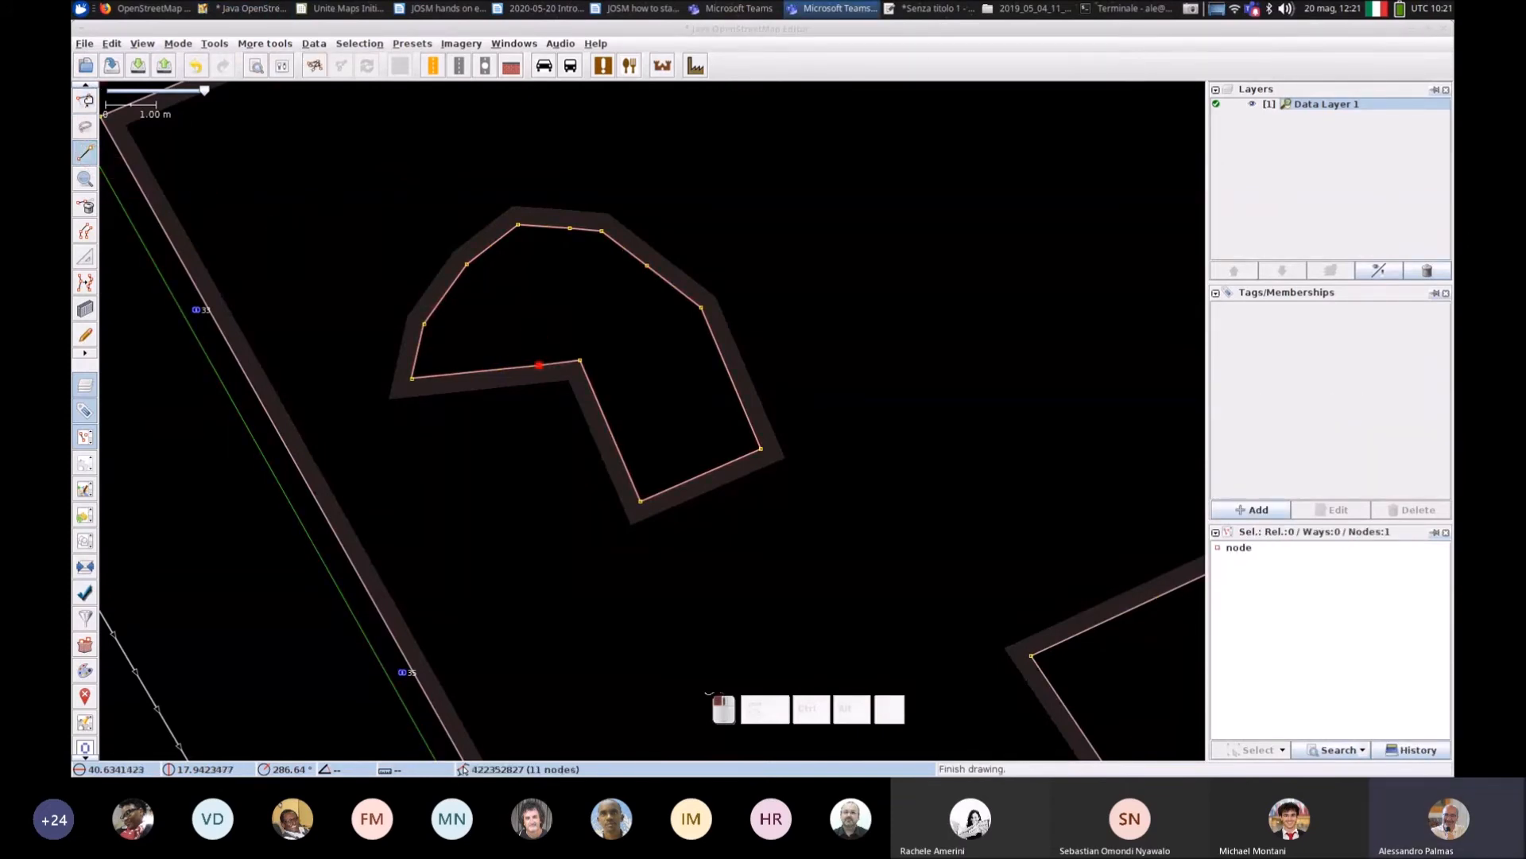
left_click(85, 101)
left_click(413, 159)
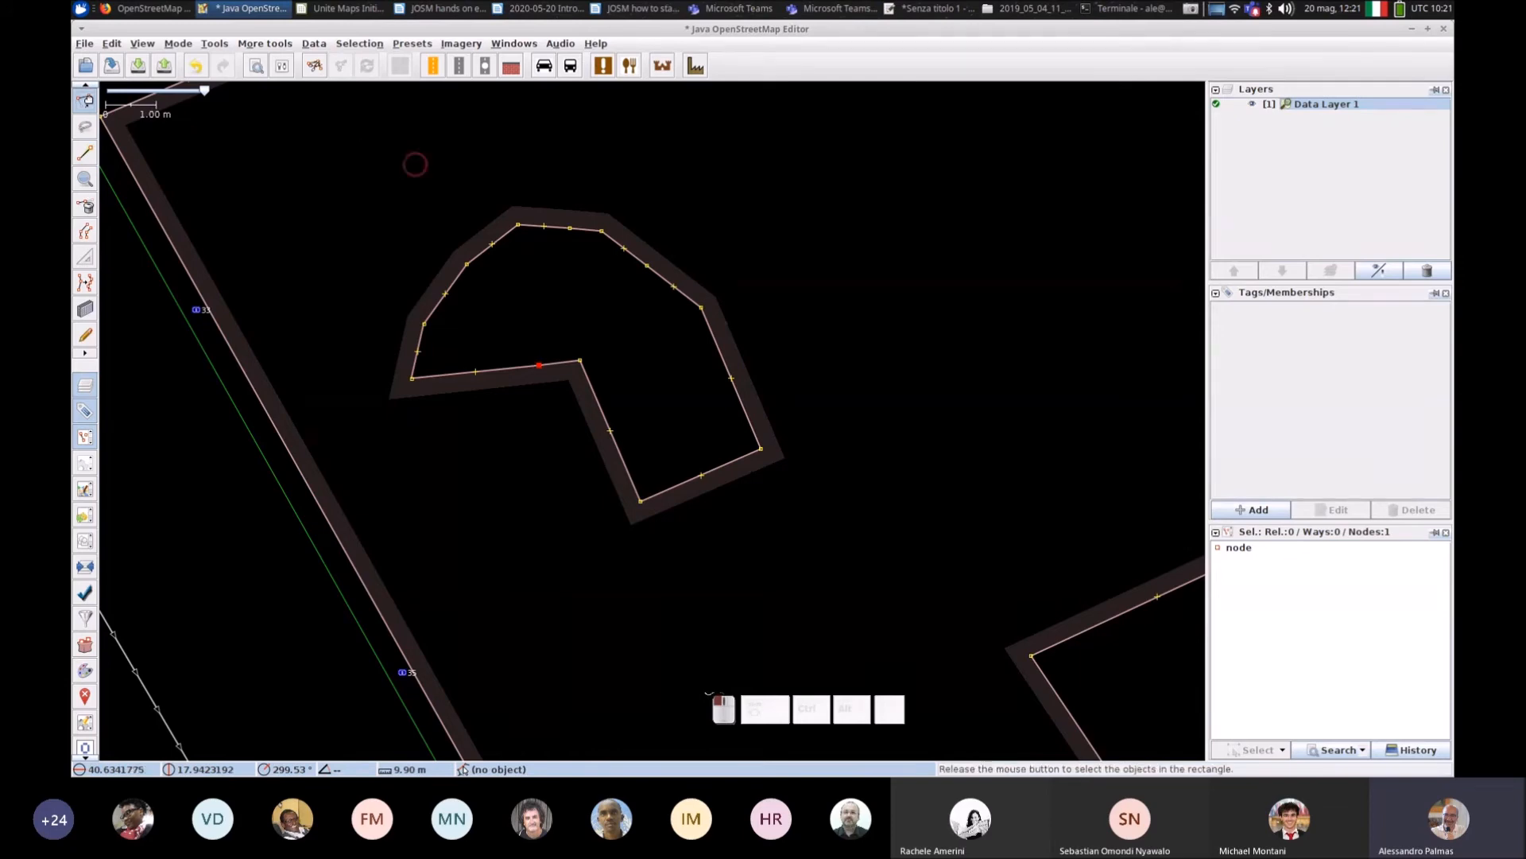
left_click(548, 406)
left_click(541, 377)
left_click_drag(541, 378, 539, 363)
left_click(546, 422)
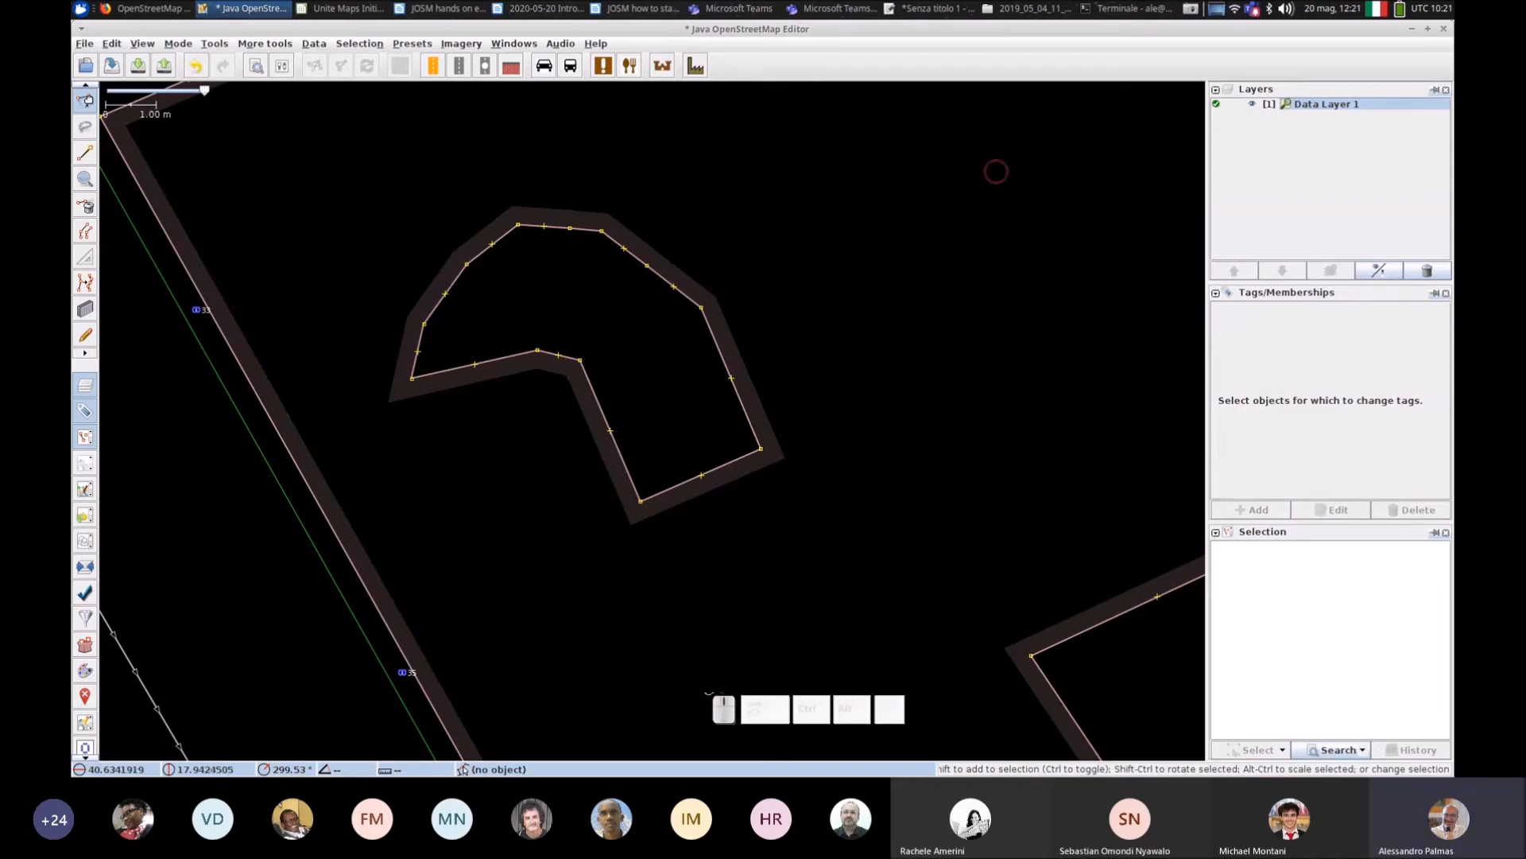
Step: Switch to the JOSM hands on document to consult it, and return to the JOSM map
left_click(450, 9)
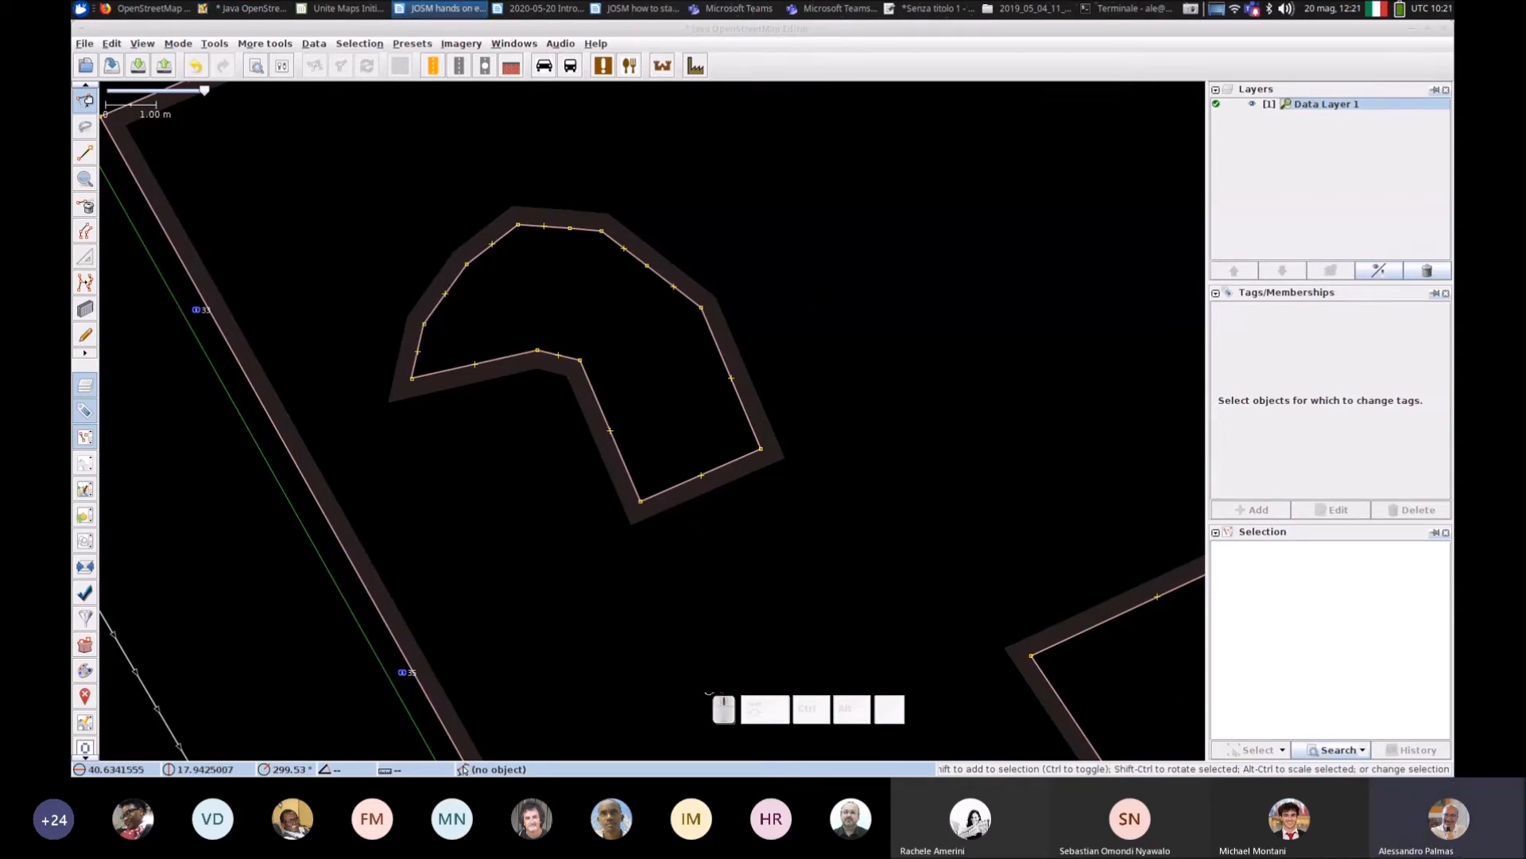
left_click(984, 487)
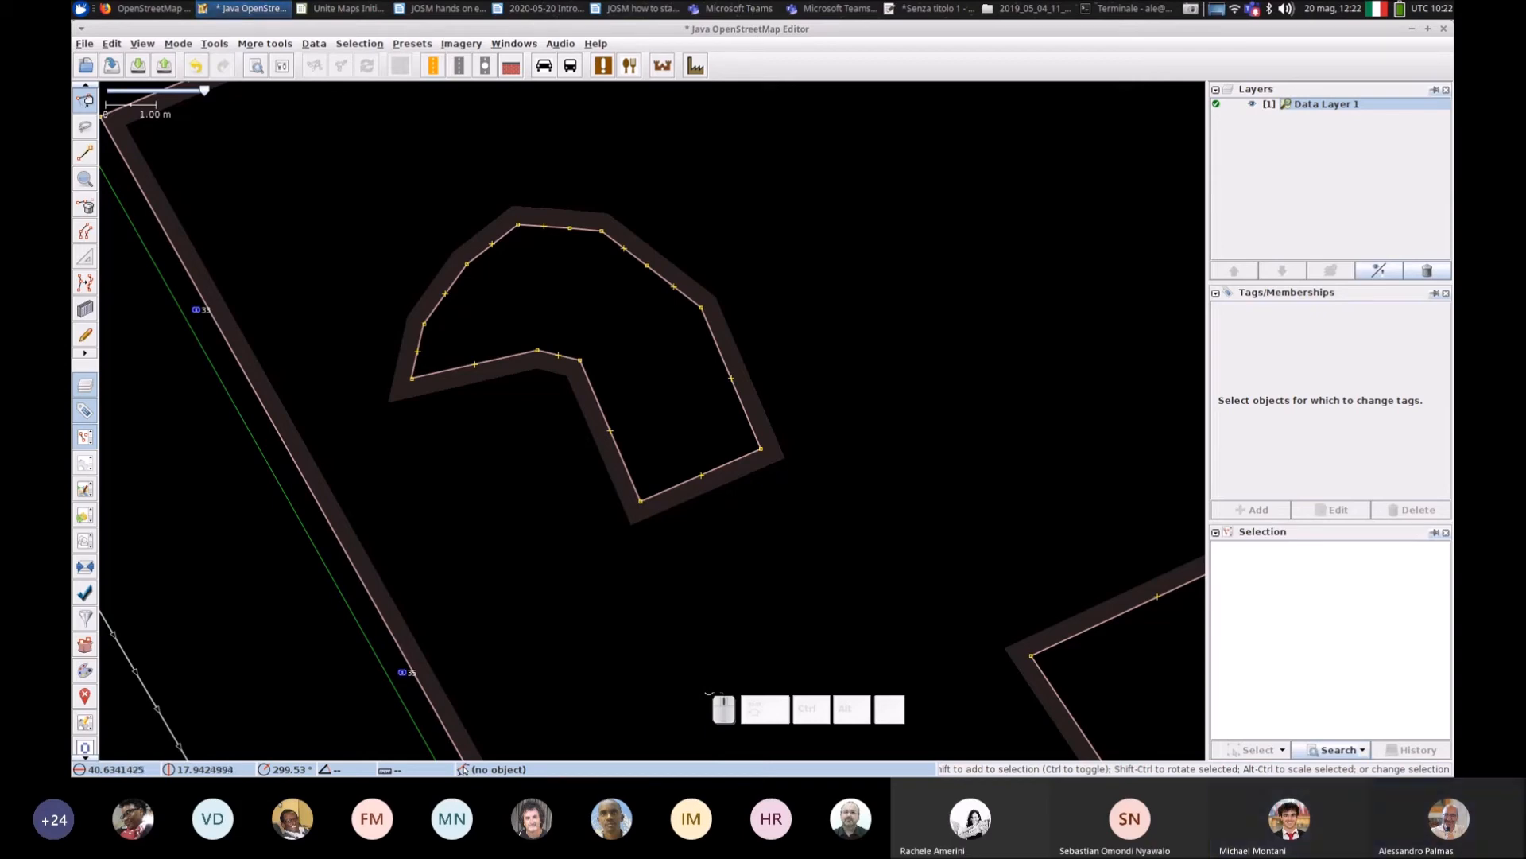
left_click(441, 8)
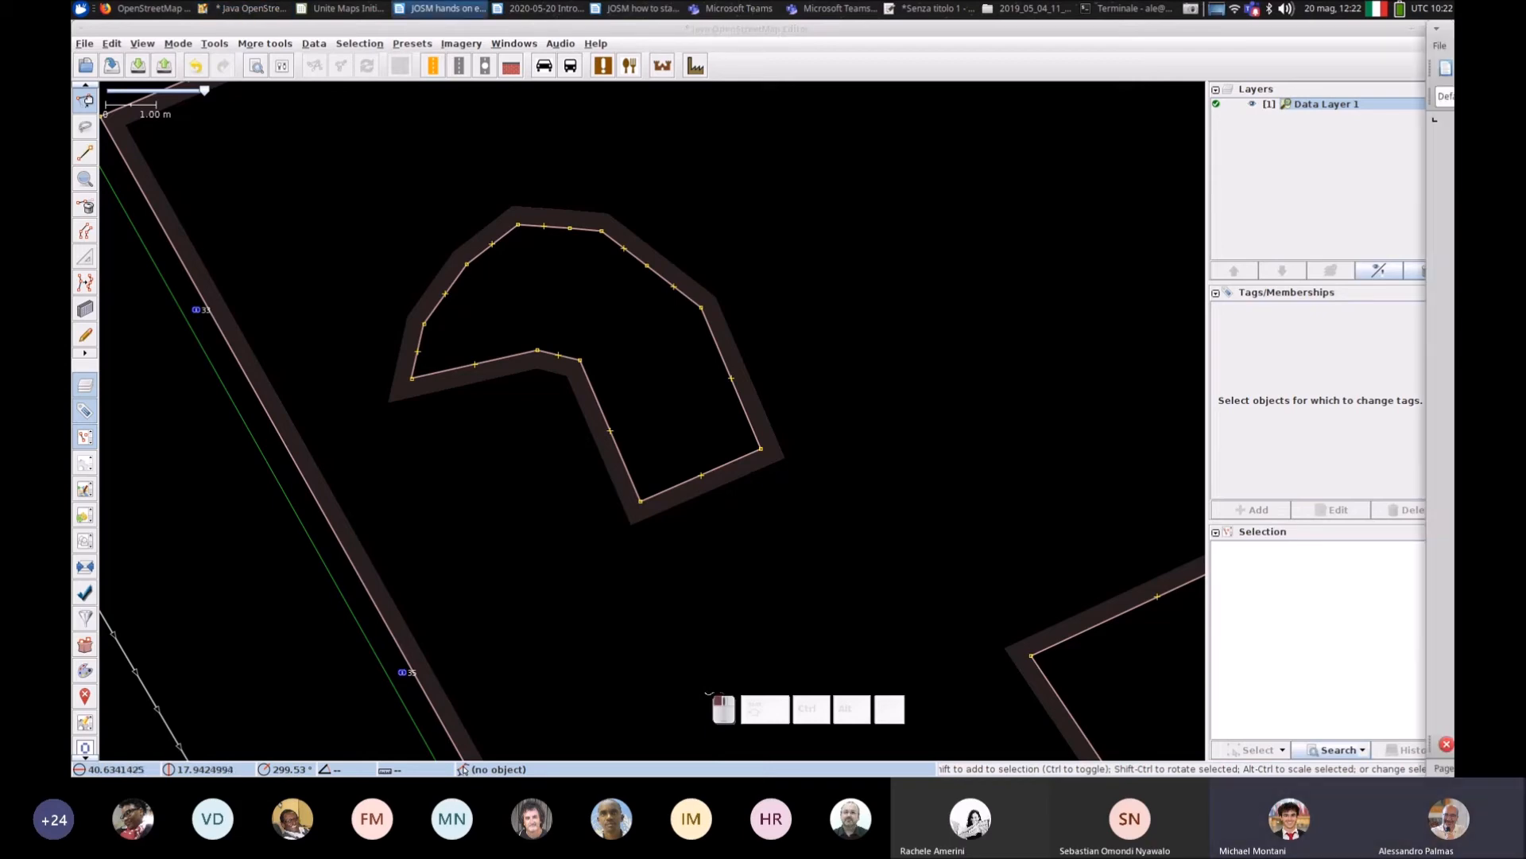
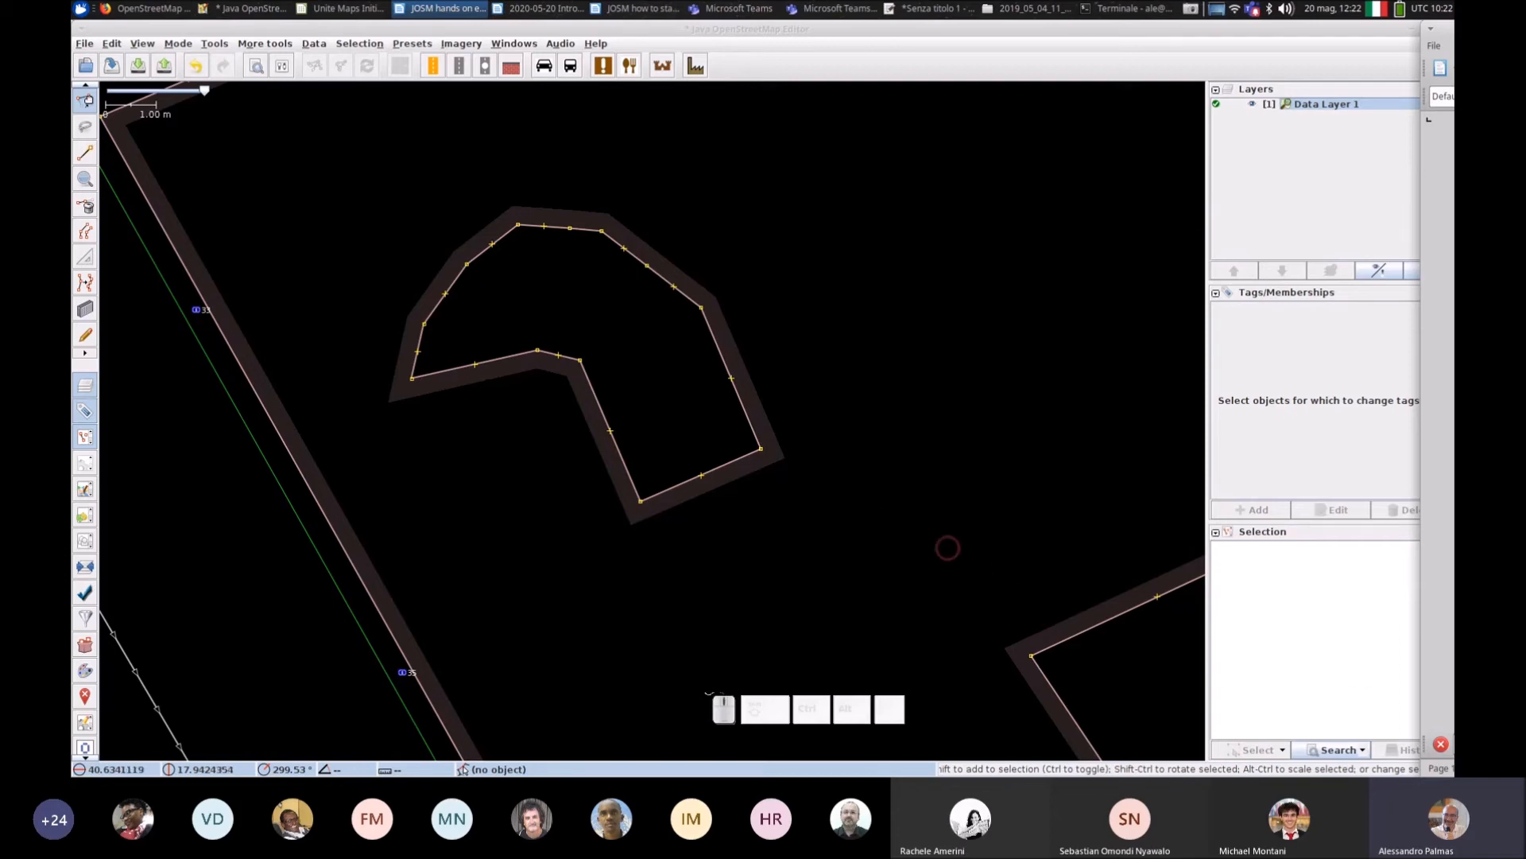
scroll(752, 494, "down", 3)
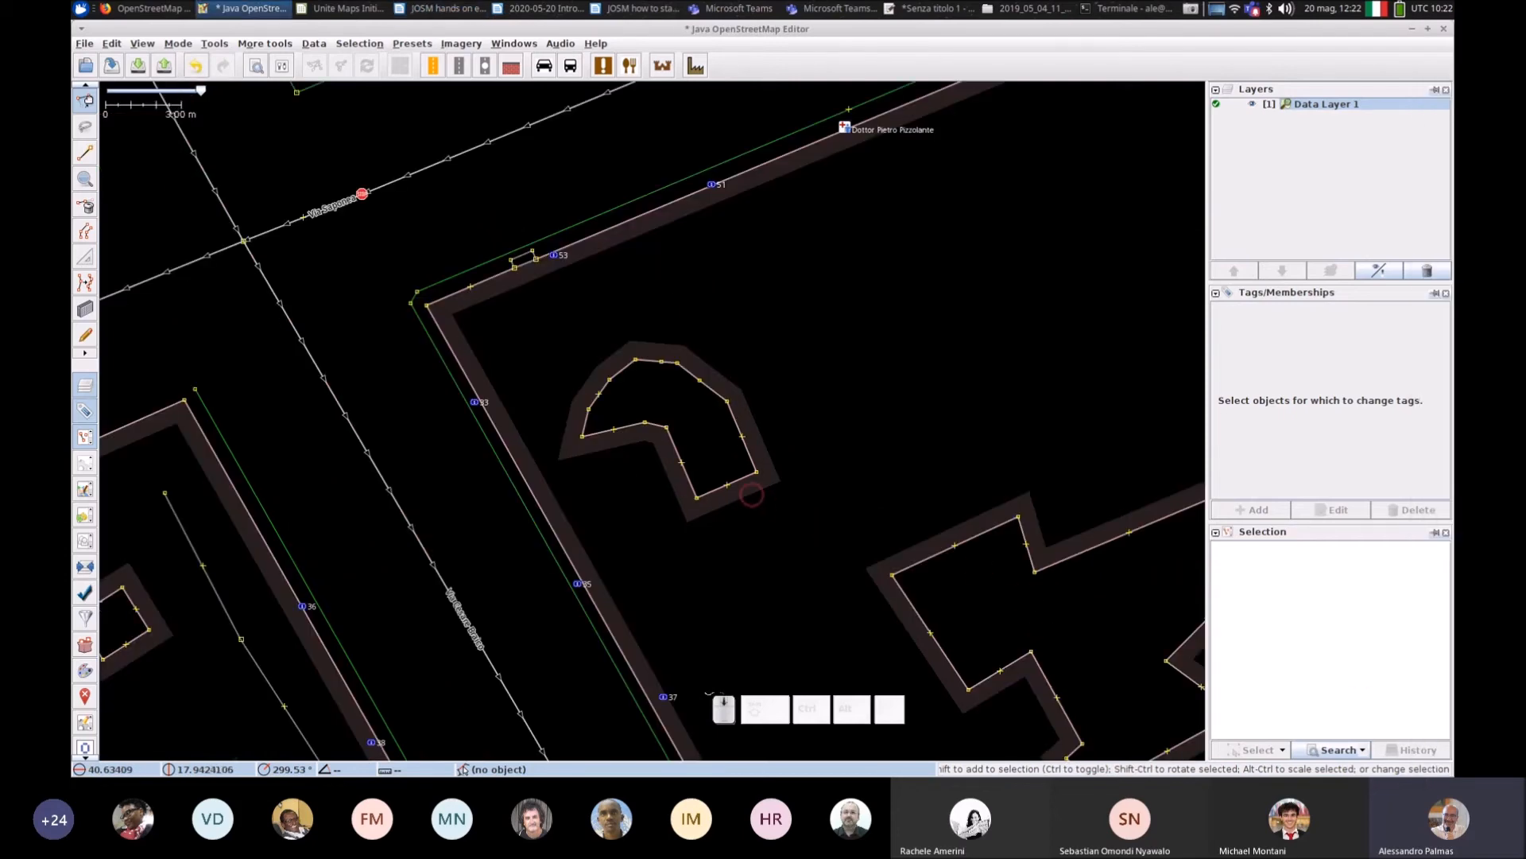
left_click_drag(903, 424, 705, 434)
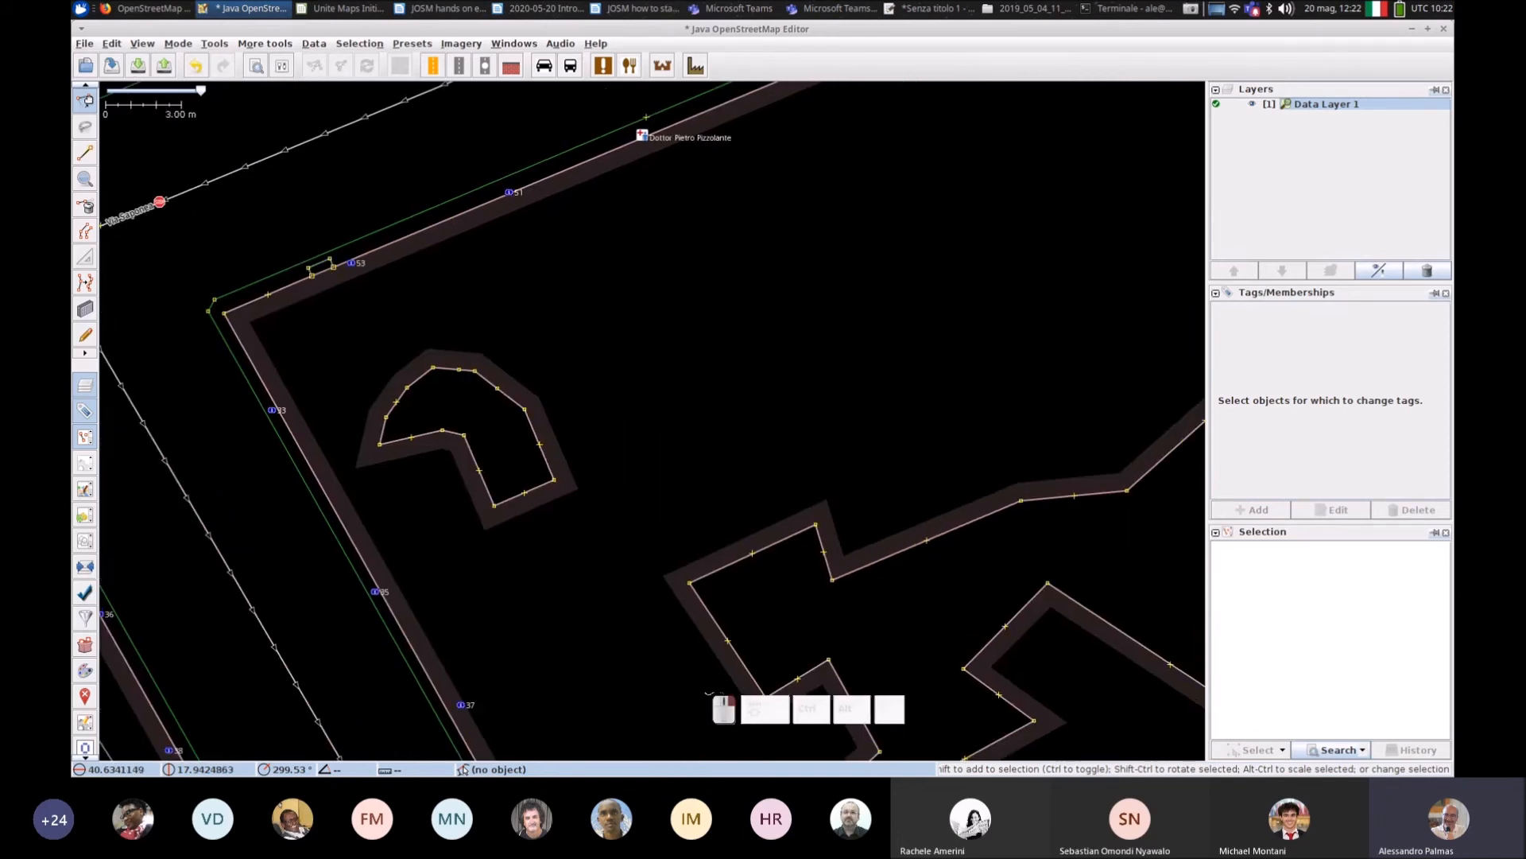
scroll(704, 434, "up", 2)
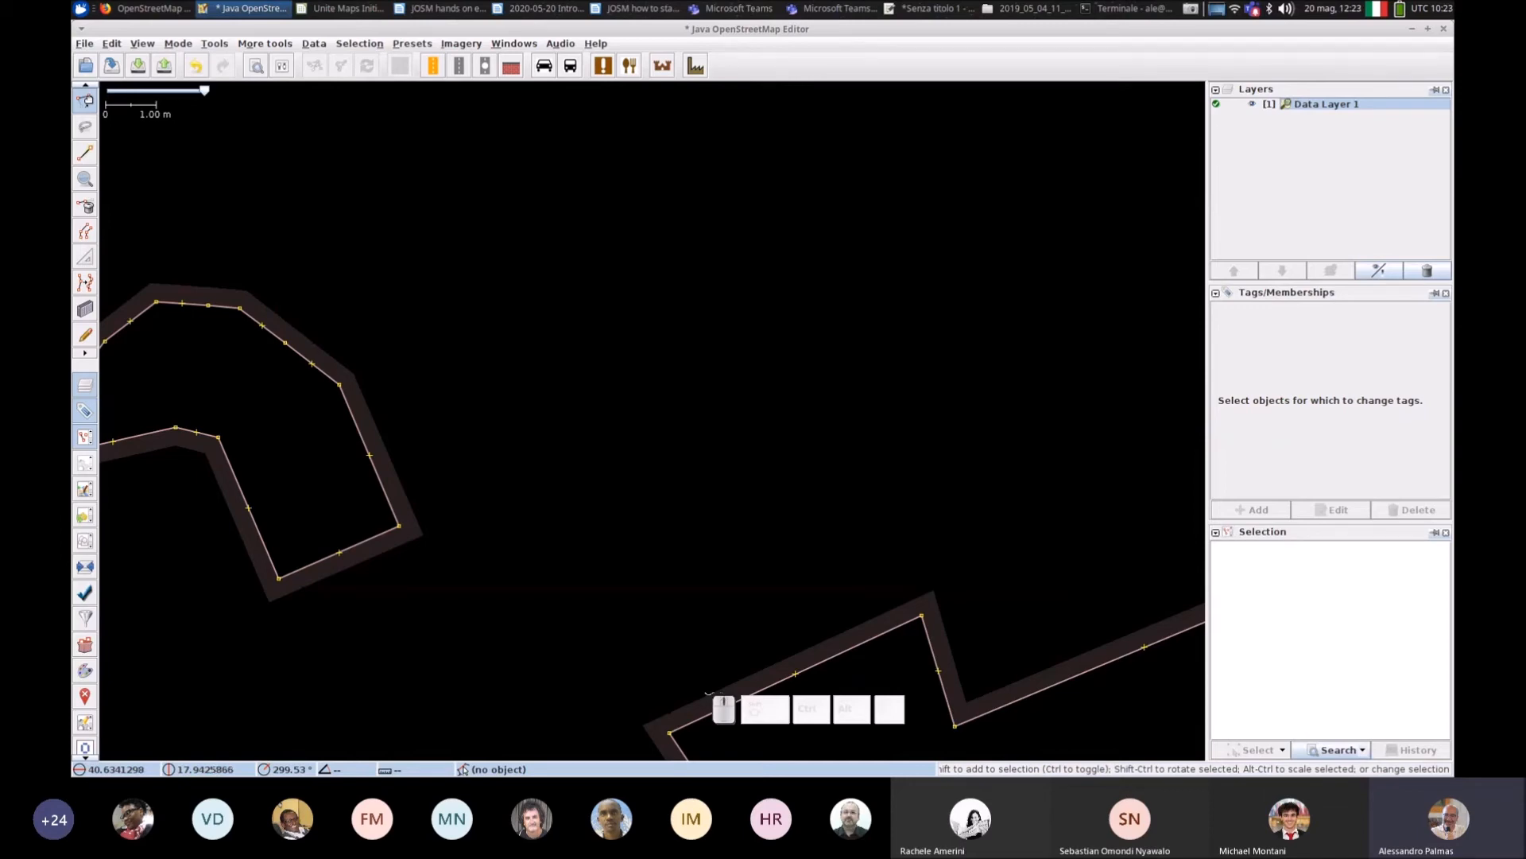
left_click(441, 9)
Step: Review the installed plugins in the JOSM preferences, and close the preferences without saving changes
left_click(112, 43)
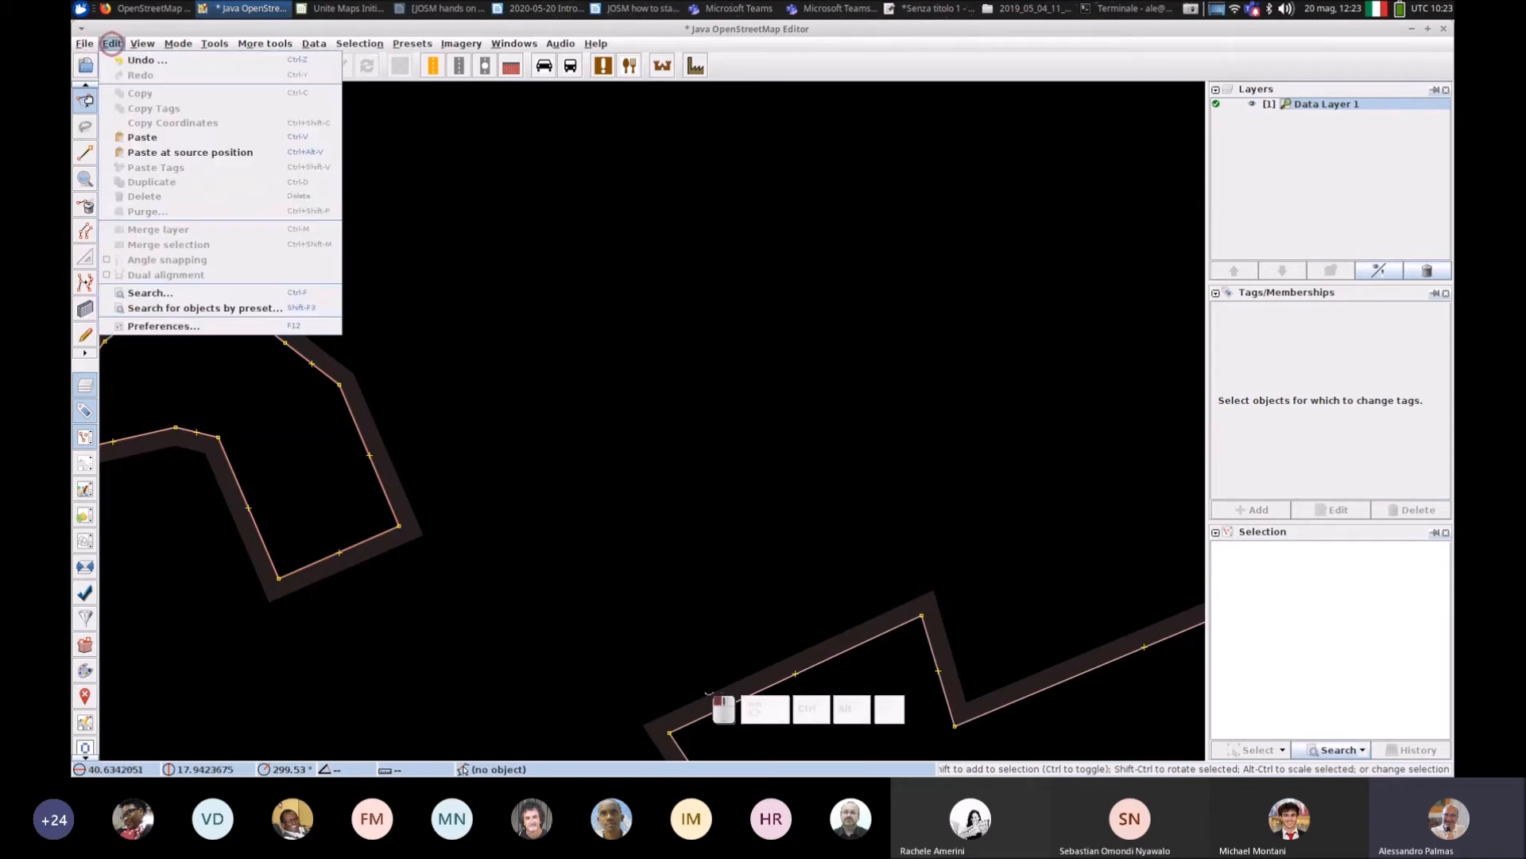
left_click(214, 324)
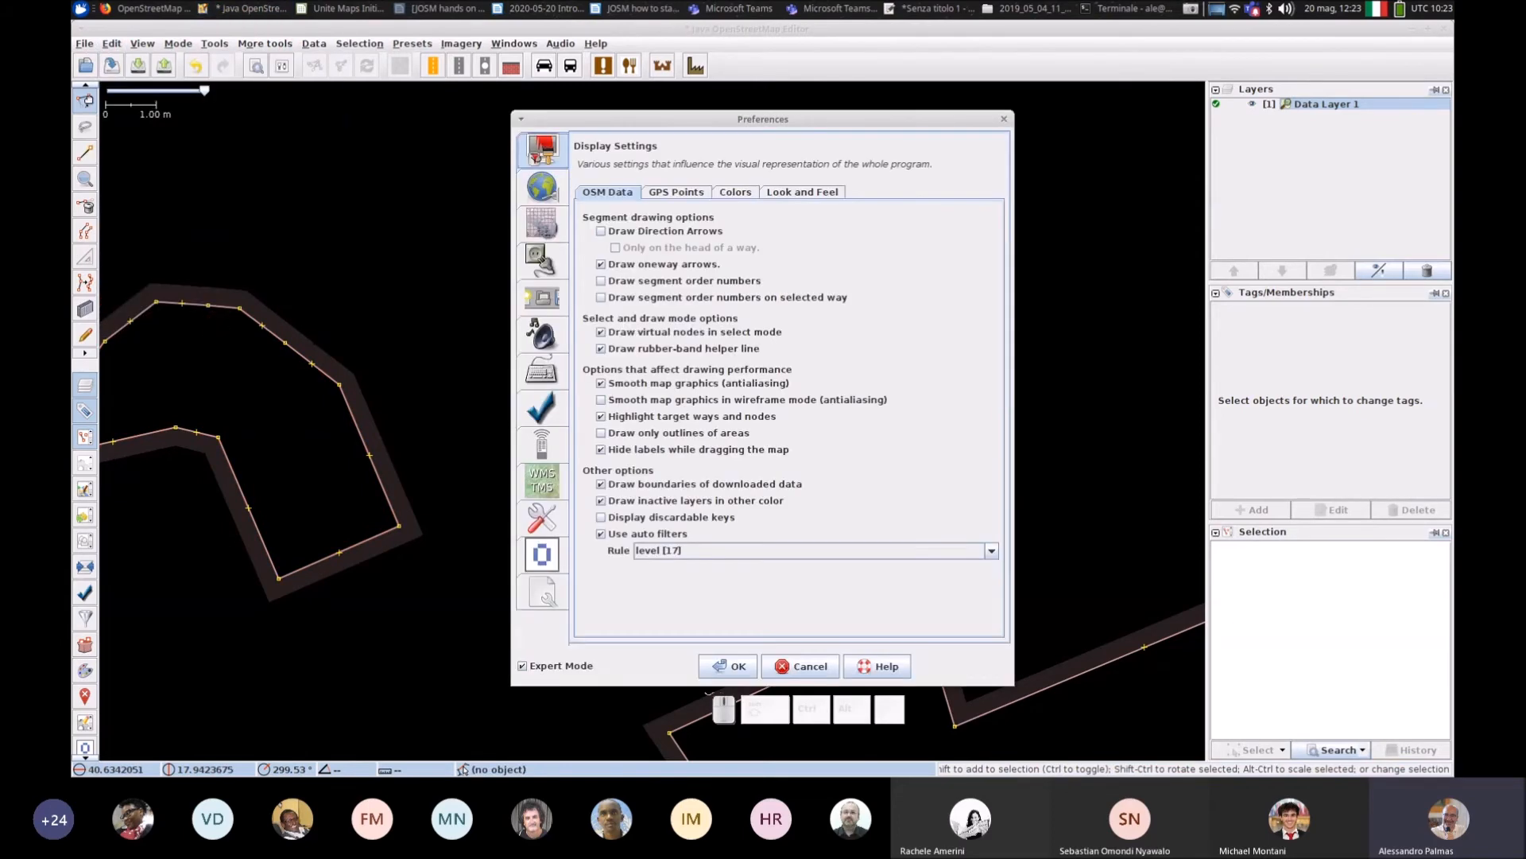
left_click(542, 259)
left_click(767, 216)
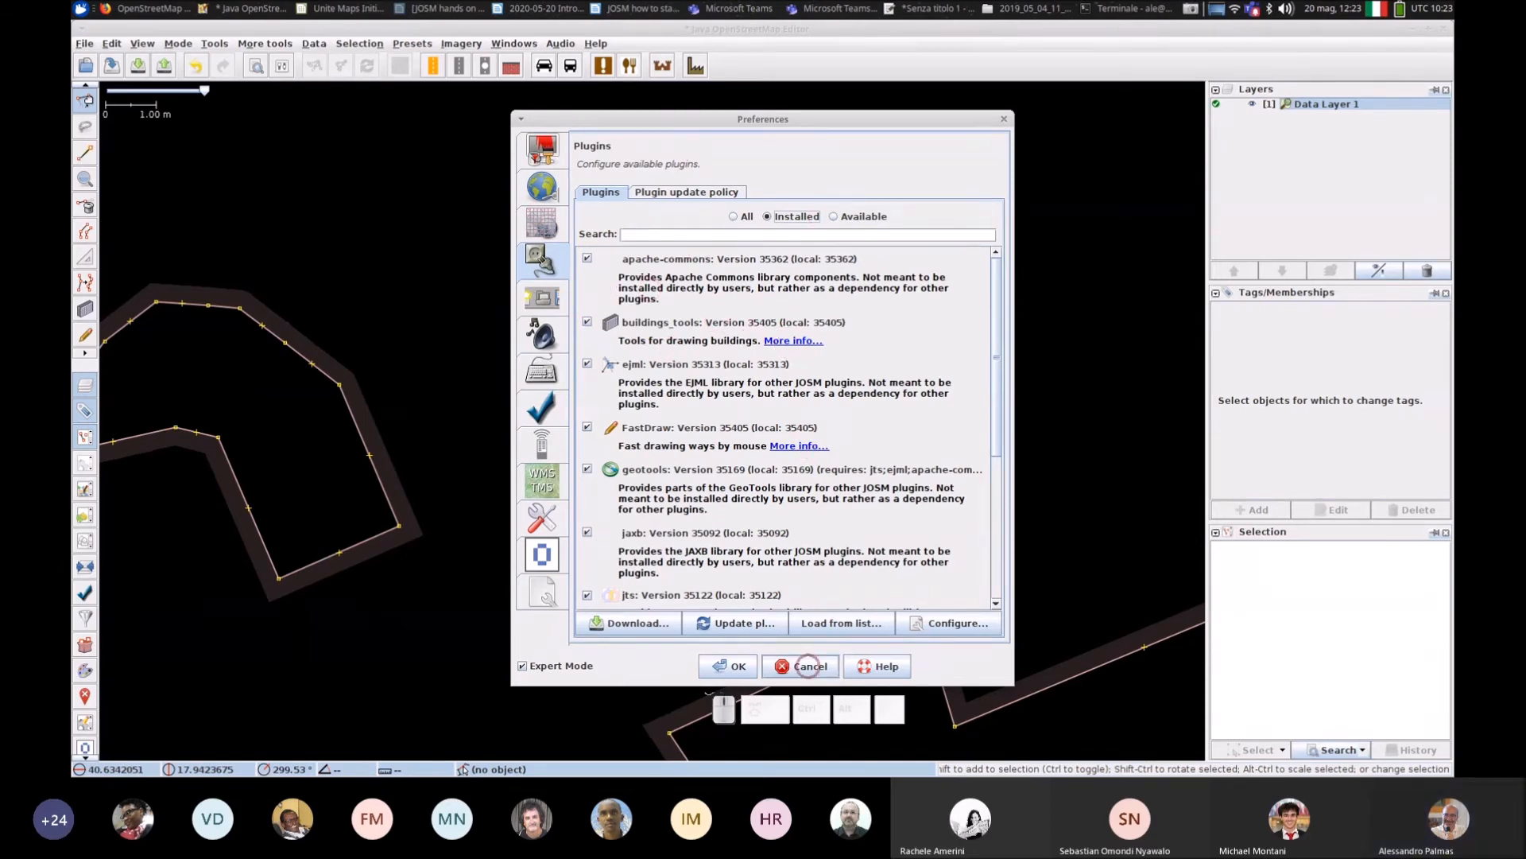
left_click(809, 666)
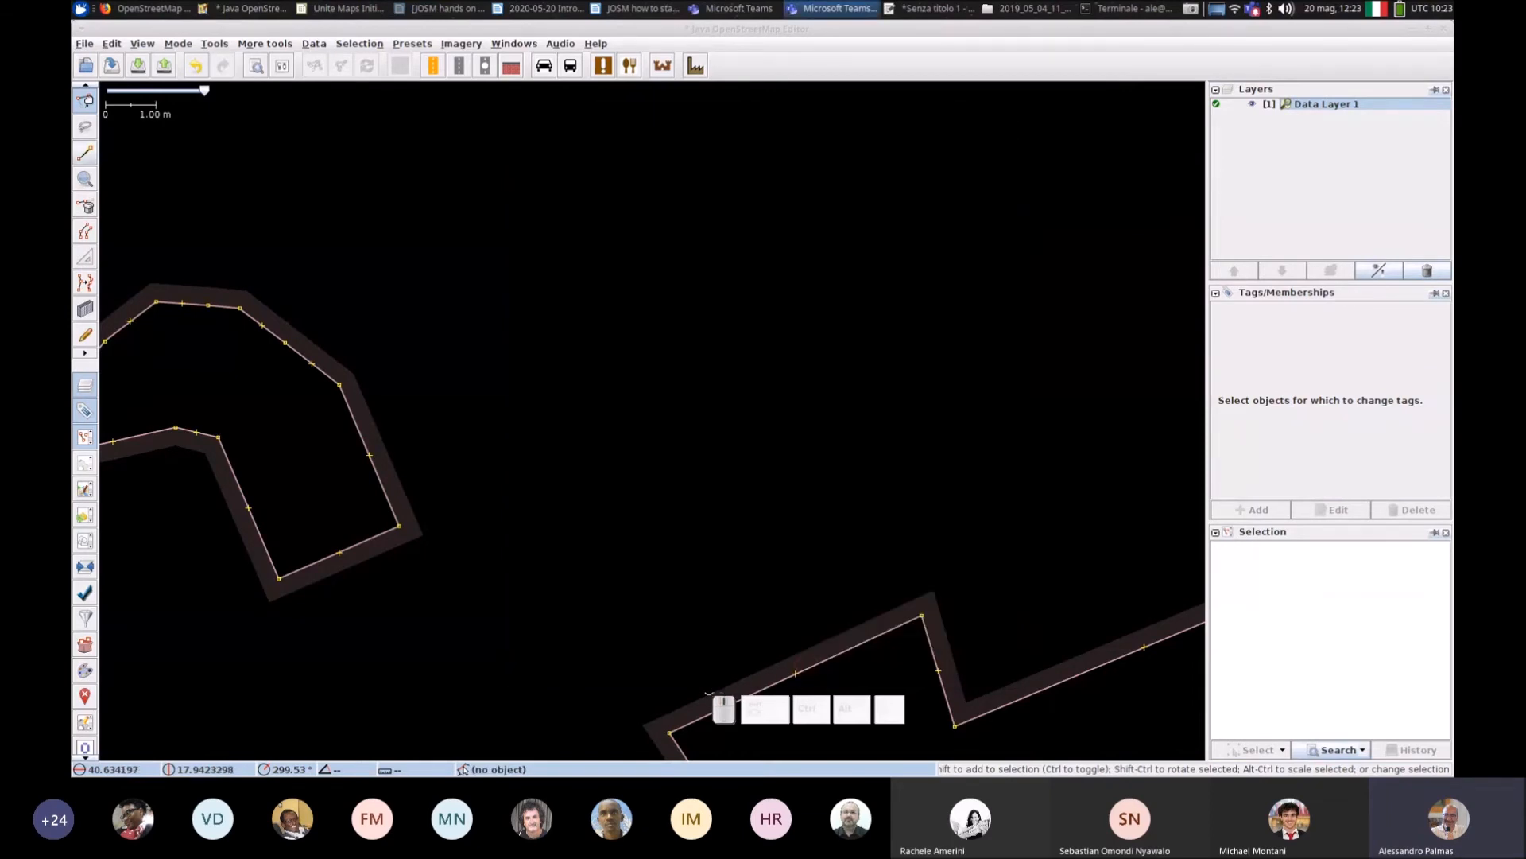
Step: Add the Maxar Premium Imagery (Beta) layer as the map background over the wider street area
left_click(85, 152)
scroll(332, 192, "down", 3)
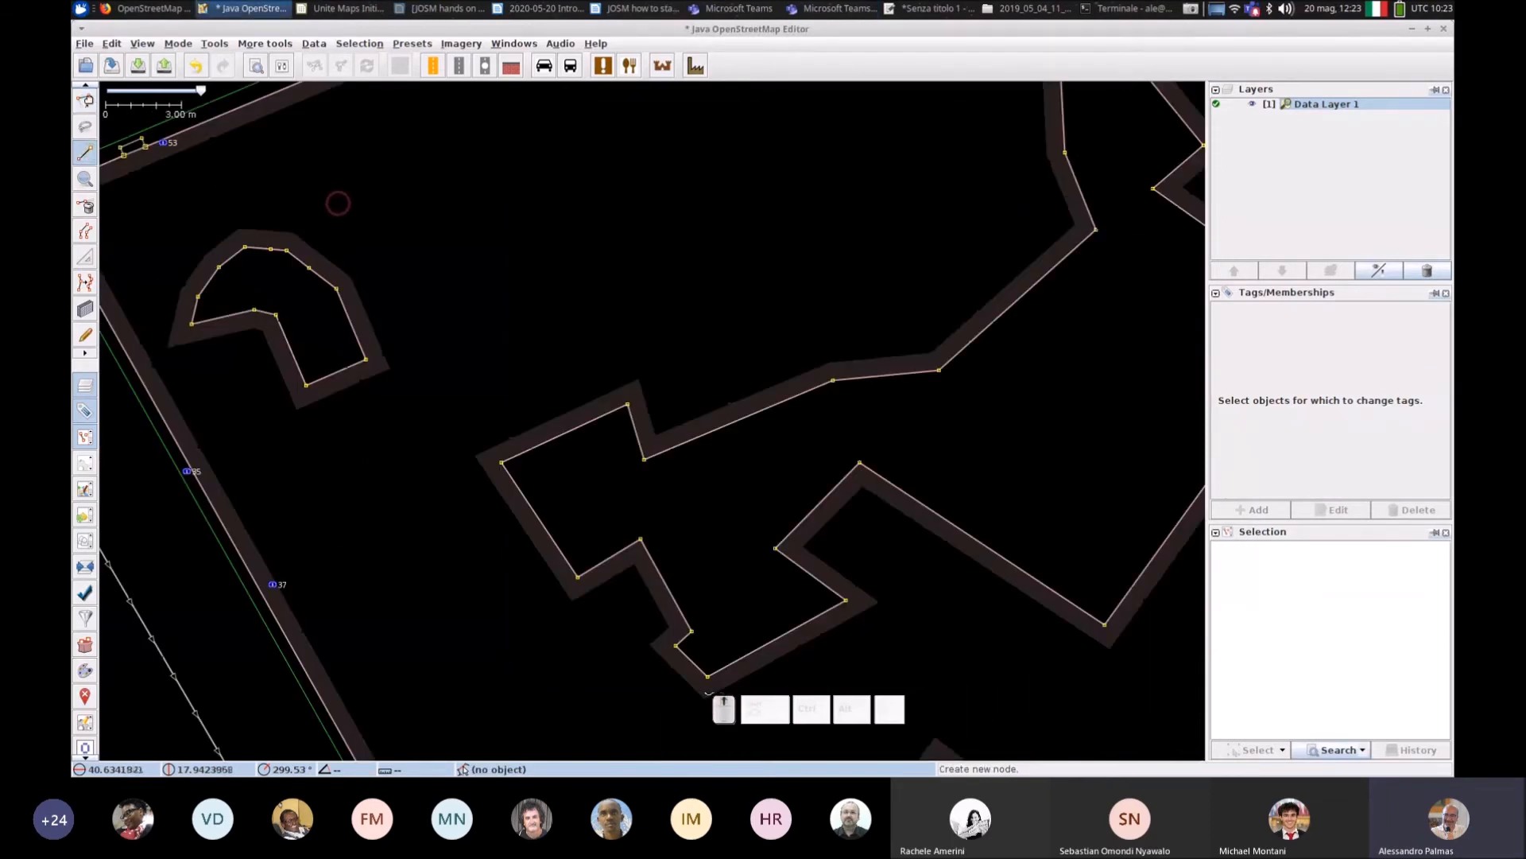
scroll(740, 175, "down", 2)
scroll(710, 499, "down", 2)
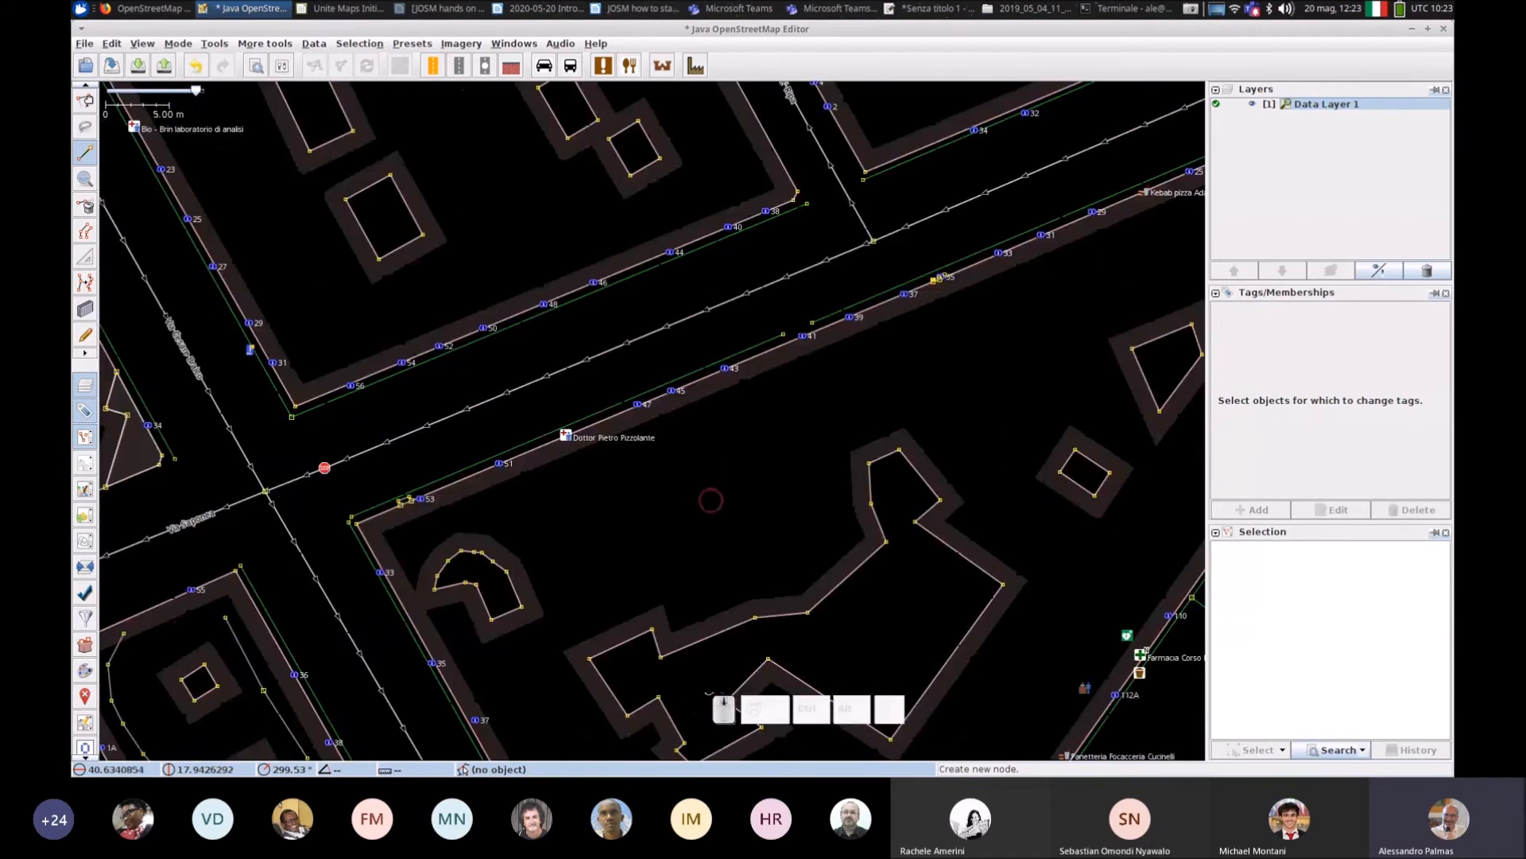
scroll(710, 500, "down", 3)
left_click(461, 43)
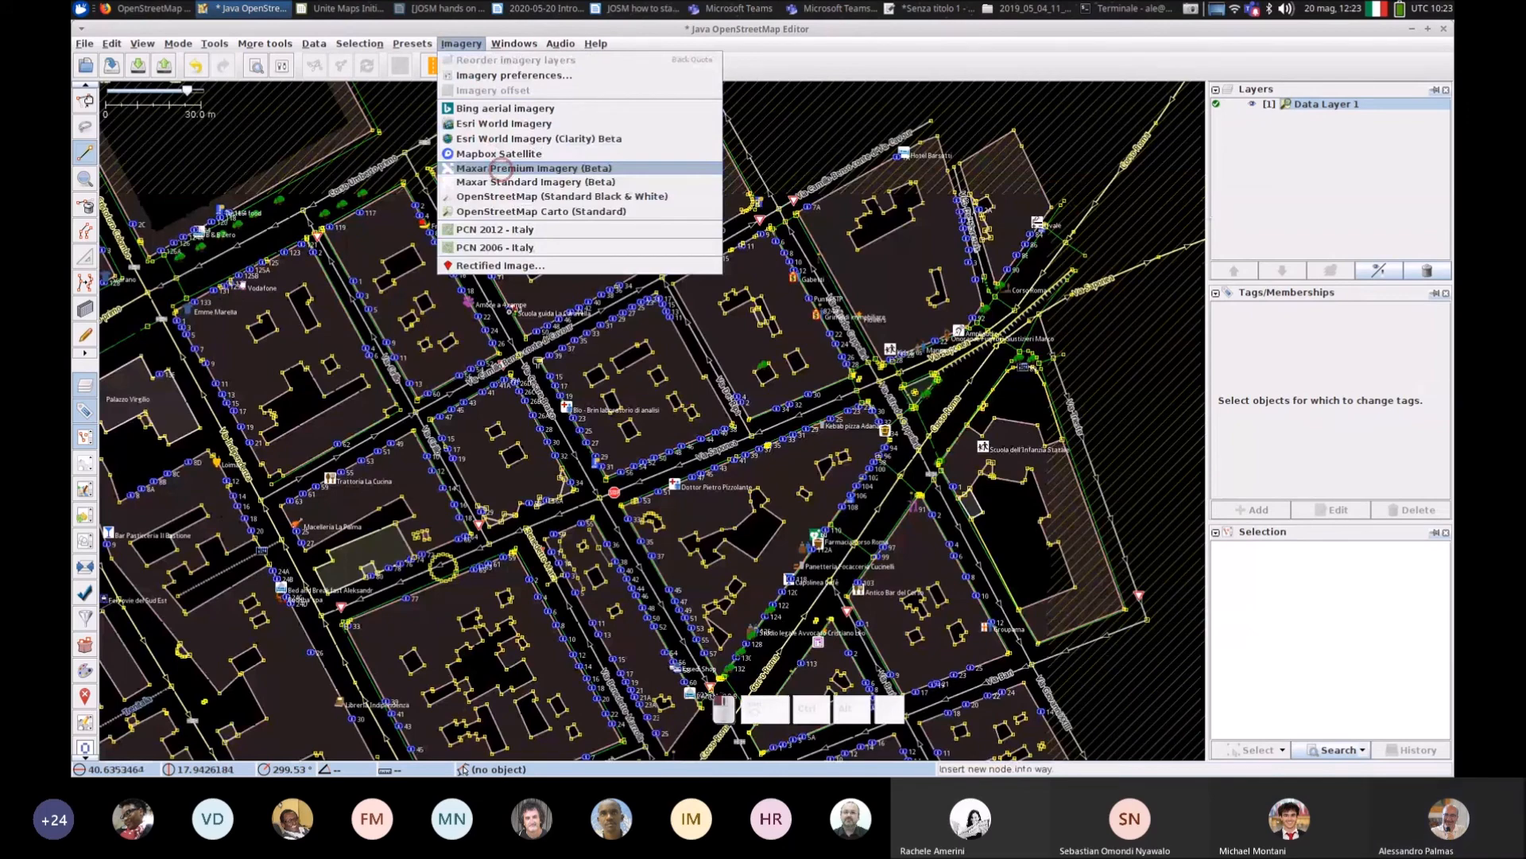
left_click(500, 168)
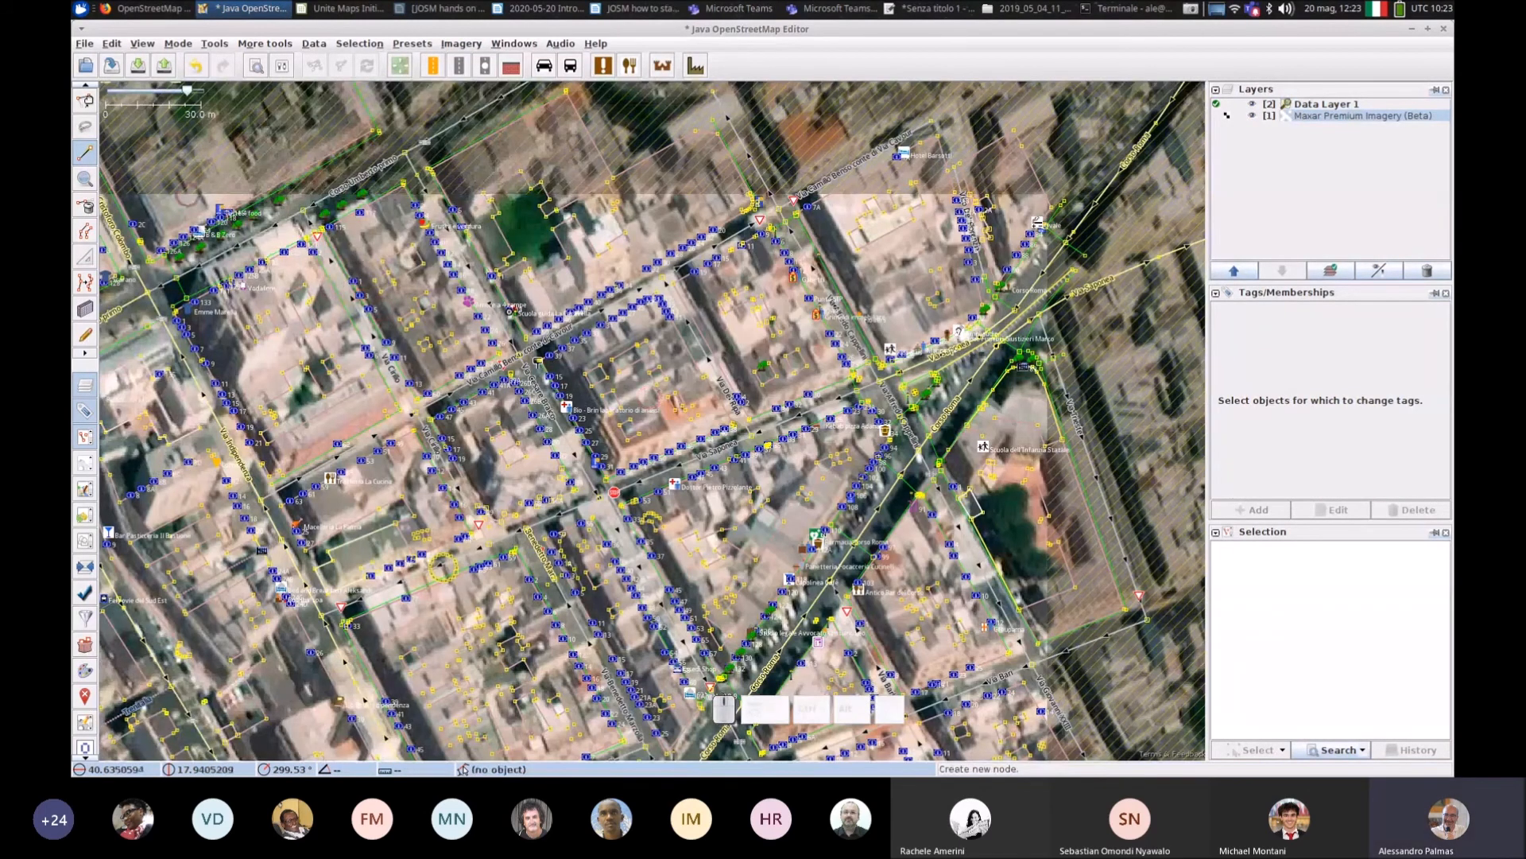
Step: Select the objects across the central blocks of the map and delete them, leaving nothing selected
left_click(85, 101)
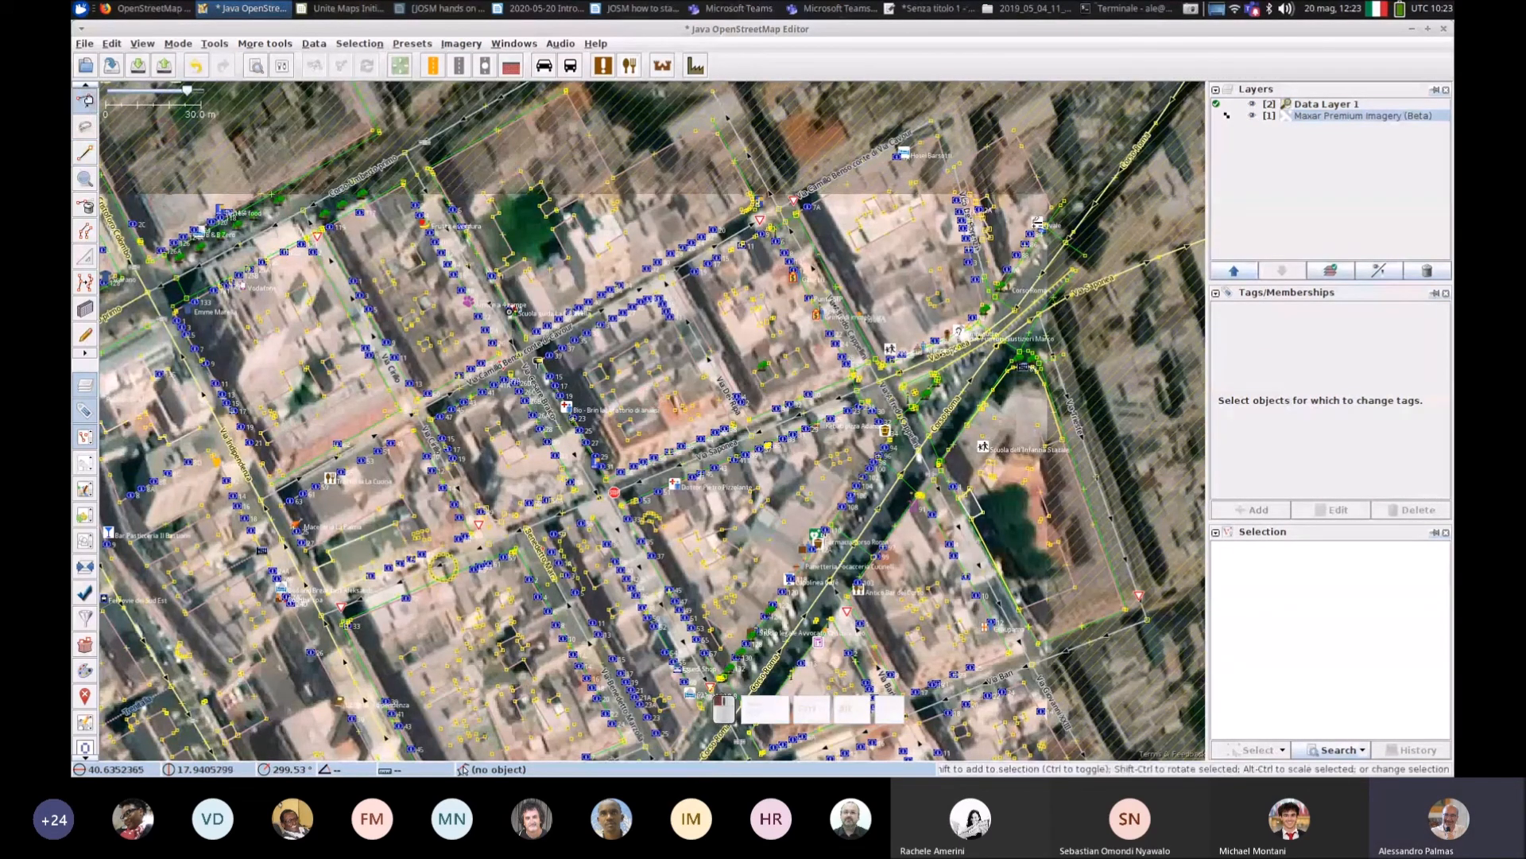
left_click_drag(178, 135, 1178, 738)
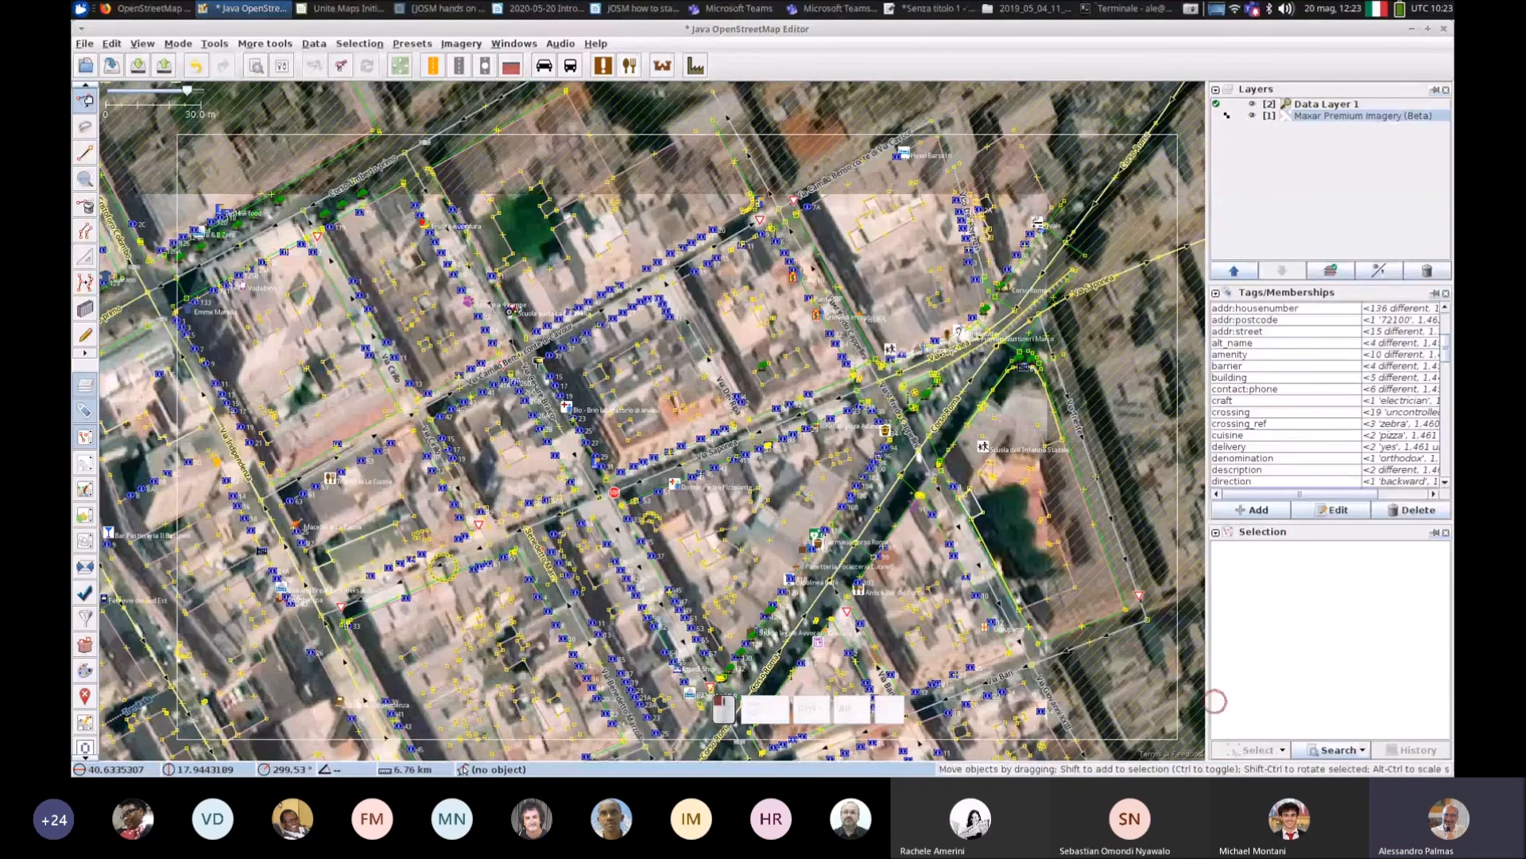
key("Delete")
key("Return")
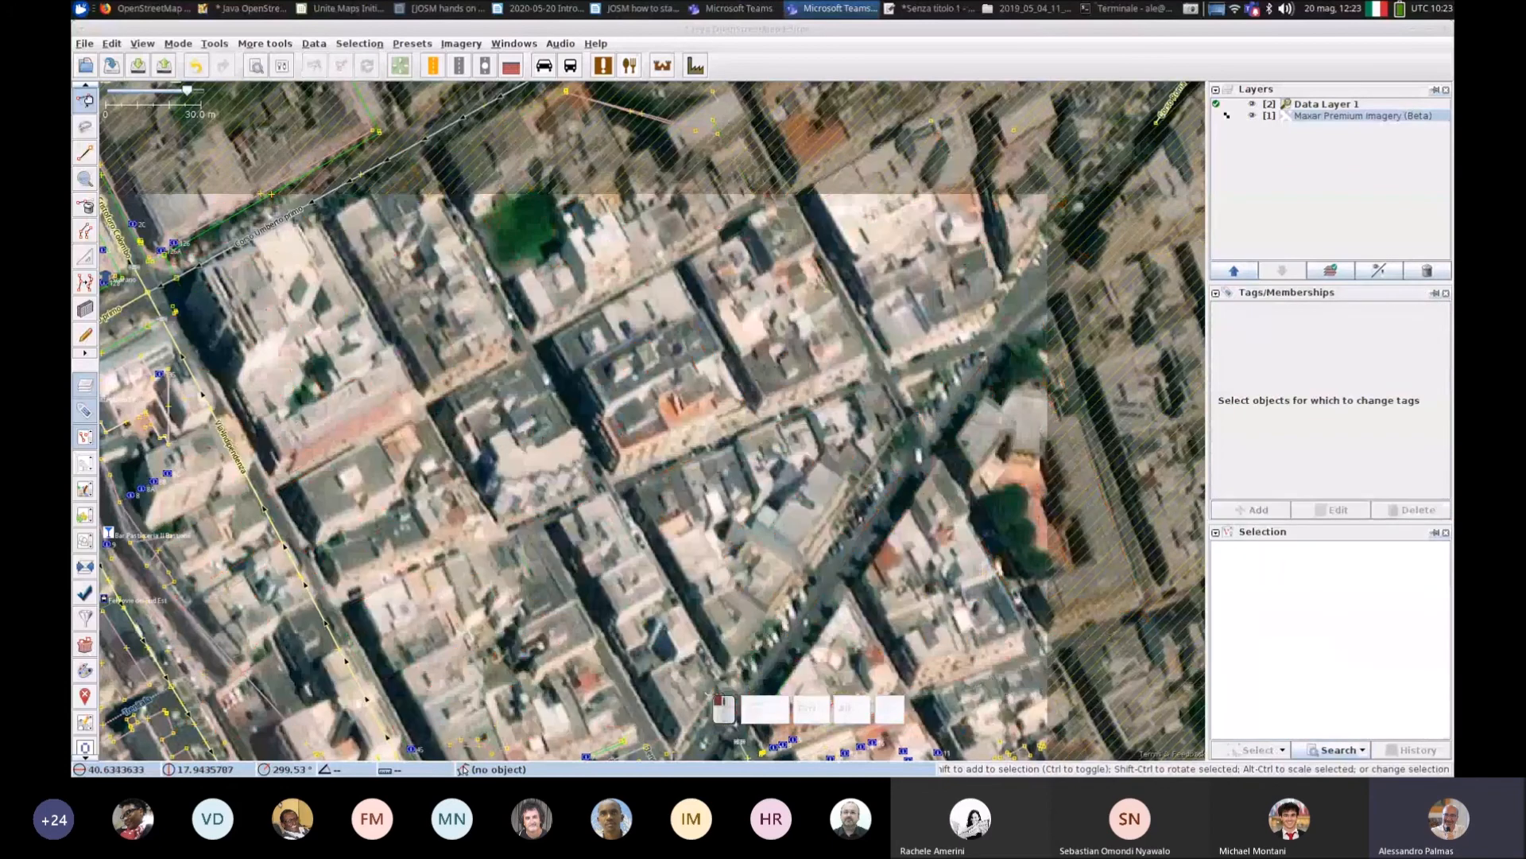
left_click(616, 373)
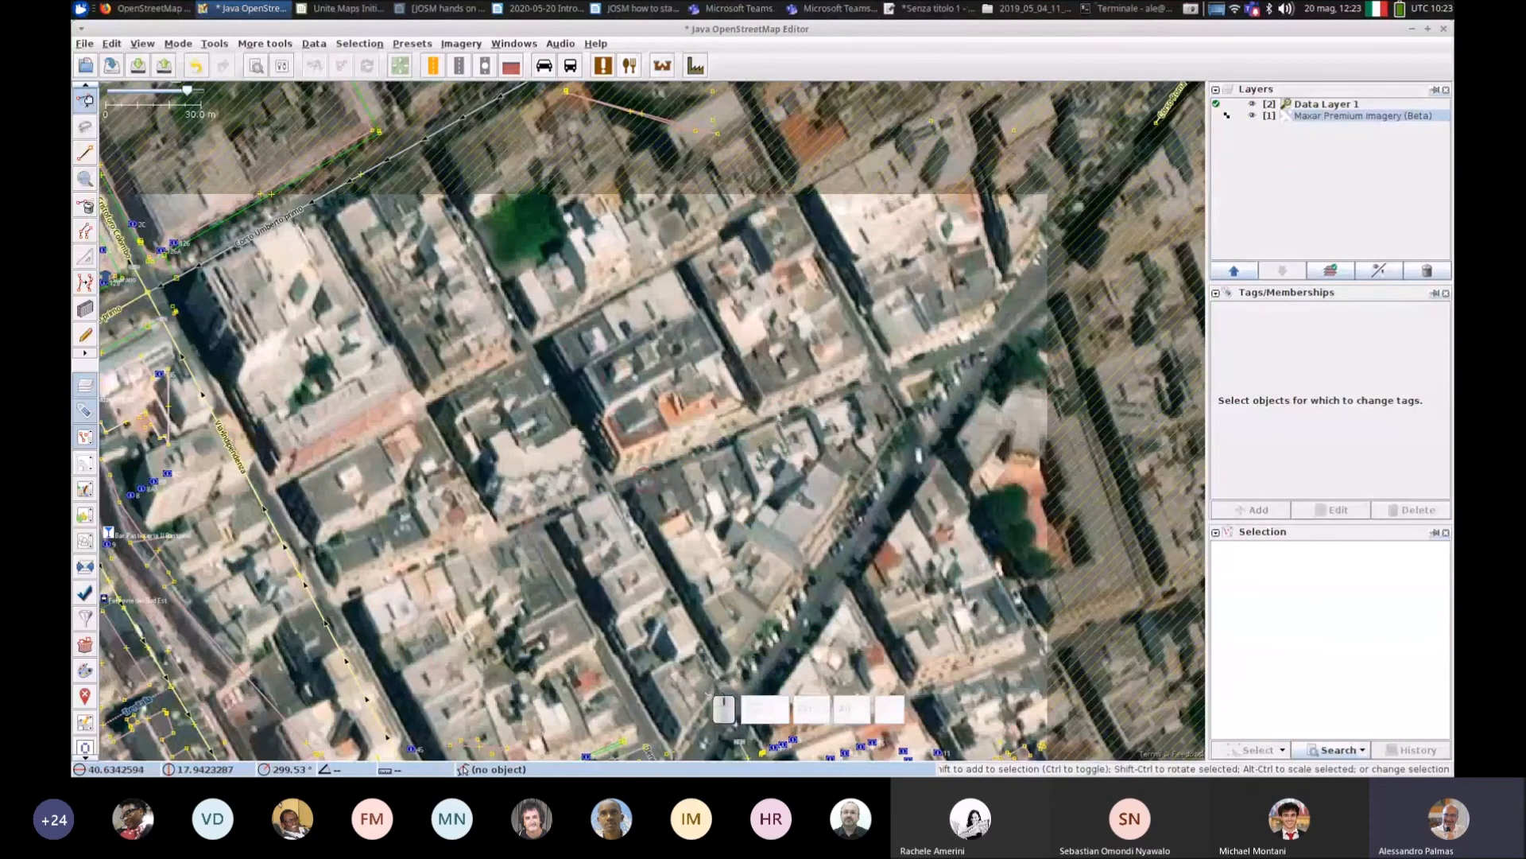
Step: Start a new way in the cleared area, tracing the street northeastward from its western junction to beyond the bright blocks
scroll(644, 477, "up", 3)
scroll(644, 481, "down", 3)
left_click(85, 152)
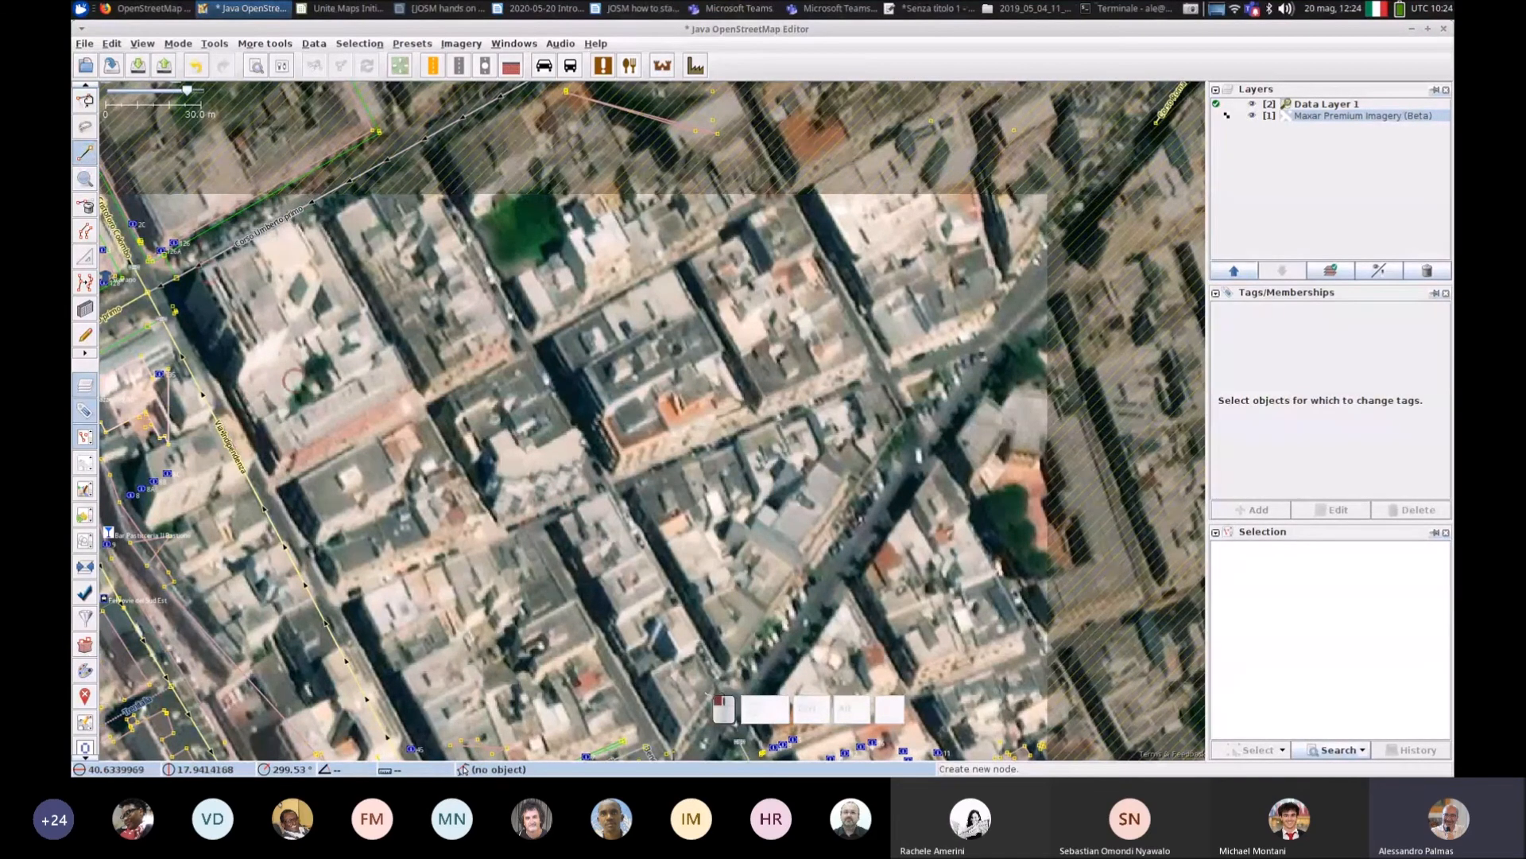
left_click(351, 592)
left_click(501, 529)
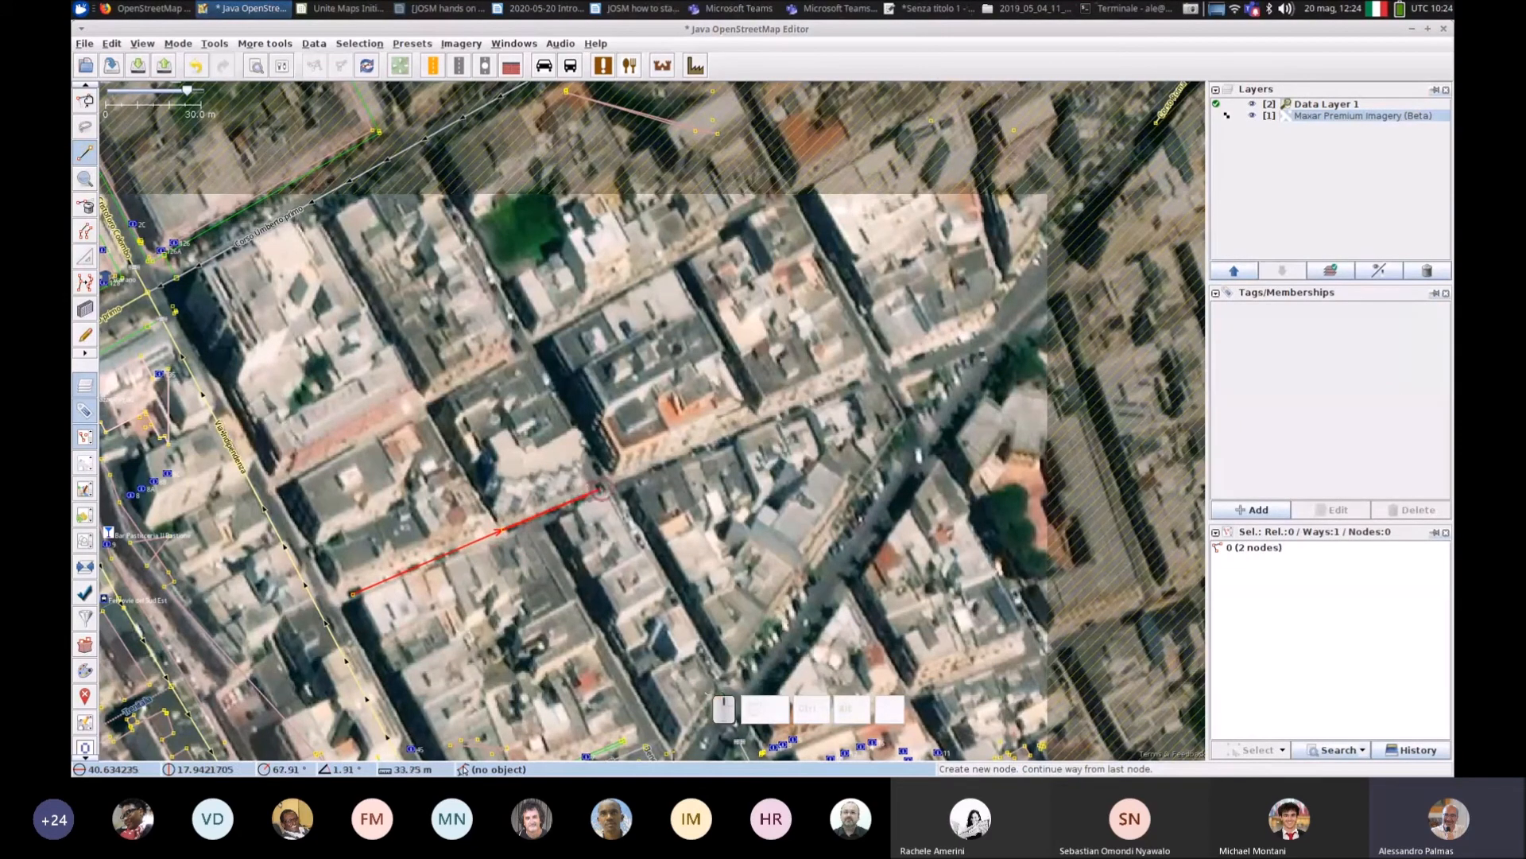
left_click(602, 489)
left_click(757, 419)
left_click(881, 373)
left_click(986, 338)
left_click(1083, 218)
Step: Continue the way in wide winding curves, an inner loop and an outer arc ending in the east, about 43 nodes altogether, and finish drawing
left_click_drag(1113, 205, 689, 496)
left_click(741, 494)
left_click(782, 528)
left_click(793, 581)
left_click(805, 610)
left_click(834, 624)
left_click(879, 624)
left_click(940, 593)
left_click(972, 496)
left_click(962, 435)
left_click(938, 374)
left_click(909, 328)
left_click(816, 280)
left_click(742, 270)
left_click(593, 339)
left_click(580, 404)
left_click(531, 539)
left_click(480, 573)
left_click(351, 549)
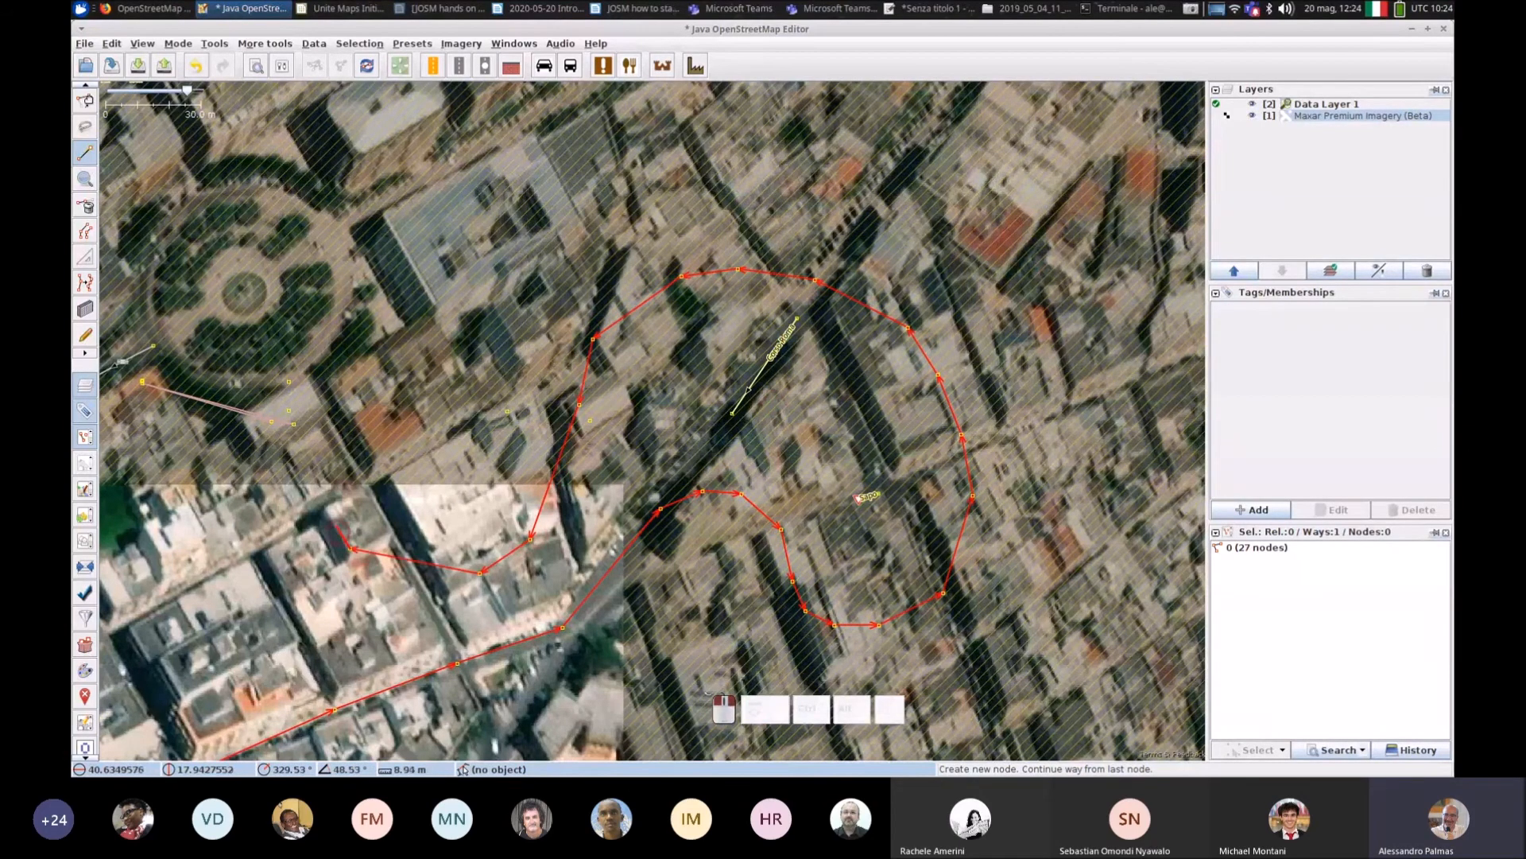
left_click(337, 432)
left_click(475, 294)
left_click(506, 259)
left_click(562, 236)
left_click(713, 229)
left_click(829, 230)
left_click(947, 261)
left_click(1047, 332)
left_click(1082, 389)
left_click(1079, 445)
left_click(1078, 489)
left_click(1075, 521)
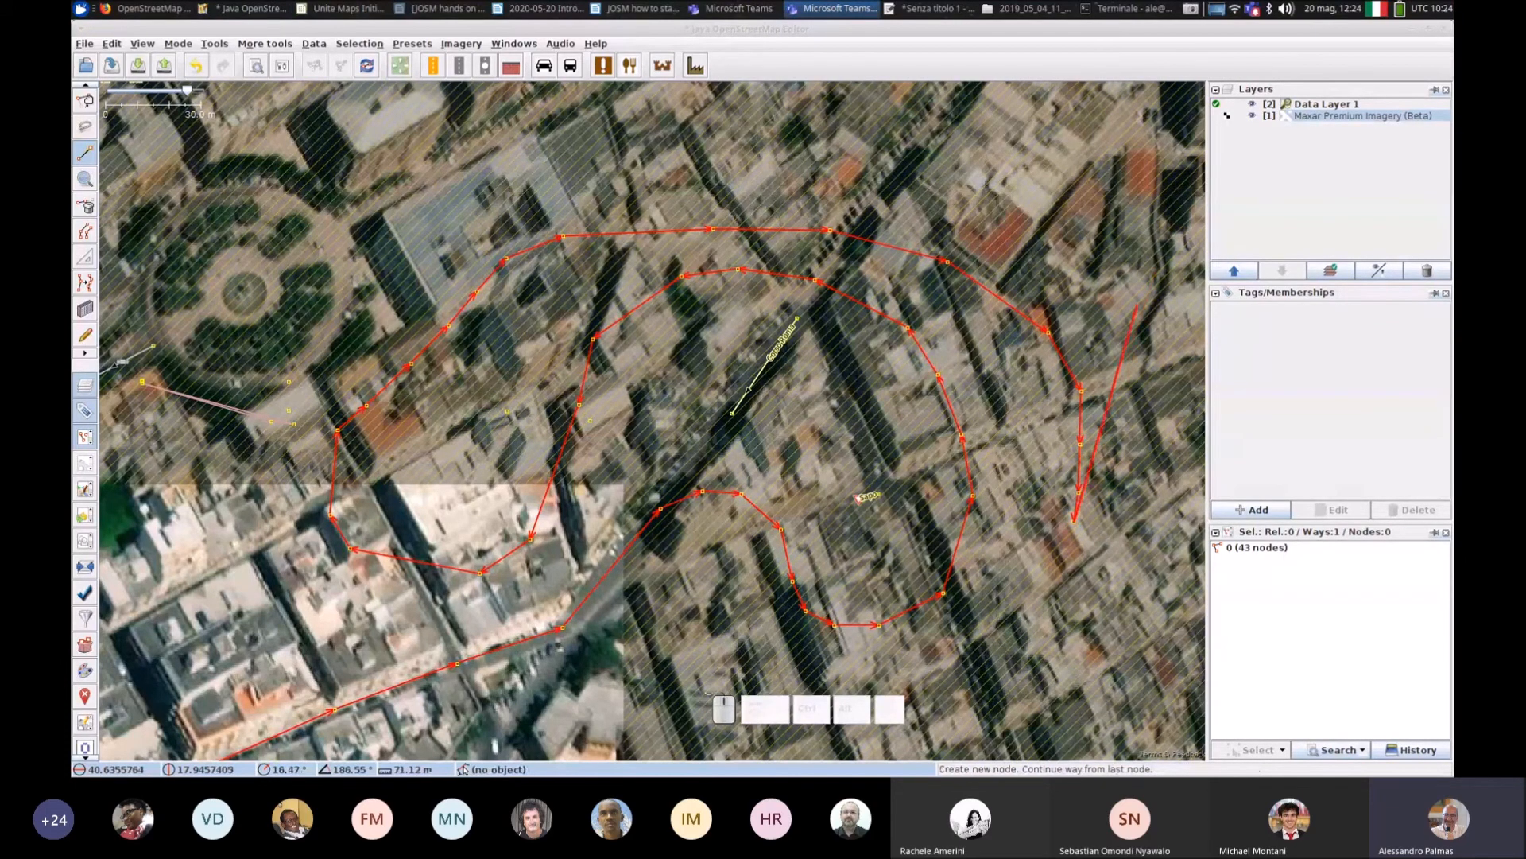
left_click(85, 100)
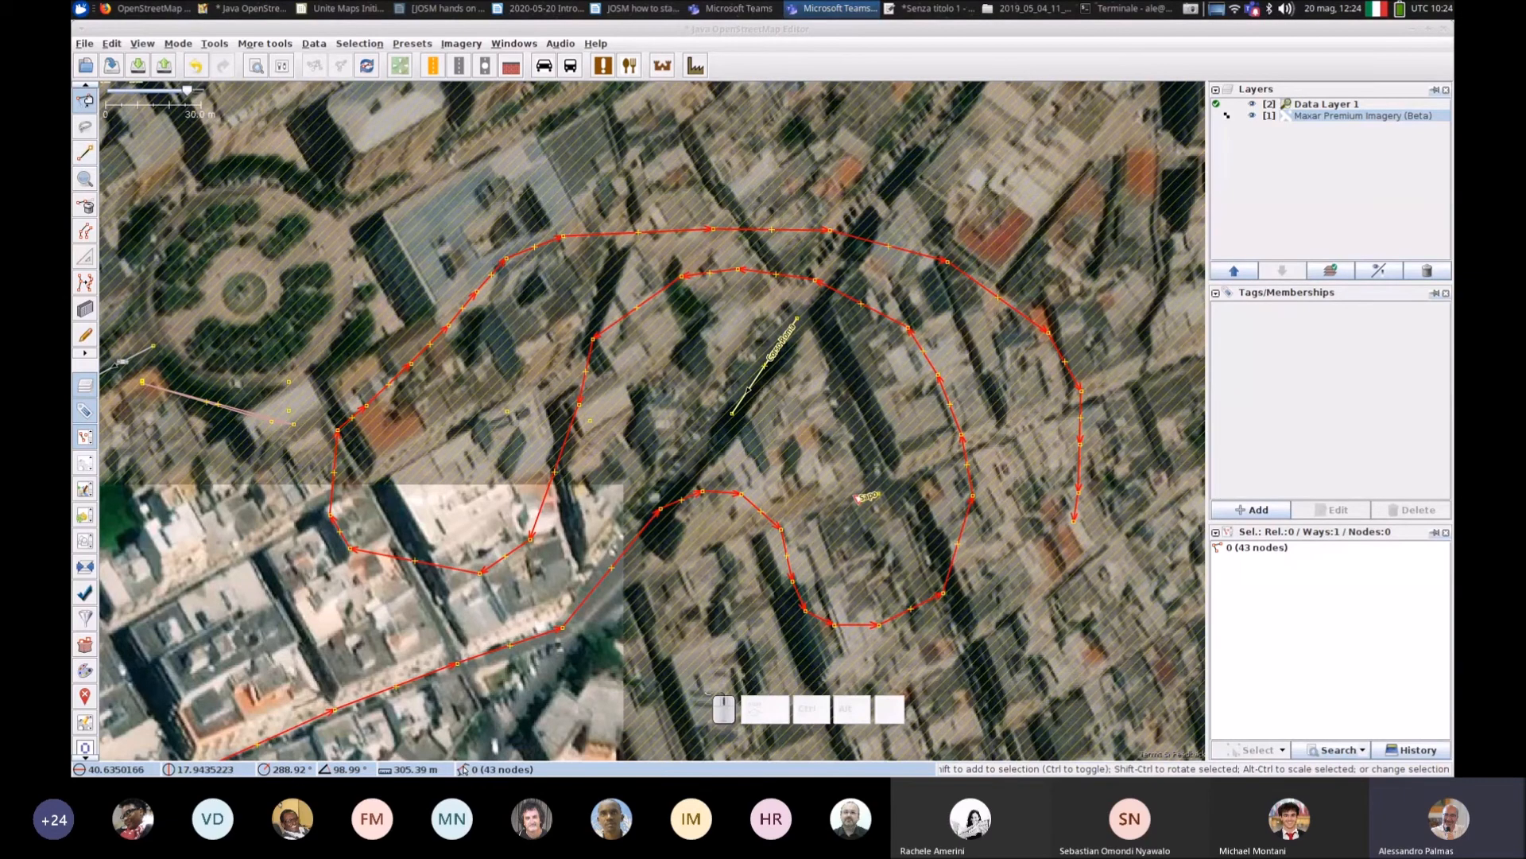
Step: Hide the Maxar Premium Imagery (Beta) layer
left_click(542, 502)
left_click(704, 217)
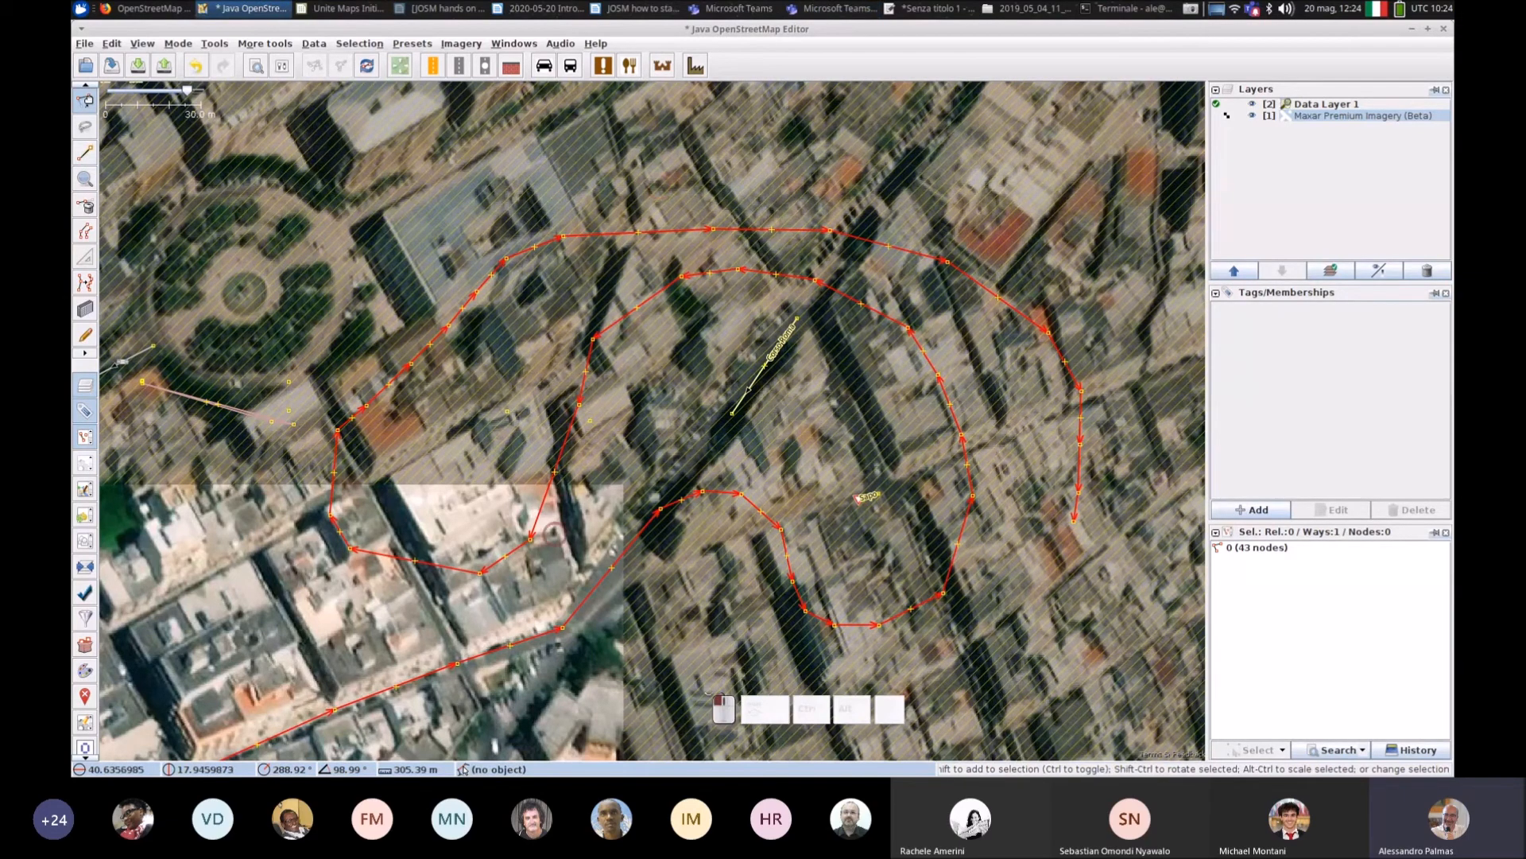
left_click(1252, 116)
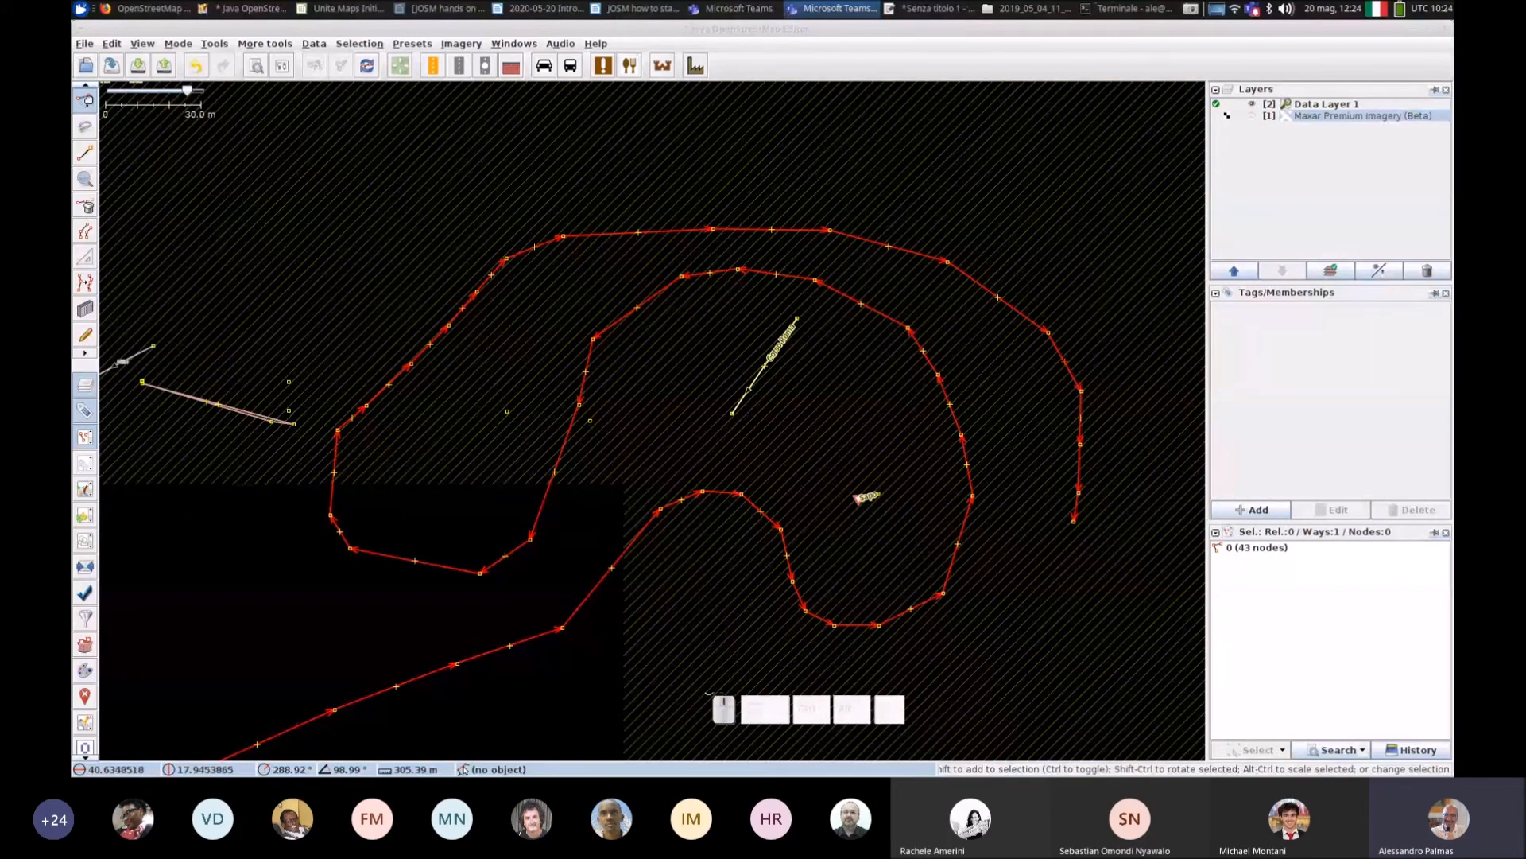
Step: Create a parallel copy of the Corso Umberto primo way on its southeastern side, and return to select mode
left_click_drag(312, 605, 399, 520)
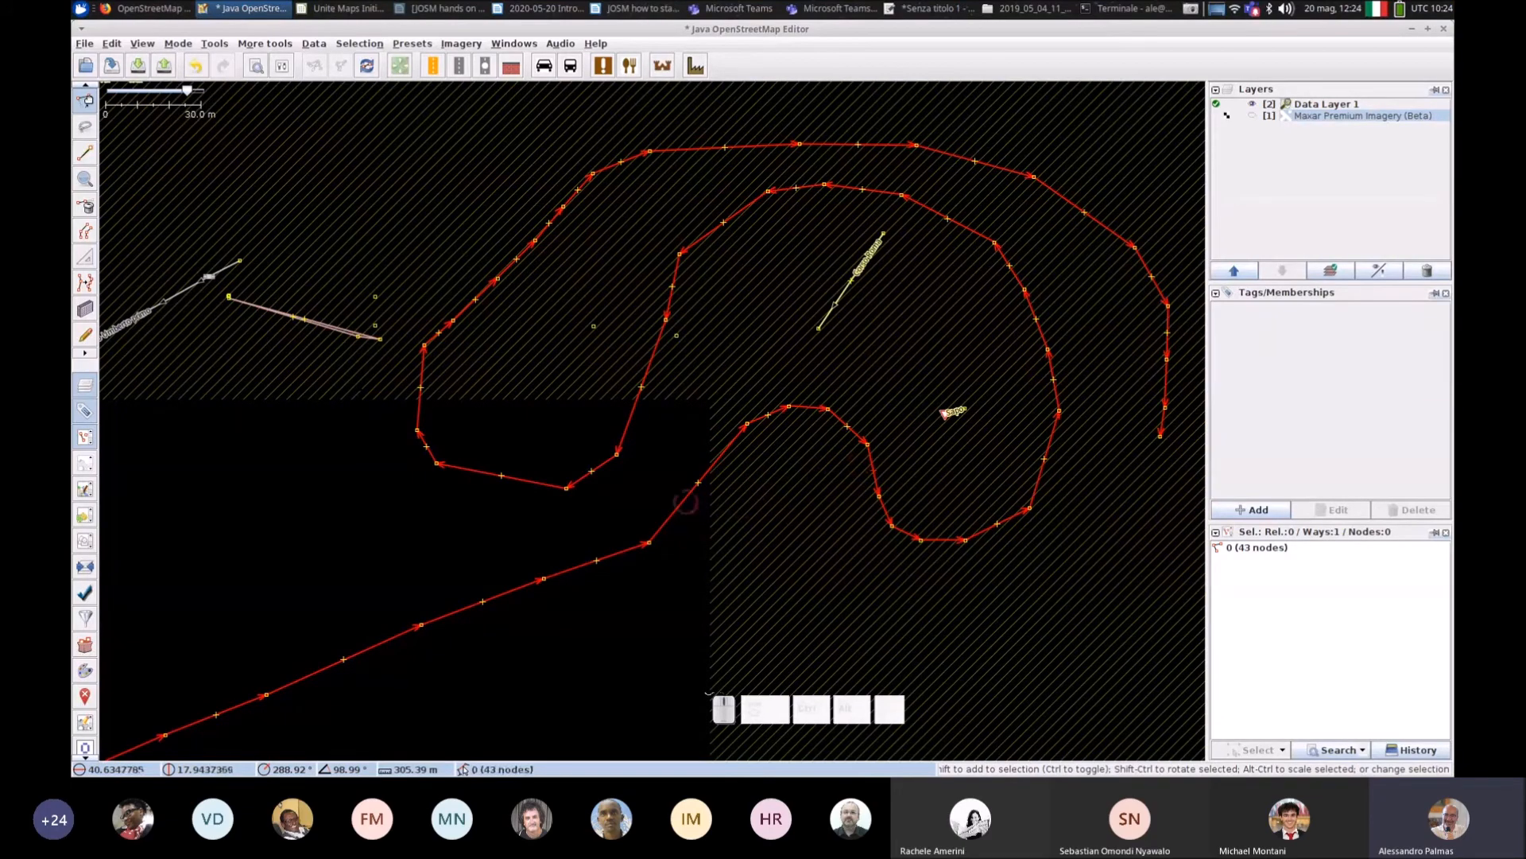
left_click(682, 502)
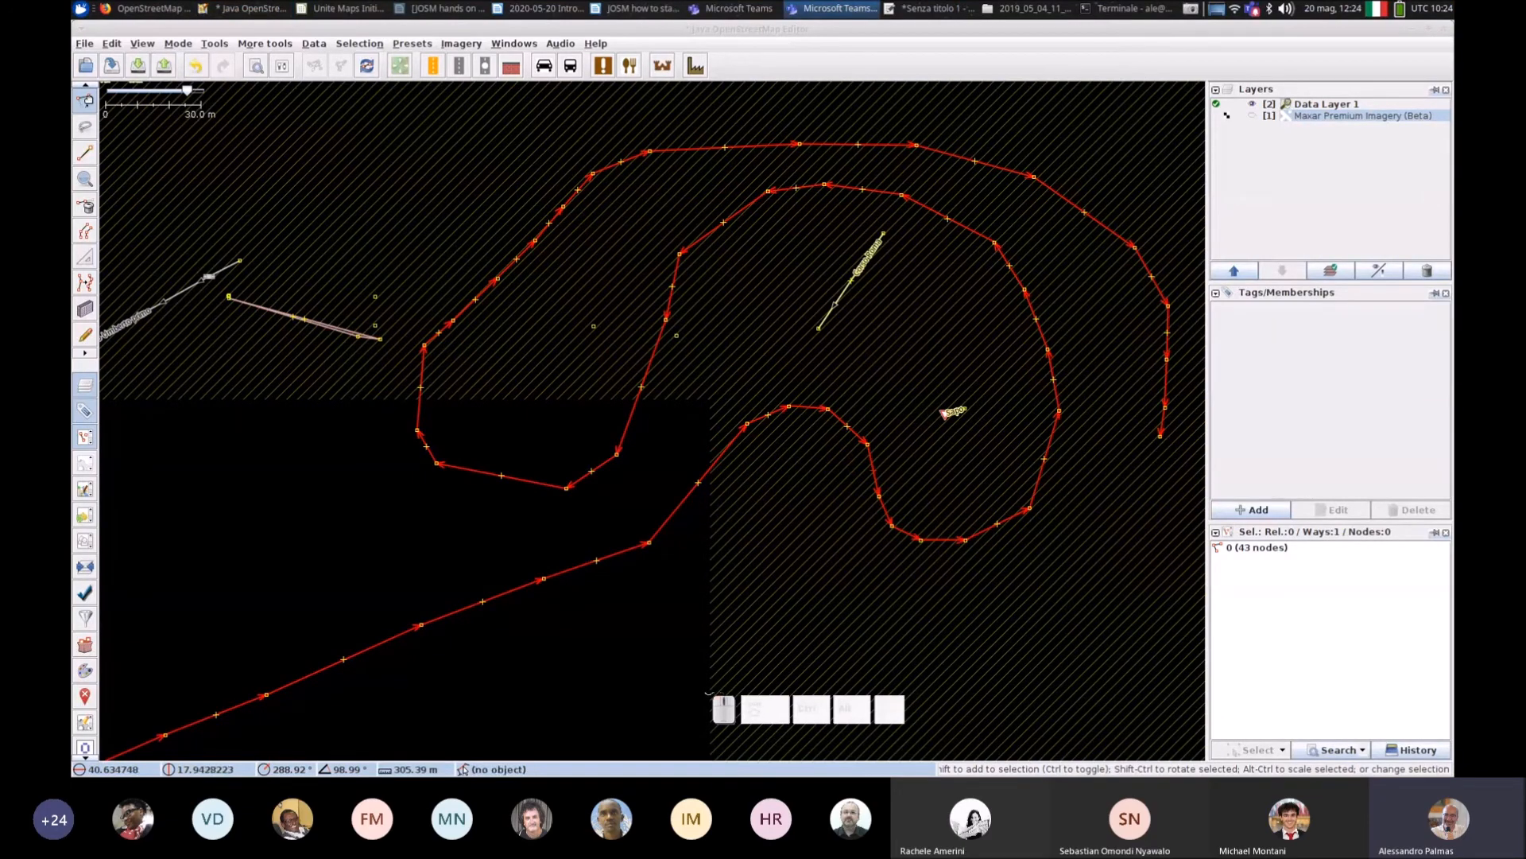
left_click_drag(465, 533, 675, 408)
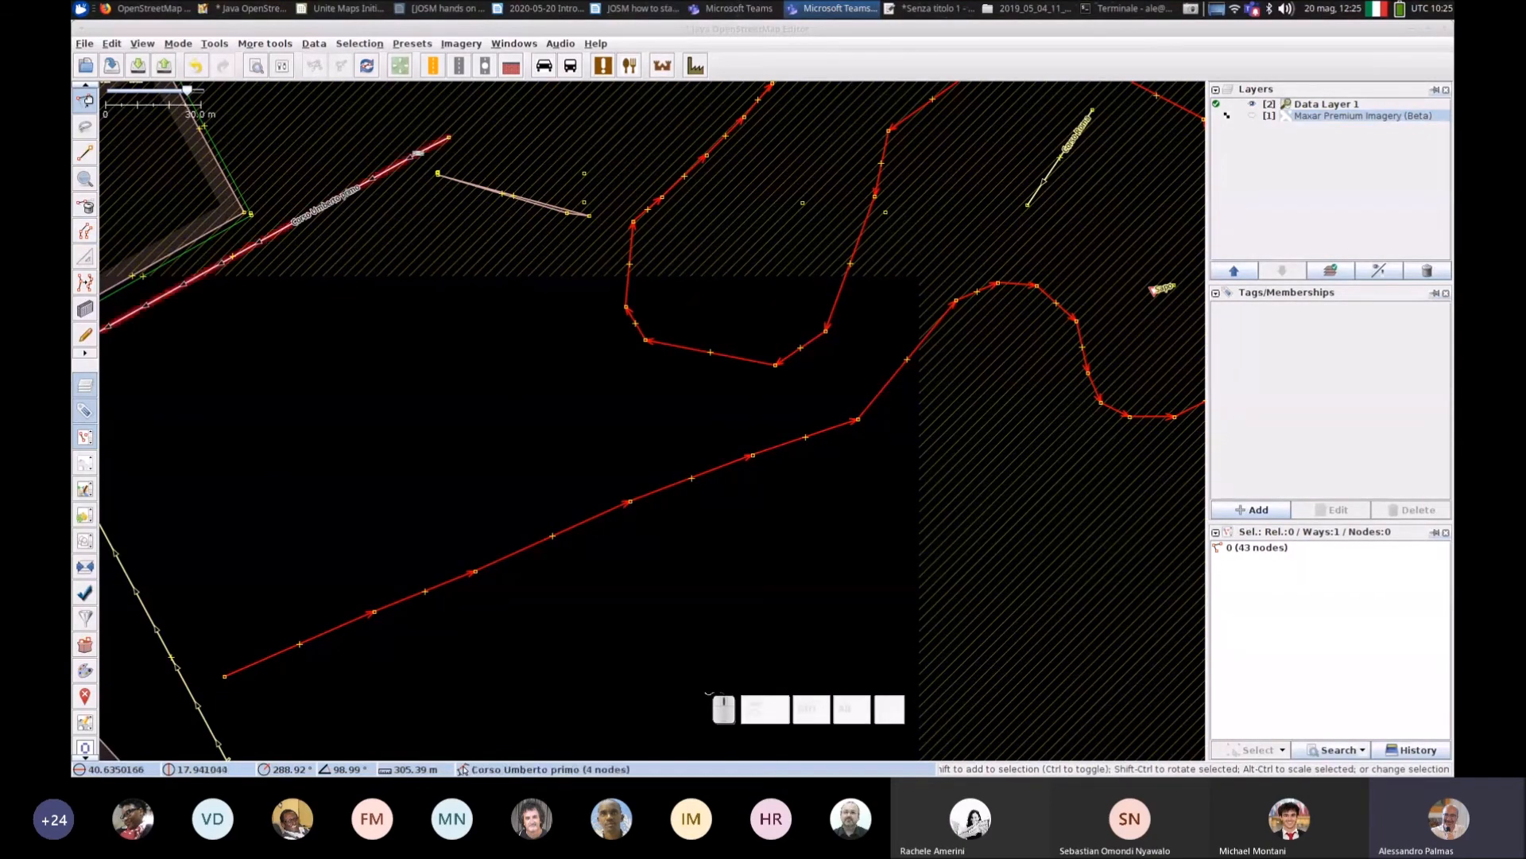
left_click(164, 296)
left_click_drag(218, 368, 540, 379)
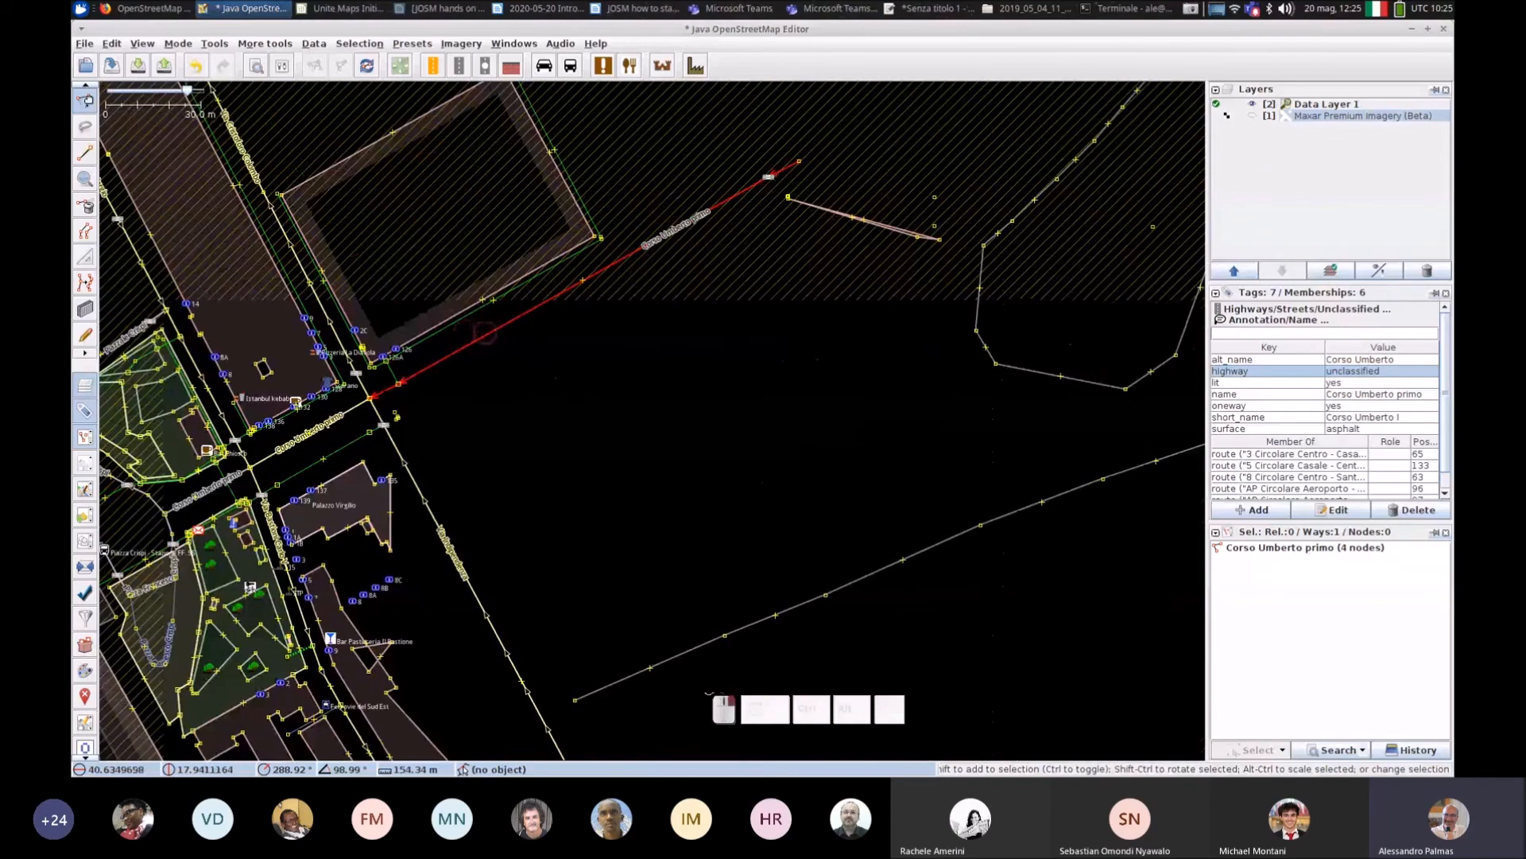
left_click(86, 233)
scroll(495, 320, "up", 3)
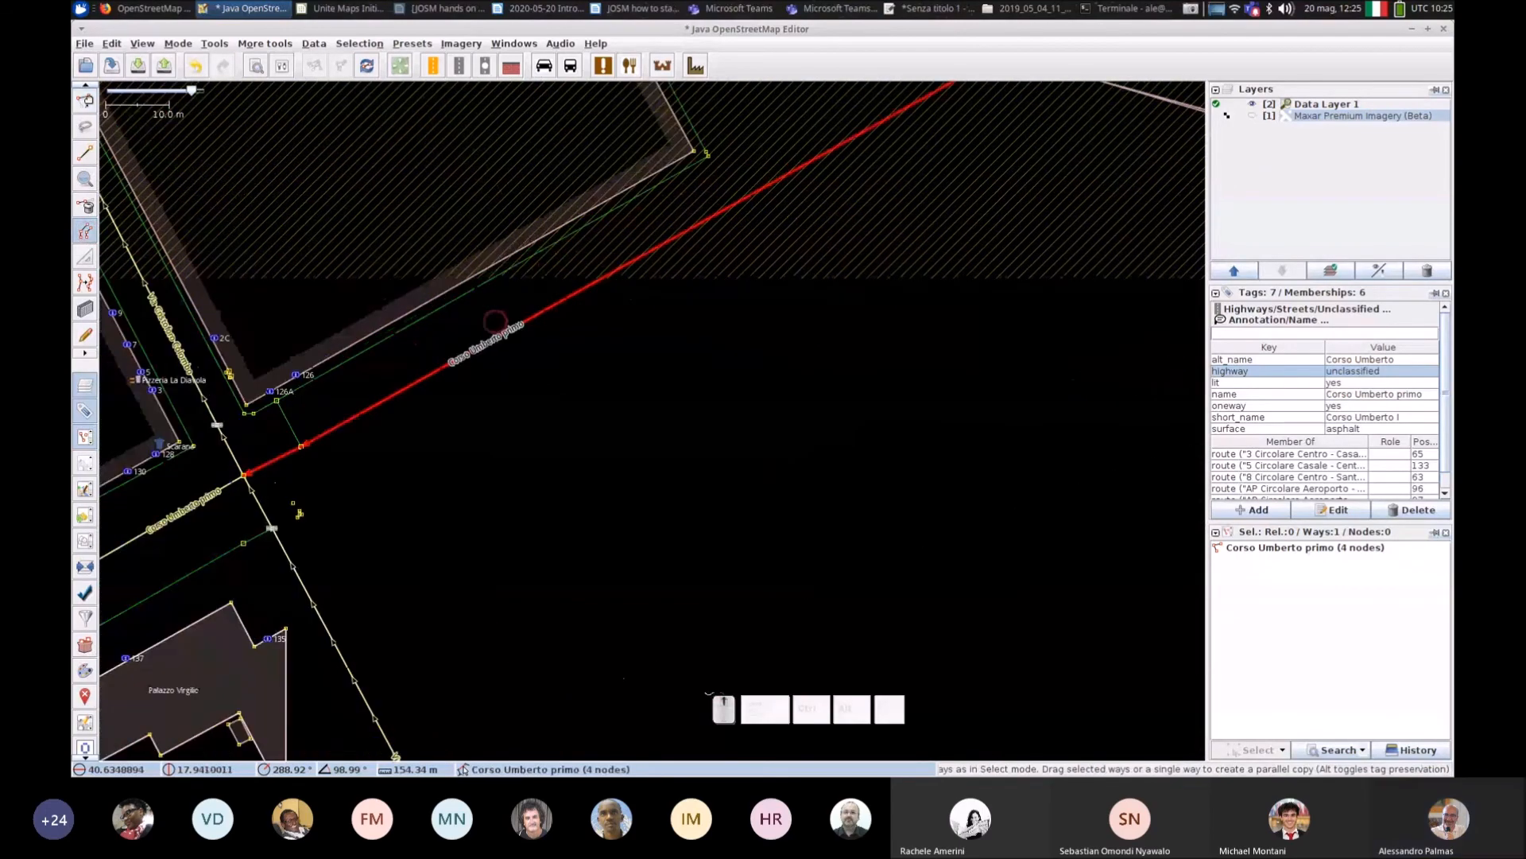
scroll(398, 382, "up", 3)
left_click_drag(416, 404, 470, 474)
left_click(85, 99)
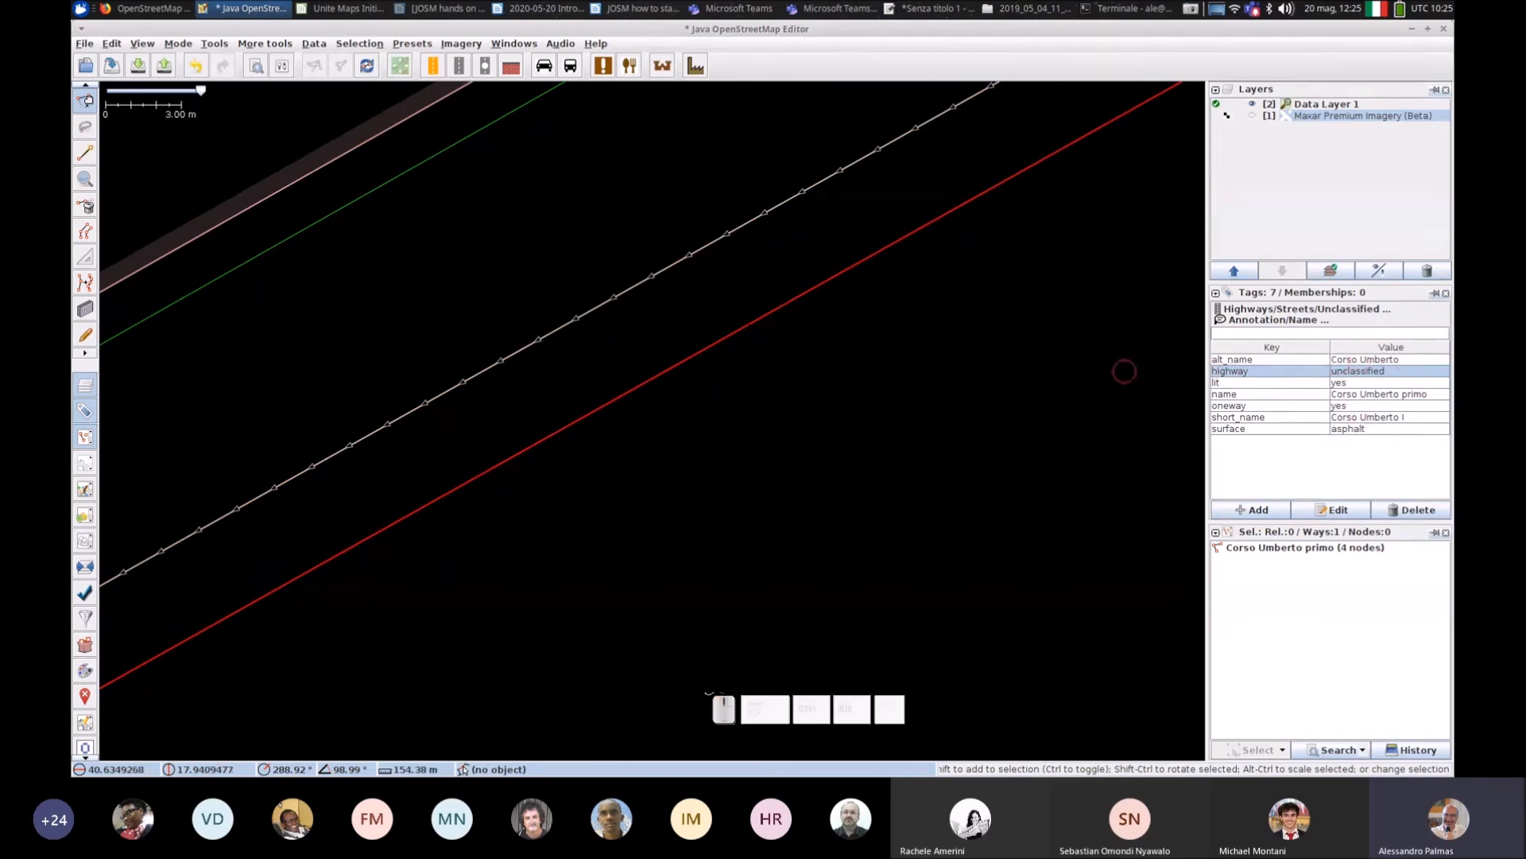
Step: Create a second parallel copy of the original Corso Umberto primo way on its northwestern side, and return to select mode
left_click(251, 9)
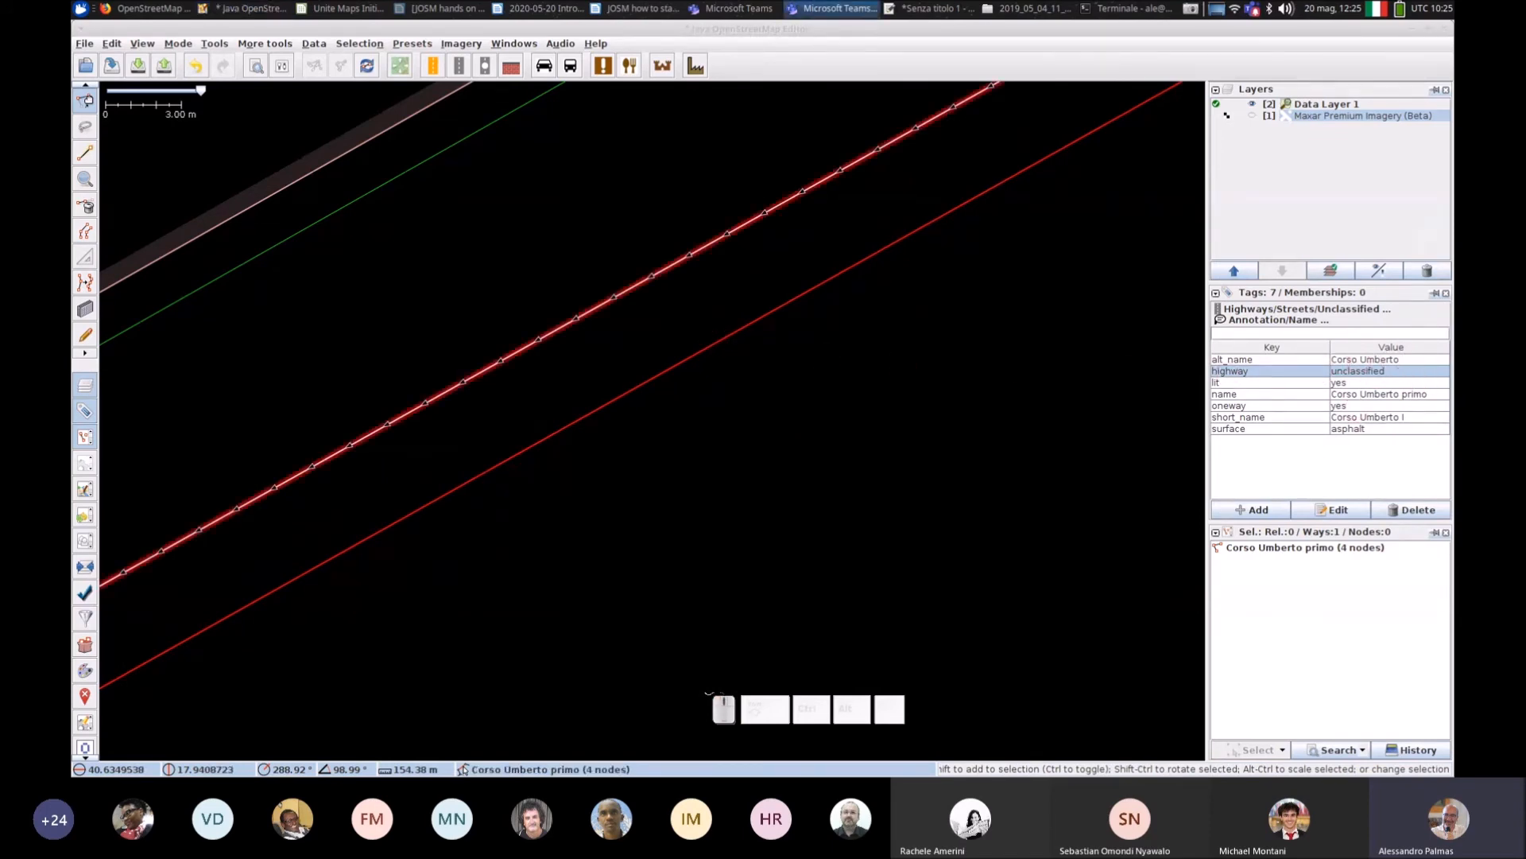
left_click(698, 382)
scroll(650, 334, "down", 2)
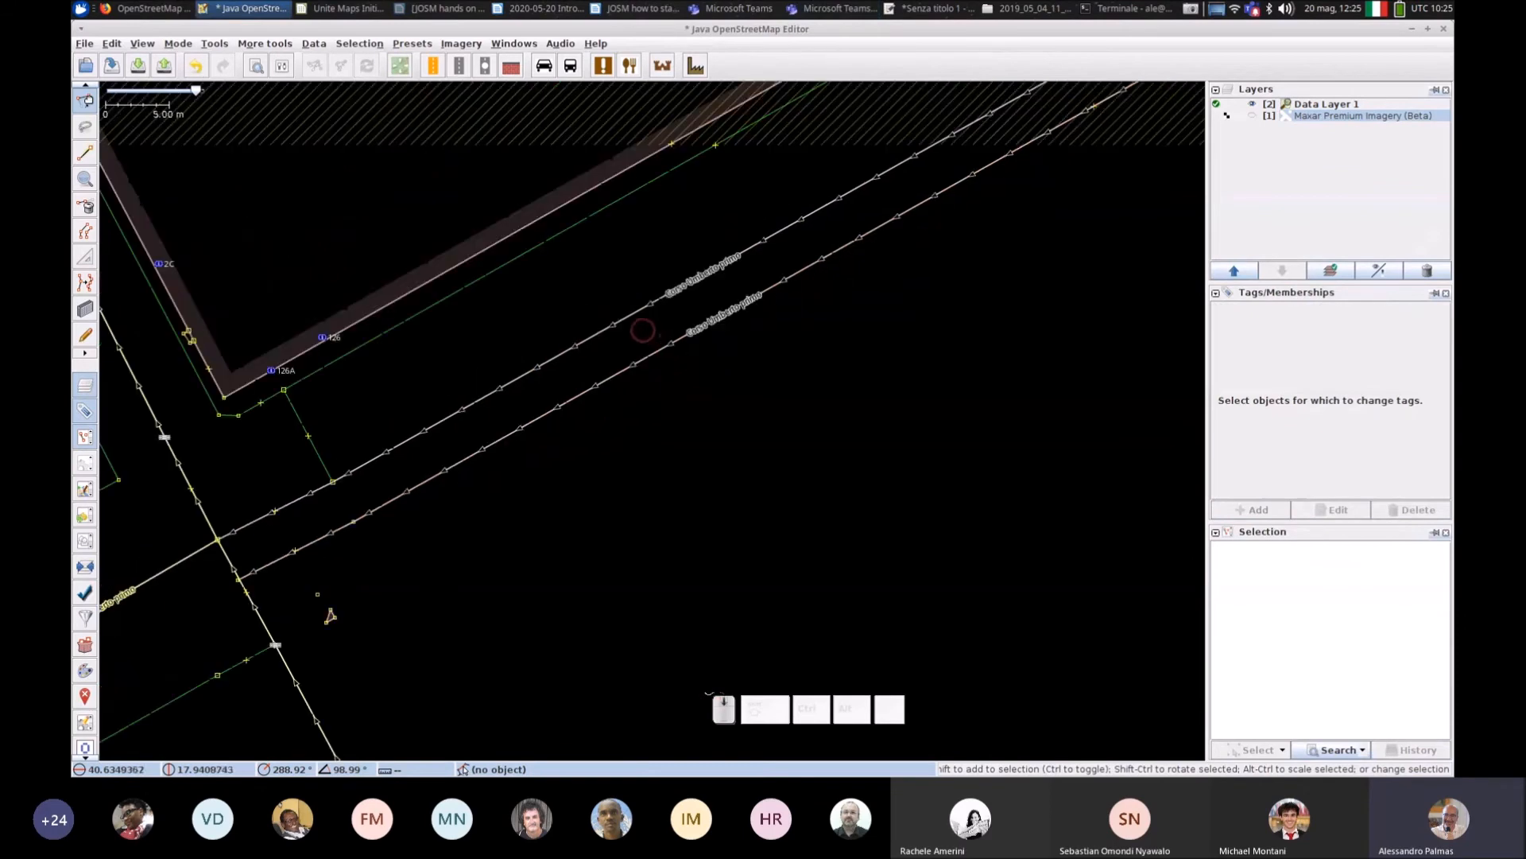
left_click(624, 323)
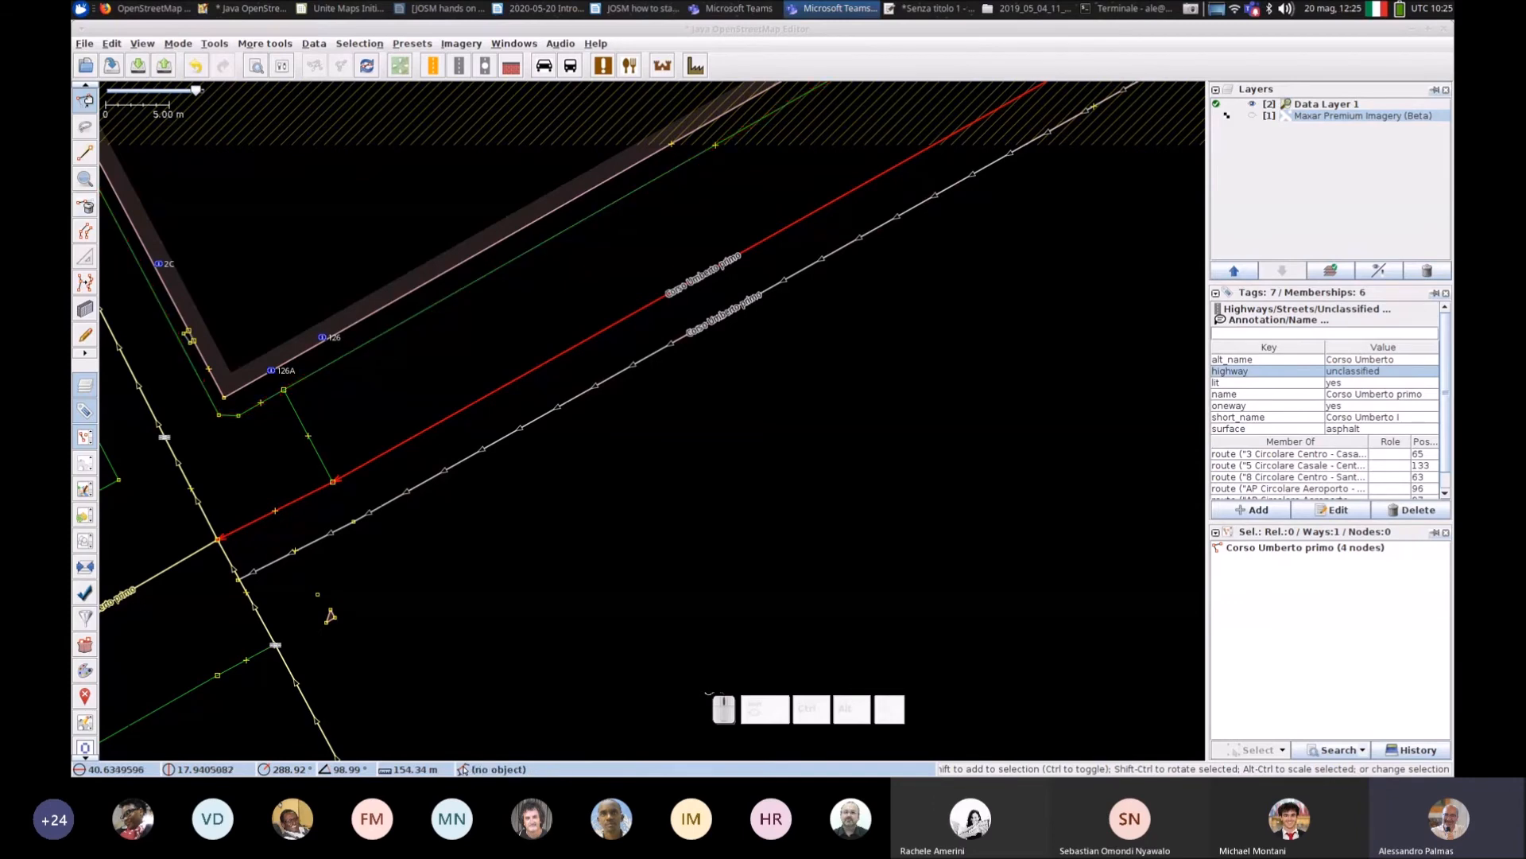
left_click(85, 231)
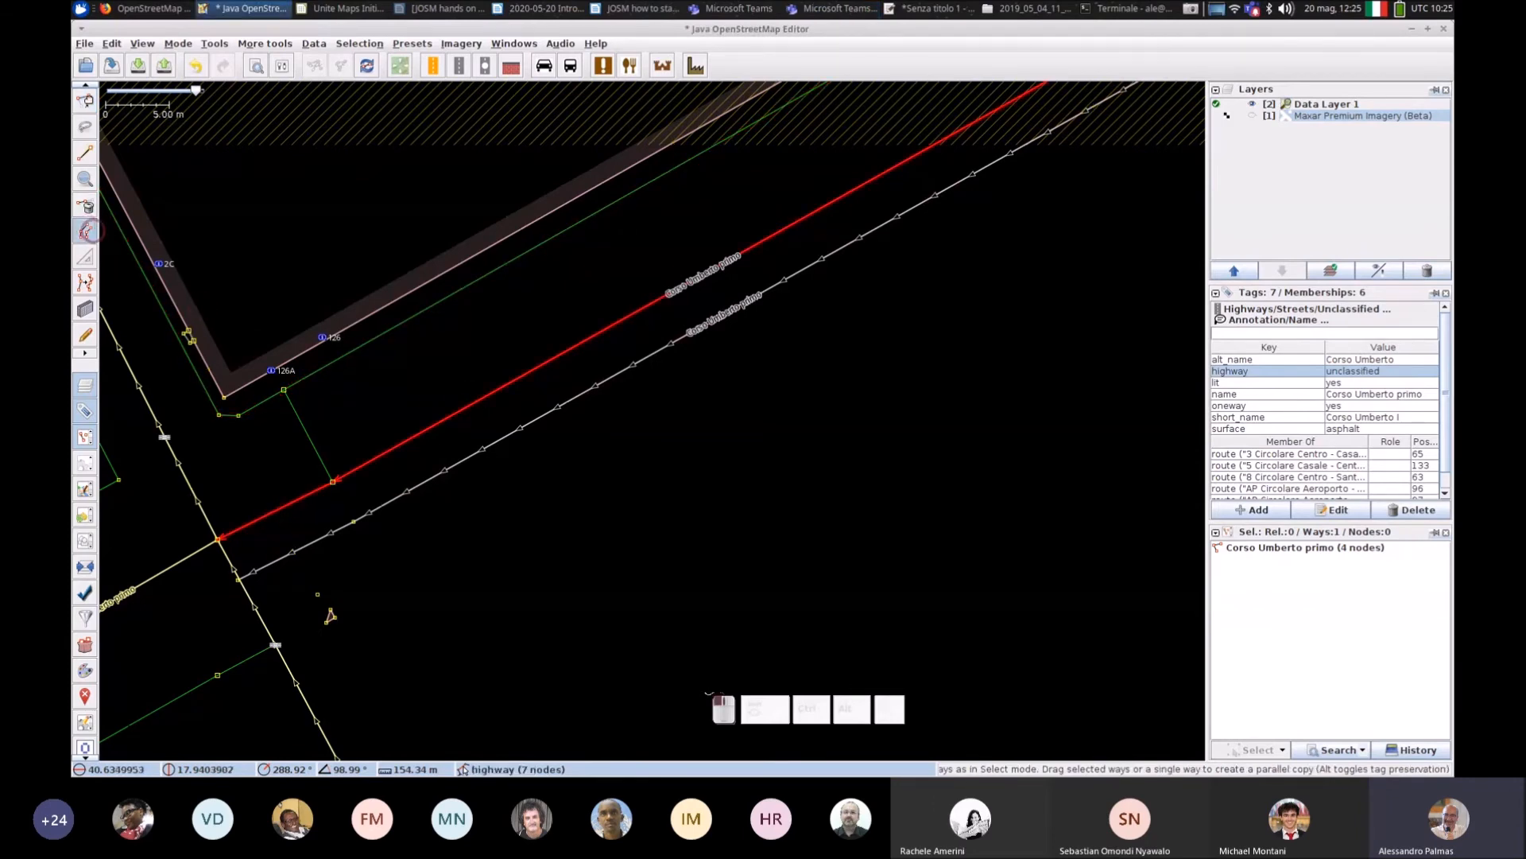
left_click_drag(492, 392, 478, 363)
left_click(90, 105)
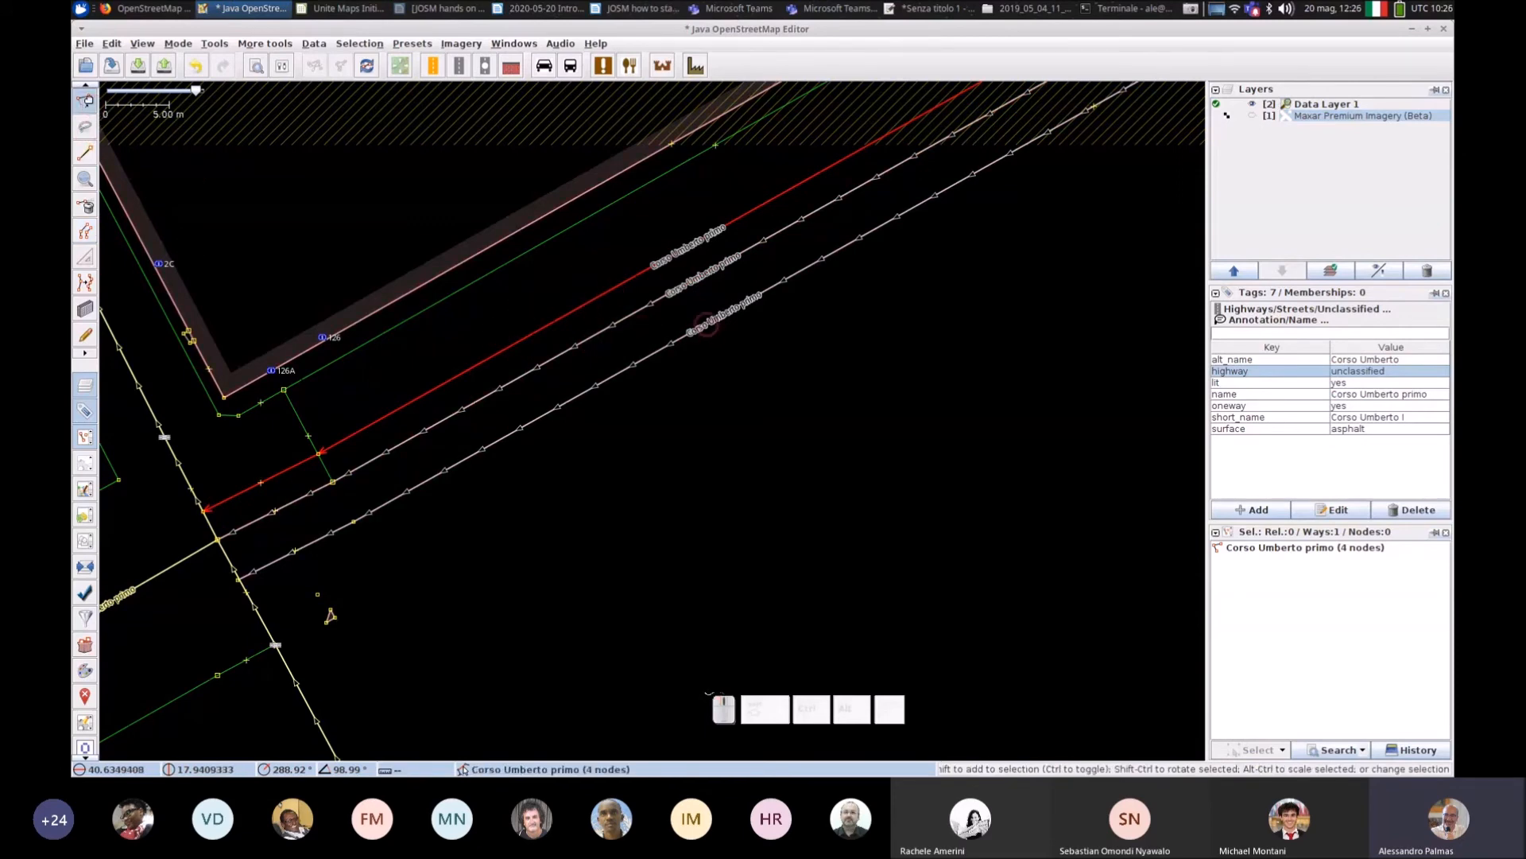
Step: Remove all tags from the southeastern parallel copy of Corso Umberto primo
left_click(707, 325)
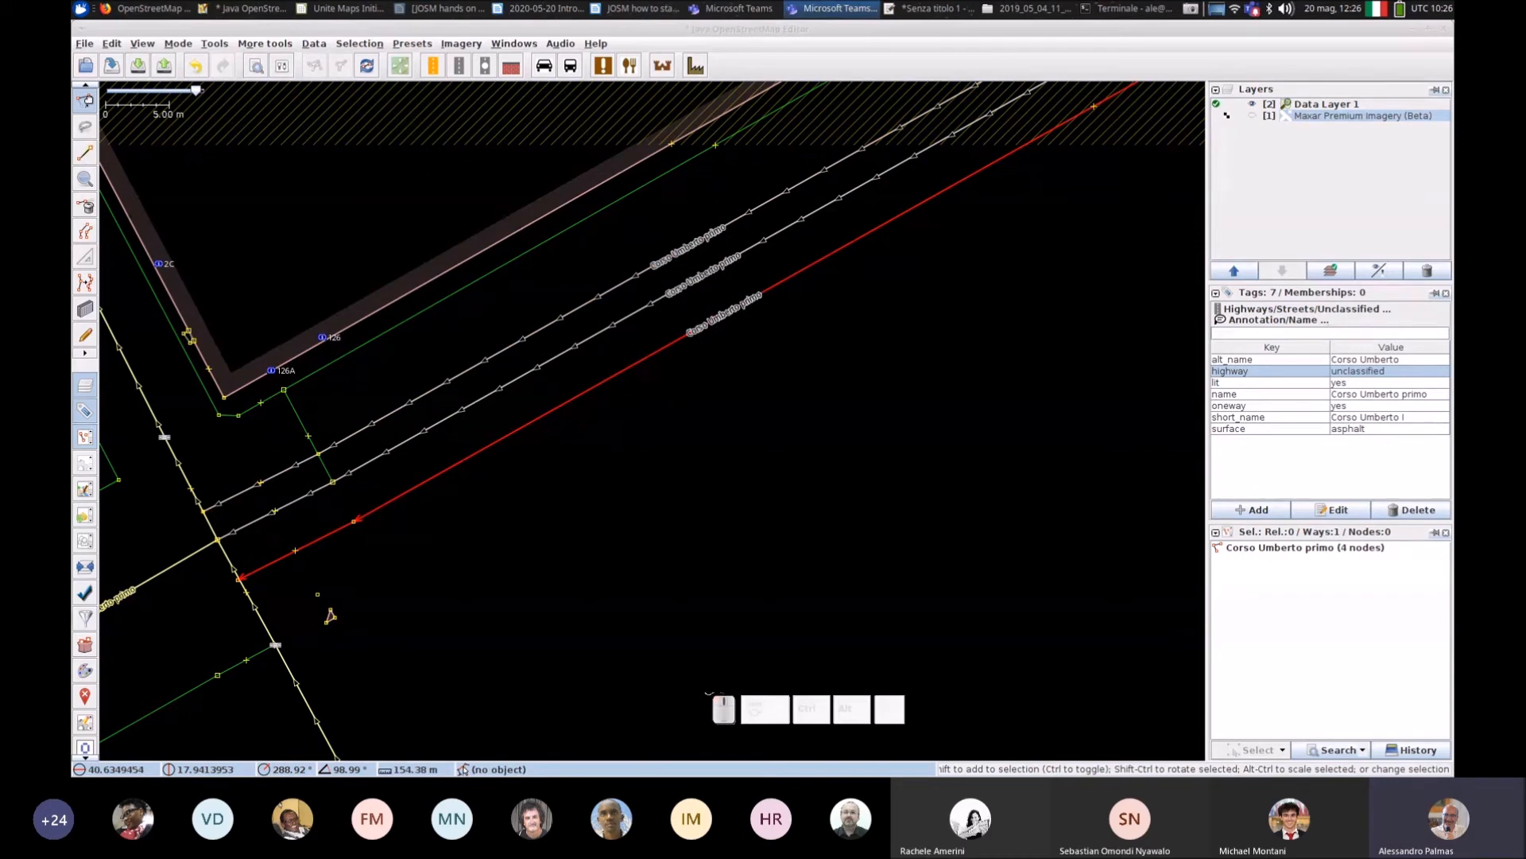
left_click(1396, 360)
left_click(1312, 429, "shift")
left_click(1413, 510)
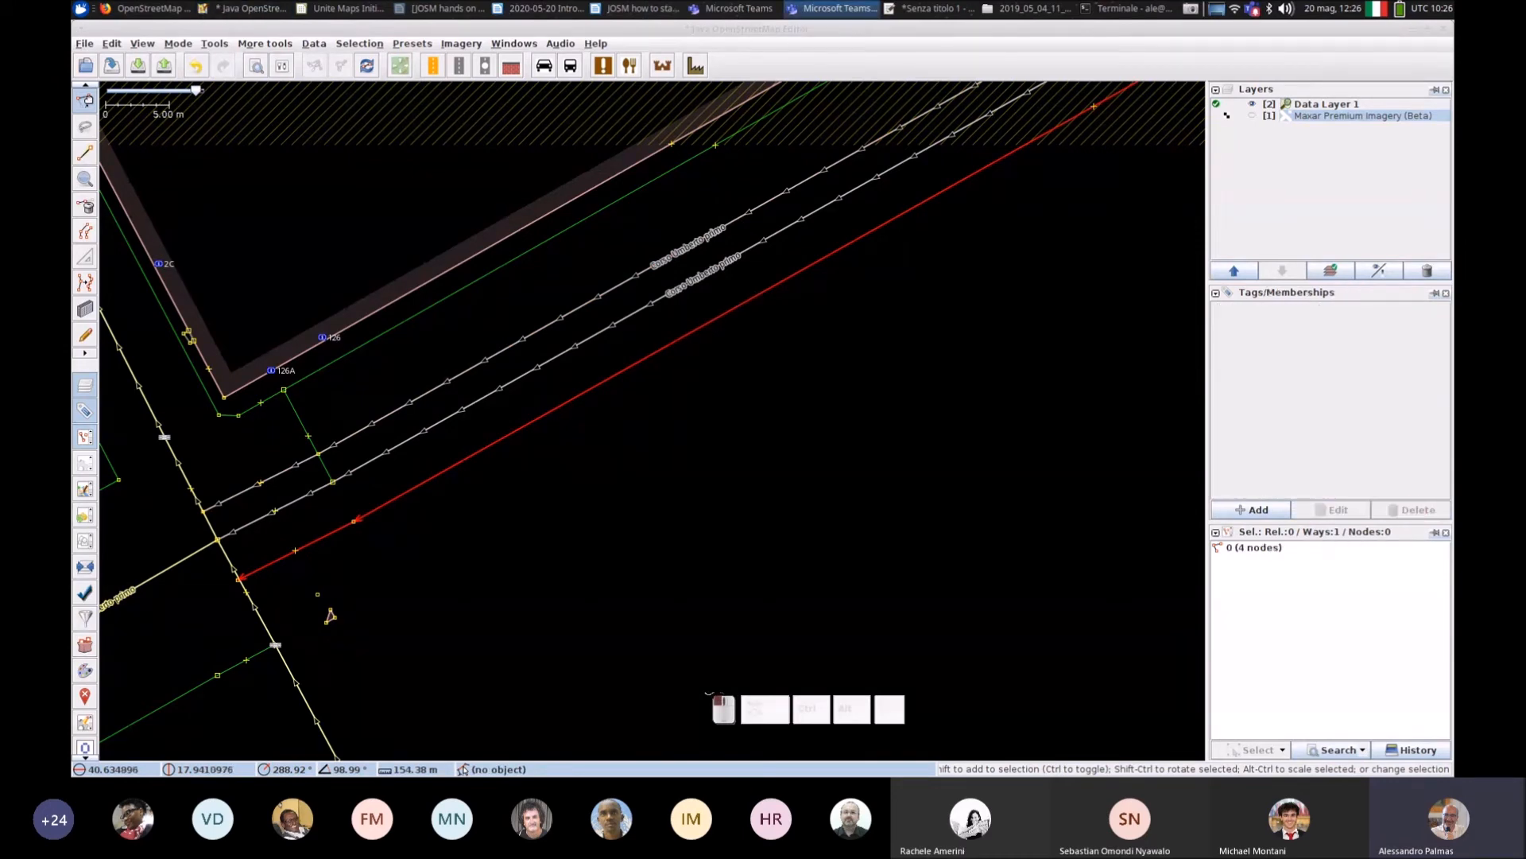
Step: Tag the southeastern parallel way as barrier=hedge
left_click(1252, 509)
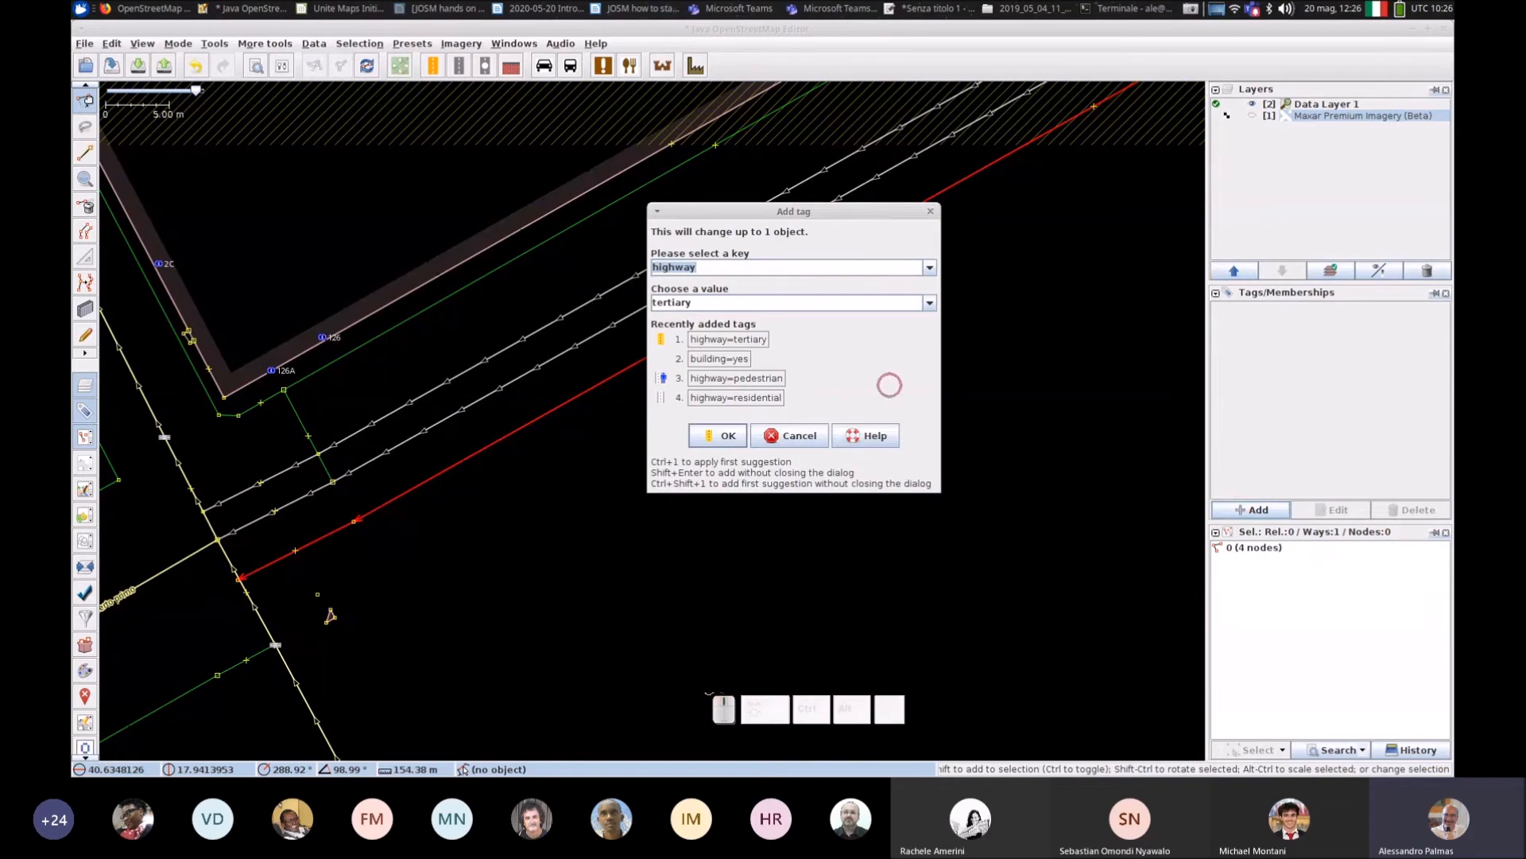
type("barrier")
left_click(698, 301)
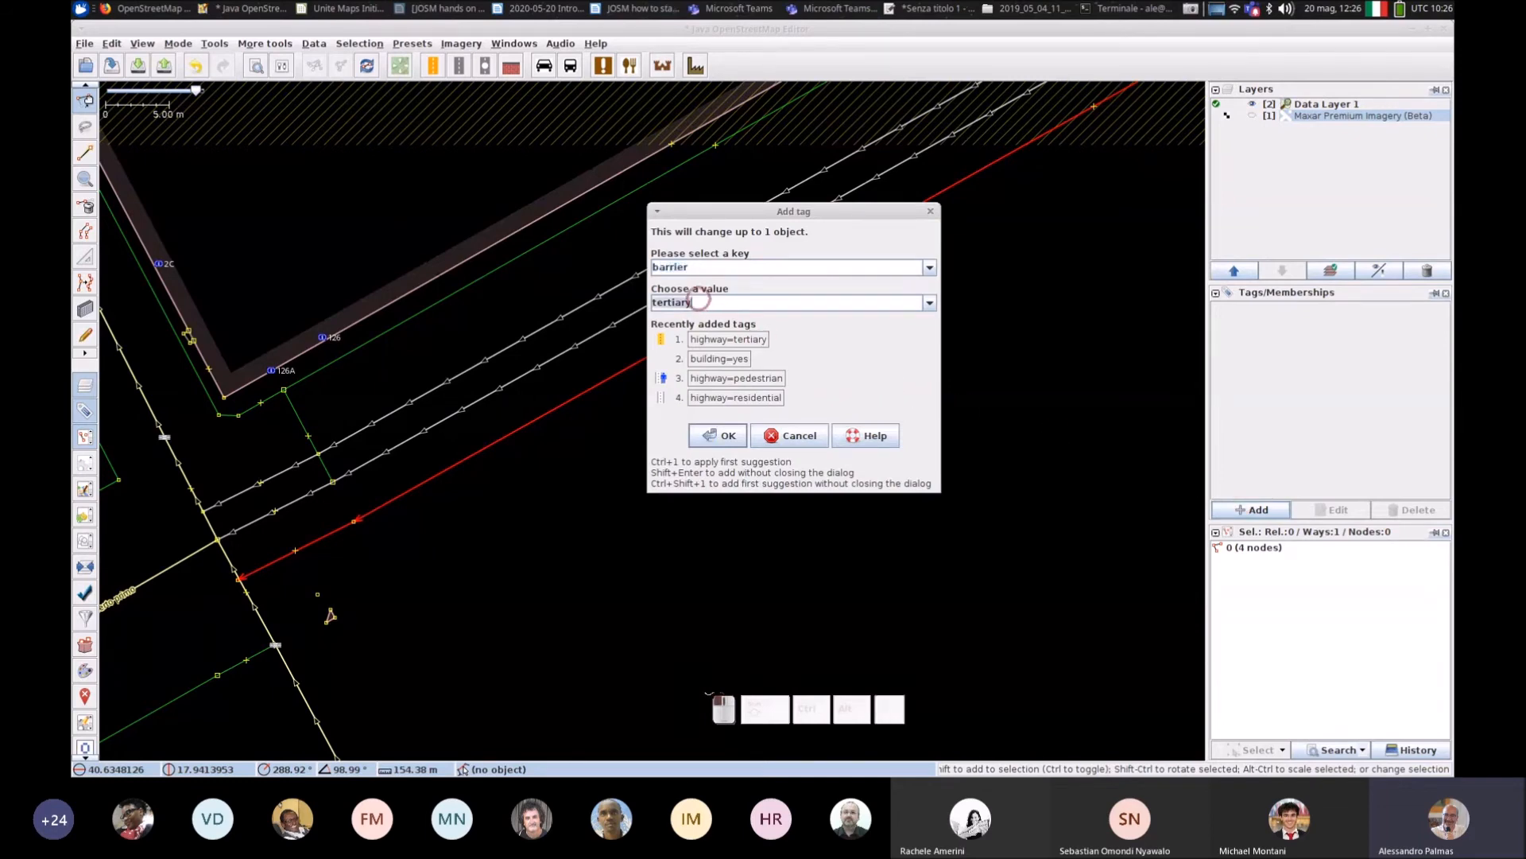
type("hedge")
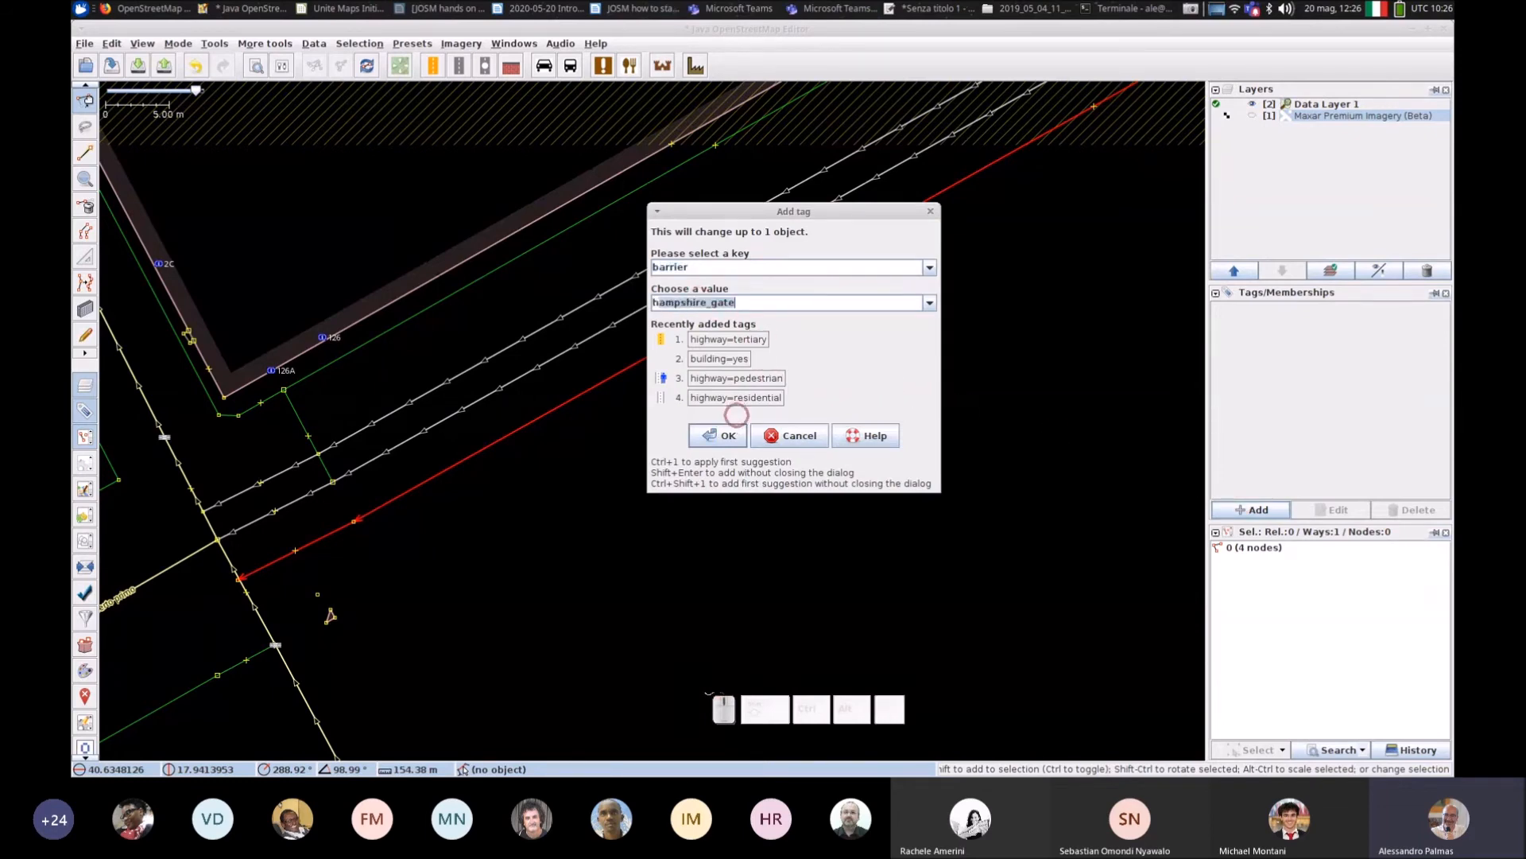
left_click(723, 437)
Step: Replace all tags of the northwestern parallel copy with barrier=hedge, and clear the selection
left_click(636, 293)
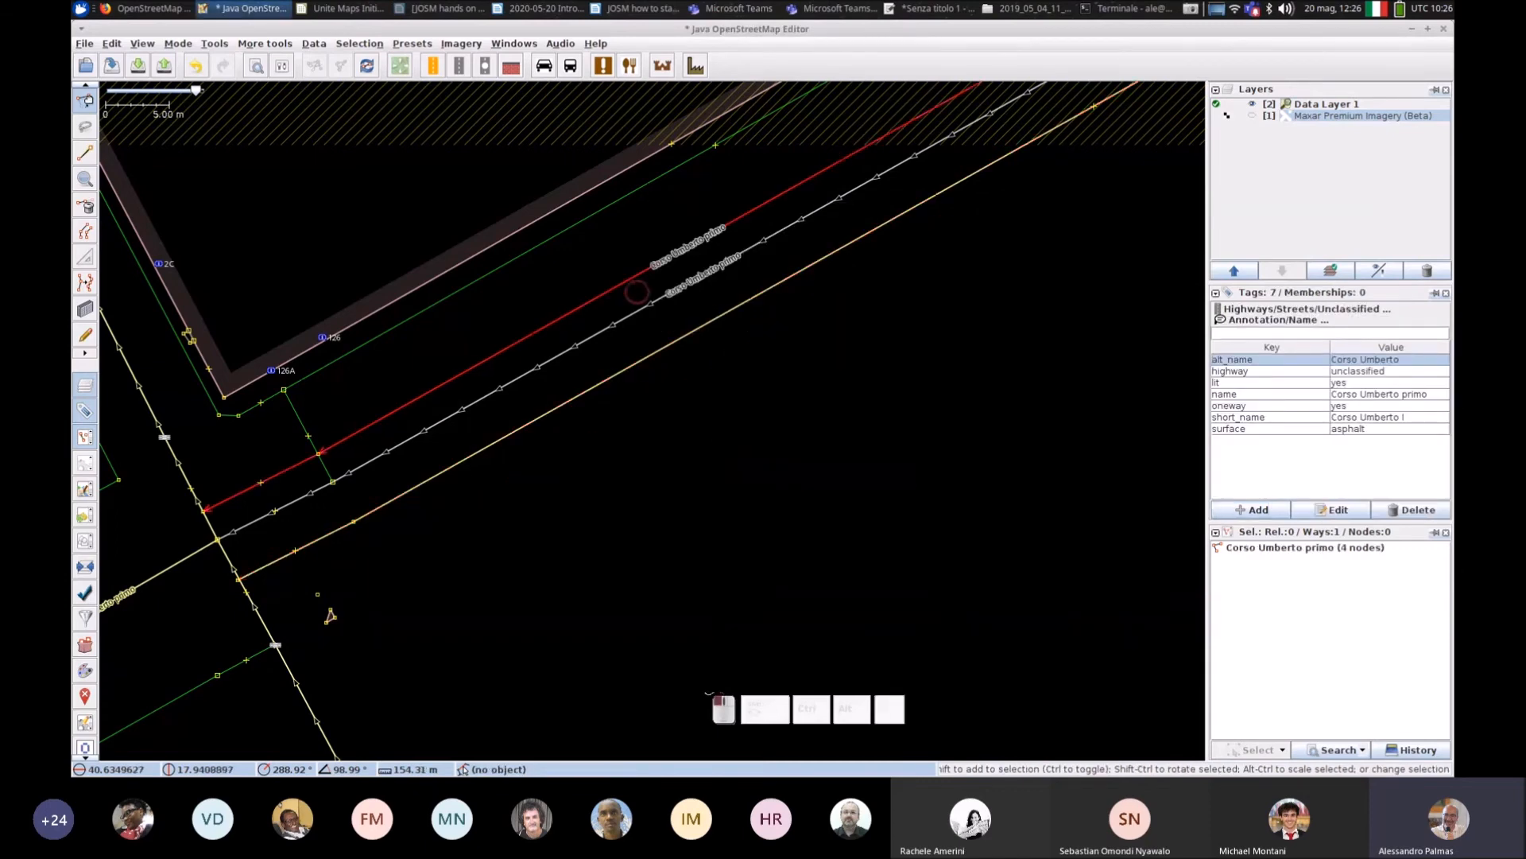
left_click(1304, 428, "shift")
left_click(1411, 509)
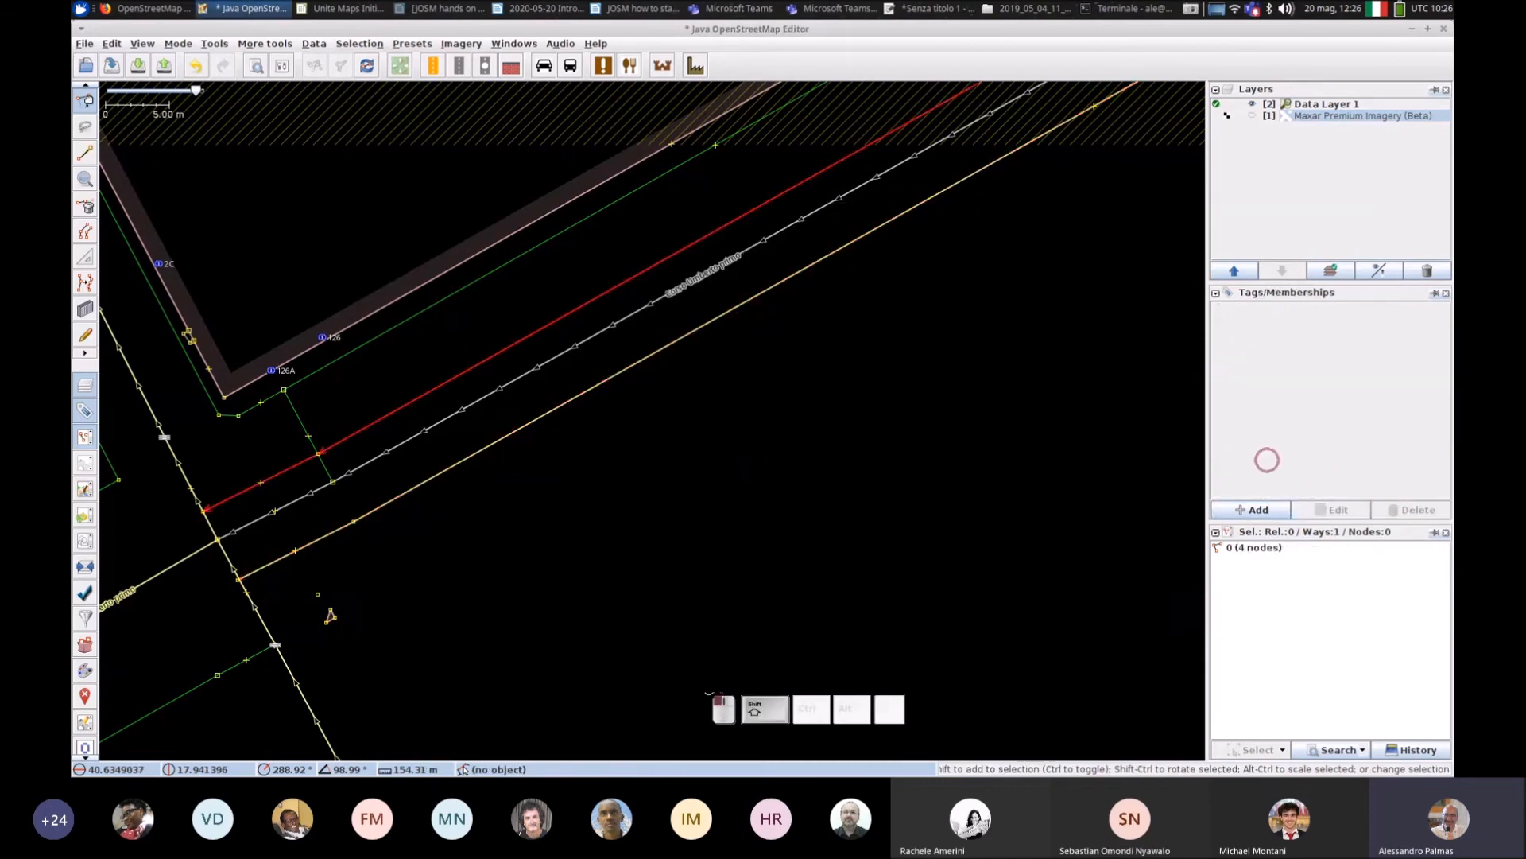
left_click(1252, 510)
left_click(701, 460)
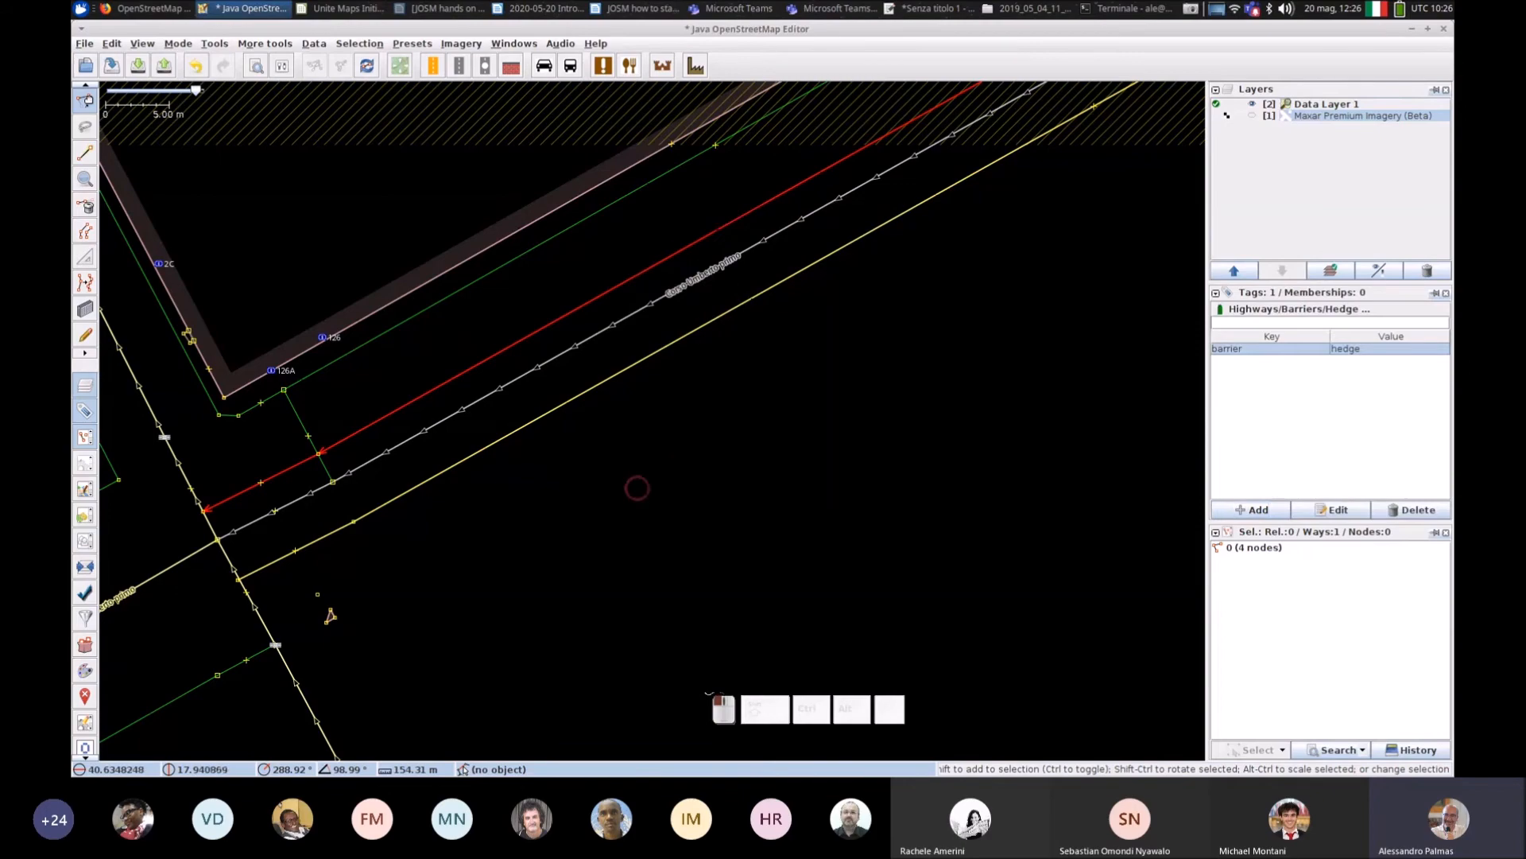
left_click(637, 488)
scroll(589, 368, "down", 2)
scroll(620, 465, "down", 5)
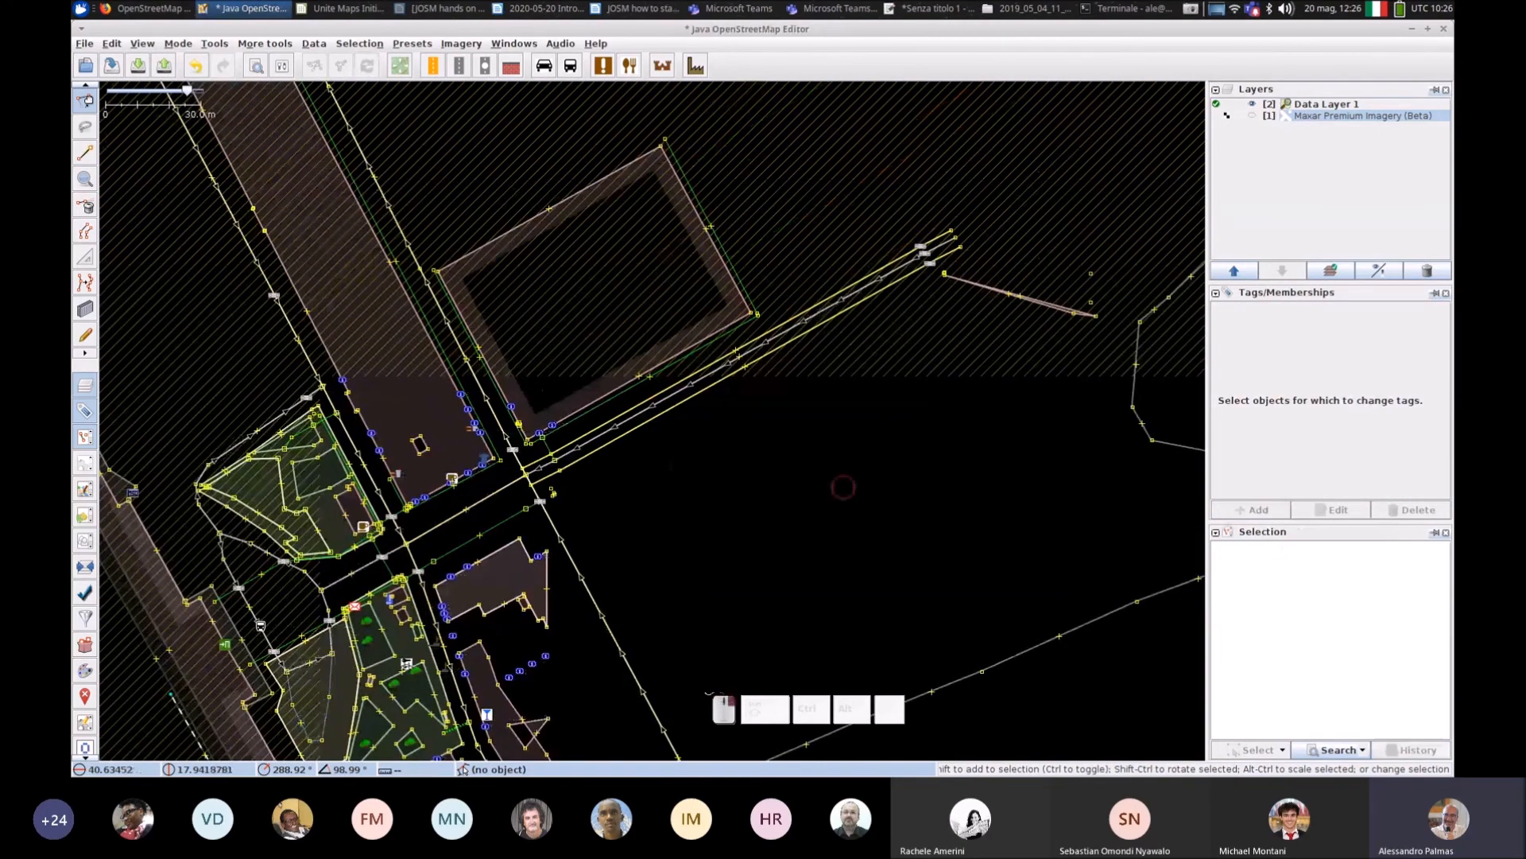
Step: Draw an S-shaped 12-node way about 154 m long in the empty area between Corso Umberto primo and the long untagged way
left_click_drag(844, 488, 636, 498)
left_click(679, 441)
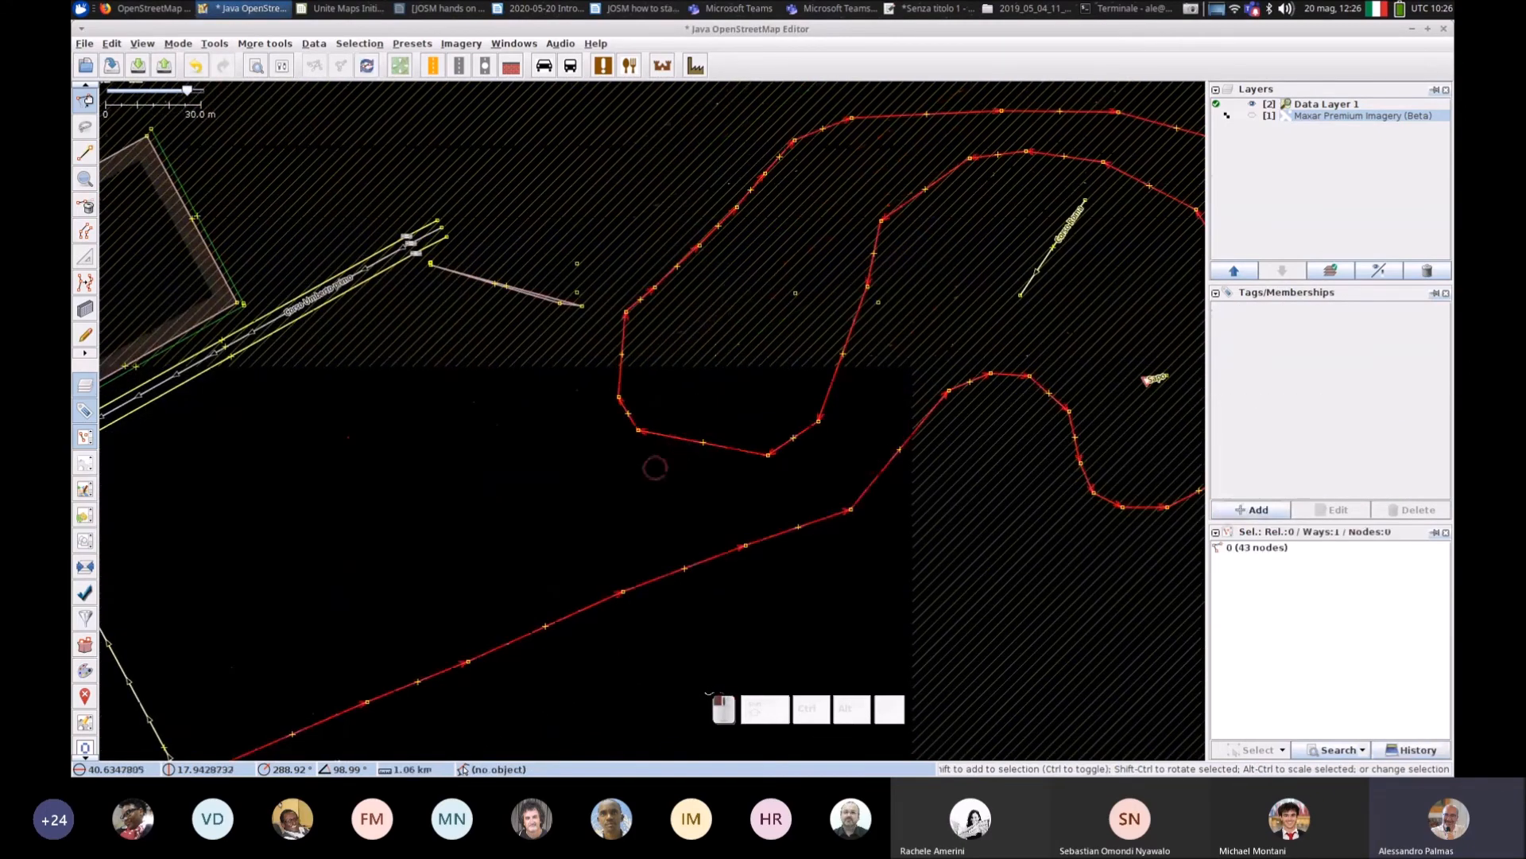
scroll(655, 468, "down", 4)
scroll(729, 416, "up", 4)
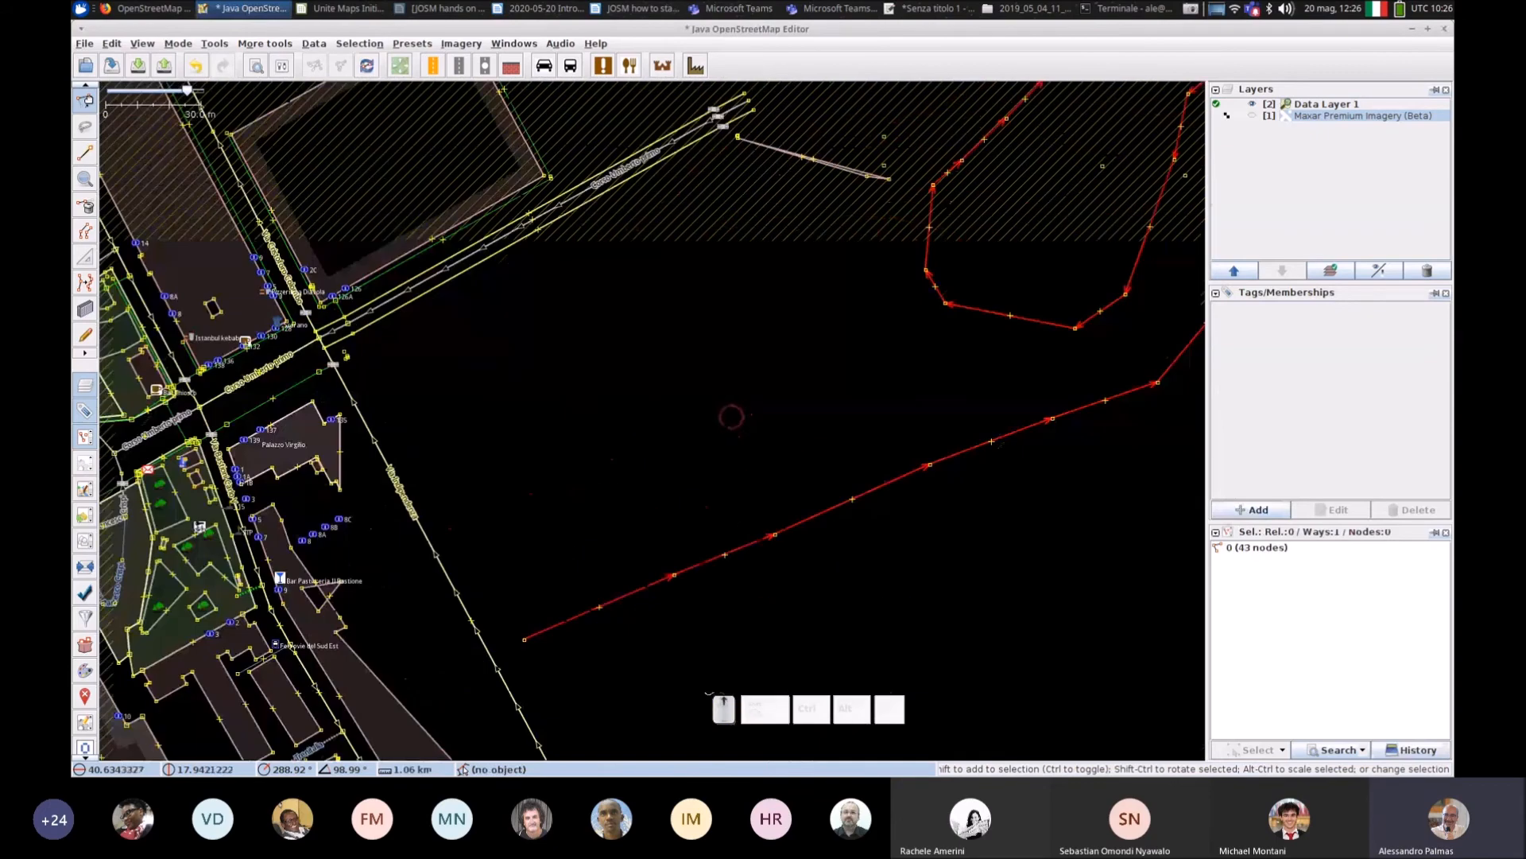
left_click(724, 418)
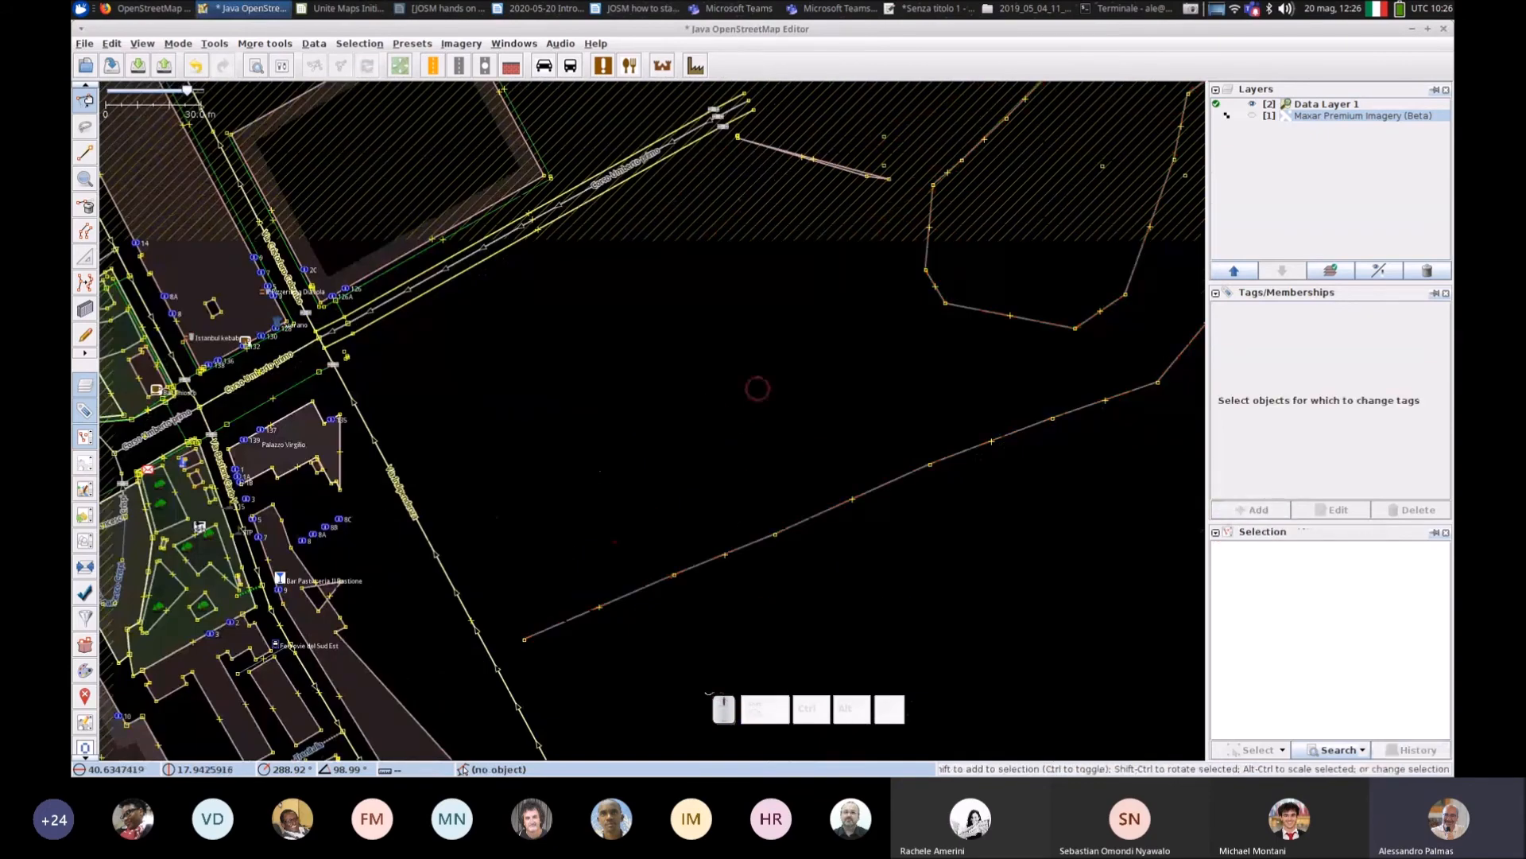
key("a")
left_click(894, 349)
left_click(854, 334)
left_click(801, 333)
left_click(740, 343)
left_click(699, 360)
left_click(676, 387)
left_click(667, 422)
left_click(664, 461)
left_click(651, 517)
left_click(618, 552)
left_click(580, 564)
left_click(544, 567)
key("Escape")
scroll(664, 509, "up", 2)
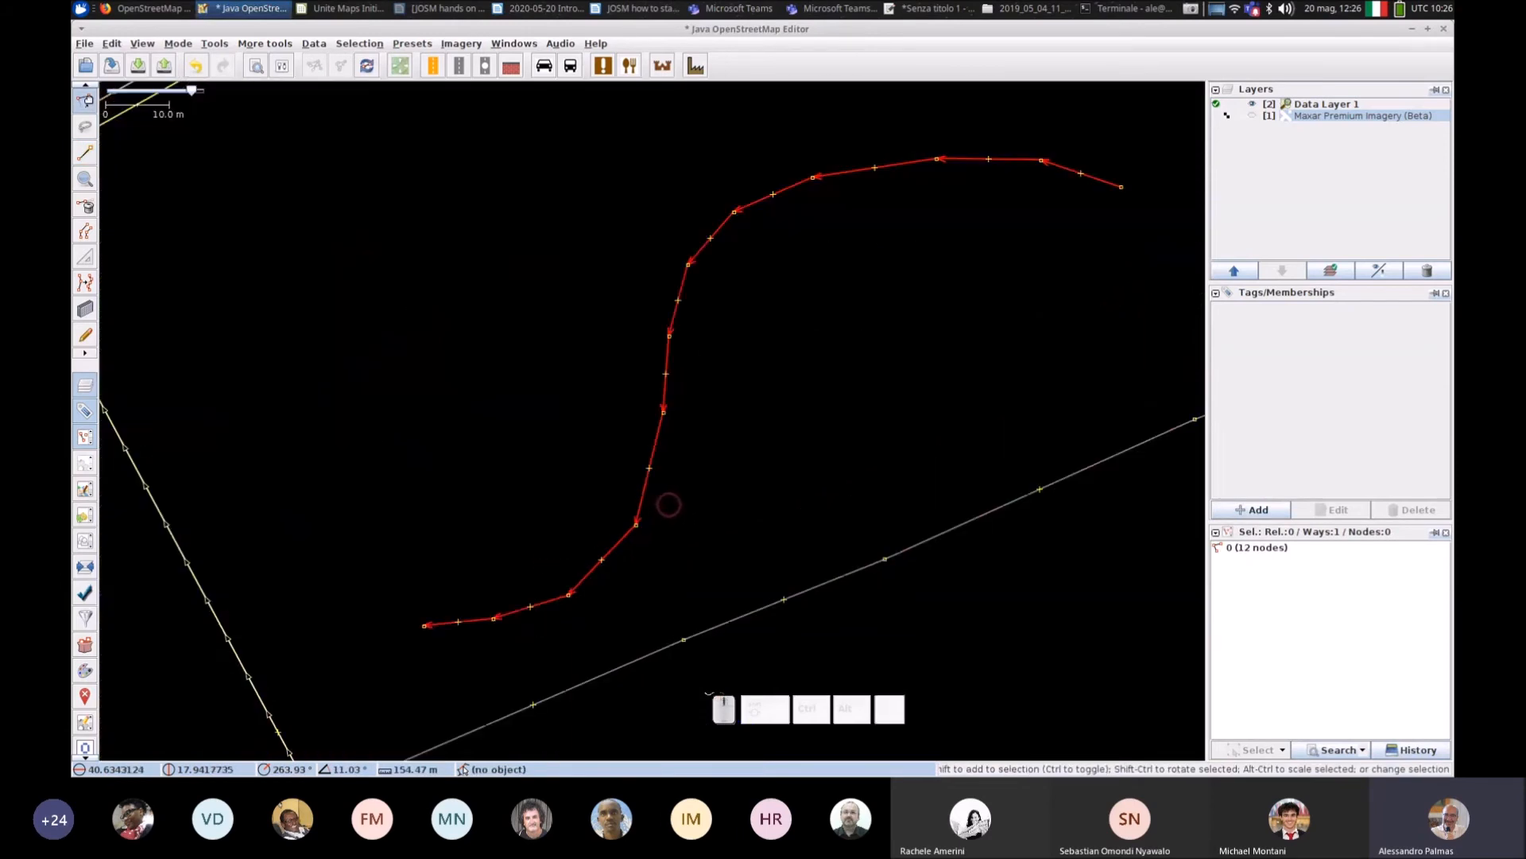
Step: Create a parallel copy of the S-shaped way at a 1 m offset on its western side
left_click(86, 230)
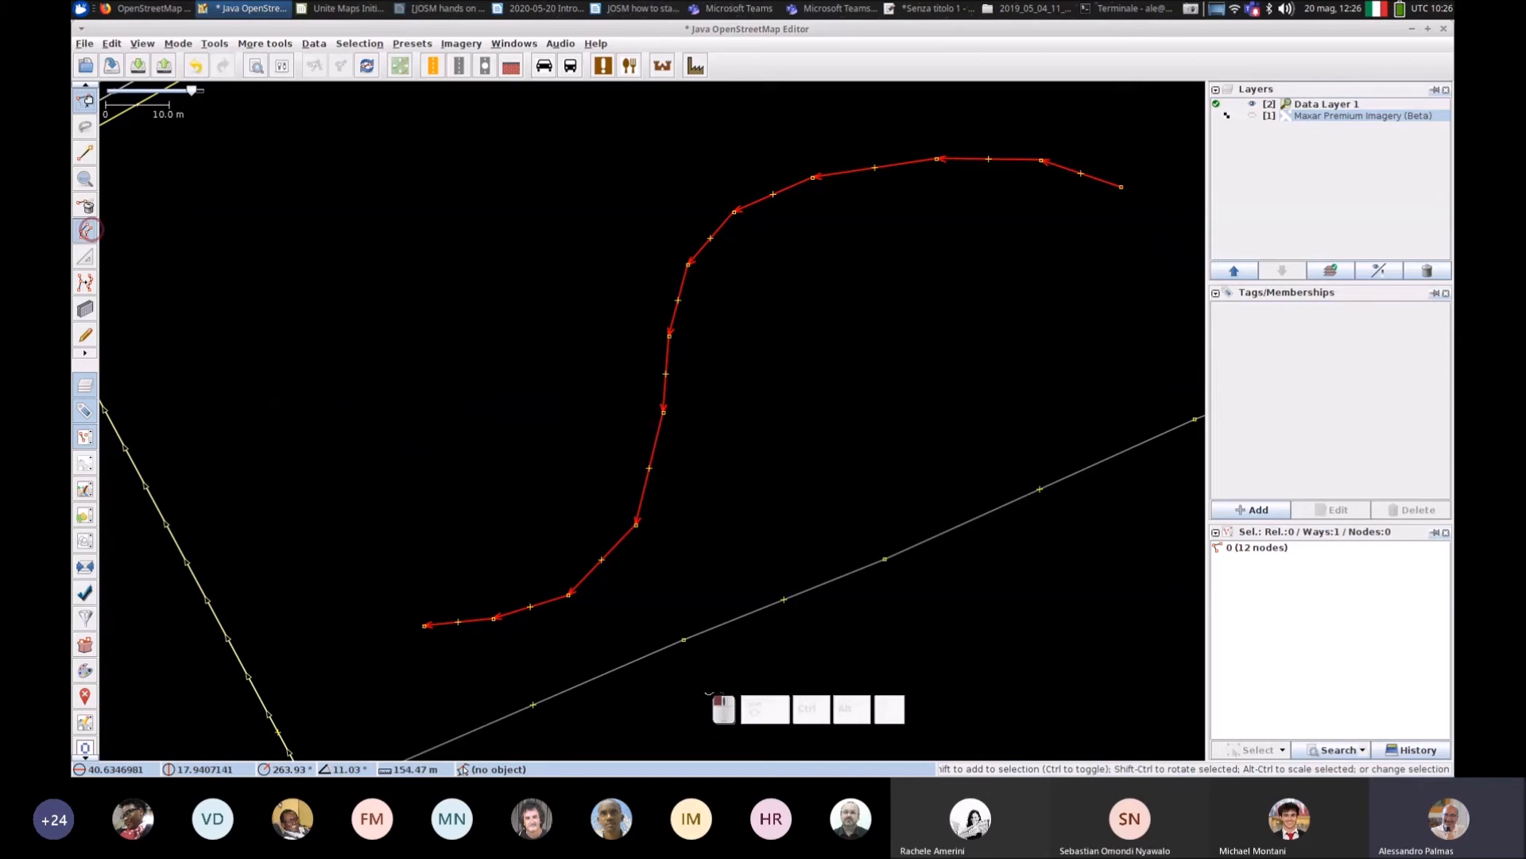
scroll(664, 376, "up", 2)
left_click_drag(662, 375, 659, 379)
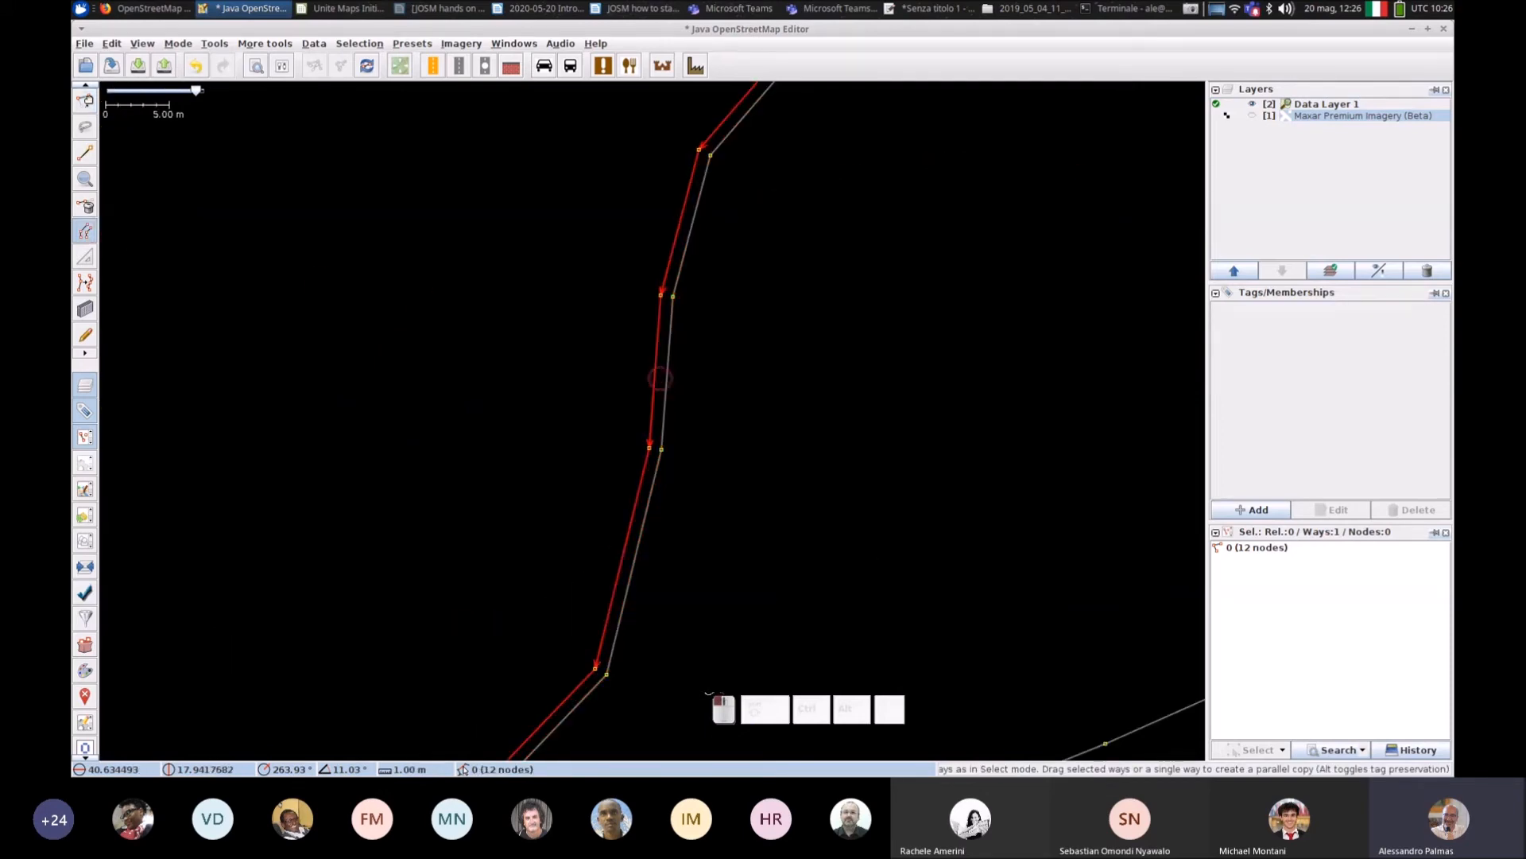
scroll(693, 372, "down", 2)
scroll(636, 541, "up", 2)
Step: Create a parallel copy of the S-shaped way's first copy, offset 25 m to its northwestern side, and clear the selection
left_click_drag(636, 541, 454, 378)
left_click_drag(519, 415, 692, 518)
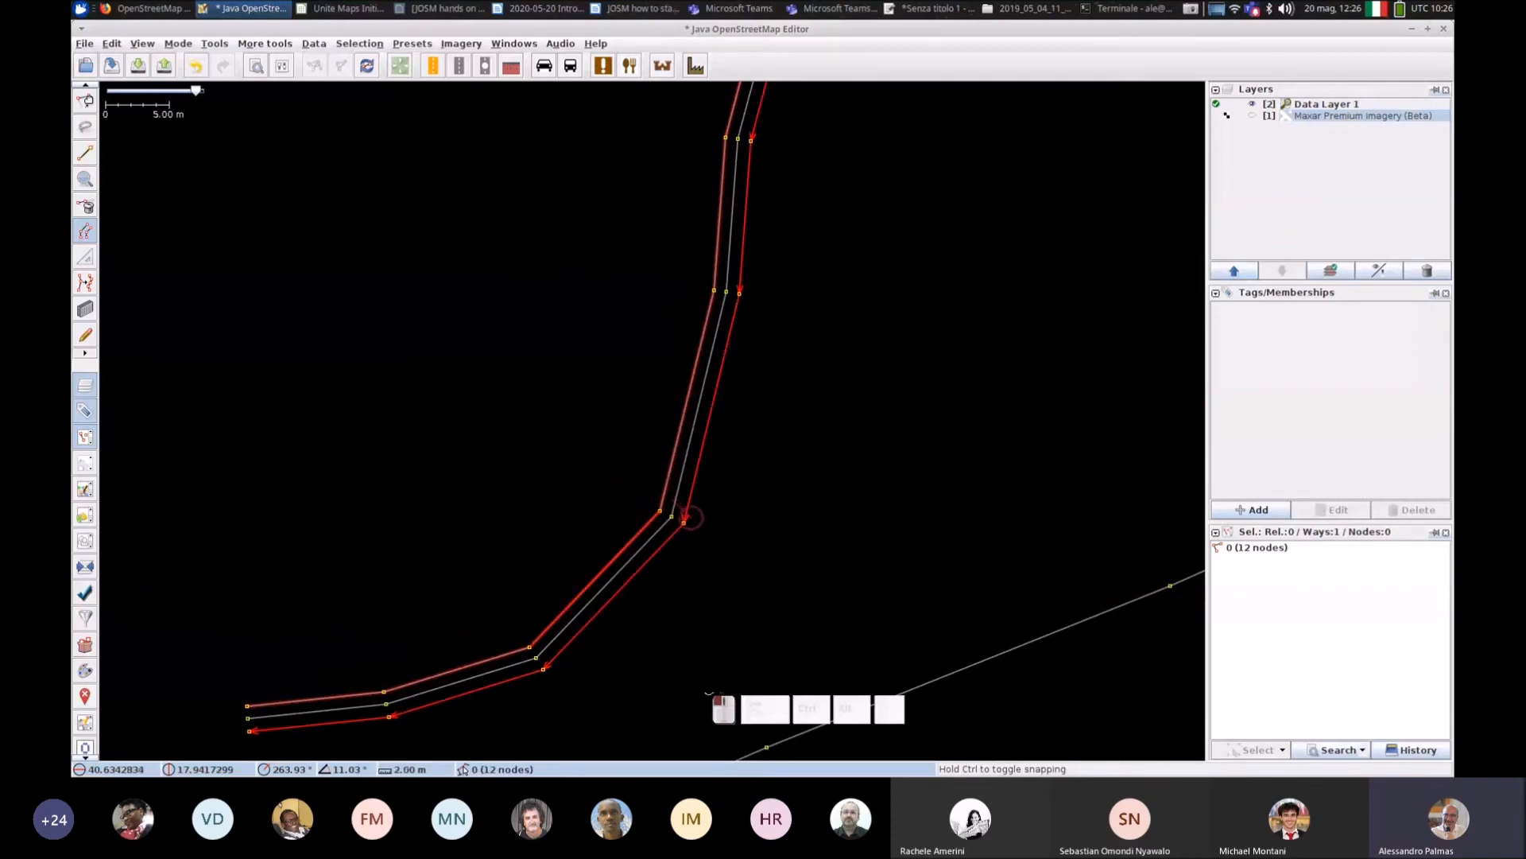
left_click_drag(692, 518, 454, 355)
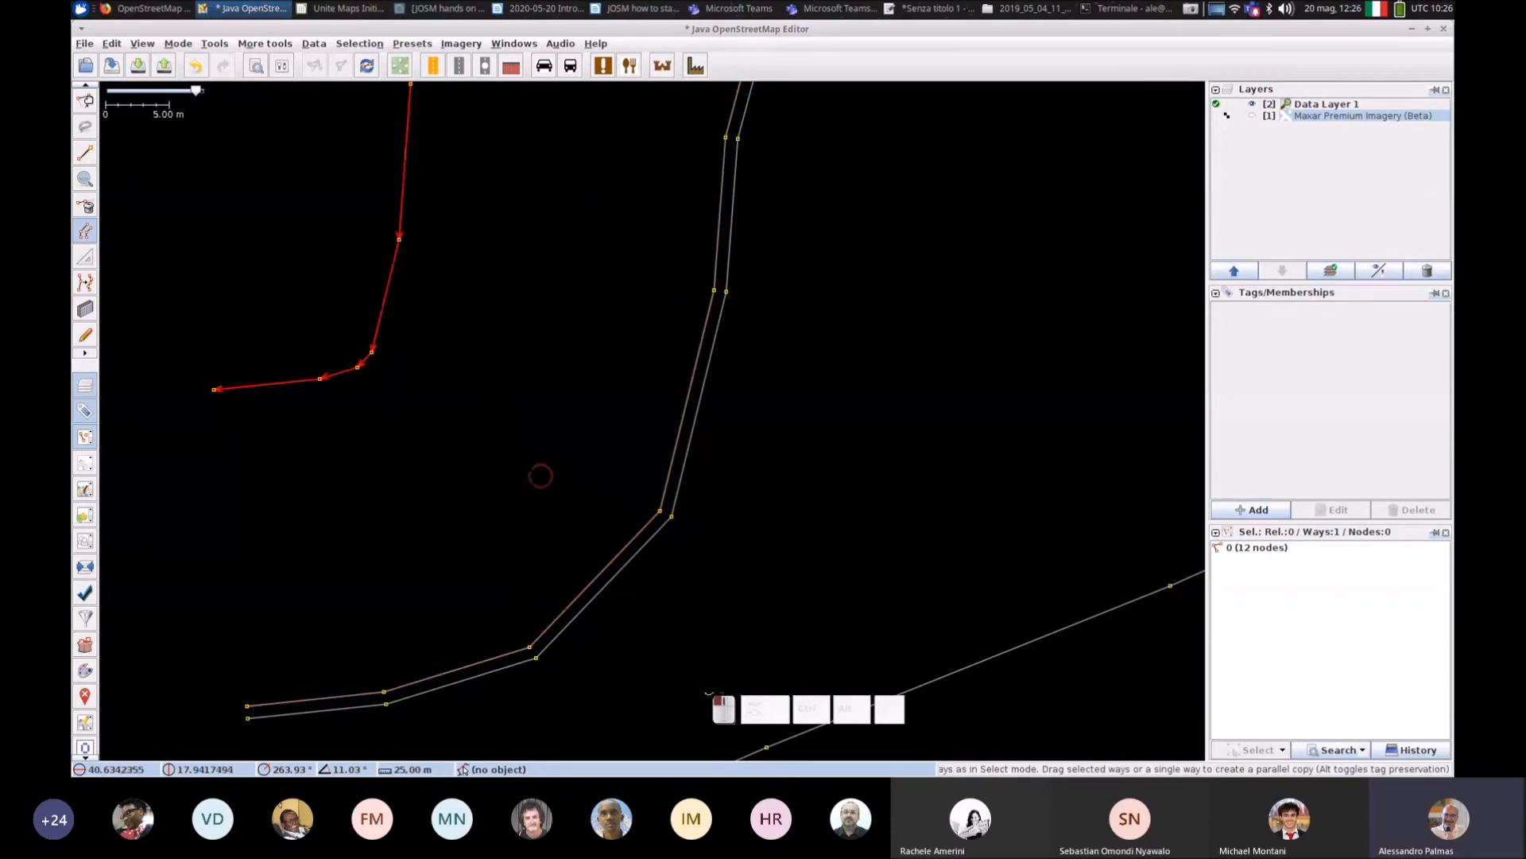
scroll(739, 593, "down", 4)
scroll(746, 596, "down", 1)
scroll(748, 595, "down", 2)
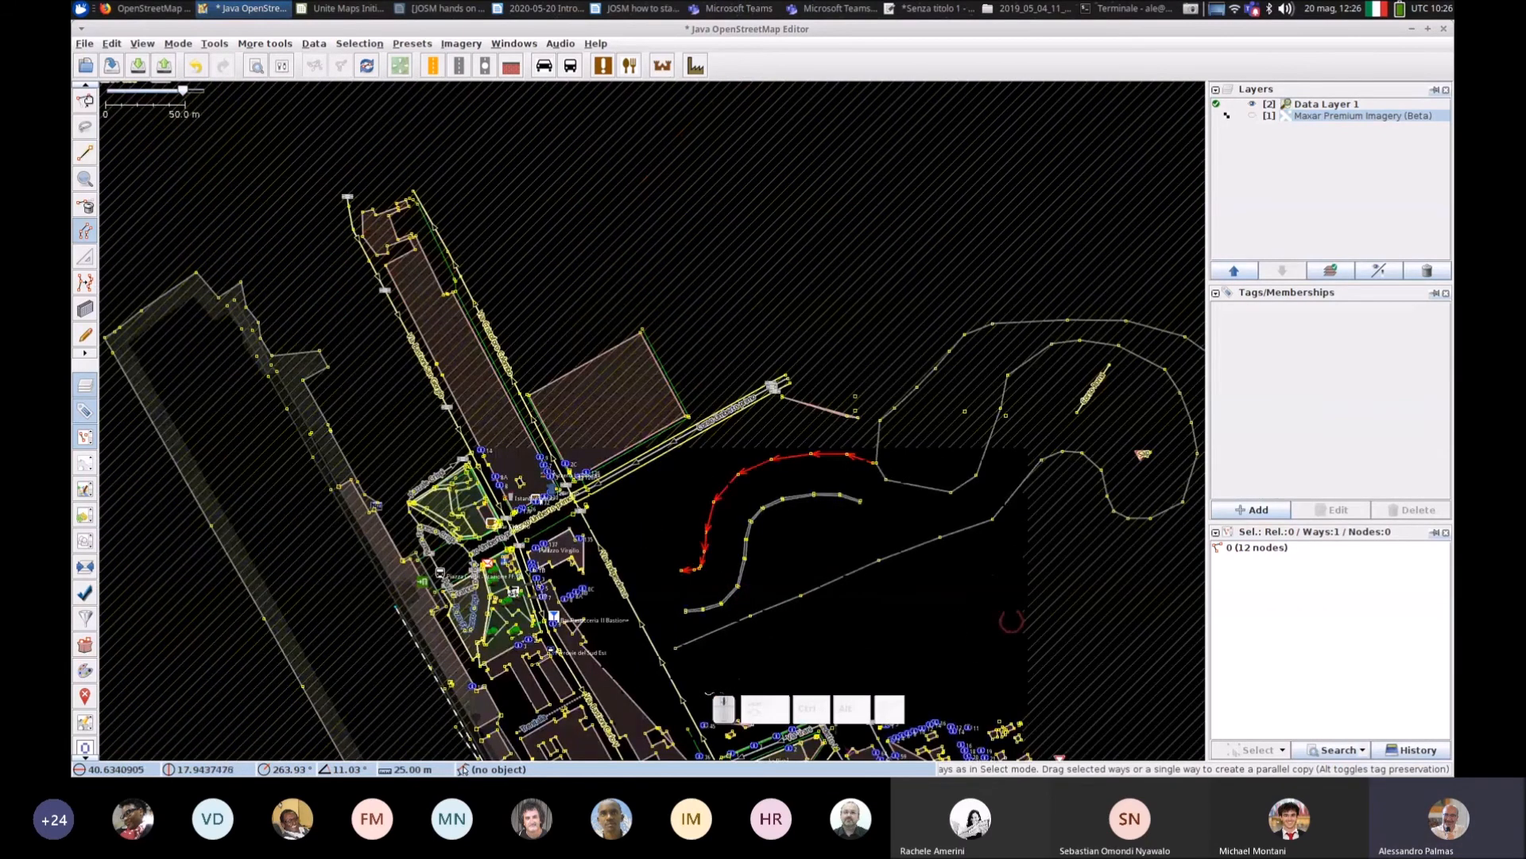
left_click(962, 610)
Step: Draw a winding 20-node way about 604 m long south and east of the long untagged way, and return to select mode
left_click_drag(942, 604, 764, 521)
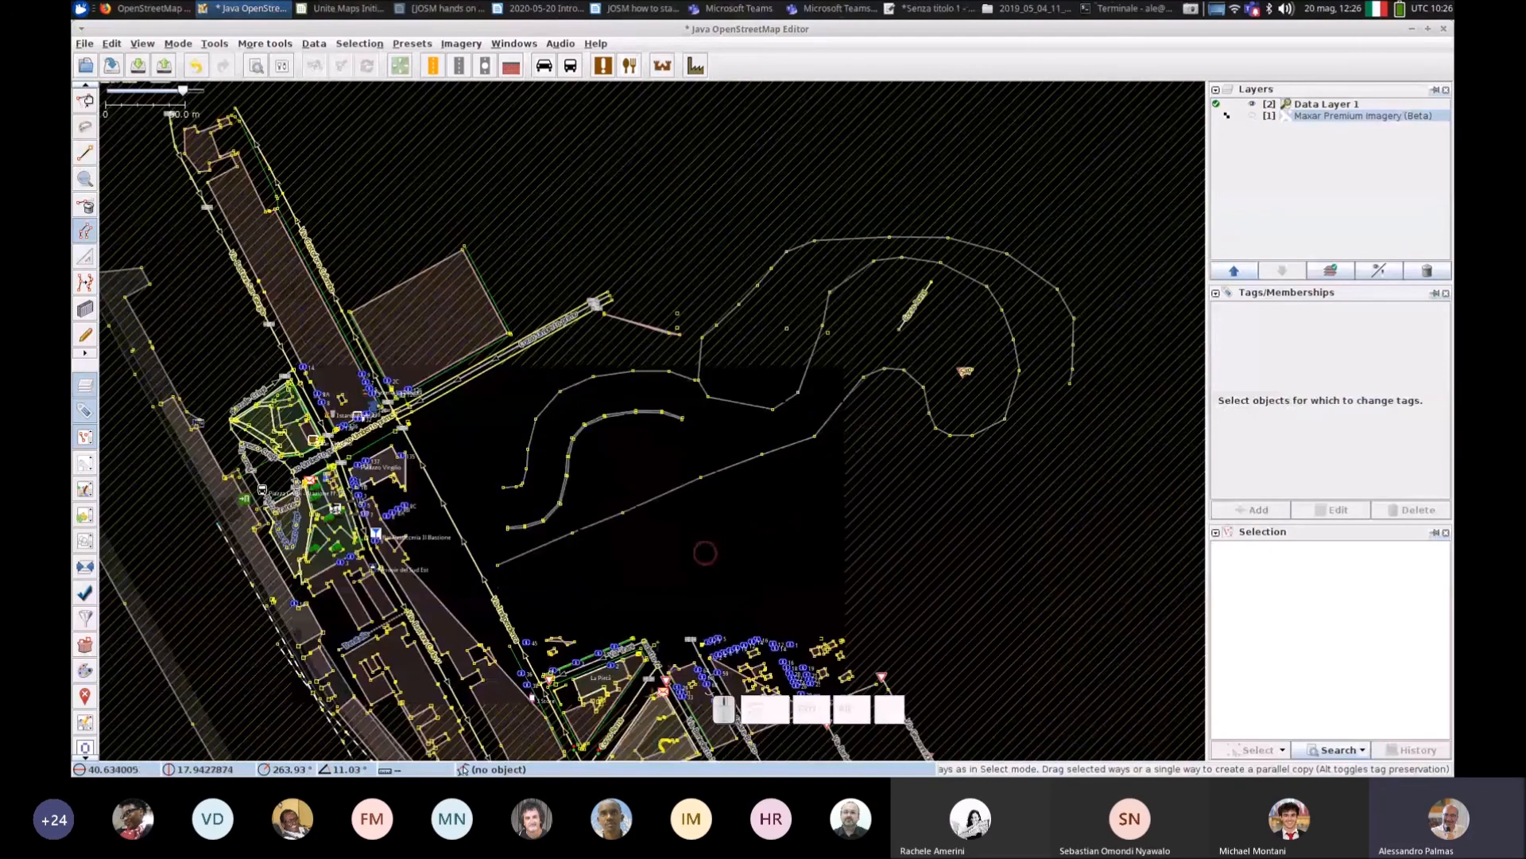
scroll(671, 558, "up", 5)
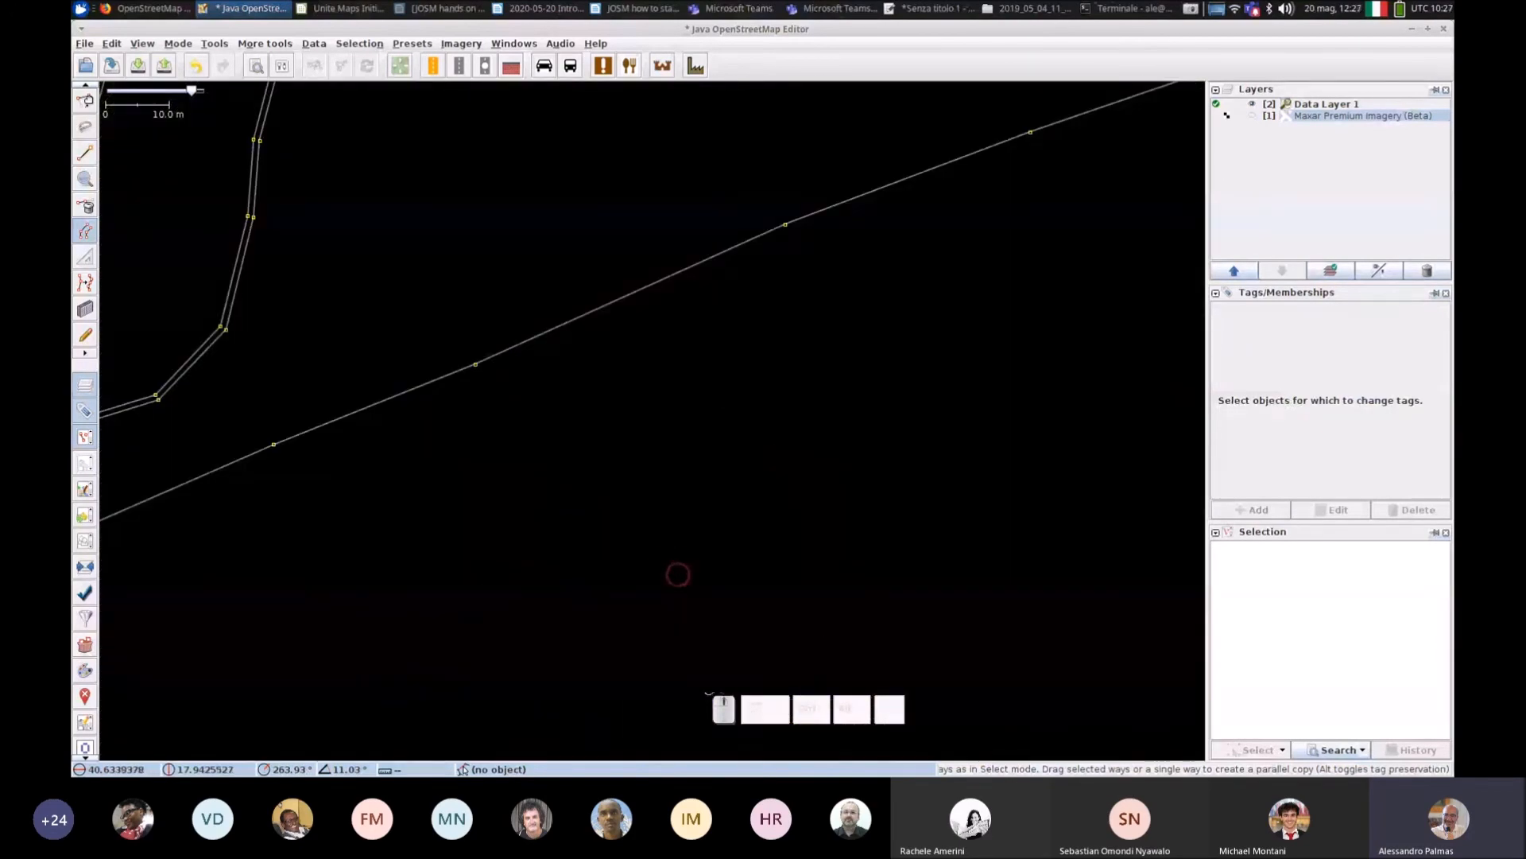
scroll(539, 511, "down", 5)
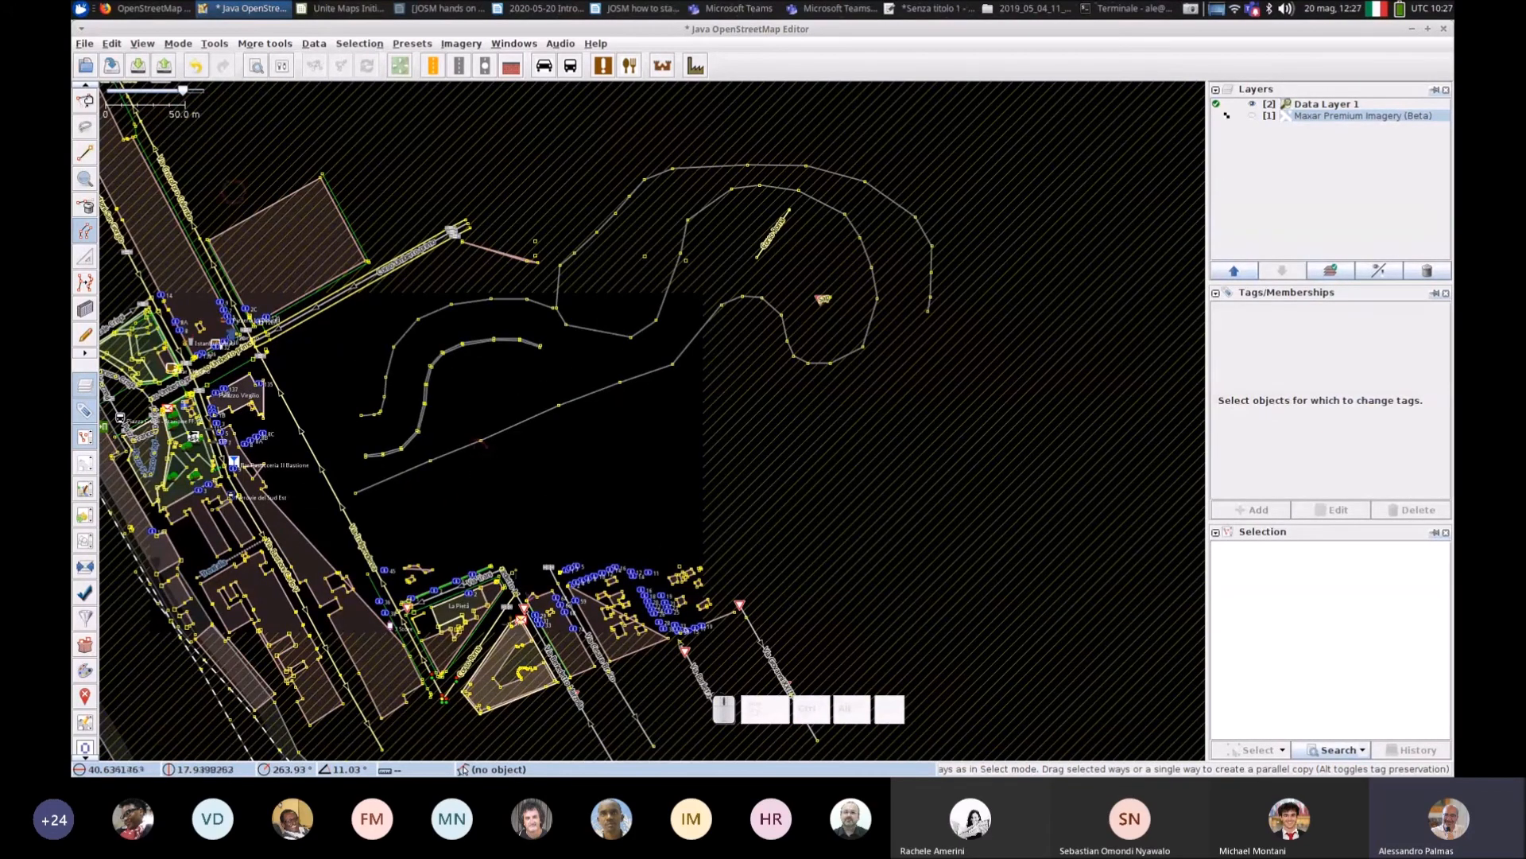
left_click(85, 100)
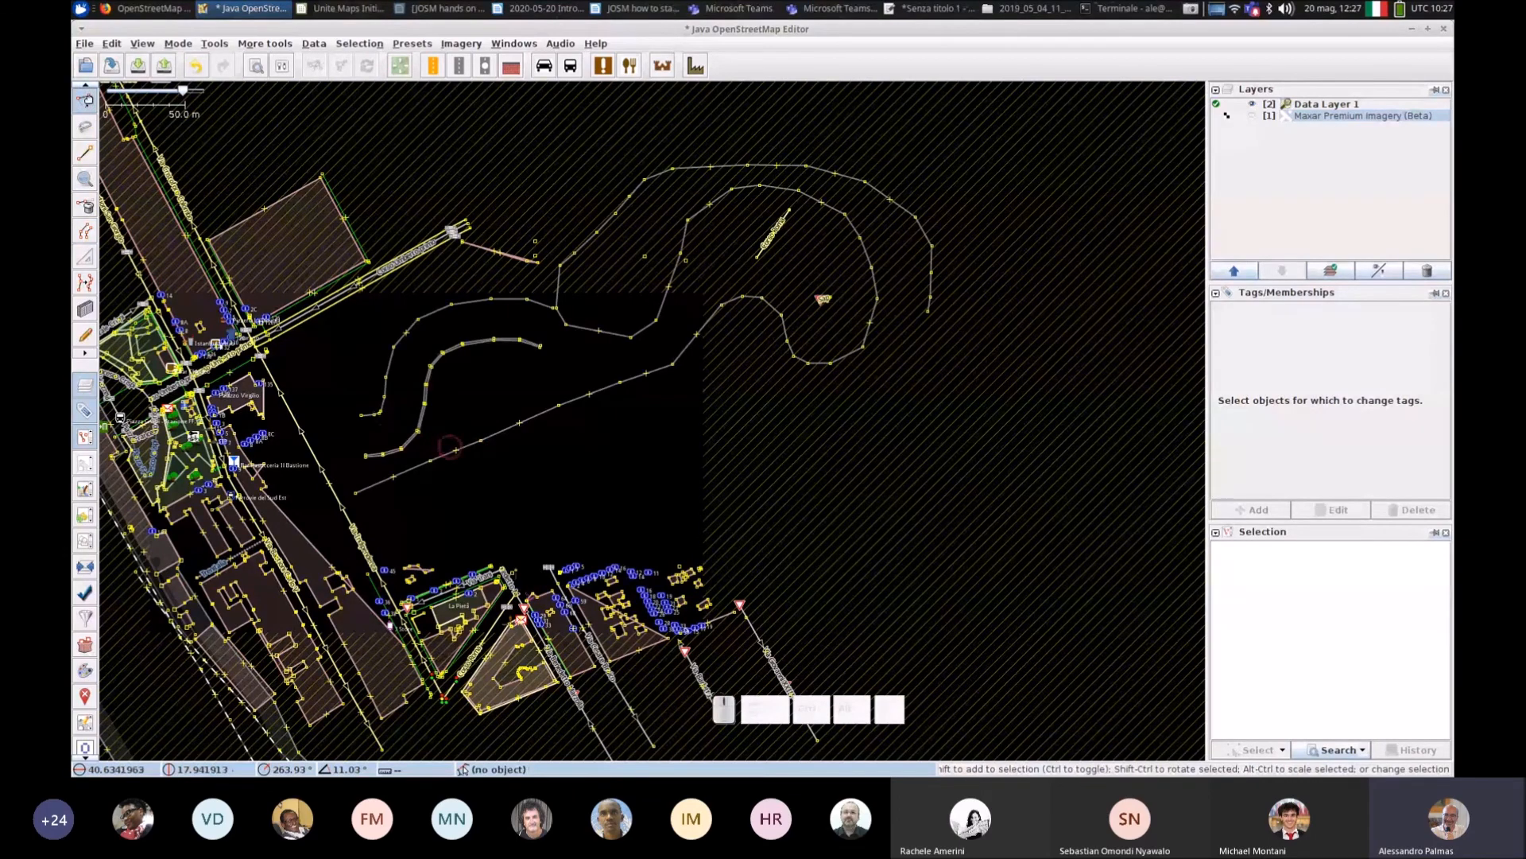
left_click(451, 449)
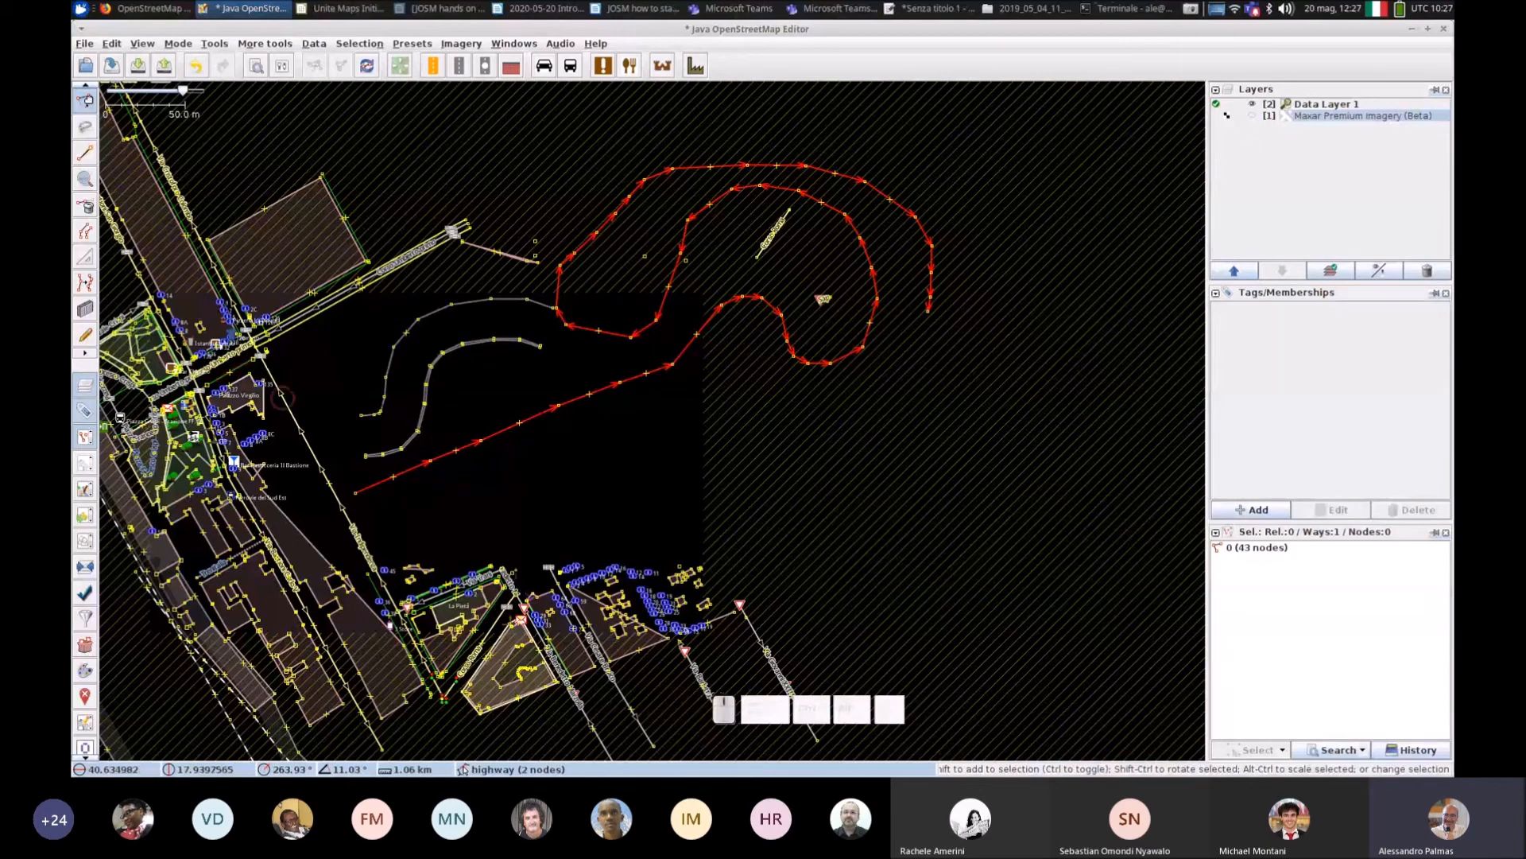
key("a")
left_click(429, 530)
left_click(475, 501)
left_click(500, 506)
left_click(589, 529)
left_click(628, 535)
left_click(700, 537)
left_click(768, 513)
left_click(822, 464)
left_click(966, 467)
left_click(1030, 444)
left_click(1059, 401)
left_click(1030, 274)
left_click(1019, 208)
left_click(1042, 176)
left_click(1079, 185)
left_click(1091, 239)
left_click(1108, 392)
left_click(1097, 451)
left_click(1082, 475)
left_click(1040, 504)
left_click(84, 101)
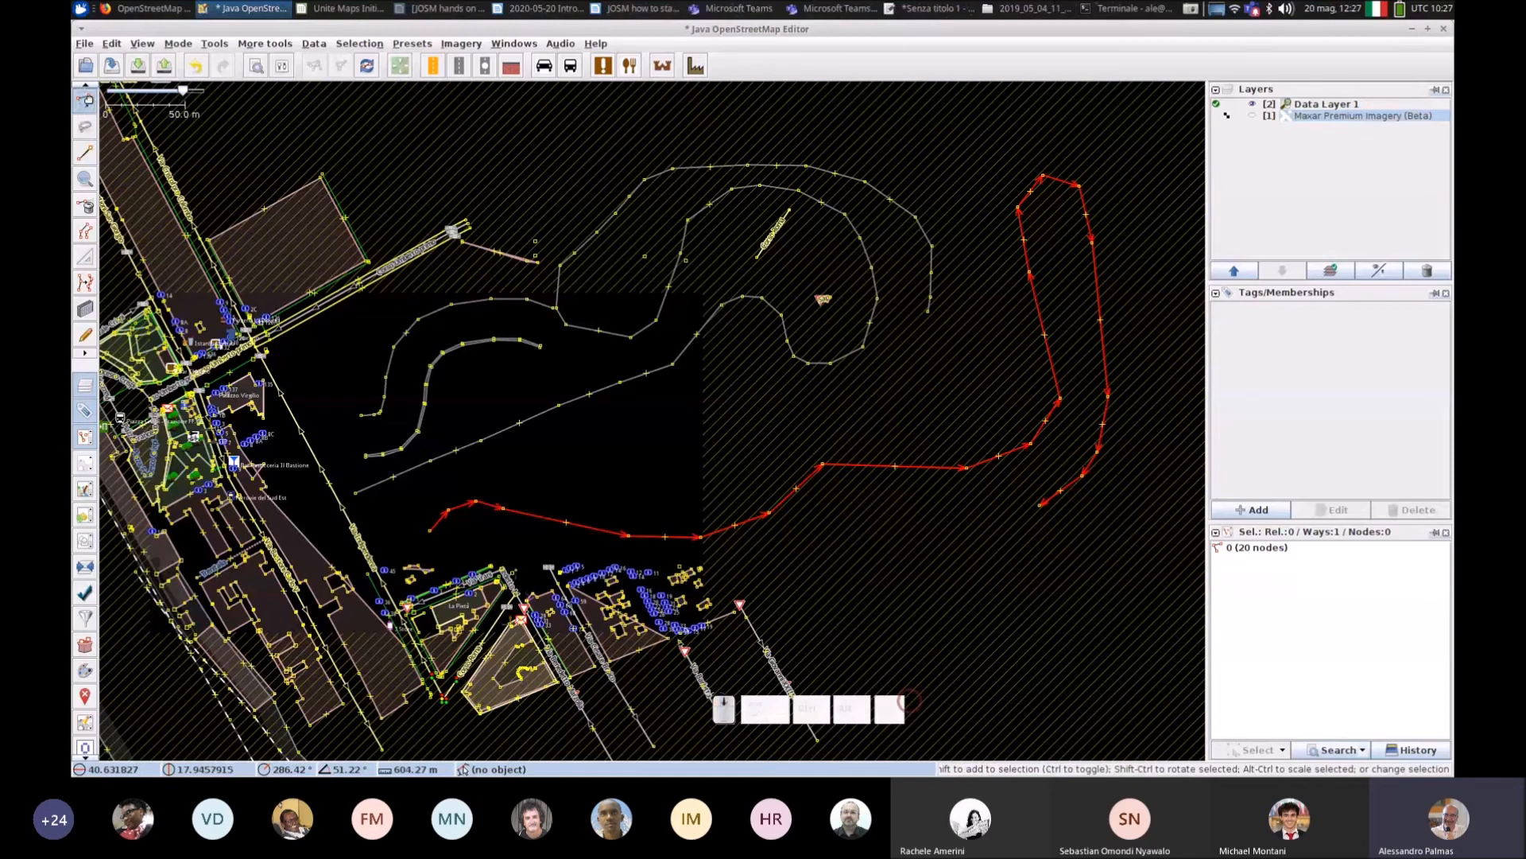
Step: Draw a winding freehand way about 3.3 km long in a distant empty area with Fast drawing mode, simplify it and save it
scroll(914, 696, "down", 4)
scroll(355, 273, "down", 7)
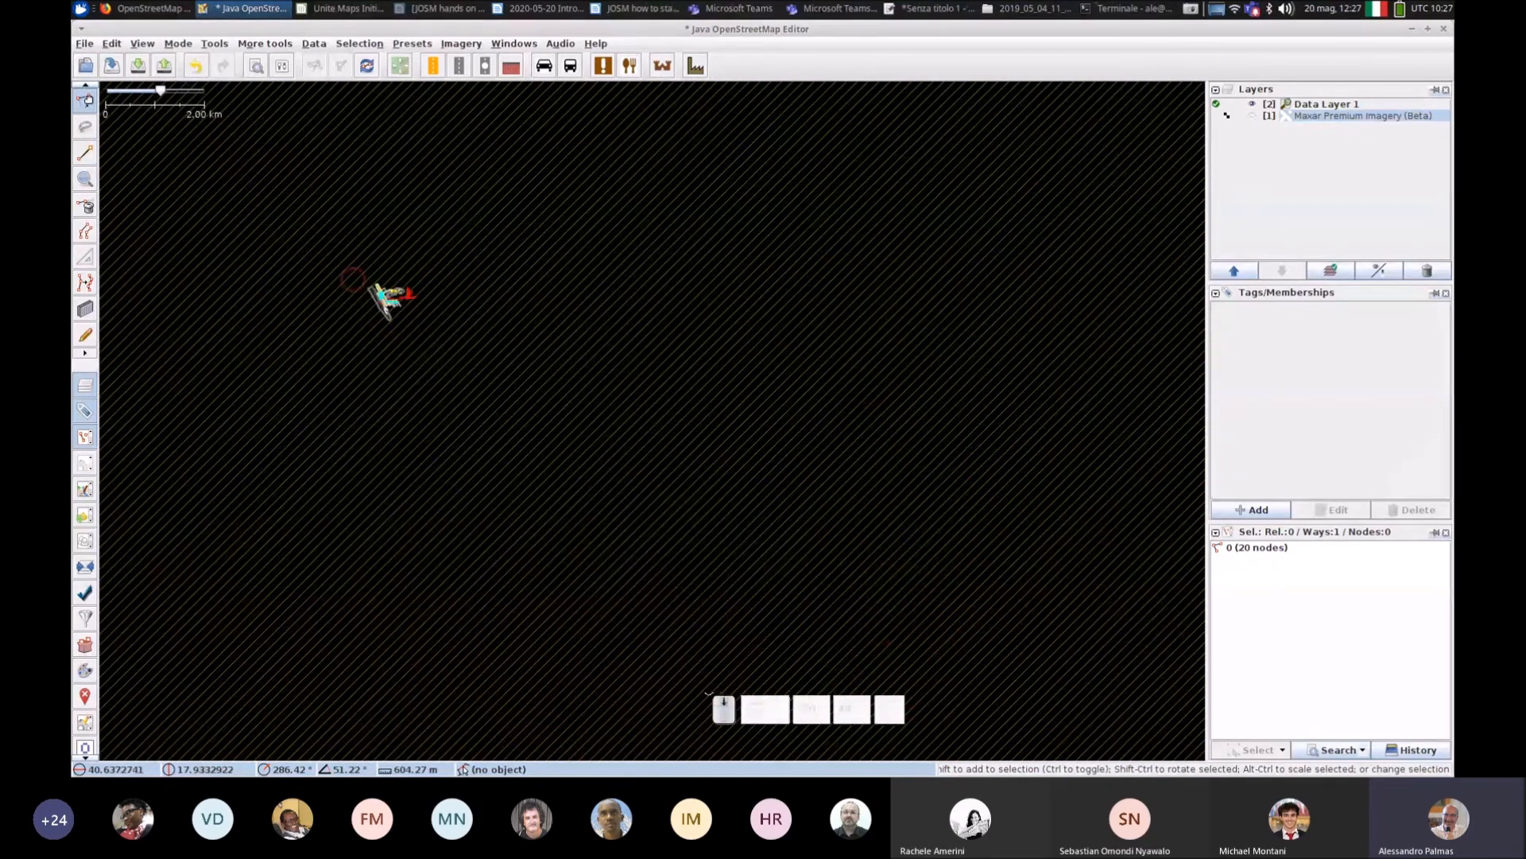
scroll(321, 481, "down", 6)
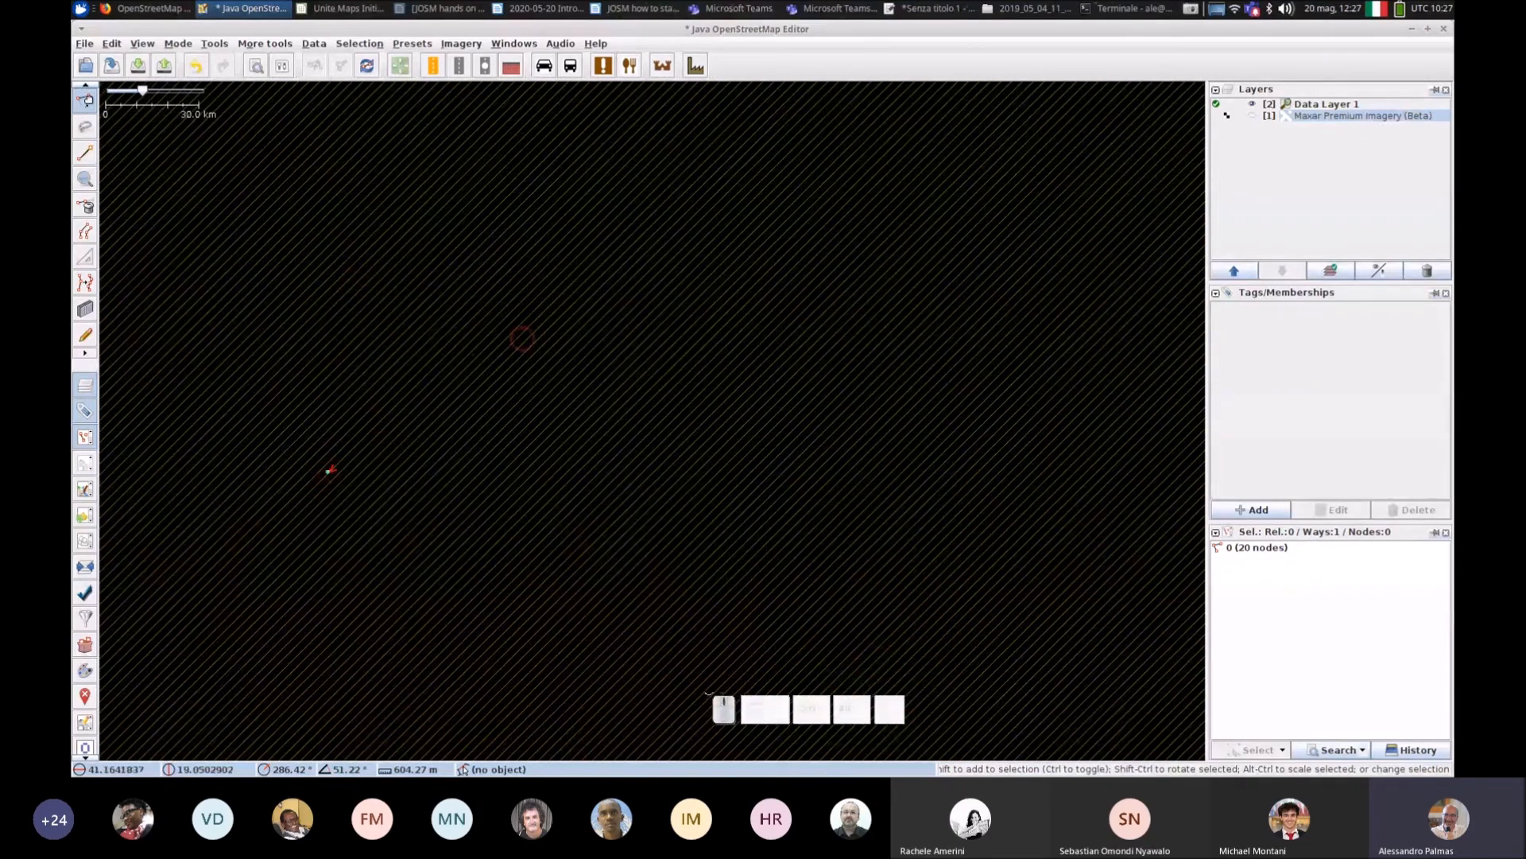
scroll(145, 567, "up", 5)
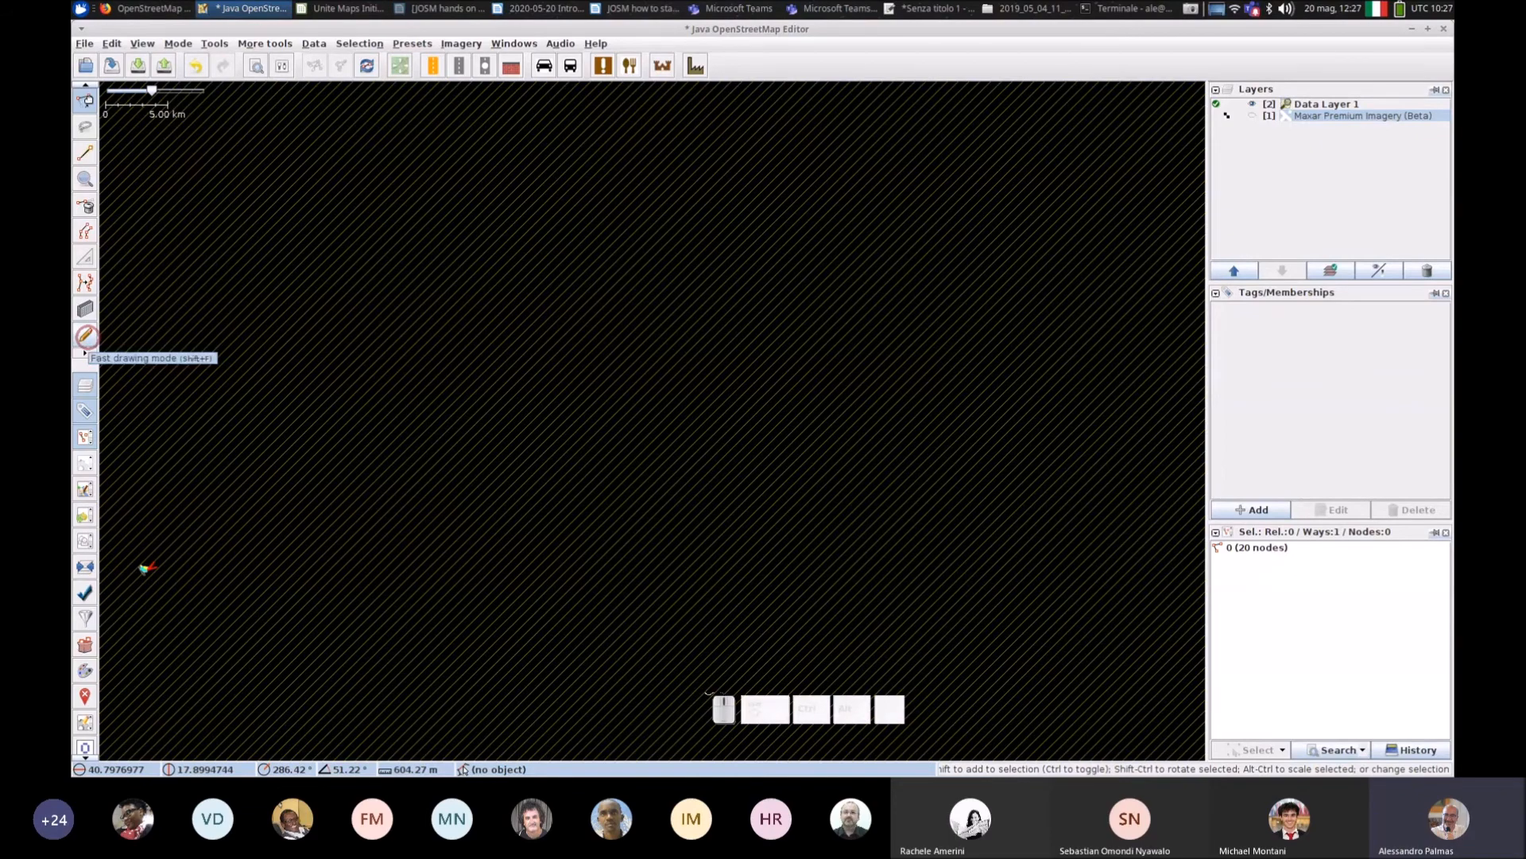
left_click(86, 335)
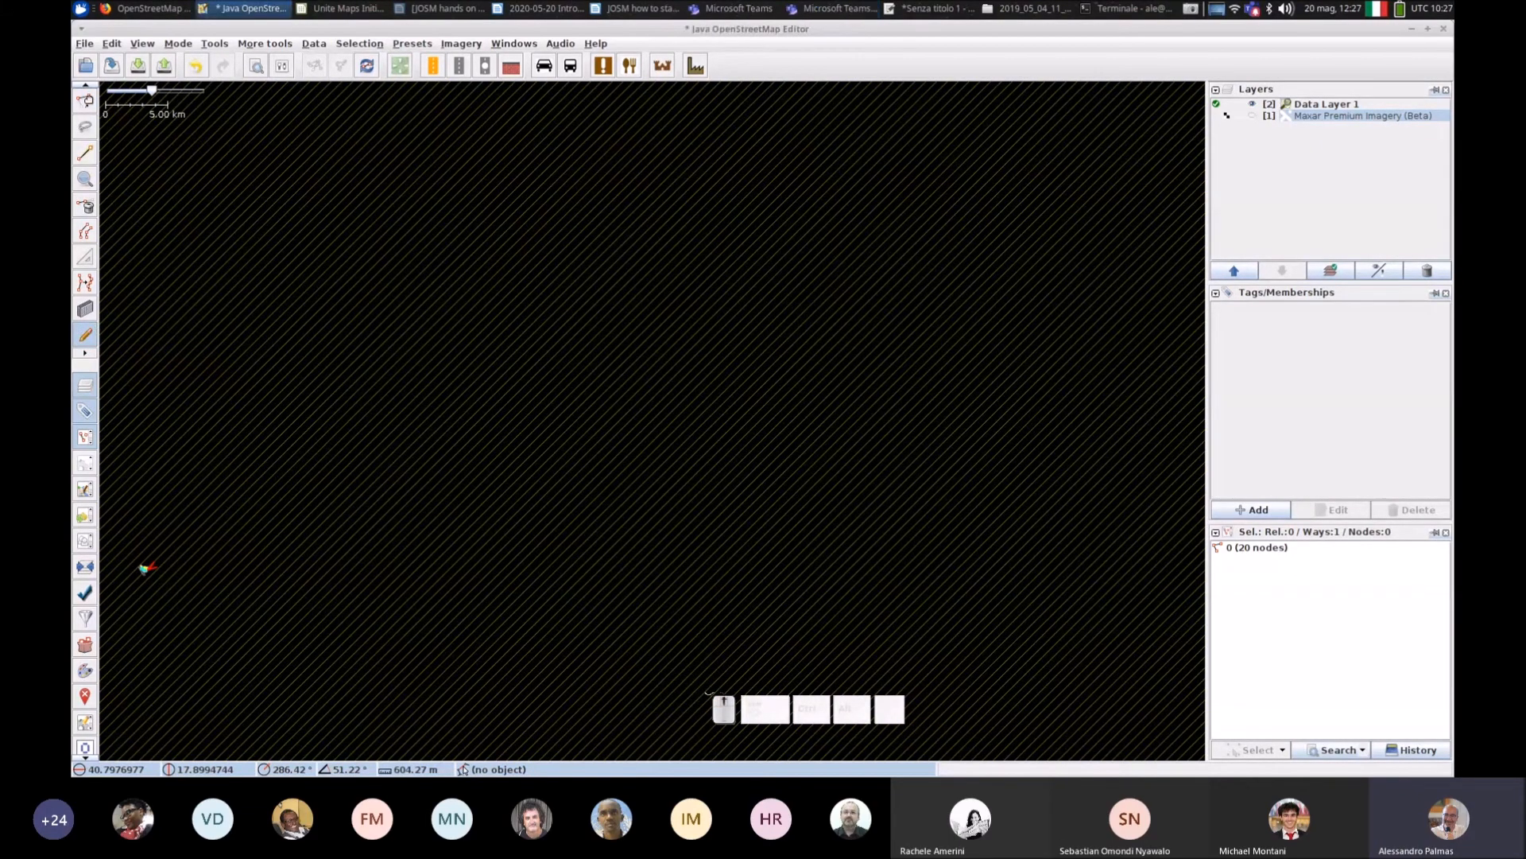
scroll(394, 414, "up", 2)
scroll(395, 415, "up", 15)
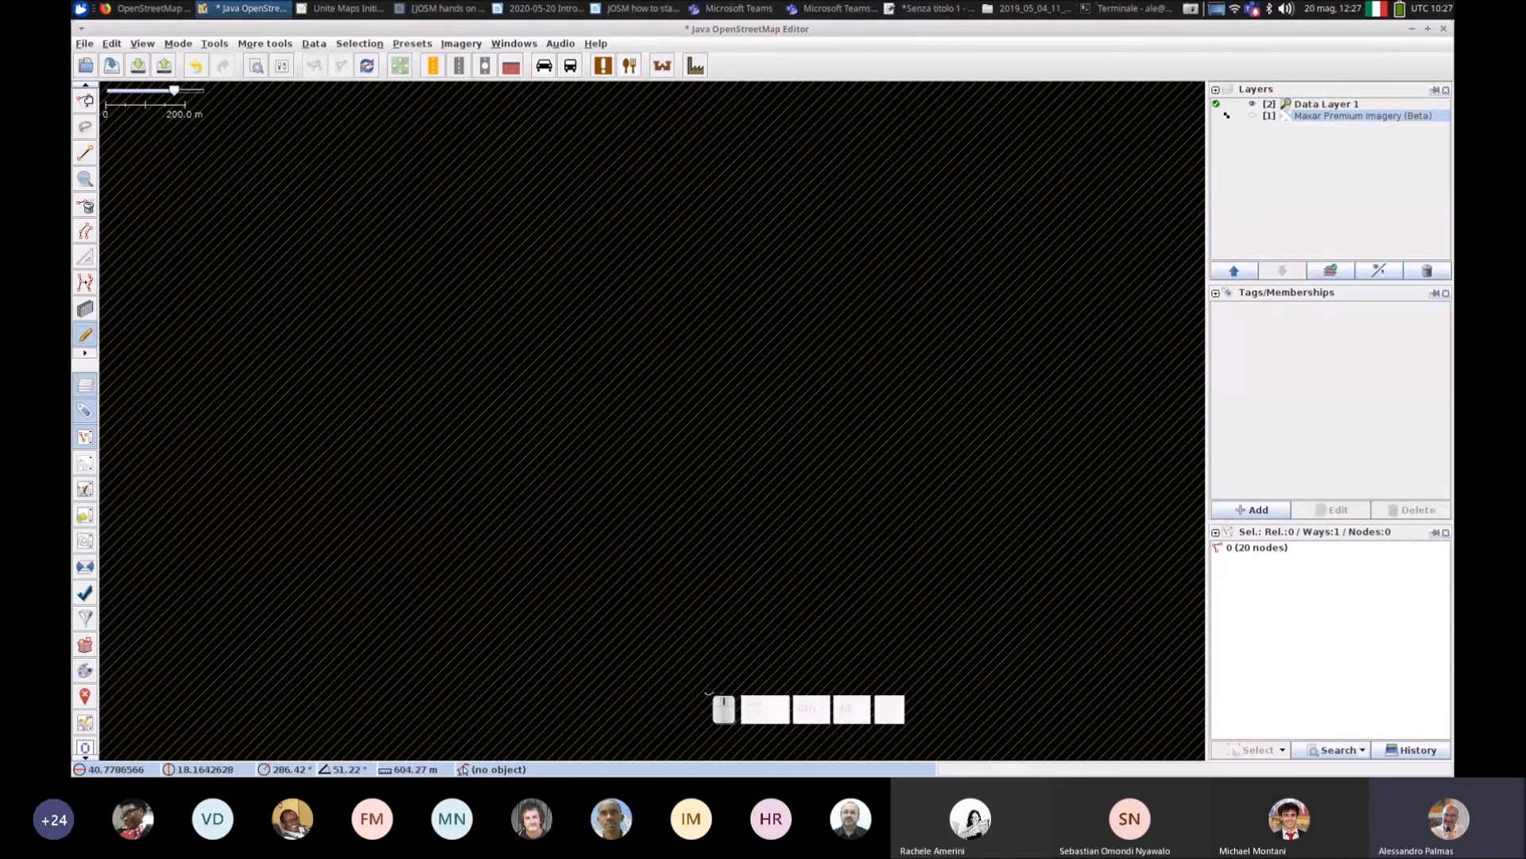
scroll(394, 414, "up", 3)
scroll(394, 415, "up", 3)
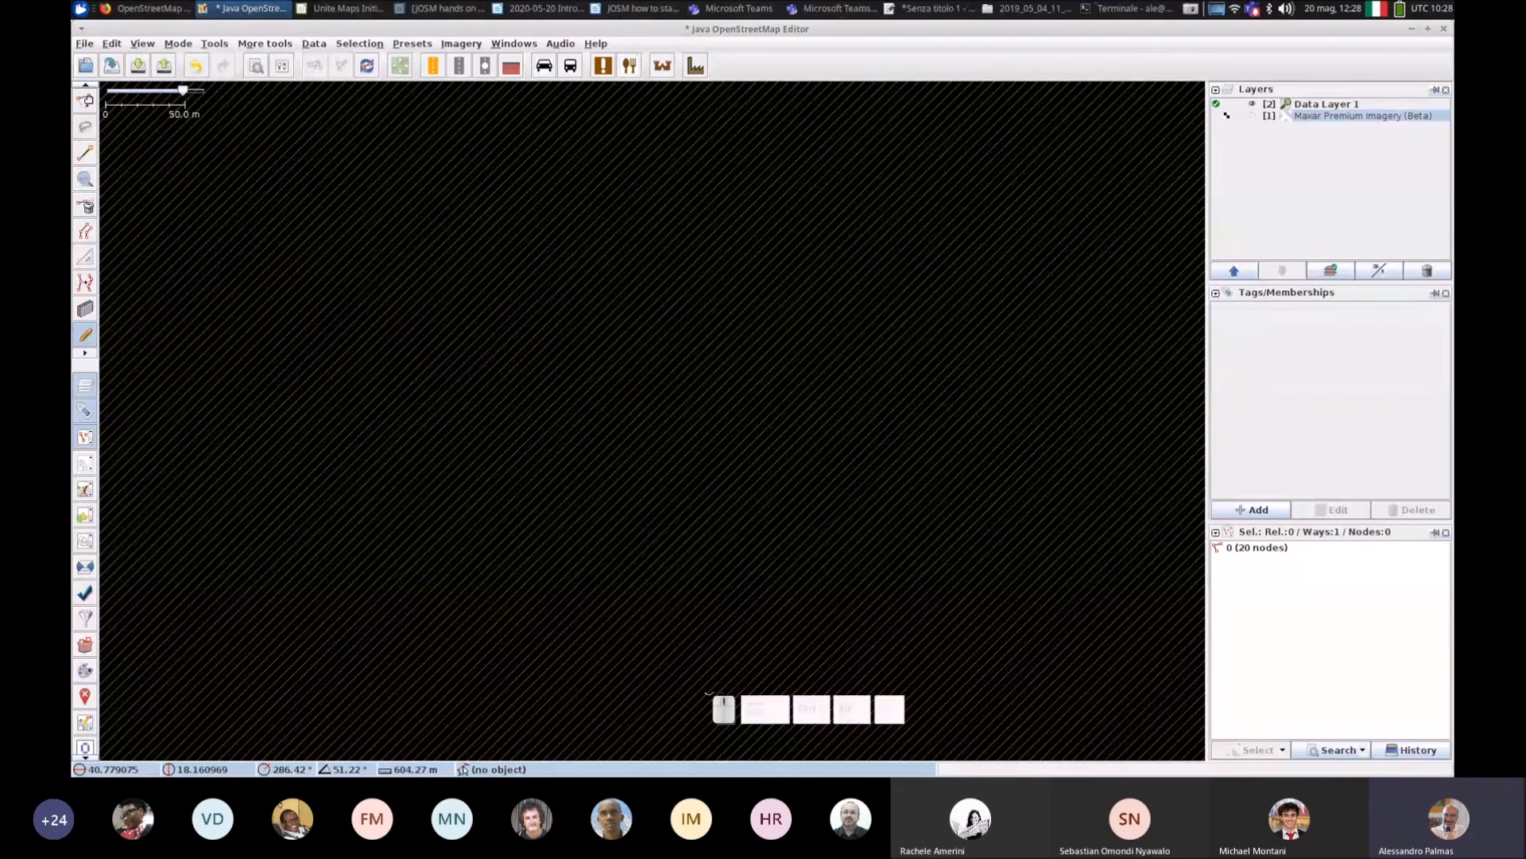
left_click(309, 361)
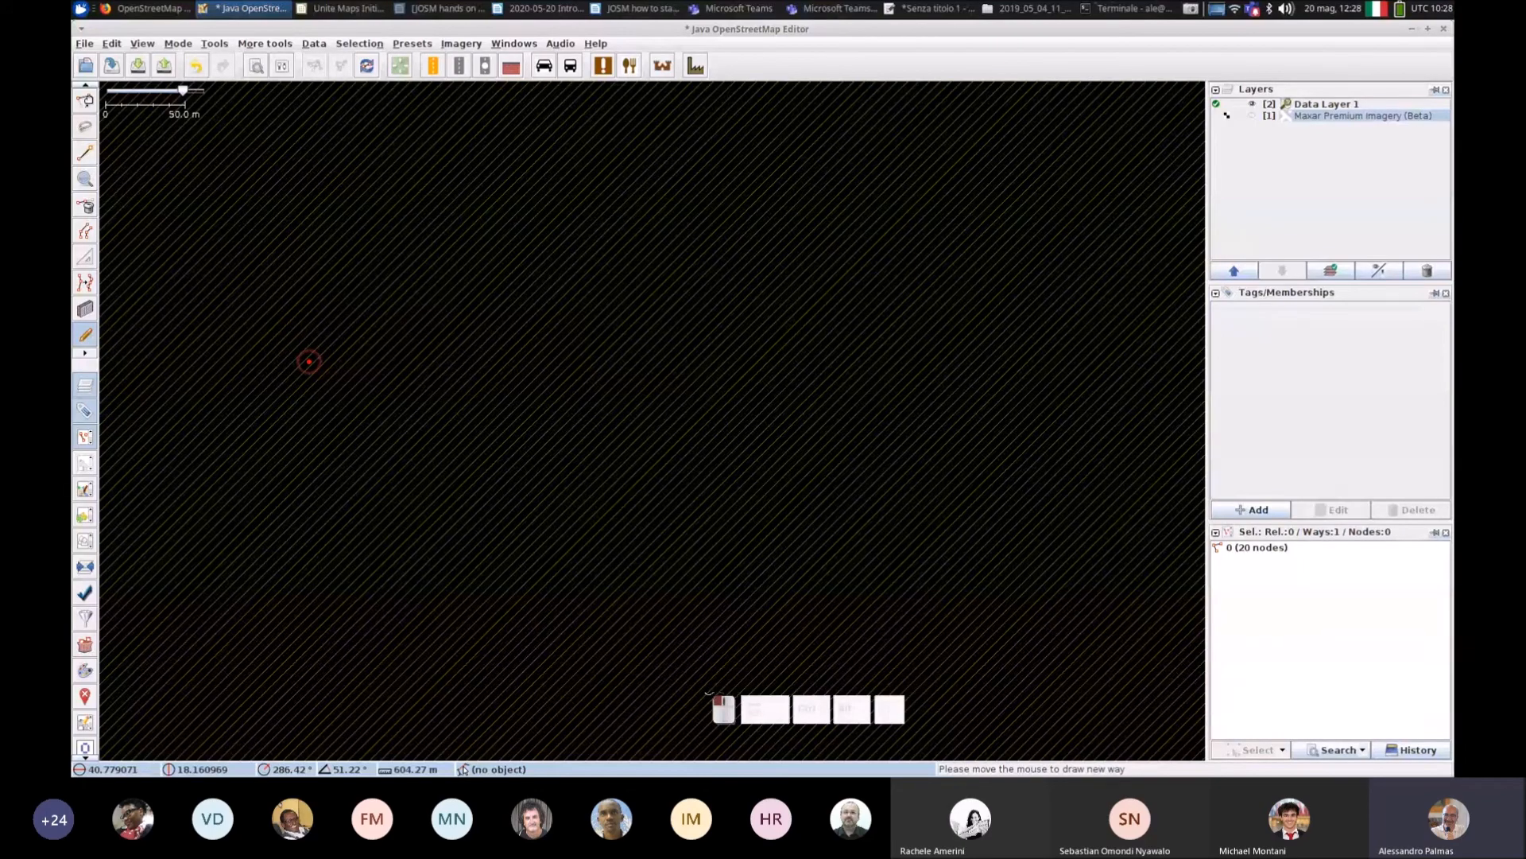
mouse_move(310, 361)
left_mouse_down()
mouse_move(338, 333)
mouse_move(383, 326)
mouse_move(469, 447)
mouse_move(526, 407)
mouse_move(566, 301)
mouse_move(628, 338)
mouse_move(653, 475)
mouse_move(842, 496)
mouse_move(892, 421)
mouse_move(723, 259)
mouse_move(688, 191)
mouse_move(929, 258)
mouse_move(1022, 469)
mouse_move(793, 609)
mouse_move(576, 490)
mouse_move(358, 530)
mouse_move(178, 441)
mouse_move(241, 270)
mouse_move(423, 274)
mouse_move(517, 236)
mouse_move(595, 169)
mouse_move(879, 150)
mouse_move(1073, 260)
mouse_move(1124, 428)
mouse_move(1100, 576)
mouse_move(935, 640)
mouse_move(708, 652)
mouse_move(469, 560)
mouse_move(351, 648)
mouse_move(294, 664)
mouse_move(222, 644)
mouse_move(205, 622)
left_mouse_up()
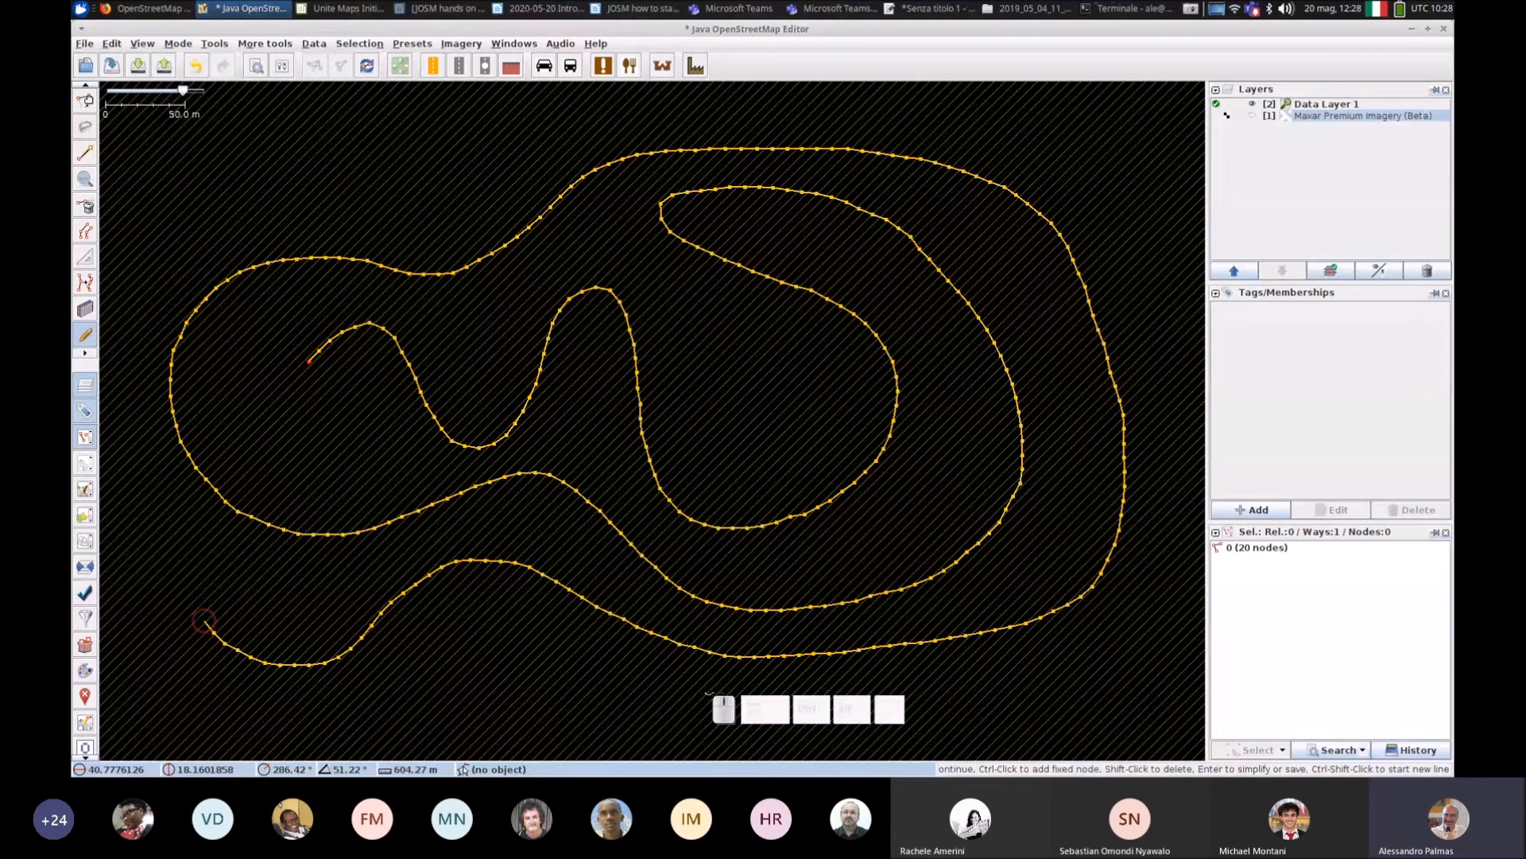
key("Return")
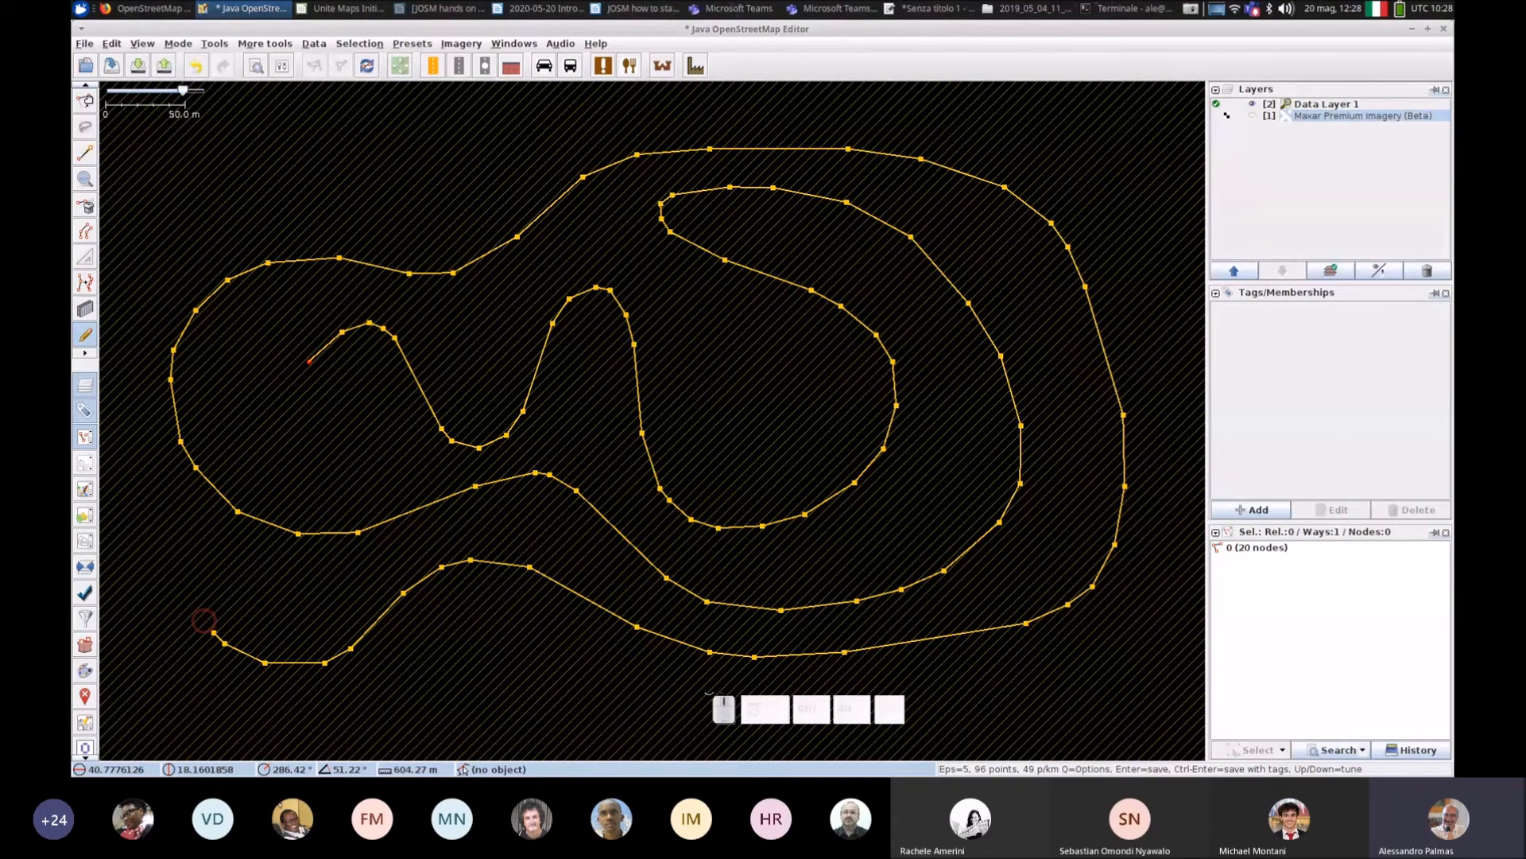
key("Return")
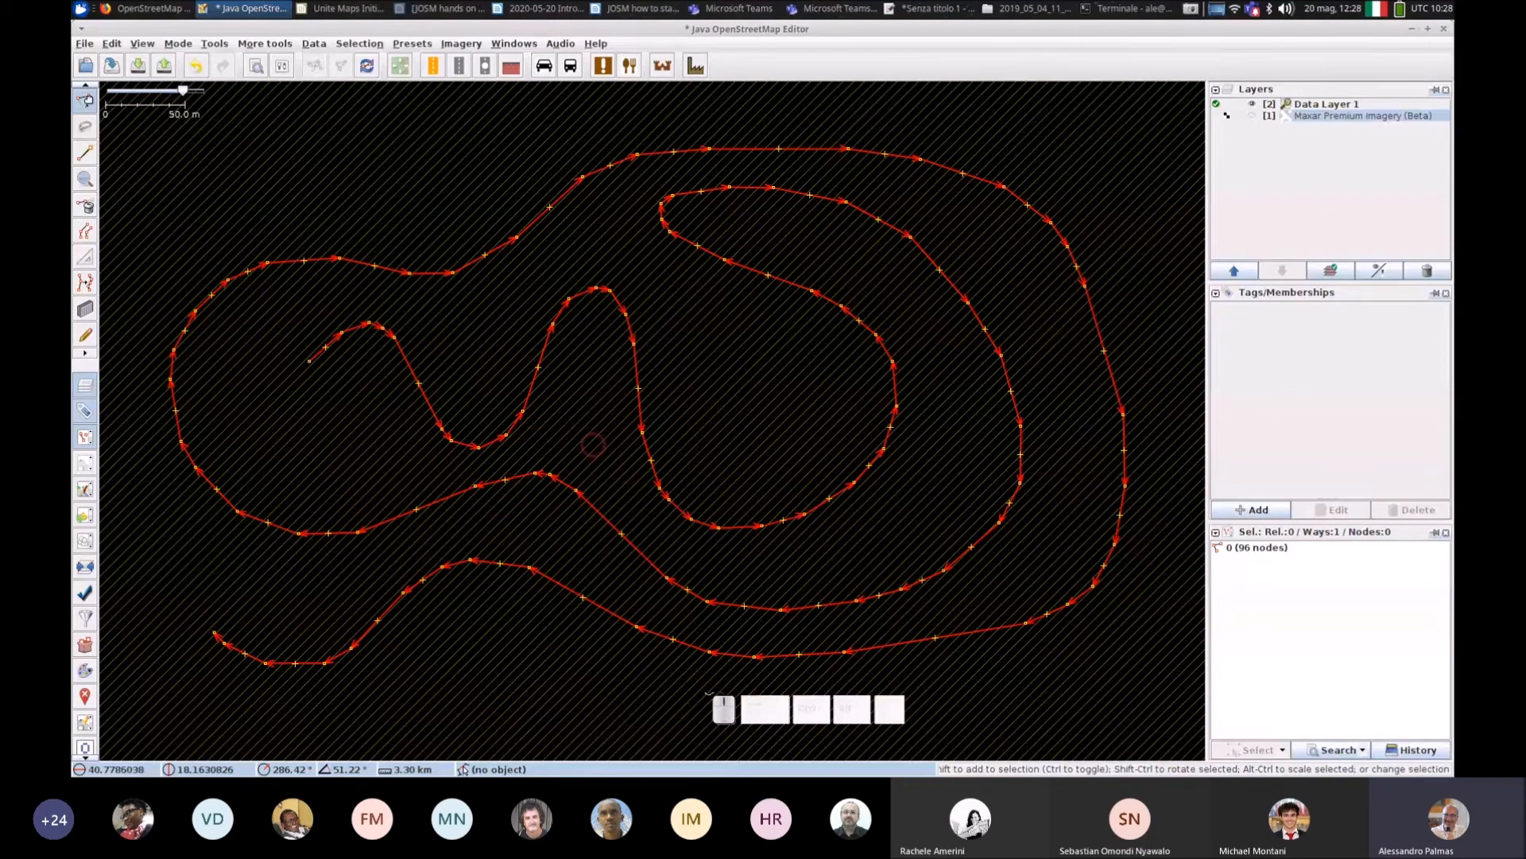
Step: Draw a second freehand line in Fast drawing mode around the spiral way, combining curves with straight segments across the northern and northwestern side
left_click_drag(355, 192, 539, 320)
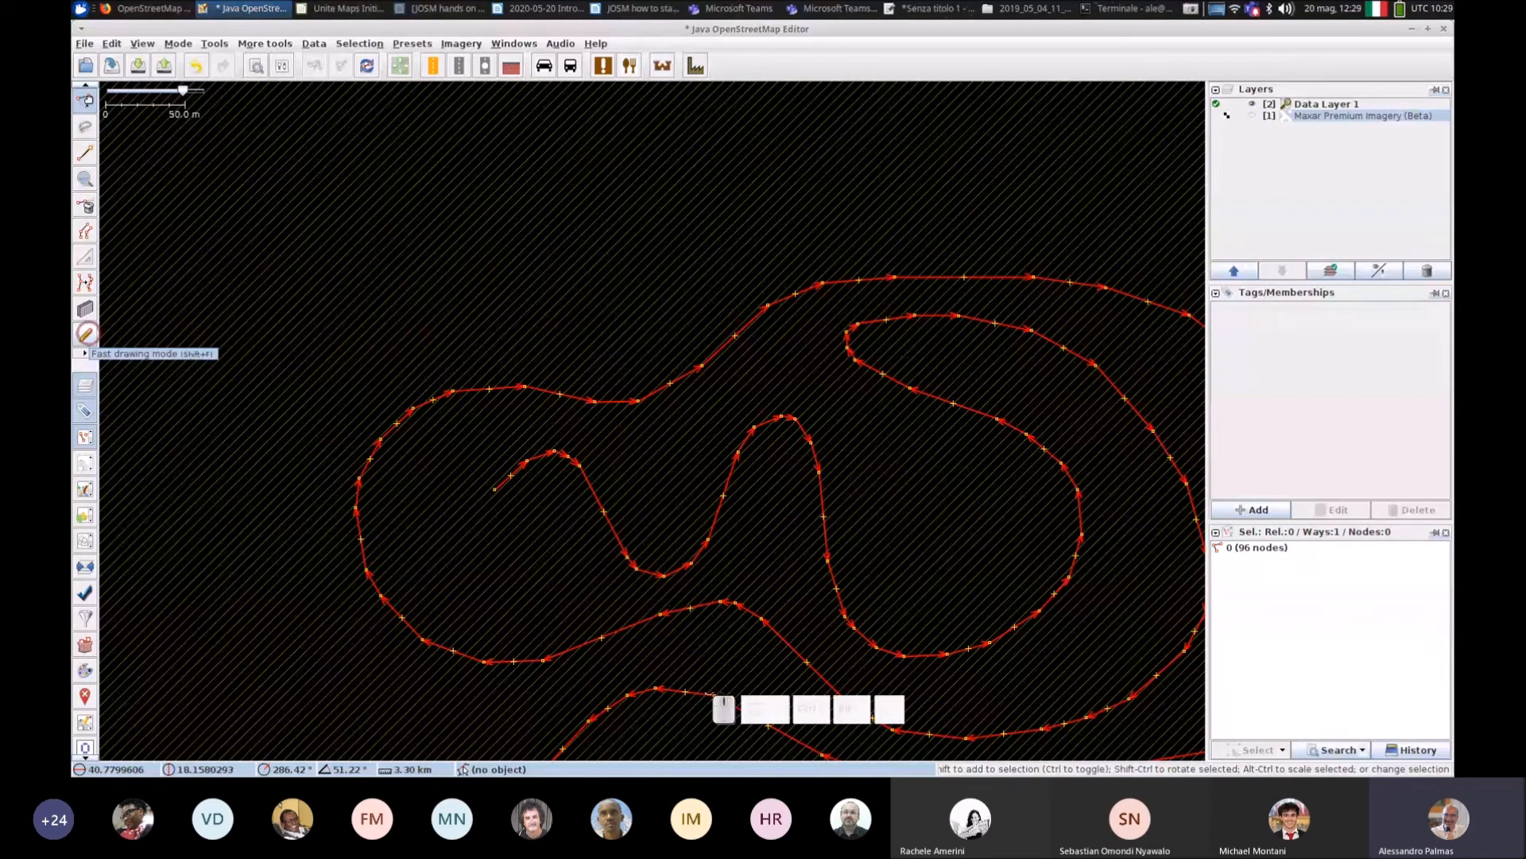
left_click(86, 334)
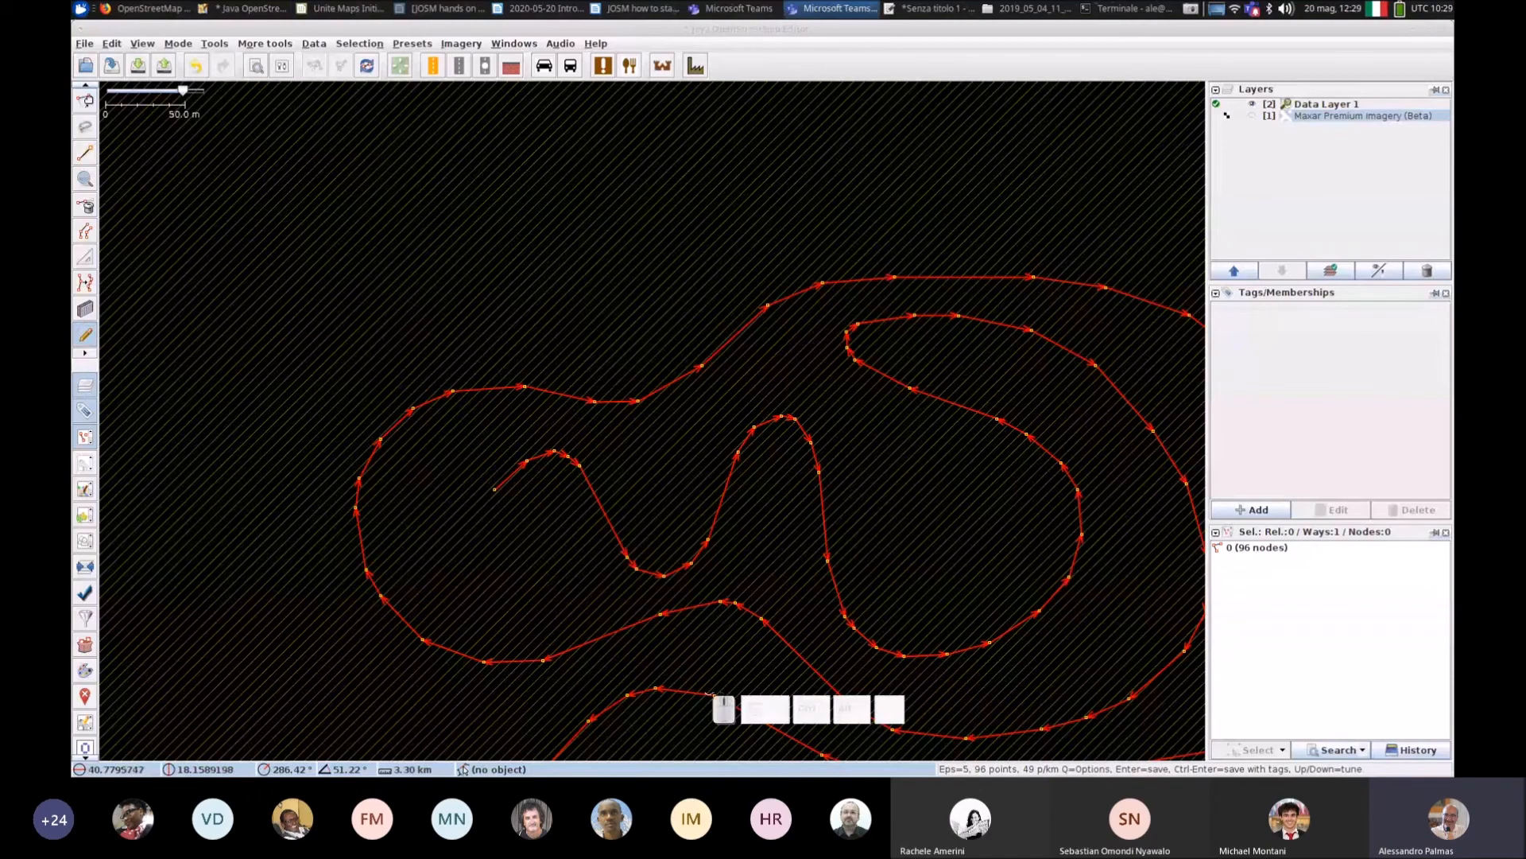
scroll(231, 452, "down", 2)
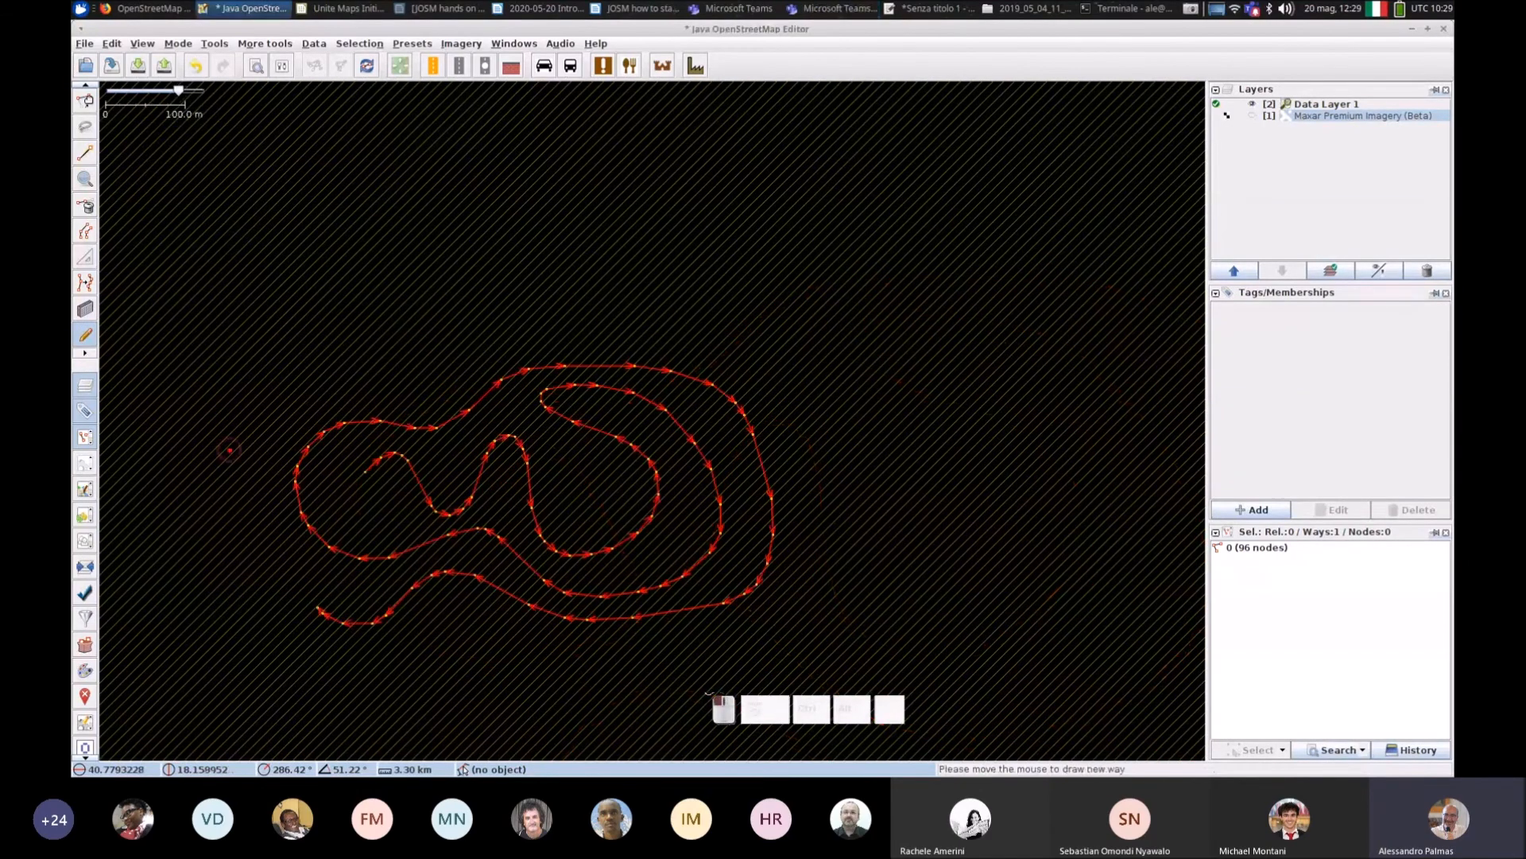
mouse_move(229, 451)
left_mouse_down()
mouse_move(94, 347)
mouse_move(95, 326)
mouse_move(143, 300)
mouse_move(382, 350)
mouse_move(453, 205)
mouse_move(612, 318)
mouse_move(795, 356)
mouse_move(923, 230)
mouse_move(1003, 292)
mouse_move(976, 349)
mouse_move(1014, 421)
mouse_move(1012, 459)
mouse_move(911, 525)
mouse_move(907, 592)
mouse_move(974, 632)
mouse_move(1034, 616)
mouse_move(1088, 403)
mouse_move(1037, 292)
mouse_move(1102, 208)
mouse_move(1112, 152)
mouse_move(1087, 121)
mouse_move(1026, 118)
left_mouse_up()
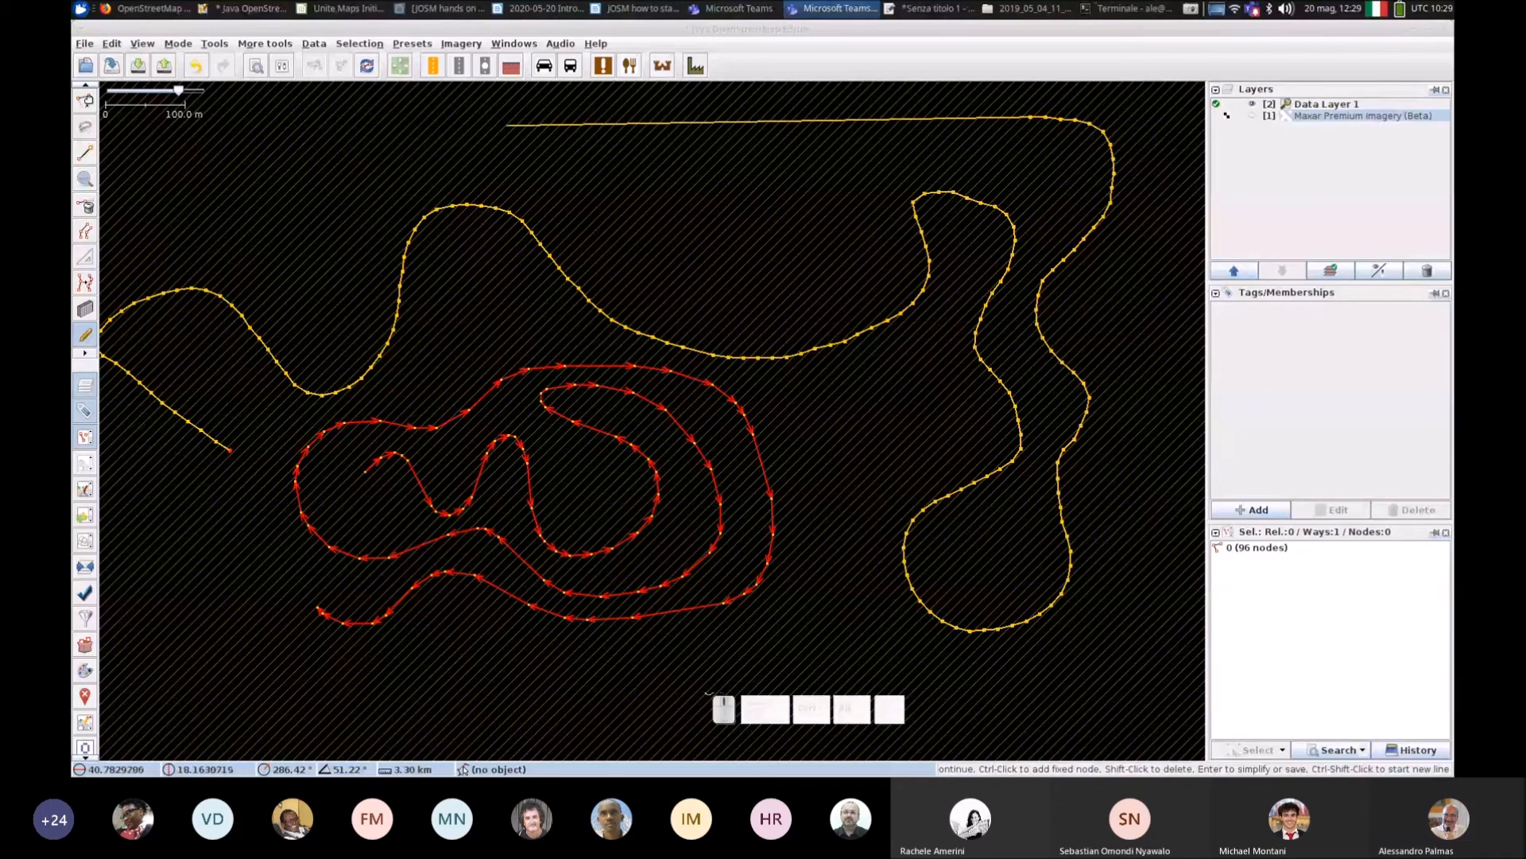
left_click(410, 123)
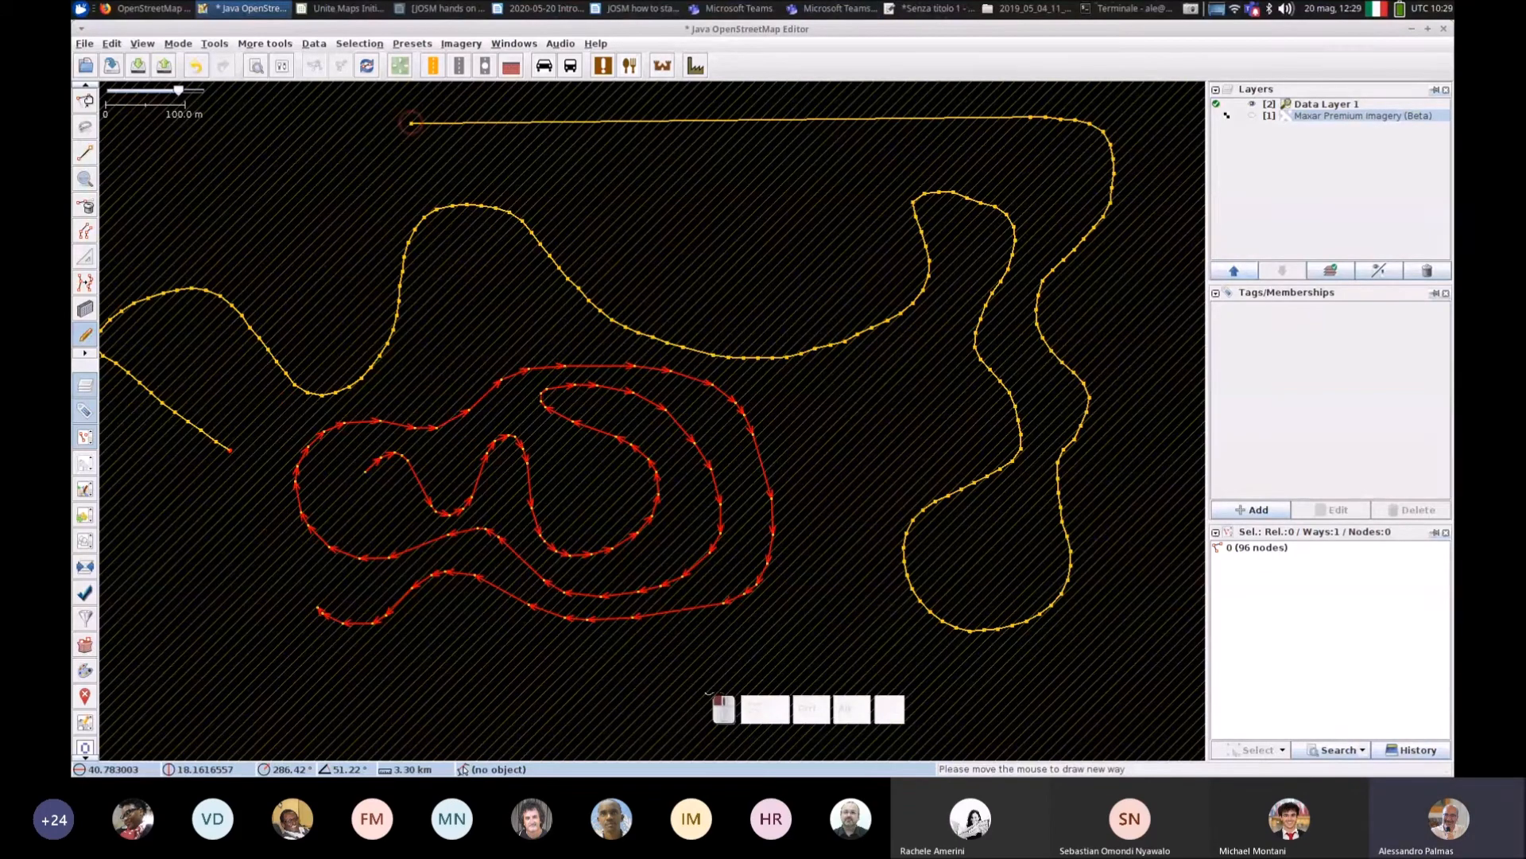
mouse_move(410, 123)
left_mouse_down()
mouse_move(307, 158)
mouse_move(291, 208)
mouse_move(309, 270)
mouse_move(267, 266)
left_mouse_up()
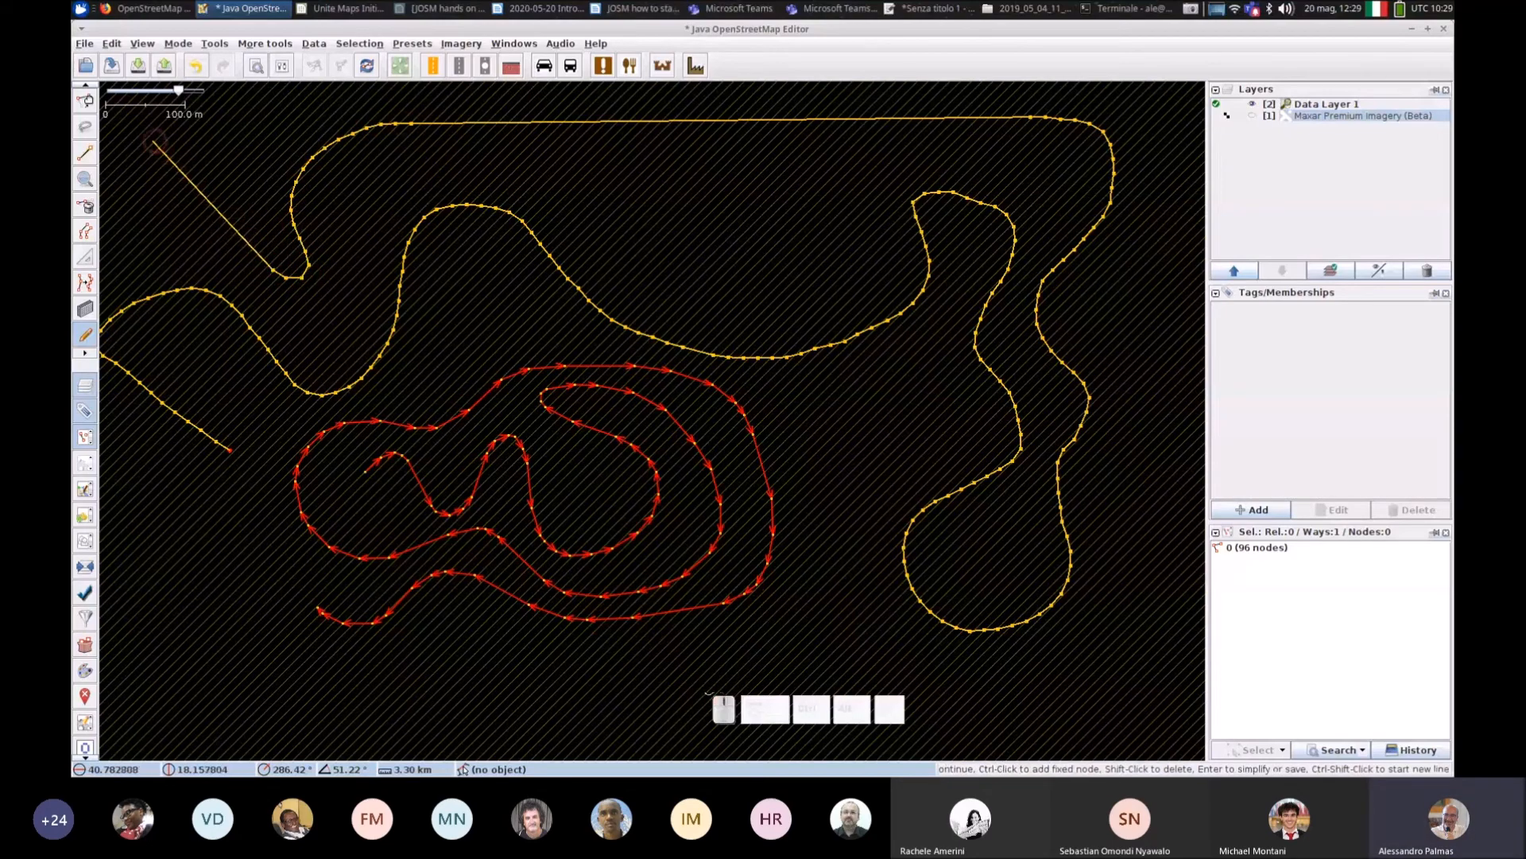
left_click(142, 138)
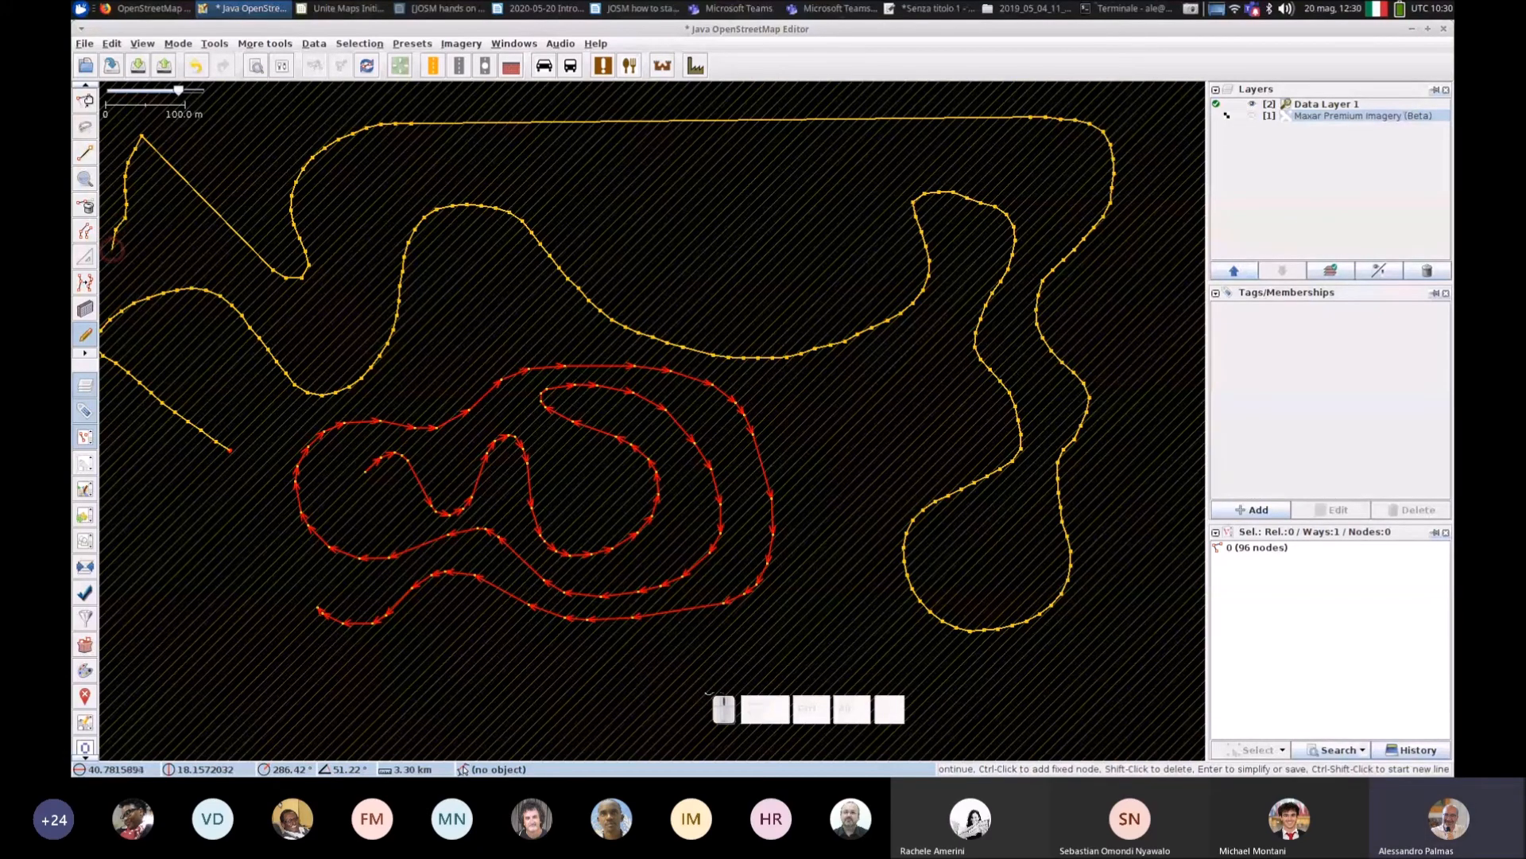
Step: Continue the second freehand line far to the west, ending it in a hook and small self-crossing loops drawn at close zoom
right_click(111, 249)
mouse_move(112, 248)
left_mouse_down()
mouse_move(341, 249)
mouse_move(918, 297)
mouse_move(873, 301)
mouse_move(806, 237)
mouse_move(634, 194)
mouse_move(420, 260)
mouse_move(380, 356)
mouse_move(568, 384)
mouse_move(549, 499)
mouse_move(300, 402)
mouse_move(131, 278)
mouse_move(693, 346)
mouse_move(916, 396)
mouse_move(512, 273)
mouse_move(409, 409)
mouse_move(283, 429)
mouse_move(239, 281)
mouse_move(475, 237)
mouse_move(633, 248)
mouse_move(743, 217)
mouse_move(785, 242)
mouse_move(798, 314)
mouse_move(881, 300)
mouse_move(777, 273)
mouse_move(782, 223)
mouse_move(831, 229)
mouse_move(902, 381)
mouse_move(807, 452)
left_mouse_up()
scroll(876, 296, "up", 3)
scroll(807, 451, "up", 3)
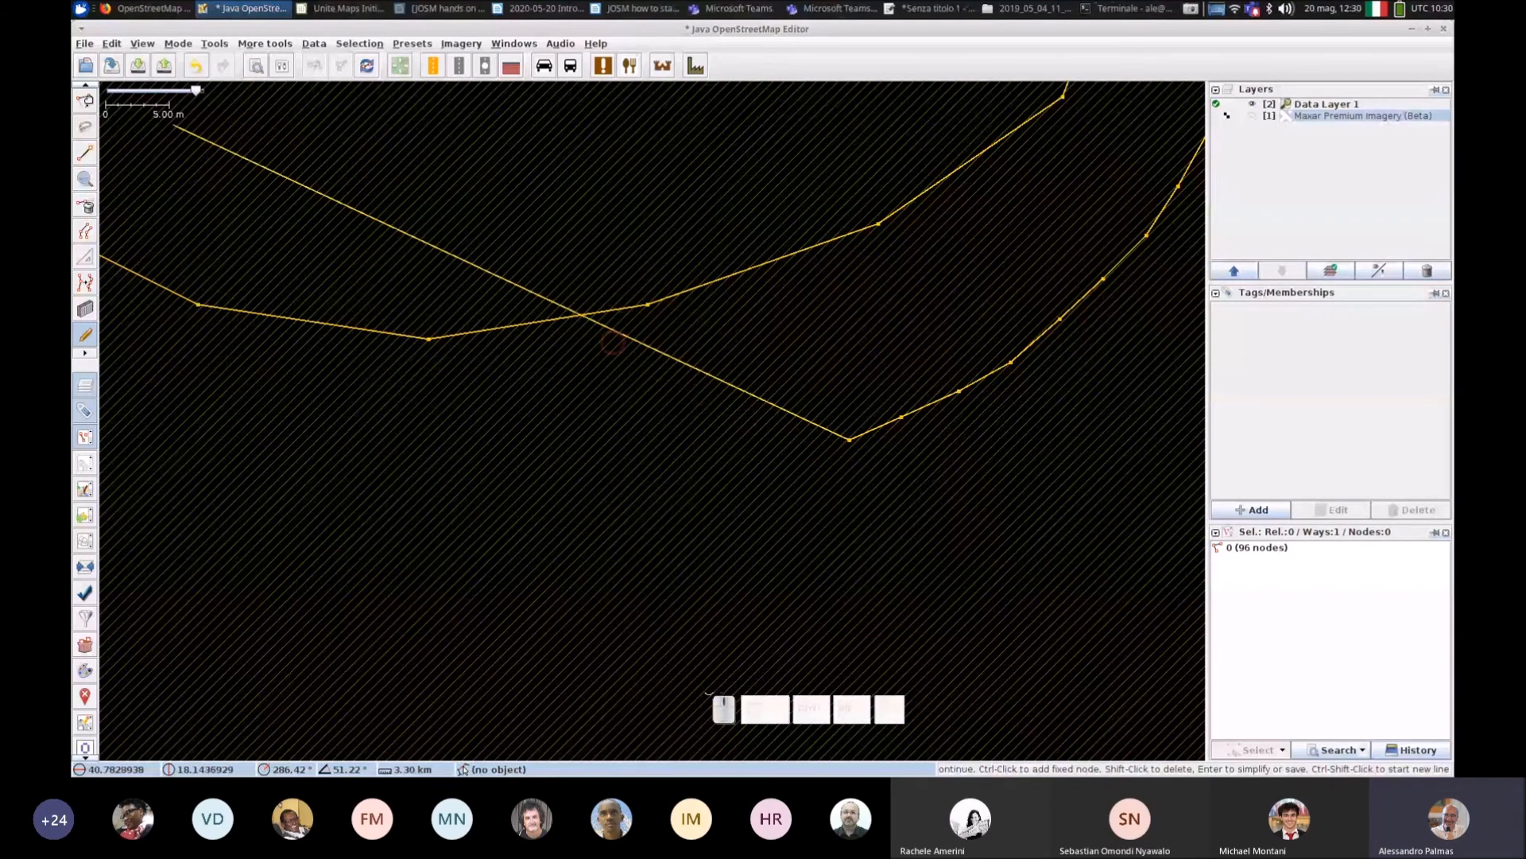
mouse_move(804, 441)
left_mouse_down()
mouse_move(740, 402)
mouse_move(528, 386)
mouse_move(503, 503)
mouse_move(636, 495)
mouse_move(634, 598)
mouse_move(460, 478)
mouse_move(333, 457)
mouse_move(354, 581)
left_mouse_up()
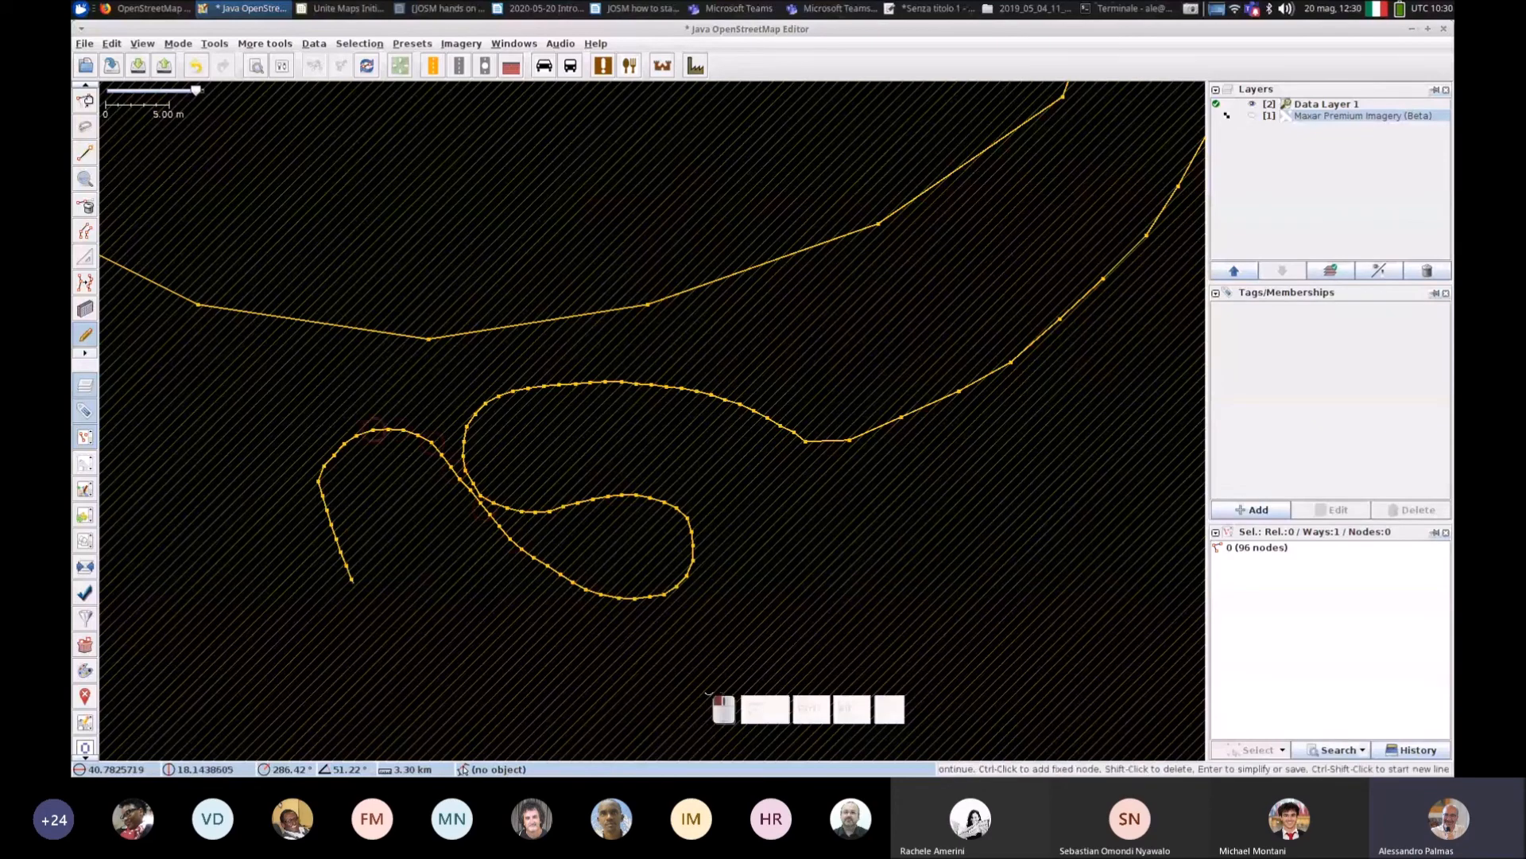
Step: Simplify the second freehand line, save it as a way about 9.16 km long, and clear the selection
scroll(354, 582, "down", 1)
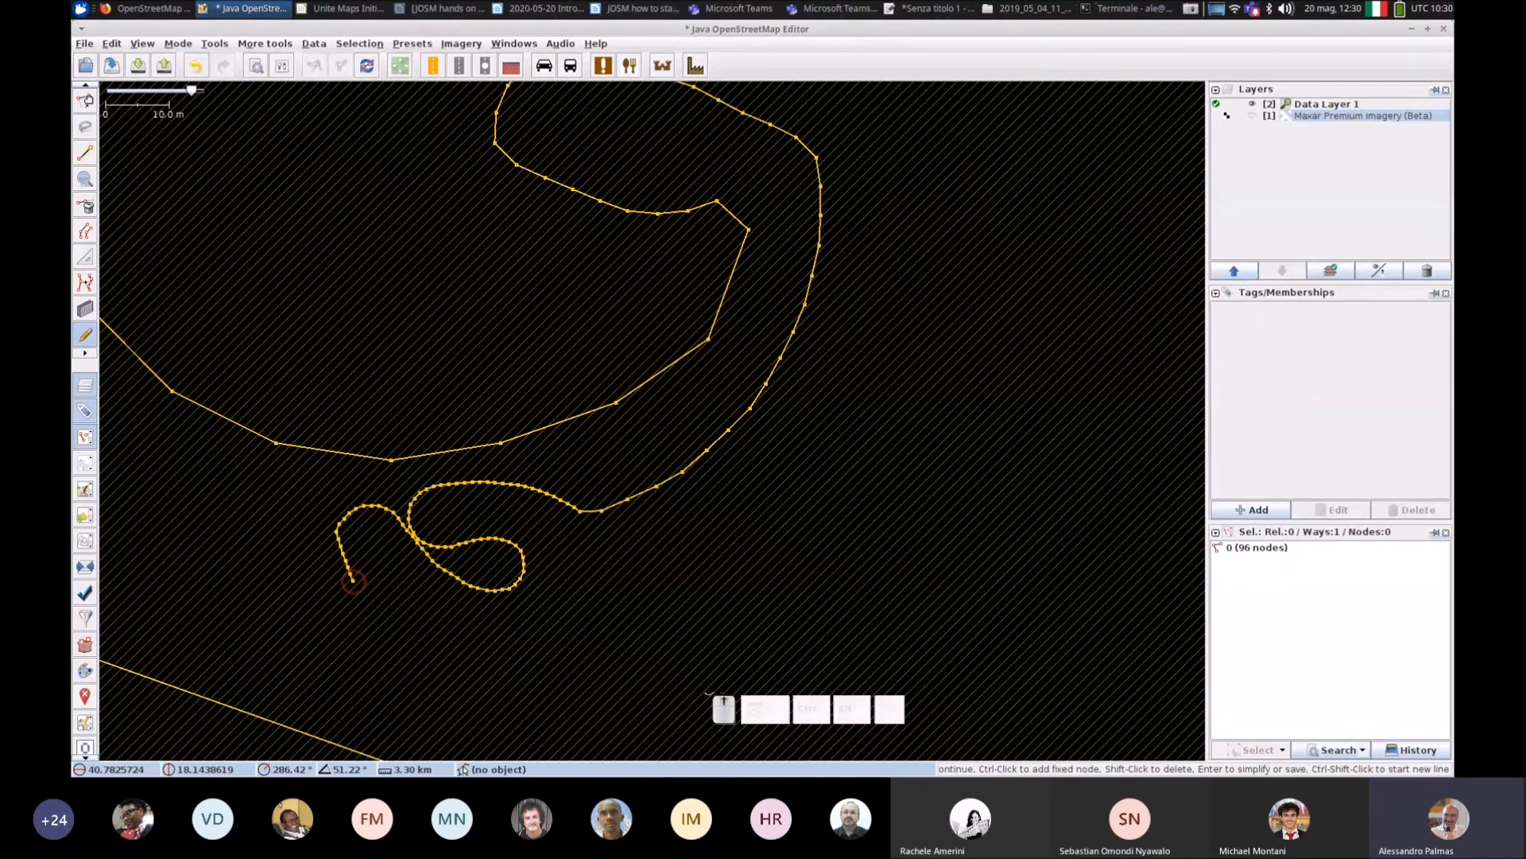
scroll(353, 581, "up", 1)
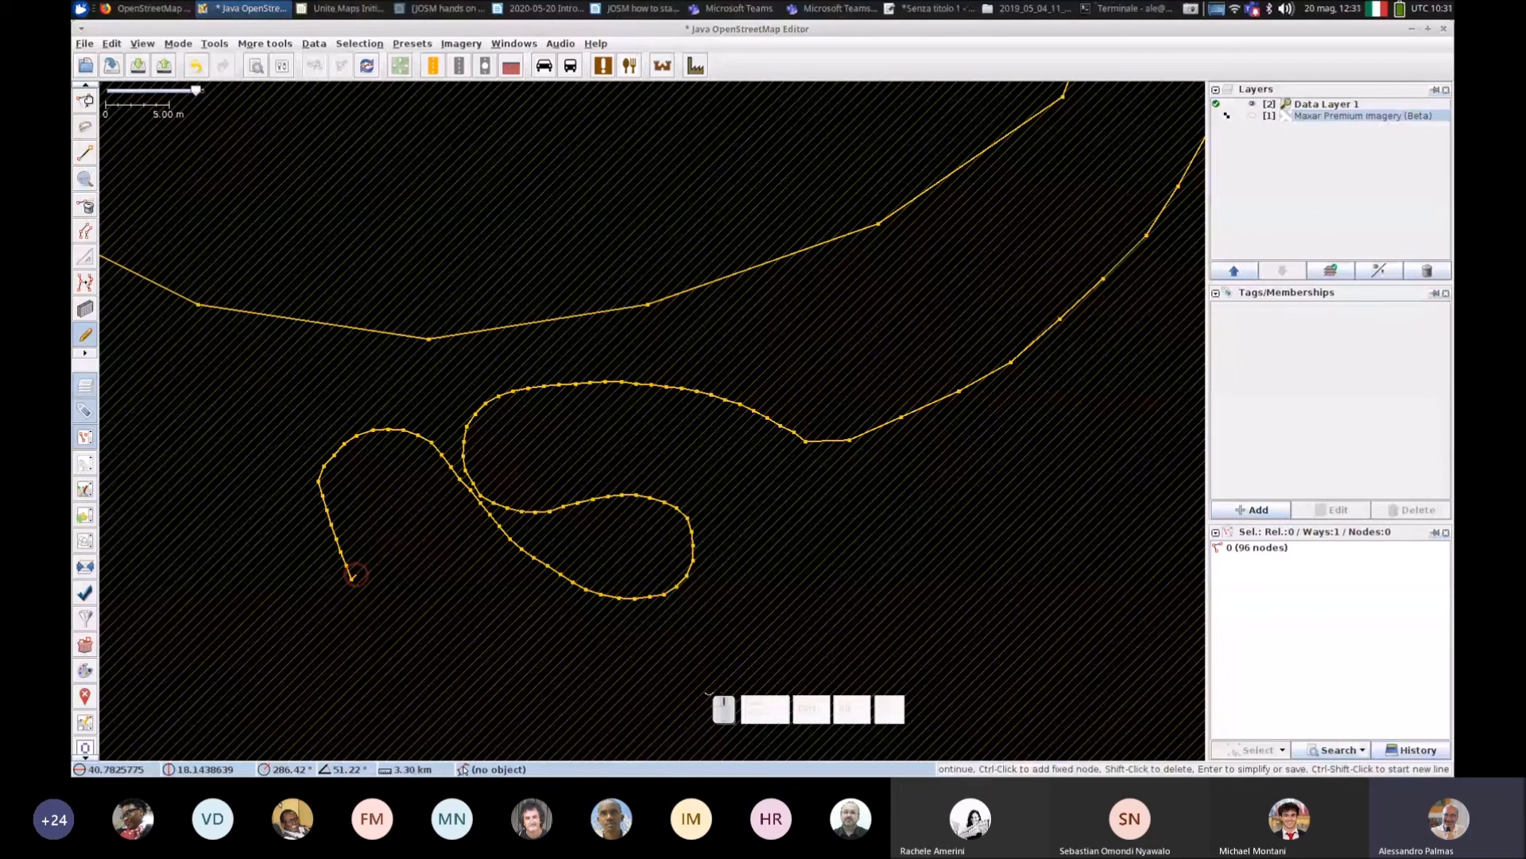
key("Return")
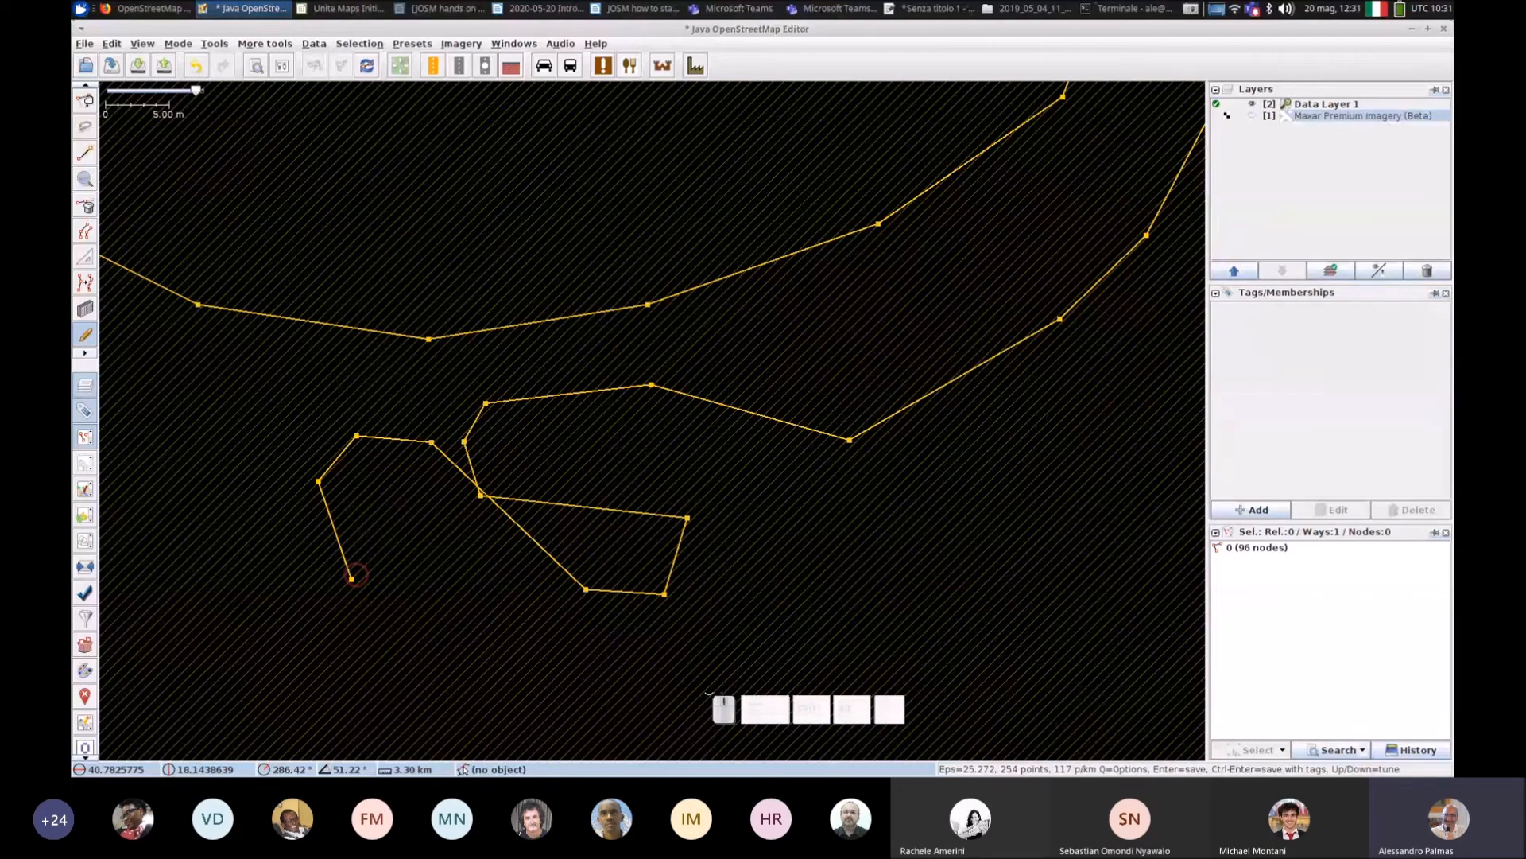
scroll(355, 574, "down", 5)
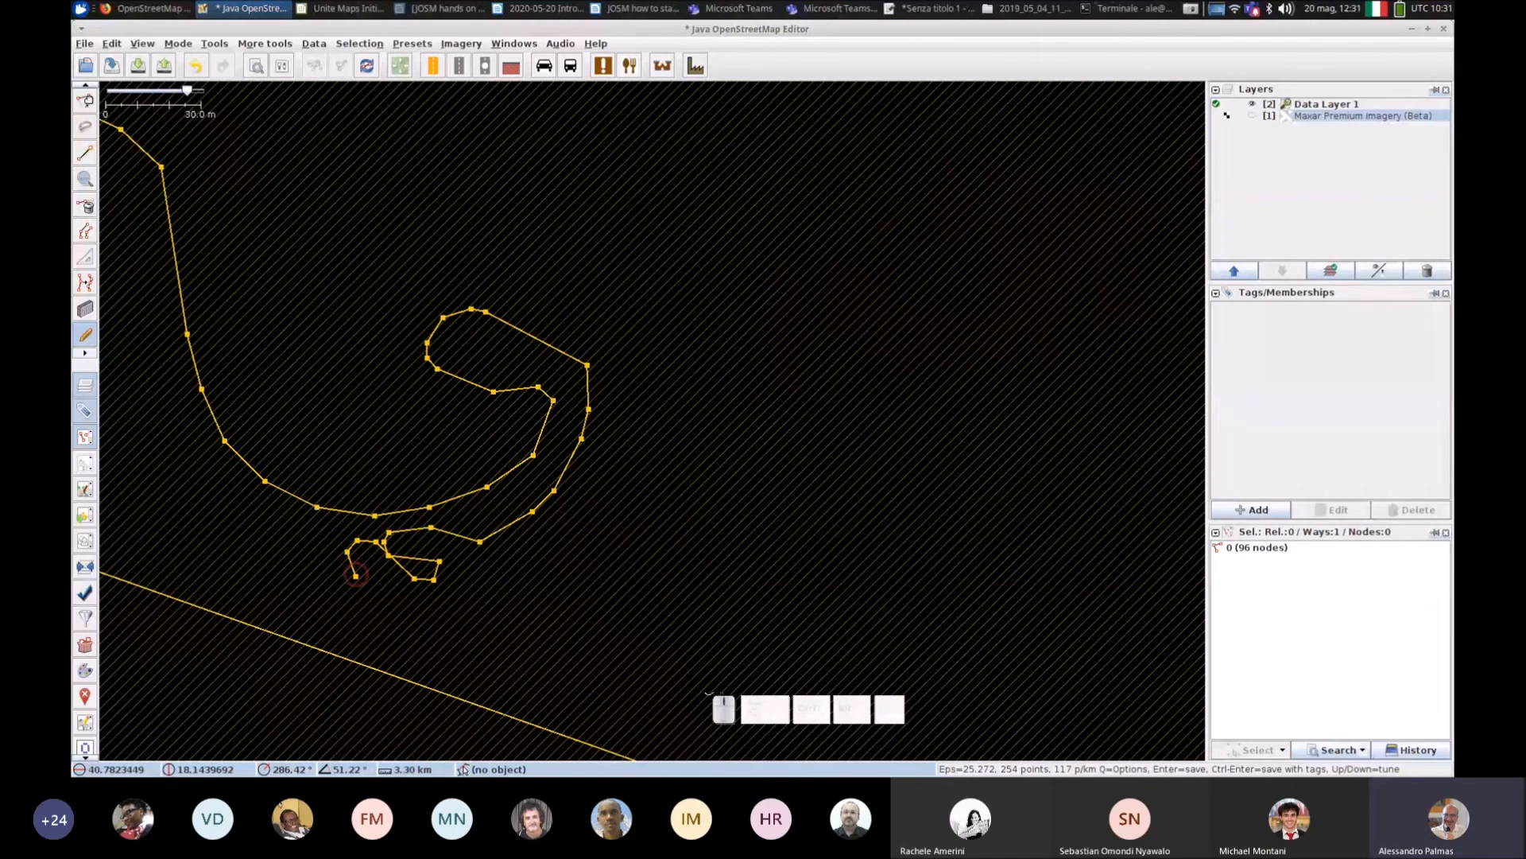
key("Return")
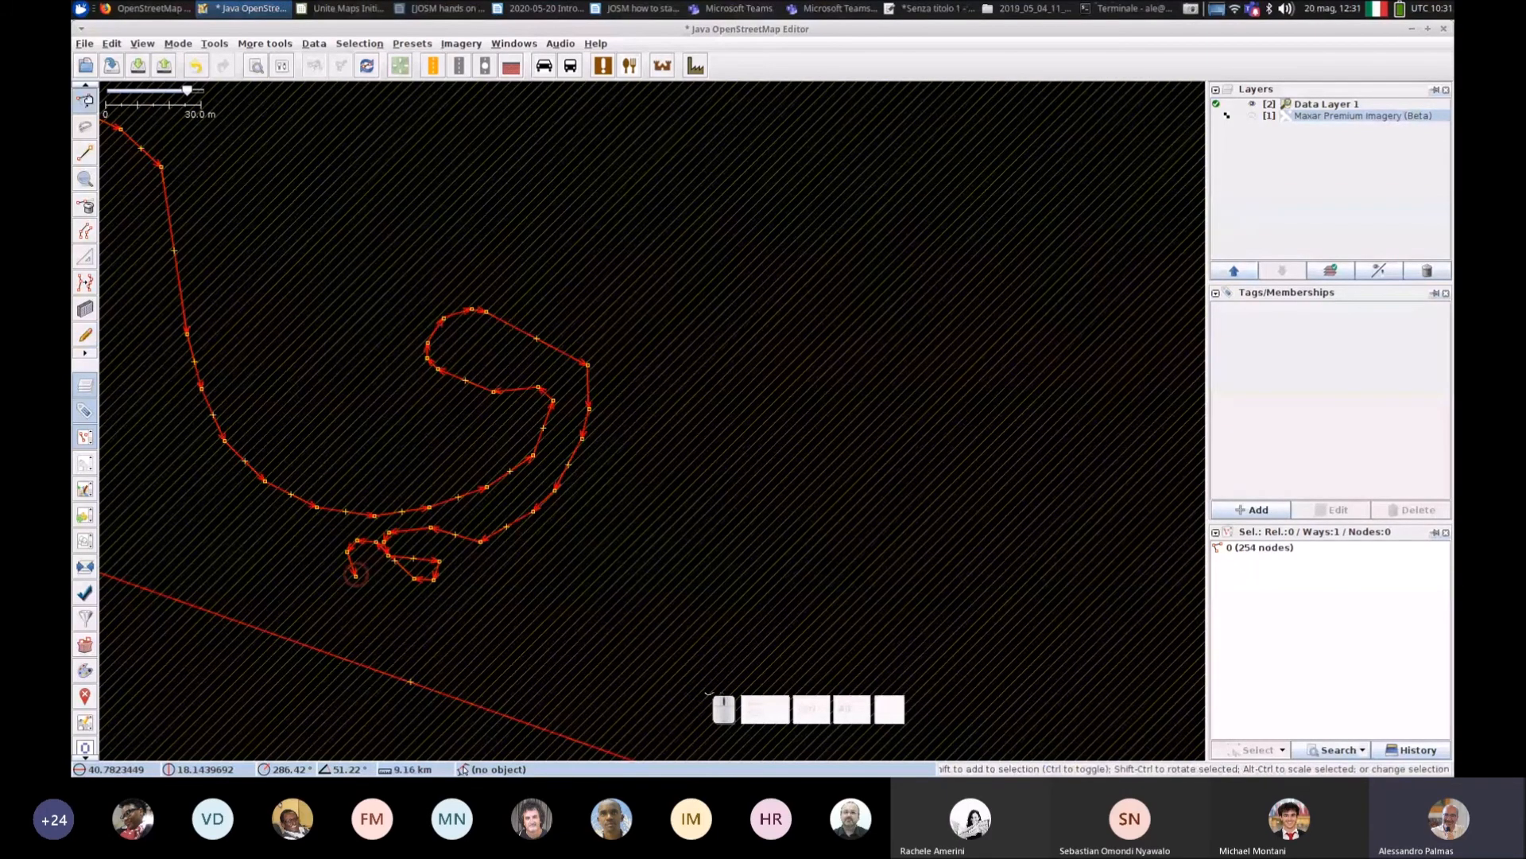
left_click(668, 517)
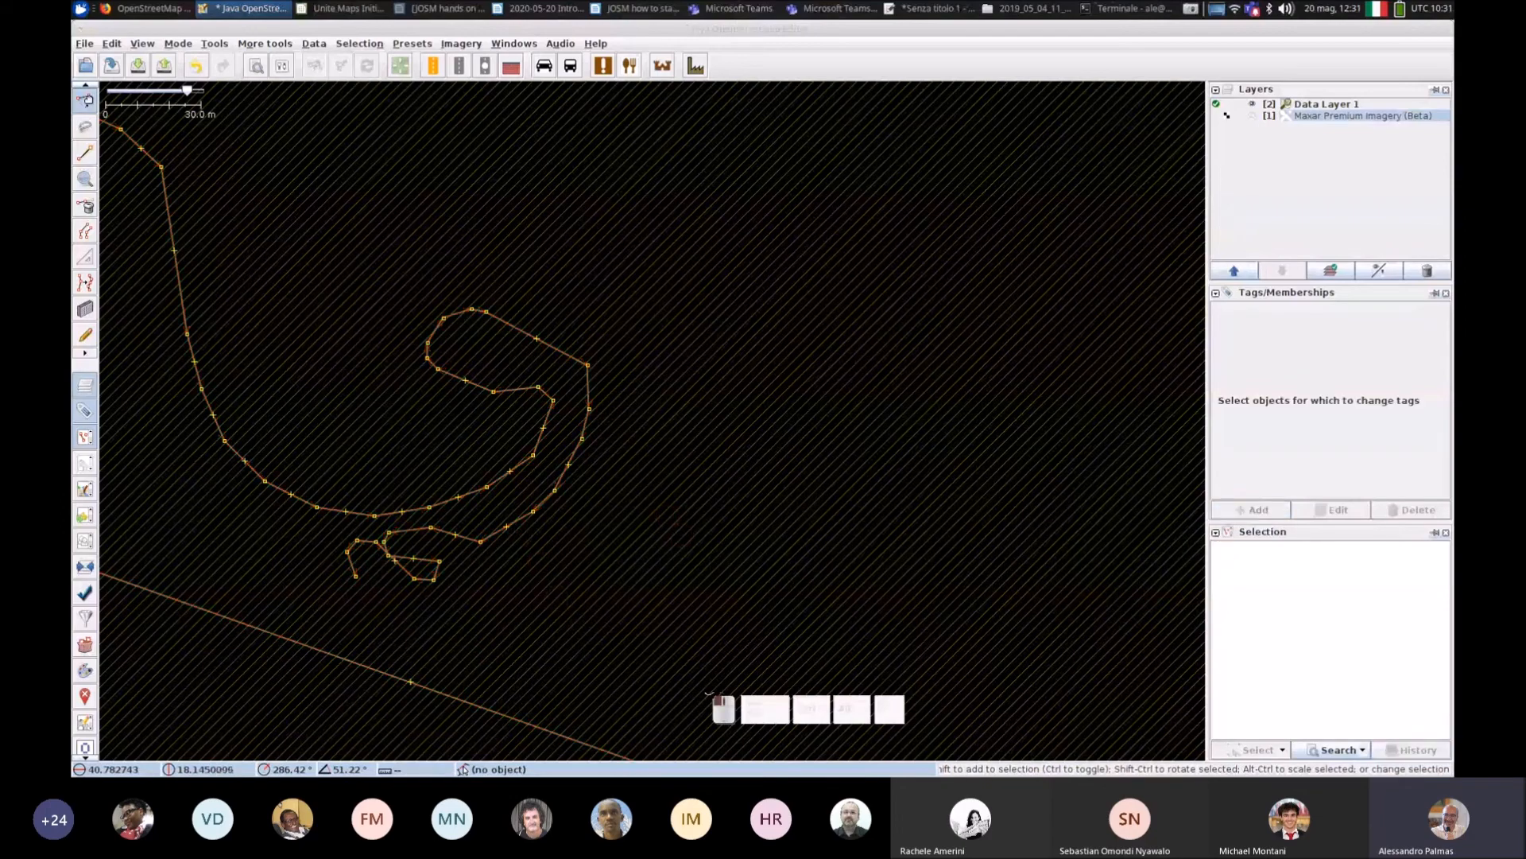
Step: Open the FastDraw configuration with the epsilon multiplier kept at 1.1, and move its dialog clear of the drawn ways
scroll(647, 514, "down", 2)
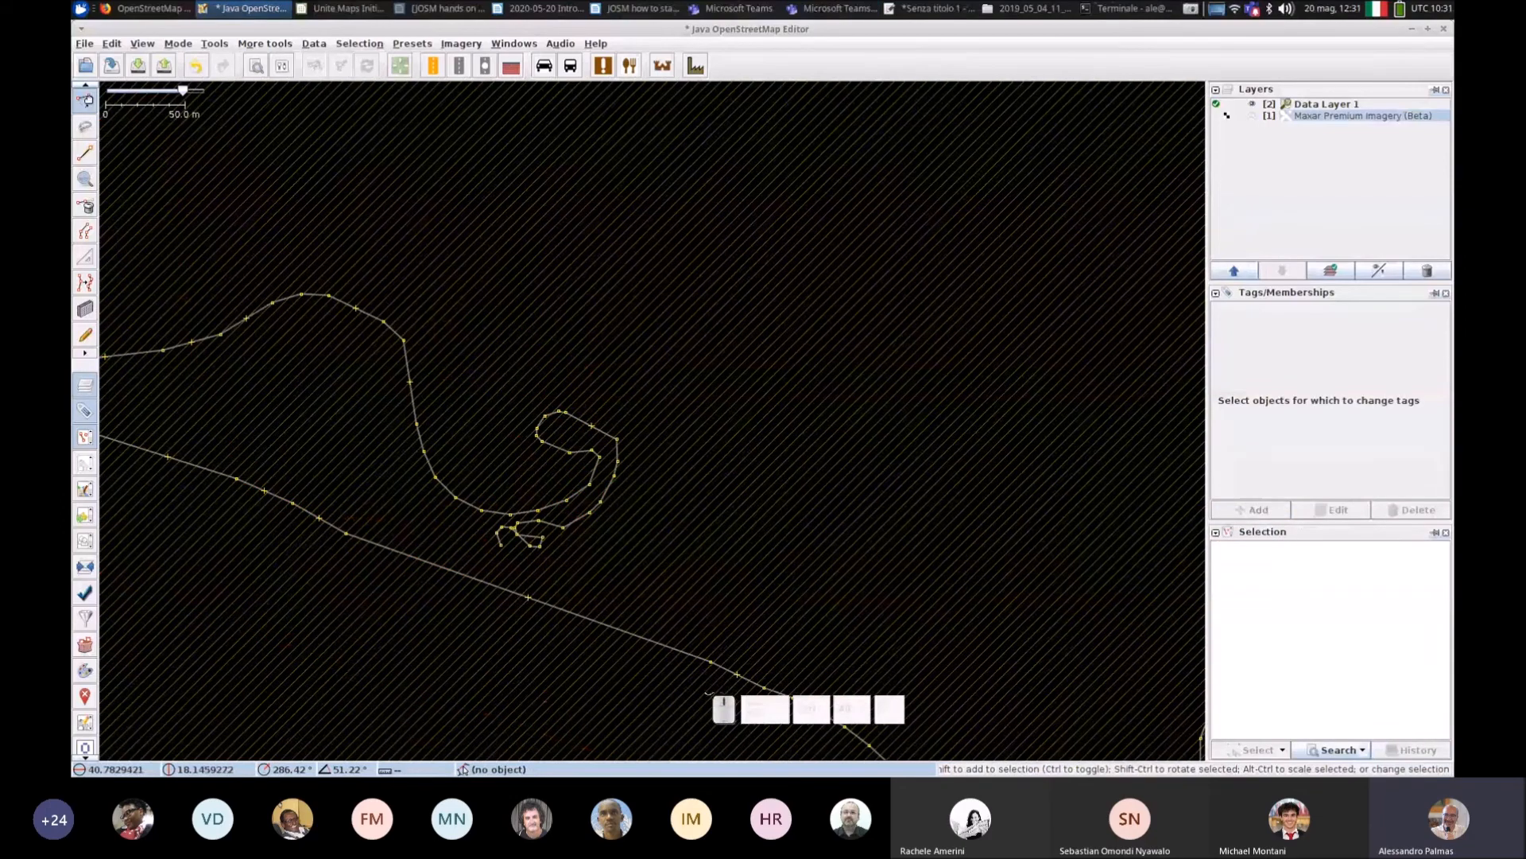
scroll(756, 478, "down", 1)
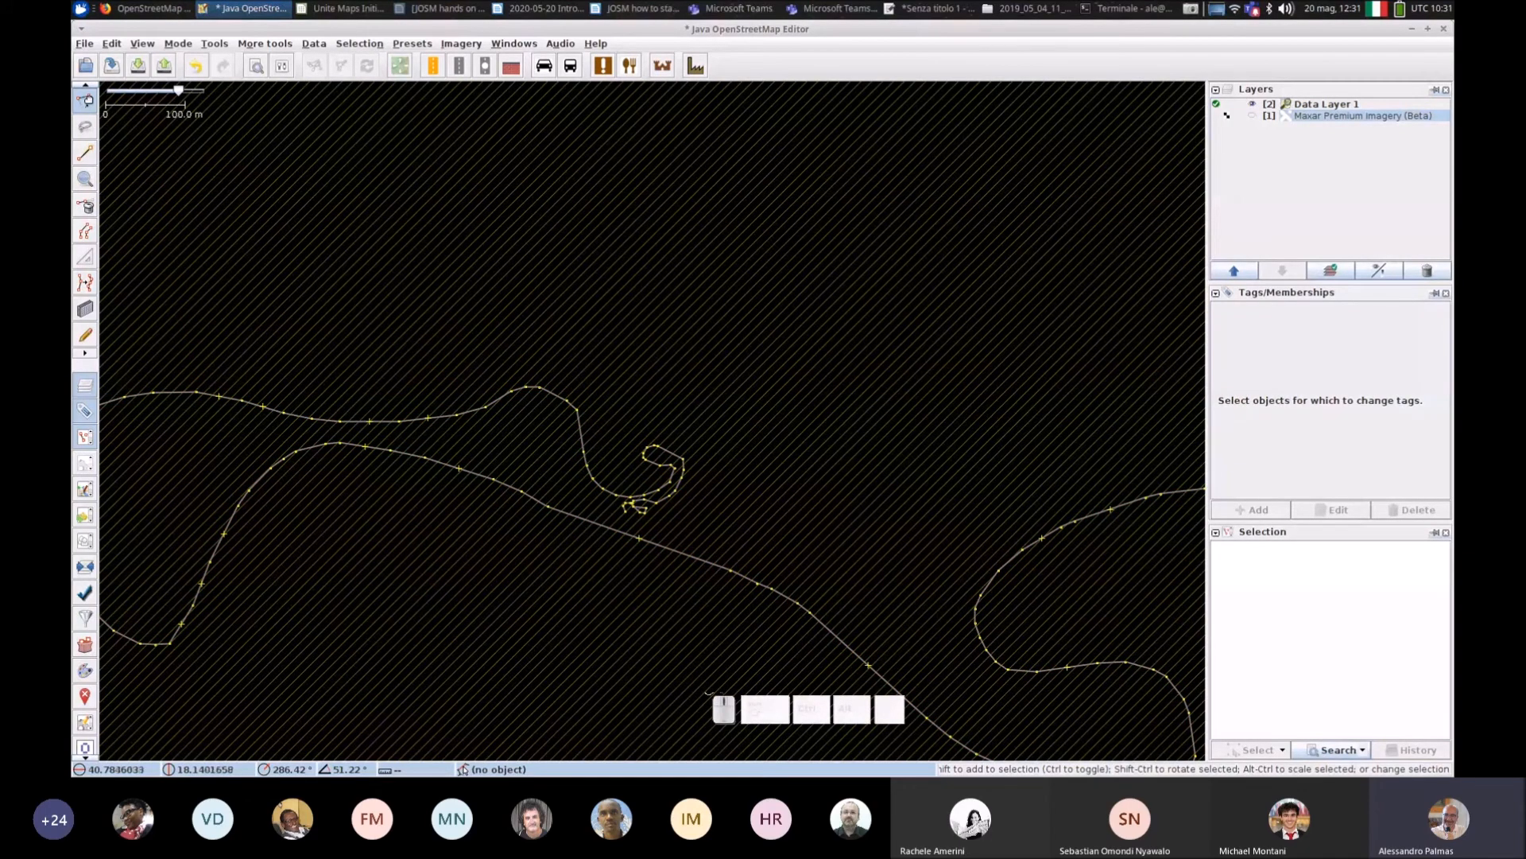
key("q")
key("q")
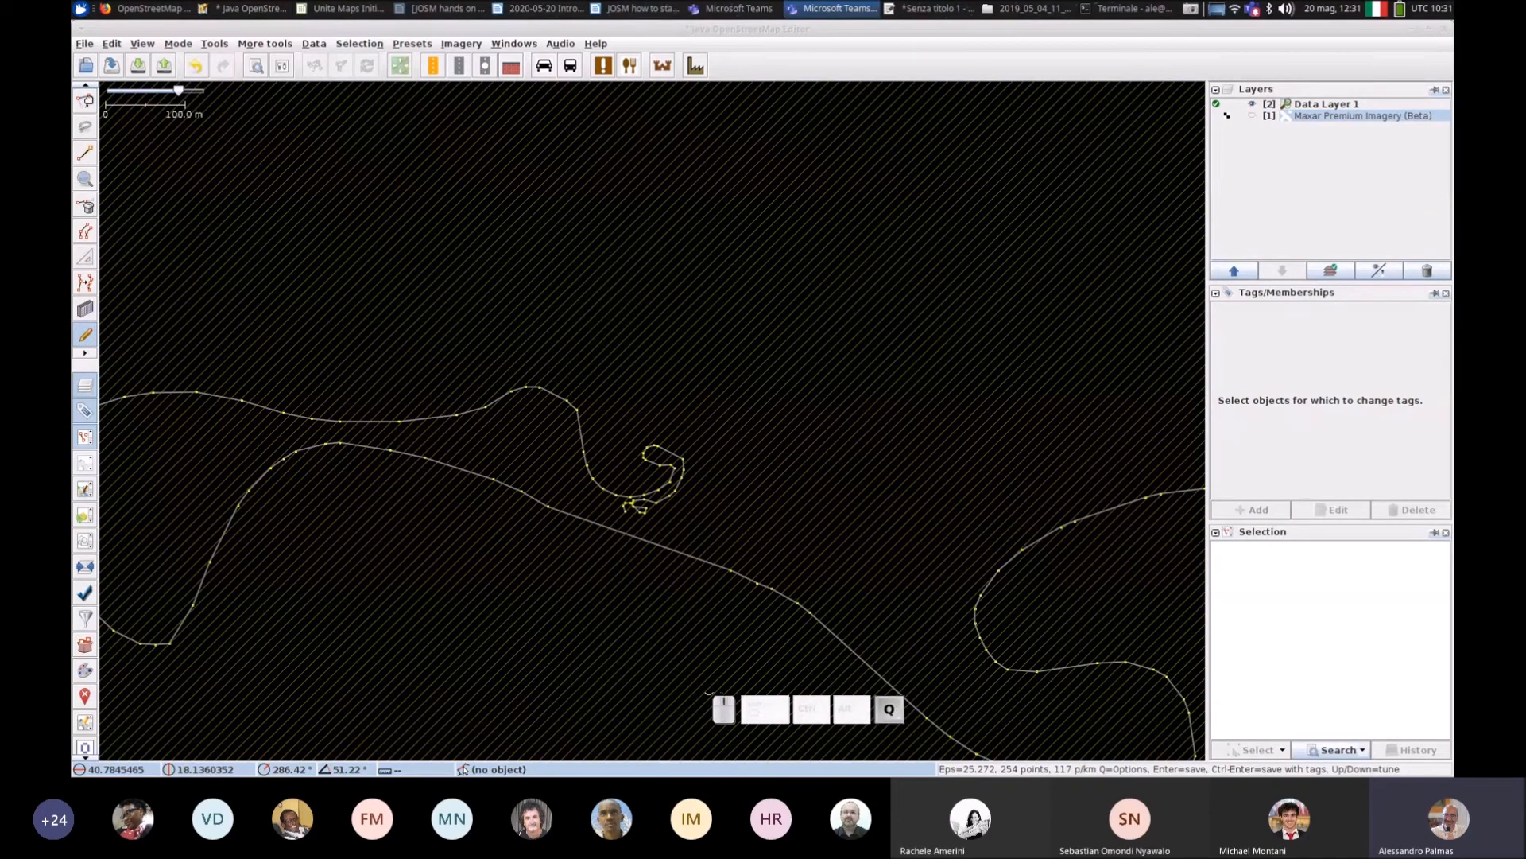
left_click(709, 694)
key("q")
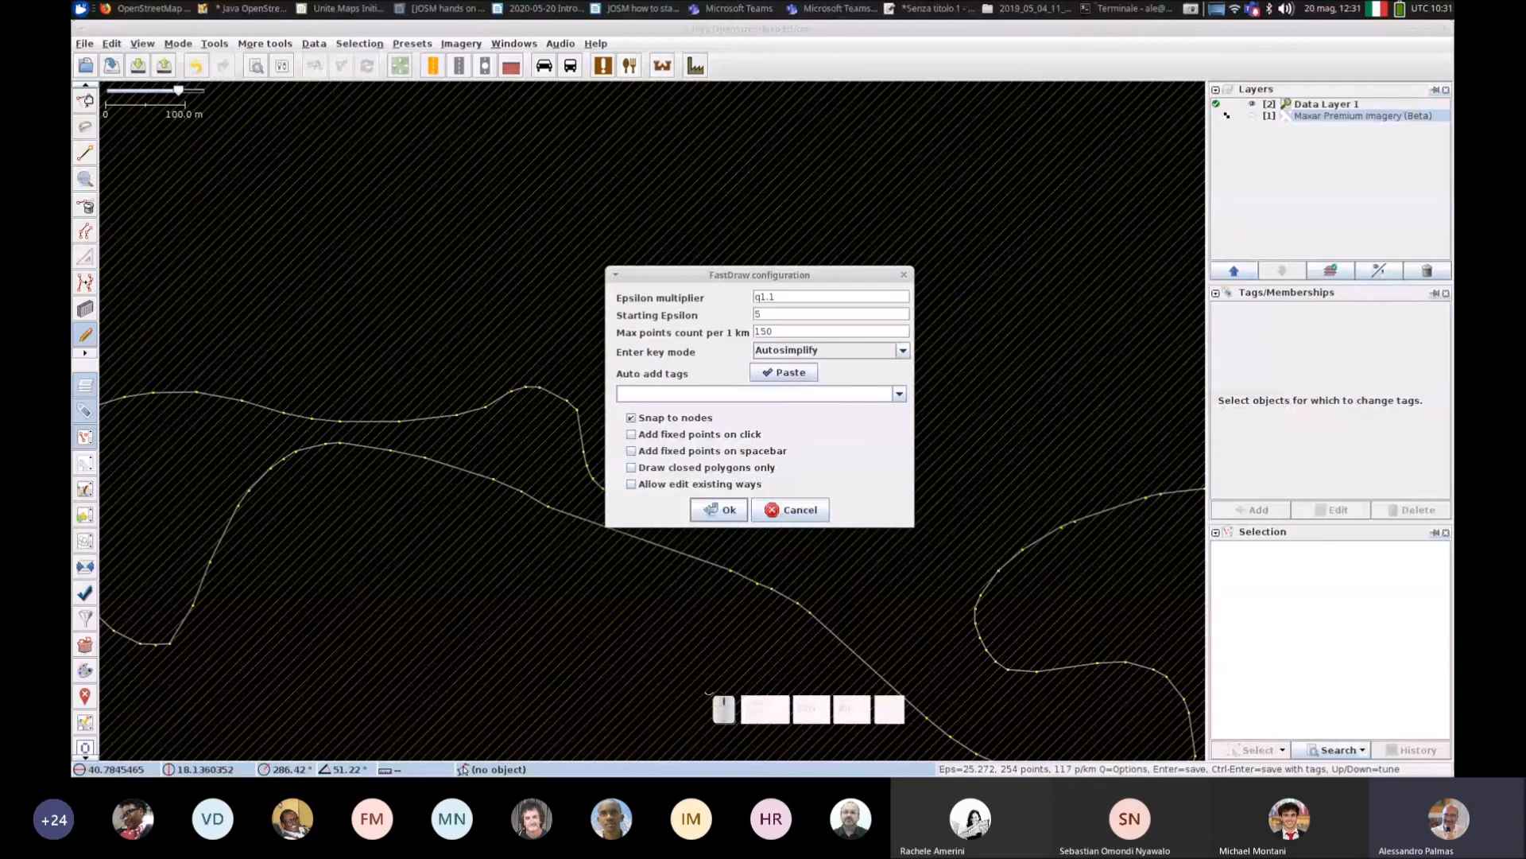
key("BackSpace")
left_click_drag(761, 274, 302, 171)
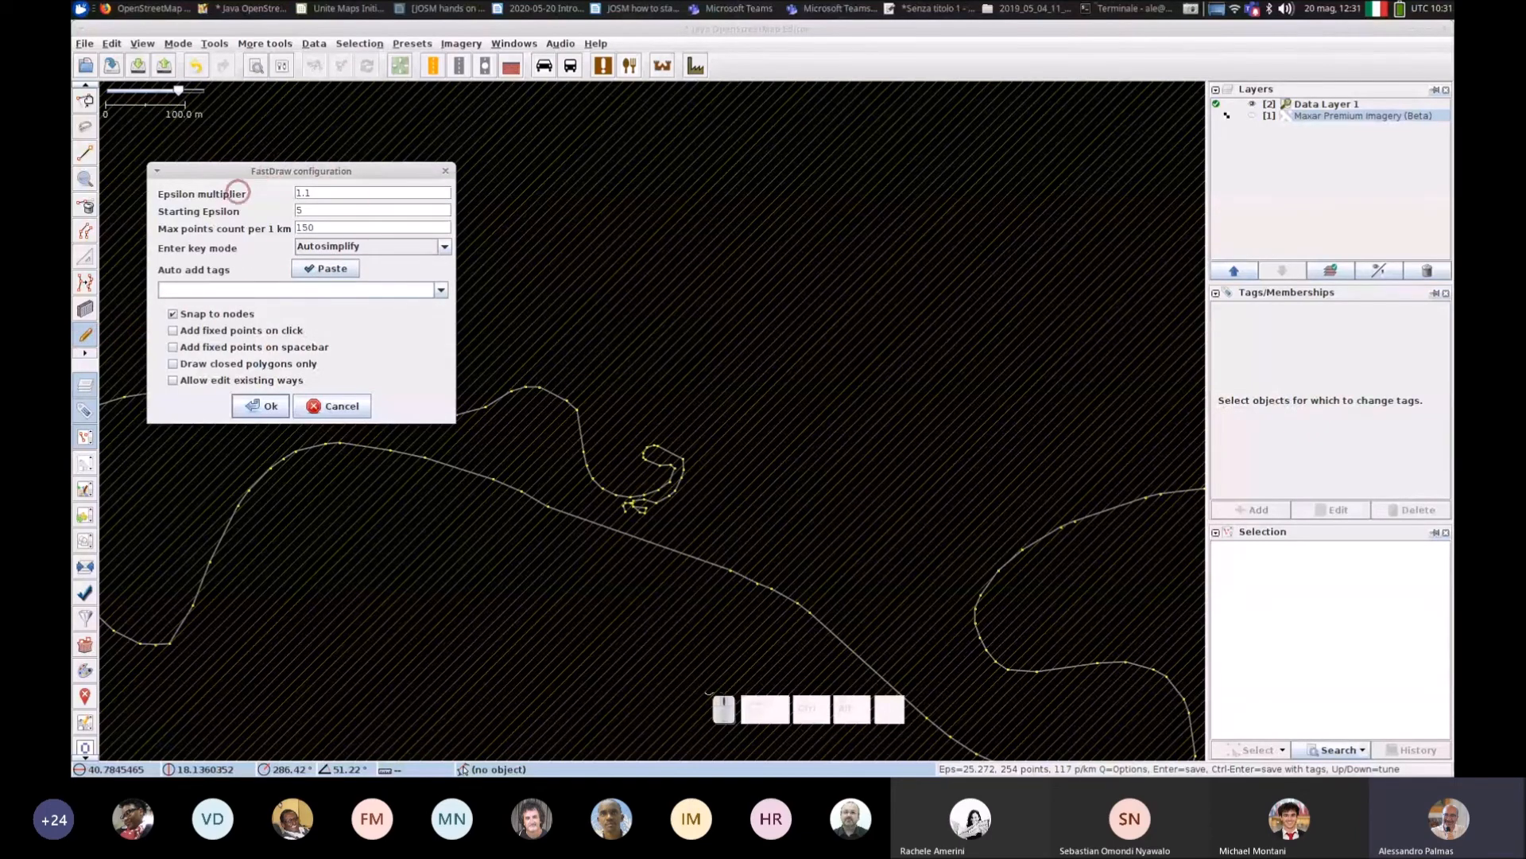
left_click_drag(352, 171, 342, 208)
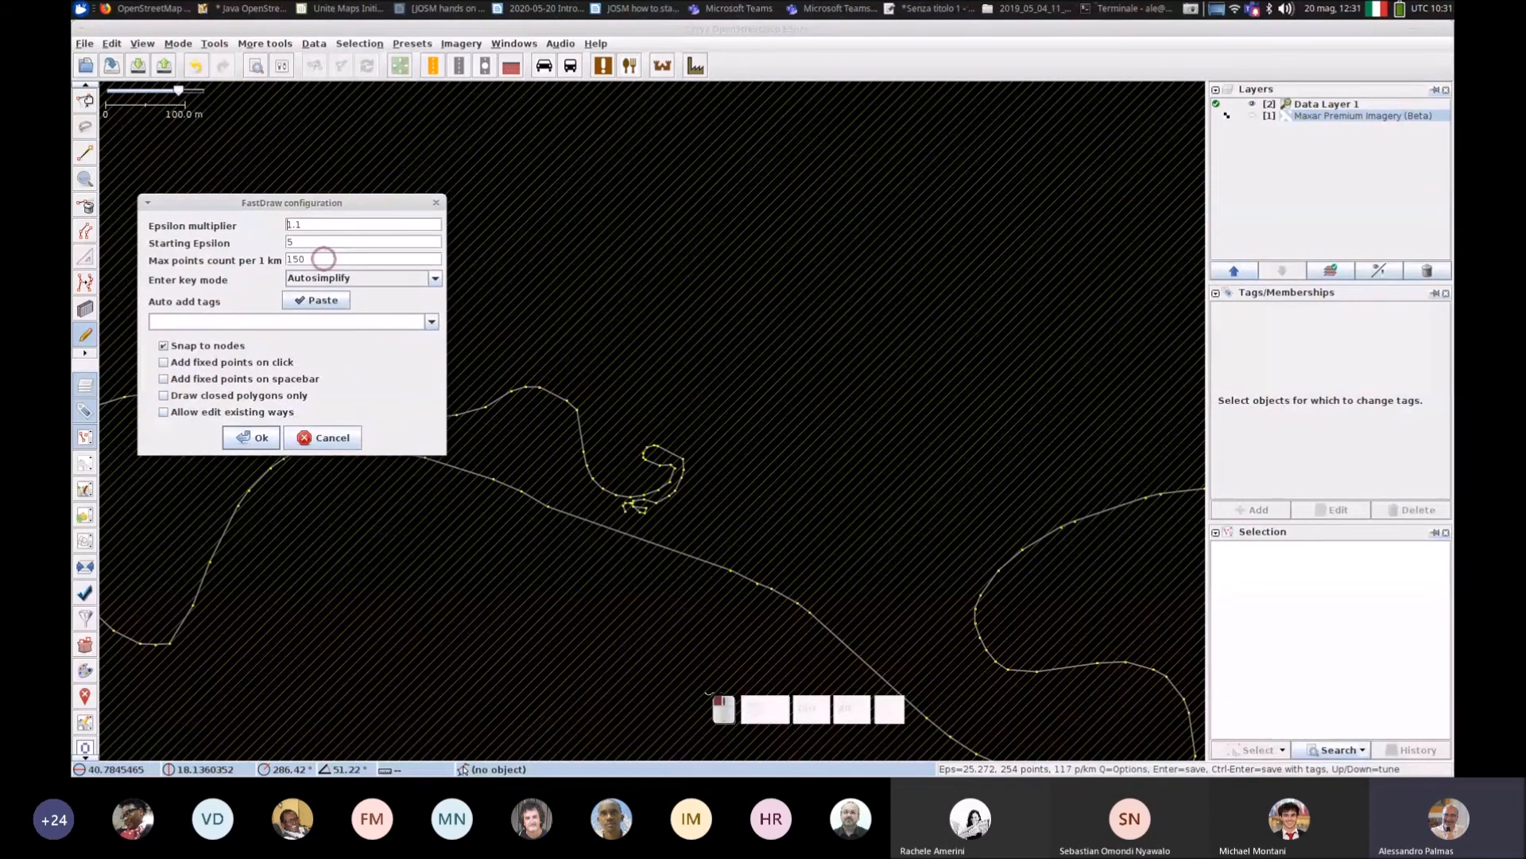
Step: Keep the maximum points count per 1 km at 150, enable drawing closed polygons only, and apply the FastDraw configuration
mouse_move(323, 259)
left_mouse_down()
mouse_move(296, 259)
mouse_move(314, 259)
left_mouse_up()
double_click(295, 260)
left_click(299, 260)
double_click(297, 260)
left_click(314, 261)
left_click(163, 395)
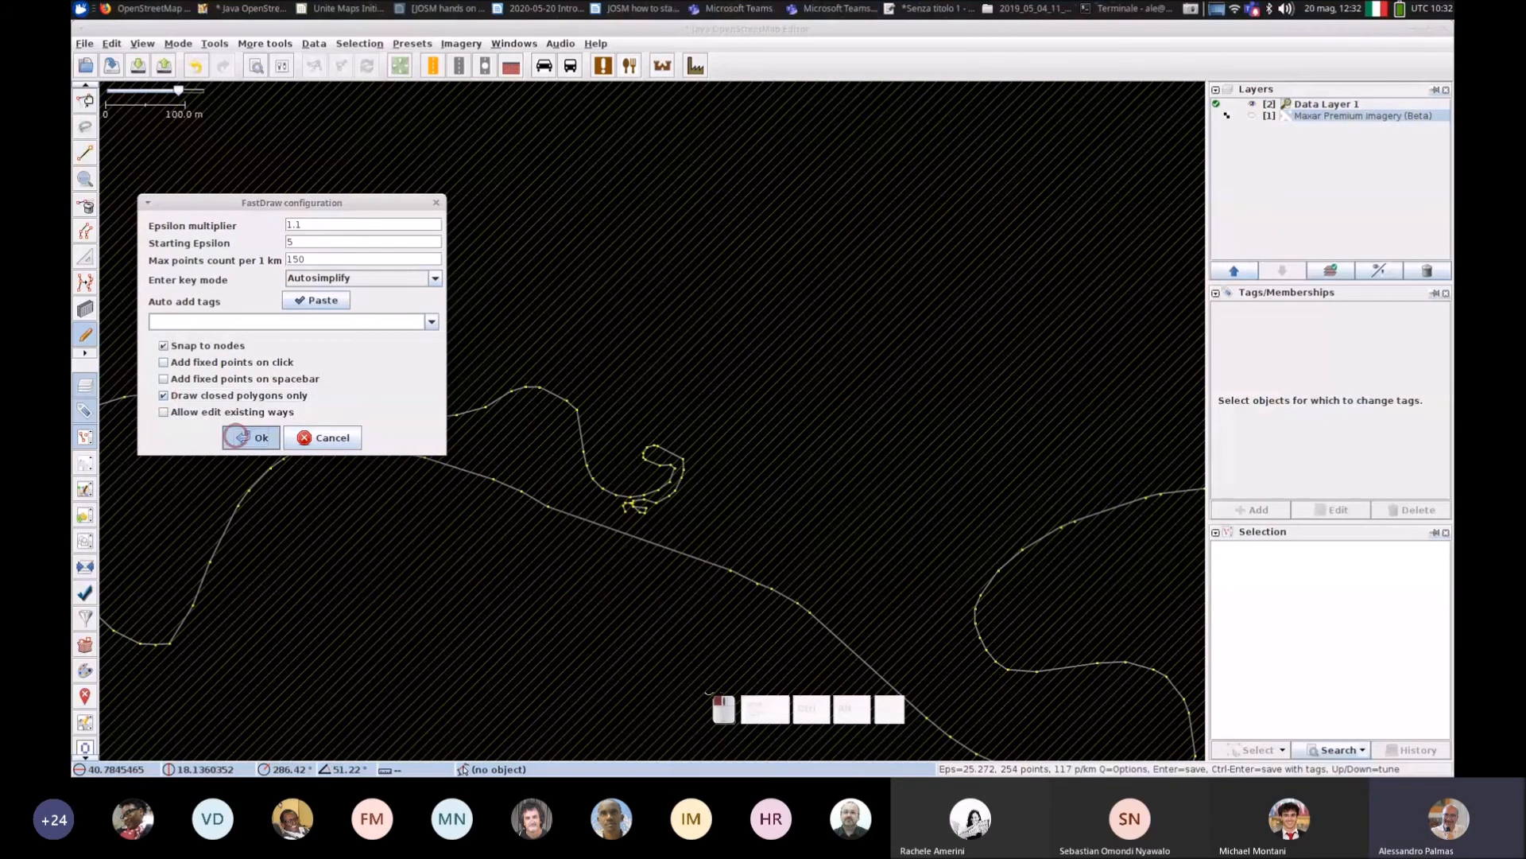
left_click(251, 437)
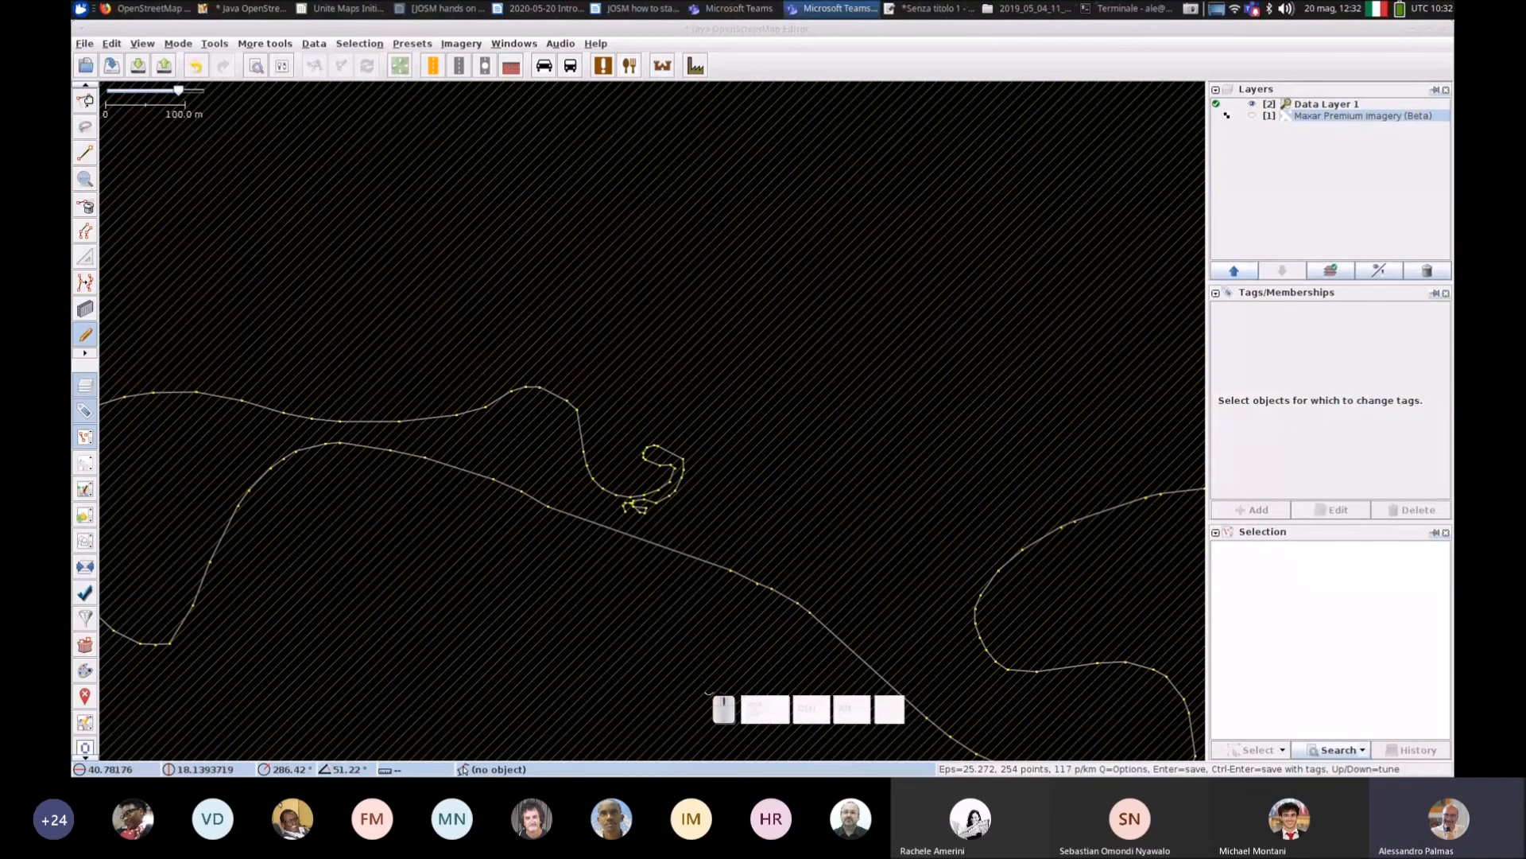
Step: Draw a closed freehand polygon about 3.09 km around, notched on its northern side, simplify and save it, and reactivate Fast drawing mode
scroll(318, 580, "down", 2)
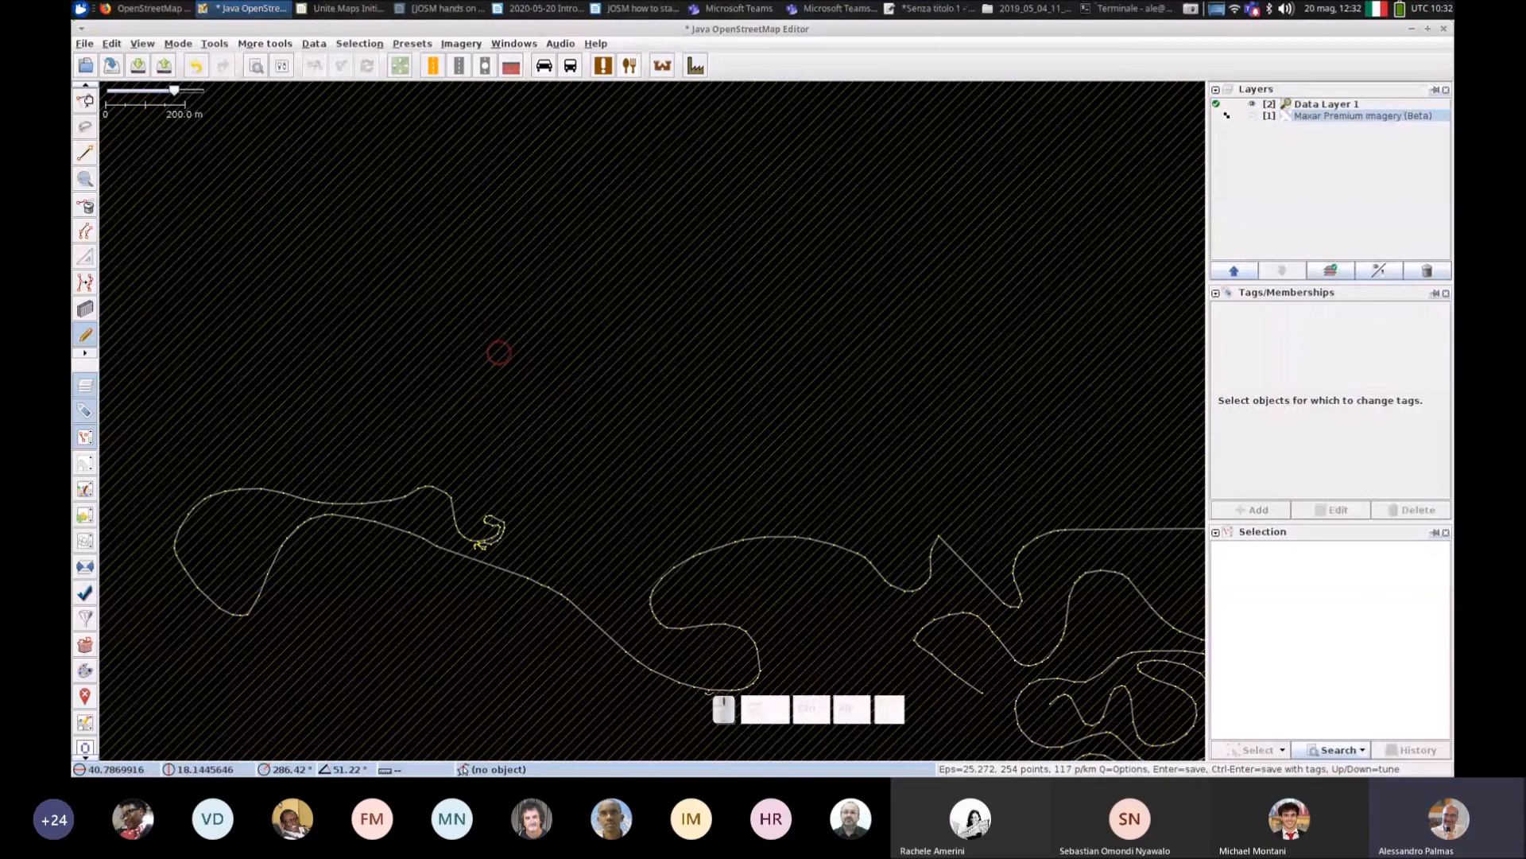
left_click(499, 350)
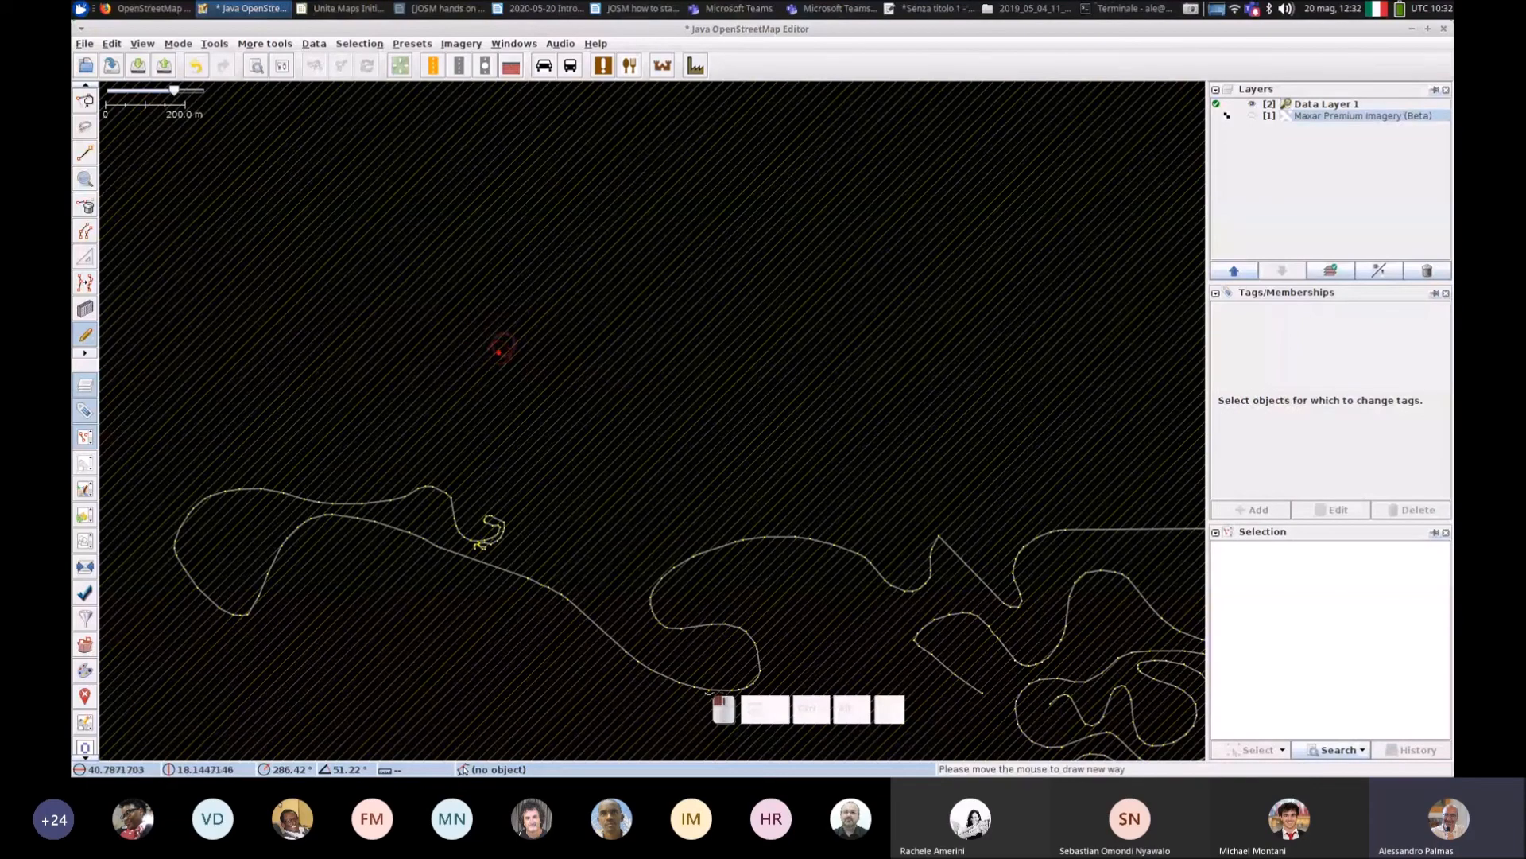
mouse_move(499, 351)
left_mouse_down()
mouse_move(522, 279)
mouse_move(630, 232)
mouse_move(681, 249)
mouse_move(693, 284)
mouse_move(646, 362)
mouse_move(654, 383)
mouse_move(725, 380)
mouse_move(807, 288)
mouse_move(839, 306)
mouse_move(832, 419)
mouse_move(696, 462)
mouse_move(597, 409)
mouse_move(451, 379)
left_mouse_up()
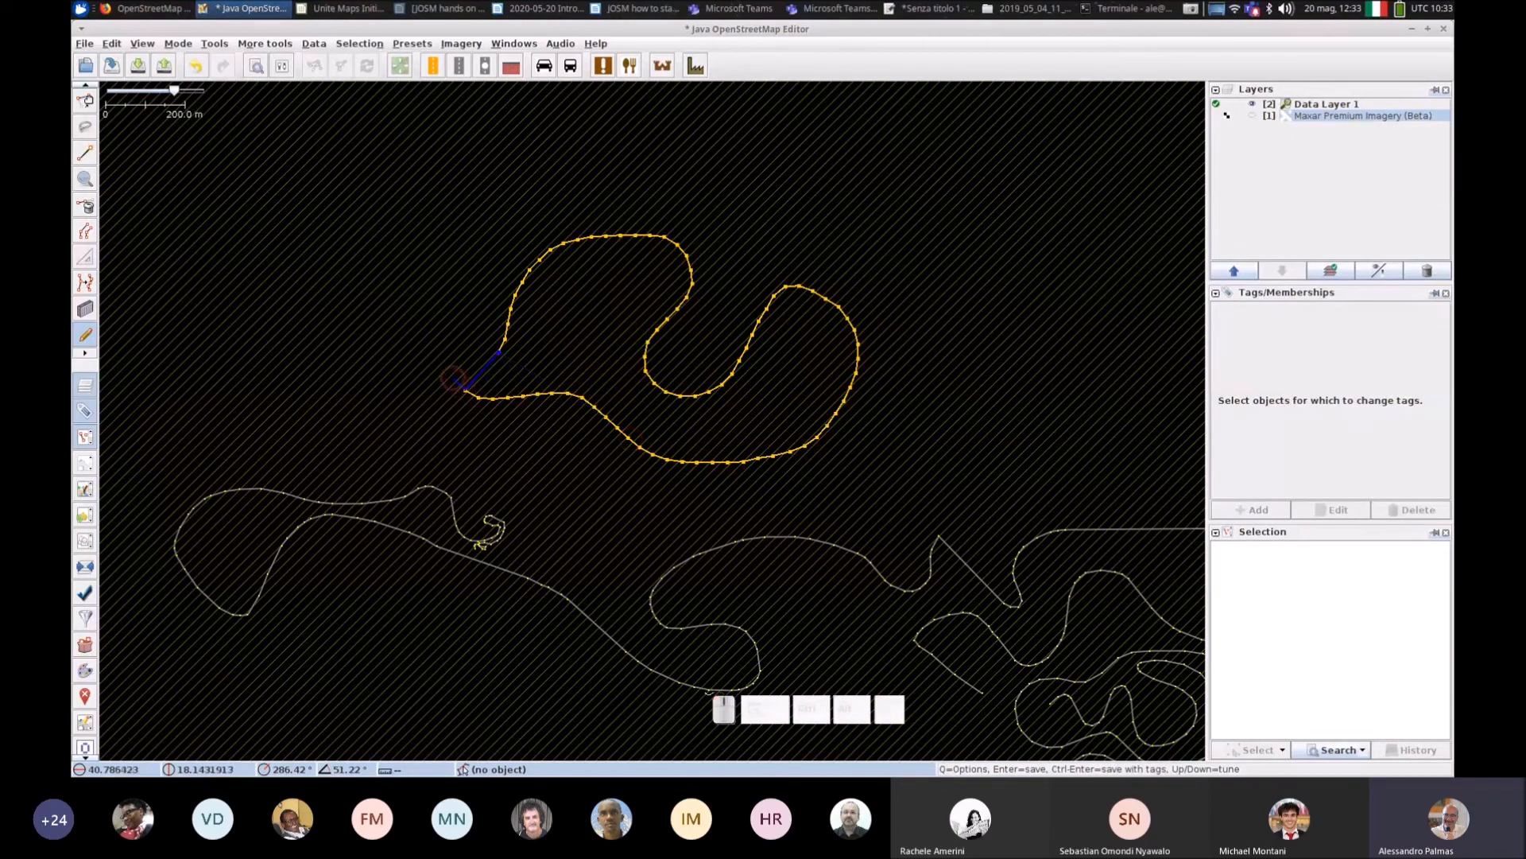
key("Return")
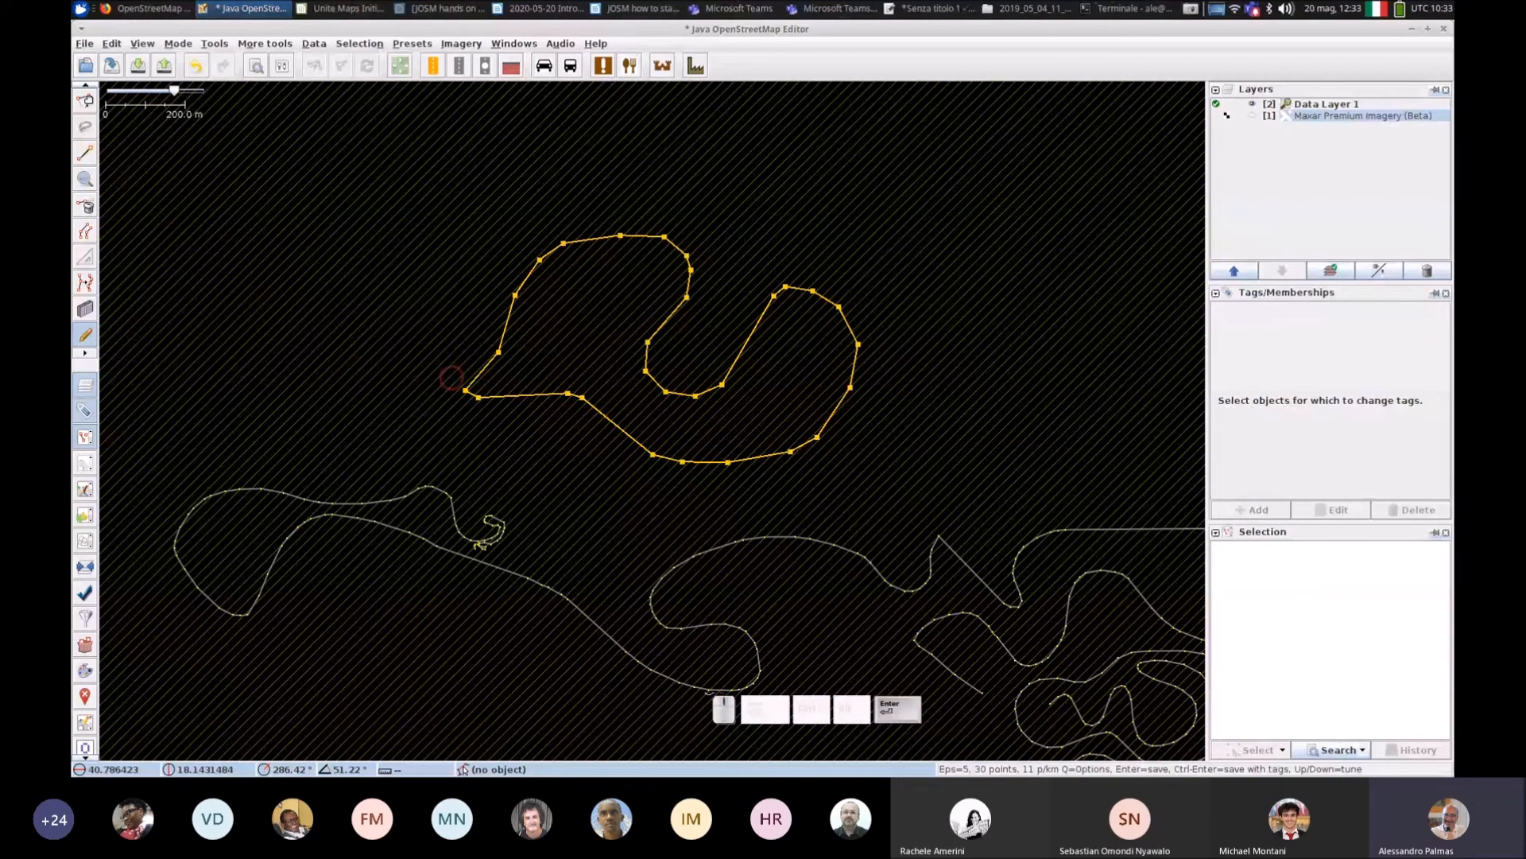
key("Return")
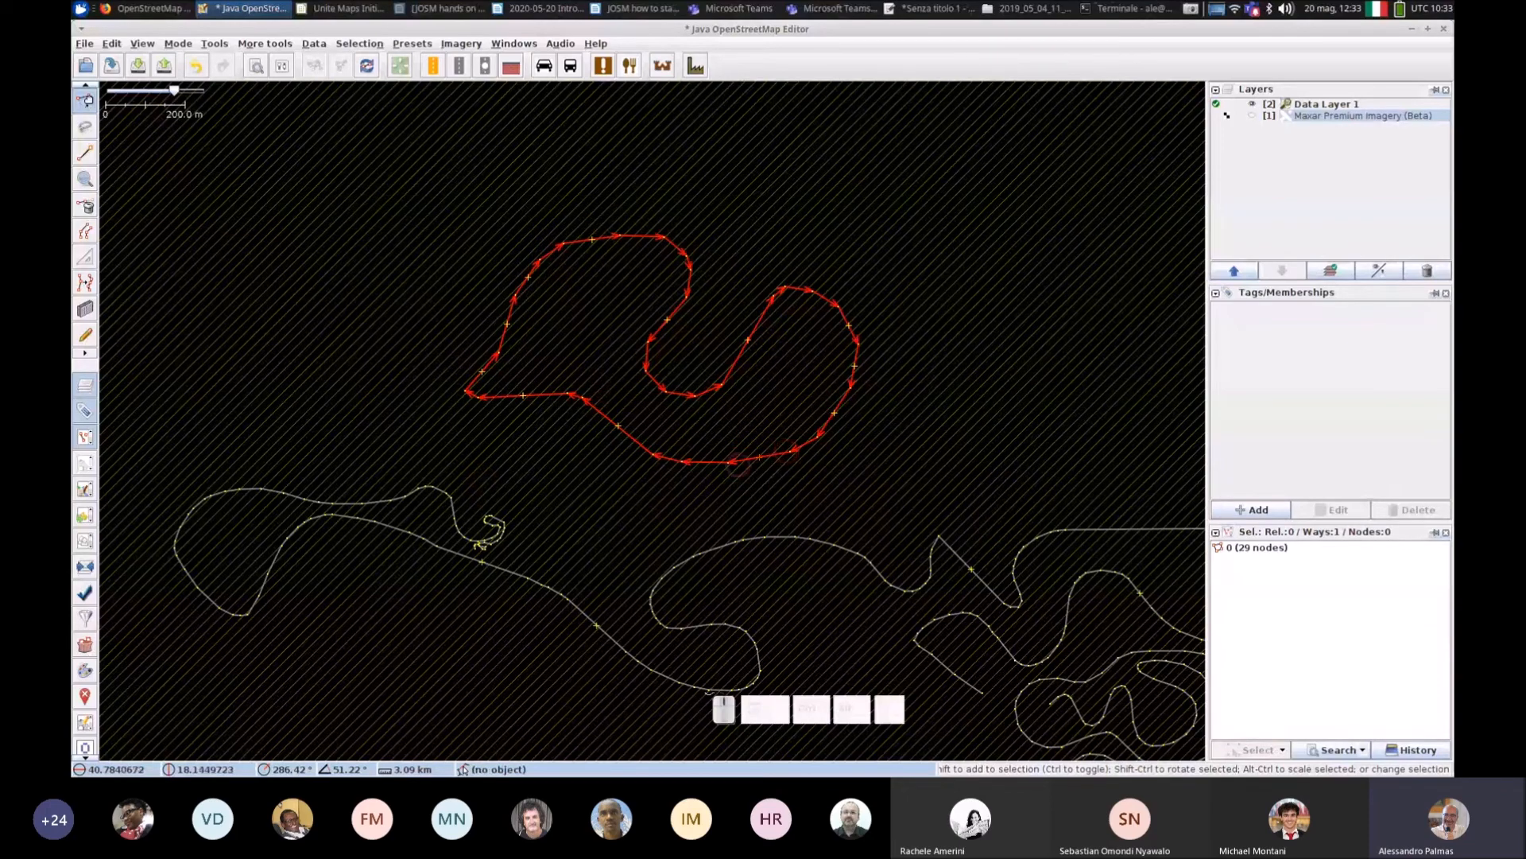
left_click(85, 336)
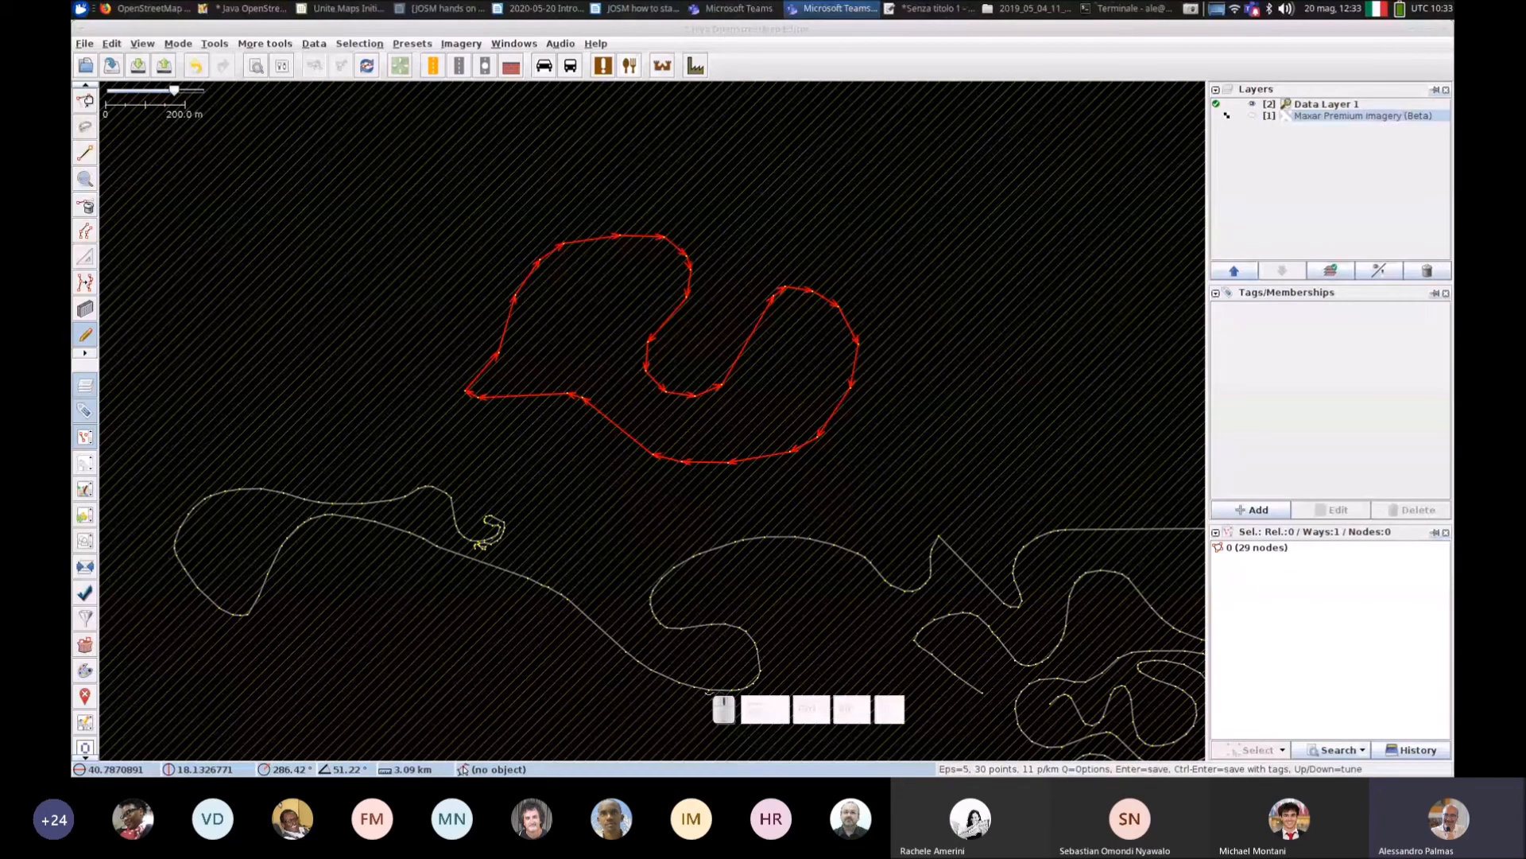
key("q")
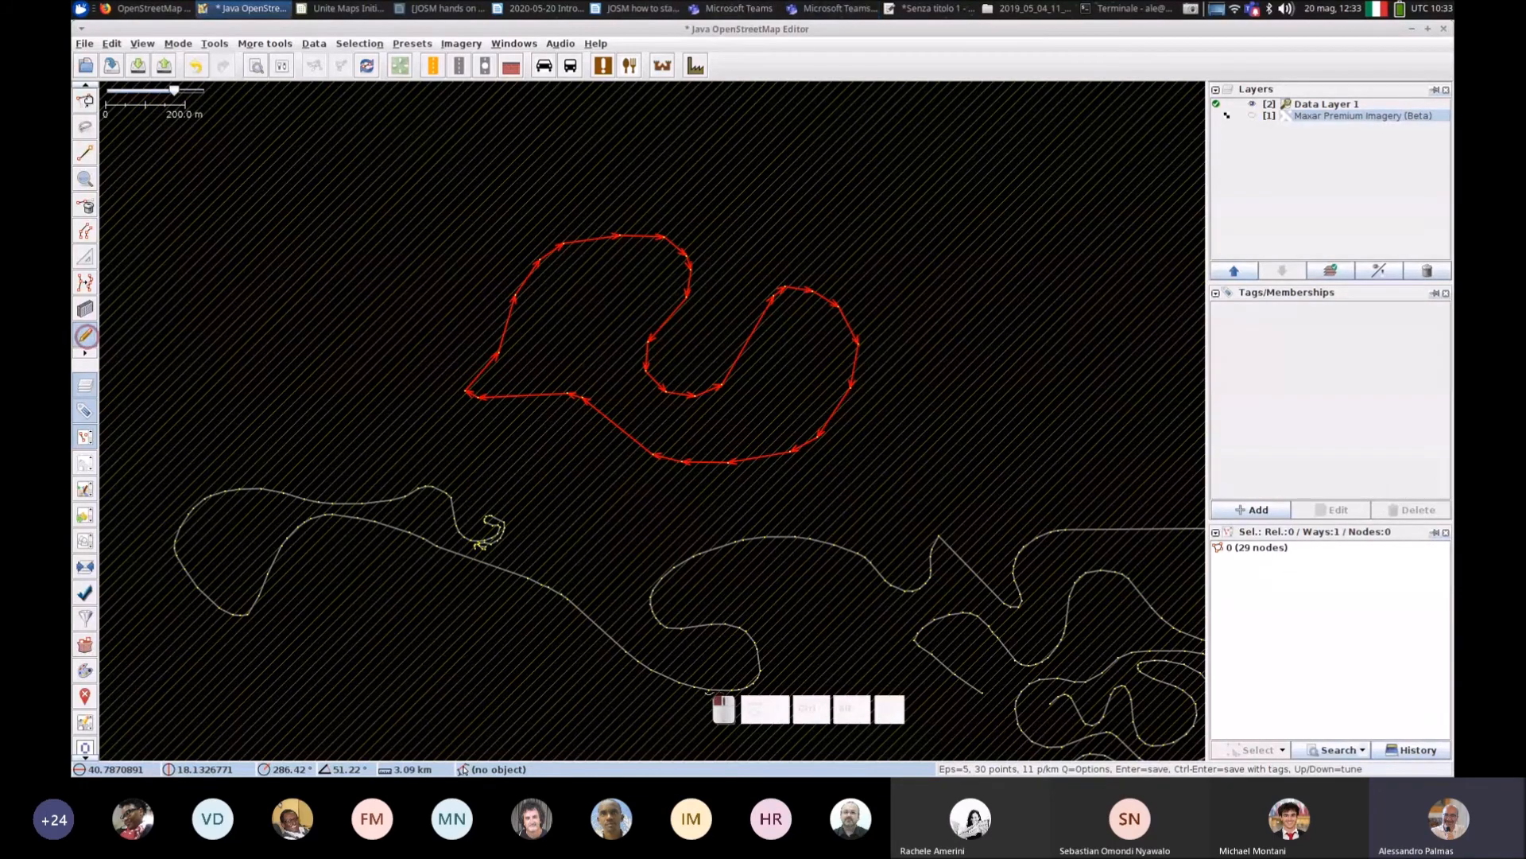
key("q")
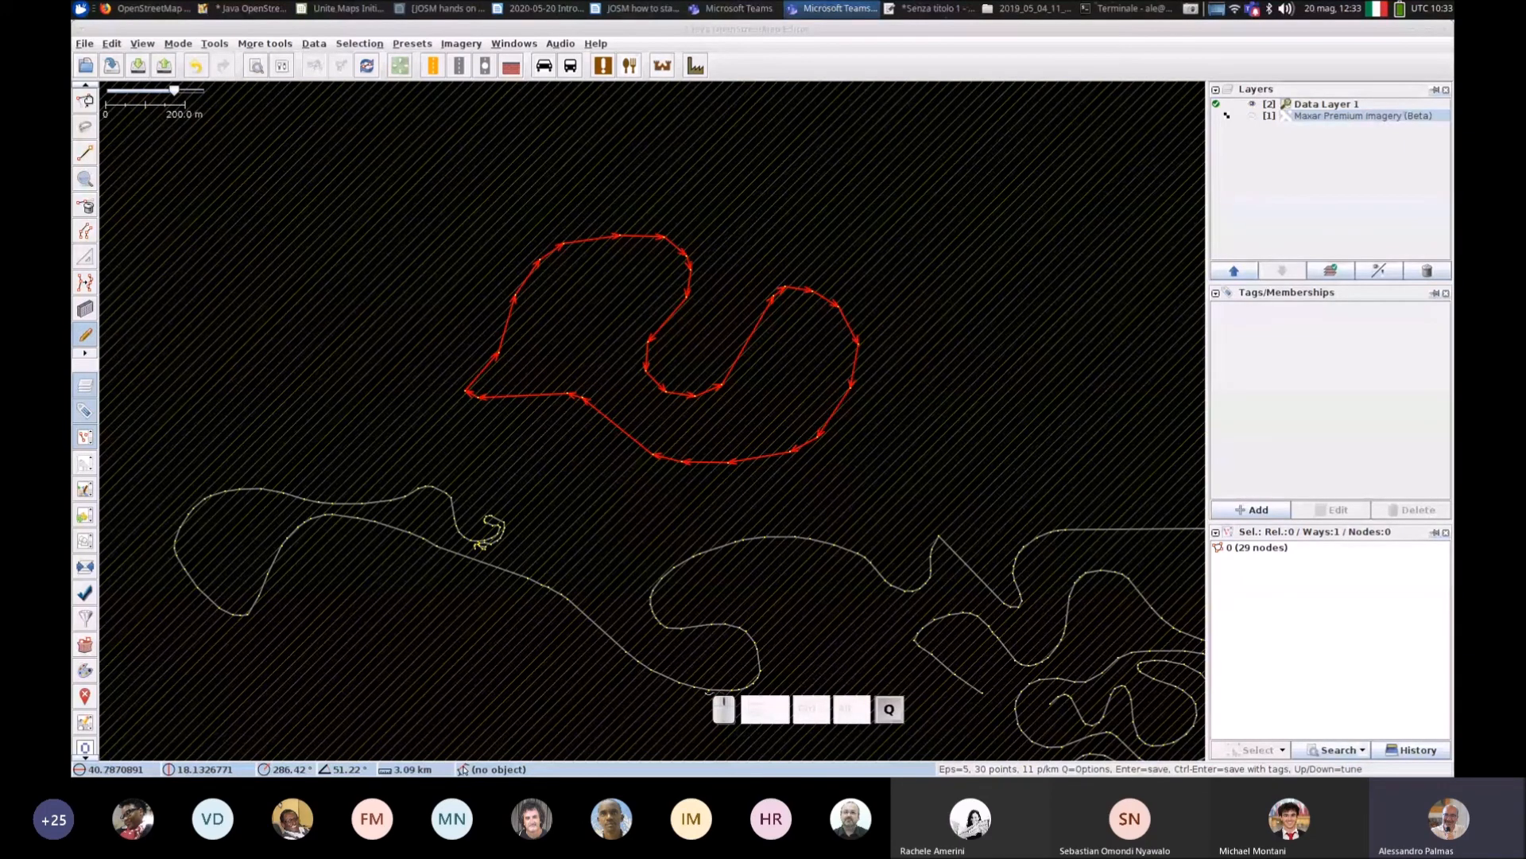
mouse_move(759, 274)
left_mouse_down()
mouse_move(442, 209)
mouse_move(305, 156)
left_mouse_up()
left_click(177, 350)
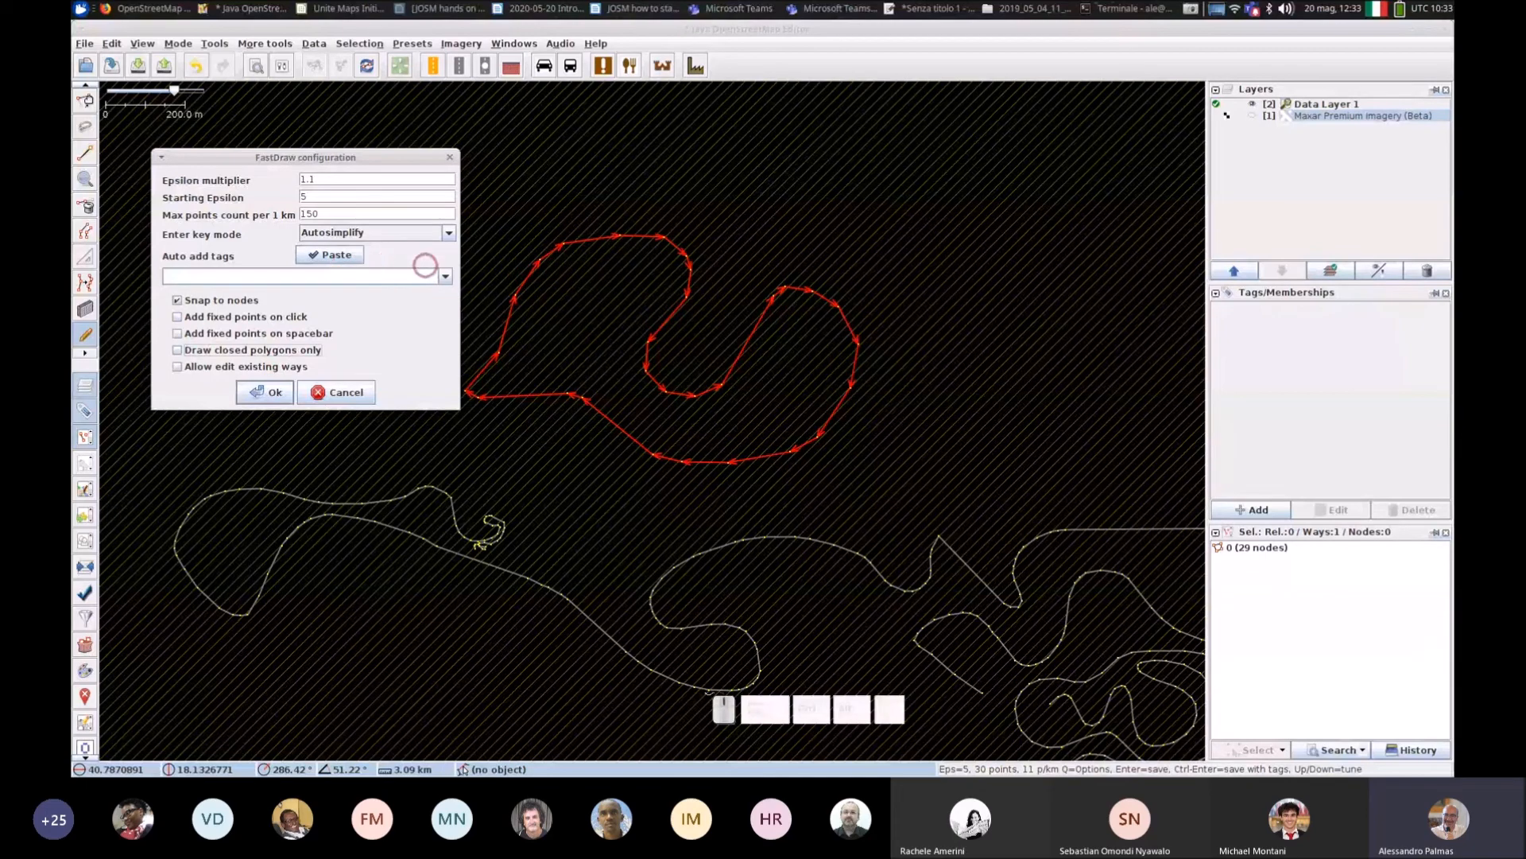
left_click(445, 276)
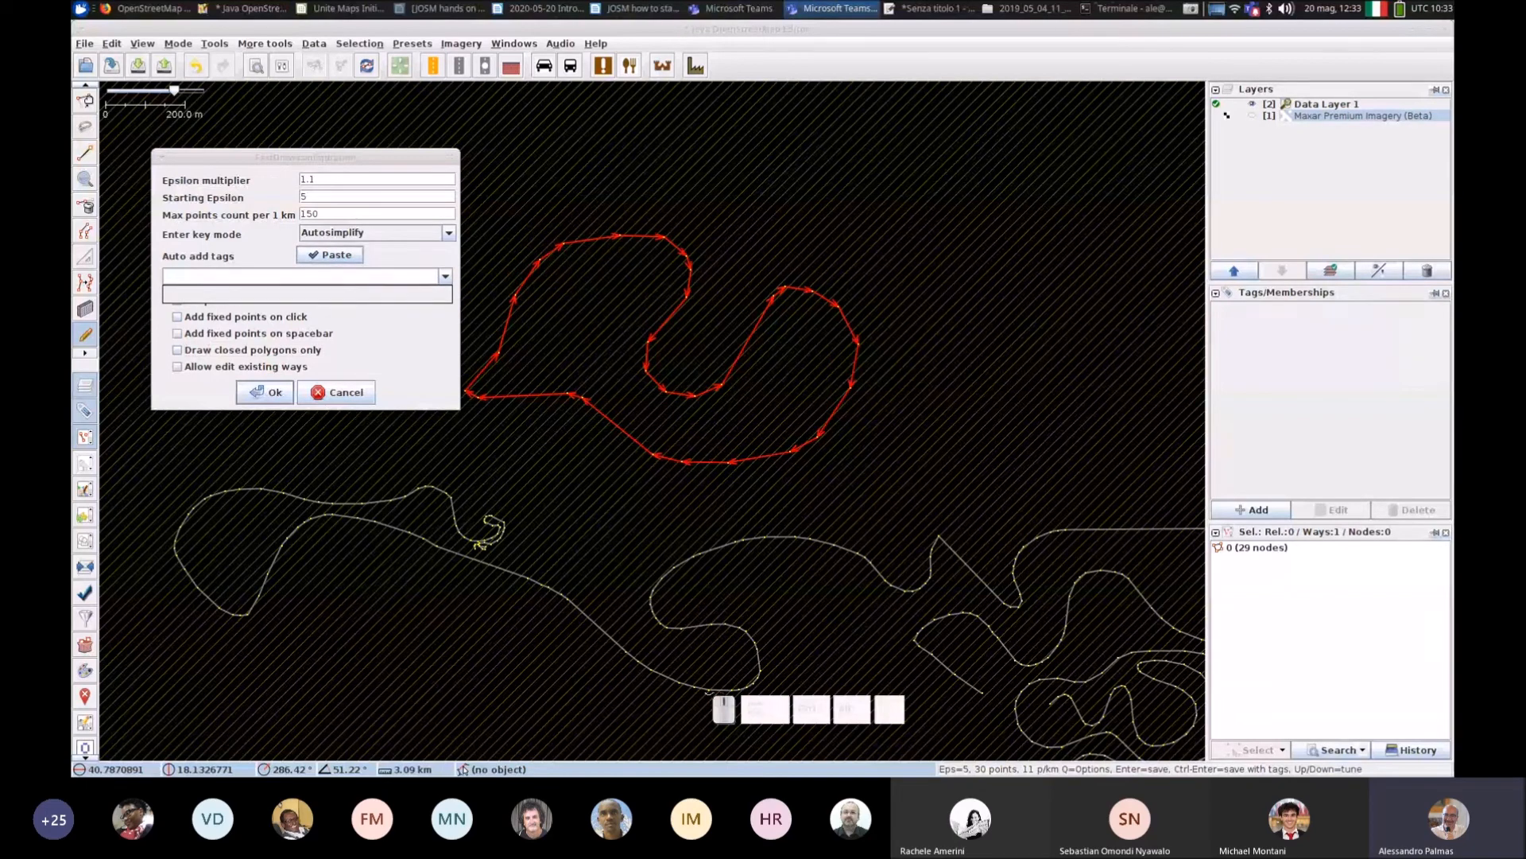
left_click(297, 276)
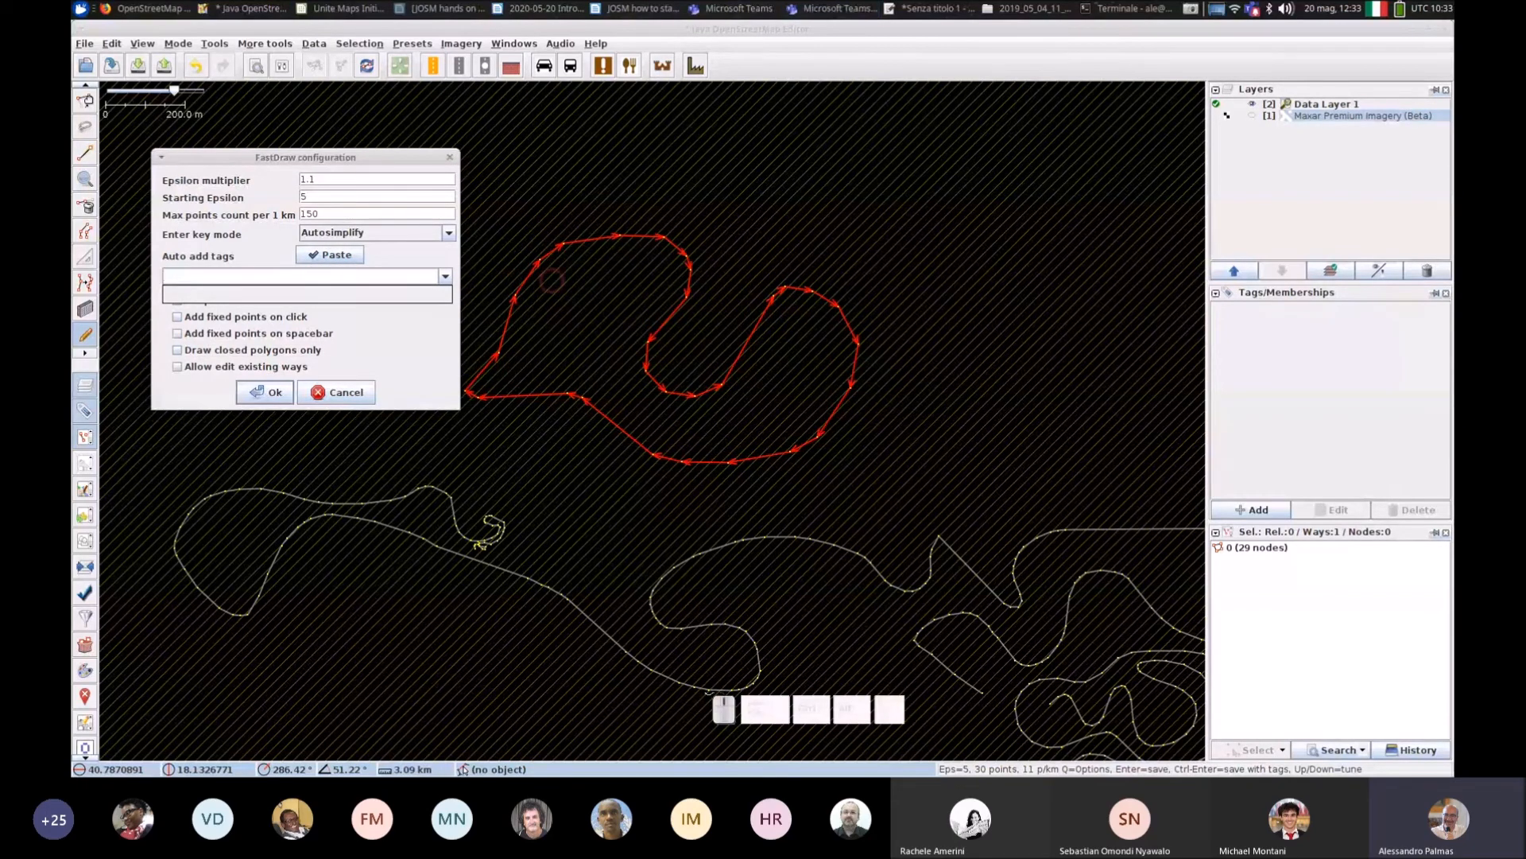
left_click(362, 392)
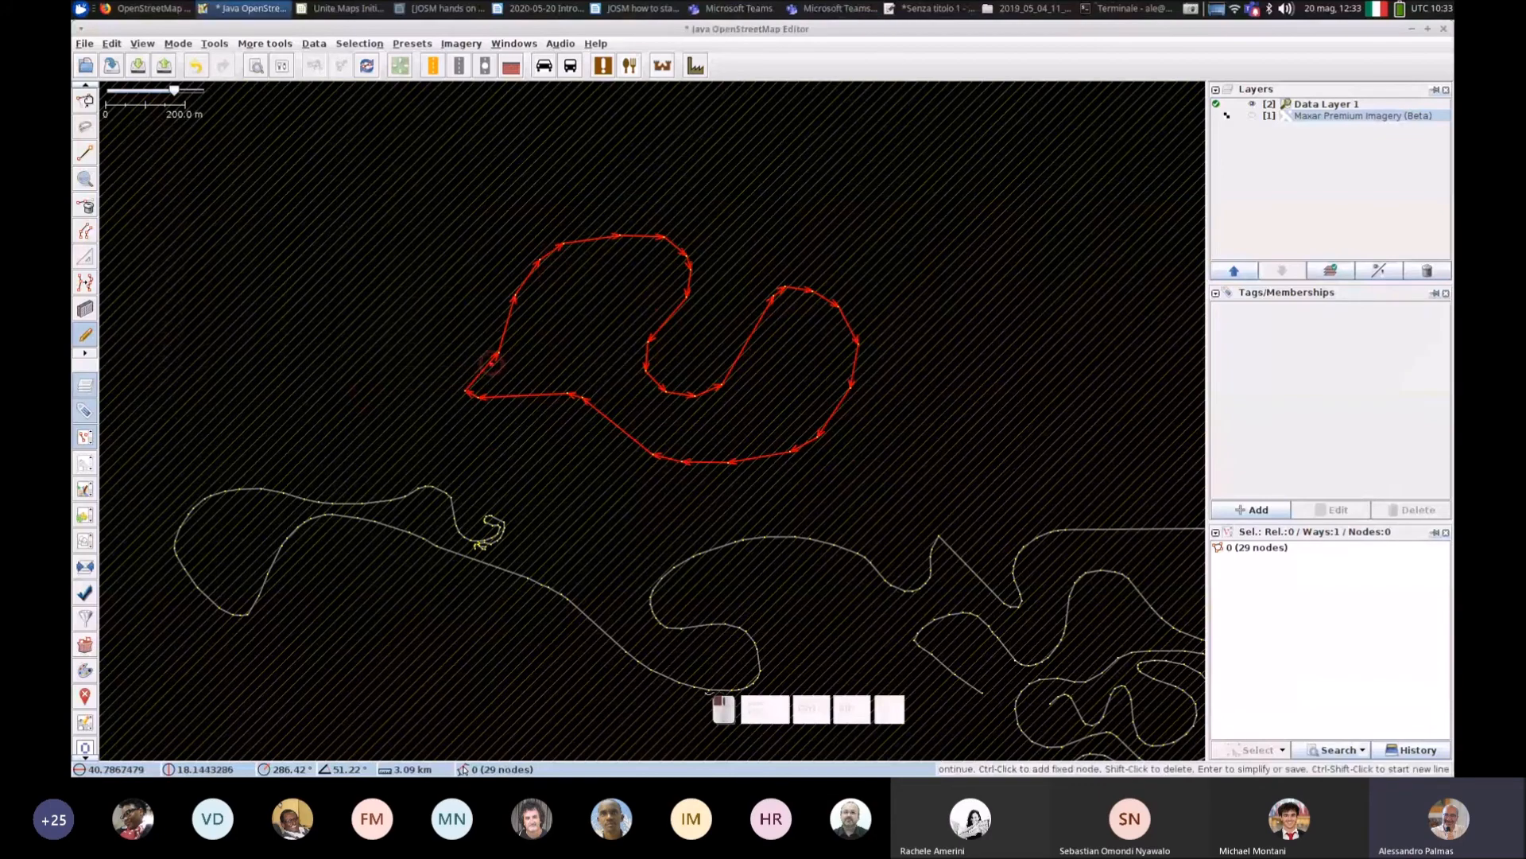
Step: Draw and save a dome-shaped closed freehand polygon about 3.5 km around over the notched polygon's northern part, and clear the selection
mouse_move(493, 364)
left_mouse_down()
mouse_move(386, 247)
mouse_move(819, 169)
mouse_move(970, 340)
left_mouse_up()
key("Return")
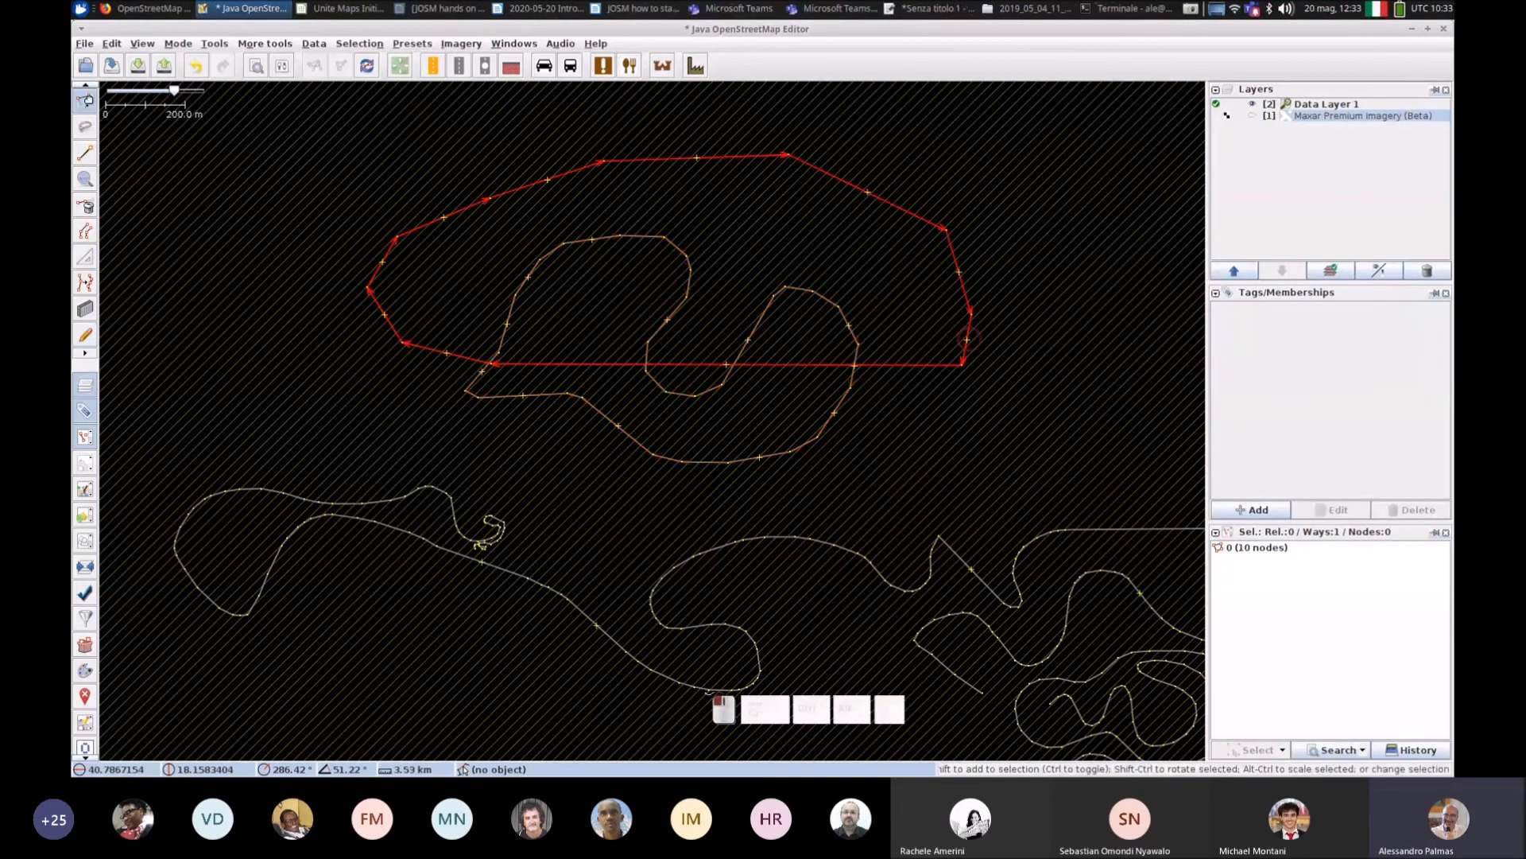
left_click(968, 341)
scroll(914, 366, "down", 4)
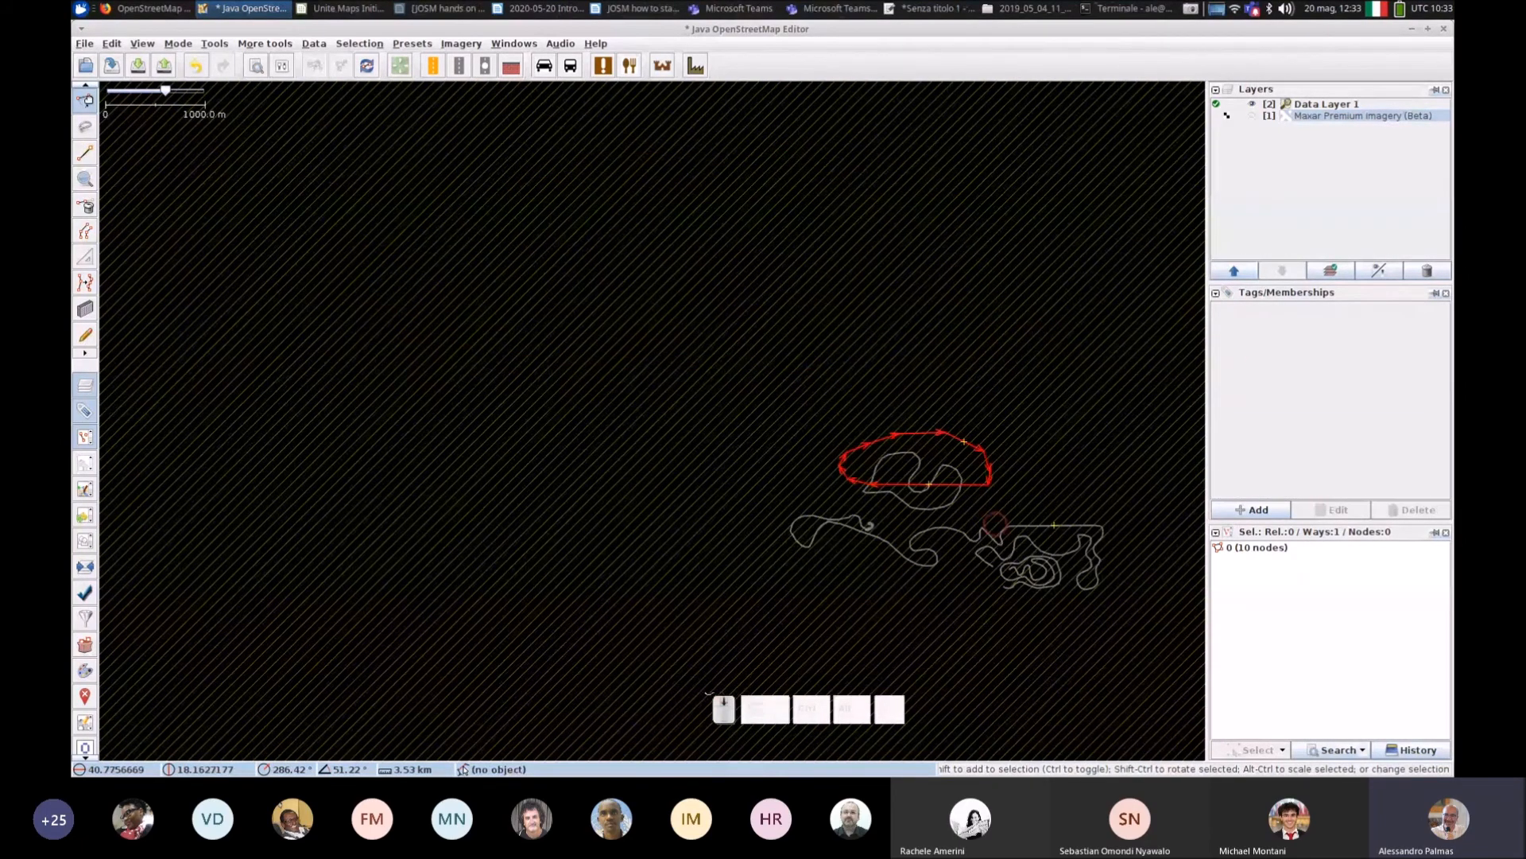
left_click(856, 368)
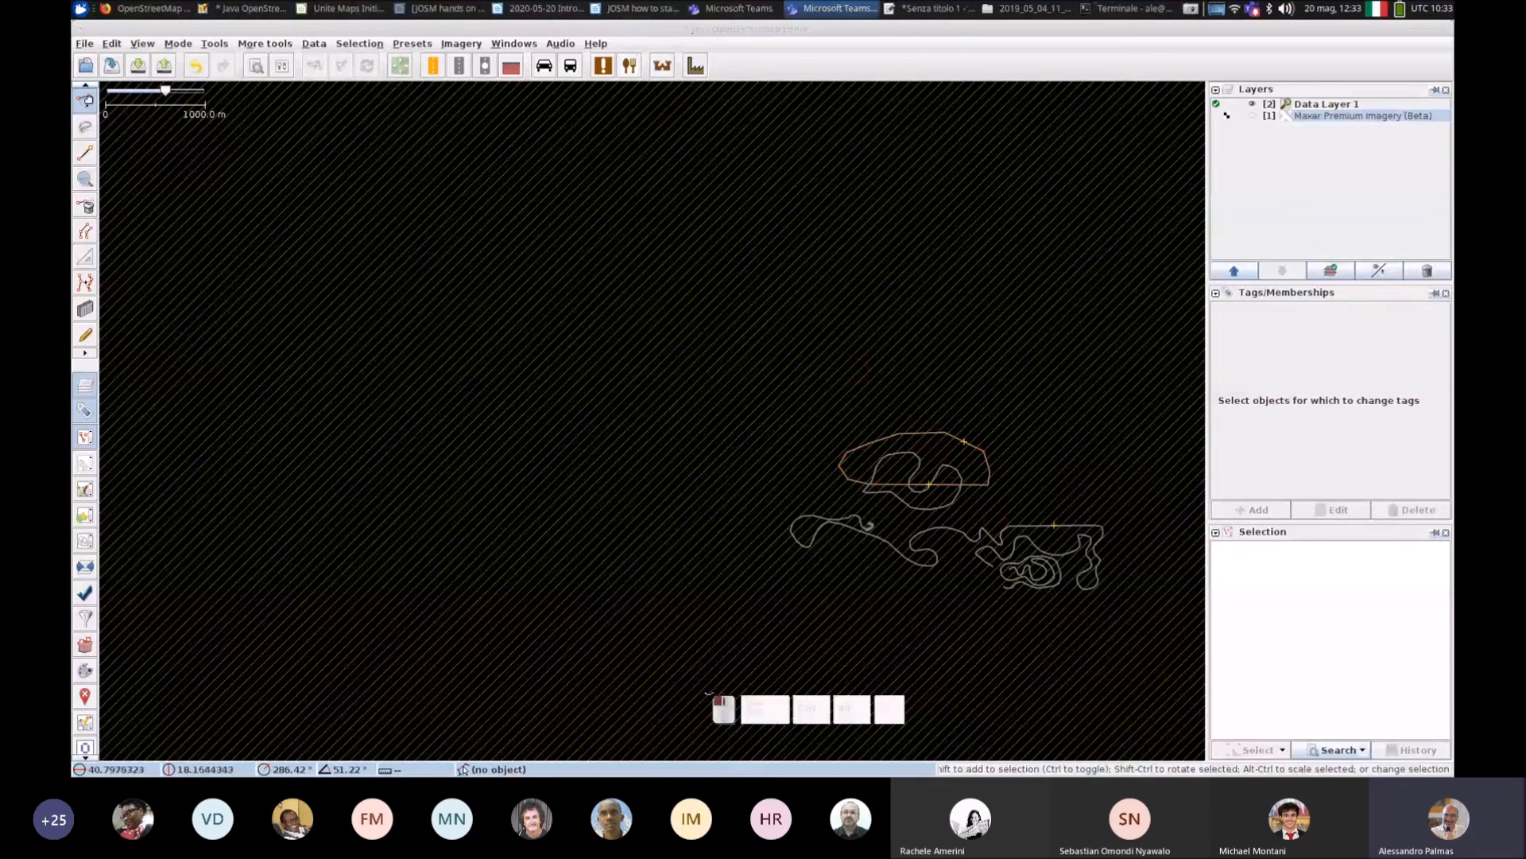
Step: Select the dome-shaped closed polygon and add the tag natural=wood to it
left_click(914, 432)
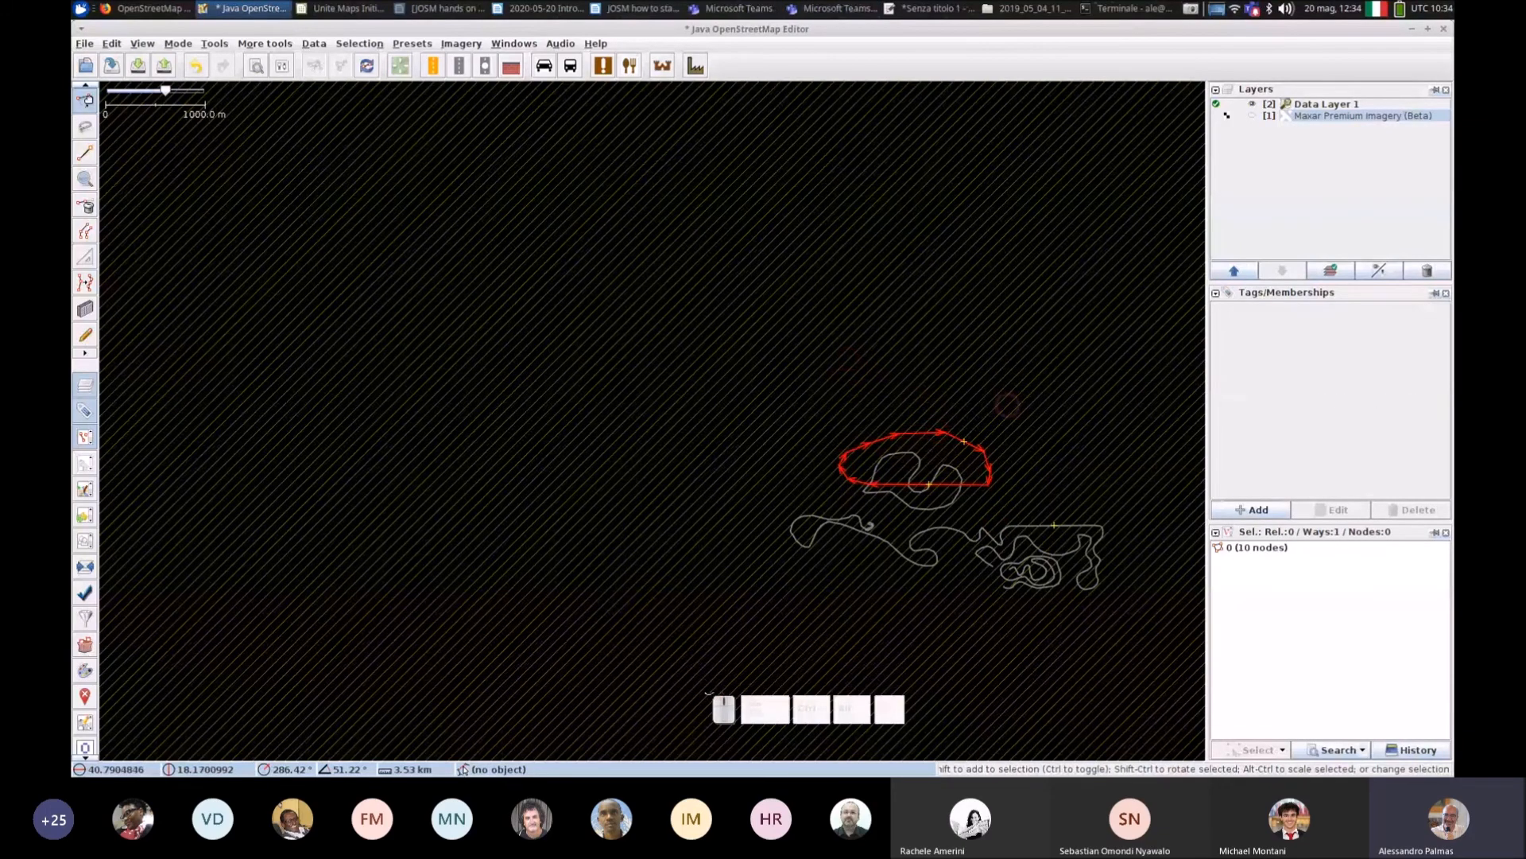
left_click(1231, 507)
type("natural")
key("Tab")
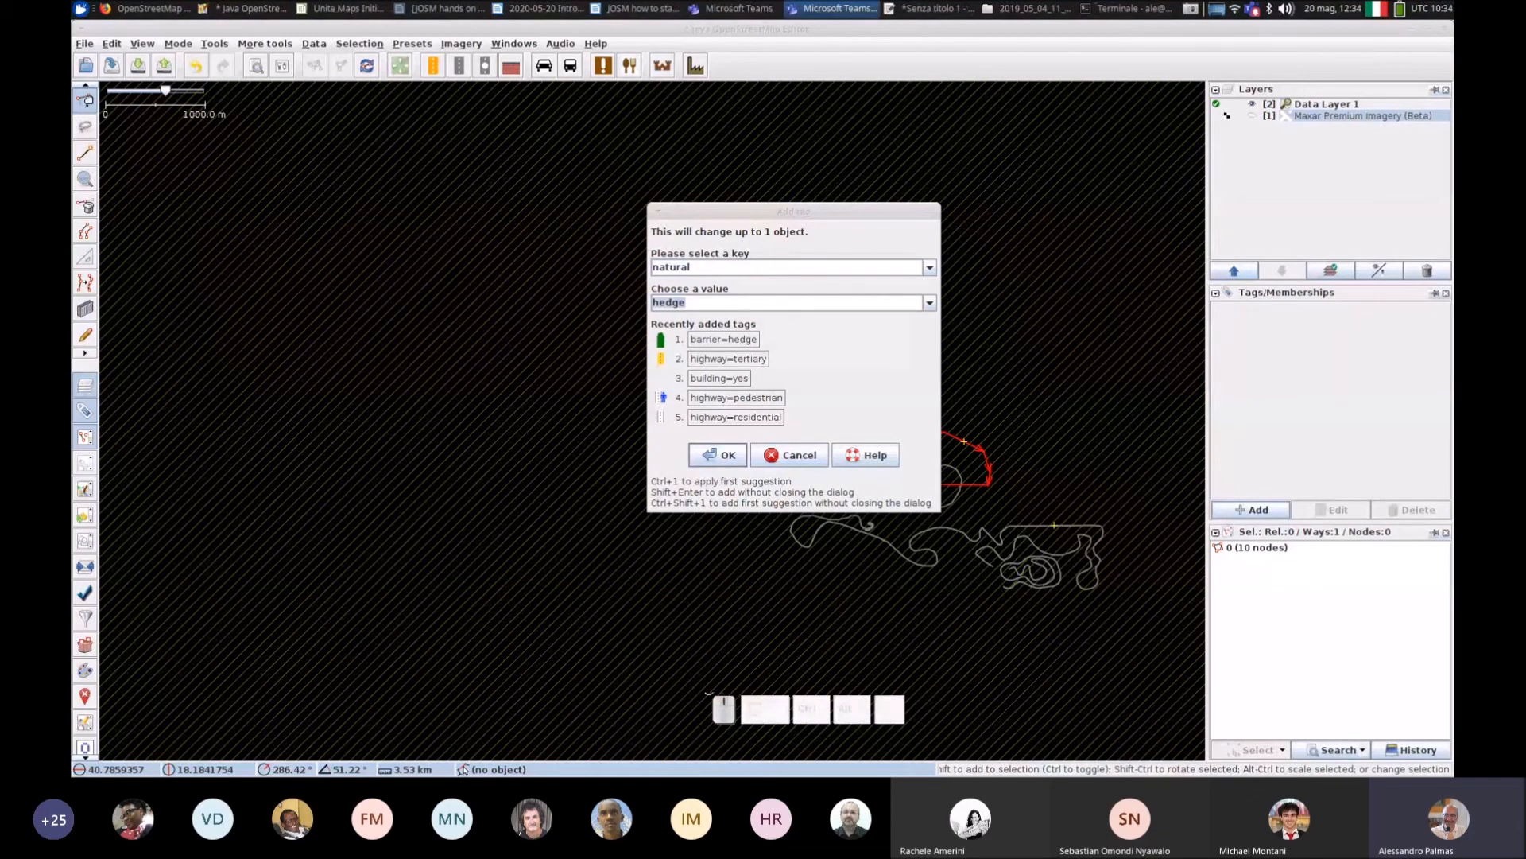
key("w")
left_click(654, 303)
key("w")
left_click(654, 302)
type("wood")
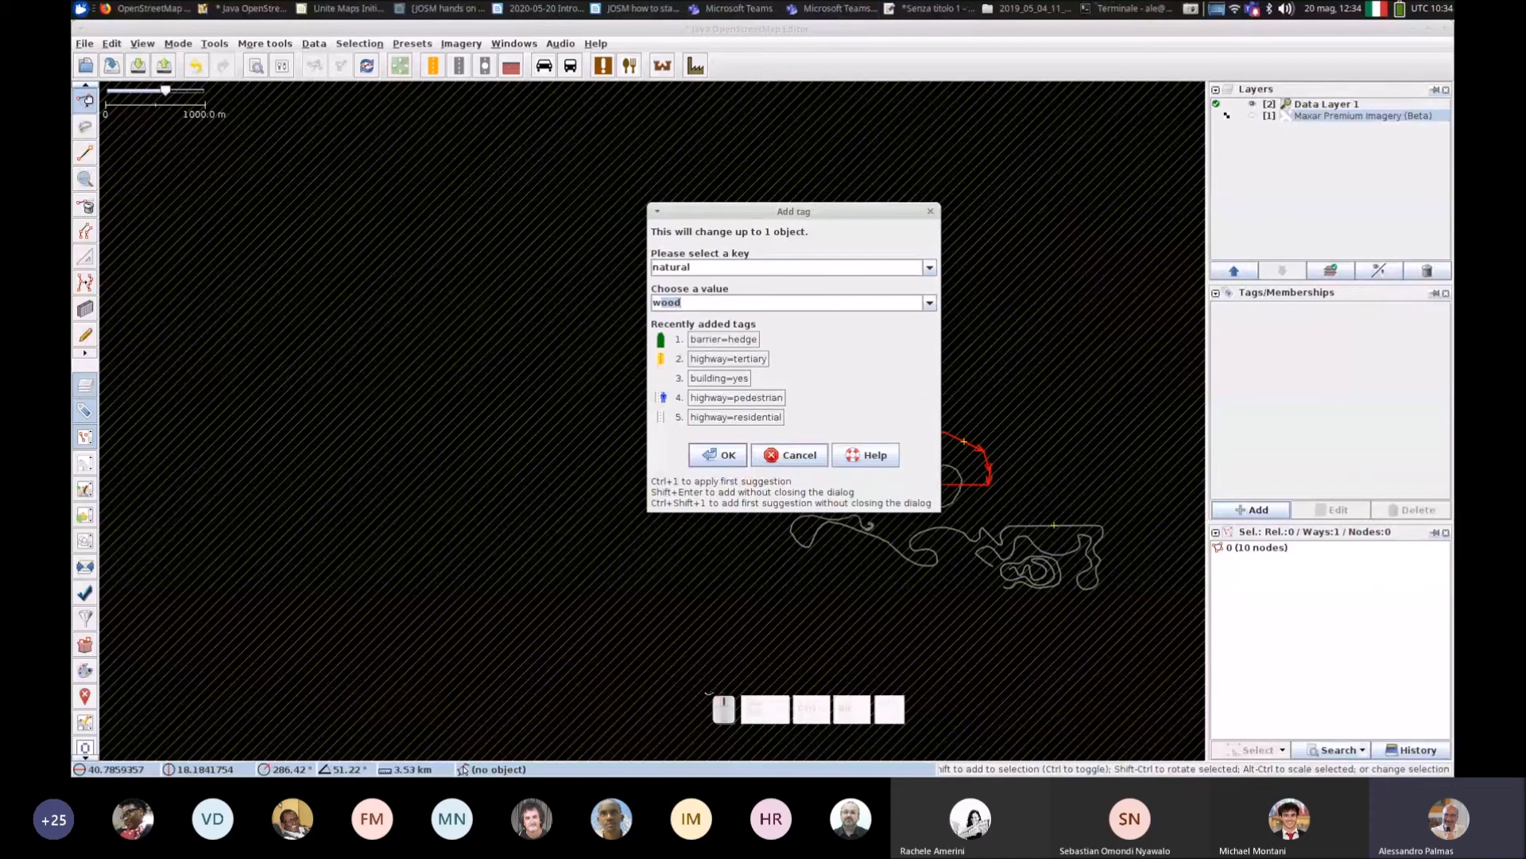
key("Return")
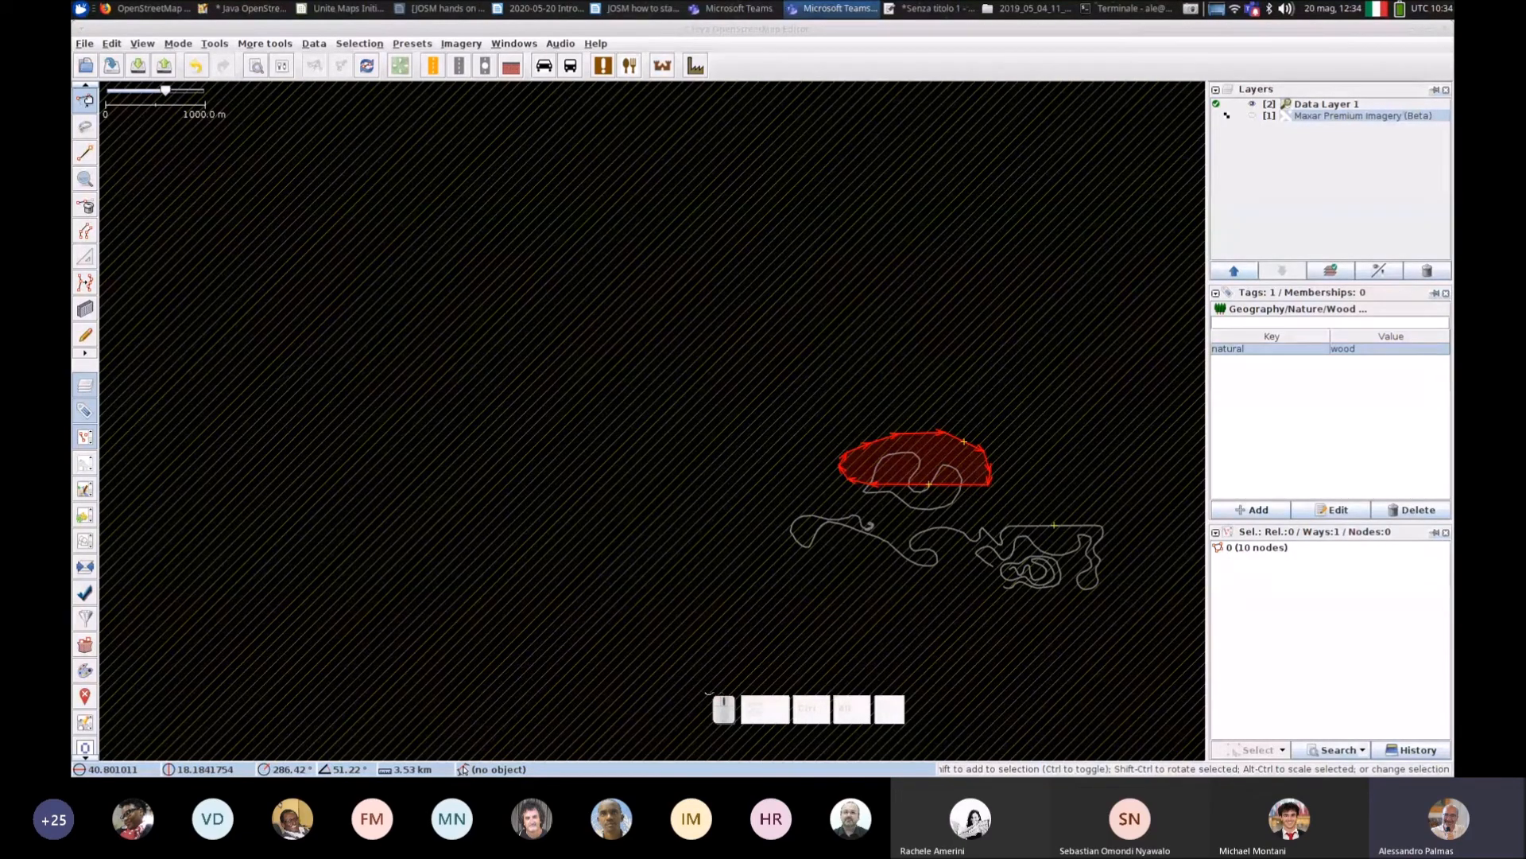
Step: Copy the tags of the selected dome-shaped polygon
left_click(1192, 380)
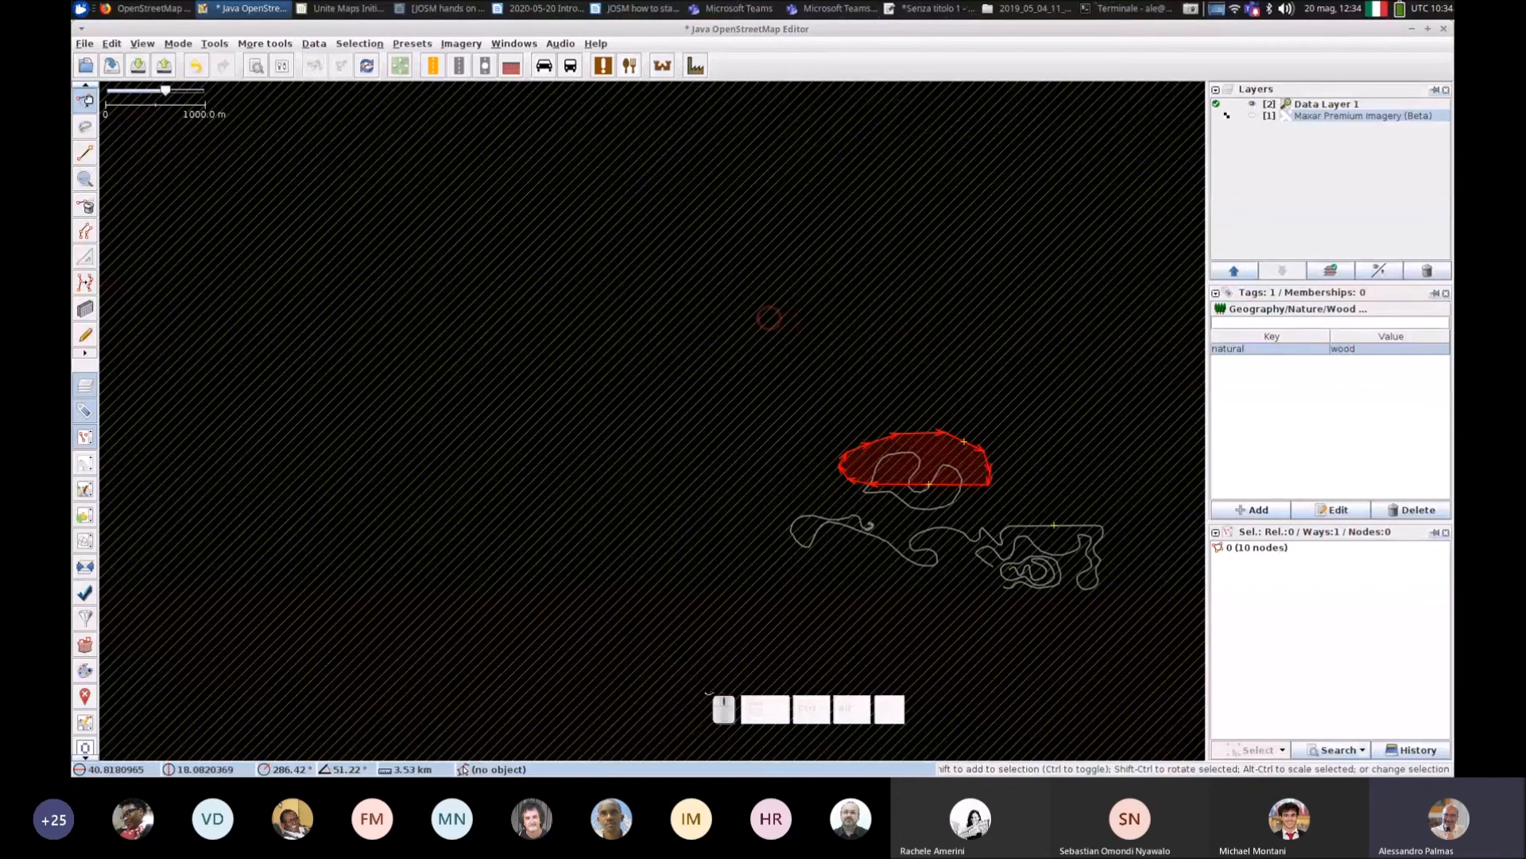
left_click(877, 435)
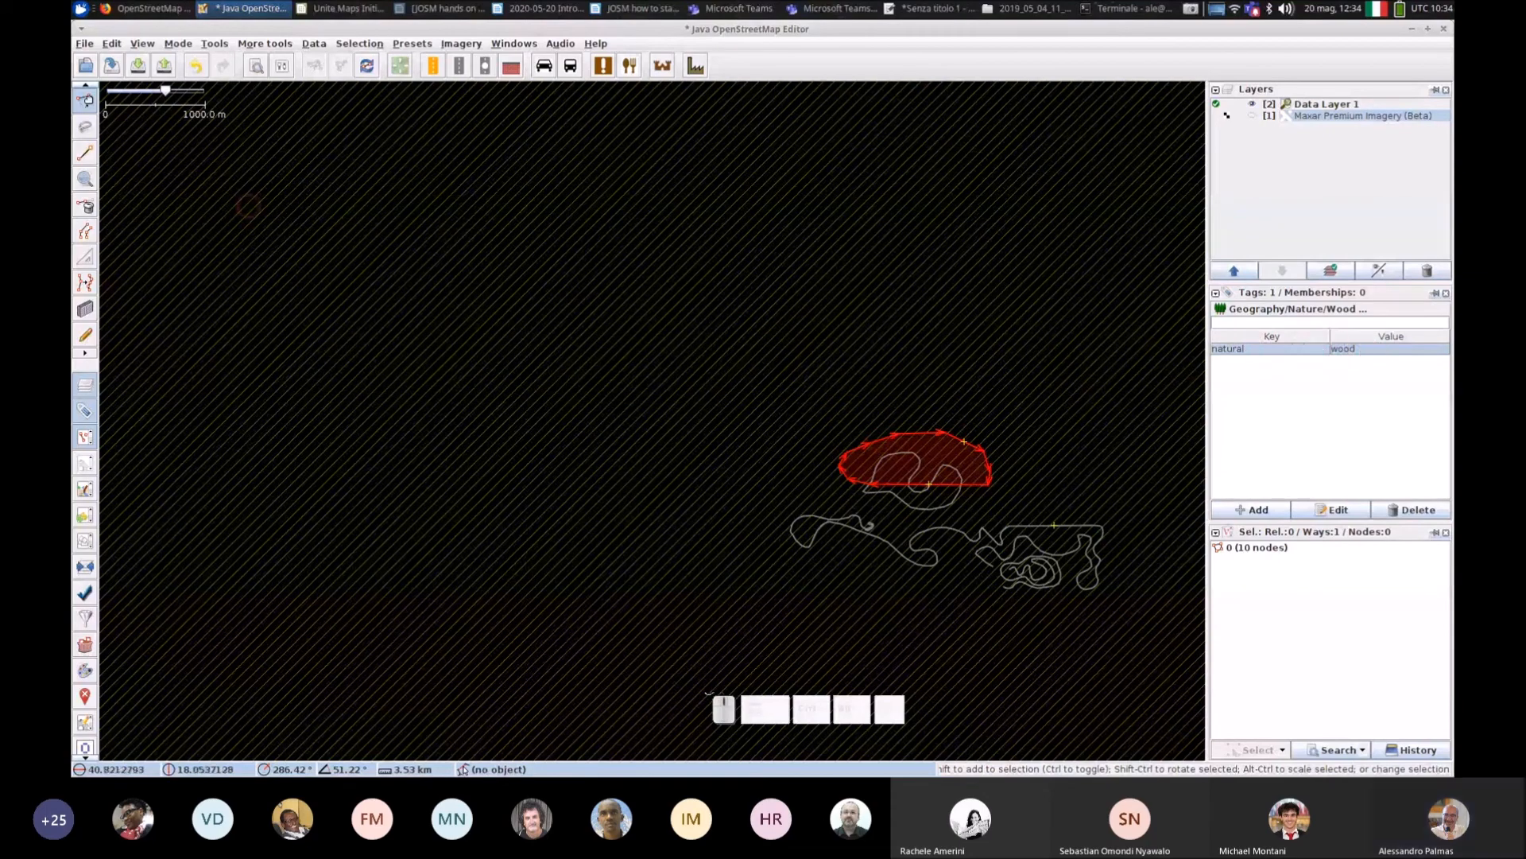
left_click(112, 44)
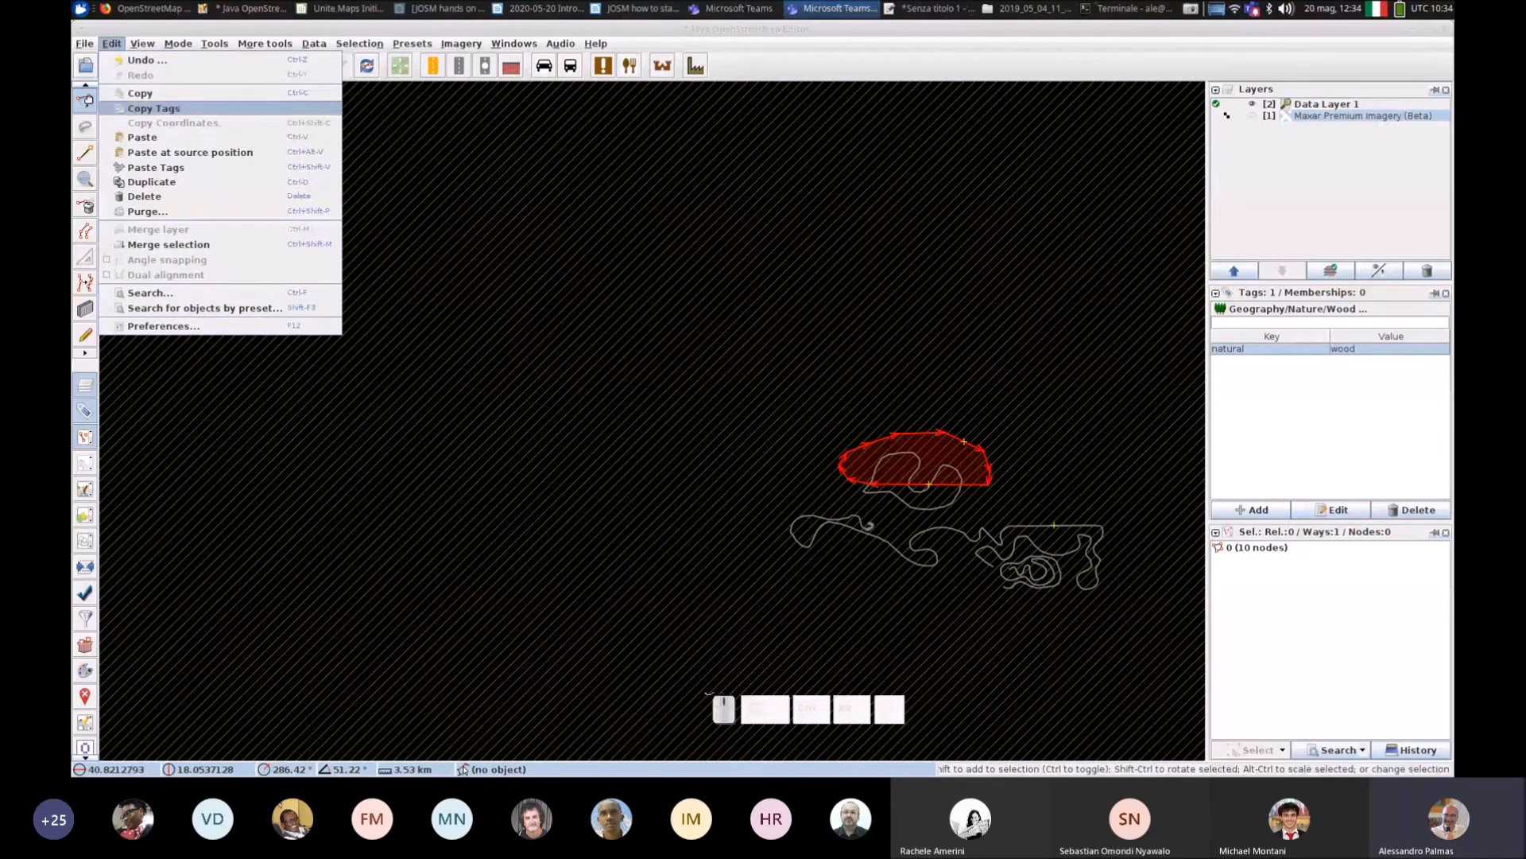
left_click(154, 109)
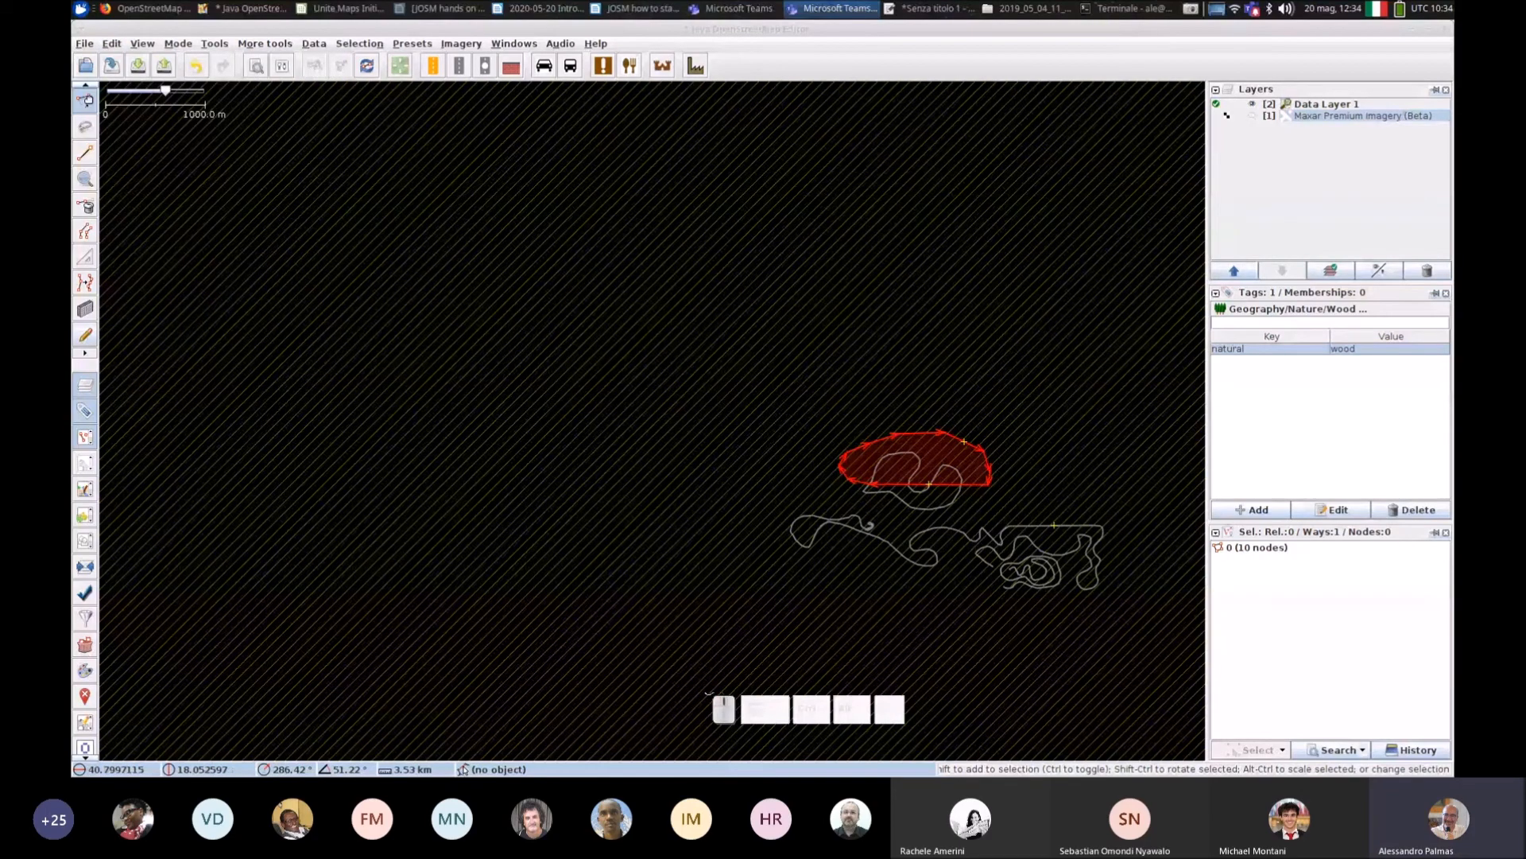
Step: Activate Fast drawing mode, paste natural=wood as the auto-added tag in the FastDraw configuration, and apply it
key("f")
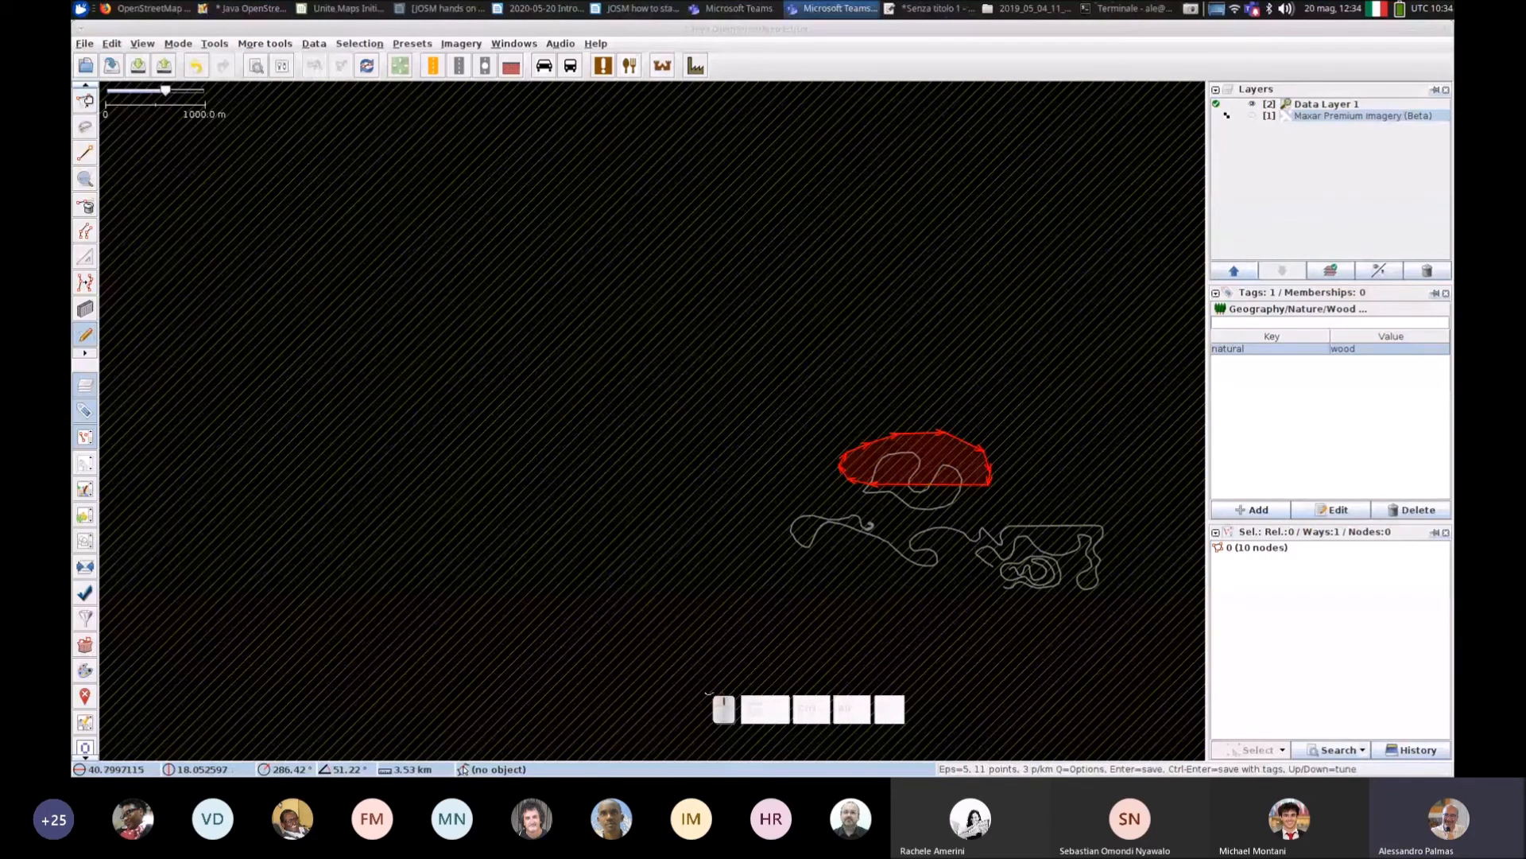
key("q")
left_click(242, 9)
left_click(241, 9)
key("q")
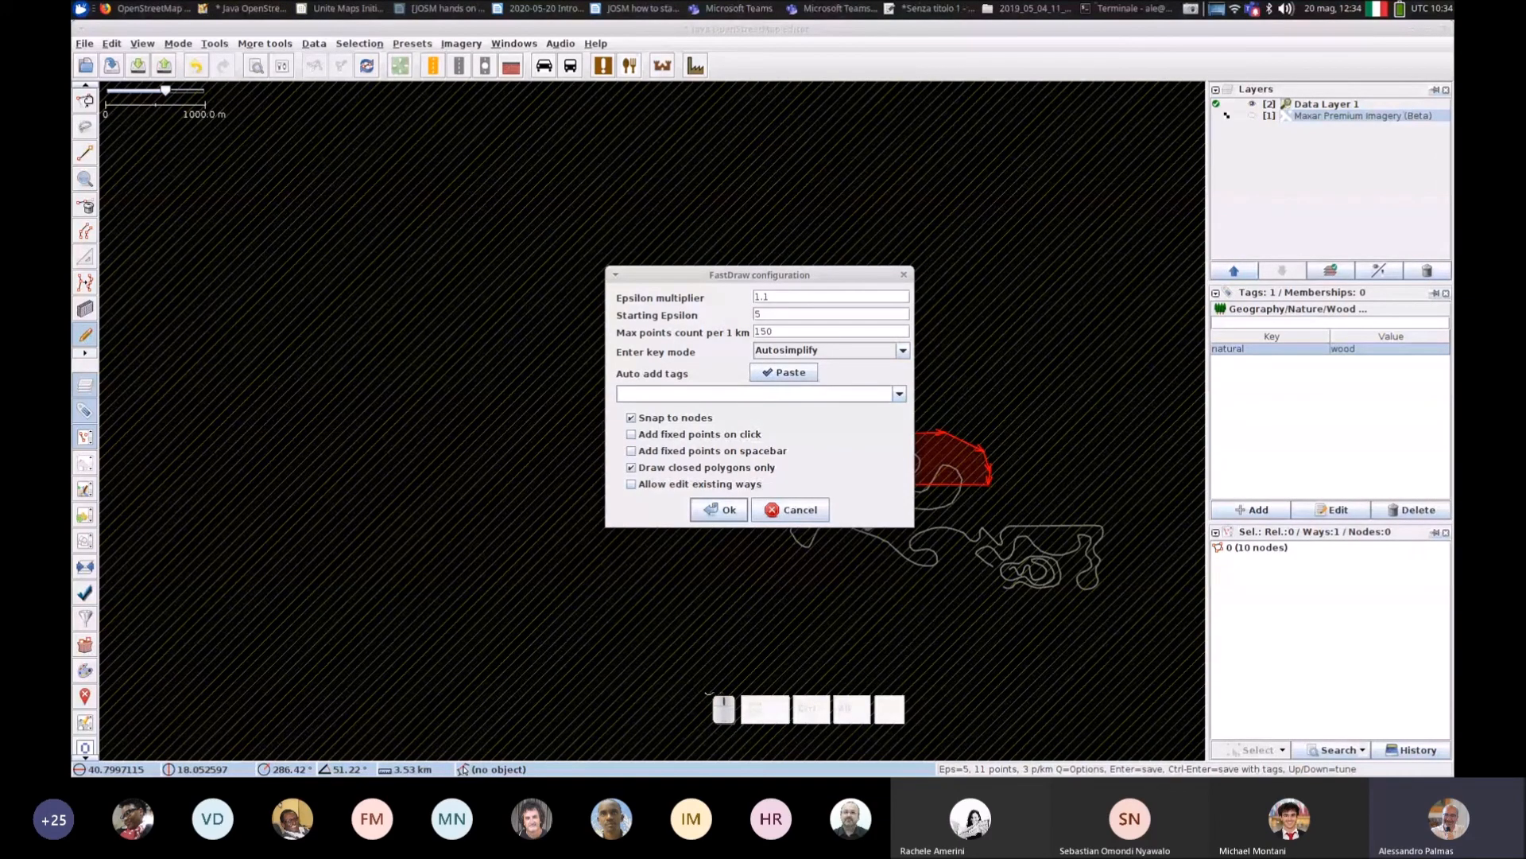
left_click(784, 373)
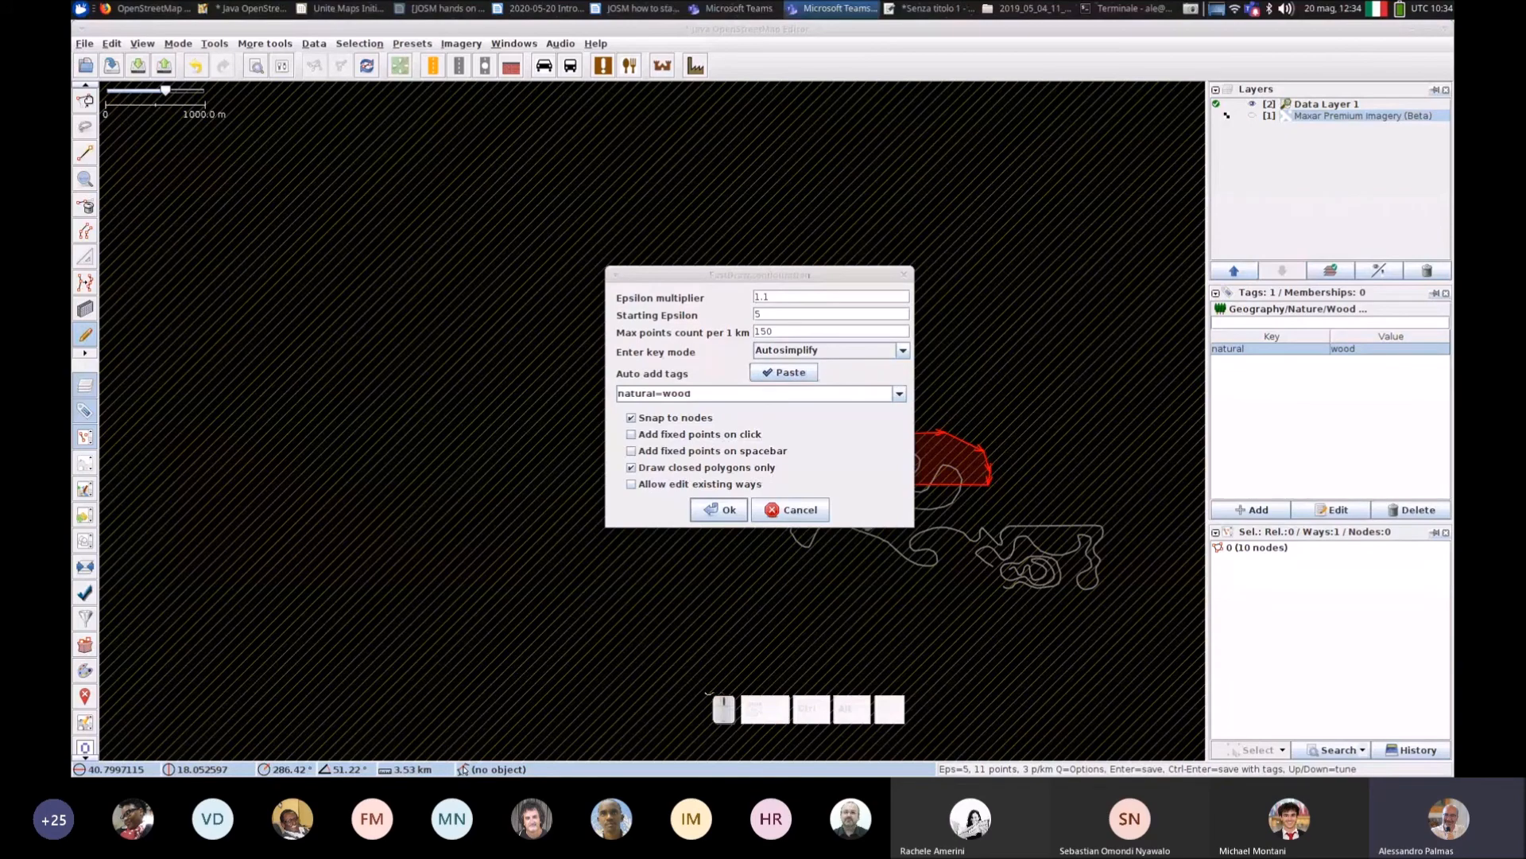
left_click(714, 509)
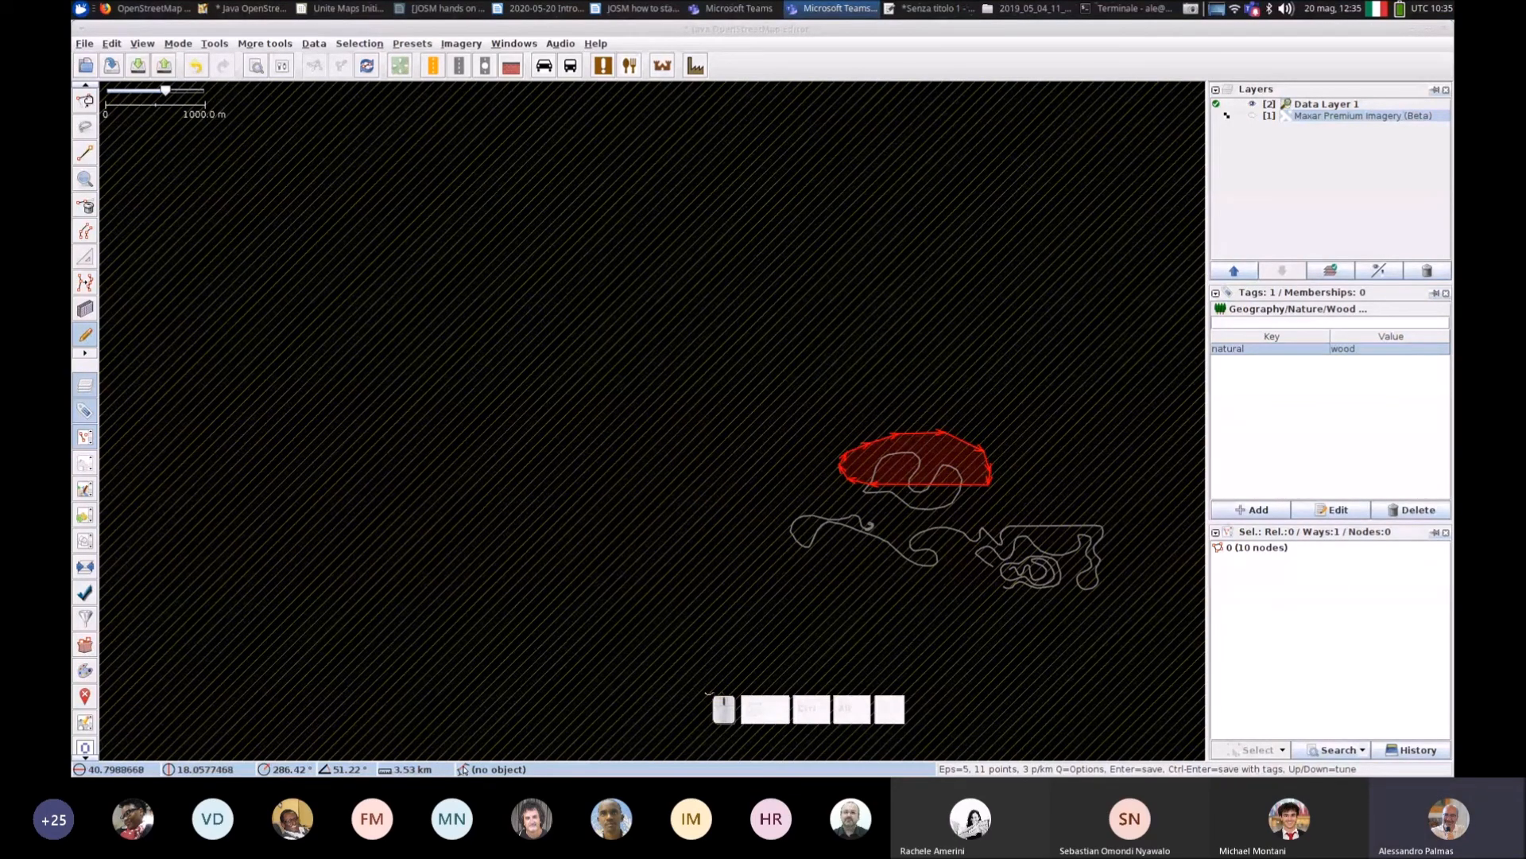
Step: Draw a peanut-shaped closed freehand polygon about 9.81 km around, west of the existing shapes, simplify and save it, and clear the selection
left_click(85, 335)
mouse_move(388, 402)
left_mouse_down()
mouse_move(435, 256)
mouse_move(545, 358)
mouse_move(342, 401)
left_mouse_up()
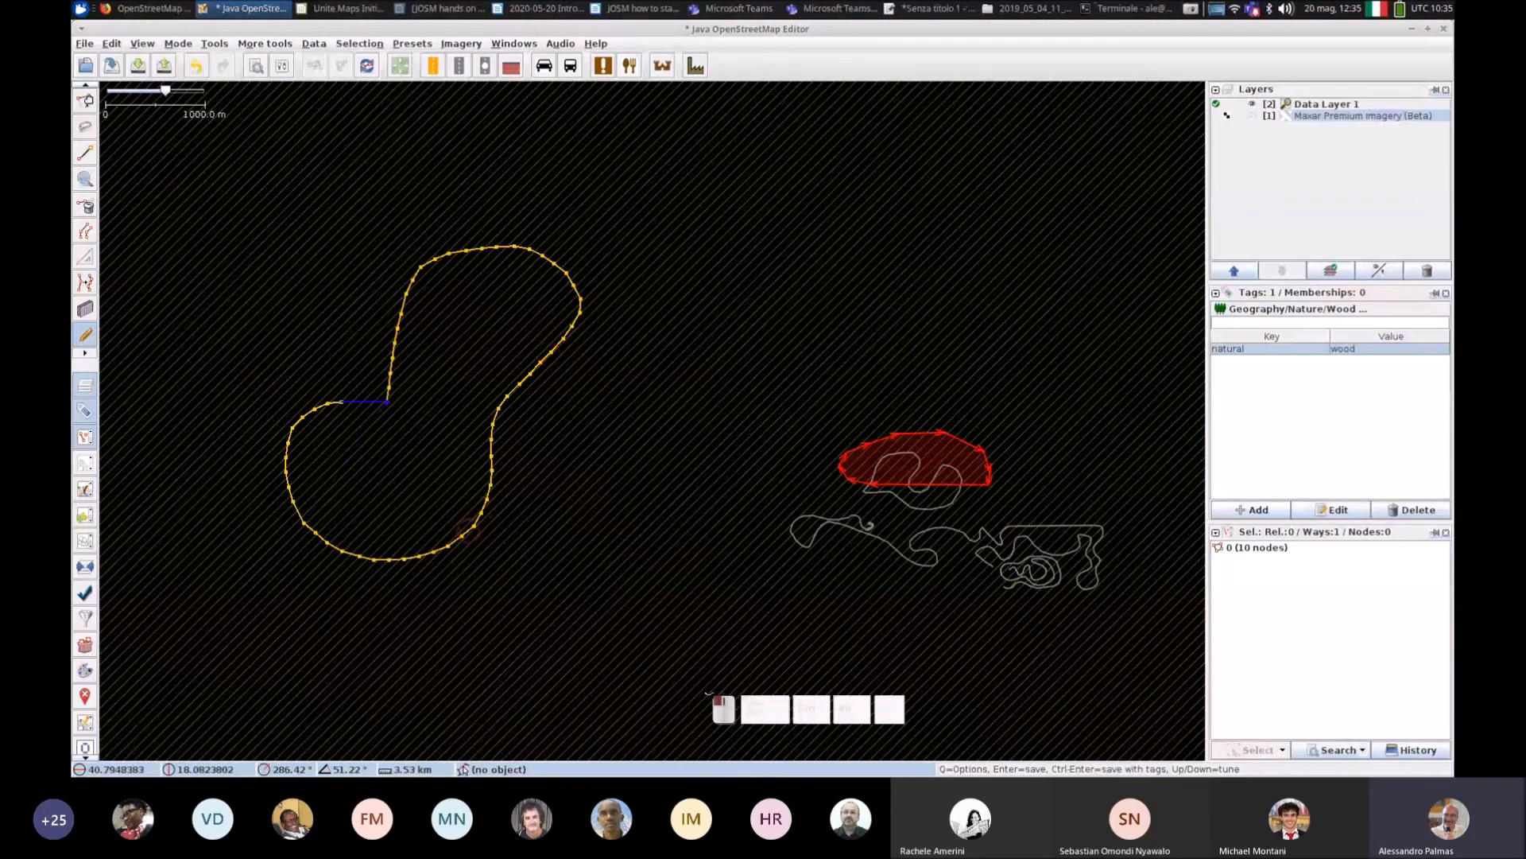
key("Return")
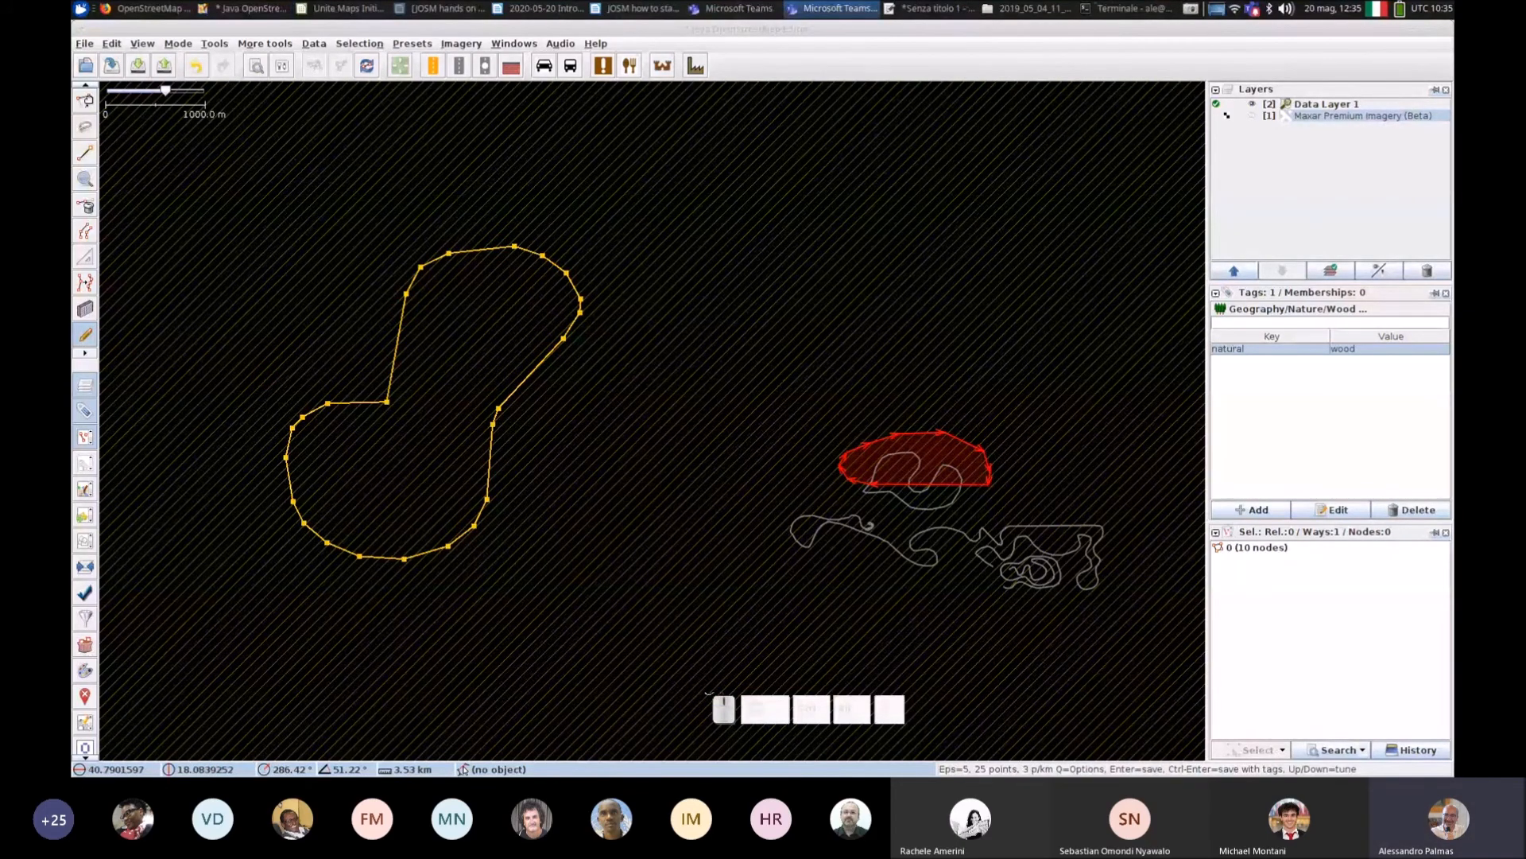
key("Return")
key("Return")
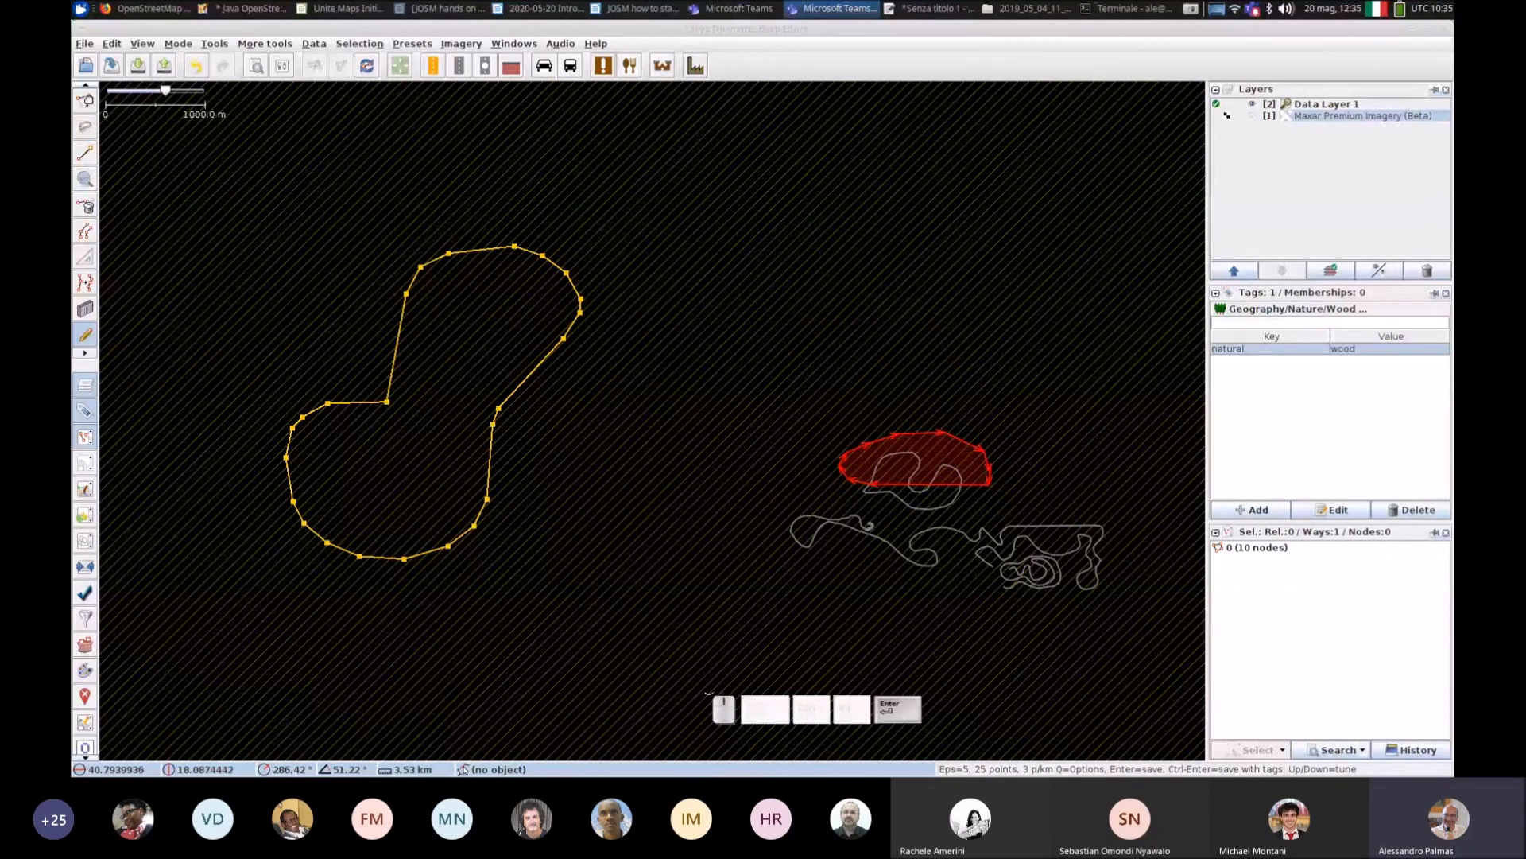
key("Return")
left_click(391, 369)
key("Return")
left_click(86, 101)
left_click(389, 335)
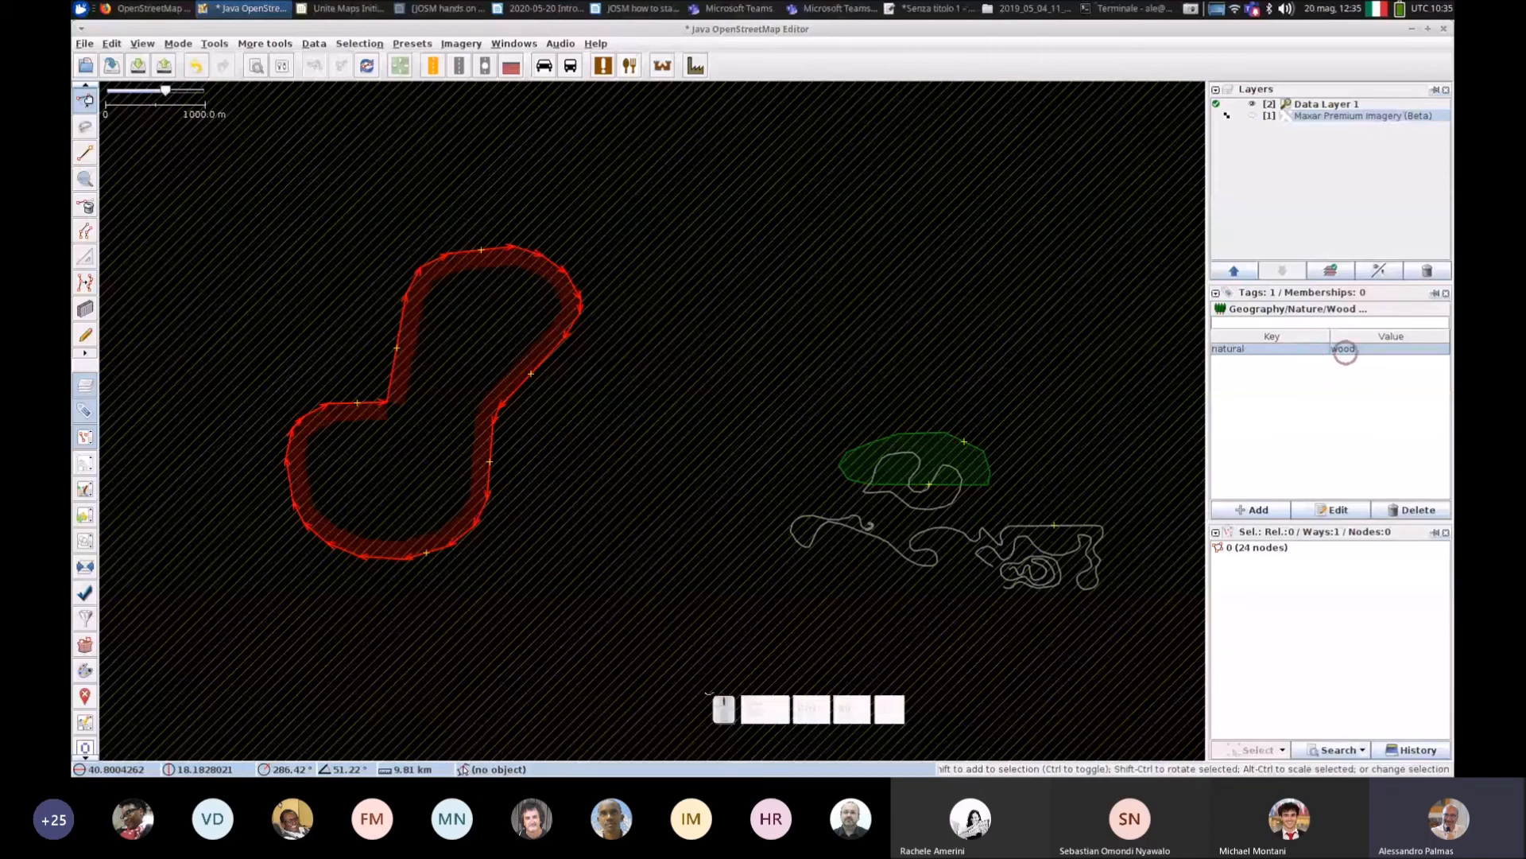
left_click(586, 416)
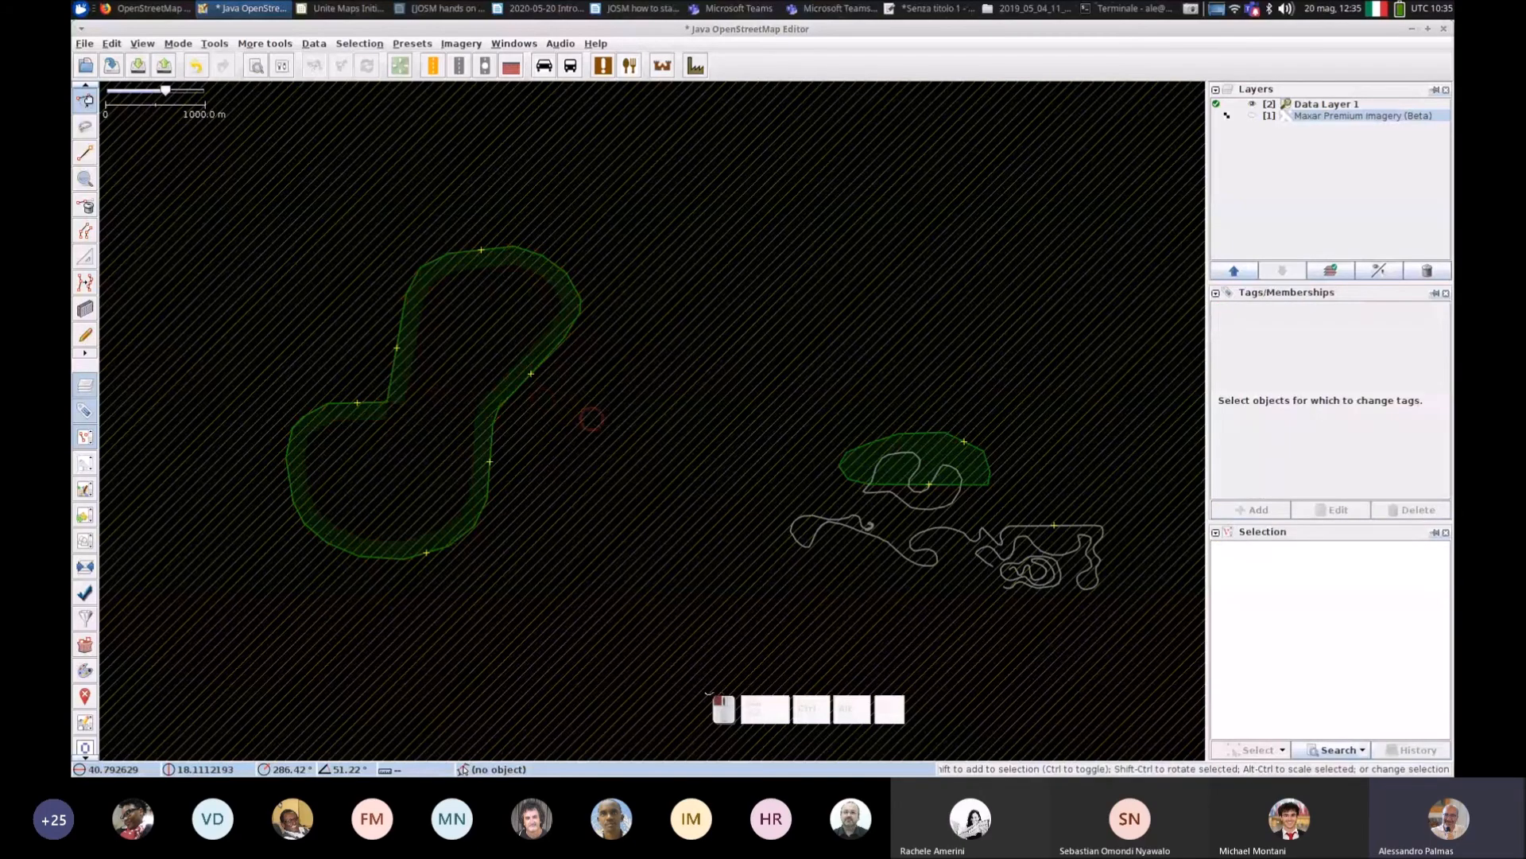
Step: Draw a long curved closed freehand polygon about 36.85 km around, northwest of the peanut-shaped one, simplify and save it, and clear the selection
scroll(602, 429, "down", 4)
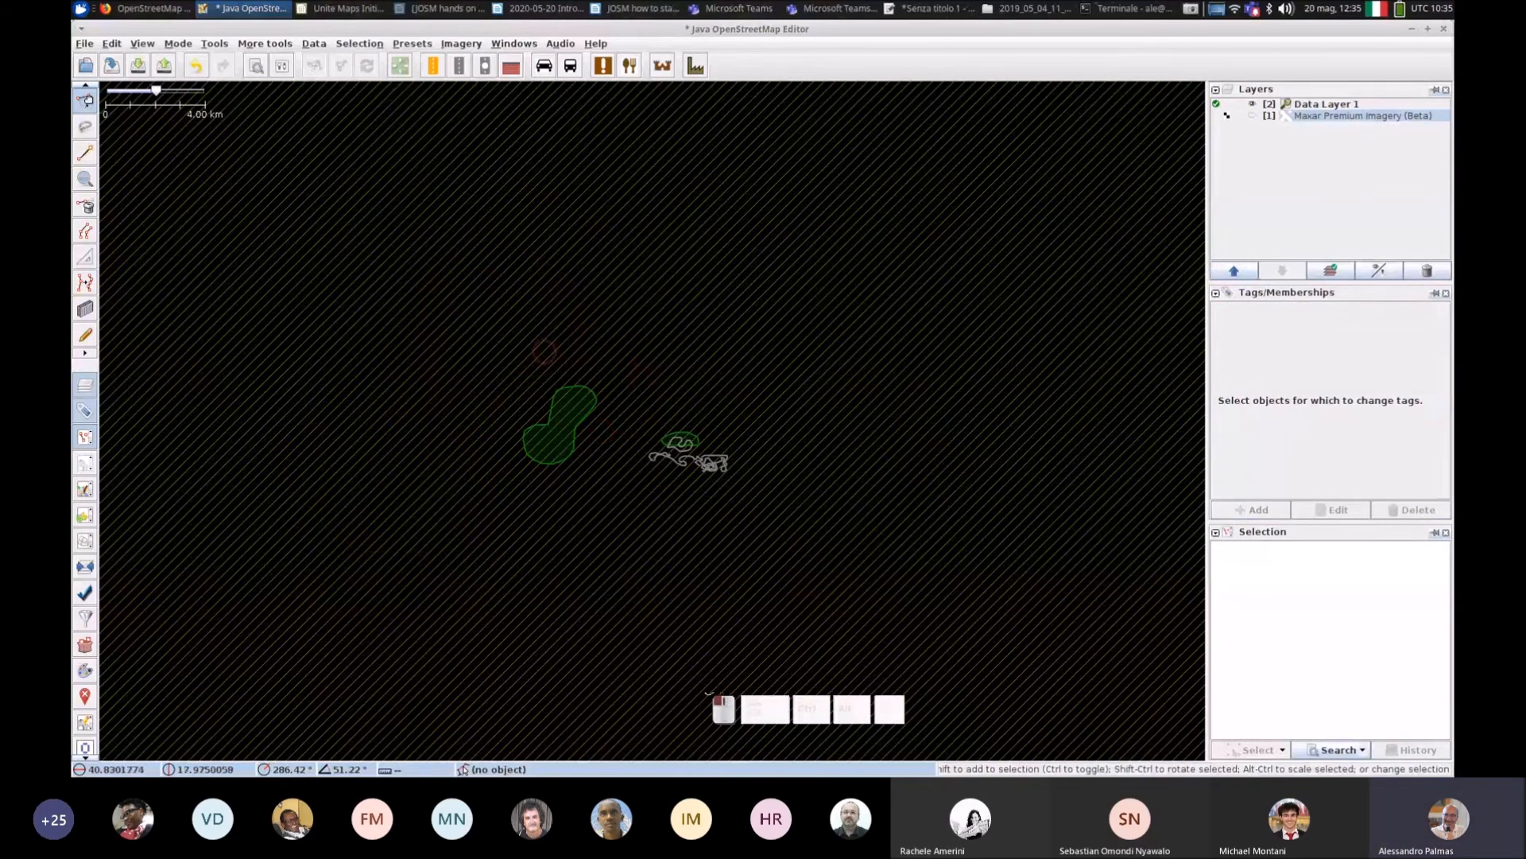
left_click(86, 337)
mouse_move(382, 284)
left_mouse_down()
mouse_move(417, 362)
mouse_move(296, 410)
mouse_move(313, 337)
left_mouse_up()
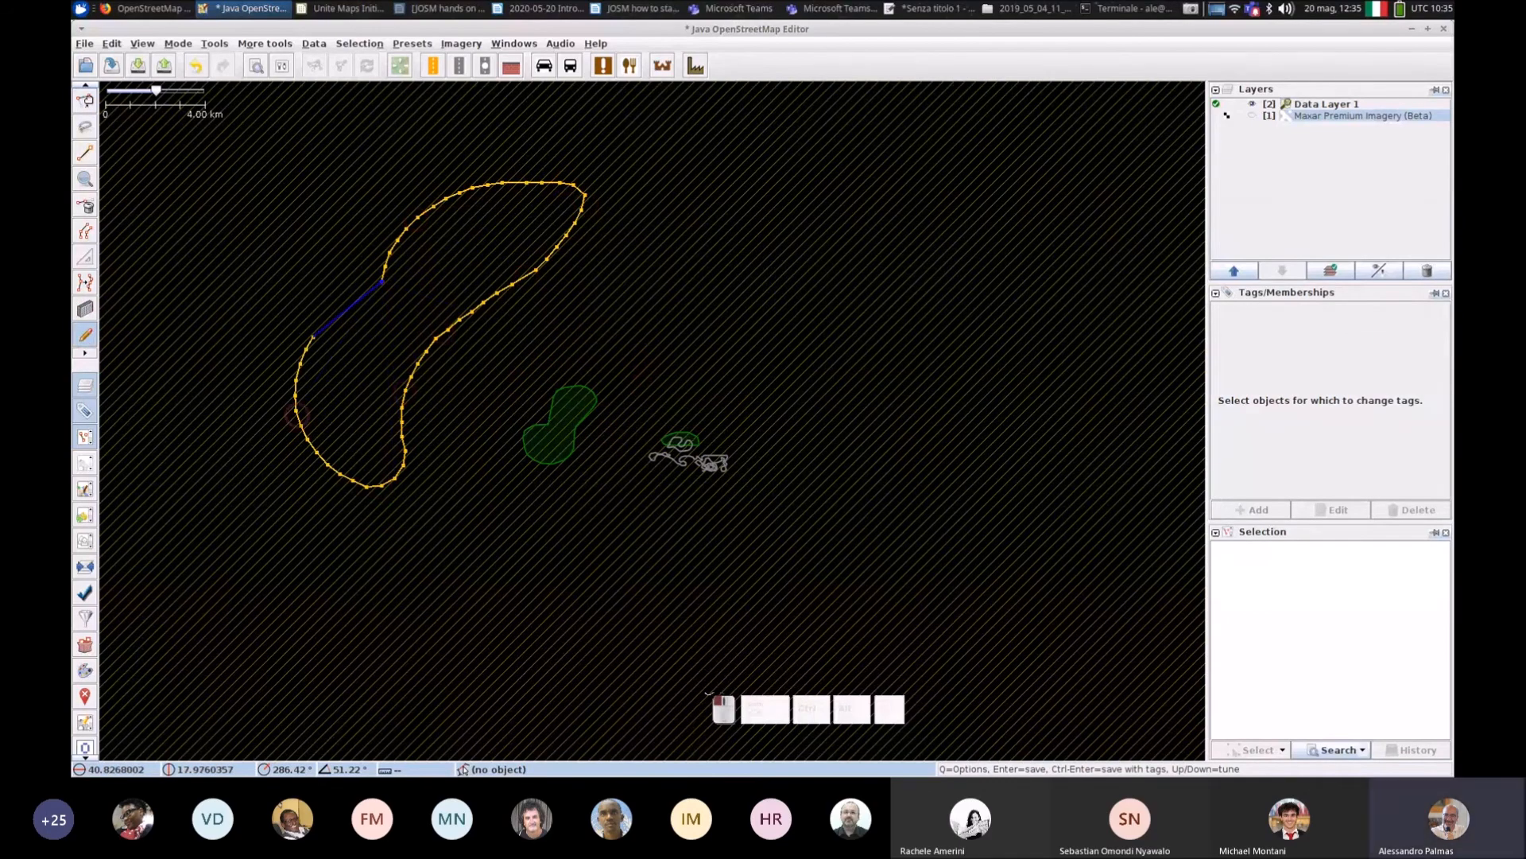
key("Return")
key("Return")
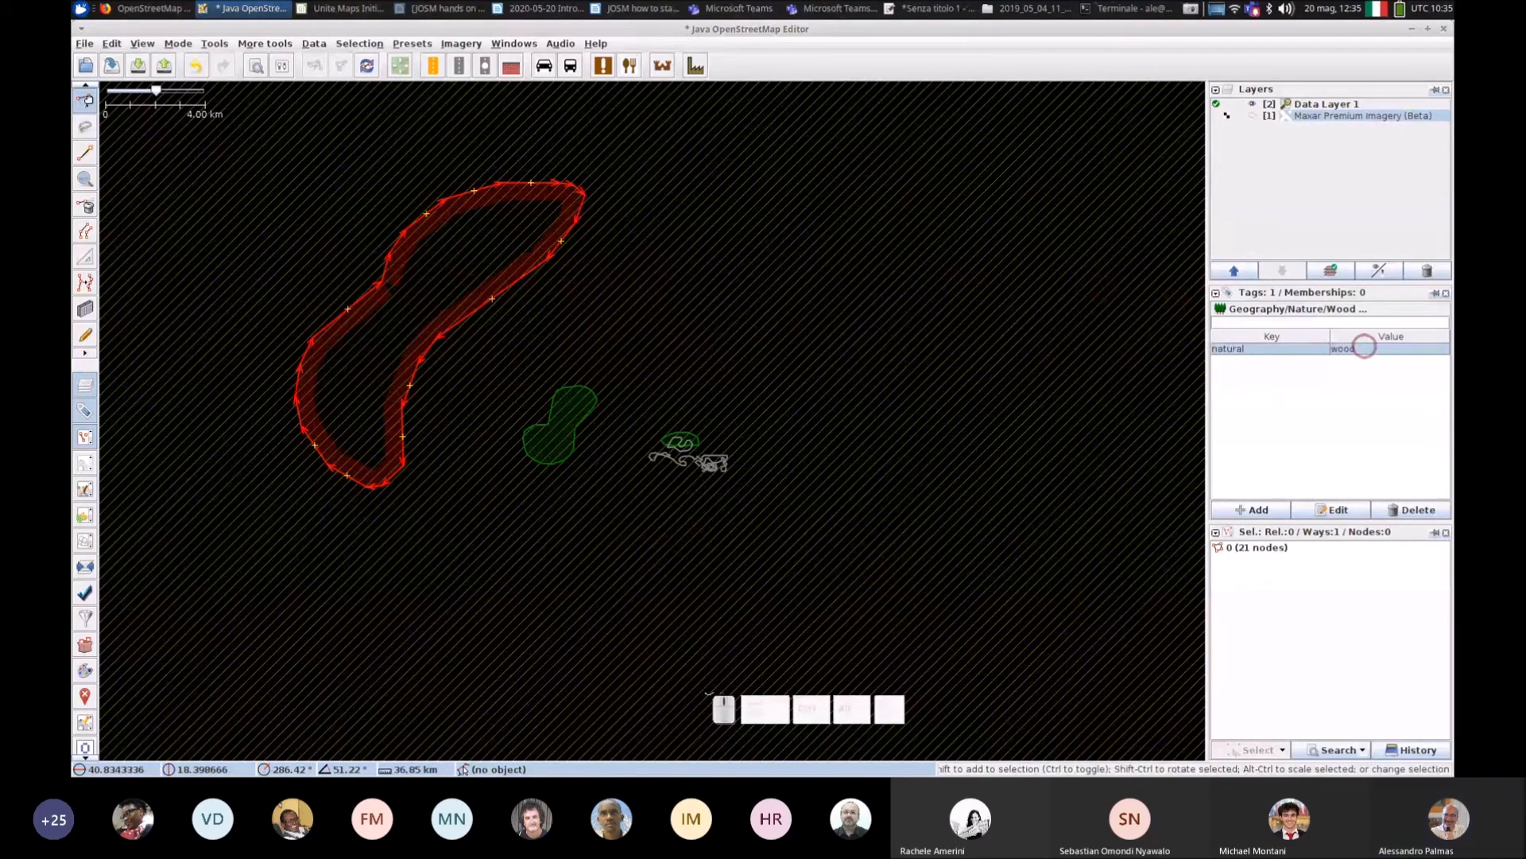
left_click(789, 525)
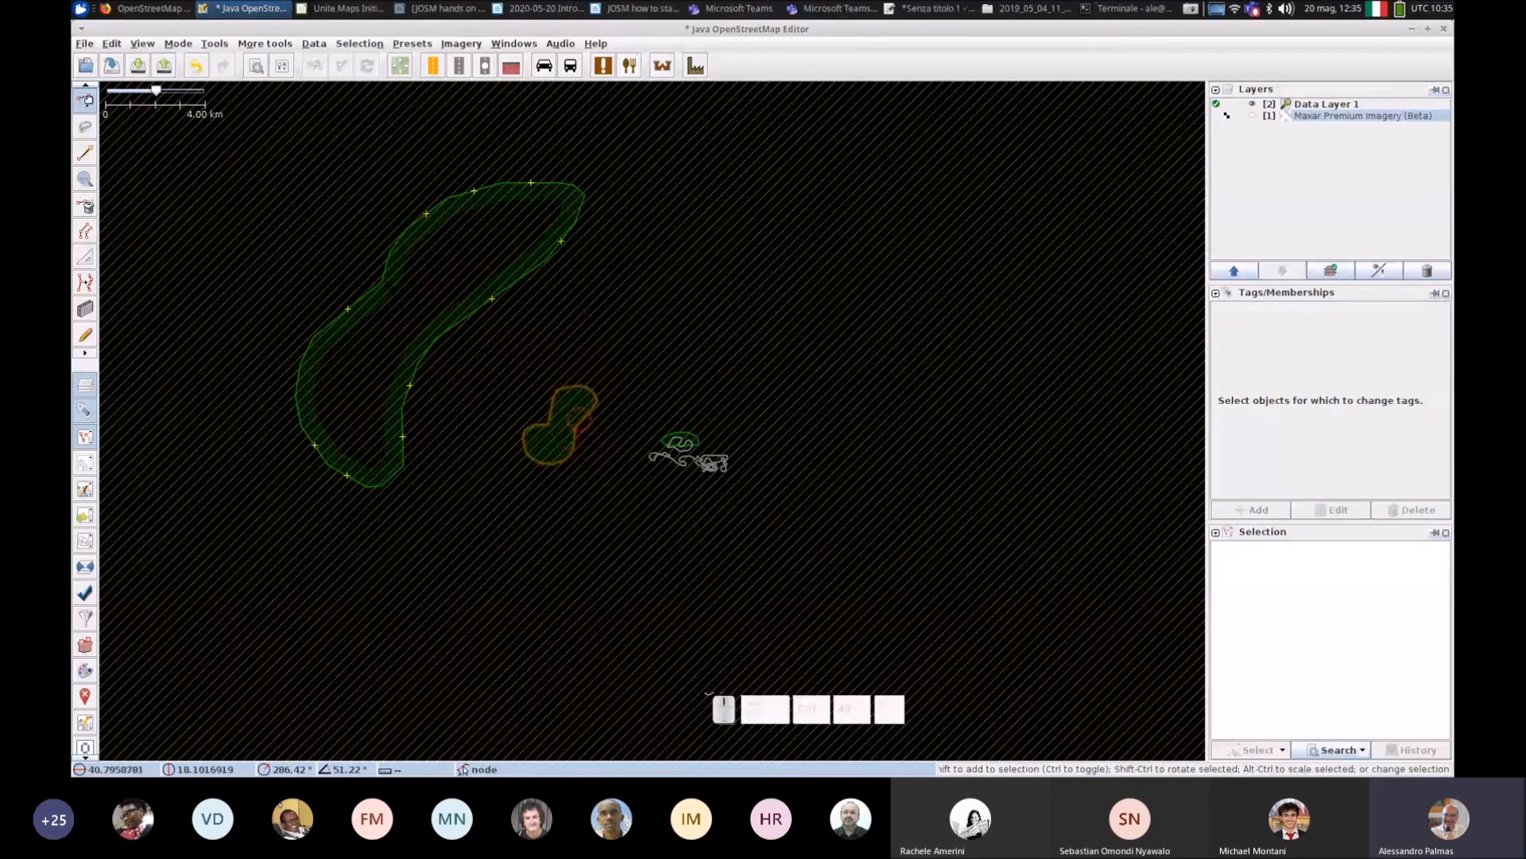
left_click(583, 419)
left_click(731, 502)
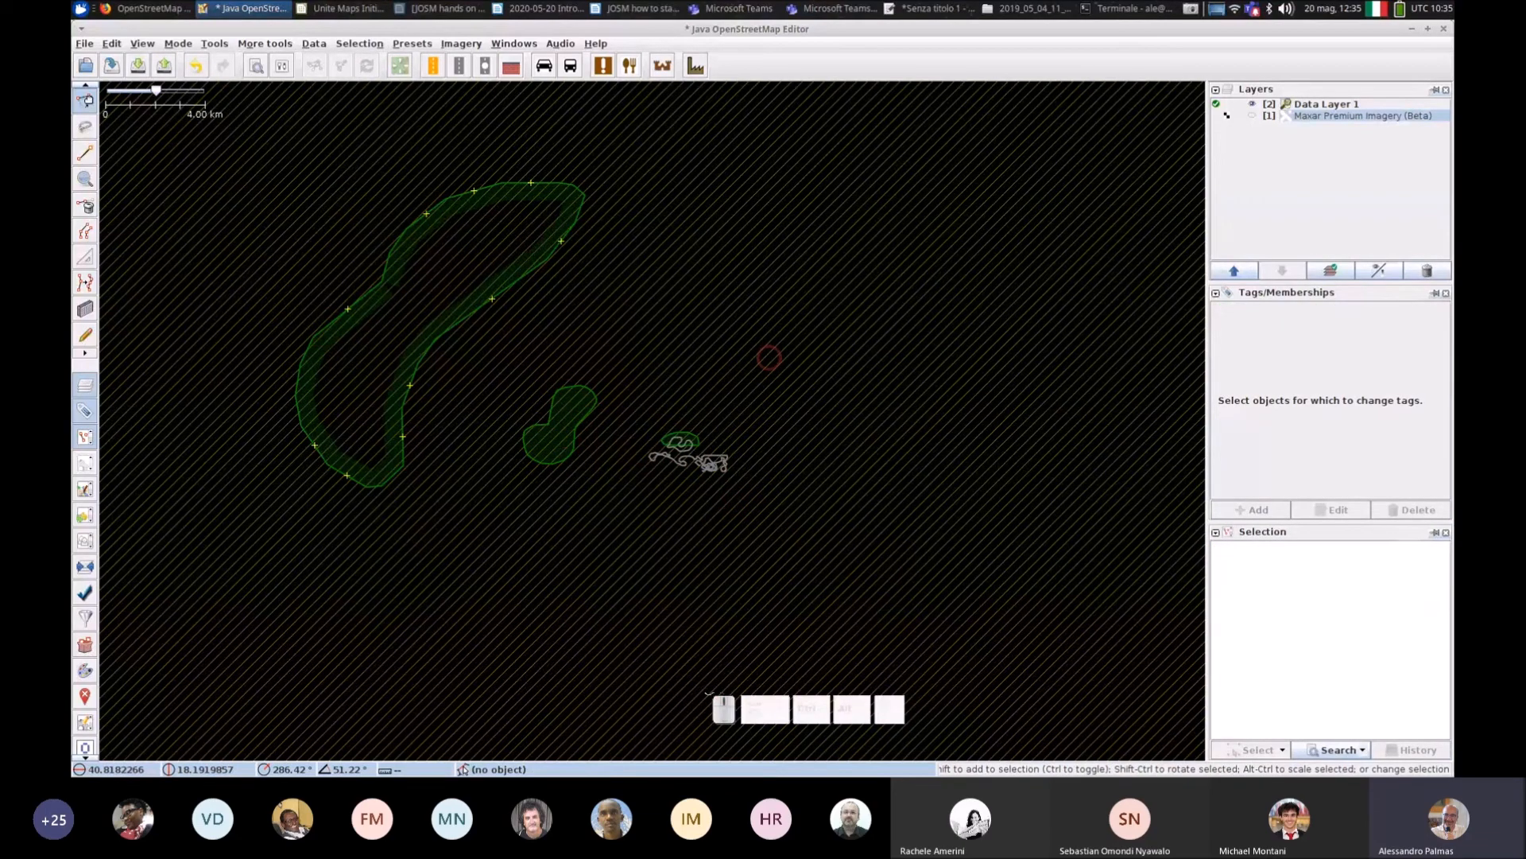
left_click(583, 419)
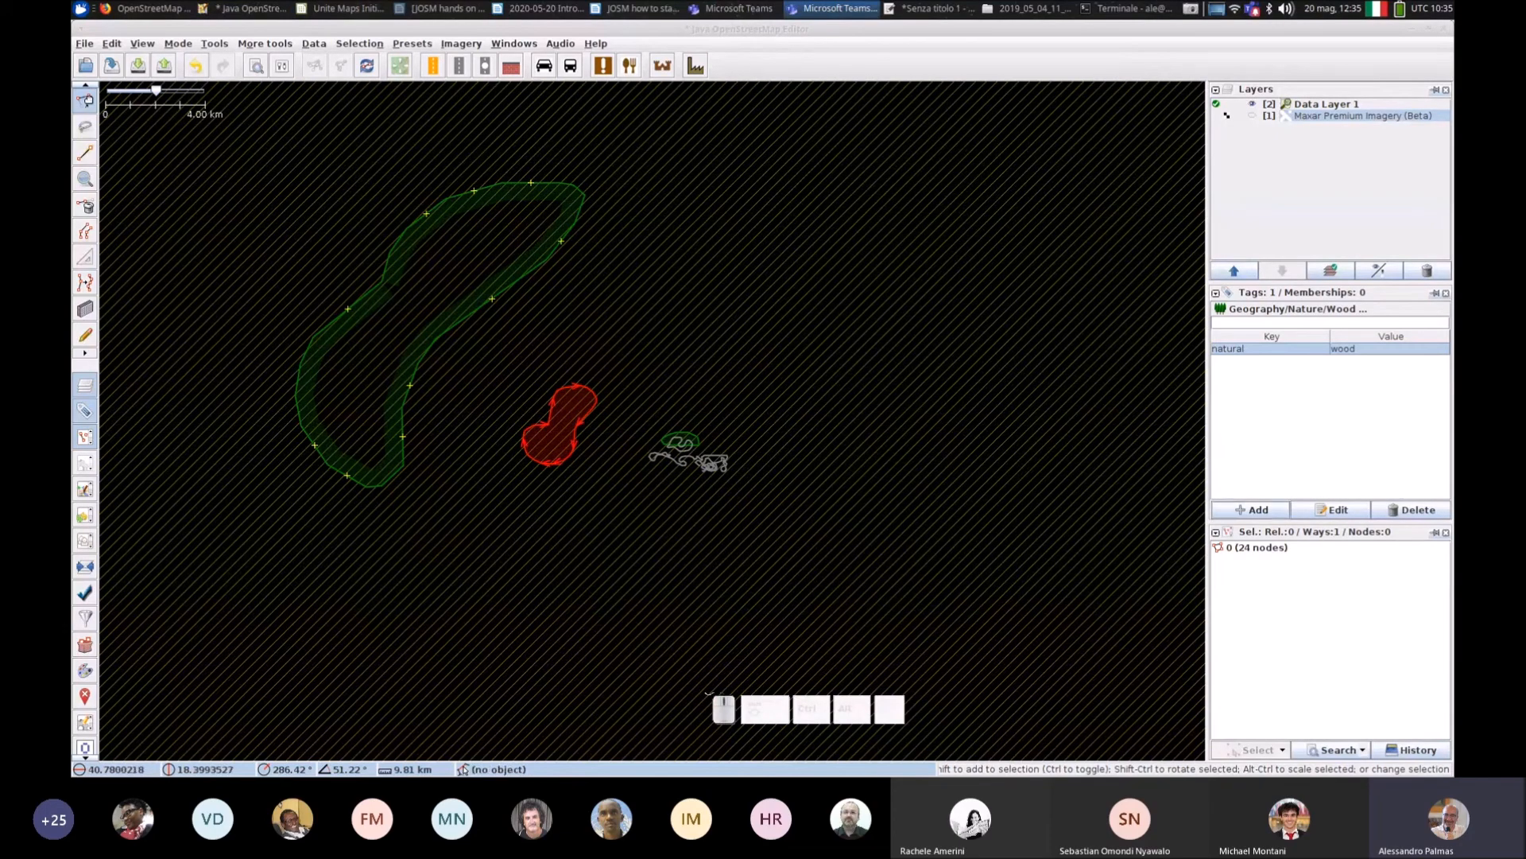
key("alt+a")
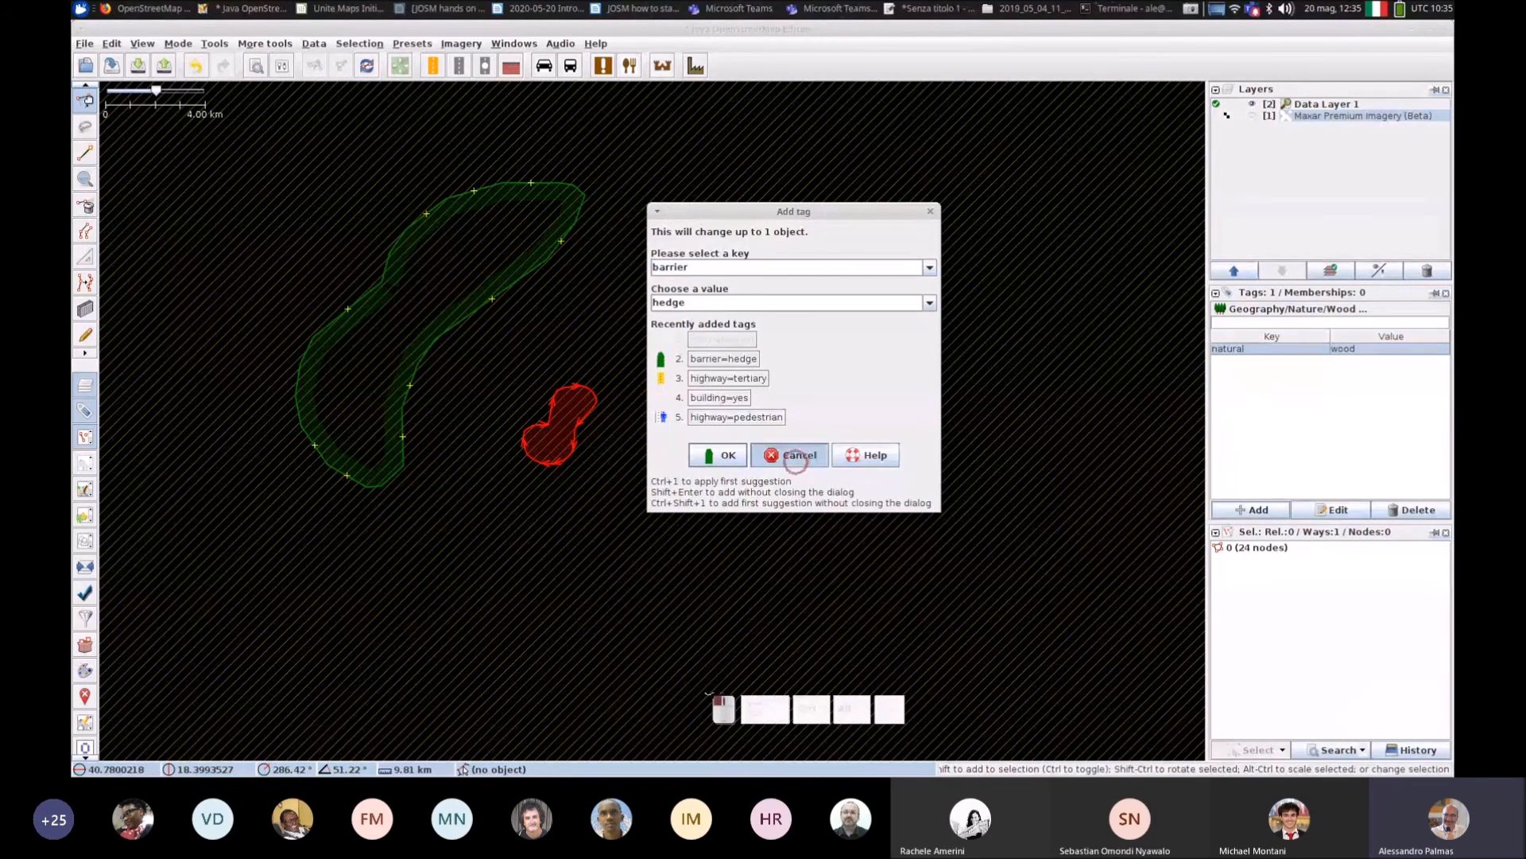
left_click(790, 454)
left_click(779, 403)
Step: Select the peanut-shaped polygon, add the tag highway=tertiary to it, and copy all its tags
left_click(590, 407)
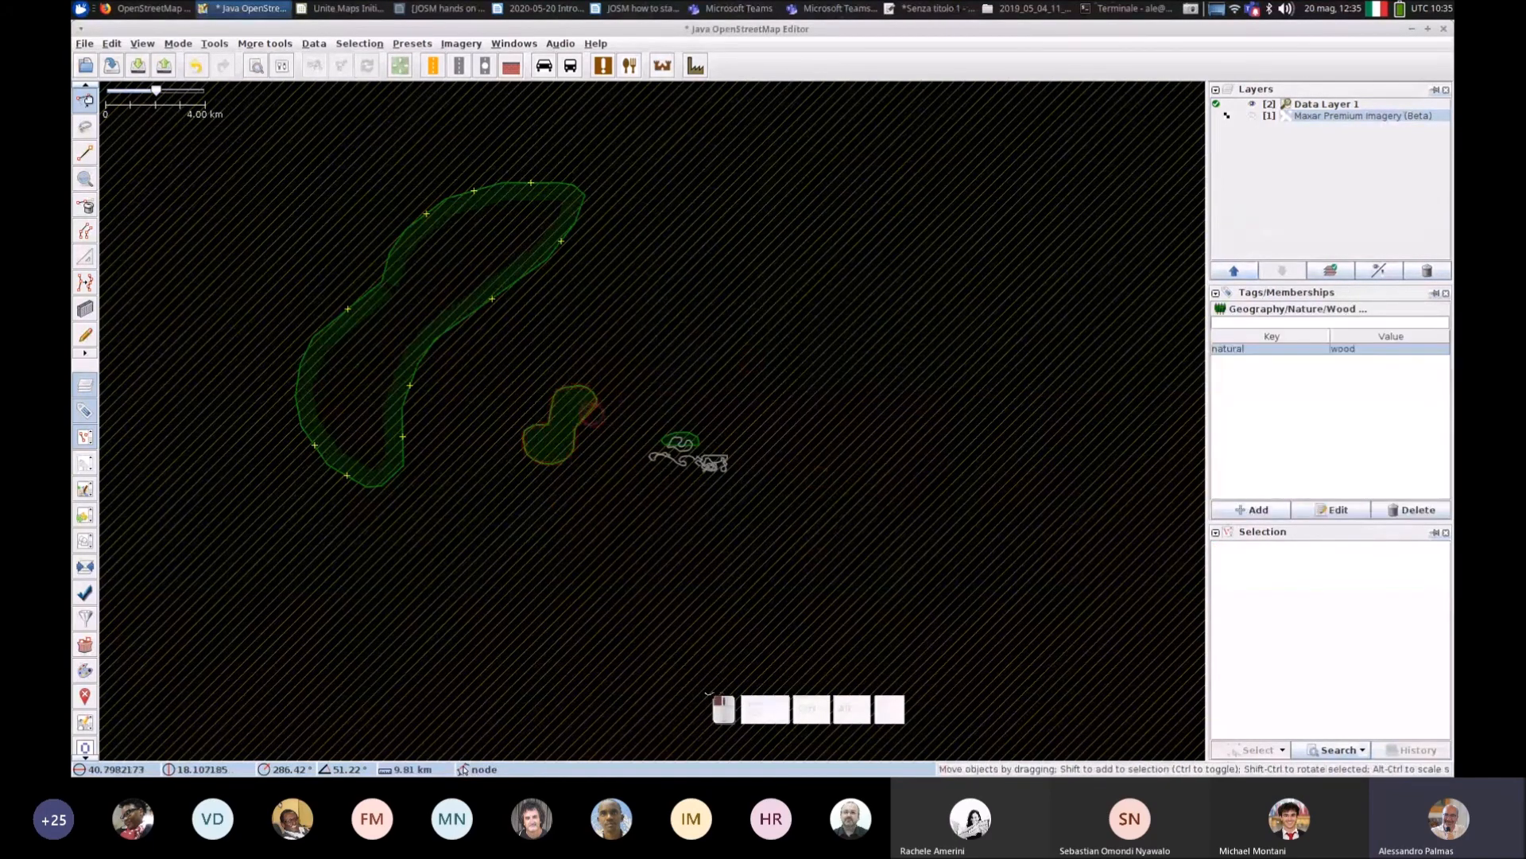
left_click(1252, 510)
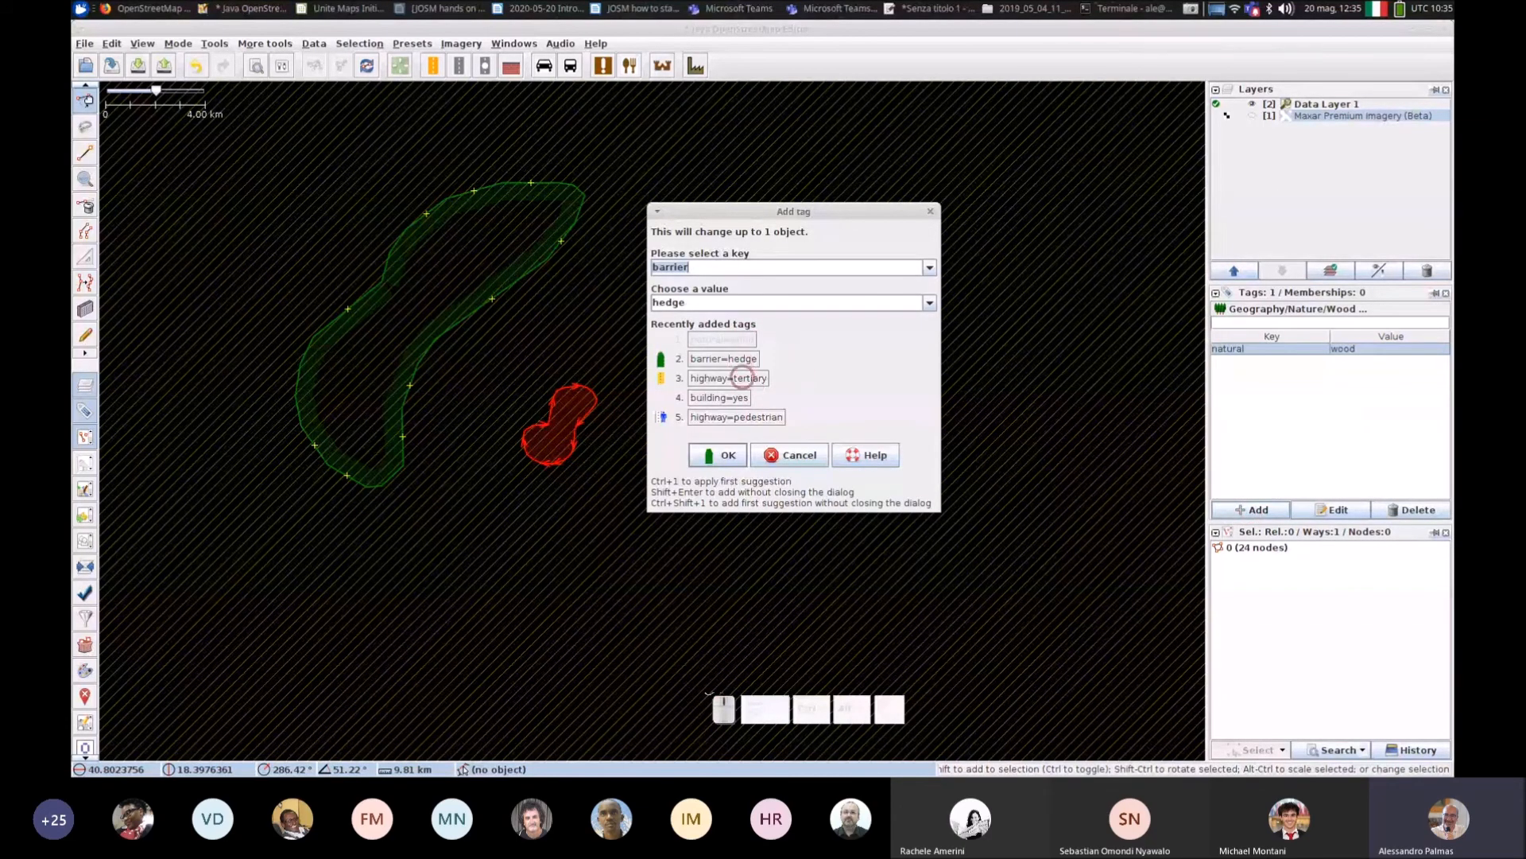
left_click(747, 377)
left_click(718, 455)
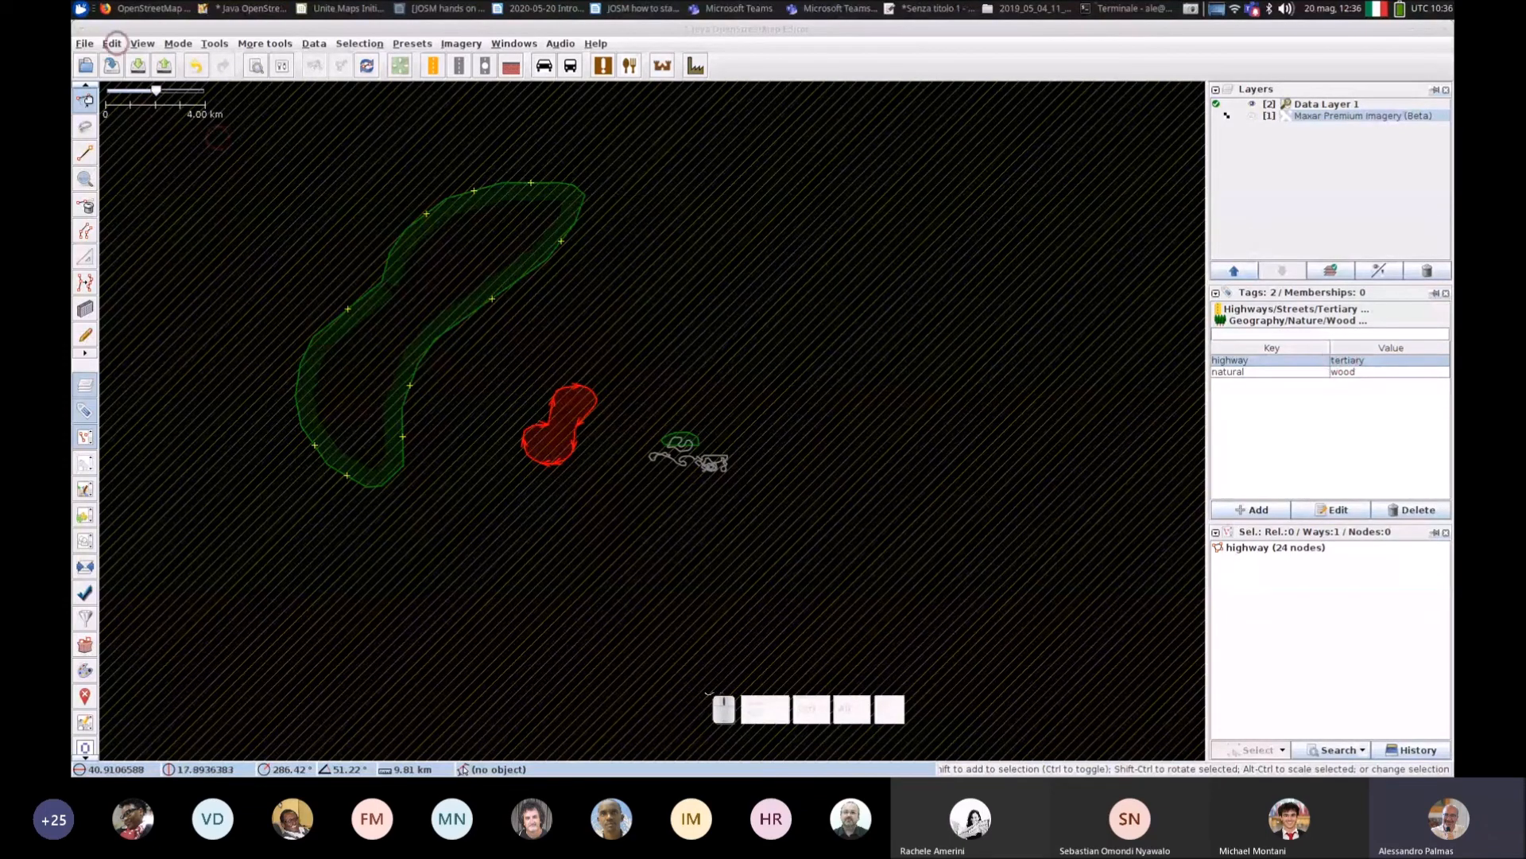
left_click(114, 43)
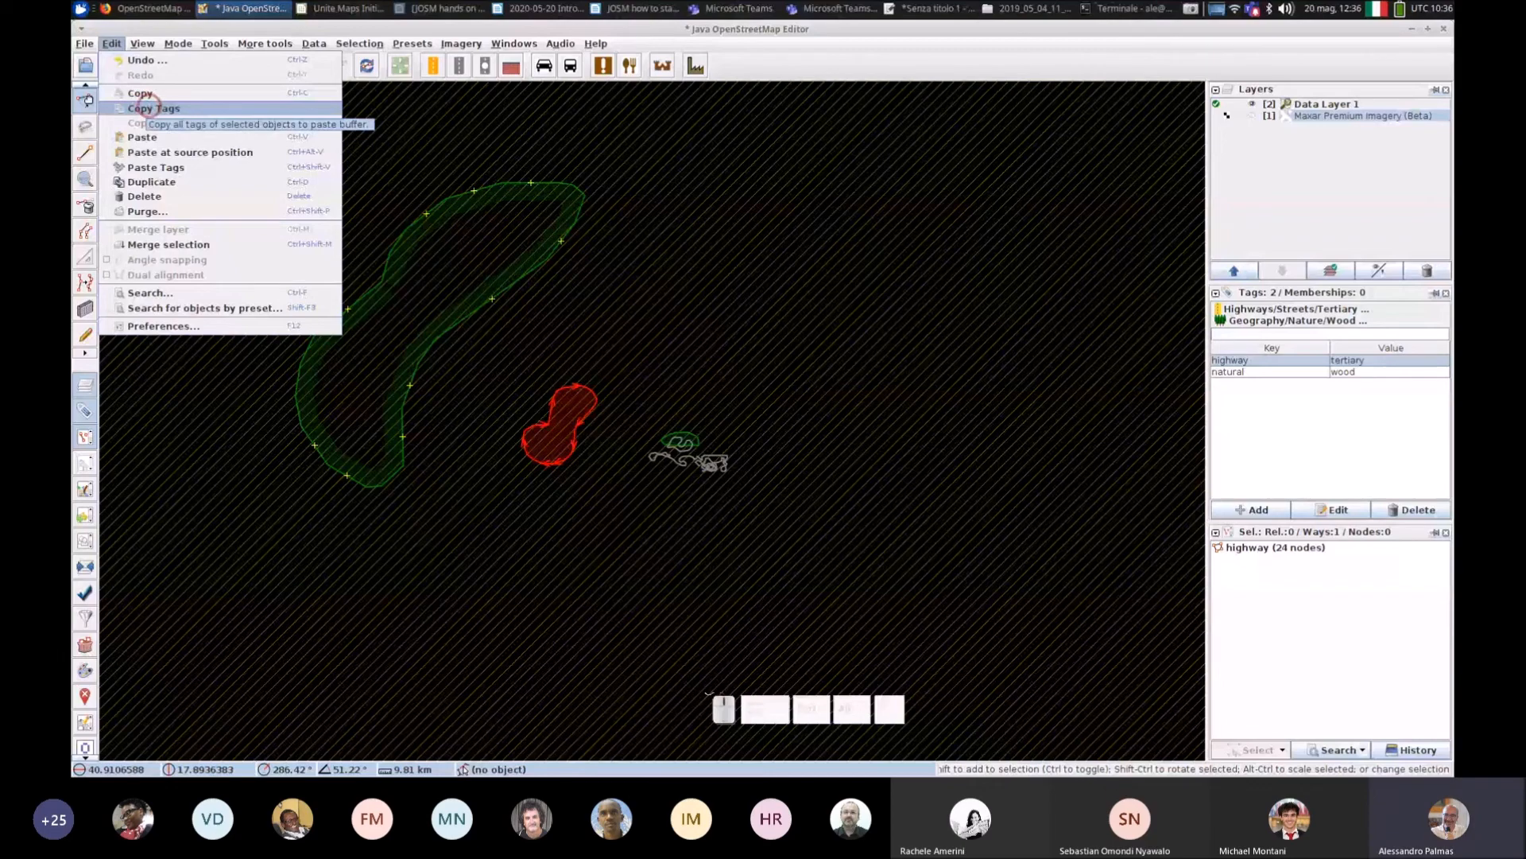
left_click(148, 108)
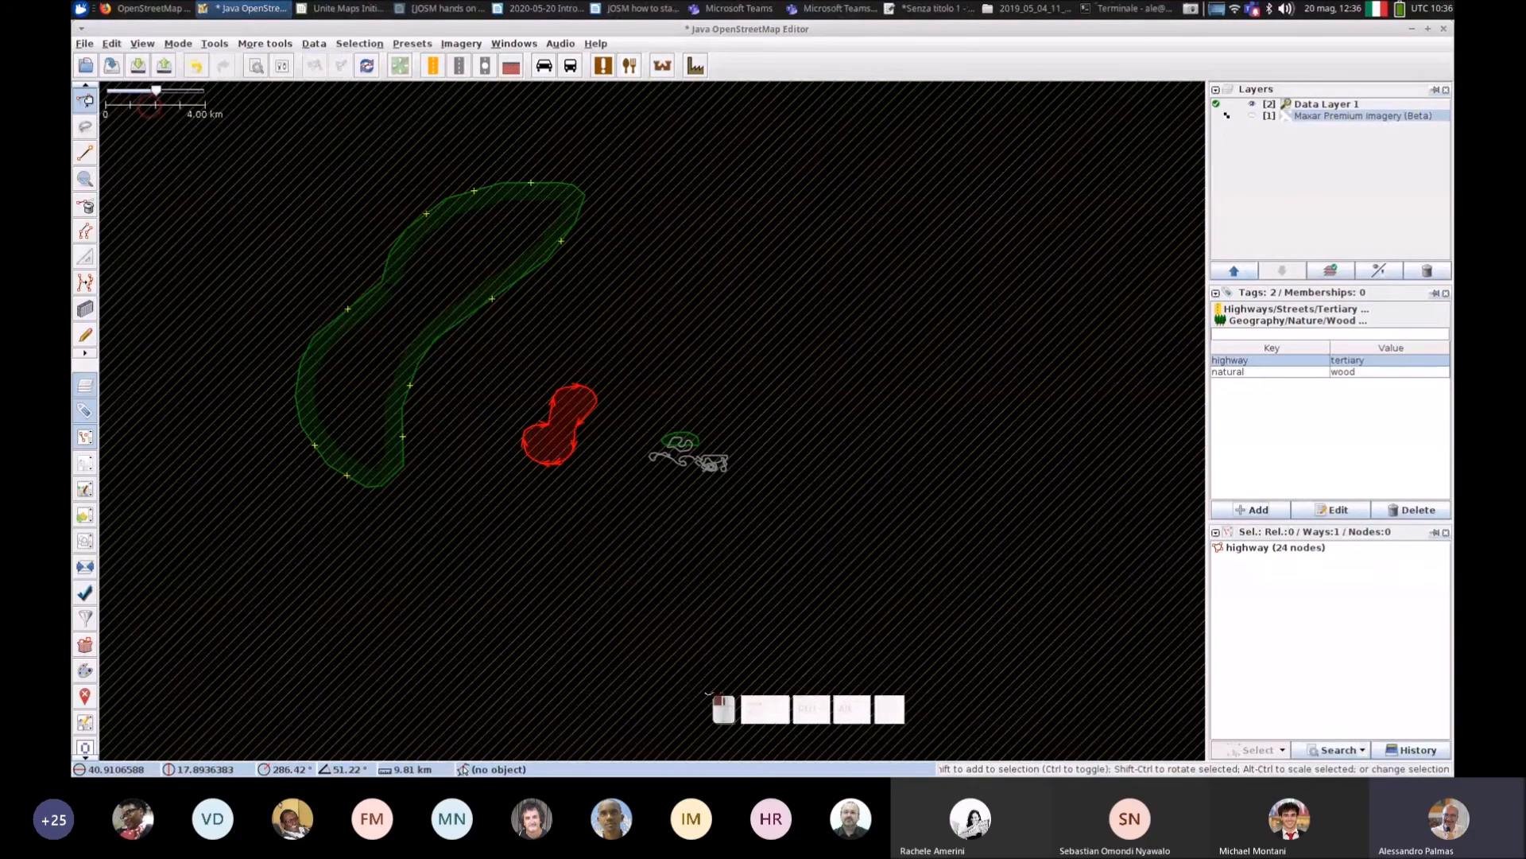
Step: Activate Fast drawing mode to open its configuration, and remove the highway=tertiary tag from the selected peanut-shaped polygon
left_click(86, 333)
key("q")
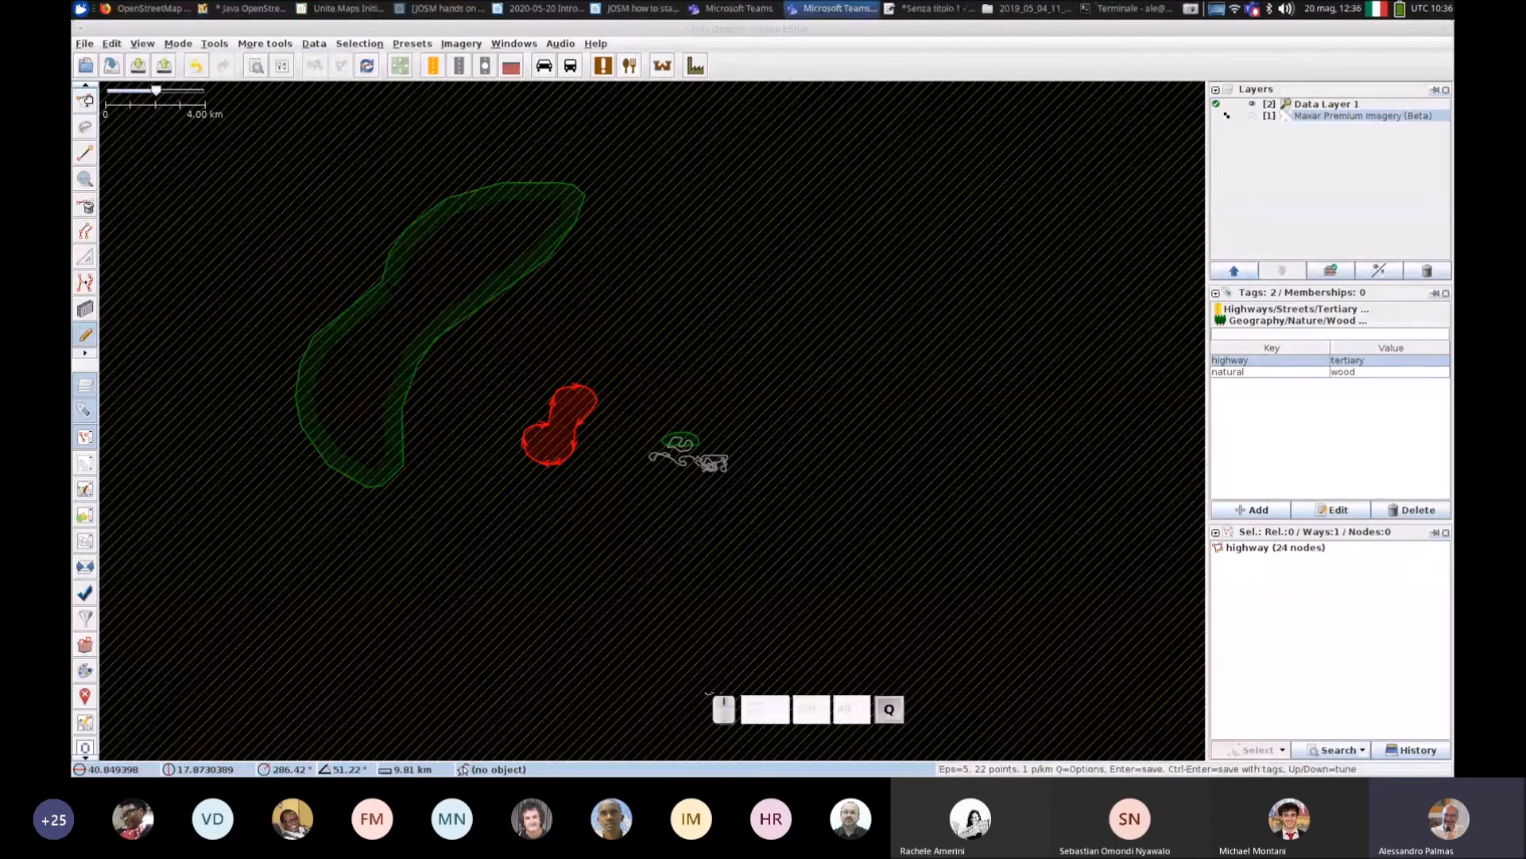
left_click(86, 334)
key("q")
left_click(86, 334)
key("q")
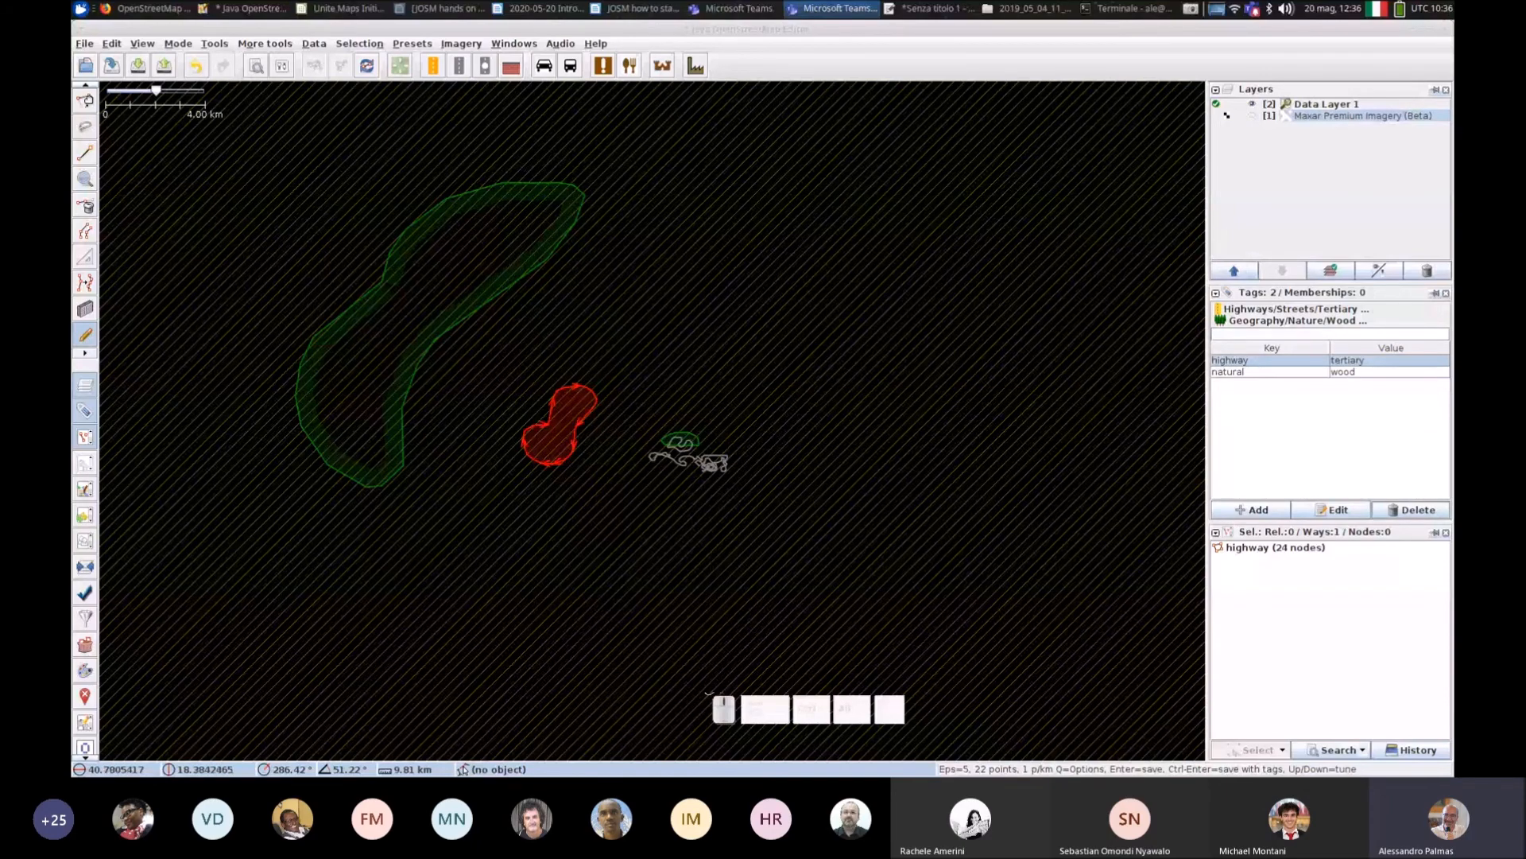
left_click(1412, 509)
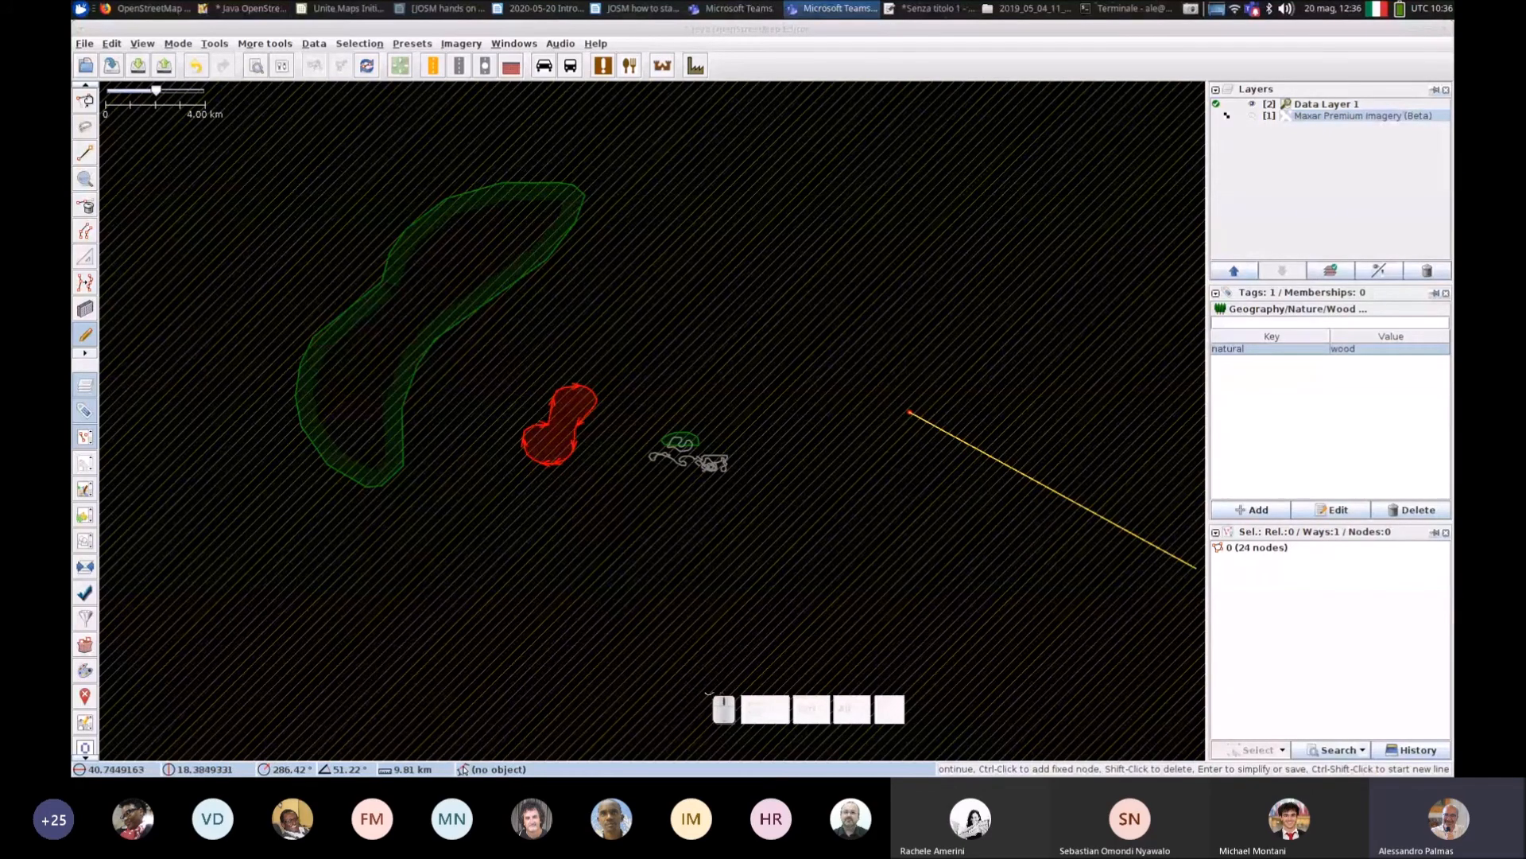
Step: Draw and save a four-sided closed polygon about 14.79 km around, east of the other shapes, and clear the selection
left_click(938, 506)
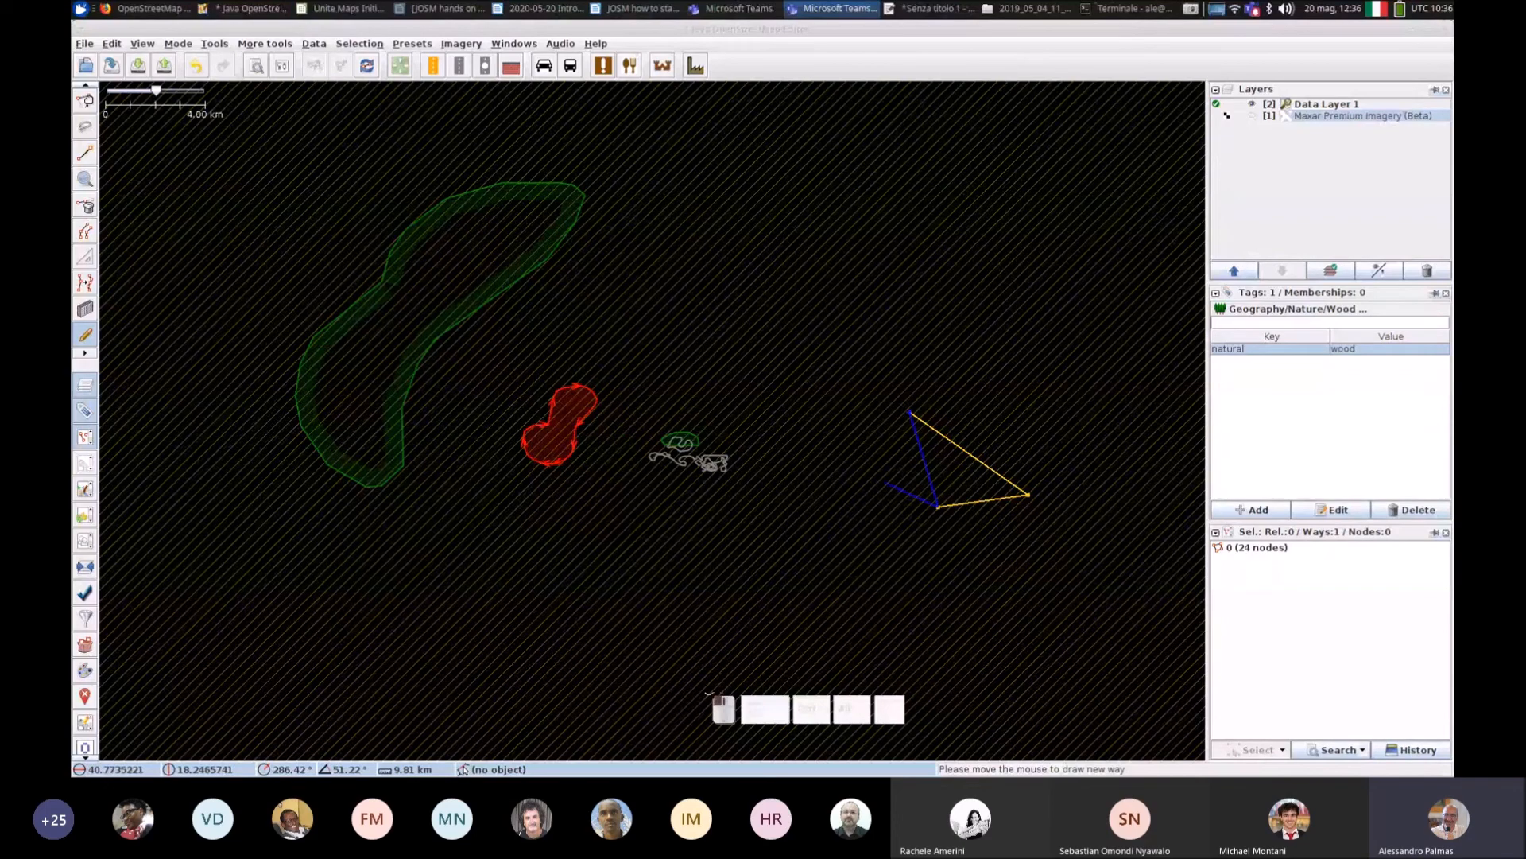
left_click(885, 482)
key("Return")
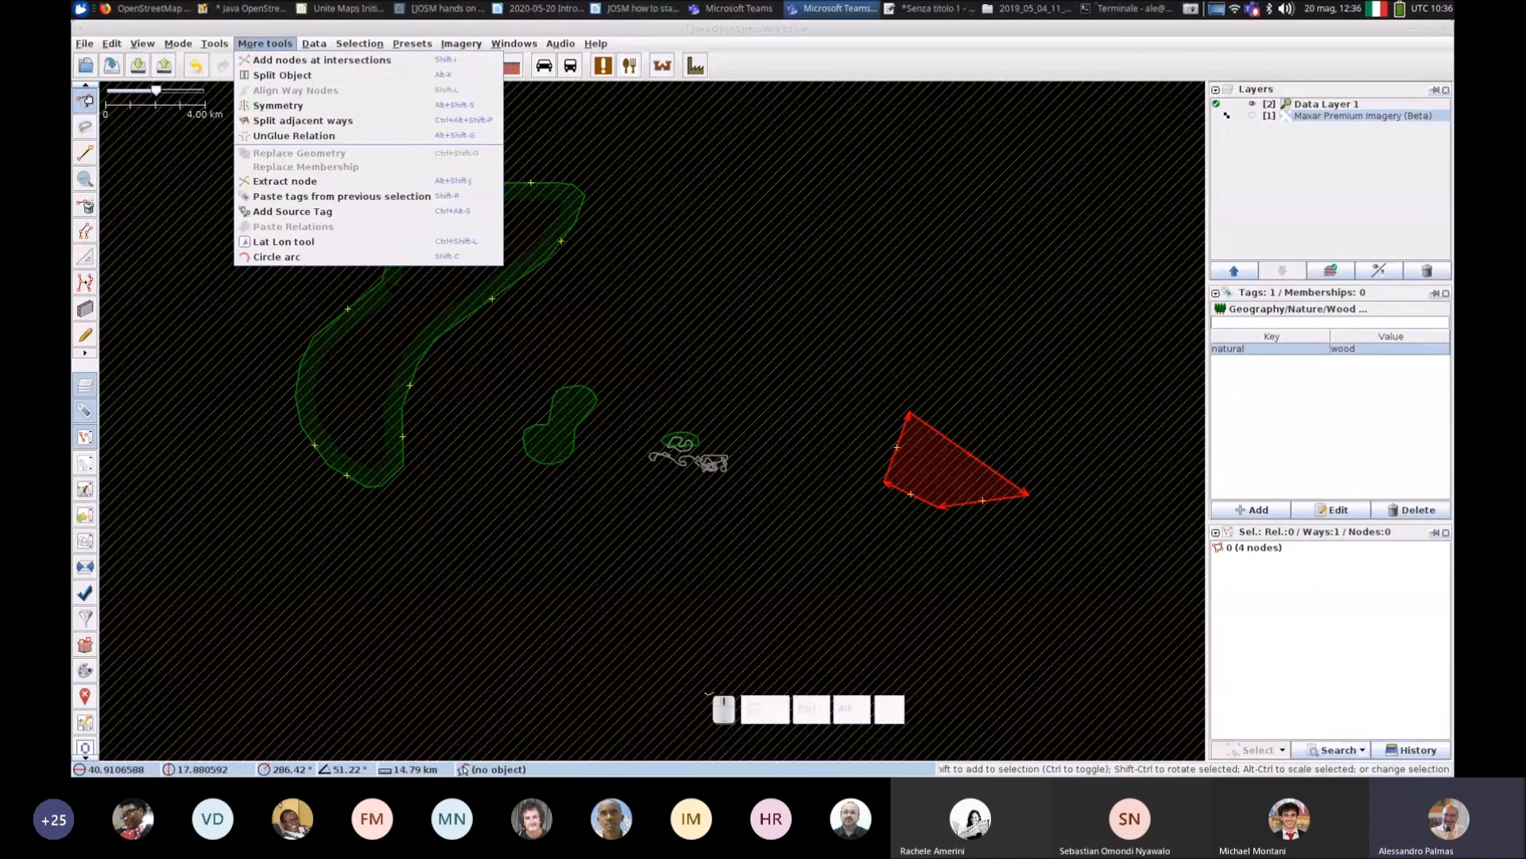
mouse_move(213, 44)
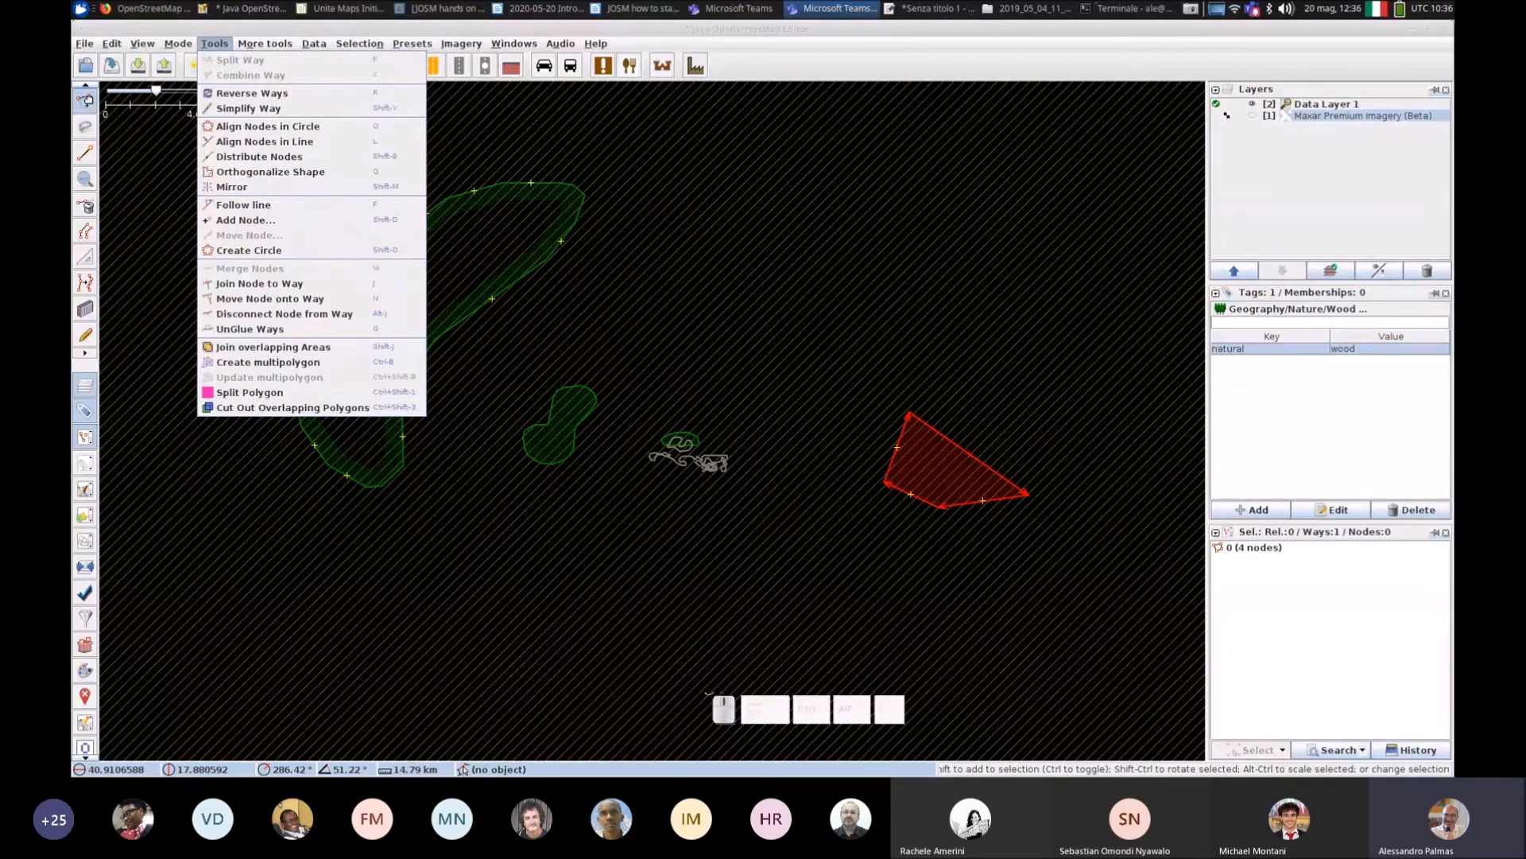
mouse_move(265, 44)
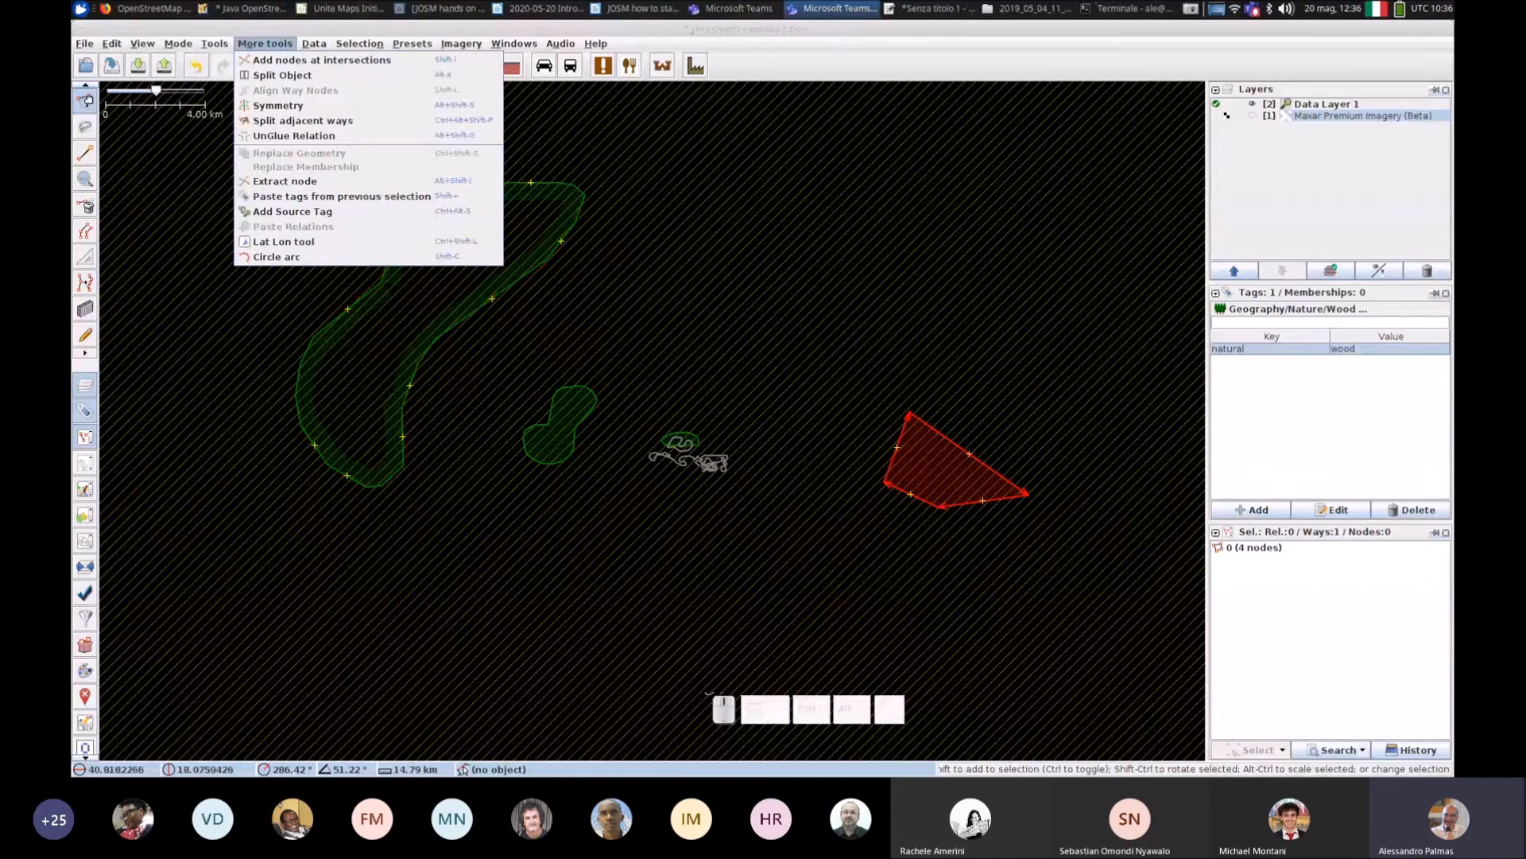
left_click(543, 344)
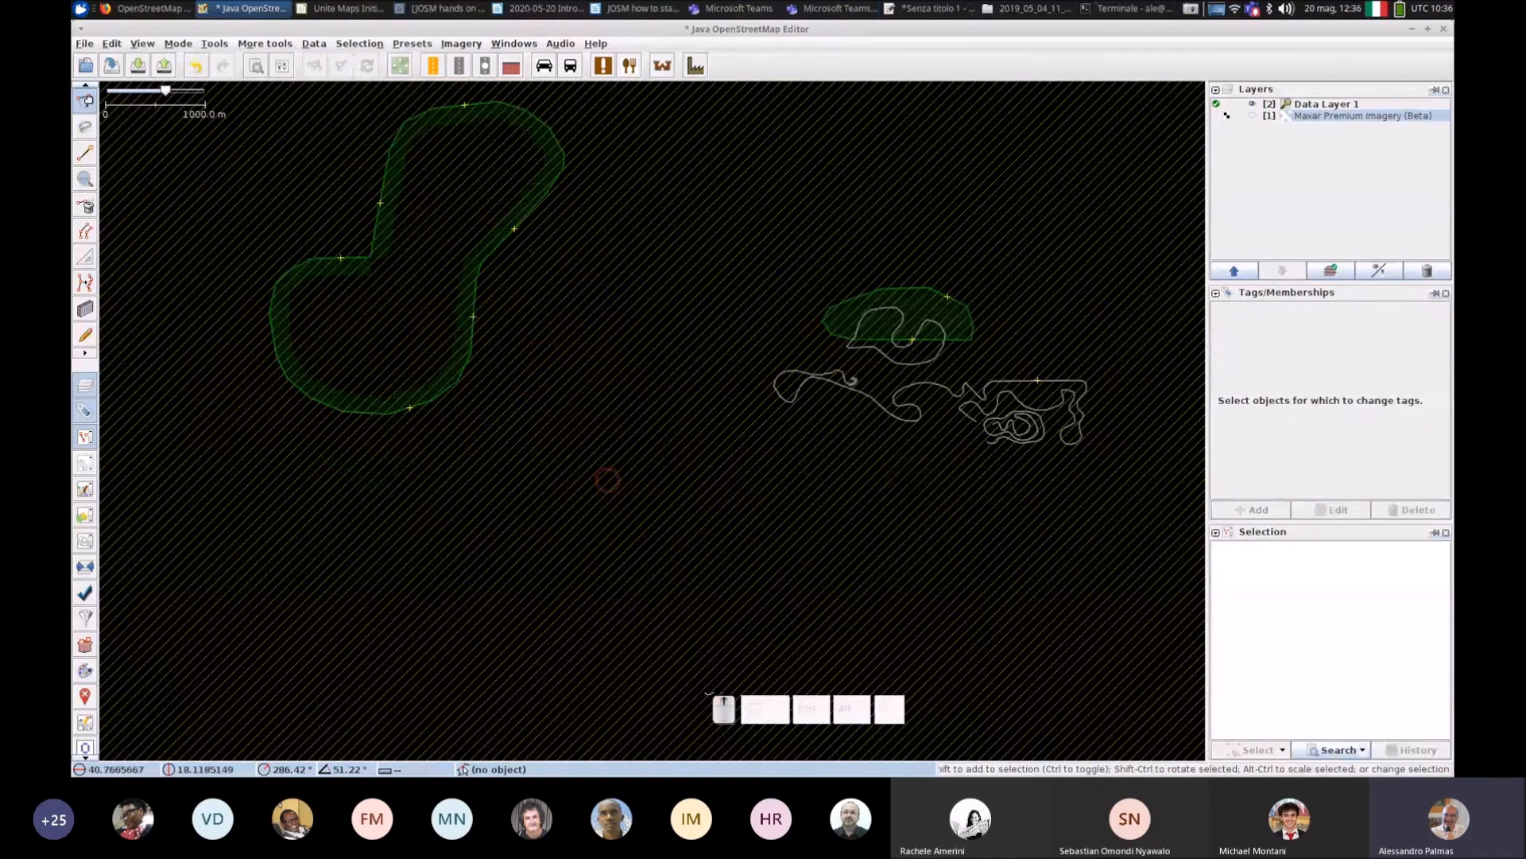
scroll(592, 479, "up", 4)
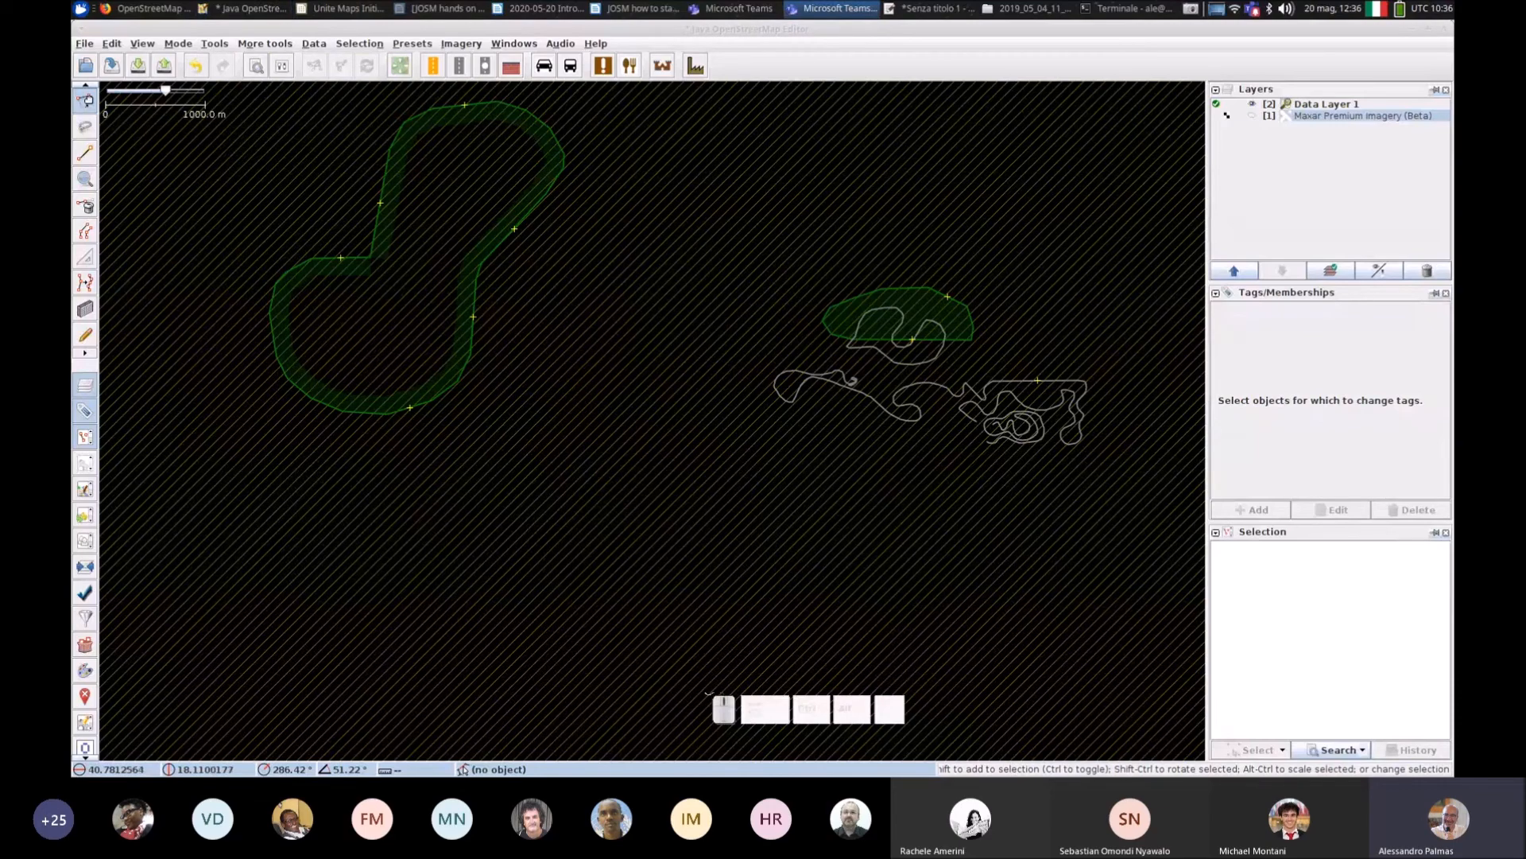
scroll(566, 401, "down", 4)
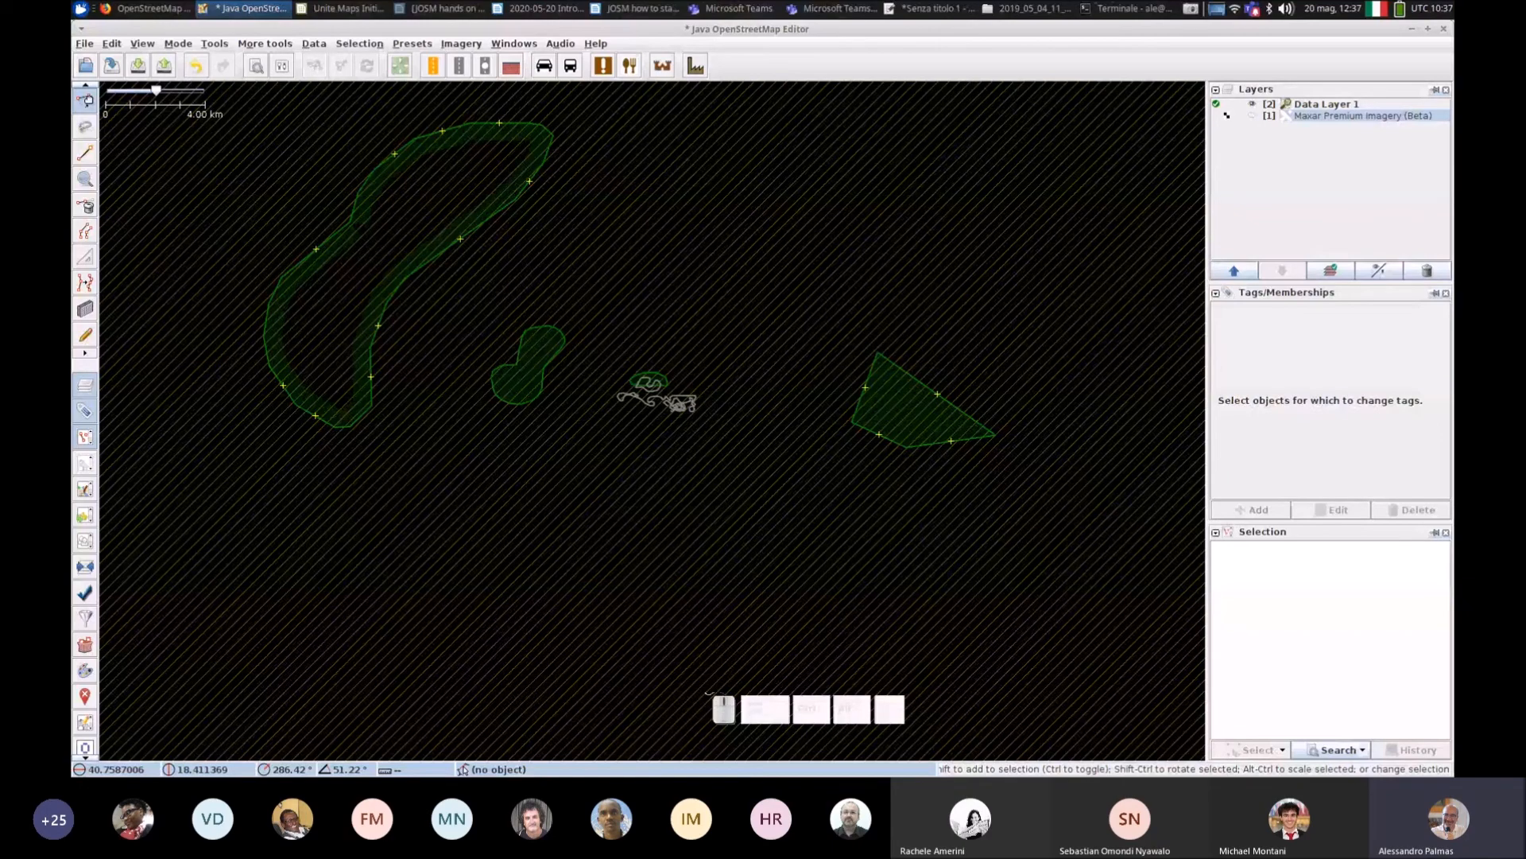
Step: Switch to Firefox and show the Google search results about preferences in the Mac version of JOSM
key("alt+Tab")
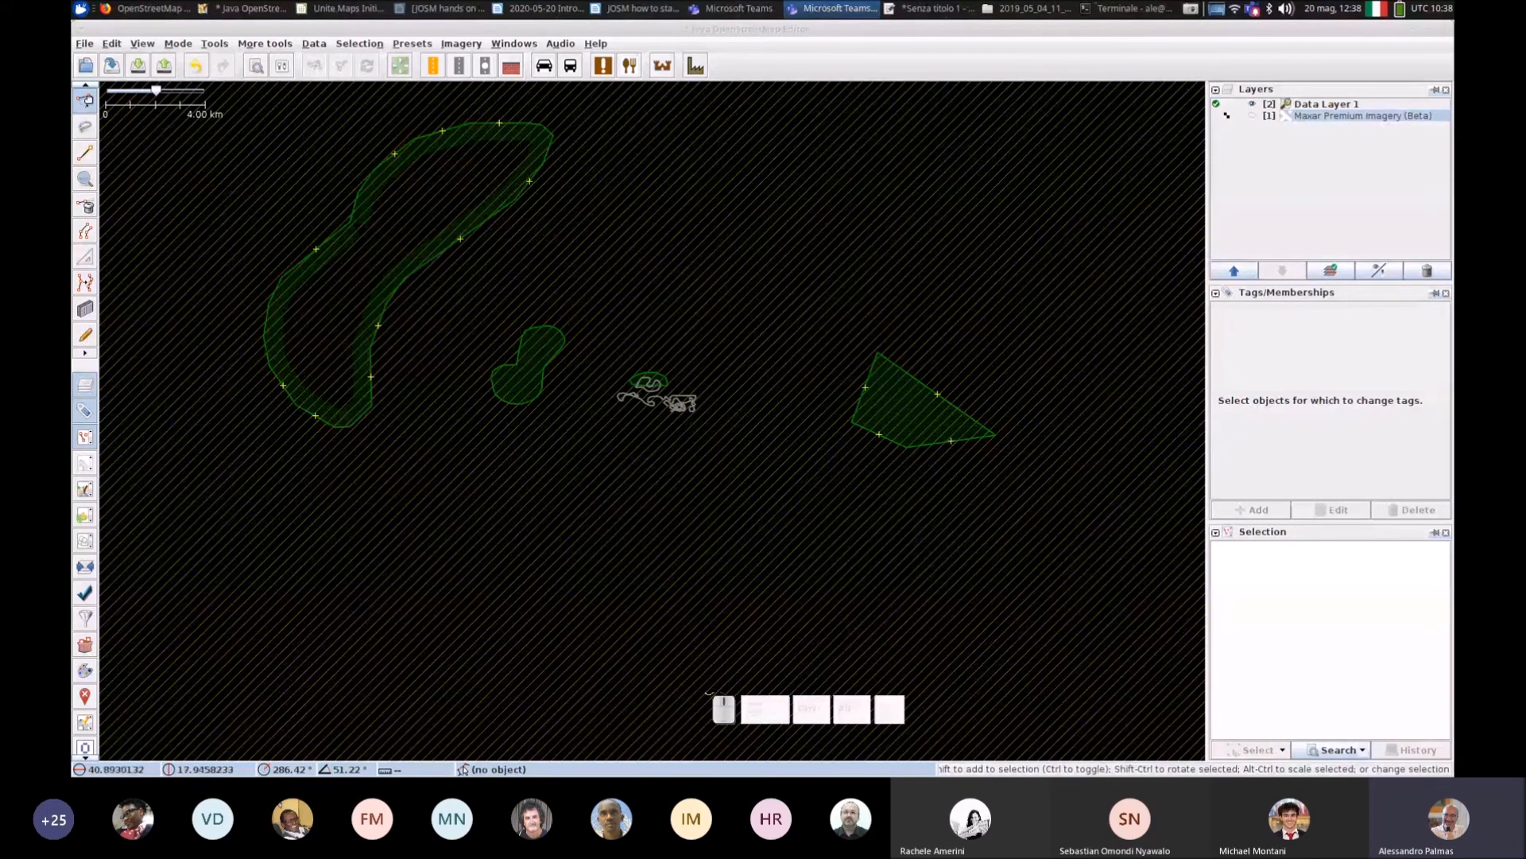
left_click(147, 9)
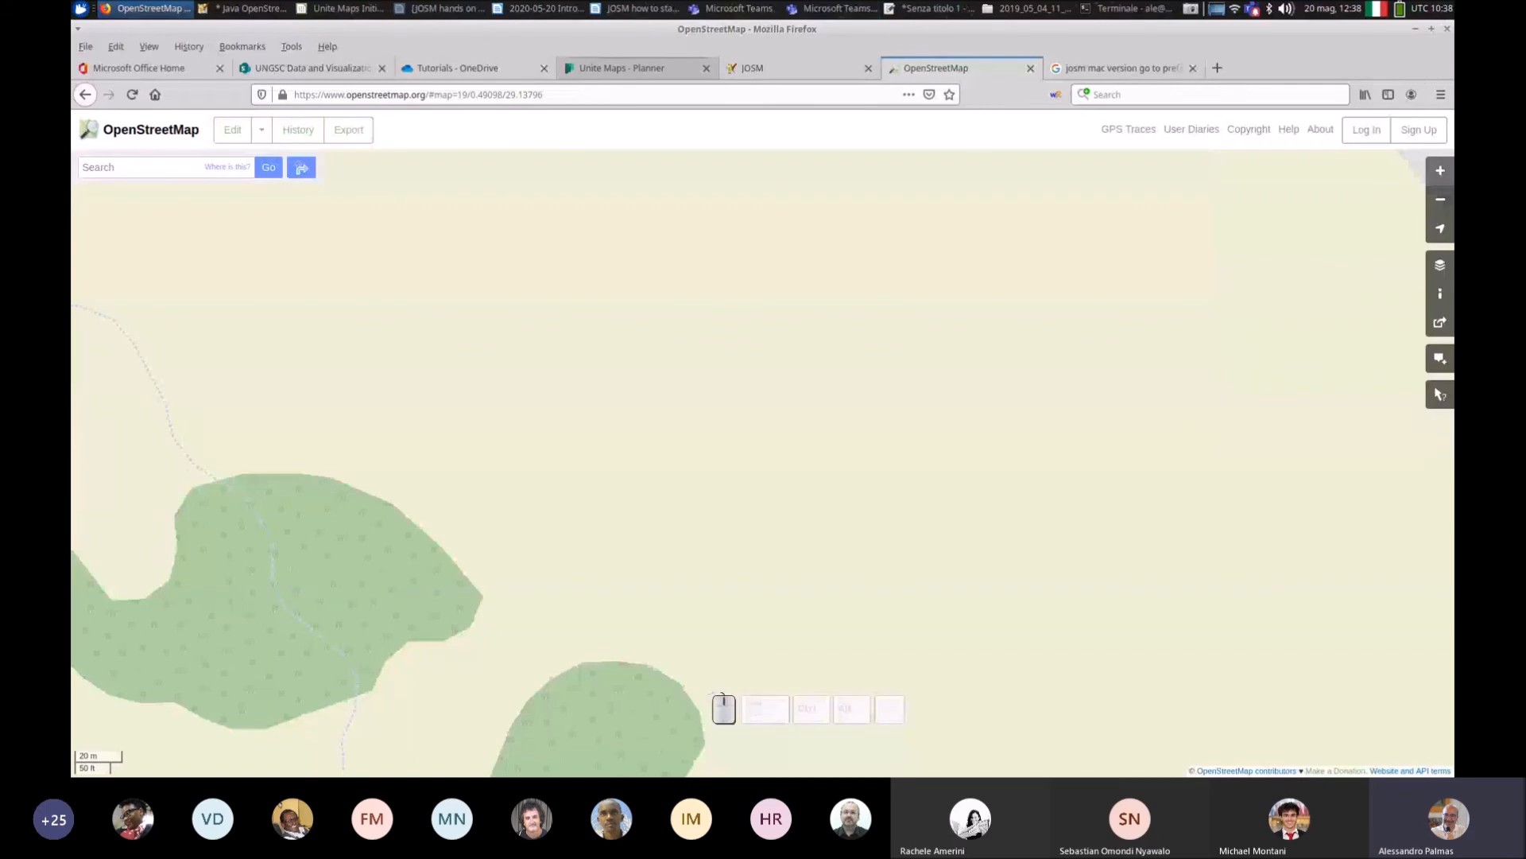
left_click(1043, 68)
left_click(427, 95)
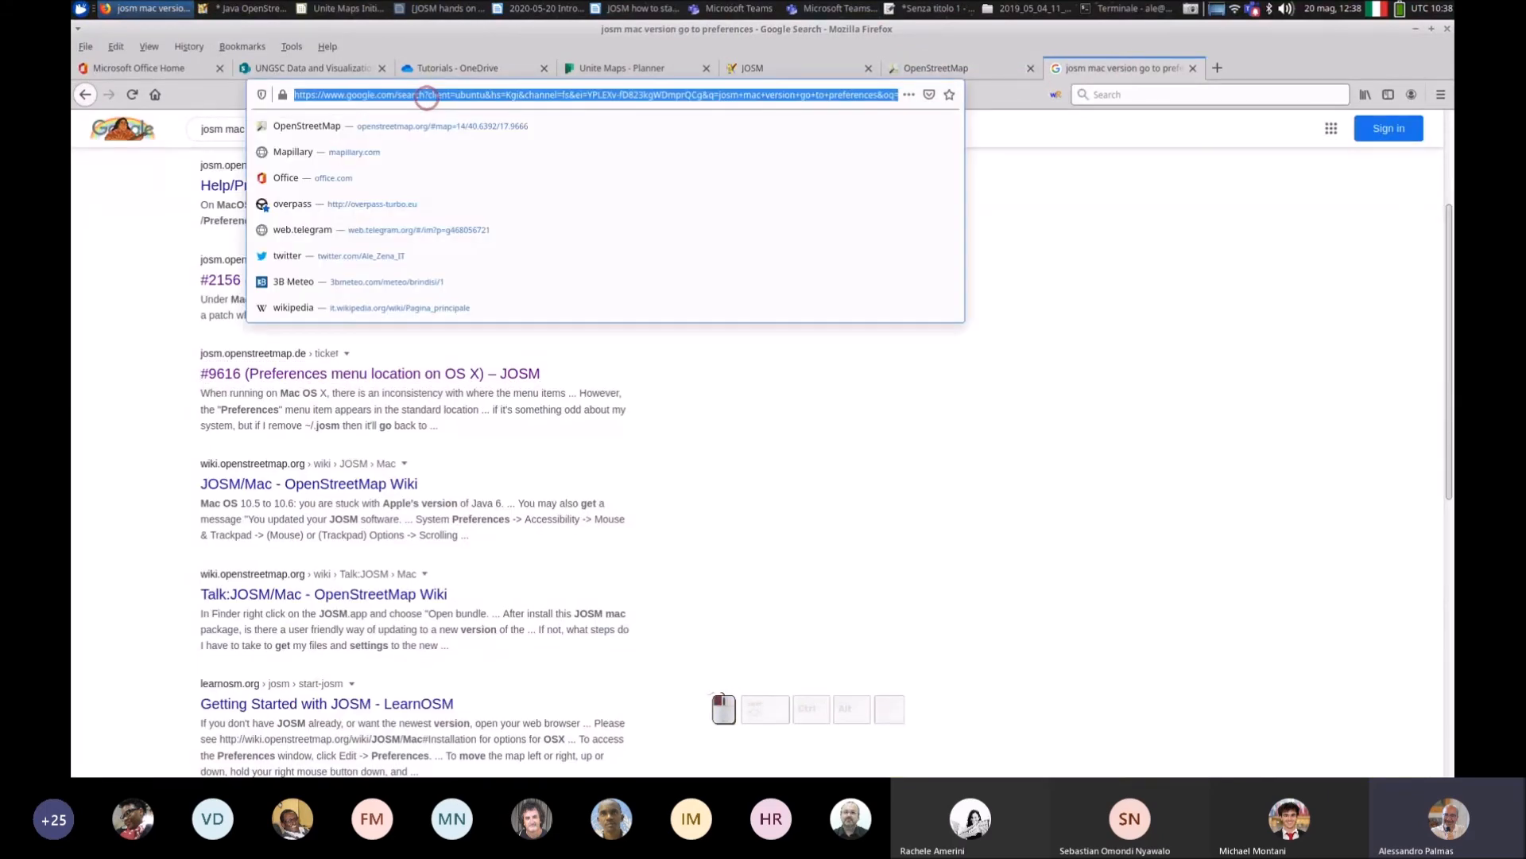
double_click(427, 96)
double_click(431, 96)
left_click(430, 95)
left_click(832, 9)
key("BackSpace")
type("er")
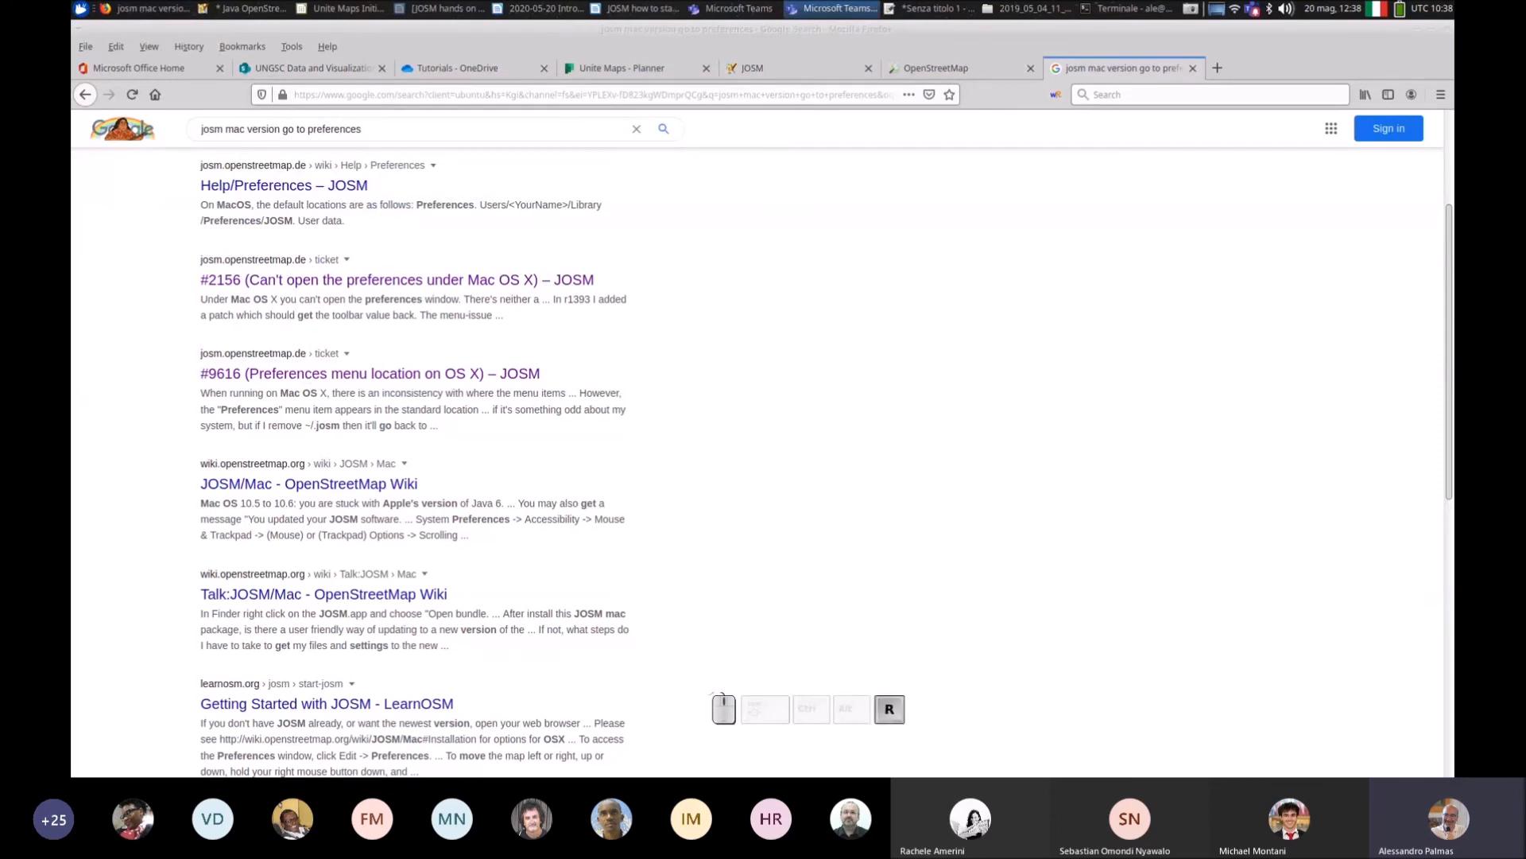
key("BackSpace")
left_click(450, 95)
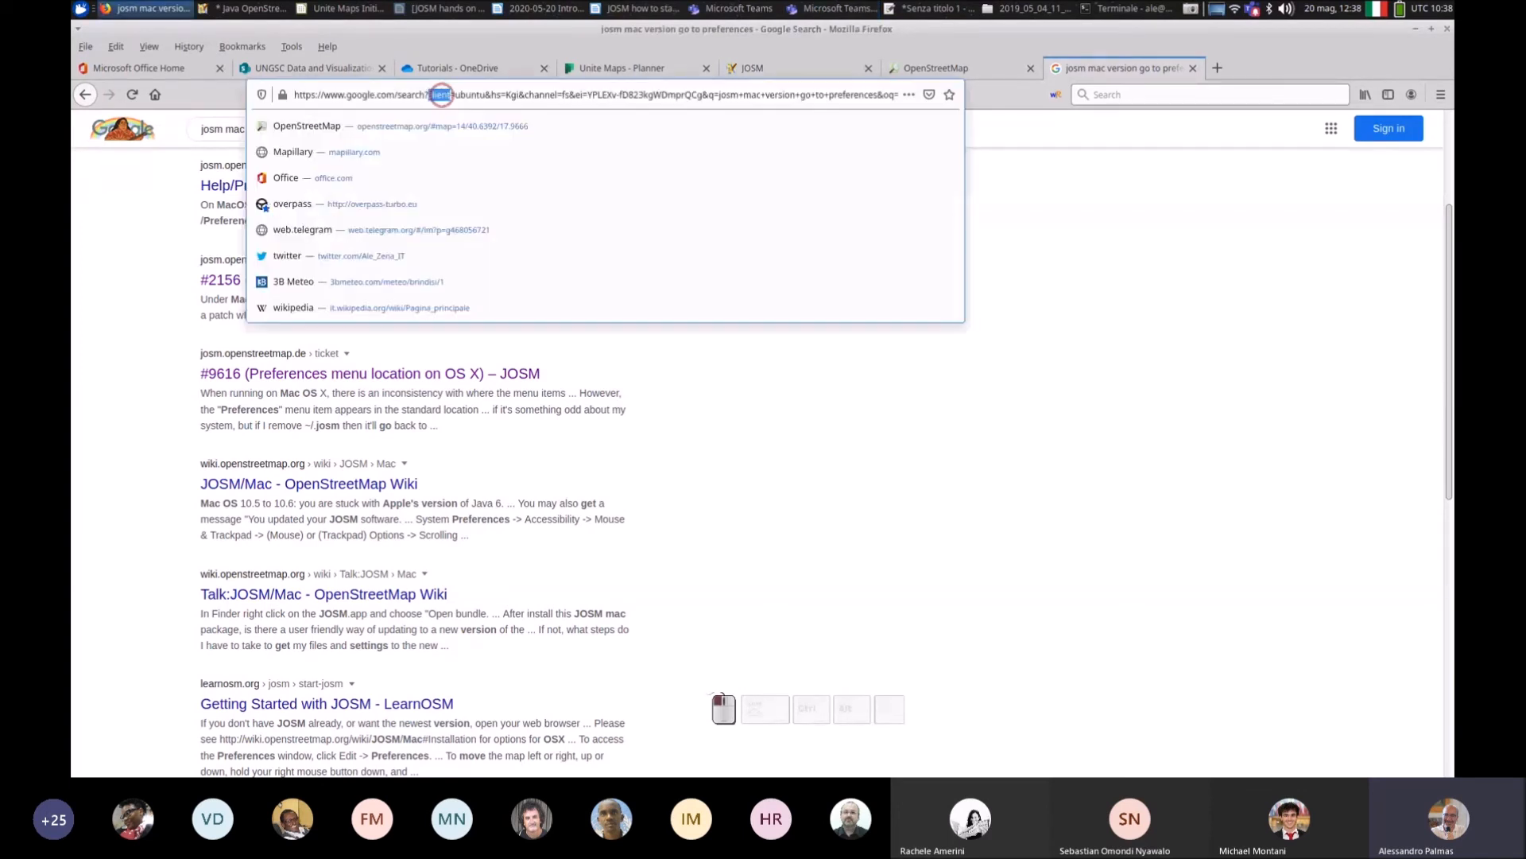
Step: Open learnosm.org in a new browser tab
left_click(1215, 67)
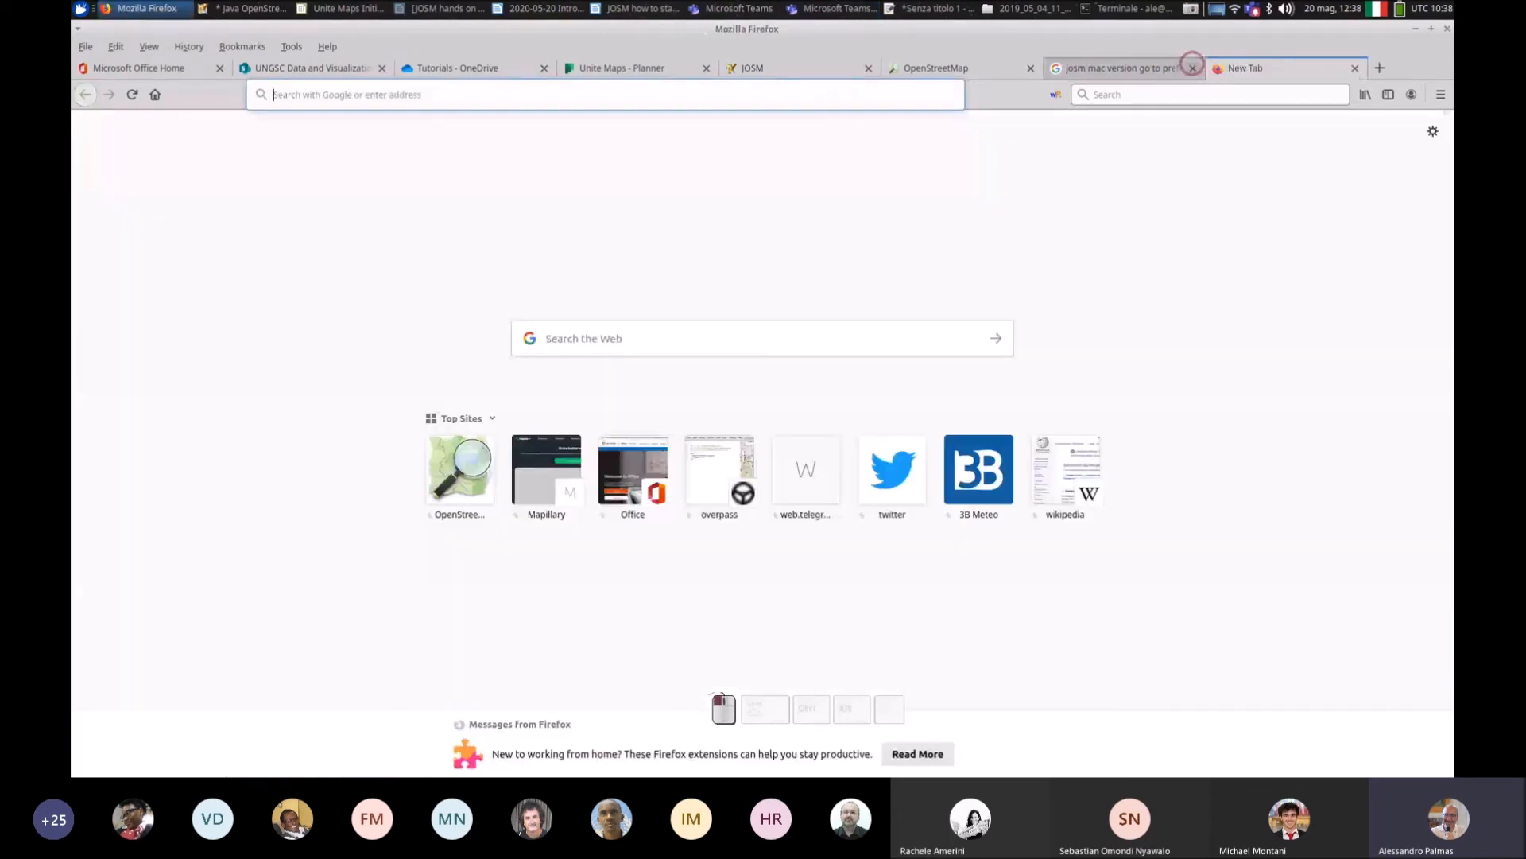
left_click(701, 90)
type("learnosm.org")
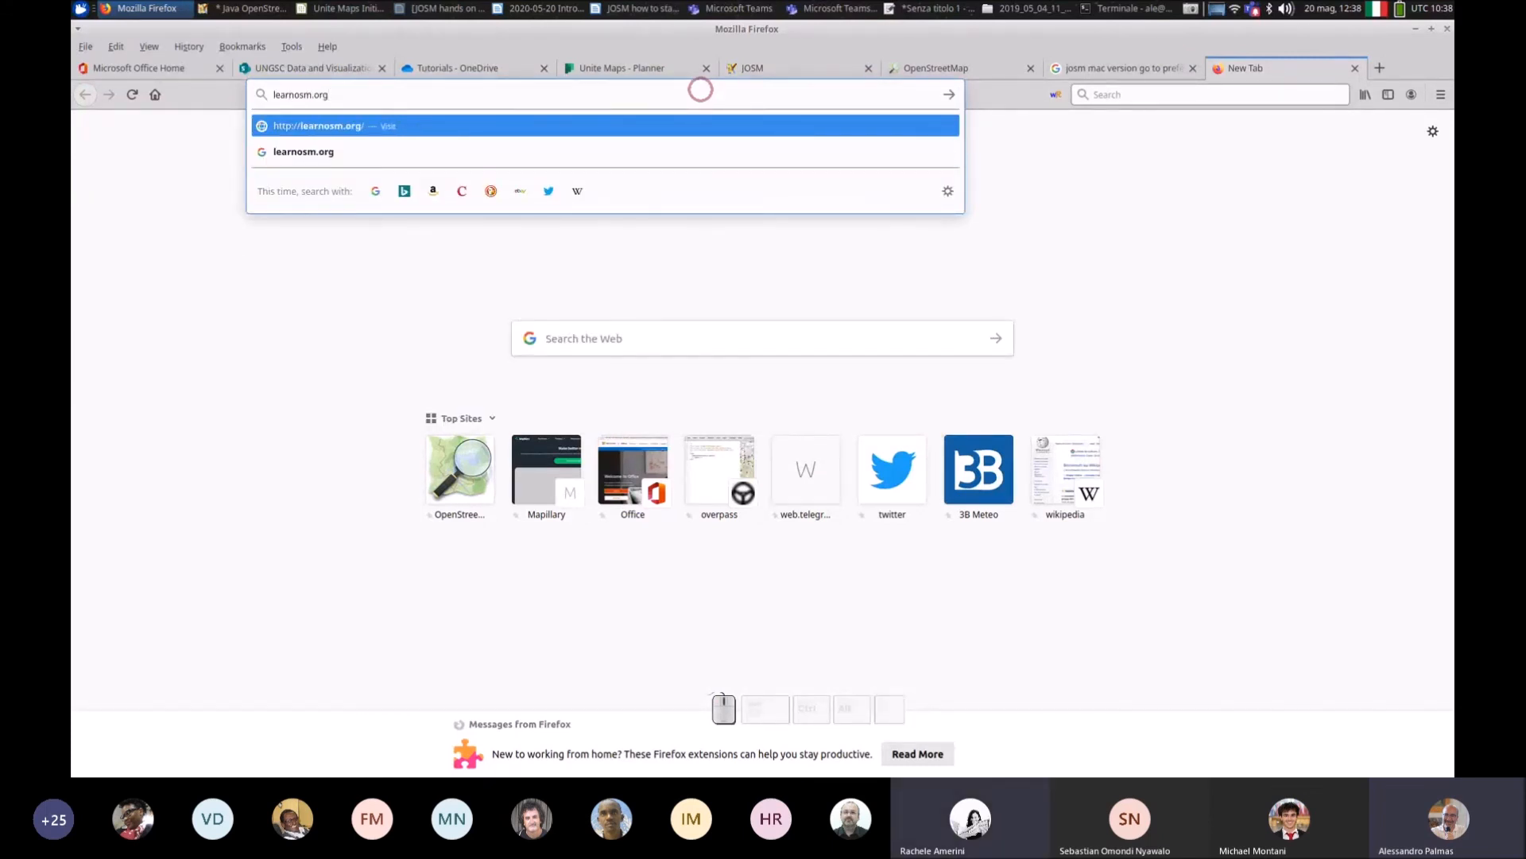
key("Return")
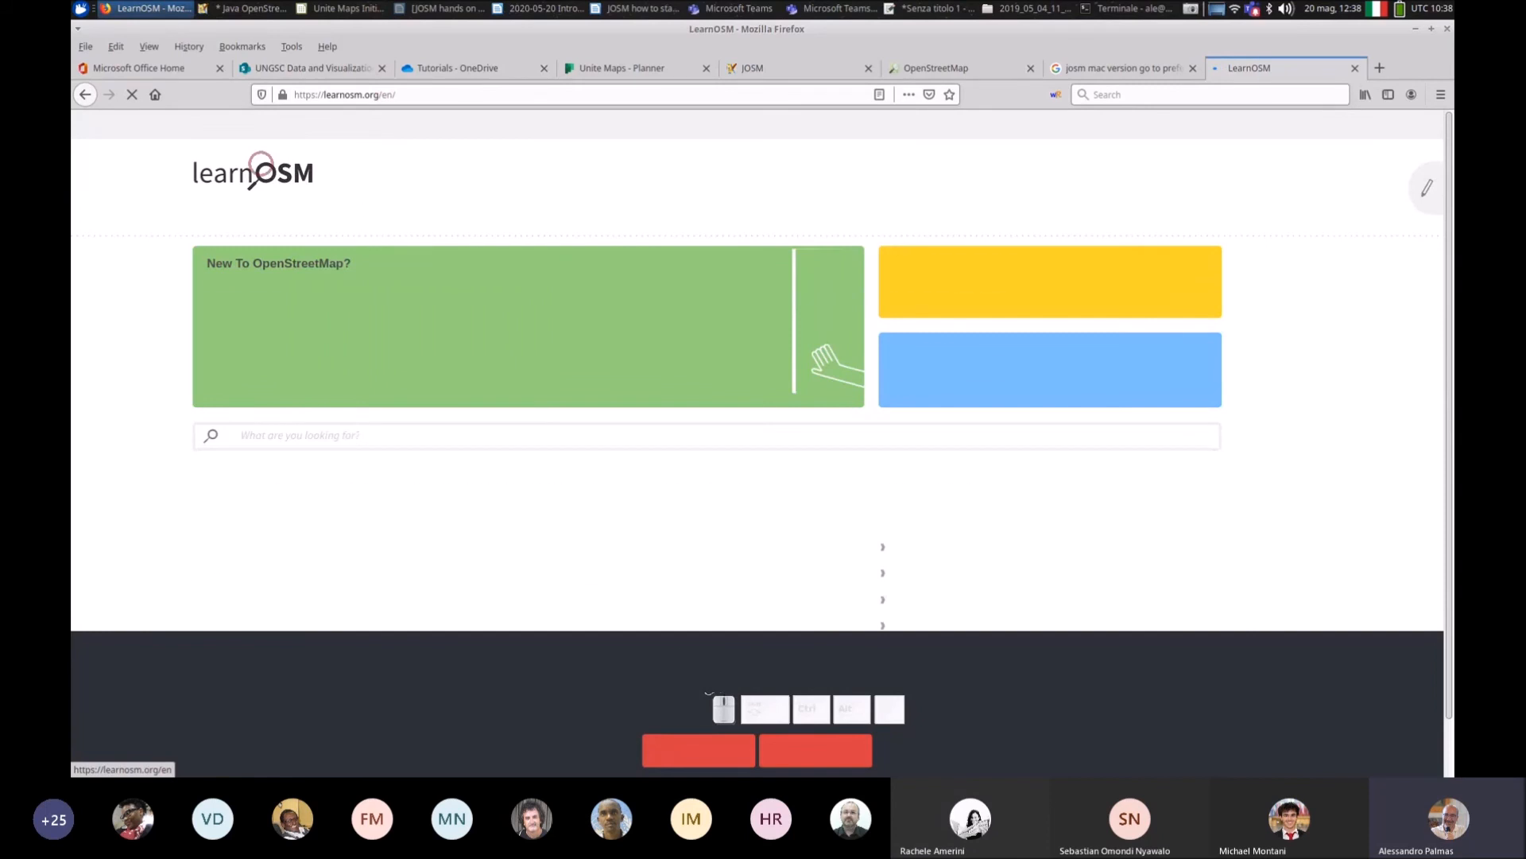
Step: Go through the Beginner's Guide to the JOSM - Detailed Editing section and decline the cookie notice
mouse_move(225, 129)
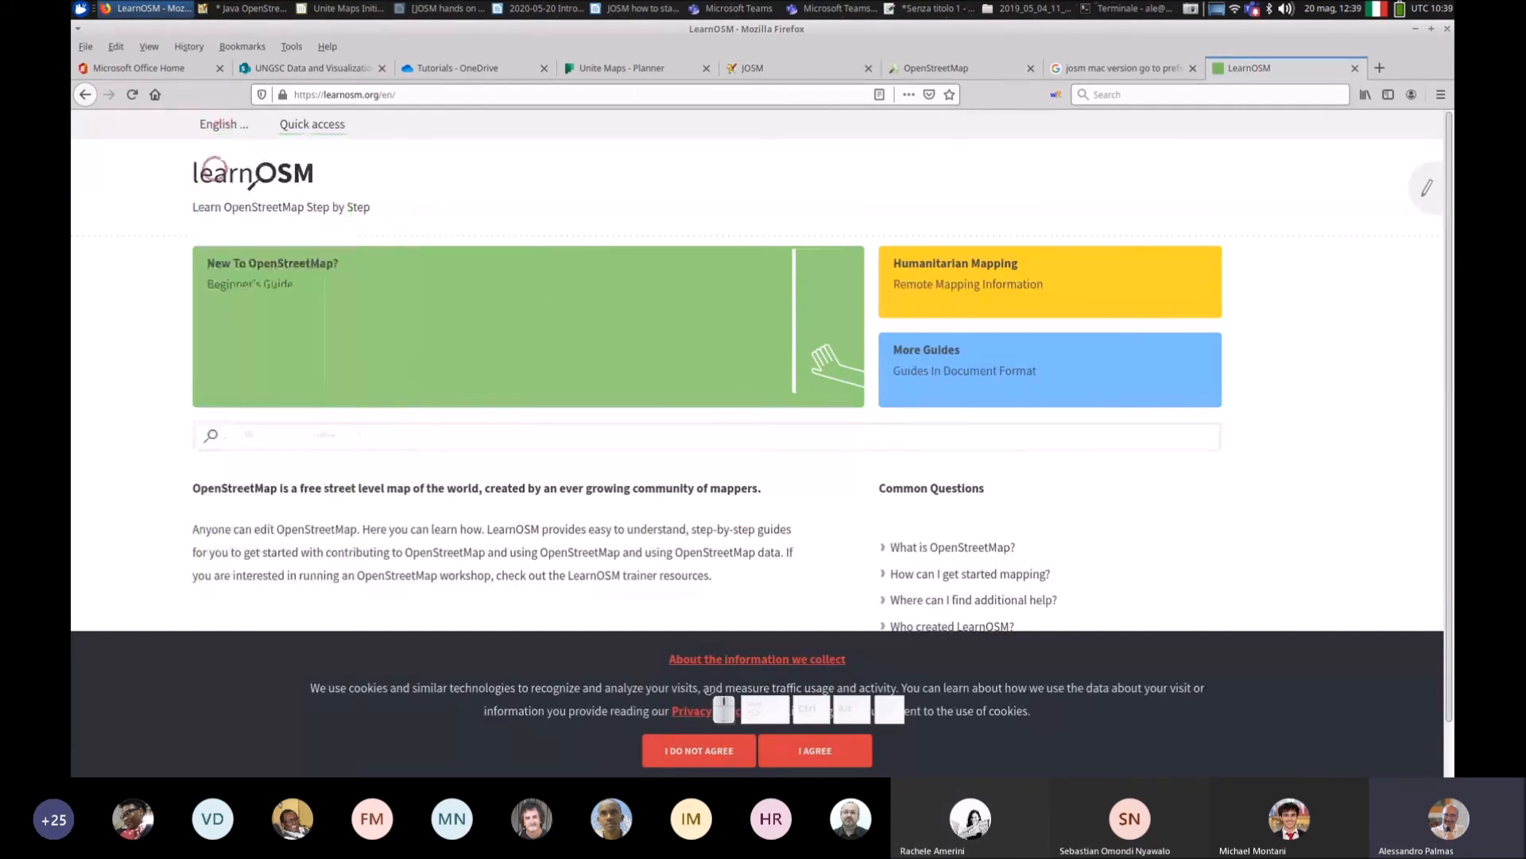
left_click(829, 340)
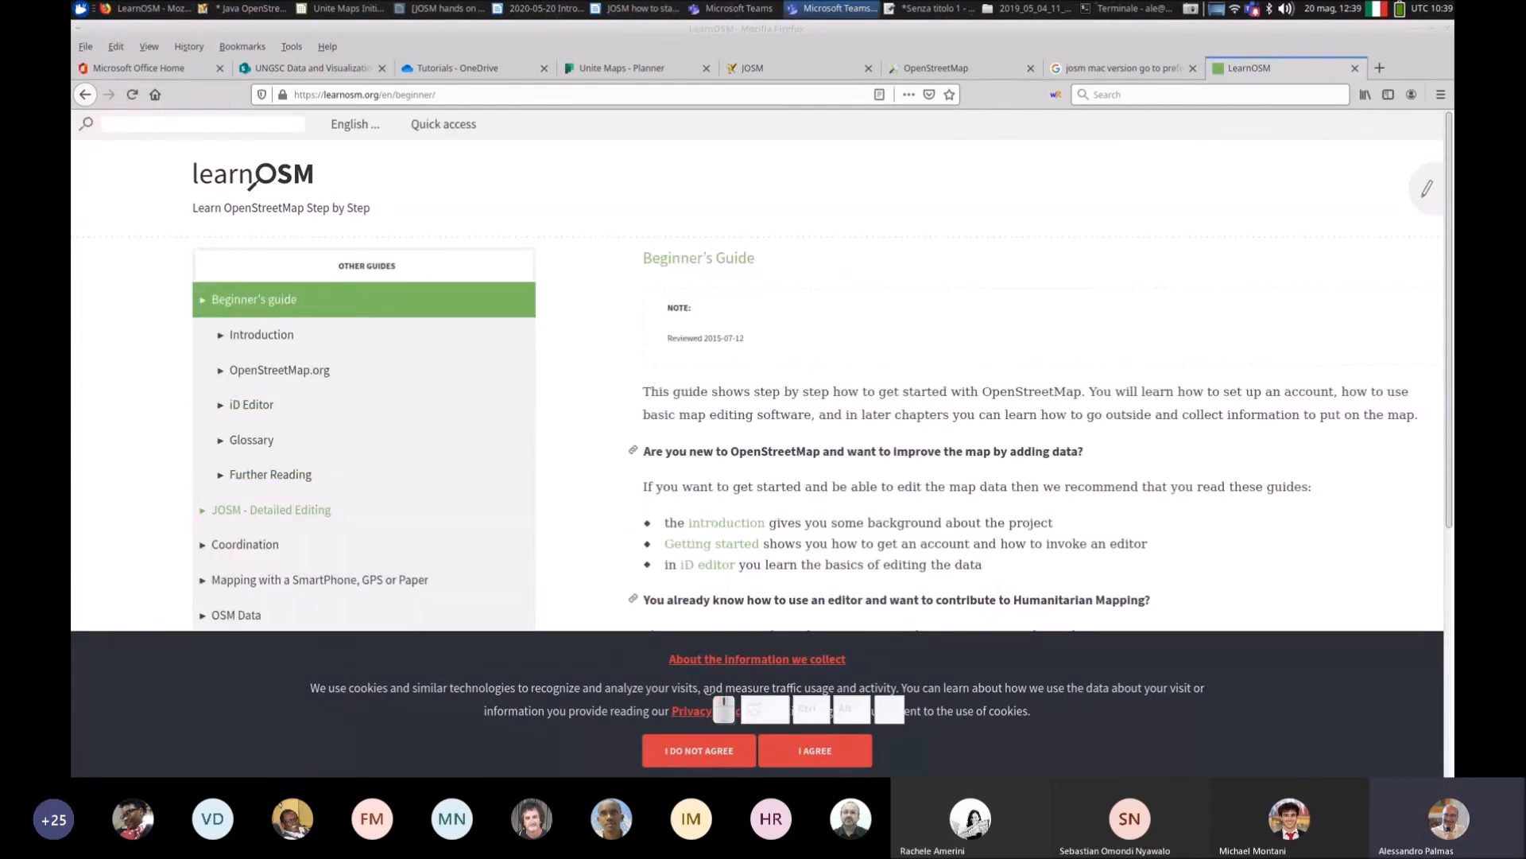
left_click(307, 510)
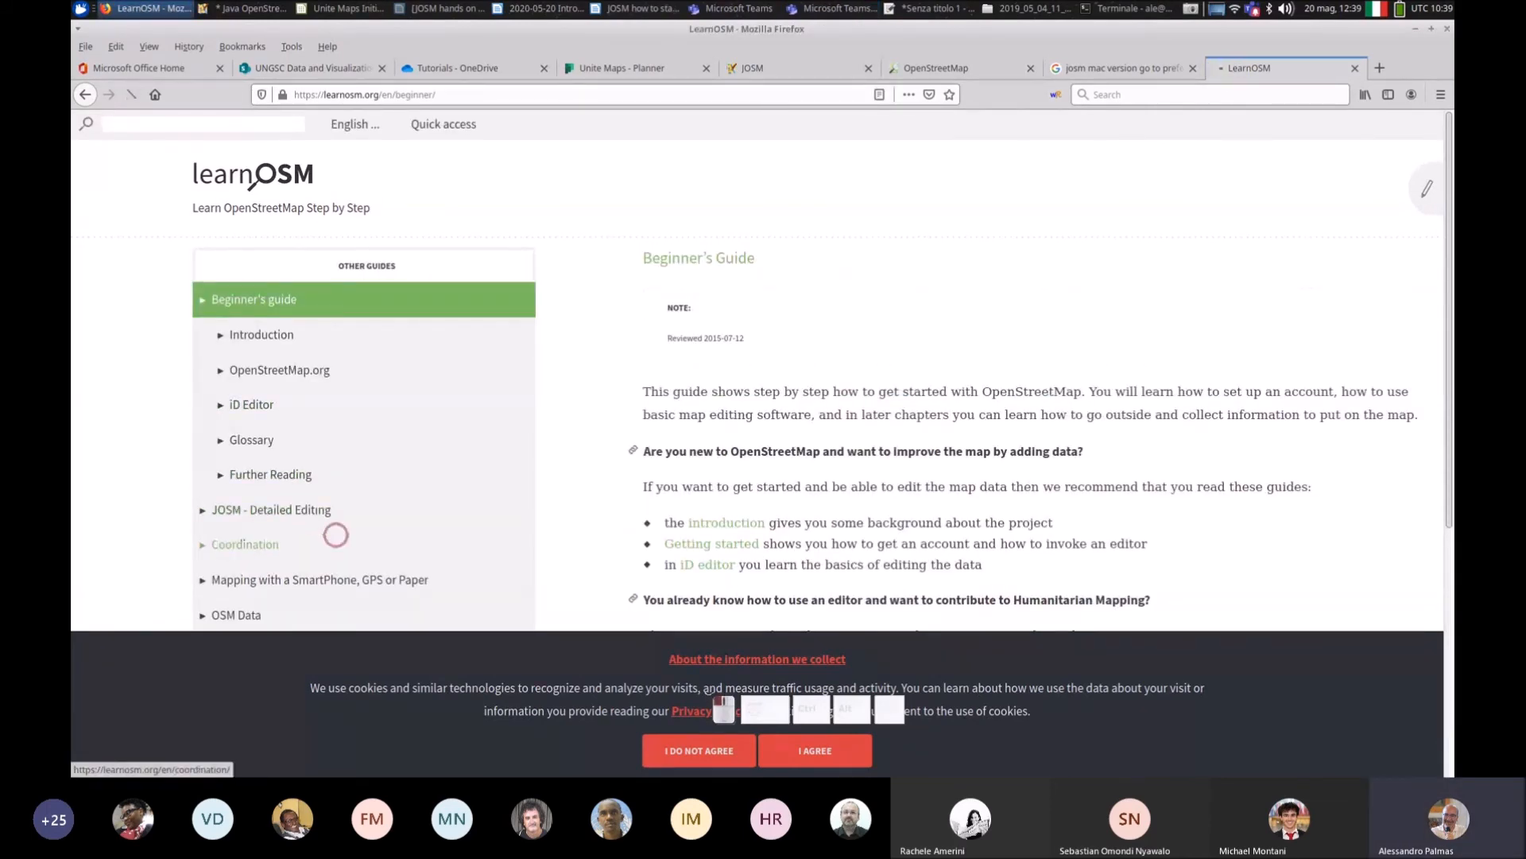
left_click(712, 748)
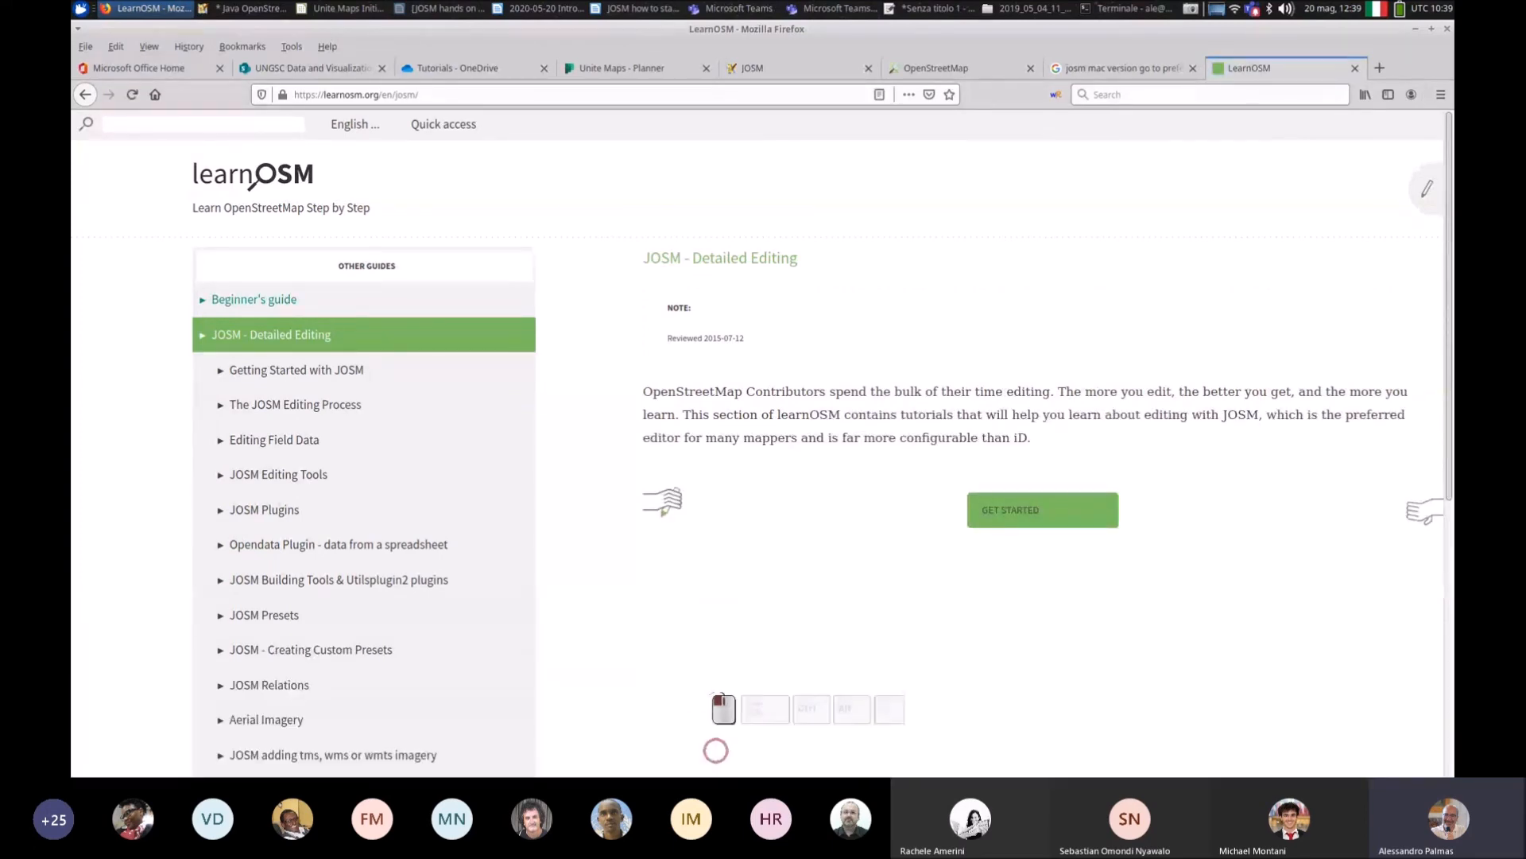
Step: Open the Getting Started with JOSM tutorial and look through its download and installation instructions
scroll(700, 533, "down", 2)
left_click(1007, 412)
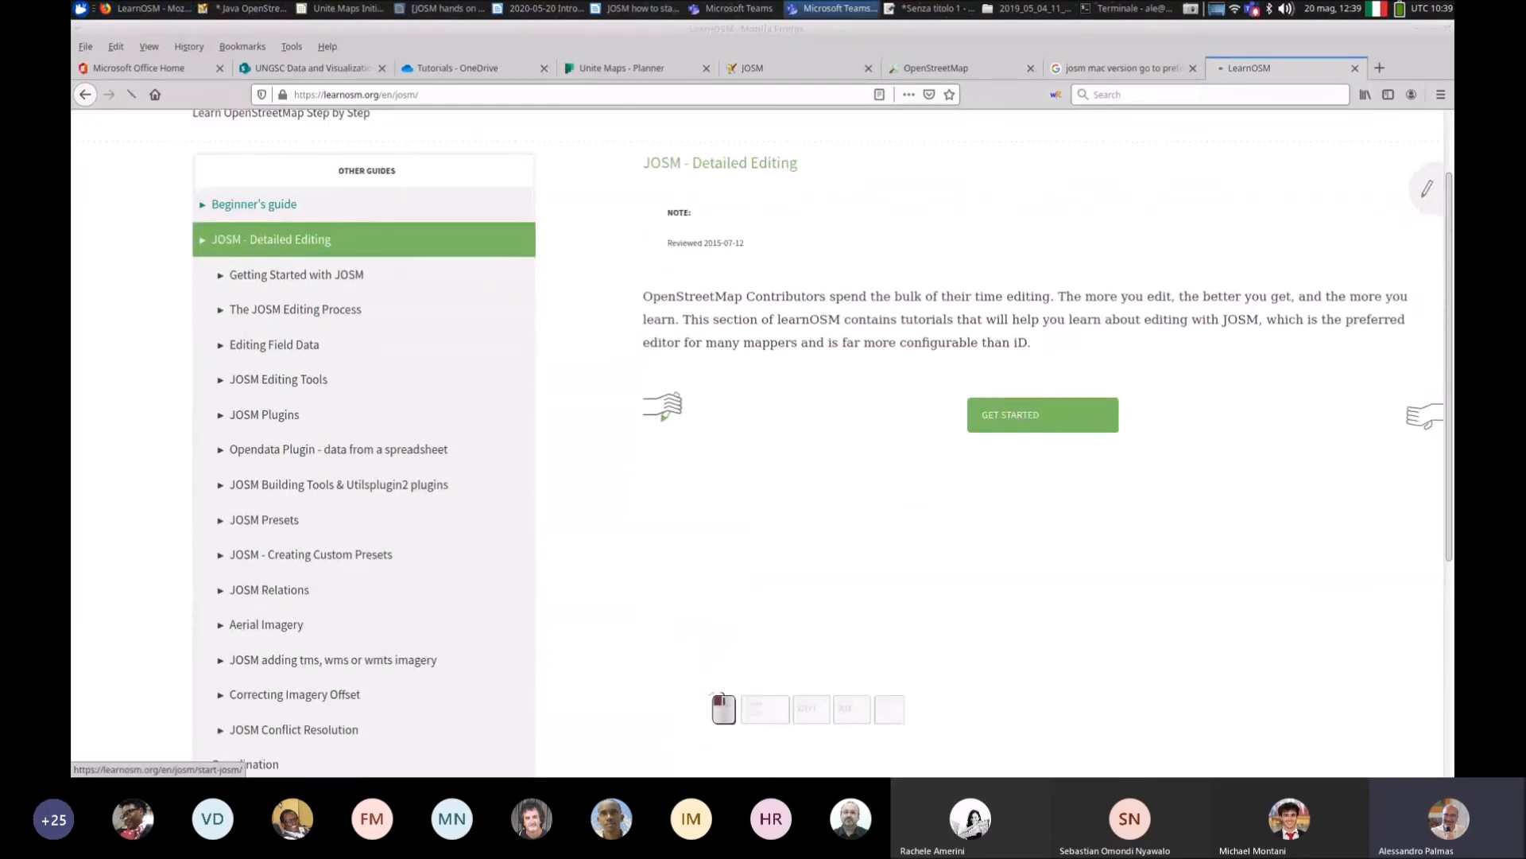
scroll(1026, 437, "down", 5)
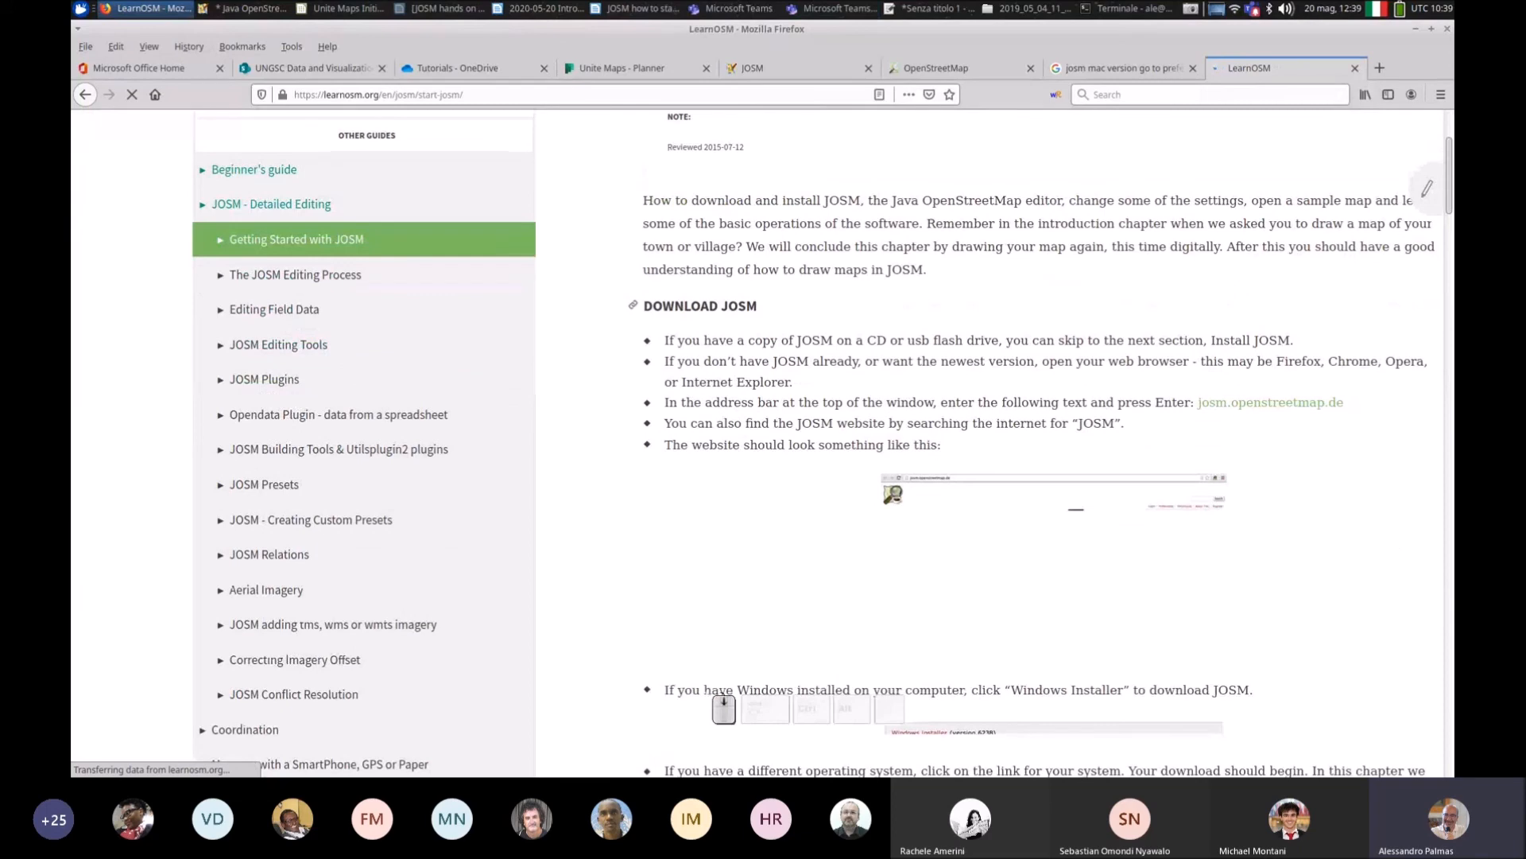
scroll(1026, 438, "down", 2)
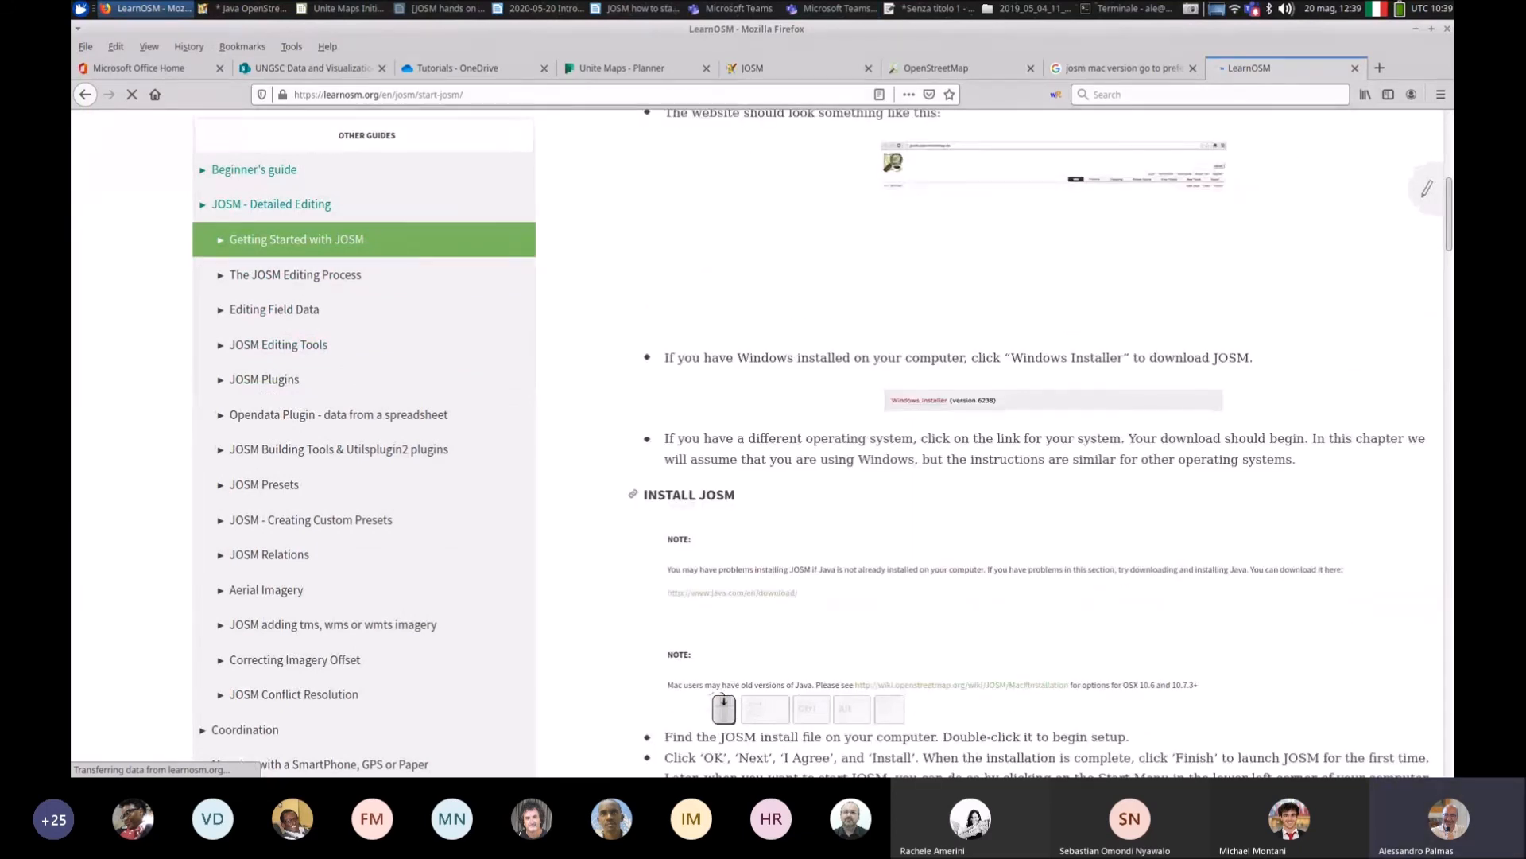
Step: View the Reverse and Combine section of the JOSM Editing Tools guide, along with the tool descriptions following it
scroll(1025, 437, "down", 6)
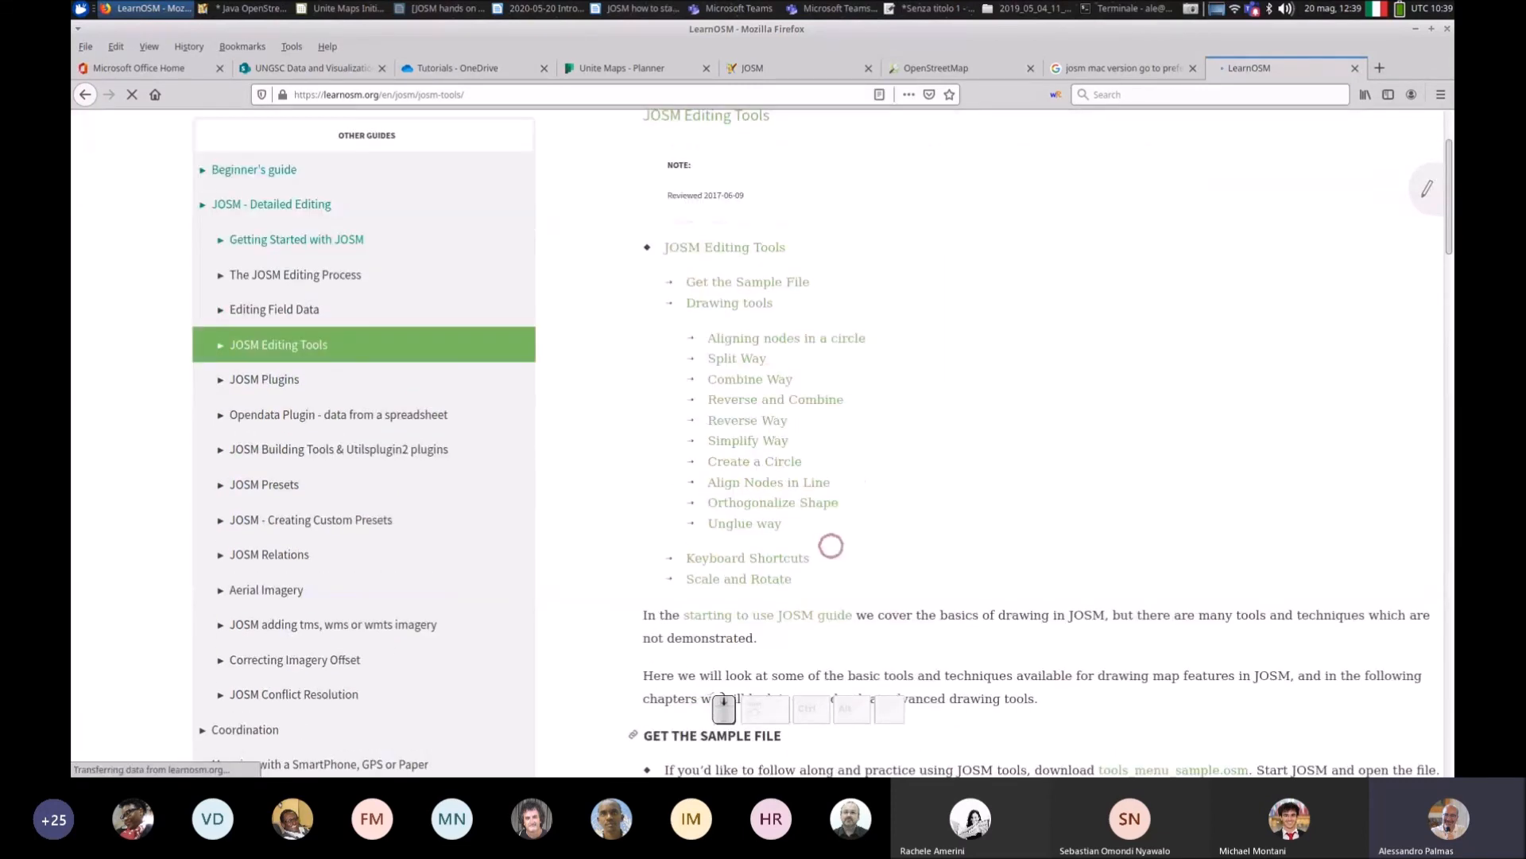
left_click(754, 399)
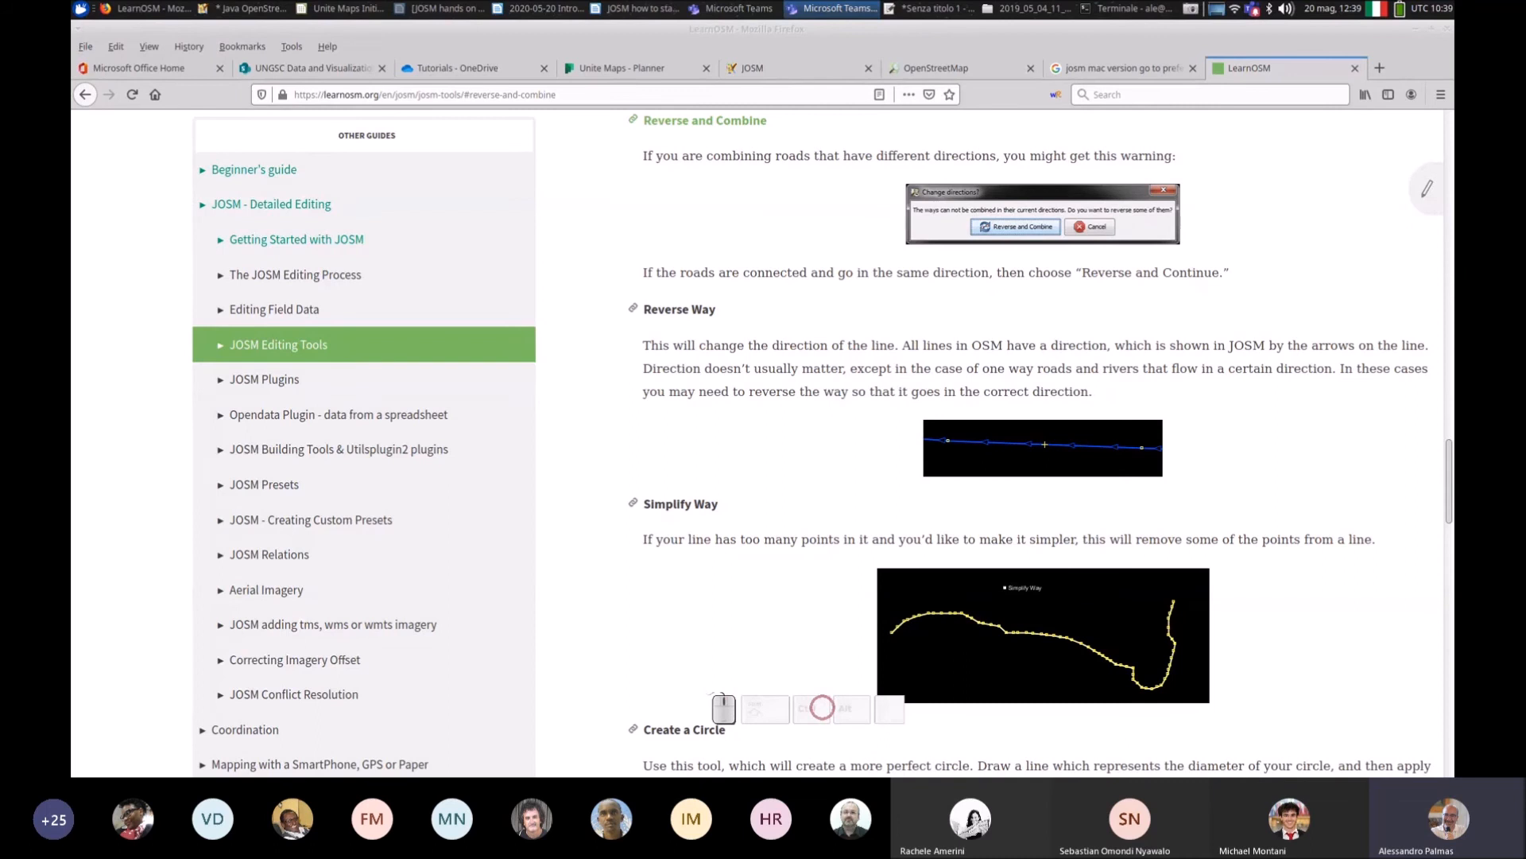
left_click(724, 705)
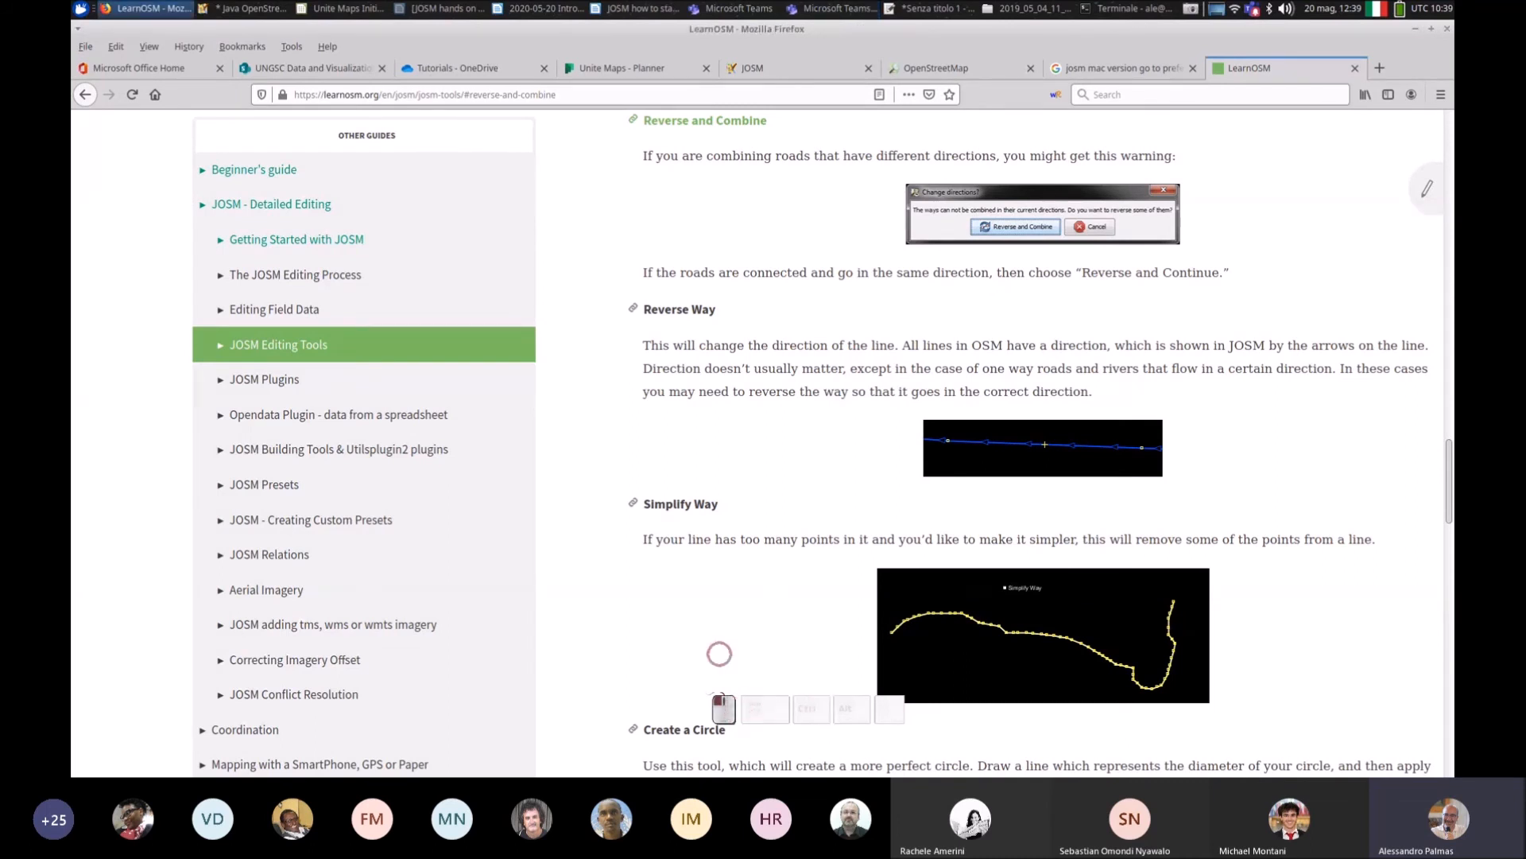
right_click(699, 608)
key("Escape")
key("s")
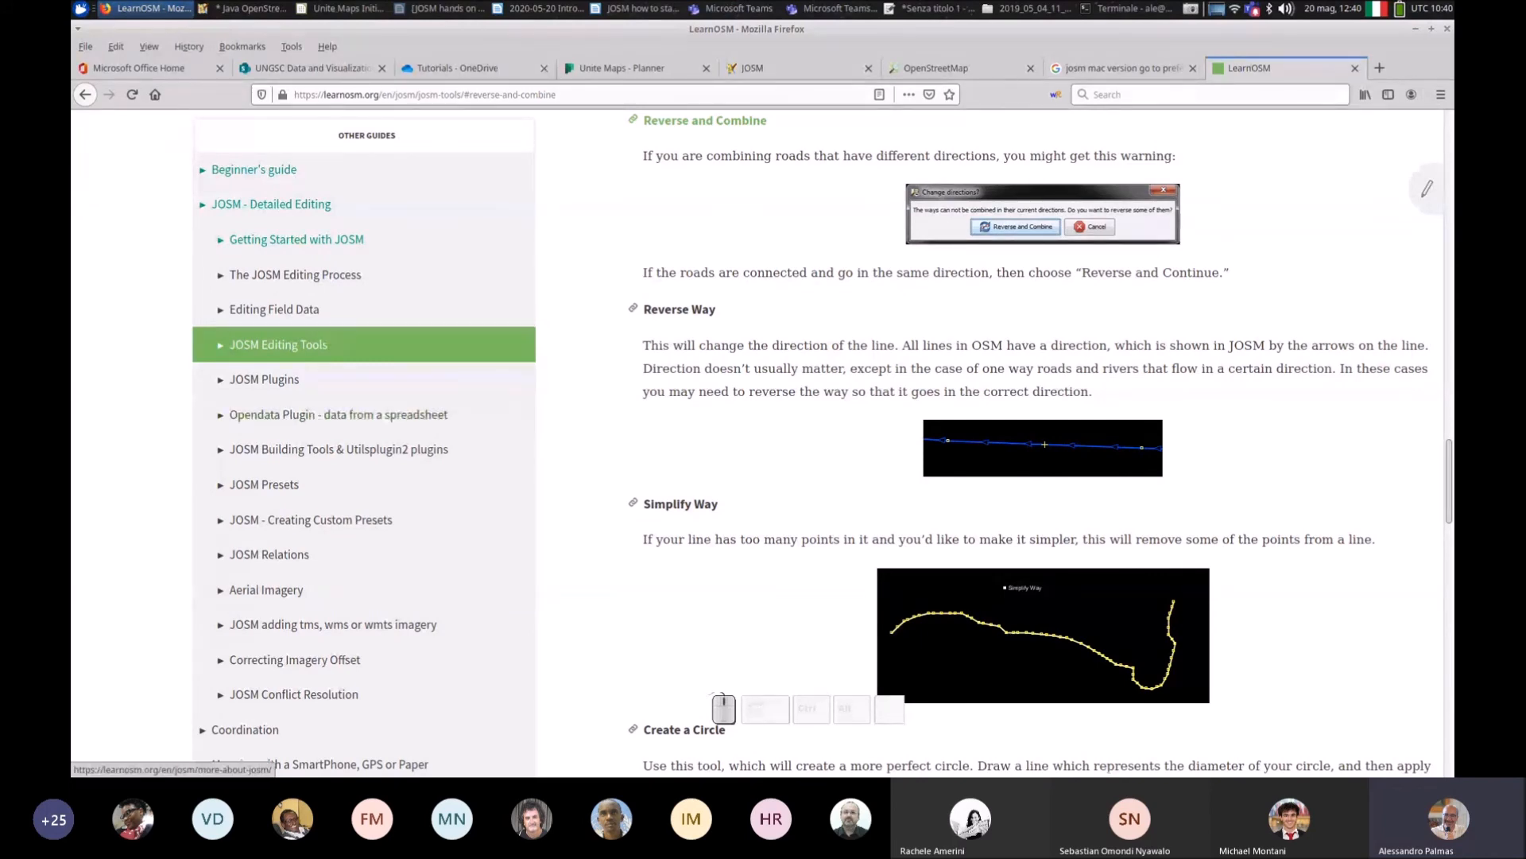
Step: Switch to JOSM and delete both Data Layer 1 and the Maxar Premium Imagery (Beta) layer
left_click(242, 9)
left_click(1342, 104)
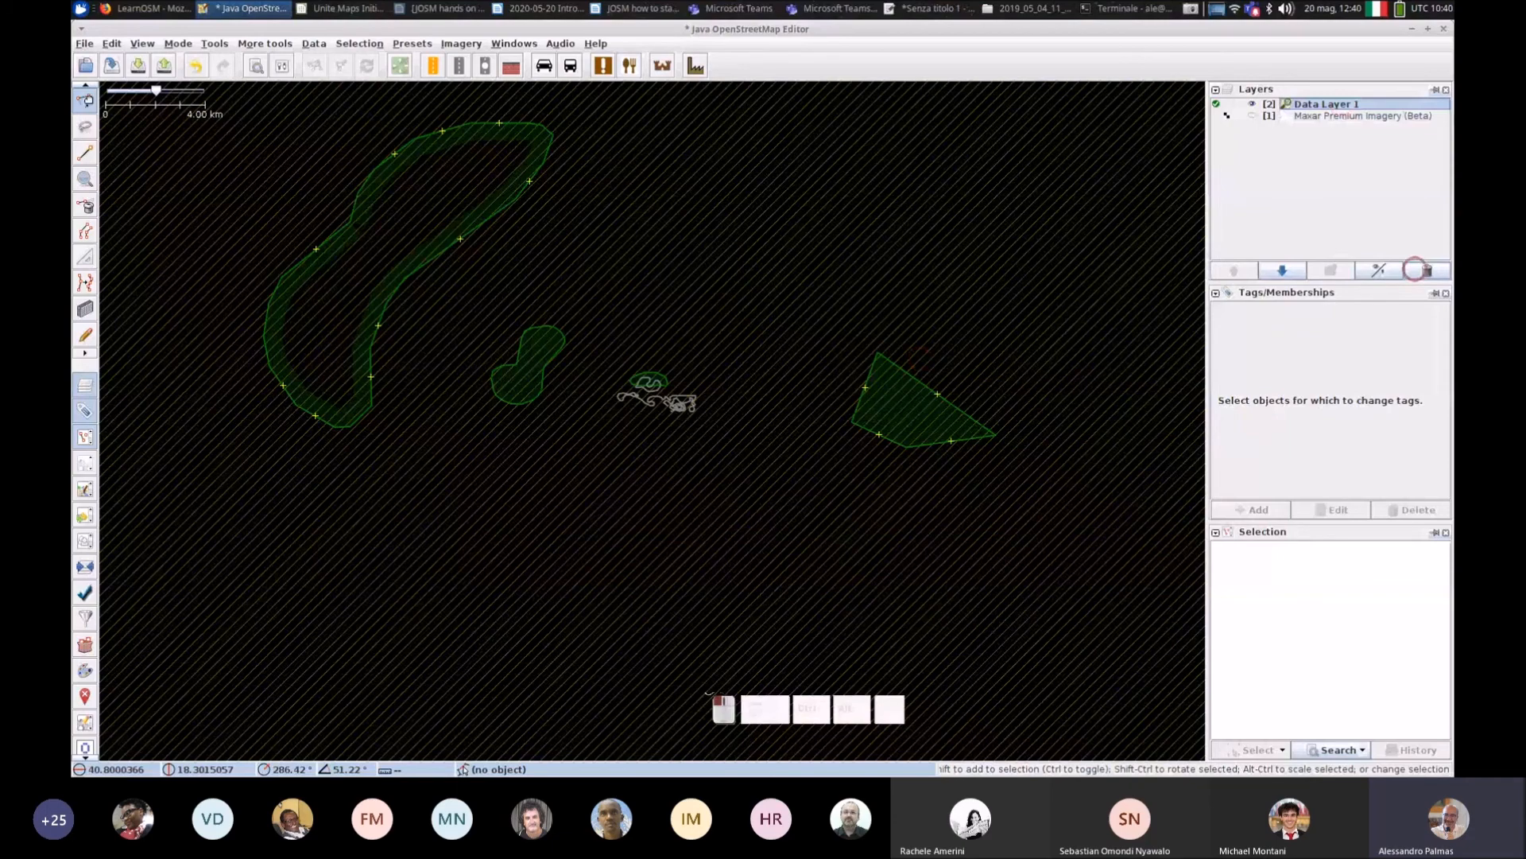
left_click(1417, 271)
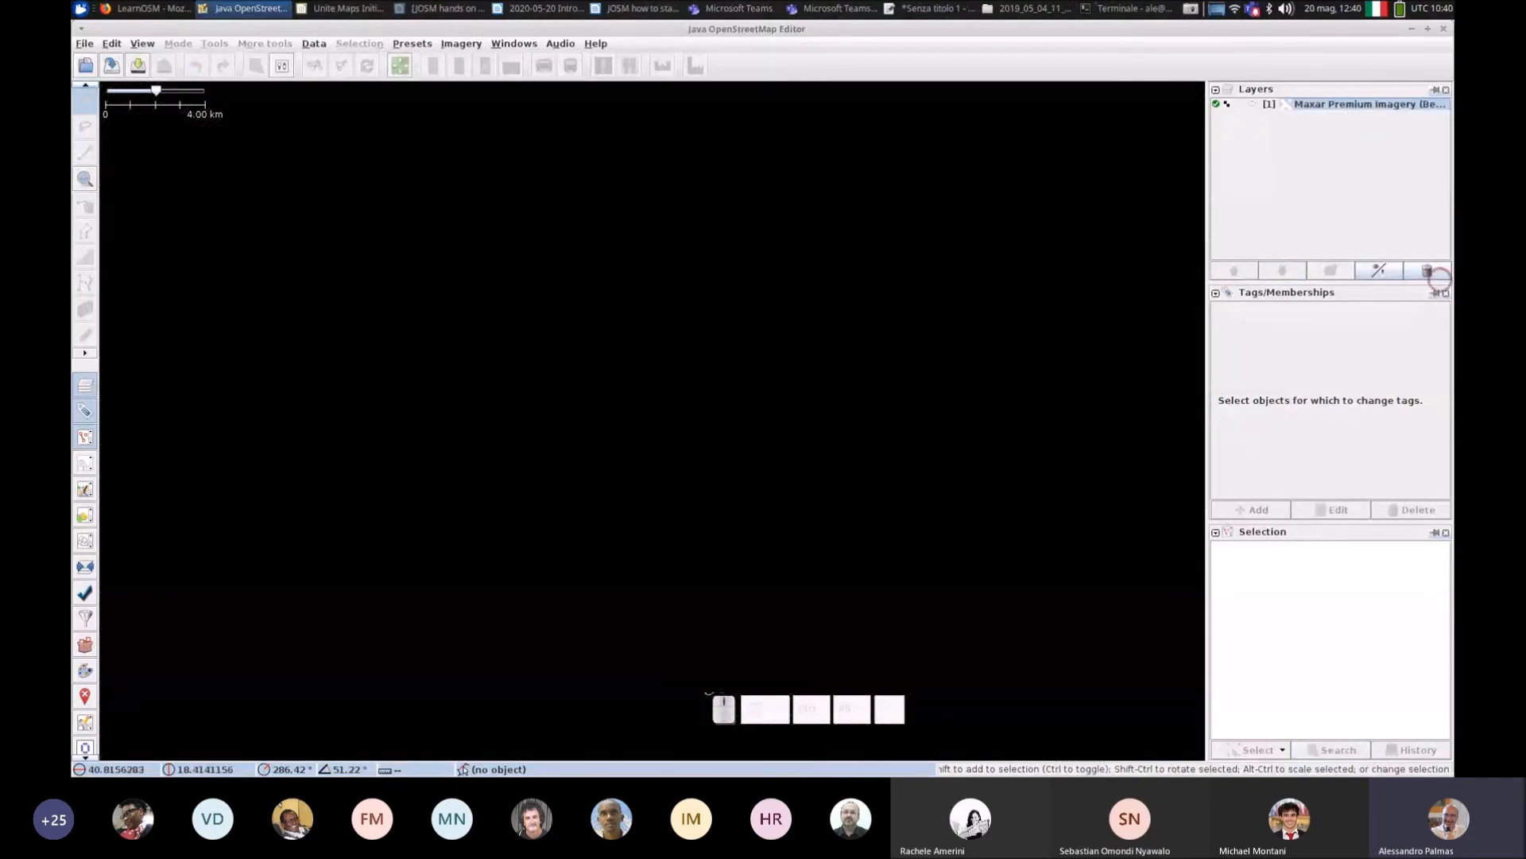
left_click(1437, 275)
left_click(441, 185)
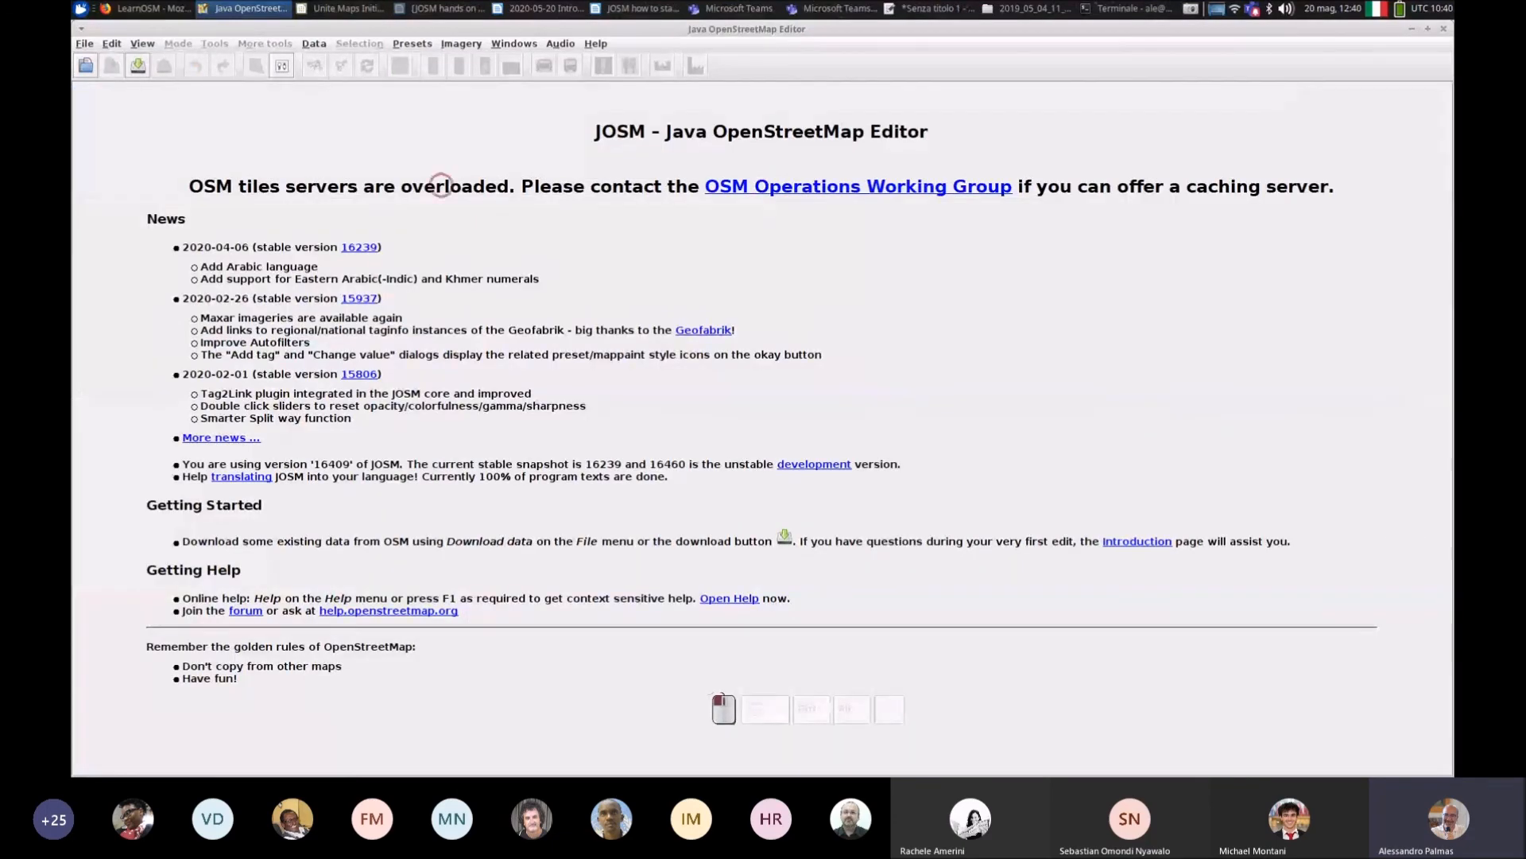
Step: Switch to Firefox and close the Google search results page and the old OpenStreetMap page
left_click(151, 9)
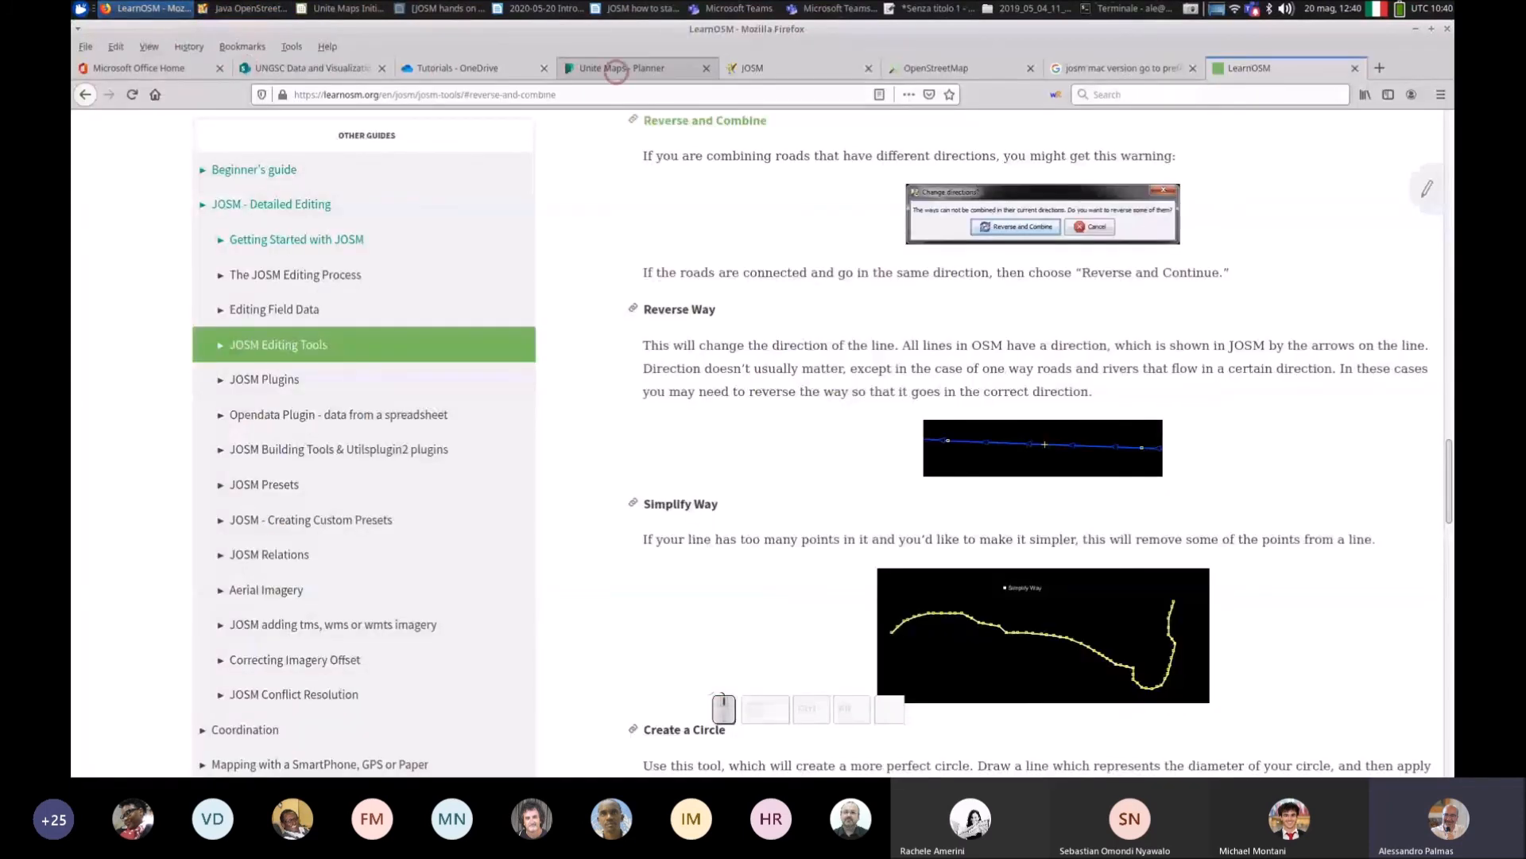
left_click(894, 68)
scroll(703, 386, "down", 3)
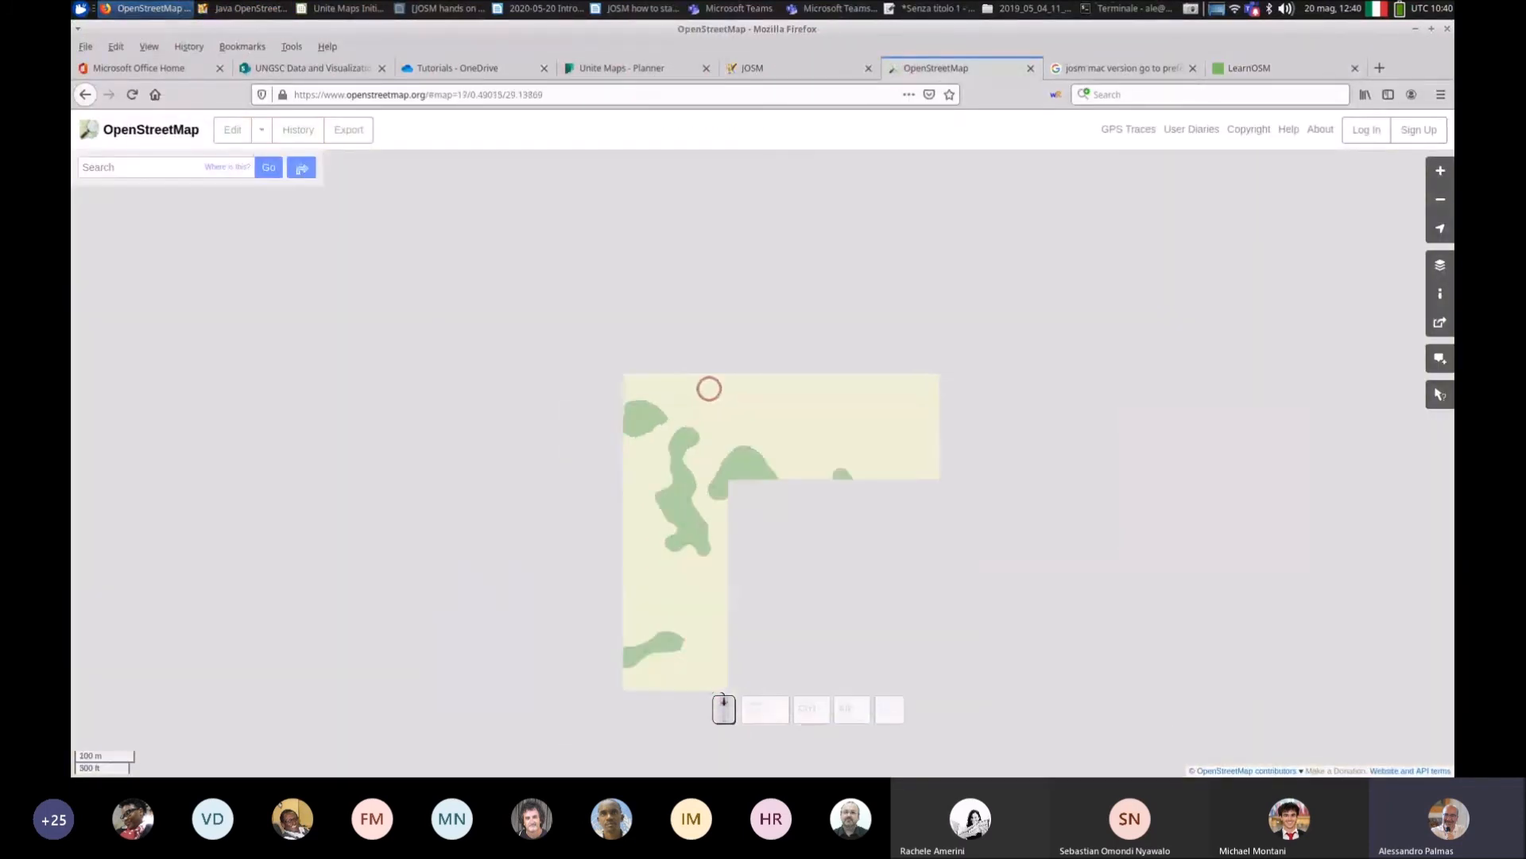
scroll(710, 389, "down", 2)
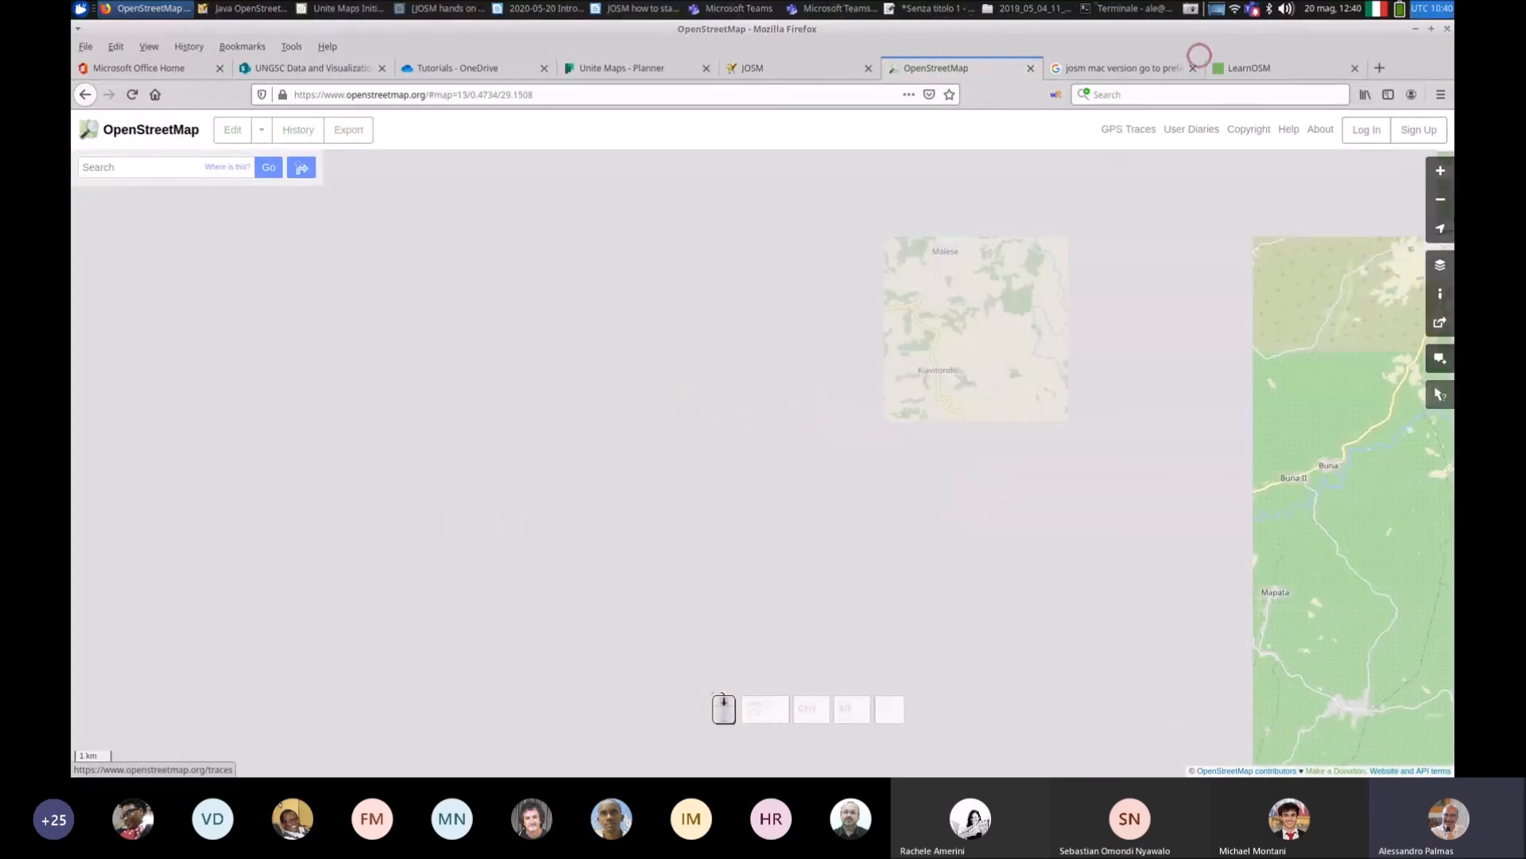
left_click(1193, 68)
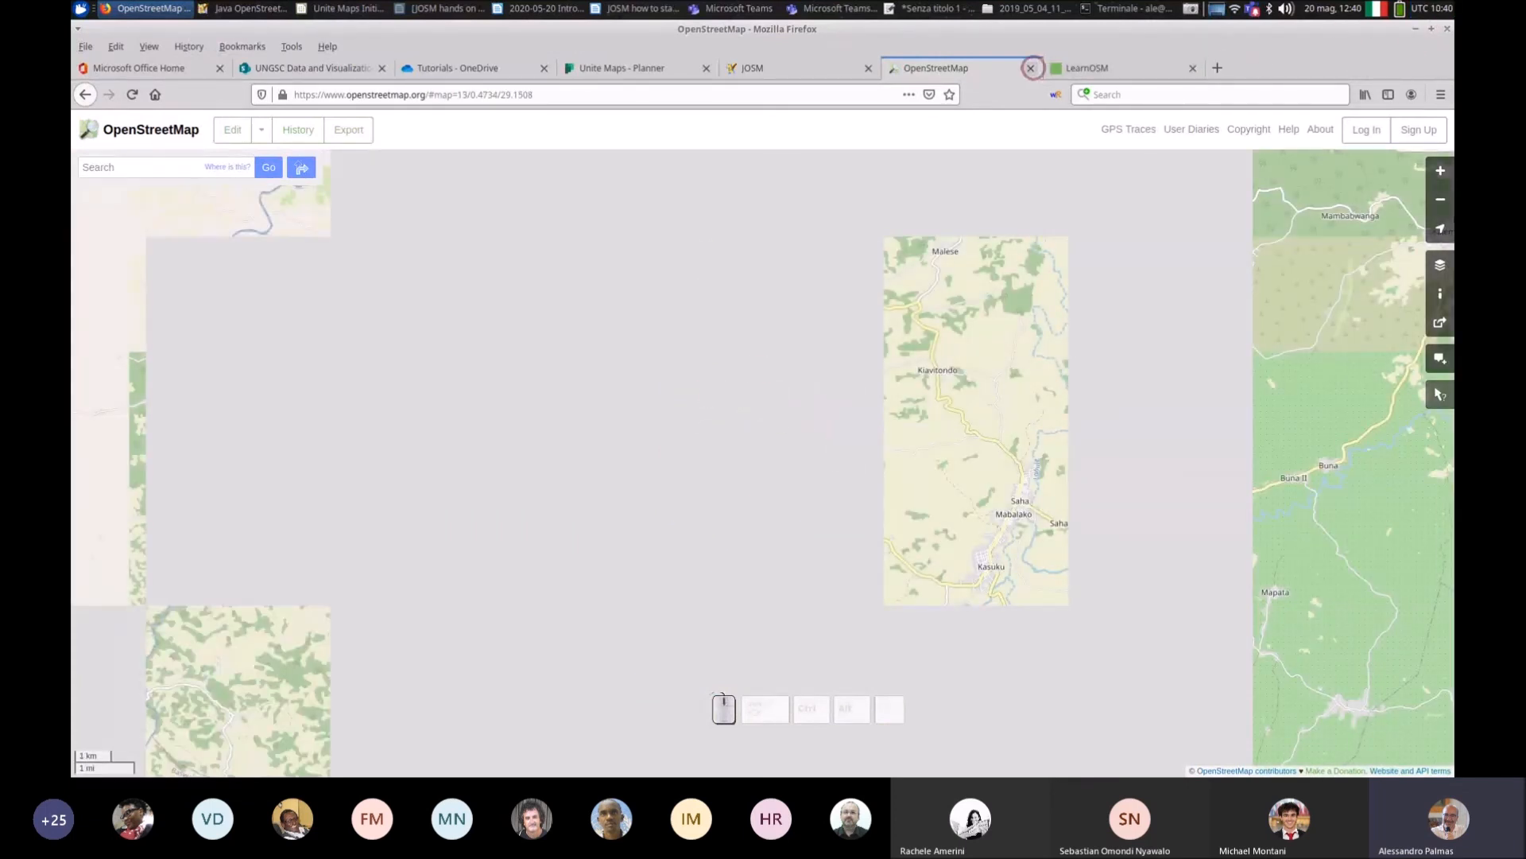
left_click(1030, 69)
Step: Open OpenStreetMap in a new tab and send the rural area around the SS605 road, southwest of Brindisi, to JOSM by remote control
left_click(1052, 68)
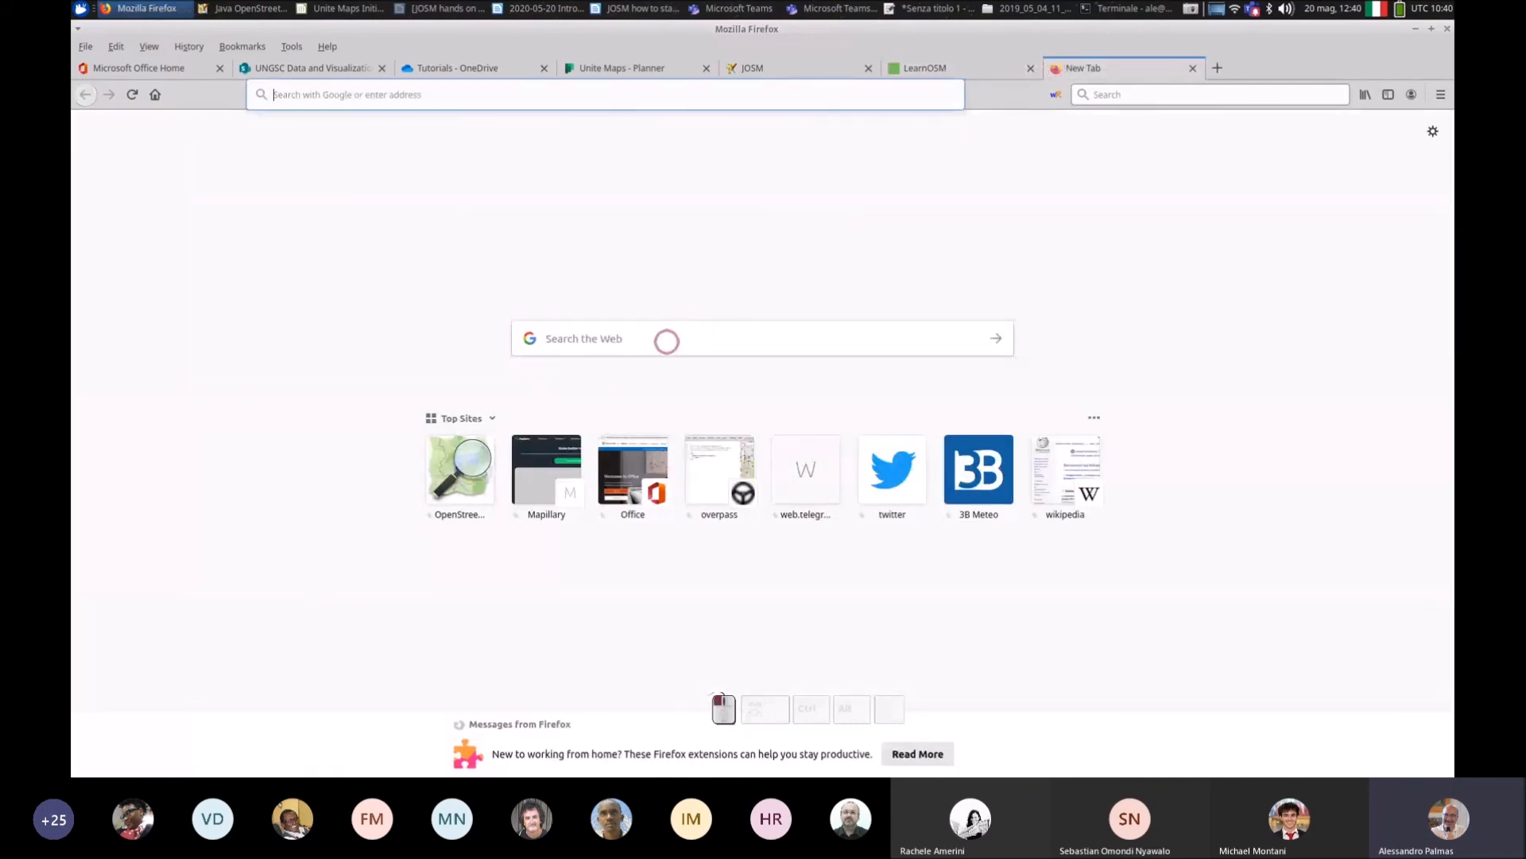
left_click(452, 482)
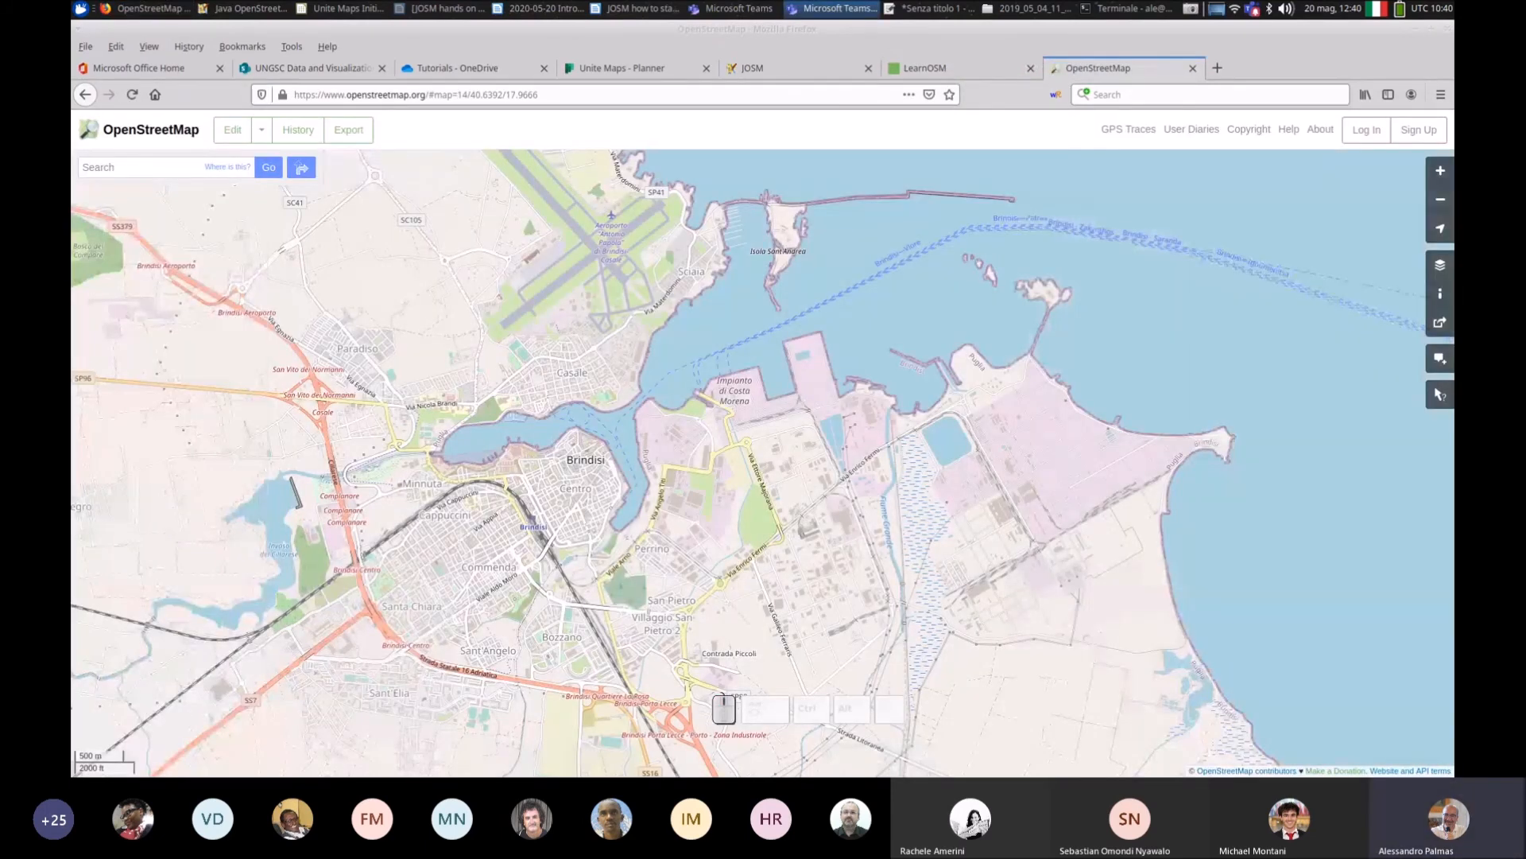
left_click(274, 462)
left_click_drag(274, 463, 813, 427)
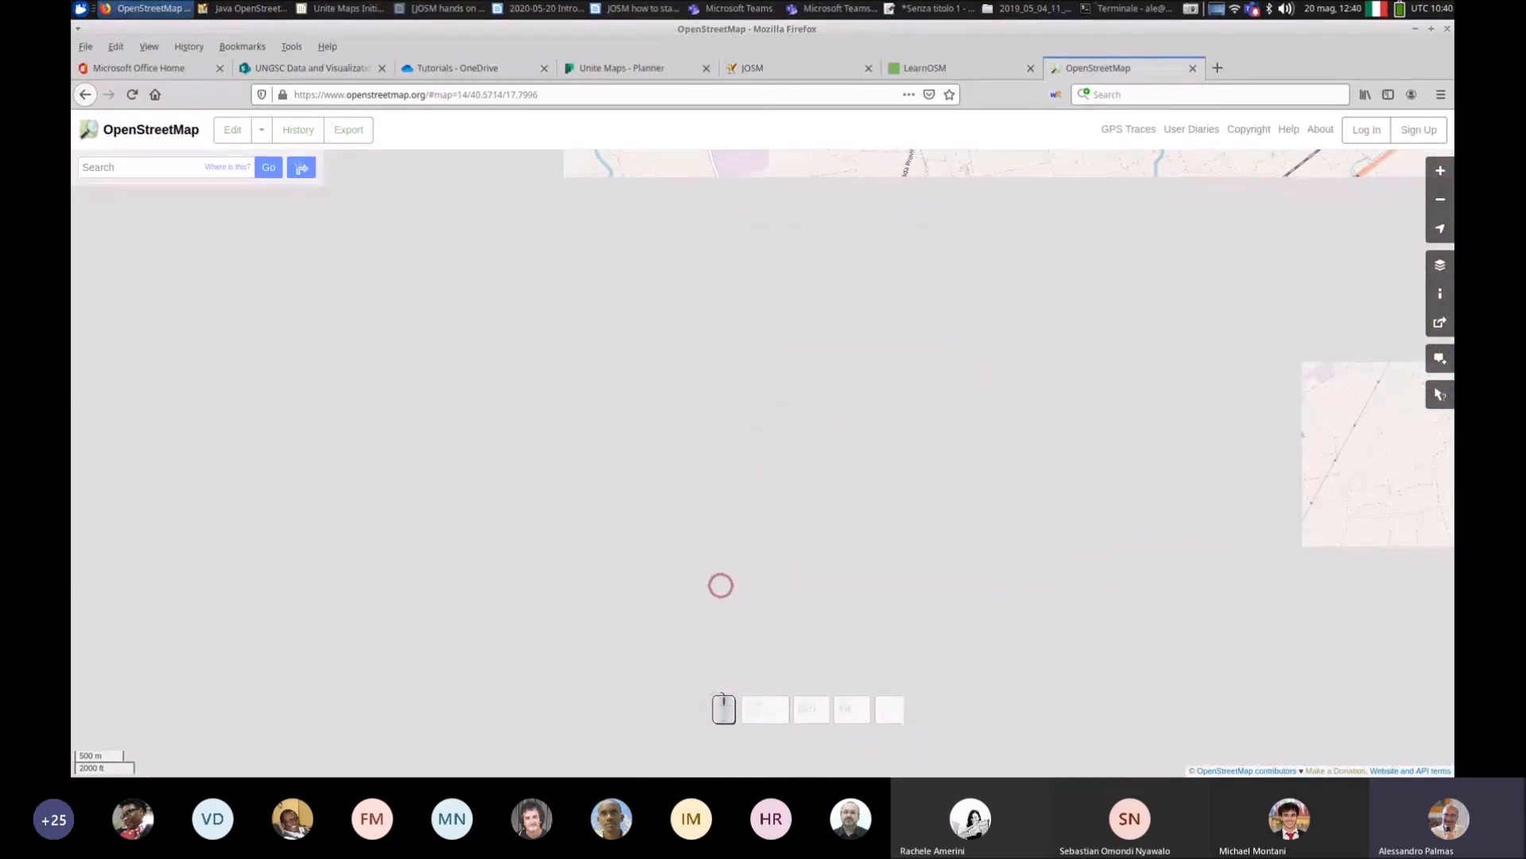
left_click_drag(721, 586, 776, 314)
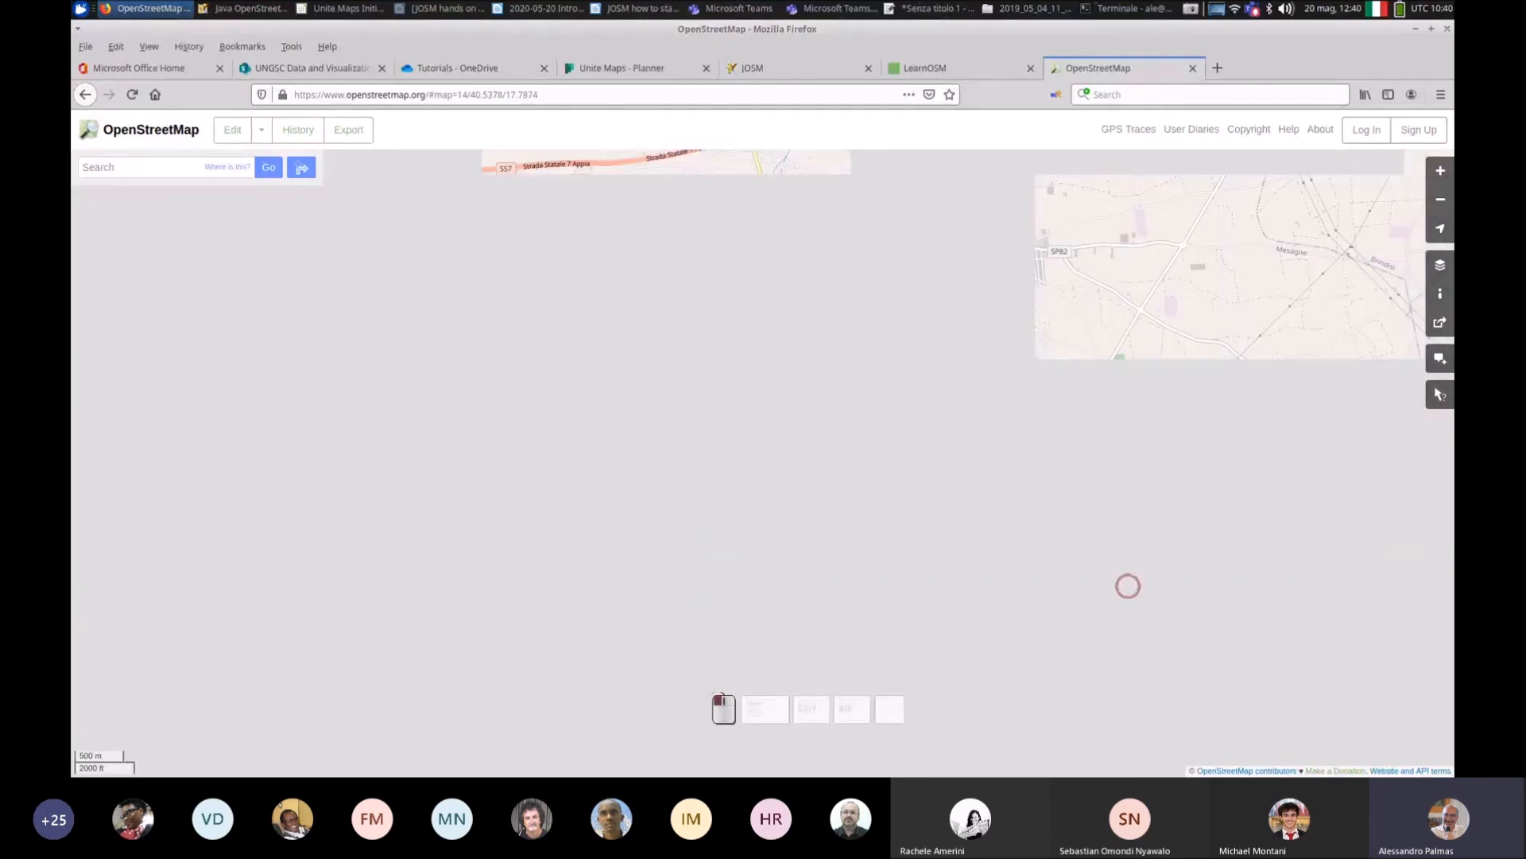
scroll(1127, 582, "up", 1)
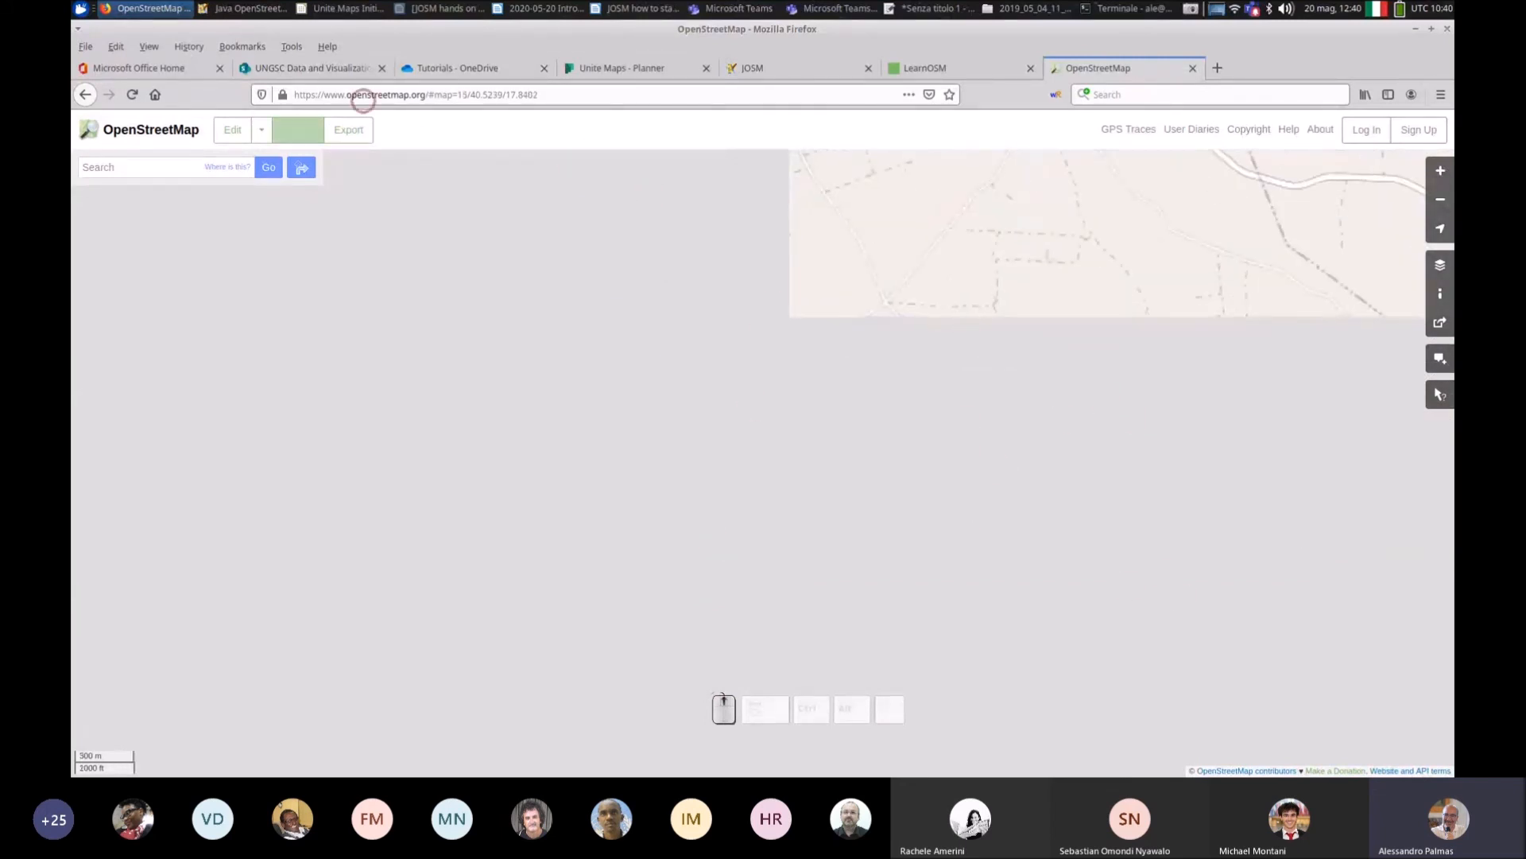
left_click(261, 129)
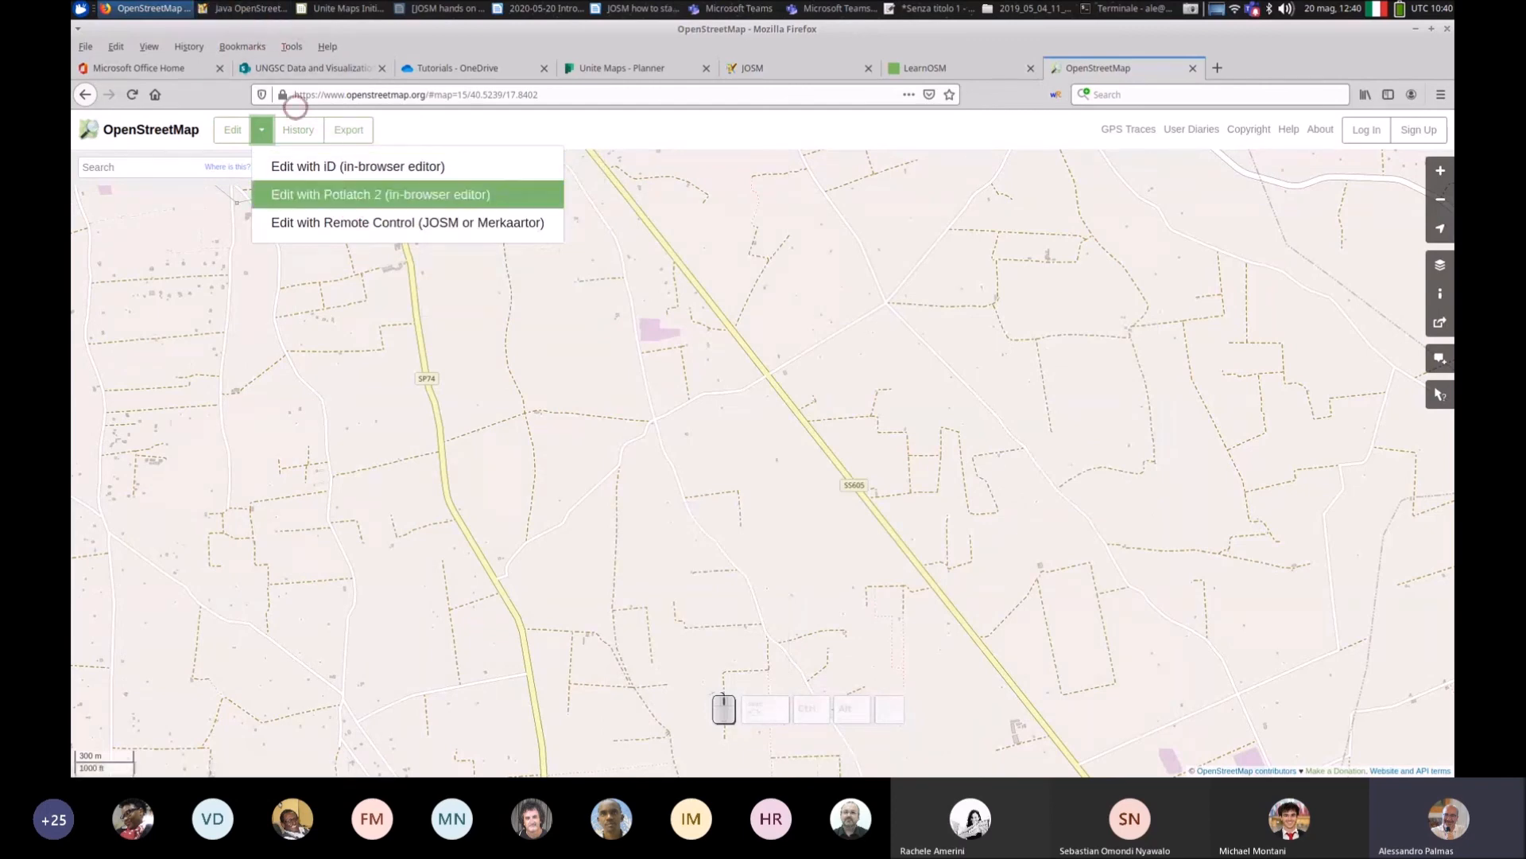
left_click(439, 223)
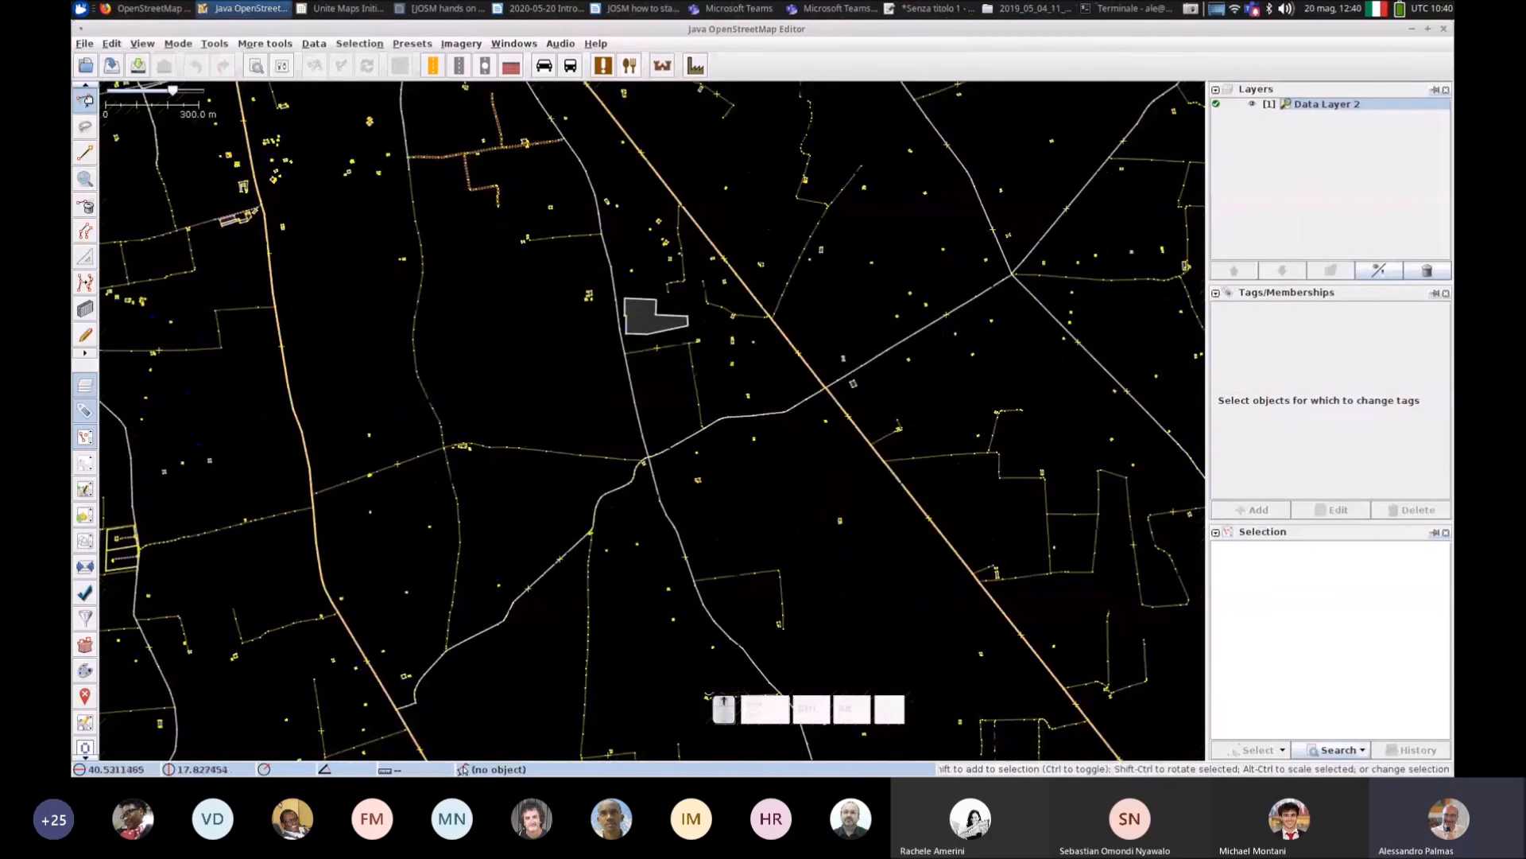
Step: Add Maxar Premium Imagery (Beta) as the background layer for the downloaded area
scroll(474, 275, "up", 2)
left_click(461, 43)
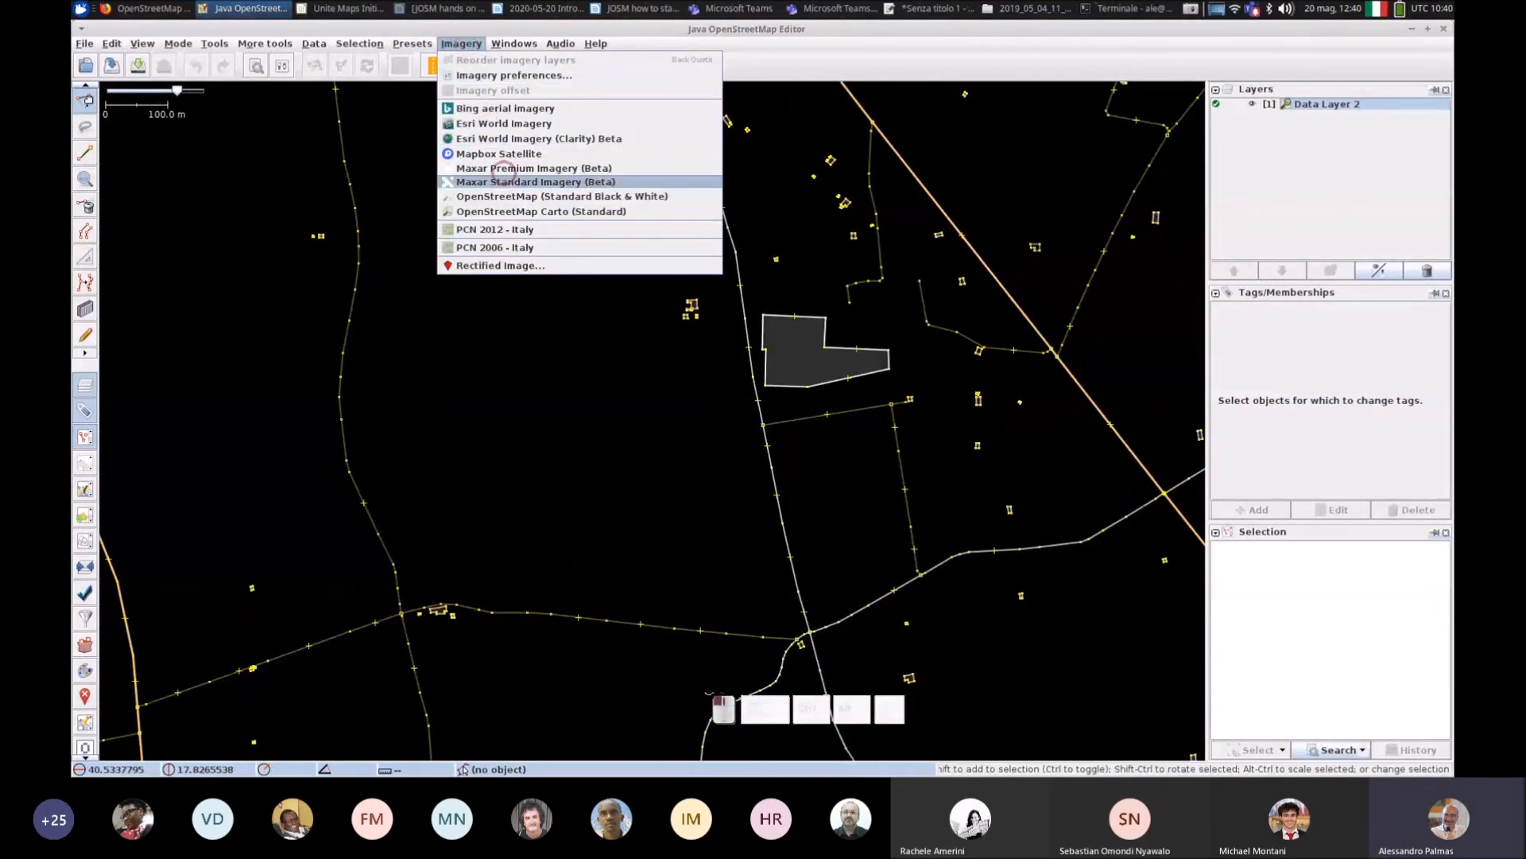
left_click(507, 168)
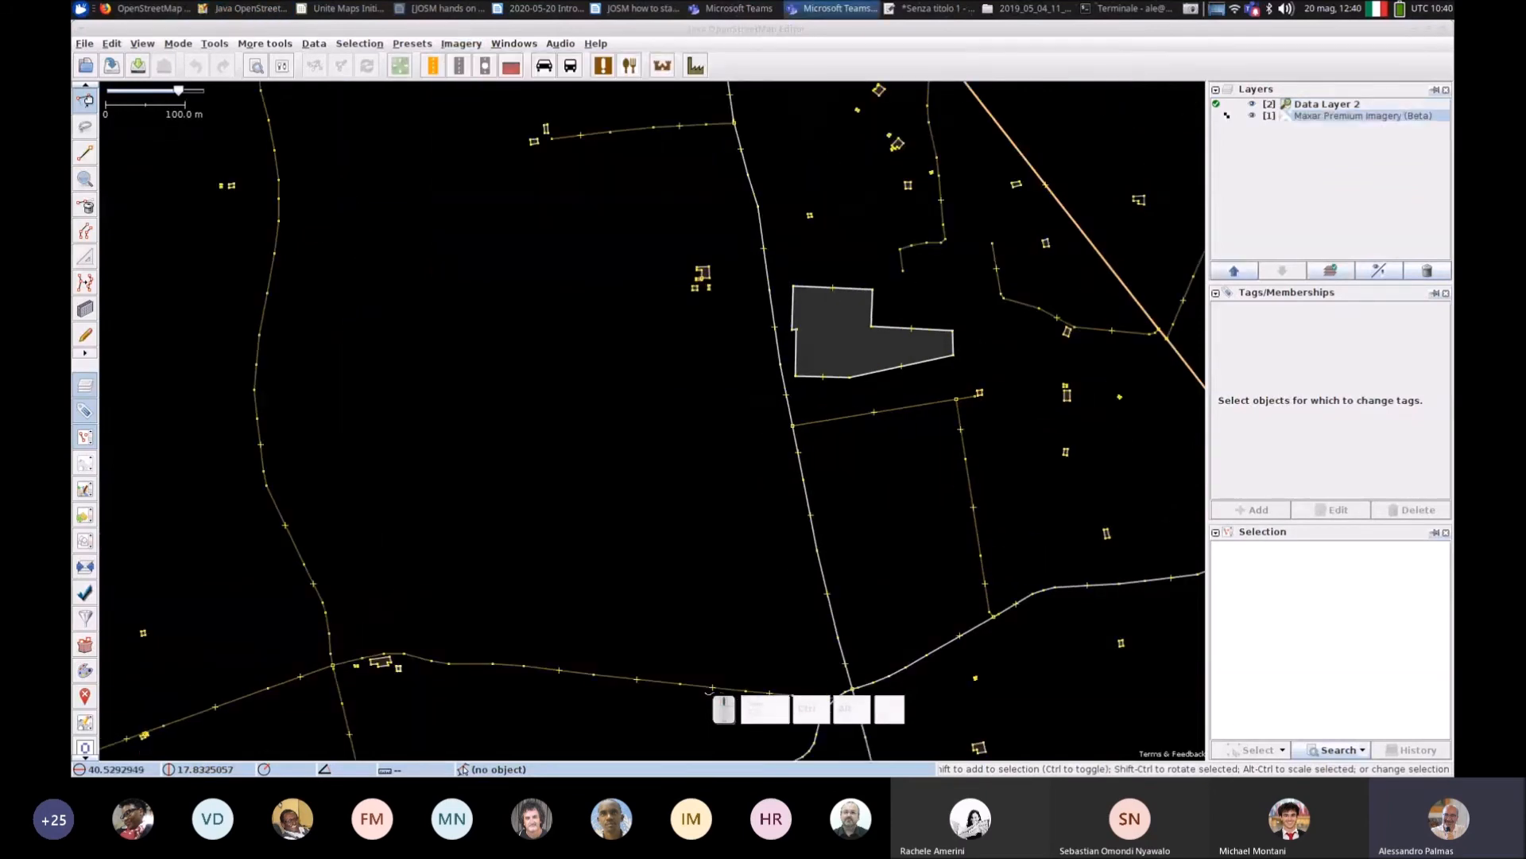
Step: Trace the dirt track about 87 m long from the road to the farm buildings west of it as a seven-node way
left_click_drag(1207, 370, 1257, 374)
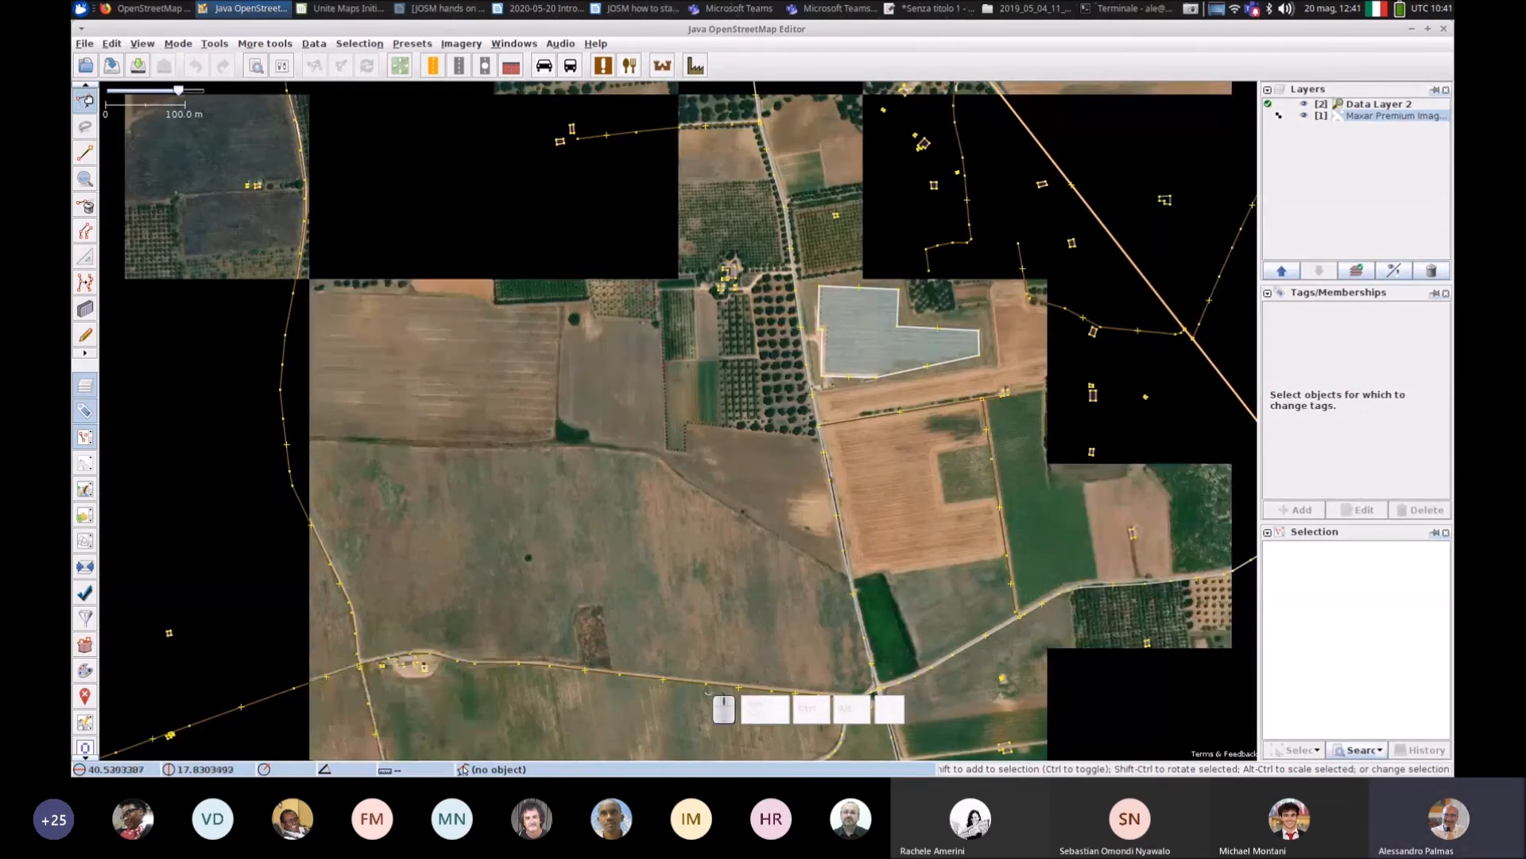
scroll(730, 316, "up", 2)
scroll(730, 316, "up", 2)
left_click_drag(808, 217, 617, 355)
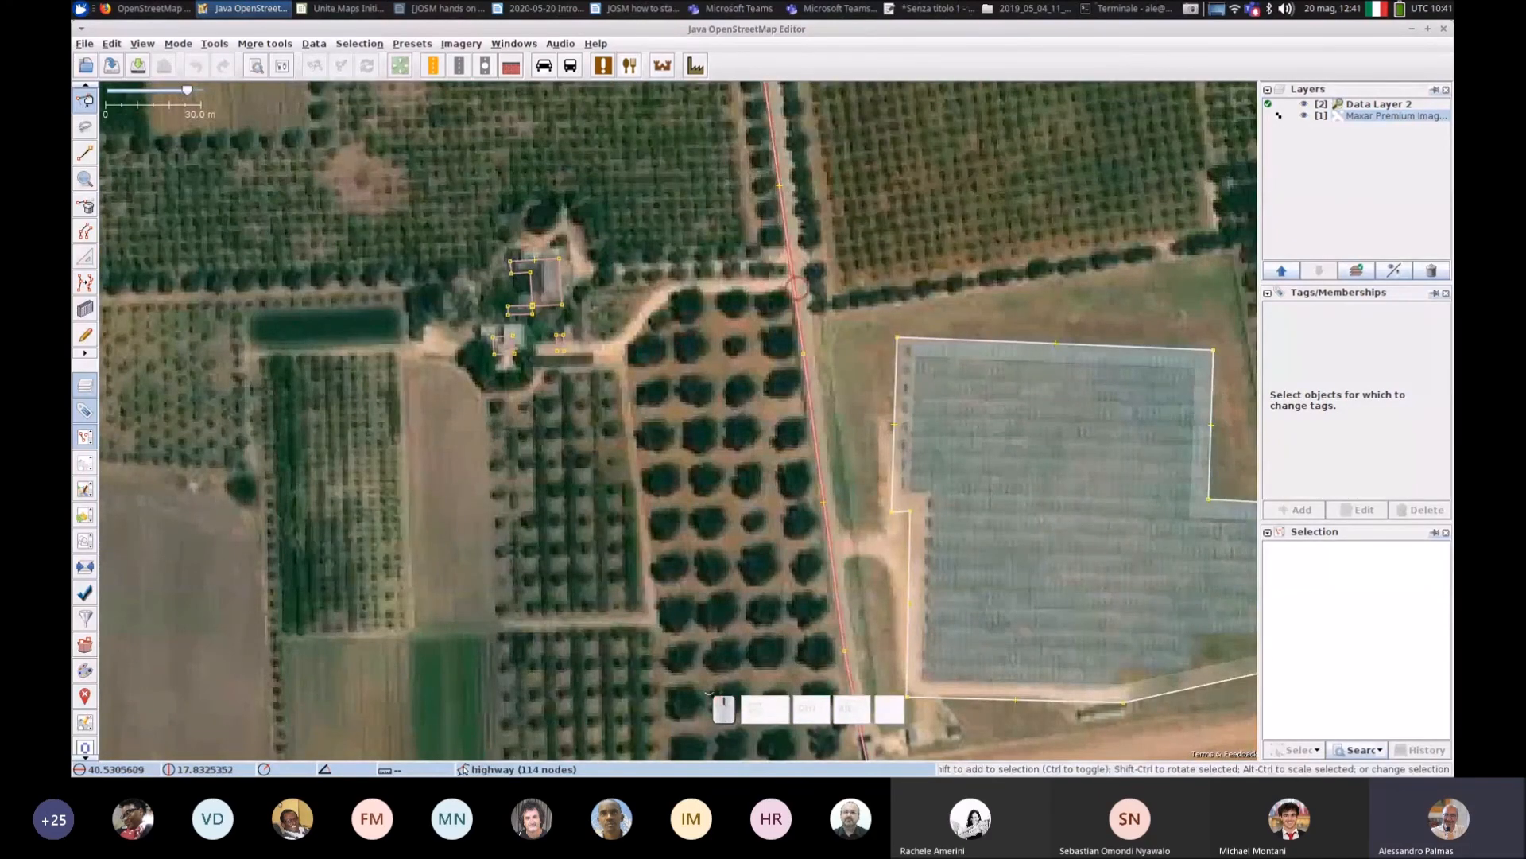
left_click(85, 148)
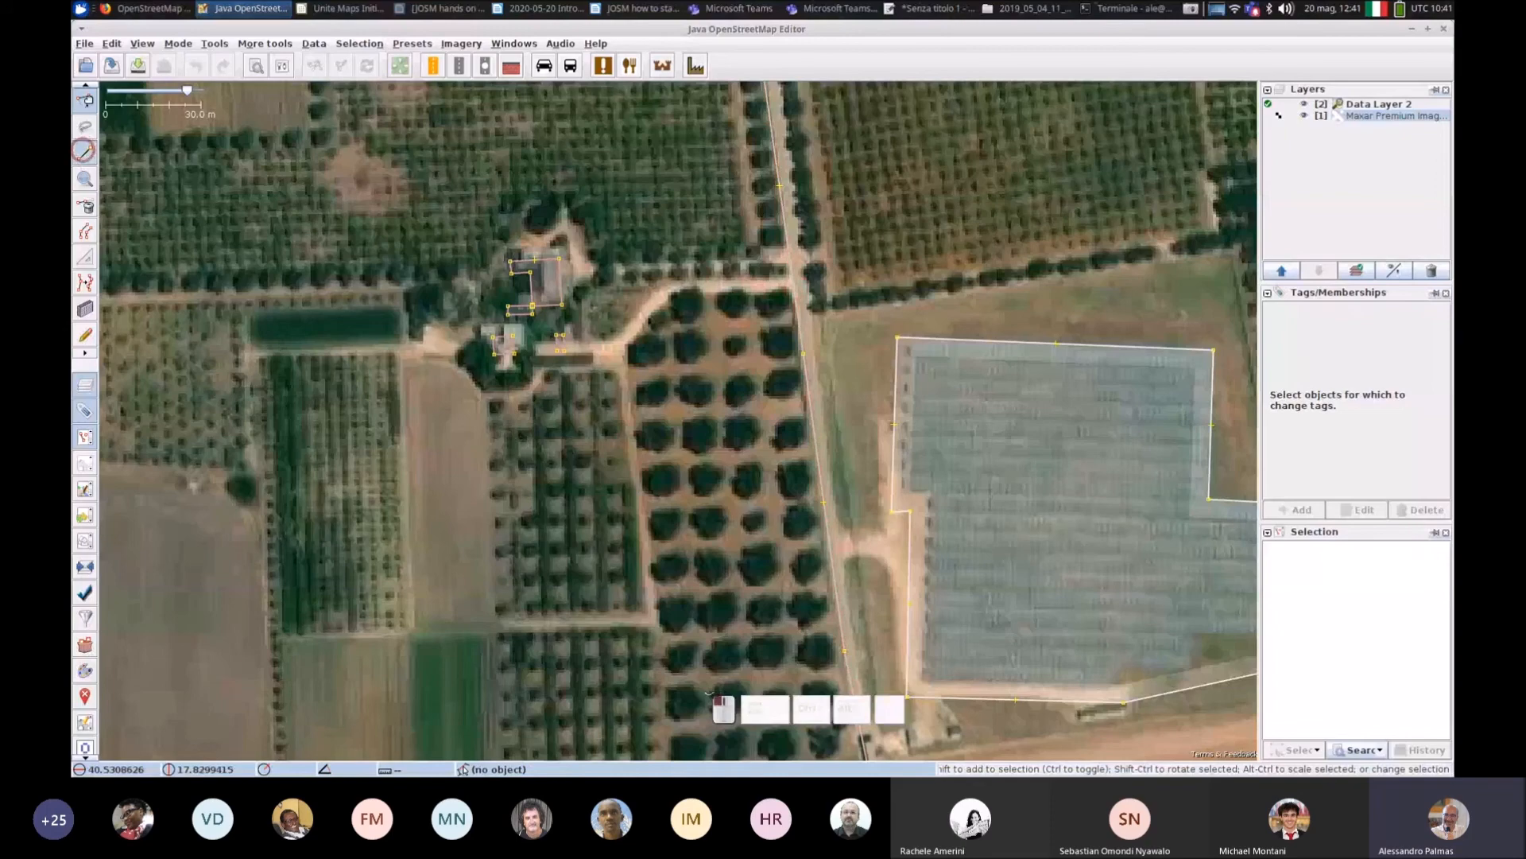
left_click(792, 283)
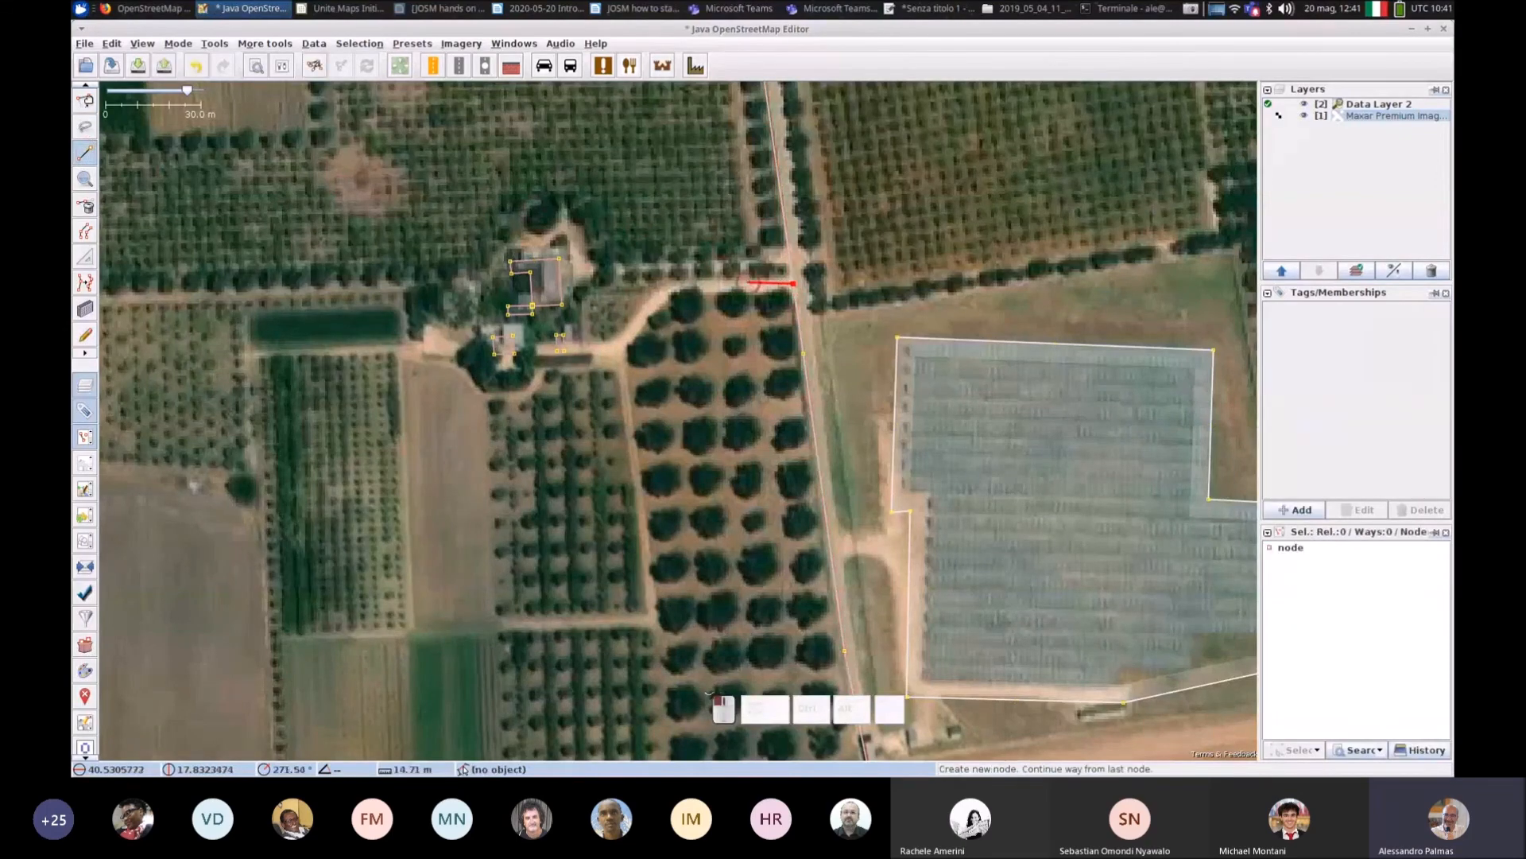
left_click(696, 286)
left_click(669, 293)
left_click(649, 318)
left_click(627, 346)
left_click(606, 359)
left_click(548, 365)
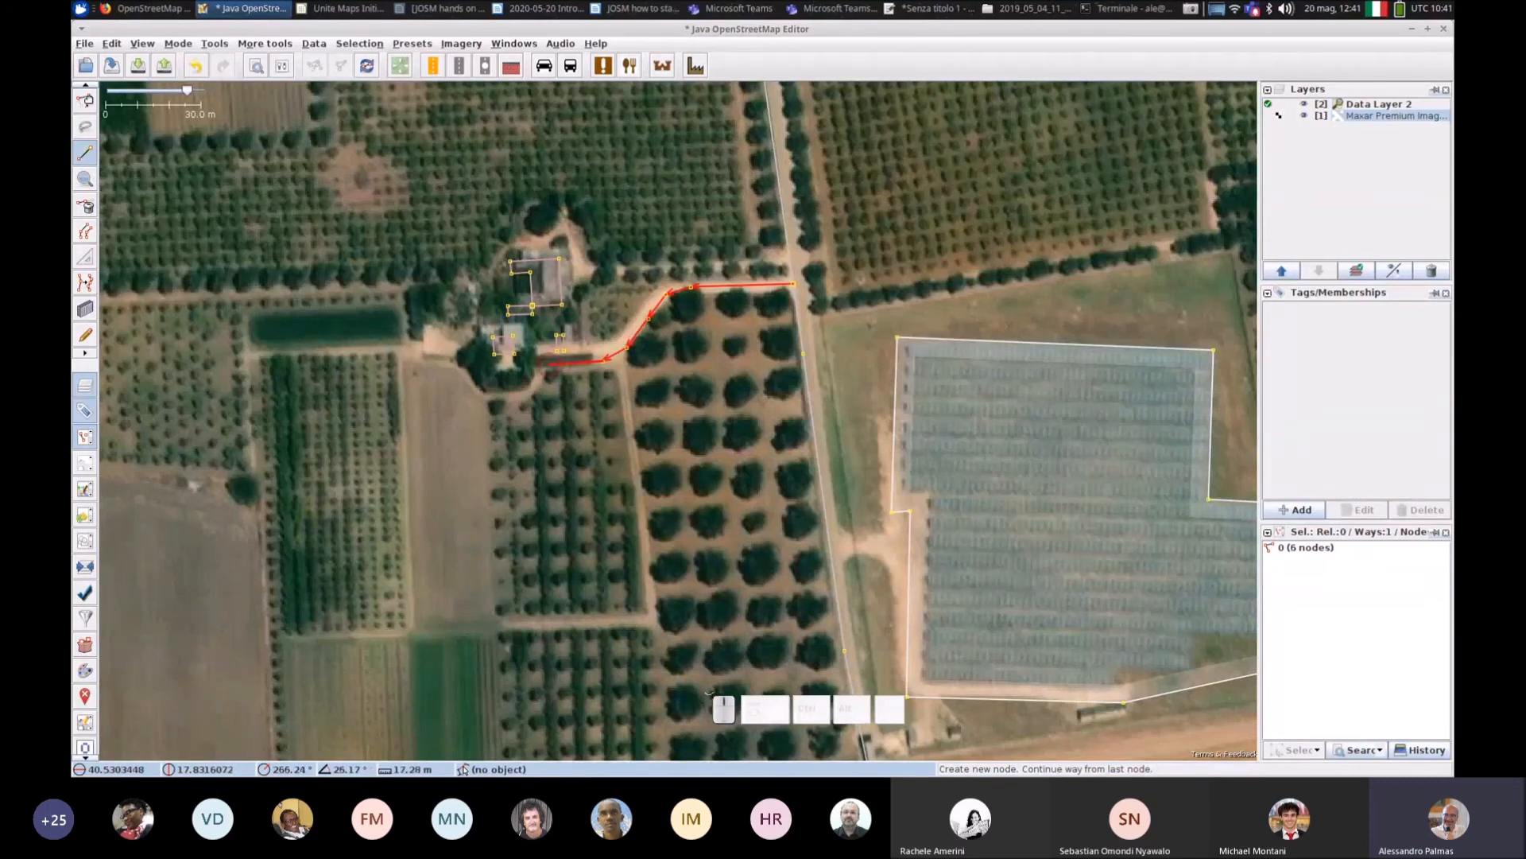
left_click(85, 99)
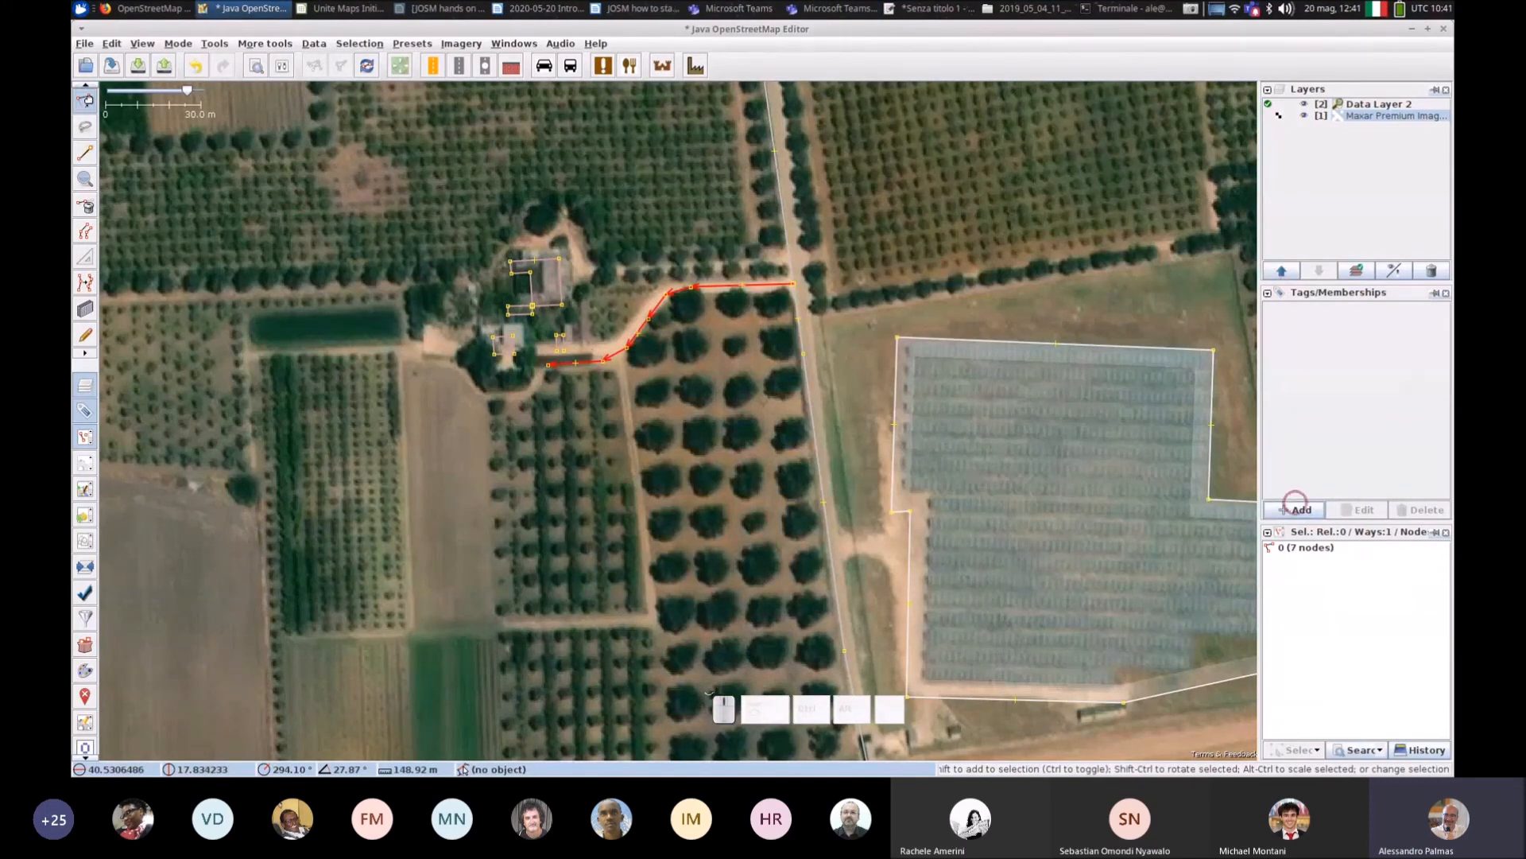
Step: Add the tag highway=track to the new way
left_click(1296, 510)
type("highway")
left_click(713, 303)
type("track")
left_click(720, 453)
Step: Add the tag surface=unpaved to the track and deselect it
left_click(1296, 509)
type("substation")
left_click(750, 302)
left_click(740, 268)
type("station")
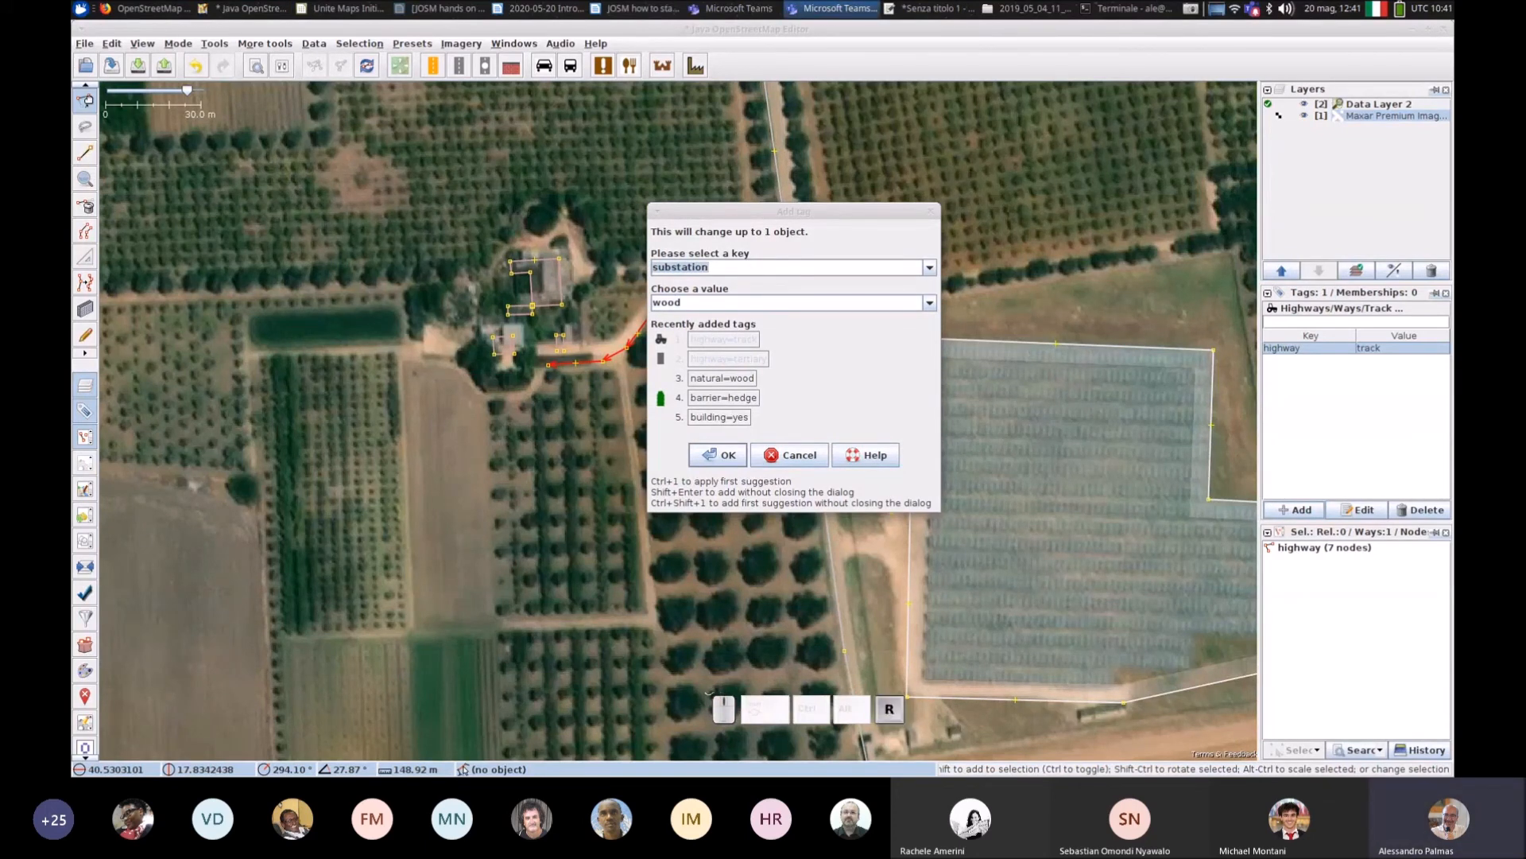
mouse_move(727, 268)
left_mouse_down()
mouse_move(678, 267)
mouse_move(727, 268)
left_mouse_up()
left_click(672, 267)
type("rface")
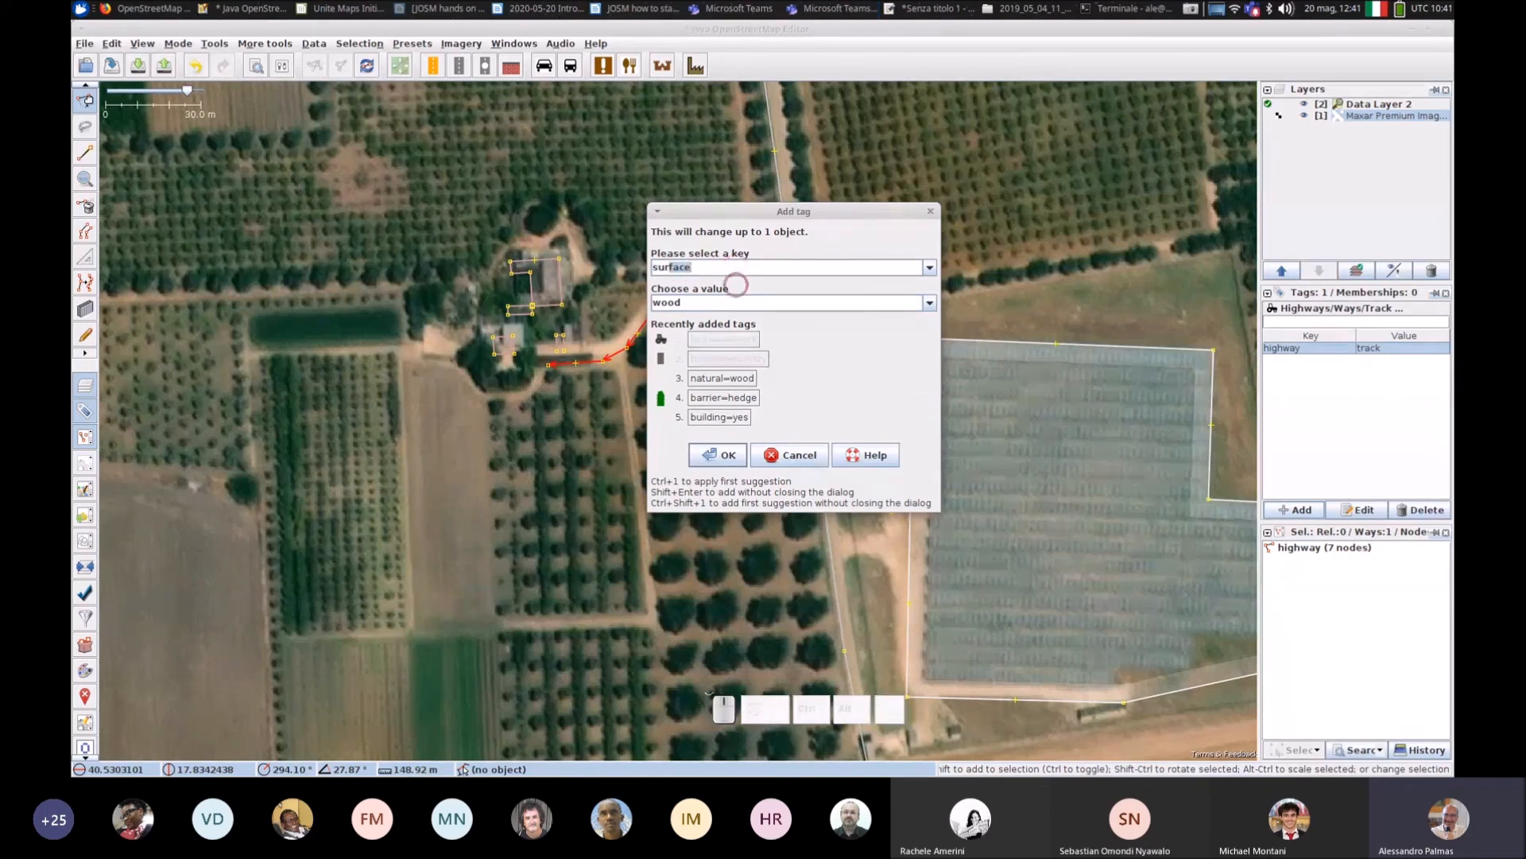
left_click(735, 303)
type("unpaved")
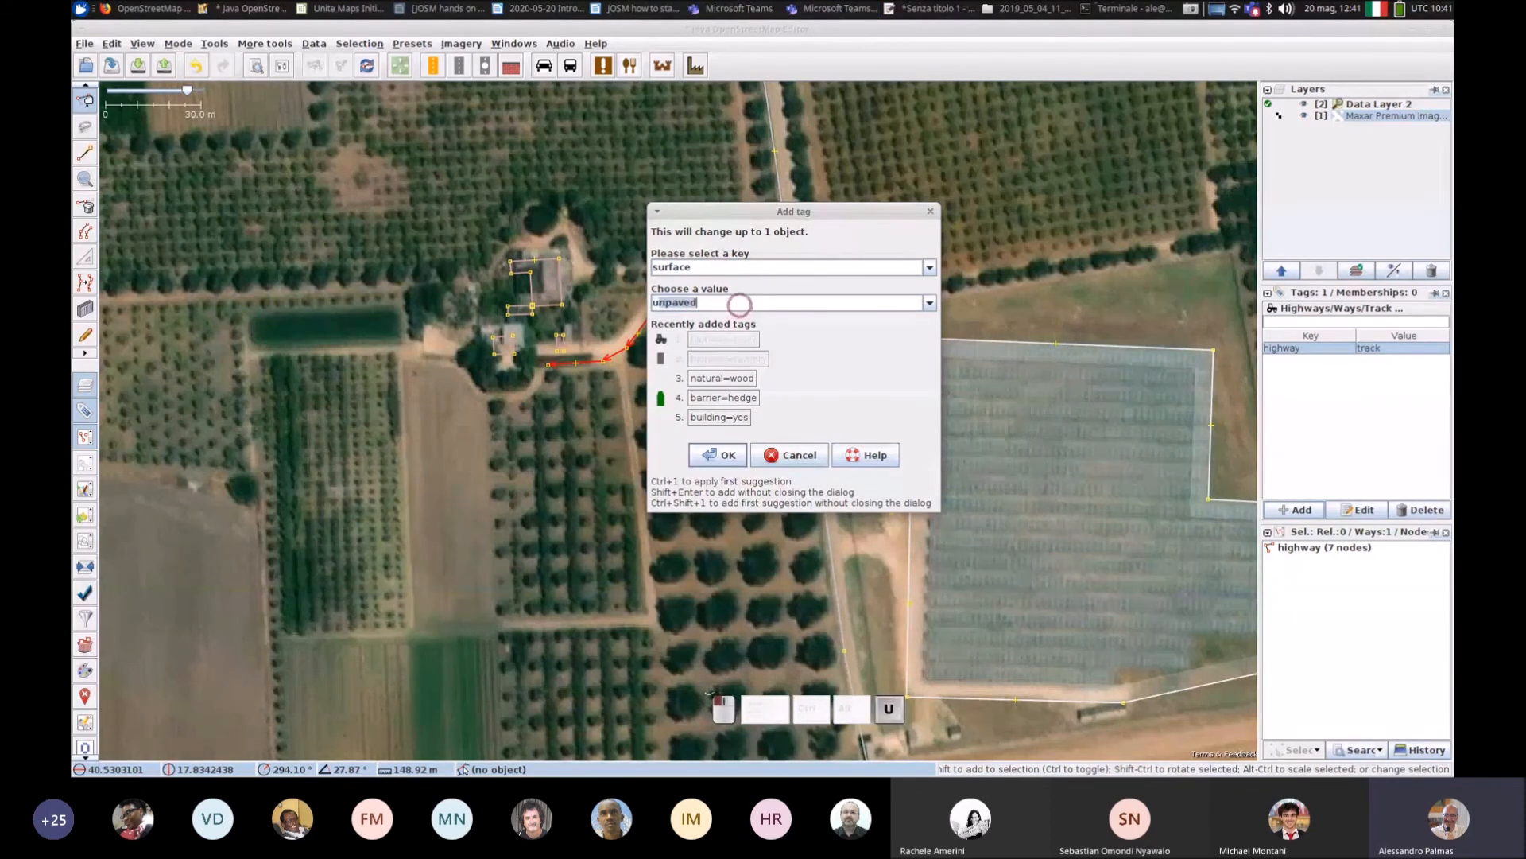
left_click(698, 452)
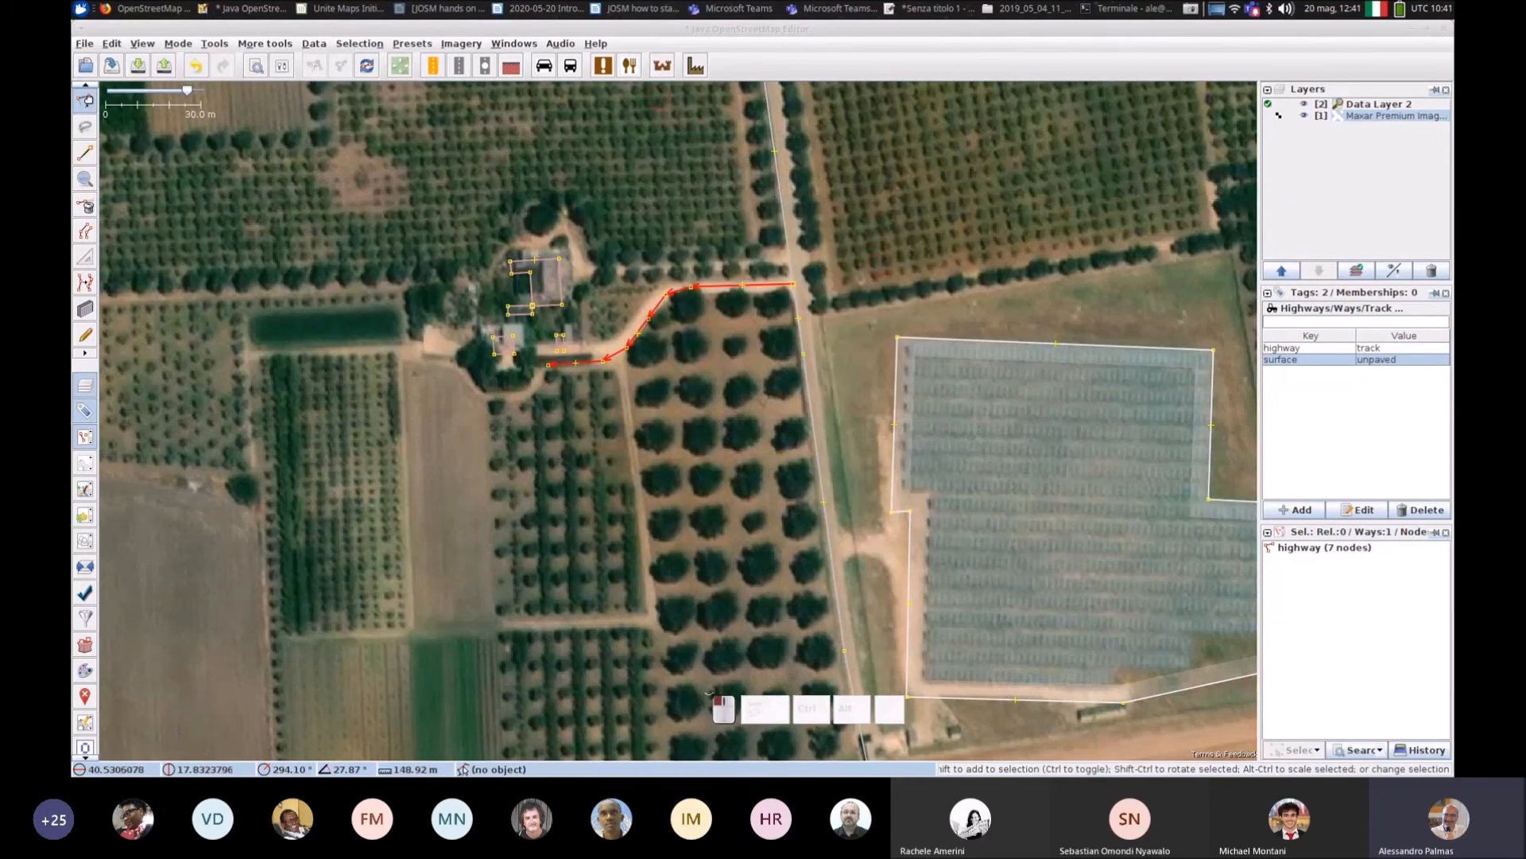
left_click(656, 97)
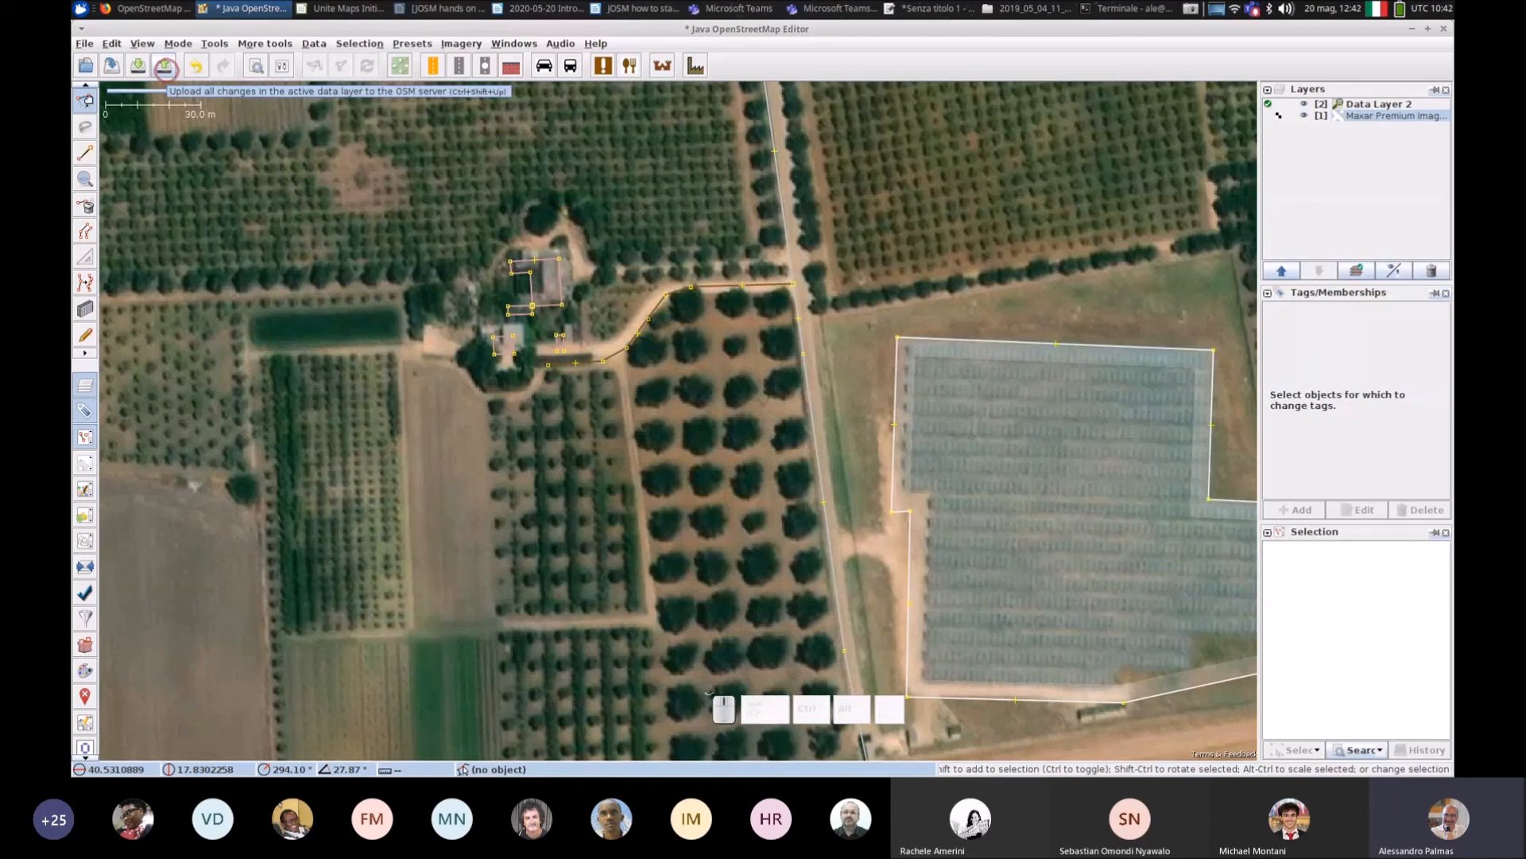
Step: Upload the changes to OpenStreetMap with the comment "track added" and the source Maxar Premium Imagery (Beta)
left_click(166, 68)
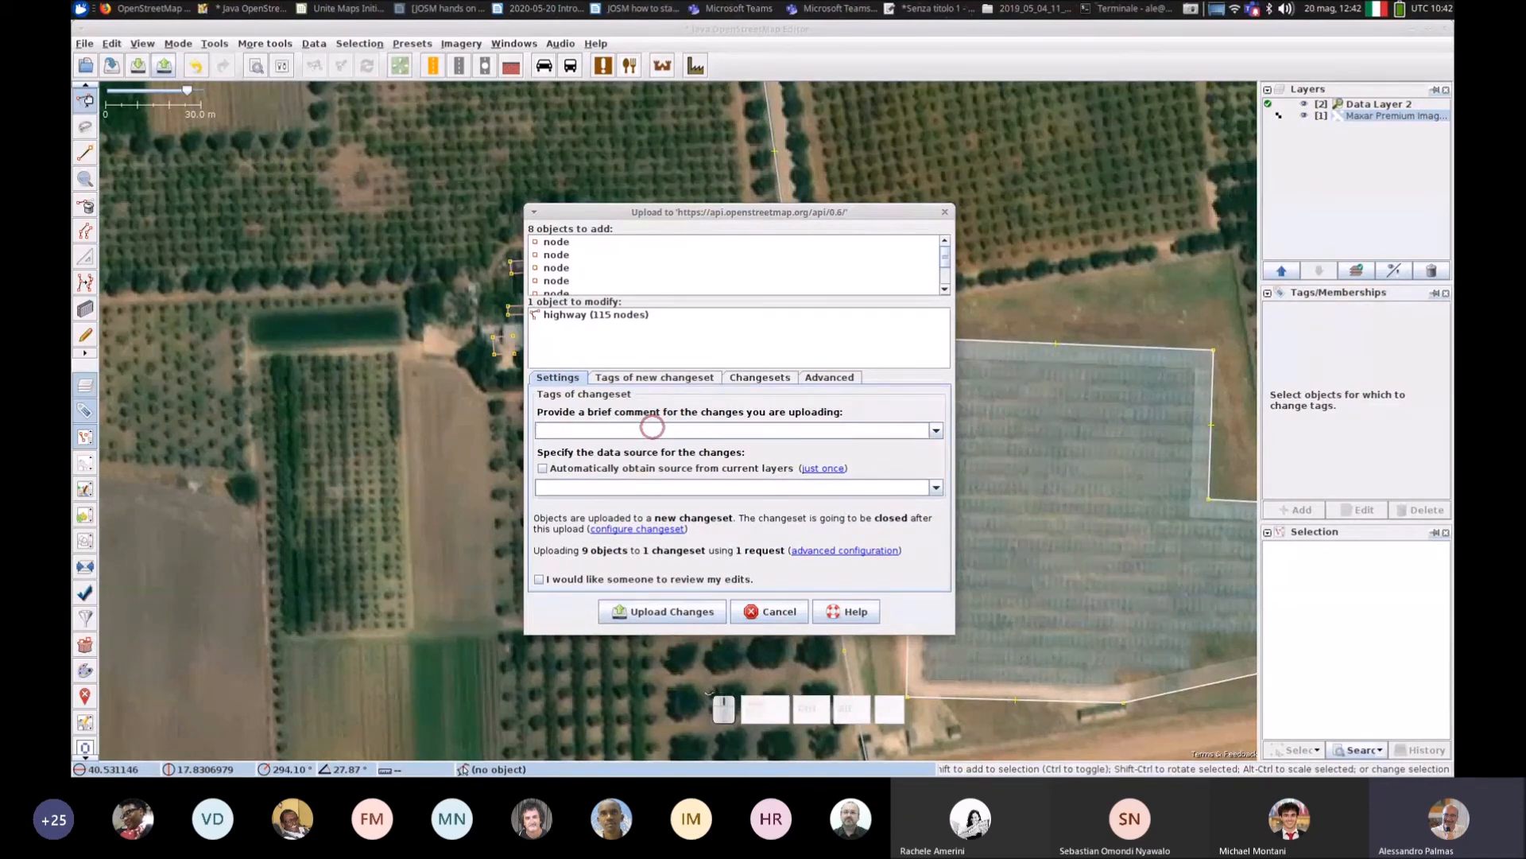
type("track added")
left_click(654, 485)
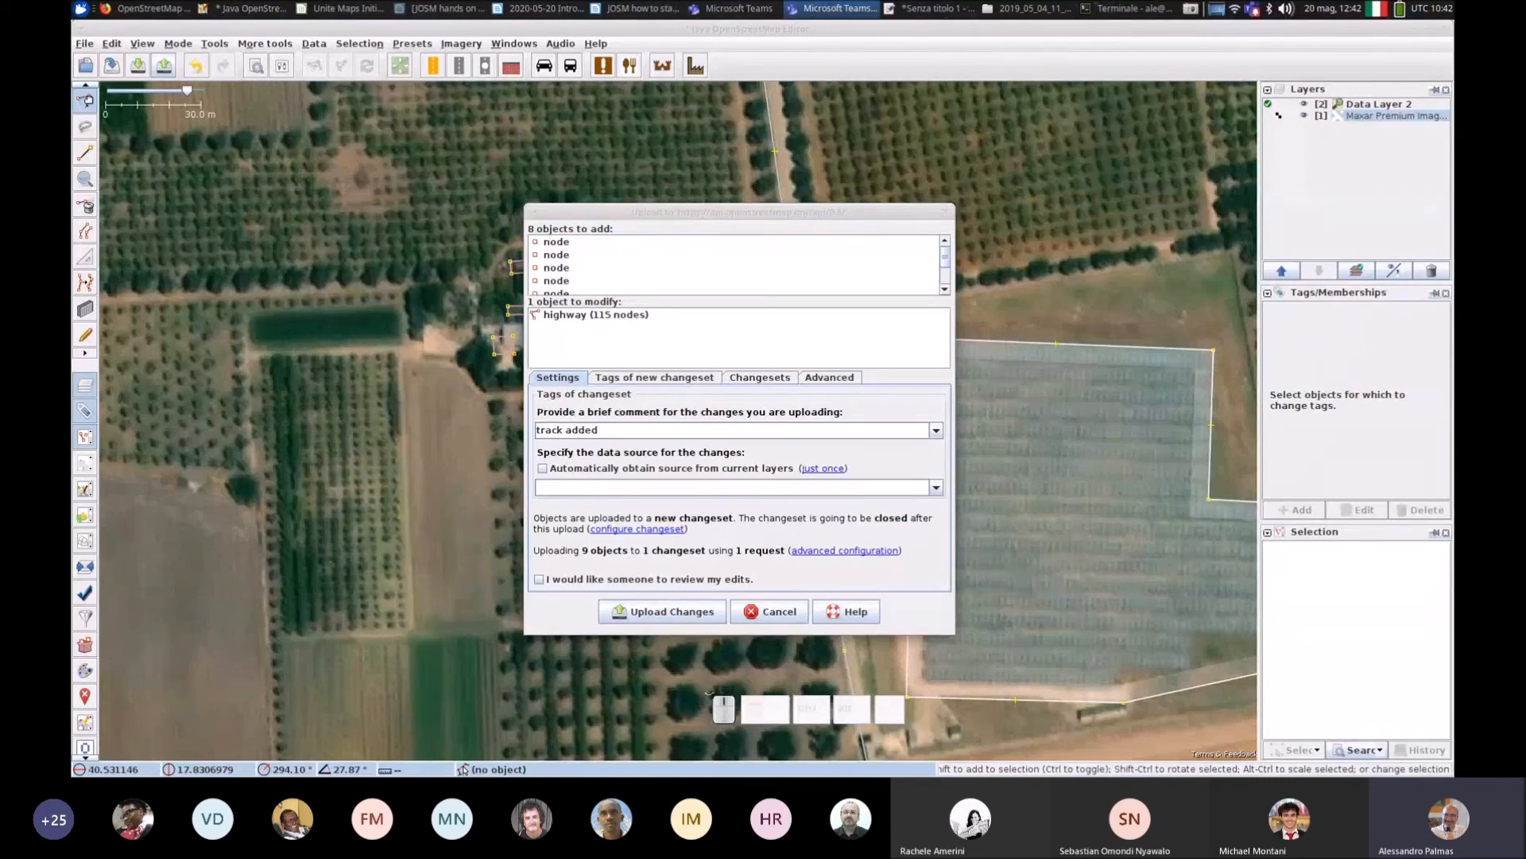
left_click(604, 430)
left_click(612, 430)
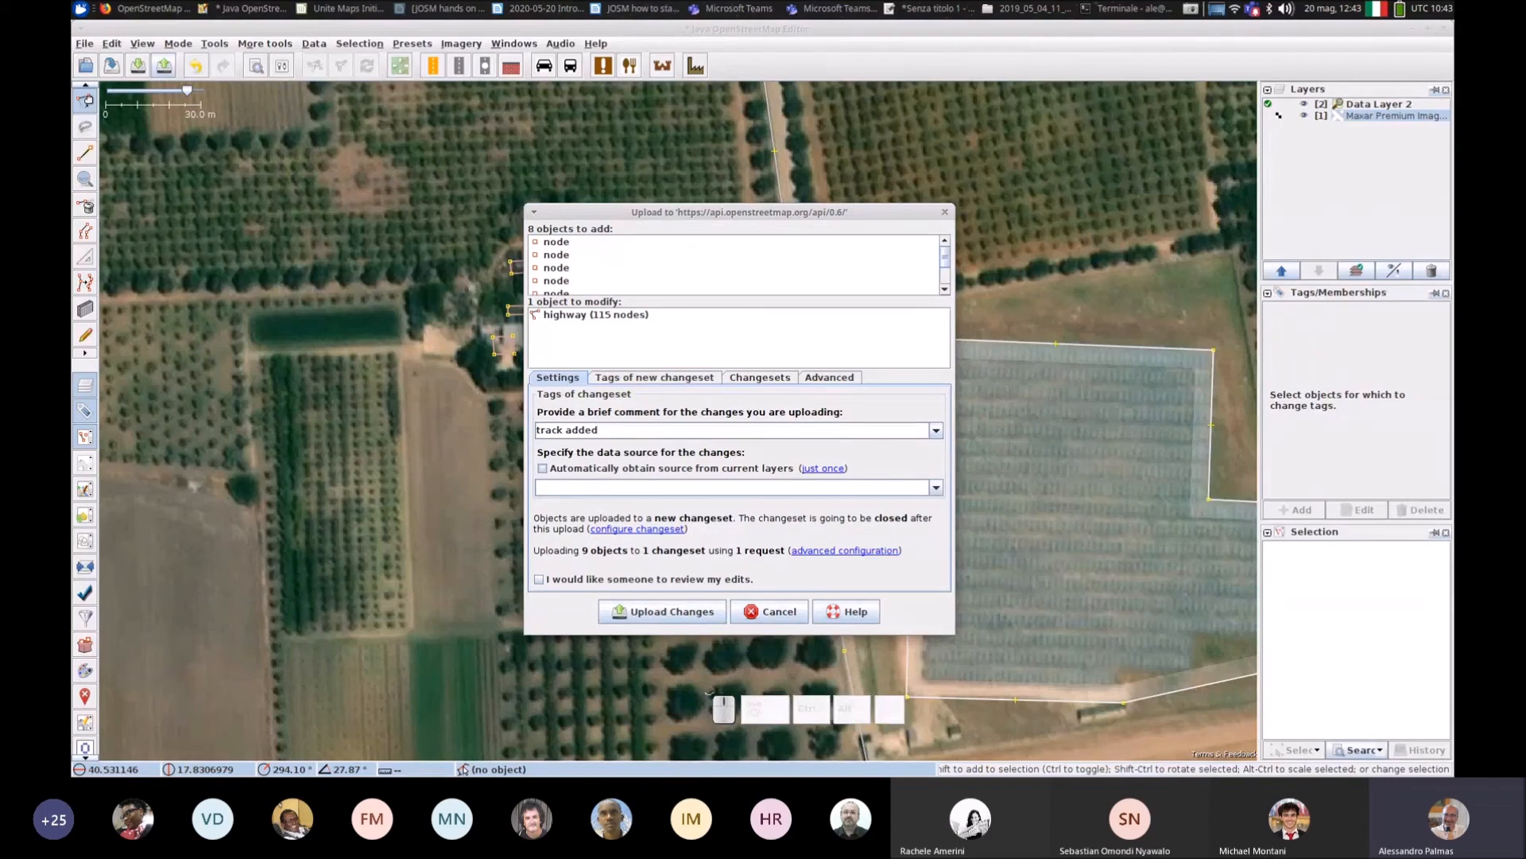
left_click_drag(666, 213, 851, 210)
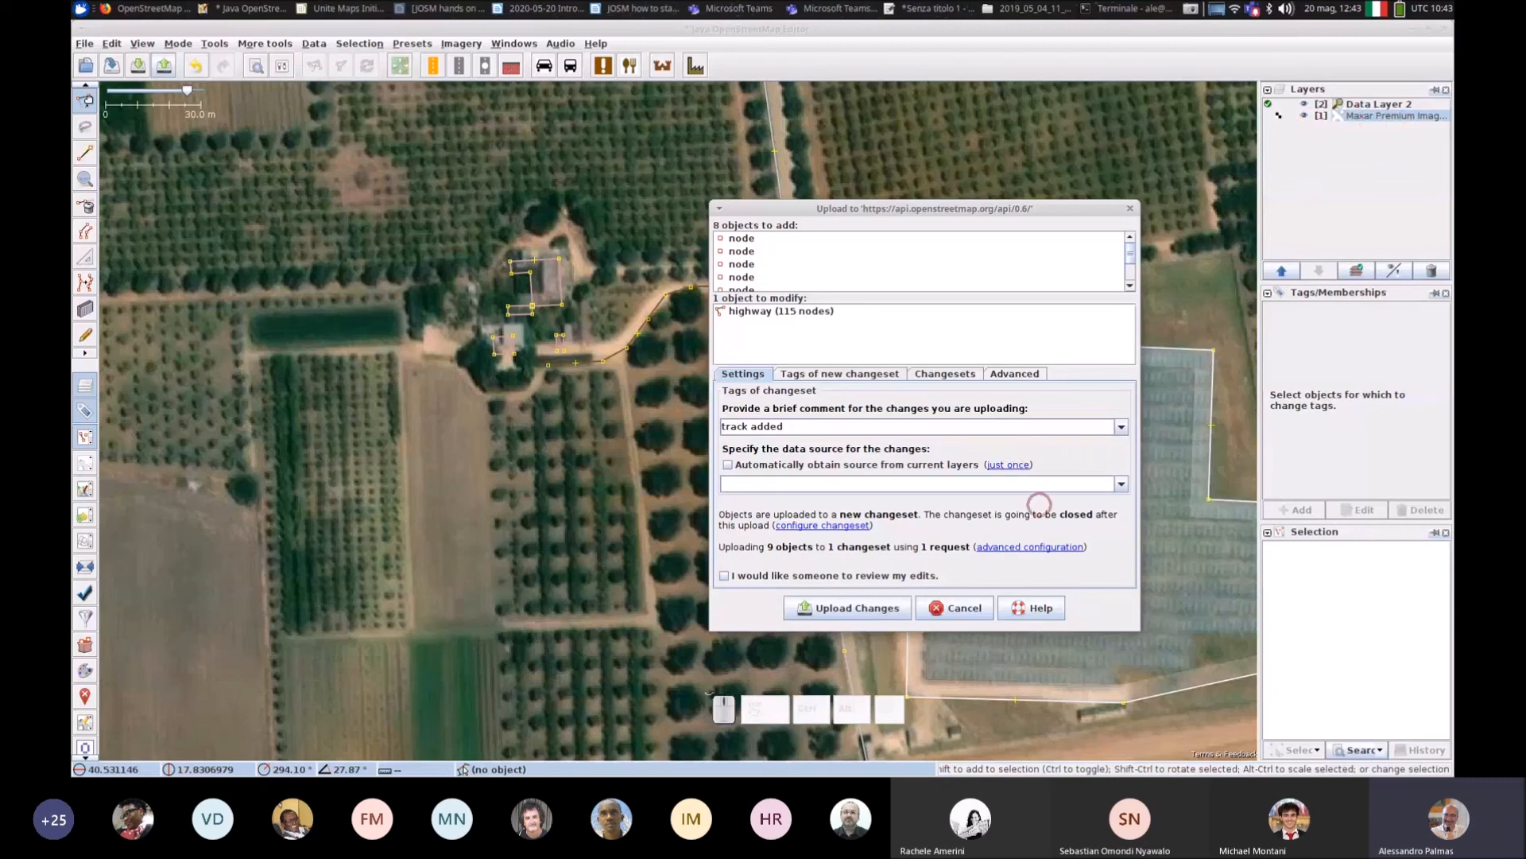
left_click(1008, 465)
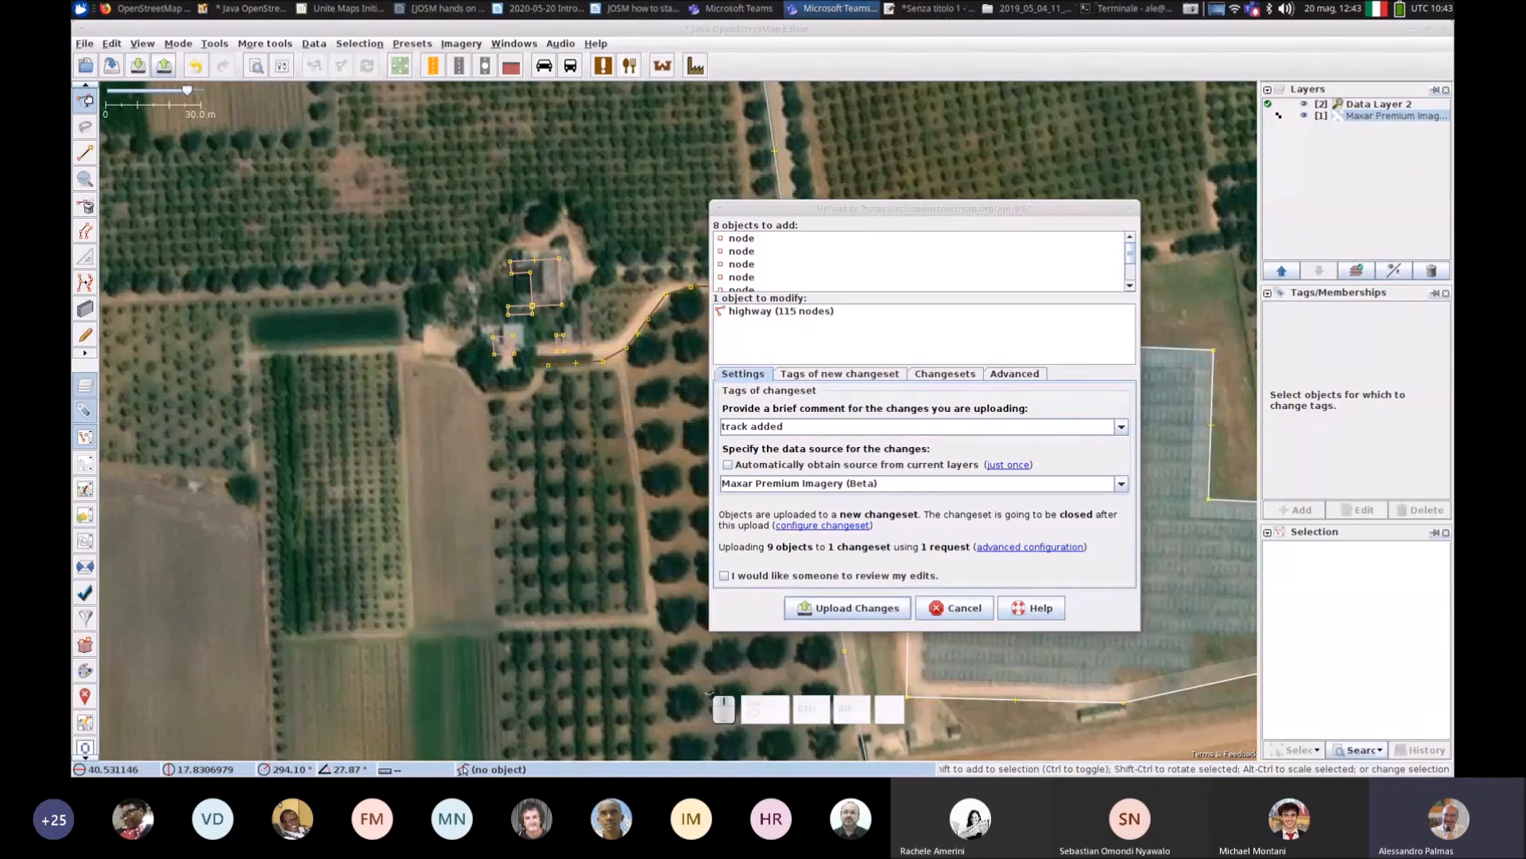
left_click(847, 608)
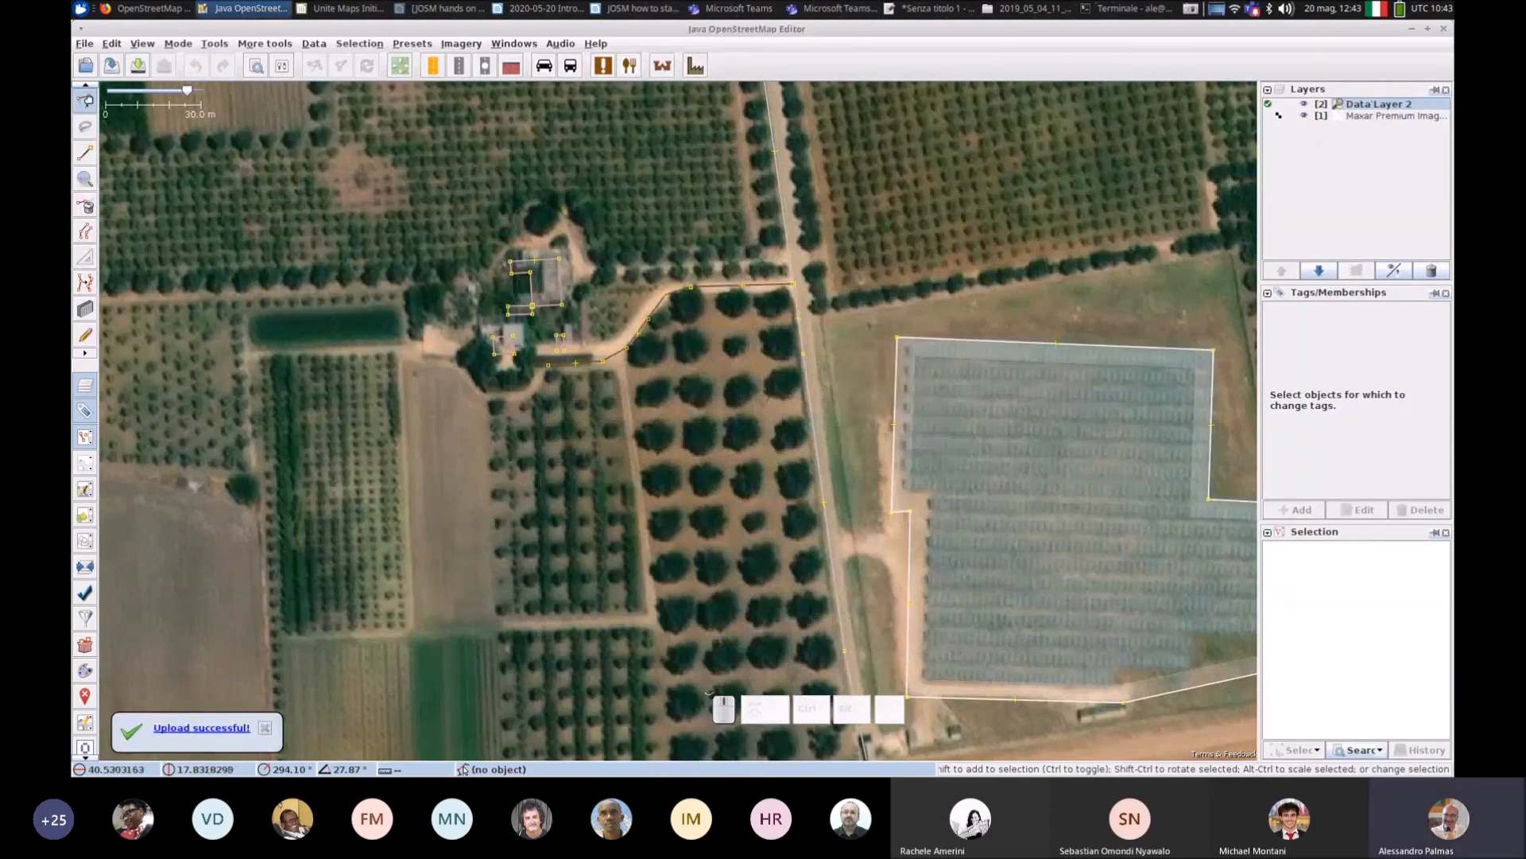
Step: Shift the OpenStreetMap view over the edited area in Firefox and check the account in JOSM's OSM server authentication preferences
left_click(161, 9)
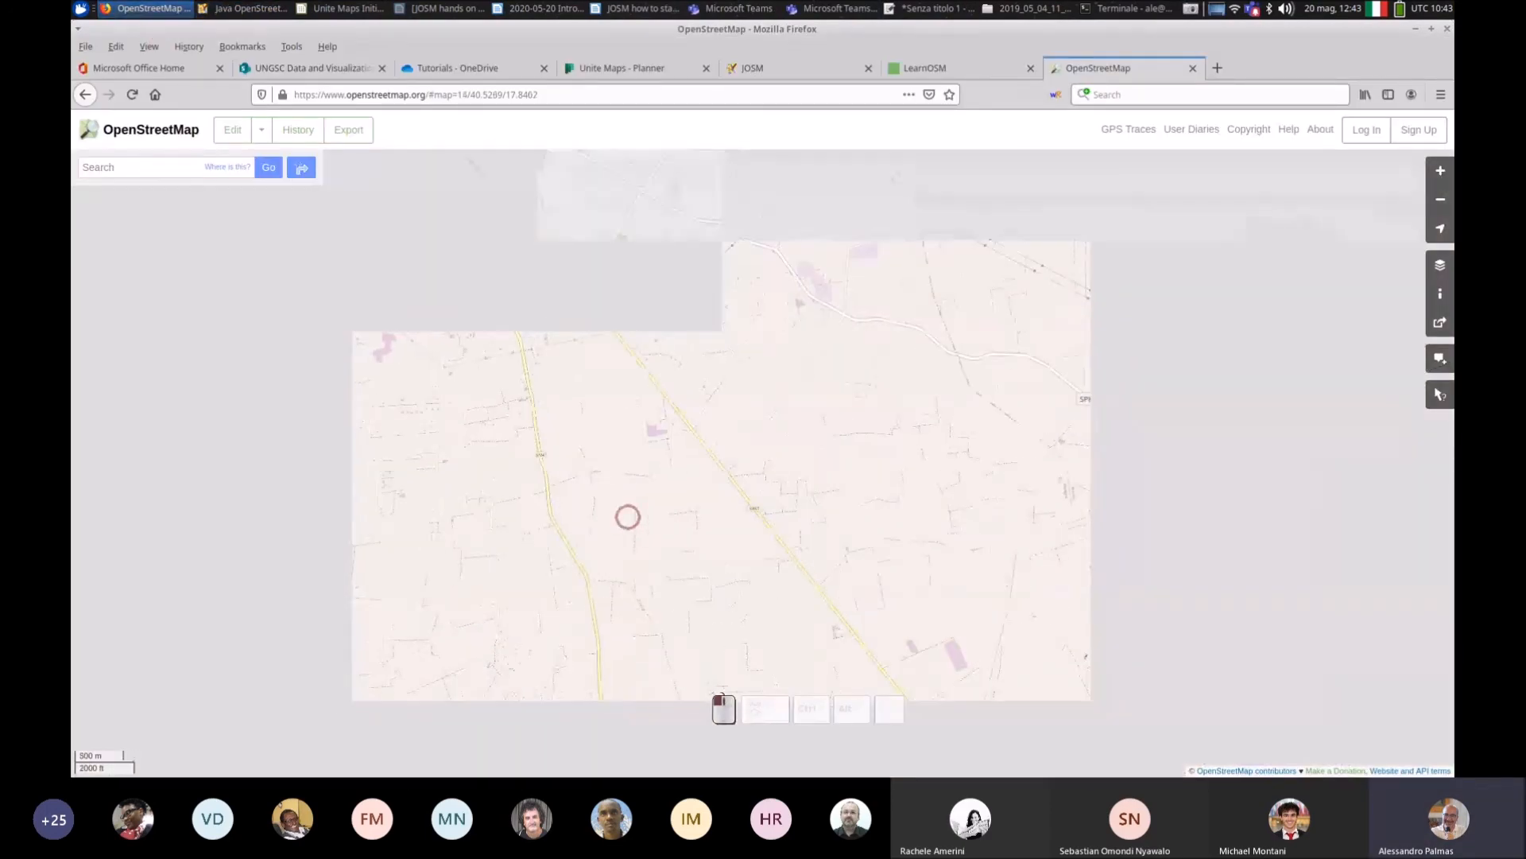
left_click_drag(628, 517, 705, 504)
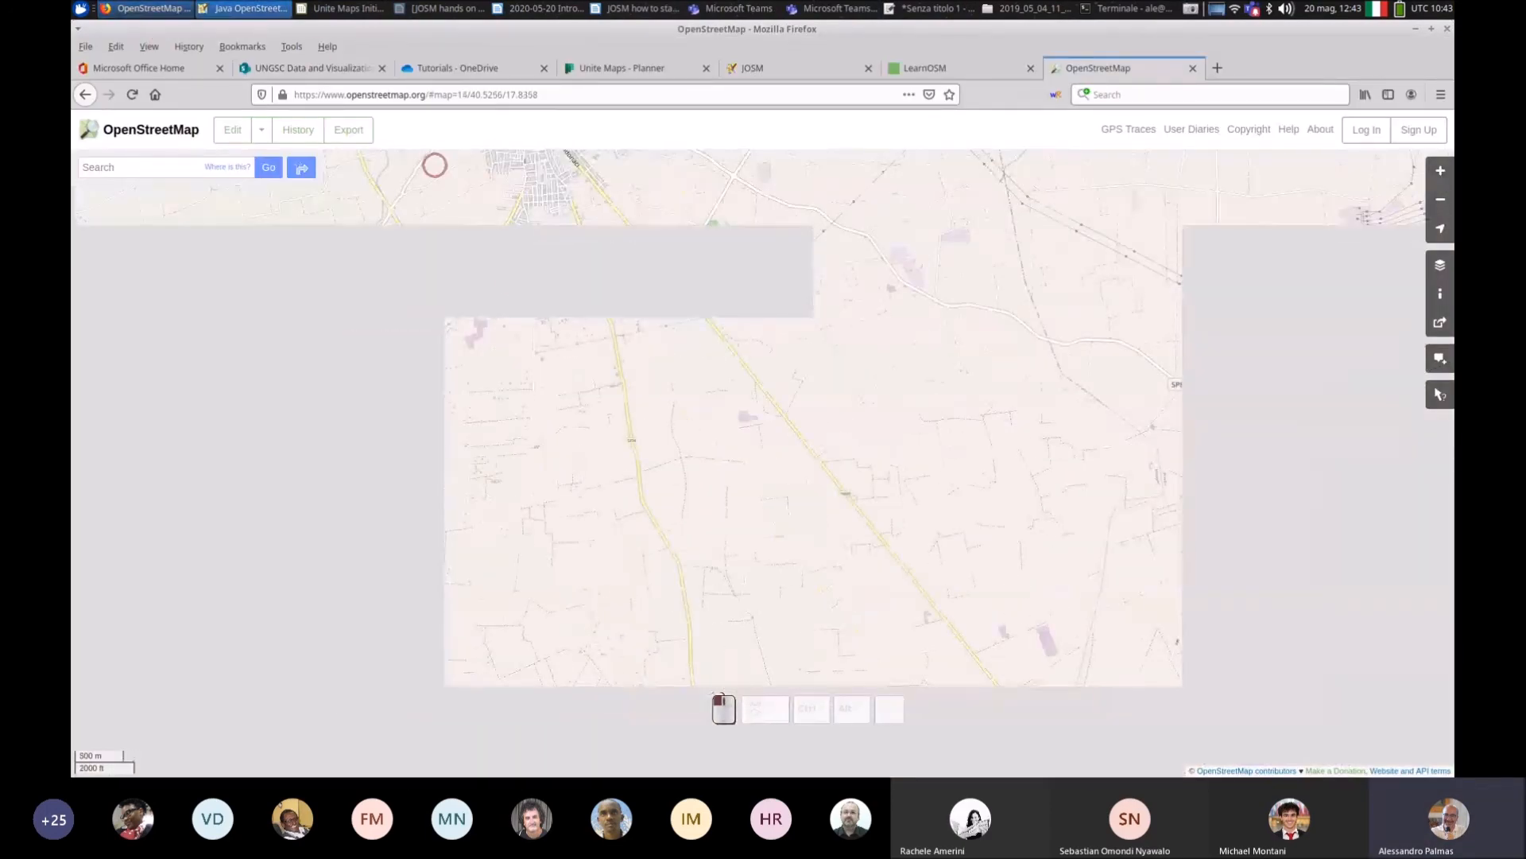
left_click(256, 10)
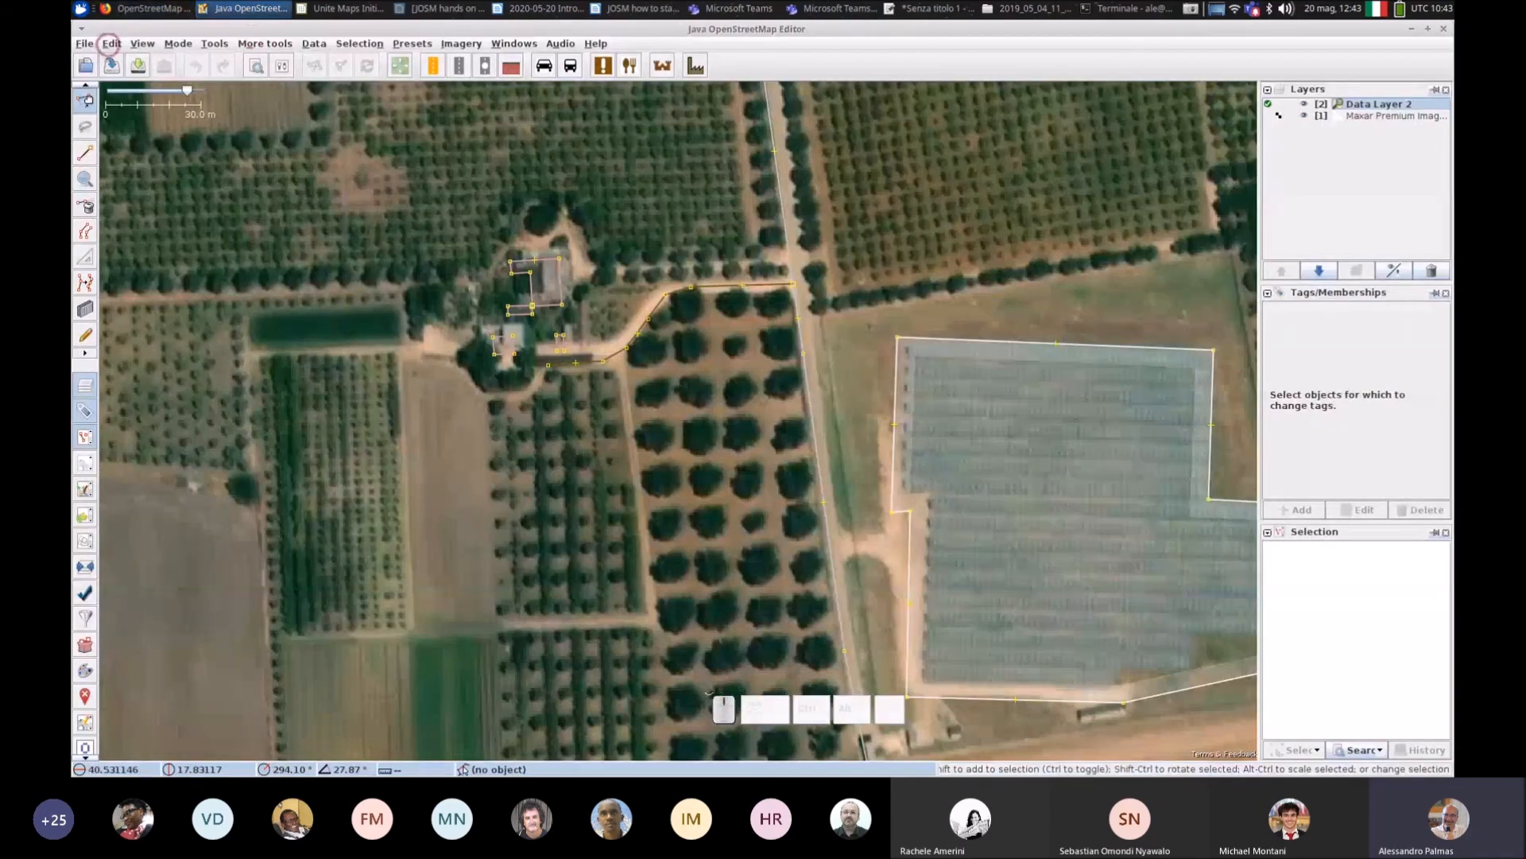
left_click(111, 43)
left_click(162, 326)
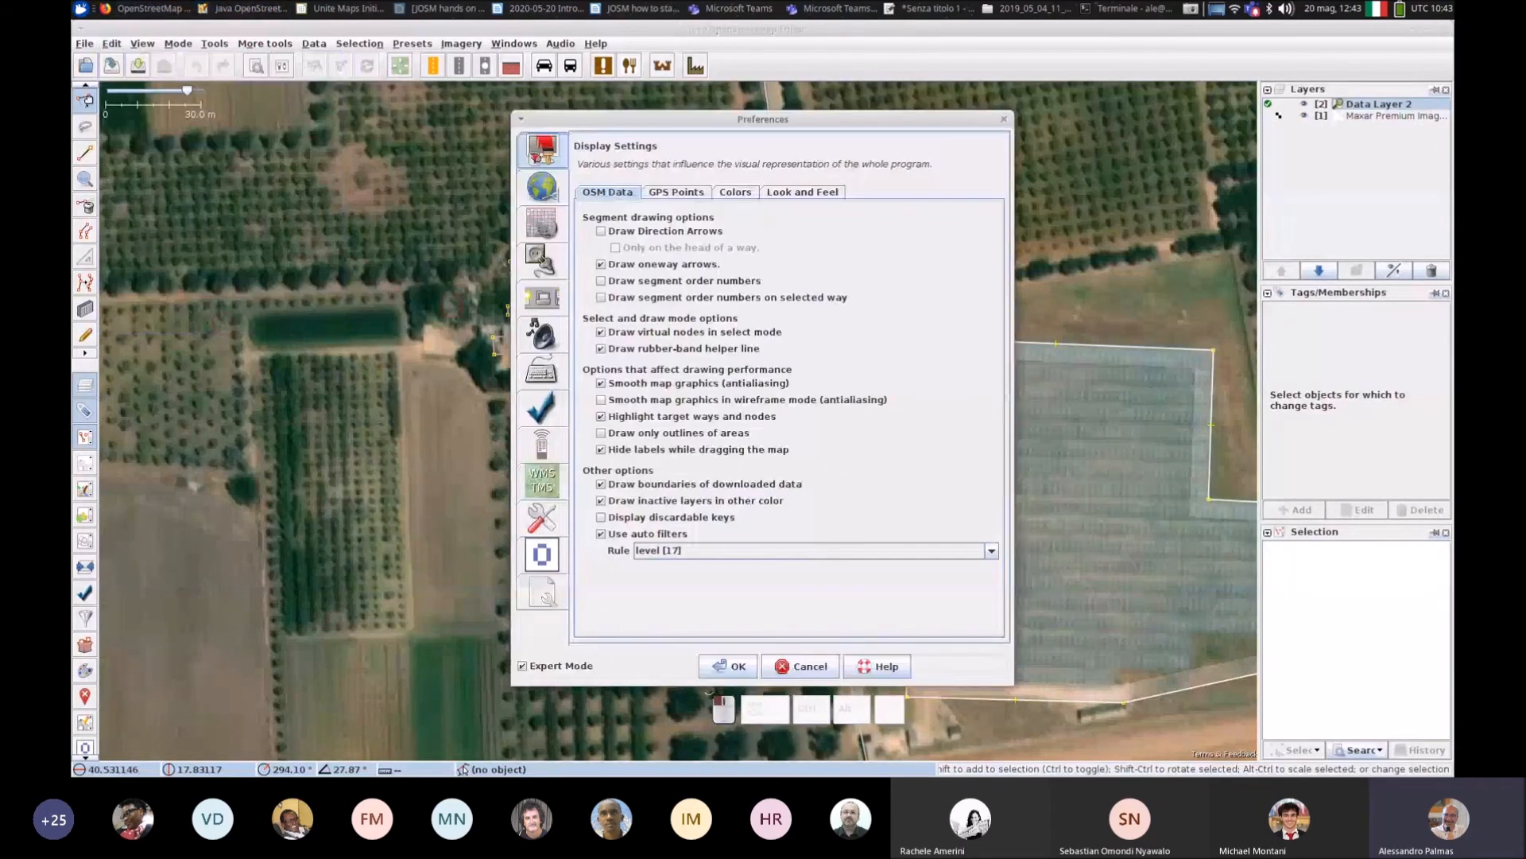
left_click(543, 188)
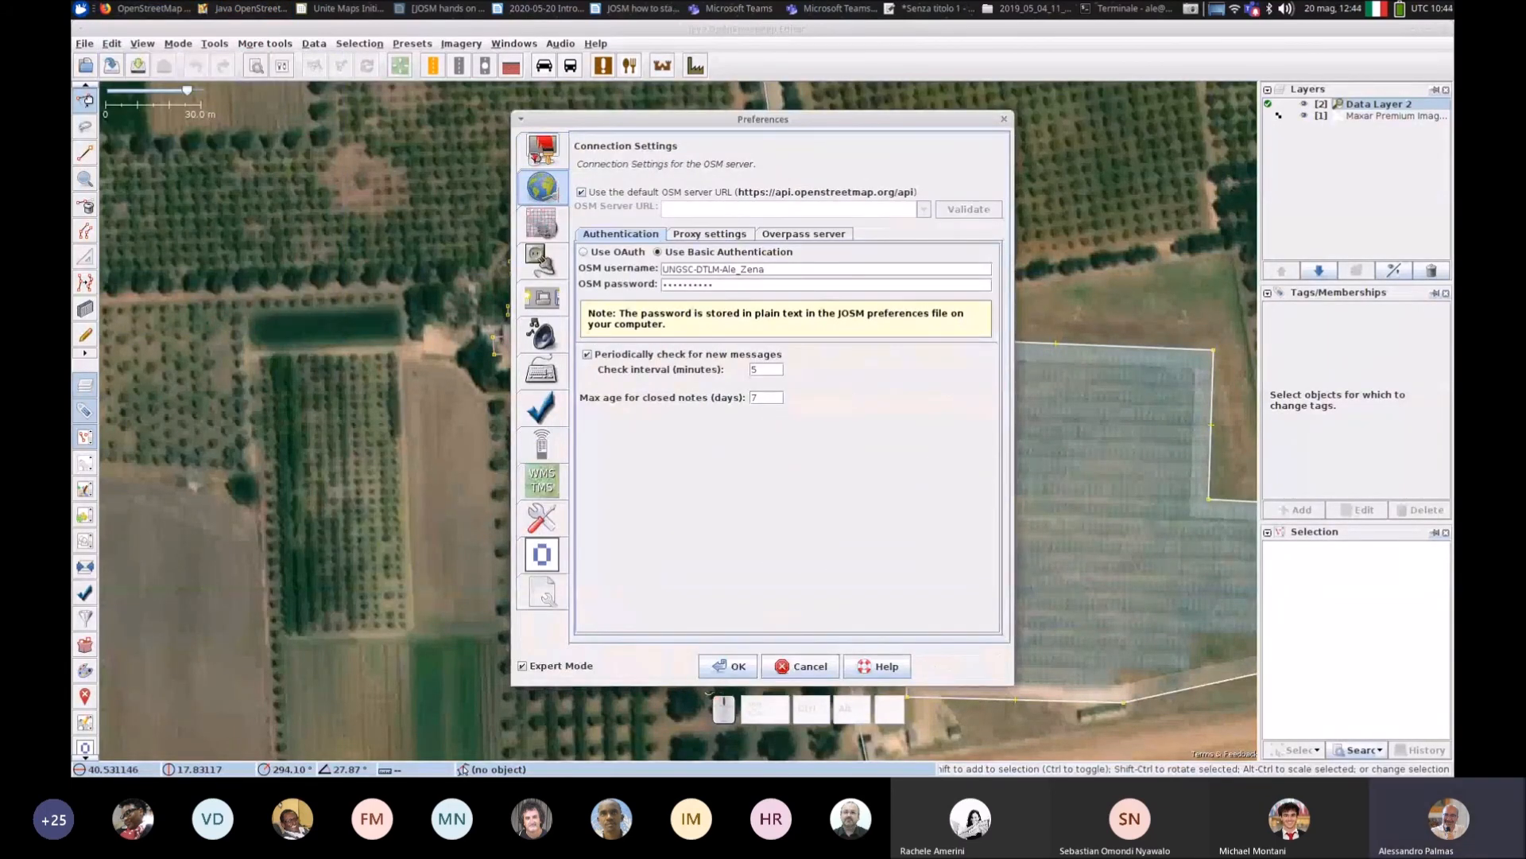
left_click(774, 270)
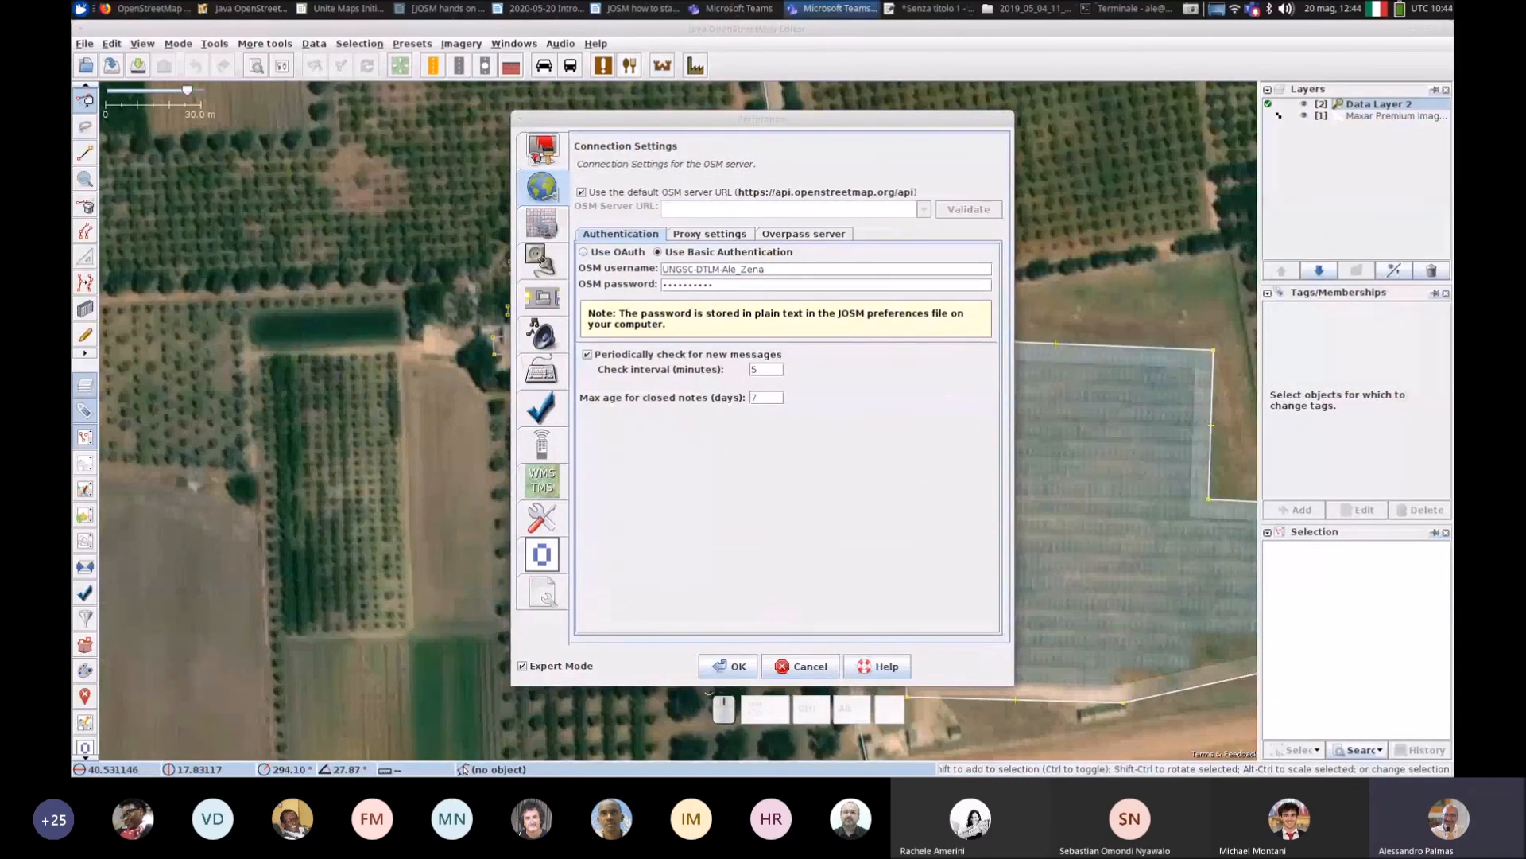
left_click(801, 666)
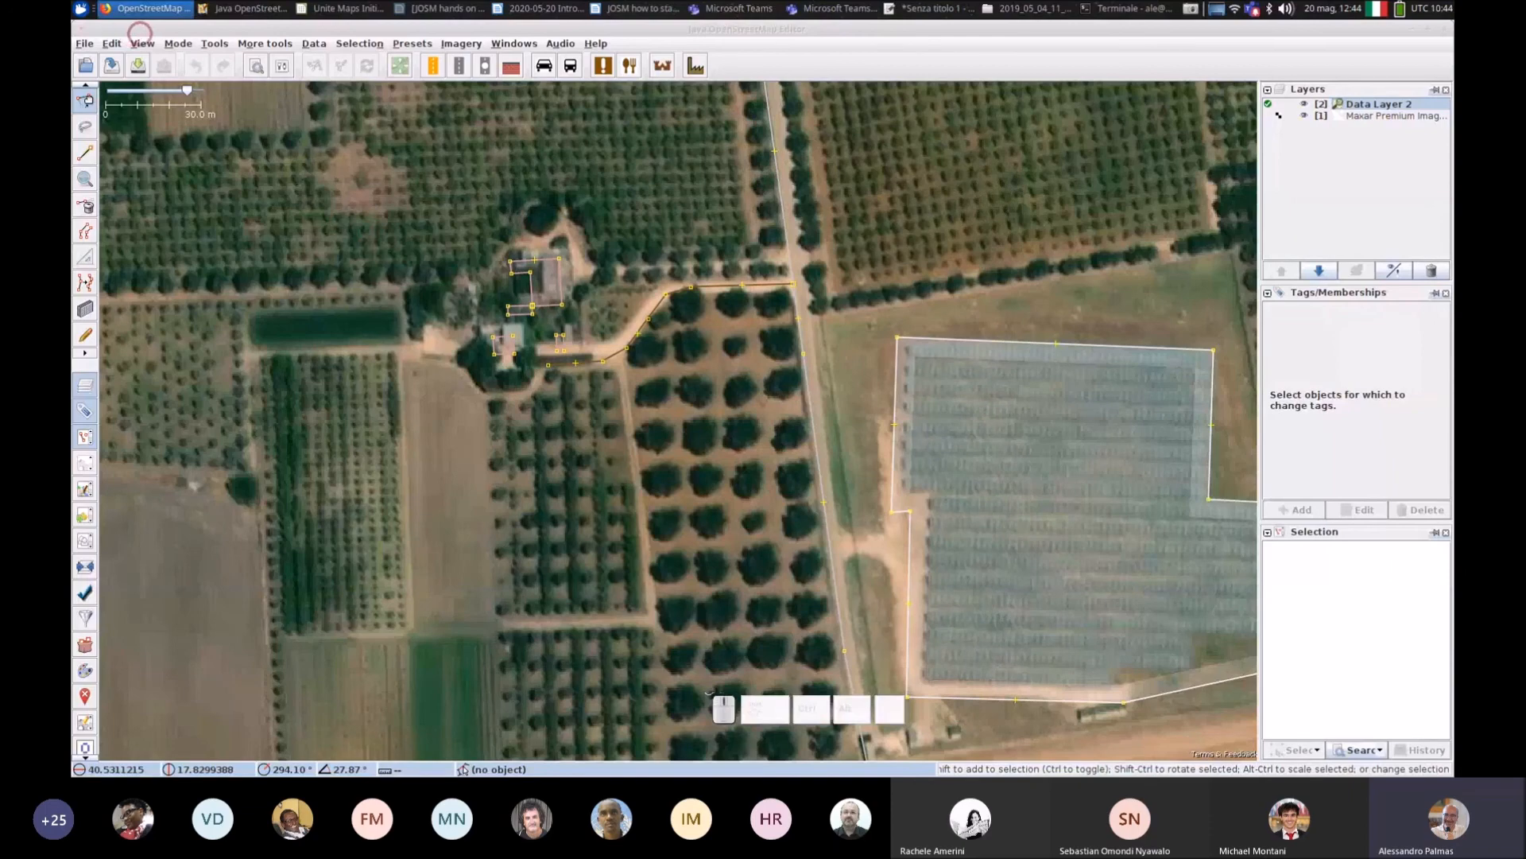
Step: Switch to Firefox, show the changeset history for the edited area and open the "track added" changeset
left_click(147, 9)
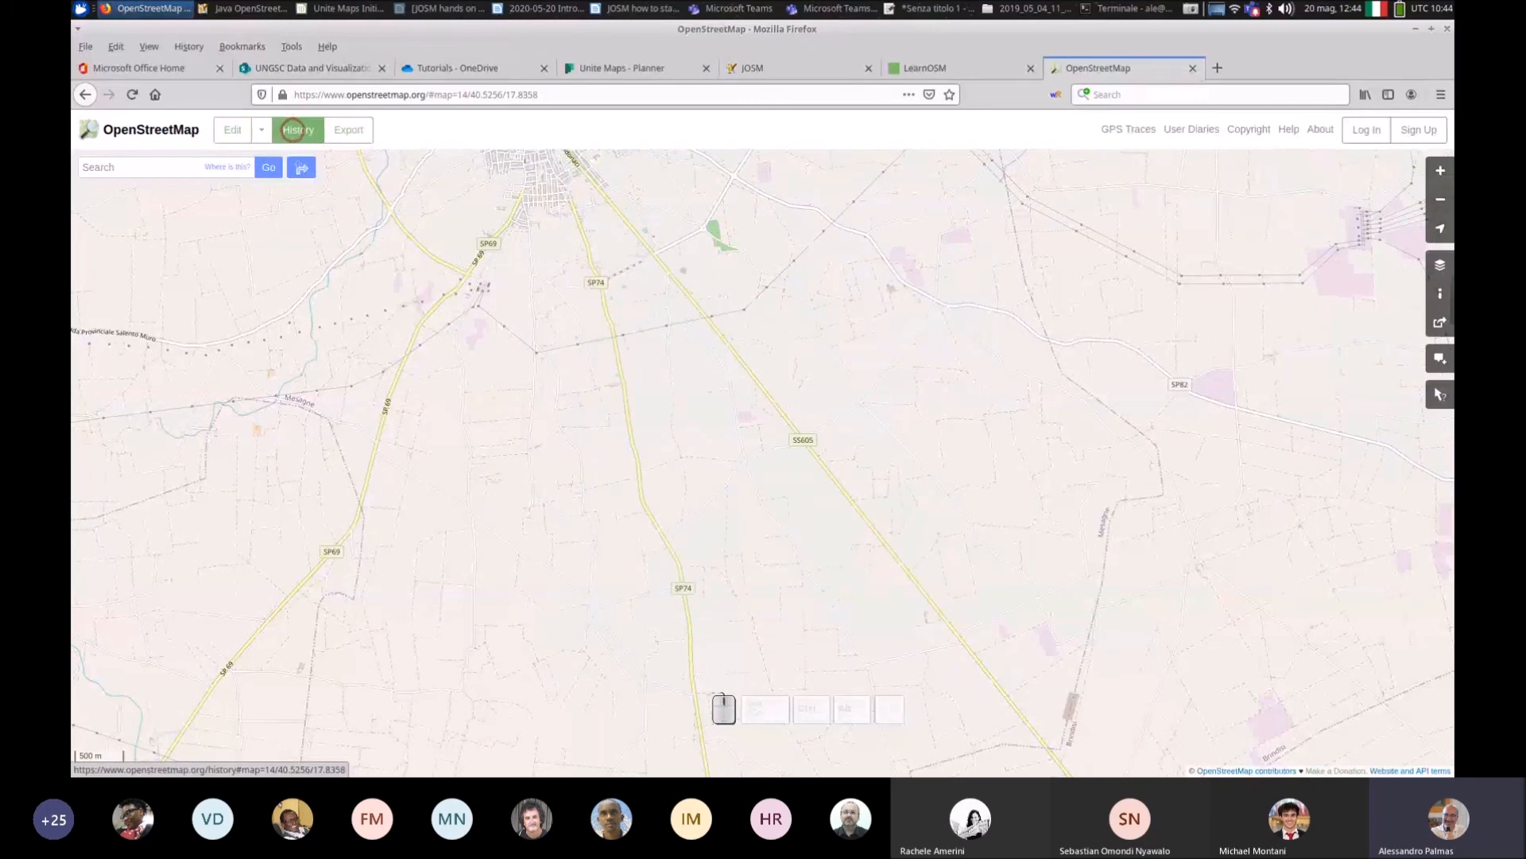
left_click(292, 130)
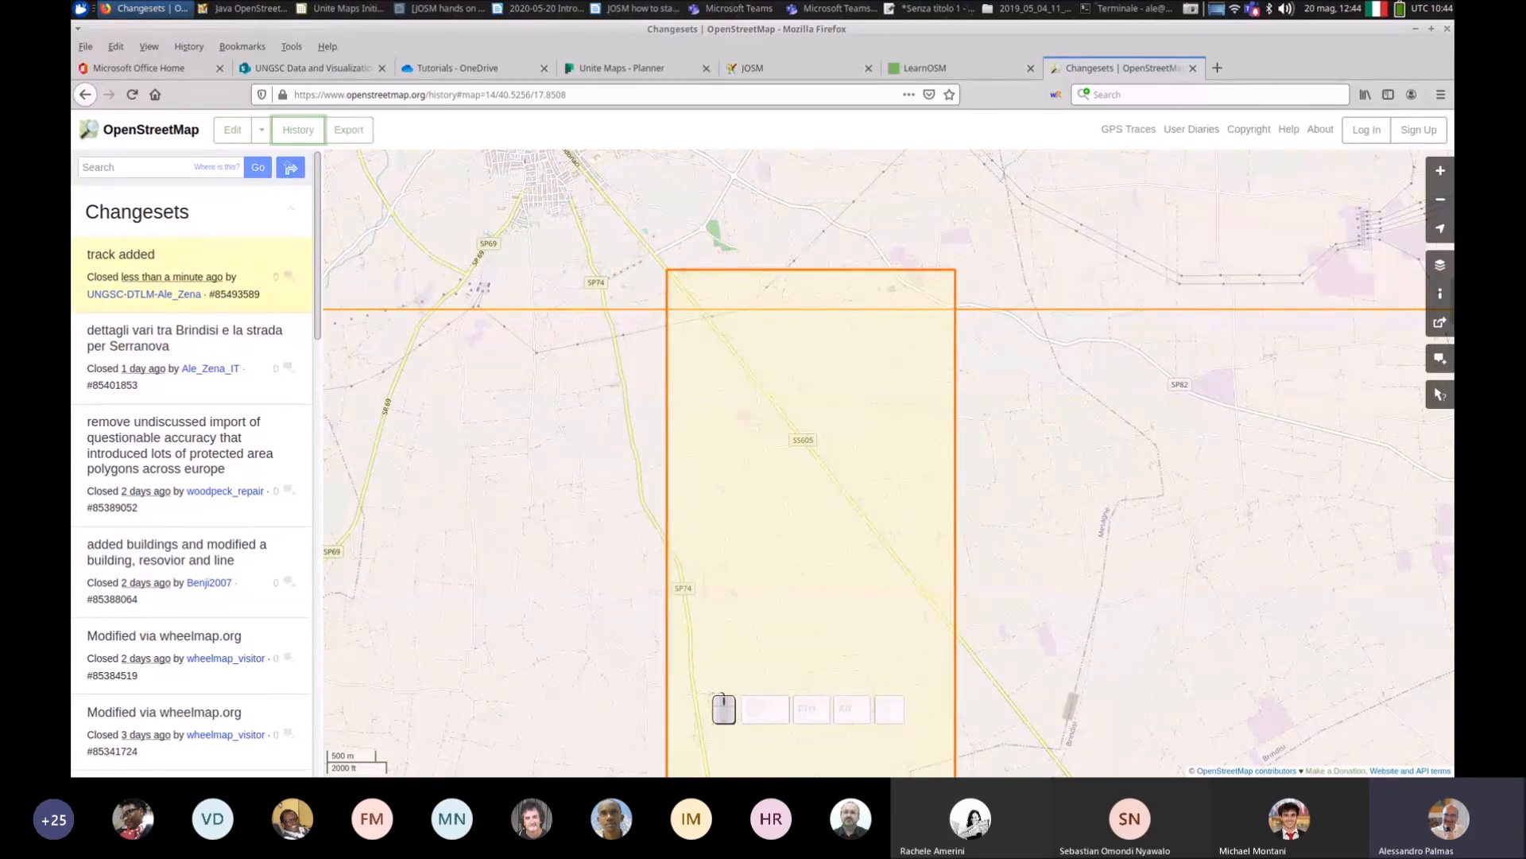
scroll(922, 603, "down", 1)
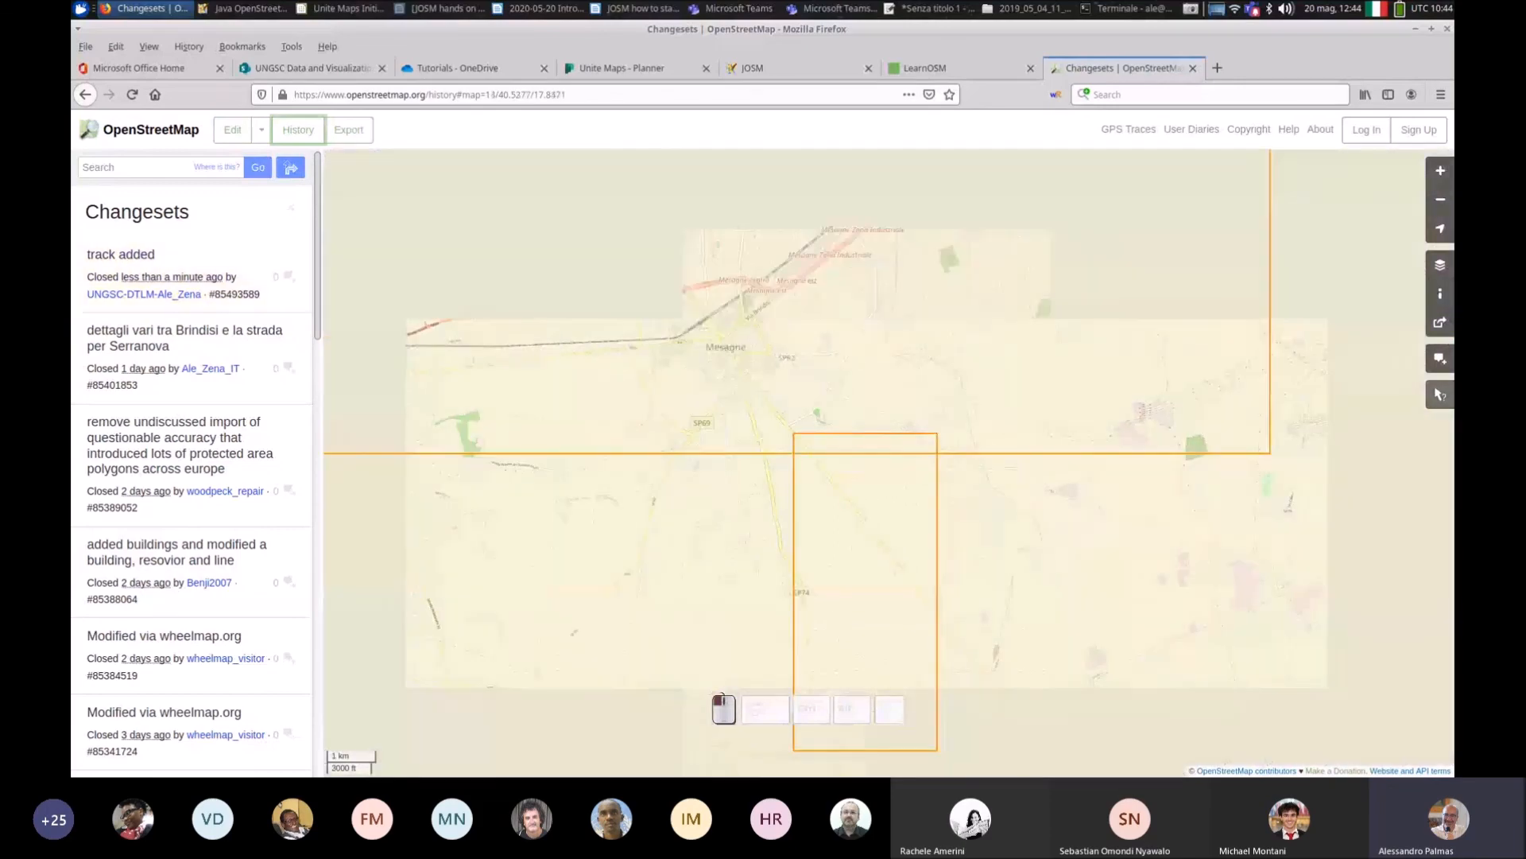
left_click_drag(780, 674, 623, 470)
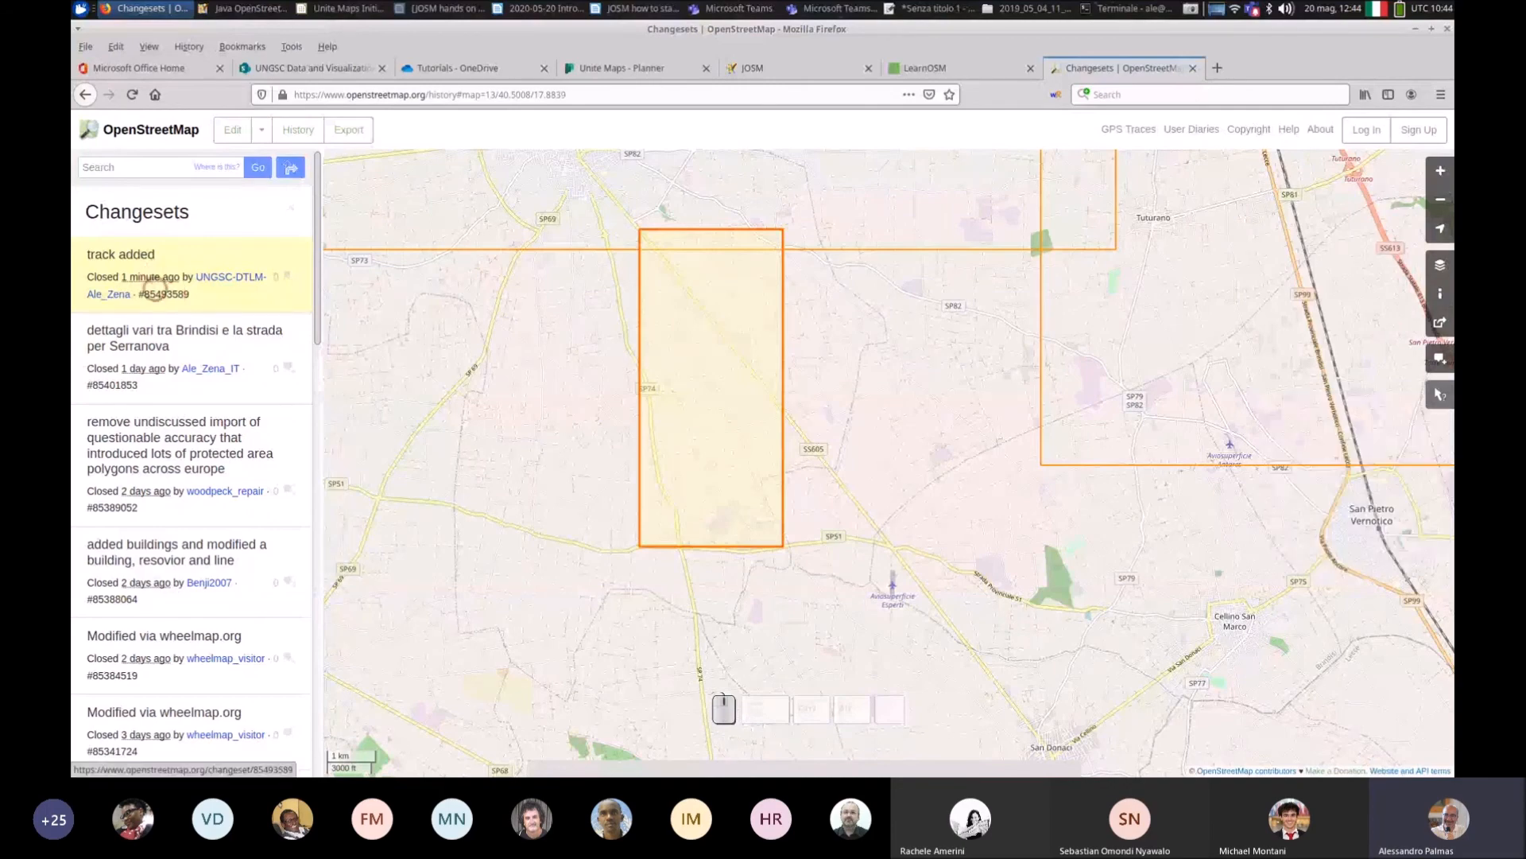
left_click(158, 288)
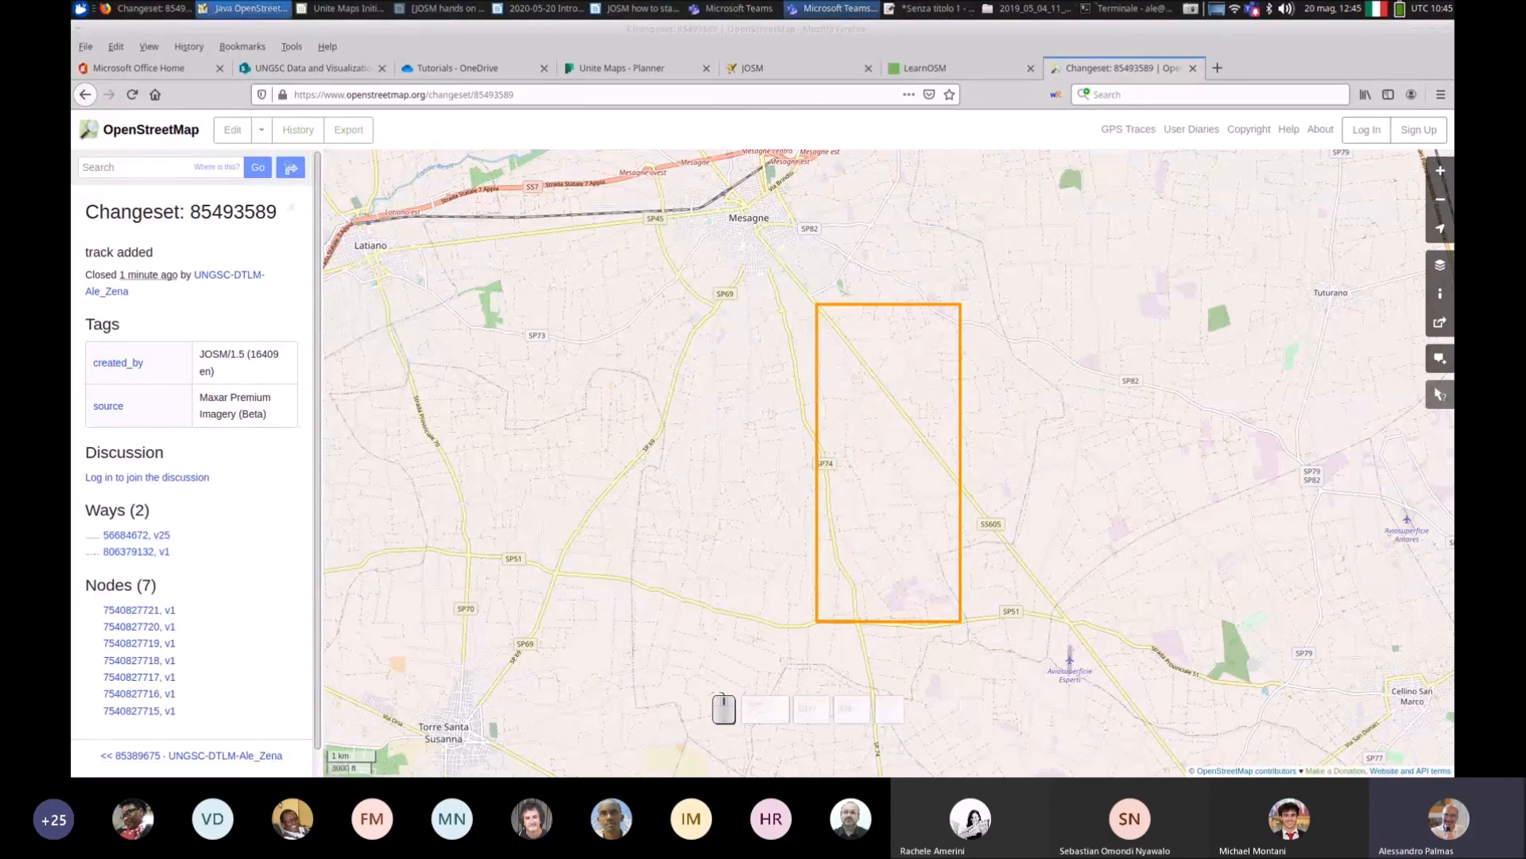
Step: Switch to JOSM and inspect the uploaded track, the road it joins and their shared junction node
left_click(246, 8)
left_click(763, 285)
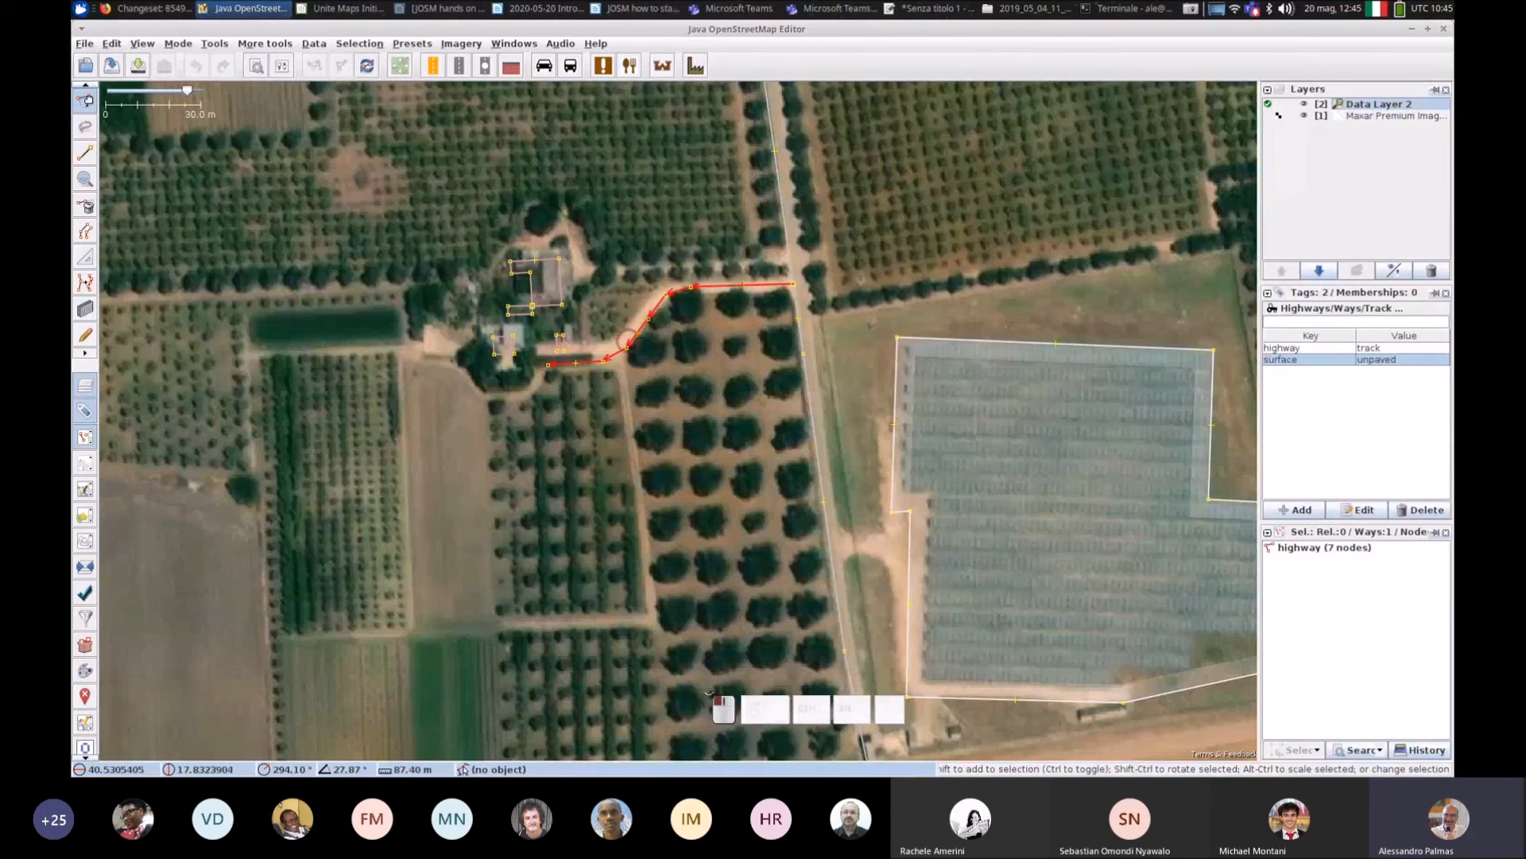
left_click(798, 295)
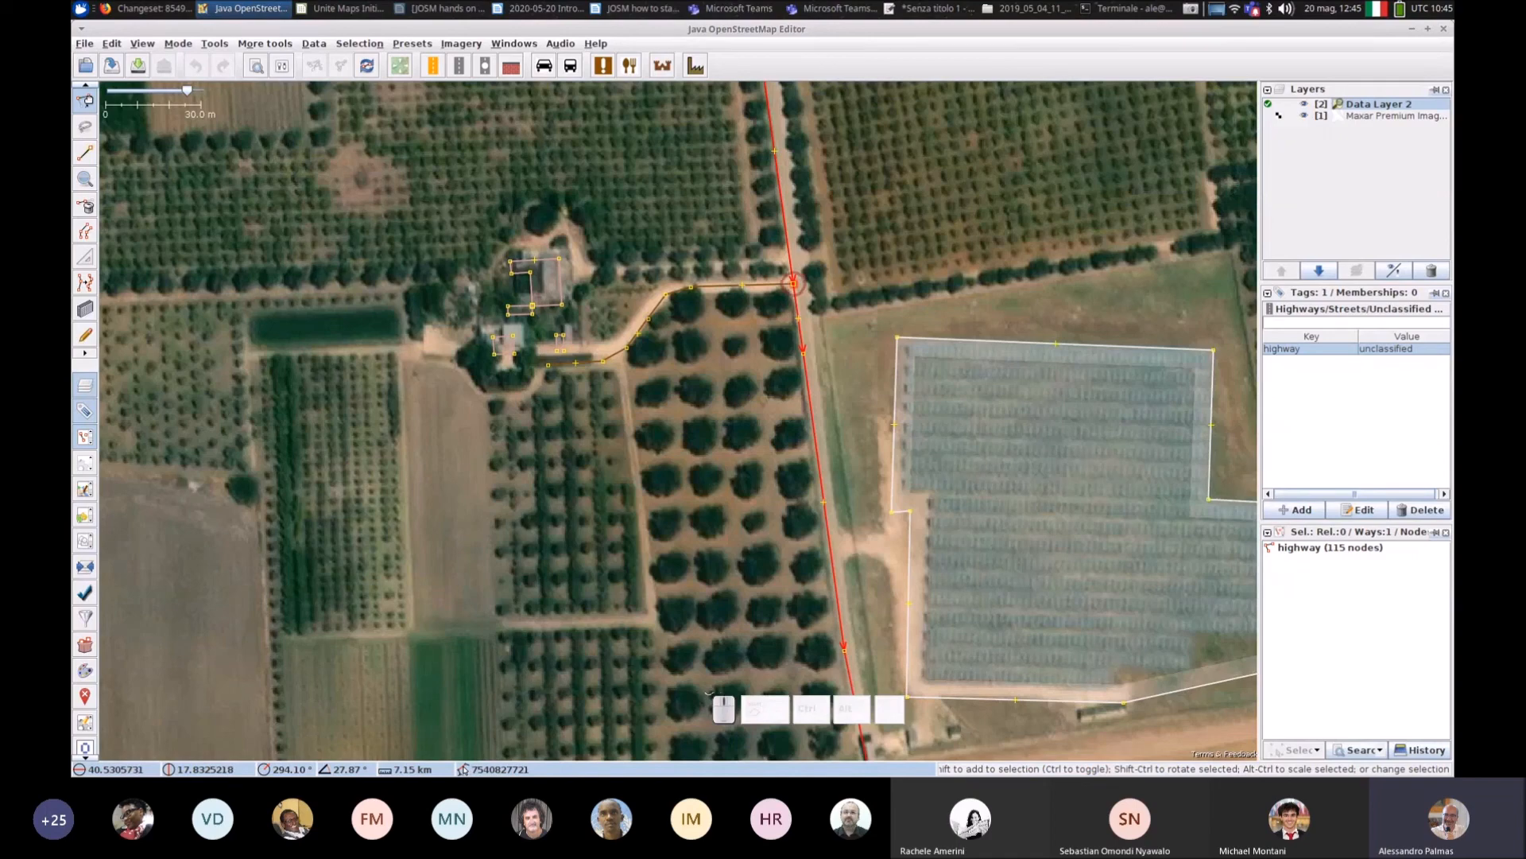
left_click(793, 284)
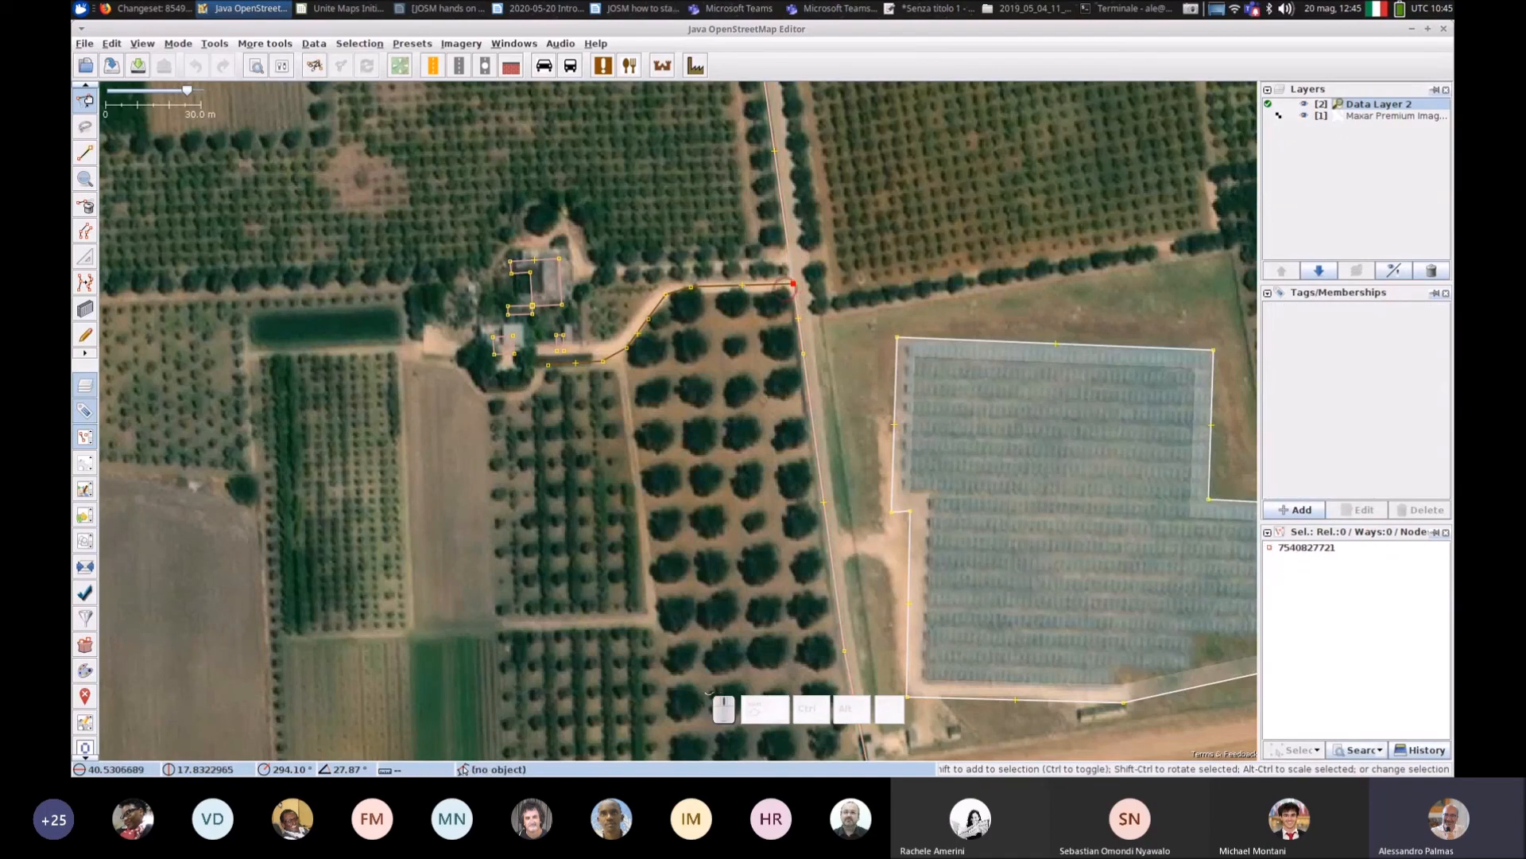
Step: Switch to Firefox, view the added track's way page from the changeset and return to the changeset details
left_click(153, 8)
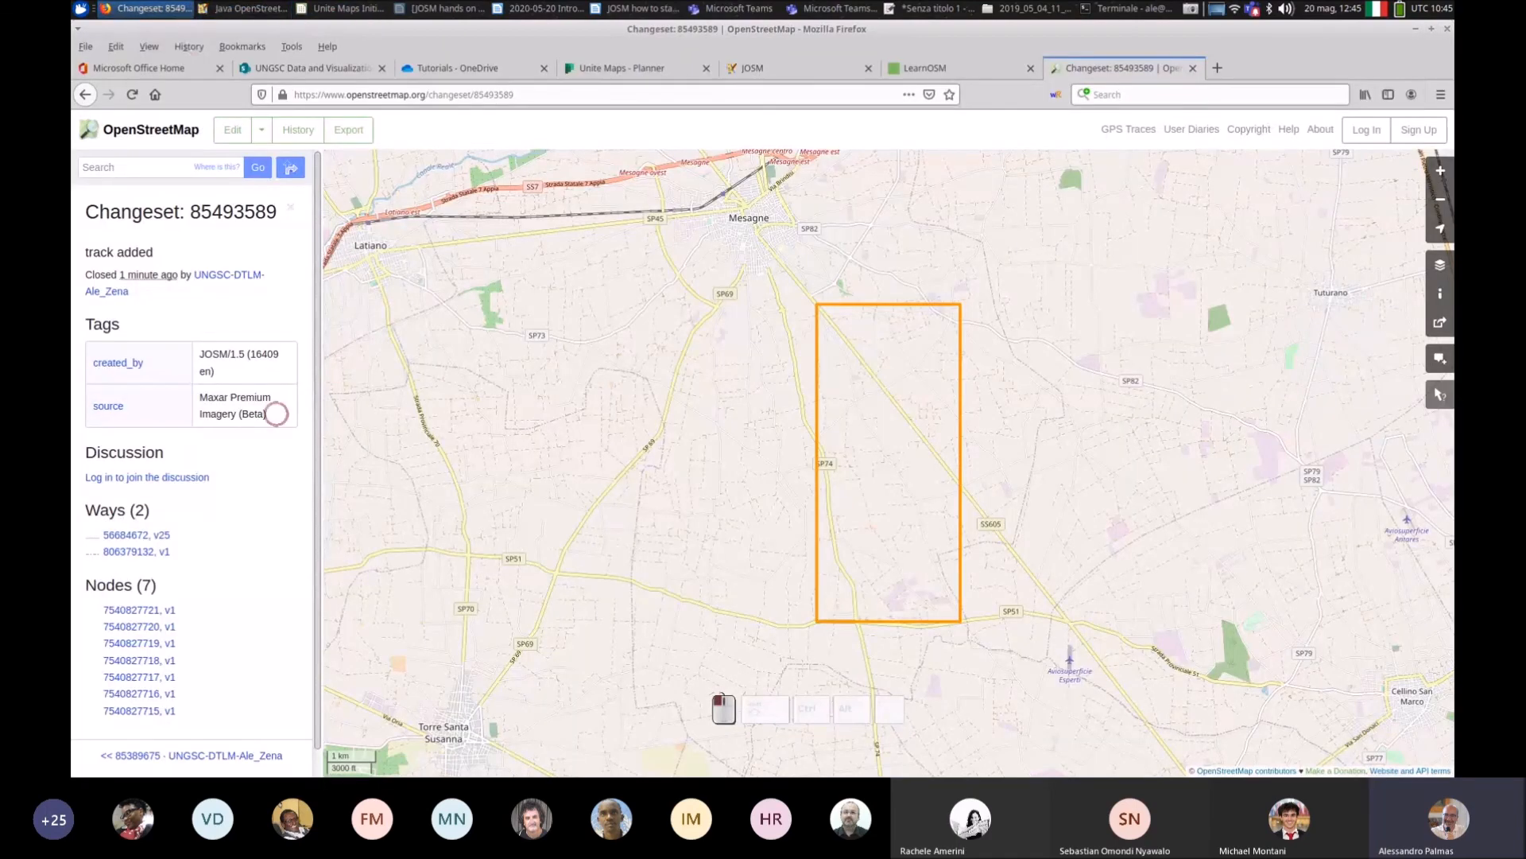
left_click(142, 551)
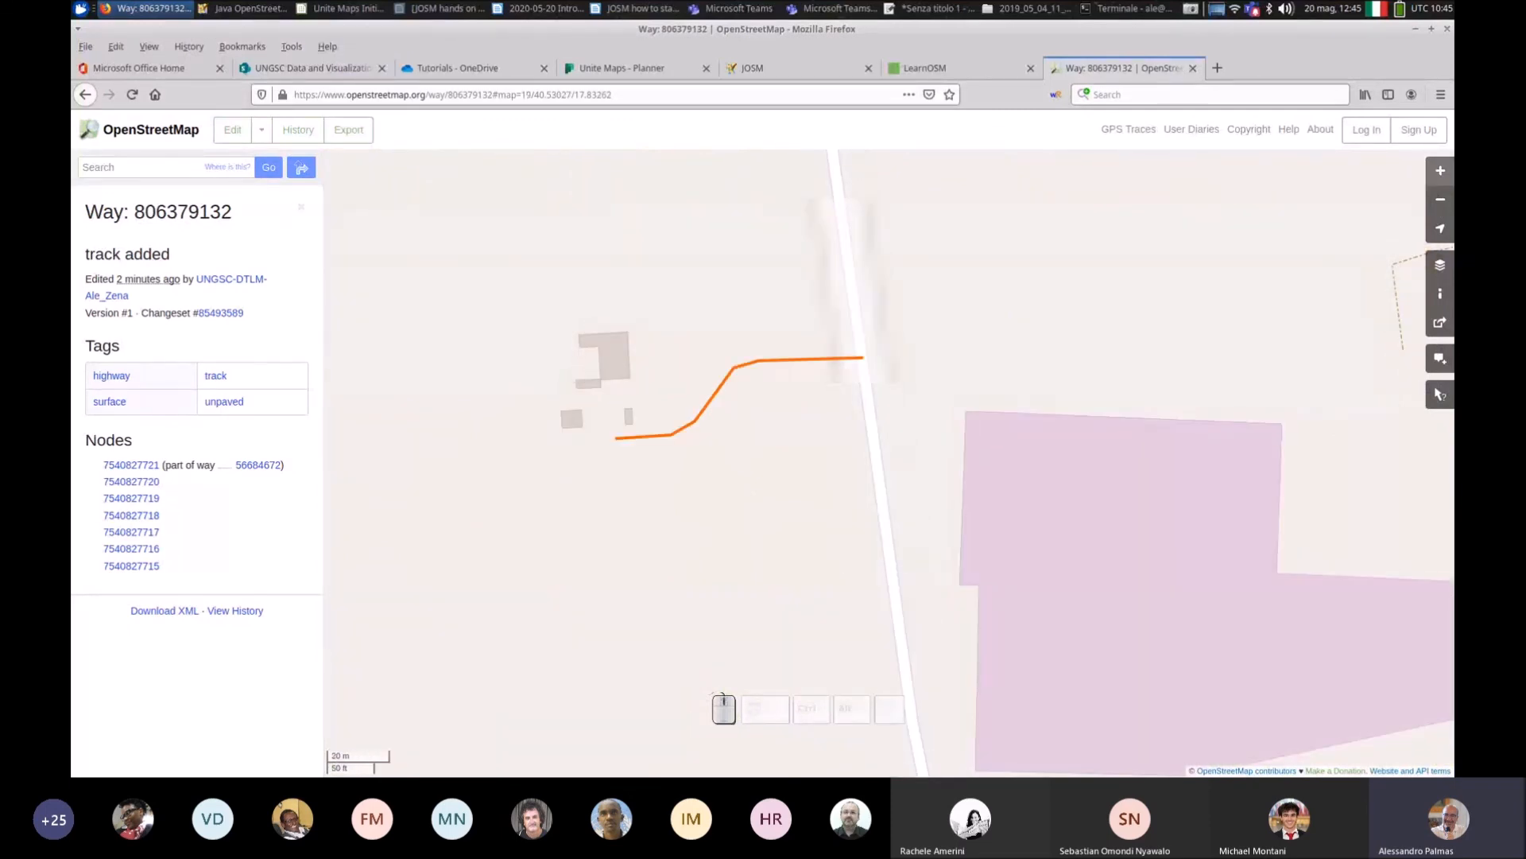
left_click(219, 312)
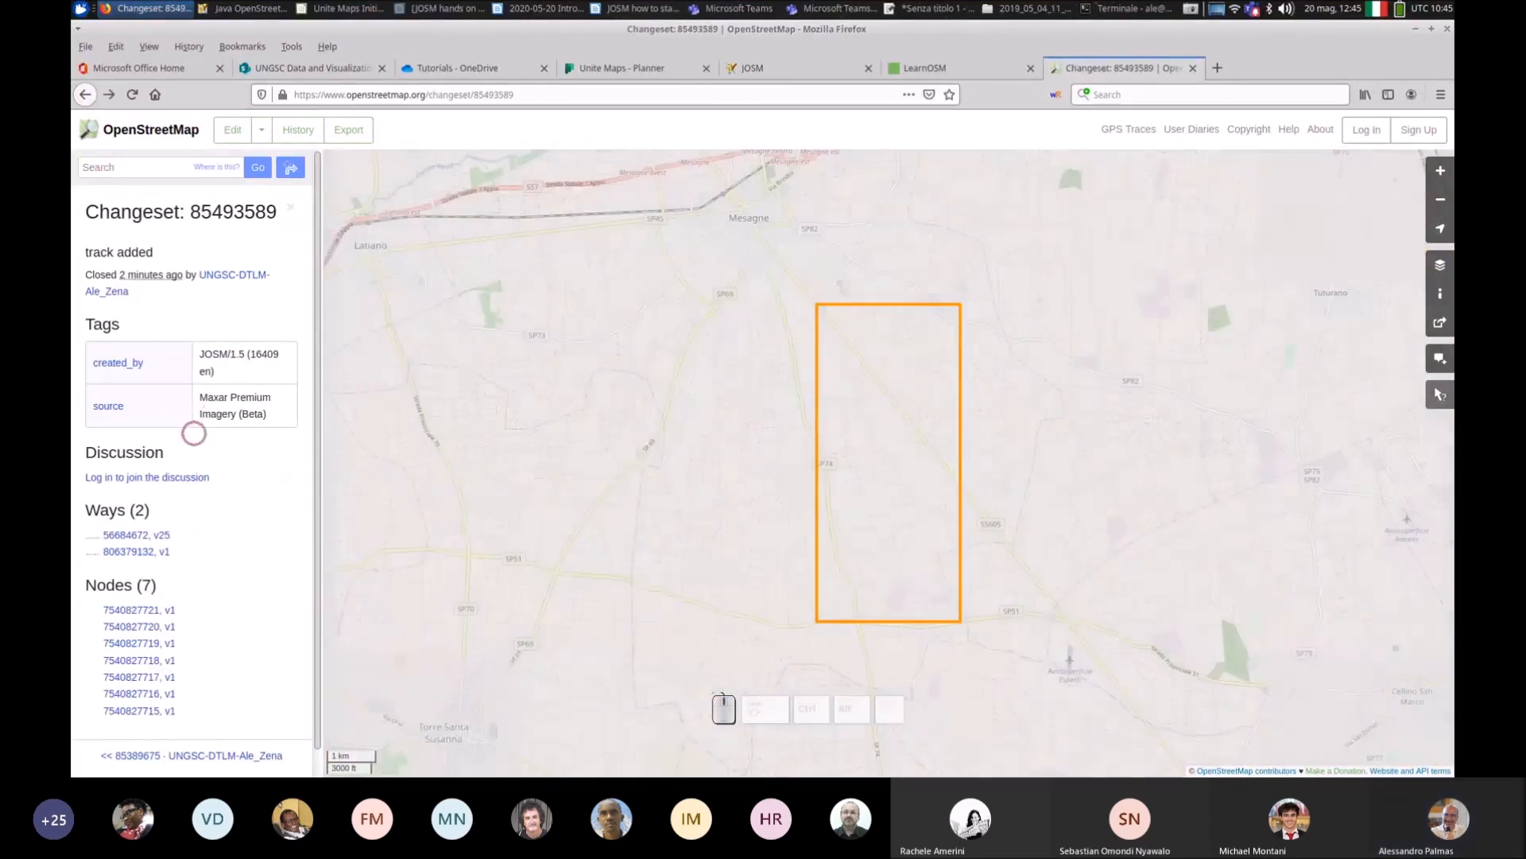
Step: View the modified road, way 56684672, from the changeset and return to the changeset details
left_click(159, 535)
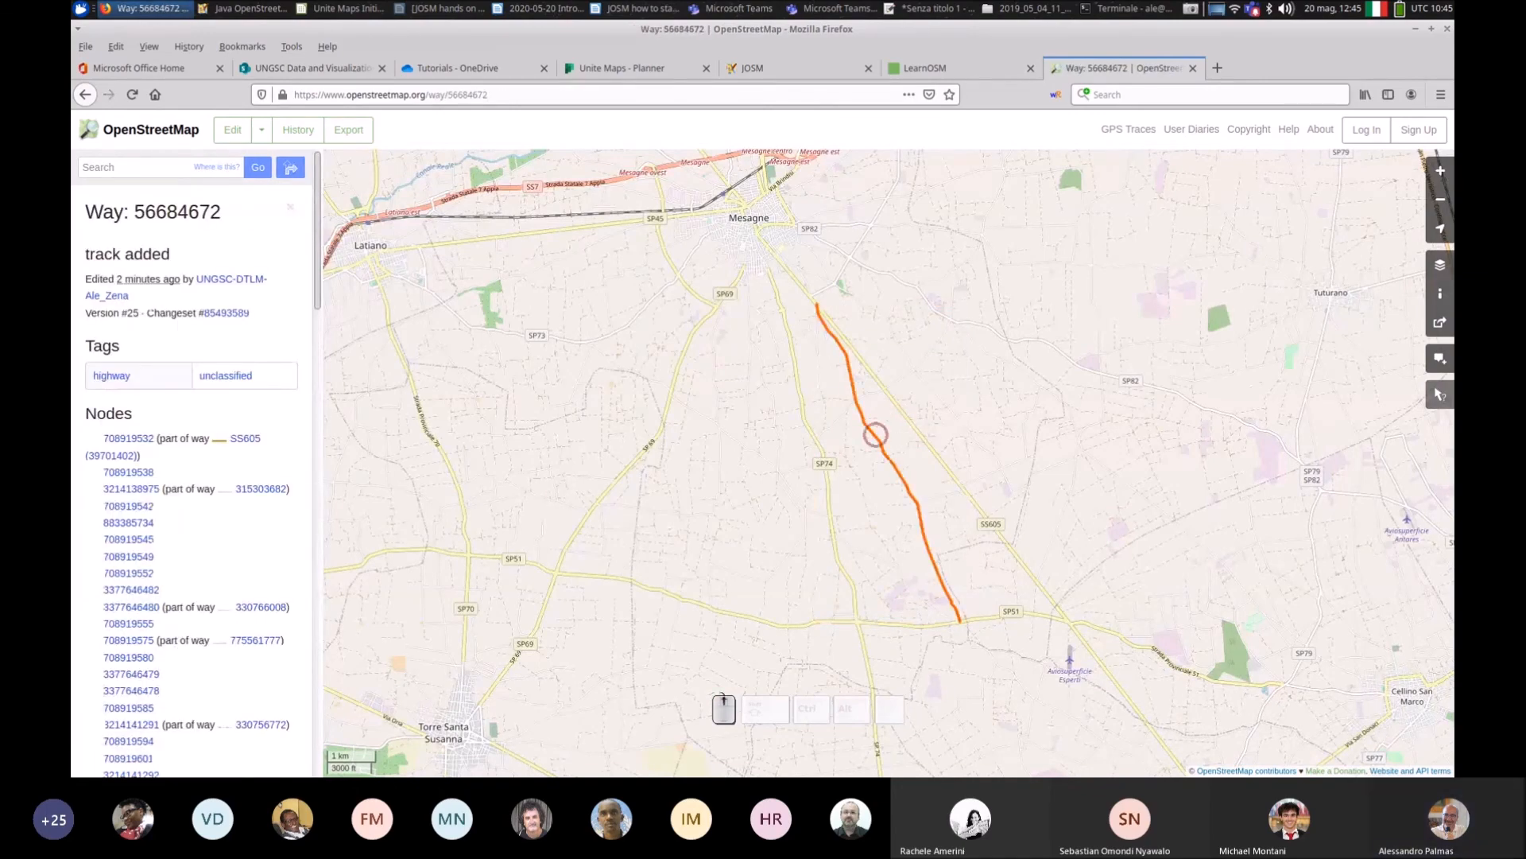
scroll(875, 432, "up", 2)
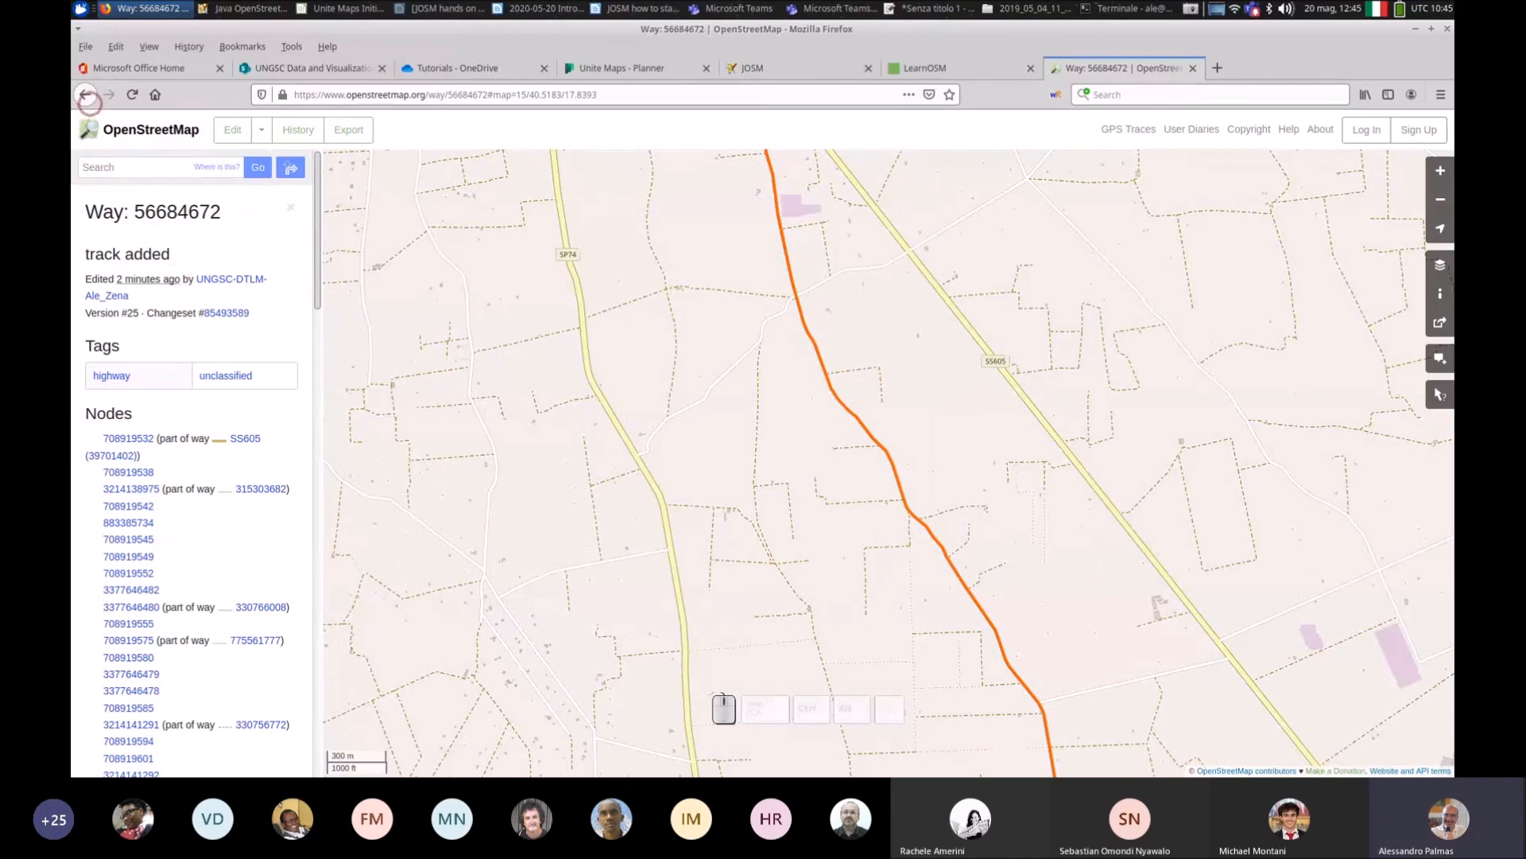
left_click(85, 94)
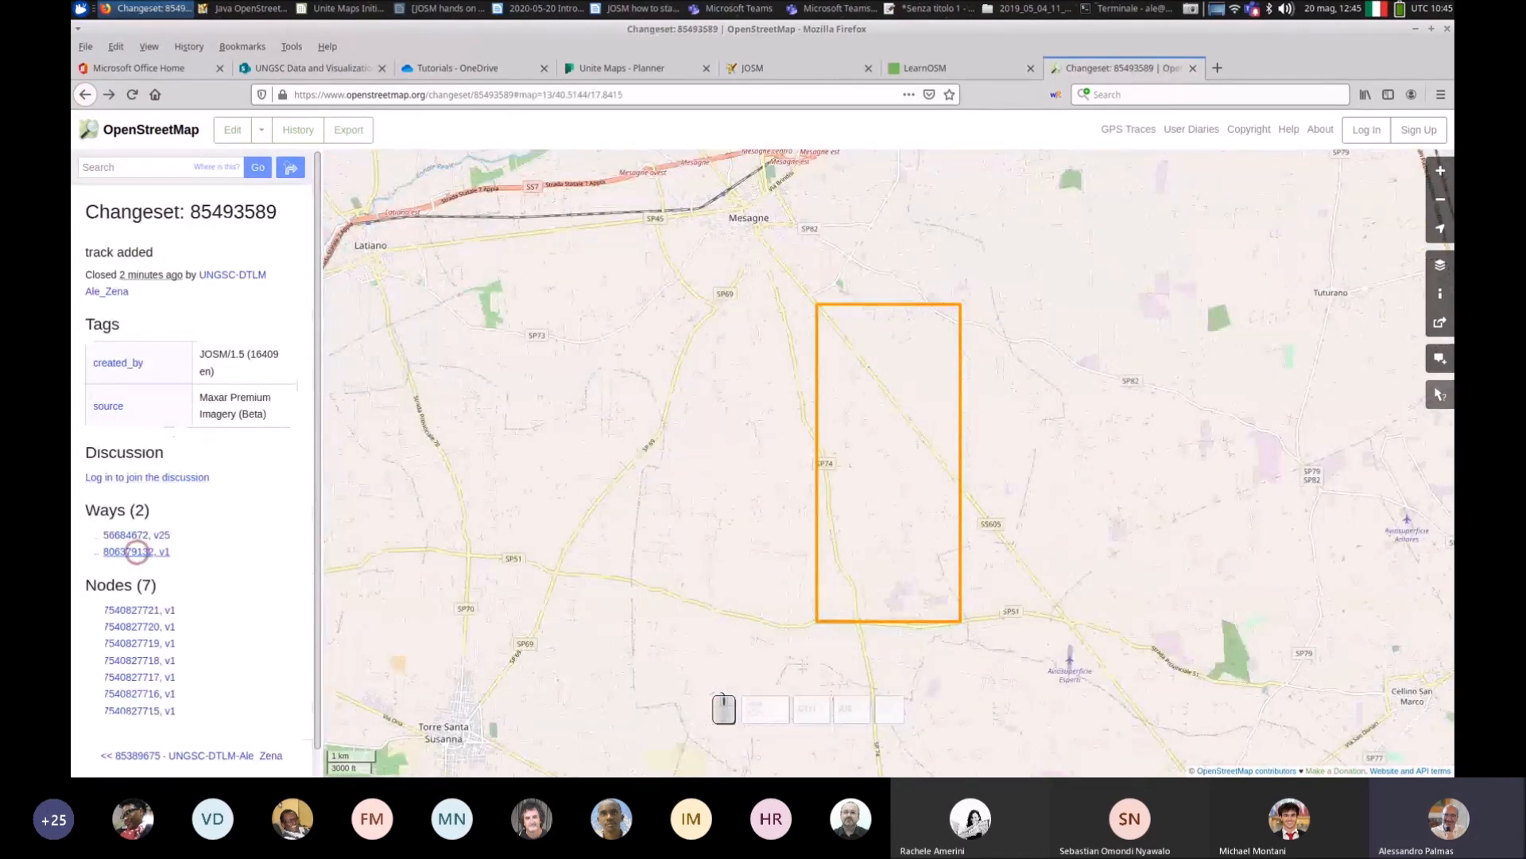
Step: Open the added track's way page, 806379132, look closely at its geometry and copy the way ID
left_click(137, 552)
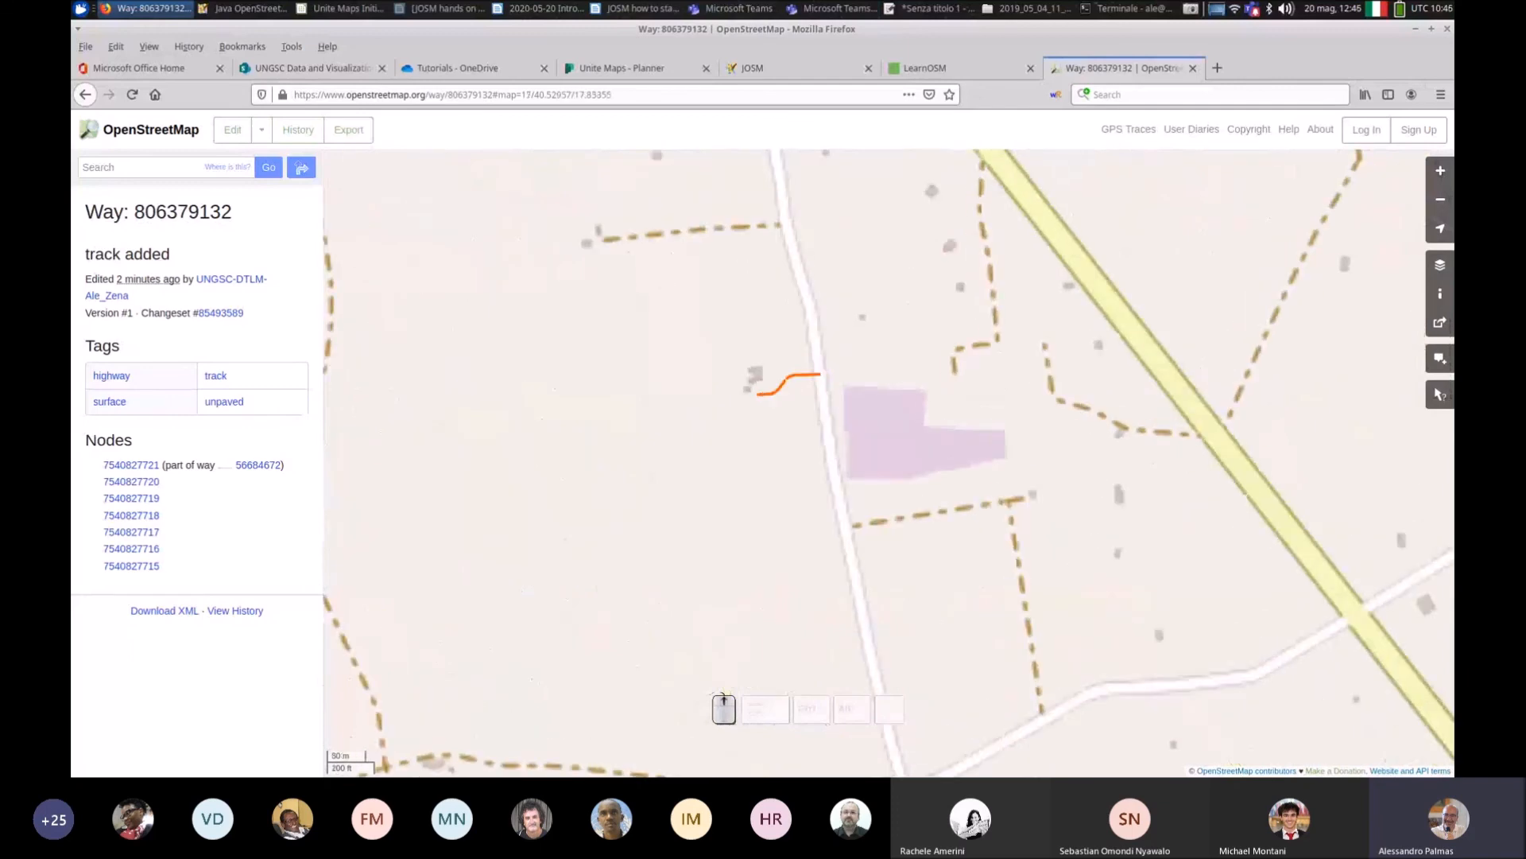
left_click_drag(633, 524, 749, 537)
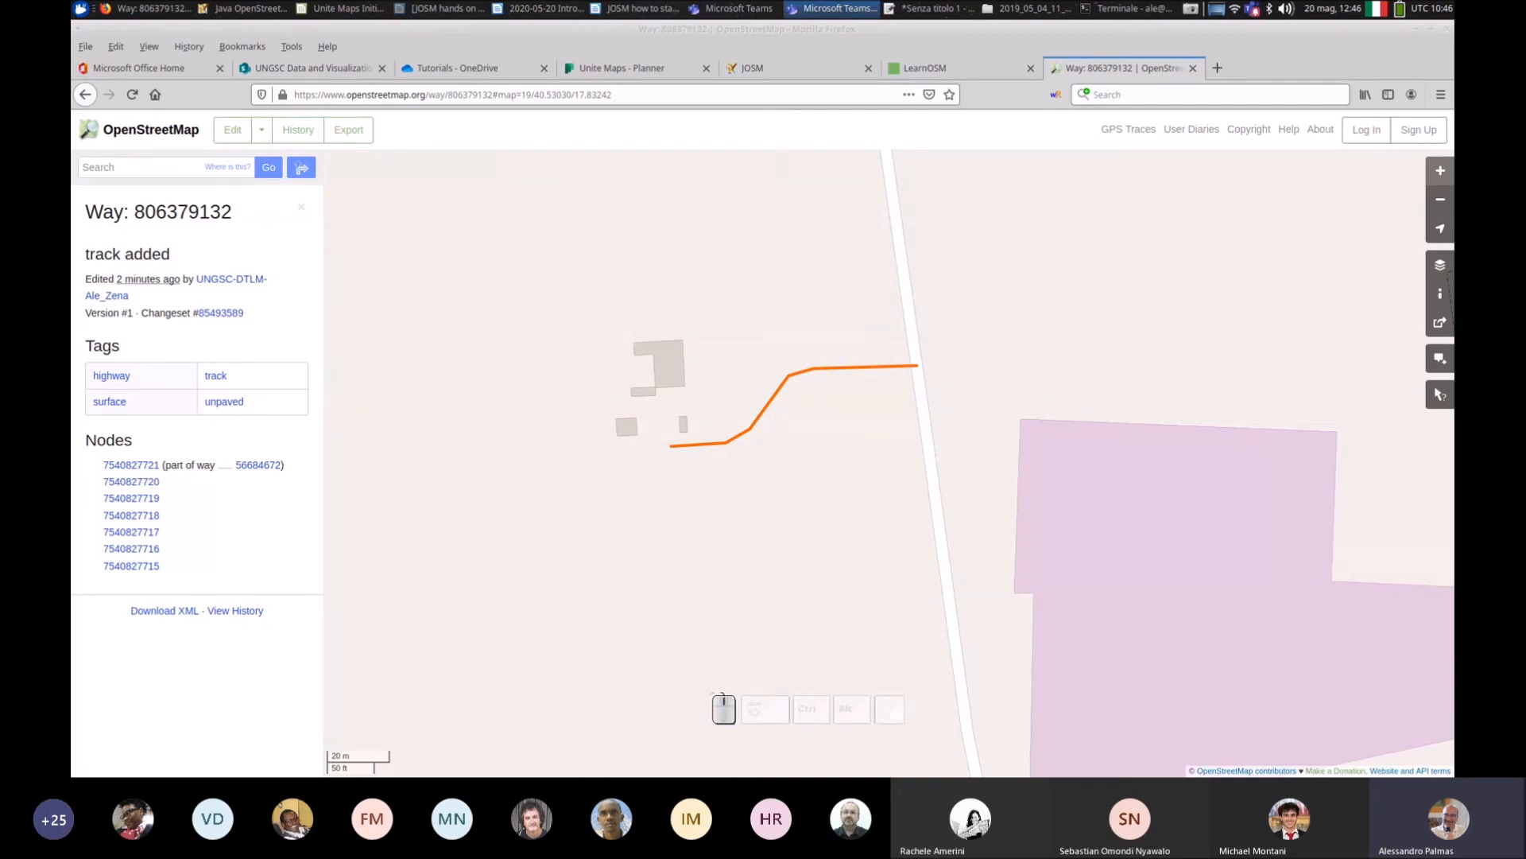
left_click_drag(134, 211, 232, 211)
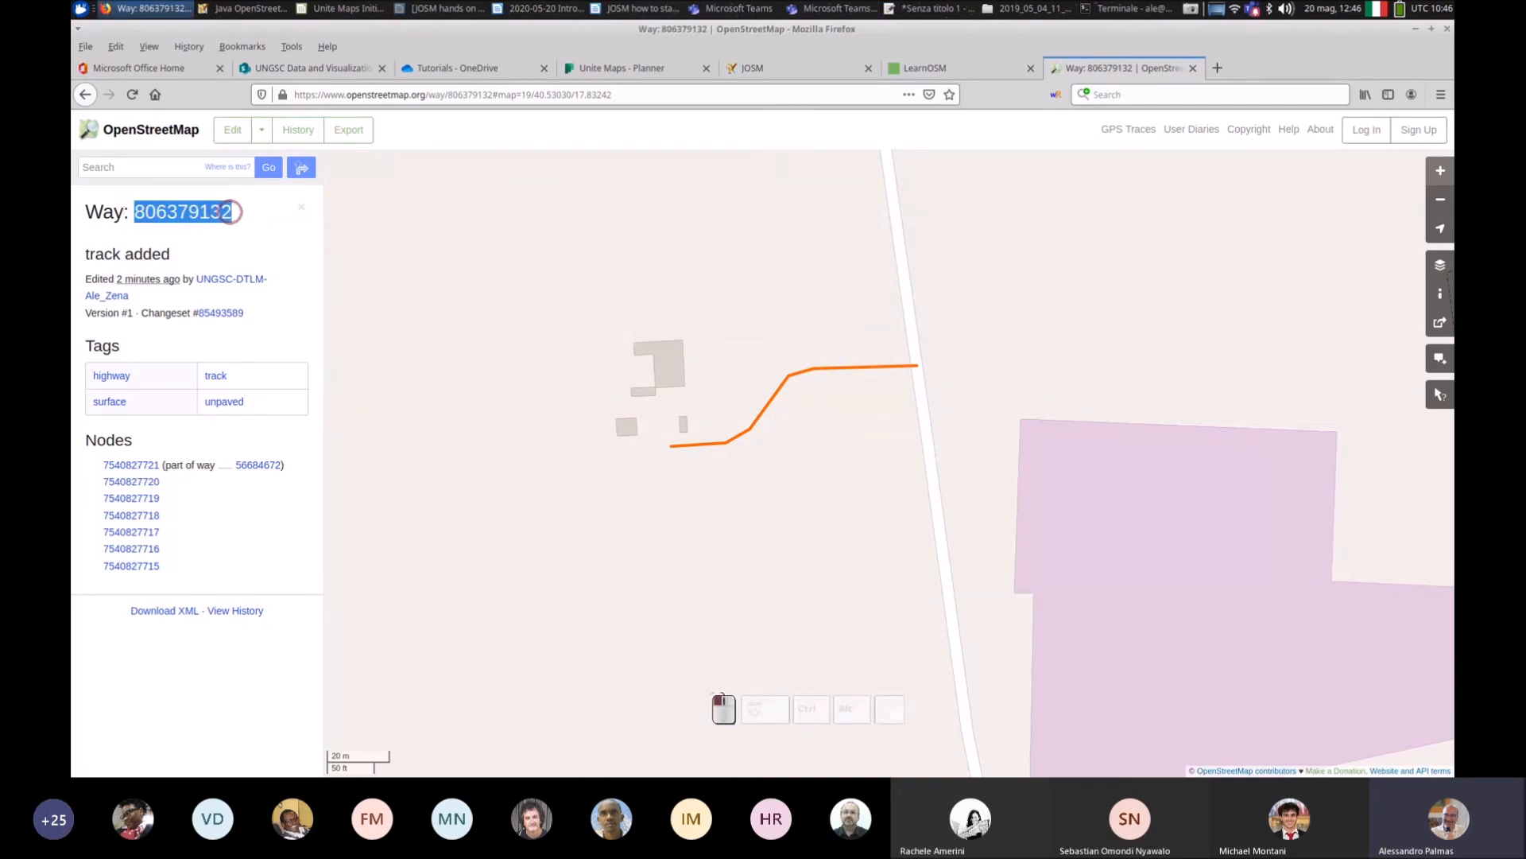
key("ctrl+c")
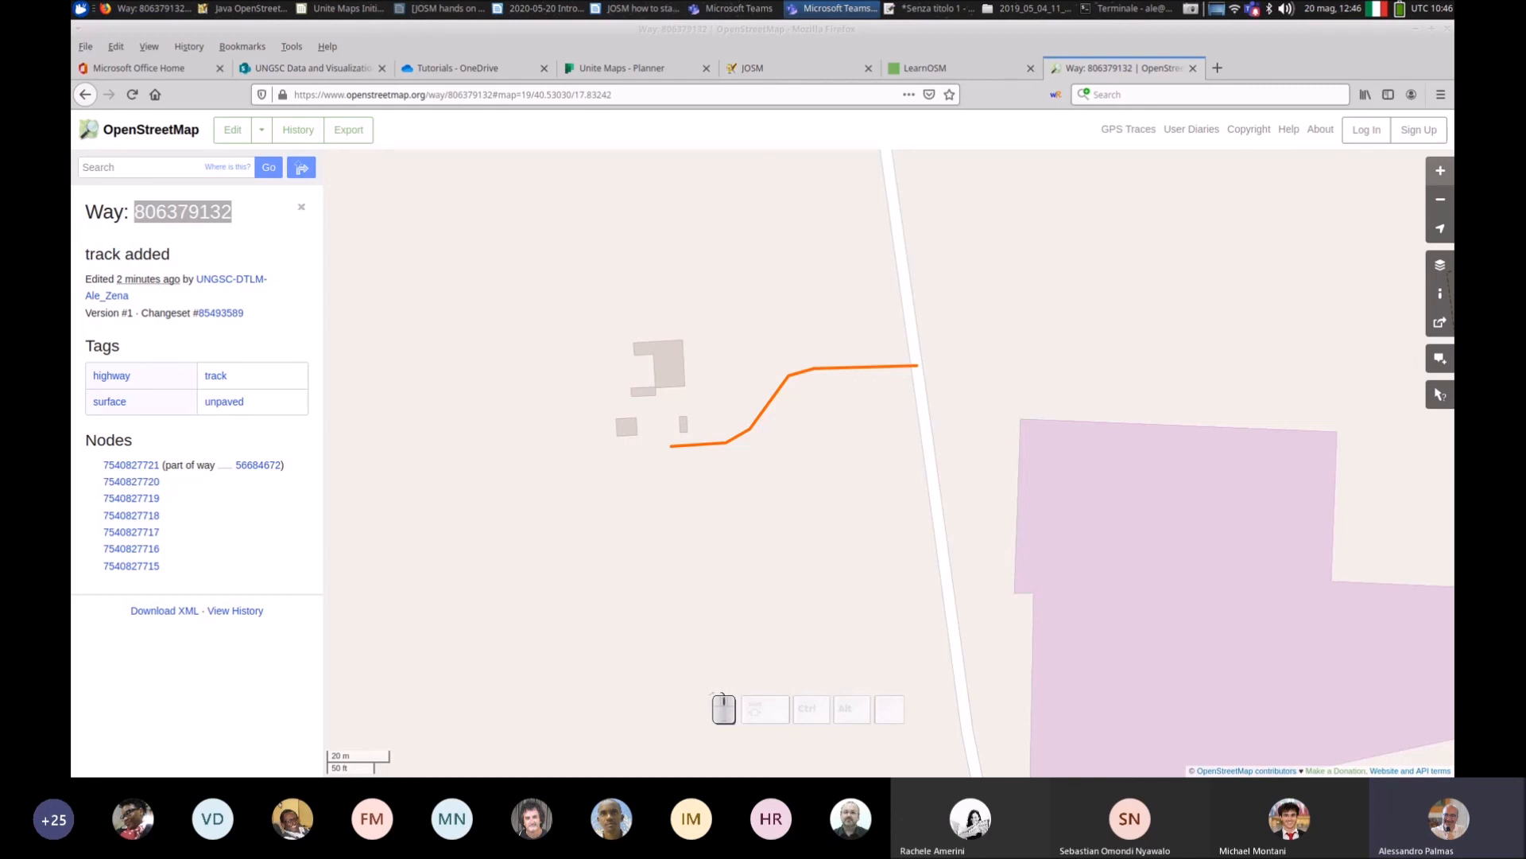
Step: Close the way details to examine the rendered track on the plain map, and return to the track's way page
left_click(301, 207)
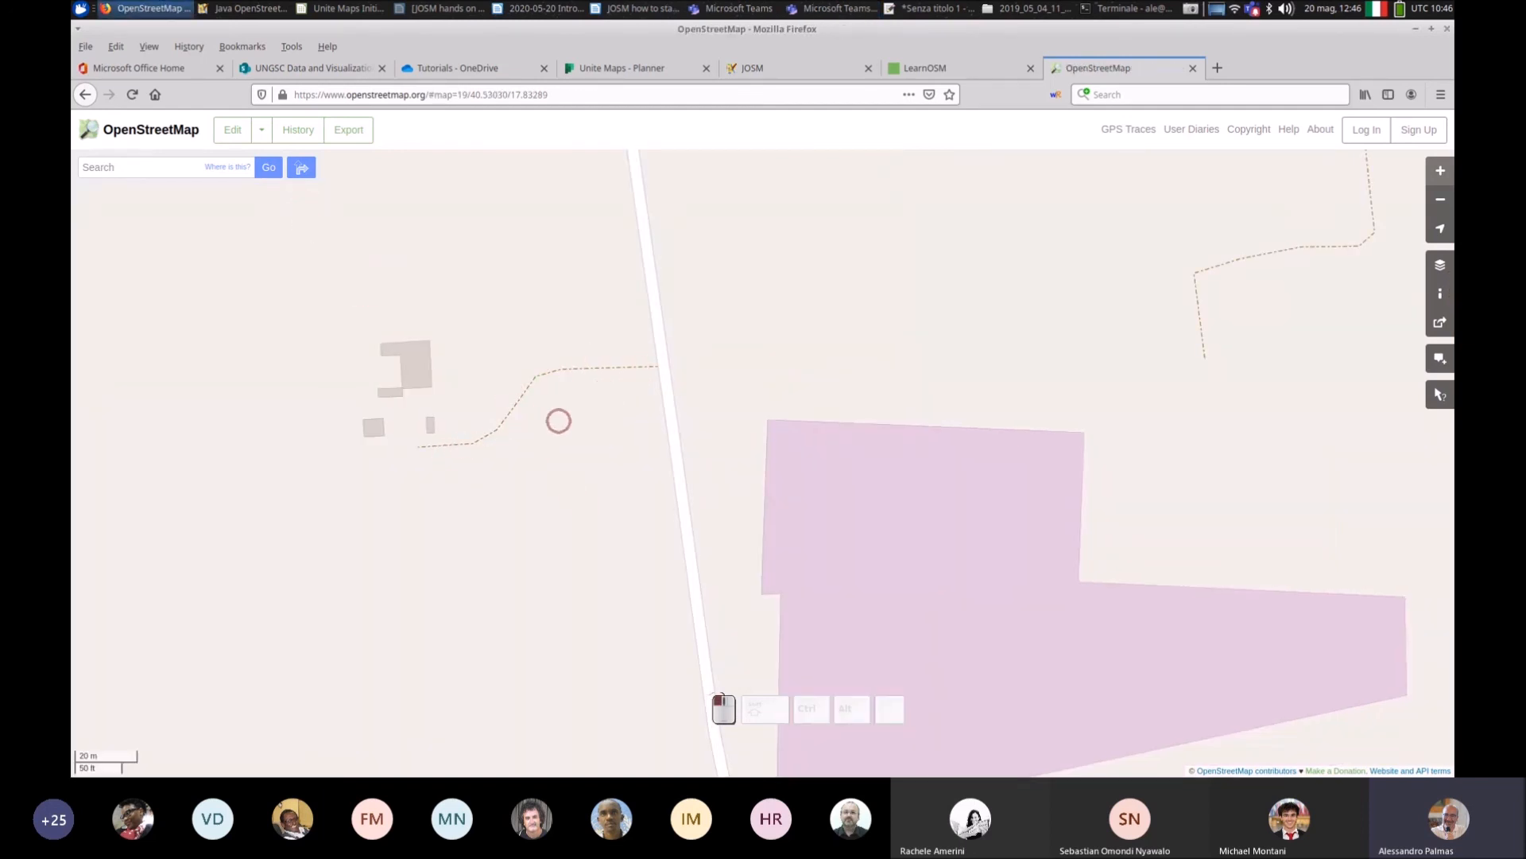
left_click_drag(559, 421, 799, 410)
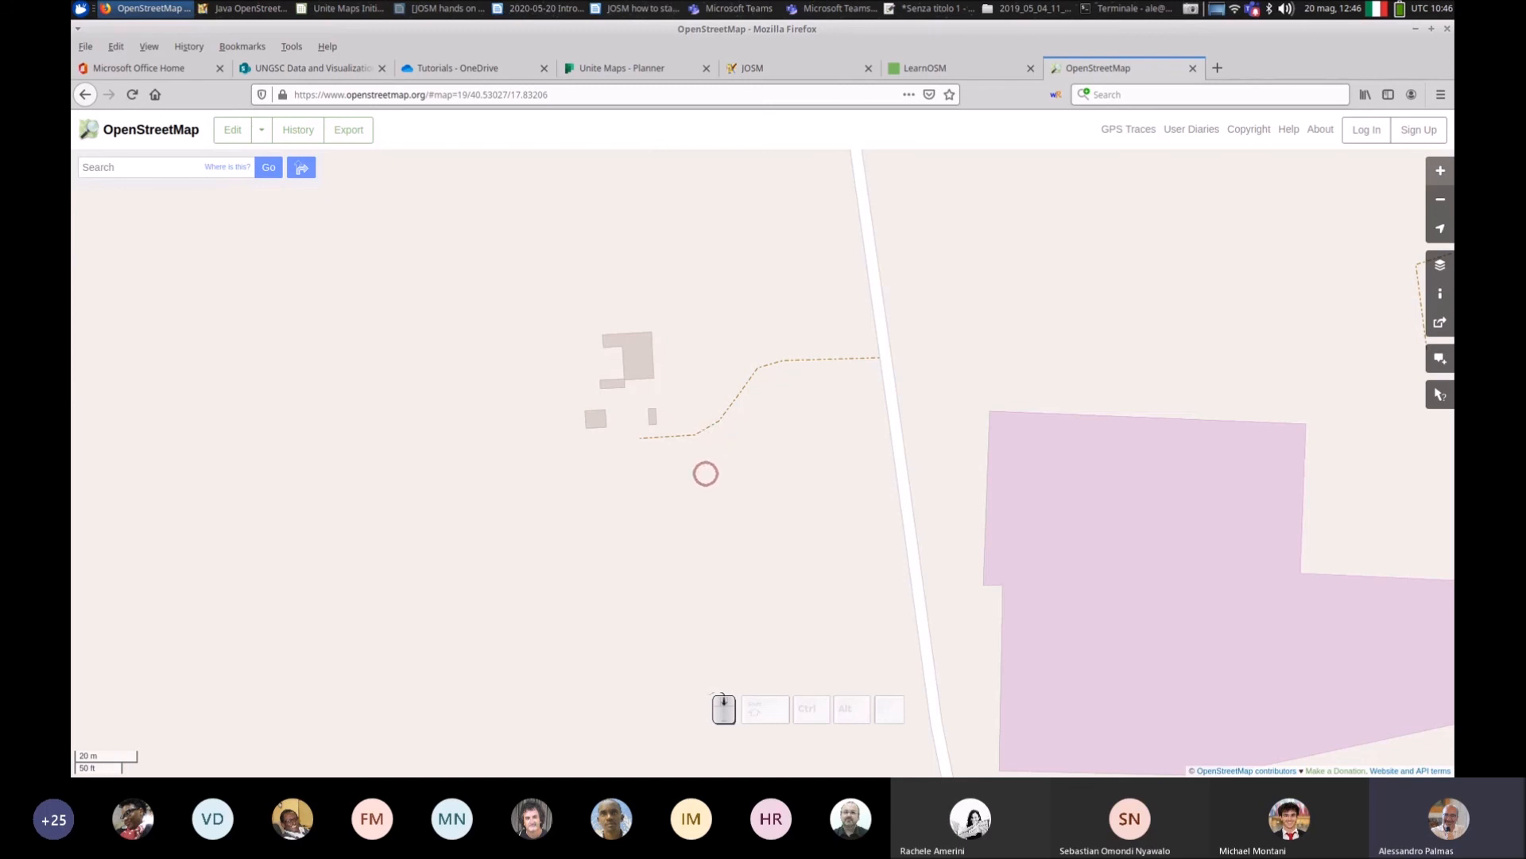
scroll(720, 434, "down", 1)
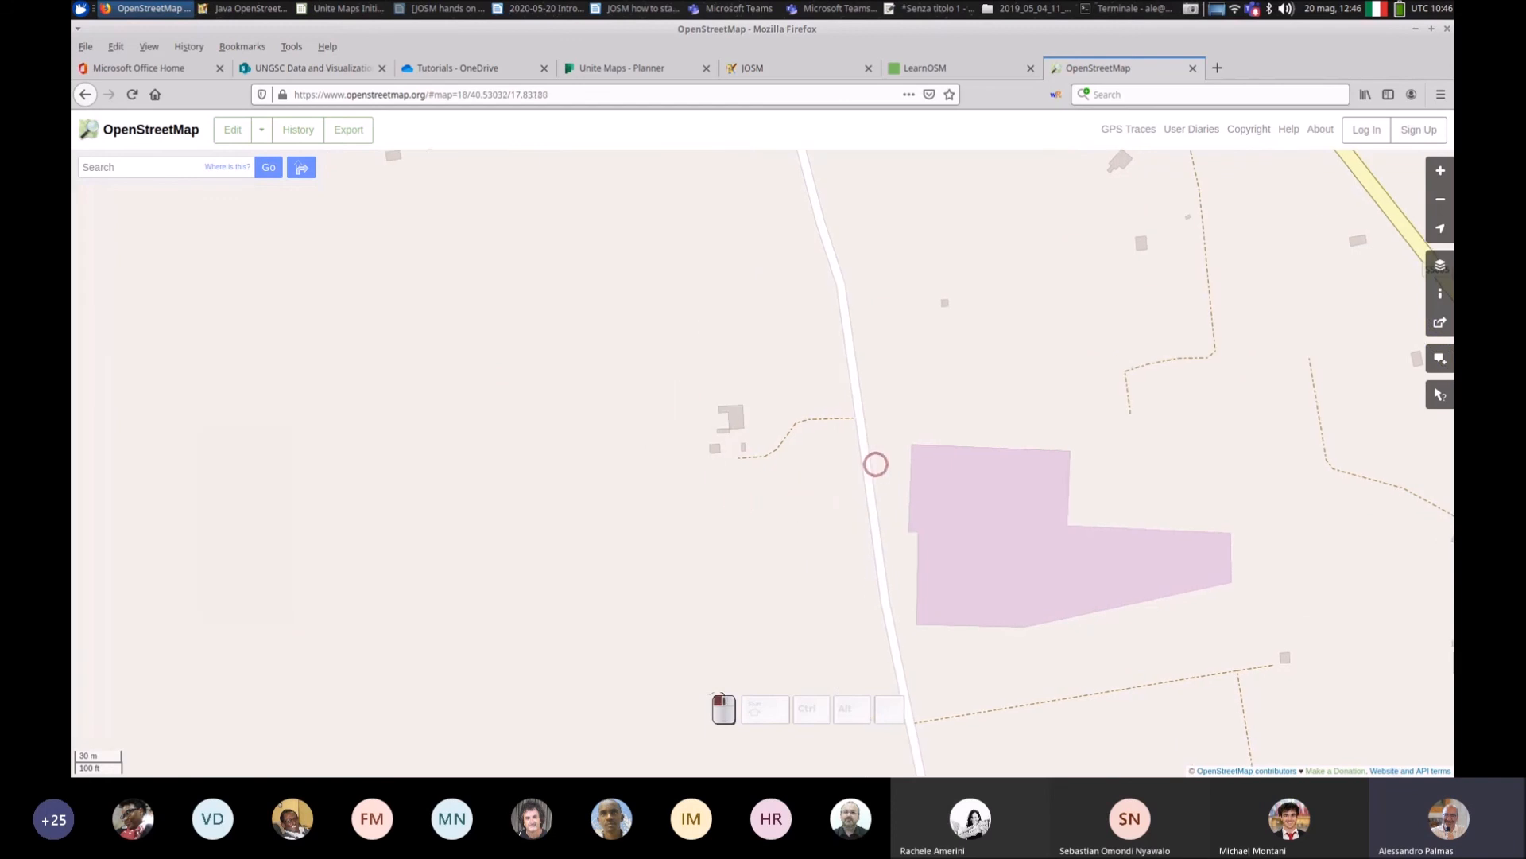
scroll(875, 464, "down", 1)
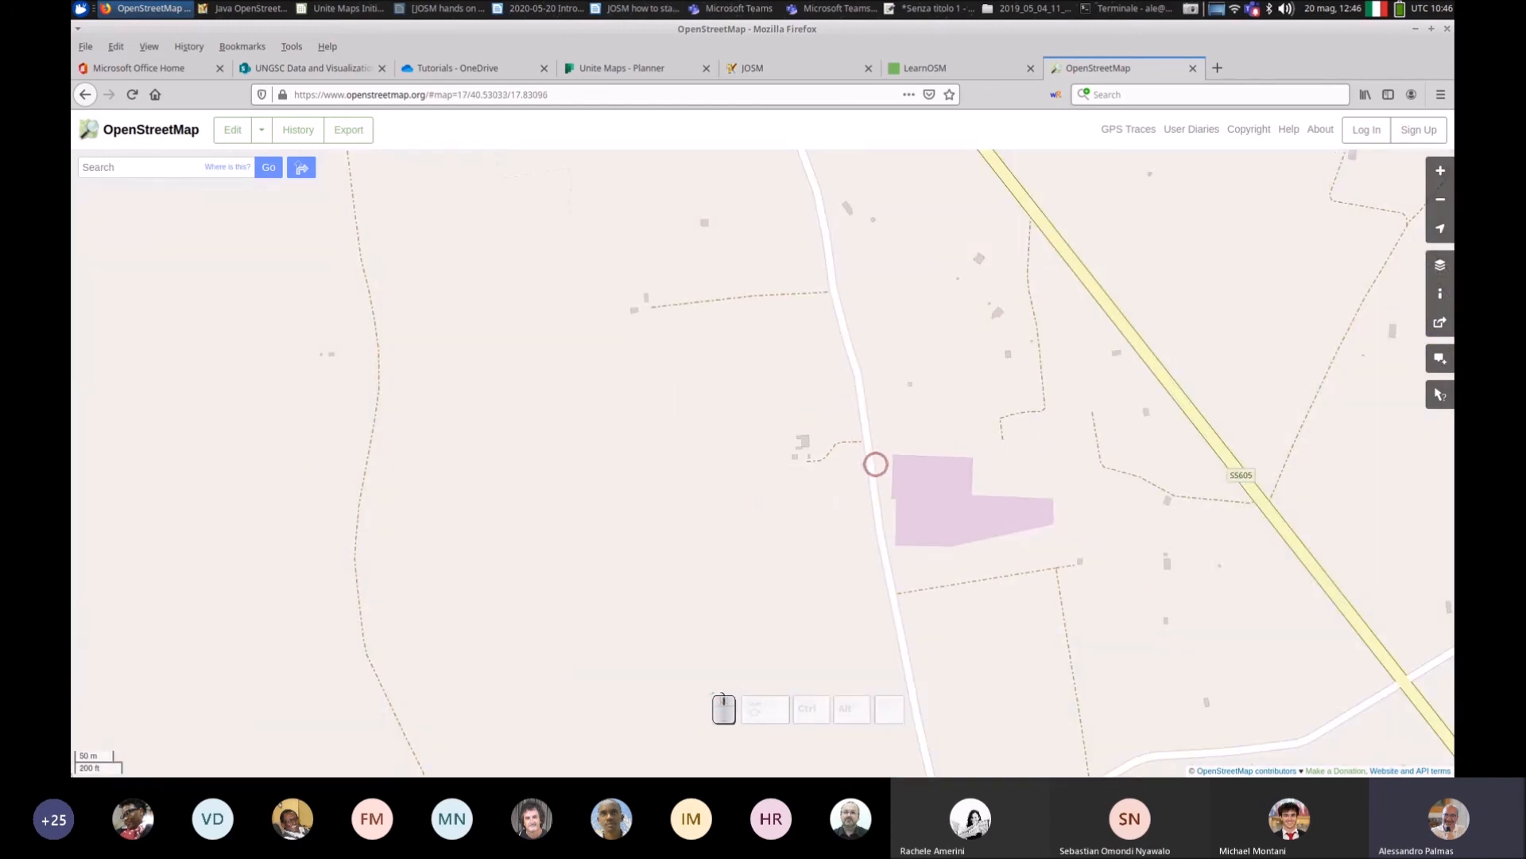
left_click(85, 94)
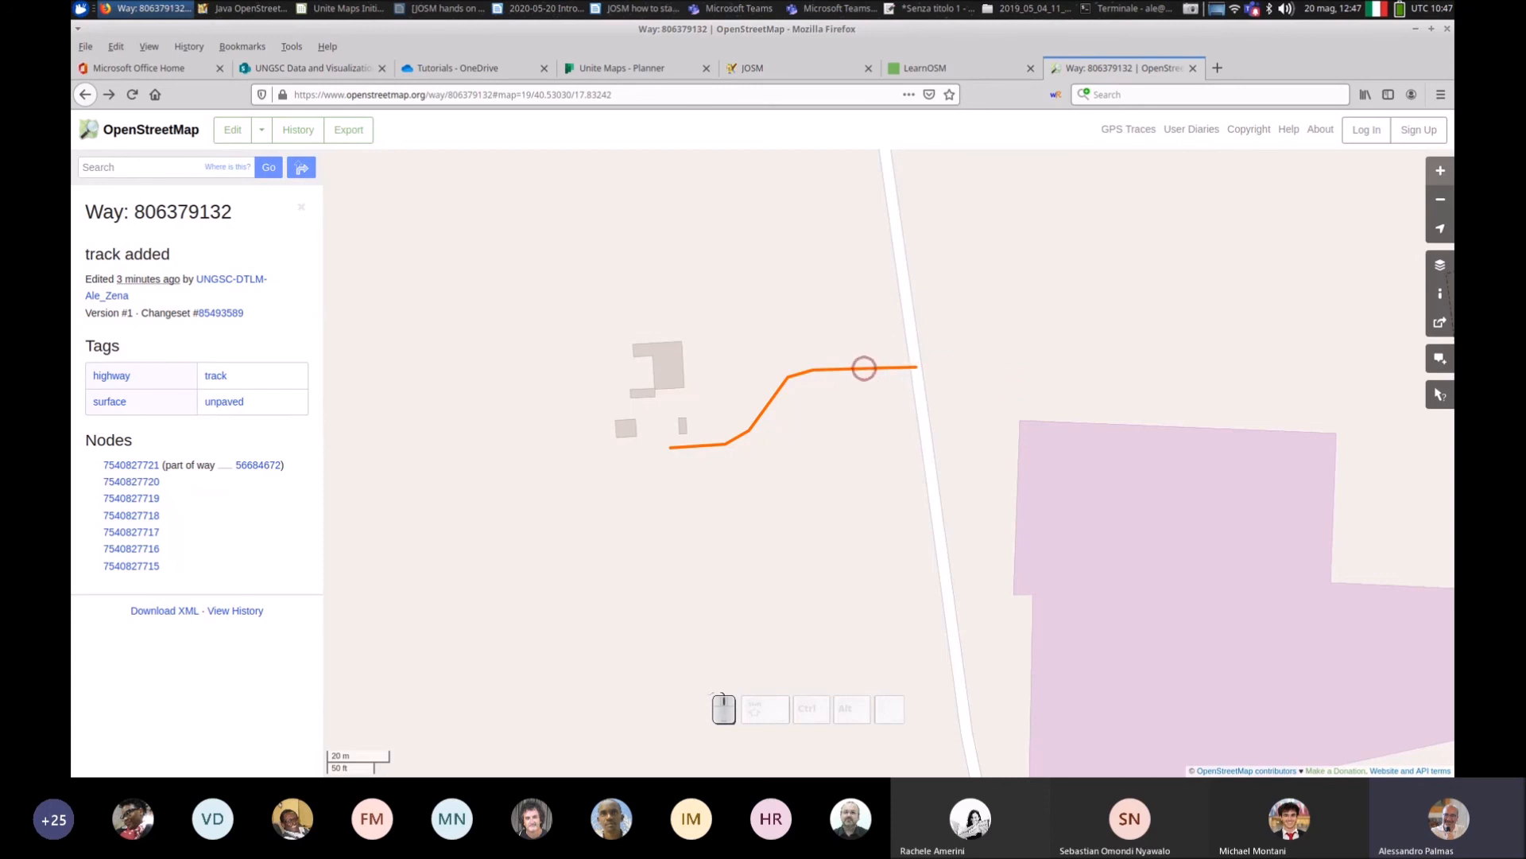
left_click(832, 9)
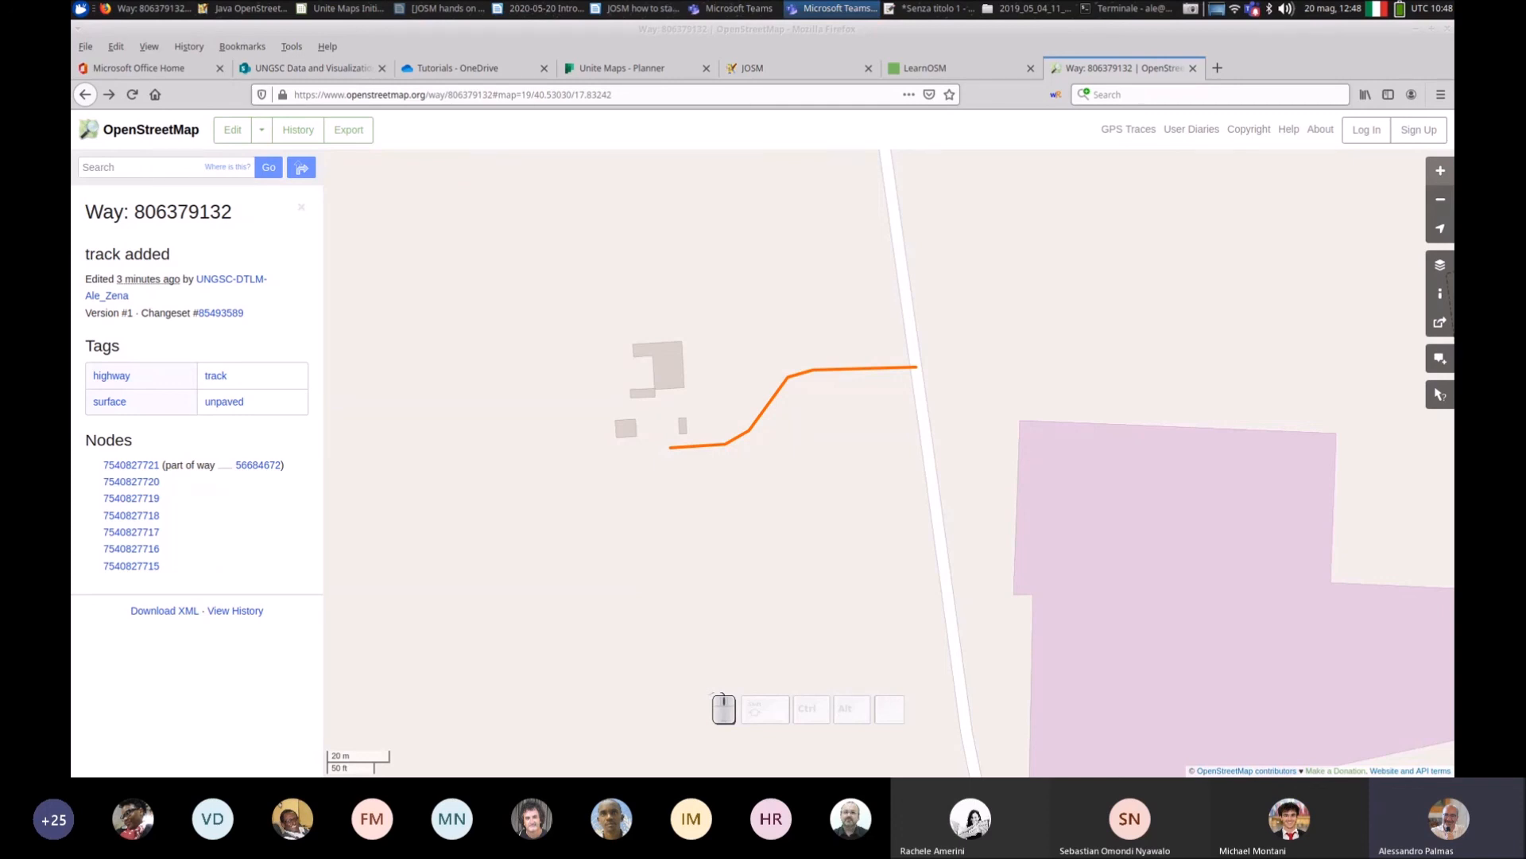
left_click(667, 541)
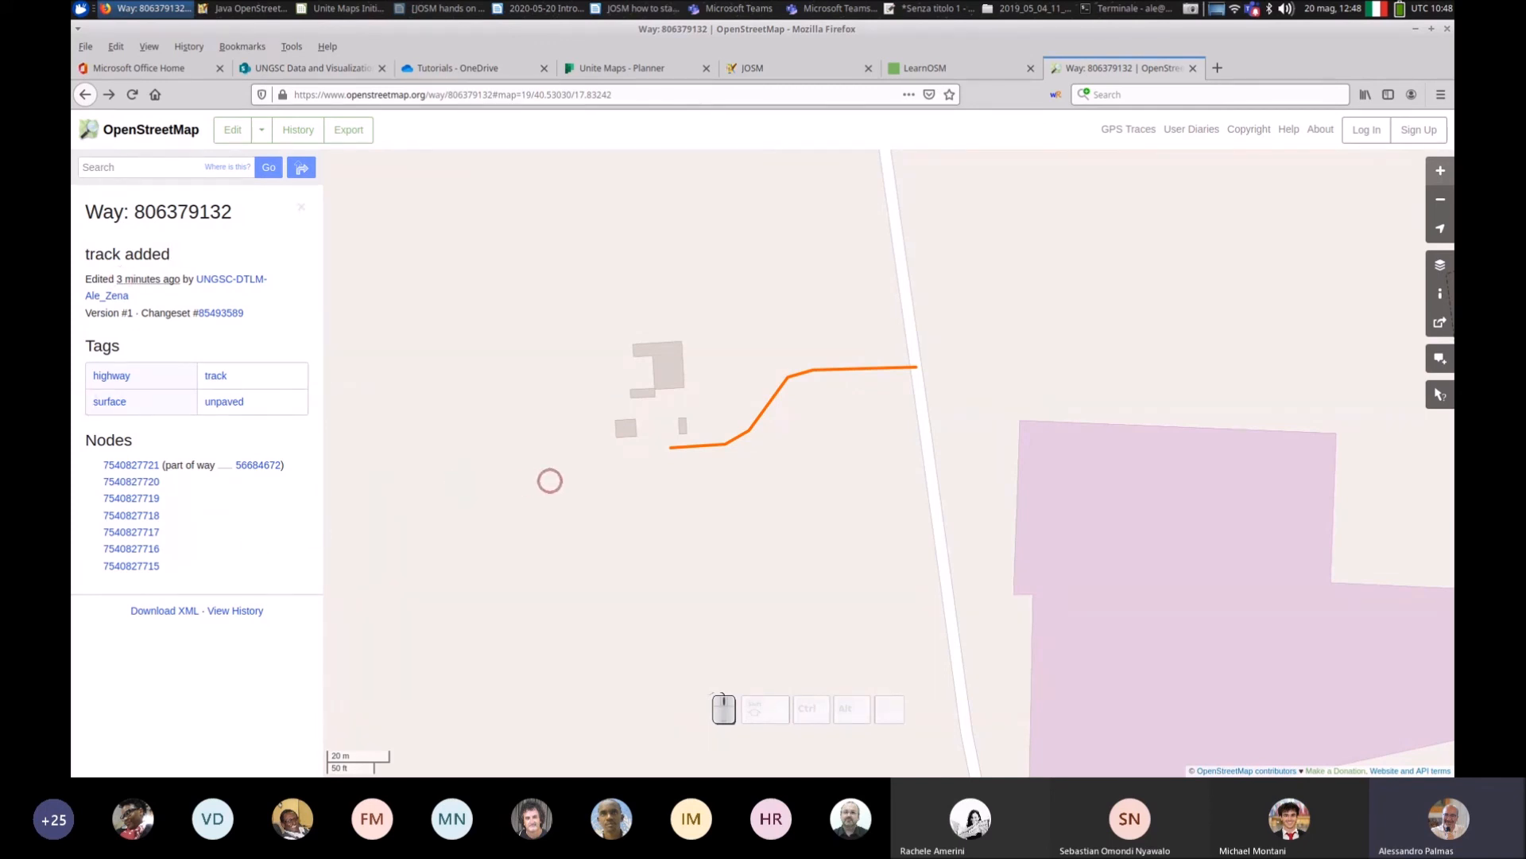
left_click(547, 477)
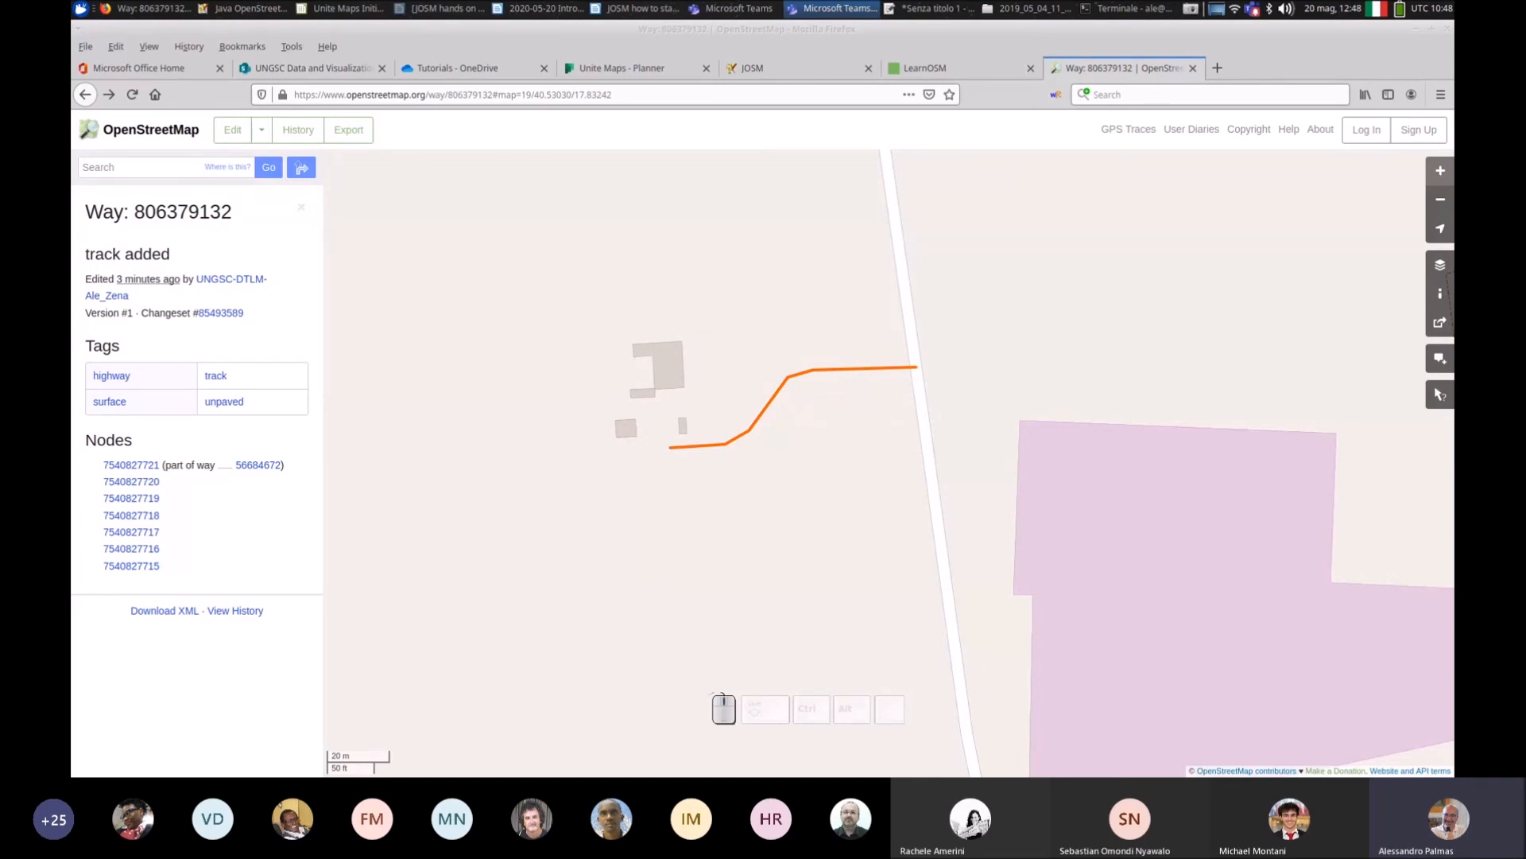
Step: Find English Wikipedia with the search "en wikipedia" in a new browser tab and show a random article's revision history
left_click(1218, 67)
left_click(874, 96)
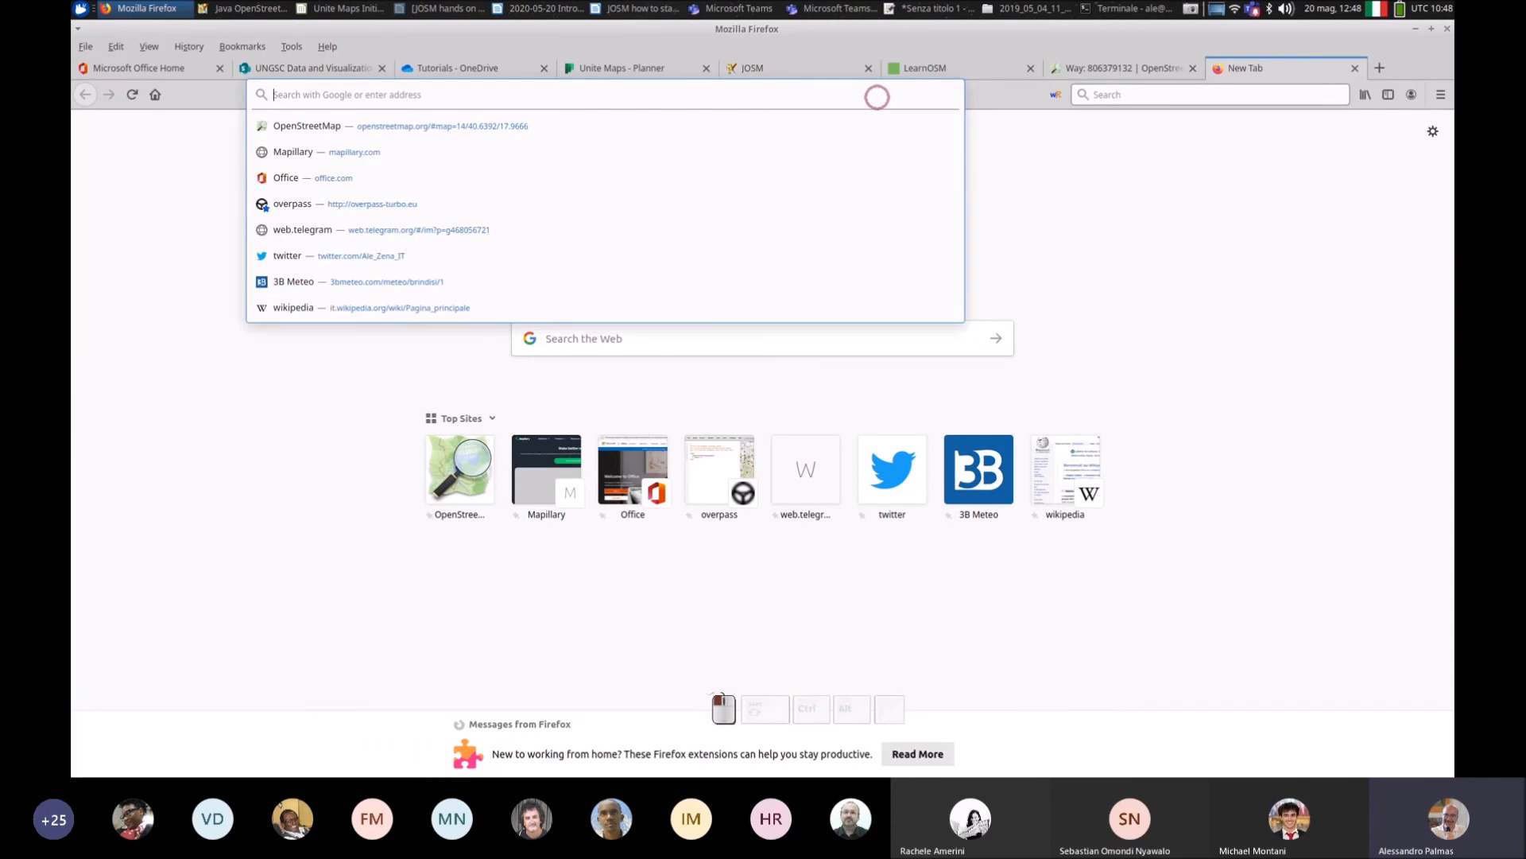
type("en")
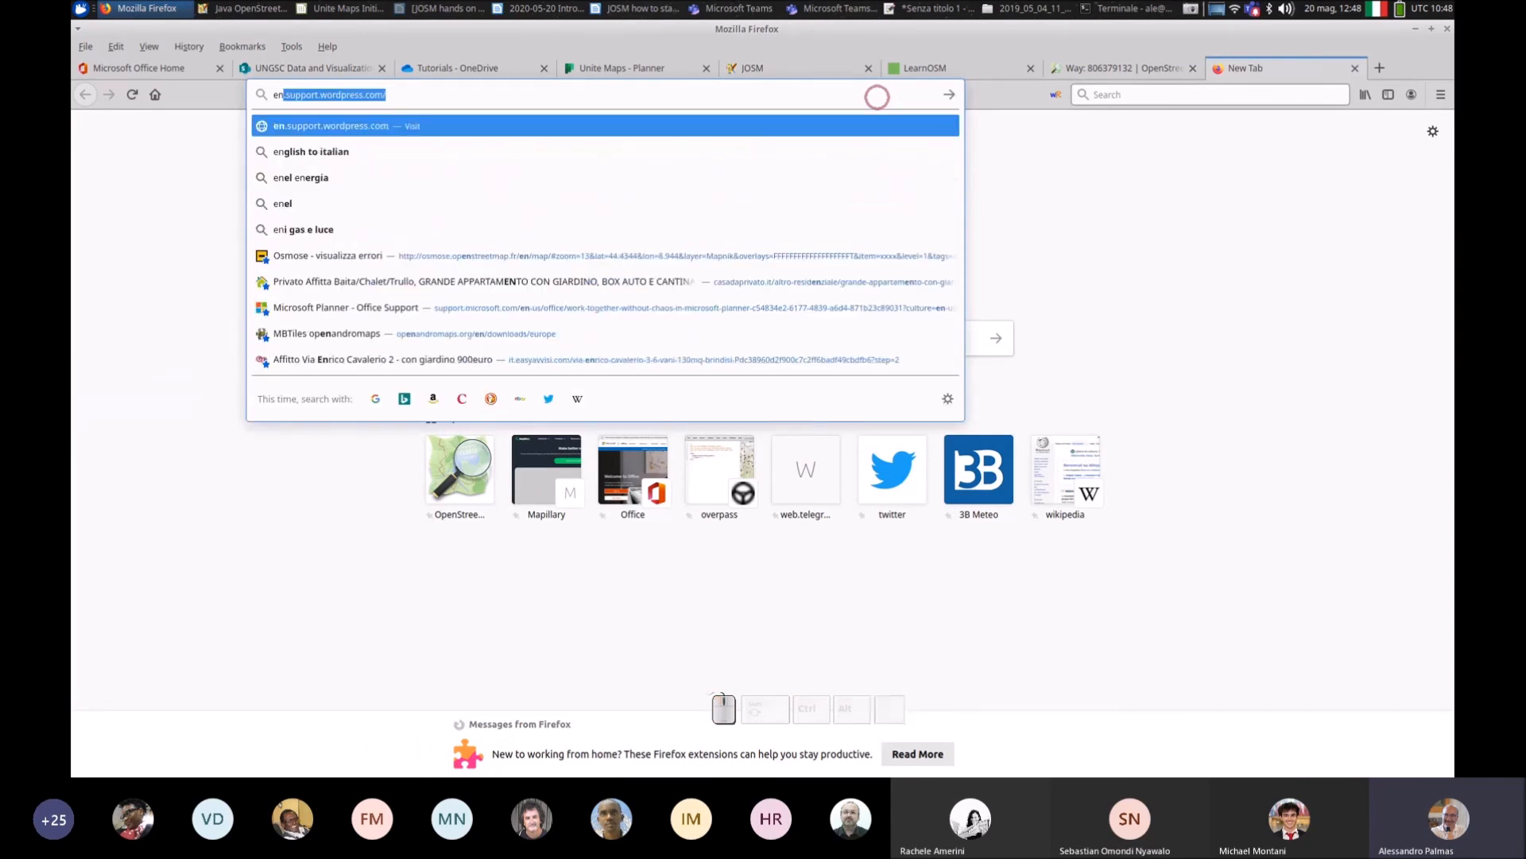
type(" wikipedia")
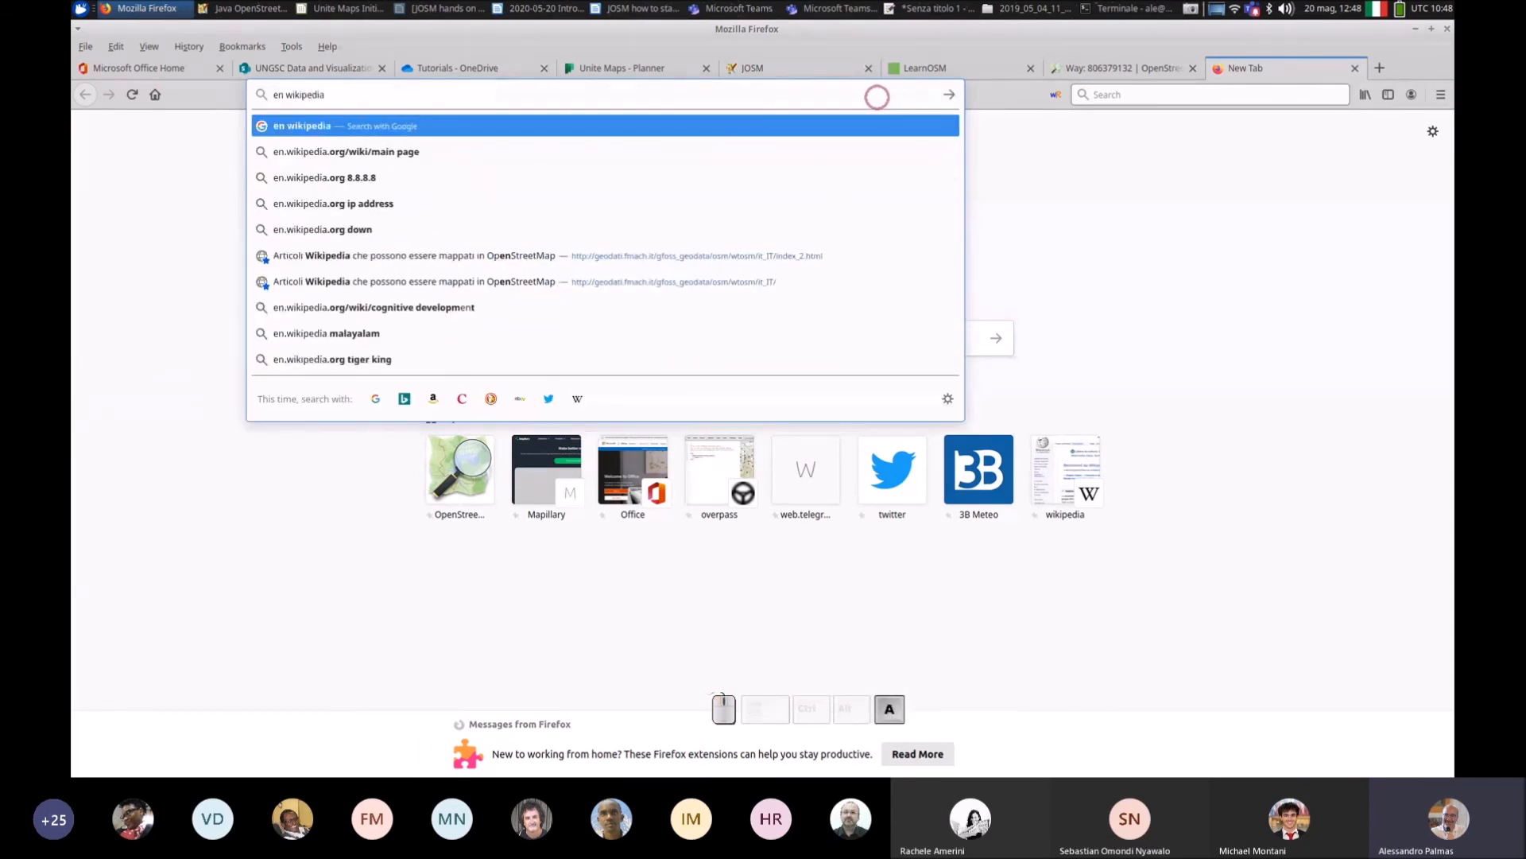
key("Return")
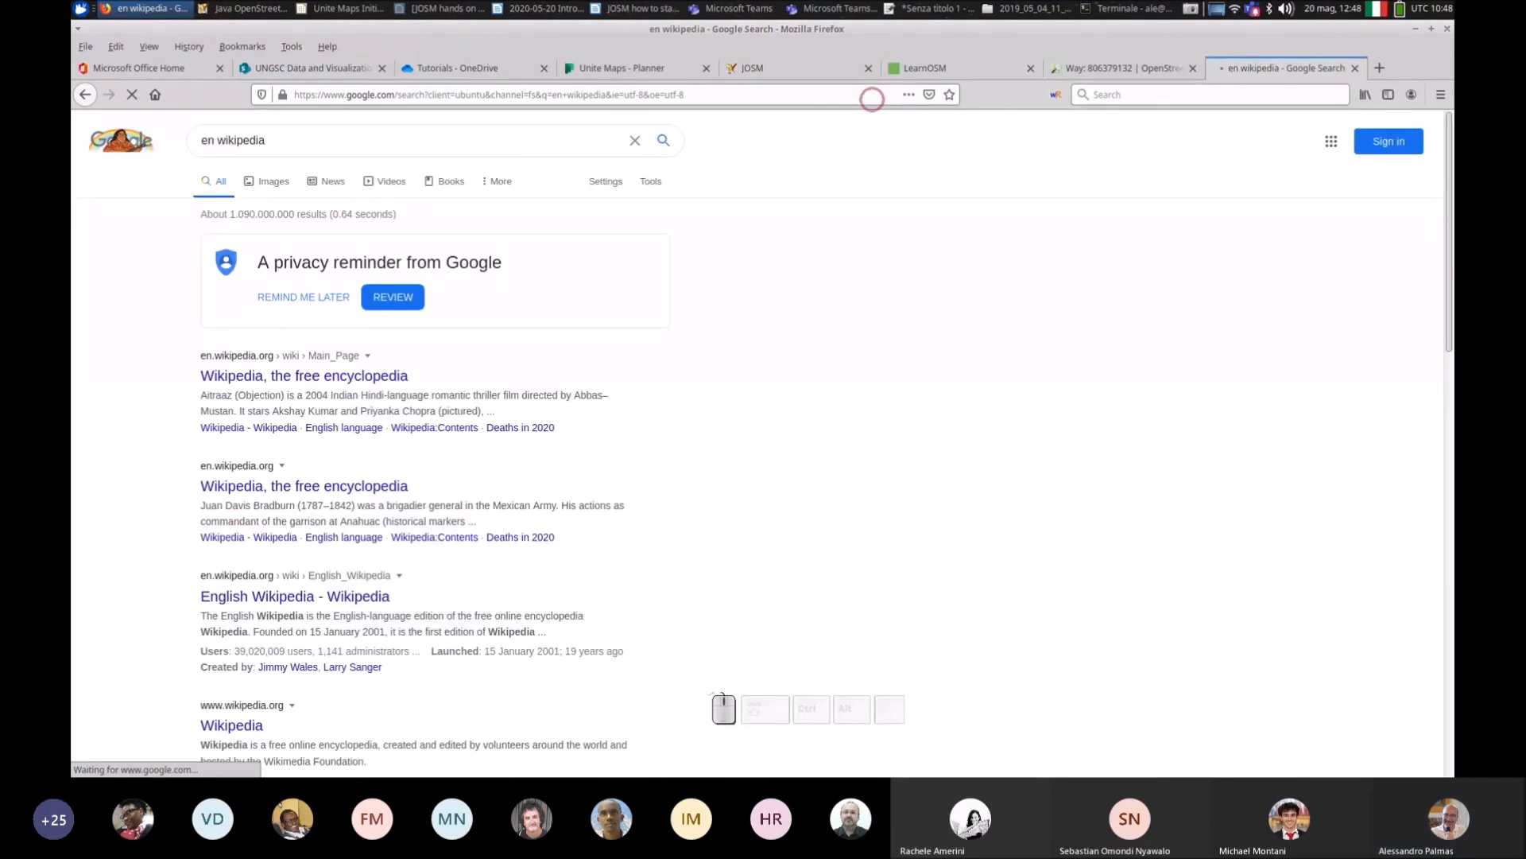
left_click(399, 377)
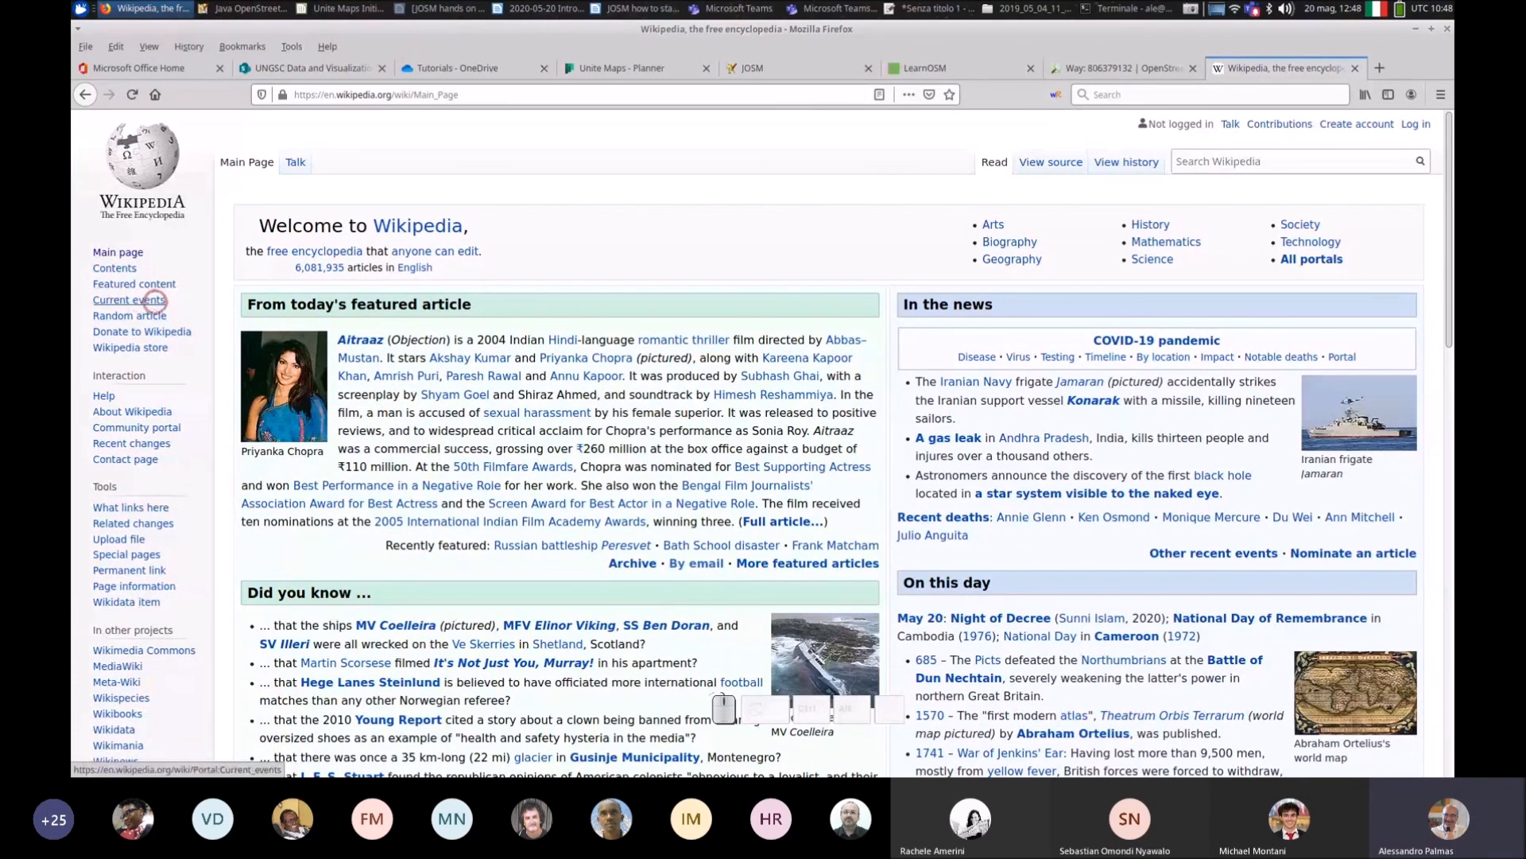
left_click(147, 311)
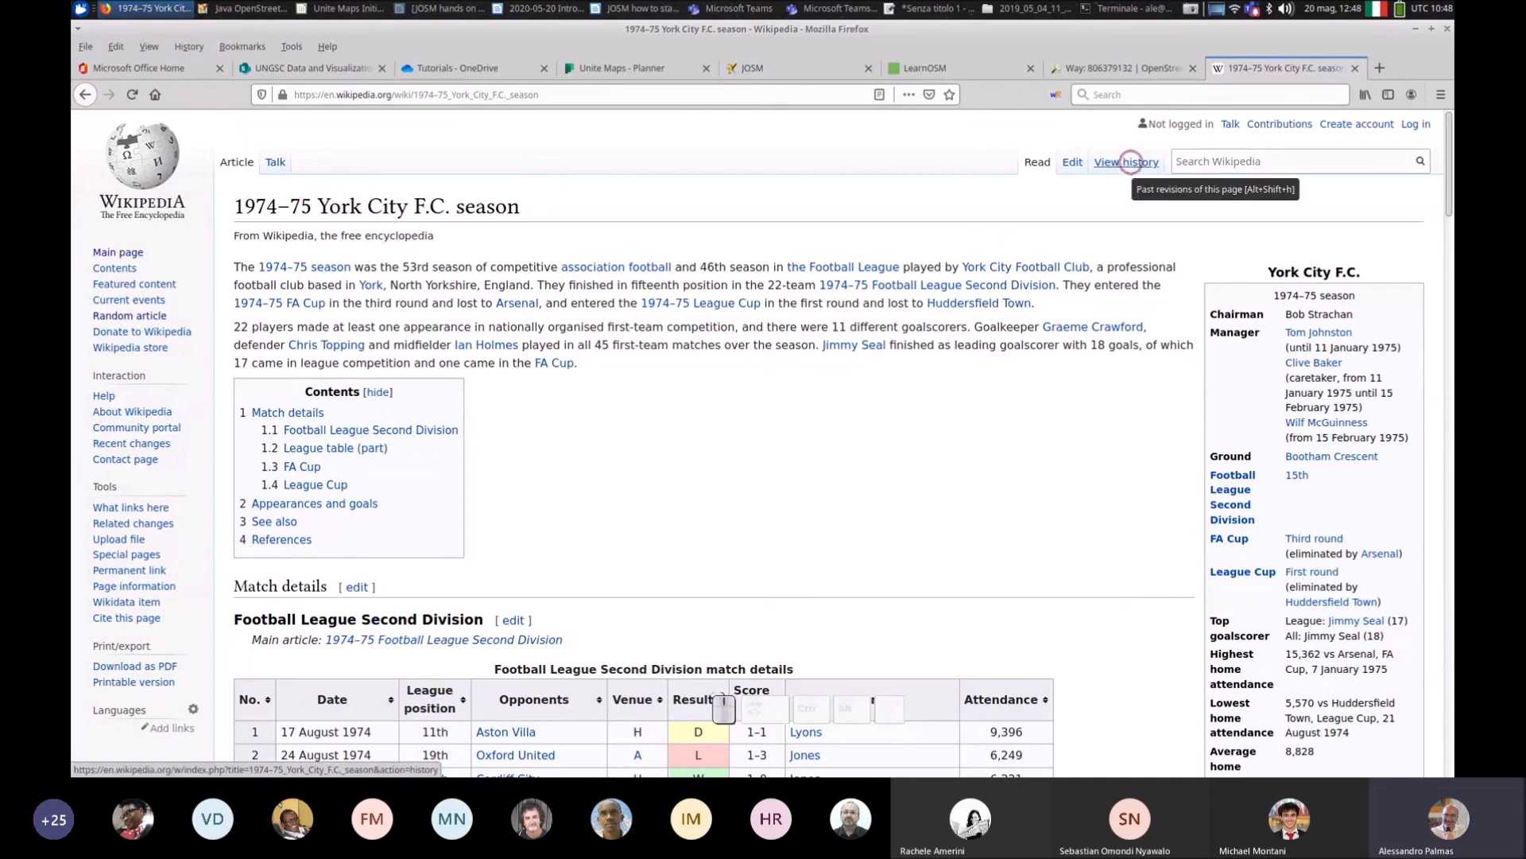
left_click(1131, 162)
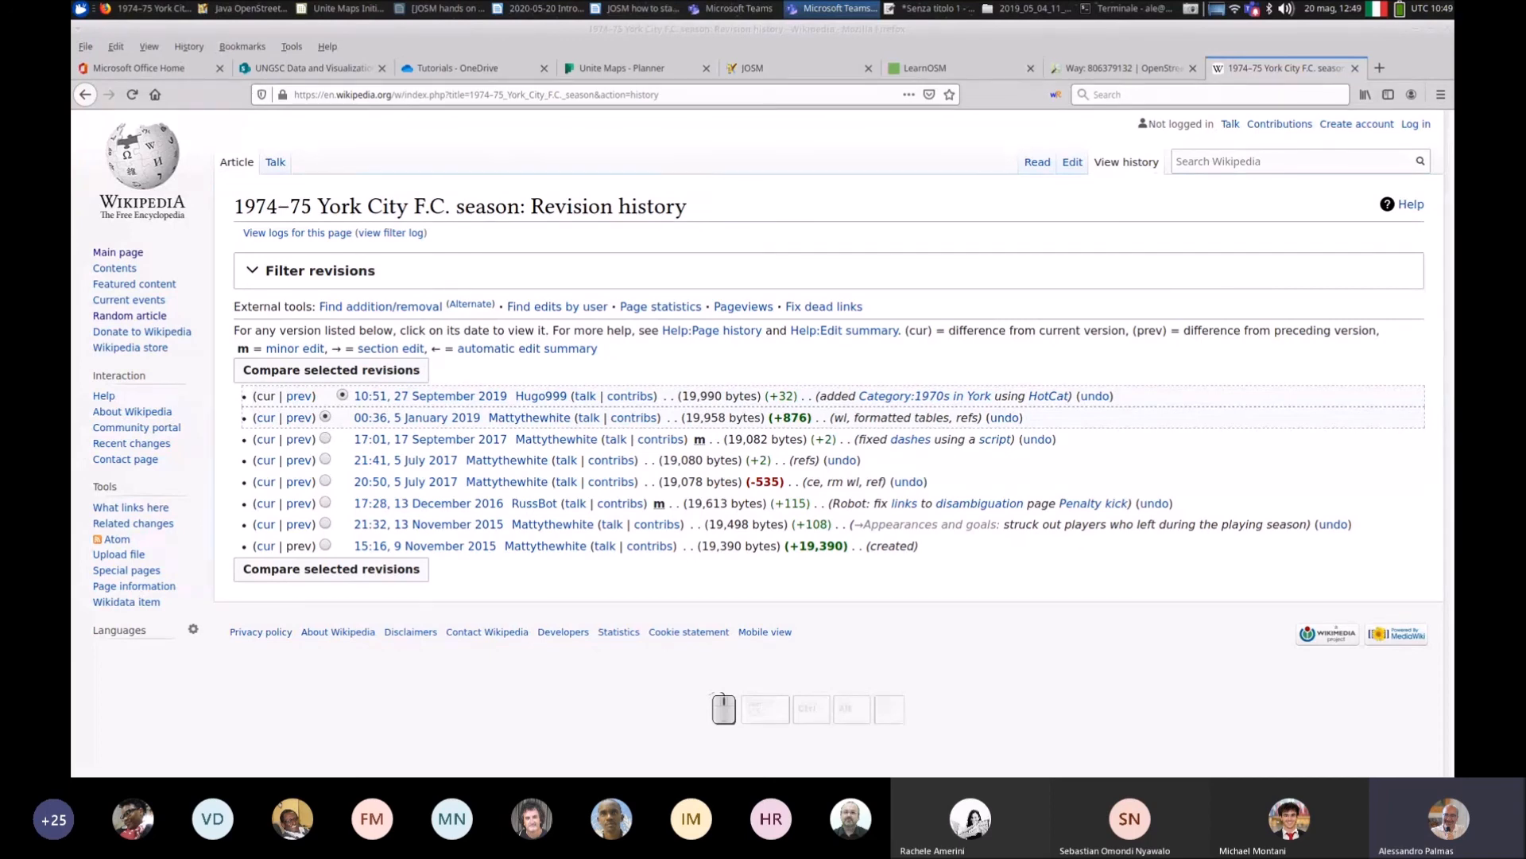
Step: Return to the track's OpenStreetMap way page and view the track with the surrounding roads
left_click(1121, 68)
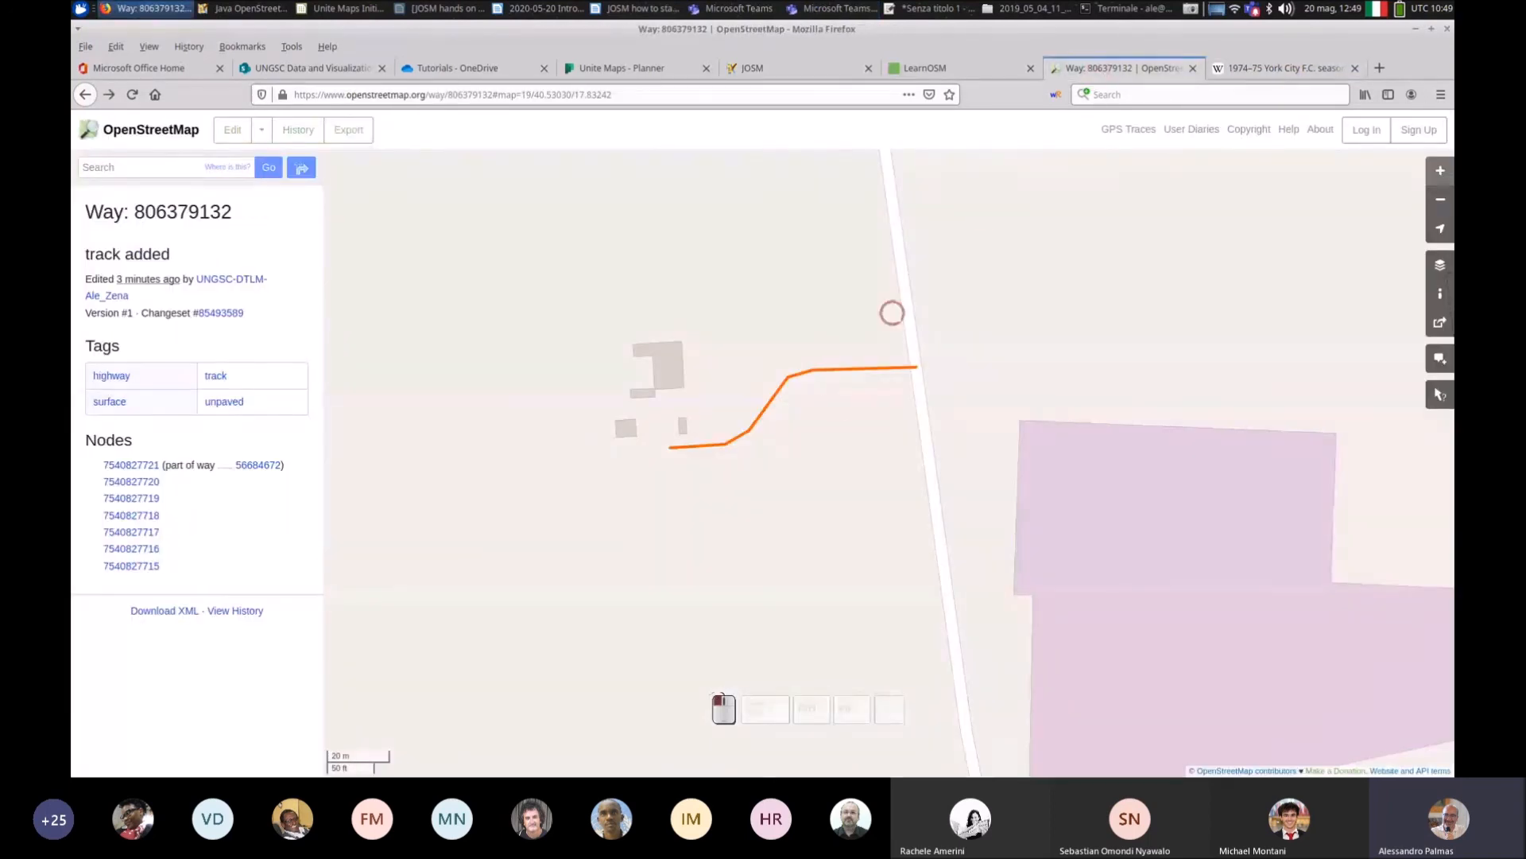
scroll(719, 699, "down", 1)
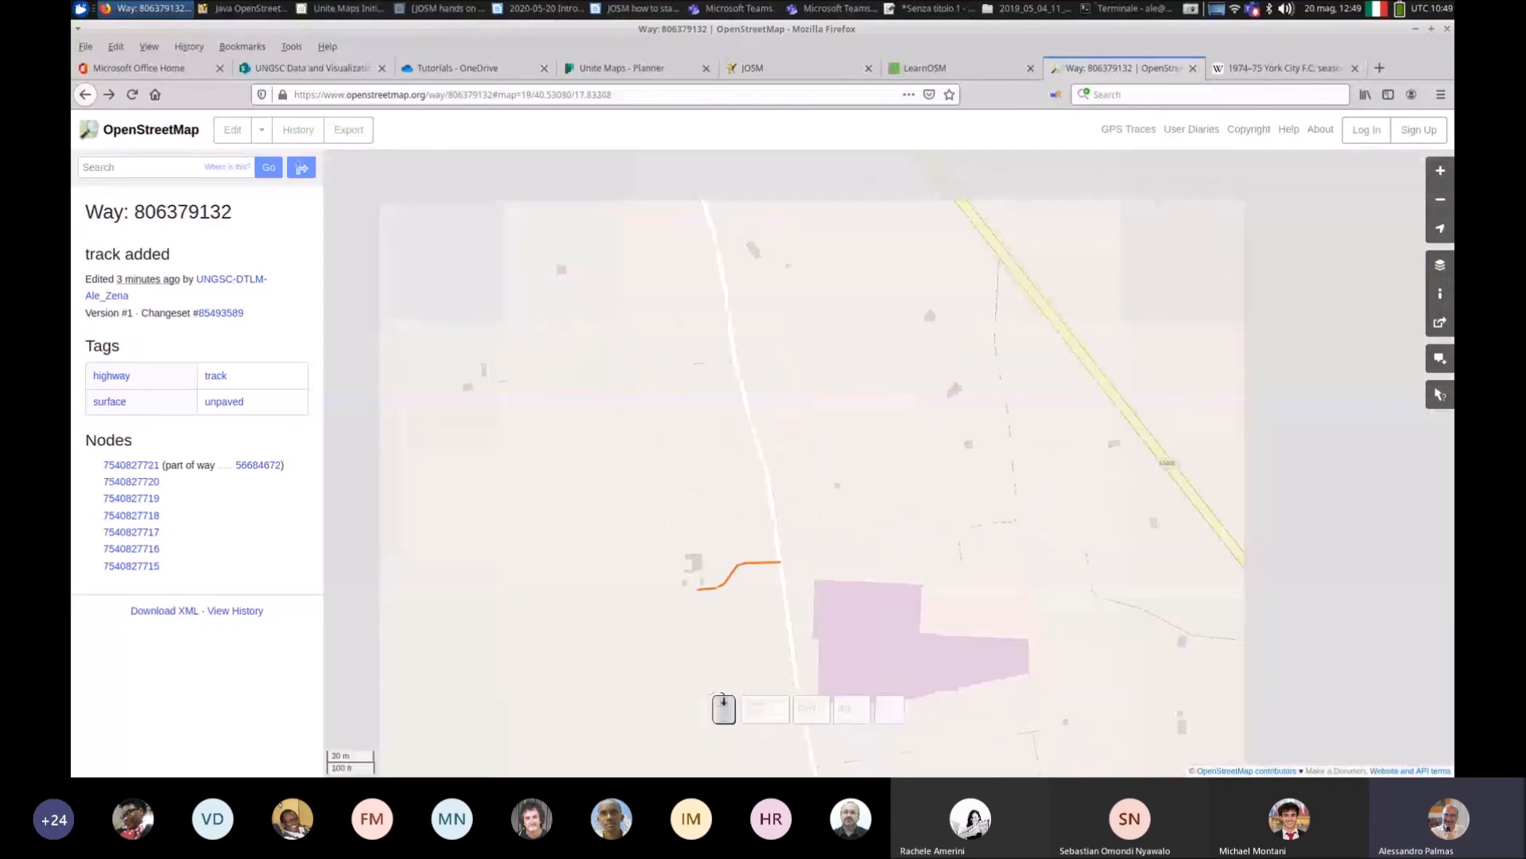
left_click_drag(723, 681, 867, 601)
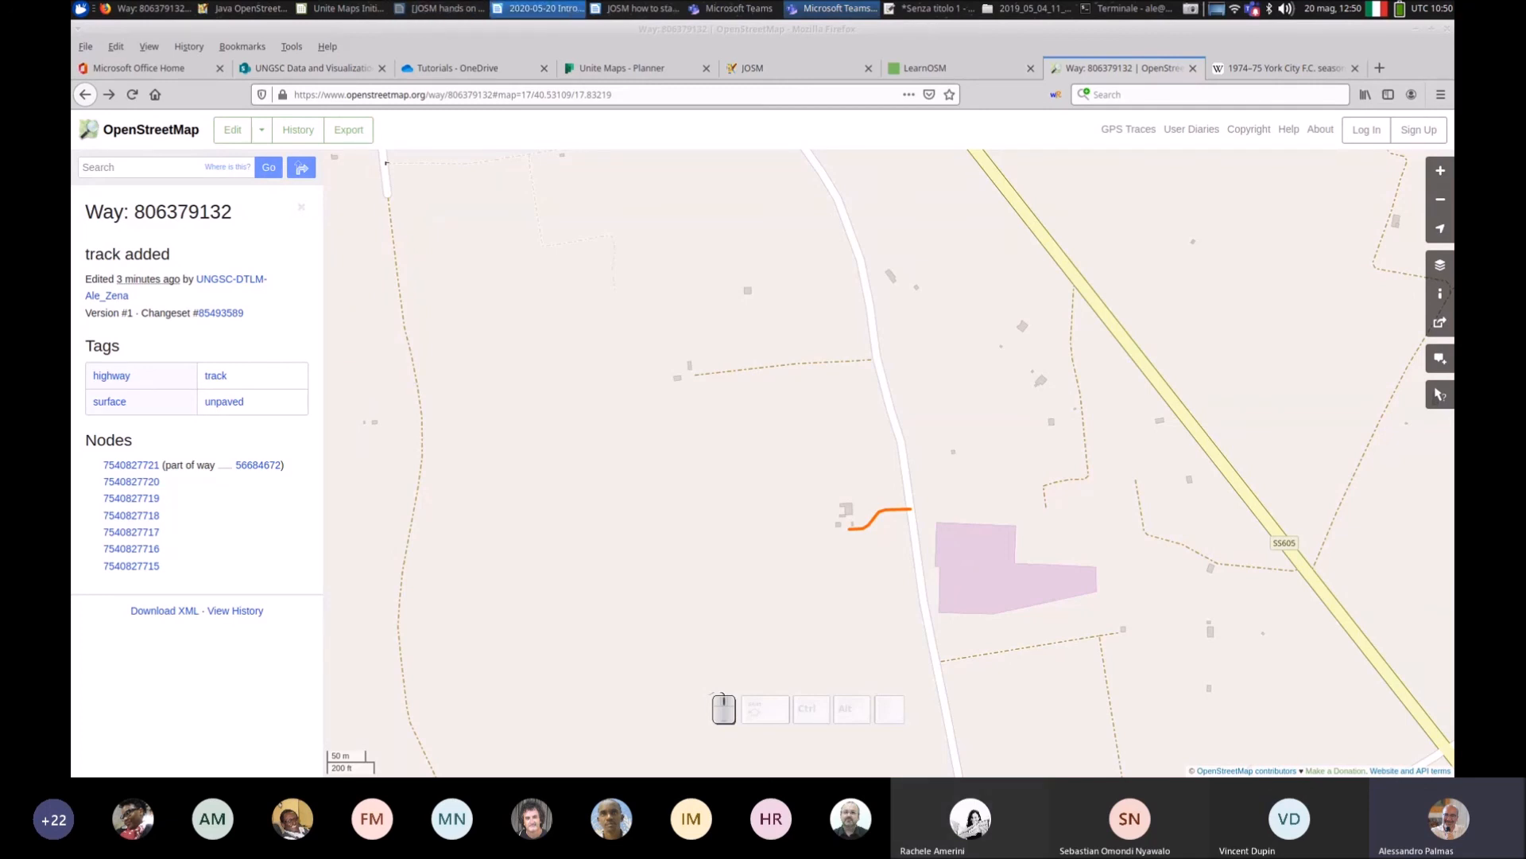
Step: Switch to the "JOSM how to start" document in LibreOffice Writer, show its first page and minimize the window
left_click(523, 10)
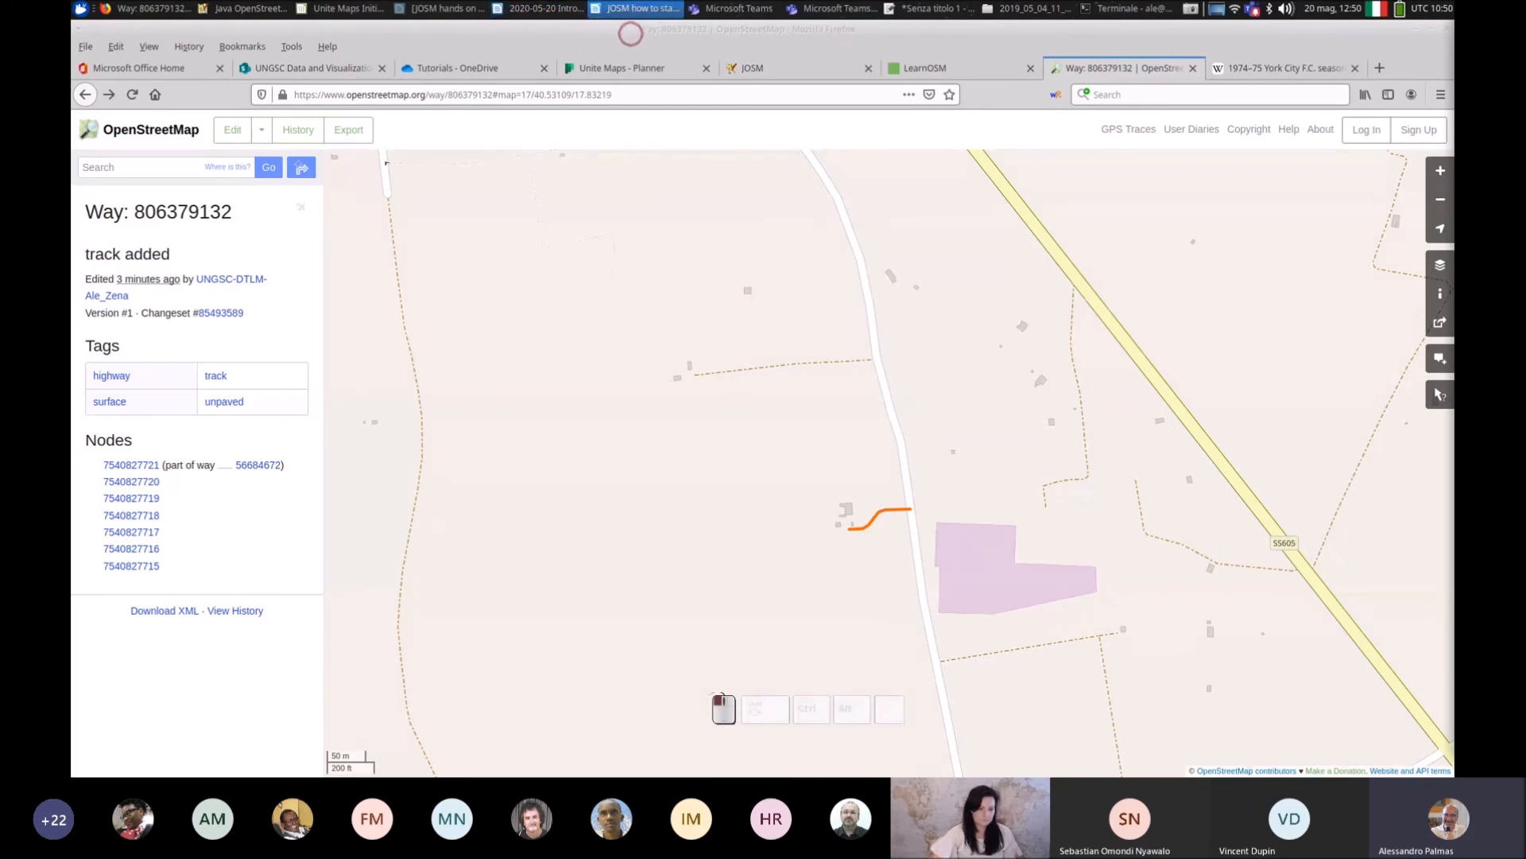
left_click_drag(1454, 32, 589, 33)
scroll(909, 522, "up", 3)
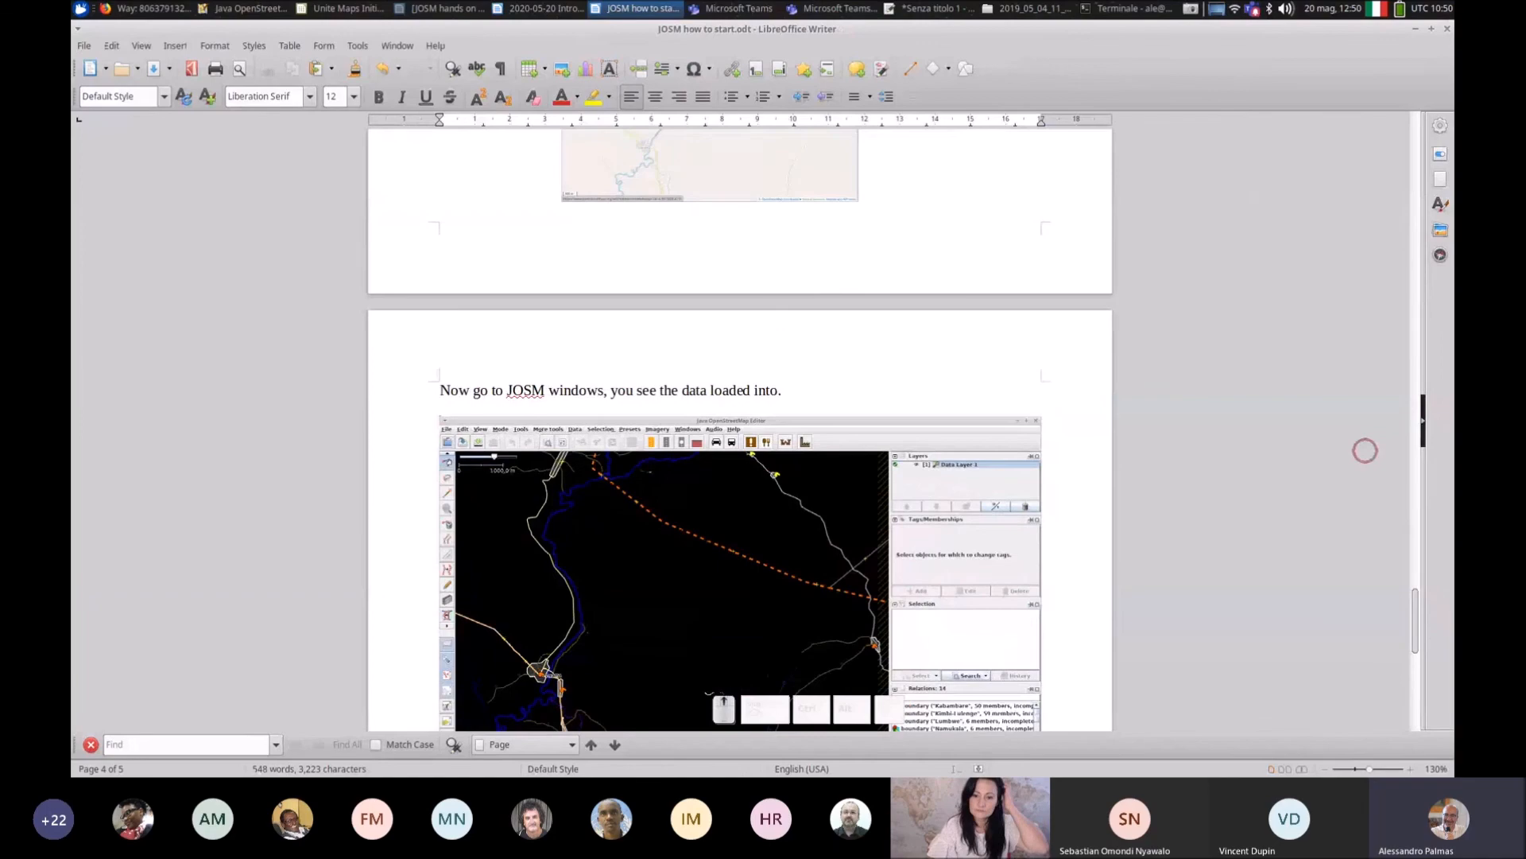
left_click_drag(1410, 624, 1436, 146)
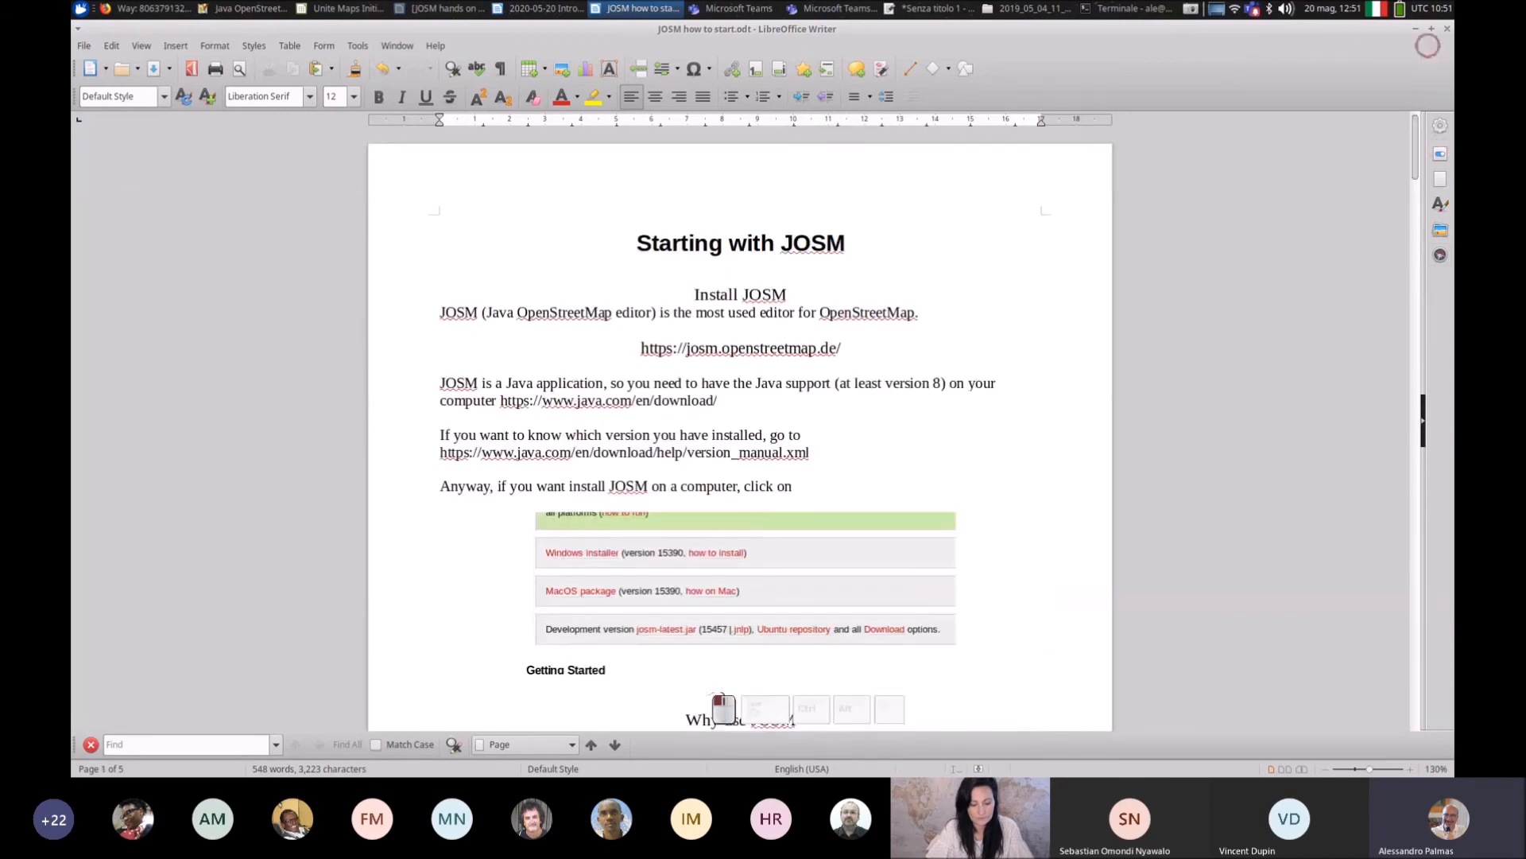
left_click(1416, 30)
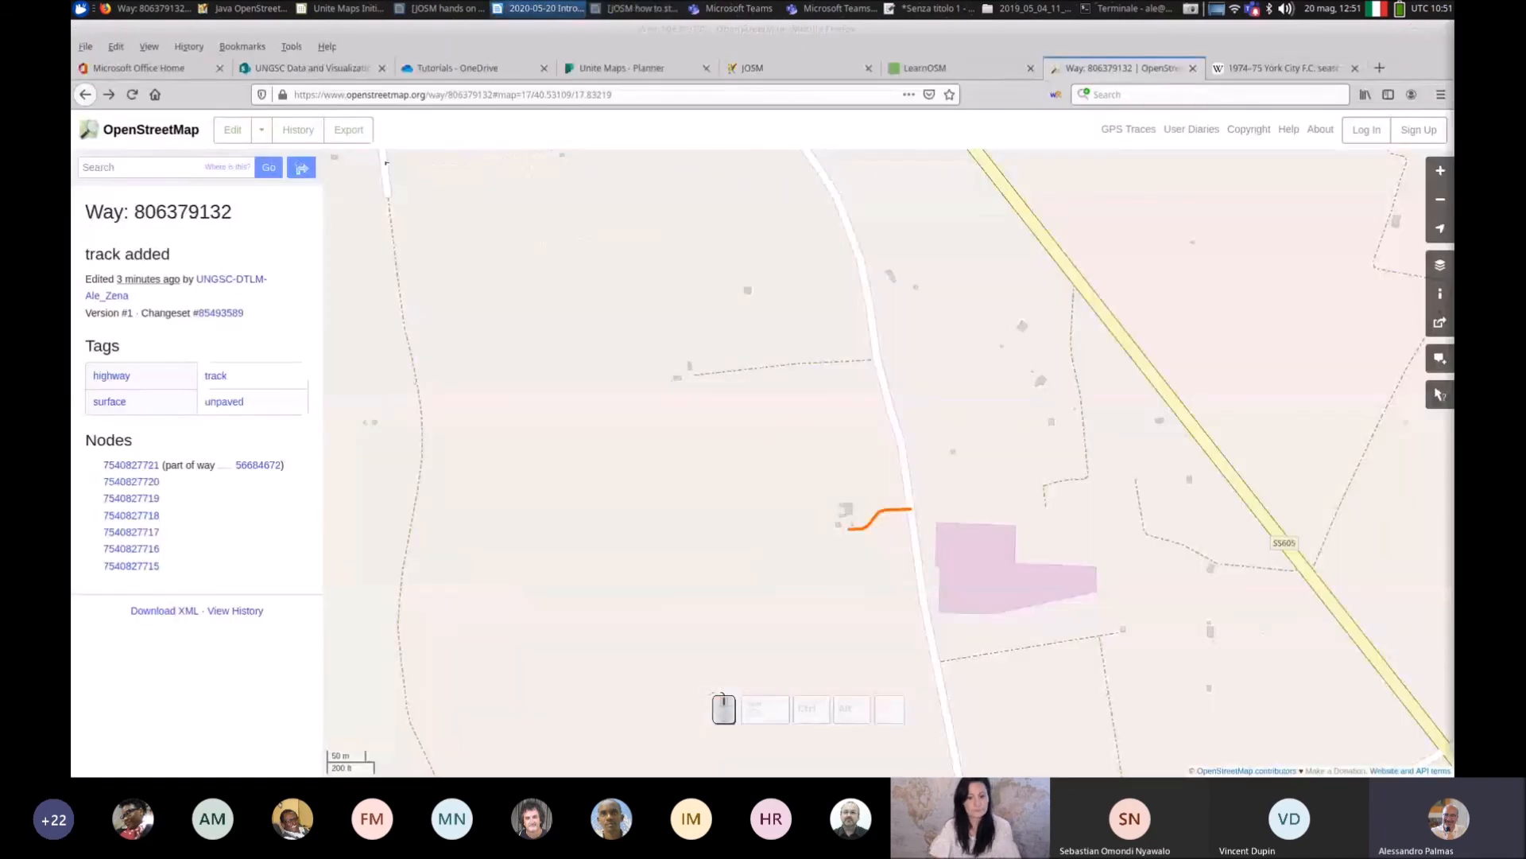
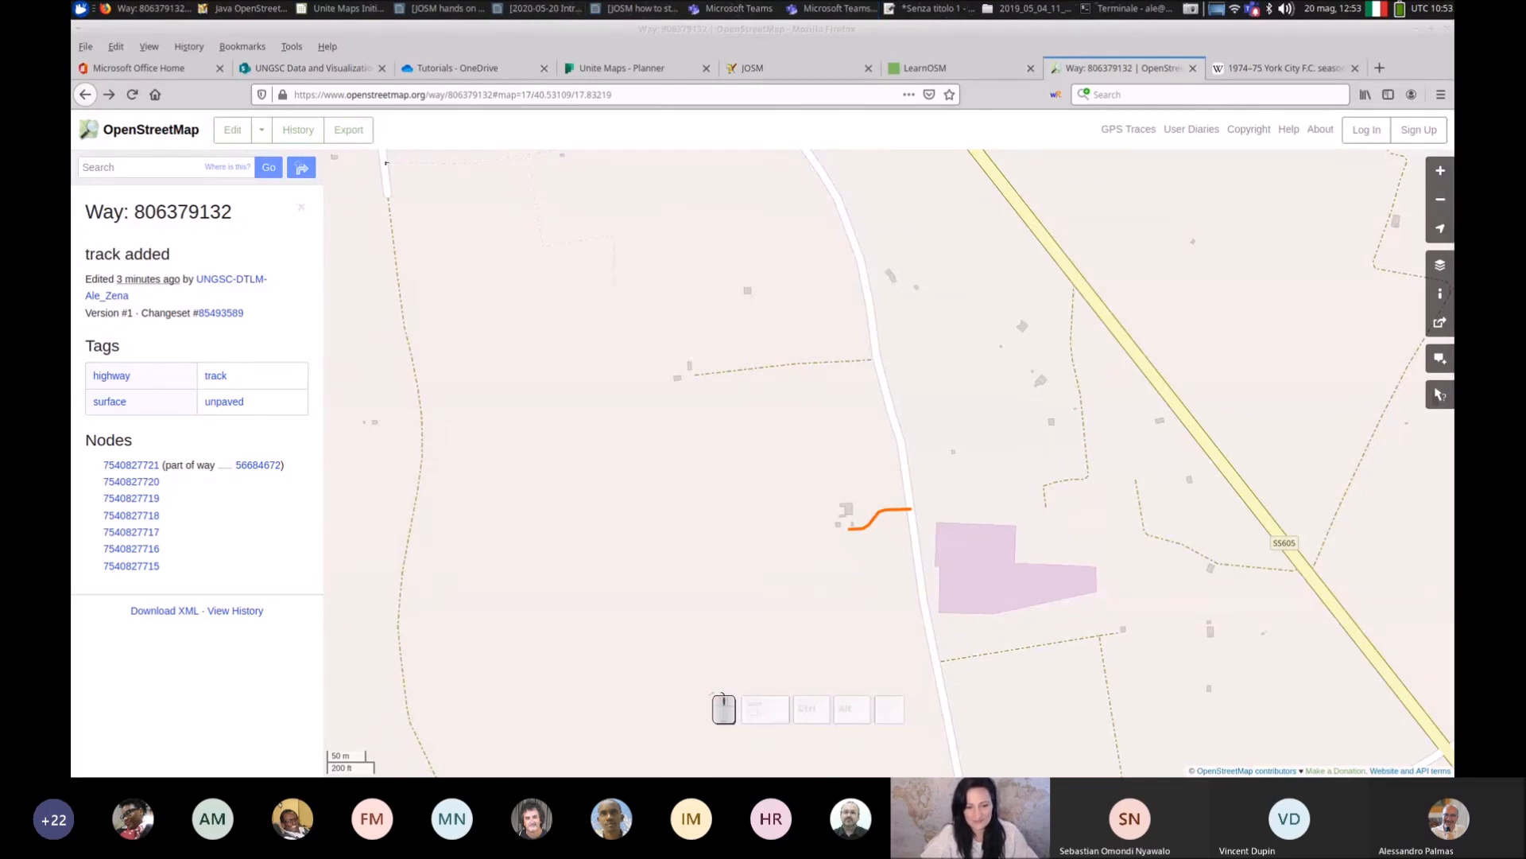
left_click(832, 9)
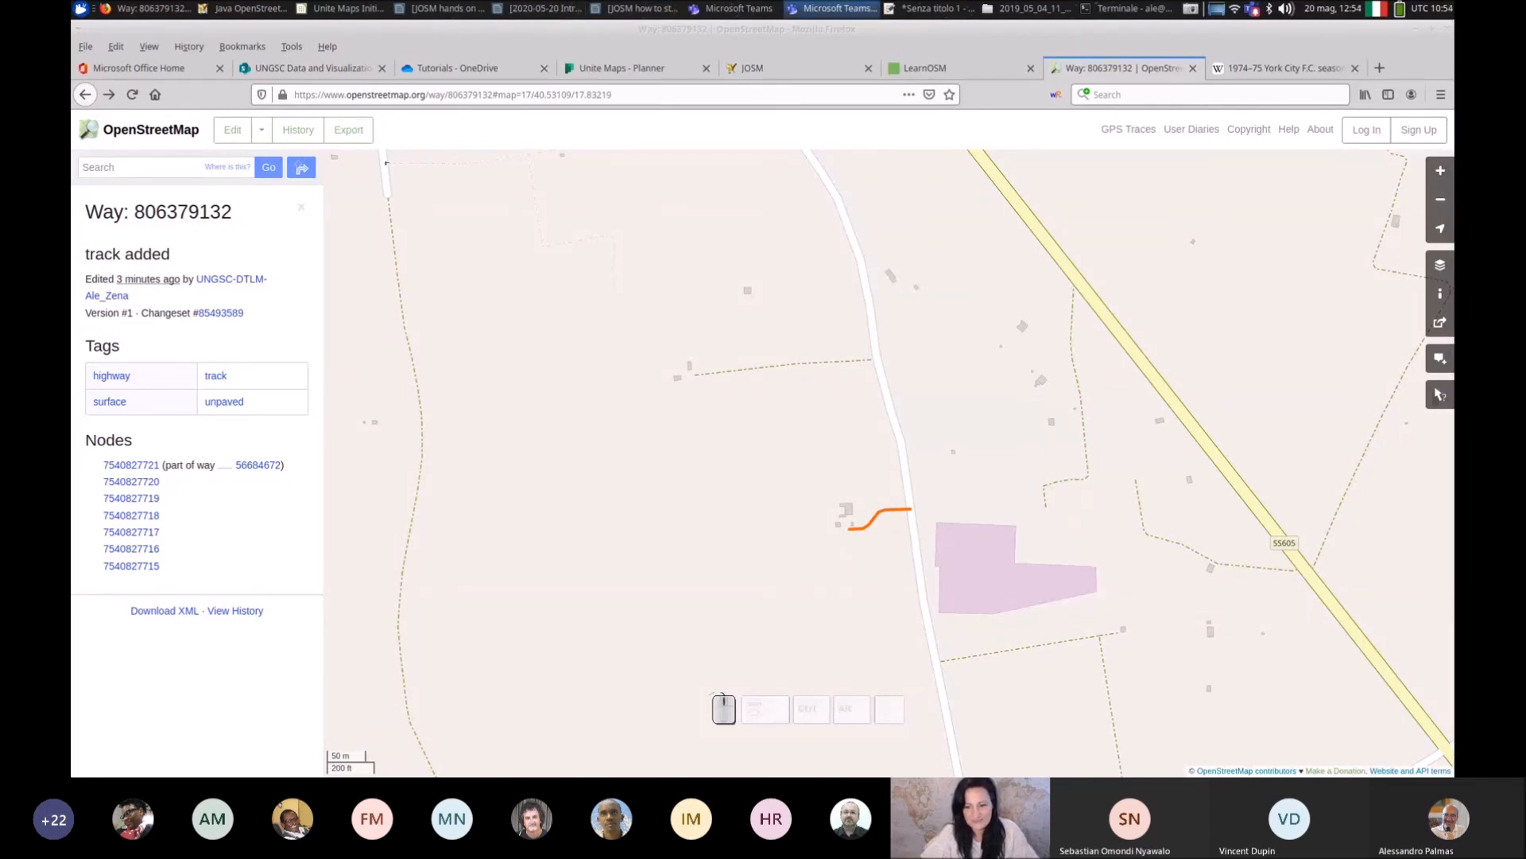